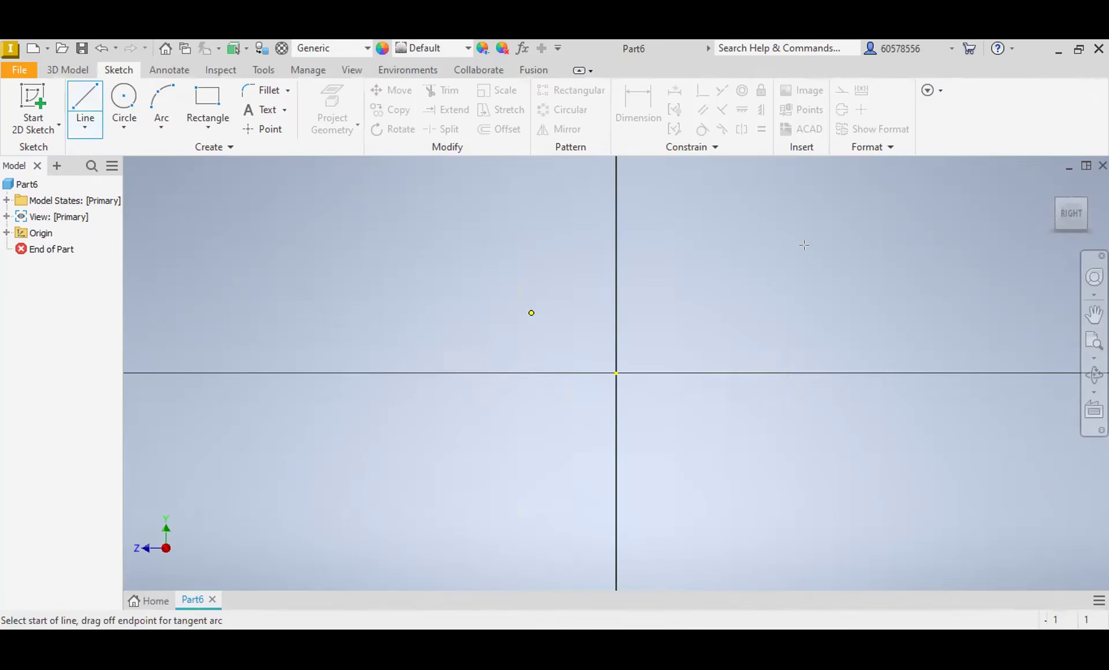
Step: Dimension the horizontal line along the Z axis and set its length to 165 mm
key("d")
left_click(656, 374)
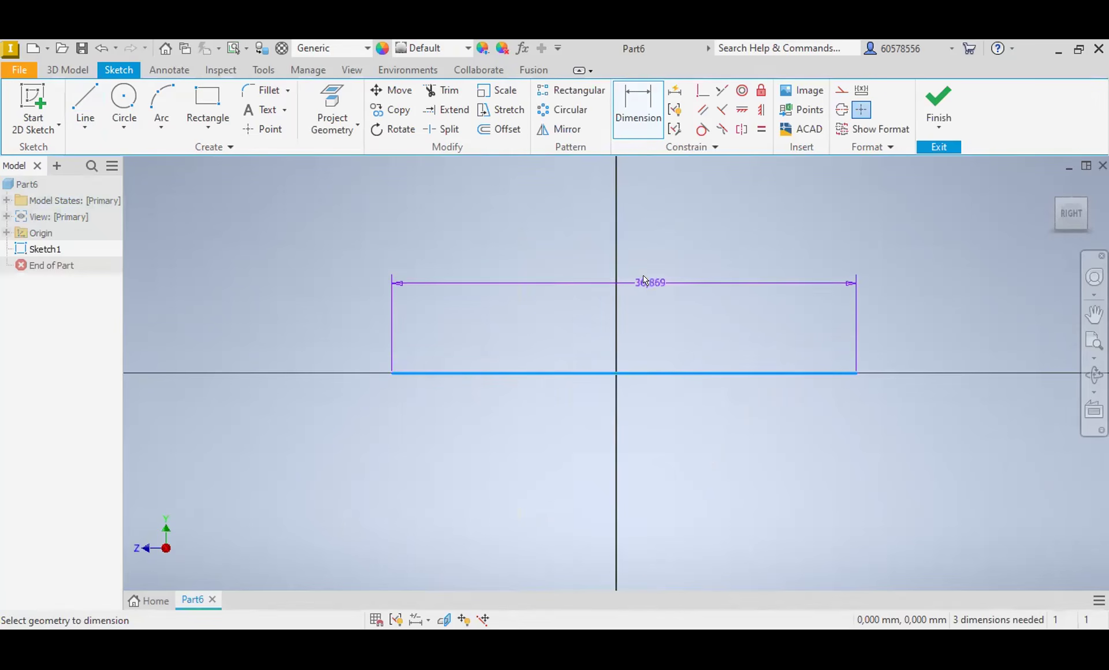
left_click(642, 255)
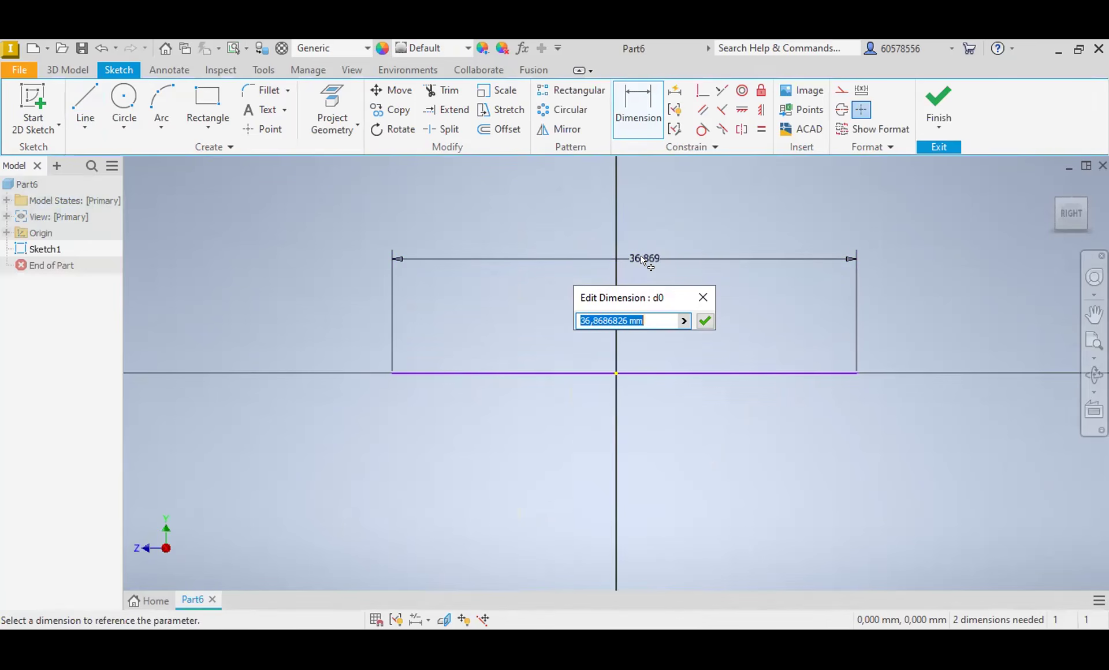
type("165")
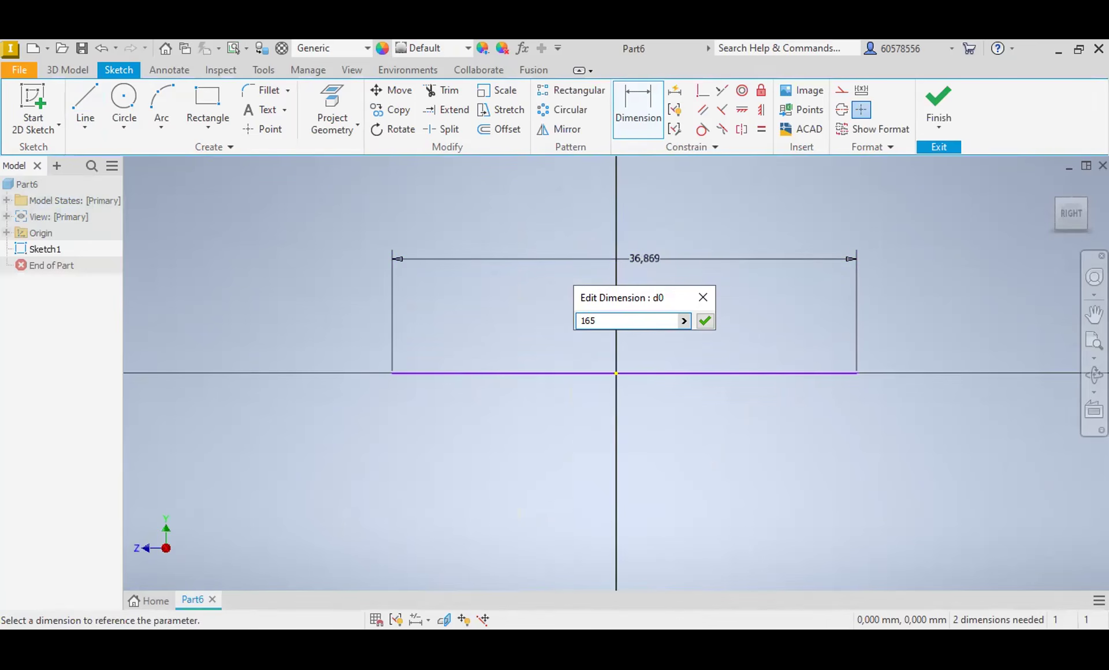
key("Return")
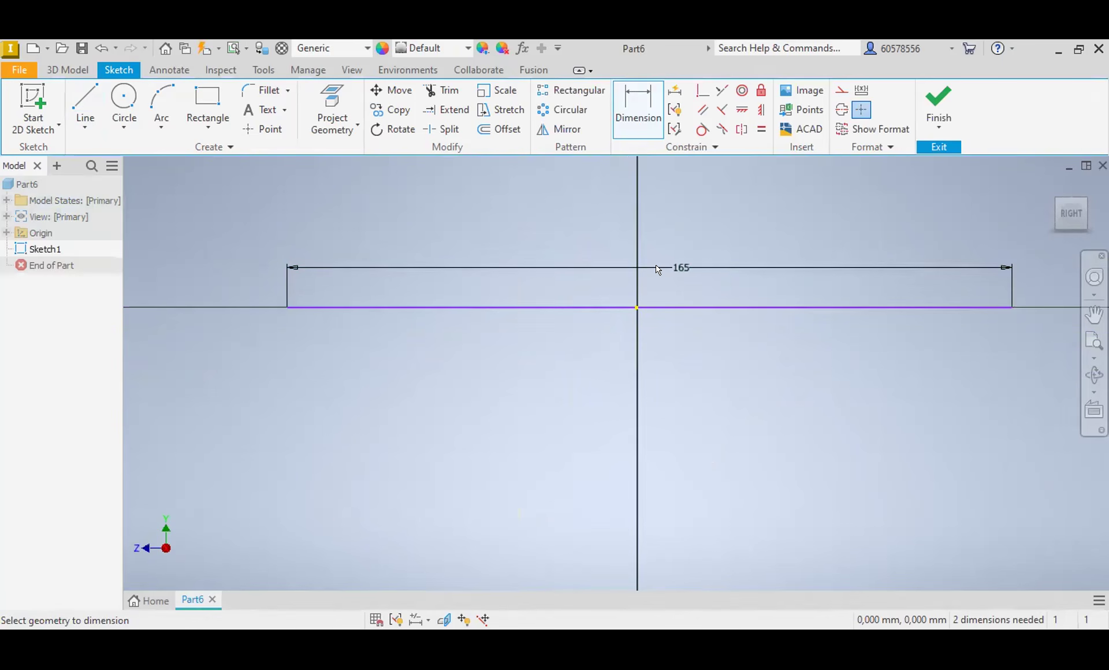
key("Escape")
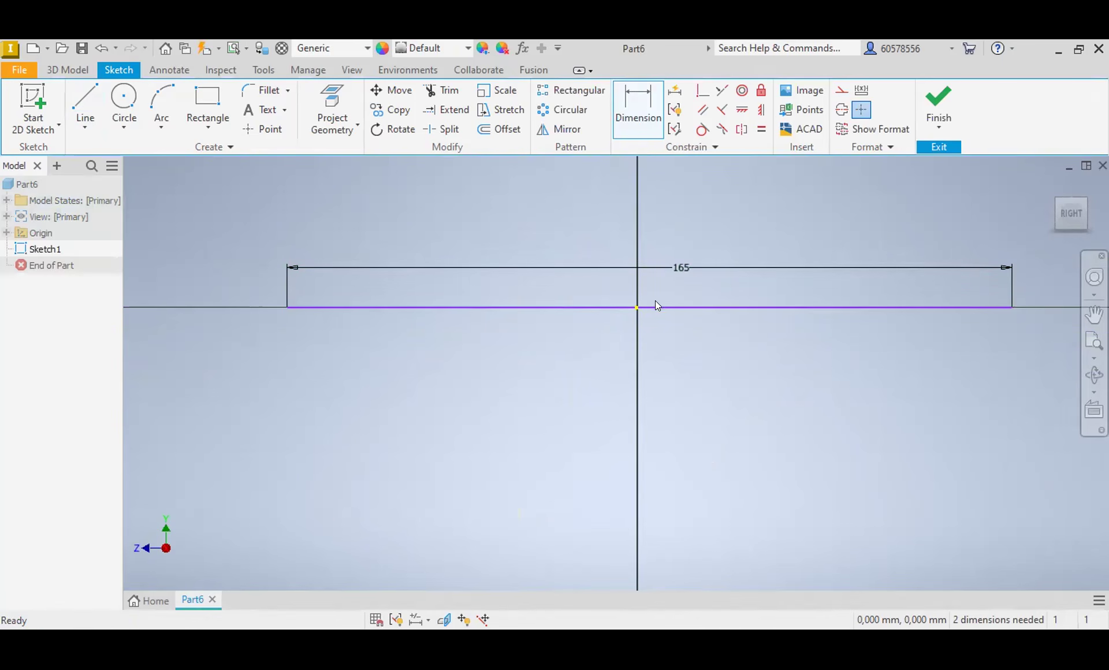
Step: Add a coincident constraint between the horizontal line's midpoint and the sketch origin
left_click(651, 306)
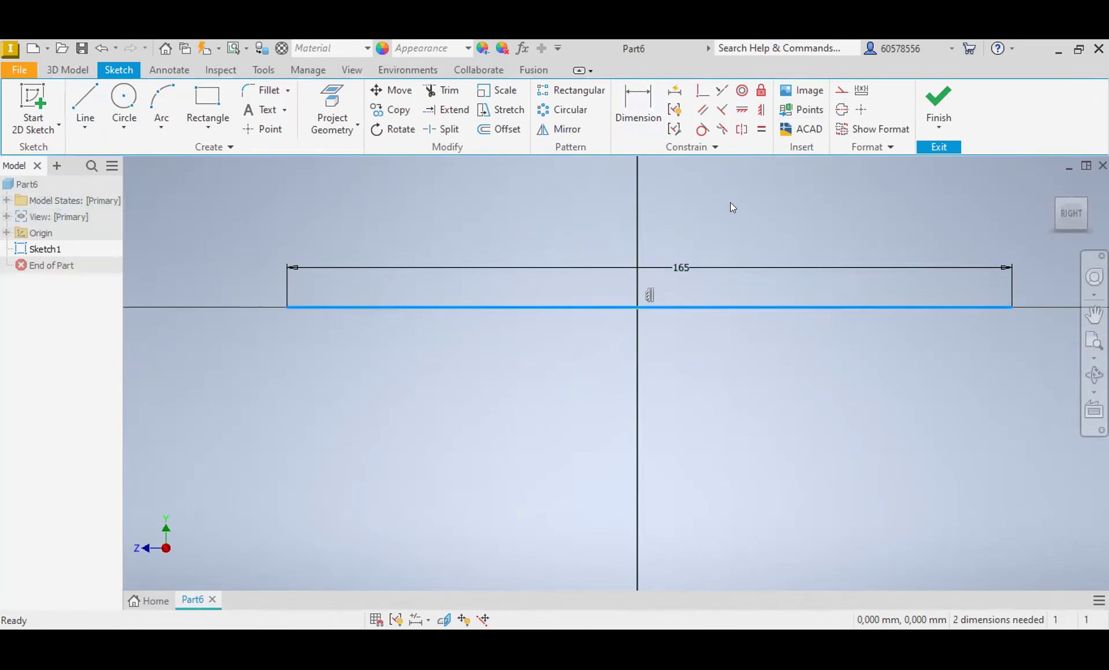
left_click(702, 90)
left_click(655, 308)
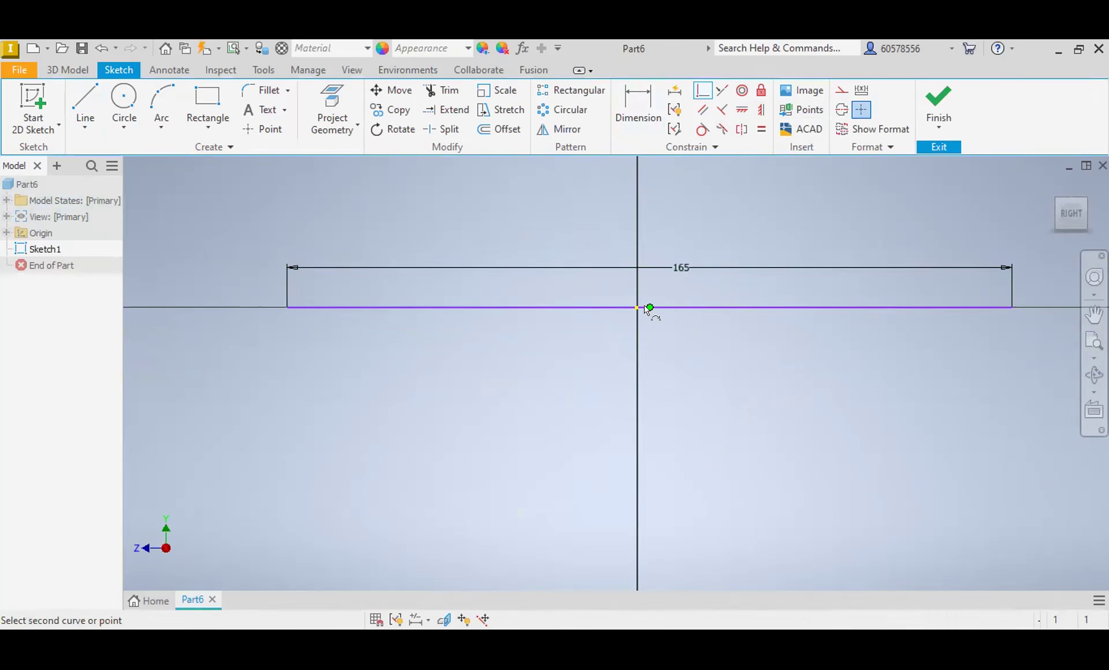
left_click(650, 307)
left_click(650, 307)
key("Escape")
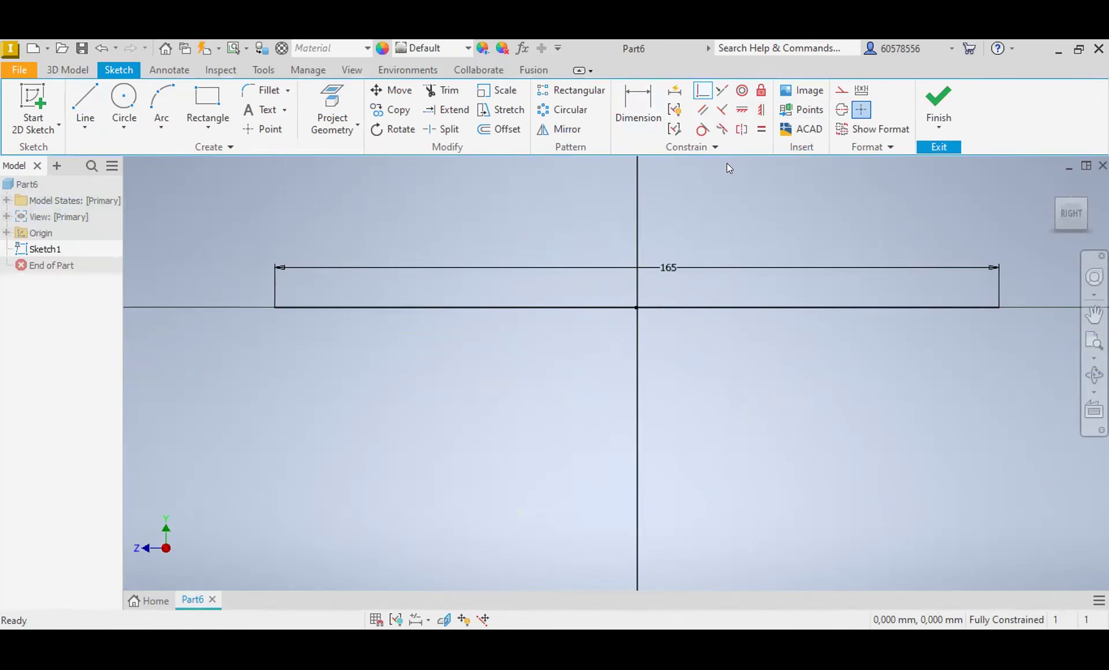
Step: Convert the 165 mm horizontal line into a centerline
left_click(743, 307)
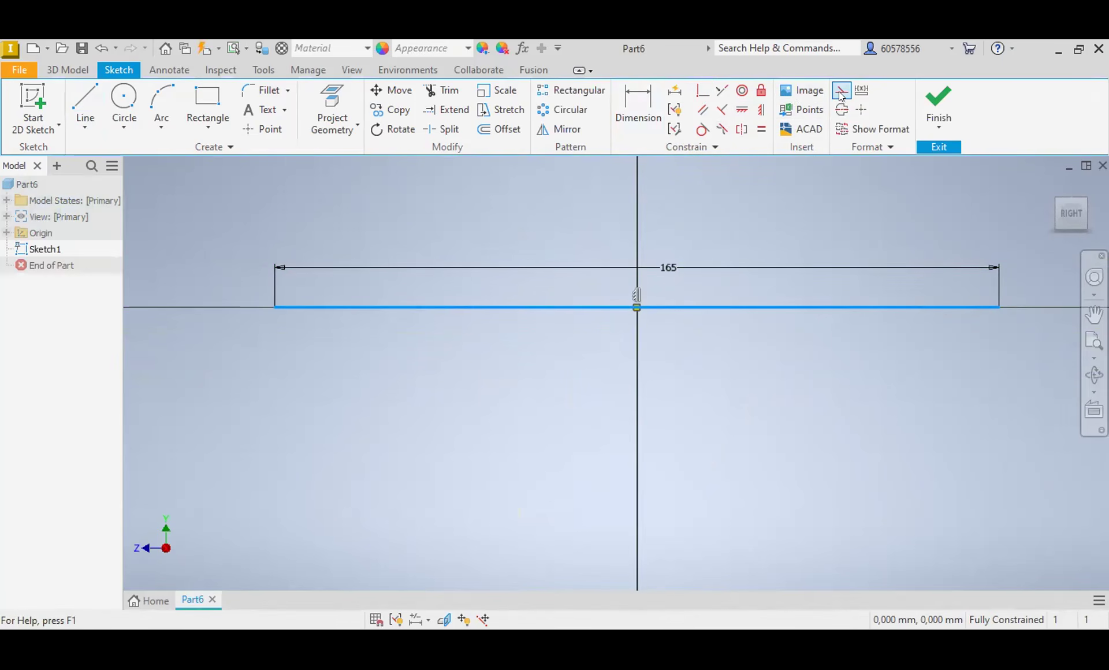
left_click(842, 109)
left_click(720, 369)
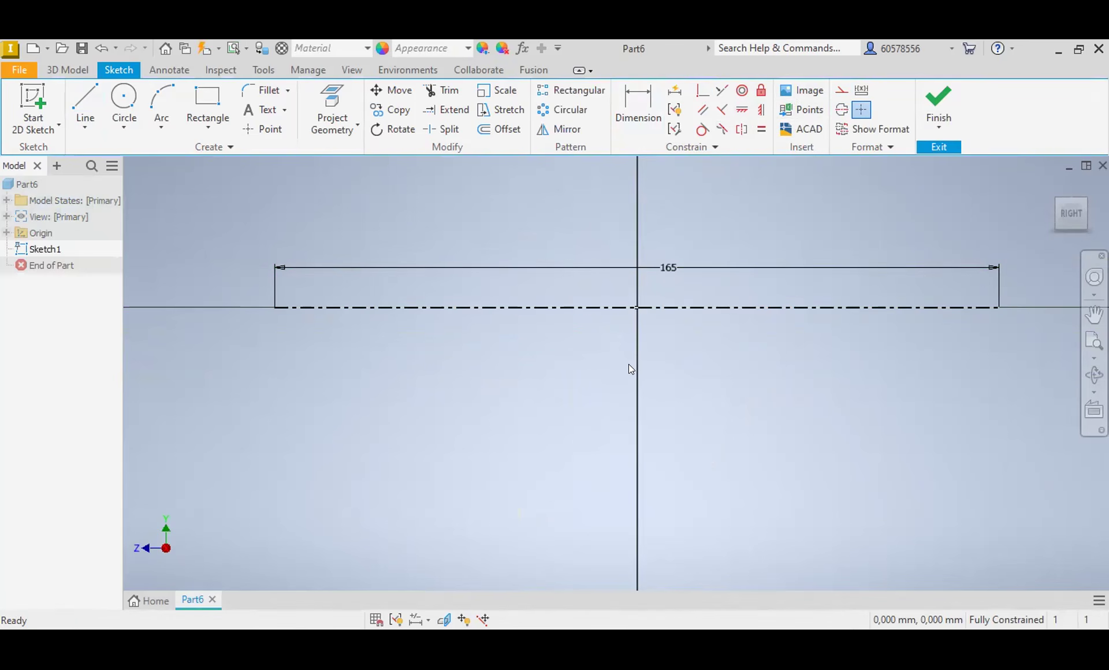
Step: Sketch the half-profile above the centerline from its right end: two tapers, a short step, a horizontal run, a triangular peak and another horizontal run
left_click(87, 99)
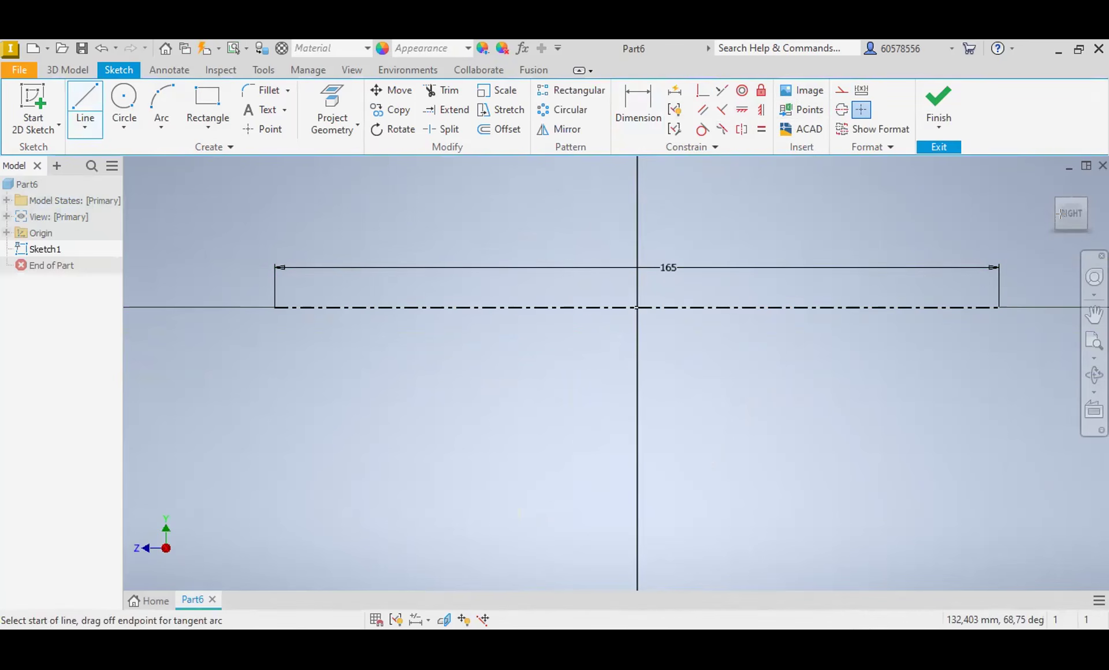
left_click(996, 286)
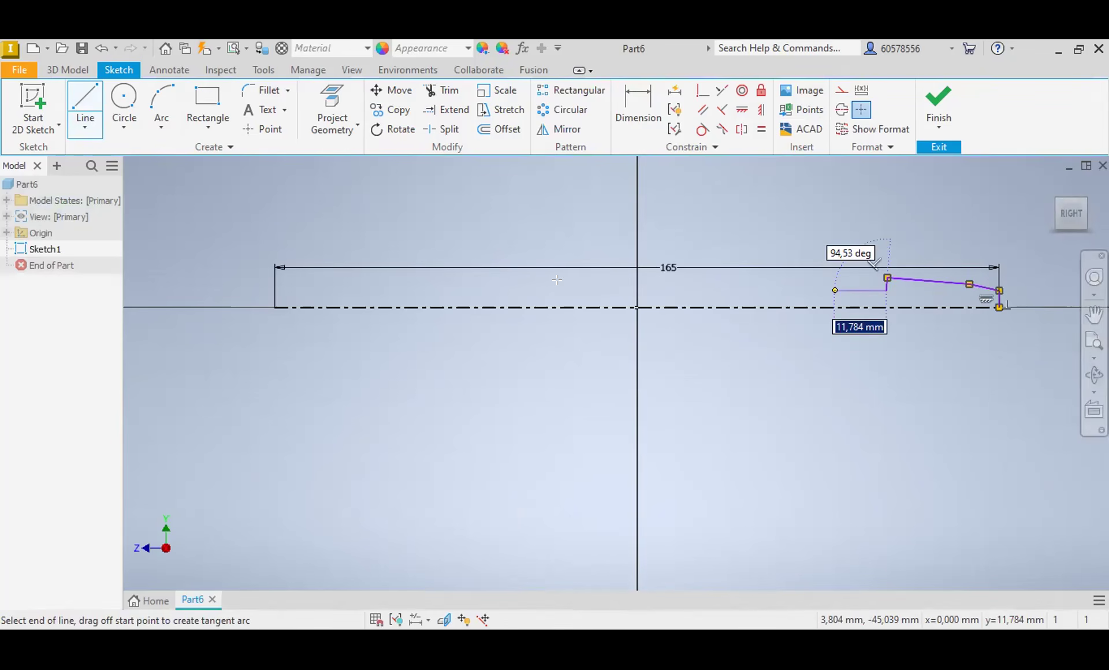
left_click(740, 291)
left_click(716, 247)
left_click(666, 290)
left_click(573, 291)
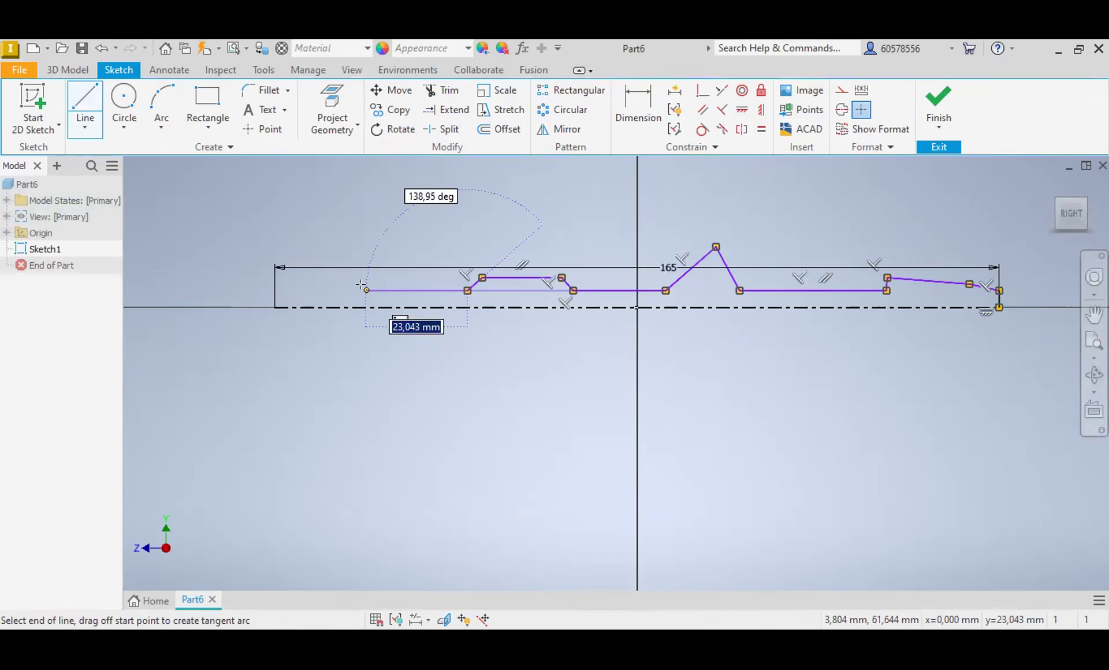
Step: Continue the profile with a raised flat section and a small notch, closing it down to the centerline's left end
left_click(360, 285)
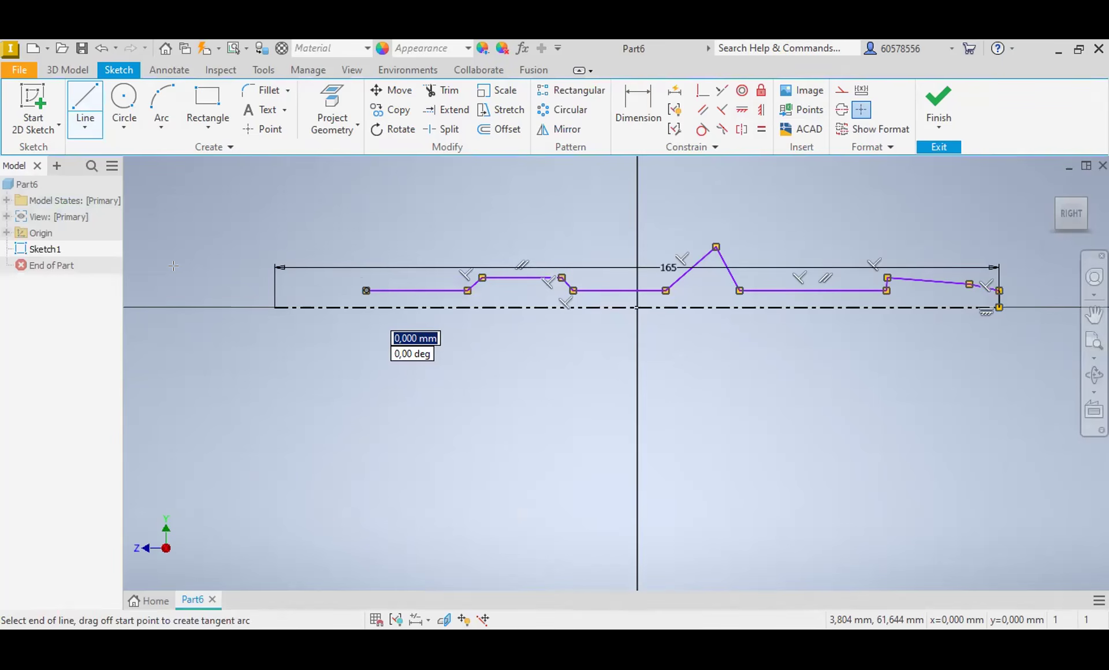
scroll(163, 272, "up", 2)
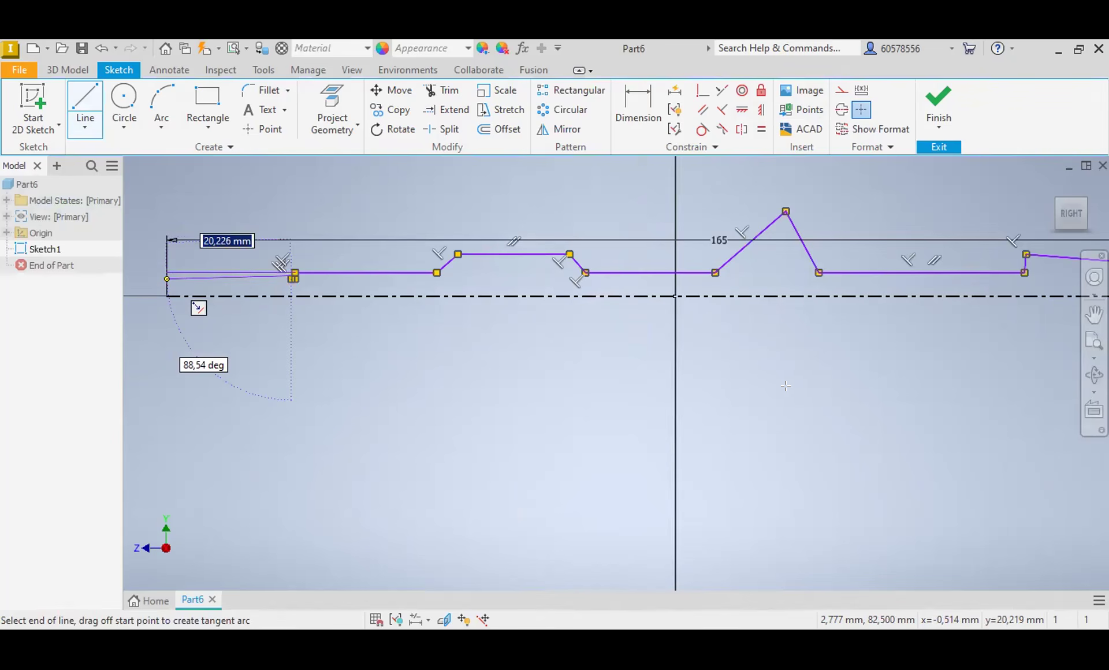
scroll(787, 386, "down", 4)
middle_click_drag(787, 386, 692, 389)
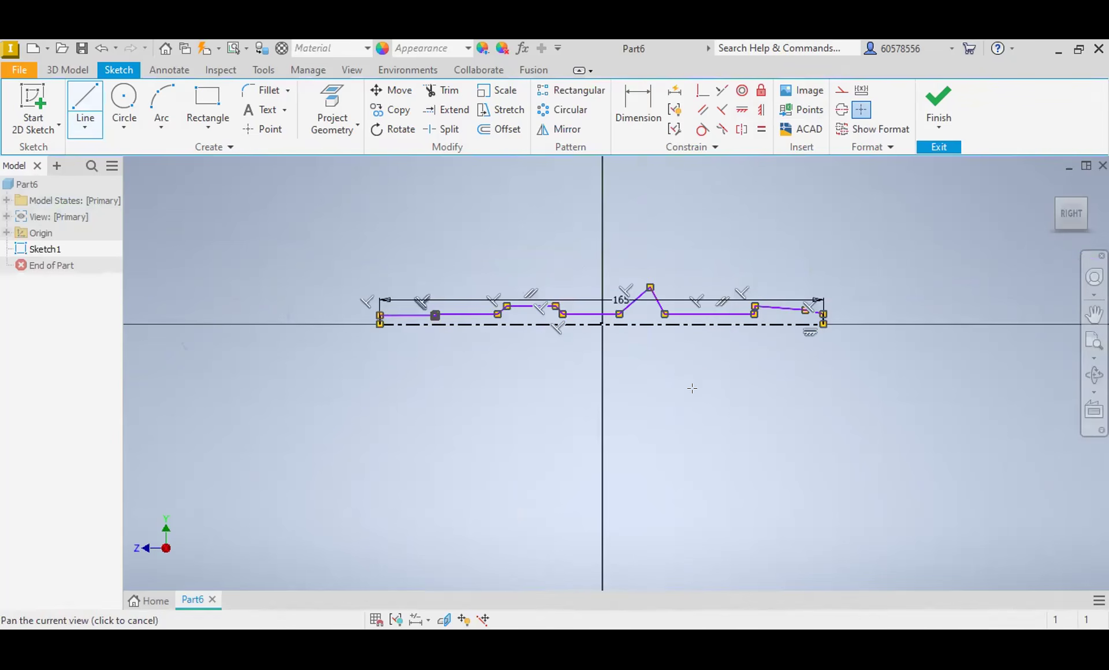
scroll(702, 372, "up", 3)
key("Escape")
Step: Move the 165 mm dimension below the centerline and dimension the profile's right end to a diameter of 5 mm
left_click(659, 247)
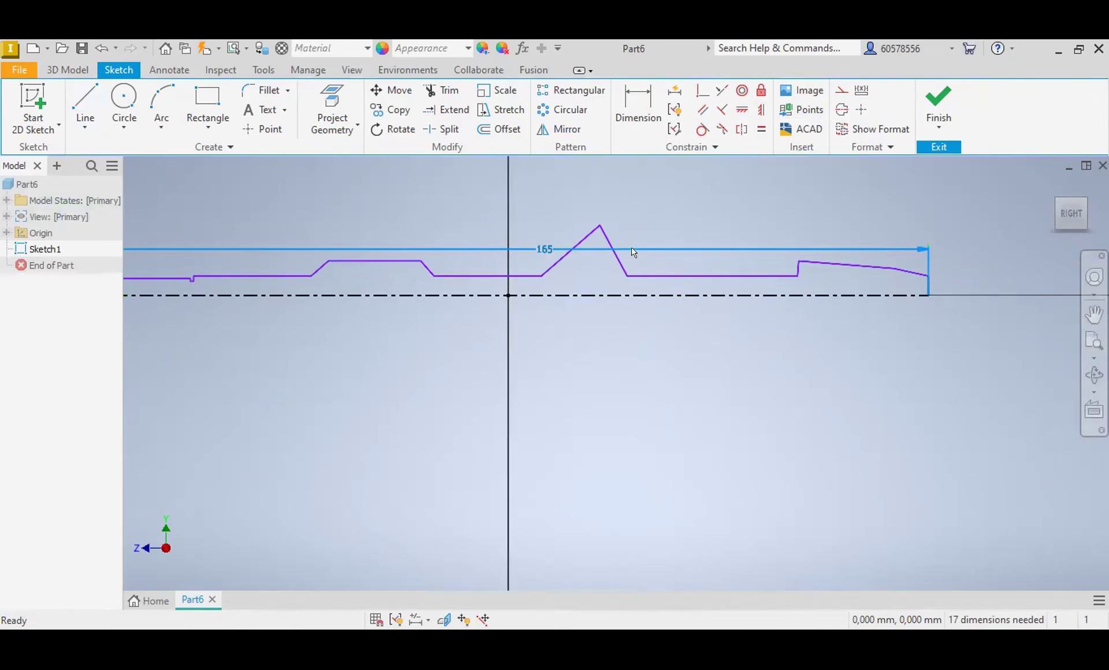
left_click_drag(543, 249, 547, 422)
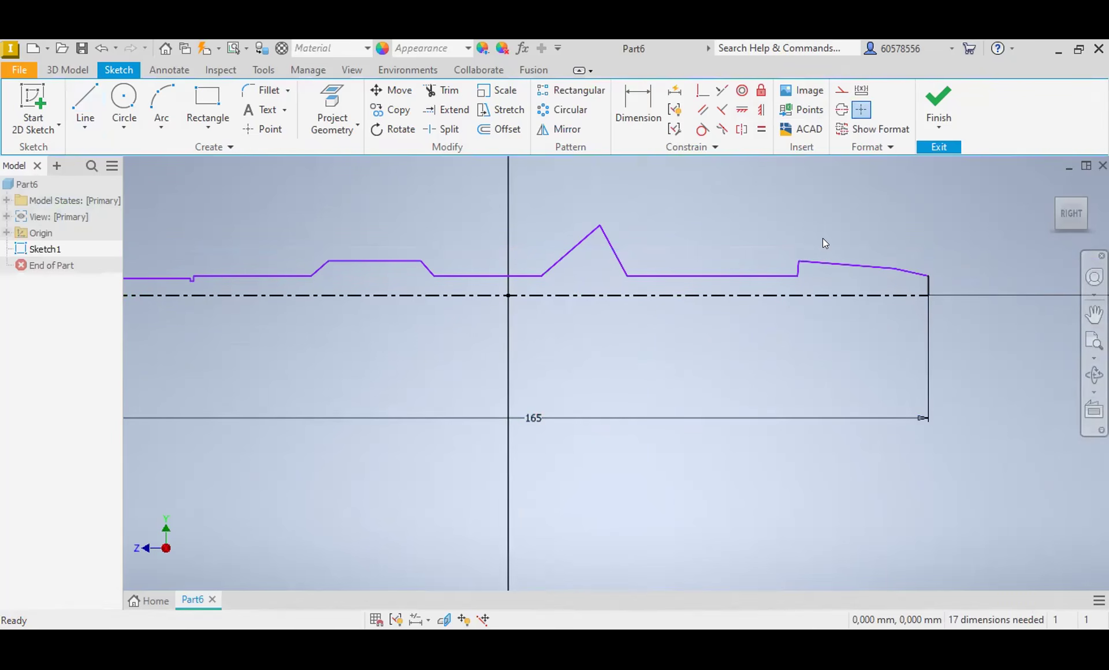
left_click(642, 104)
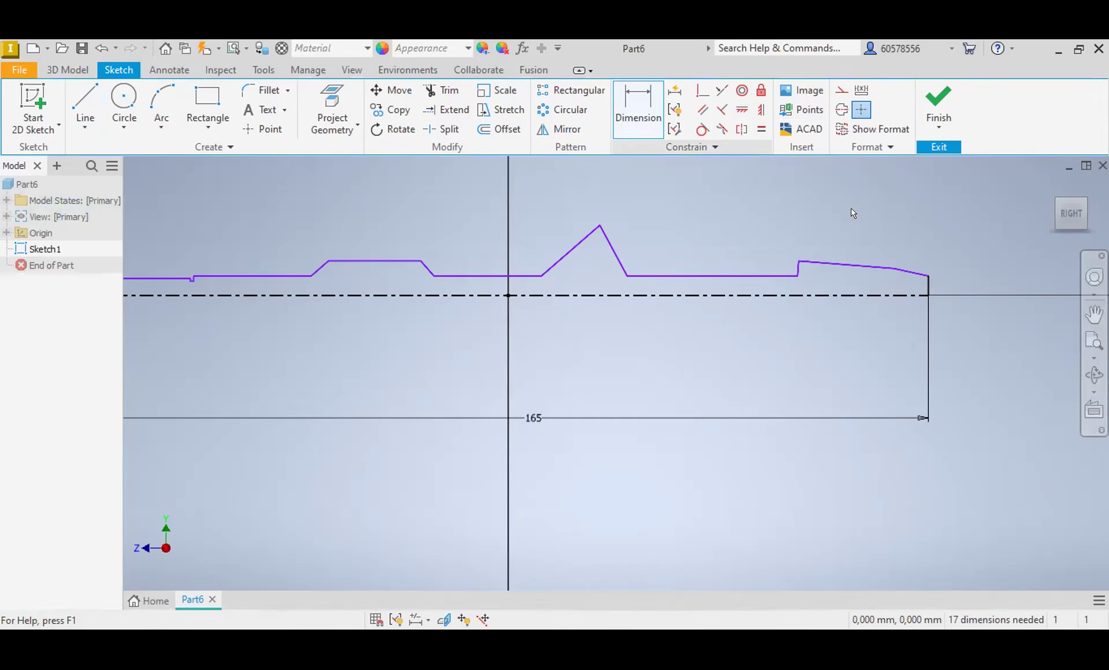
left_click(916, 295)
left_click(927, 276)
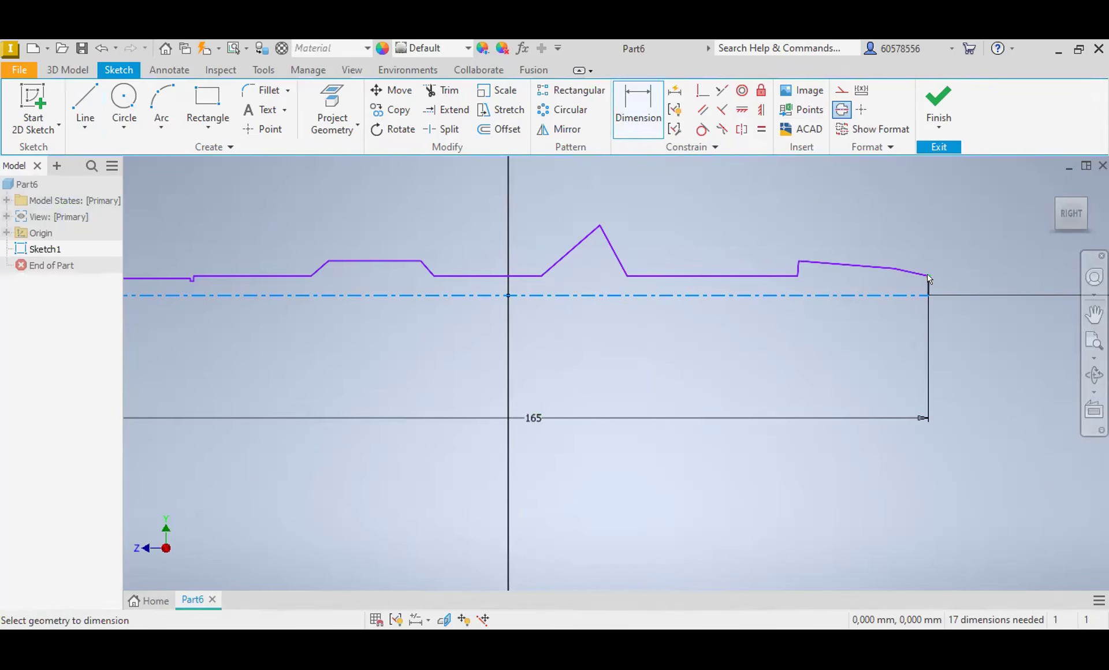
left_click(961, 281)
type("5")
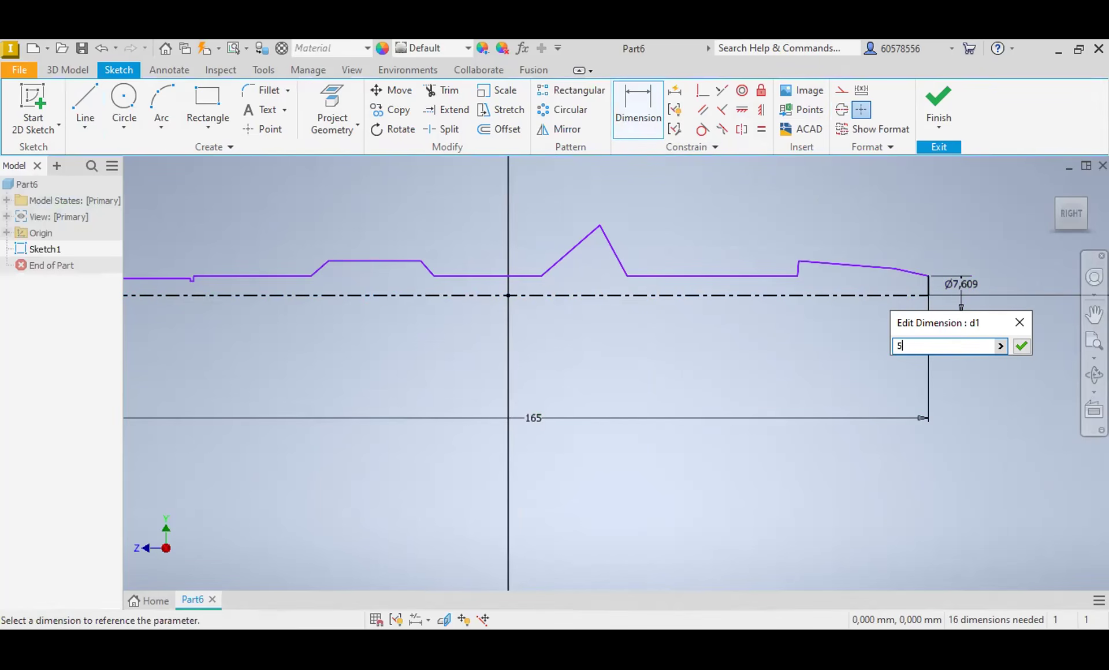
key("Return")
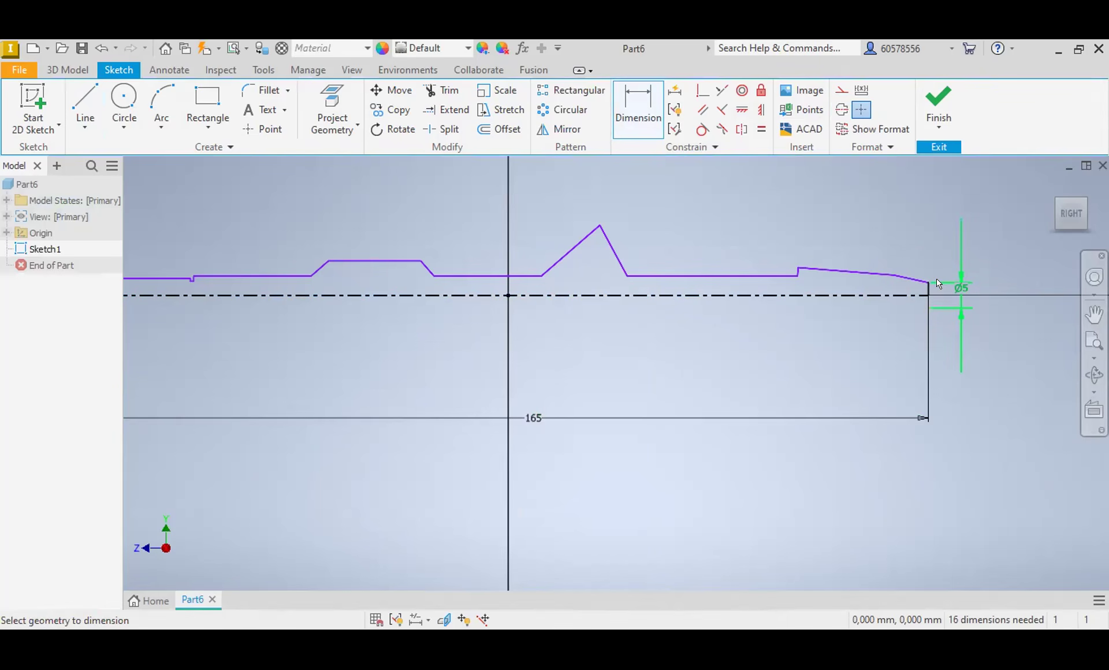
Step: Dimension the vertex between the two tapers to a diameter of 8 mm about the centerline
left_click(891, 296)
left_click(893, 275)
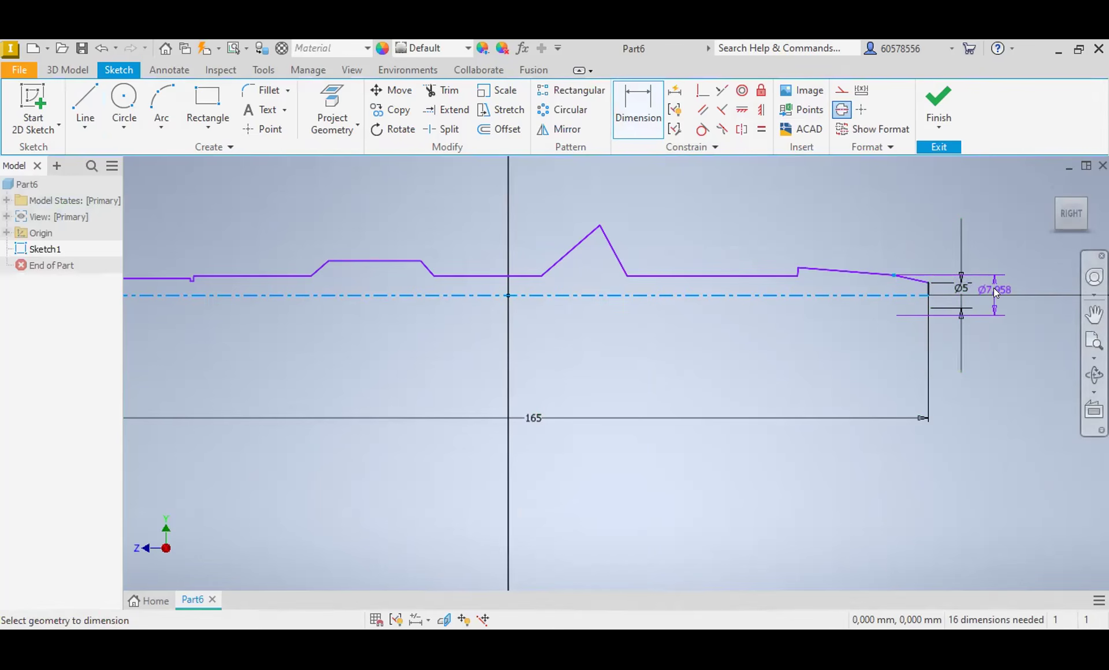
left_click(994, 288)
type("8")
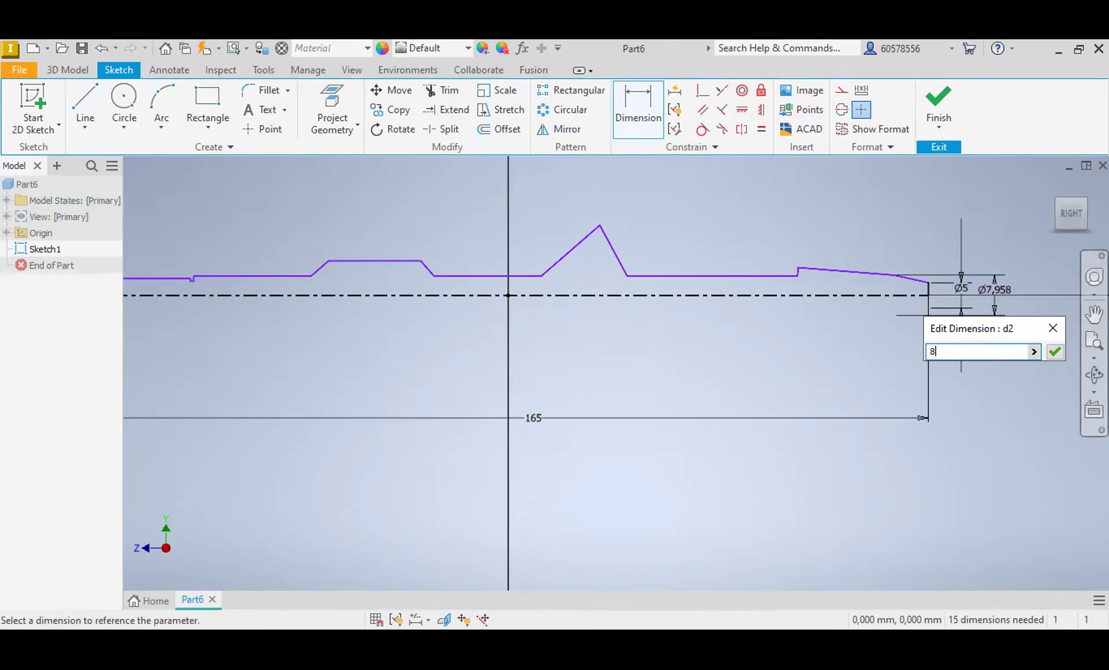
key("Return")
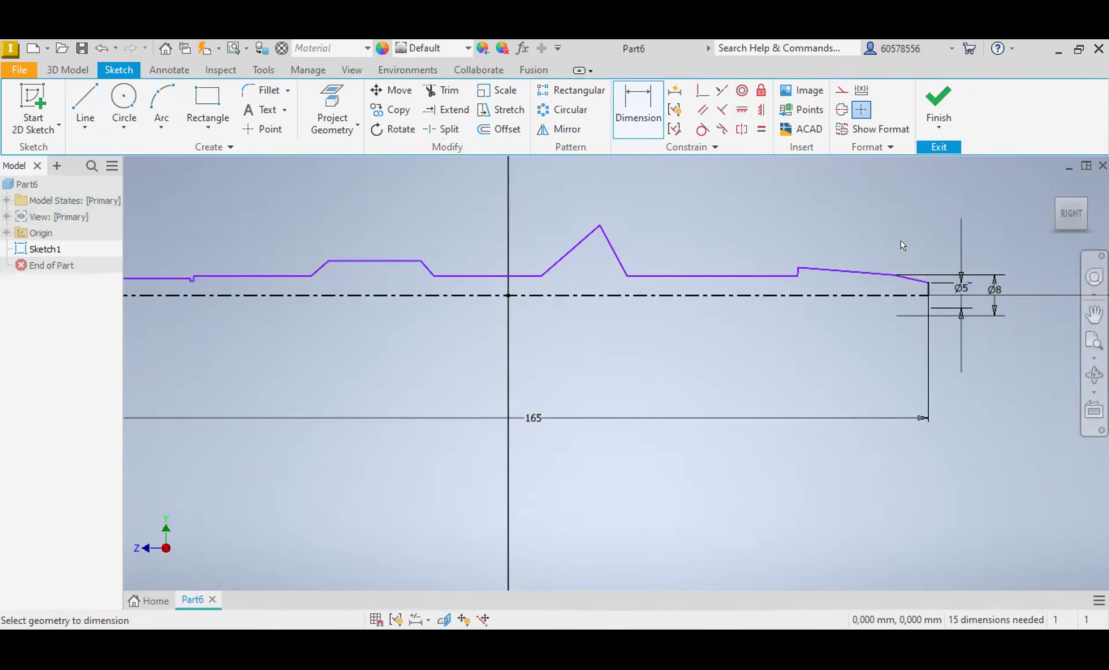
Step: Dimension the top corner of the short step to a diameter of 10 mm about the centerline
left_click(798, 269)
left_click(799, 295)
left_click(792, 304)
type("10")
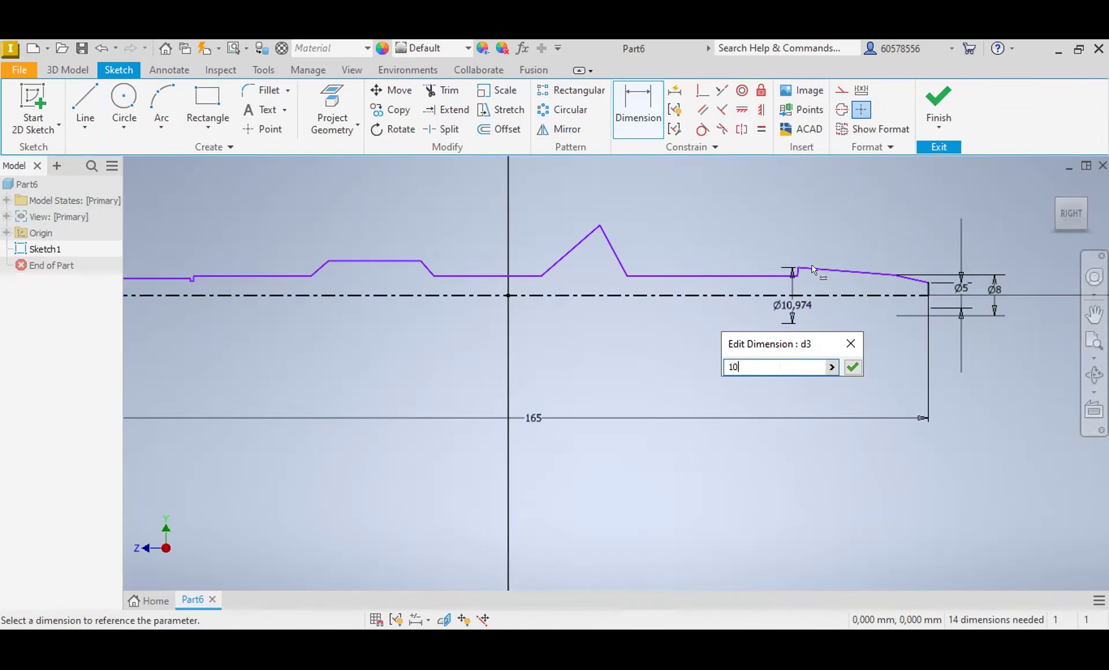
key("Return")
Step: Try to constrain the short step line parallel to the vertical line at the profile's right end
scroll(820, 281, "up", 5)
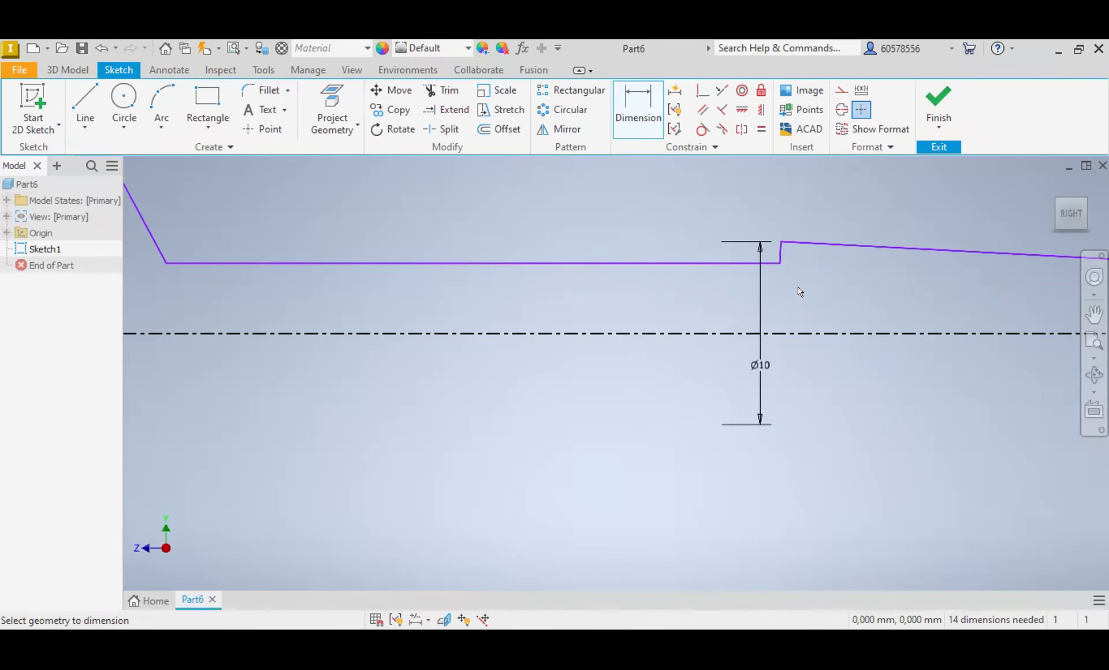
middle_click_drag(788, 286, 527, 299)
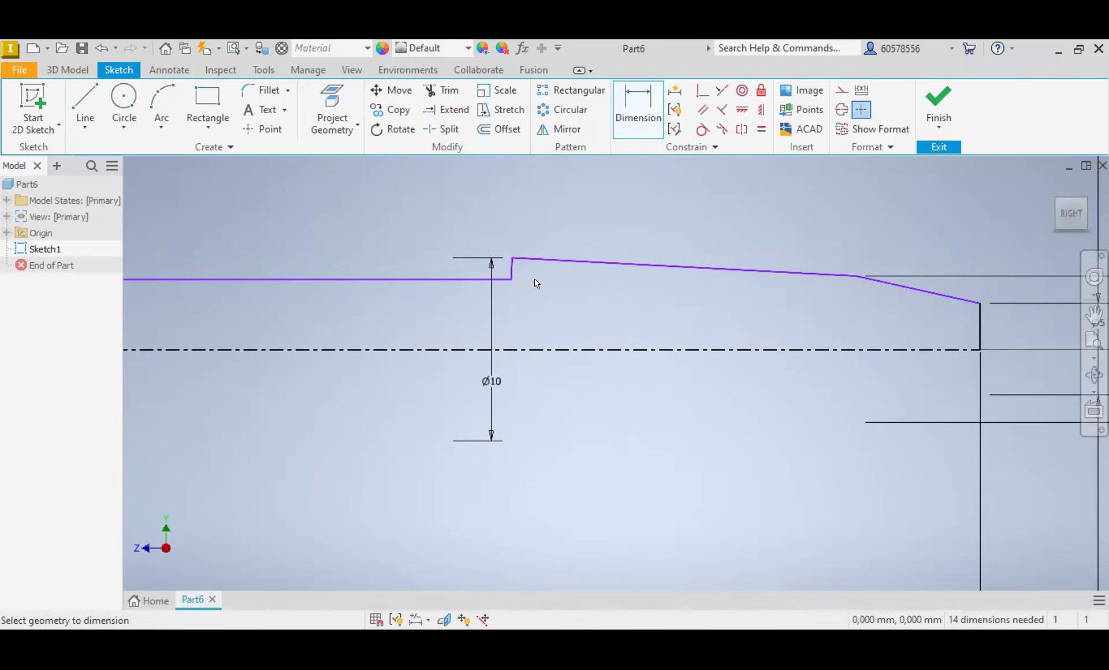
left_click(702, 110)
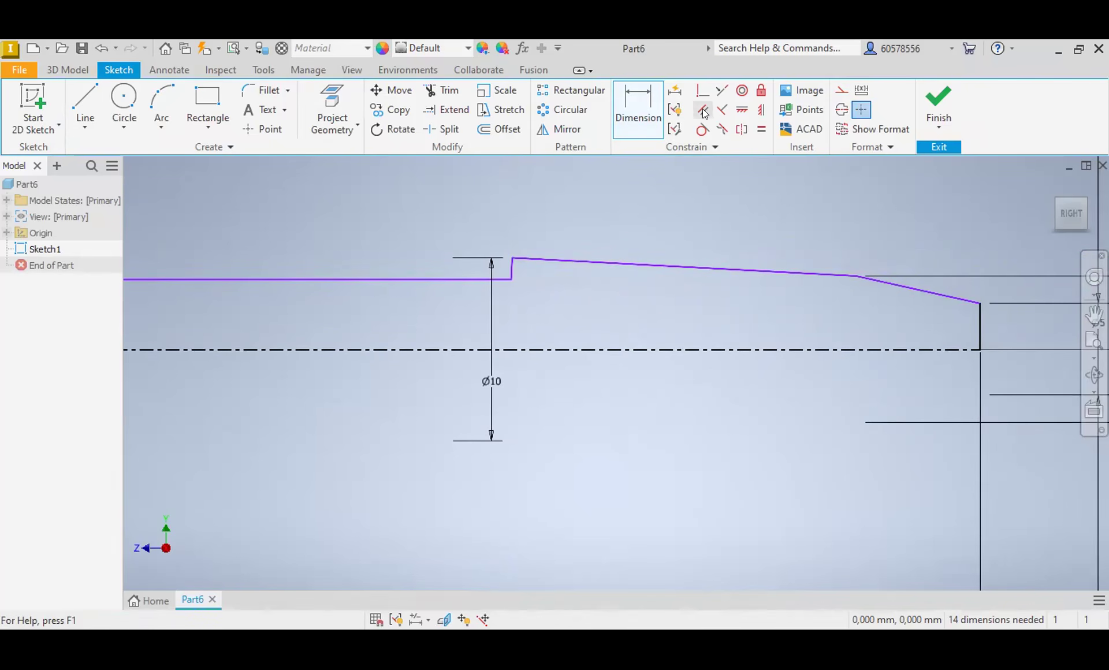
left_click(978, 328)
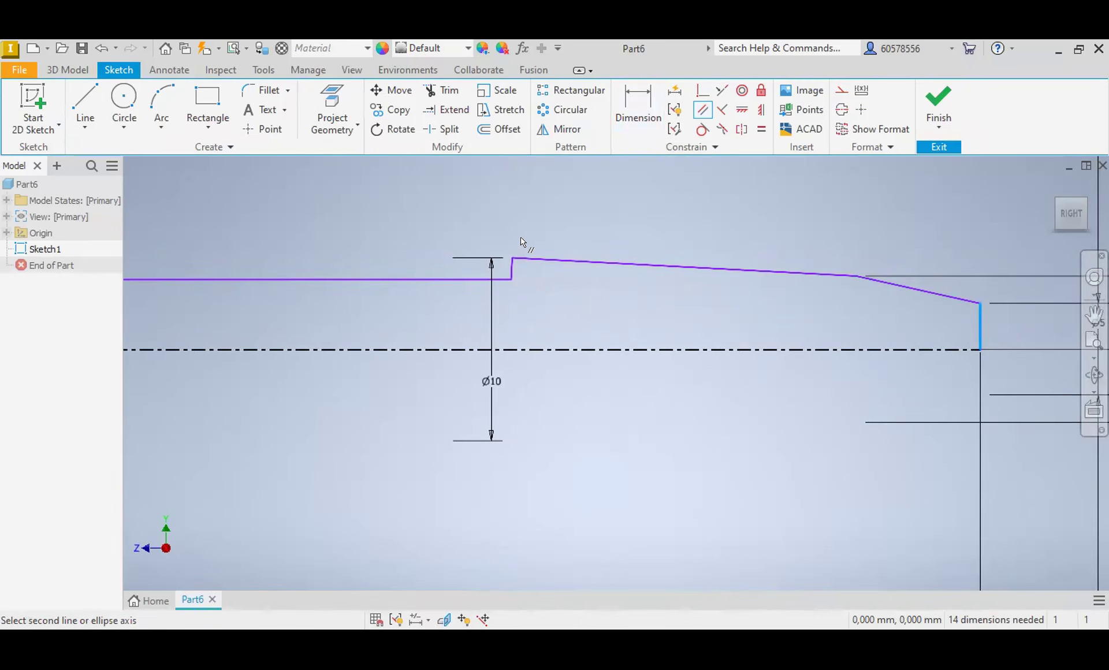
left_click(511, 267)
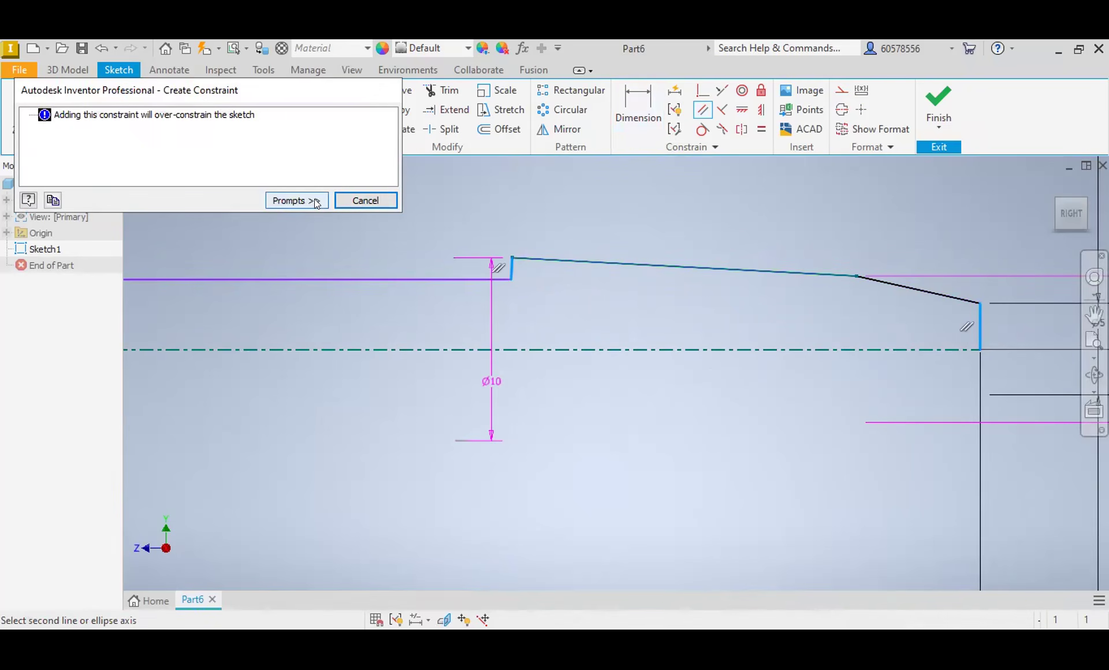
left_click(365, 201)
key("Escape")
Step: Delete the slanted short step line and draw a vertical line upward from the end of the adjacent horizontal line
left_click(511, 268)
key("Delete")
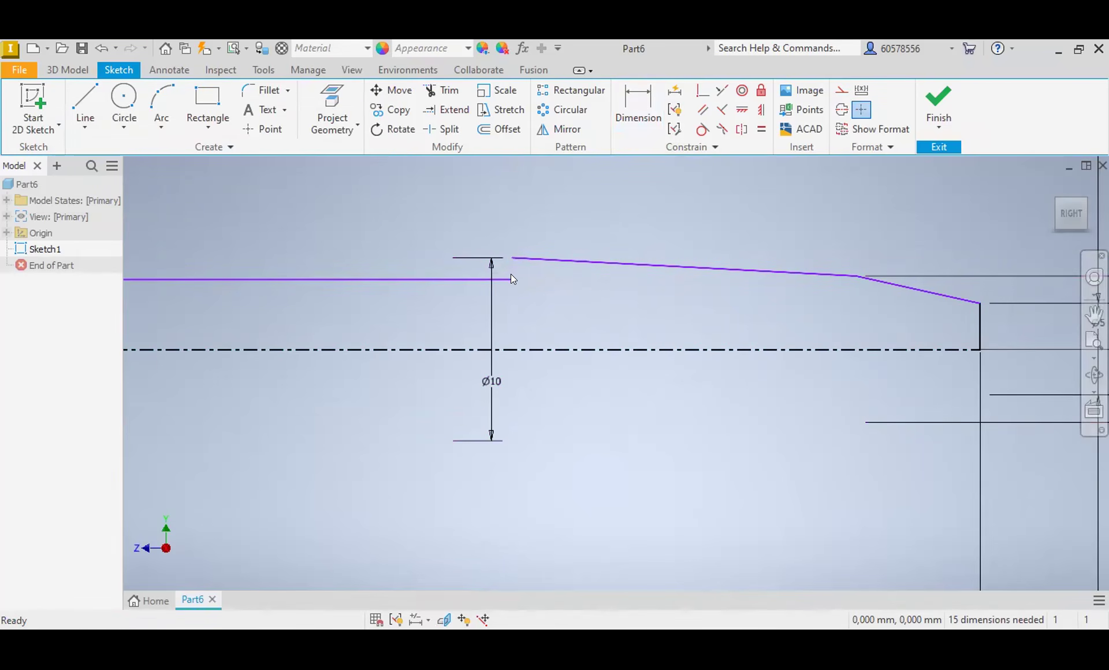
left_click(85, 100)
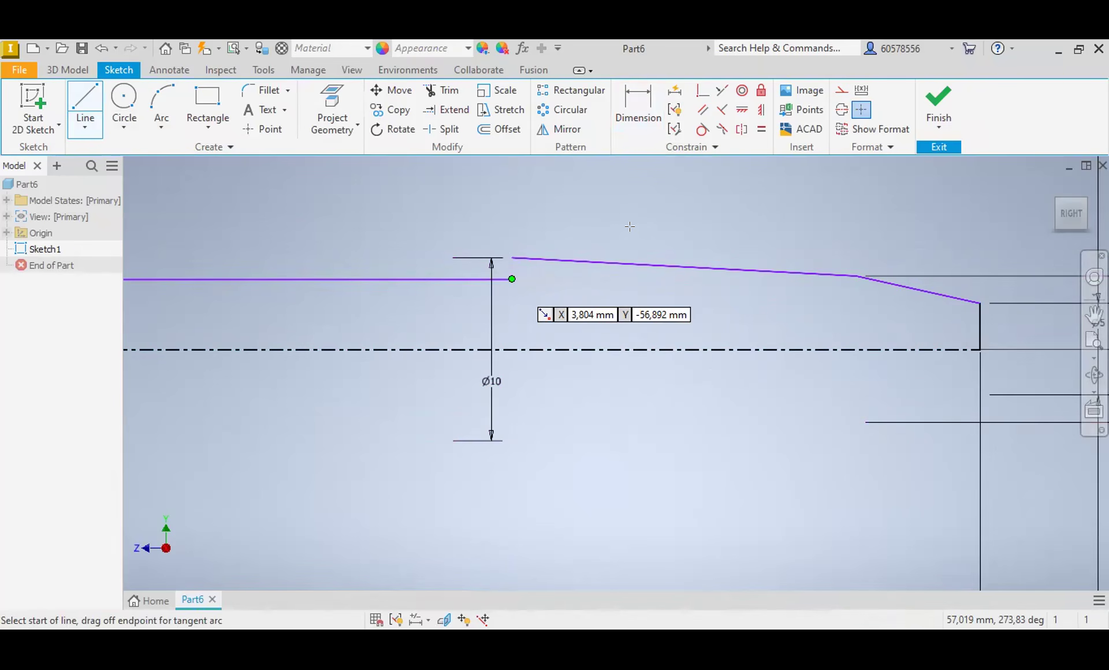
key("Escape")
Step: Trim the excess parts of the vertical line above the start of the long taper
left_click(441, 90)
left_click(511, 208)
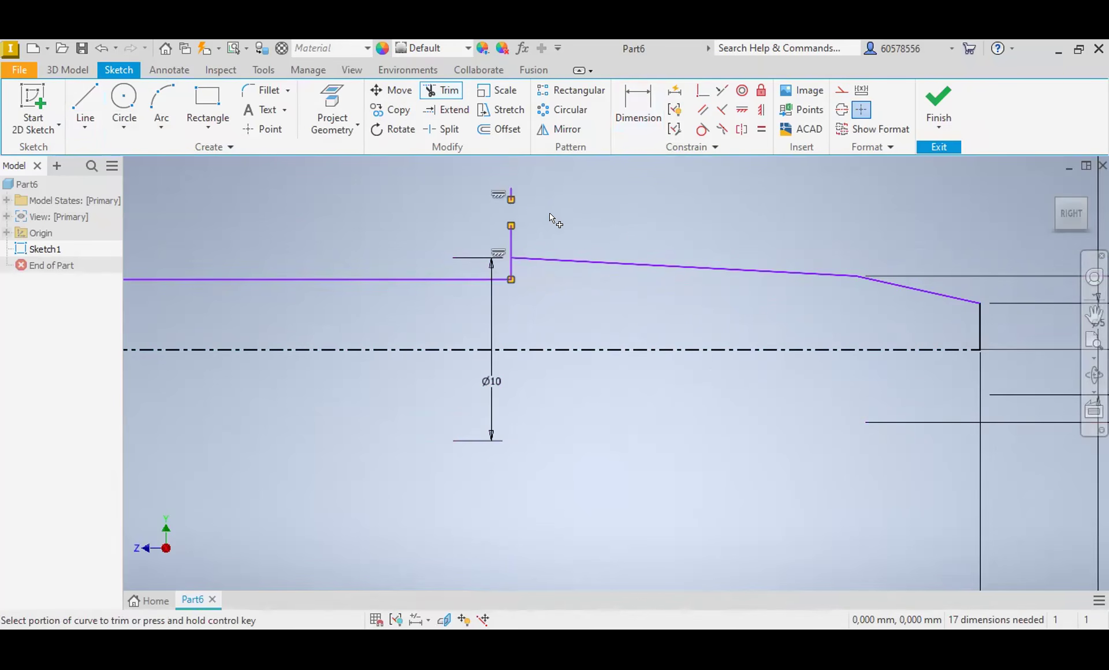
left_click(511, 237)
key("Escape")
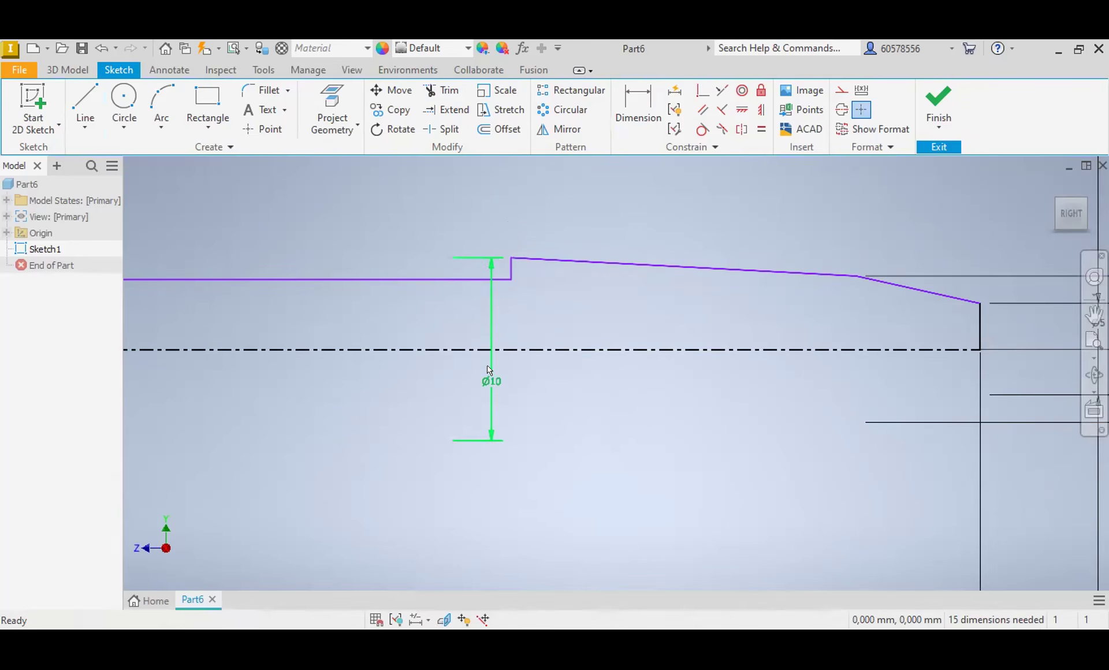
Step: Dimension the horizontal line between the triangular peak and the short step to a diameter of 8 mm about the centerline
scroll(547, 318, "down", 5)
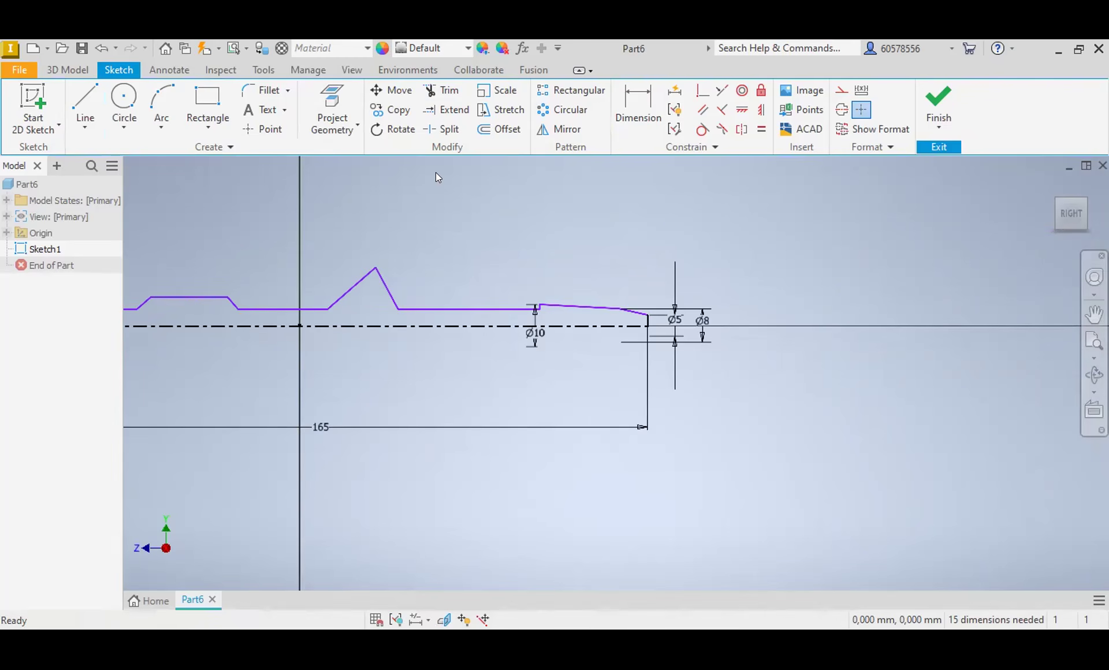
left_click(633, 104)
left_click(486, 309)
left_click(486, 327)
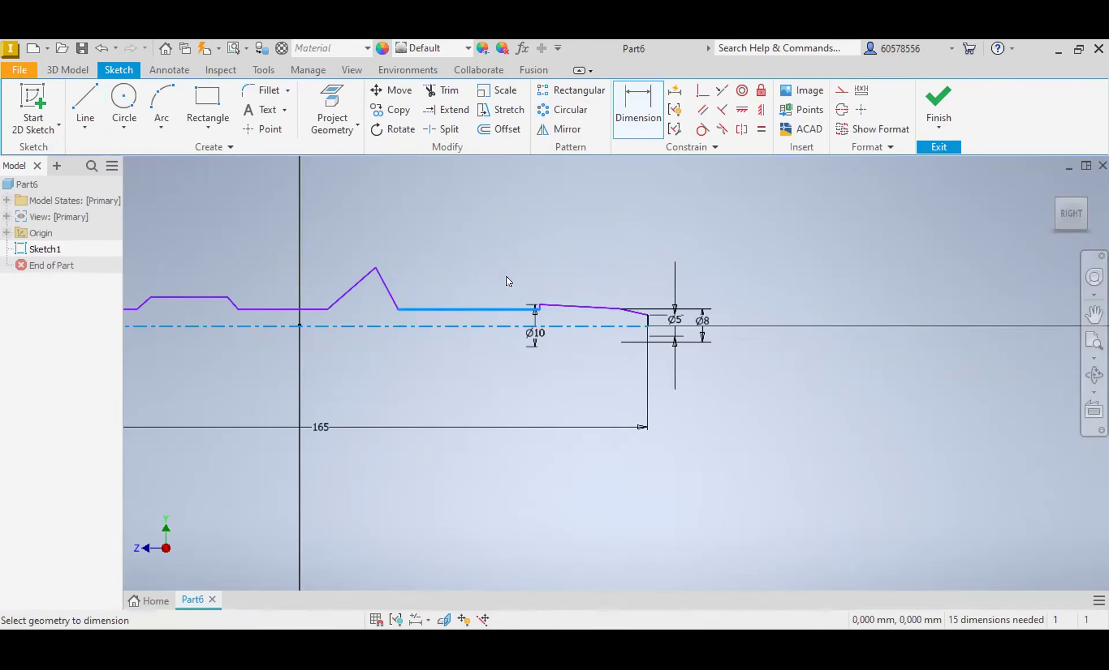
left_click(506, 276)
type("8")
key("Return")
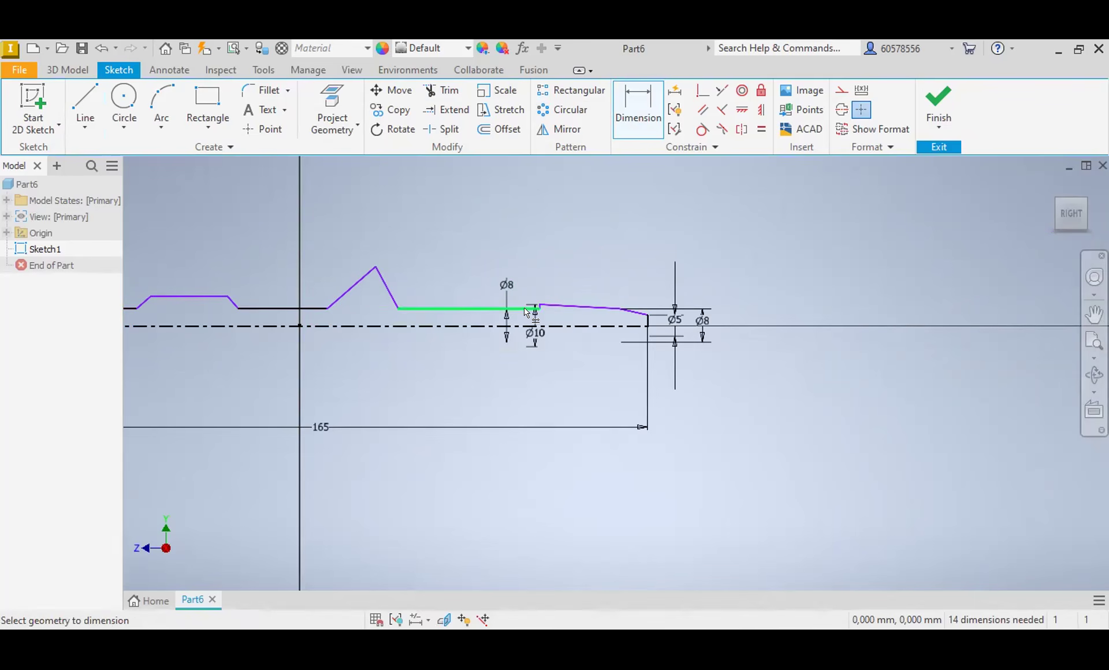
Step: Add a driven diameter dimension about the centerline to the horizontal line between the trapezoidal bump and the triangular peak
left_click(265, 308)
left_click(269, 326)
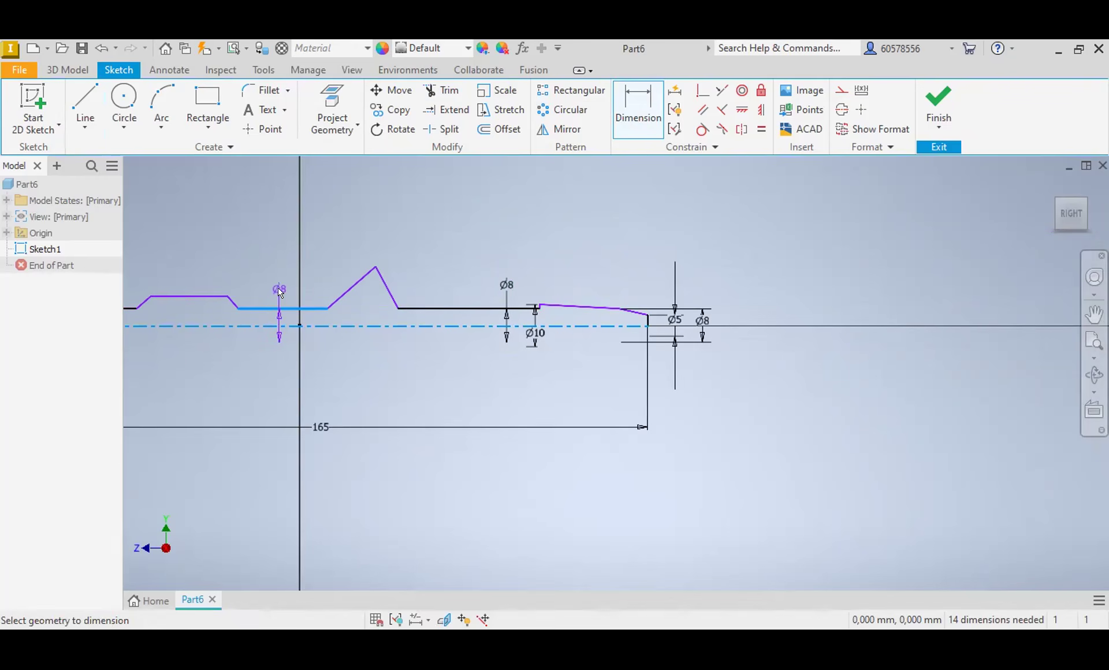
left_click(280, 292)
left_click(357, 203)
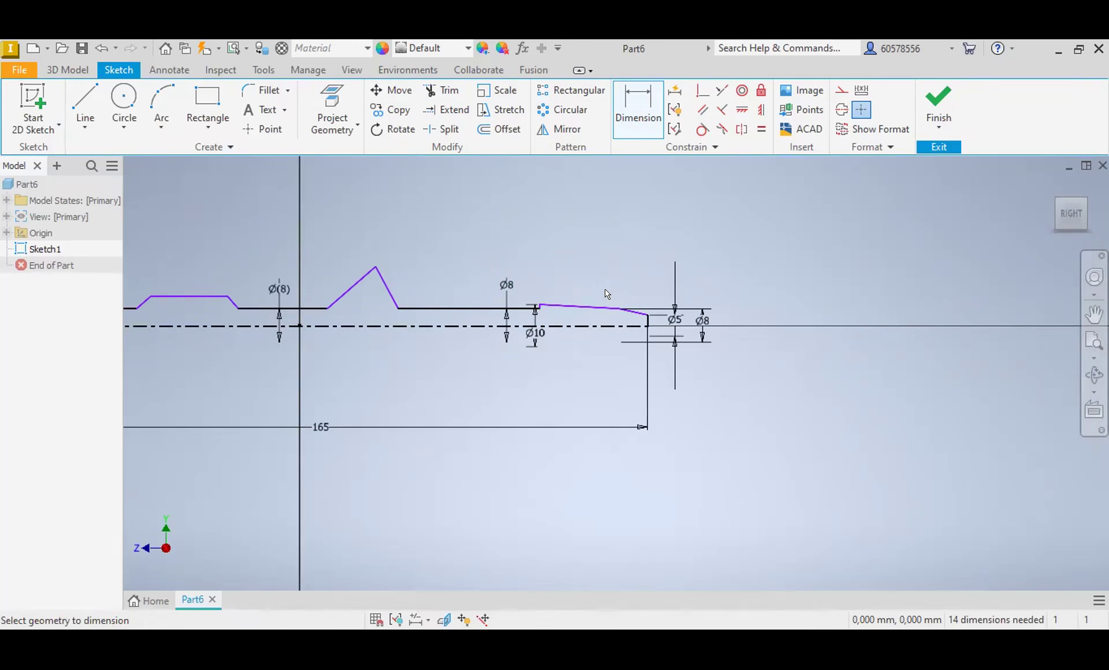
Step: Dimension the horizontal length of the short end taper at the profile's right end to 8 mm
scroll(574, 316, "up", 5)
scroll(572, 317, "down", 3)
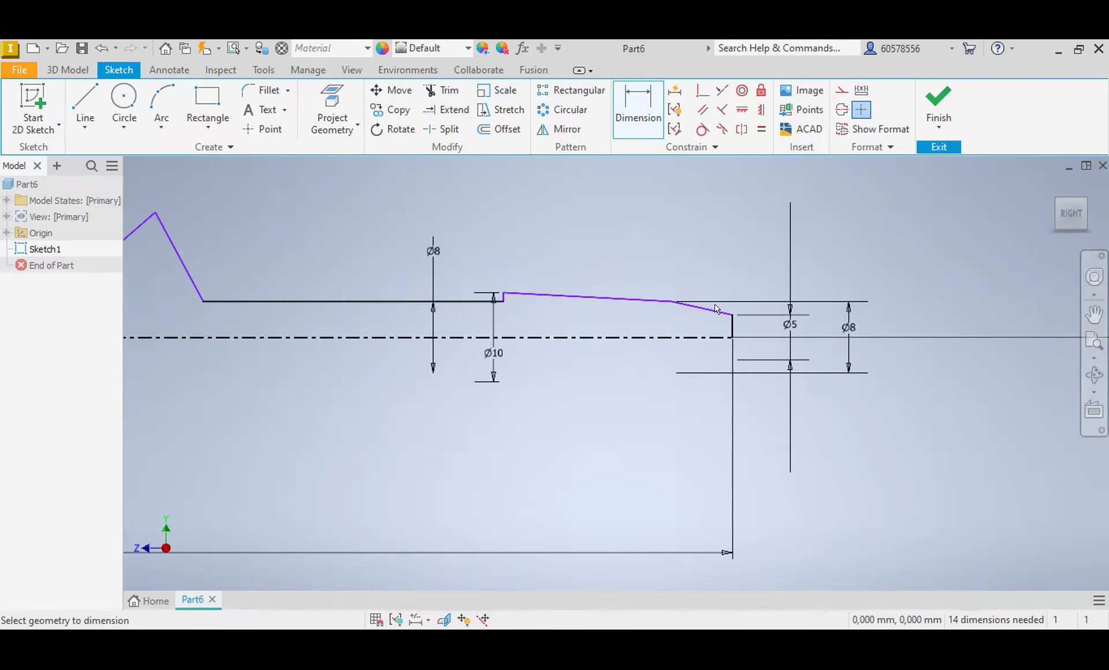
left_click(671, 301)
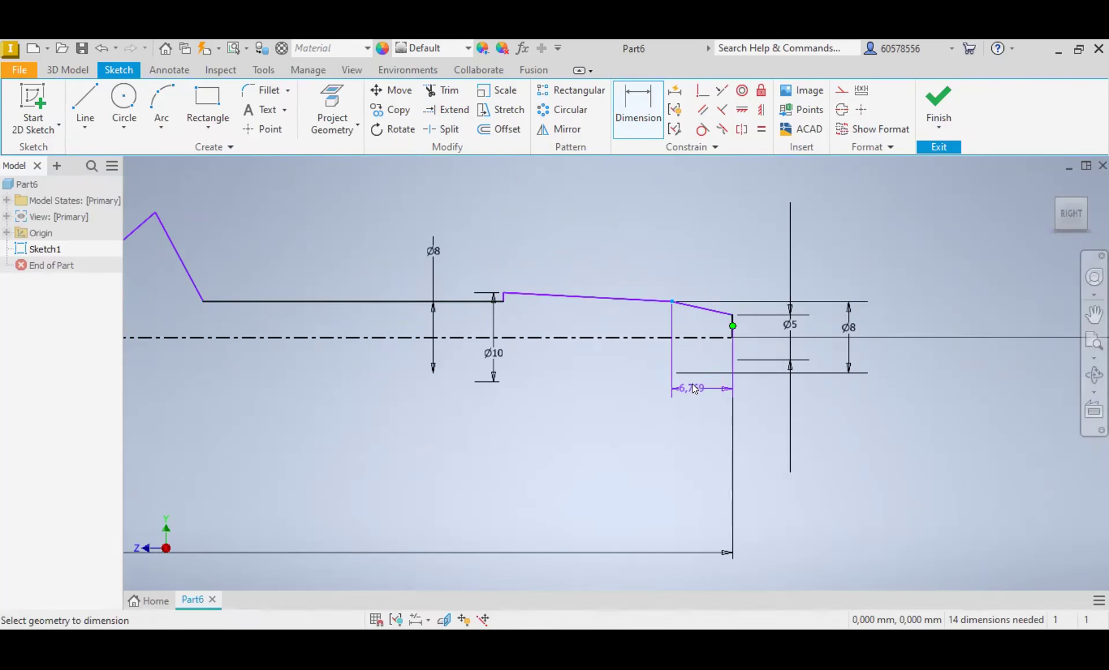
left_click(695, 389)
type("8")
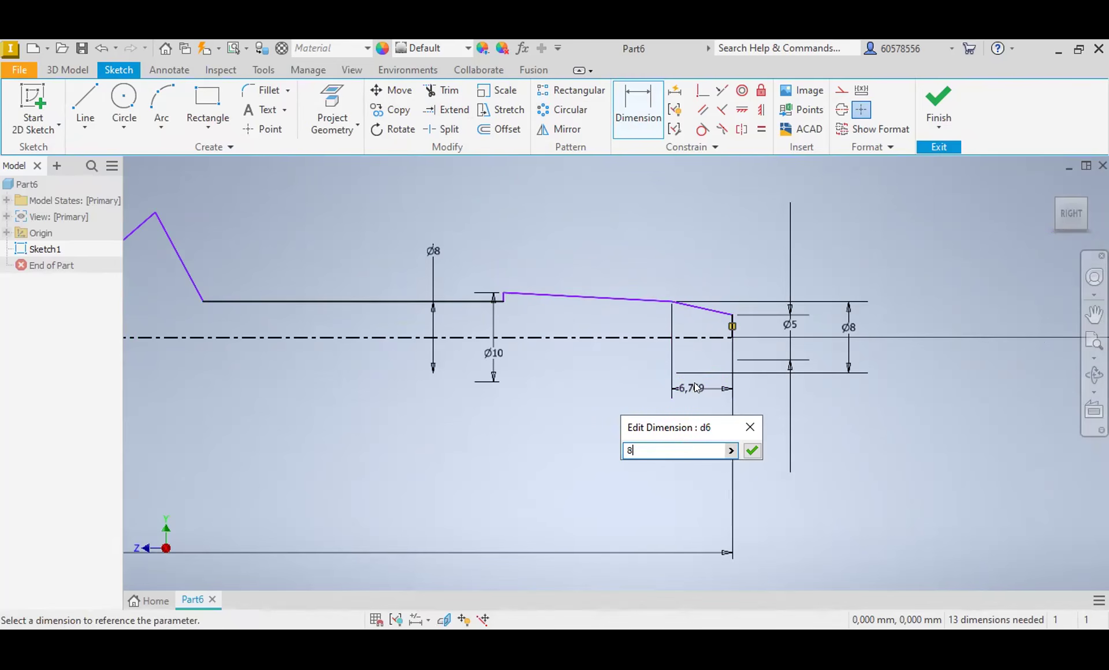
key("Return")
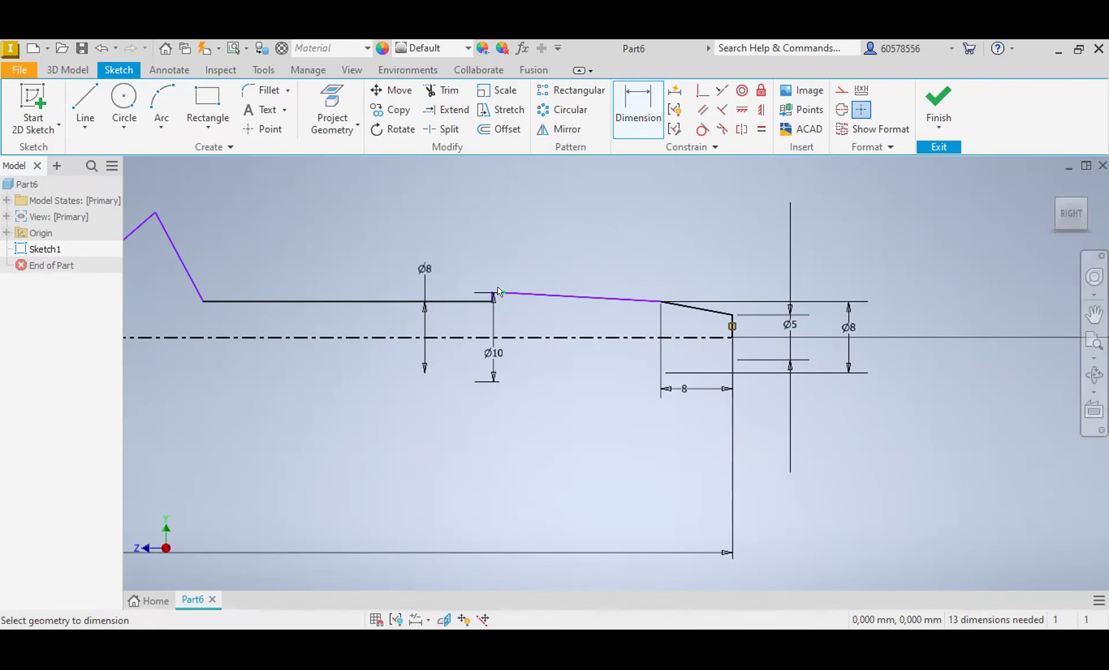
Step: Dimension the horizontal distance from the short vertical step to the profile's right end as 20 mm
scroll(492, 292, "up", 3)
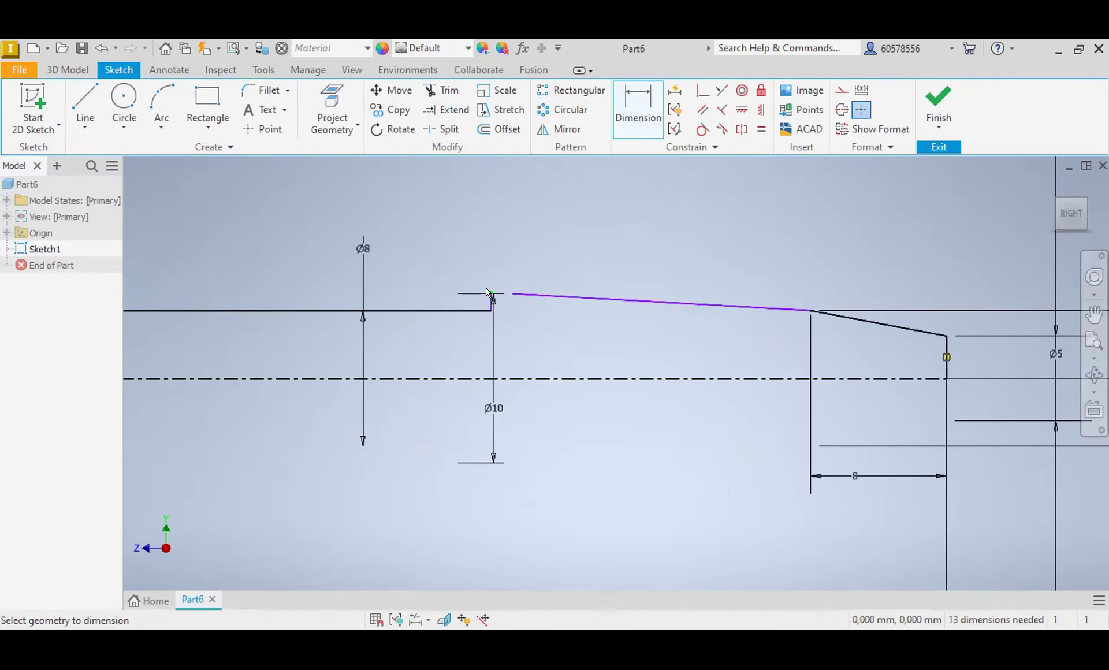
left_click(491, 294)
left_click(728, 495)
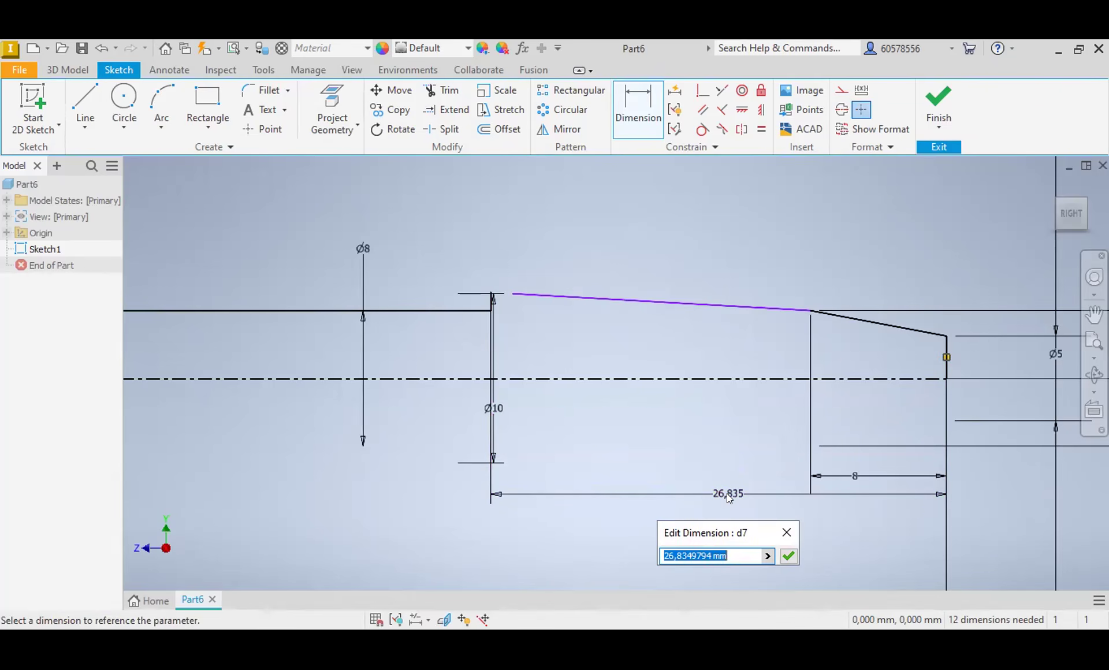
type("20")
key("Return")
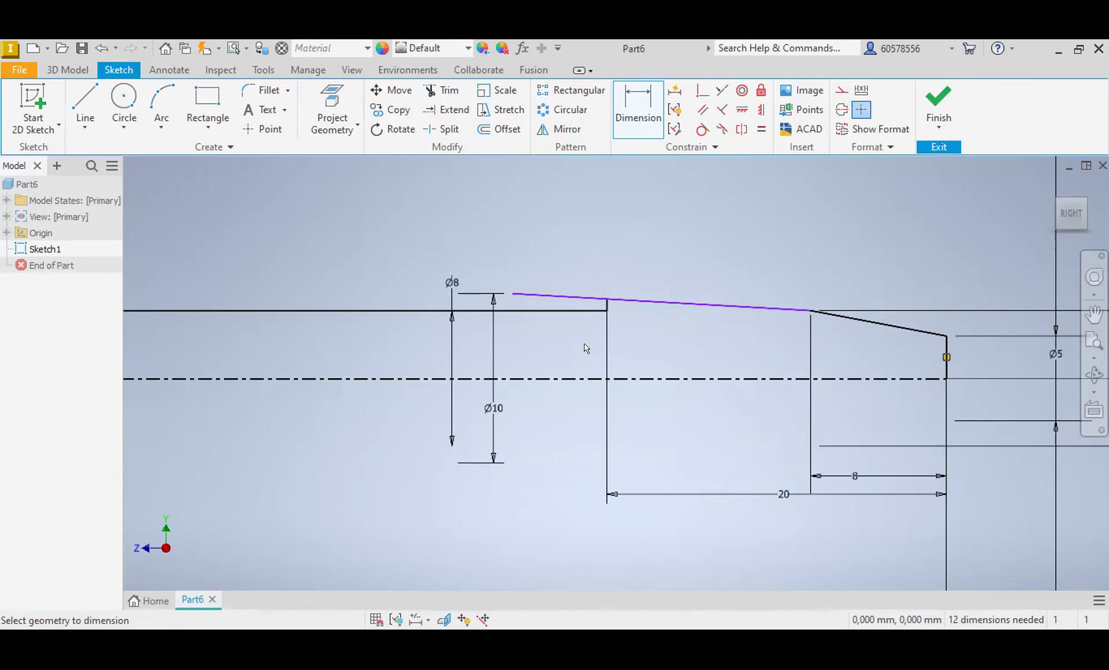
Step: Delete the 10 mm diameter dimension and trim the part of the long taper that extends past the vertical step
key("Escape")
left_click(494, 370)
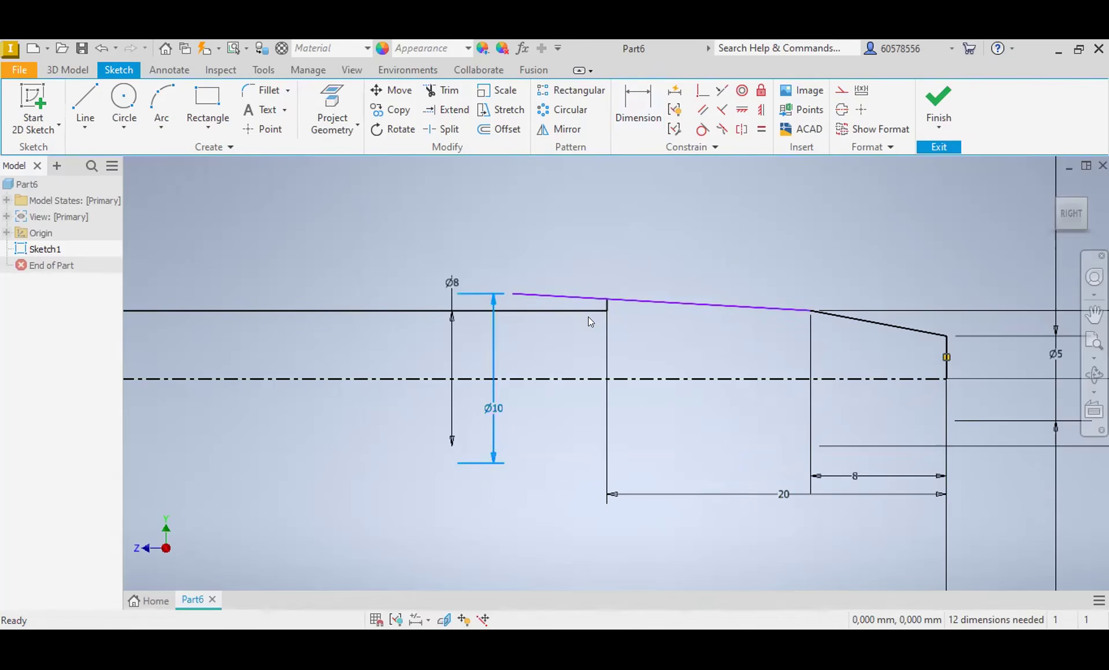
key("Delete")
left_click(457, 91)
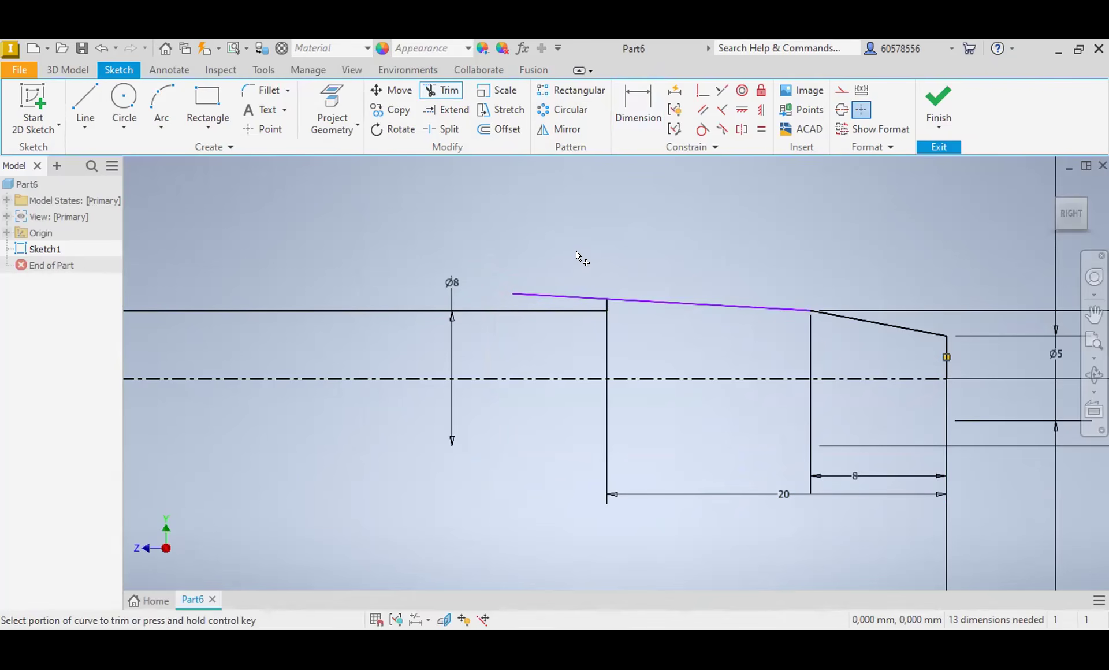
left_click(556, 296)
Step: Dimension the top corner of the vertical step to a diameter of 10 mm about the centerline
left_click(638, 109)
left_click(603, 298)
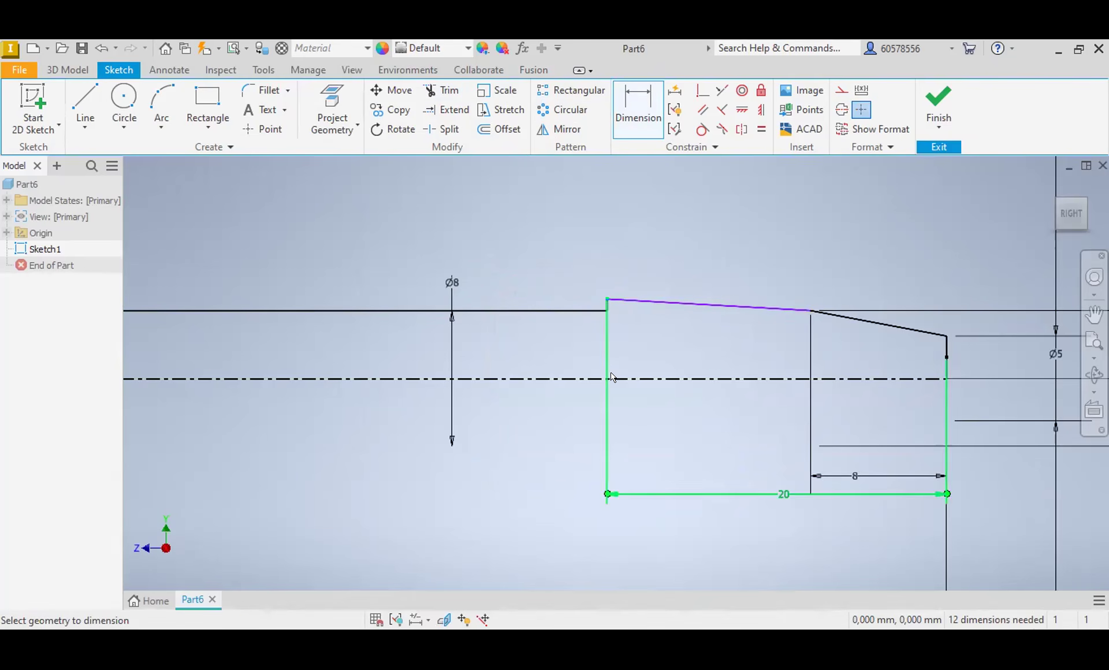
left_click(606, 378)
left_click(575, 342)
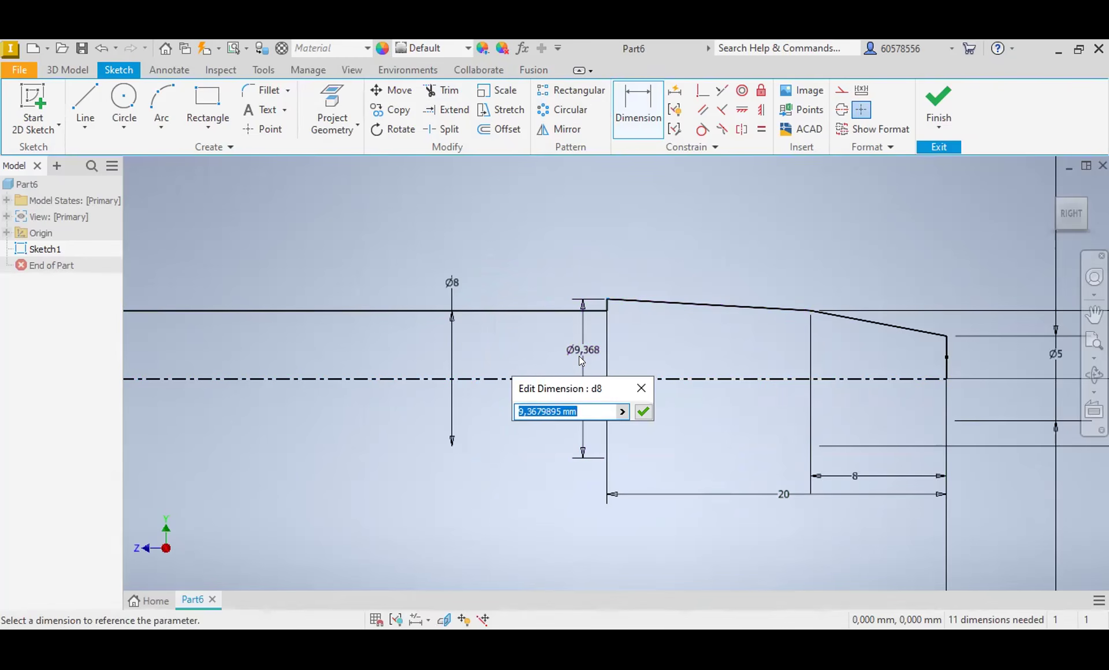
type("10")
key("Return")
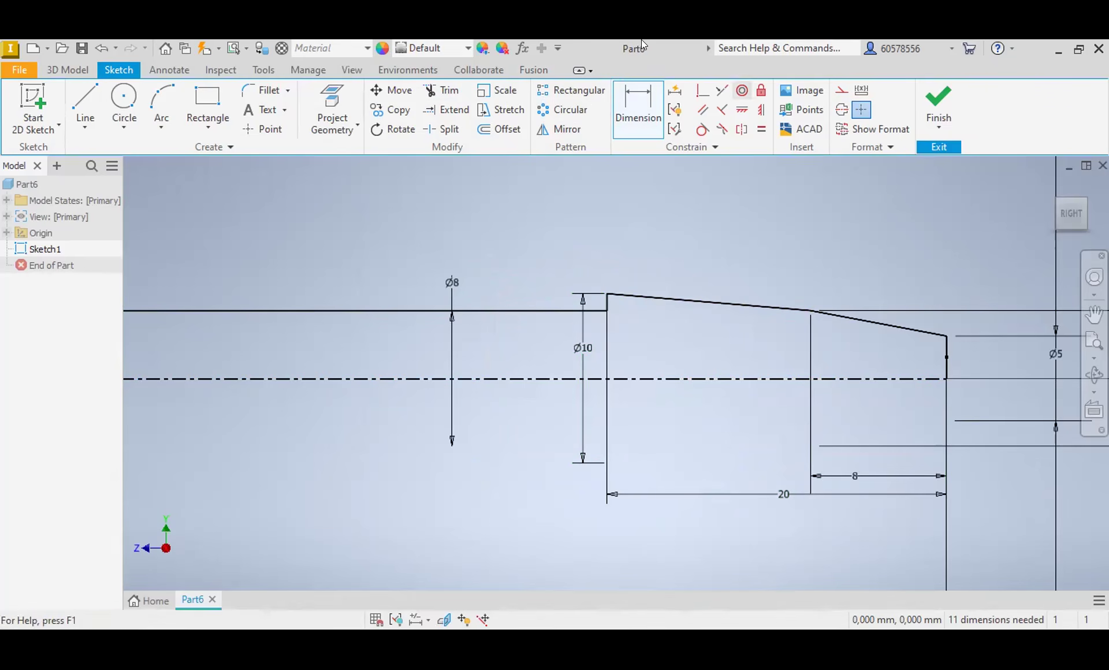
Step: Dimension the angle between the triangular peak's right slope and the vertical line at the profile's right end as 30 degrees
scroll(644, 371, "down", 5)
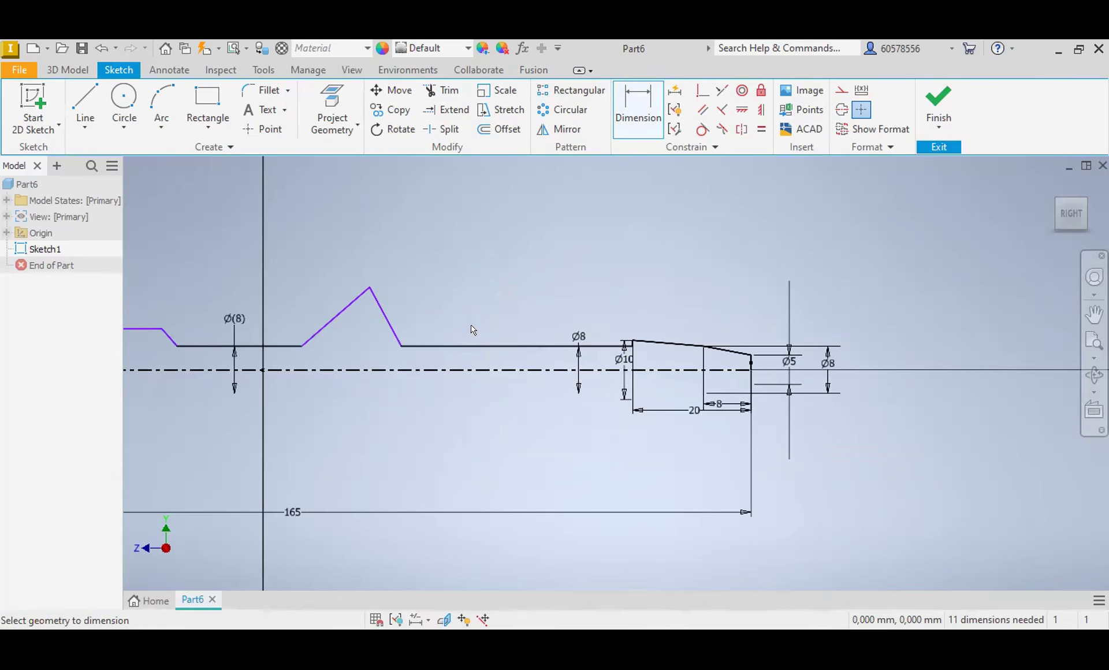
middle_click_drag(440, 295, 664, 322)
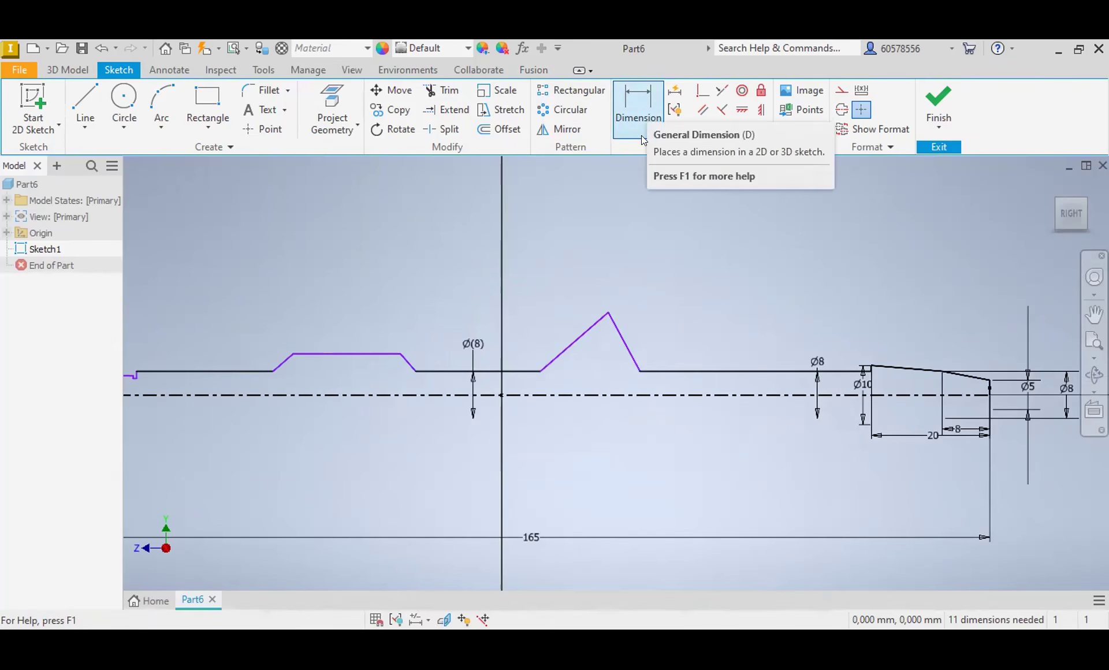
left_click(640, 99)
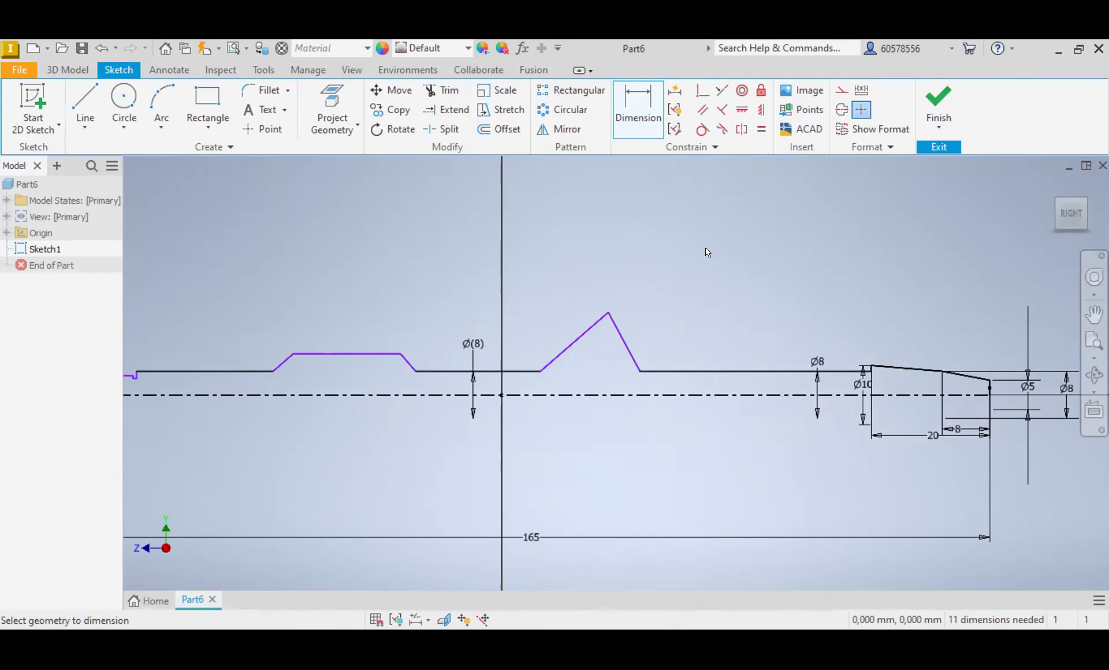
left_click(626, 349)
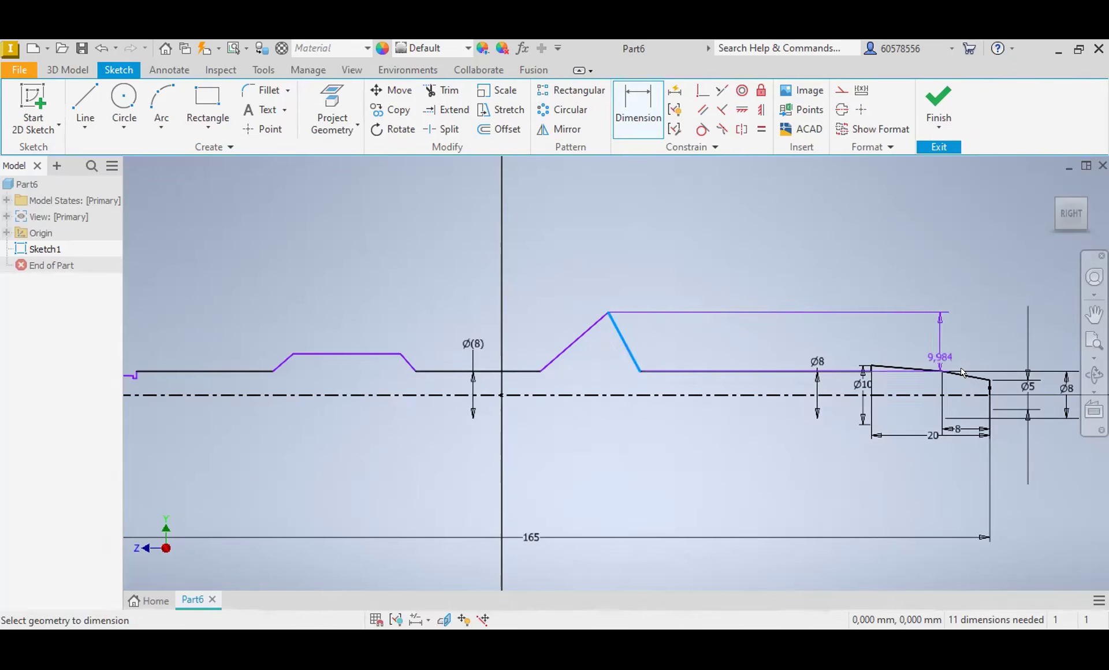
scroll(990, 390, "up", 3)
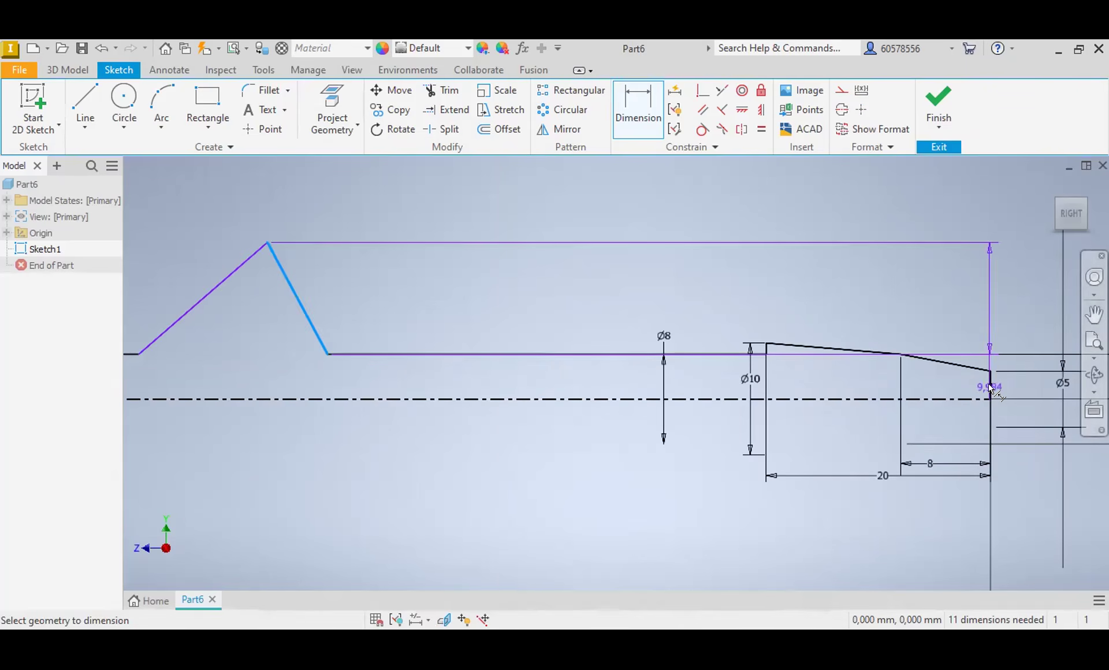
left_click(991, 393)
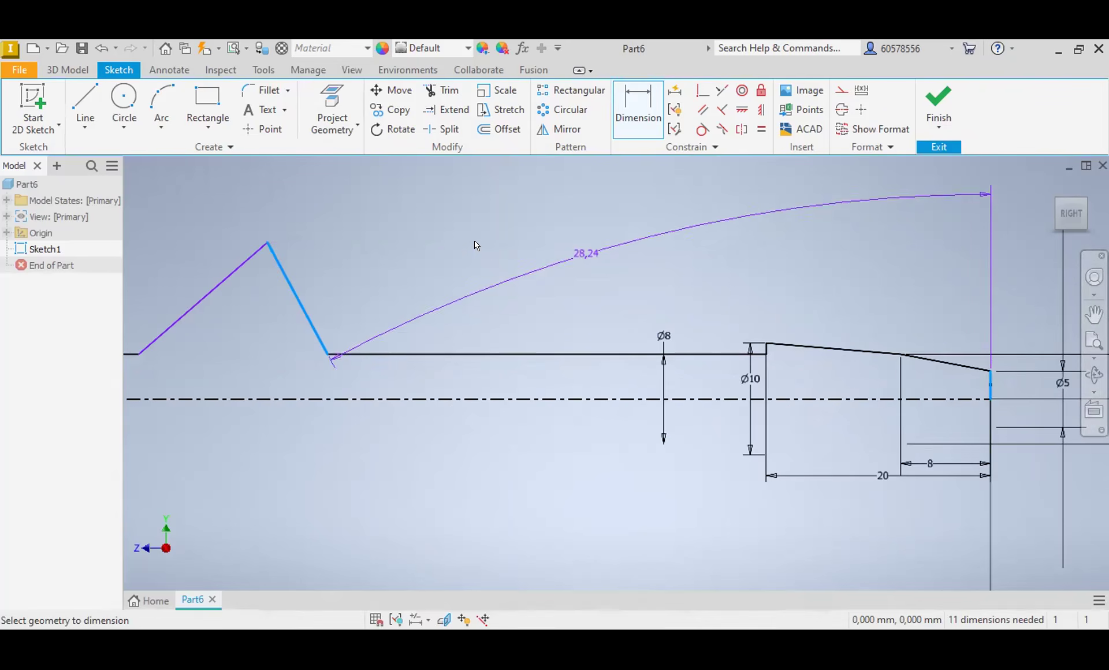
left_click(444, 229)
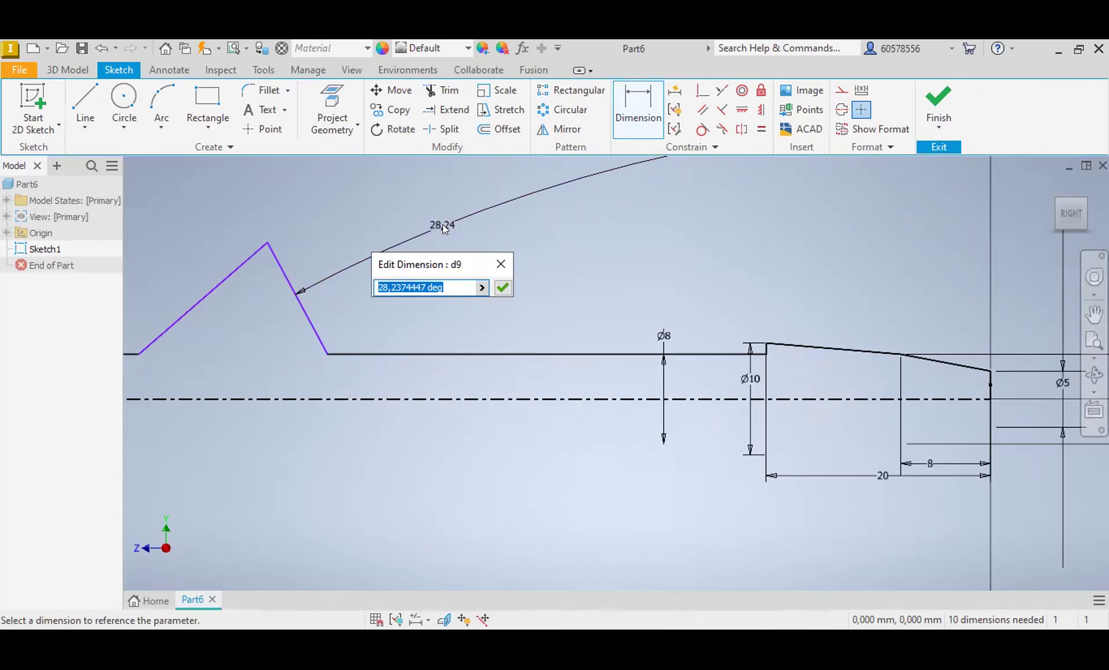
type("30")
key("Return")
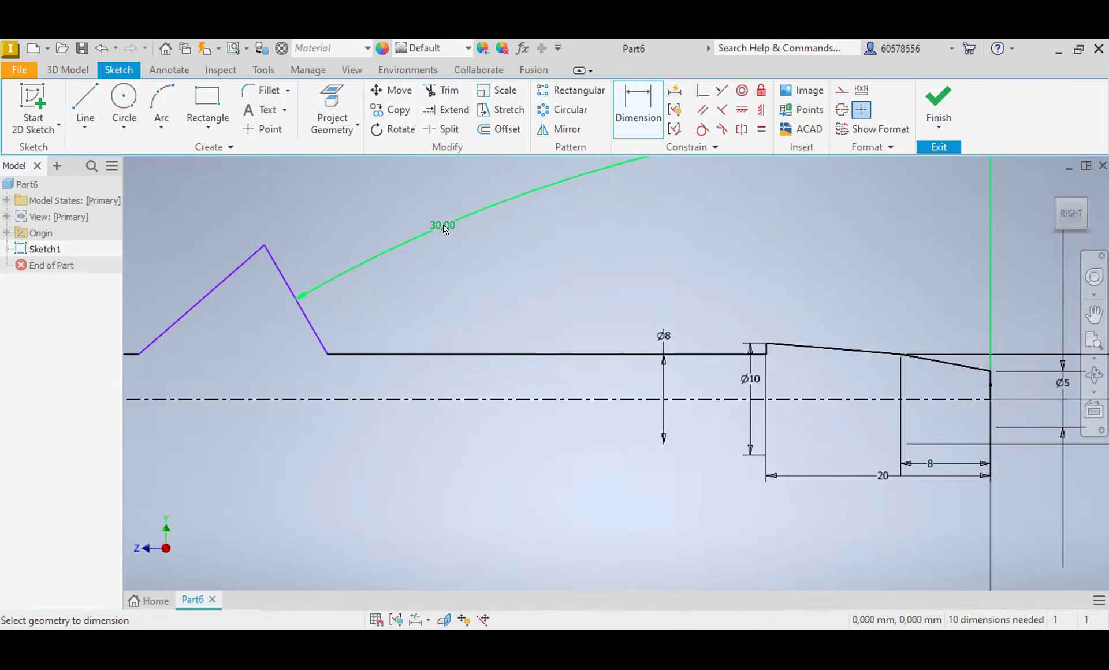
Step: Dimension the apex of the triangular peak to a diameter of 22 mm about the centerline
scroll(271, 303, "down", 3)
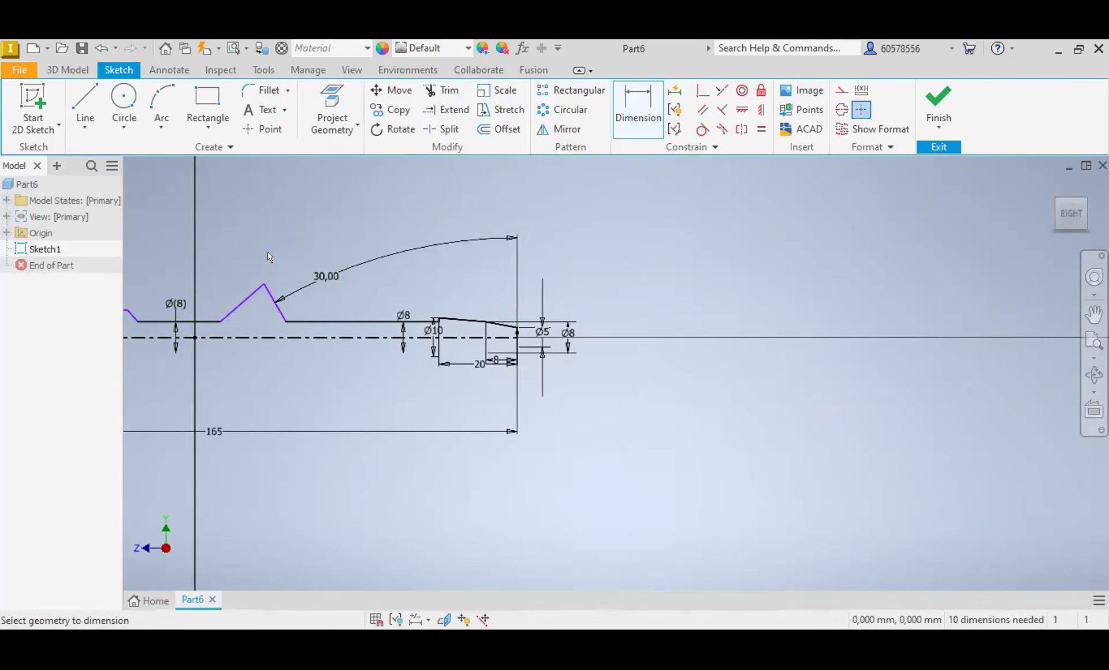
left_click(264, 283)
left_click(254, 336)
left_click(261, 358)
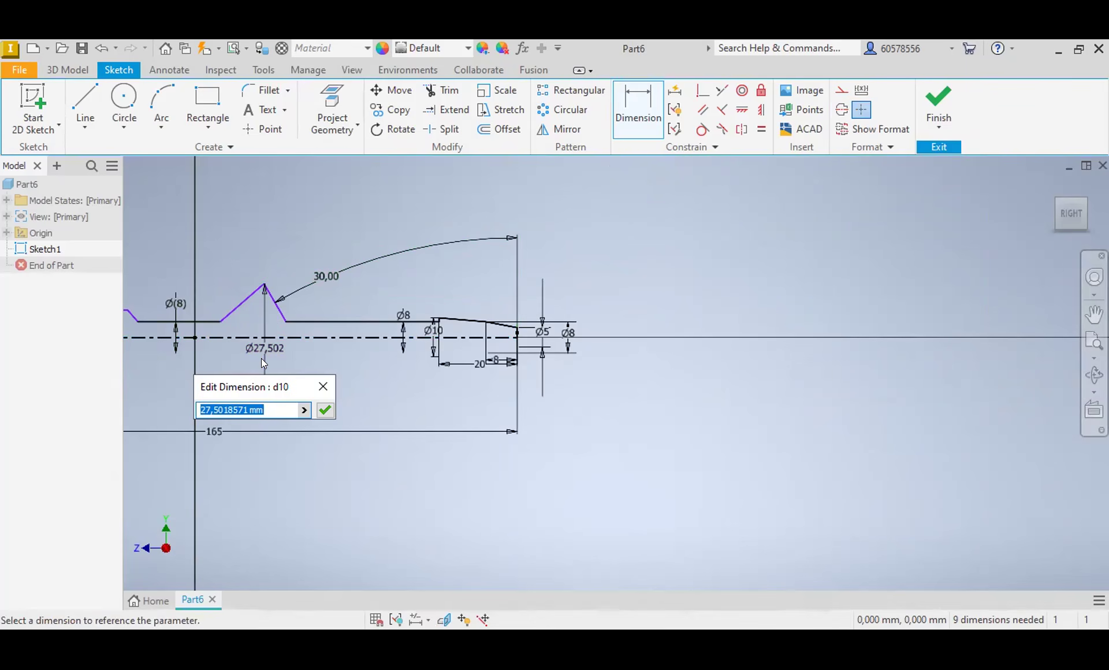
type("22")
key("Return")
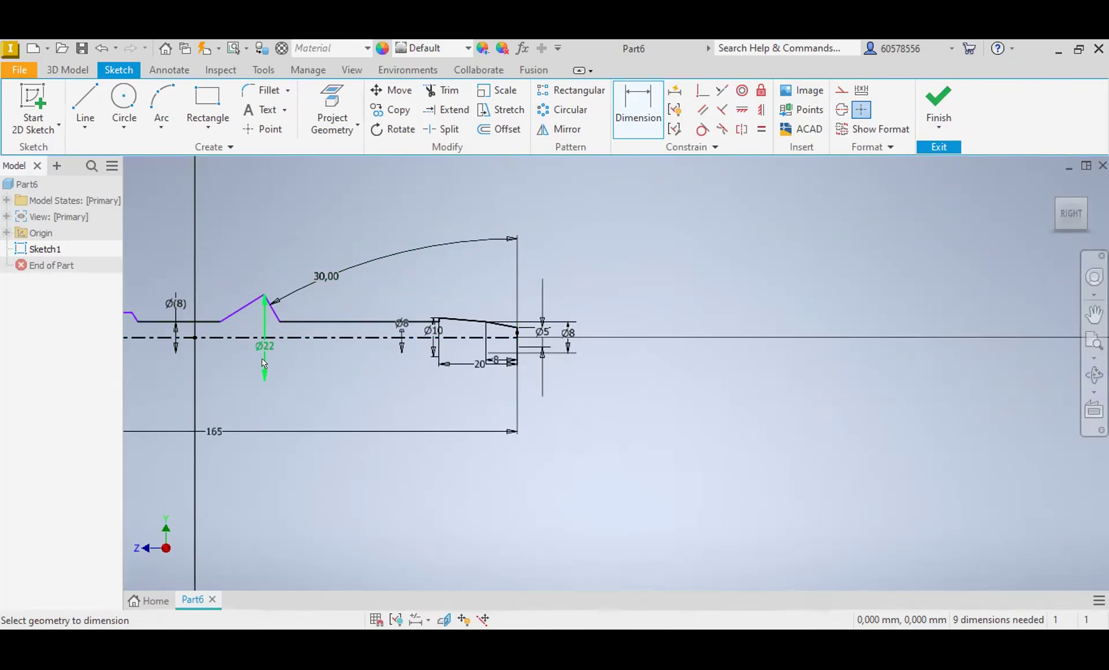
Step: Dimension the horizontal width of the triangular peak's left slope to 4 mm
left_click(263, 301)
left_click(242, 263)
type("4")
key("Return")
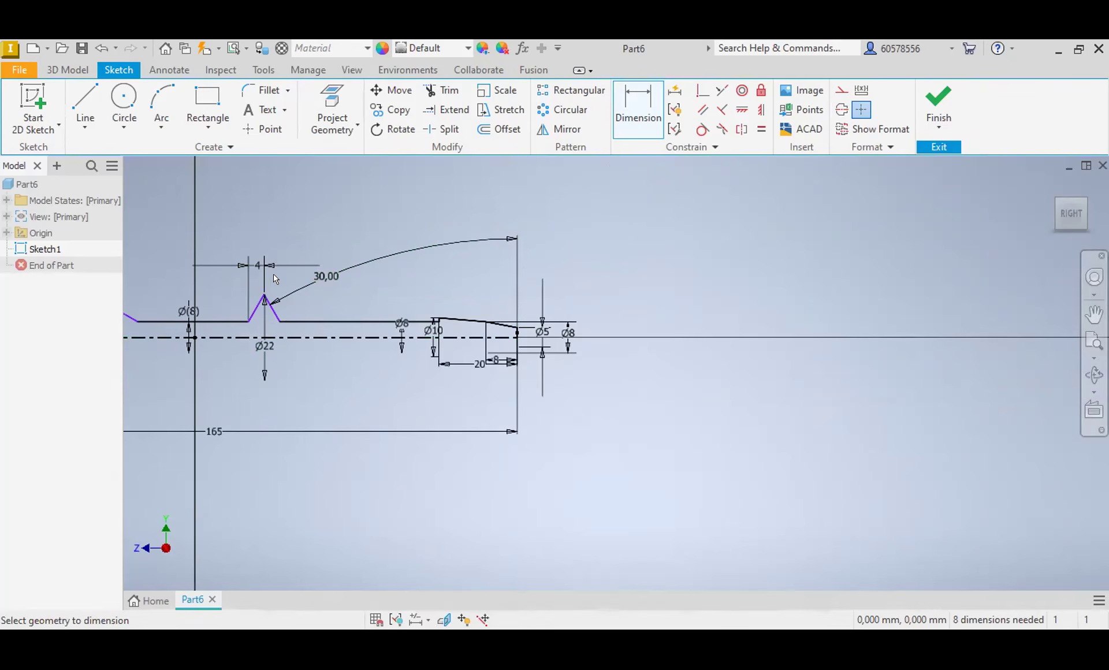
Step: Dimension the horizontal distance from the triangular peak's apex to the profile's right end as 57 mm
left_click(264, 297)
left_click(517, 334)
left_click(407, 388)
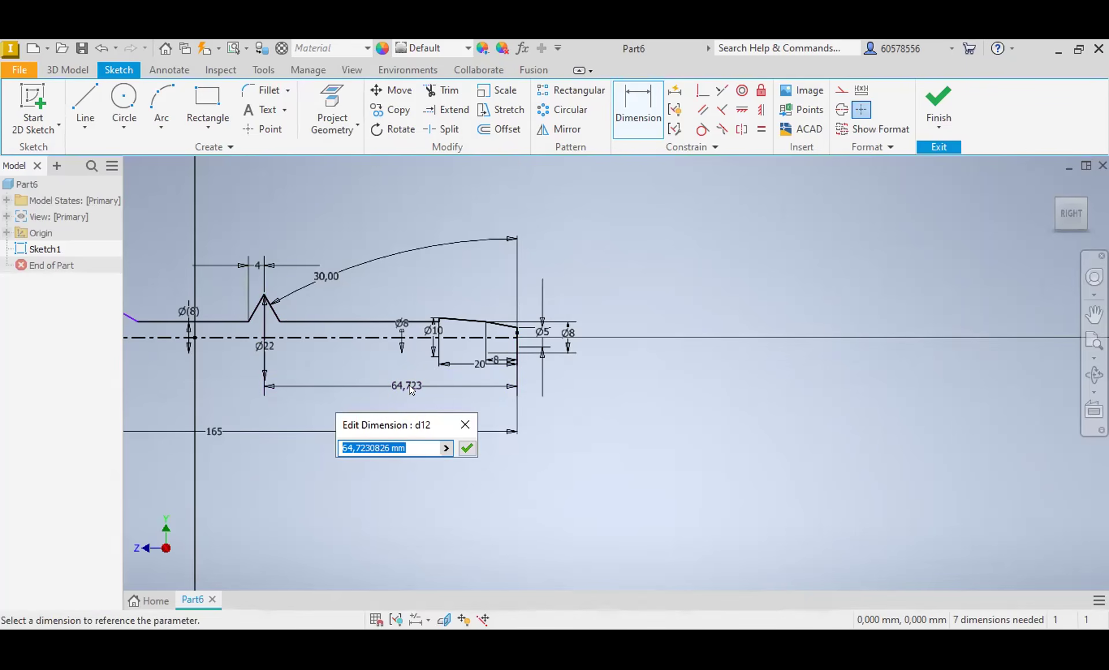
type("57")
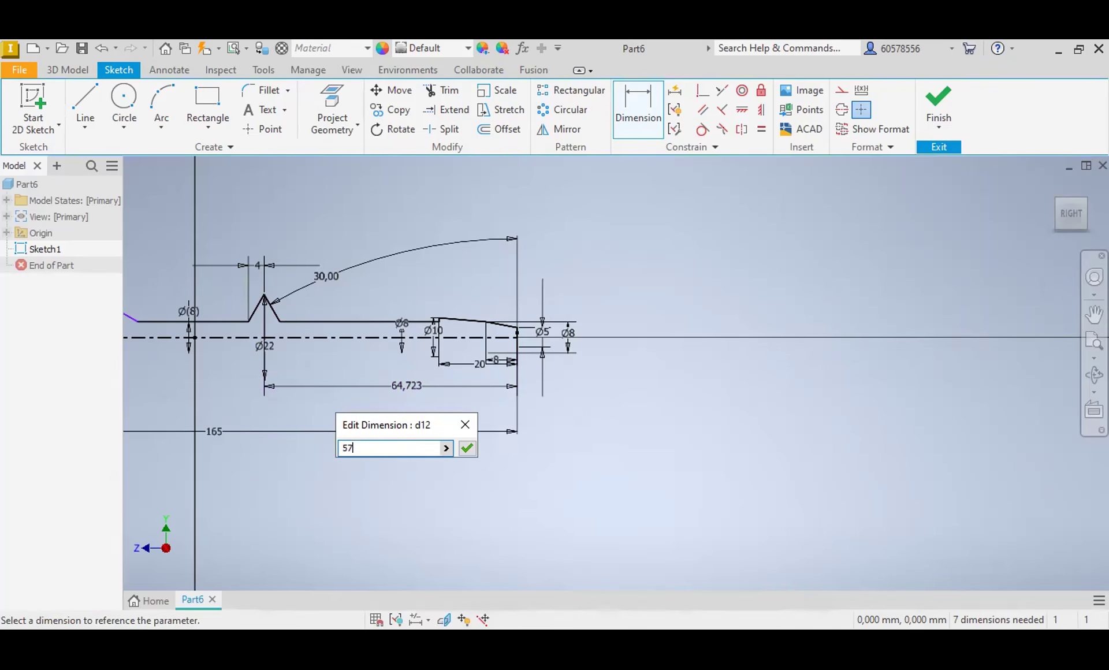
key("Return")
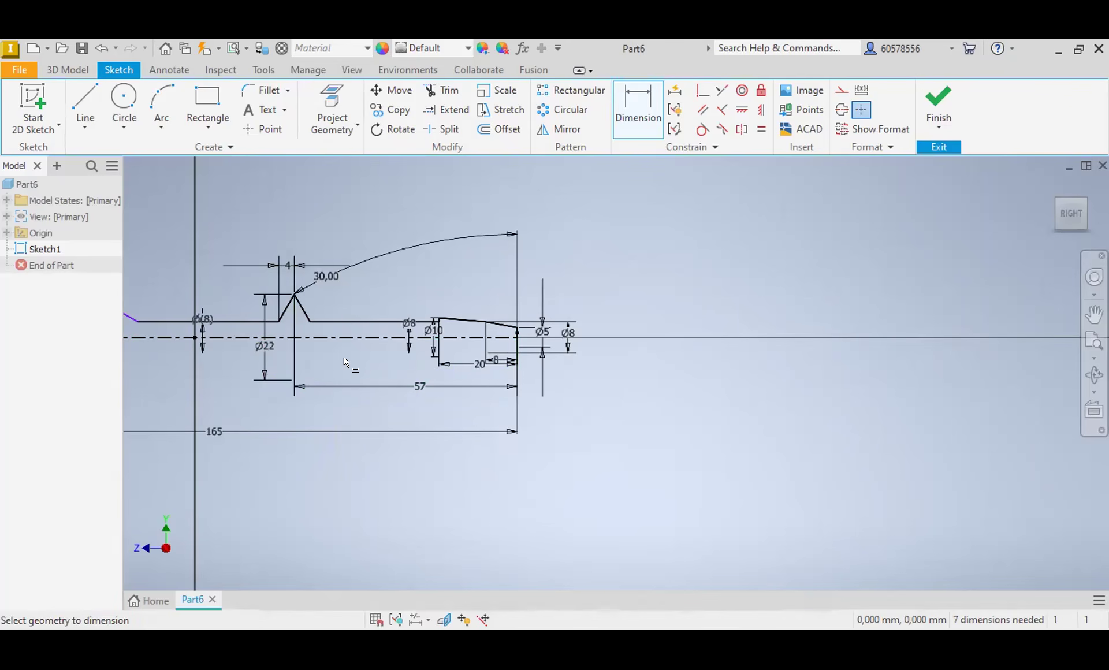
Step: Try to add an angular dimension between the trapezoidal bump's right slope and the adjacent horizontal line
middle_click_drag(360, 360, 789, 376)
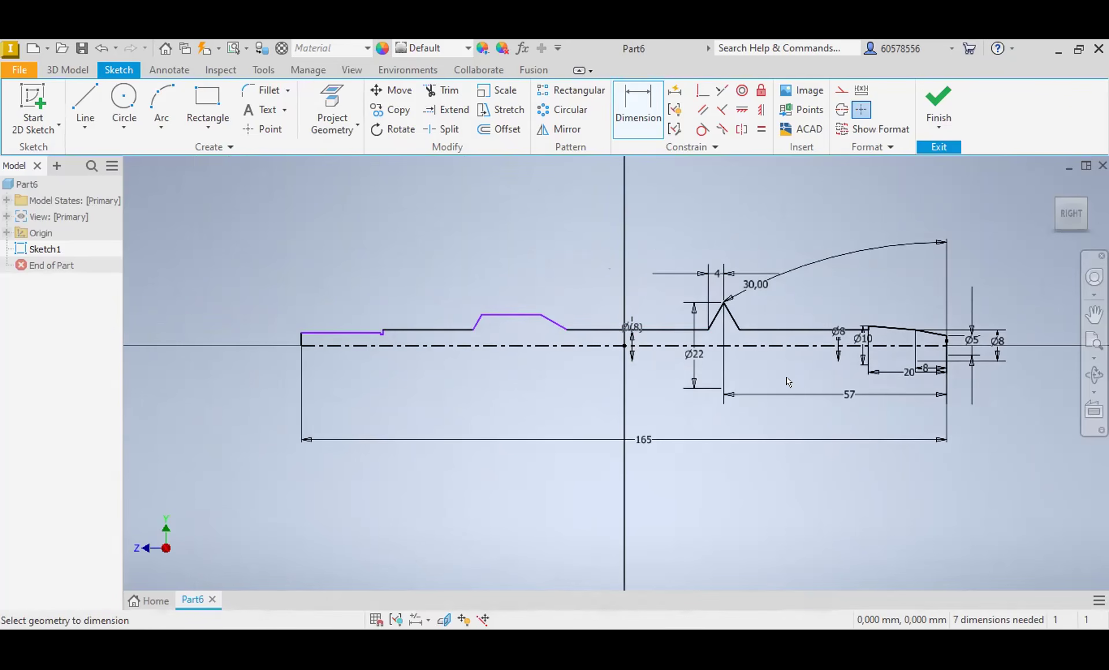
left_click(556, 322)
left_click(587, 330)
left_click(591, 283)
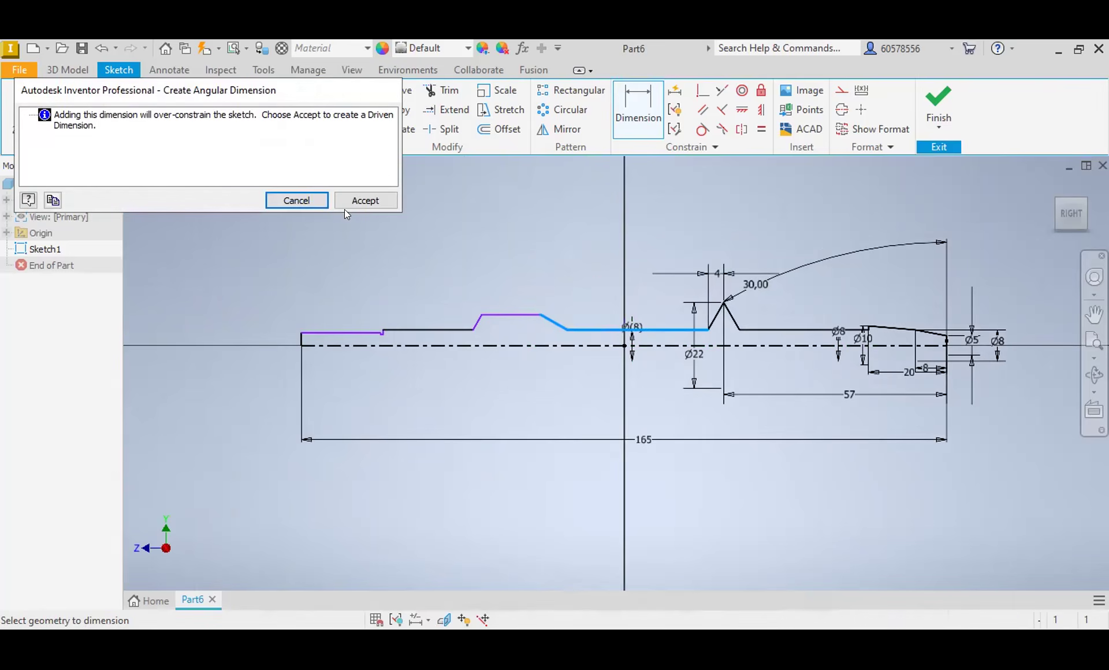
left_click(306, 201)
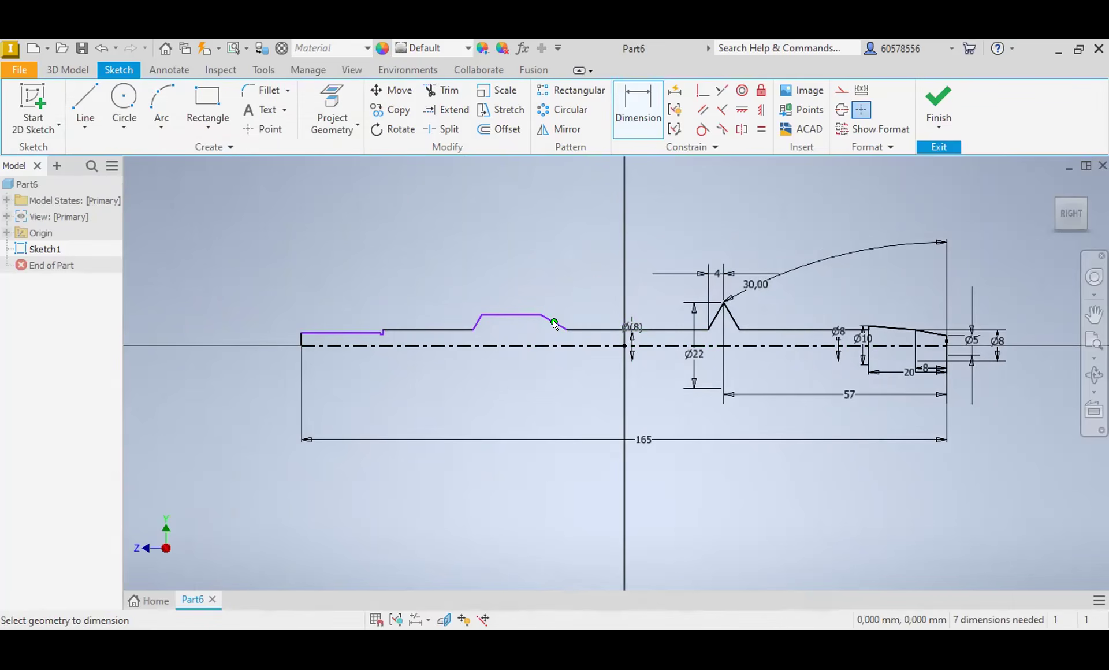
Step: Try to add an angular dimension between the trapezoidal bump's right slope and the vertical edge at the profile's right end
scroll(566, 329, "up", 3)
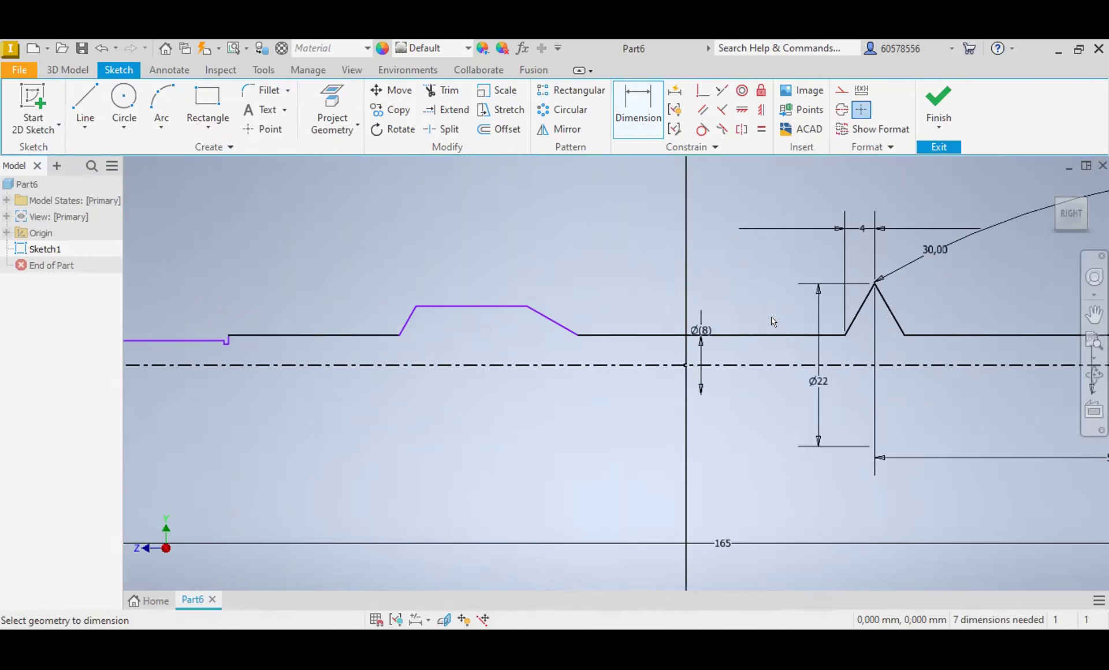
scroll(773, 322, "down", 2)
middle_click_drag(949, 288, 784, 277)
left_click(565, 308)
scroll(531, 301, "up", 3)
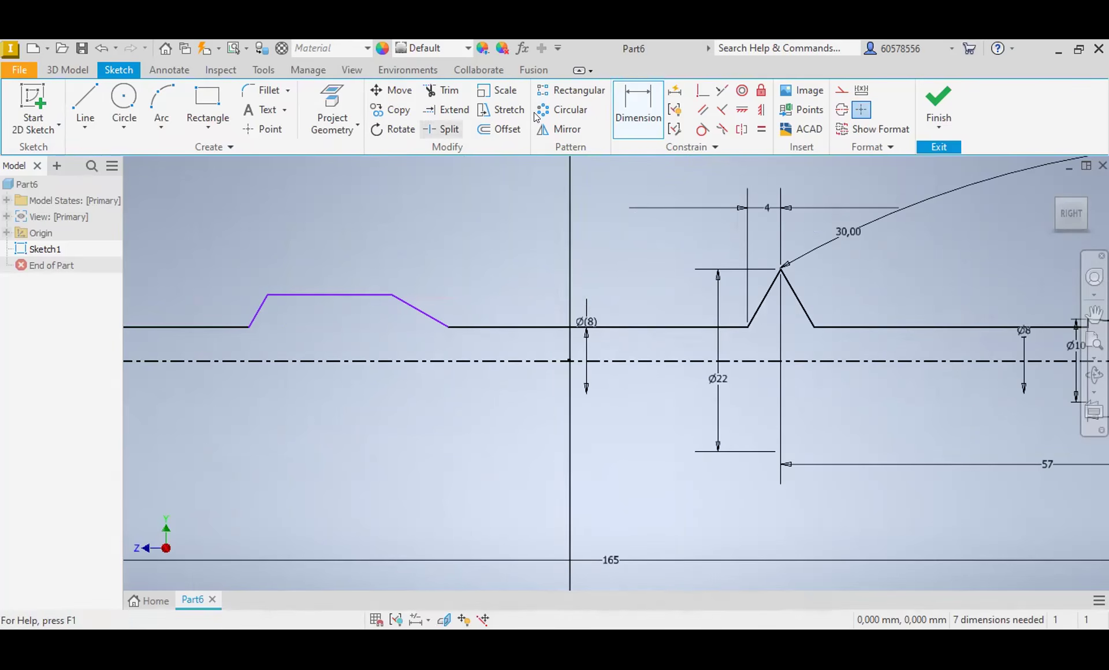
left_click(425, 318)
left_click(953, 327)
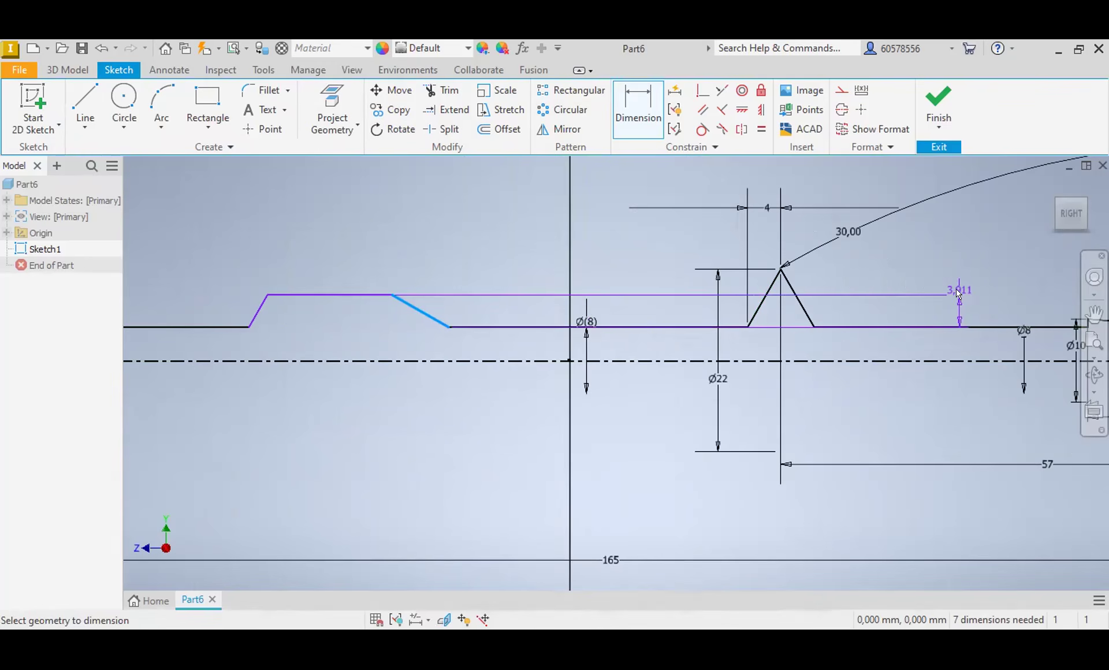
middle_click_drag(919, 274, 760, 285)
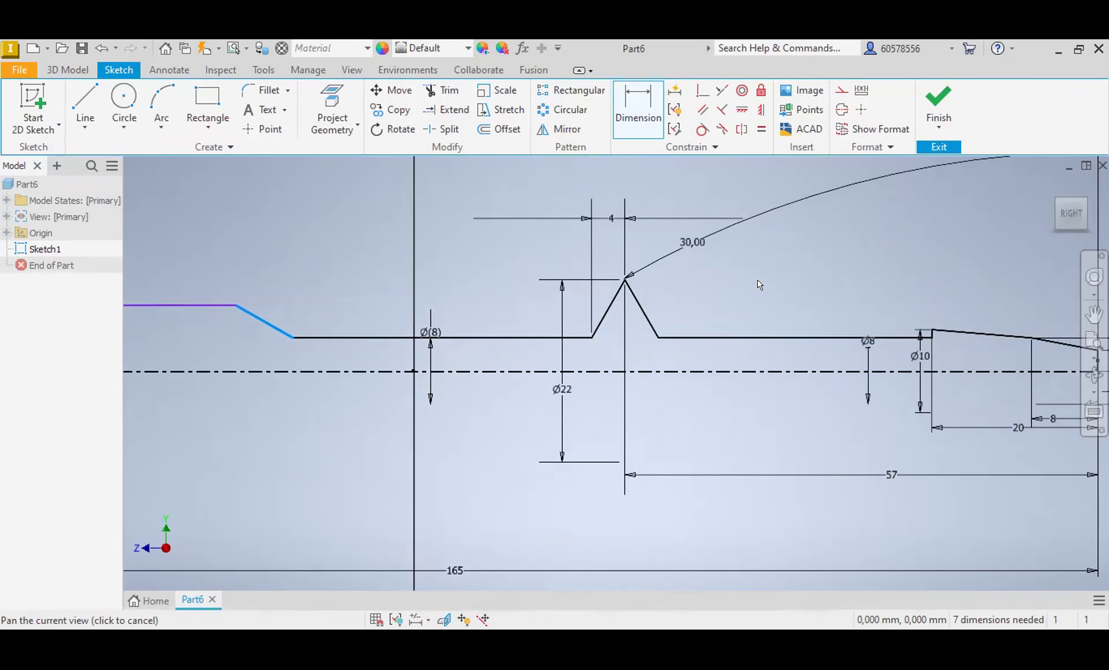
scroll(942, 315, "down", 3)
scroll(1041, 344, "up", 6)
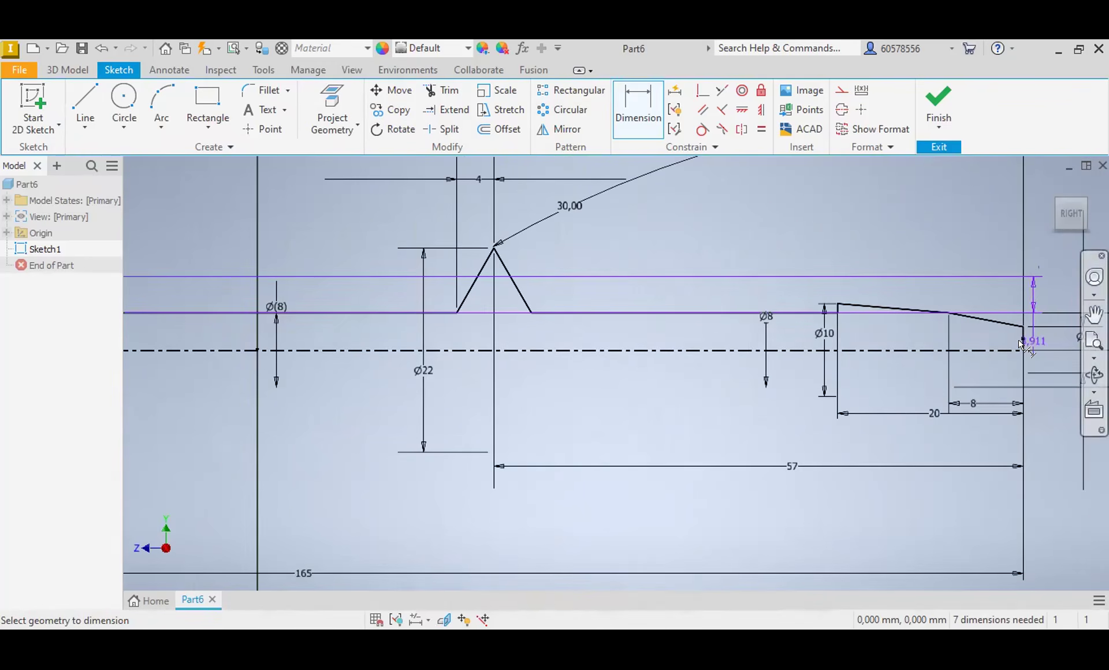
scroll(1021, 332, "down", 10)
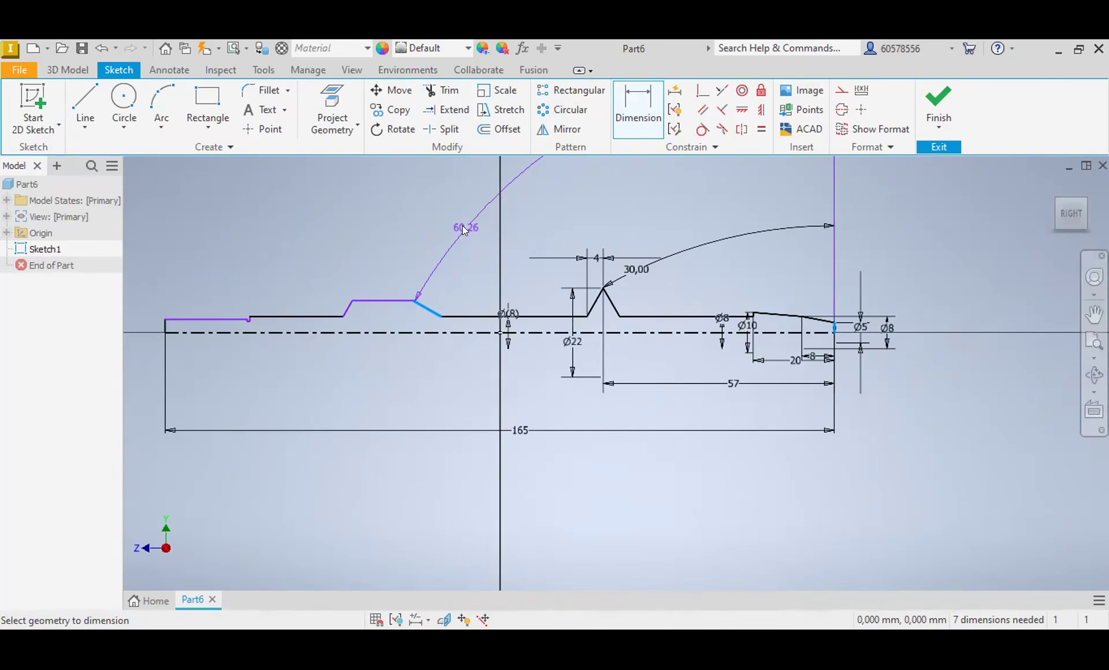
left_click(462, 225)
left_click(296, 200)
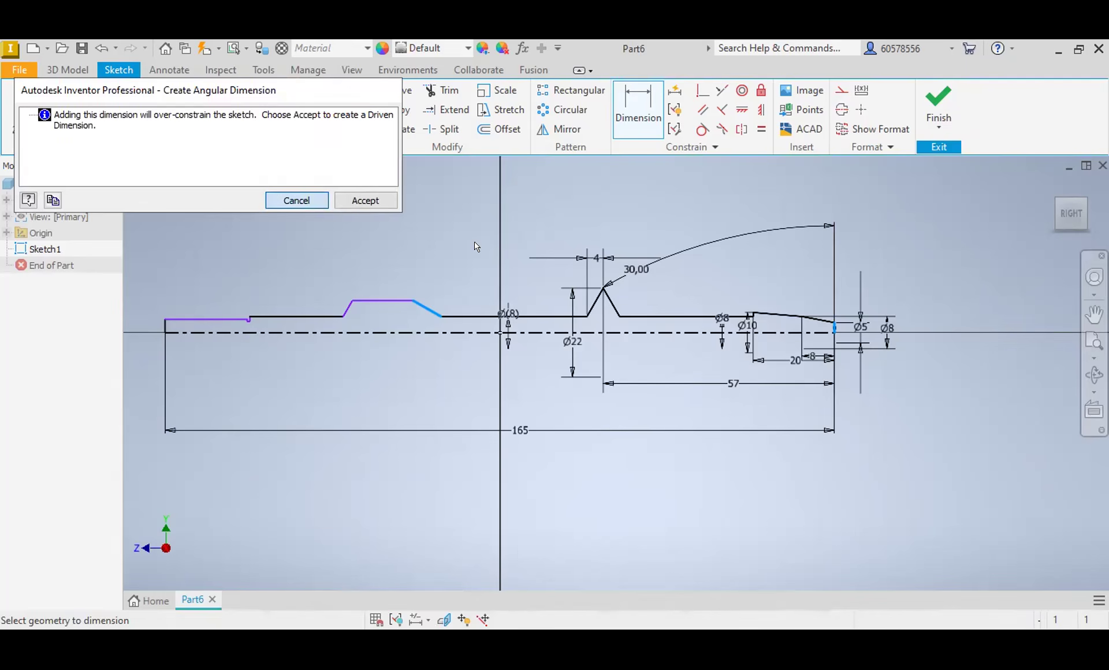
Step: Delete the right slope line of the trapezoidal bump
key("Escape")
left_click(431, 310)
key("Delete")
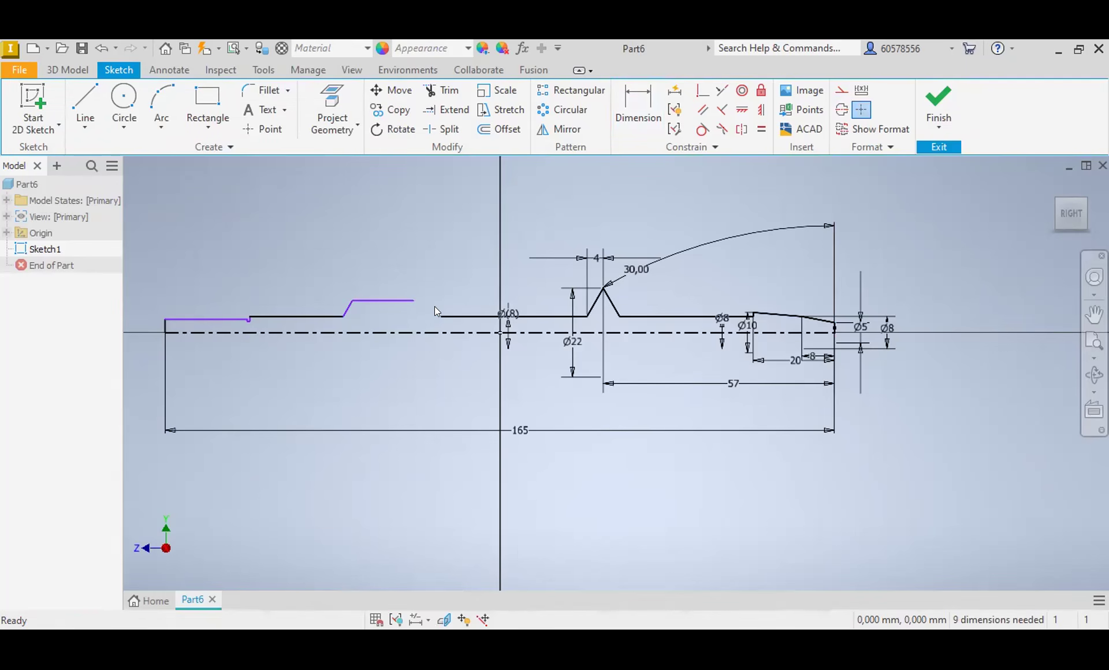
Step: Draw a new right slope up from the bump's right base and dimension it at 120° to the adjacent horizontal line
left_click(96, 99)
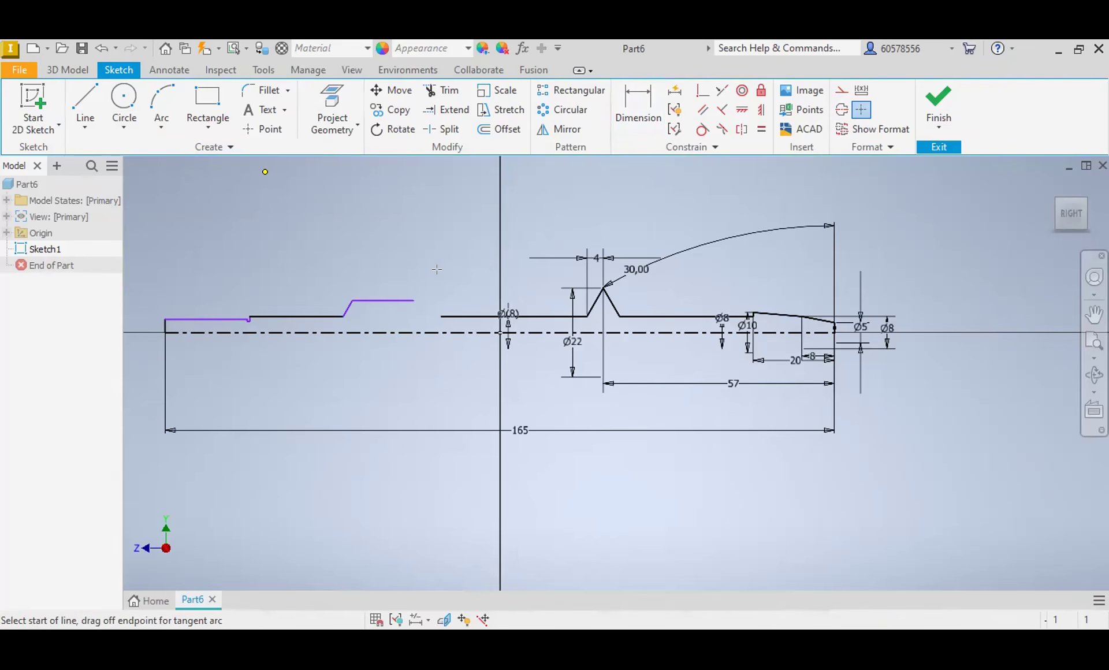
key("ctrl+z")
left_click(638, 107)
left_click(425, 295)
left_click(457, 316)
left_click(471, 269)
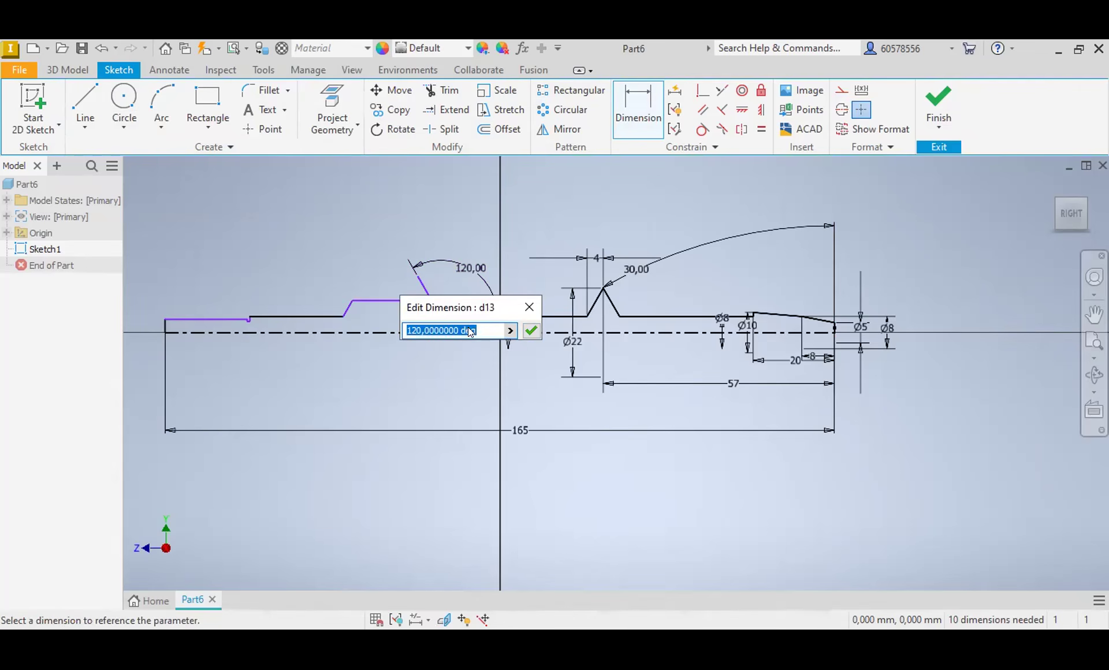
left_click(532, 332)
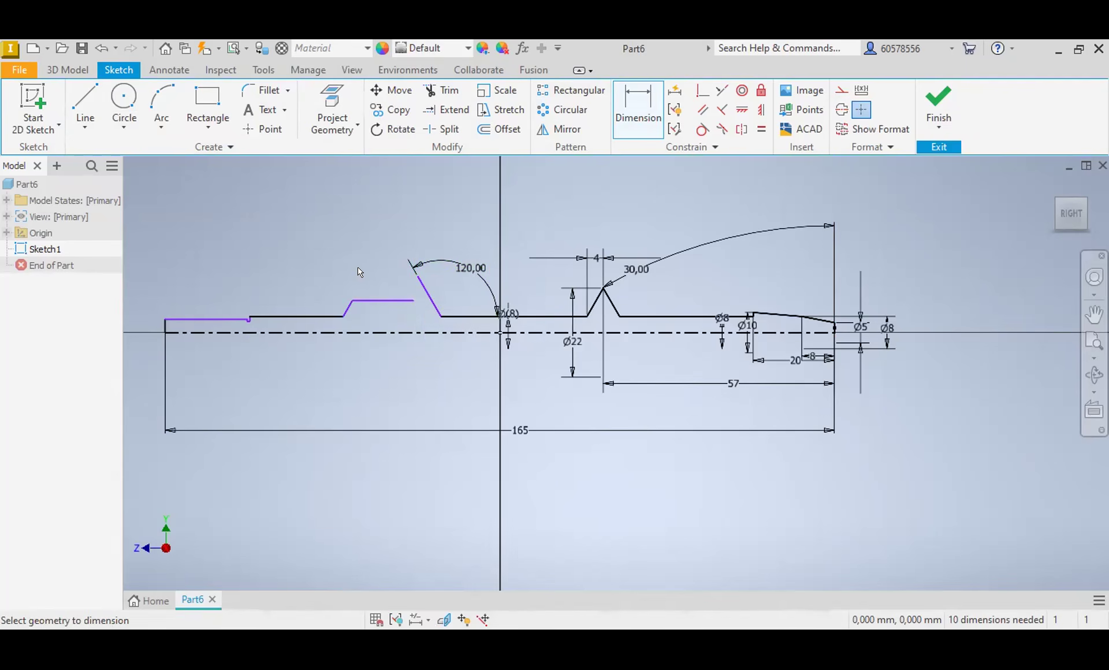
Step: Dimension the angle between the bump's left slope and the adjacent horizontal line to 120°
scroll(351, 310, "up", 3)
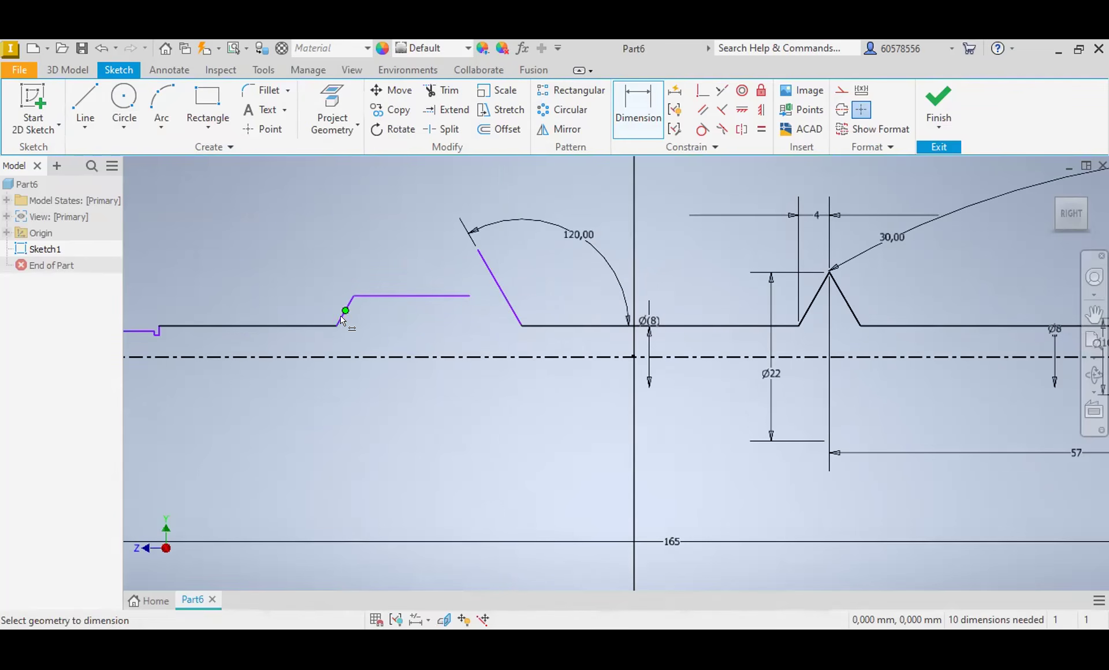
left_click(325, 327)
left_click(345, 310)
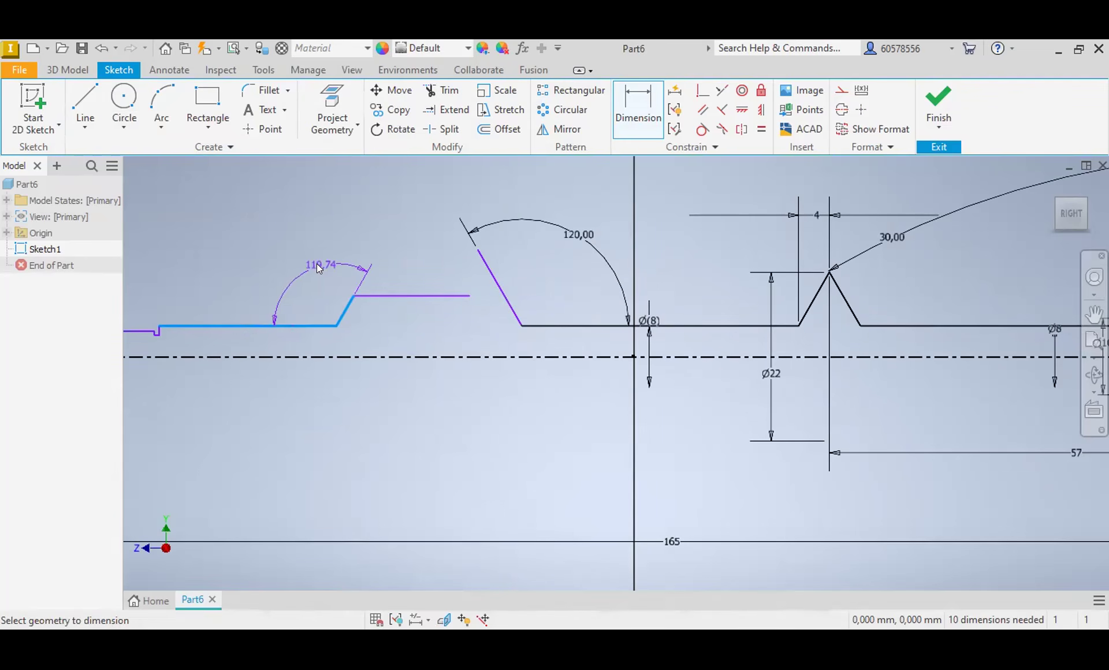
left_click(325, 272)
type("1")
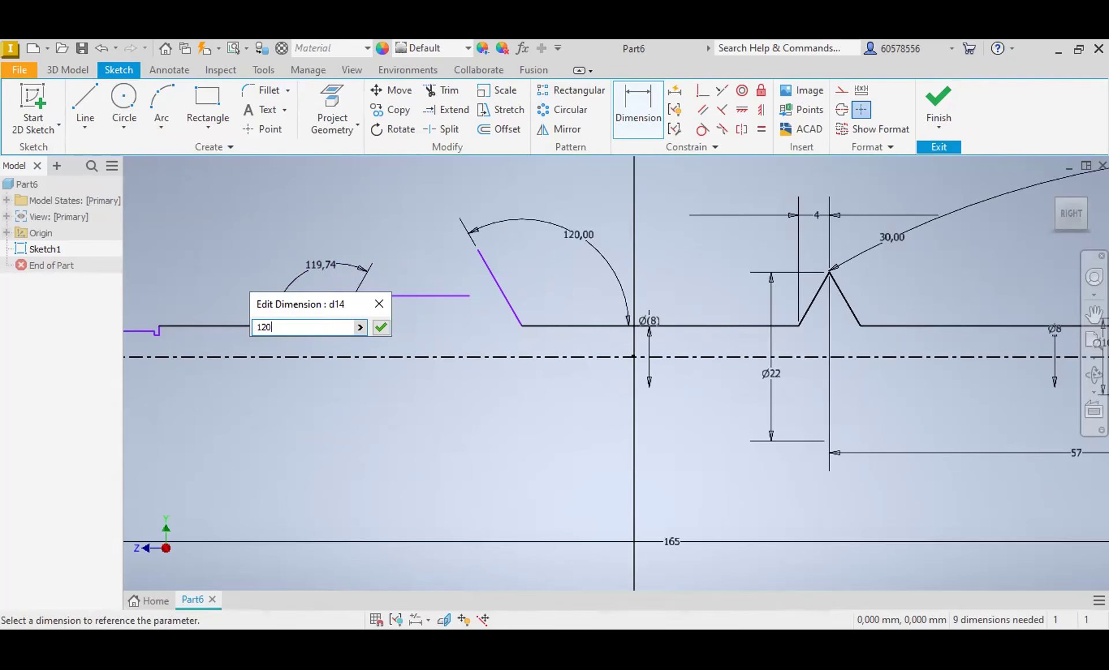
type("20")
key("Return")
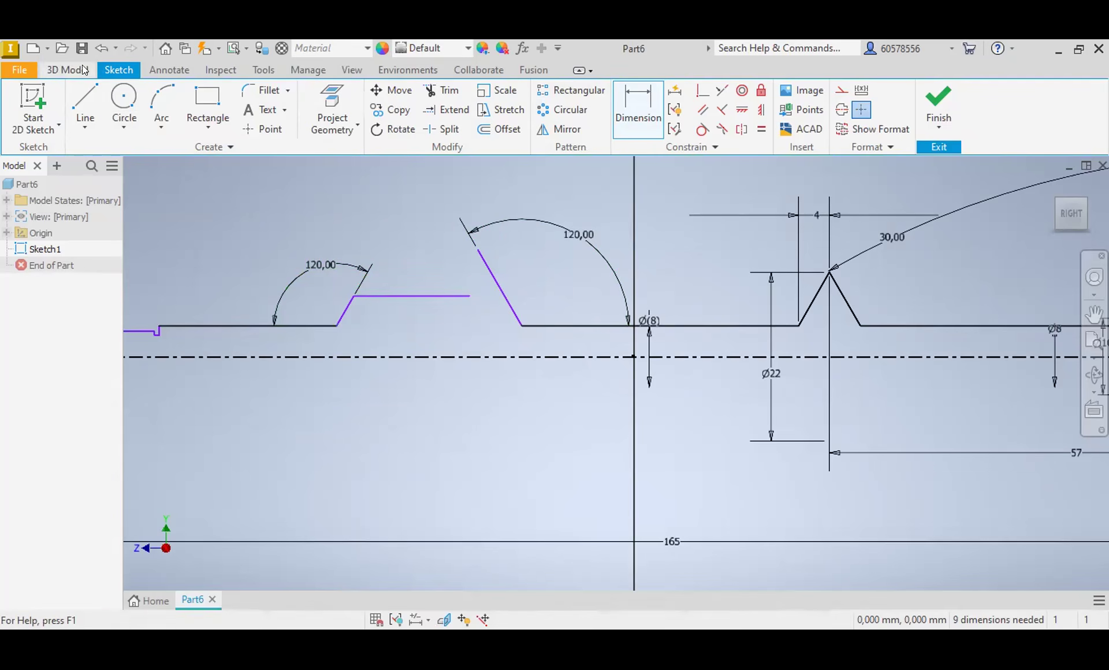
Step: Delete the horizontal top line of the trapezoidal bump
key("Escape")
left_click(462, 296)
key("Delete")
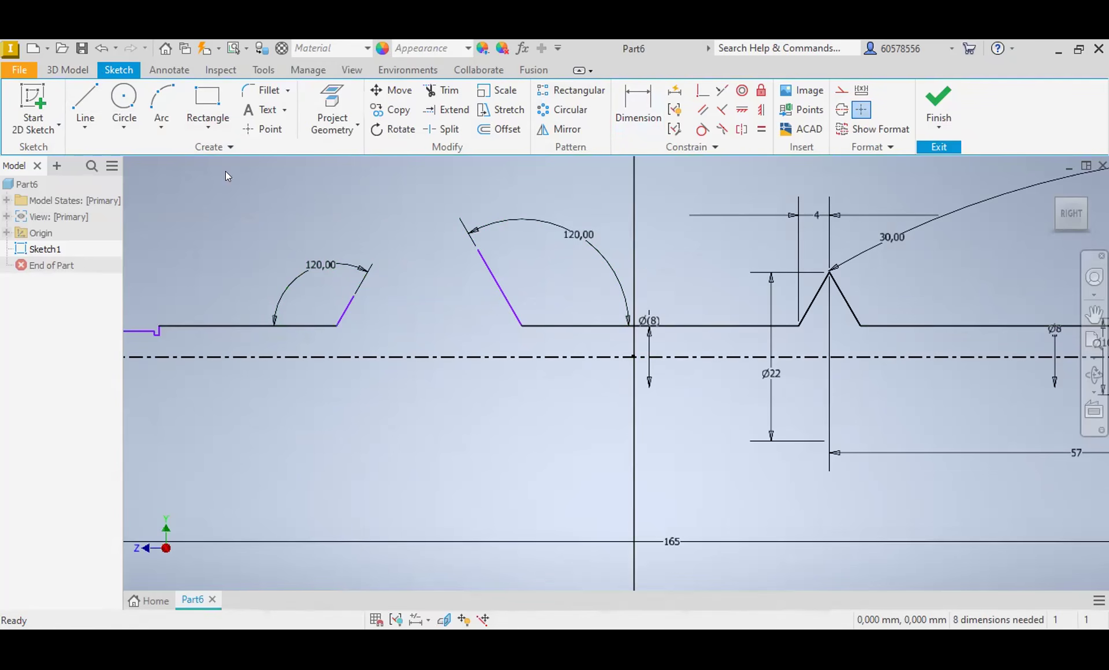
Step: Draw a new horizontal top line across both slopes of the bump and trim the overhanging line ends
left_click(85, 104)
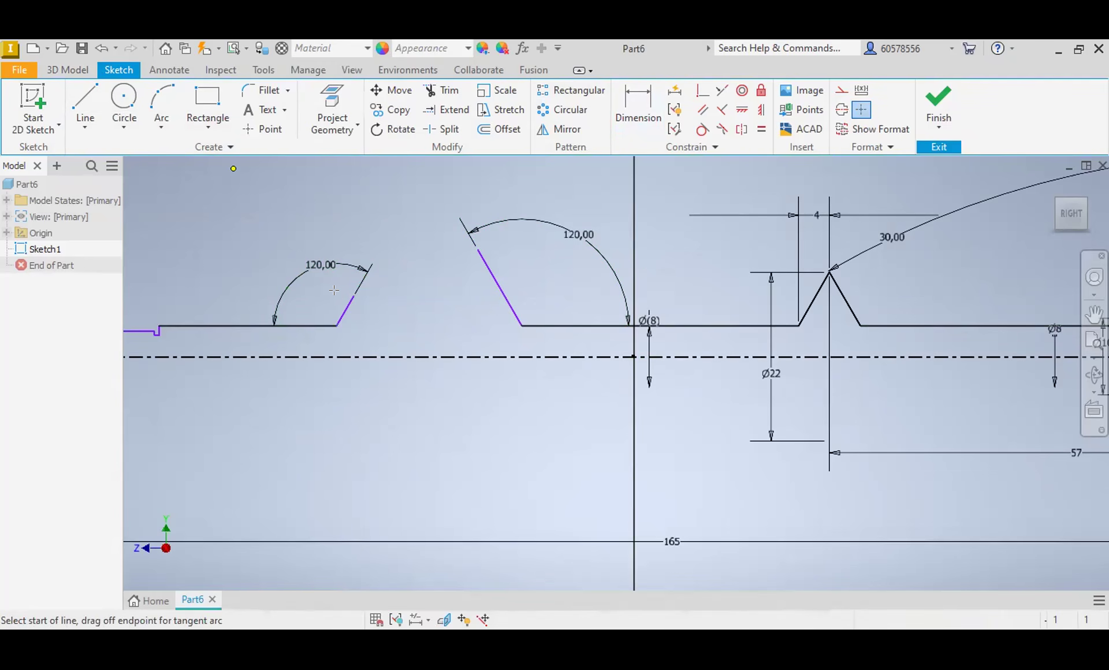
left_click(458, 89)
left_click(516, 295)
left_click(498, 275)
left_click(366, 279)
scroll(416, 292, "up", 3)
scroll(424, 186, "down", 5)
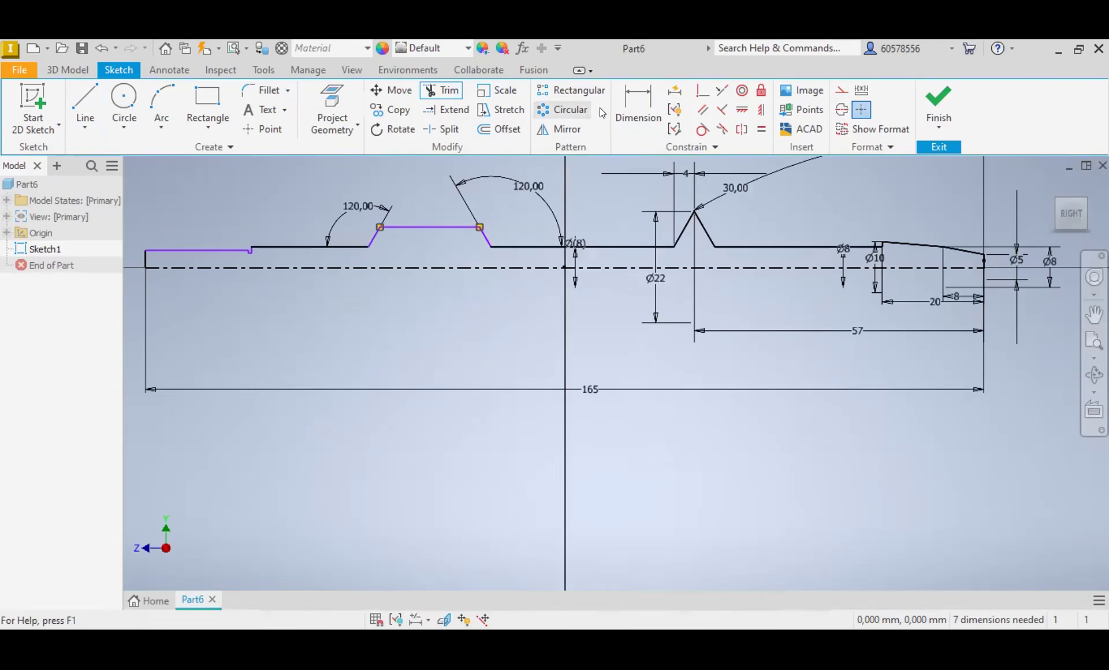
Step: Dimension the trapezoidal bump's top line to a diameter of 12 mm about the centerline
key("d")
left_click(424, 227)
left_click(419, 266)
left_click(423, 247)
type("12")
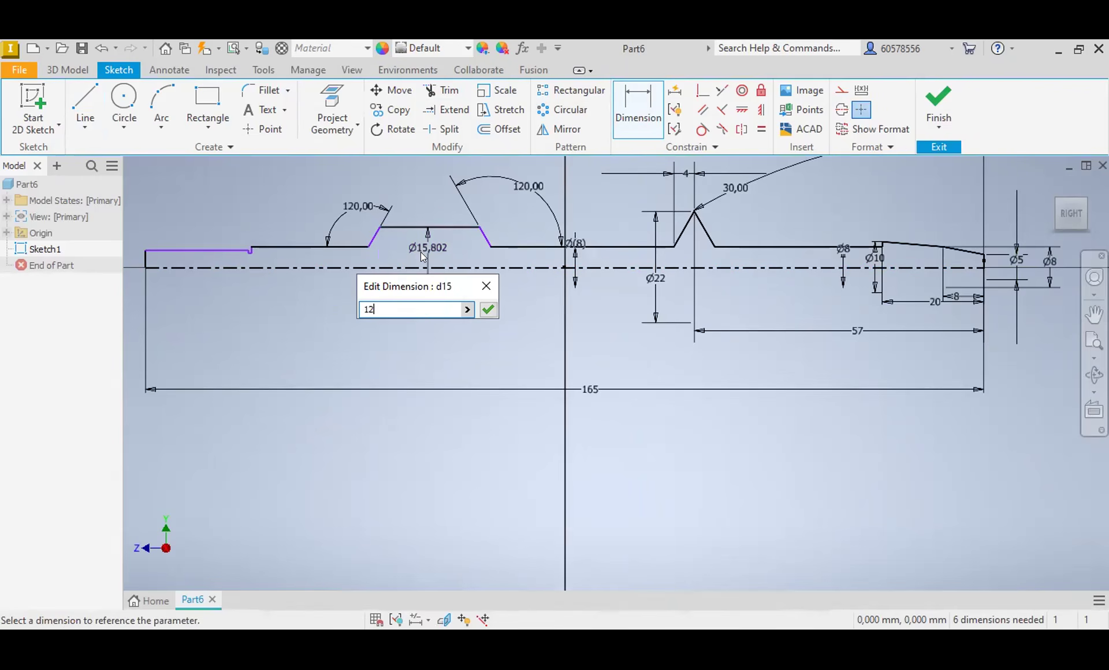
key("Return")
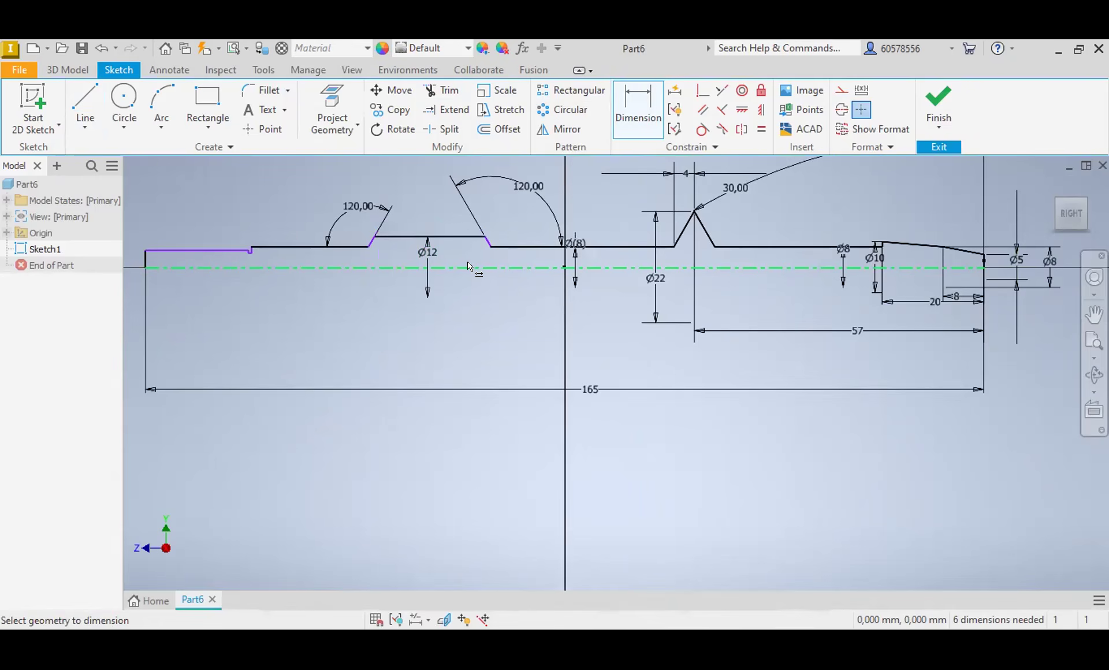
Step: Add a driven diameter dimension about the centerline for the horizontal line left of the bump
left_click(301, 247)
left_click(306, 267)
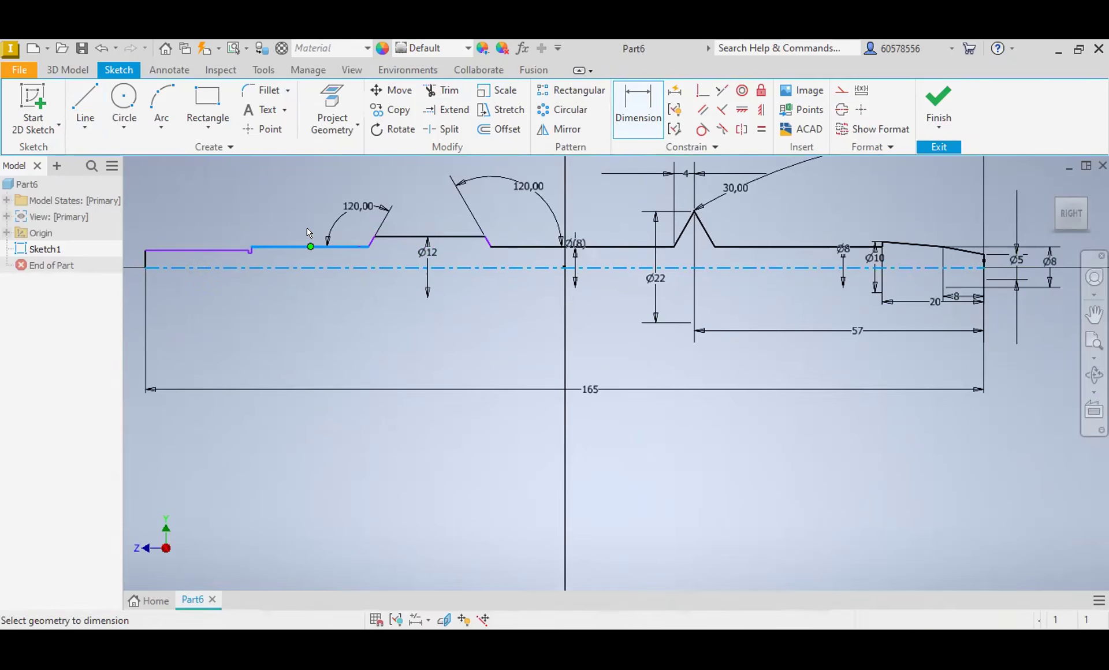
left_click(312, 220)
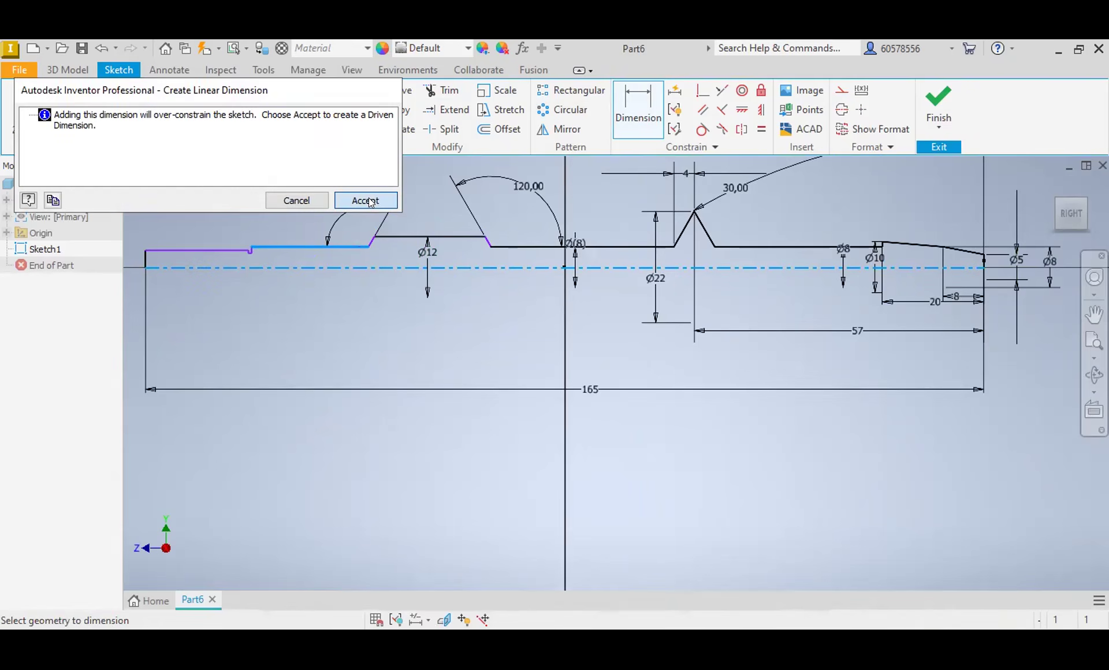
left_click(368, 197)
Step: Dimension the leftmost horizontal segment of the profile to a diameter of 6 mm about the centerline
scroll(254, 254, "up", 5)
middle_click_drag(279, 266, 682, 296)
left_click(541, 282)
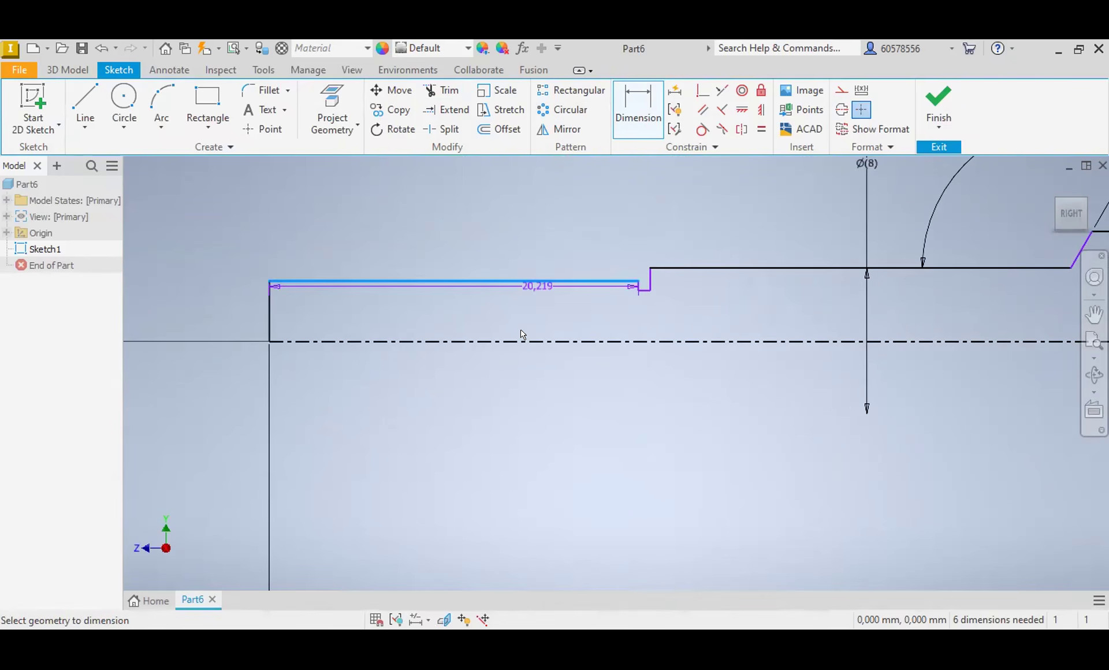
left_click(518, 342)
left_click(495, 303)
type("6")
key("Return")
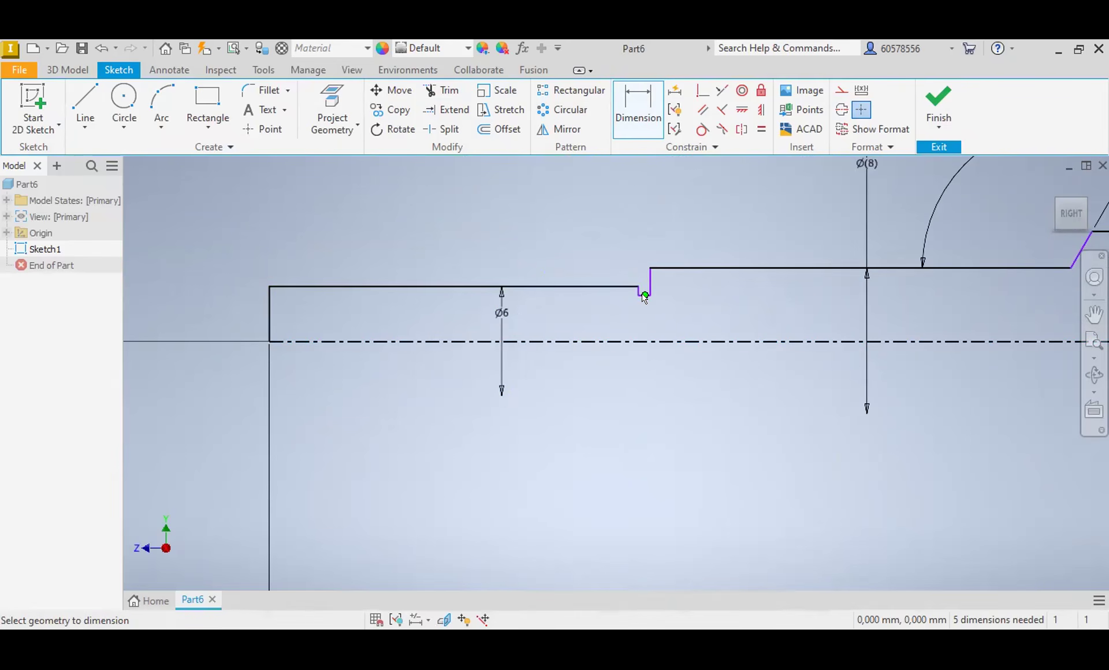
Step: Dimension the width of the small groove beside the leftmost segment to 1 mm
scroll(637, 286, "up", 3)
left_click(635, 287)
left_click(657, 289)
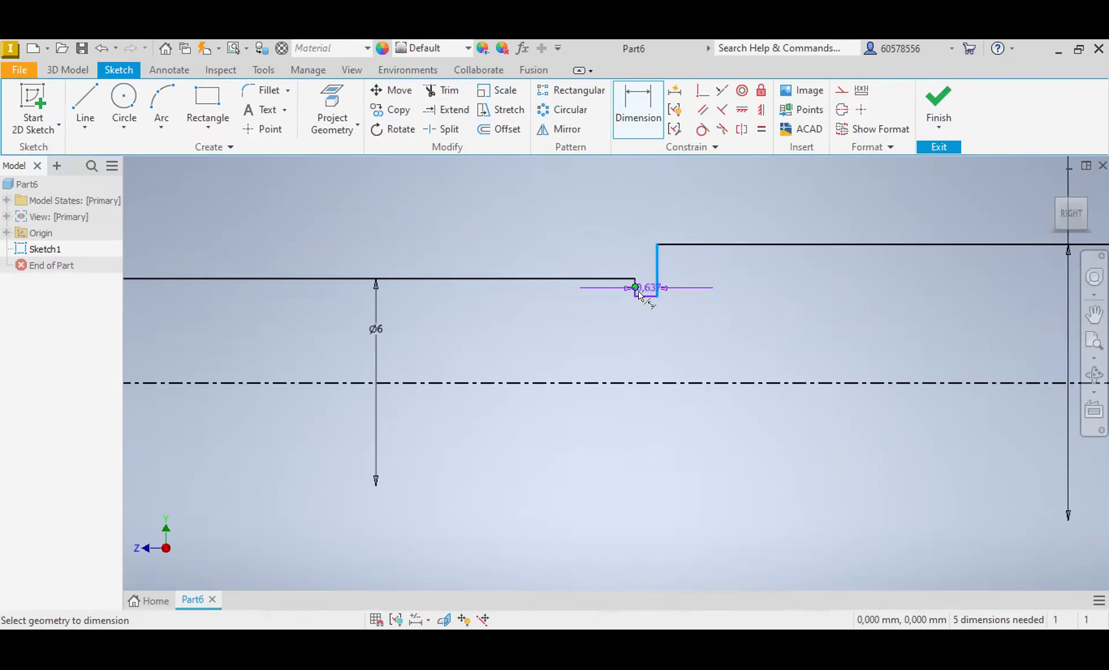
left_click(634, 212)
type("1")
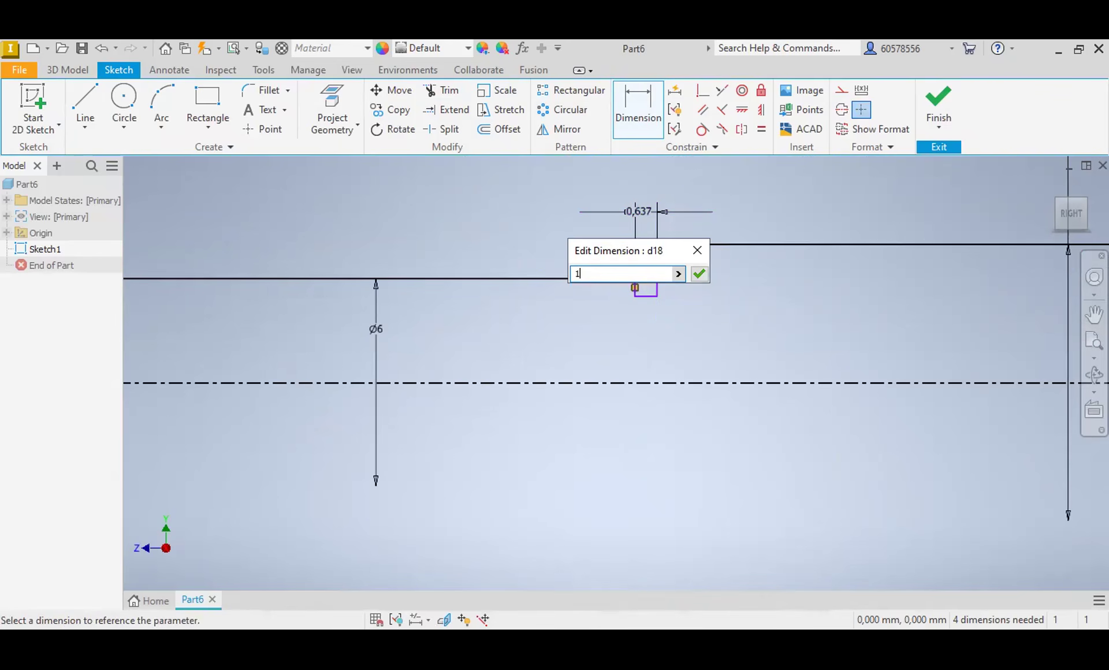
key("Return")
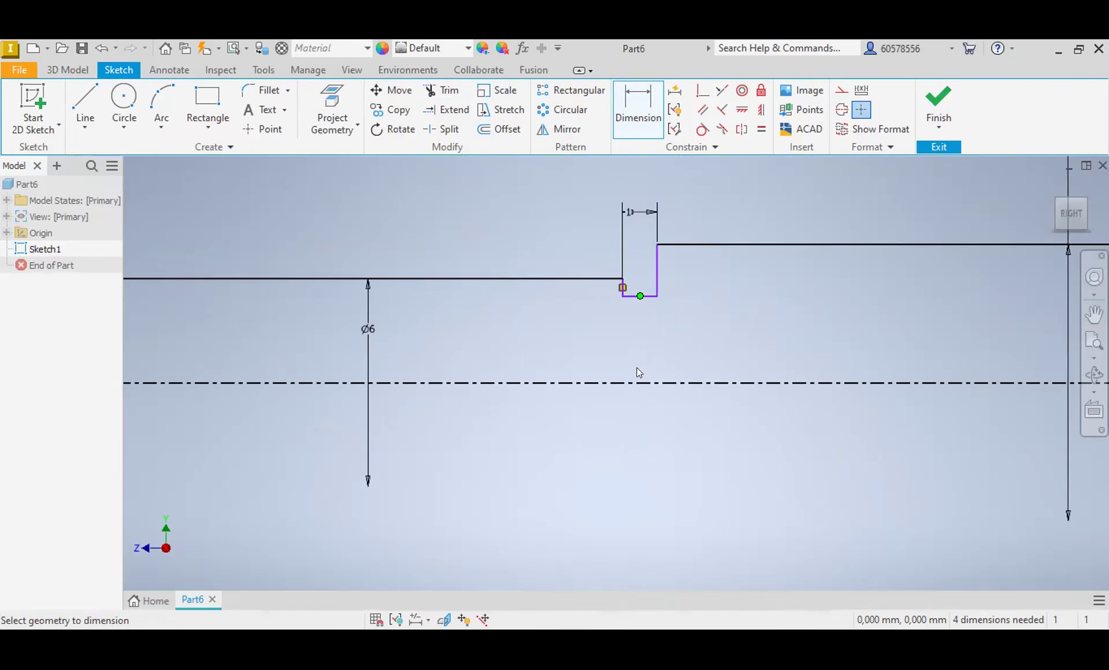
Step: Dimension the bottom of the small groove to a diameter of 5 mm about the centerline
left_click(638, 383)
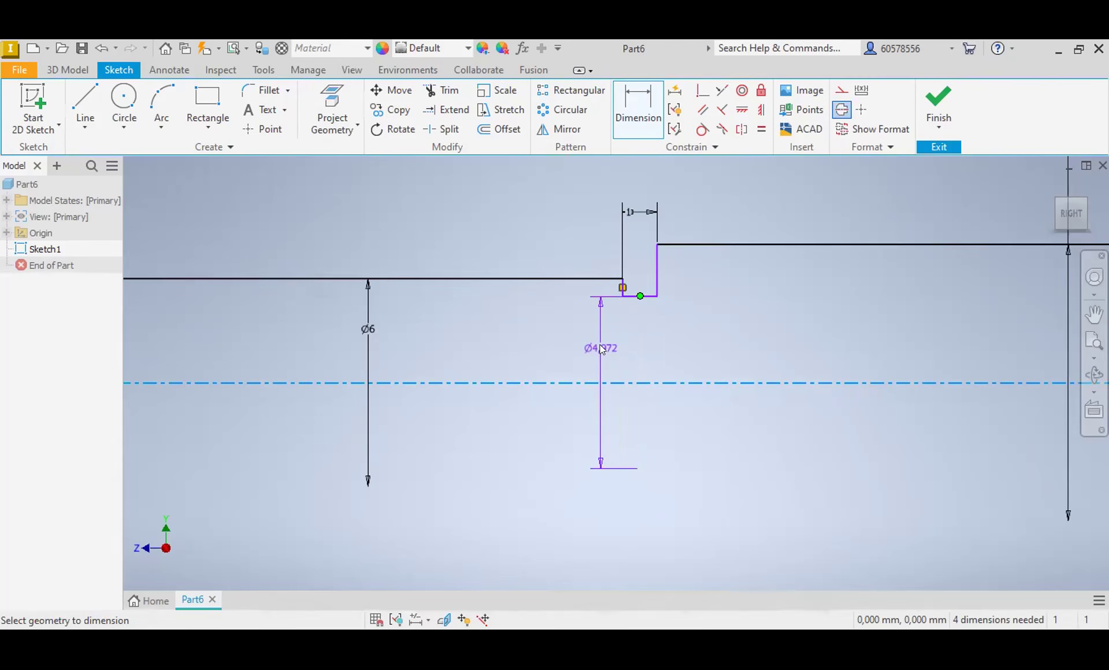
left_click(601, 348)
type("5")
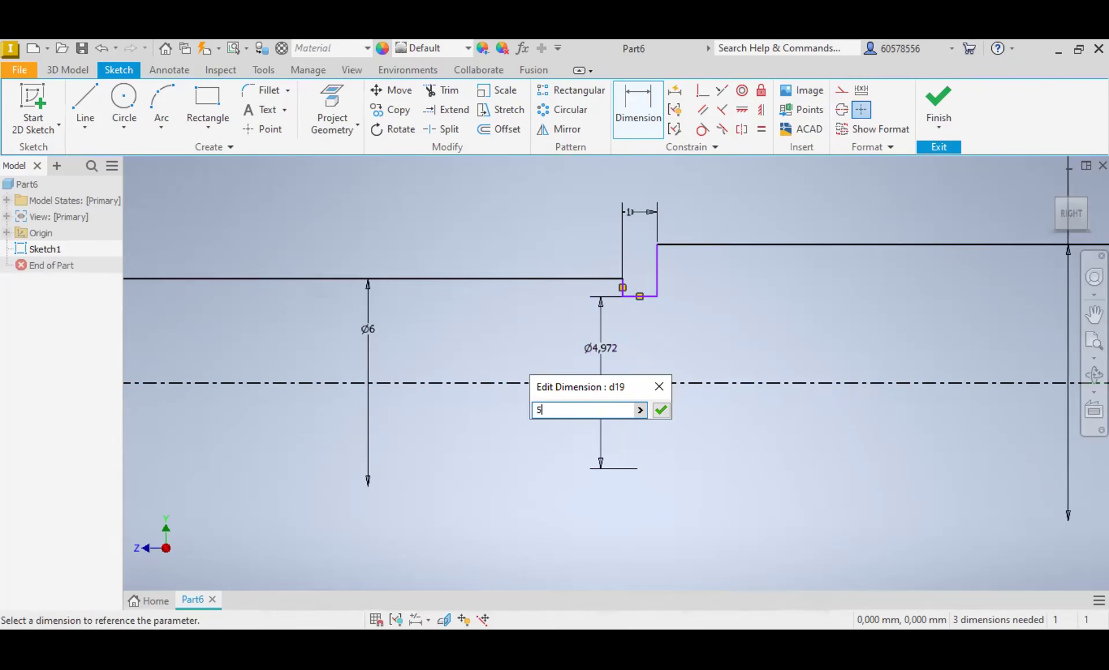
key("Return")
Step: Dimension the horizontal distance from the profile's left end edge to the groove's left wall as 12 mm
scroll(639, 330, "down", 3)
scroll(639, 330, "up", 2)
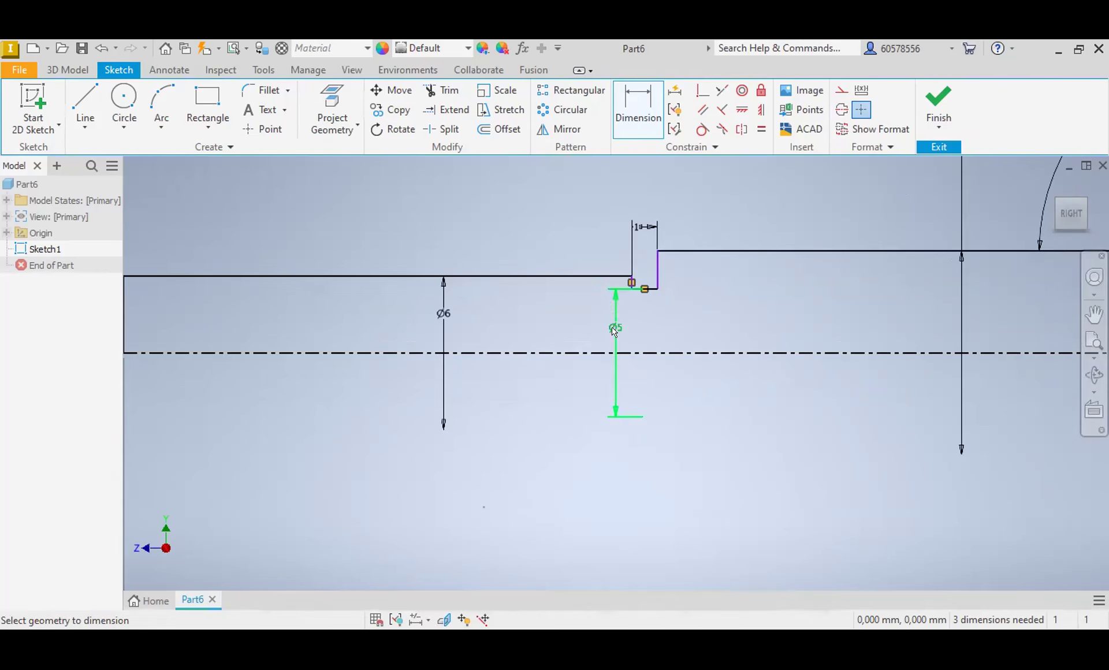
scroll(614, 330, "down", 4)
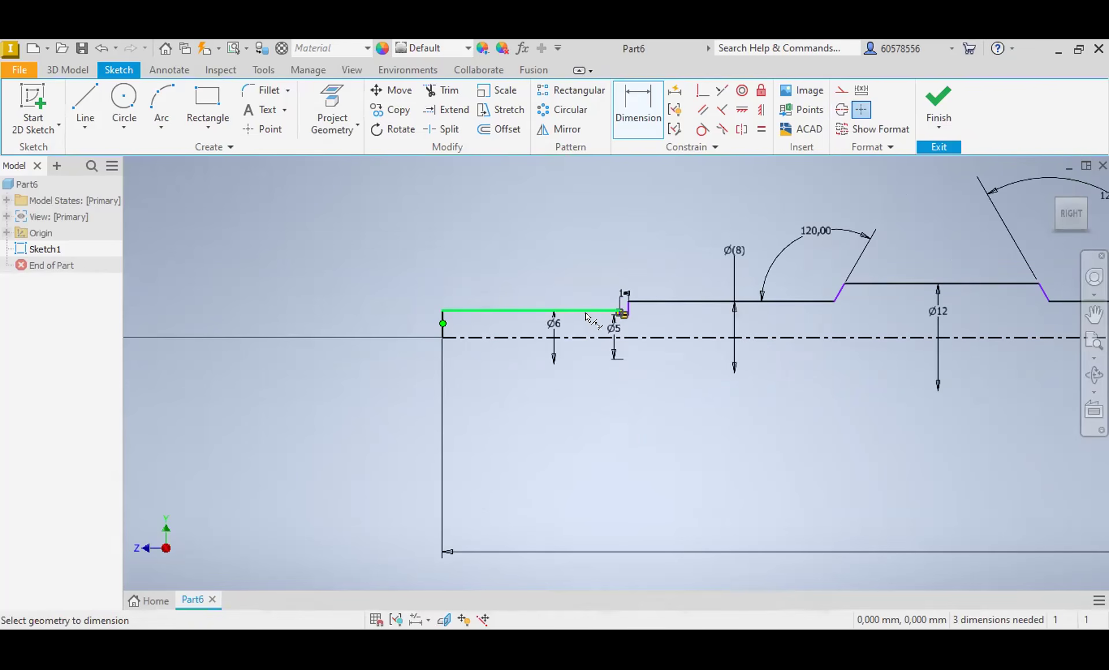
scroll(614, 315, "up", 3)
left_click(630, 309)
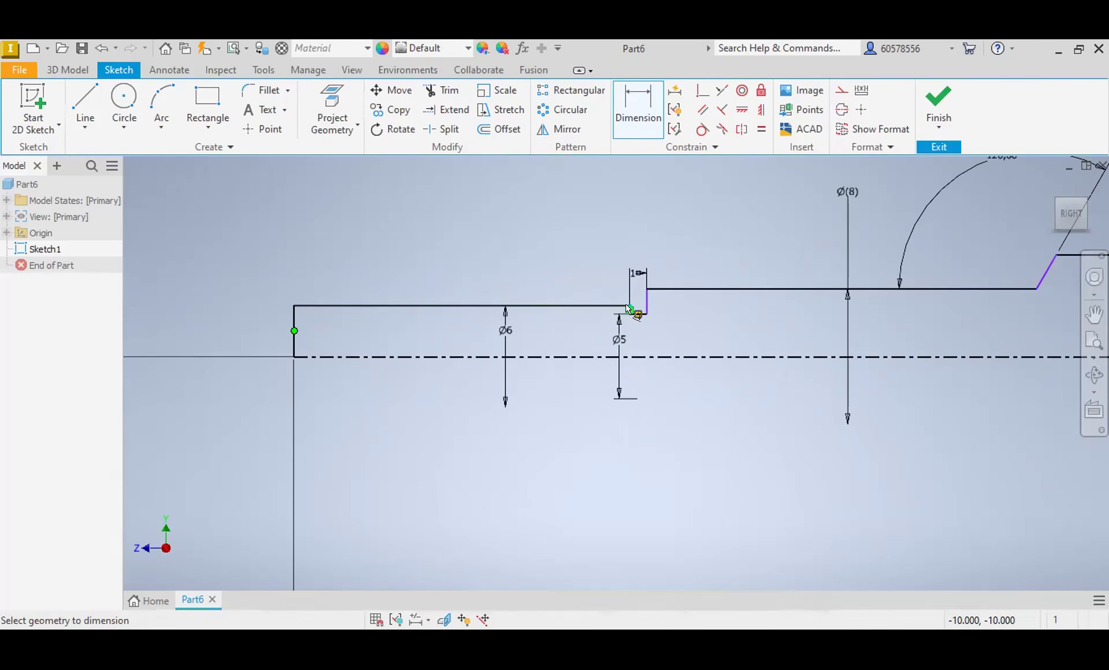
left_click(472, 421)
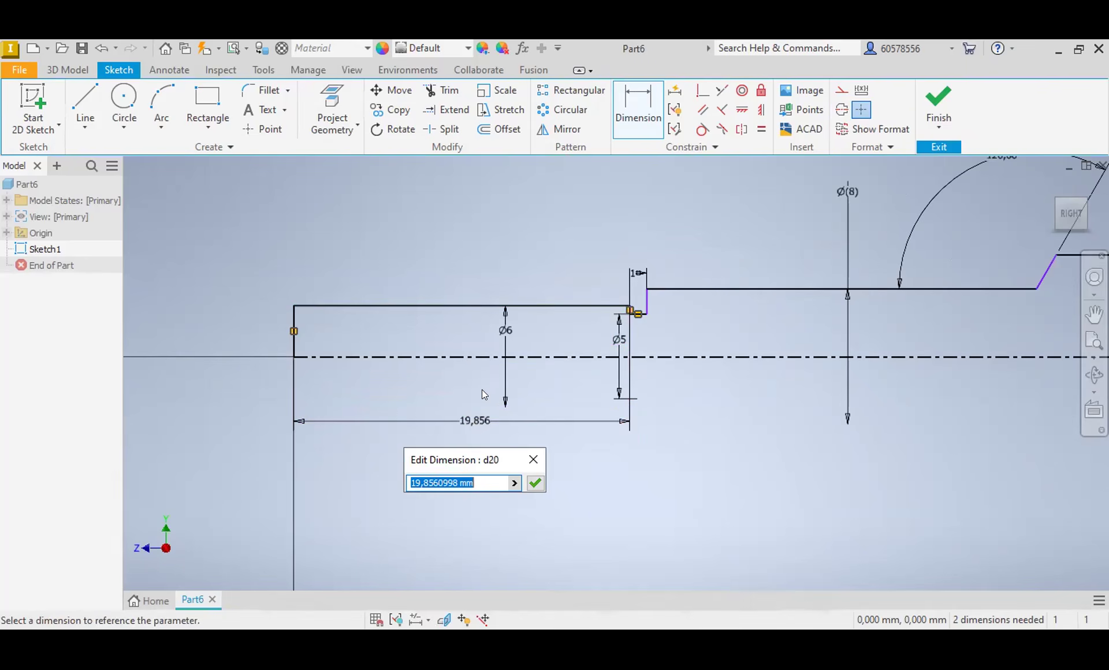
type("12")
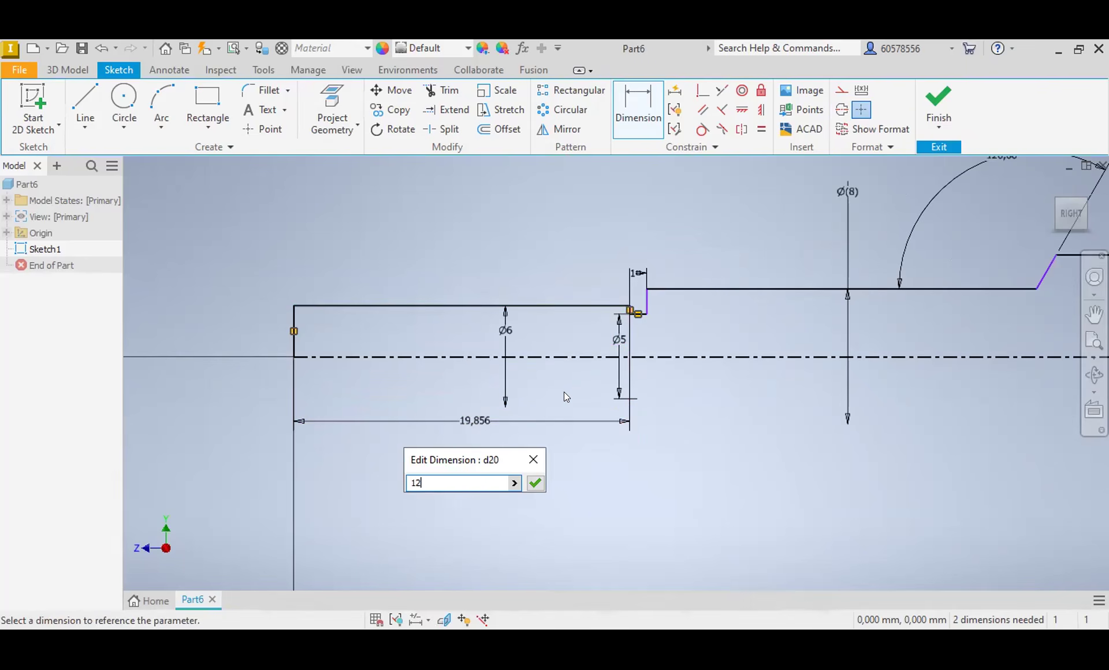
key("Return")
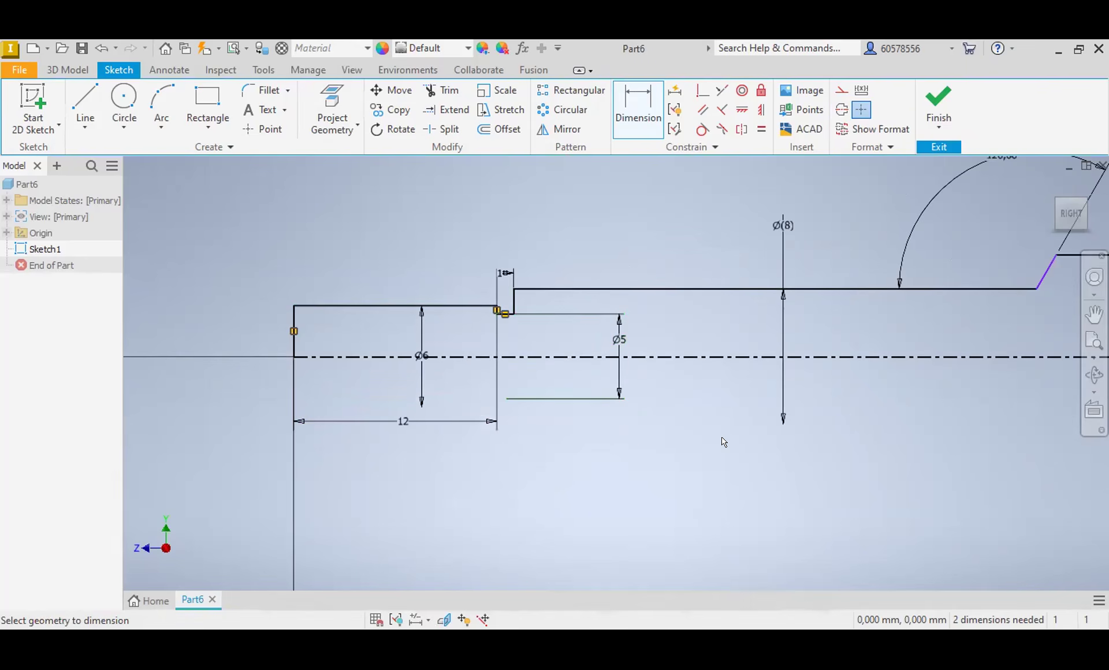
Step: Dimension the horizontal distance from the profile's left end edge to the trapezoidal bump's near base corner as 63 mm
scroll(742, 450, "up", 3)
middle_click_drag(867, 456, 528, 462)
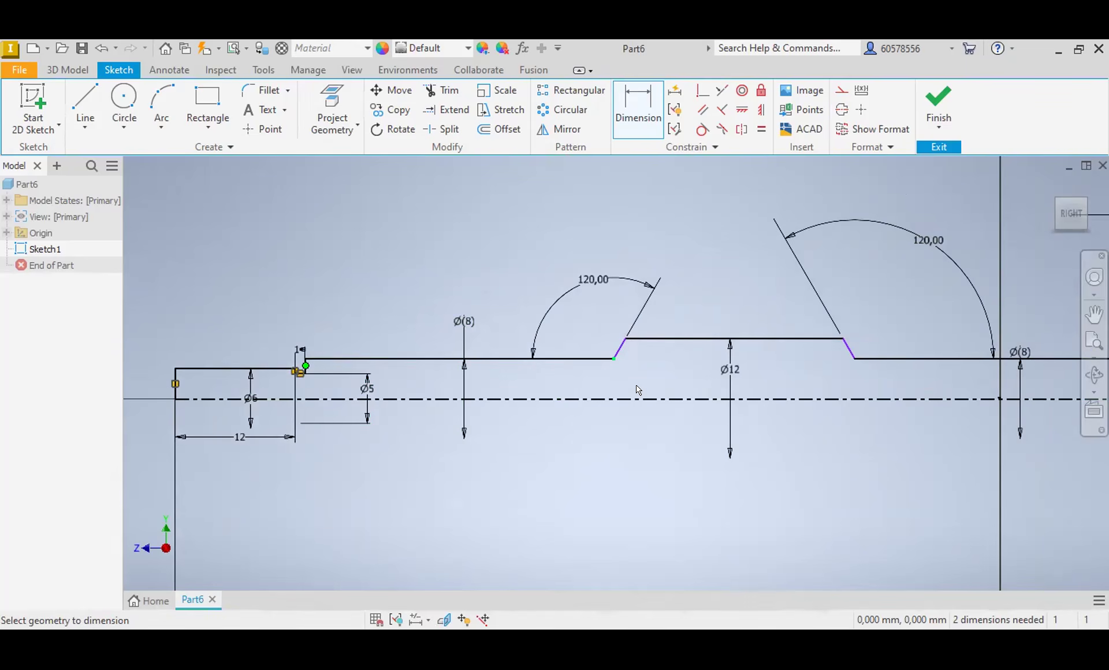
mouse_move(638, 390)
left_click(612, 359)
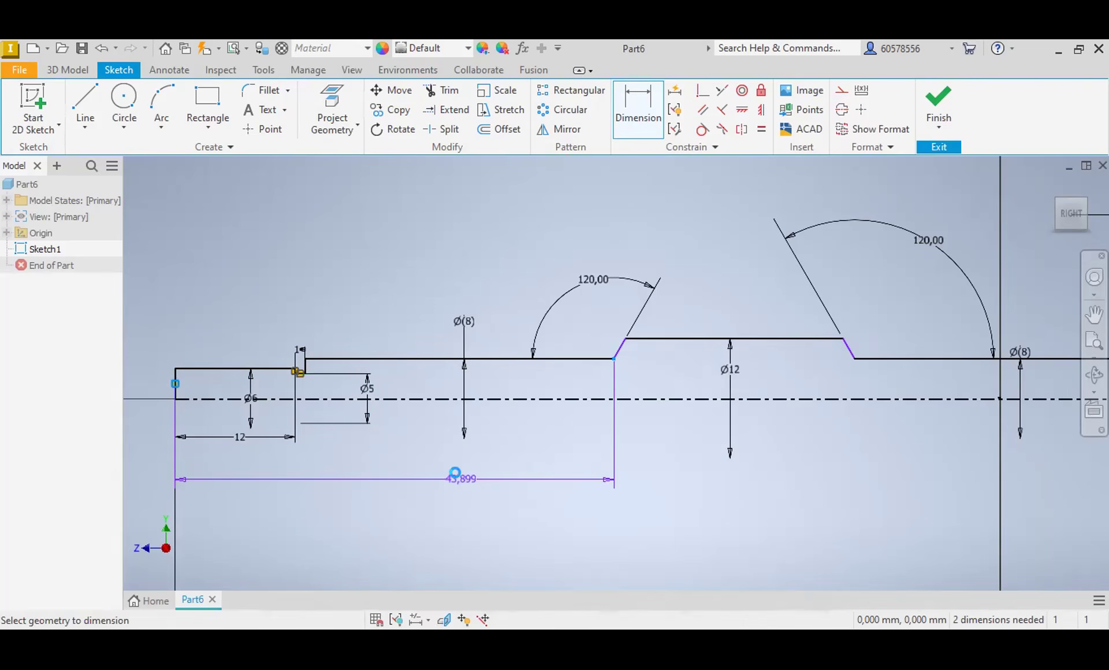
left_click(459, 481)
type("63")
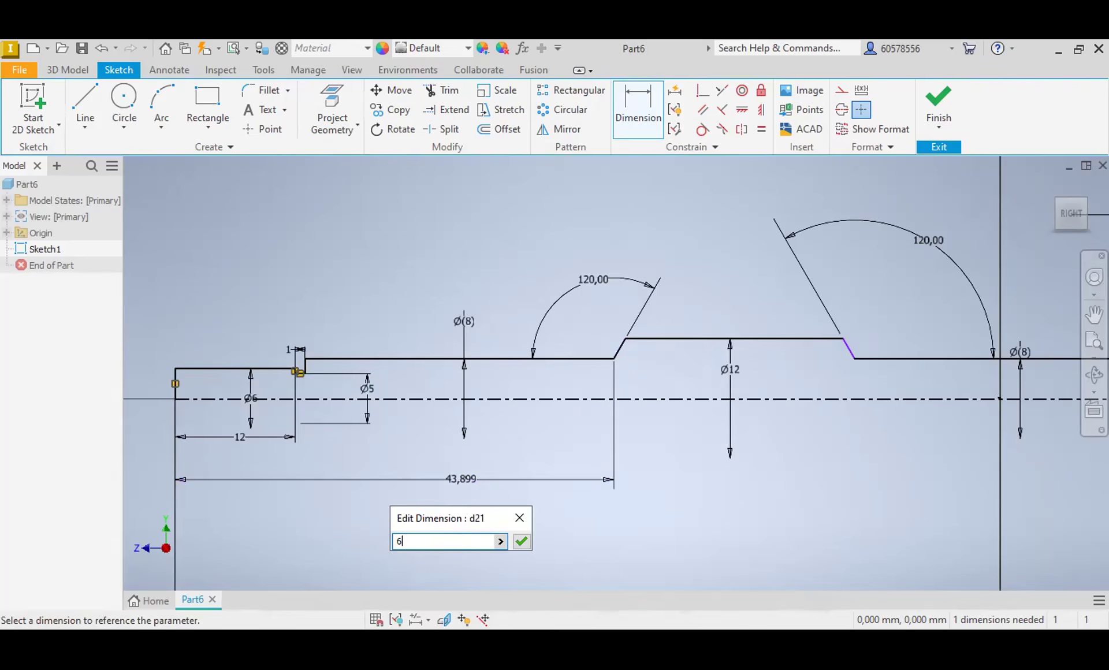
key("Return")
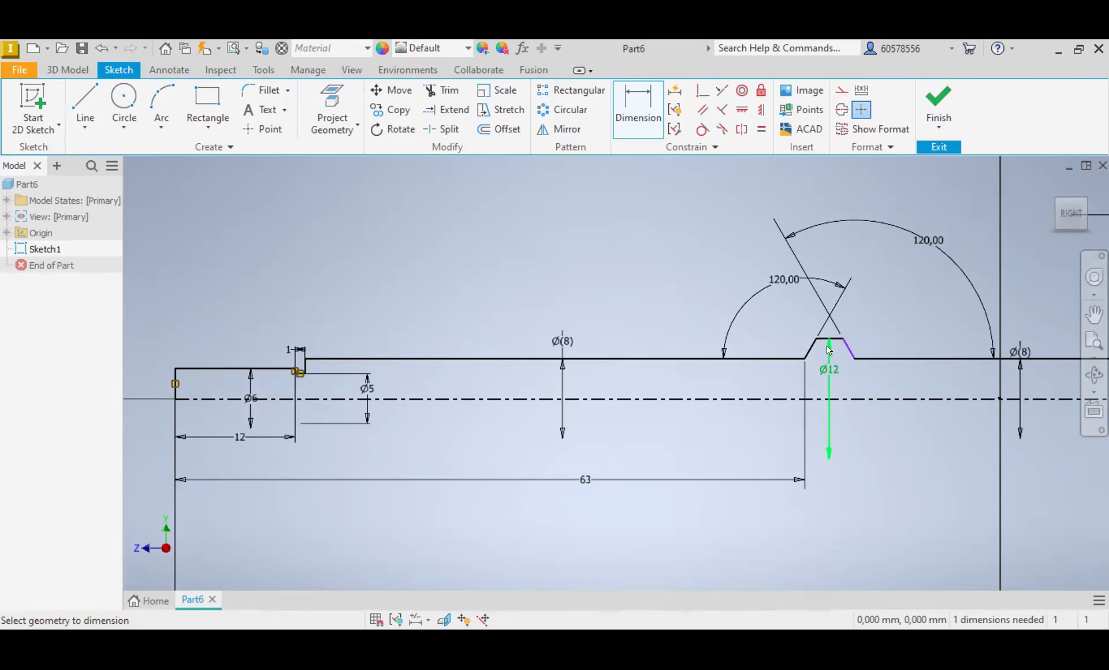
Step: Dimension the base width of the trapezoidal bump, between its two lower corners, as 22 mm
scroll(829, 346, "down", 3)
left_click(784, 363)
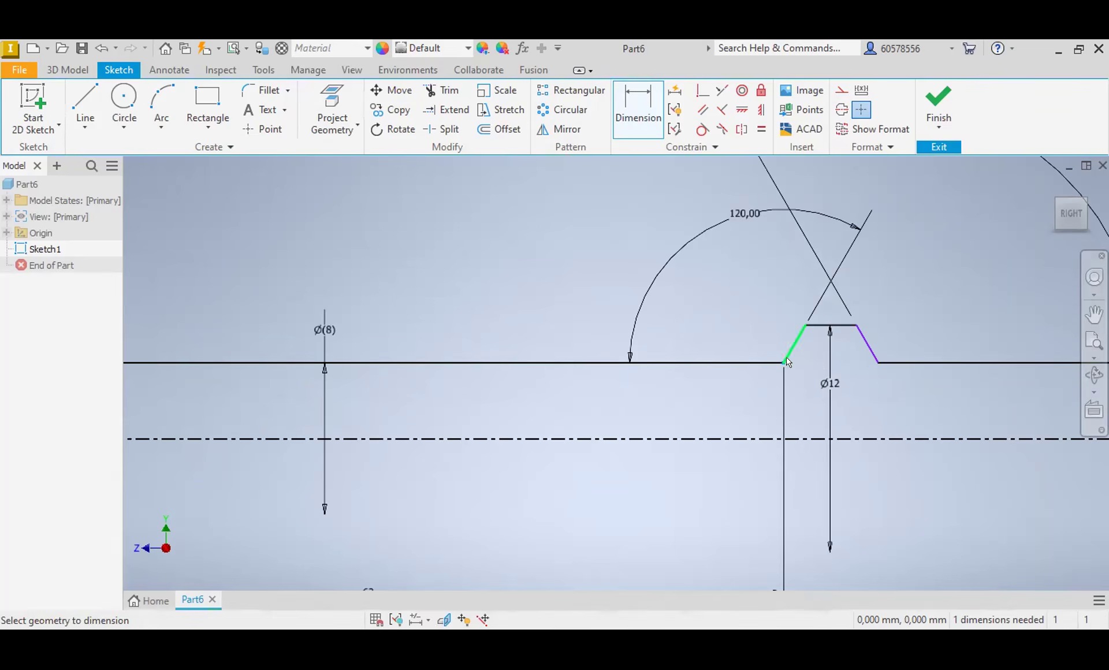
left_click(878, 362)
left_click(847, 487)
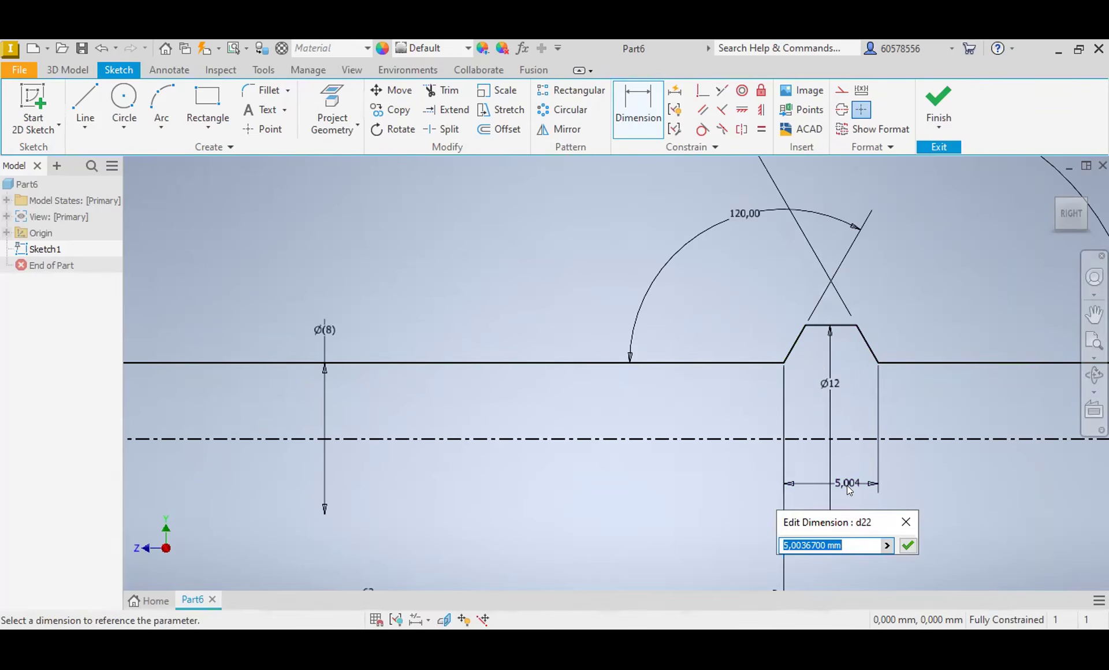
type("22")
key("Return")
Step: Revolve the closed profile a full 360 degrees about the horizontal centerline to form a solid body
scroll(849, 462, "up", 5)
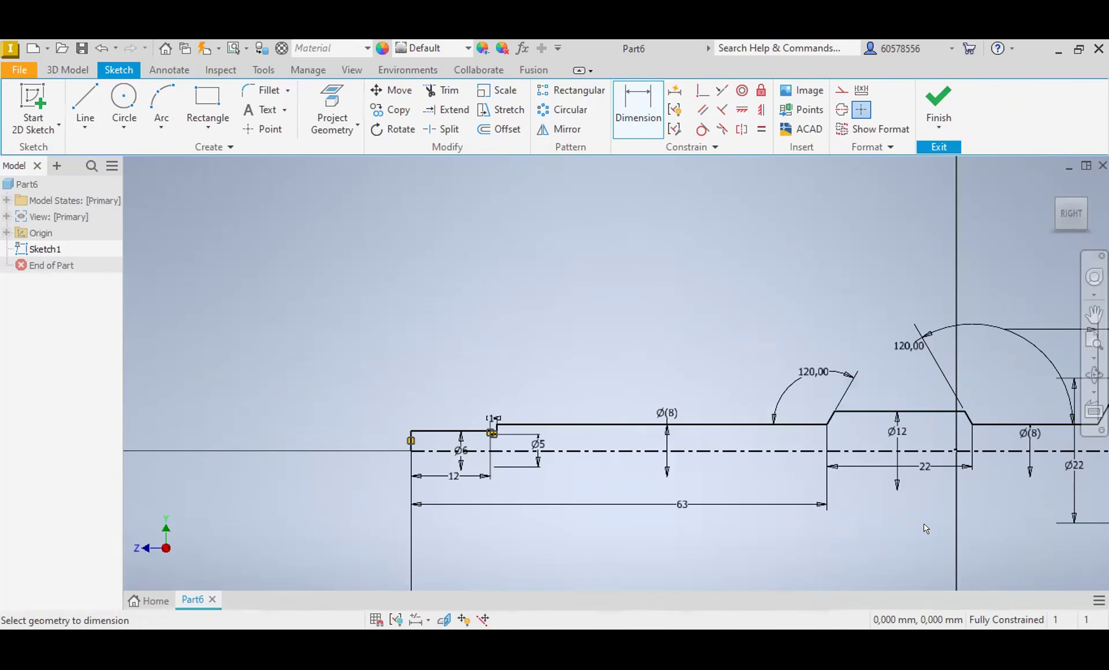
middle_click_drag(915, 515, 711, 438)
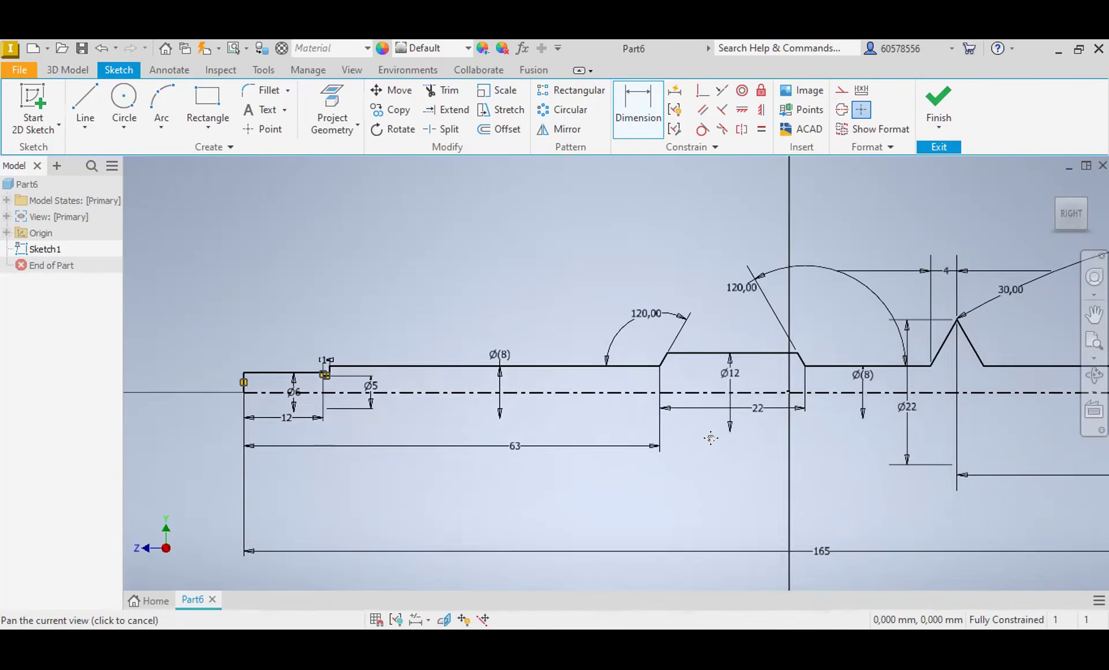
scroll(720, 441, "up", 2)
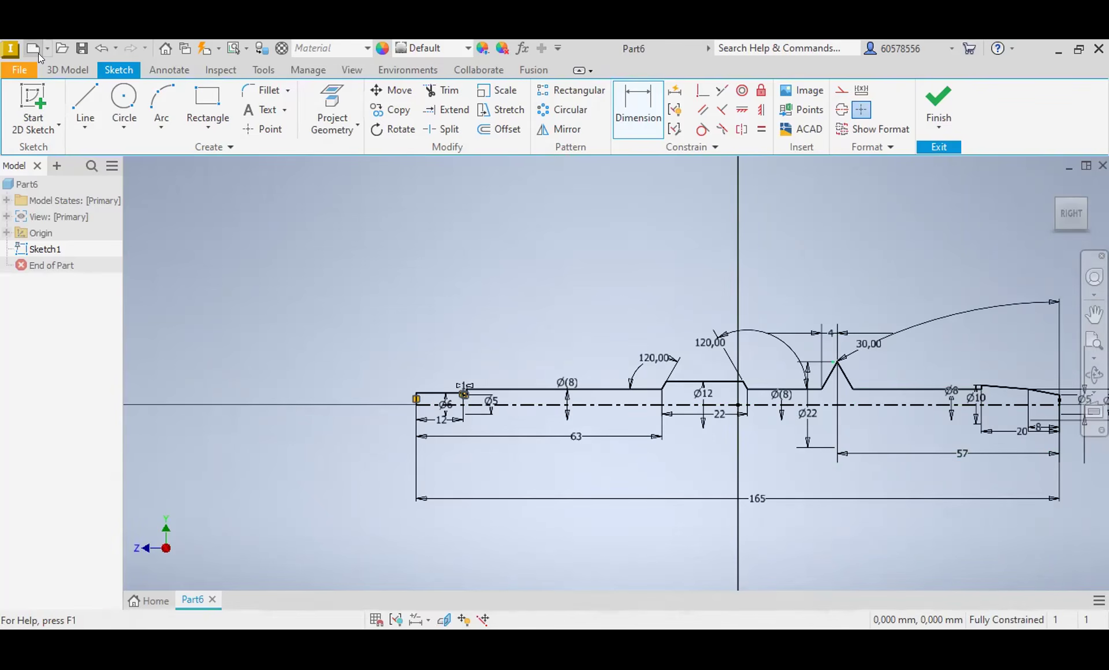
left_click(67, 70)
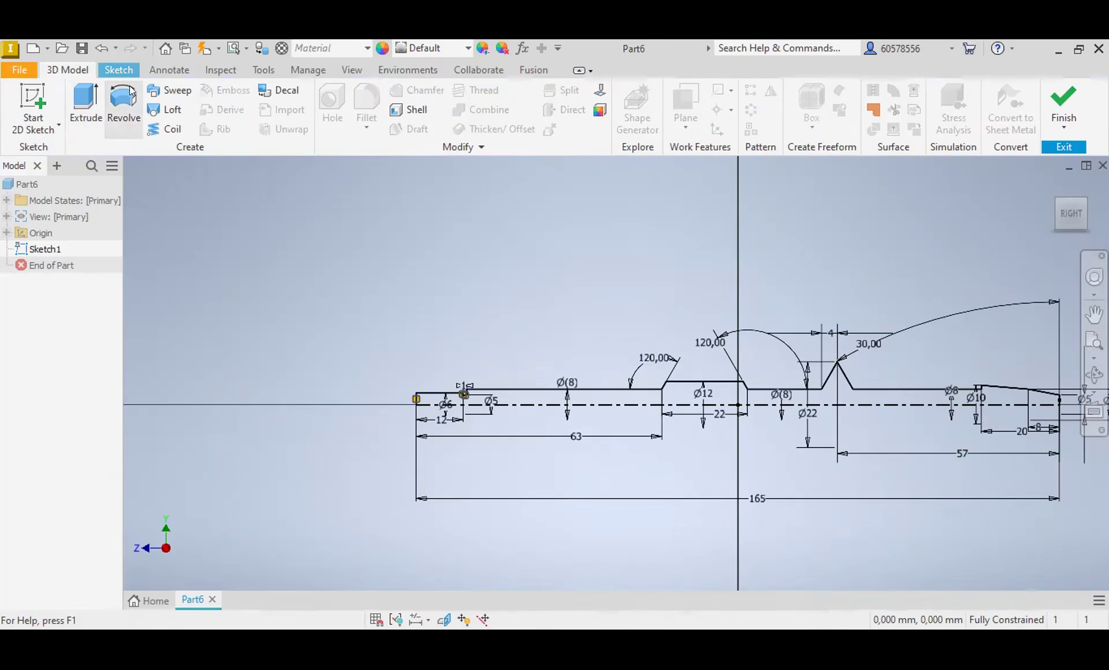
left_click(124, 107)
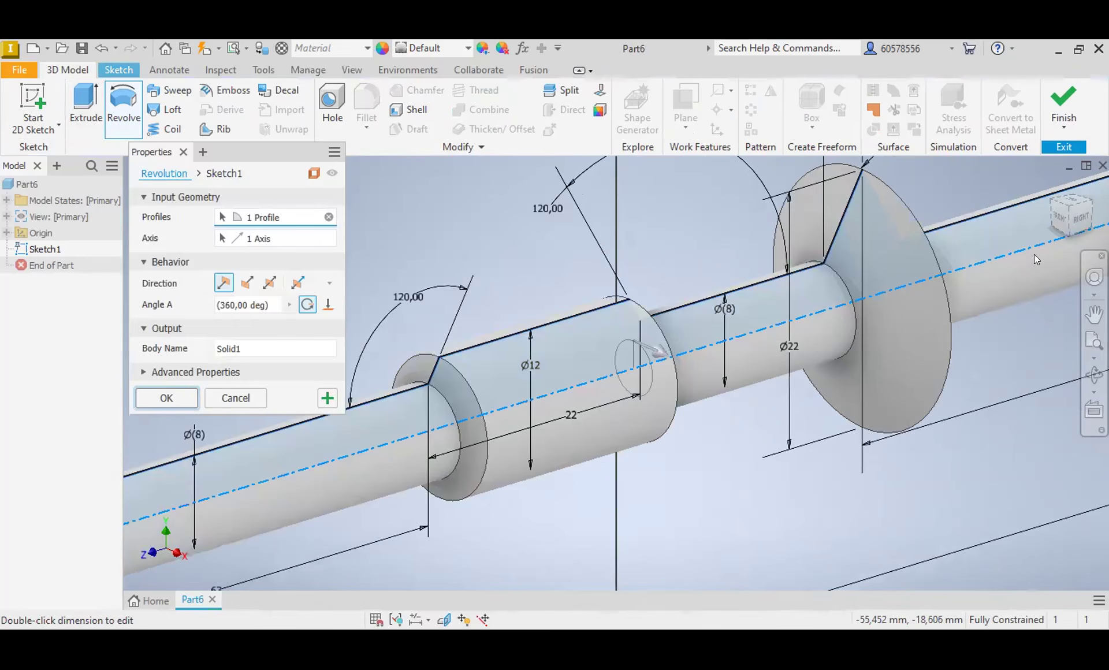
key("Return")
Step: Create a new sketch on the YZ plane and slice the solid graphics at the sketch plane
left_click(1080, 219)
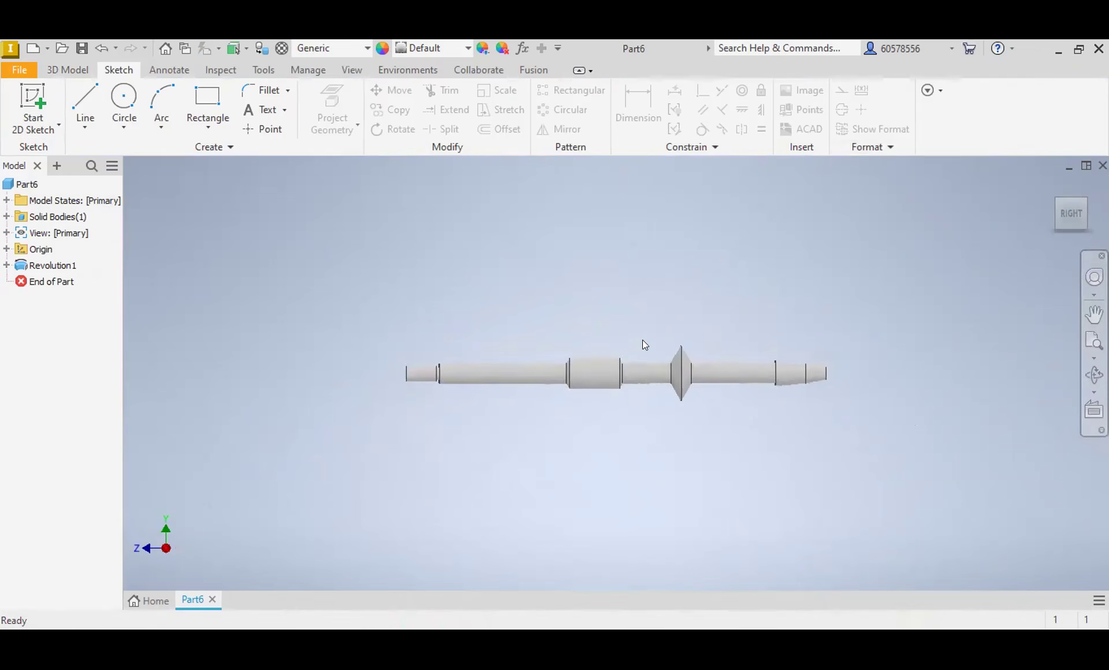
scroll(604, 374, "up", 5)
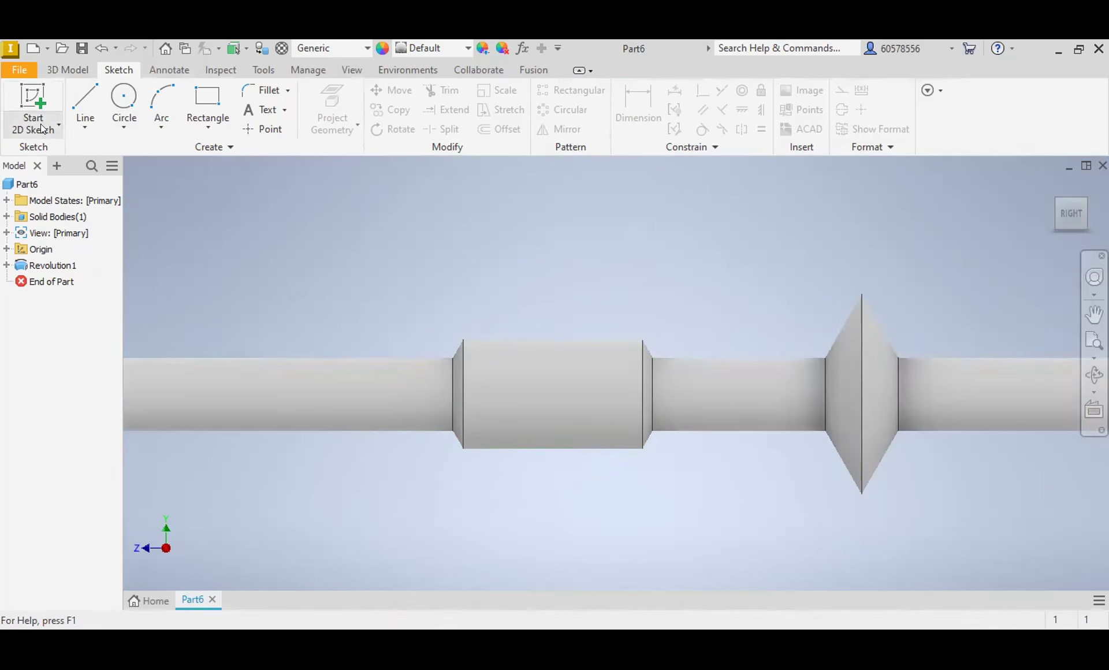
left_click(43, 252)
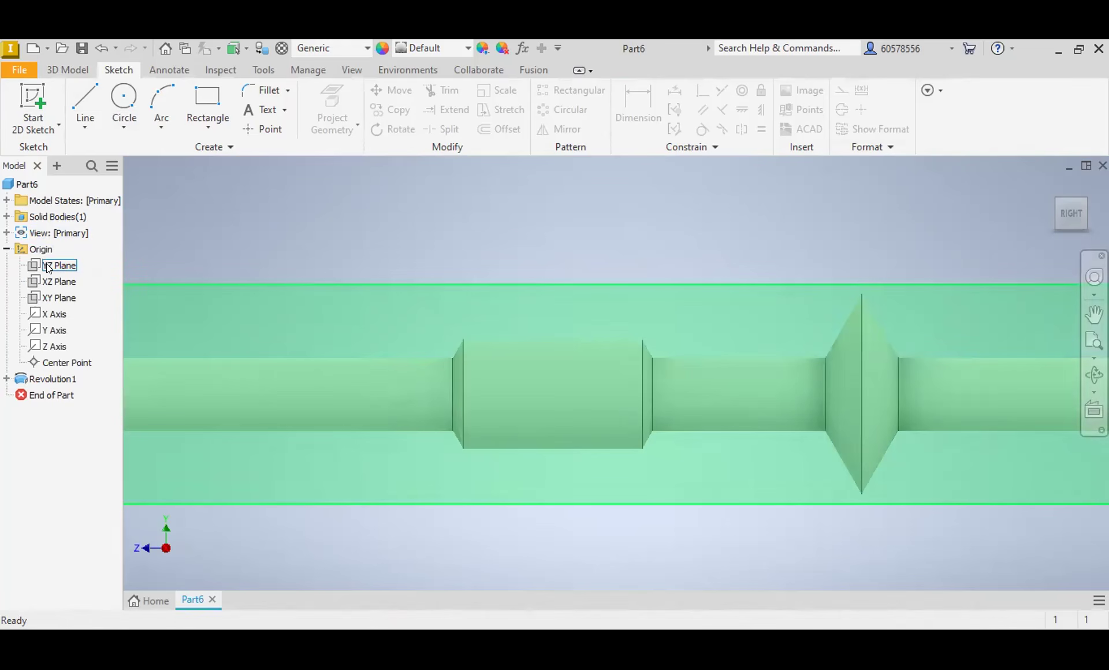
left_click(642, 375)
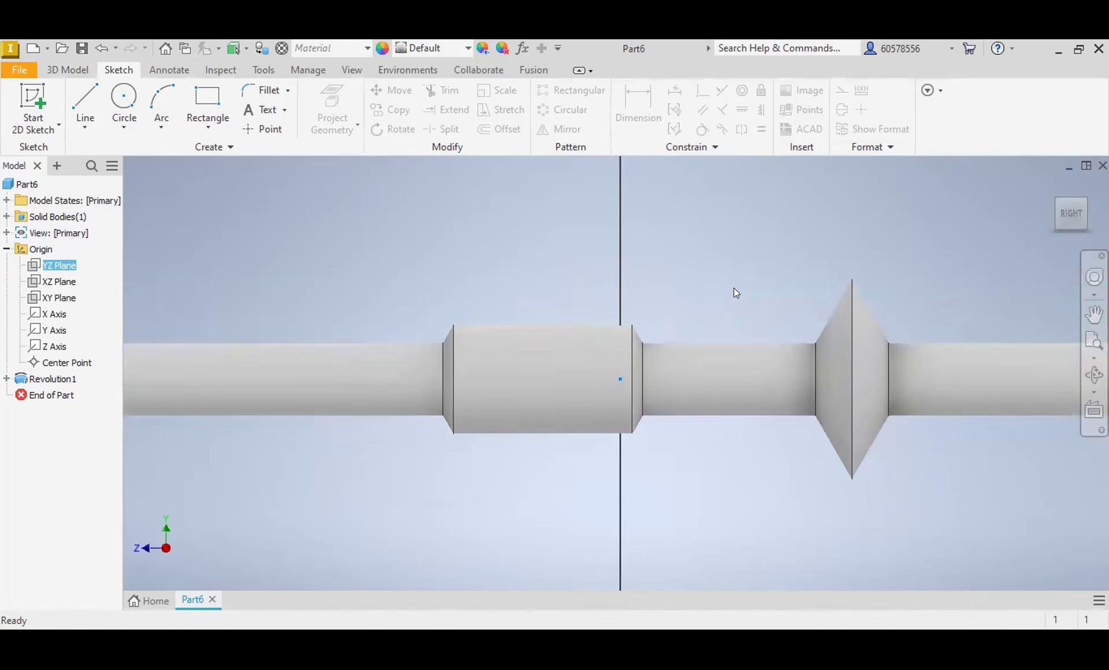
key("s")
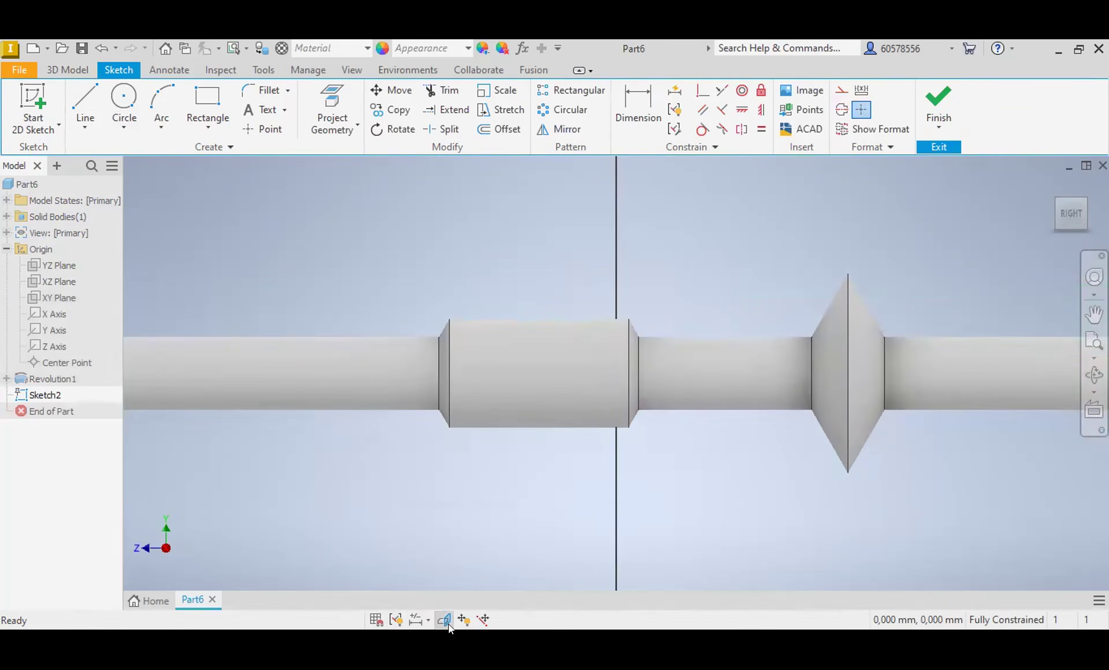
left_click(445, 622)
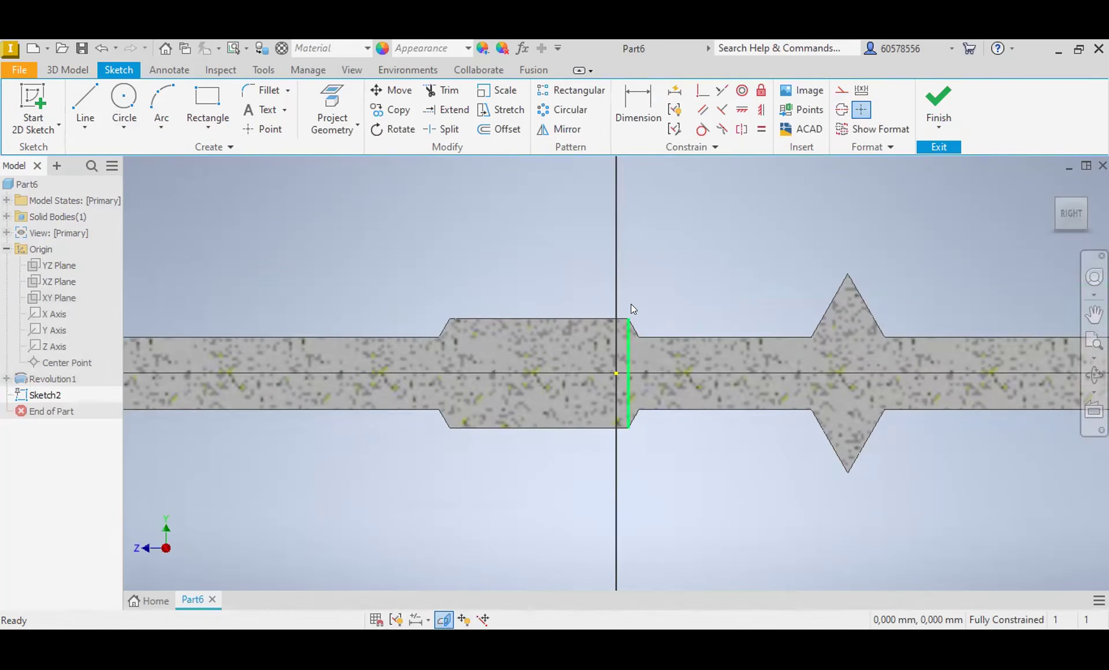
Step: Sketch an inverted trapezoid about 3.9 mm wide above the shaft, with construction lines through its middle and along the shaft axis
left_click(85, 104)
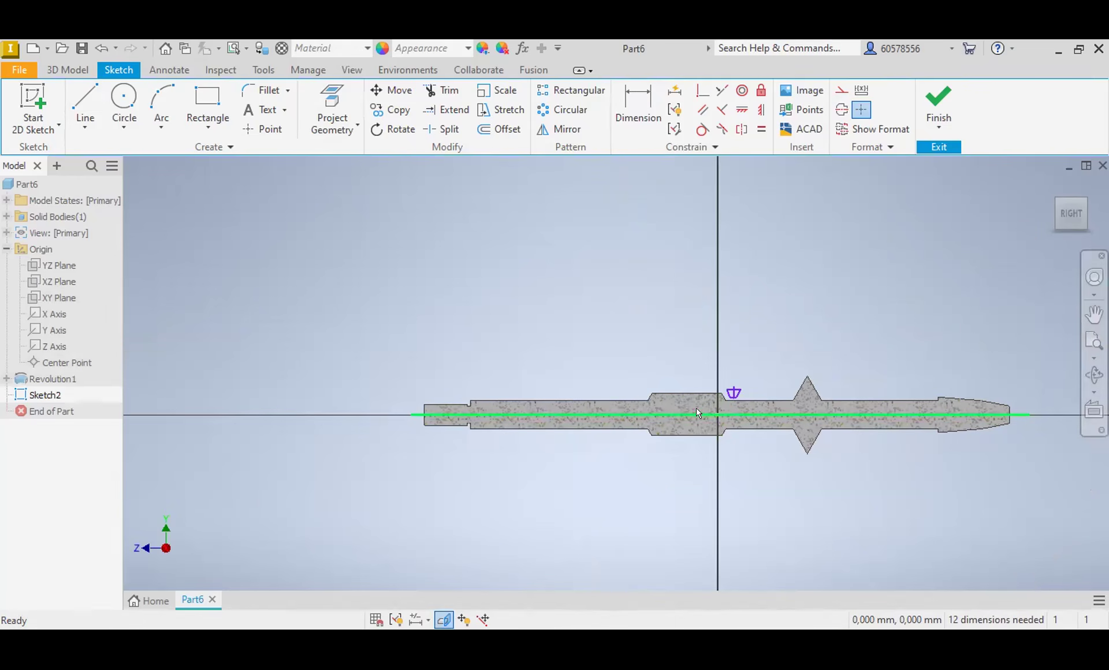
left_click(823, 413)
left_click(842, 91)
left_click(847, 328)
scroll(732, 380, "up", 5)
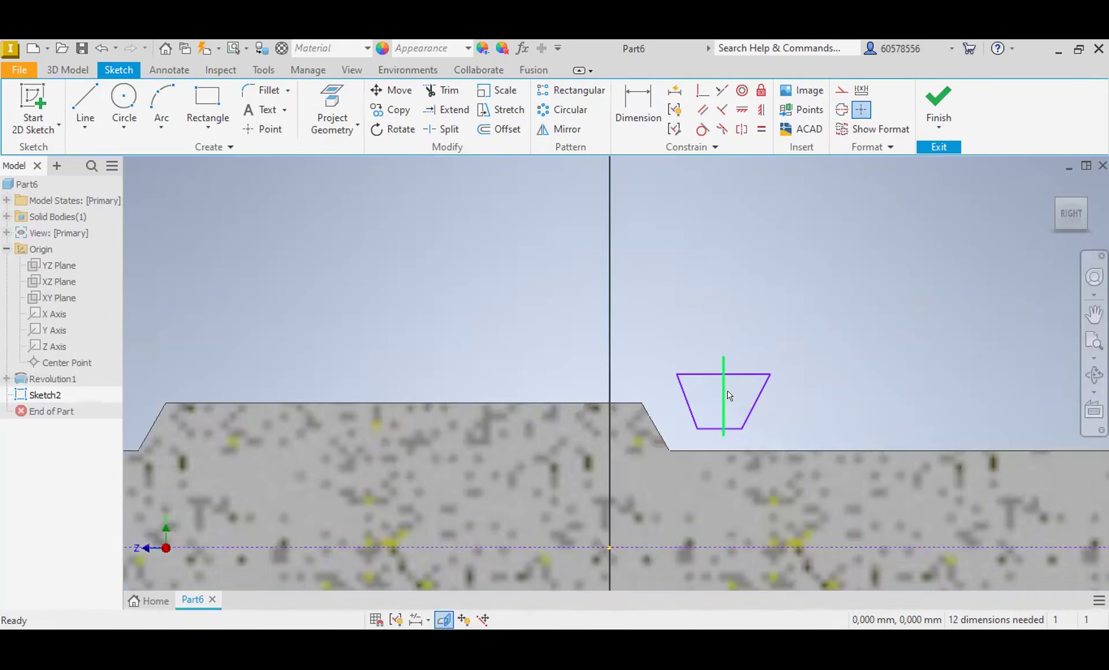
left_click(842, 90)
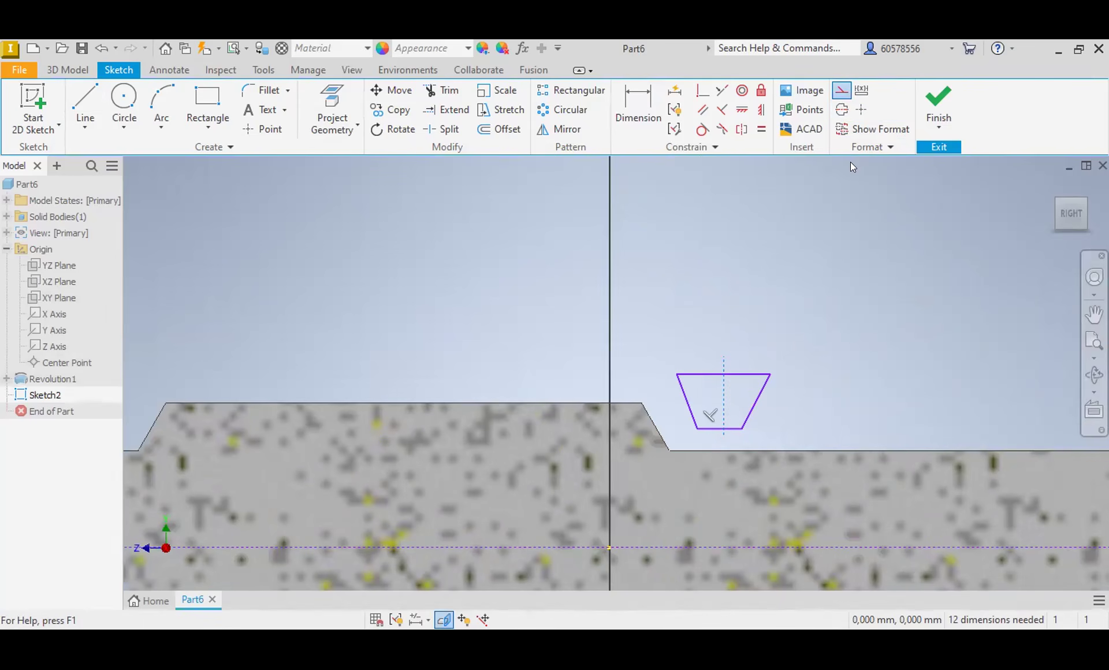
left_click(913, 333)
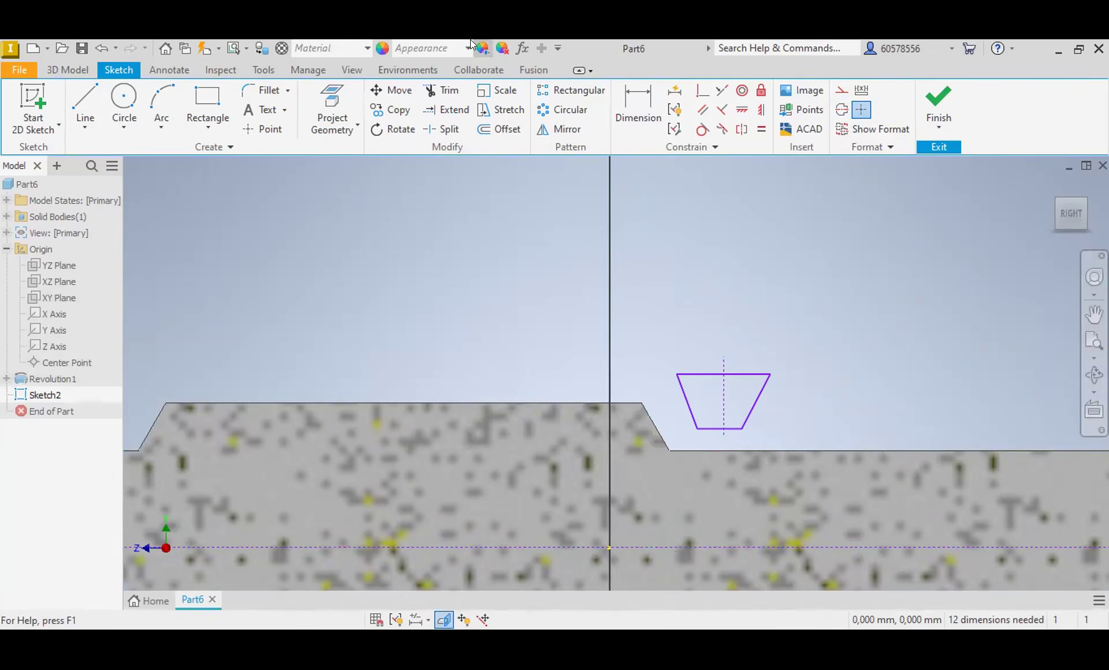
Step: Dimension the upper edge of the inverted trapezoid to a width of 2 mm
left_click(634, 108)
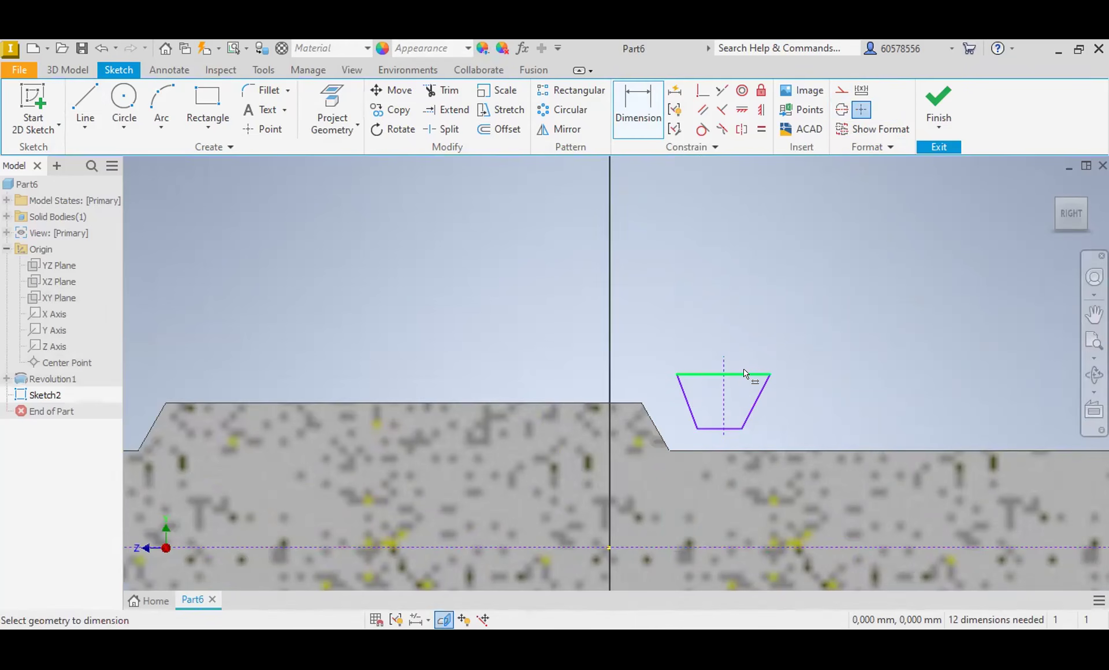
left_click(769, 374)
left_click(676, 374)
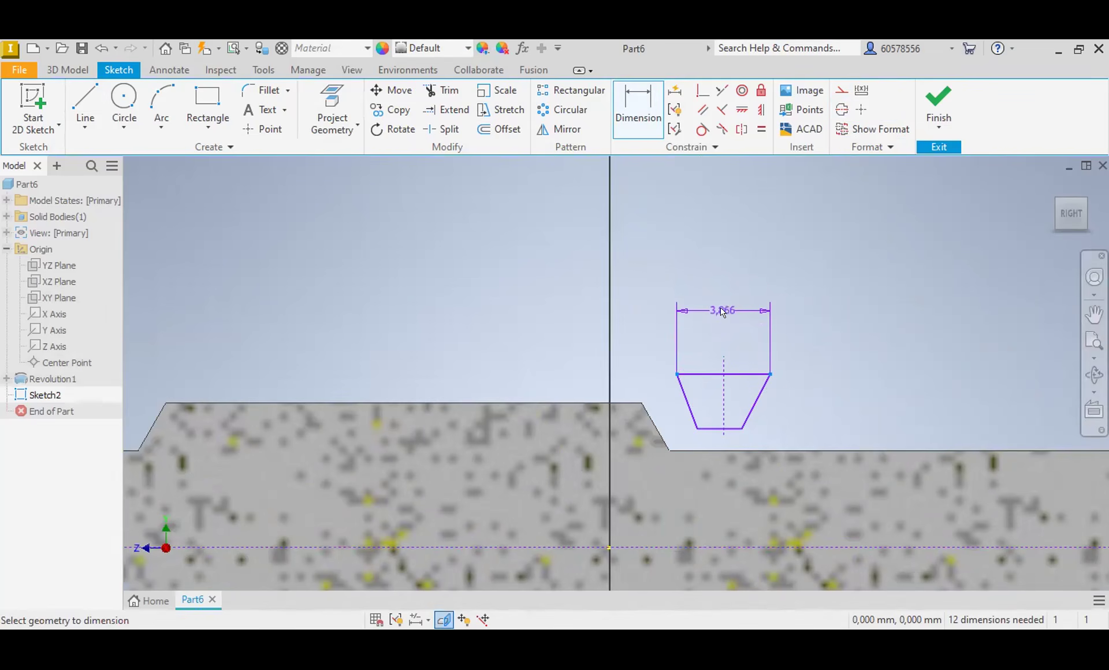
left_click(722, 312)
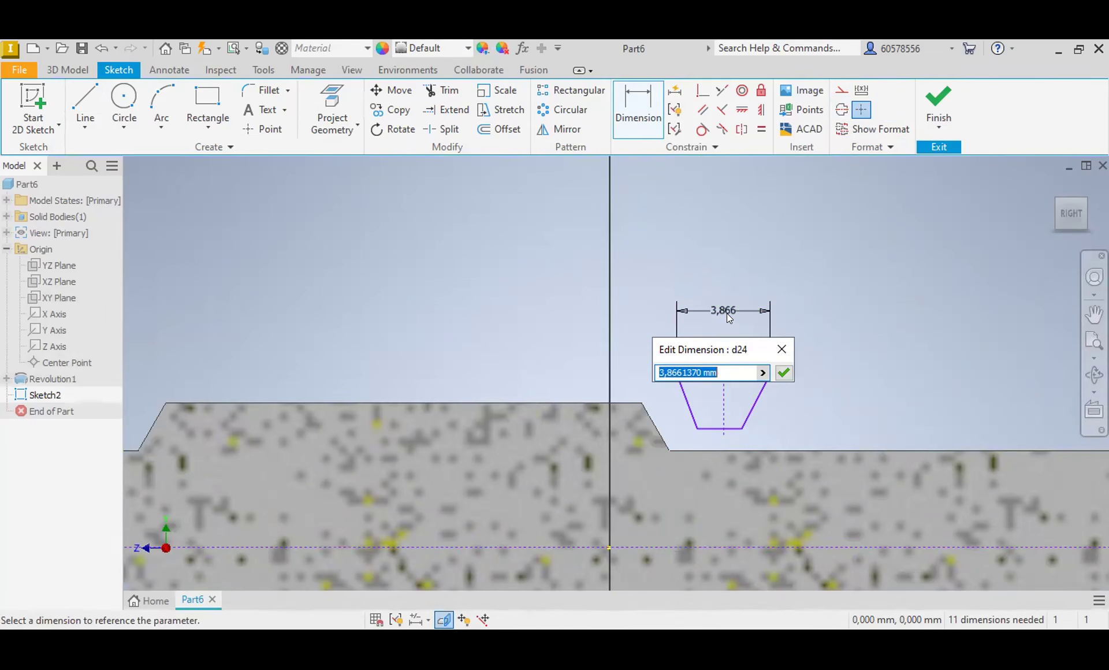
type("2")
key("Return")
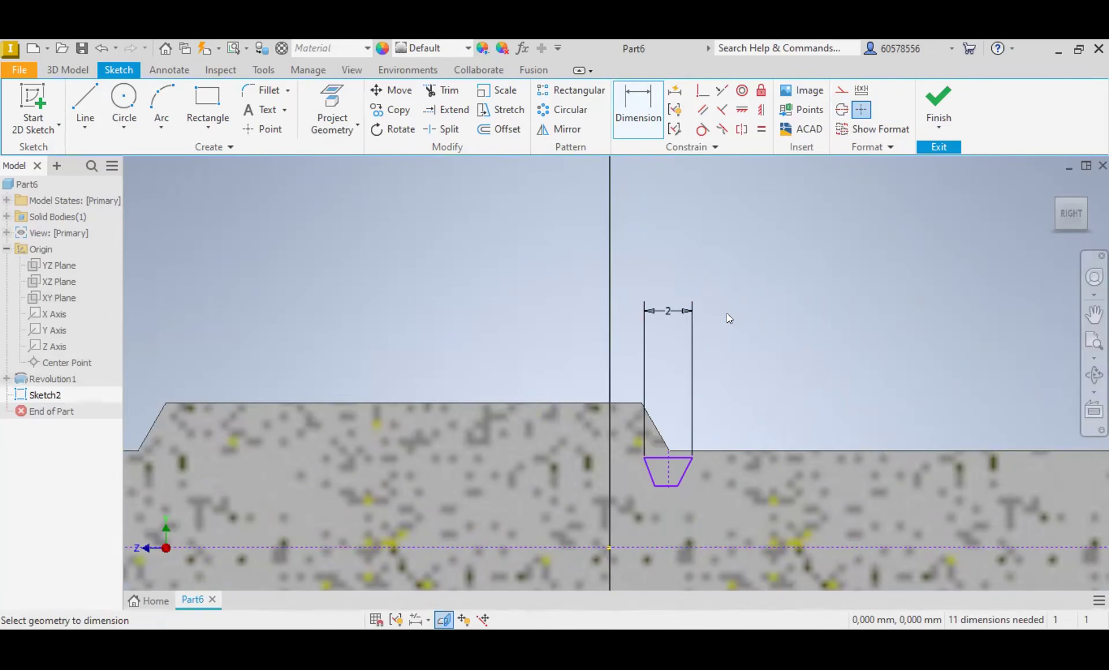
Step: Dimension the height of the trapezoid, between its two parallel edges, as 2 mm
left_click(675, 457)
left_click(667, 486)
left_click(730, 473)
type("2")
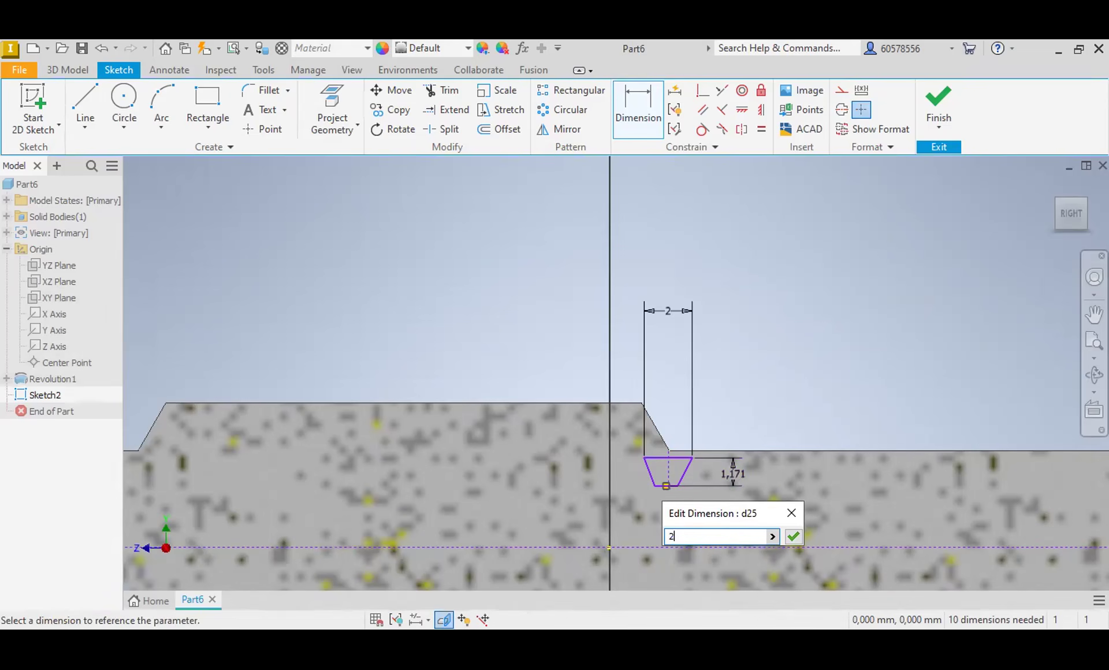
key("Return")
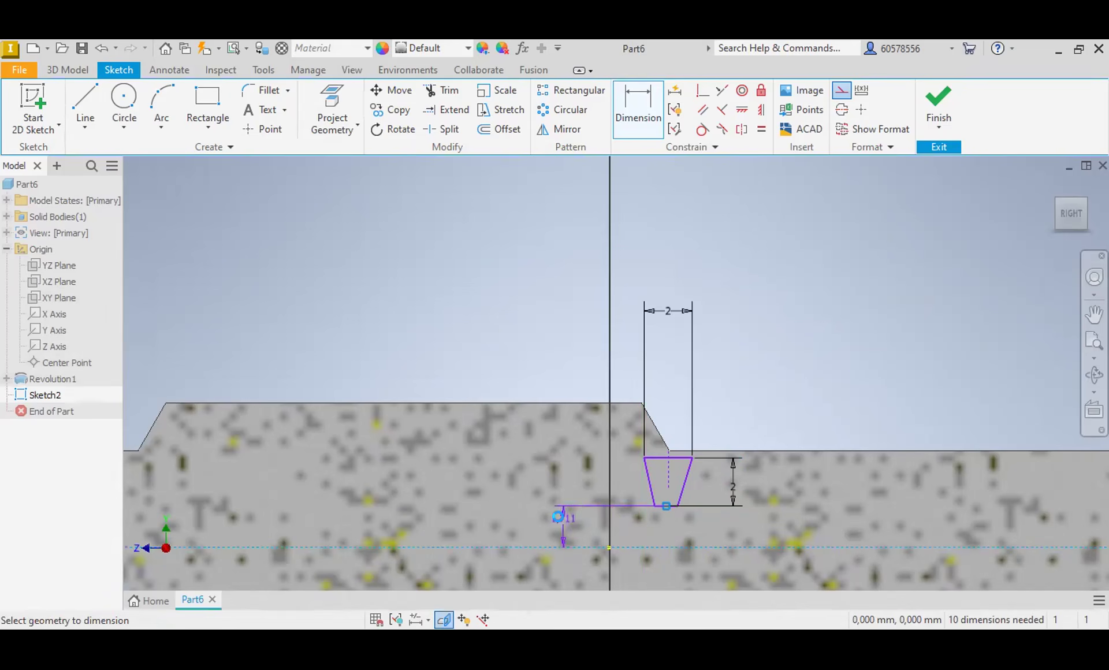
Step: Dimension the vertical distance from the horizontal construction line to the trapezoid's lower edge as 2.5 mm
left_click(589, 502)
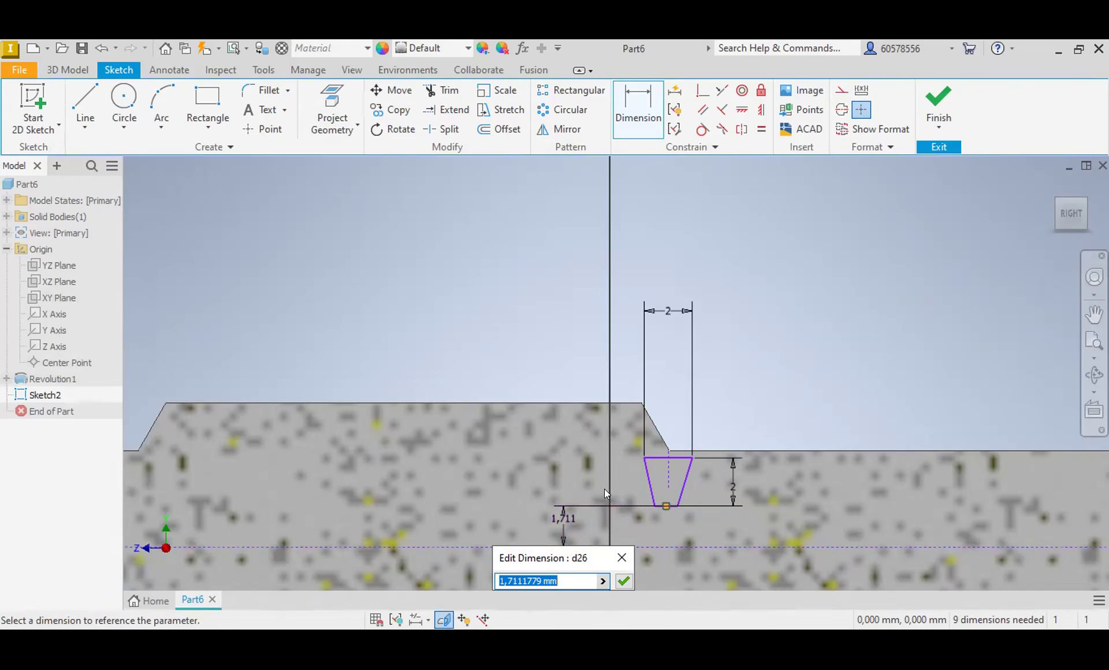
type("2.5")
key("Return")
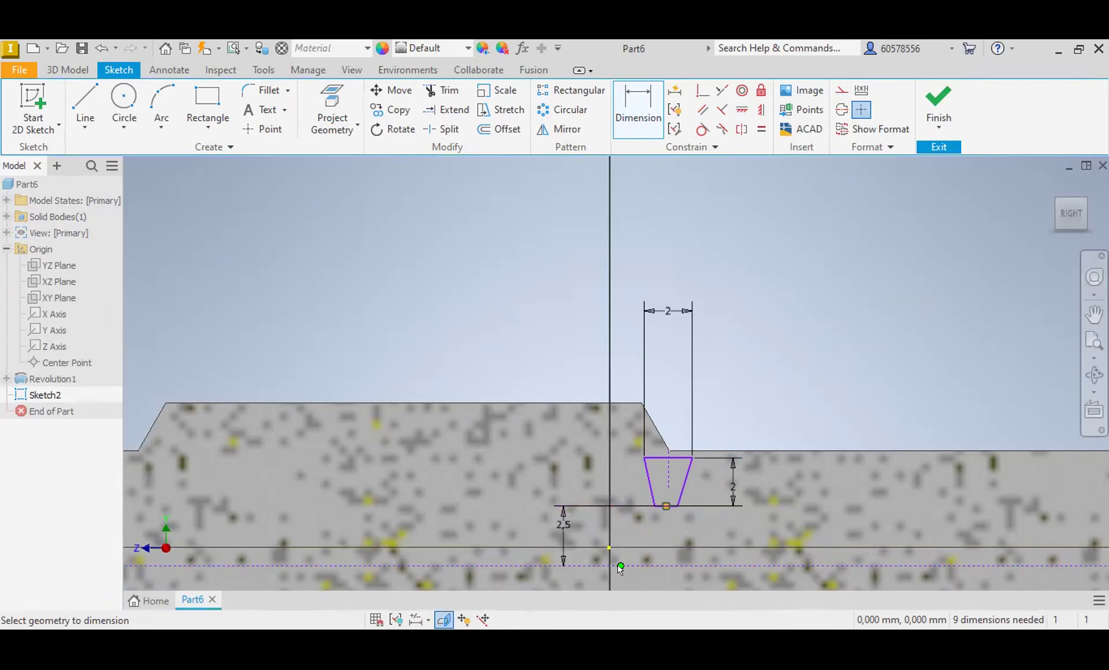
Step: Make the midpoint of the horizontal construction line coincident with the sketch origin
left_click(703, 90)
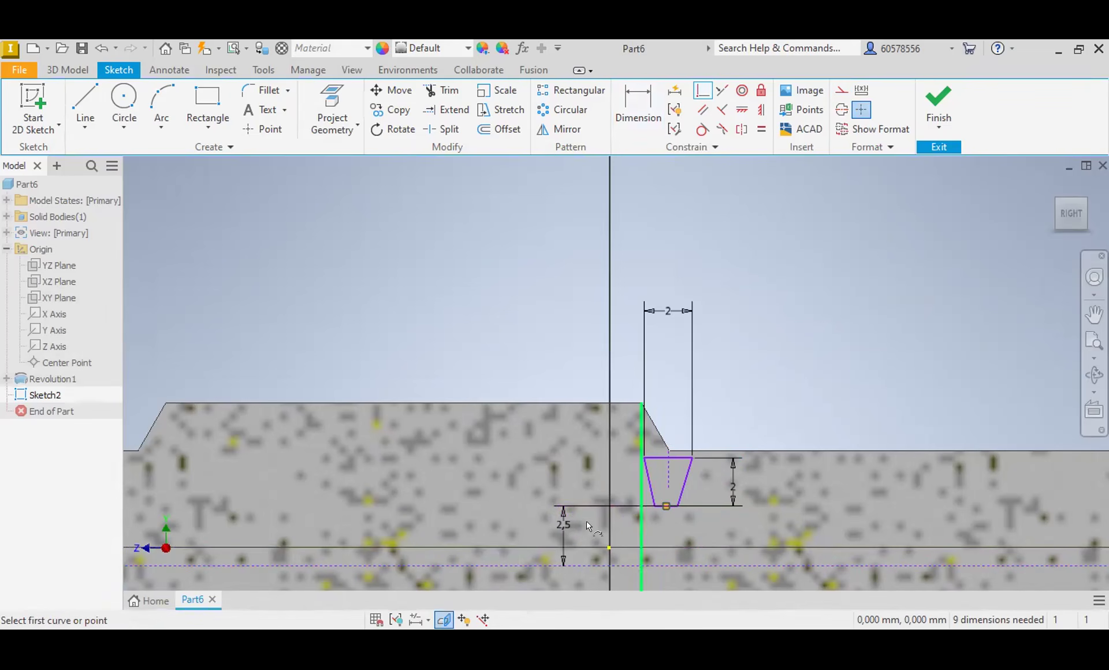
left_click(616, 564)
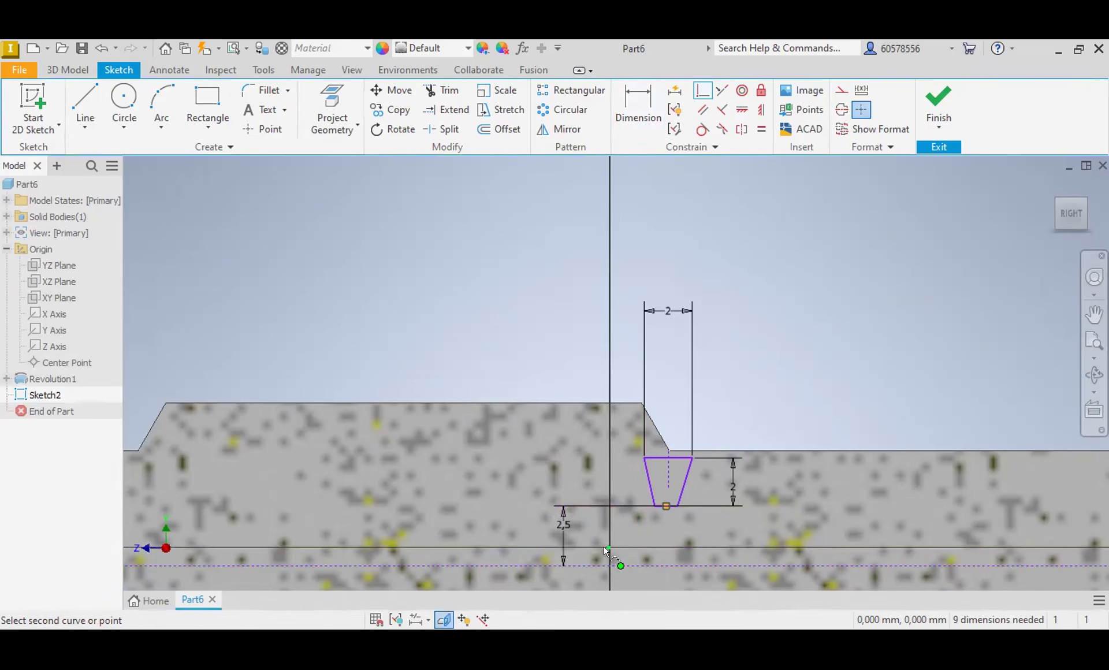
left_click(609, 548)
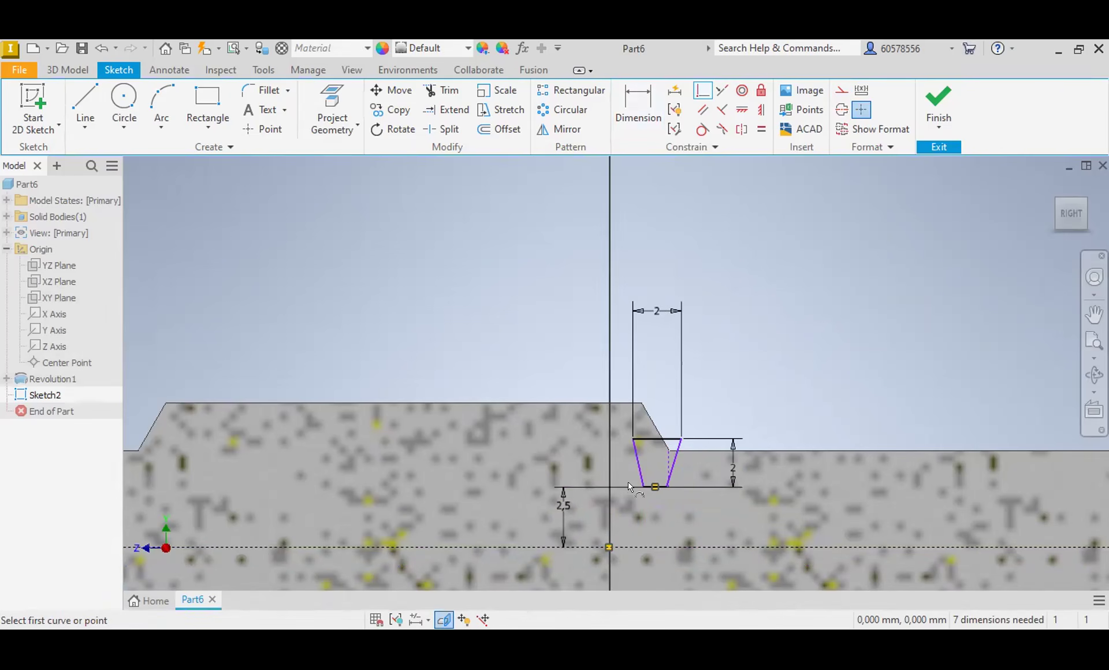
Step: Set the vertical distance between the horizontal construction line and the trapezoid's lower edge to 3 mm
key("d")
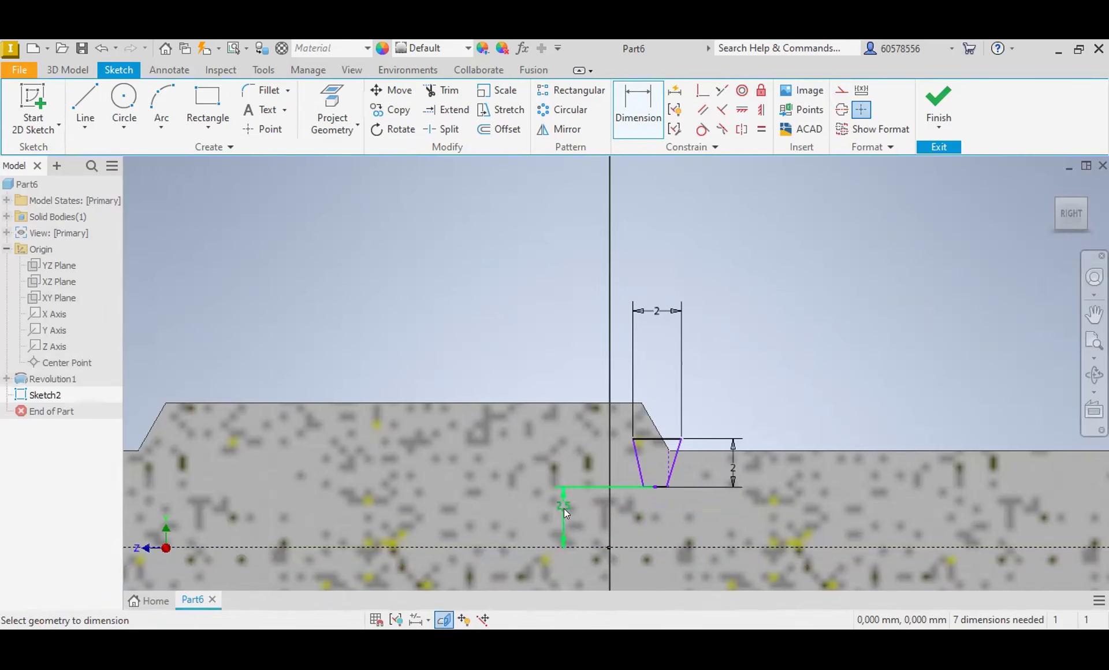
left_click(564, 508)
type("3")
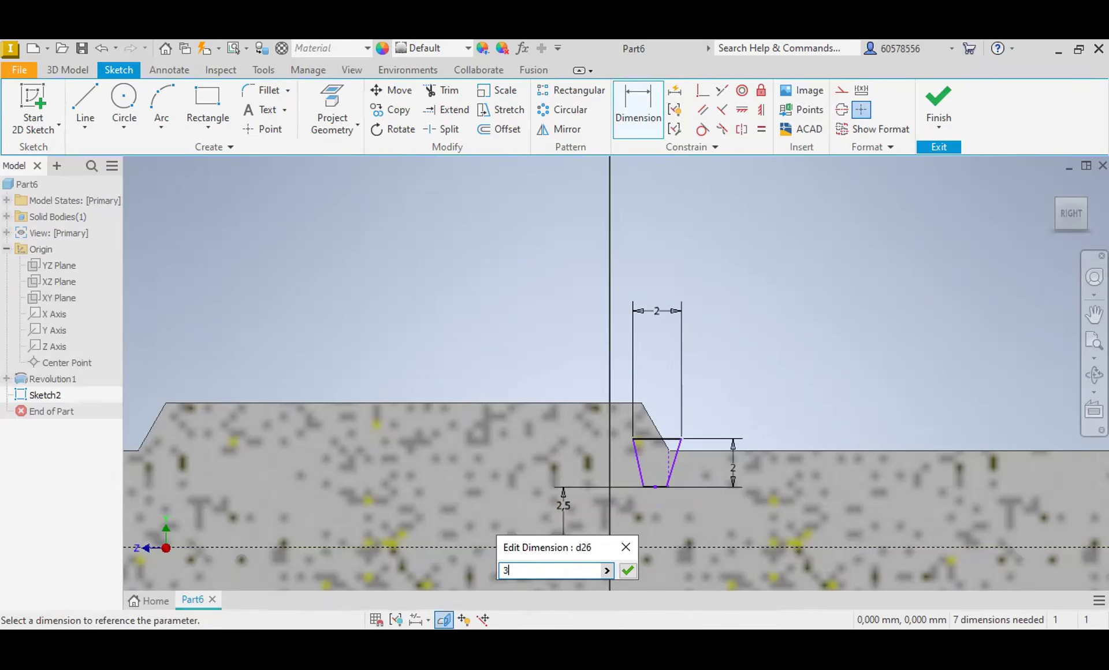
key("Return")
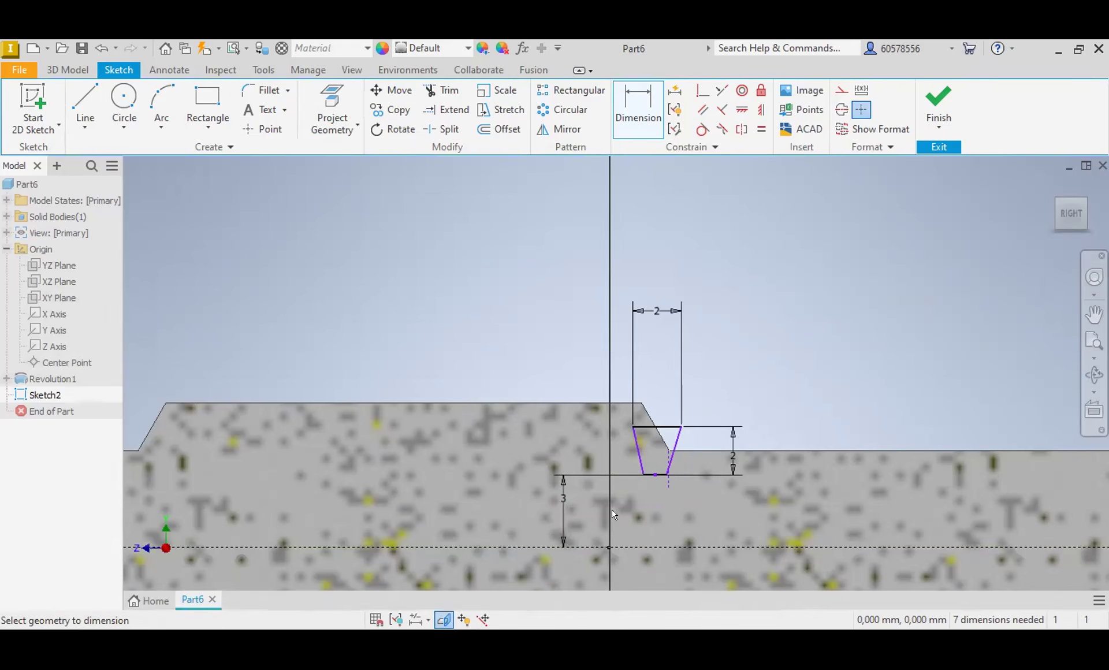
Step: Set the vertical distance between the horizontal construction line and the trapezoid's lower edge to 4 mm
left_click(563, 496)
type("4")
key("Return")
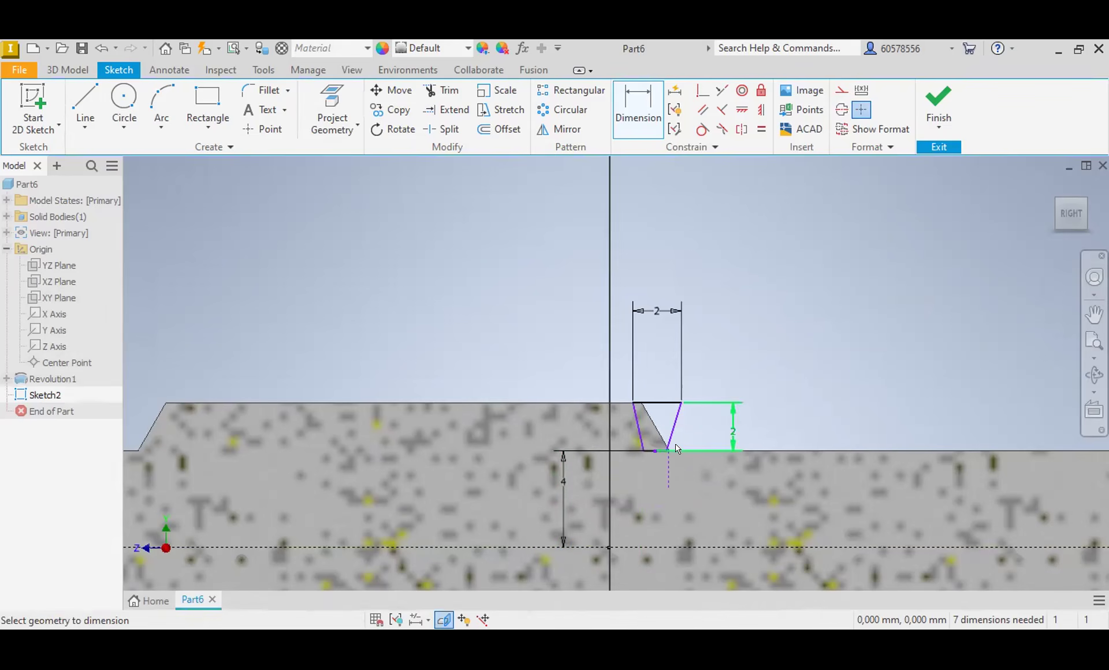
Step: Set the vertical distance between the horizontal construction line and the trapezoid's lower edge to 3.7 mm
left_click(564, 482)
type("3.7")
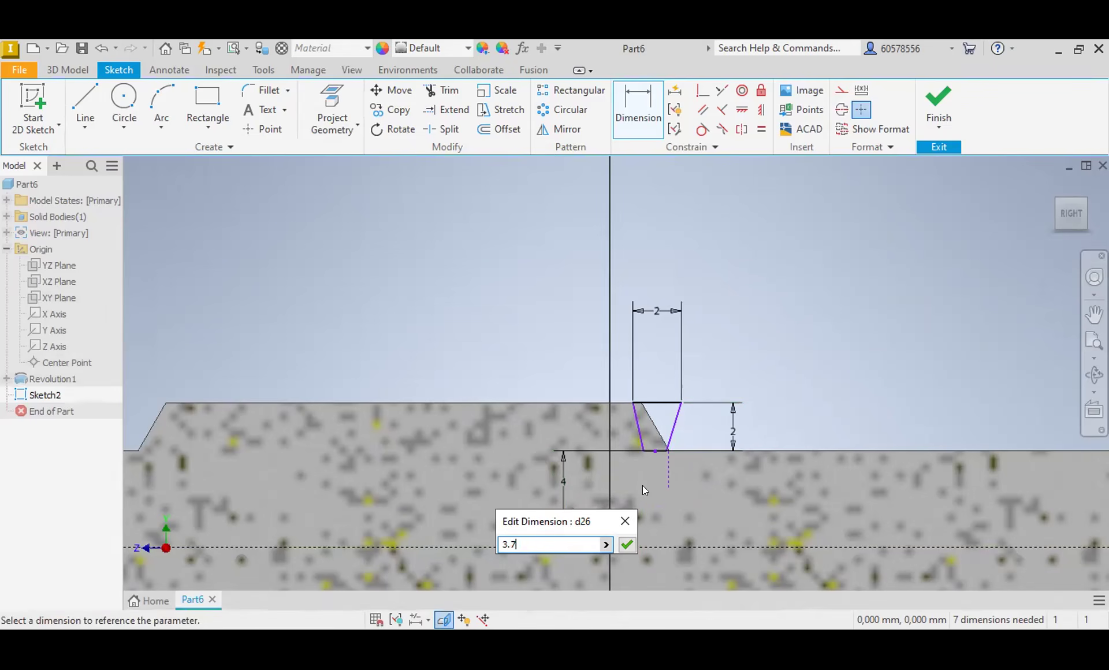
key("Return")
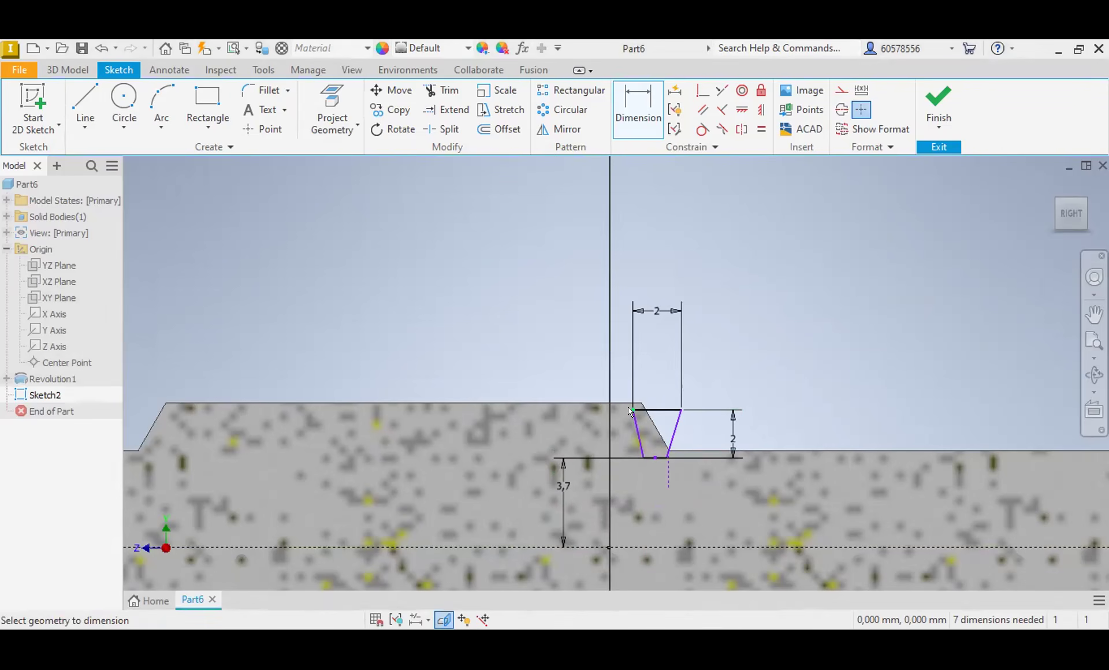
Step: Try a 1 mm horizontal dimension between the body's upper shoulder corner and the trapezoid's nearest upper corner, and undo the value
left_click(641, 397)
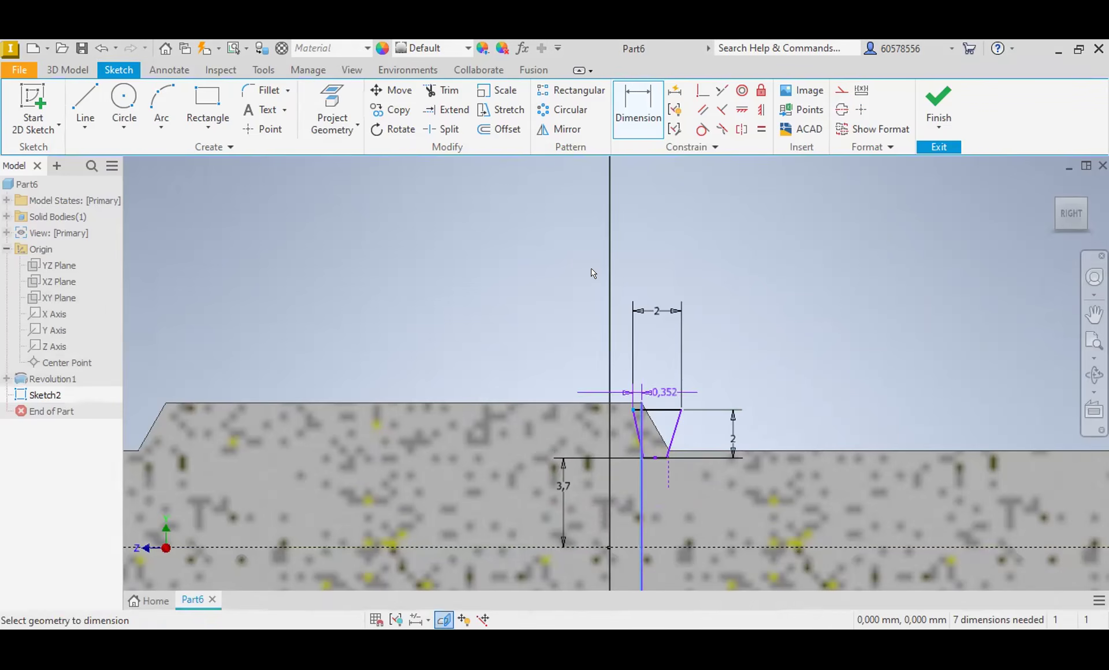
left_click(564, 243)
type("1")
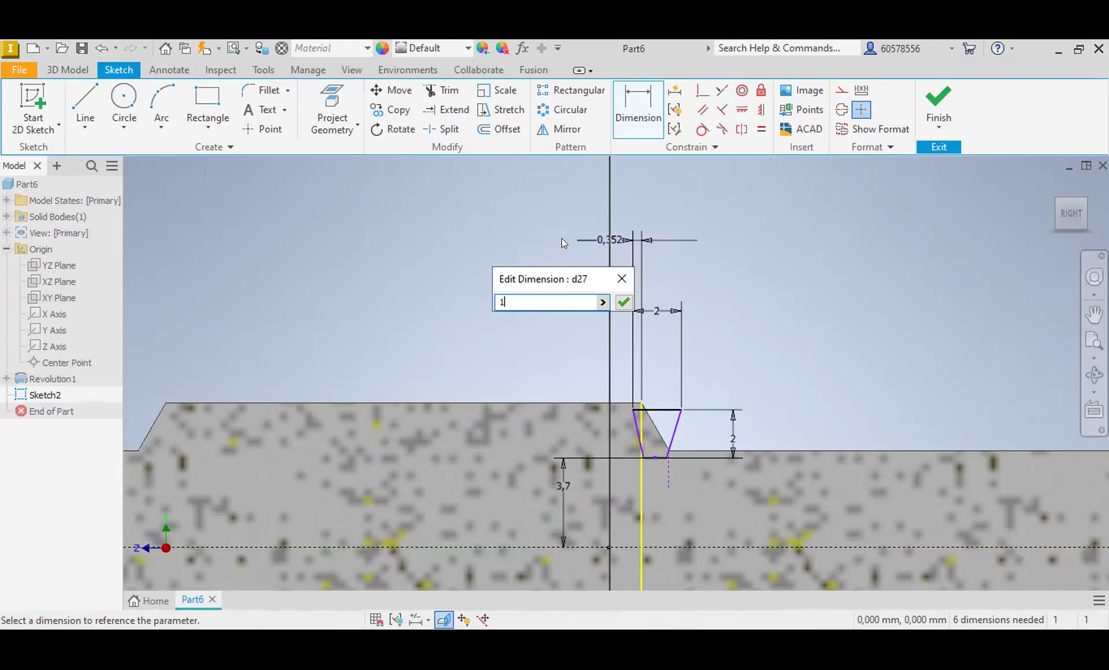
key("Return")
left_click(99, 48)
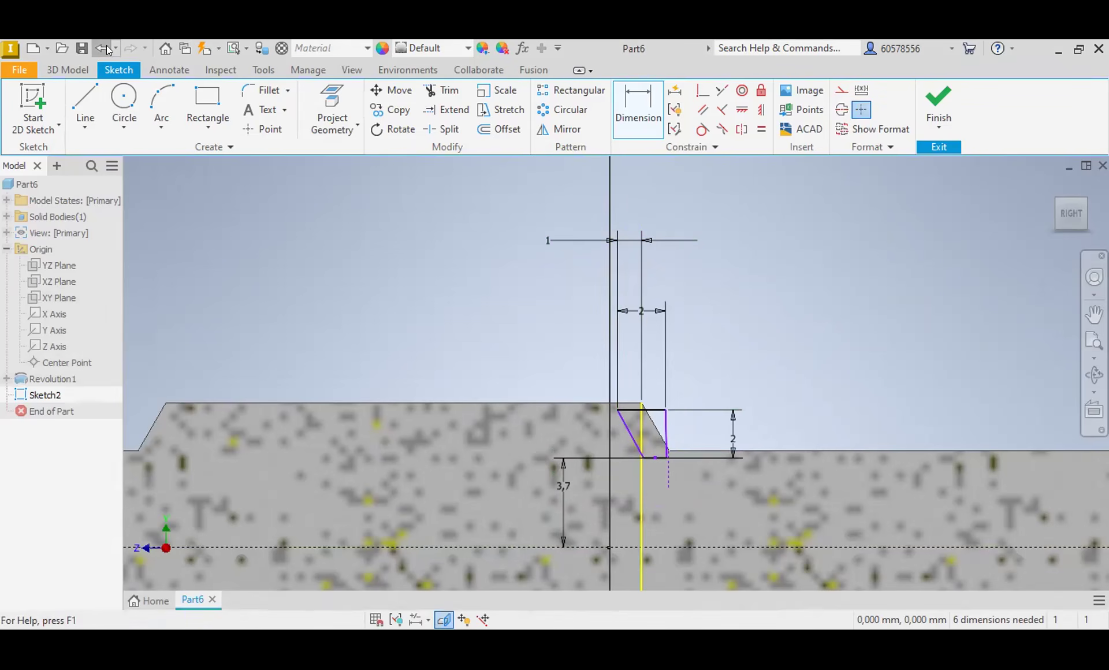
key("Escape")
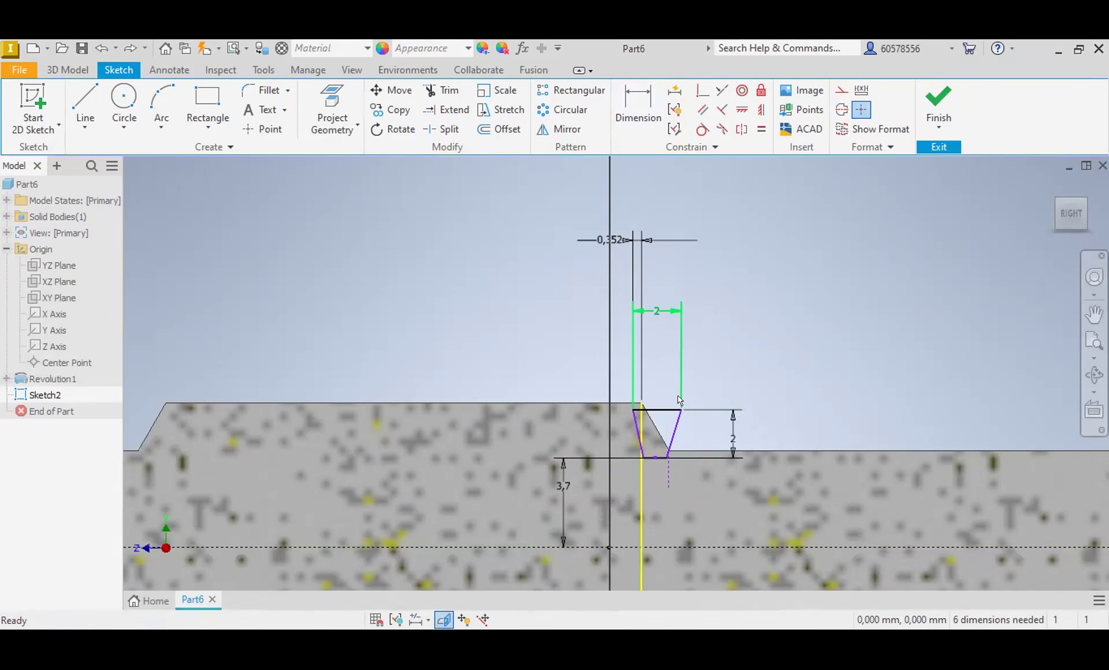
Step: Delete the horizontal offset dimension to the shoulder corner and the short vertical construction line beneath the trapezoid
left_click_drag(682, 409, 639, 398)
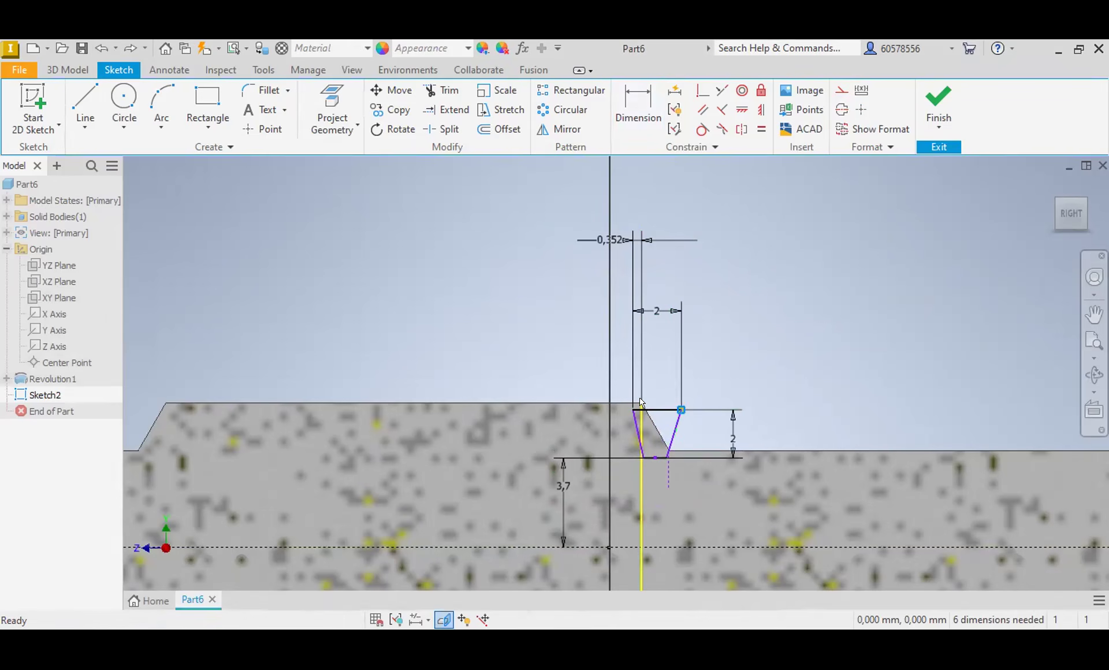
left_click(641, 402)
left_click(644, 242)
key("Delete")
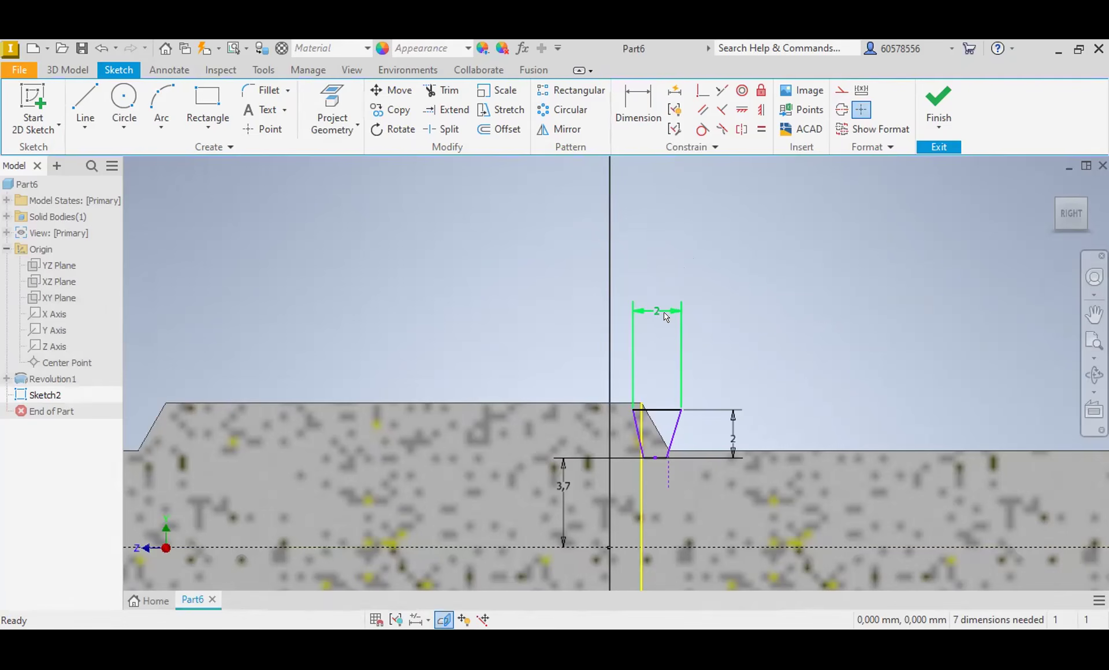
left_click(667, 474)
key("Delete")
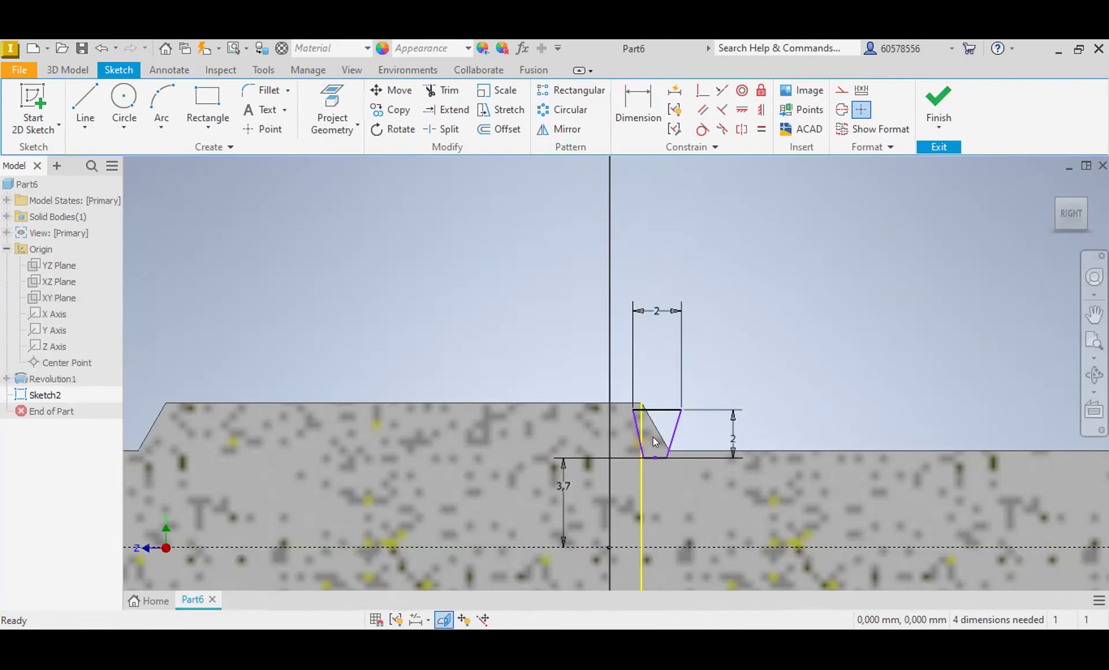
Step: Try dimensioning the horizontal distance from the body's shoulder corner to the midpoint of the trapezoid's lower edge as 1 mm
left_click(654, 457)
left_click(641, 404)
left_click(638, 110)
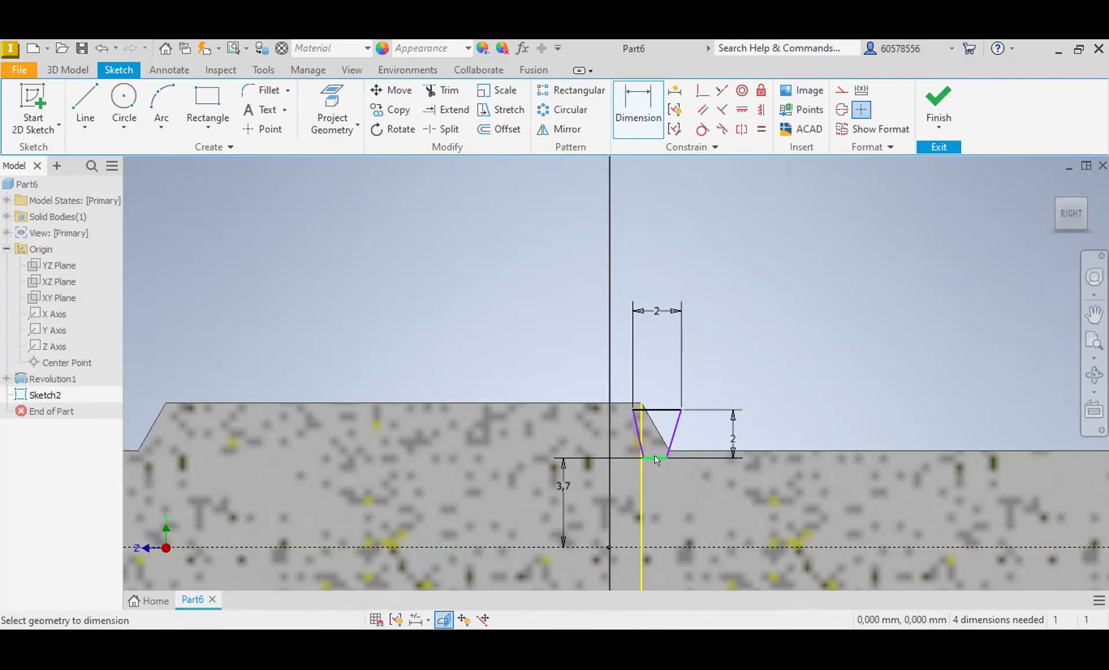
left_click(640, 403)
left_click(655, 458)
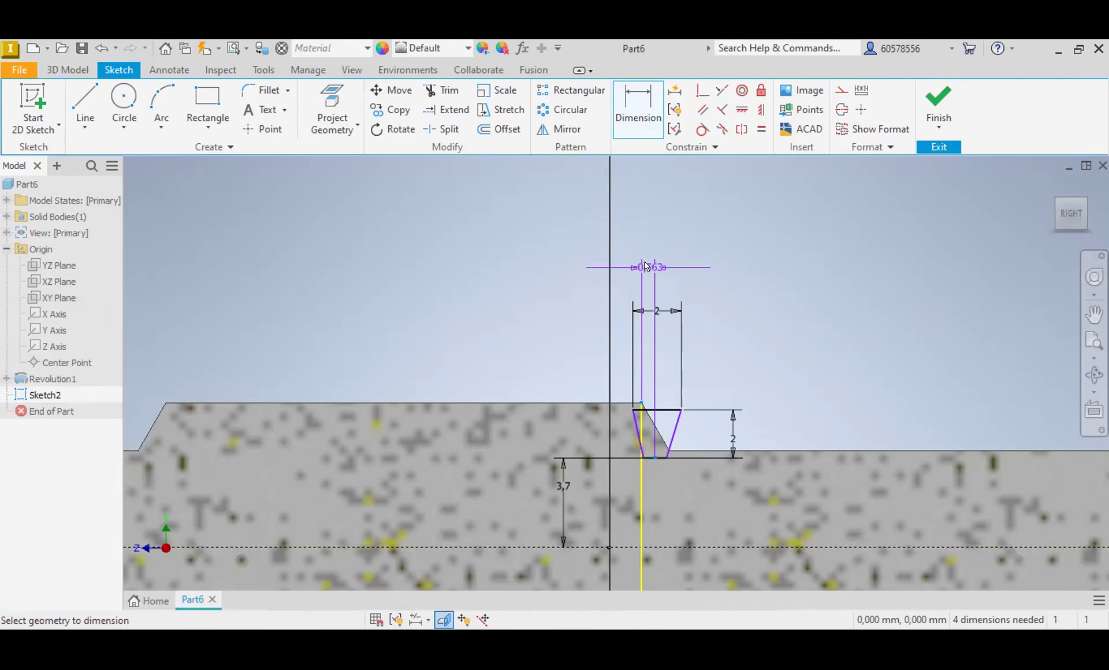
left_click(659, 256)
type("1")
key("Return")
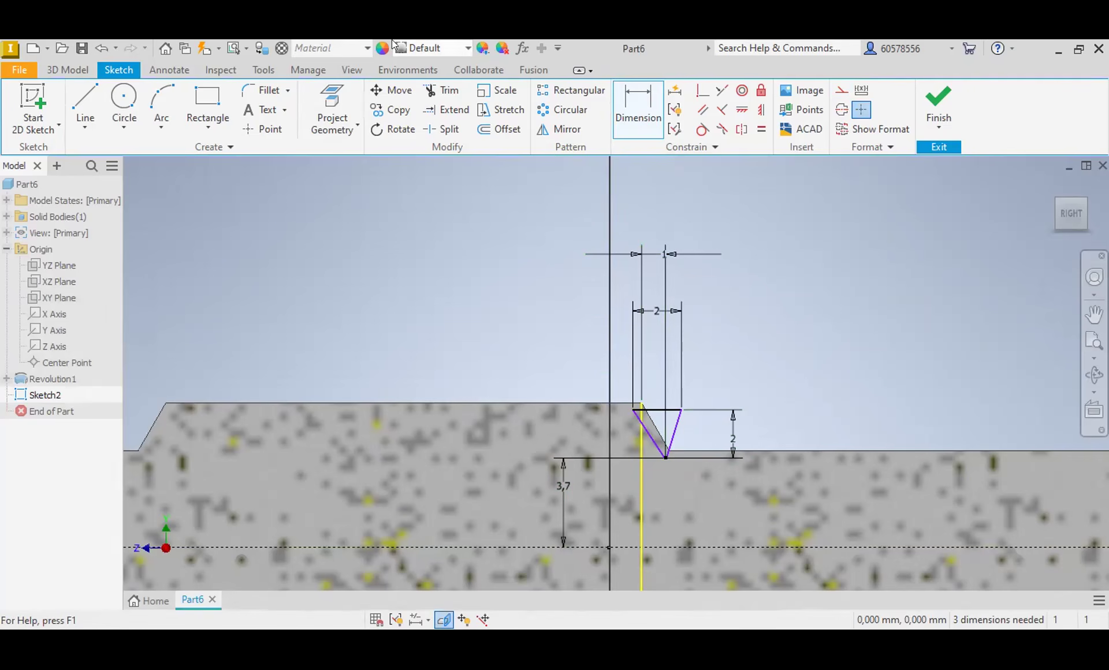
Step: Undo the last value change and delete both horizontal dimensions above the trapezoid
left_click(101, 48)
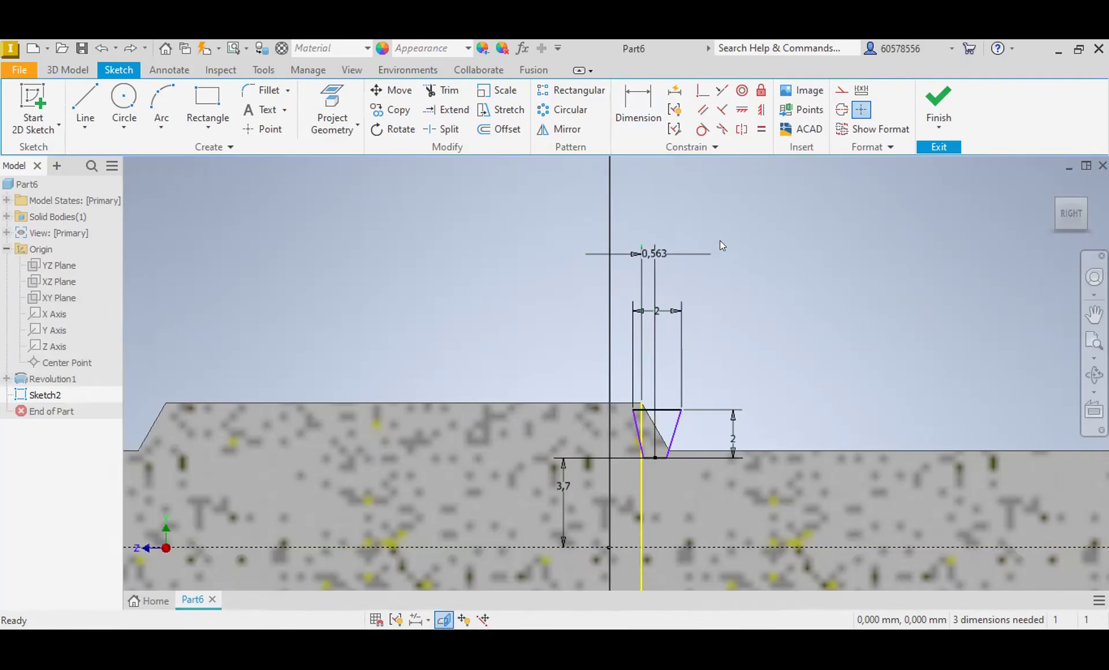
mouse_move(743, 243)
left_mouse_down()
mouse_move(584, 260)
mouse_move(550, 361)
left_mouse_up()
key("Delete")
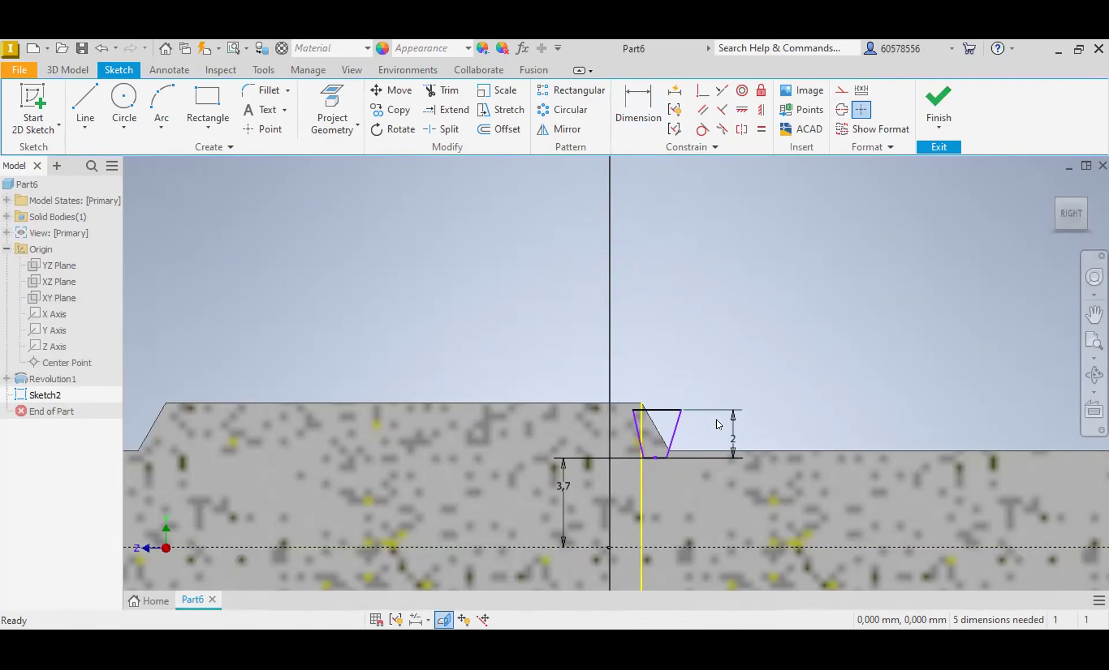
Step: Sketch a lower edge and one slanted leg of a new trapezoid beside the old one, and delete the old trapezoid's edges
left_click(85, 104)
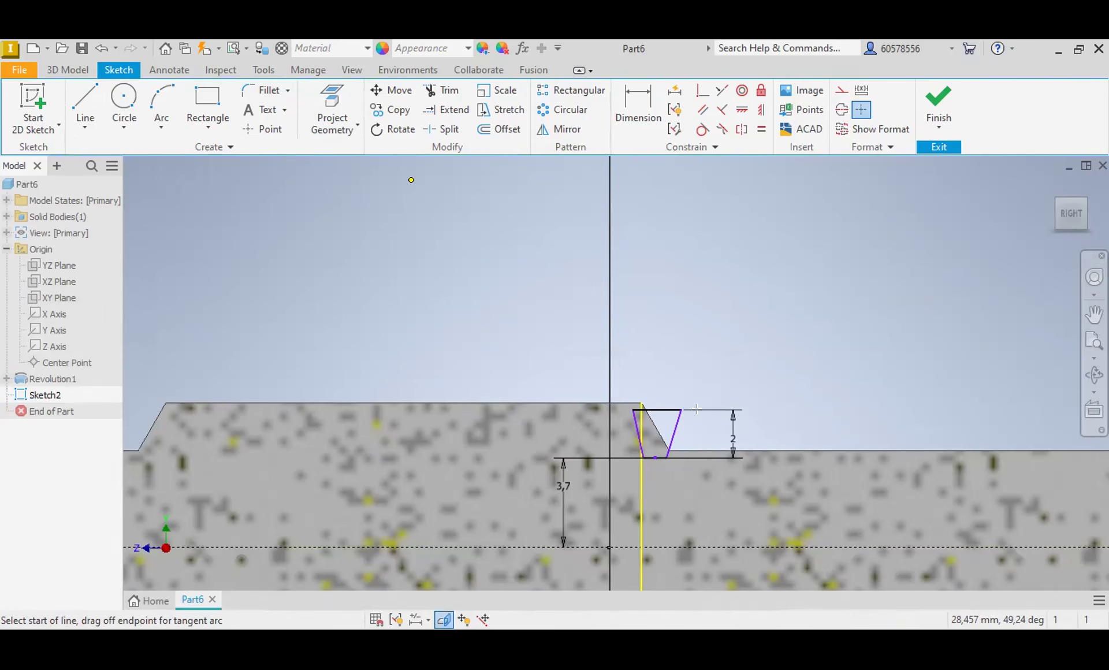
key("Escape")
left_click(677, 411)
key("Delete")
key("Delete")
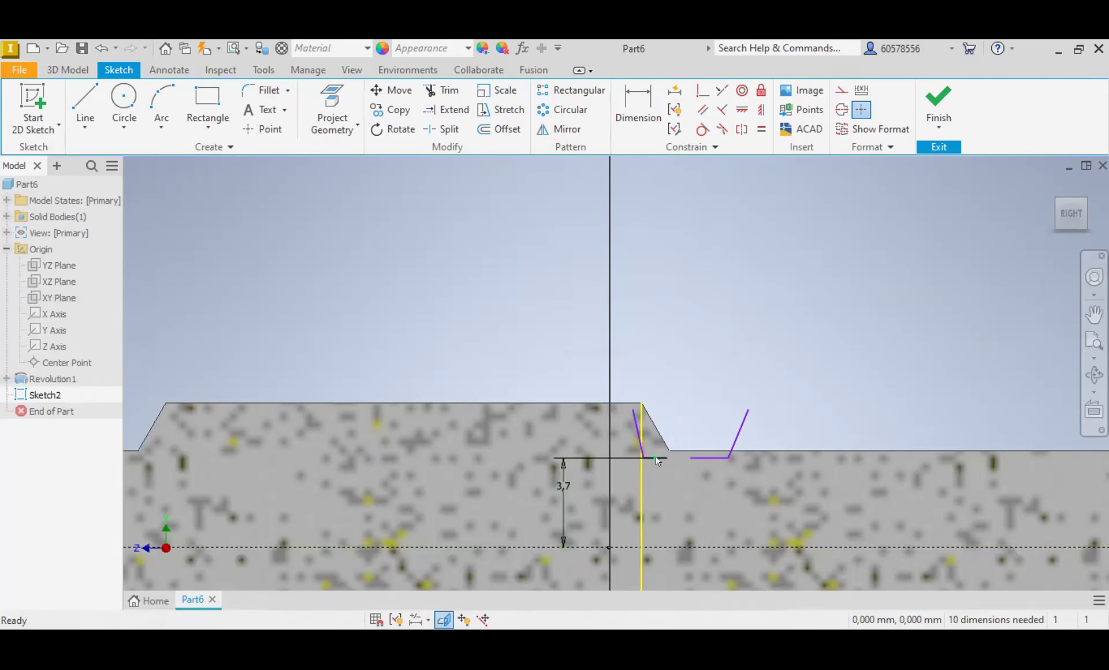
left_click(656, 457)
key("Delete")
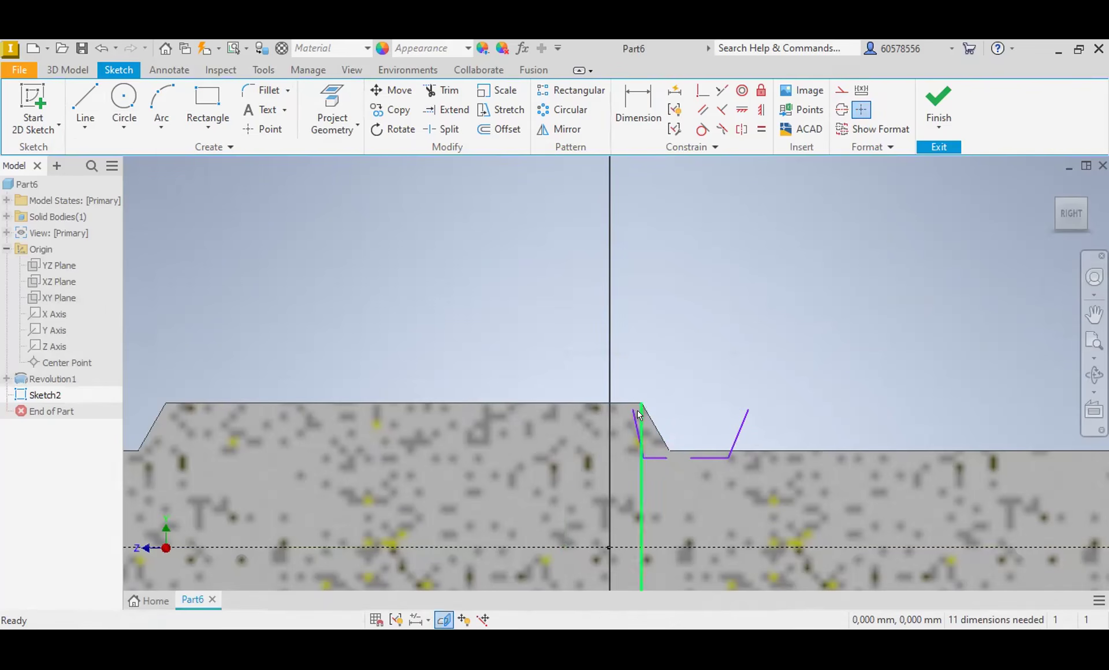
left_click(635, 417)
key("Delete")
left_click(656, 458)
key("Delete")
Step: Close the new trapezoid with a second slanted leg and an upper edge about 3.27 mm long
left_click(85, 104)
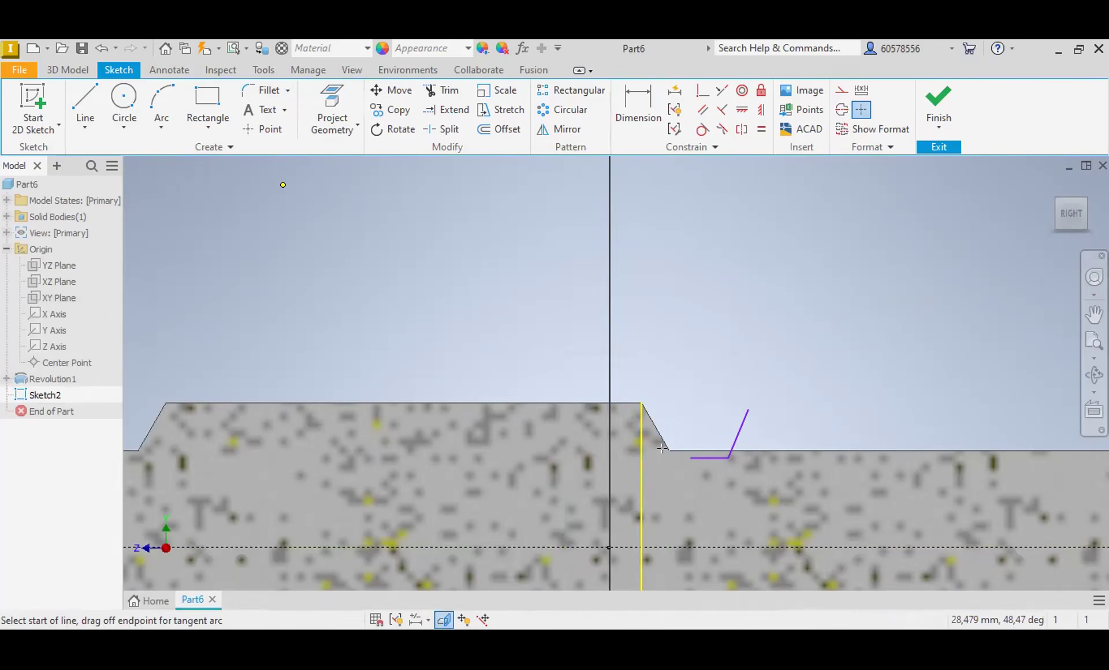
left_click(662, 409)
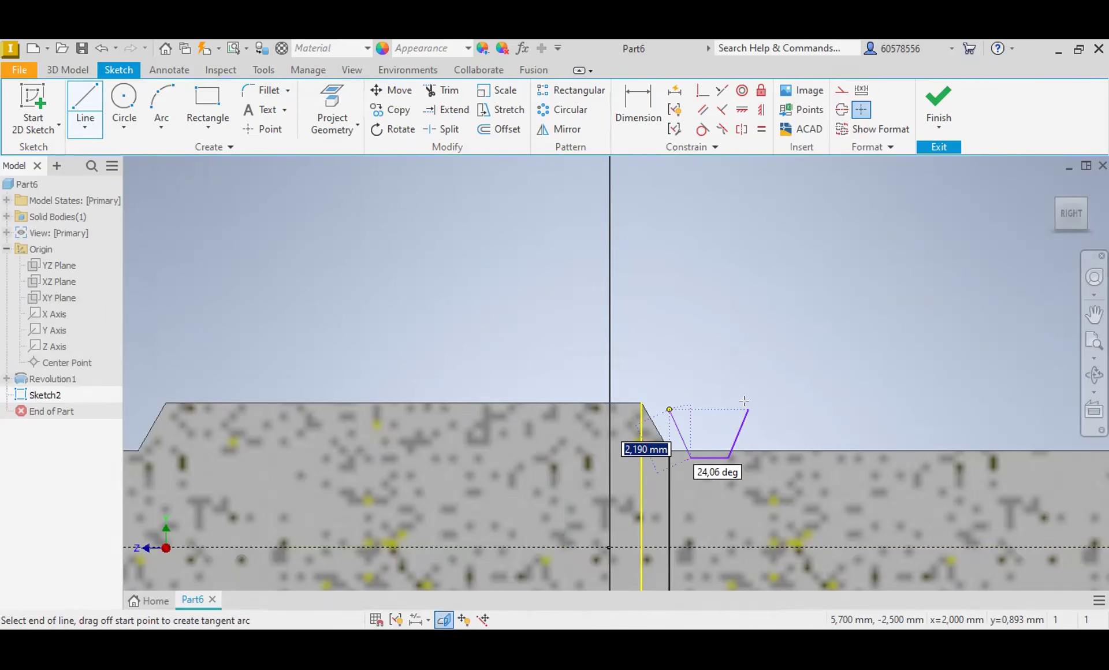
left_click(653, 343)
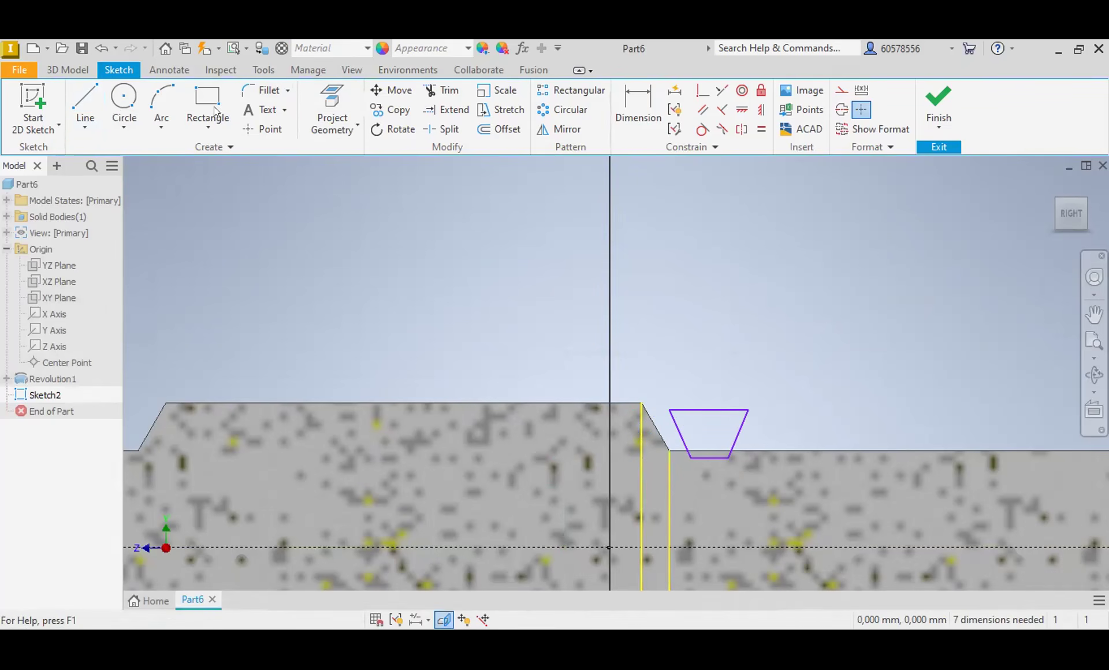
Step: Draw a centre line between the midpoints of the trapezoid's upper and lower edges
left_click(91, 104)
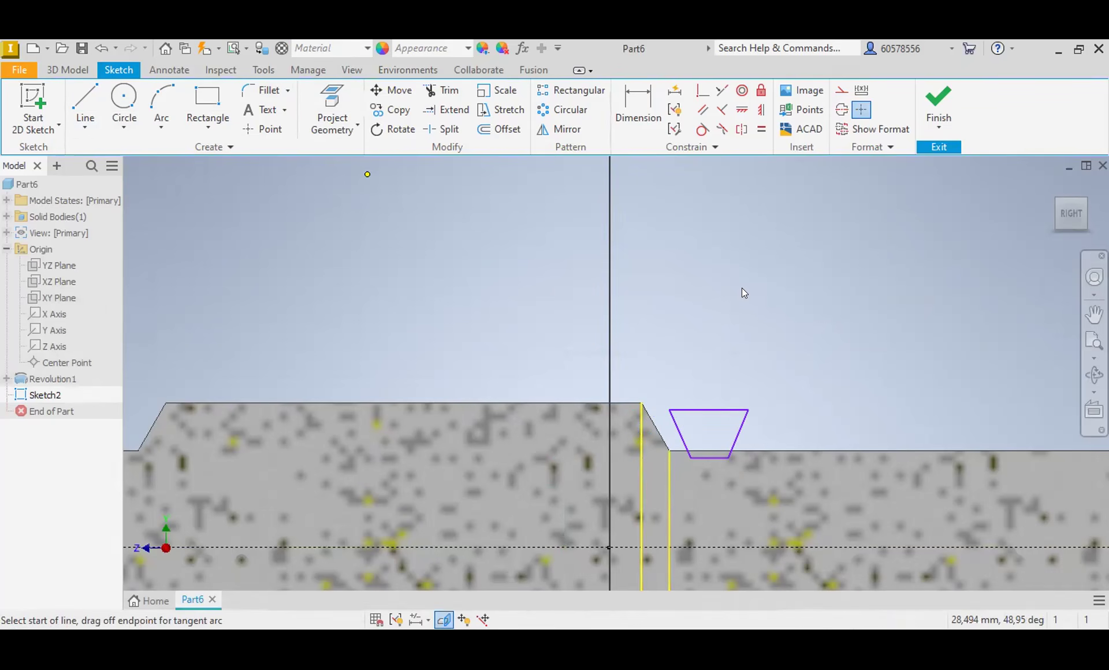
left_click(709, 410)
left_click(710, 458)
key("Escape")
Step: Dimension the vertical distance from the horizontal construction line to the new trapezoid's lower edge as 3.7 mm
left_click(635, 107)
left_click(718, 457)
left_click(711, 547)
left_click(766, 502)
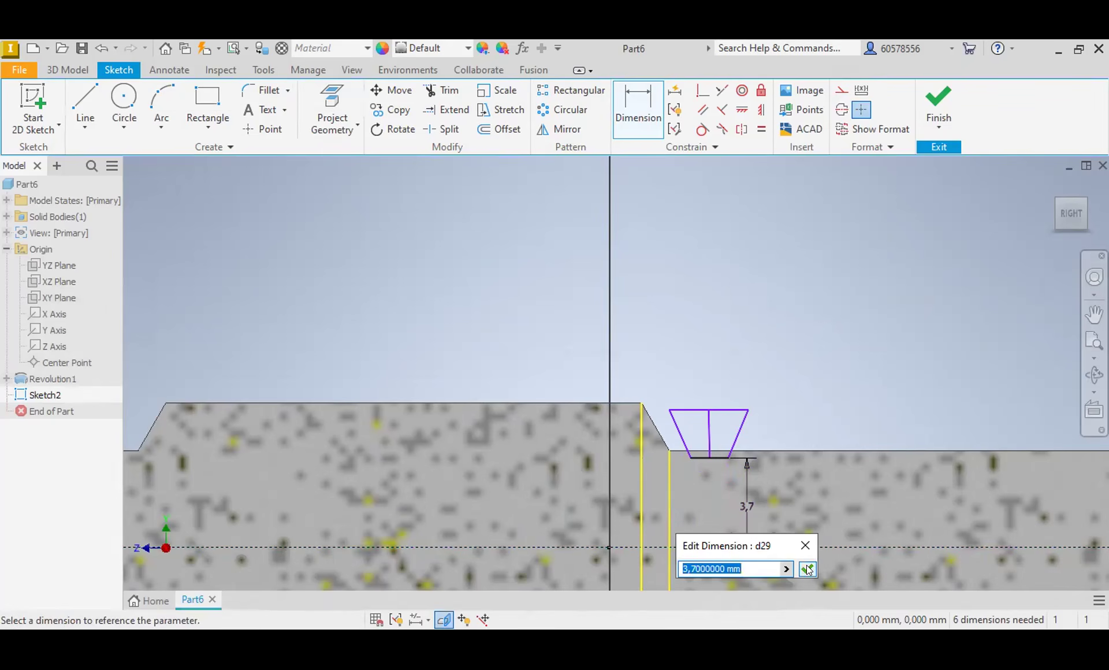
key("Return")
Step: Dimension the trapezoid's upper edge as 3.2 mm and its lower edge as 1.5 mm
left_click(717, 411)
left_click(707, 354)
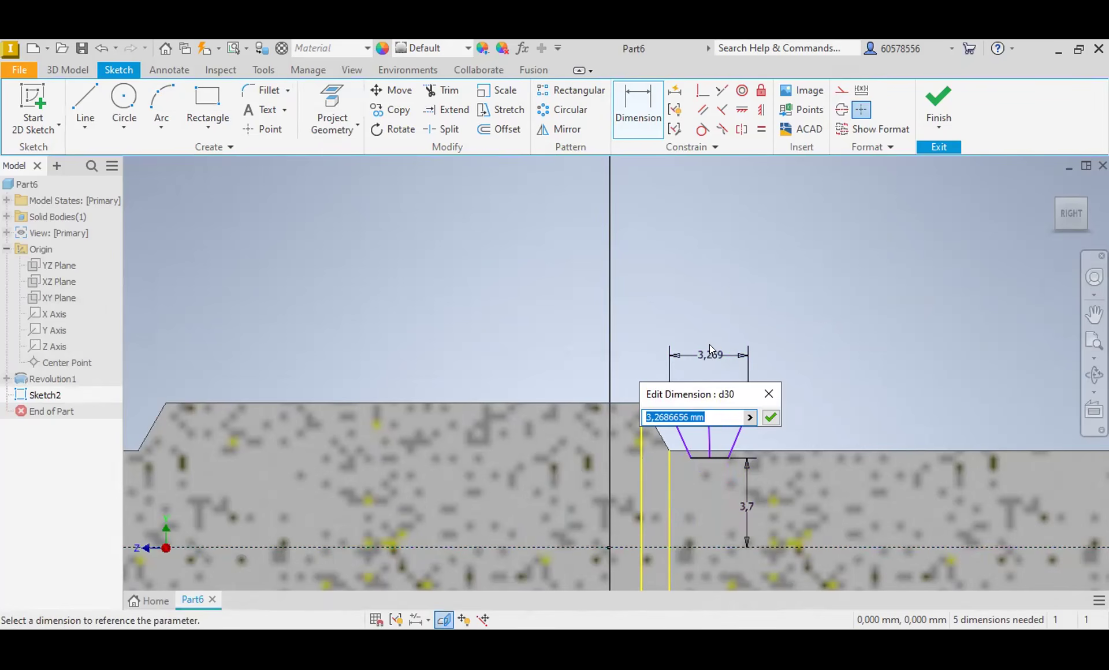
type("3.2")
key("Return")
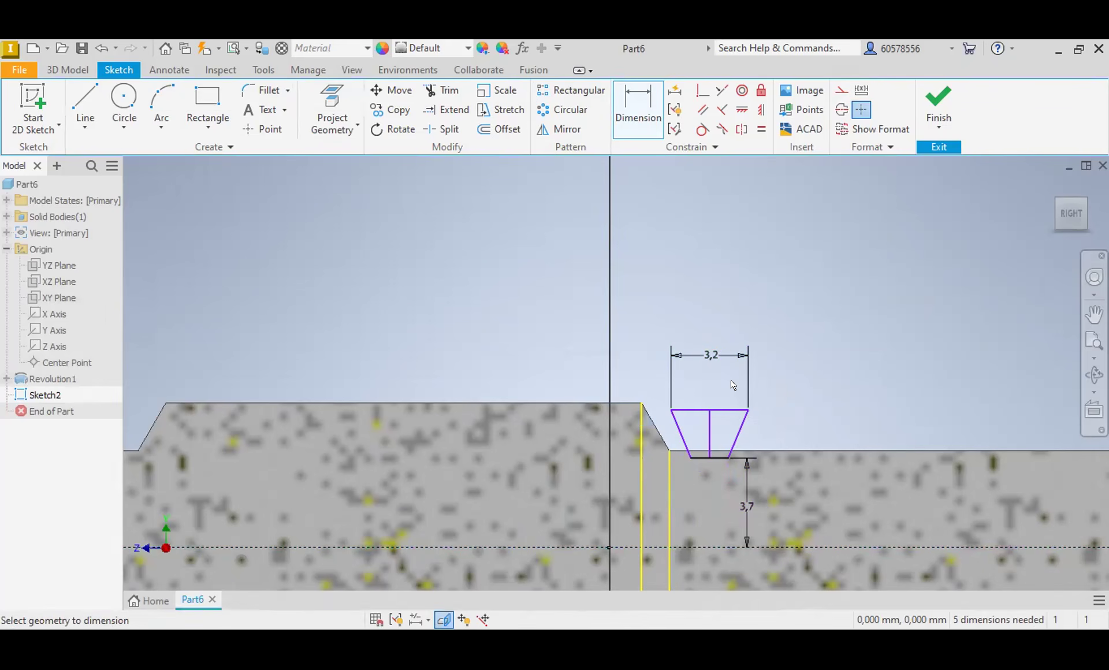
left_click(718, 458)
left_click(714, 481)
type("1.5")
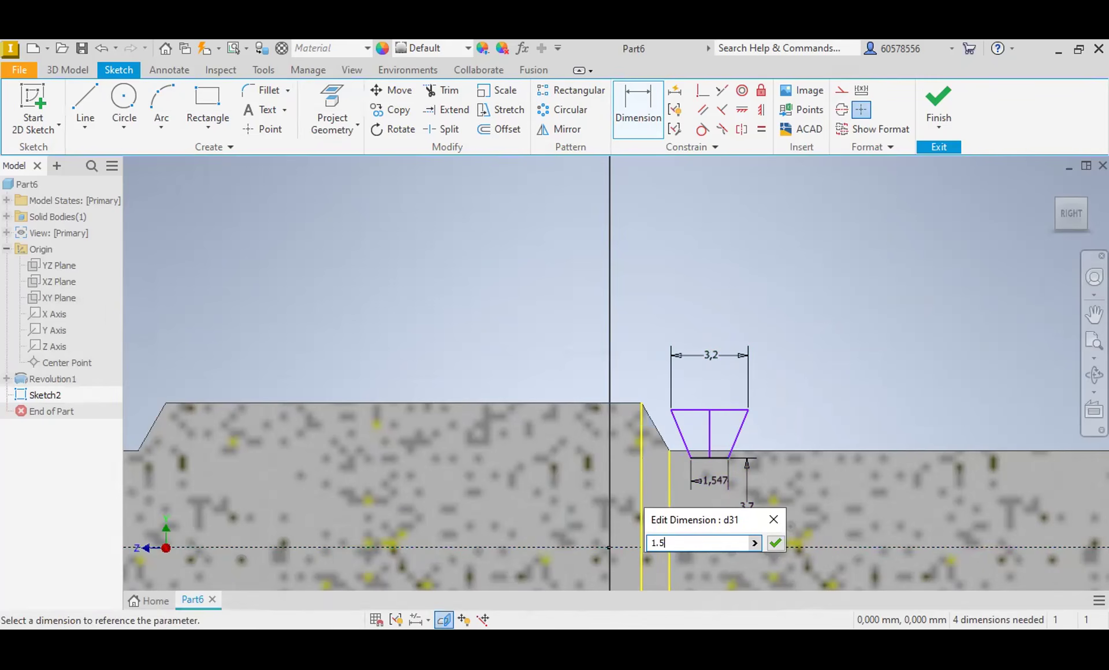
key("Return")
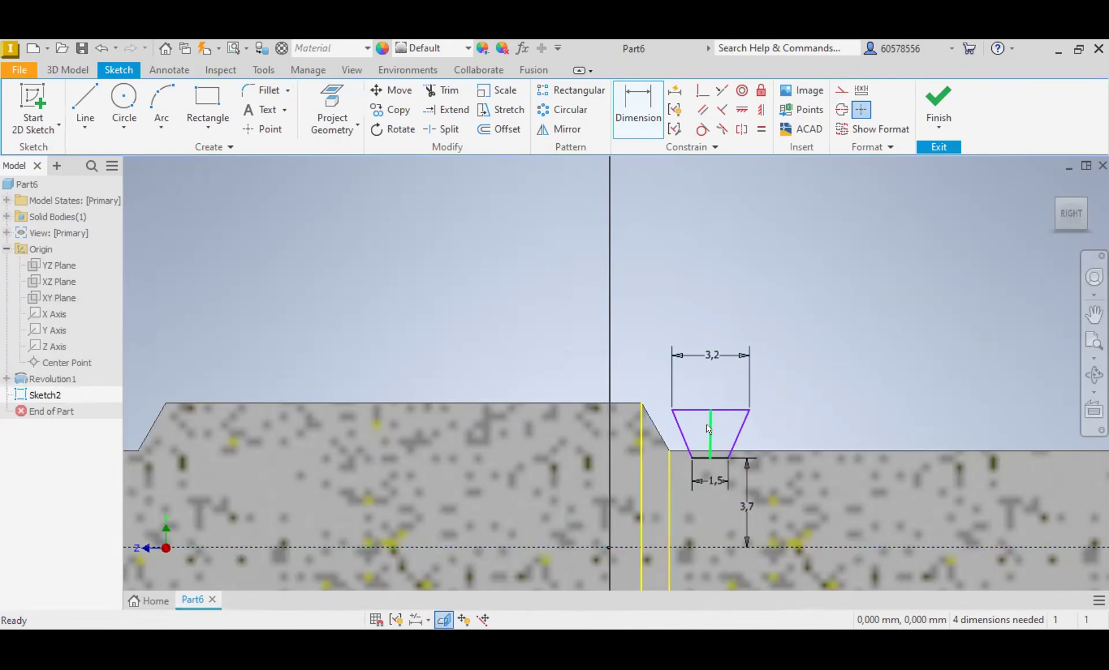
Step: Convert the trapezoid's centre line to construction geometry
key("Escape")
left_click(842, 90)
left_click(899, 344)
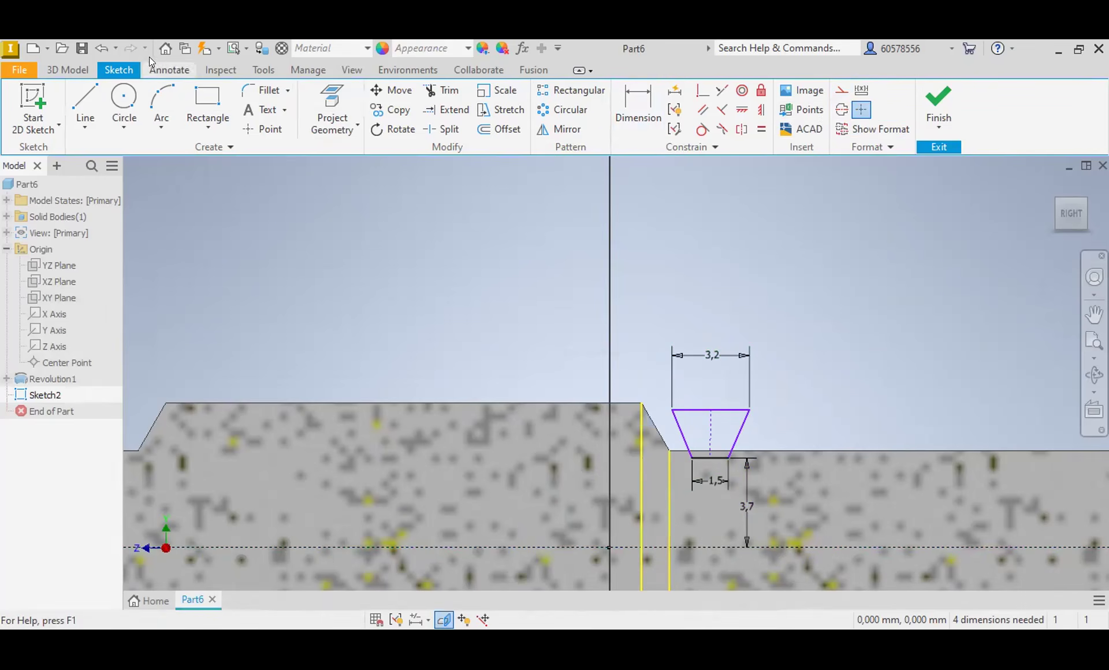
left_click(67, 69)
left_click(169, 129)
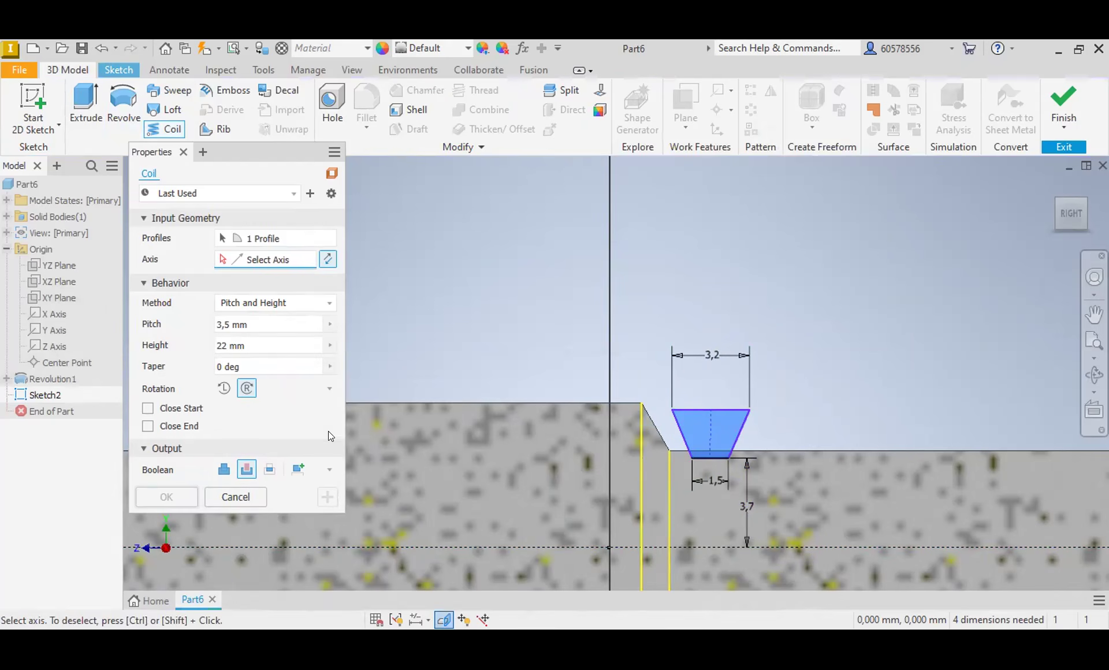
left_click(258, 497)
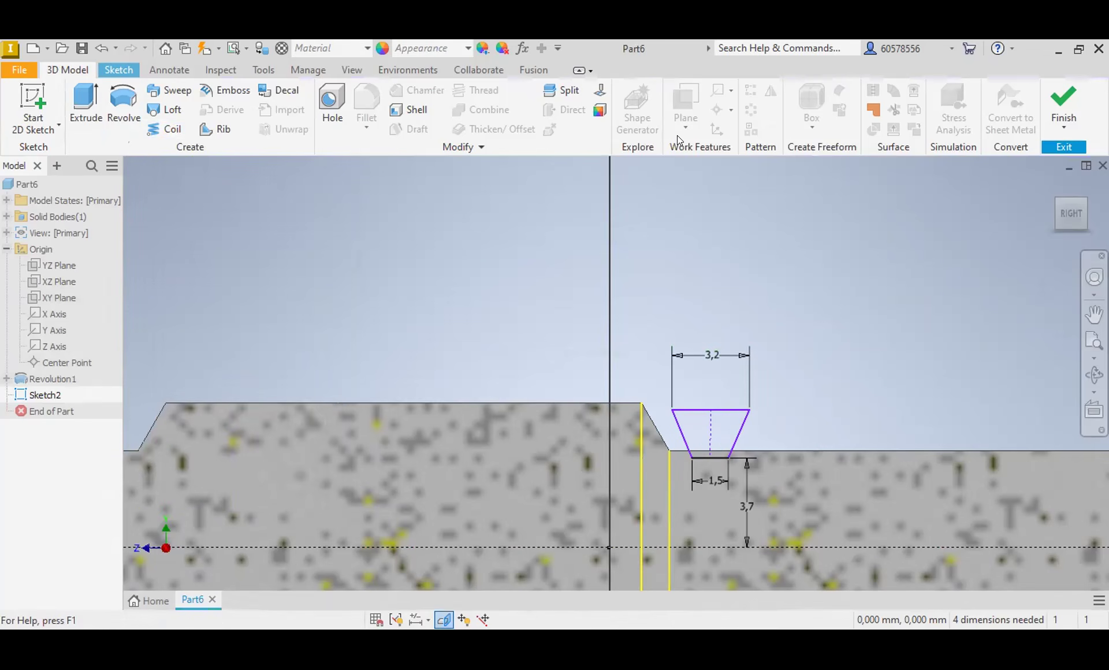
left_click(118, 69)
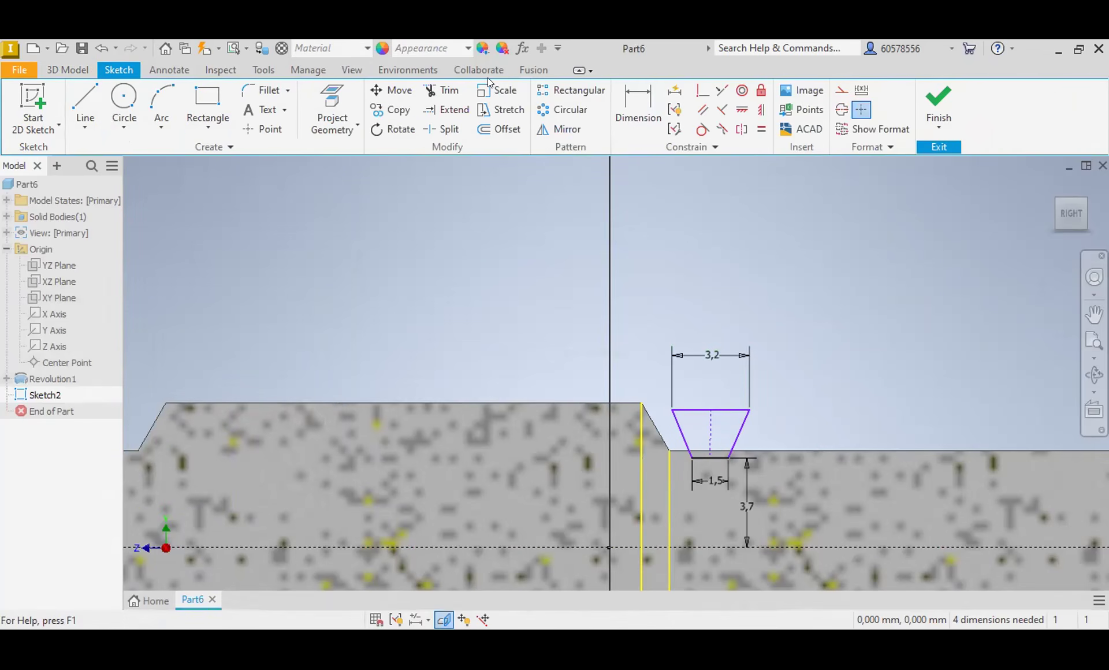
Step: Dimension the horizontal distance from the body's upper shoulder corner to the trapezoid's nearest upper corner as 1 mm
left_click(638, 107)
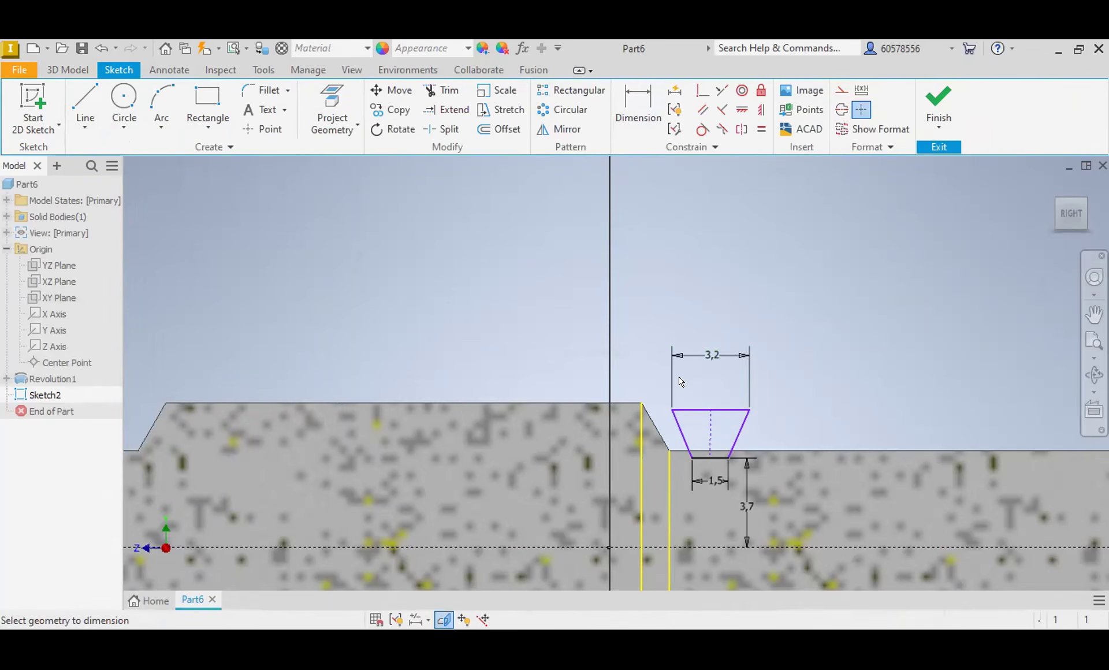
left_click(643, 404)
left_click(672, 410)
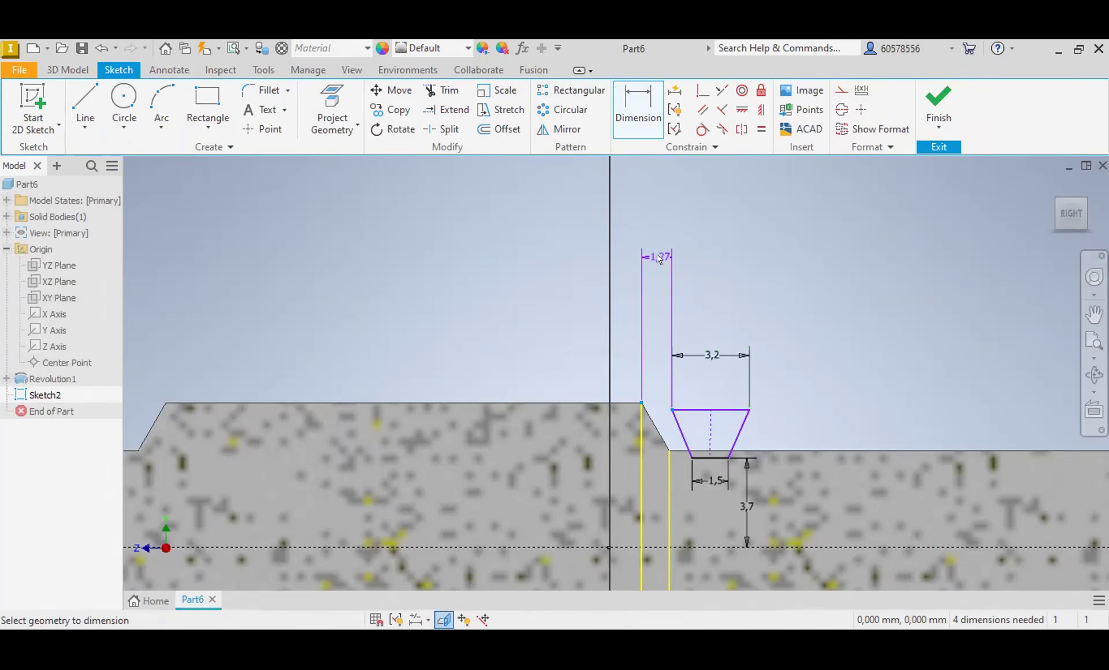
left_click(664, 251)
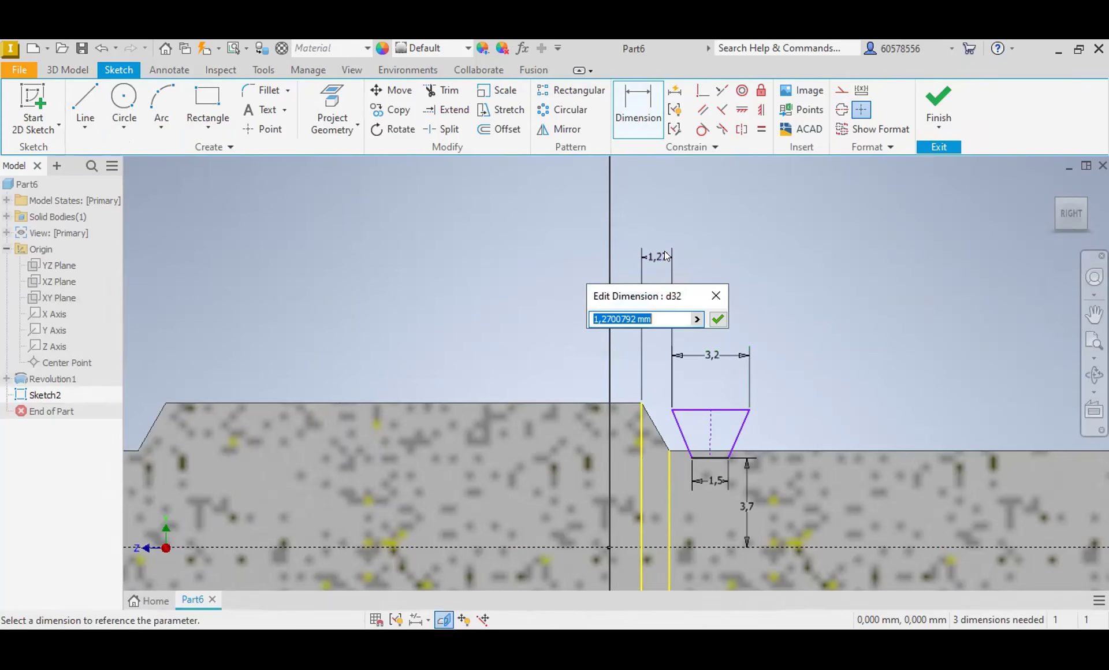
type("1")
key("Return")
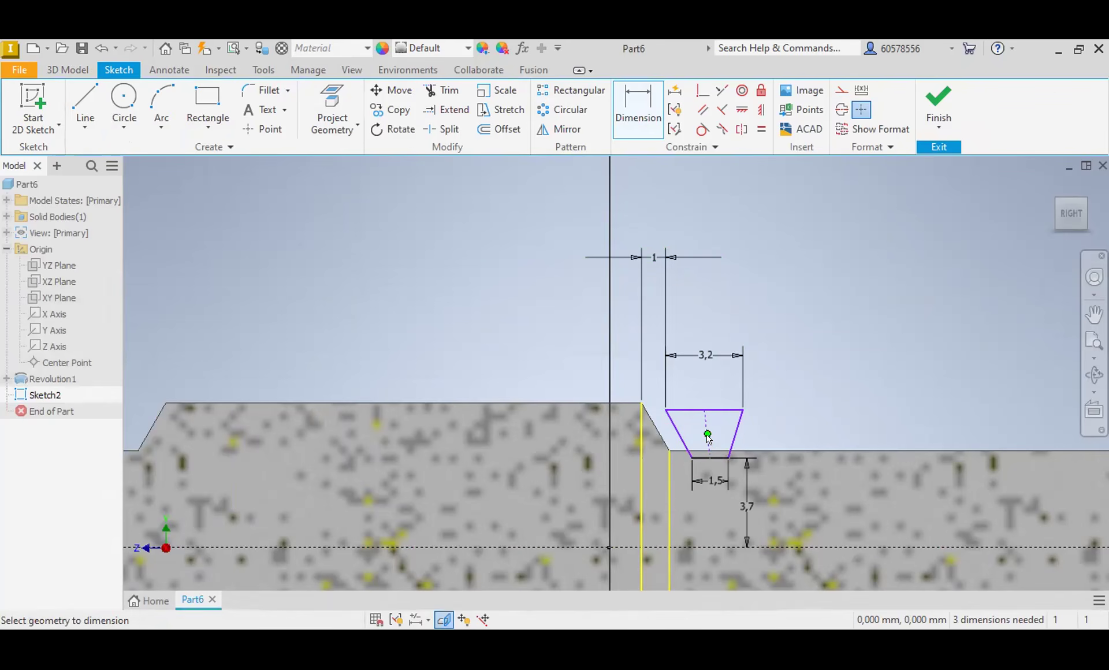
Step: Try to apply a vertical constraint to the trapezoid's slanted centre line, and undo it
key("Escape")
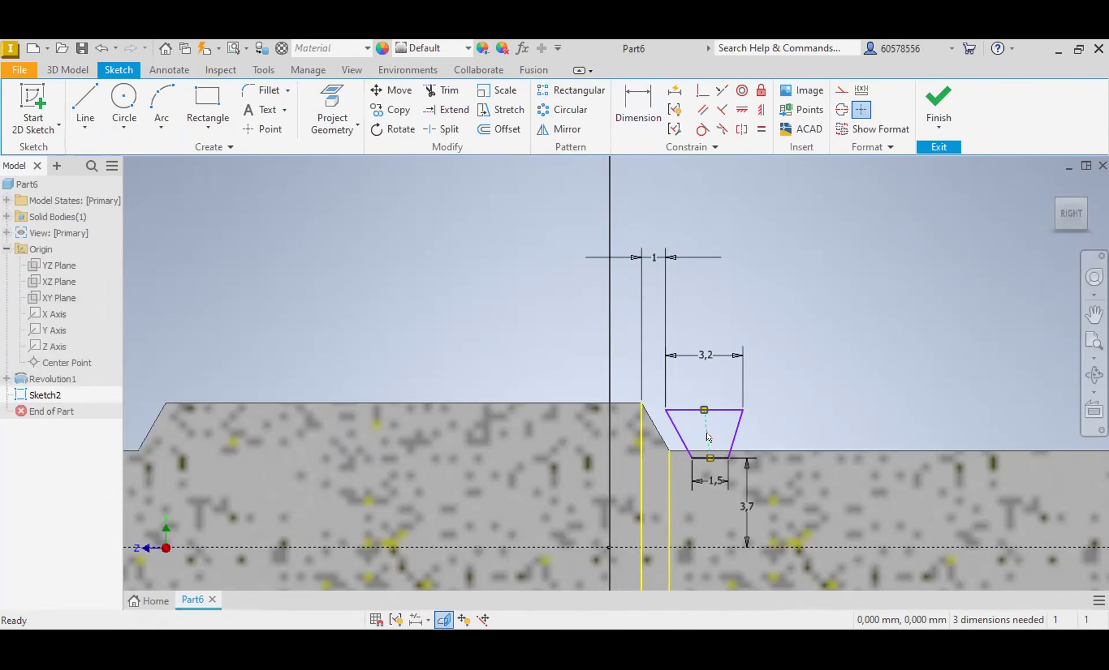
left_click(708, 445)
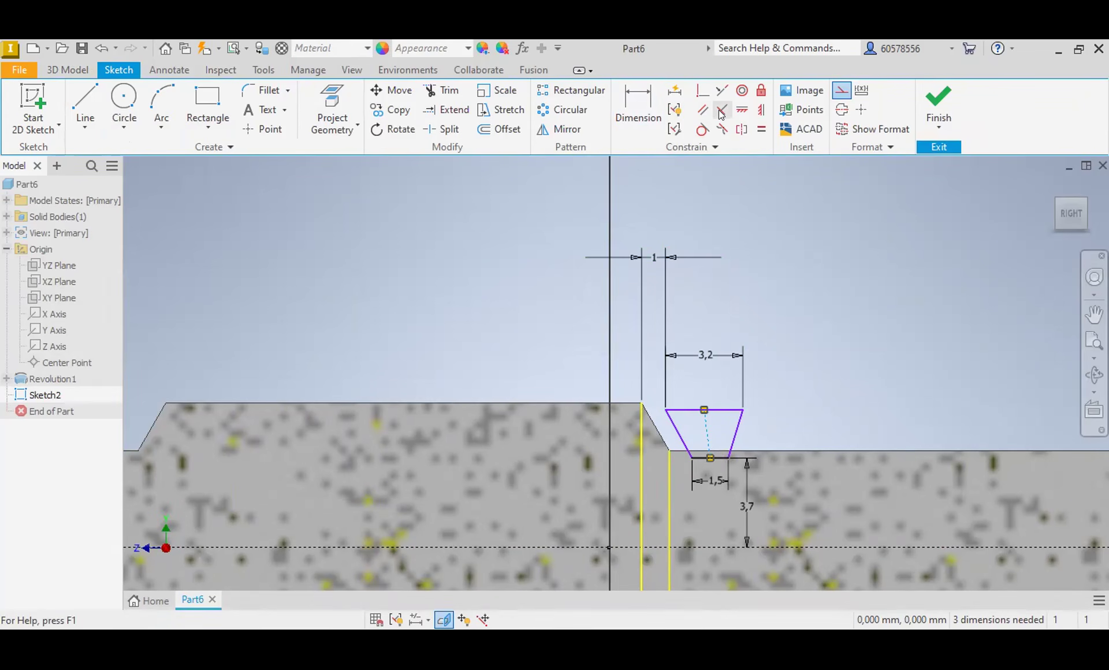
left_click(761, 110)
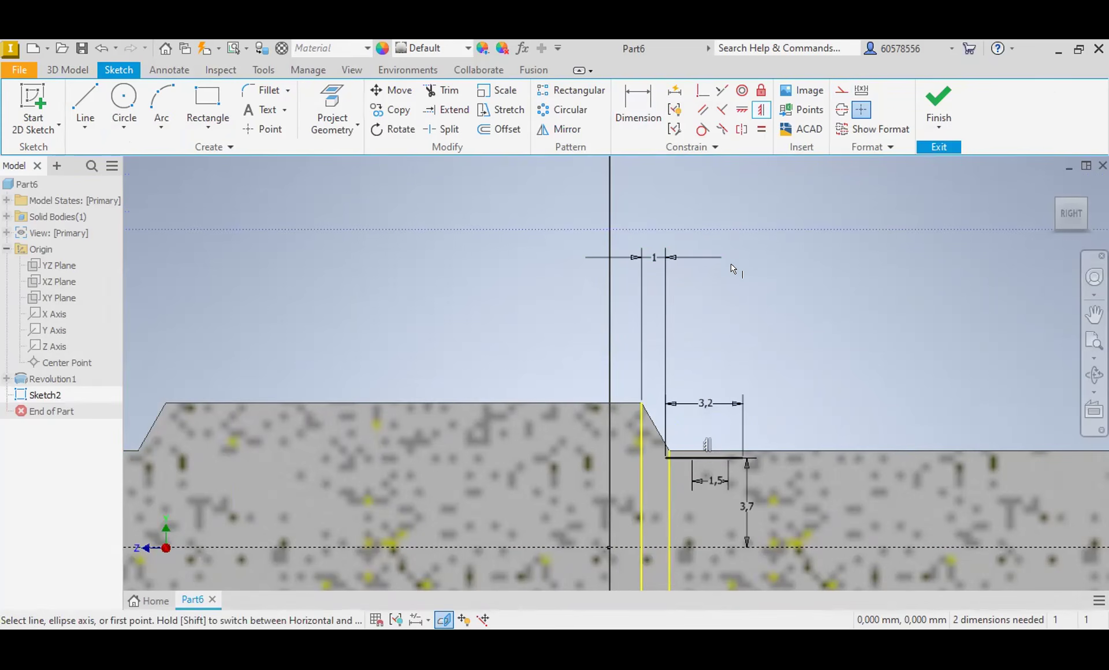
left_click(101, 48)
scroll(768, 410, "up", 3)
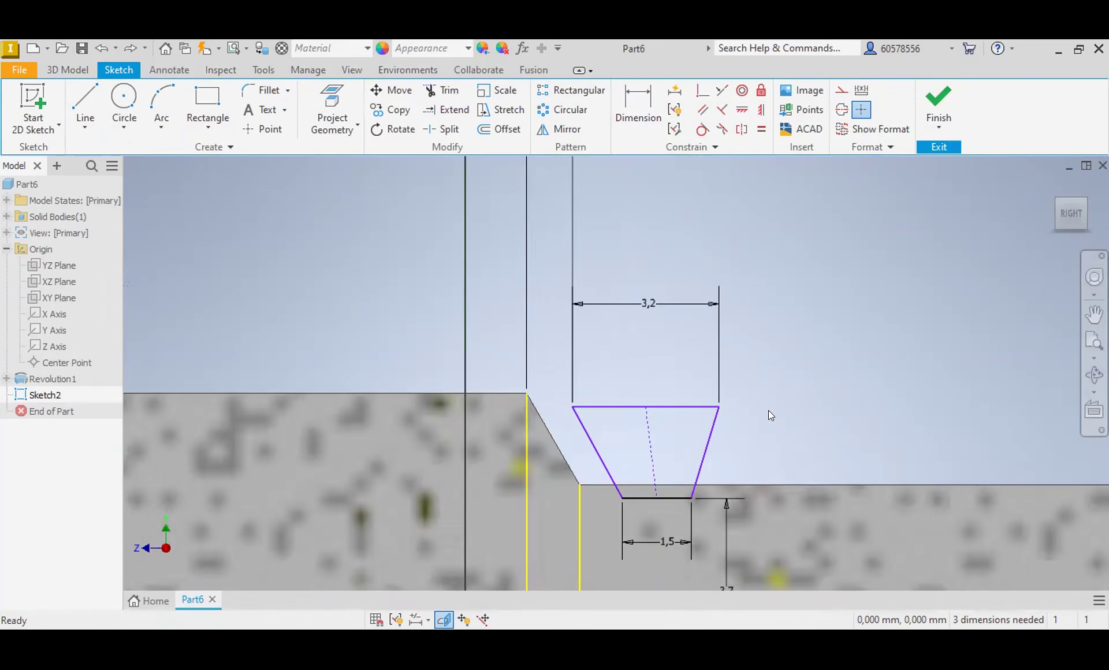
scroll(760, 410, "down", 3)
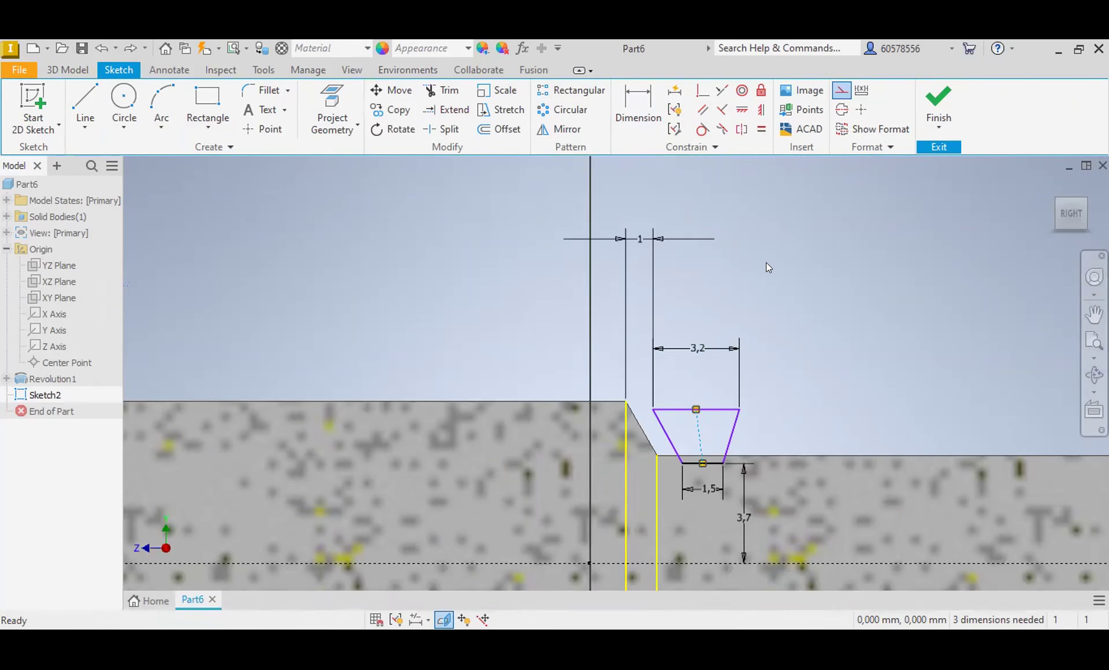
Step: Set the shoulder-to-trapezoid offset to 0.7 mm and replace the slanted centre line with a vertical line from the lower edge's midpoint
double_click(634, 243)
type("0,7")
key("Return")
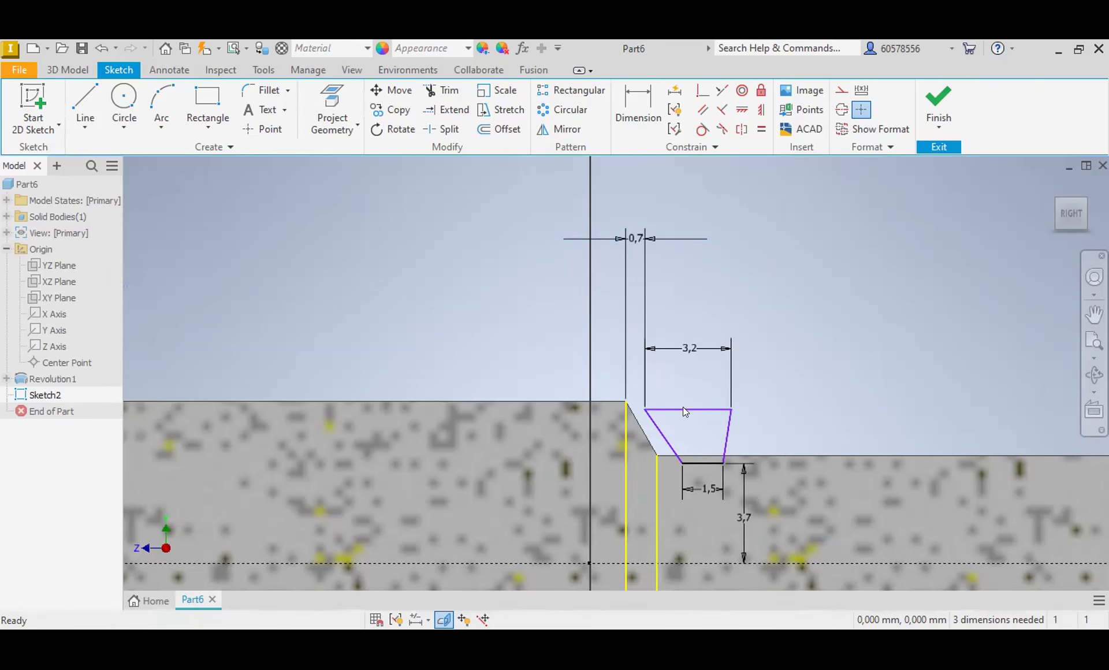
left_click(85, 102)
Step: Dimension the angle between the trapezoid's two slanted flanks as 34 degrees
left_click(632, 106)
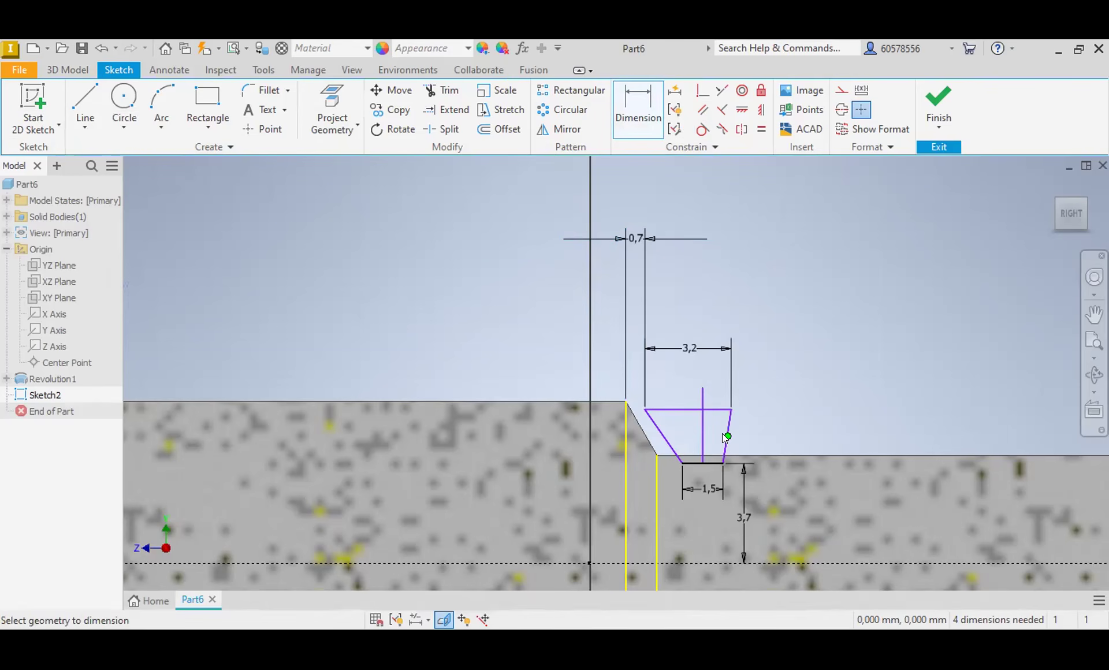
left_click(669, 442)
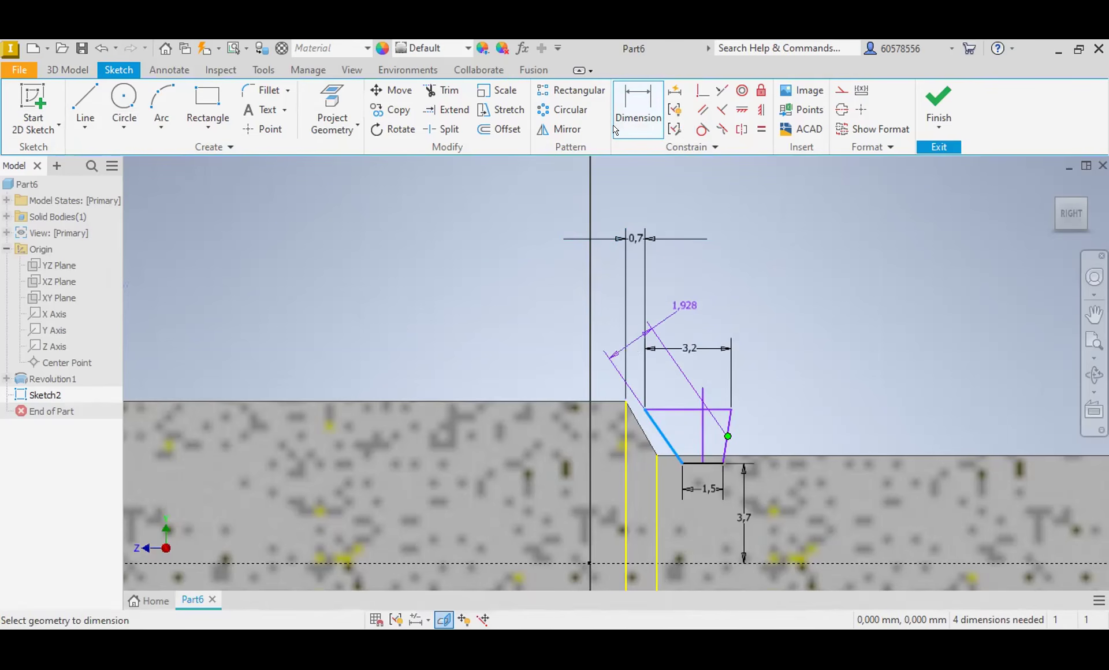
left_click(646, 112)
left_click(667, 441)
left_click(726, 437)
left_click(648, 122)
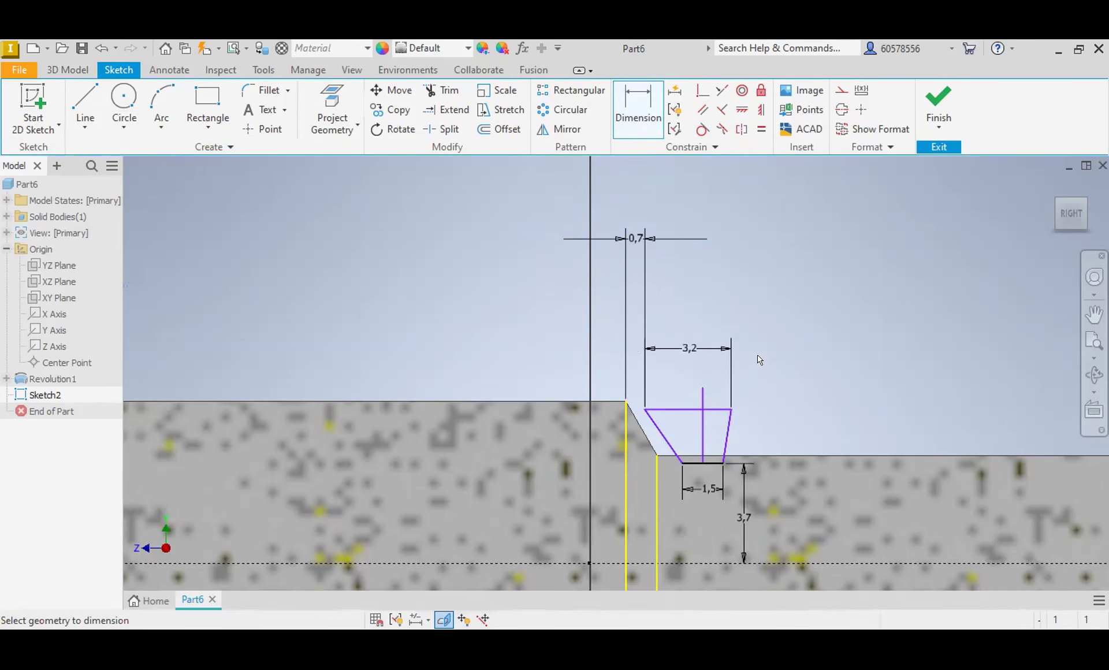
left_click(724, 436)
left_click(671, 445)
left_click(691, 291)
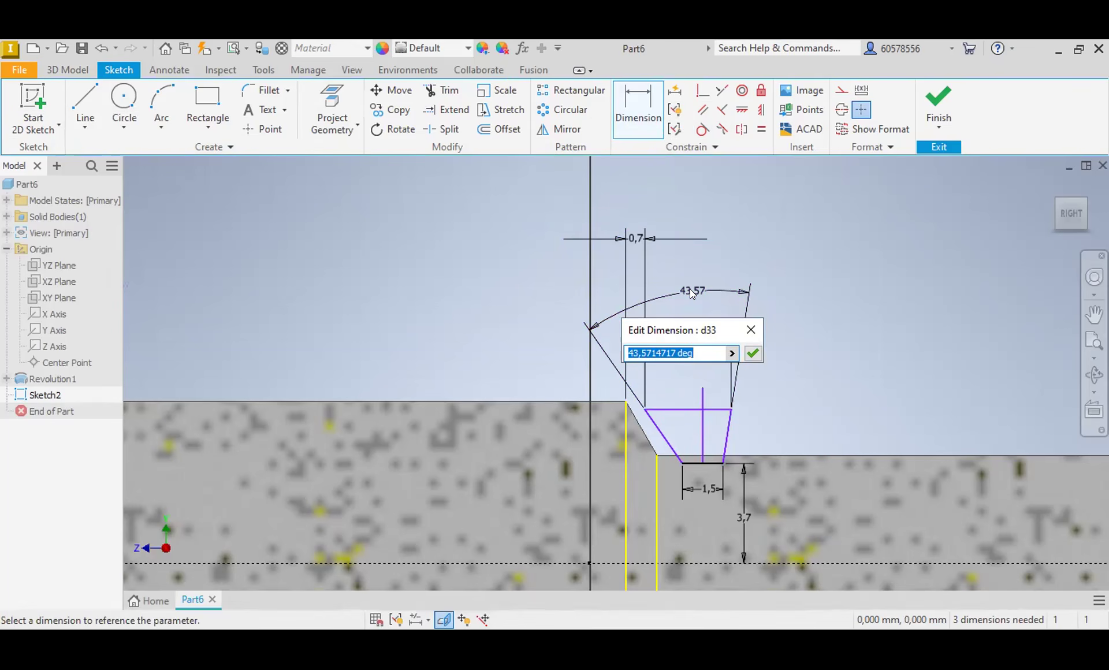
type("34")
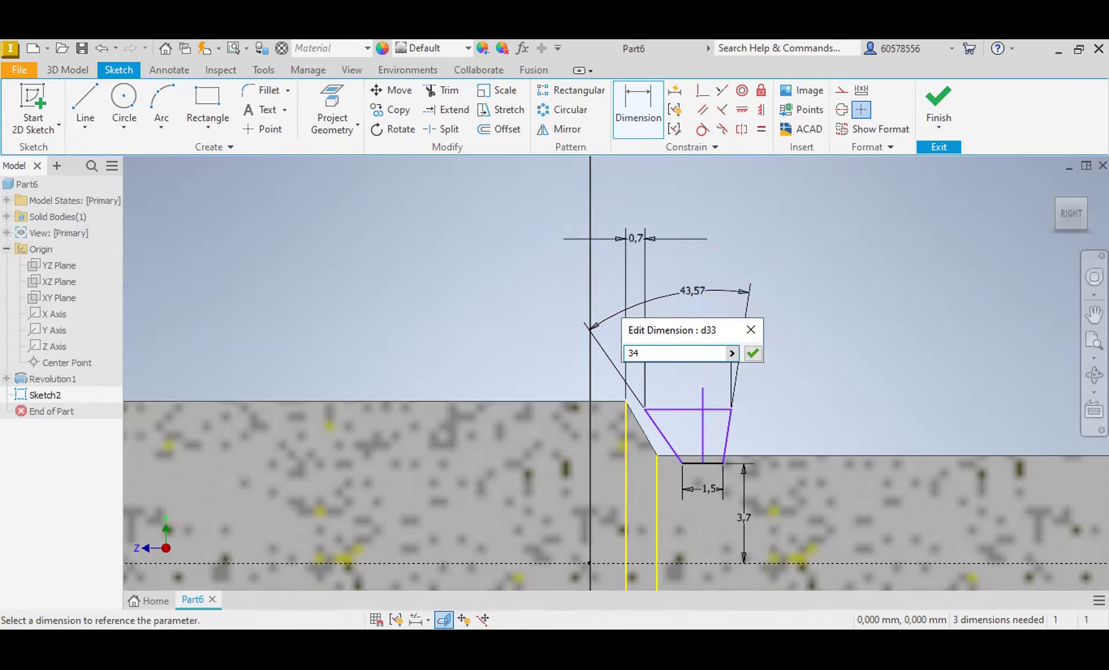
key("Return")
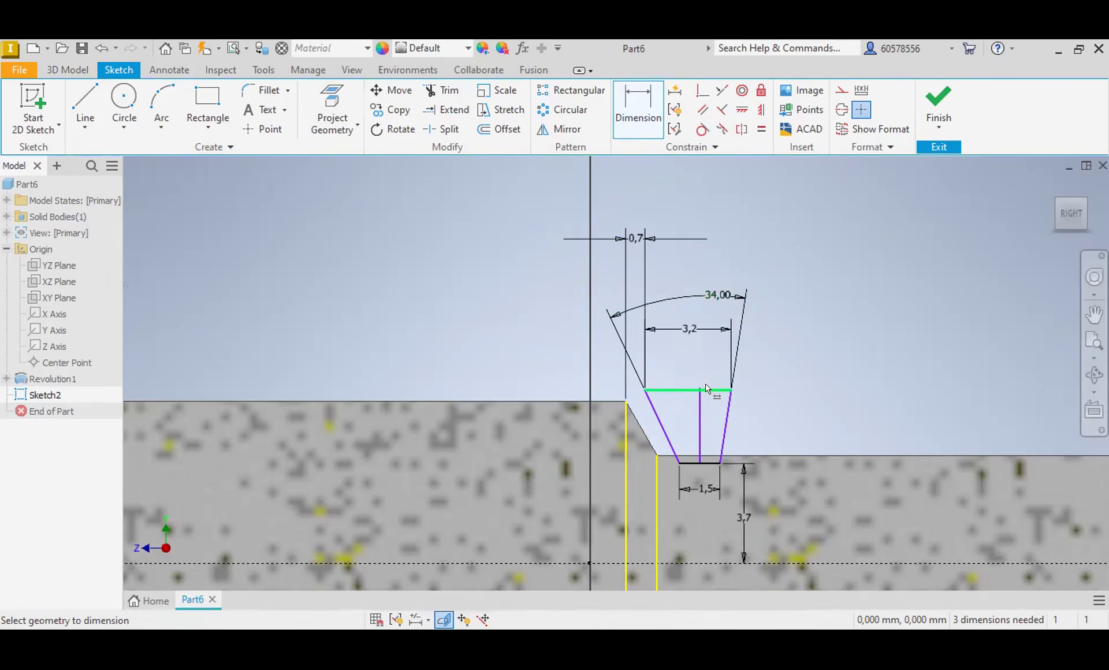
Step: Dimension the horizontal distance from the trapezoid's upper corner nearest the shoulder to the vertical centre line as 1.6 mm
left_click(672, 391)
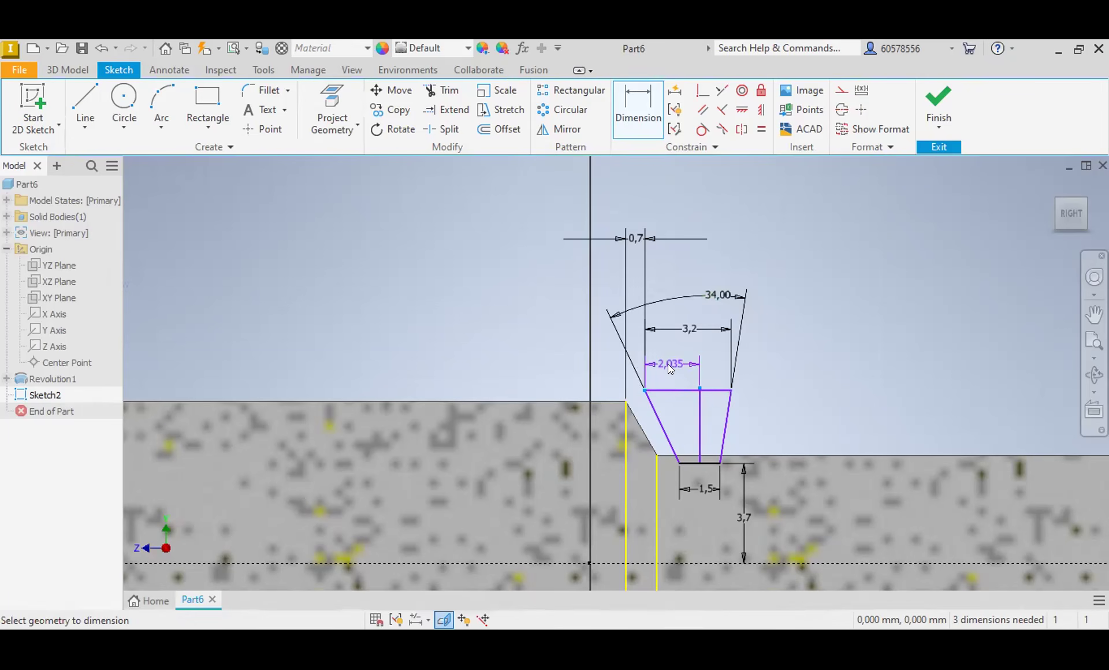
left_click(681, 364)
type("1.")
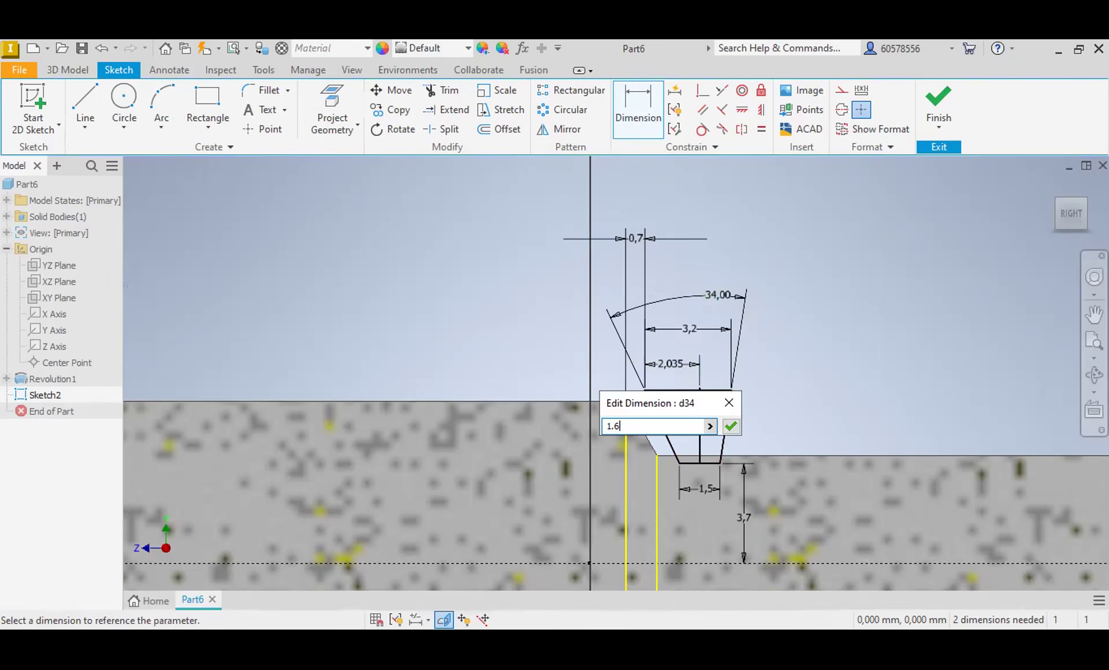
type("6")
key("Return")
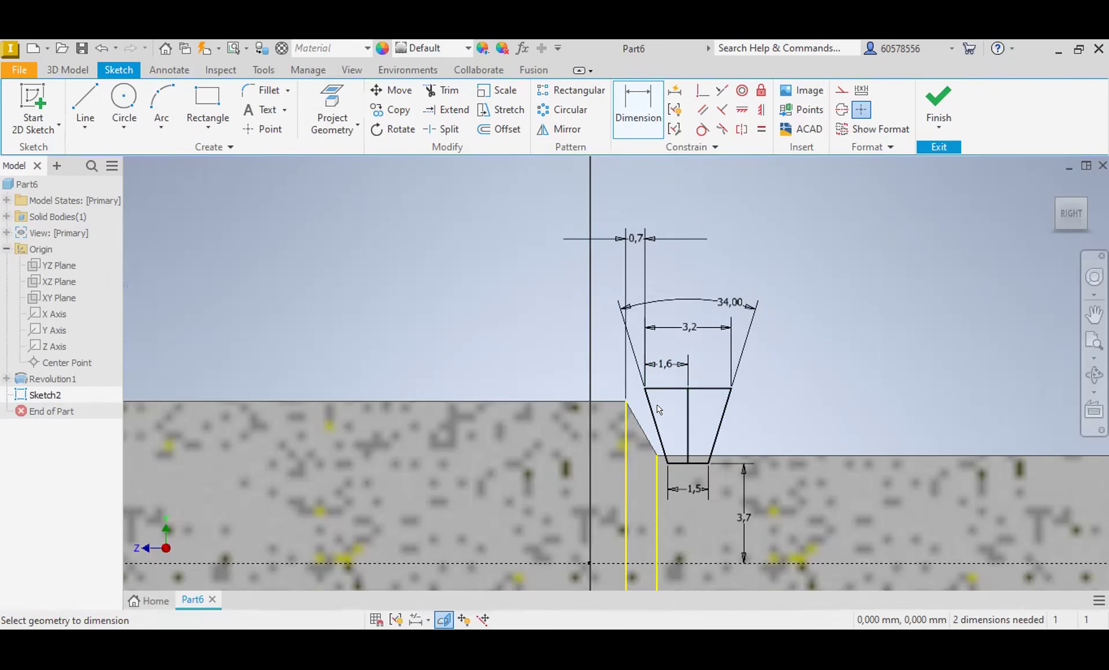
Step: Try to dimension the height between the trapezoid's upper and lower edges
left_click(685, 435)
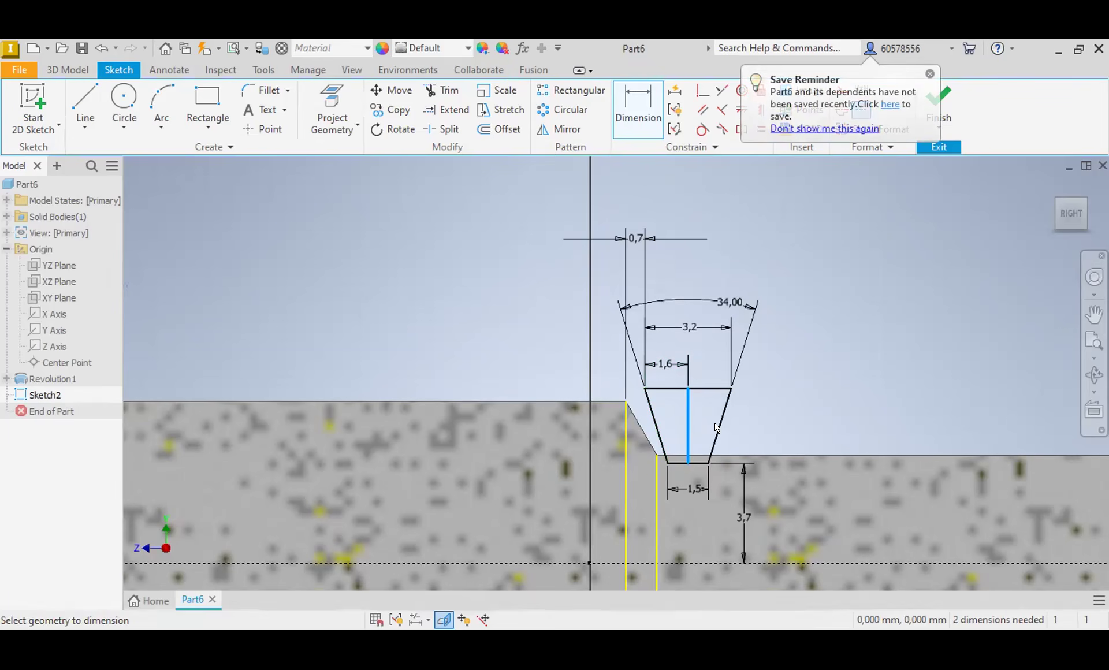
left_click(640, 123)
left_click(705, 389)
left_click(695, 462)
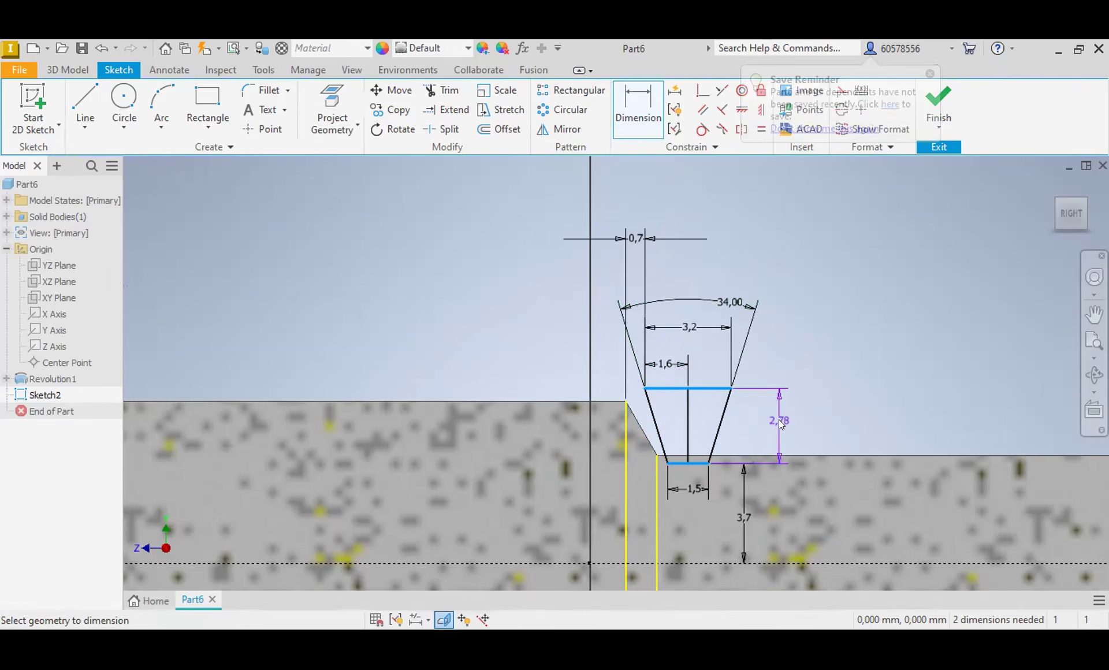
left_click(779, 419)
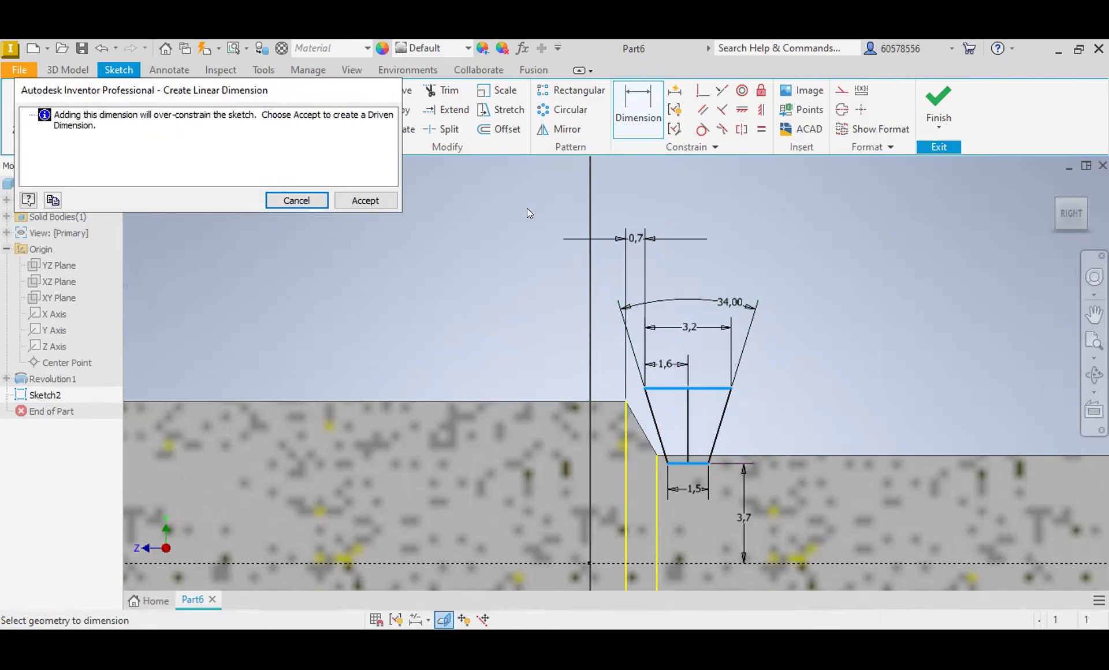
left_click(296, 200)
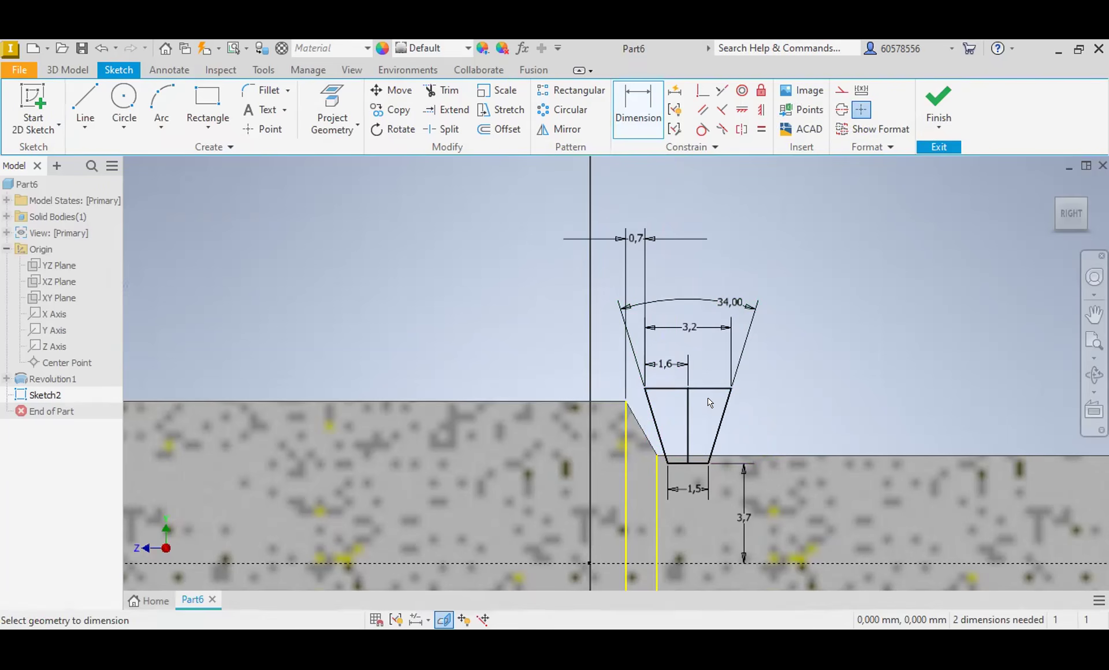
Step: Draw a horizontal line about 5.2 mm long across the trapezoid at shoulder height and trim the old upper edge above it
left_click(85, 104)
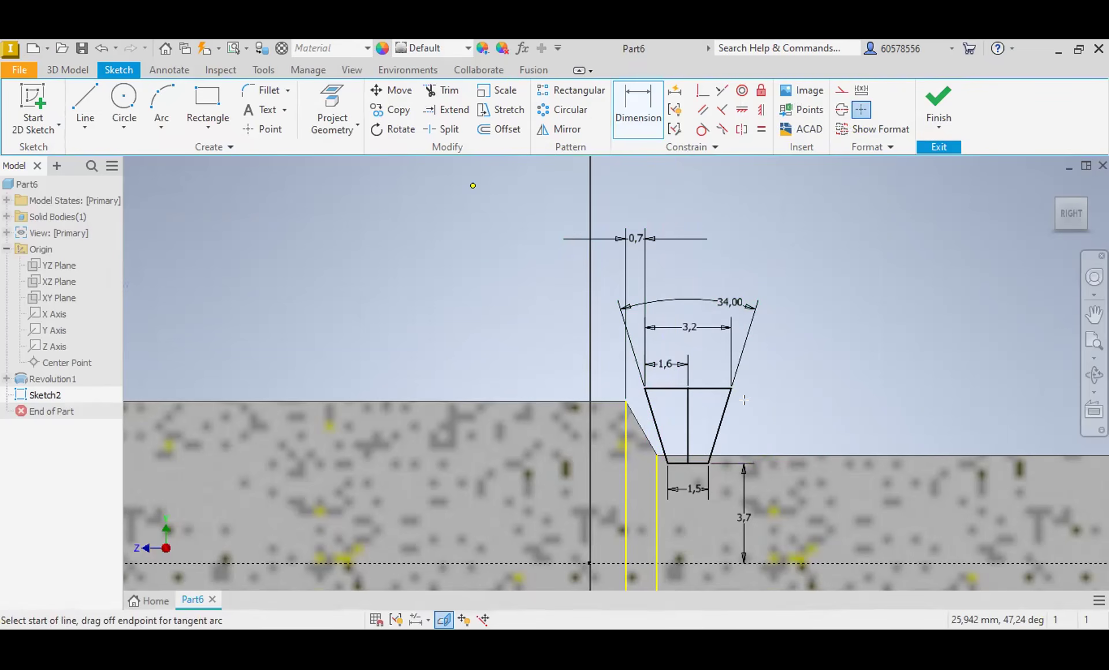
left_click(778, 400)
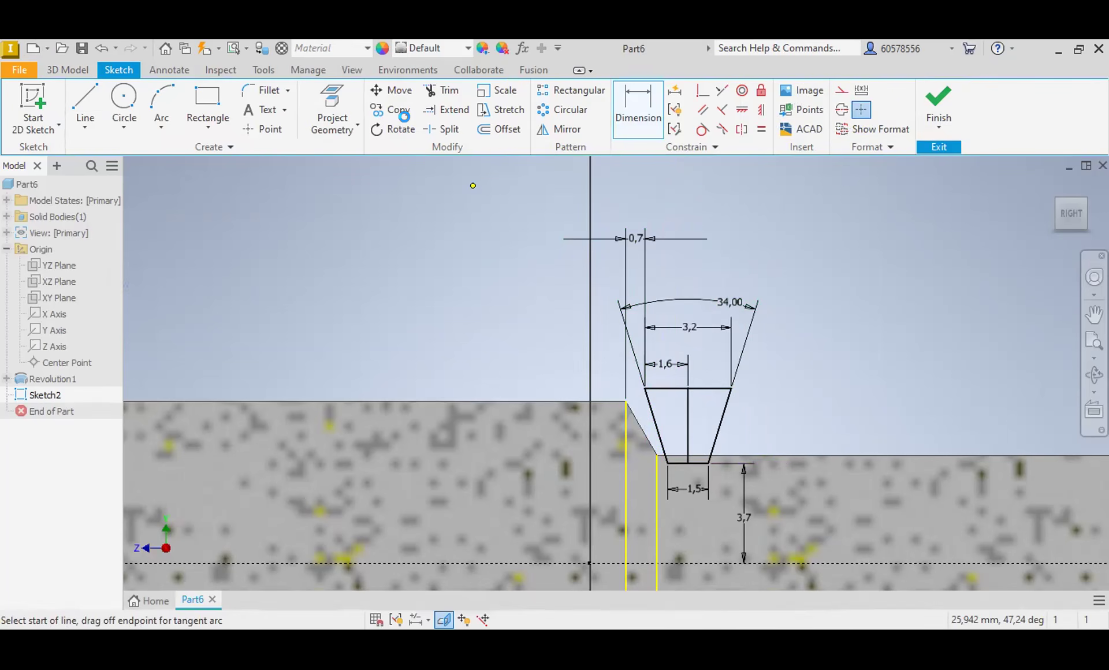
left_click(457, 91)
left_click(706, 389)
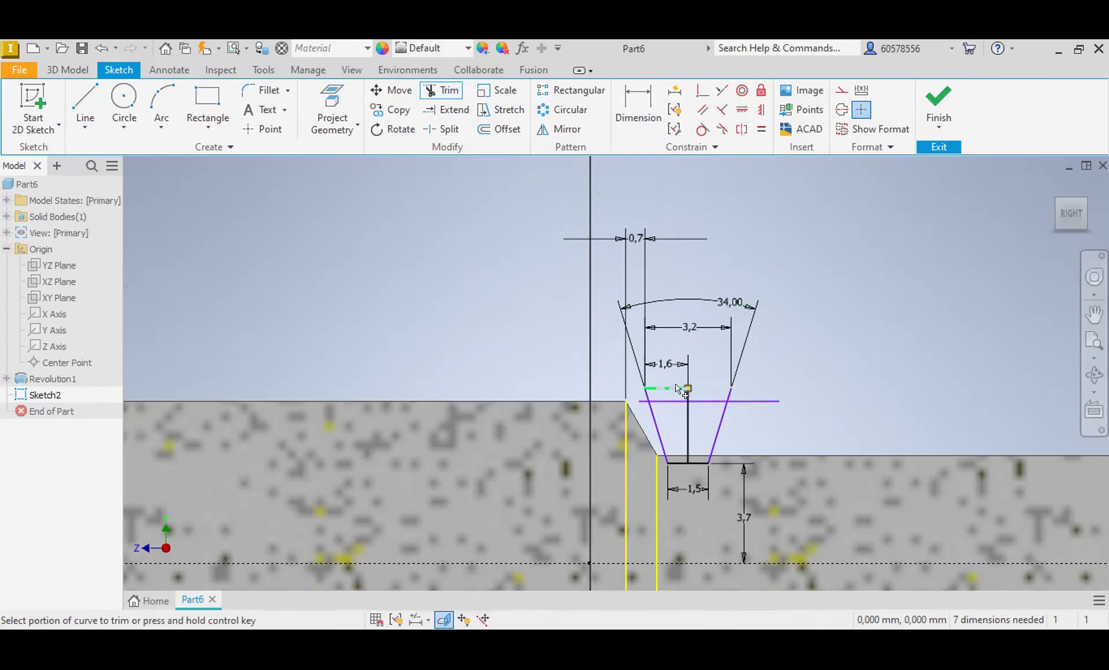
Step: Try to trim the projecting end of the flank farther from the shoulder, and undo the trims
left_click(729, 394)
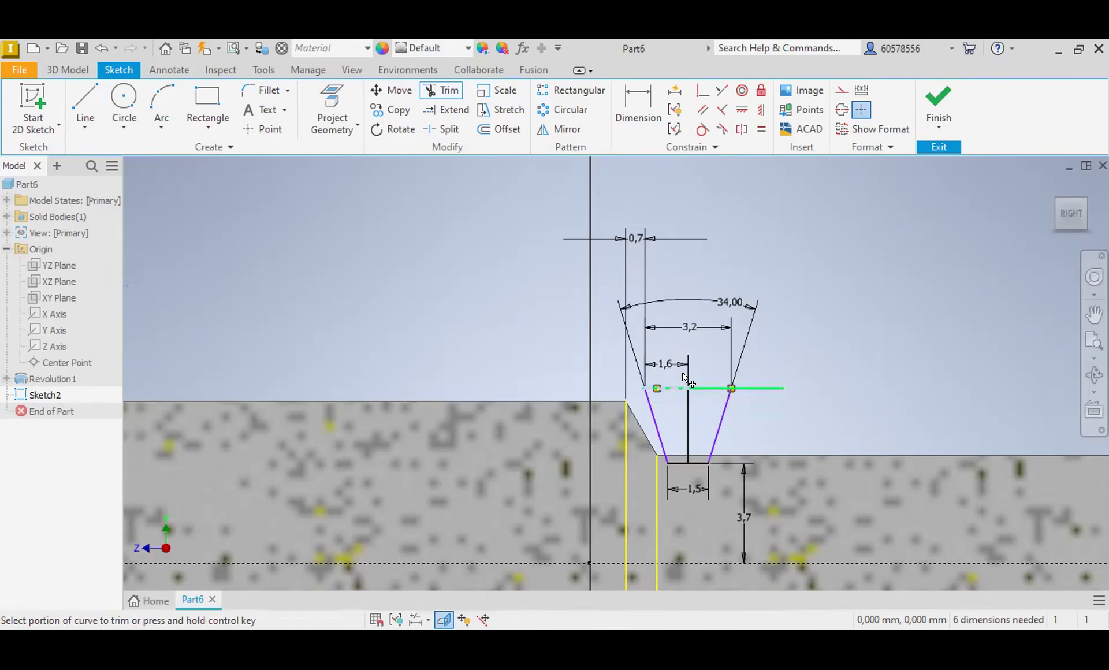
left_click(101, 48)
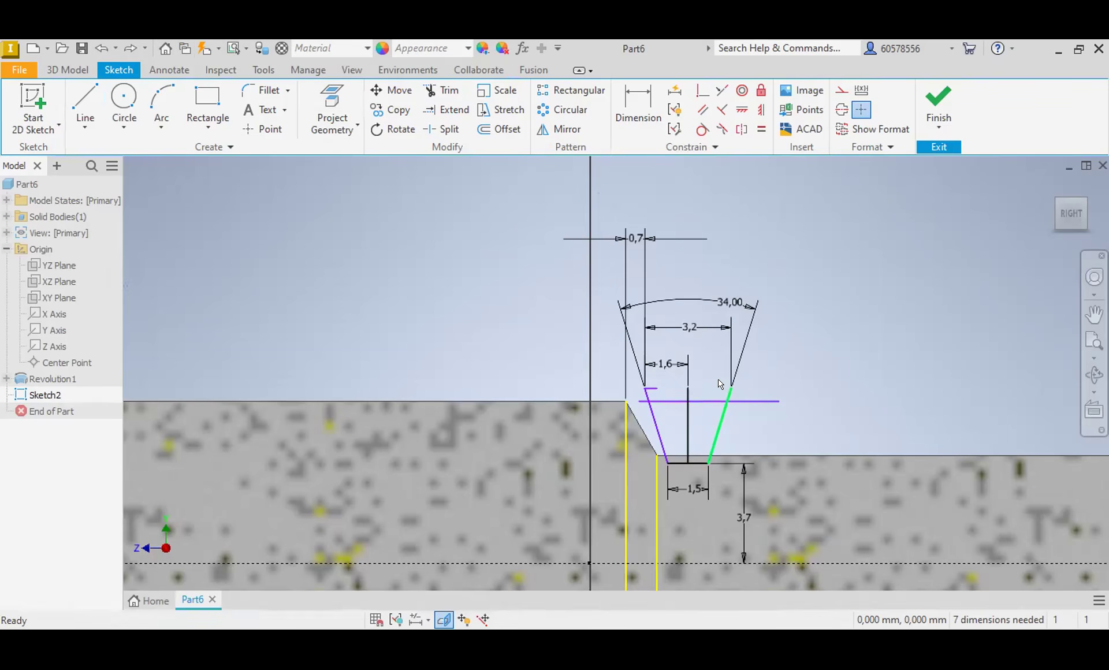
left_click(443, 91)
scroll(731, 385, "up", 5)
left_click(720, 408)
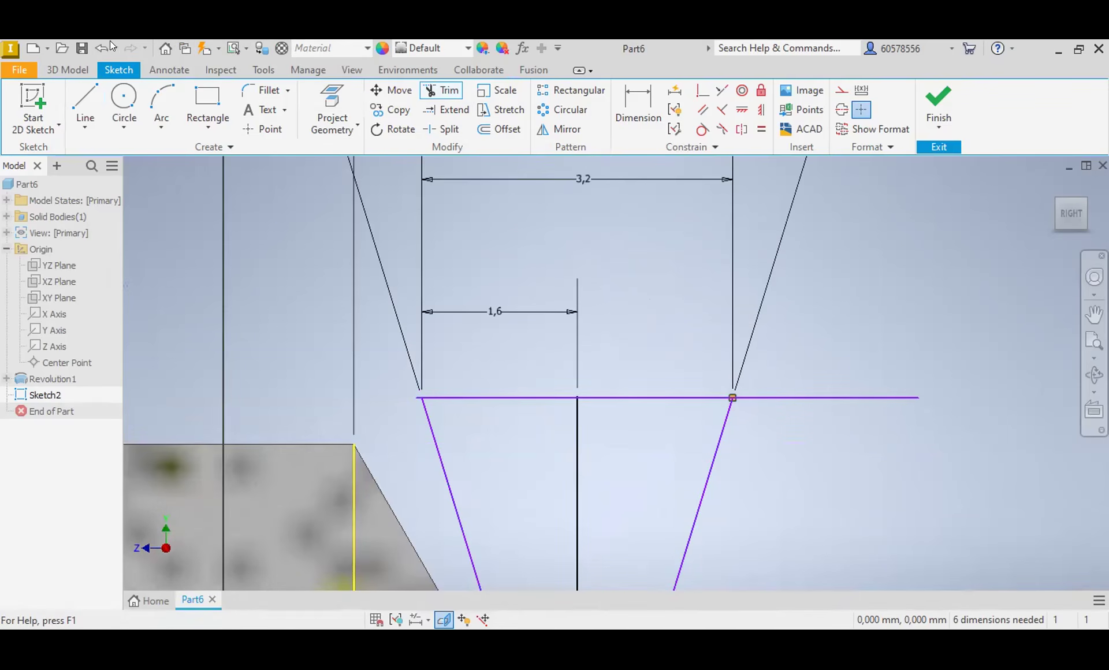
left_click(95, 47)
scroll(631, 398, "down", 5)
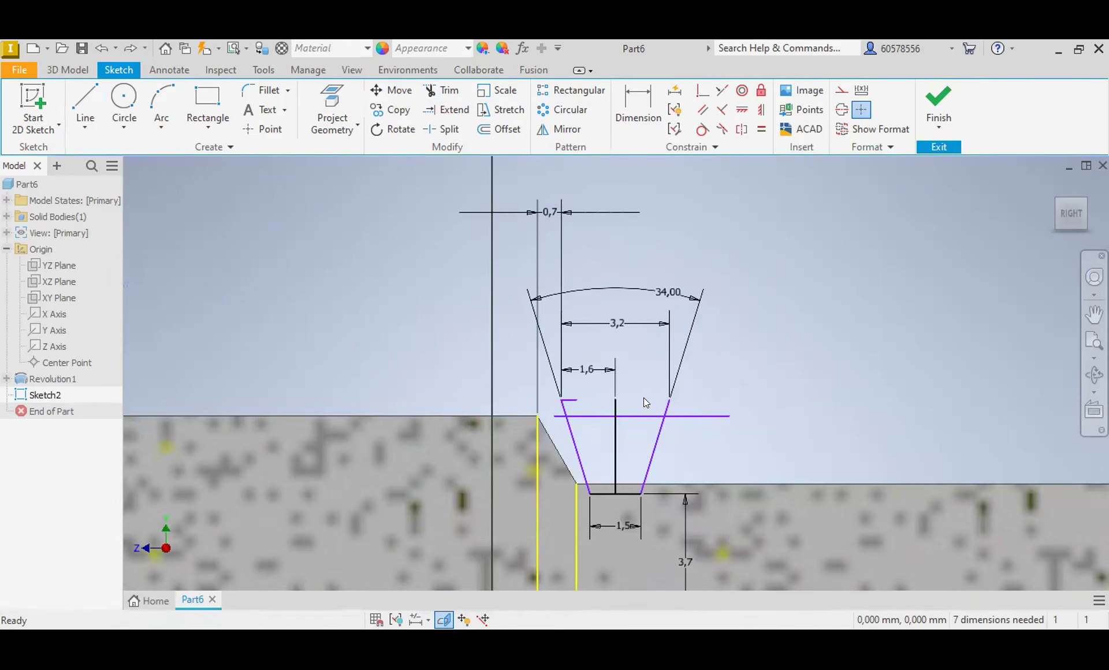
Step: Dimension the vertical distance between the new horizontal line and the trapezoid's lower edge
left_click(638, 105)
left_click(630, 416)
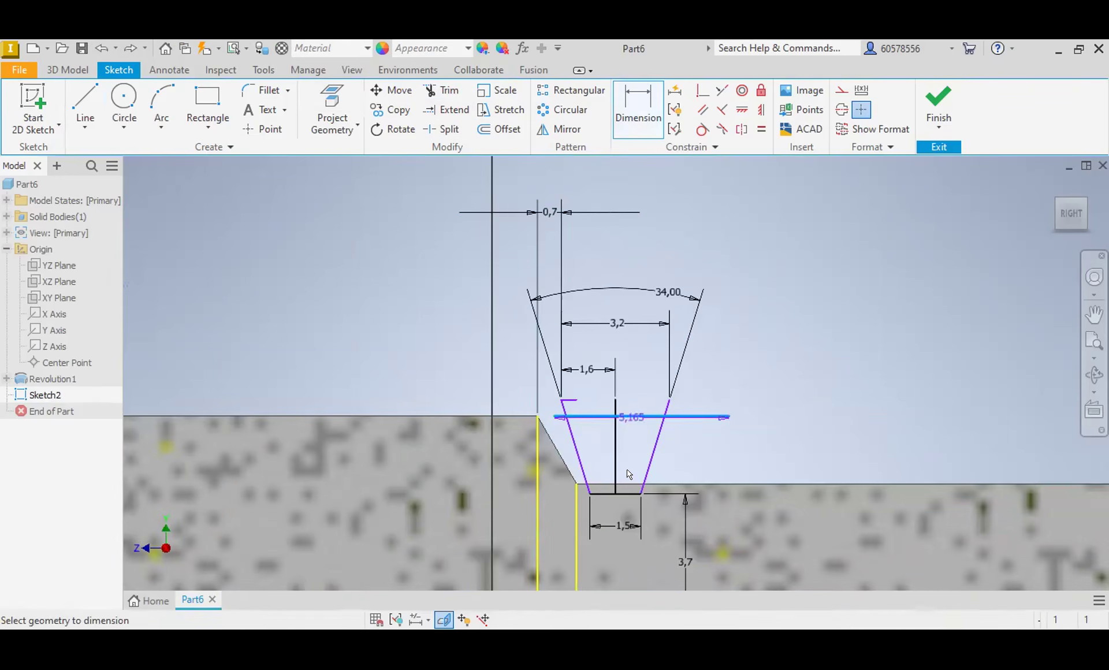
left_click(628, 493)
left_click(732, 457)
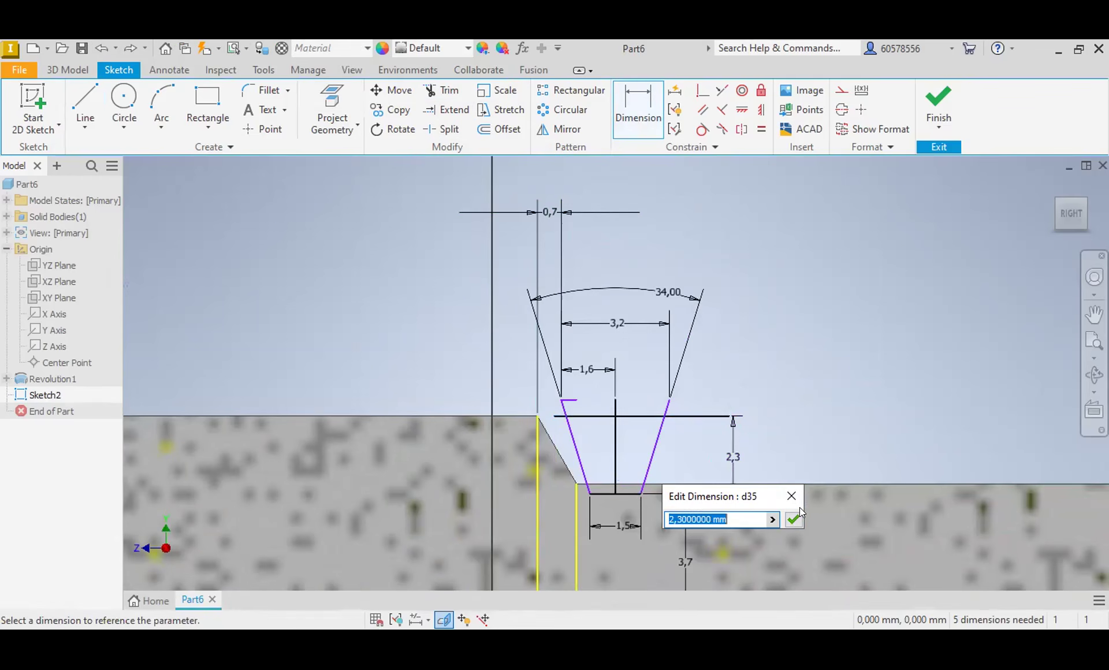
left_click(794, 519)
Step: Trim the centre line and flanks above the new horizontal line, and trim that line's overhang beyond the far flank
left_click(442, 90)
left_click(616, 407)
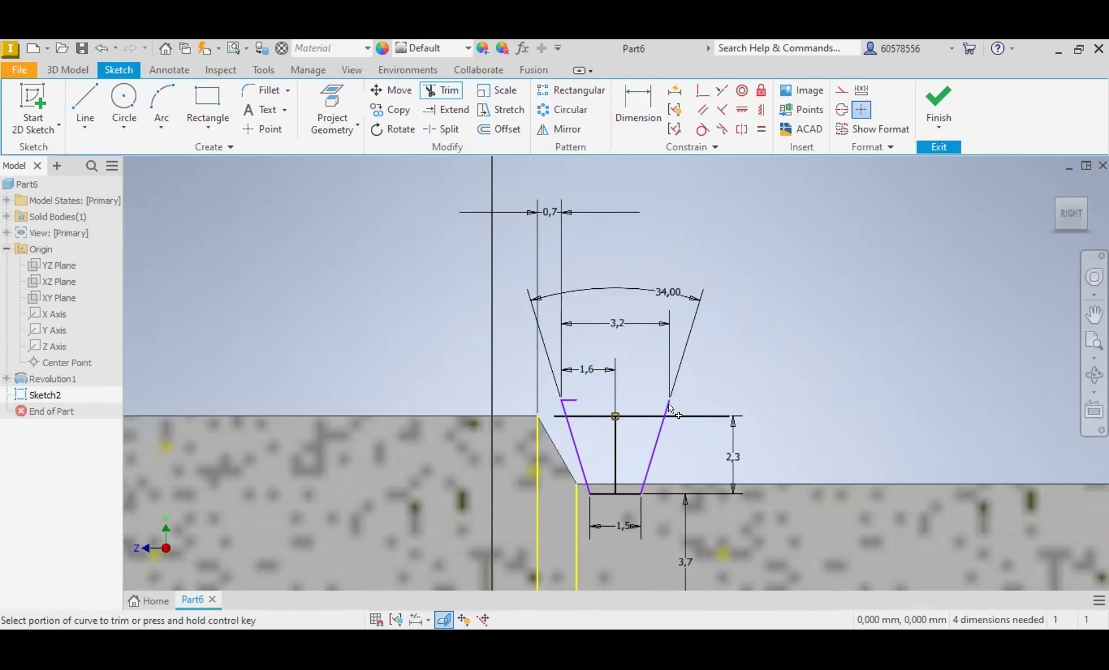
left_click(679, 405)
left_click(564, 386)
left_click(564, 388)
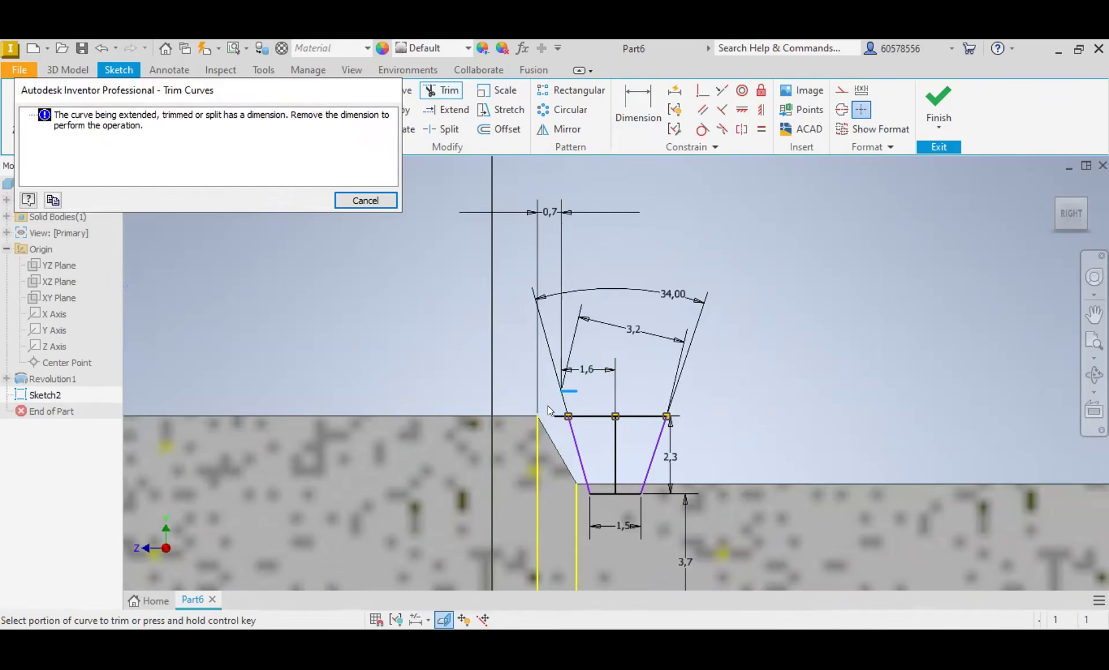
left_click(365, 200)
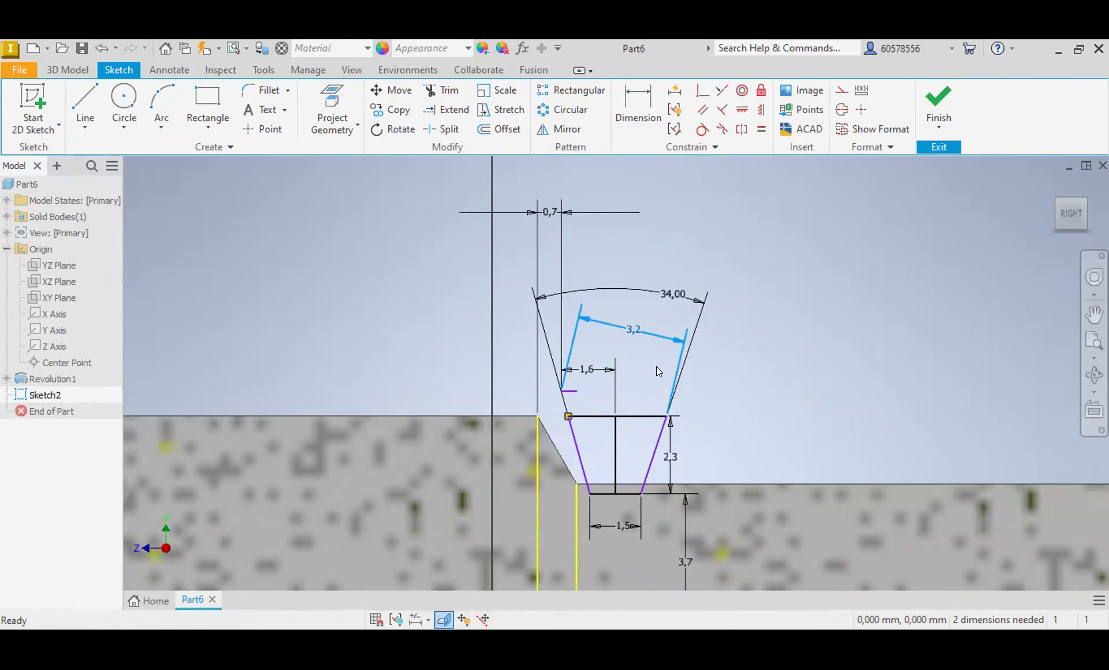
Step: Delete the 3.2 mm and 1.6 mm dimensions and the leftover stub of the old upper edge
key("Delete")
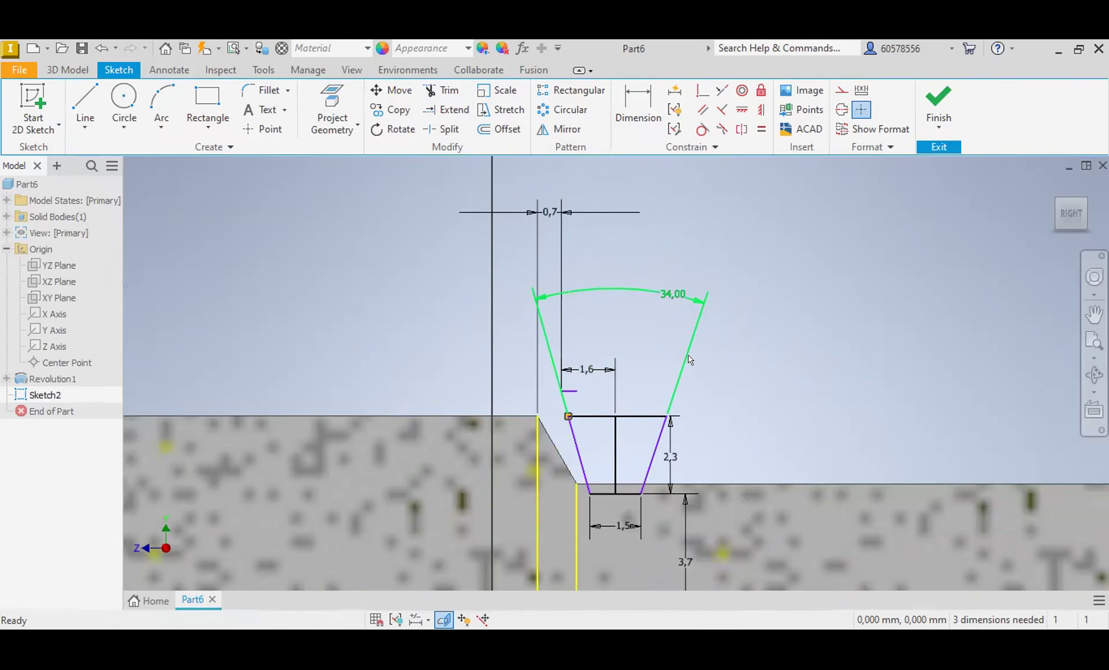
key("Delete")
left_click(568, 391)
key("Delete")
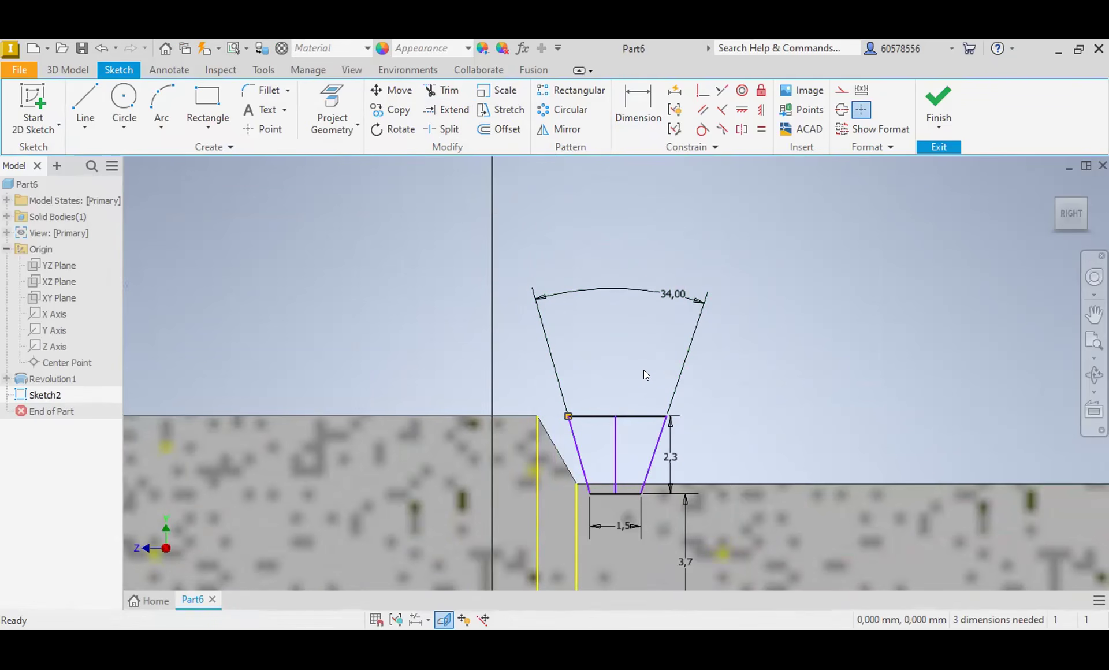
Step: Dimension the width of the trapezoid's new upper edge
left_click(631, 118)
left_click(630, 416)
left_click(630, 397)
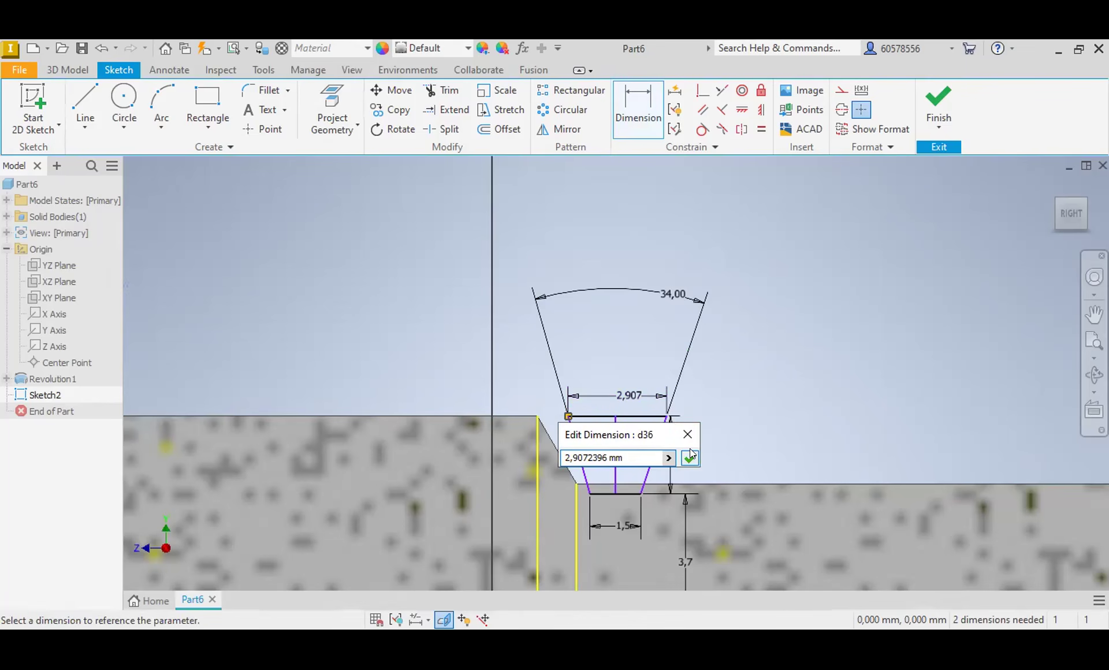
left_click(689, 456)
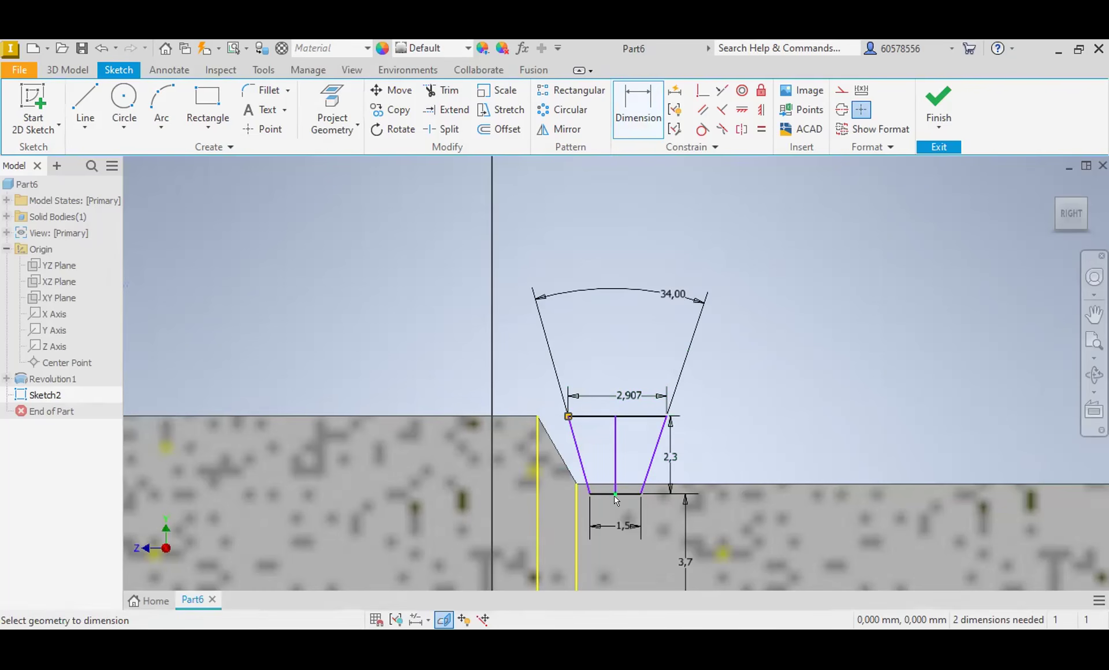
Step: Convert the trapezoid's vertical centre line to construction geometry
left_click(67, 69)
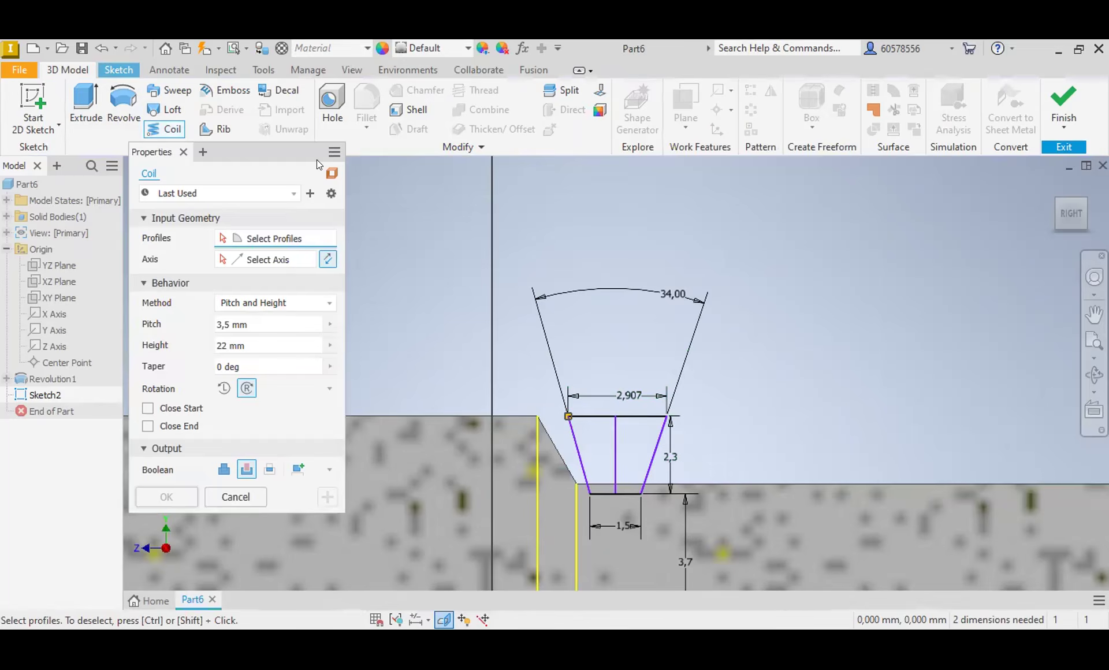
key("Escape")
left_click(614, 454)
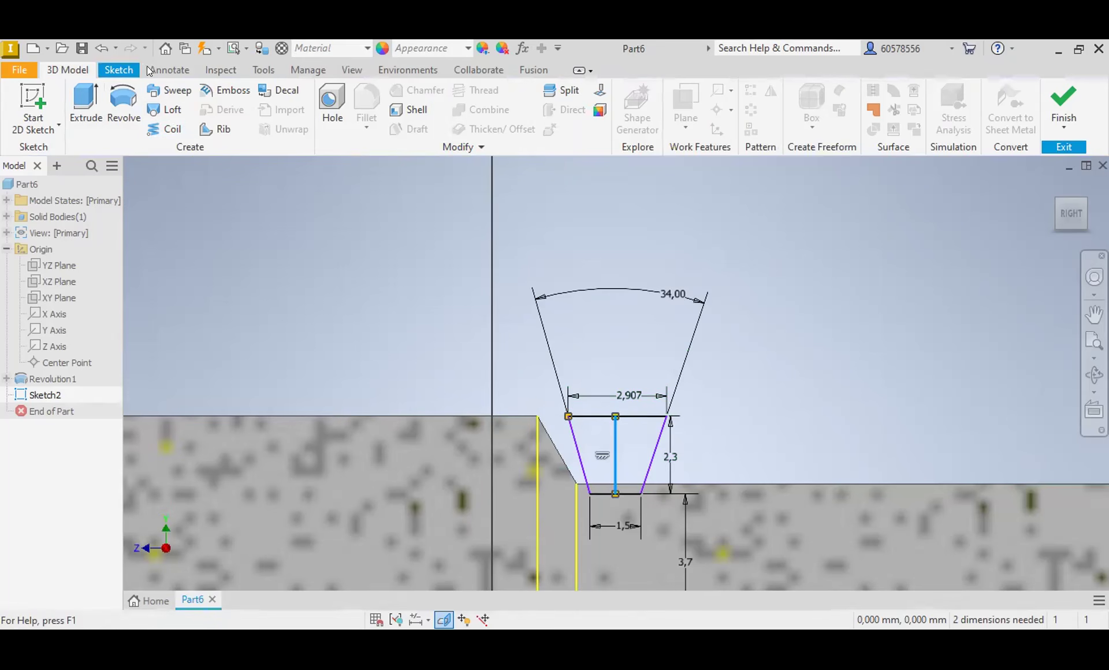
left_click(129, 69)
left_click(841, 90)
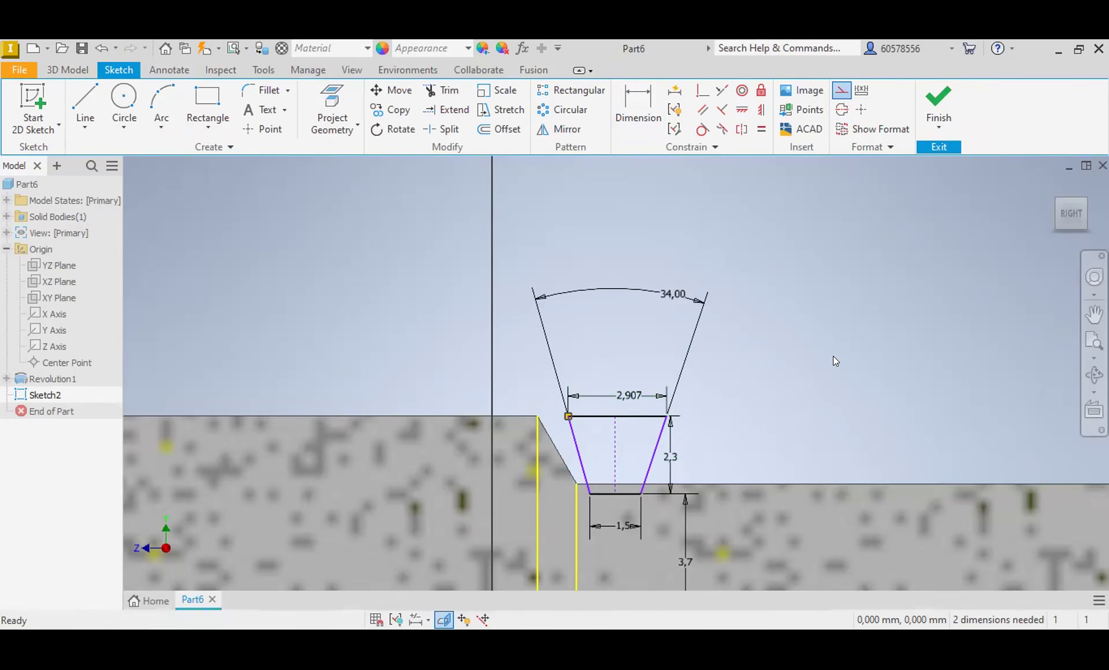
Step: Cut the thread by coiling the trapezoid profile around the shaft's centre line with a 3.5 mm pitch and 22 mm height
left_click(65, 69)
left_click(166, 129)
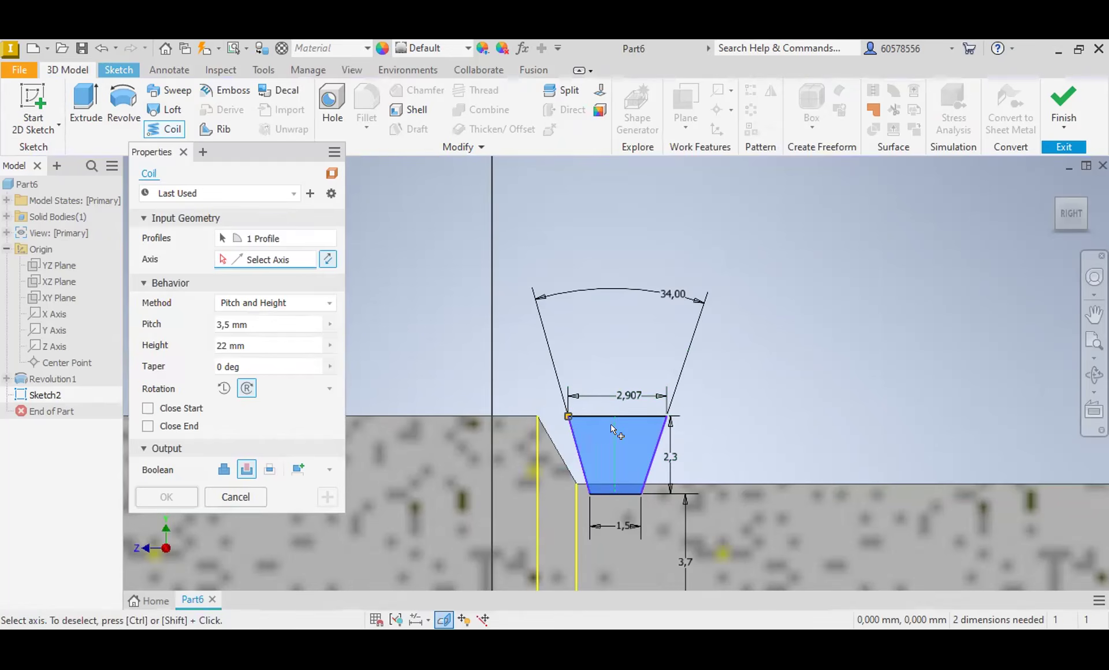
scroll(611, 431, "up", 3)
scroll(625, 428, "down", 5)
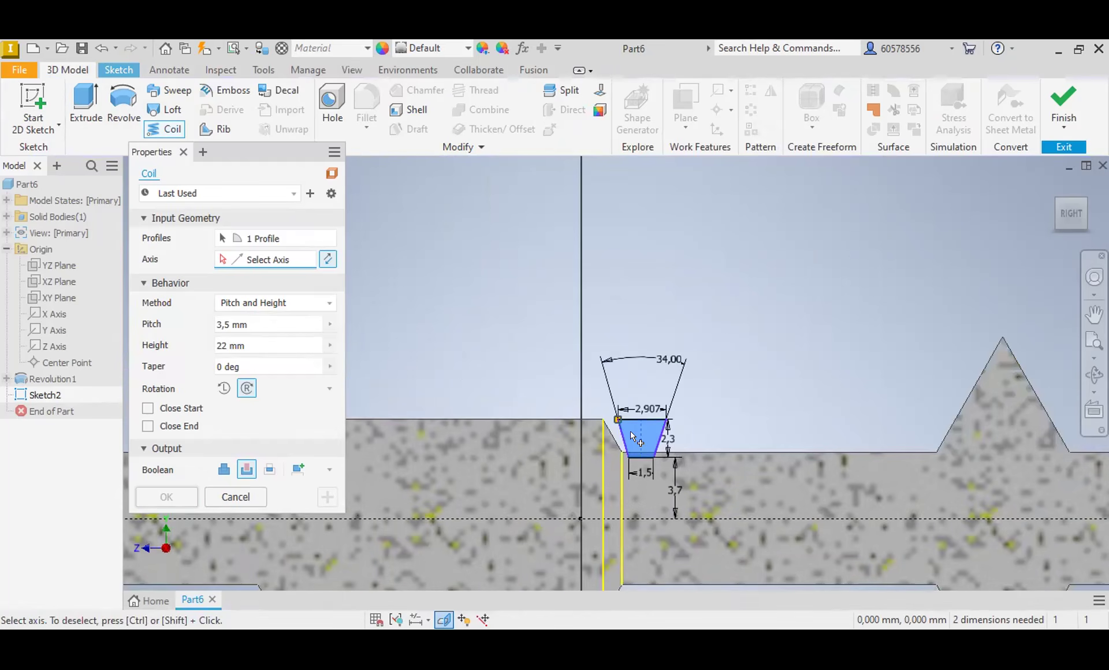
scroll(630, 431, "down", 5)
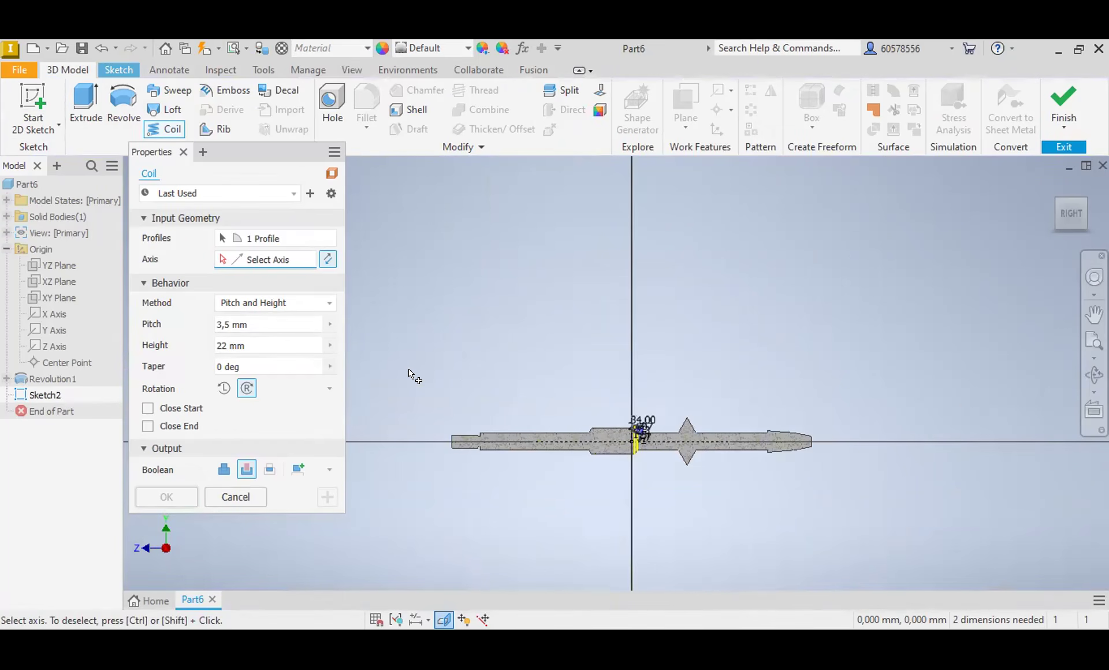
scroll(428, 369, "up", 3)
scroll(832, 480, "up", 3)
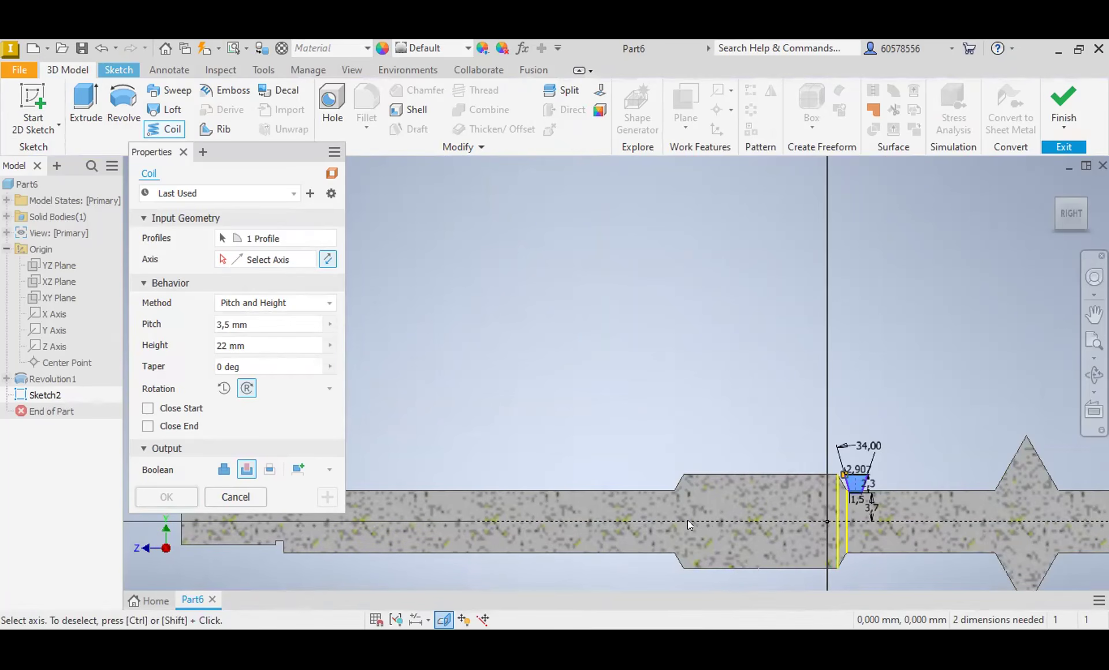
scroll(687, 520, "up", 2)
left_click(260, 238)
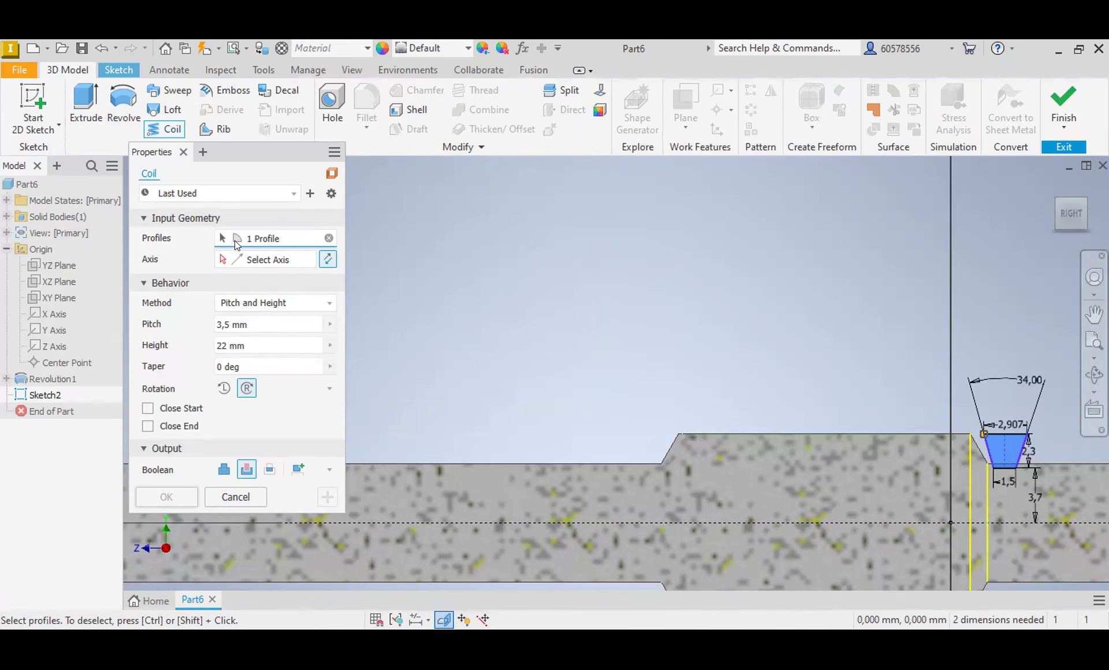
left_click(255, 259)
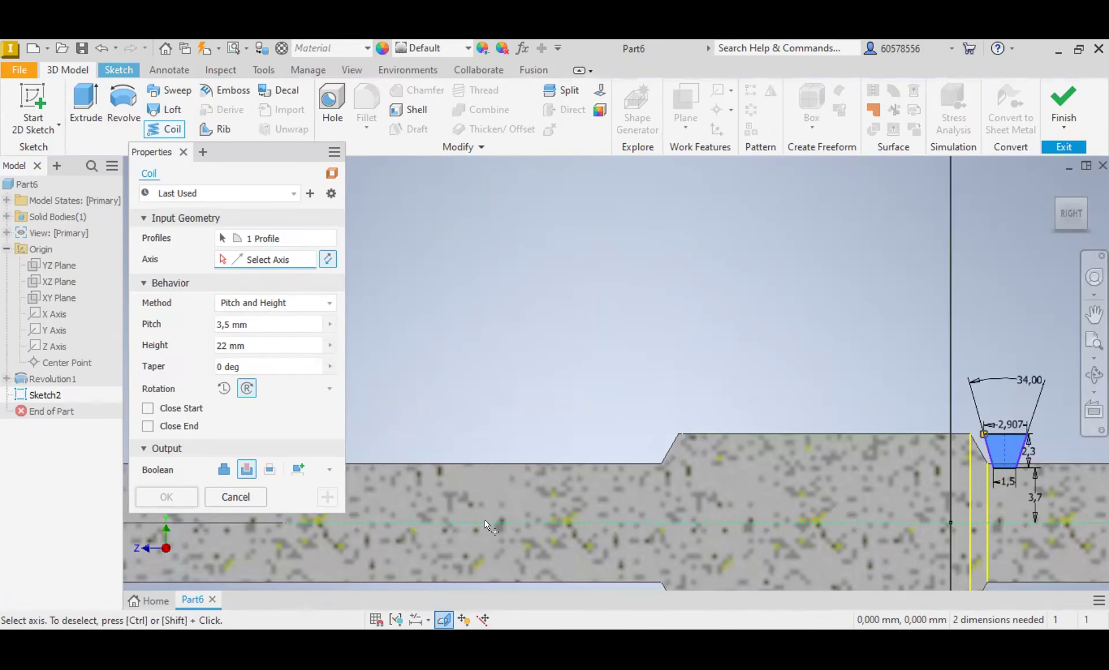
left_click(487, 521)
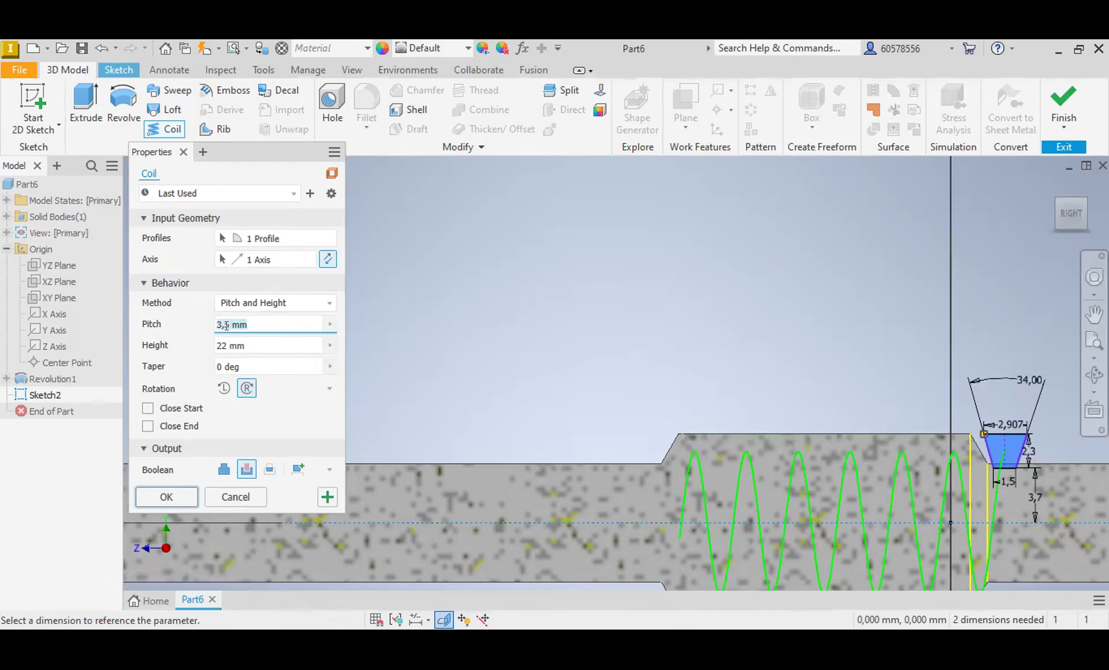
left_click(160, 501)
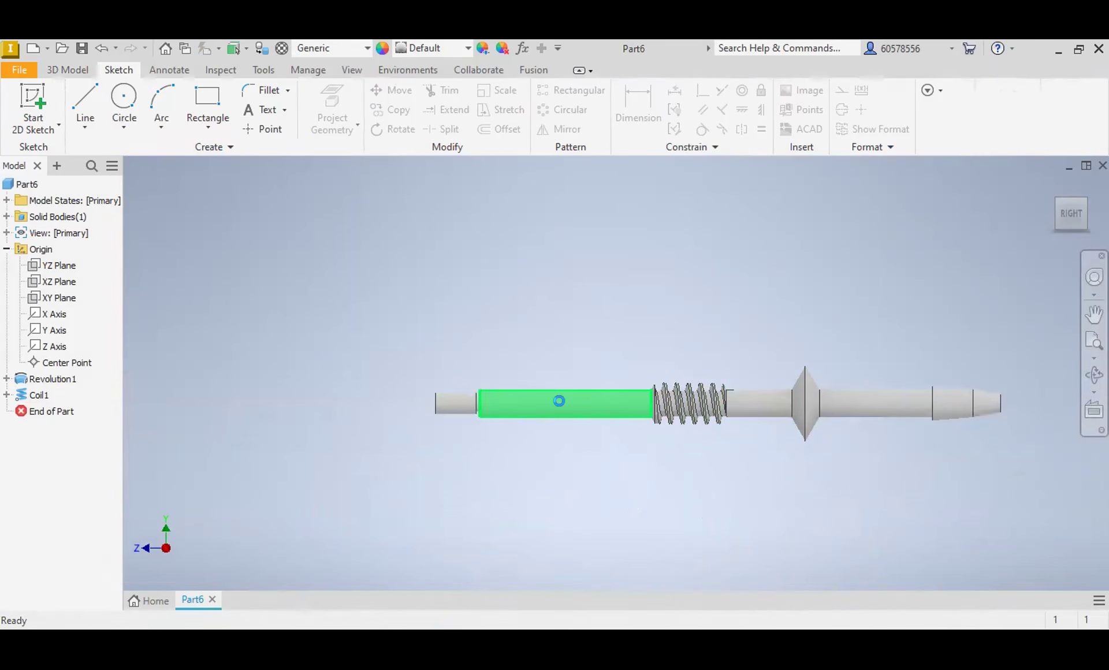
Step: Start a sketch on the ring-shaped shoulder face behind the shaft's thin cylindrical end
left_click_drag(1066, 220, 1056, 218)
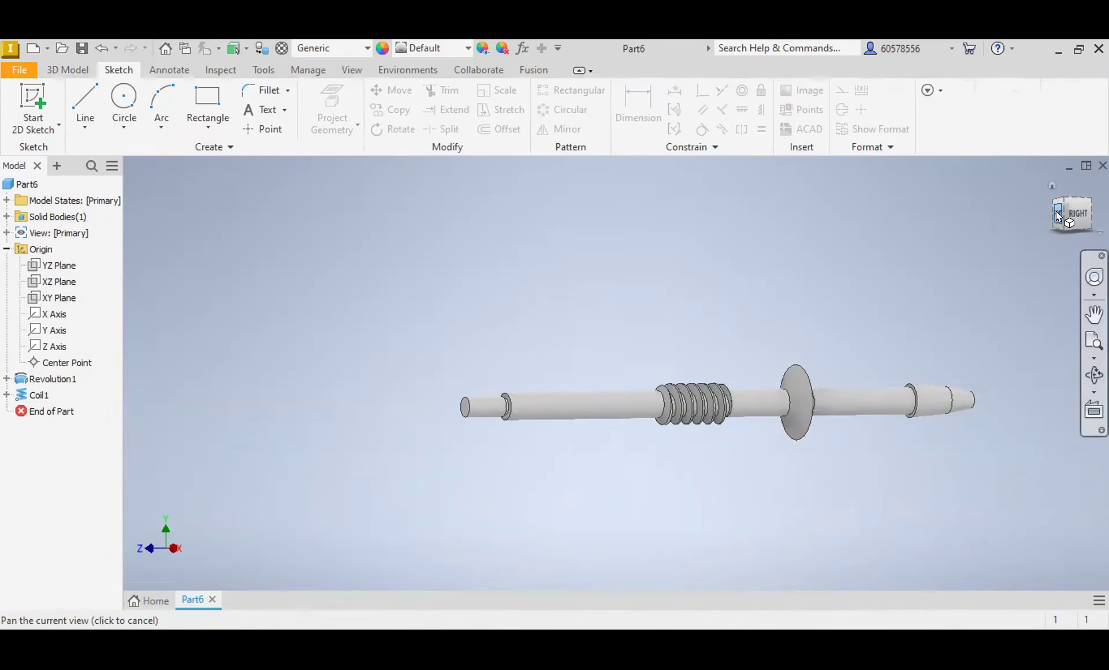
left_click(1057, 216)
scroll(623, 381, "down", 5)
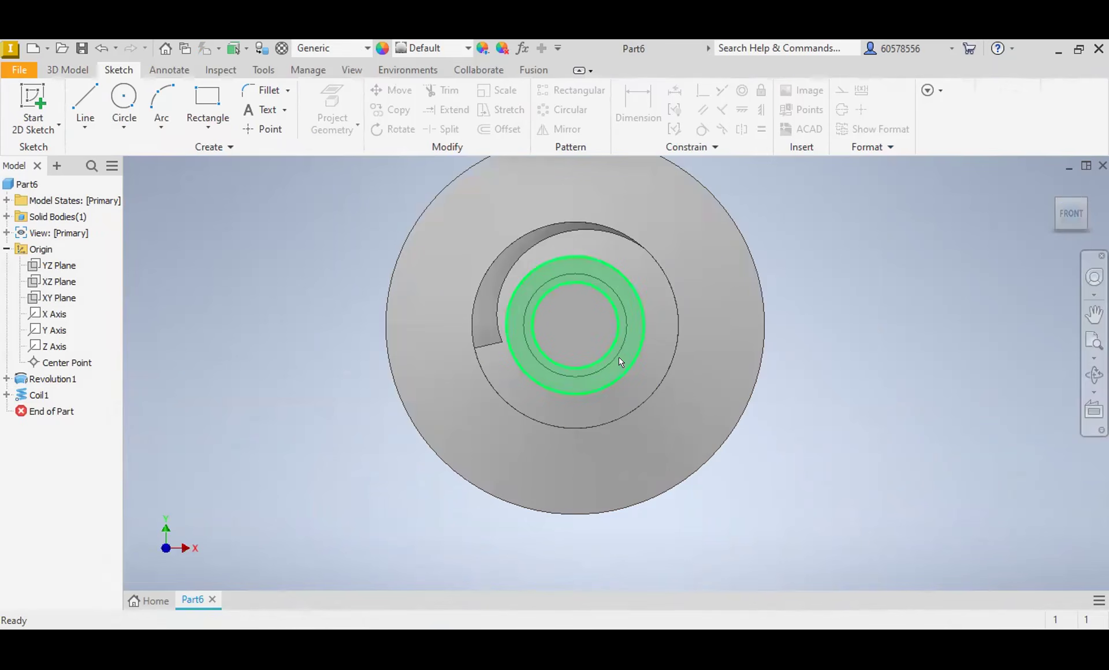
left_click(629, 333)
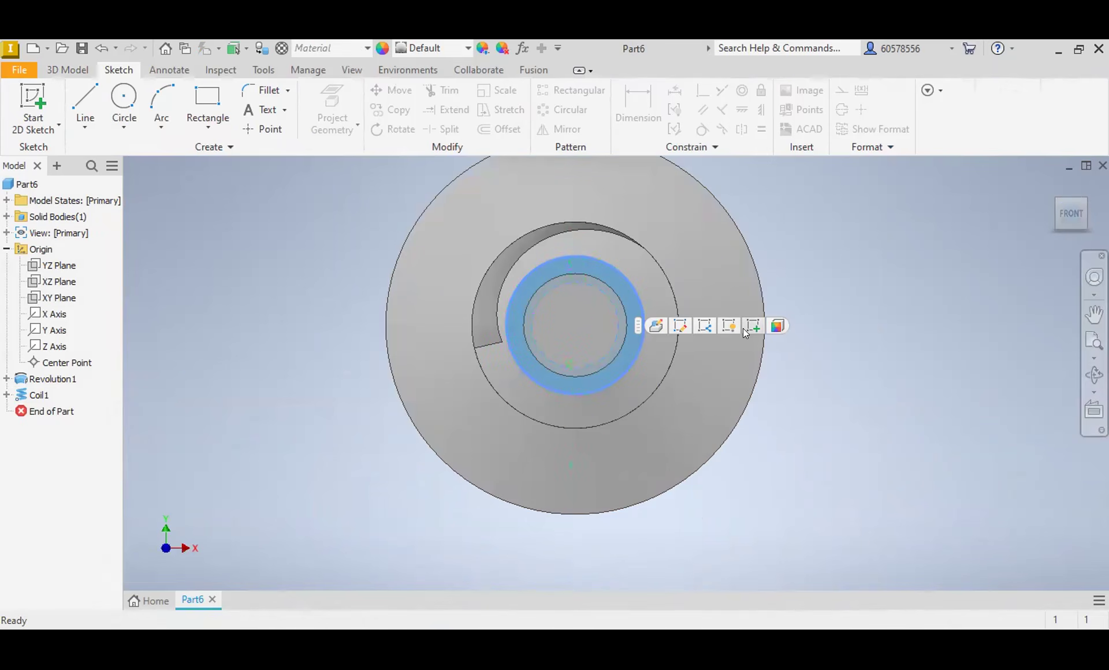
left_click(751, 325)
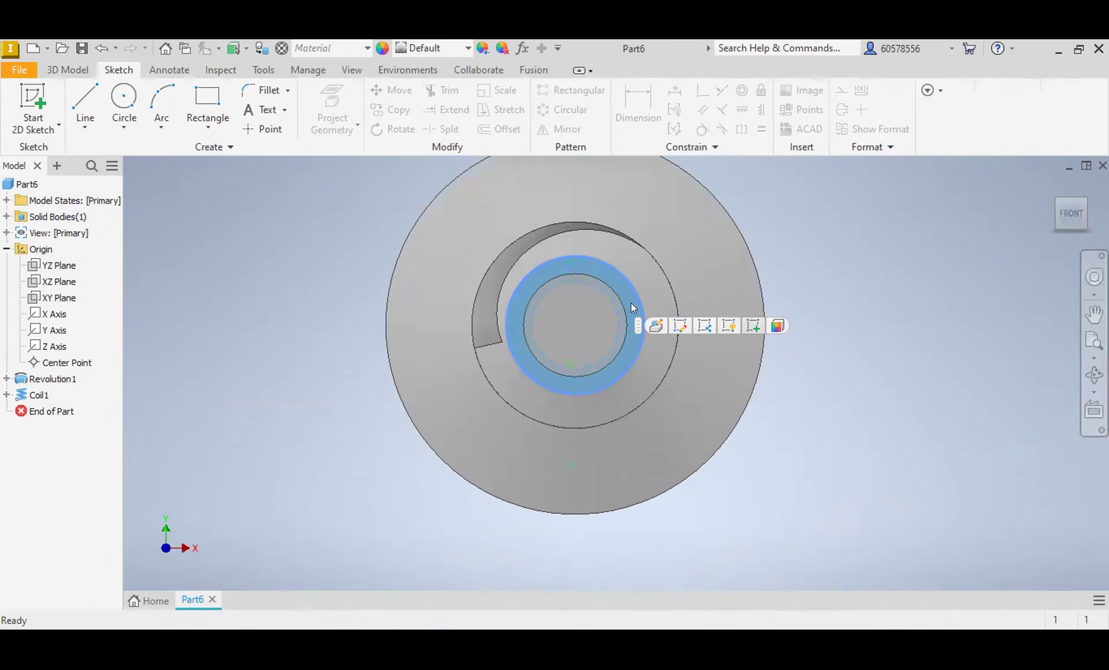
Step: Draw a rectangle about 4.3 mm high around the circular end of the shaft
left_click(204, 100)
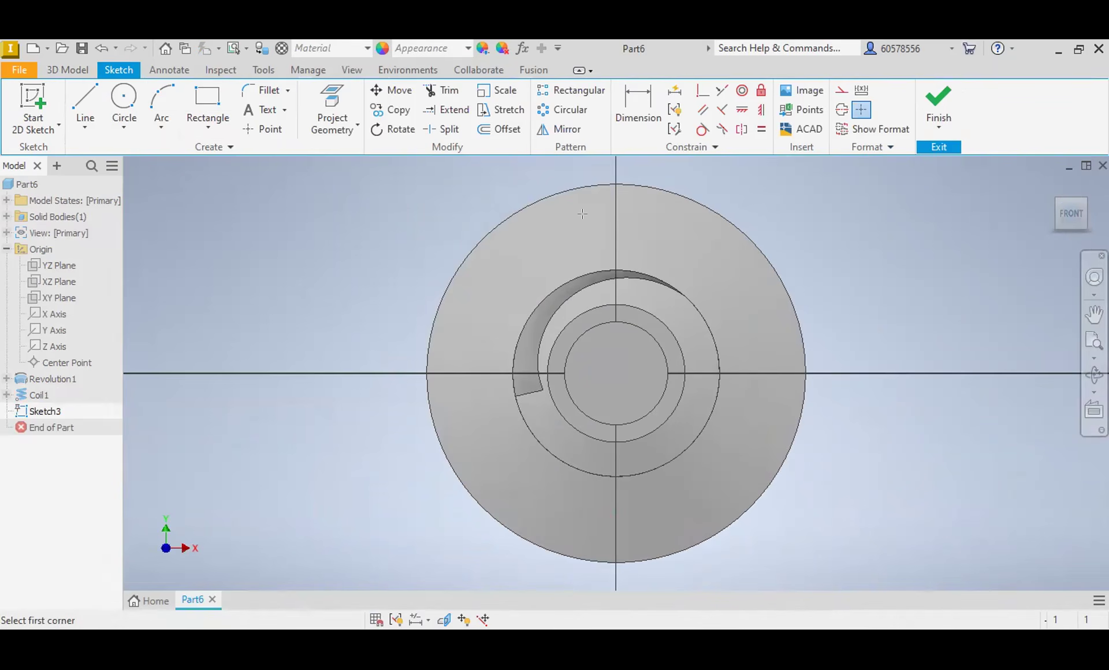
left_click(668, 409)
left_click(566, 339)
Step: Dimension the rectangle to 6 mm wide and 6 mm high
left_click(637, 109)
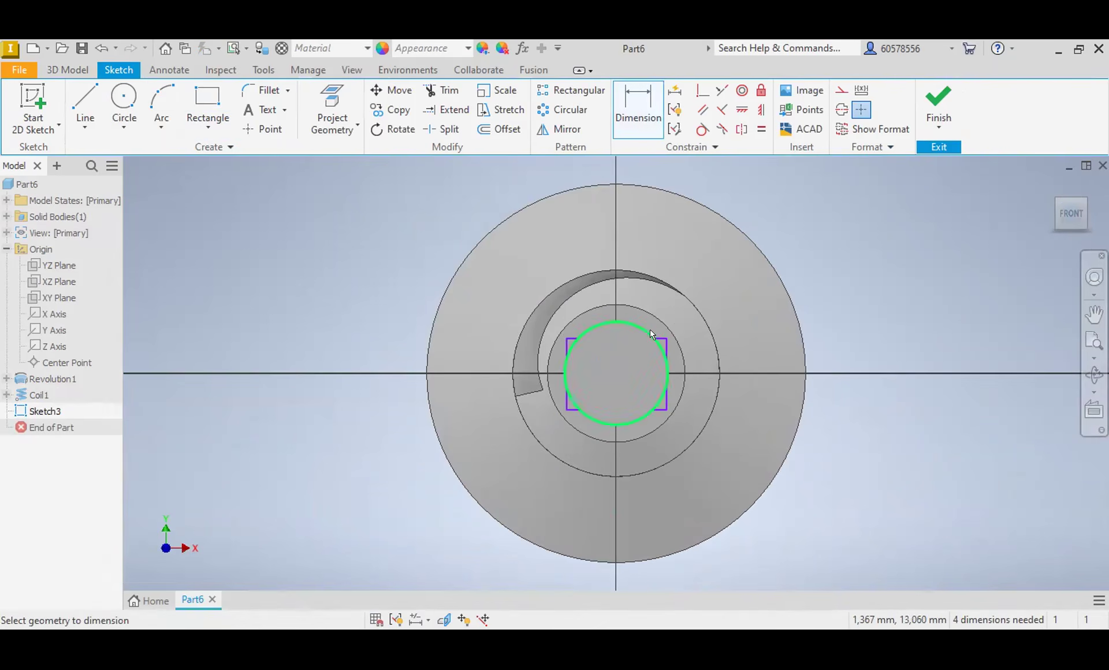
left_click(654, 335)
left_click(623, 239)
type("6")
key("Return")
left_click(668, 395)
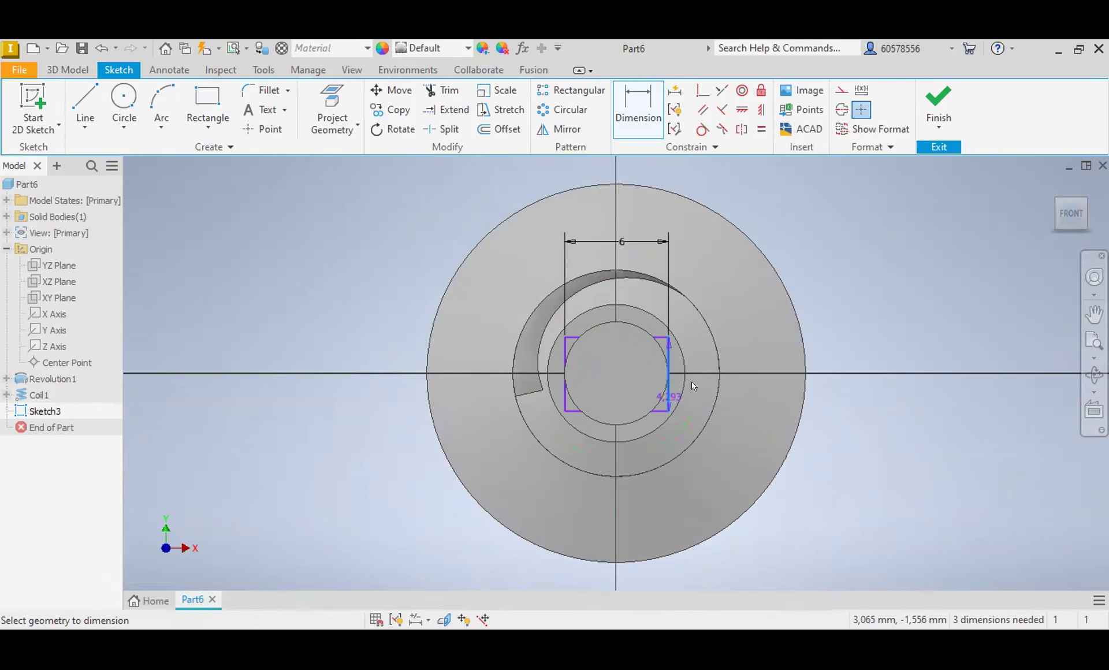
left_click(733, 389)
type("6")
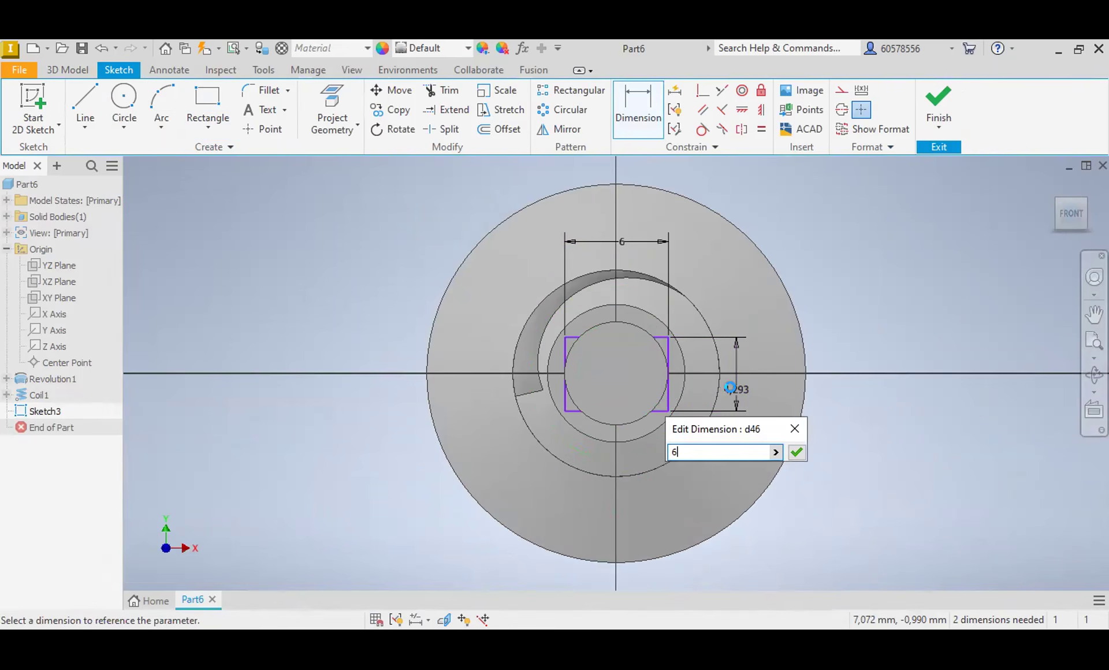
key("Return")
Step: Centre the square on the shaft axis by dimensioning its upper and right edges 3 mm from the centre point
left_click(615, 373)
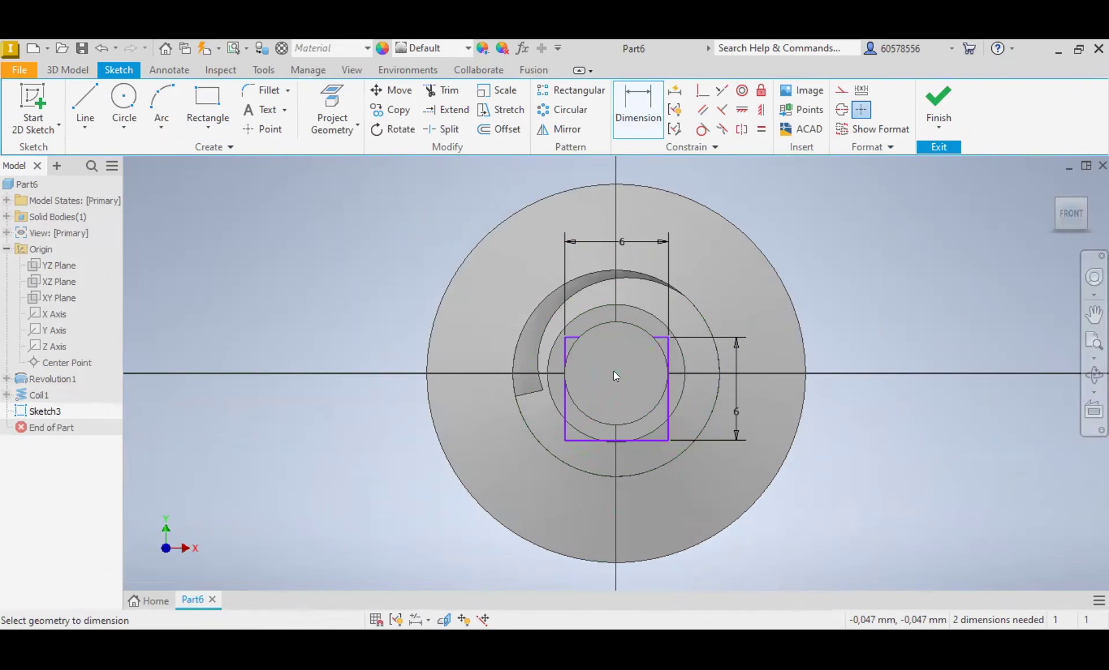
left_click(651, 336)
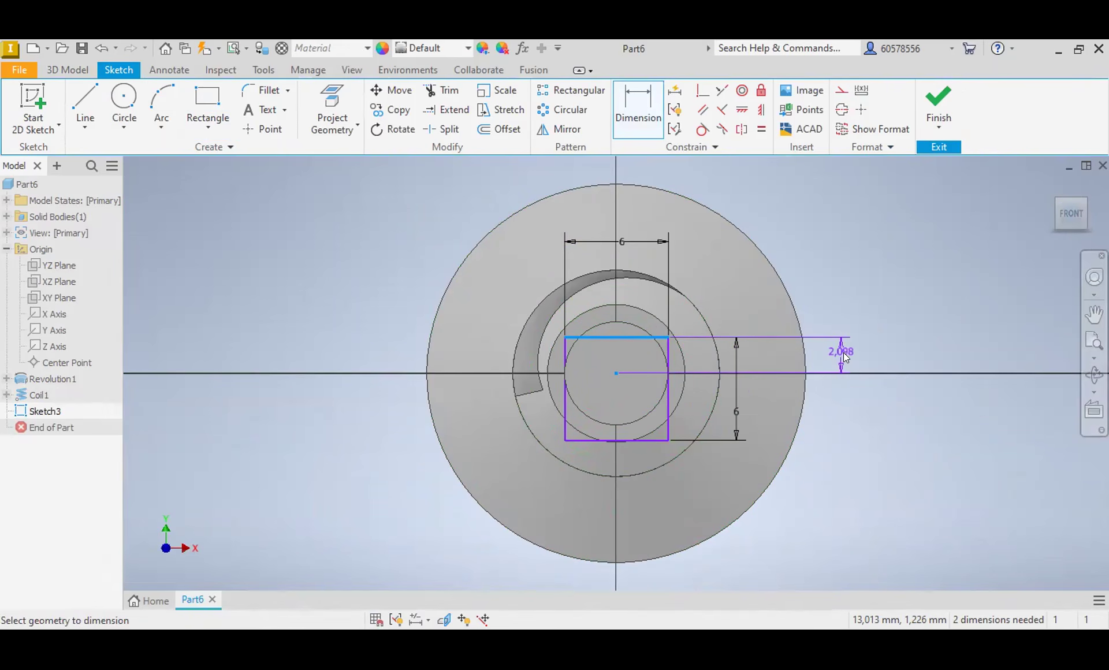
left_click(843, 352)
type("3")
key("Return")
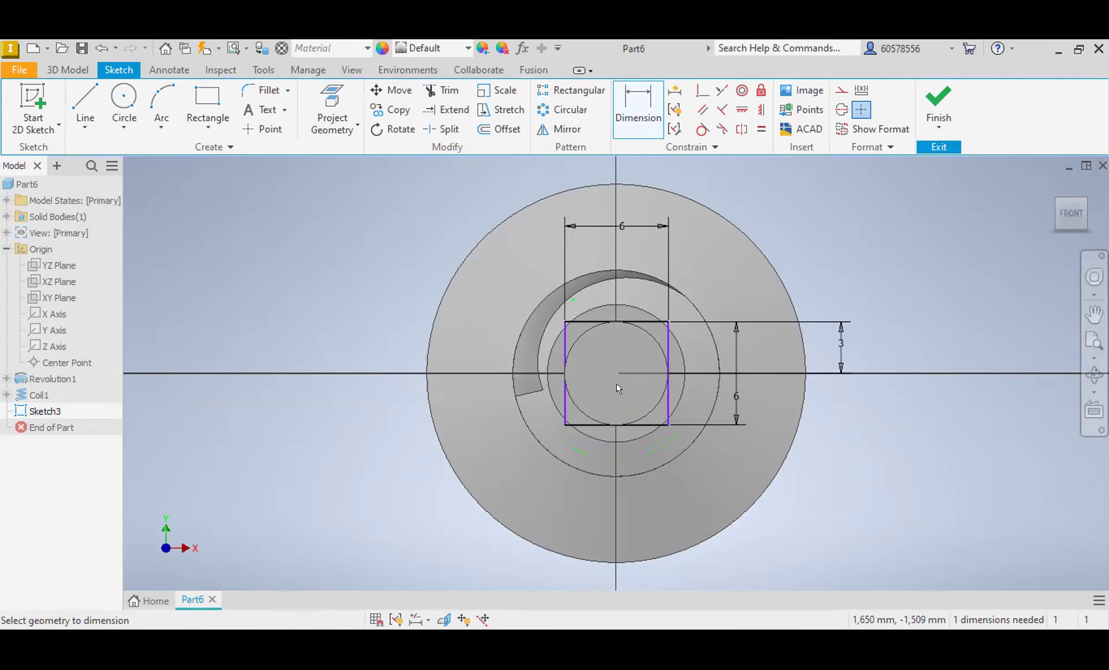
left_click(616, 373)
left_click(668, 405)
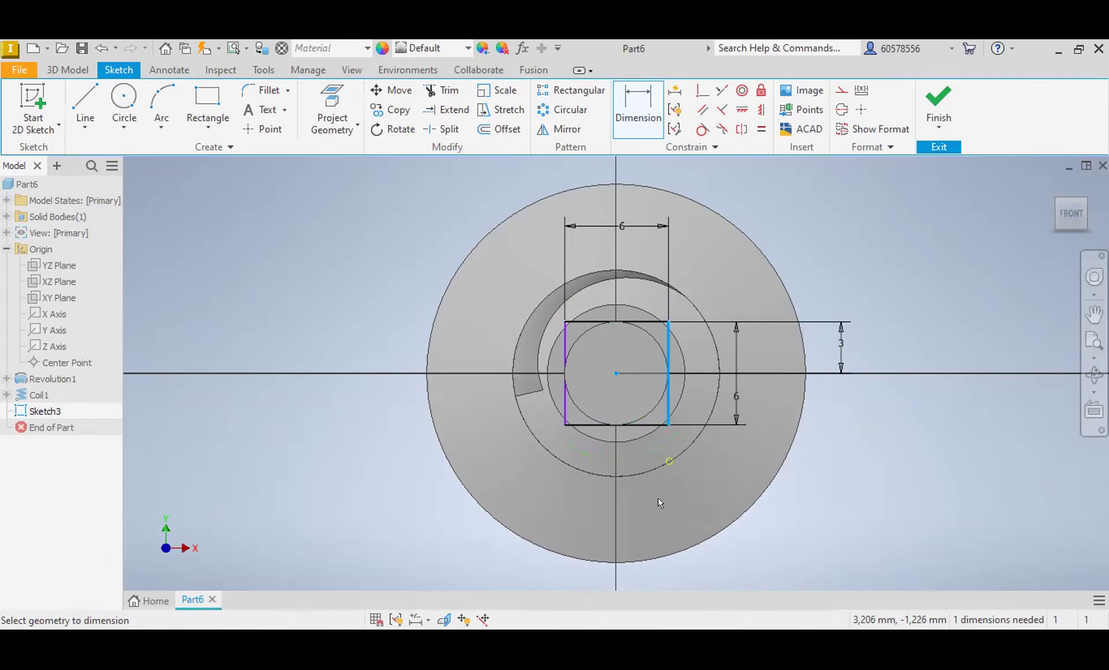
left_click(654, 507)
type("3")
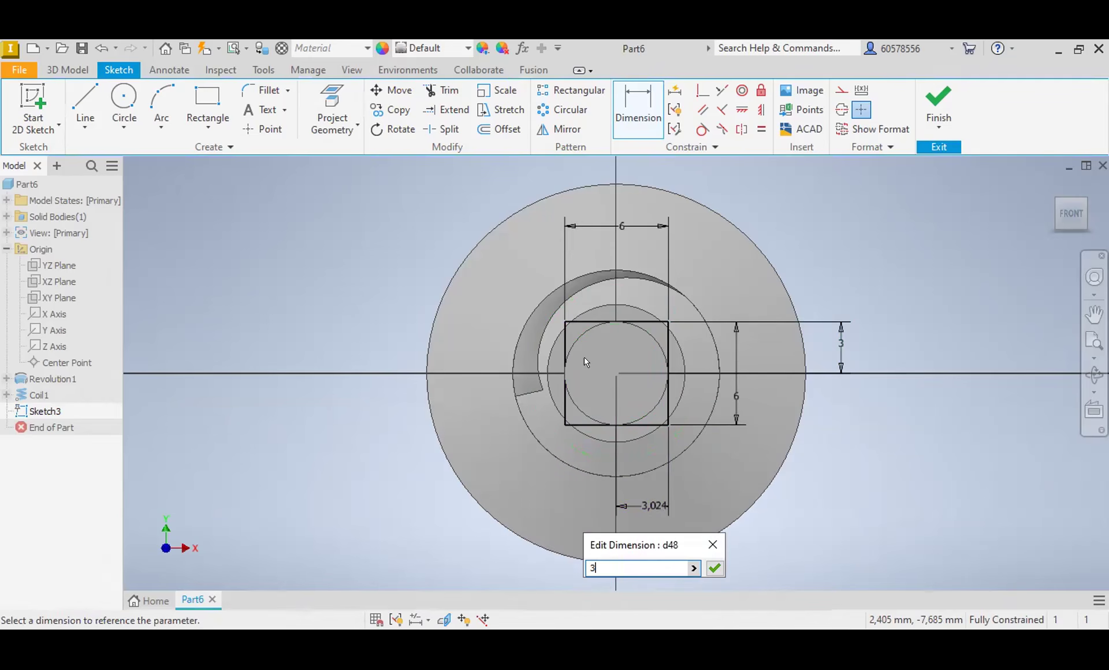
key("Return")
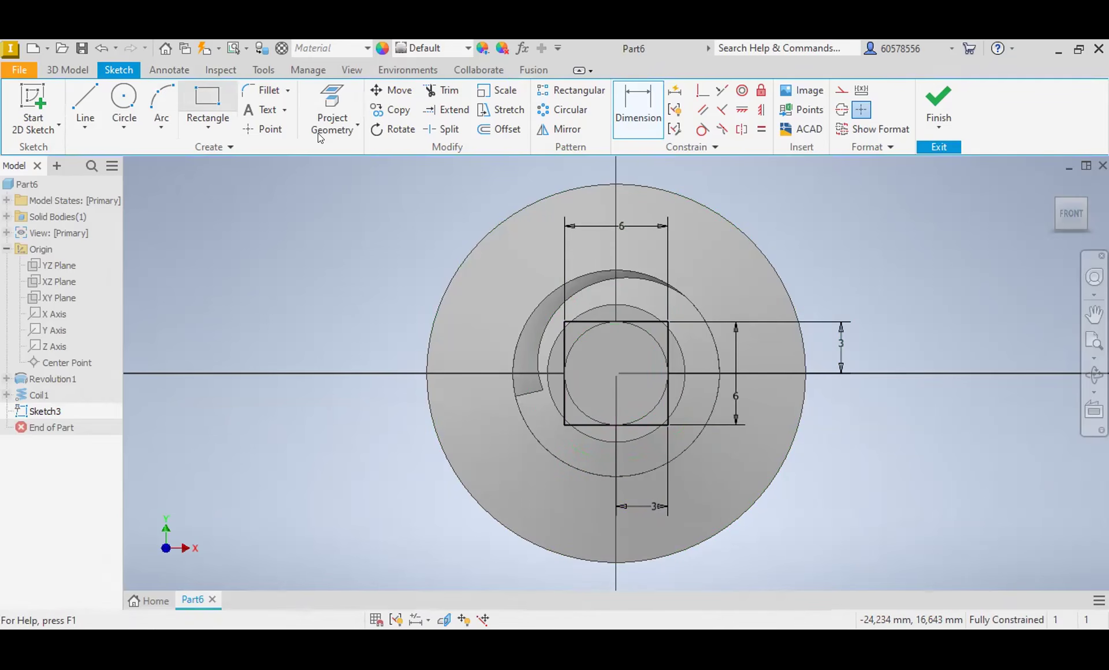
Step: Draw an 8 mm diameter circle centred on the shaft axis, matching the shoulder's outer edge
left_click(123, 98)
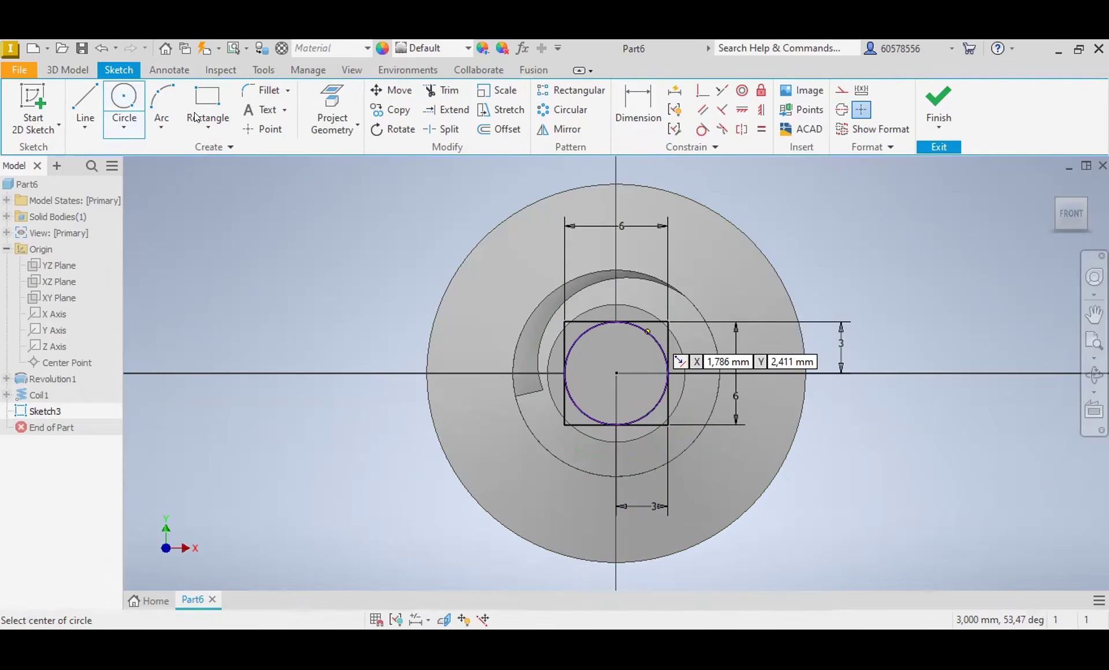
left_click(99, 50)
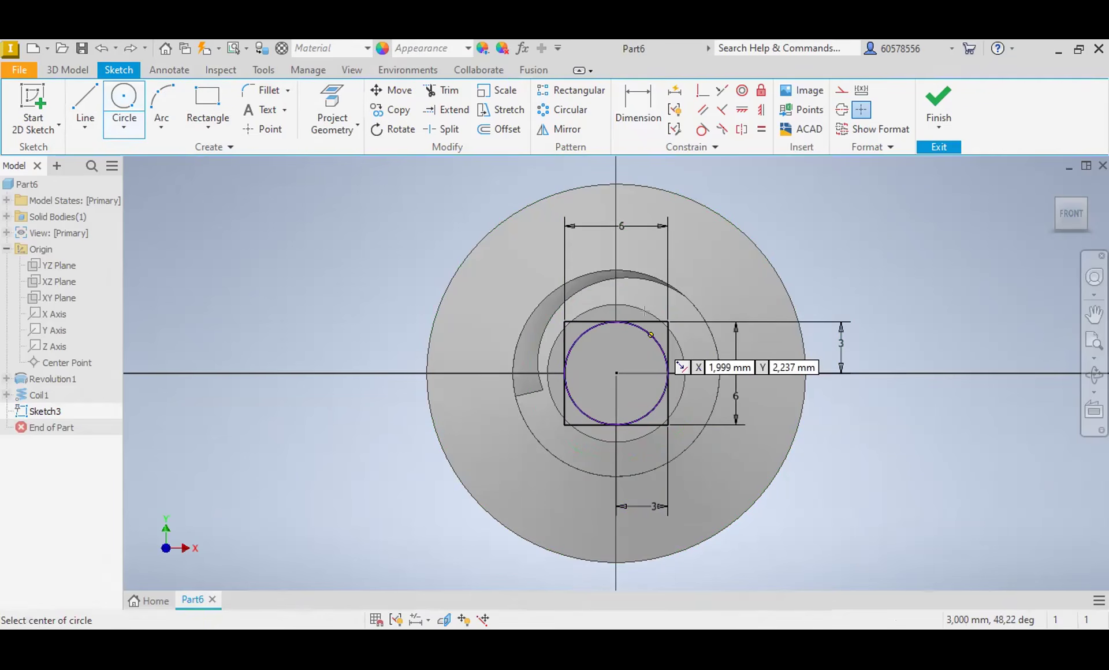
left_click(616, 373)
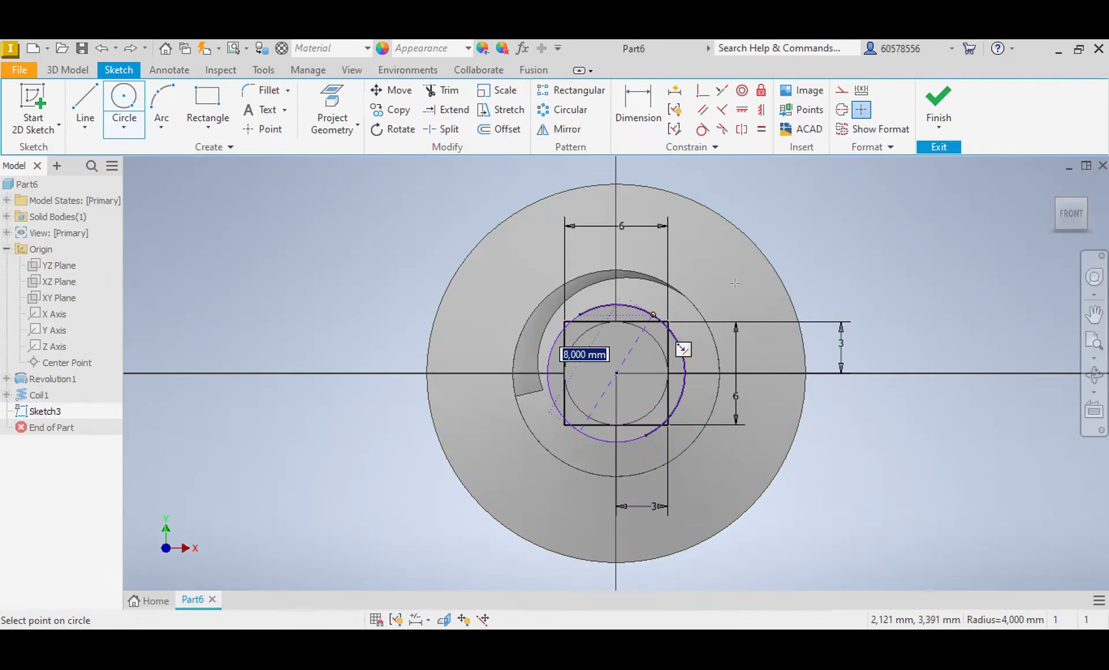
key("Return")
key("Escape")
Step: Cut the four segments between the 6 mm square and the 8 mm circle 11 mm deep into the shaft, in the flipped direction
left_click(68, 70)
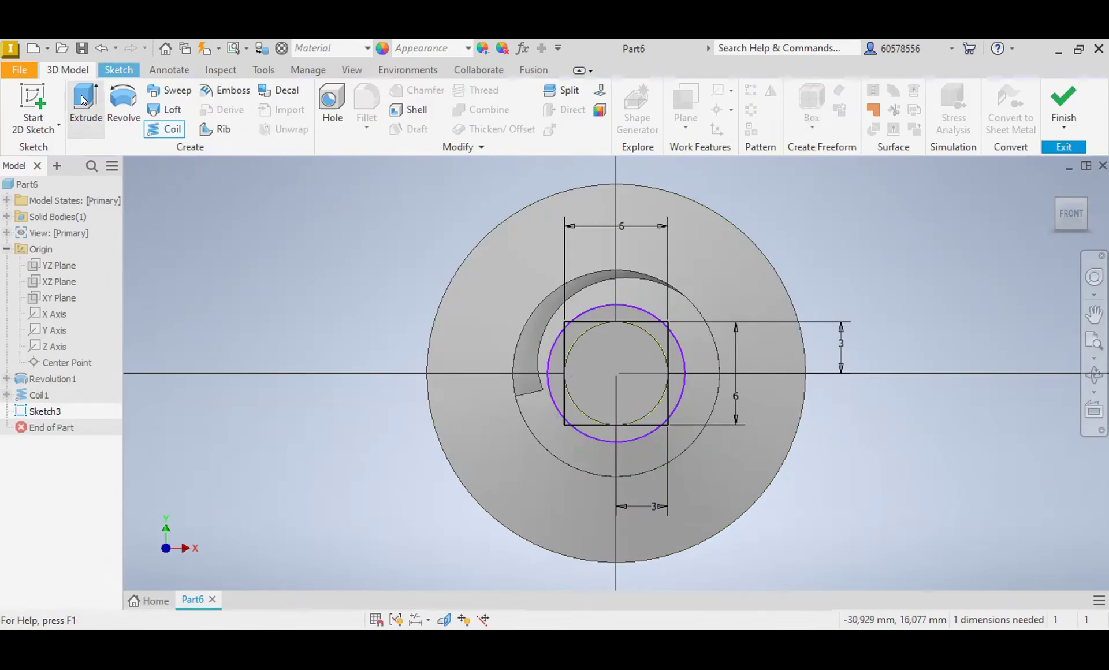
left_click(84, 99)
scroll(524, 274, "up", 5)
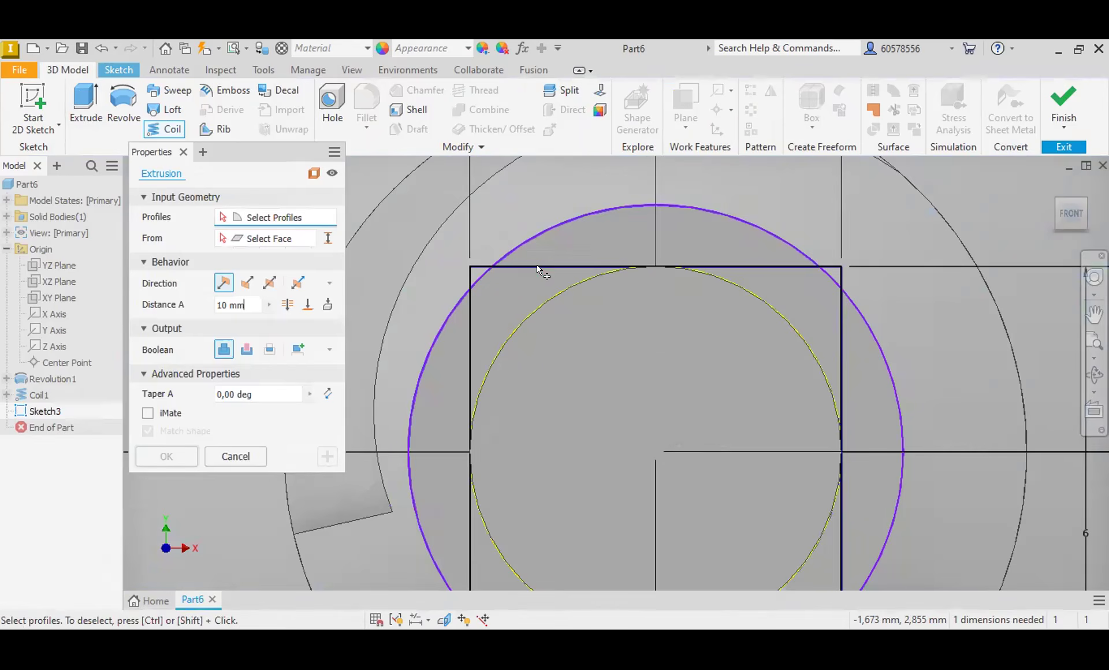
left_click(605, 229)
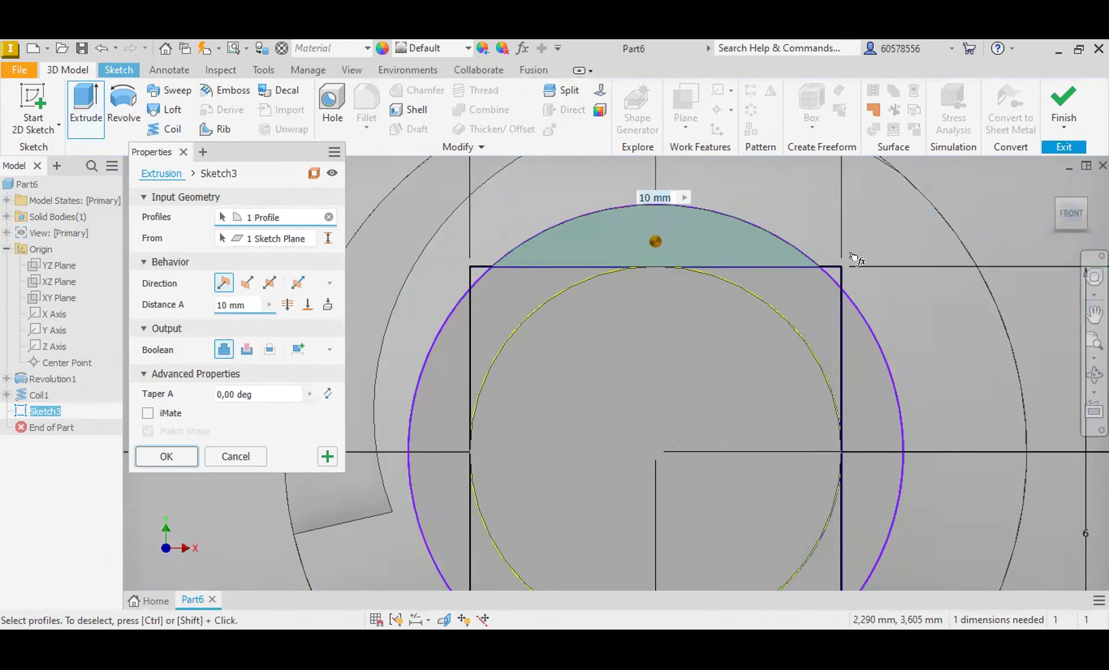
left_click(851, 378)
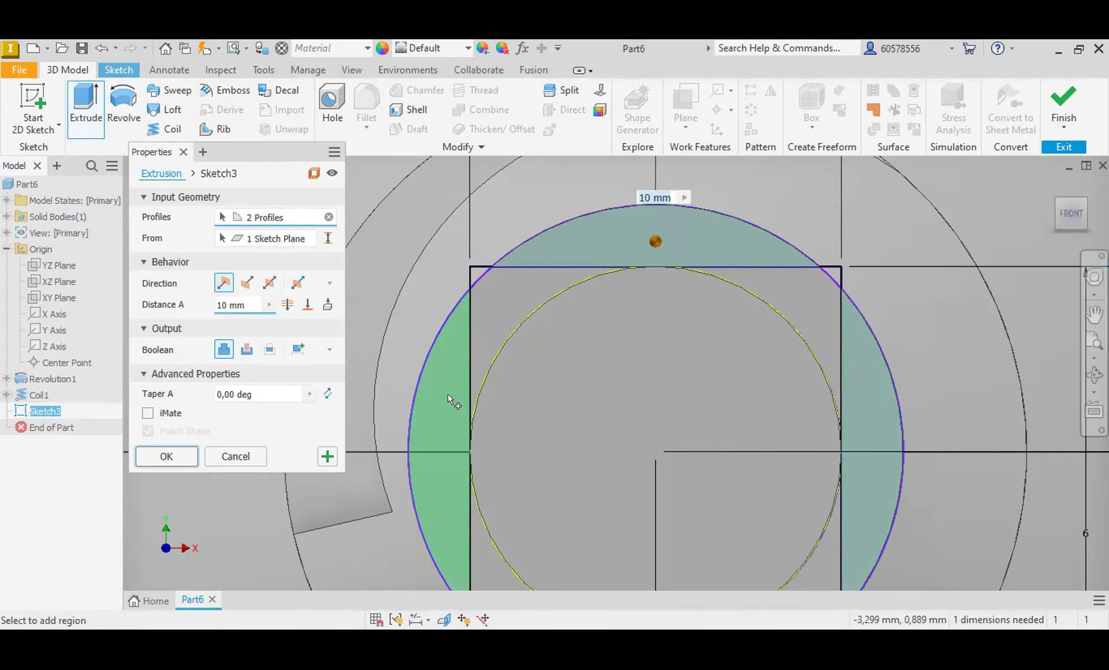
scroll(641, 442, "down", 3)
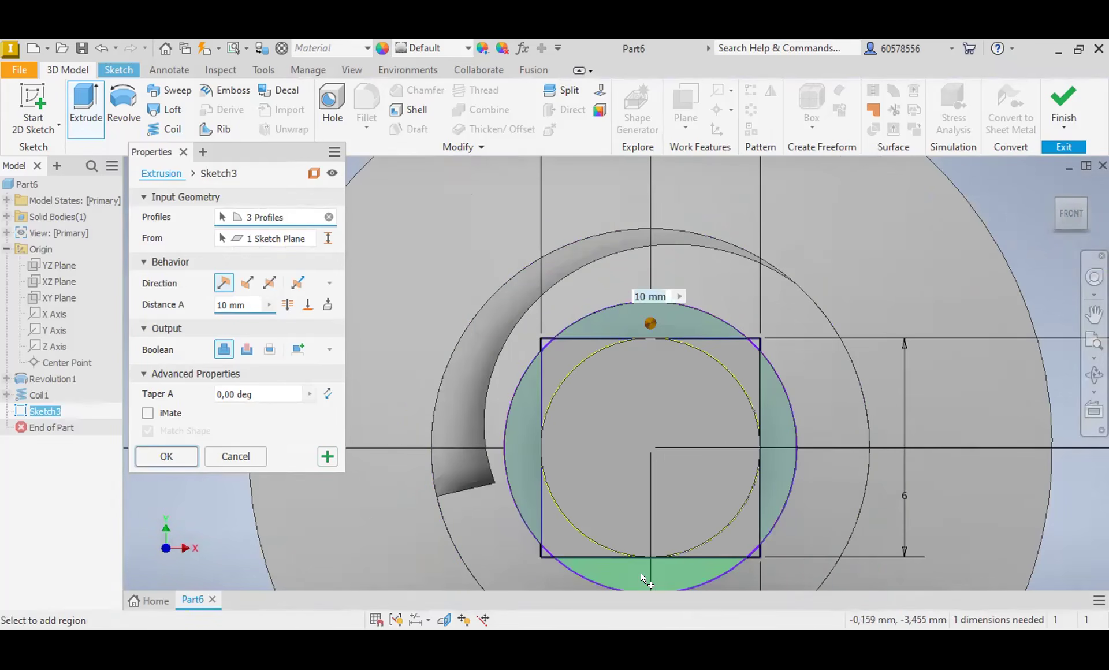
left_click(834, 407)
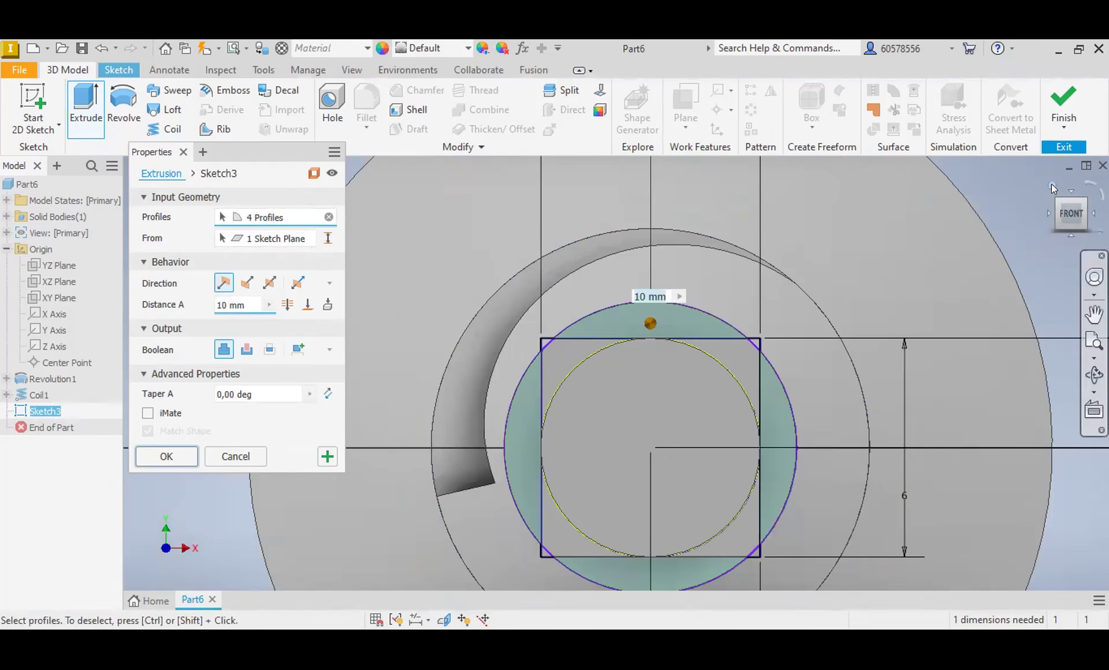
left_click(1051, 185)
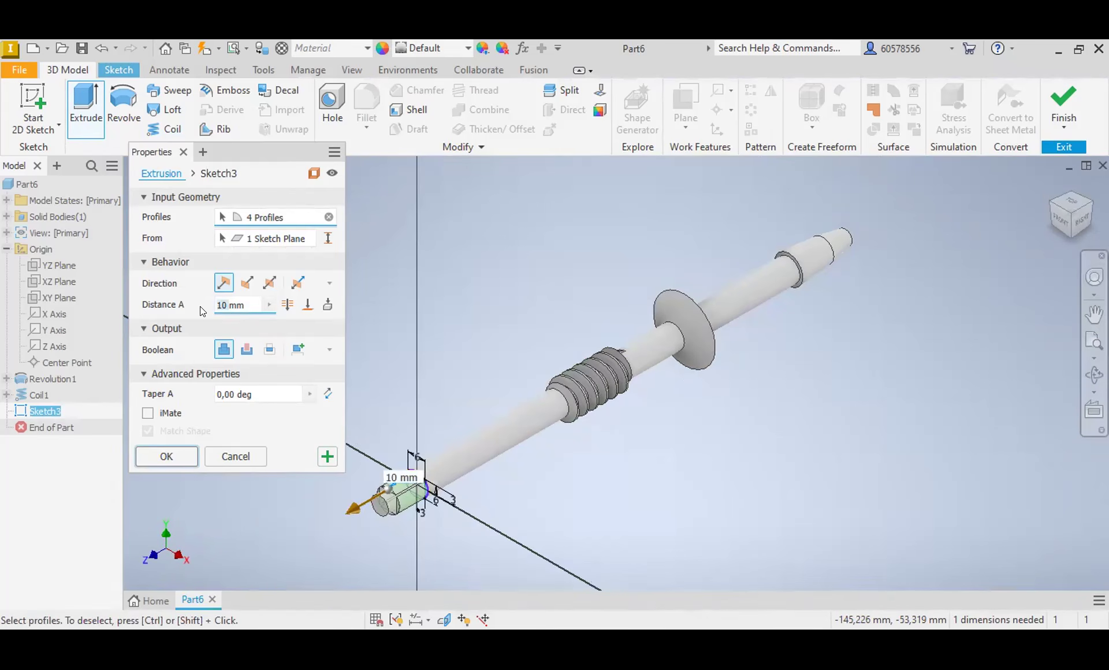
type("11")
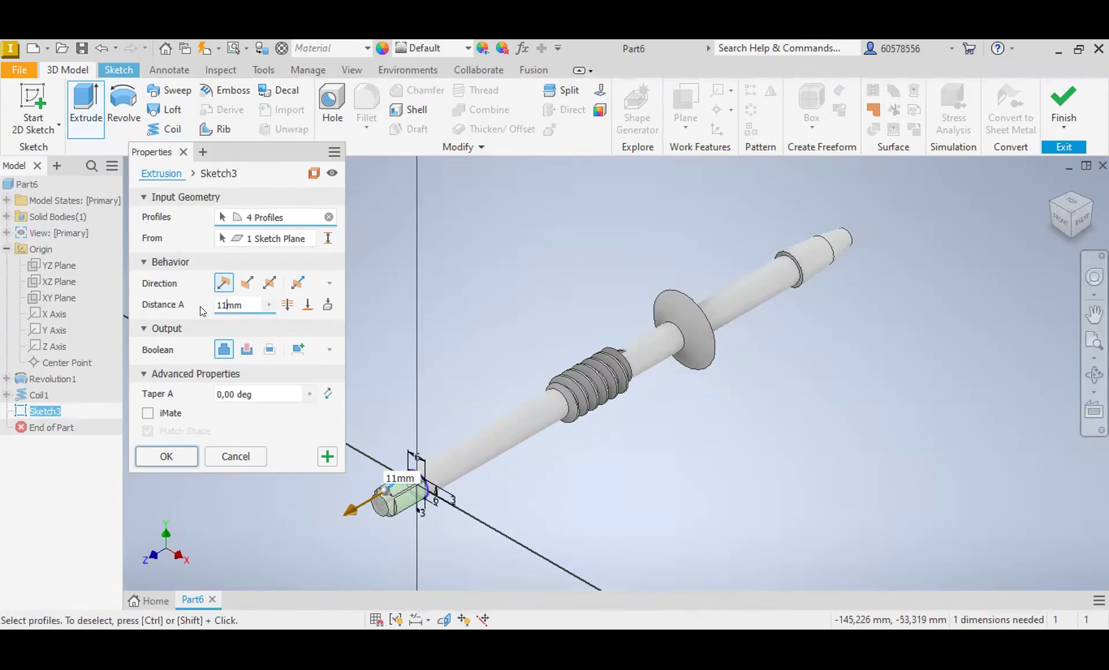
left_click(252, 347)
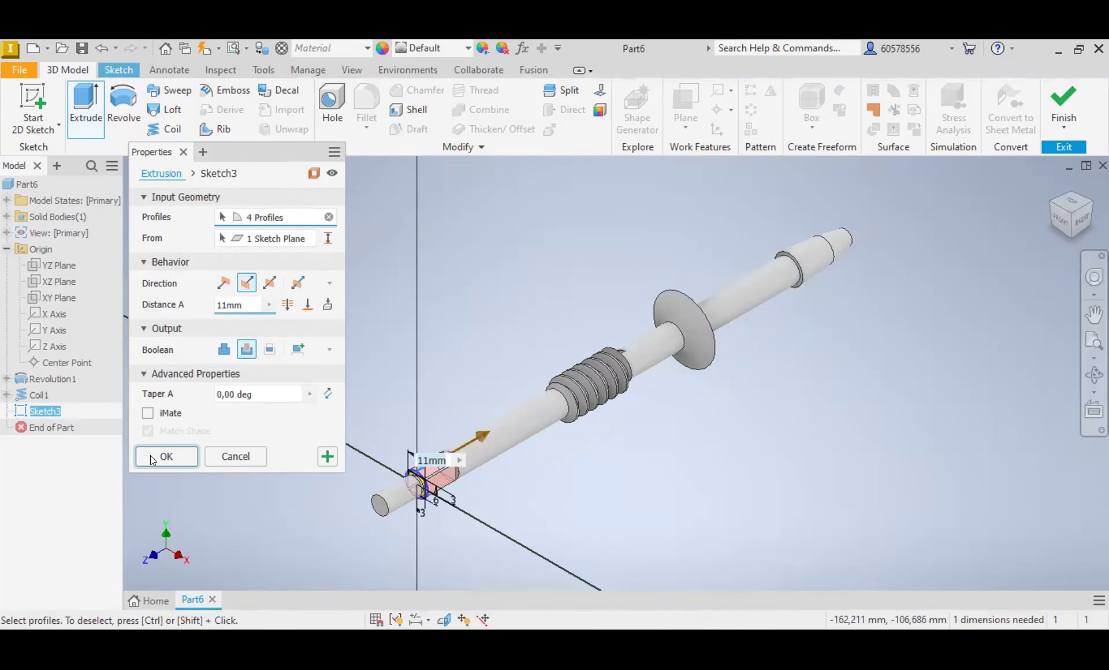
key("Return")
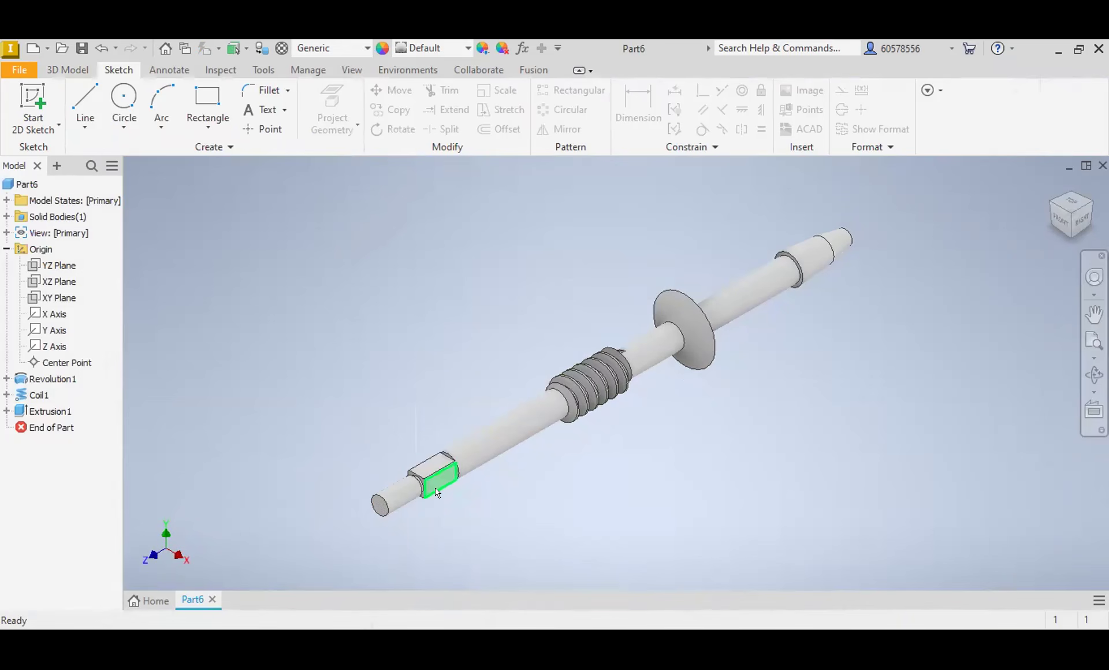
Step: Add a thread to the cylindrical end section beside the squared portion, and check the shaft from the side
left_click(404, 494)
left_click(84, 71)
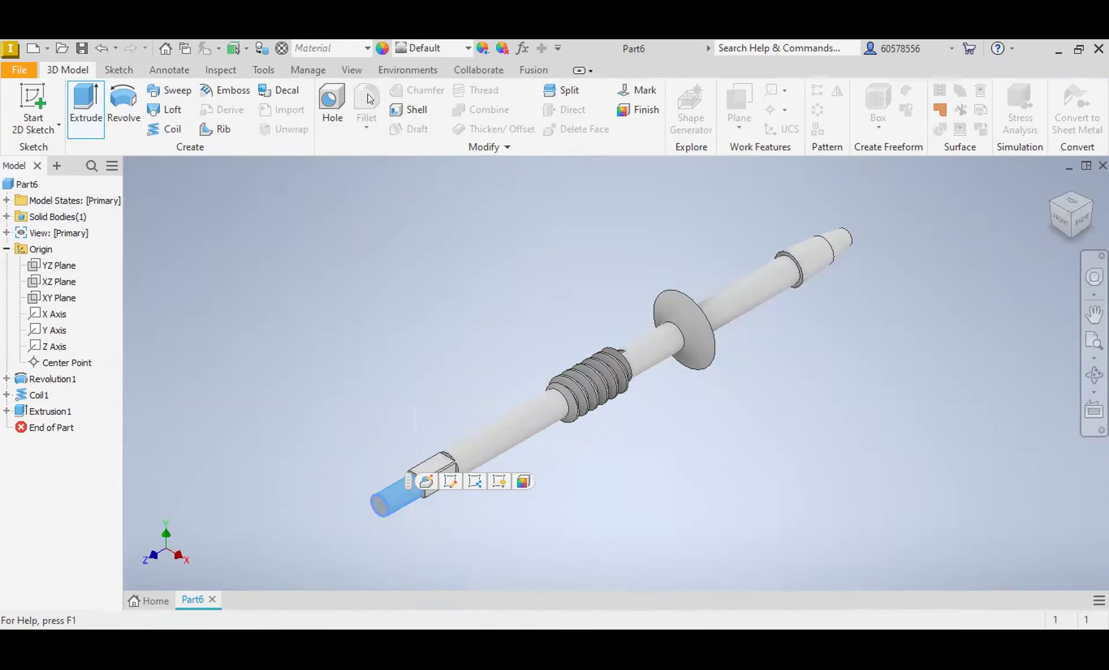
left_click(473, 91)
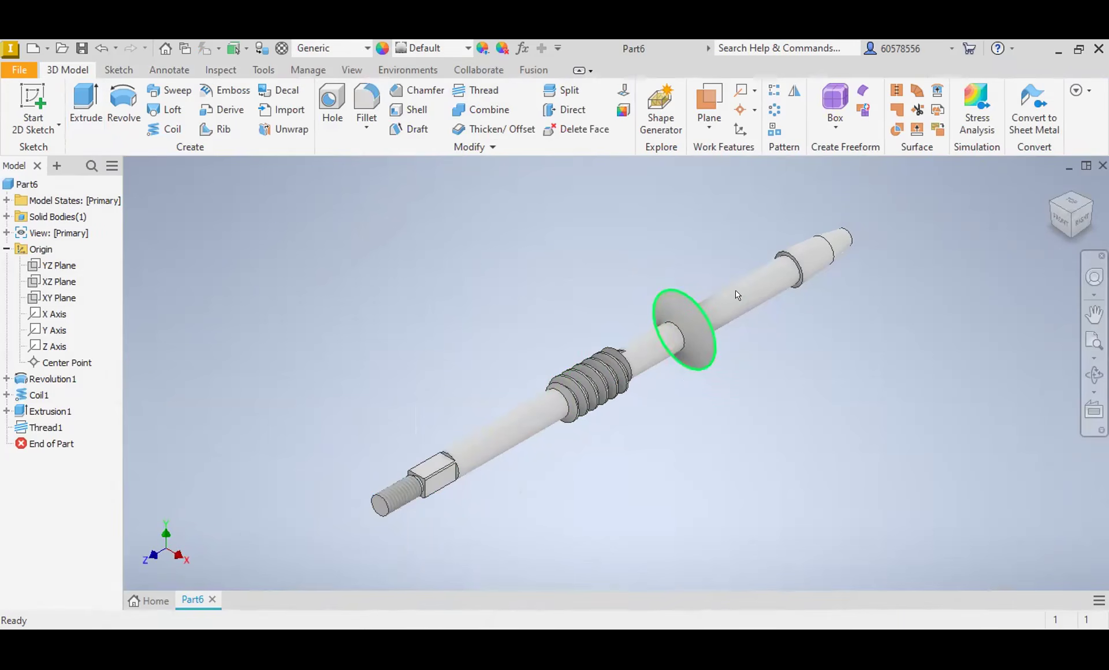
left_click(1082, 219)
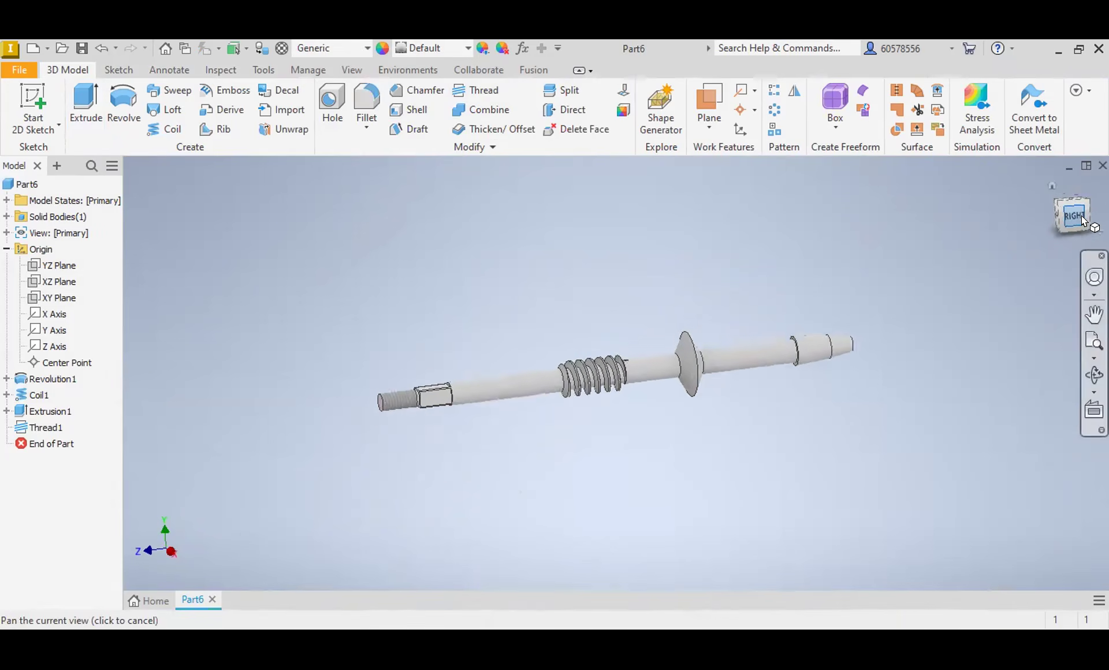
left_click(1050, 185)
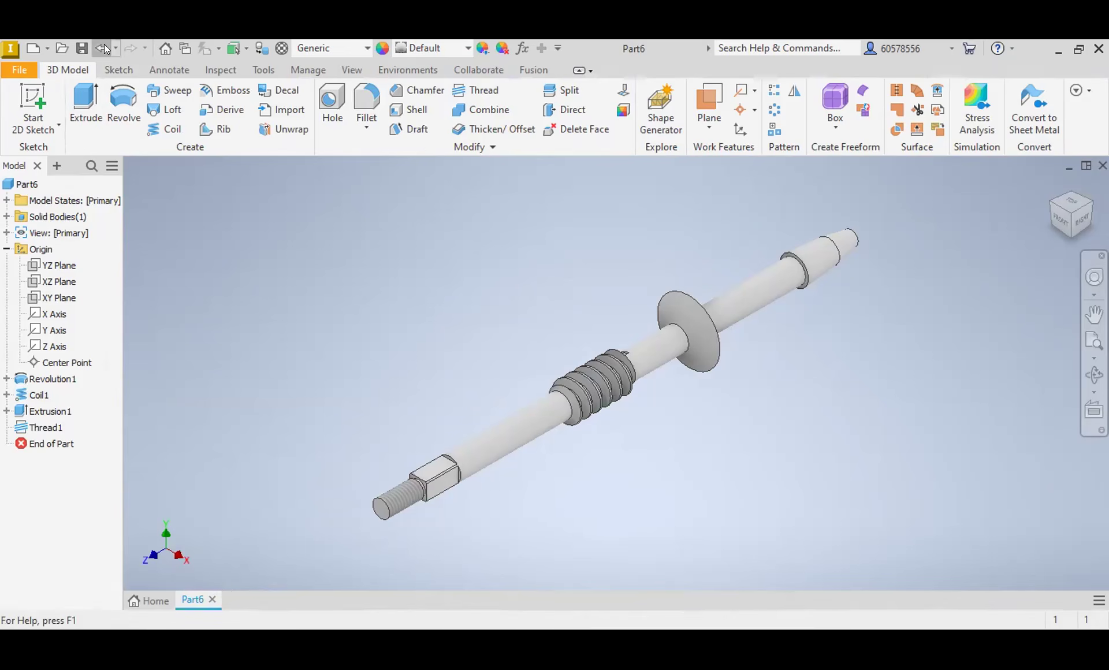
Step: Create a new part from the metric Standard (mm).ipt template
left_click(25, 44)
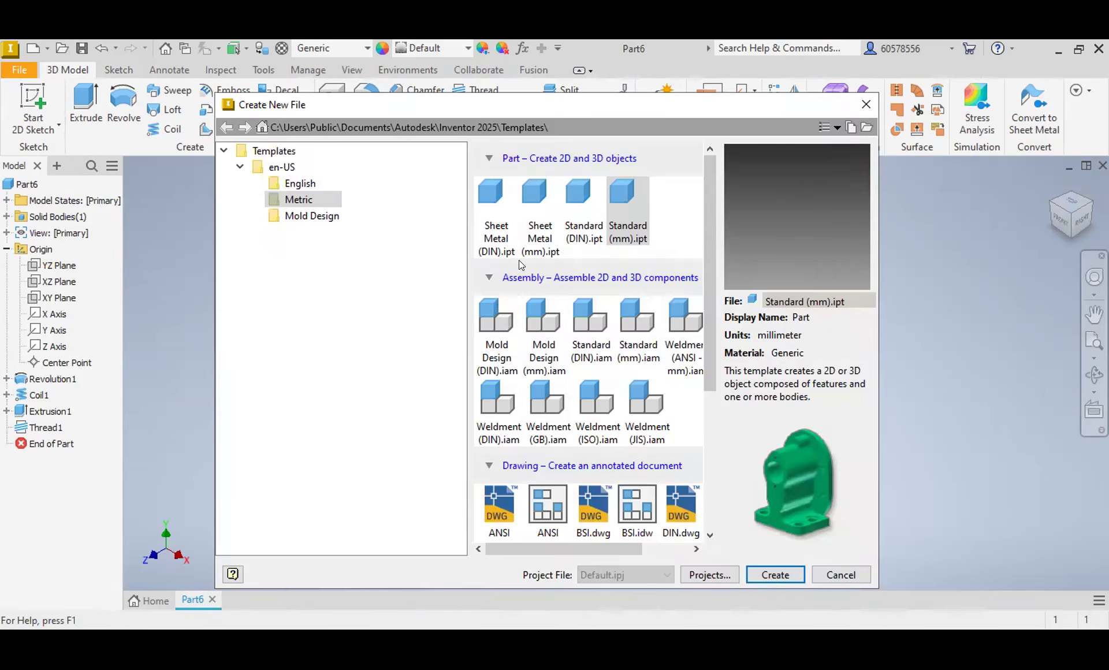
double_click(618, 198)
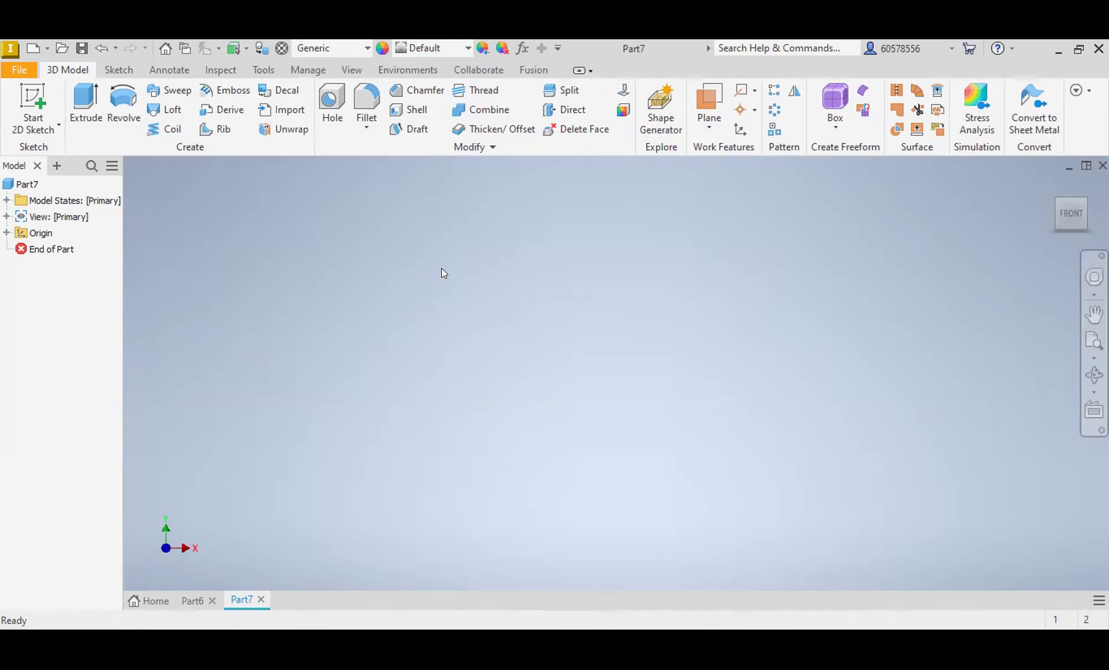
Step: Sketch a horizontal line across the origin on the YZ plane and dimension it to 12 mm
left_click(119, 70)
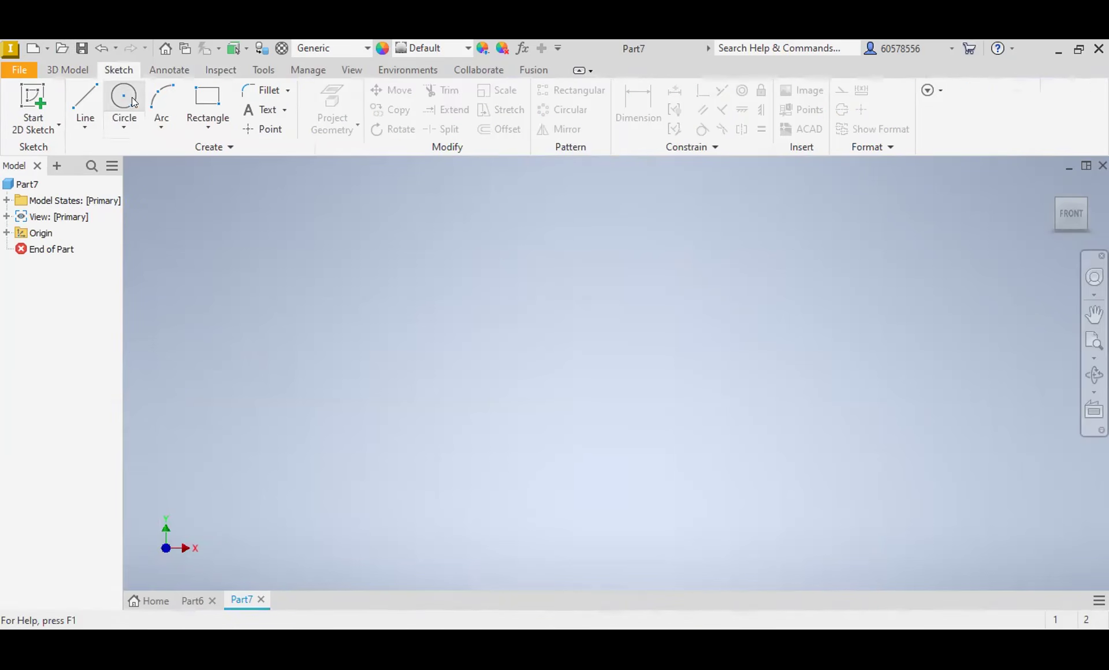
left_click(86, 104)
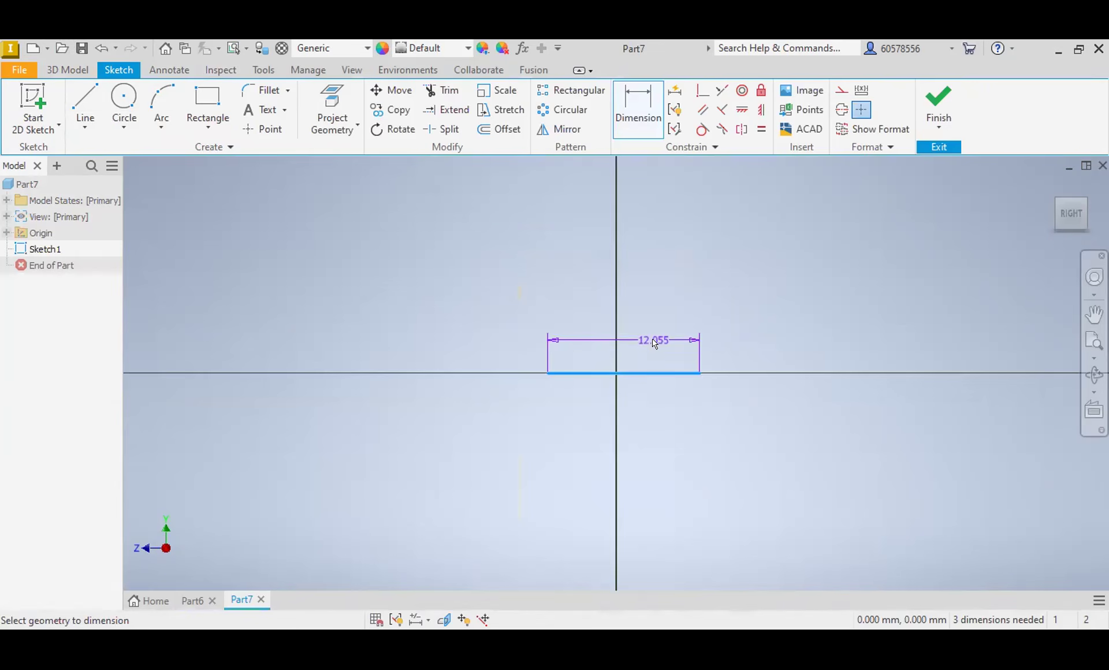
left_click(652, 339)
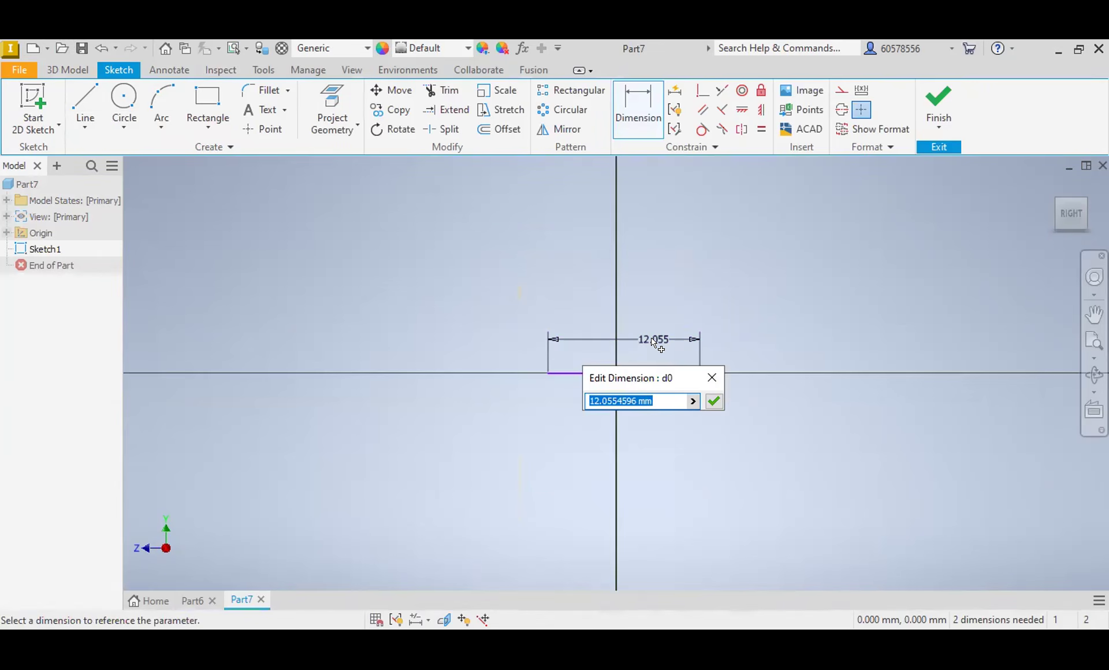
type("12")
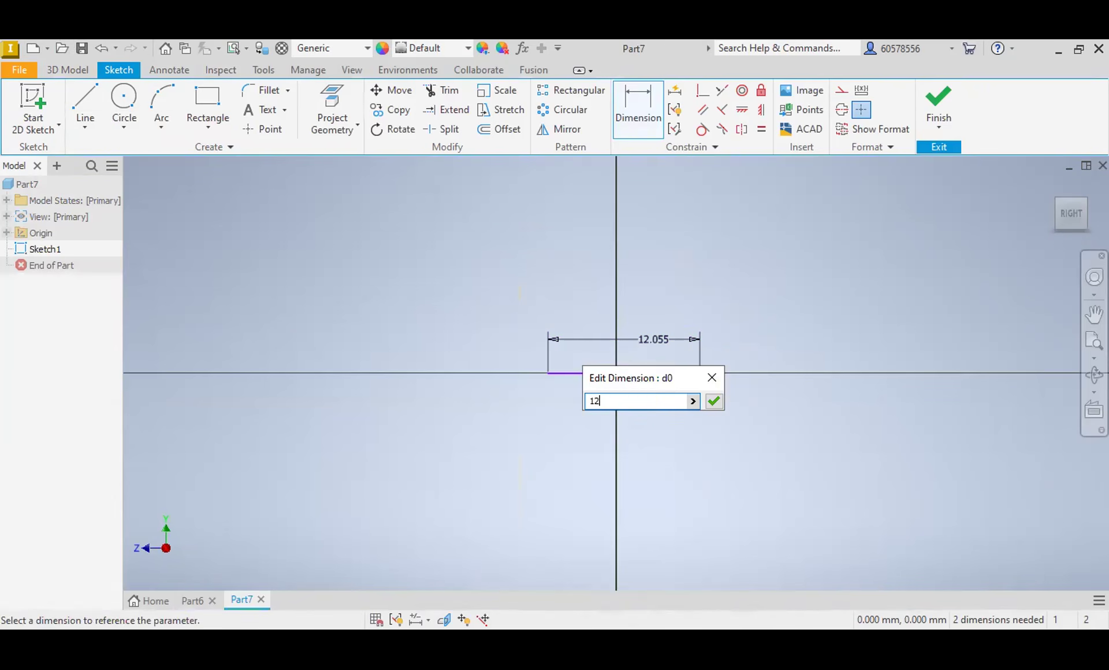
key("Return")
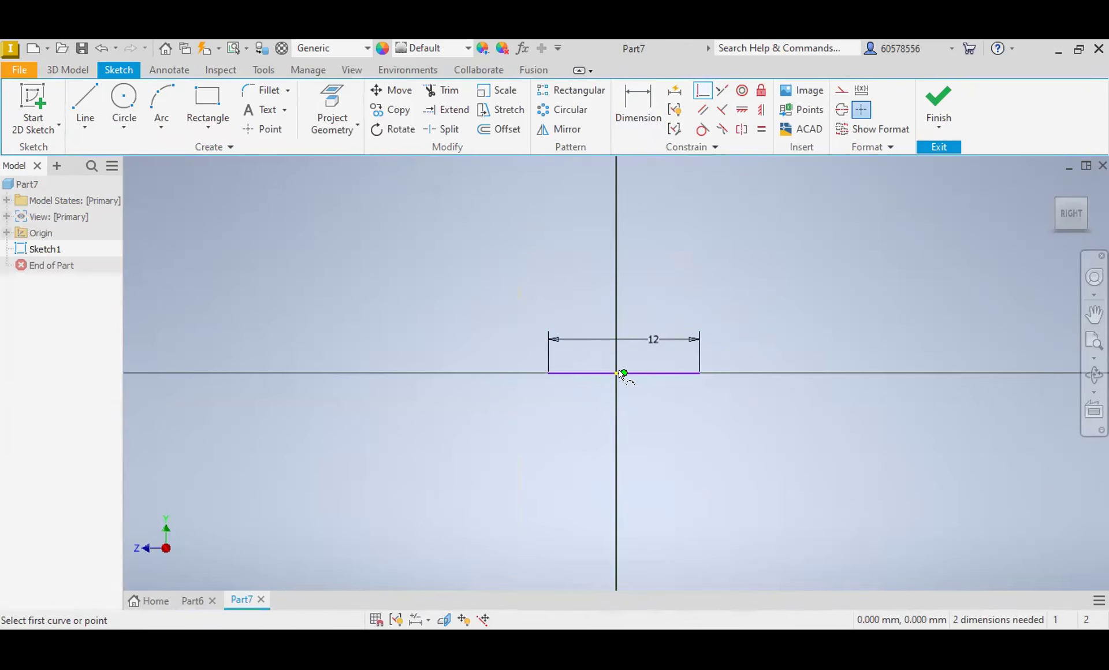
Step: Make the line's midpoint coincident with the origin and convert the line to a centerline
left_click(623, 374)
left_click(616, 373)
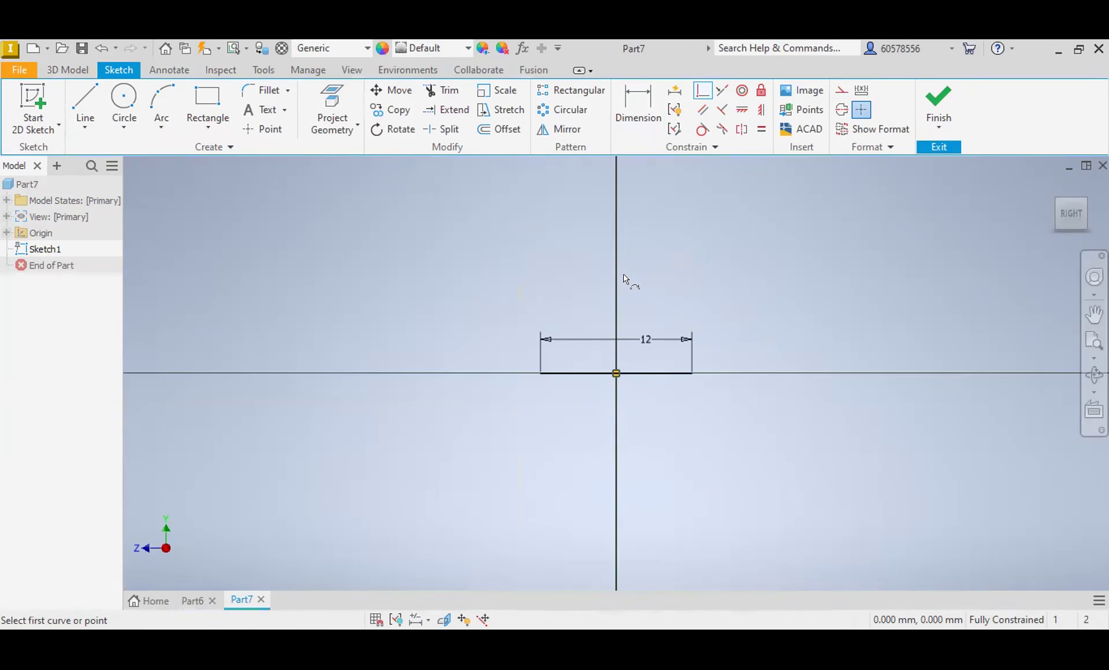
key("Escape")
left_click(657, 373)
left_click(842, 109)
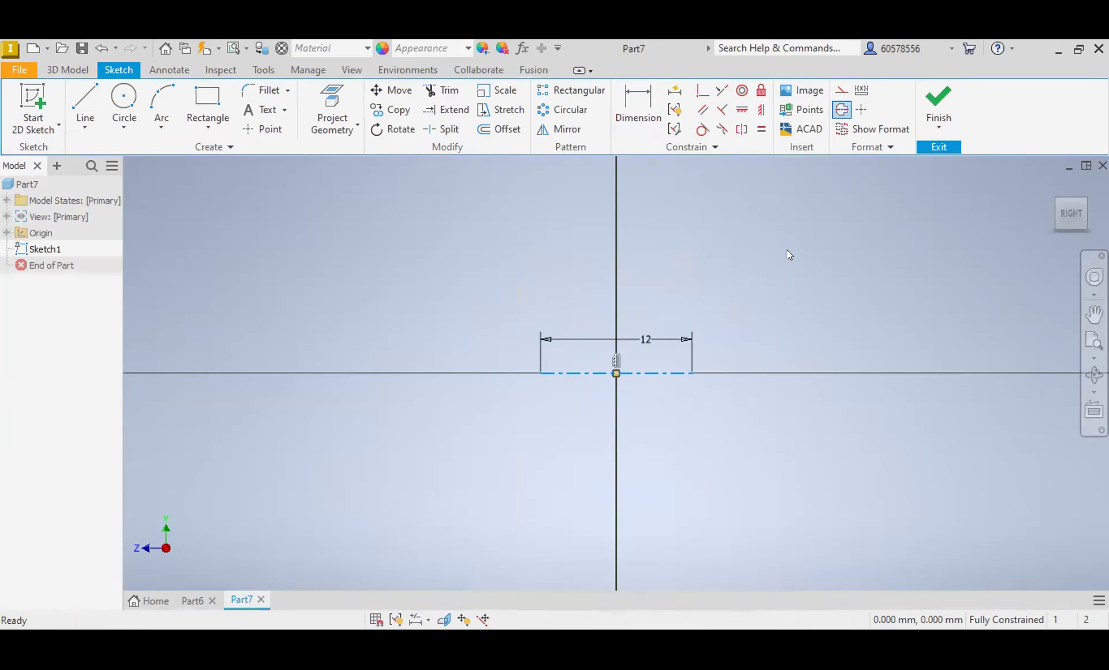
Step: Start a new line for the part's profile around the centerline
left_click(86, 101)
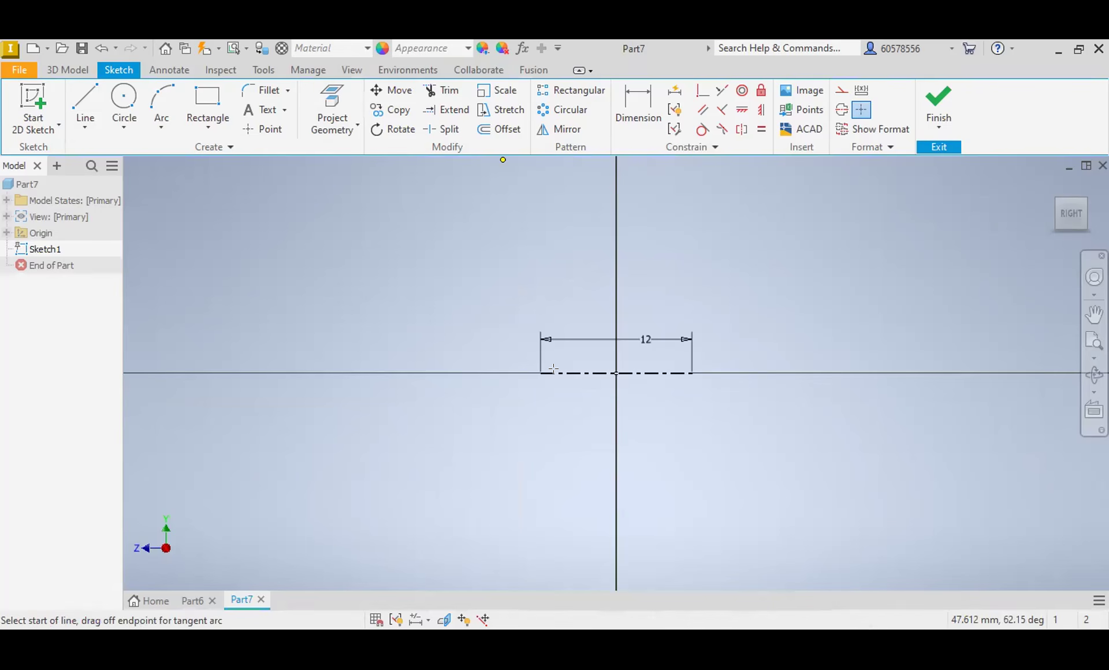
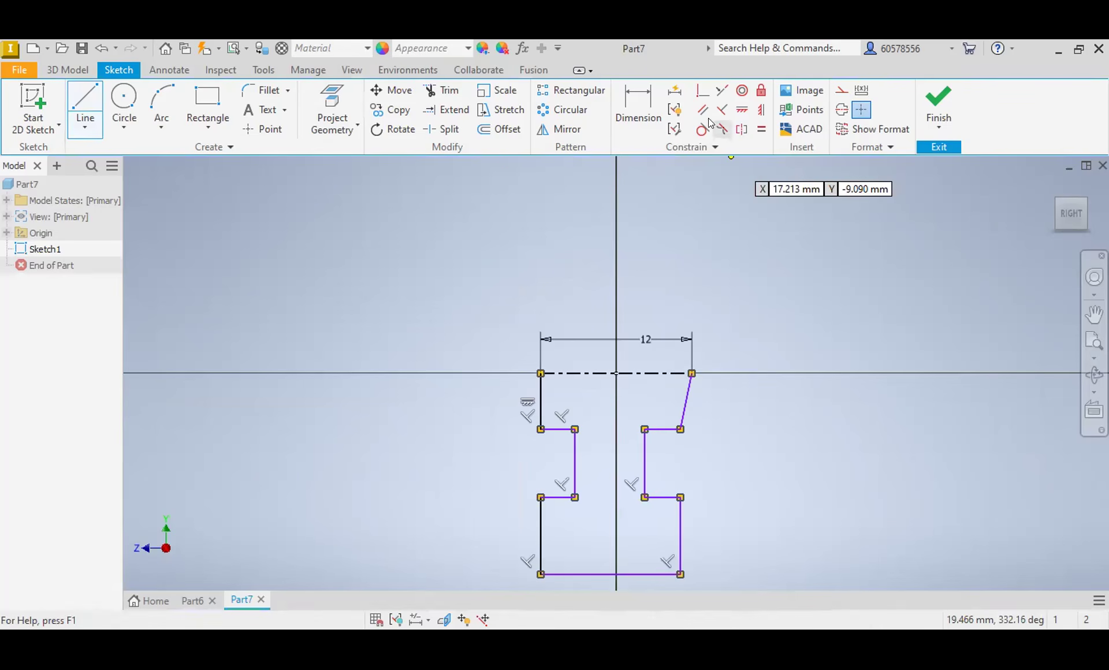
Step: Make the two profile side lines that meet the ends of the centerline parallel to each other
left_click(706, 112)
left_click(542, 415)
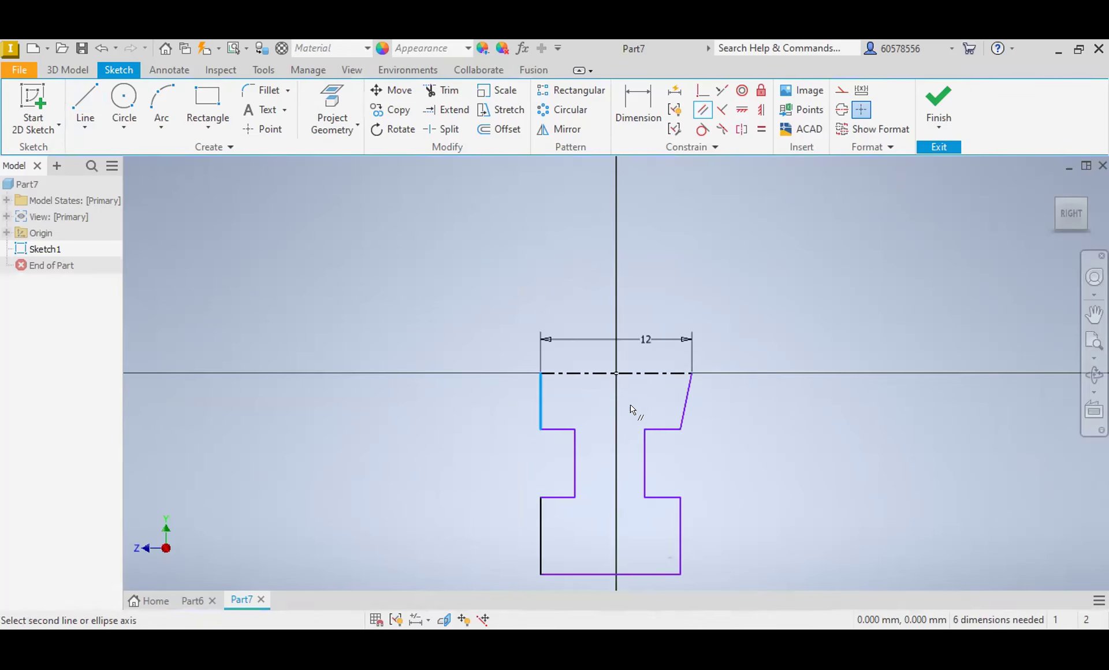
left_click(684, 417)
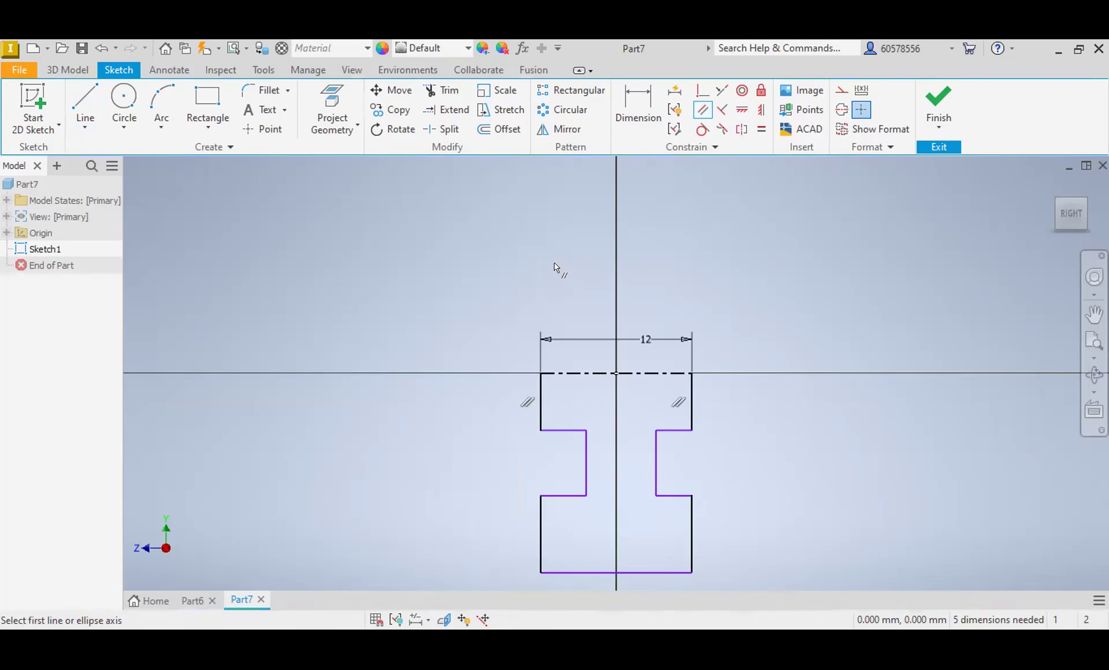
Step: Dimension the narrow web 4 mm wide and place its left side 2 mm from the sketch origin
left_click(636, 110)
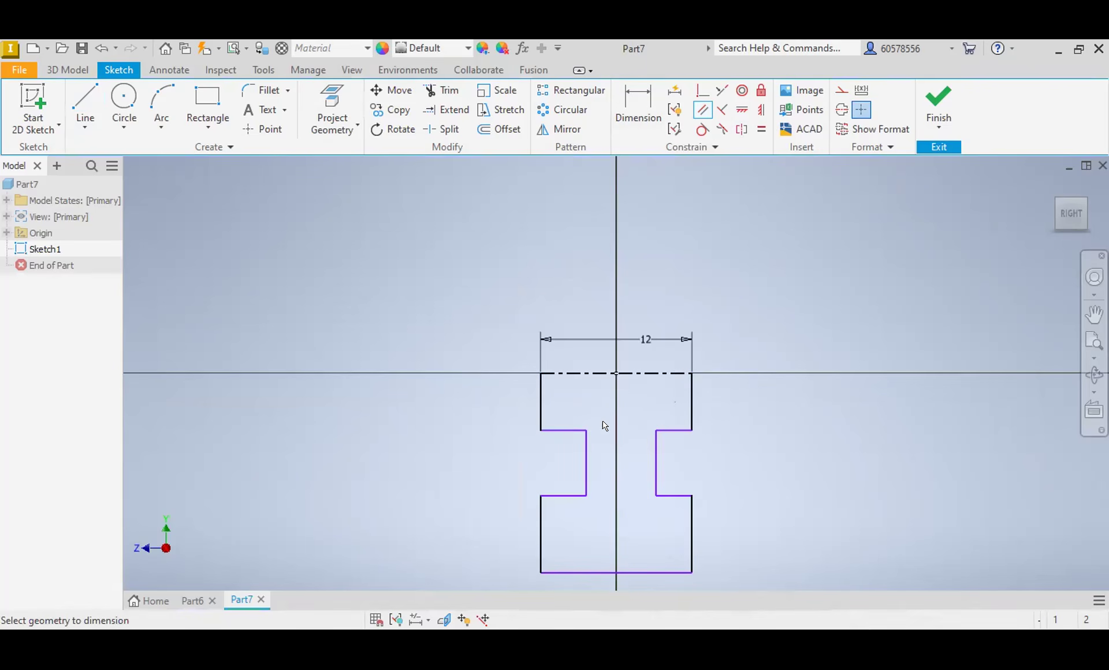
left_click(656, 468)
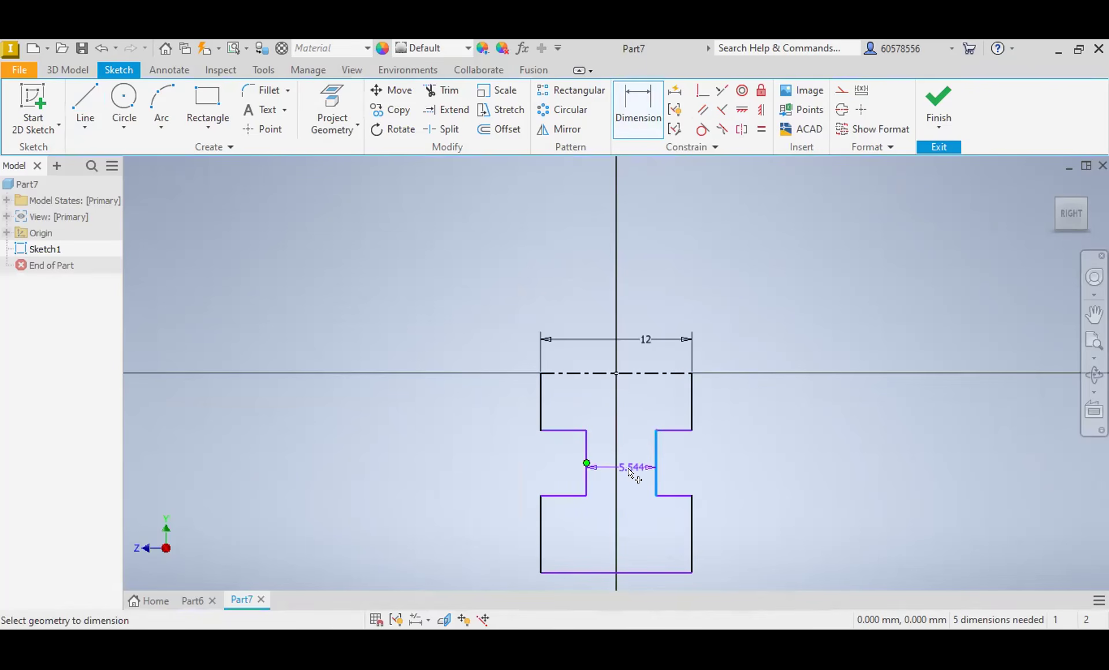
left_click(628, 468)
type("4")
key("Return")
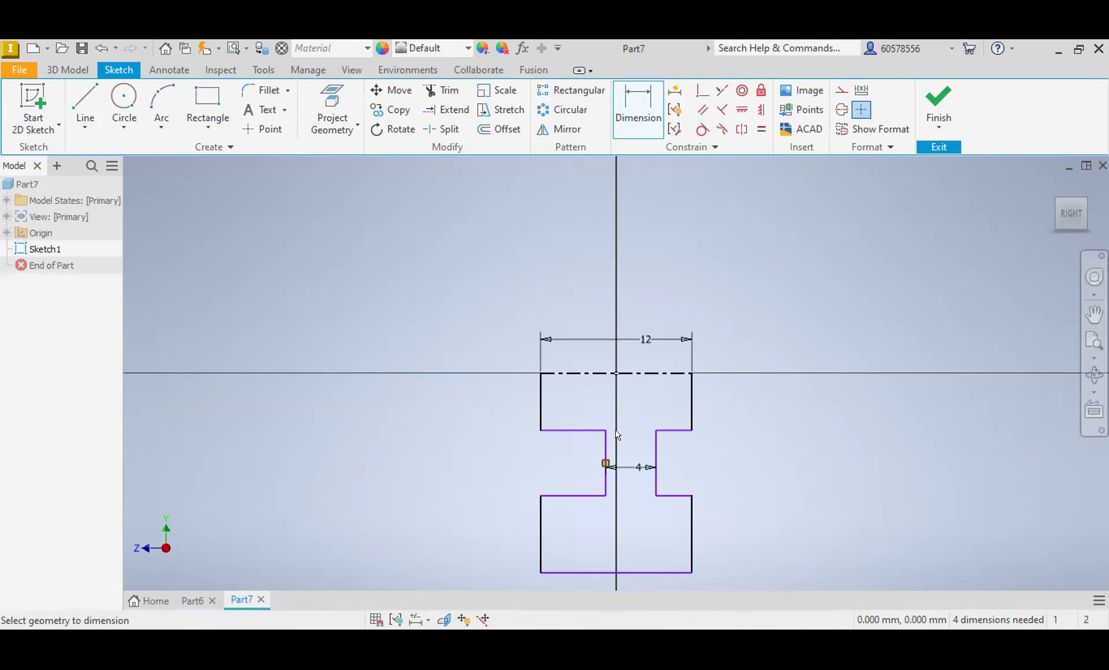
left_click(603, 447)
left_click(604, 400)
type("2")
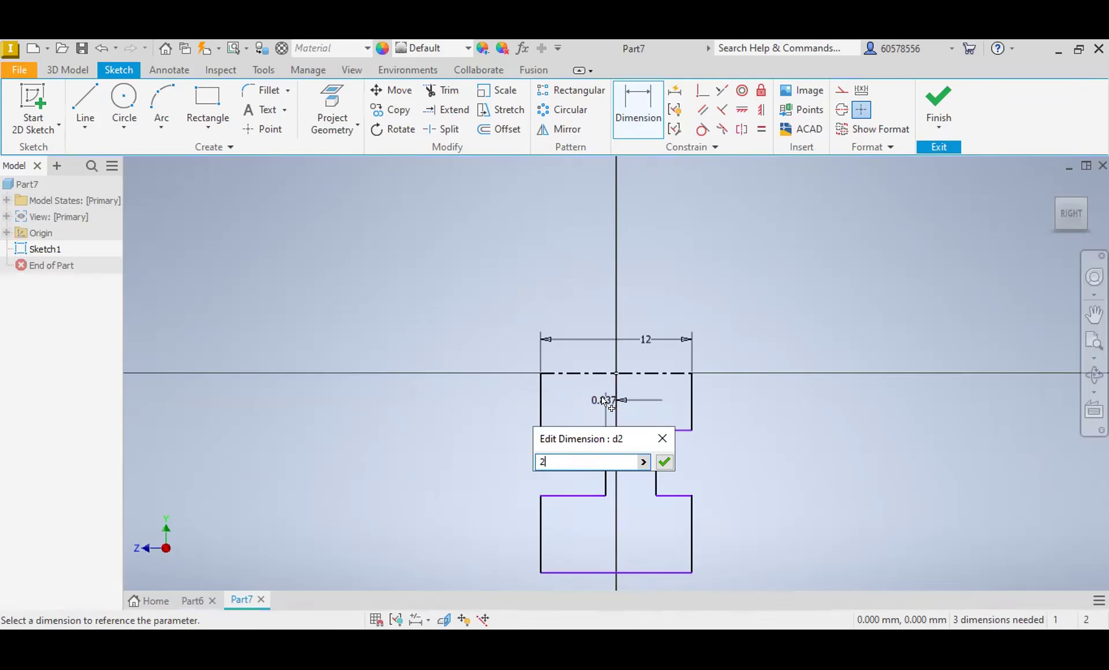
key("Return")
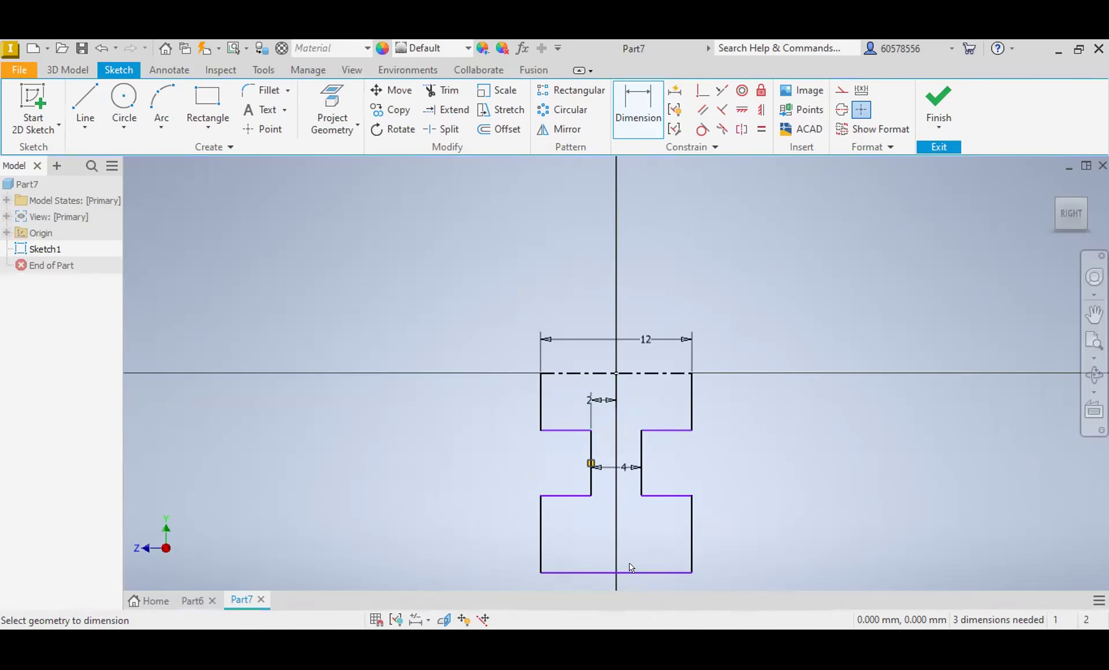
Step: Add a driven dimension between the profile's upper left side line and the sketch origin
left_click(541, 386)
left_click(616, 374)
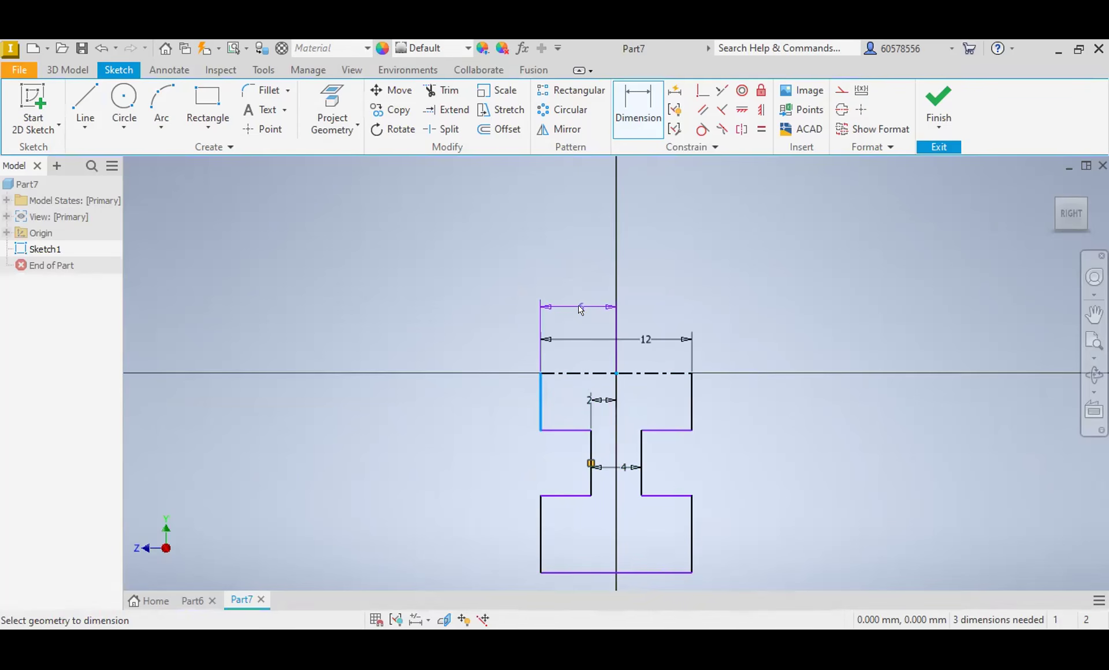
left_click(580, 310)
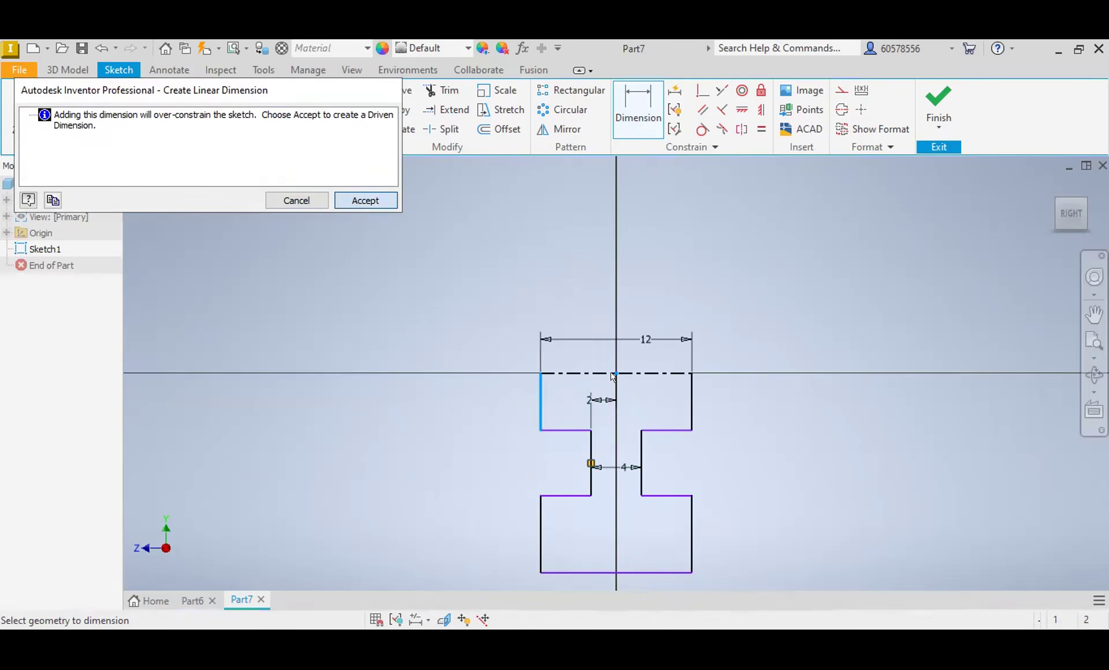
left_click(364, 201)
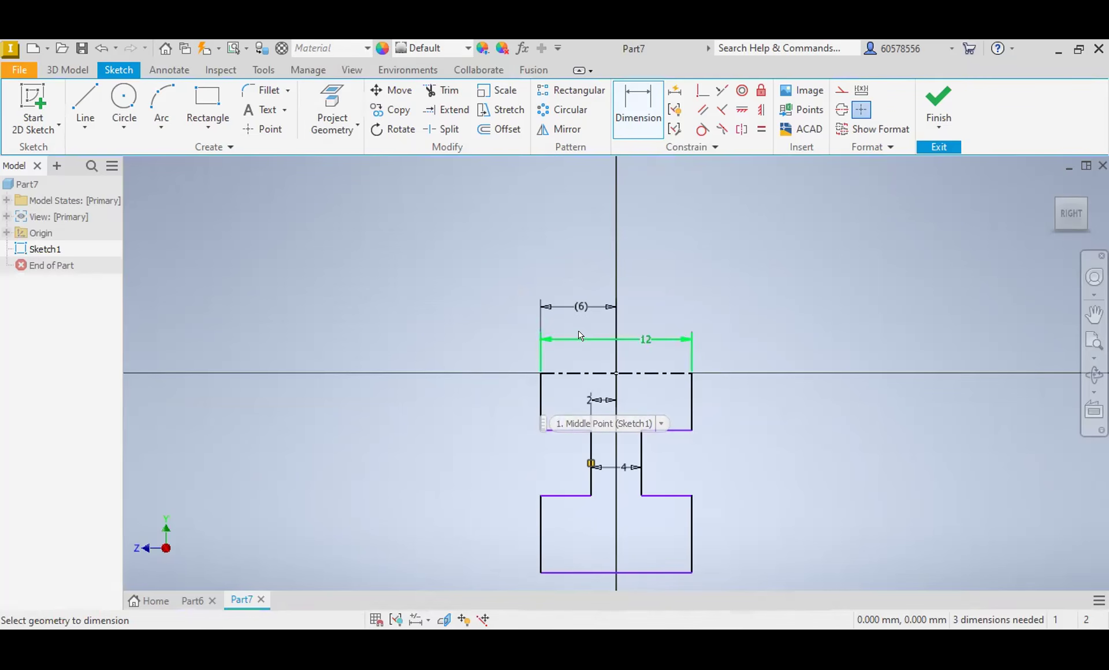
left_click(617, 573)
left_click(542, 559)
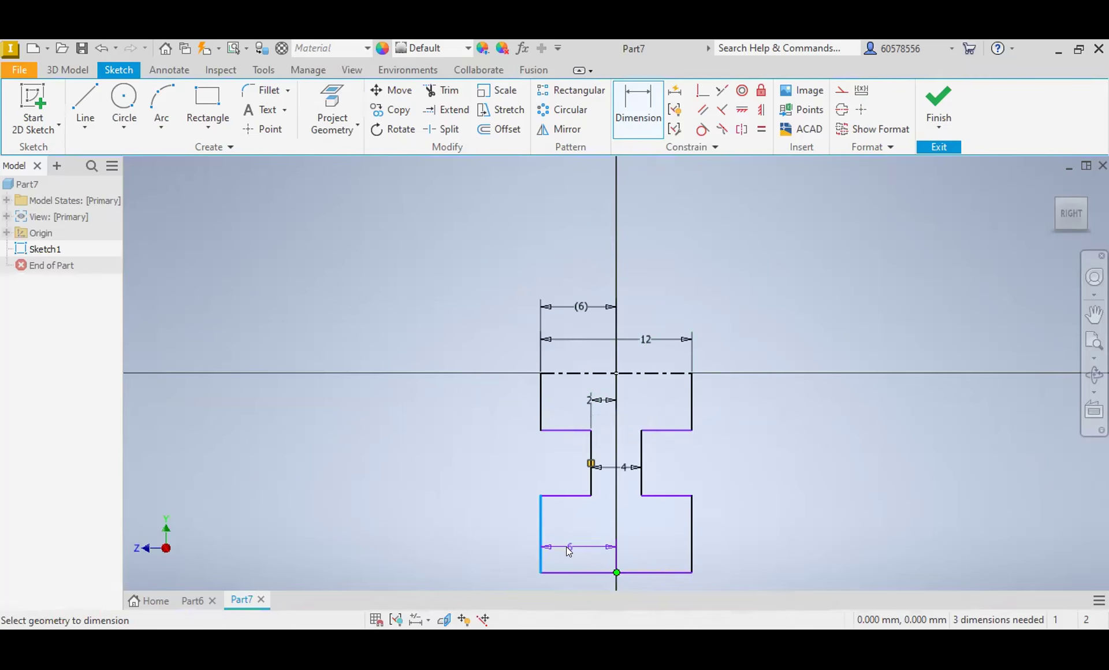
left_click(569, 550)
left_click(297, 202)
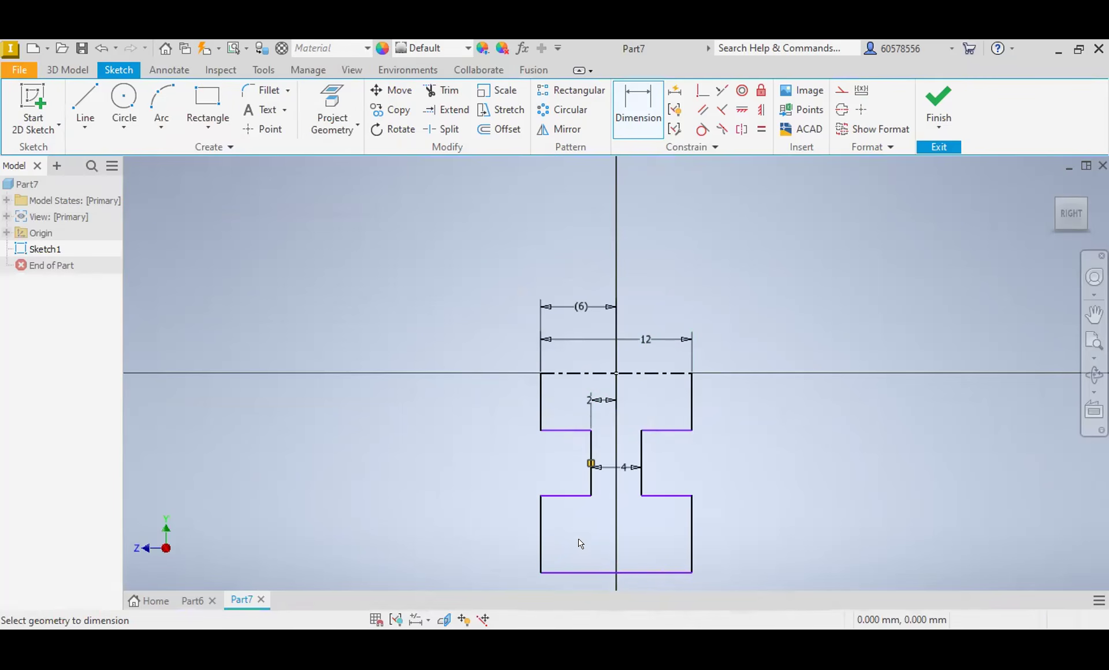
Step: Draw vertical lines across both ends of the lower block and dimension the left one 5 mm from the origin
left_click(86, 104)
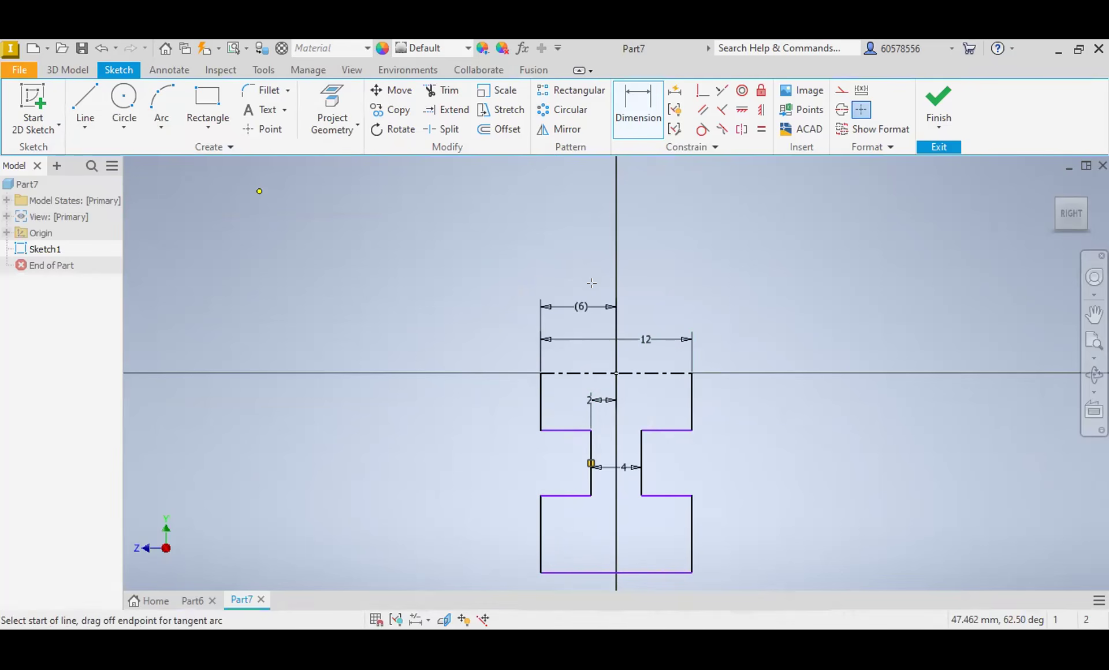
key("d")
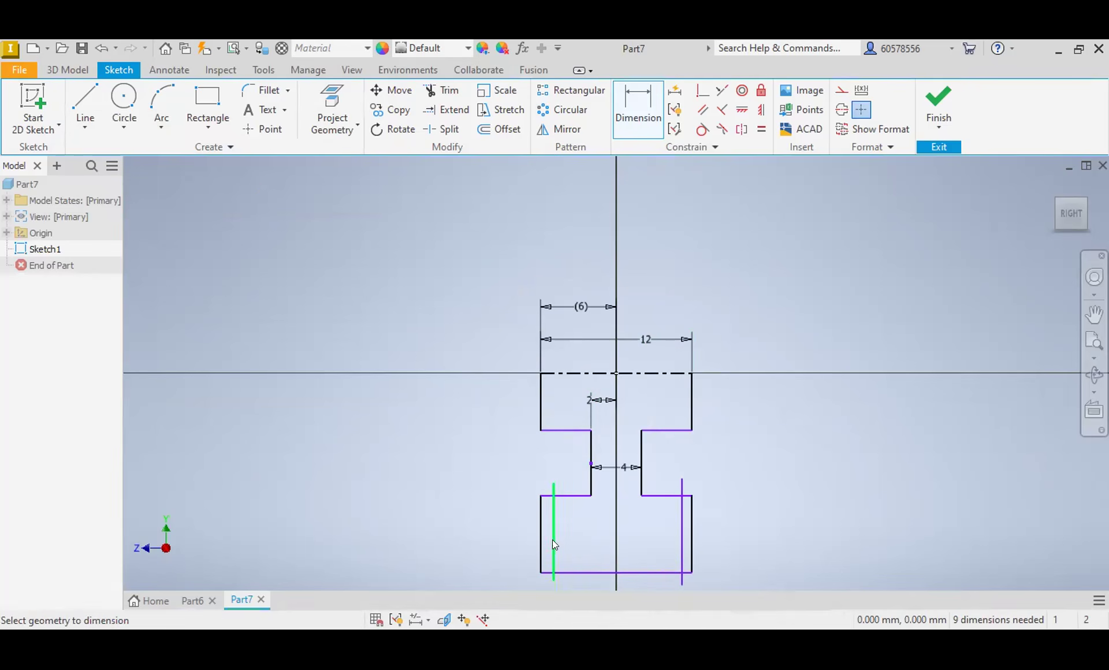
left_click(616, 381)
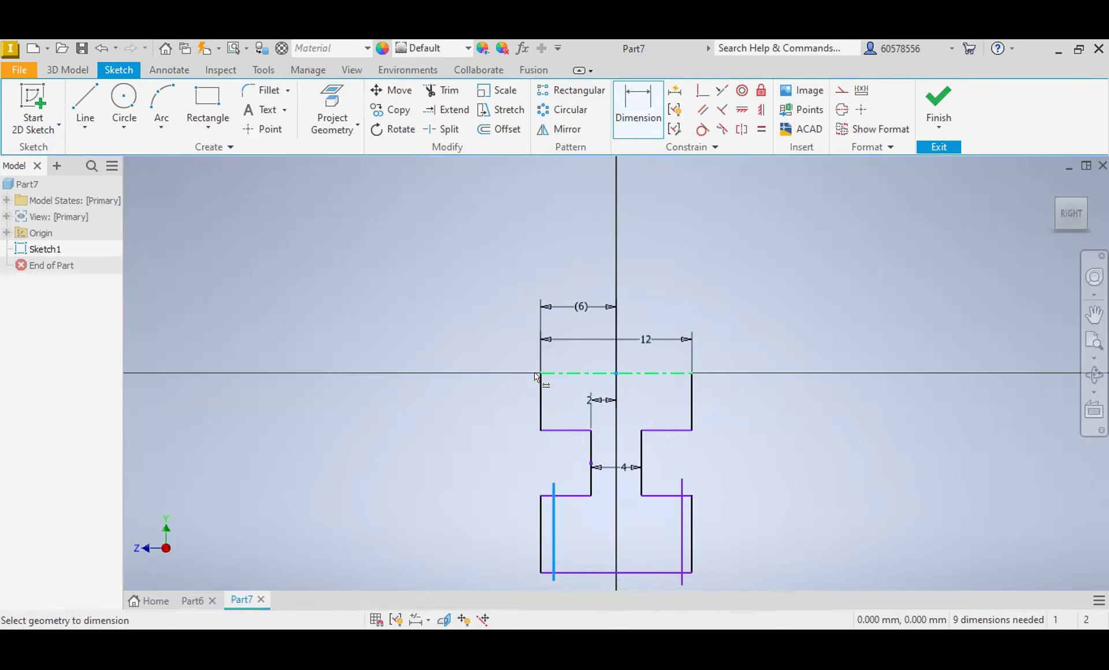
left_click(504, 556)
type("5")
key("Return")
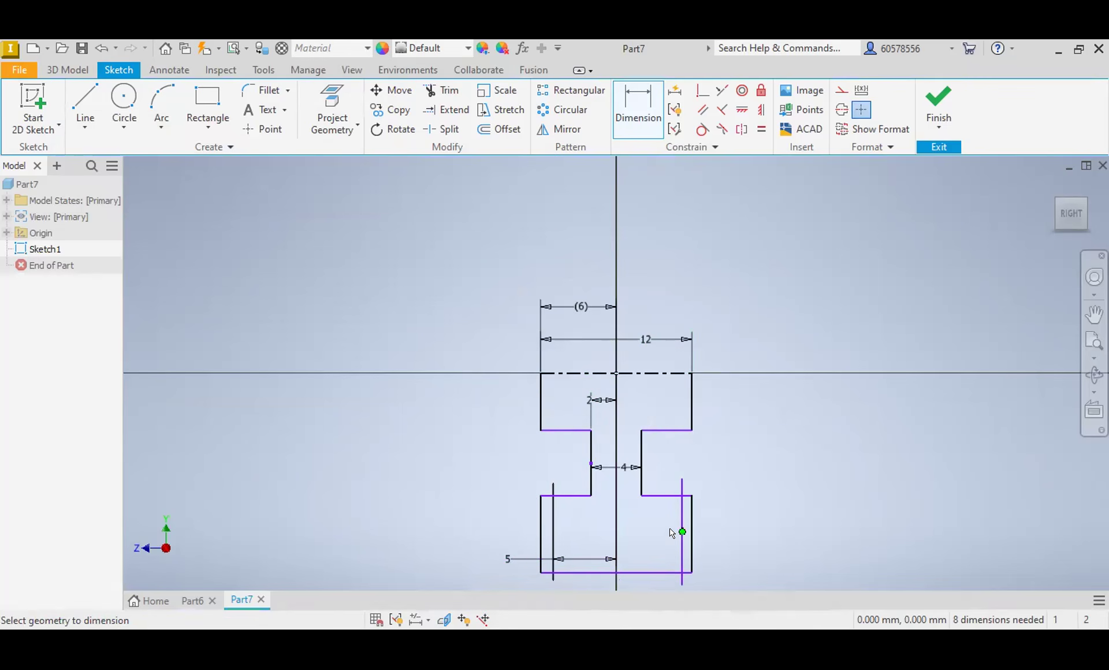
Step: Dimension the two new vertical lines across the lower block 10 mm apart
left_click(553, 542)
left_click(682, 541)
left_click(660, 543)
type("1")
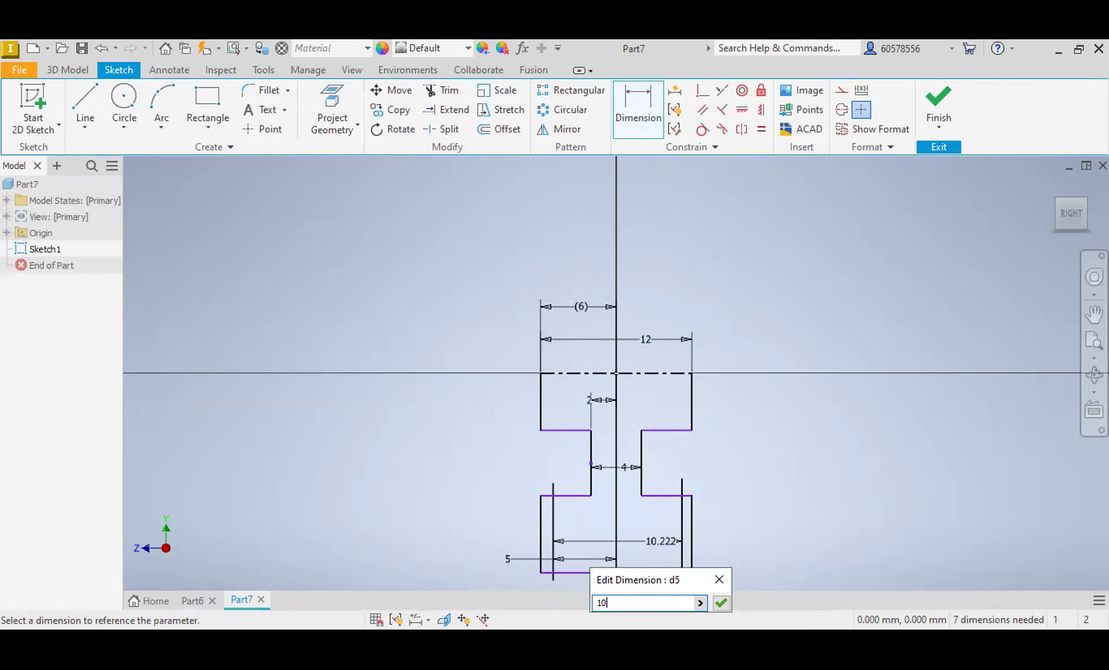
type("0")
key("Return")
Step: Trim the lower block's old side lines, the horizontal stubs outside the new lines, and the new lines' overhanging ends
left_click(456, 92)
left_click(540, 537)
left_click(547, 572)
left_click(692, 529)
left_click(685, 496)
left_click(687, 572)
left_click(679, 486)
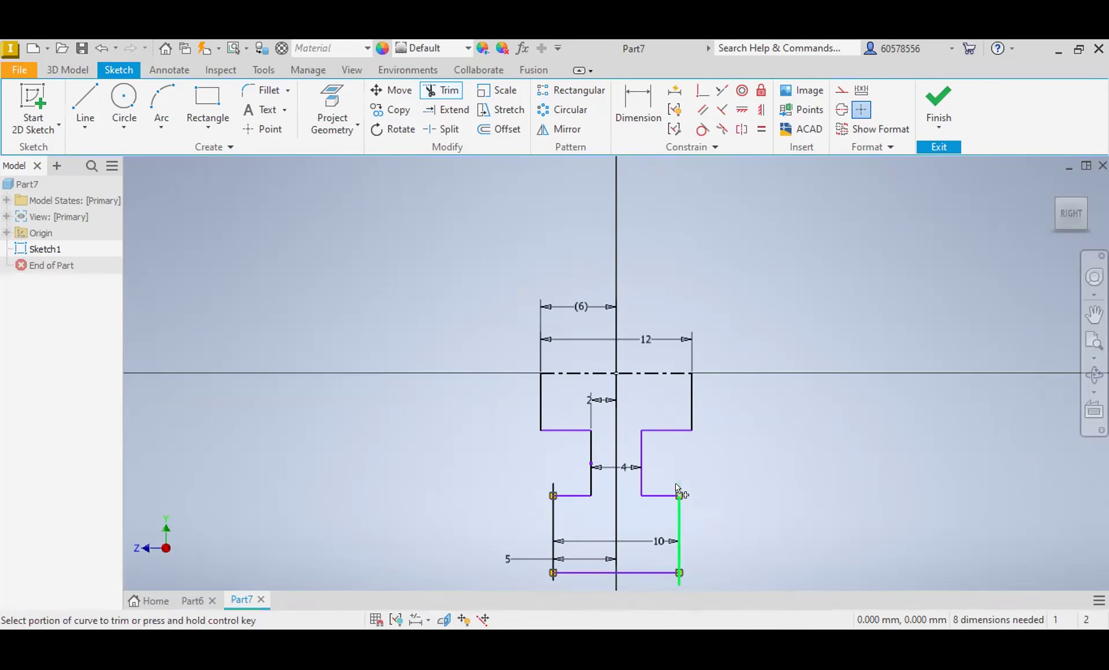
left_click(680, 580)
left_click(554, 578)
left_click(552, 489)
key("Escape")
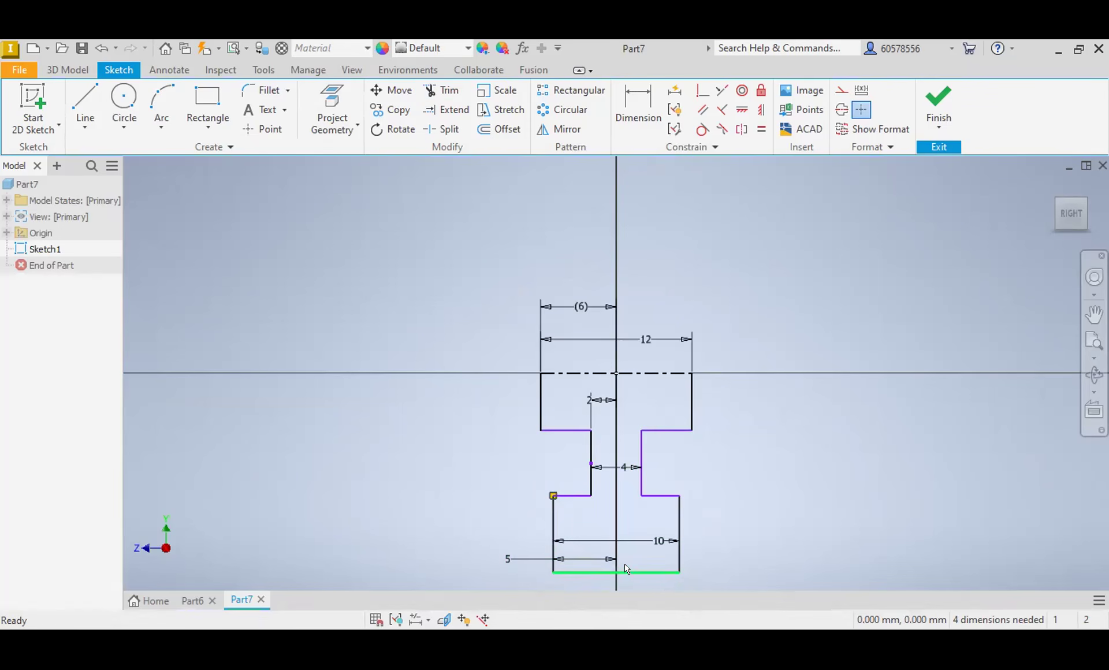
Step: Dimension the profile's bottom edge to a 50 mm diameter about the centerline
left_click(638, 107)
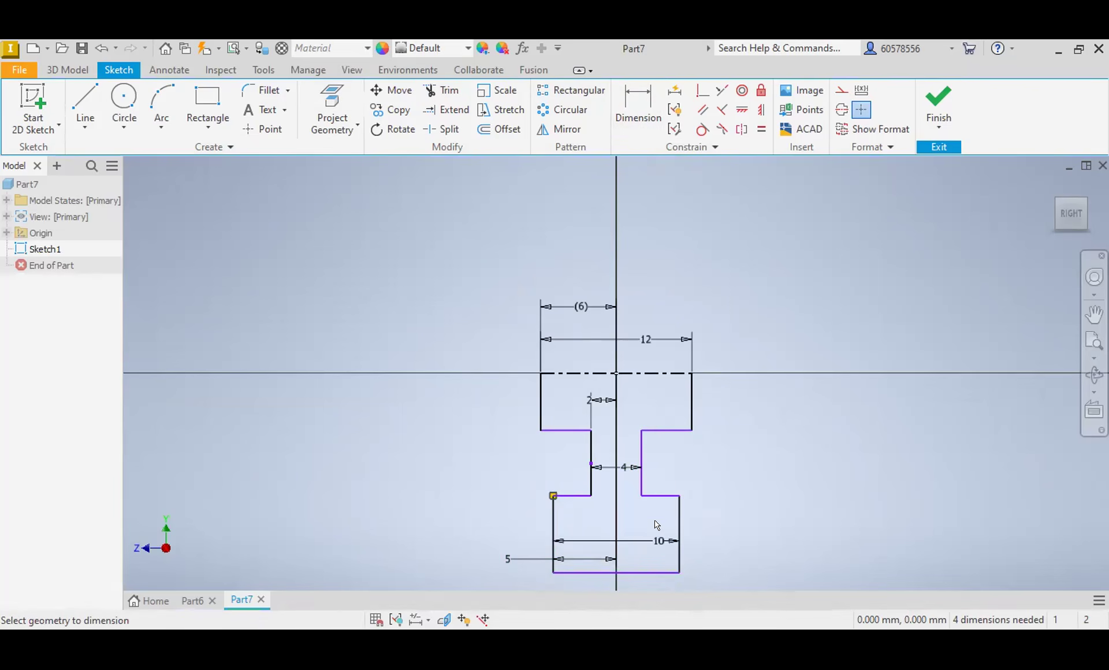
left_click(633, 573)
left_click(632, 374)
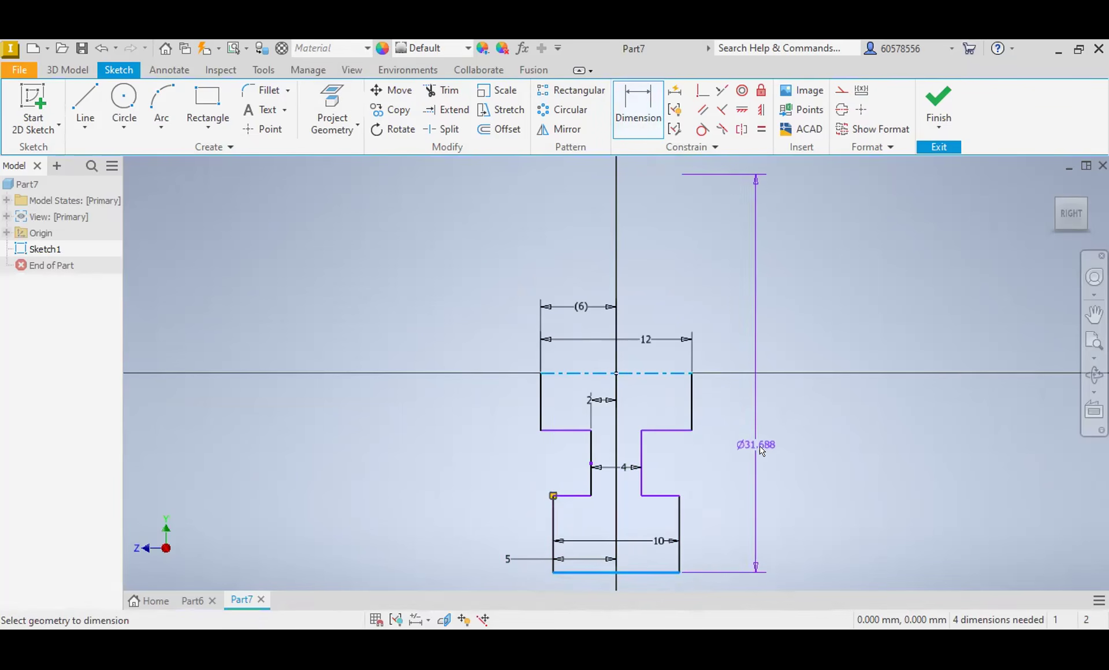
left_click(783, 452)
type("50")
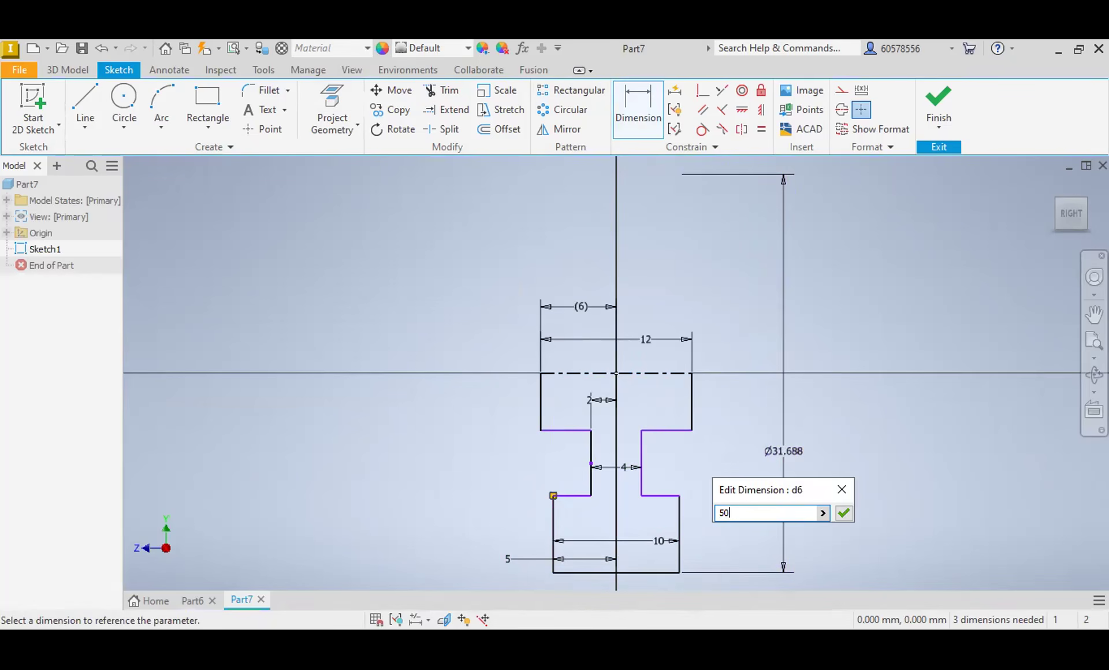
key("Return")
Step: Dimension the lower block's top edge to a 36 mm diameter about the centerline
scroll(595, 454, "up", 3)
middle_click_drag(657, 466, 682, 385)
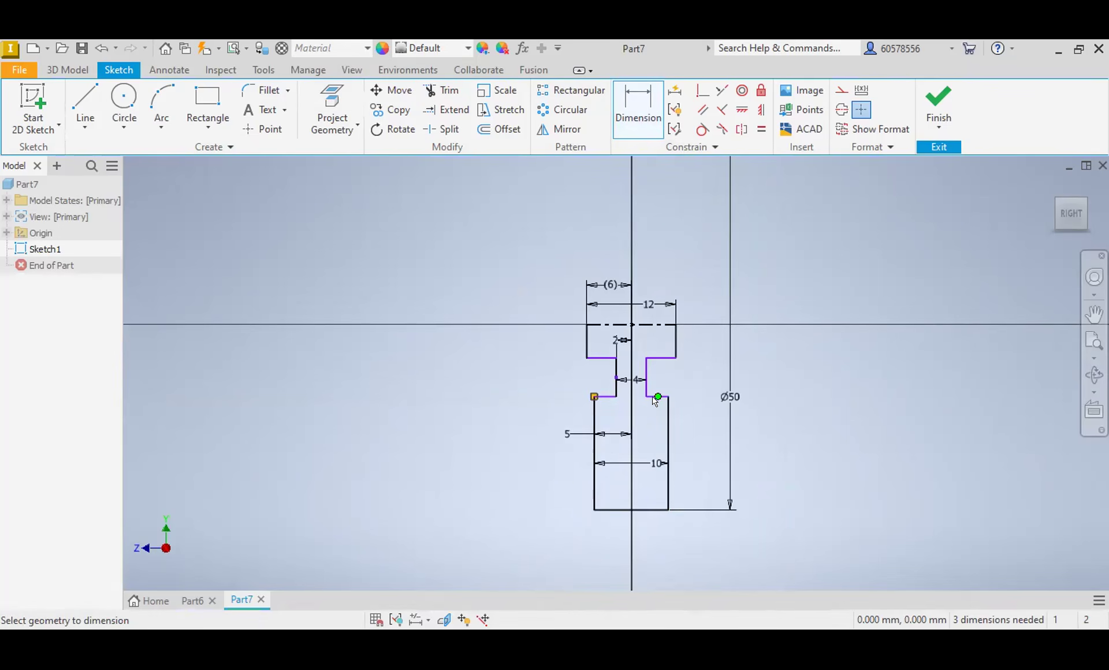
scroll(655, 400, "down", 5)
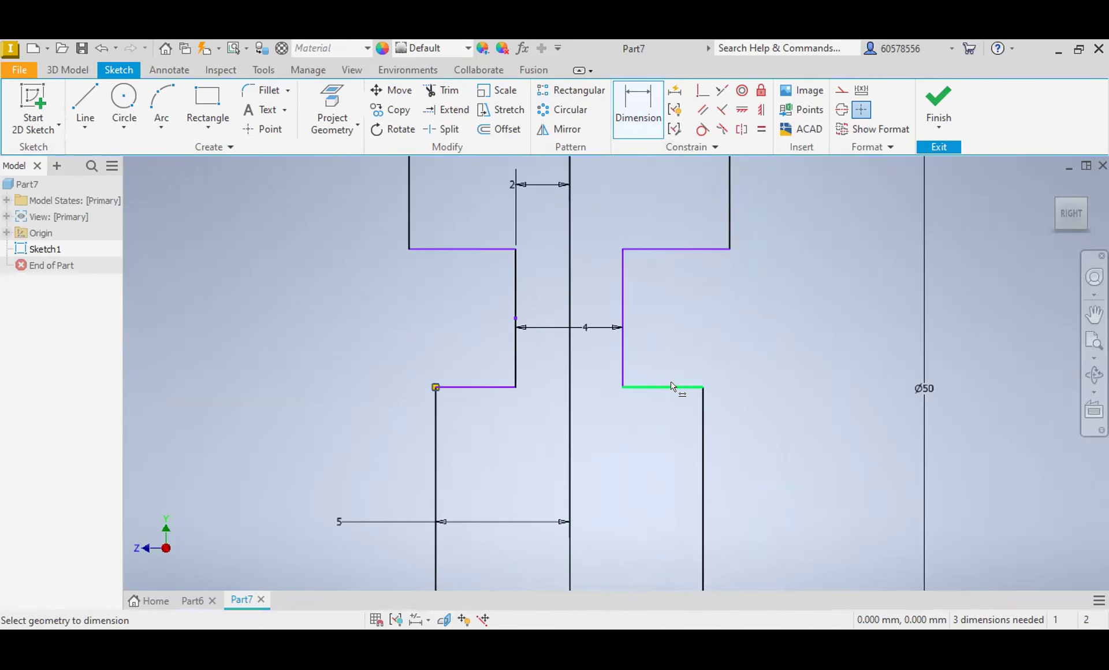
left_click(678, 386)
scroll(678, 384, "up", 4)
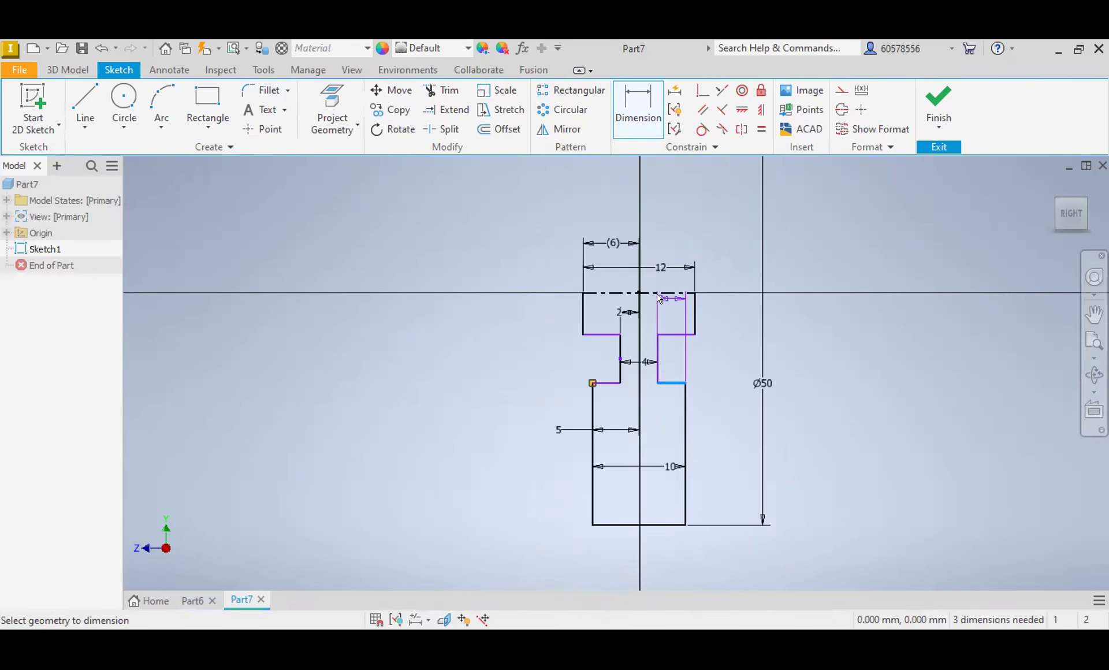
left_click(659, 295)
left_click(814, 322)
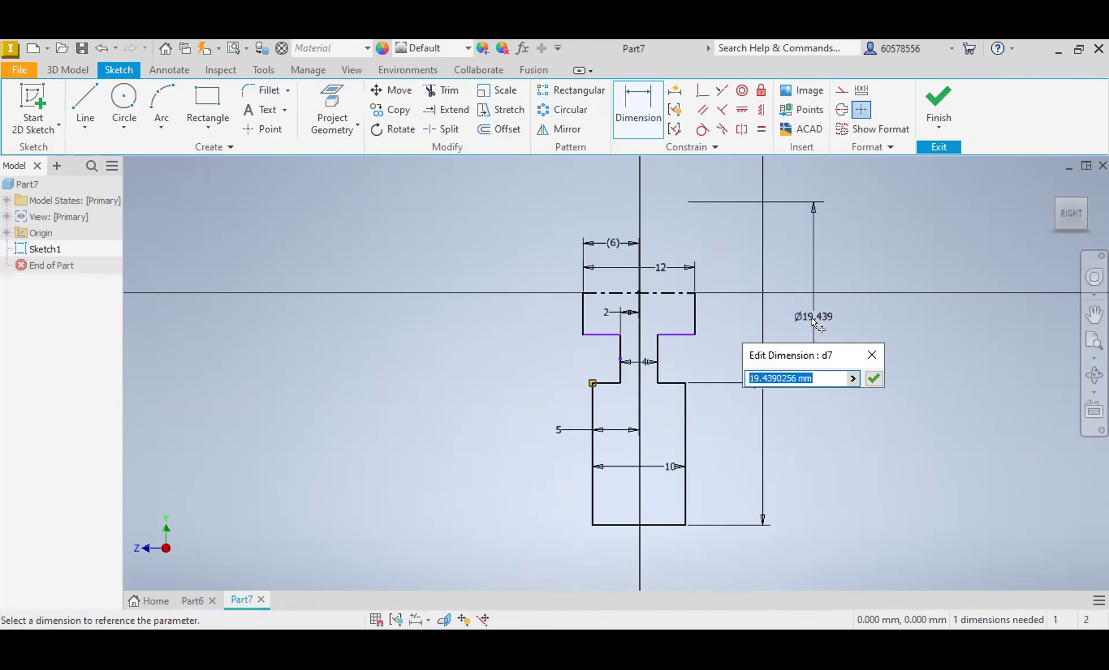
type("36")
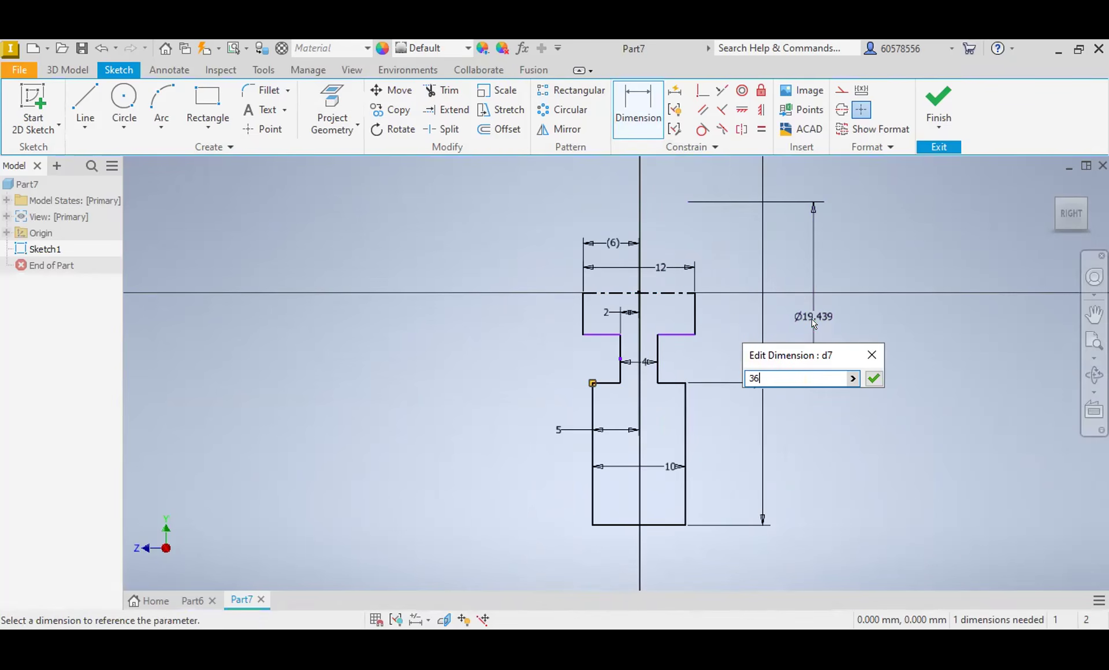
key("Return")
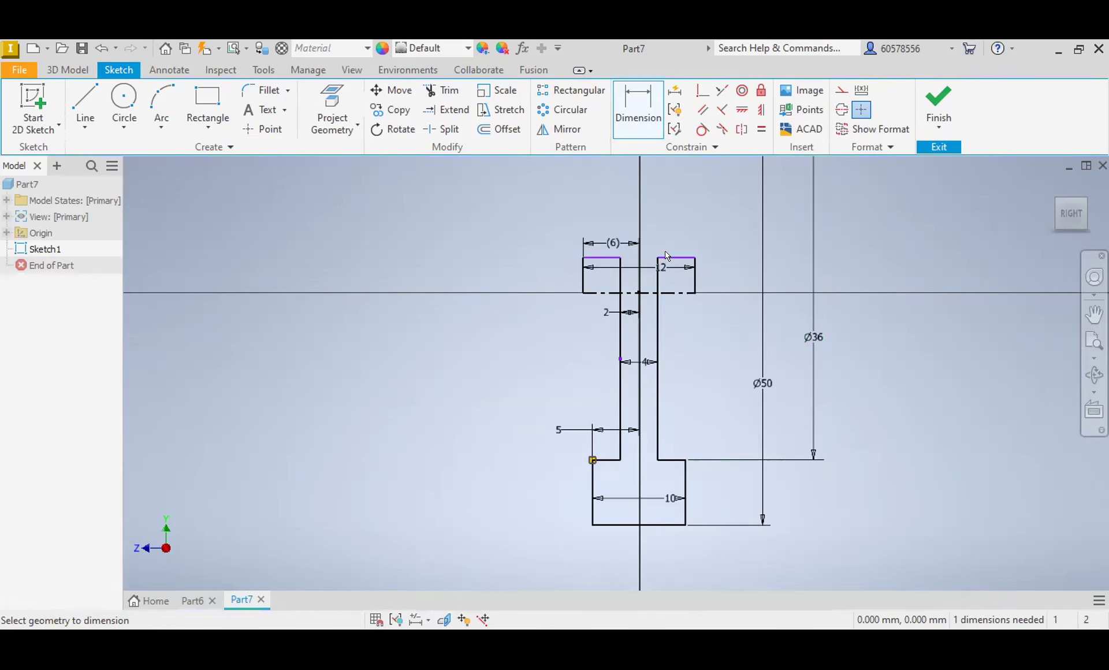
Step: Try to dimension the upper block's horizontal edge to a 0 mm diameter about the centerline
left_click(668, 257)
left_click(672, 293)
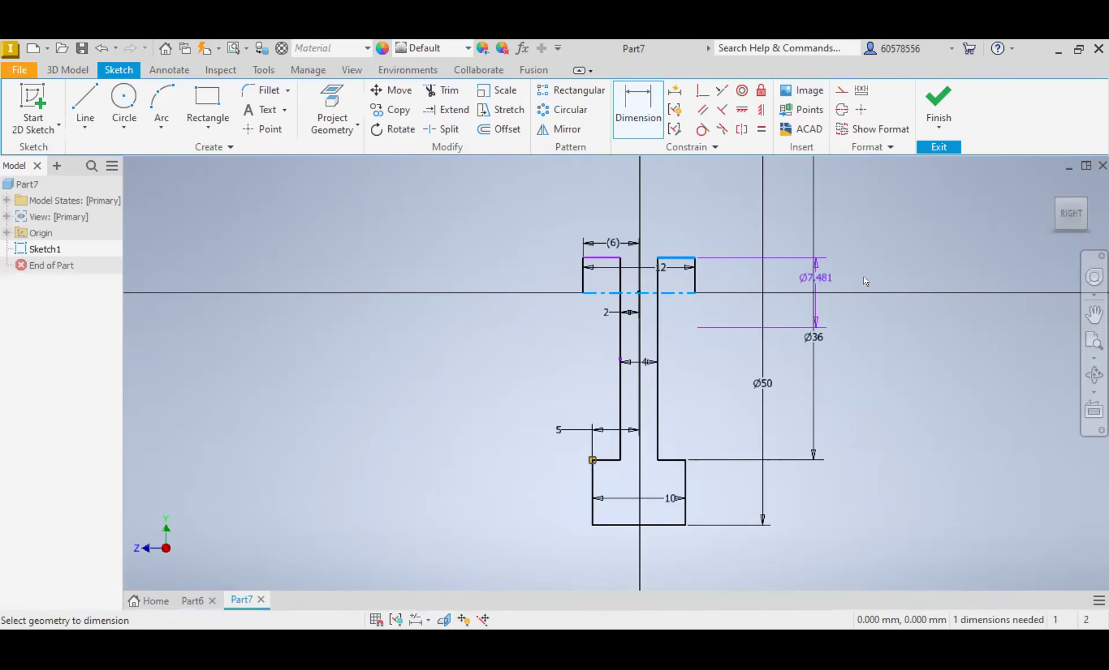
left_click(898, 272)
type("0")
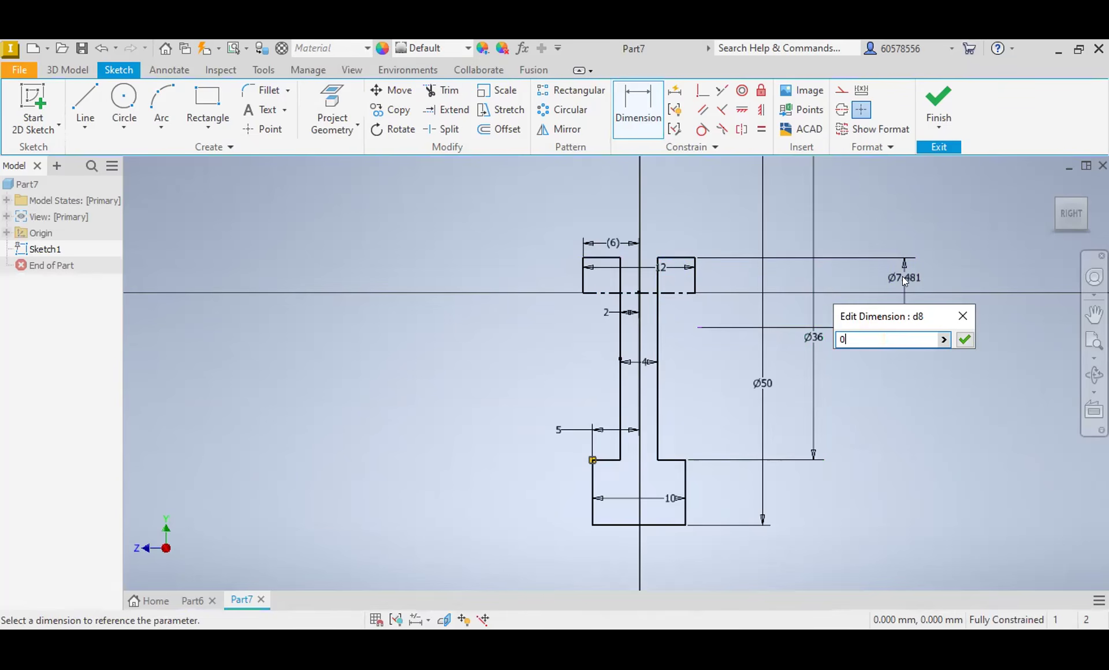
key("Return")
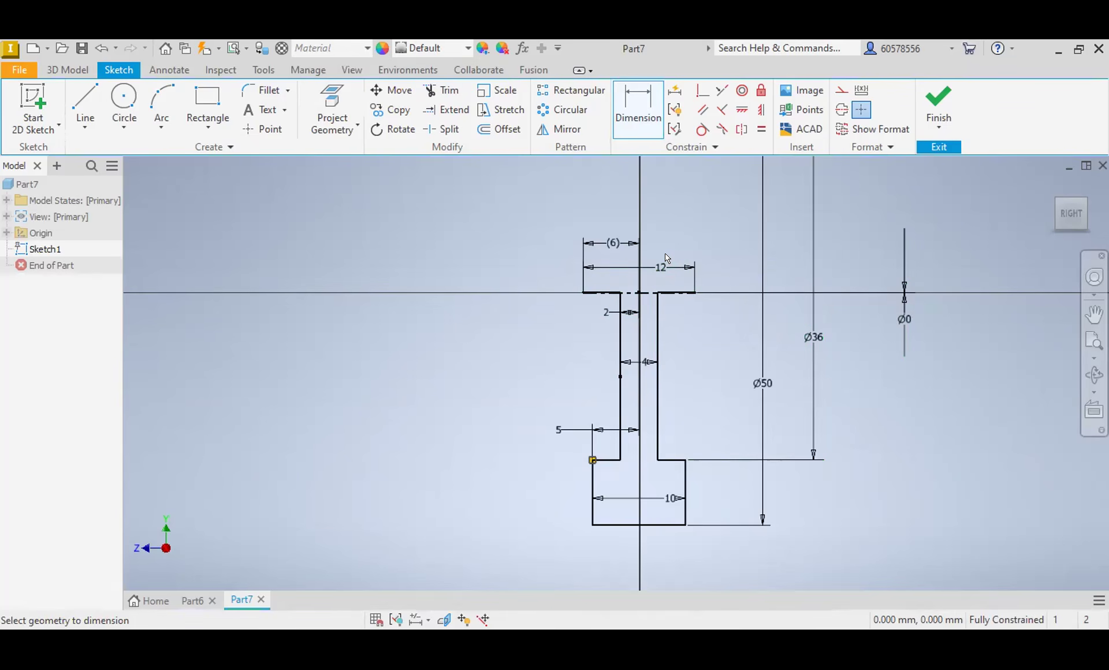
Step: Undo the upper block's 0 mm diameter dimension and the 36 mm value of the lower block's top edge
left_click(100, 48)
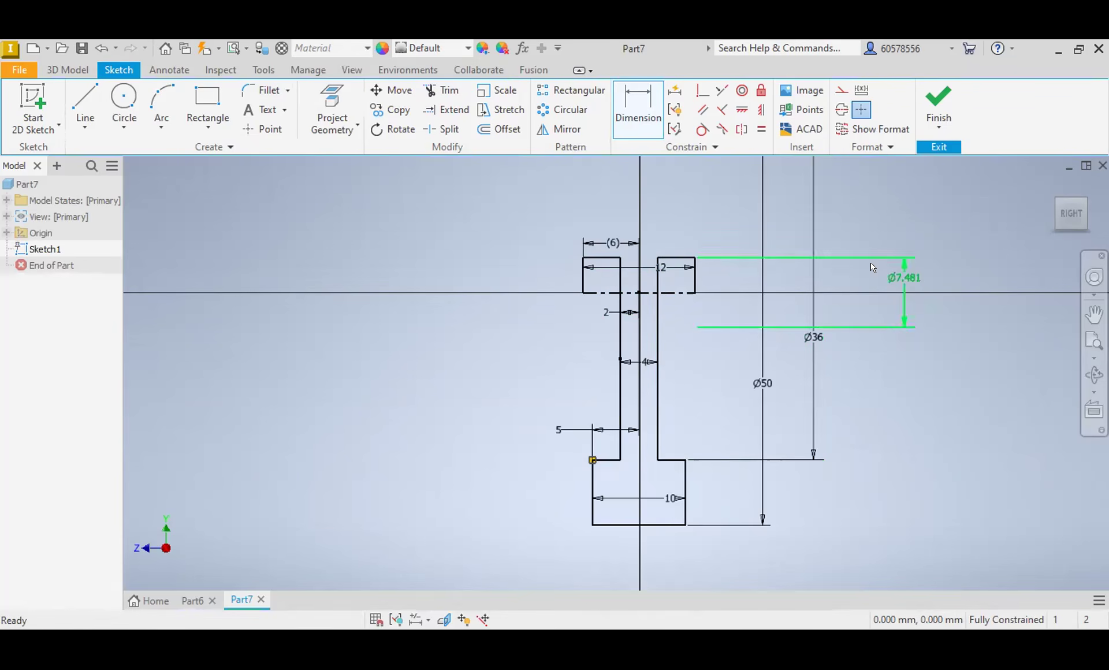
left_click(904, 289)
key("Delete")
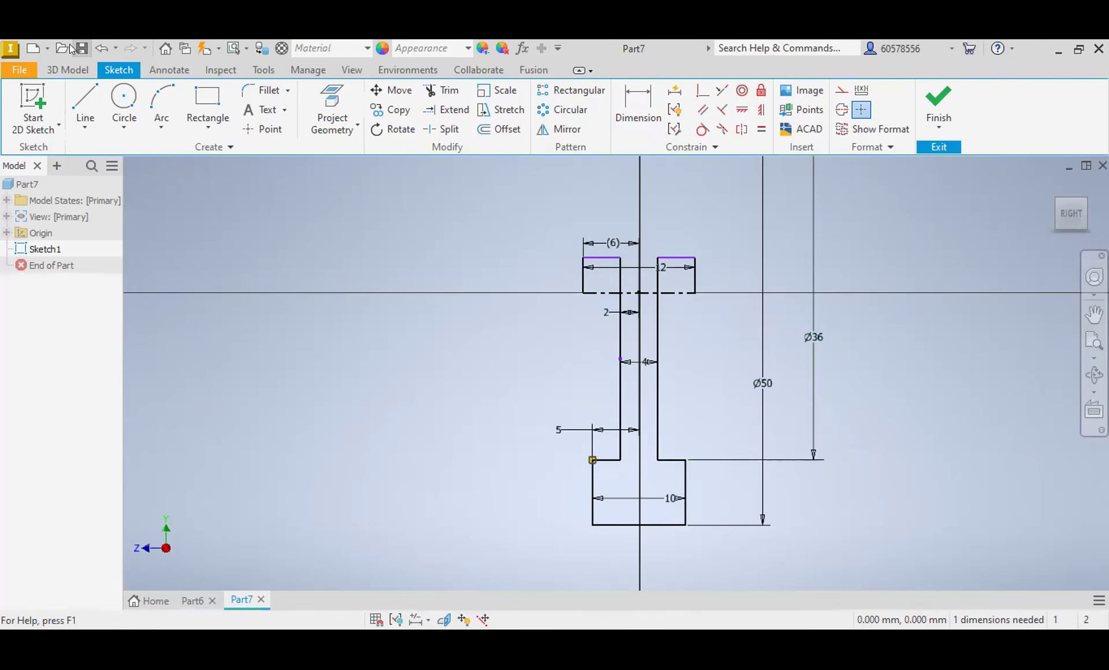
left_click(100, 51)
left_click(100, 51)
left_click(100, 52)
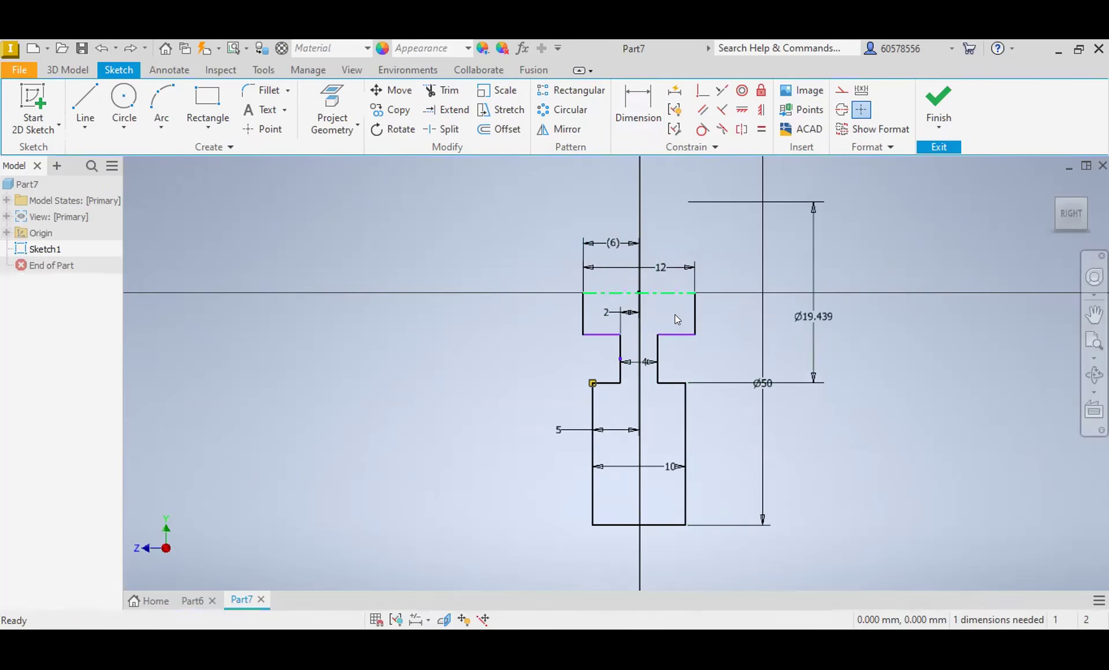
Step: Dimension the upper block's bottom edge to a 20 mm diameter about the centerline
left_click(638, 104)
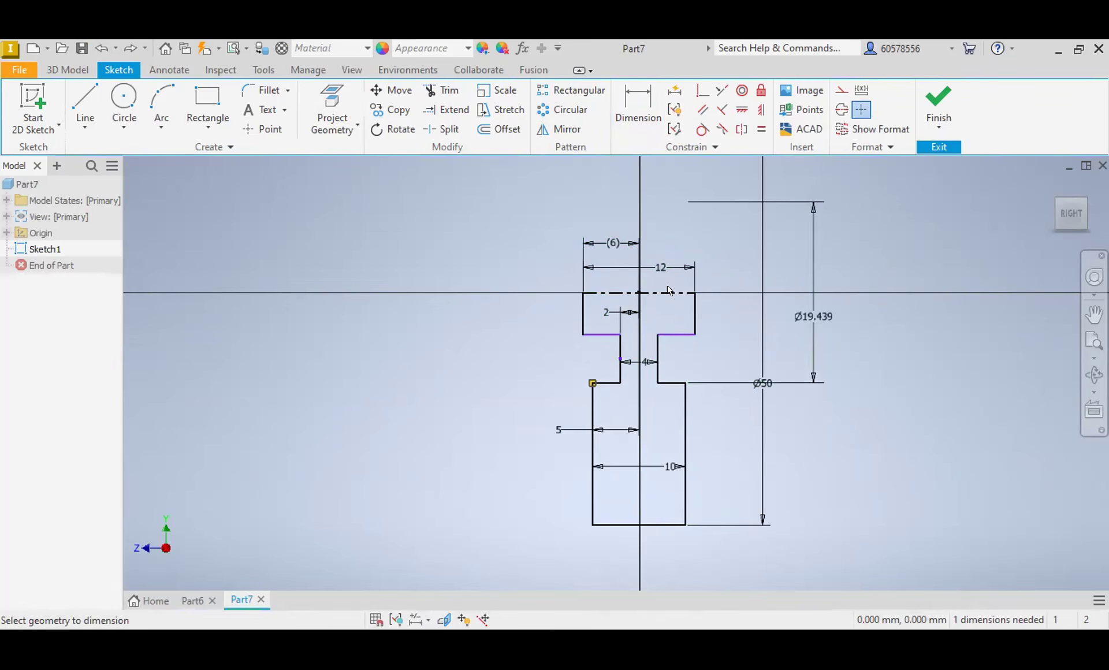
left_click(688, 327)
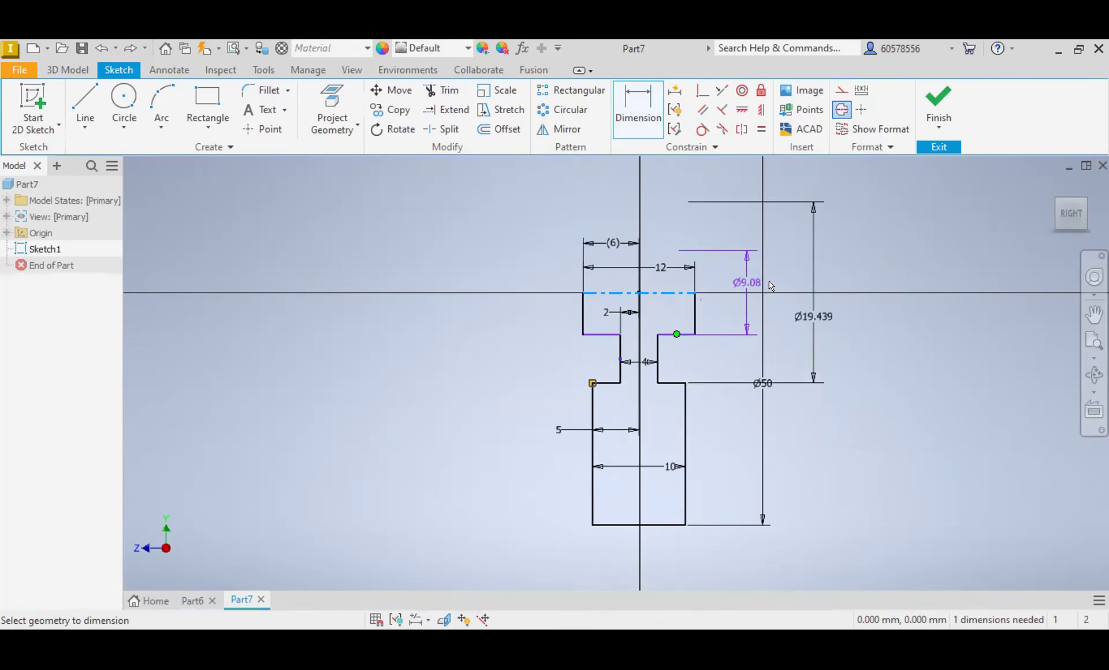
left_click(859, 290)
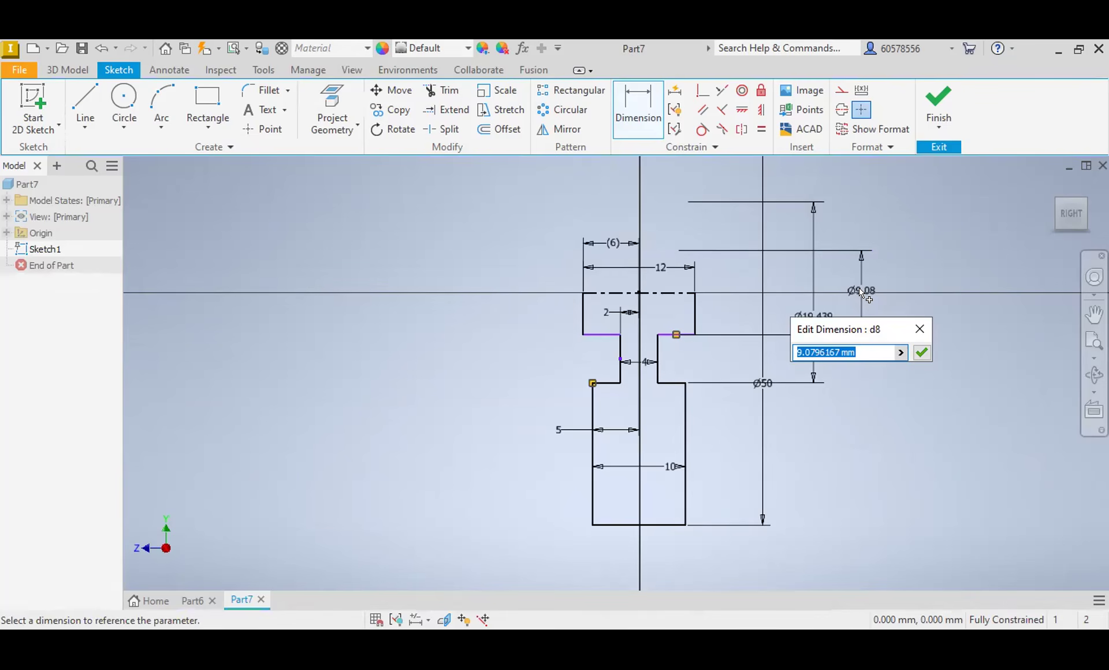
type("20")
key("Return")
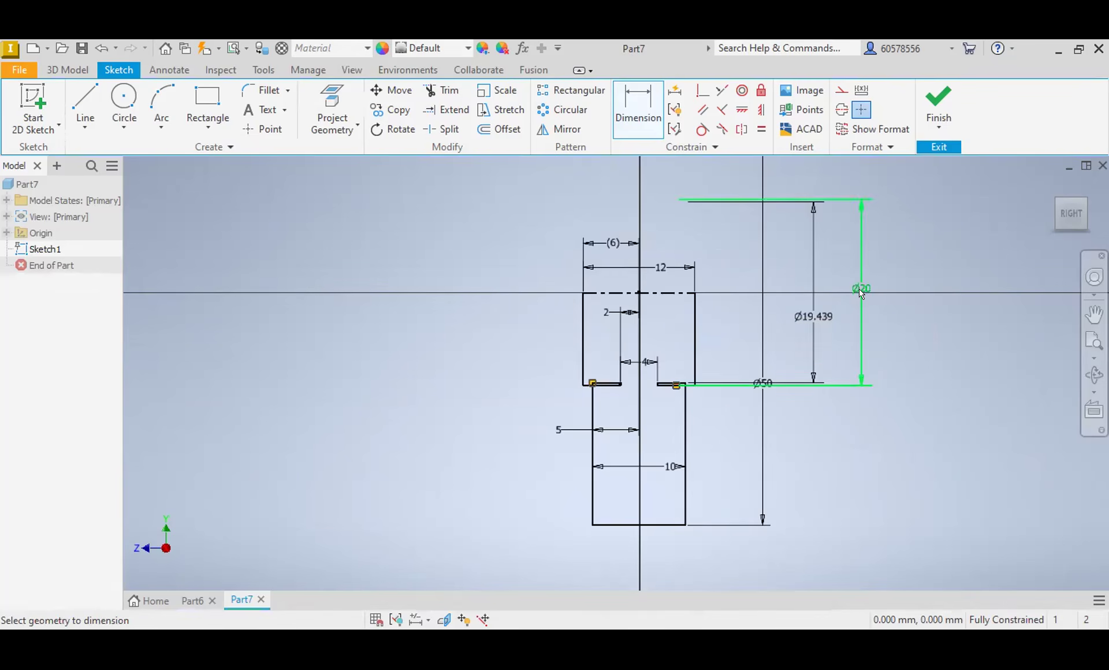
Step: Try to add another diameter dimension between the centerline and the lower block's top edge
scroll(684, 382, "down", 3)
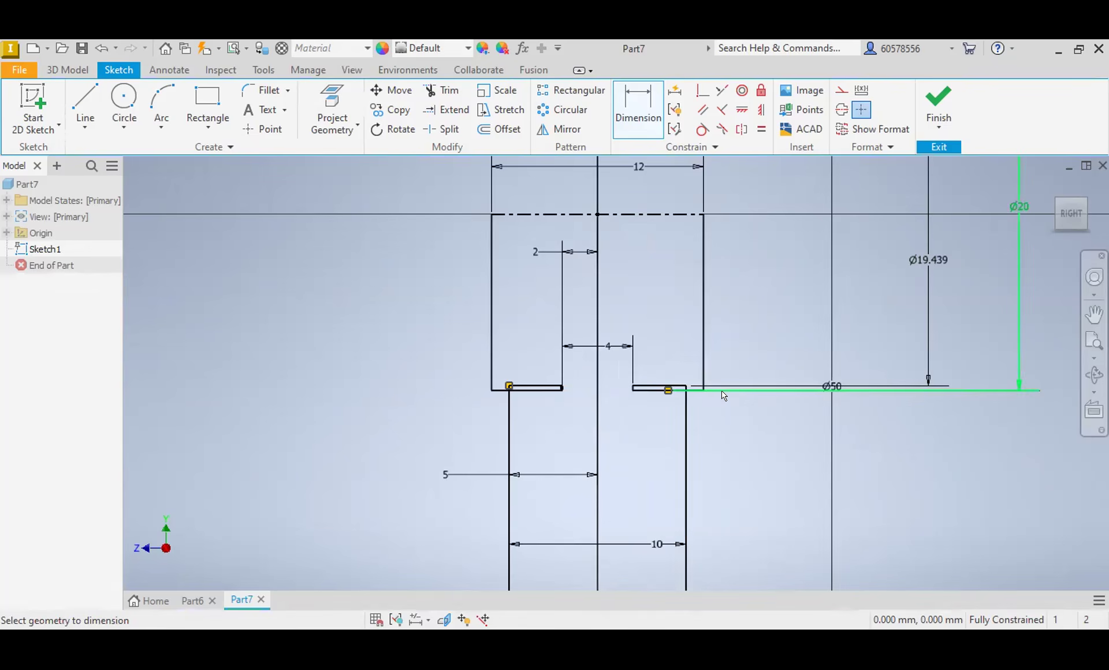
left_click(649, 215)
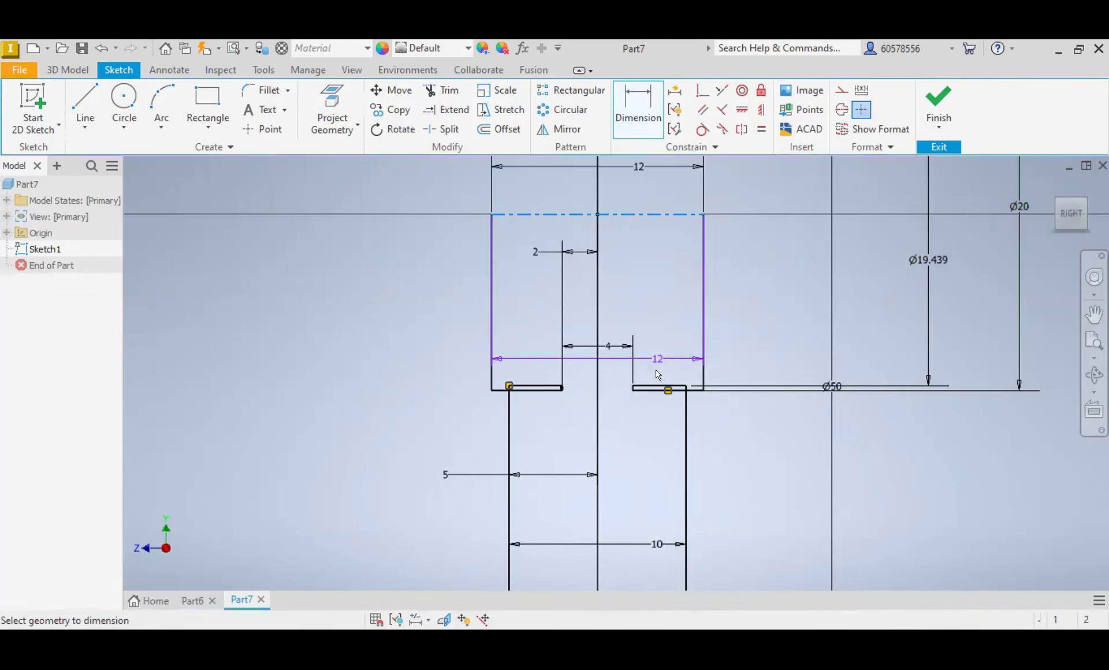
left_click(660, 386)
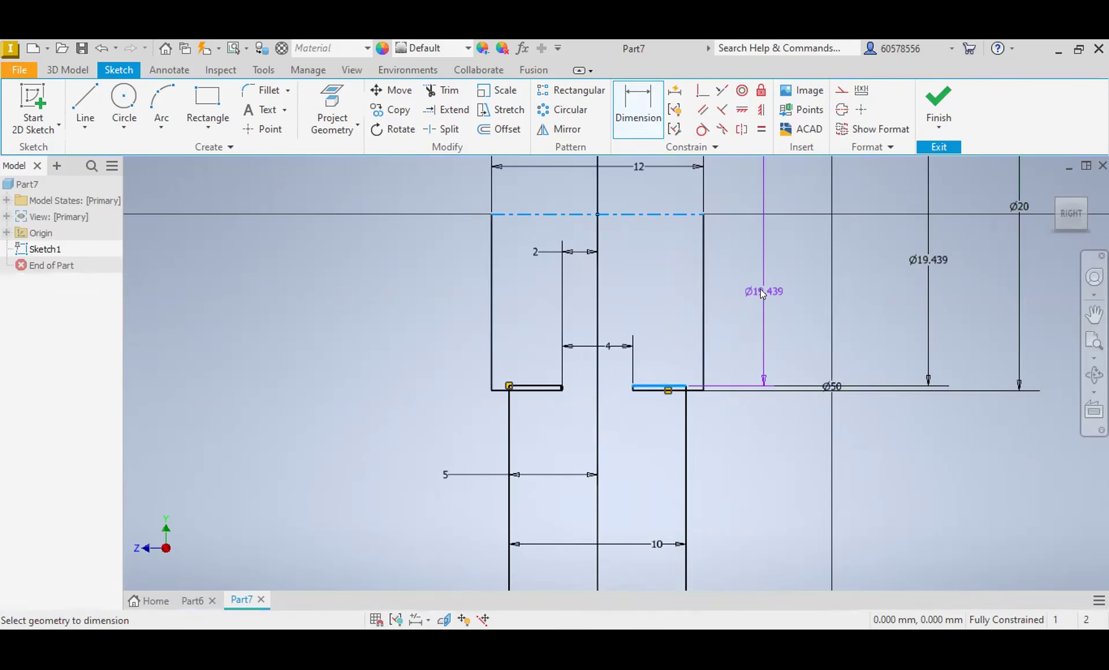
left_click(760, 289)
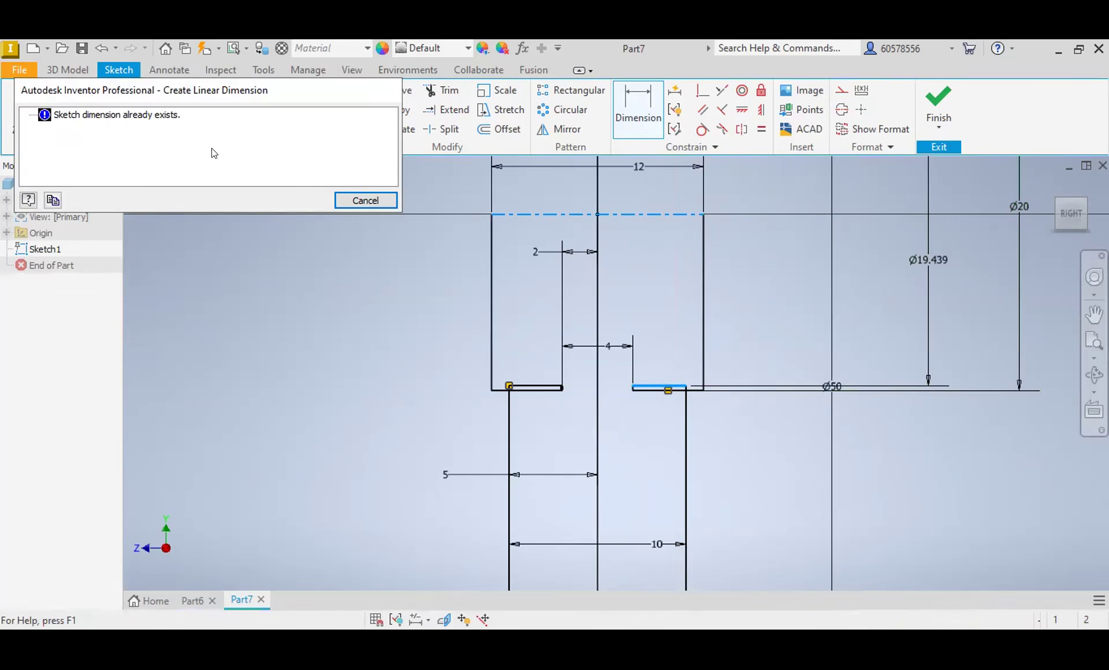
left_click(347, 201)
scroll(736, 327, "up", 5)
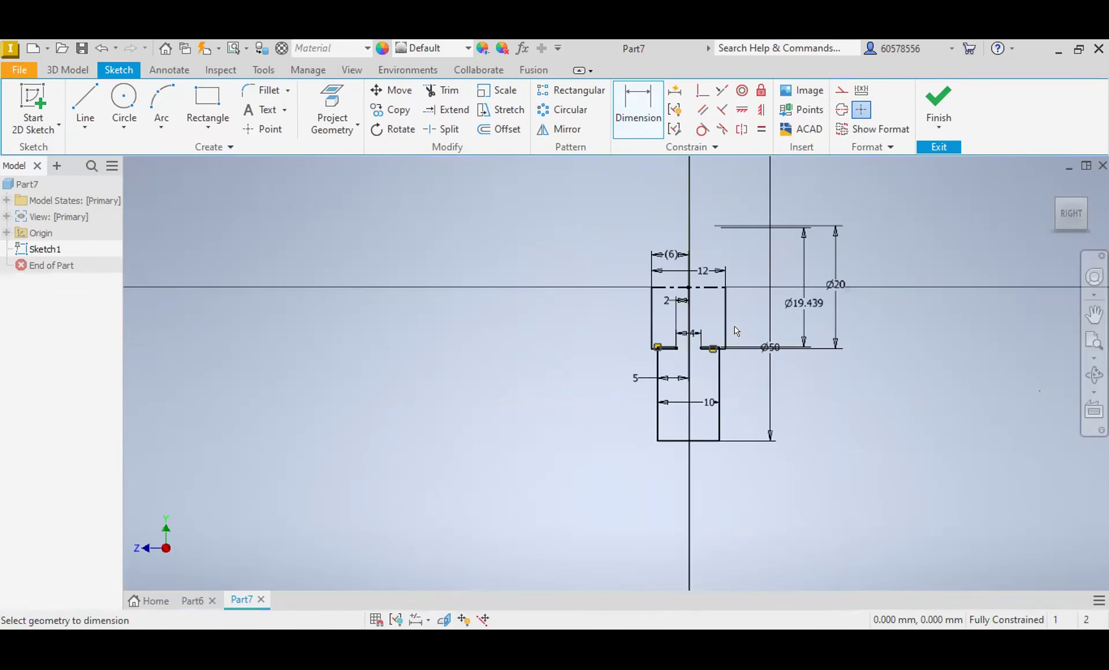
Step: Delete the 19.439 mm diameter dimension of the lower block's top edge
scroll(810, 307, "down", 3)
key("Escape")
left_click(795, 295)
key("Delete")
scroll(757, 354, "up", 3)
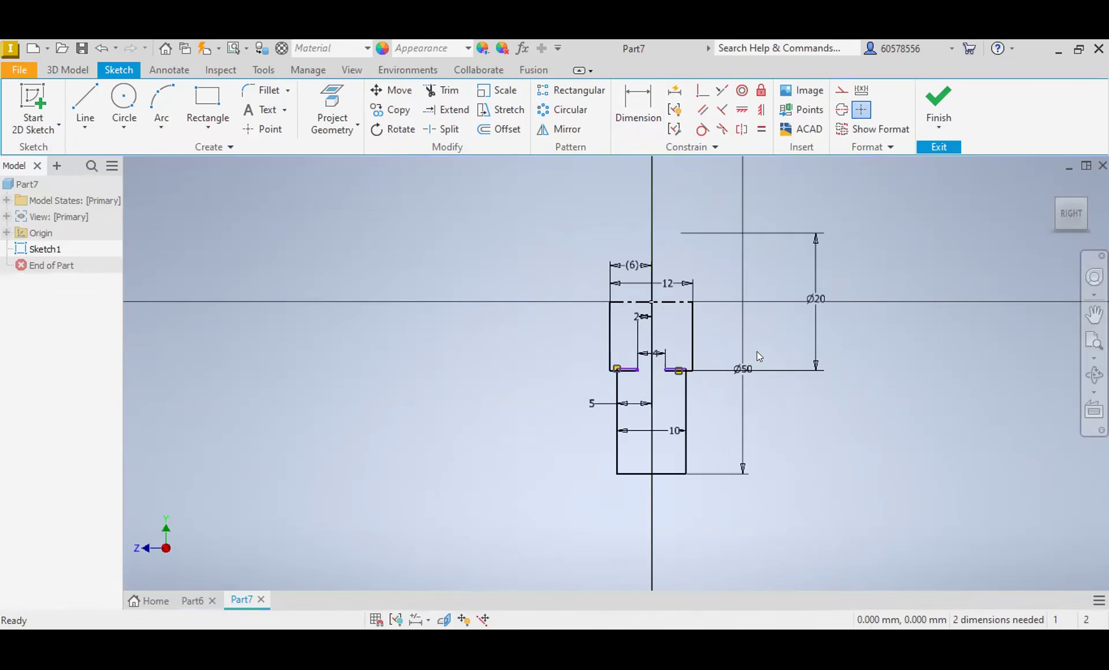
Step: Draw lines extending both neck sides down into the lower block, each closed by a horizontal line to the block's outer side
scroll(673, 355, "down", 4)
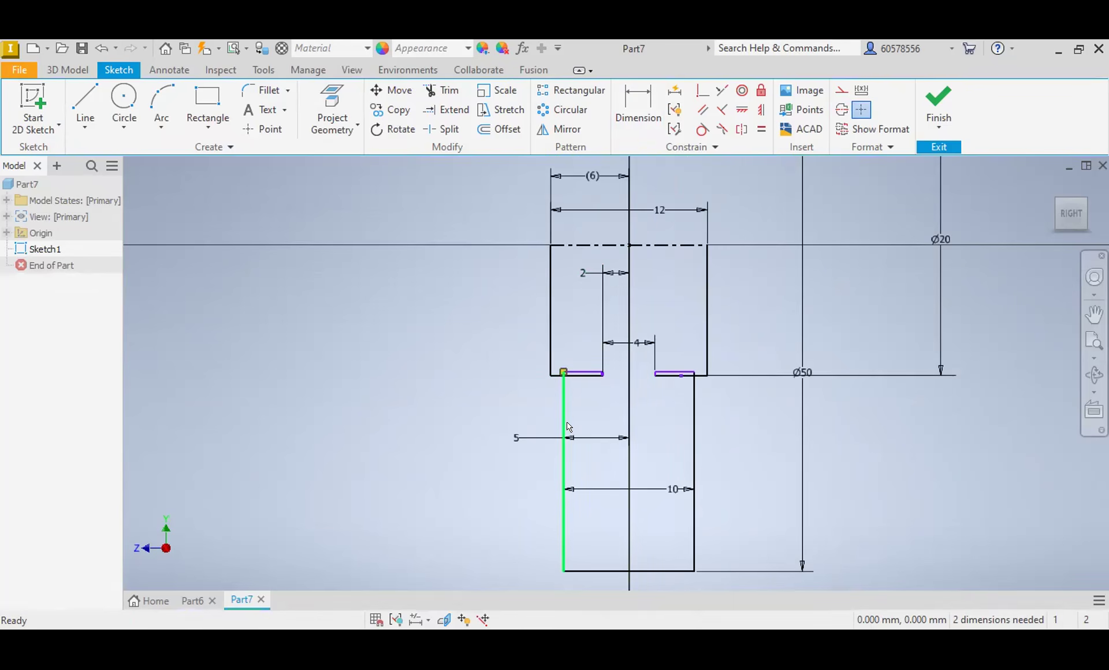
key("l")
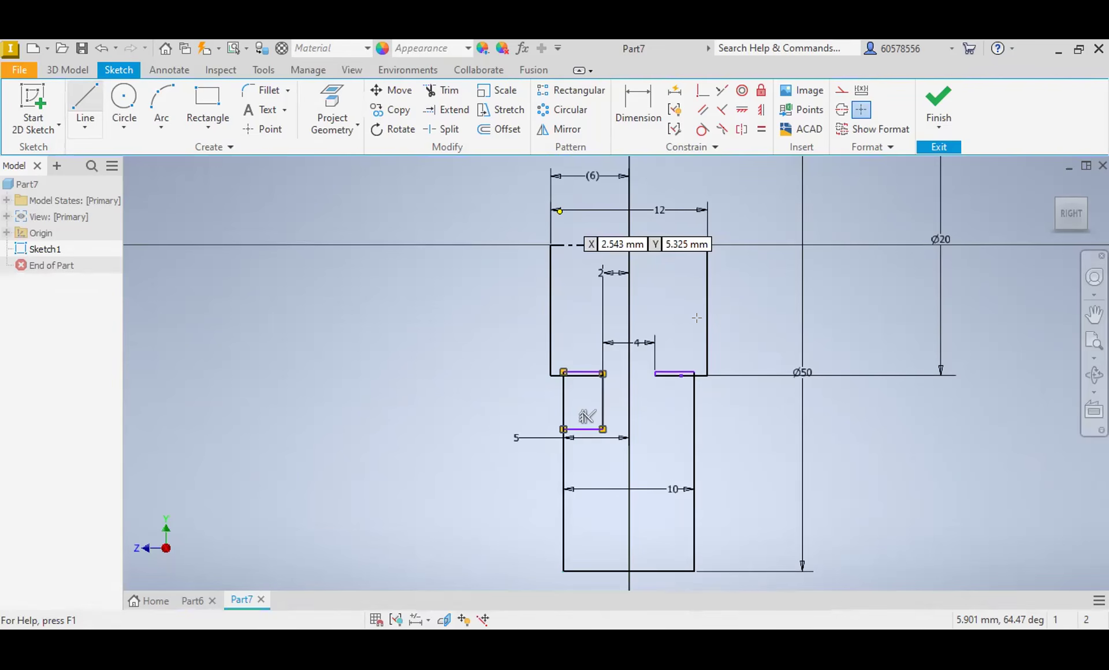
Step: Dimension the new horizontal shoulder line right of the neck to a 36 mm diameter about the centerline
left_click(633, 114)
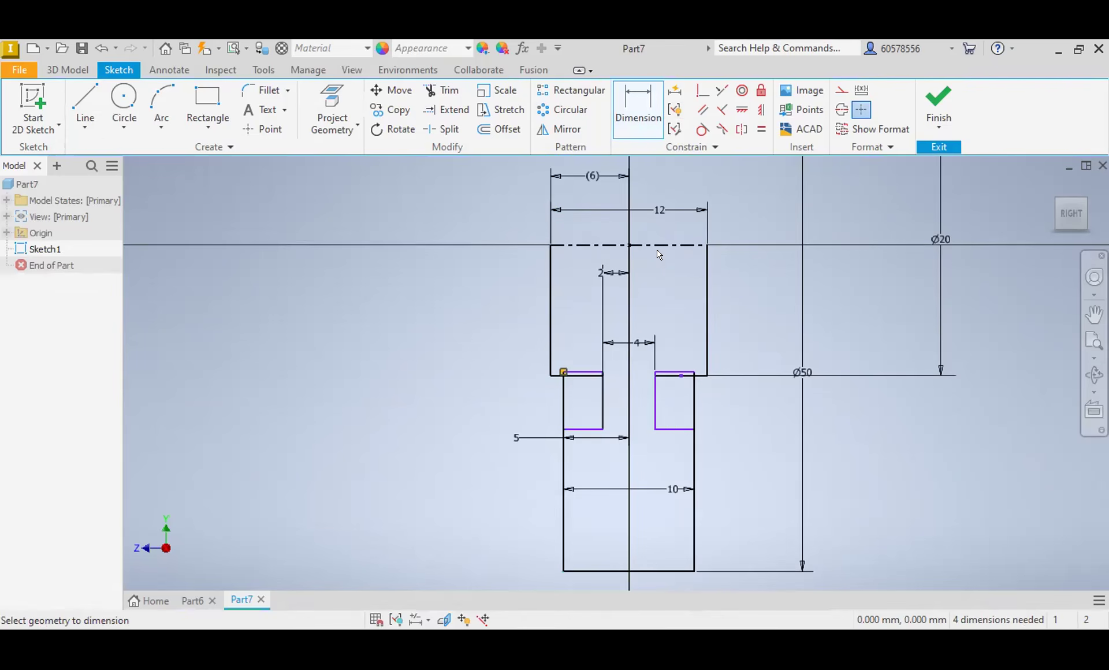
left_click(670, 429)
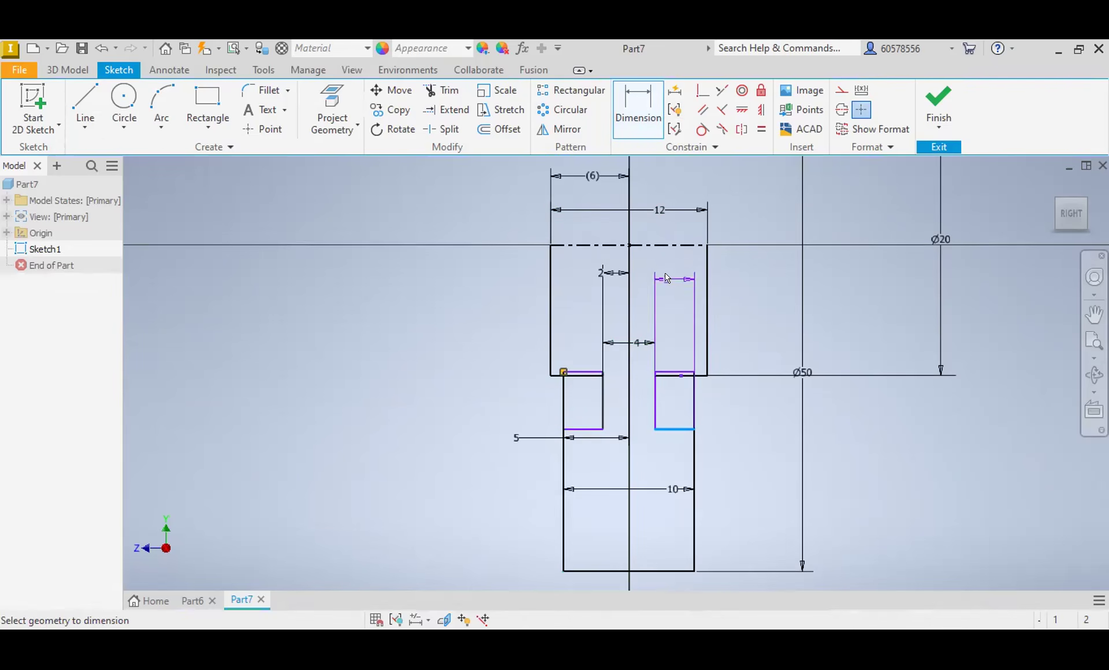
left_click(666, 244)
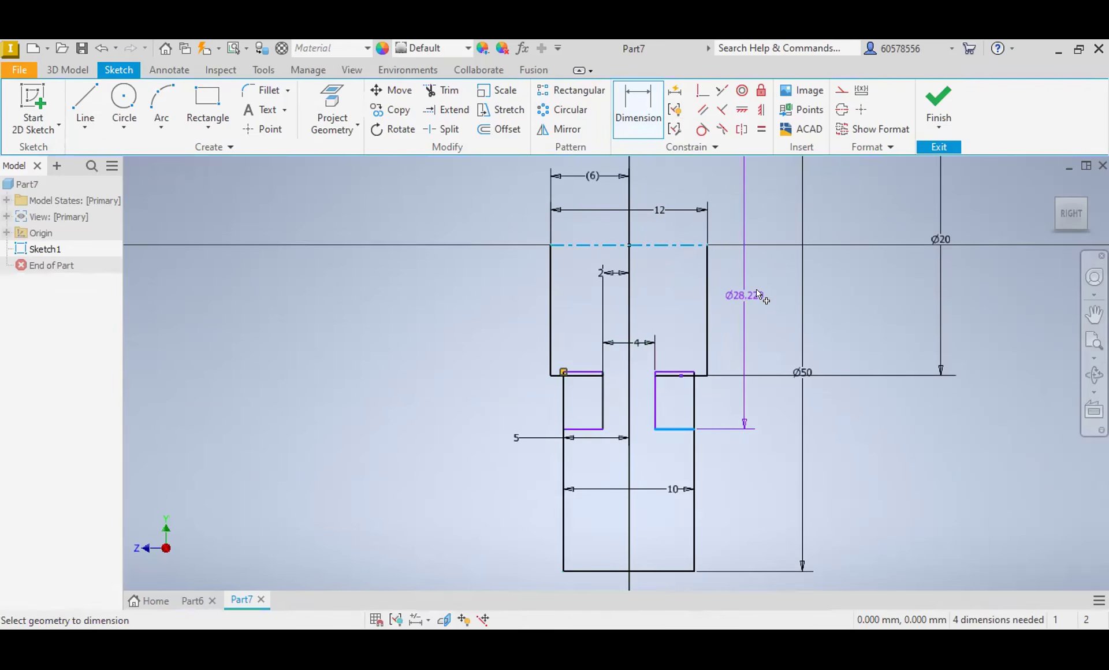
left_click(759, 294)
type("36")
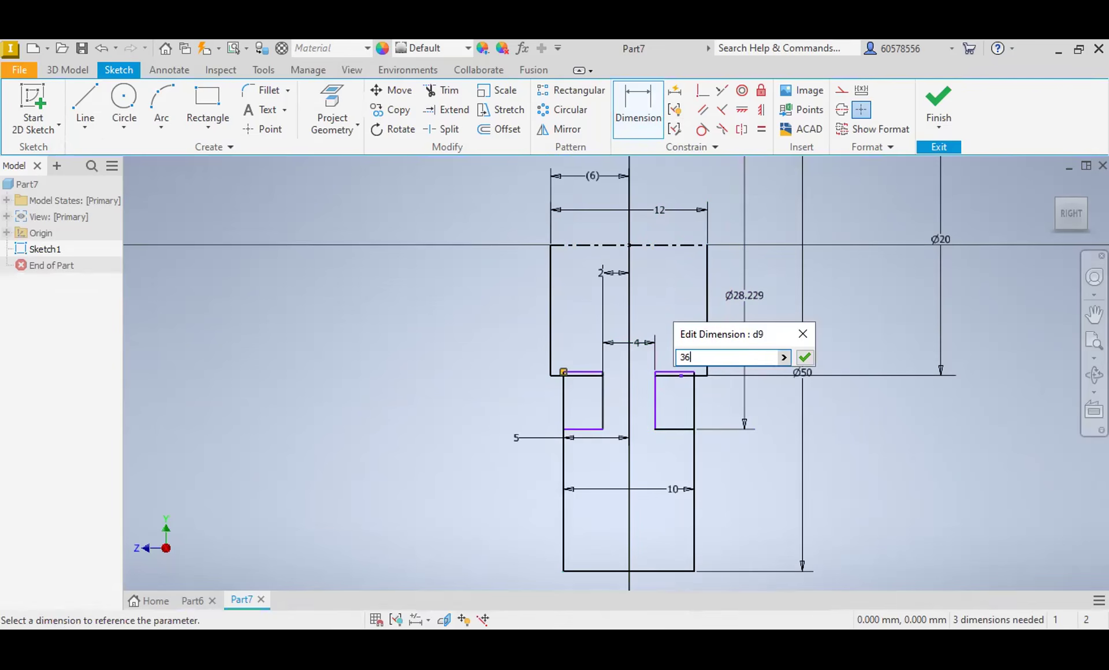
key("Return")
Step: Dimension the matching shoulder line left of the neck to a 36 mm diameter about the centerline
left_click(575, 429)
left_click(590, 244)
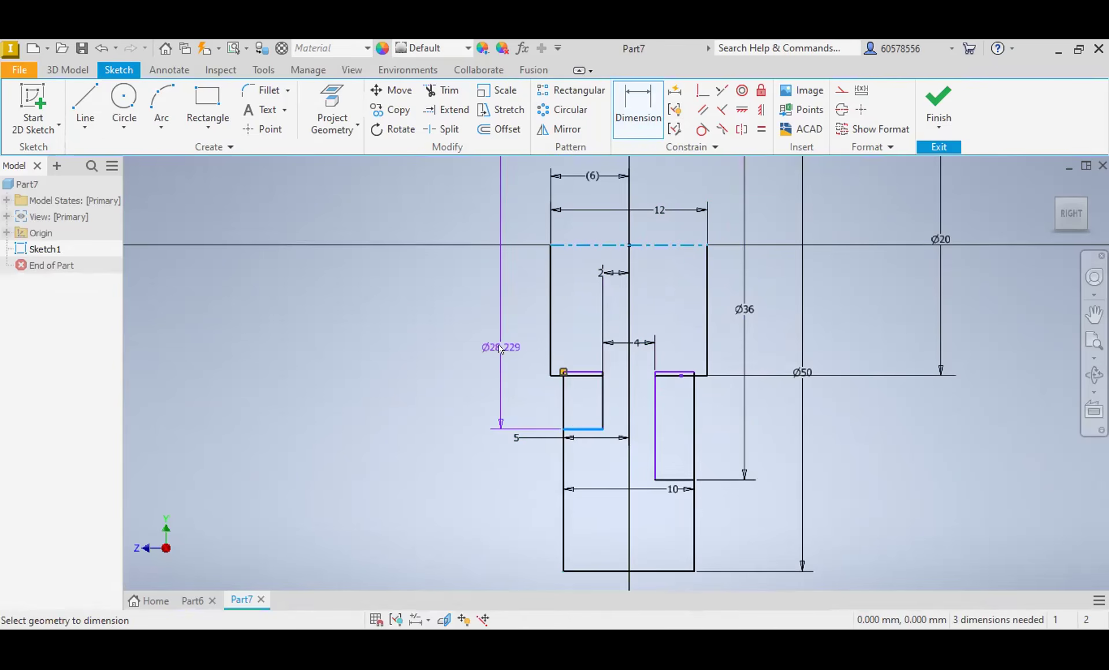
left_click(499, 345)
type("36")
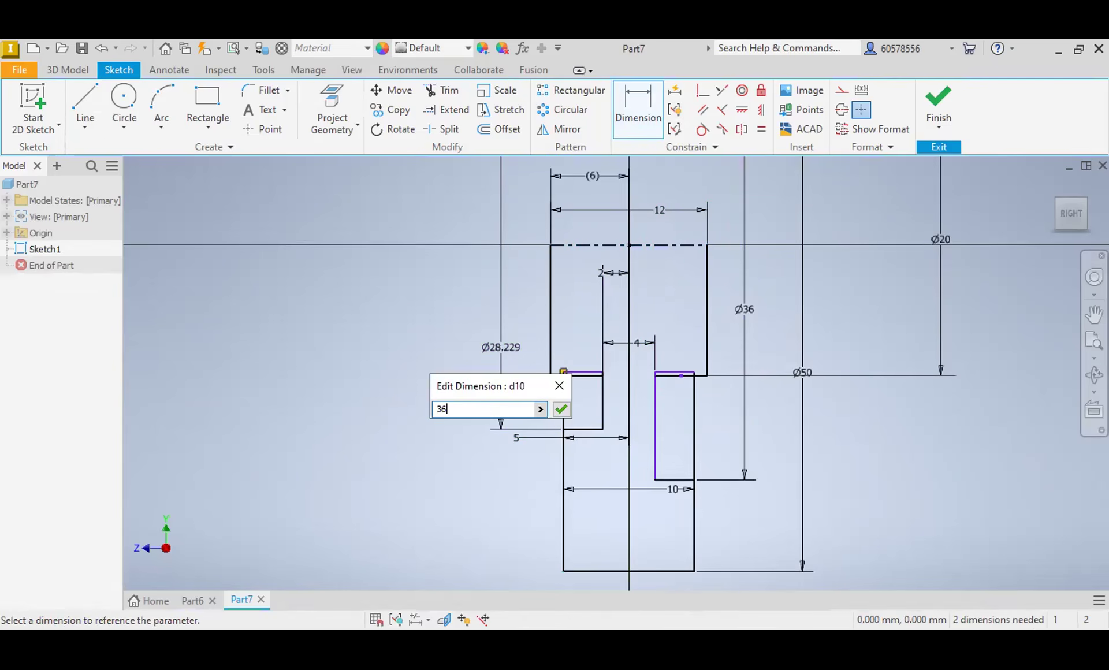
key("Return")
Step: Trim the lower block's outer sides above the 36 mm shoulders, along with the old top edges beside the neck
left_click(442, 90)
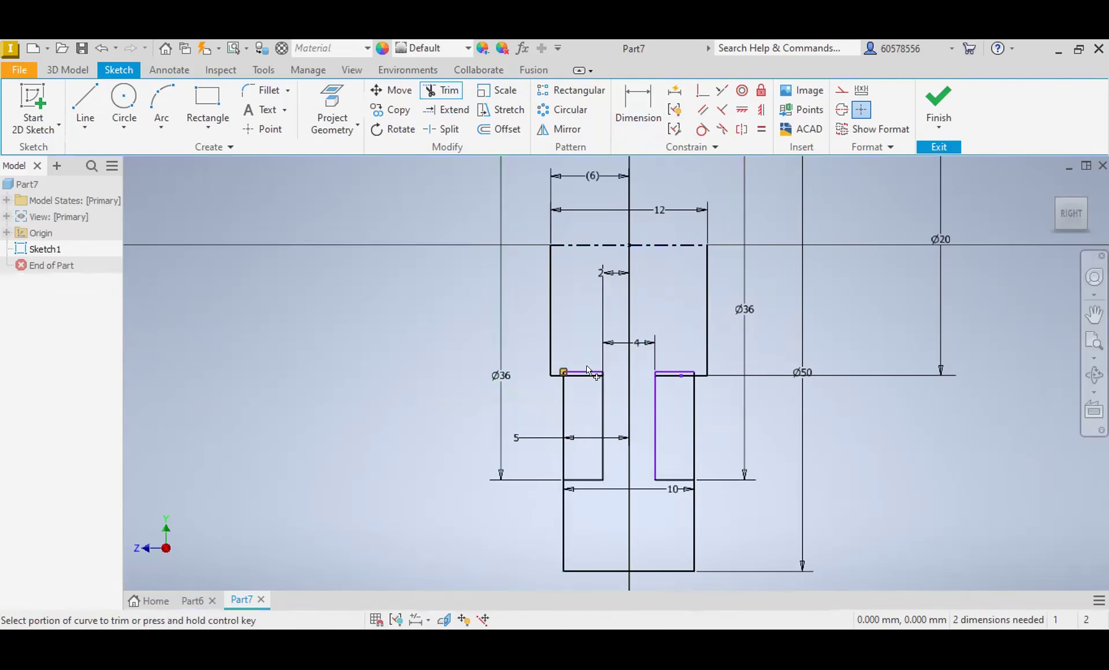
left_click(564, 422)
left_click(694, 416)
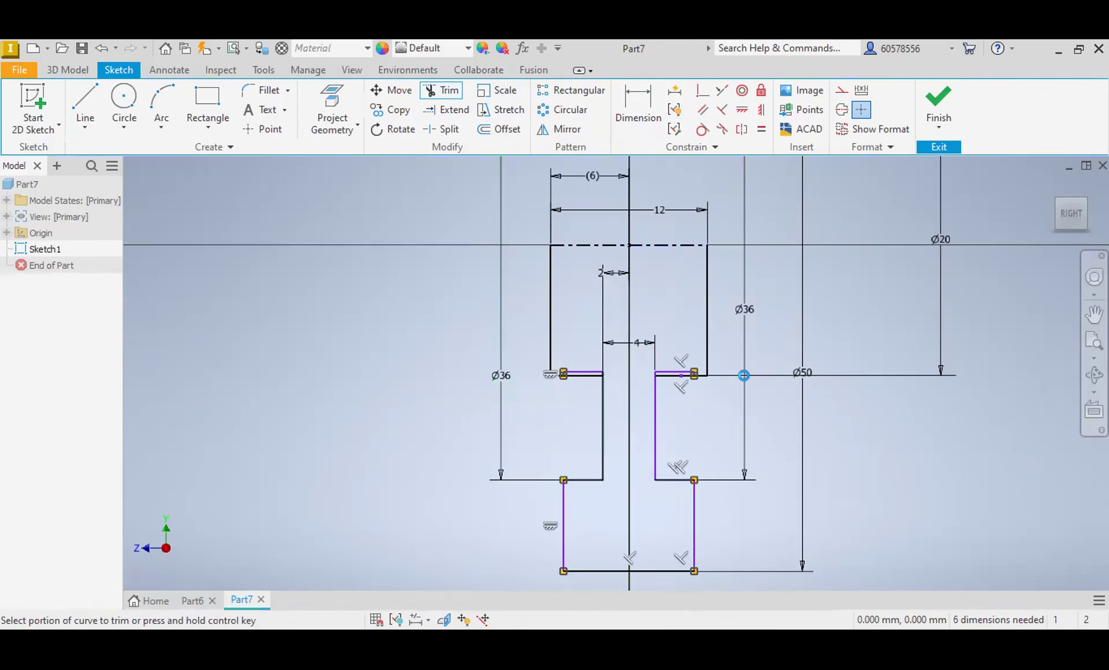
left_click(667, 365)
left_click(603, 370)
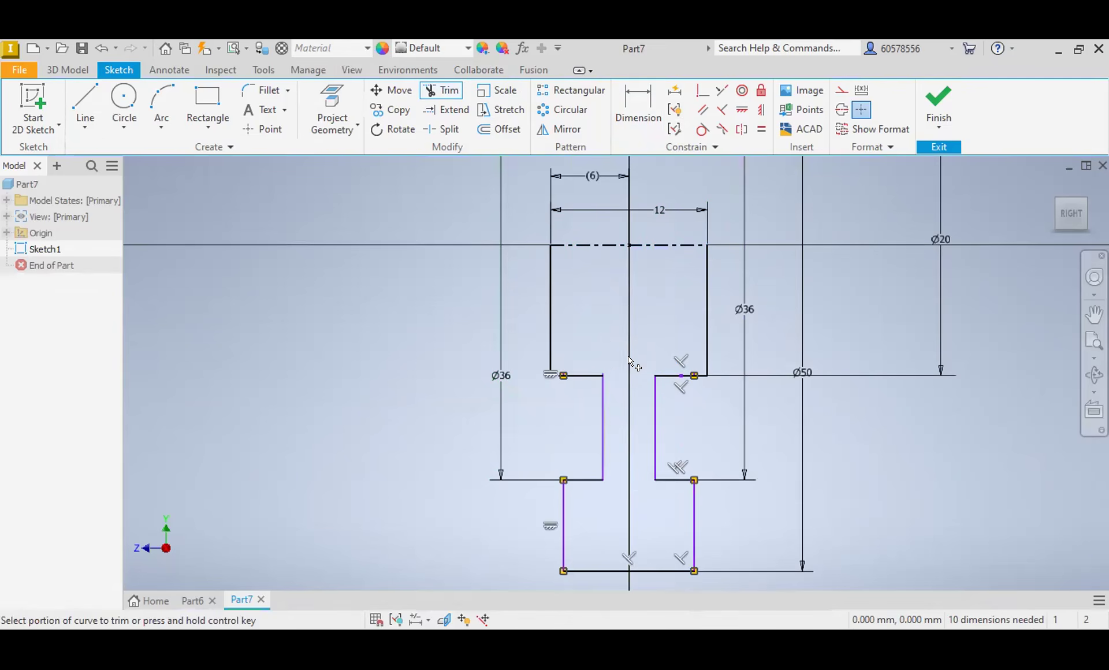
Step: Trim the short vertical line stubs left above the upper block's bottom edges on both sides of the neck
scroll(603, 378, "up", 4)
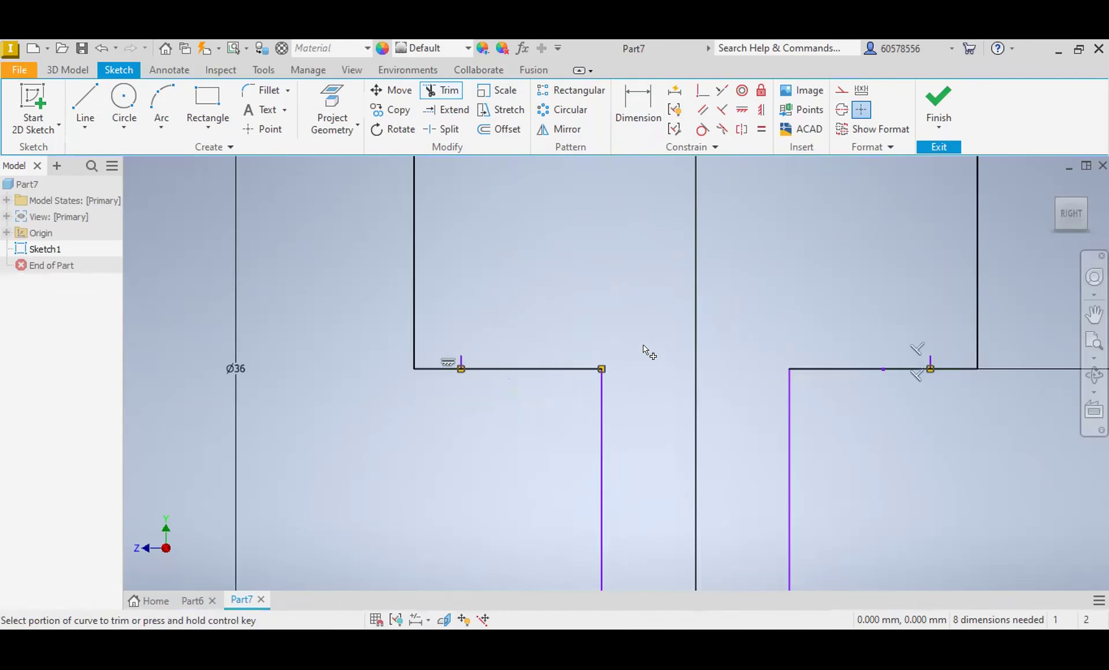
scroll(567, 354, "down", 2)
left_click(504, 362)
scroll(503, 363, "up", 5)
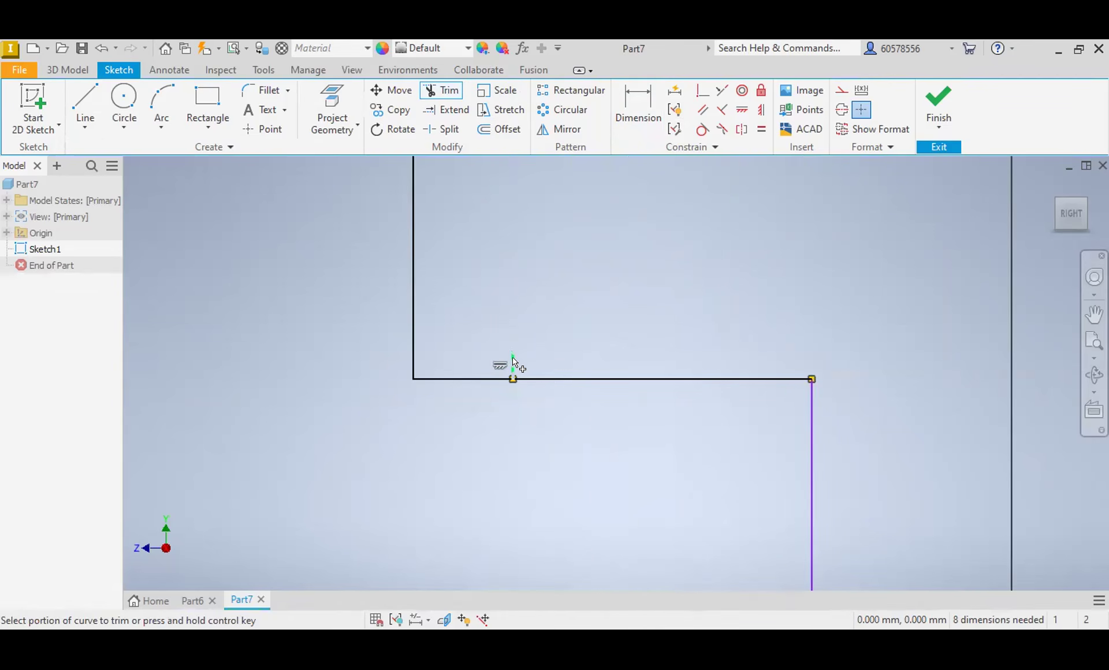
scroll(750, 346, "down", 3)
scroll(777, 347, "up", 3)
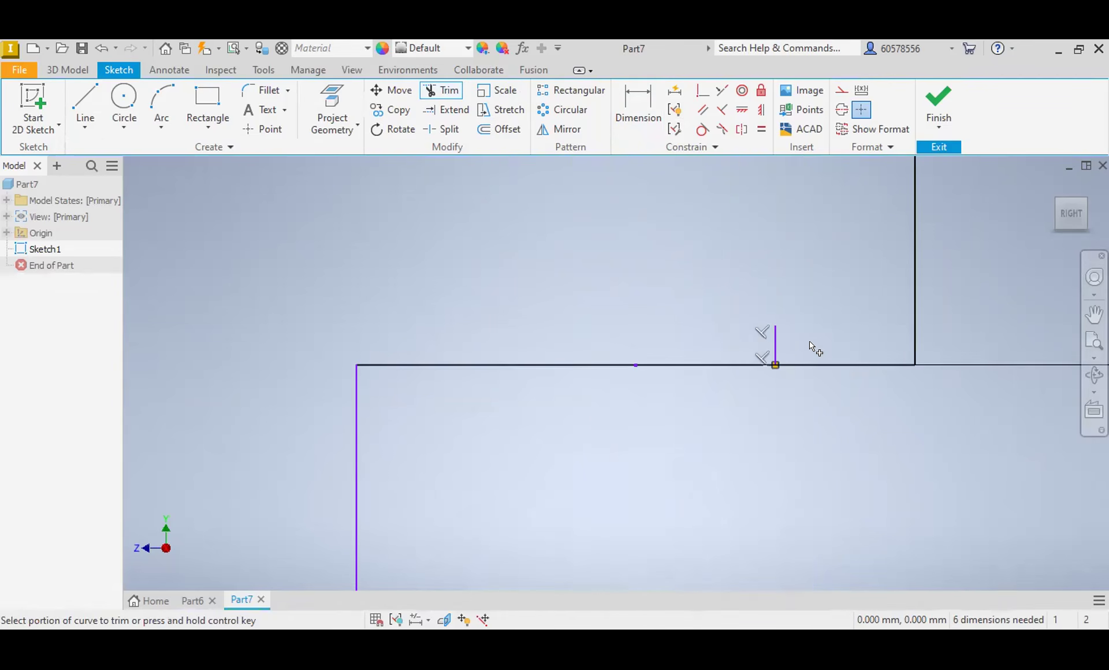
left_click(776, 346)
scroll(647, 361, "down", 5)
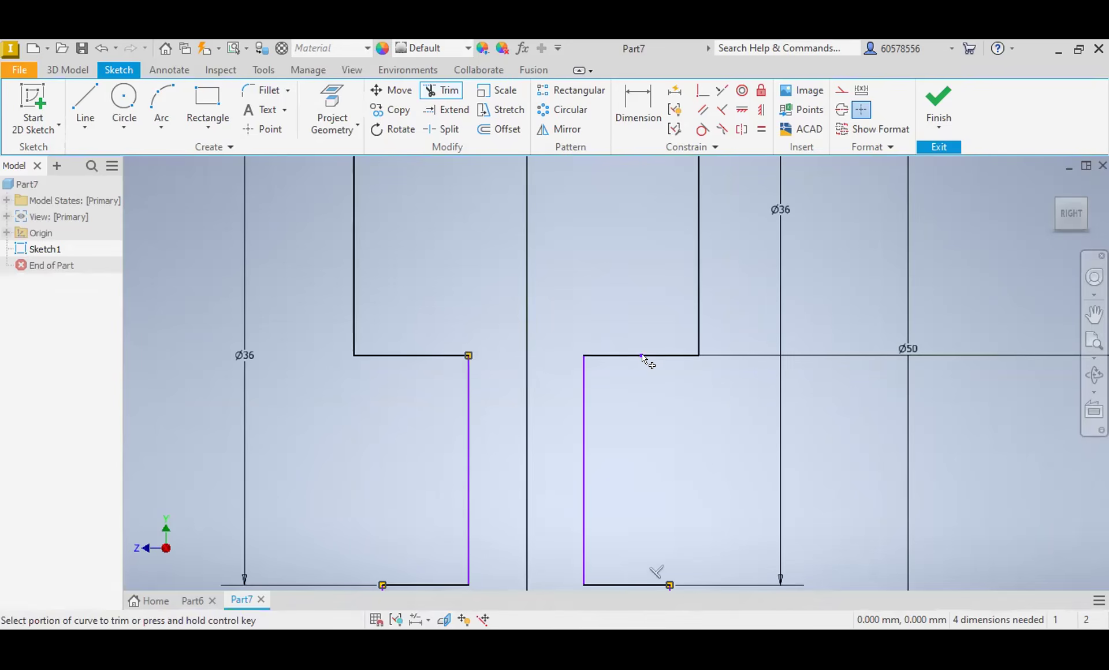
scroll(658, 379, "down", 3)
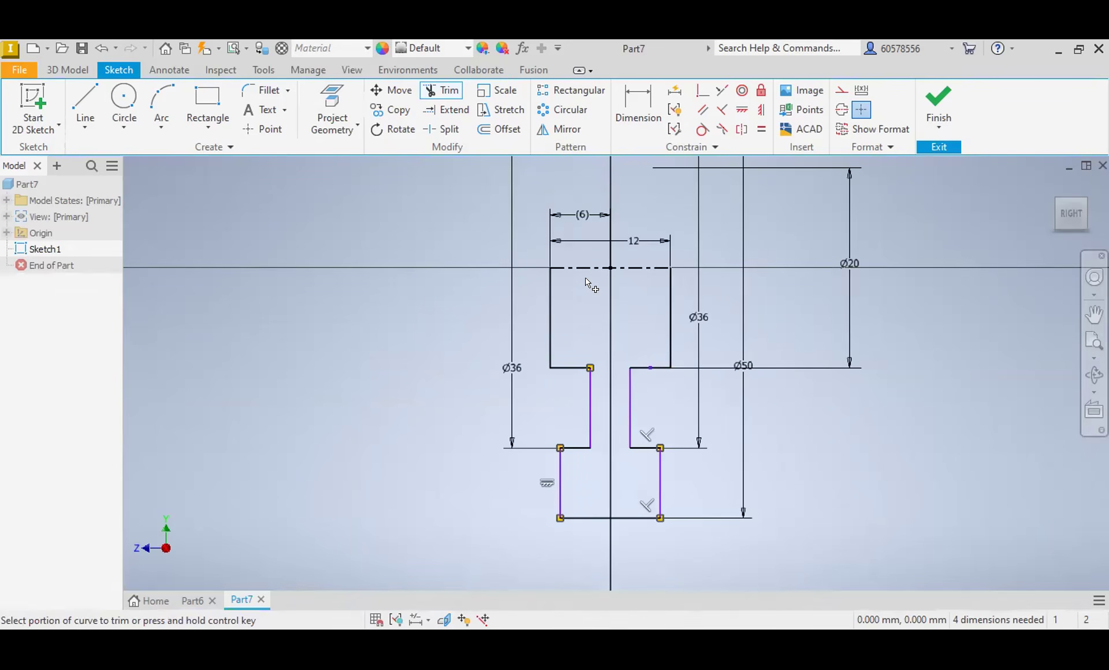
key("Escape")
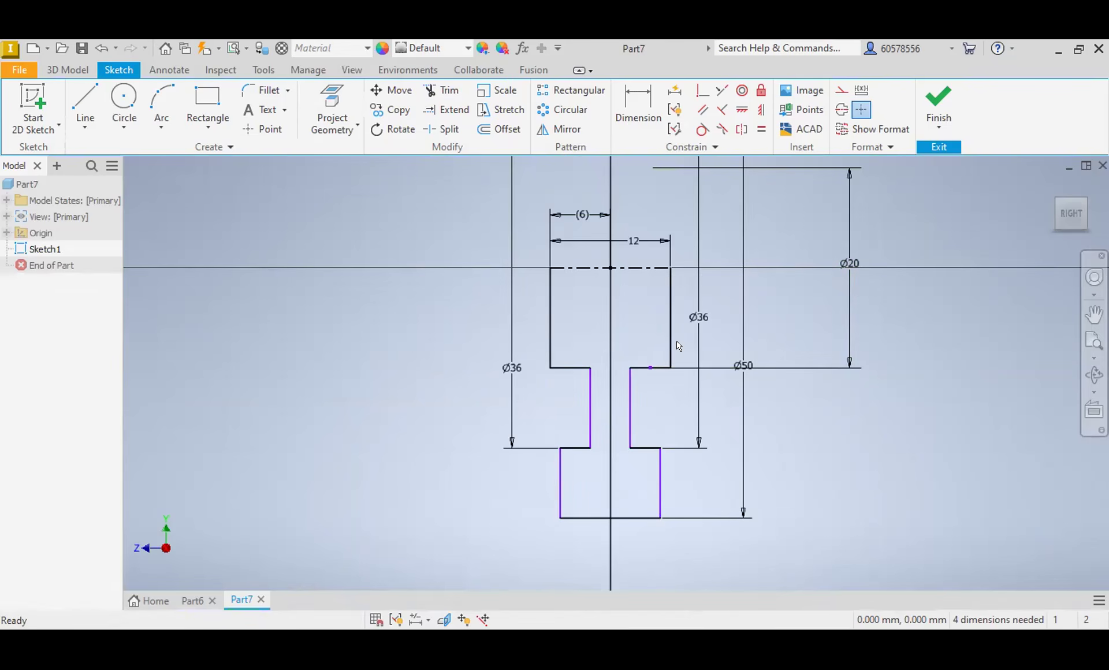
Step: Dimension the neck to a 4 mm width, with its left side 2 mm from the vertical axis
left_click(637, 91)
left_click(629, 413)
left_click(605, 325)
left_click(668, 387)
left_click(590, 413)
left_click(607, 270)
left_click(592, 305)
left_click(654, 362)
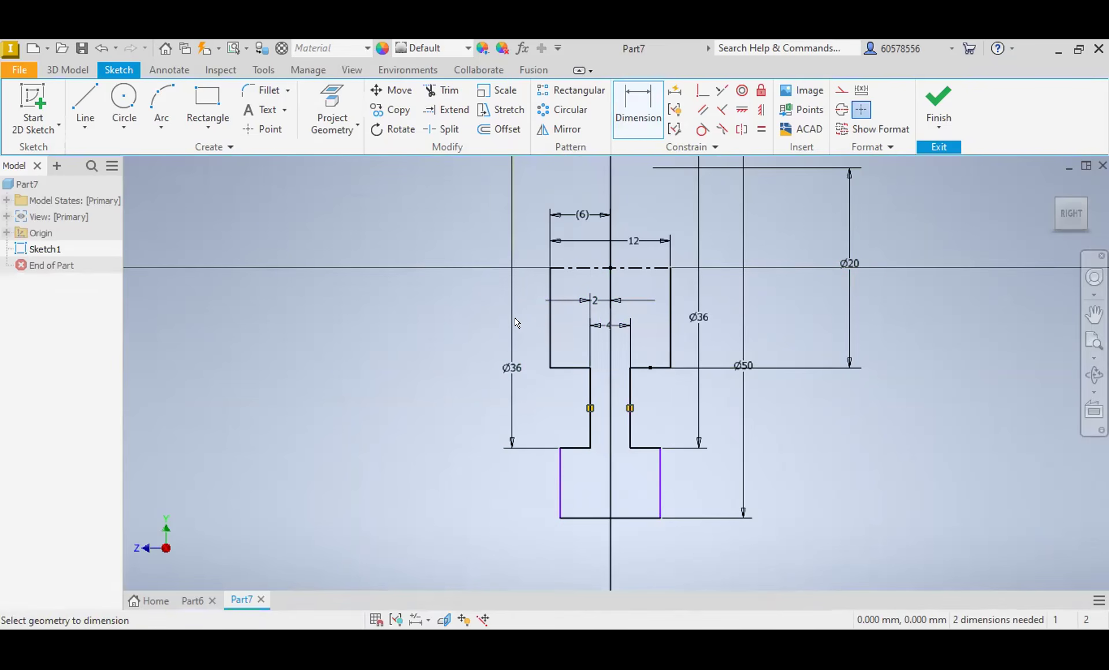
Step: Fillet the neck's four corners, the upper block's bottom corners and the lower block's top corners with a 0.5 mm radius
left_click(265, 90)
type("0.5")
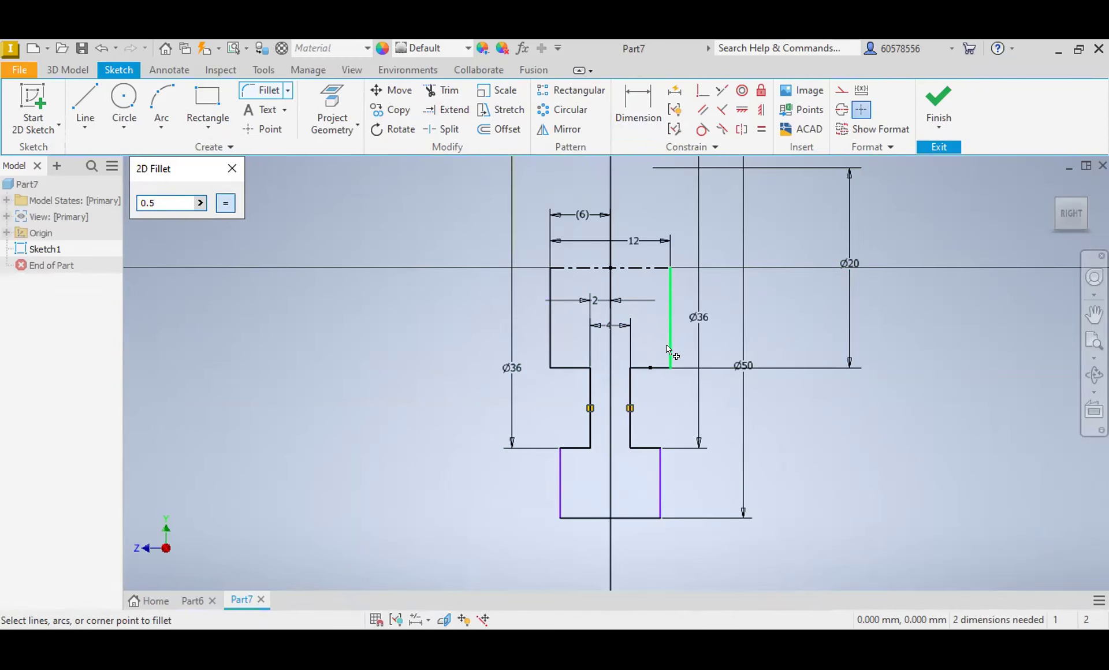
left_click(668, 349)
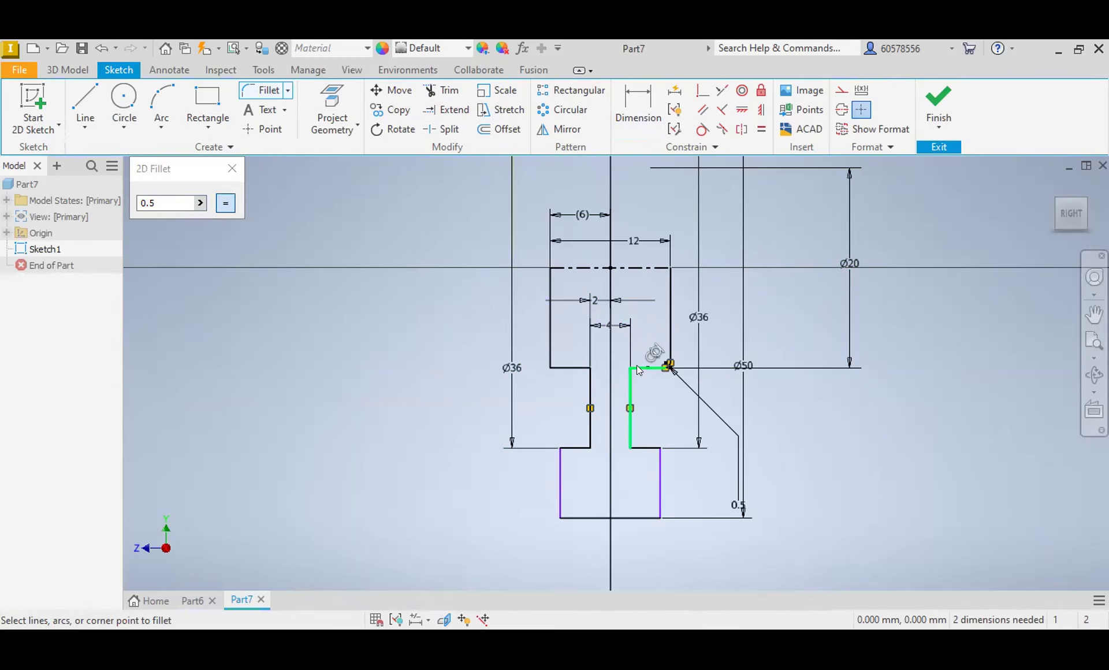
left_click(639, 371)
left_click(631, 446)
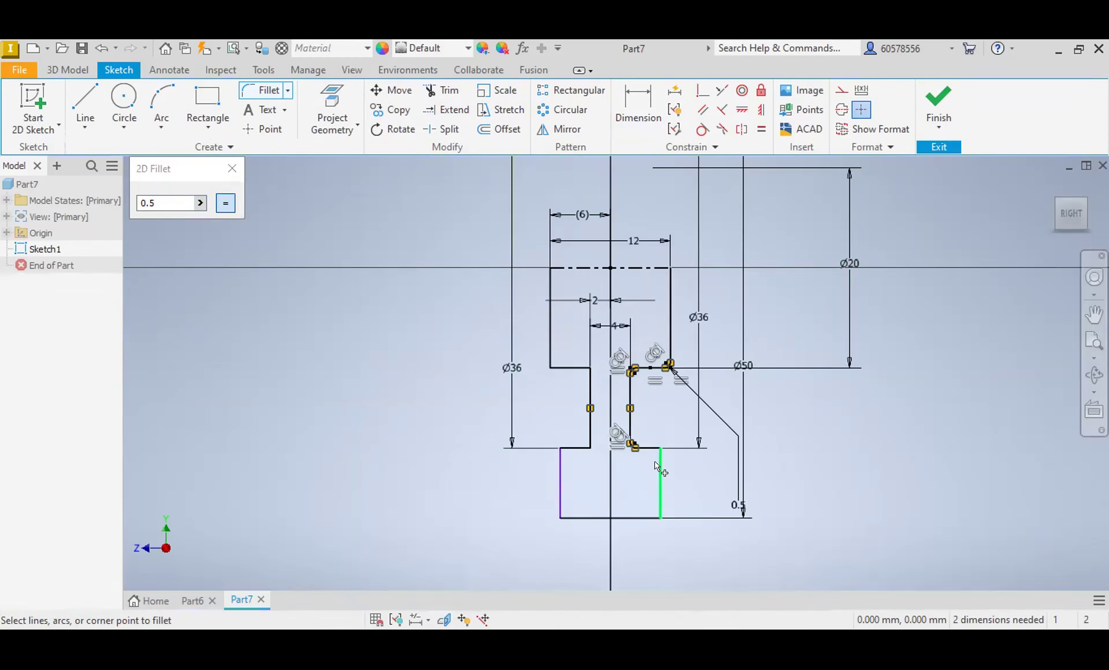
left_click(659, 463)
left_click(572, 448)
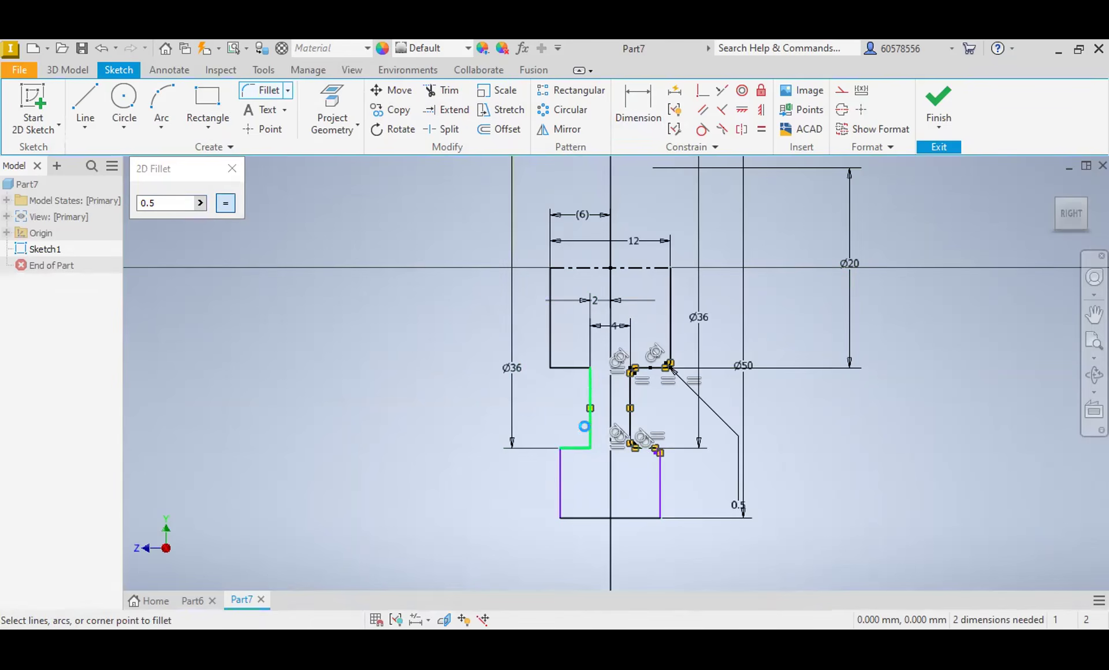
left_click(574, 370)
left_click(561, 455)
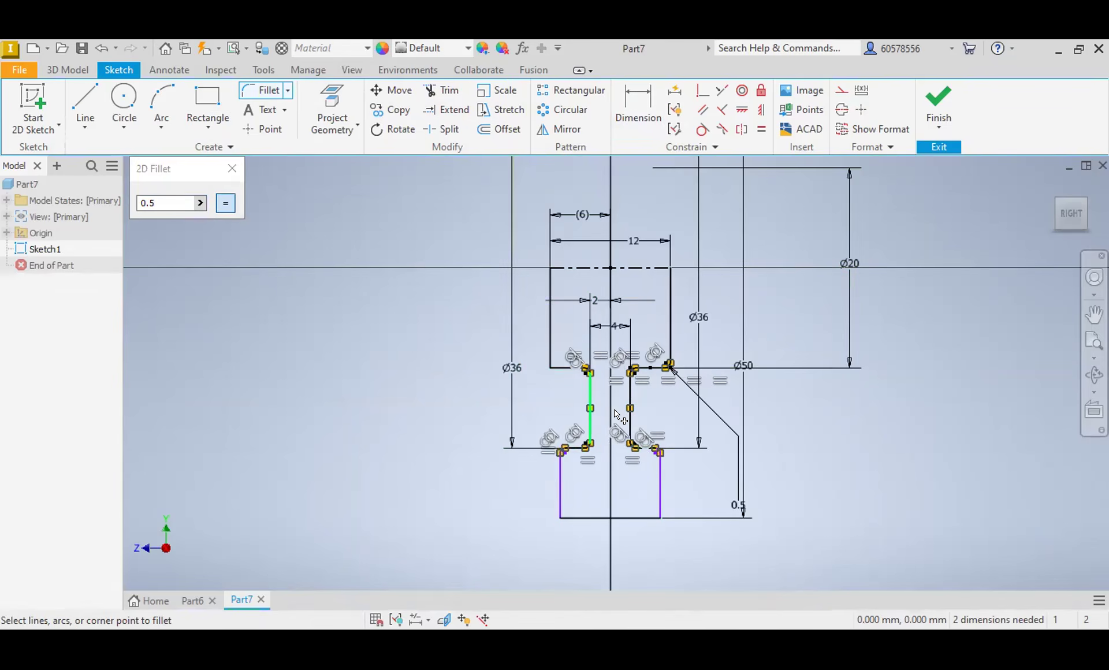
left_click(543, 341)
key("Escape")
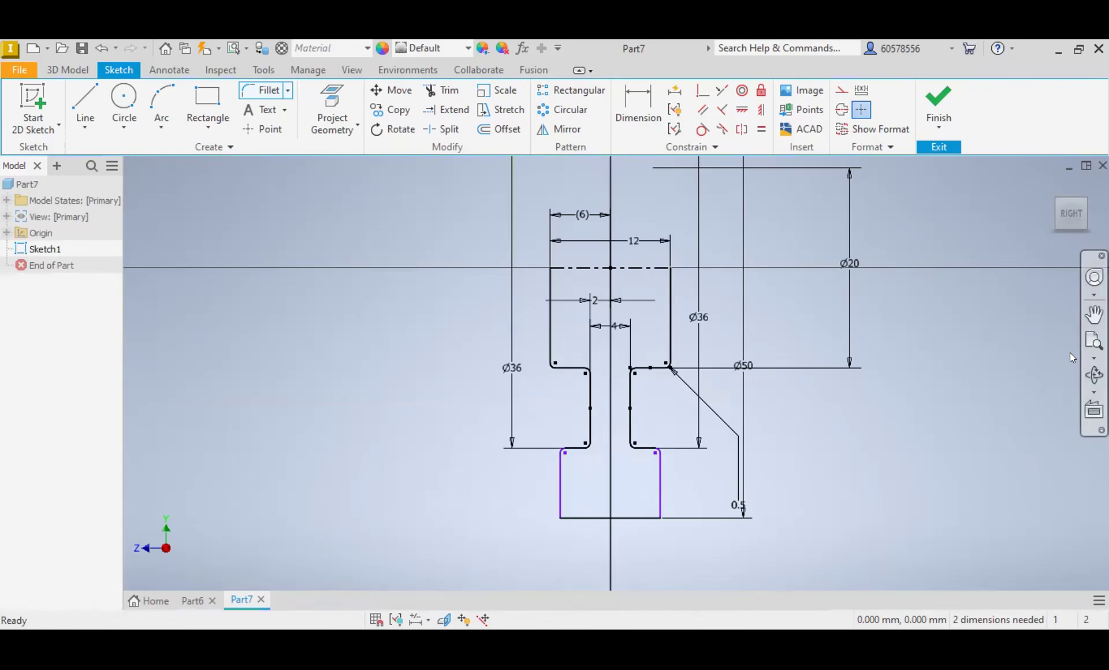
Step: Revolve the closed stepped profile around the 12 mm centerline into a solid wheel
left_click(78, 68)
left_click(123, 107)
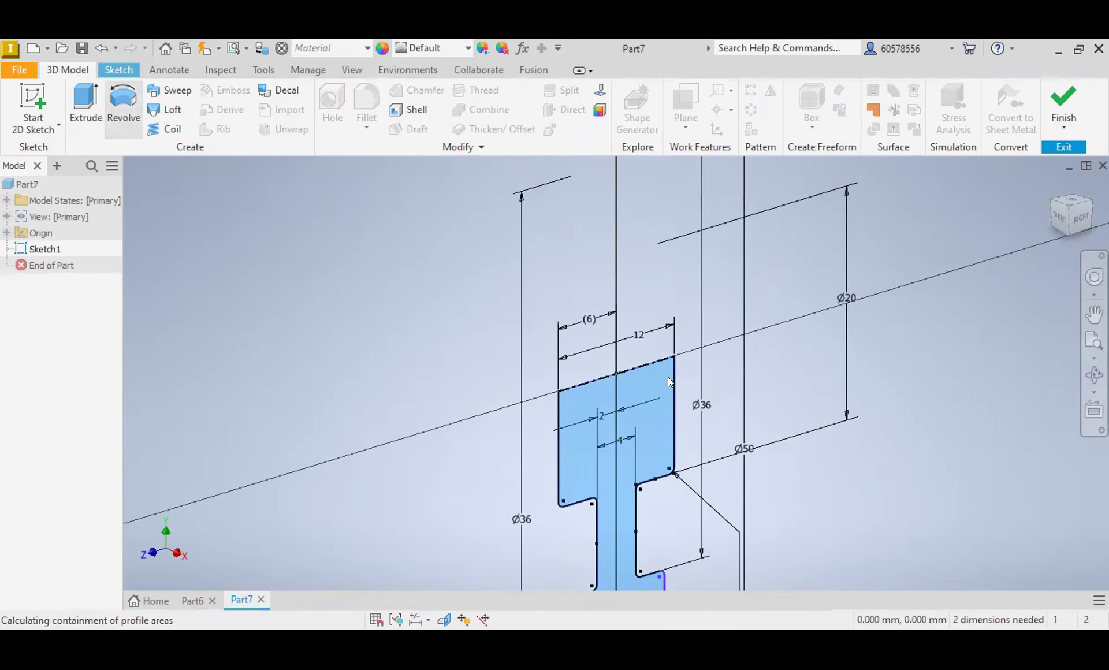
left_click(651, 368)
left_click(172, 399)
Step: Start a sketch on the hub's flat front face and draw a rectangle about 3.6 mm high around the center point
left_click(571, 379)
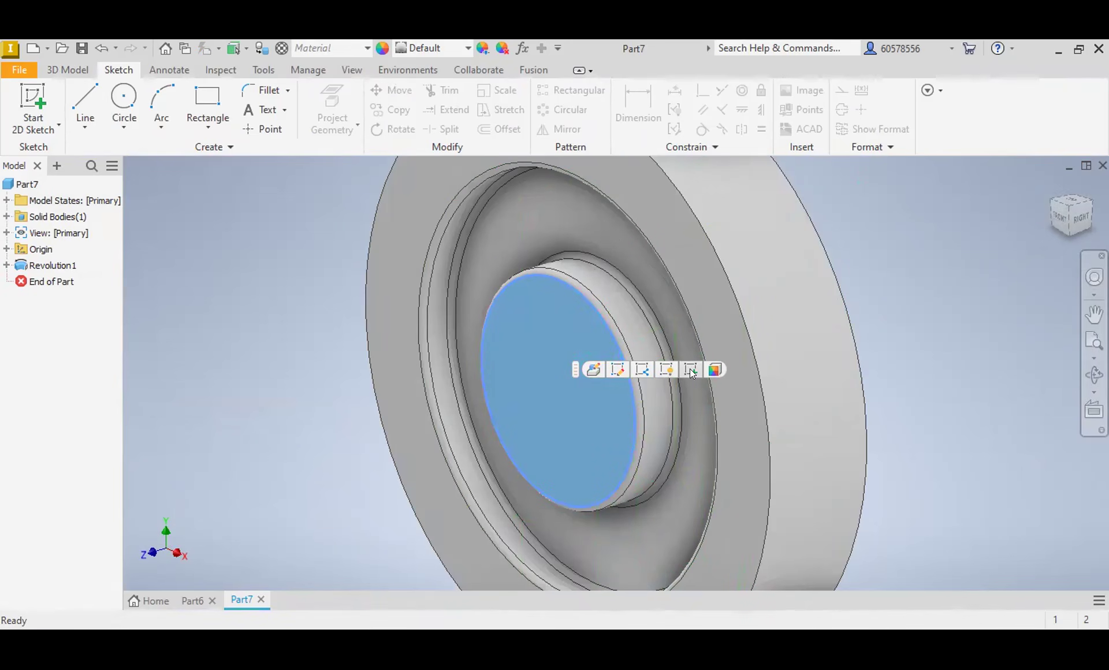
left_click(1081, 219)
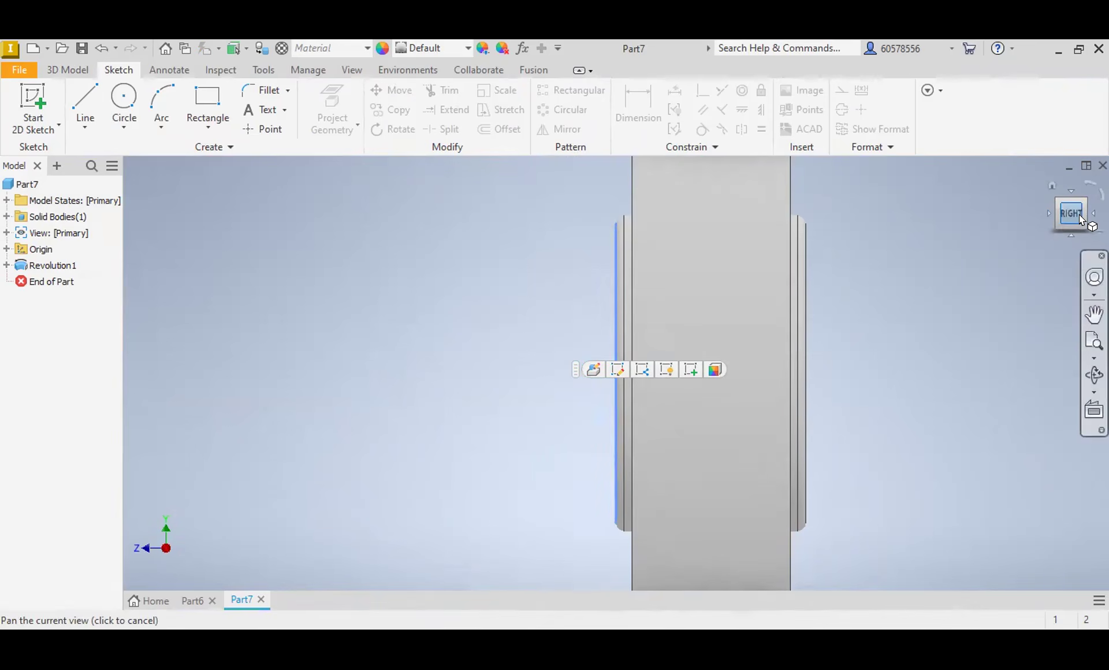
scroll(745, 286, "down", 3)
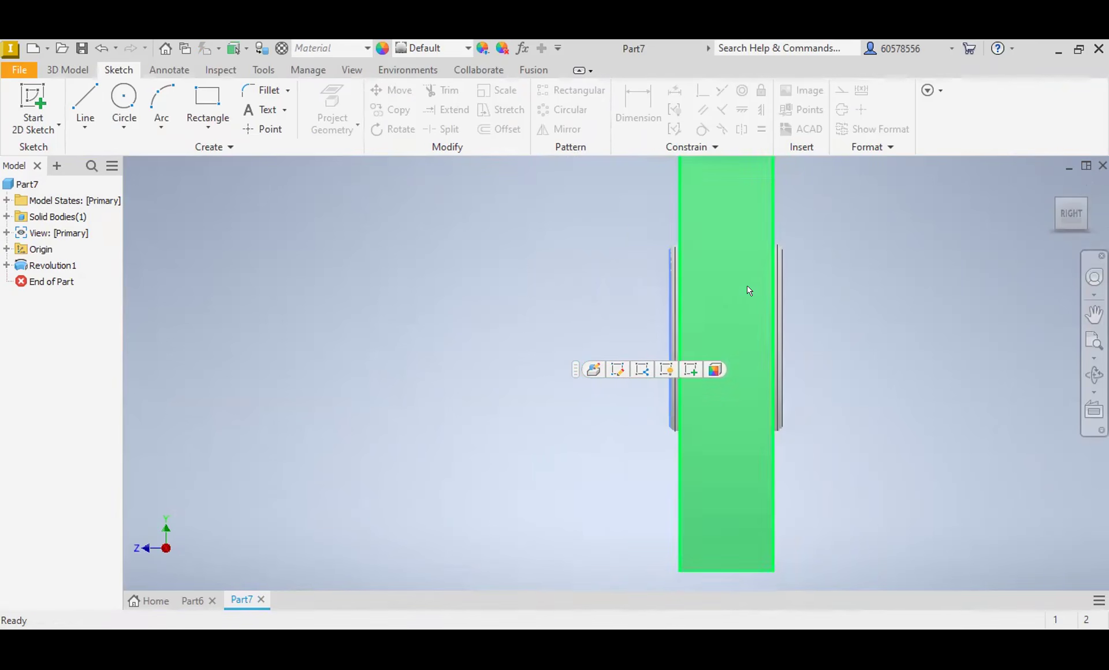
left_click(1046, 215)
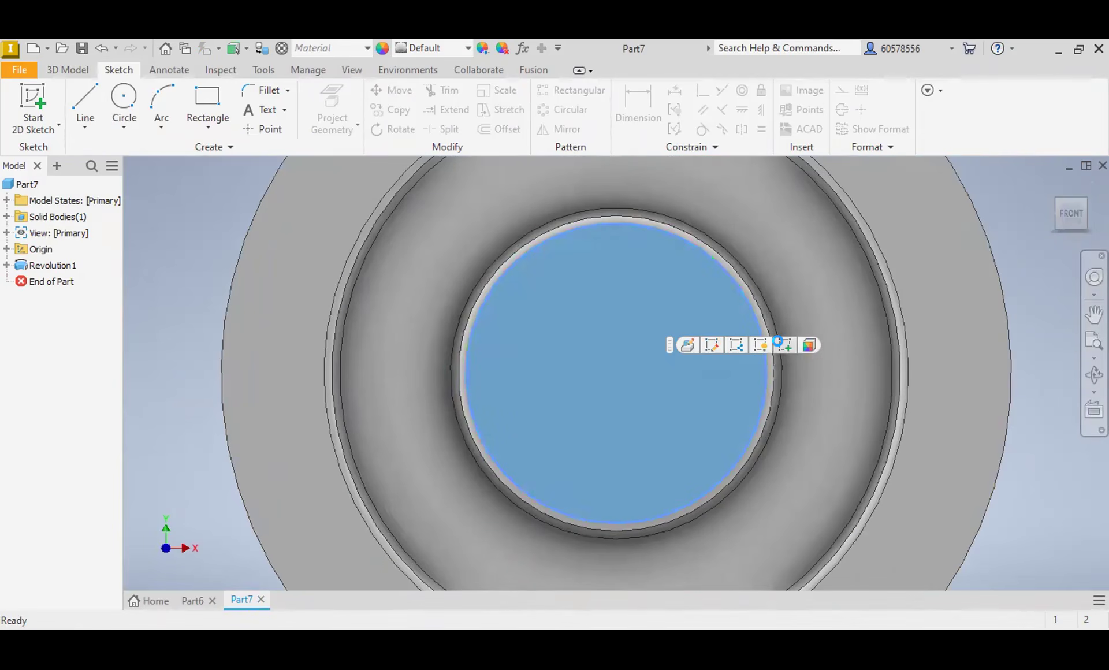
left_click(784, 346)
left_click(203, 103)
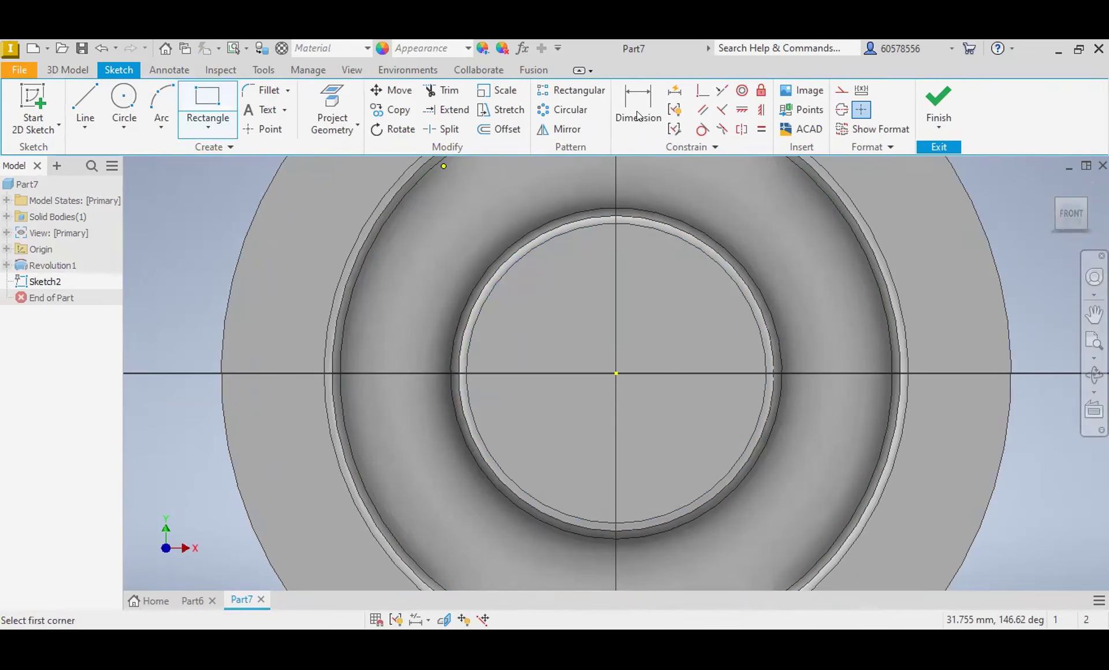
Step: Dimension the rectangle on the hub face to 6 mm high and 6 mm wide
left_click(636, 111)
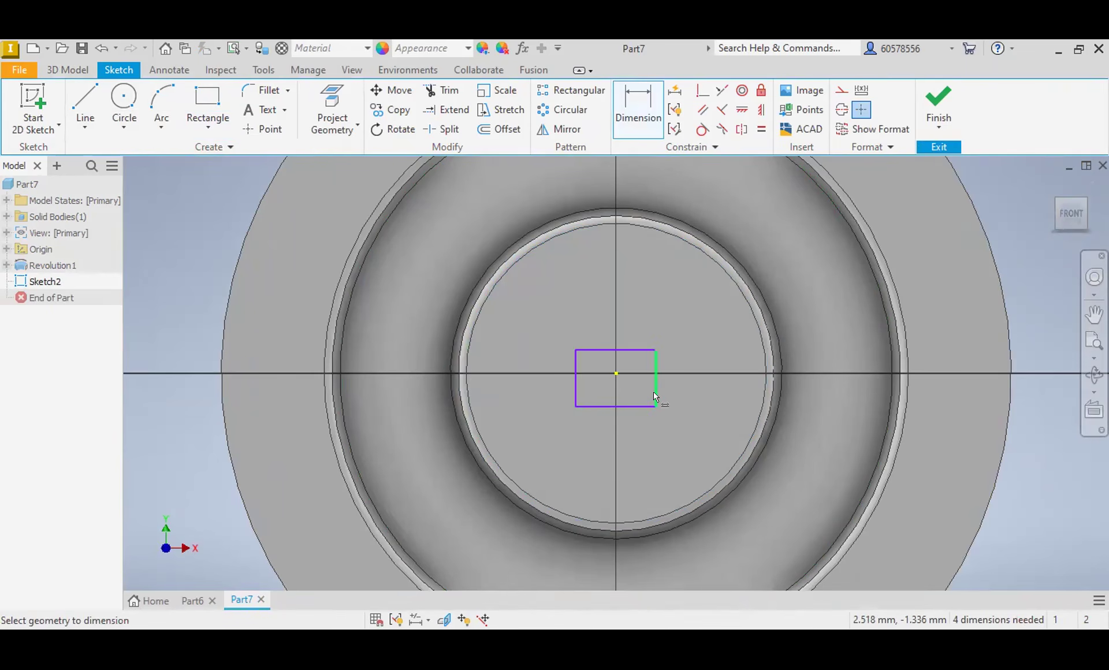
left_click(655, 392)
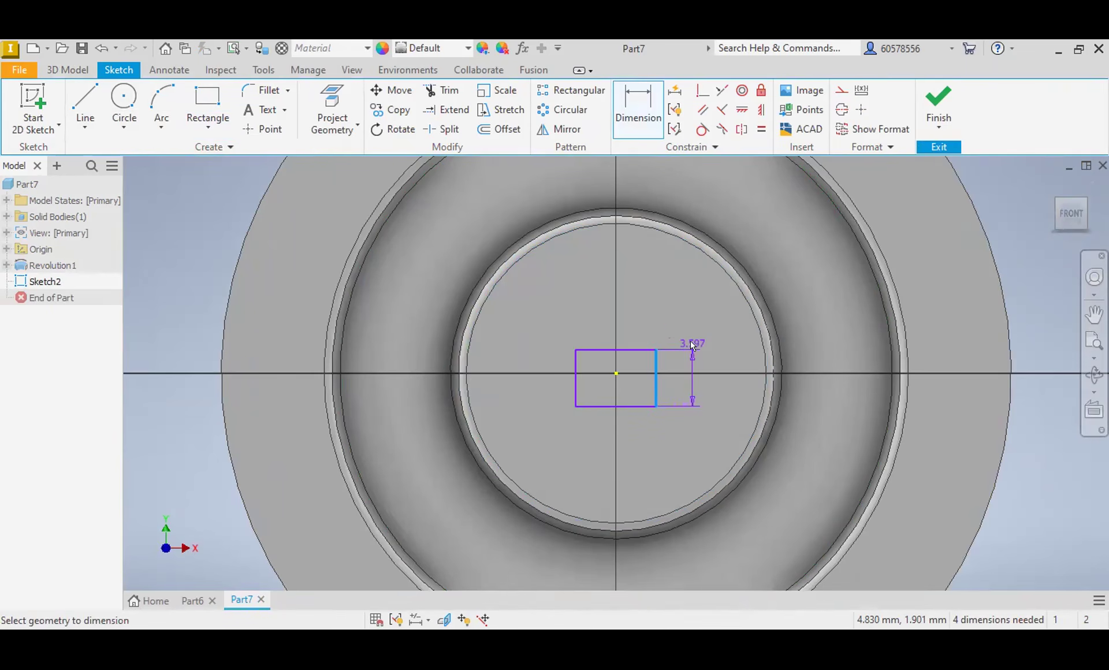
left_click(691, 340)
type("6")
key("Return")
left_click(631, 330)
left_click(640, 299)
type("6")
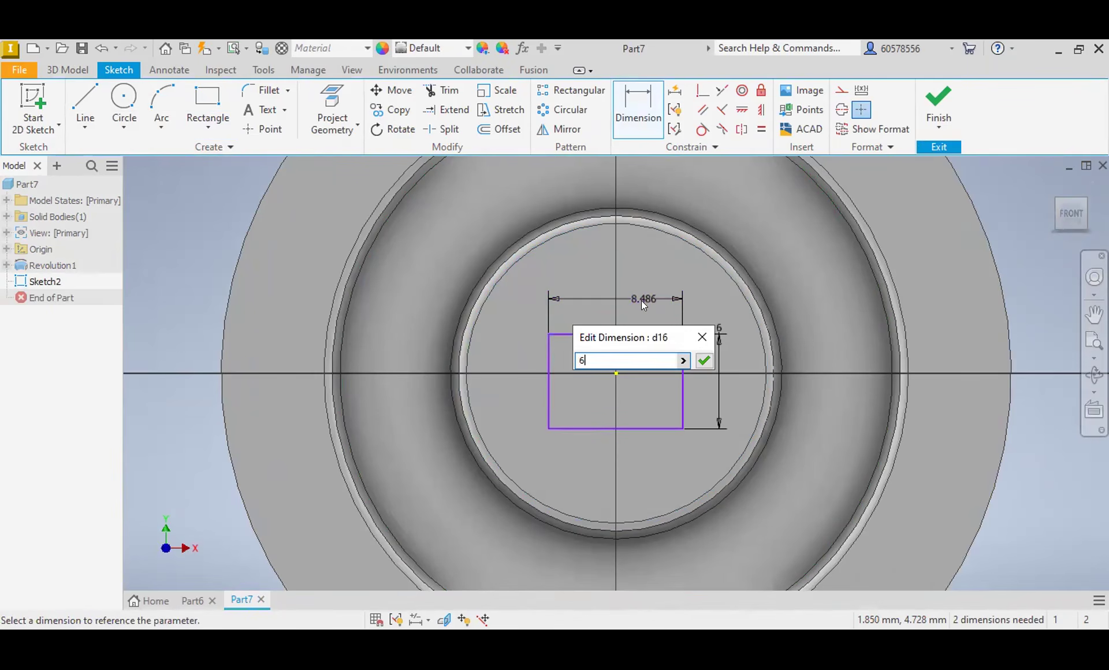
key("Return")
Step: Center the square by dimensioning its left side 3 mm from the vertical axis and its top edge 3 mm above the center point
left_click(589, 356)
left_click(599, 267)
type("3")
key("Return")
left_click(616, 335)
left_click(616, 373)
left_click(535, 350)
type("3")
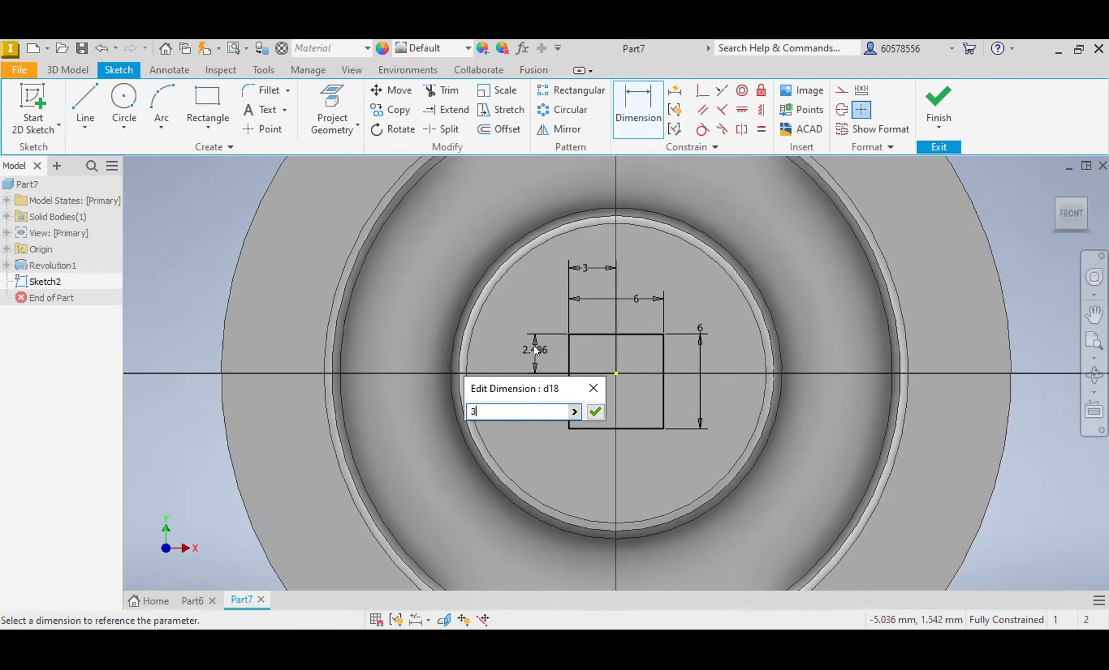
key("Return")
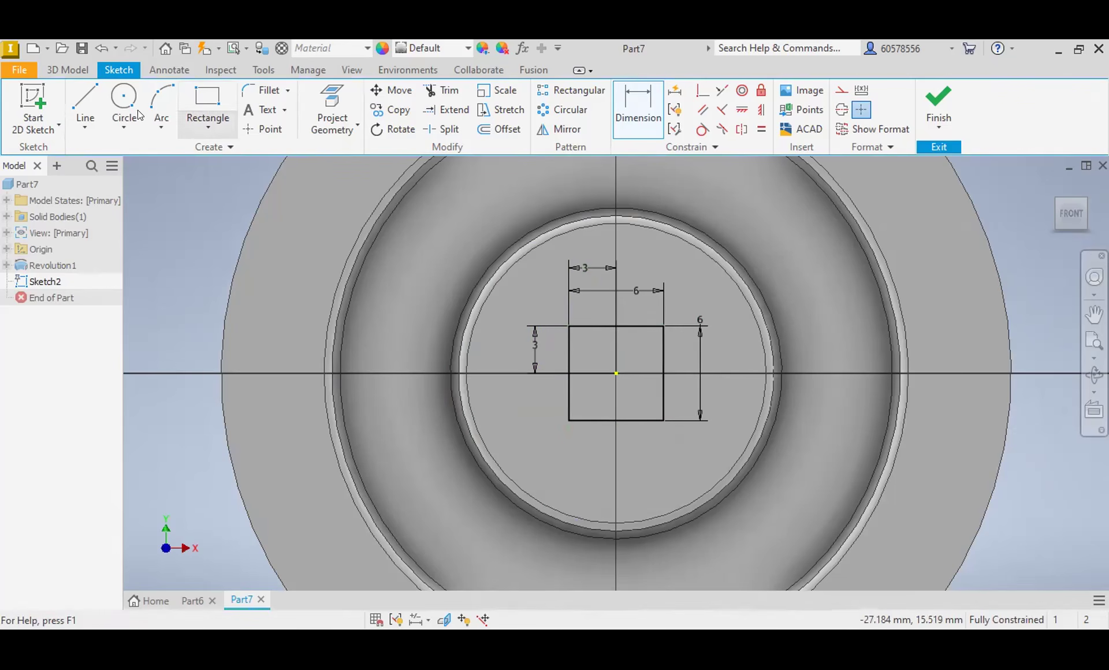
Step: Extrude the 6 mm square as a cut through the whole hub
left_click(88, 71)
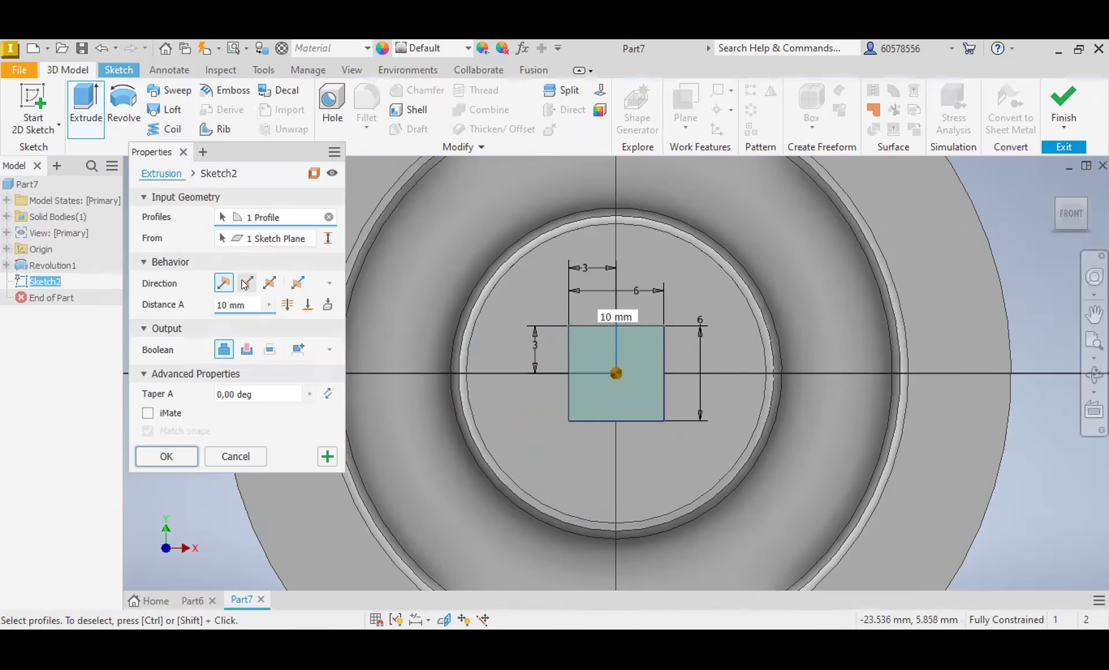
left_click(247, 349)
left_click(287, 304)
left_click(153, 458)
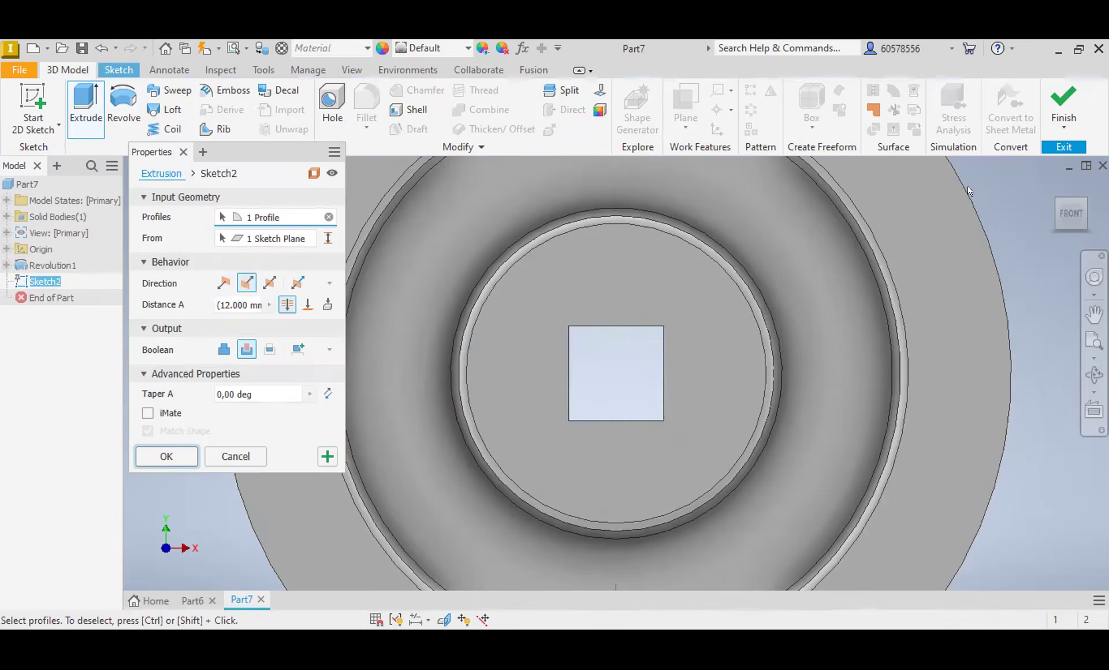
Step: Sketch a closed line outline on the YZ plane, running along the rim's rear face and enclosing the hub end that projects behind it
left_click(1056, 210)
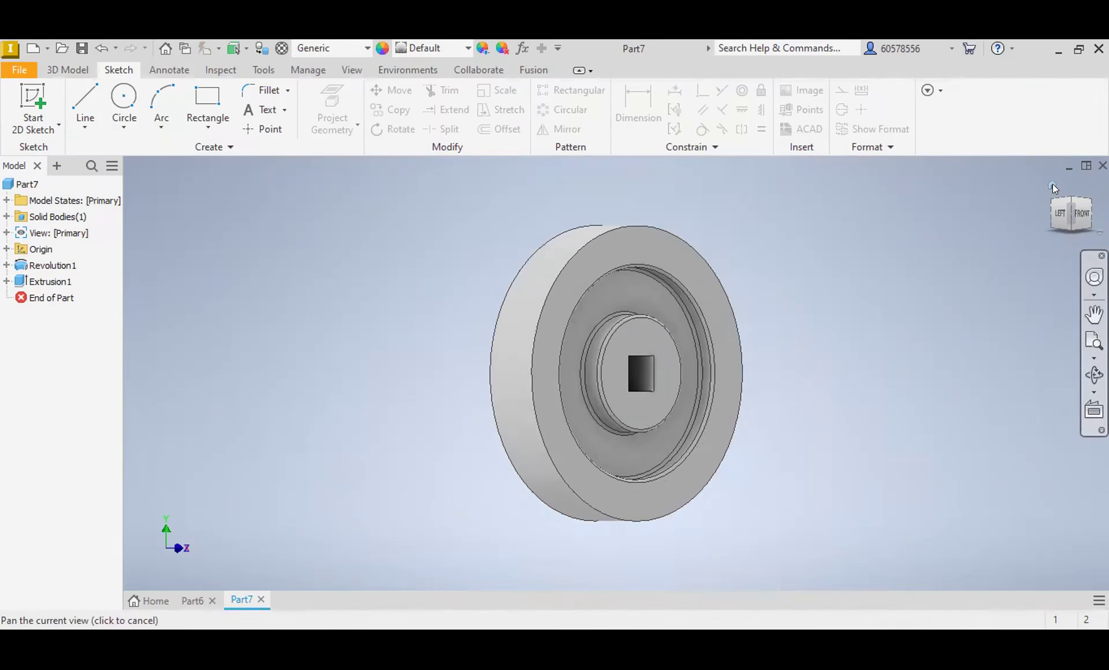
left_click(1053, 184)
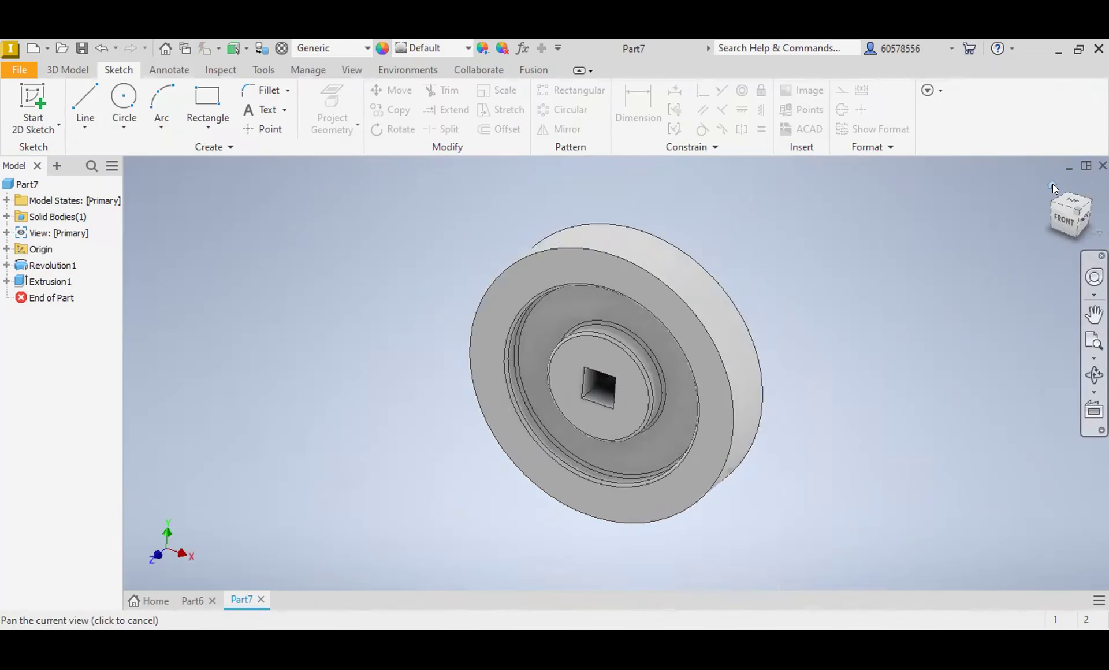
left_click(1084, 227)
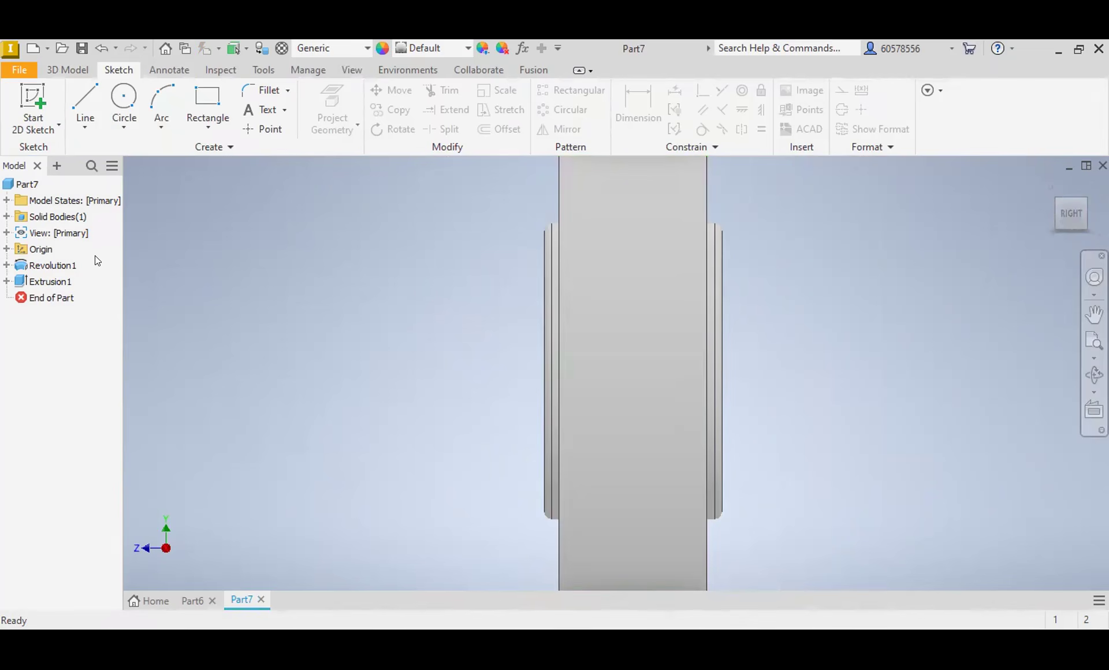
left_click(7, 249)
left_click(47, 264)
left_click(653, 360)
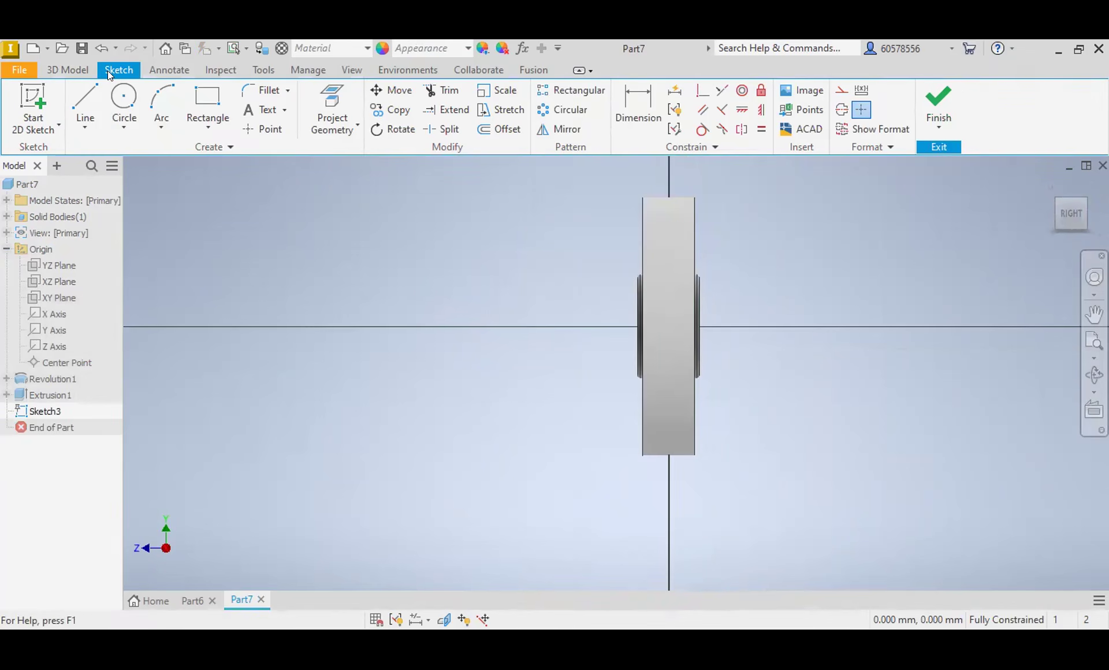
left_click(85, 107)
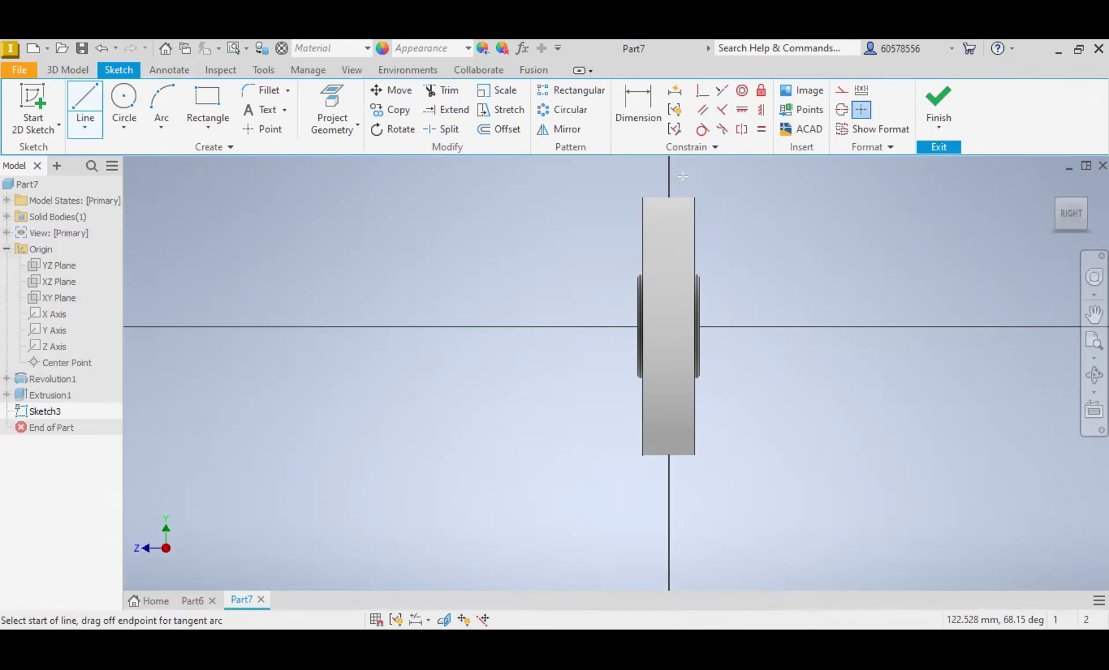
Step: Extrude the outline as a symmetric cut through all to remove the hub's projection behind the rim
left_click(68, 69)
left_click(85, 107)
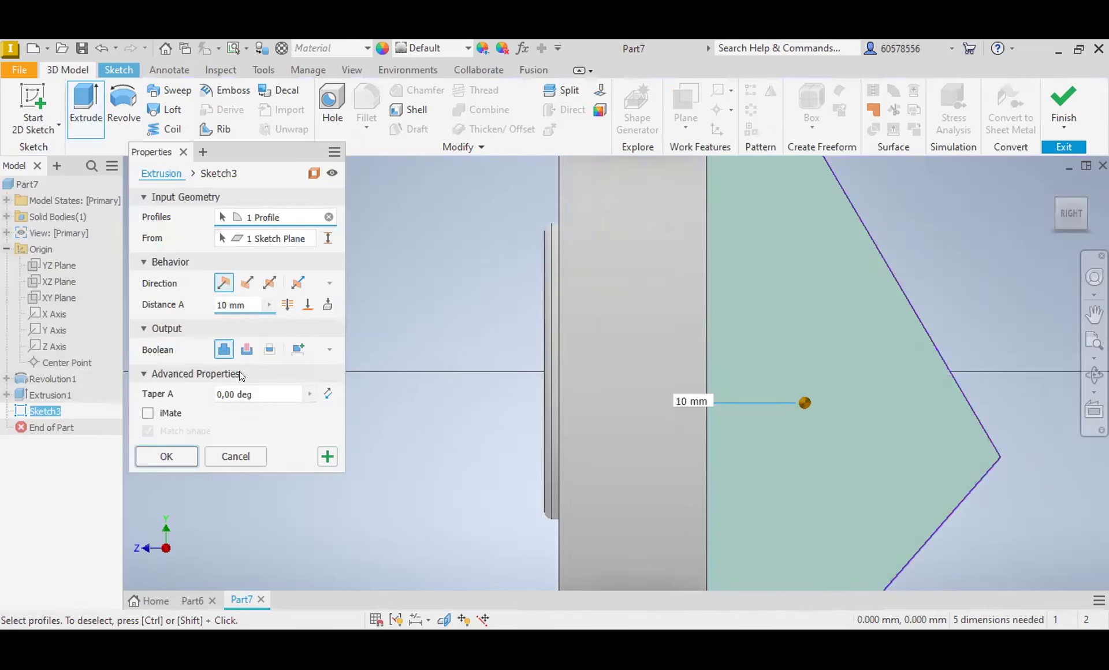
left_click(242, 347)
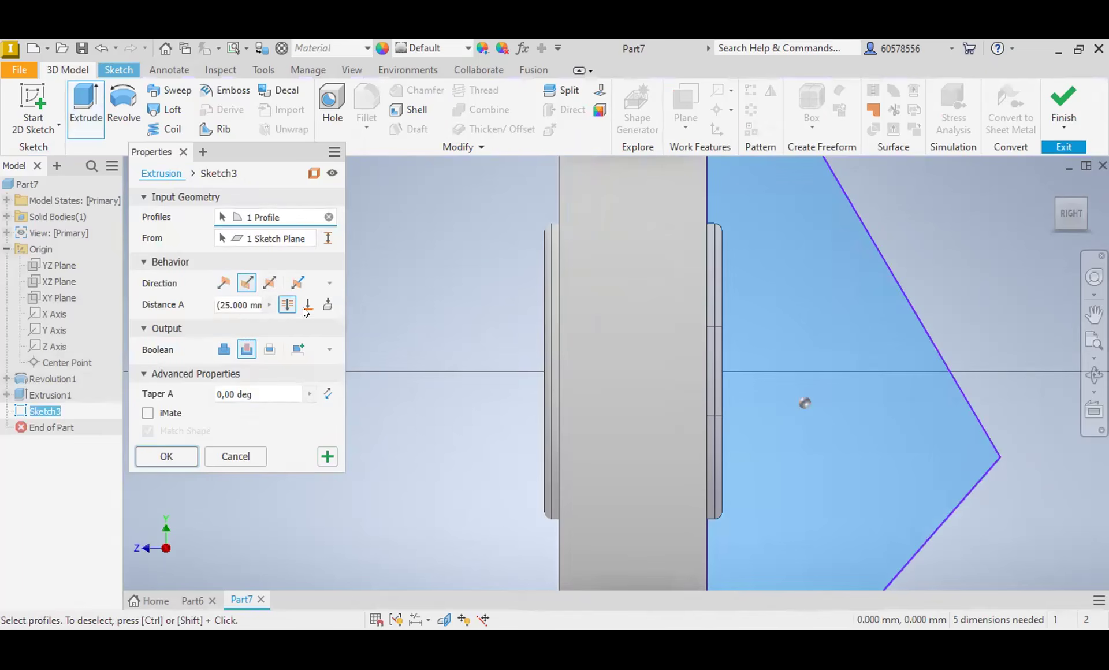
left_click(270, 282)
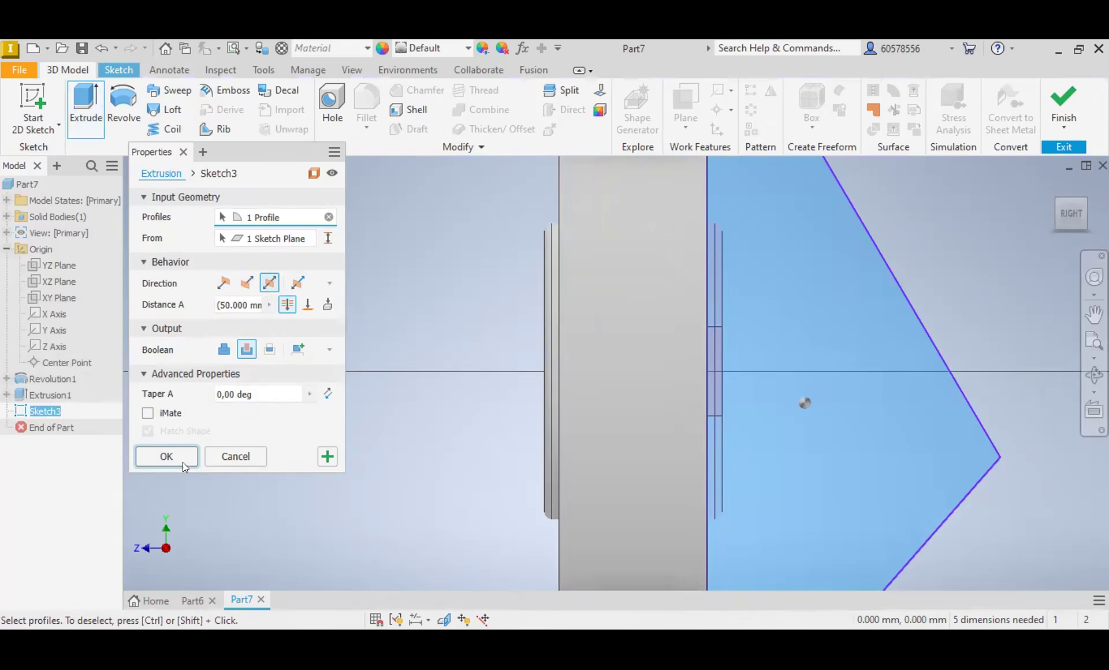
left_click(167, 456)
scroll(896, 291, "down", 4)
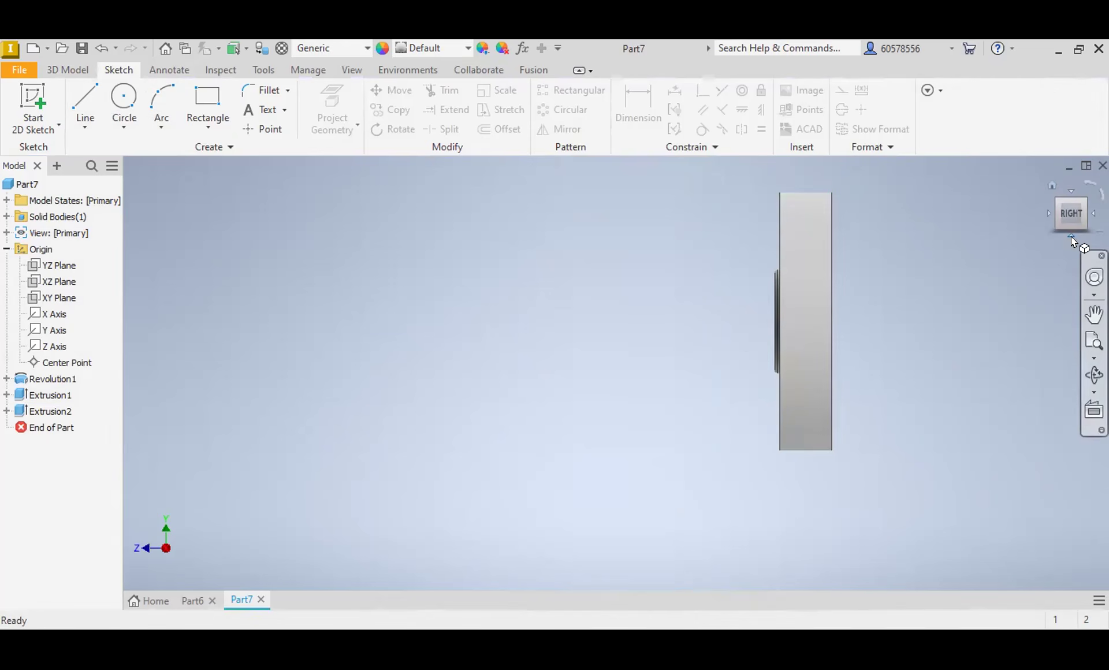
left_click(1050, 188)
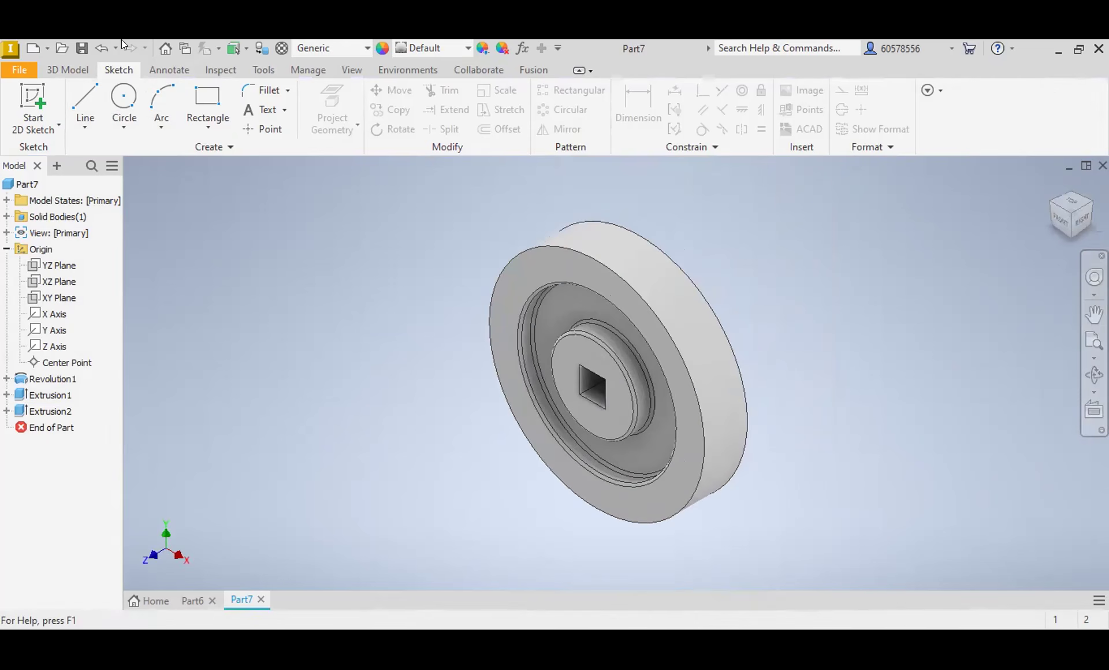
Step: Create a part from the Standard (mm).ipt template and sketch a horizontal line about 22 mm long across the origin on the YZ plane
left_click(33, 48)
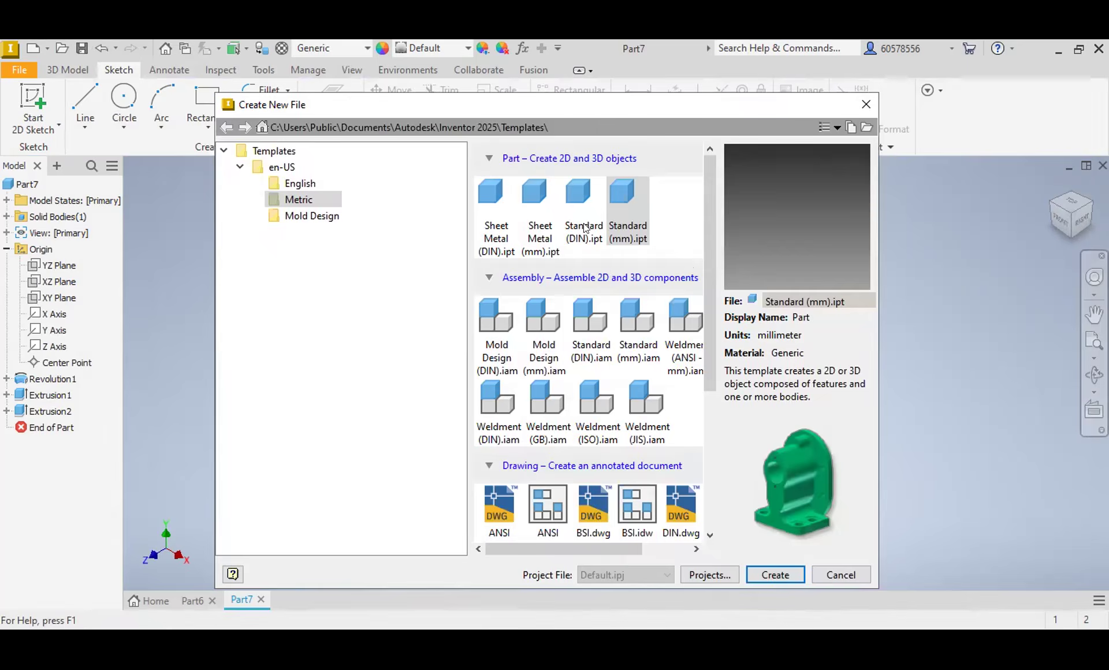
double_click(616, 199)
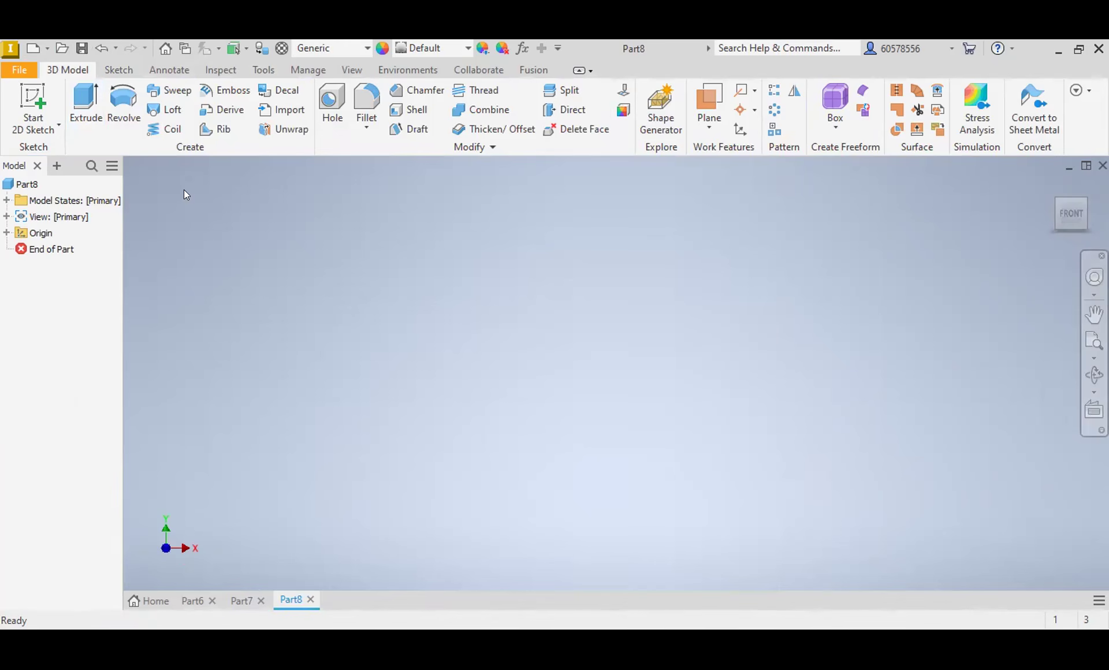
left_click(117, 70)
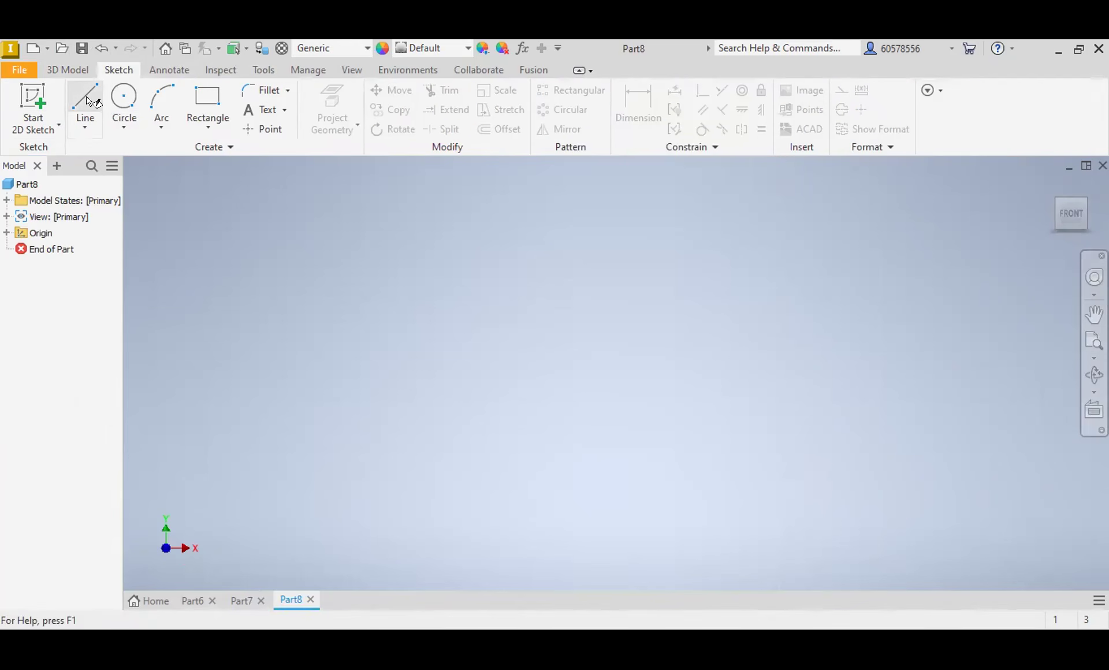
left_click(86, 101)
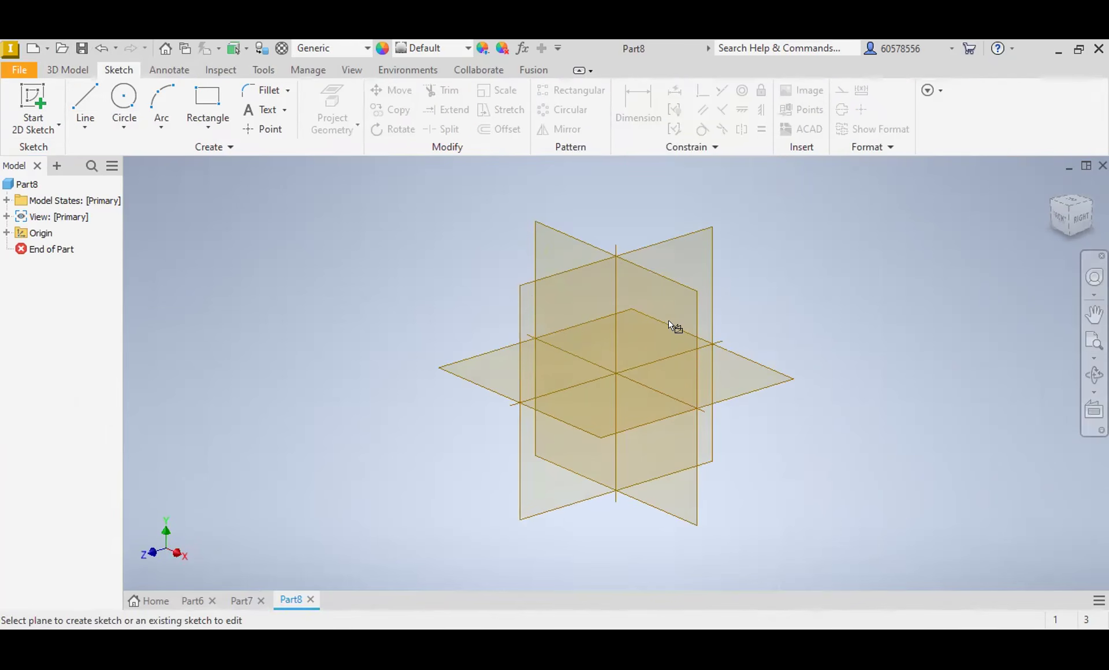
left_click(644, 302)
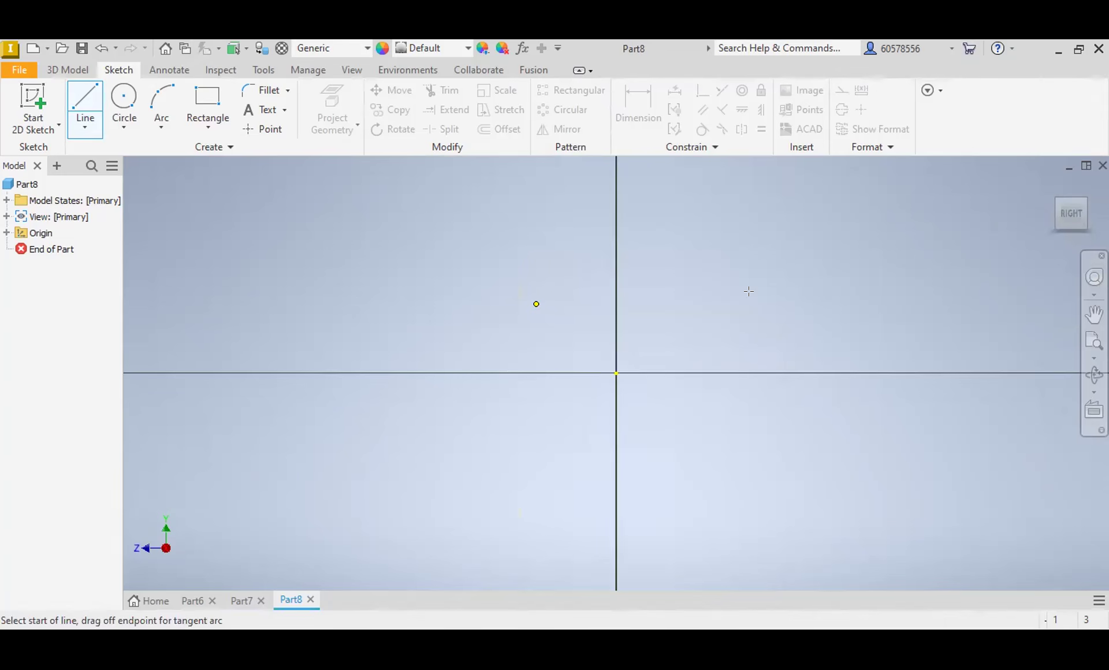
Step: Dimension the horizontal line to a length of 48 mm
left_click(641, 104)
left_click(643, 374)
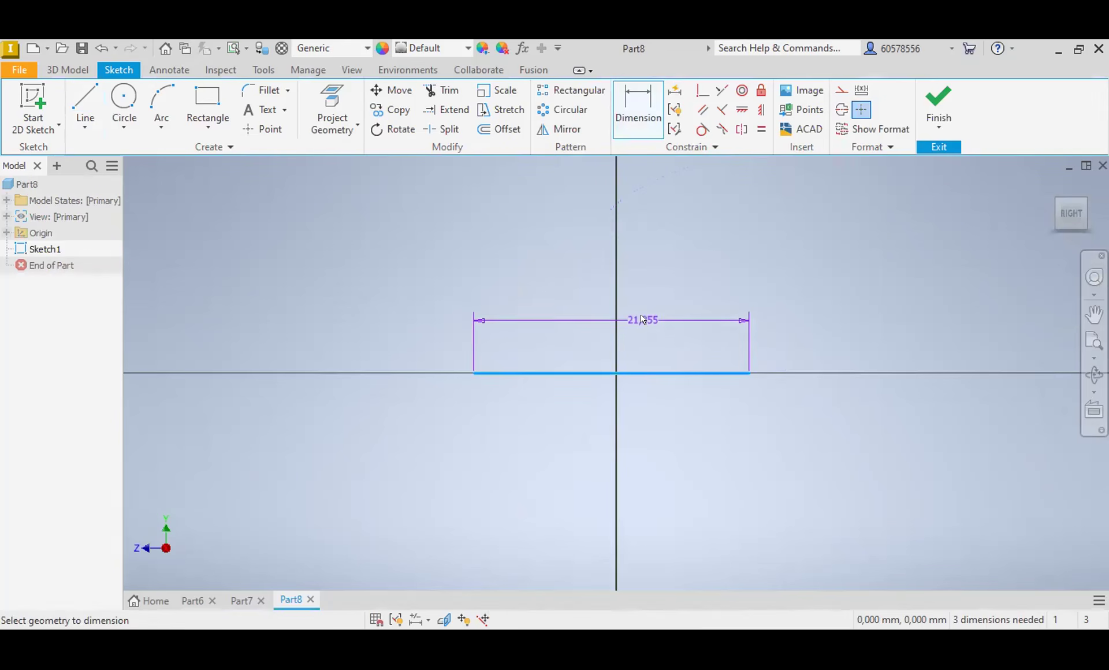
left_click(645, 315)
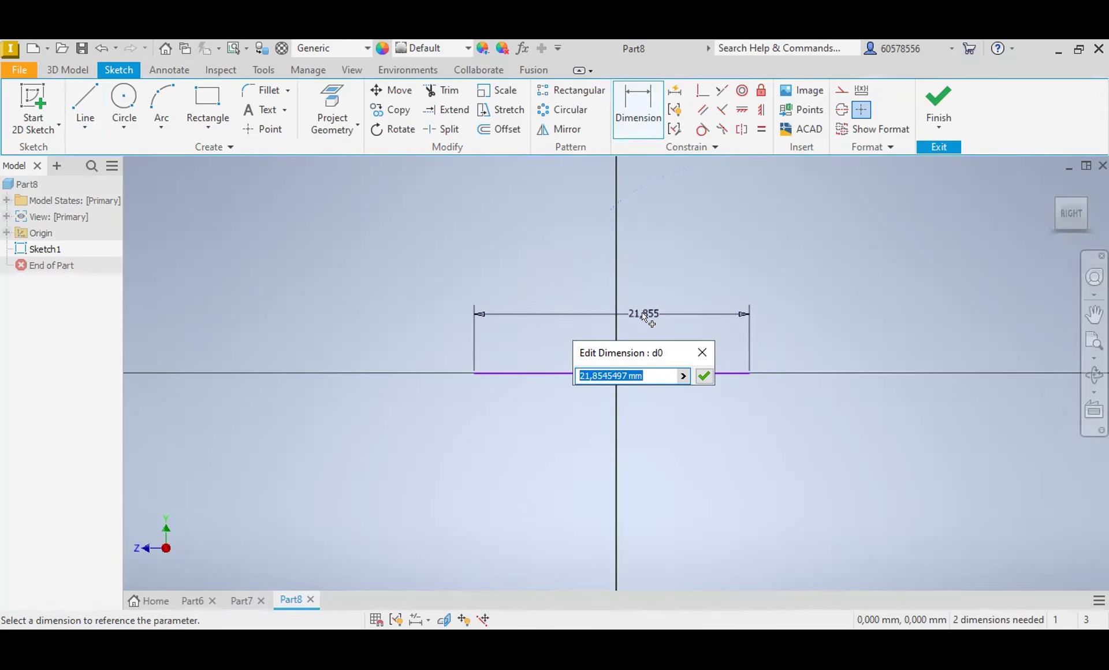
type("48")
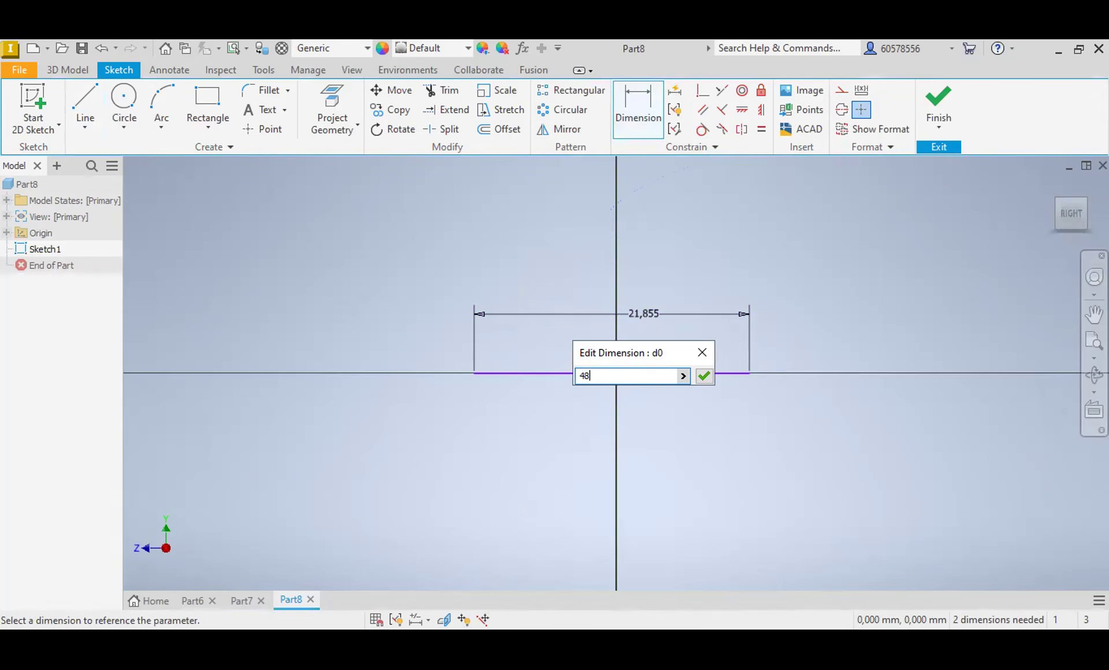
key("Return")
key("Escape")
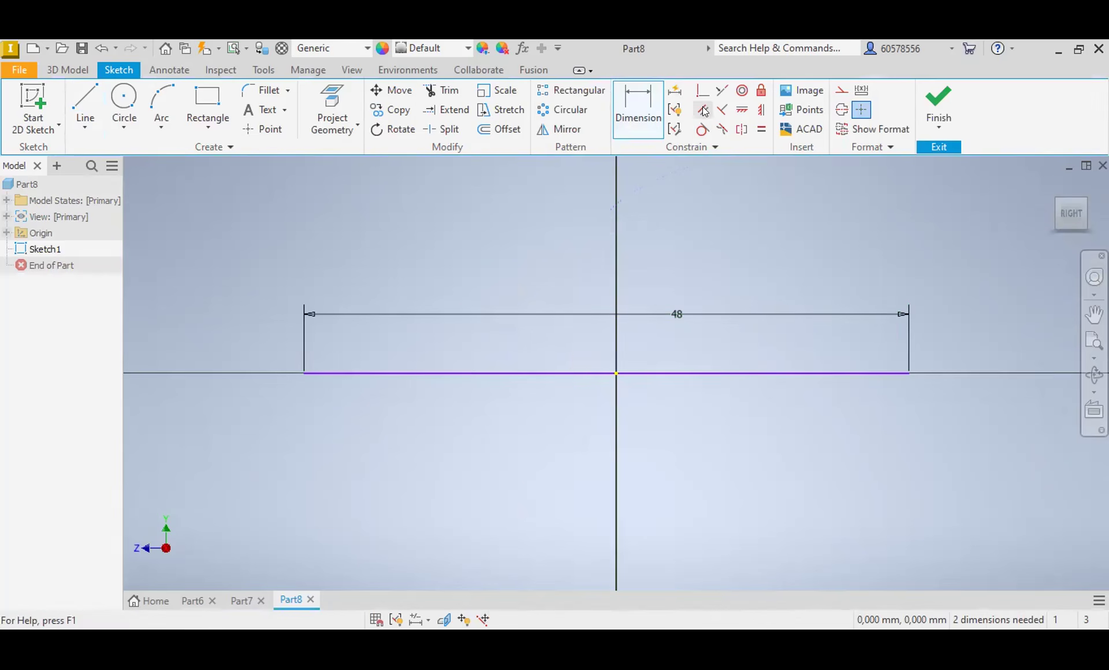
Step: Make the 48 mm line's midpoint coincident with the origin and convert the line to a centerline
left_click(703, 90)
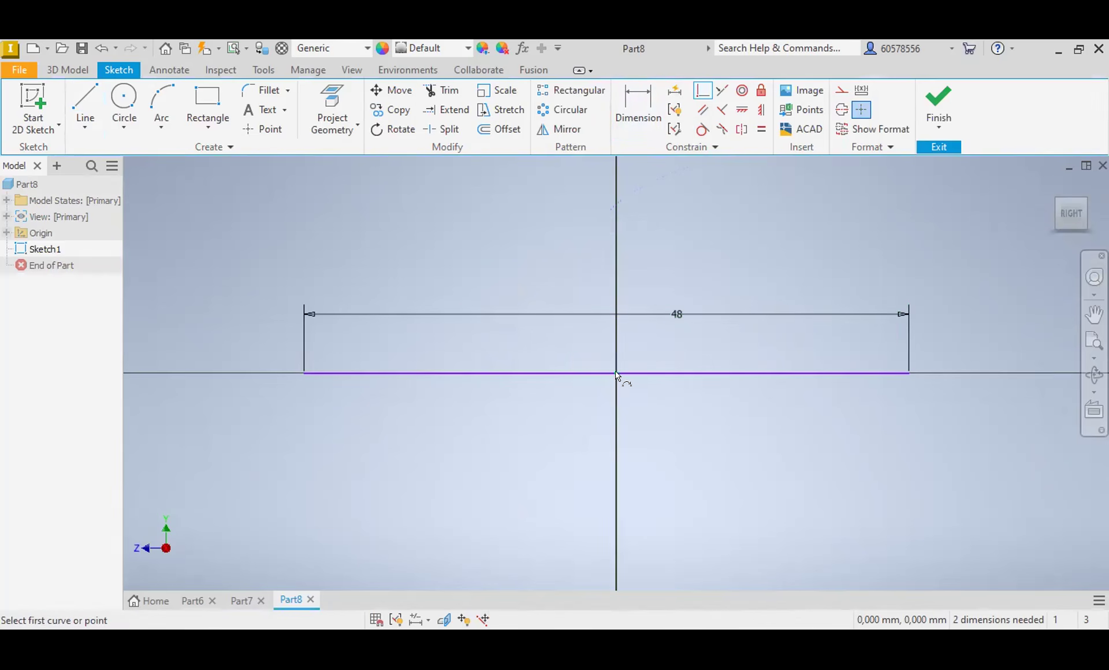
left_click(606, 374)
left_click(617, 374)
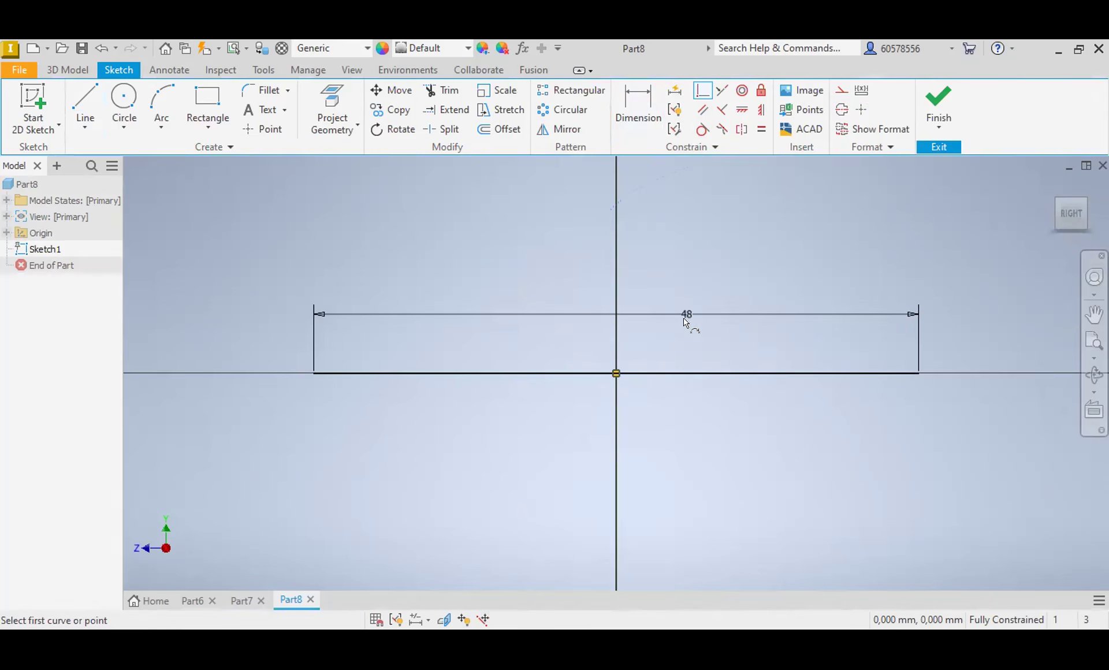
key("Escape")
left_click(775, 374)
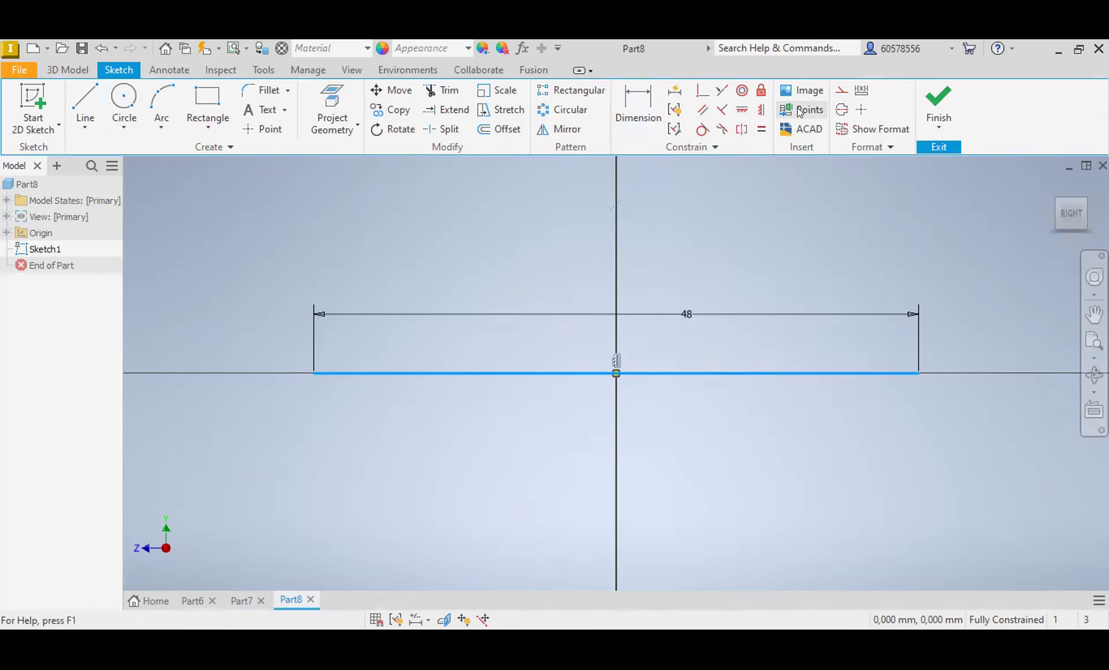
left_click(842, 111)
key("Escape")
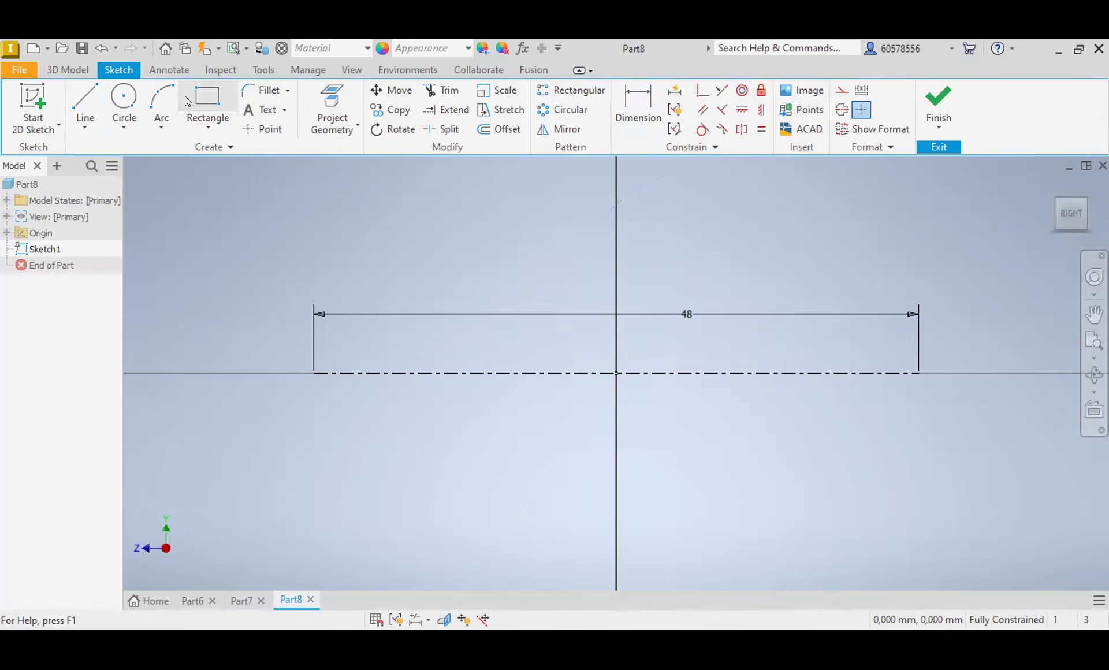
Step: Sketch a closed stepped half-profile with a flange and slanted right end below the centerline, and trim the stub reaching the centerline
left_click(93, 97)
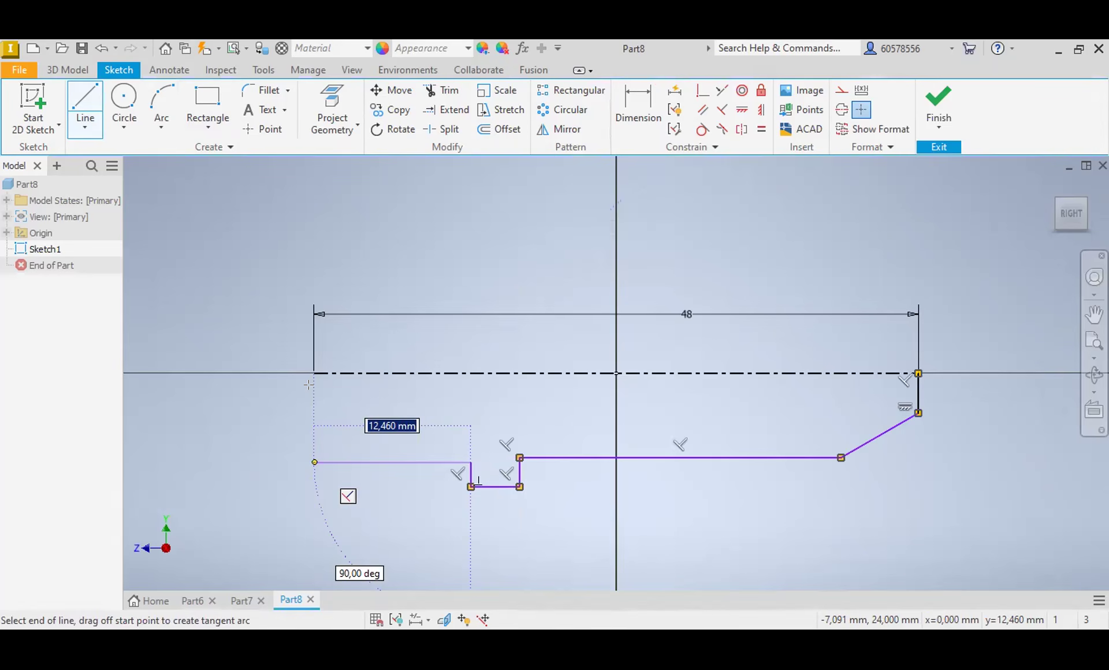
left_click(309, 411)
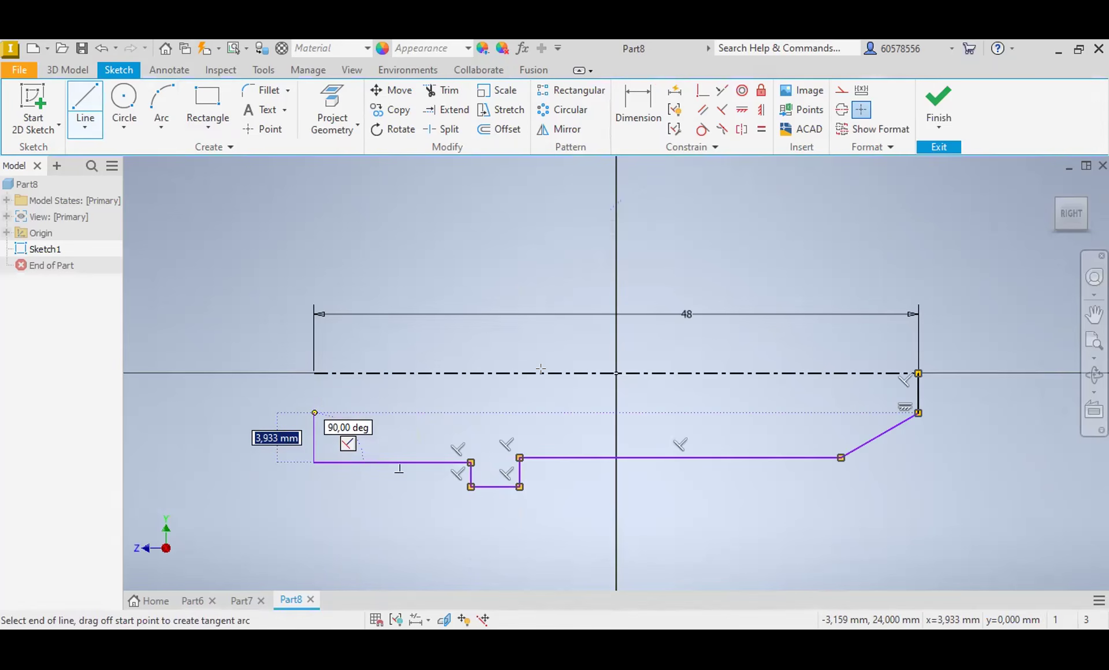
key("Escape")
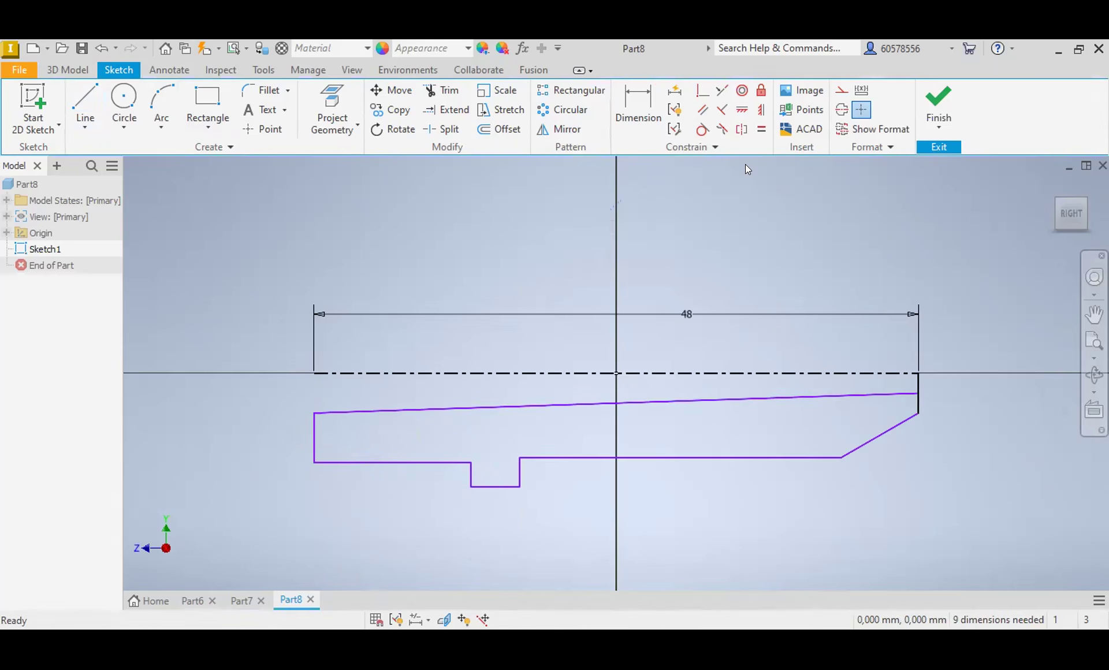
left_click(635, 105)
key("Escape")
left_click(444, 92)
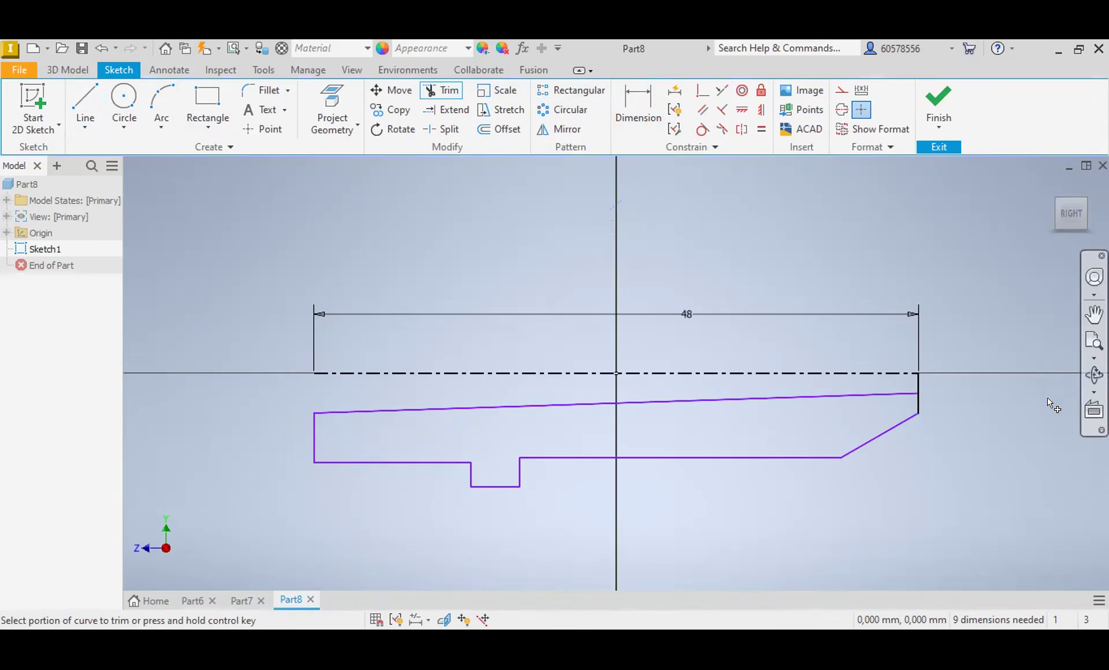
left_click(914, 382)
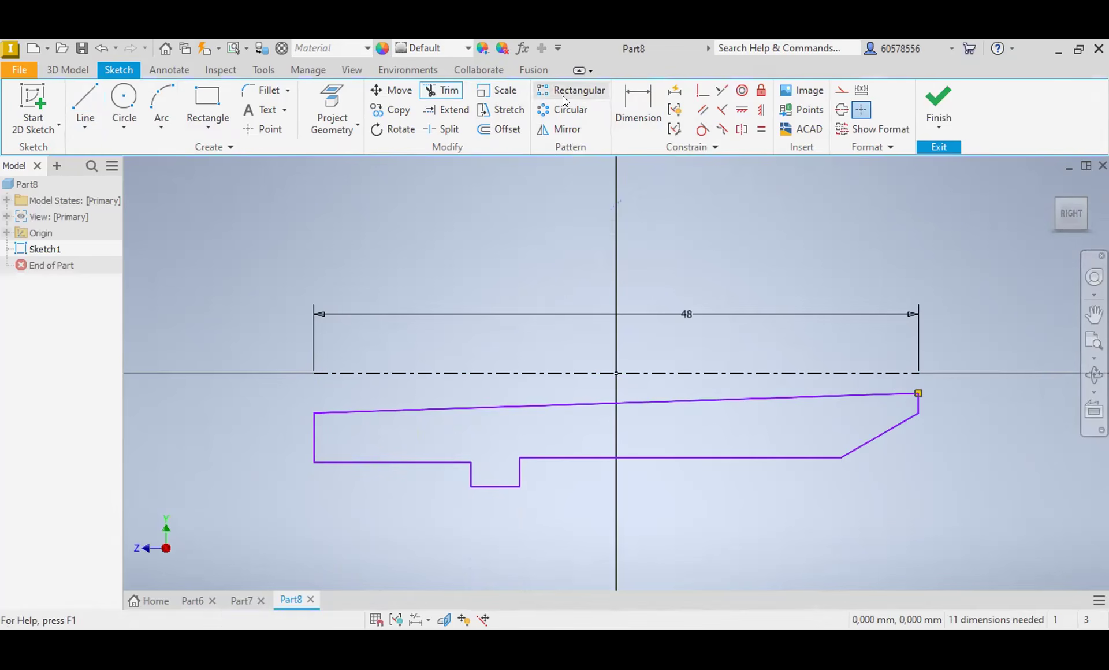
Step: Dimension the outer corner of the profile's right end to the centerline as a 12 mm diameter
left_click(636, 104)
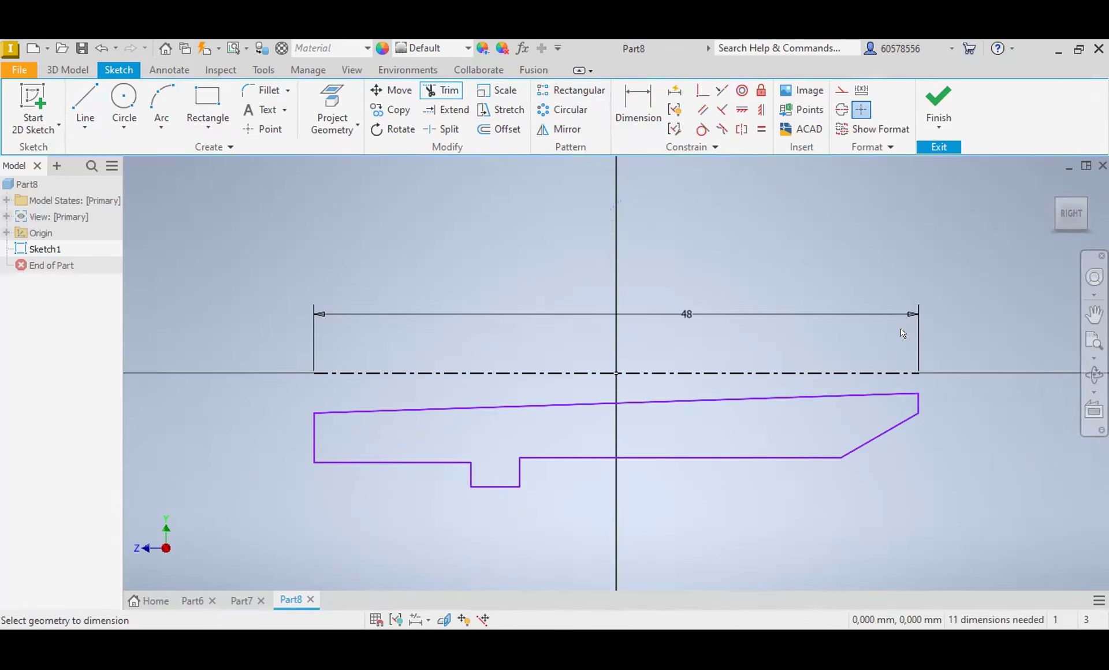
left_click(903, 372)
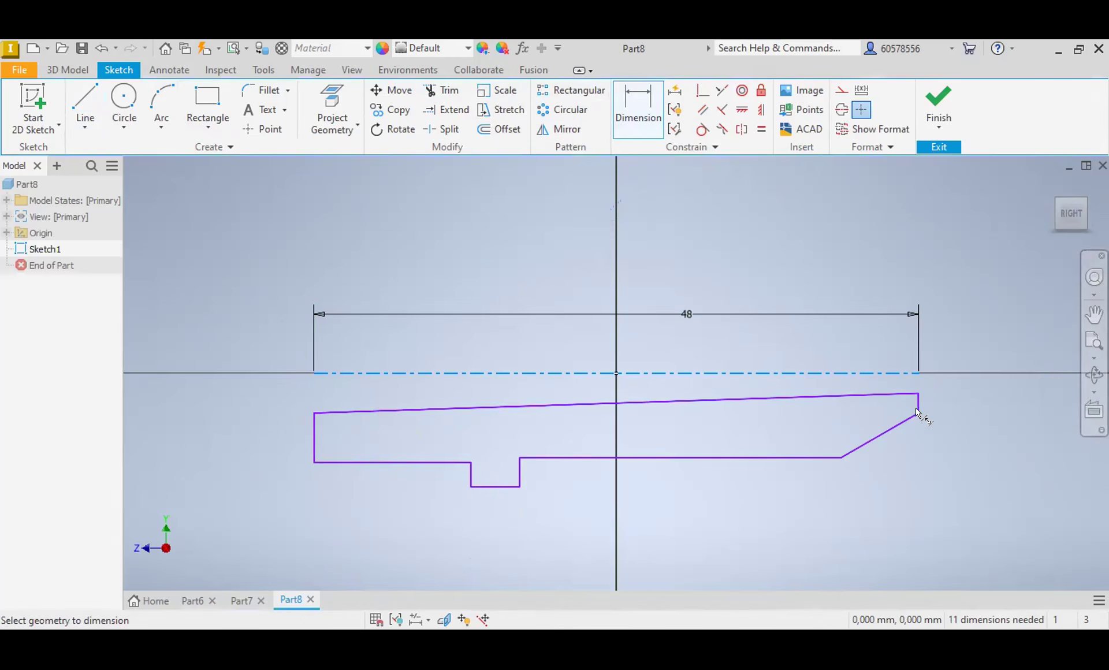
left_click(917, 411)
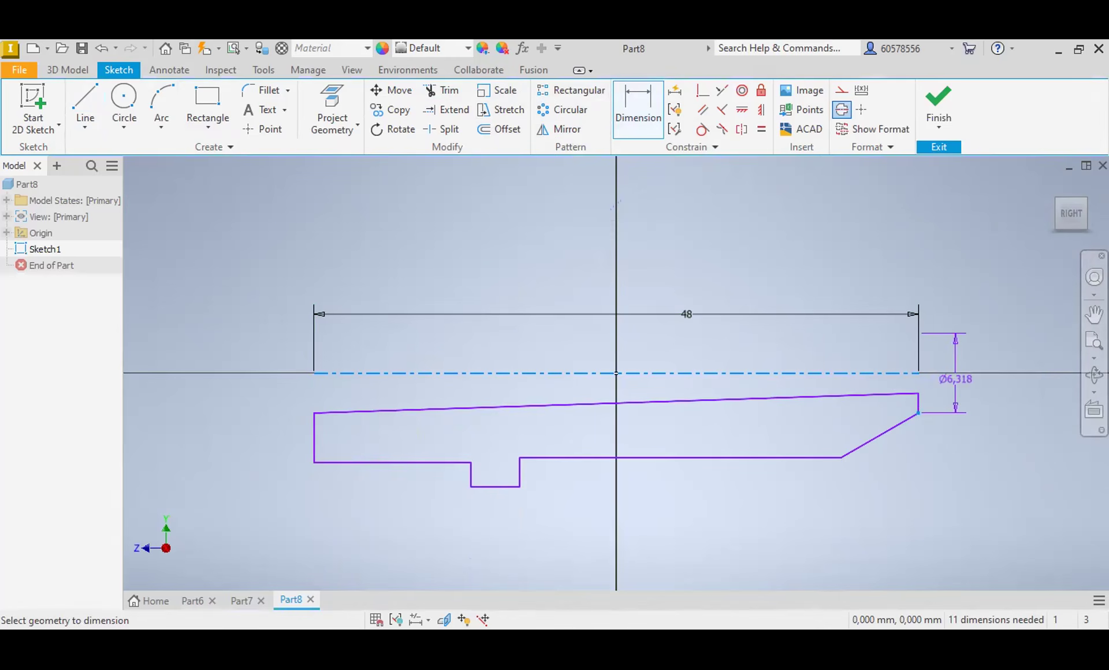
left_click(956, 379)
type("12")
key("Return")
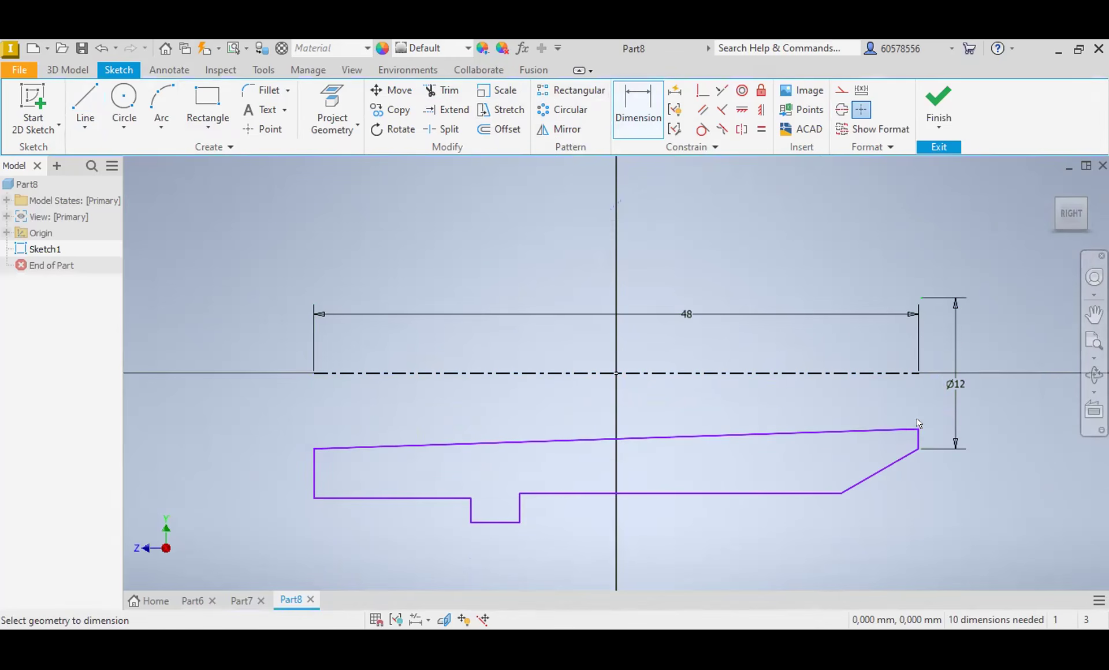
Step: Dimension the inner corner of the profile's right end to the centerline as a 10 mm diameter
left_click(914, 429)
left_click(903, 372)
left_click(929, 386)
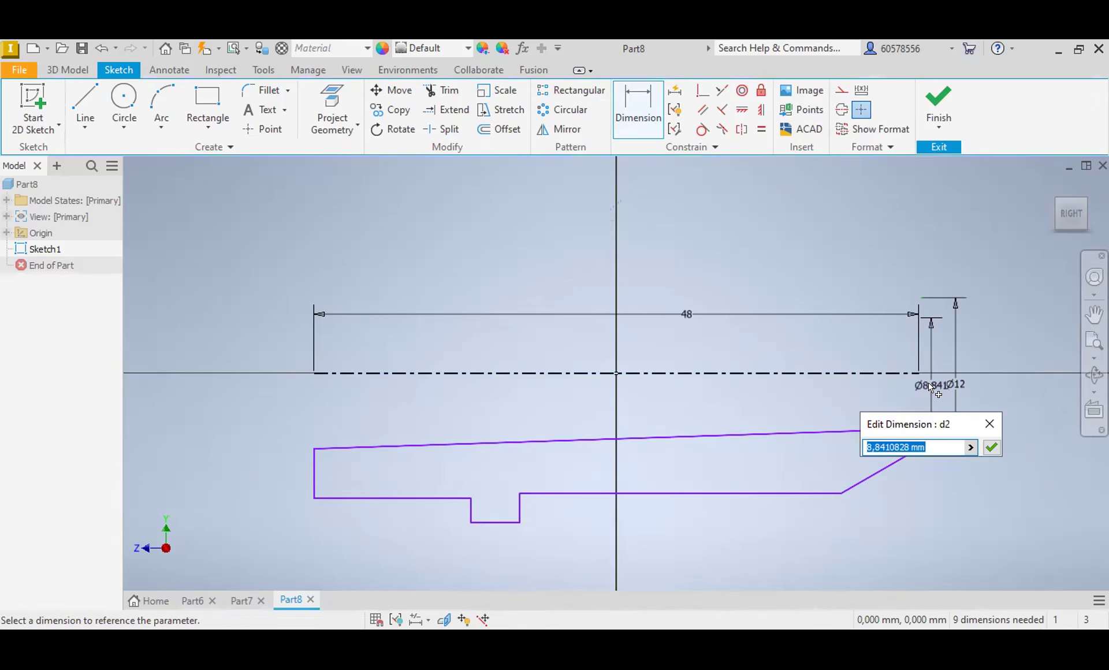
type("10")
key("Return")
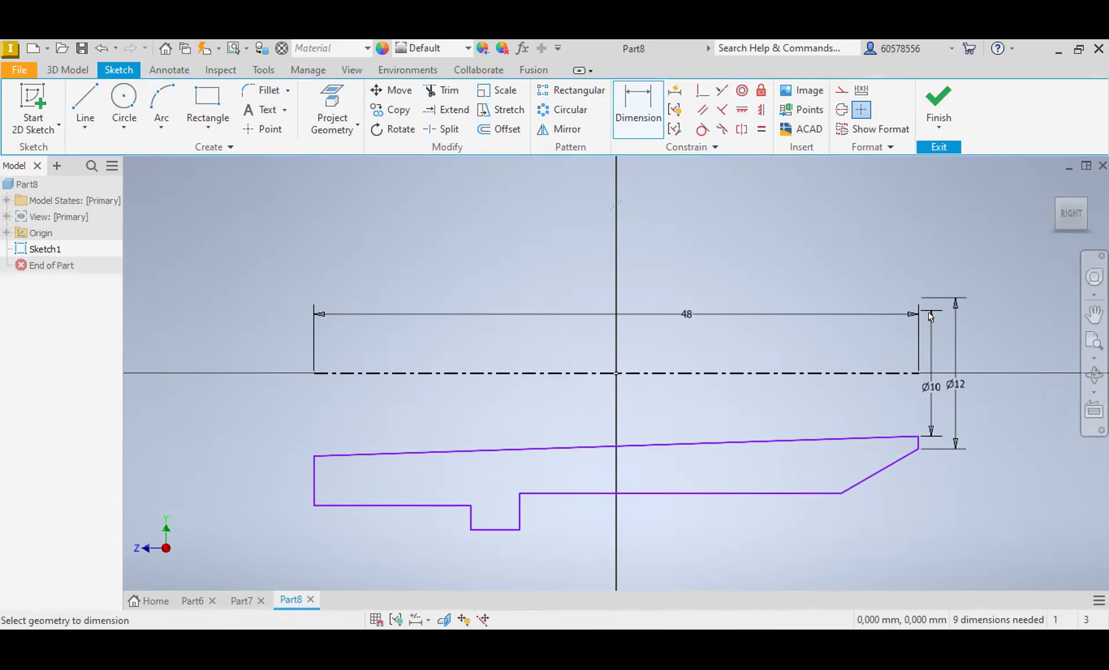
Step: Add a diameter dimension from the inner corner of the profile's left end to the centerline, keeping its drawn size
left_click(315, 456)
left_click(321, 373)
left_click(425, 251)
left_click(625, 92)
left_click(314, 457)
left_click(373, 374)
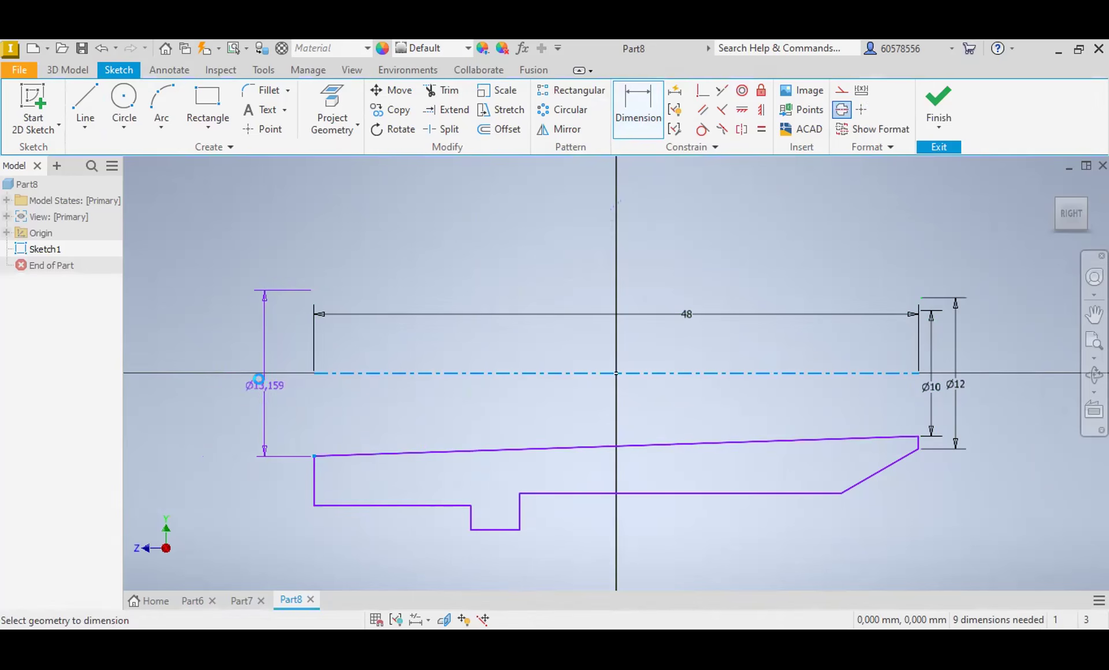
left_click(265, 387)
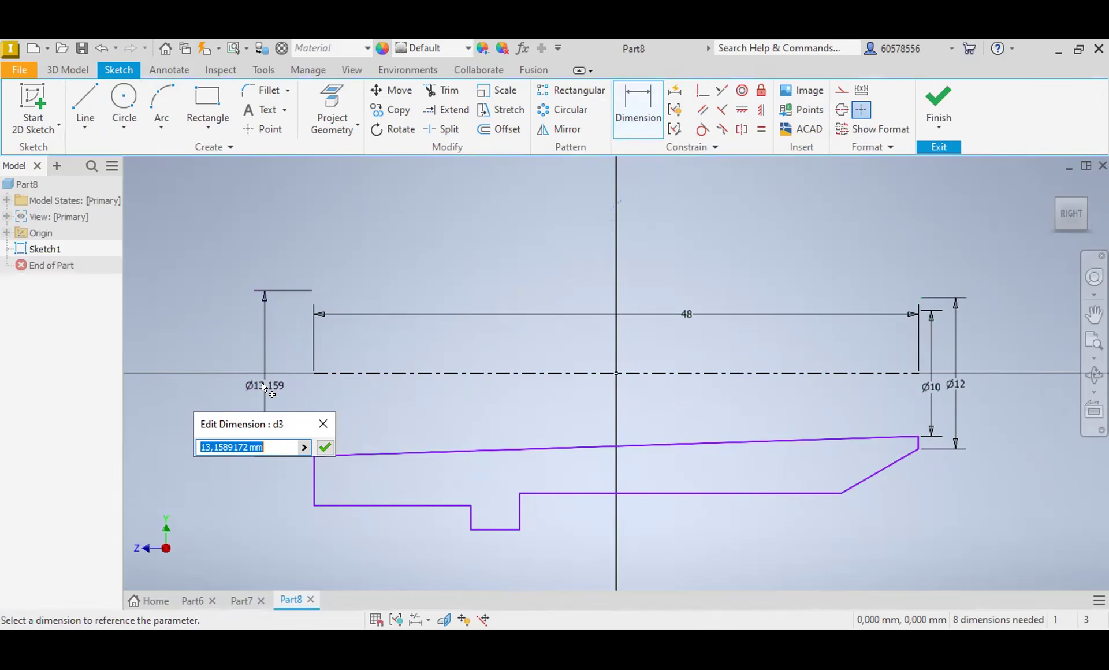
key("Escape")
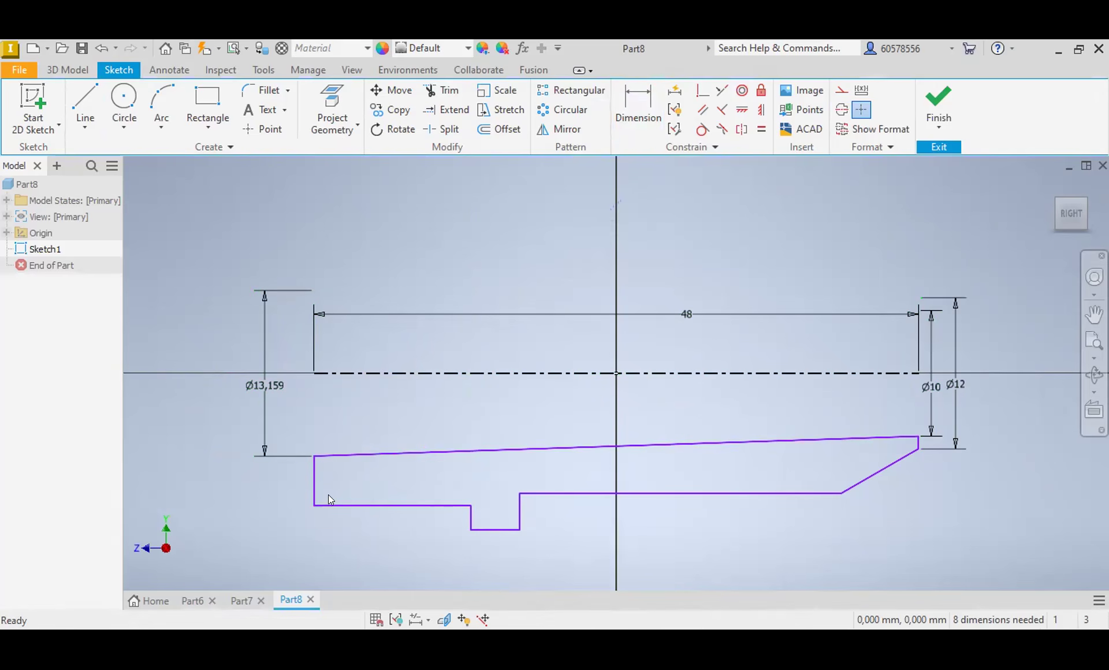
Step: Dimension the outer corner of the profile's left end to the centerline as a 24 mm diameter
left_click(336, 373)
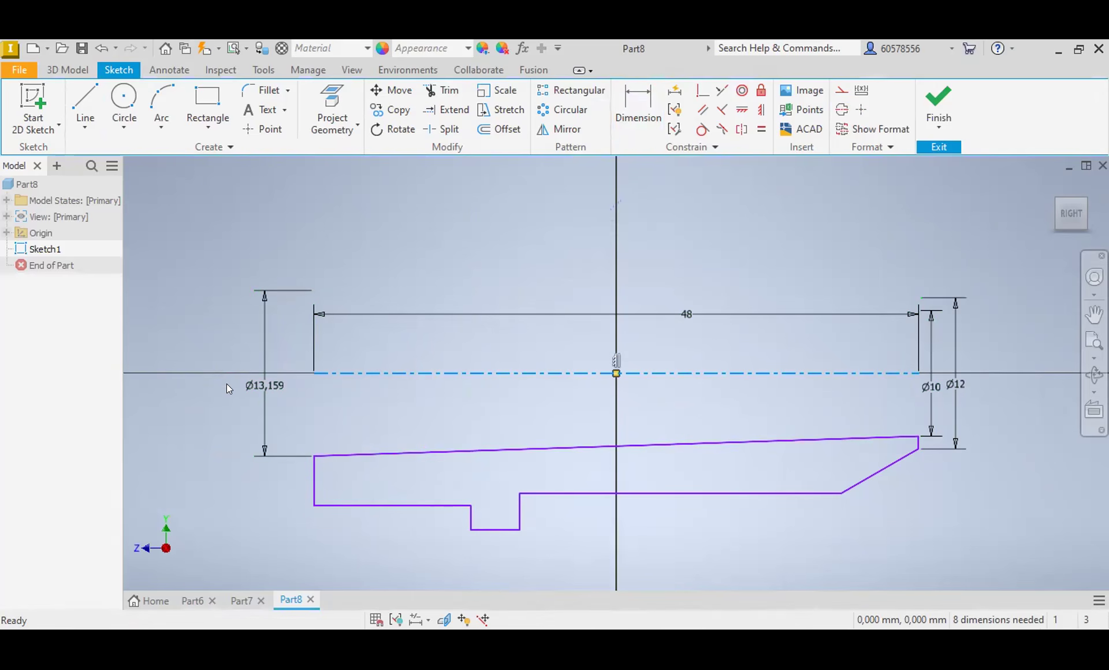
left_click(638, 104)
left_click(315, 507)
left_click(349, 375)
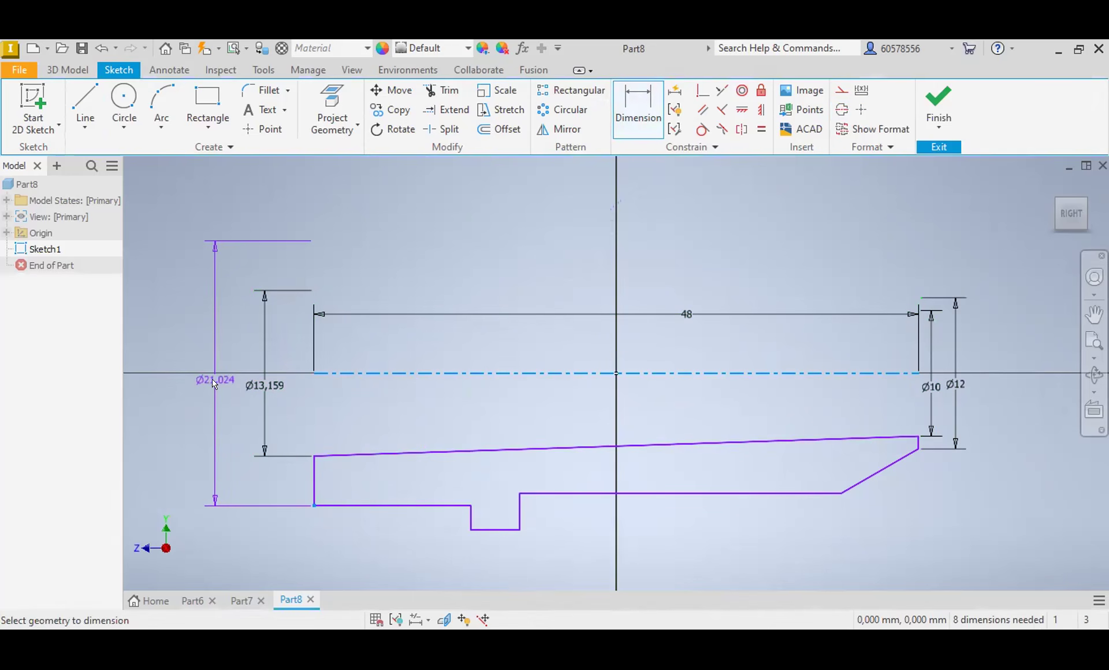
left_click(211, 380)
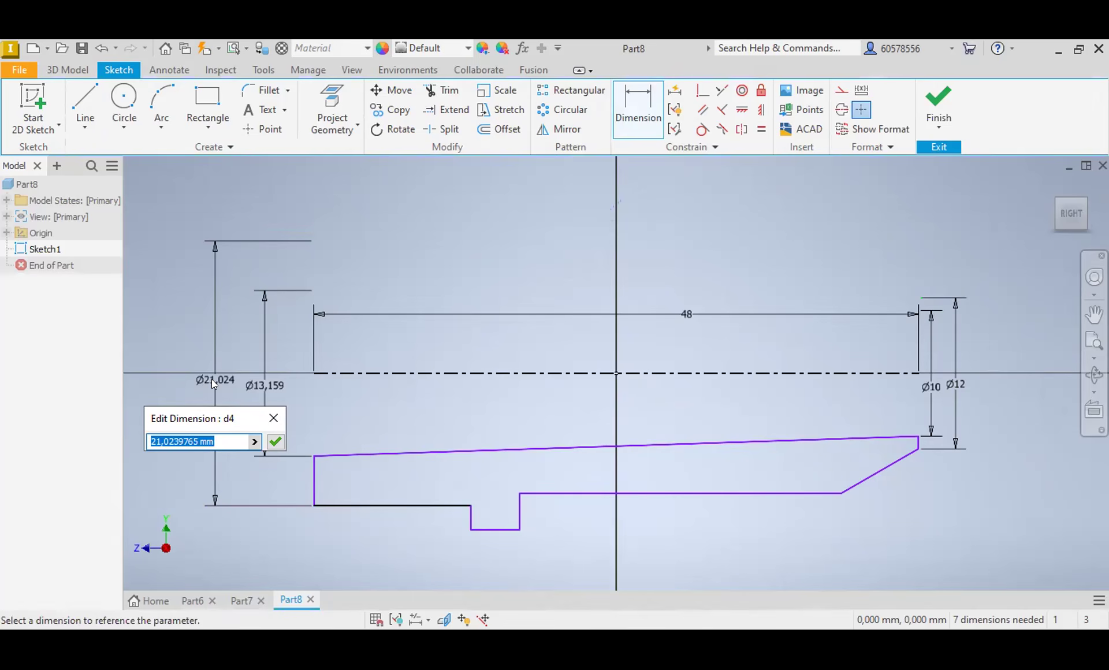
type("24")
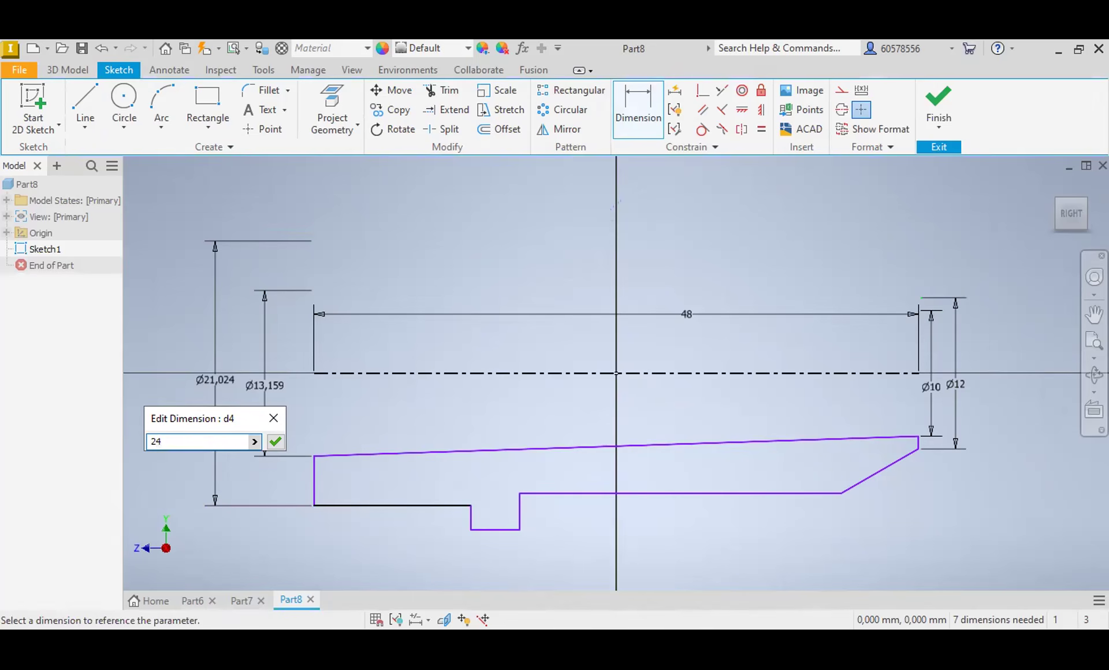
key("Return")
Step: Dimension the flange's outer edge to the centerline as a 36 mm diameter
left_click(387, 374)
left_click(496, 547)
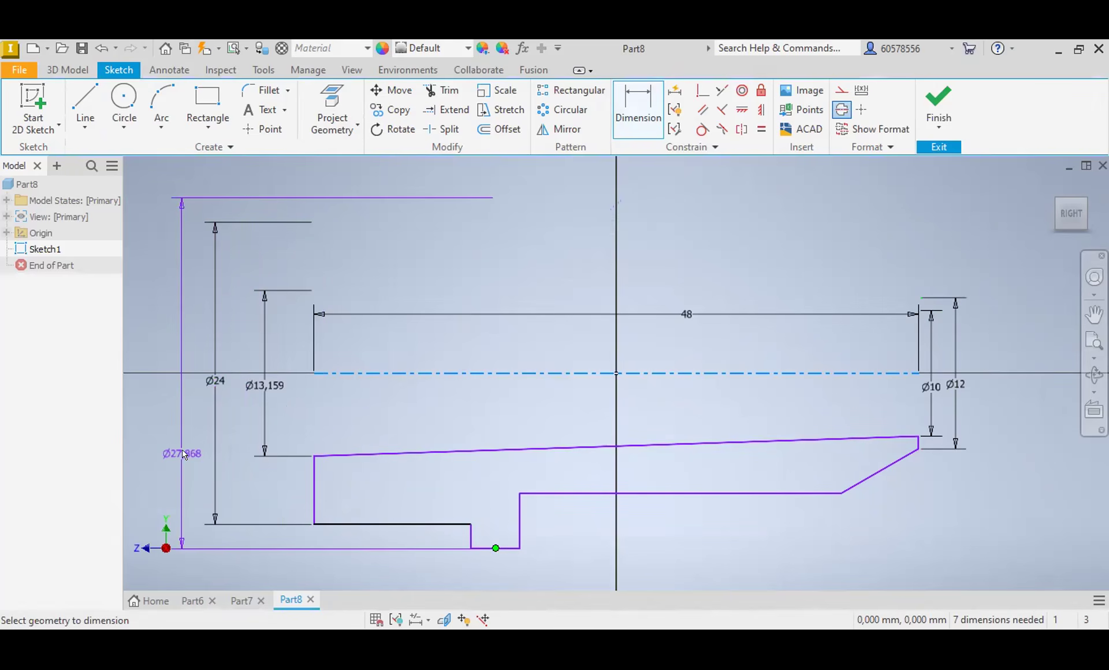
left_click(631, 109)
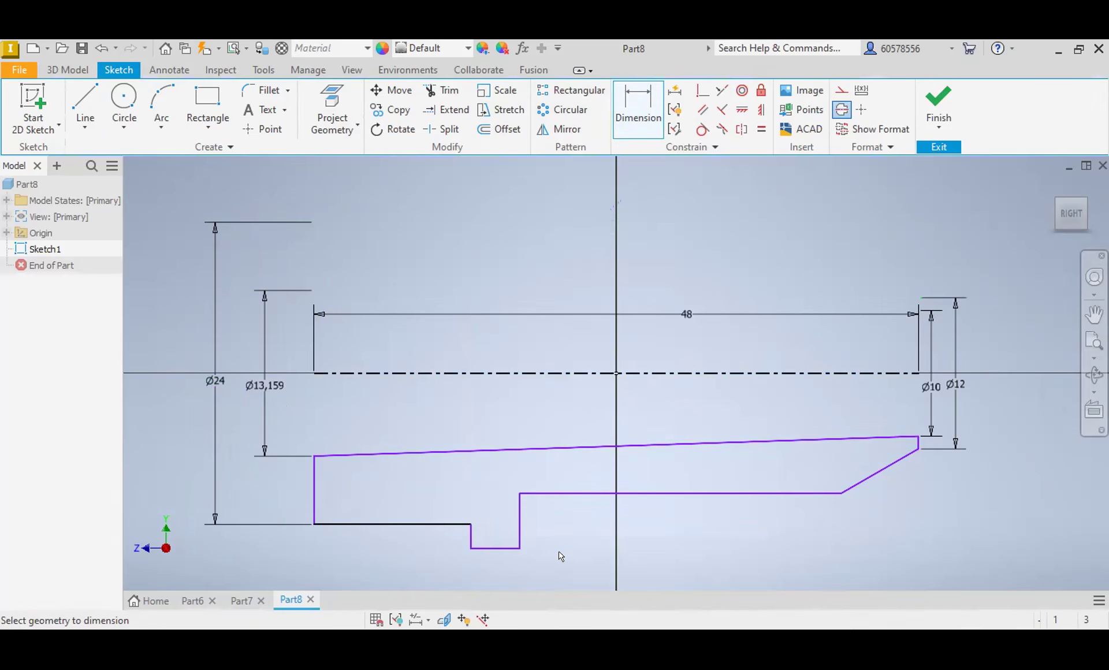
left_click(508, 549)
left_click(494, 374)
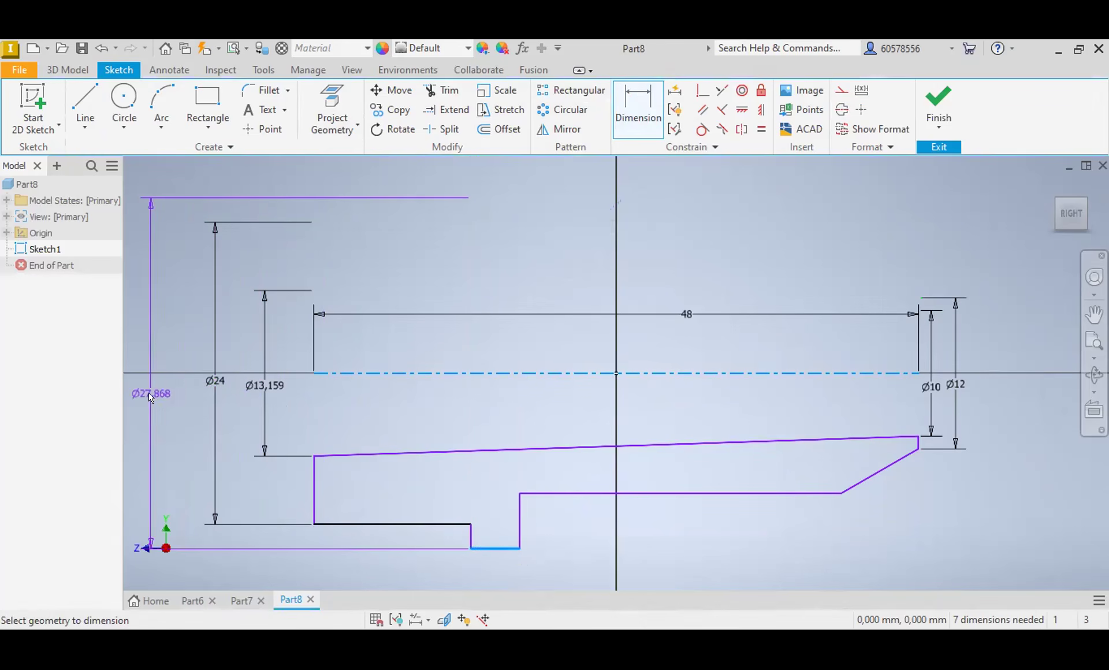
left_click(172, 398)
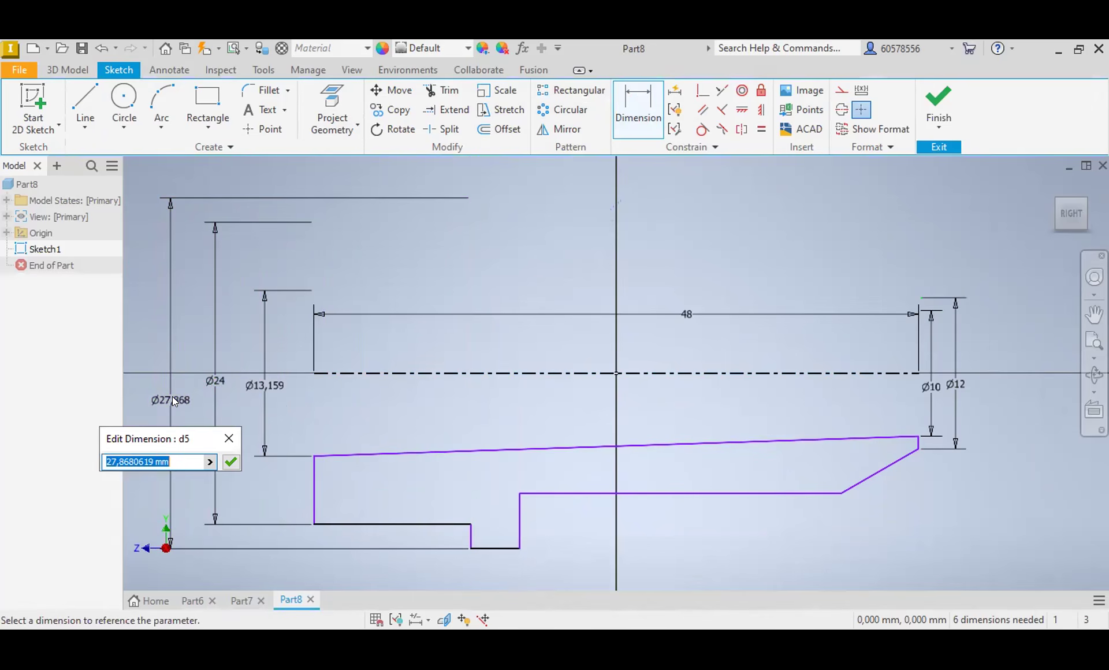
type("30")
key("Return")
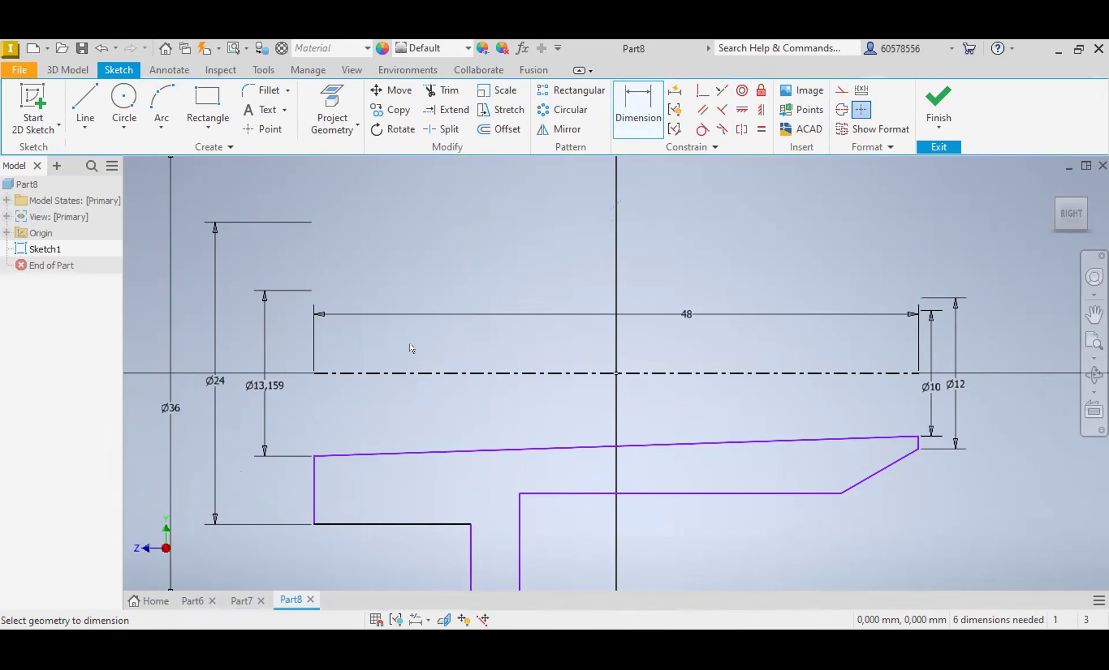
Step: Dimension the flange's width between its two vertical edges to 5 mm
scroll(410, 346, "down", 3)
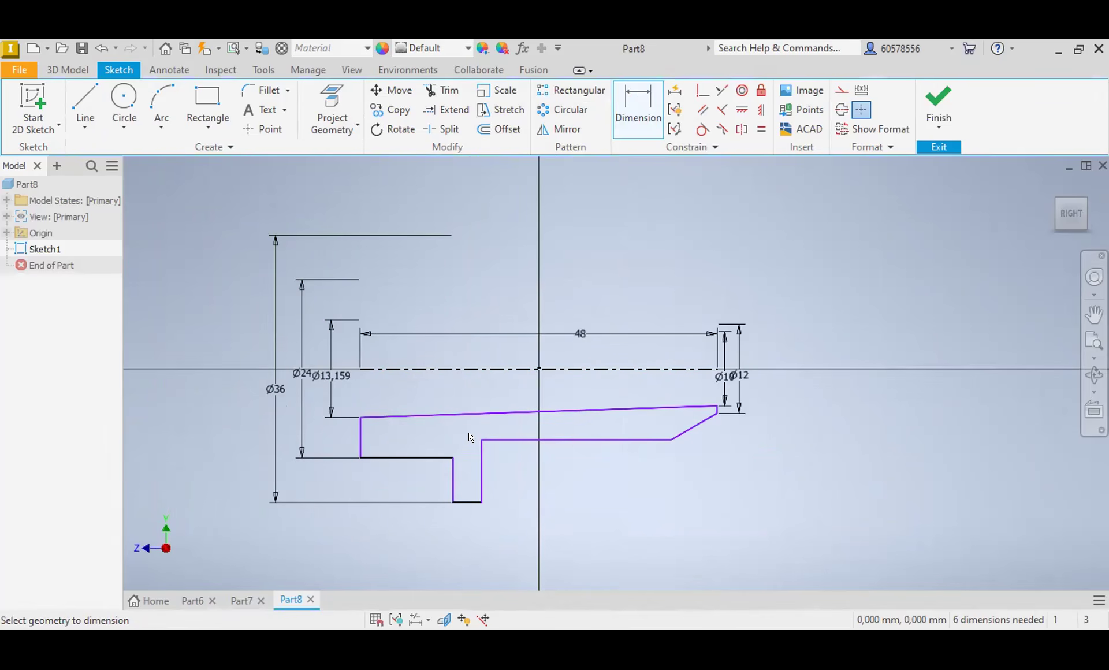
left_click(452, 489)
left_click(482, 492)
left_click(474, 531)
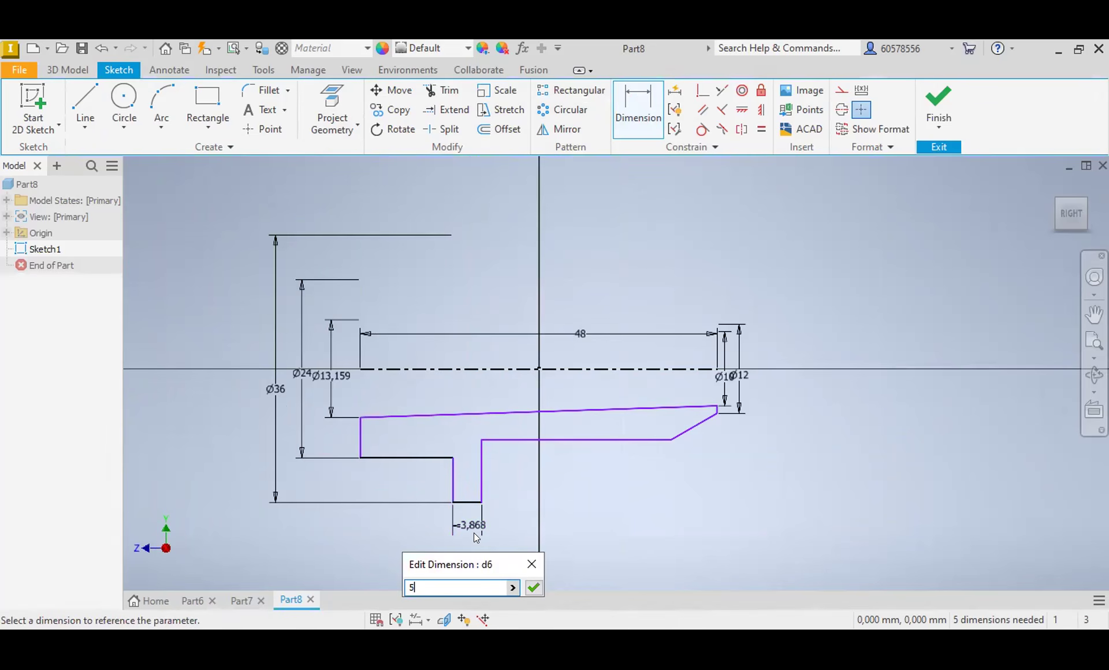
type("5")
key("Return")
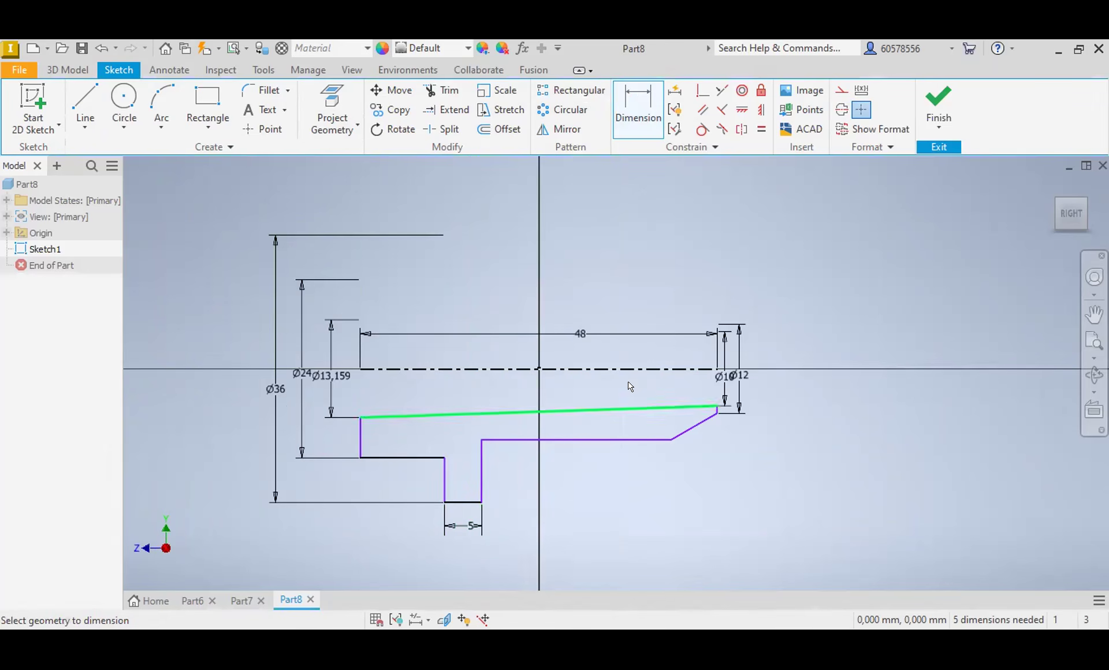
Step: Dimension the distance from the flange's right edge to the profile's right end to 38 mm
left_click(717, 410)
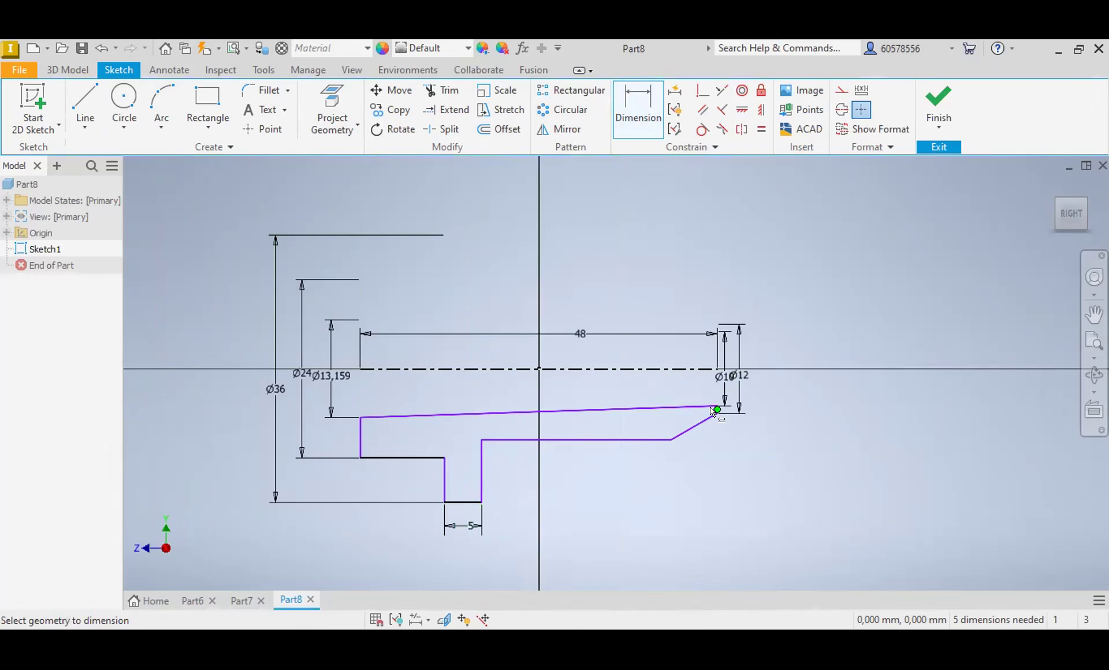
left_click(483, 490)
left_click(605, 500)
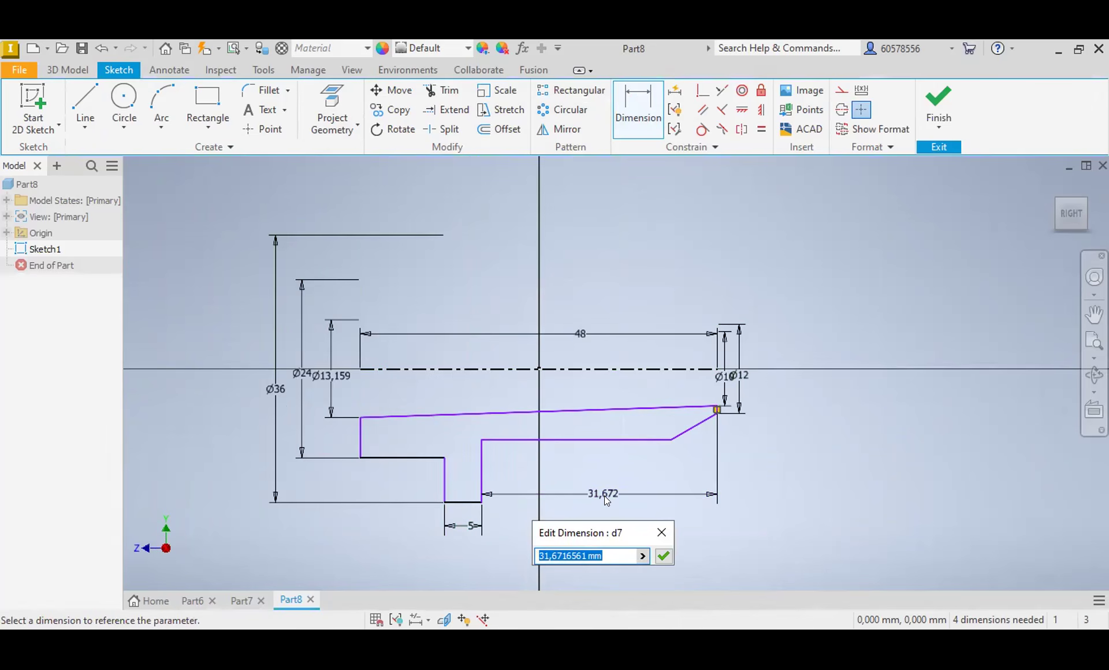
type("38")
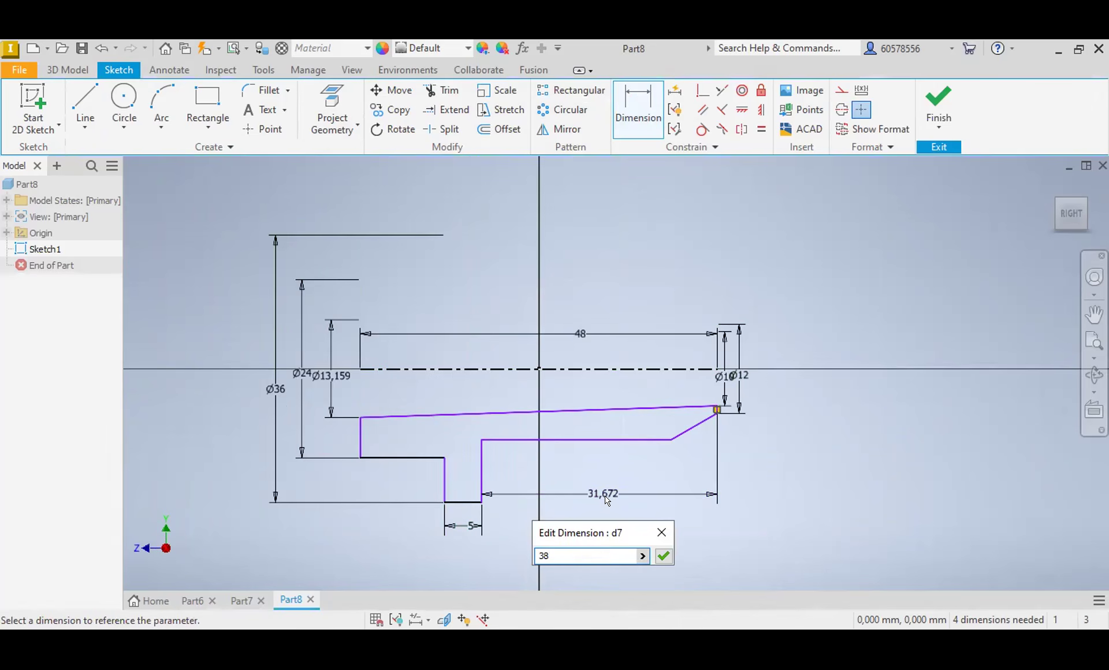
key("Return")
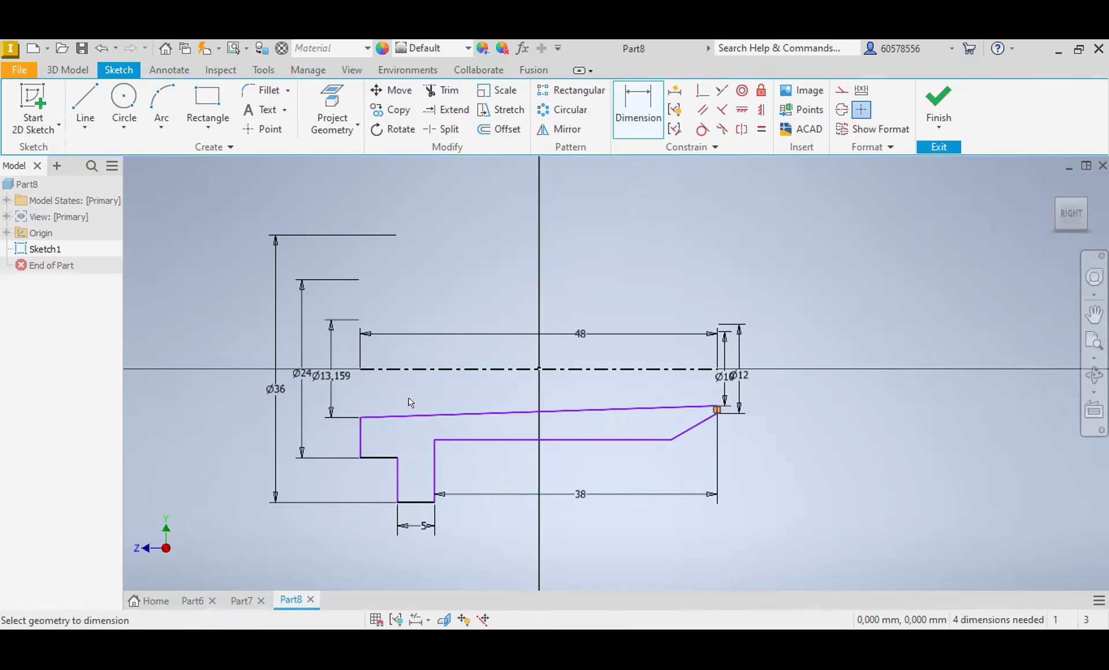
Step: Try to make the profile's sloped inner line parallel to the horizontal outer line right of the flange
left_click(702, 110)
left_click(502, 410)
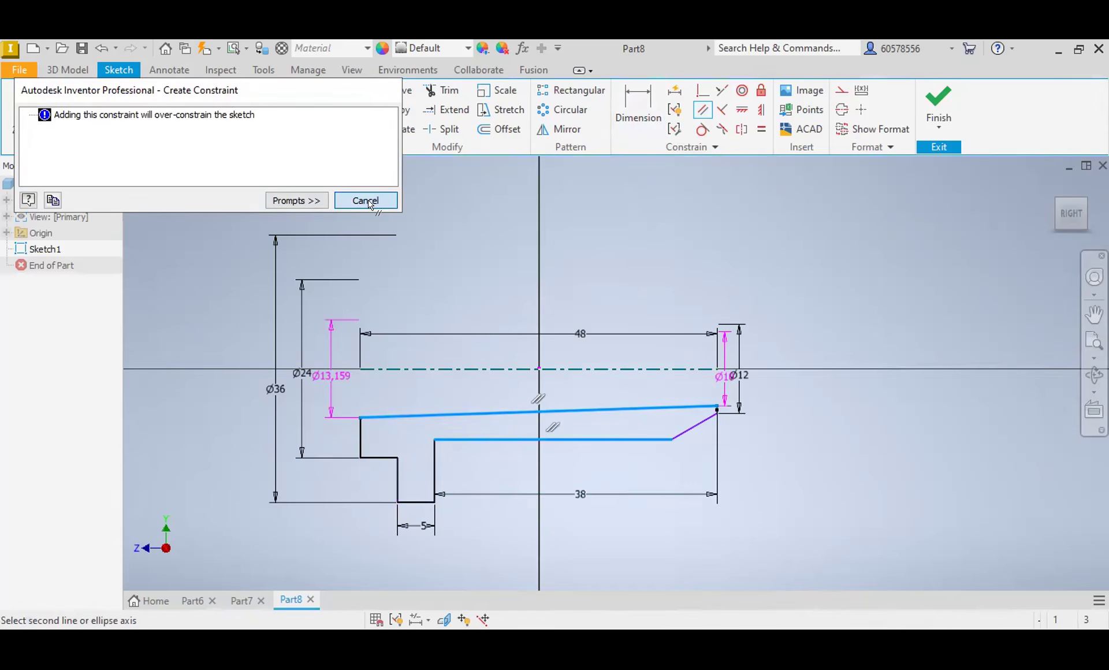
left_click(367, 200)
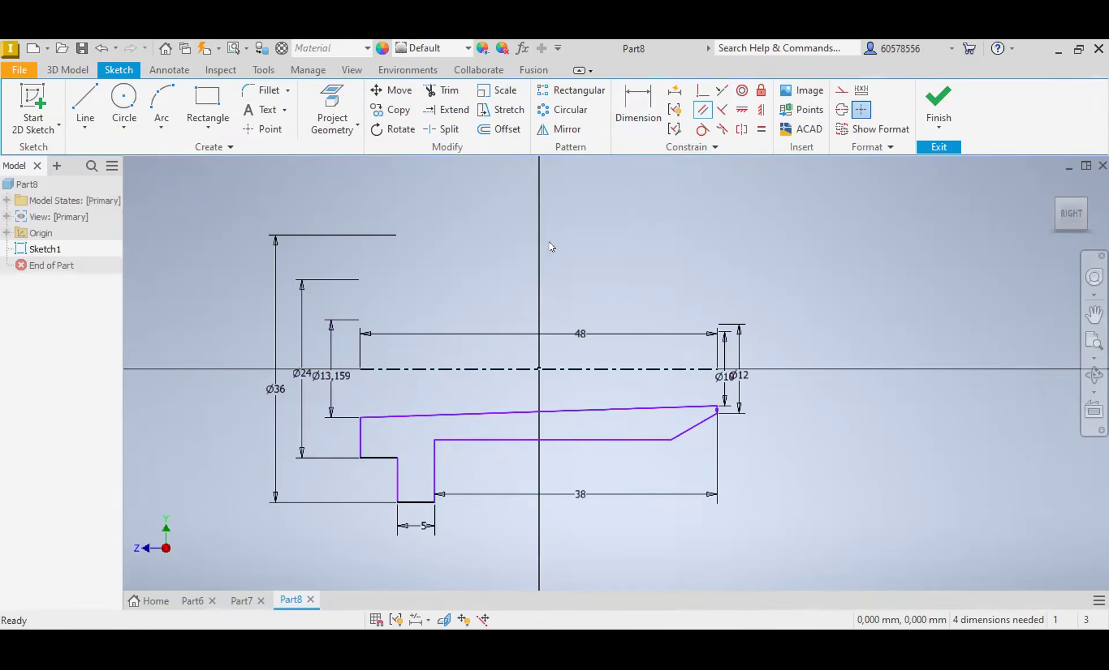
Step: Delete the horizontal outer line right of the flange and redraw it from the flange's right edge to the slanted end line
left_click(480, 440)
key("Delete")
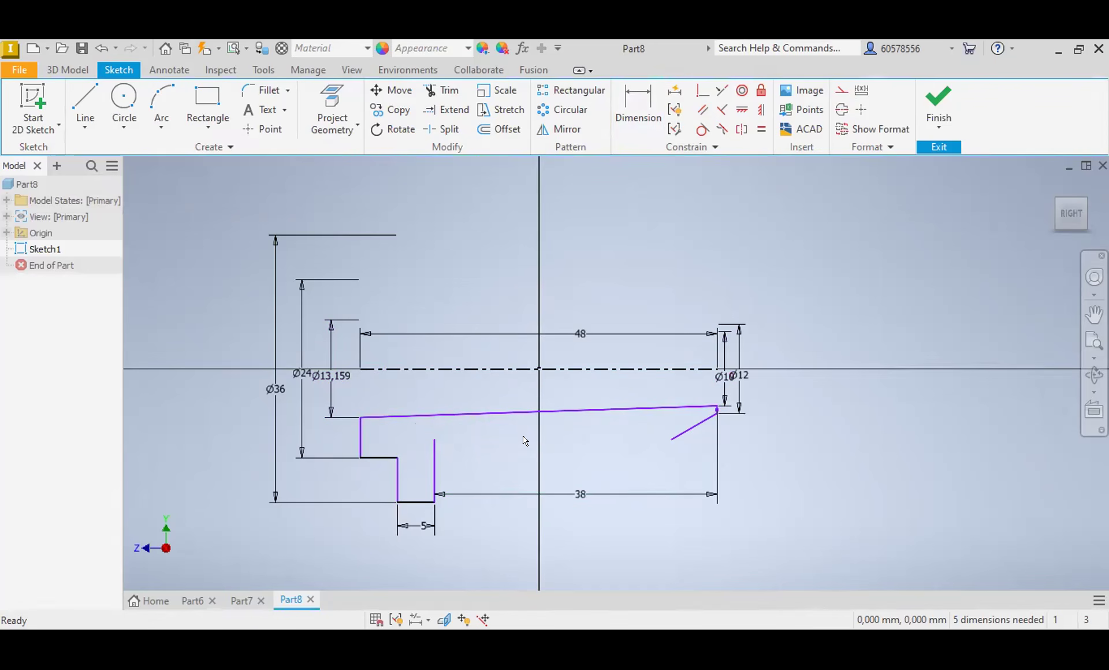
left_click(85, 104)
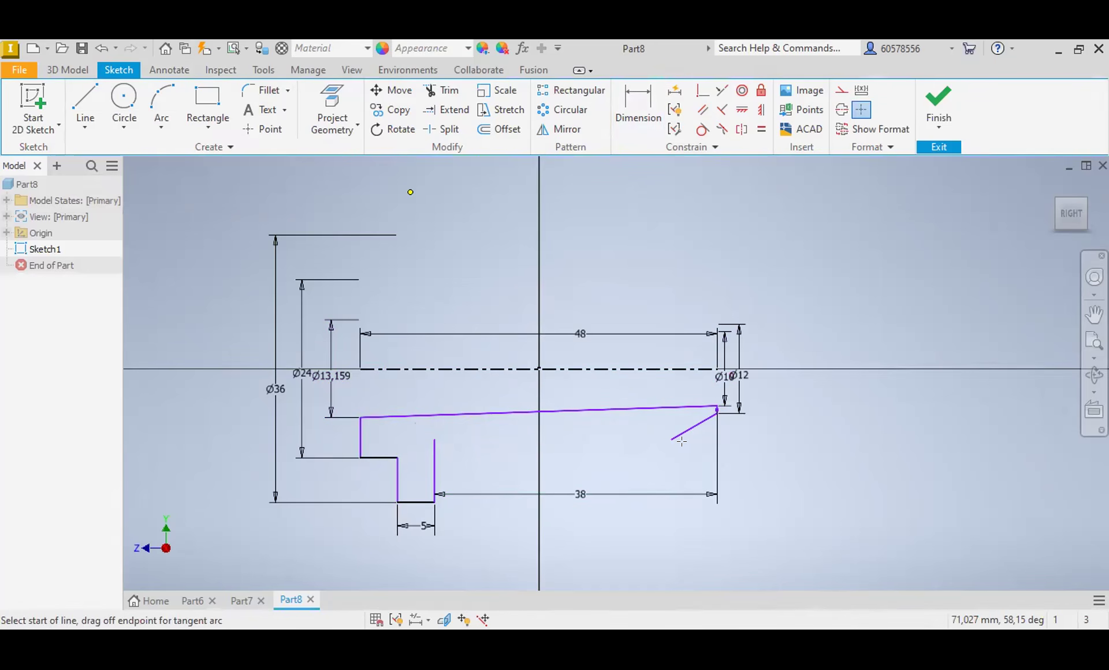
left_click(435, 443)
left_click(672, 440)
Step: Constrain the redrawn outer line parallel to the profile's sloped inner line
left_click(703, 109)
left_click(581, 409)
left_click(578, 442)
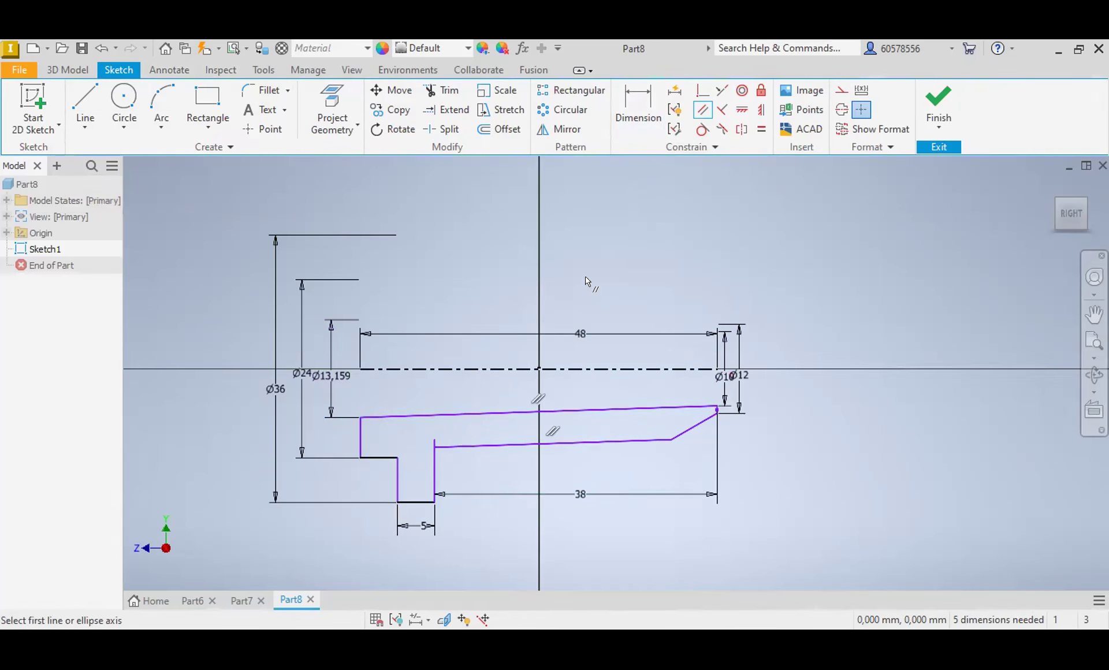
key("Escape")
Step: Trim the short stub of the flange's right edge that extends above the tapered outer line
left_click(442, 90)
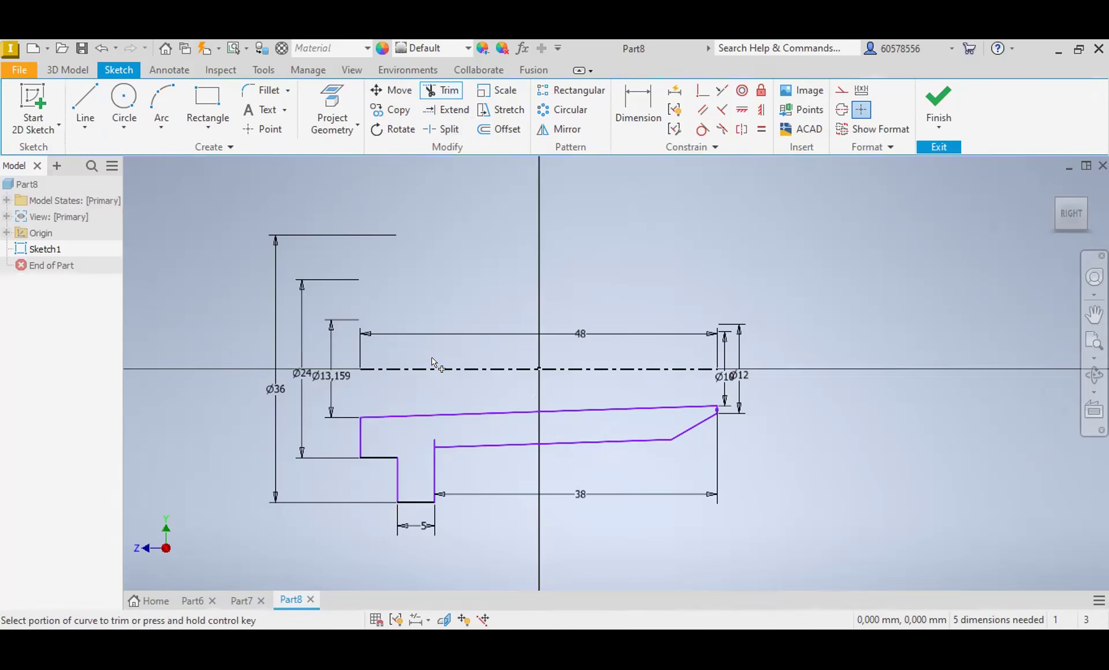
left_click(435, 442)
key("Escape")
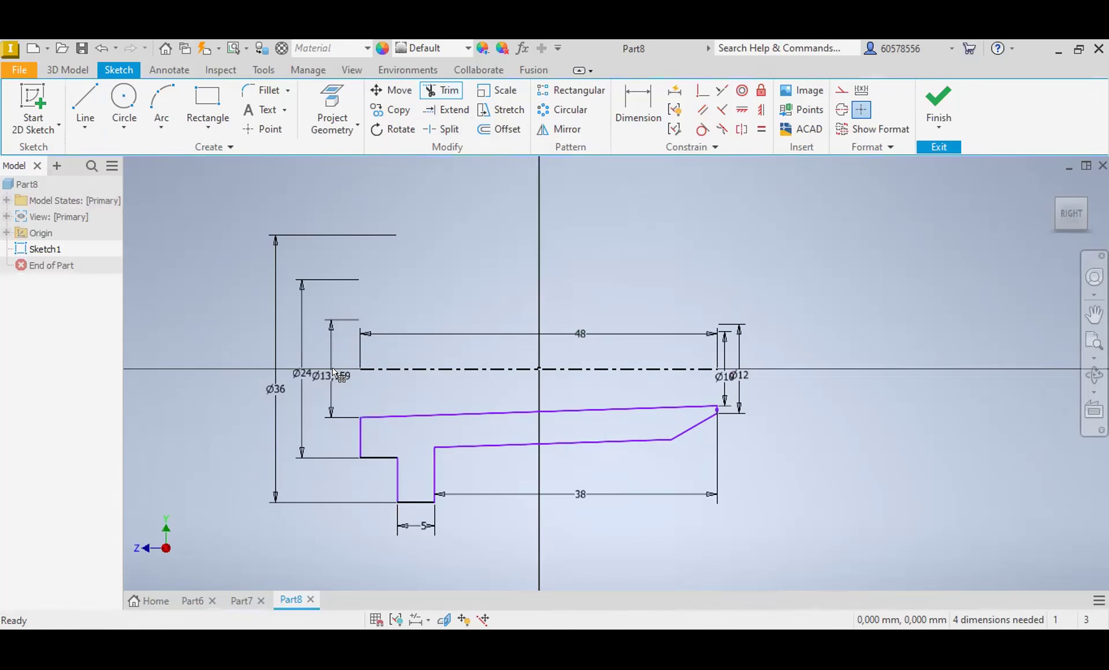
Step: Set the inner diameter at the profile's left end to 16 mm
double_click(332, 373)
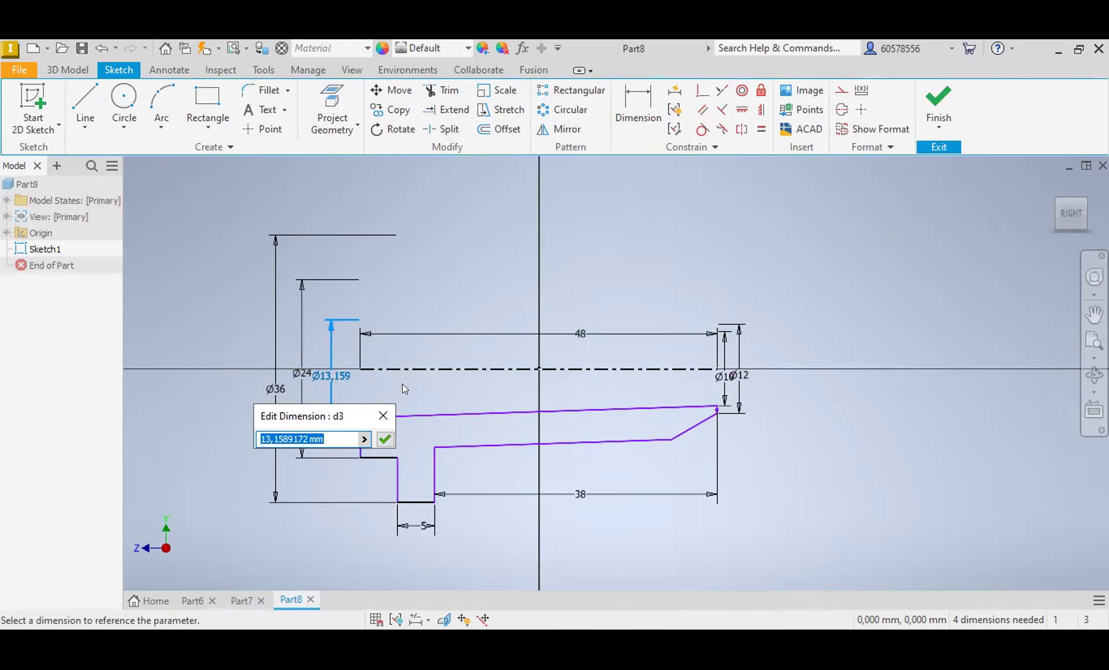
type("16")
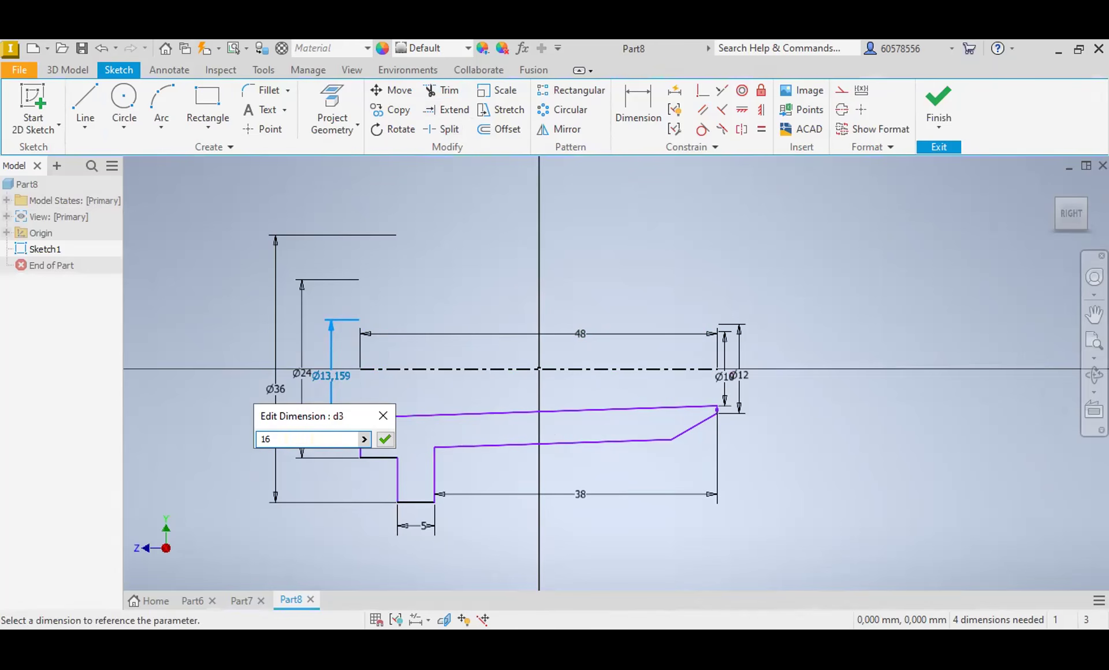
key("Return")
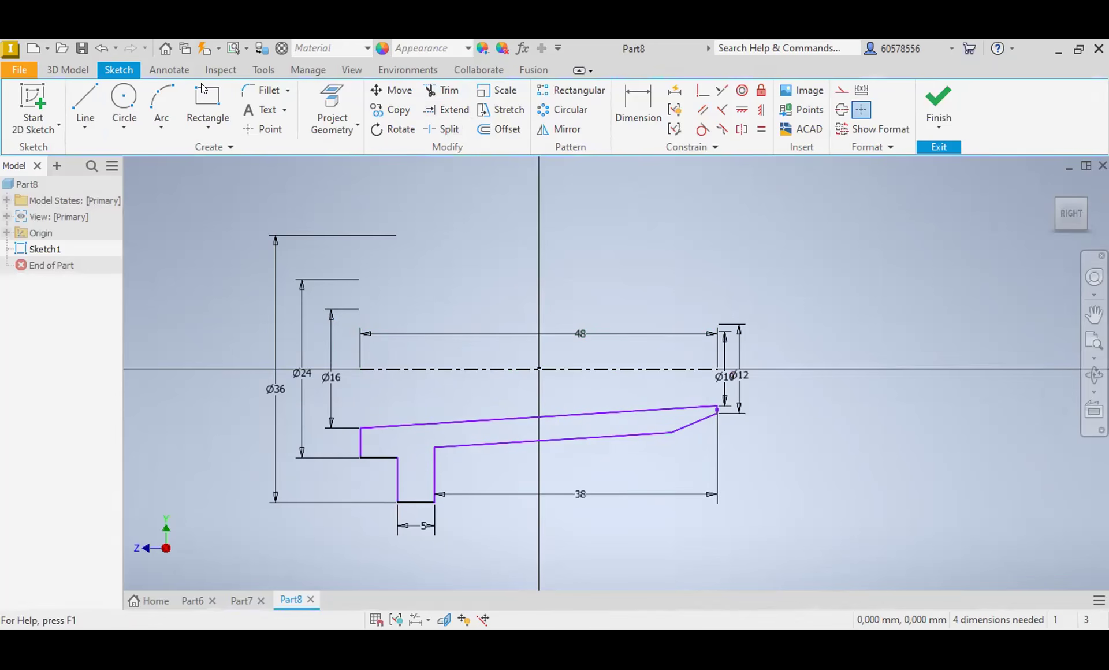
Step: Revolve the flanged, tapered profile a full 360° around the centerline
left_click(69, 70)
left_click(122, 102)
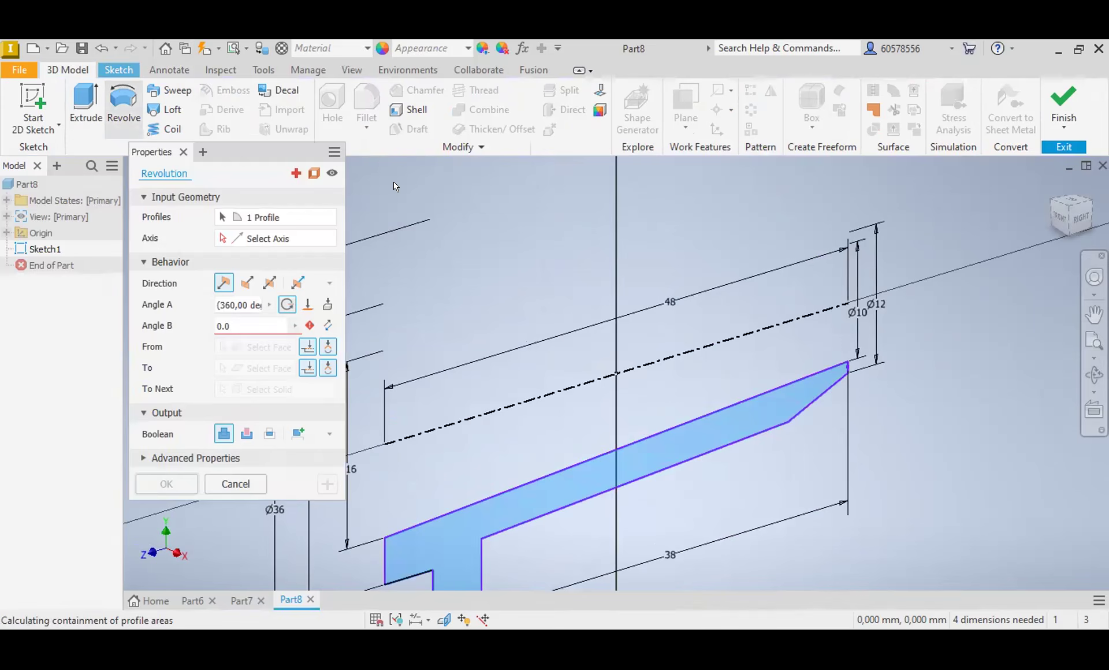
left_click(167, 395)
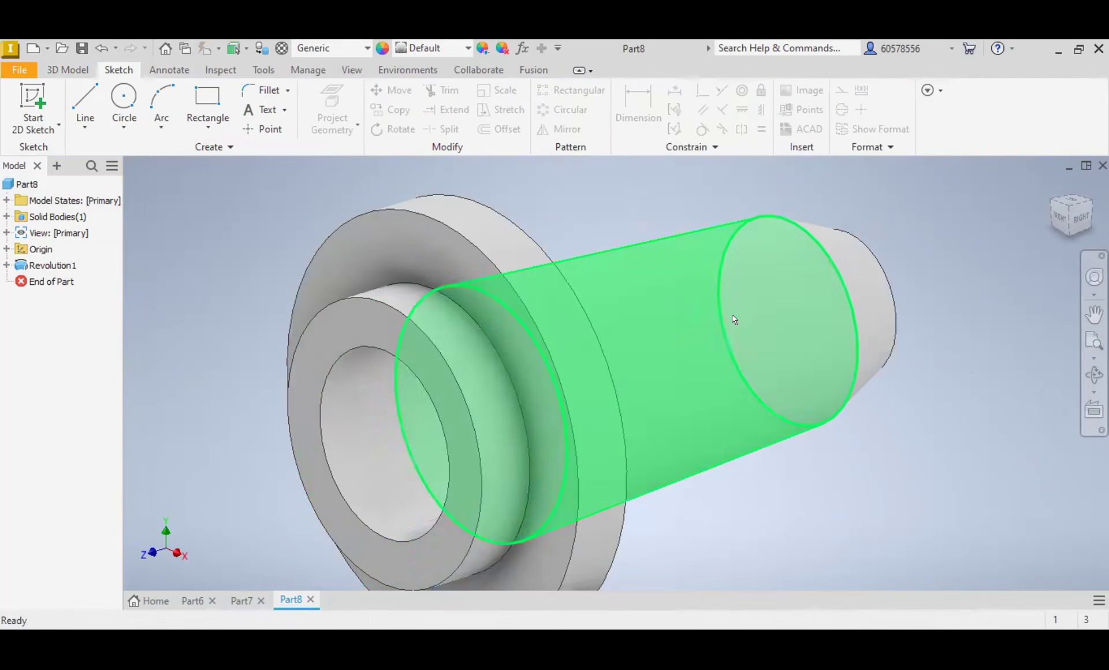
scroll(733, 317, "down", 3)
Step: Create a new part from the metric Standard (mm).ipt template and start a line sketch on the YZ plane
left_click(34, 49)
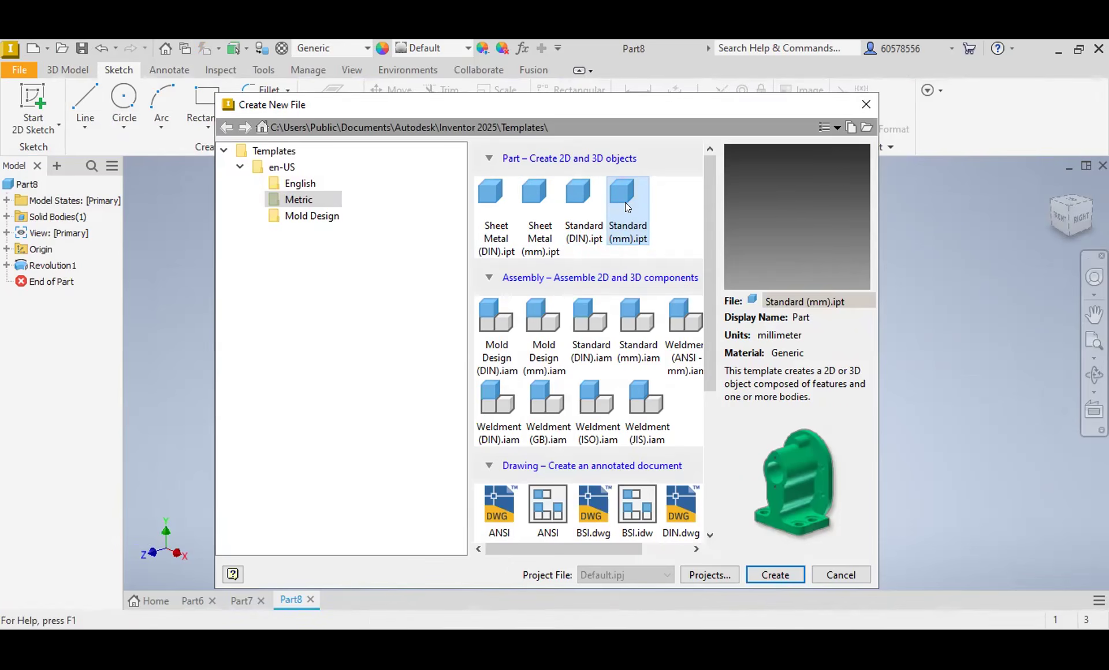
double_click(626, 202)
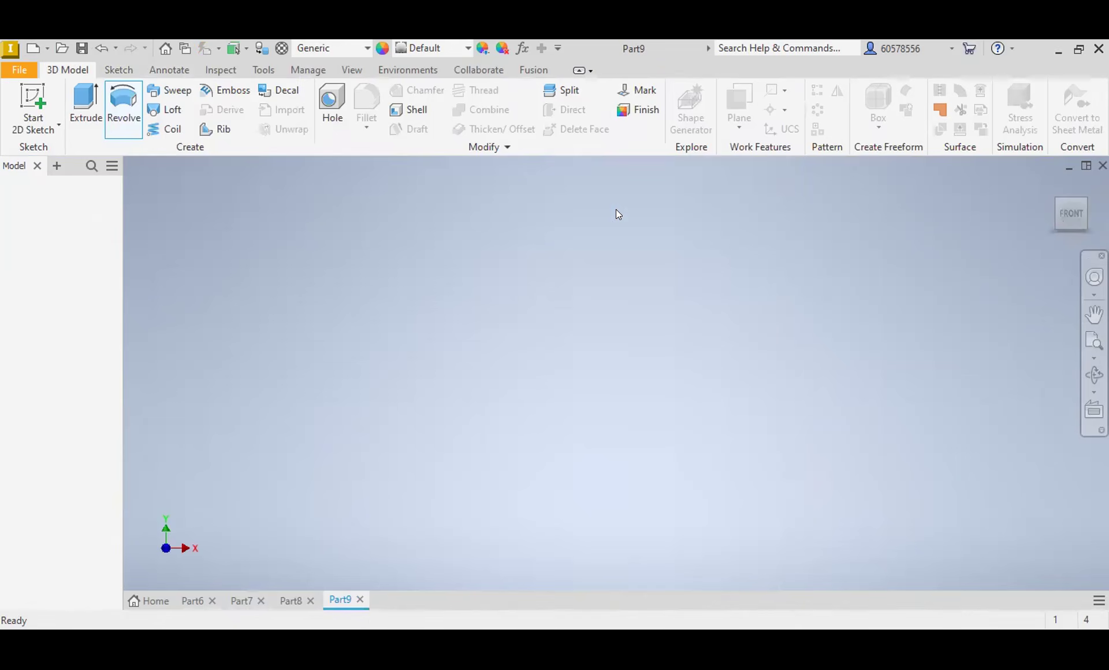
left_click(125, 70)
left_click(85, 107)
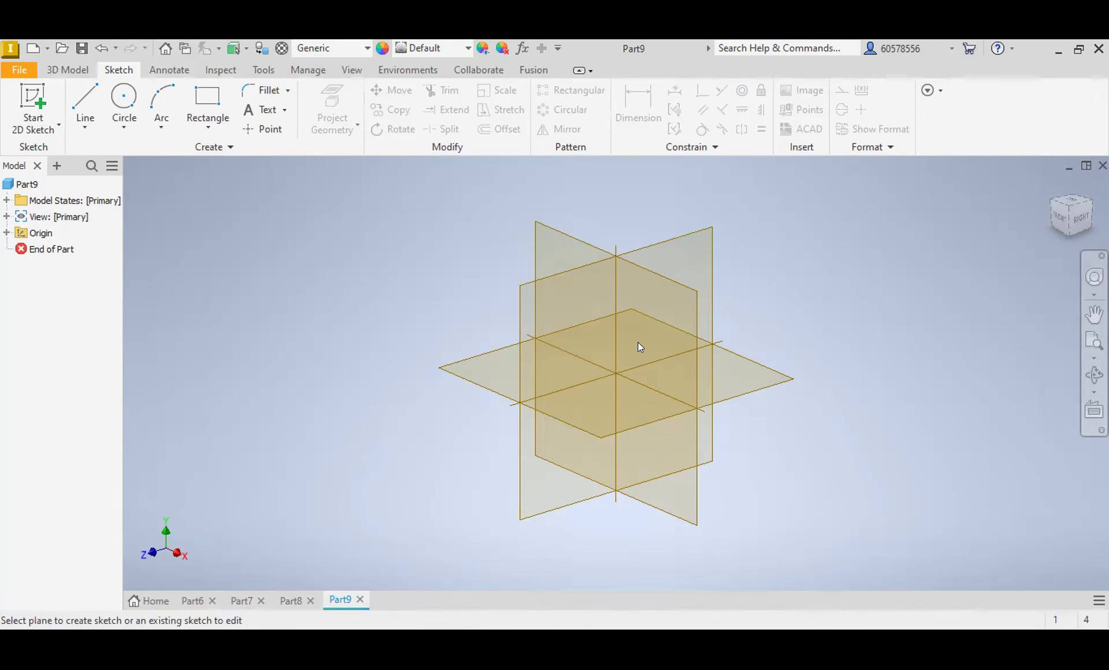
left_click(652, 371)
Step: Draw a horizontal line across the sketch origin and dimension its length to 39 mm
left_click(655, 321)
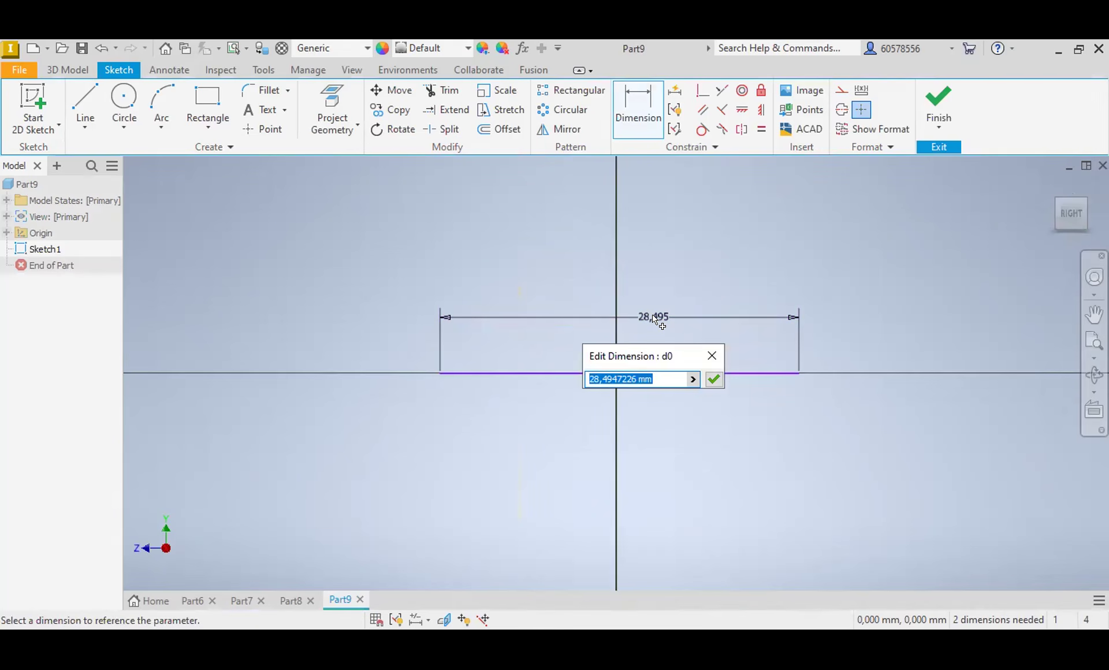
type("39")
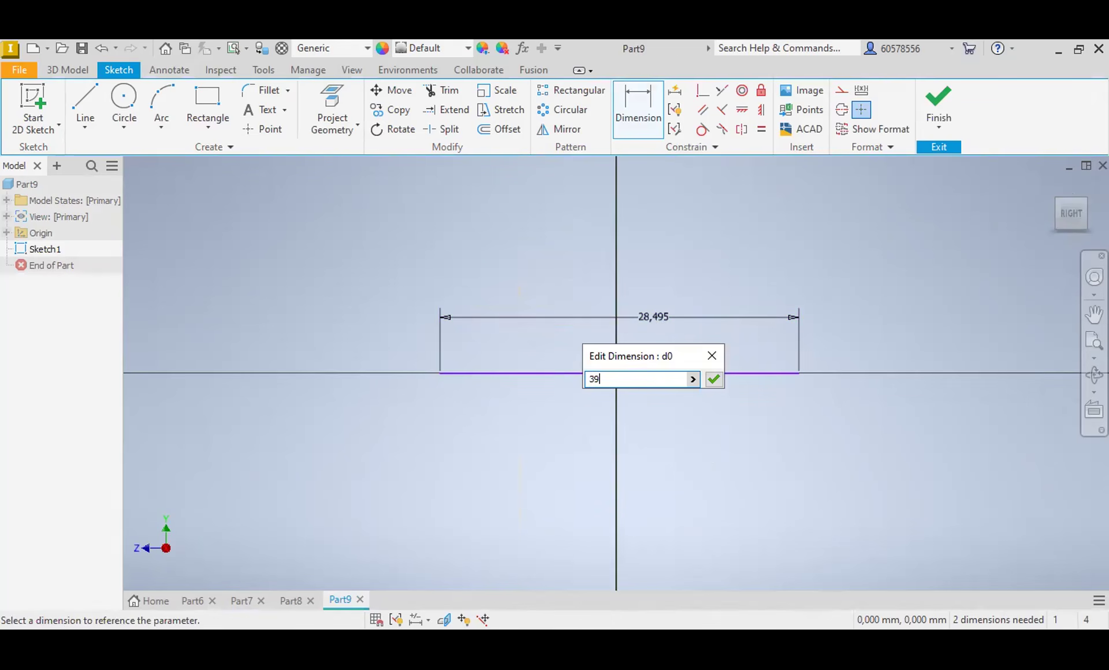
key("Return")
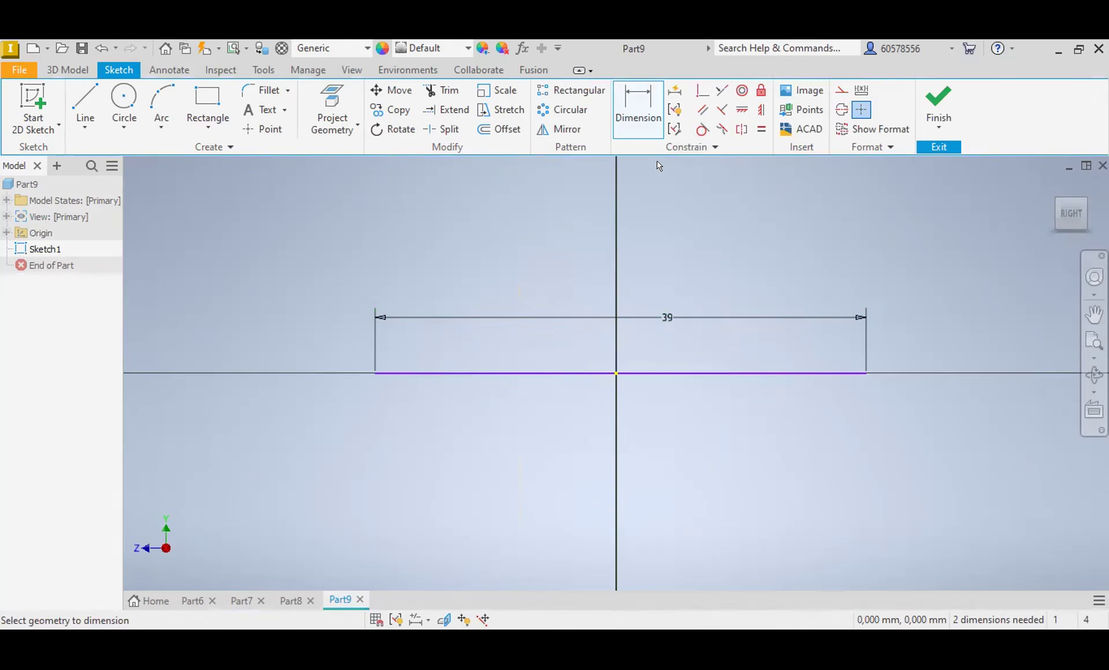
Step: Constrain the horizontal line's midpoint coincident with the sketch origin and convert the line to a centerline
left_click(702, 90)
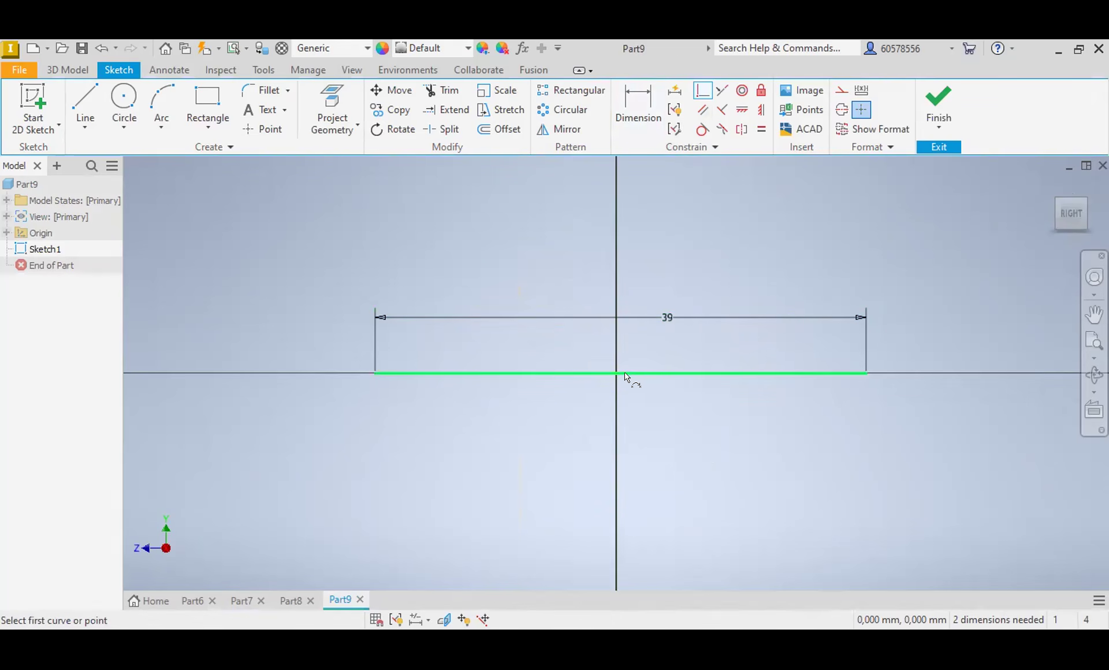
left_click(619, 374)
left_click(672, 373)
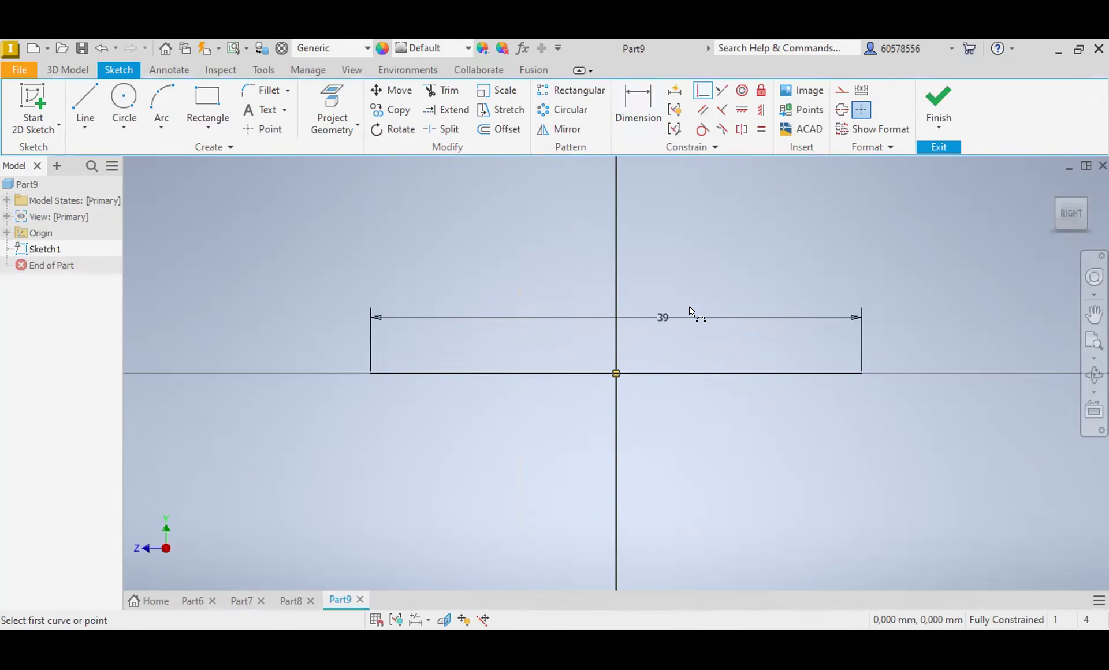
key("Escape")
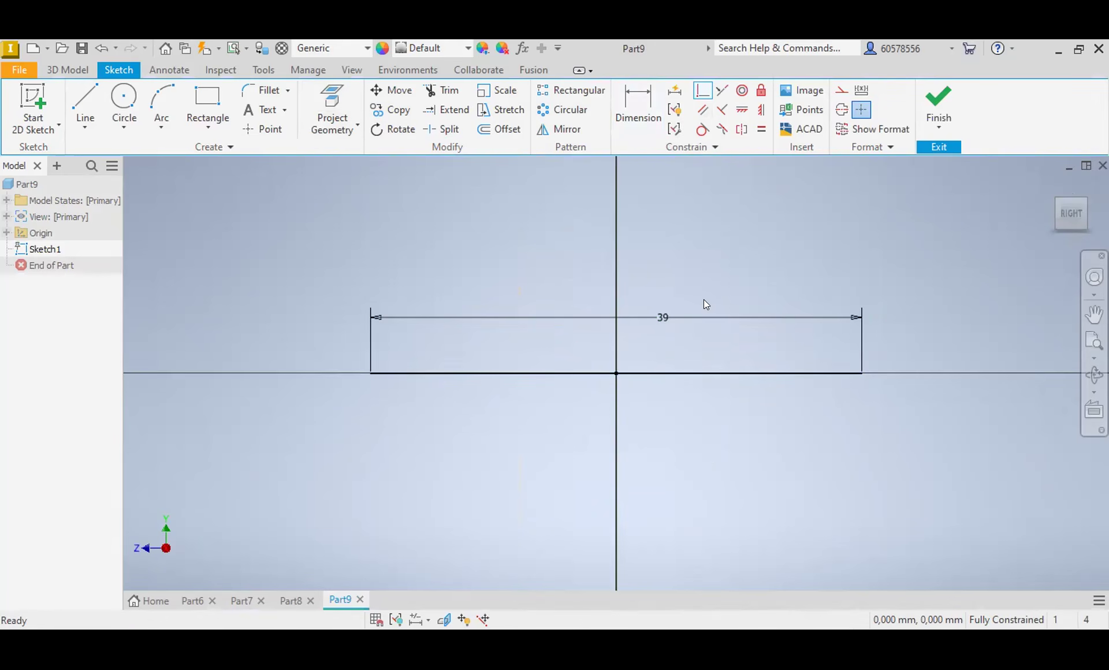
left_click(710, 374)
left_click(841, 110)
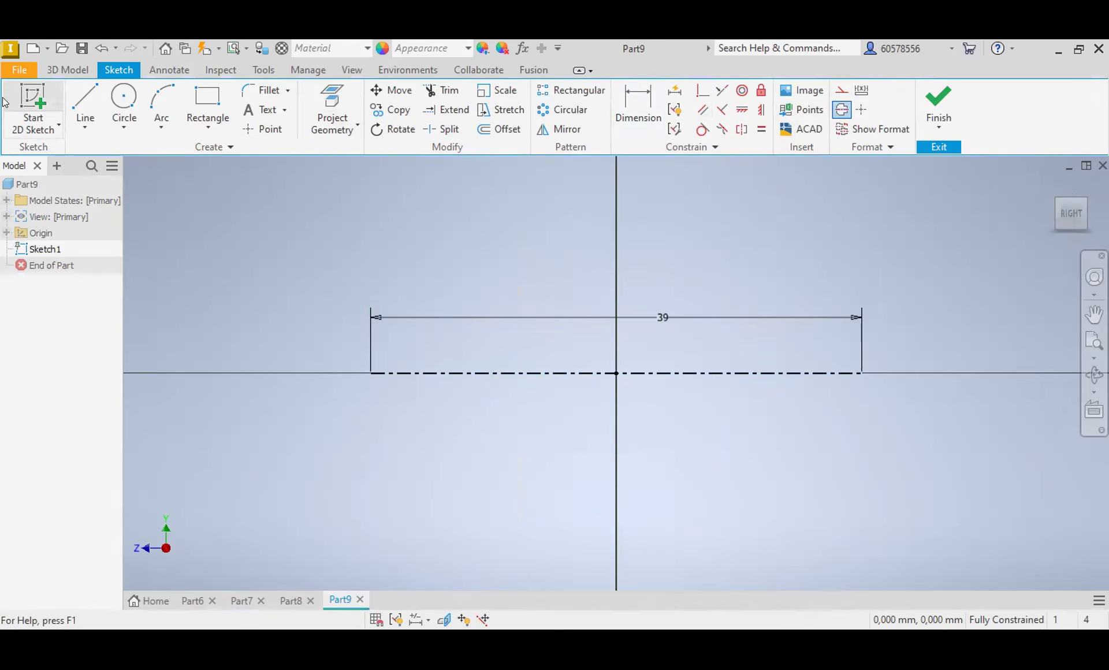
Step: Draw a stepped, tapered half-profile below the centerline, with a sloped inner line that ends in a short horizontal segment at the right end
left_click(92, 98)
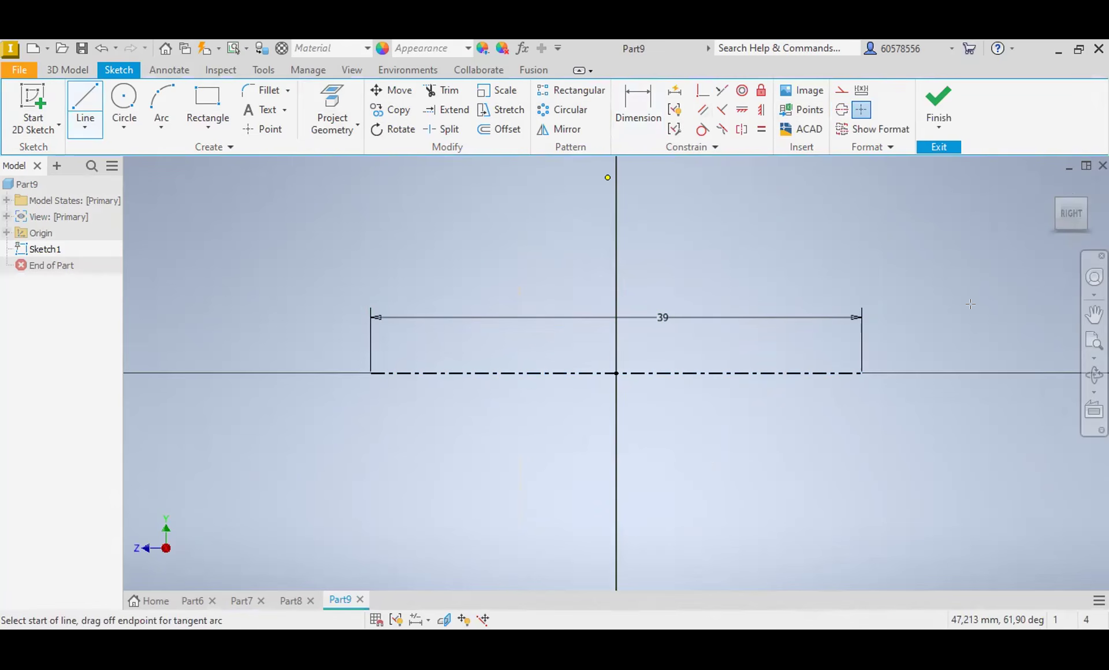
left_click(856, 397)
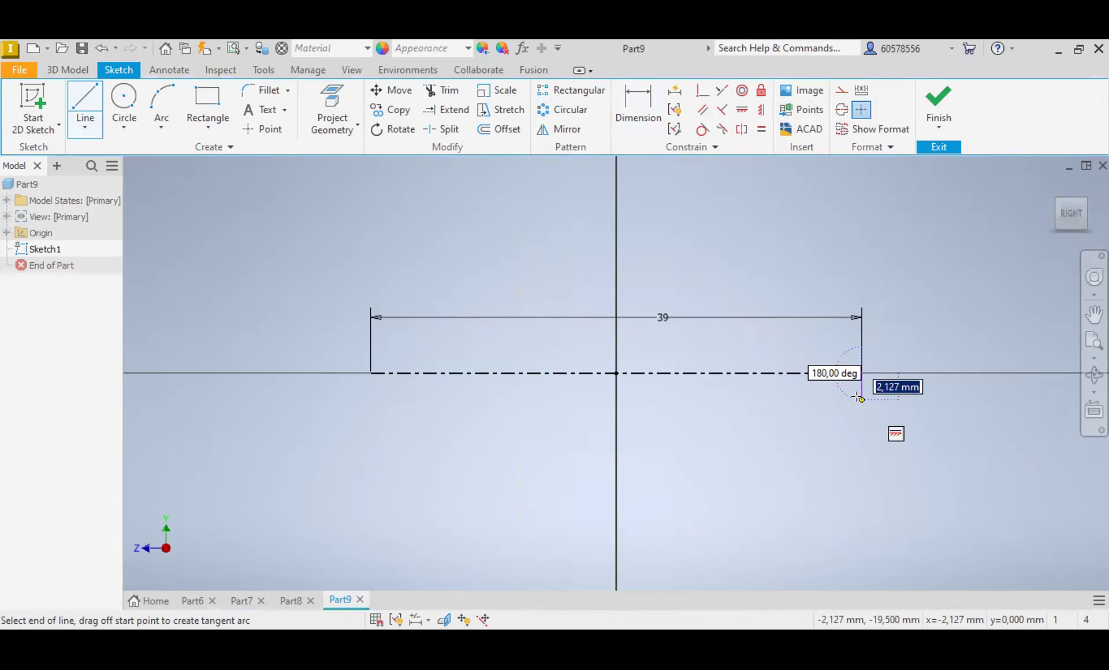
left_click(862, 400)
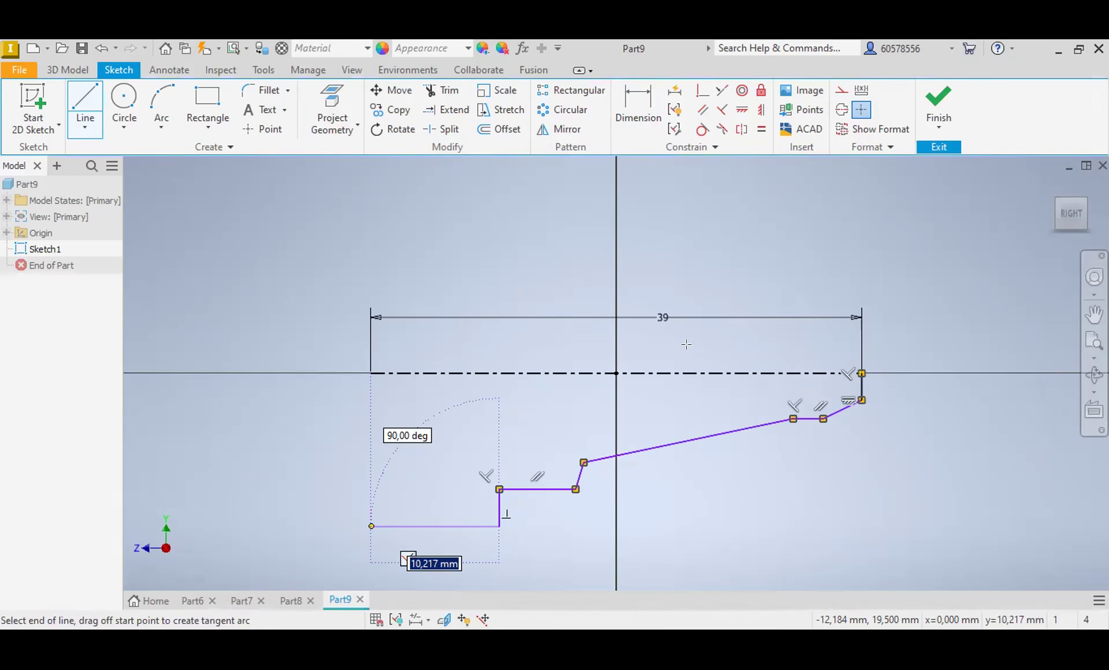
left_click(86, 94)
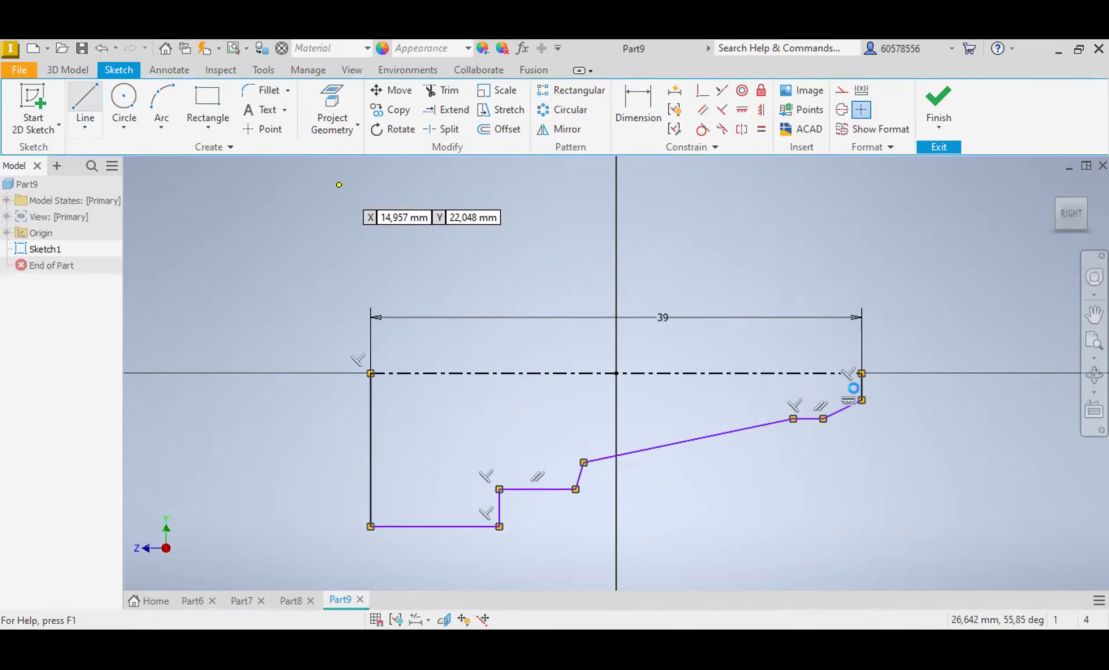
key("Escape")
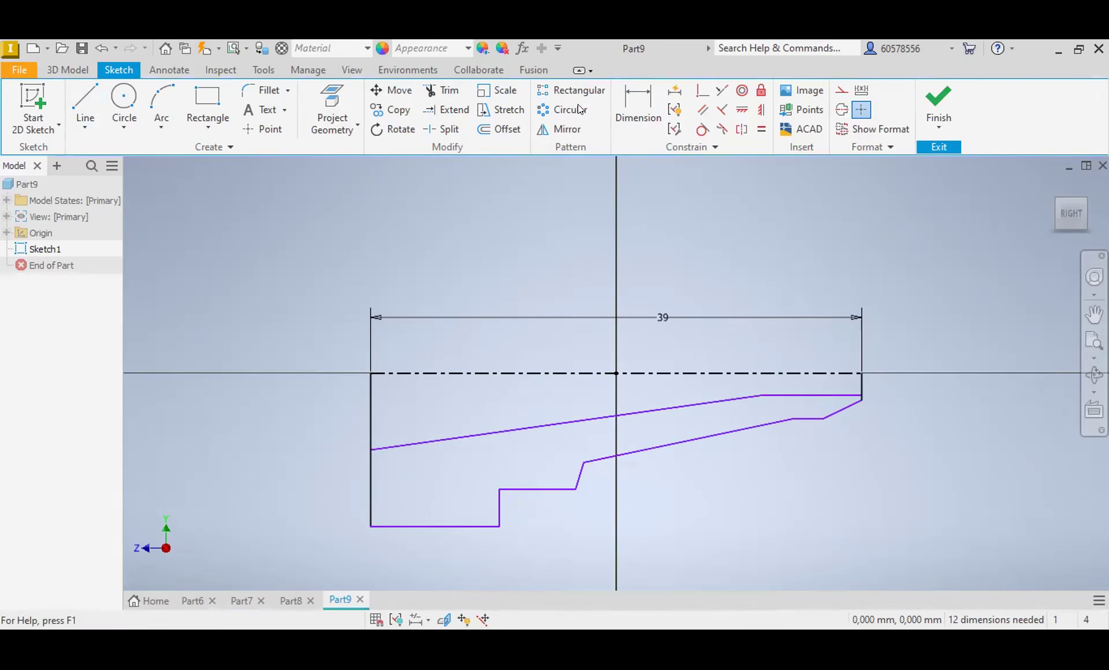
Step: Try to add a diameter dimension from the centerline to the lower corner of the profile's right end
left_click(632, 107)
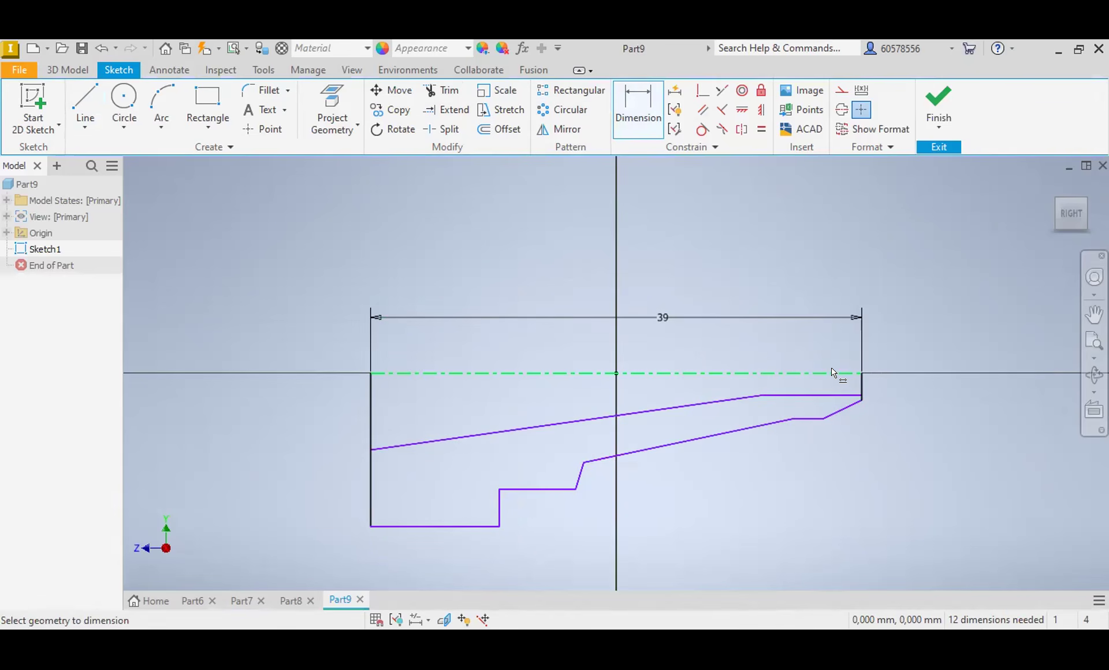
left_click(835, 374)
left_click(863, 399)
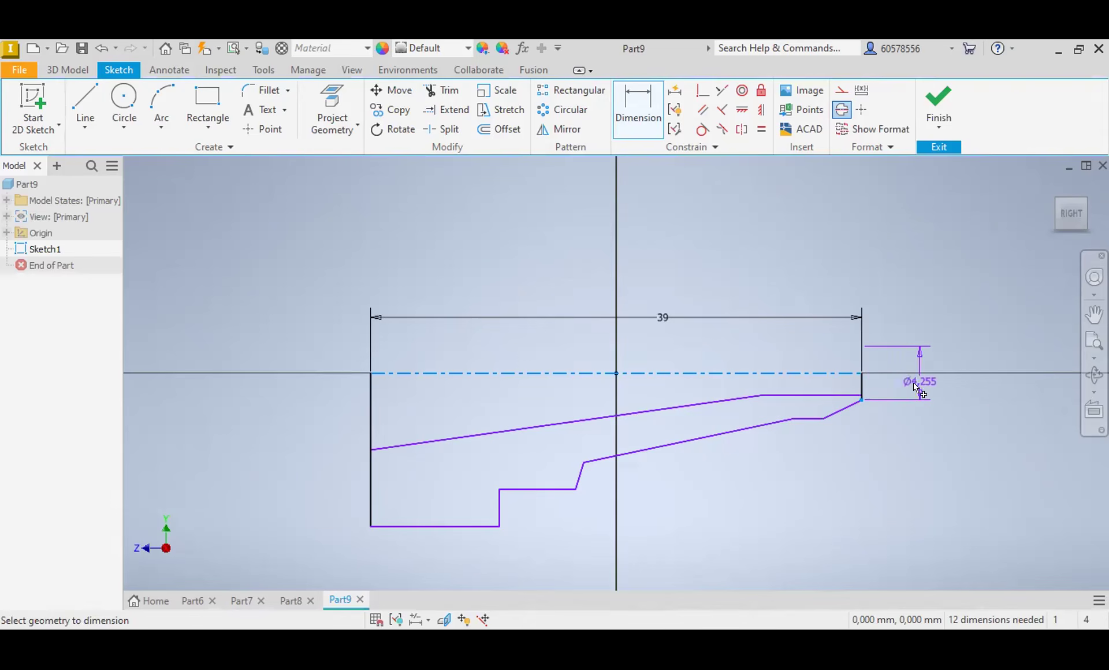
left_click(916, 389)
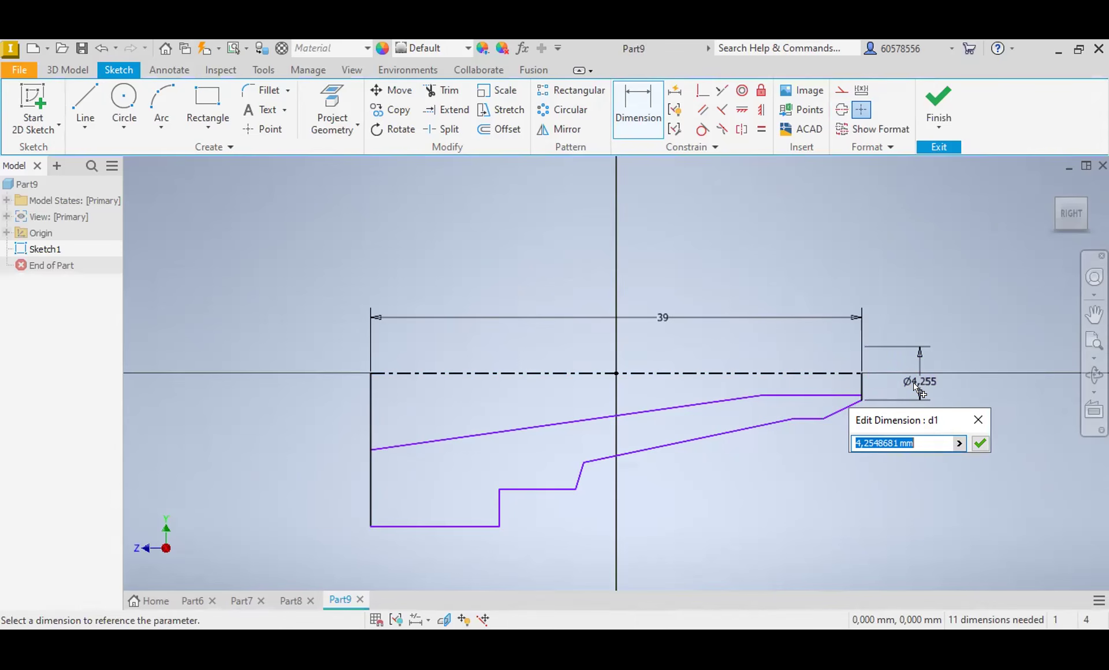
key("Escape")
left_click(915, 384)
key("Delete")
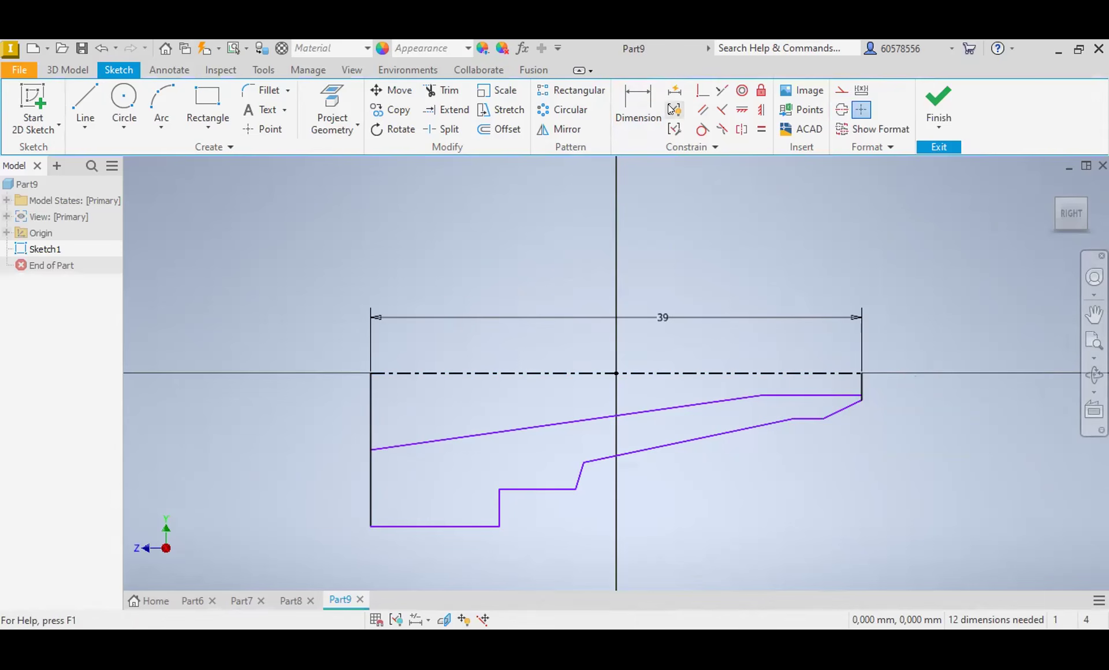
Step: Dimension the diameter of the short horizontal outer line near the profile's right end to 10 mm
left_click(637, 108)
left_click(833, 395)
left_click(837, 374)
left_click(927, 381)
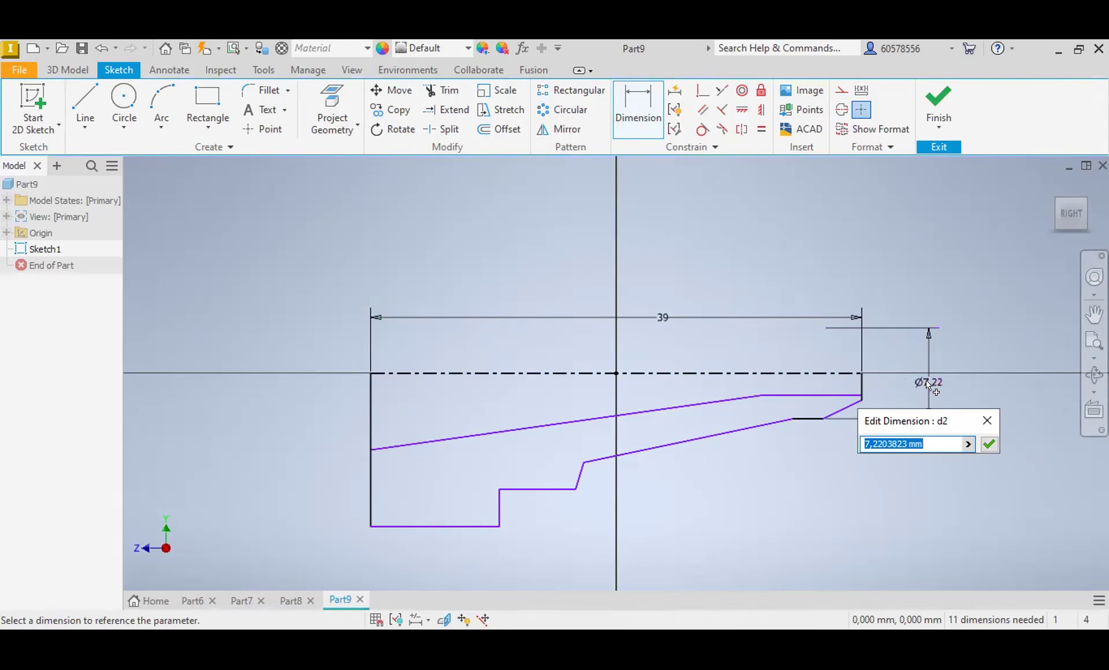
type("10")
key("Return")
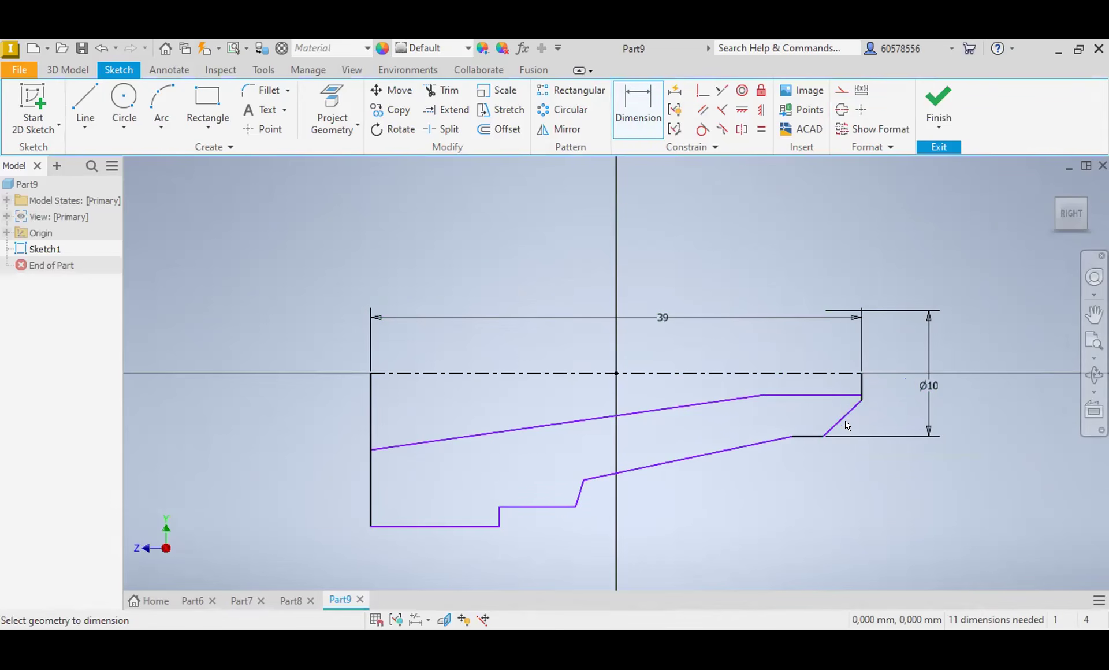
Step: Try to dimension the angle between the slanted end line and the short horizontal outer line to 120°
left_click(841, 416)
left_click(798, 437)
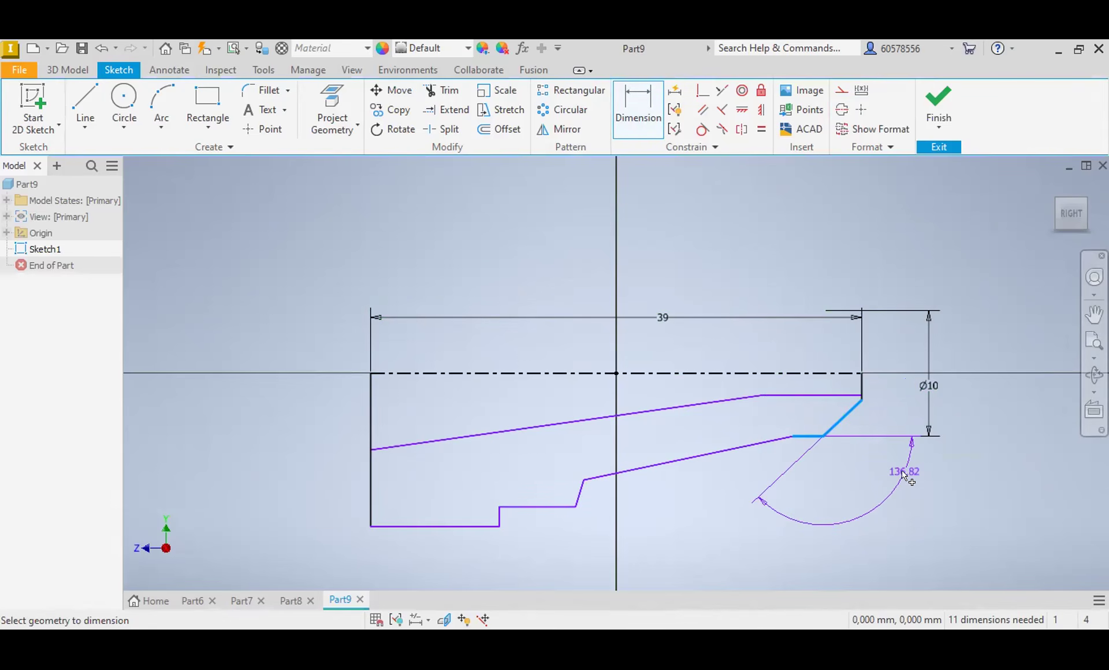
left_click(905, 475)
type("120")
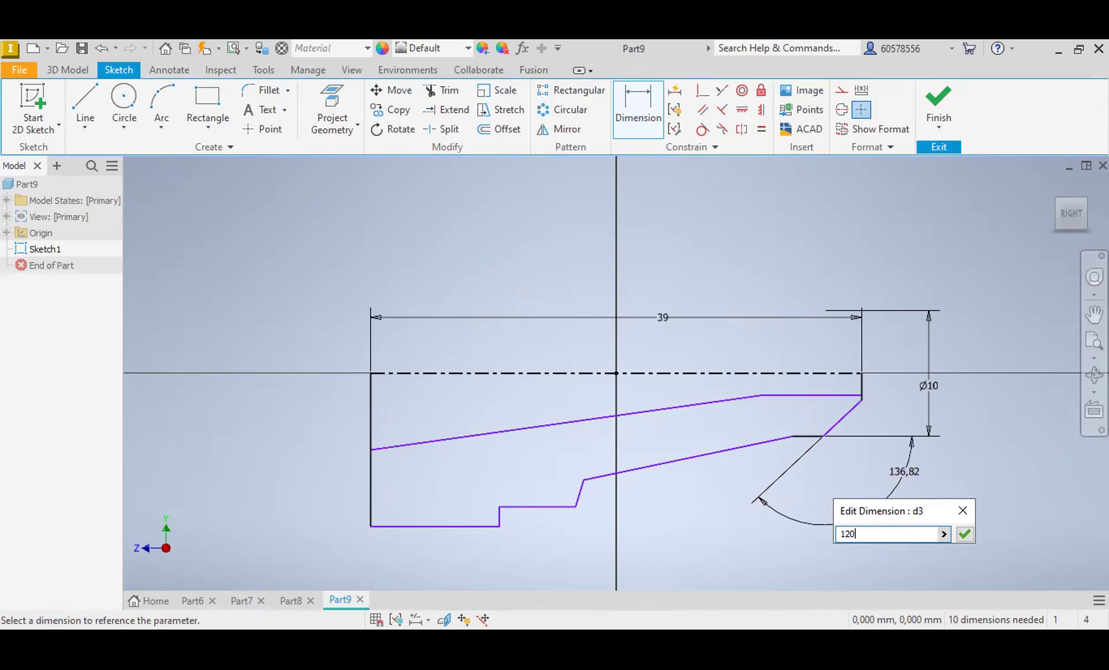
key("Return")
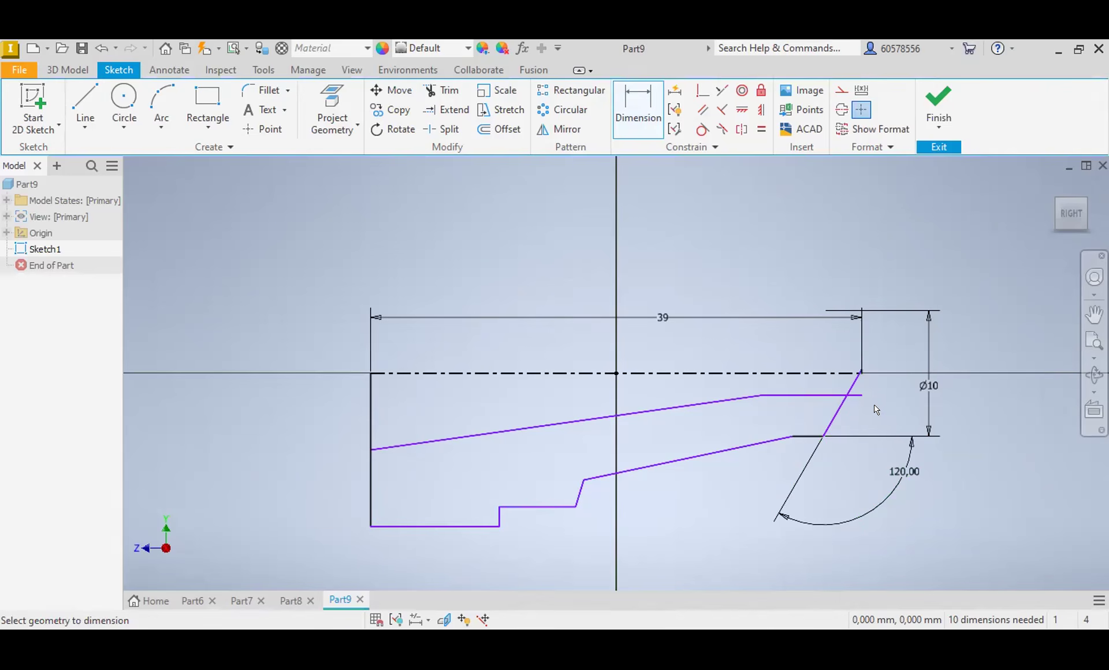
Step: Undo the 120° angle value and delete the angle dimension at the slanted end line
left_click(101, 47)
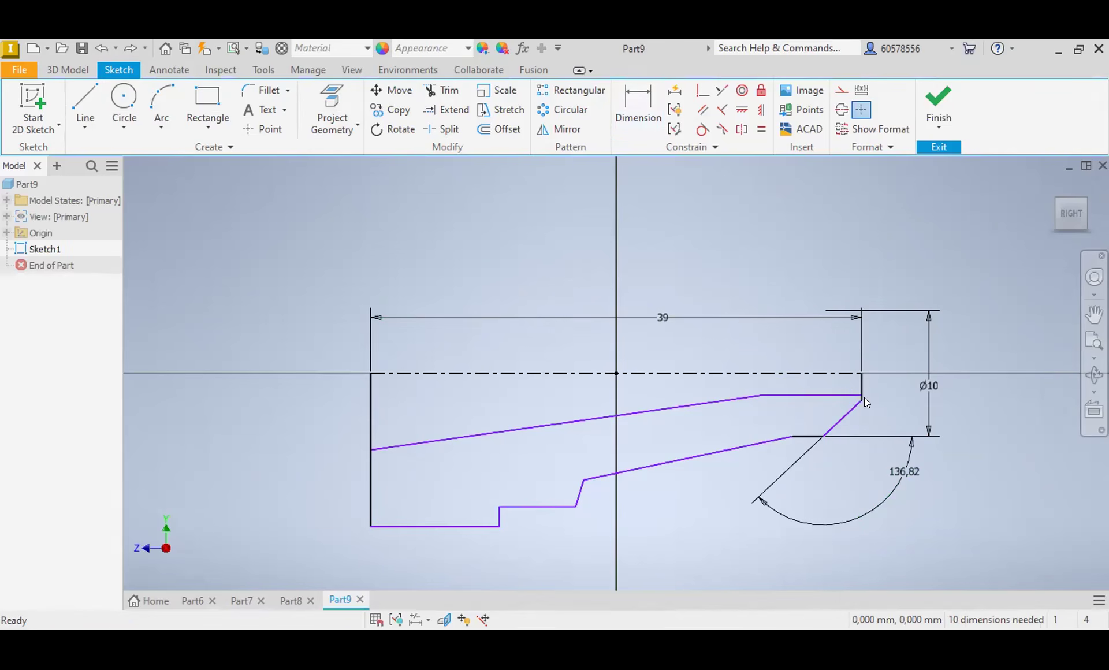
scroll(849, 397, "up", 3)
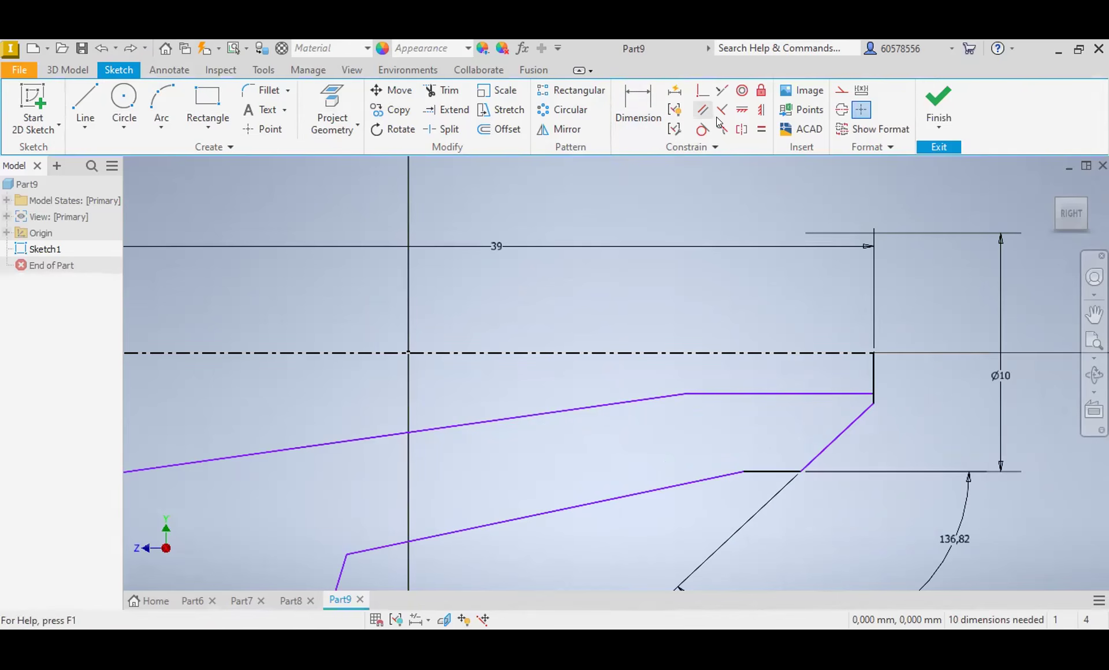
key("Delete")
scroll(839, 443, "down", 2)
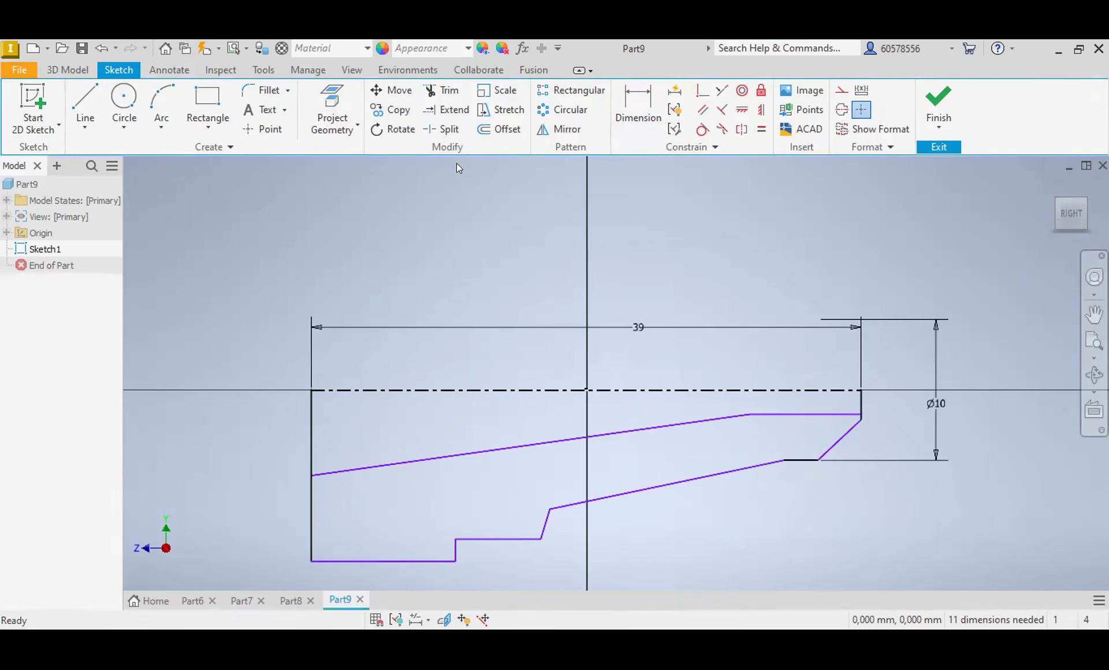
Step: Dimension the diameter of the inner horizontal line at the profile's narrow end to 3 mm about the centerline
left_click(618, 101)
left_click(843, 414)
left_click(848, 395)
left_click(904, 407)
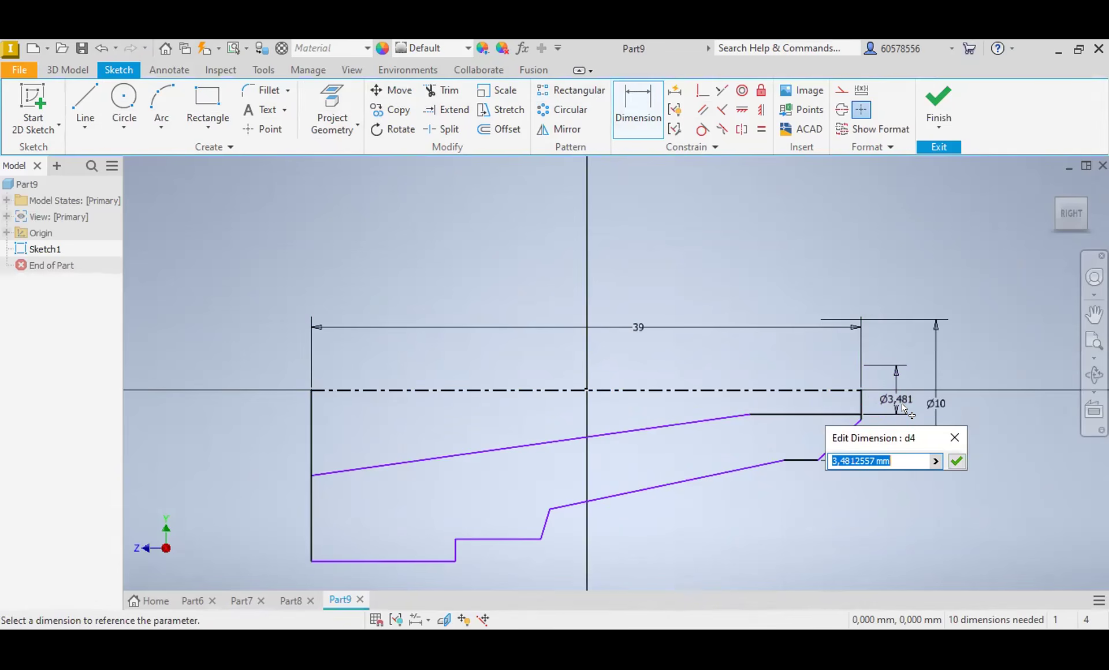
type("3")
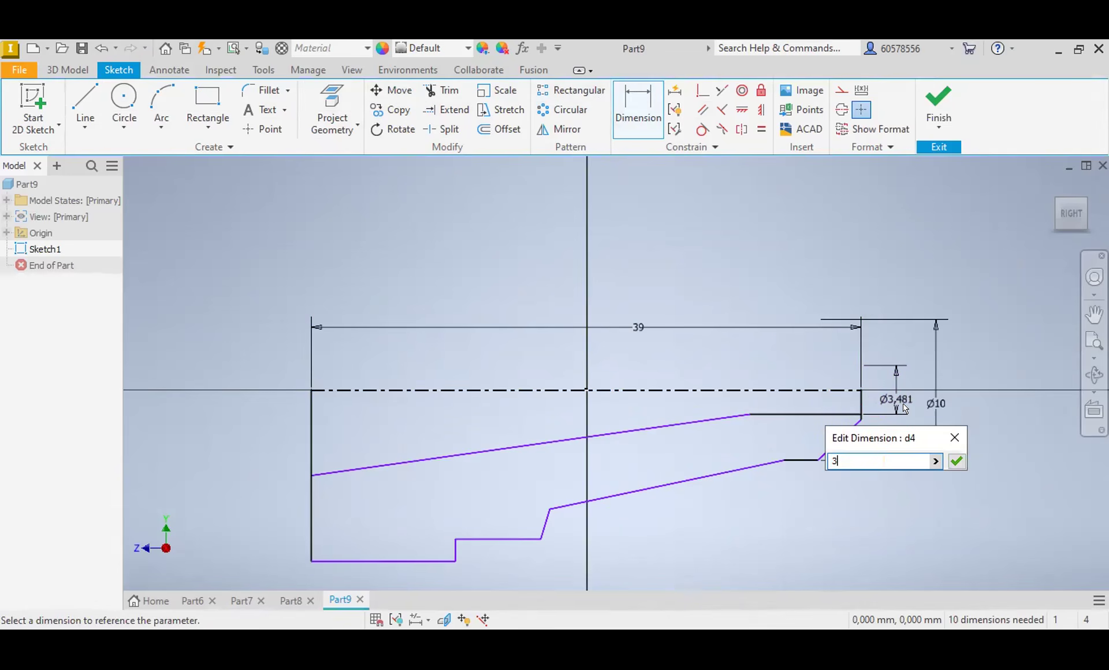
key("Return")
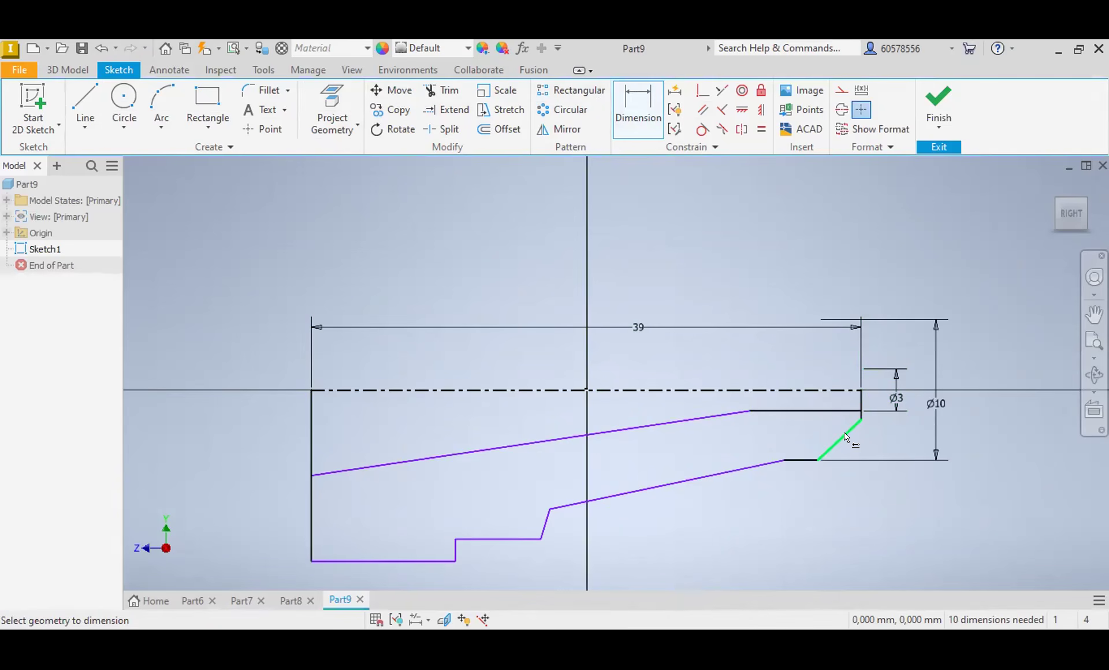
Step: Dimension the diameter at the wide-end corner of the inner tapered line to 15 mm about the centerline
left_click(310, 476)
left_click(382, 393)
left_click(294, 411)
type("15")
key("Return")
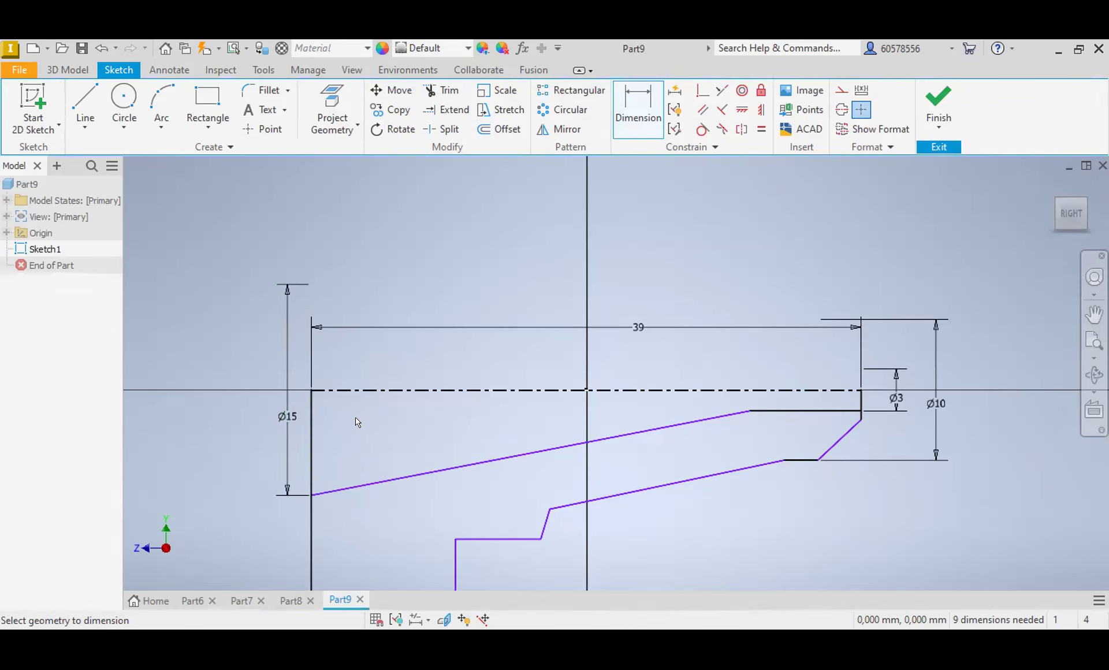
Step: Try to add a diameter dimension from the centerline to the outermost horizontal line of the flange
mouse_move(361, 422)
middle_mouse_down()
mouse_move(354, 411)
mouse_move(399, 350)
middle_mouse_up()
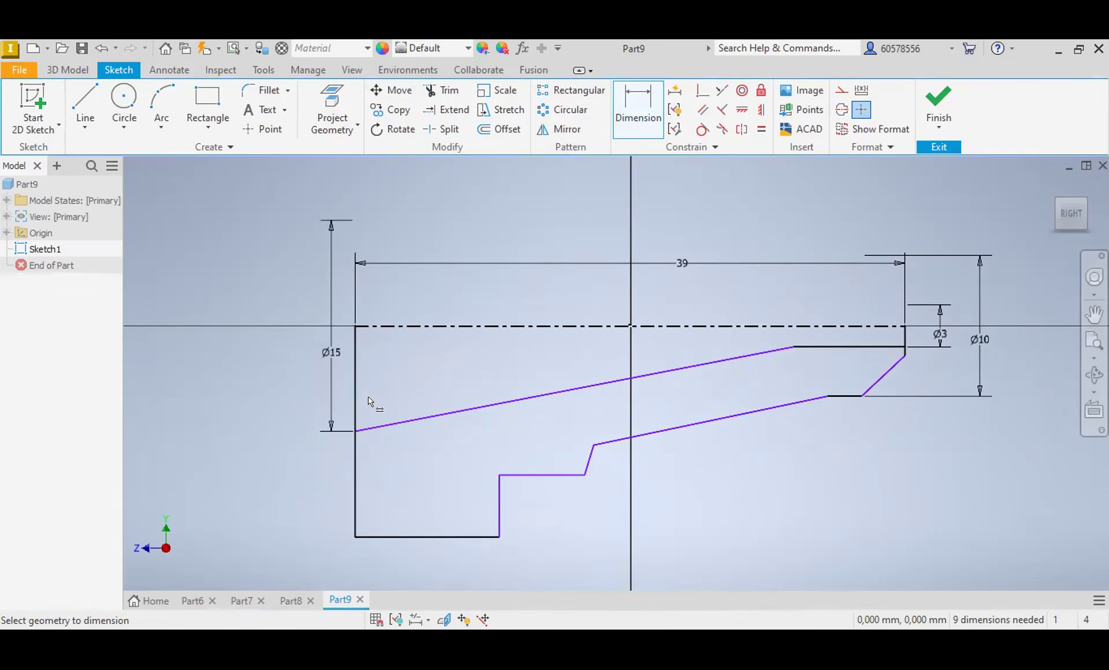
left_click(446, 326)
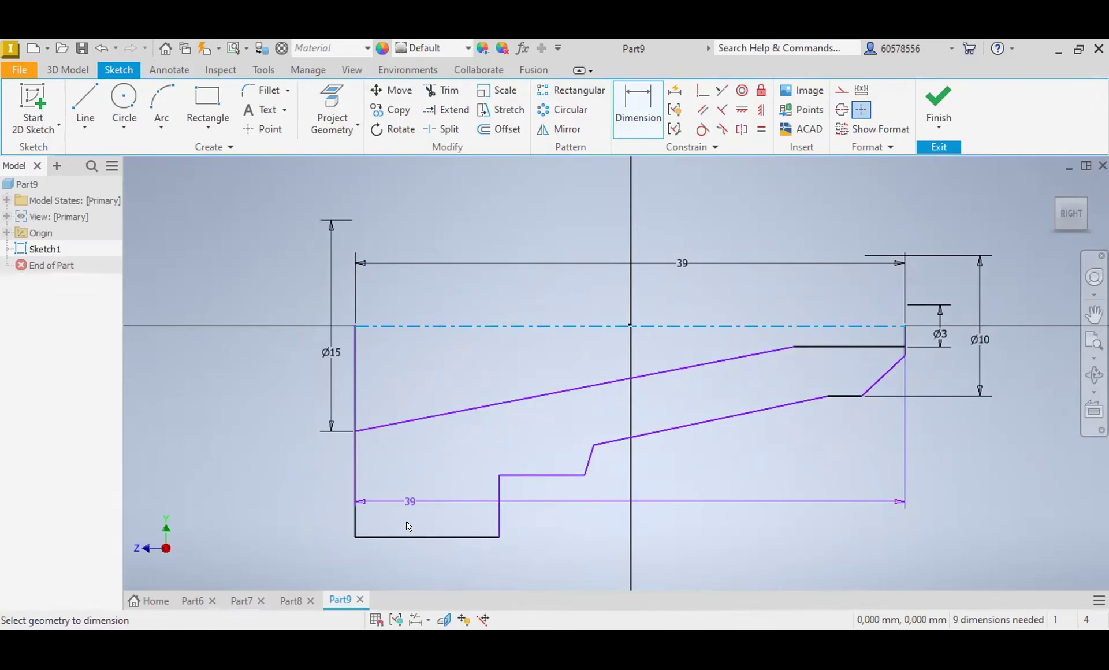
left_click(404, 537)
left_click(288, 385)
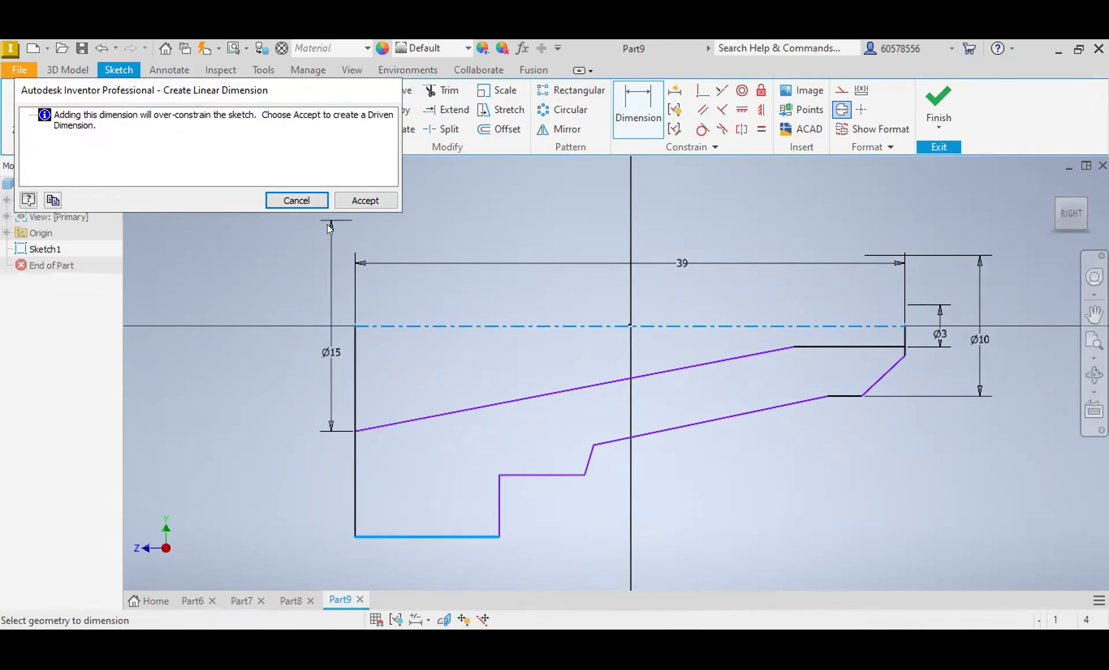
left_click(297, 199)
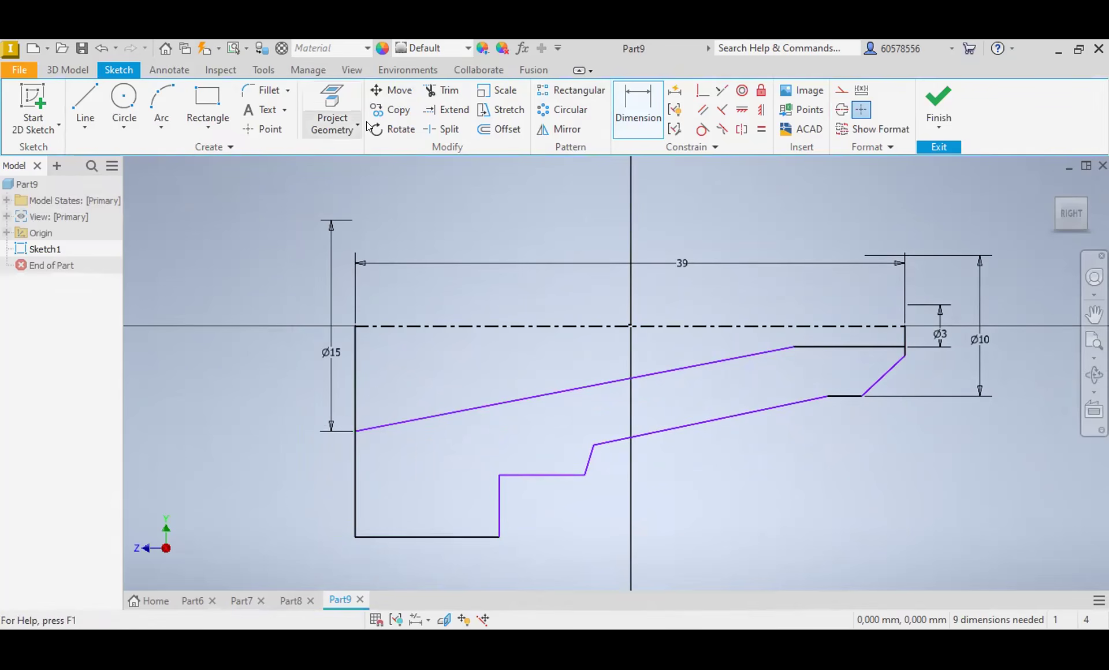
Step: Dimension the diameter of the horizontal step line next to the flange to 20 mm about the centerline
left_click(524, 475)
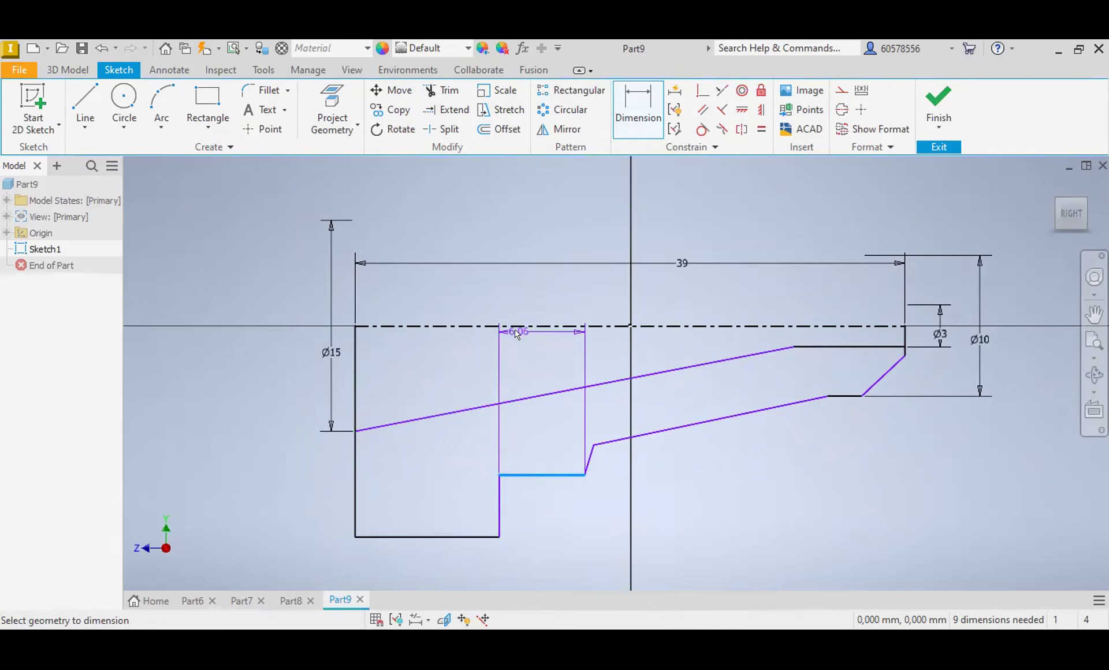
left_click(520, 327)
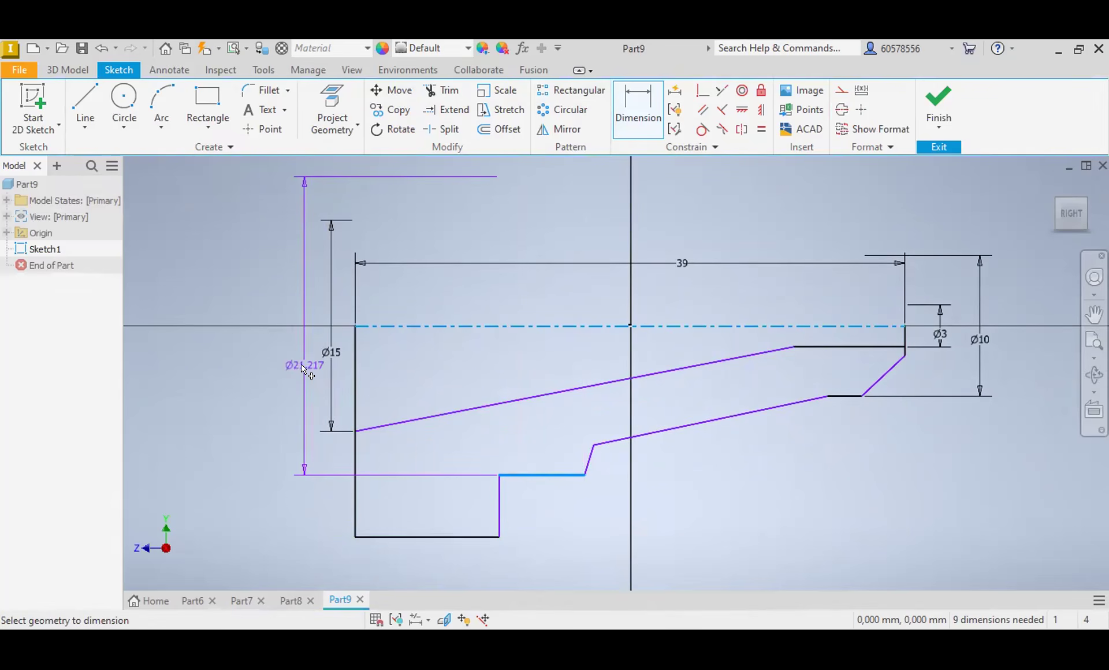
left_click(301, 365)
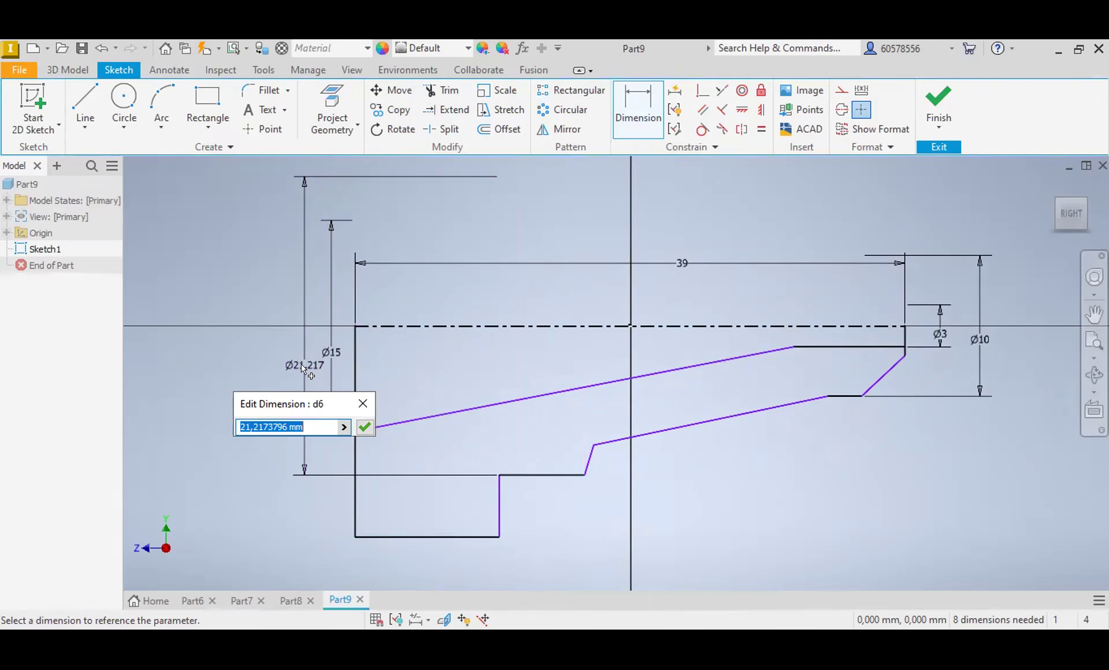
type("20")
key("Return")
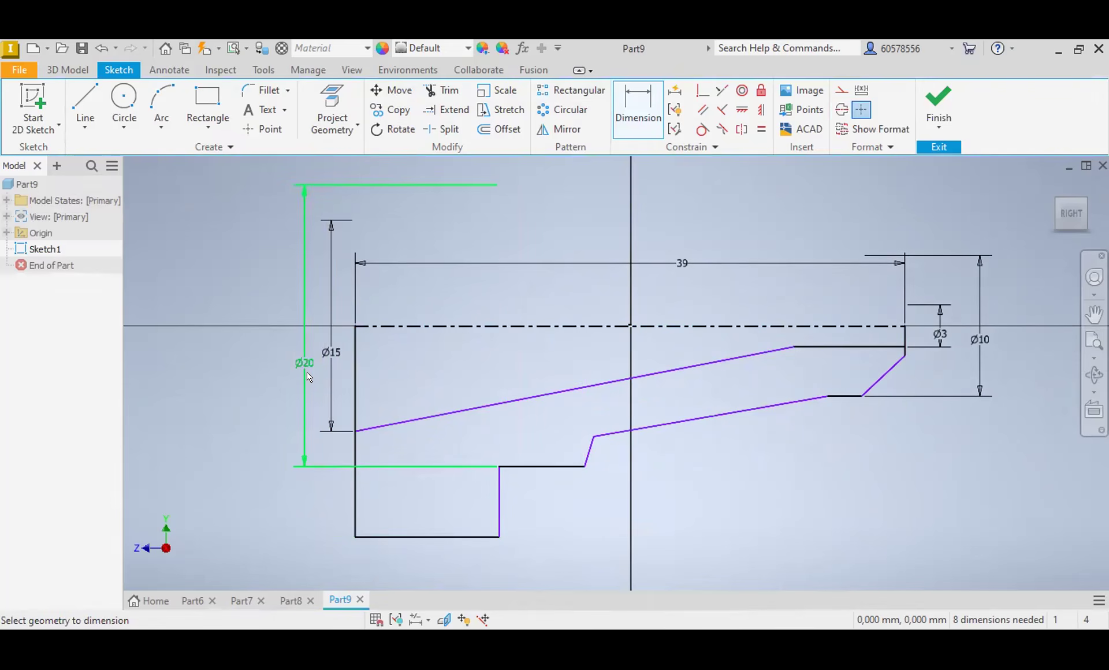
Step: Set the length of the flange's outermost horizontal line to 4 mm with a linear dimension
left_click(419, 537)
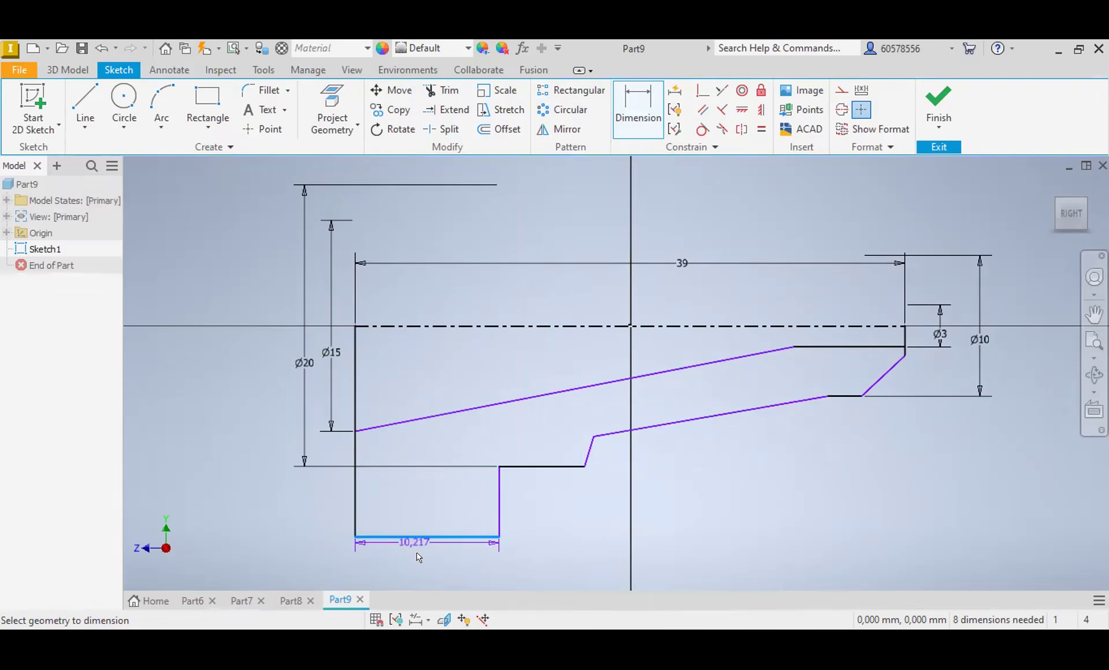
left_click(420, 563)
type("4")
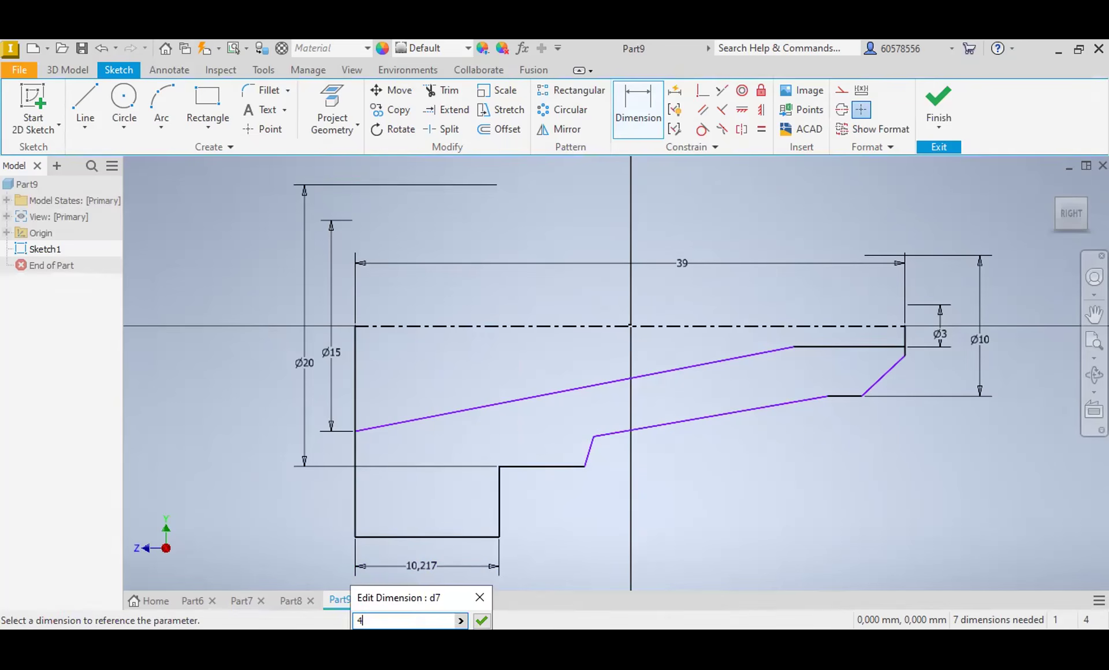
key("Return")
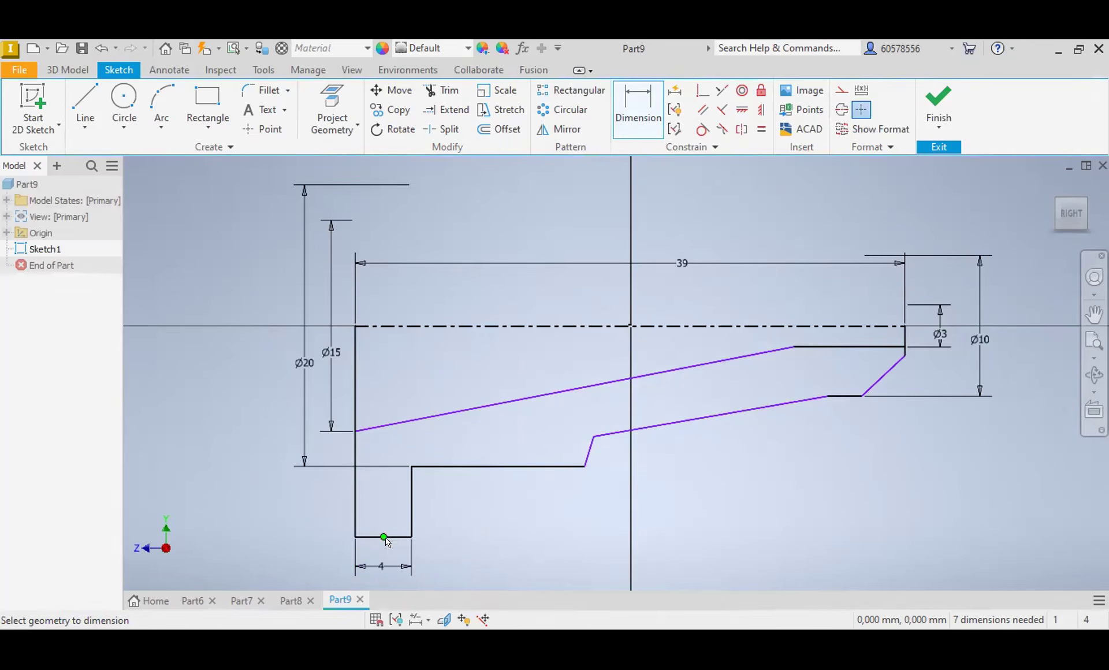
Step: Try again to dimension the diameter between the centerline and the shortened outer flange line
left_click(418, 327)
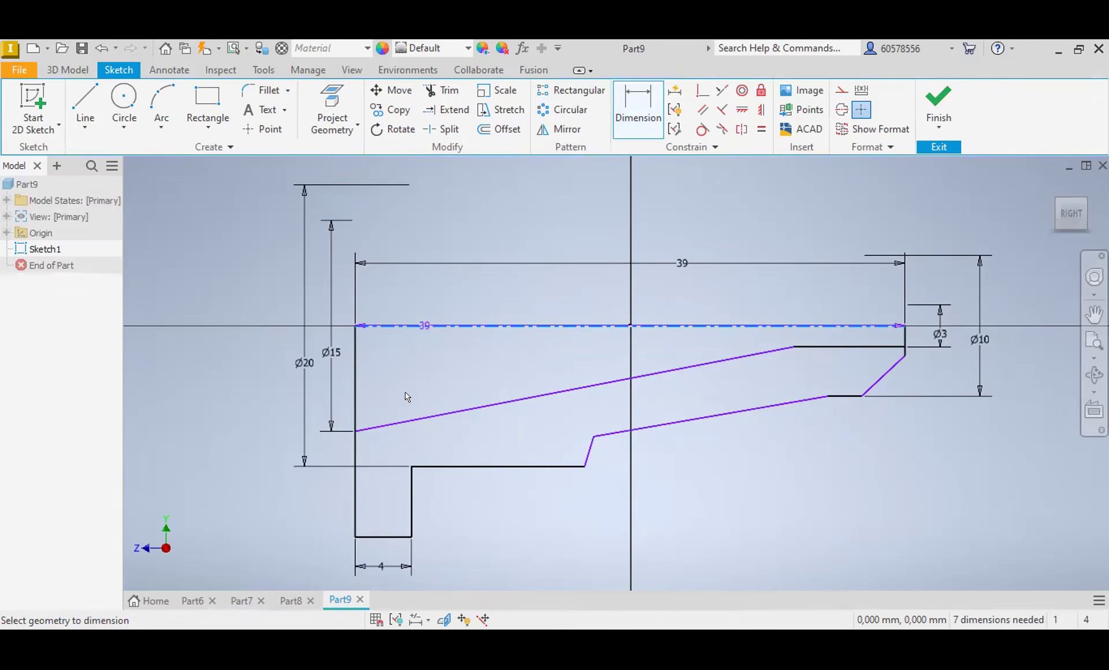
left_click(391, 538)
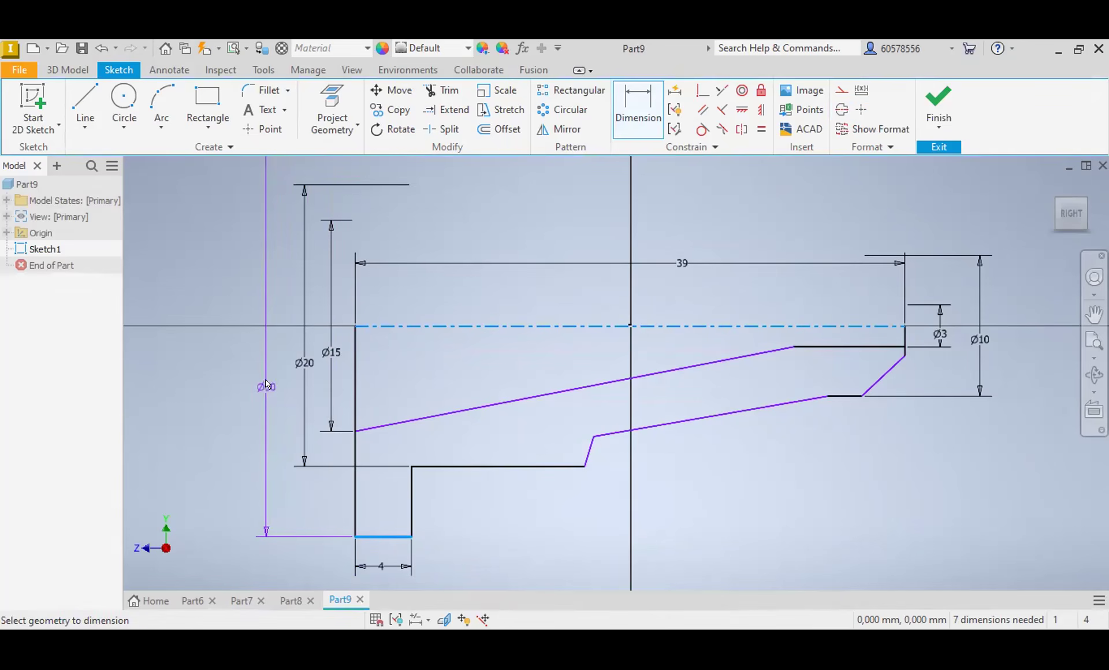
left_click(265, 380)
left_click(302, 200)
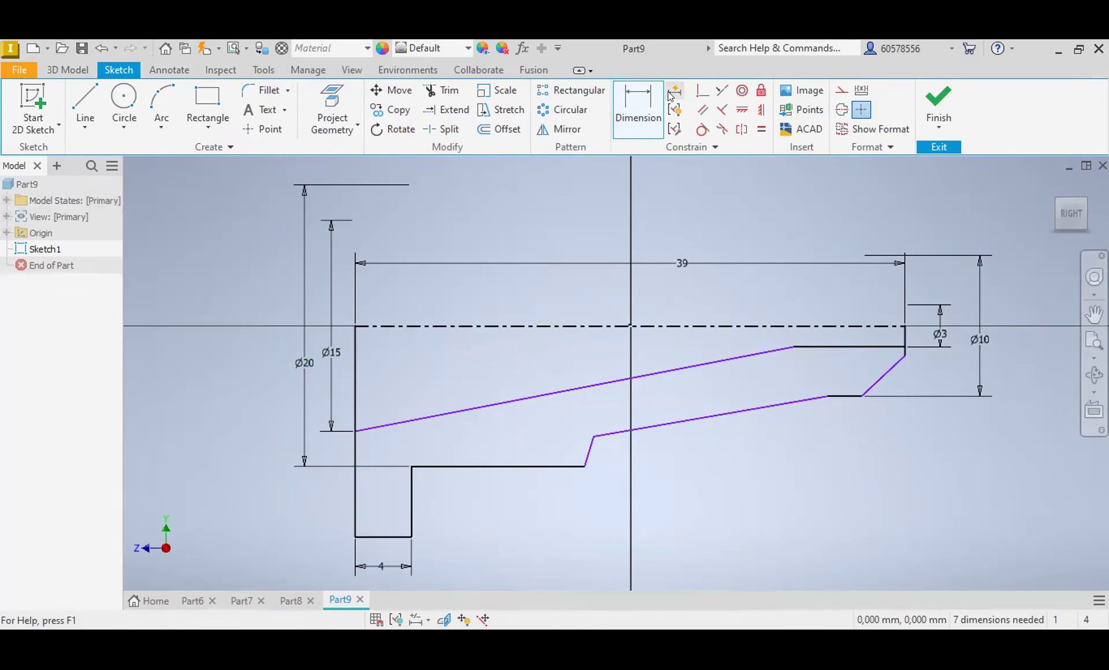
Step: Draw a horizontal line crossing the flange above its outer edge and dimension its diameter to 26 mm about the centerline
left_click(85, 101)
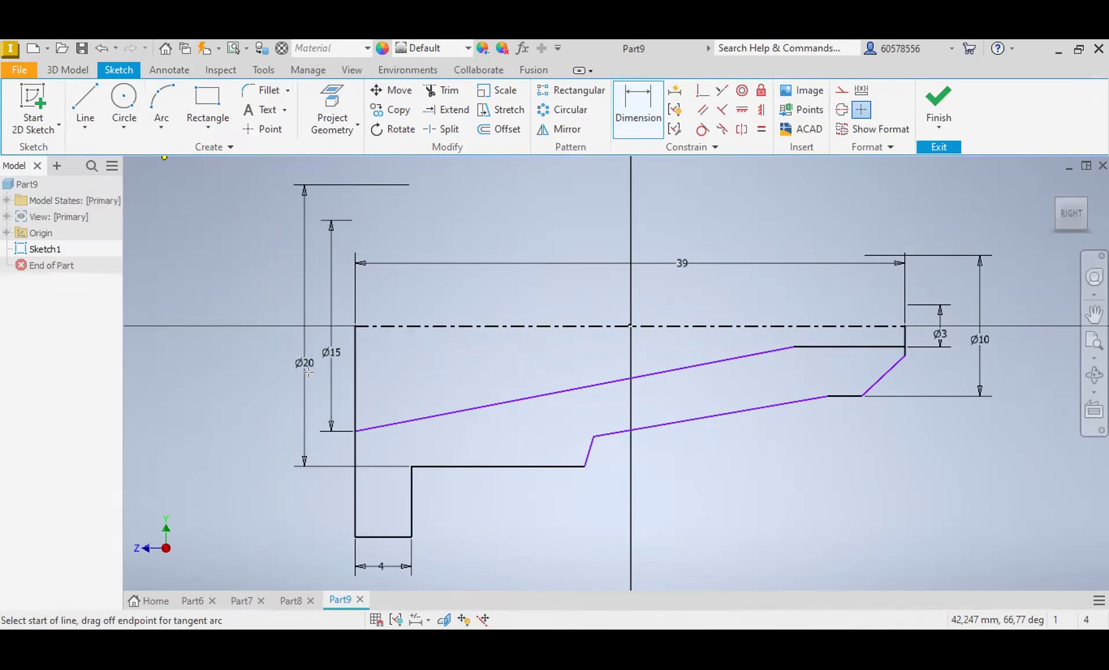
left_click(445, 501)
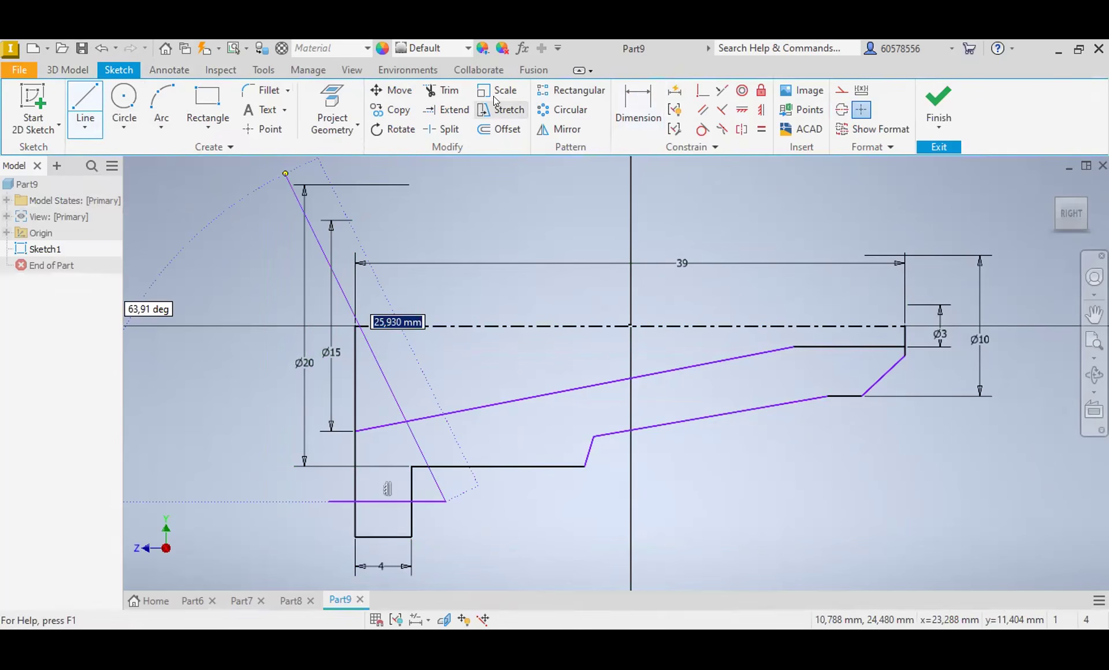
left_click(634, 102)
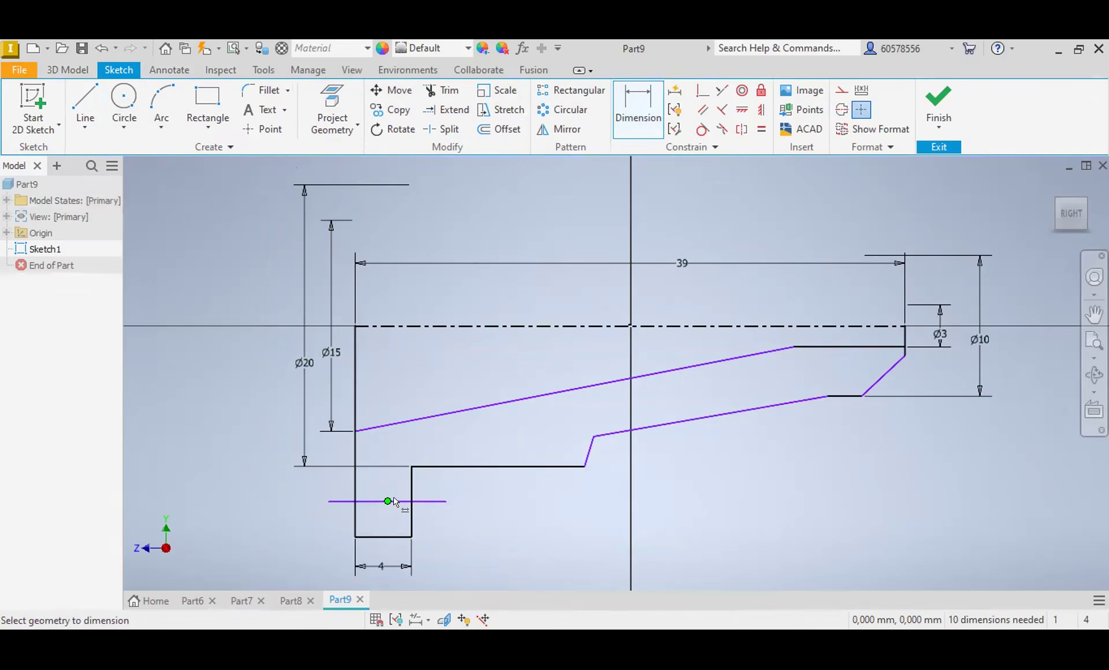
left_click(398, 502)
left_click(416, 326)
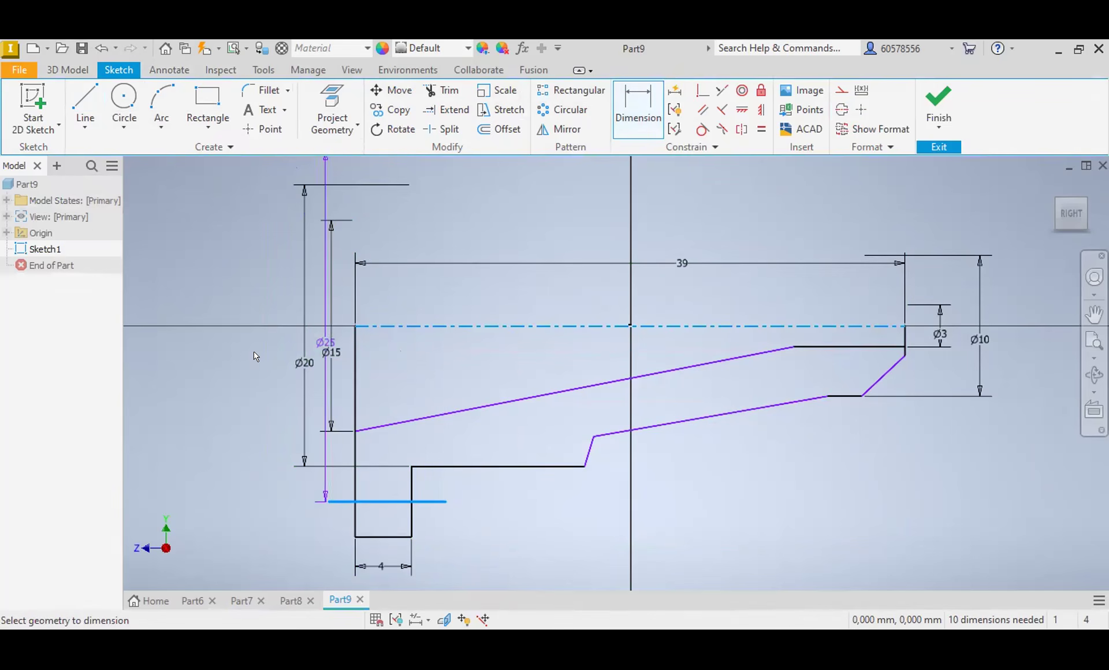
left_click(250, 354)
type("26")
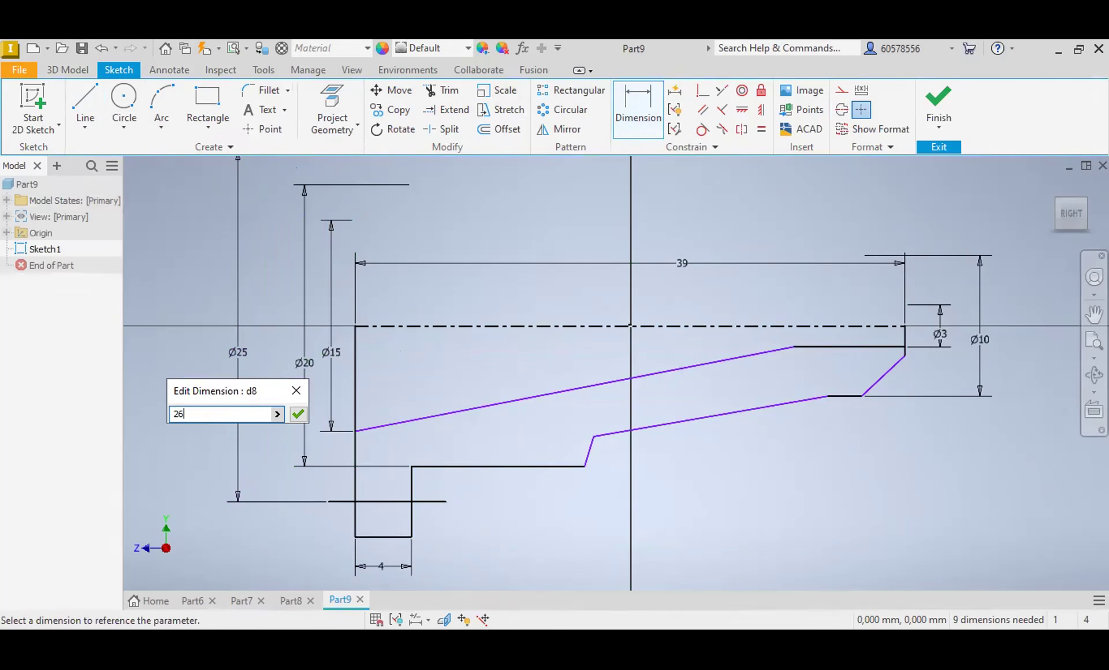
key("Return")
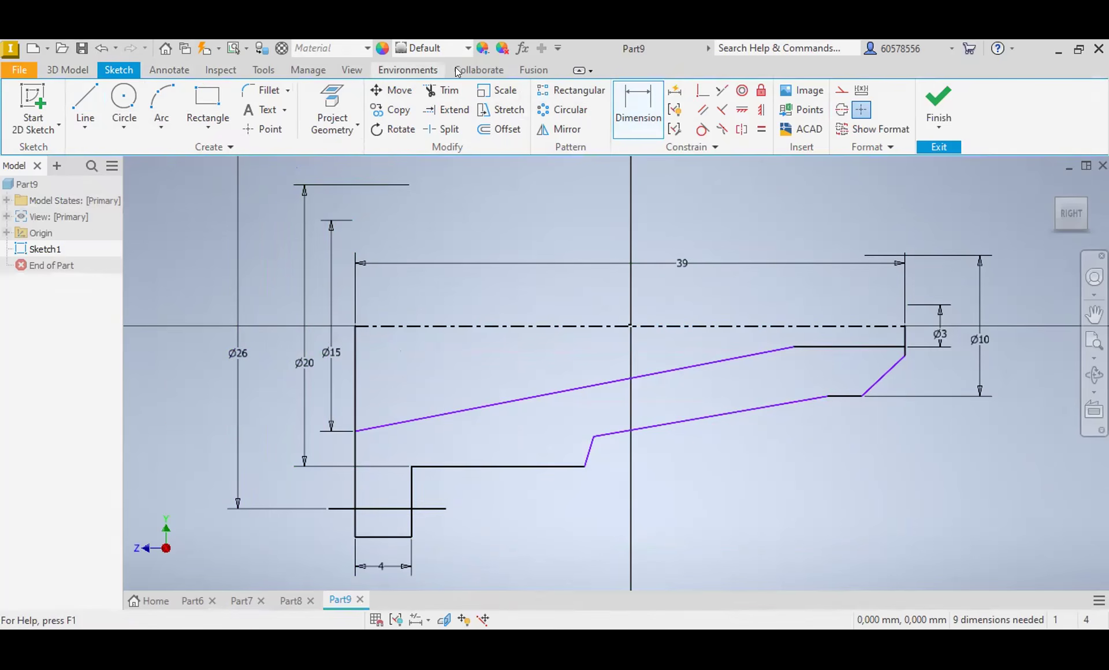
Step: Trim the flange sides and the overhanging ends at the 26 mm diameter line, and delete the leftover outer flange line
left_click(442, 90)
left_click(430, 512)
left_click(412, 527)
left_click(393, 537)
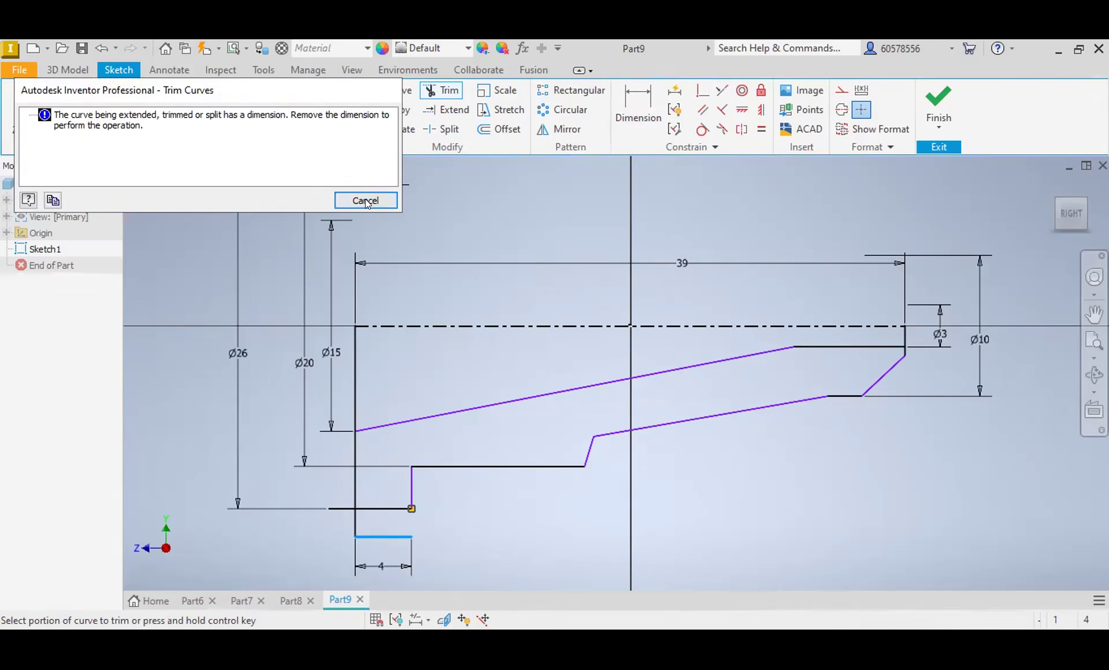
left_click(364, 198)
left_click(351, 515)
left_click(337, 500)
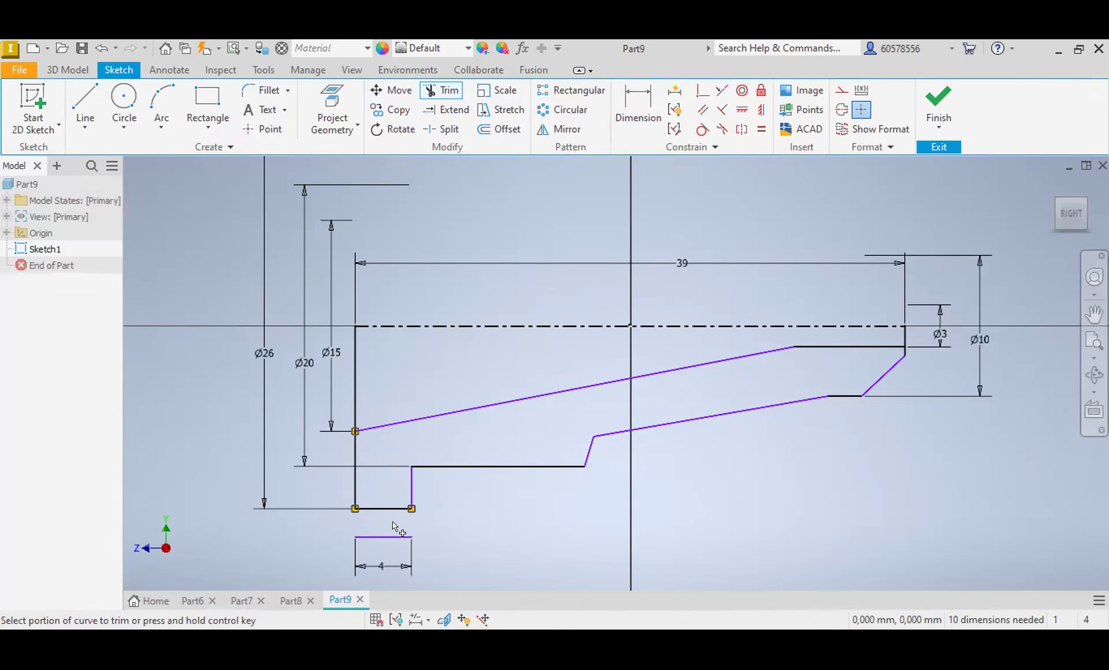
key("Escape")
left_click(383, 538)
key("Delete")
Step: Dimension the flange width between its two vertical sides as 4 mm
left_click(629, 115)
left_click(412, 490)
left_click(355, 488)
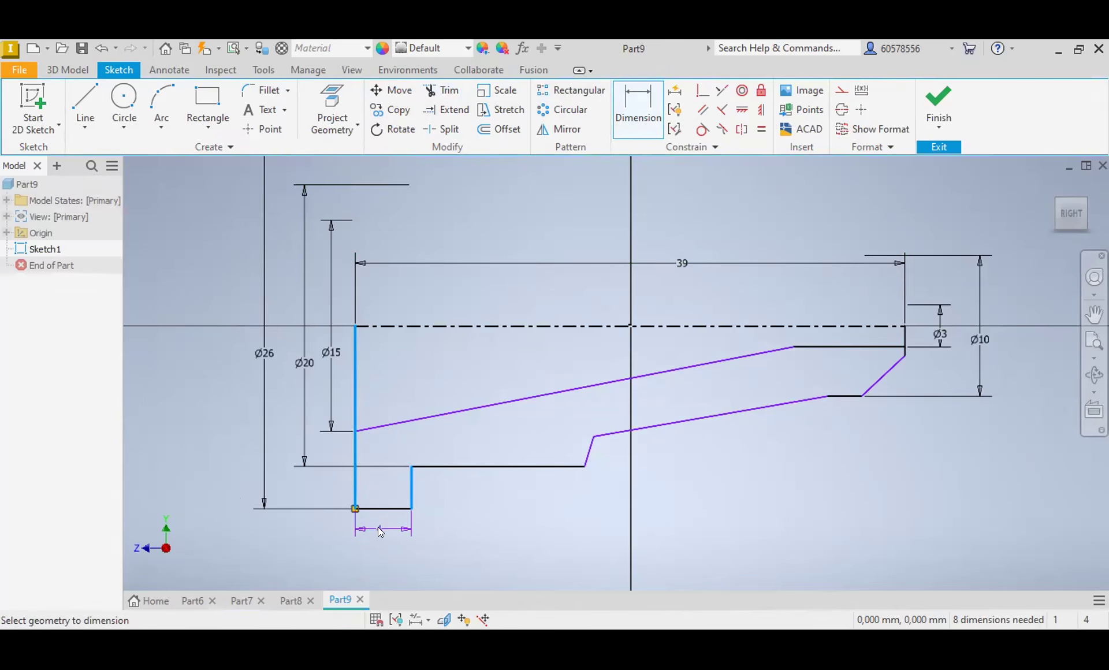
left_click(379, 529)
key("Return")
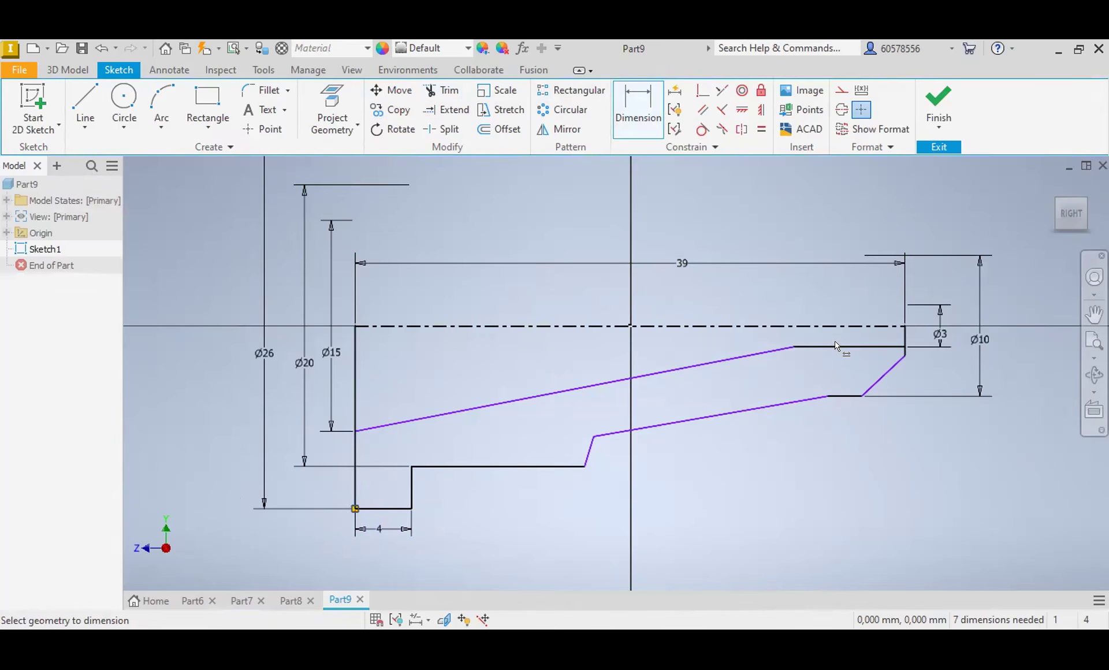
Step: Dimension the horizontal distance from the narrow end face to the start of the outer taper as 8 mm
left_click(905, 344)
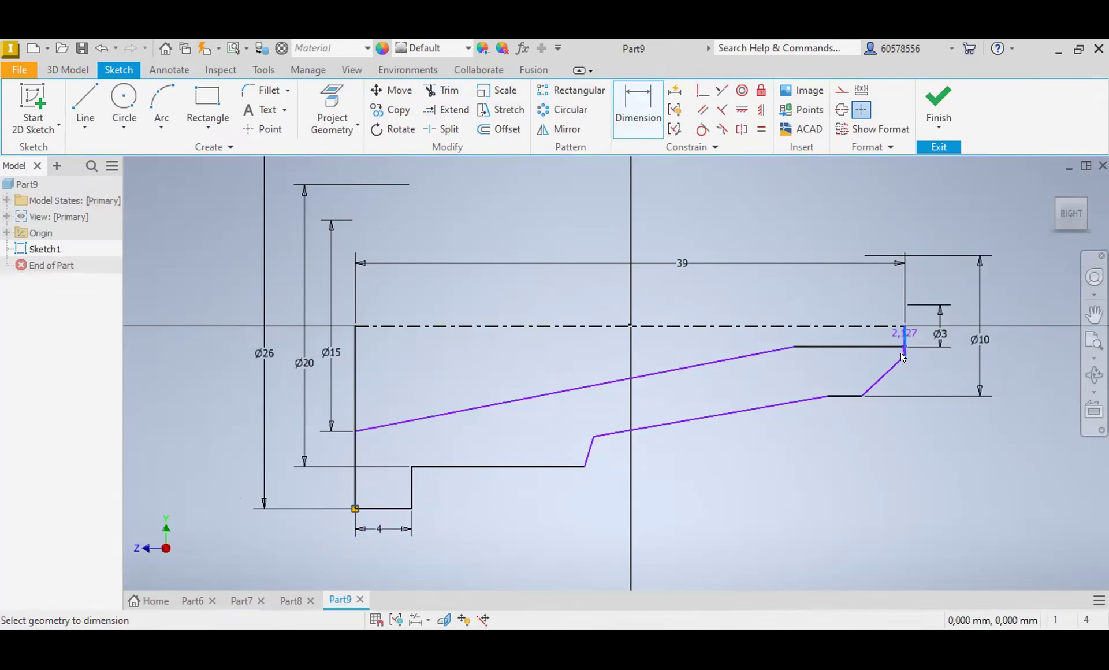
left_click(832, 396)
left_click(864, 447)
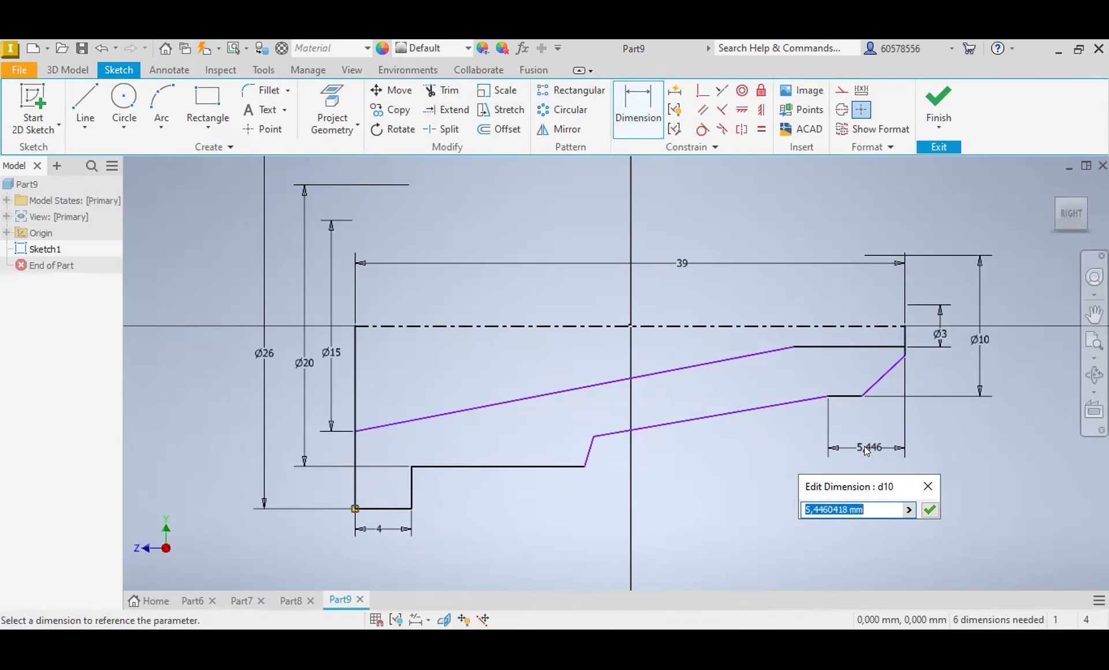
type("8")
key("Return")
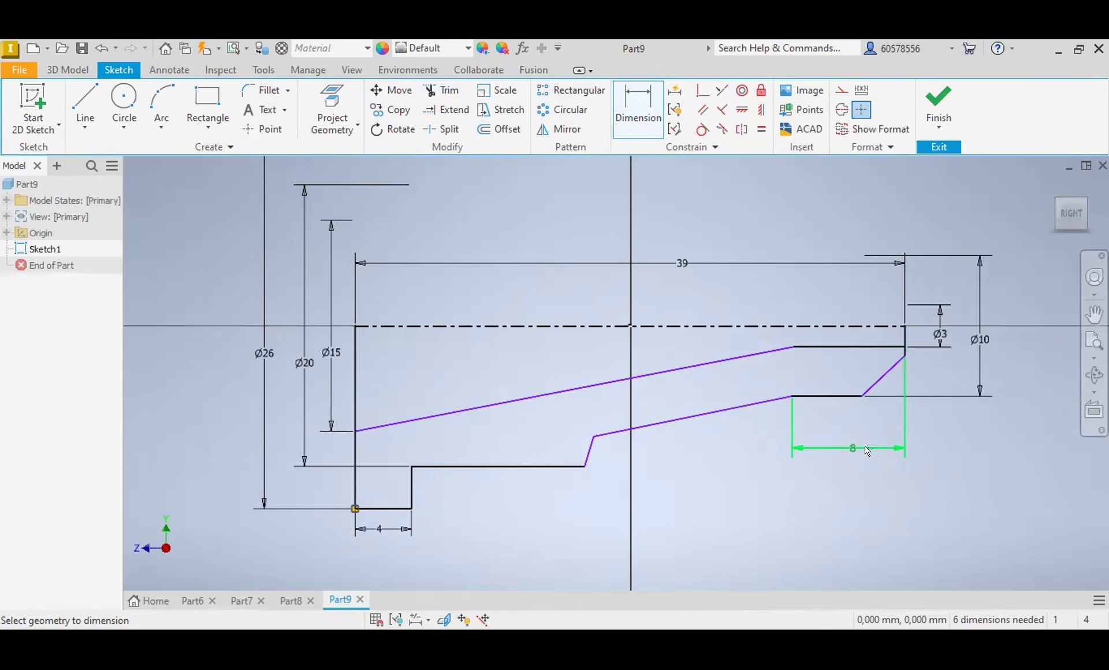
Step: Dimension the horizontal distance from the narrow end face to the lower corner of the slanted end line as 3 mm
left_click(905, 341)
left_click(861, 396)
left_click(888, 426)
type("3")
key("Return")
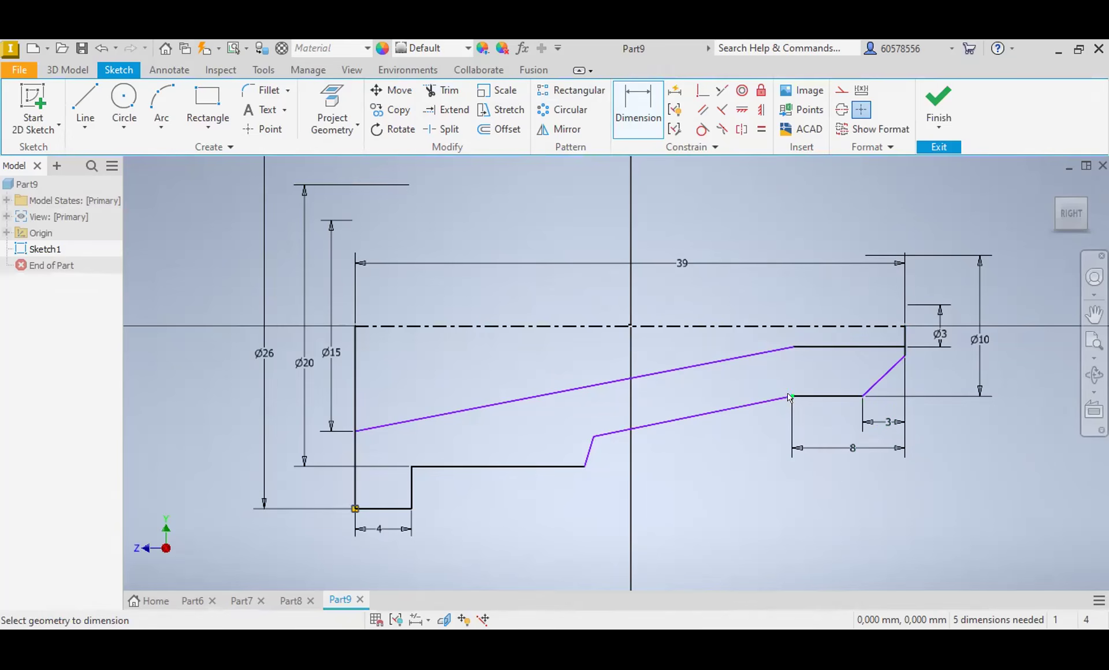
Step: Dimension the horizontal length of the outer tapered line as 16 mm
left_click(593, 437)
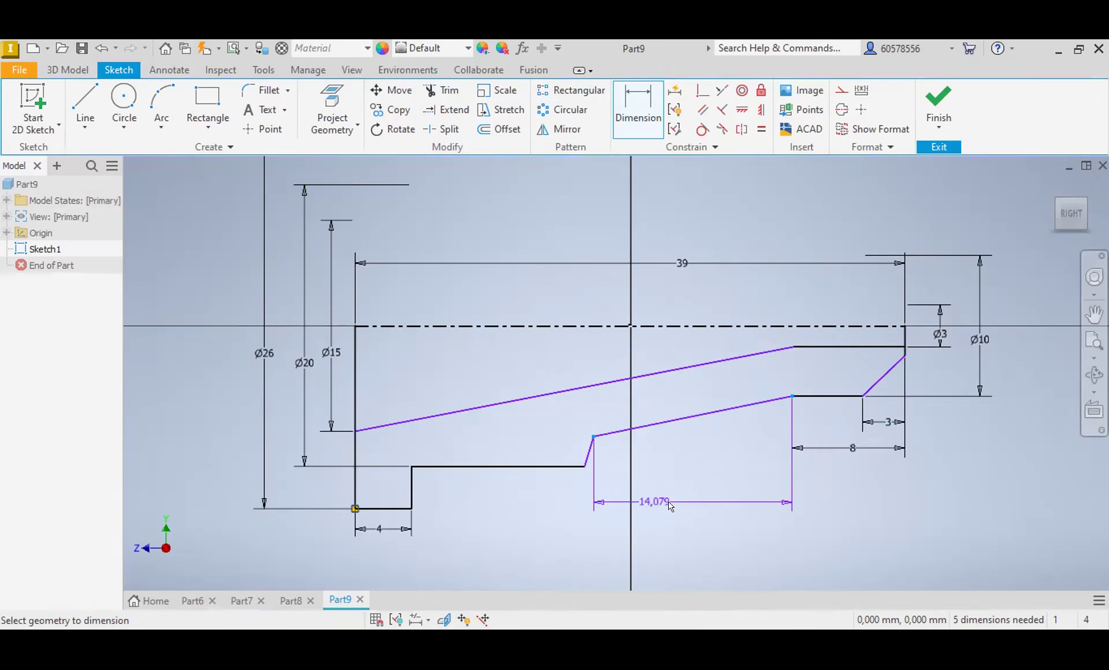
left_click(675, 509)
type("16")
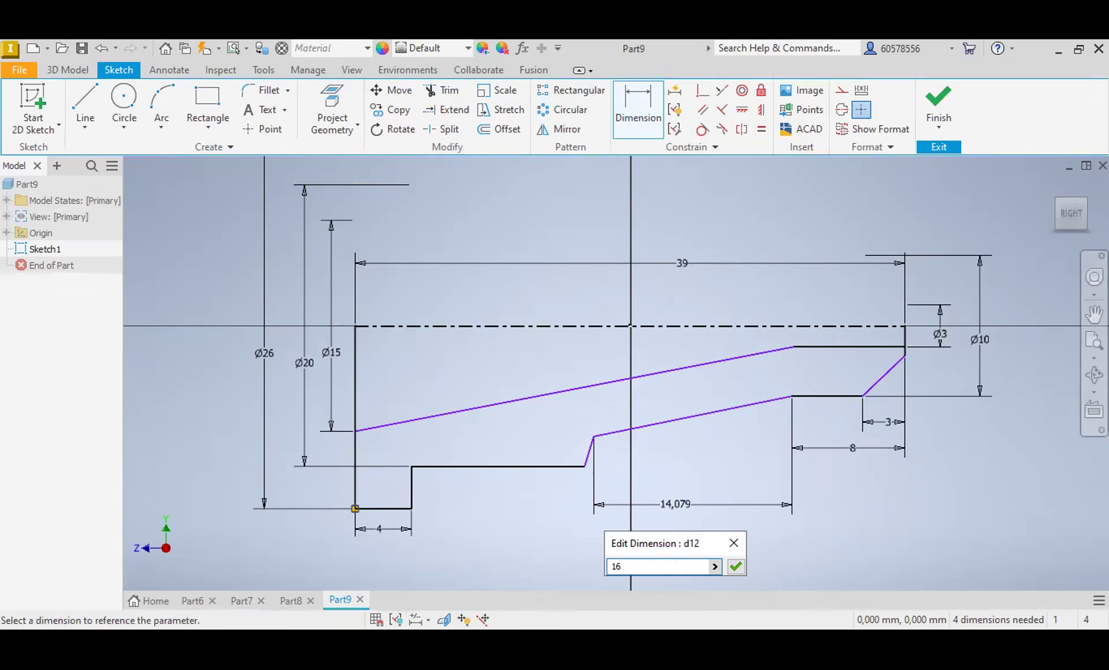
key("Return")
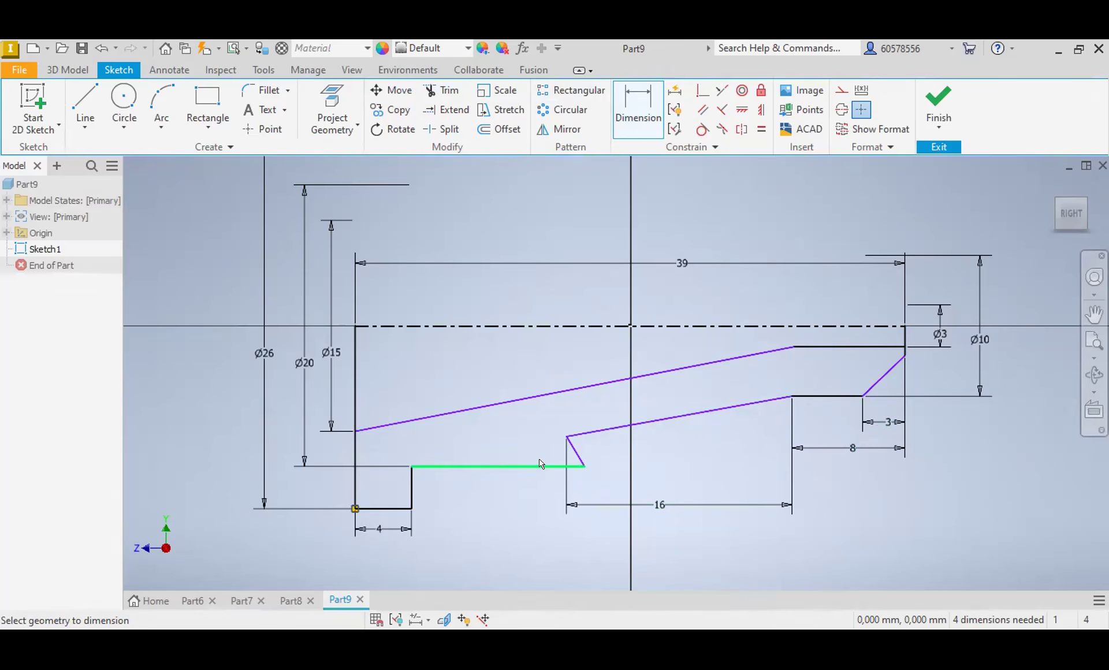
key("Escape")
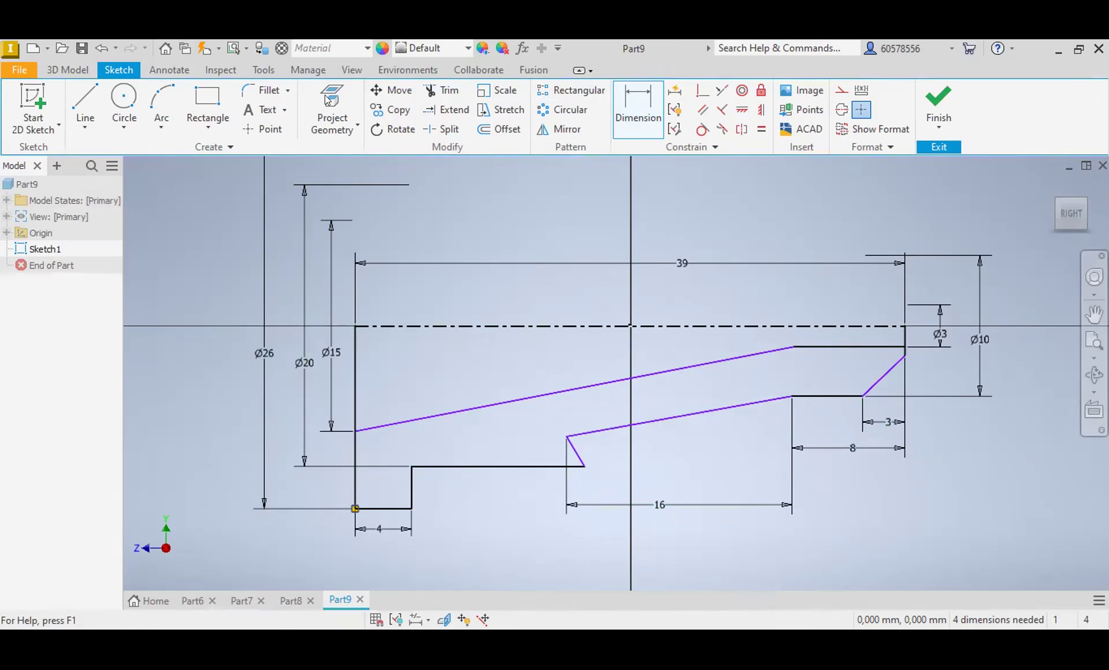
Step: Dimension the diameter at the wide end of the outer tapered line about the centerline as 20 mm
left_click(640, 109)
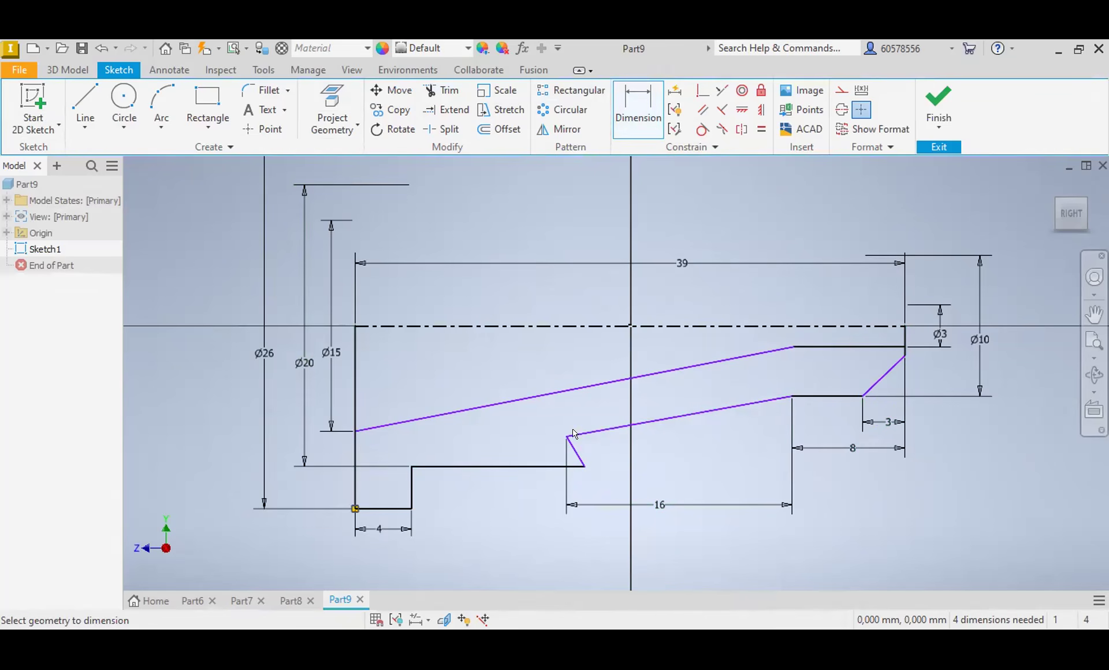
left_click(550, 327)
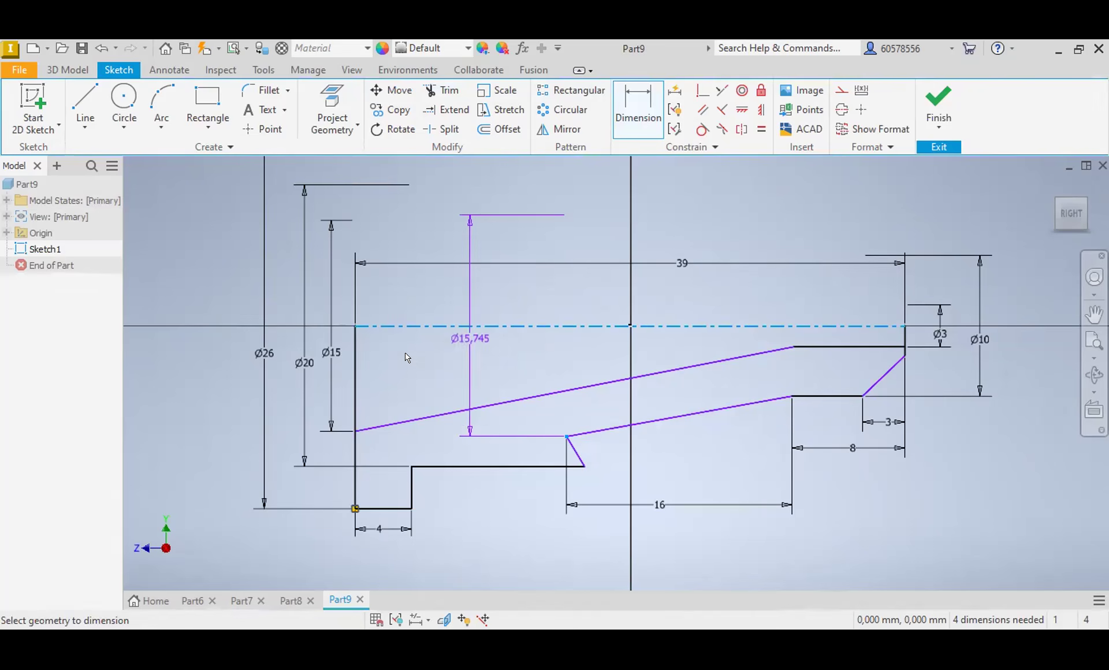
left_click(383, 354)
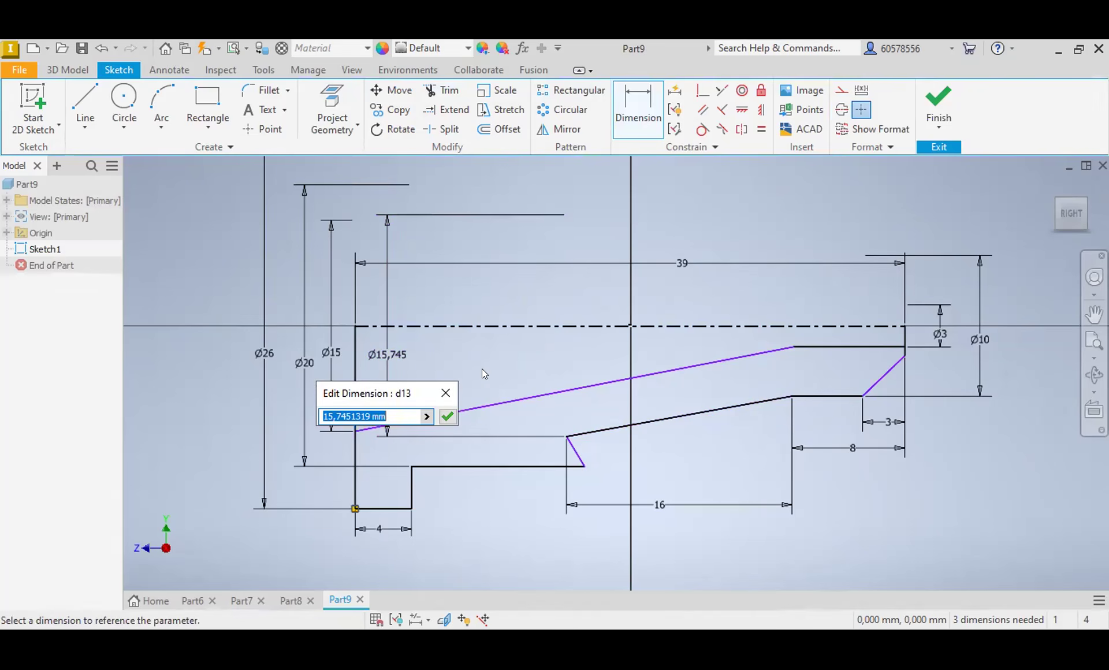
type("20")
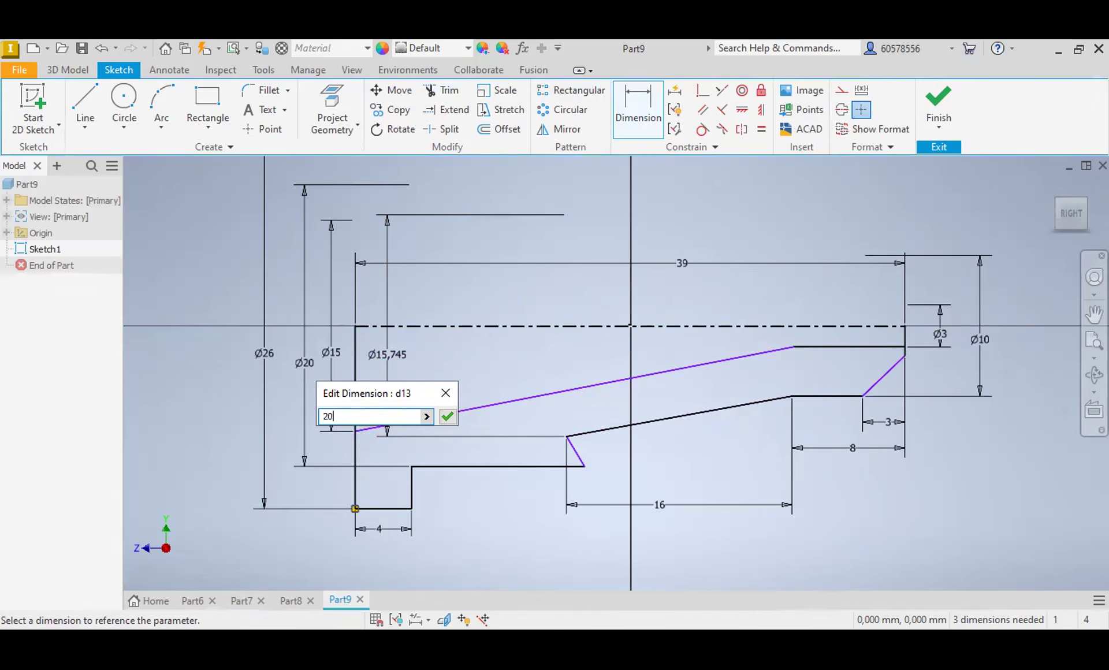
key("Return")
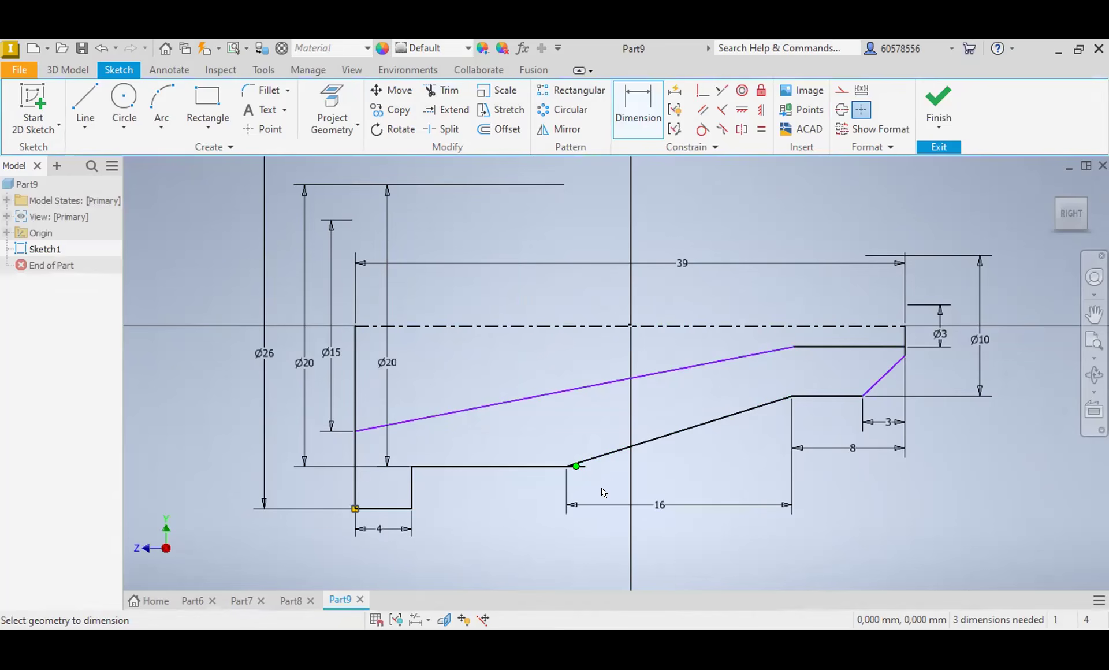
Step: Set the diameter dimension at the wide end of the outer tapered line to 15 mm
mouse_move(576, 467)
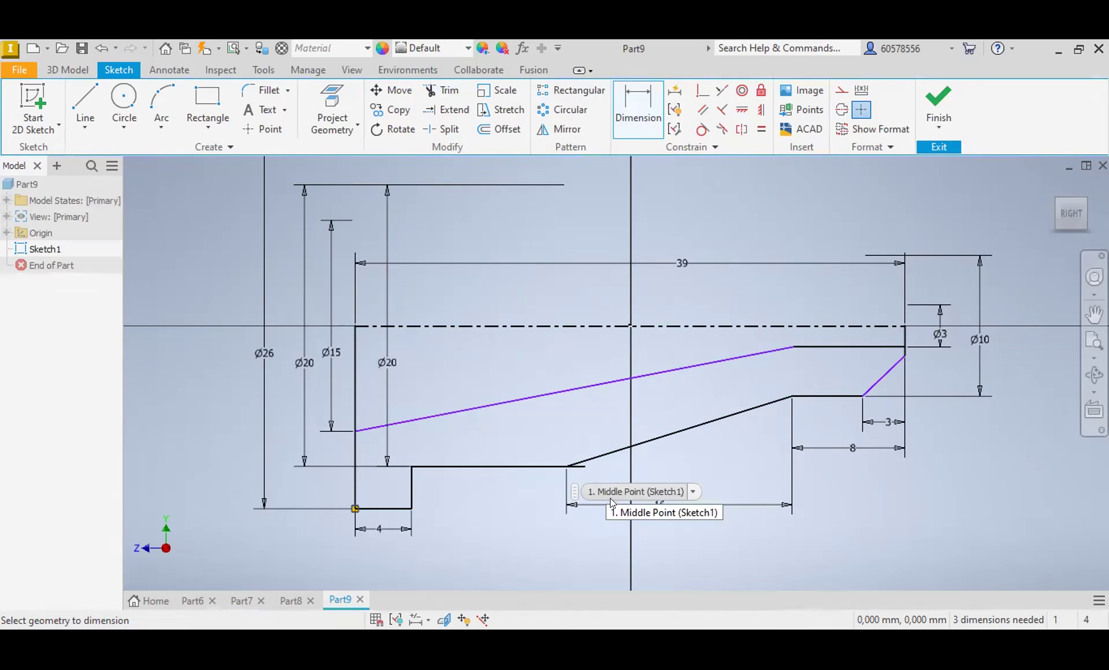
left_click(395, 367)
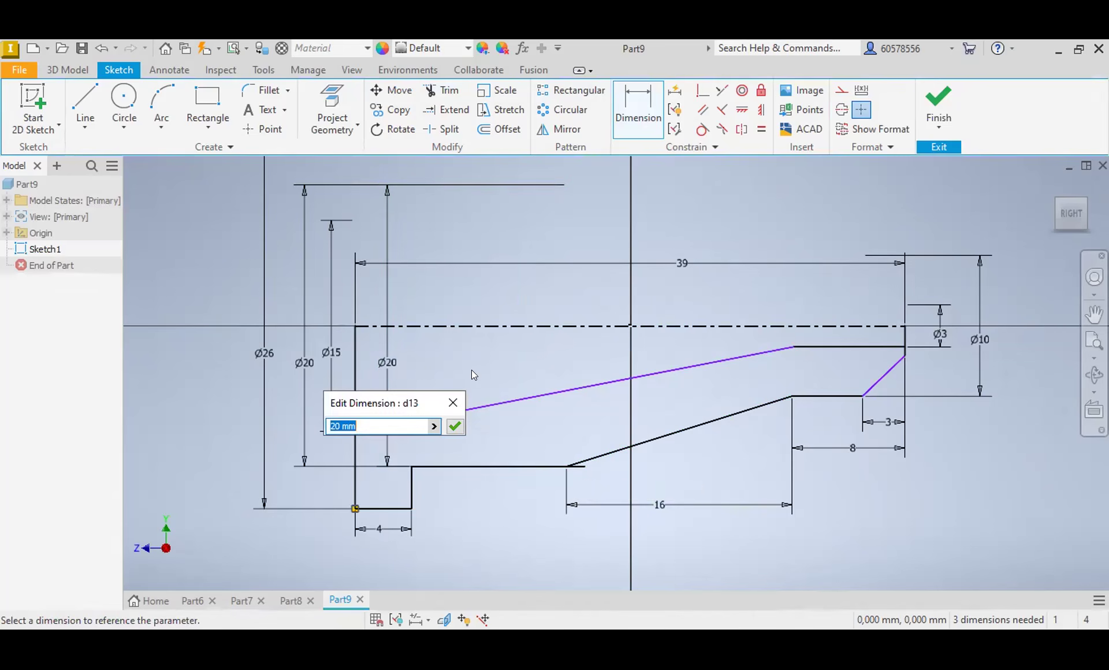
type("15")
key("Return")
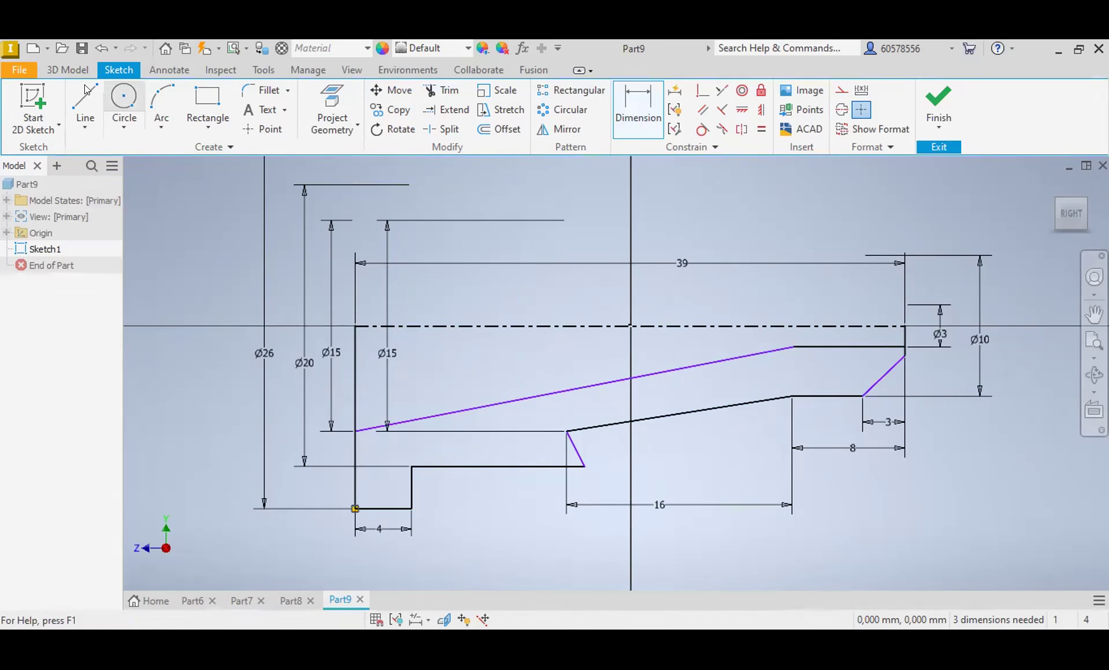
Step: Draw a new slanted line from the outer taper's wide end to the 20 mm diameter line and trim that line's overhang
left_click(85, 107)
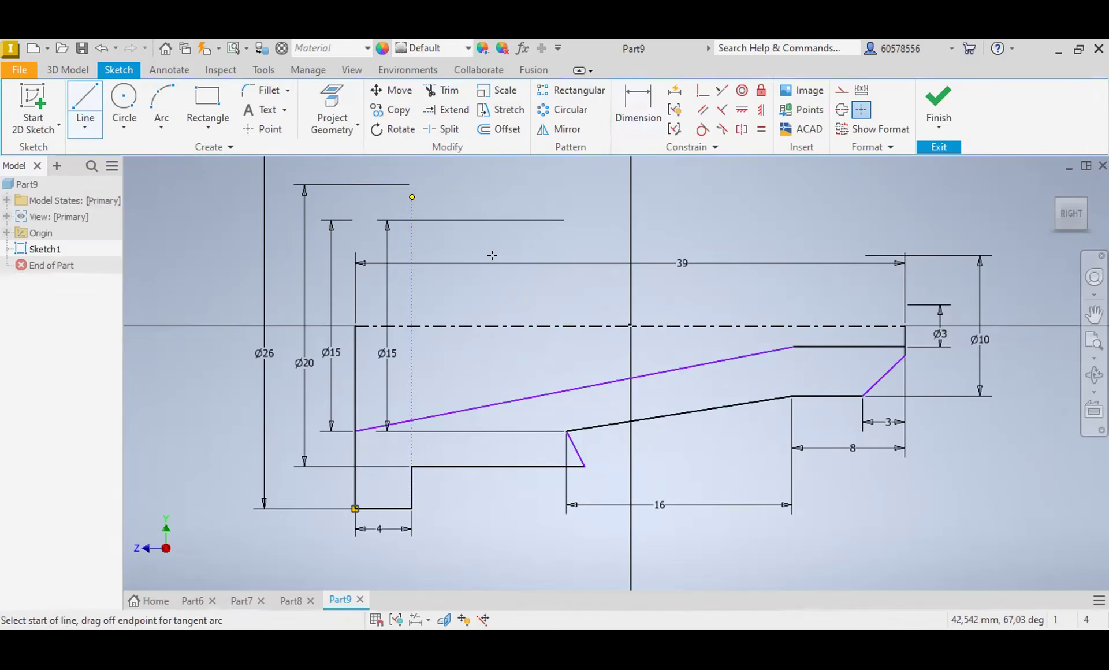
left_click(442, 90)
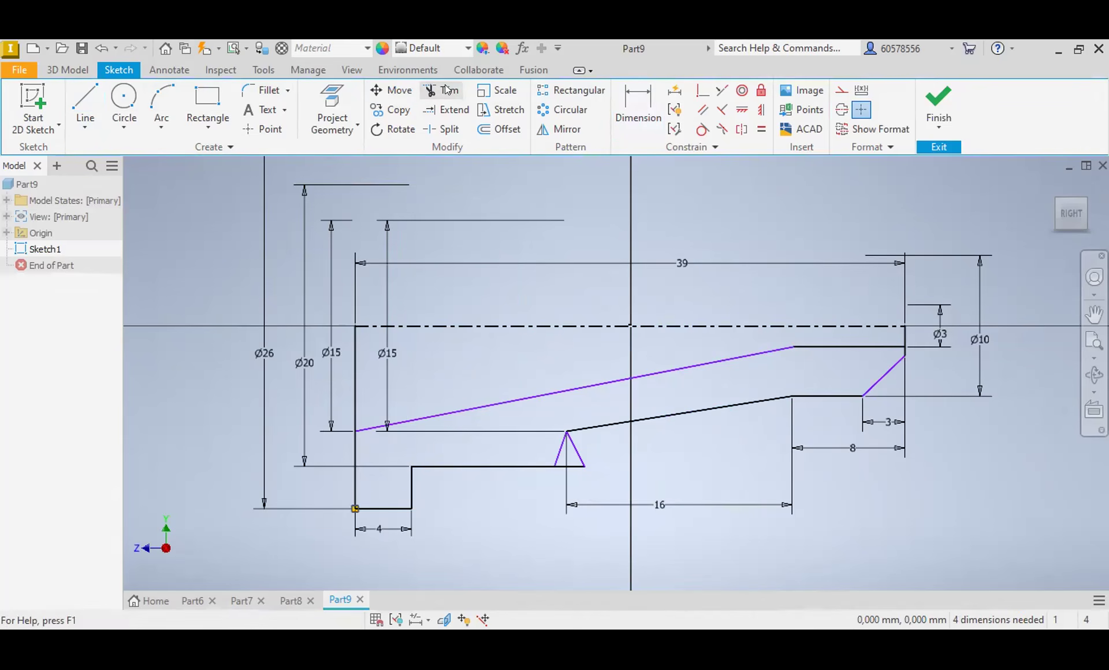
left_click(576, 447)
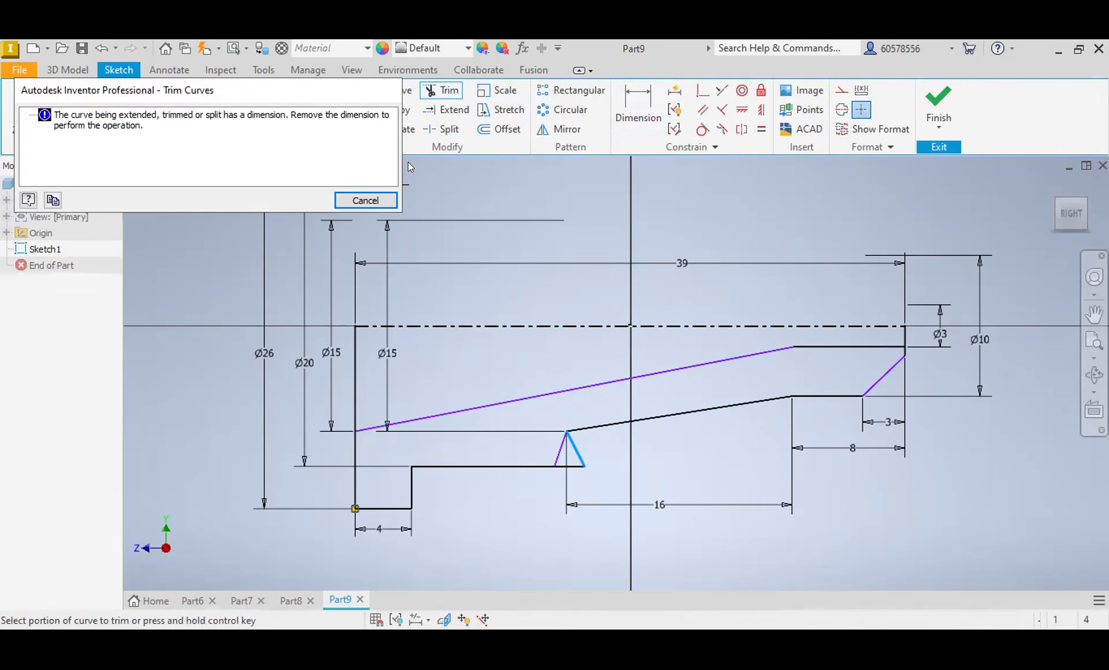
left_click(383, 198)
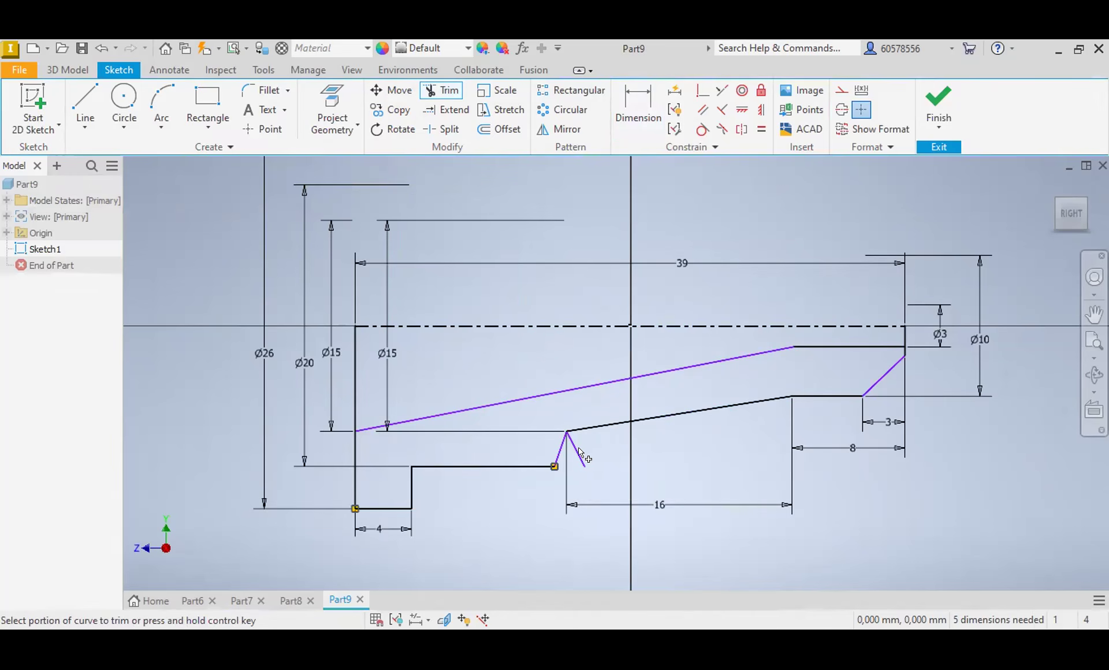
Step: Delete the leftover old slanted line at the wide end of the outer taper
left_click(576, 449)
key("Escape")
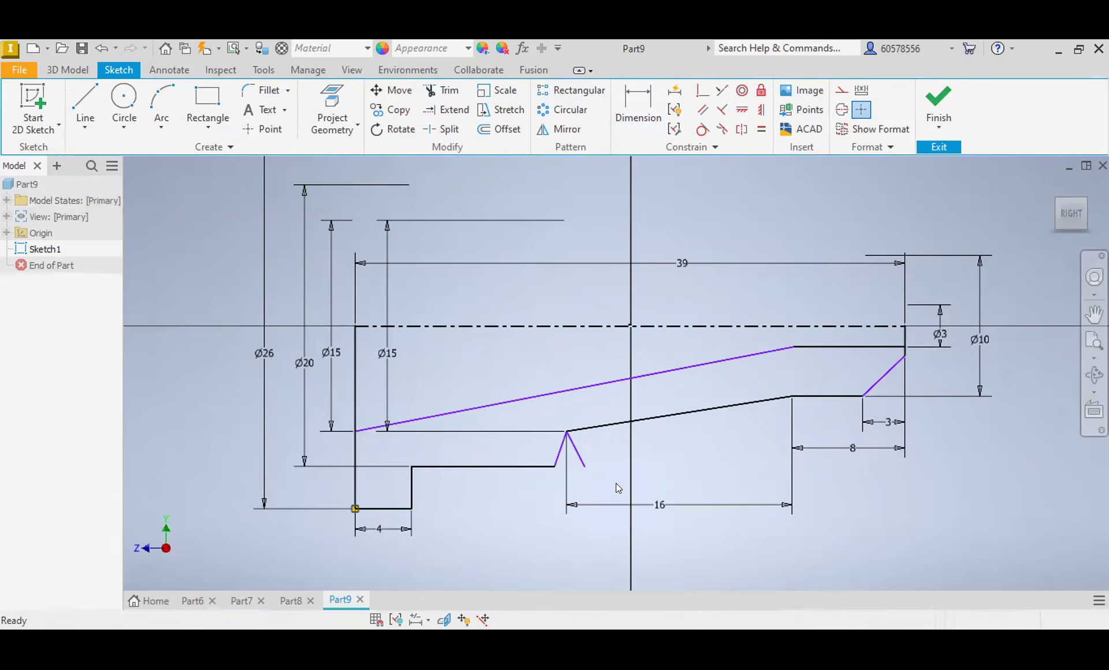
key("Delete")
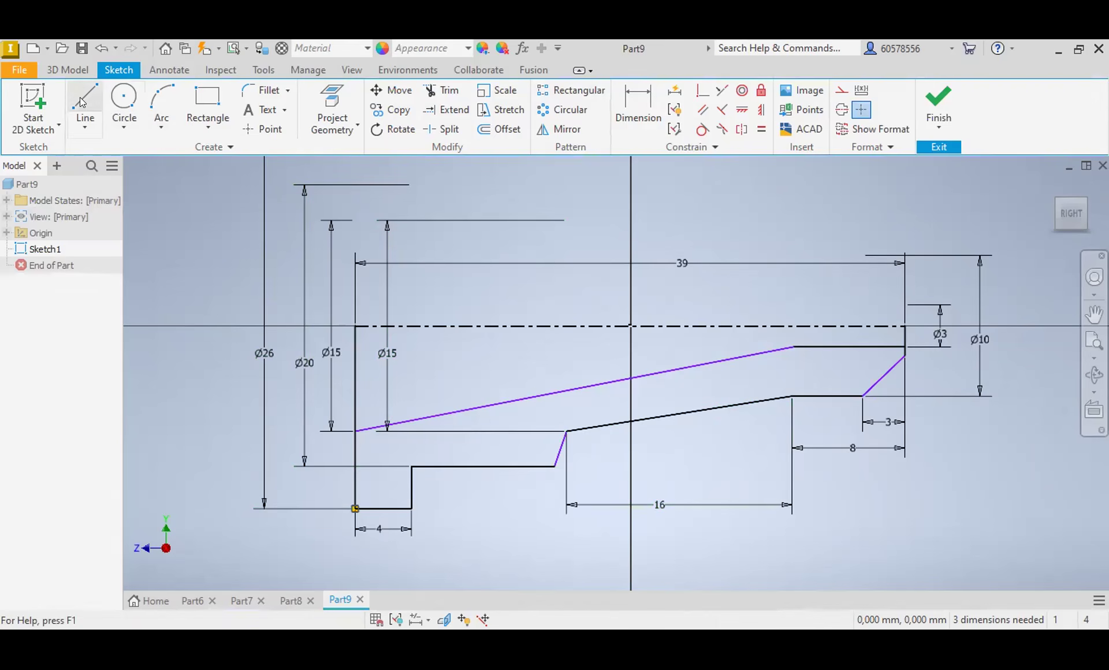
Step: Dimension the angle between the slanted end line and the narrow end face as 120 degrees
left_click(637, 107)
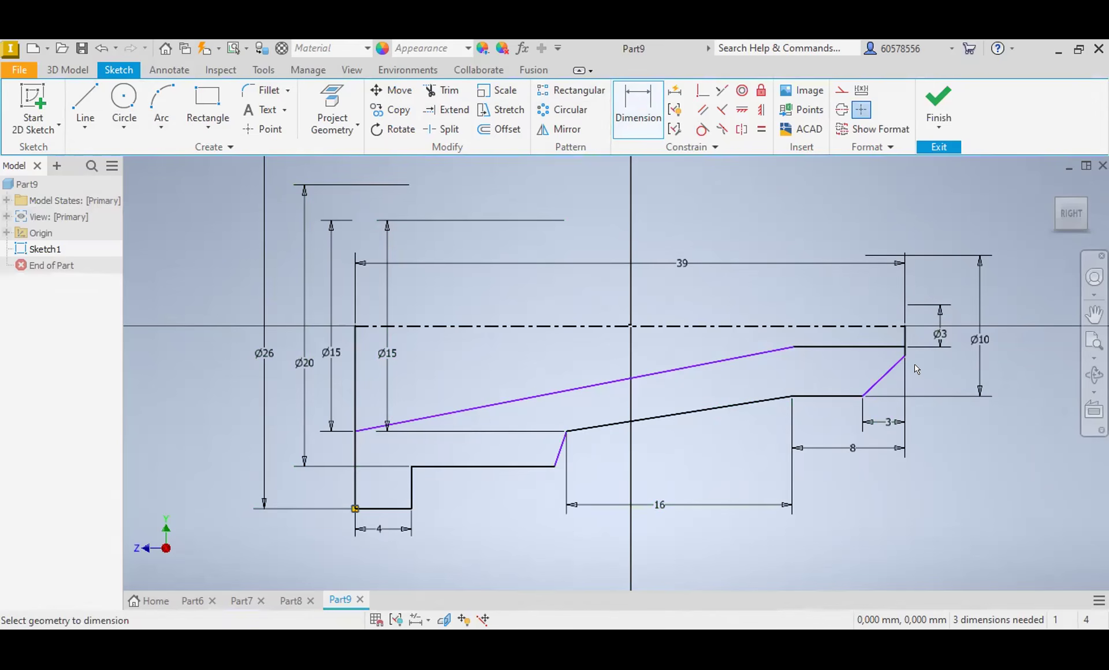
scroll(905, 347, "up", 3)
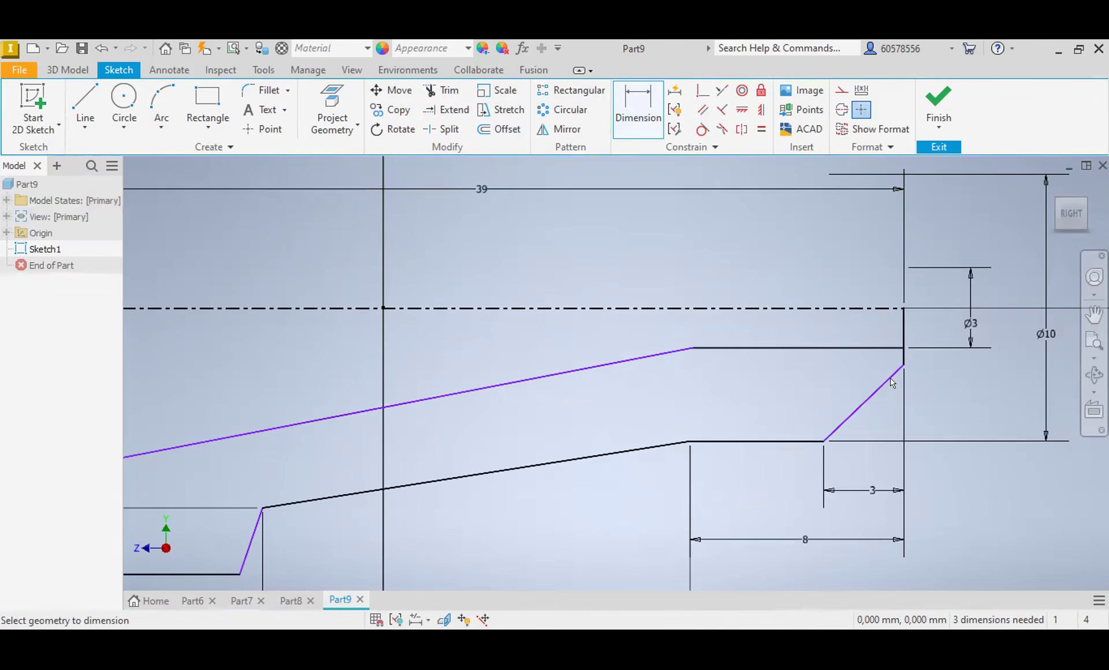
left_click(854, 414)
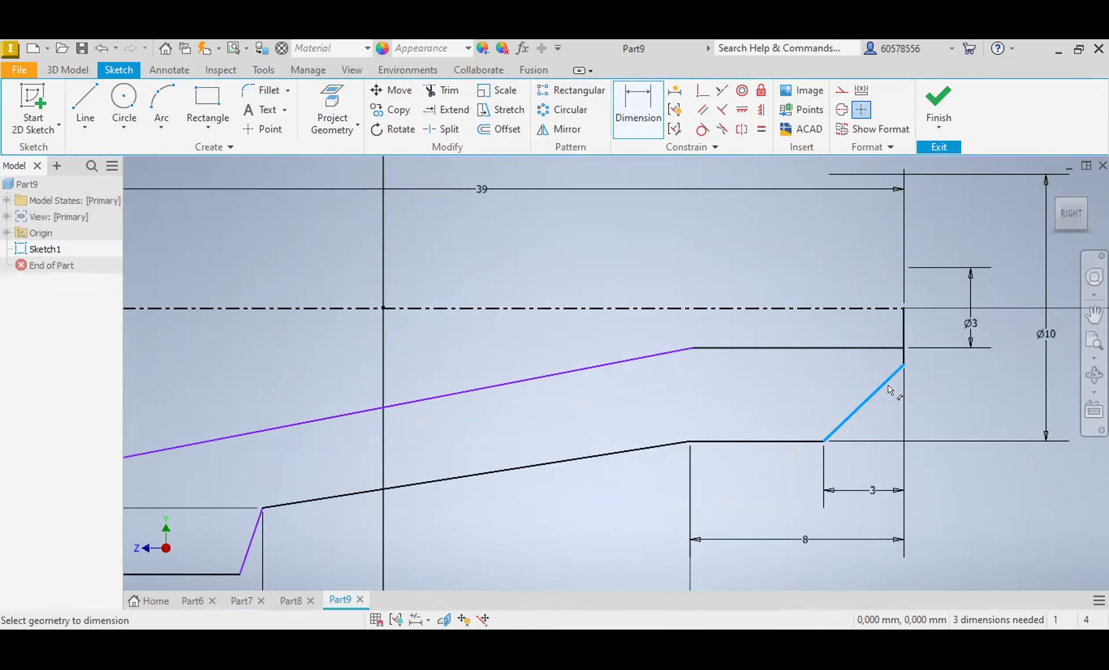
left_click(904, 338)
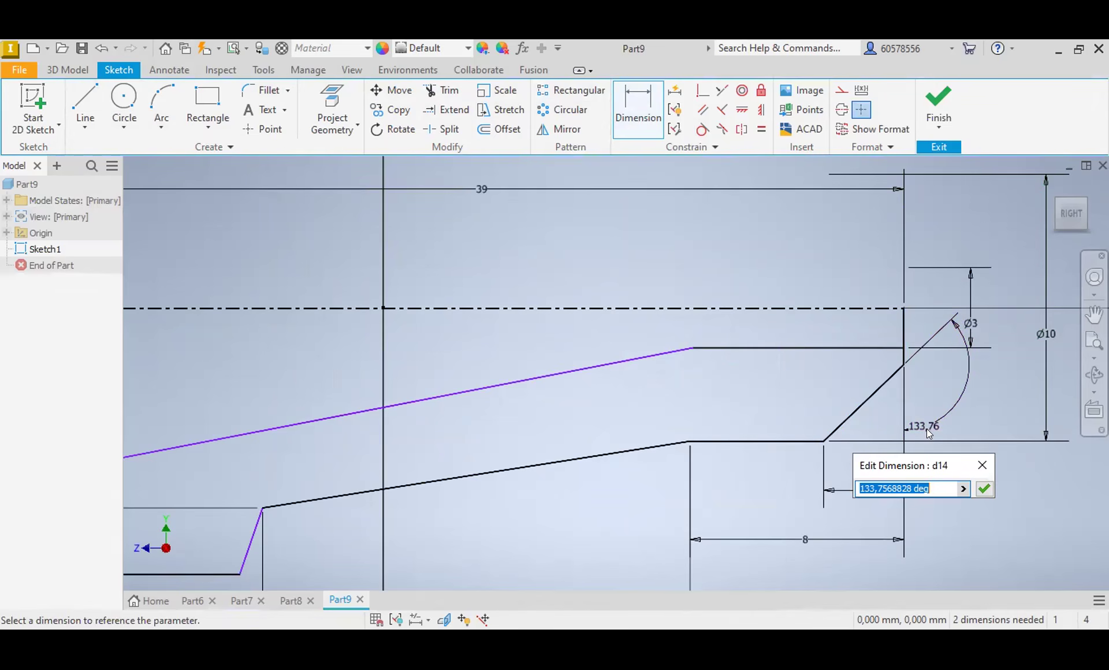
type("120")
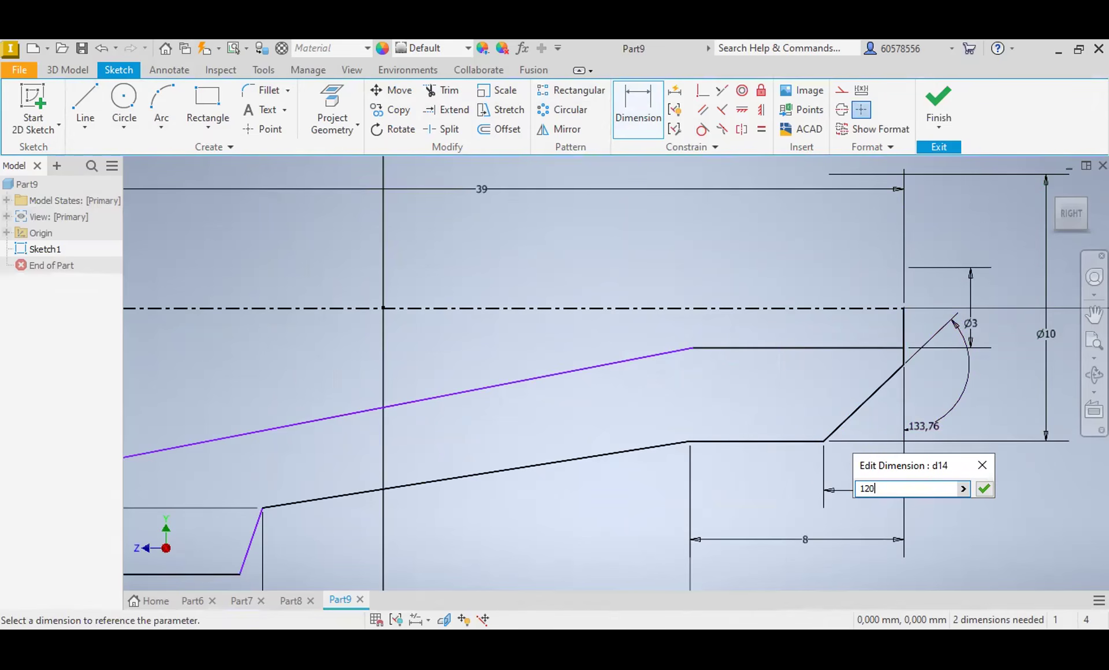
key("Return")
key("Escape")
scroll(926, 411, "down", 4)
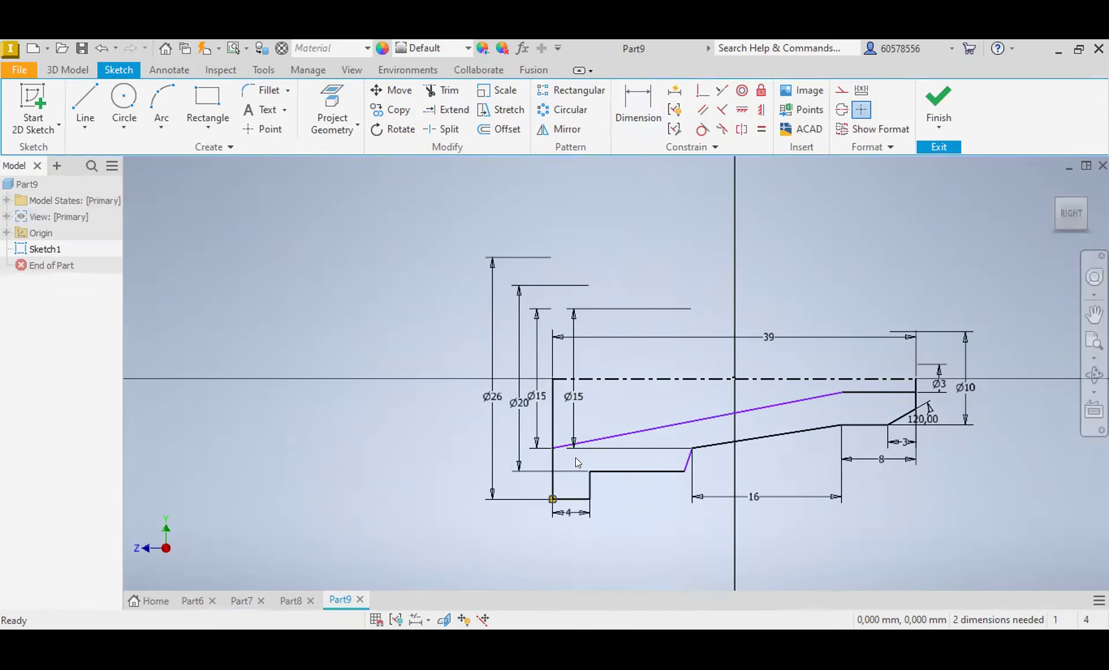
Step: Trim both end-face lines between the centerline and the inner profile
left_click(448, 91)
scroll(916, 386, "up", 3)
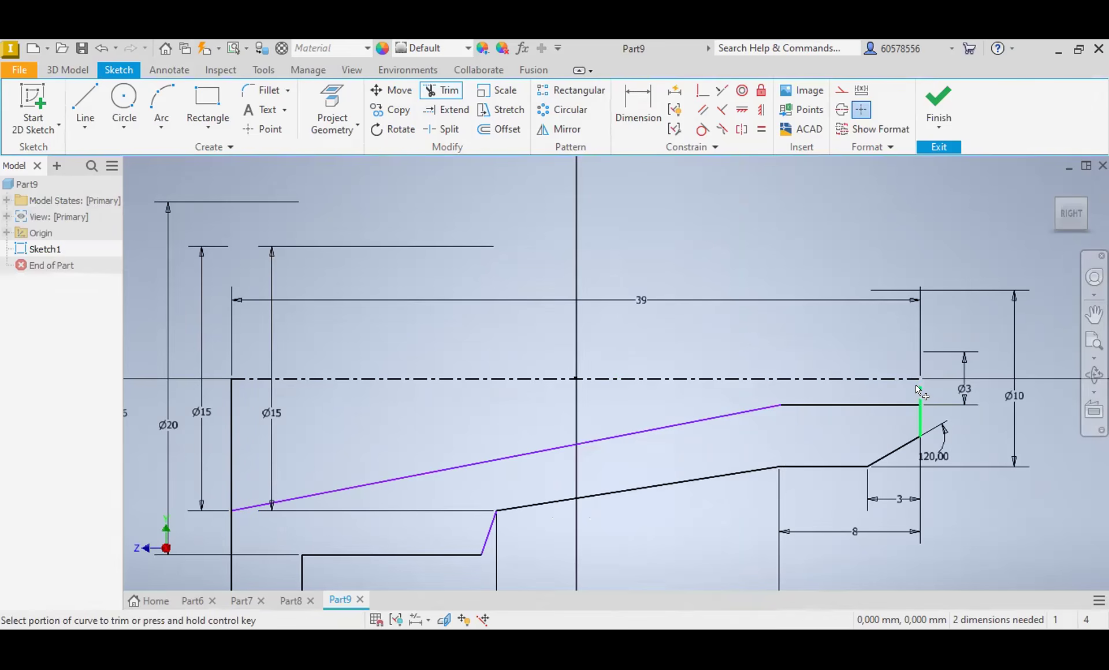
left_click(919, 391)
left_click(233, 430)
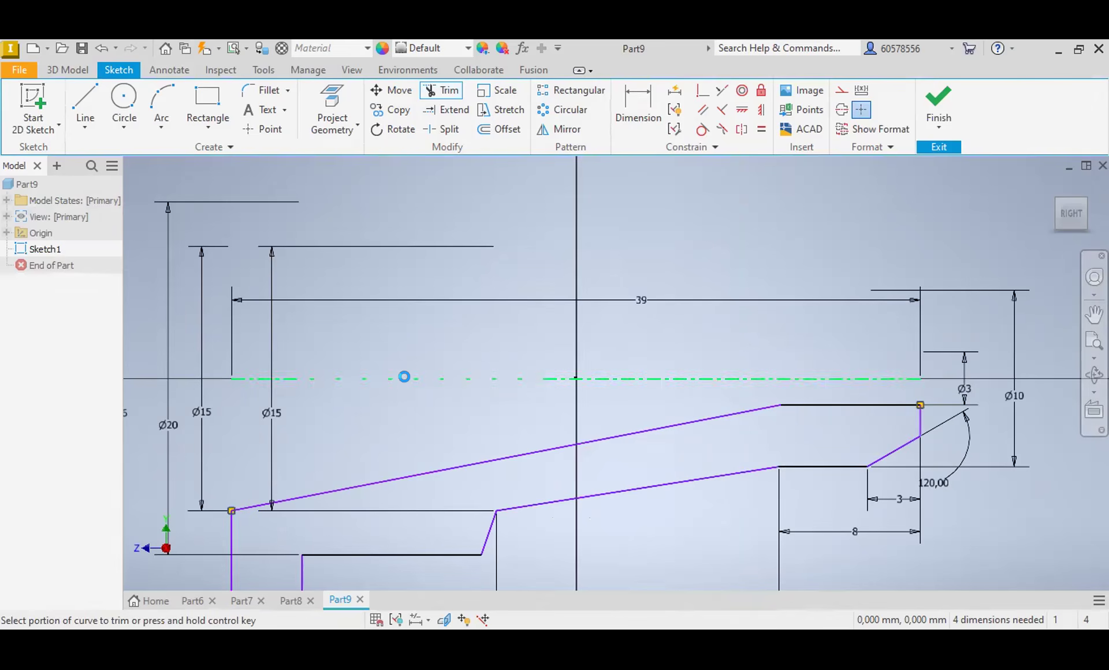
scroll(404, 377, "down", 6)
scroll(428, 387, "up", 3)
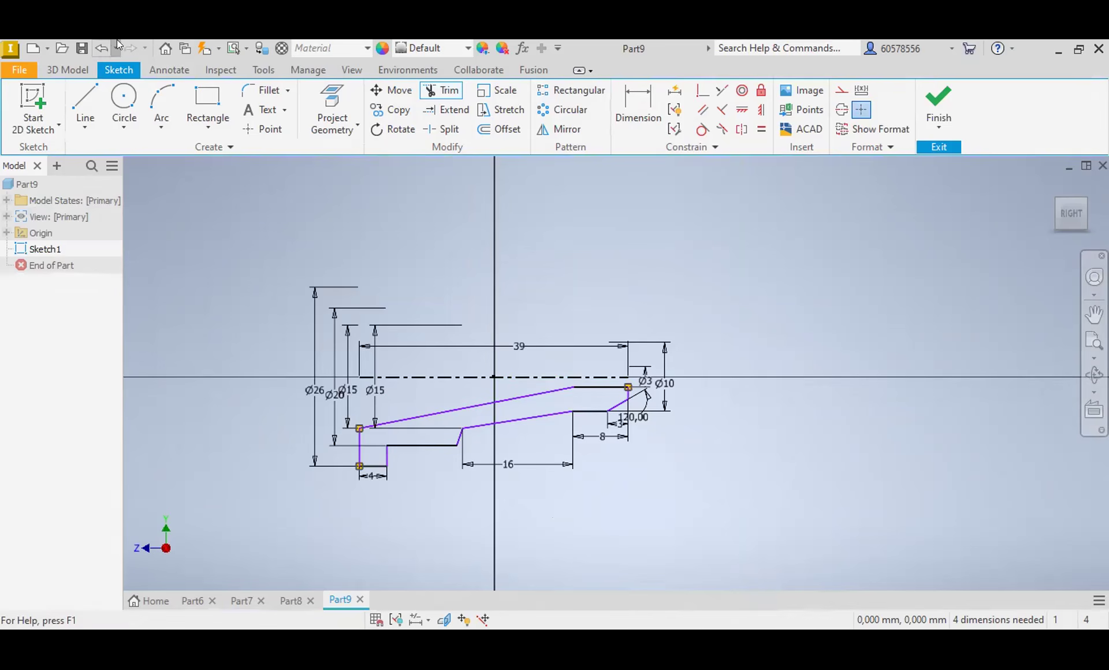
Step: Revolve the closed profile a full 360 degrees around the centerline
left_click(71, 71)
left_click(121, 105)
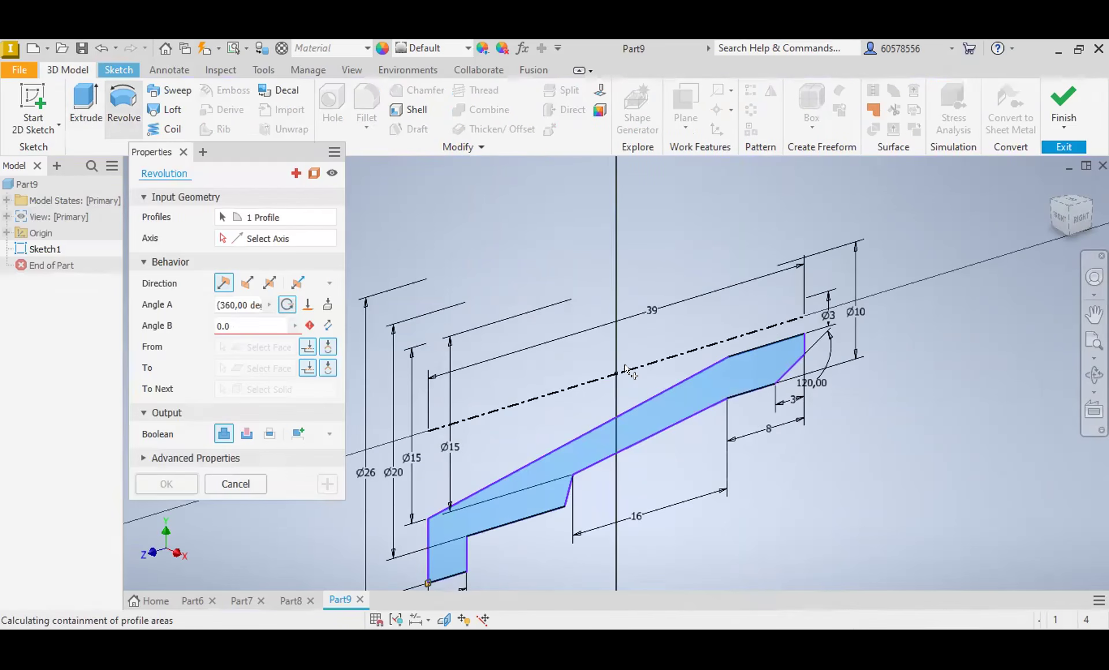
left_click(630, 370)
key("Return")
scroll(591, 354, "up", 4)
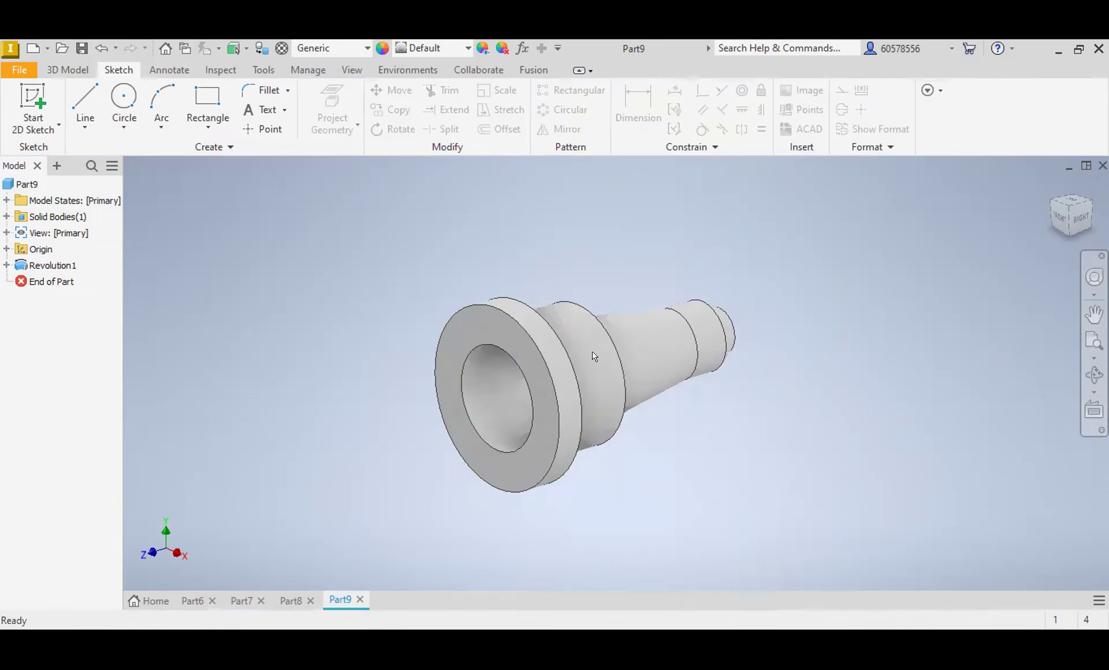
Step: Switch to Part8 and open the sketch of its revolution for editing
left_click(281, 600)
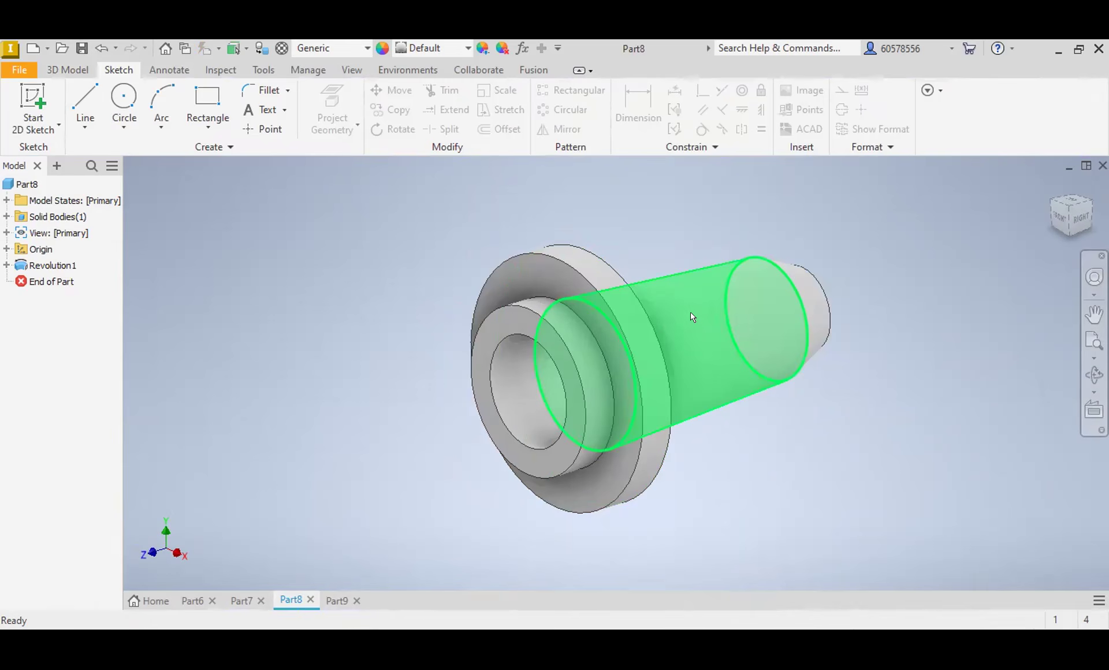
left_click(7, 266)
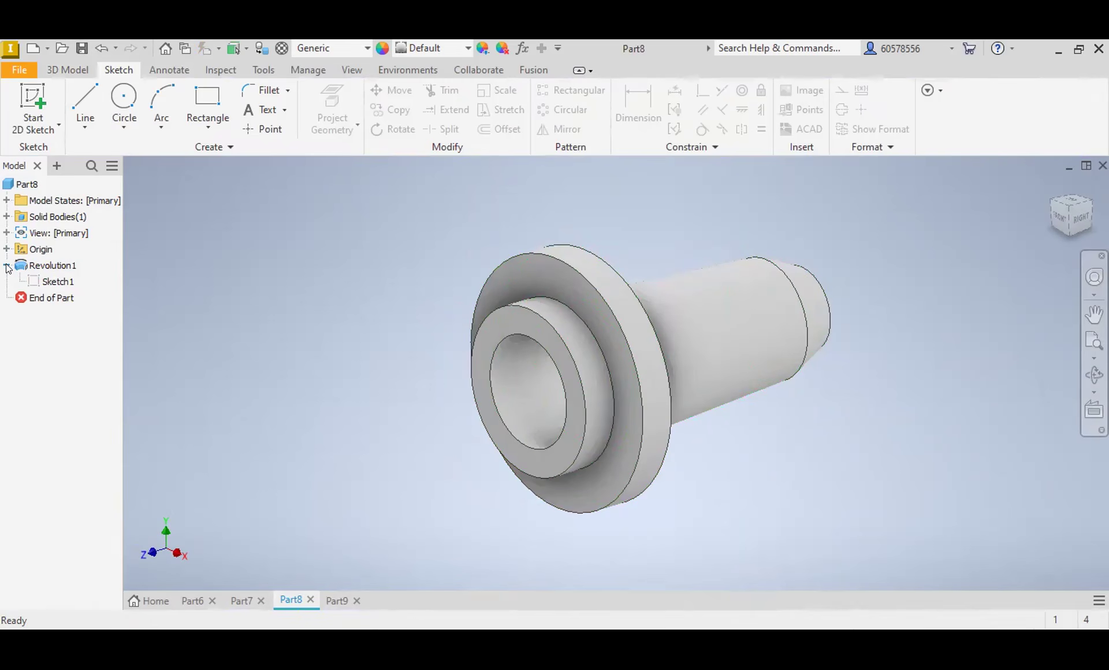
left_click(52, 281)
right_click(53, 282)
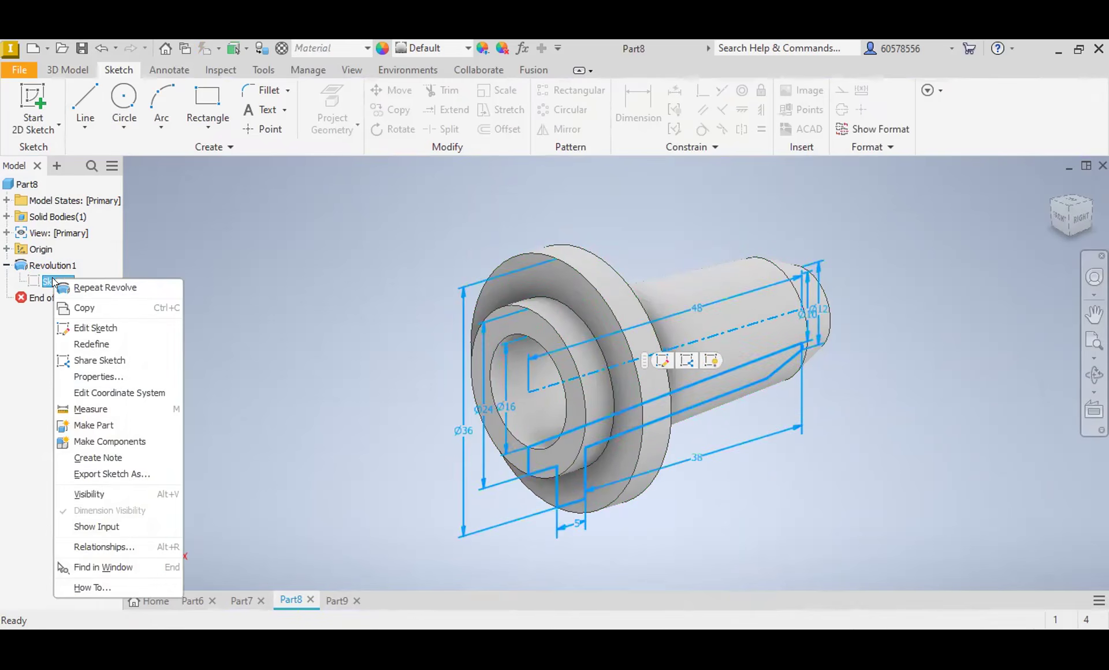
left_click(95, 328)
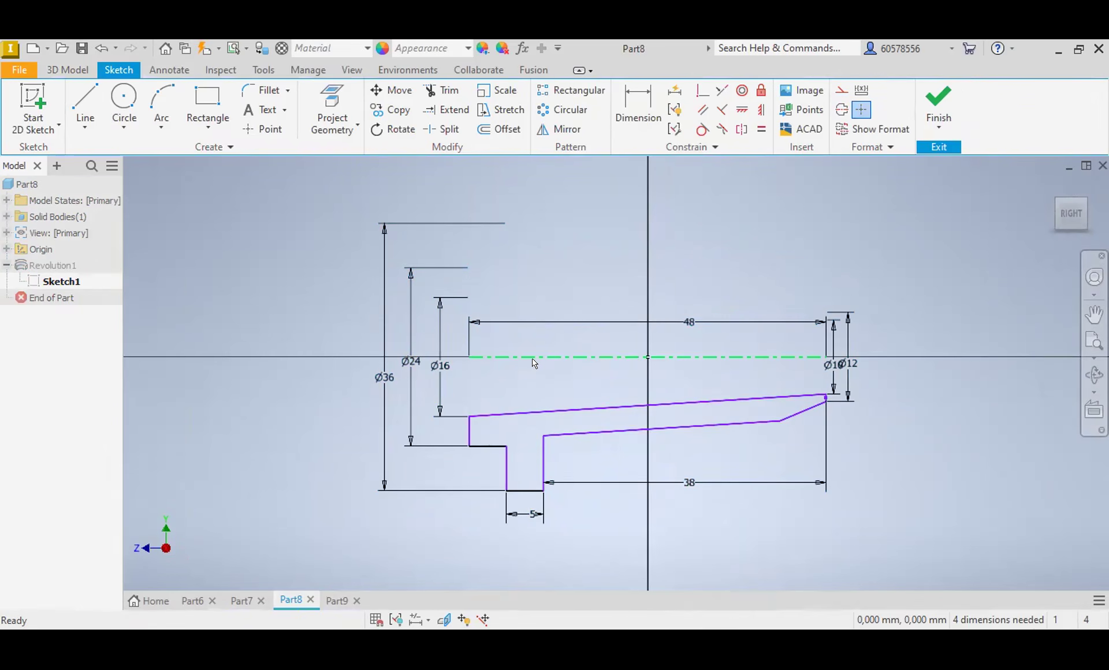
Step: Dimension the horizontal distance from the narrow end face to the far corner of the slanted end line as 8 mm
left_click(638, 107)
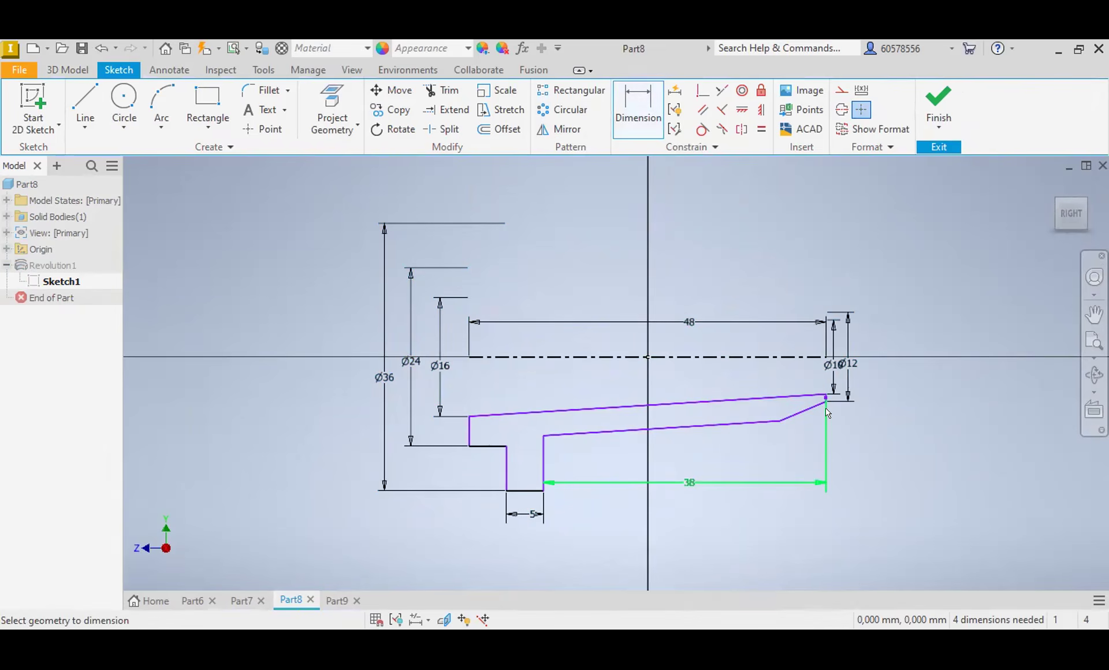
scroll(827, 408, "up", 3)
scroll(826, 401, "up", 1)
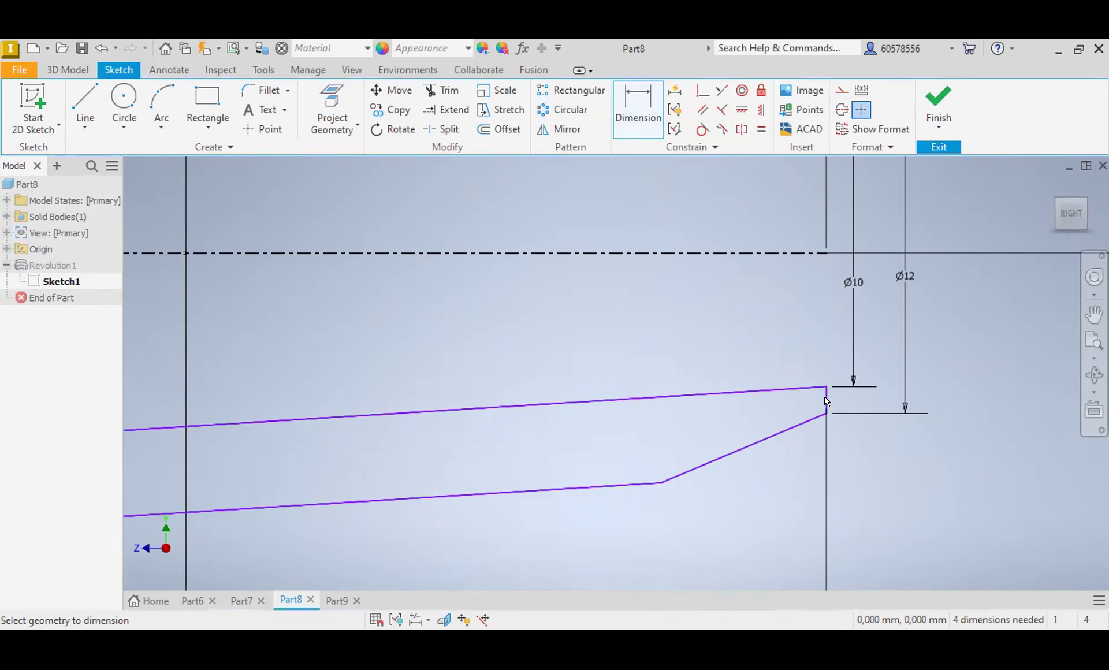
left_click(826, 401)
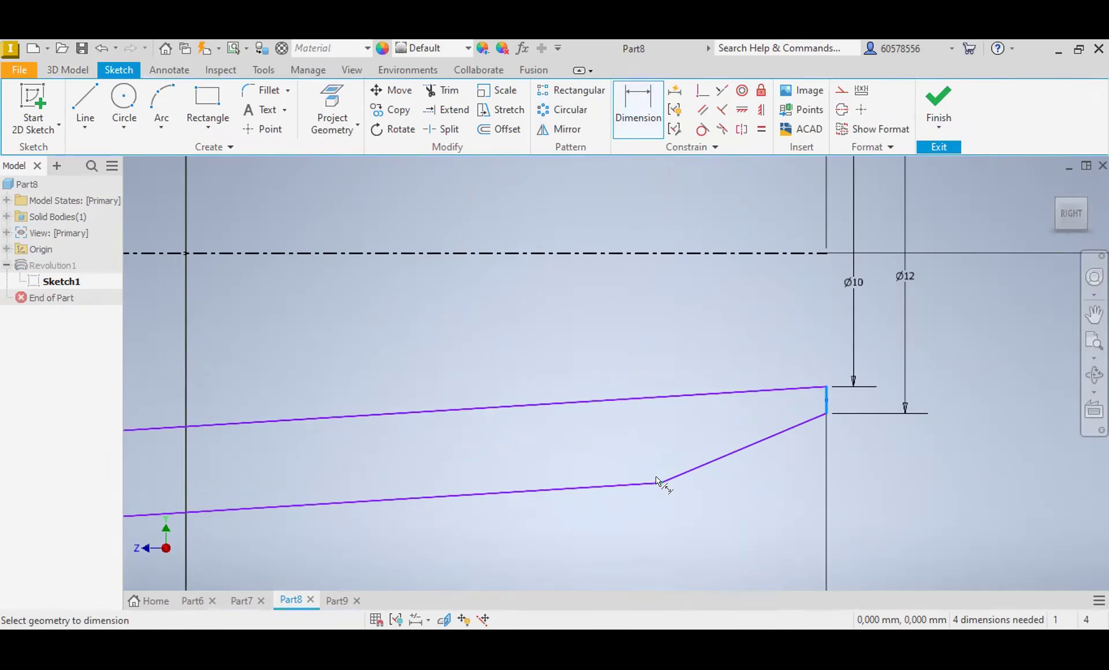
left_click(660, 483)
left_click(743, 496)
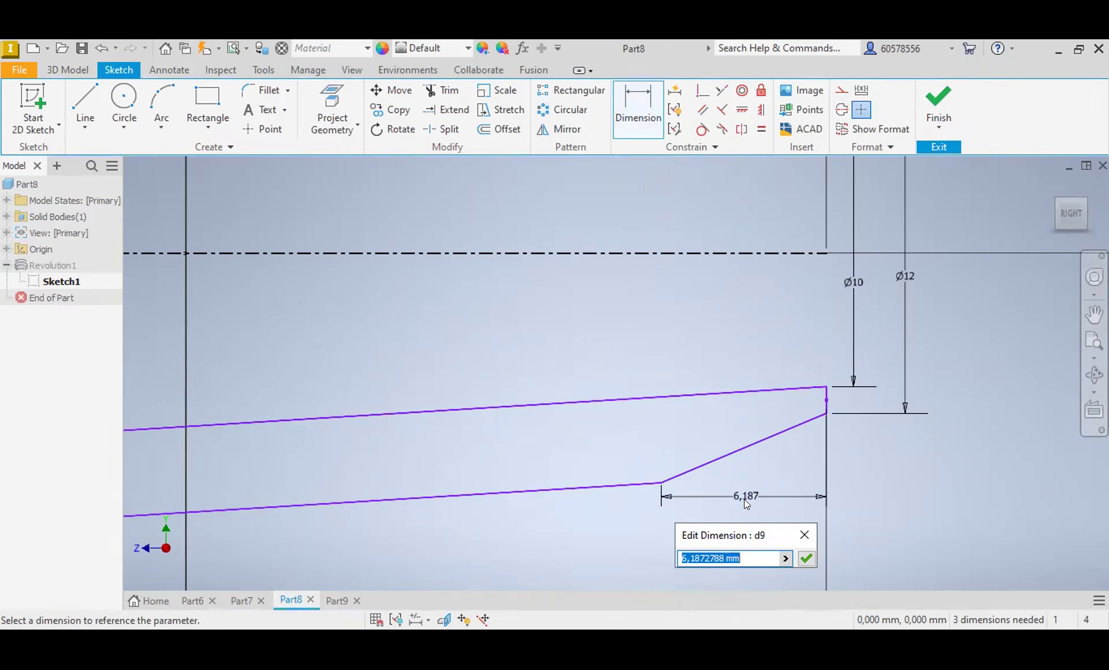
type("8")
key("Return")
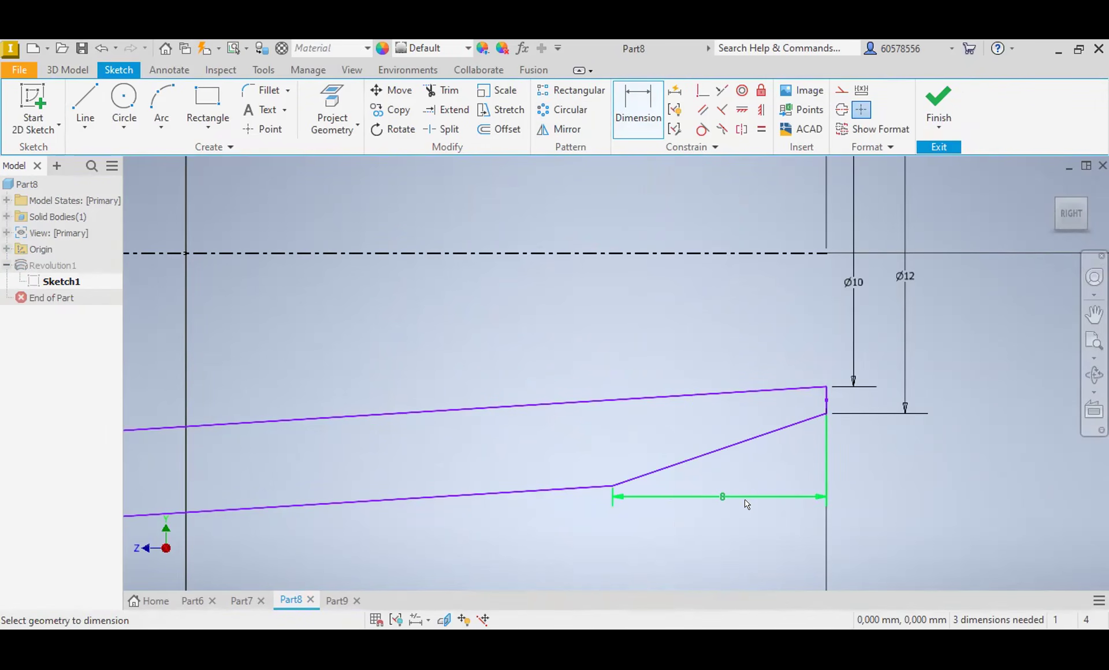
Step: Finish editing the sketch and return to Part9
left_click(939, 104)
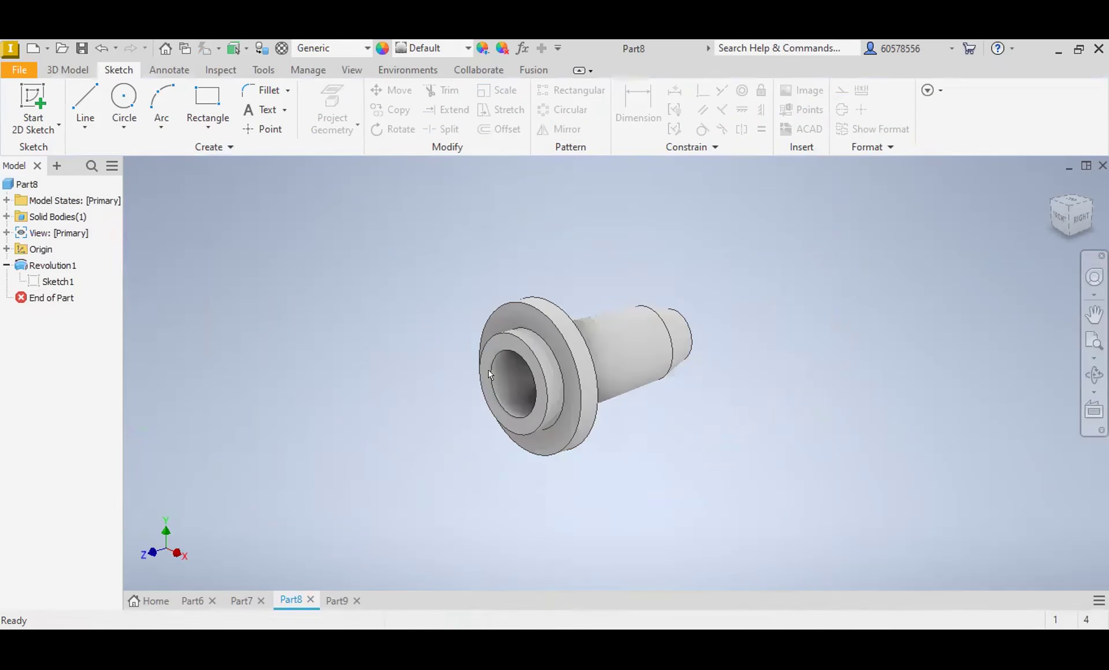
left_click(335, 601)
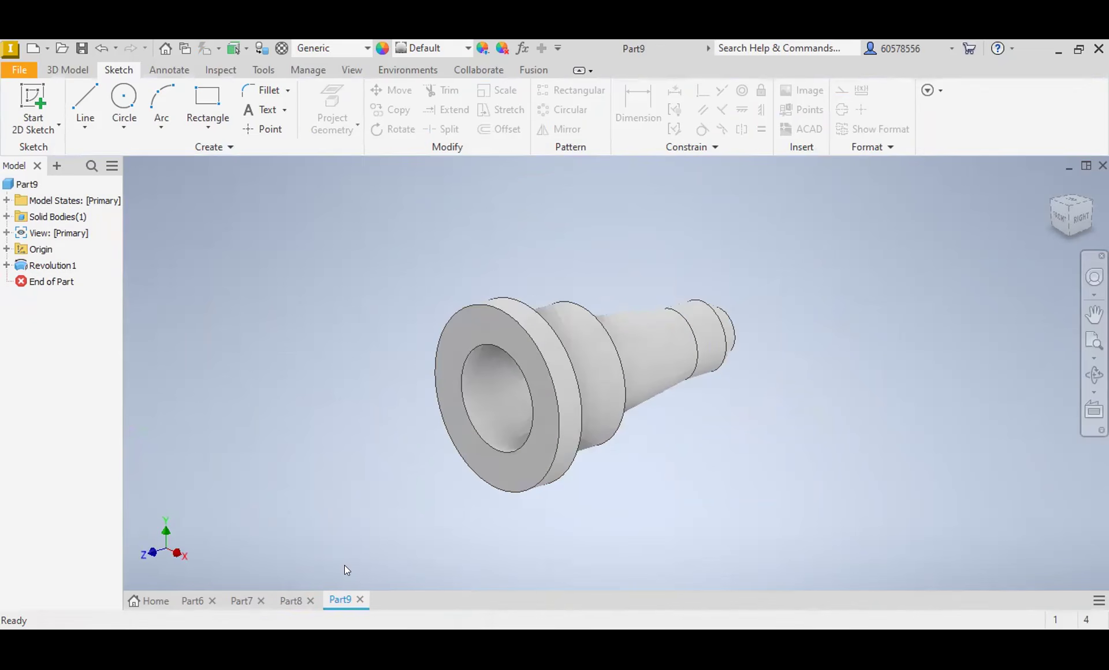
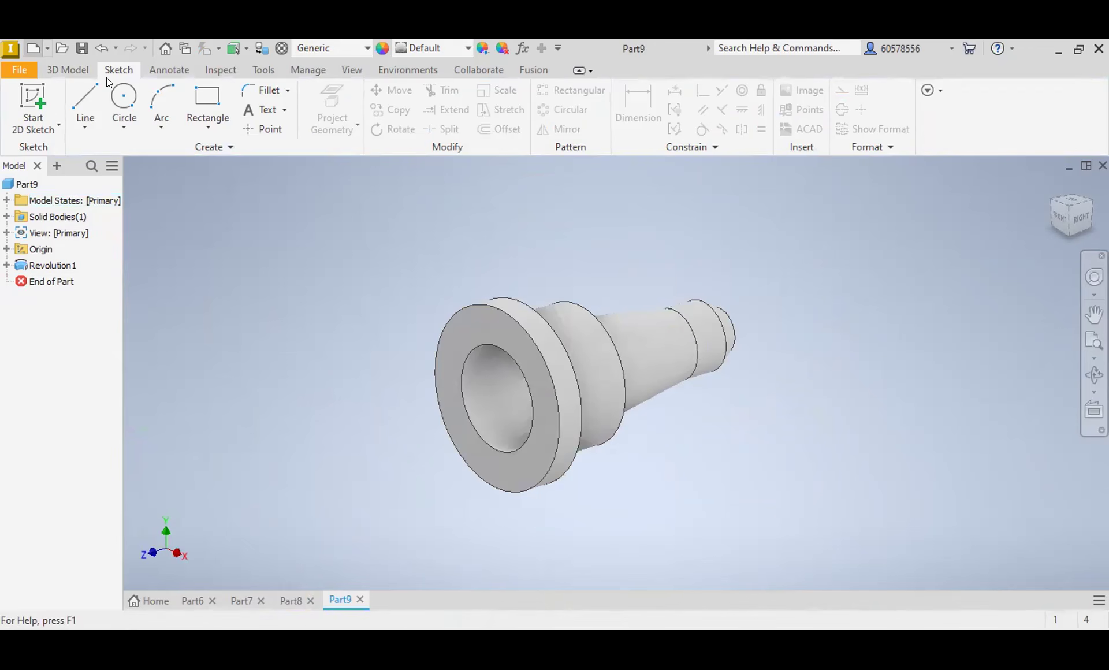
Step: Create a new metric part from the Standard (mm).ipt template
key("ctrl+n")
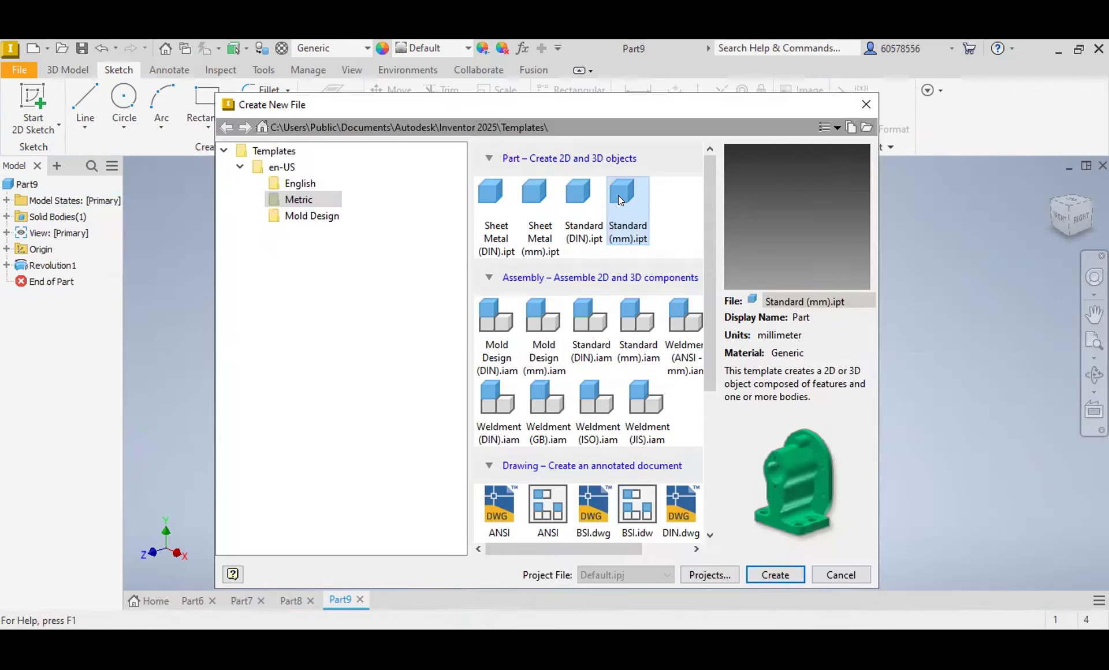
double_click(618, 196)
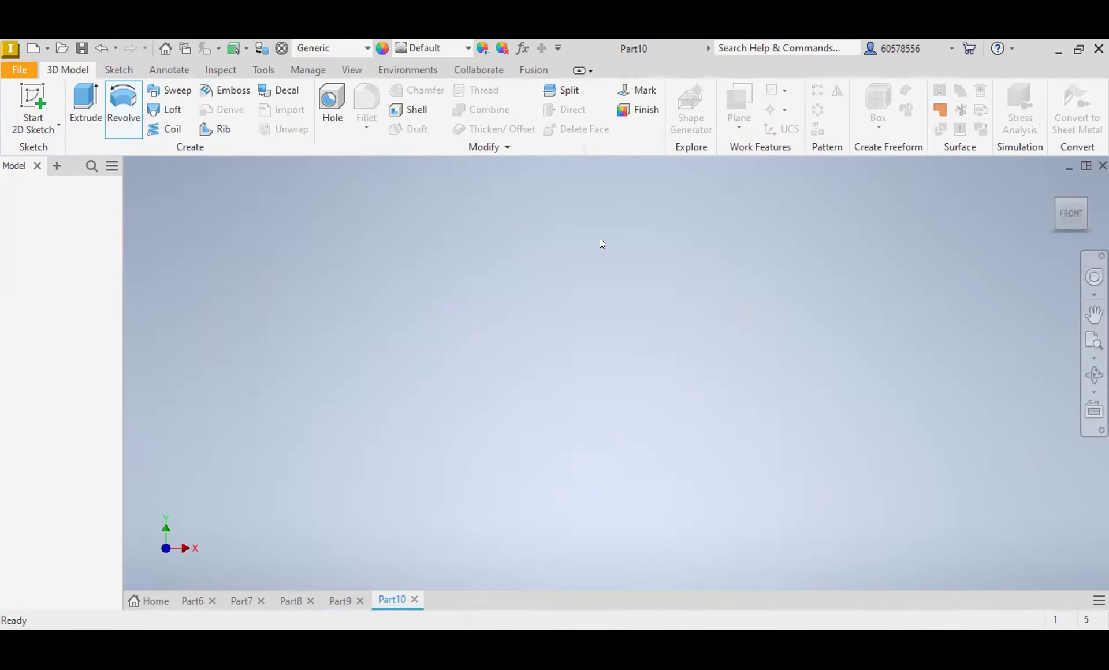
Step: Start a sketch on the YZ plane and draw a 32 mm diameter circle centred on the origin
left_click(118, 70)
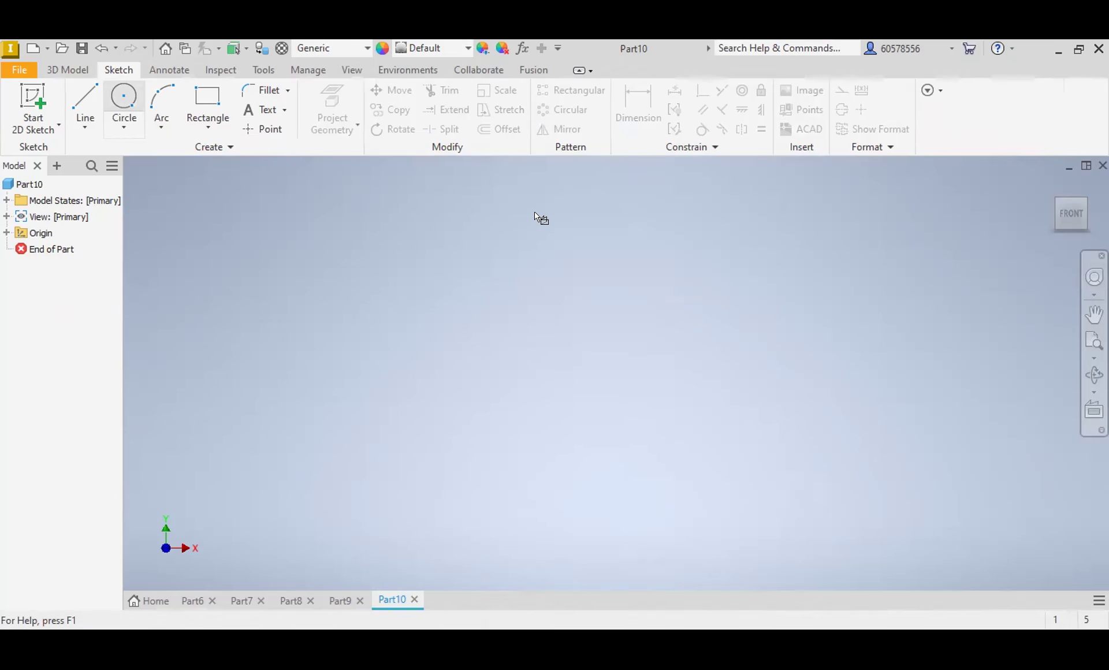
left_click(641, 338)
left_click(616, 372)
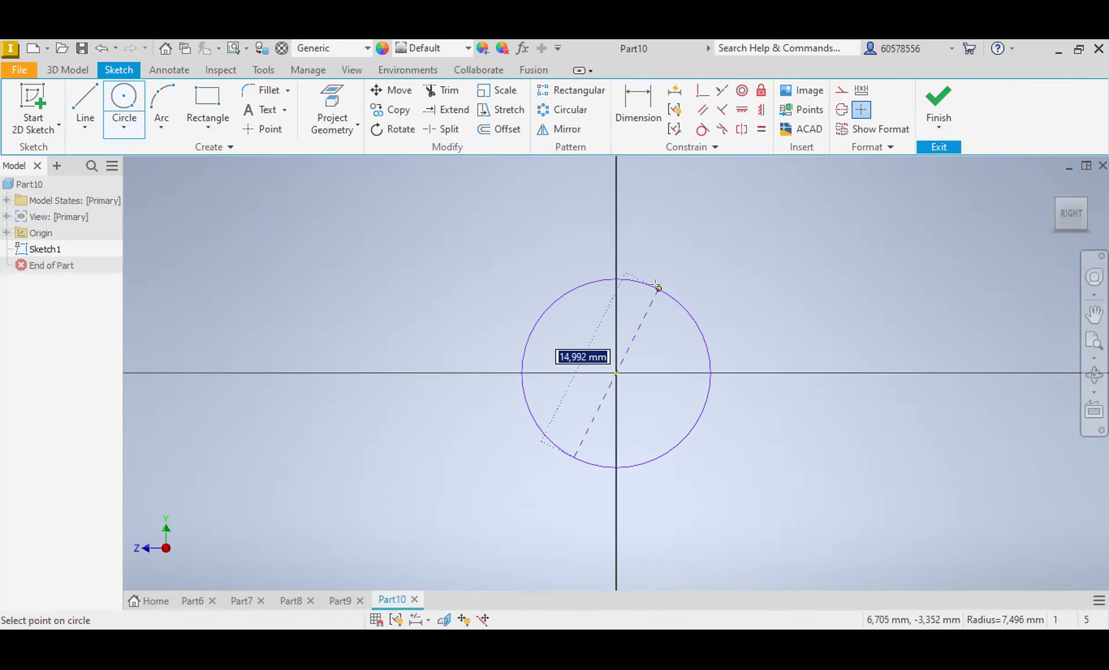
type("32")
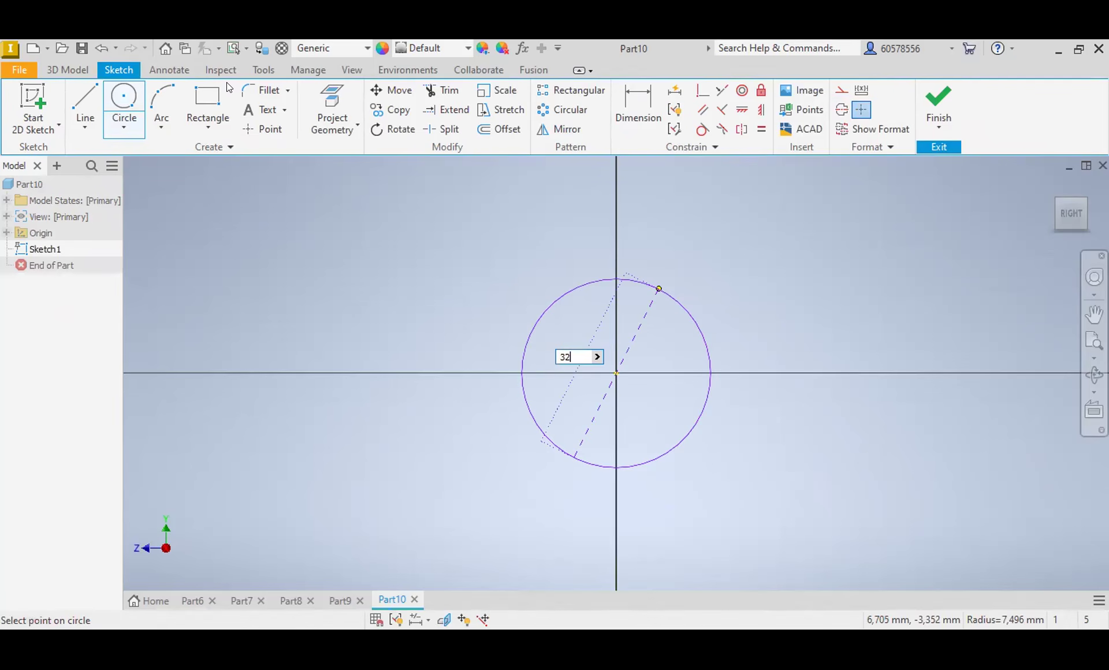
key("Return")
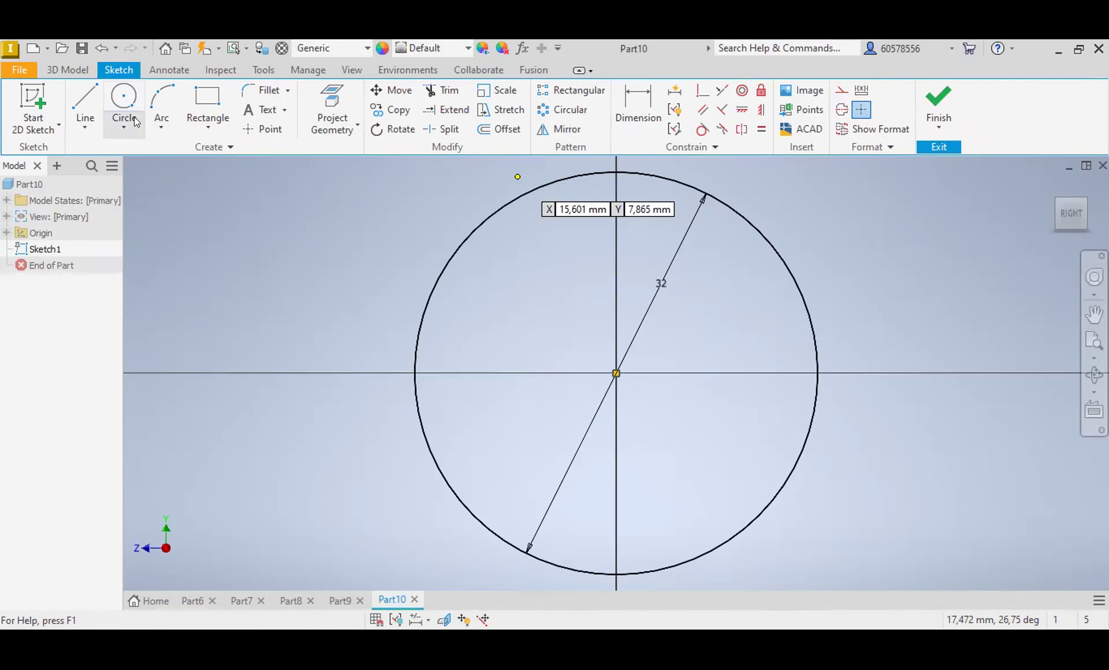
Step: Draw an inscribed six-sided polygon centred on the origin with its upper vertex on the circle, and delete the circle
left_click(200, 121)
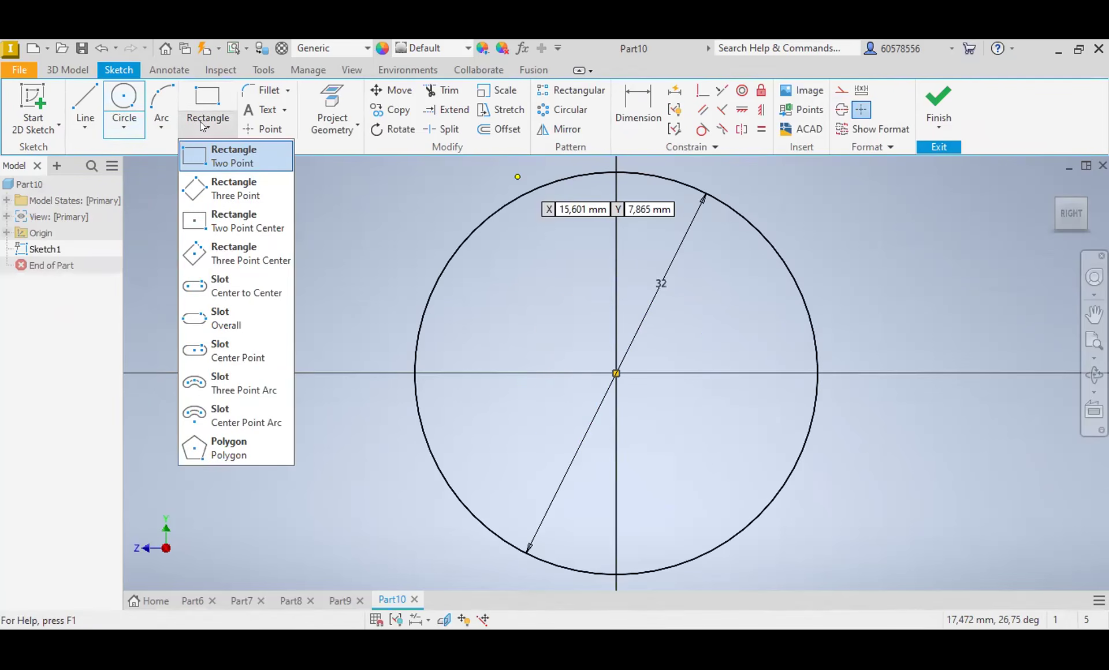
left_click(231, 448)
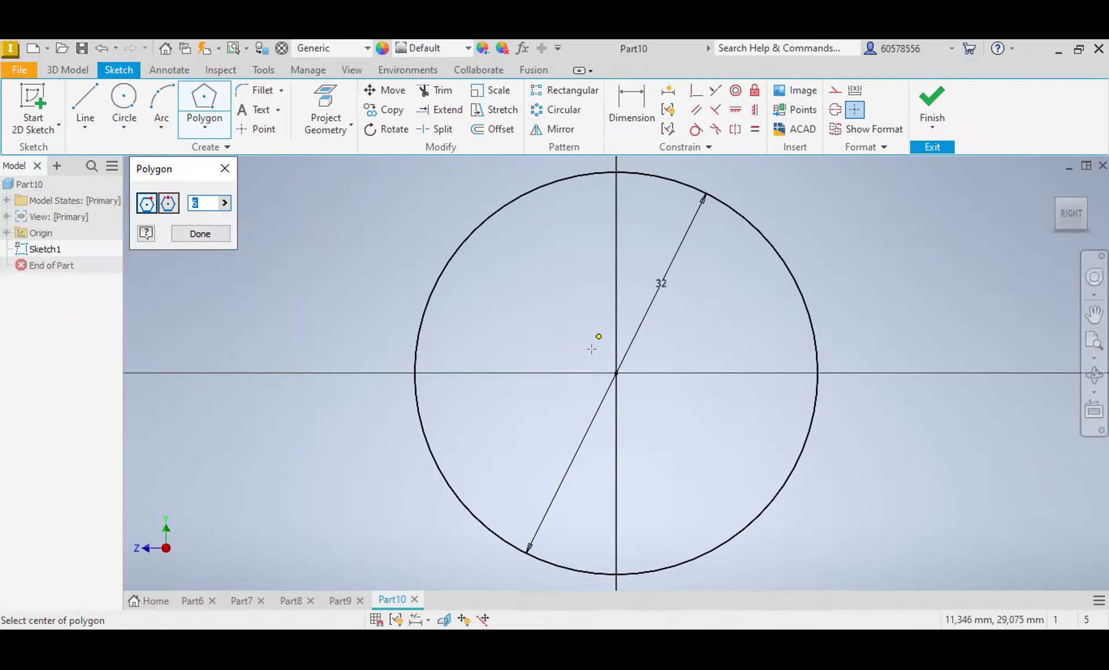
left_click(614, 373)
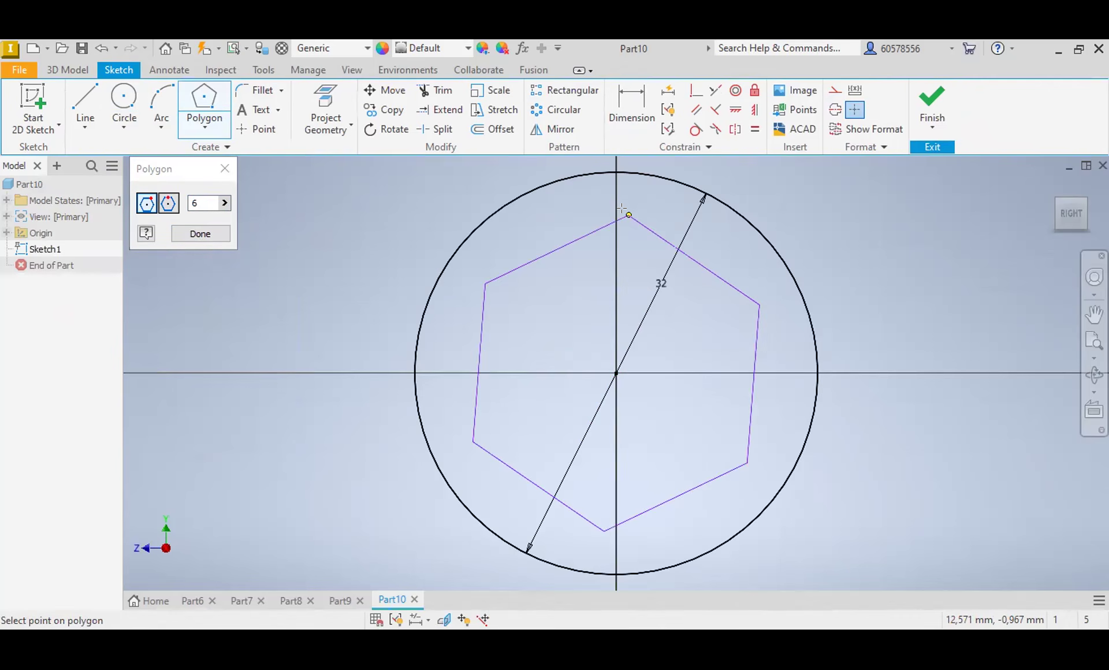
left_click(616, 172)
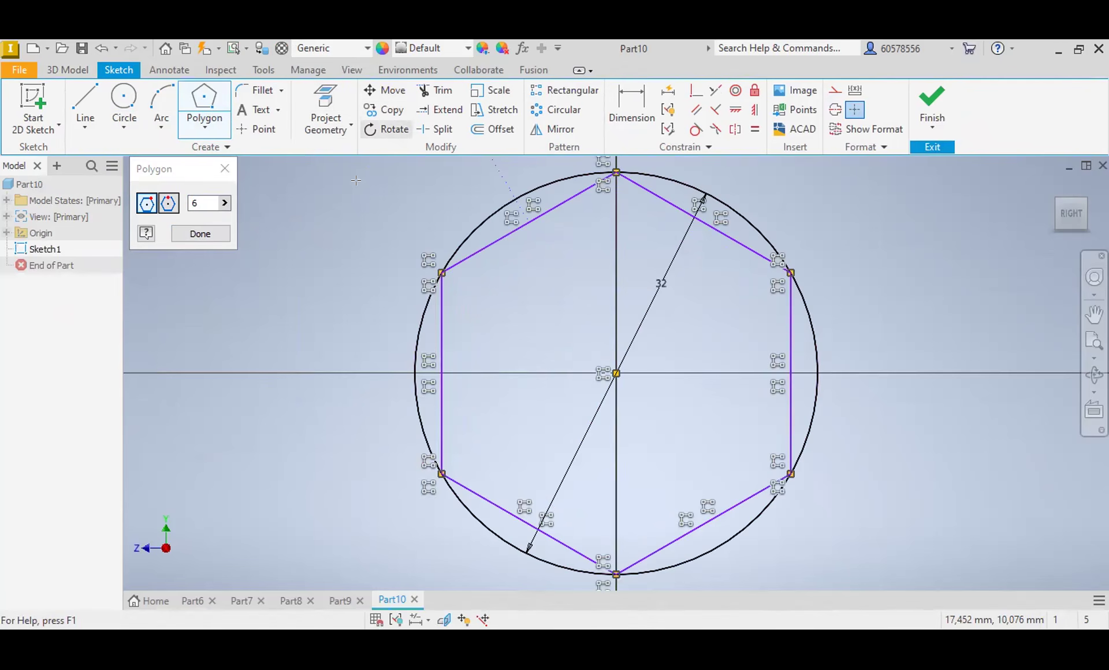
key("Escape")
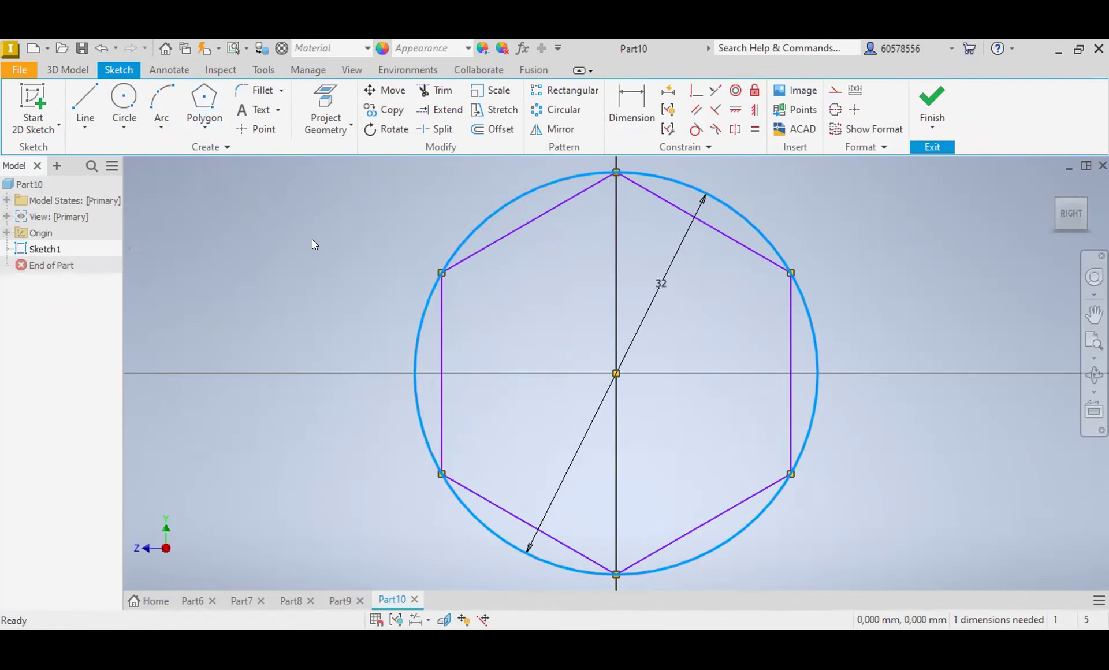
key("Delete")
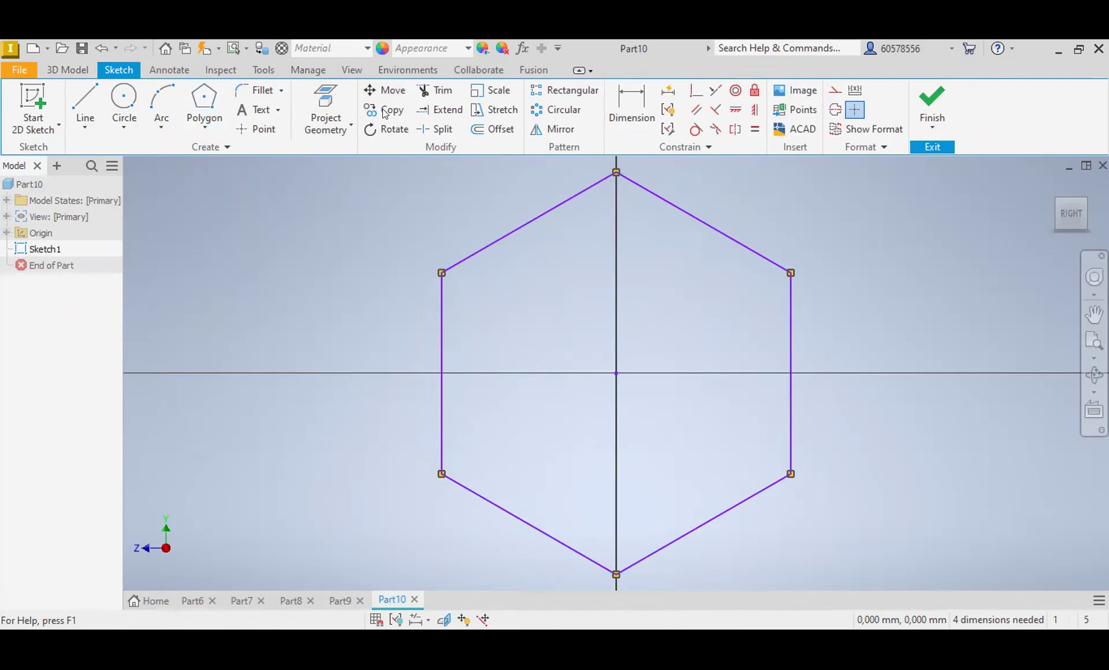
left_click(630, 116)
left_click(616, 172)
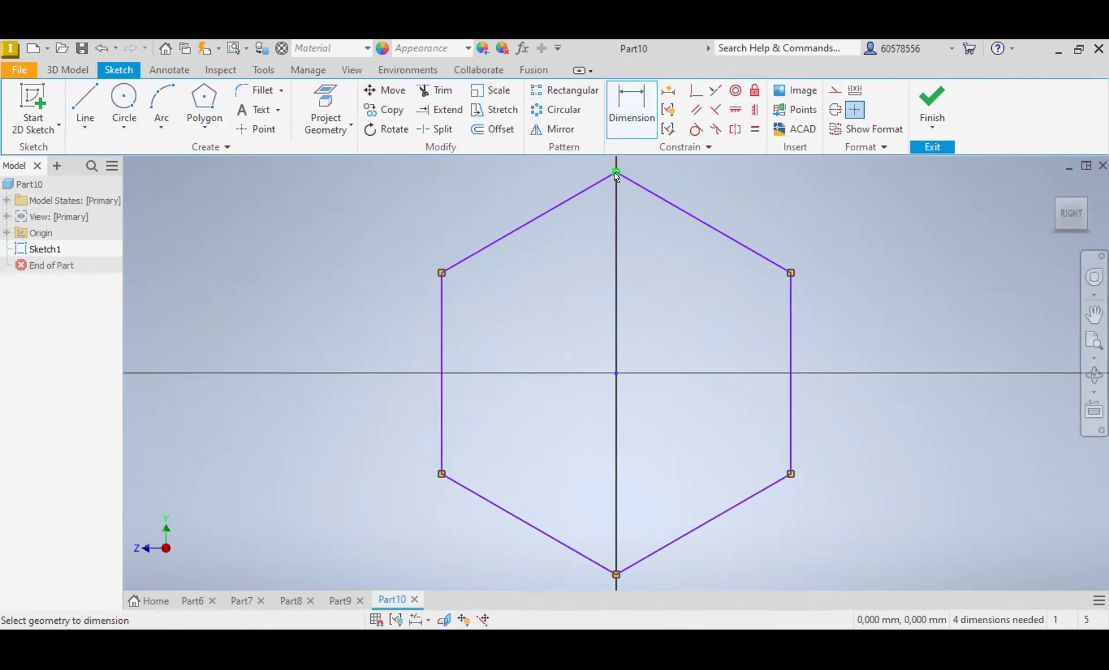
left_click(616, 576)
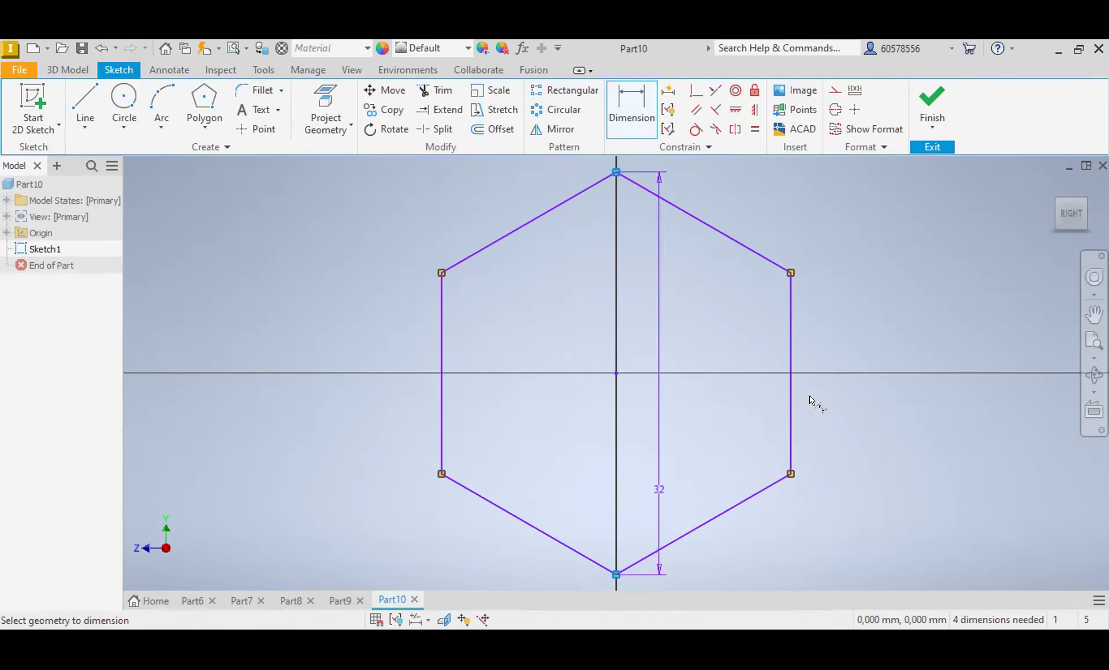
left_click(887, 381)
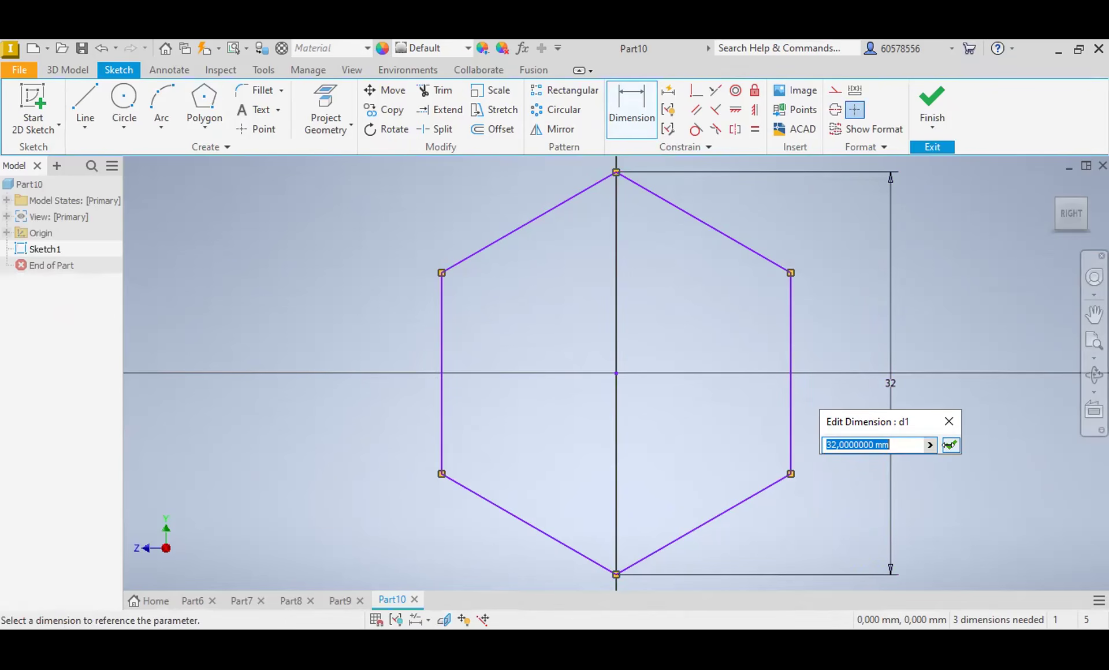
key("Return")
key("Escape")
left_click(893, 383)
key("Delete")
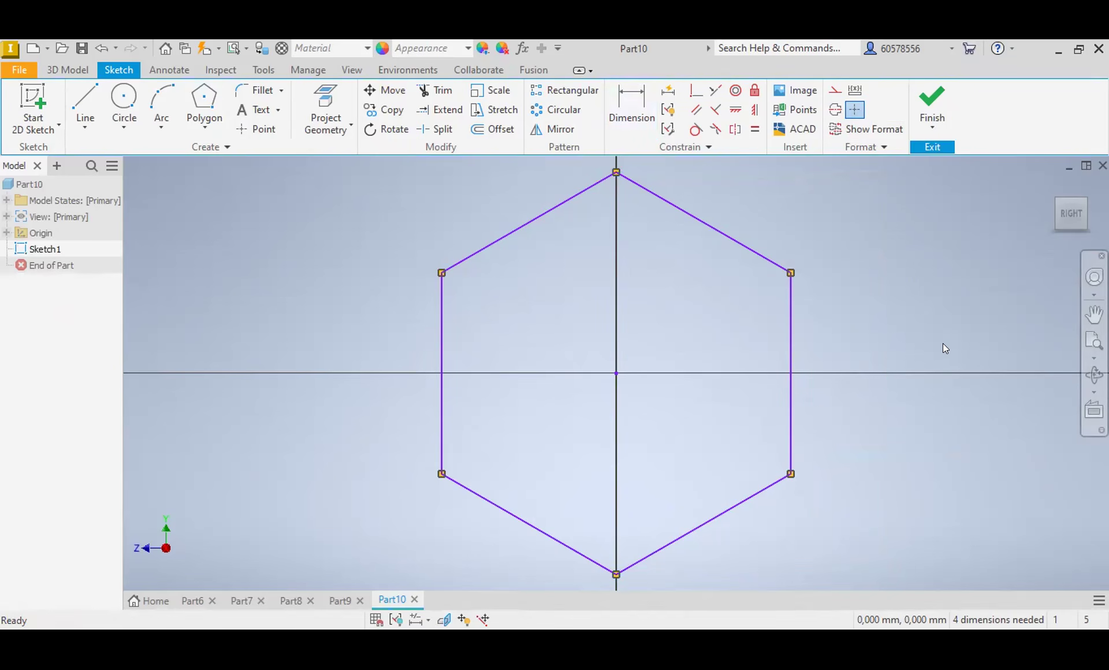
Step: Dimension the distance between the hexagon's two vertical sides as 32 mm
left_click(631, 105)
left_click(790, 438)
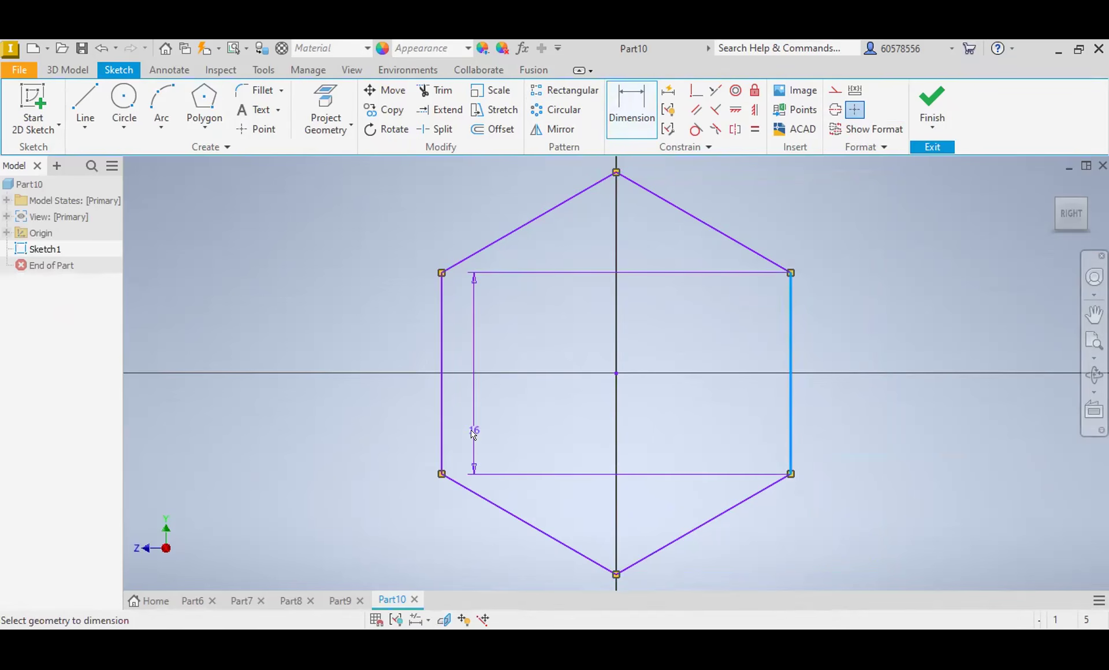
left_click(442, 435)
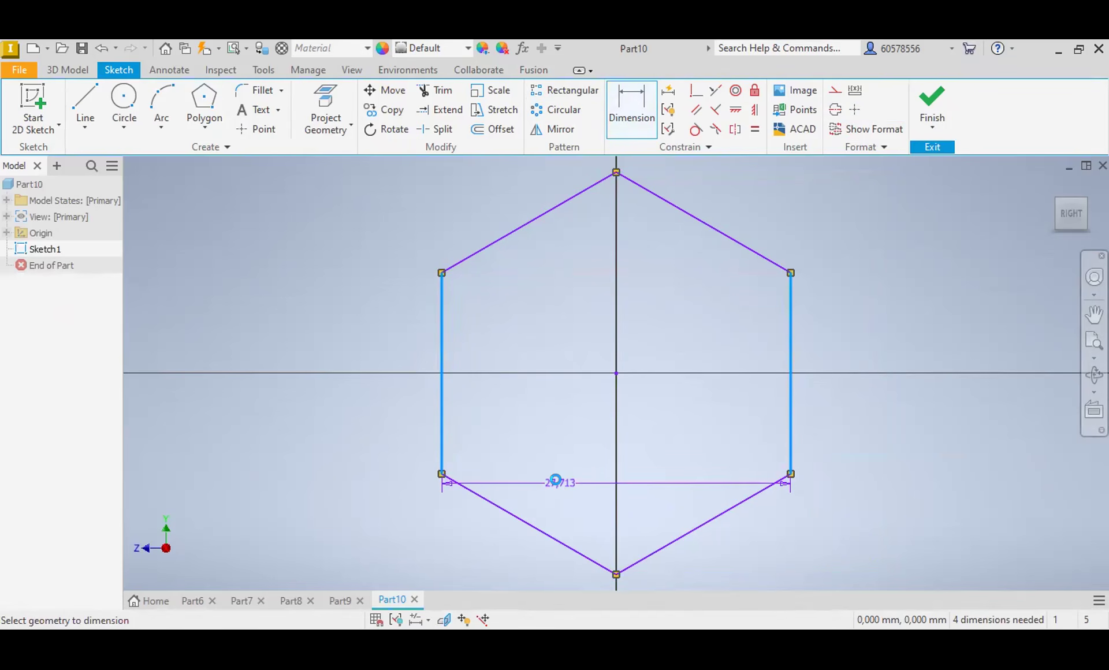
left_click(556, 481)
type("32")
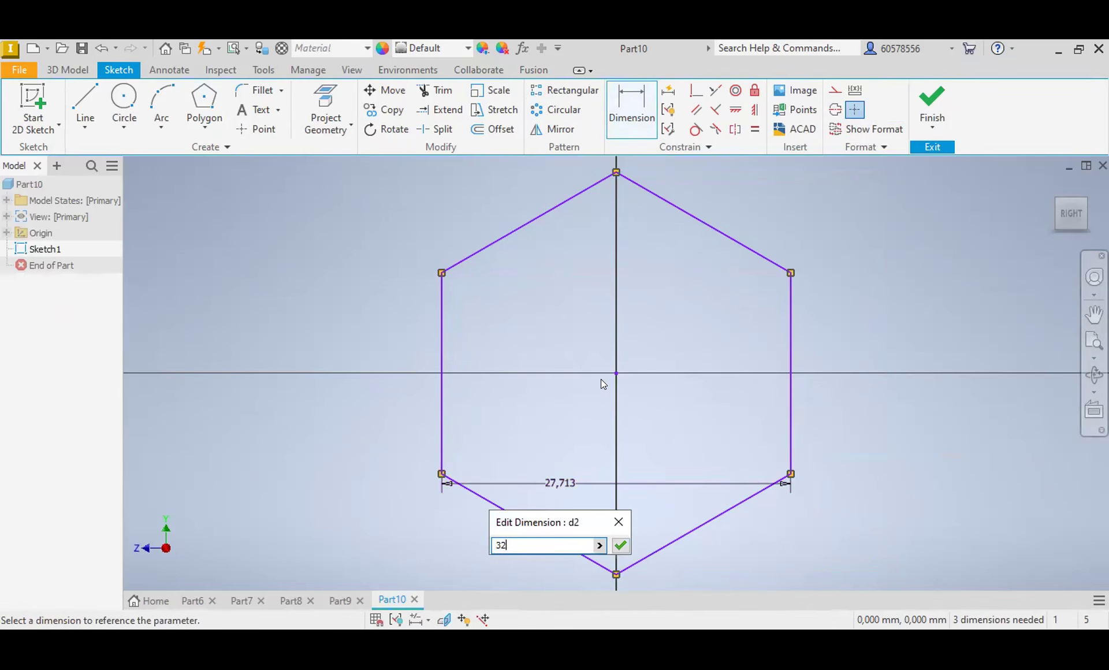
key("Return")
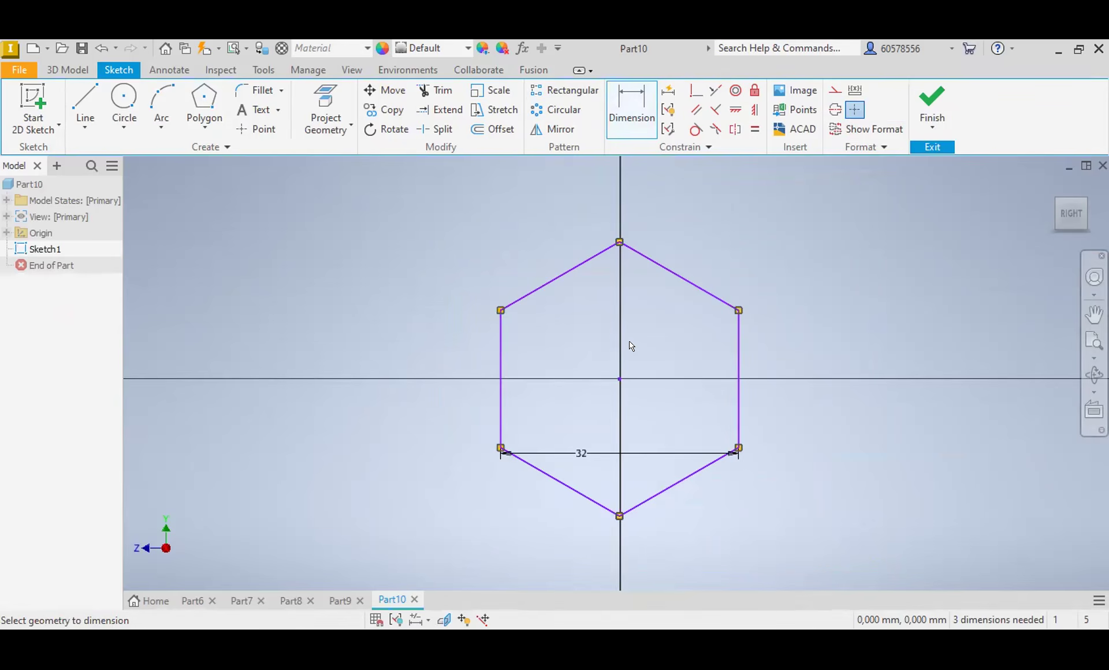
key("Escape")
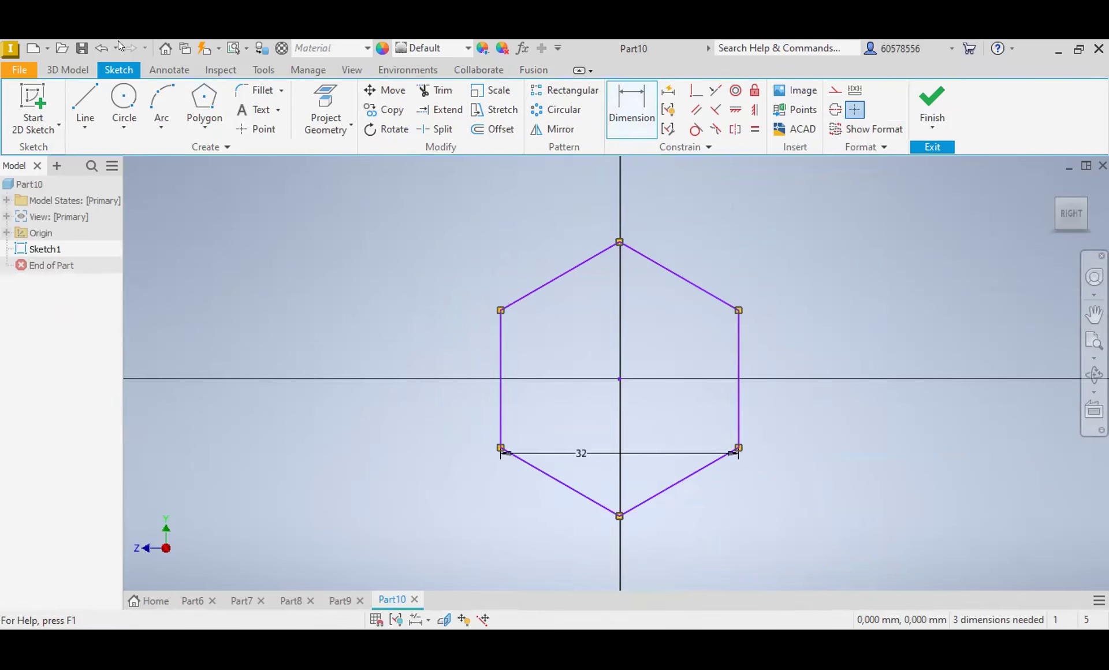
Step: Extrude the hexagon profile 20 mm in the default direction
left_click(68, 69)
left_click(86, 101)
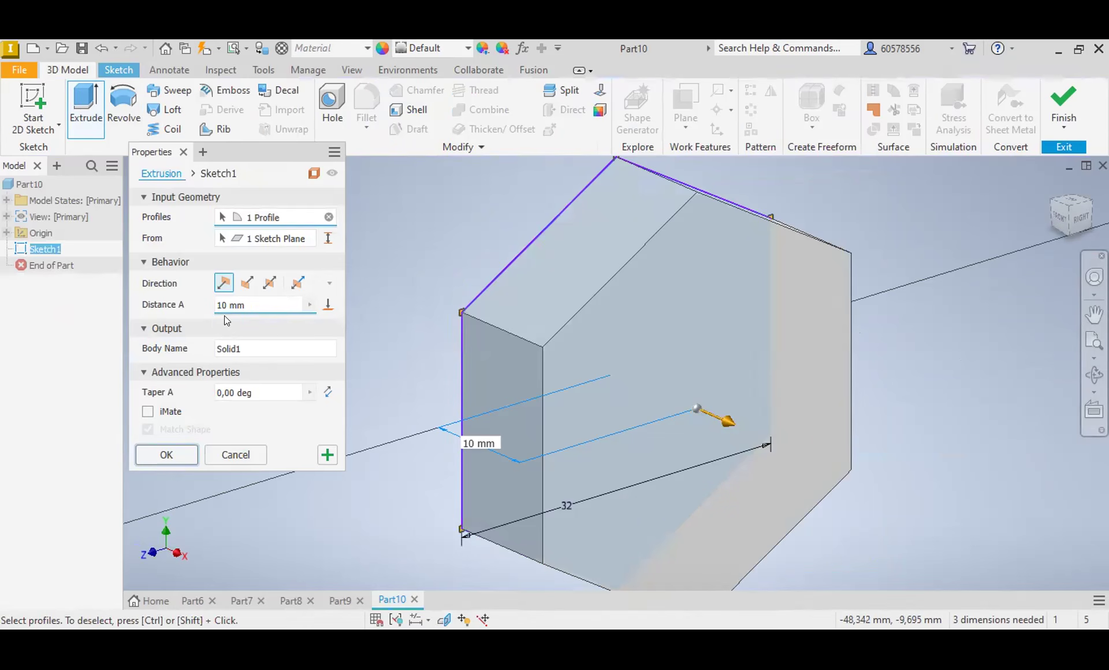
left_click_drag(226, 301, 208, 304)
type("20")
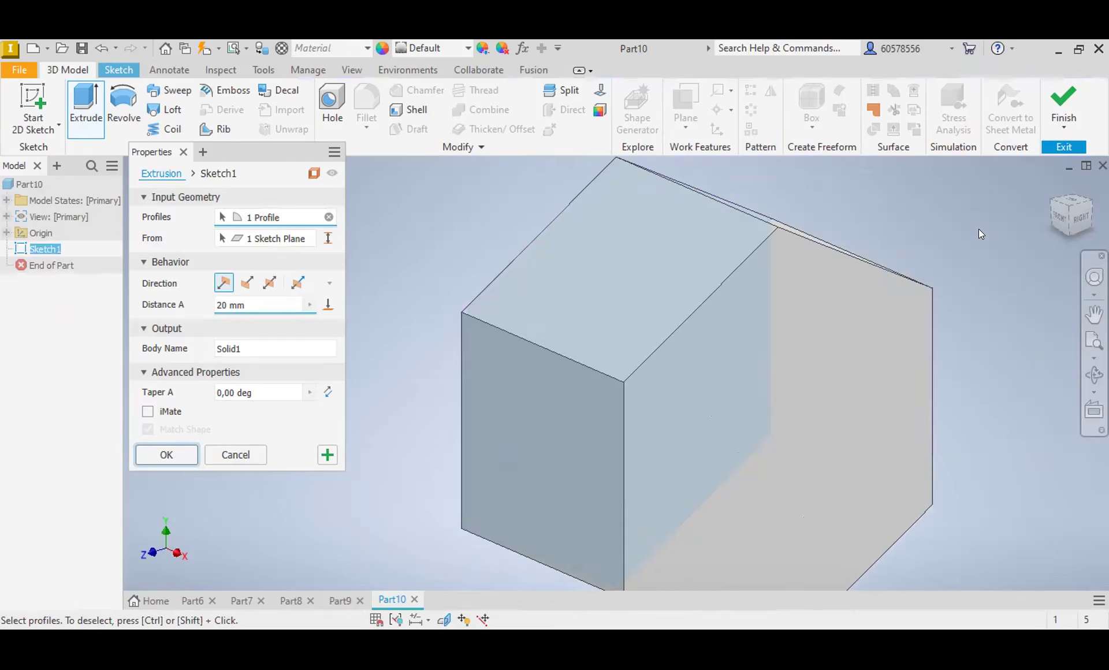
key("Return")
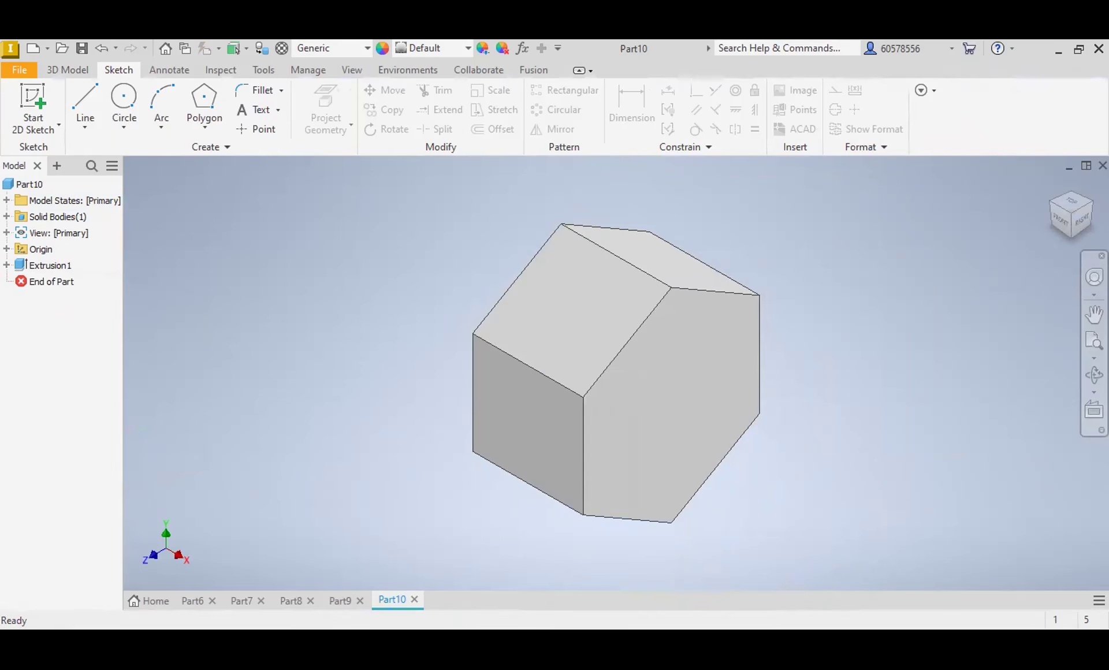
Step: Start a sketch on the XZ plane and draw a closed triangle overlapping the upper corner of the body's far end face
double_click(23, 251)
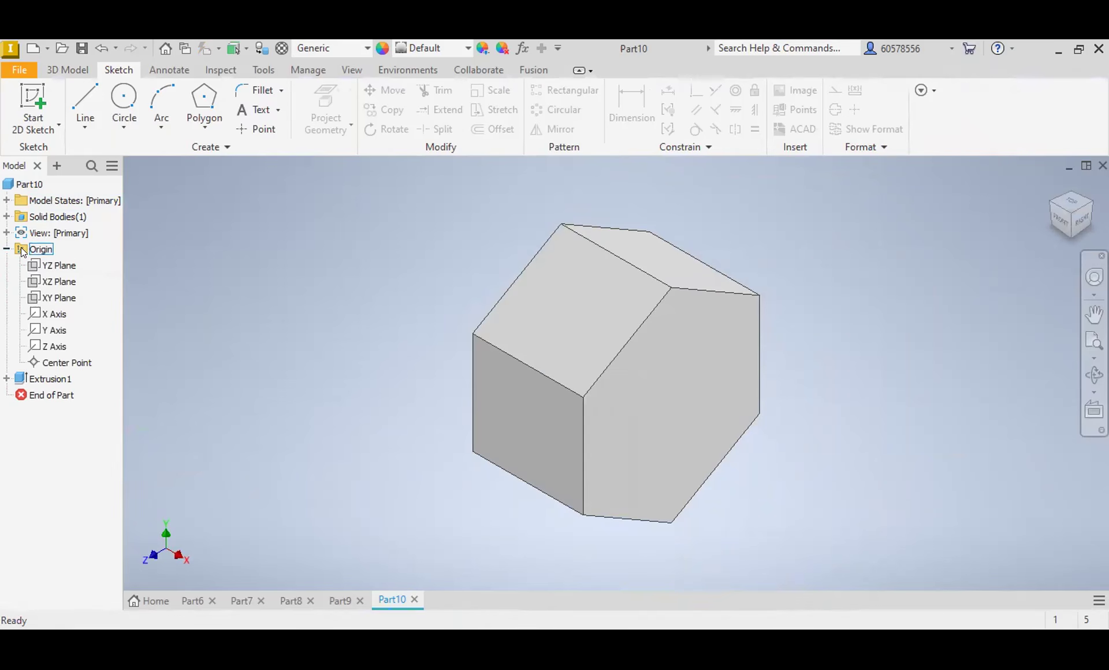
left_click(53, 281)
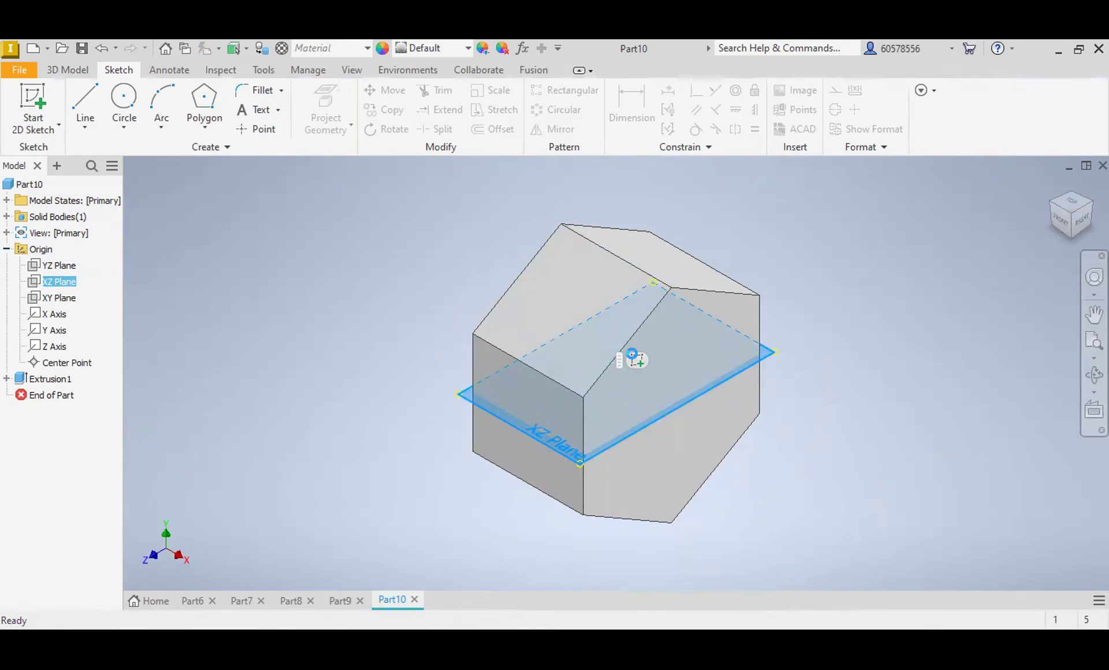
left_click(637, 361)
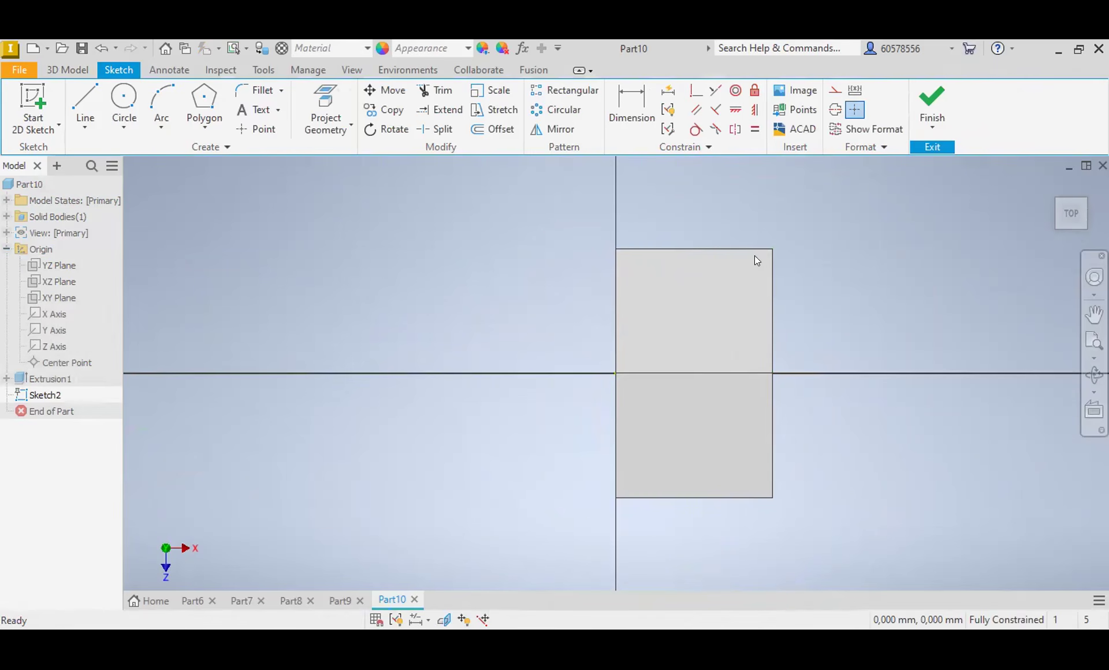
left_click(85, 102)
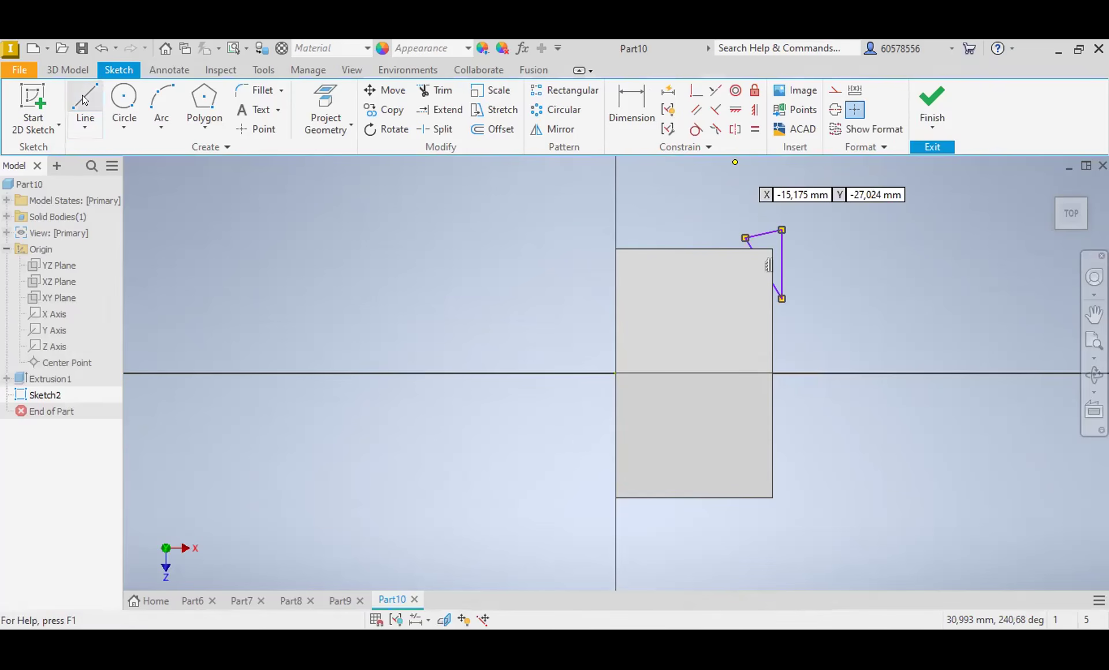
Step: Dimension the angle between the triangle's slanted line and the body's end edge as 30 degrees
left_click(632, 103)
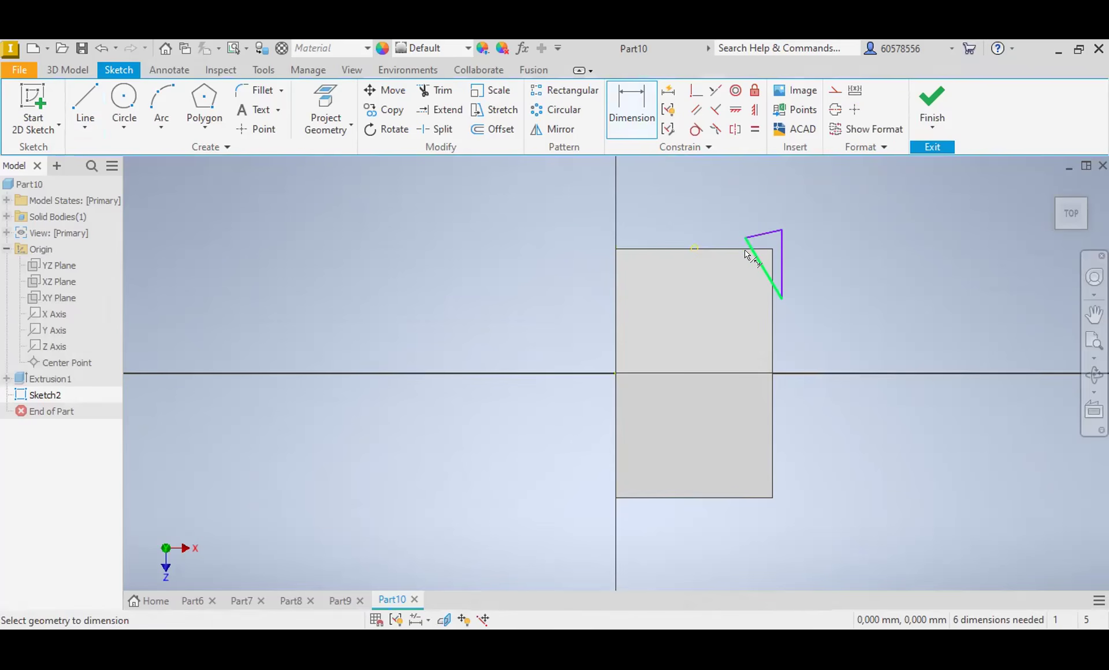
mouse_move(773, 280)
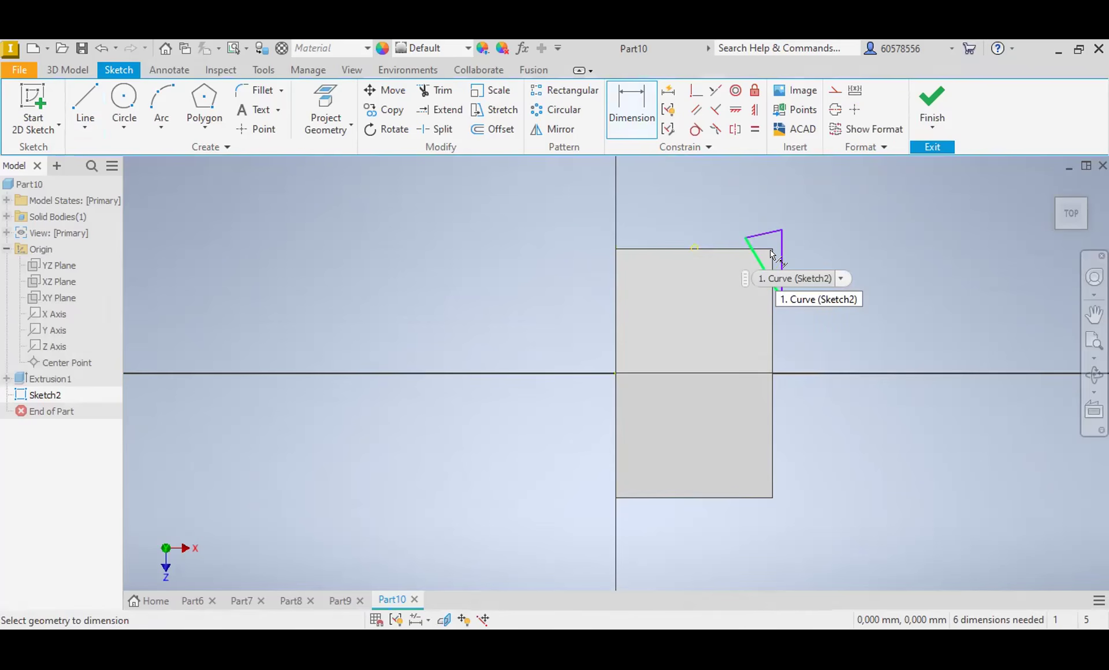
left_click(632, 108)
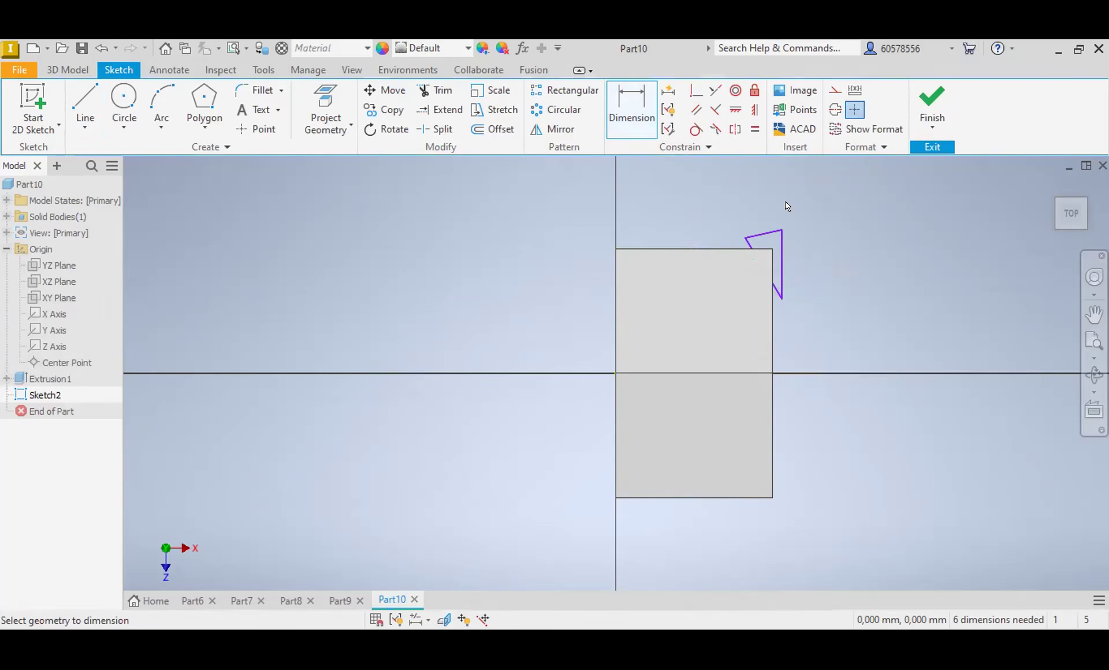
left_click(772, 266)
left_click(763, 267)
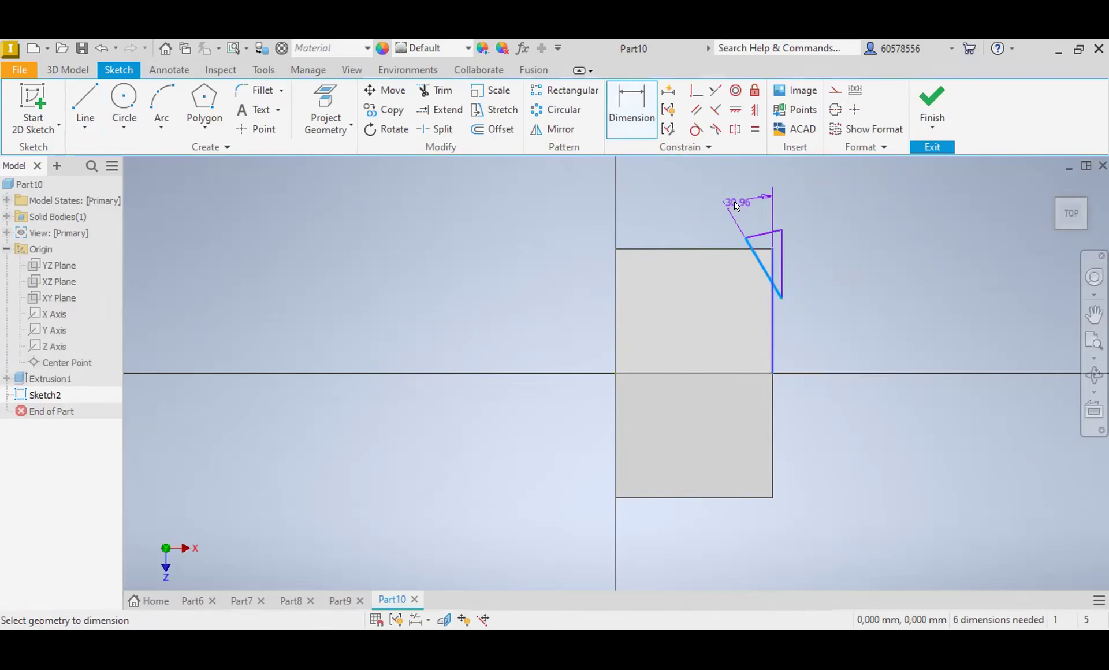
left_click(737, 193)
type("30")
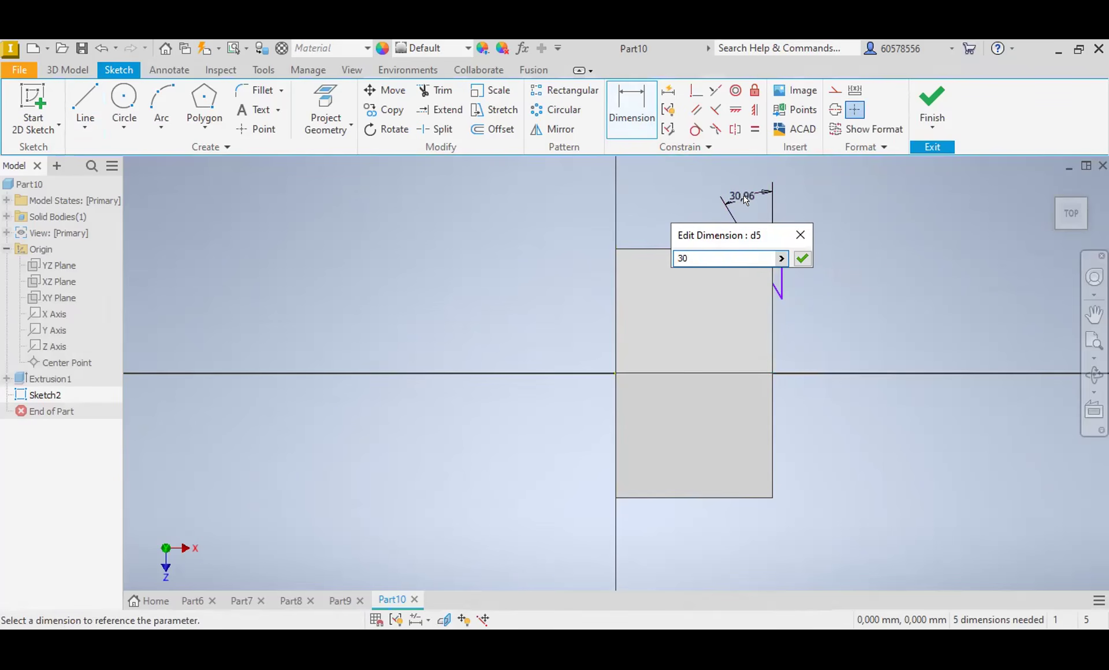
key("Return")
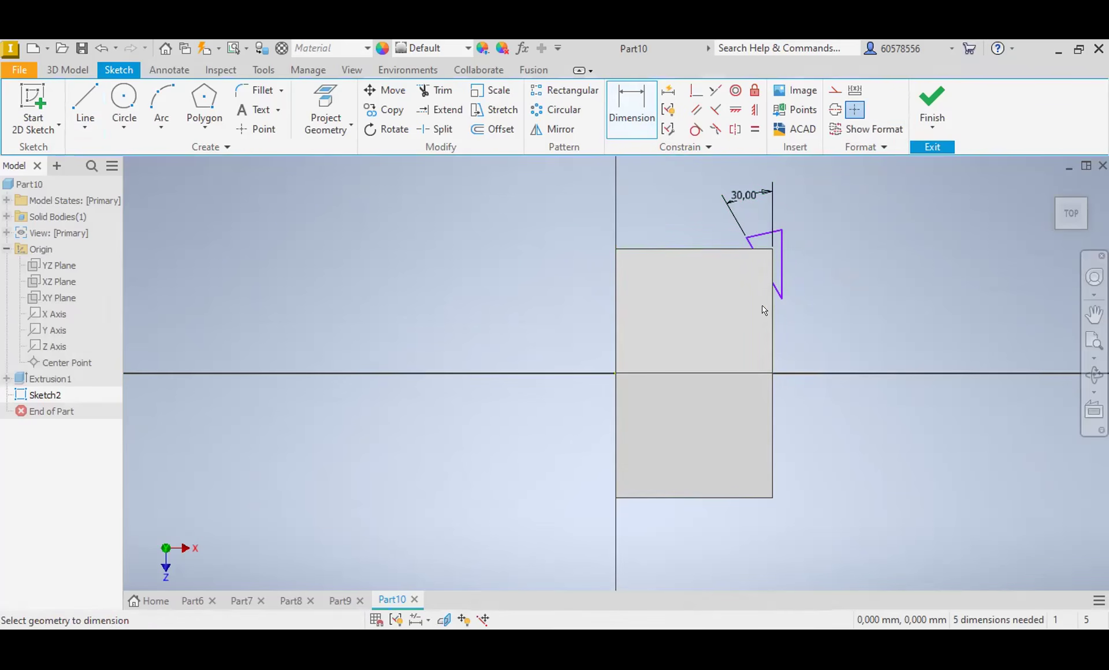
Step: Draw a line along the body's central axis past both end faces and make it a centerline
left_click(85, 104)
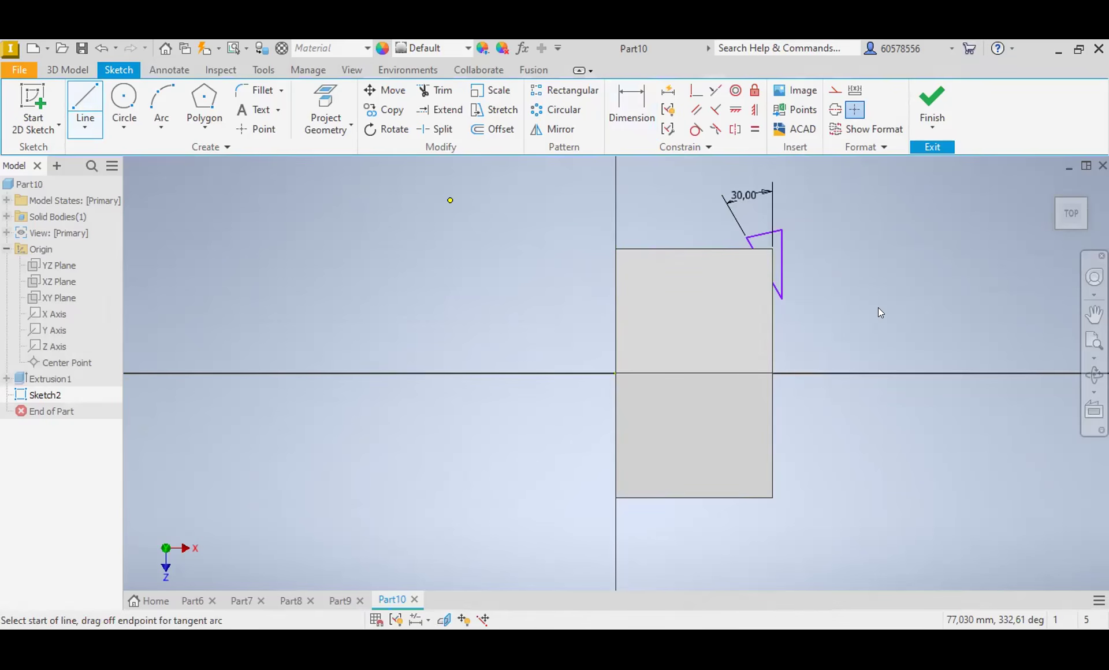
left_click(796, 374)
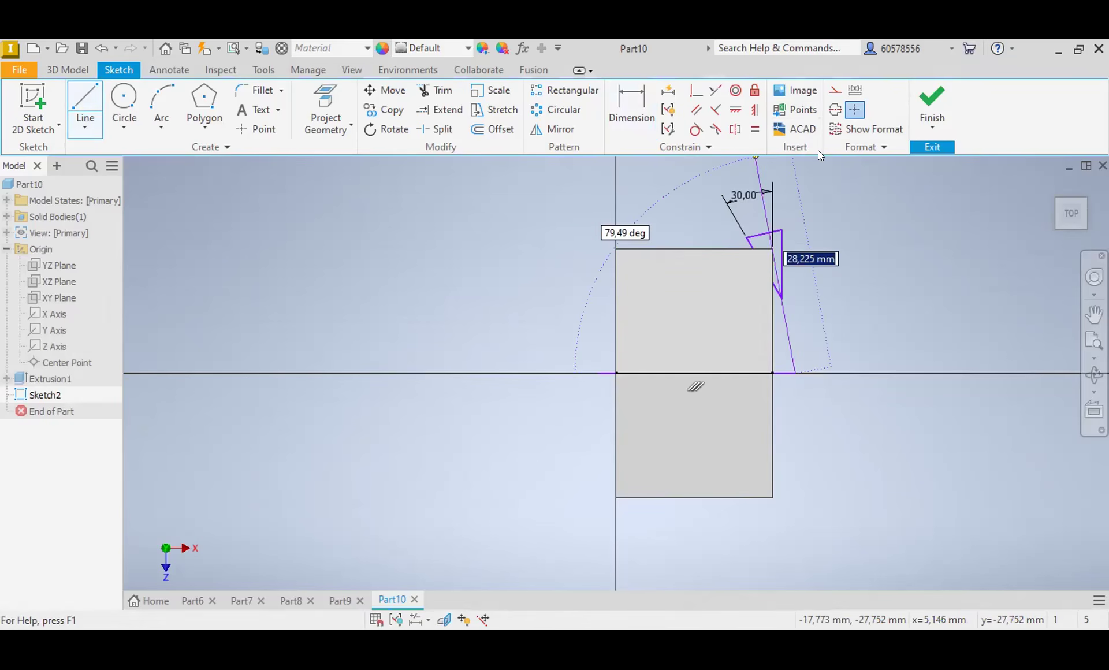
key("Escape")
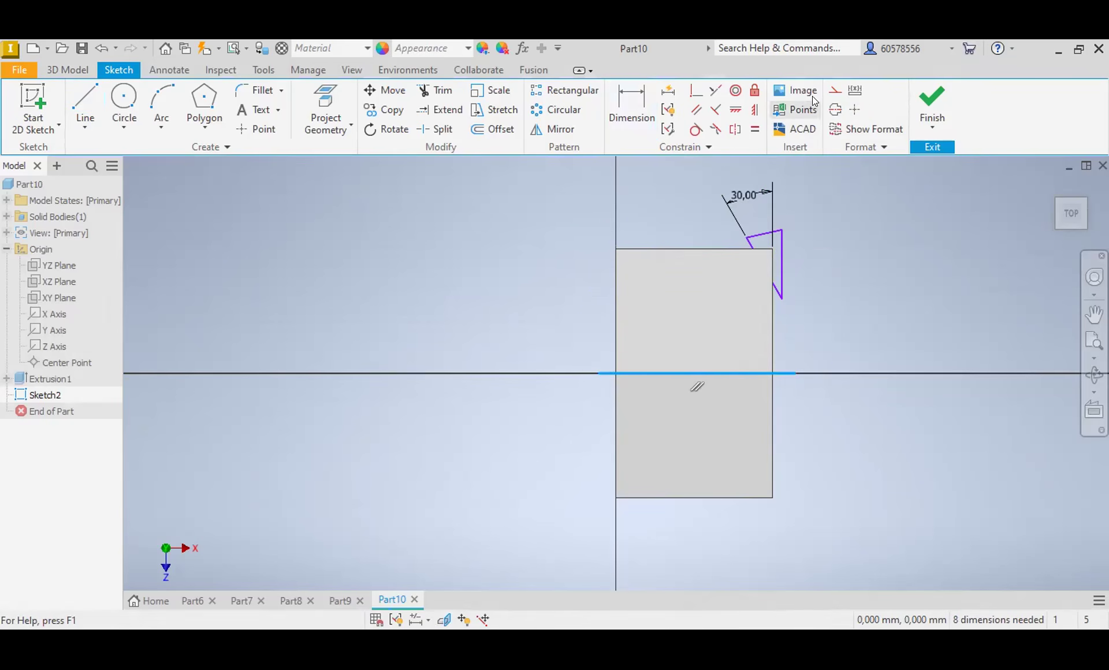
left_click(836, 93)
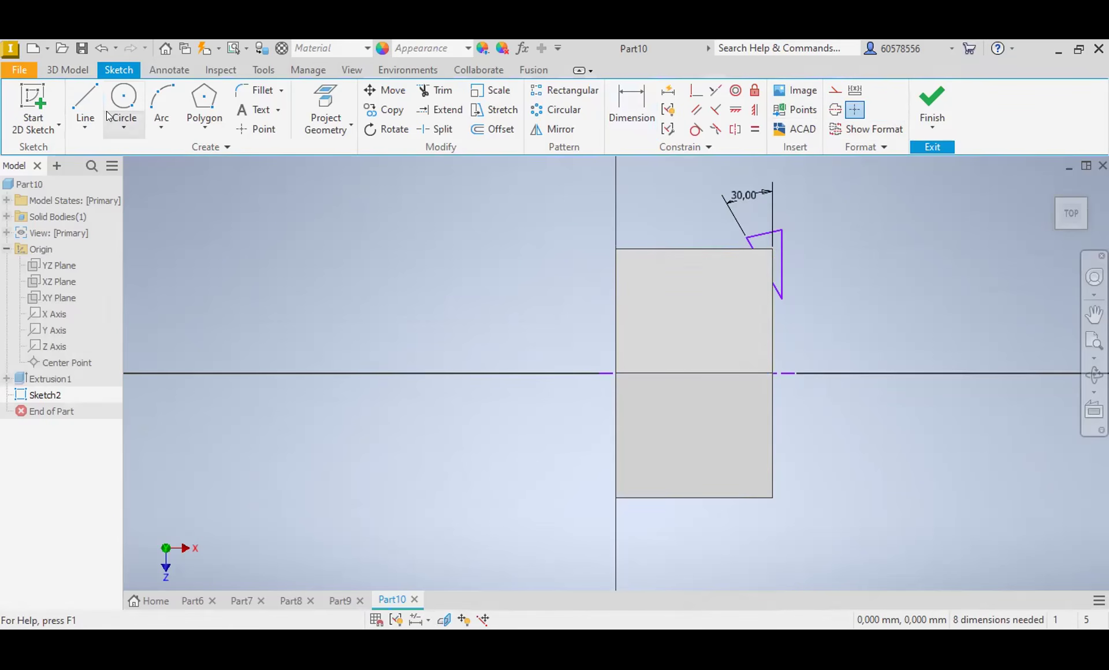
left_click(65, 69)
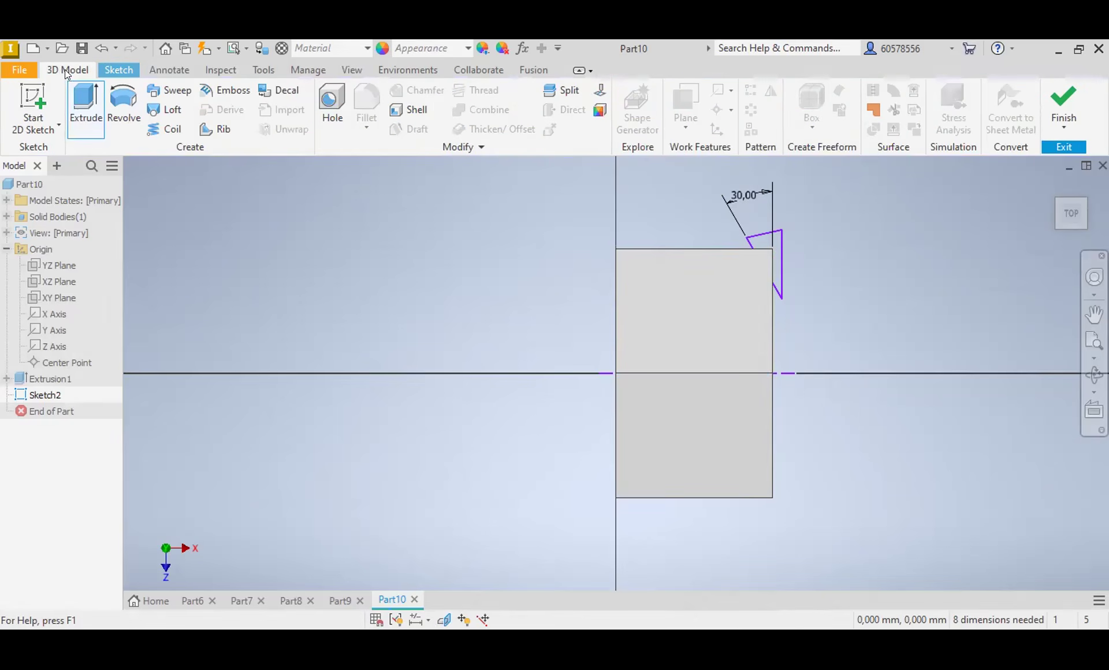
left_click(84, 102)
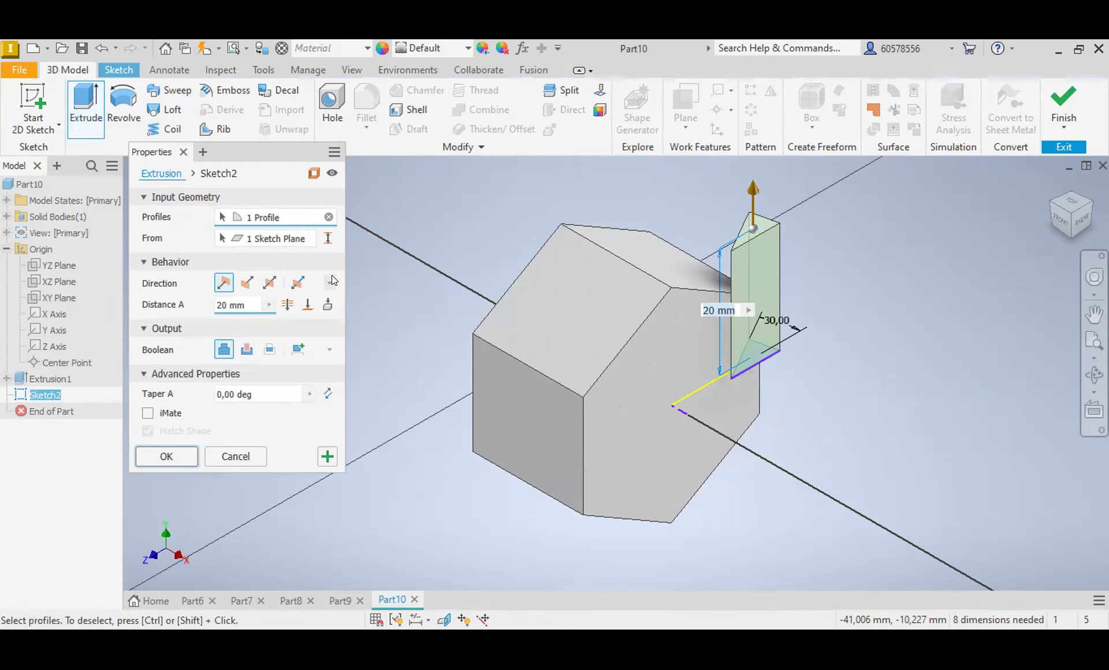
left_click(266, 240)
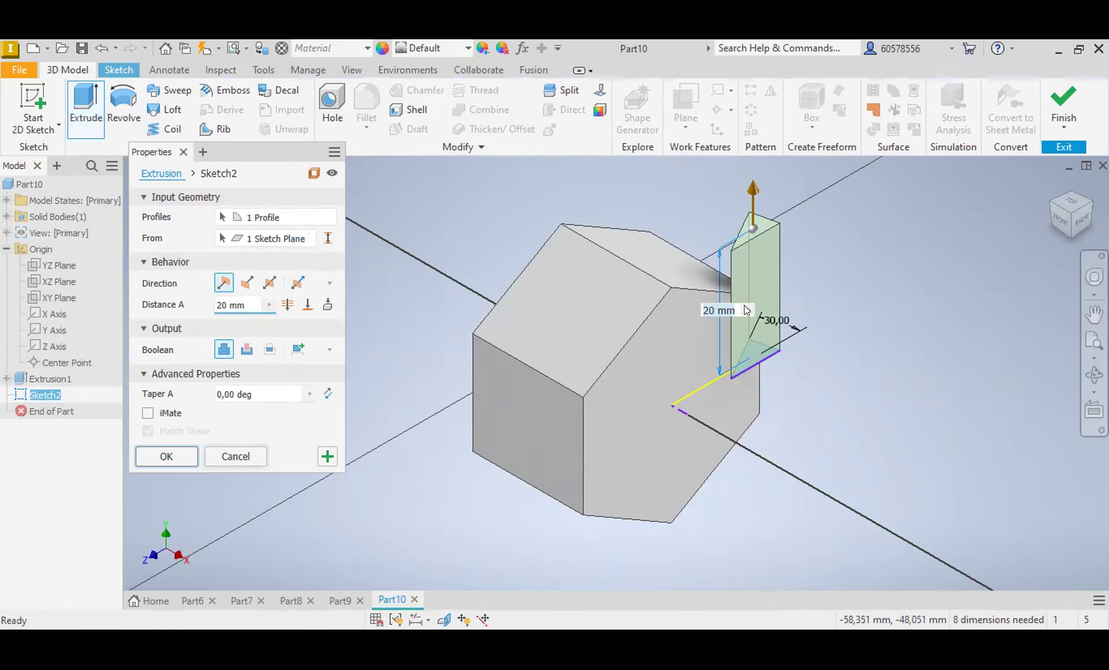
left_click(236, 457)
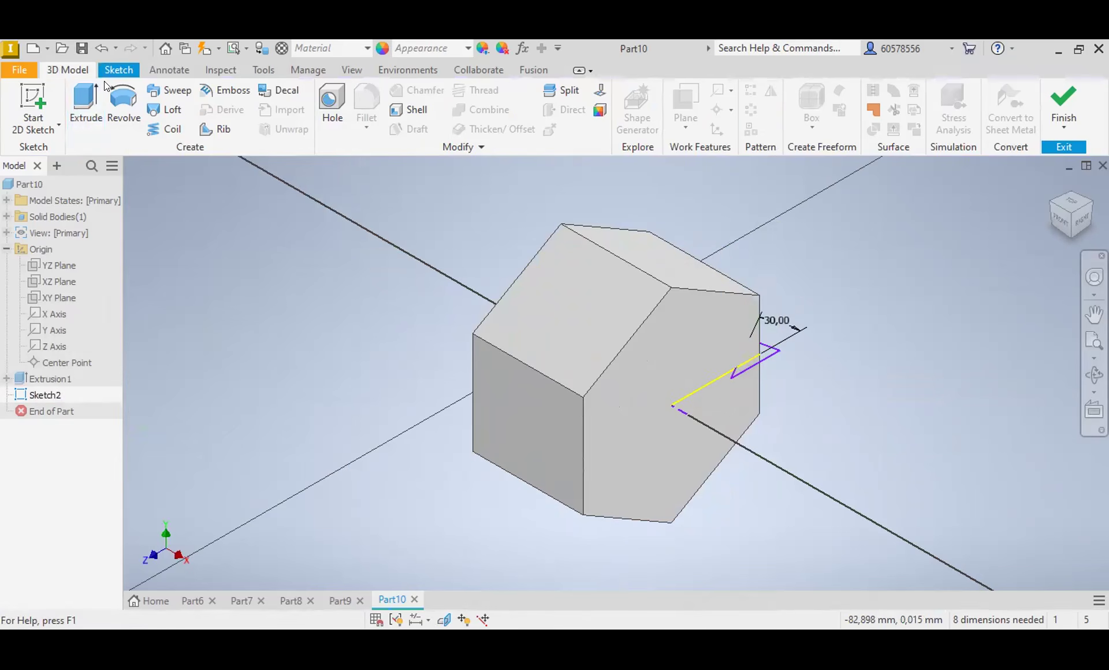
Step: Revolve the triangle a full 360 degrees around the centerline as a cut at the body's end
left_click(123, 110)
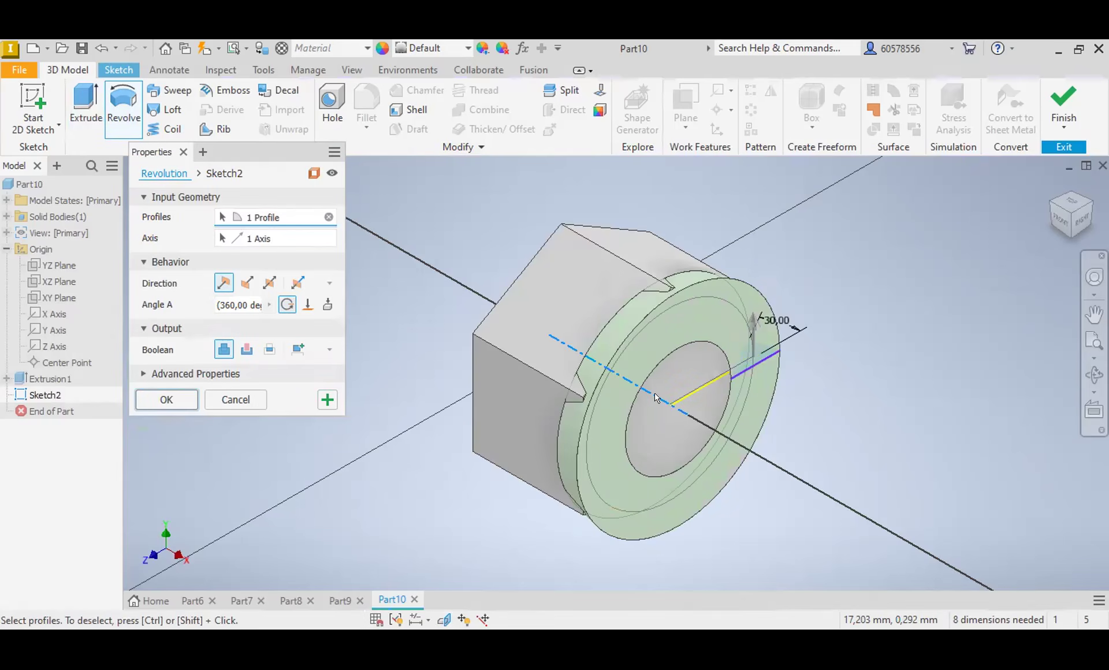
left_click(247, 351)
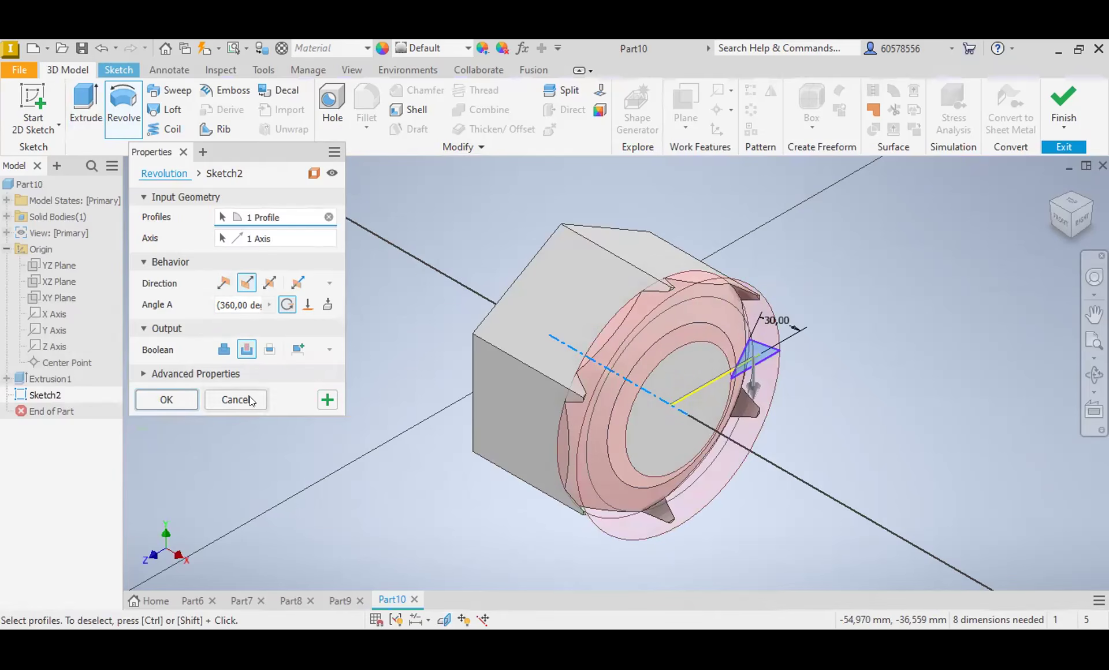
left_click(171, 395)
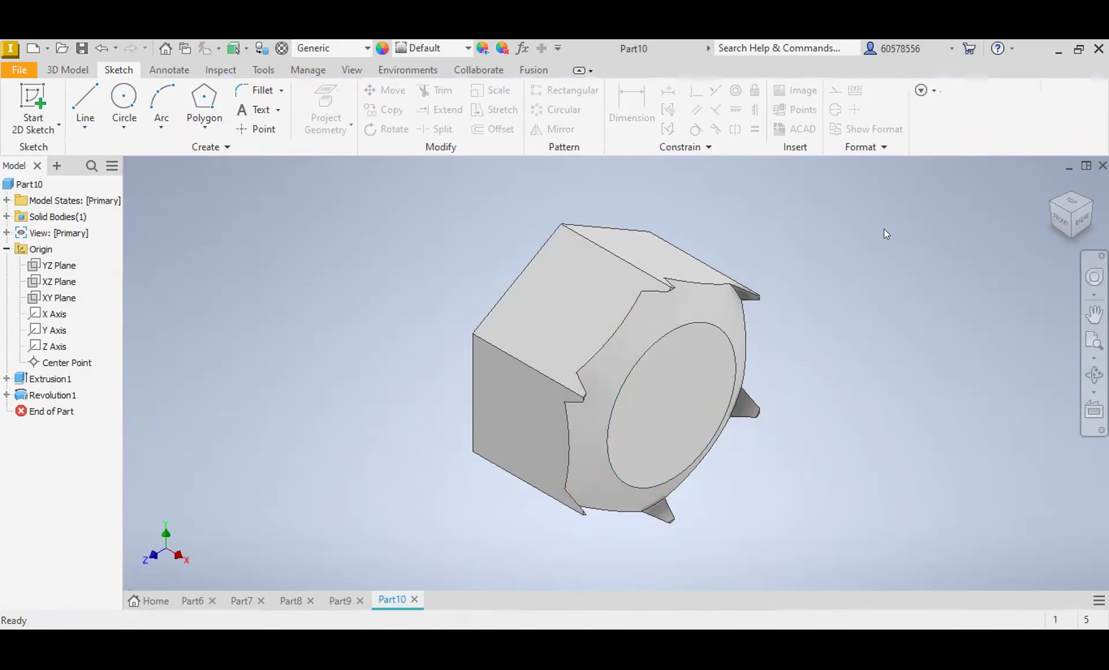
mouse_move(1056, 198)
left_mouse_down()
mouse_move(1016, 184)
mouse_move(1012, 152)
mouse_move(1035, 134)
mouse_move(995, 136)
mouse_move(1043, 177)
left_mouse_up()
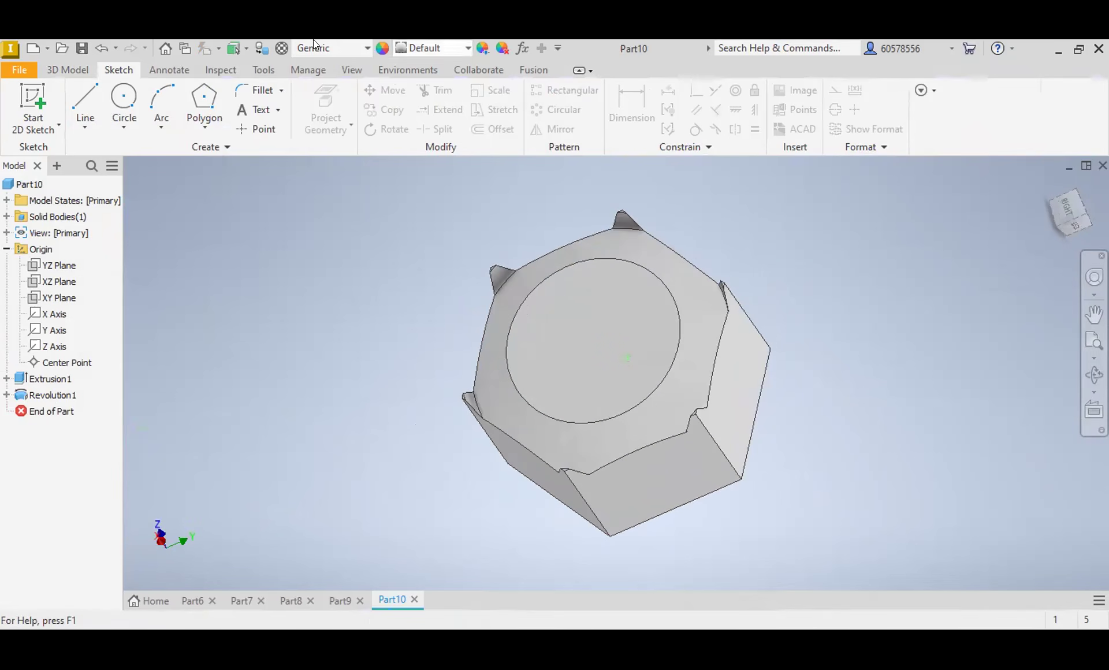
Step: Undo the revolved cut and examine the triangle sketch against the body from the bottom and back
left_click(97, 48)
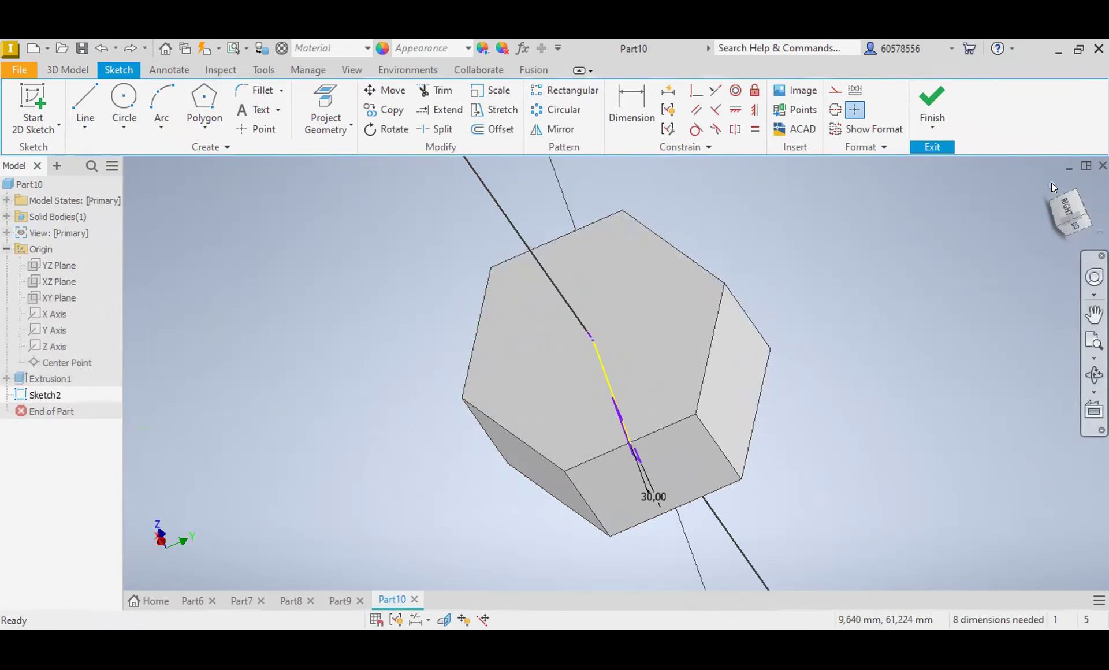
left_click(1052, 184)
left_click_drag(1074, 231, 1066, 164)
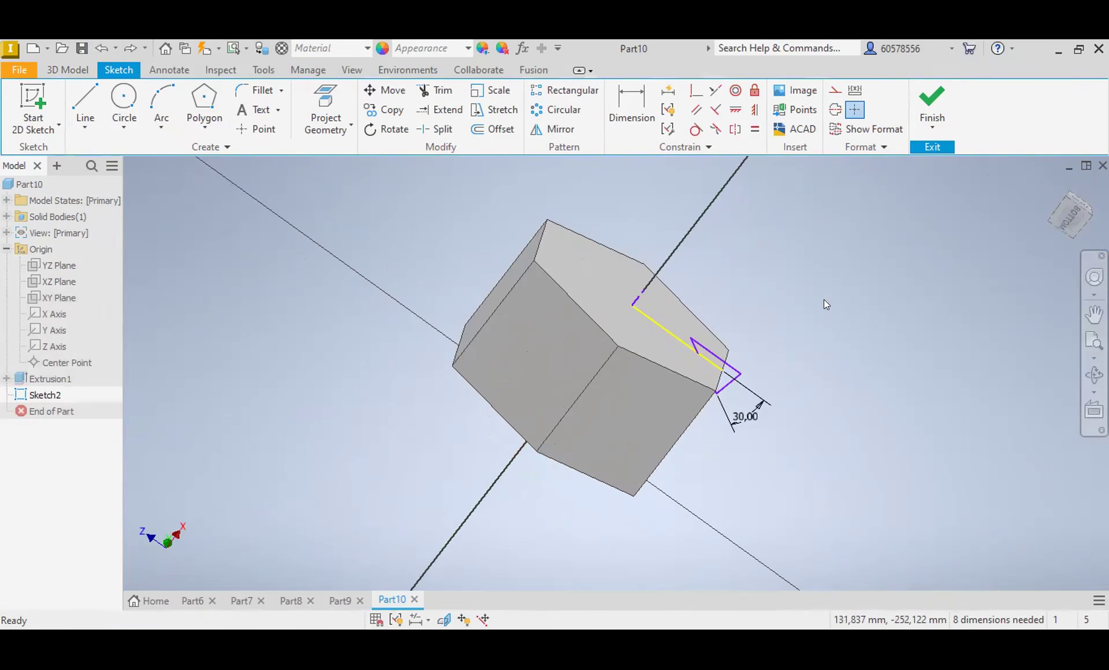
left_click(1062, 218)
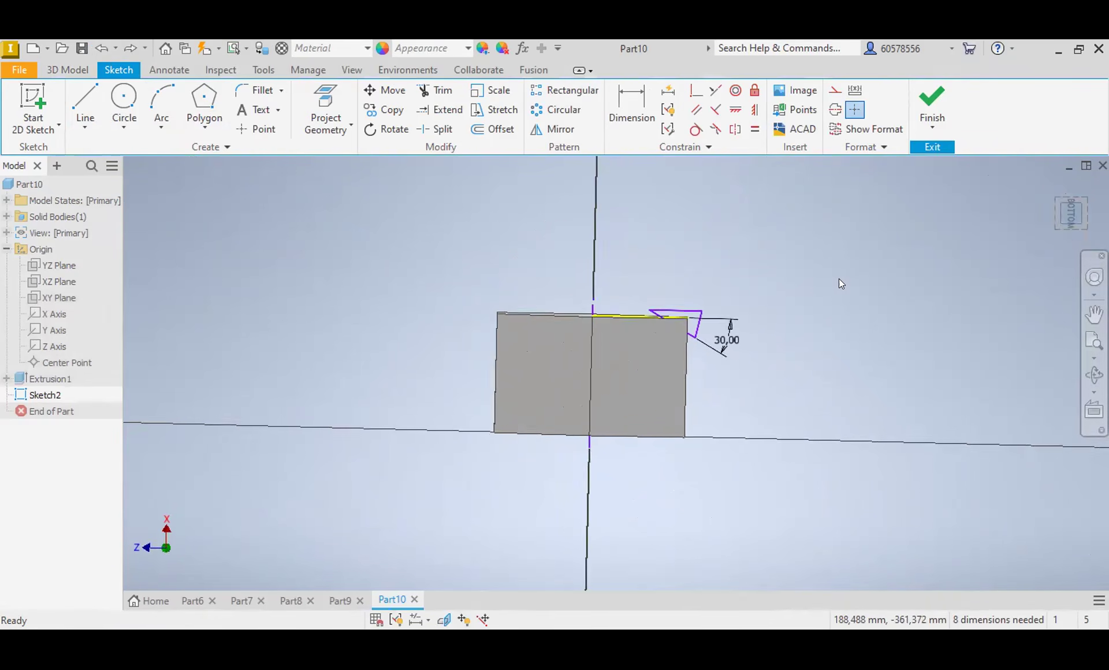
scroll(694, 322, "up", 3)
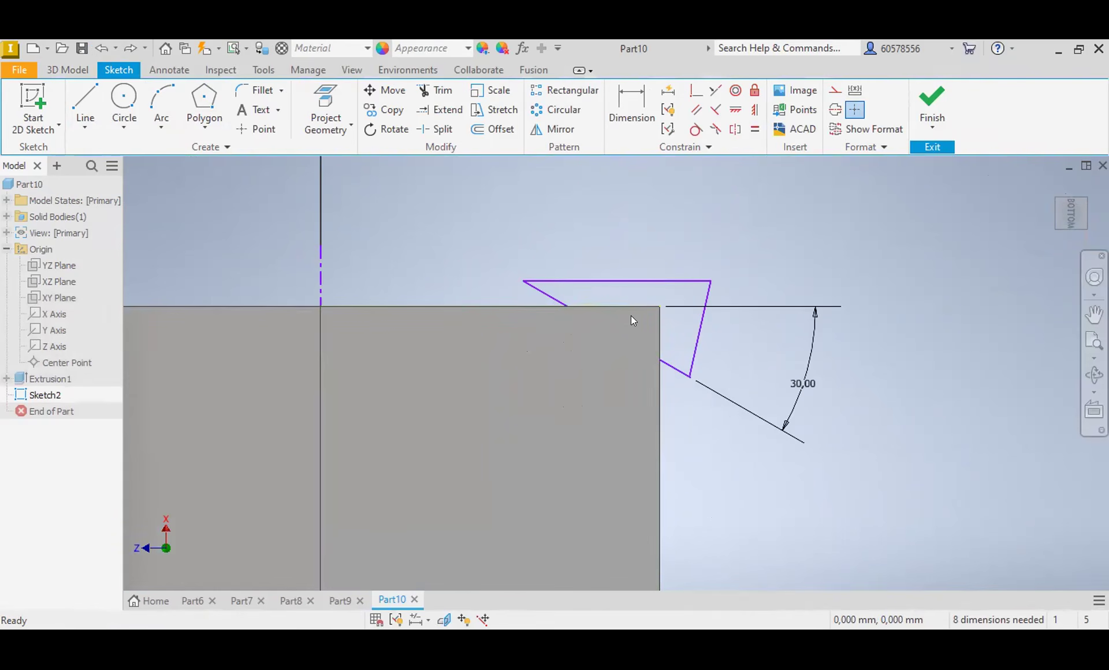
left_click(1093, 213)
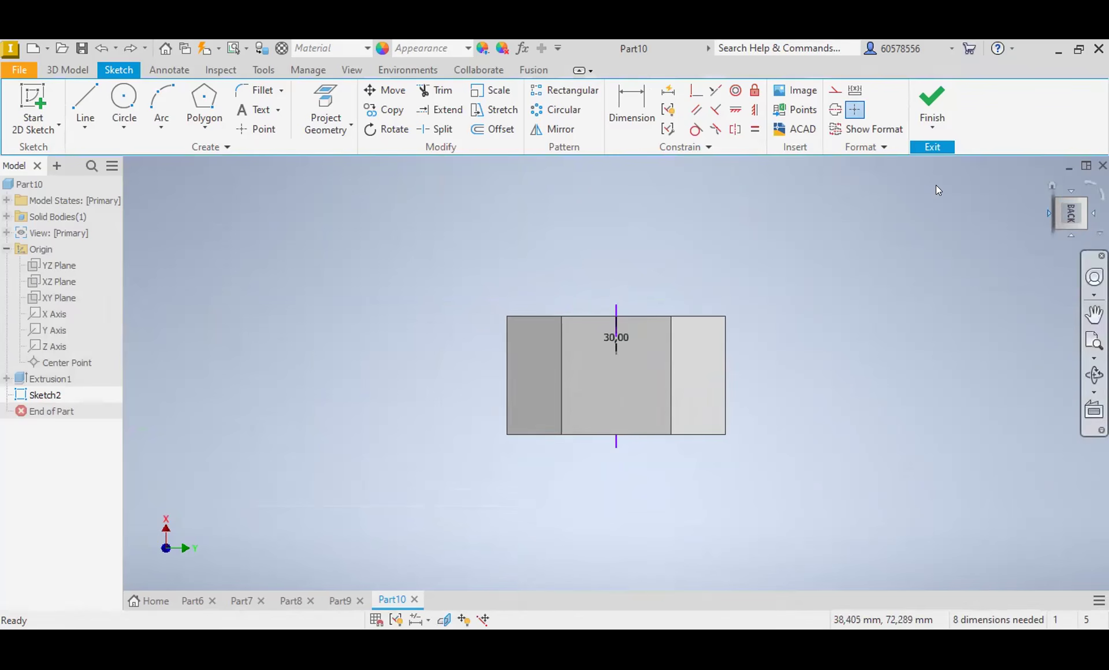
Step: Undo the remaining sketch edits until the triangle sketch on the XZ plane is removed
left_click(98, 48)
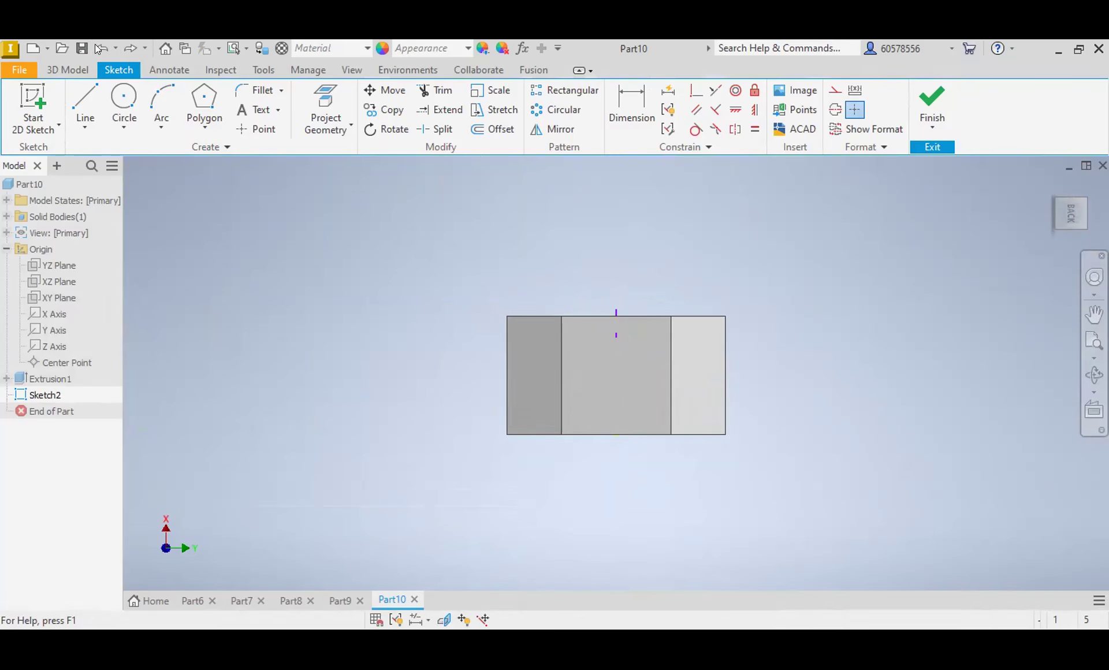
left_click(98, 49)
left_click(99, 48)
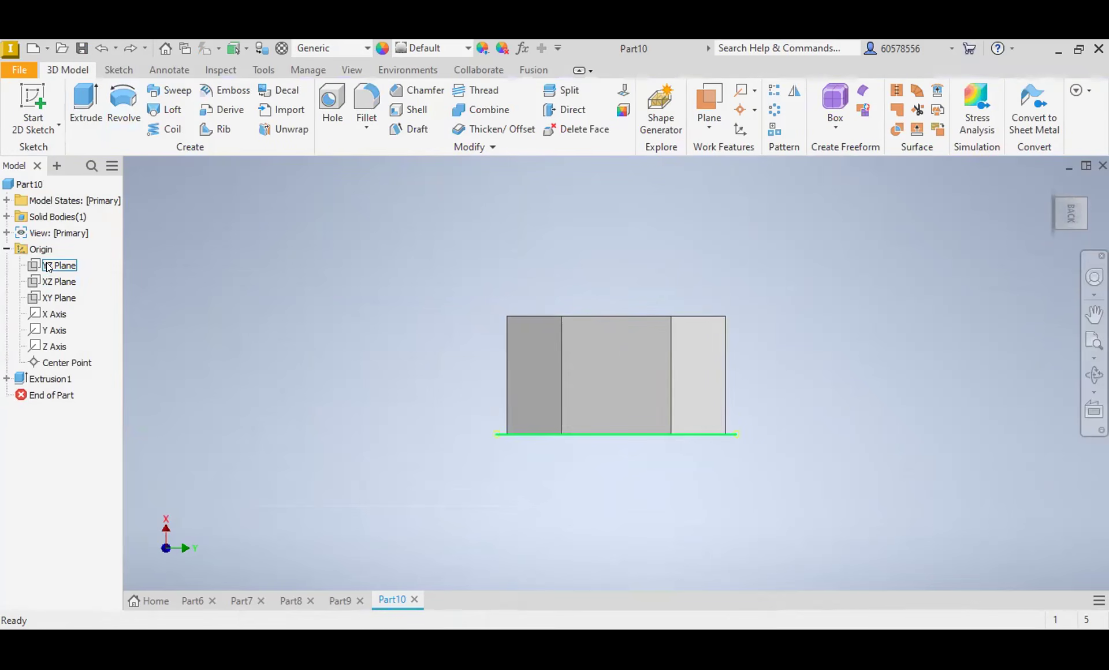
Step: Start a sketch on the XY plane and draw a closed triangle in the upper corner of the body's outline
left_click(49, 297)
left_click(636, 363)
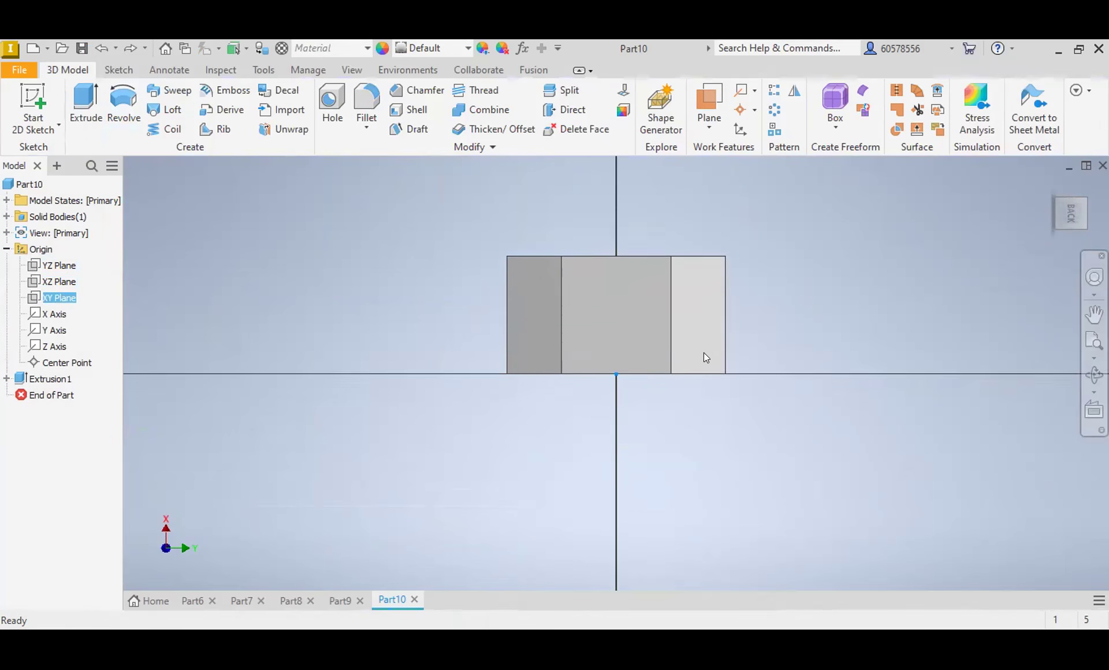
left_click(86, 103)
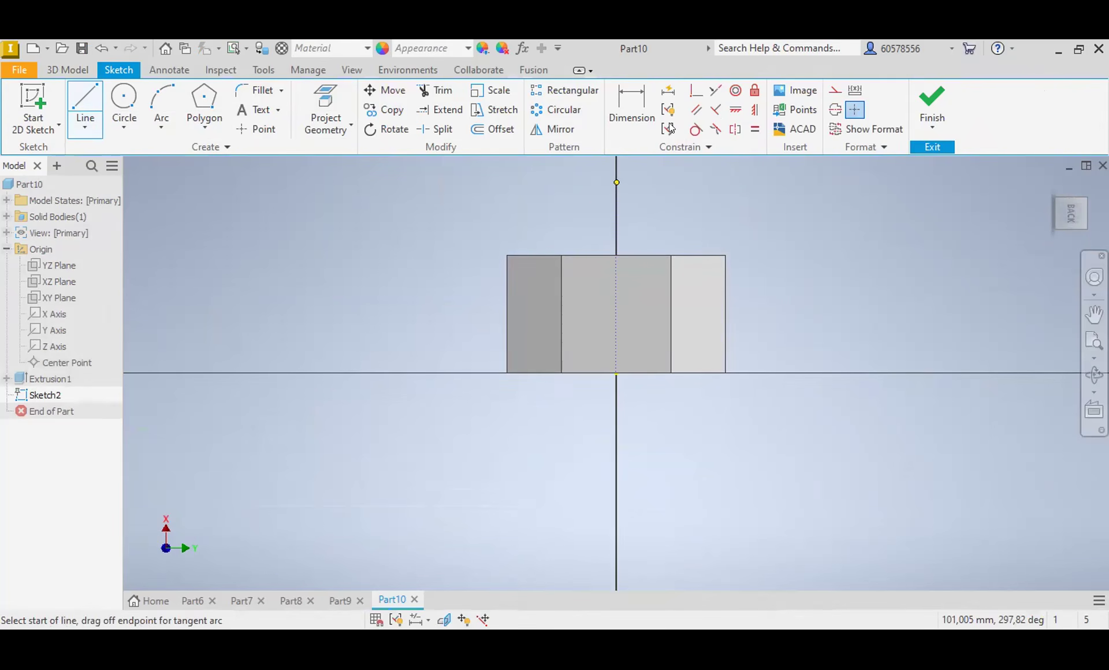
Step: Dimension the angle between the triangle's slanted line and the body's upper edge as 30 degrees
left_click(631, 105)
scroll(718, 252, "up", 3)
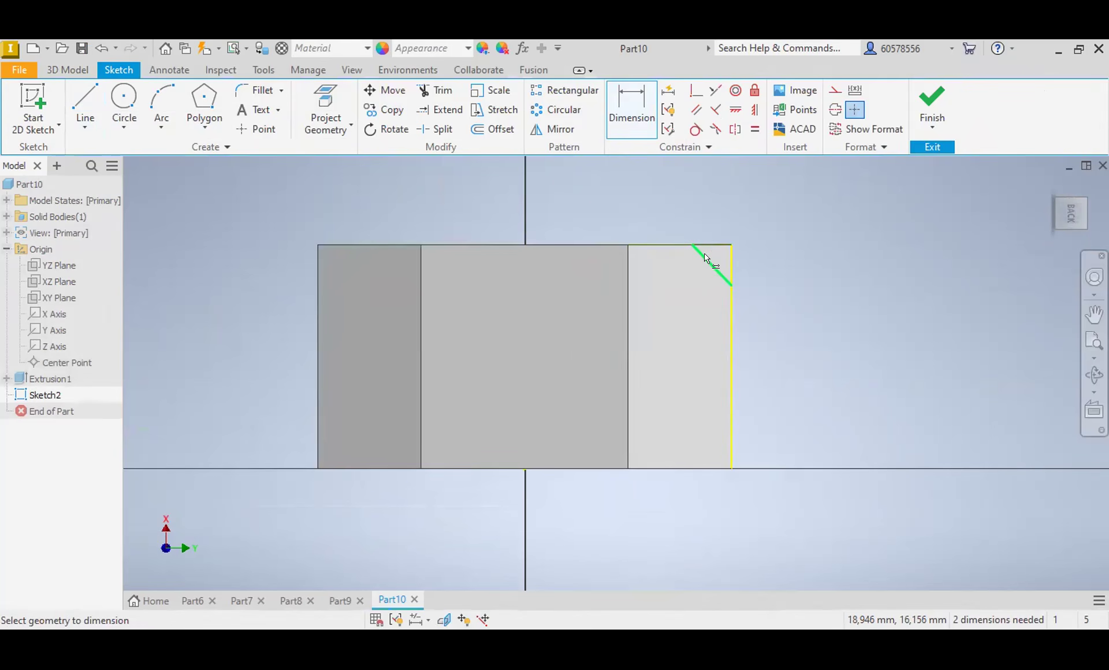
left_click(707, 260)
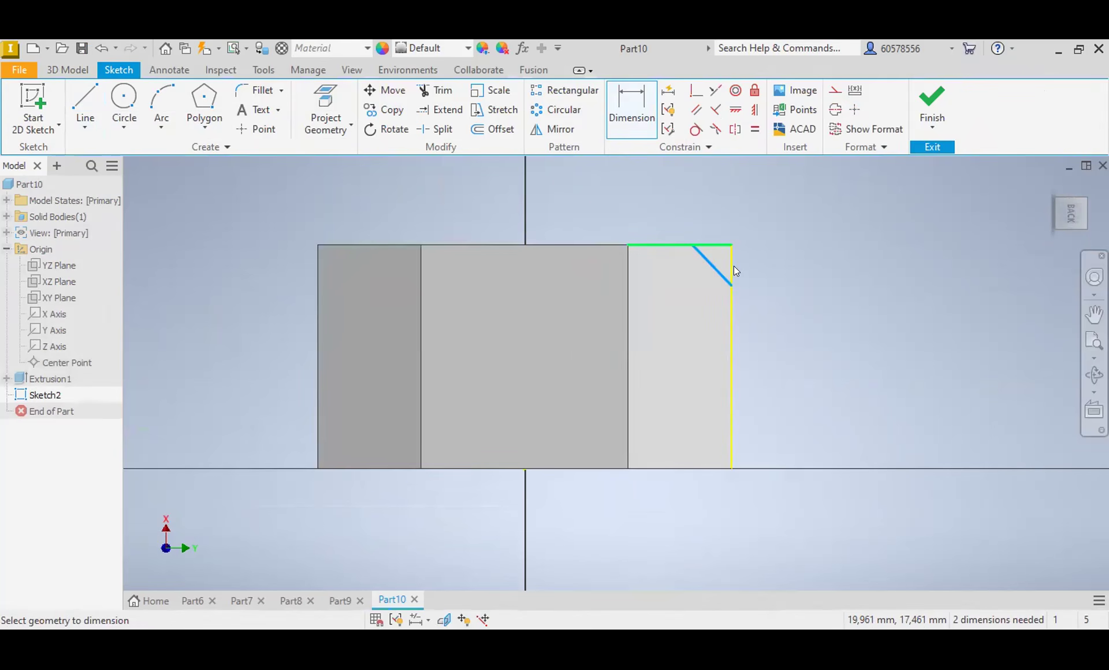
left_click(722, 245)
left_click(794, 273)
type("30")
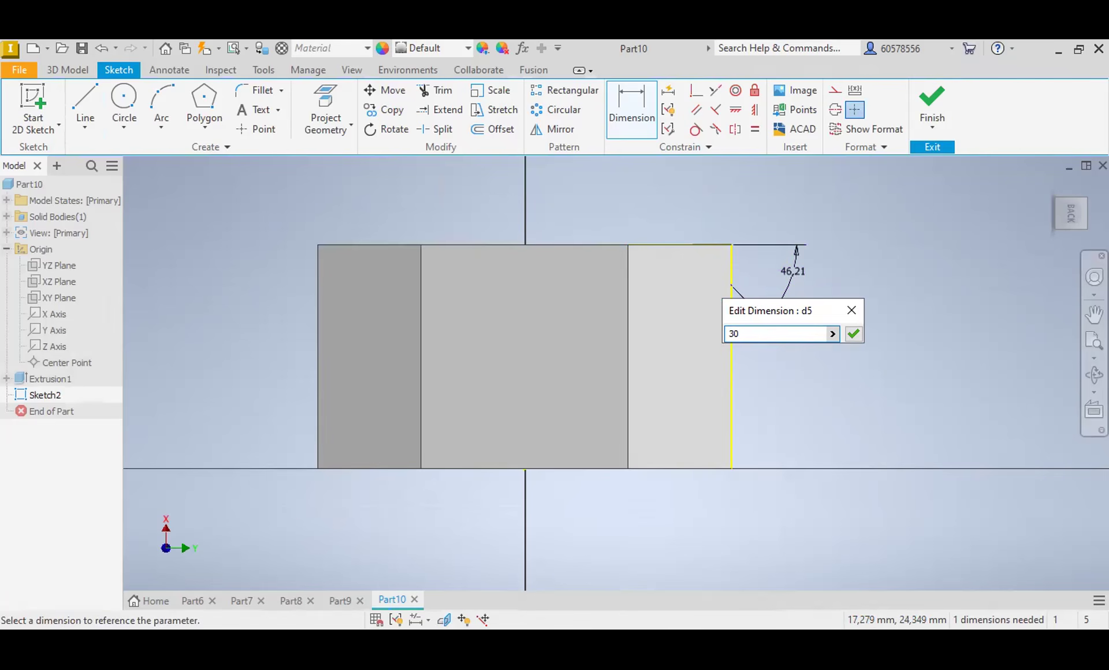
key("Return")
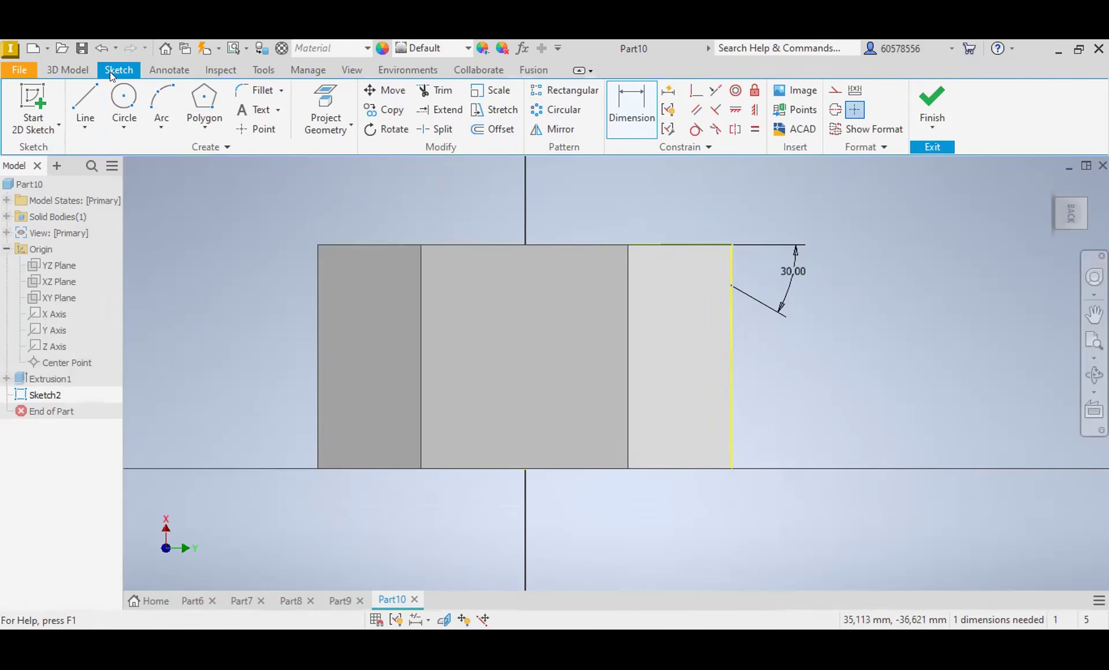
Step: Draw a vertical line through the middle of the body and make it a centerline
left_click(85, 104)
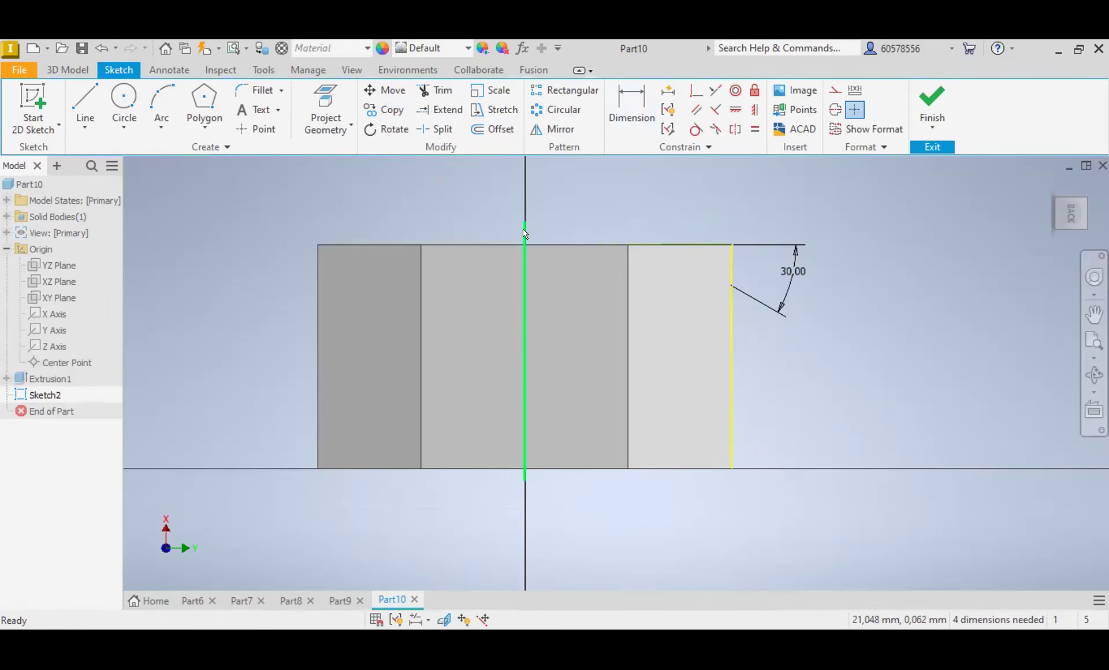
left_click(525, 234)
left_click(836, 92)
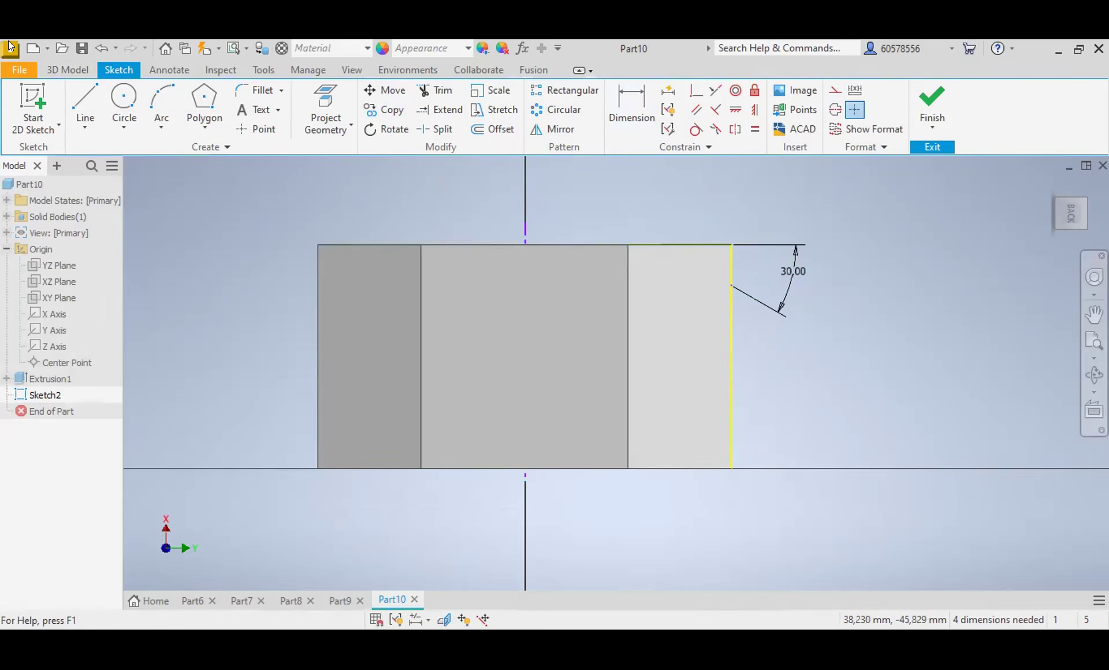
Step: Revolve the corner triangle 360 degrees around the centerline as a cut to chamfer the hexagon's end
left_click(58, 69)
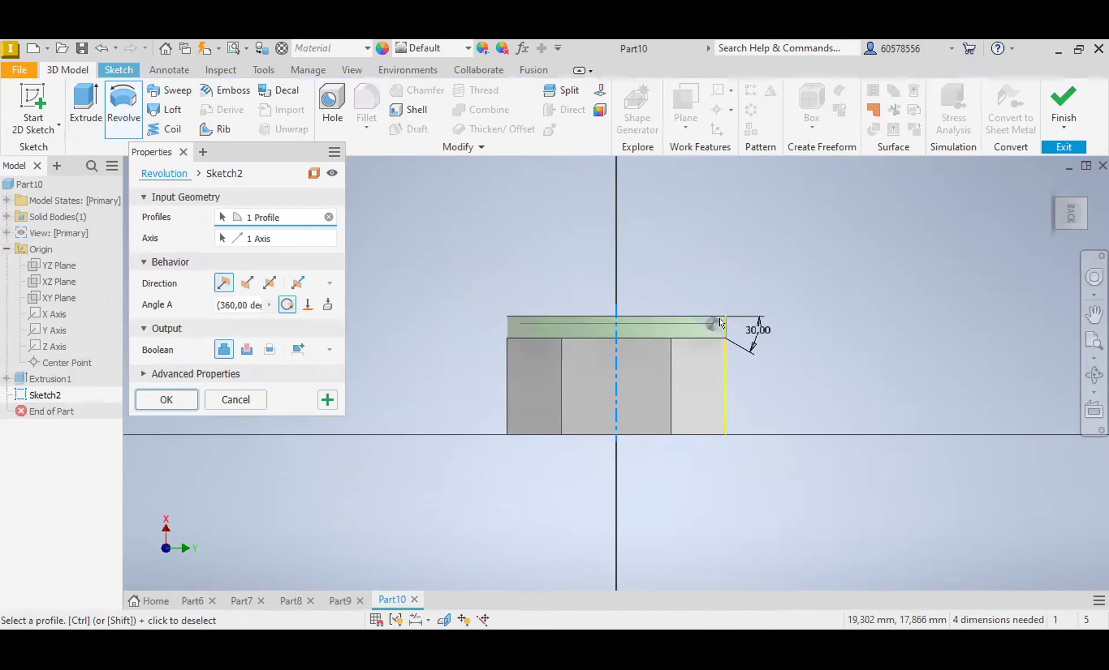
left_click(246, 350)
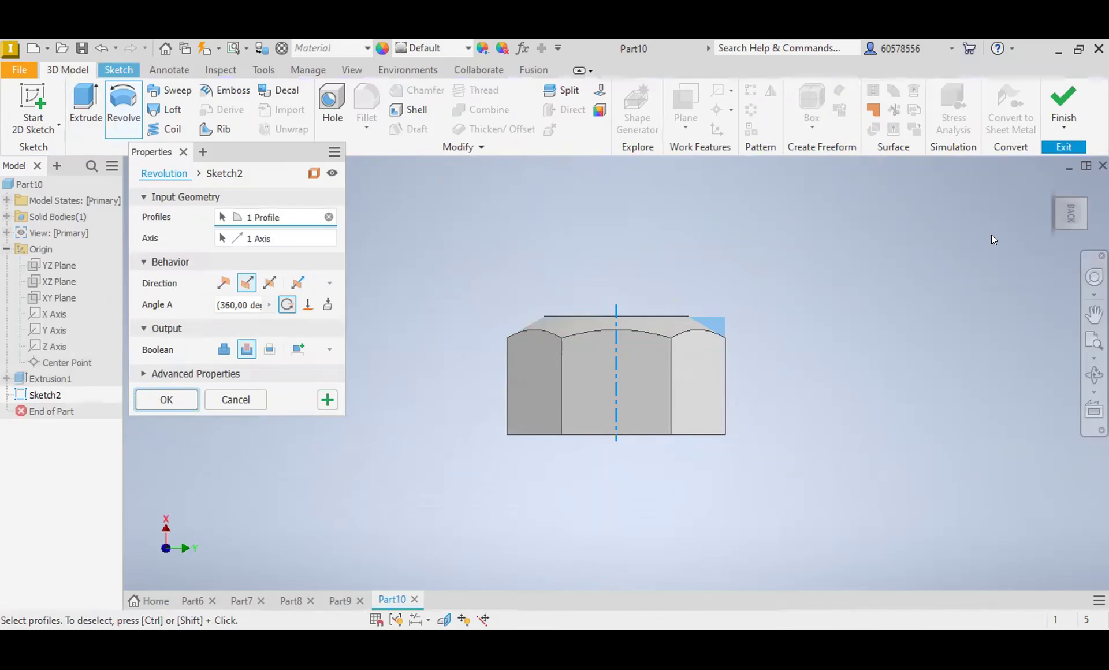
key("Return")
left_click_drag(1071, 210, 1093, 157)
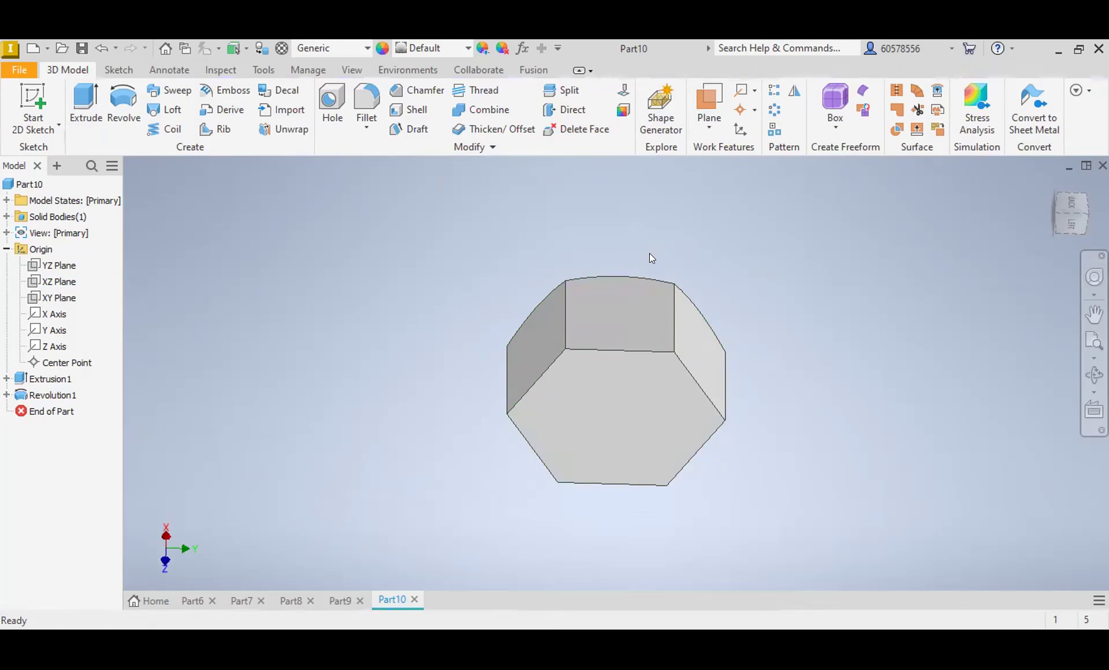
Step: Try to mirror the hexagonal extrusion about the XZ plane, then undo the mirror
left_click(1072, 223)
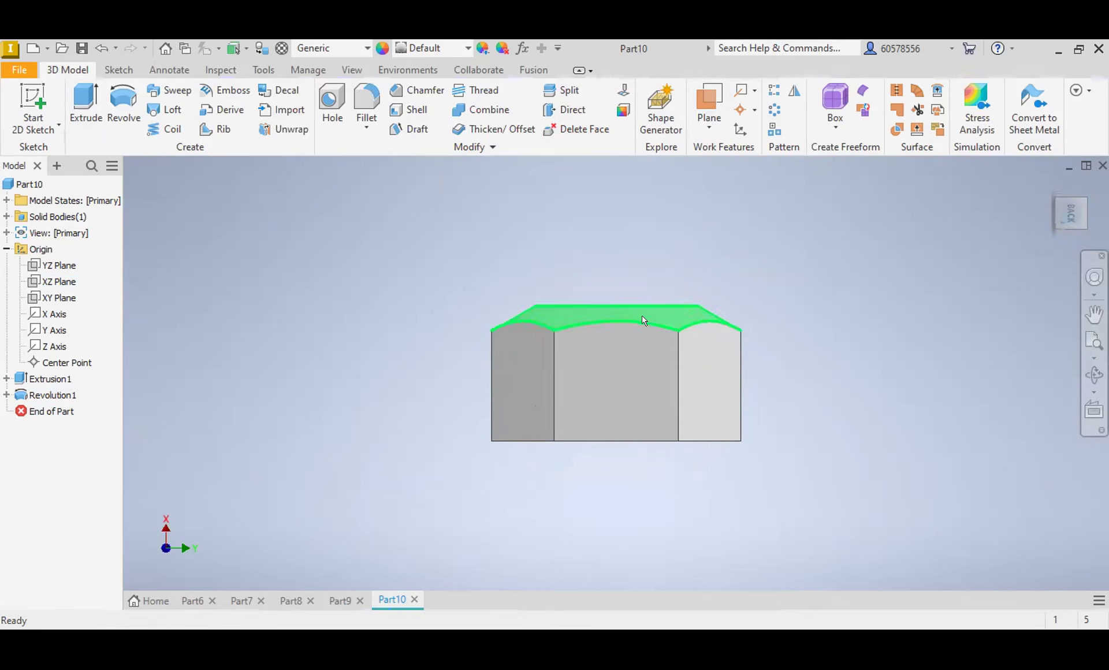
left_click(42, 380)
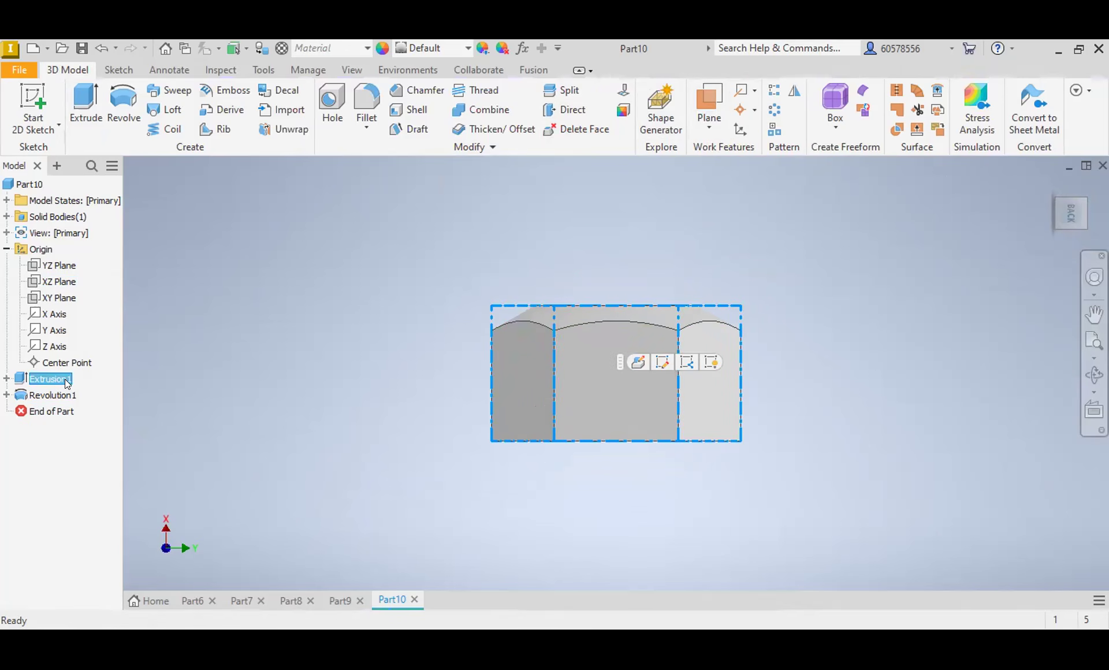
left_click(795, 91)
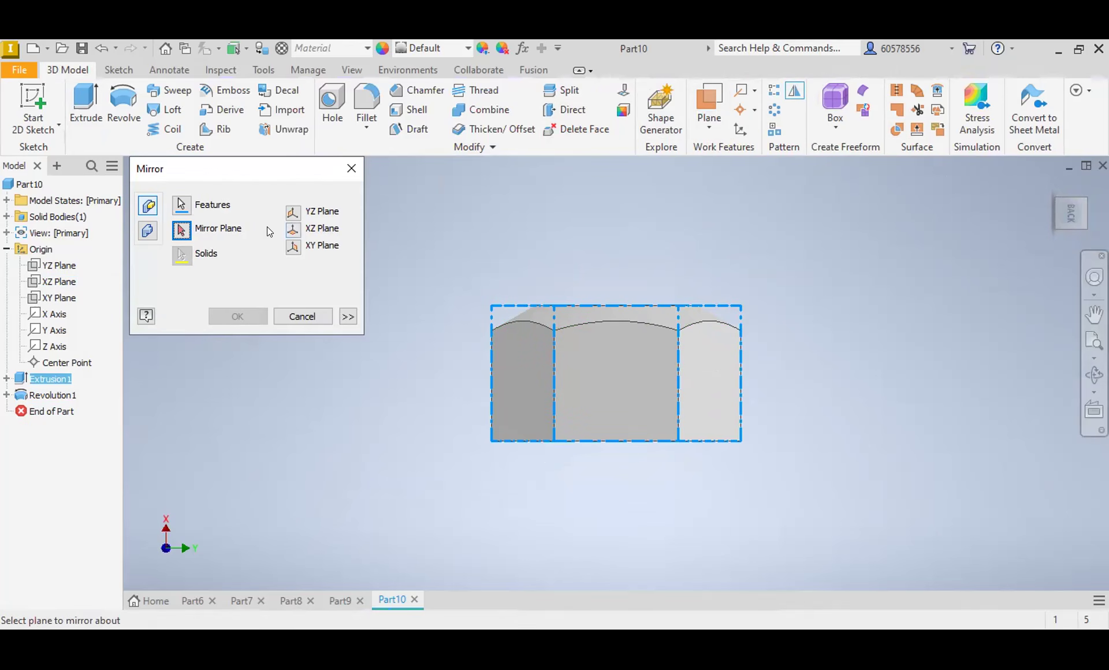
left_click(293, 213)
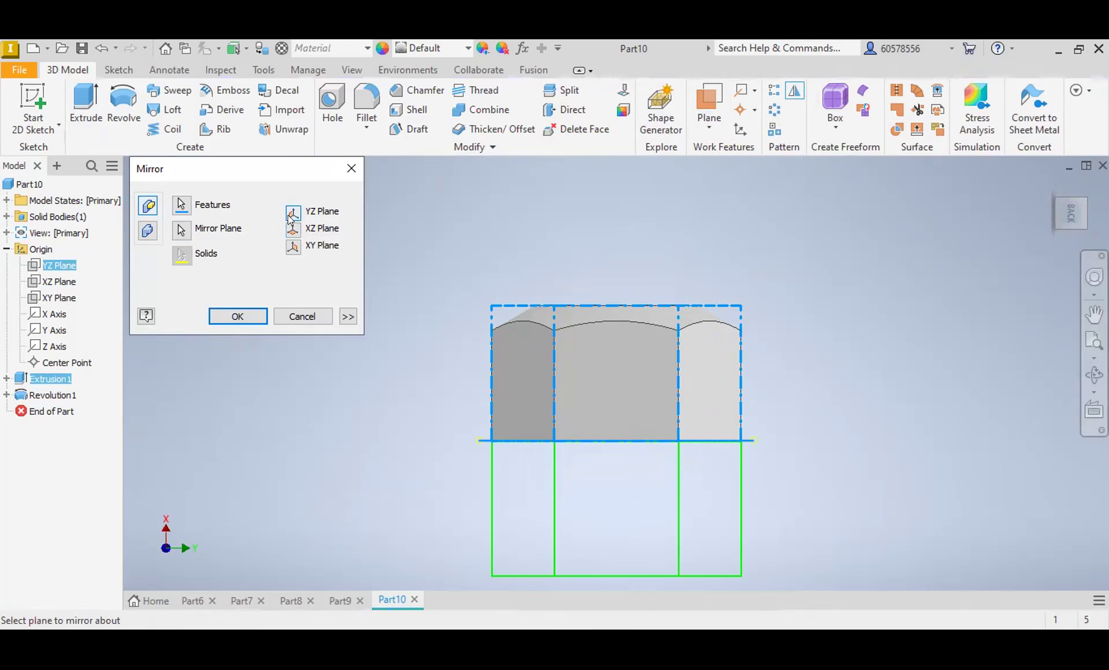
left_click(293, 229)
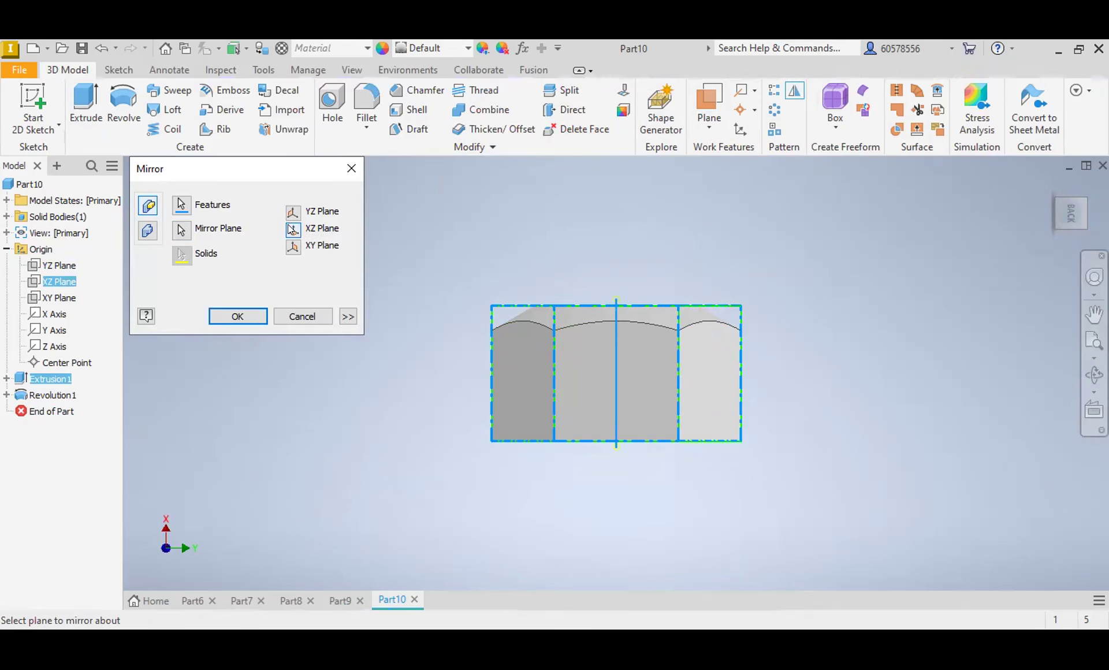
left_click(239, 318)
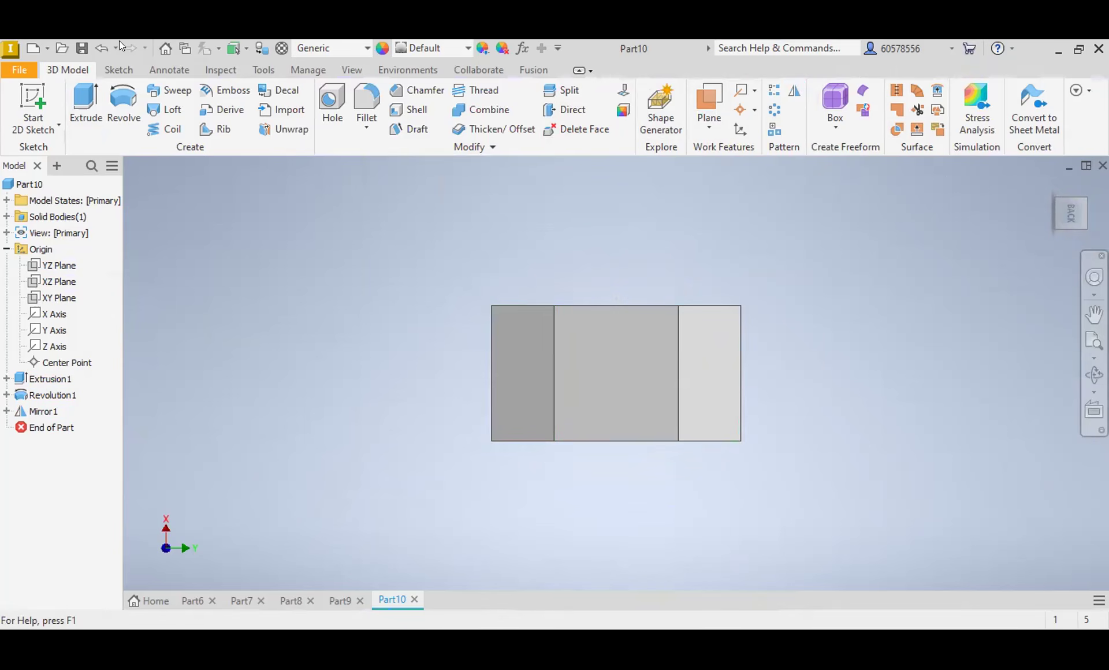
left_click(98, 47)
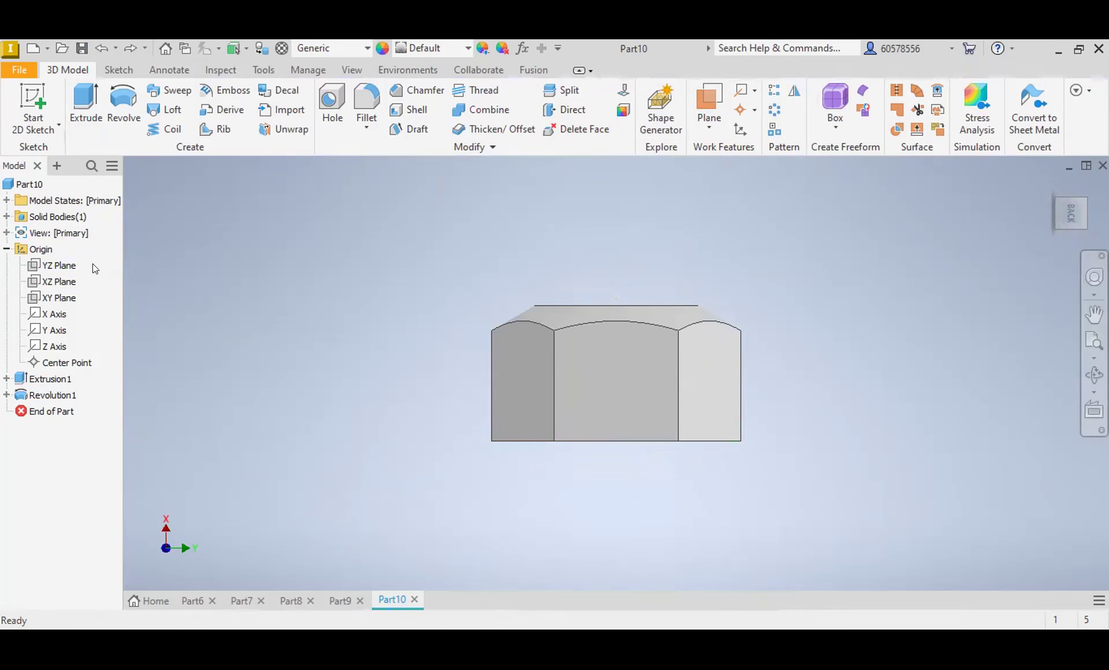
Step: Try to mirror the revolved chamfer cut about the XZ plane
left_click(54, 393)
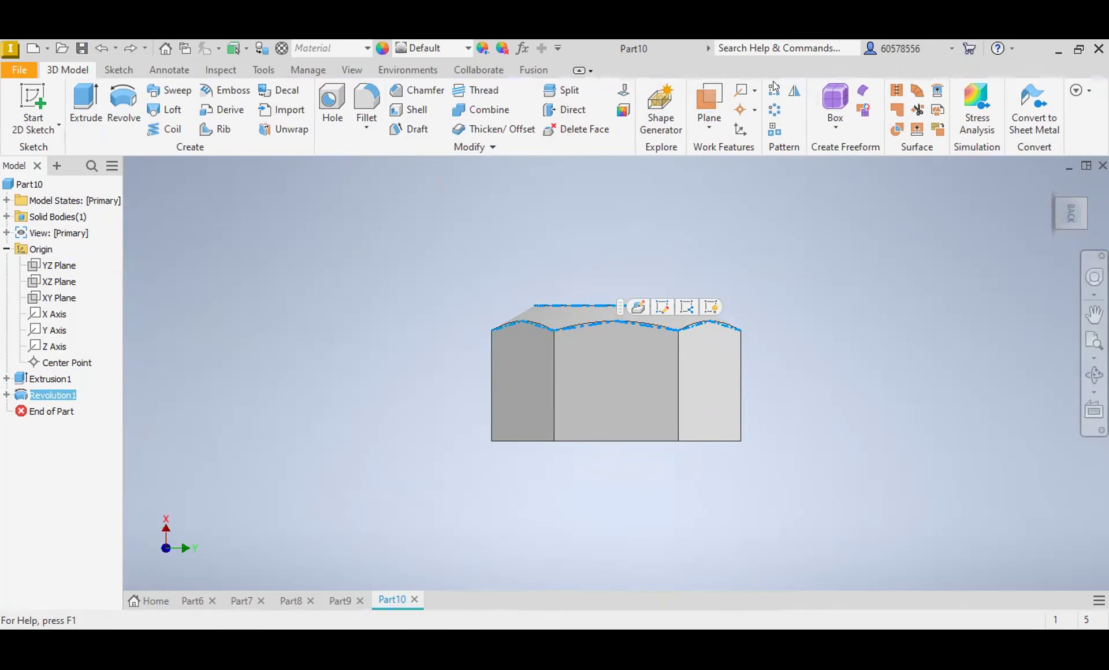
left_click(793, 92)
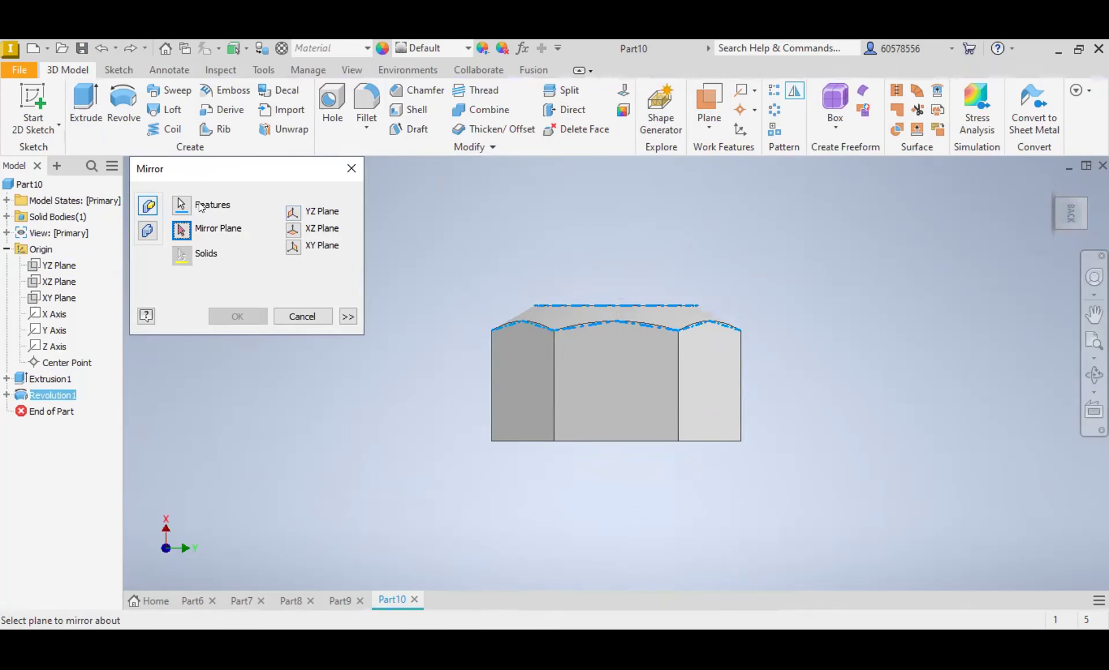
left_click(183, 205)
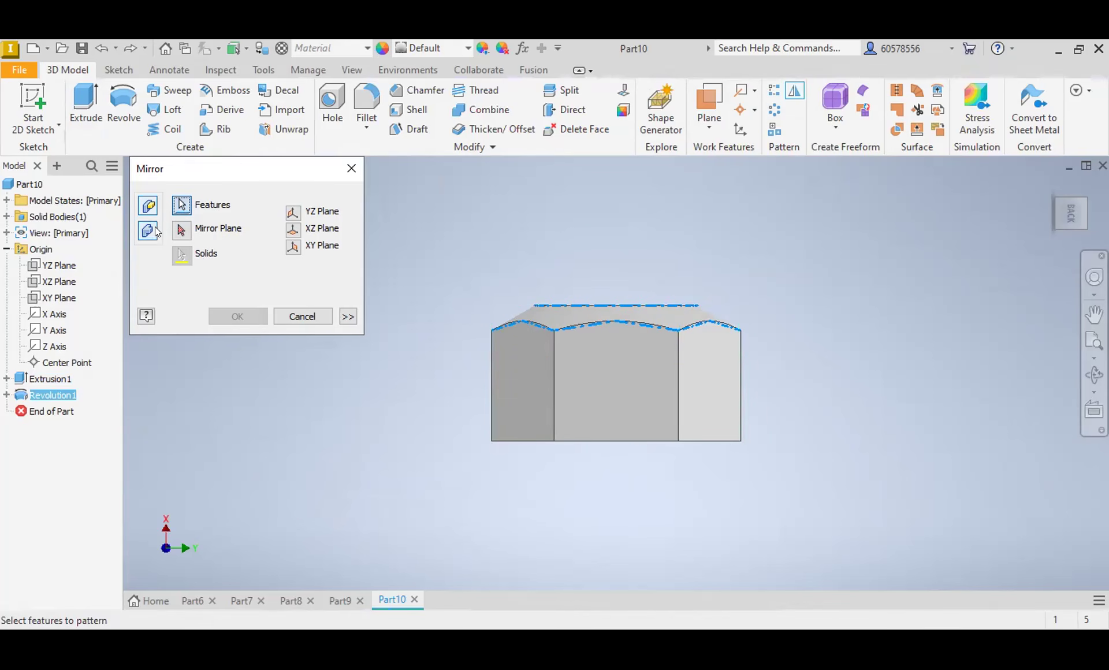
left_click(293, 228)
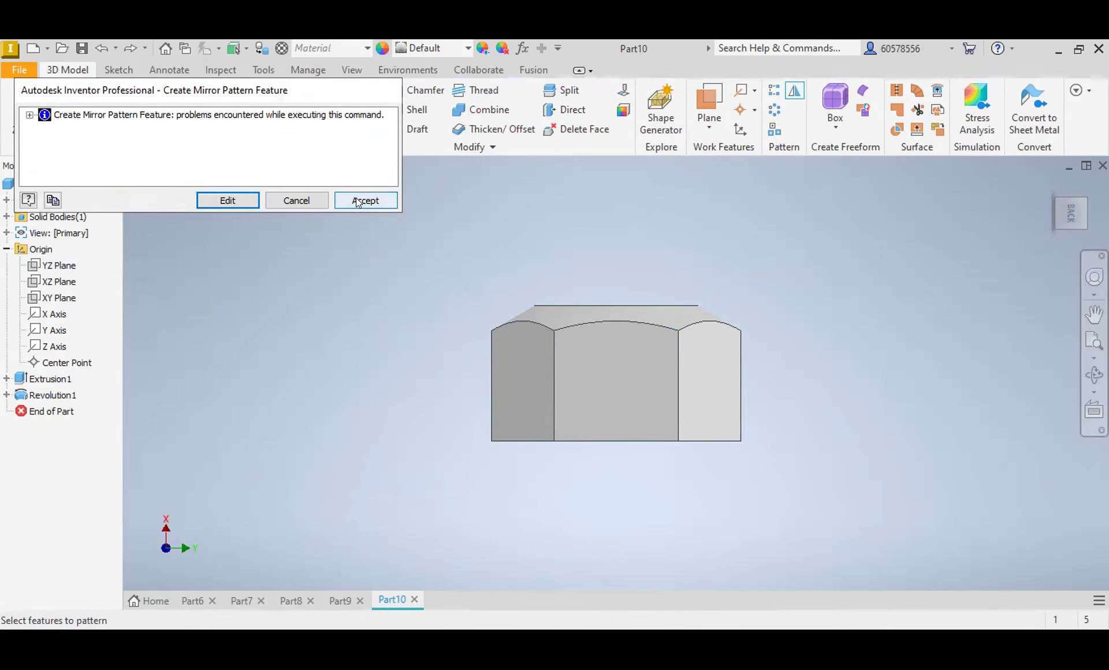
left_click(356, 197)
Step: Start a sketch on the XY plane and draw a closed triangle in the lower corner of the body's outline
scroll(656, 380, "up", 3)
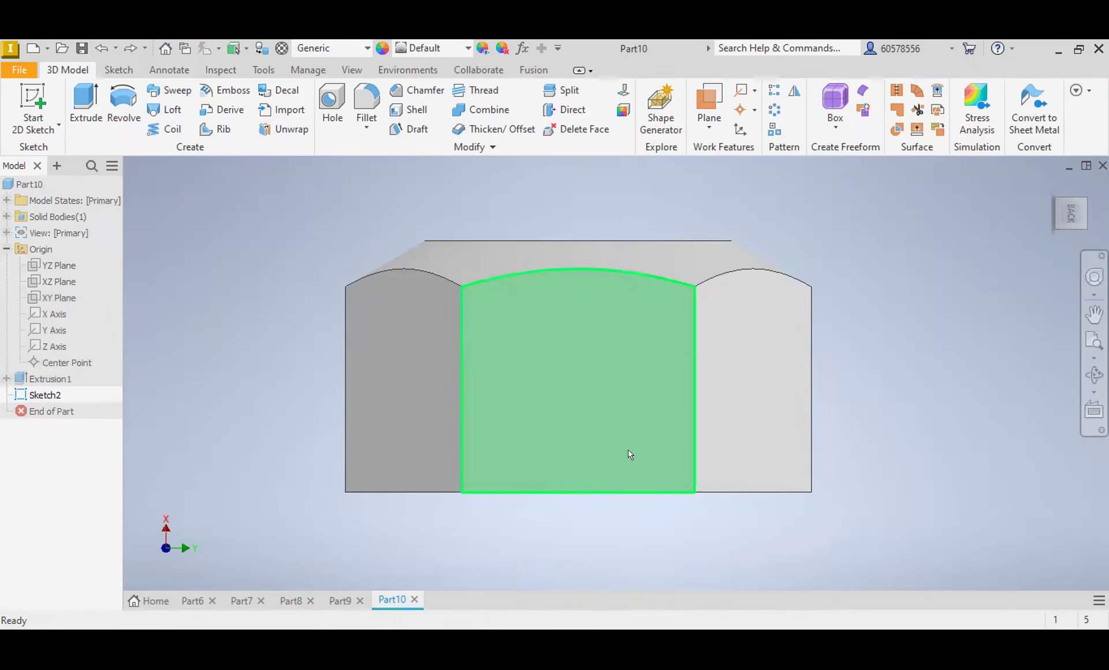
left_click(56, 298)
left_click(600, 354)
left_click(81, 96)
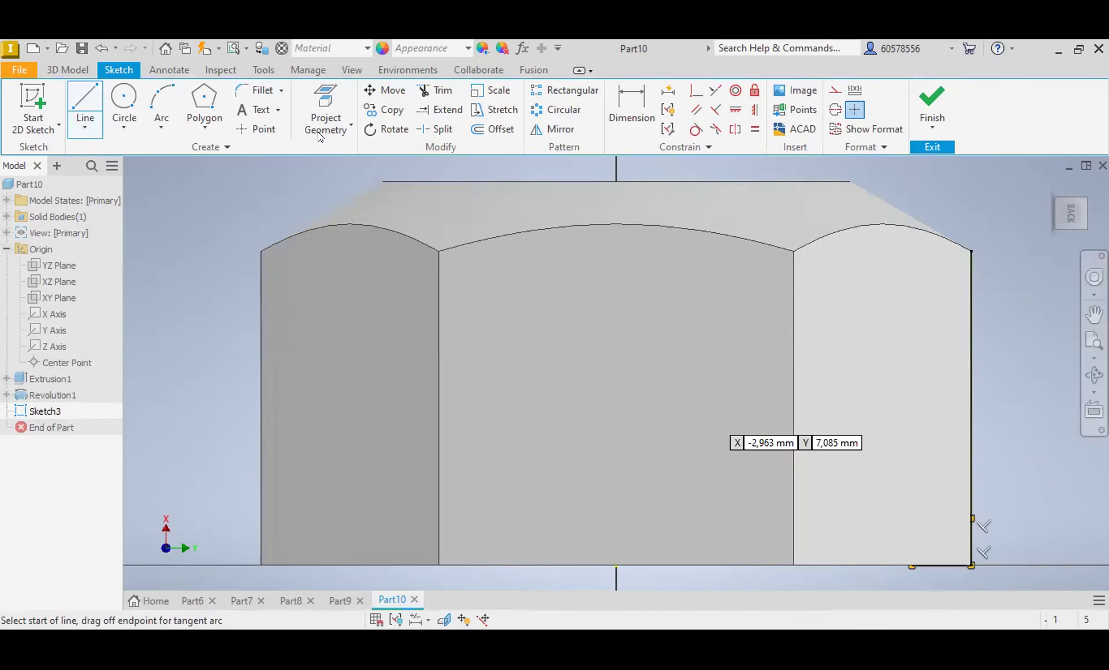
key("Escape")
Step: Draw a vertical line through the middle of the body in the lower chamfer sketch and make it a centerline
scroll(640, 255, "down", 3)
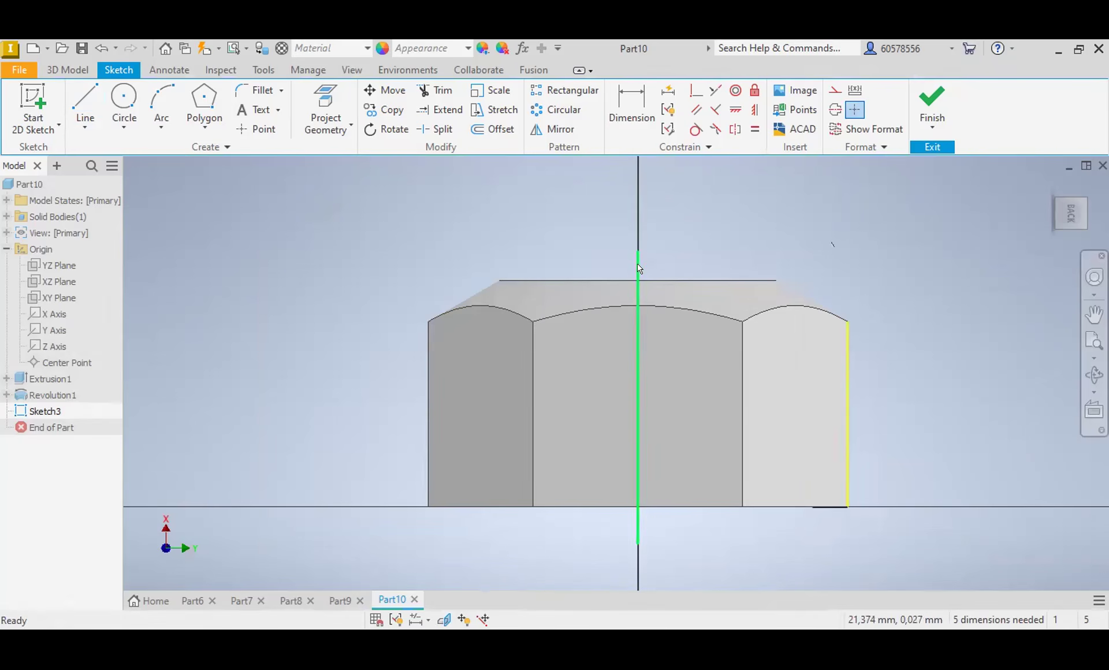
left_click(638, 256)
left_click(855, 109)
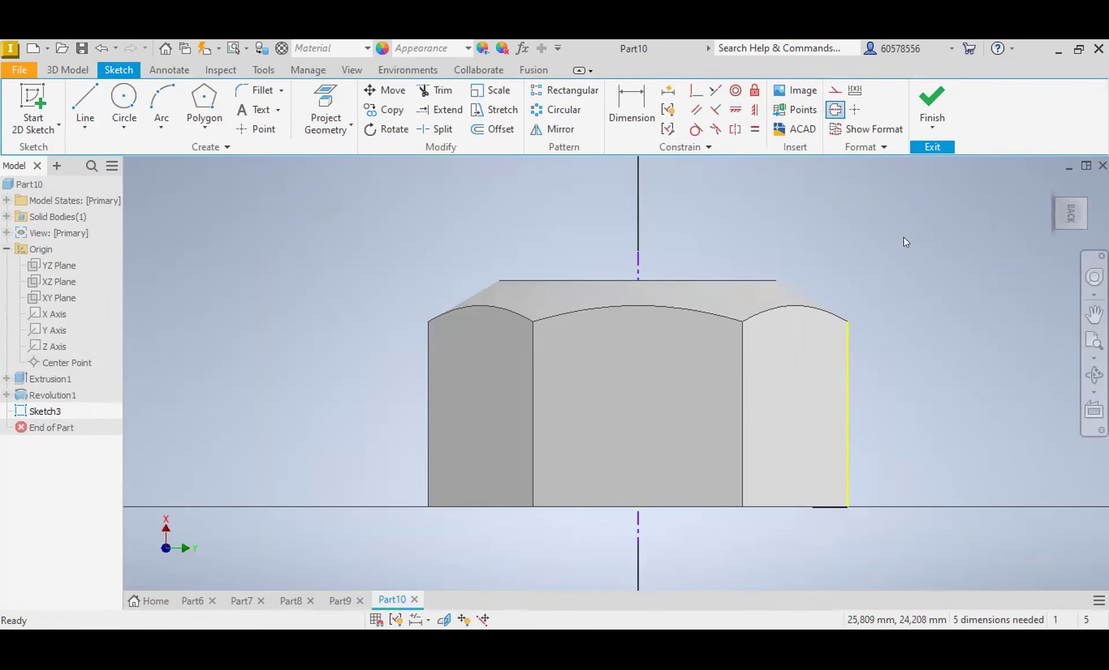
Step: Dimension the angle between the lower triangle's slanted line and the body's bottom edge as 30 degrees
left_click(626, 106)
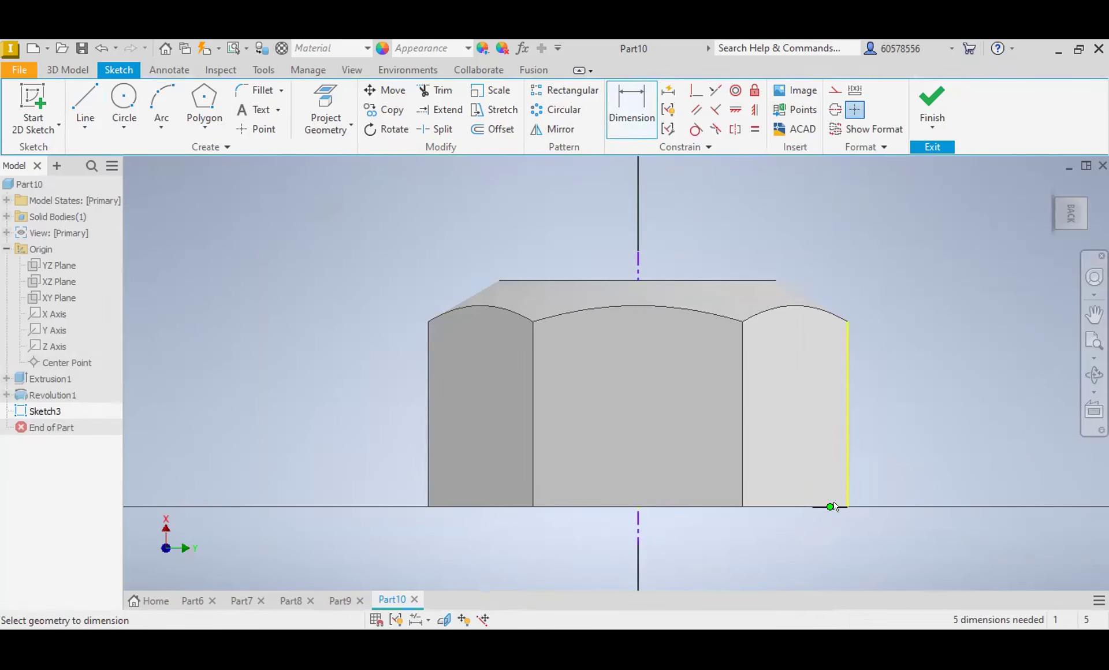
left_click(814, 503)
left_click(842, 508)
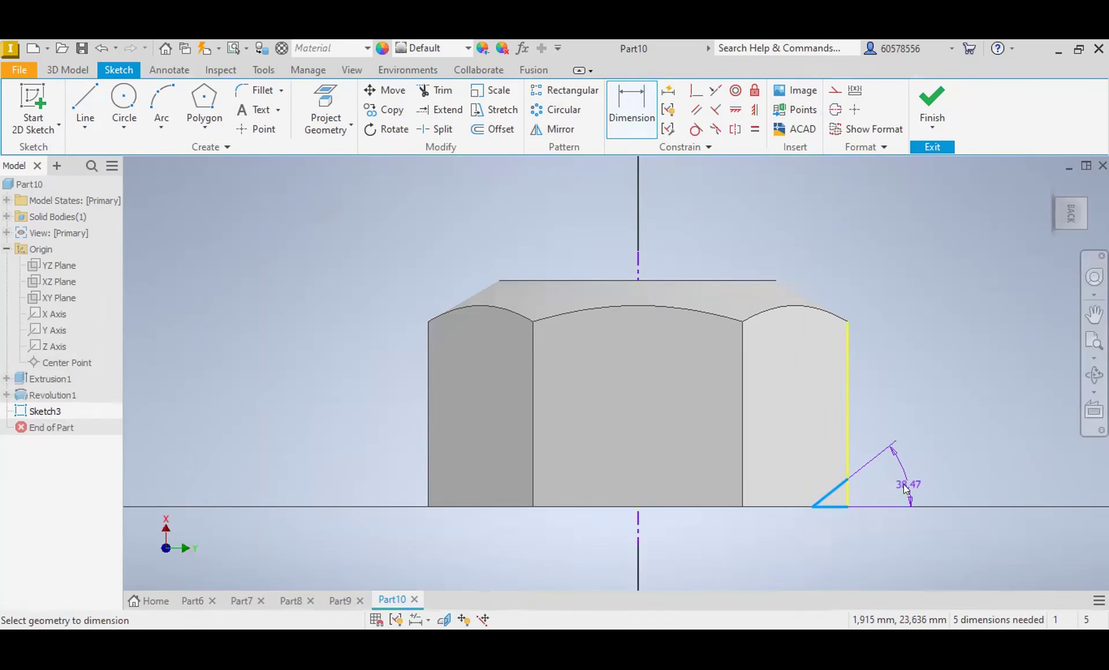
left_click(905, 487)
type("30")
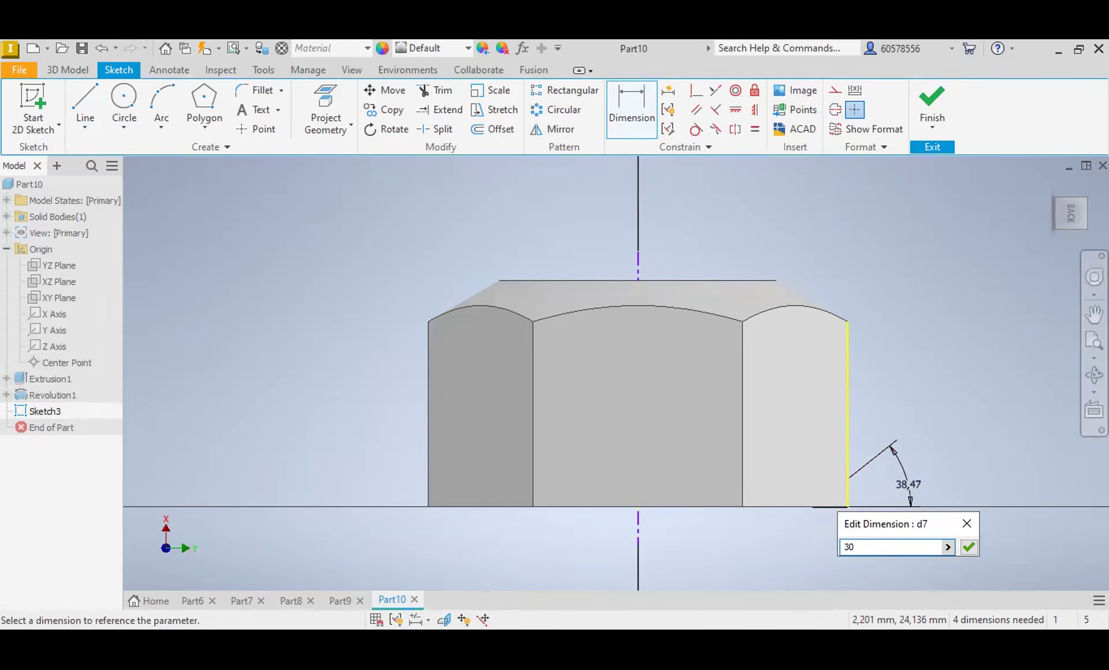
key("Return")
Step: Revolve the lower corner triangle 360 degrees around the centerline as a cut to chamfer the hexagon's other end
left_click(86, 70)
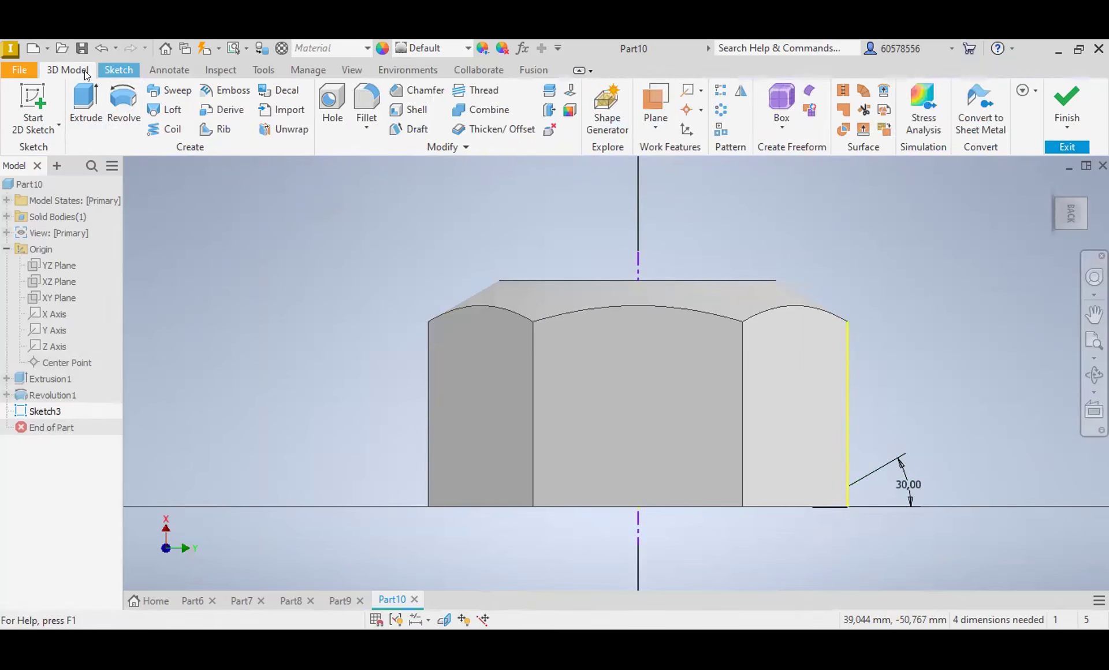
left_click(123, 107)
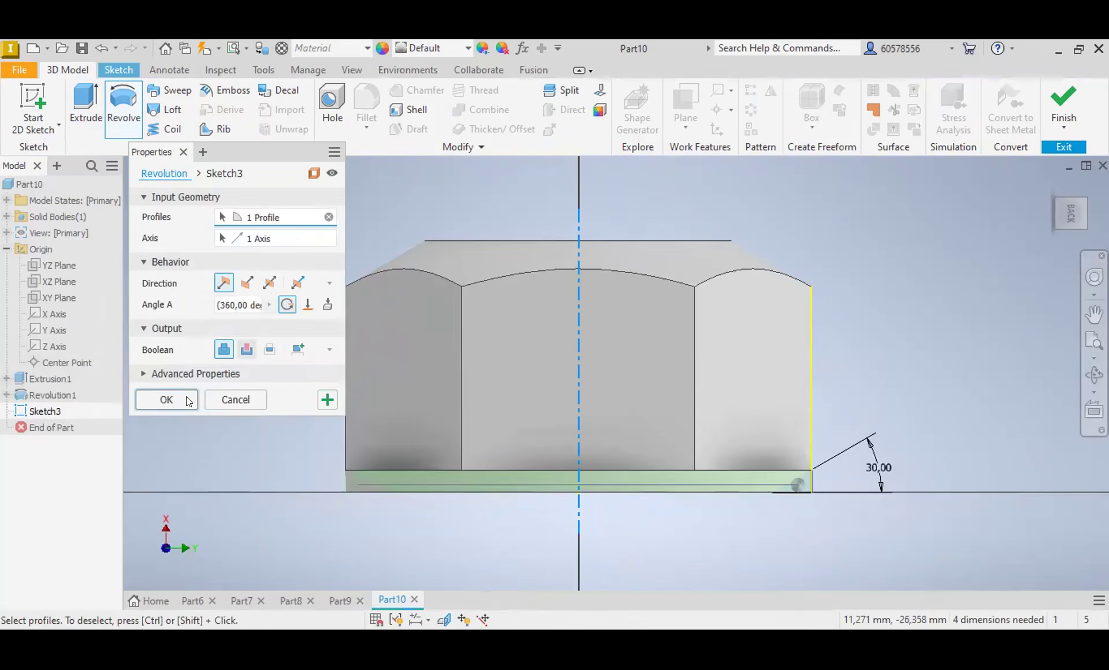
left_click(166, 399)
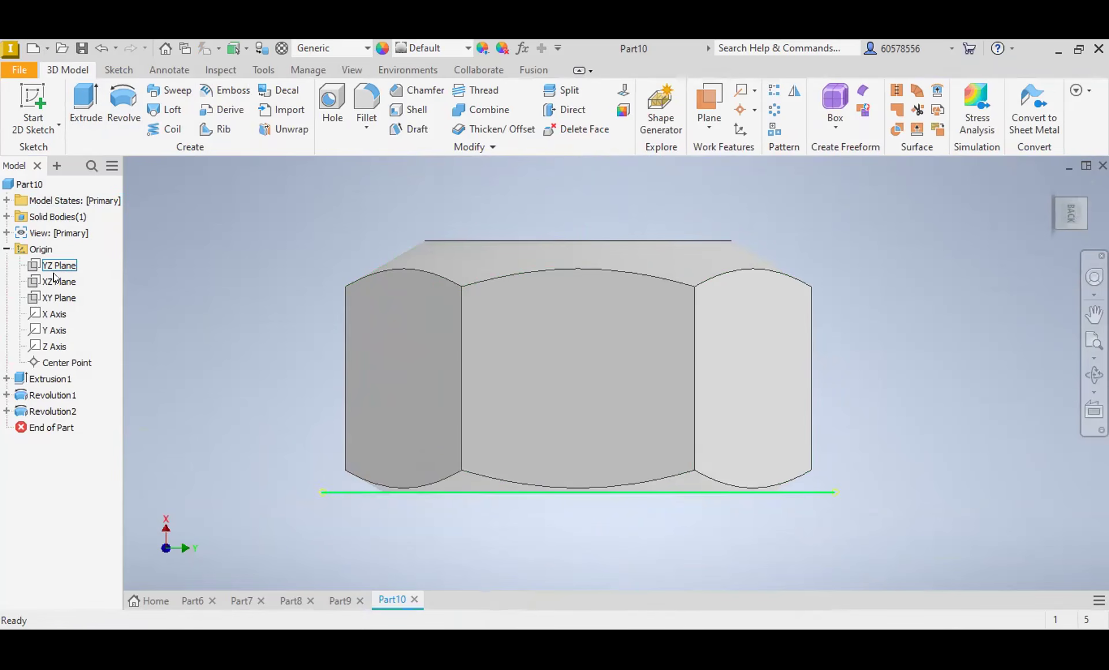
Step: Start a new sketch on the XY plane and slice the body's display at the sketch plane
left_click(53, 298)
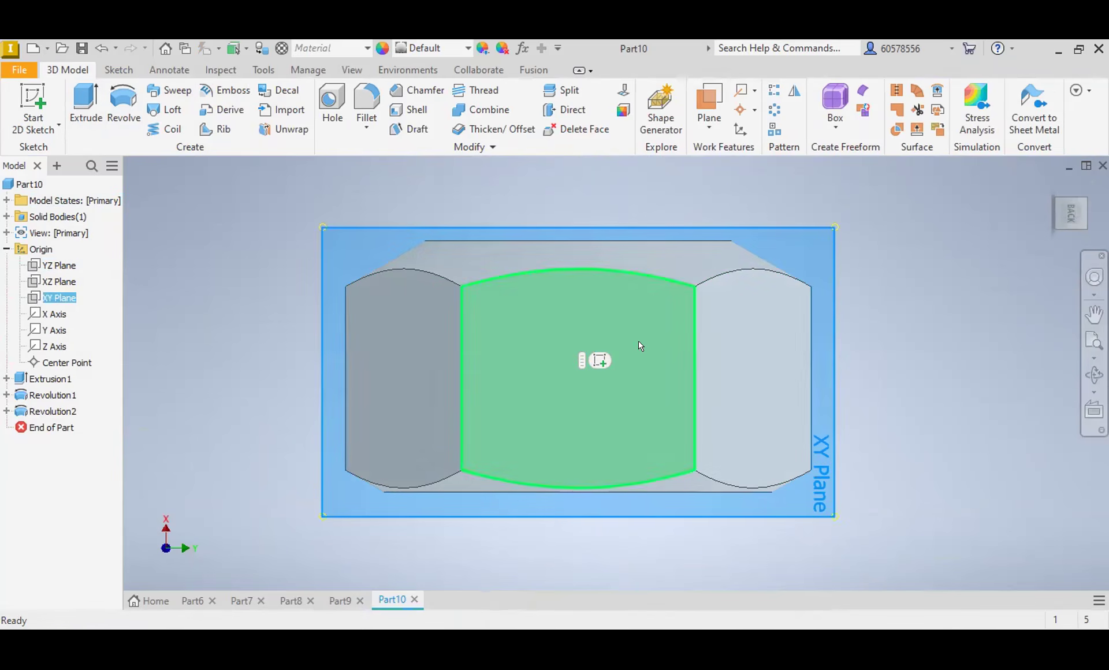
left_click(595, 358)
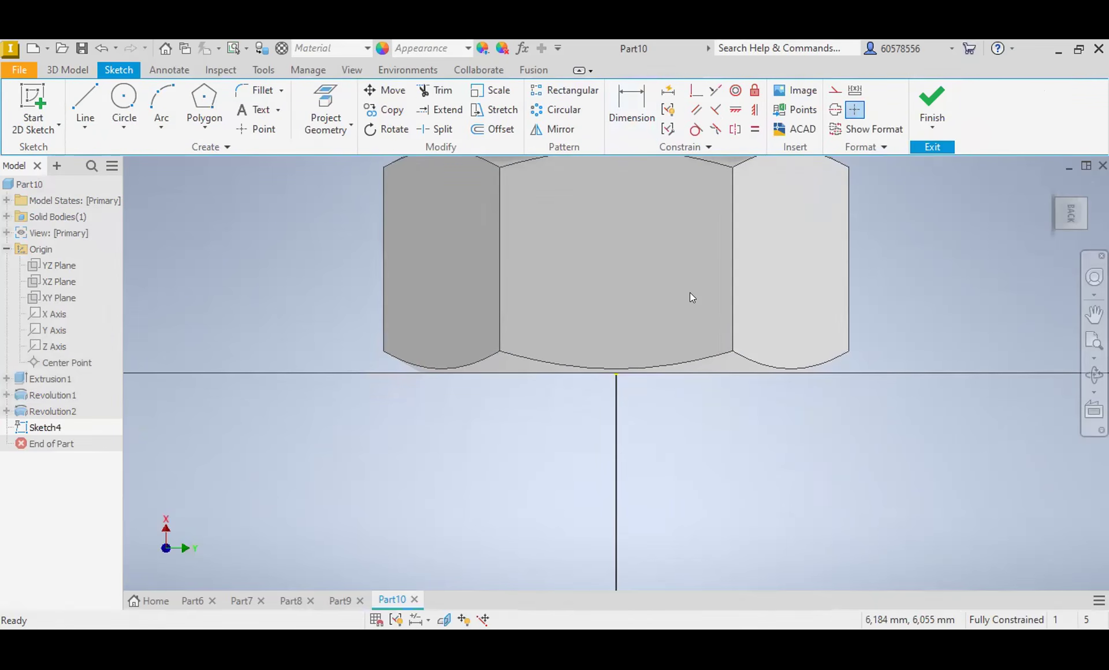
scroll(691, 293, "down", 3)
left_click(443, 619)
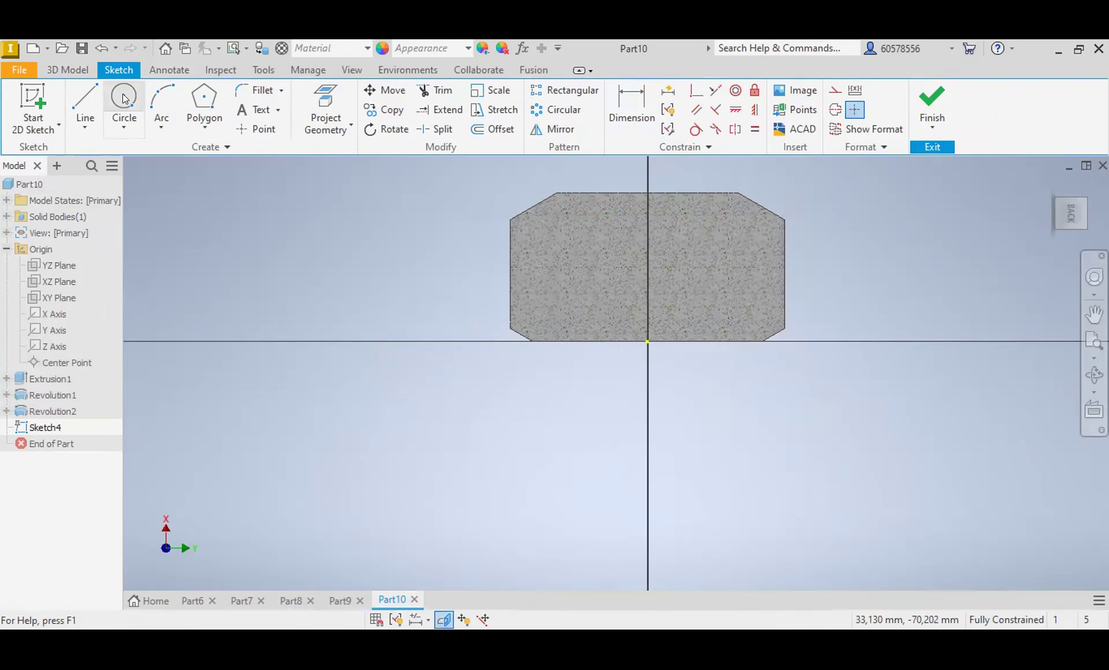
Step: Draw a vertical line through the middle of the sliced body and make it a centerline
left_click(85, 97)
left_click(647, 255)
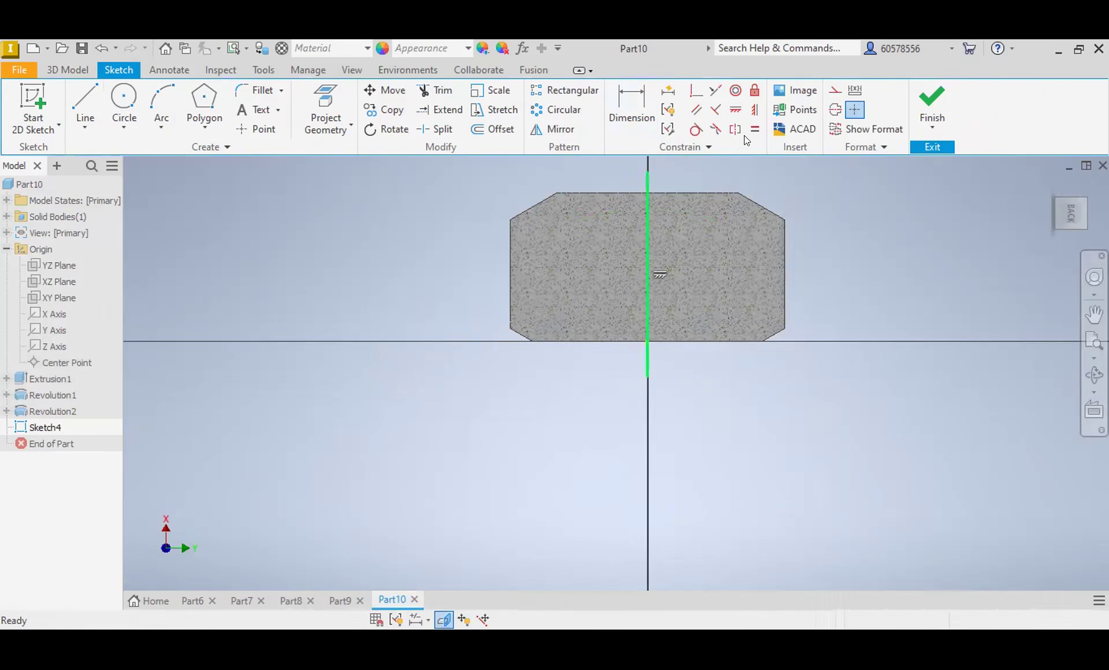
left_click(835, 110)
key("Escape")
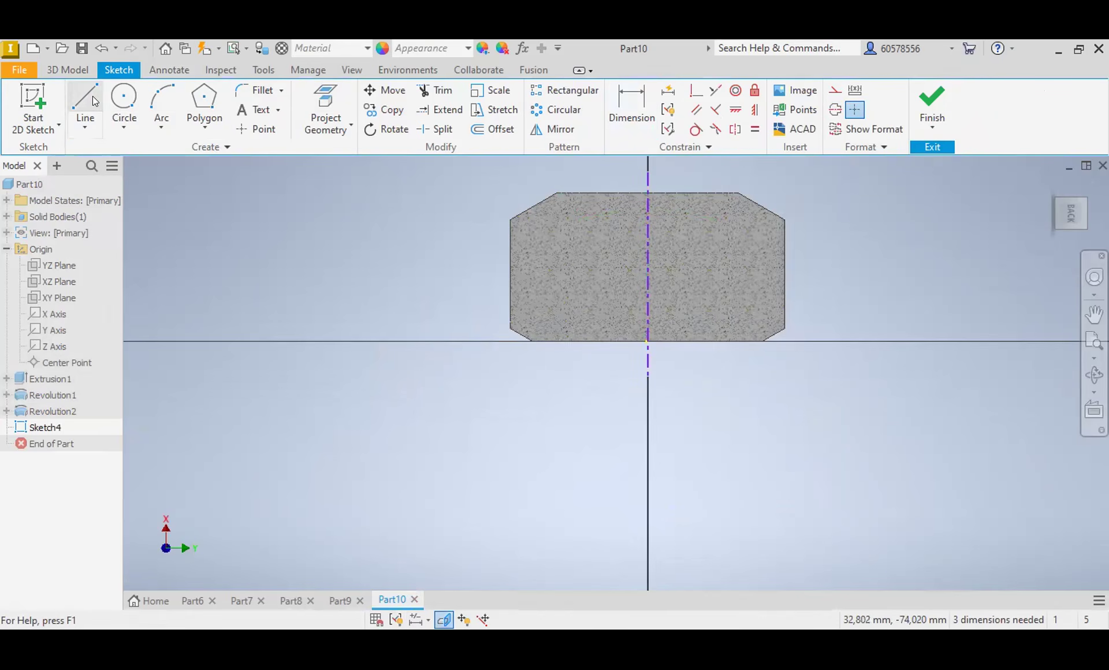
Step: Draw a stepped line beside the centerline from the body's upper edge to its lower edge, with an outward groove about 2 mm high
left_click(87, 98)
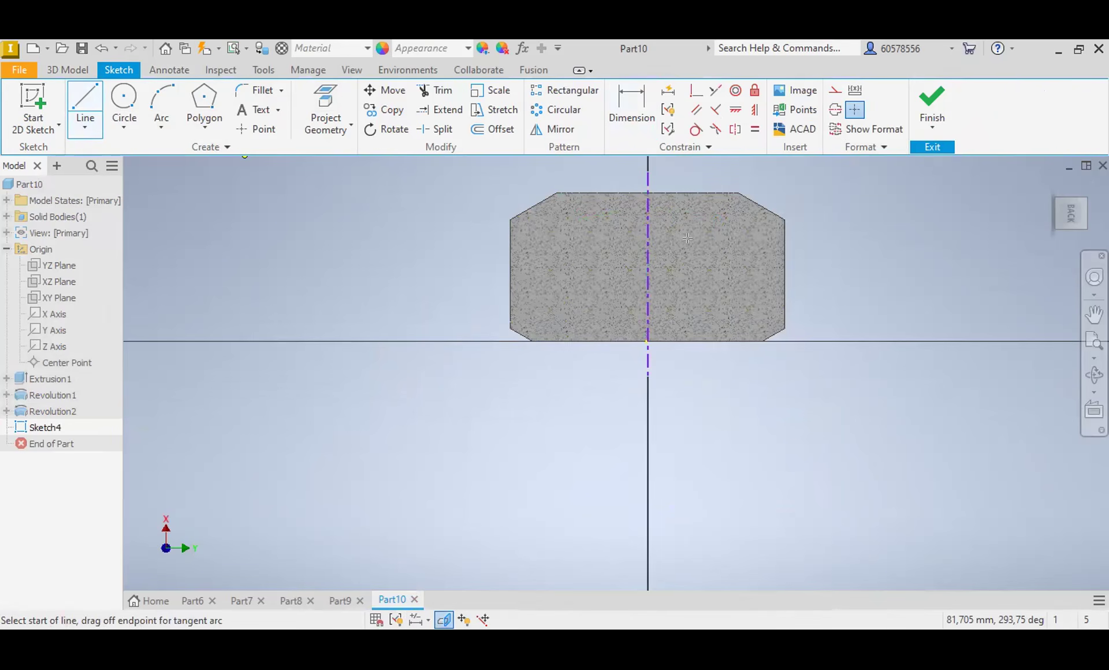
left_click(688, 192)
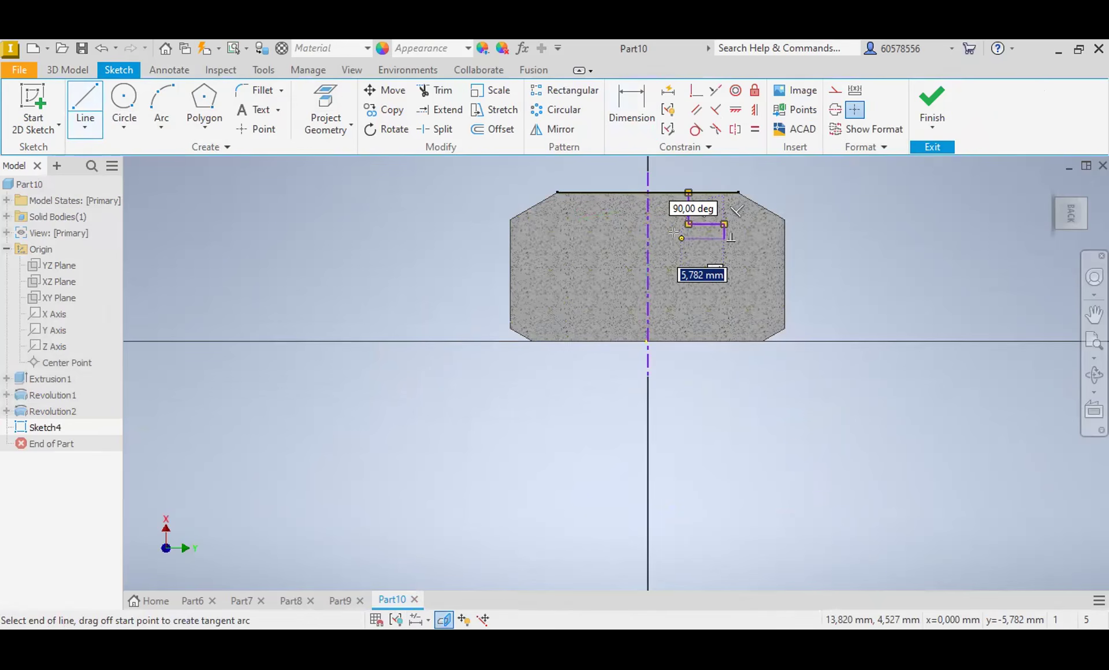
left_click(679, 340)
key("Escape")
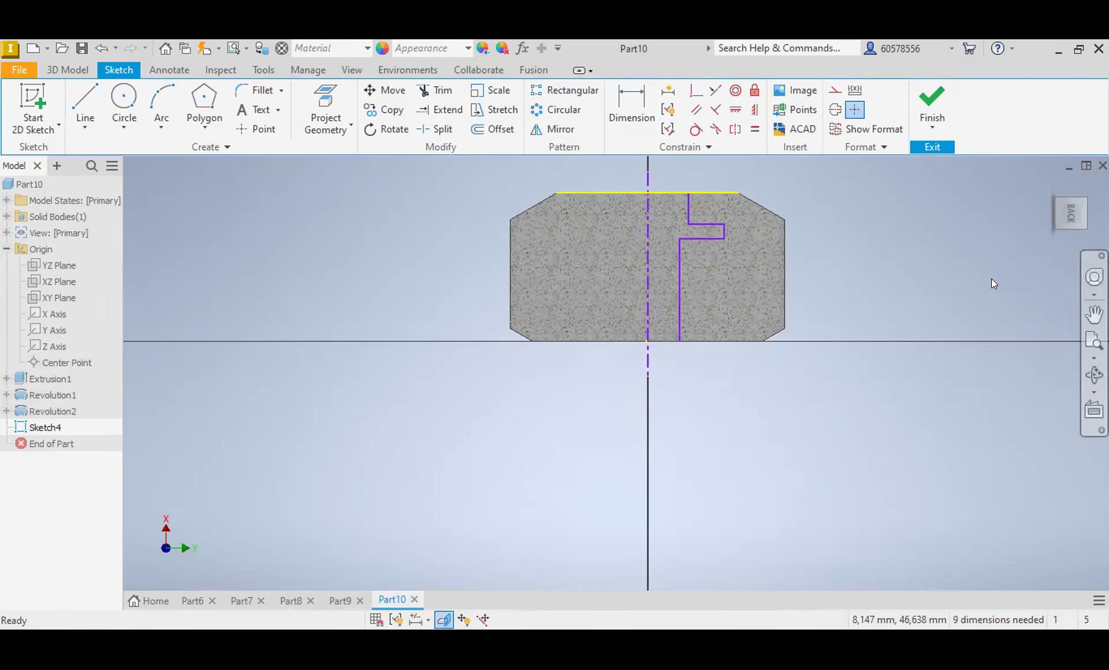
Step: Dimension the height of the stepped profile's outward groove as 4 mm
left_click(636, 108)
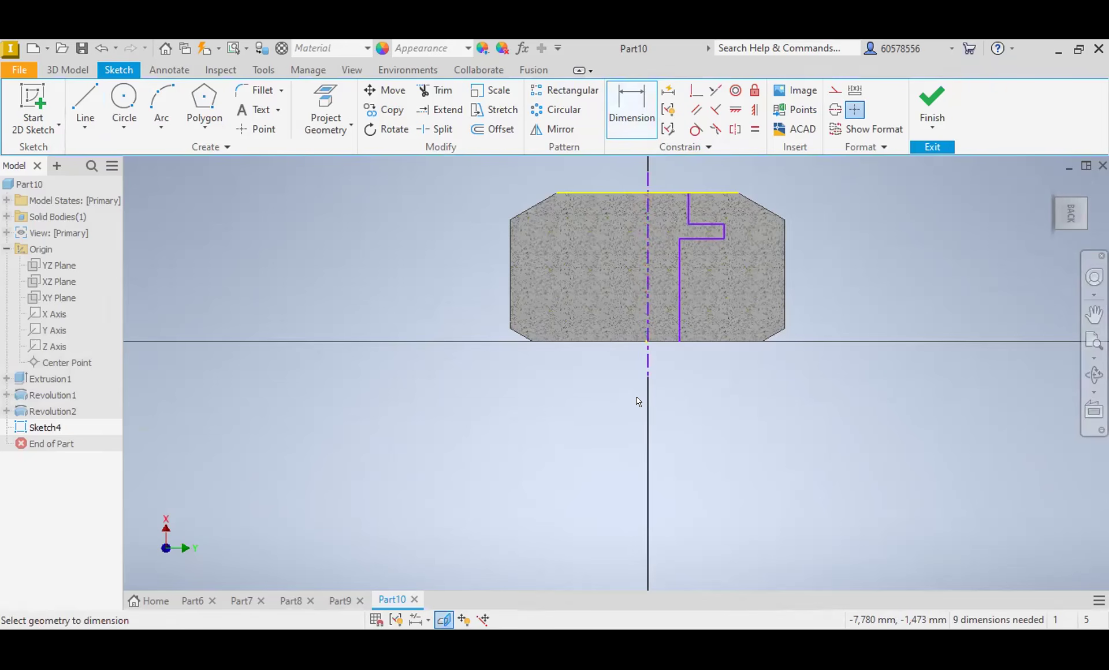
left_click(710, 224)
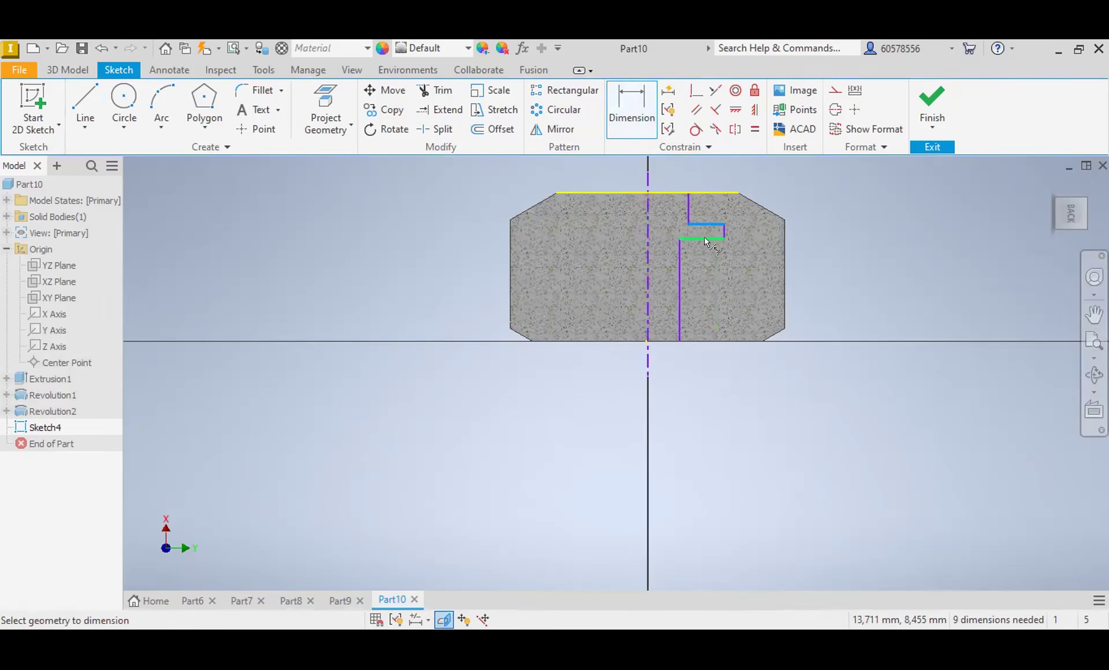
left_click(703, 237)
left_click(848, 234)
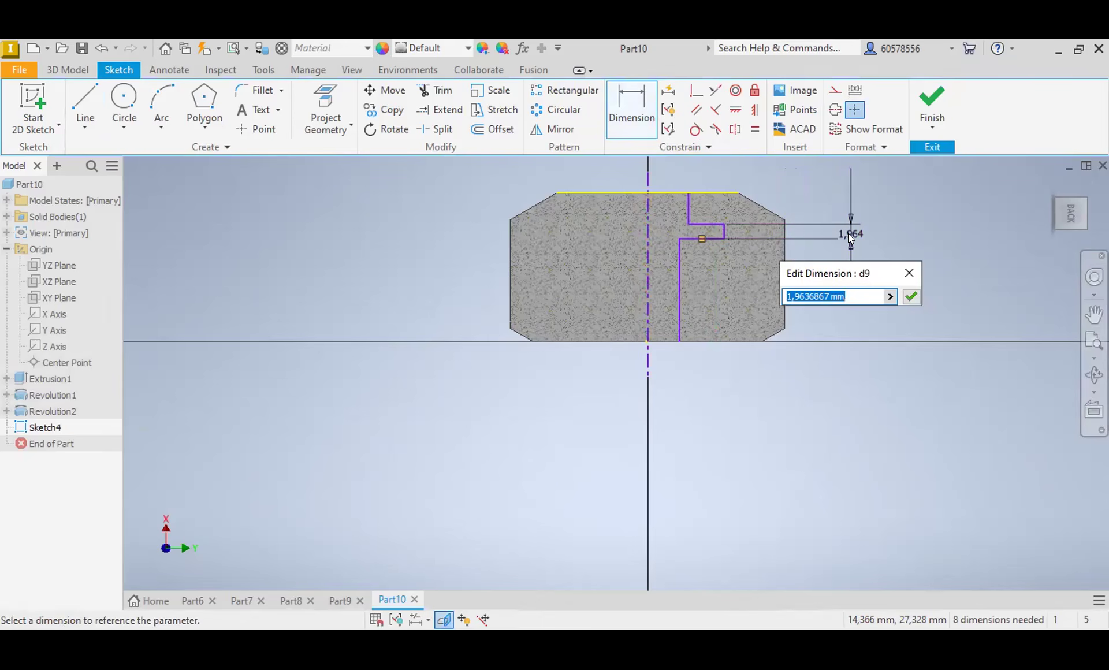
type("4")
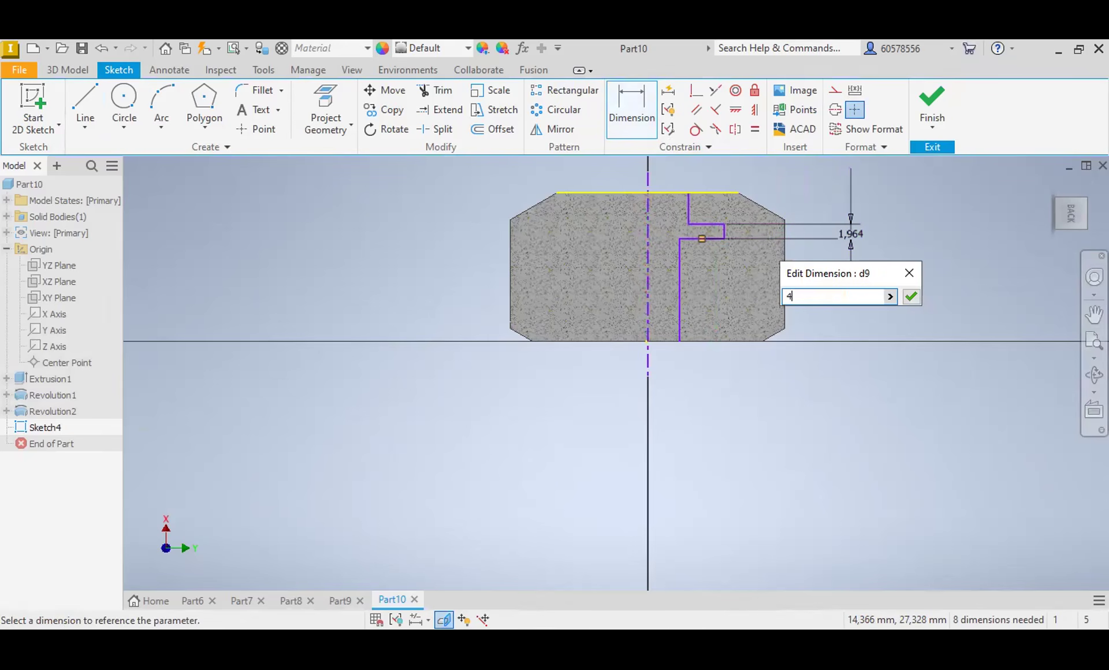
key("Return")
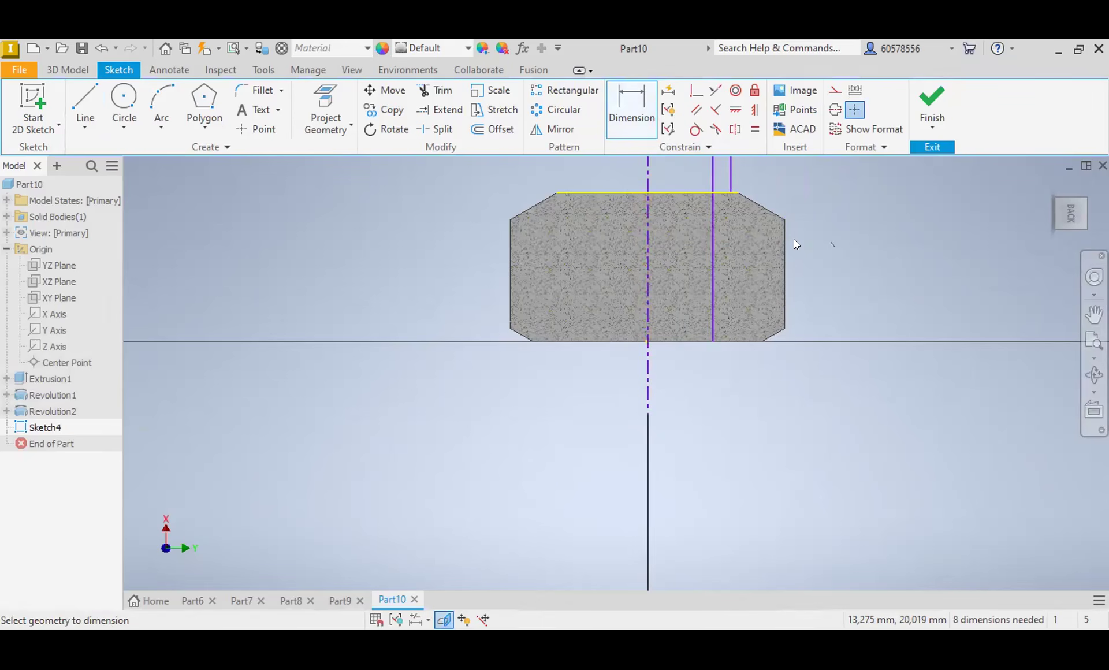
scroll(706, 238, "down", 3)
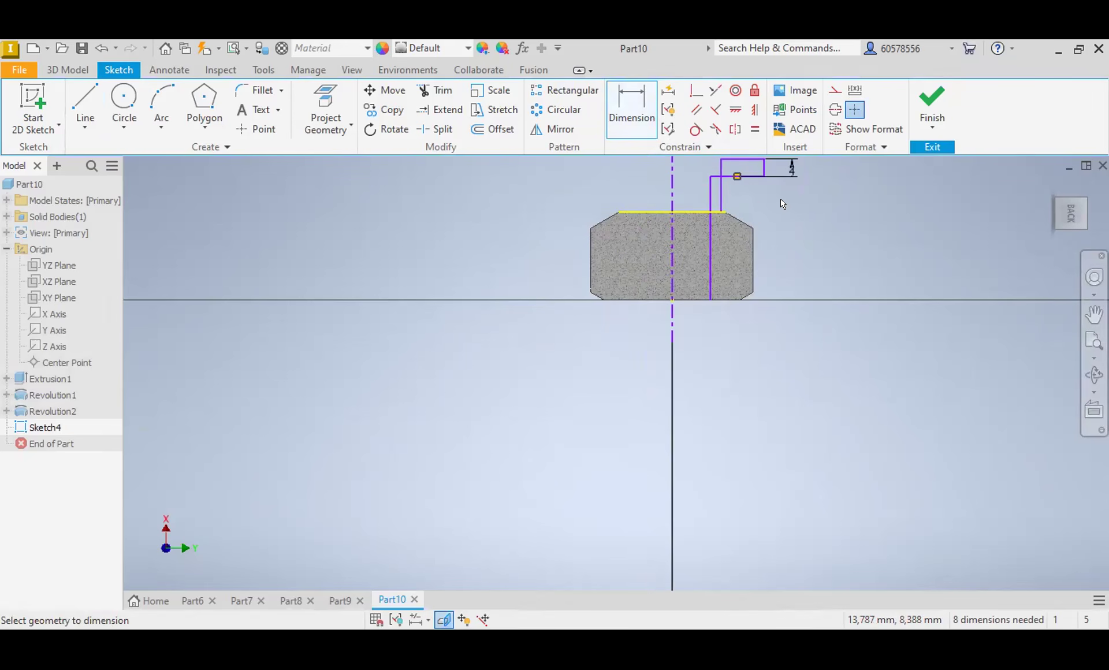
Step: Dimension the height from the body's lower edge to the underside of the stepped profile's groove as 15 mm
middle_click_drag(787, 237, 792, 280)
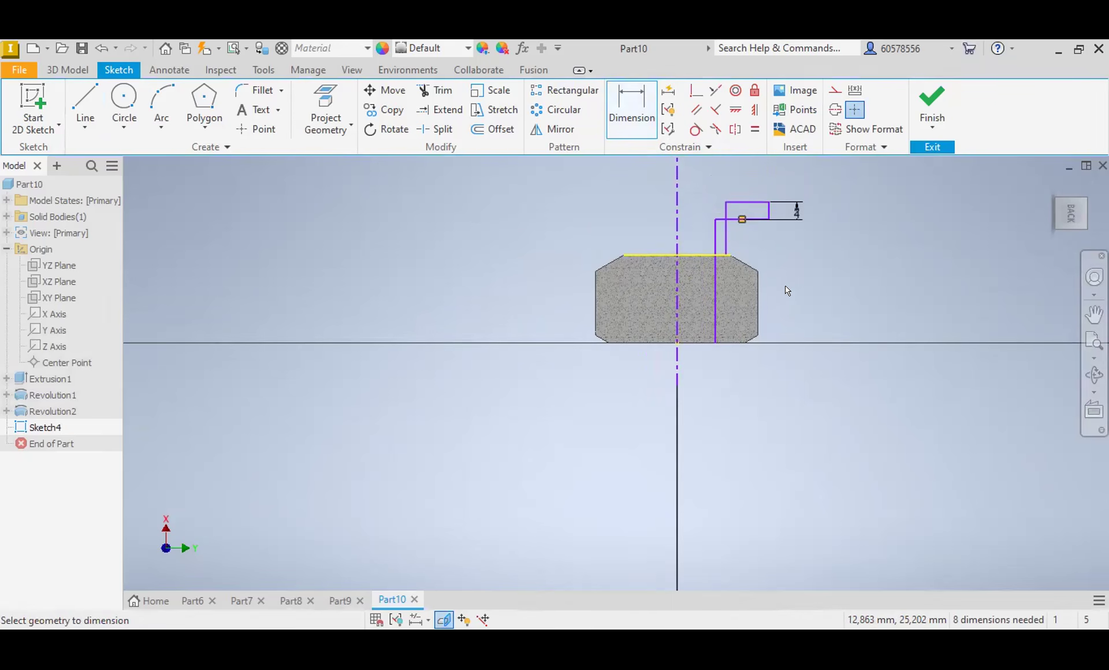
left_click(694, 342)
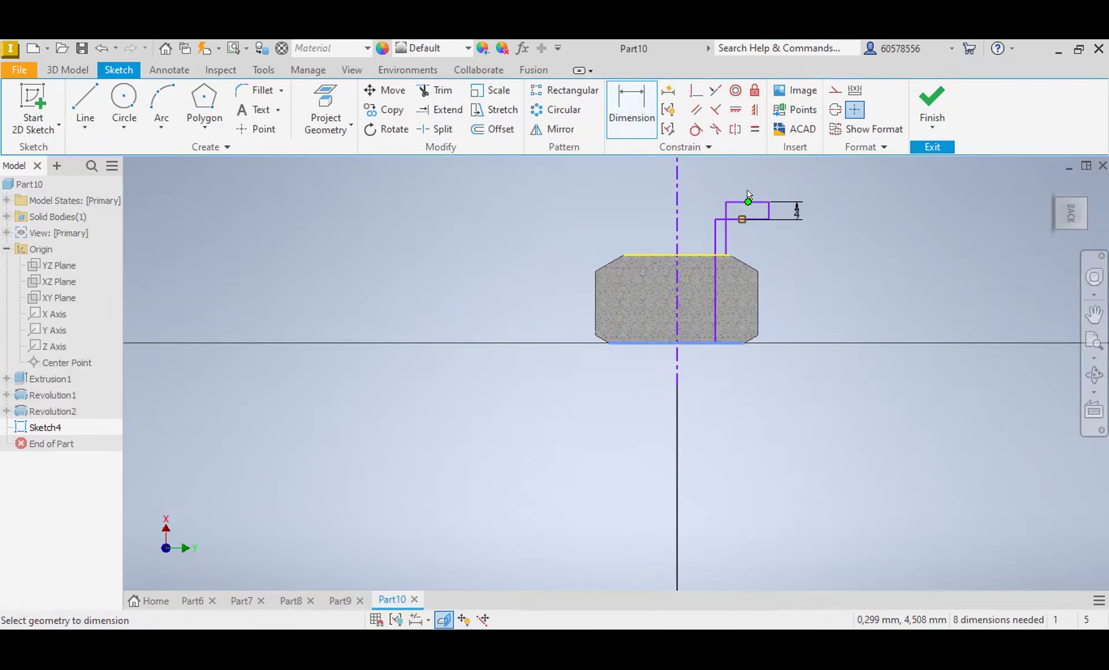
left_click(751, 220)
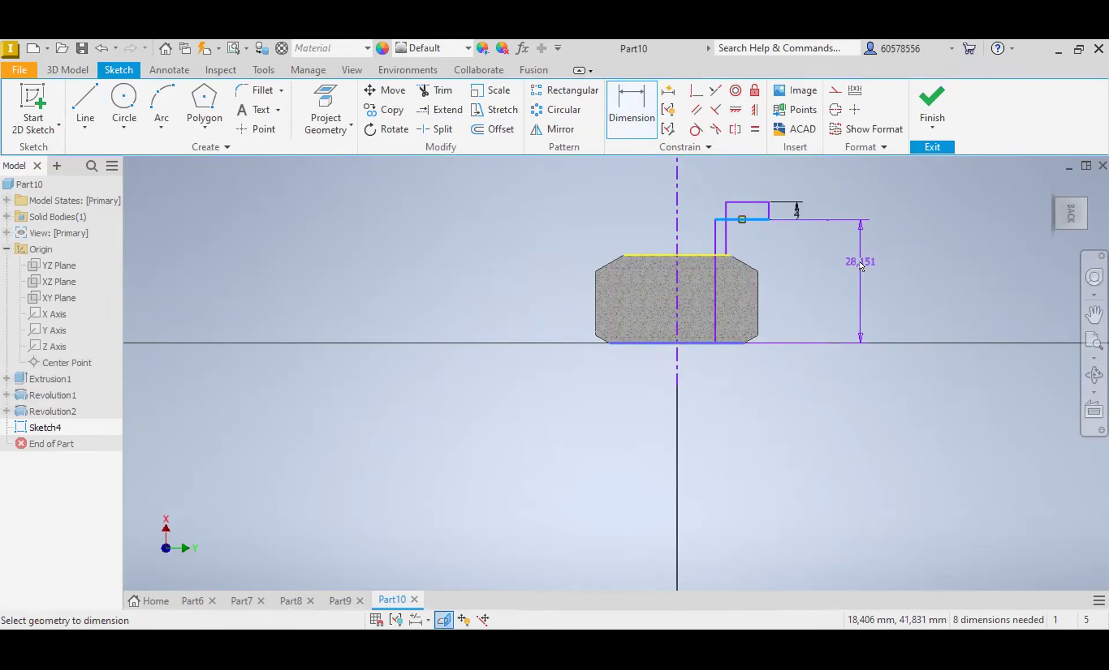
left_click(860, 264)
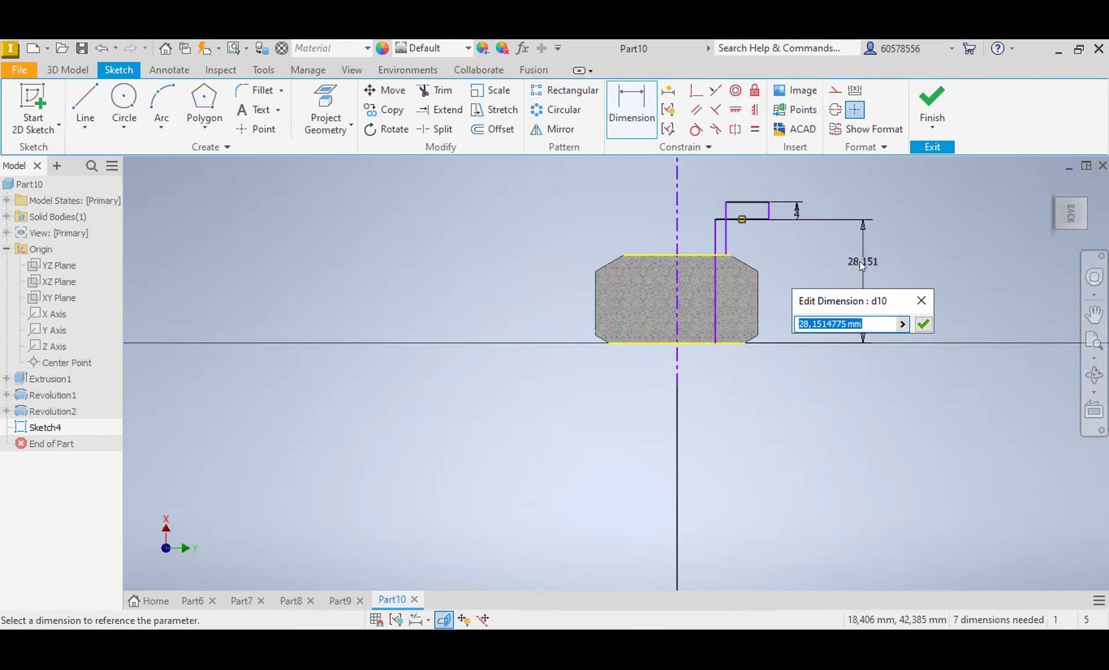
type("15")
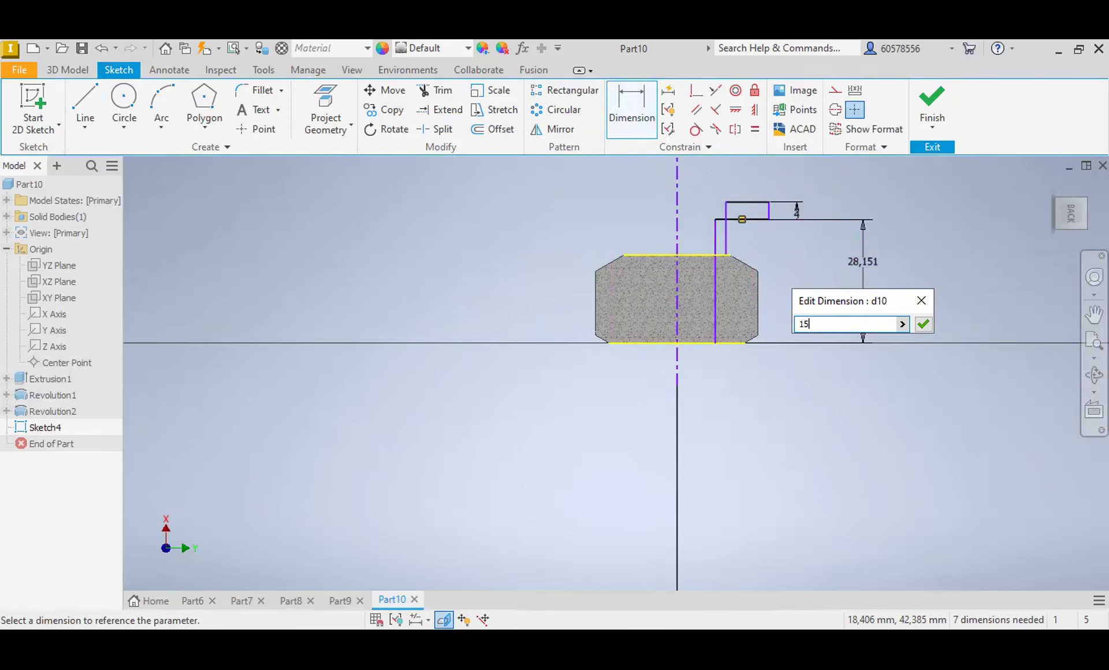
key("Return")
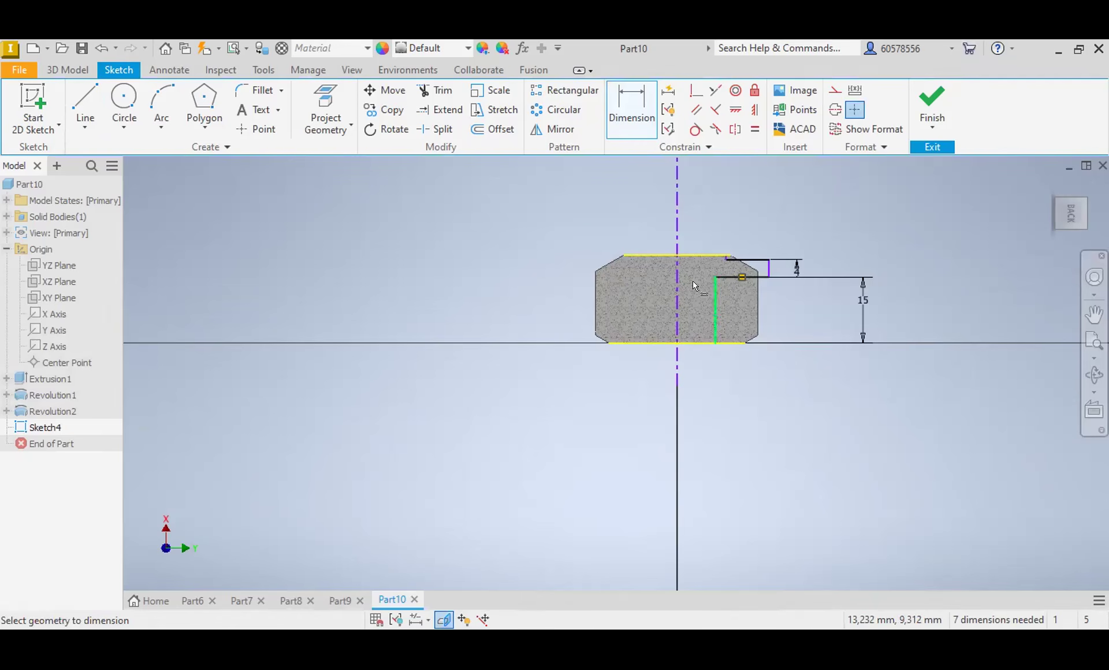
Step: Dimension the groove's outer diameter about the centerline as 28 mm
left_click(677, 304)
left_click(770, 270)
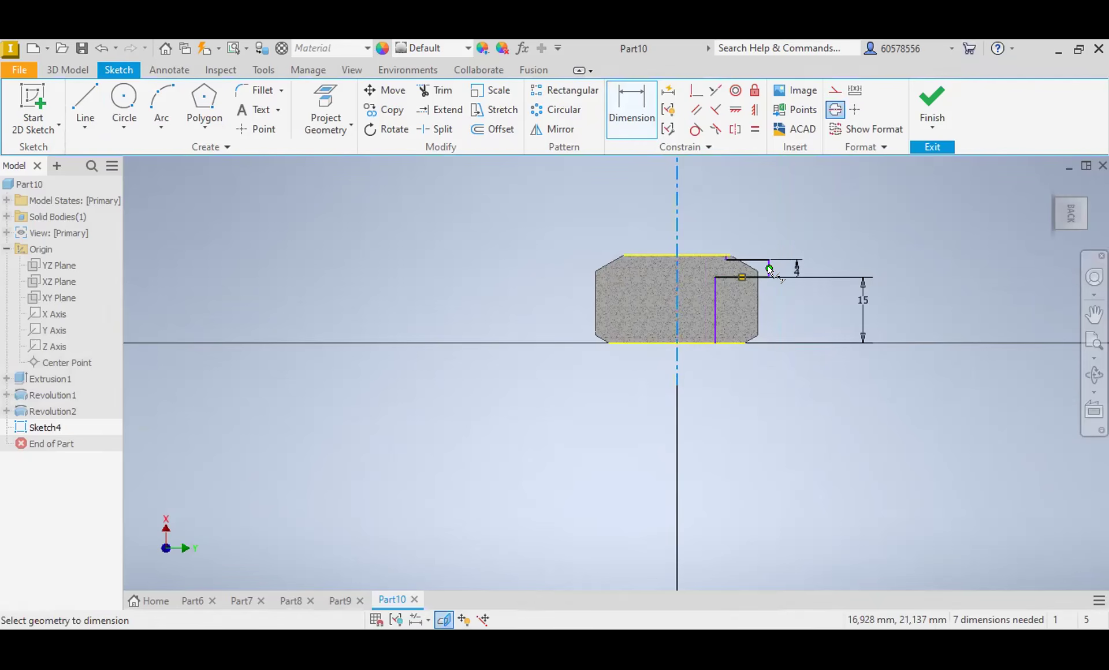
left_click(719, 216)
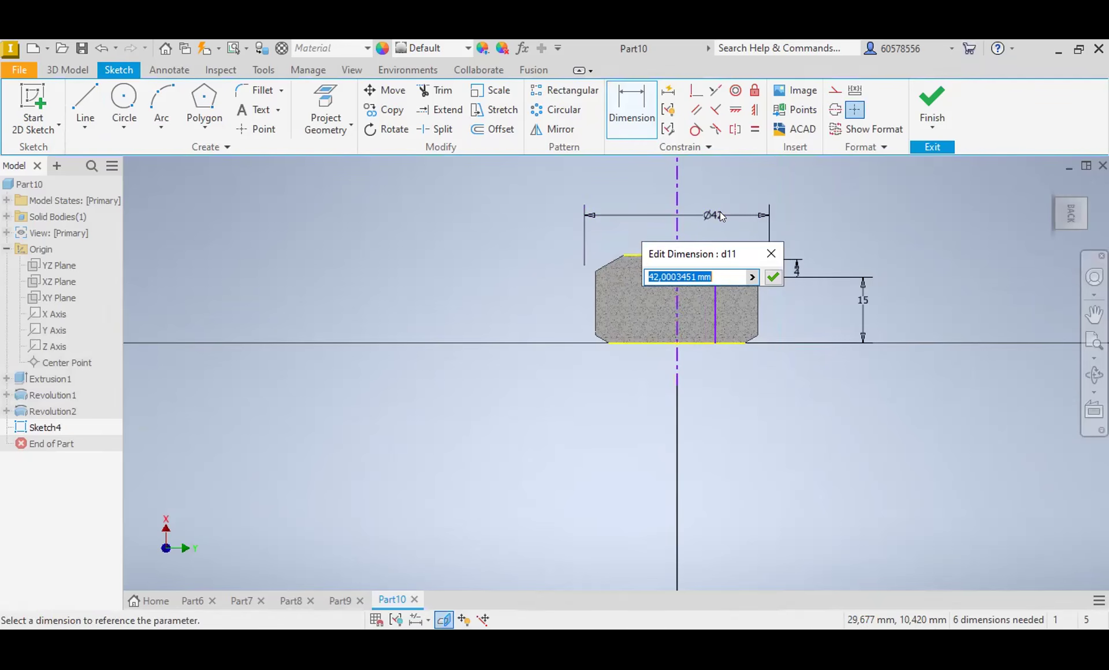
type("28")
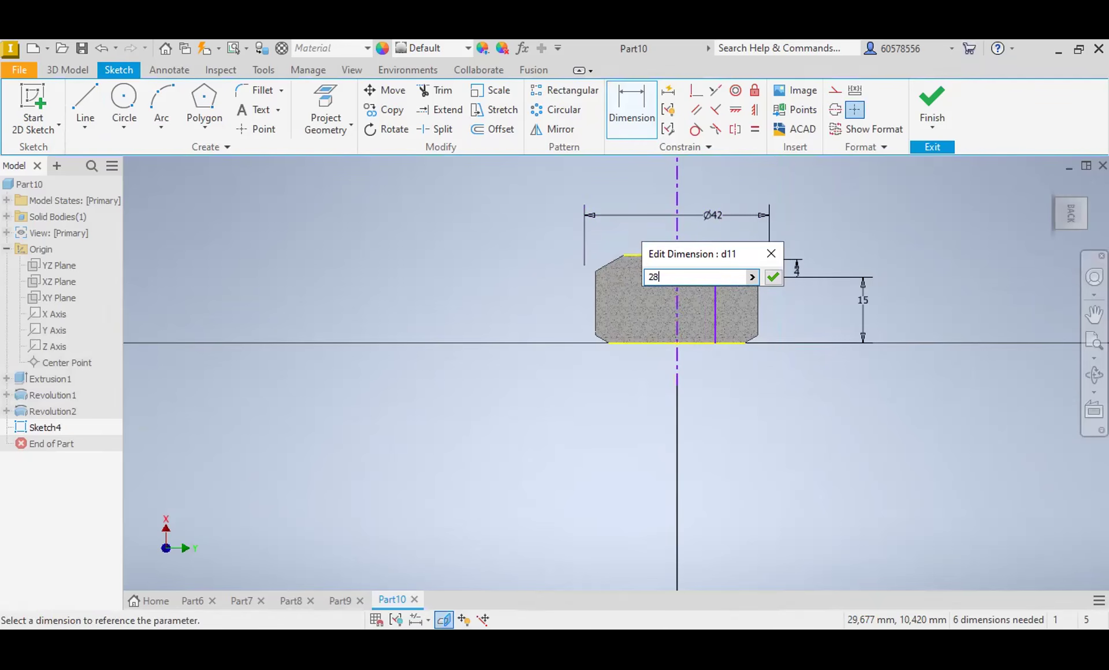
key("Return")
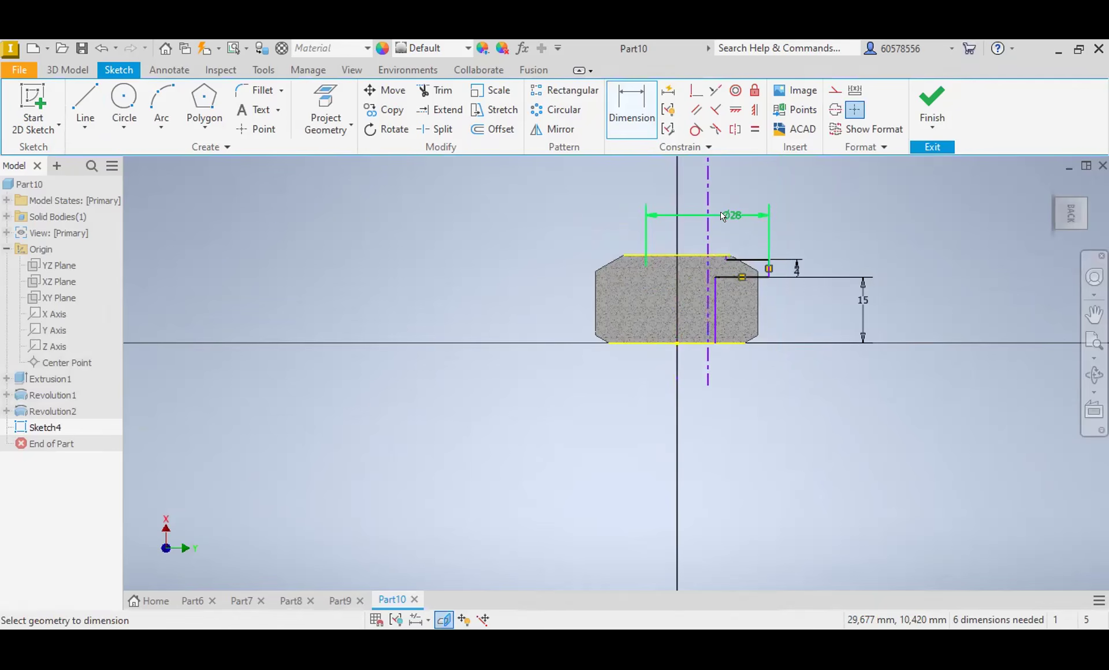
Step: Align the centerline with the sketch origin by giving it a diameter dimension of 0 from the centre point
left_click(708, 290)
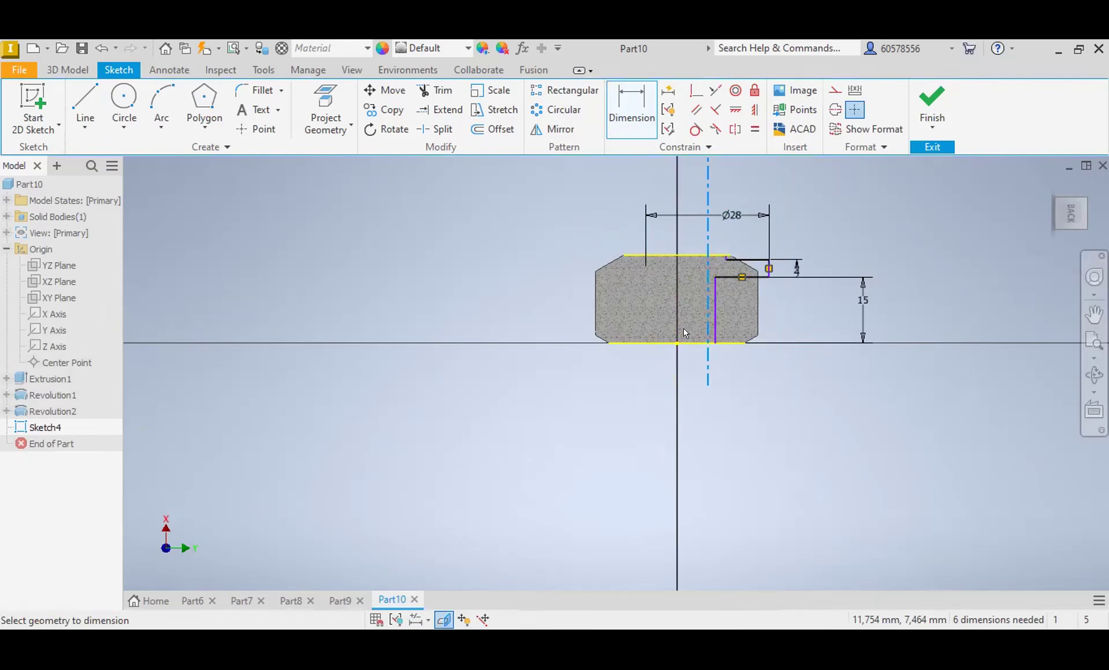
left_click(677, 343)
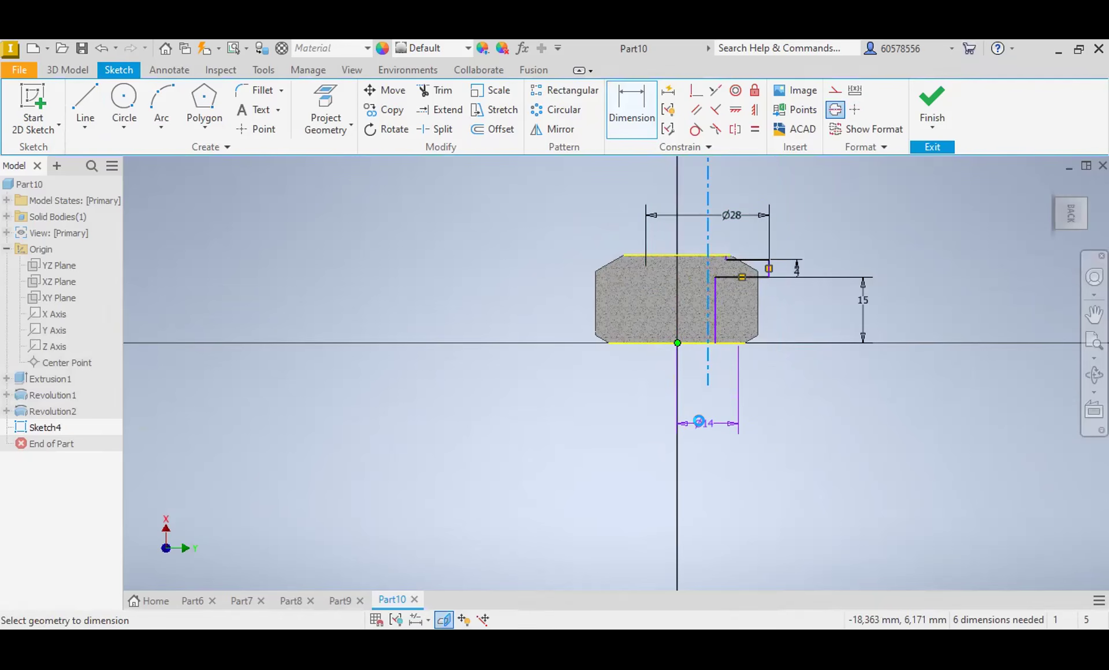
left_click(700, 424)
type("0")
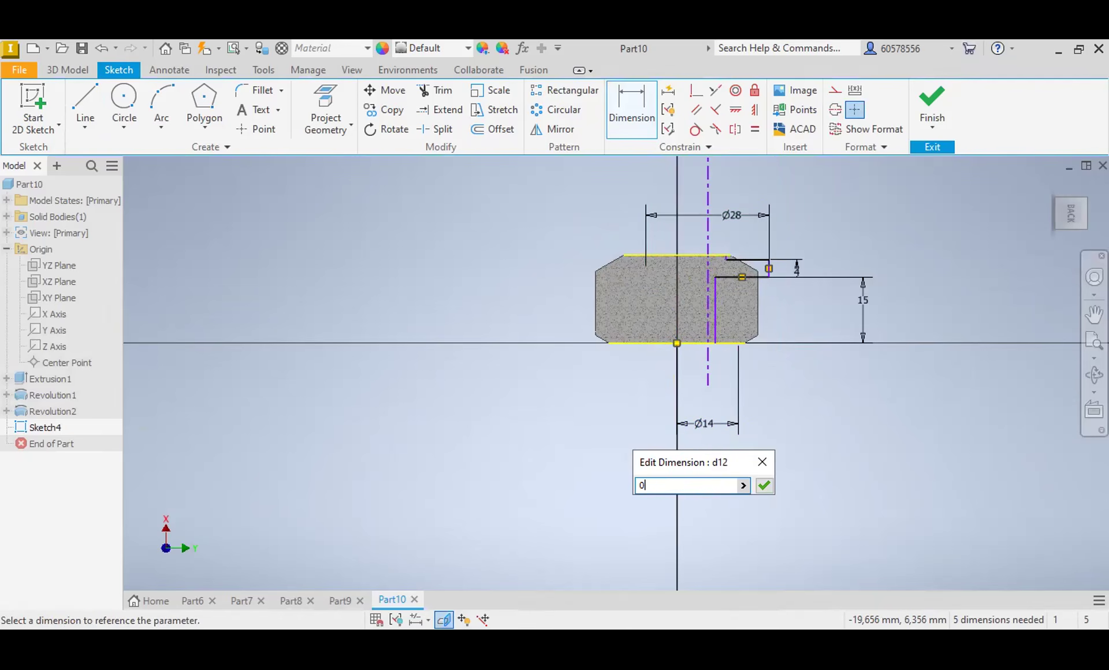
key("Return")
scroll(745, 277, "up", 2)
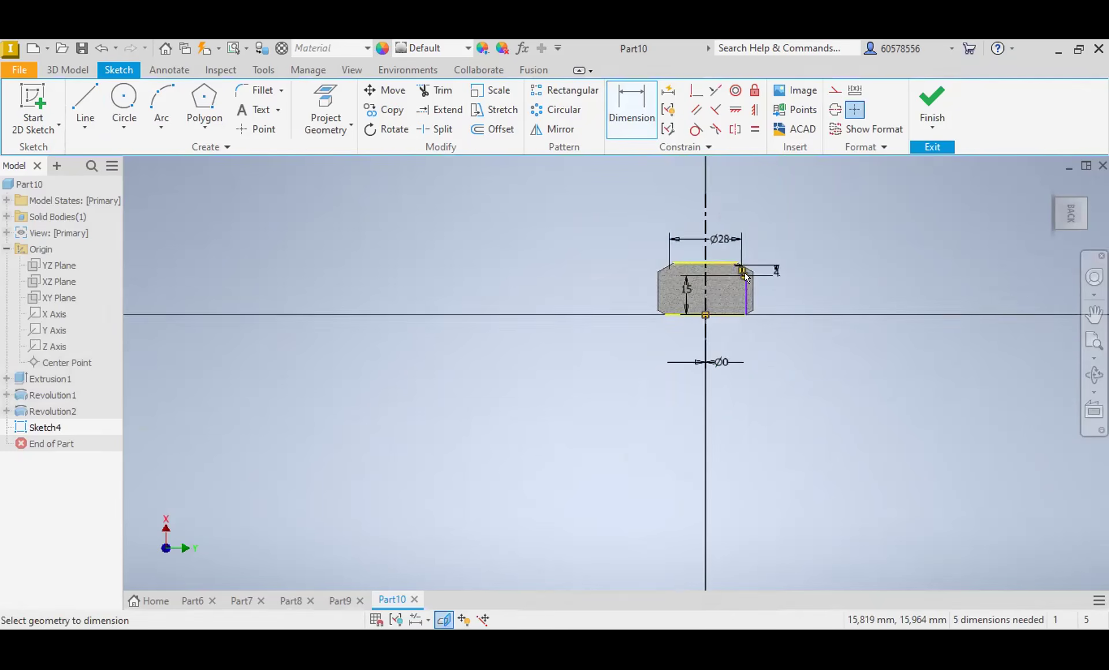
scroll(745, 277, "down", 5)
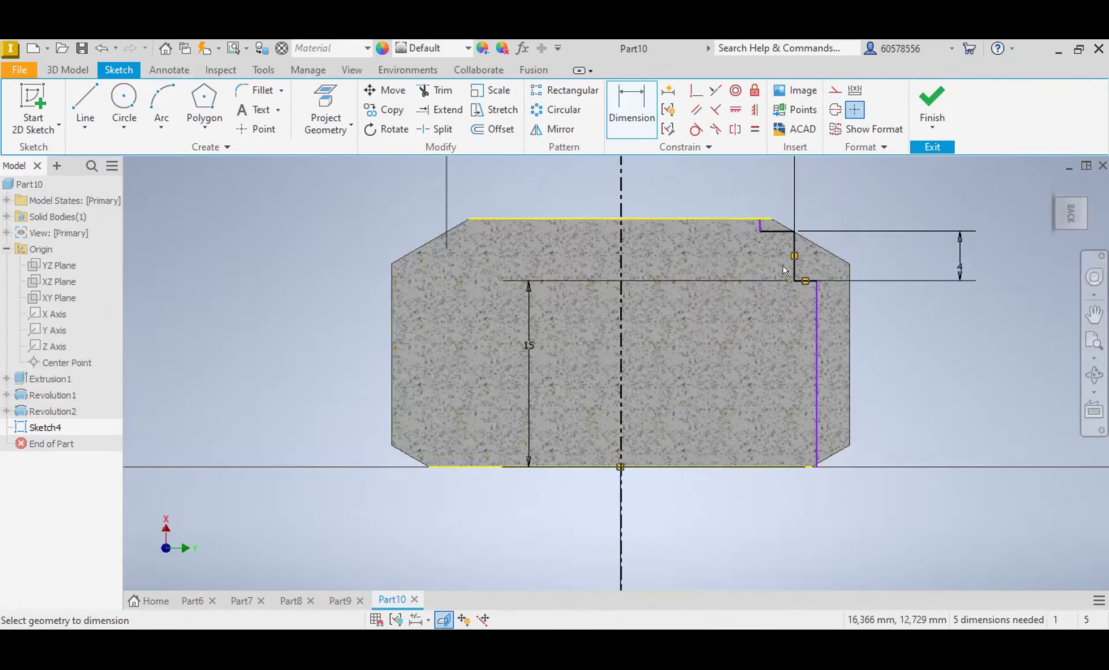
scroll(706, 265, "up", 2)
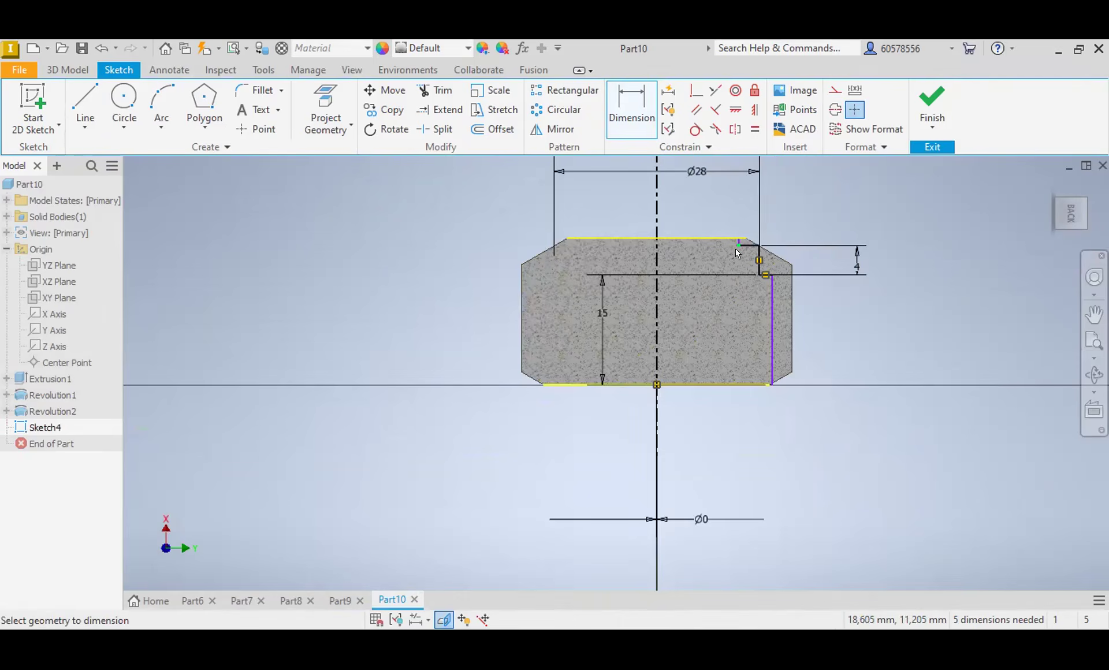
scroll(761, 251, "down", 3)
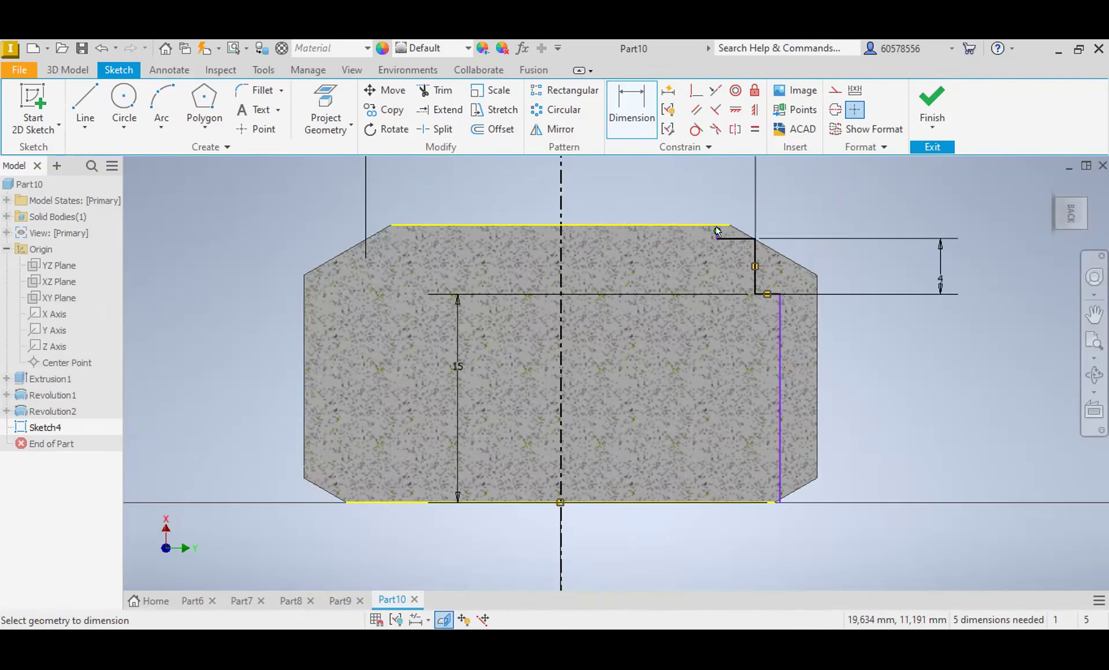
left_click(696, 225)
left_click(680, 503)
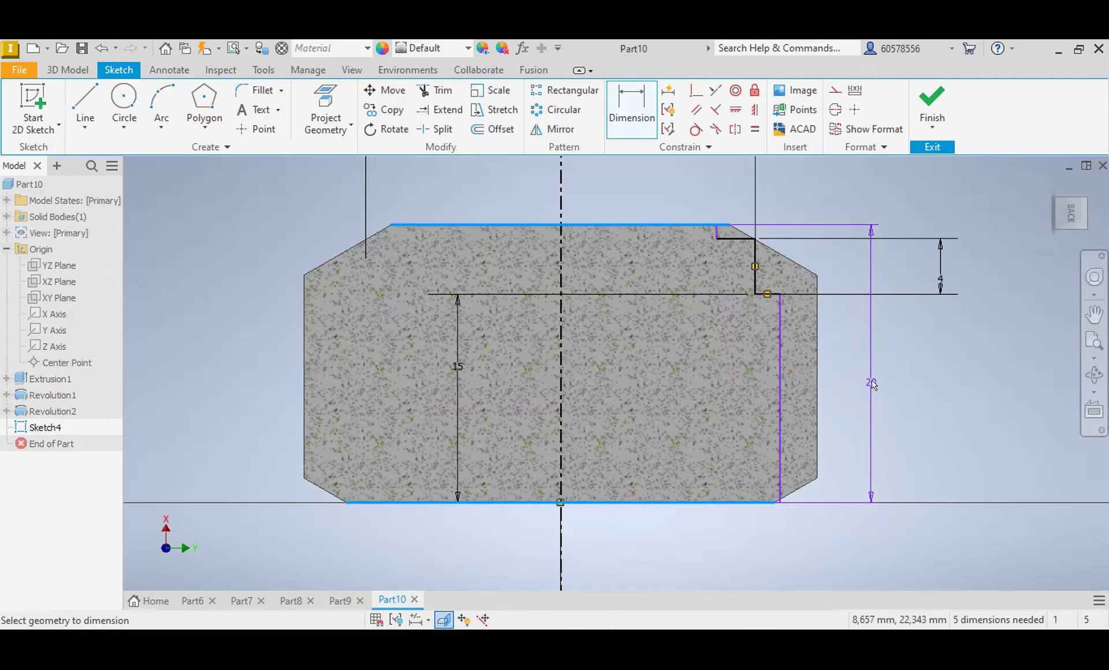
Step: Dimension the diameter of the profile's short upper section about the centerline as 10 mm
left_click(631, 110)
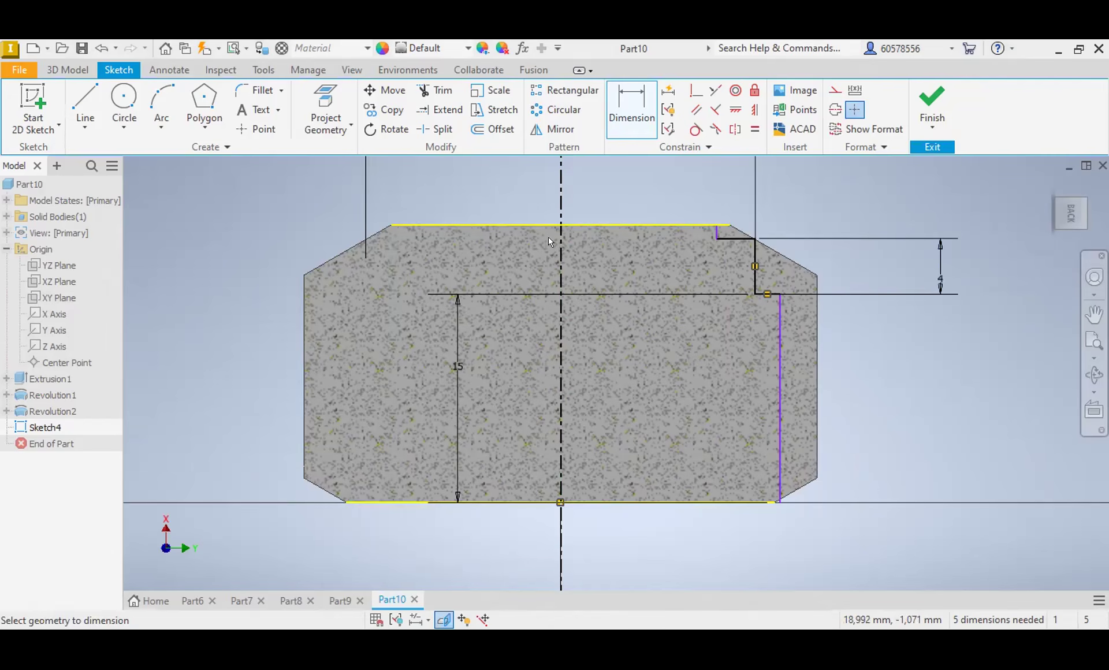
left_click(559, 267)
left_click(717, 231)
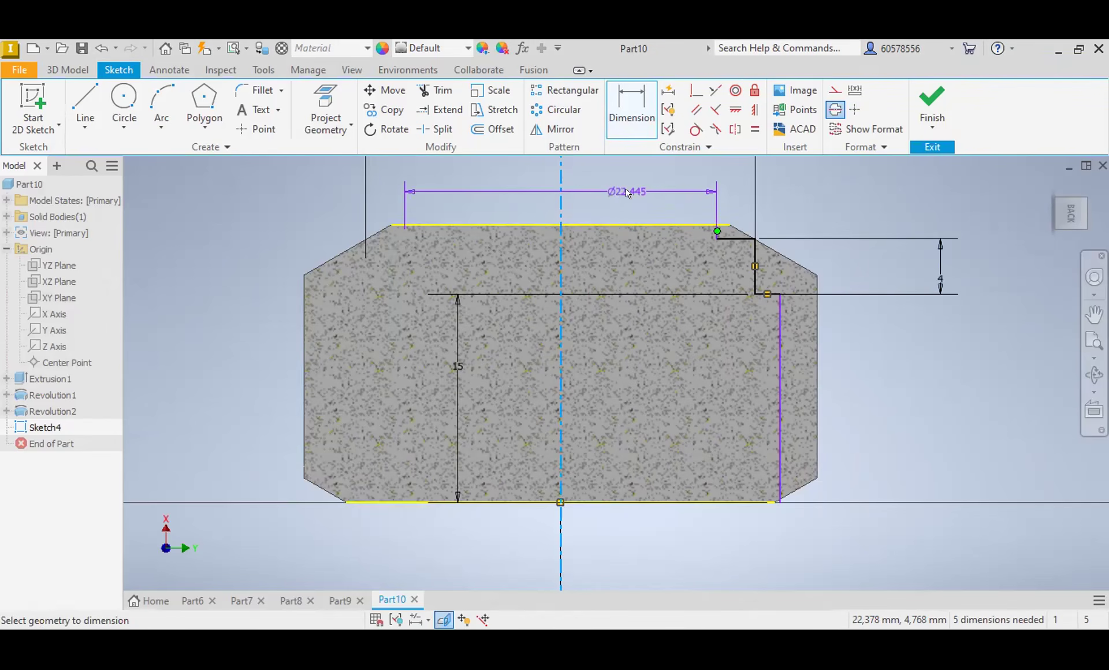
left_click(624, 189)
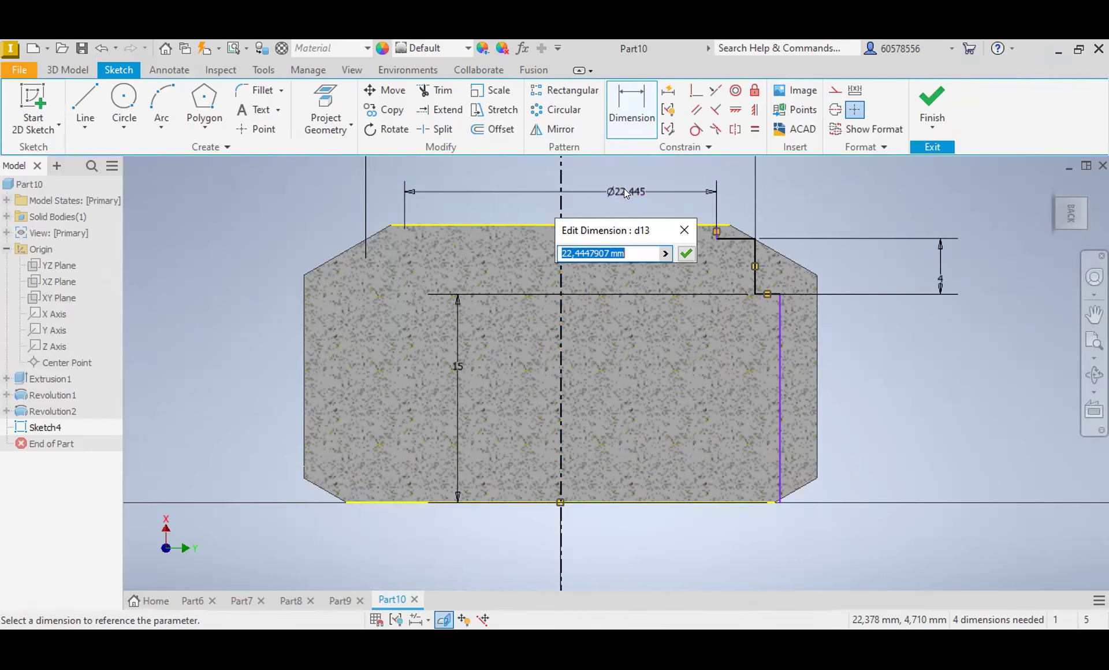
type("10")
key("Return")
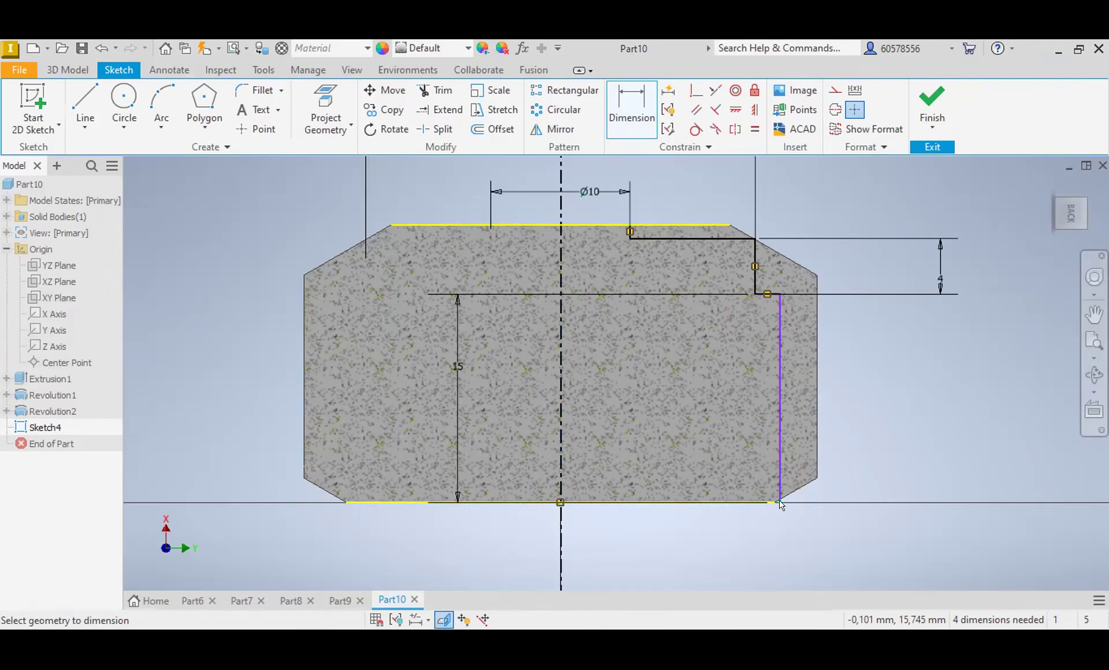
Step: Dimension the diameter of the profile's long lower section about the centerline as 24 mm
left_click(556, 473)
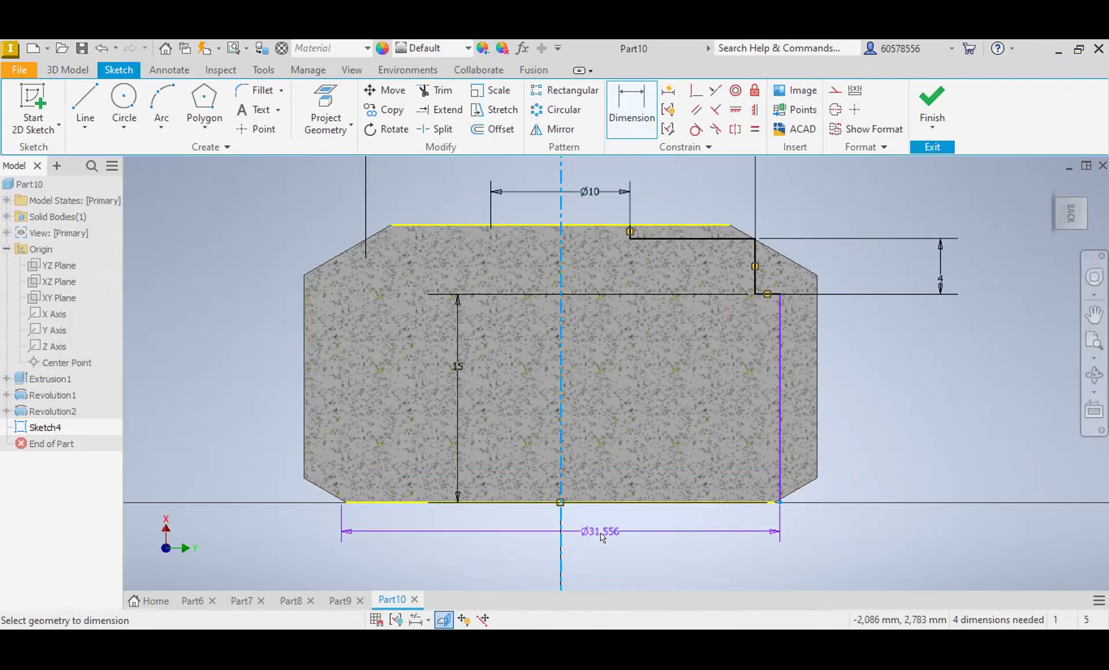
left_click(598, 531)
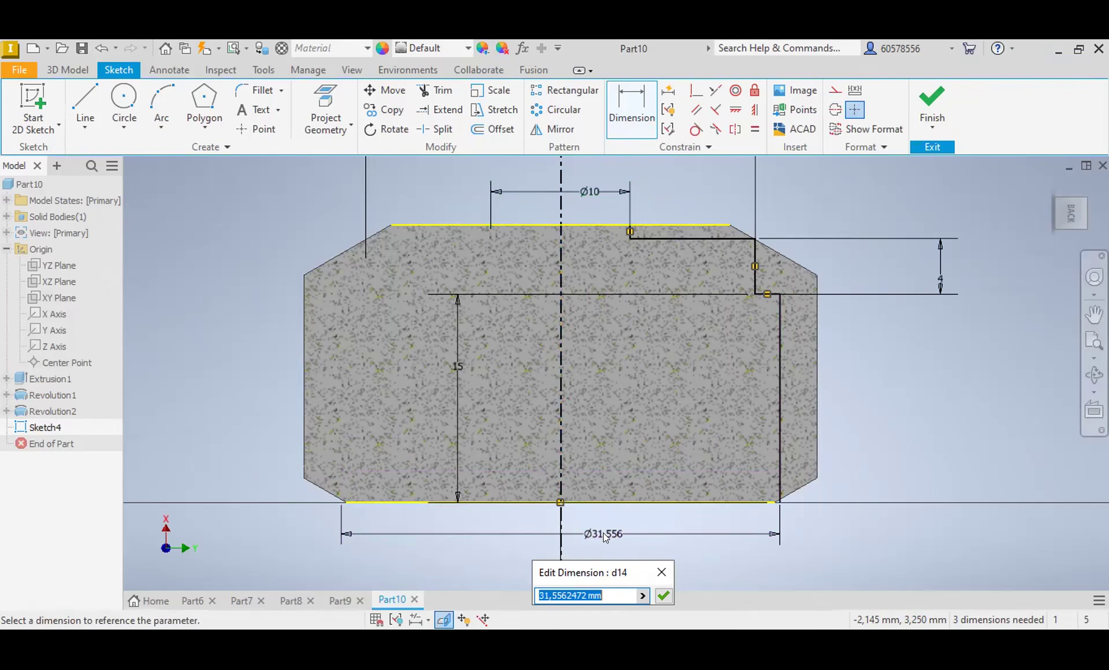
type("24")
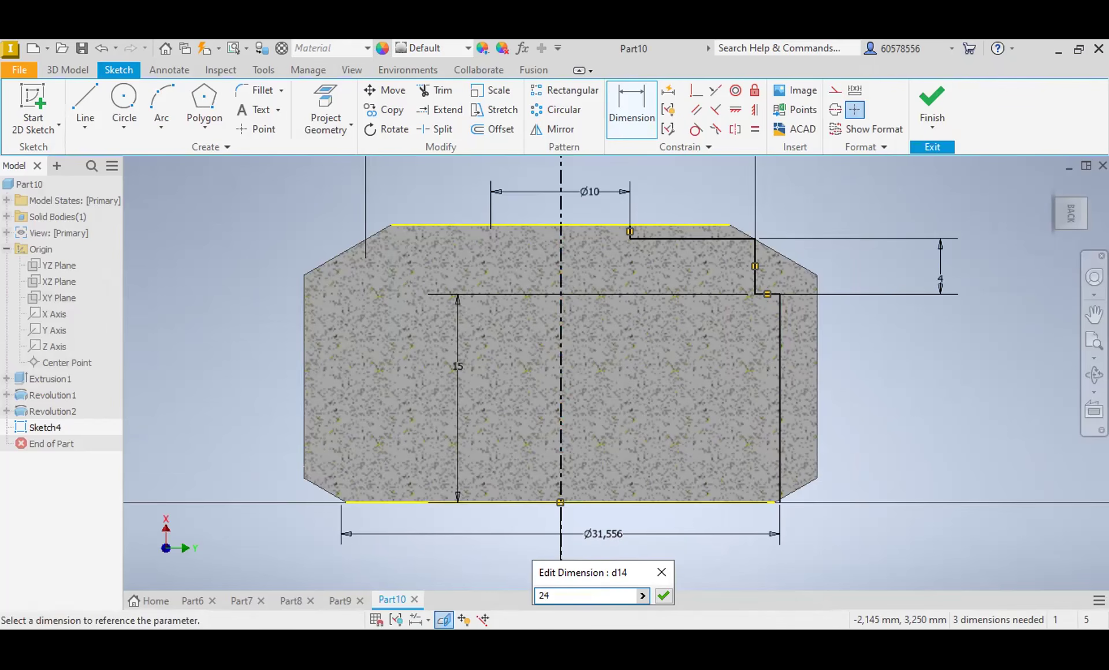
key("Return")
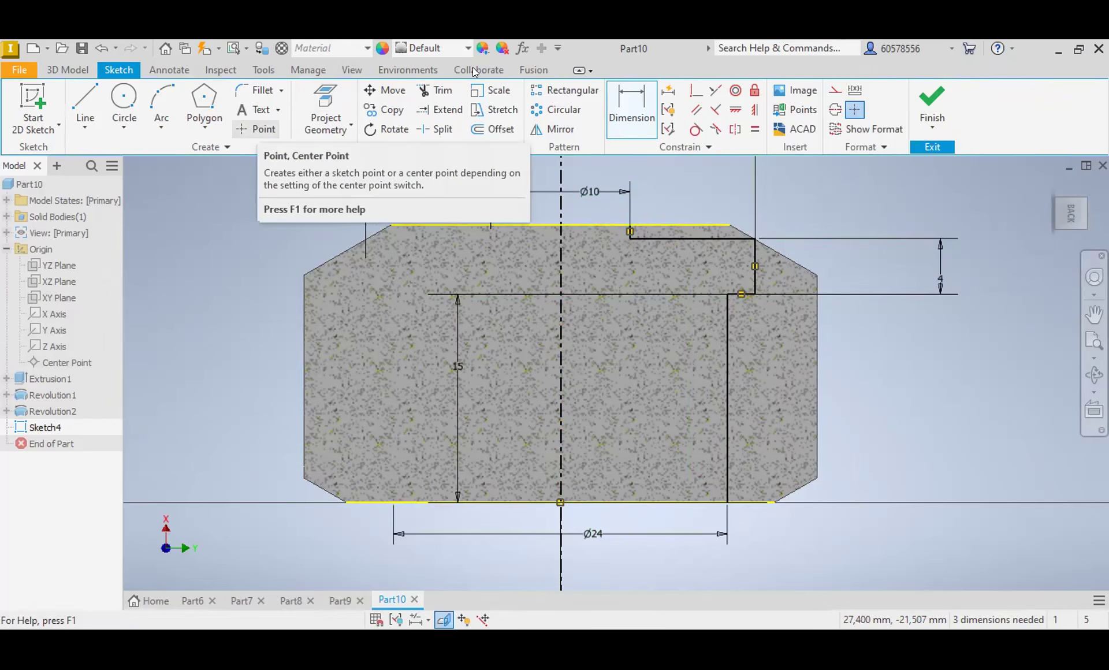
Step: Close the stepped profile with lines to the centerline and revolve it 360 degrees around that axis as a cut, with the direction flipped
left_click(85, 104)
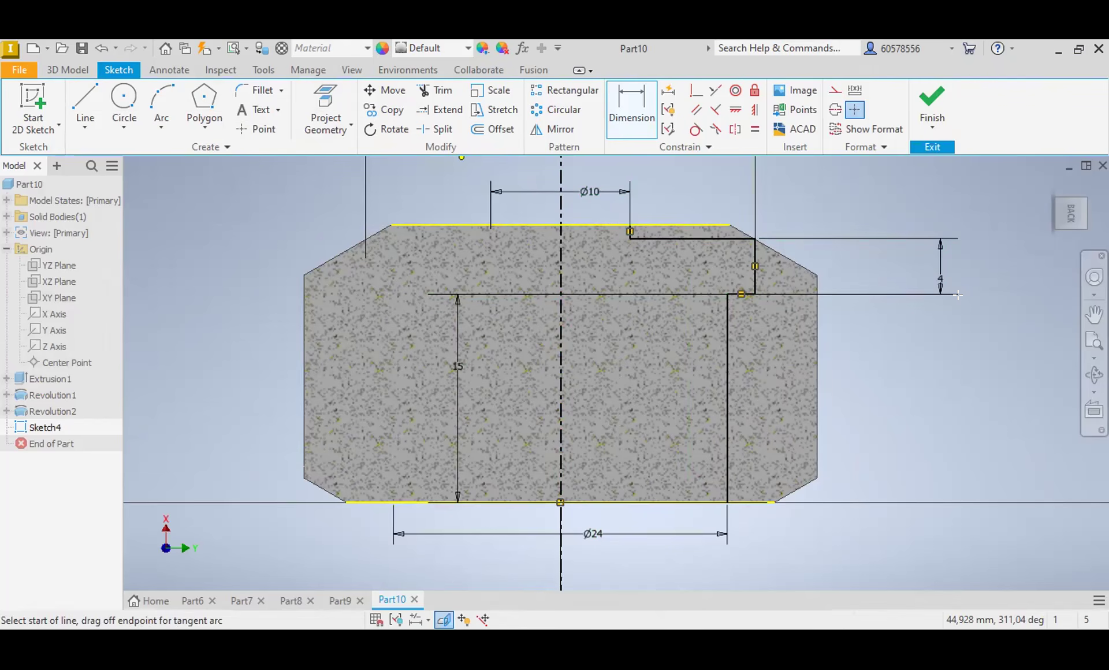
key("l")
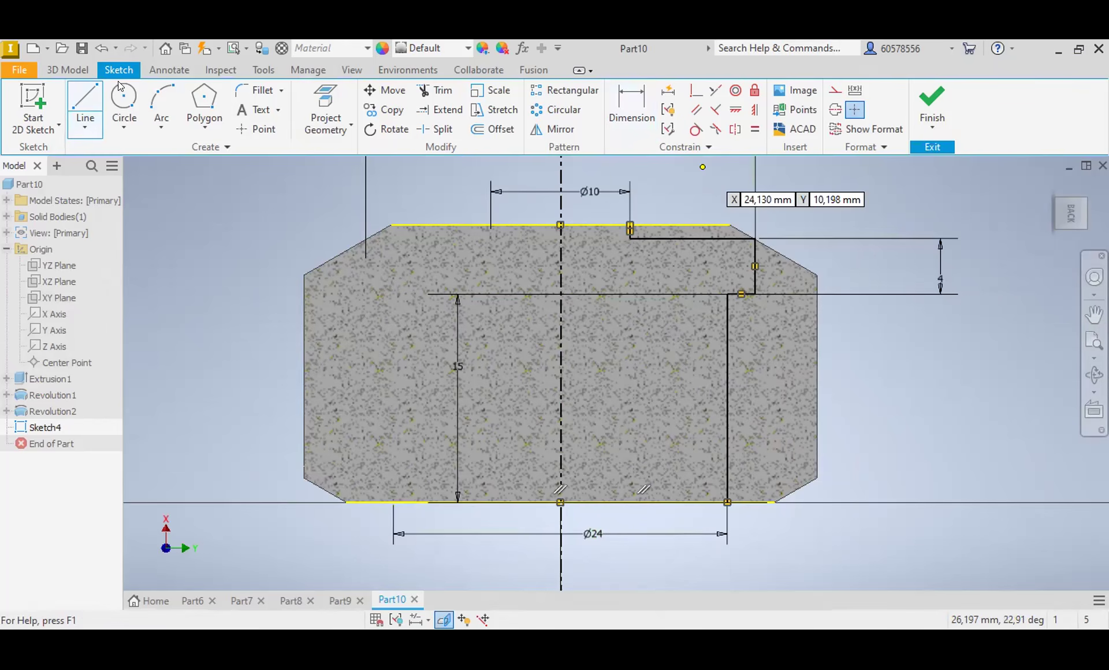
left_click(69, 70)
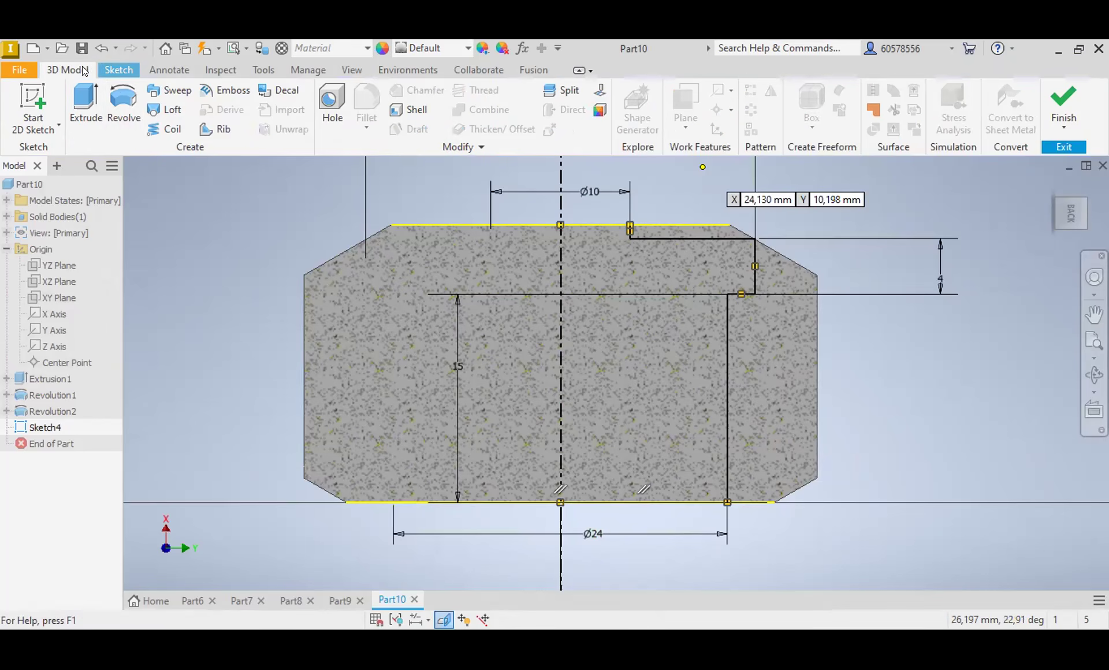
left_click(123, 100)
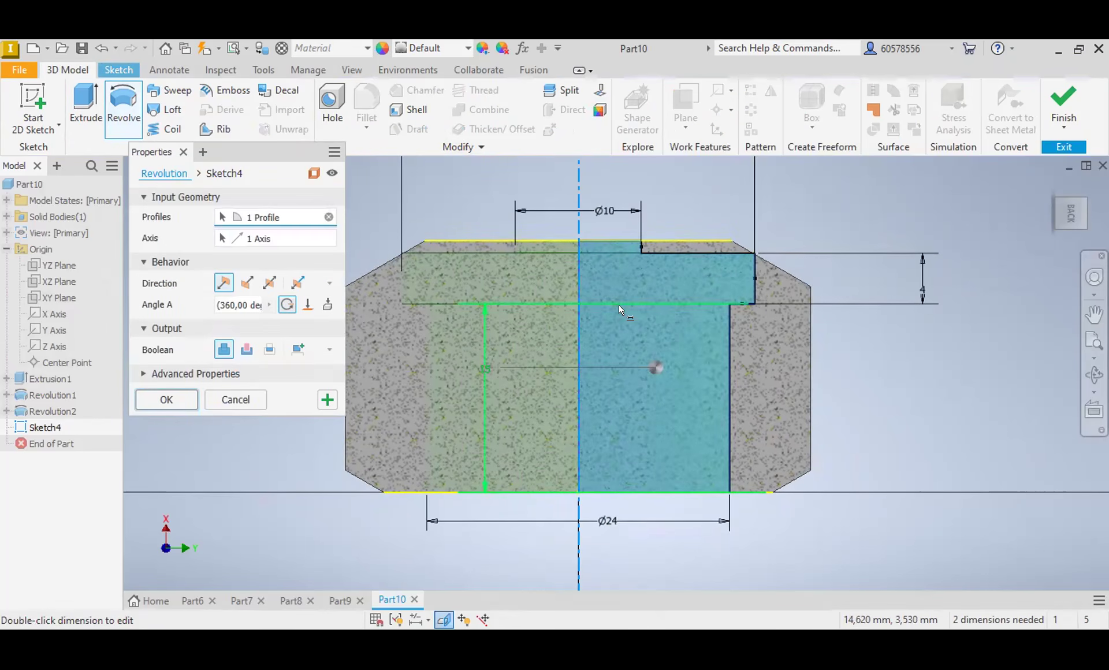
left_click(246, 283)
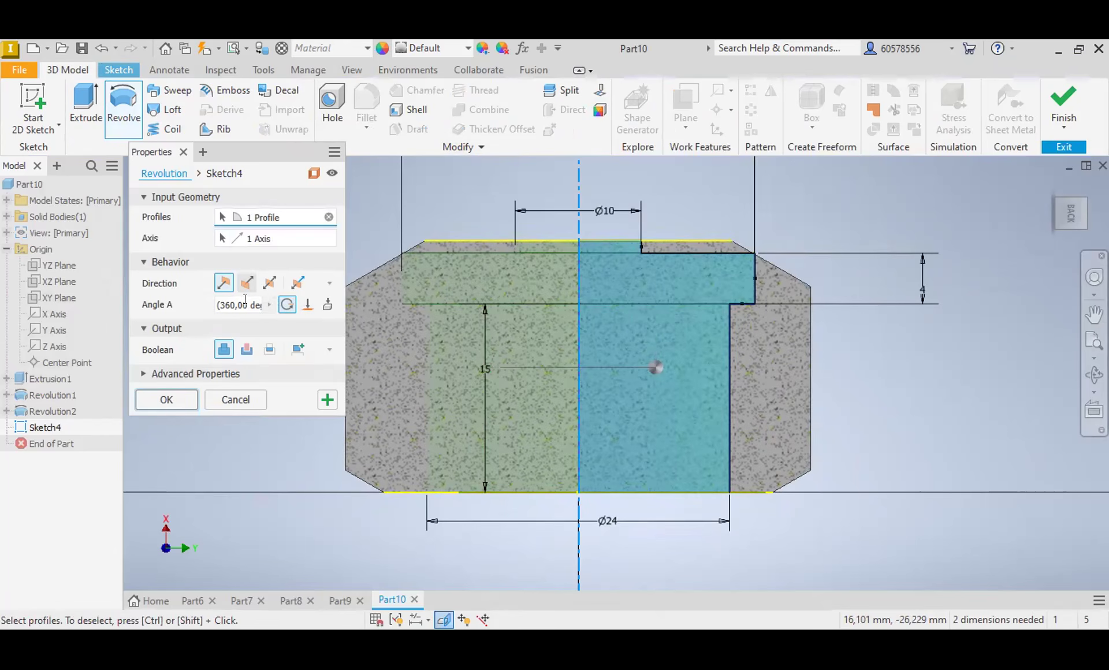
left_click(247, 348)
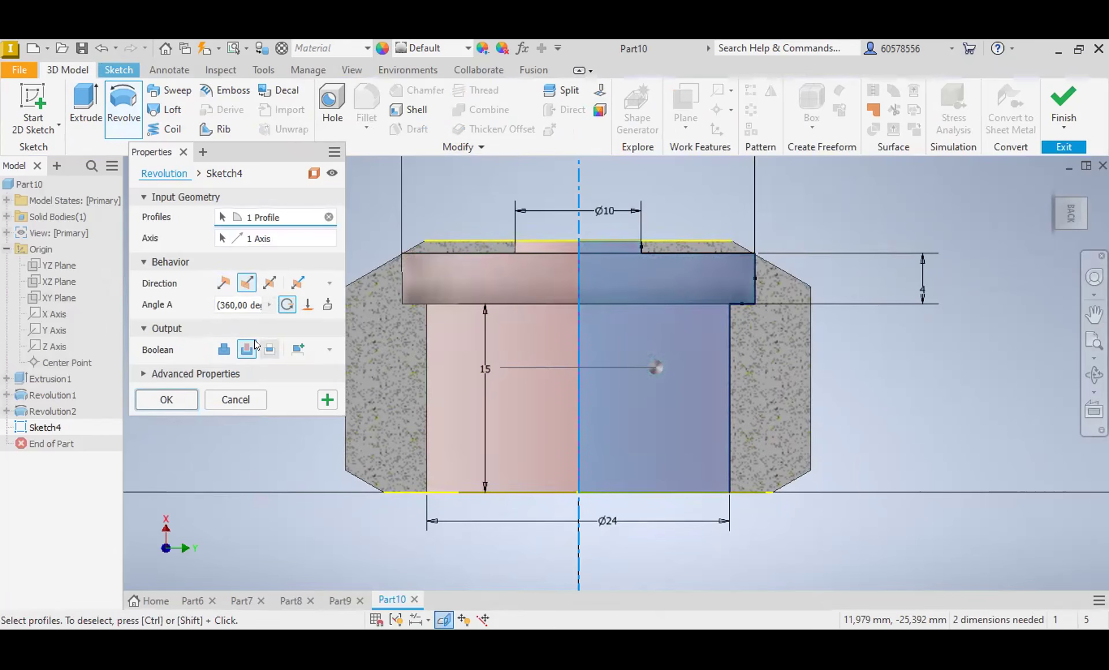
left_click(179, 396)
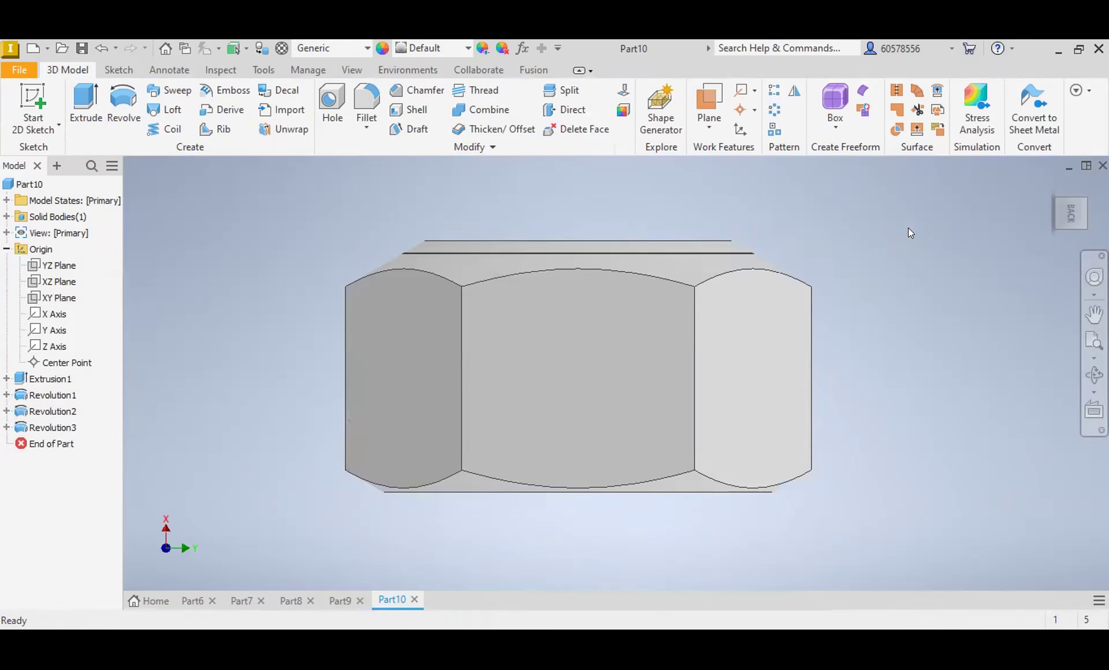
Step: Open the sketch of the first revolved chamfer cut, Revolution1, and delete the angle dimension of its sloped line
mouse_move(1063, 213)
left_mouse_down()
mouse_move(1051, 161)
mouse_move(1054, 211)
mouse_move(1052, 200)
left_mouse_up()
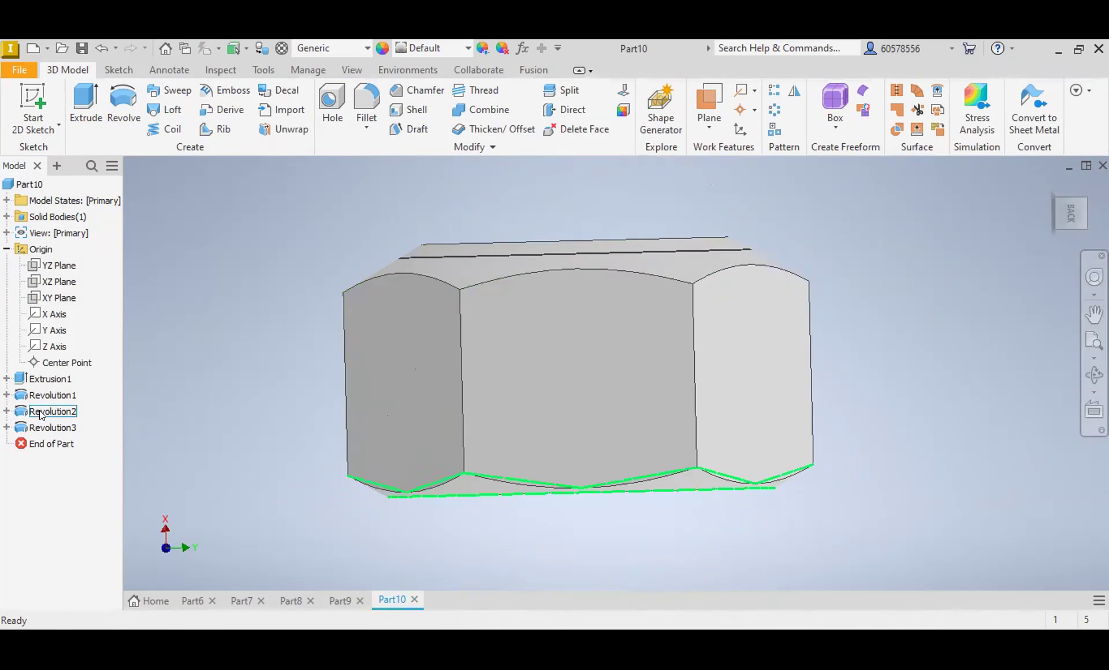
left_click(39, 394)
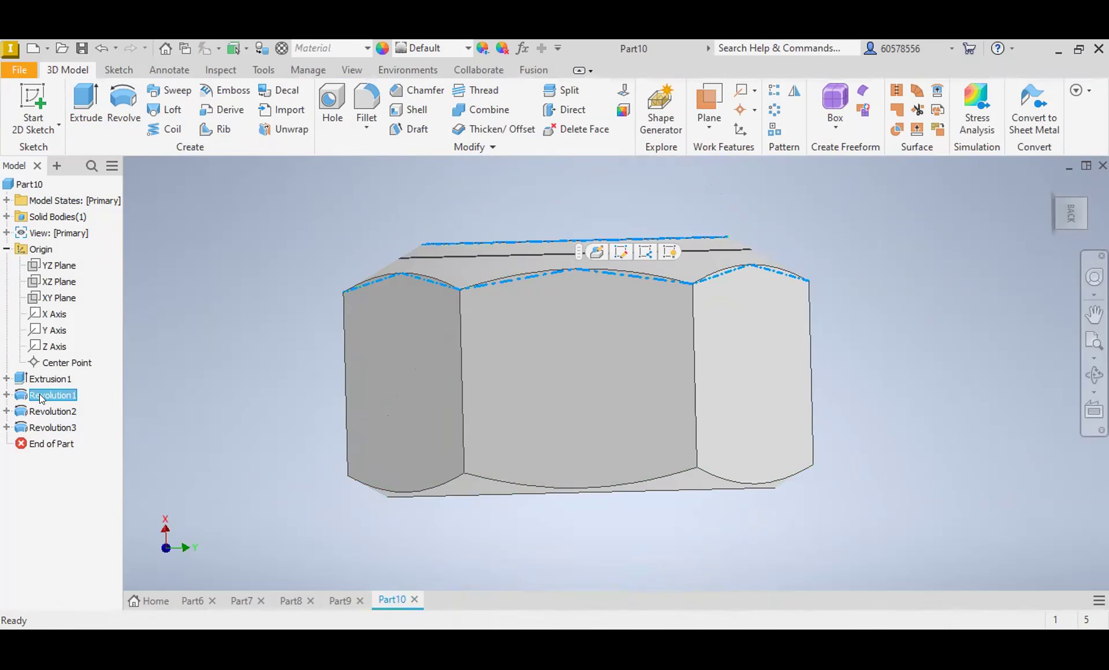
right_click(39, 392)
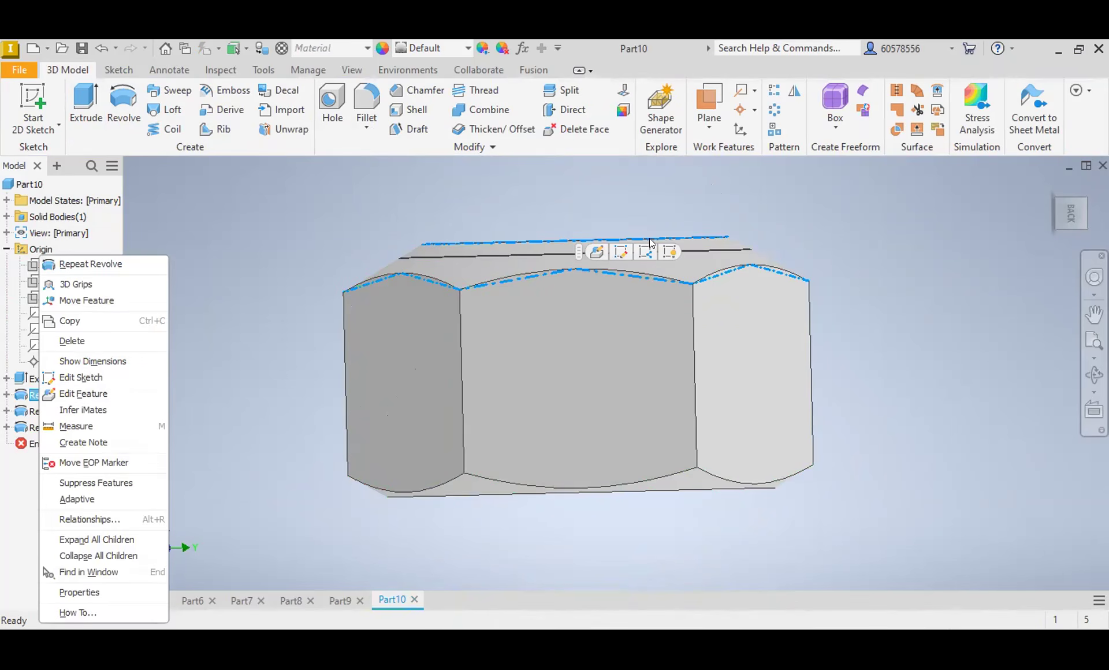
left_click(883, 234)
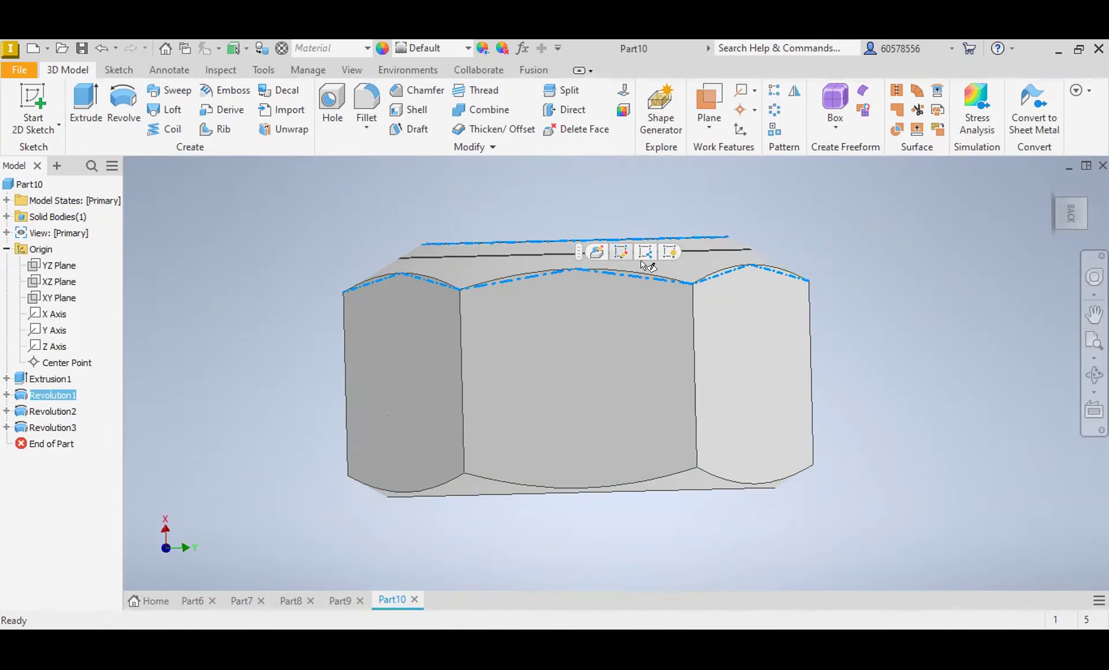
left_click(618, 253)
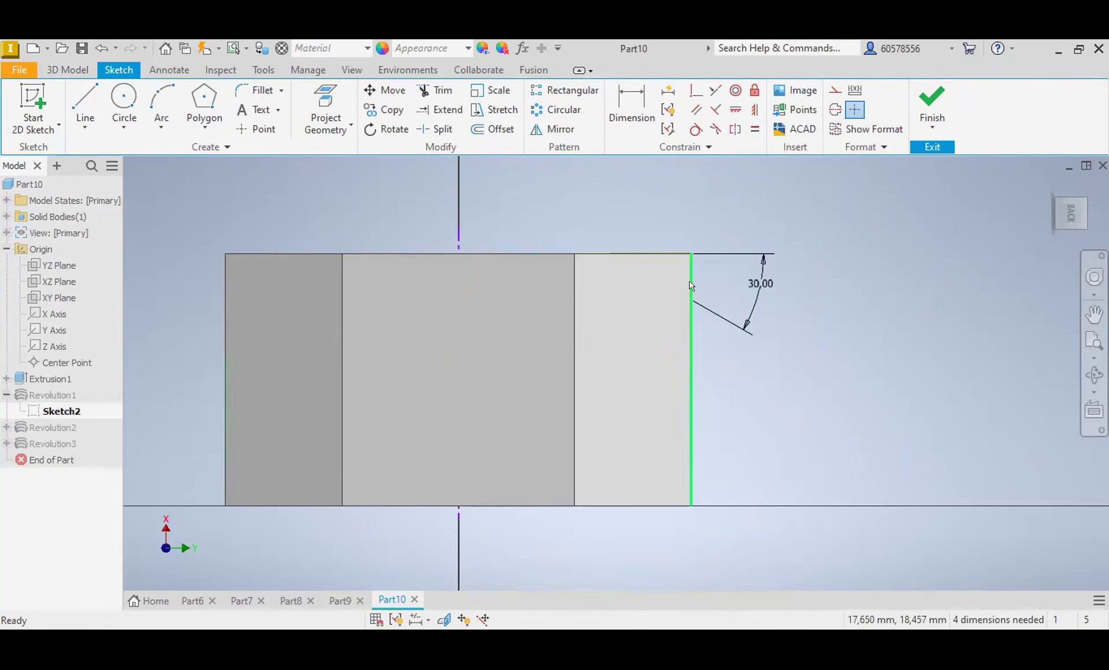
left_click(759, 290)
key("Delete")
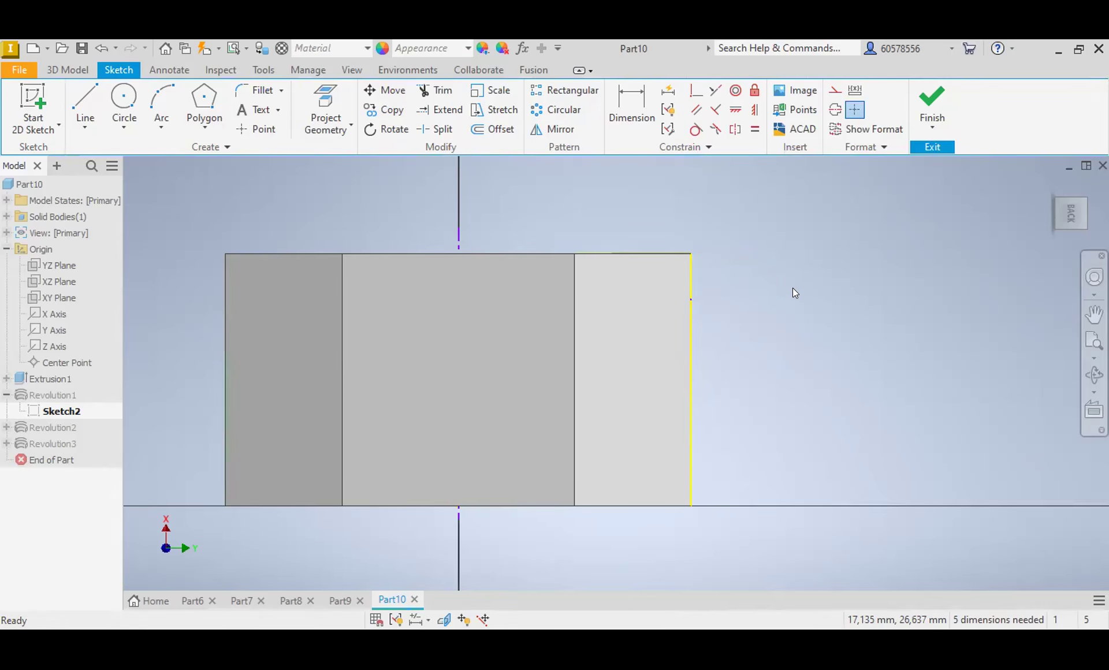
Step: Try to dimension the angle between the sloped chamfer line and the hexagon's vertical side edge as 30 degrees
left_click(631, 109)
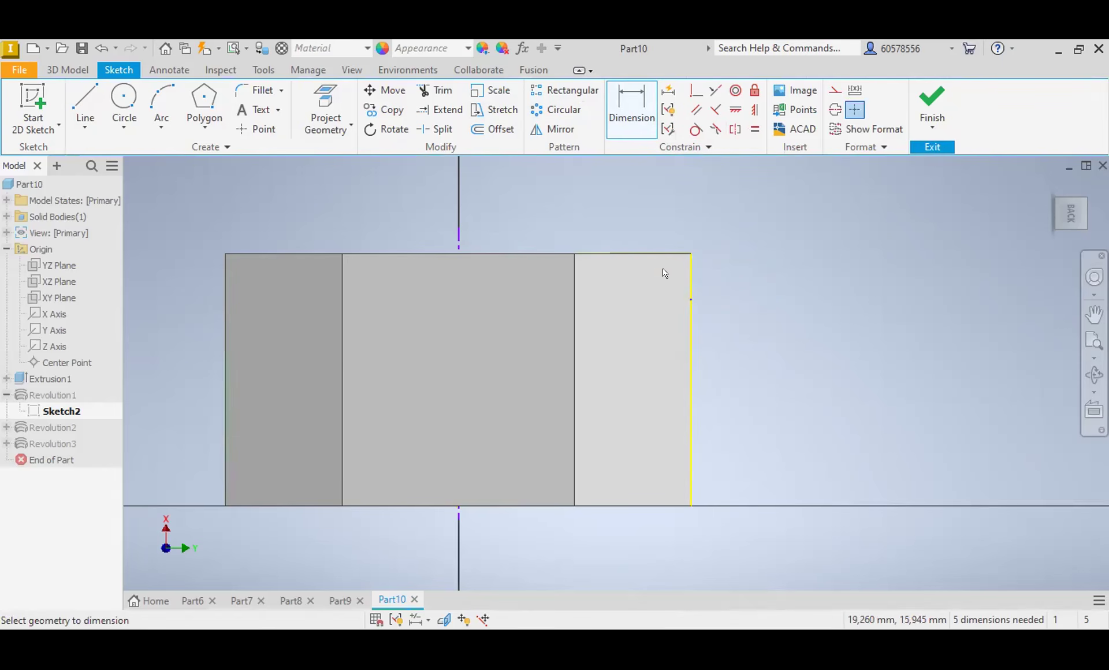
left_click(674, 288)
left_click(684, 256)
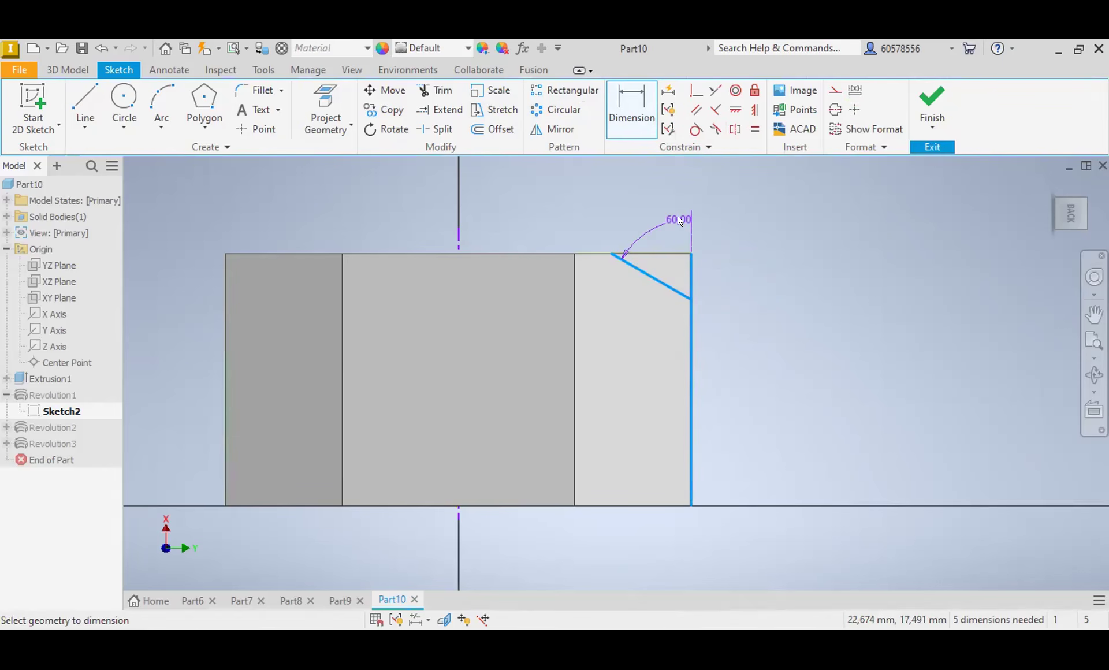
left_click(679, 220)
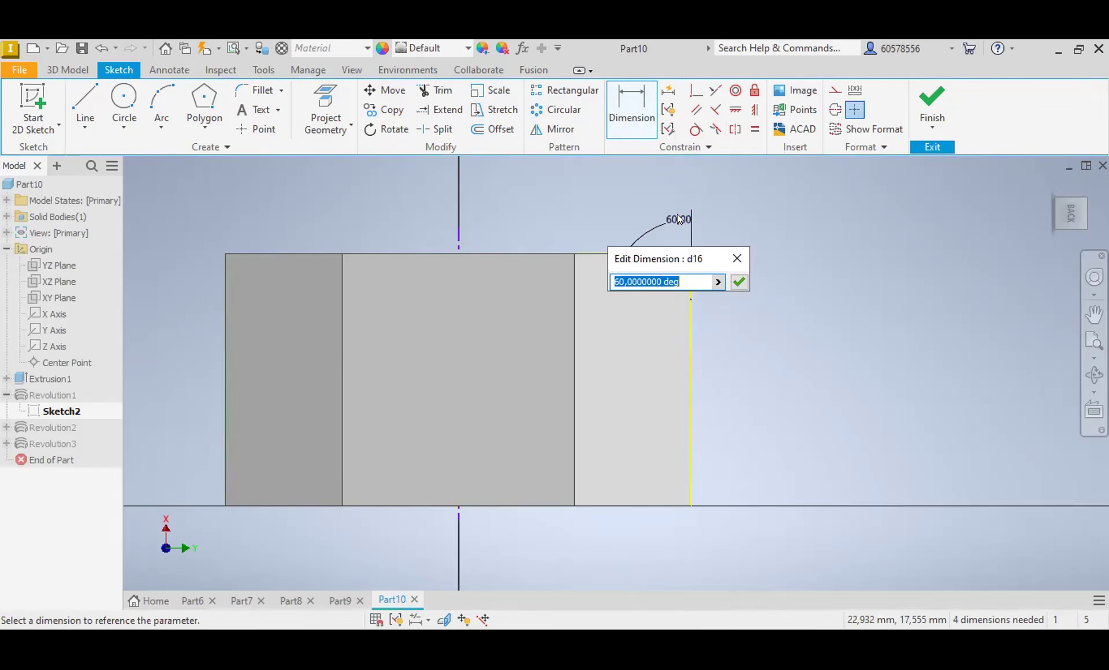
type("30")
key("Return")
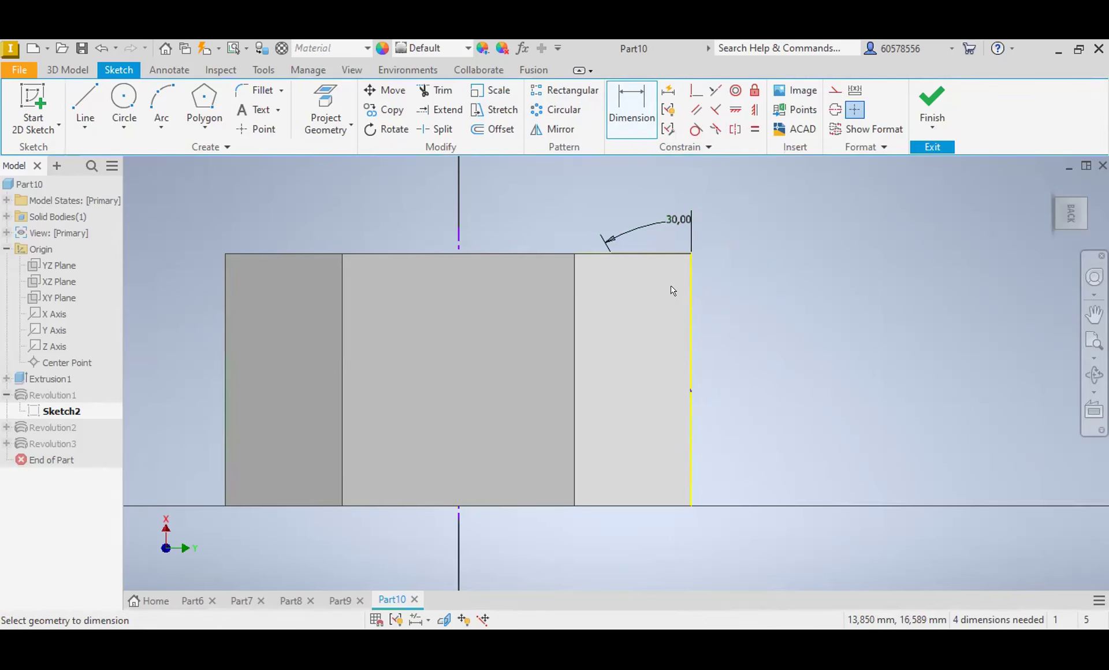
Step: Undo the last angle change and delete the angle dimension between the sloped line and the vertical edge
left_click(98, 48)
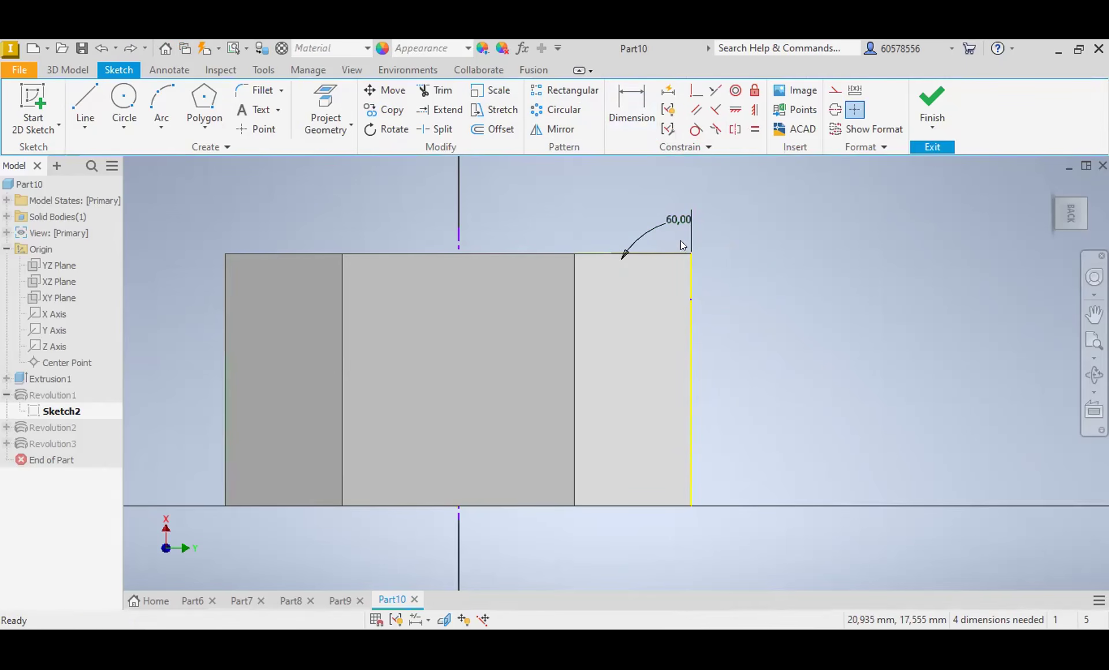
left_click(669, 224)
key("Delete")
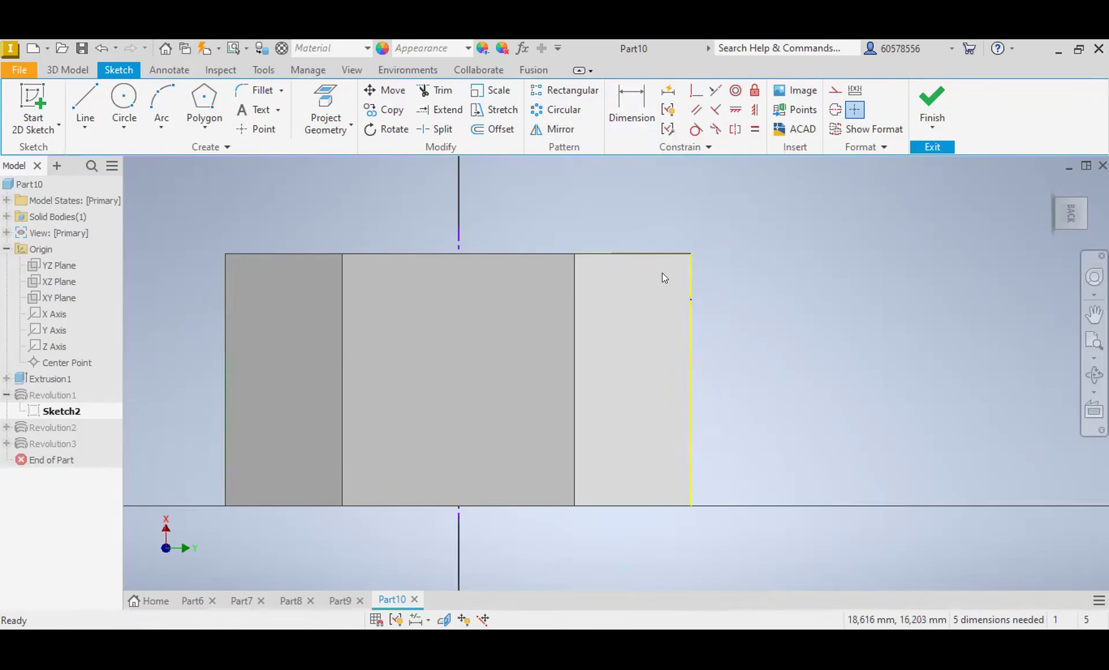
Step: Dimension the angle between the sloped chamfer line and the body's top edge as 30 degrees
left_click(668, 287)
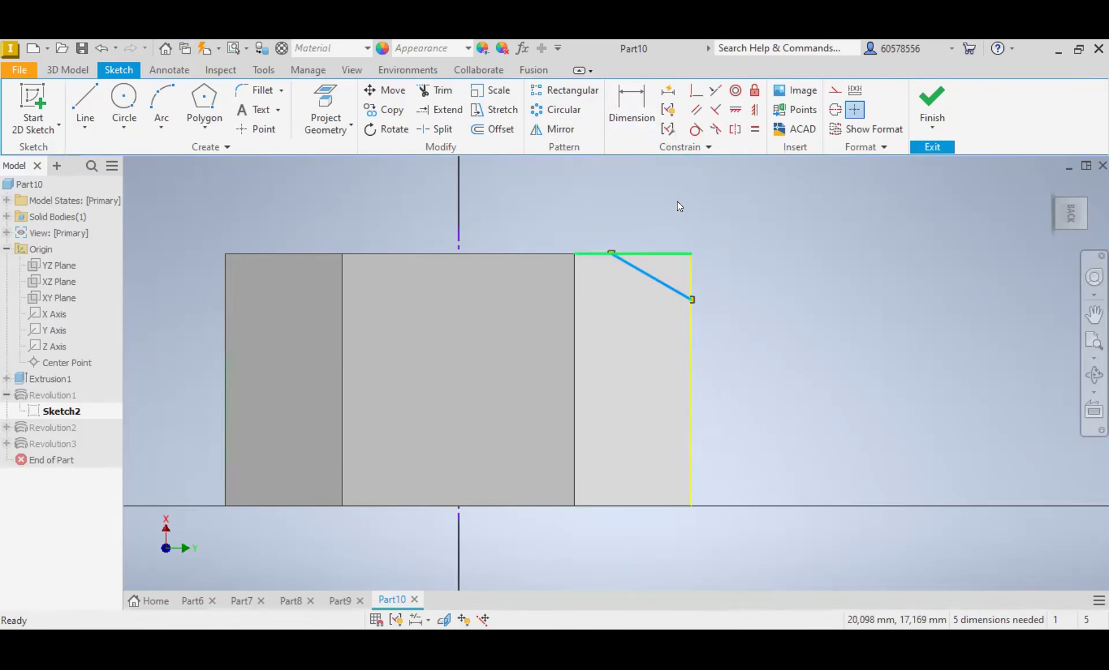
left_click(640, 101)
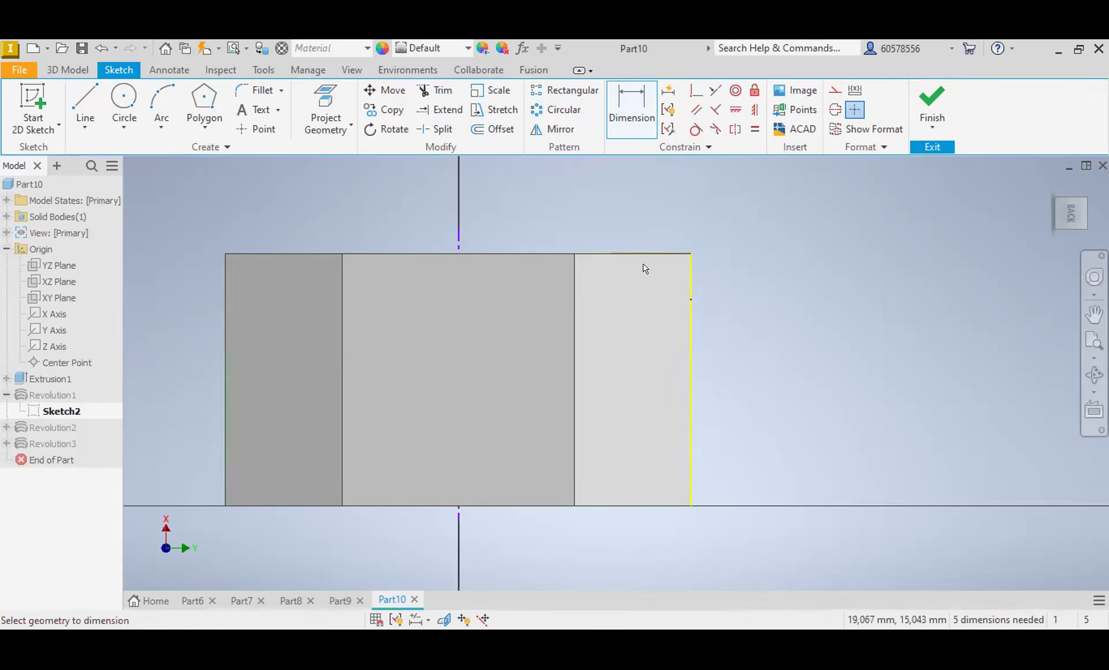
left_click(630, 265)
key("Escape")
left_click(664, 253)
left_click(659, 285)
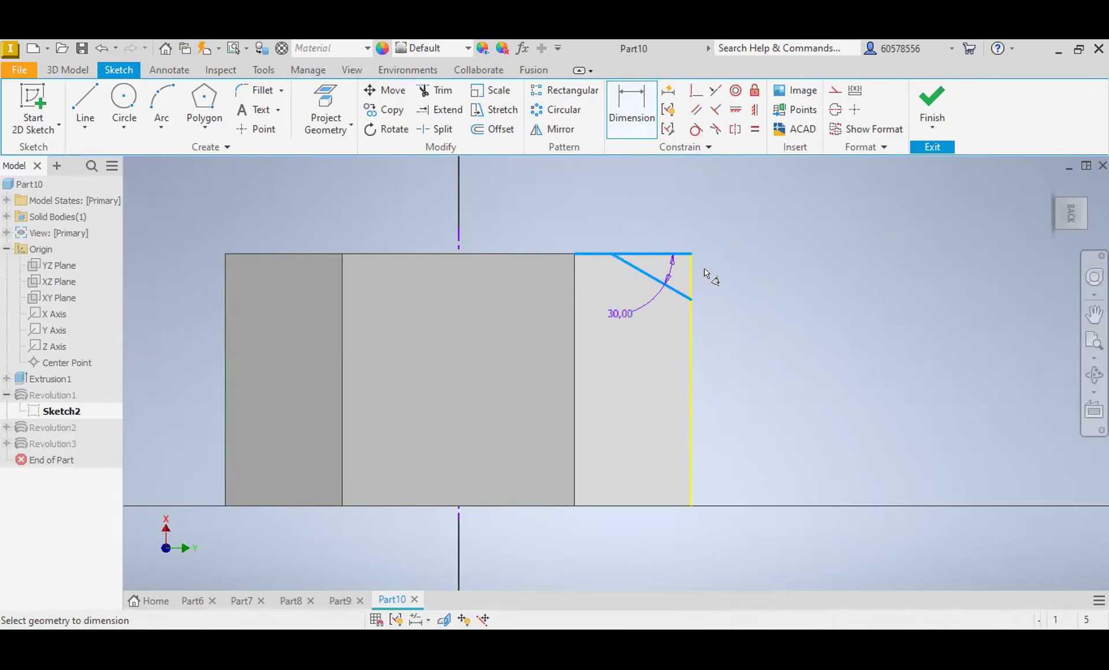
left_click(741, 265)
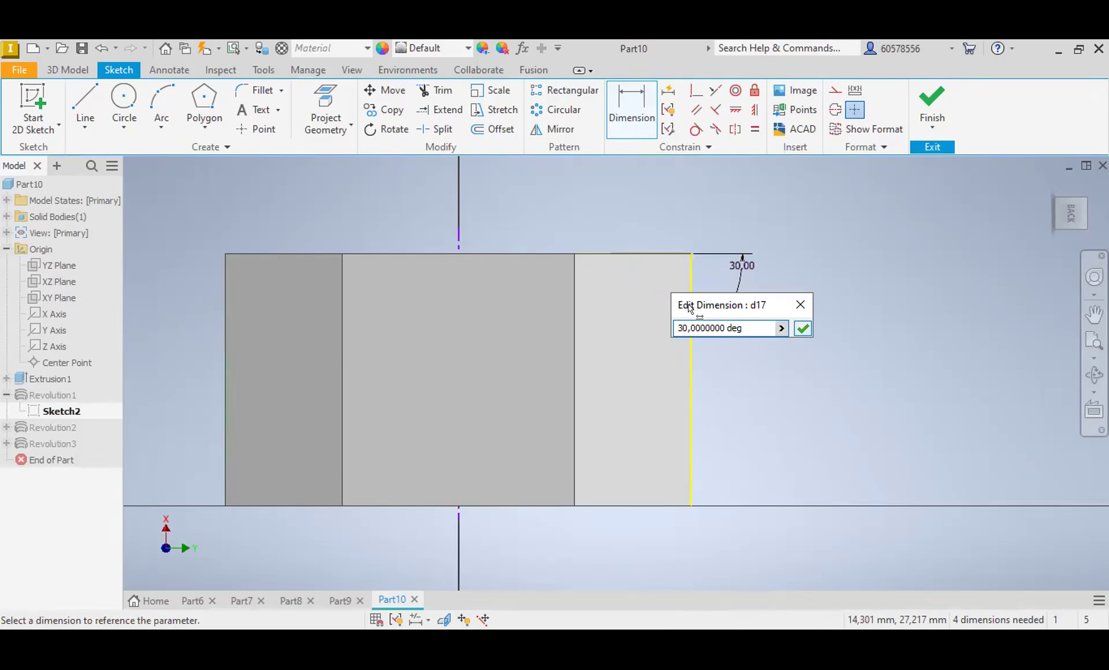
left_click(802, 329)
Step: Dimension the vertical distance from the sloped line's lower endpoint to the top edge as 2 mm and finish the sketch
left_click(691, 300)
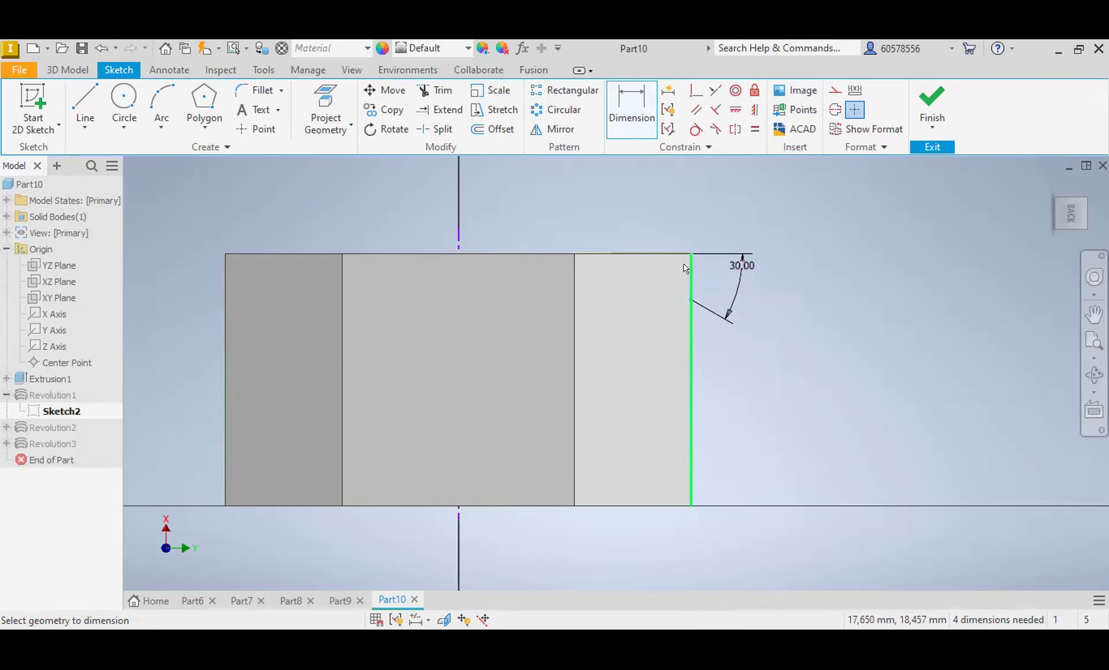
left_click(665, 253)
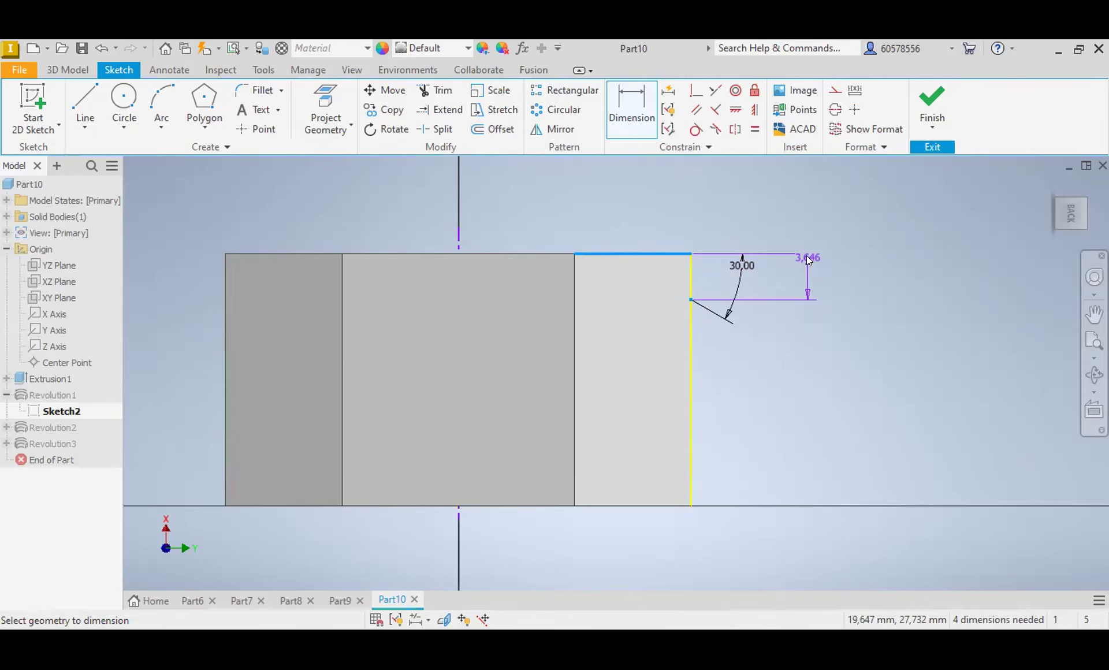
left_click(807, 256)
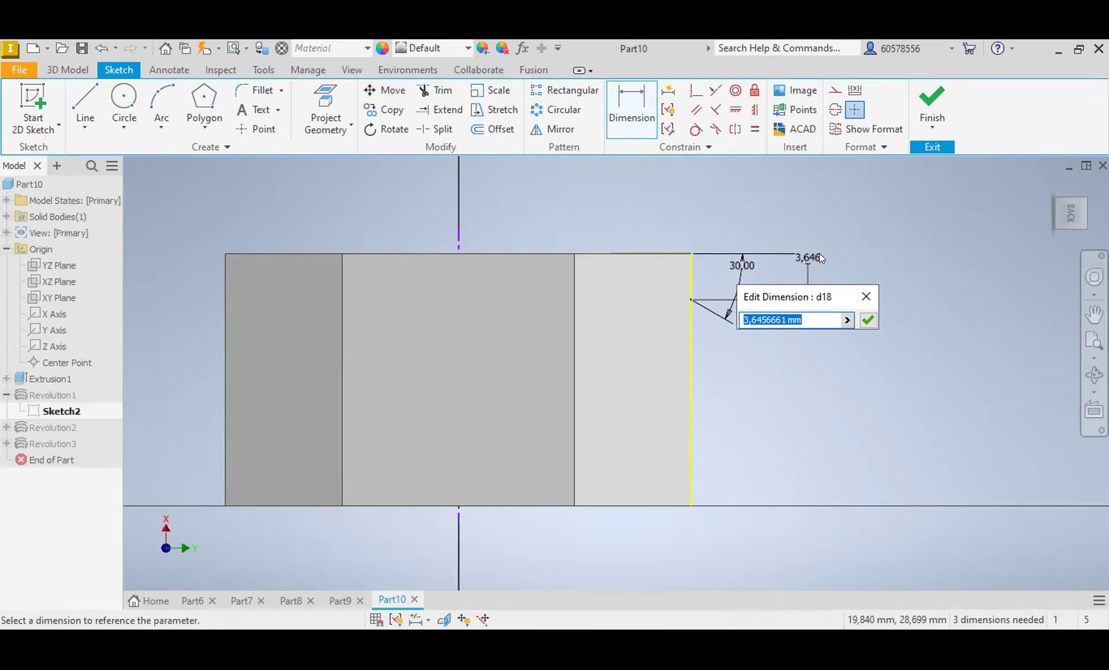
type("2")
key("Return")
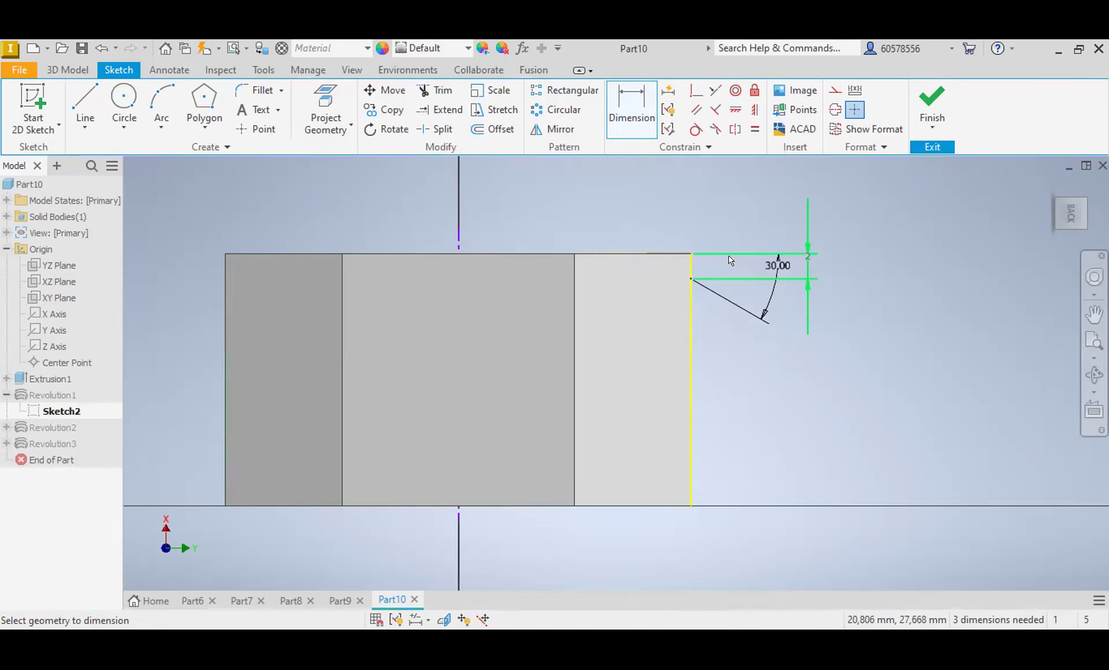
left_click(691, 267)
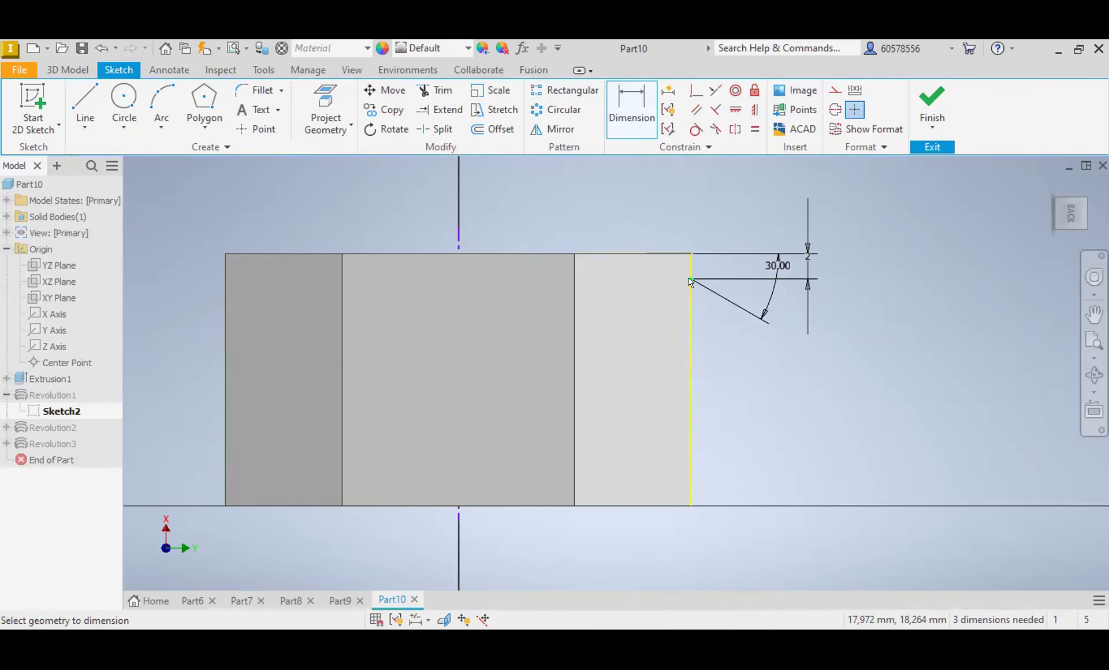
mouse_move(717, 309)
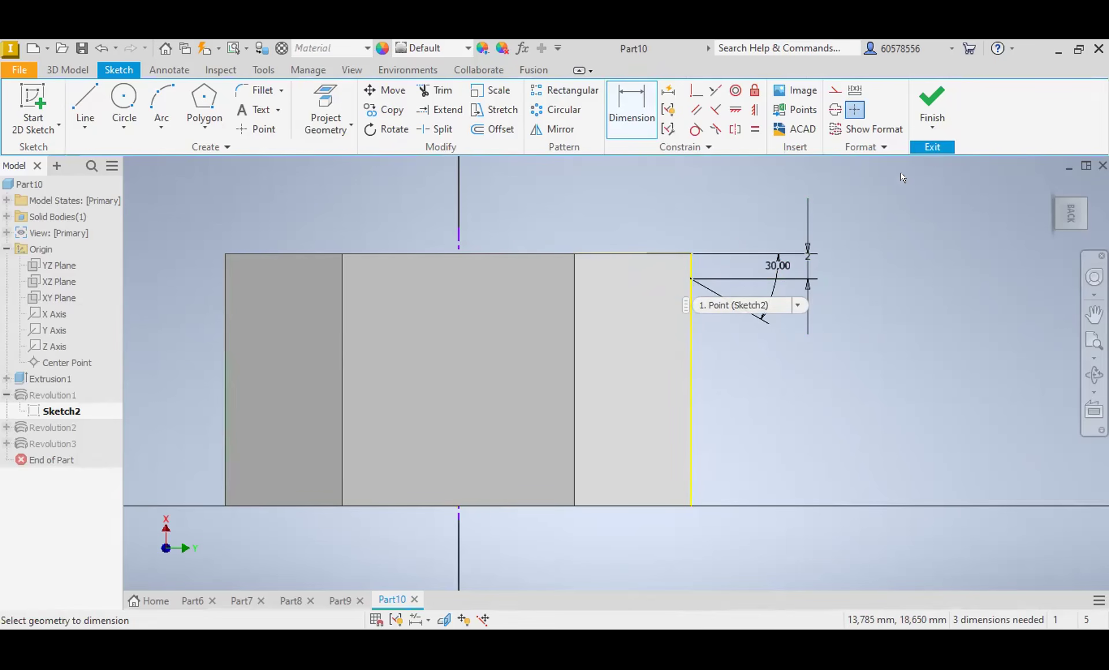
left_click(932, 107)
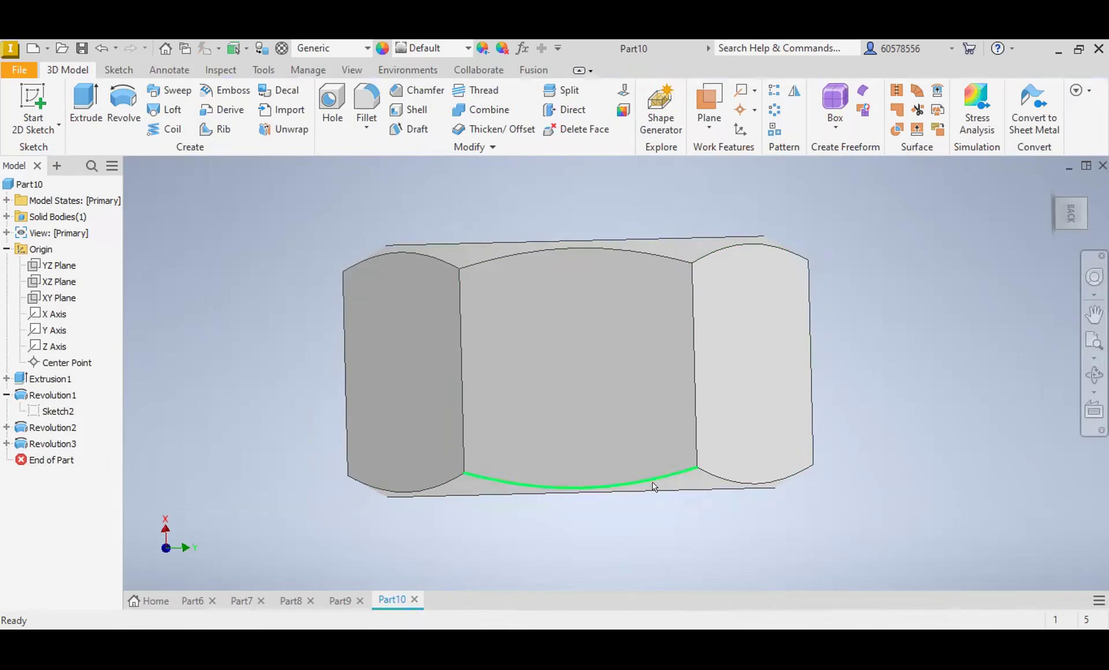
Step: Edit the sketch of Revolution2, dimension the sloped line's upper endpoint 2 mm from the bottom edge, and finish the sketch
left_click(56, 427)
left_click(621, 469)
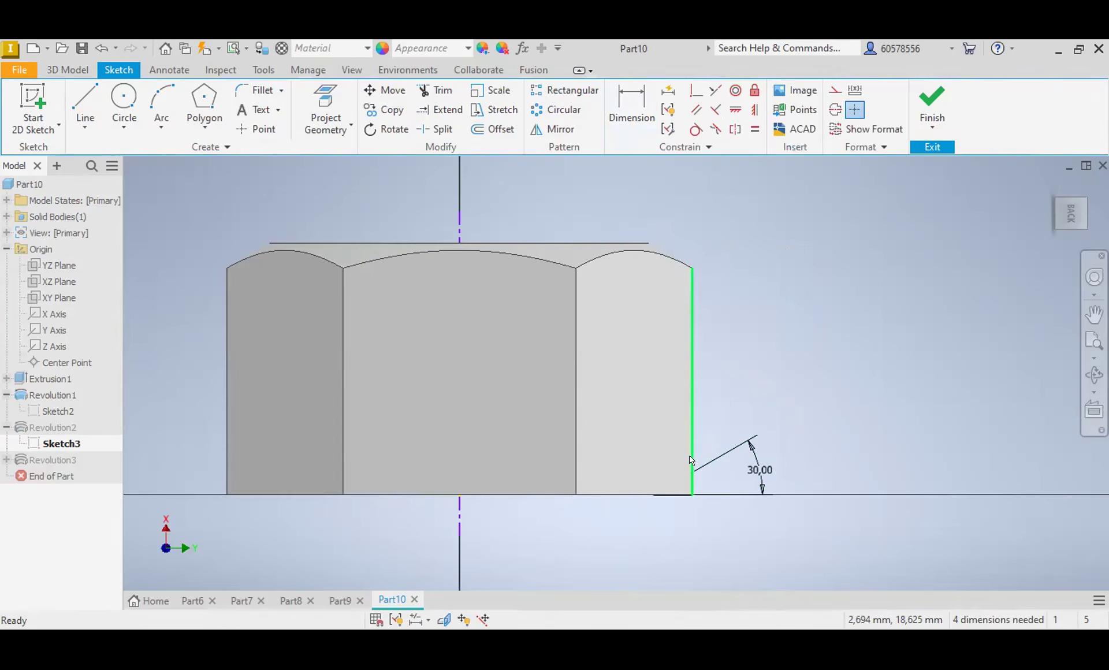
left_click(638, 119)
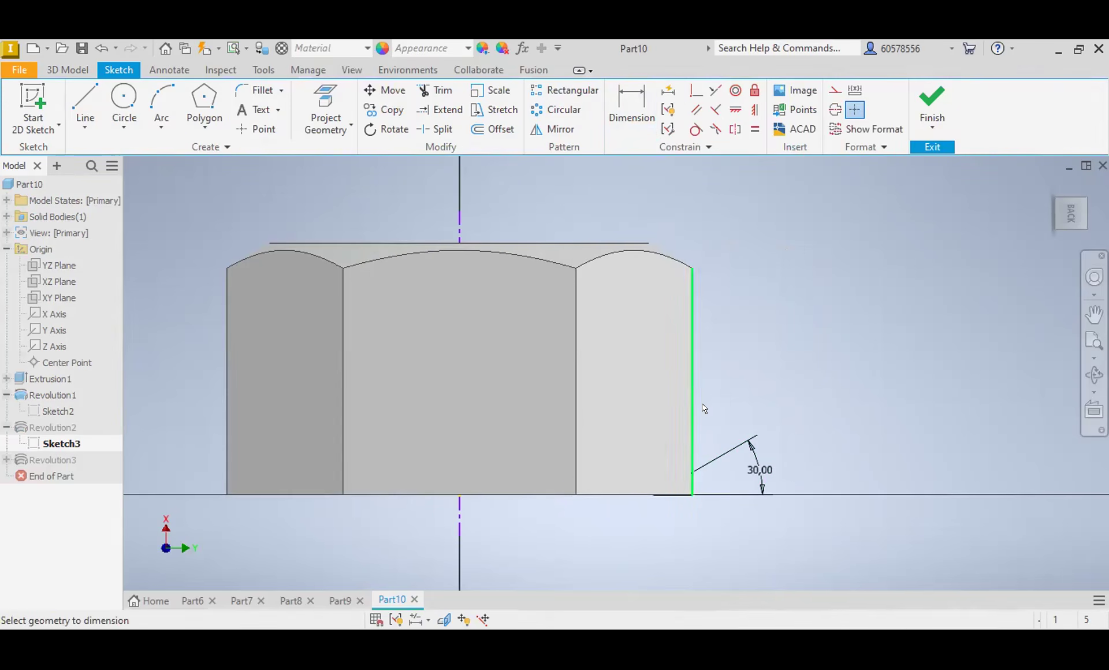
left_click(693, 474)
left_click(679, 495)
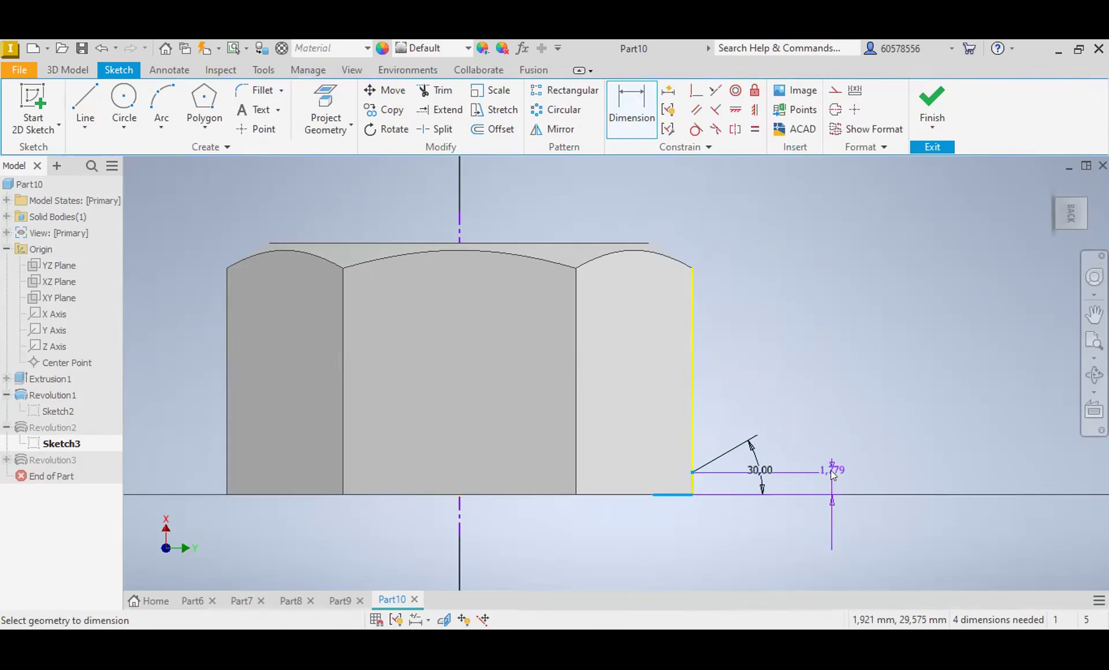
left_click(831, 471)
type("2")
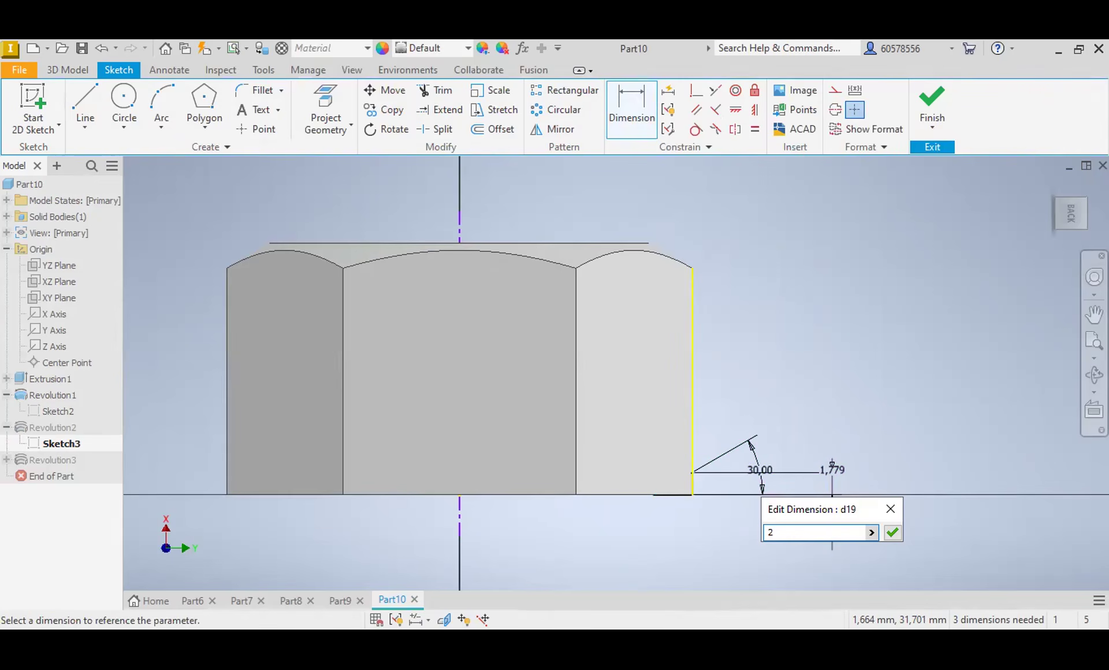
key("Return")
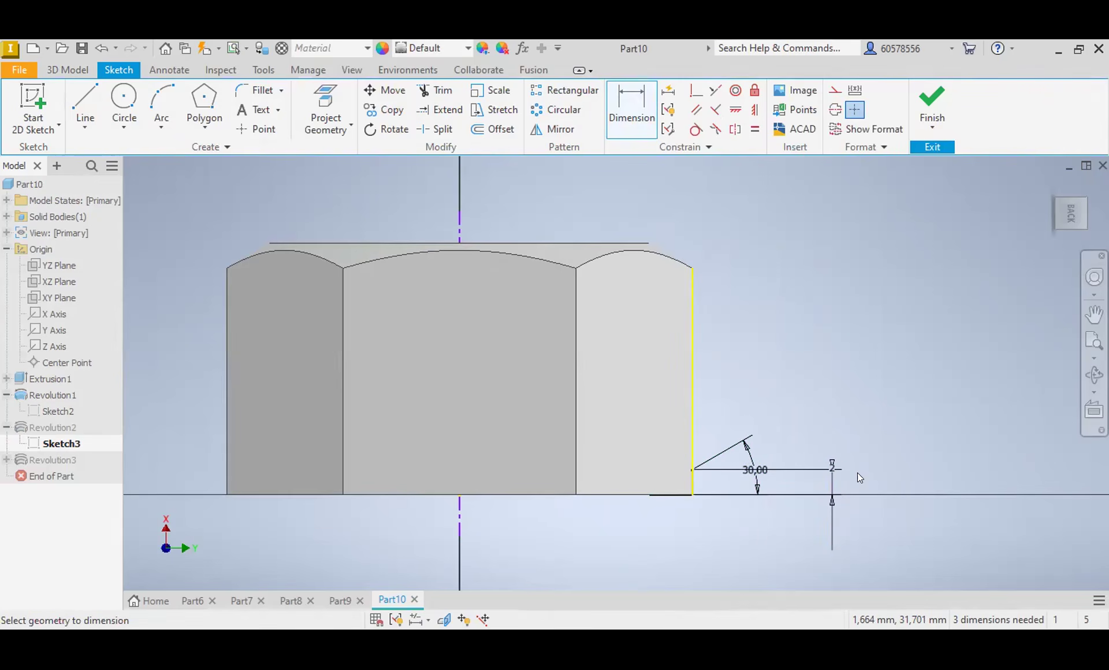
left_click(939, 86)
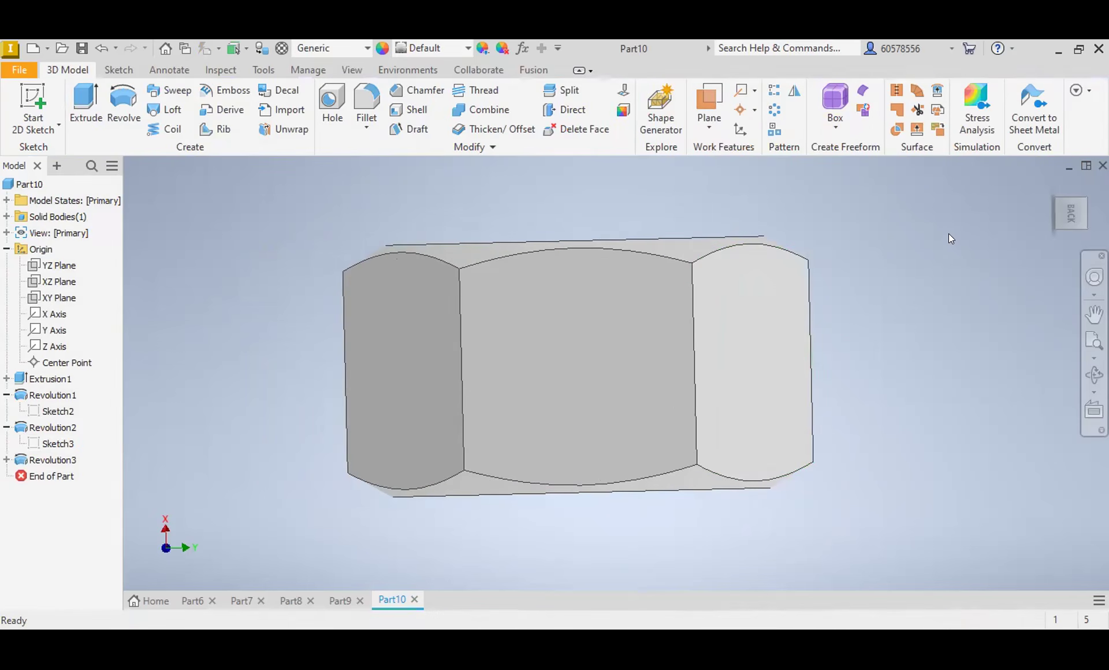
Step: Add a thread to the cylindrical face of the wide section of the stepped bore
mouse_move(1024, 197)
middle_mouse_down("shift")
mouse_move(1029, 124)
mouse_move(1052, 86)
middle_mouse_up("shift")
mouse_move(578, 366)
middle_mouse_down("shift")
mouse_move(531, 368)
mouse_move(555, 471)
mouse_move(578, 366)
middle_mouse_up("shift")
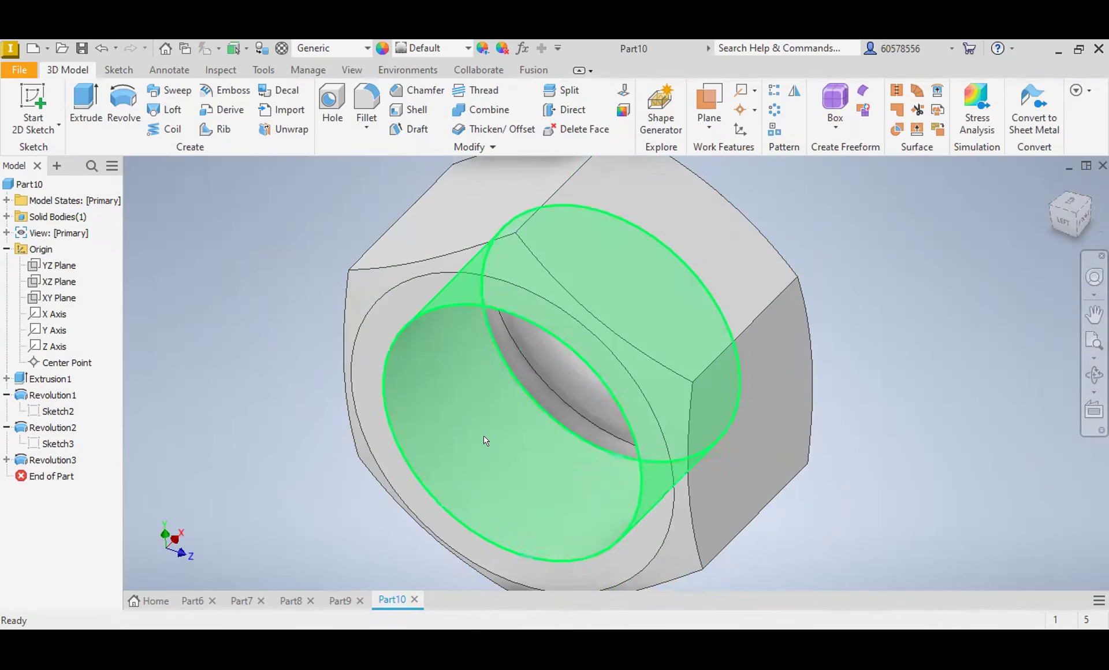
key("r")
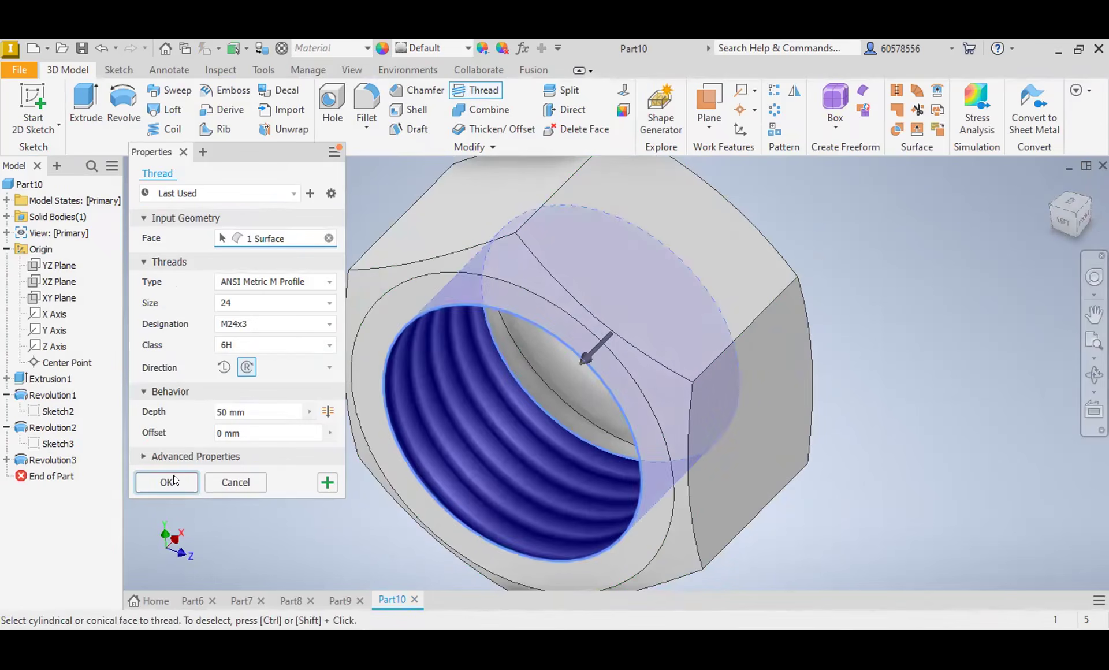
left_click(174, 477)
Step: Add a right-hand M10x1.5 thread, ANSI Metric M Profile, class 6H, to the narrow section of the bore
left_click_drag(1067, 223, 1085, 287)
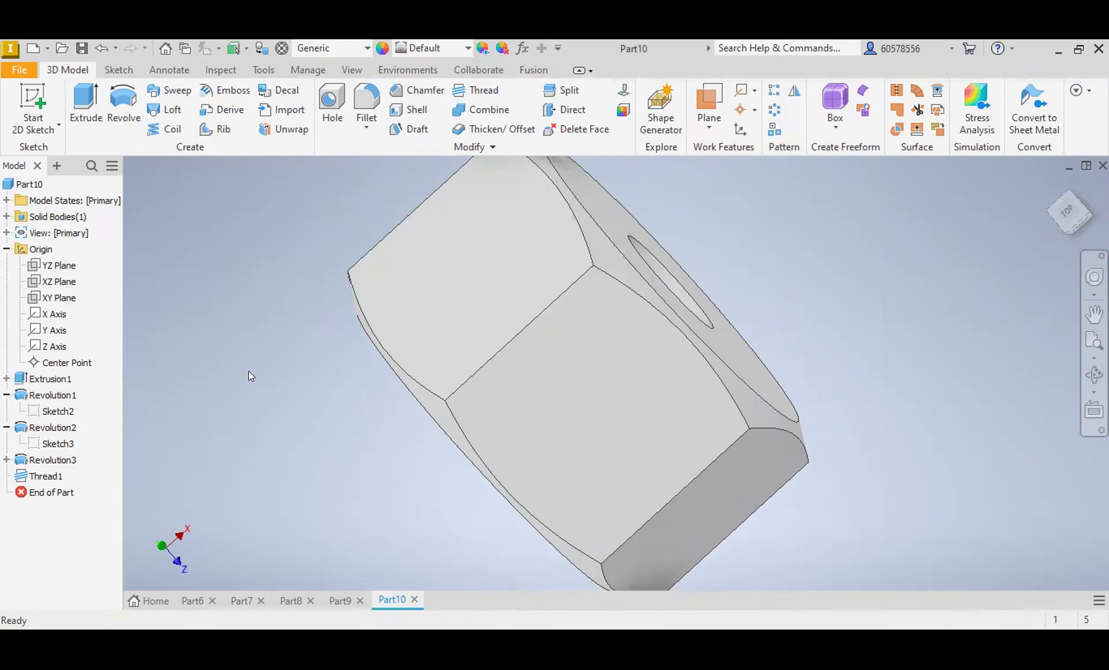
scroll(660, 282, "down", 5)
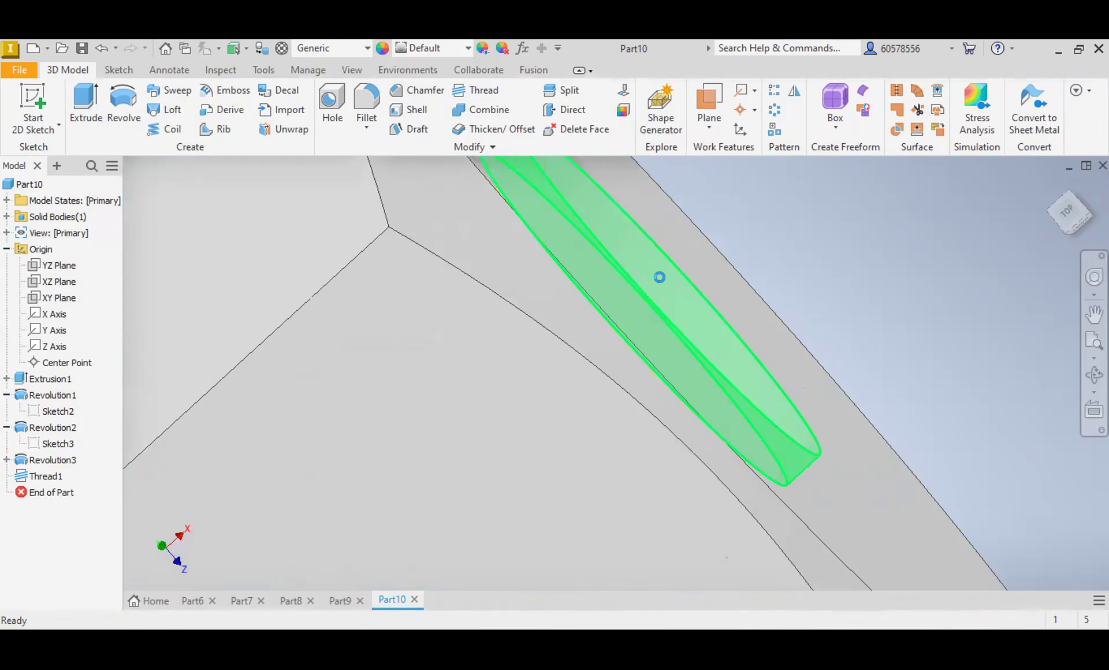
left_click(661, 282)
left_click(498, 95)
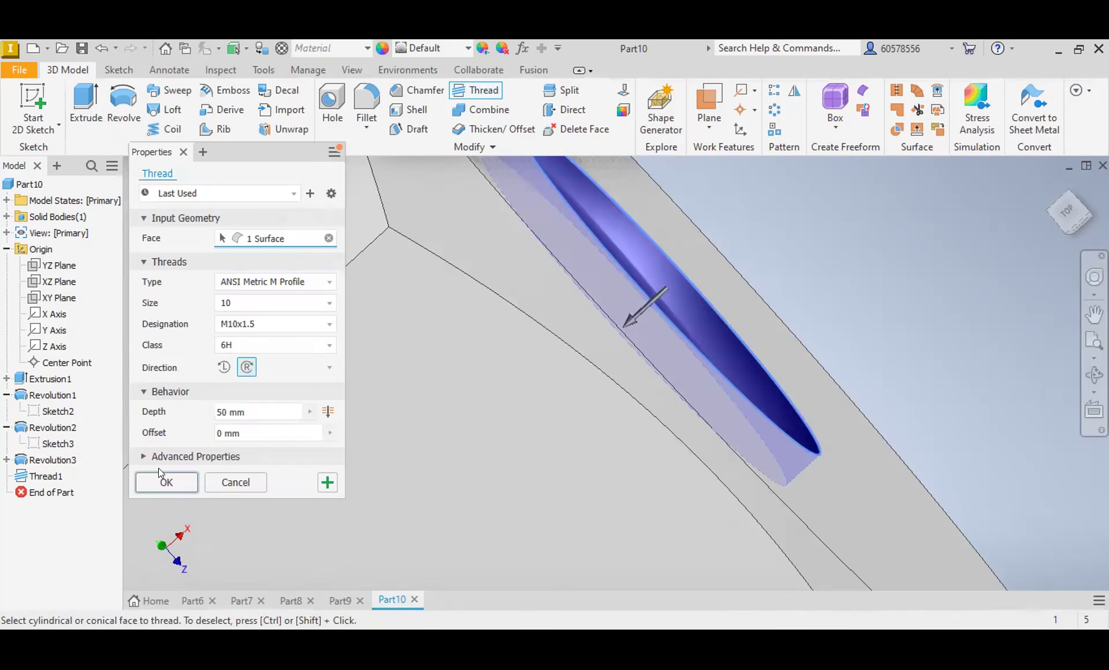
key("Return")
scroll(685, 305, "up", 5)
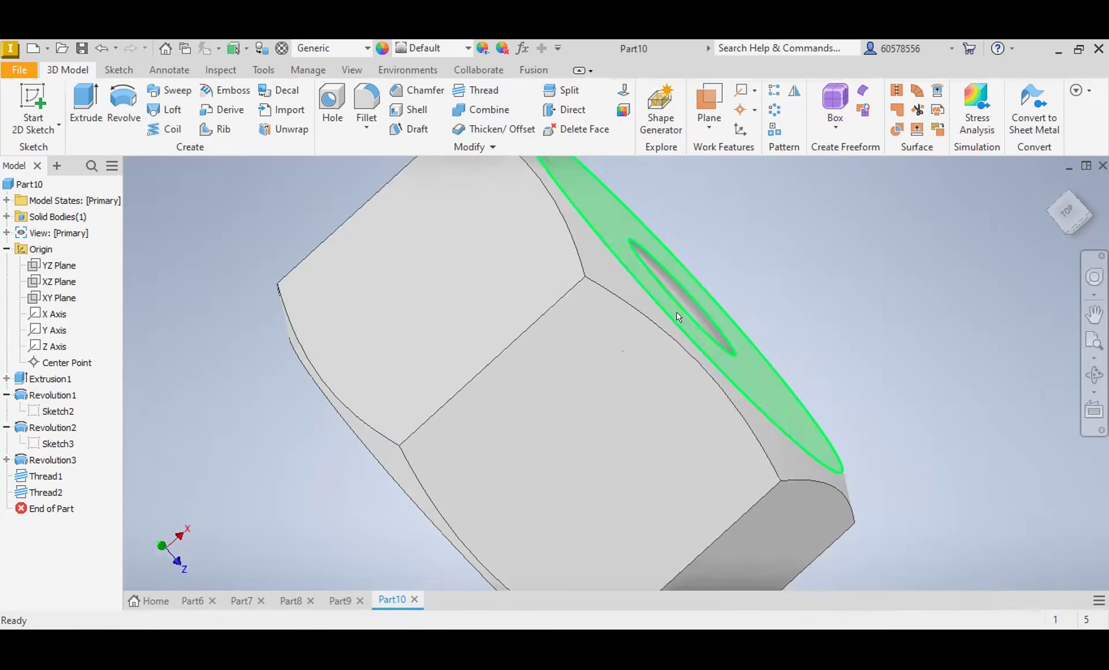
Step: Create a new metric part from the Standard (mm).ipt template
scroll(677, 312, "up", 3)
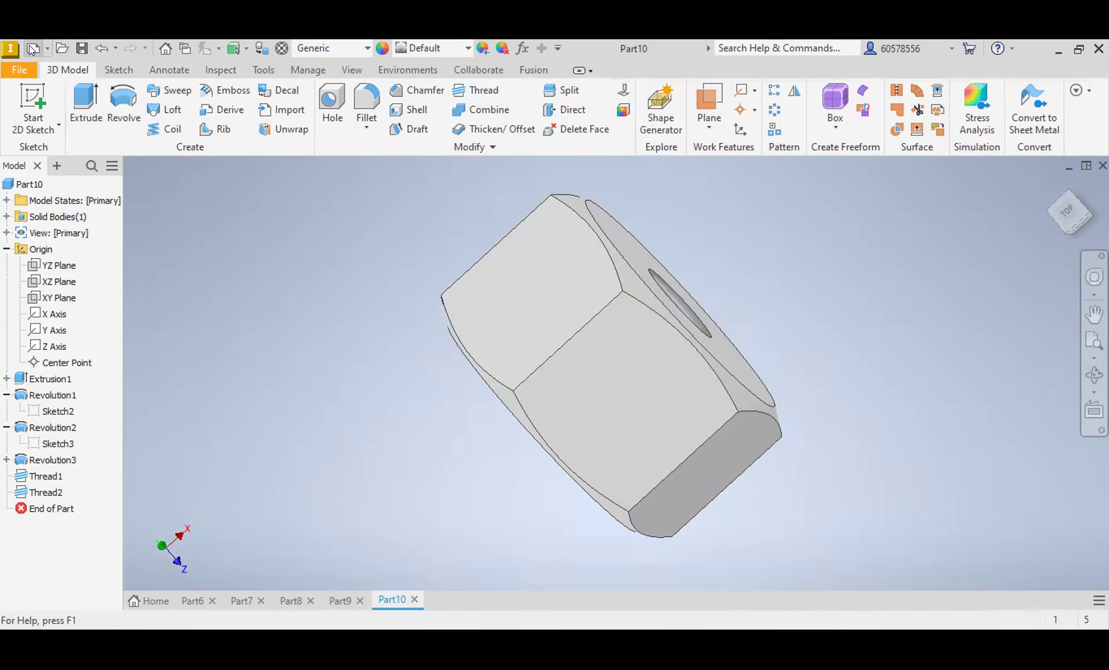
key("ctrl+n")
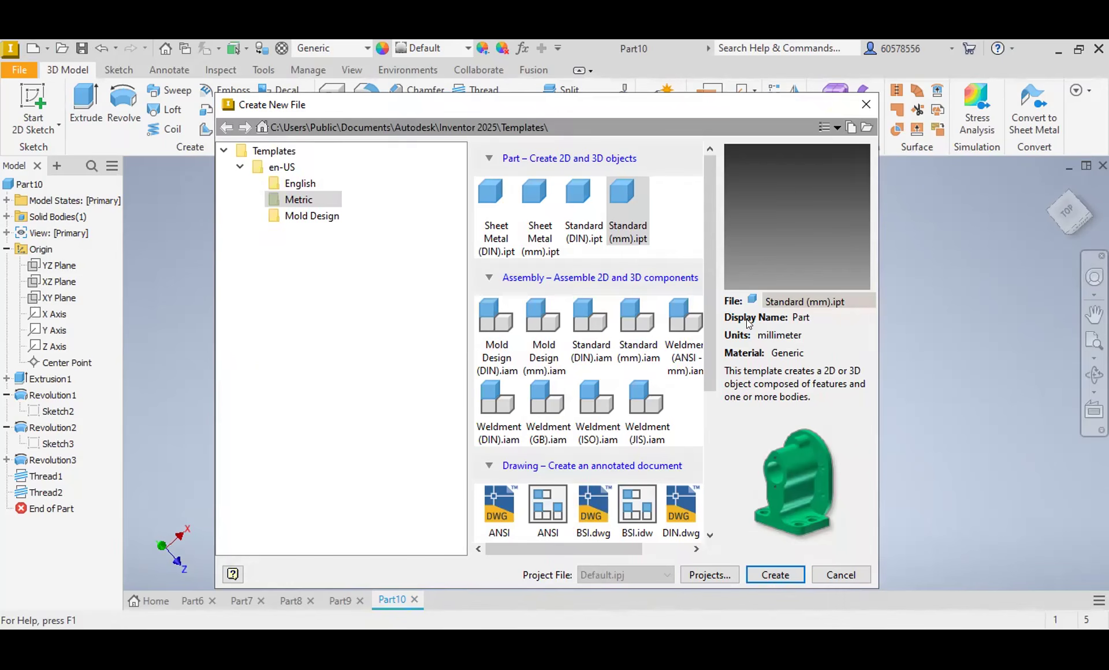
double_click(627, 202)
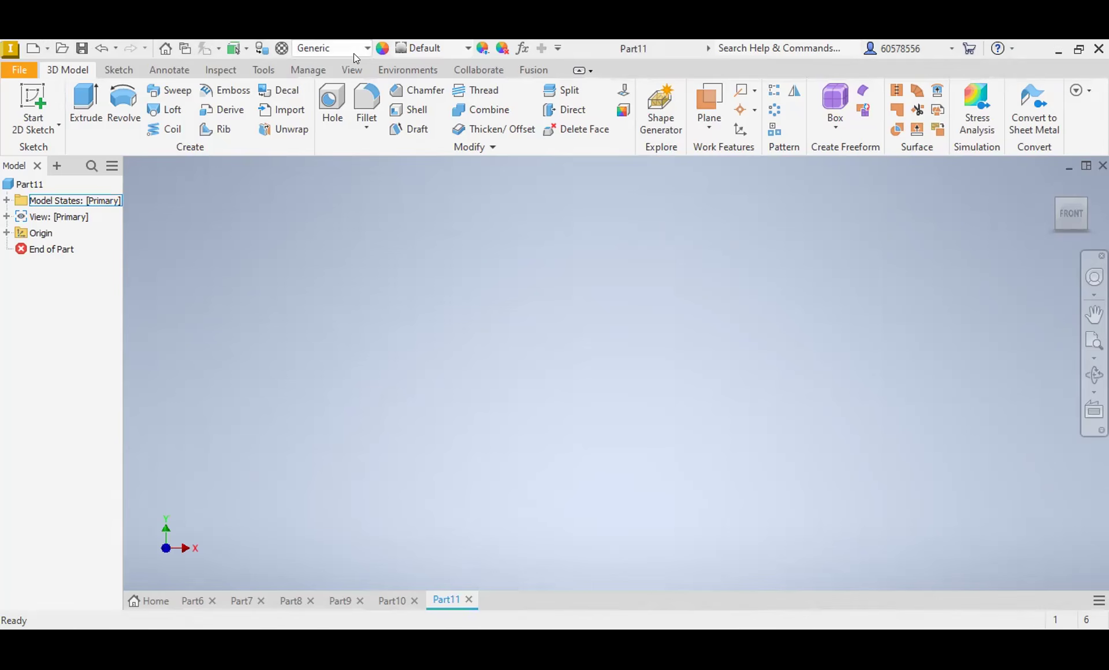
Step: Start a sketch on the YZ plane and draw a vertical line about 17 mm long through the origin
left_click(119, 69)
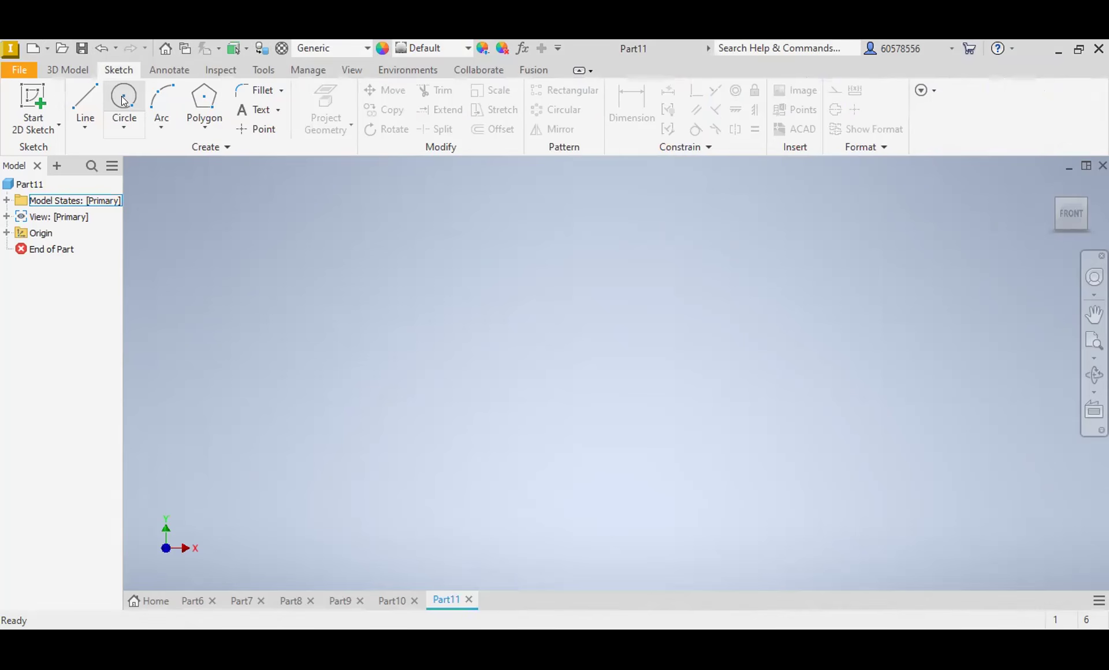
left_click(85, 104)
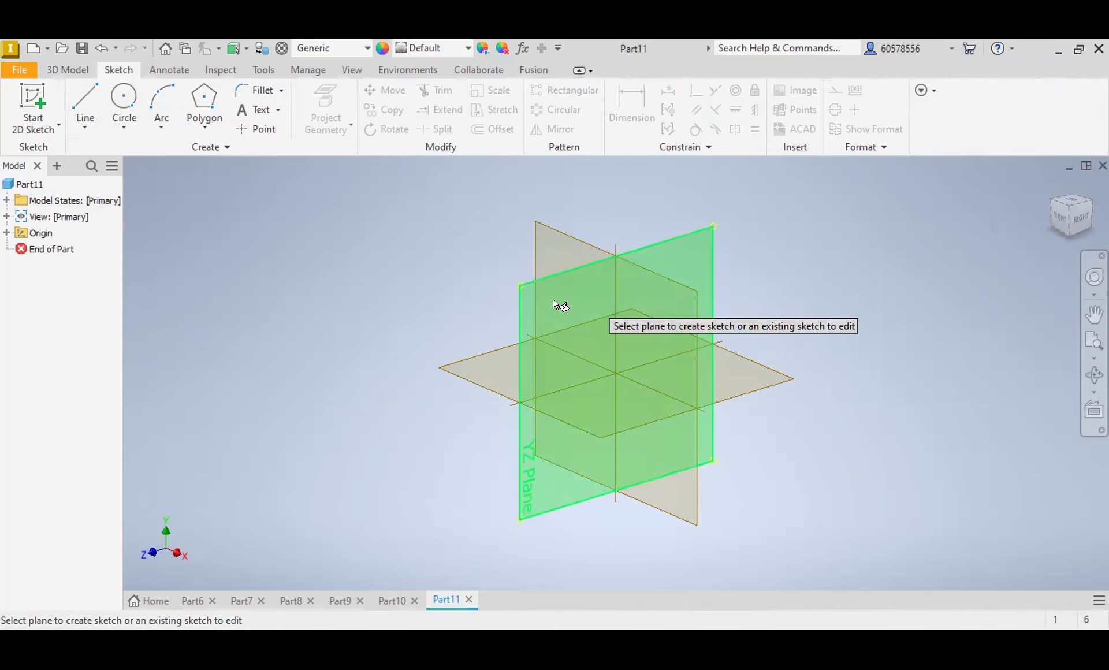
left_click(602, 303)
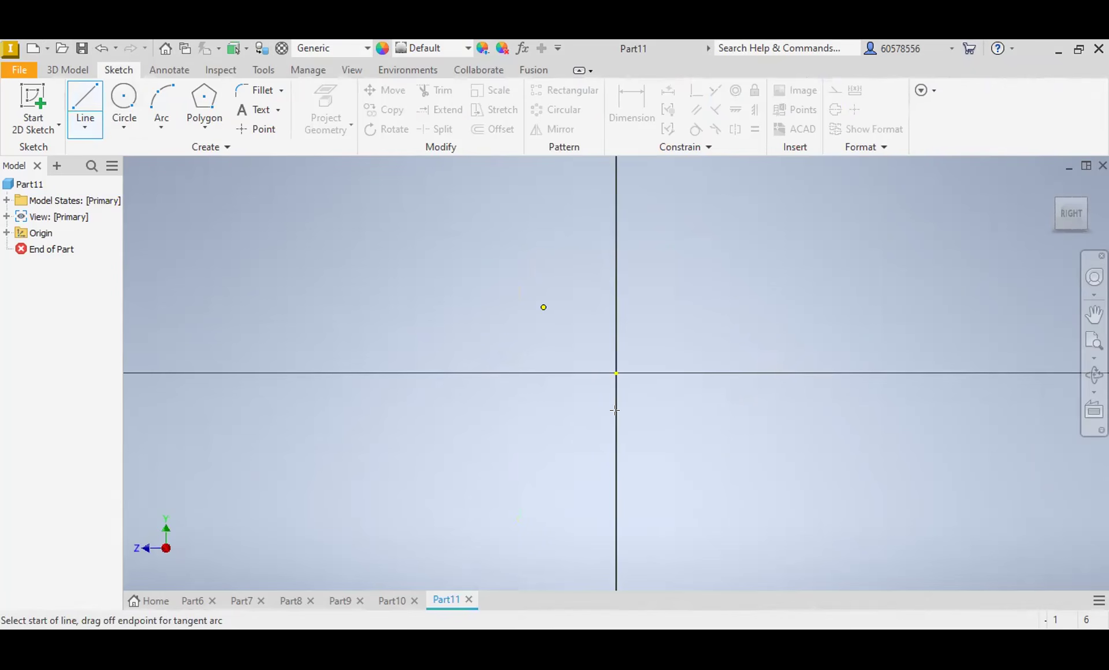
left_click(616, 469)
key("Escape")
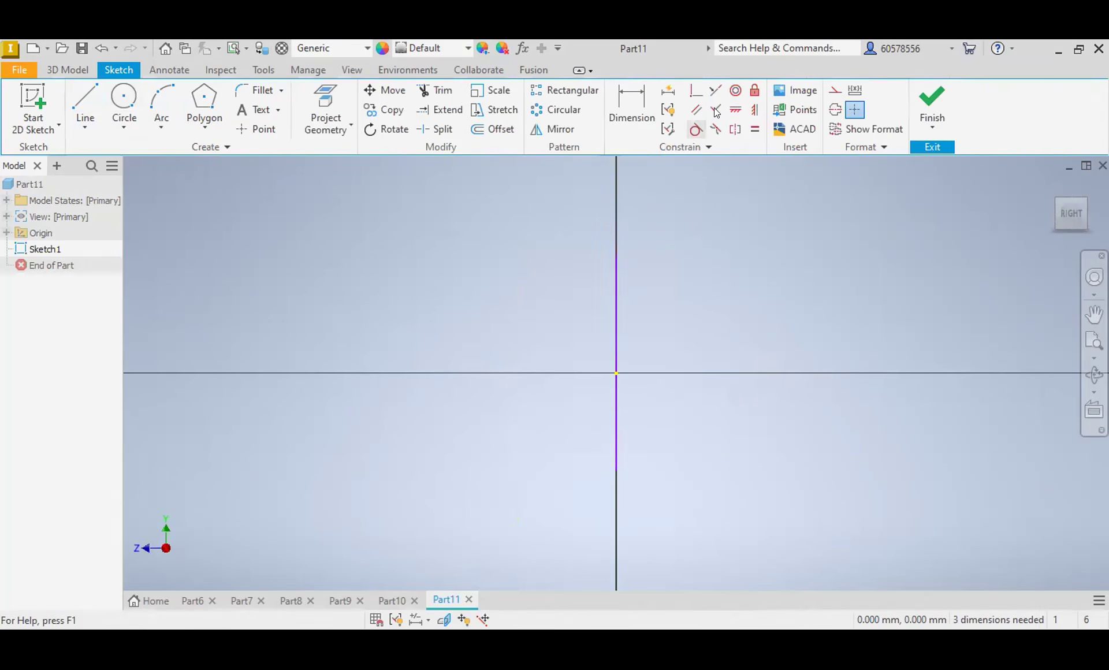
Step: Dimension the vertical line's length as 10 mm
left_click(628, 99)
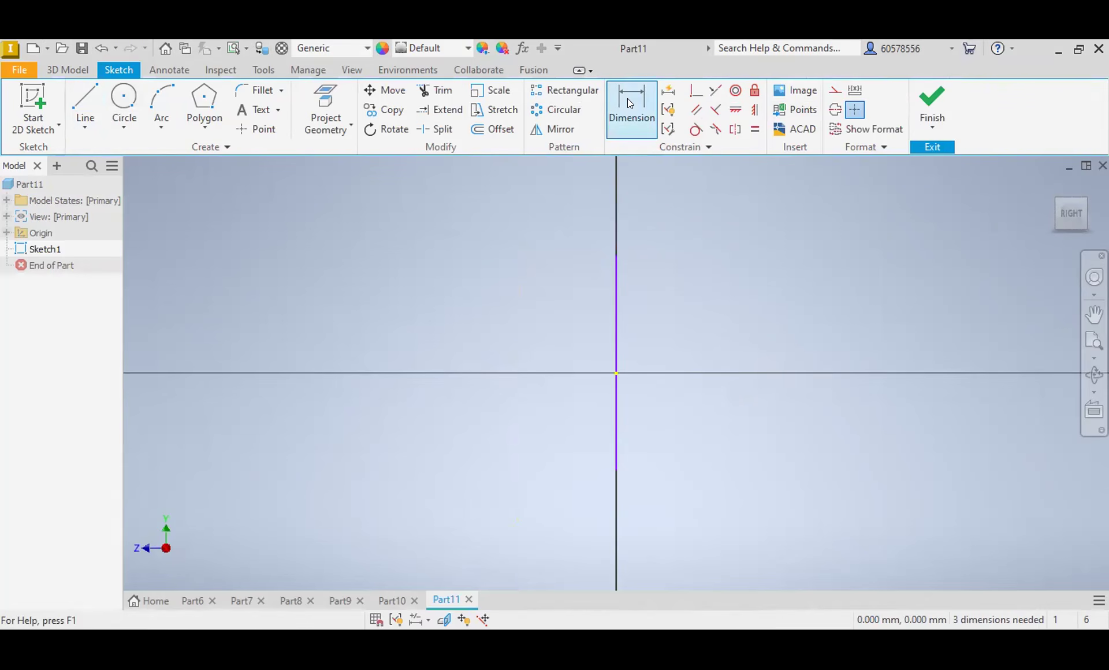
left_click(615, 351)
left_click(512, 325)
type("10")
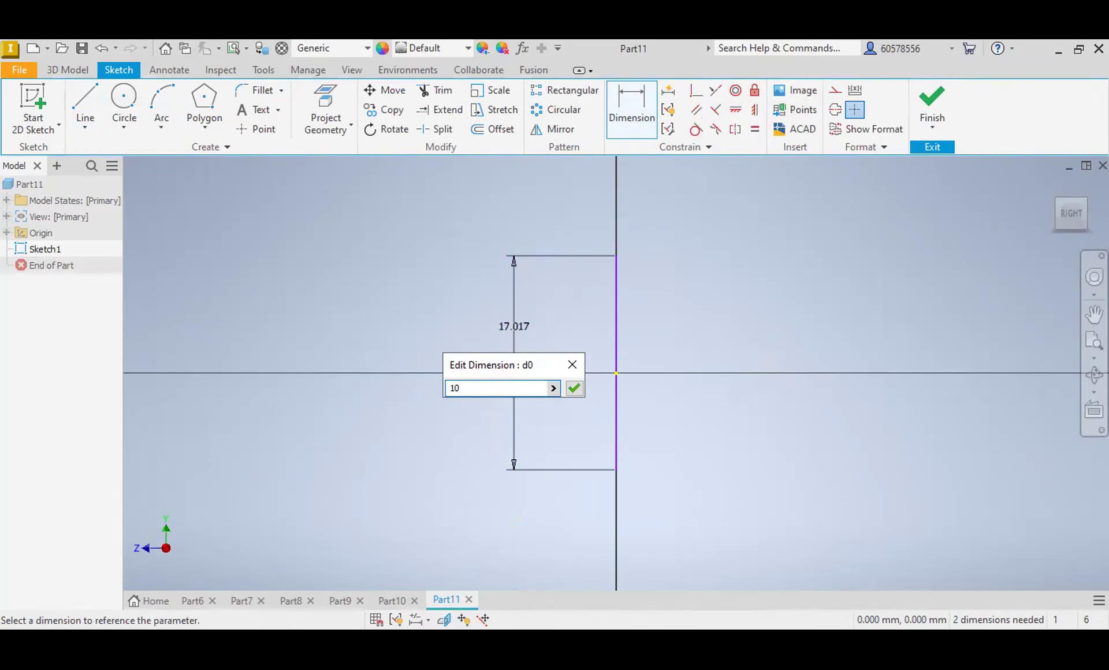
key("Return")
Step: Constrain the vertical line's midpoint to the origin and change the line to a centerline
left_click(691, 97)
left_click(616, 367)
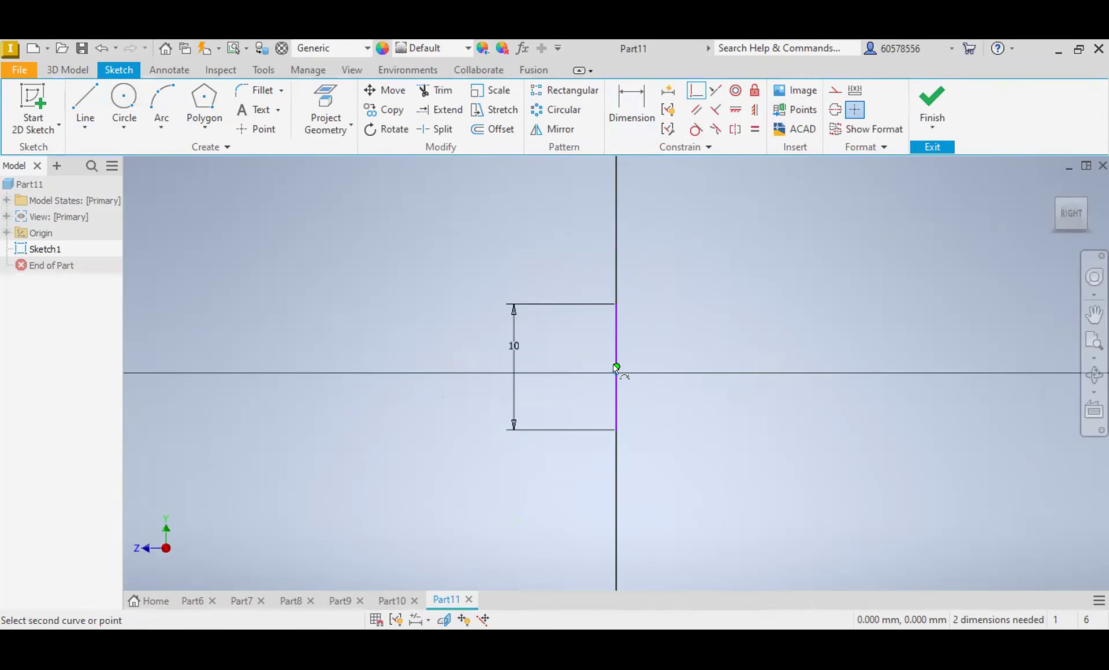
left_click(617, 368)
key("Escape")
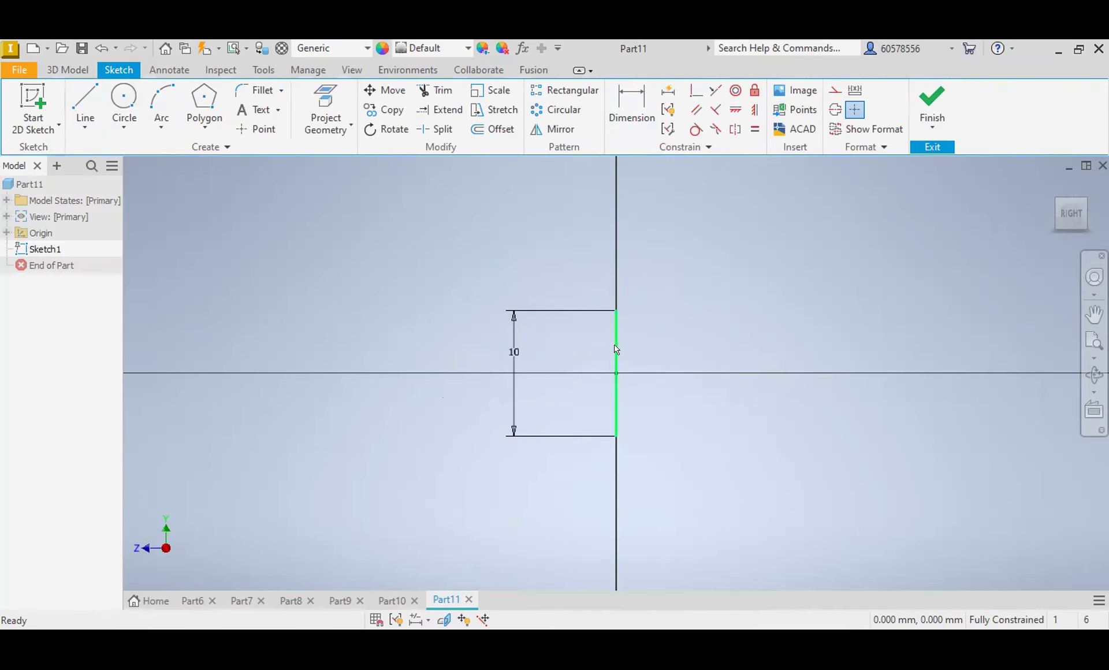
left_click(617, 349)
left_click(835, 109)
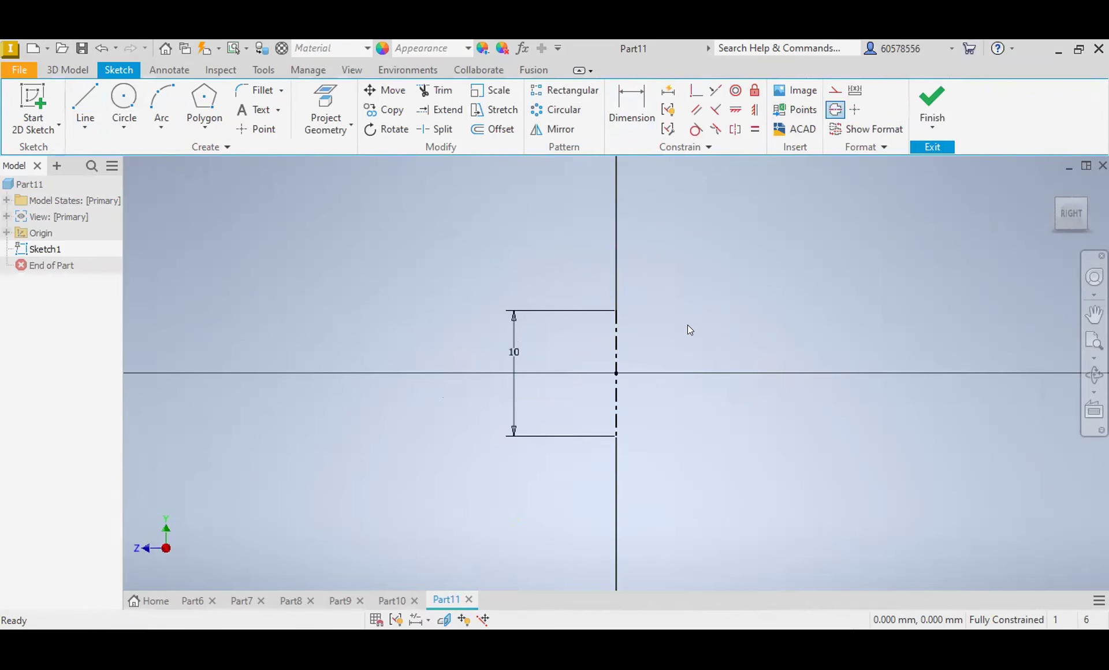
Step: Draw a closed stepped profile with a sloped bottom edge at about 48° right of the centerline, and dimension its overall height as 10 mm
left_click(85, 110)
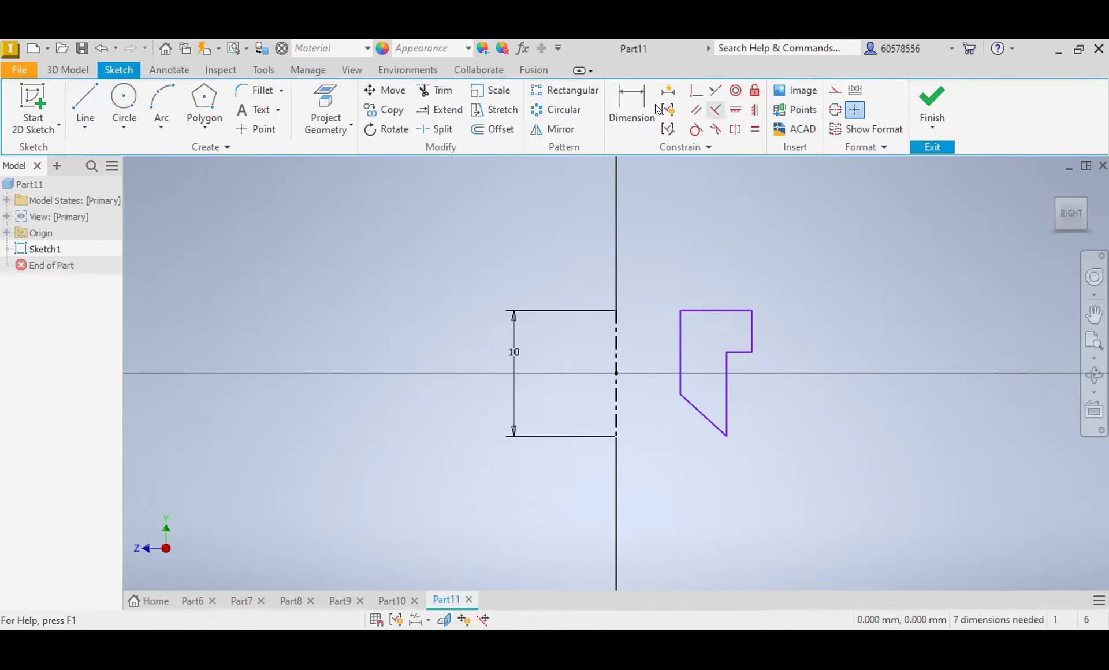
left_click(635, 107)
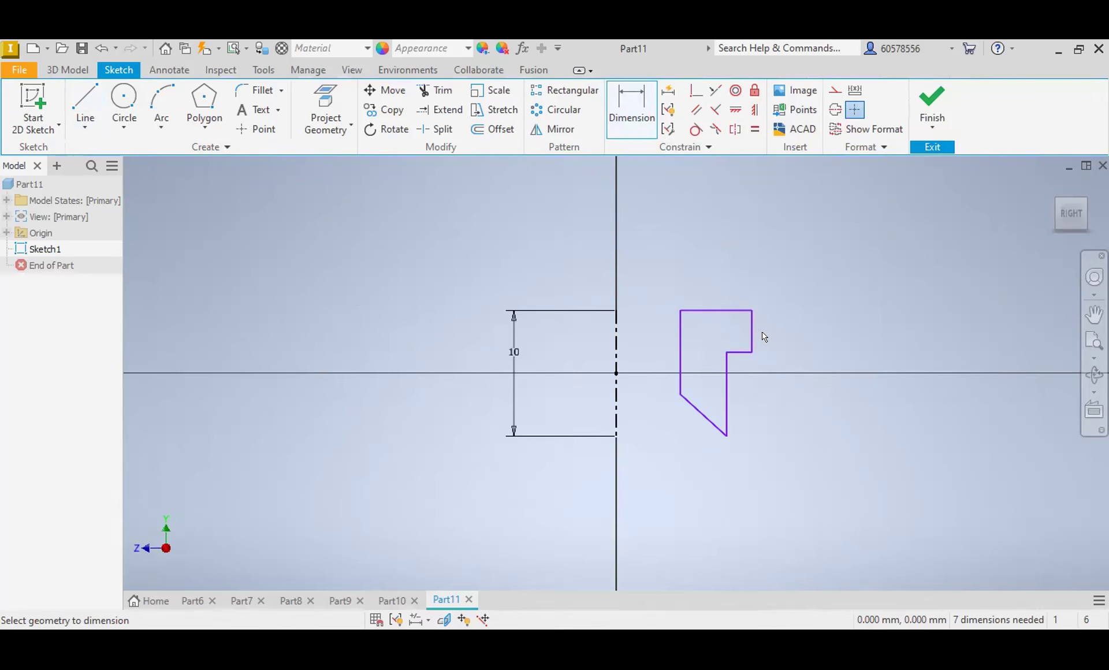
left_click(727, 437)
left_click(735, 311)
left_click(845, 370)
left_click(904, 427)
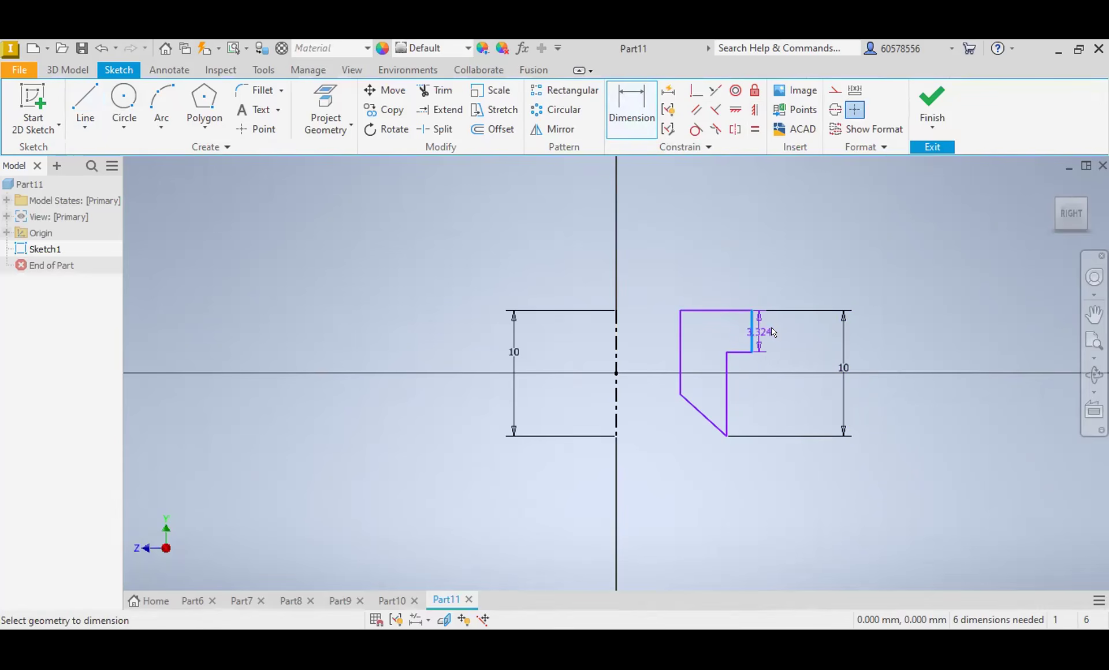
Step: Dimension the height of the profile's short outer vertical edge as 4 mm
left_click(795, 332)
type("4")
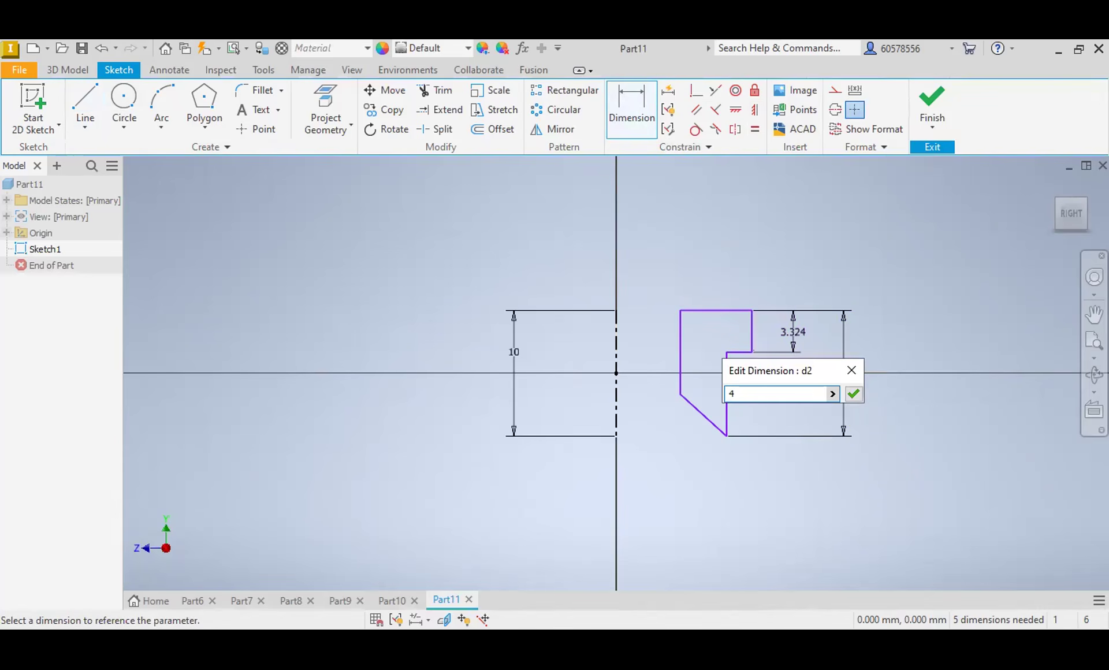
key("Return")
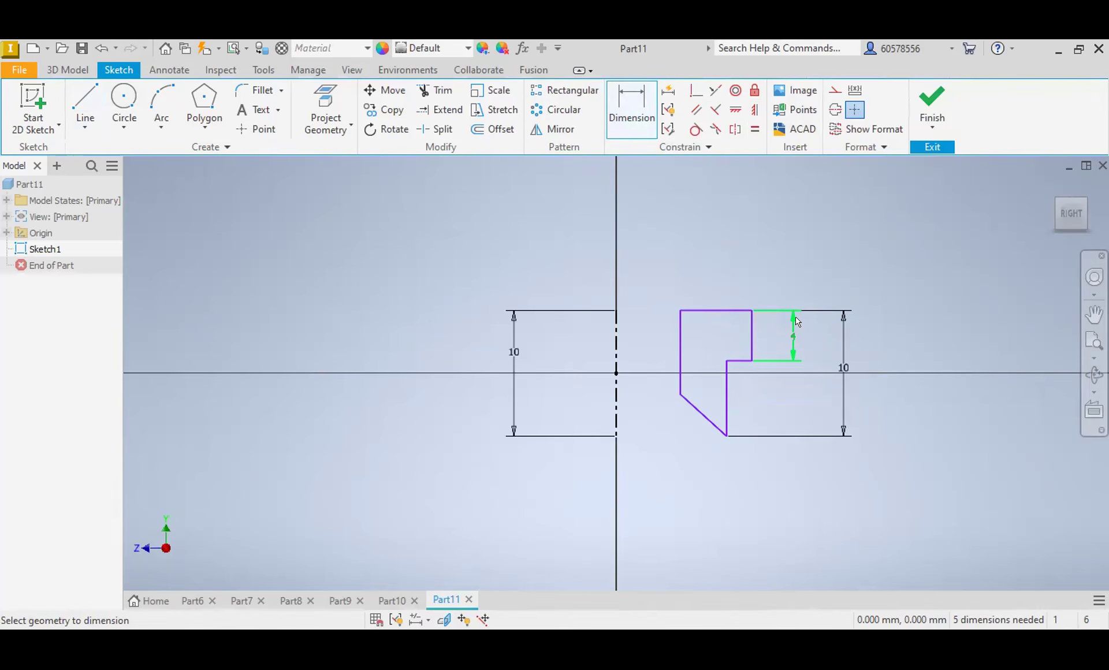
key("Escape")
Step: Dimension the angle between the profile's sloped bottom edge and the centerline as 45°
key("d")
left_click(705, 424)
left_click(617, 420)
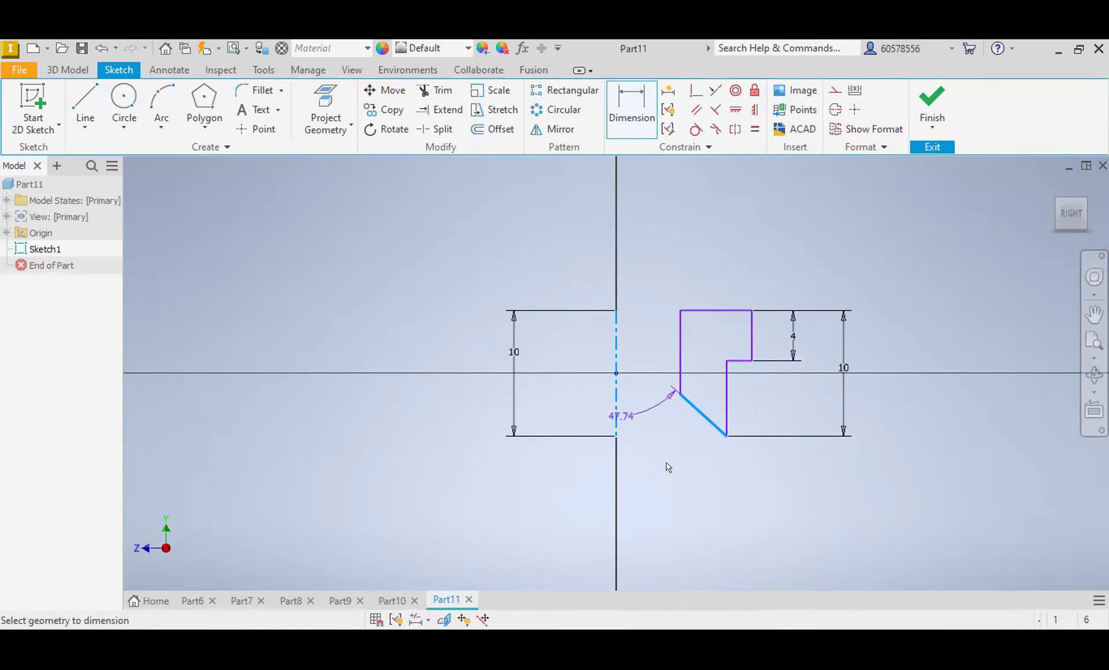
left_click(680, 503)
type("45")
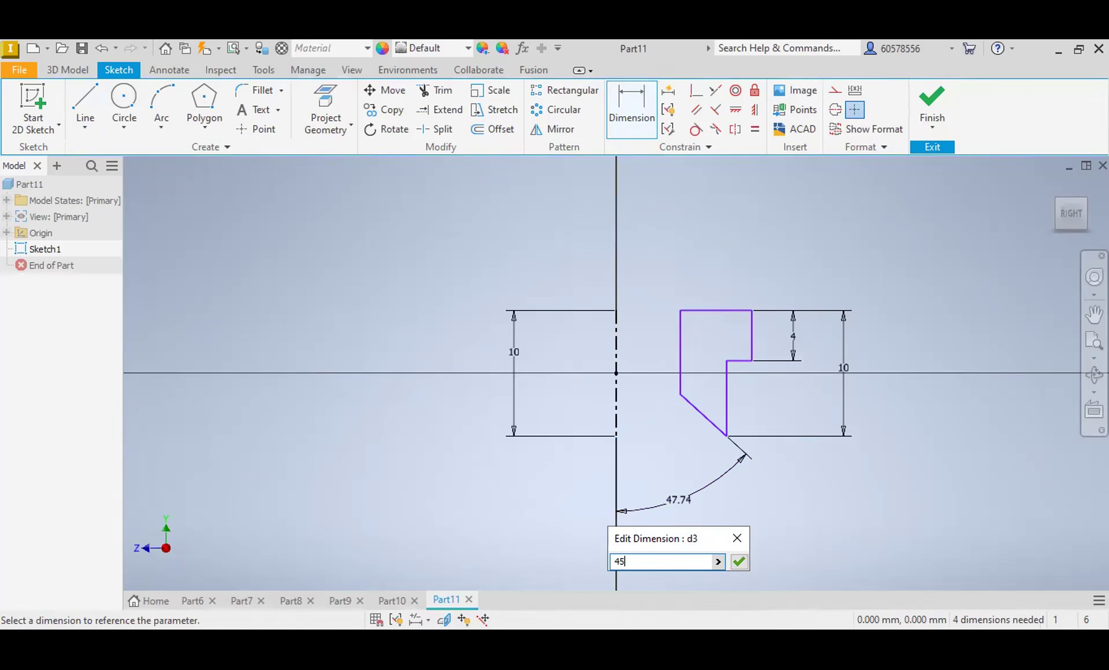
key("Return")
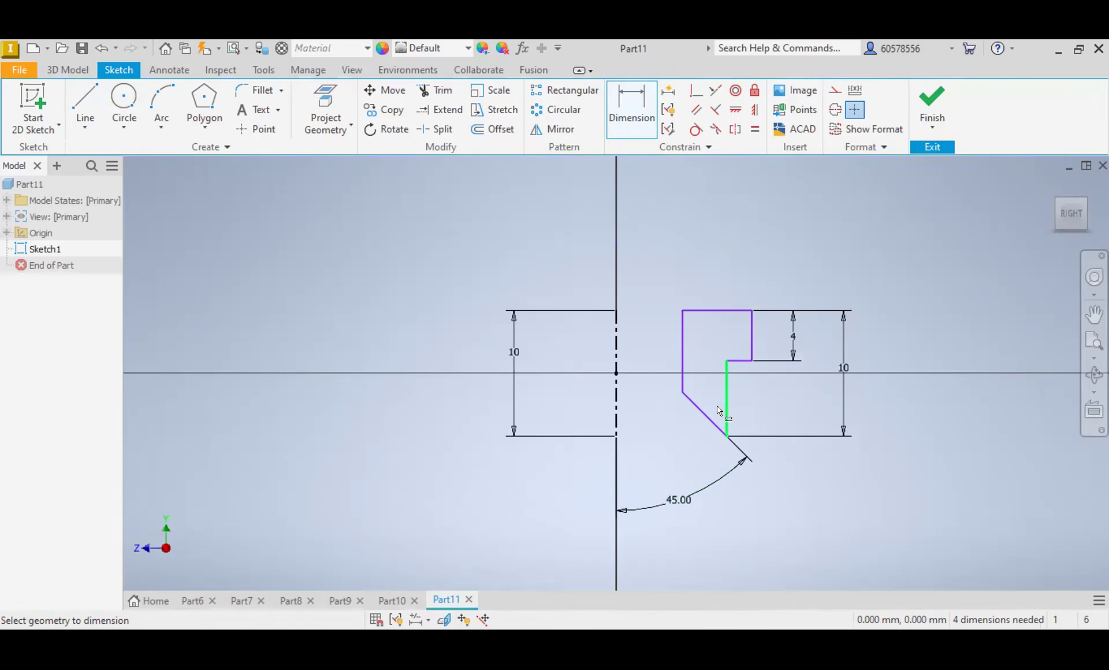
Step: Dimension the profile's inner vertical edge about the centerline as a 10 mm diameter
left_click(615, 319)
left_click(684, 341)
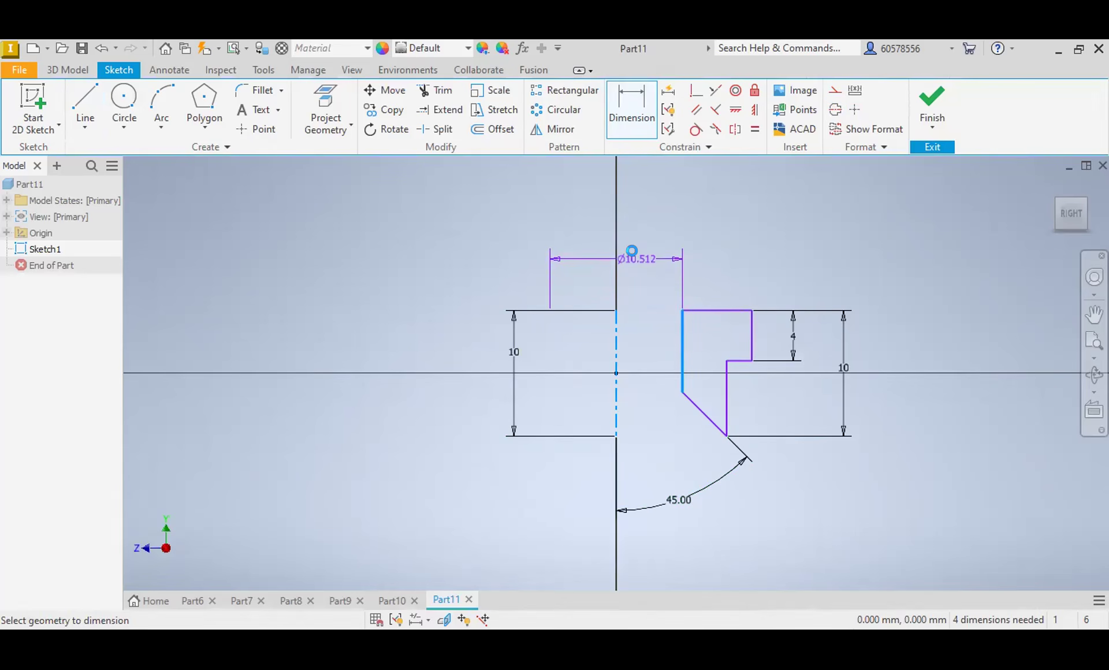
left_click(633, 253)
type("10")
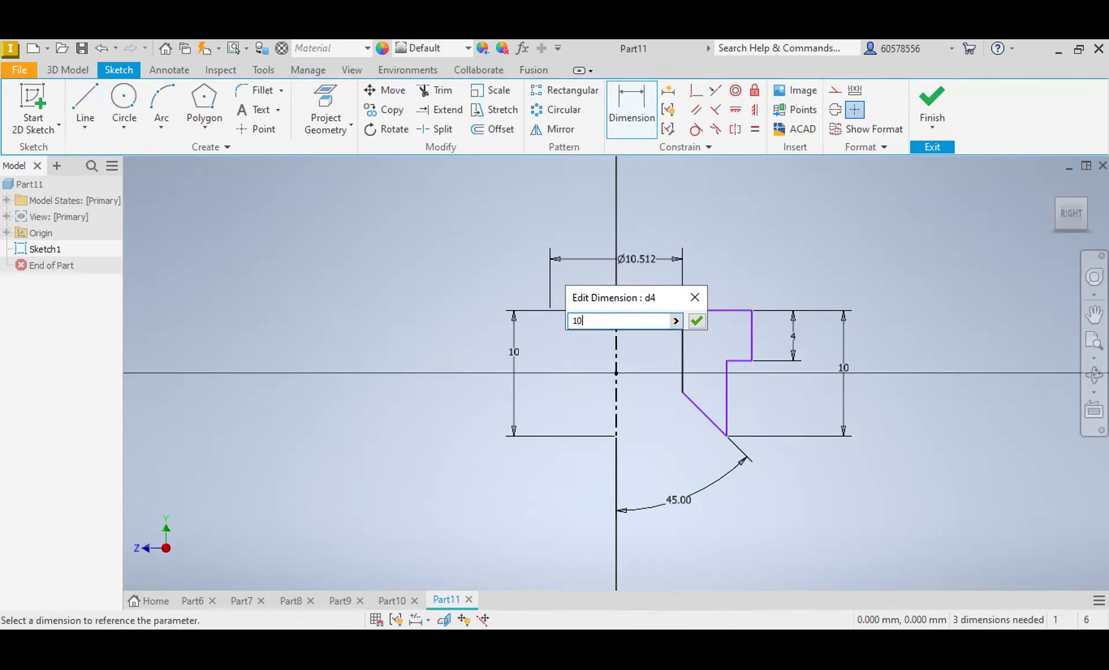
key("Return")
Step: Dimension the profile's upper outer vertical edge about the centerline as an 18 mm diameter
left_click(616, 334)
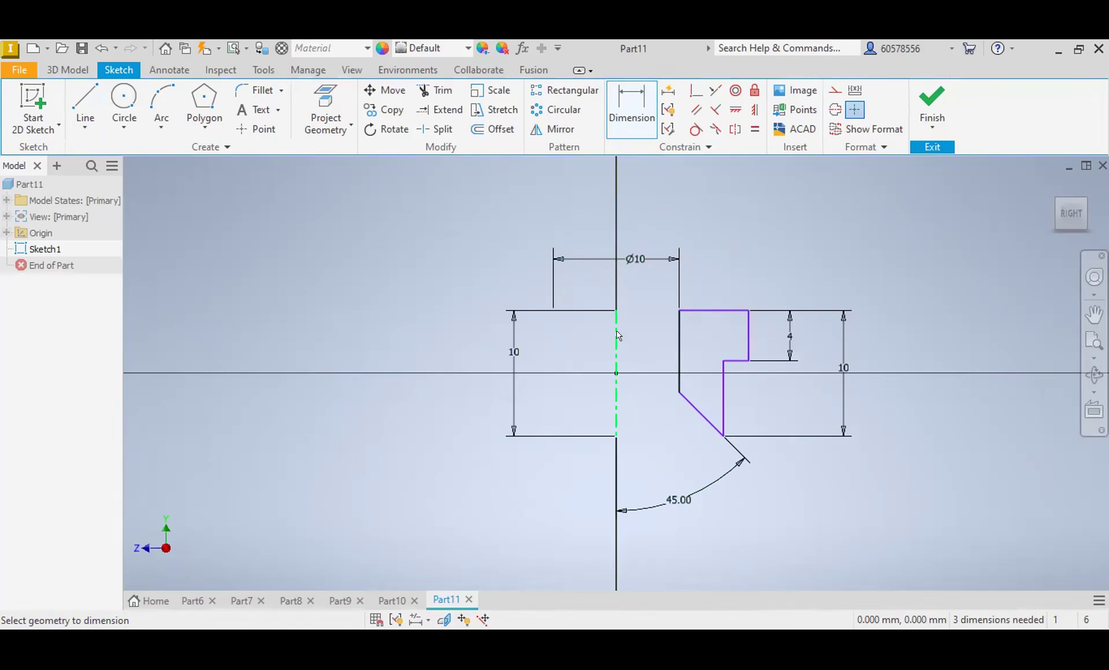
left_click(748, 332)
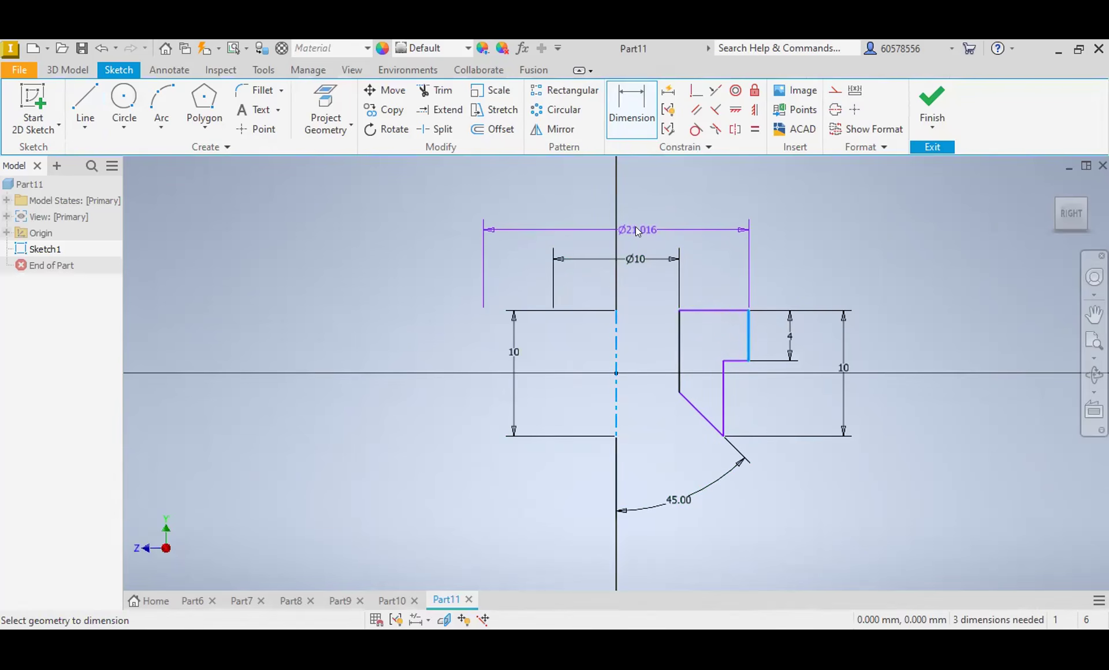
left_click(637, 231)
type("18")
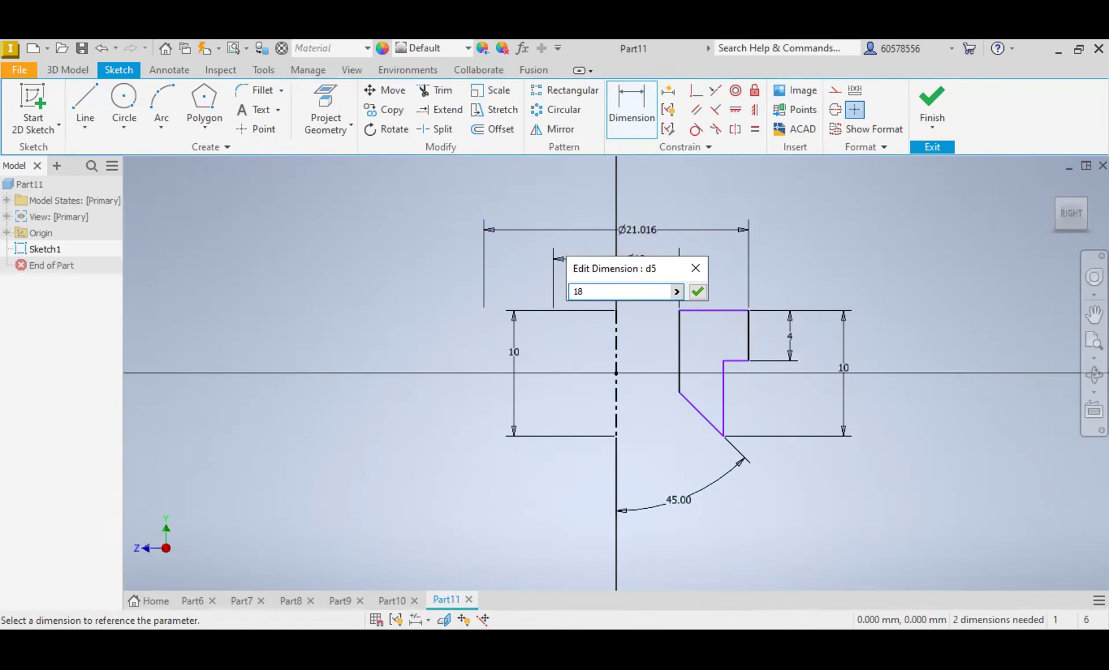
key("Return")
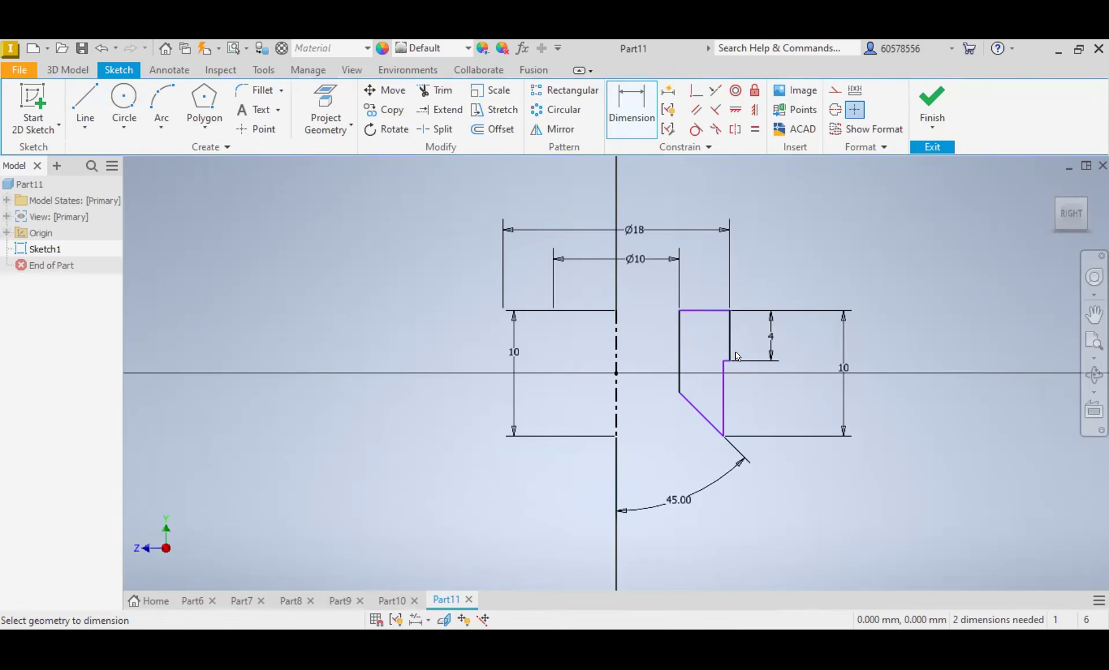
Step: Dimension the profile's lower outer vertical edge about the centerline as a 16 mm diameter
left_click(723, 404)
left_click(616, 404)
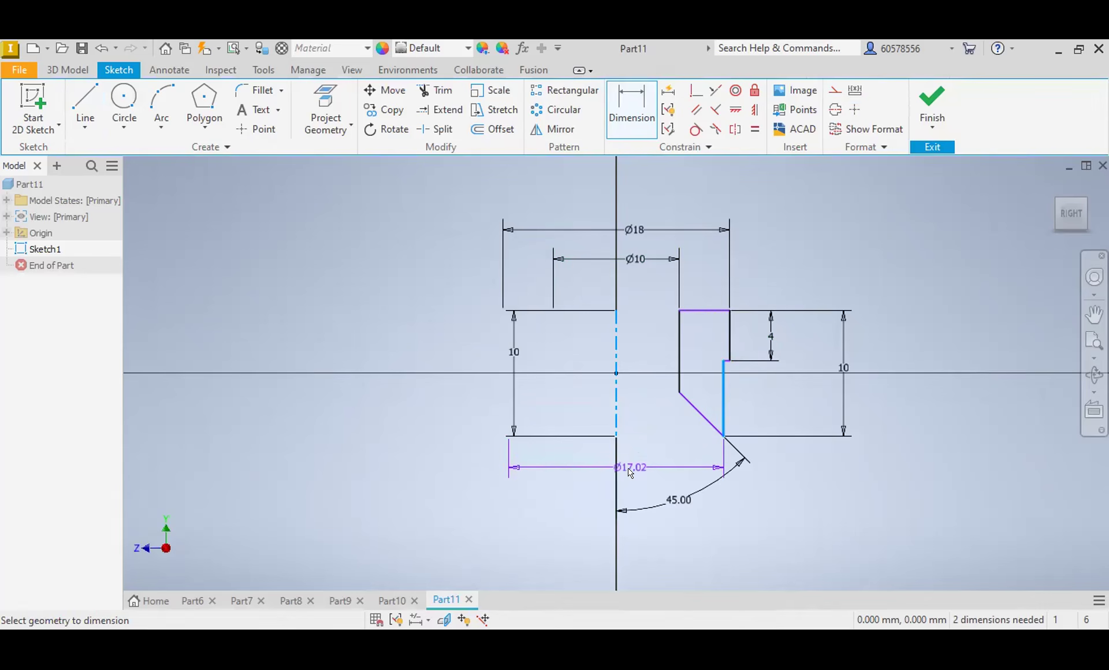
left_click(629, 469)
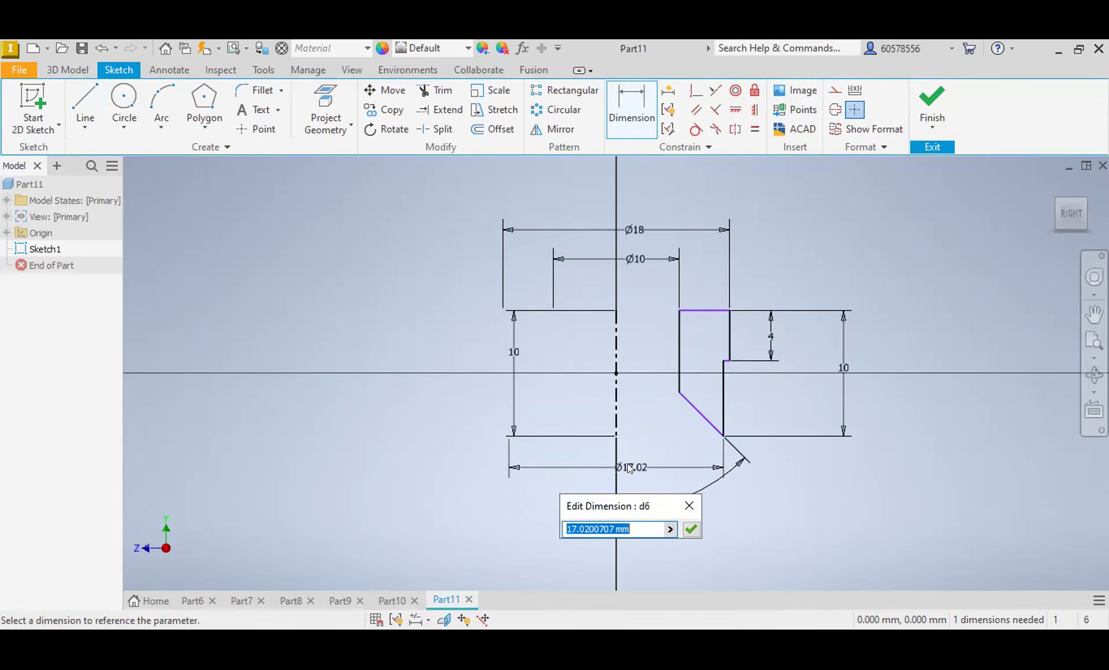
type("16")
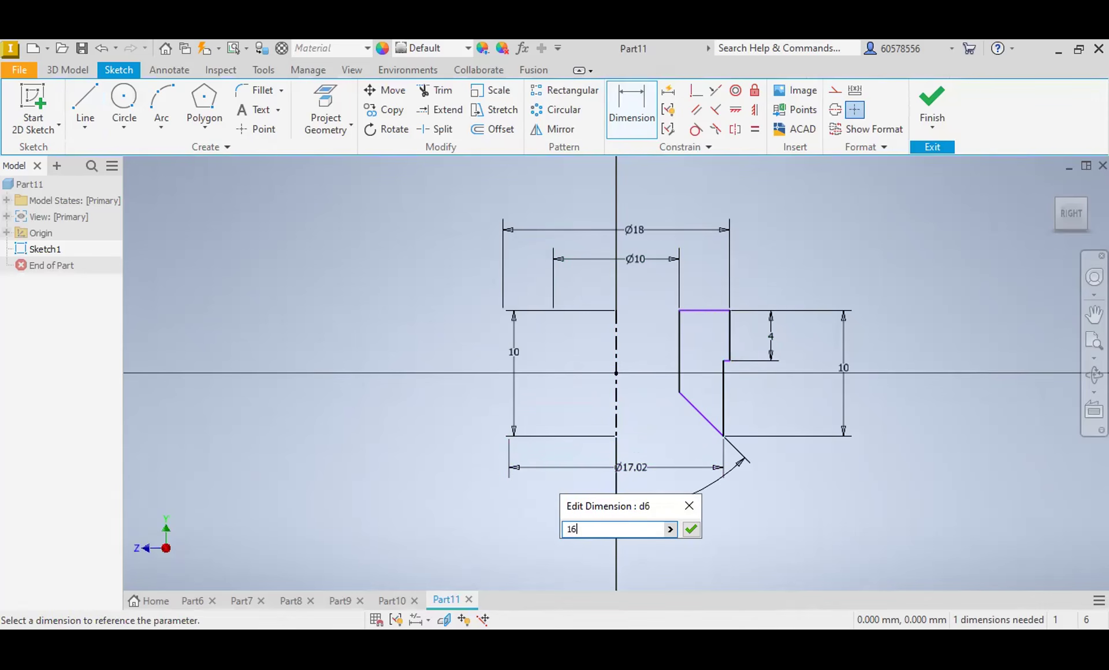
key("Return")
Step: Revolve the stepped profile 360° around the centerline to form the flanged bushing body
left_click(67, 70)
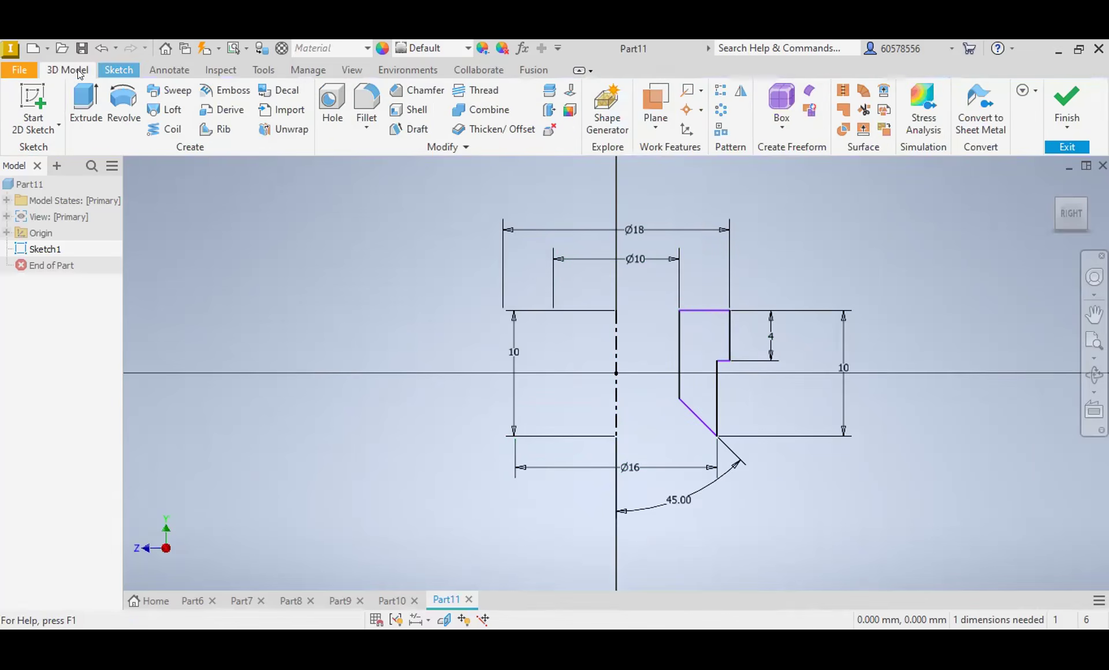
left_click(123, 102)
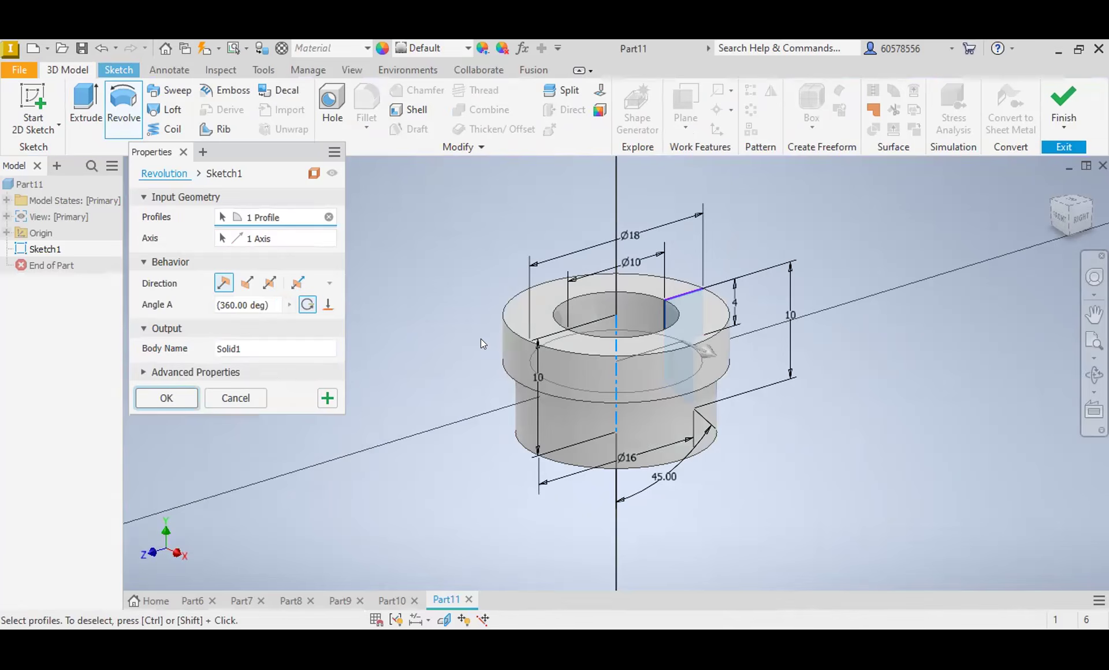
key("Return")
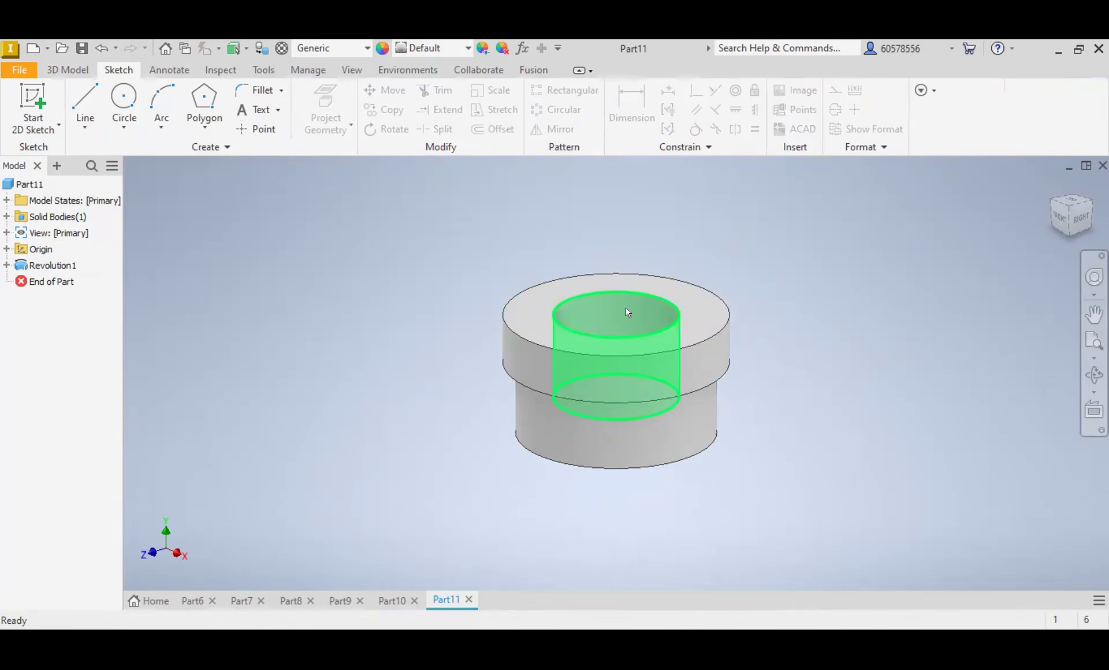
Step: Add a thread to the inner cylindrical face of the bushing's bore
left_click(625, 308)
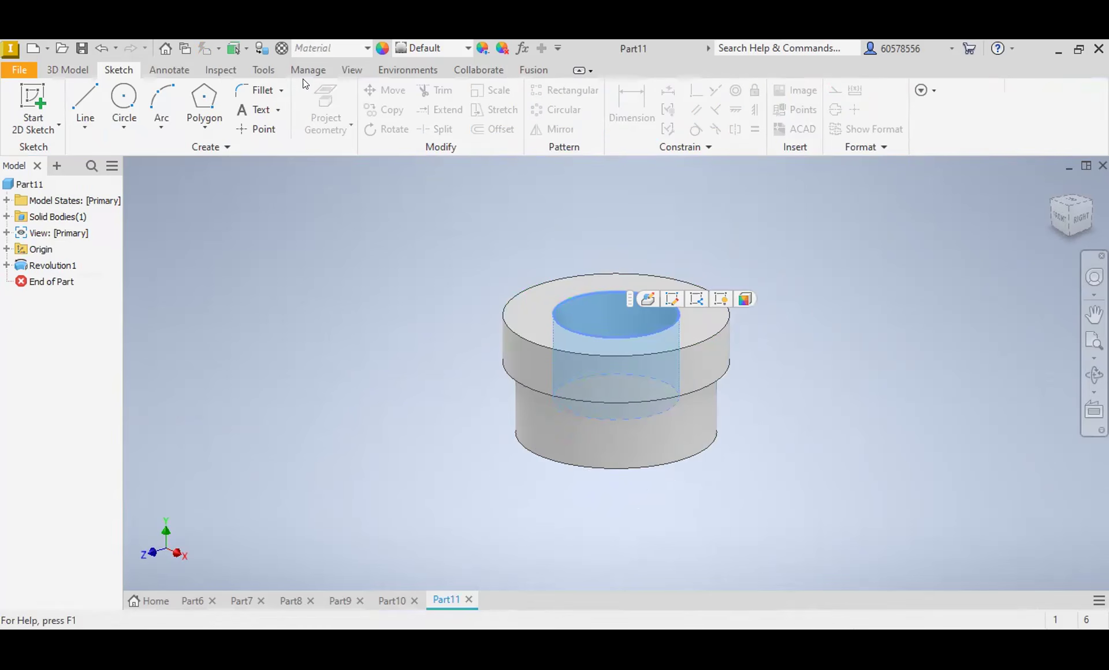
left_click(67, 70)
left_click(639, 317)
key("Return")
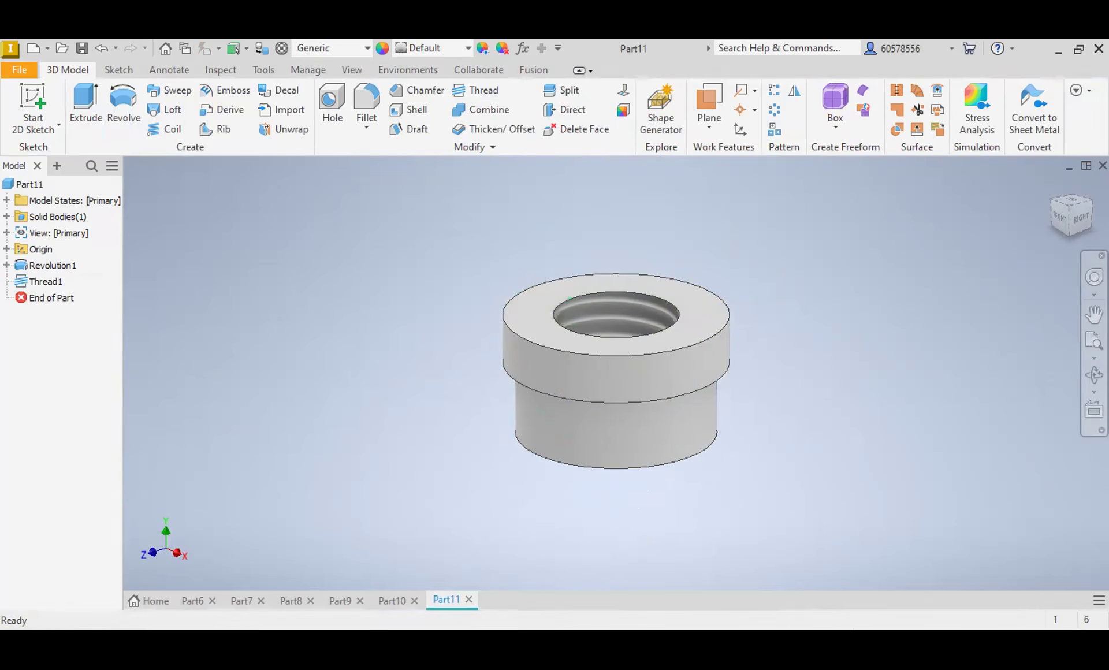
Step: Create another new metric part from the Standard (mm).ipt template and bring up its sketching tools
left_click(33, 48)
double_click(627, 208)
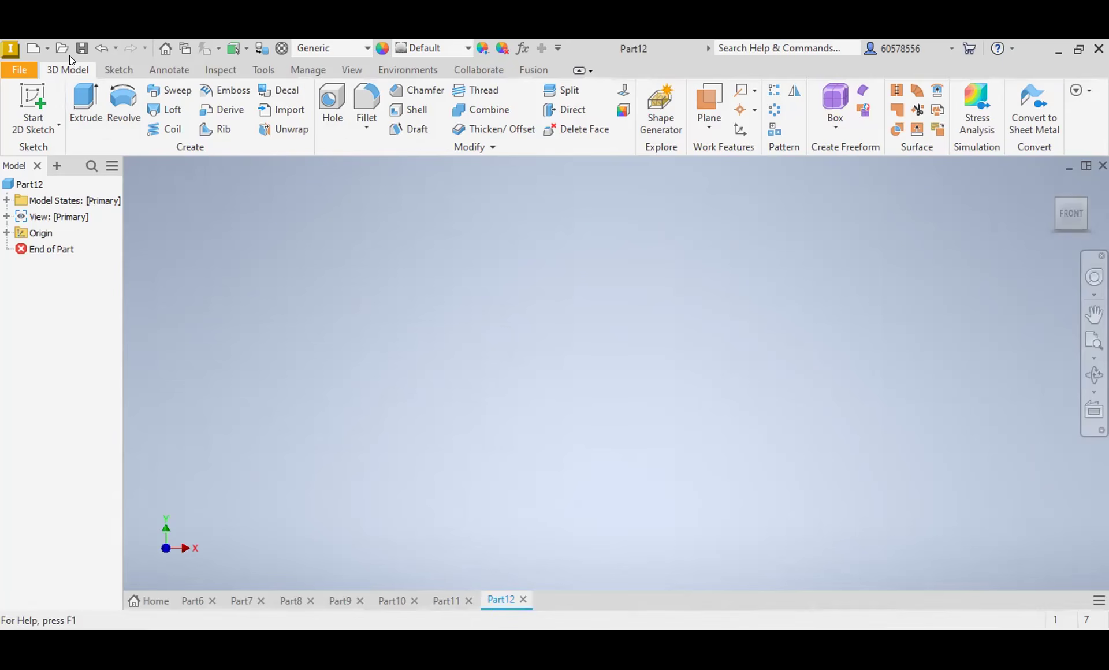
left_click(117, 70)
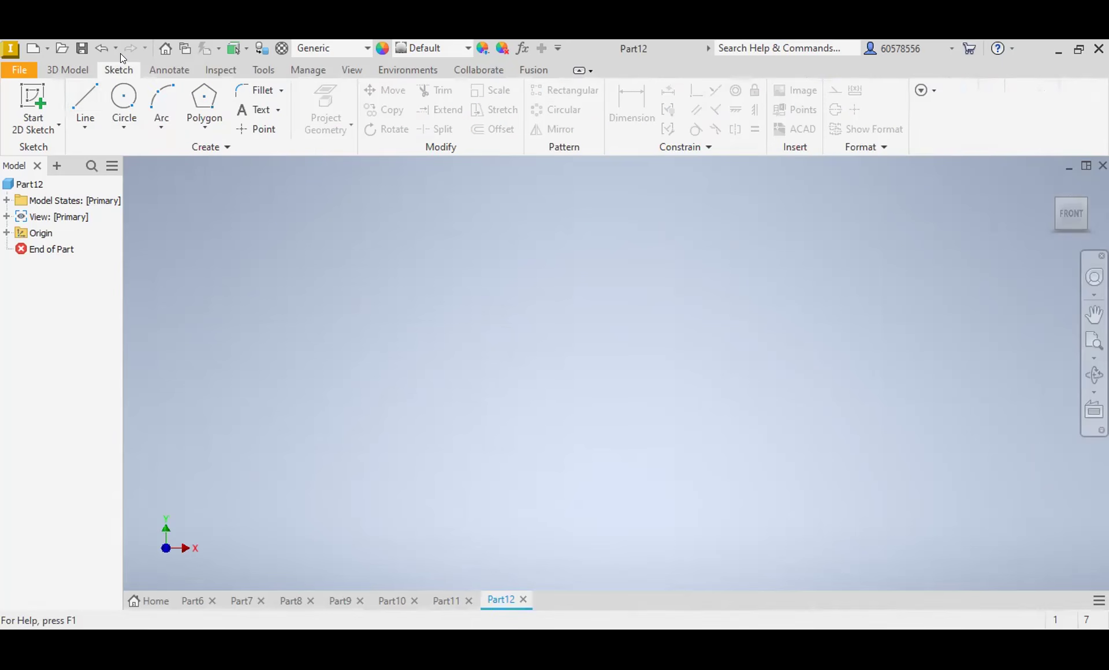
Step: Sketch a vertical line along the vertical axis on the YZ plane and dimension its length as 74 mm
left_click(86, 101)
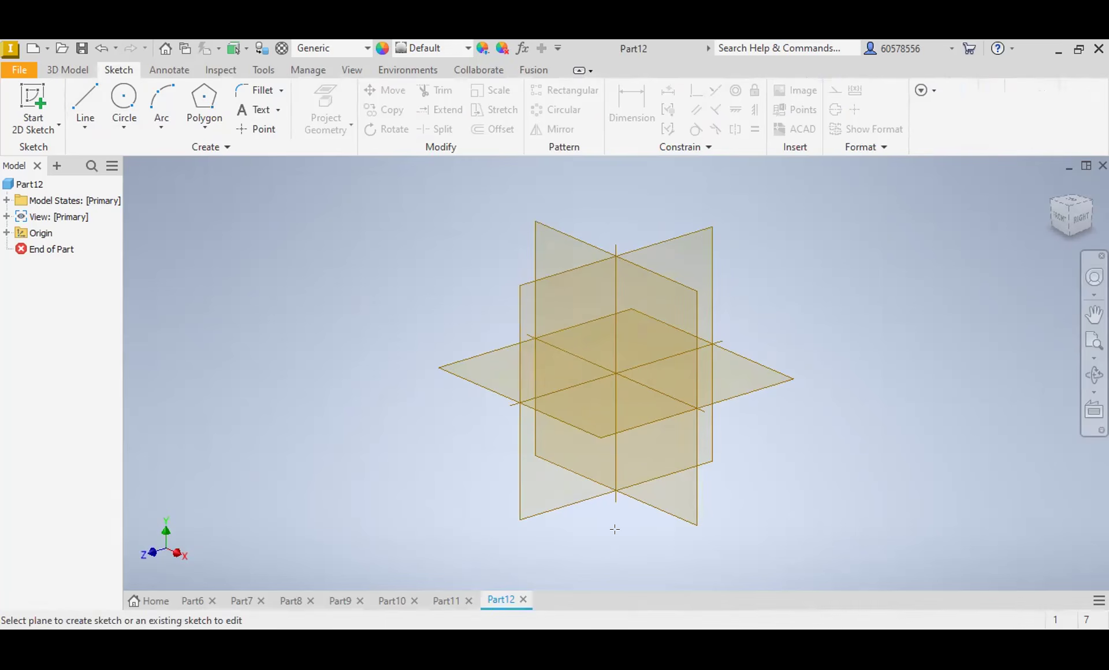
left_click(620, 109)
left_click(616, 322)
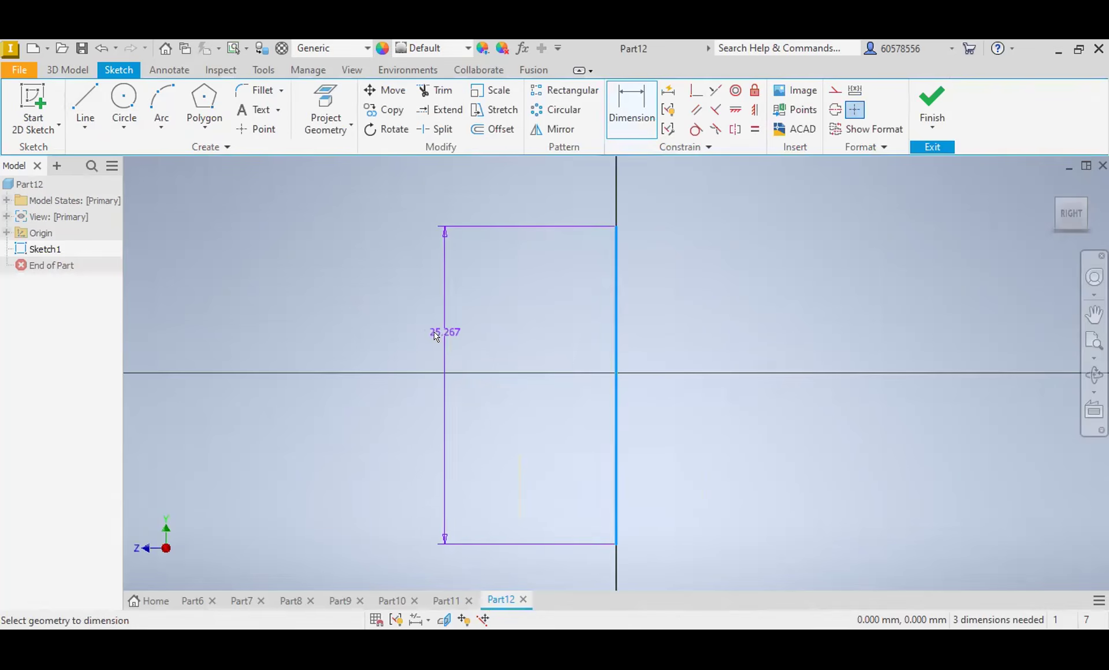
left_click(419, 342)
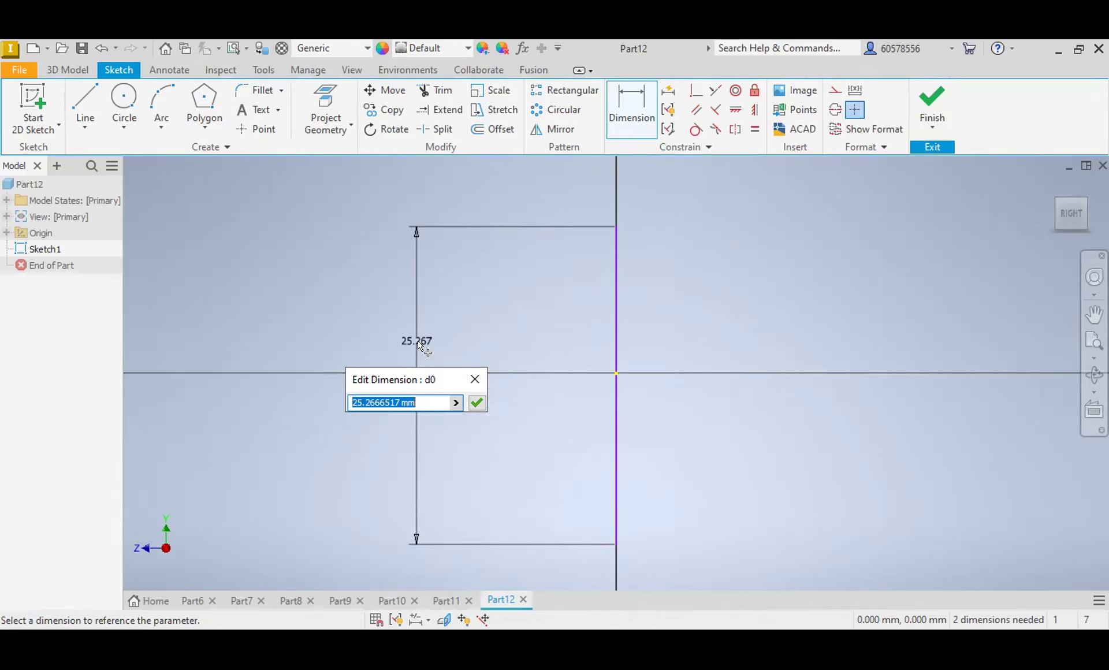
type("74")
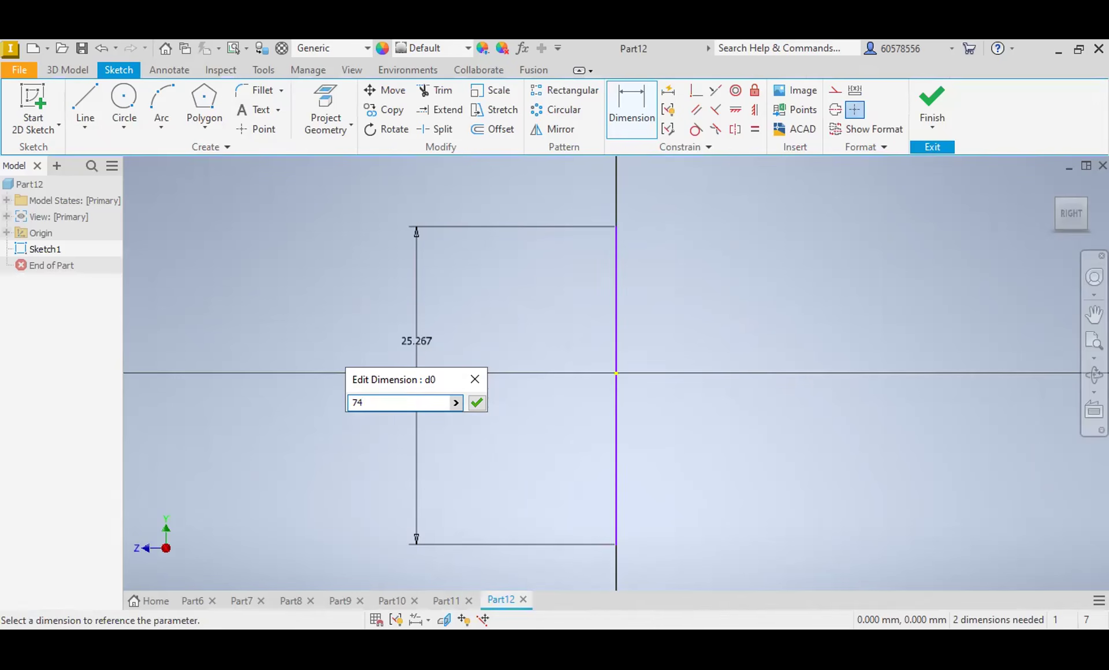
key("Return")
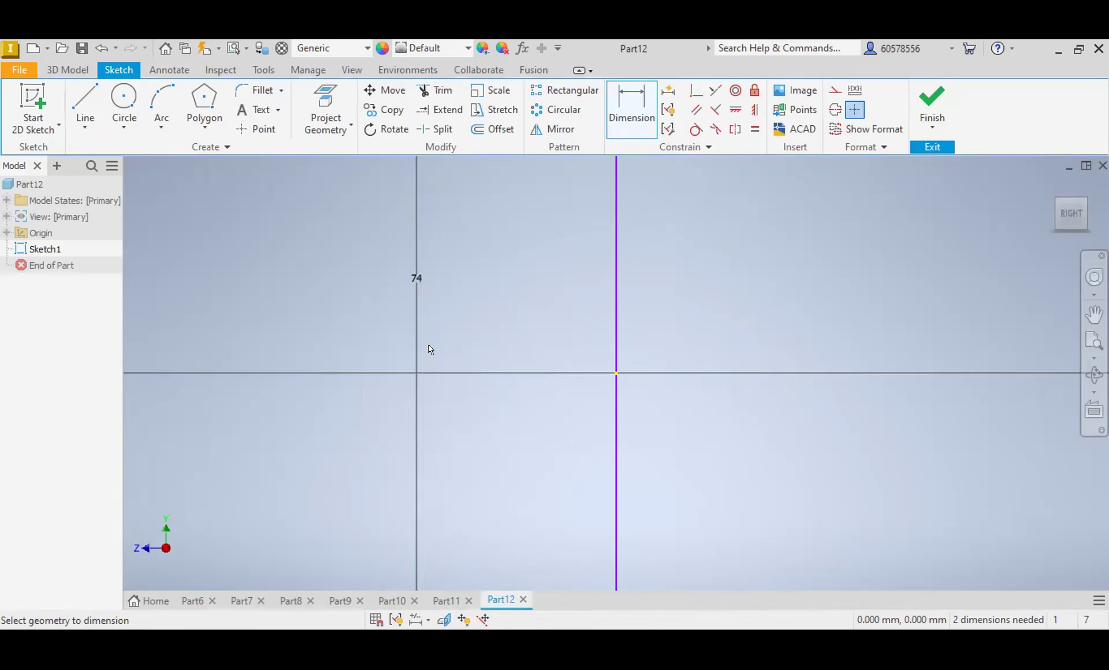
Step: Constrain the vertical line's midpoint to be coincident with the sketch origin and convert the line to a centerline
left_click(696, 90)
left_click(494, 369)
left_click(493, 358)
key("Escape")
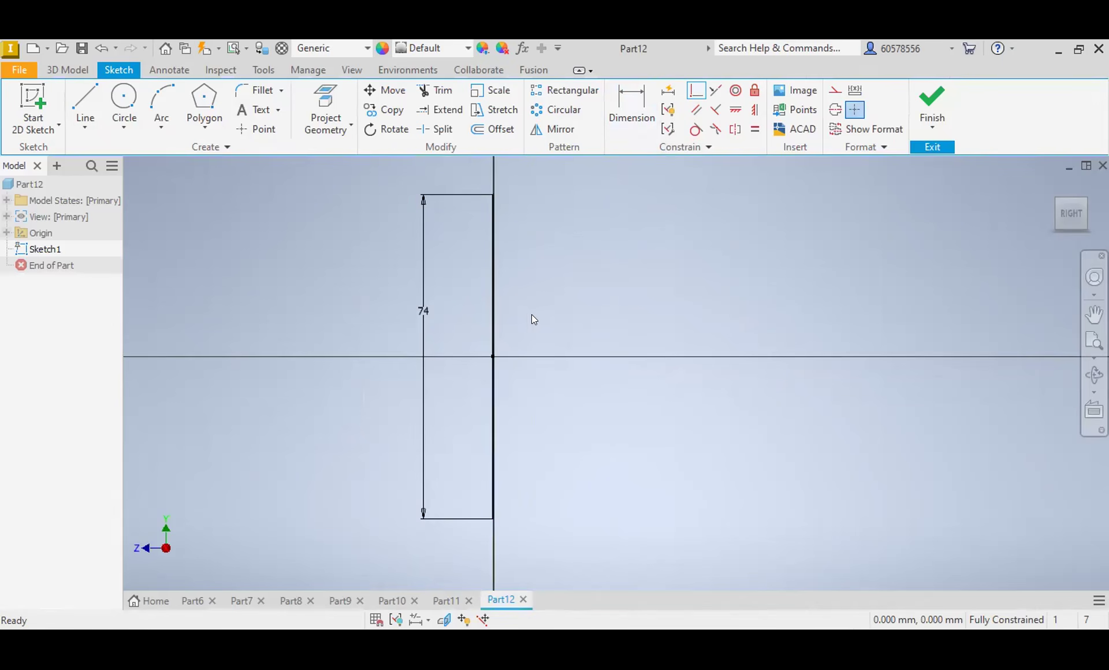
left_click(490, 310)
left_click(834, 109)
left_click(546, 268)
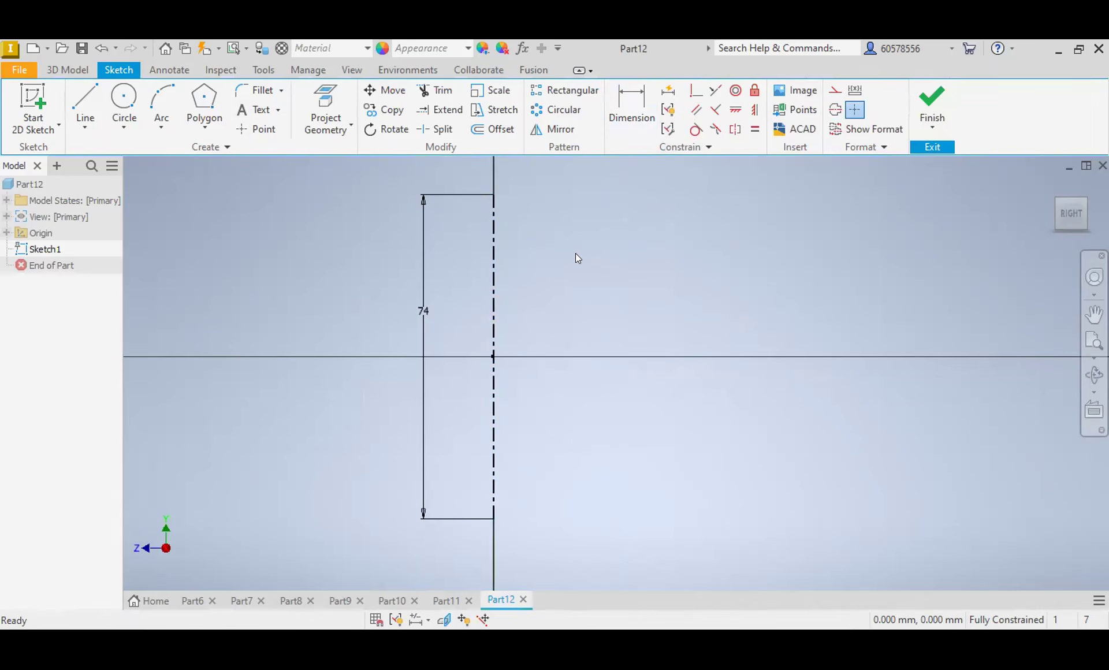
Step: Draw a stepped half-profile with a base flange about 7 mm thick, a body about 53 mm and neck about 31 mm in diameter, and stepped bore lines
left_click(85, 102)
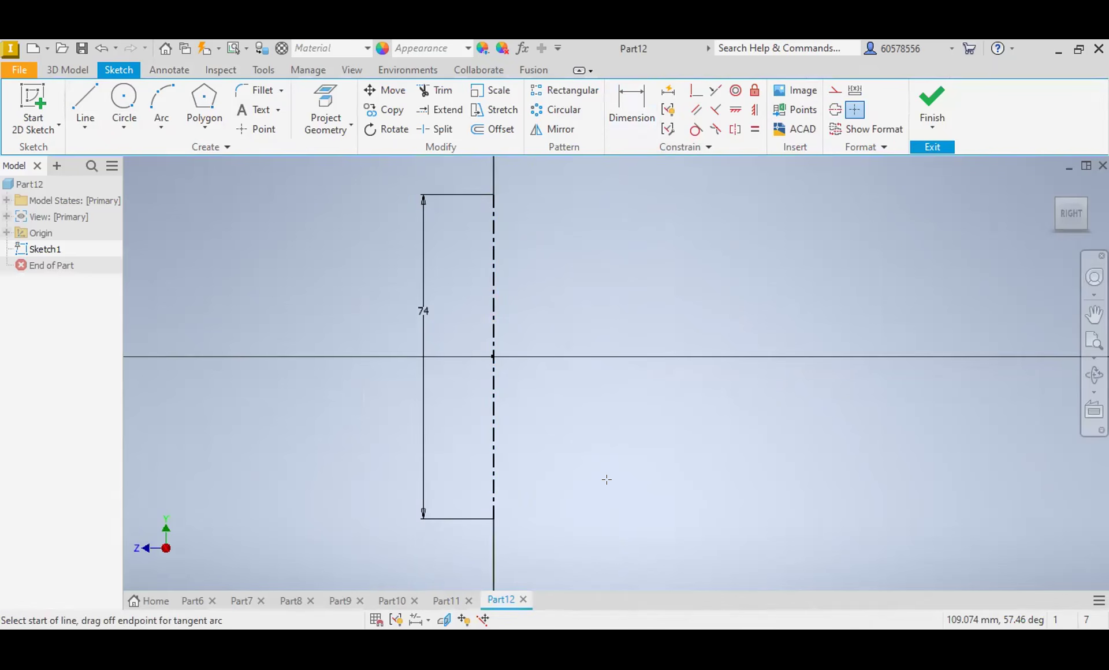
left_click(607, 479)
left_click(609, 487)
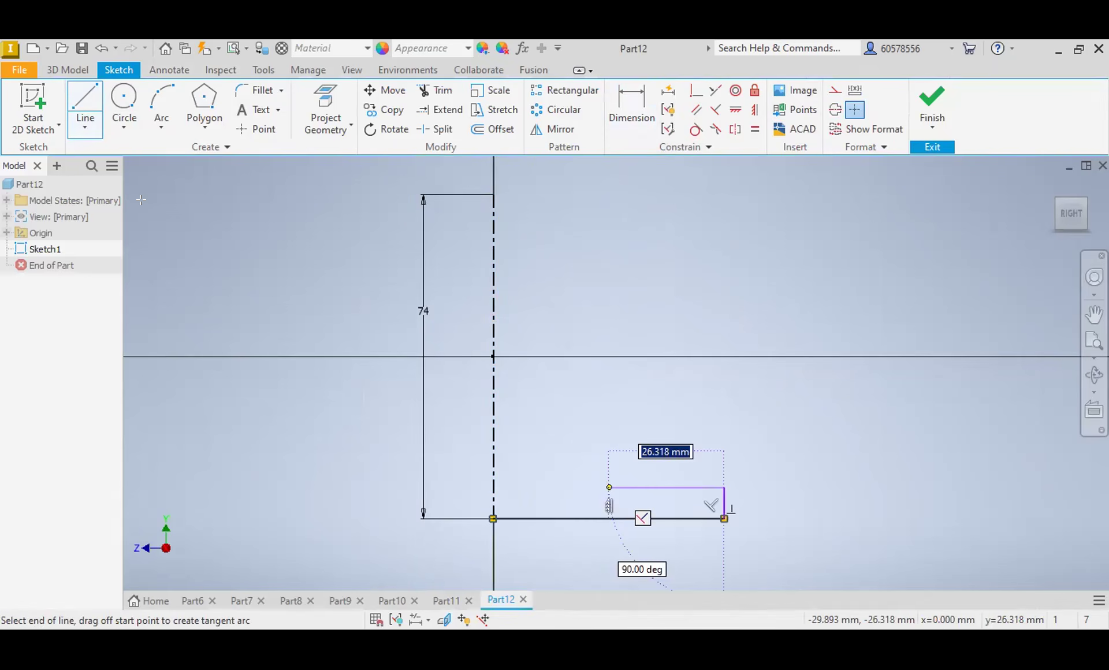
left_click(609, 236)
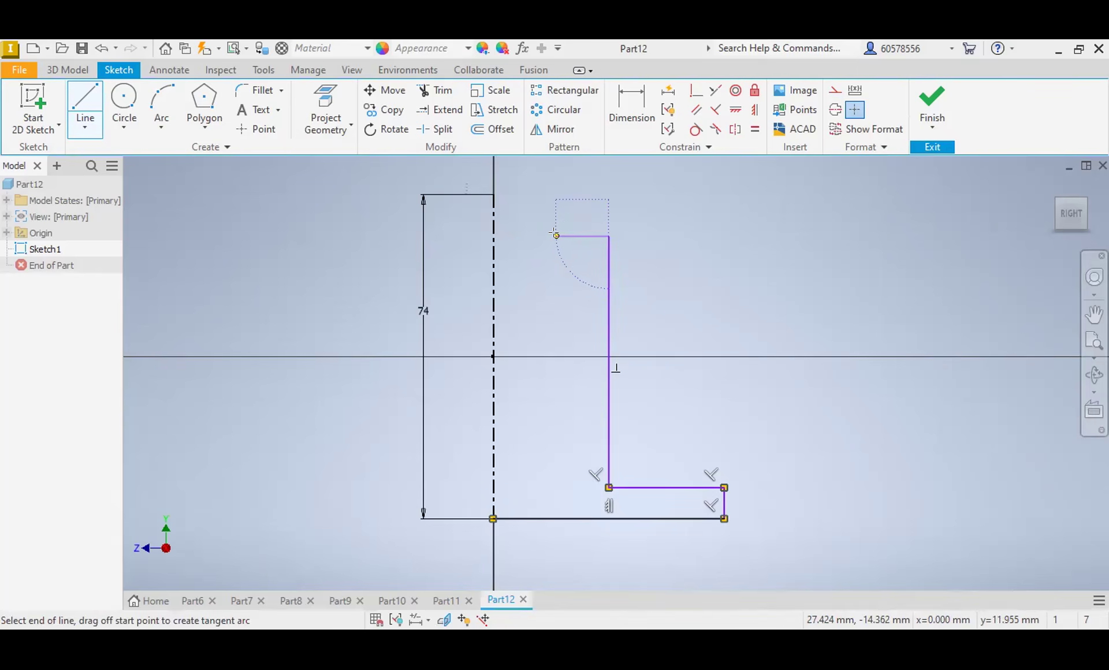
left_click(557, 234)
left_click(561, 194)
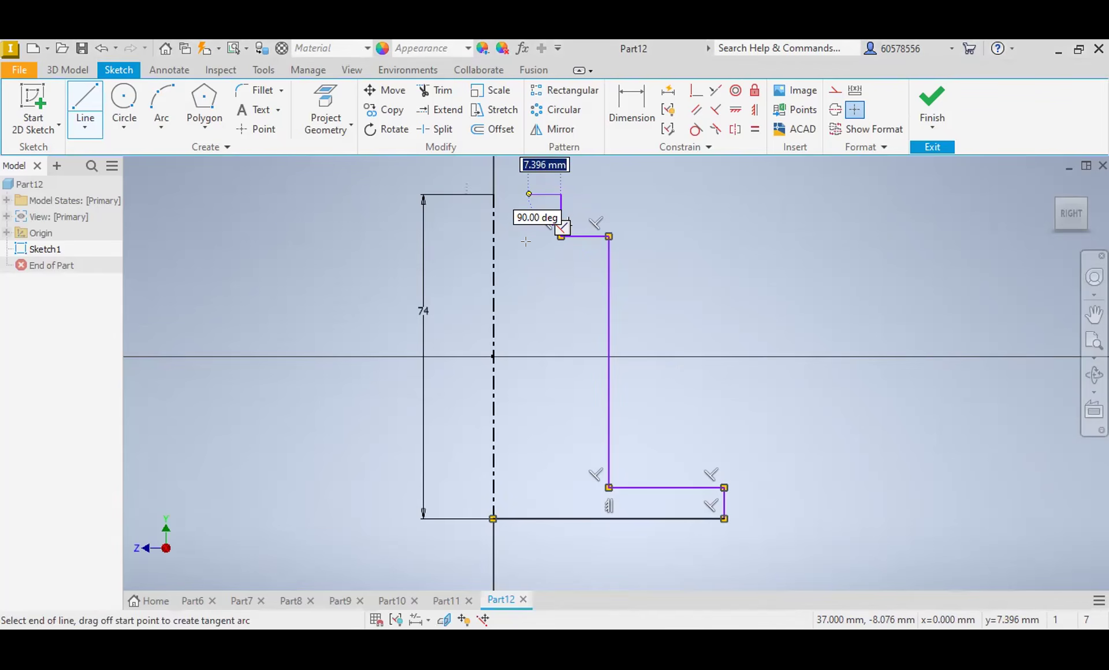
left_click(527, 244)
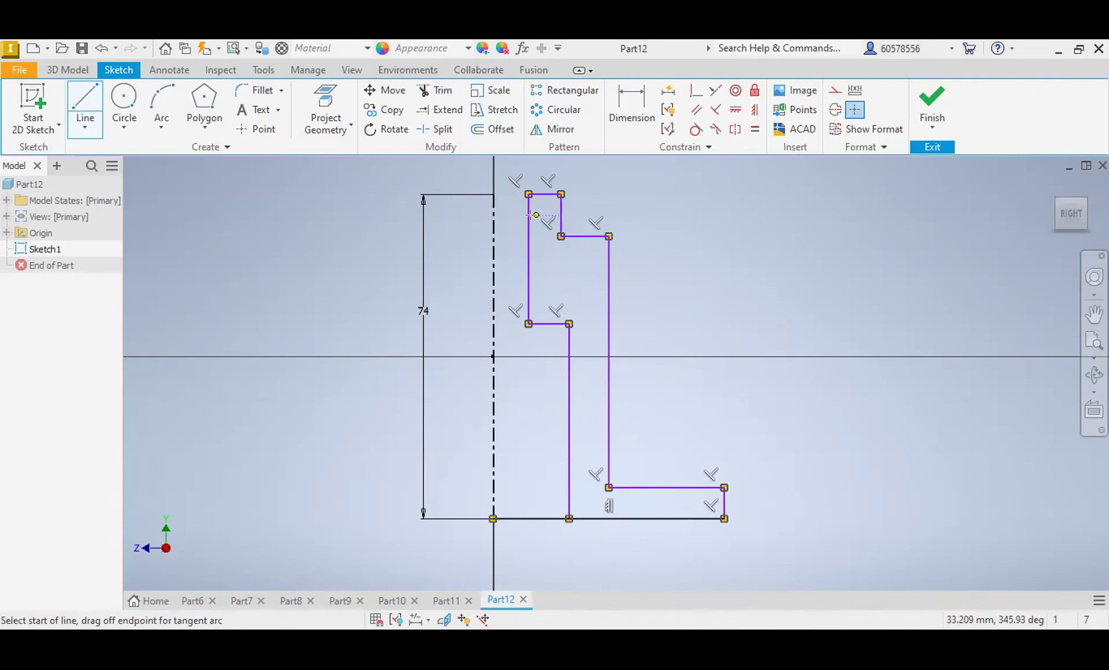
key("Escape")
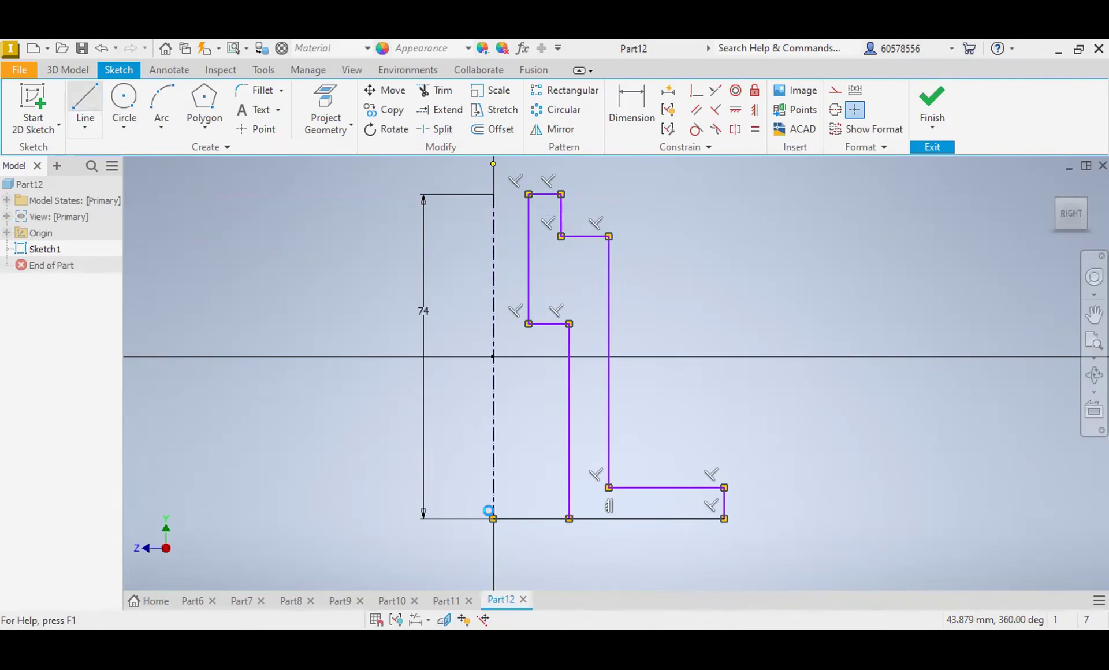
key("Escape")
Step: Delete the three inner bore lines of the profile and trim the base edge near the centerline
left_click(530, 258)
key("Delete")
left_click(549, 324)
key("Delete")
left_click(570, 367)
key("Delete")
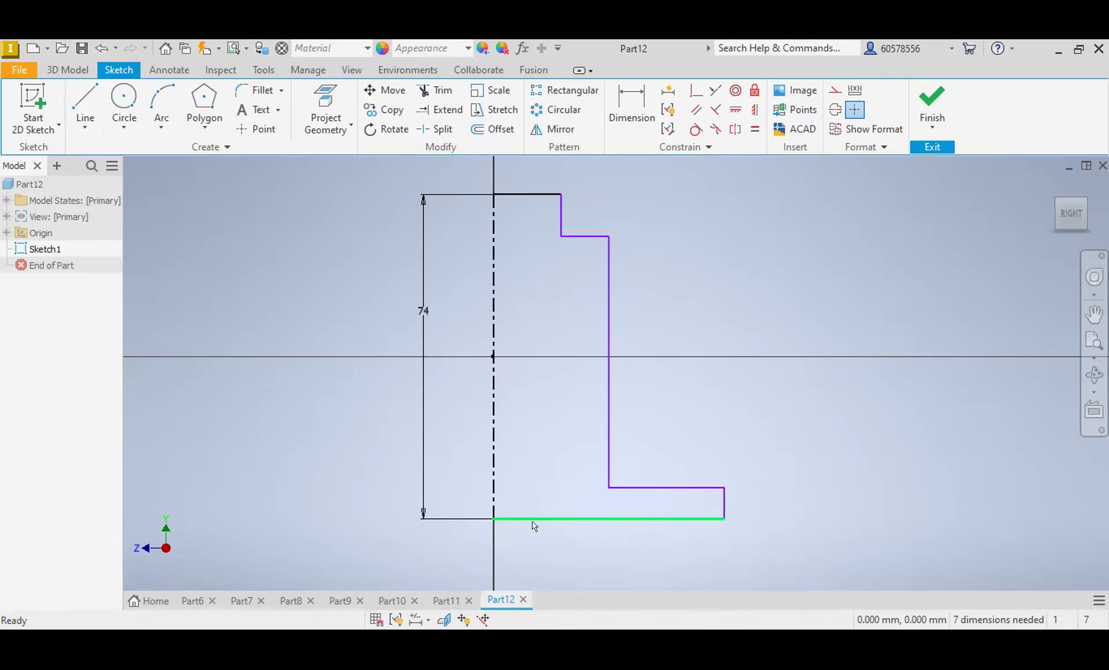
left_click(437, 90)
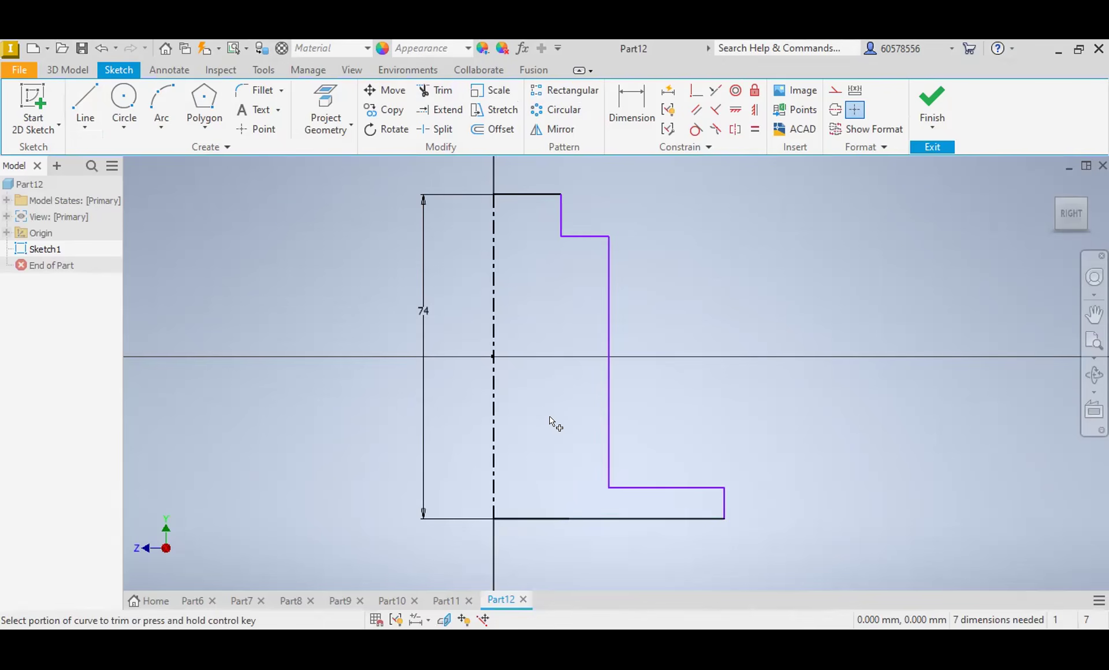
left_click(526, 517)
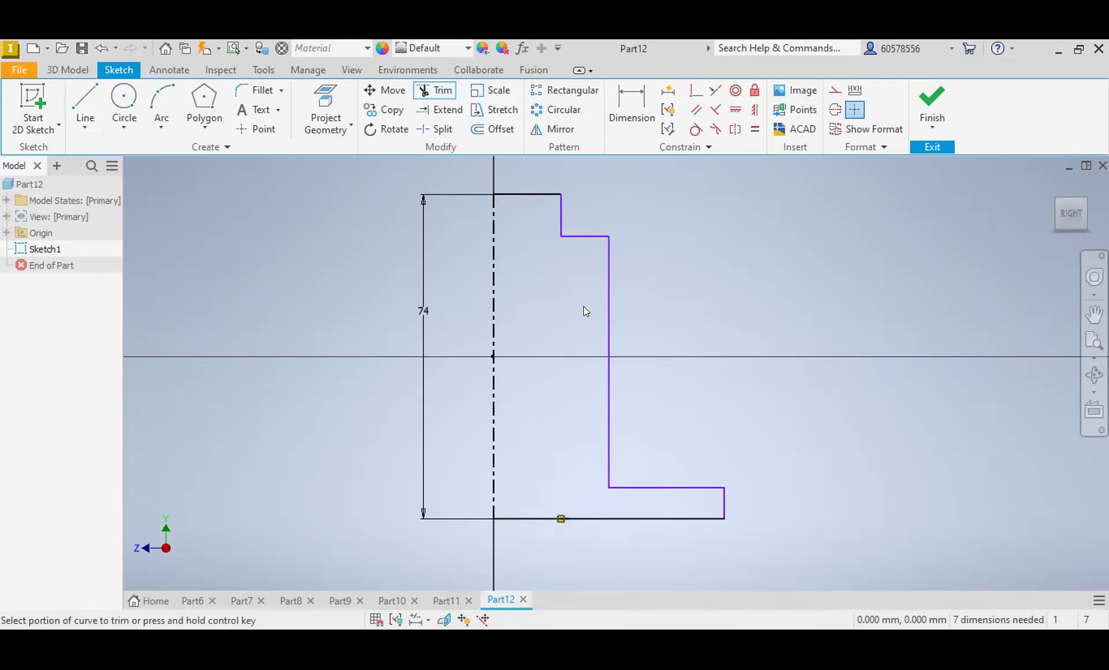
key("Escape")
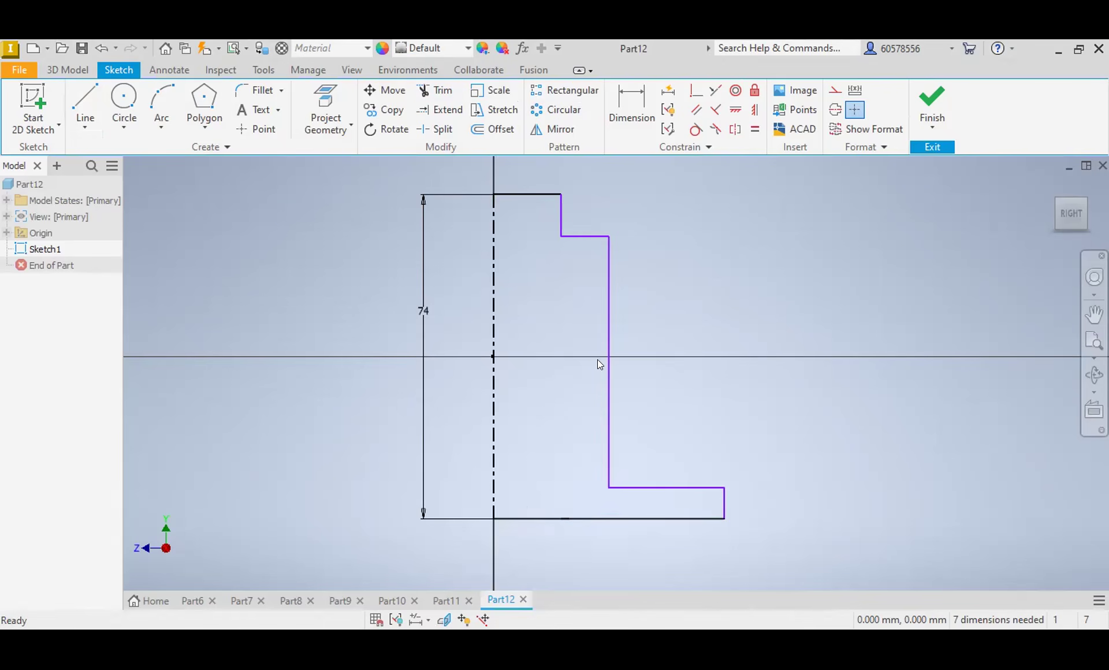
Step: Dimension the vertical distance from the profile's top edge to the shoulder below it as 18 mm
left_click(632, 110)
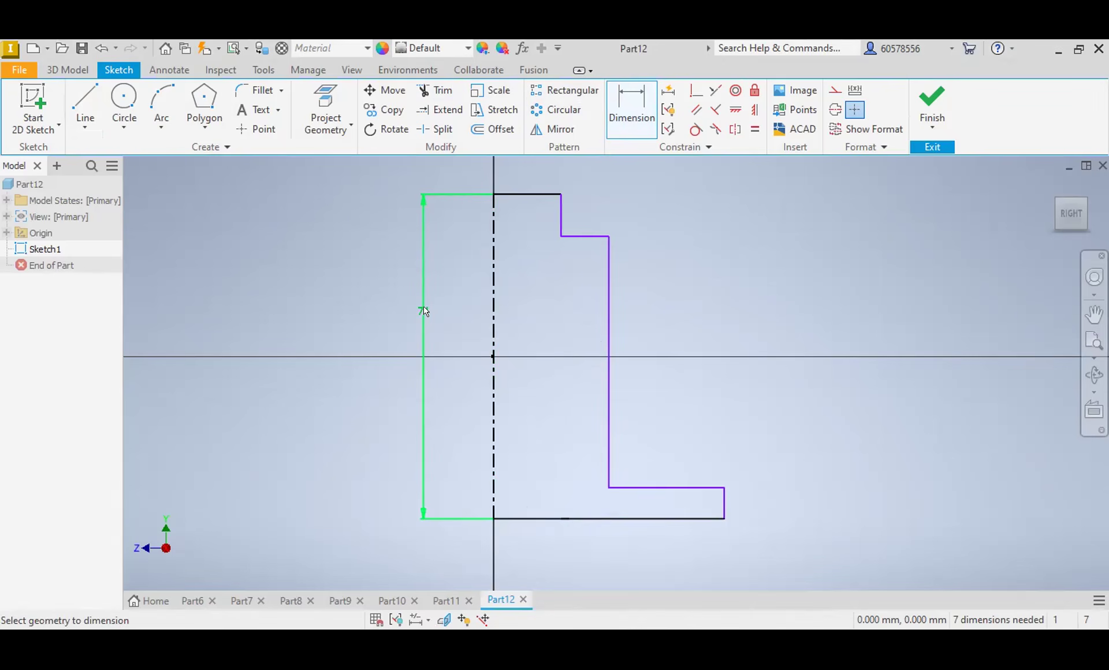
left_click(536, 195)
left_click(590, 236)
left_click(694, 219)
type("18")
key("Return")
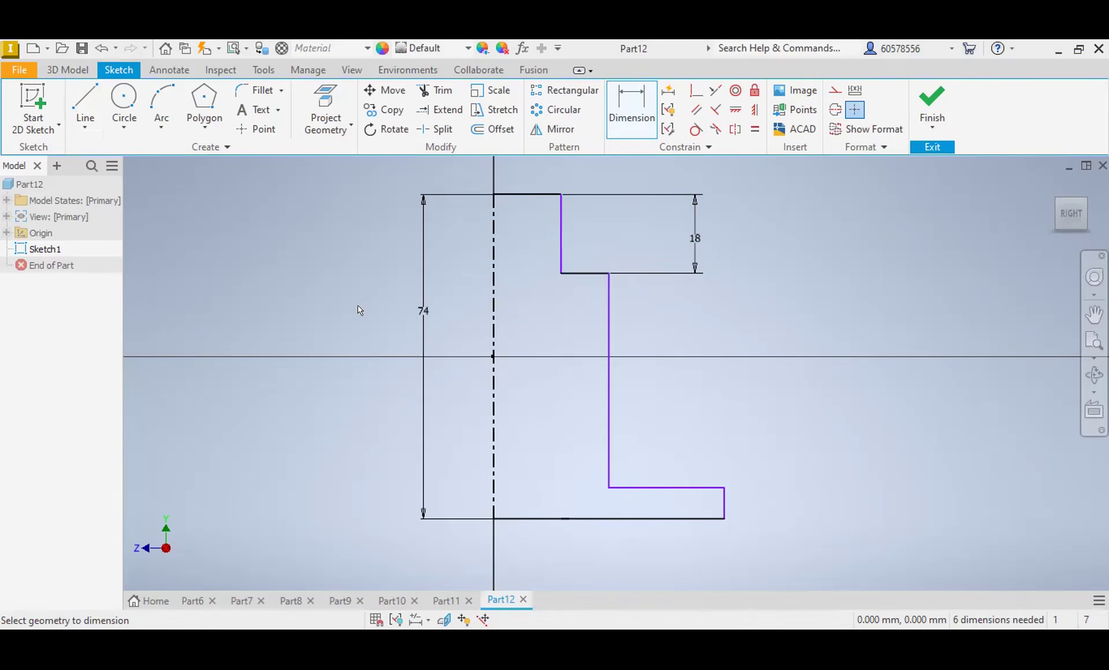
Step: Dimension the thickness of the profile's base flange as 6 mm
left_click(704, 489)
left_click(699, 519)
left_click(825, 504)
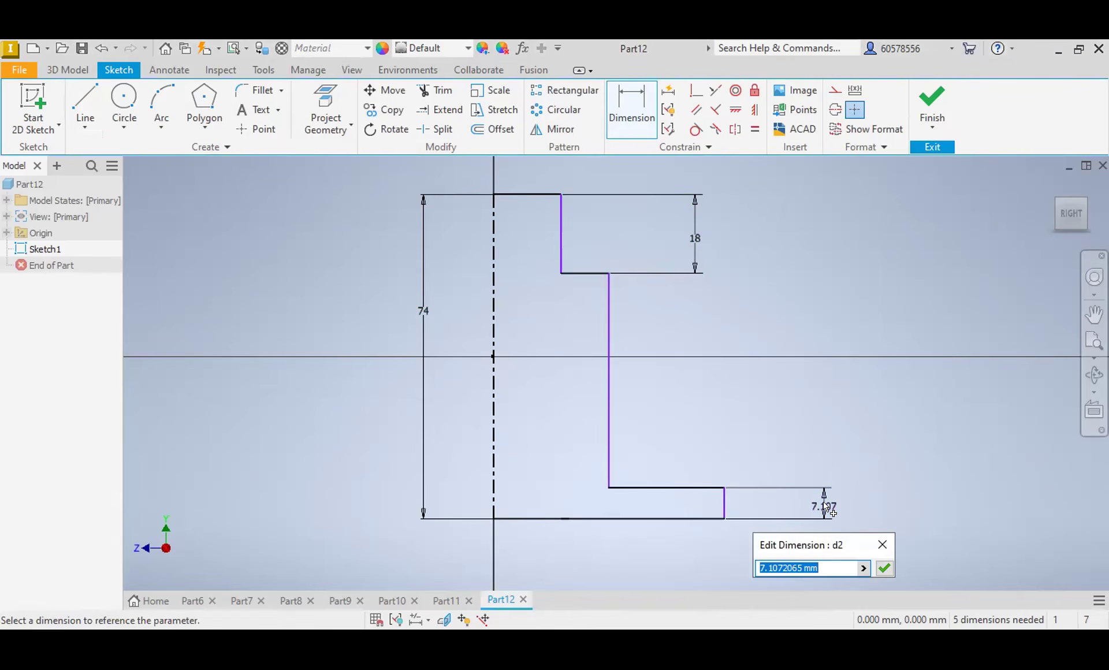
type("6")
key("Return")
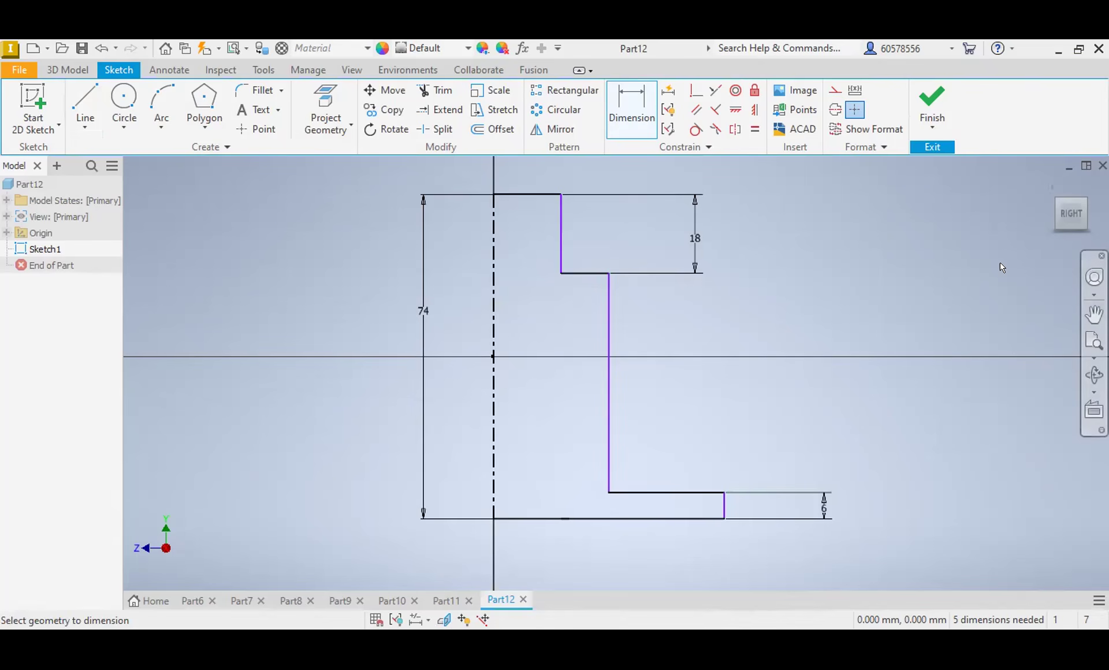
Step: Dimension the upper neck's vertical edge about the centerline as a 24 mm diameter
left_click(490, 254)
left_click(559, 251)
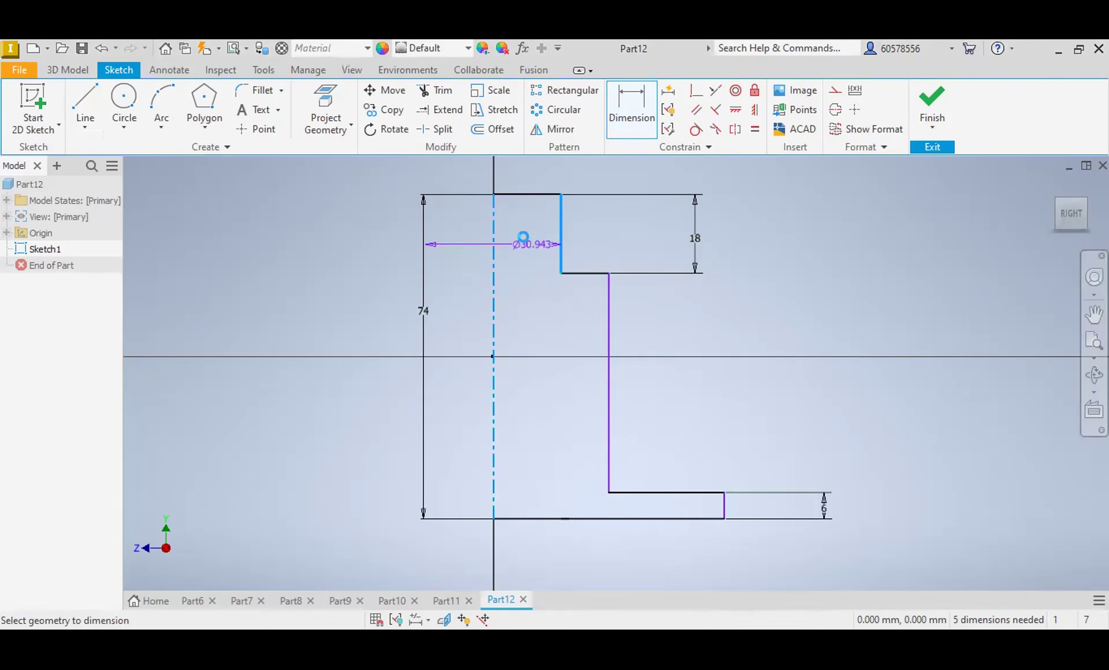
left_click(527, 245)
type("24")
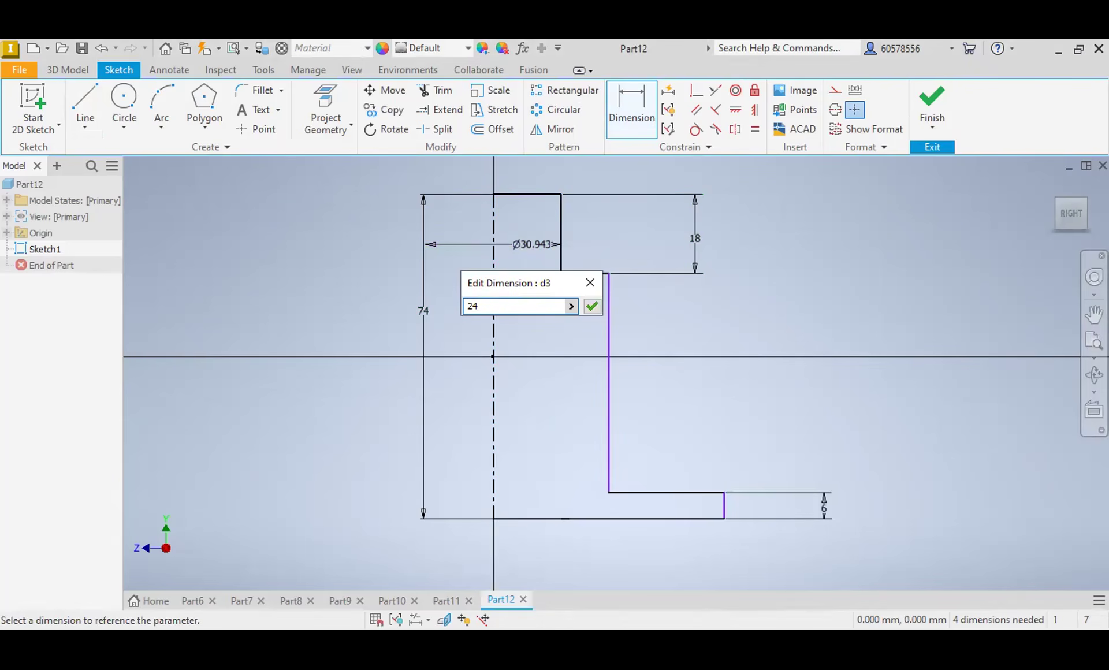
key("Return")
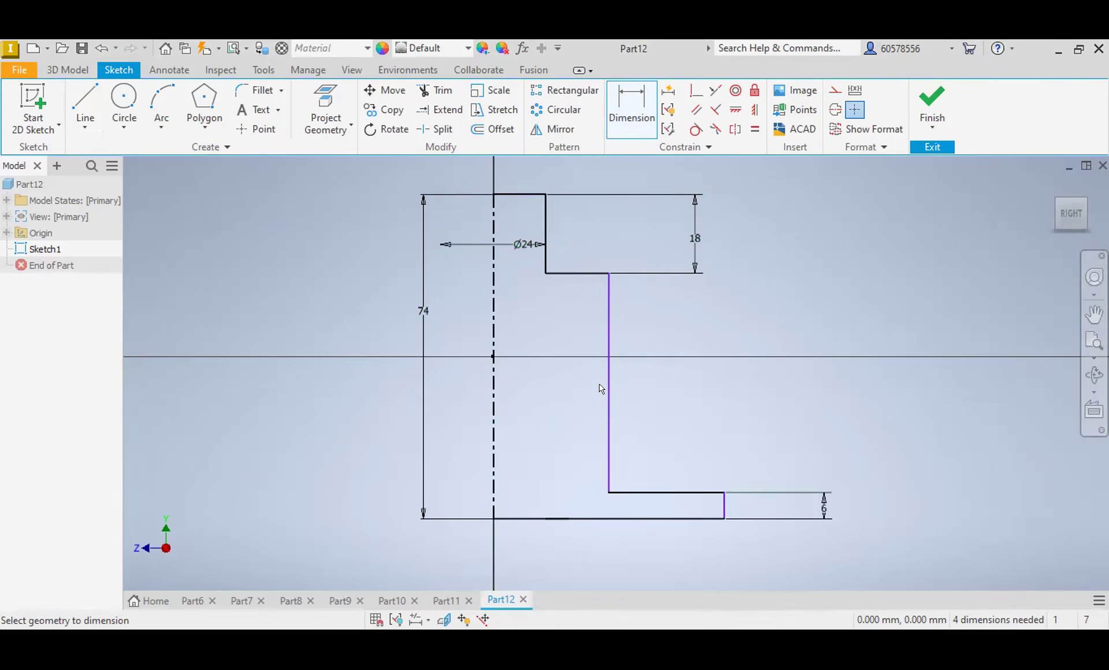
Step: Dimension the main body's outer vertical edge about the centerline as a 36 mm diameter
left_click(494, 431)
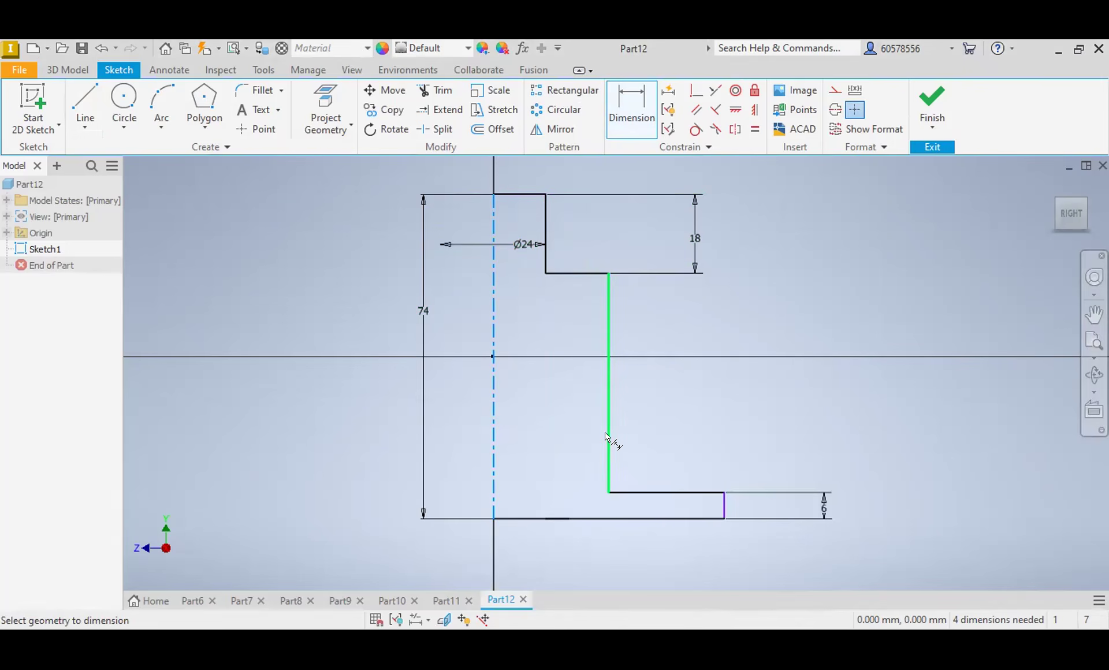
left_click(609, 440)
left_click(546, 434)
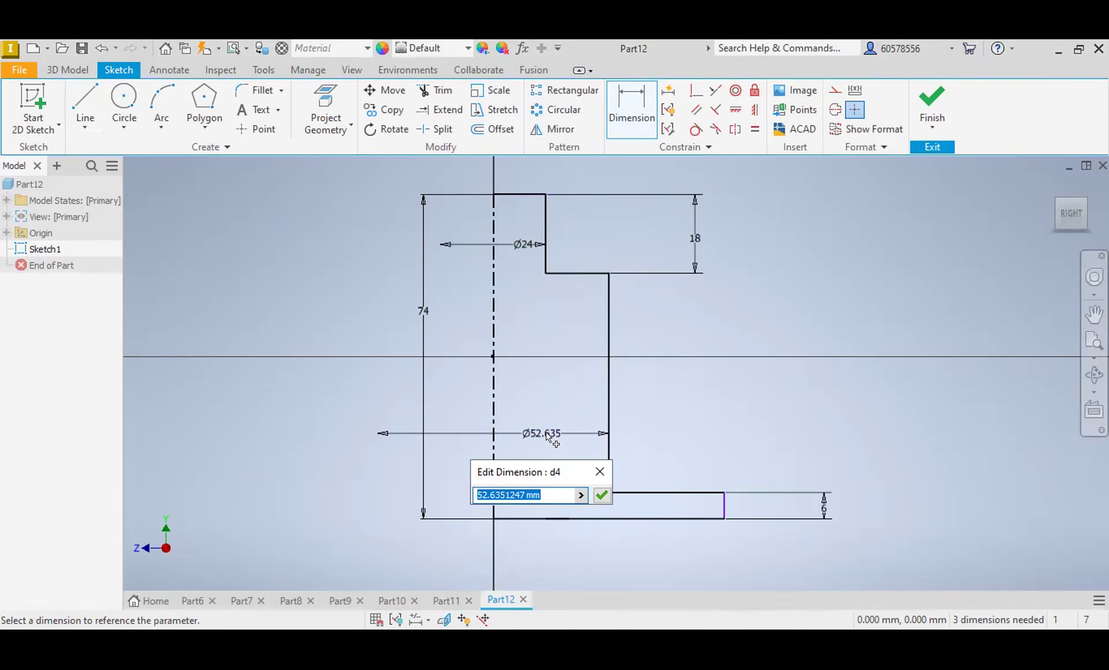
type("36")
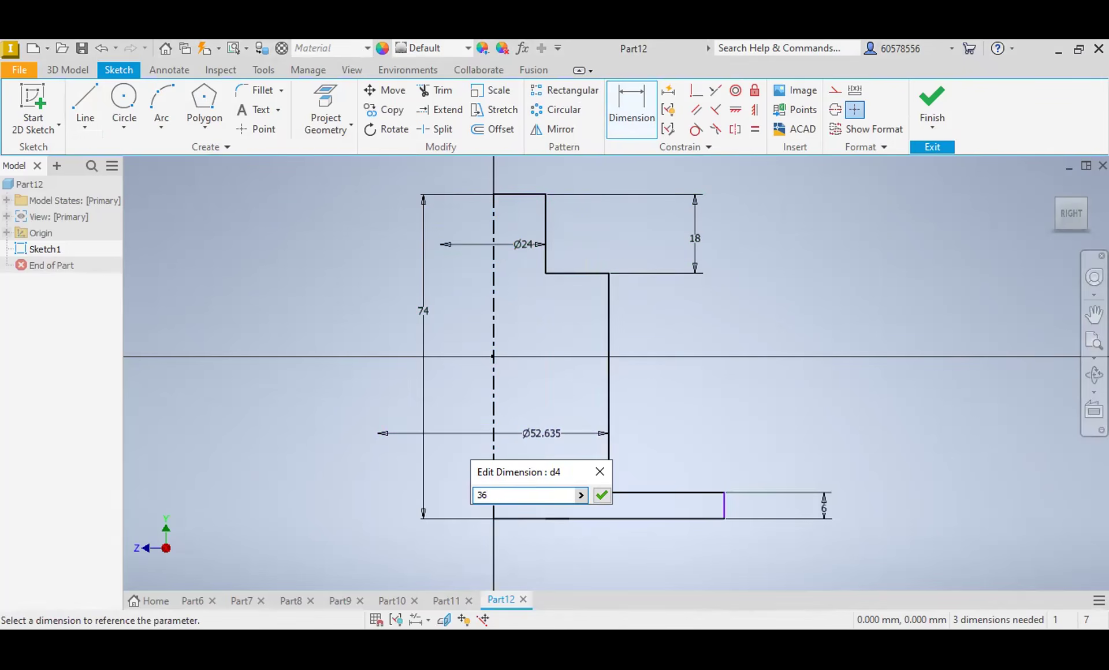
key("Return")
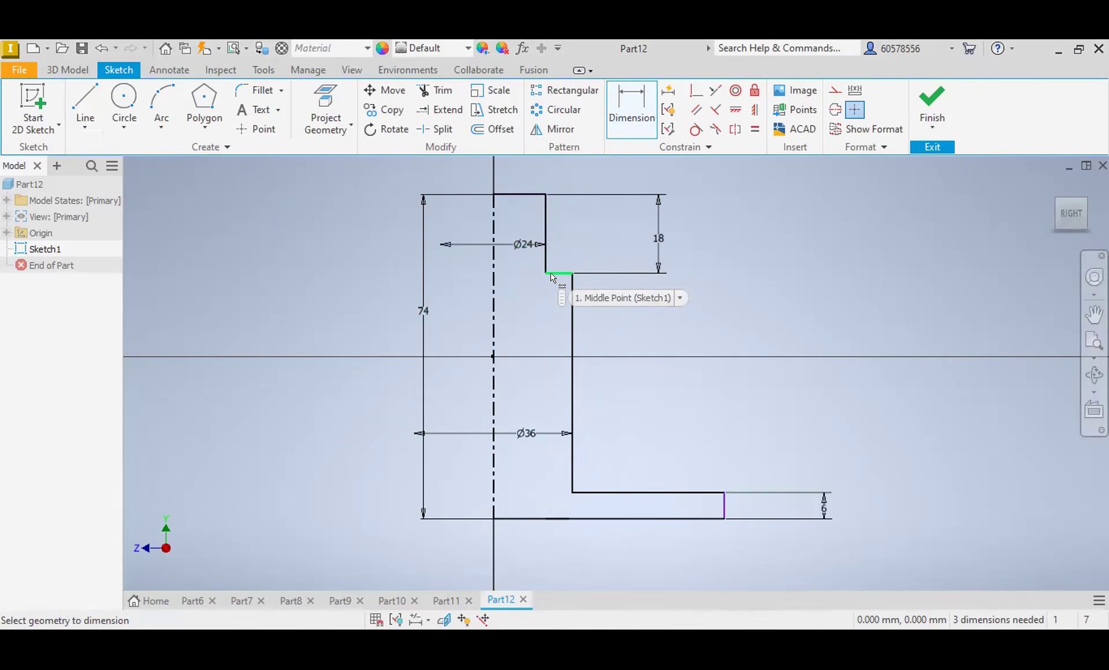
left_click(639, 490)
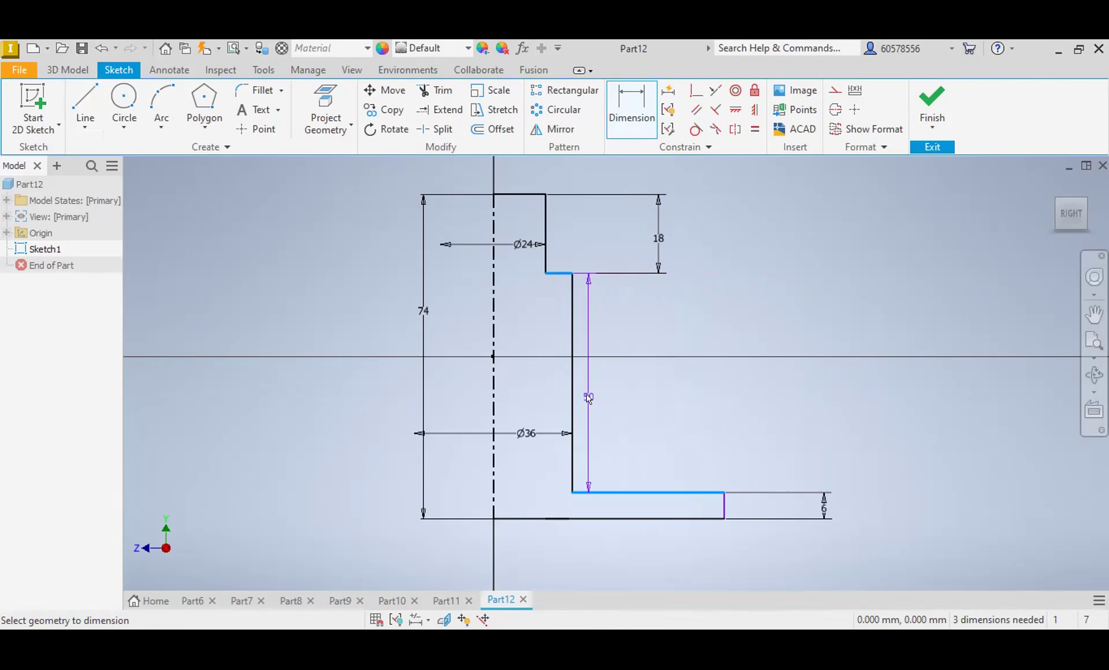
key("Escape")
left_click(640, 102)
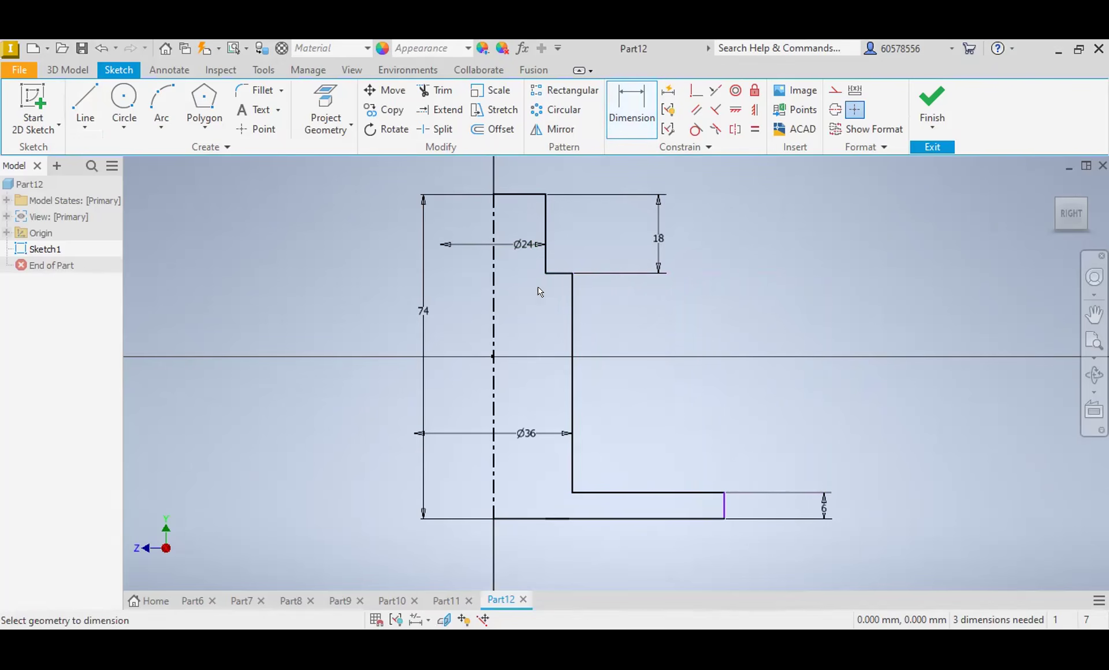
left_click(424, 309)
left_click(433, 316)
Step: Start drawing another line in the stepped profile sketch
left_click(85, 107)
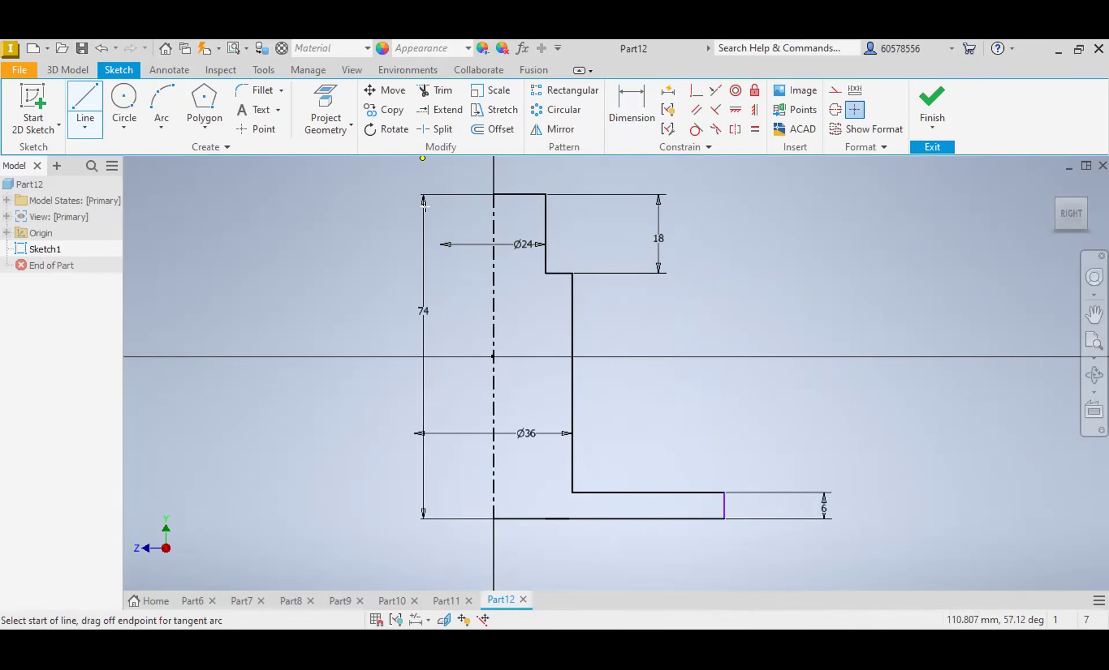
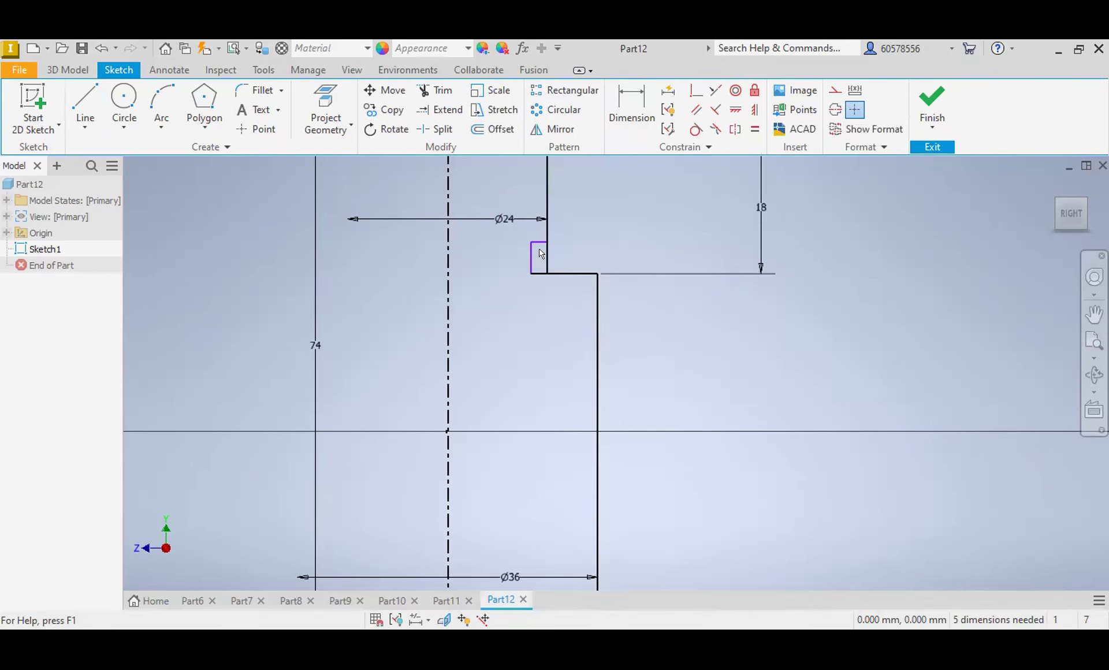
Step: Dimension the height of the small undercut at the base of the upper neck as 4 mm
left_click(651, 133)
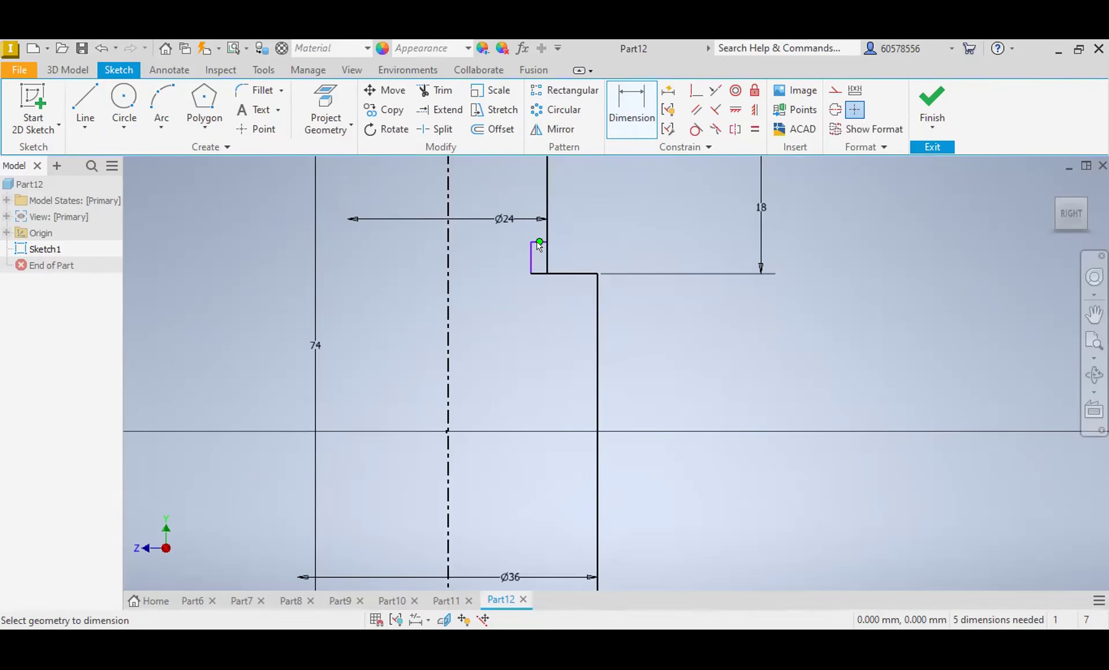
left_click(526, 263)
left_click(508, 254)
type("4")
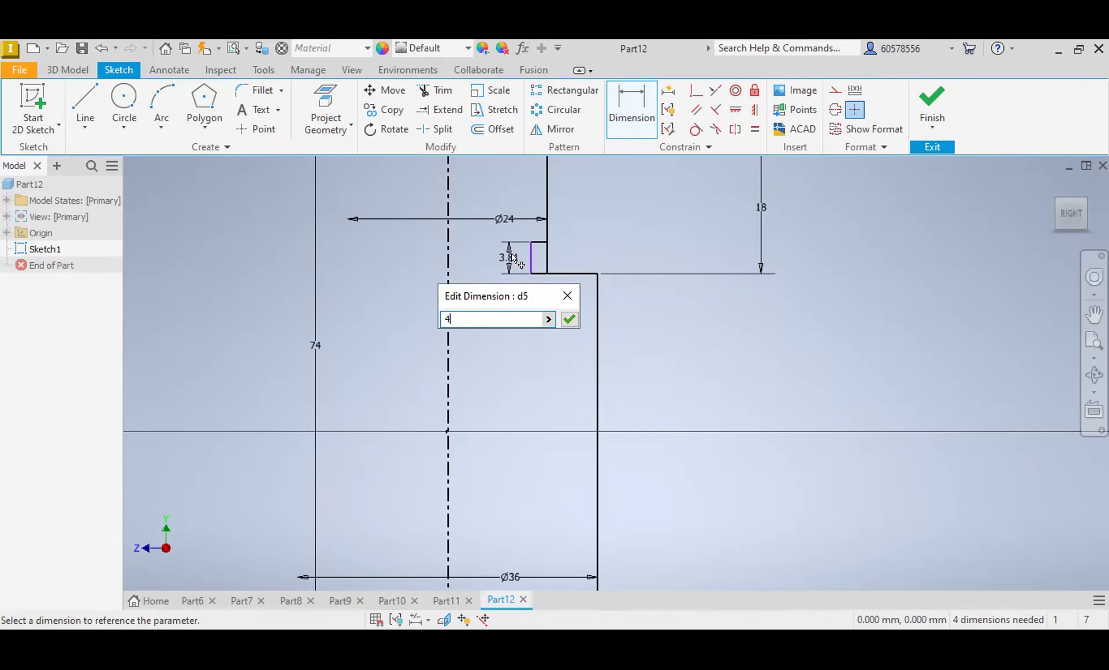
key("Return")
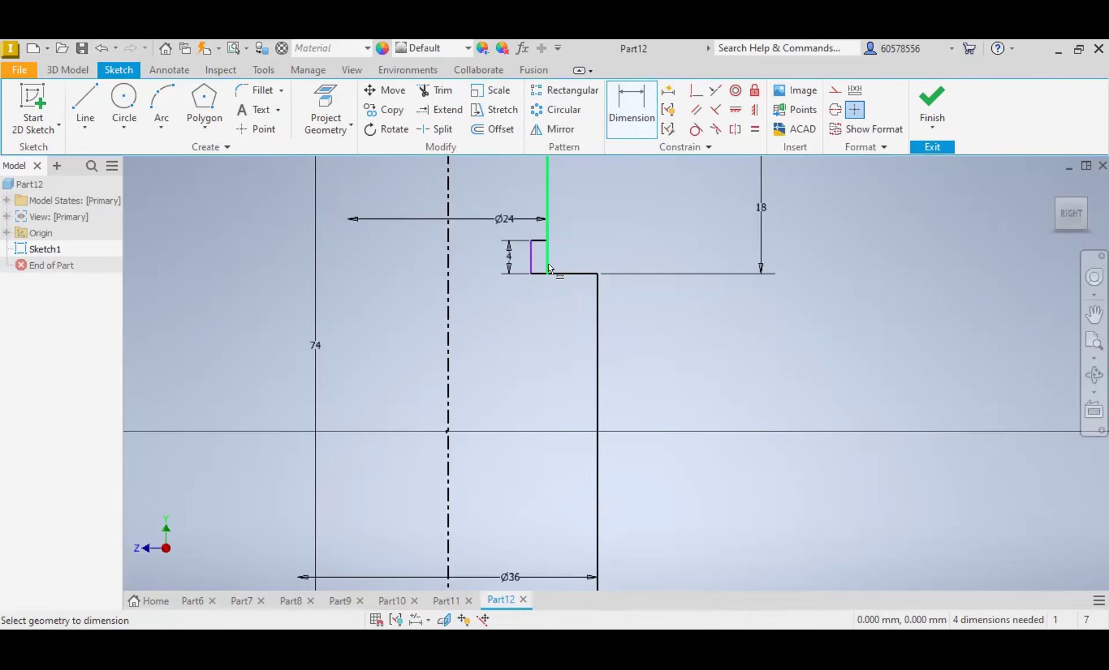
Step: Dimension the undercut's depth inward from the neck's vertical edge as 2 mm
scroll(527, 265, "down", 3)
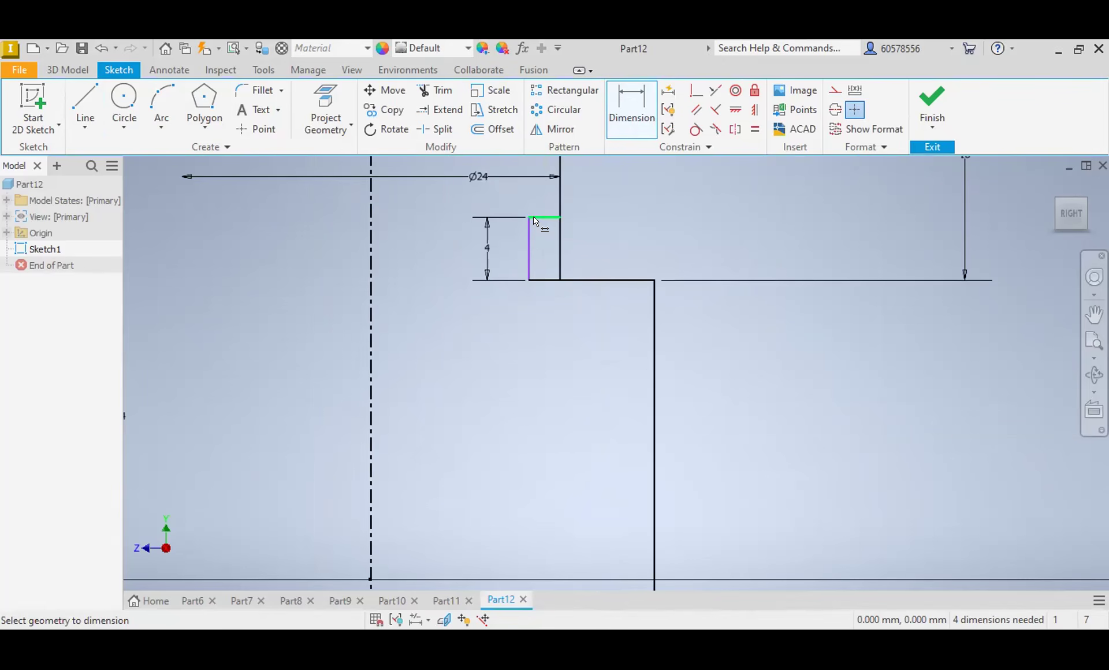
left_click(537, 217)
left_click(546, 244)
type("2")
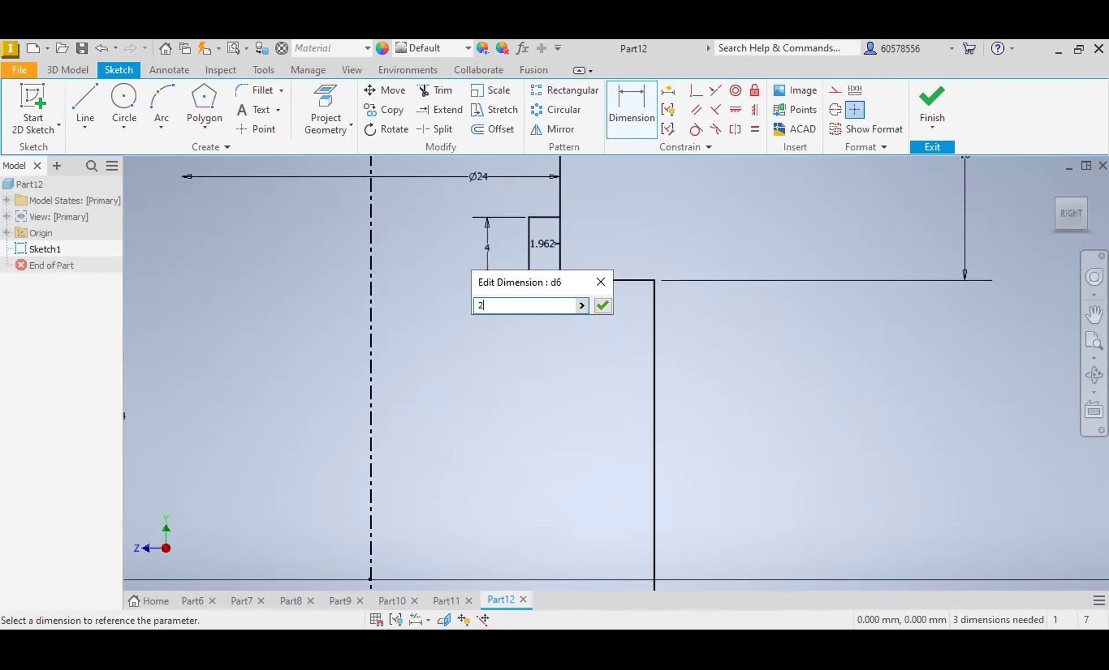
key("Return")
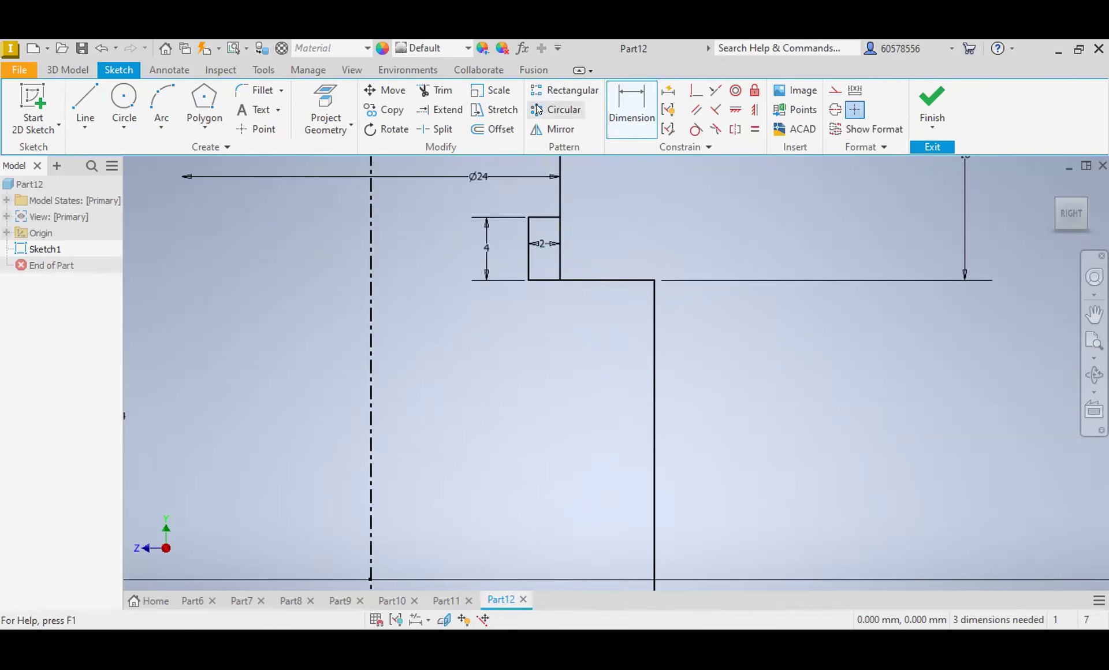
Step: Trim the piece of the neck's vertical edge that closes off the undercut
left_click(432, 93)
left_click(562, 259)
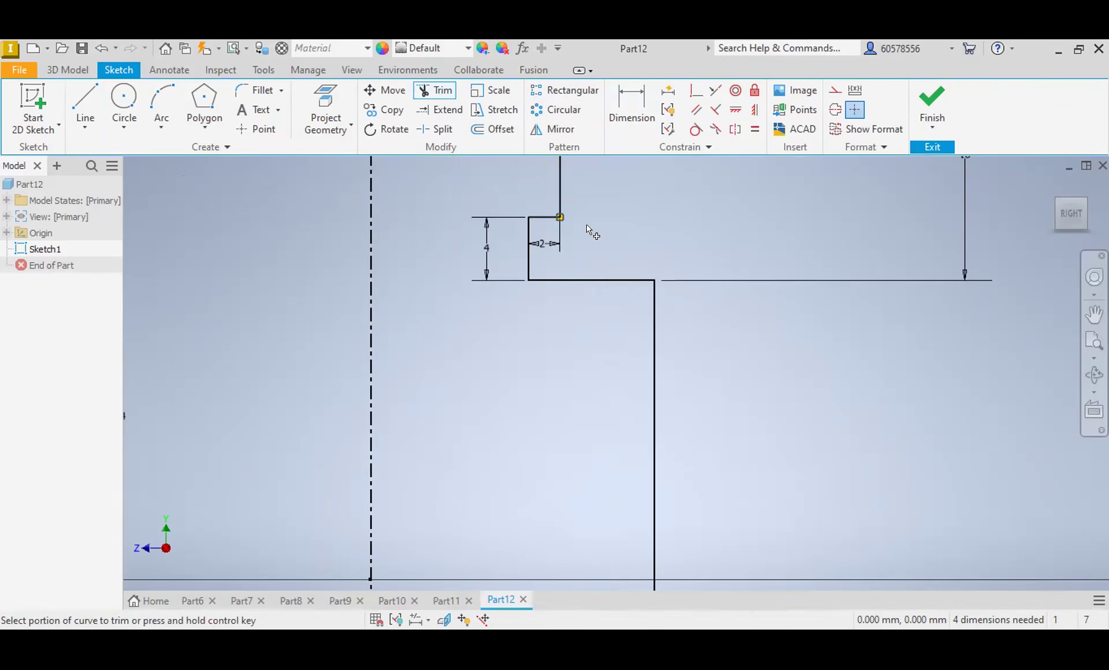
scroll(538, 245, "up", 4)
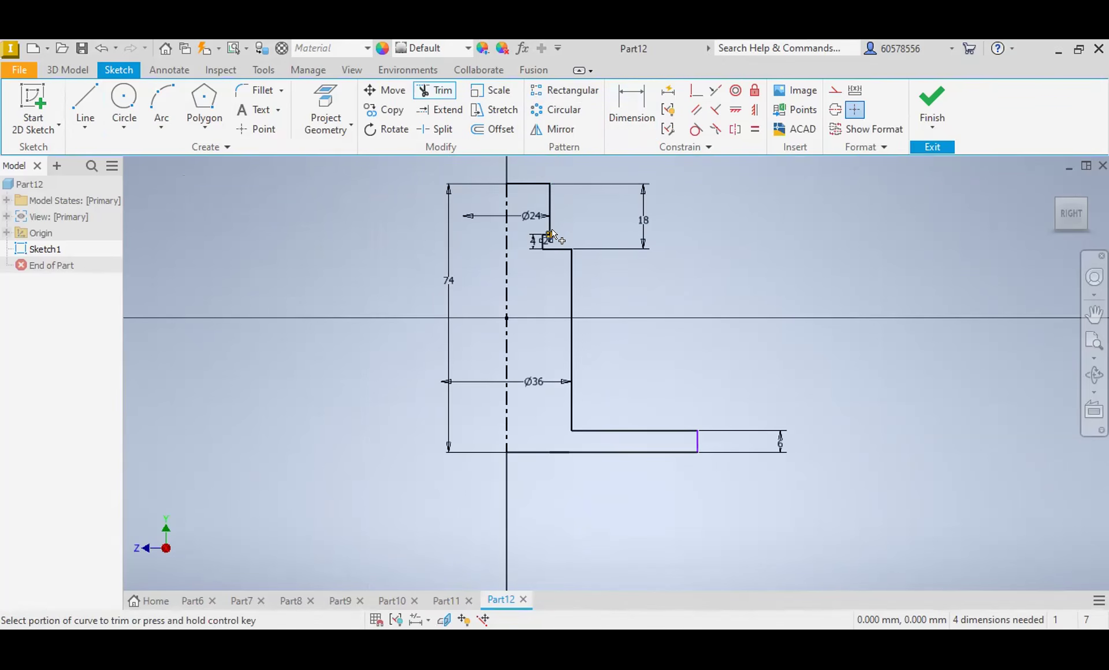
key("Escape")
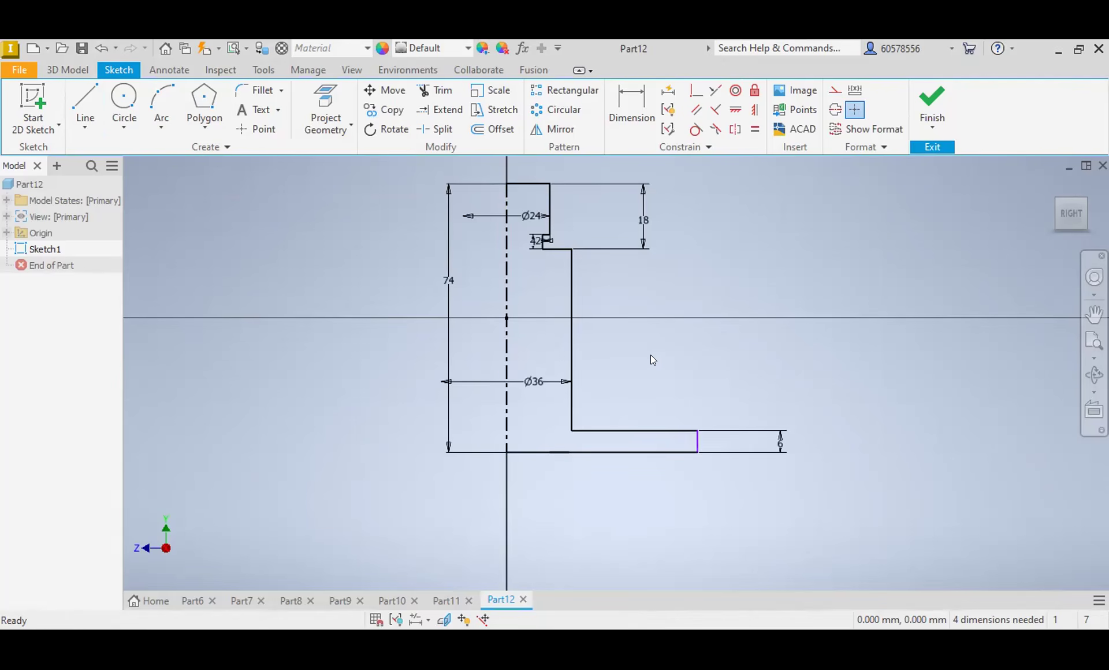
Step: Dimension the base flange's outer vertical edge about the centerline as a 60 mm diameter
scroll(688, 437, "down", 4)
scroll(688, 436, "up", 3)
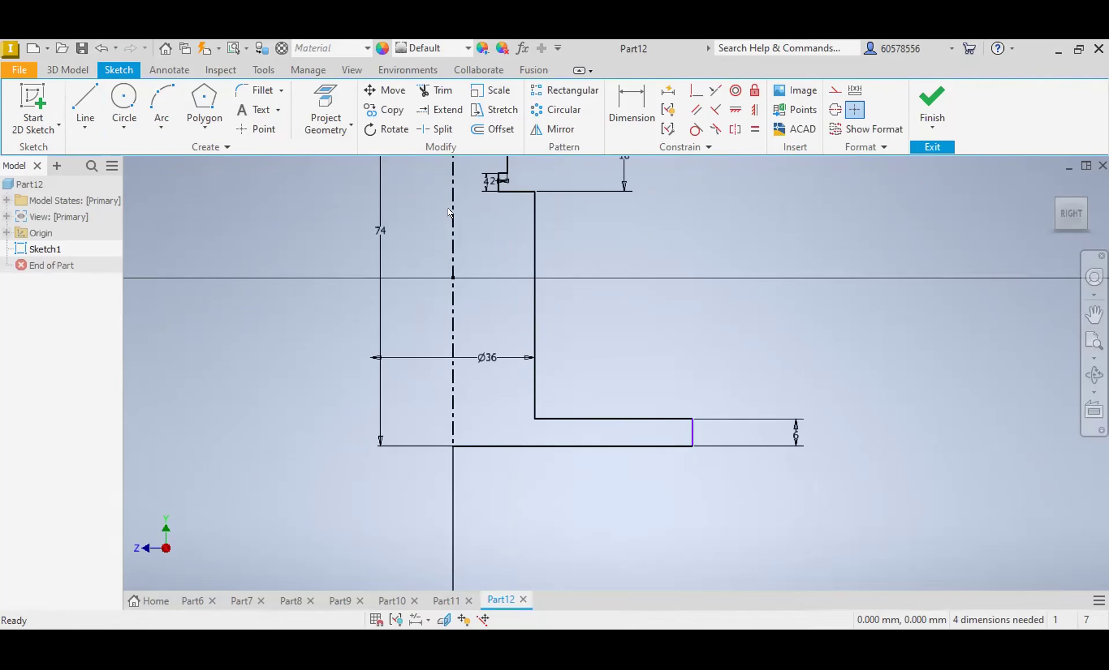
left_click(627, 108)
left_click(453, 432)
left_click(693, 432)
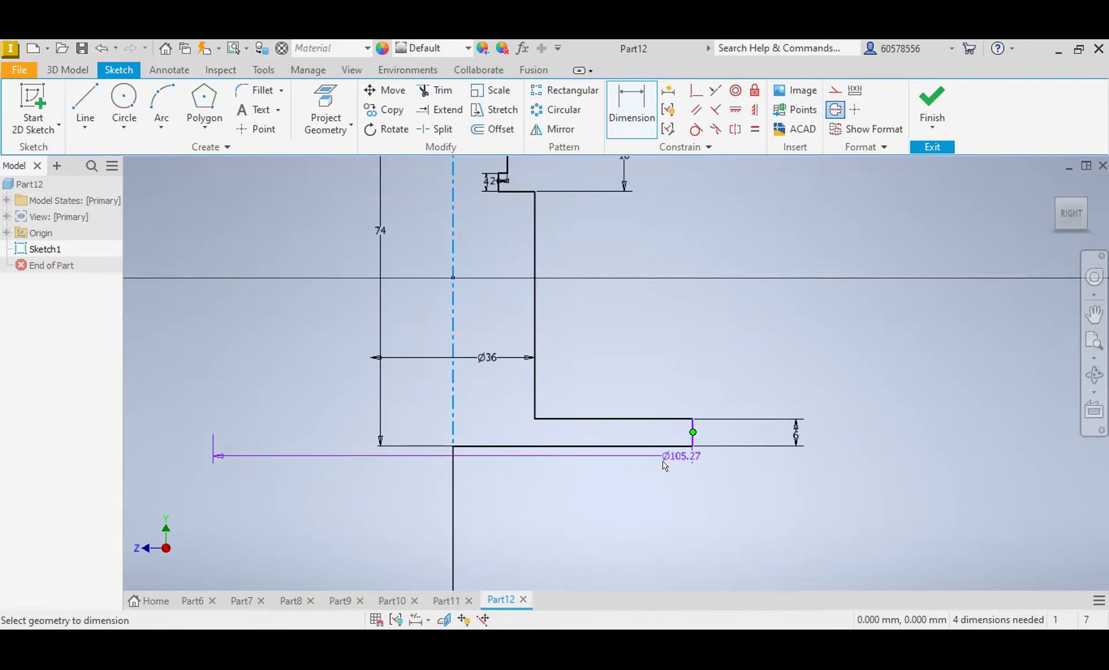
left_click(511, 494)
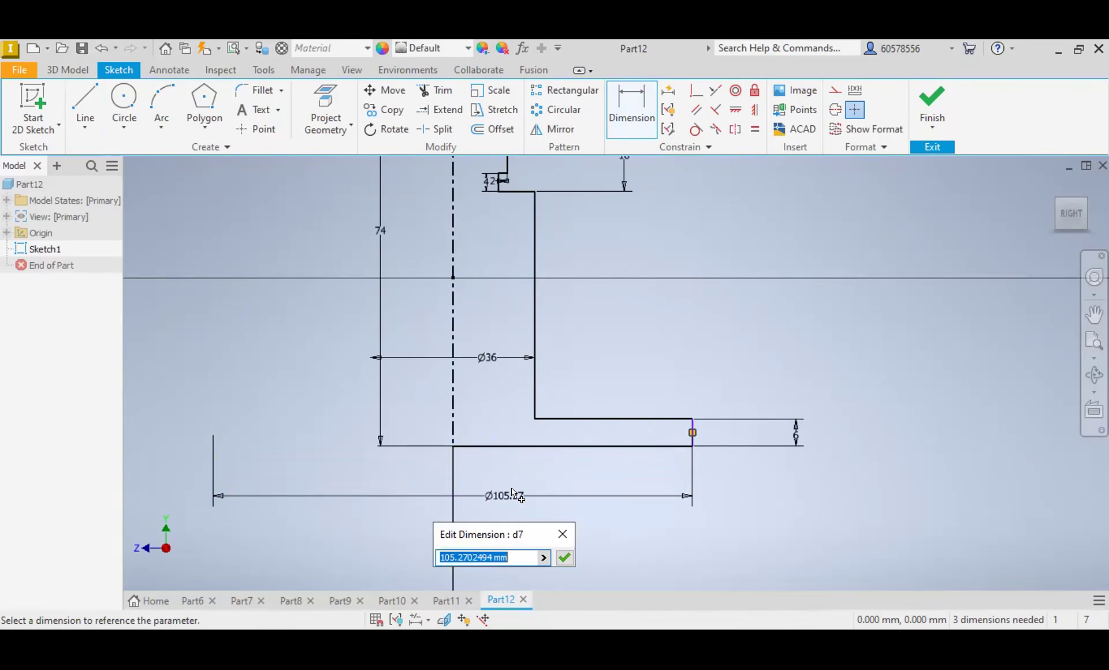
type("60")
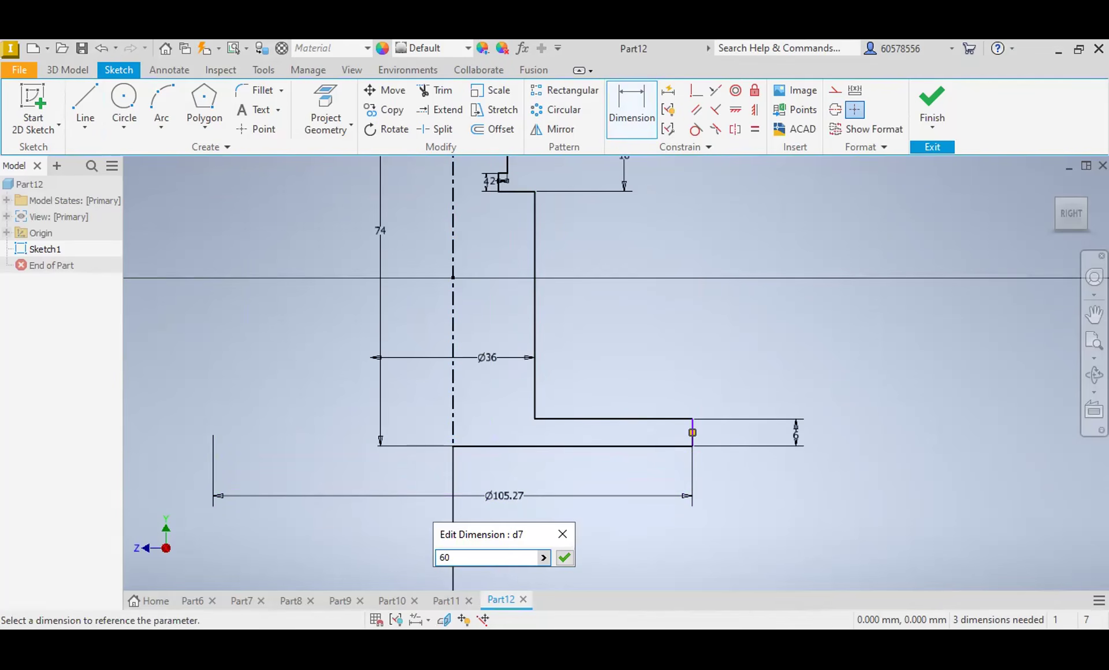
key("Return")
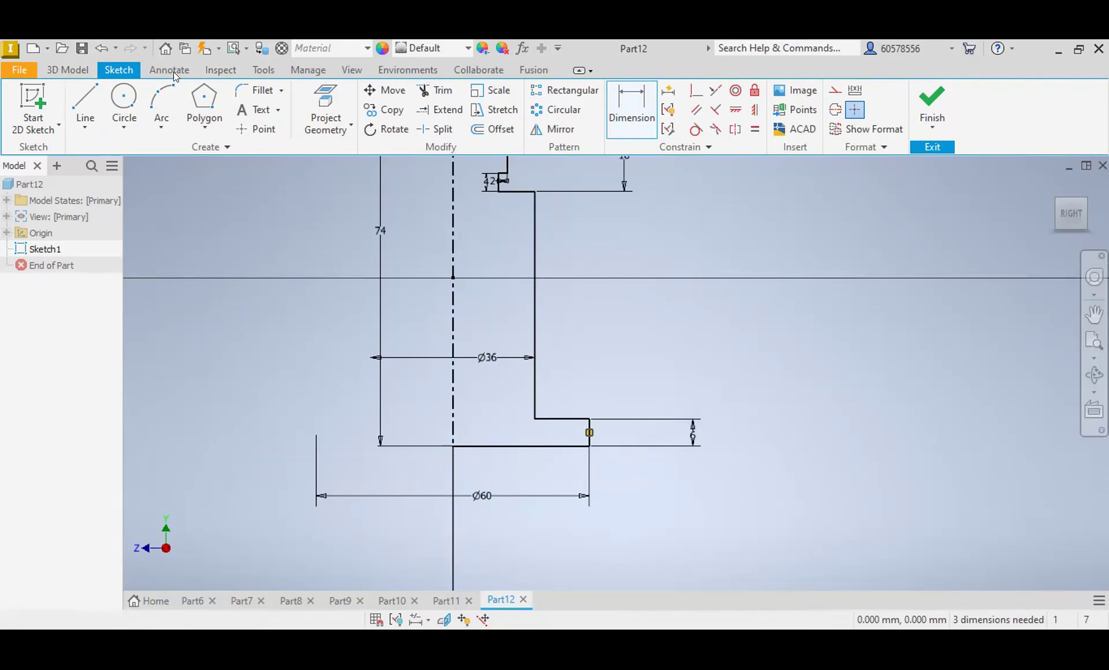
Step: Revolve the stepped profile a full 360 degrees about the centerline into a solid
left_click(54, 70)
left_click(123, 104)
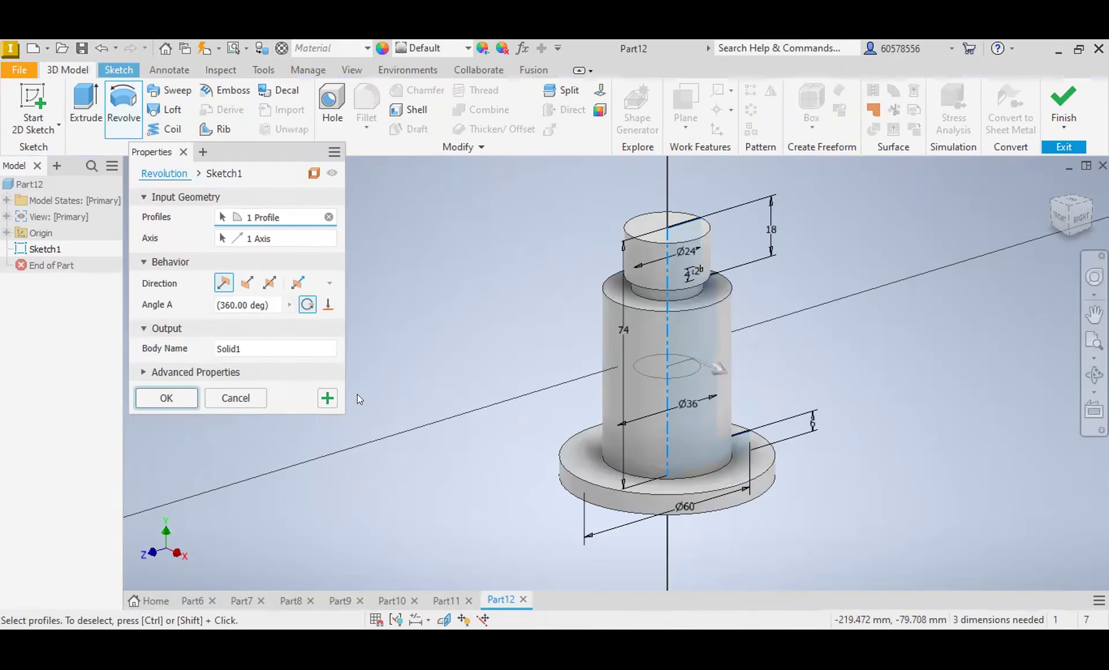
key("Return")
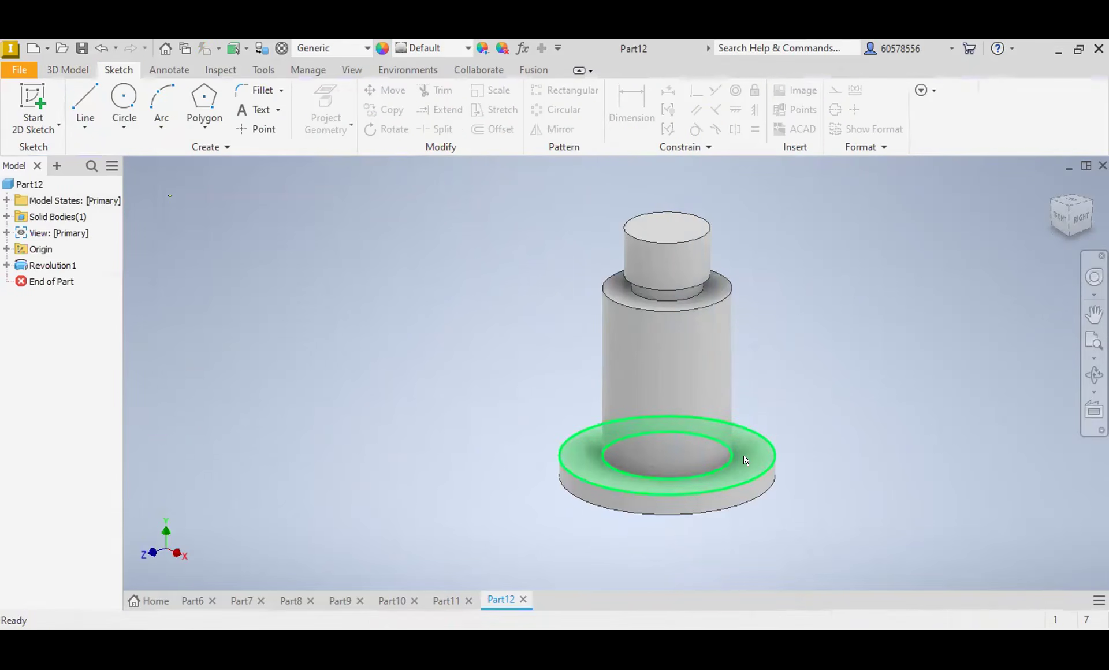
Step: Start a sketch on the flange's bottom face and draw four small circles centered on its rim at the quadrant points
mouse_move(747, 450)
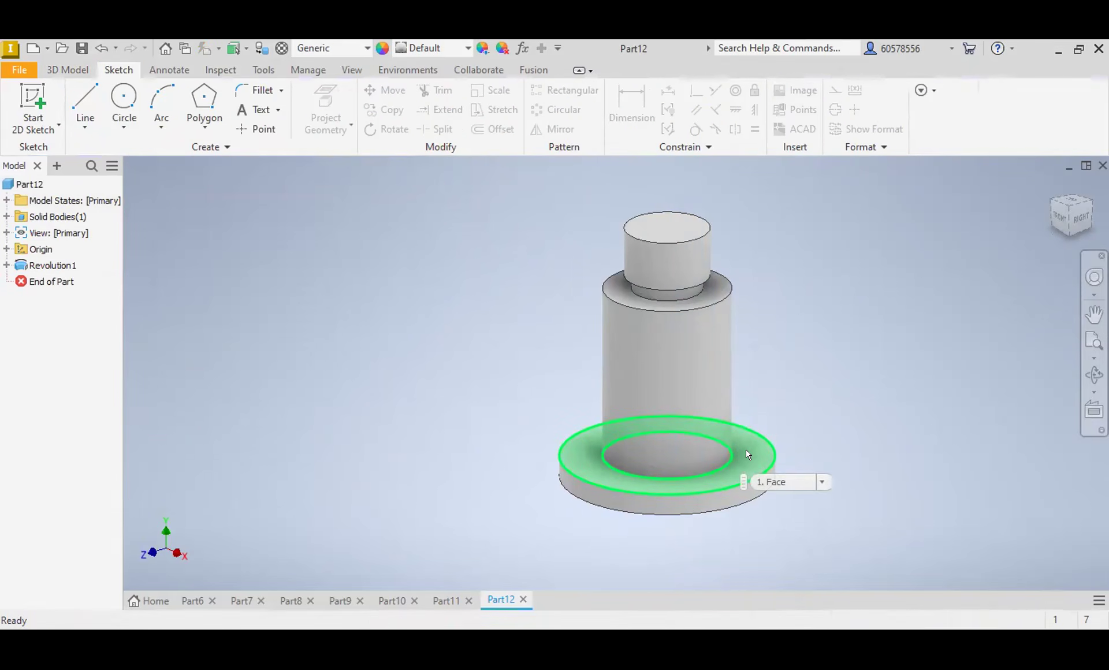
left_click_drag(1074, 219, 879, 263)
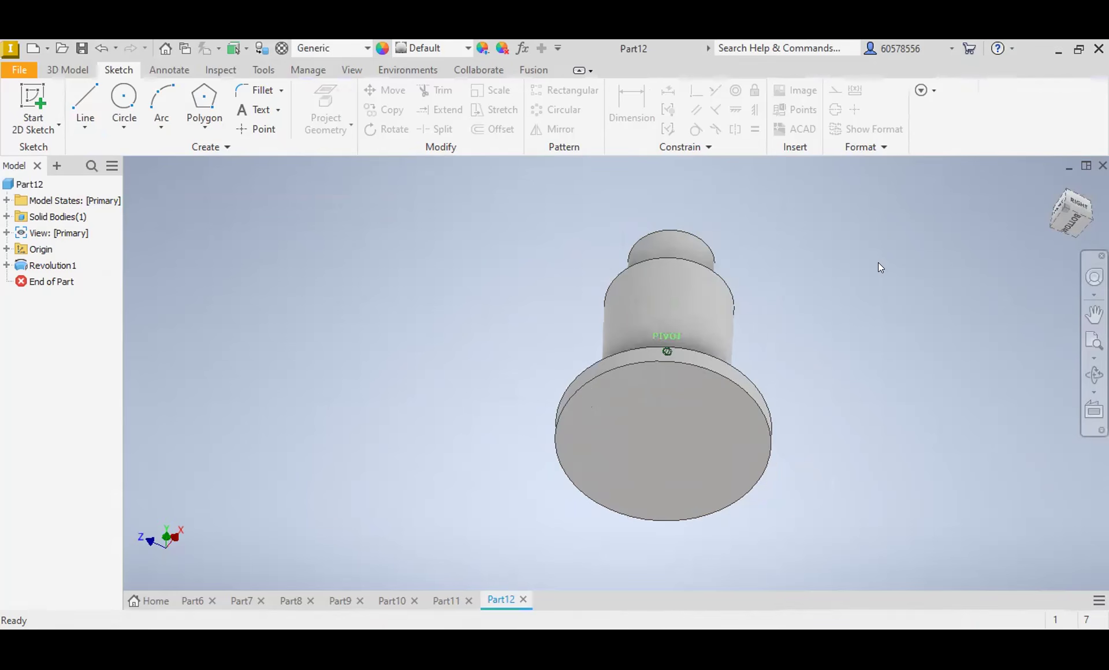
left_click(695, 421)
left_click(819, 410)
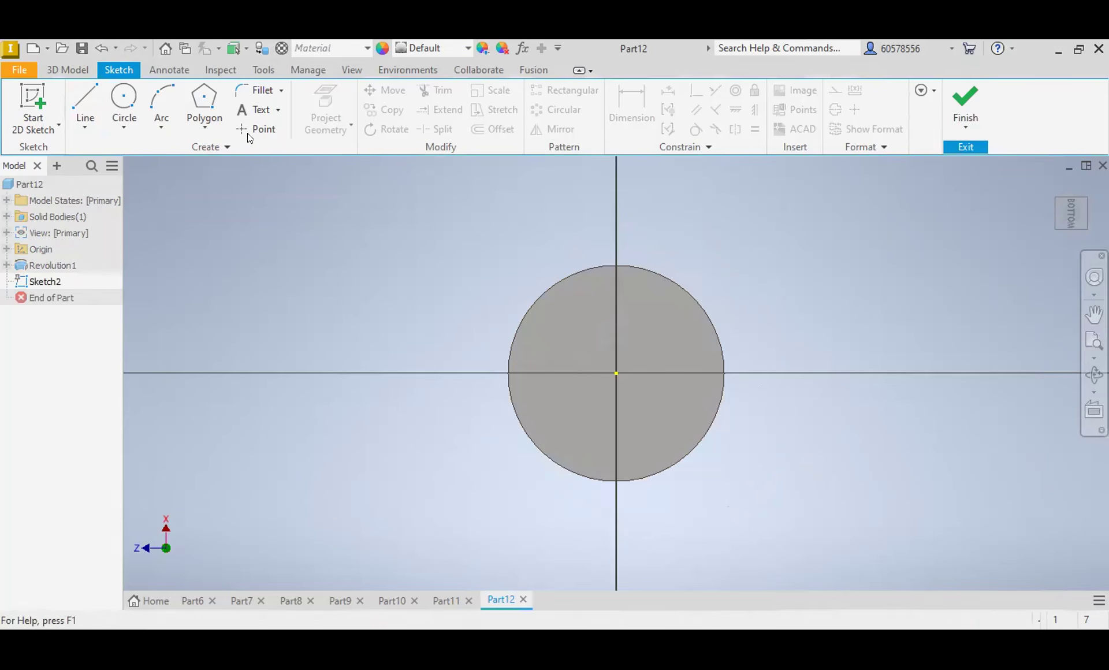
left_click(132, 98)
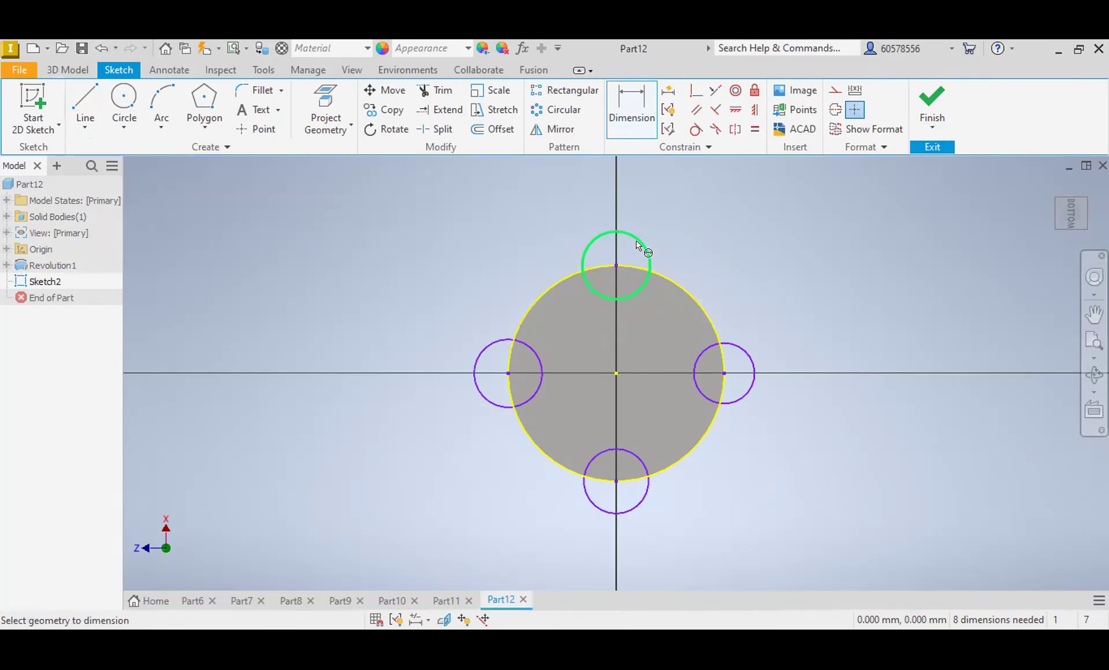
Step: Dimension the upper small circle's diameter as 20 mm
left_click(640, 244)
left_click(683, 216)
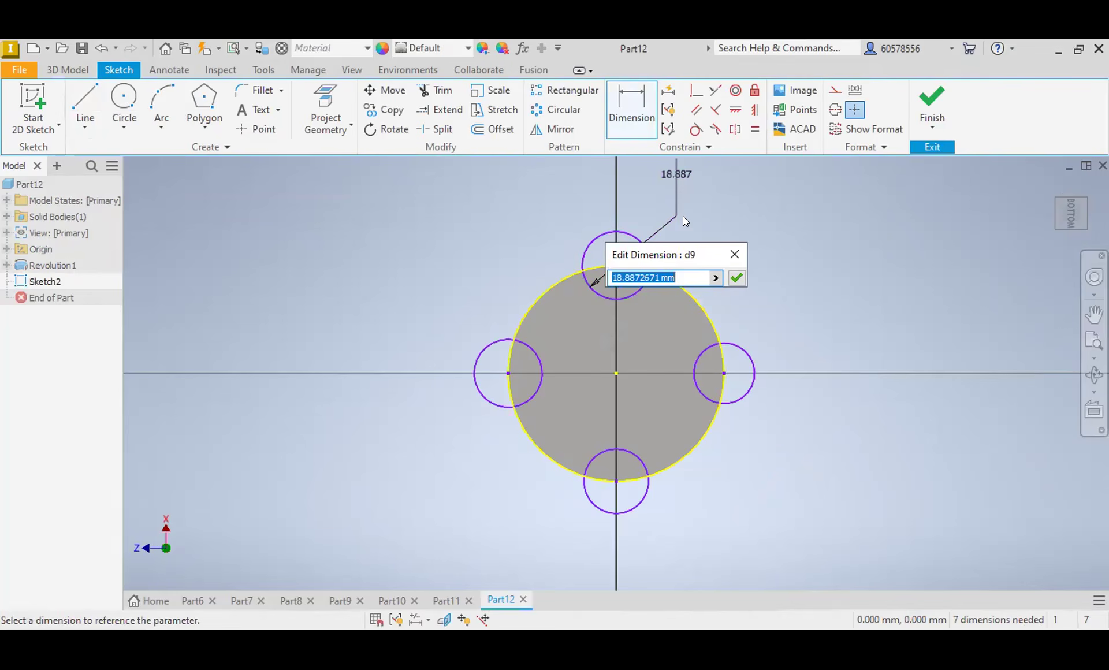
type("20")
key("Return")
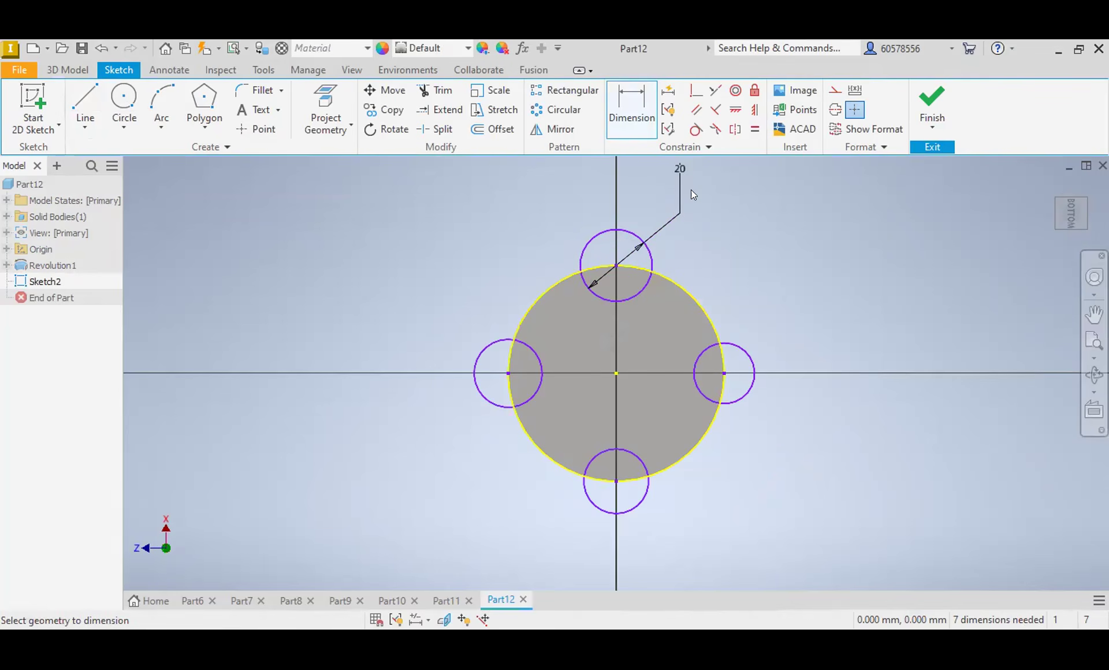
Step: Apply equal constraints so the other three rim circles match the 20 mm circle
left_click(755, 128)
left_click(653, 265)
left_click(745, 351)
left_click(746, 345)
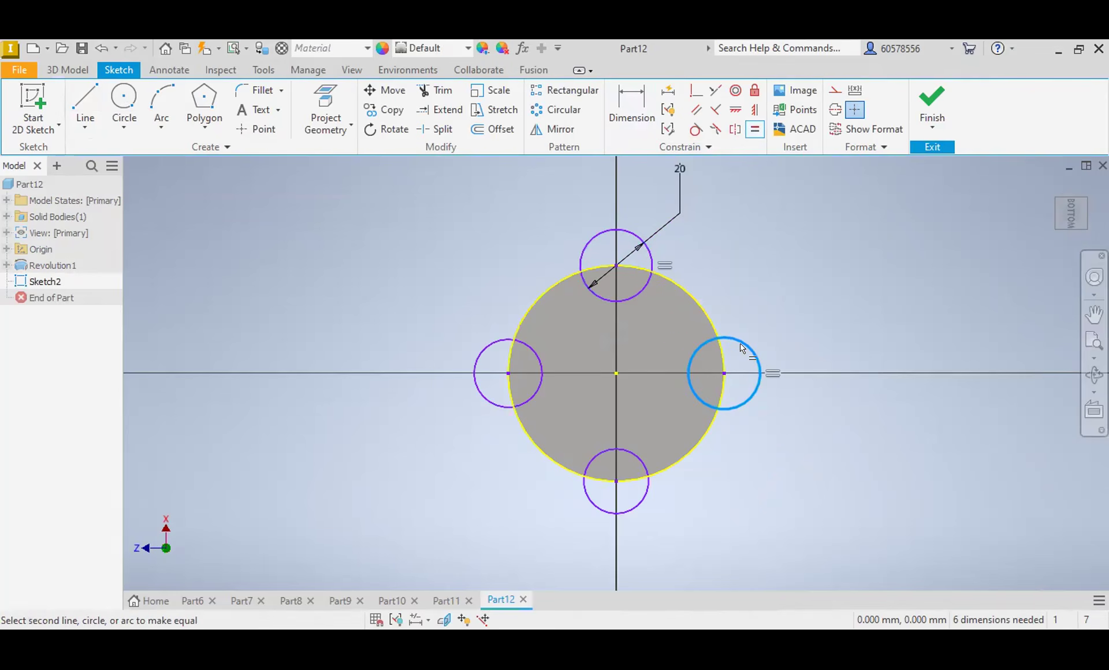
left_click(637, 506)
left_click(641, 508)
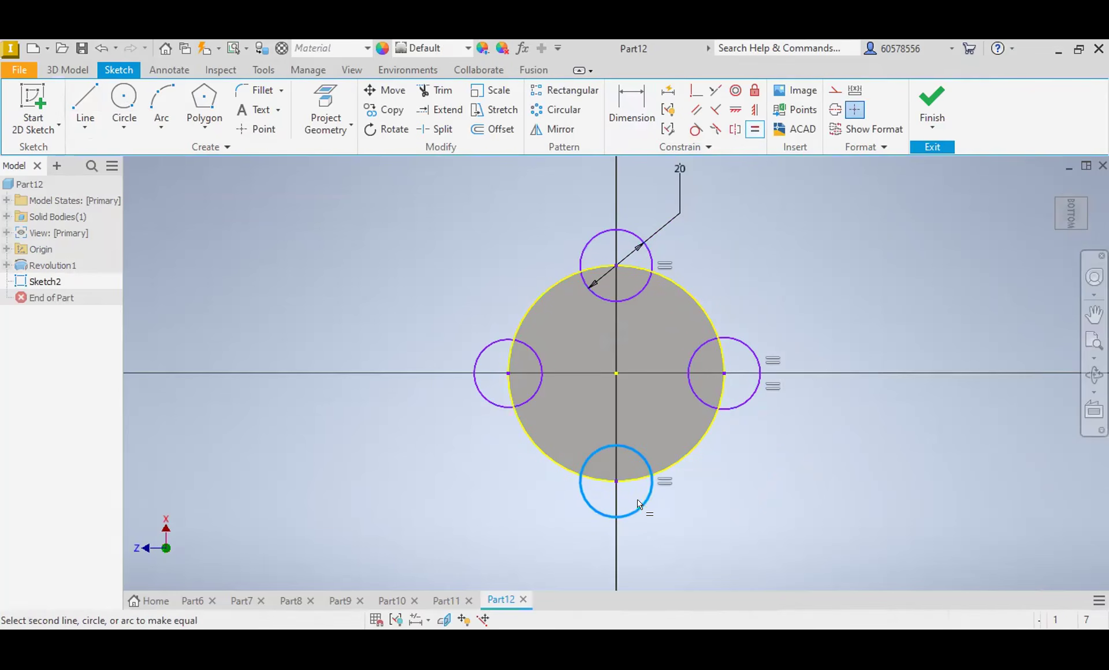
left_click(502, 411)
key("Escape")
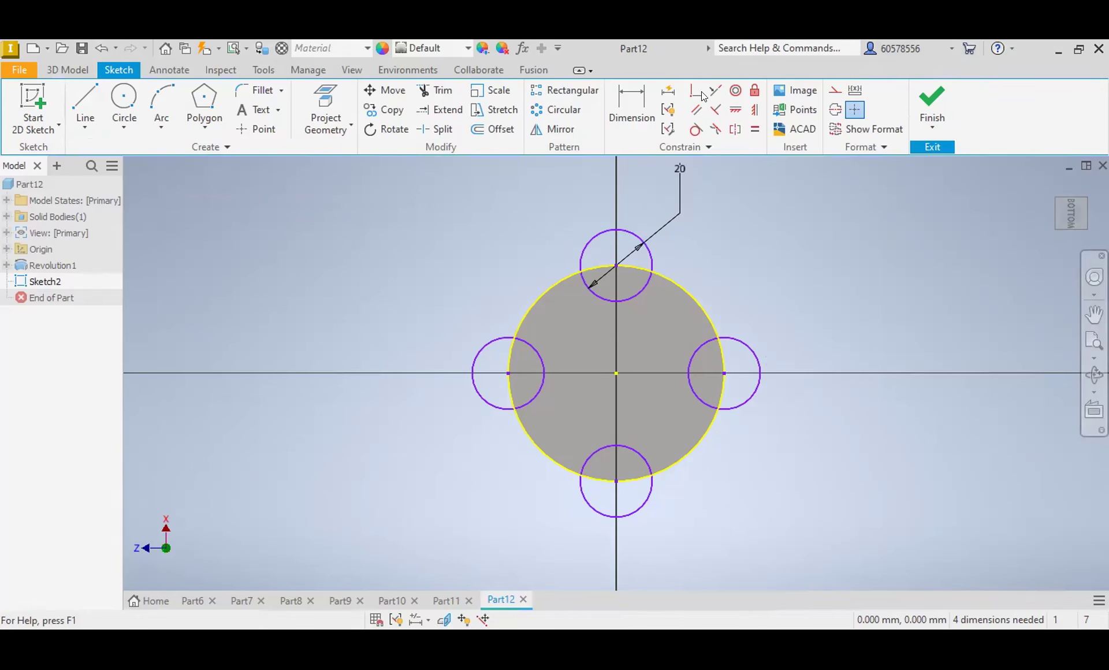
Step: Draw a 65 mm diameter circle centered on the sketch origin, around the flange's rim
left_click(123, 101)
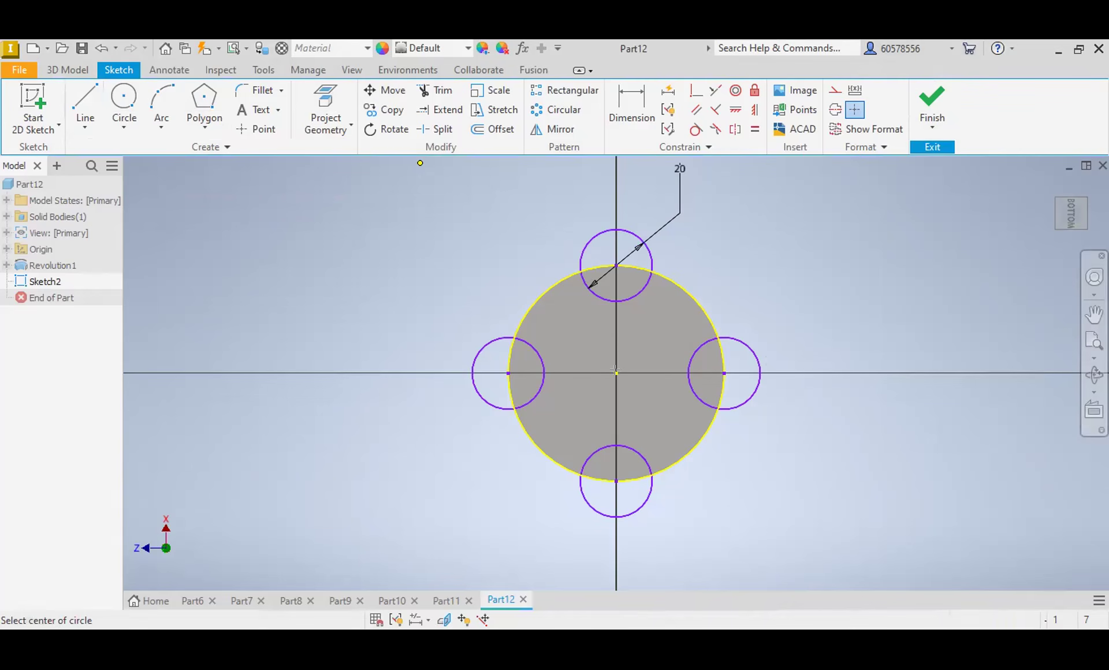
left_click(616, 373)
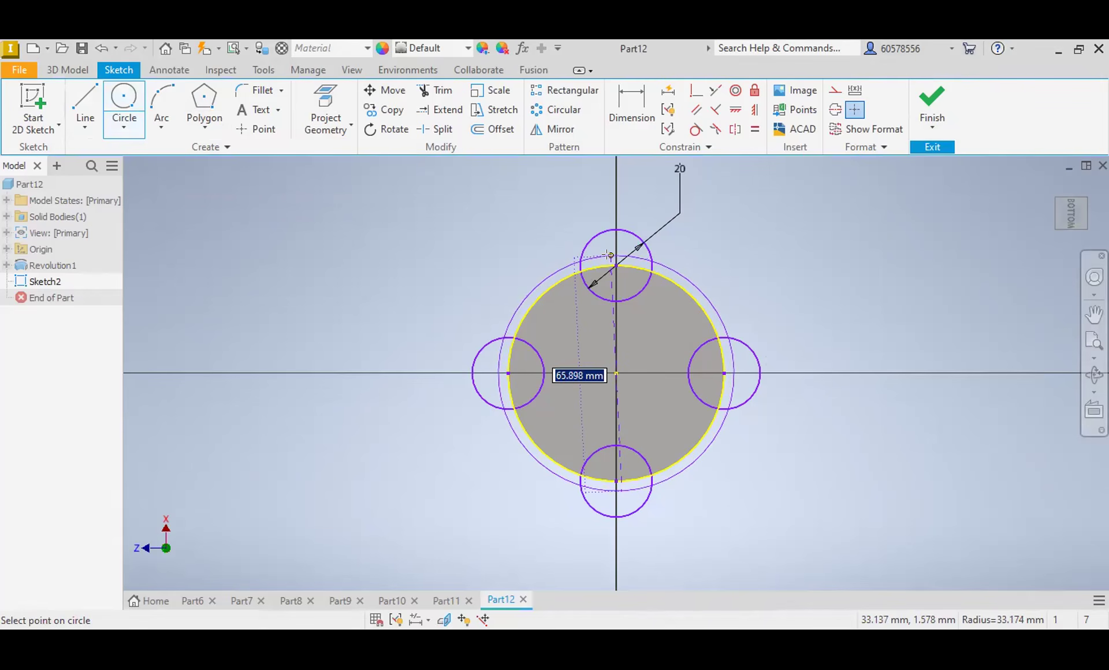
type("65")
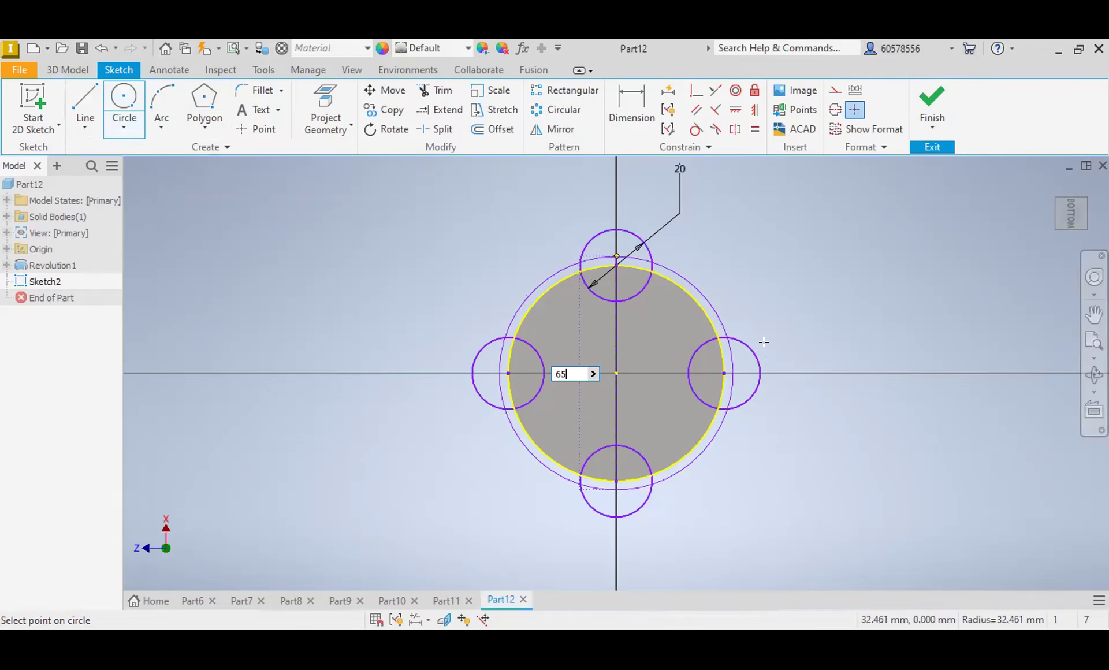
Step: Trim the portions of the four small circles that lie inside the flange's rim
left_click(436, 90)
left_click(632, 292)
left_click(535, 396)
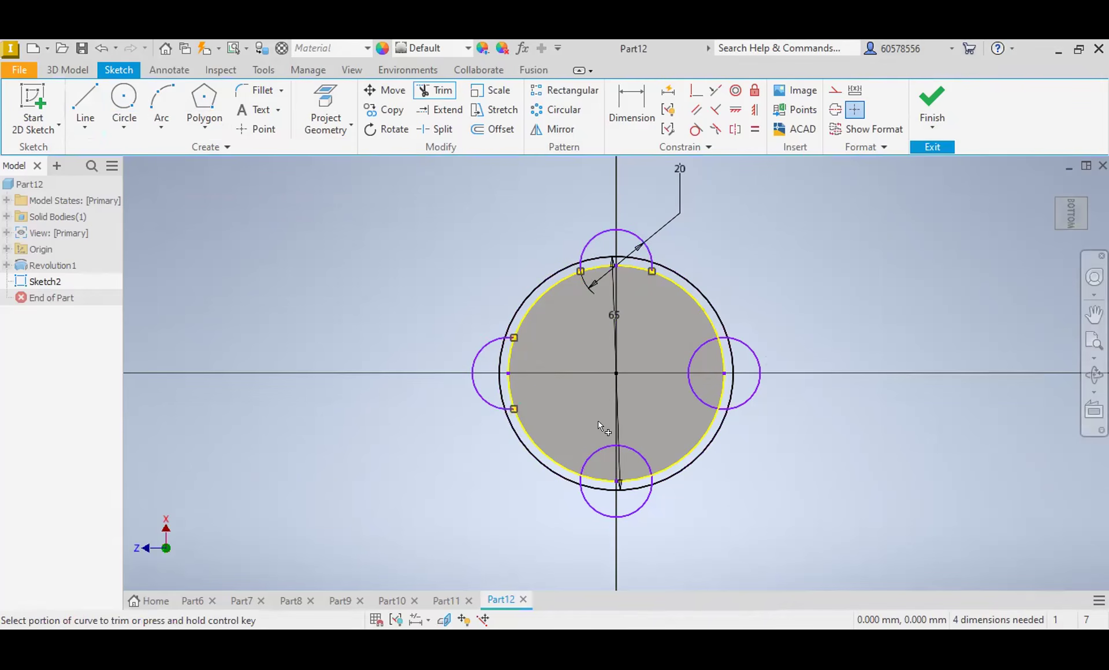
left_click(599, 446)
left_click(702, 397)
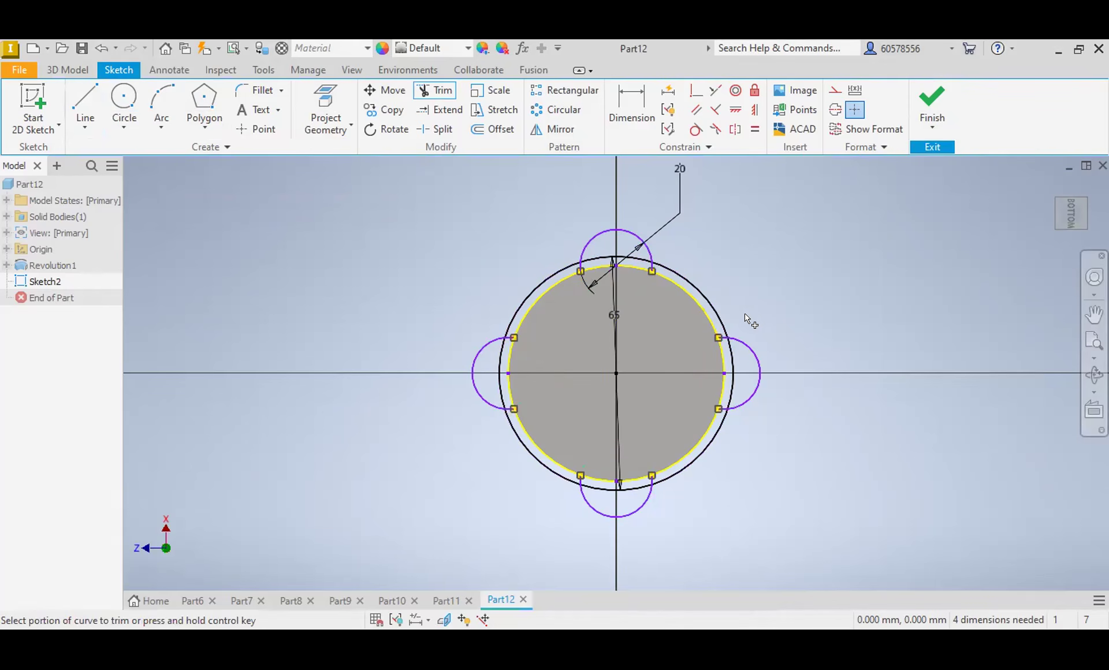
Step: Trim the leftover arc ends of the right and upper lobes between the flange's rim and the 65 mm circle
scroll(719, 335, "up", 5)
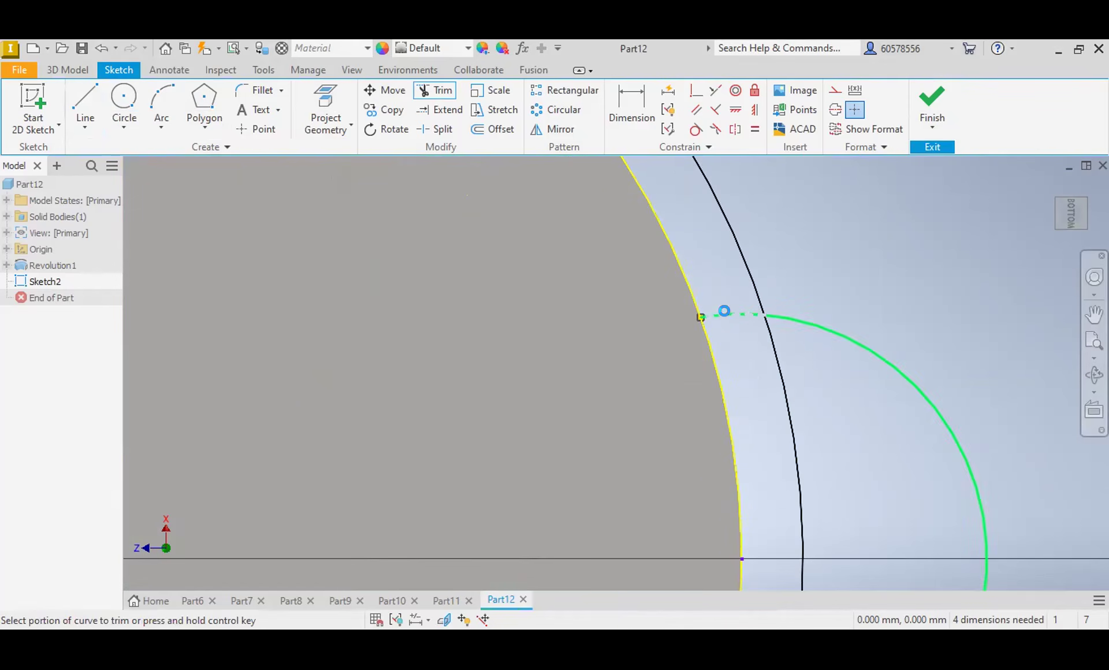
scroll(718, 460, "down", 5)
scroll(720, 499, "up", 4)
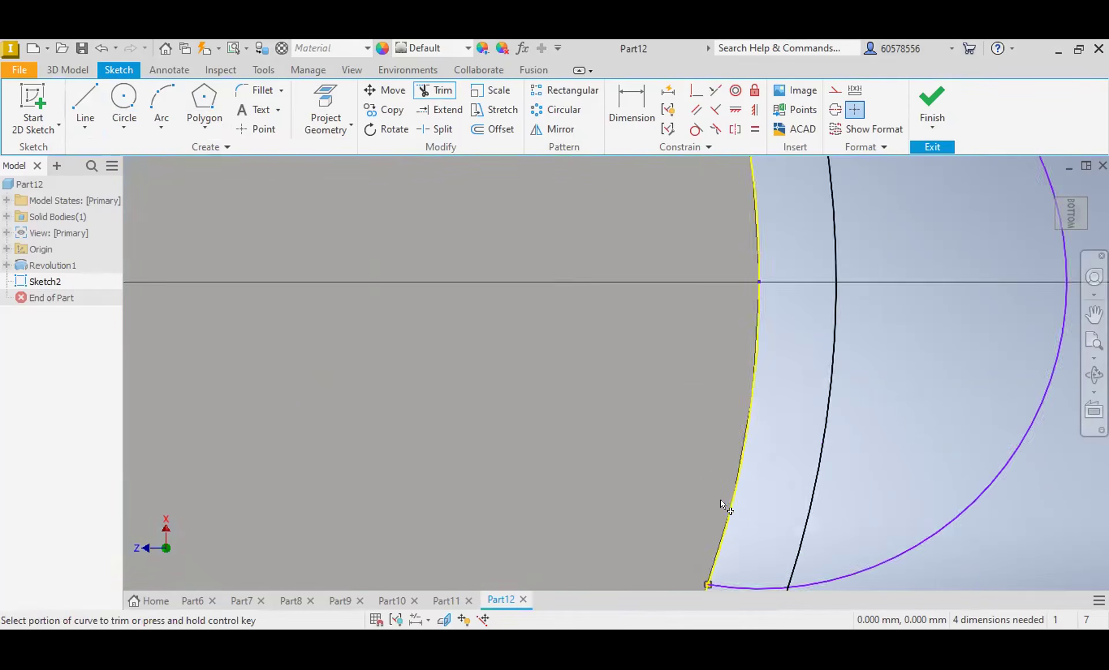
scroll(716, 436, "down", 5)
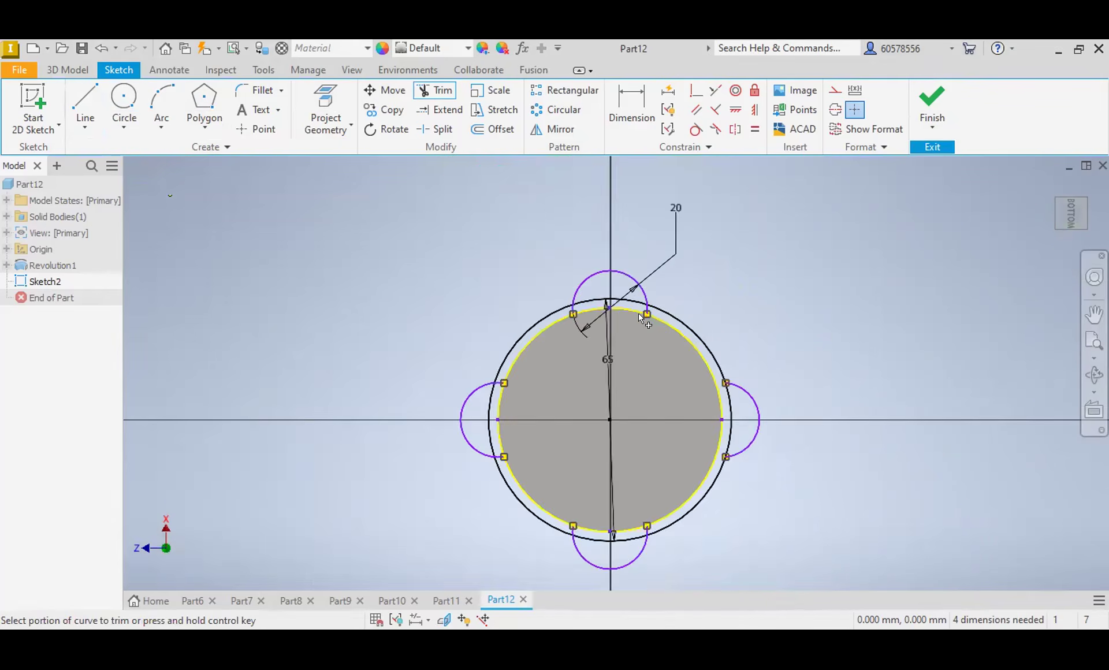
scroll(639, 313, "up", 4)
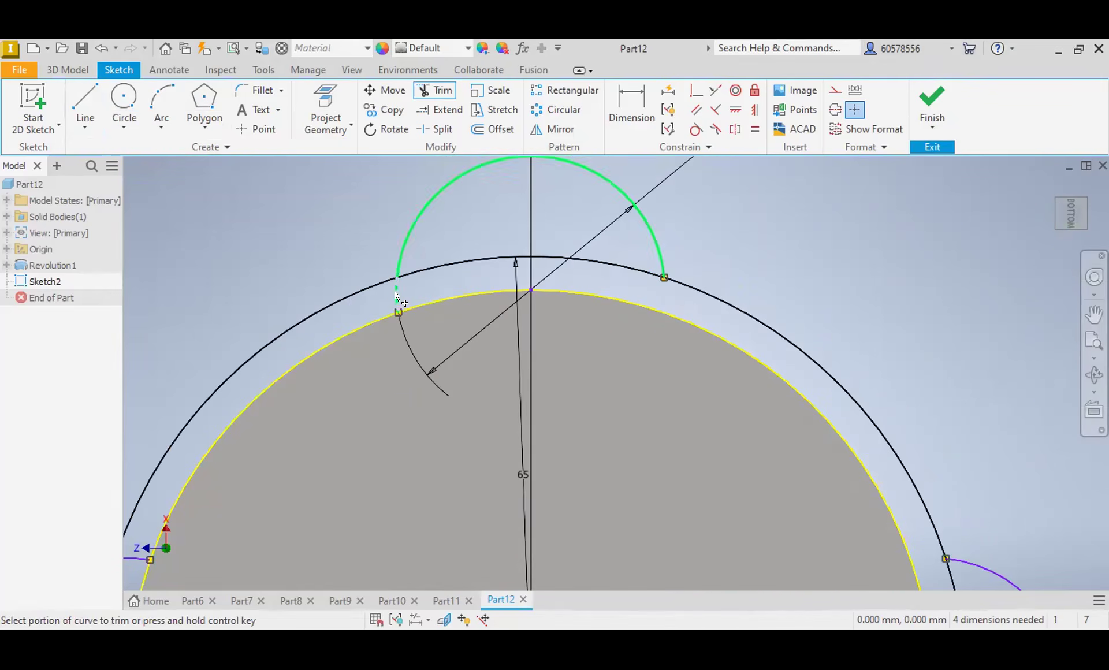
scroll(393, 410, "down", 4)
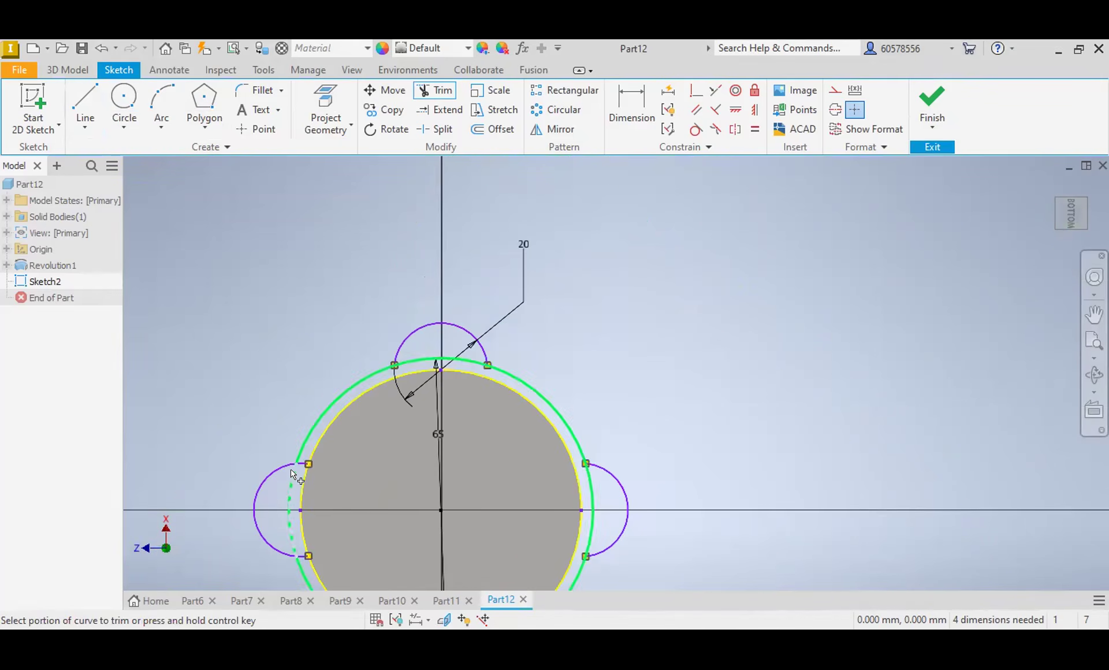
Step: Trim the leftover arc ends of the left and lower lobes back to the 65 mm circle
scroll(295, 497, "up", 4)
scroll(314, 500, "down", 3)
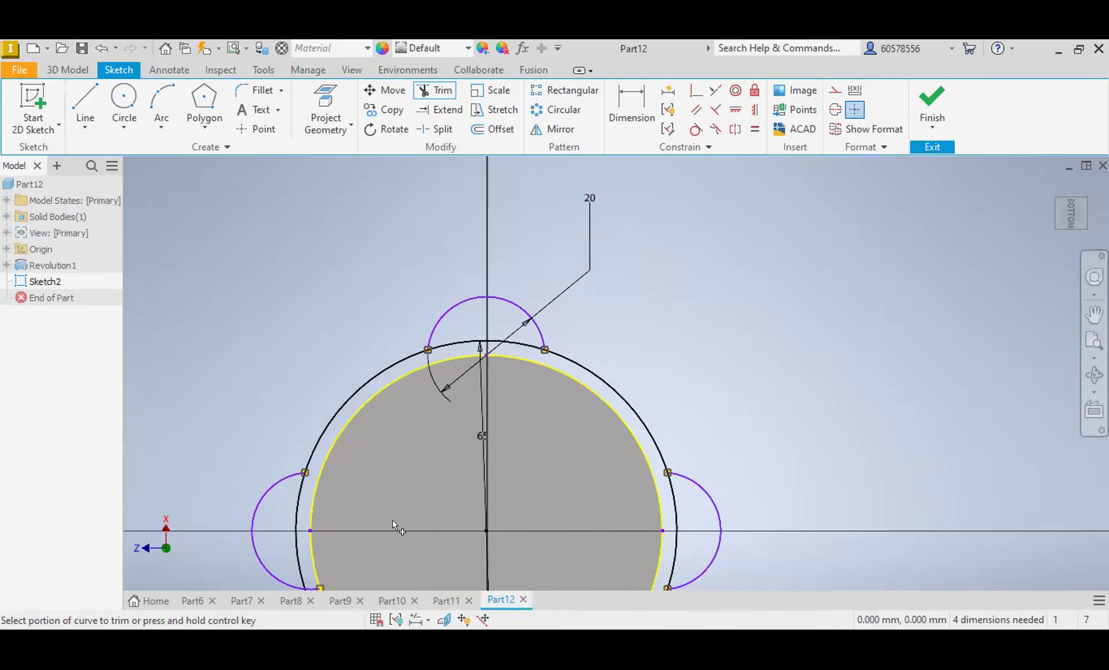
scroll(465, 468, "down", 3)
middle_click_drag(473, 448, 588, 316)
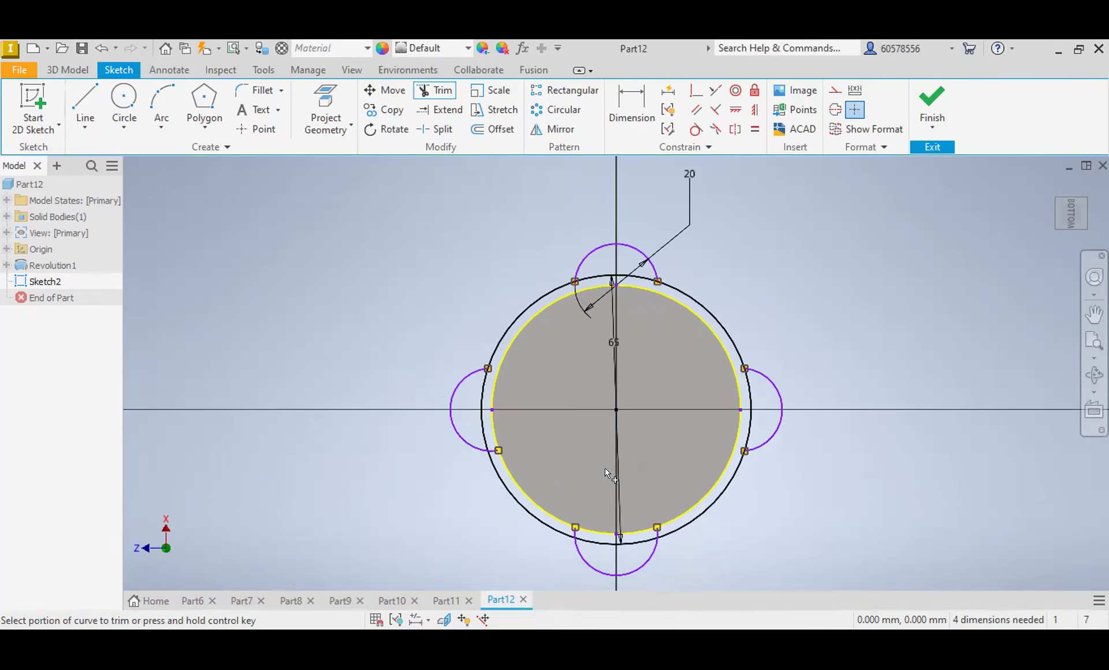
scroll(581, 552, "up", 5)
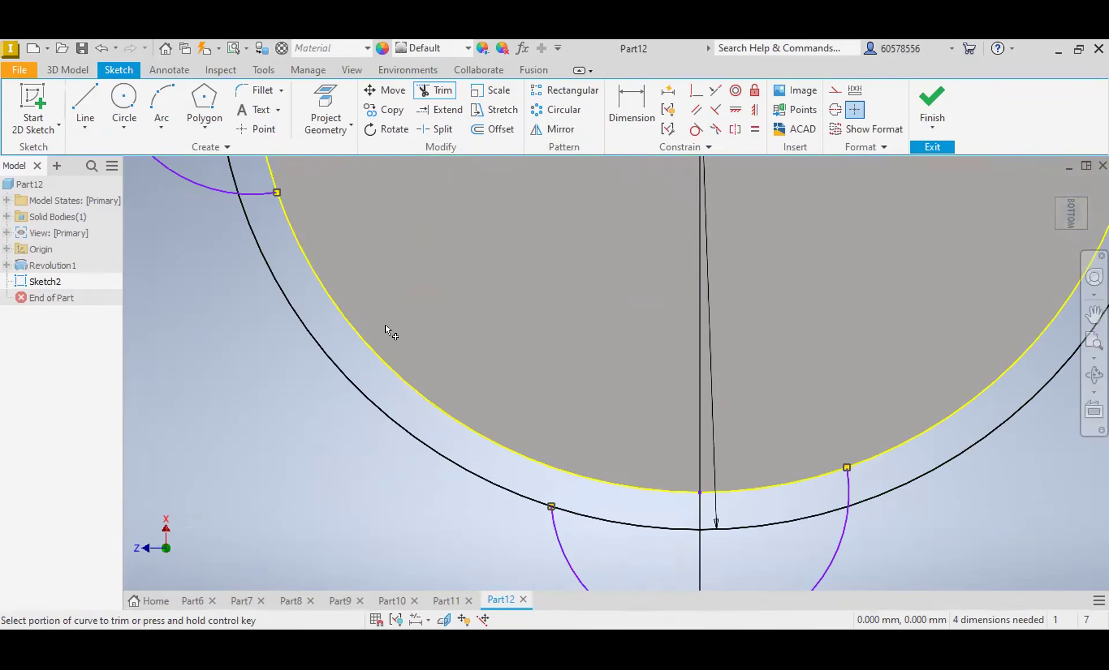
left_click(261, 189)
left_click(848, 489)
scroll(626, 438, "down", 5)
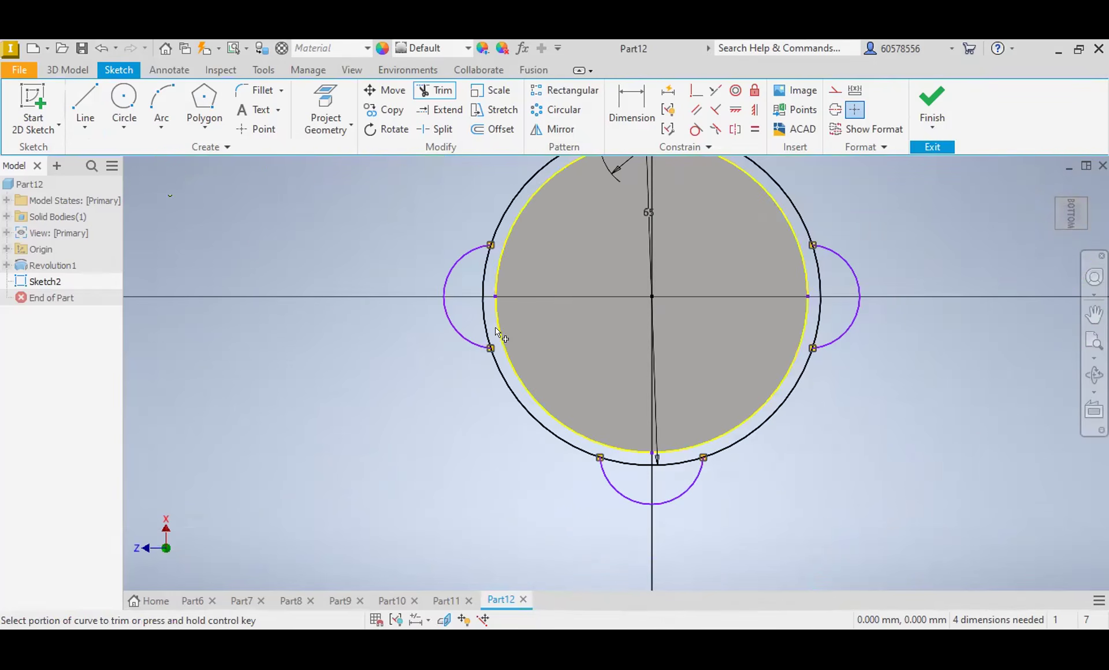
middle_click_drag(411, 391, 371, 465)
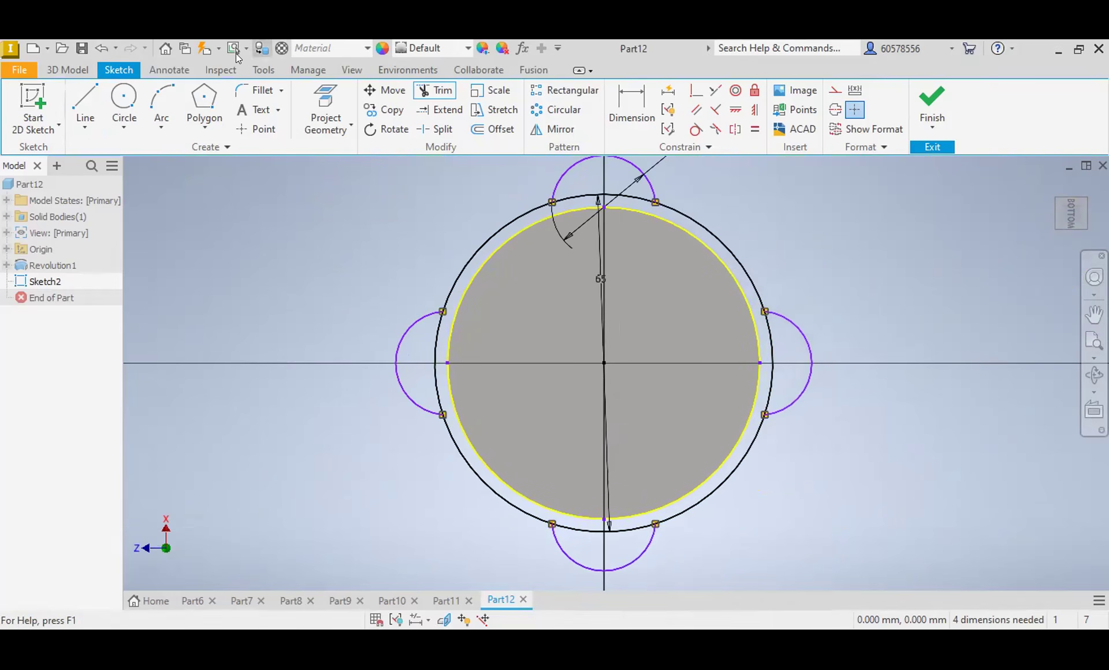
Step: Begin an extrusion of the base sketch, choosing the full 65 mm disc and all four lobes as profiles
left_click(77, 70)
left_click(85, 110)
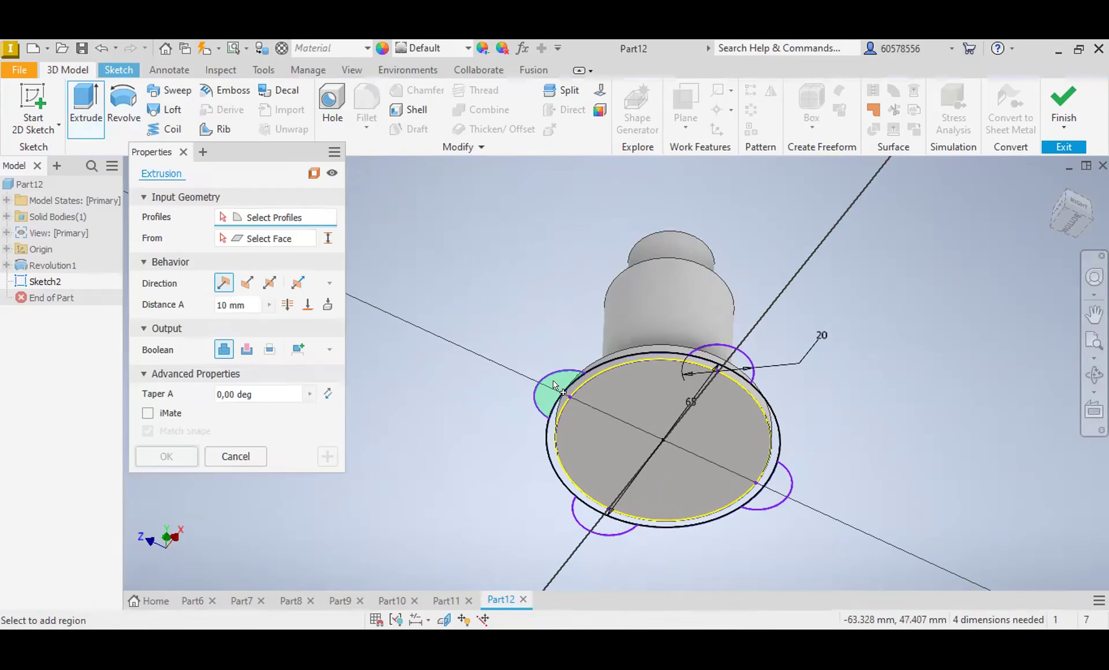
left_click(554, 439)
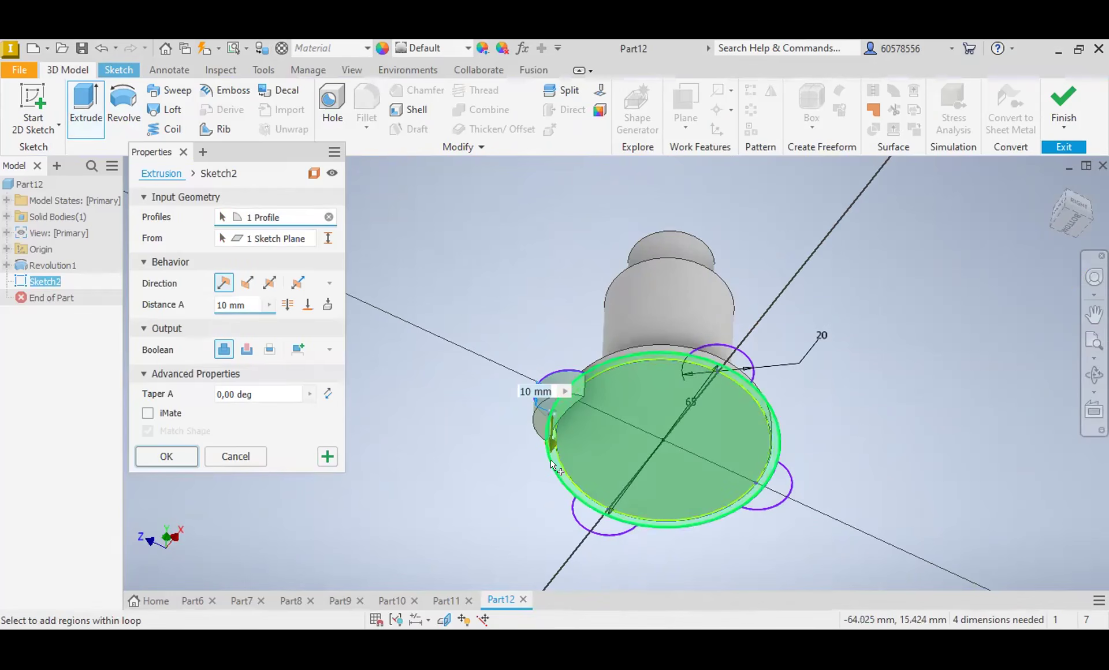
left_click(552, 463)
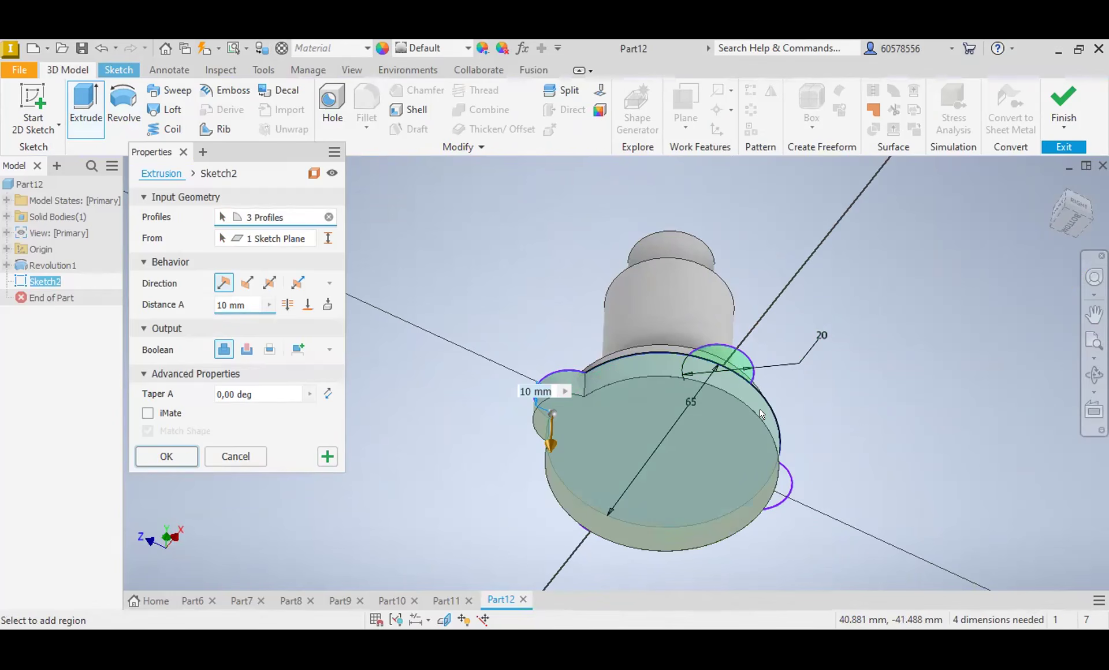
left_click(735, 361)
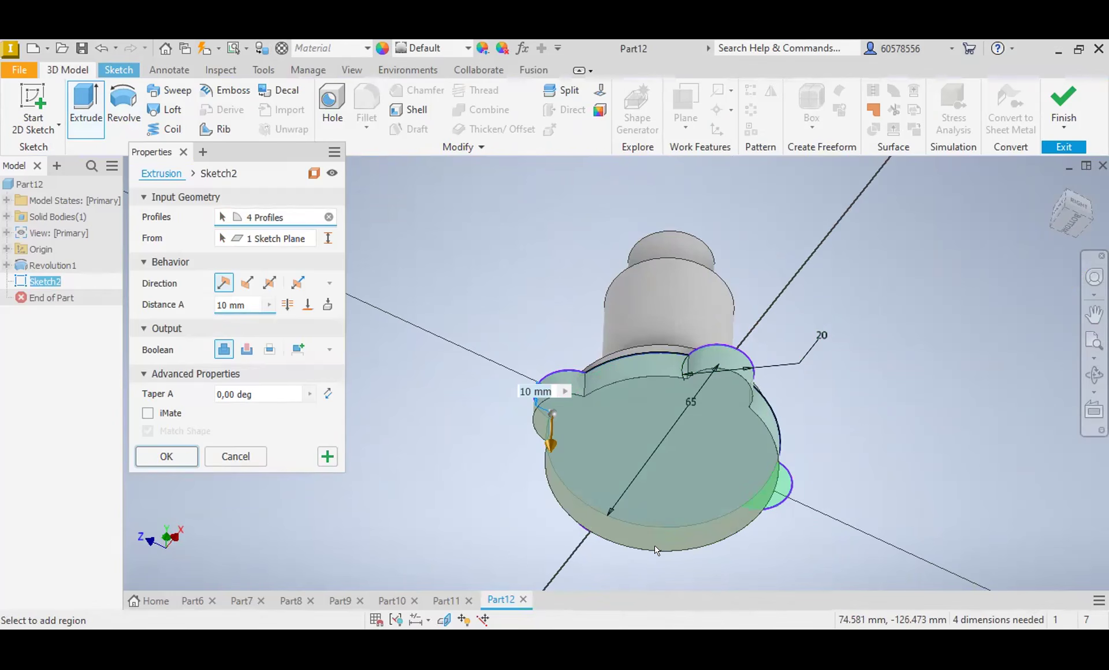
left_click(771, 488)
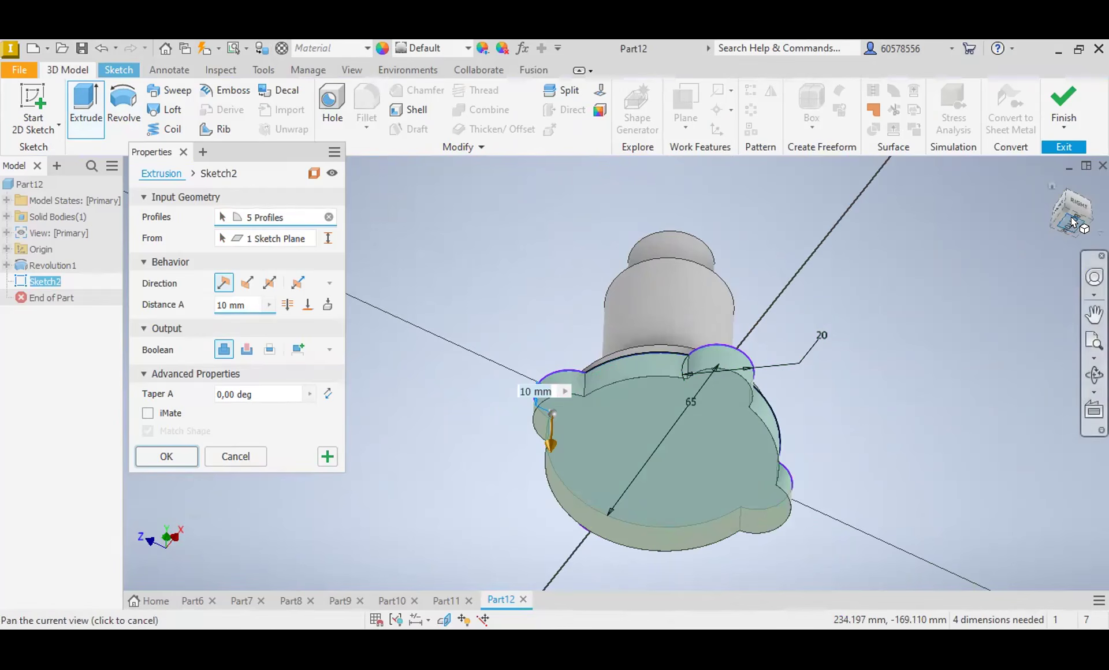
left_click(1064, 227)
left_click(626, 503)
left_click(1052, 181)
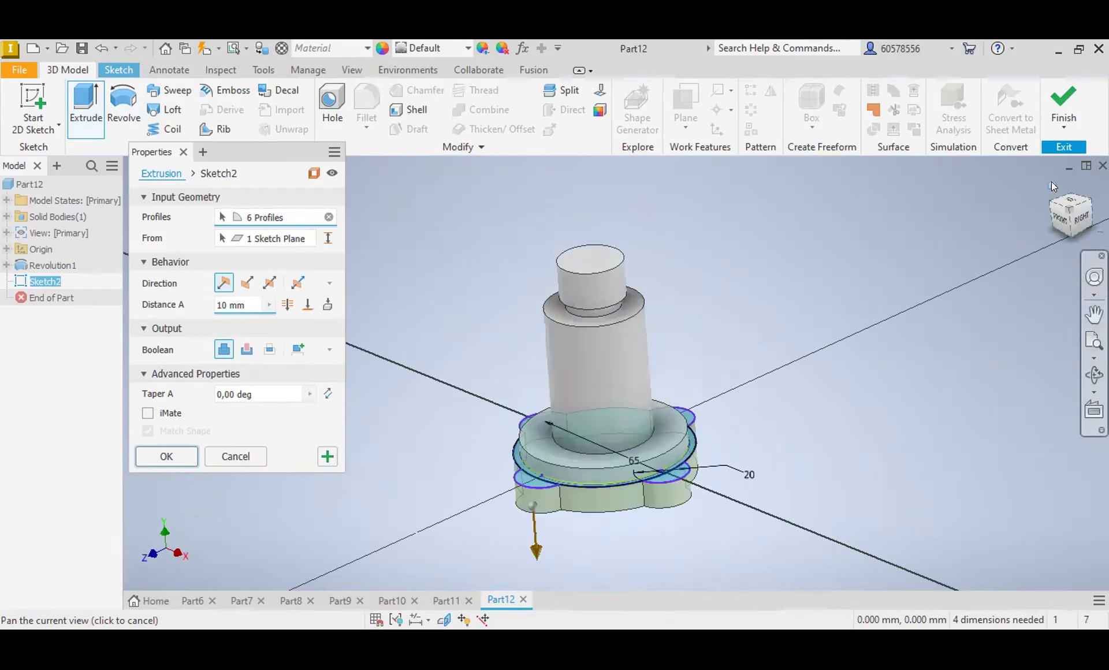
Step: Flip the extrusion upward toward the shaft, set its distance to 6 mm, and join it to the body
left_click(247, 283)
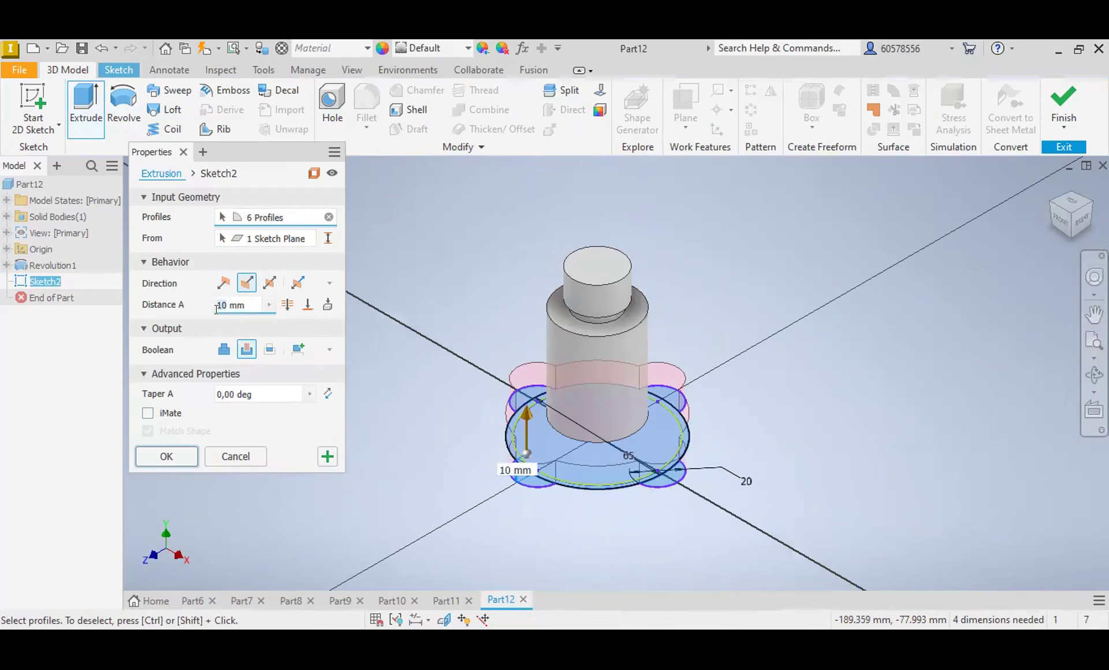
type("6")
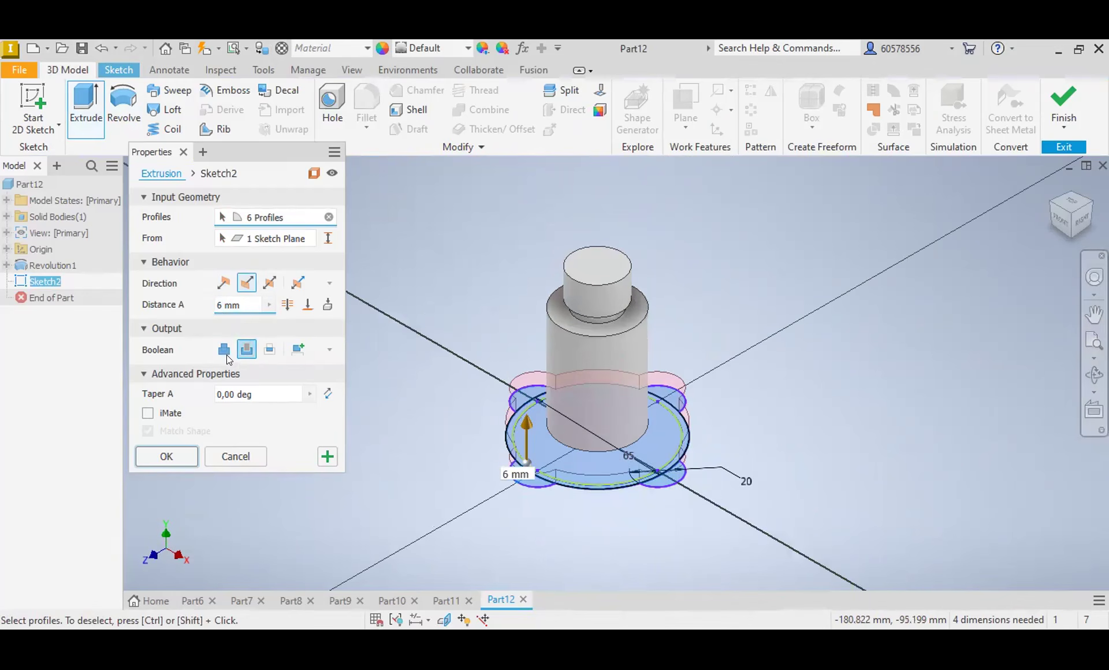
left_click(223, 350)
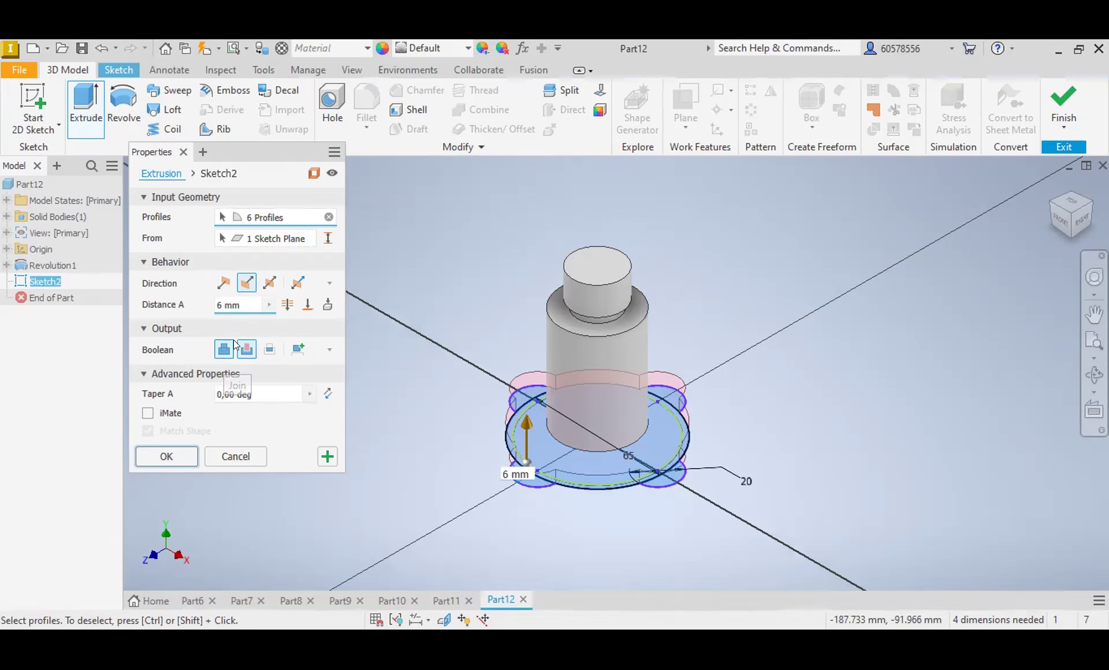
left_click(170, 456)
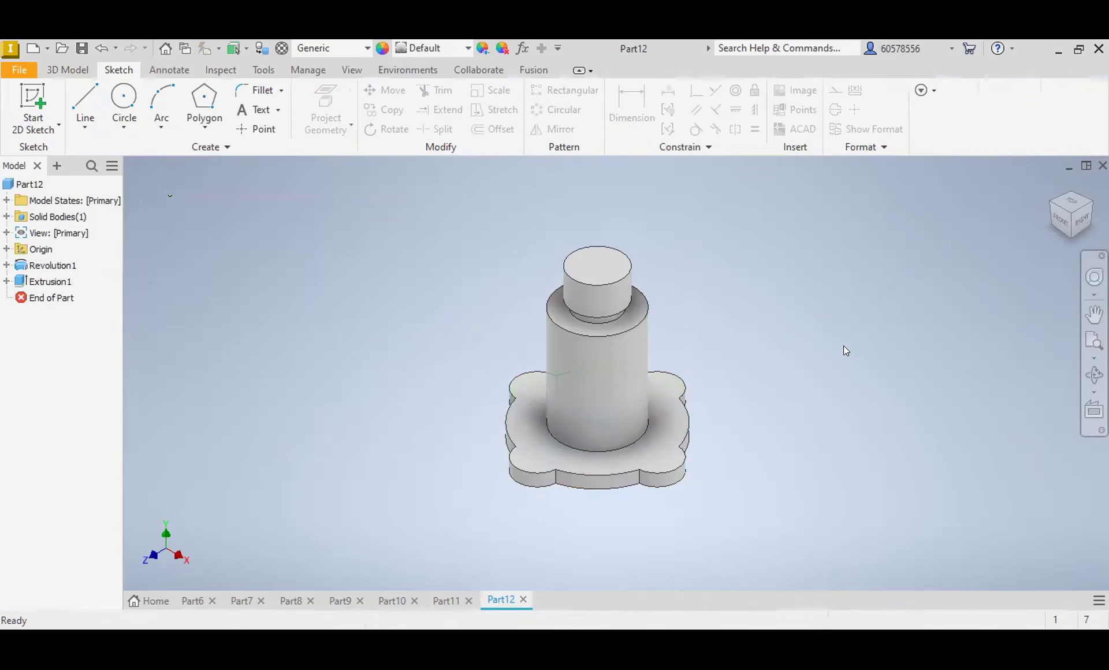
Step: Start a sketch on the upper face of the four-lobed flange
left_click(538, 461)
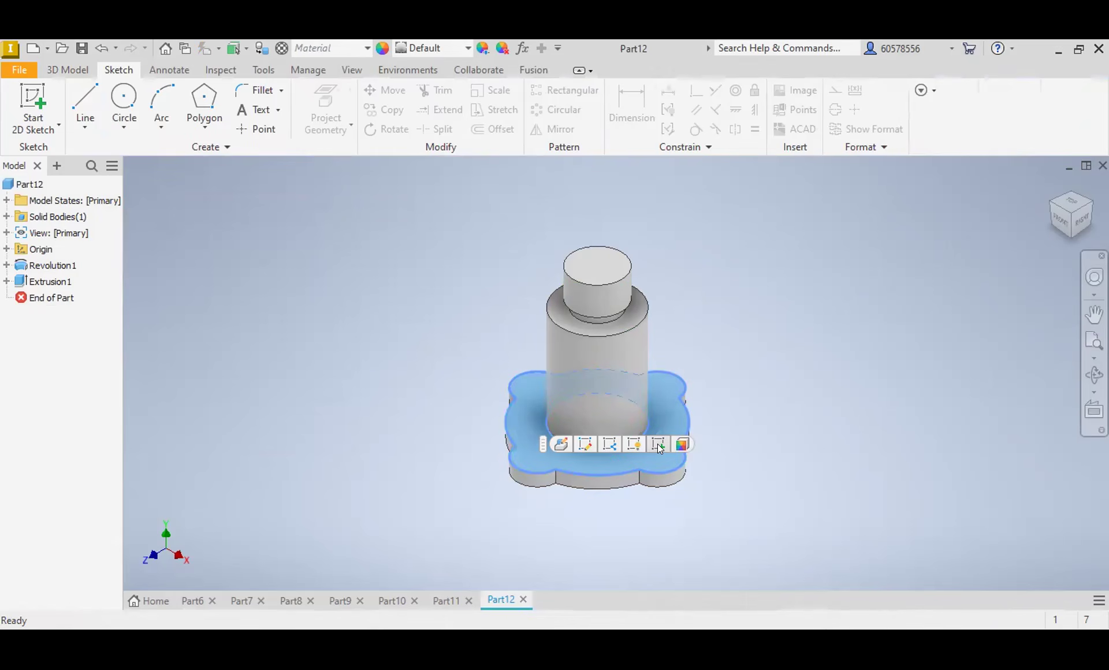
key("s")
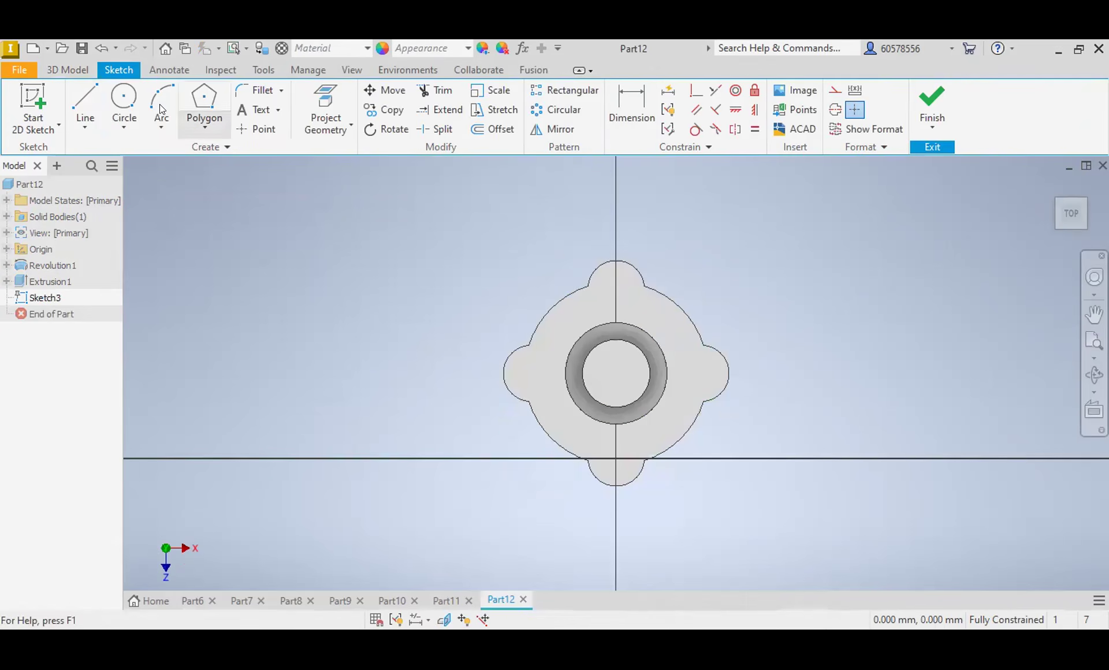
left_click(123, 96)
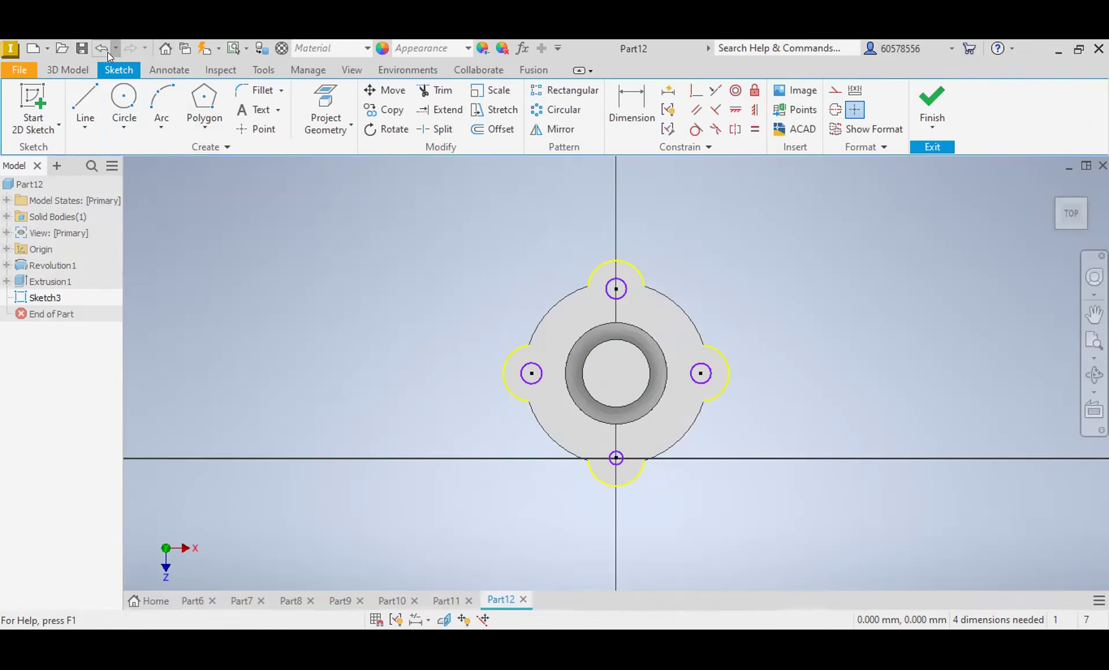
left_click(98, 47)
left_click(97, 45)
left_click(97, 45)
left_click(97, 45)
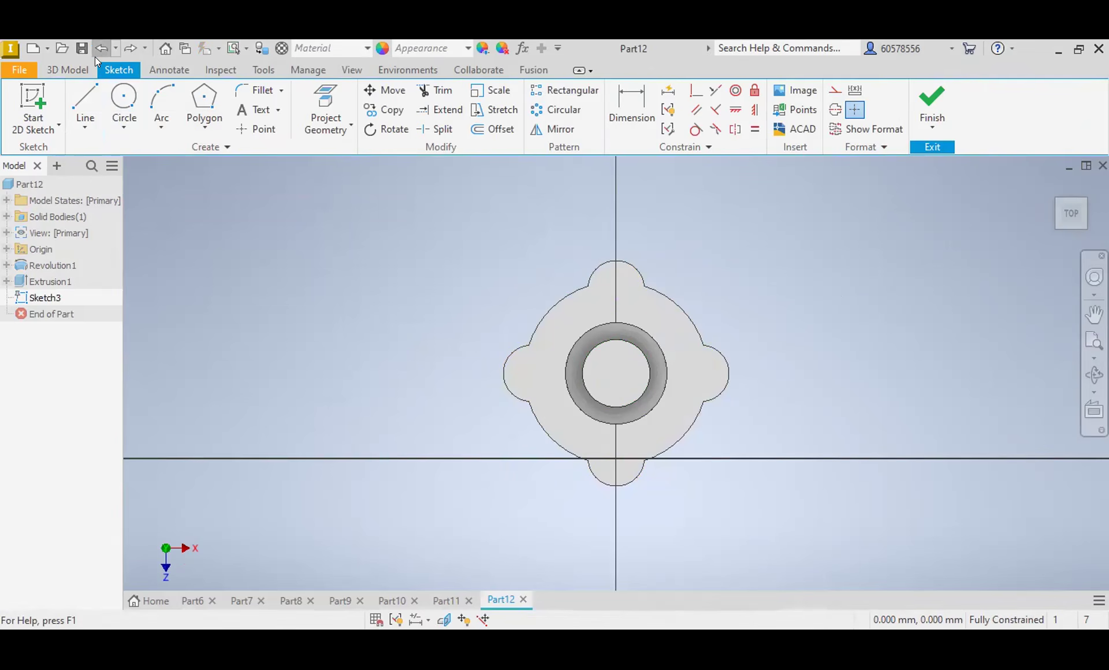
Step: Place a sketch point at the centre of each of the flange's four lobe arcs
left_click(254, 128)
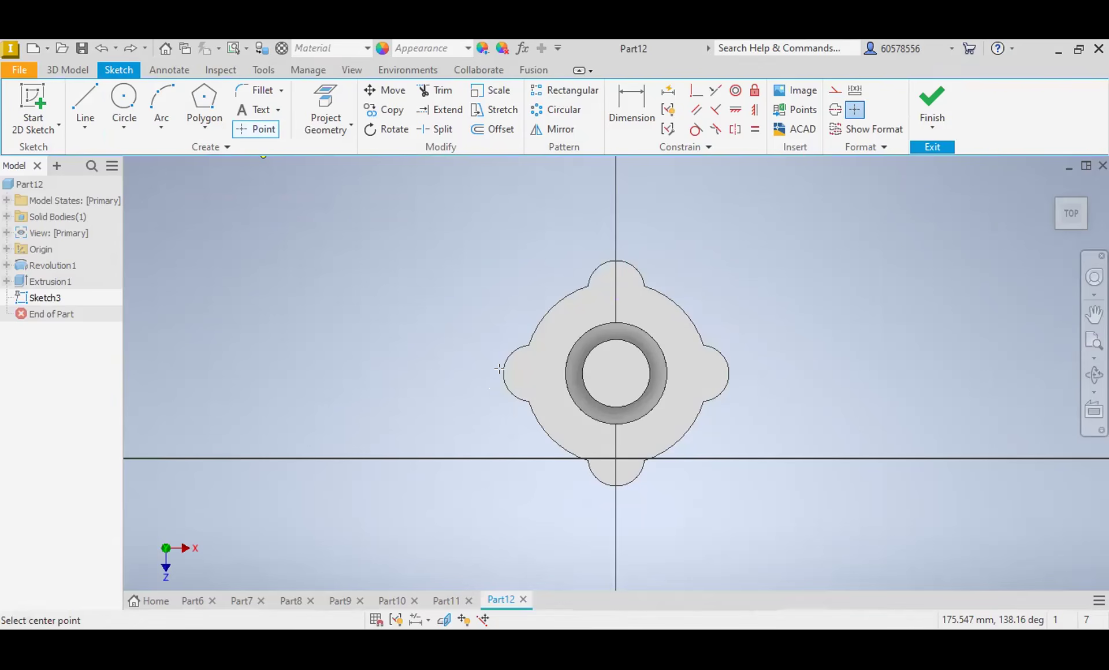
key("Escape")
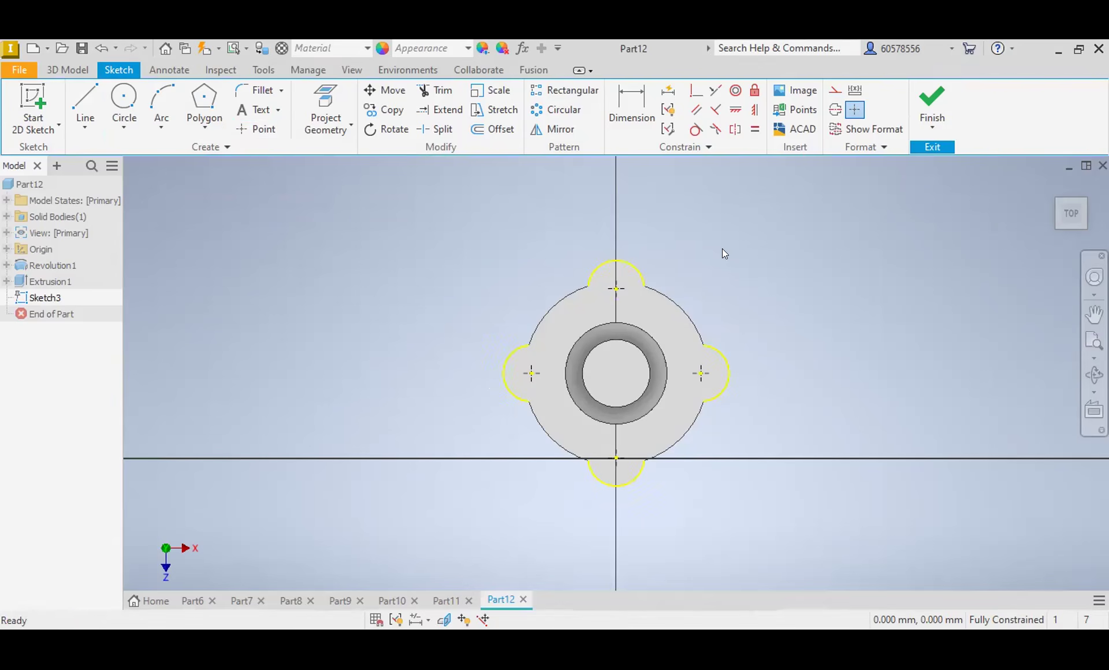
Step: Create counterbored, flat-bottomed holes at the four lobe points: 7 mm diameter, 6 mm deep, with a 13 mm counterbore 1 mm deep
left_click(67, 70)
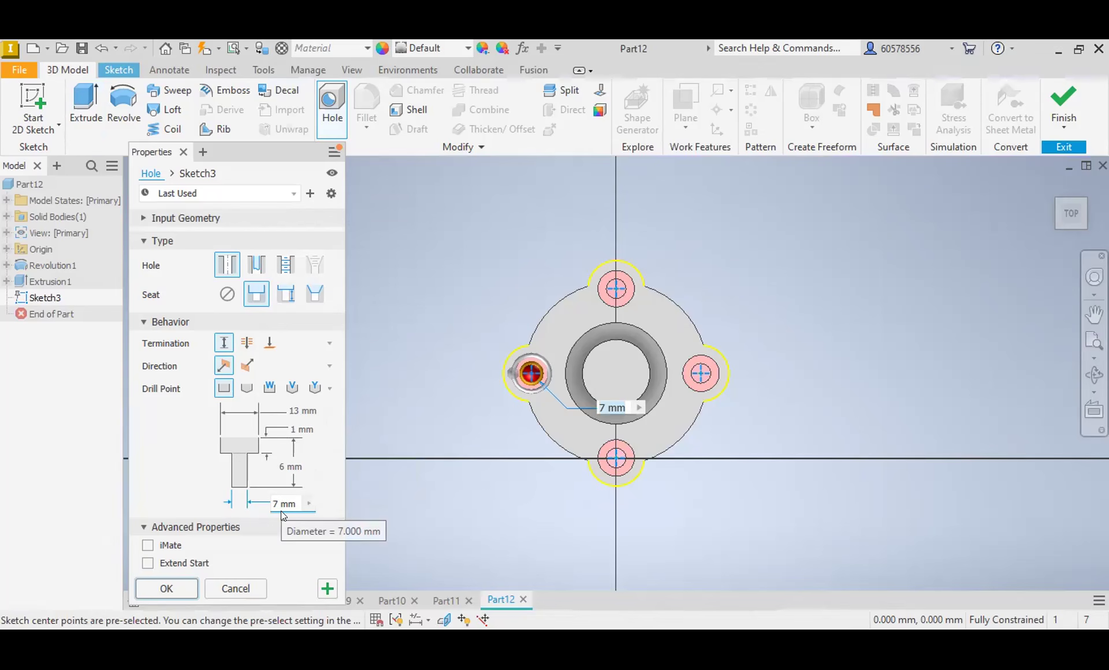
left_click(167, 589)
key("F2")
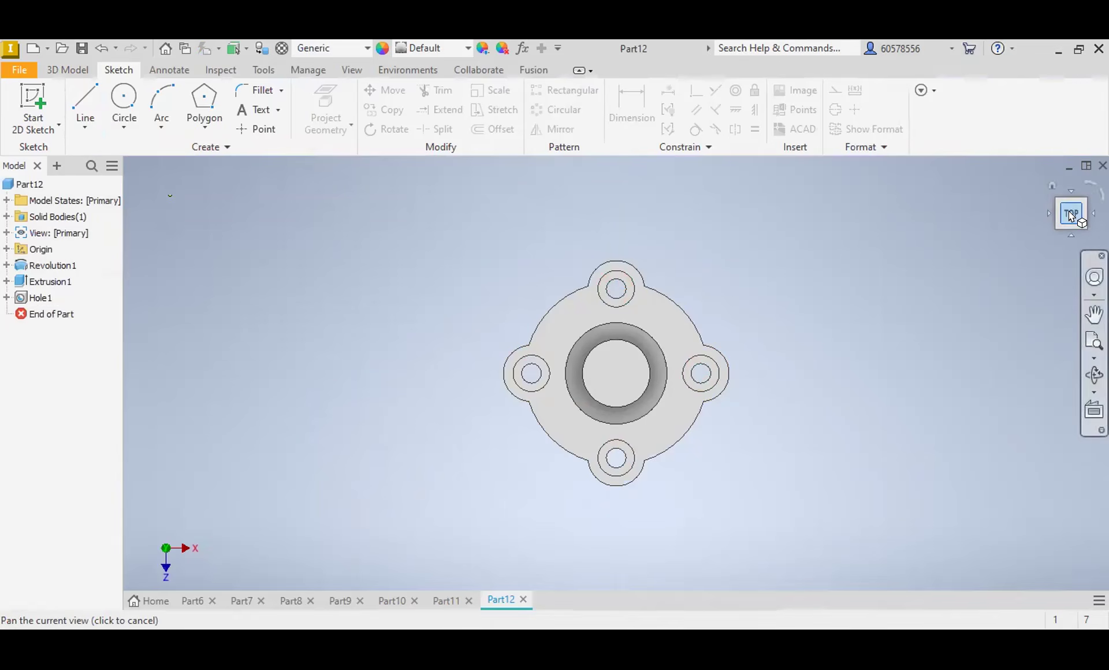
Step: Start a new sketch on the part's origin YZ plane
mouse_move(1054, 182)
left_mouse_down()
mouse_move(1040, 119)
mouse_move(1037, 255)
left_mouse_up()
left_click(1069, 223)
left_click(1071, 215)
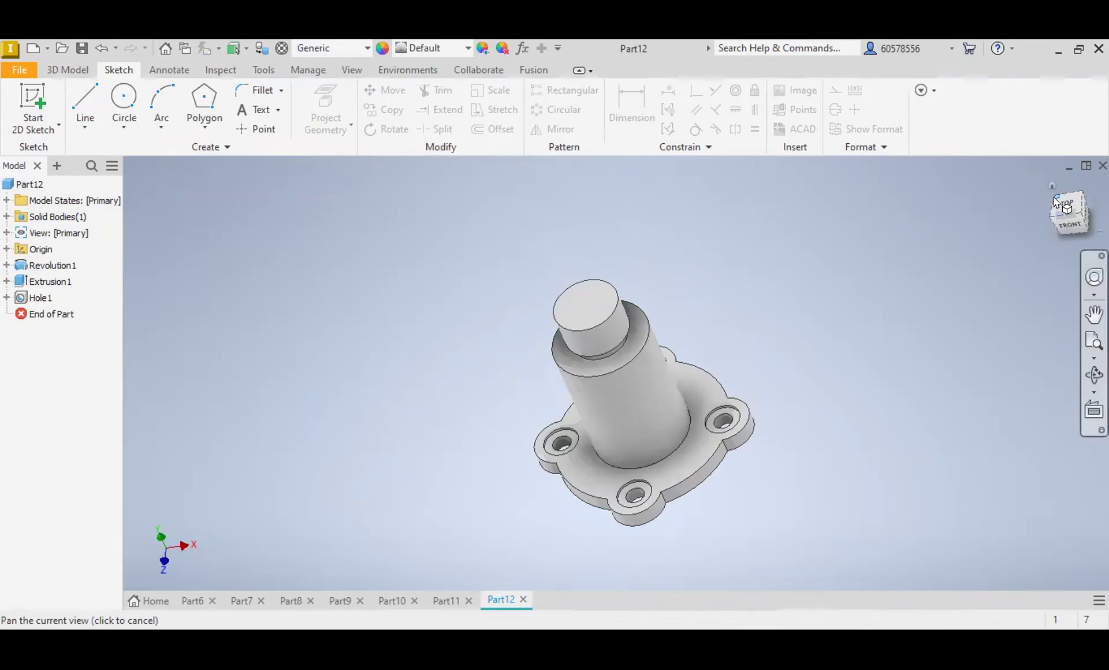
left_click(1055, 202)
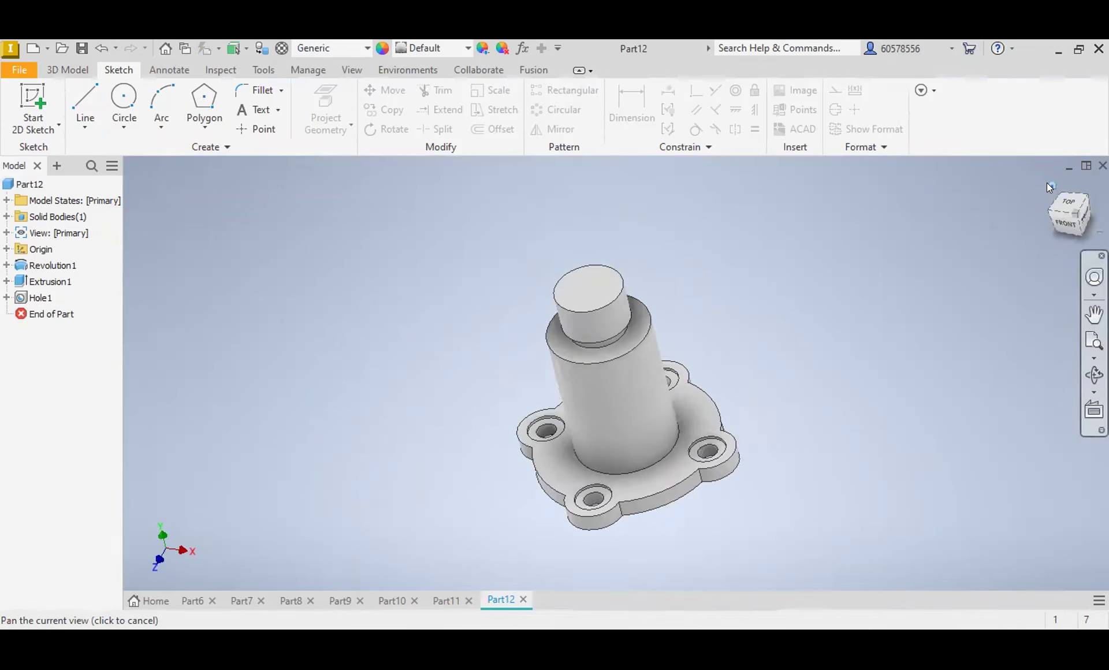
left_click(1059, 218)
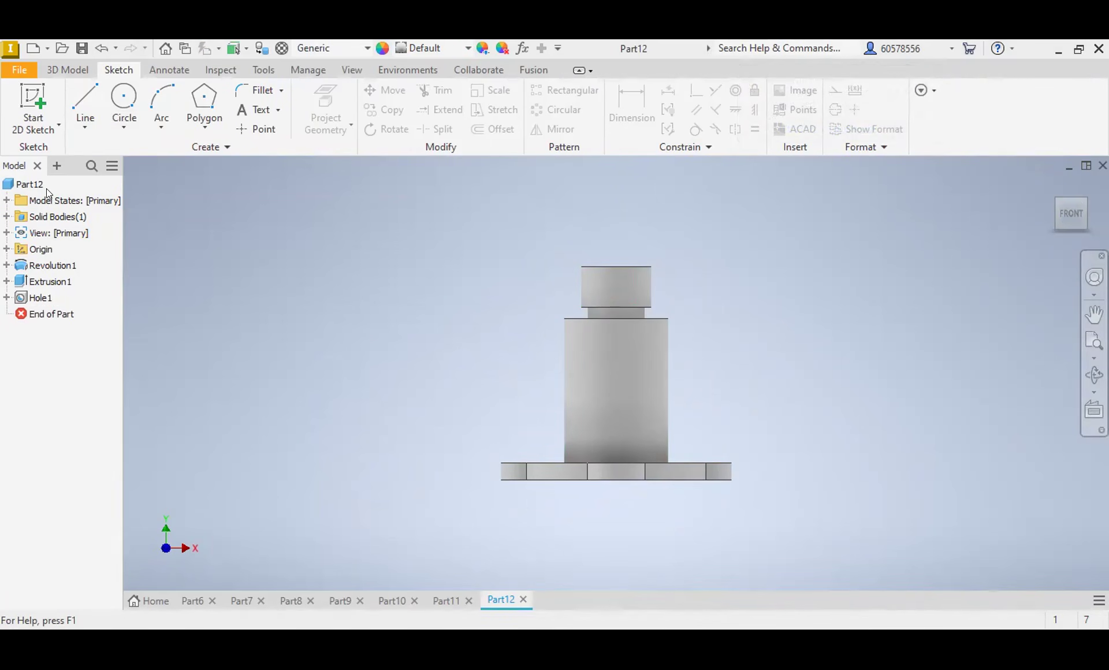
left_click(6, 249)
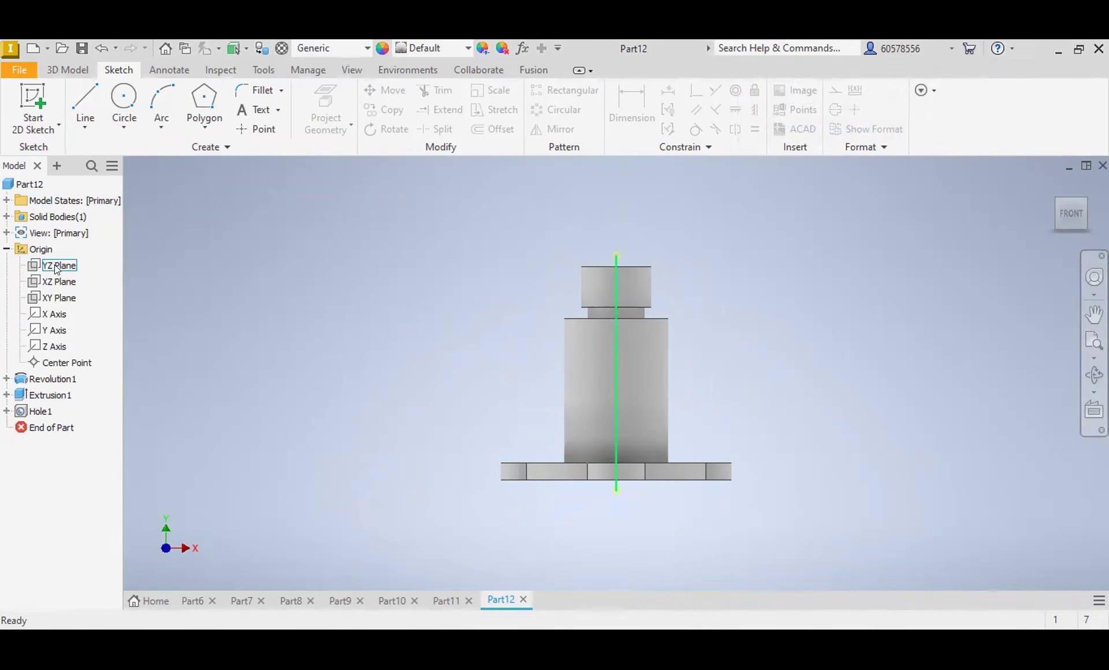
left_click(57, 294)
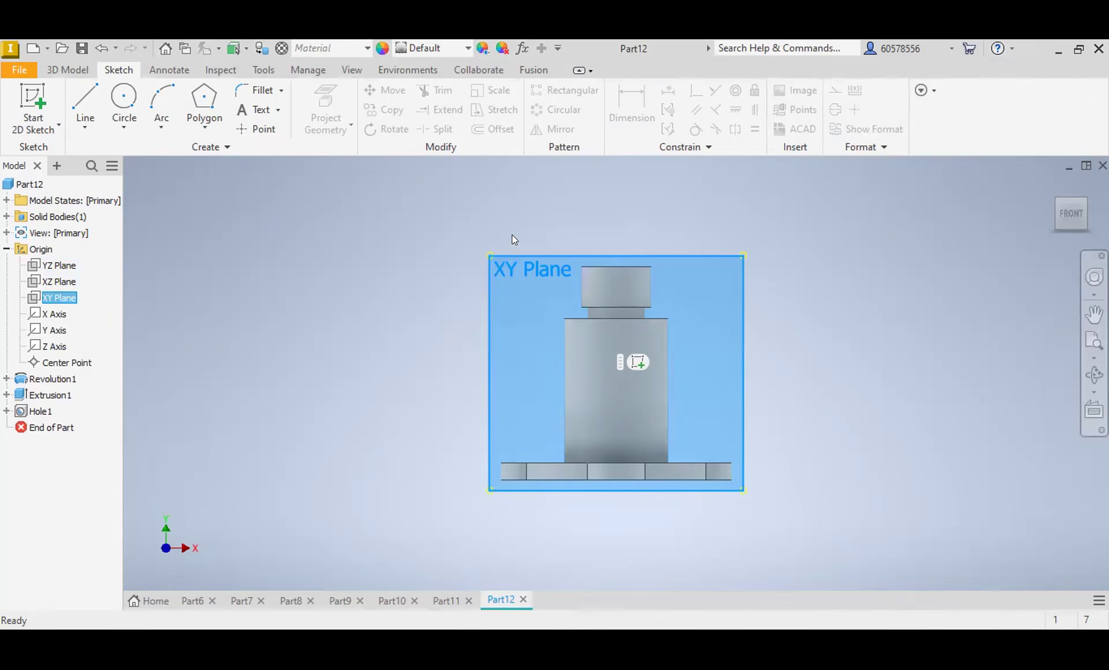
left_click(60, 265)
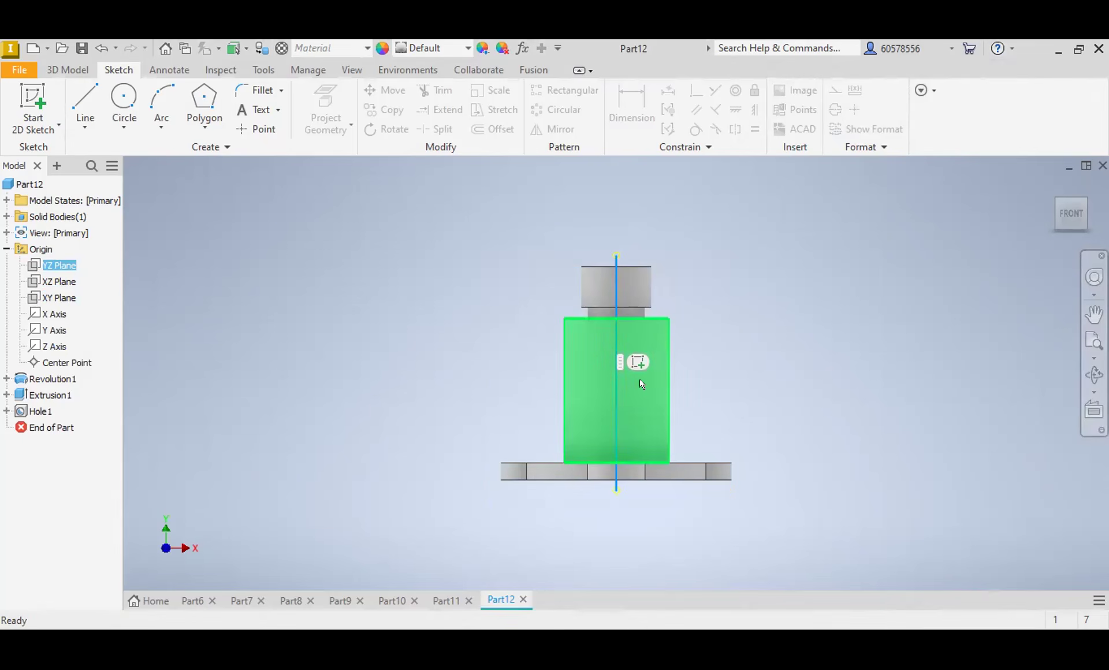
left_click(638, 363)
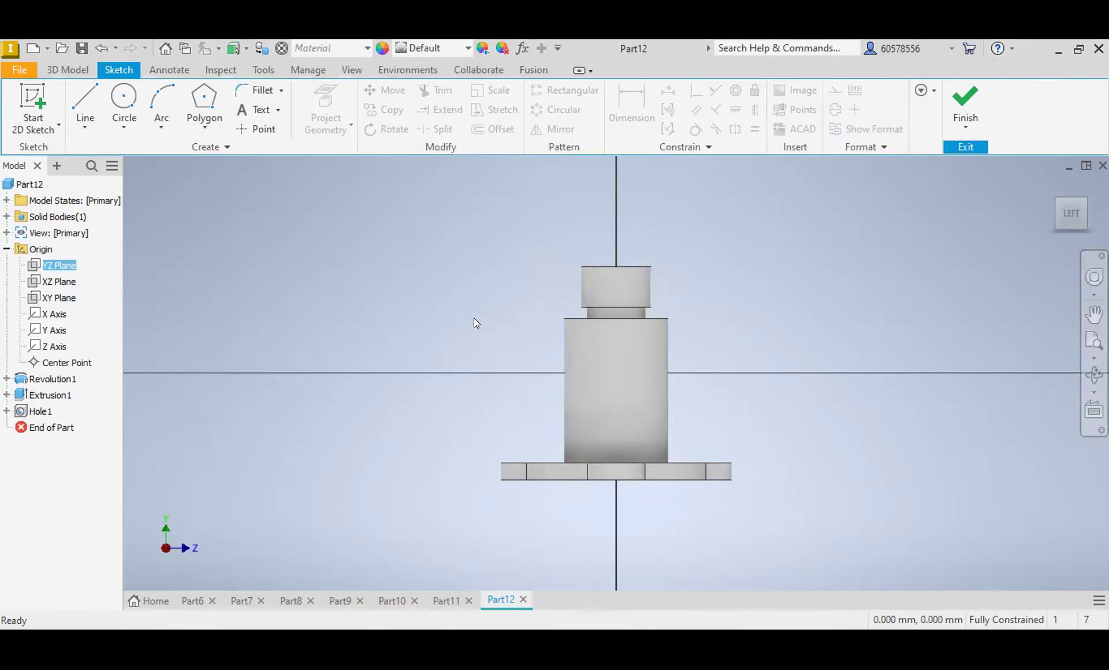
Step: Sketch a circle about 23 mm in diameter on the cylinder's vertical axis, with its centre 28 mm above the flange's underside
left_click(121, 106)
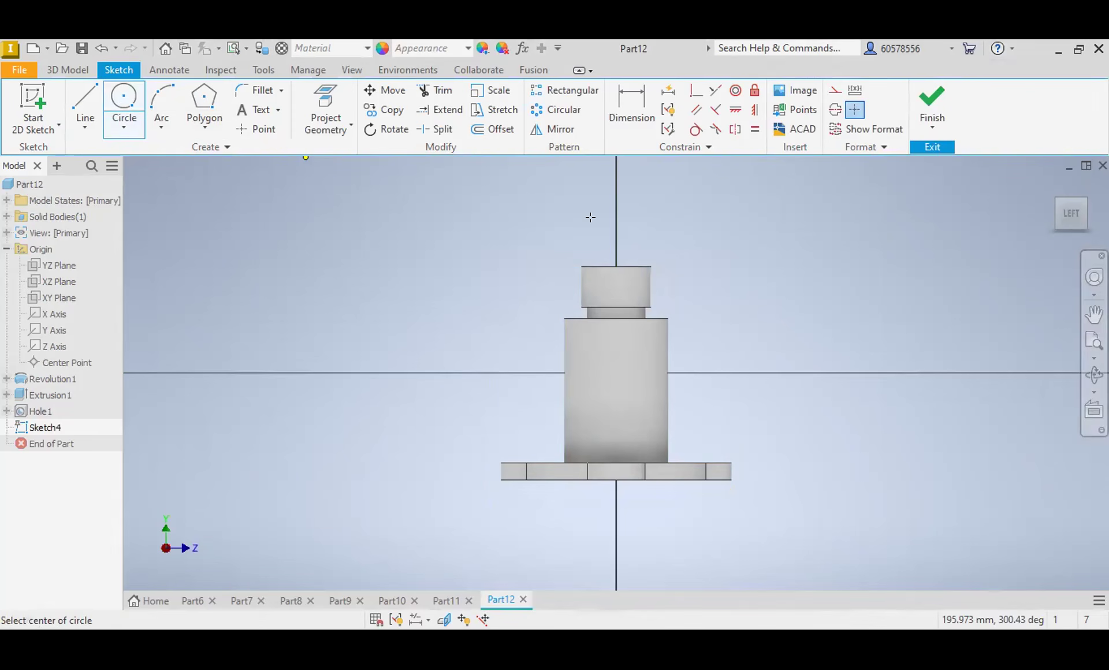
left_click(623, 96)
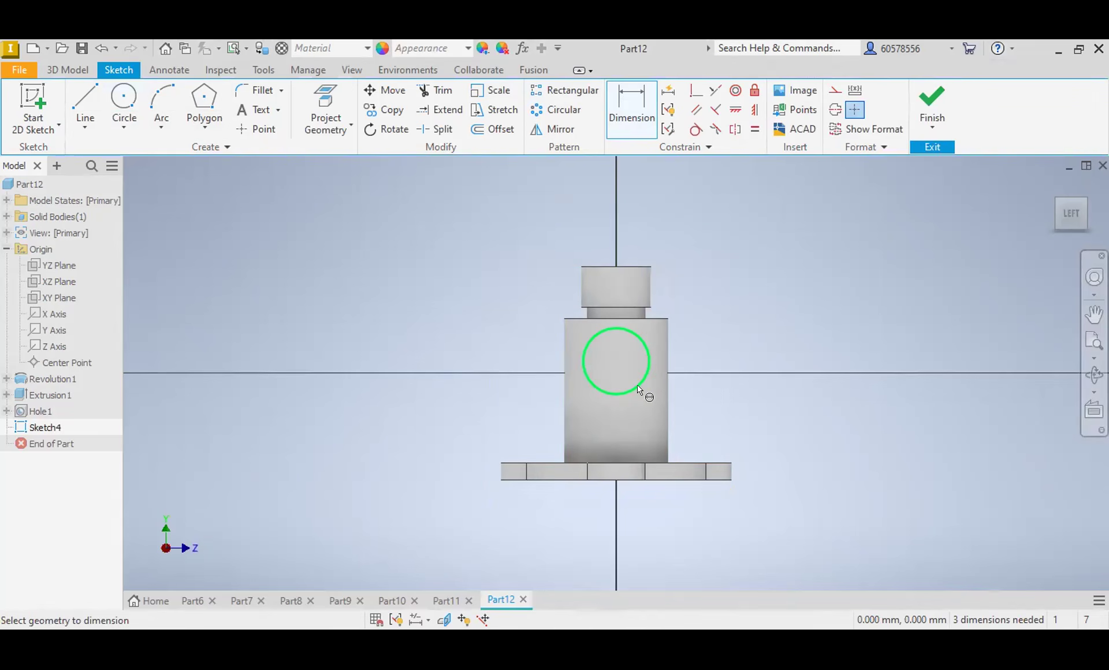
left_click(645, 388)
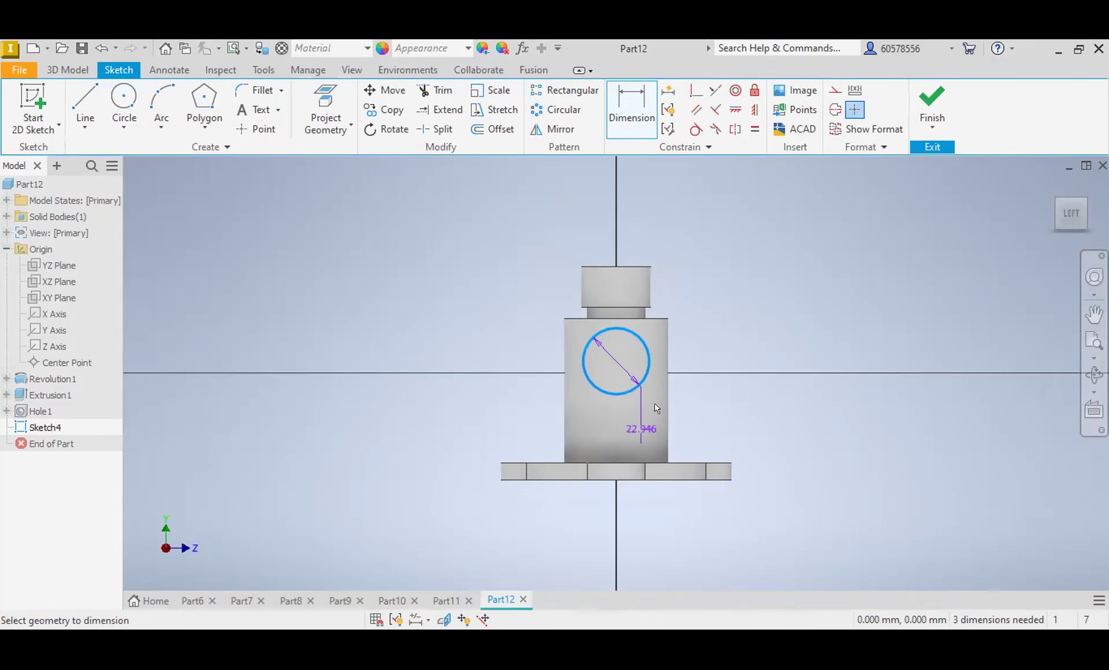
left_click(682, 479)
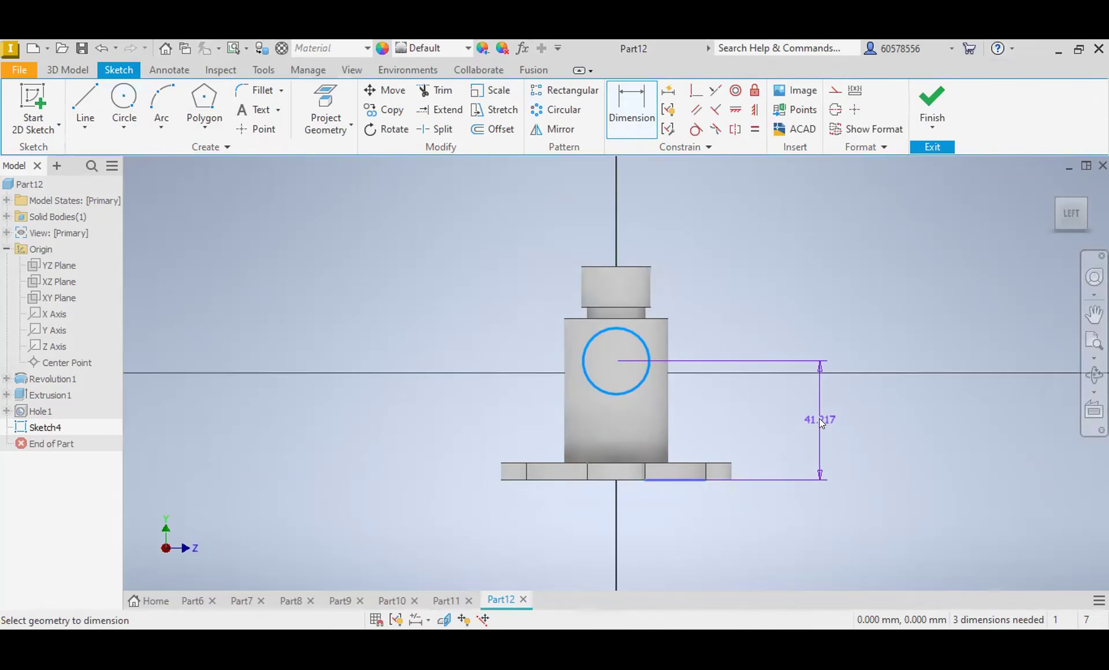
left_click(820, 421)
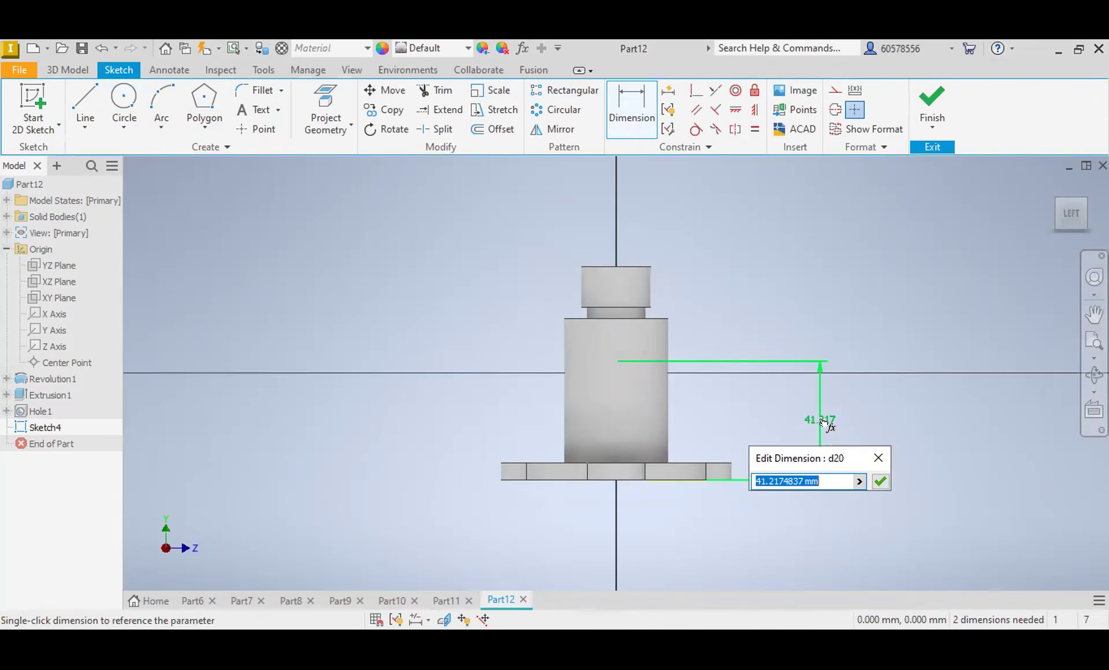
type("28")
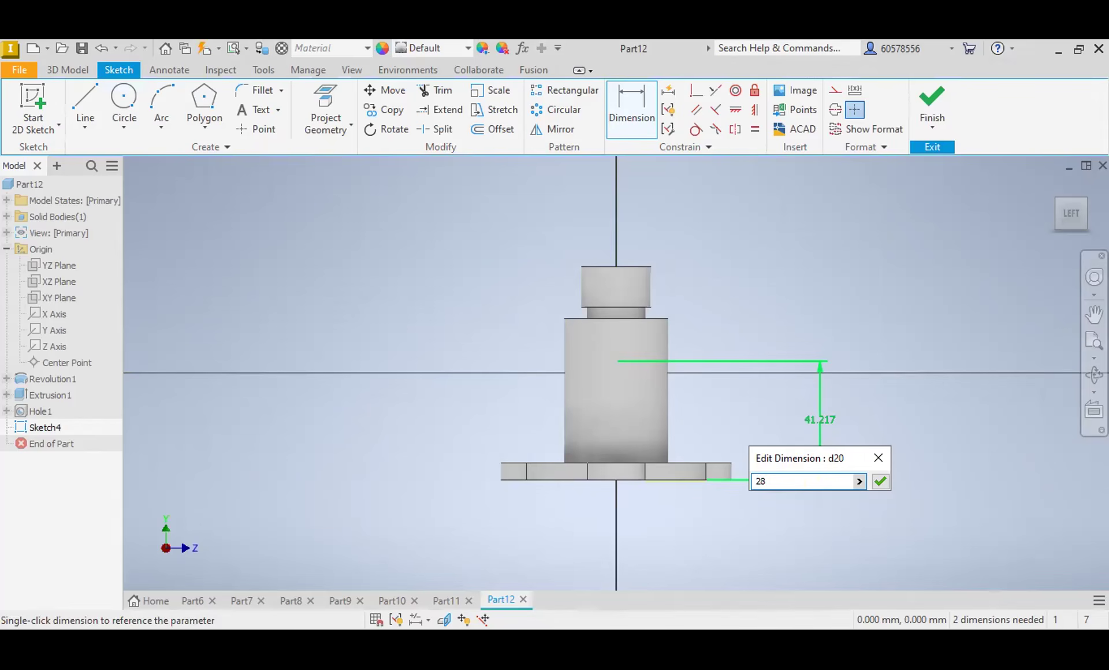
key("Return")
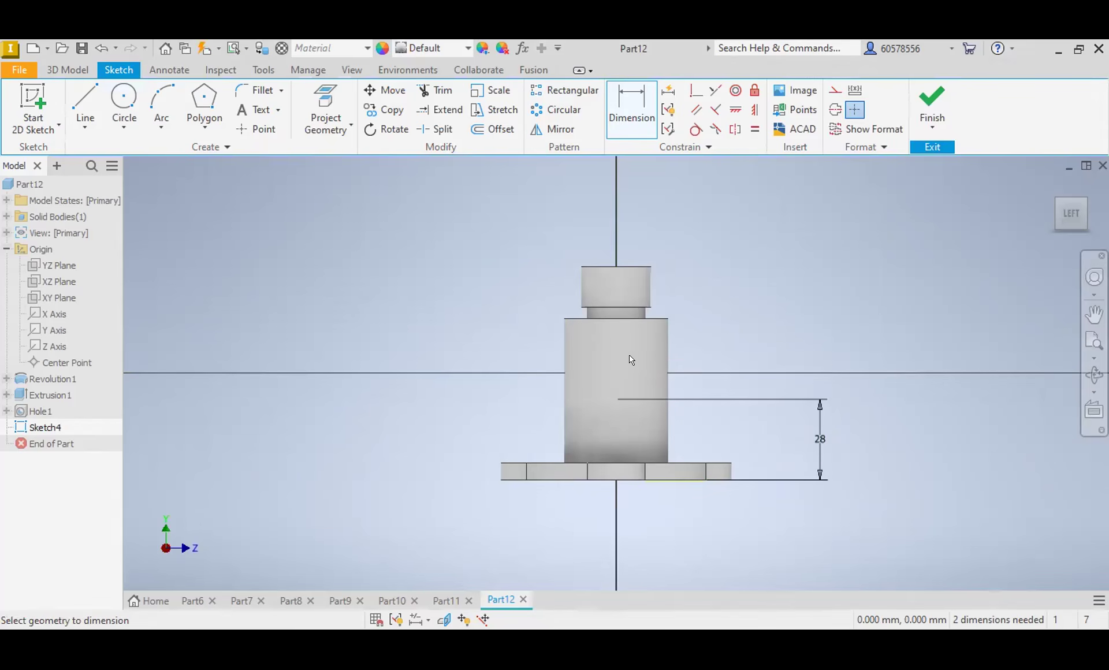
Step: Set the sketched circle's diameter to 32 mm
left_click(632, 426)
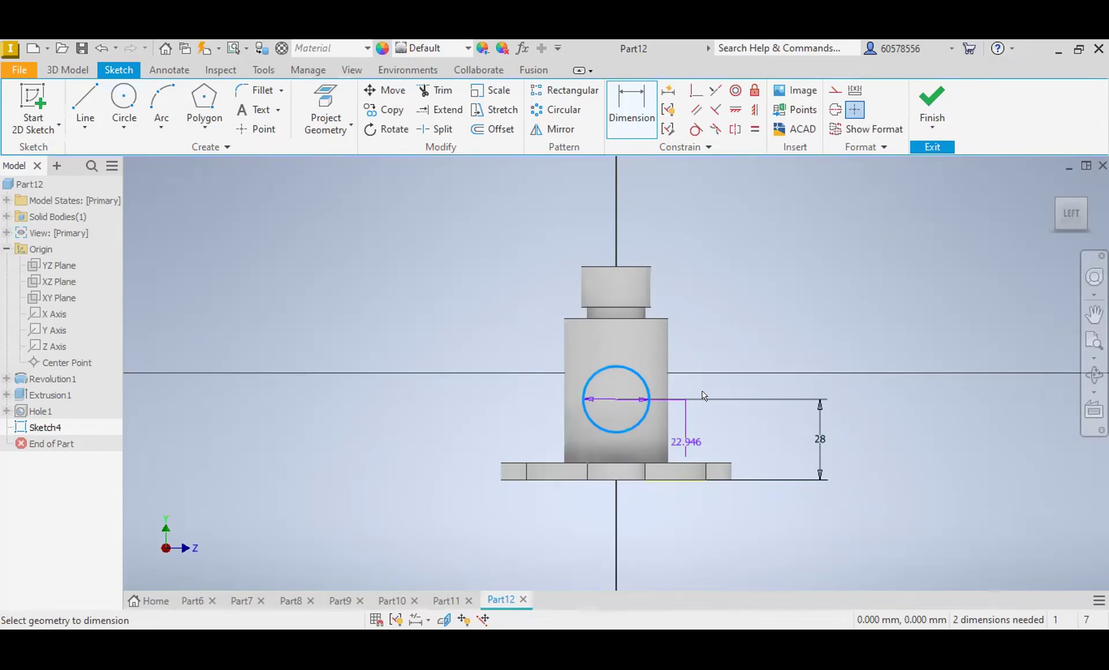
left_click(733, 358)
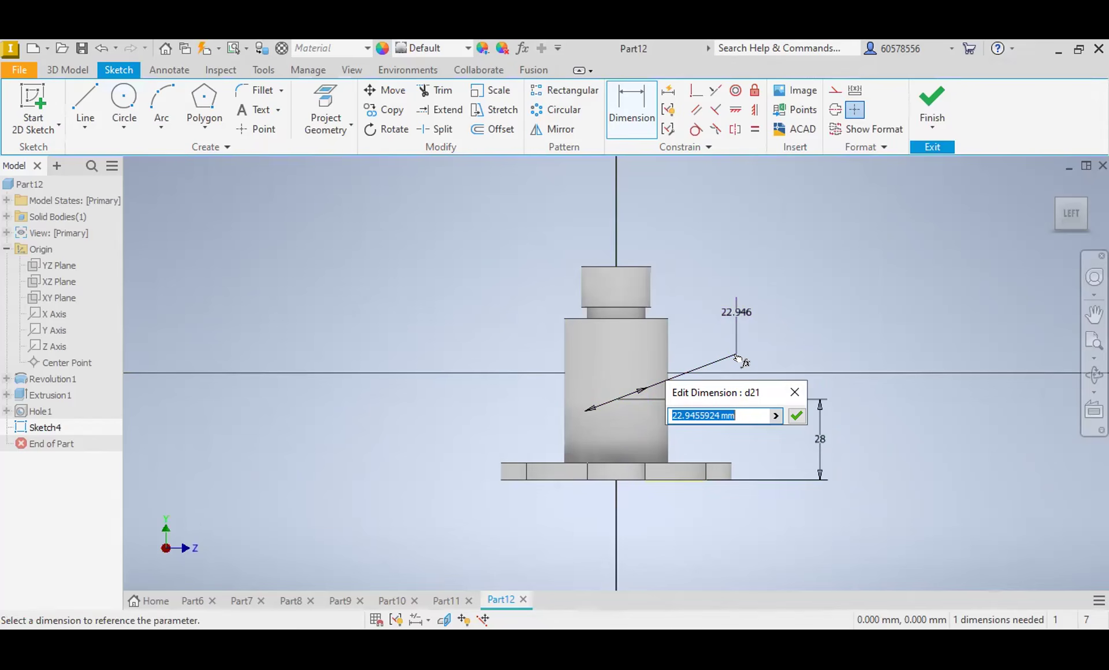
type("32")
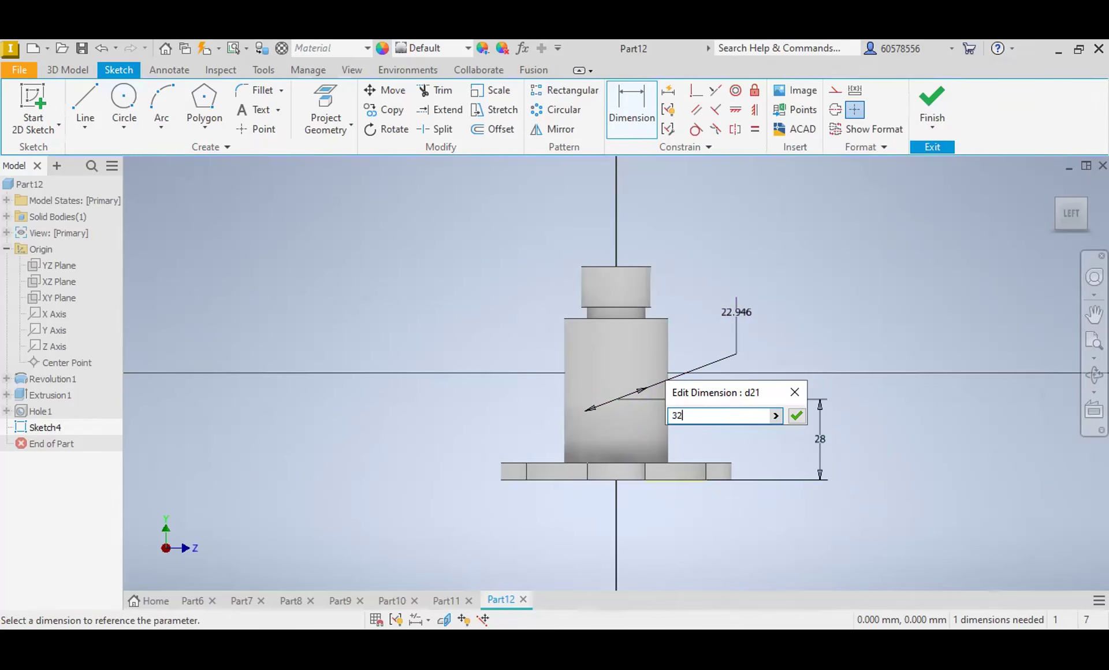
key("Return")
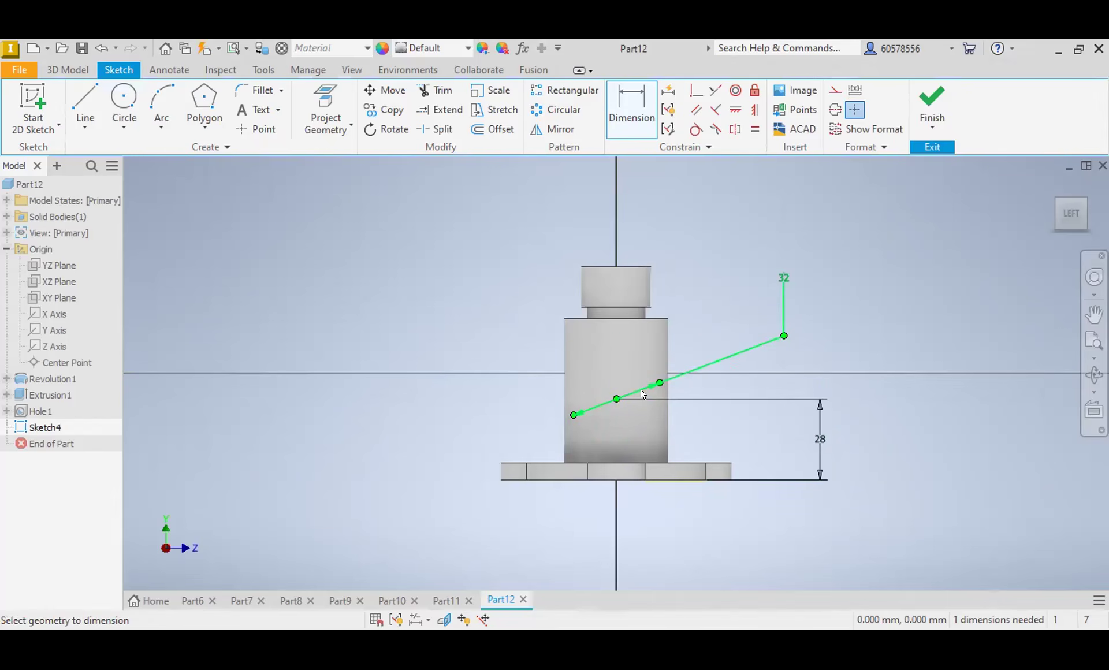
Step: Extrude the 32 mm circle 45 mm in the flipped direction and join it to the body as a side branch
left_click(68, 71)
left_click(81, 93)
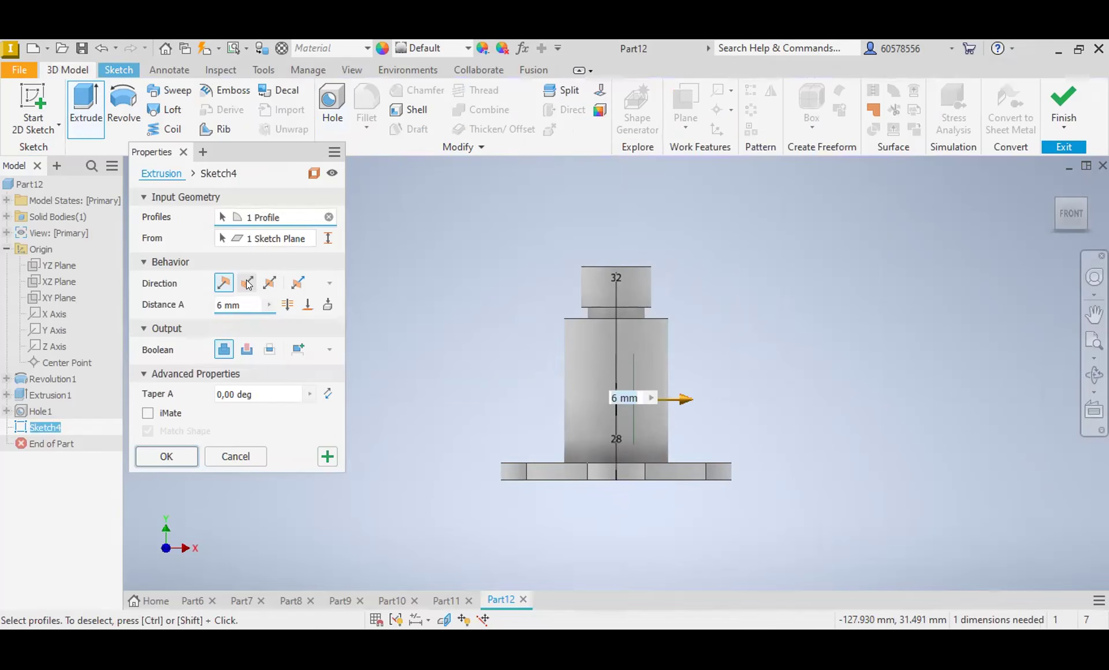
left_click(248, 283)
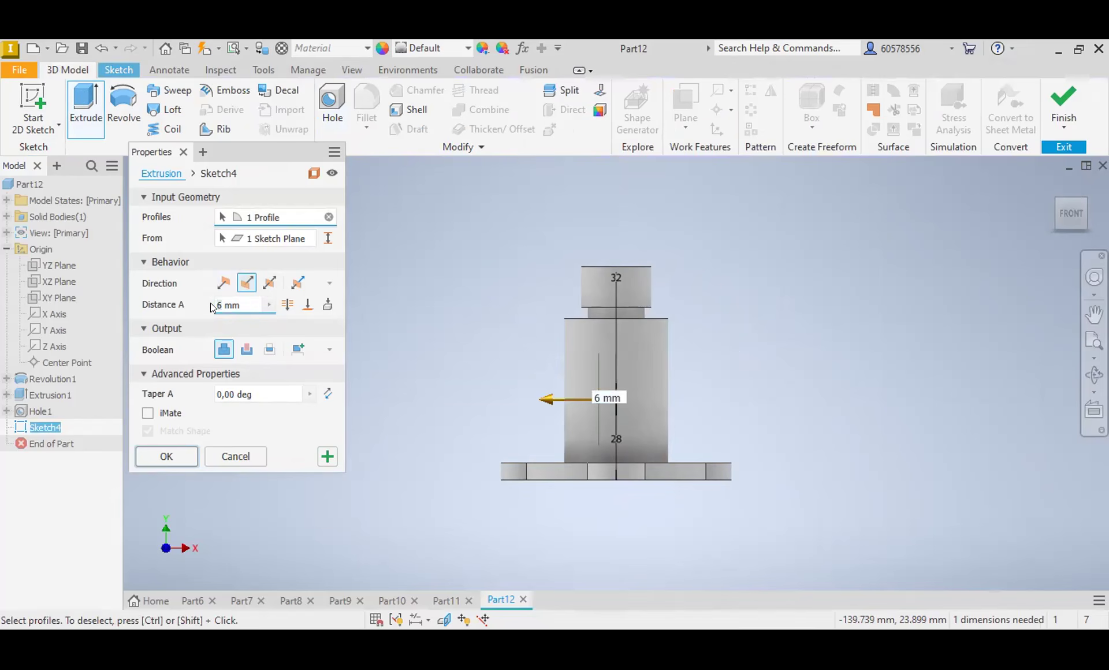
type("45")
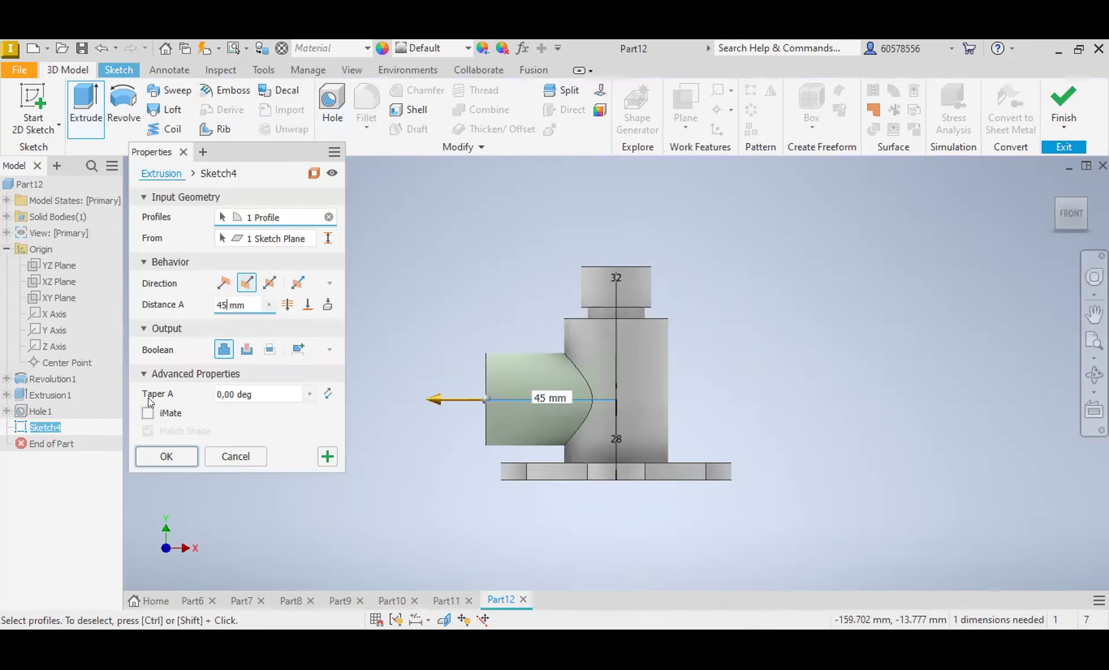
left_click(172, 454)
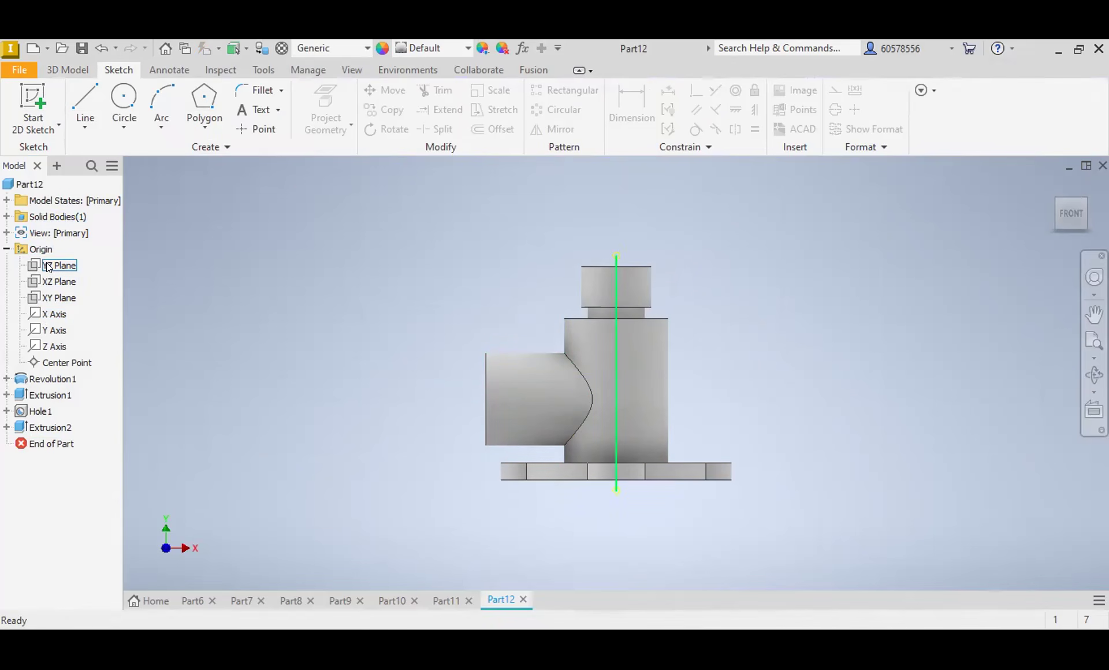
left_click(53, 297)
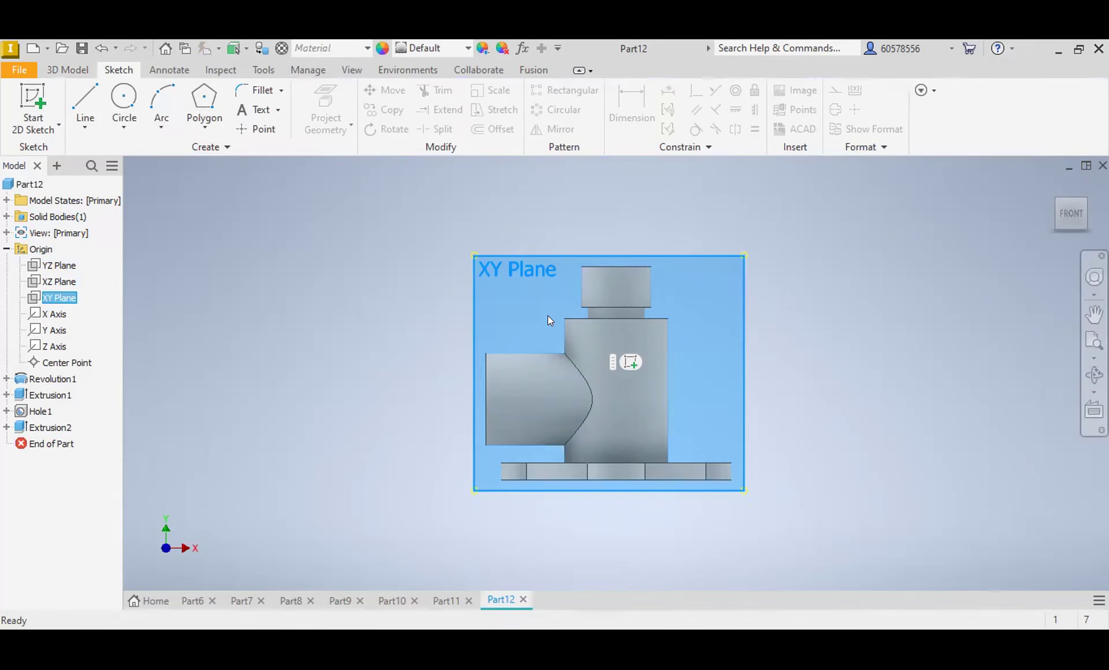
left_click(630, 363)
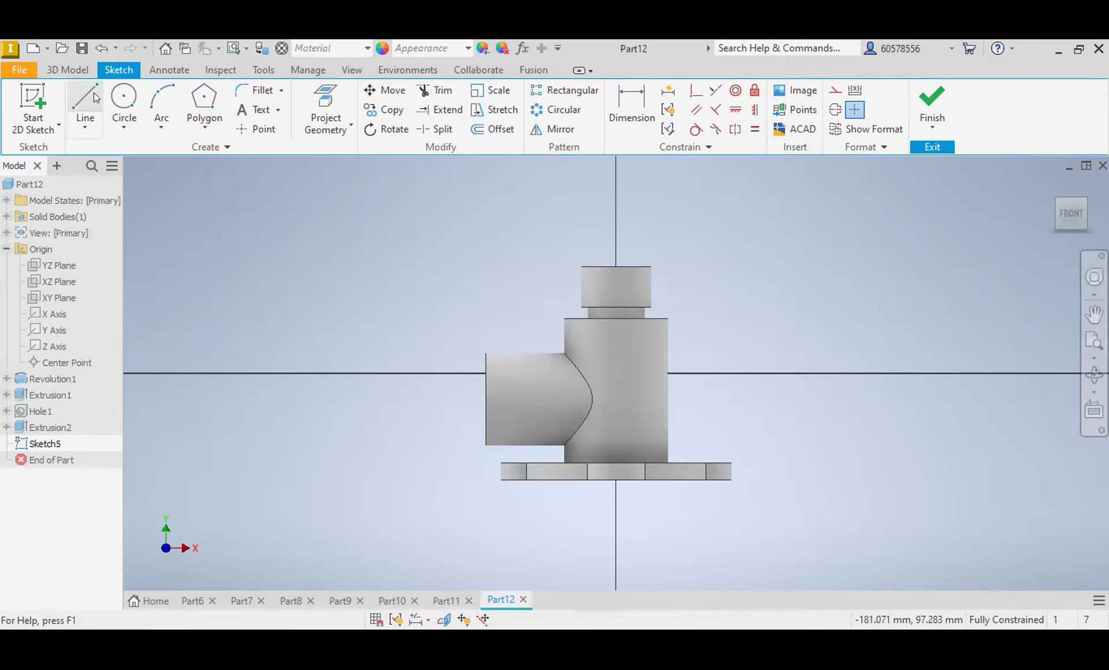
key("l")
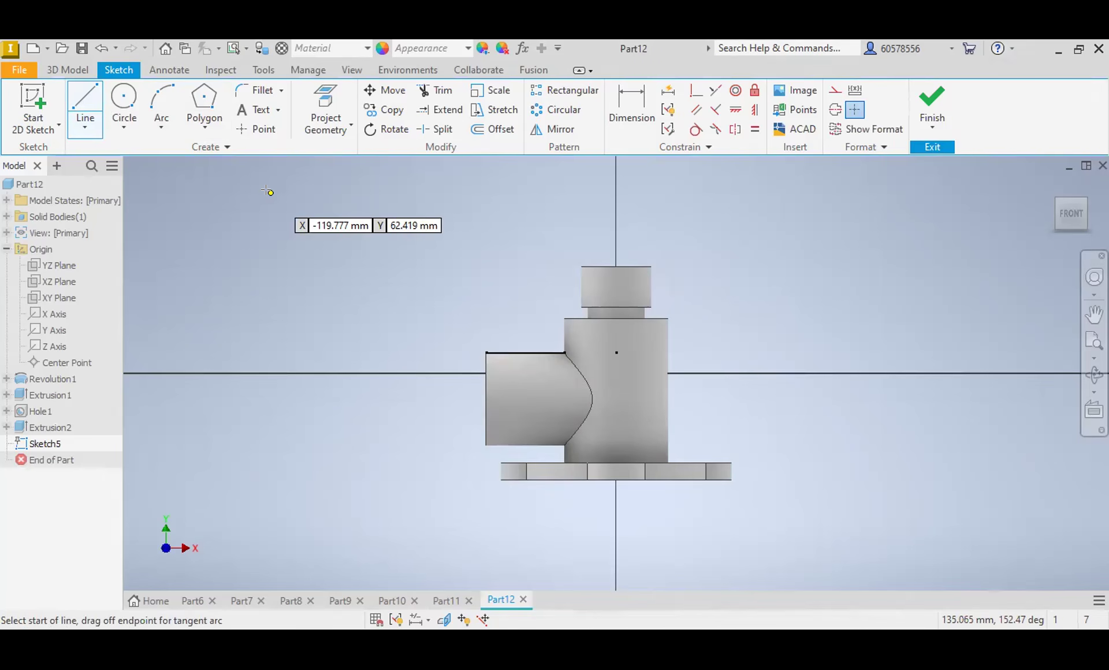
left_click(96, 45)
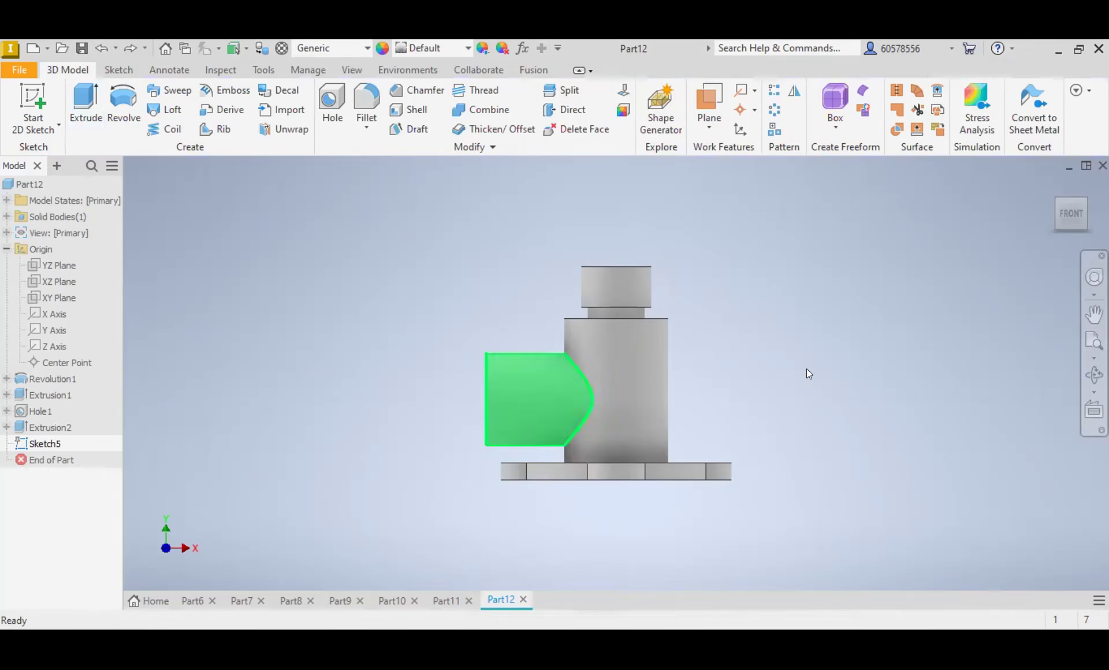
Step: Start a sketch on the side branch's circular end face and draw a concentric 40 mm circle on it
left_click_drag(1068, 214, 1026, 220)
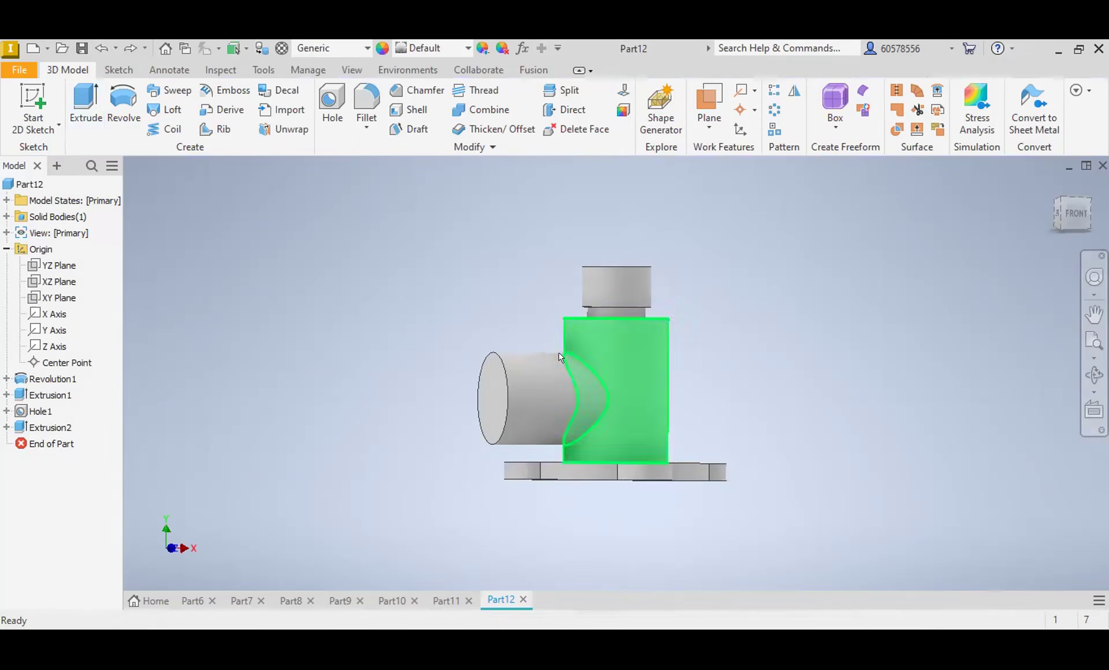
left_click(487, 391)
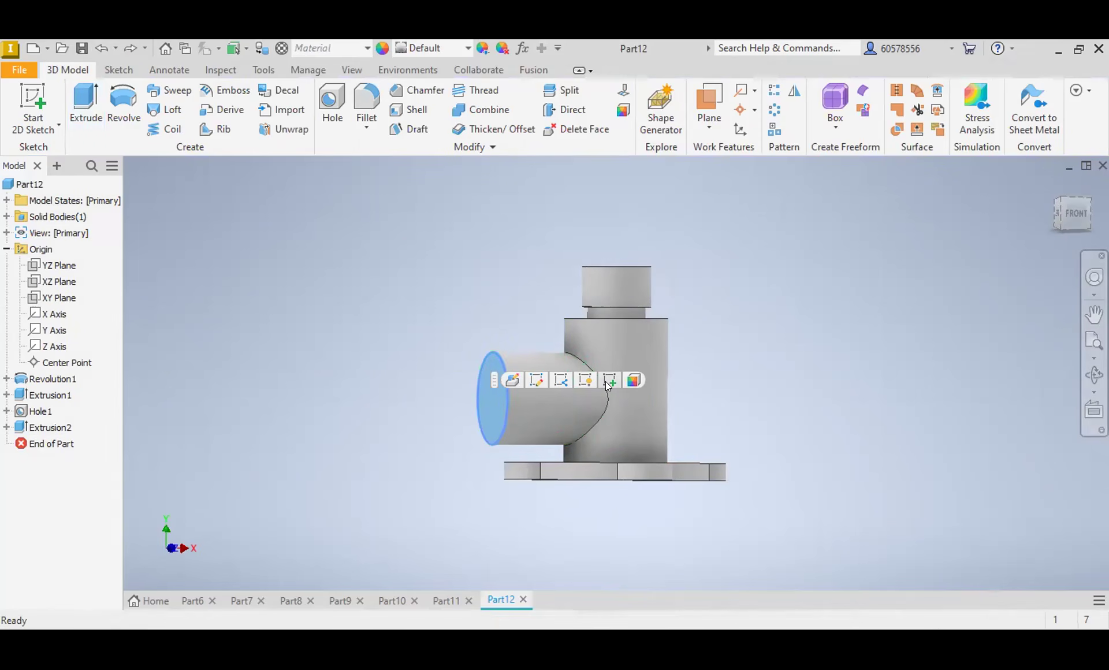
left_click(608, 380)
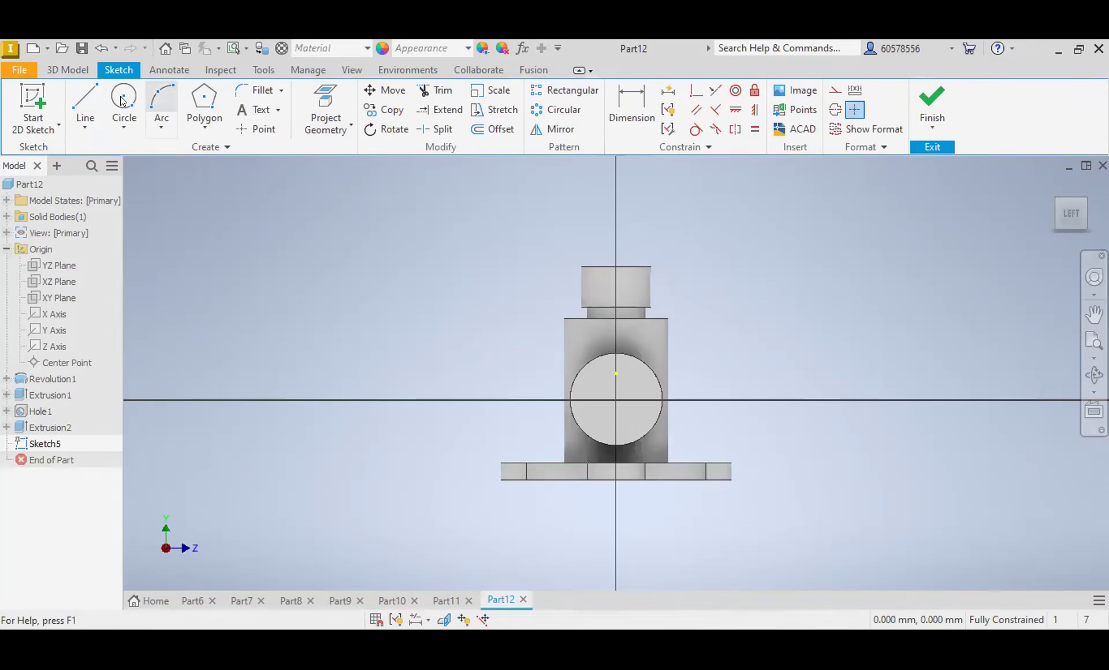
key("c")
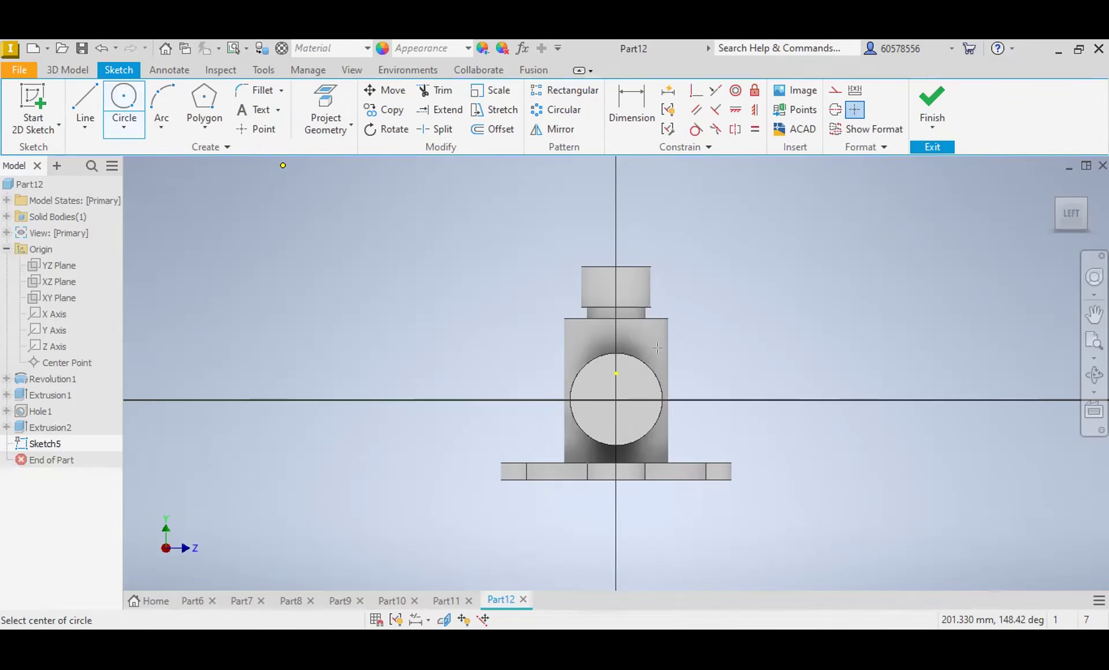
left_click(616, 399)
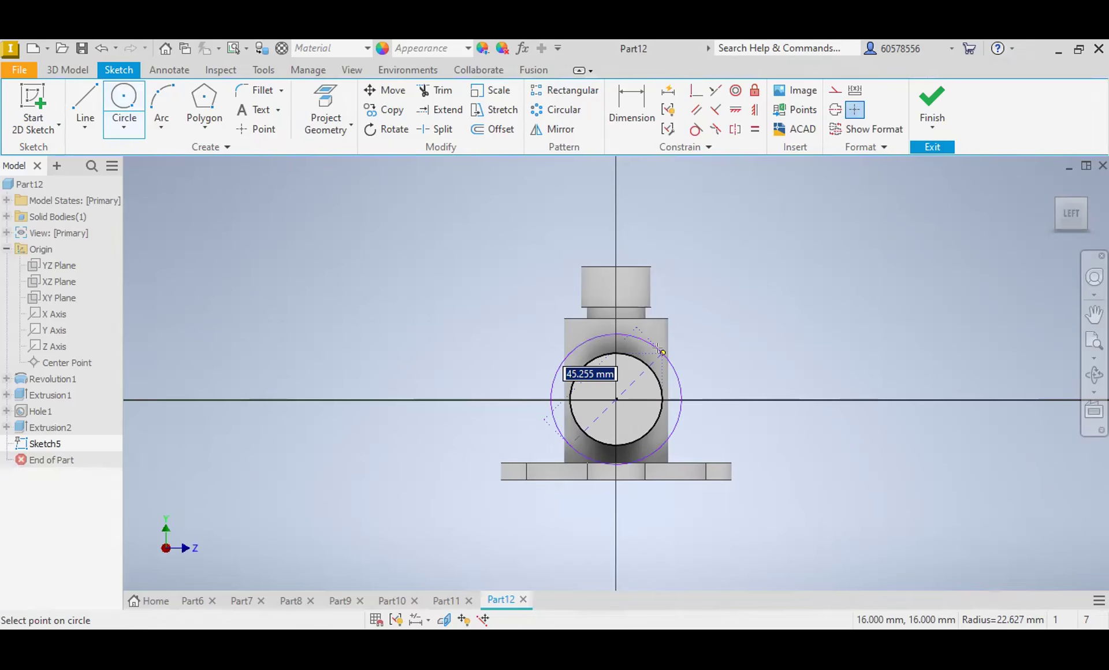
type("40")
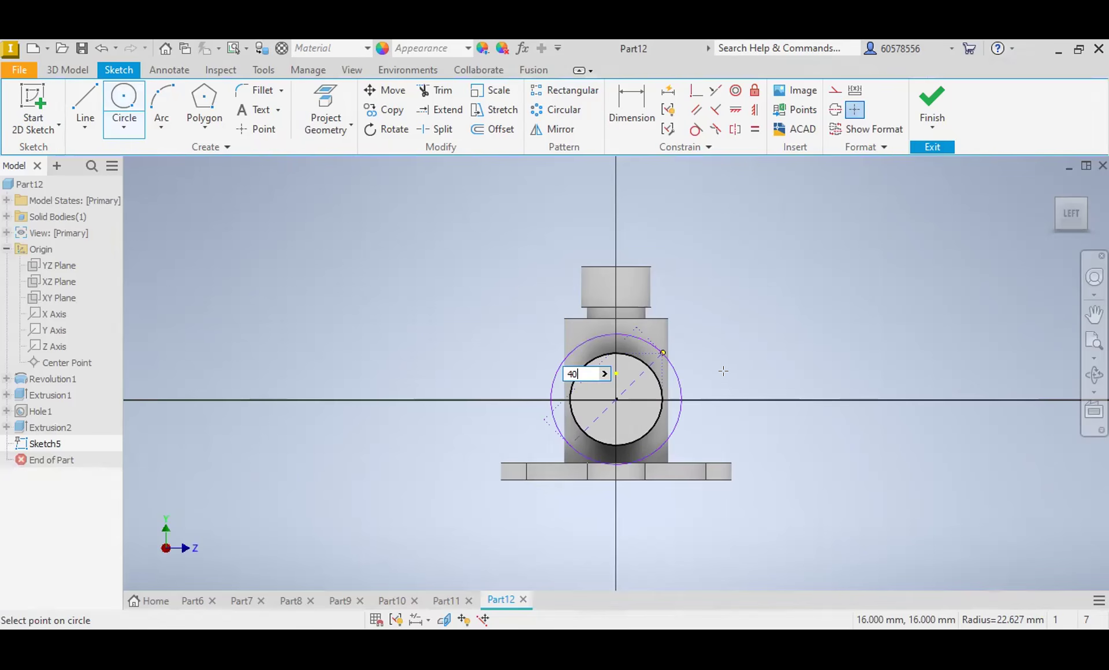
key("Return")
Step: Draw a 20 mm circle on each side of the 40 mm circle along its horizontal axis, and set the right one 26 mm from the centre
left_click(713, 399)
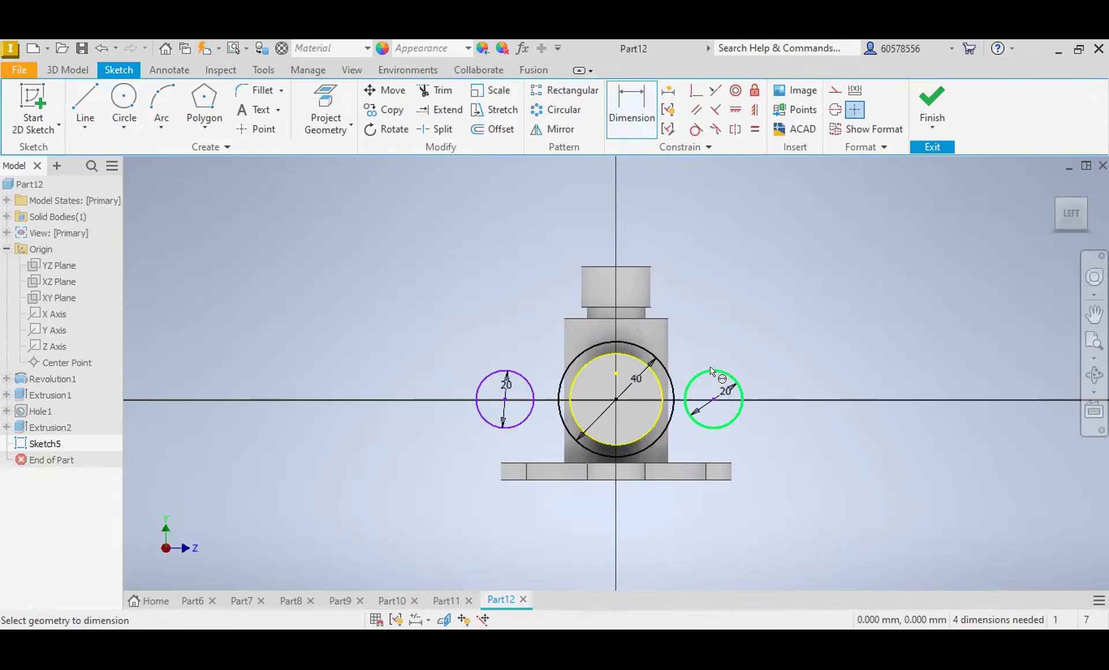
left_click(711, 372)
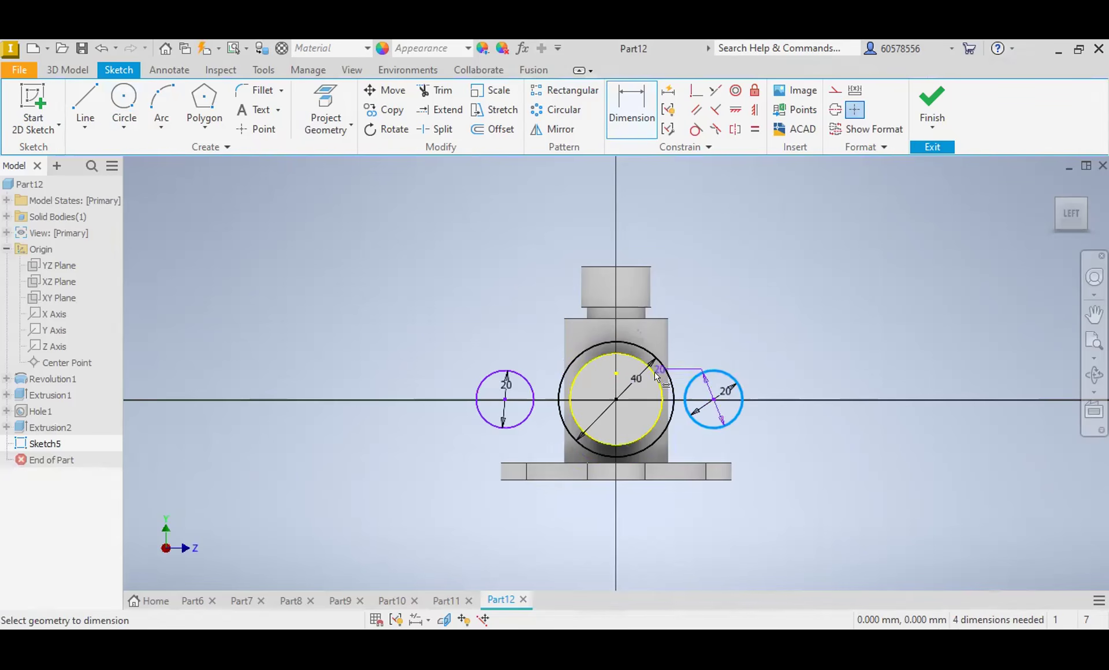
left_click(617, 399)
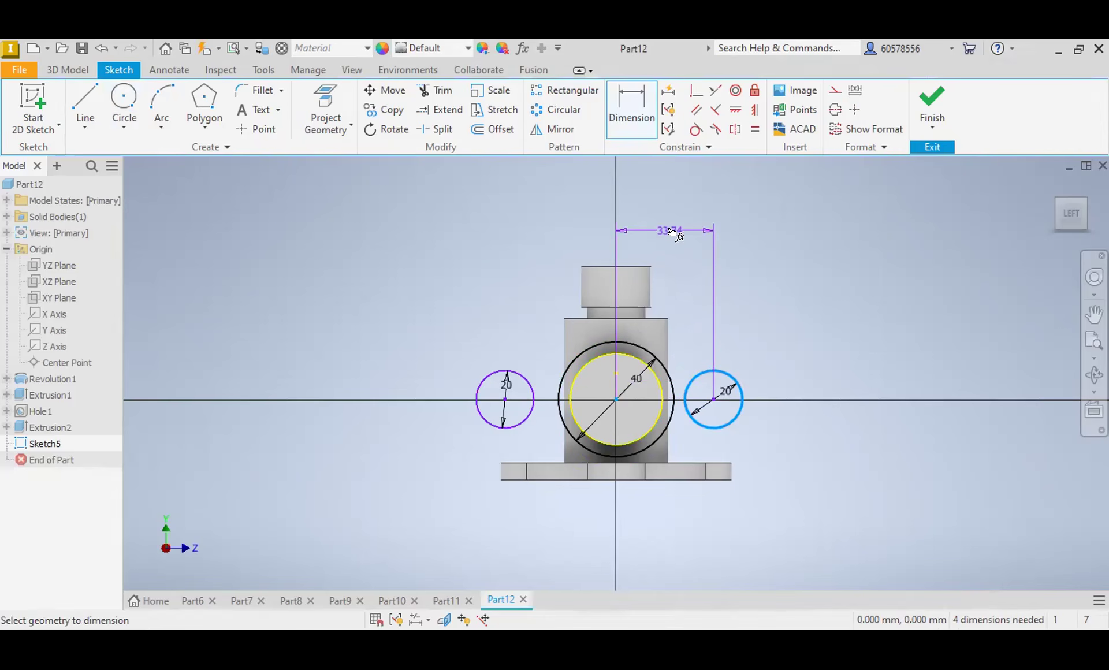
left_click(672, 231)
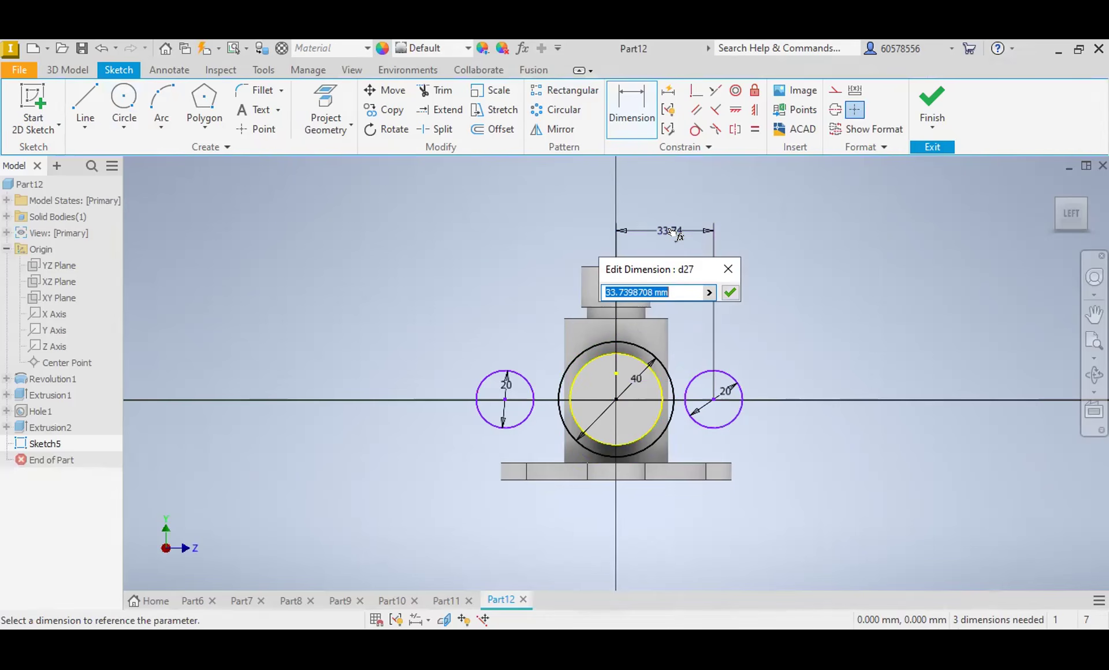
type("26")
key("Return")
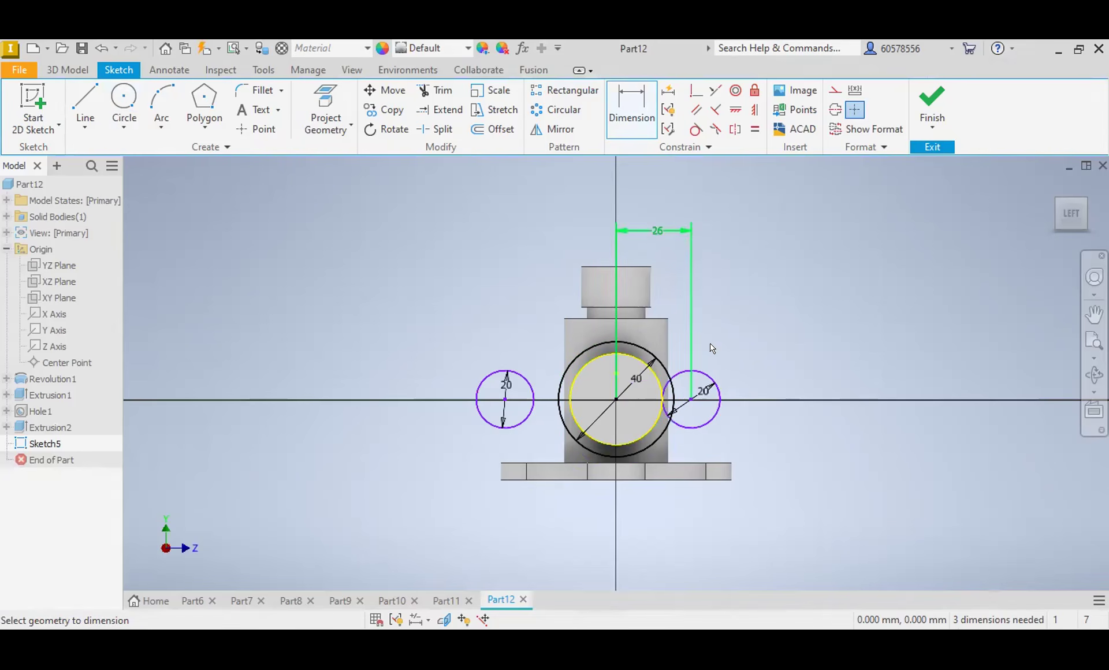
Step: Set the centre distance between the two 20 mm circles to 52 mm
left_click(512, 370)
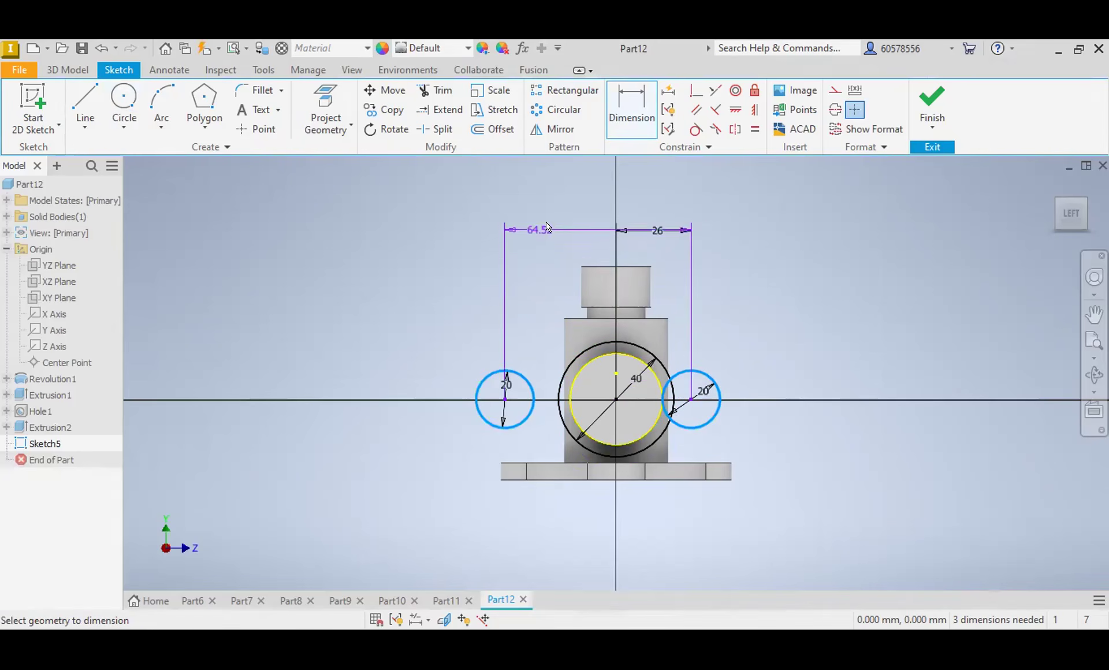
left_click(548, 221)
type("5")
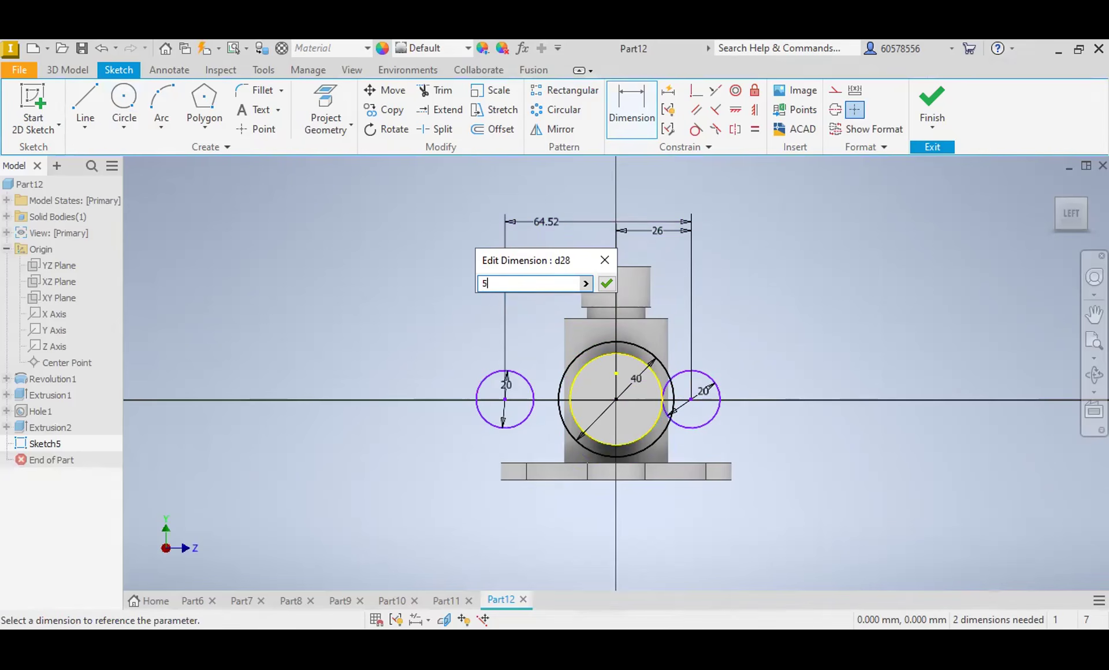
type("2")
key("Return")
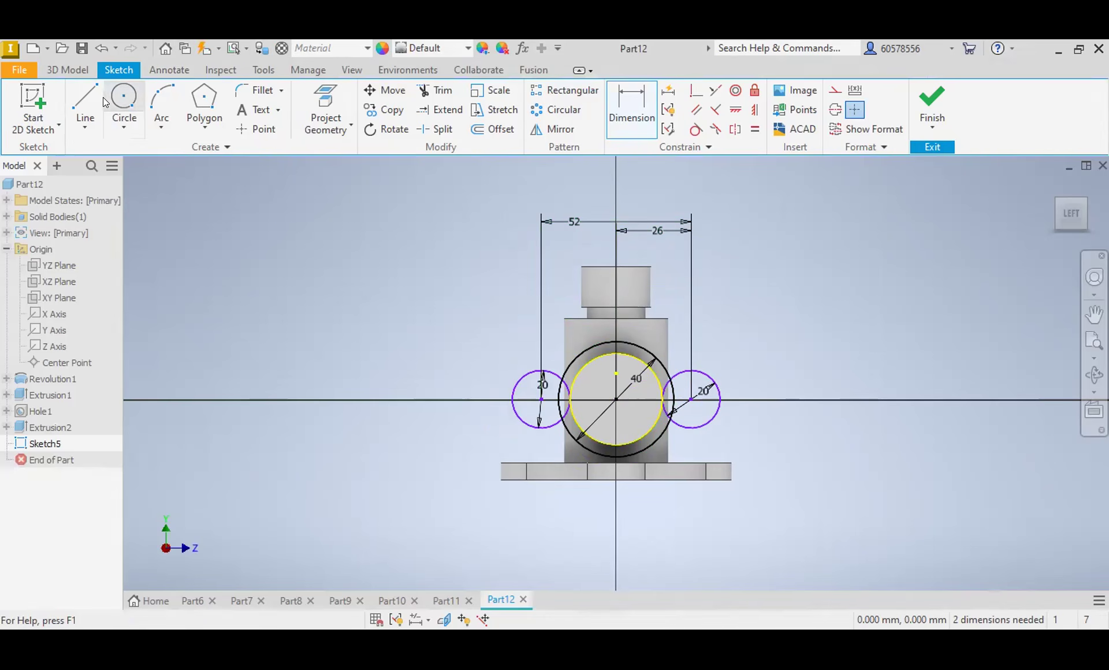
Step: Draw four slanted lines spanning the 40 mm circle and the two 20 mm circles, two above and two below the horizontal axis
left_click(85, 105)
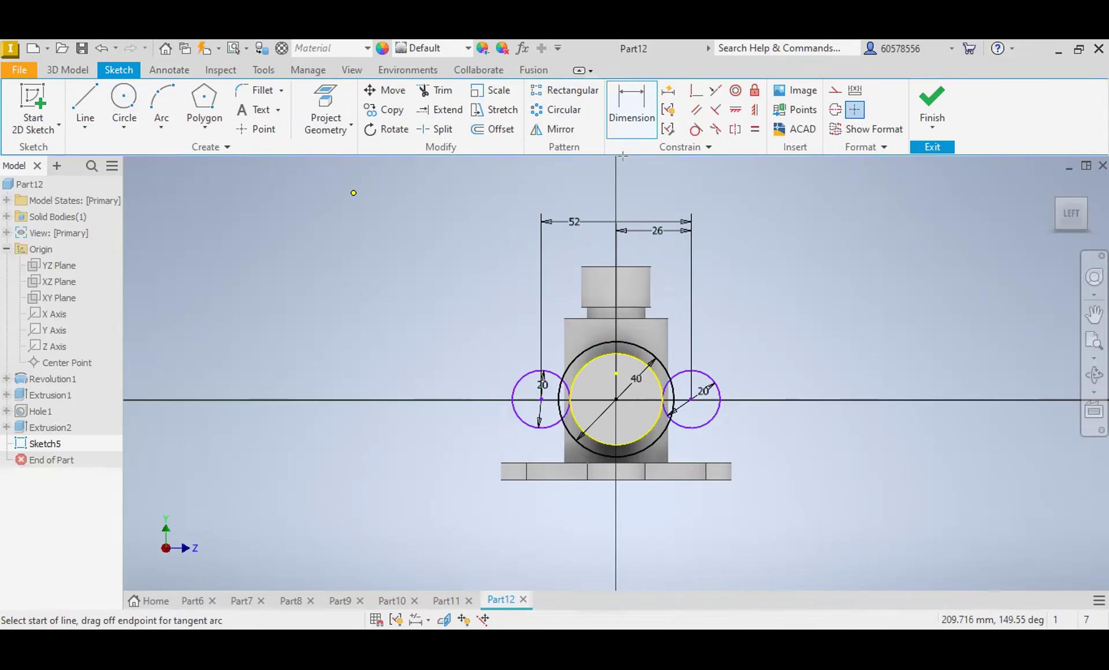
left_click(696, 129)
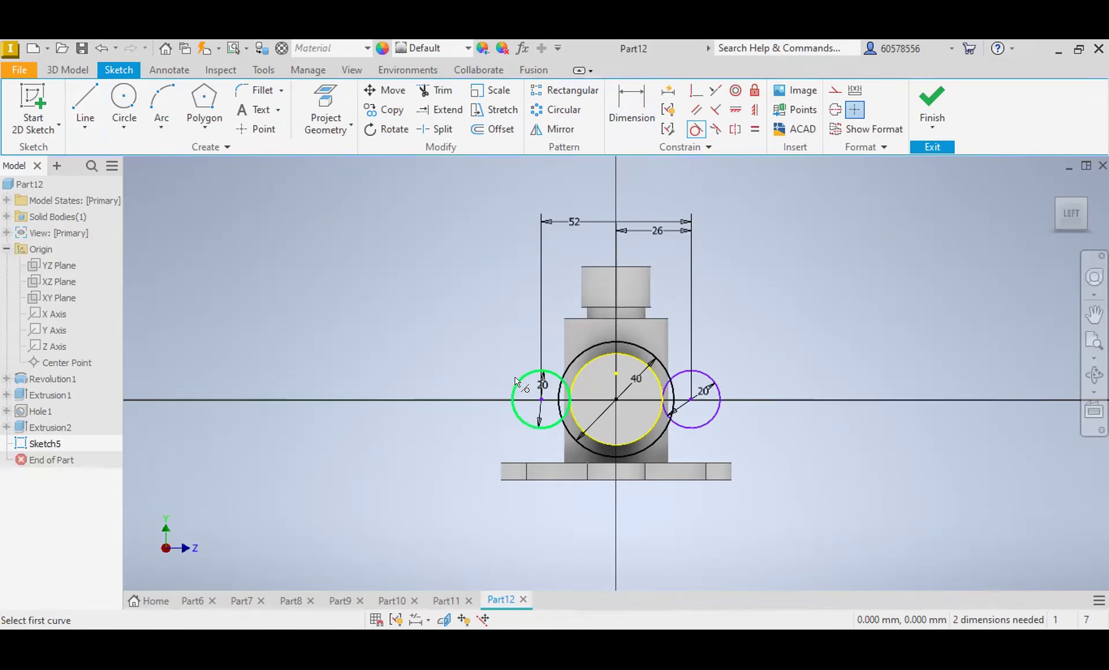
key("l")
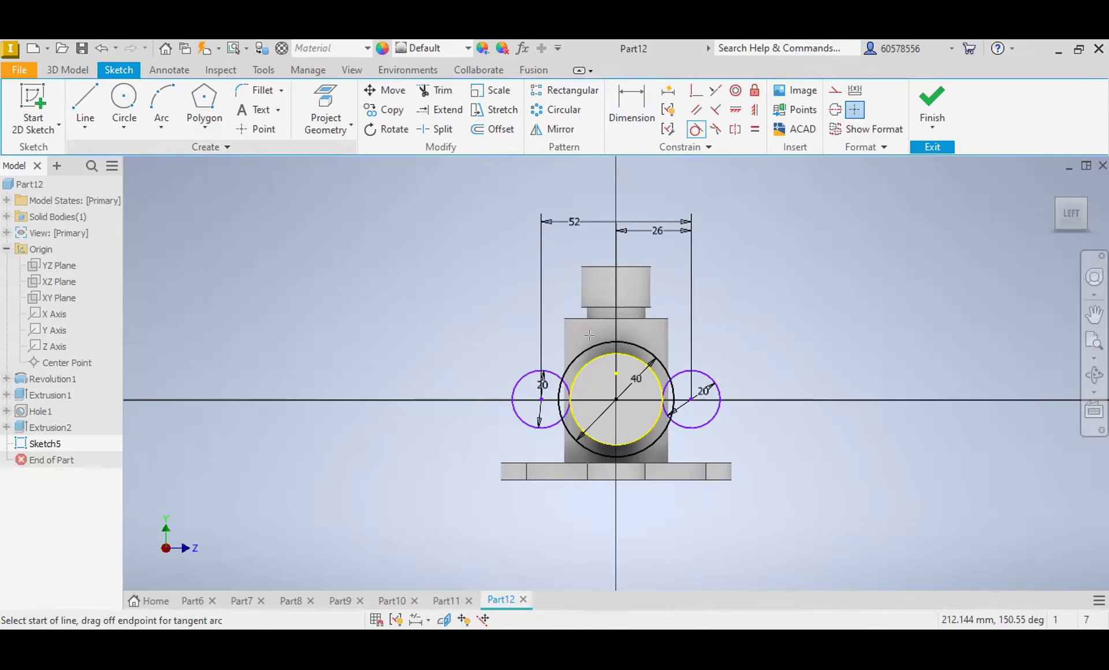
left_click(616, 341)
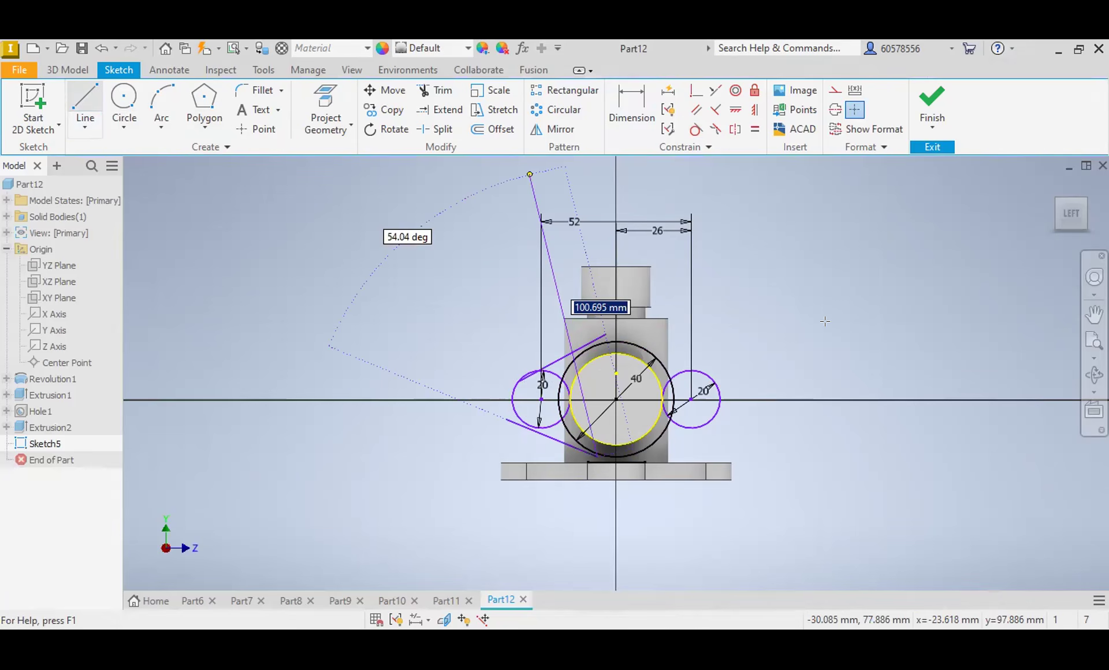
Step: Make each of the two upper slanted lines tangent to the 40 mm circle and its adjacent 20 mm circle
left_click(696, 129)
left_click(703, 364)
left_click(704, 370)
left_click(639, 341)
left_click(639, 341)
left_click(590, 345)
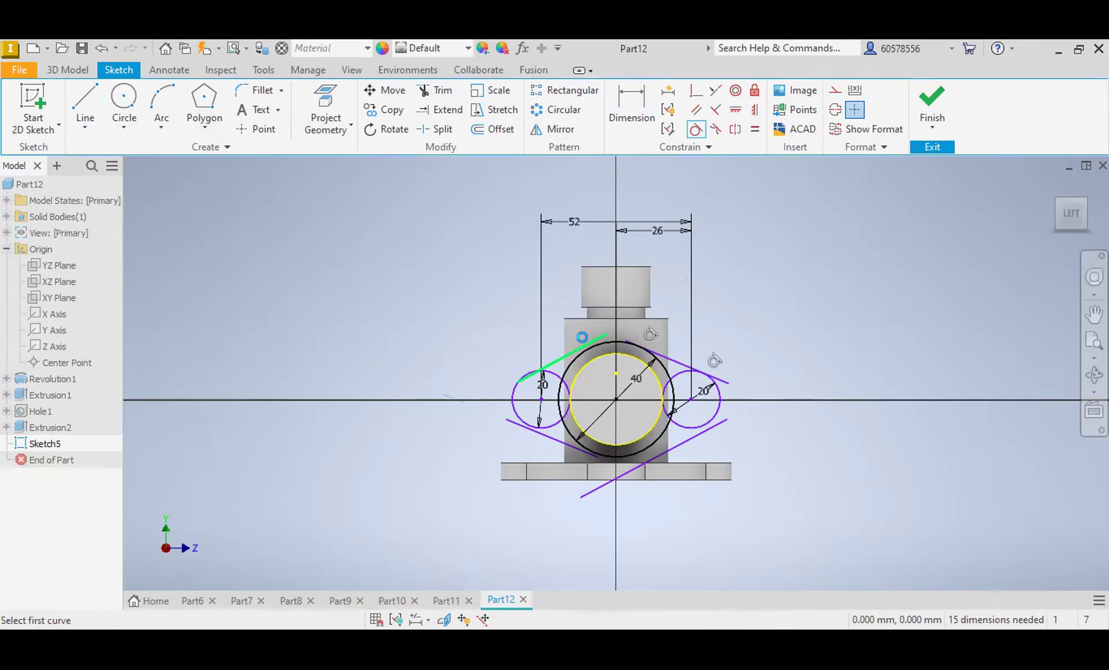
left_click(588, 347)
left_click(527, 374)
left_click(525, 375)
Step: Make each of the two lower slanted lines tangent to its adjacent 20 mm circle and the 40 mm circle
left_click(541, 431)
left_click(540, 428)
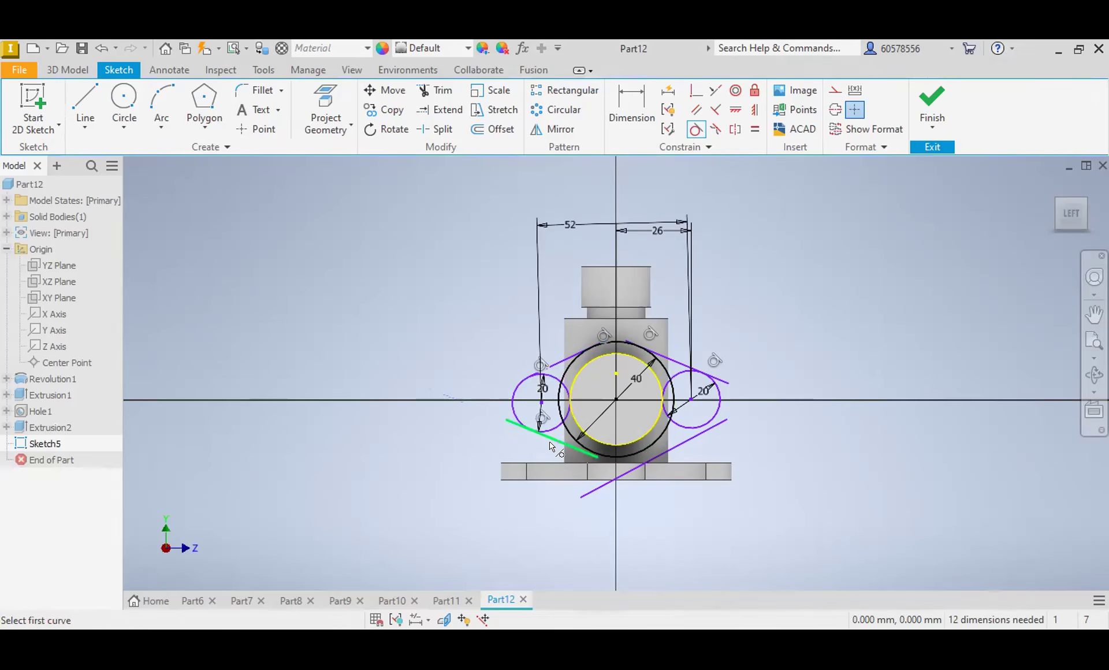
left_click(553, 441)
left_click(595, 451)
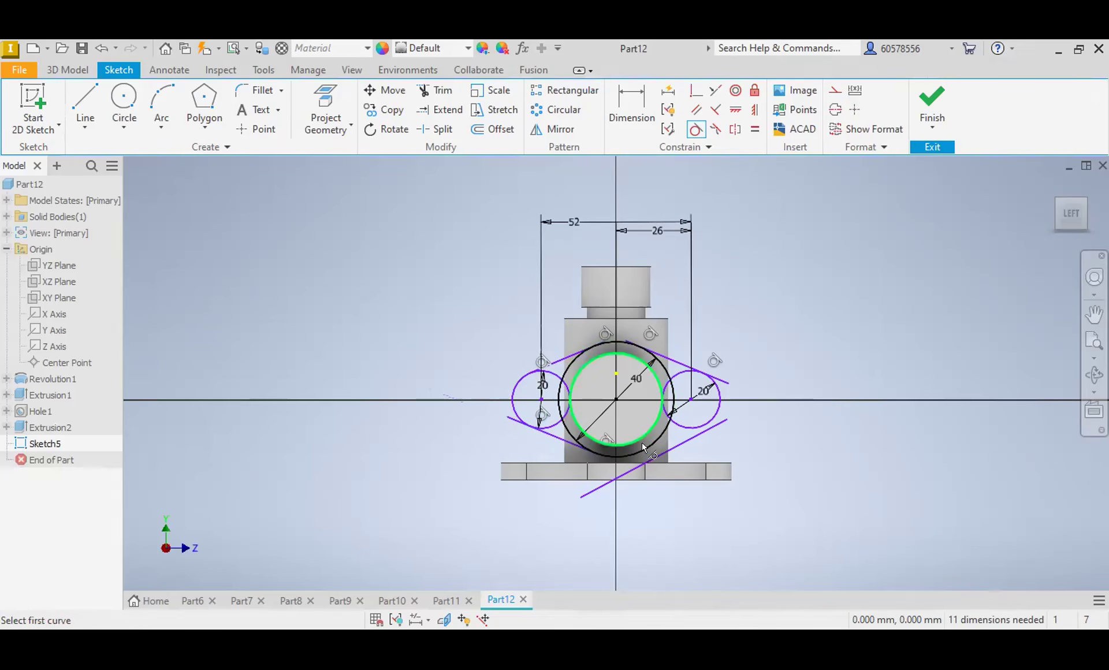
left_click(683, 448)
left_click(695, 426)
left_click(655, 447)
left_click(654, 446)
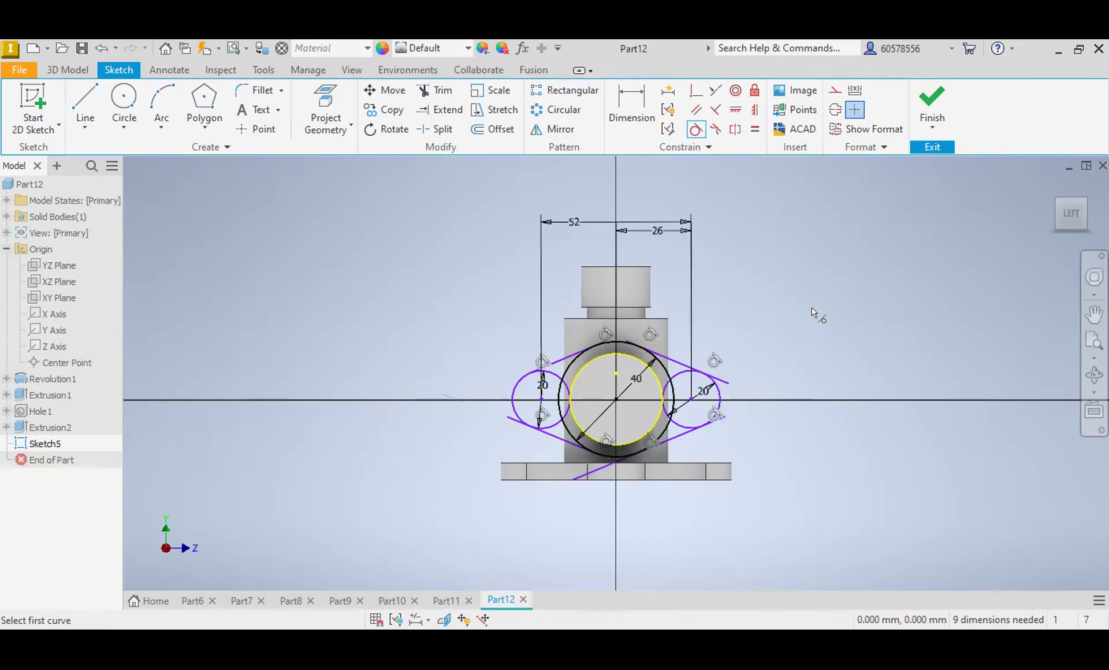
key("Escape")
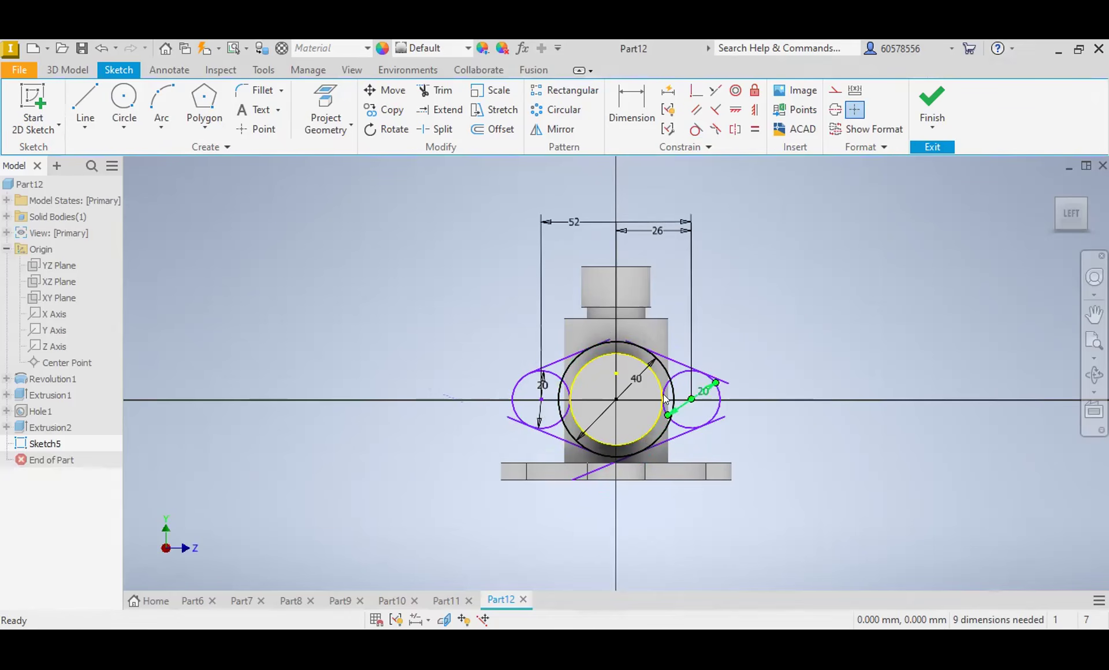
left_click(634, 113)
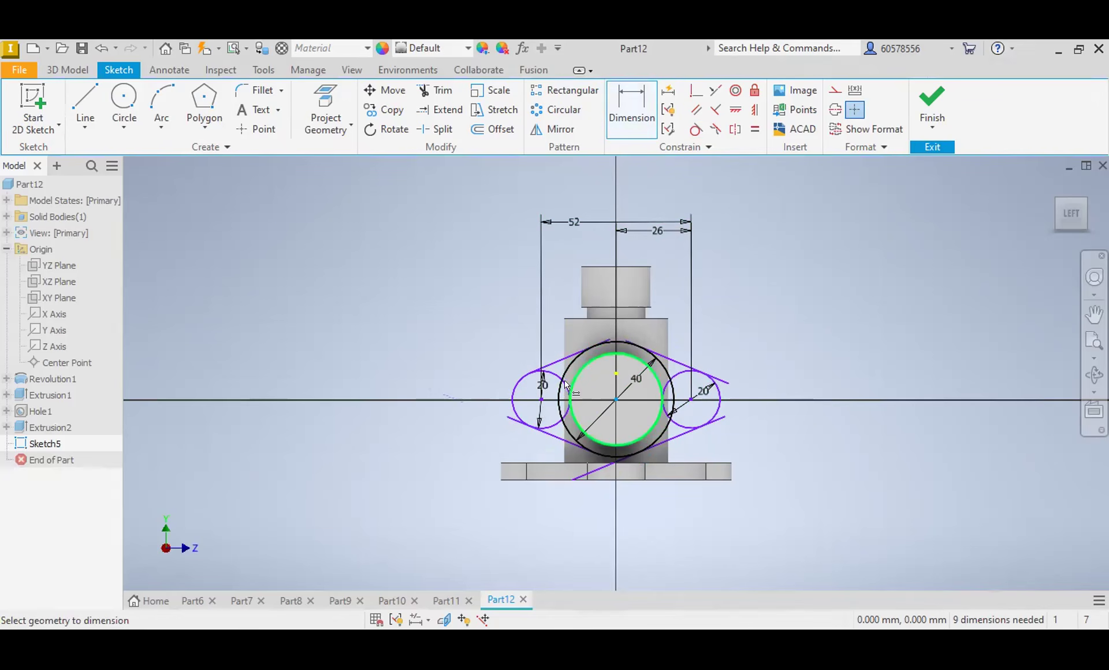
left_click(552, 370)
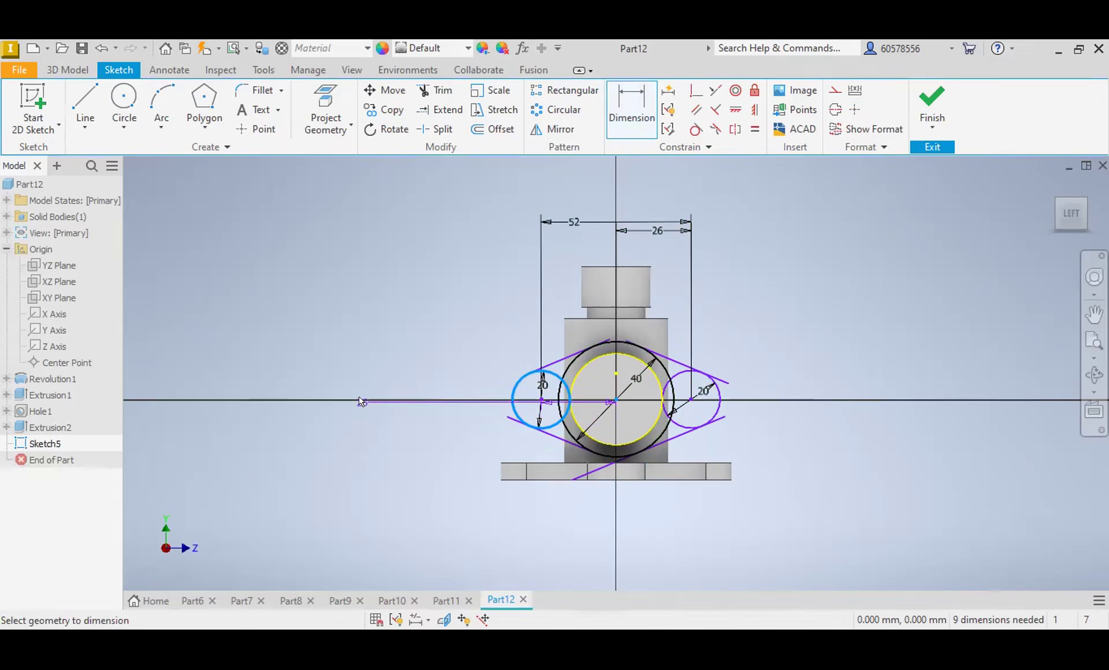
left_click(631, 109)
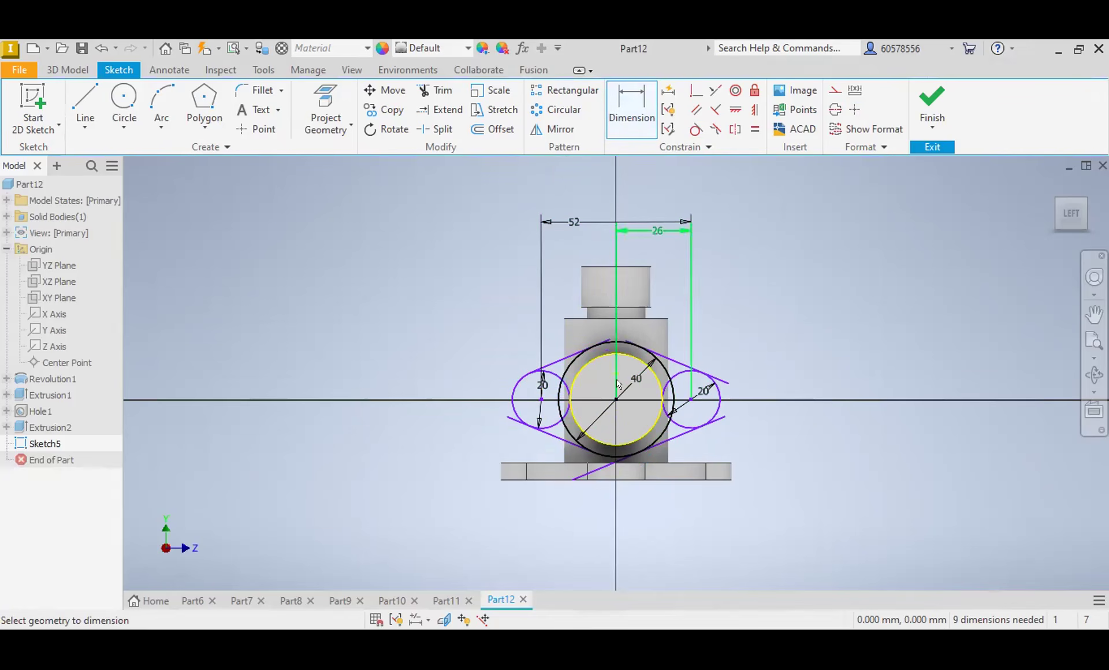
left_click(630, 343)
left_click(718, 386)
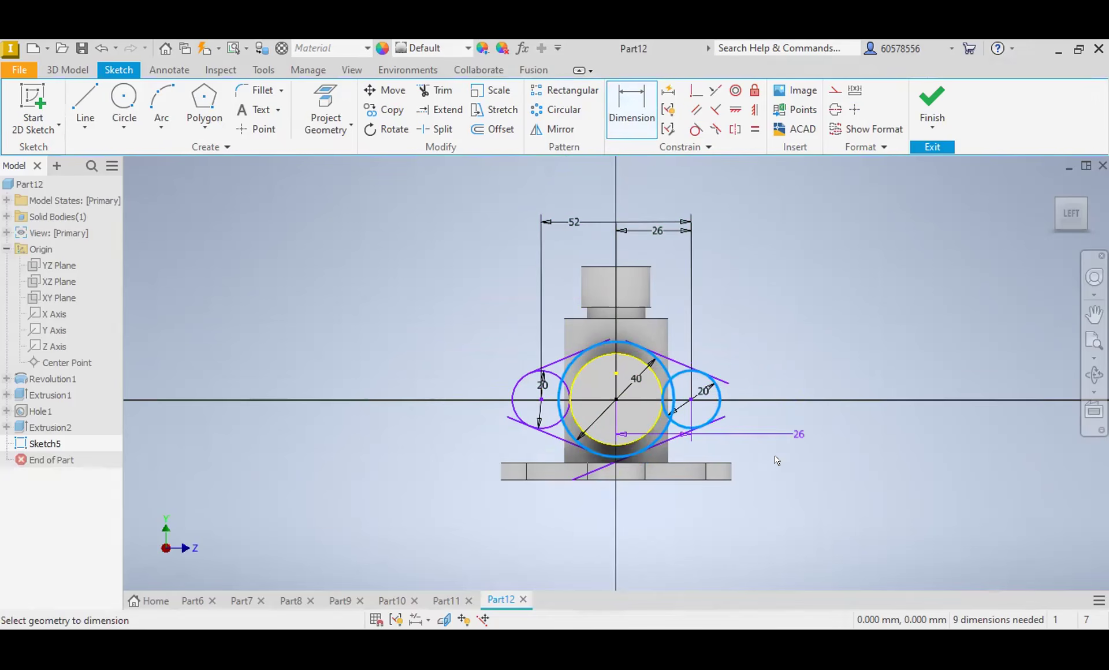
key("Escape")
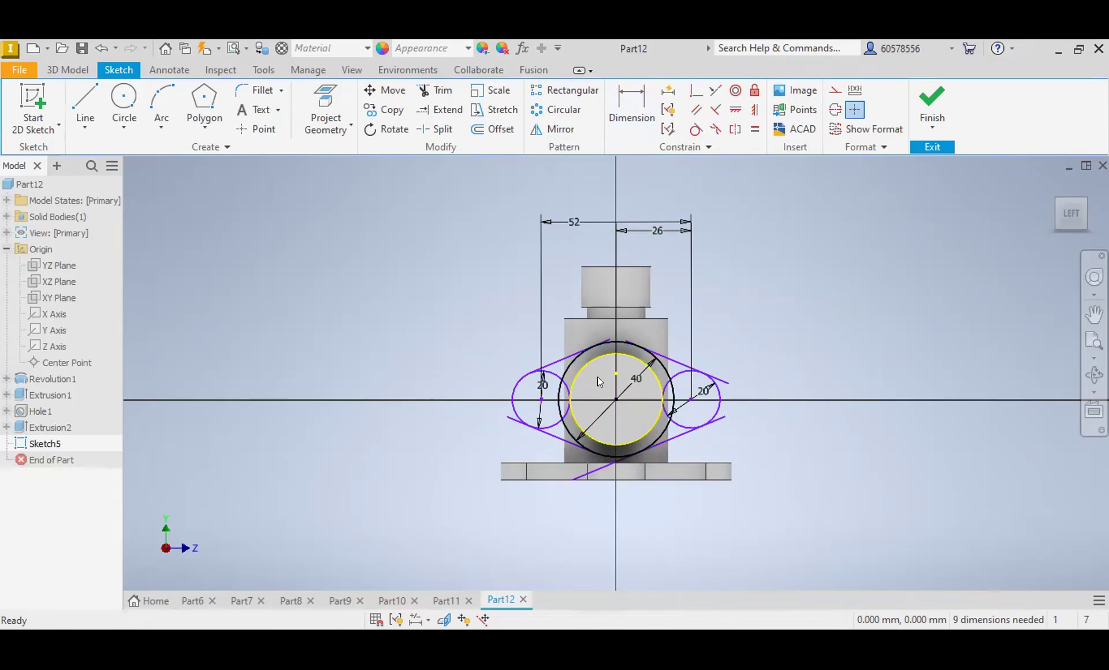
Step: Trim the overhanging line ends and the inner arcs of the 40 mm and 20 mm circles on the flange profile's left half
left_click(437, 91)
scroll(629, 343, "down", 3)
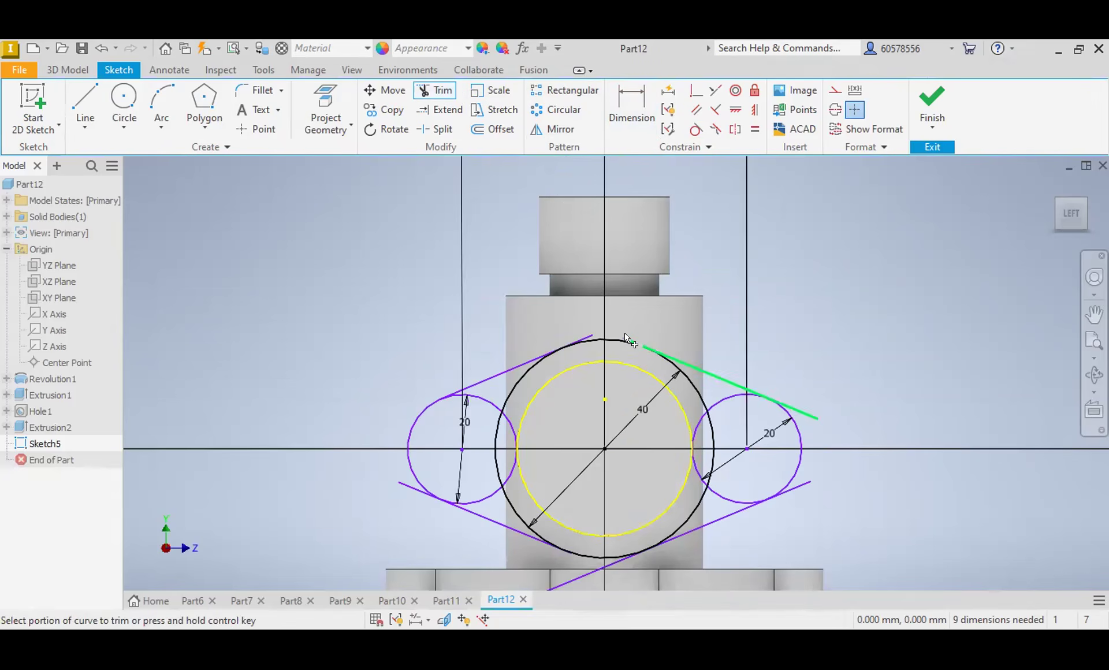
left_click(592, 339)
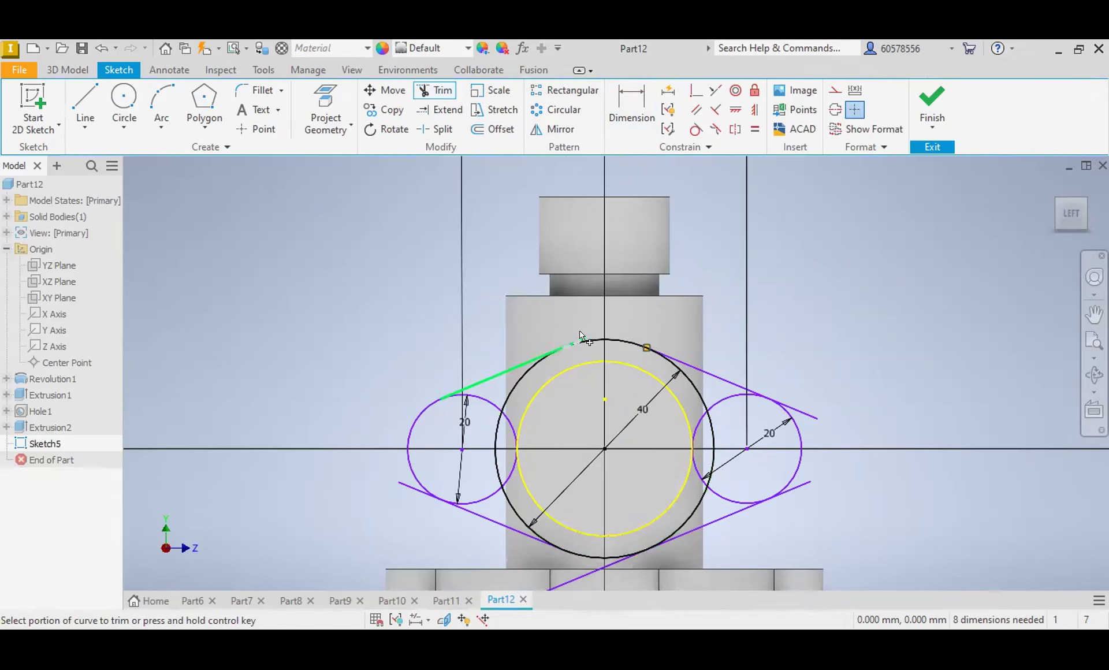
left_click(503, 413)
left_click(500, 425)
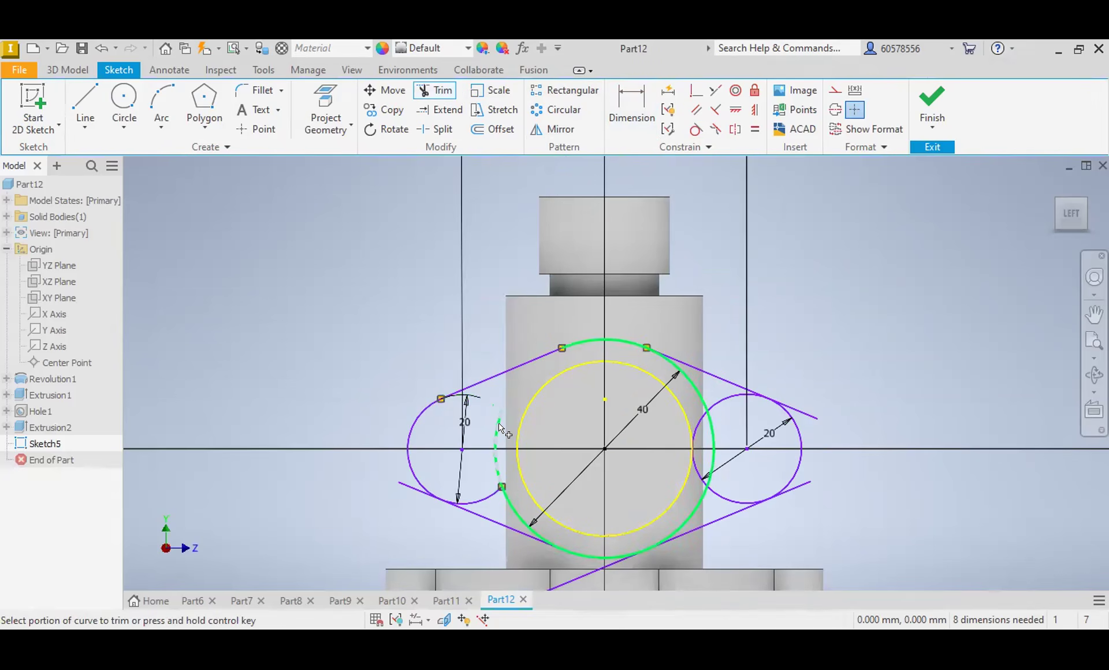
left_click(509, 495)
left_click(495, 491)
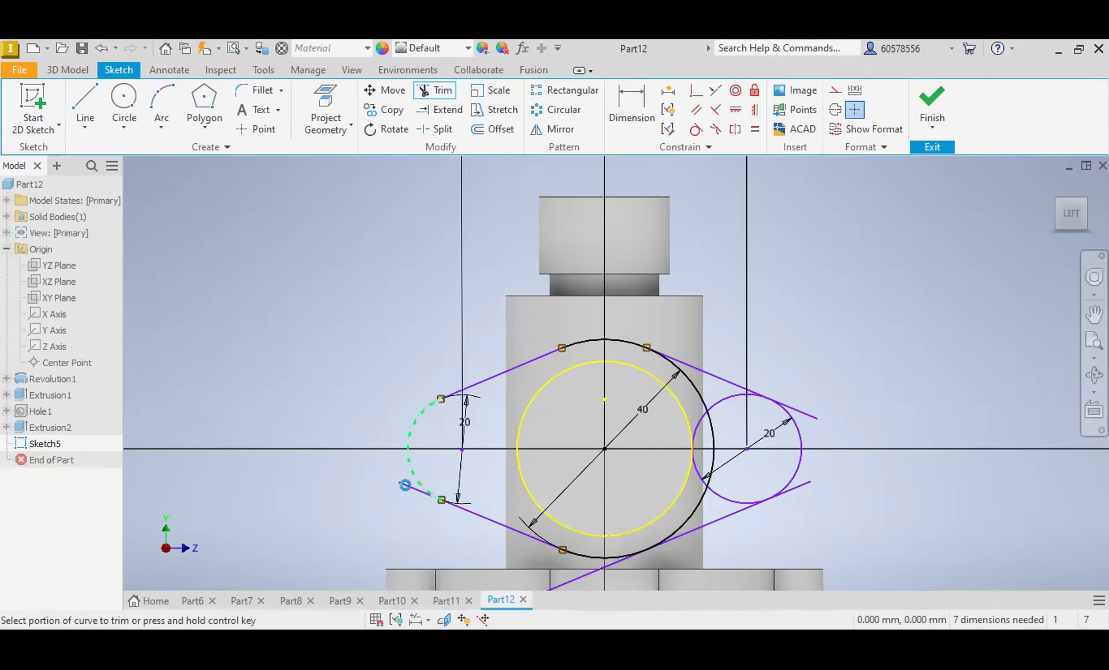
left_click(417, 490)
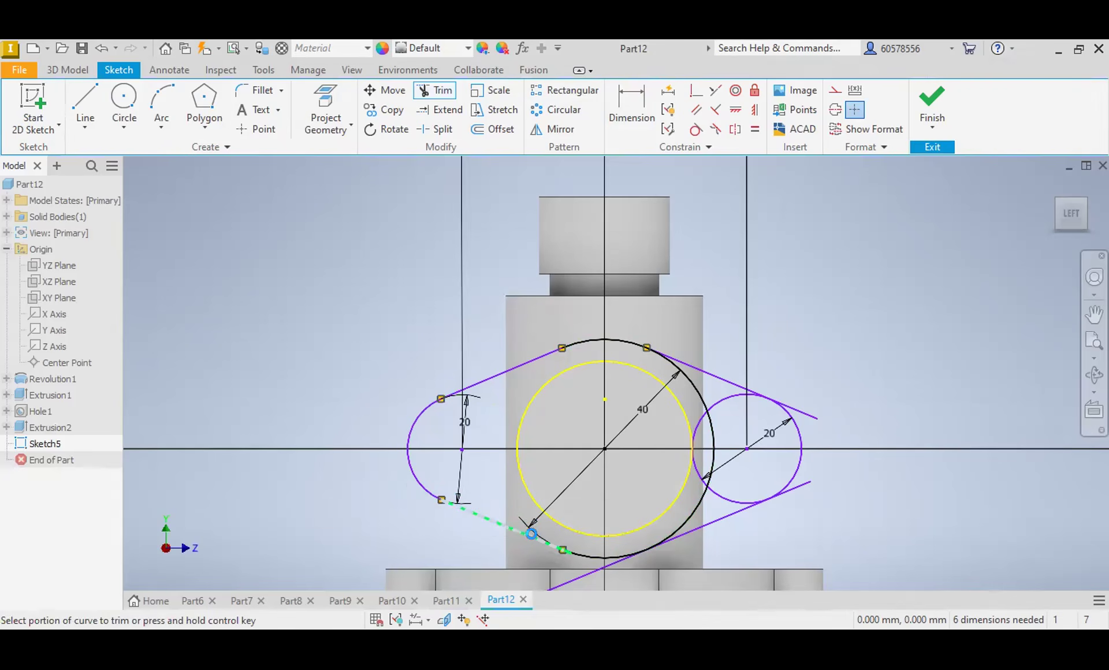
Step: Trim the overhanging line ends and inner arcs on the flange profile's right half to leave one closed outer contour
left_click(594, 568)
left_click(791, 490)
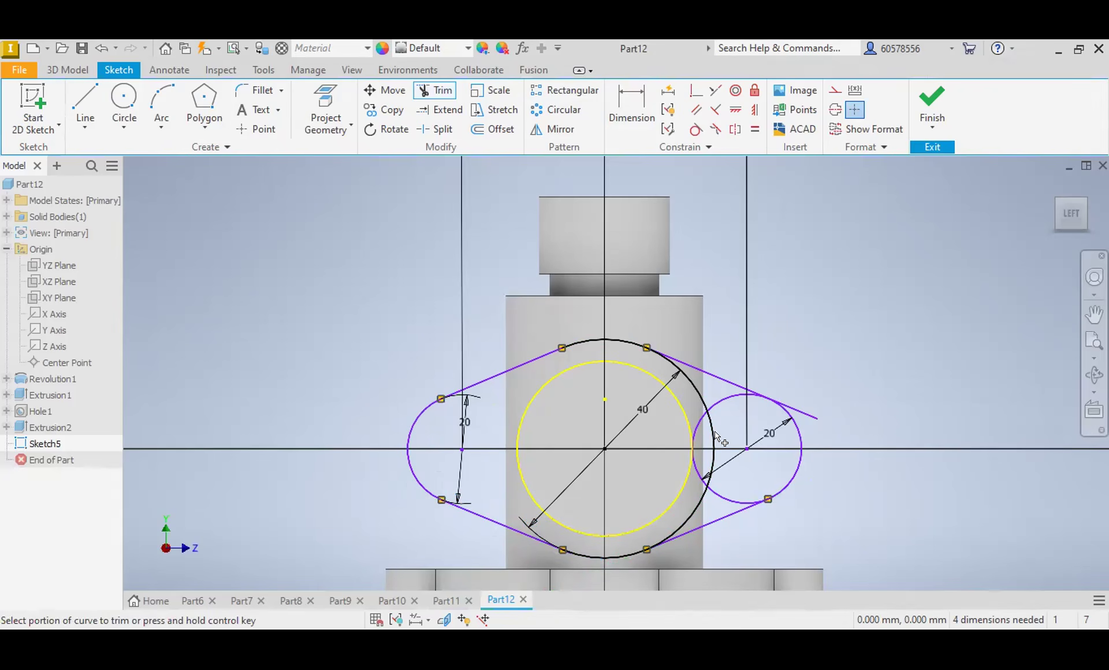
left_click(800, 412)
left_click(698, 392)
left_click(714, 434)
left_click(696, 465)
left_click(696, 433)
left_click(712, 492)
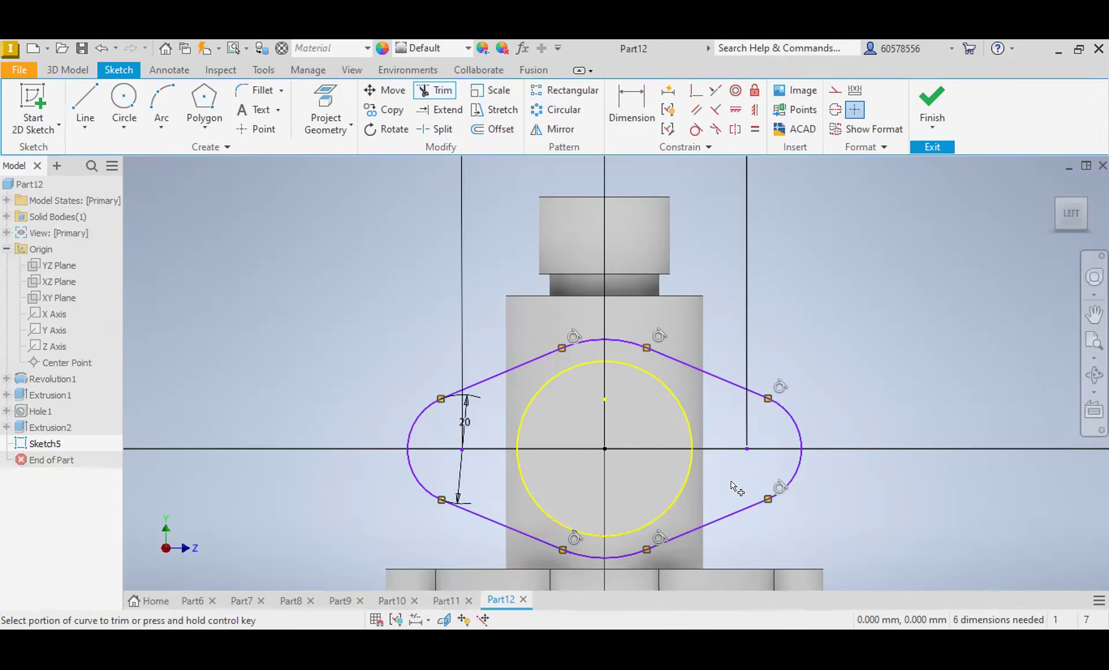
Step: Extrude both regions of the flange profile 10 mm in the flipped direction and join them to the side branch
scroll(647, 405, "down", 5)
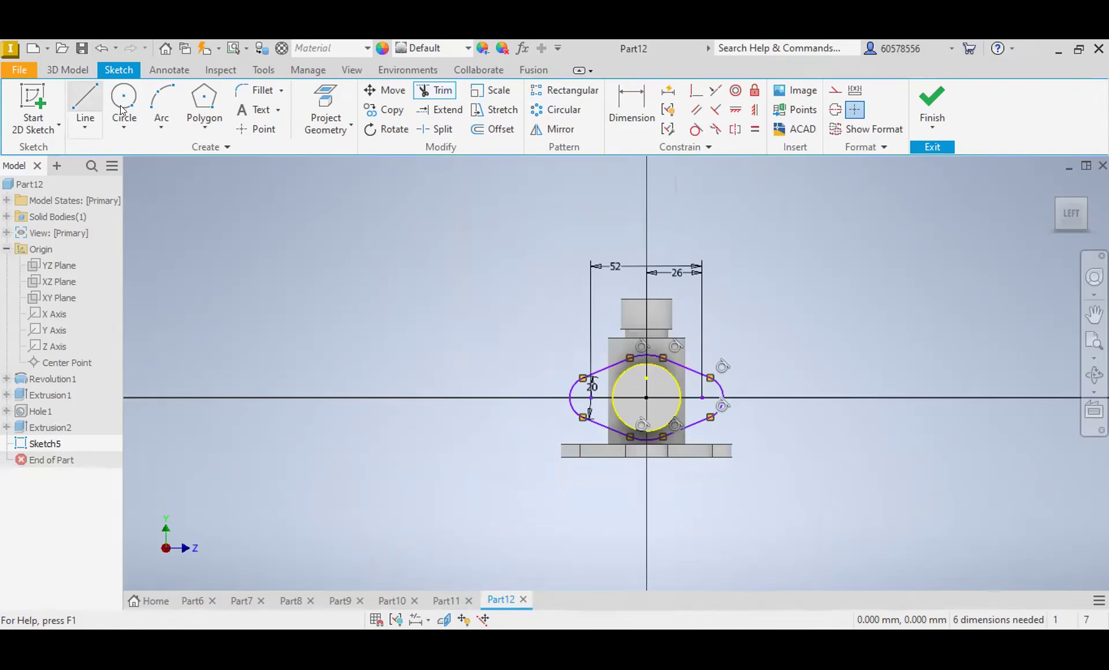
left_click(67, 70)
left_click(93, 103)
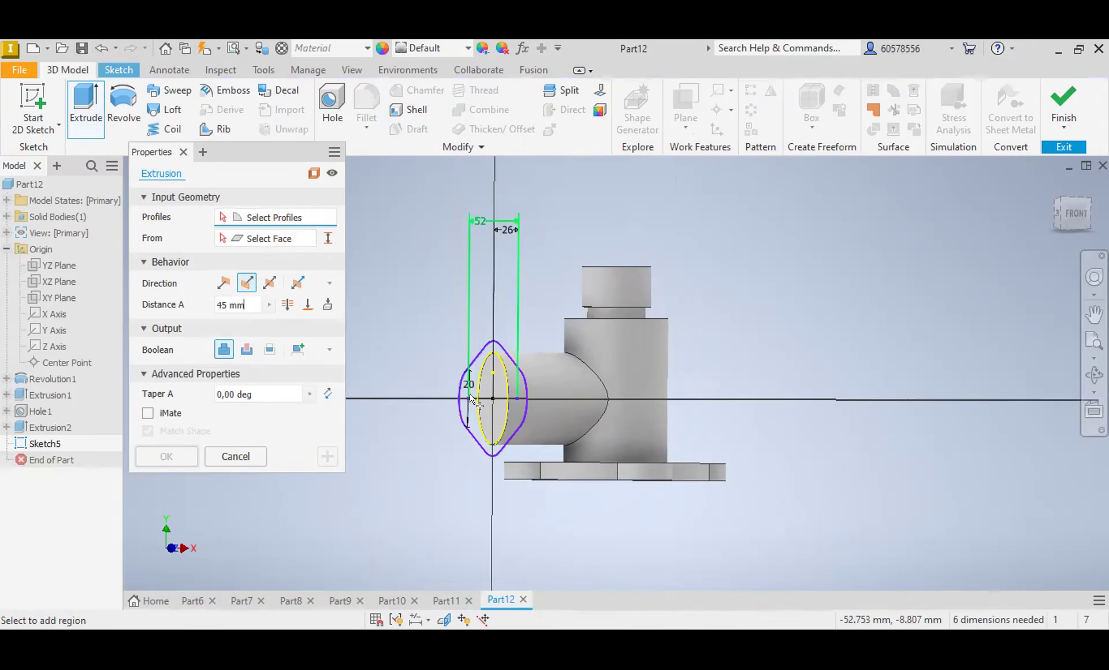
scroll(472, 396, "down", 3)
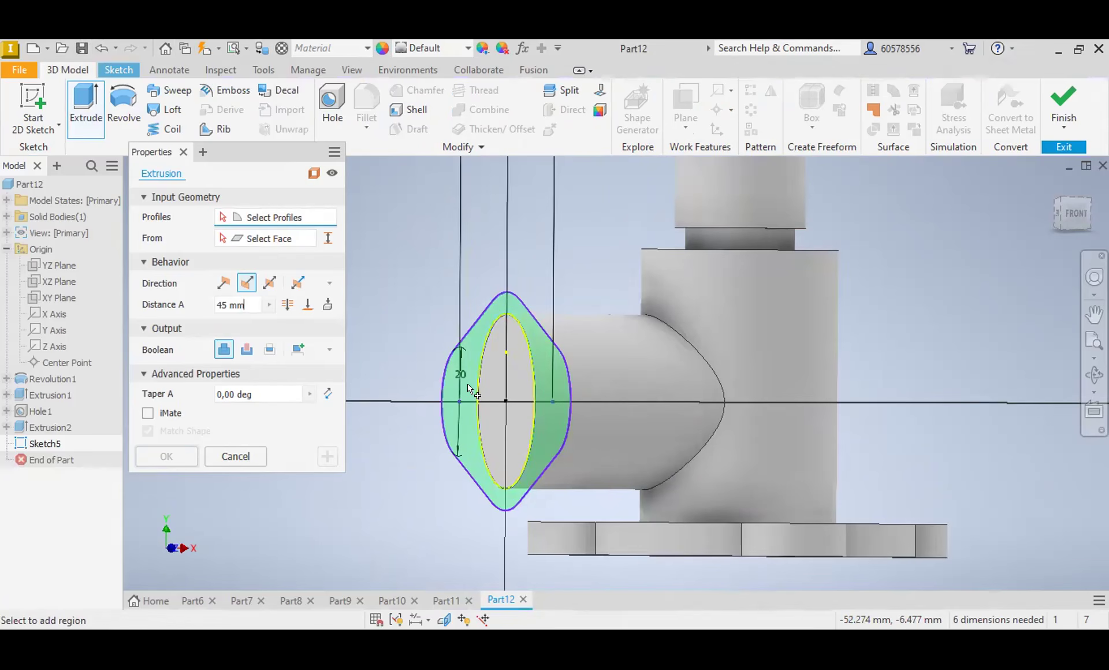
left_click(498, 377)
left_click(498, 378)
left_click(223, 283)
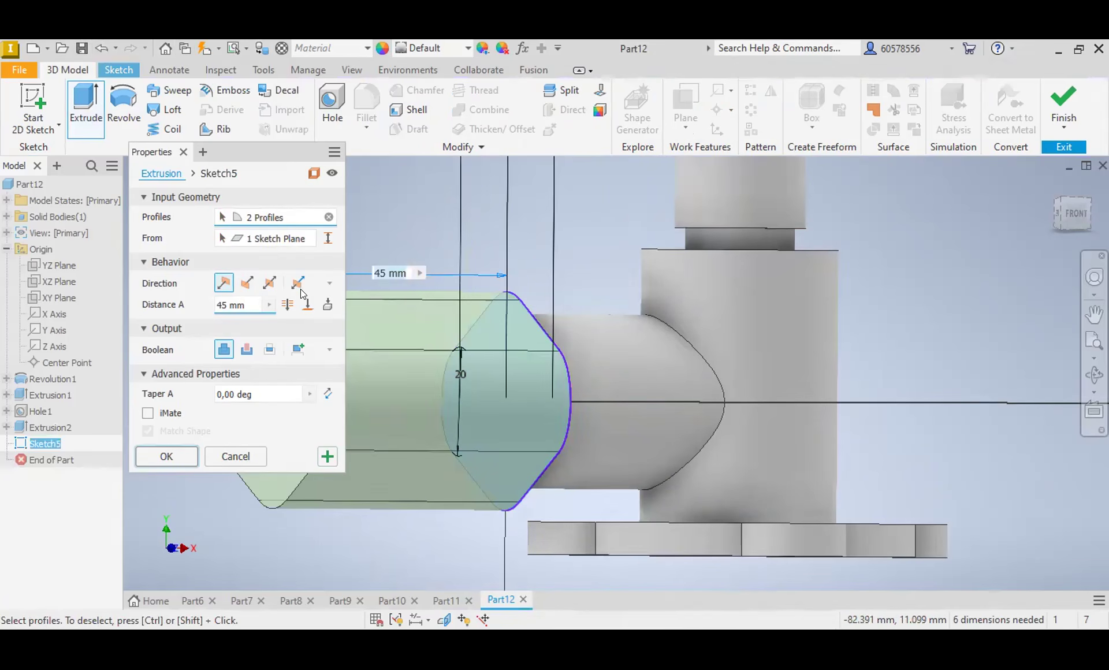
left_click(247, 283)
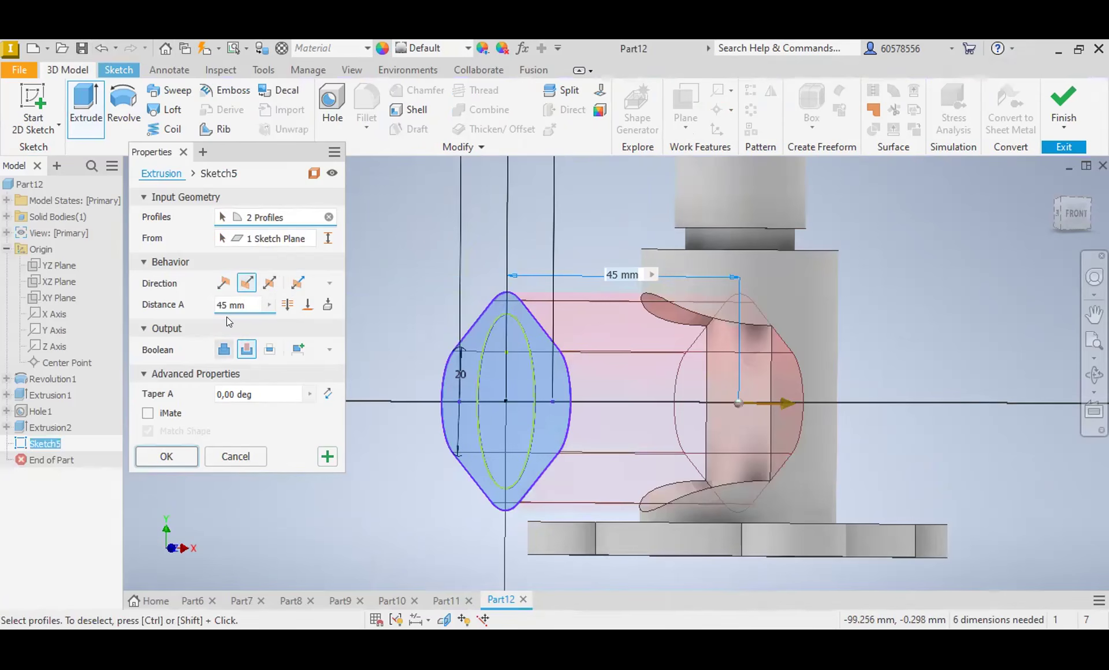
left_click(224, 350)
left_click_drag(246, 305, 202, 301)
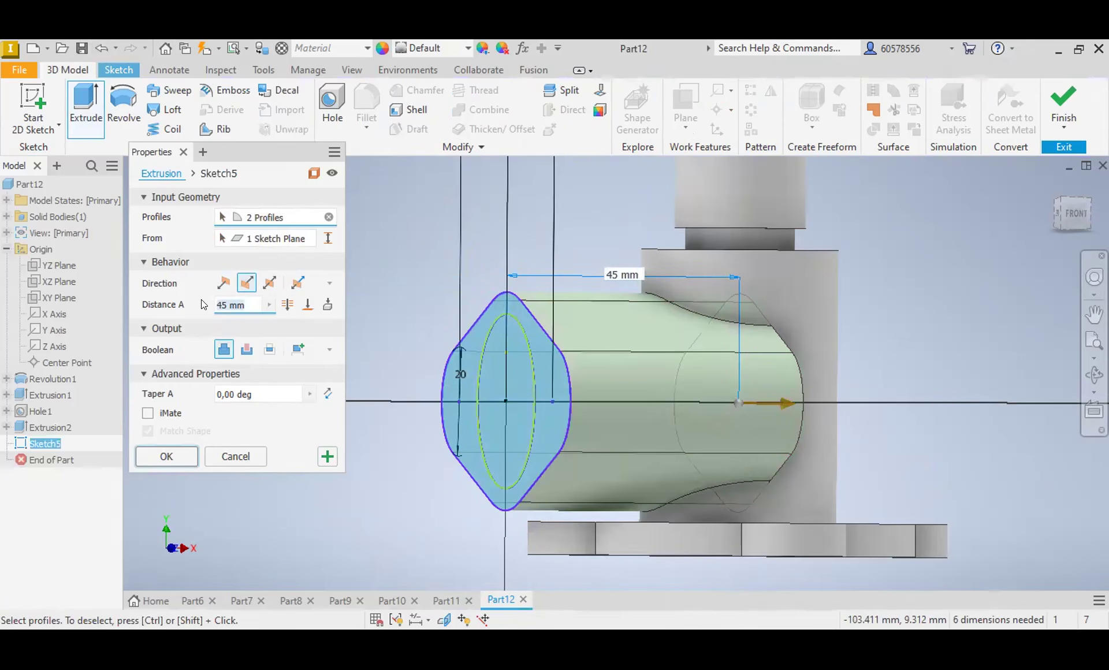
type("10")
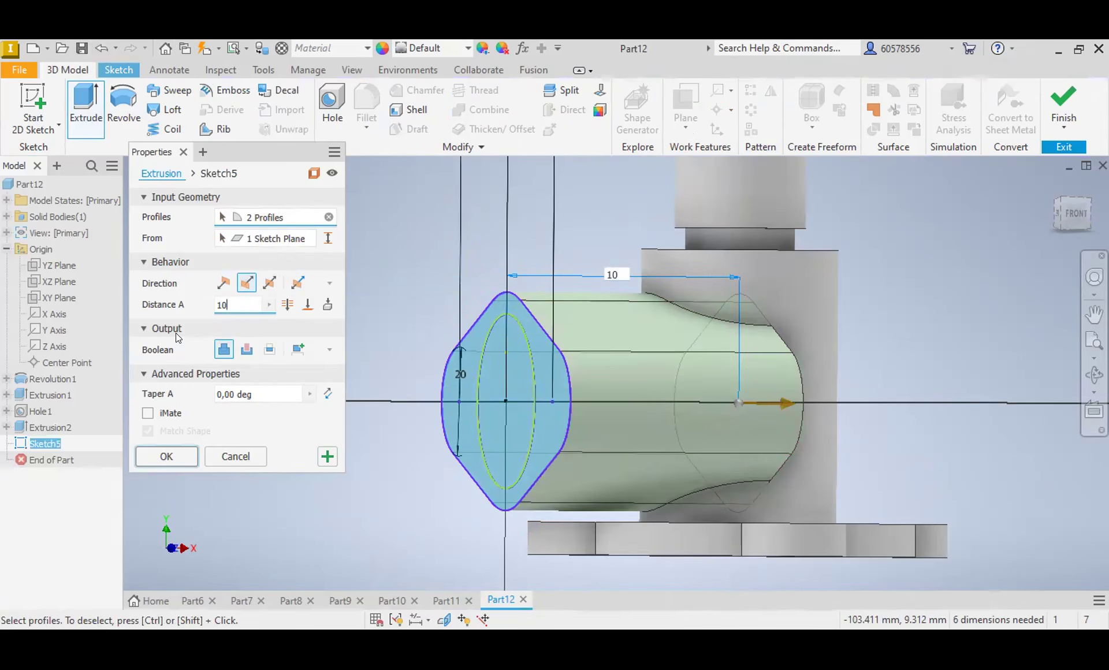
left_click(166, 456)
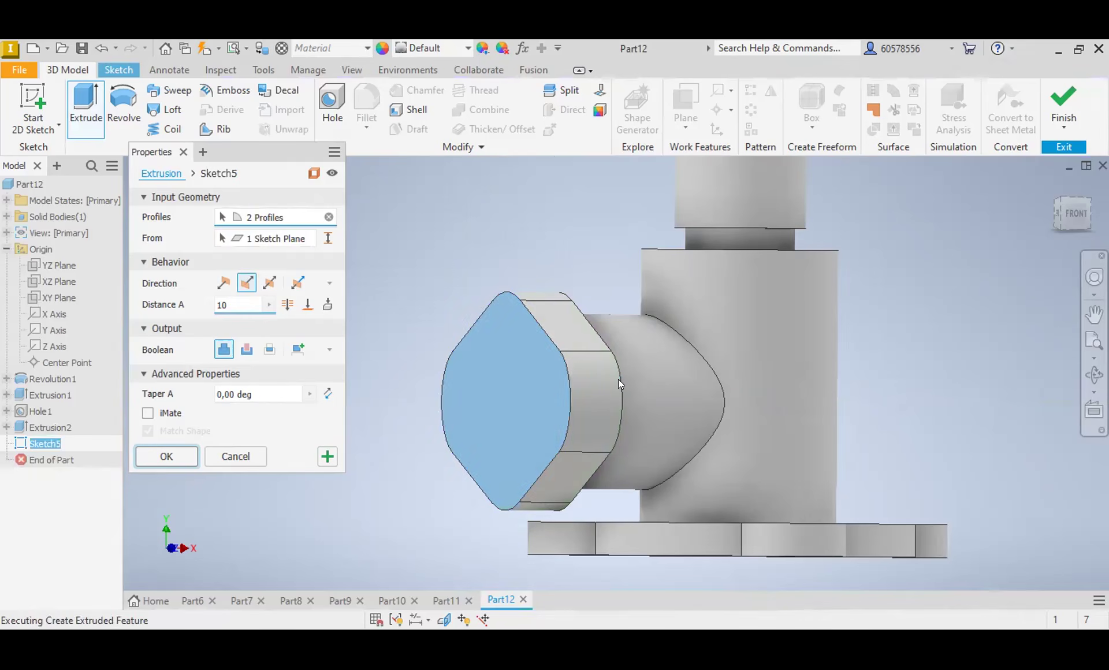
Step: Start a sketch on the XY plane and draw a slanted line from the end flange's upper inner corner to the main cylinder's side edge
left_click(1080, 211)
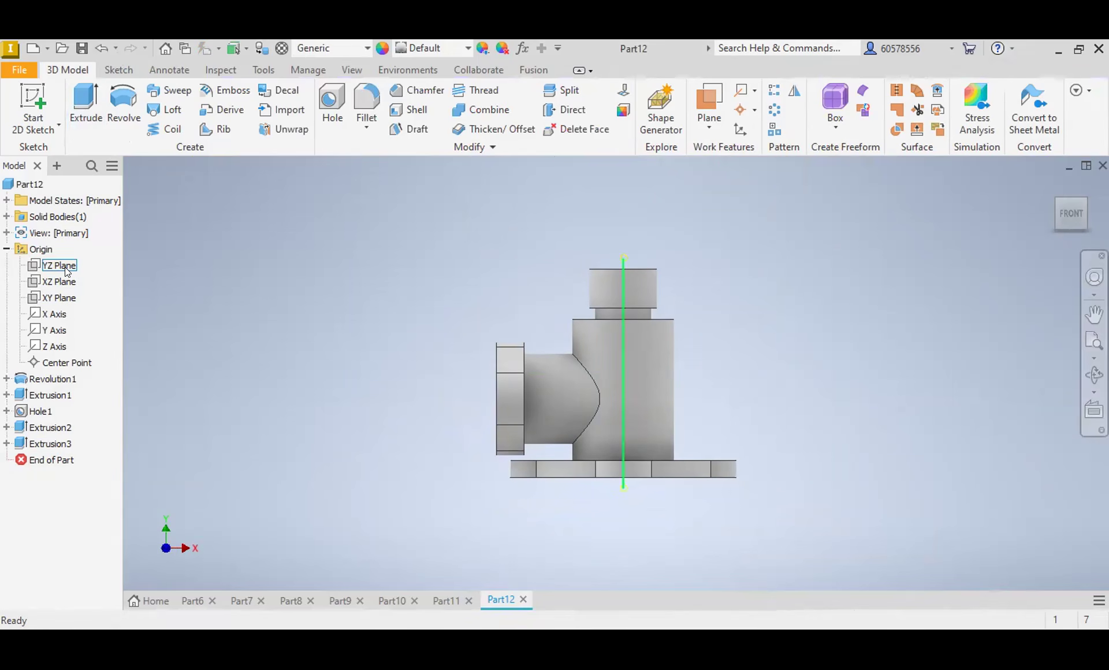
left_click(67, 297)
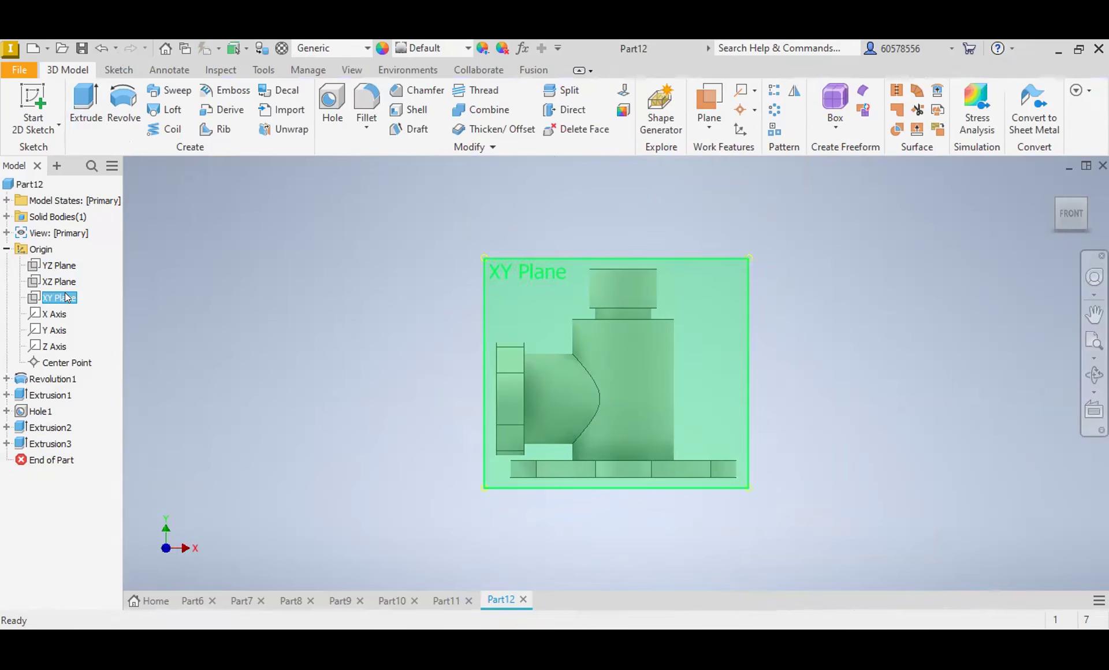
left_click(638, 362)
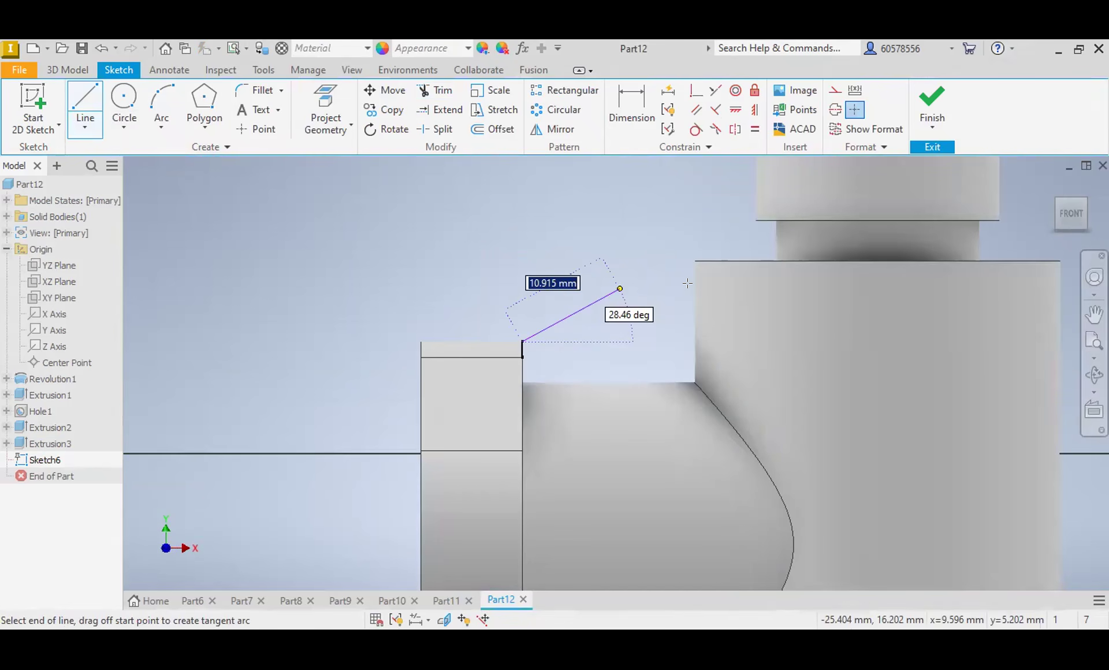
Step: Set the vertical distance from the main cylinder's top edge to the slanted line's upper endpoint to 1.5 mm
left_click(625, 104)
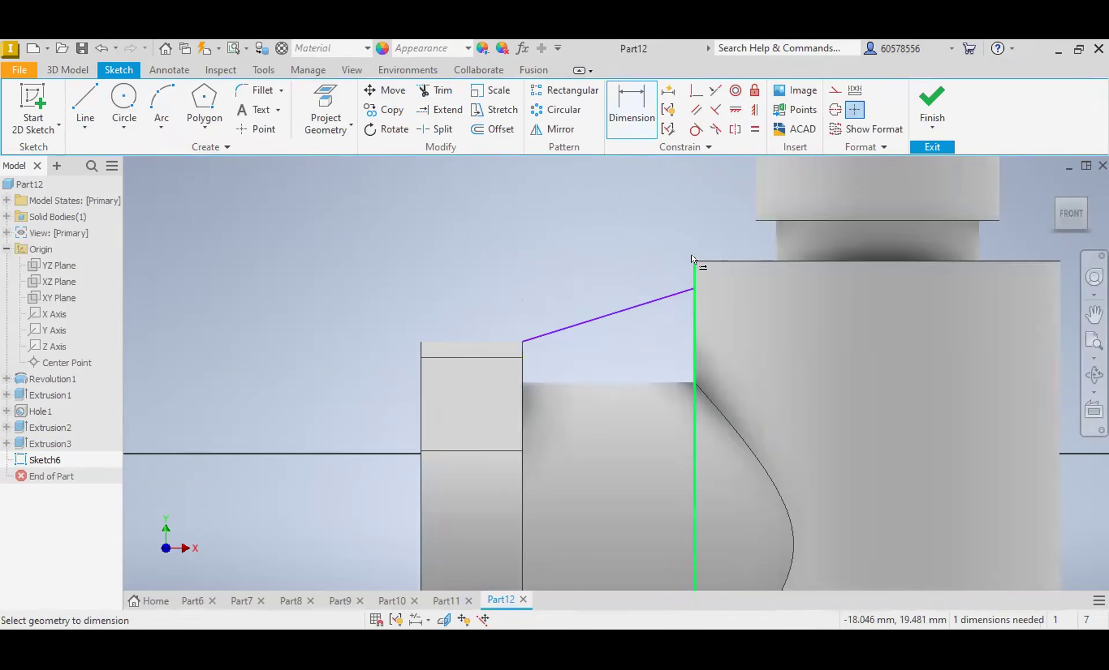
left_click(707, 261)
left_click(695, 288)
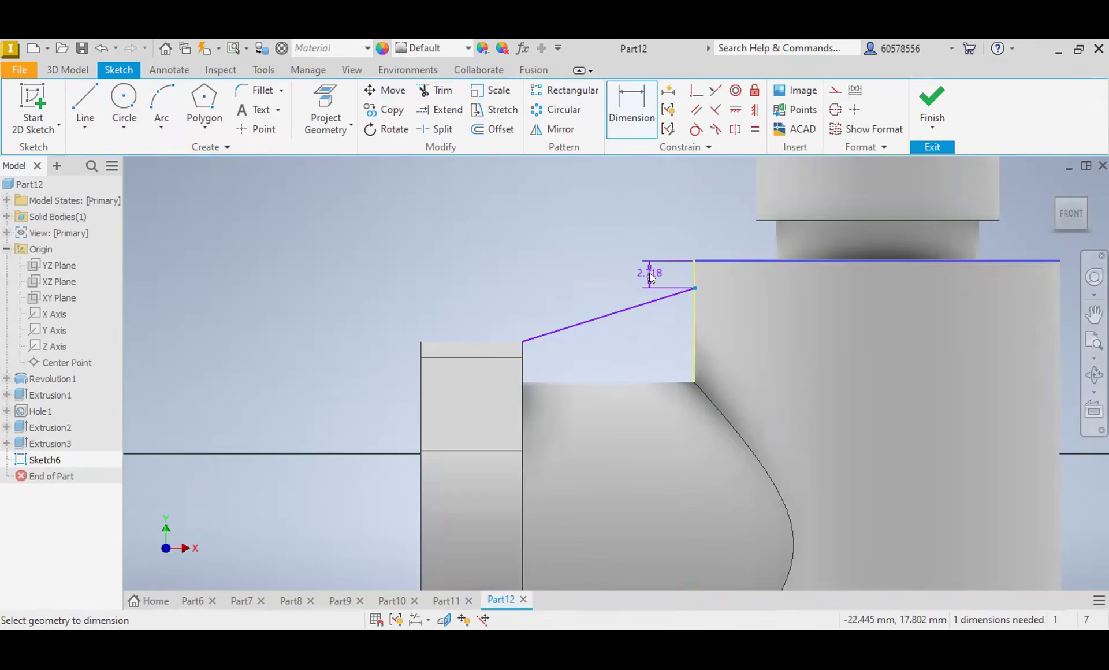
left_click(650, 273)
type("1.5")
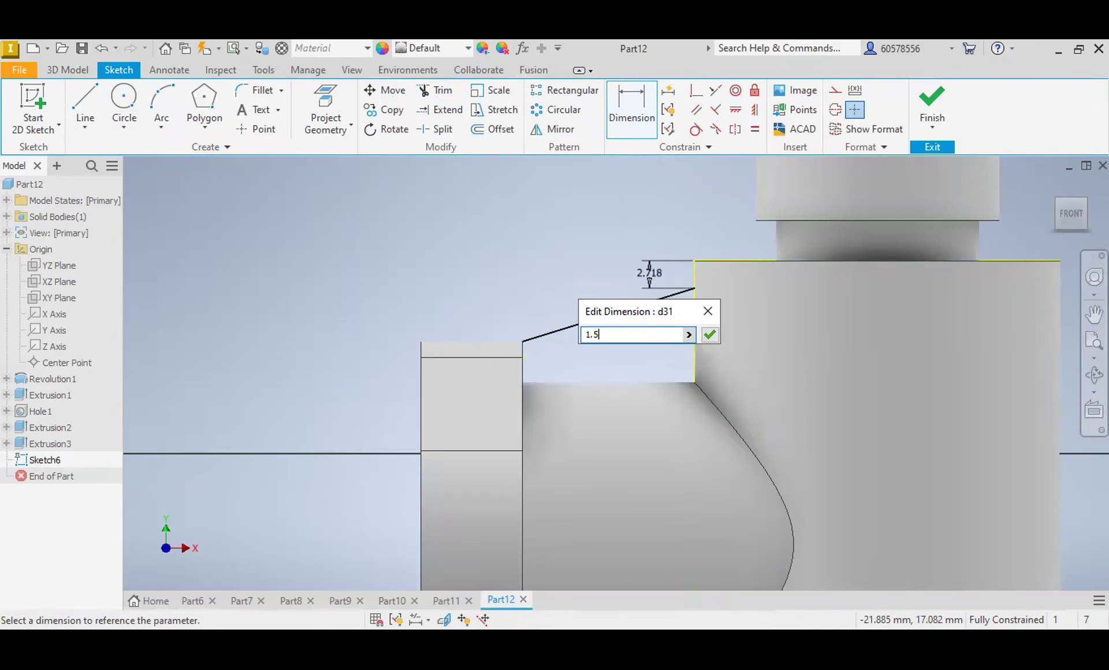
key("Return")
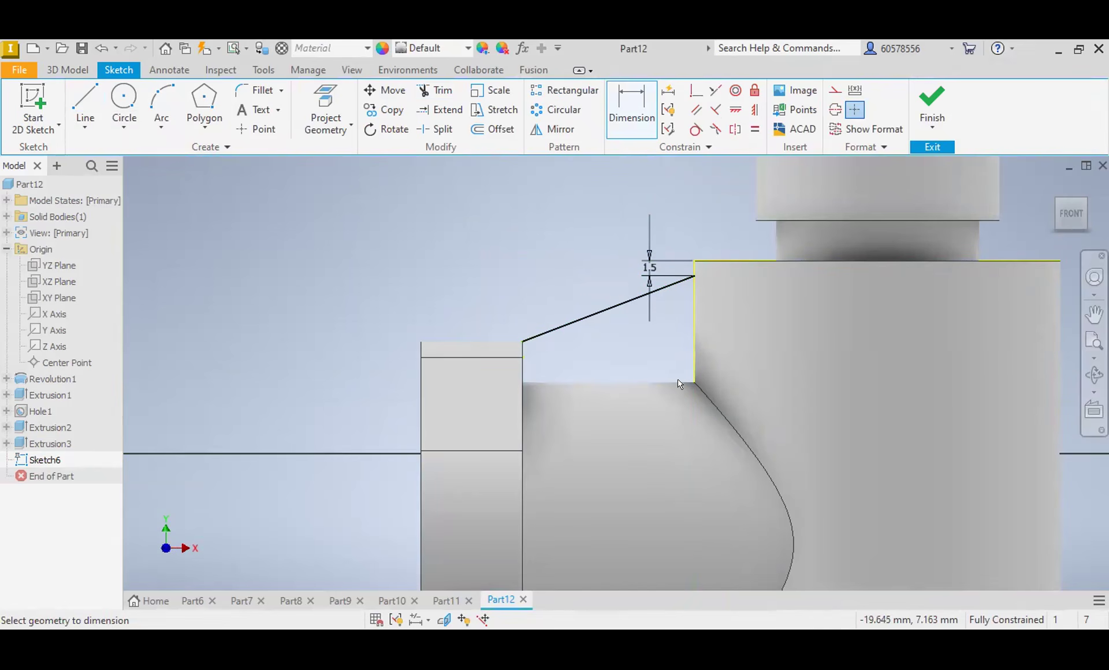
left_click(85, 104)
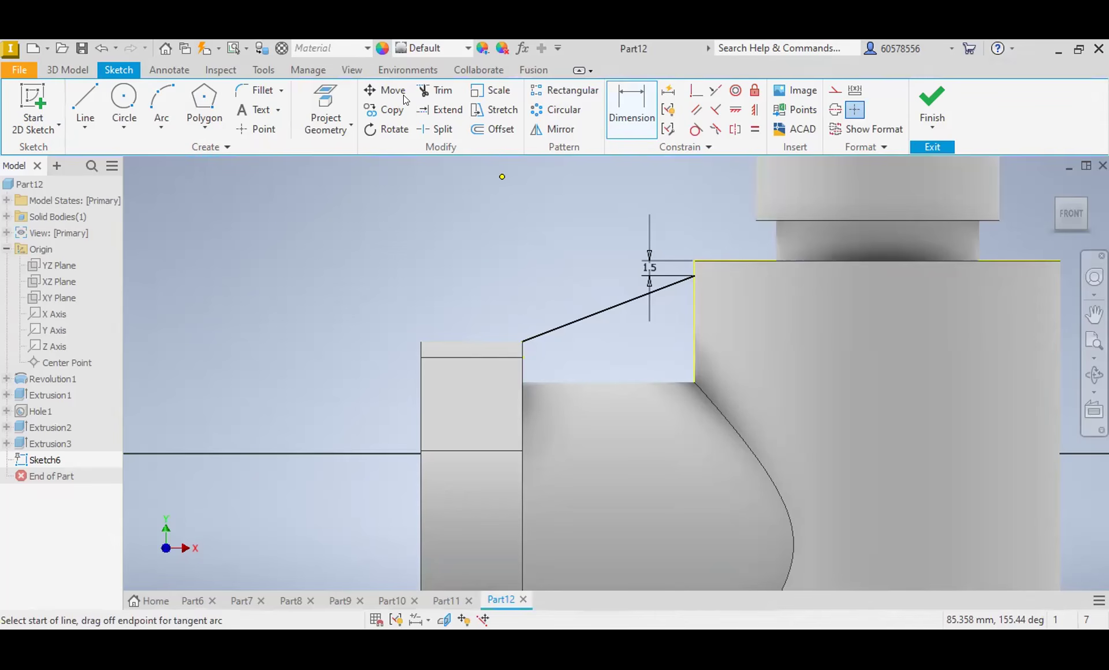
left_click(86, 105)
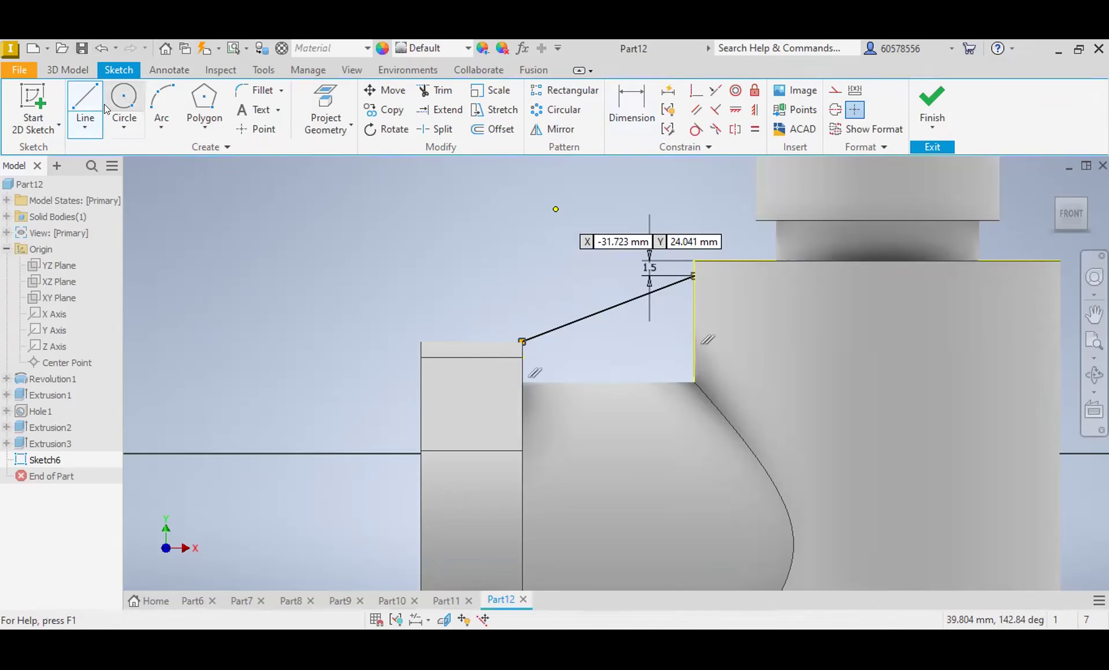
left_click(68, 70)
scroll(595, 297, "down", 5)
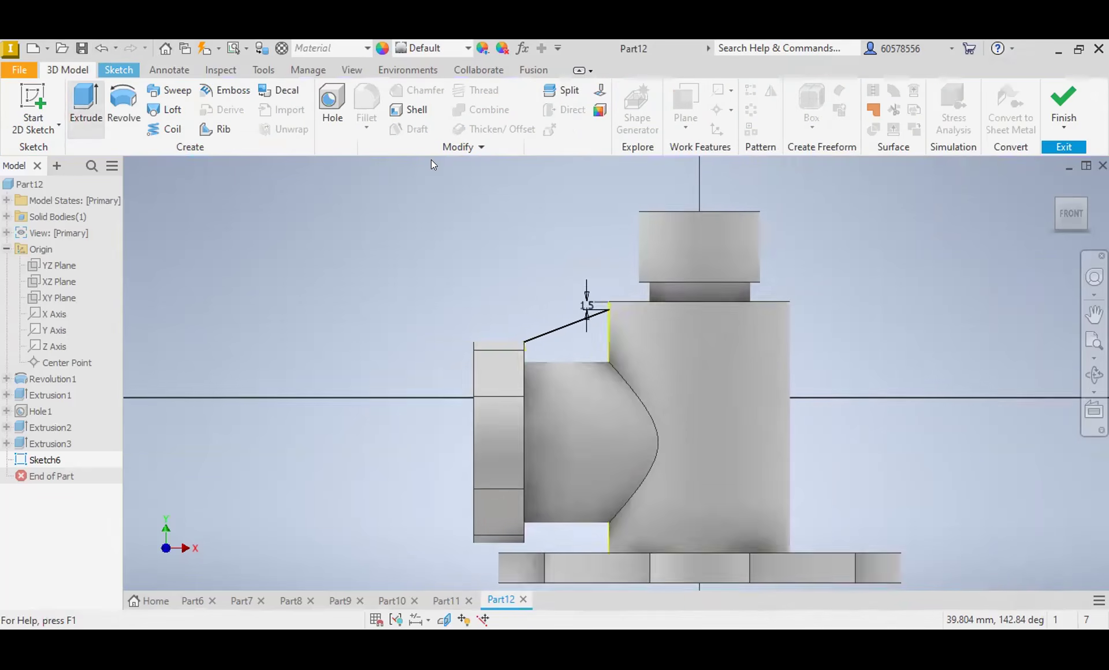
key("e")
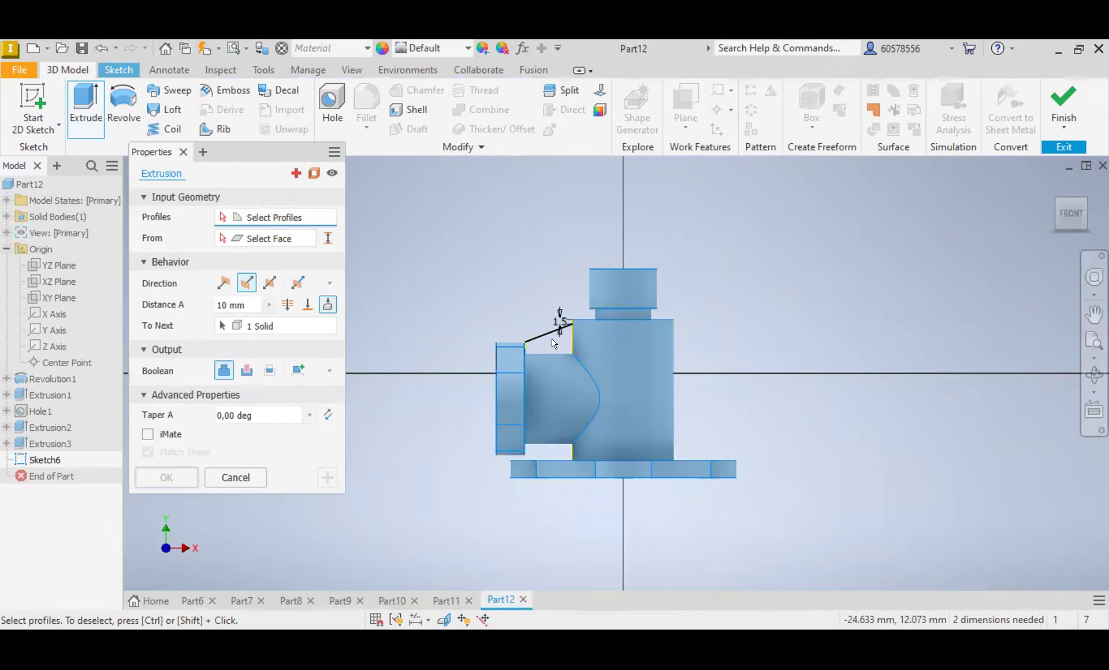
scroll(561, 344, "up", 5)
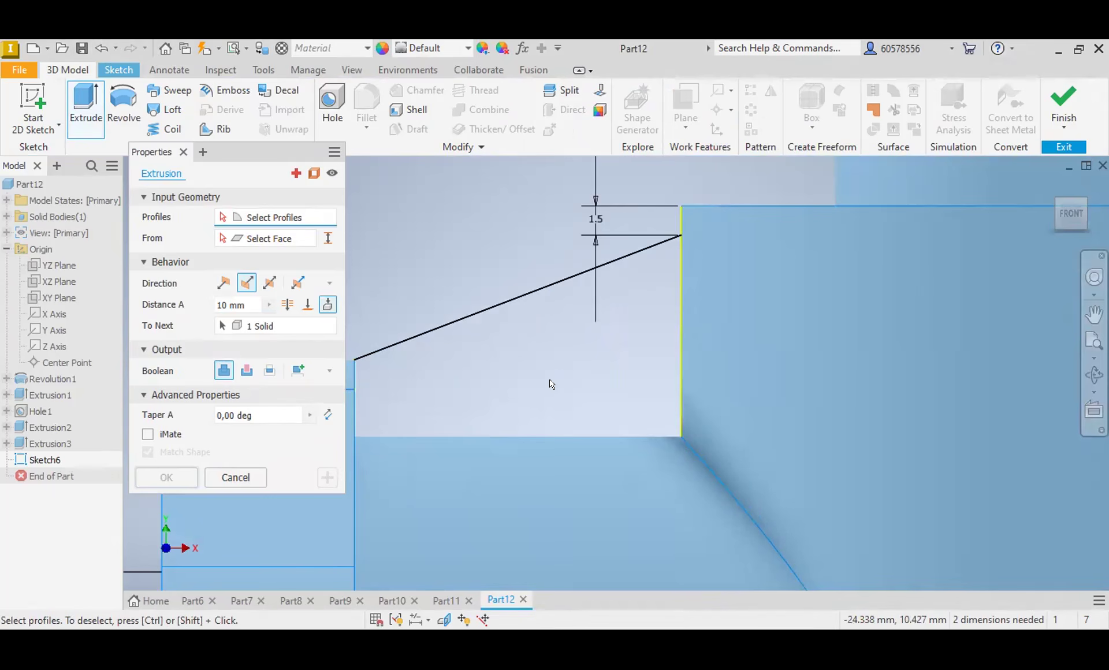
left_click(237, 477)
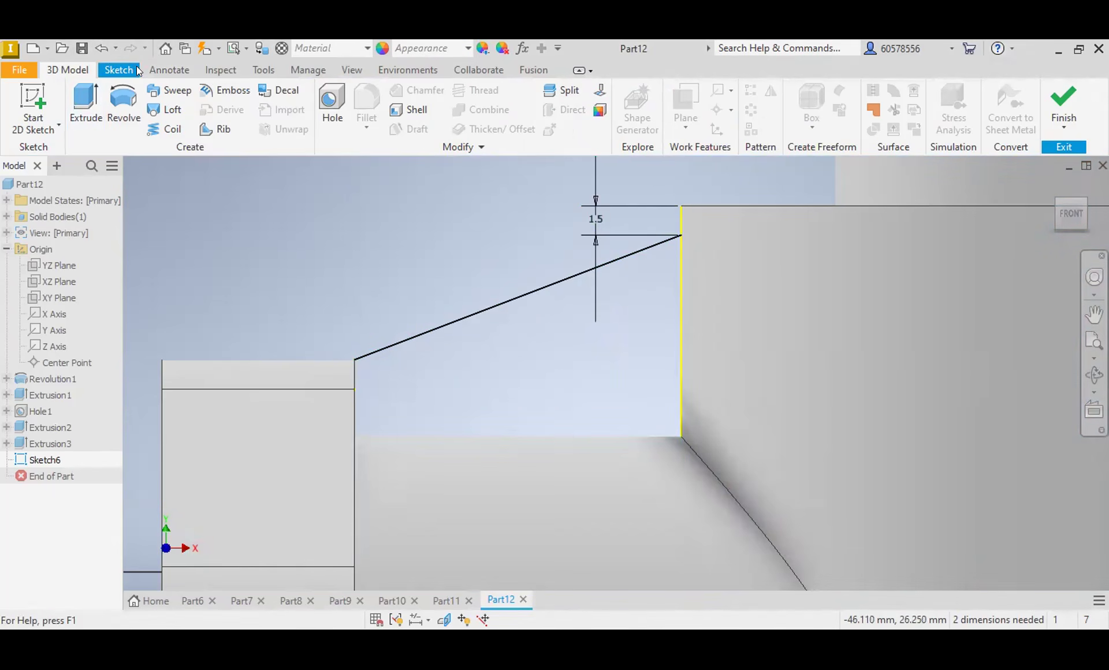
Step: Draw lines that close the rib profile between the end flange, the side branch and the main cylinder
left_click(118, 69)
left_click(85, 98)
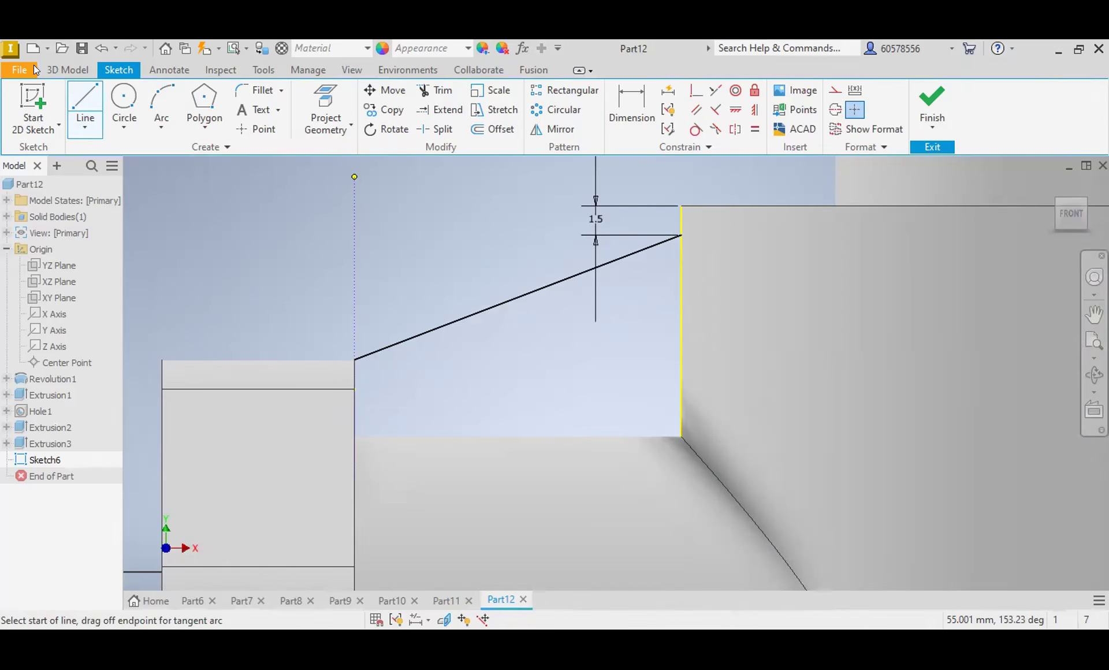
left_click(58, 70)
Step: Extrude the closed rib profile 6 mm symmetrically about the sketch plane and join it to the body
left_click(87, 109)
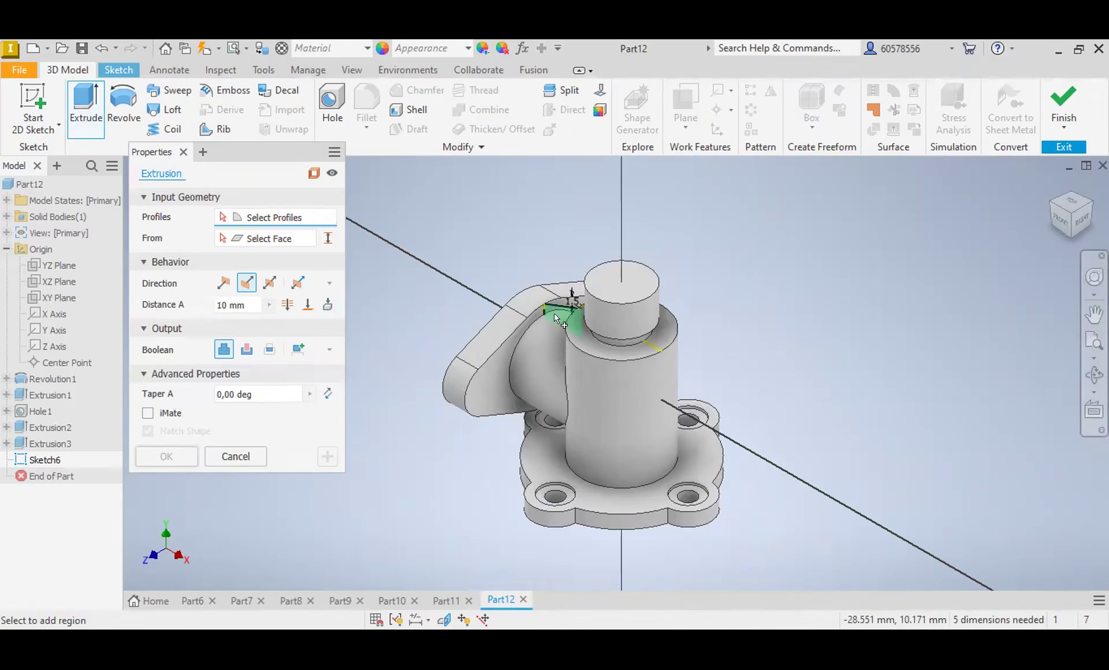
left_click(592, 326)
left_click(1062, 222)
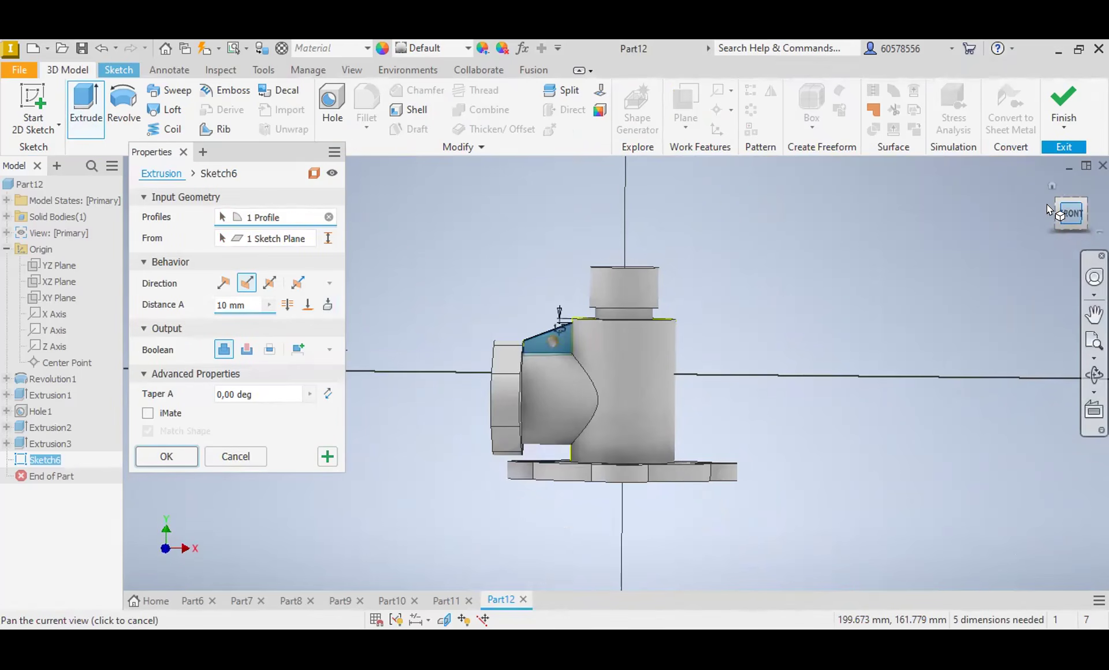
left_click(1047, 215)
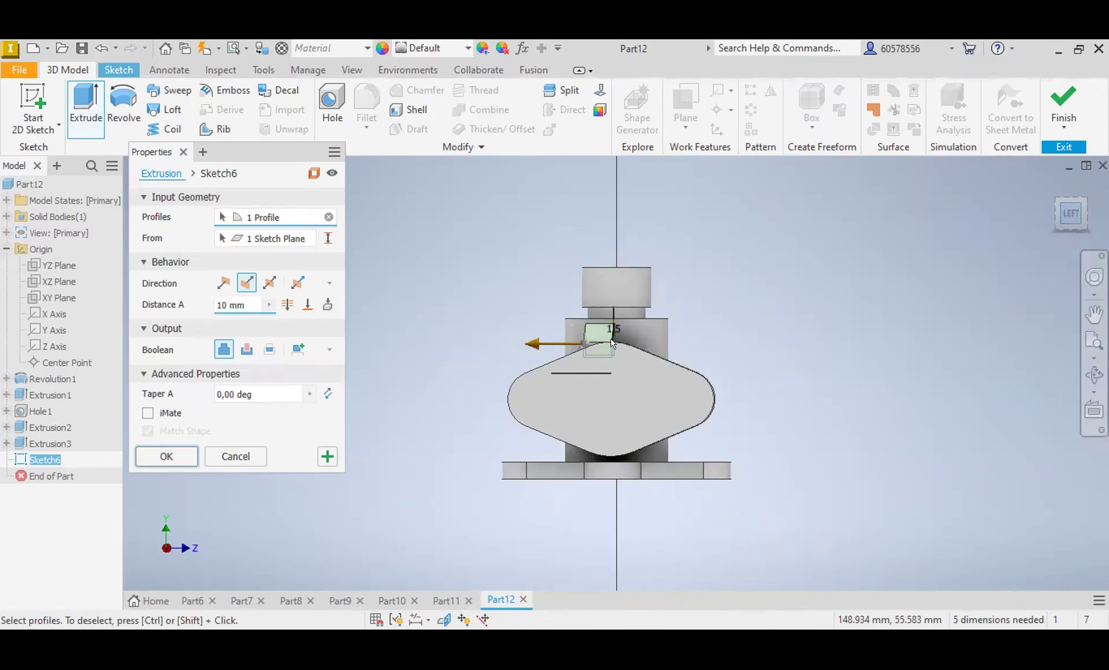
scroll(612, 343, "up", 5)
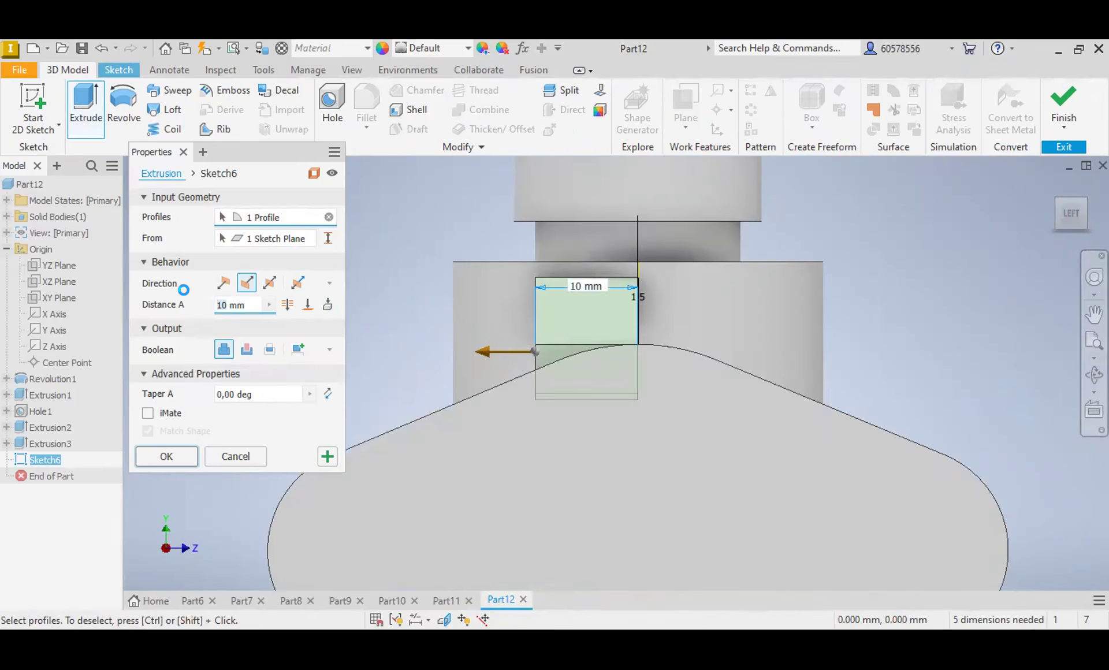
type("6")
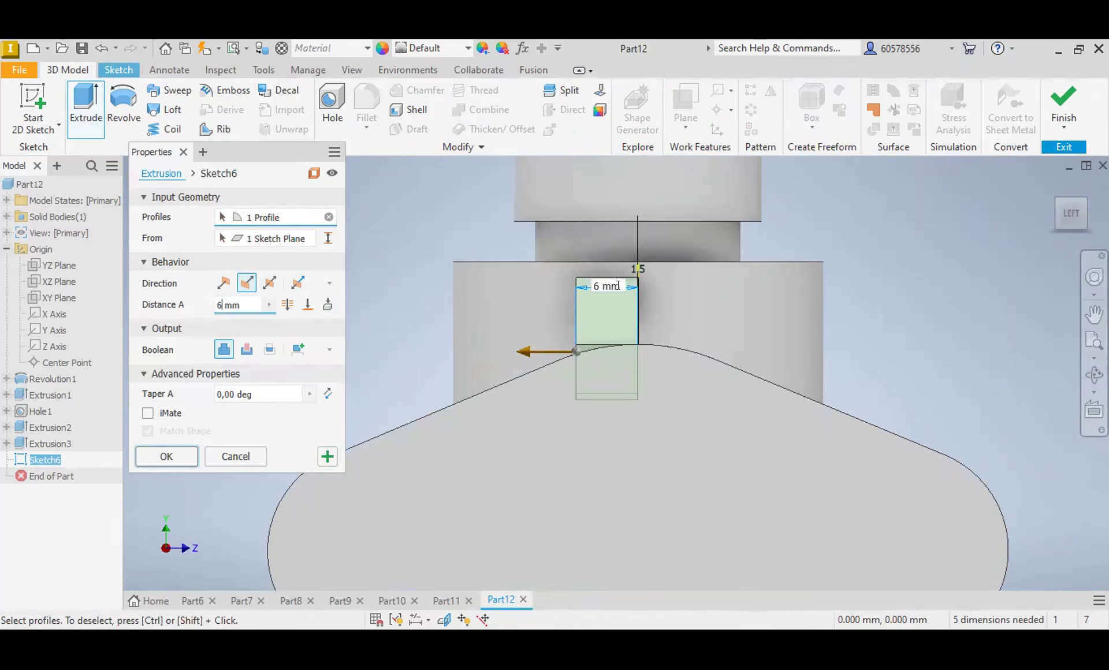
left_click(261, 285)
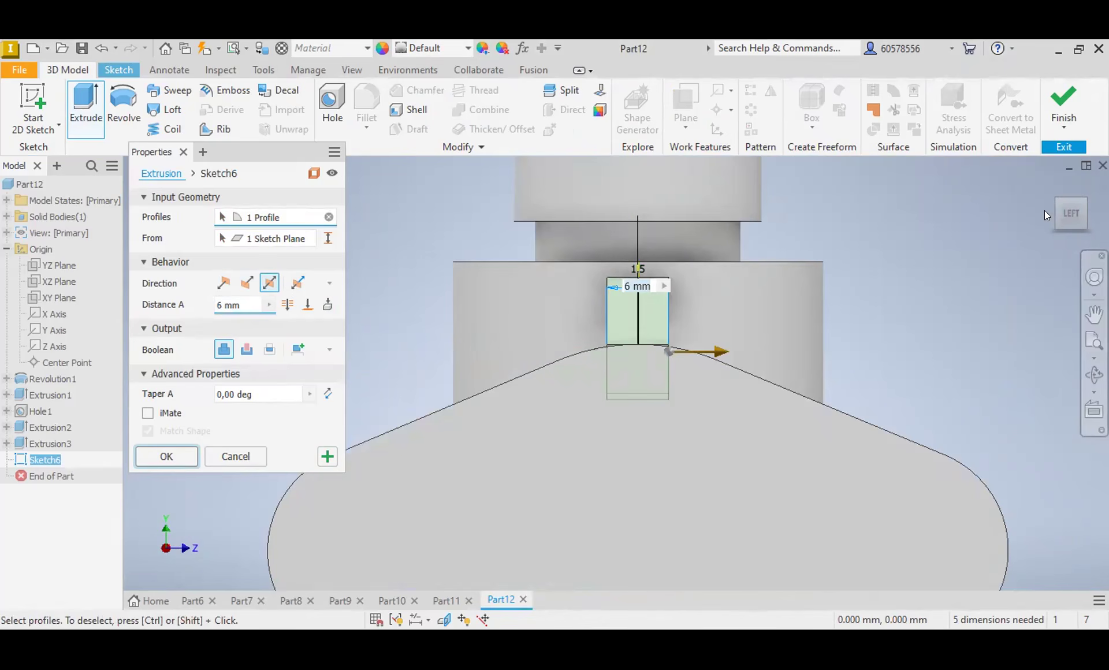
key("Return")
Step: Examine the junction between the rib and the main cylinder
left_click_drag(1070, 210, 1065, 243)
mouse_move(638, 457)
middle_mouse_down("shift")
mouse_move(579, 442)
mouse_move(538, 361)
mouse_move(445, 370)
middle_mouse_up("shift")
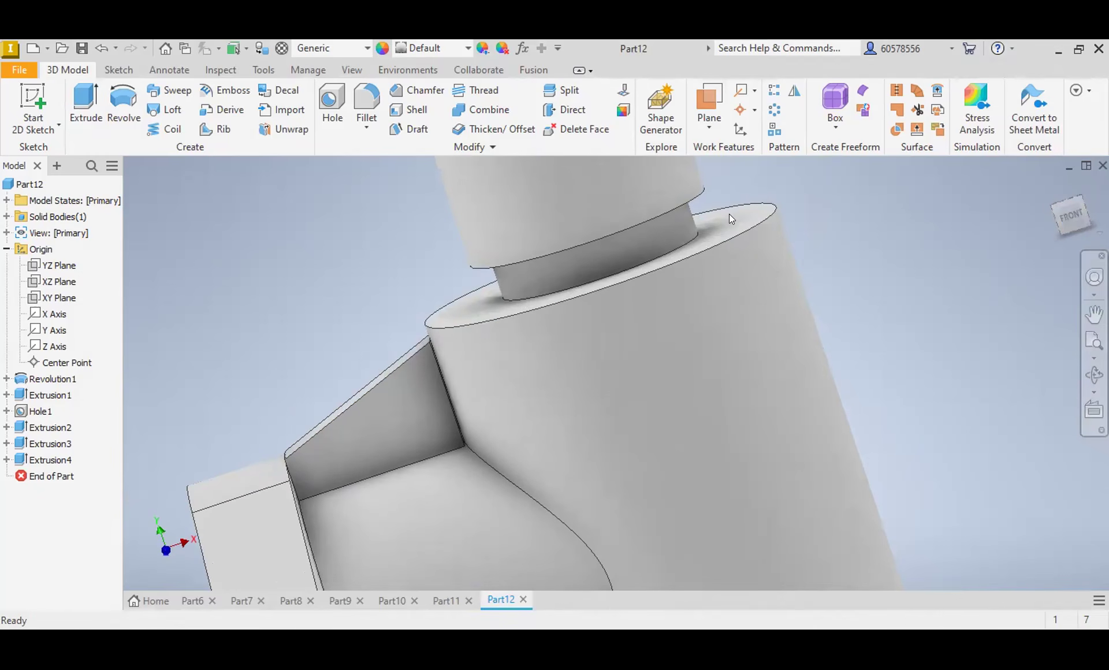
scroll(431, 342, "down", 5)
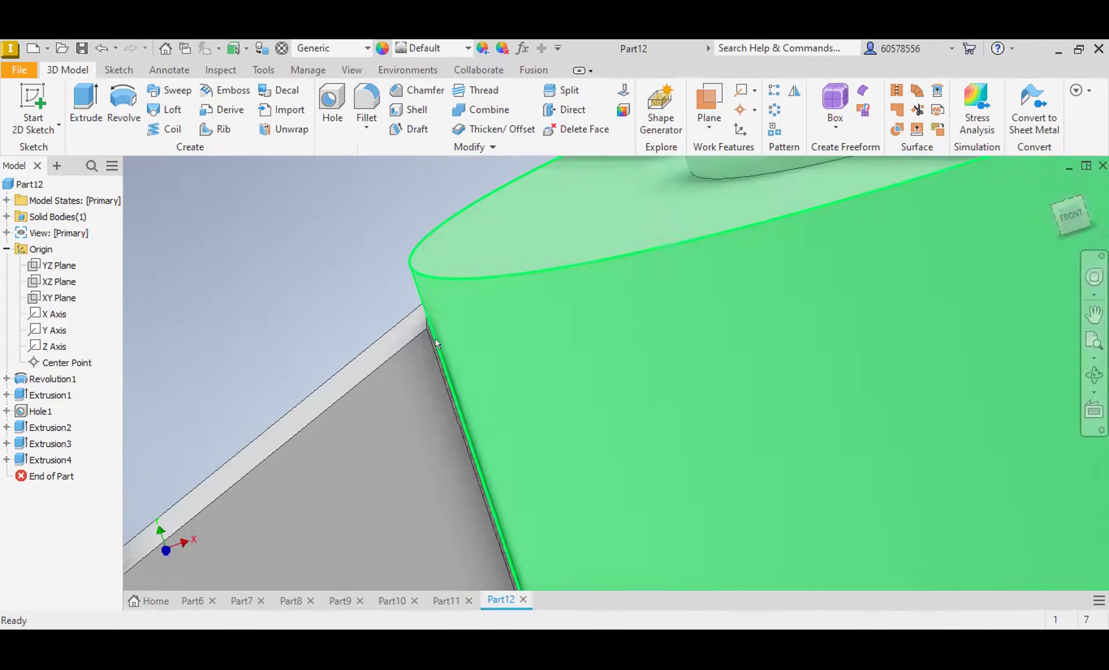
scroll(435, 338, "up", 5)
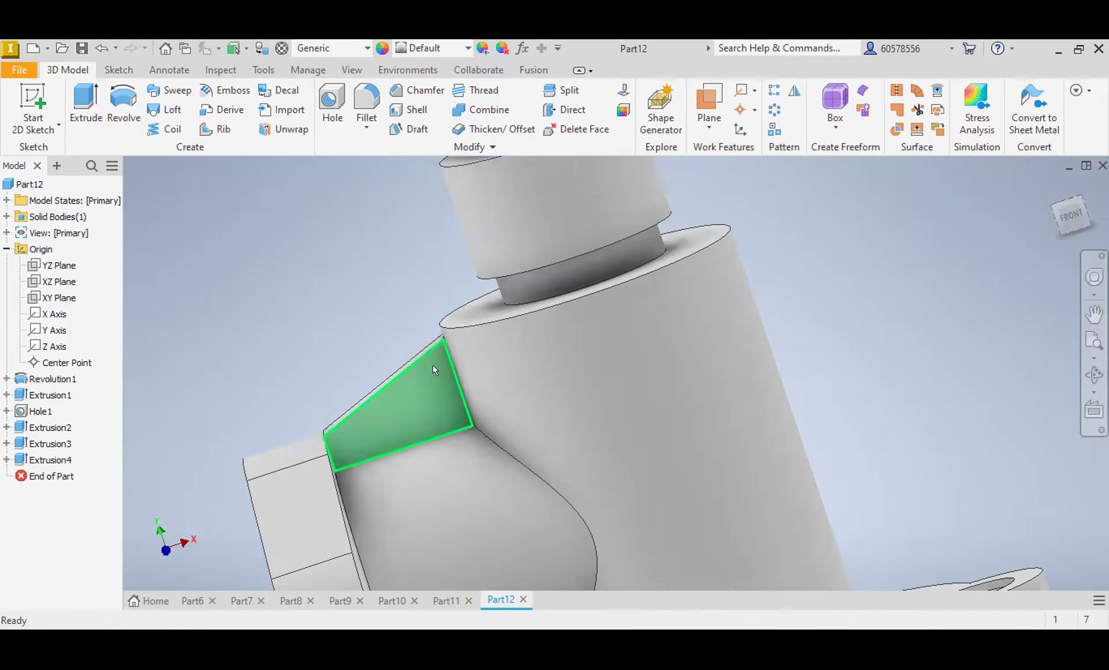
scroll(433, 365, "up", 5)
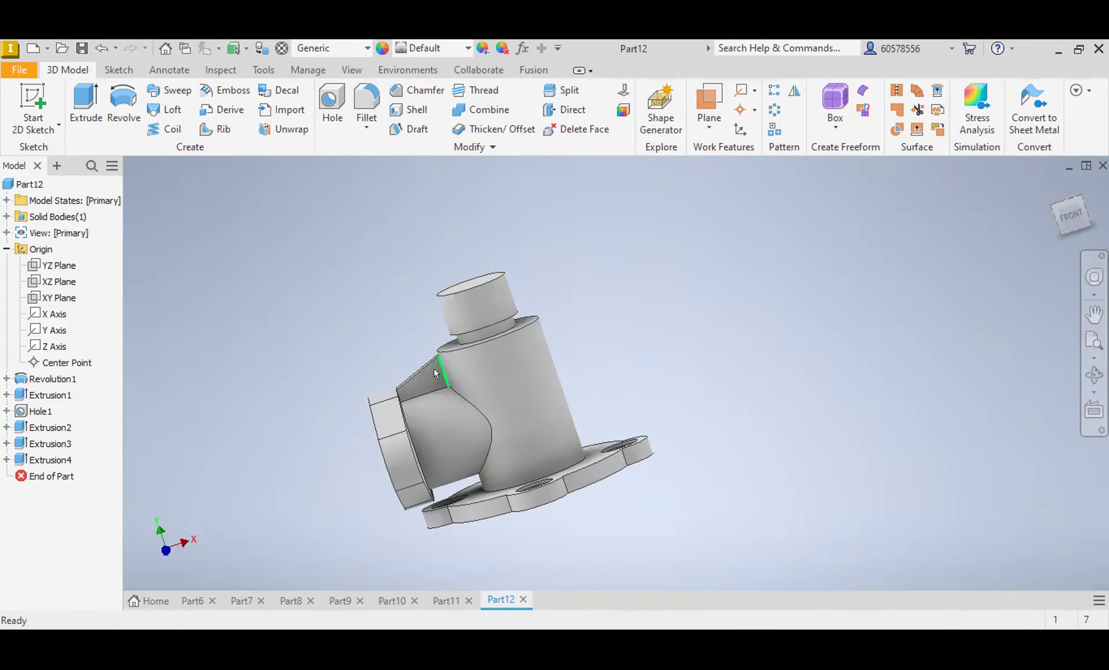
left_click(1071, 216)
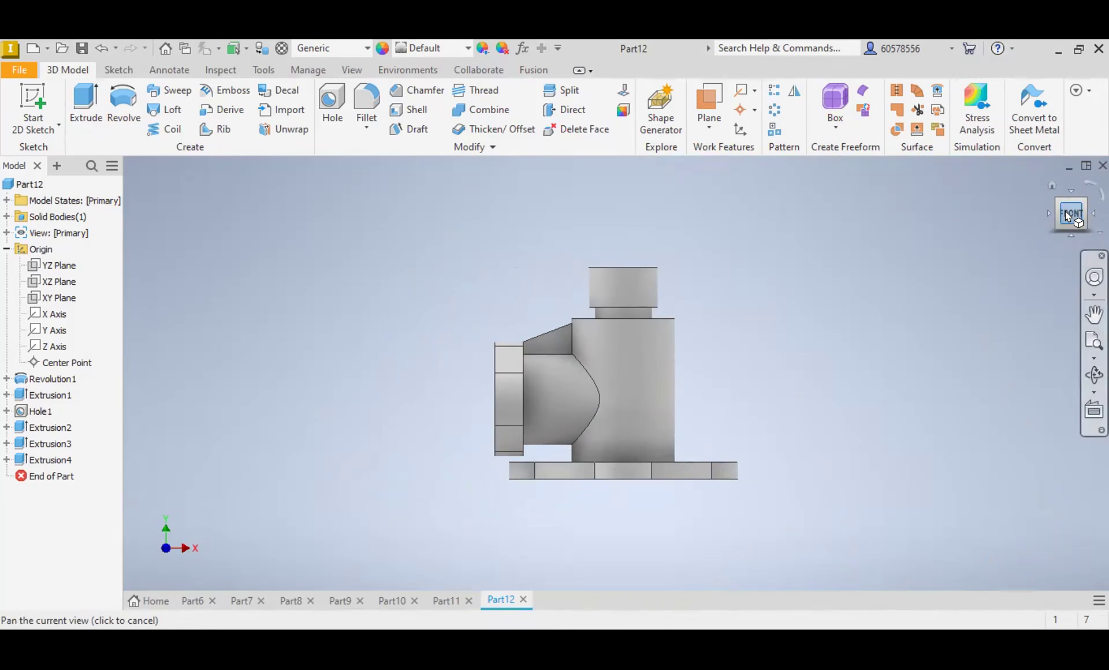
Step: Start a sketch on the end flange's outer face and draw a circle concentric with each rounded end
middle_click_drag(515, 364, 761, 375, "shift")
left_click(702, 409)
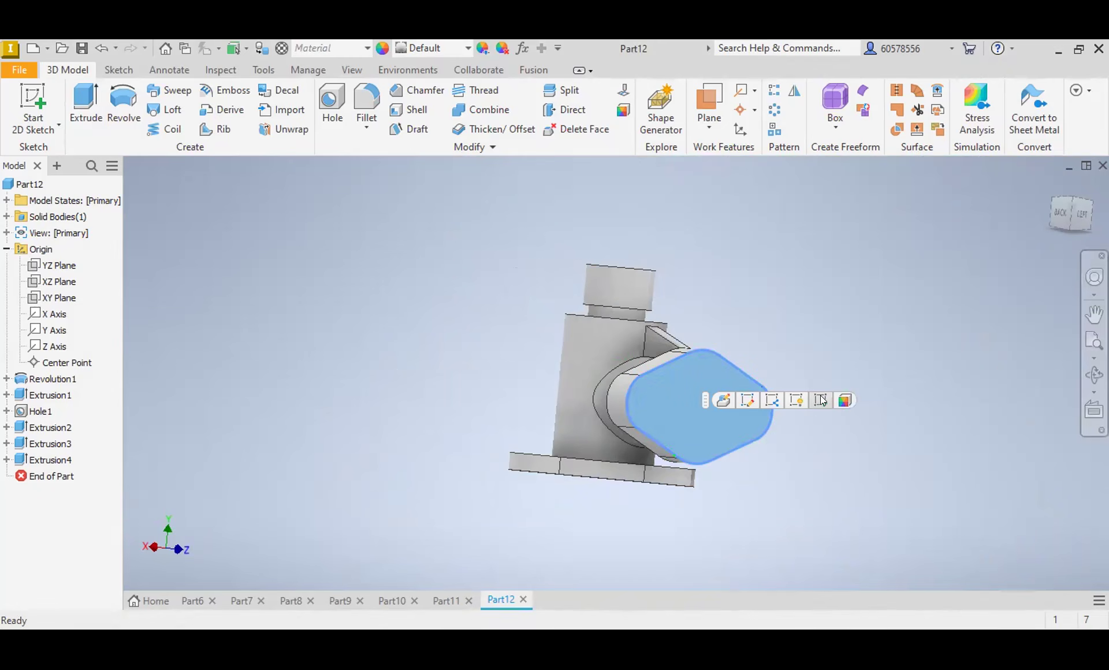
left_click(823, 400)
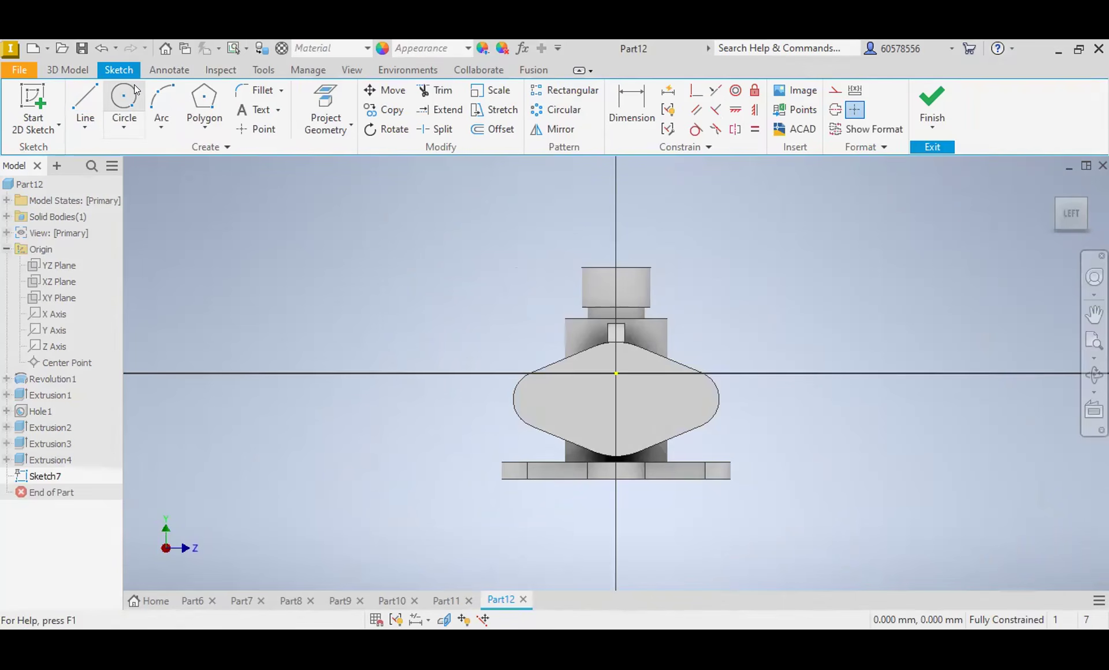
left_click(124, 99)
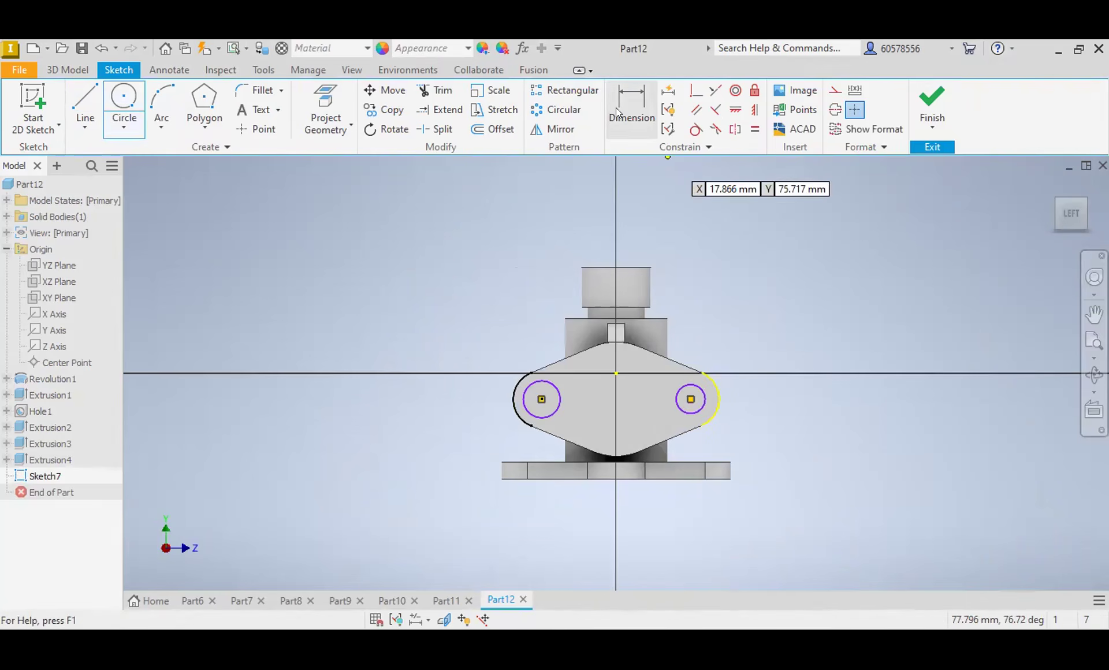
Step: Set one flange circle's diameter to 7 mm and constrain the two circles to be equal
left_click(615, 107)
left_click(703, 388)
left_click(748, 341)
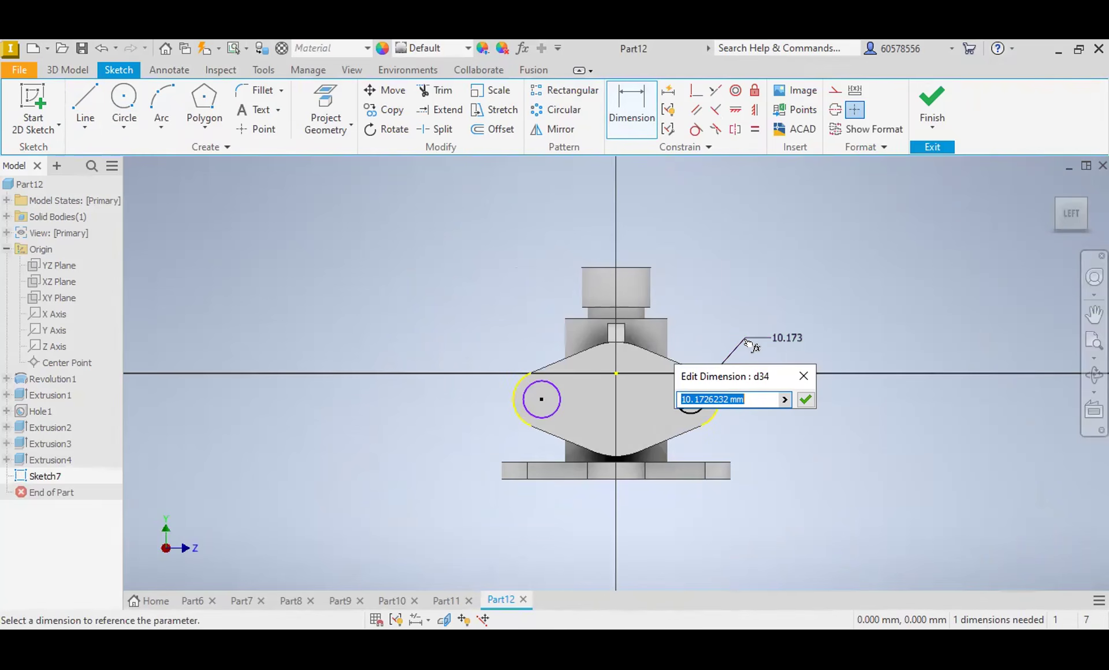
type("7")
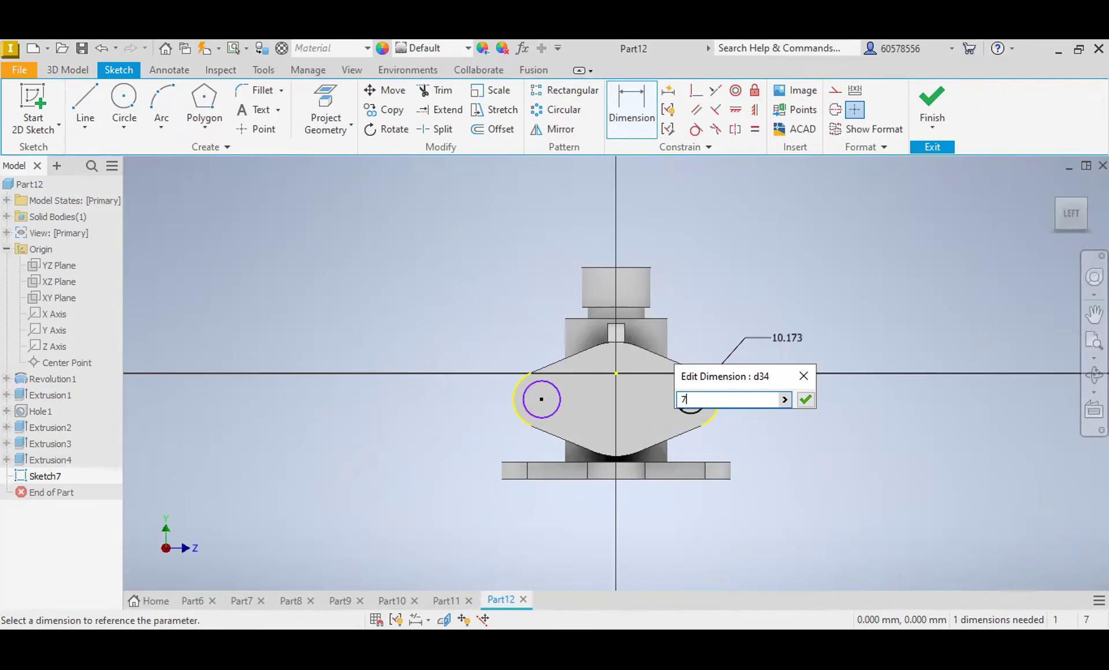
key("Return")
left_click(755, 124)
left_click(700, 396)
left_click(554, 399)
key("Escape")
Step: Try cutting both circles 6 mm into the end flange, and undo the cut
left_click(82, 69)
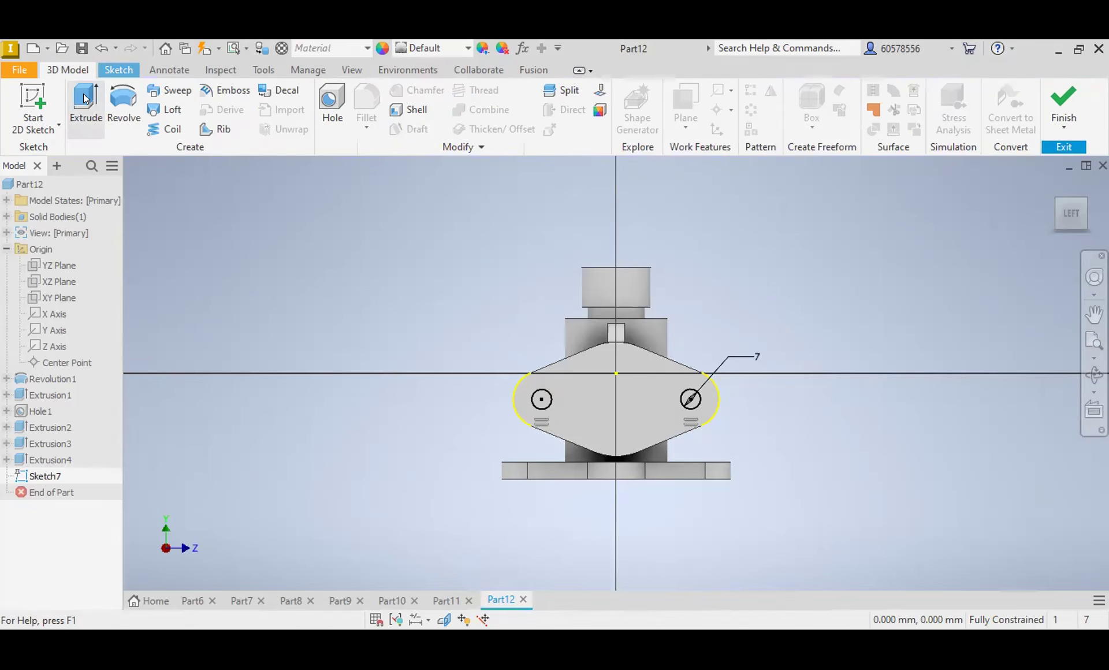
left_click(84, 99)
scroll(751, 409, "up", 5)
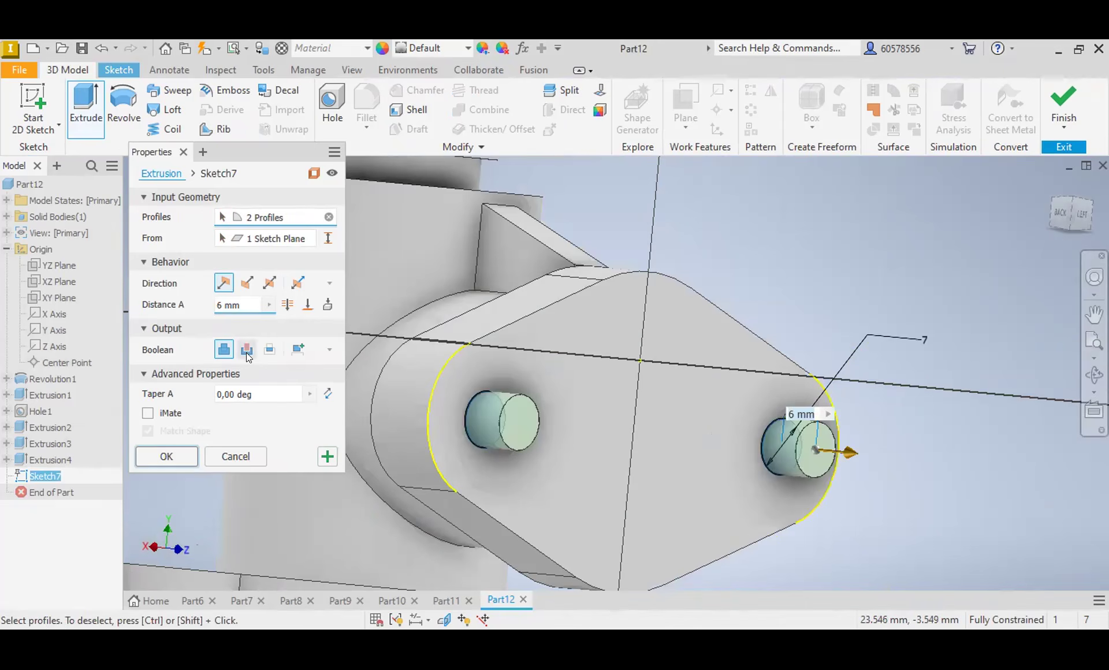
left_click(247, 349)
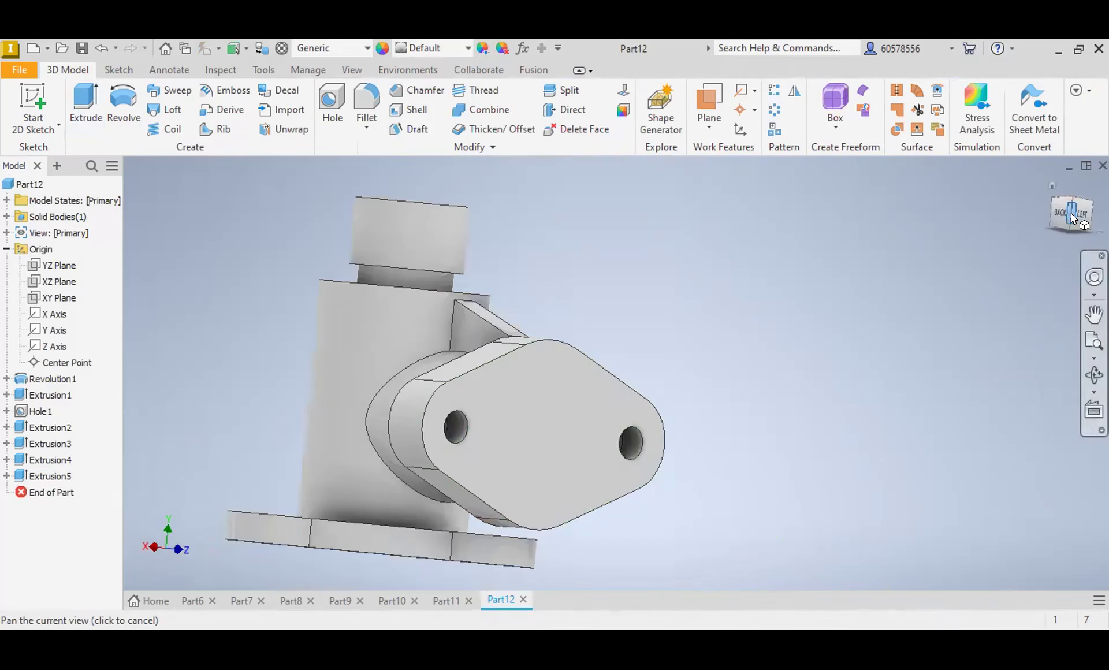
middle_click_drag(404, 378, 474, 396, "shift")
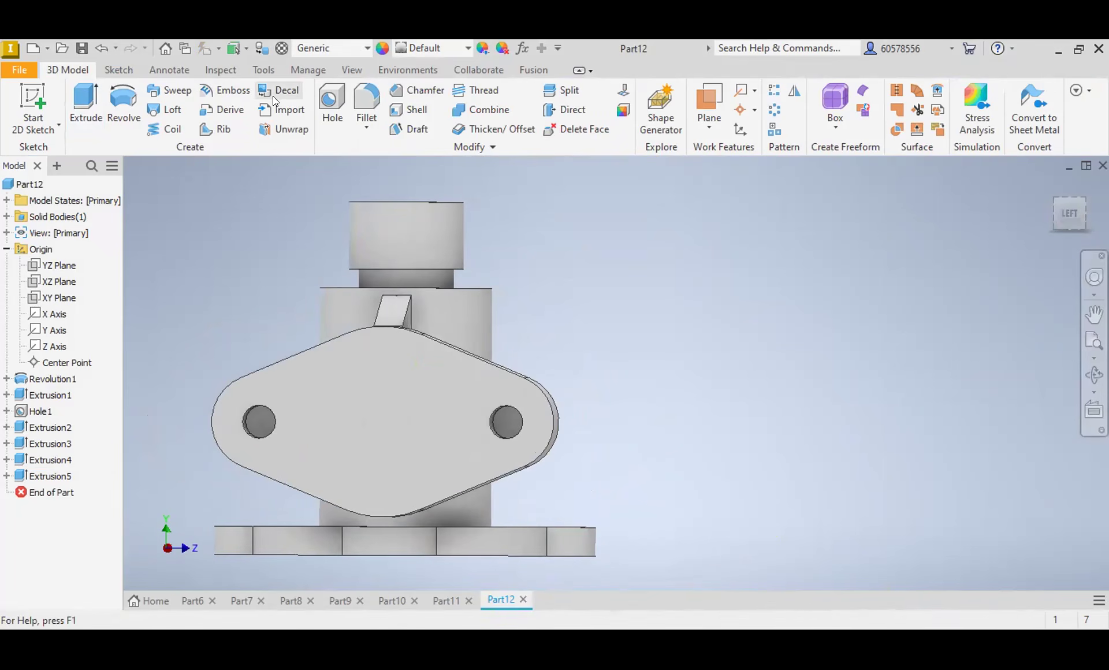
left_click(99, 48)
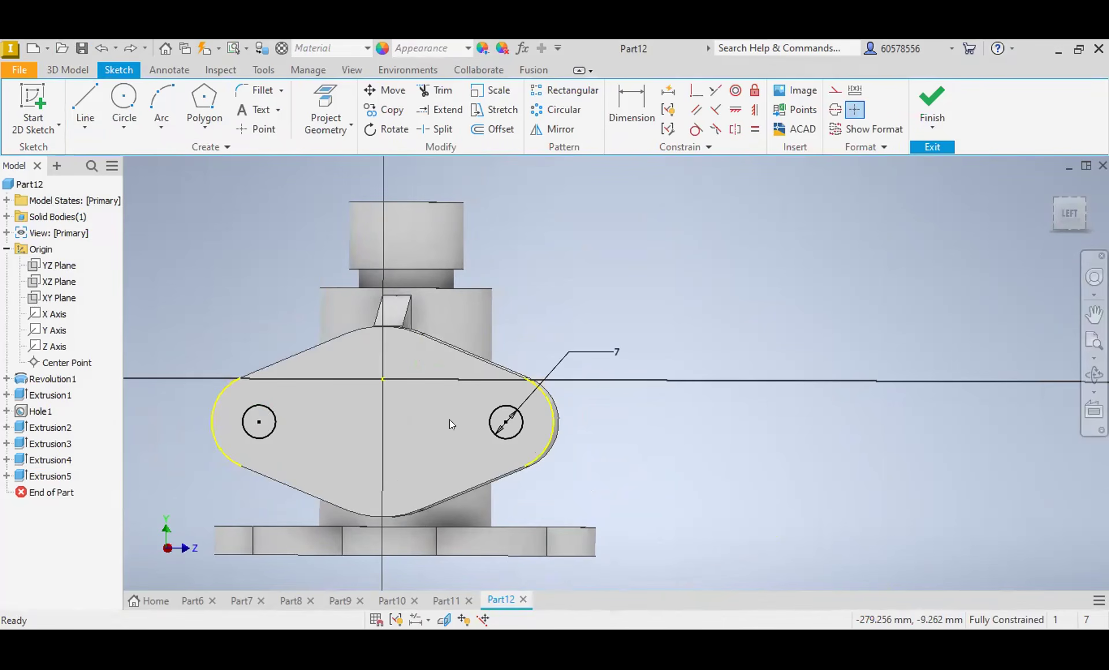
Step: Extrude both 7 mm circles as a 10 mm deep cut through the end flange
left_click(81, 71)
left_click(86, 110)
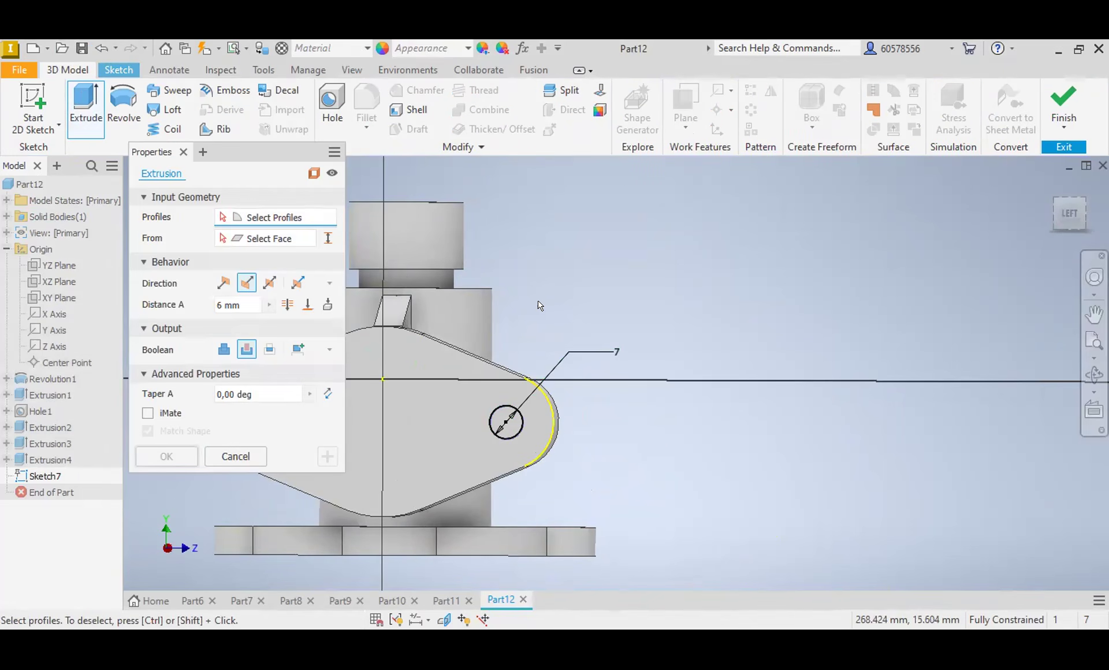
middle_click_drag(689, 312, 938, 312)
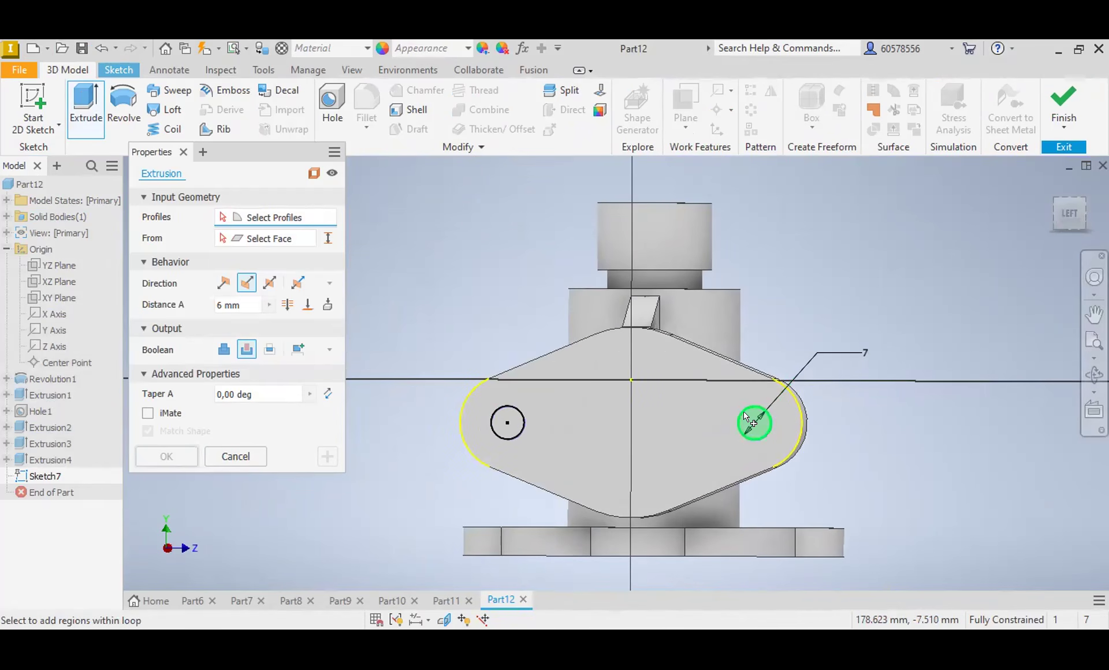
left_click(747, 417)
left_click(513, 417)
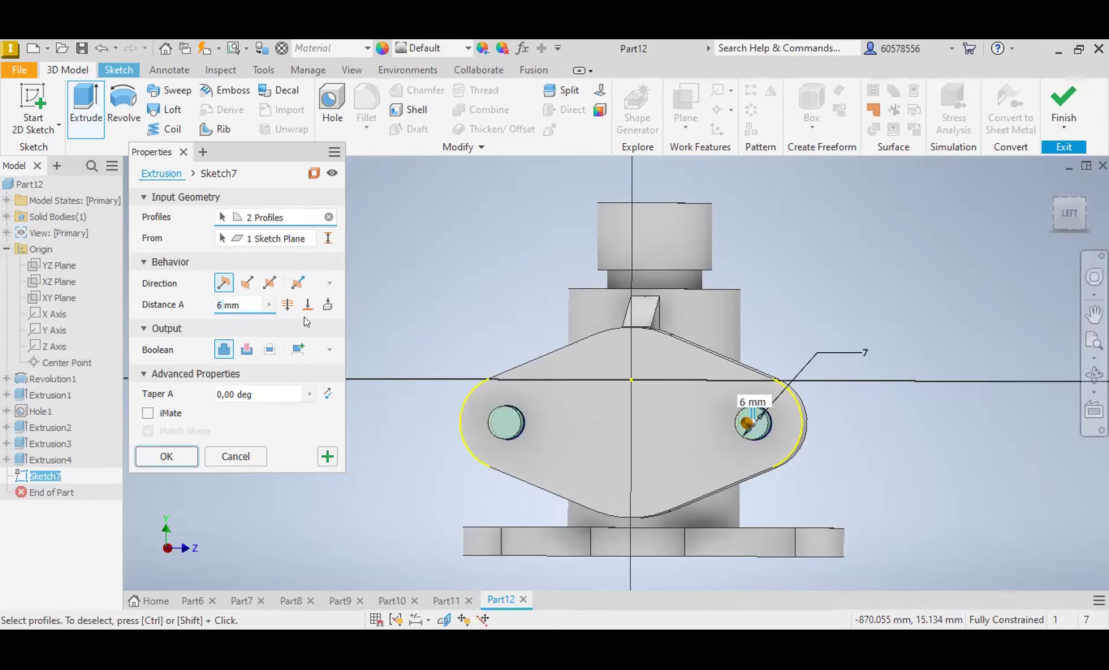
type("10mm")
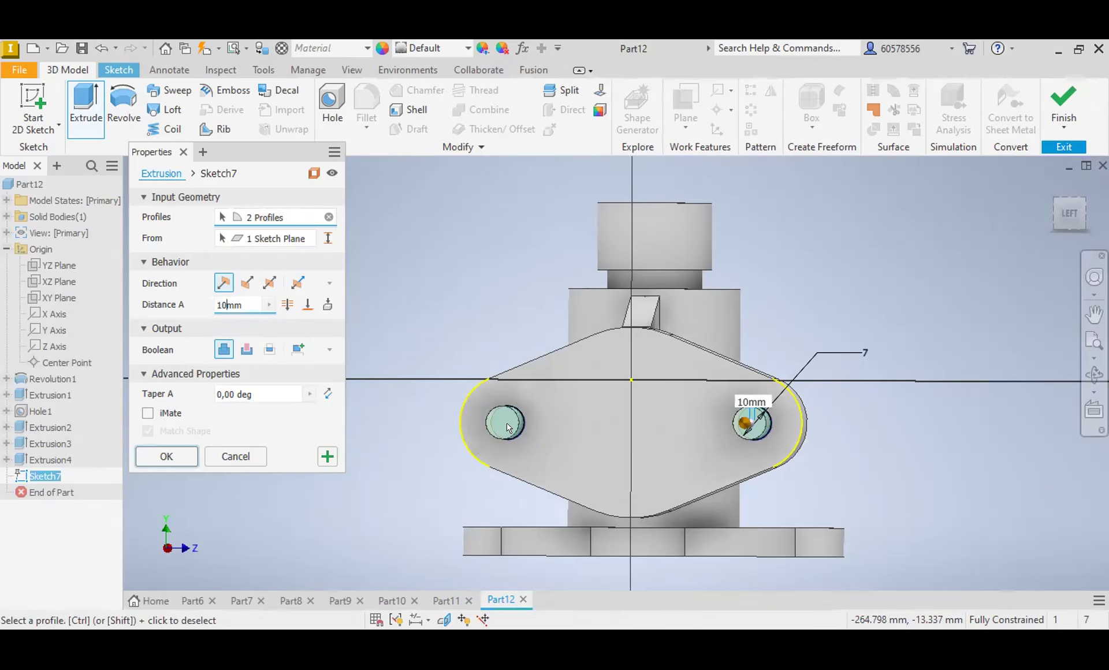
left_click(247, 349)
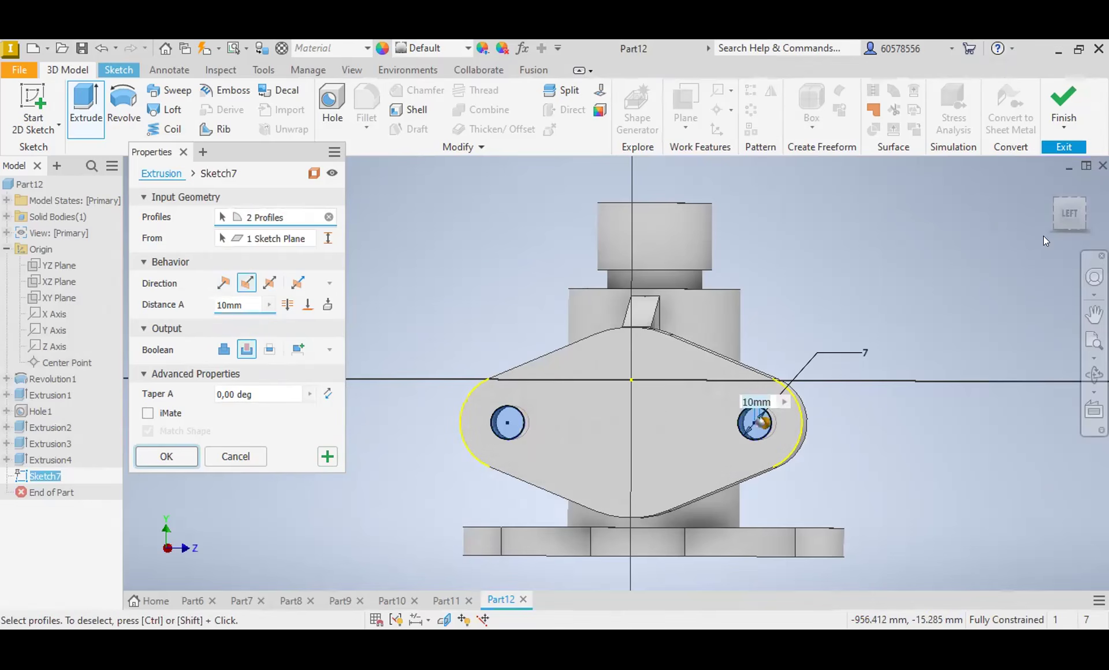
key("Return")
left_click_drag(1073, 217, 978, 226)
mouse_move(653, 379)
middle_mouse_down("shift")
mouse_move(636, 386)
mouse_move(631, 309)
middle_mouse_up("shift")
mouse_move(1026, 149)
left_mouse_down()
mouse_move(1058, 167)
mouse_move(1068, 214)
left_mouse_up()
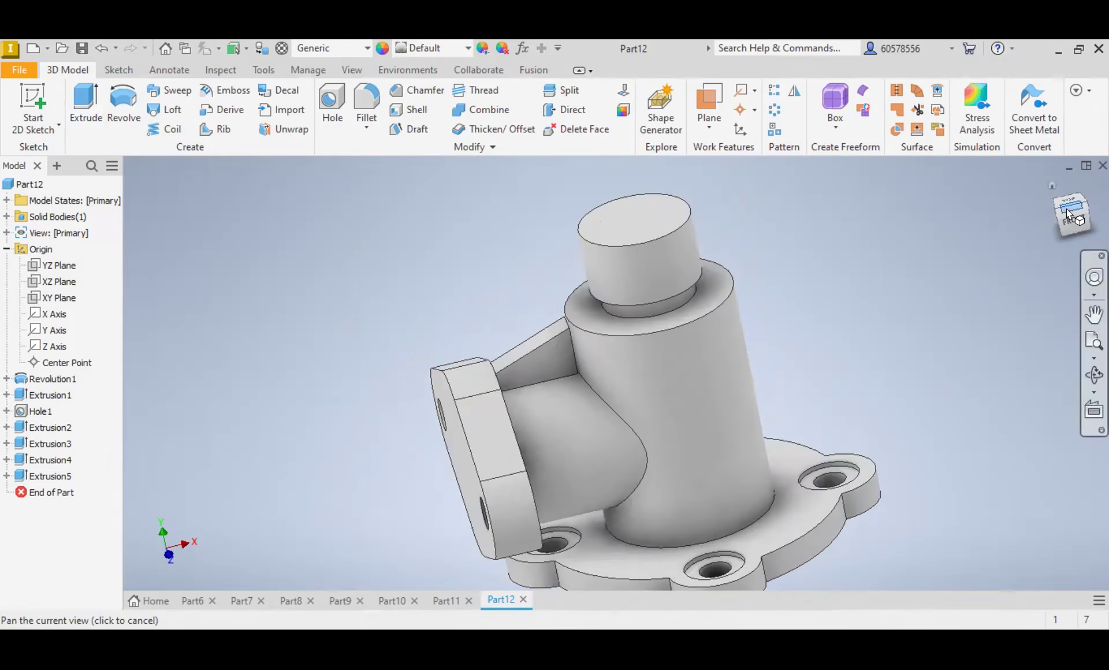
left_click(1070, 224)
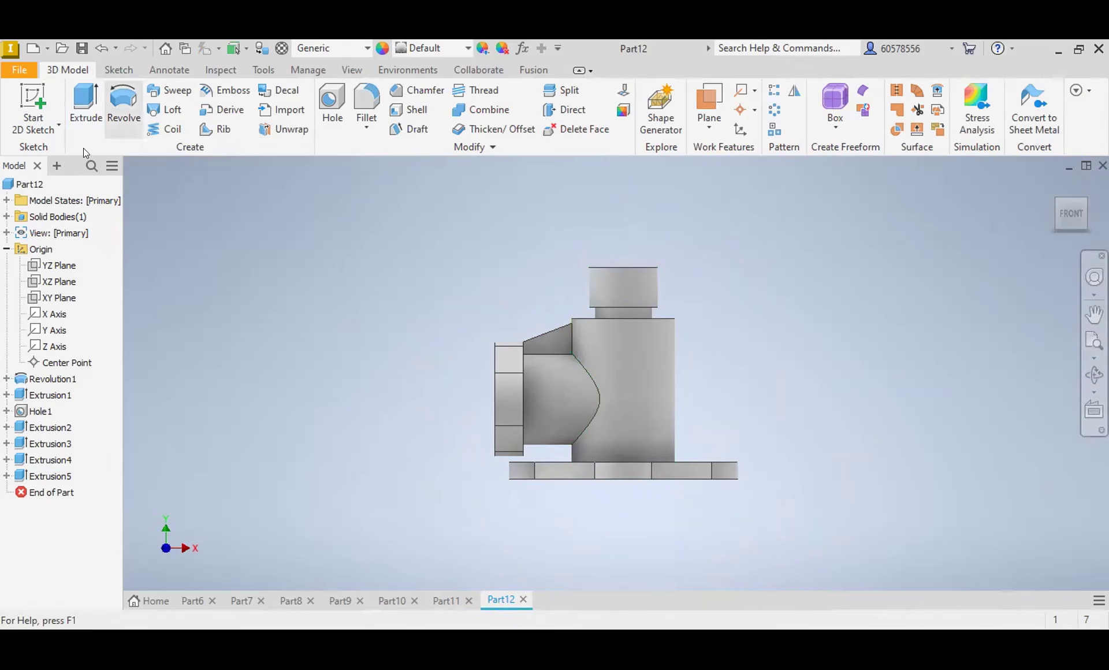
Step: Start a sketch on the XY plane with the model sliced, and draw a vertical centerline along the main body's axis
left_click(57, 295)
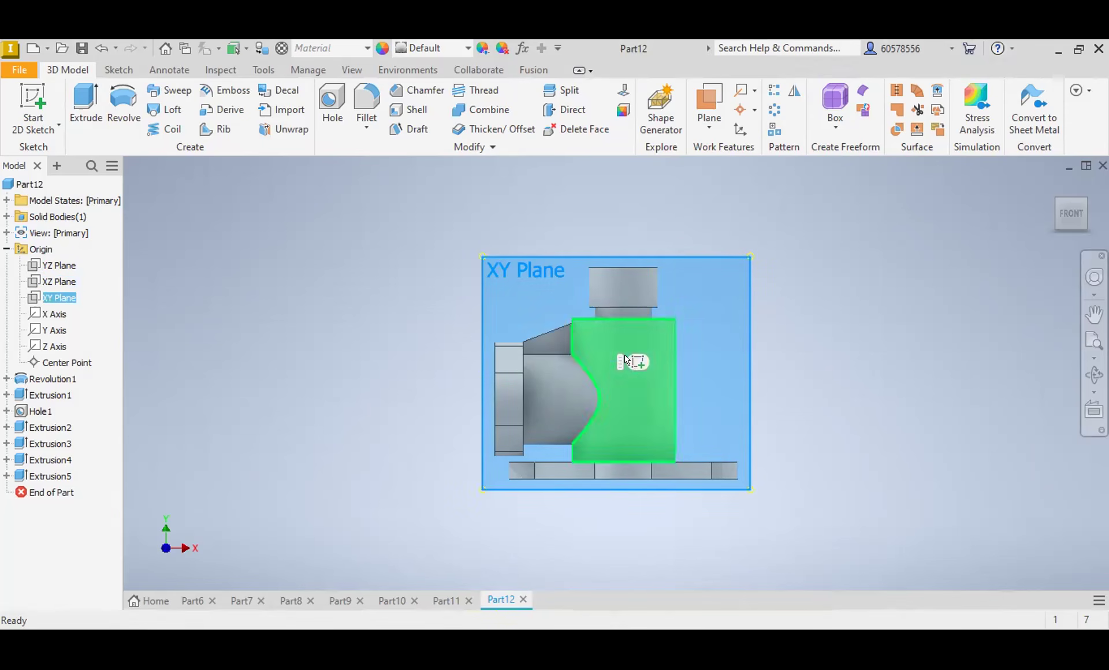
key("s")
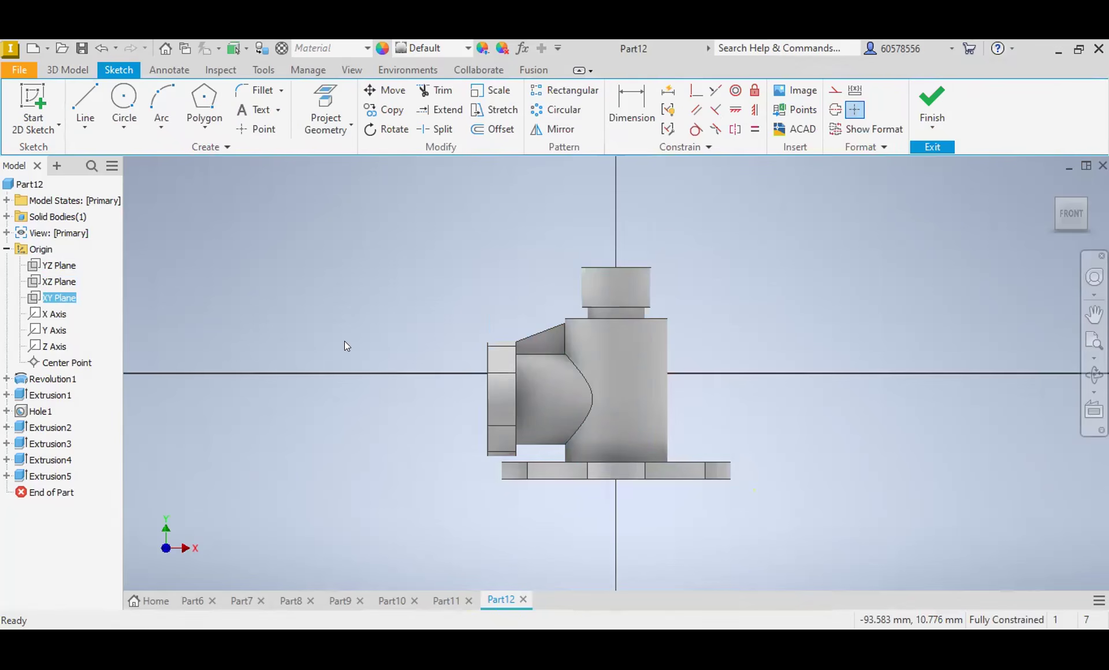
left_click(444, 620)
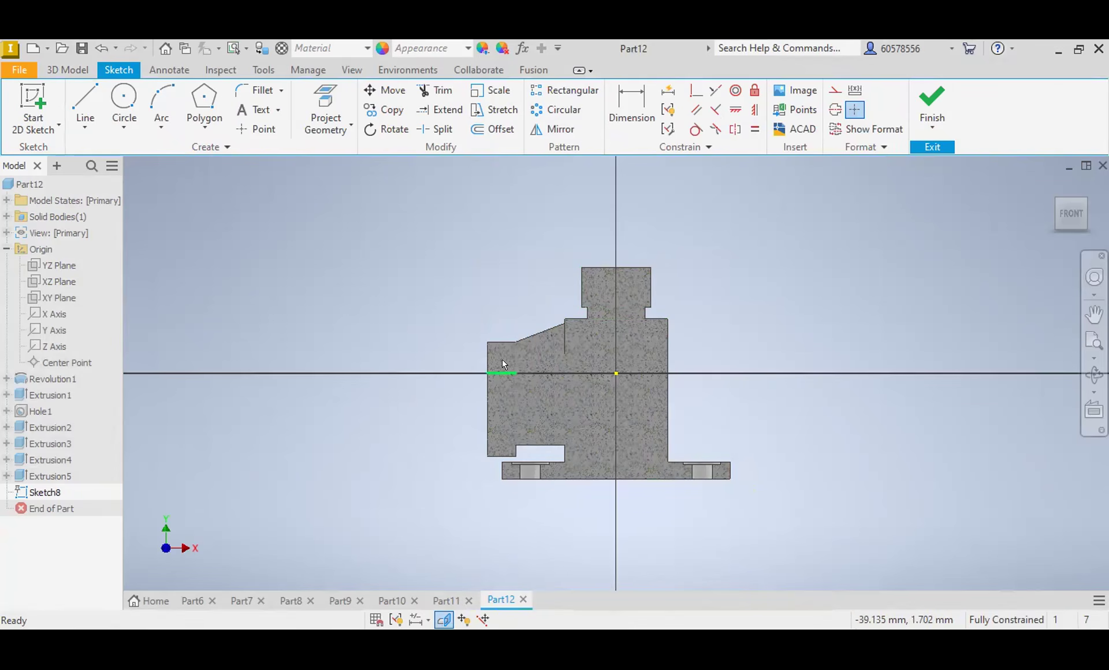
left_click(85, 96)
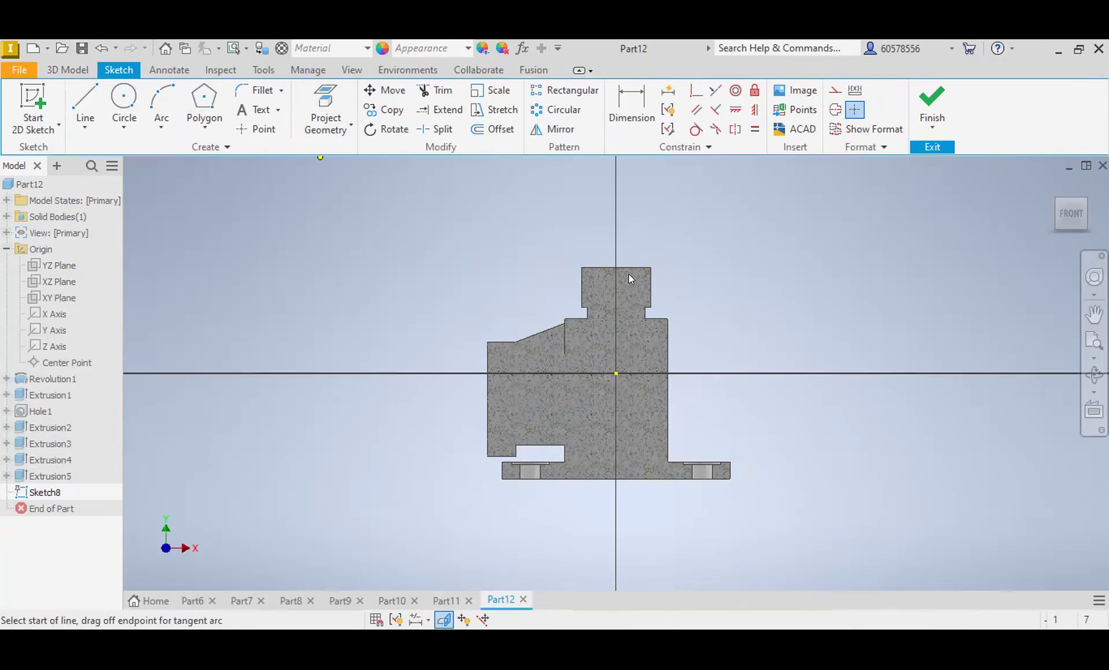
left_click(616, 255)
left_click(836, 109)
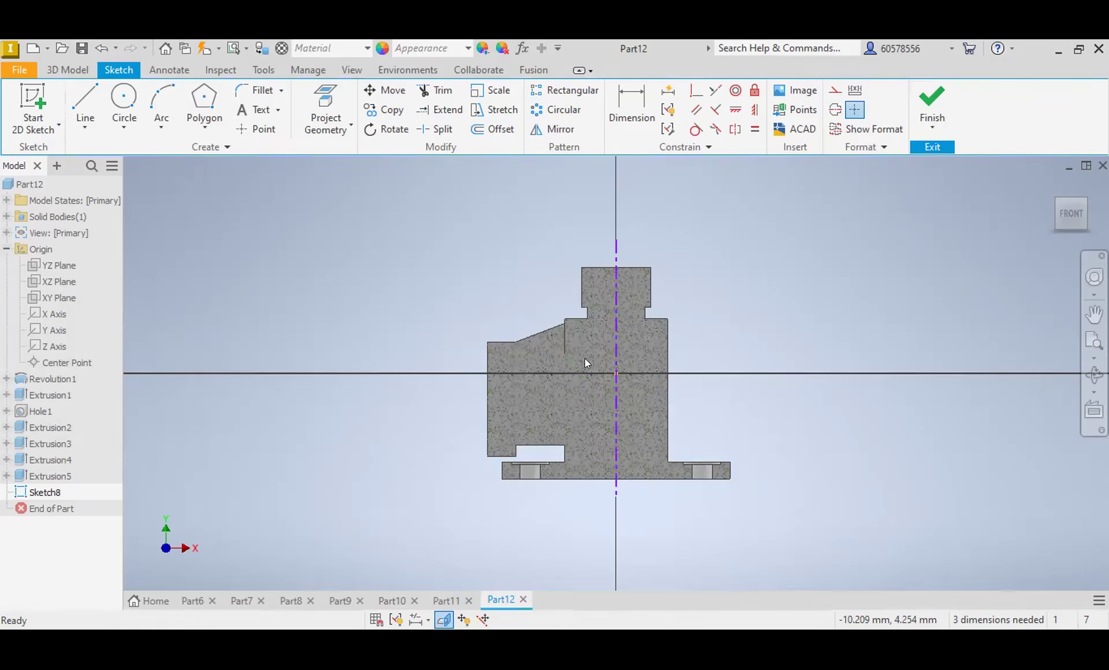
Step: Draw a stepped bore profile beside the centerline, from the neck's top edge through a short taper down past the base's underside
scroll(585, 360, "up", 2)
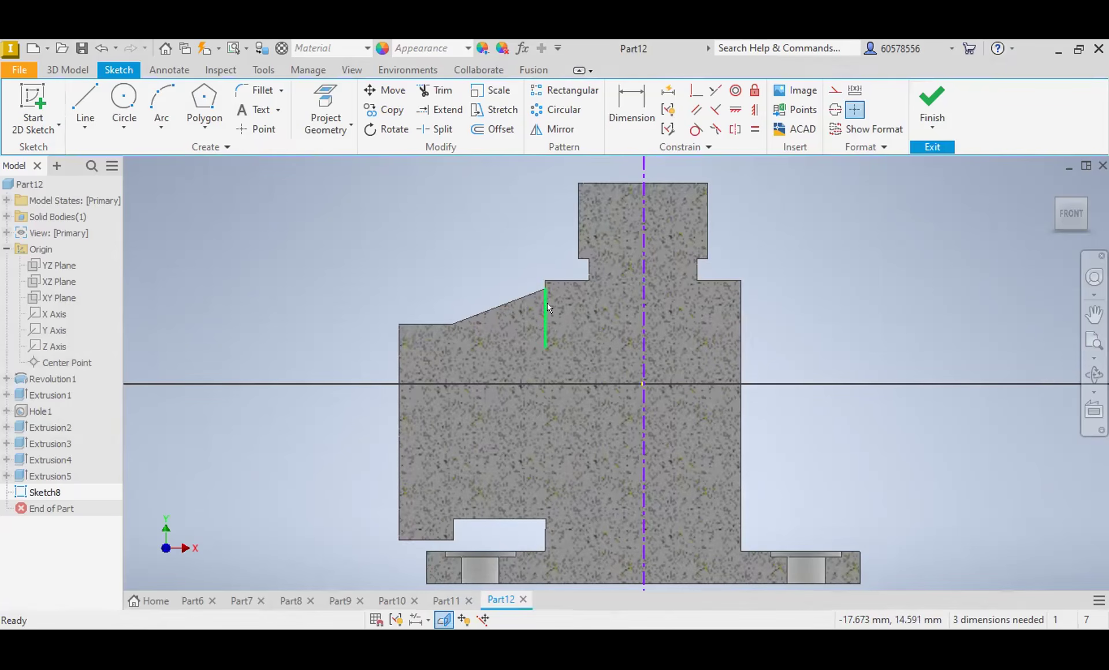
scroll(562, 345, "down", 2)
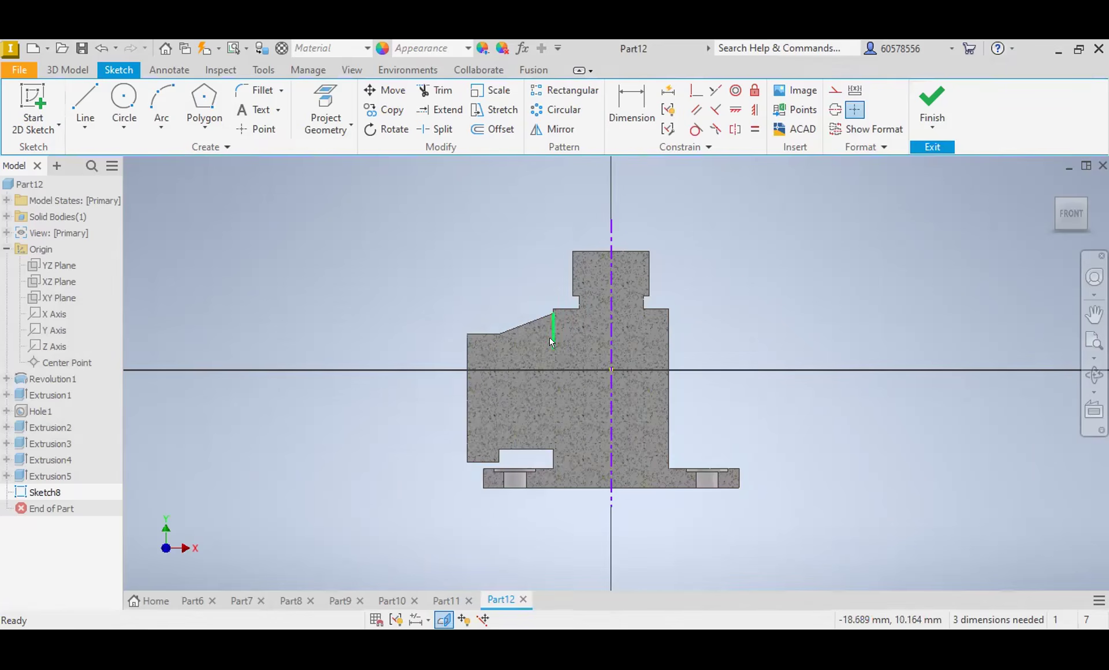
scroll(549, 337, "up", 3)
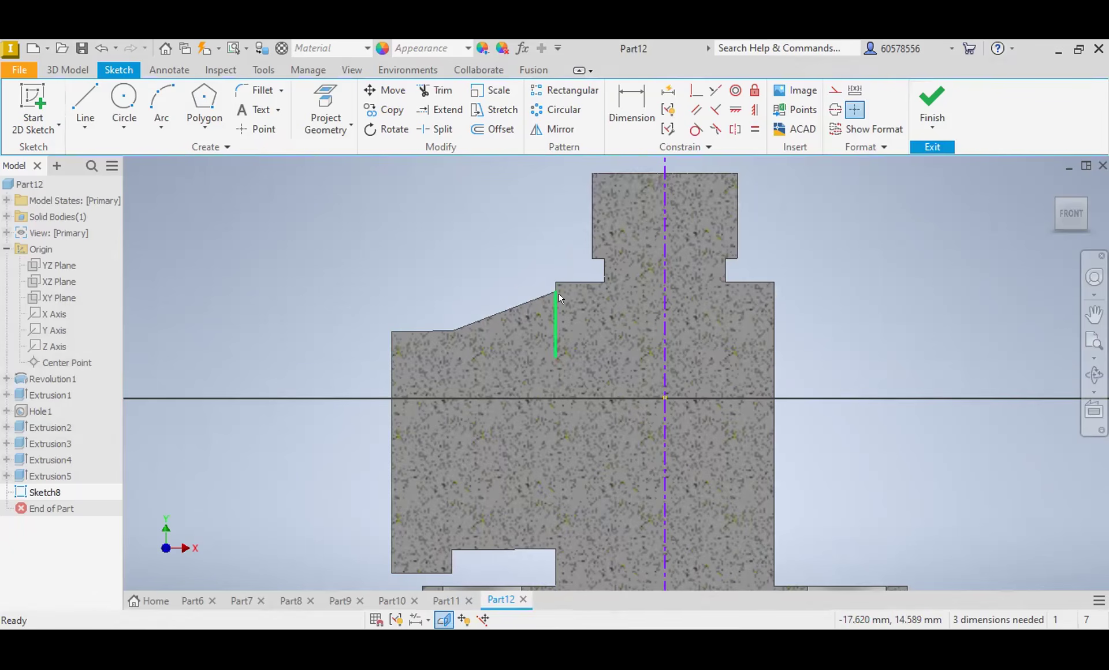
scroll(550, 368, "down", 3)
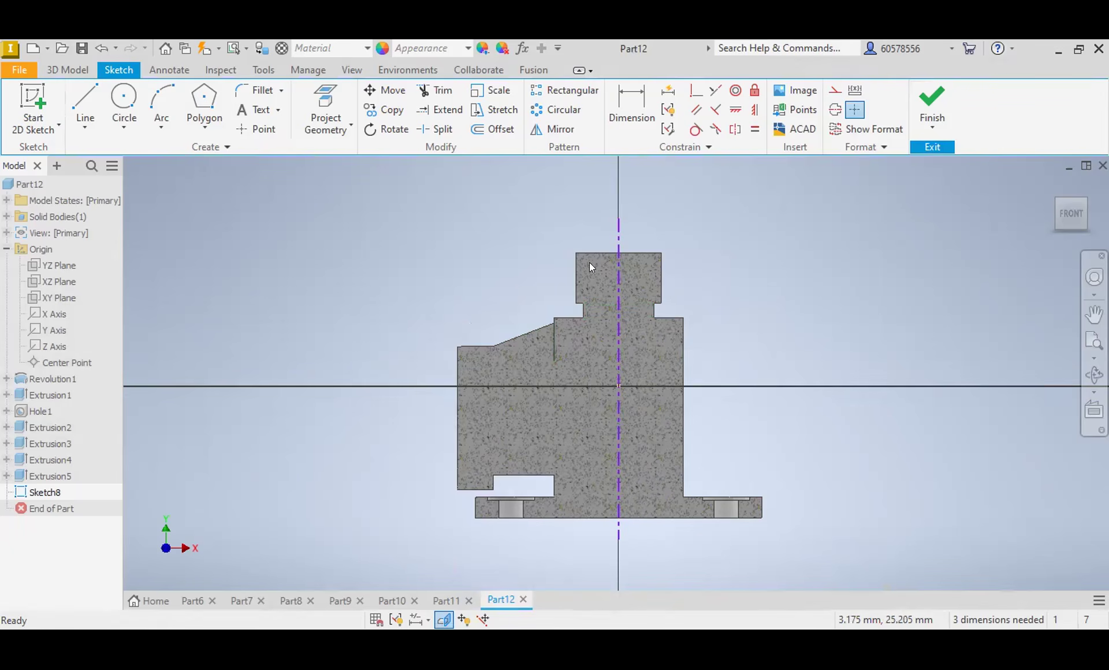
left_click(85, 98)
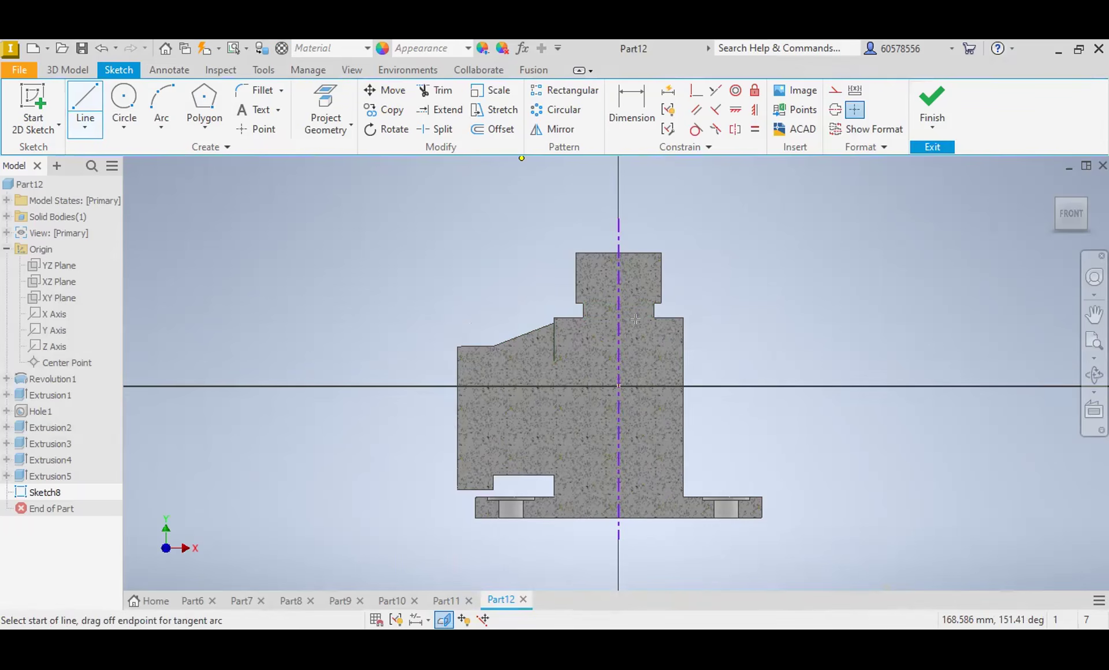
left_click(637, 253)
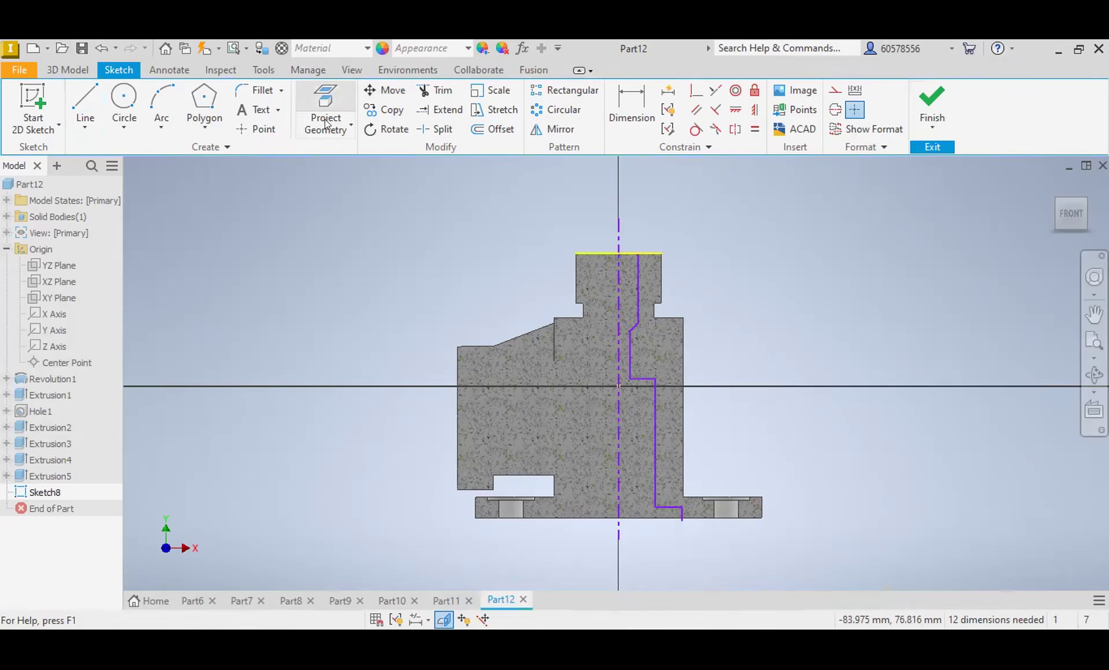
Step: Project the base's underside, the top collar's side, the shoulder, the neck side and the body's outer wall into the sketch
left_click(342, 127)
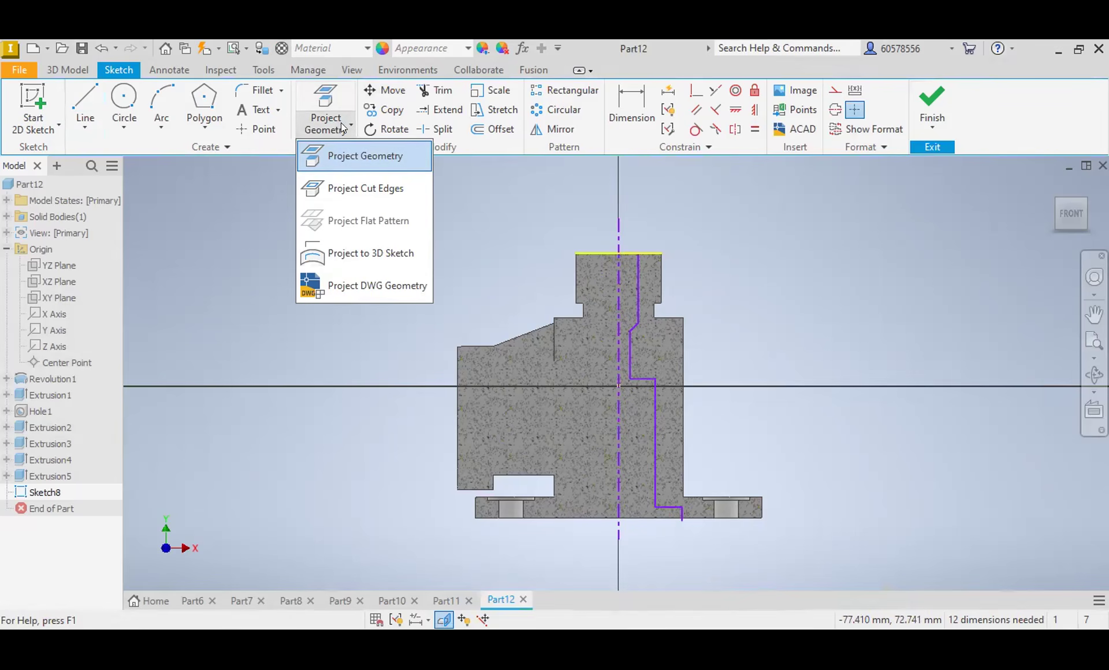
left_click(355, 155)
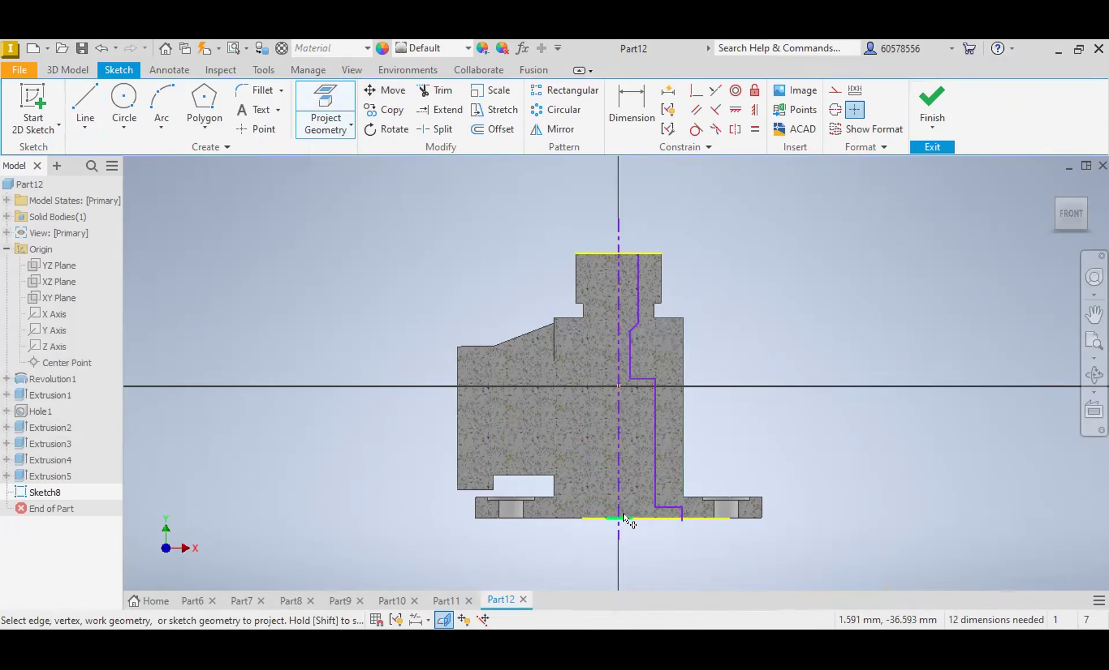
left_click(567, 517)
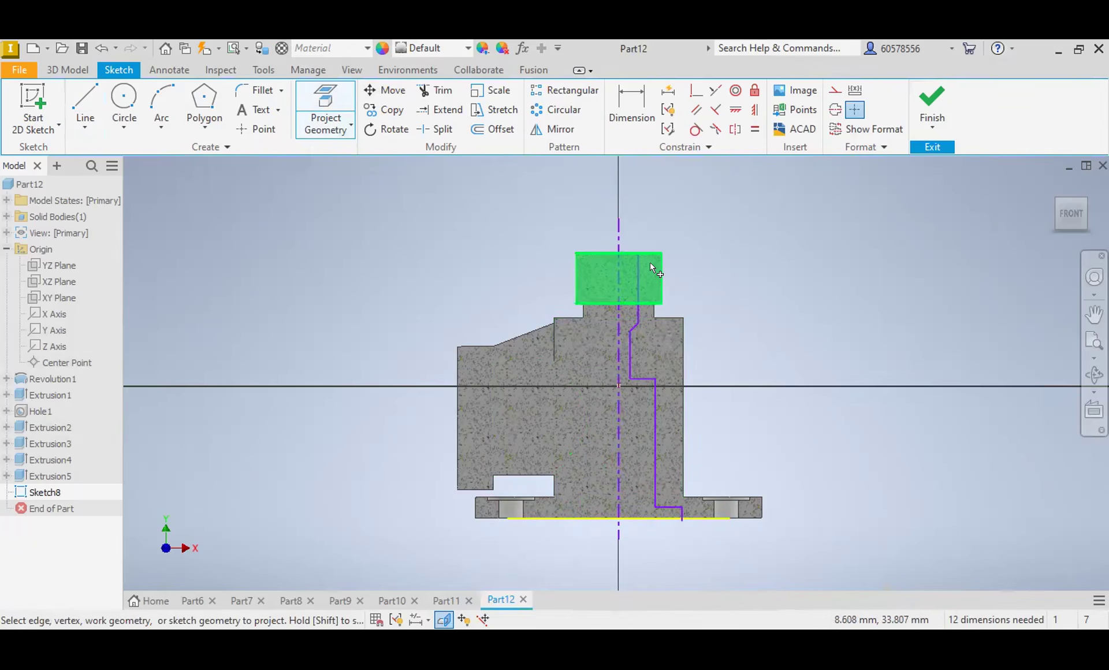
left_click(663, 281)
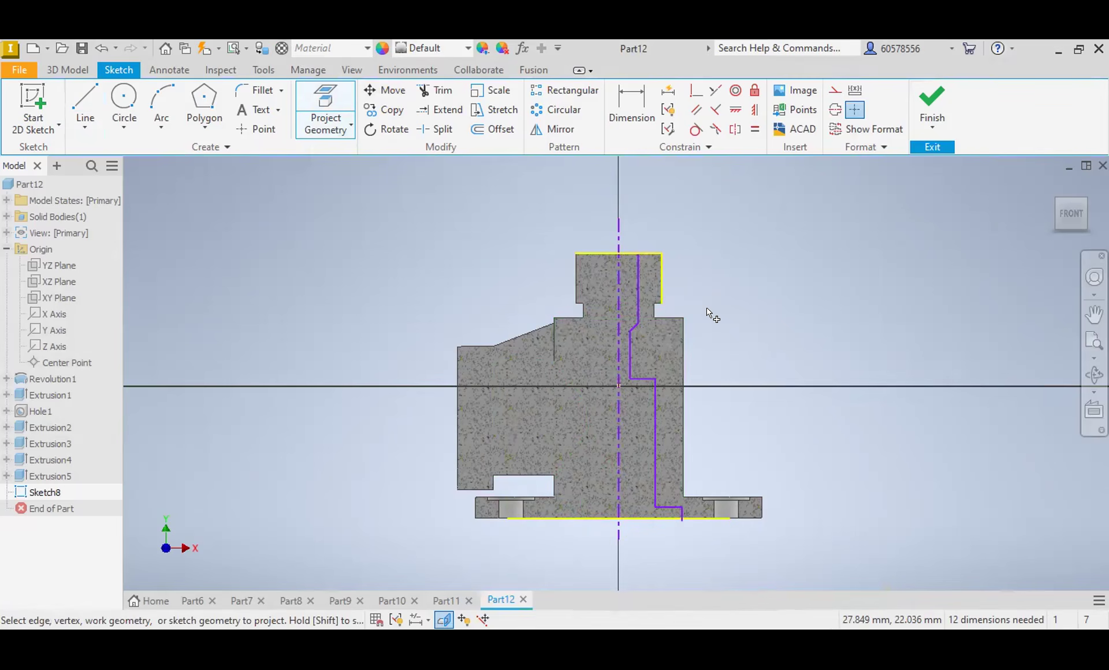
left_click(666, 317)
left_click(653, 309)
left_click(681, 346)
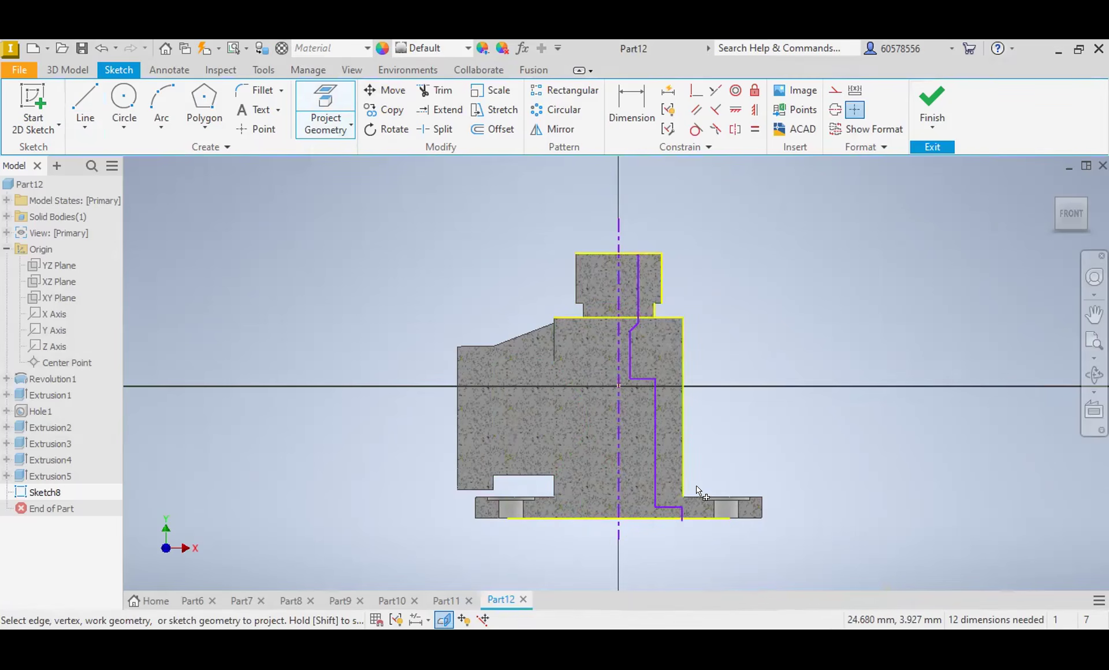
Step: Project the base flange's upper and end edges and the collar's lower edge into the sketch
left_click(692, 497)
left_click(758, 518)
left_click(756, 497)
scroll(656, 312, "down", 5)
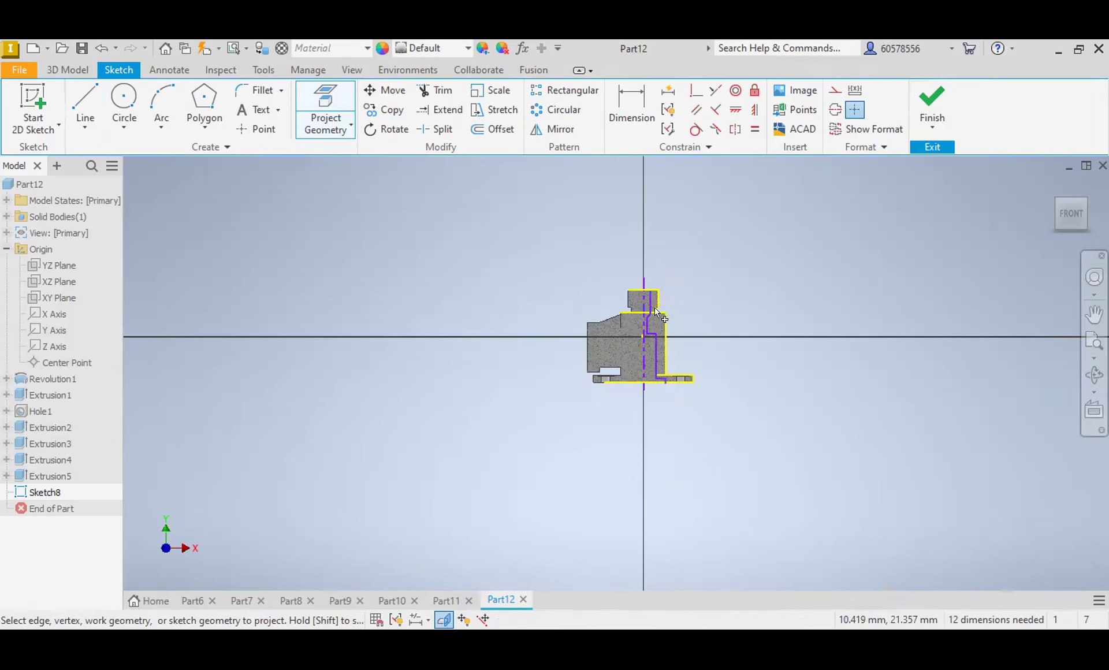
scroll(656, 310, "up", 6)
left_click(652, 200)
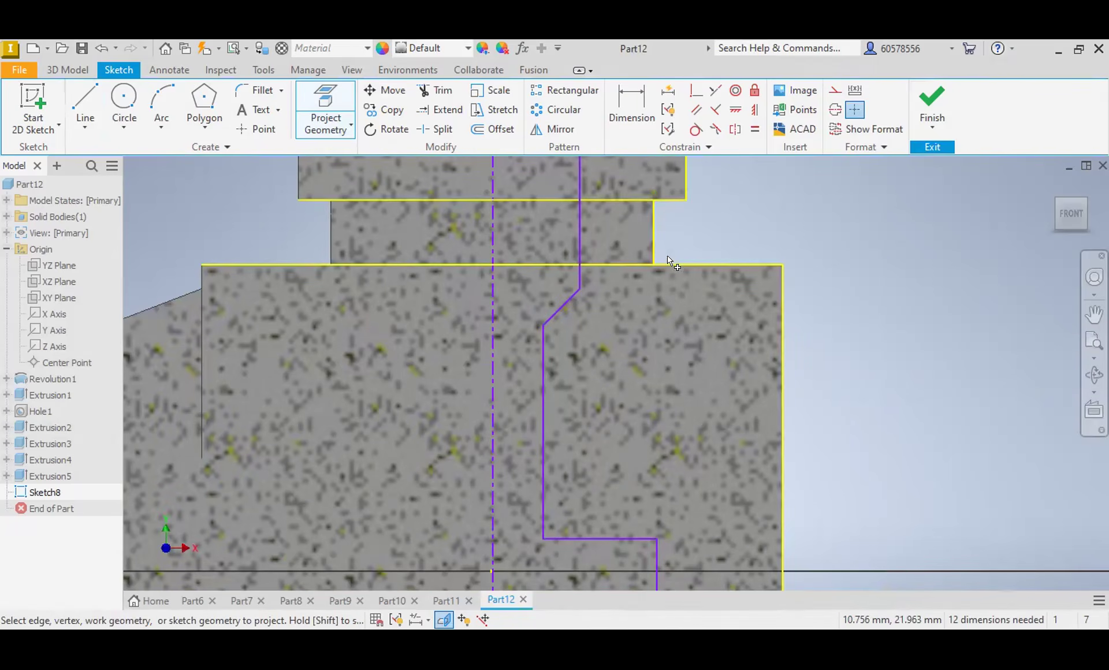
scroll(607, 291, "down", 6)
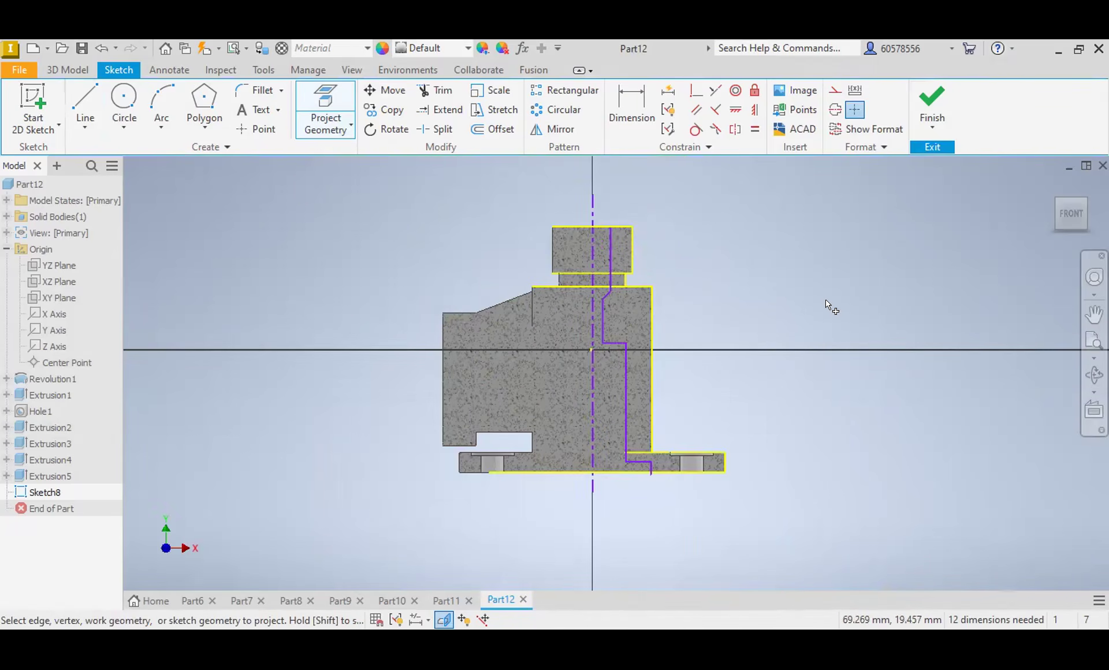
key("Escape")
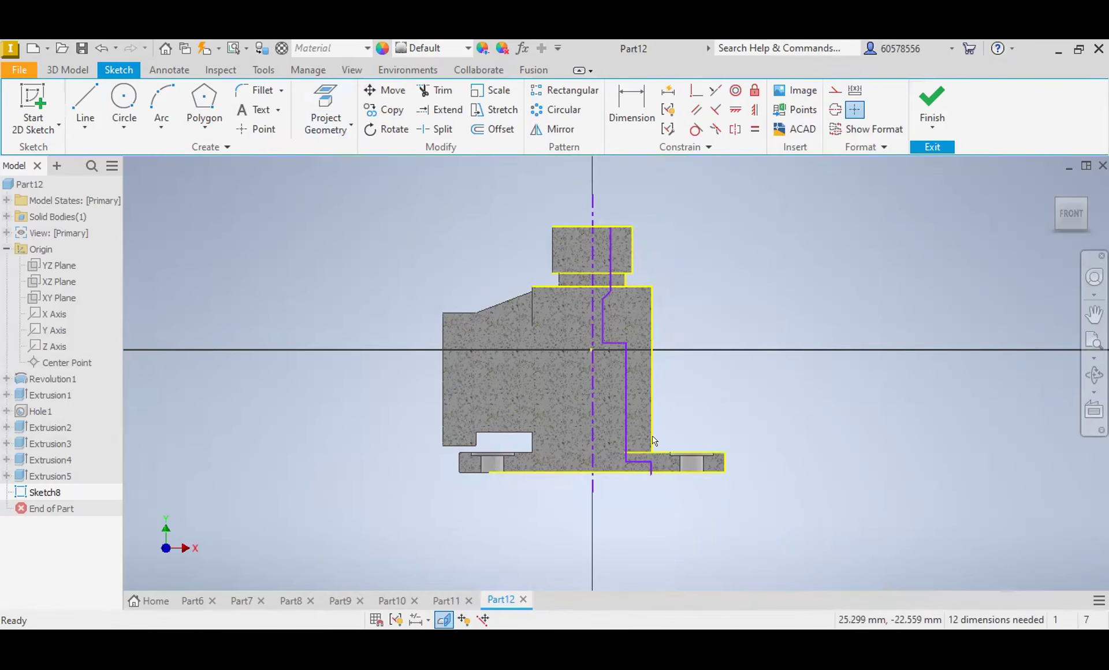
Step: Trim the end of the bore profile that sticks out below the base's underside
scroll(654, 471, "up", 4)
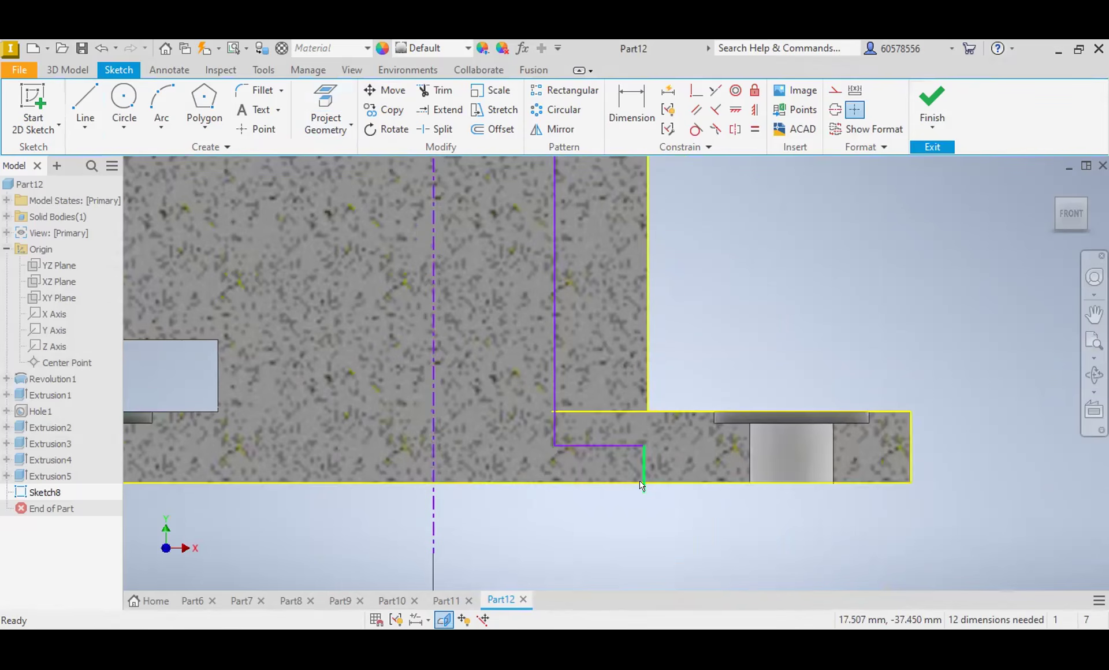
left_click(432, 90)
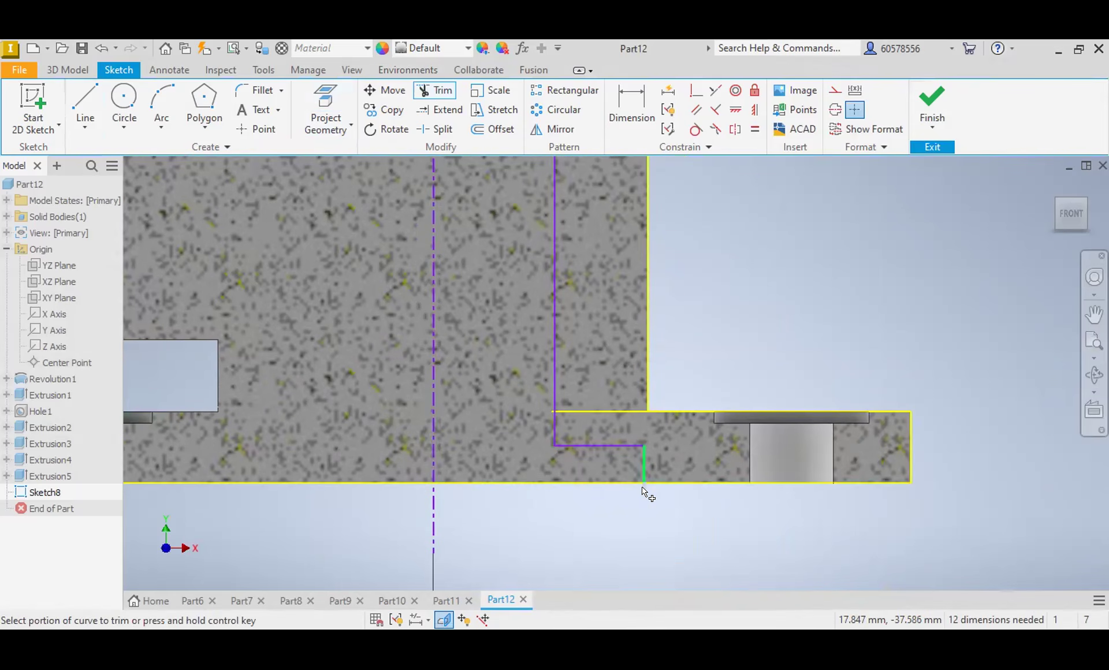
scroll(581, 391, "down", 3)
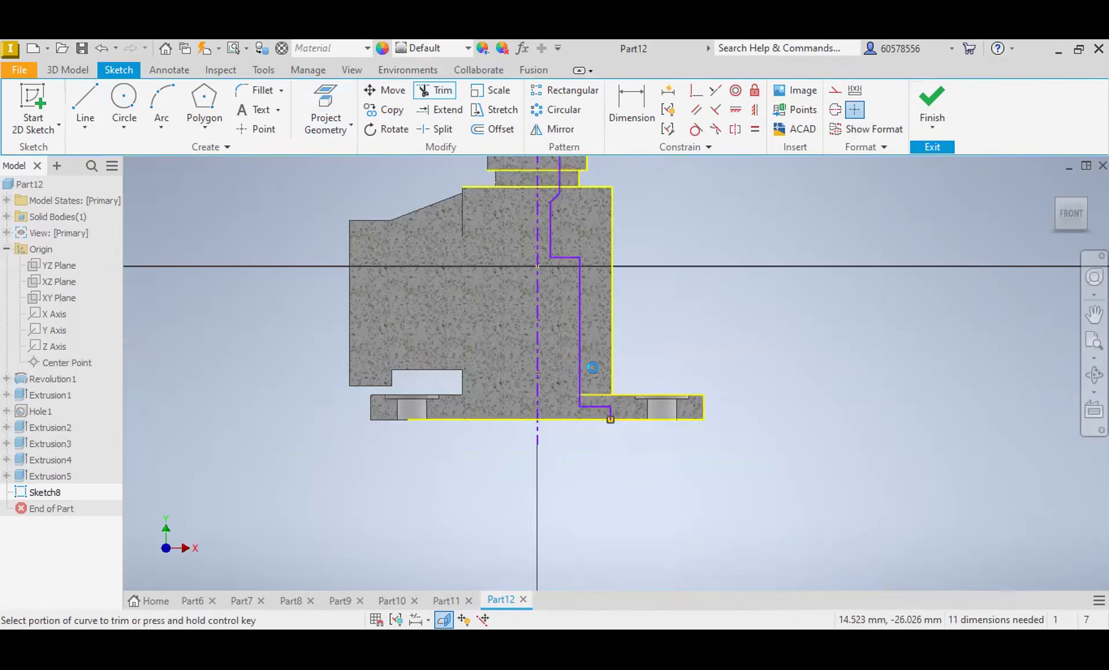
scroll(572, 346, "down", 2)
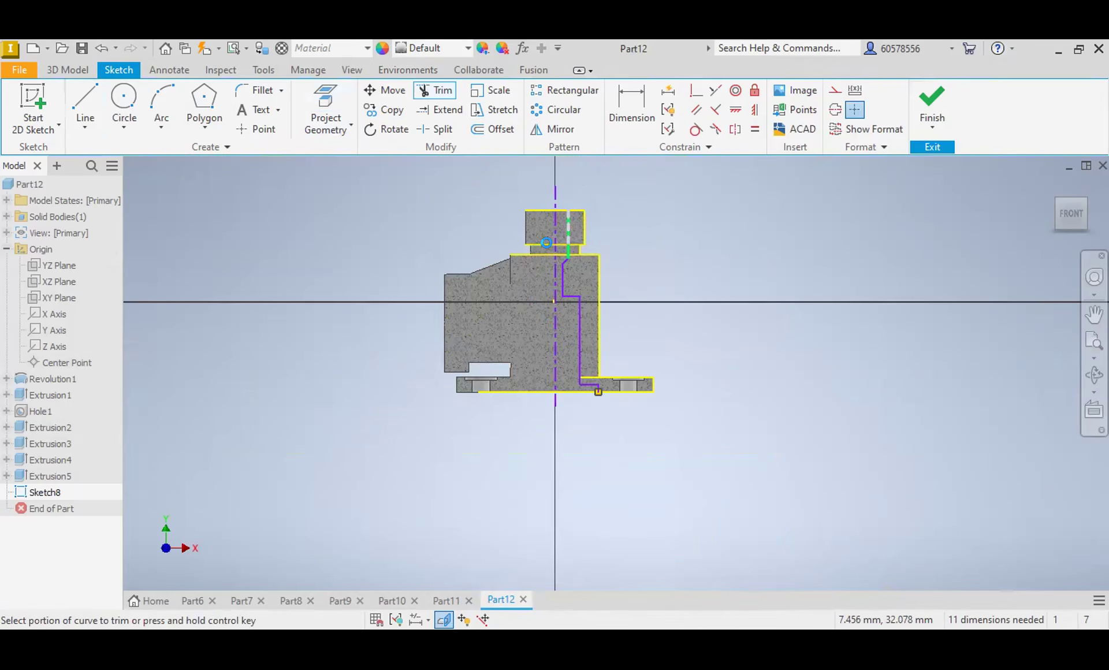
Step: Dimension the lowest bore step about the centerline with a diameter of 38 mm
left_click(624, 104)
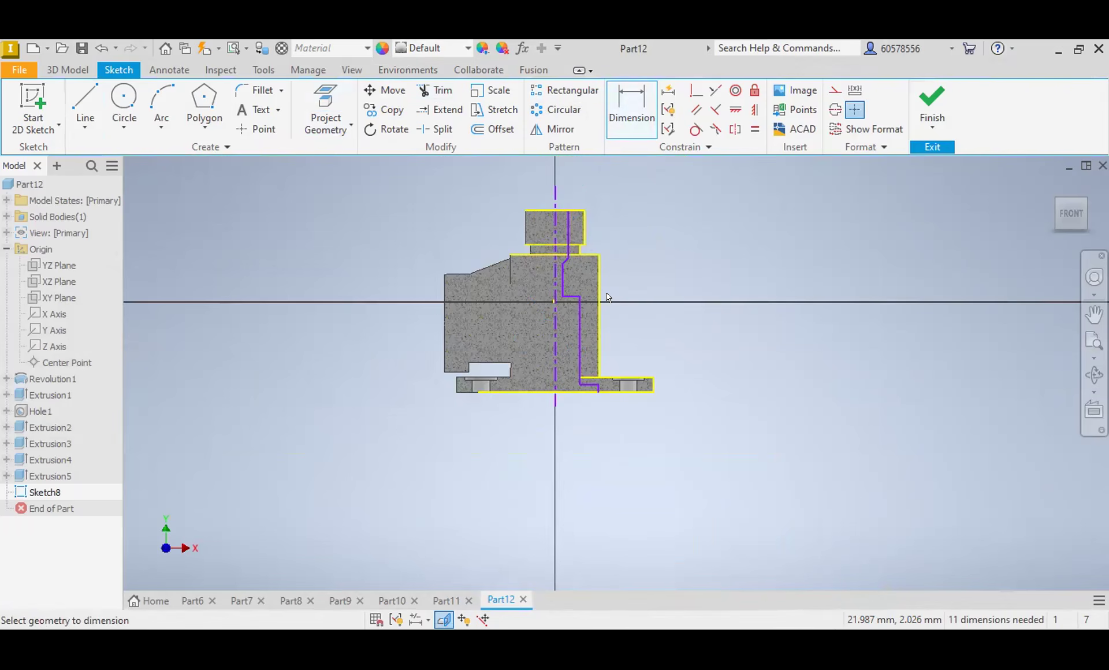
scroll(598, 369, "up", 5)
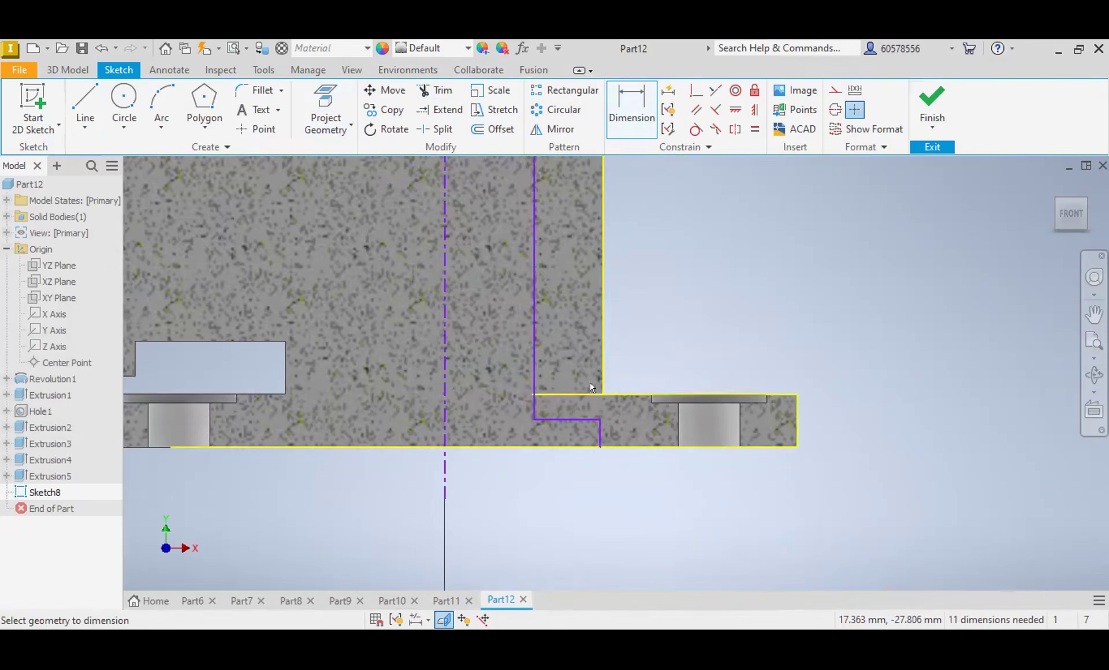
left_click(598, 437)
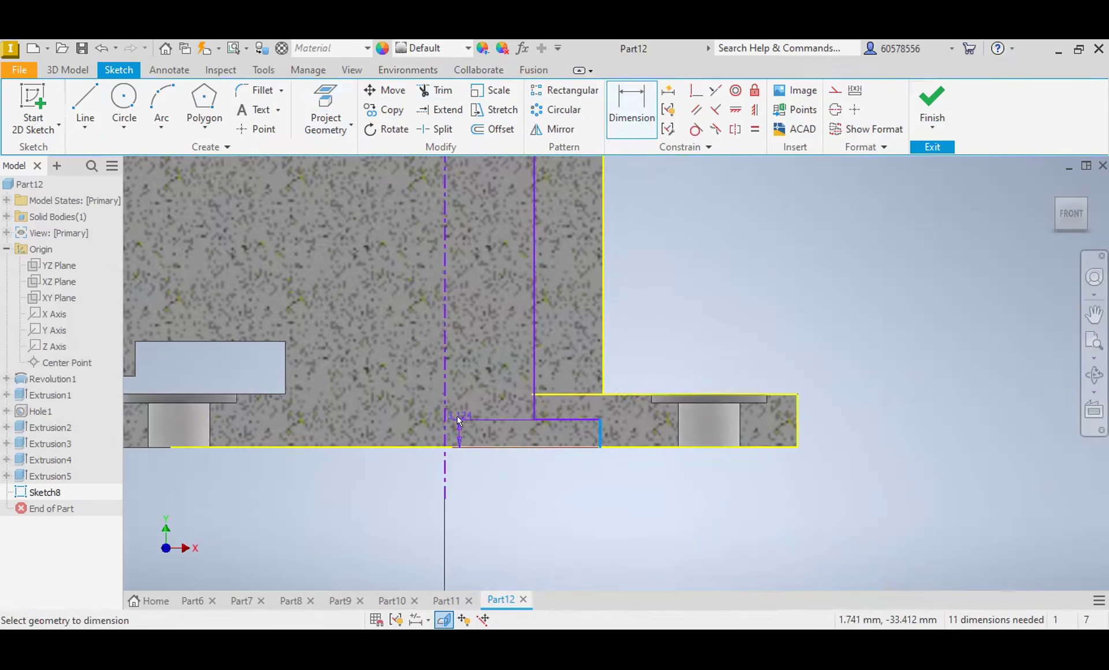
left_click(446, 427)
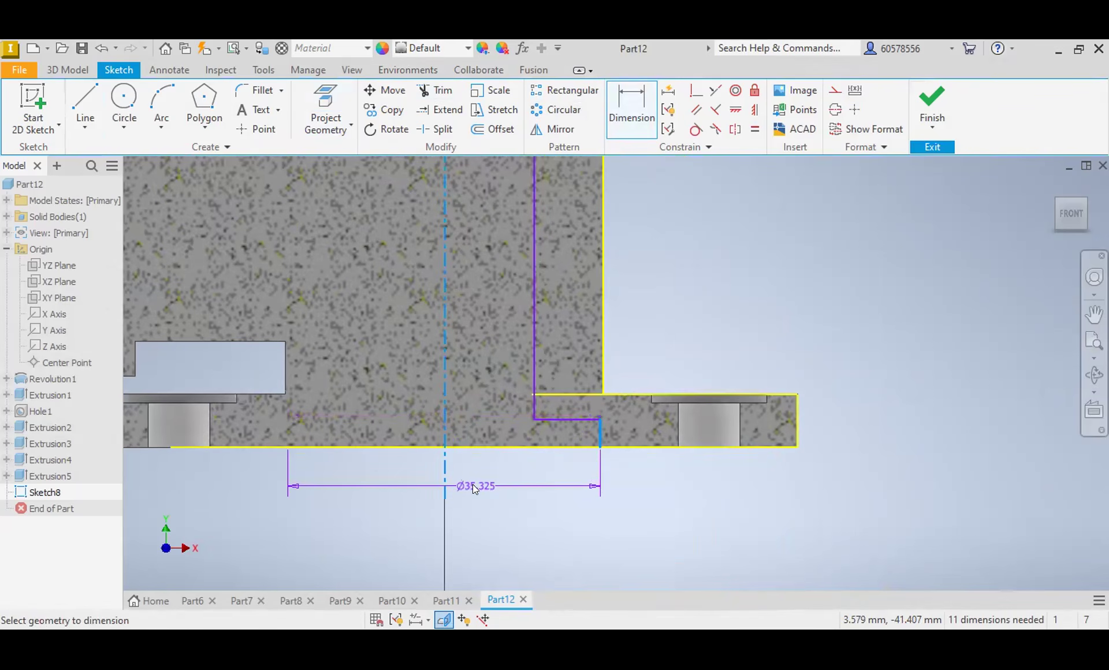
left_click(473, 484)
type("38")
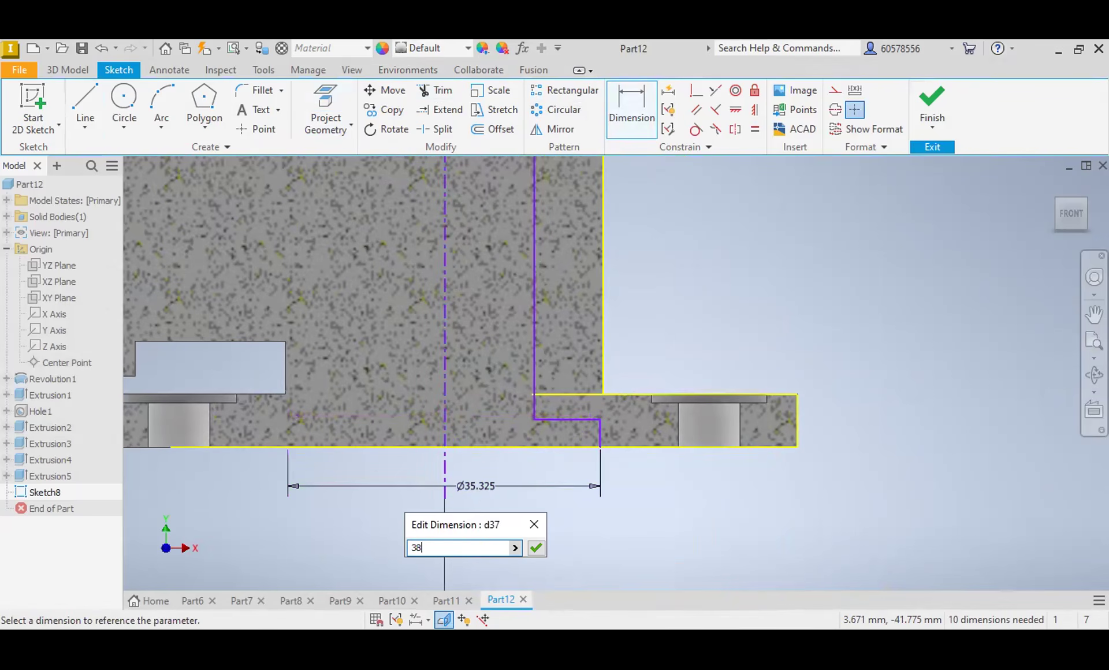
key("Return")
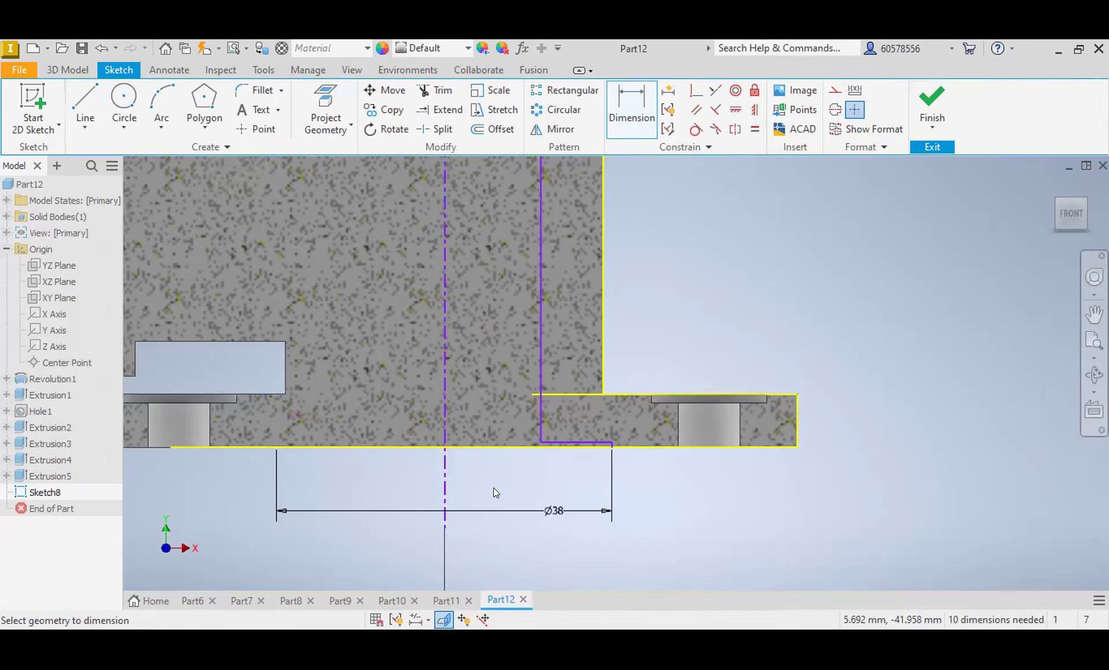
Step: Set the lowest bore step's height above the base's underside to 3 mm
left_click(581, 446)
left_click(696, 447)
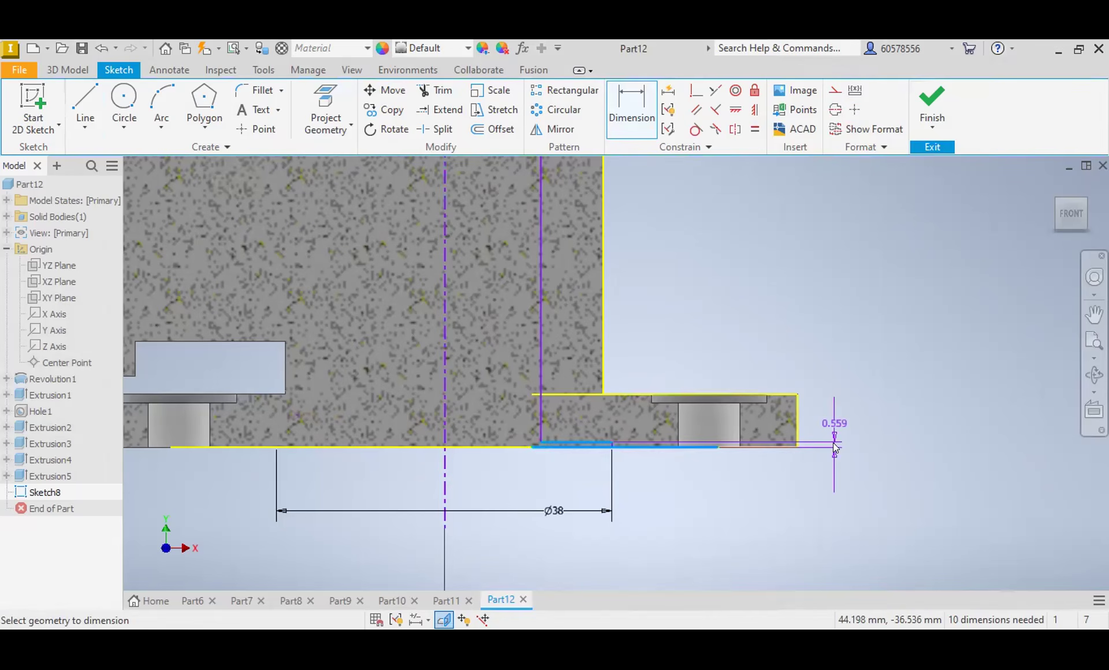
left_click(841, 454)
type("3")
key("Return")
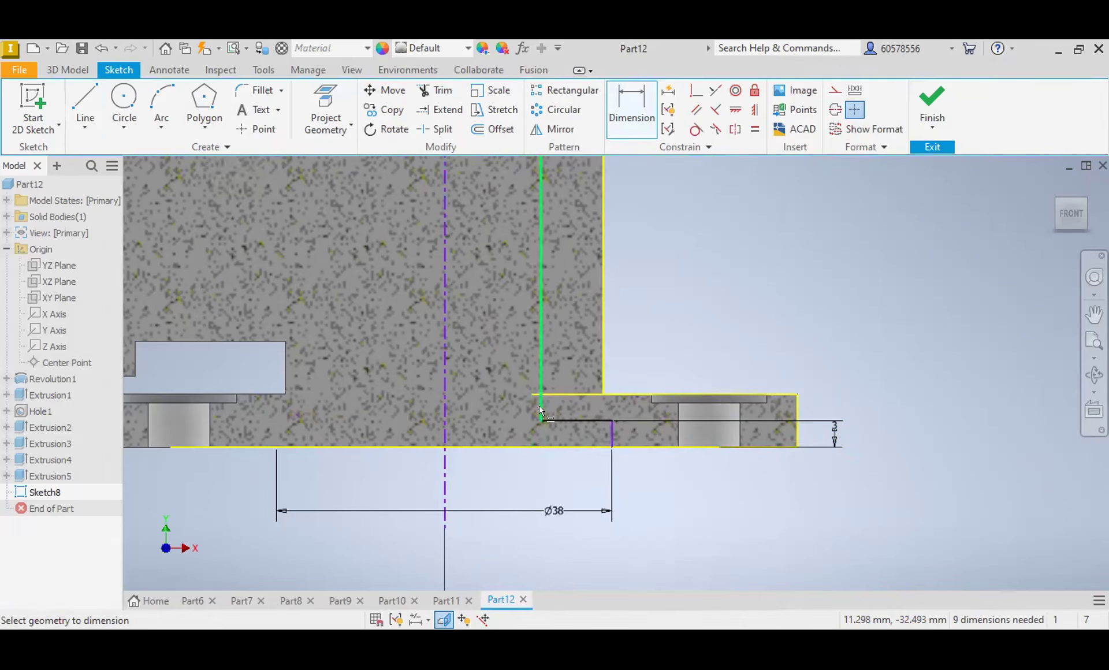
Step: Draw a small inward step with lines at the lower end of the long bore wall, just above the 38 mm recess
left_click(85, 103)
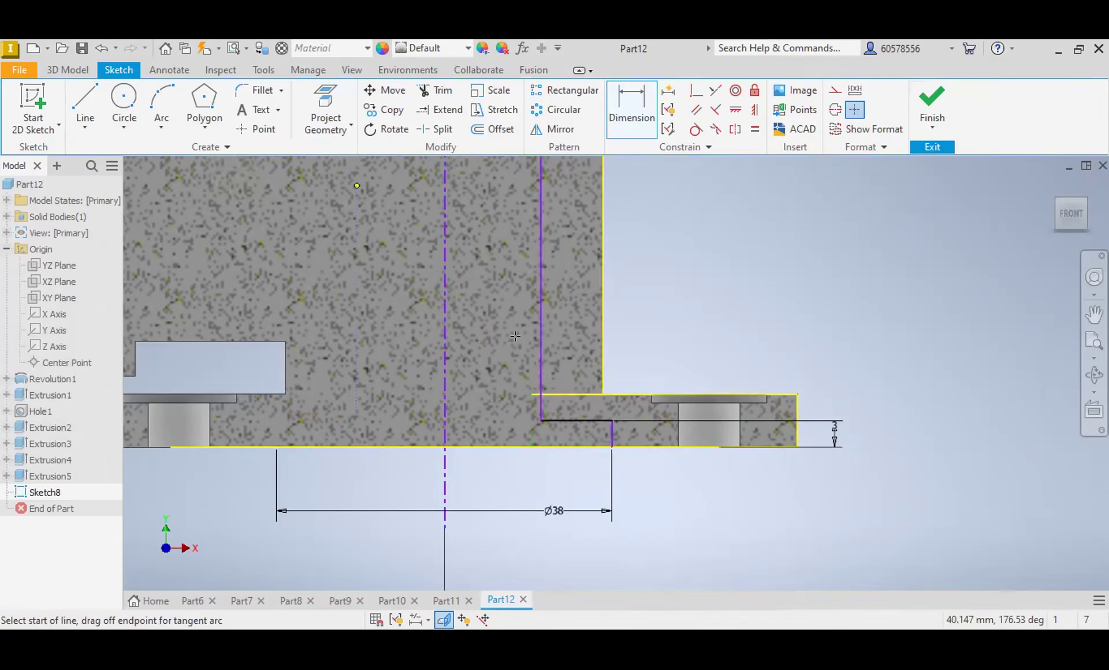
key("Escape")
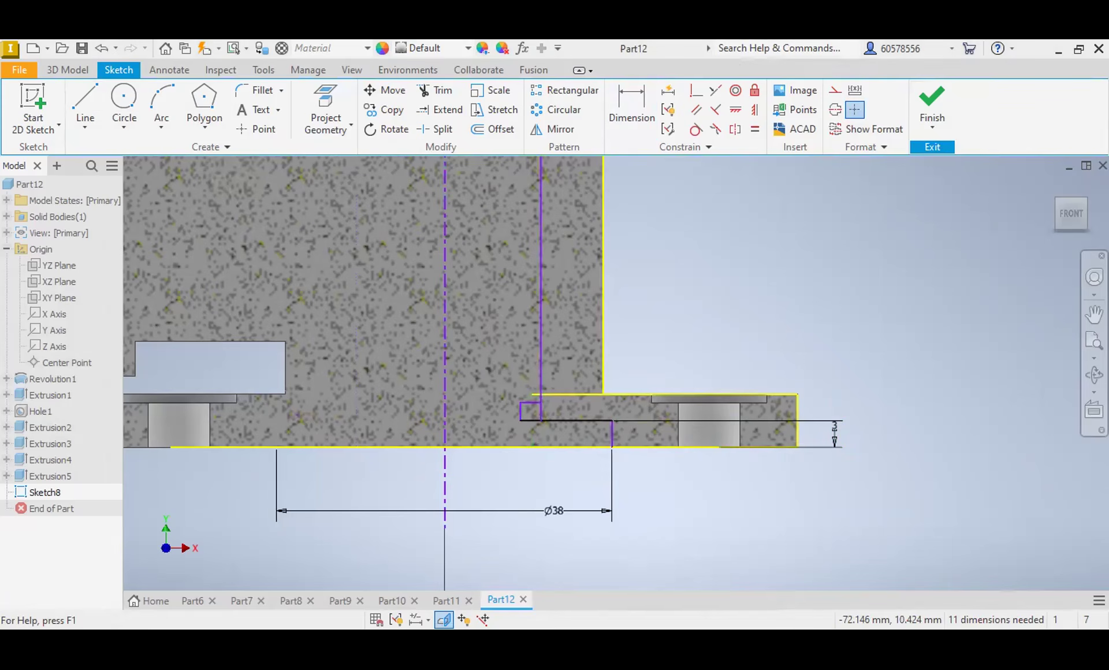
scroll(710, 442, "down", 3)
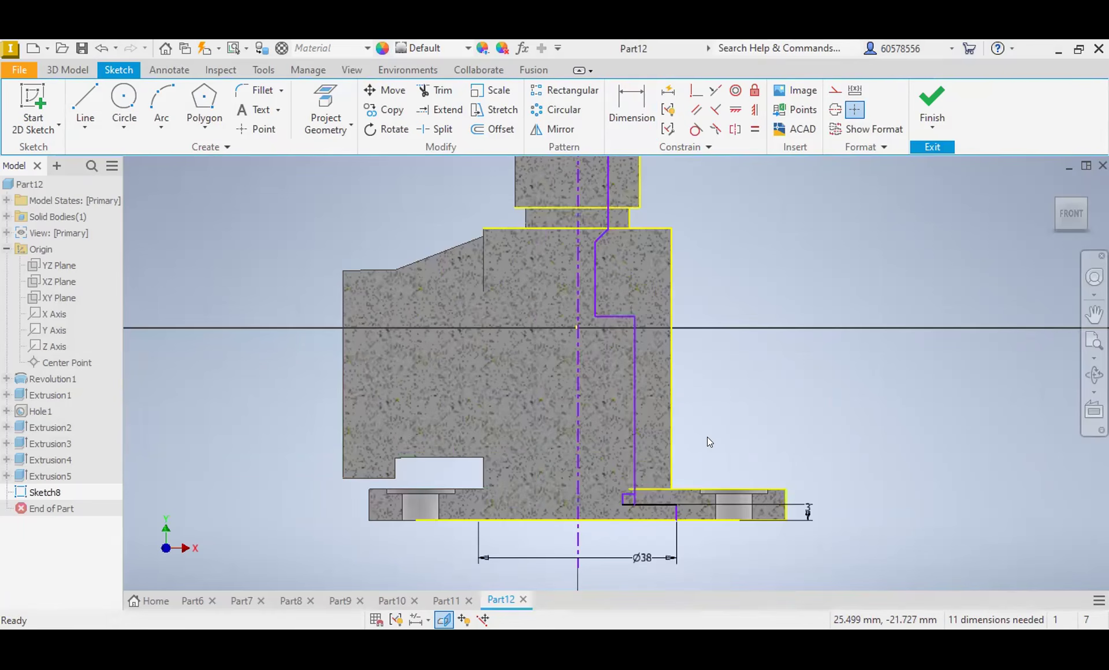
Step: Trim the leftover piece of the long bore wall between the small inward step and the 38 mm recess
scroll(626, 502, "up", 3)
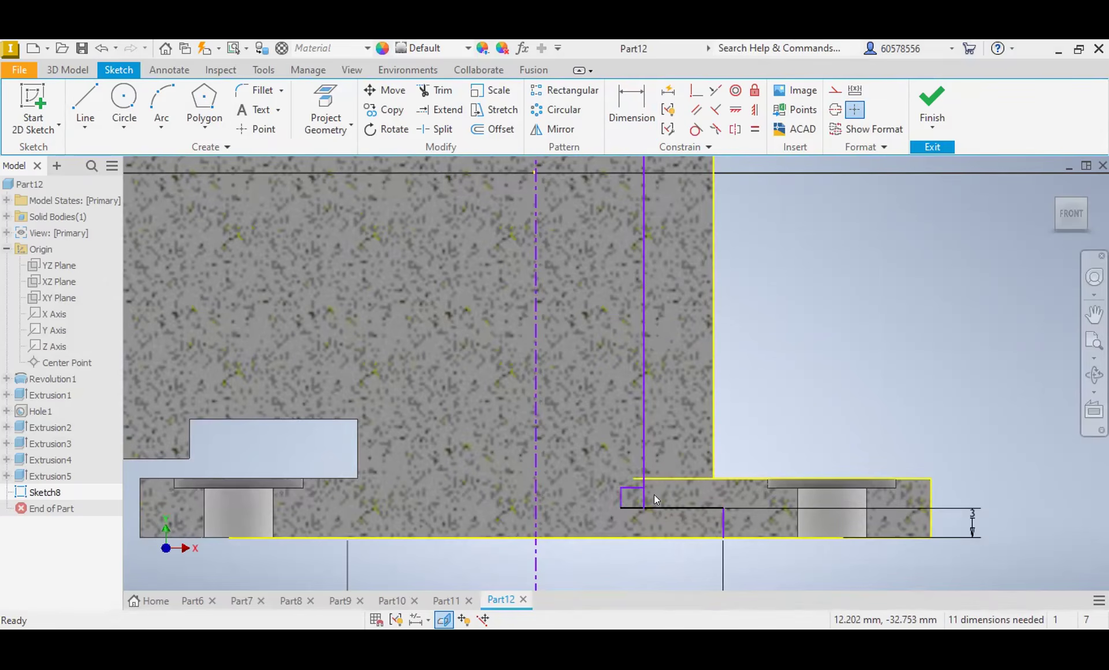
scroll(650, 501, "up", 3)
left_click(443, 90)
left_click(626, 491)
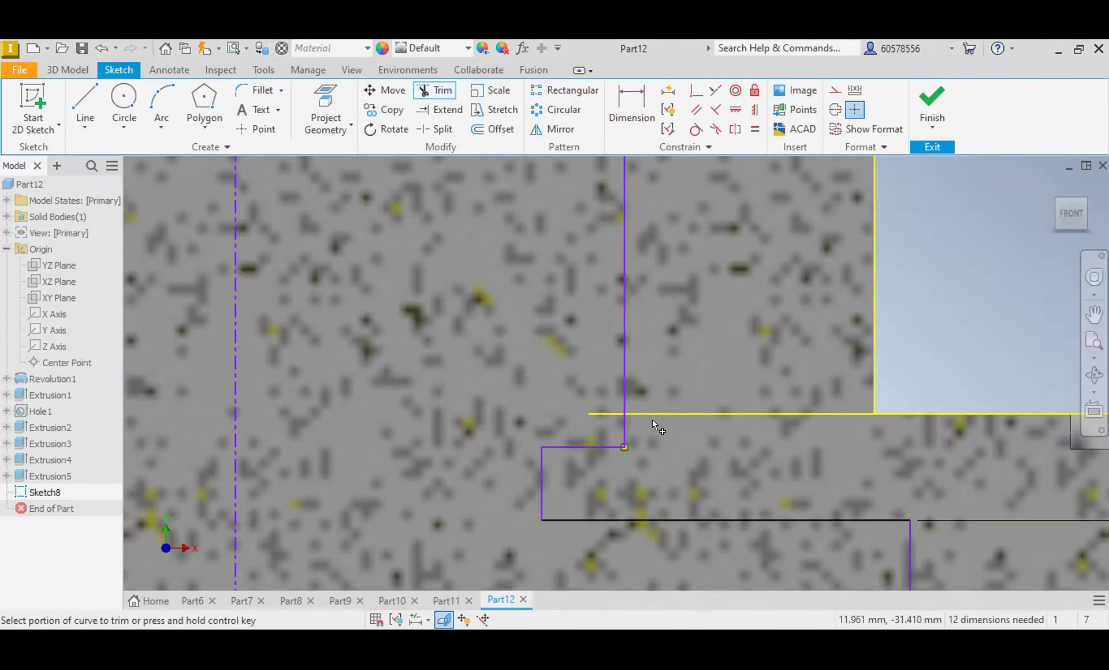
Step: Dimension the small inward step's height above the 38 mm recess and set it to 1 mm
left_click(631, 110)
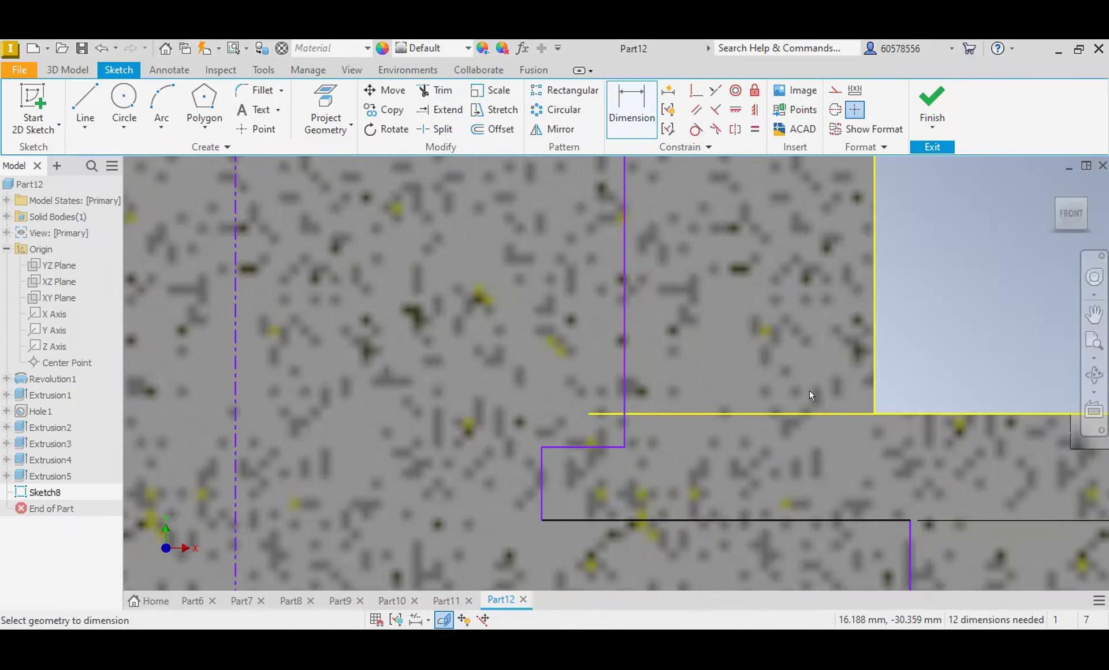
left_click(601, 447)
left_click(602, 520)
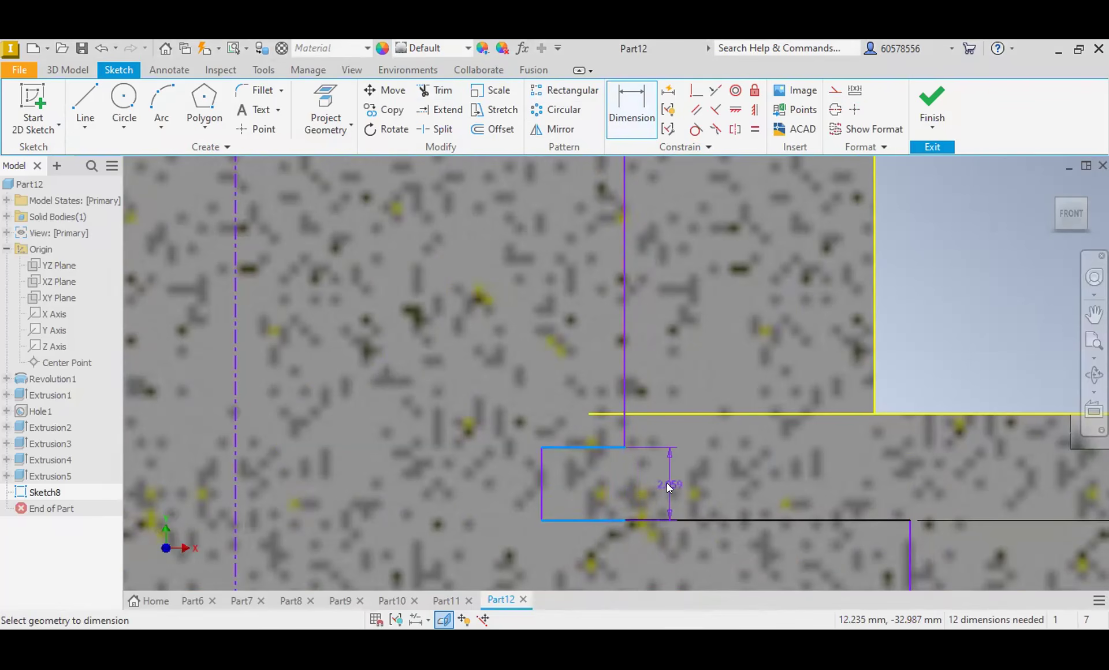
left_click(668, 484)
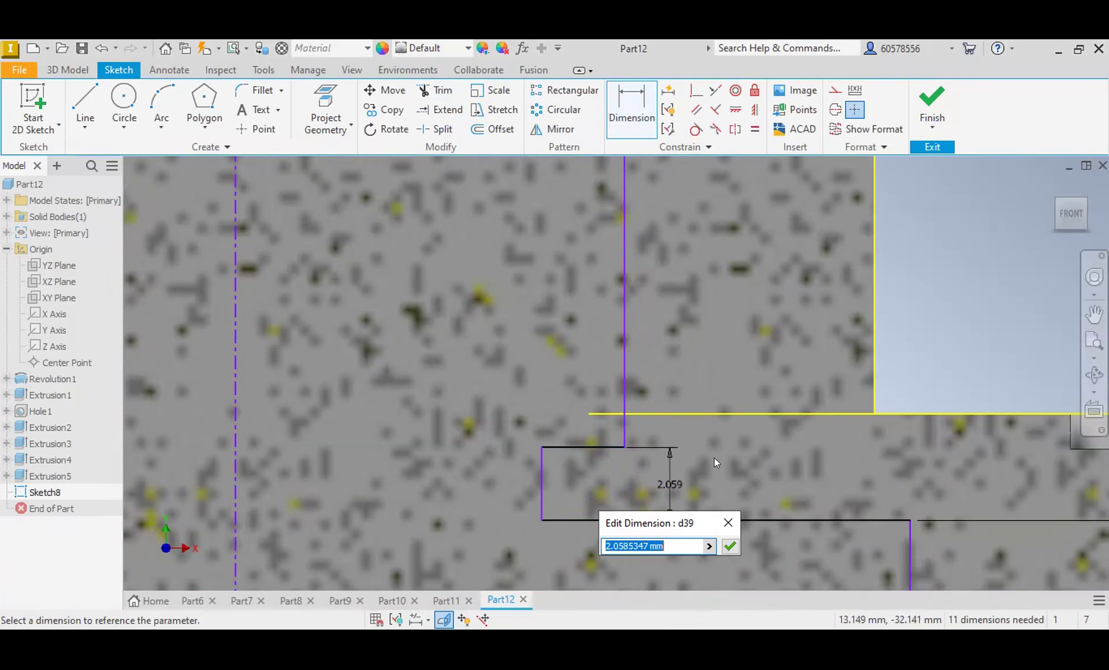
scroll(706, 487, "up", 4)
scroll(708, 486, "down", 6)
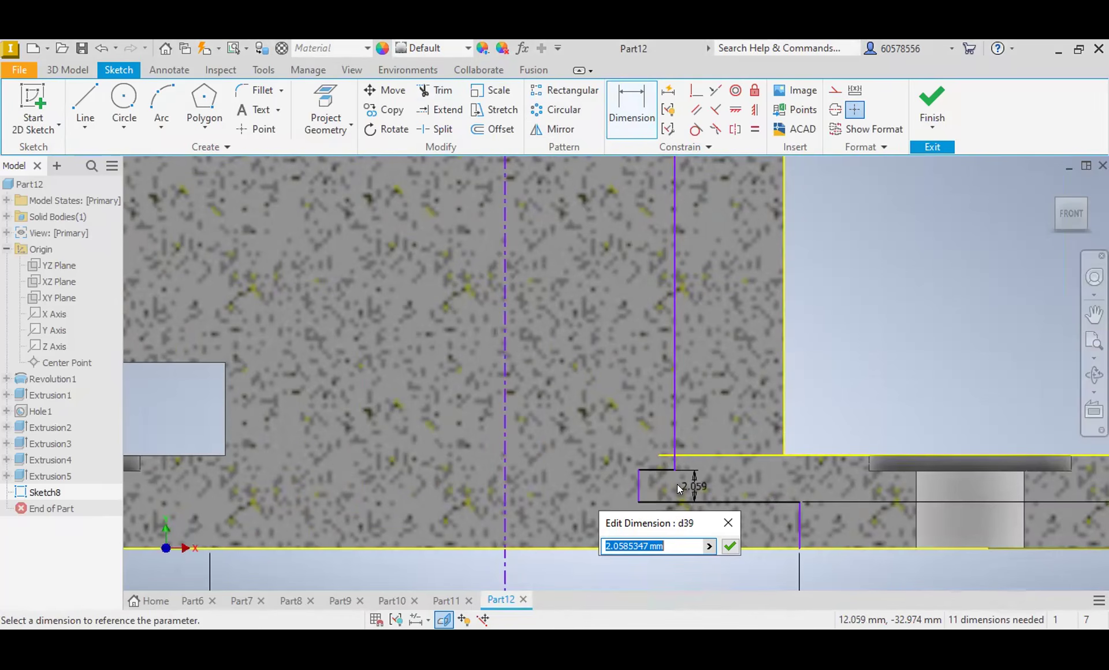
type("1")
left_click(731, 545)
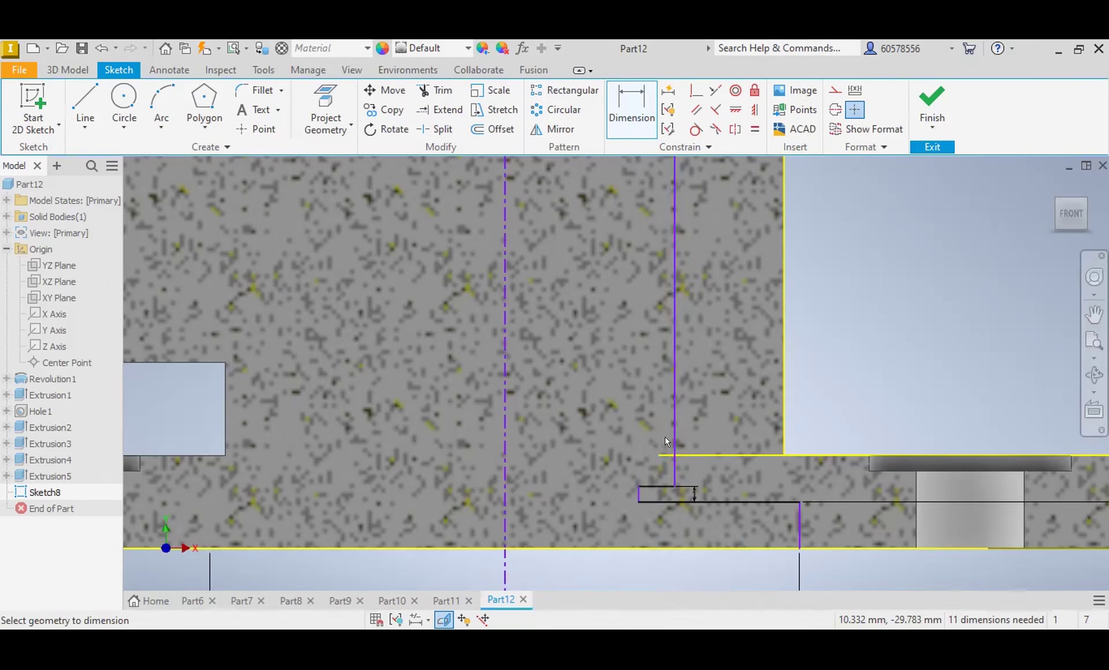
Step: Dimension the small inward step's vertical edge about the centerline with a diameter of 24 mm
left_click(505, 498)
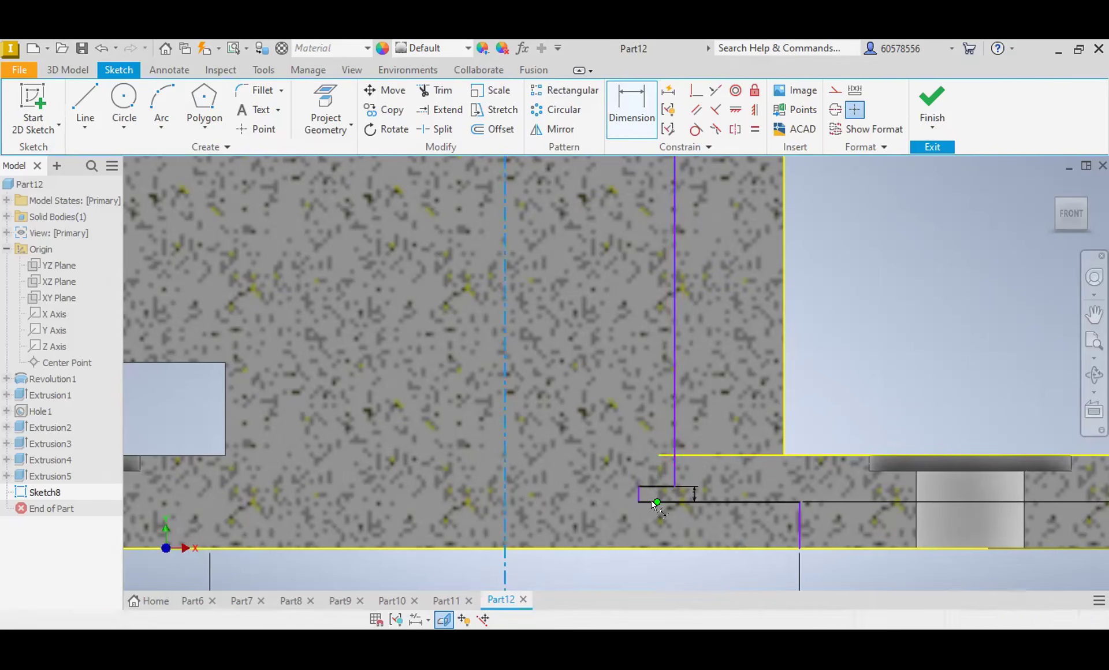
scroll(640, 502, "up", 3)
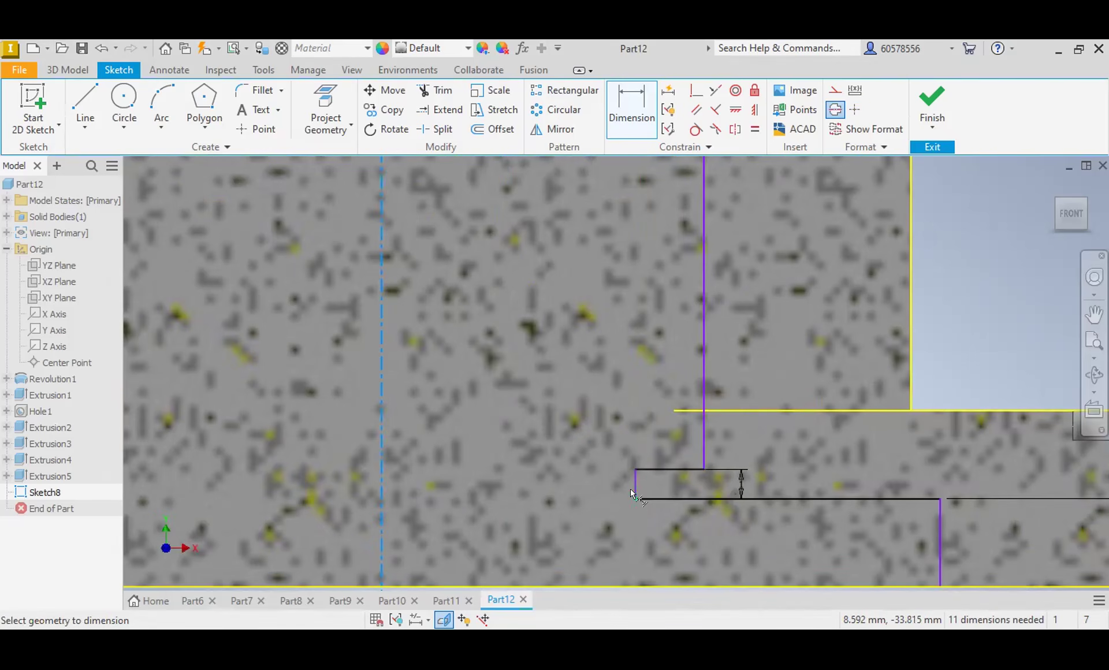
left_click(631, 488)
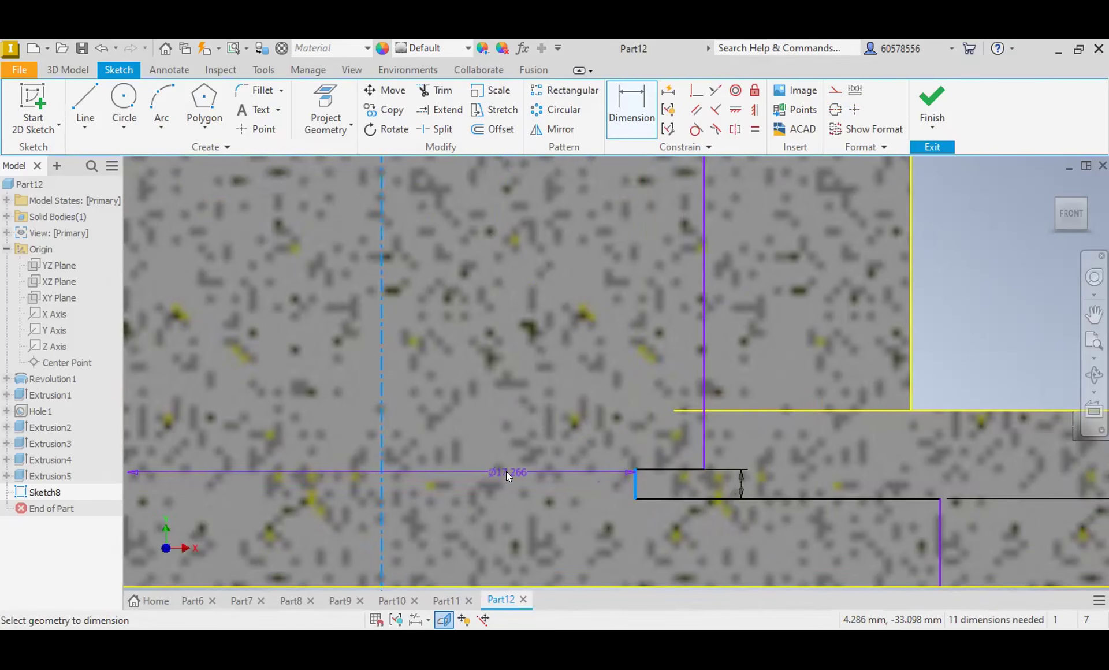
left_click(506, 472)
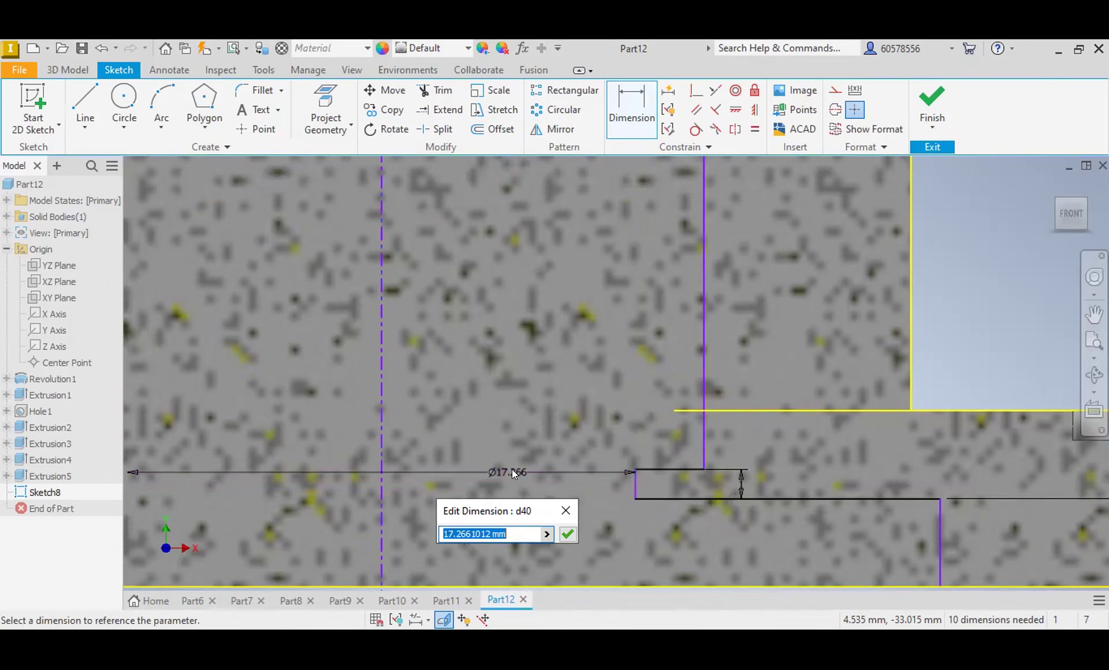
type("24")
key("Return")
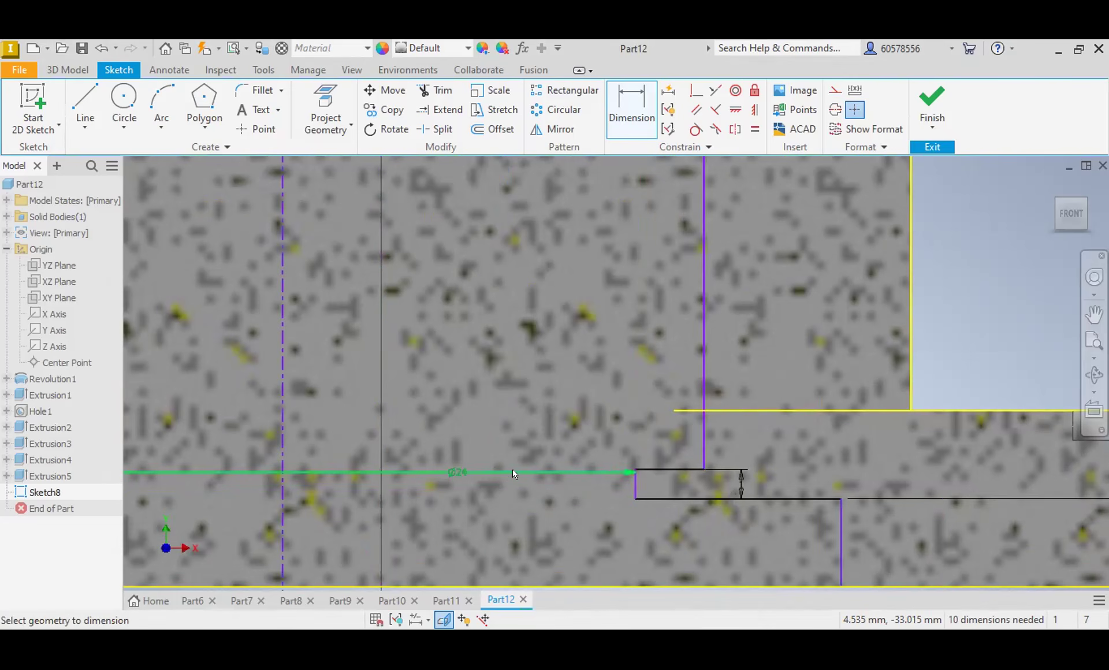
Step: Align the profile's centerline with the body's vertical axis by dimensioning the offset between them to 0
scroll(508, 458, "up", 3)
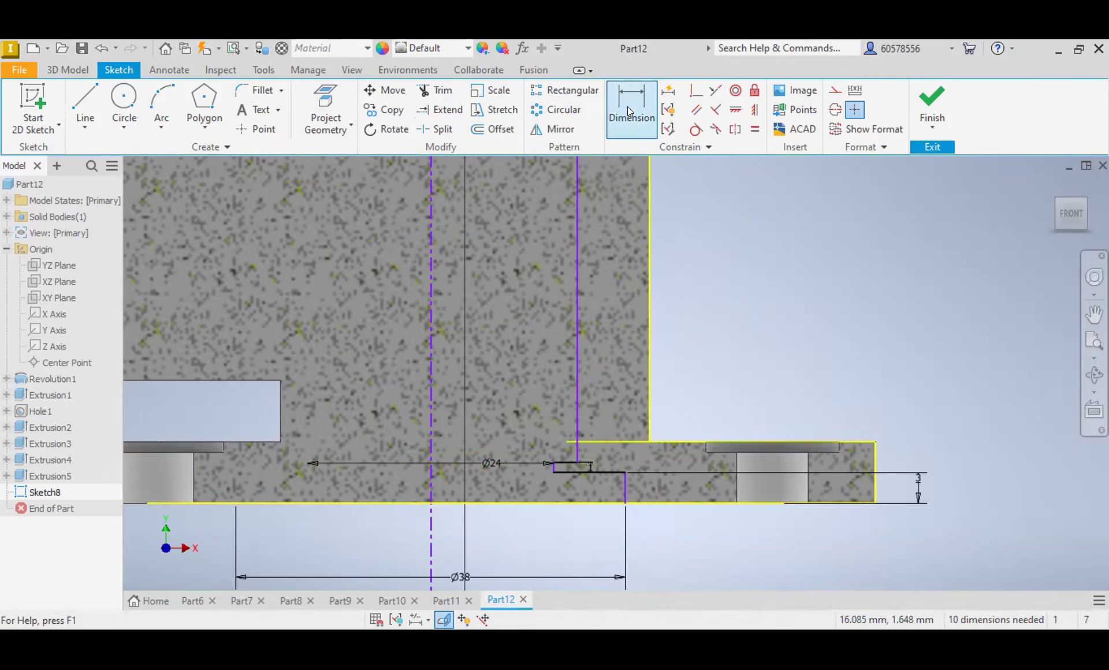
left_click(430, 498)
left_click(466, 504)
left_click(447, 521)
type("0")
key("Return")
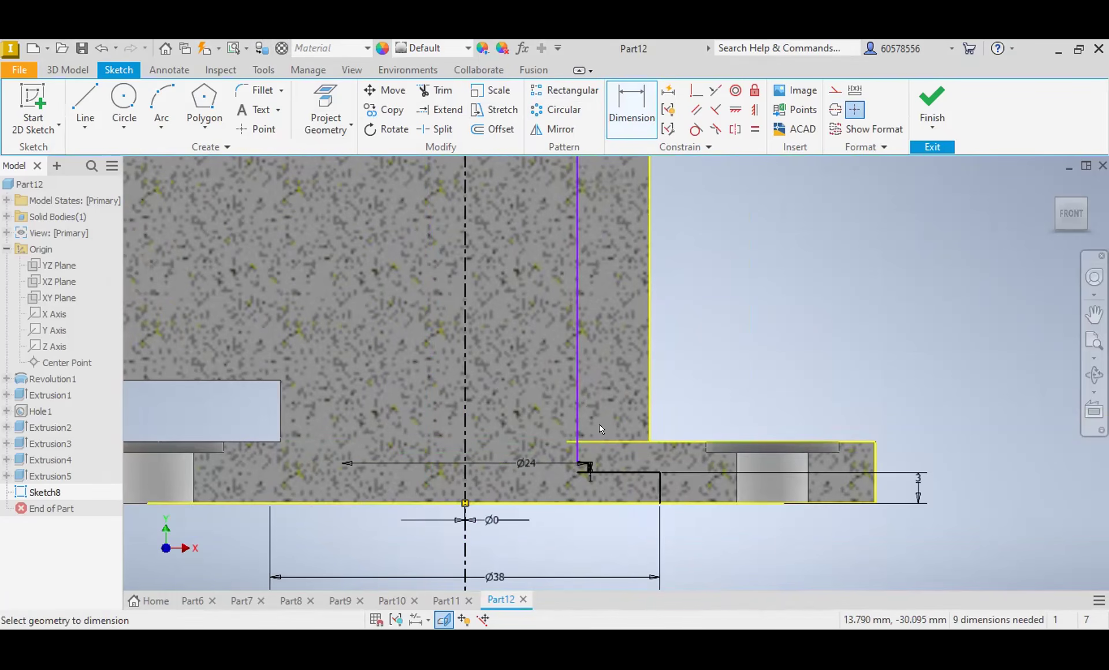
Step: Dimension the long lower bore wall about the centerline with a diameter of 26 mm
scroll(526, 367, "down", 5)
middle_click_drag(620, 250, 604, 389)
scroll(488, 429, "up", 2)
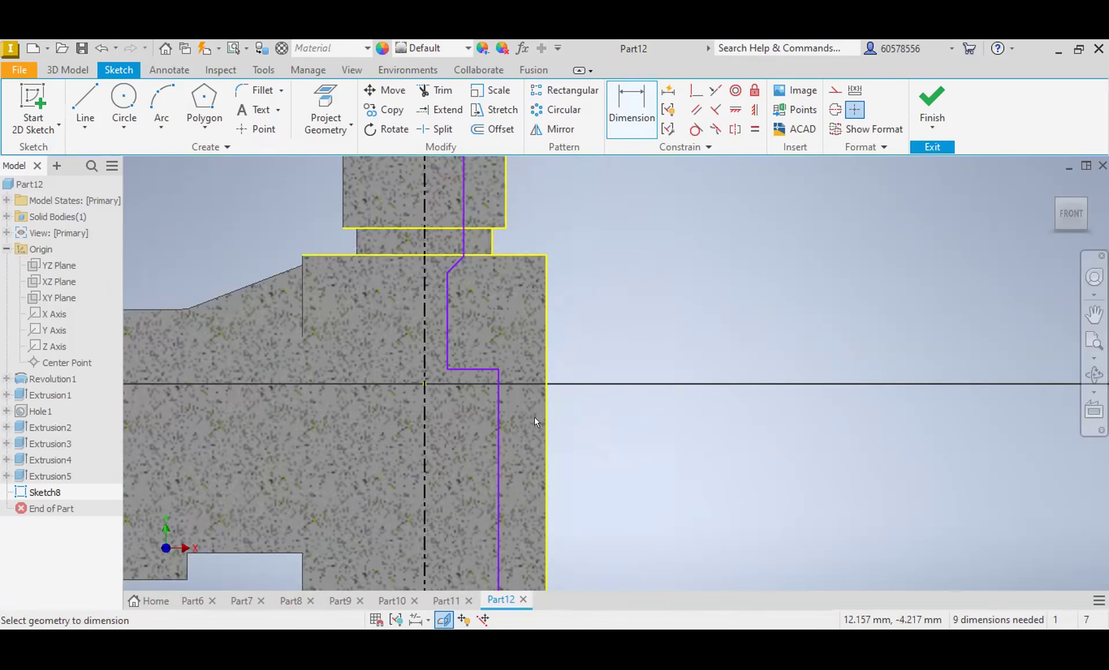
scroll(535, 418, "down", 2)
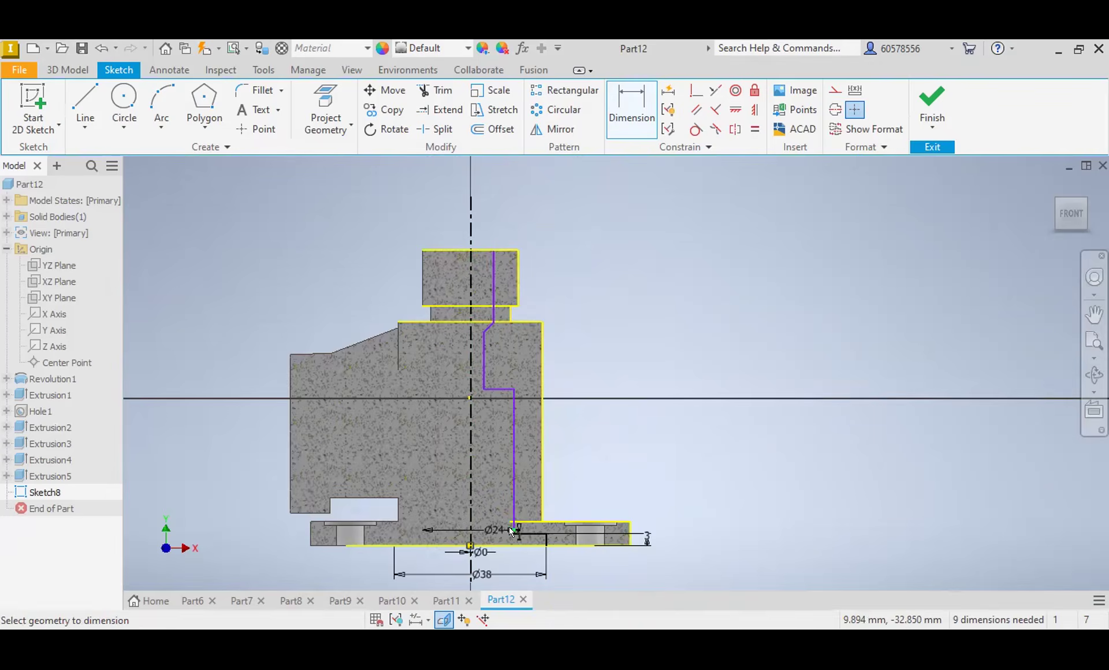
scroll(512, 532, "up", 3)
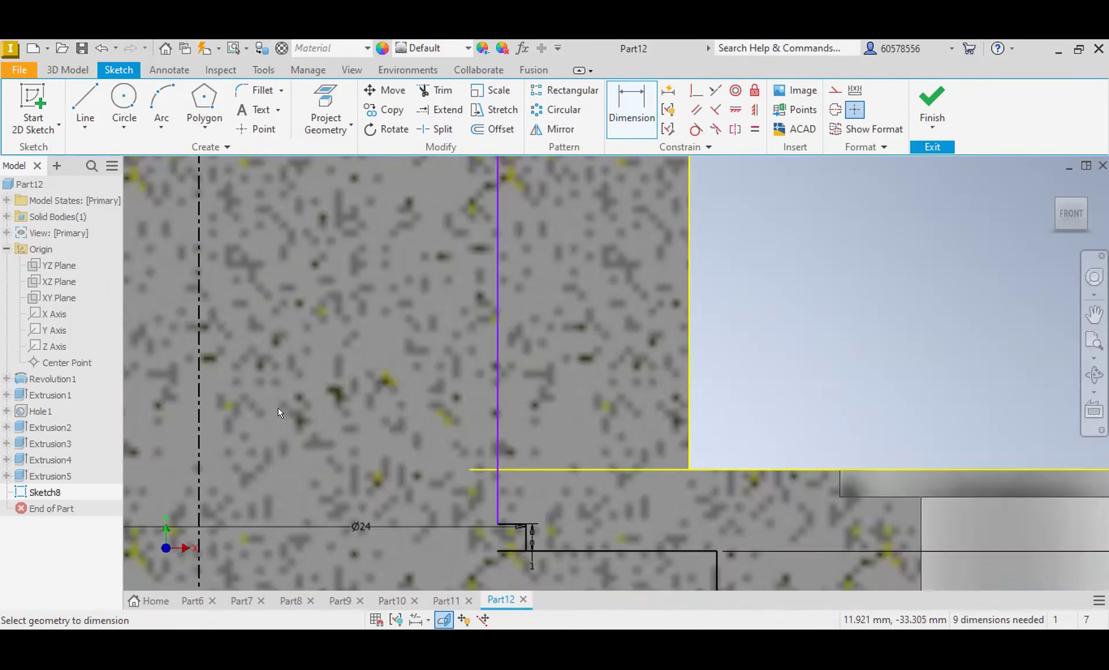
left_click(199, 390)
left_click(497, 392)
left_click(390, 380)
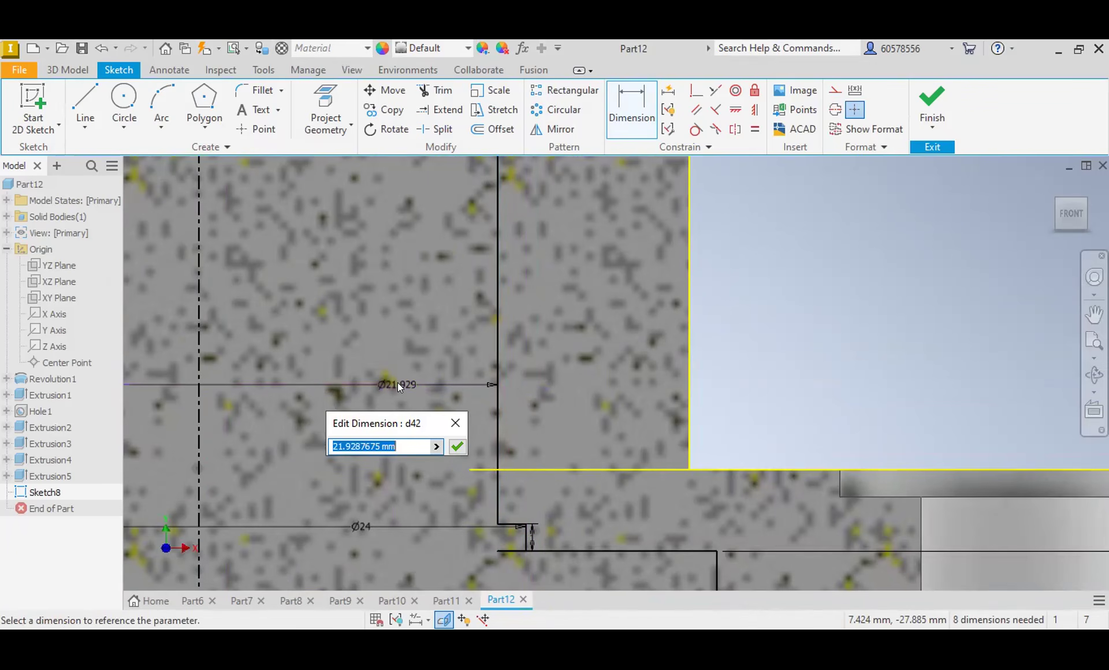
type("26")
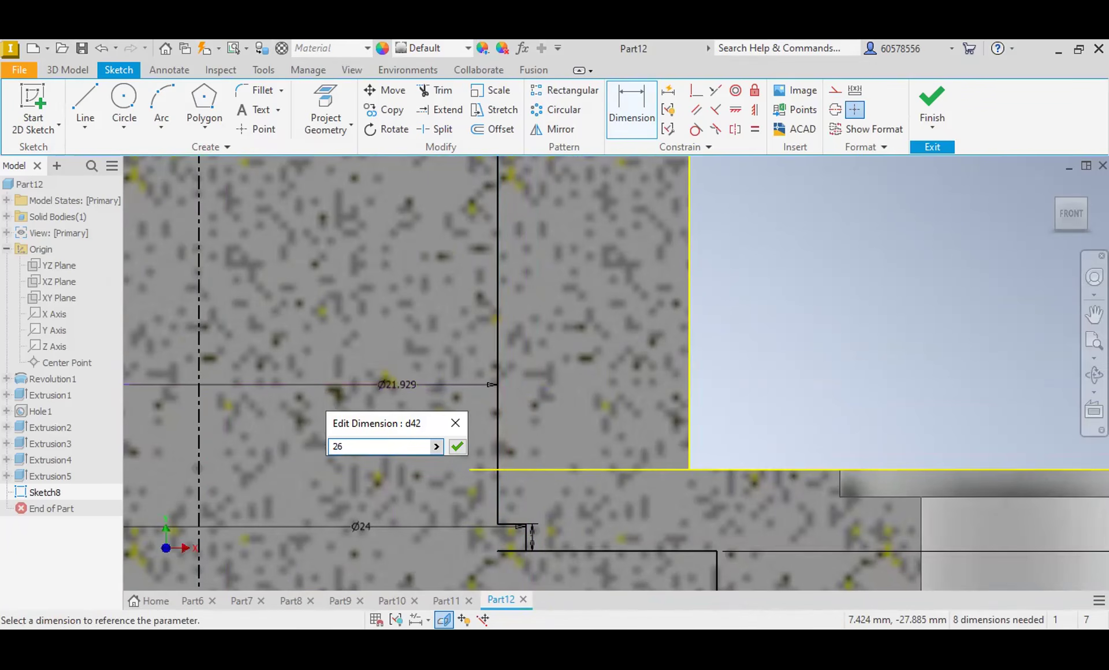
key("Return")
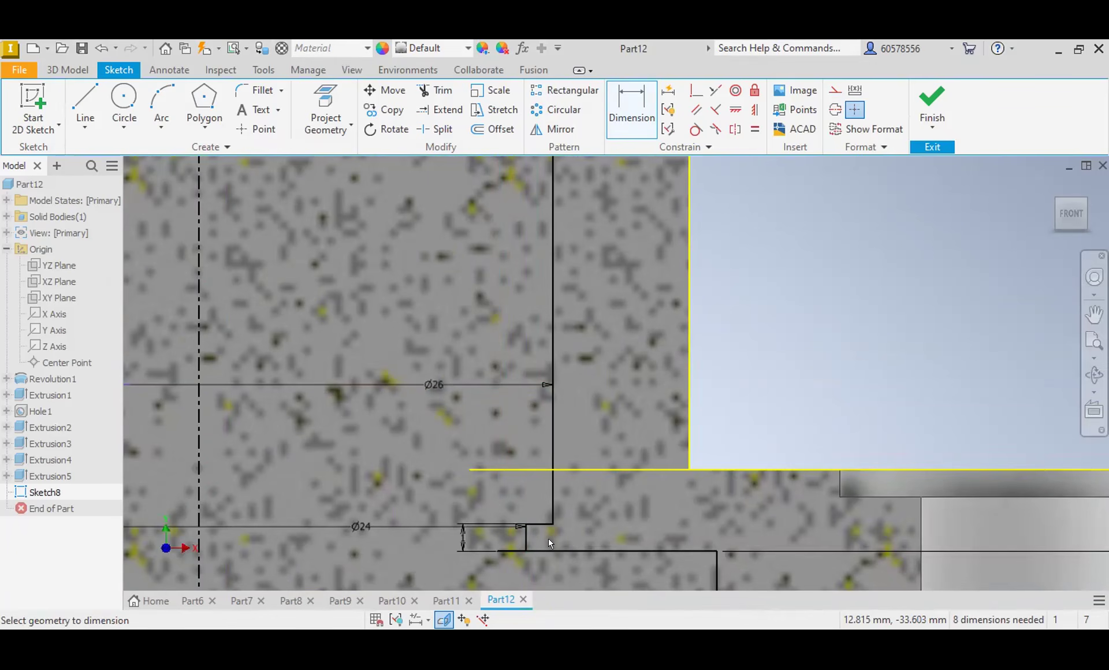
Step: Trim the line stub that extends inward past the 24 mm step along the top of the 38 mm recess
key("x")
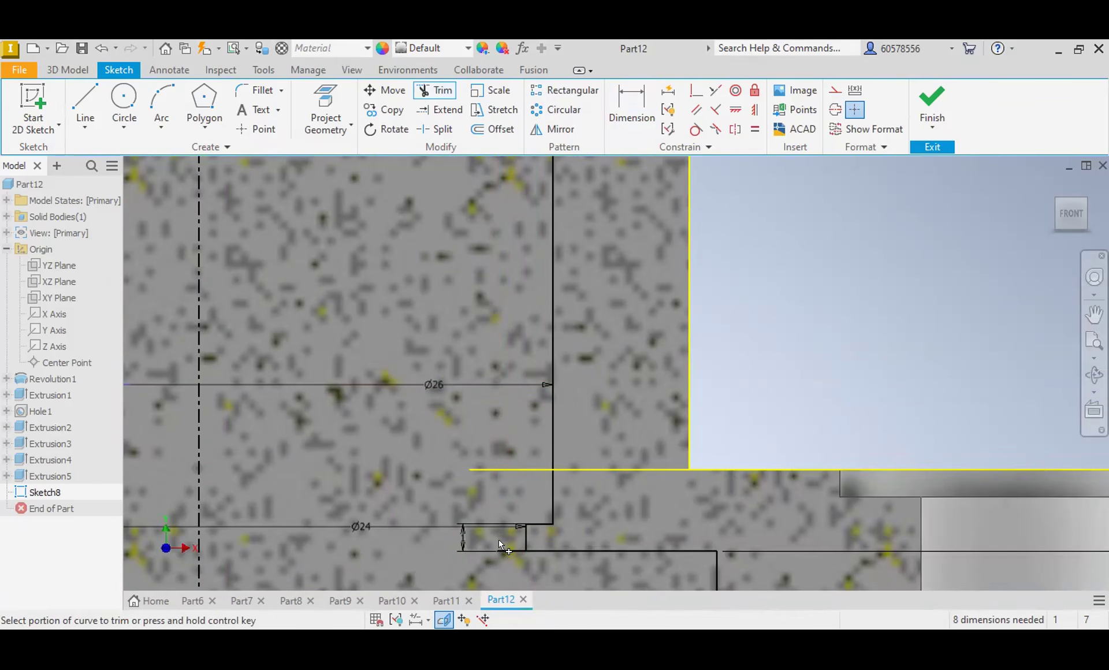
left_click(507, 551)
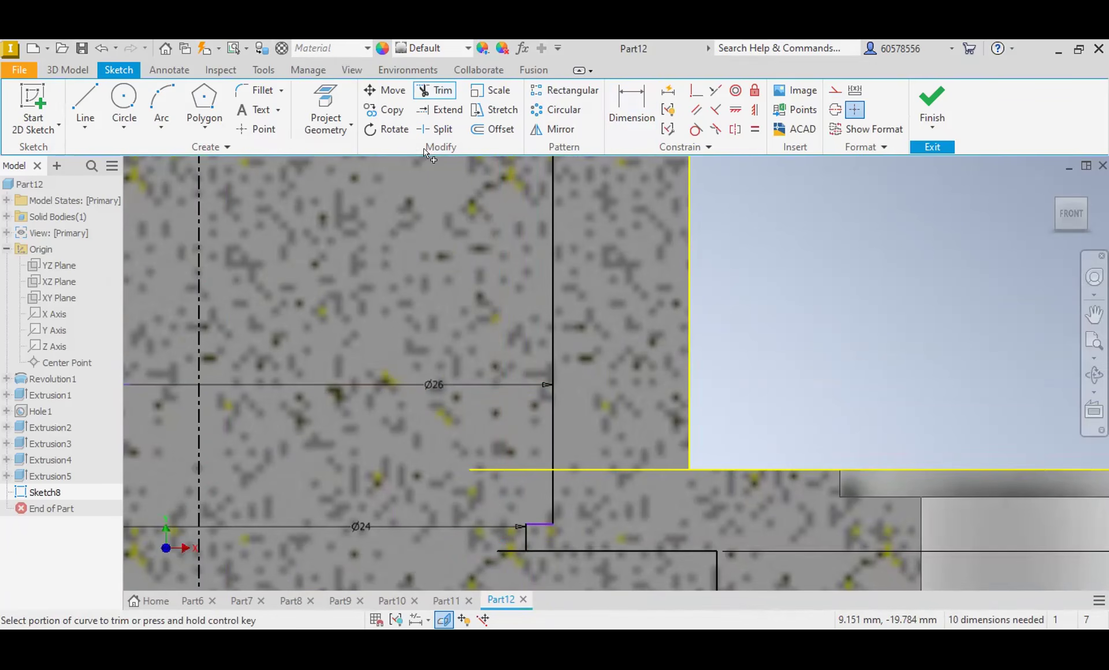
left_click(508, 549)
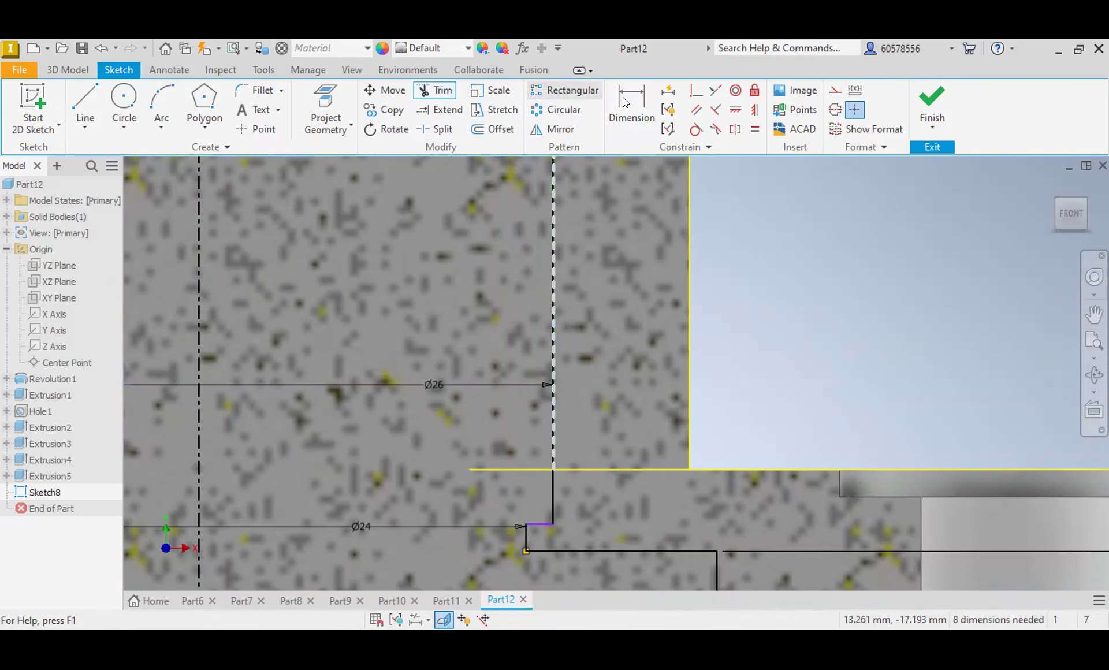
Step: Dimension the height from the base's underside to the shoulder atop the 26 mm bore as 42 mm
key("d")
scroll(463, 357, "down", 5)
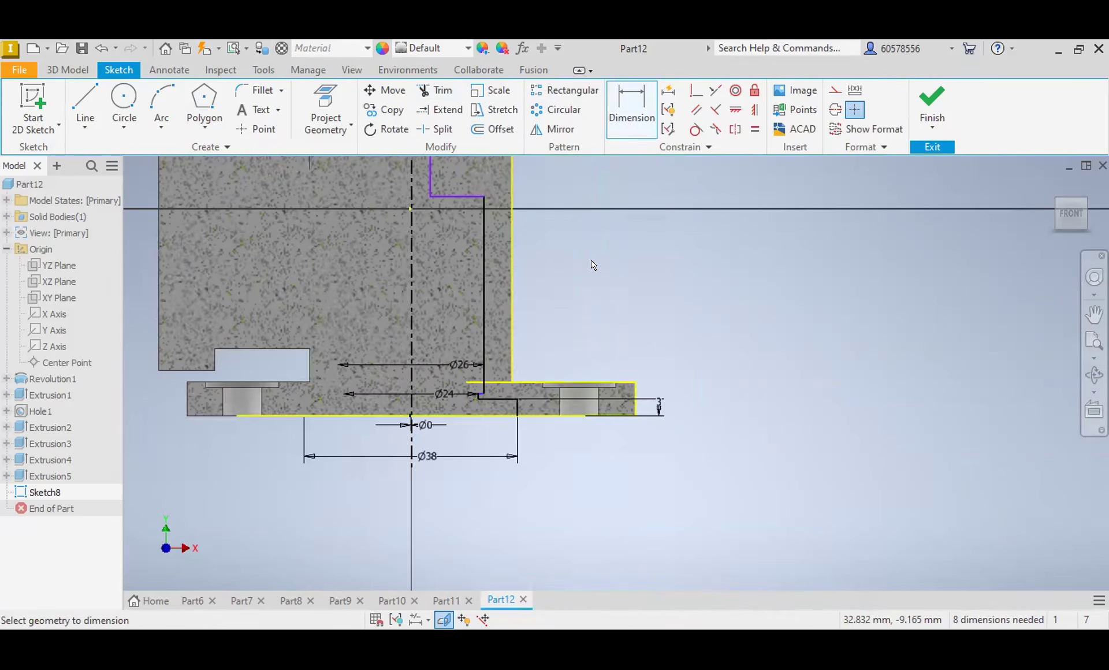
left_click(488, 415)
left_click(466, 195)
left_click(612, 273)
type("42")
key("Return")
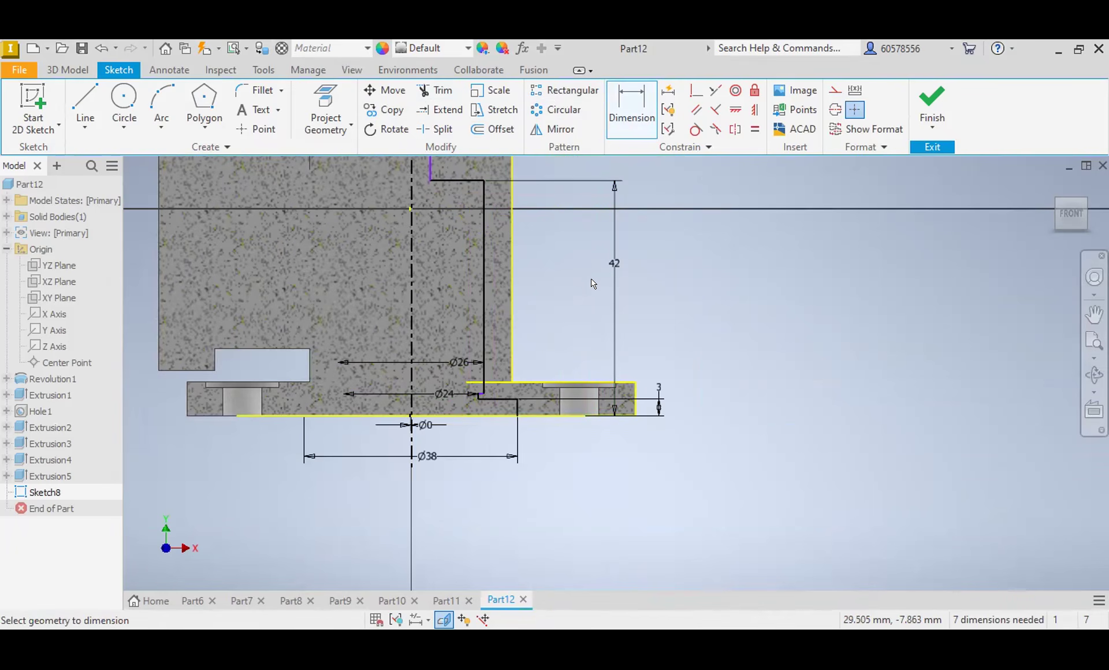
Step: Dimension the narrow bore wall above the shoulder about the centerline with a diameter of 9 mm
mouse_move(595, 290)
middle_mouse_down()
mouse_move(604, 322)
mouse_move(681, 415)
middle_mouse_up()
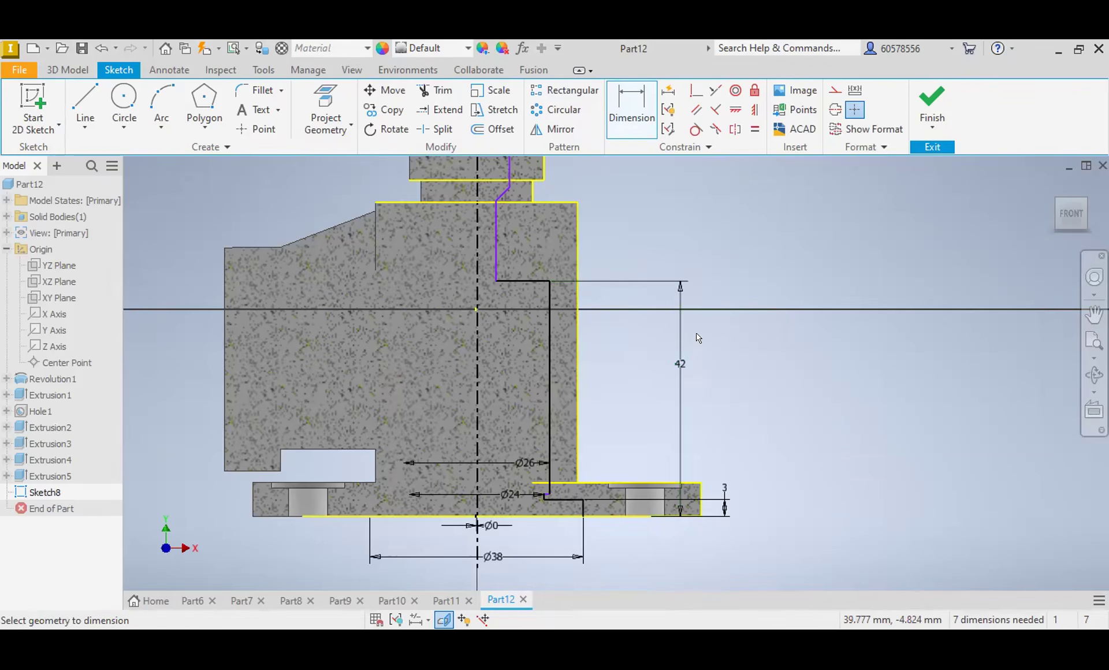
left_click(479, 260)
left_click(490, 264)
left_click(453, 262)
type("9")
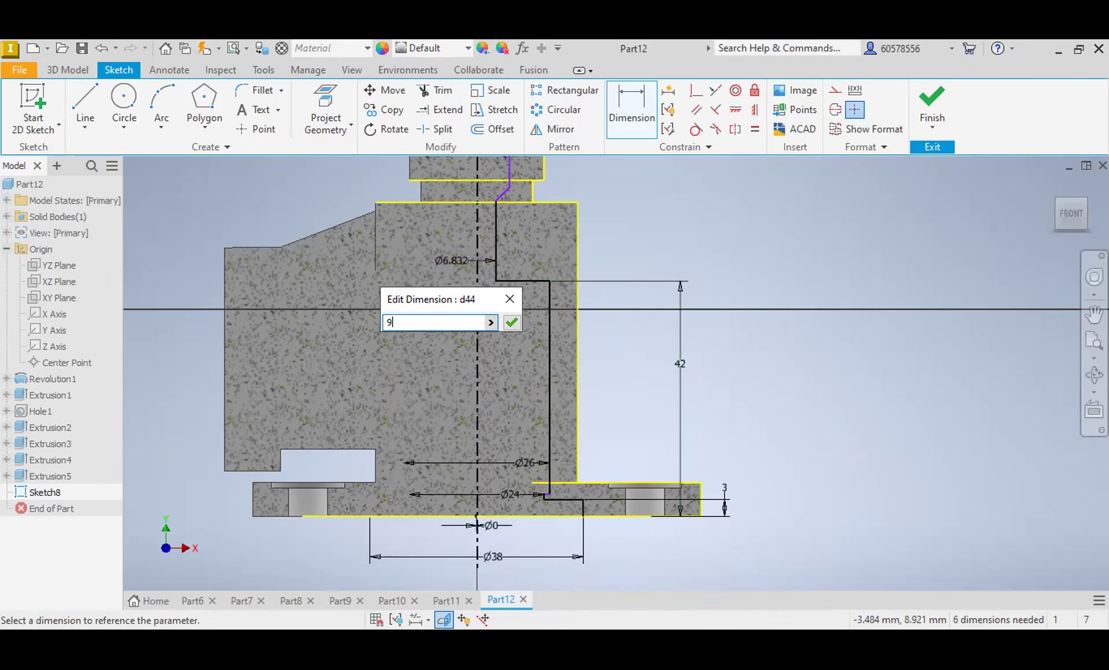
key("Return")
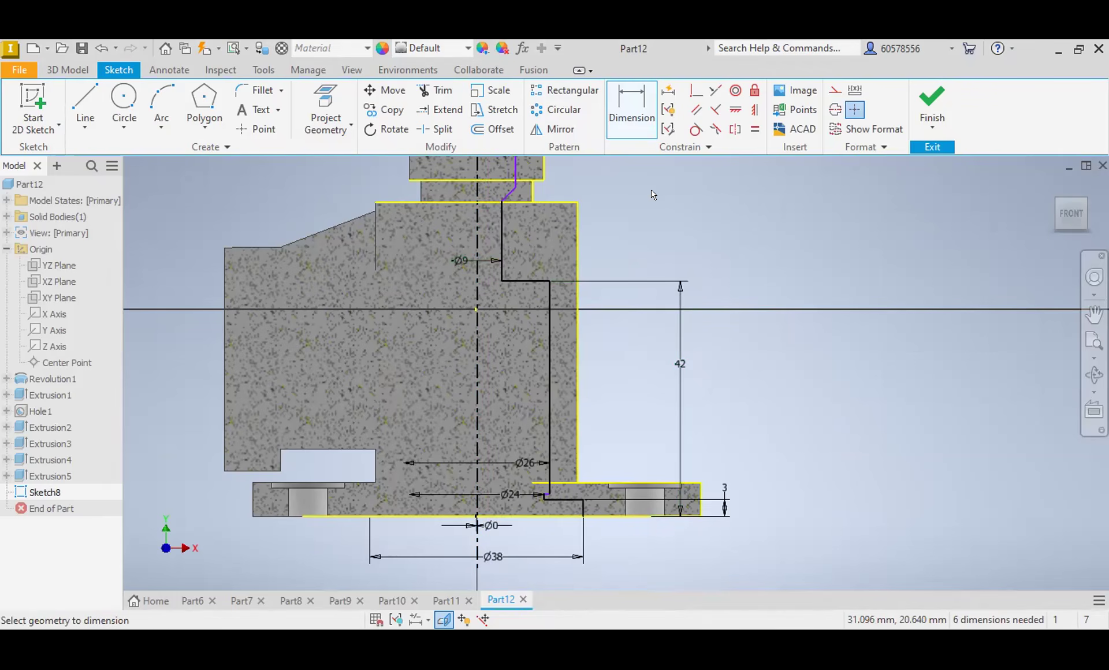
Step: Dimension the uppermost bore wall in the neck about the centerline with a diameter of 16 mm
middle_click_drag(653, 195, 696, 305)
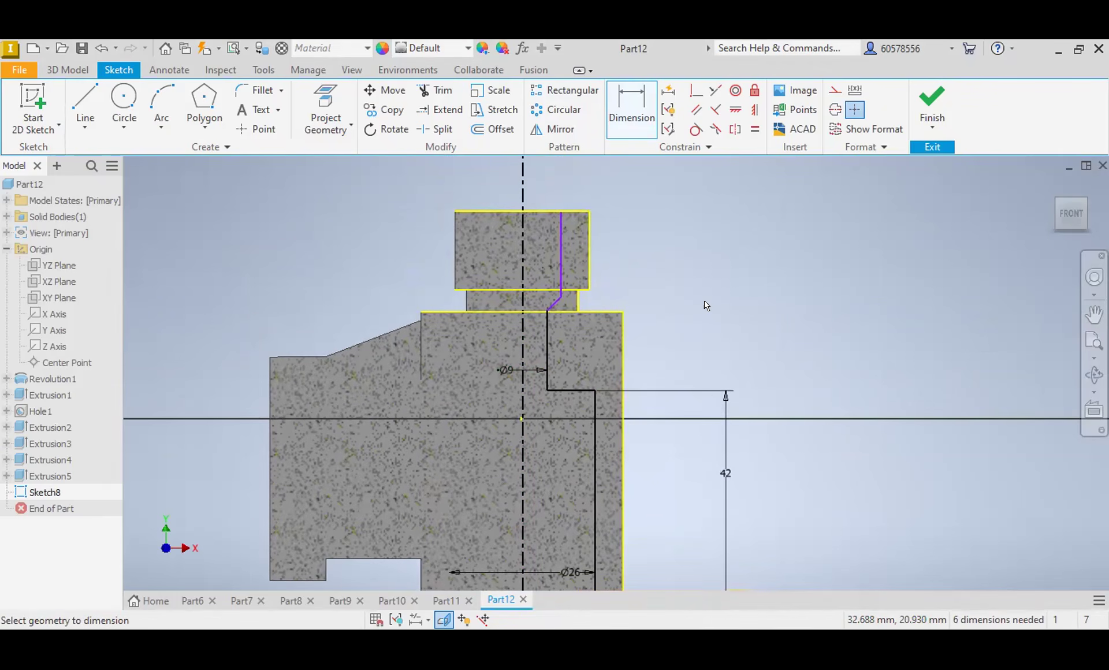
left_click(523, 252)
left_click(554, 253)
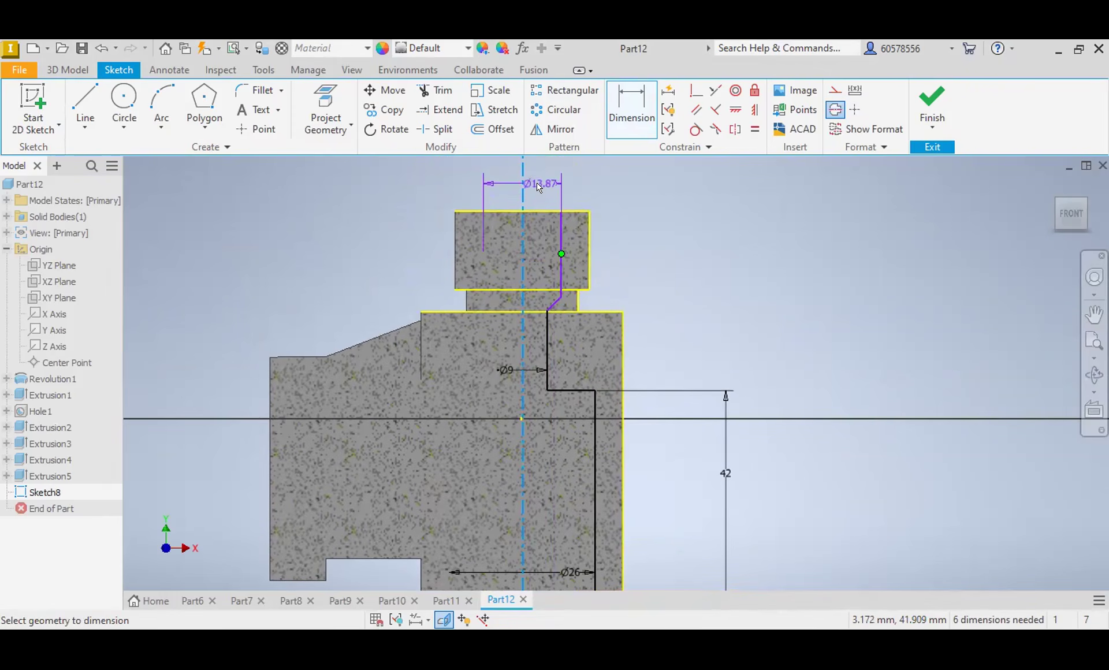
left_click(541, 182)
type("16")
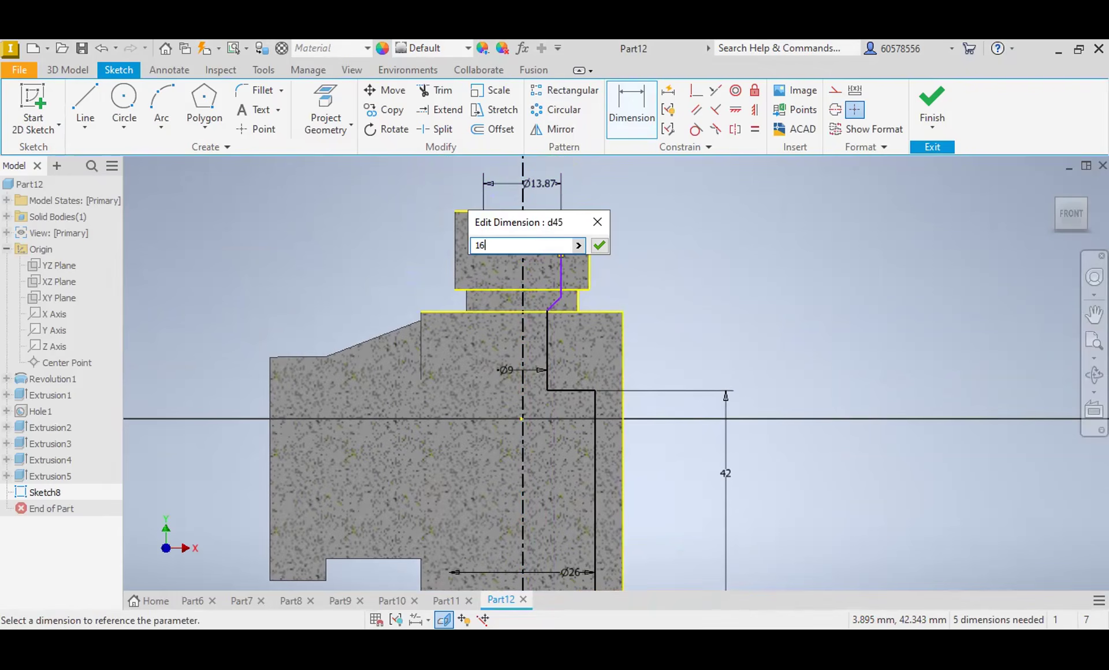
key("Return")
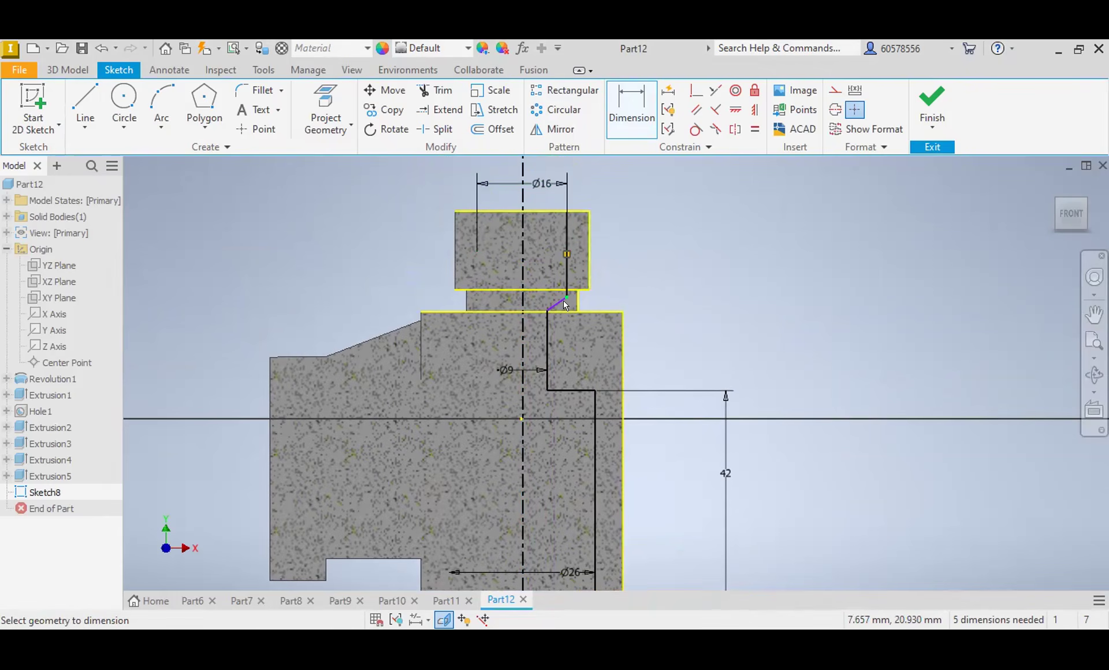
Step: Dimension the angle between the centerline and the sloped line joining the two upper bore walls as 60 degrees
left_click(522, 273)
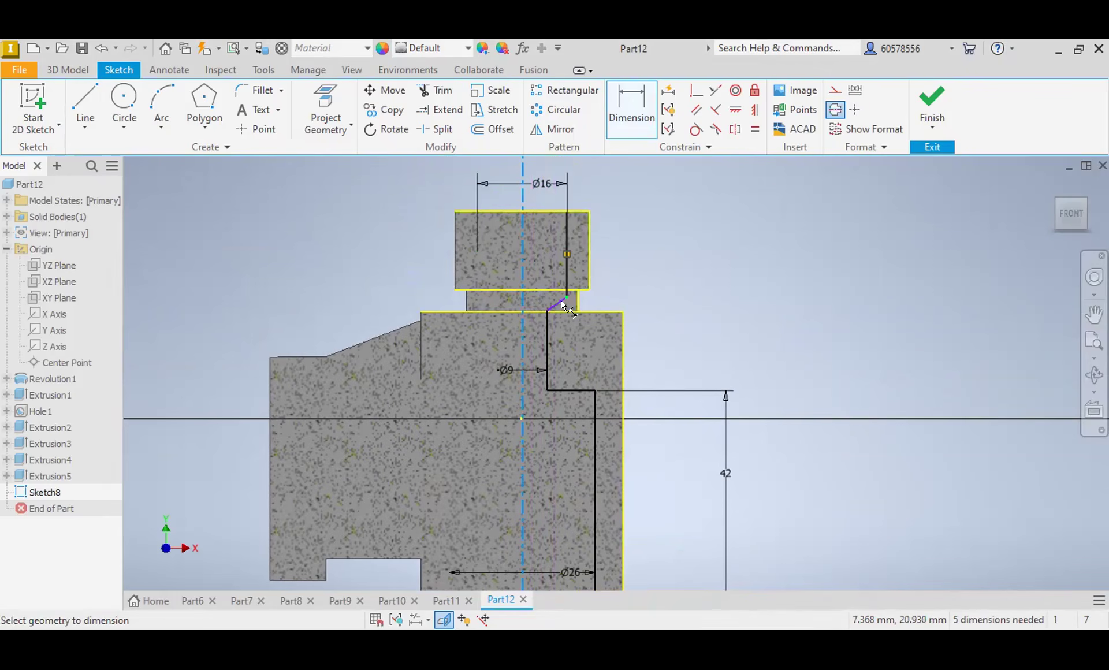
scroll(561, 296, "up", 5)
left_click(559, 302)
left_click(535, 211)
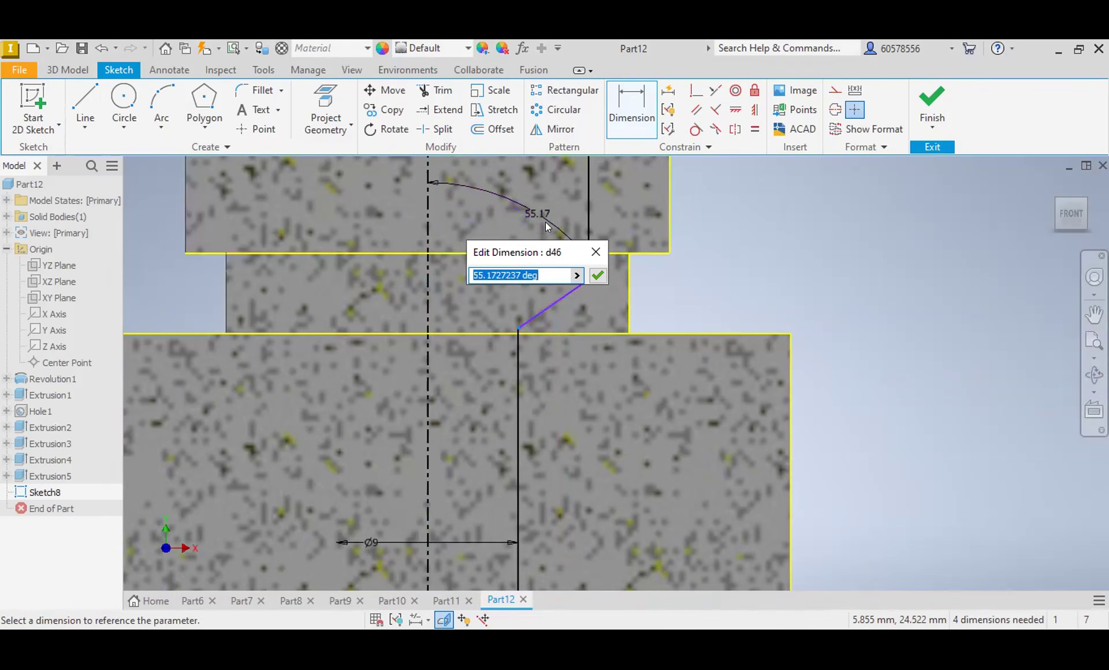
type("60")
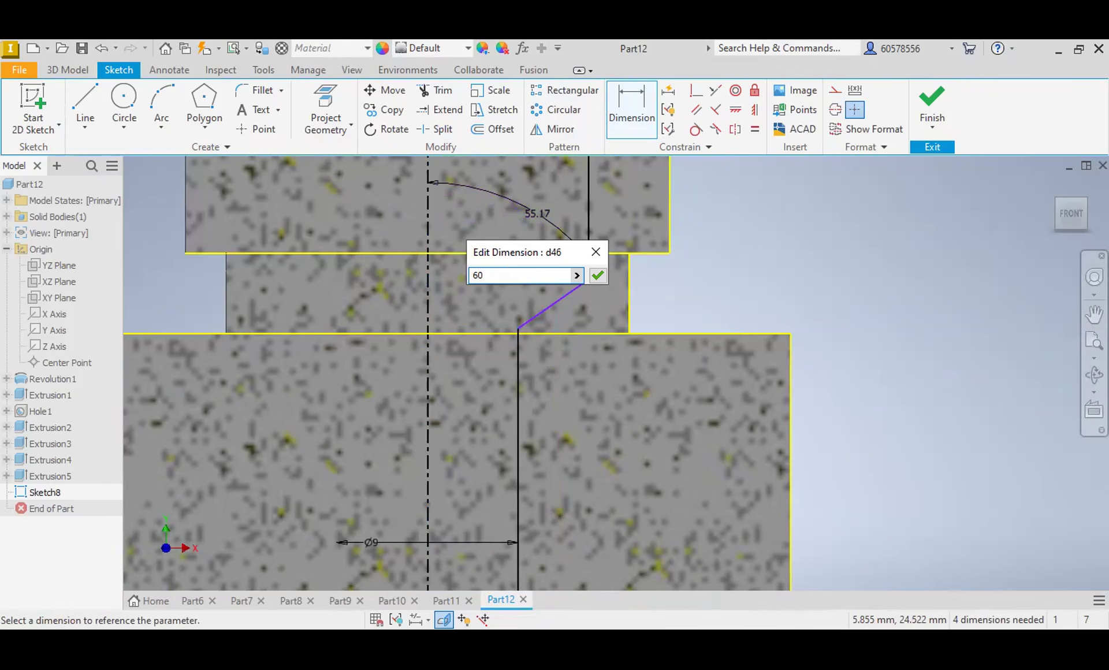
key("Return")
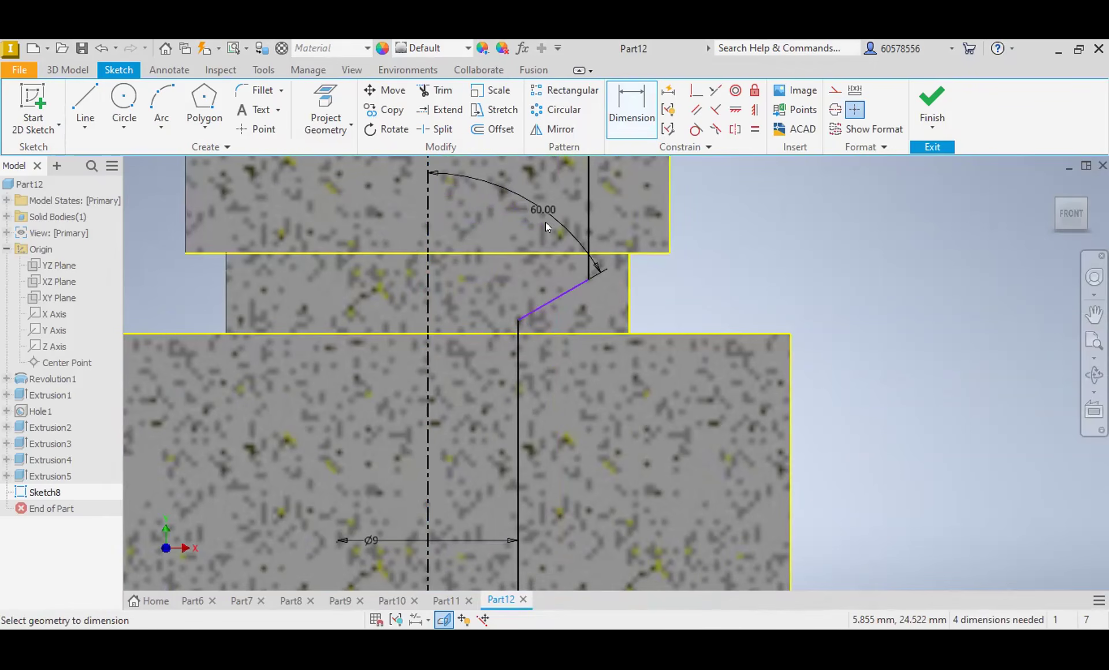
scroll(571, 329, "down", 2)
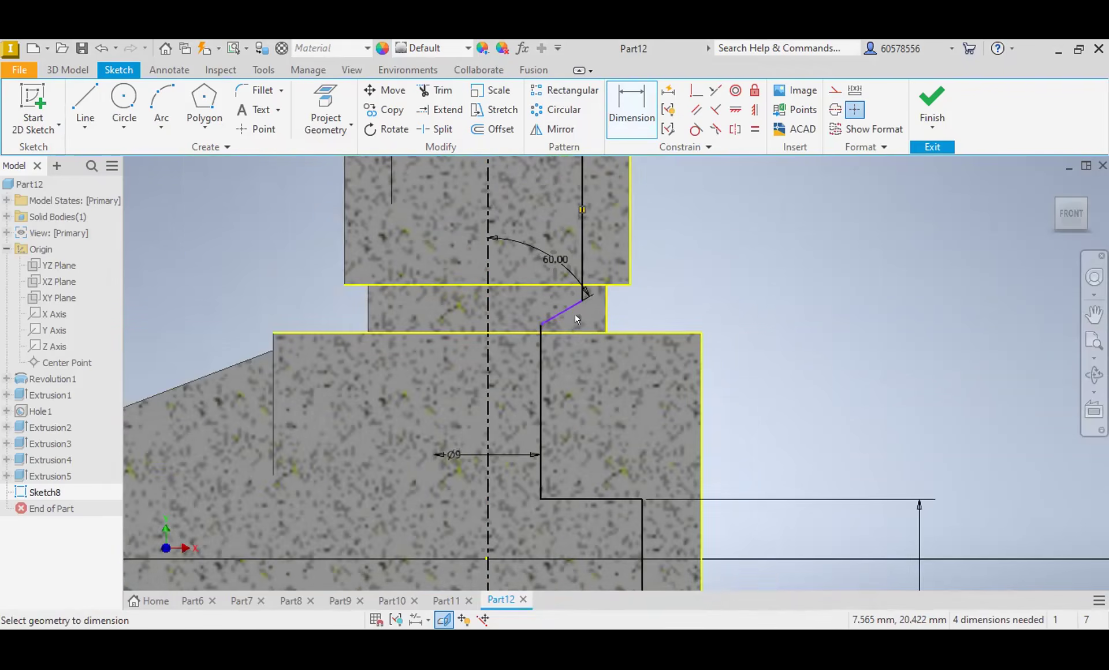
scroll(574, 314, "down", 2)
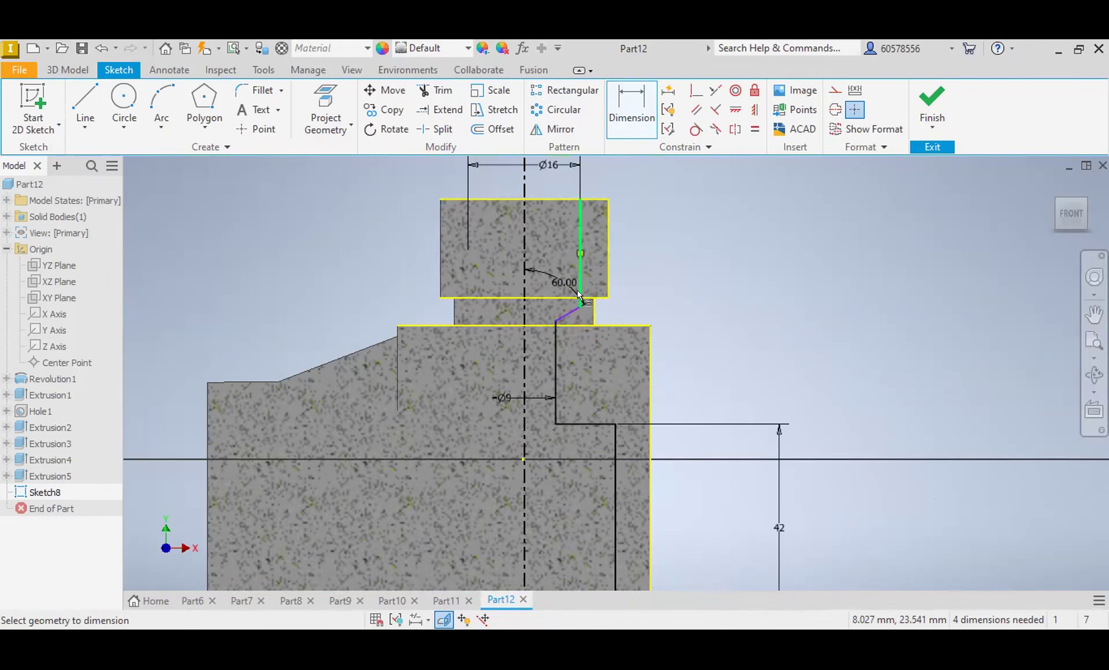
Step: Dimension the depth from the neck's top edge to the lower end of the 16 mm bore wall as 15 mm
mouse_move(578, 291)
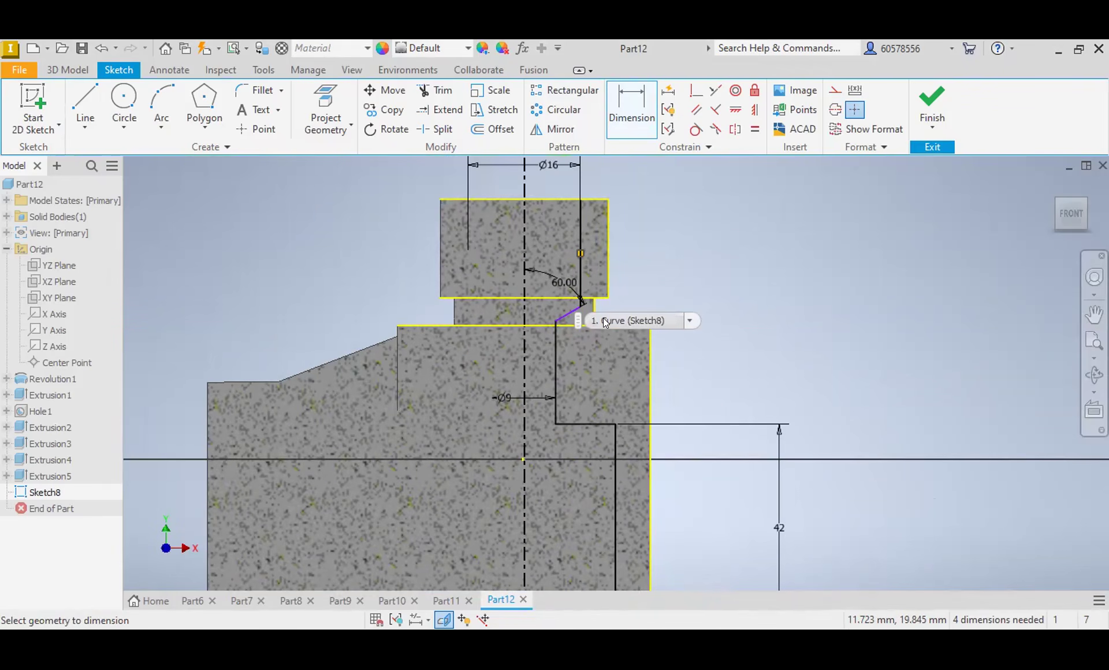
left_click(566, 199)
left_click(581, 304)
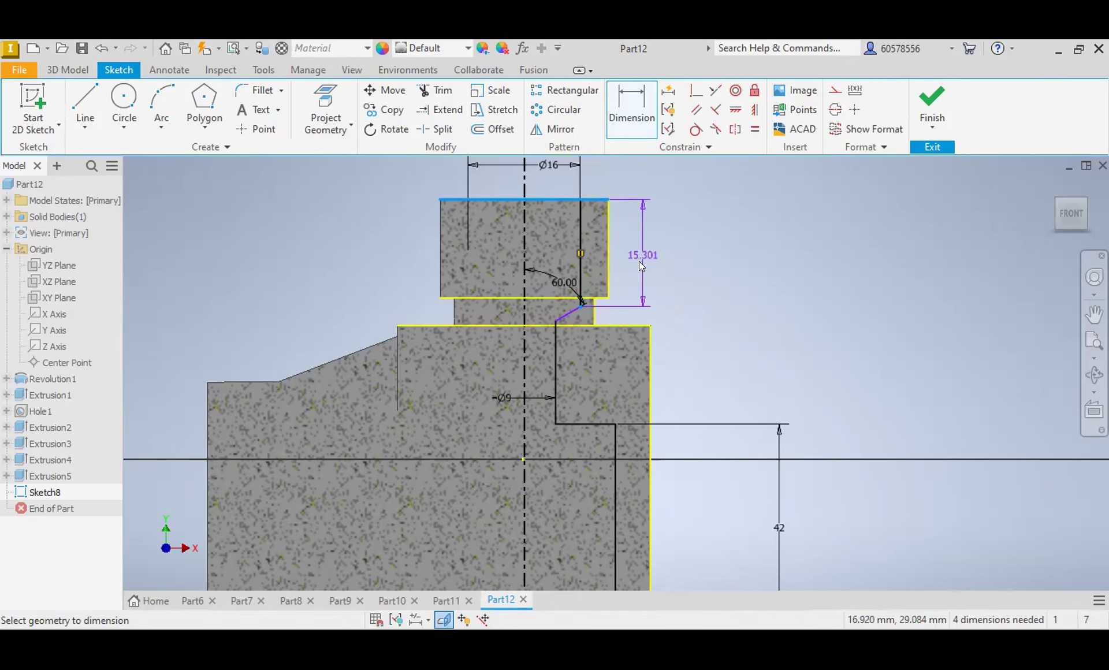
left_click(641, 253)
type("15")
key("Return")
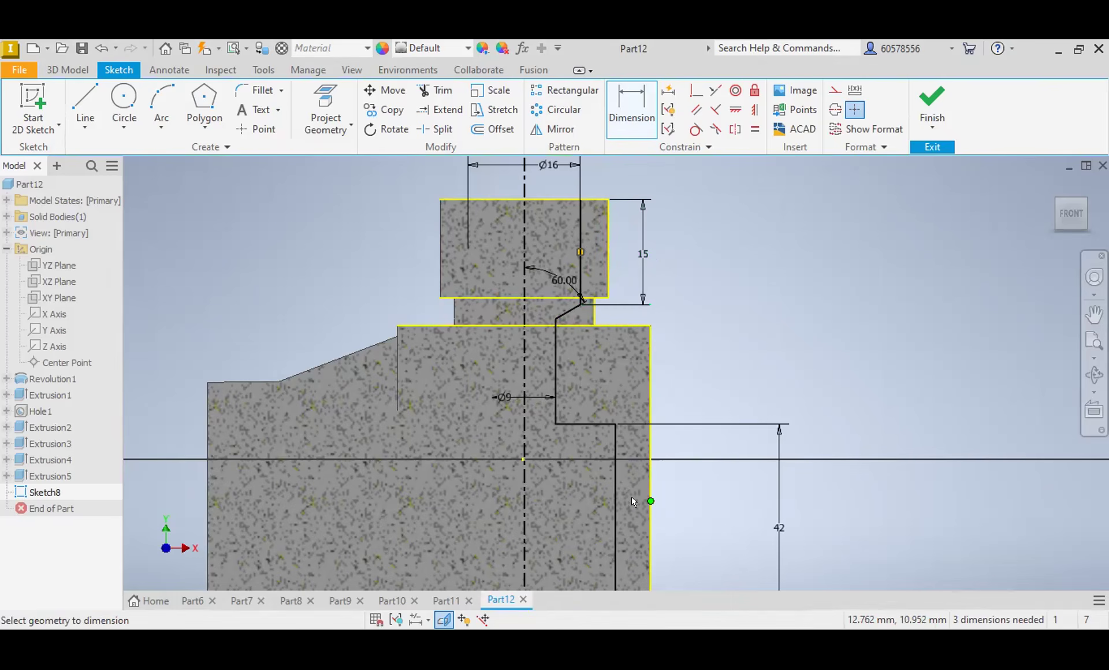
middle_click_drag(625, 515, 697, 177)
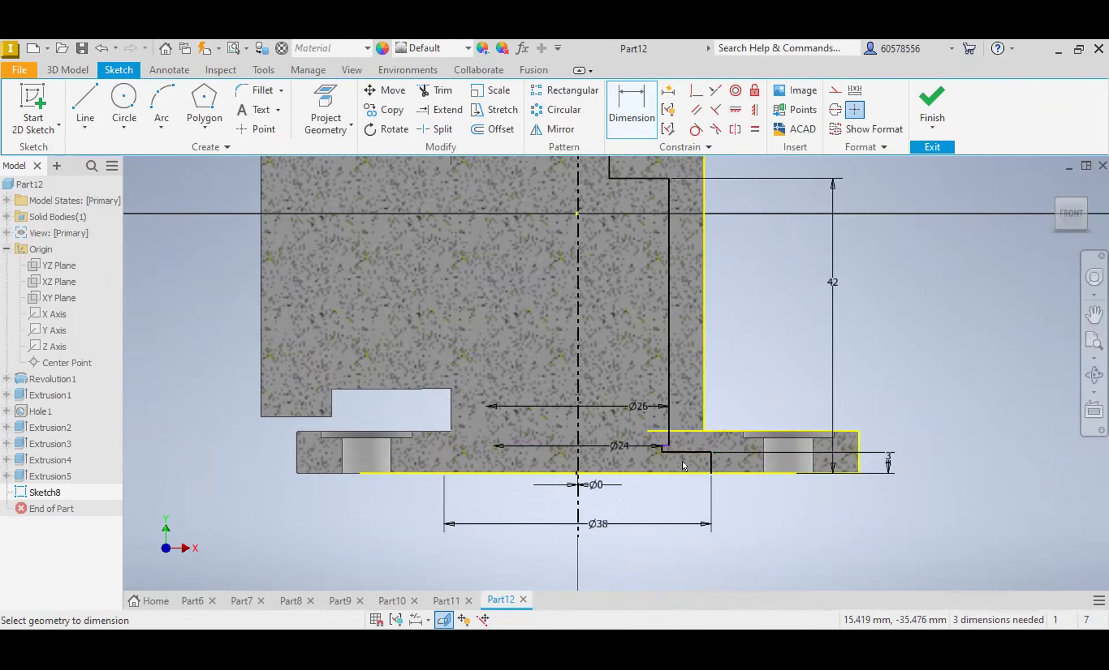
scroll(636, 420, "up", 2)
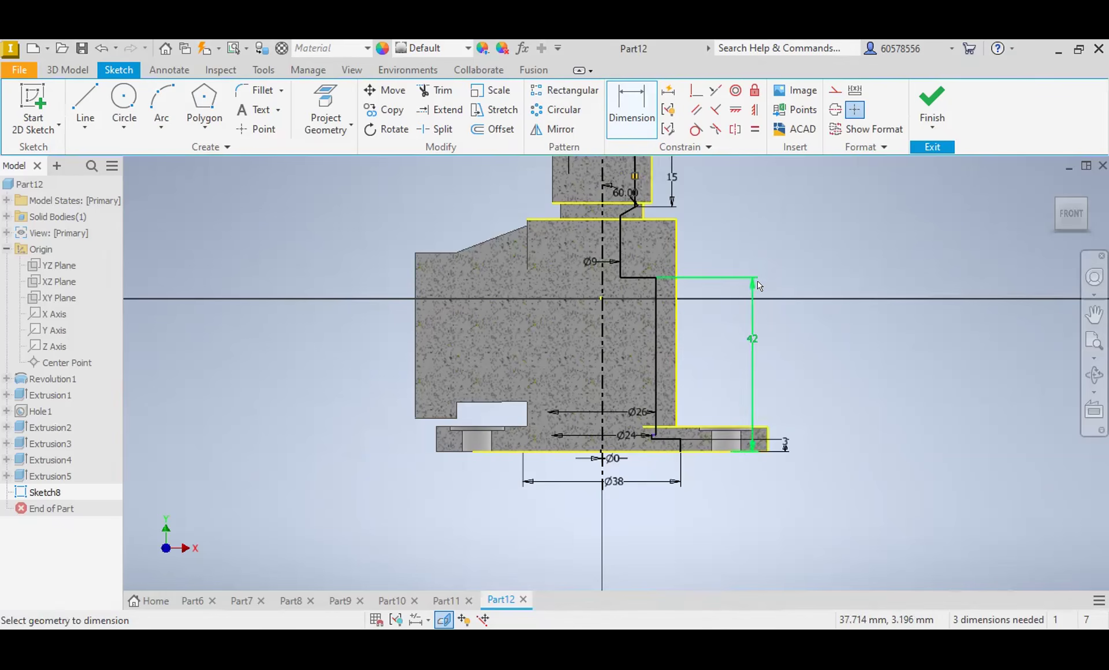
scroll(734, 226, "up", 3)
scroll(731, 227, "down", 4)
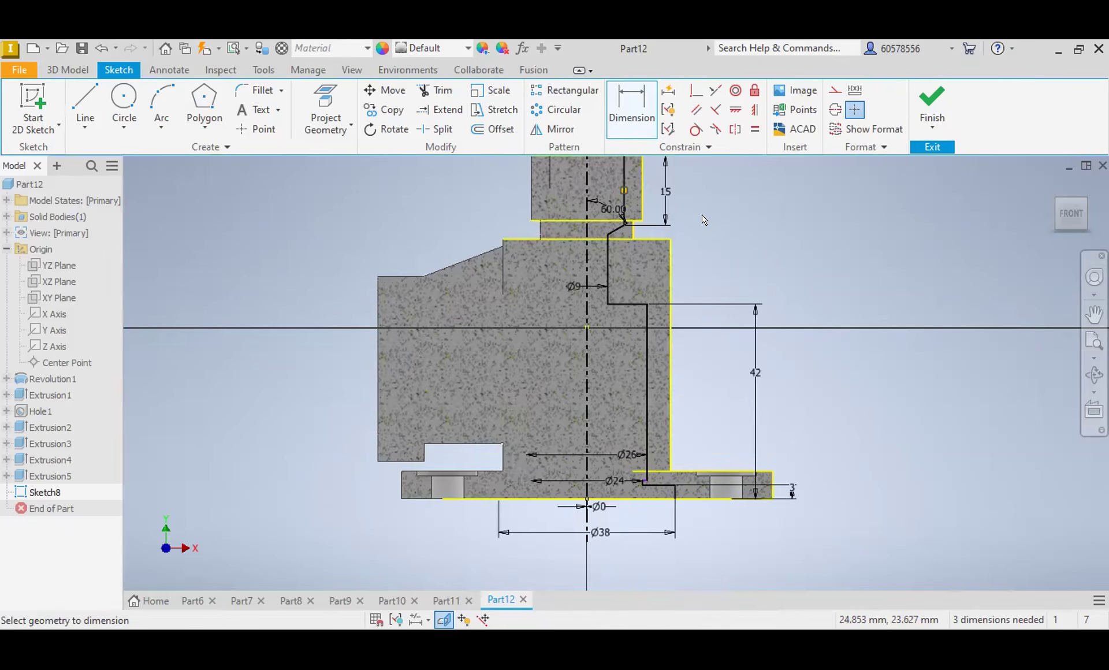
middle_click_drag(704, 220, 728, 278)
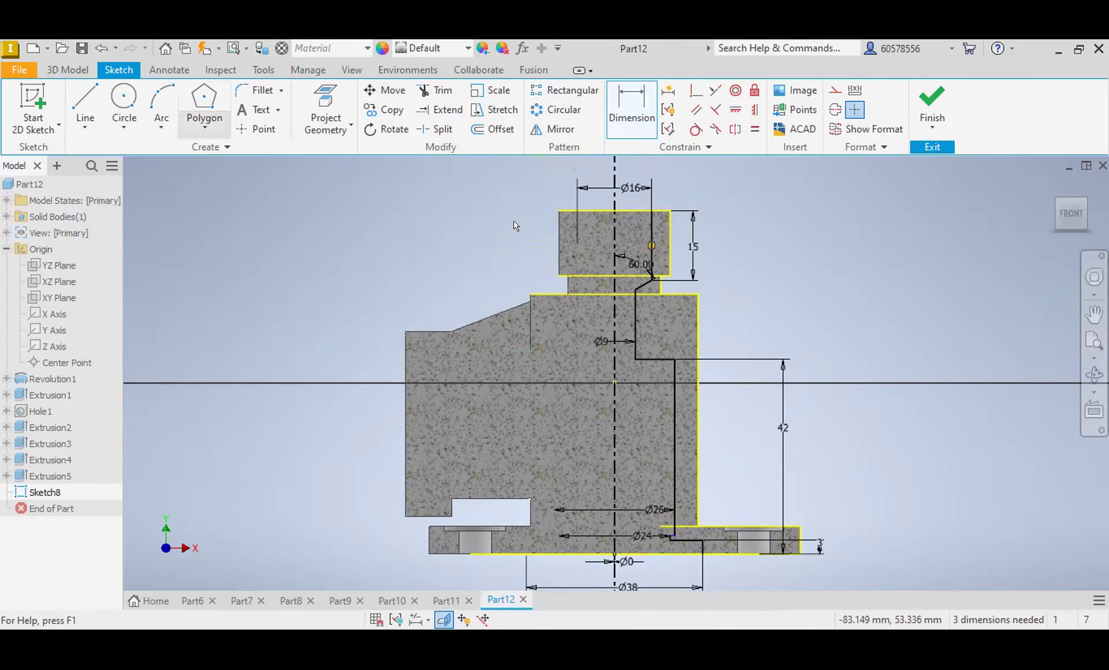
left_click(85, 69)
left_click(94, 85)
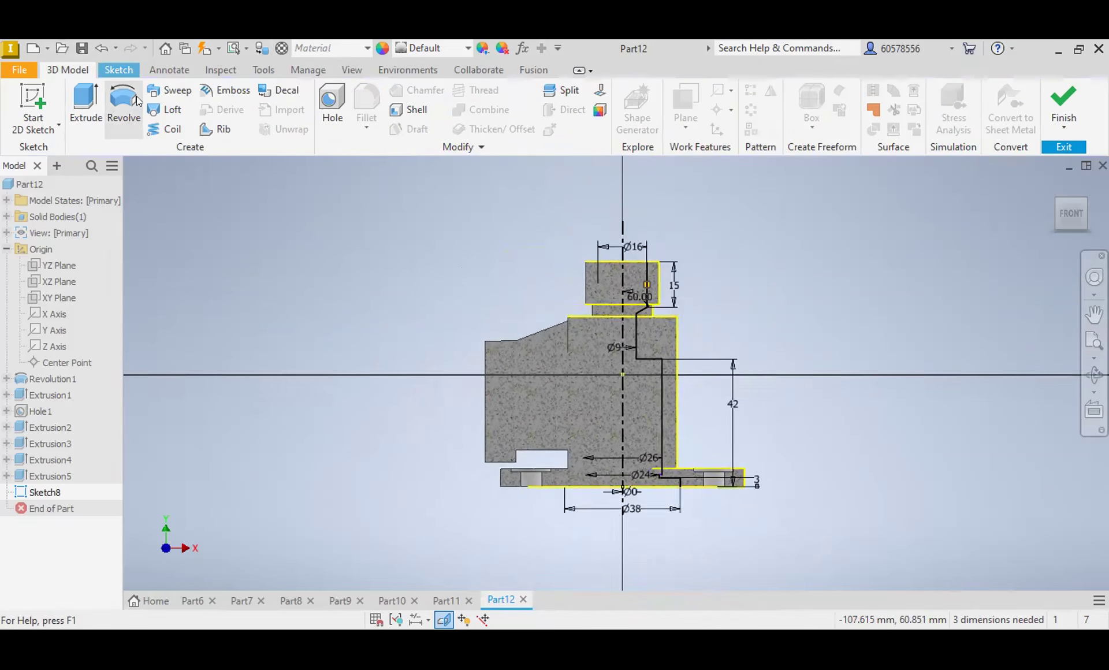
left_click(136, 96)
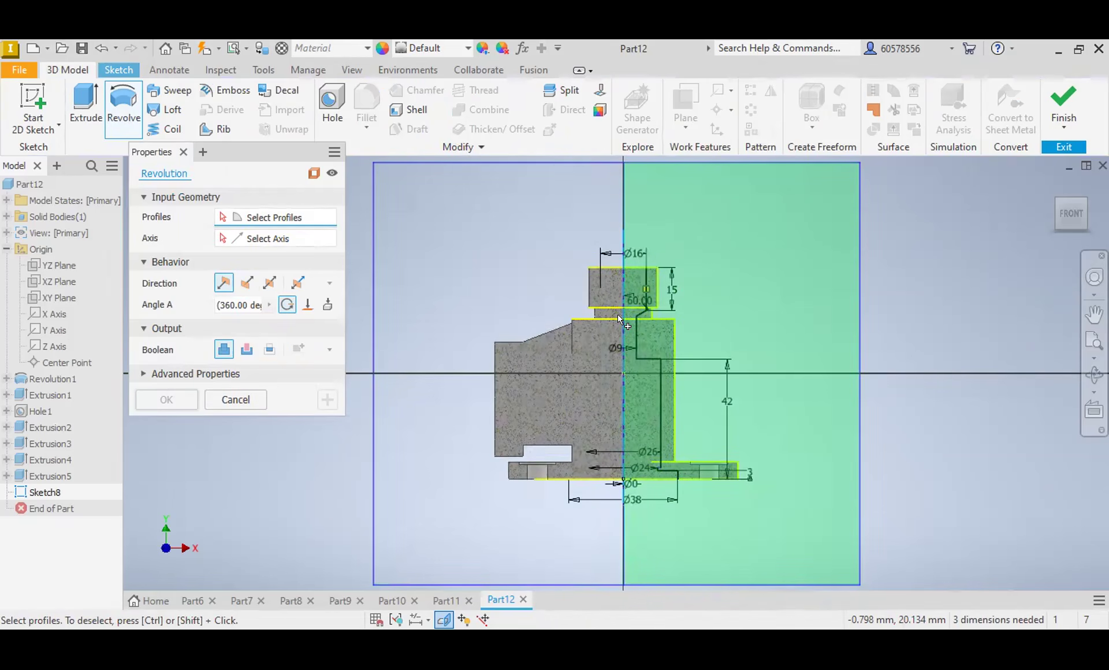
left_click(618, 314)
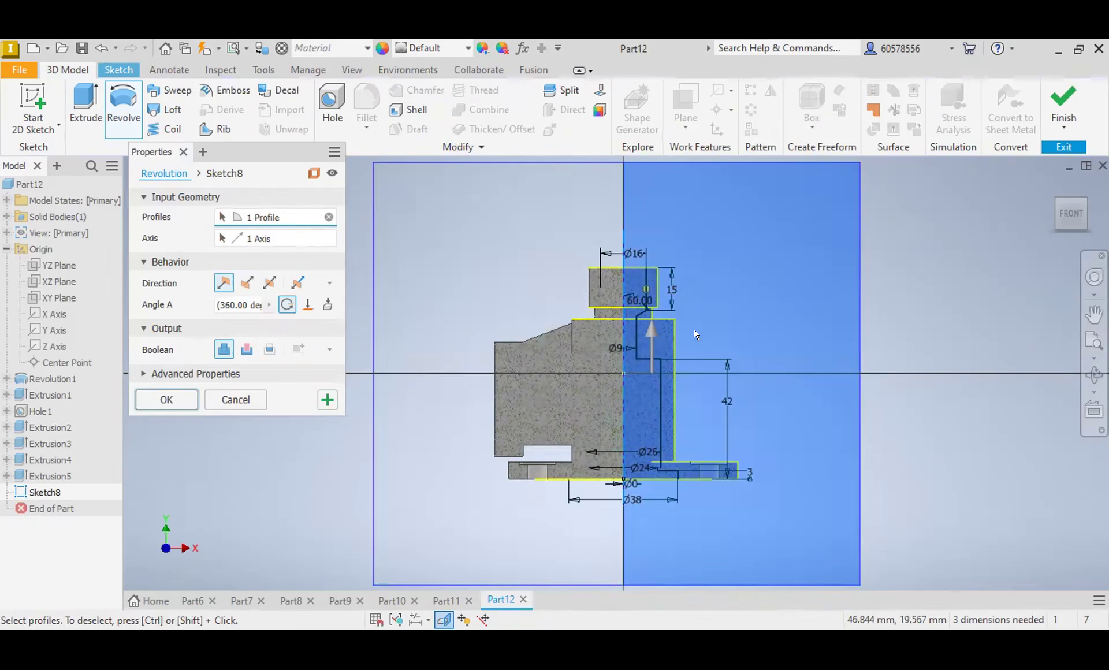
left_click(630, 377)
left_click(643, 376)
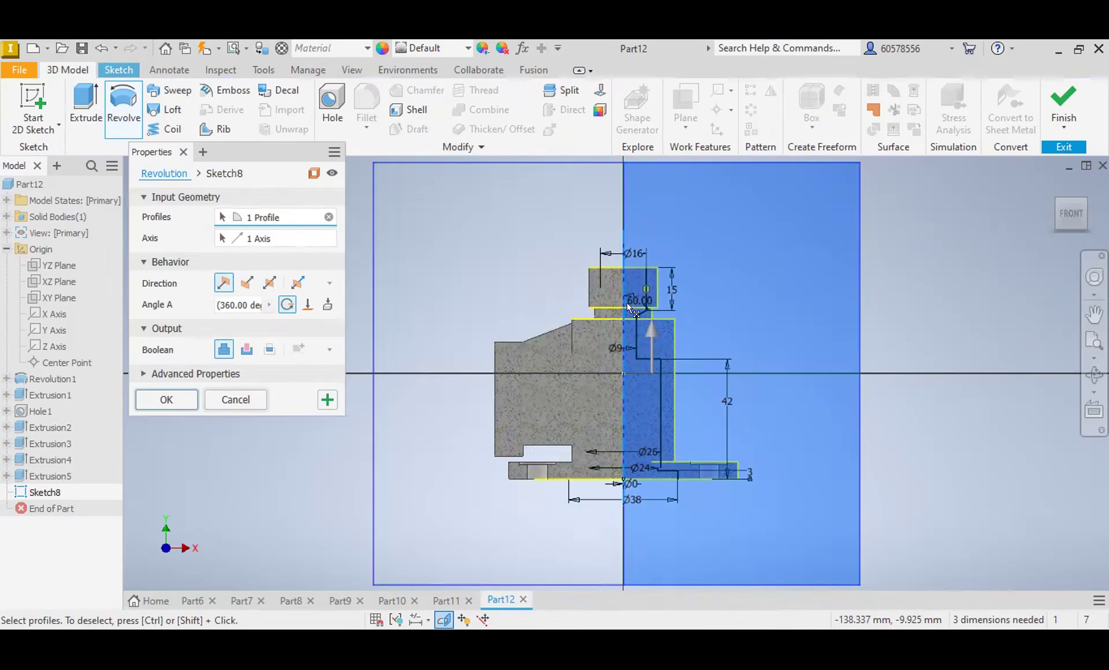
left_click(228, 400)
Step: Examine the bore profile's corners from the base recess and 24 mm step up to the neck for gaps in the outline
scroll(665, 475, "up", 5)
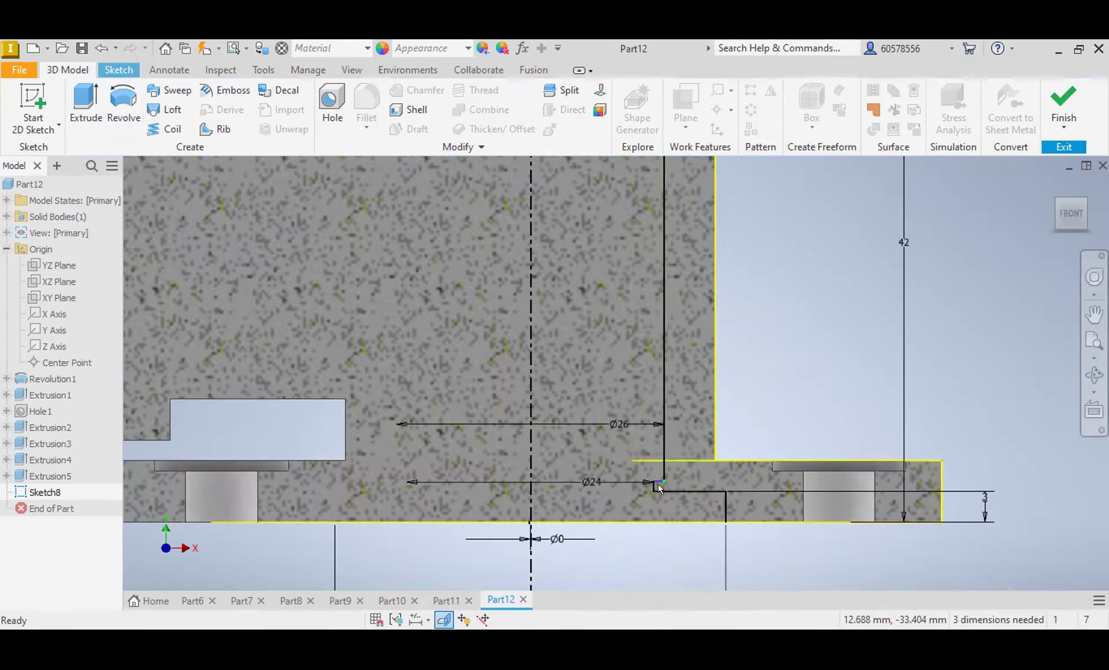
scroll(665, 472, "up", 8)
left_click(659, 457)
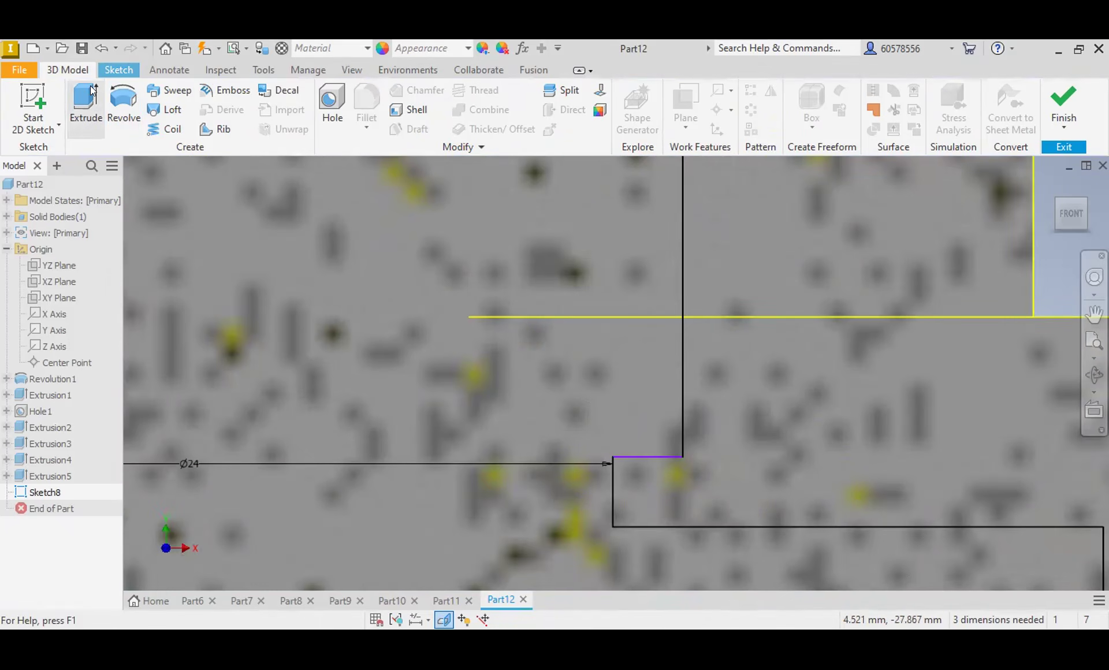
left_click(119, 69)
left_click(93, 99)
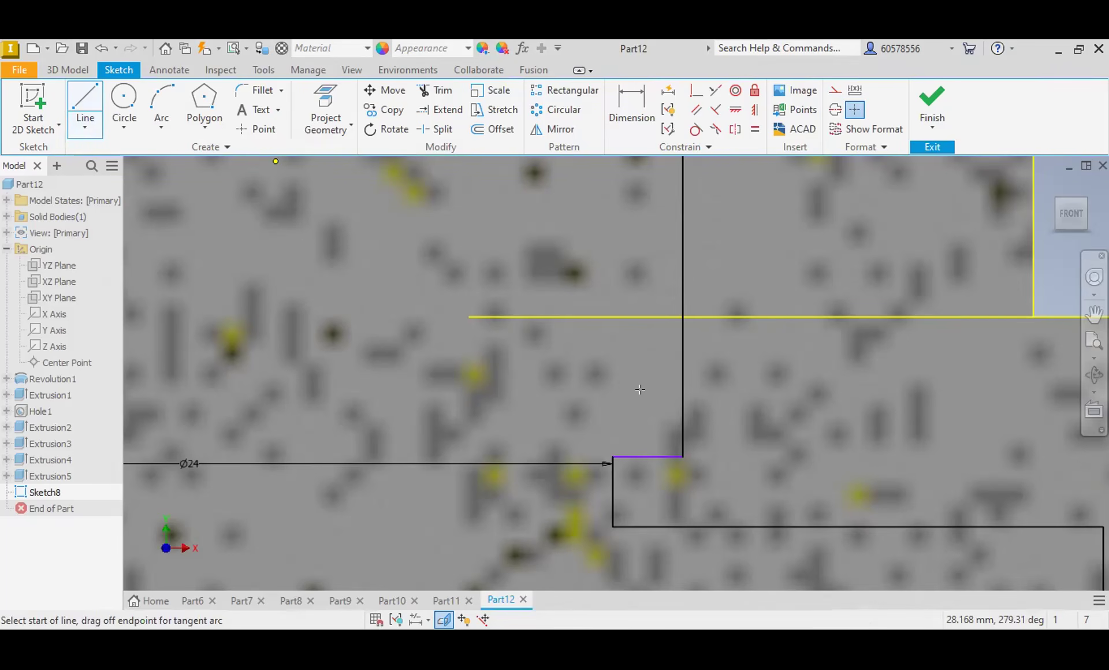
key("Escape")
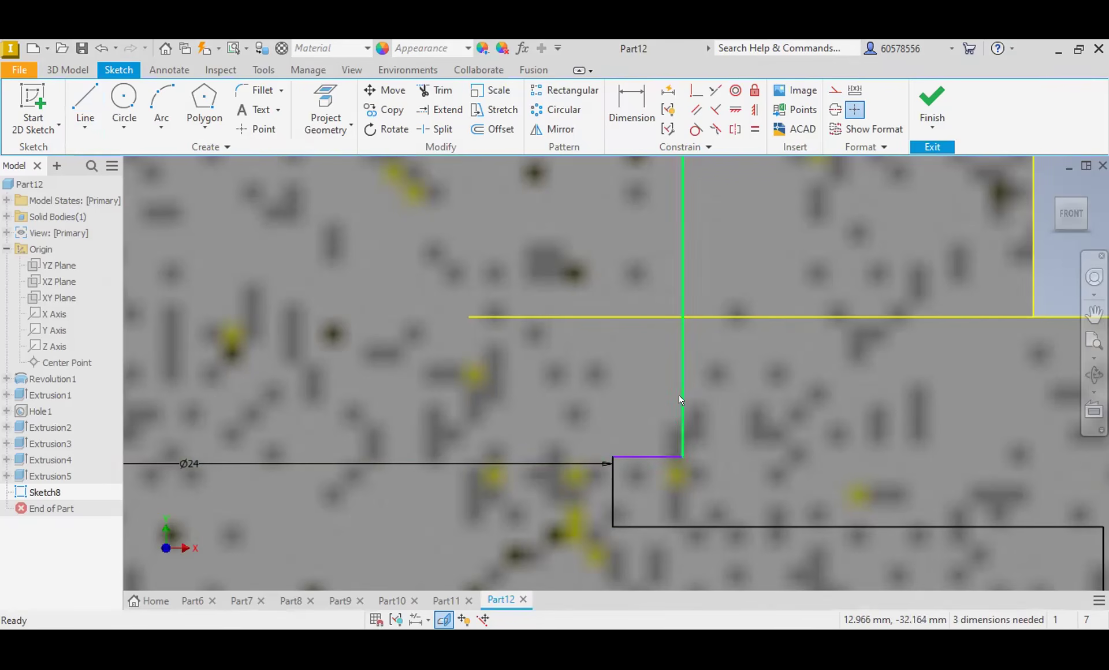
scroll(678, 407, "down", 5)
scroll(684, 421, "up", 5)
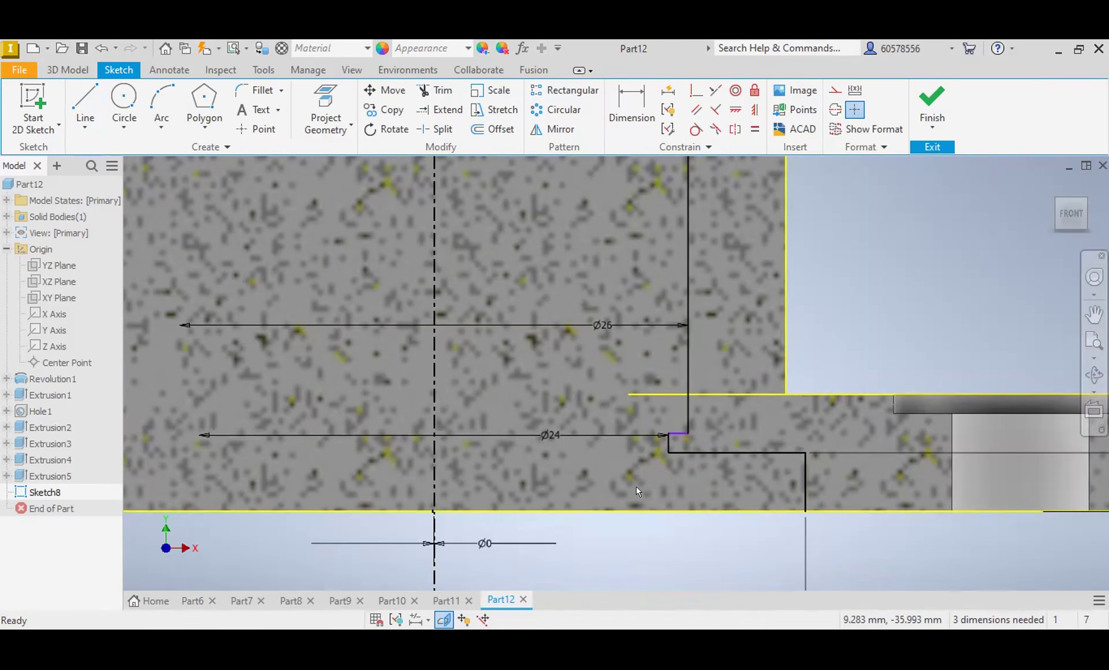
left_click(90, 98)
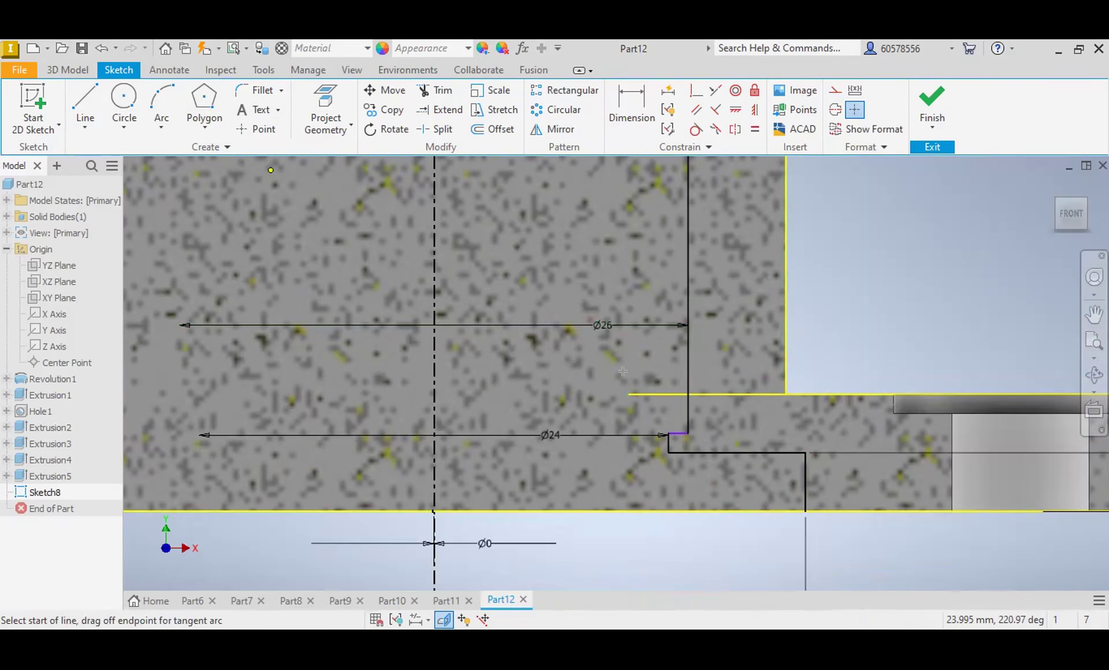
key("Escape")
scroll(537, 353, "down", 3)
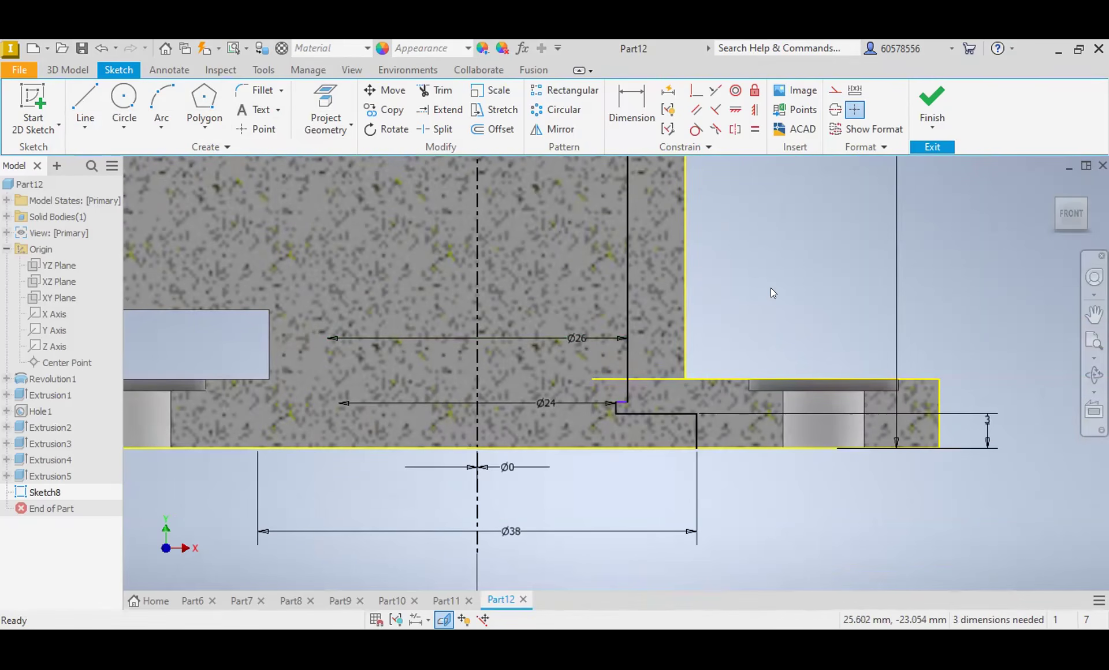
middle_click_drag(757, 338, 791, 489)
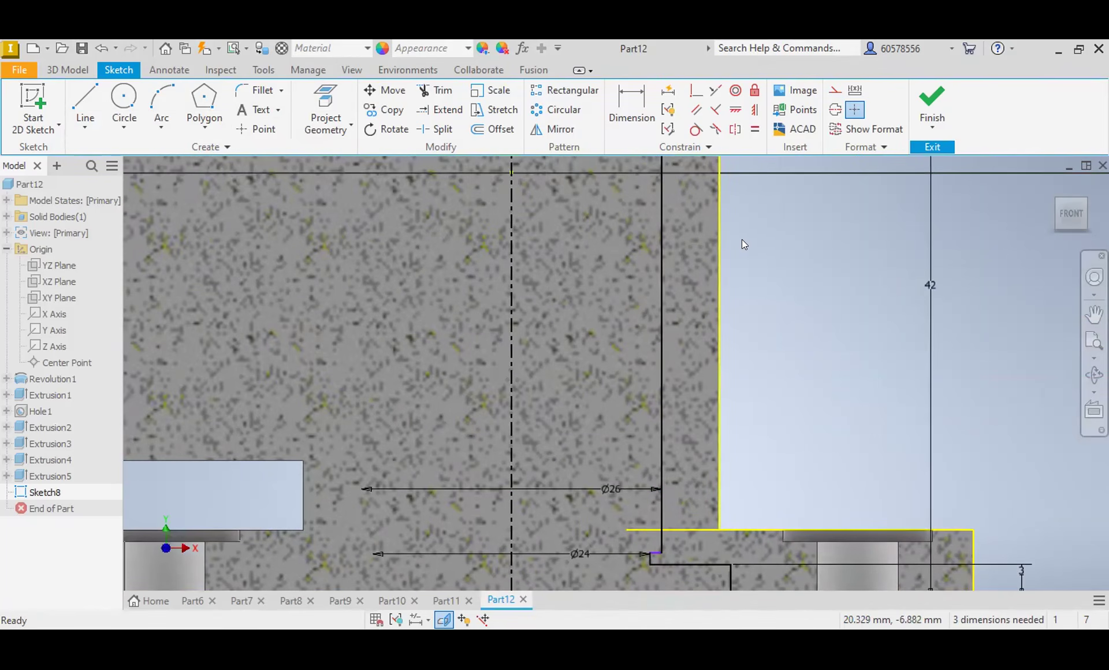
middle_click_drag(764, 296, 780, 490)
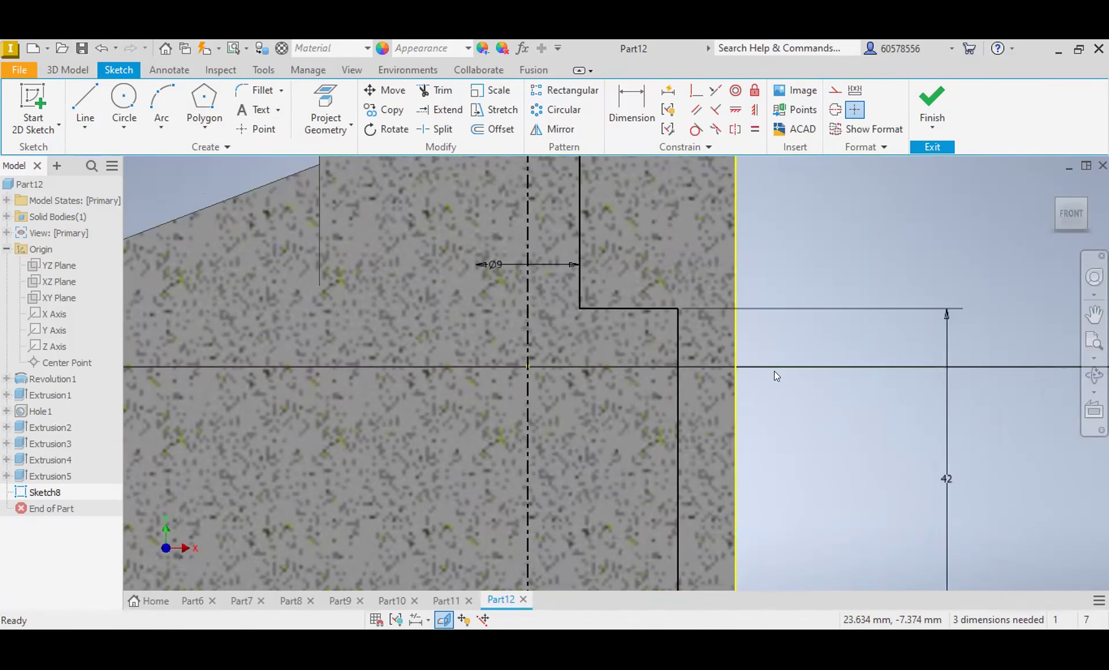
middle_click_drag(775, 257, 859, 491)
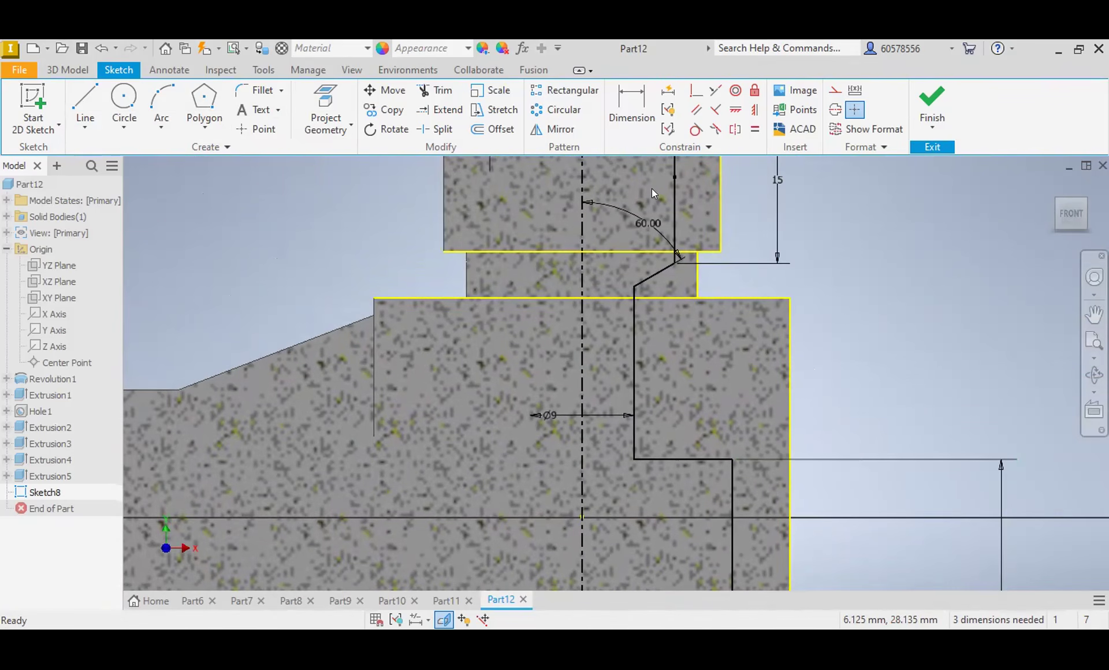
Step: Draw a horizontal line across the neck's top edge from the centerline to the upper end of the 16 mm bore wall
scroll(653, 187, "down", 3)
scroll(676, 227, "up", 5)
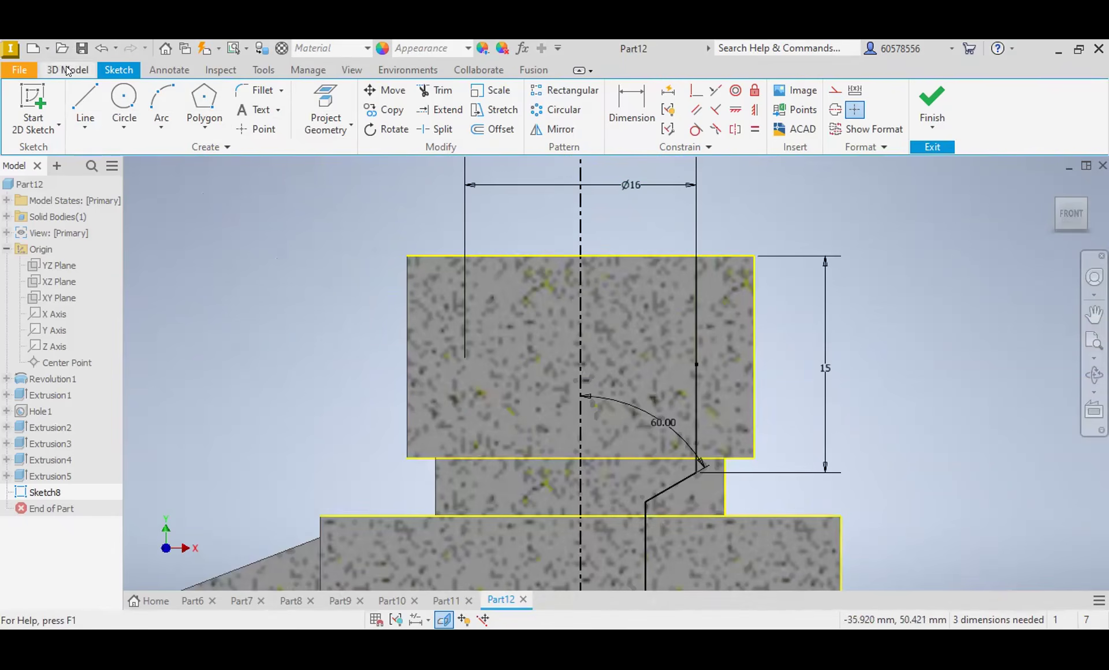
left_click(85, 107)
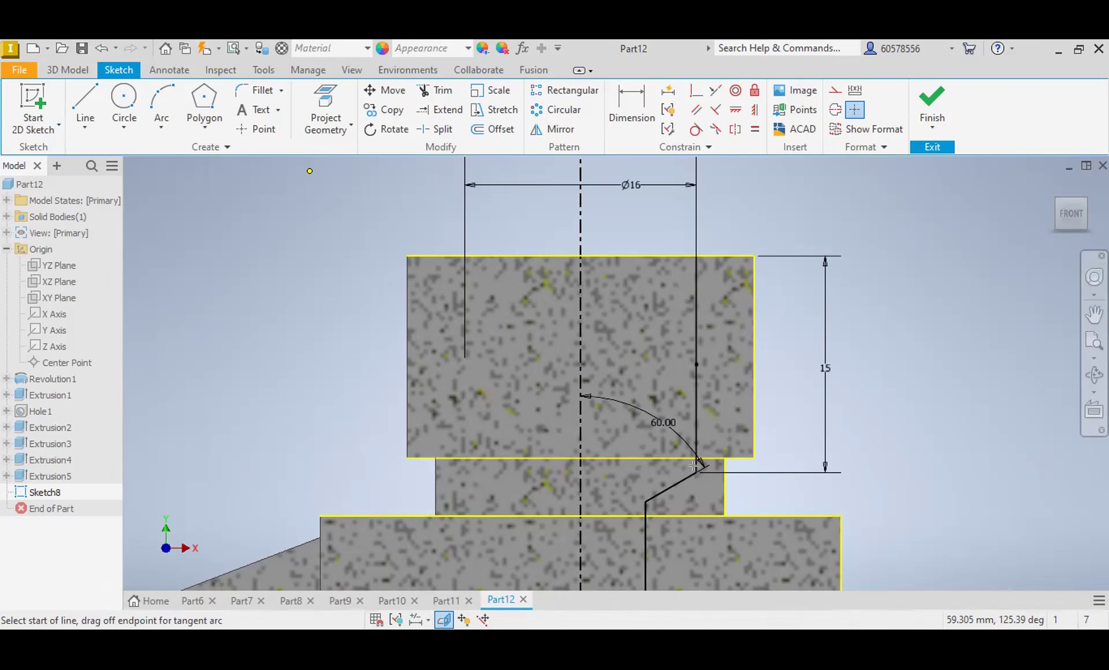
left_click(82, 70)
left_click(118, 101)
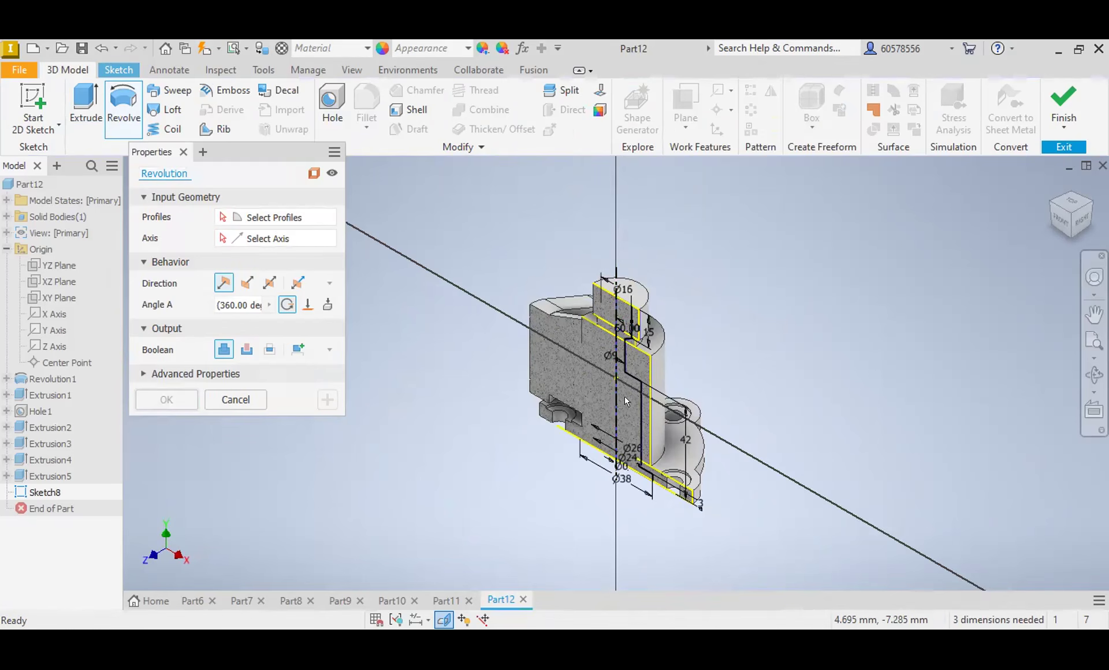
left_click(278, 239)
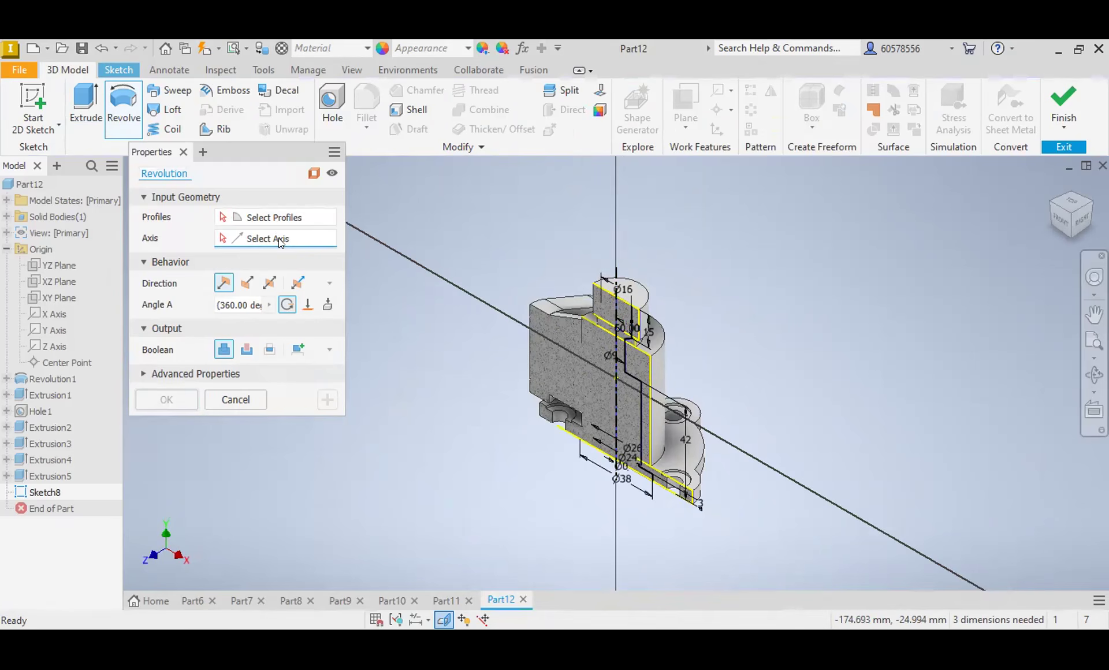
left_click(616, 384)
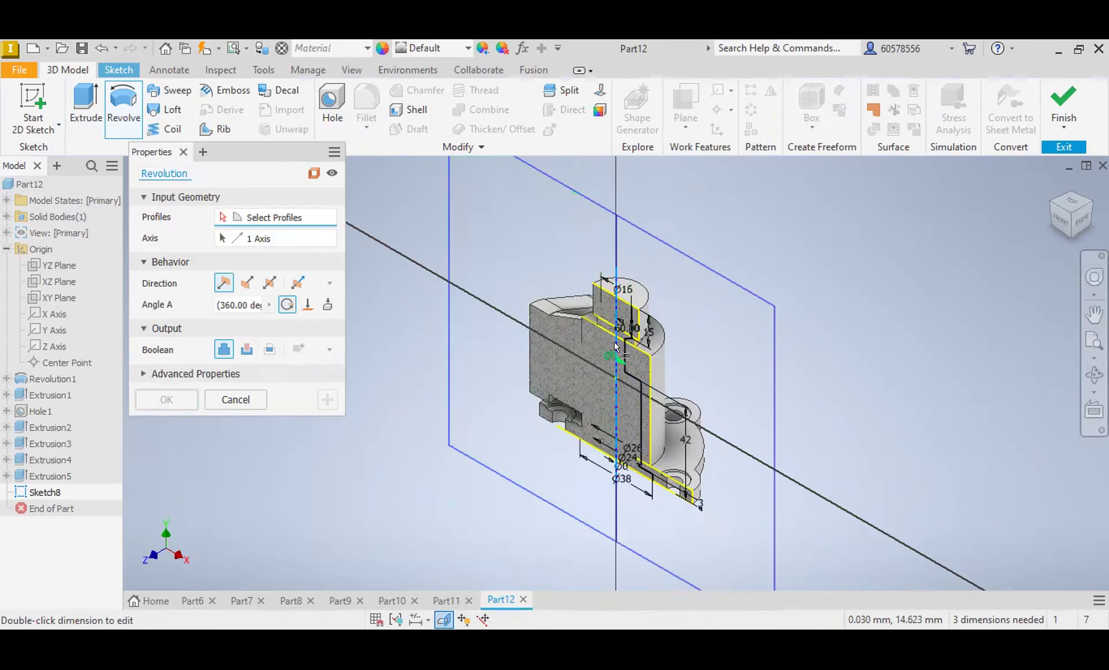
left_click(616, 374)
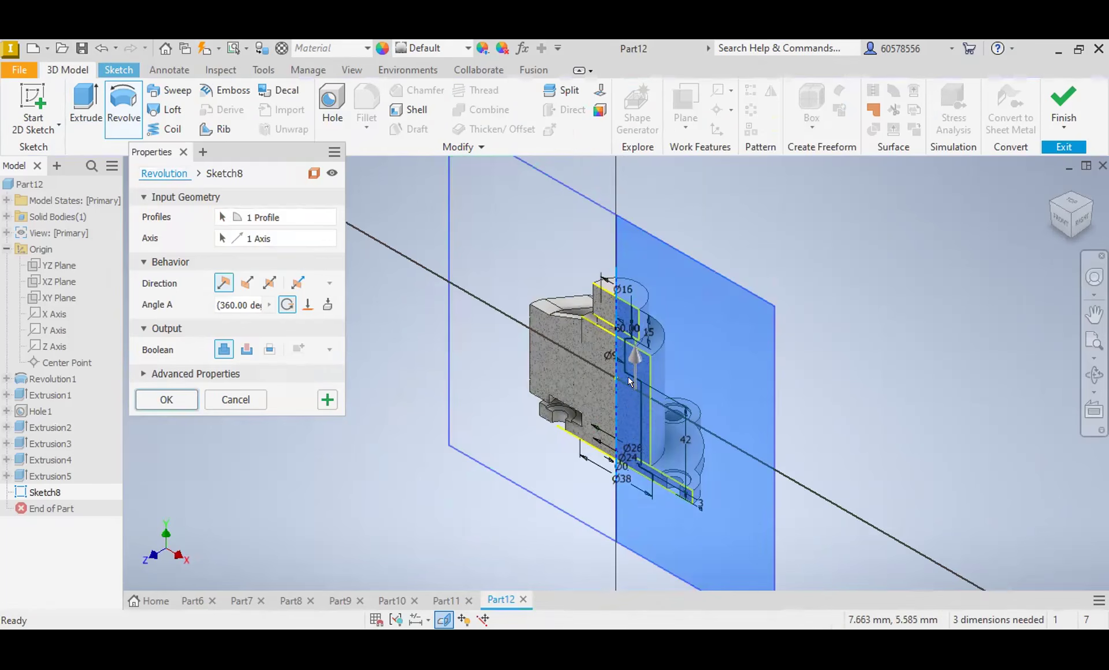
scroll(635, 404, "up", 3)
scroll(640, 408, "down", 2)
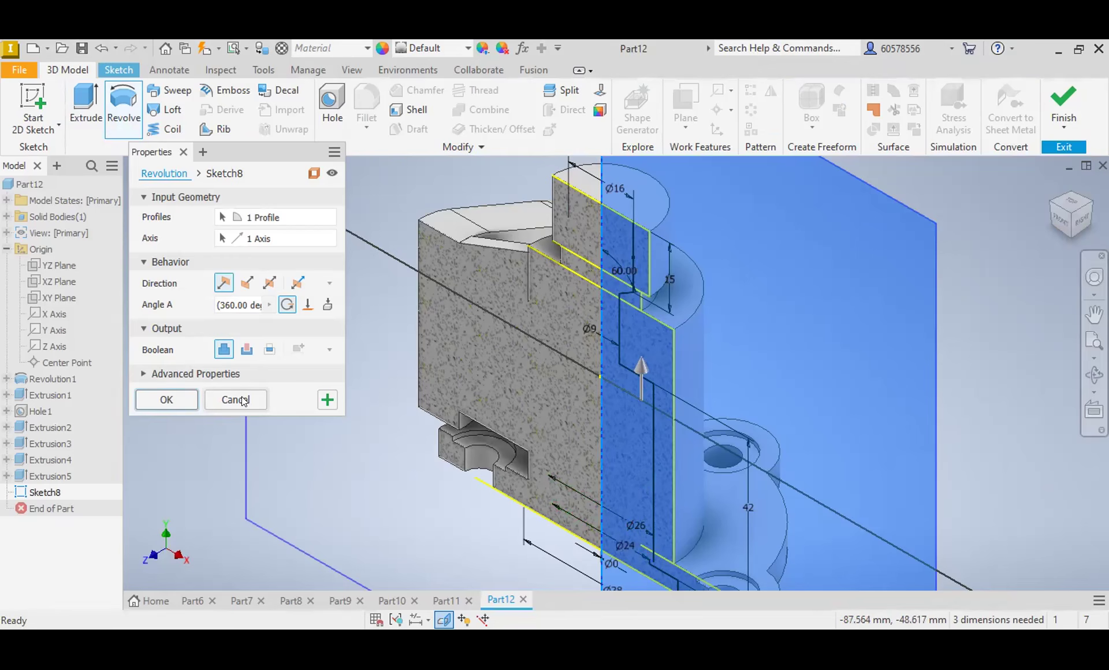
key("Escape")
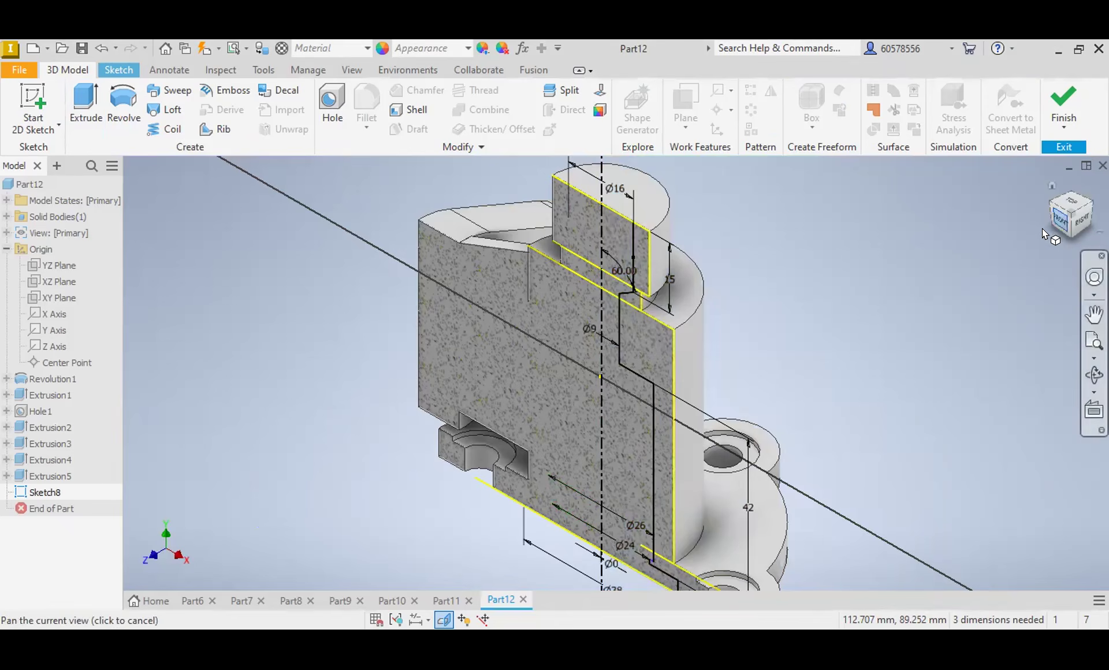
Step: Draw a 1 mm horizontal line joining the lower end of the 26 mm bore wall to the upper end of the 24 mm step
left_click(1062, 226)
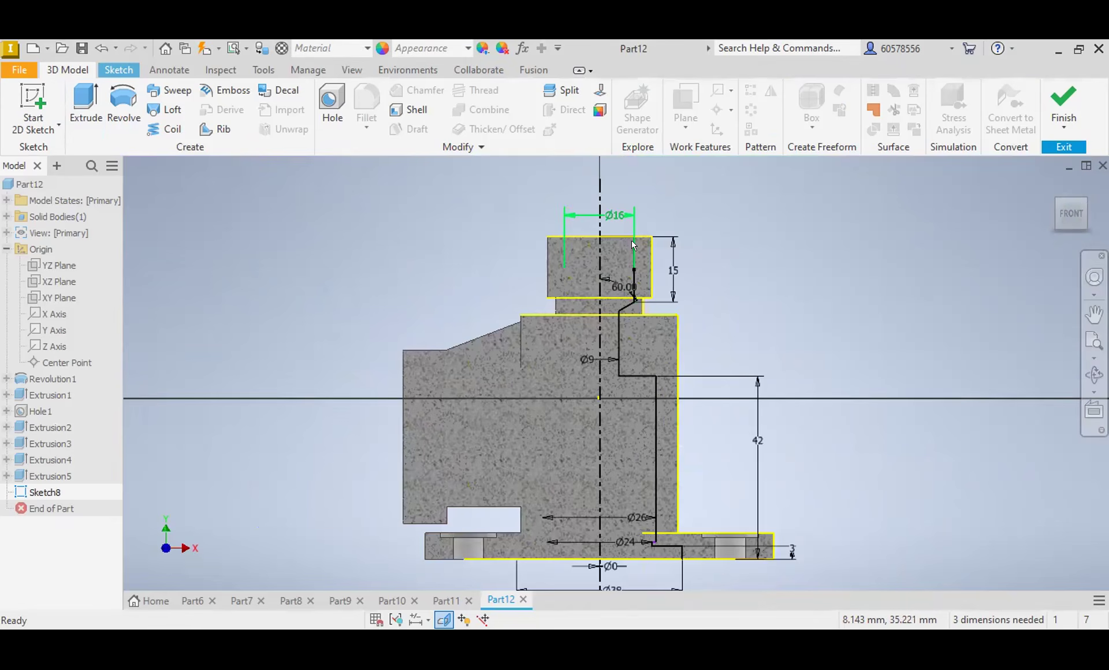
scroll(634, 245, "up", 3)
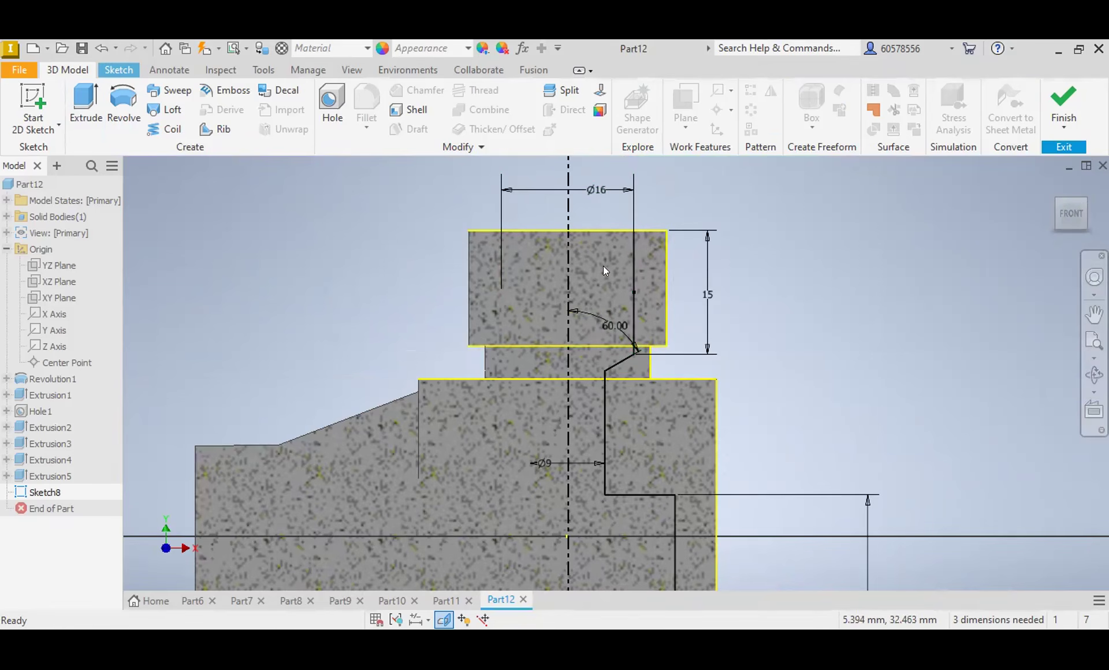
left_click(119, 69)
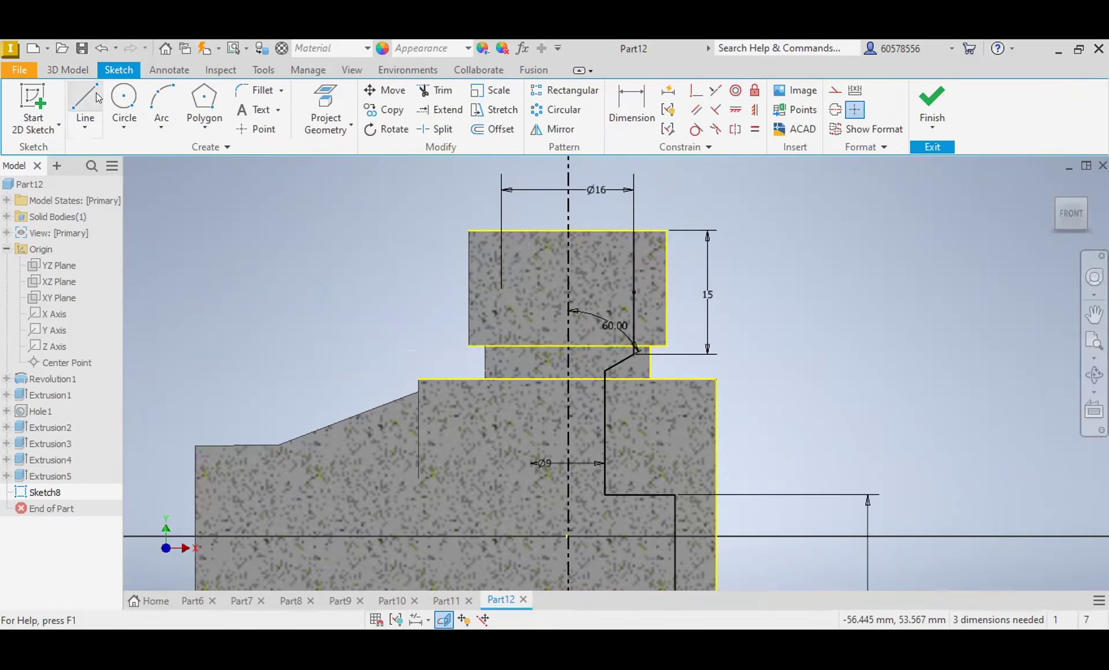
left_click(85, 110)
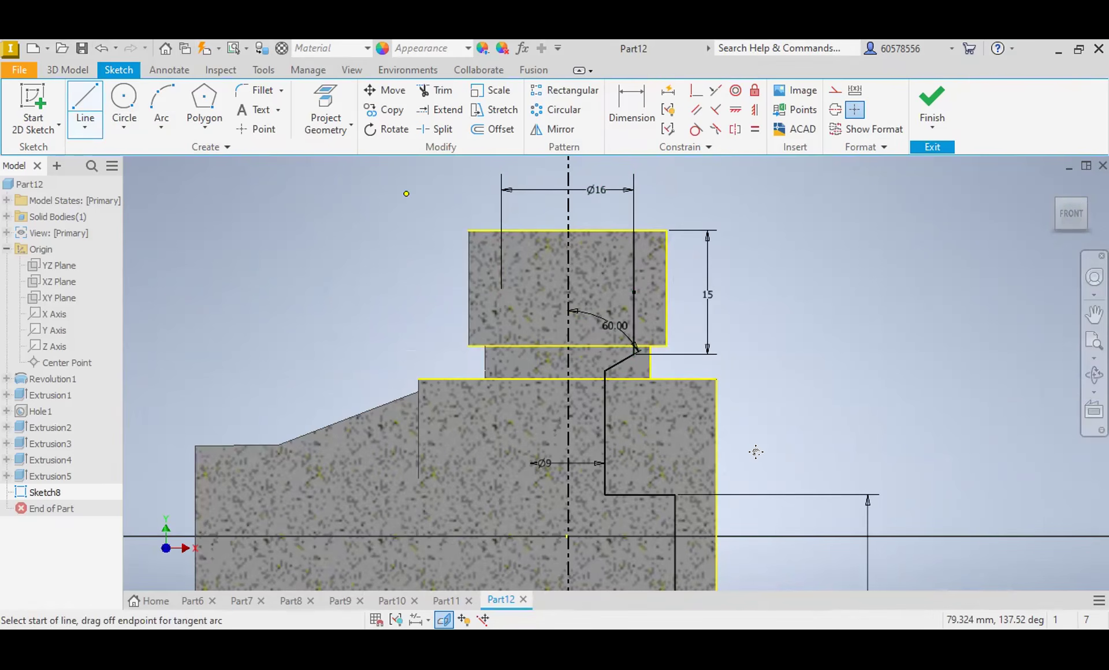
middle_click_drag(756, 452, 785, 188)
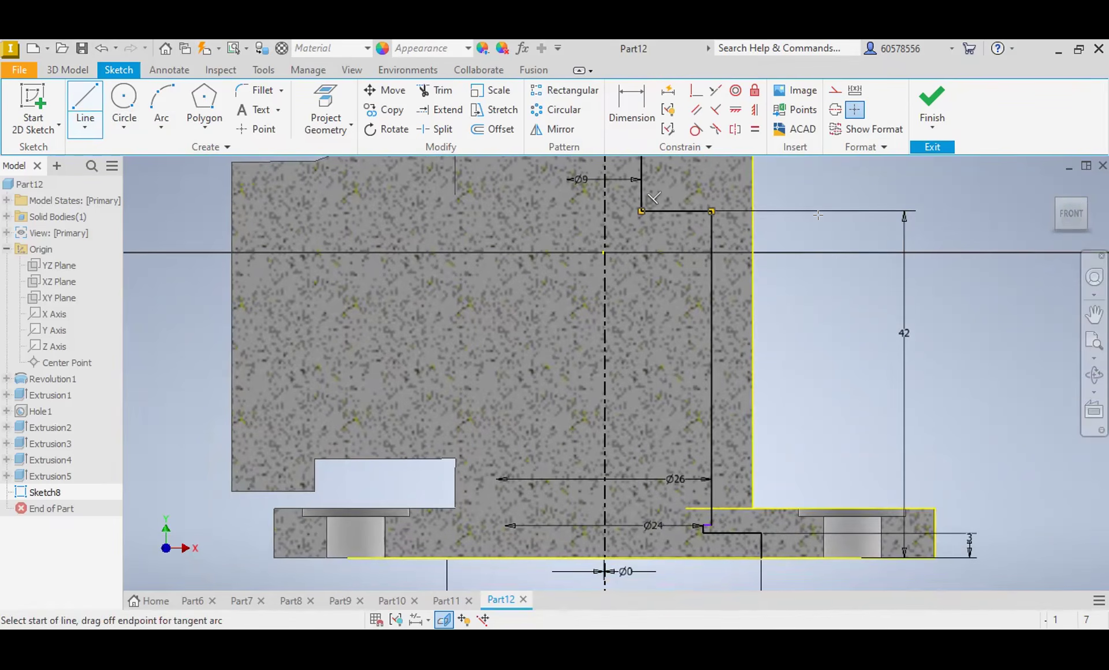
left_click(700, 522)
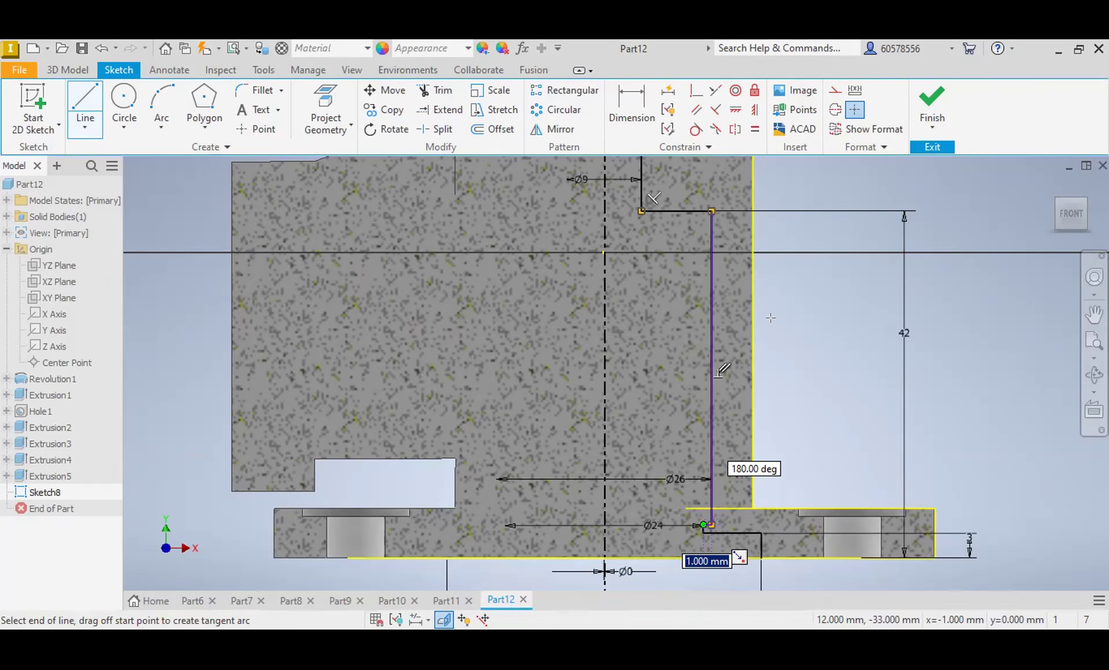
Step: Close the bore profile with an 8 mm horizontal line from the neck's top edge to the vertical centreline
scroll(761, 311, "up", 3)
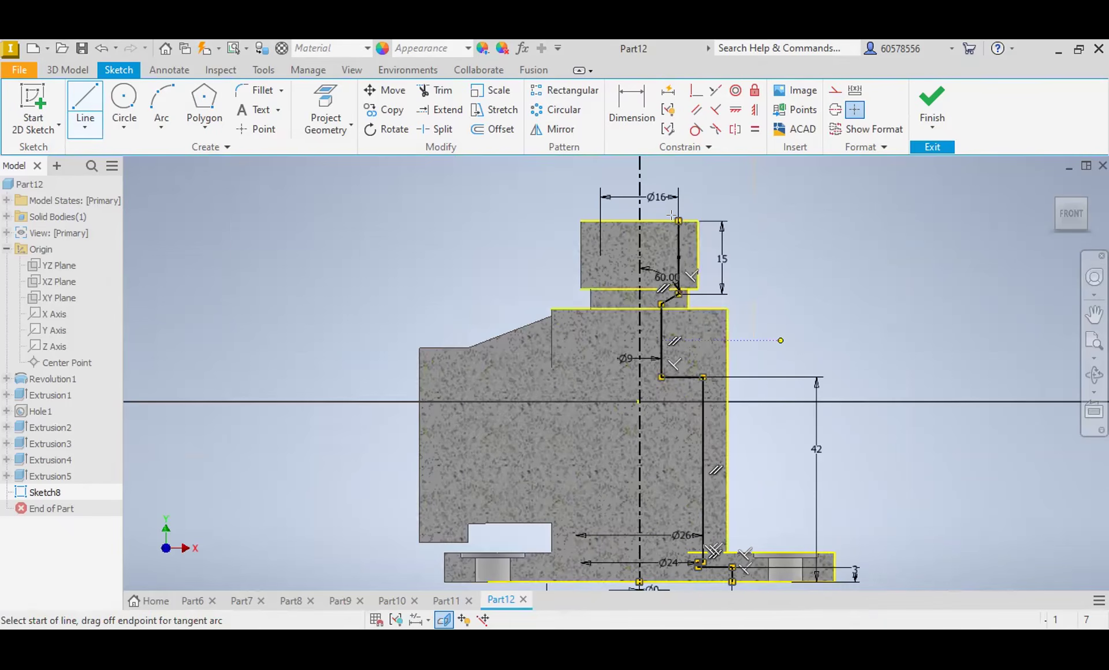
left_click(639, 220)
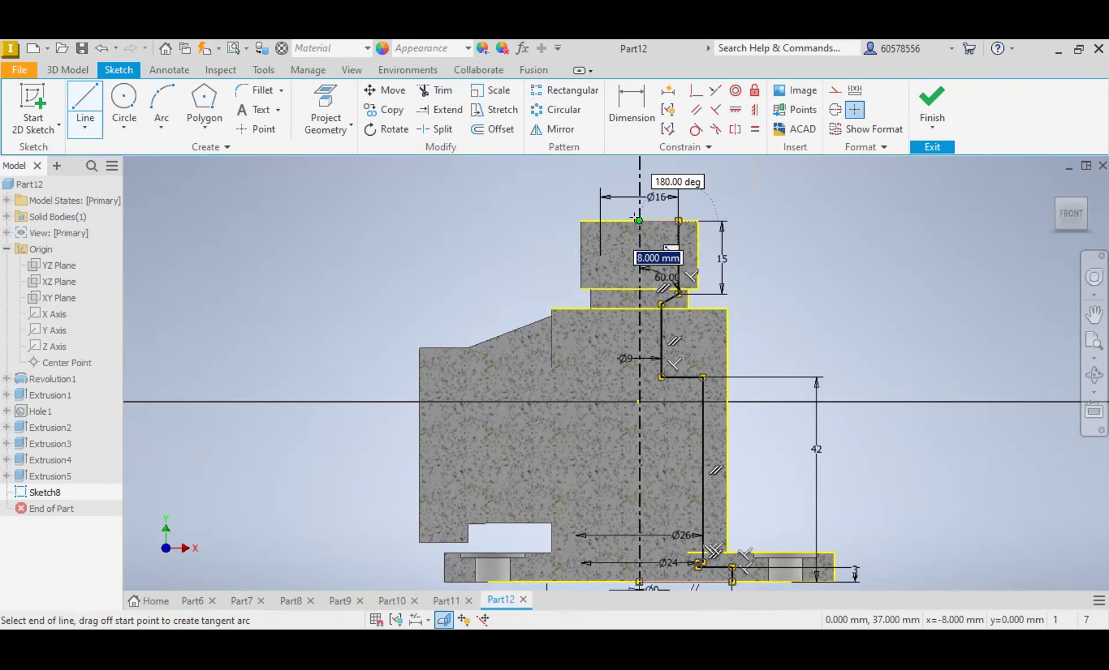
key("Escape")
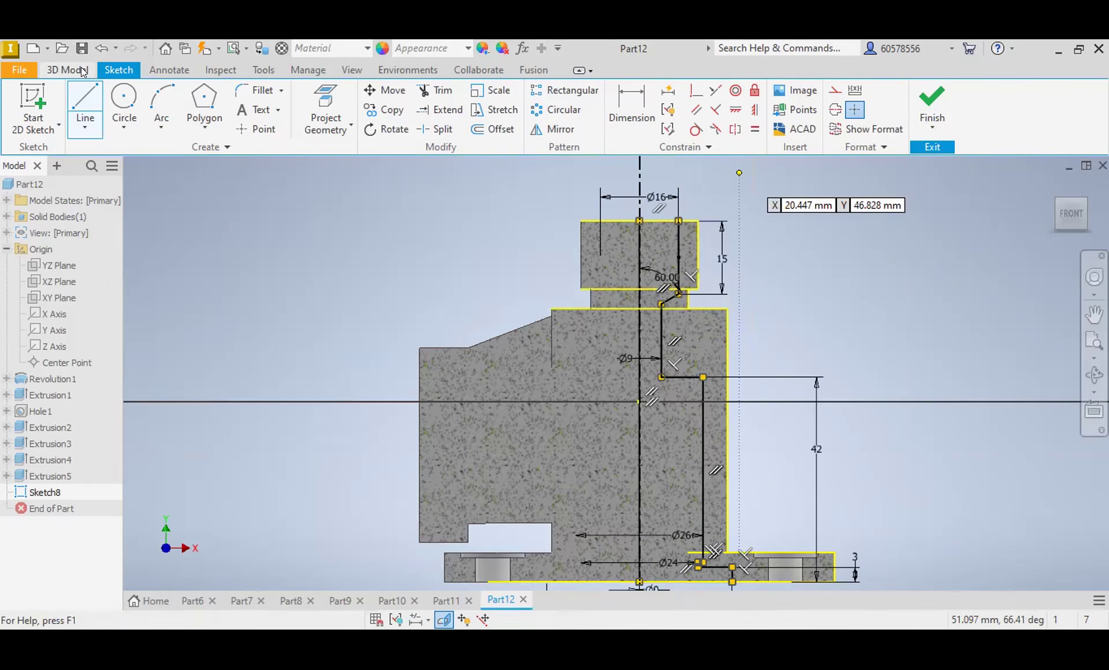
Step: Try cutting the three bore profile regions through 180° about the vertical centreline in the reversed direction, and undo the cut
left_click(77, 69)
left_click(122, 101)
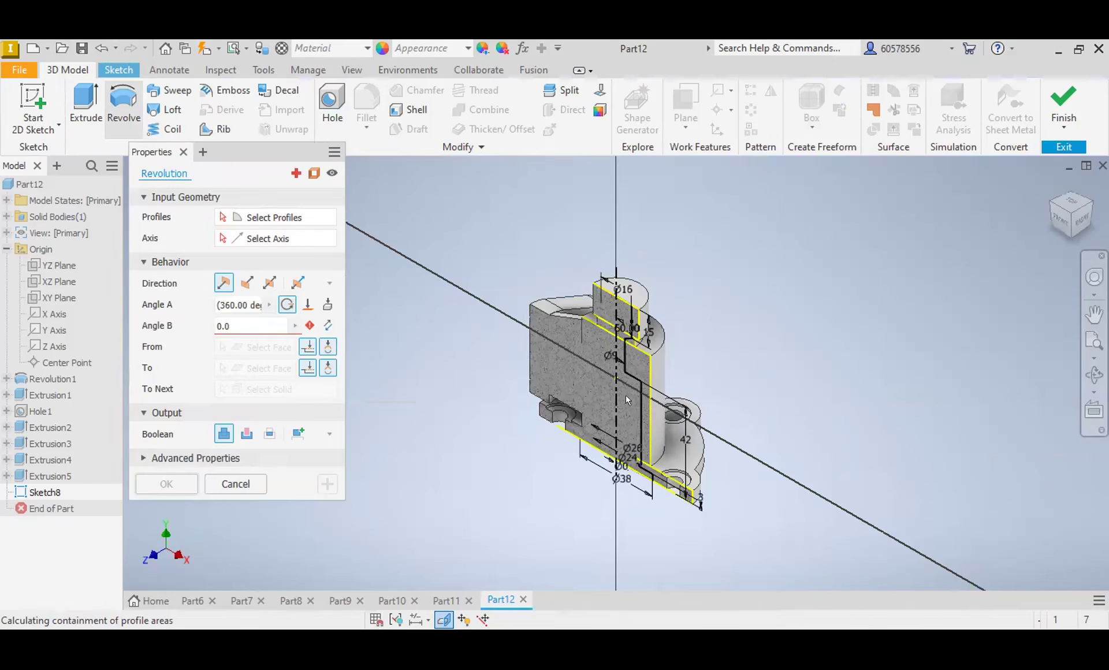
left_click(626, 395)
left_click(620, 319)
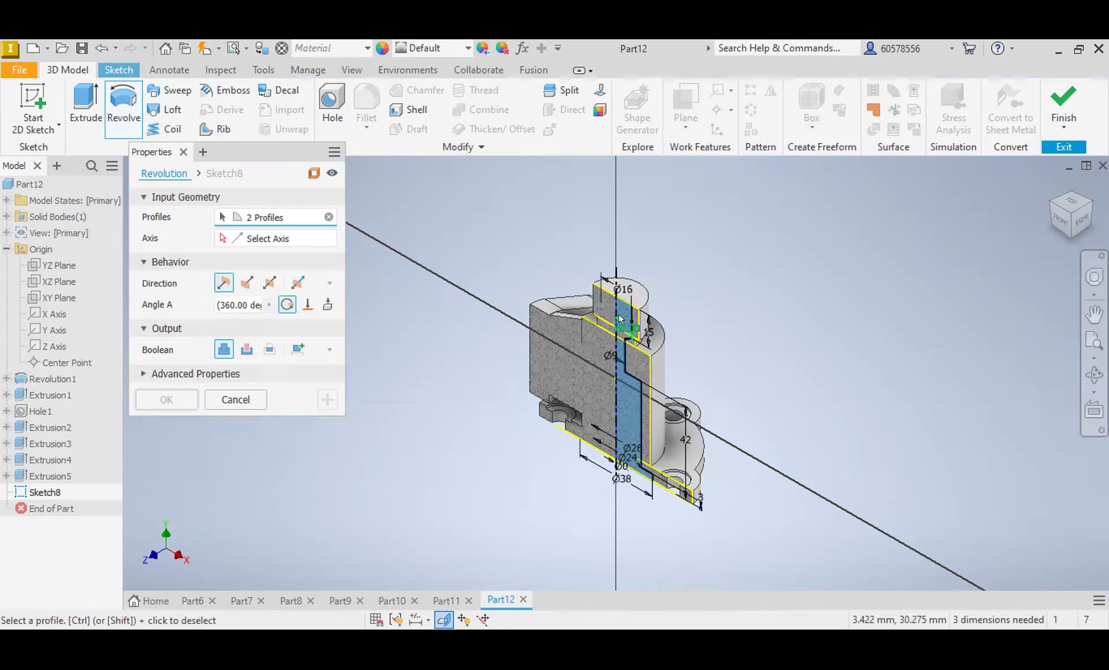
scroll(618, 330, "up", 5)
left_click(617, 330)
scroll(629, 279, "down", 3)
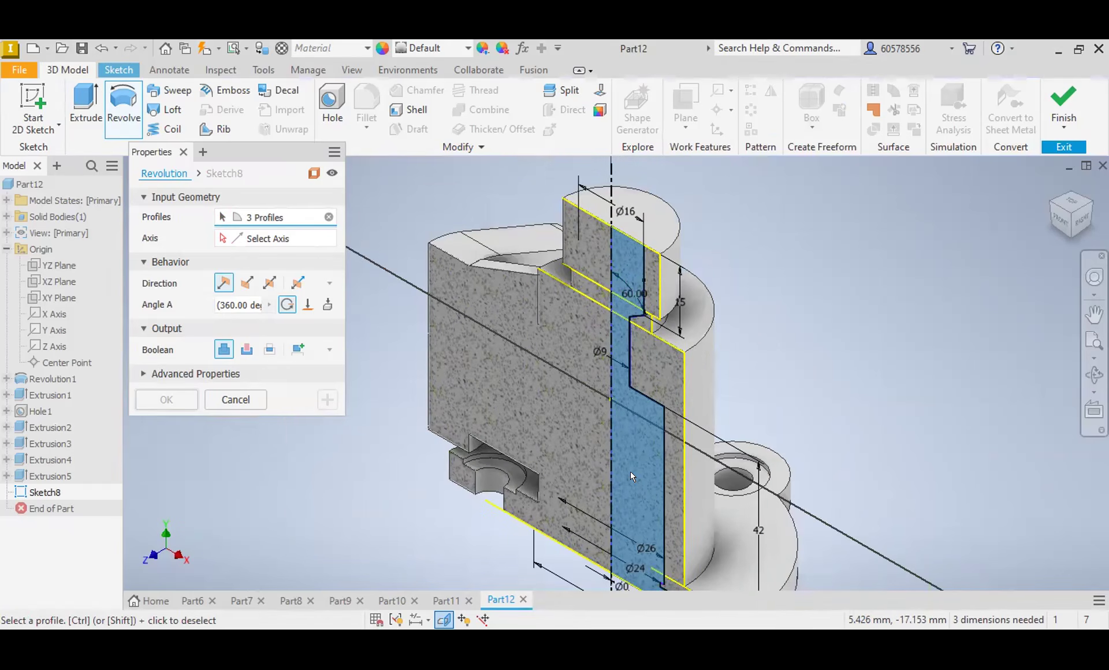
scroll(630, 477, "down", 3)
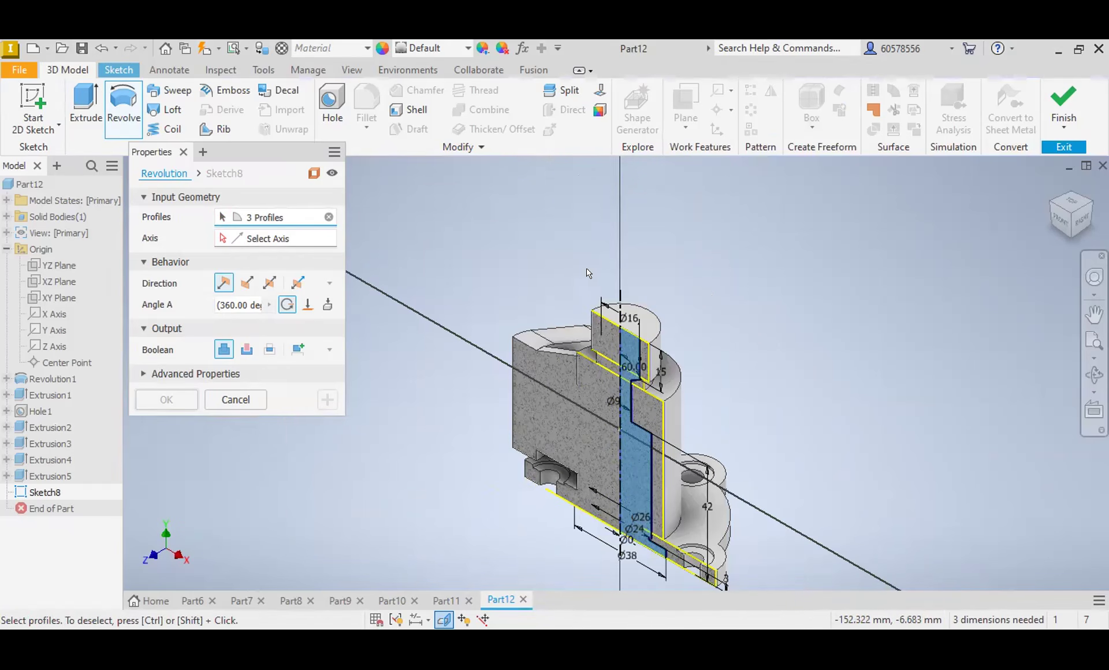
left_click(620, 294)
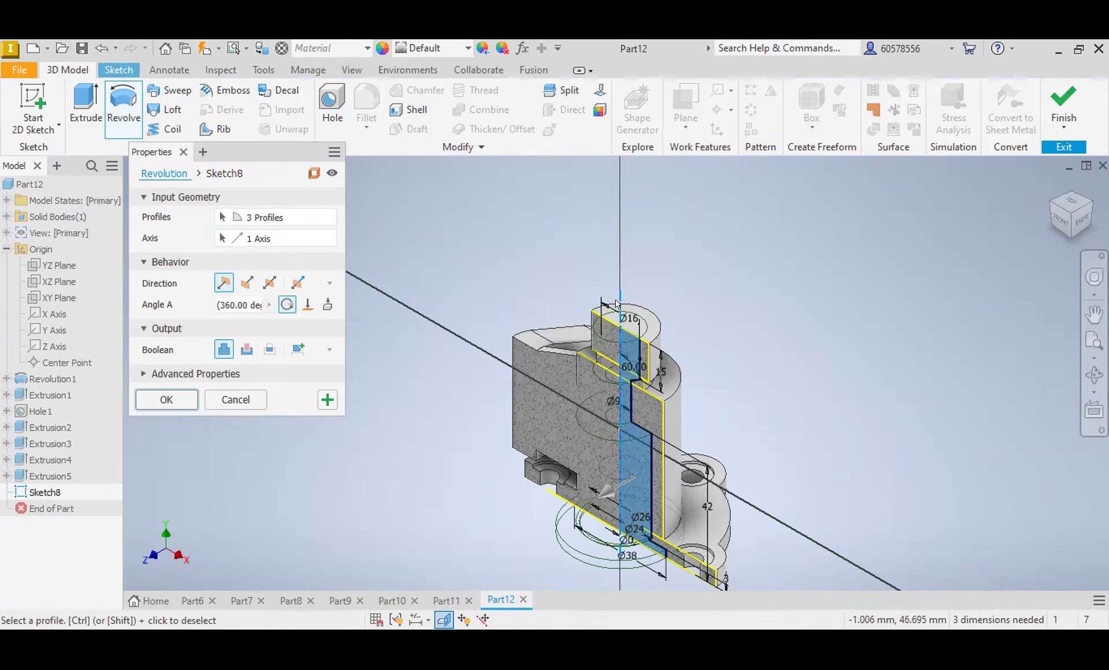
left_click(247, 350)
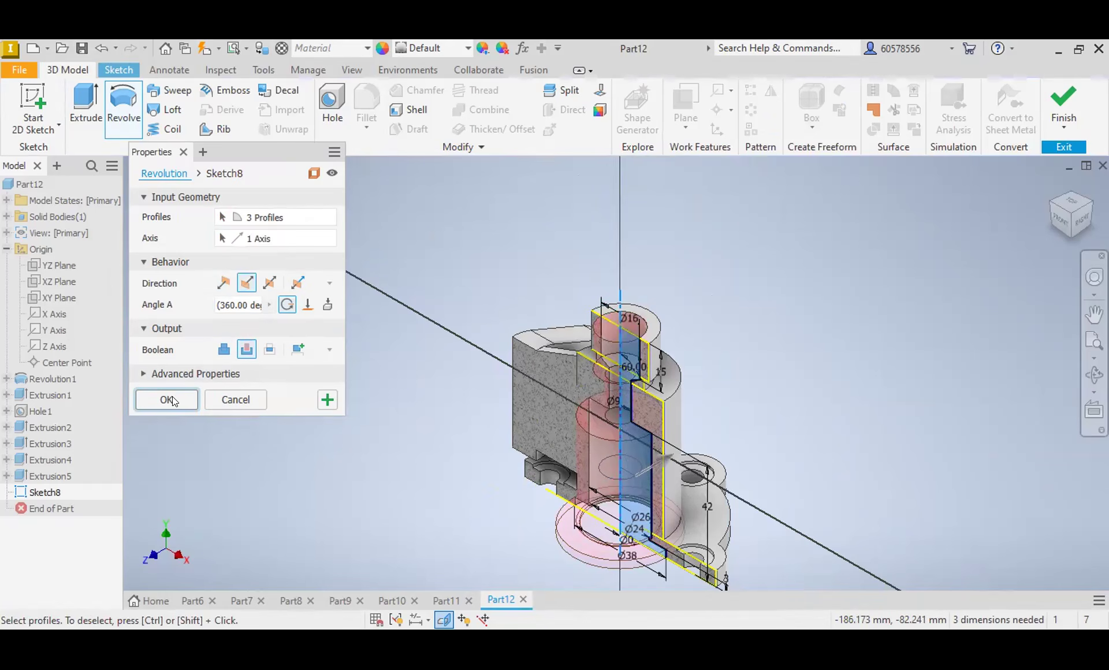
left_click(233, 301)
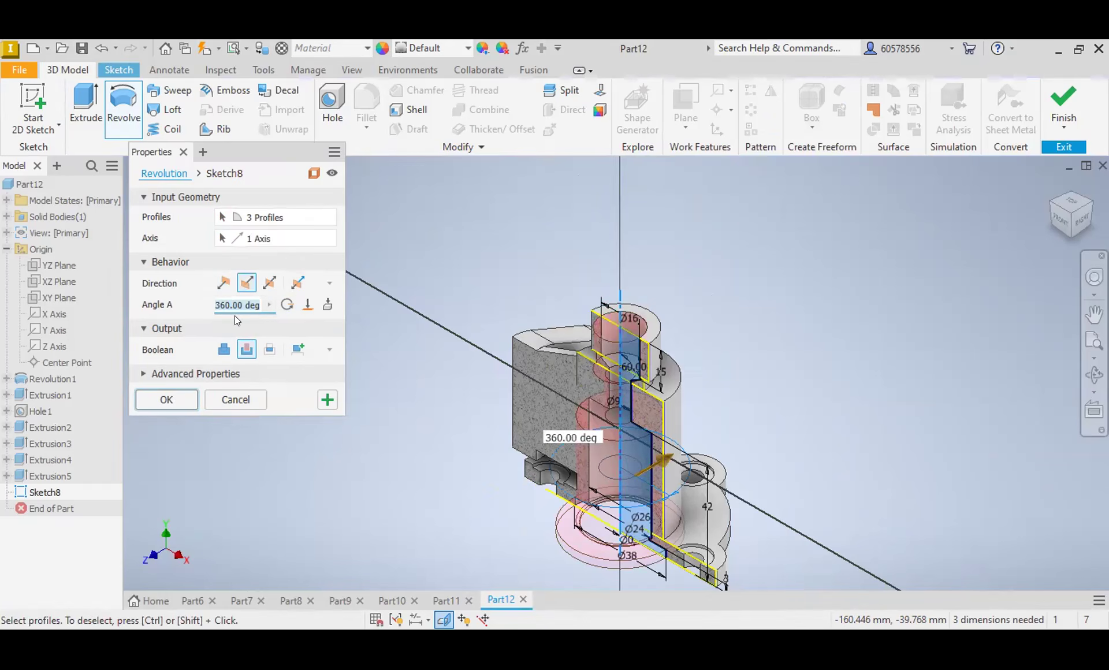
type("180")
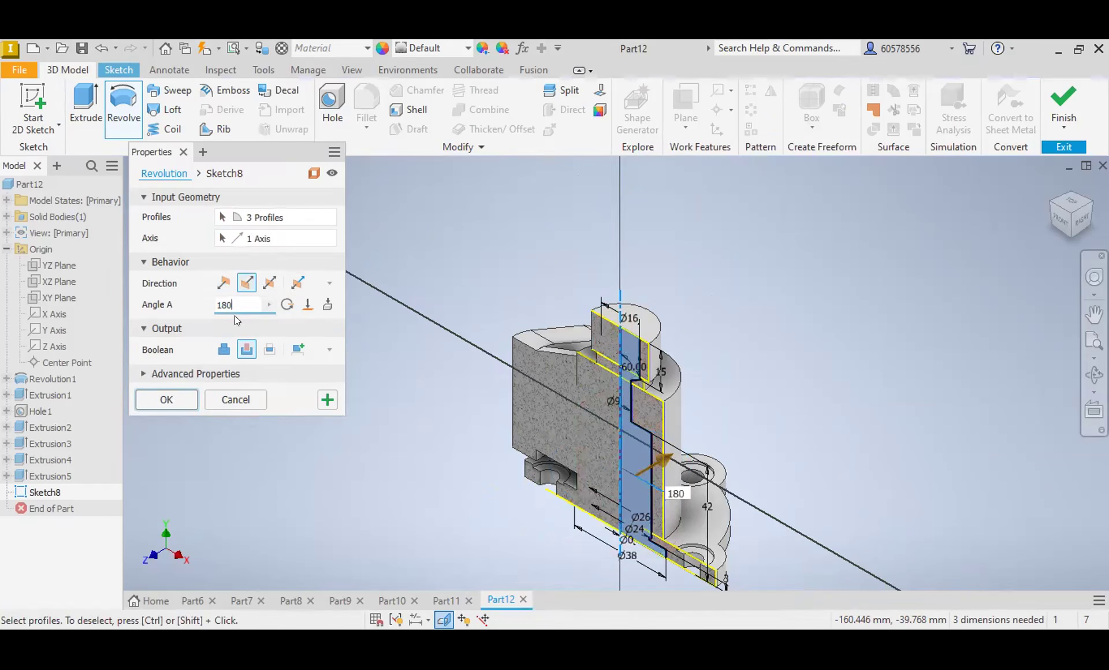
left_click(157, 399)
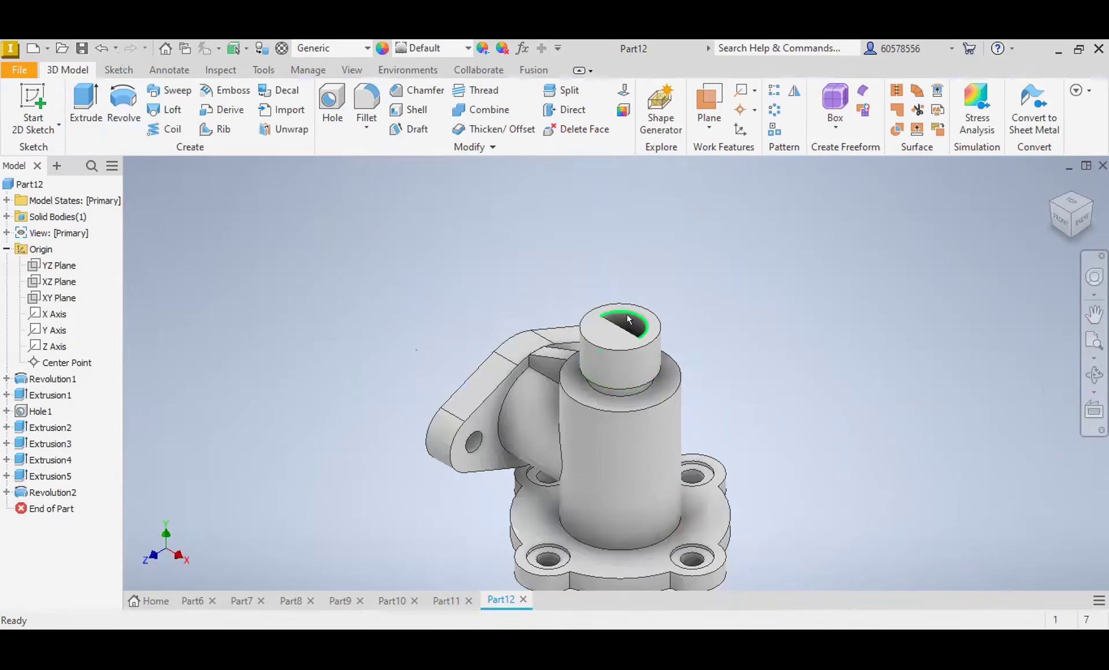
left_click(100, 49)
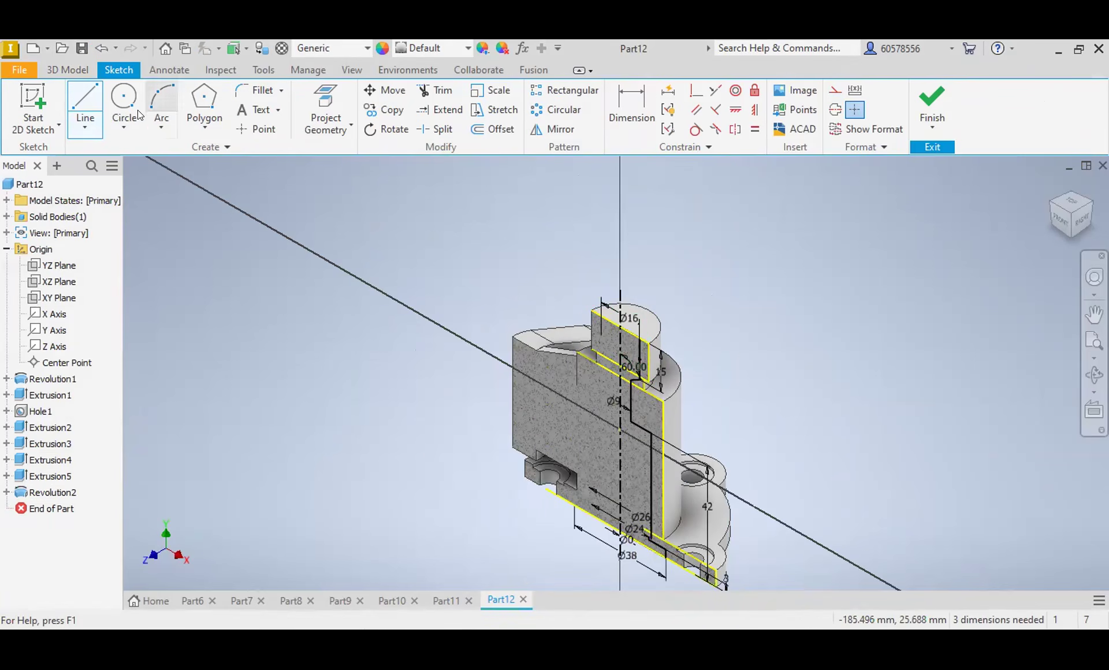
Step: Revolve the three bore profile regions a full 360° about the vertical centreline as a cut
left_click(83, 68)
left_click(123, 106)
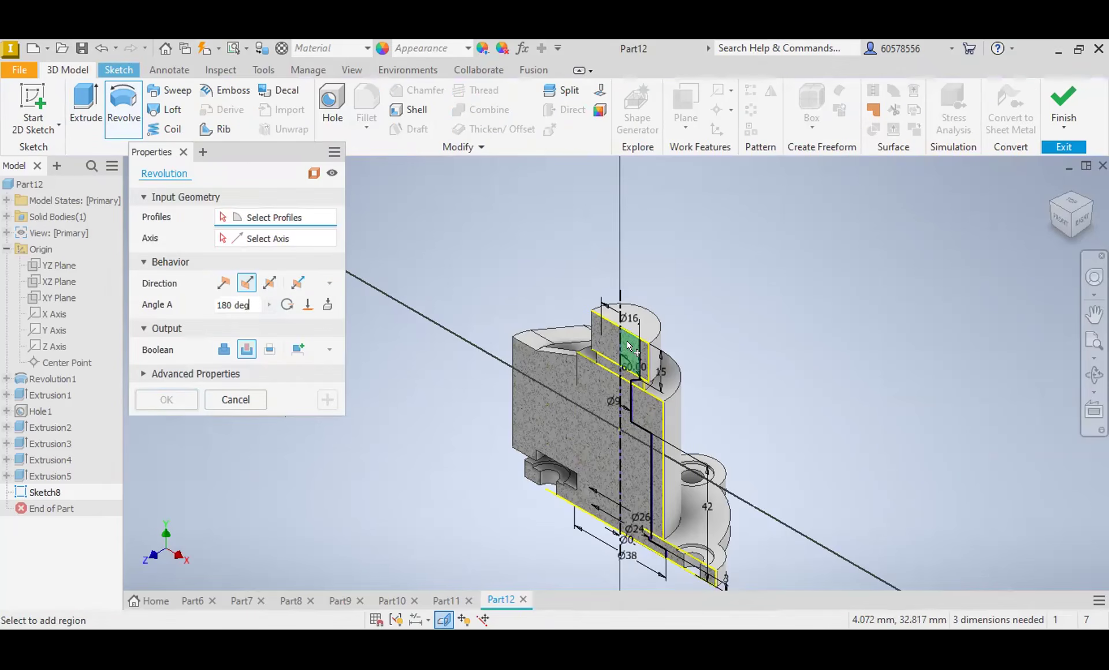
left_click(627, 342)
left_click(626, 383)
left_click(623, 392)
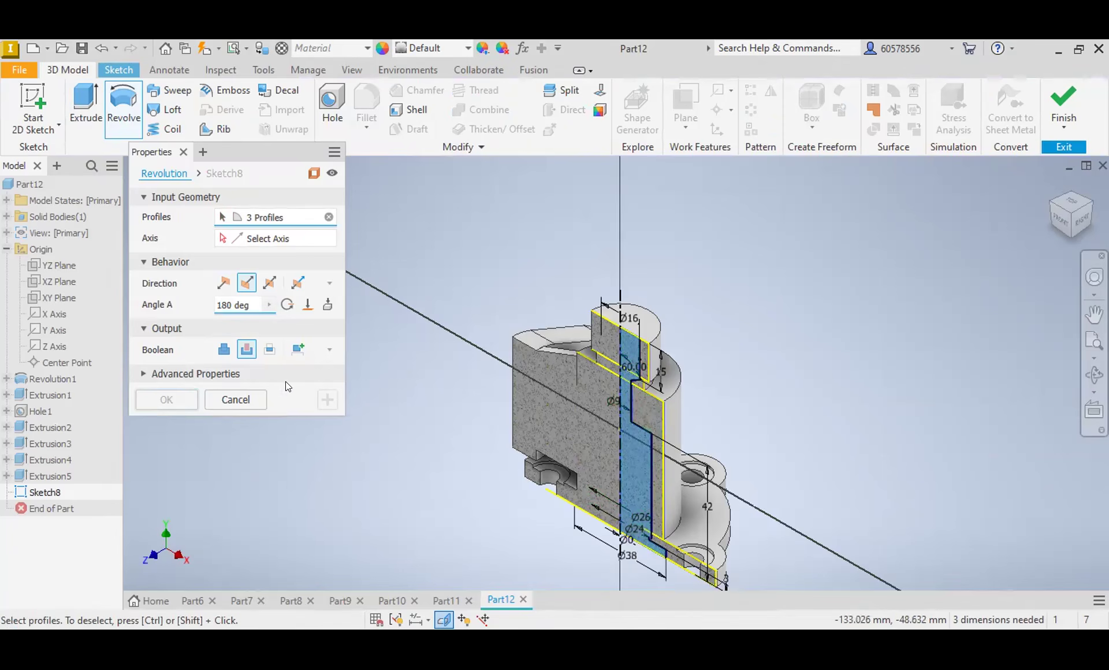
left_click(252, 238)
left_click(619, 298)
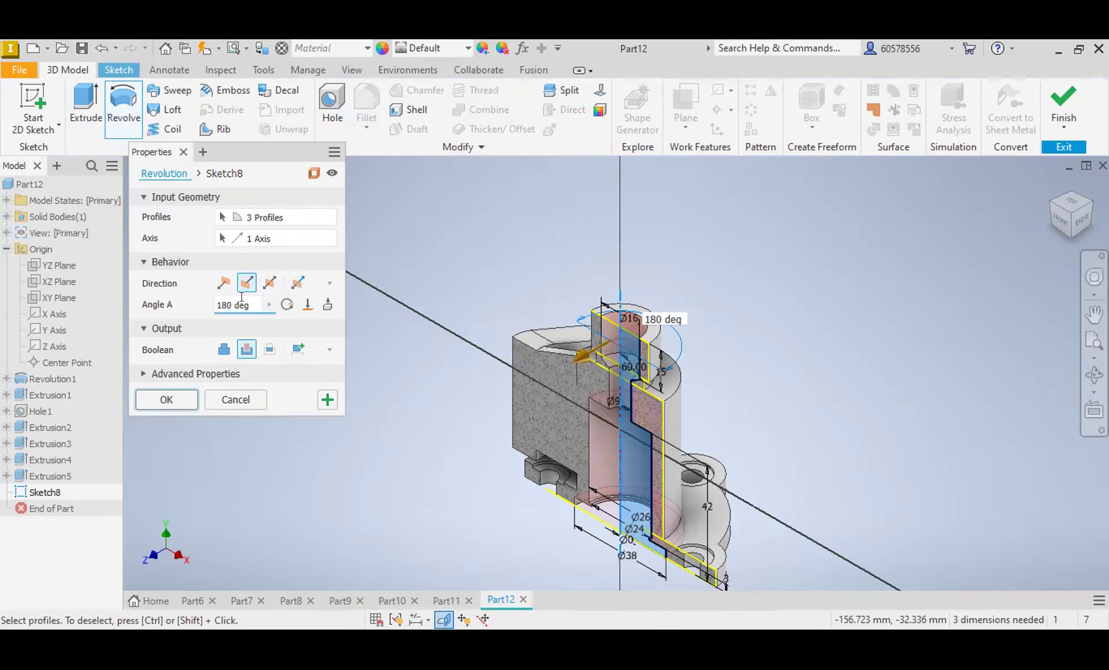
left_click(287, 304)
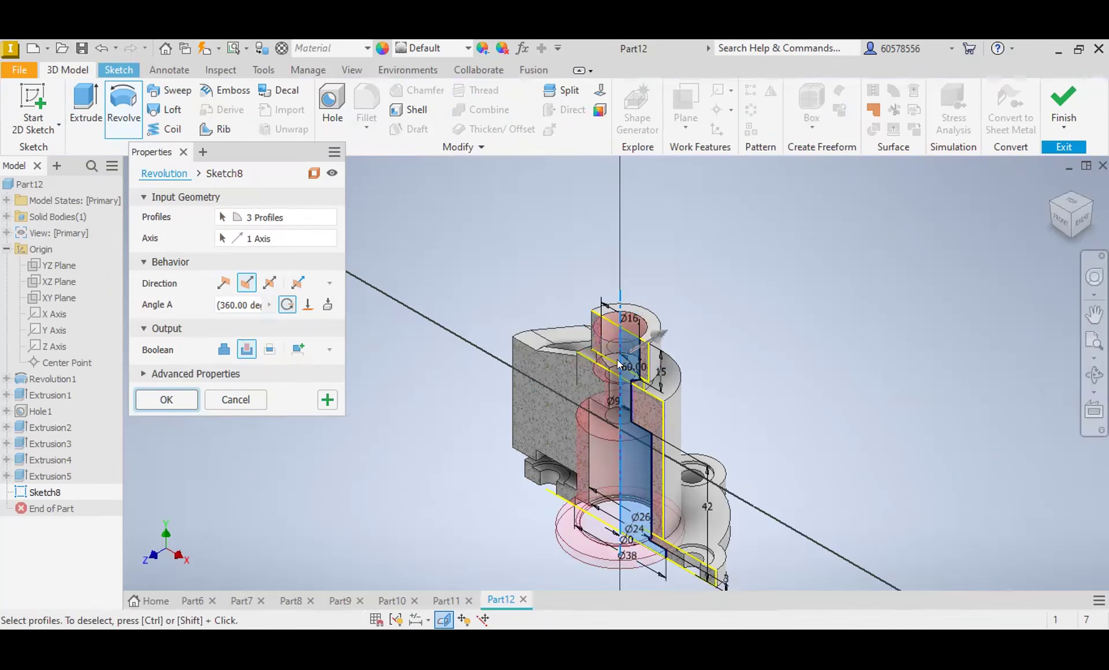
key("Return")
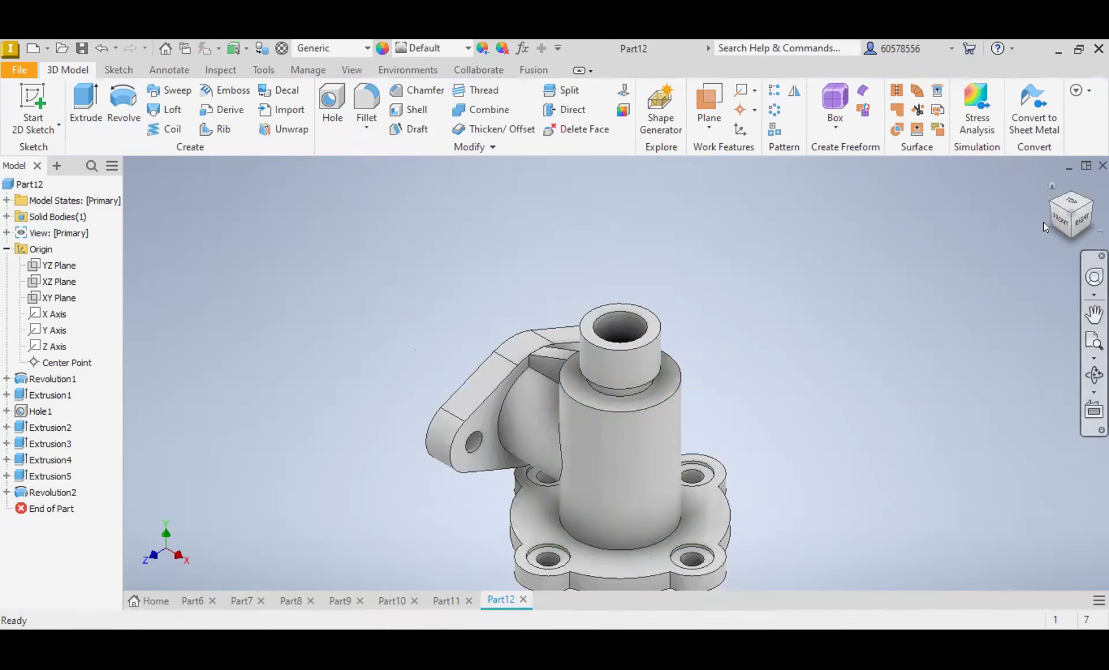
Step: Open the sketch of the sloped rib between the side flange and the main cylinder for editing
left_click(1061, 221)
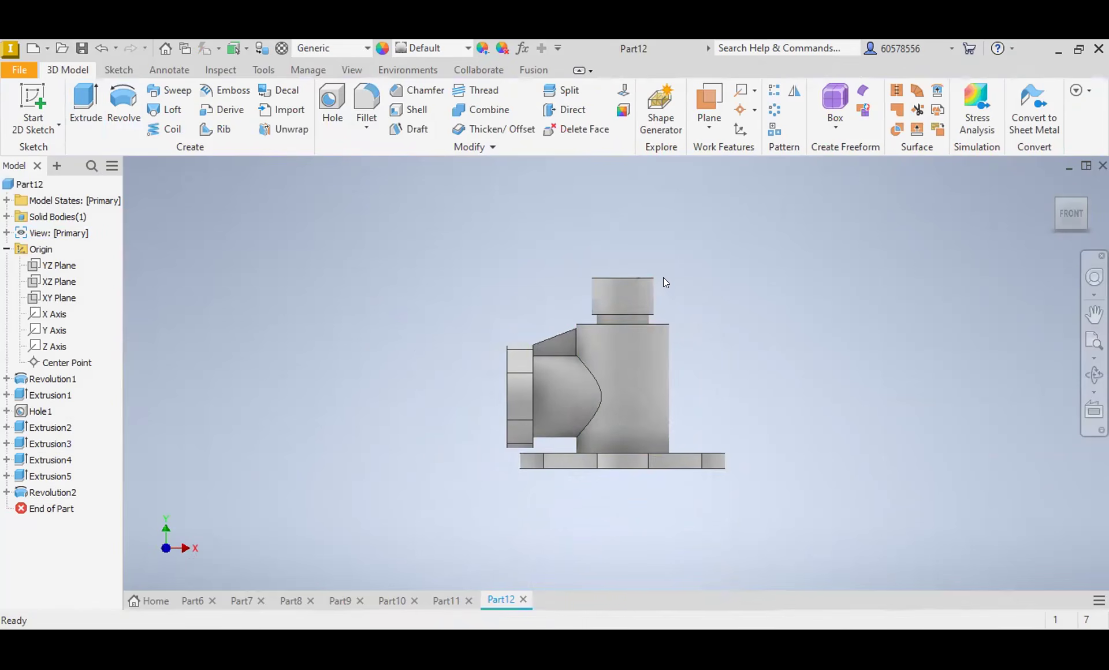
scroll(561, 336, "up", 5)
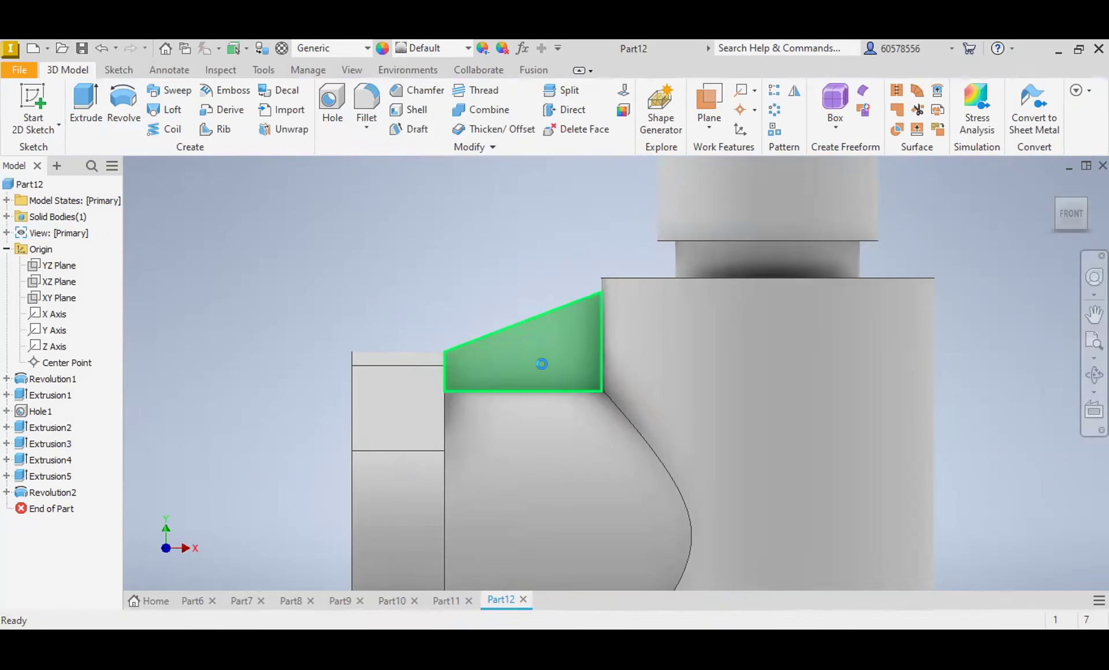
left_click(47, 462)
right_click(47, 462)
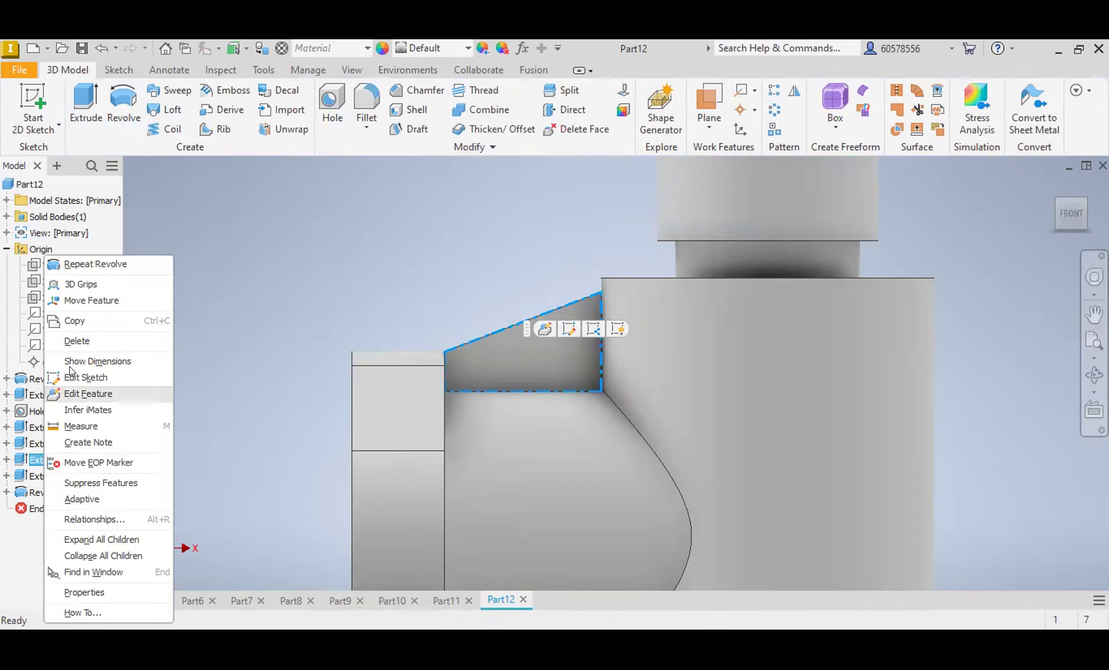
left_click(85, 377)
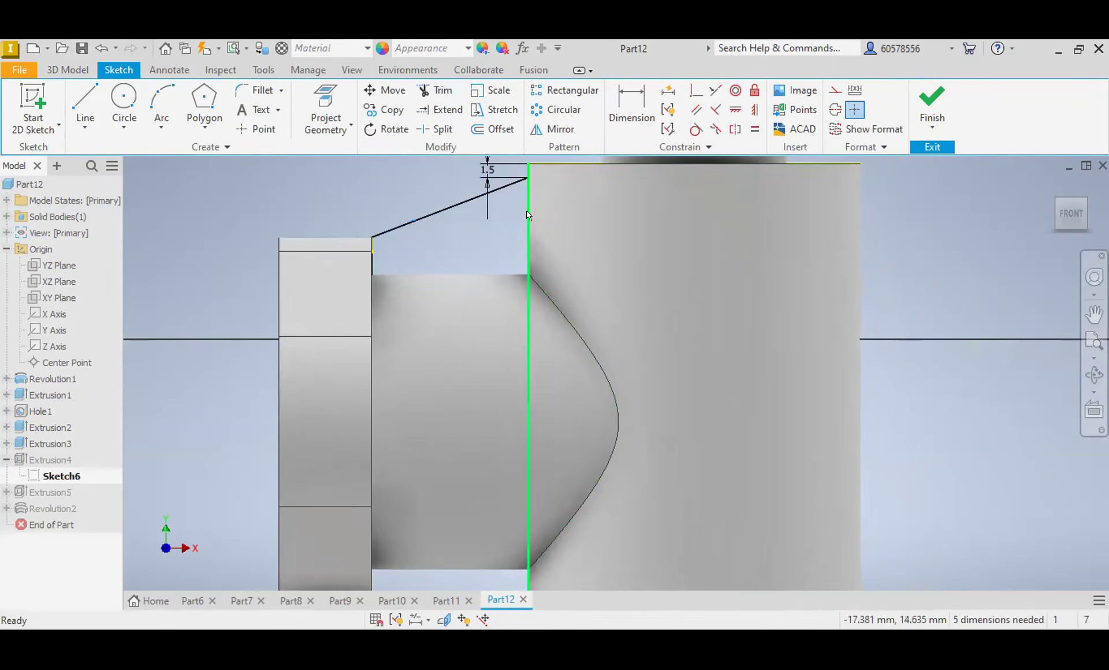
Step: Trim the rib sketch's vertical line along the main cylinder's edge, finish the sketch and check the rebuilt rib
left_click(435, 90)
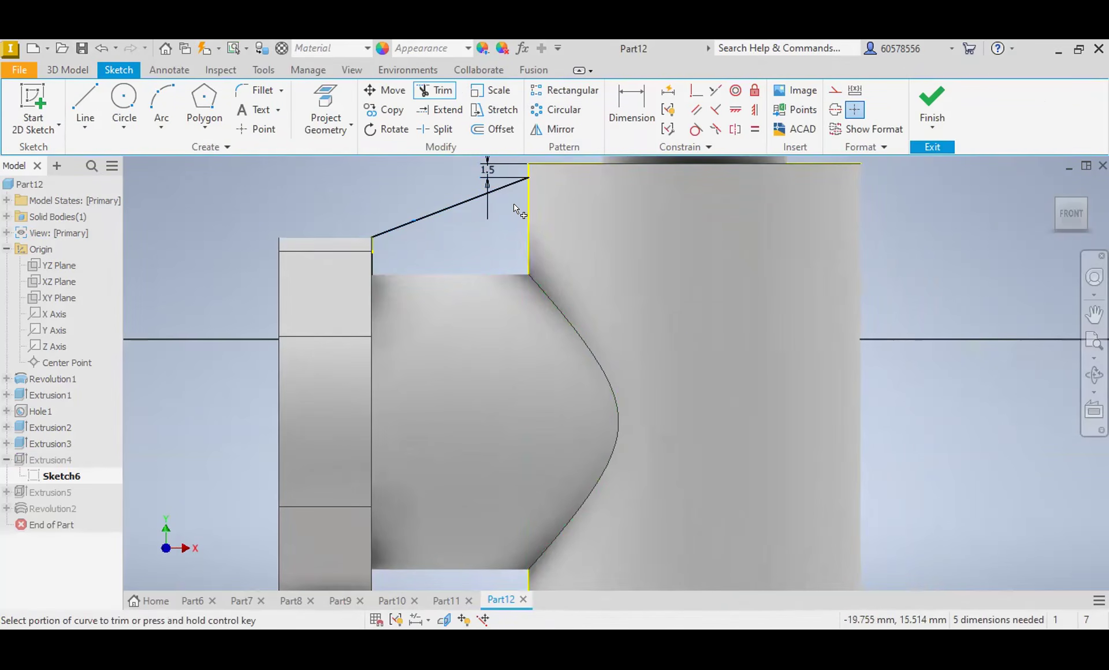
left_click(528, 221)
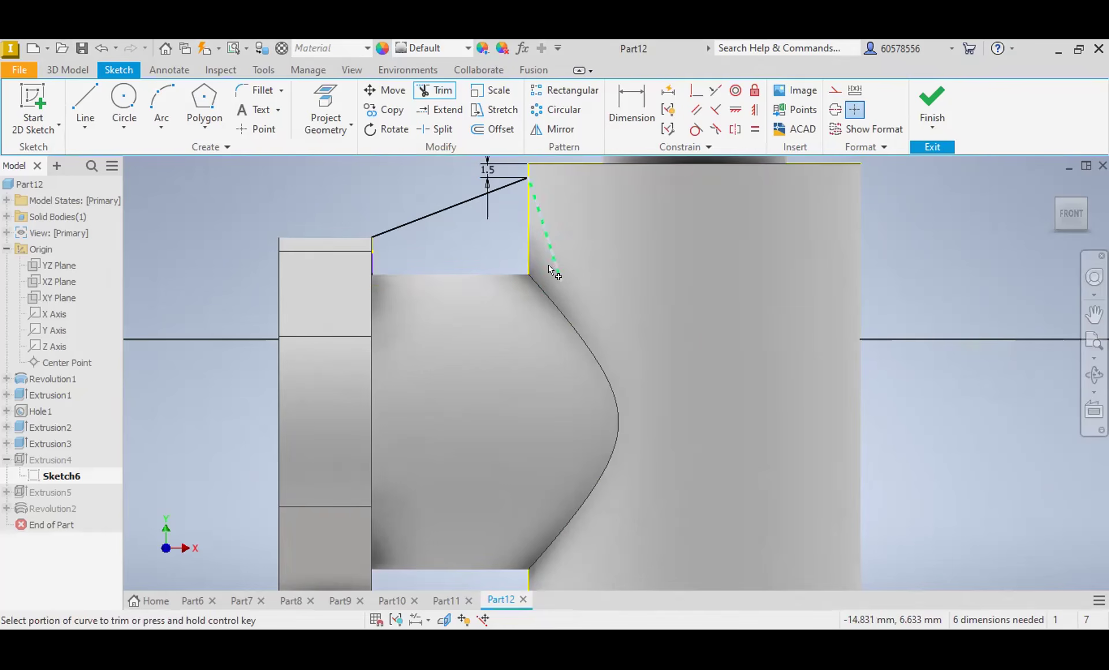
left_click(511, 278)
left_click(79, 68)
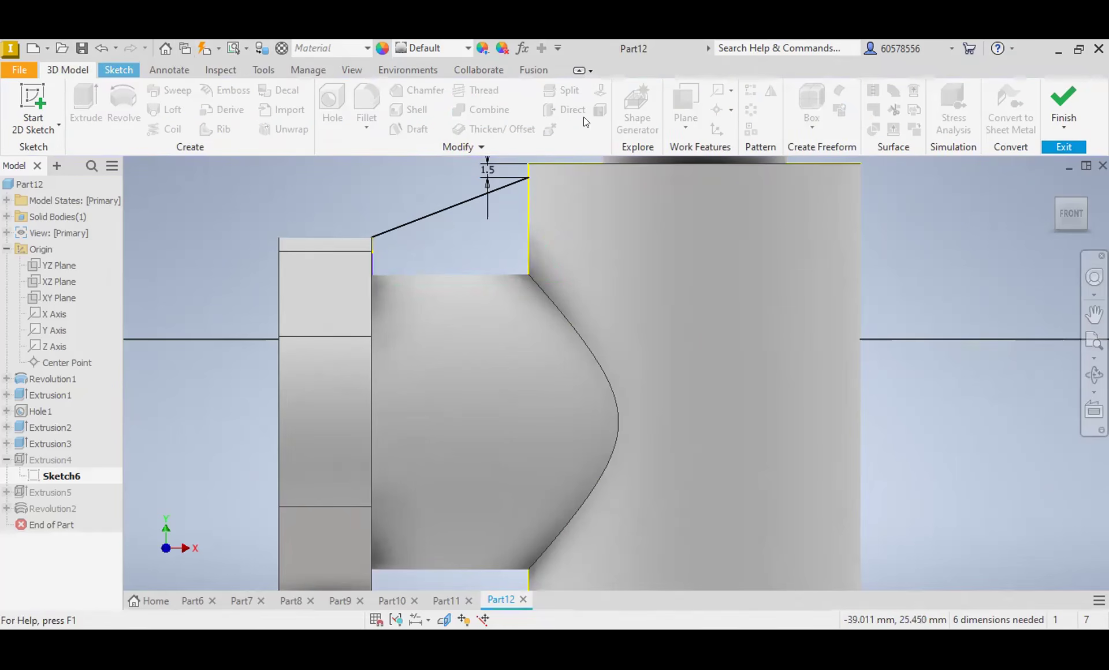
left_click(1060, 101)
middle_click_drag(576, 206, 642, 322)
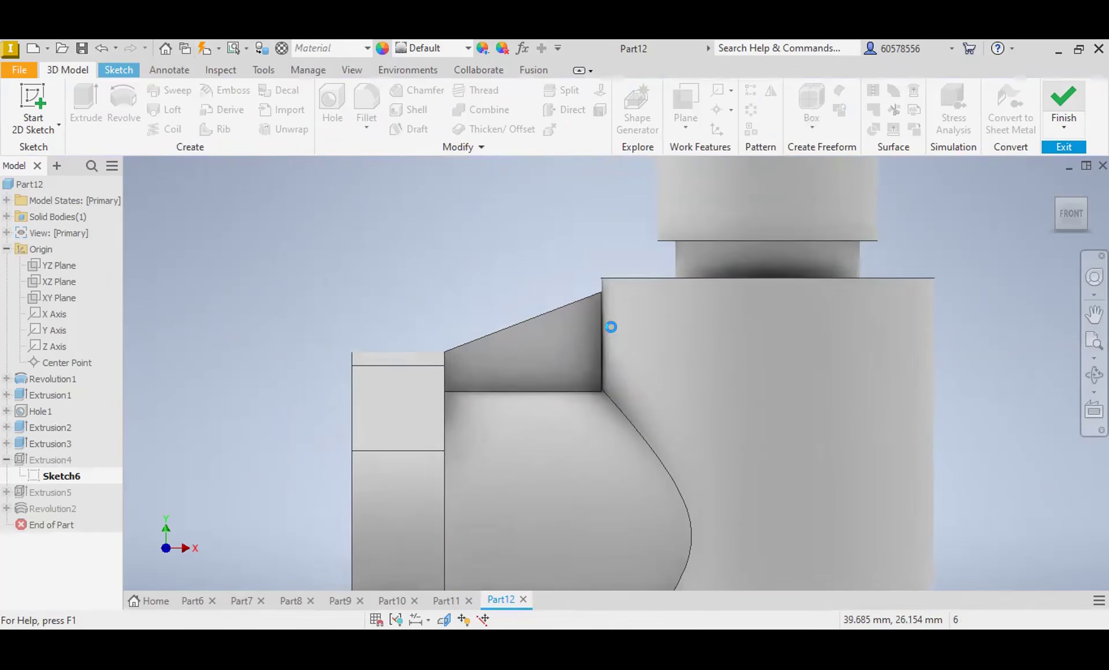
scroll(601, 320, "down", 6)
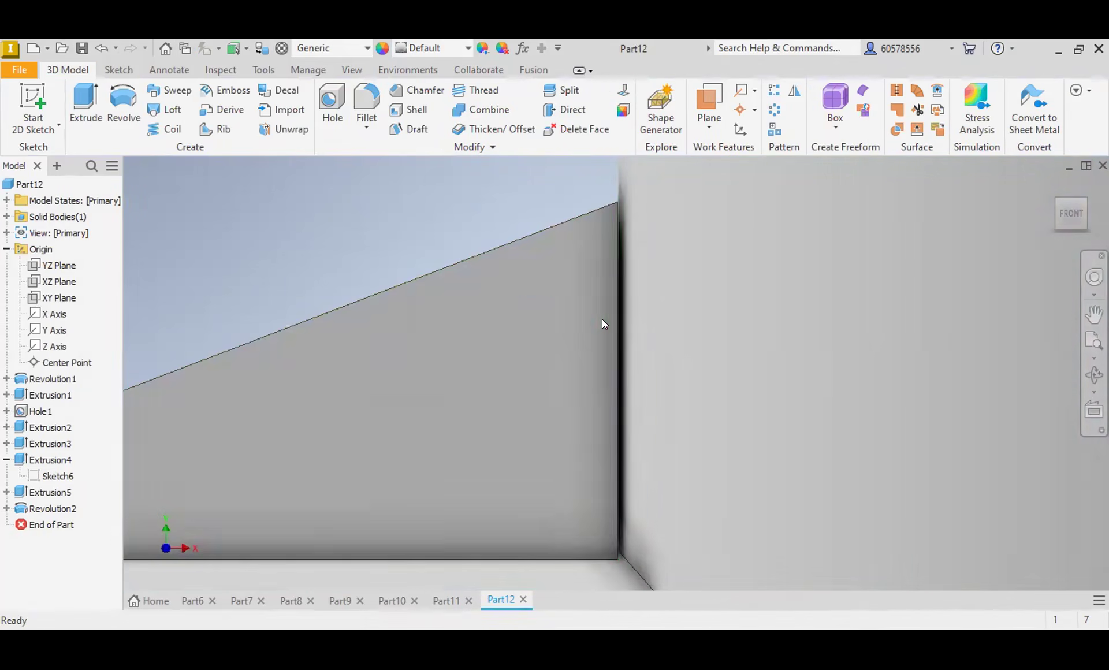
scroll(606, 301, "up", 5)
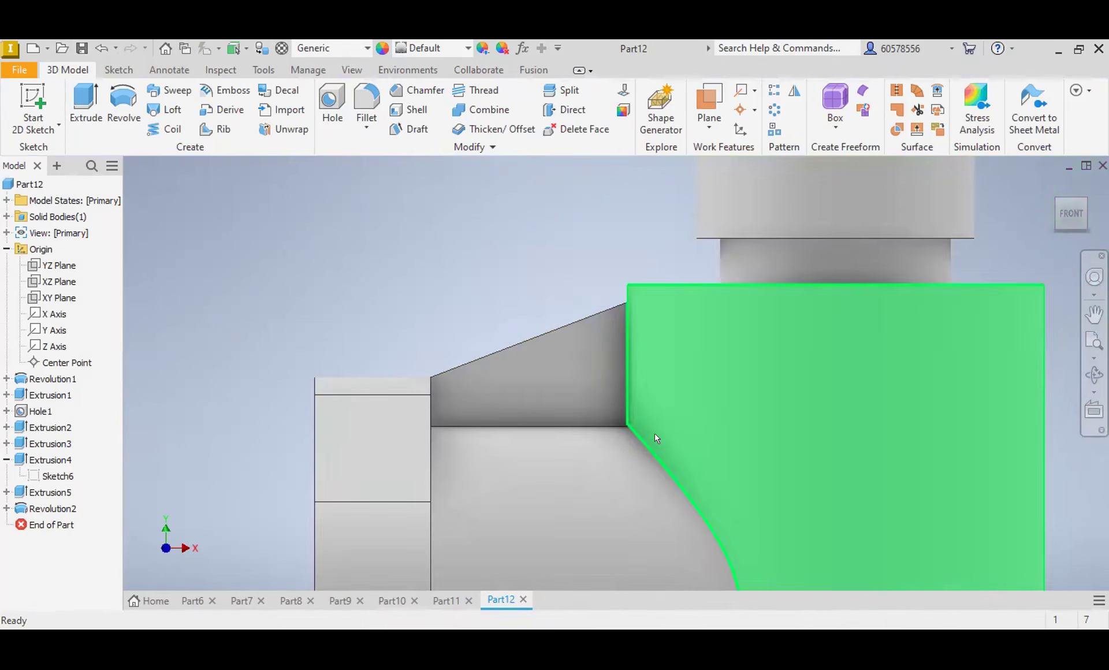
scroll(767, 418, "up", 3)
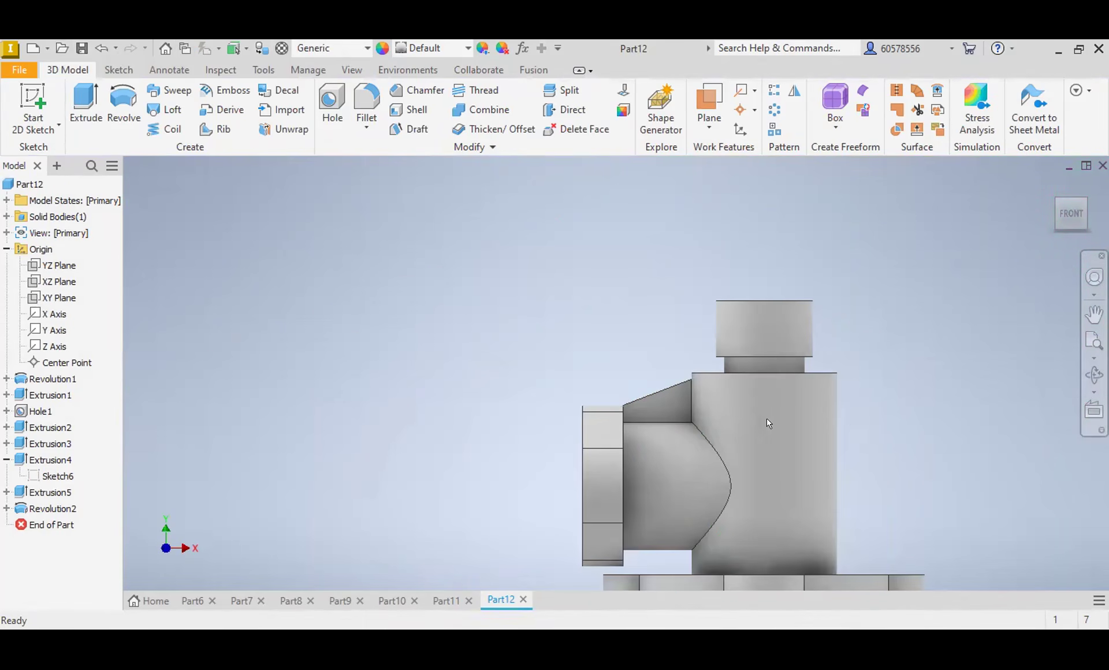
Step: Start a new sketch on the XY plane and slice the body at the sketch plane
middle_click_drag(860, 423, 639, 332)
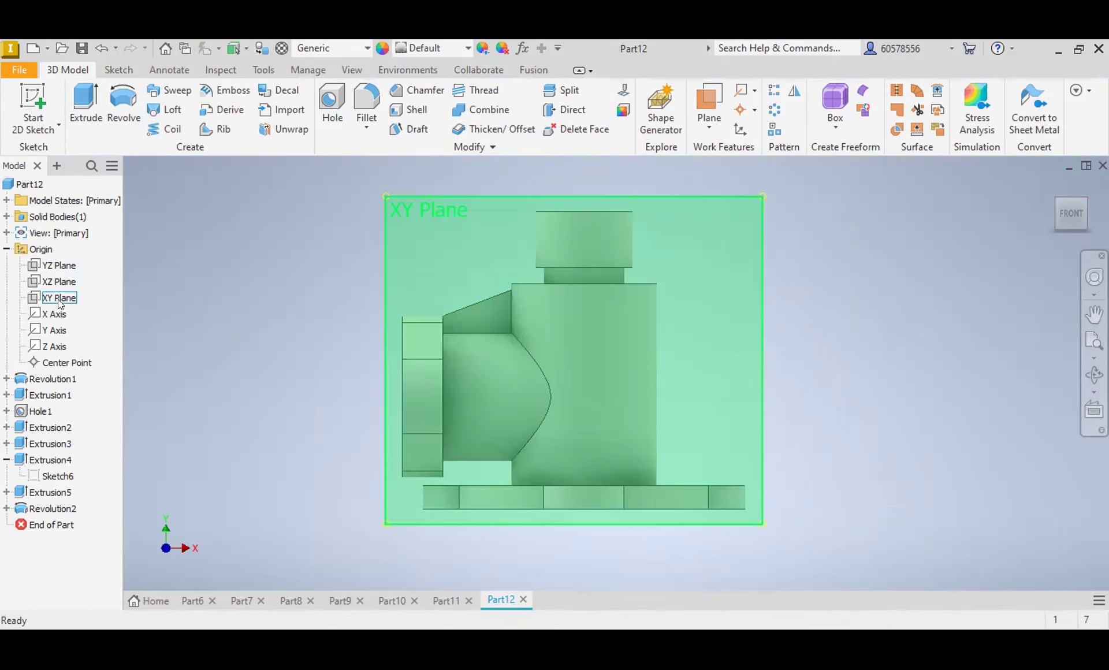
left_click(58, 298)
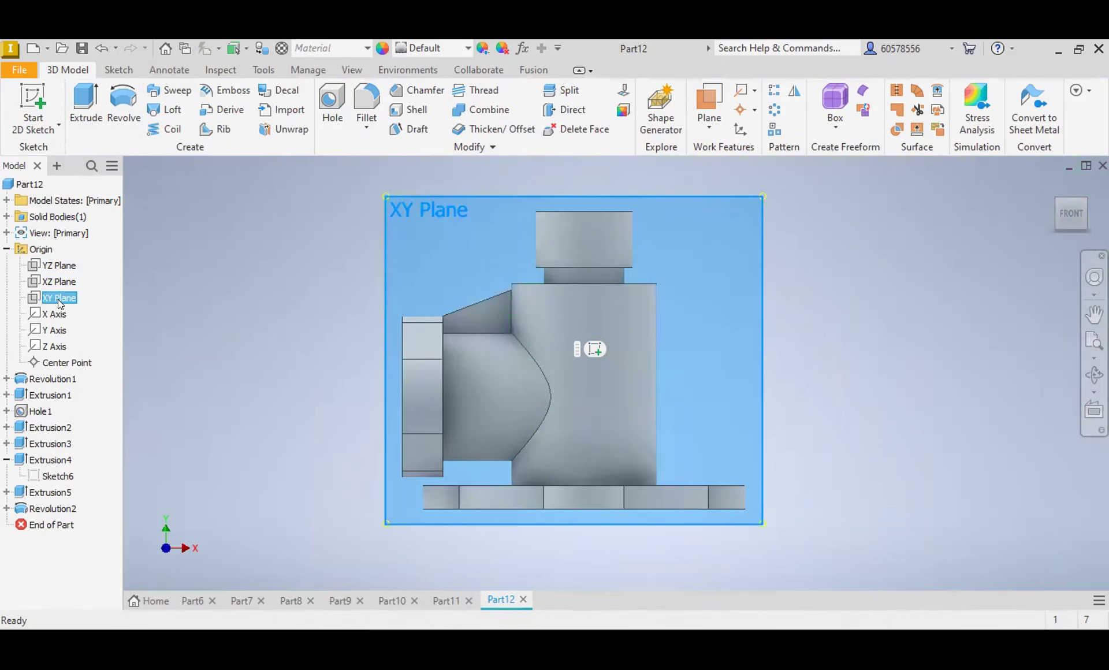
left_click(588, 348)
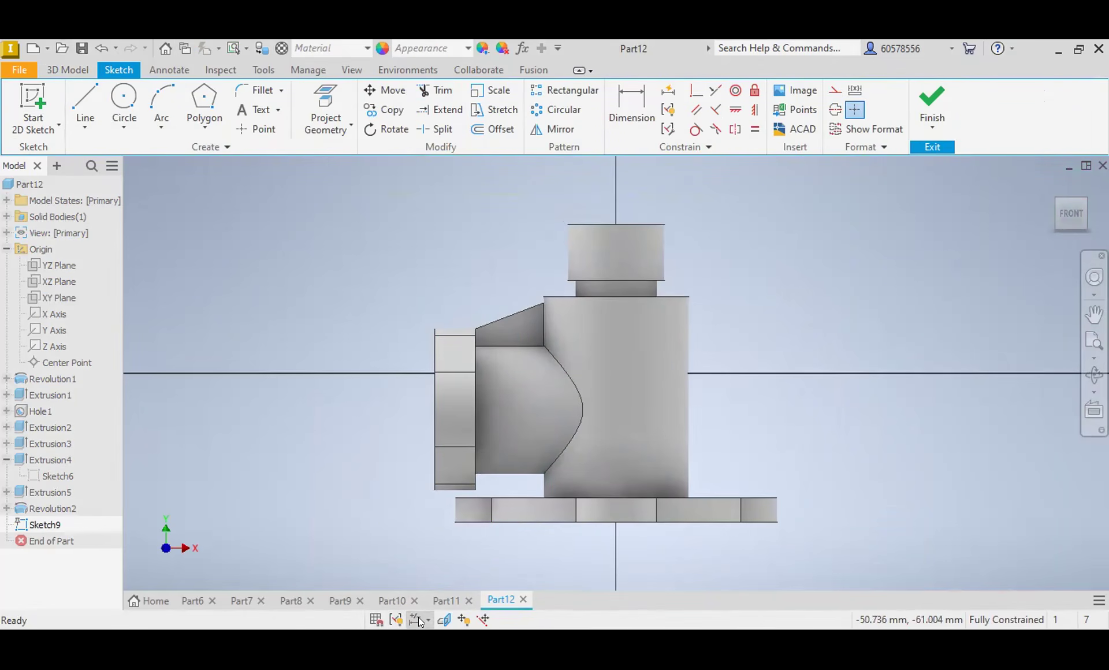
left_click(444, 619)
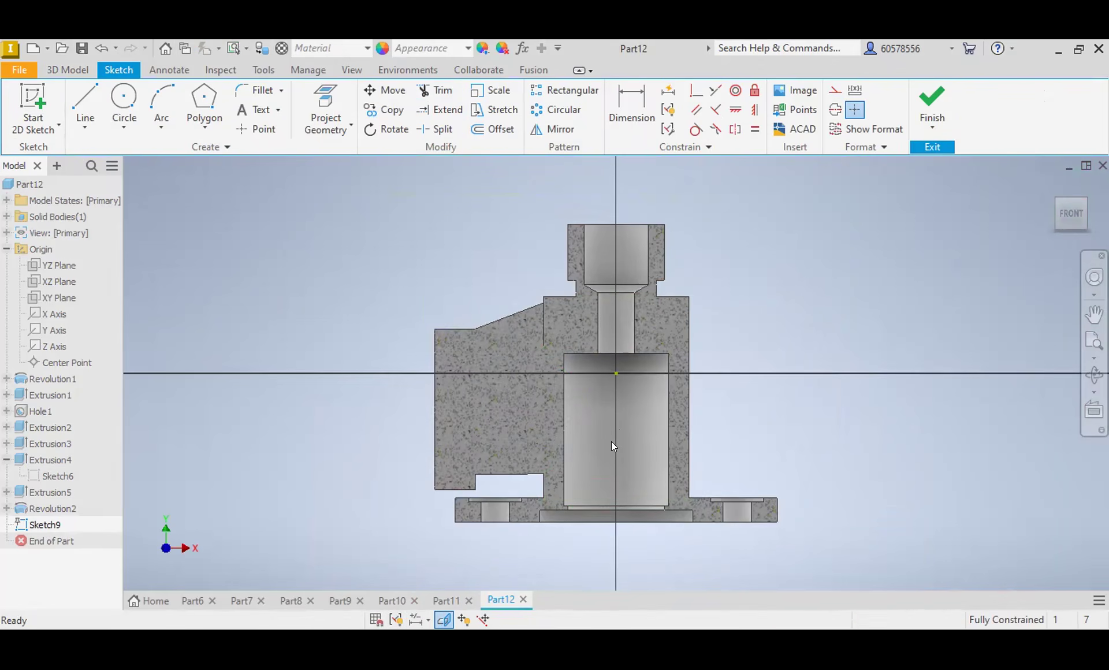
Step: Sketch a horizontal line from the vertical axis past the side flange, 28 mm above the base flange's underside
left_click(125, 95)
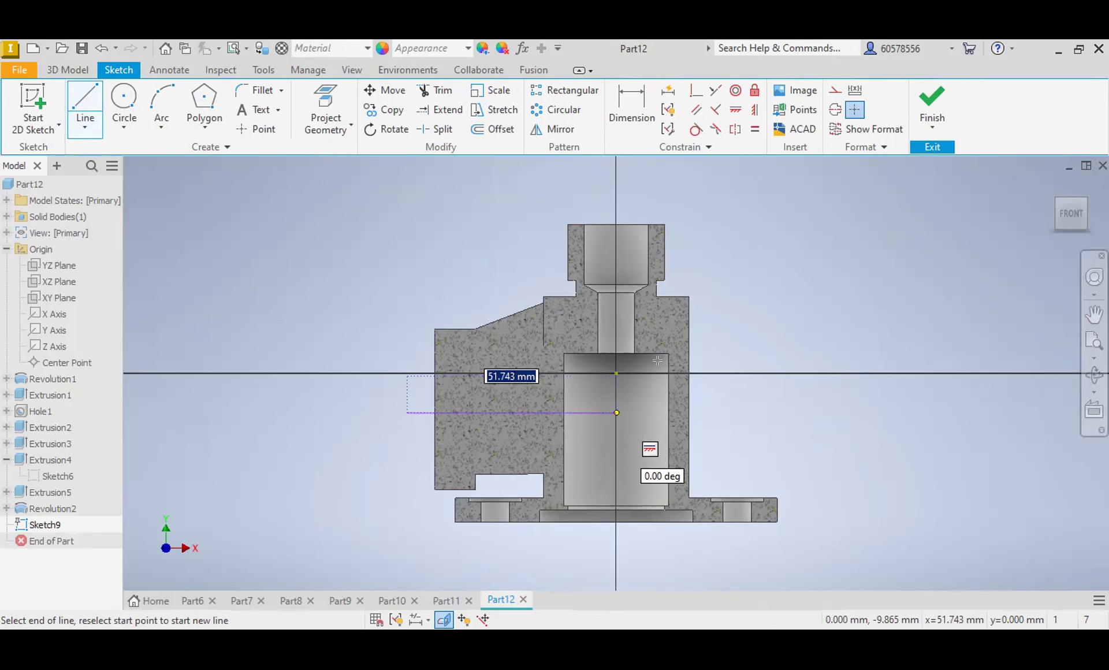
left_click(626, 108)
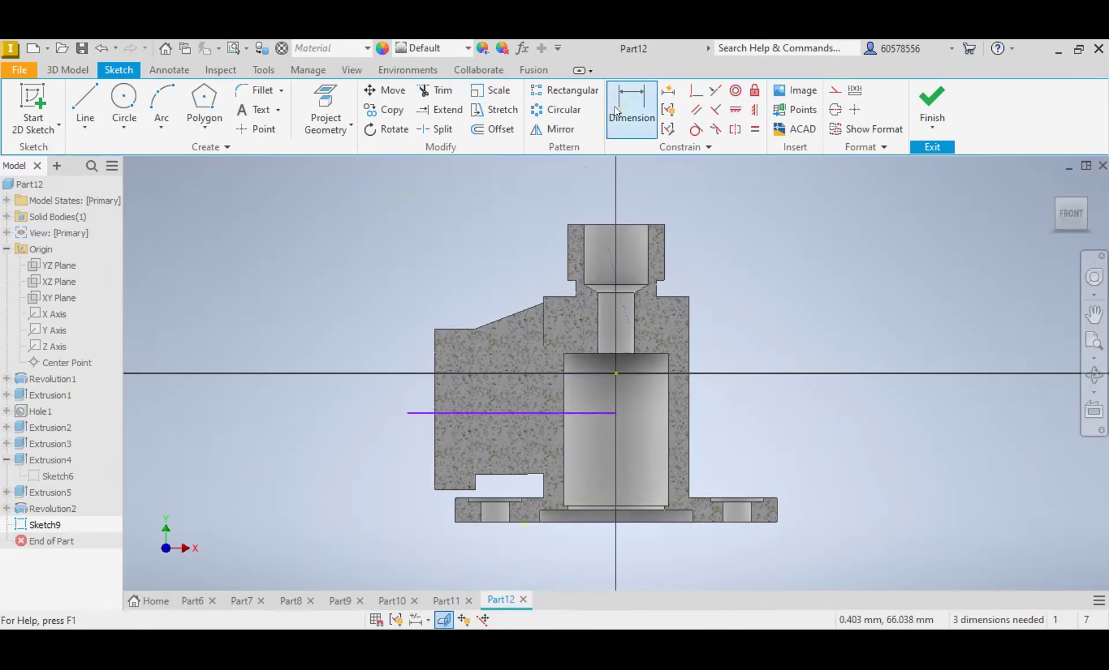
left_click(474, 522)
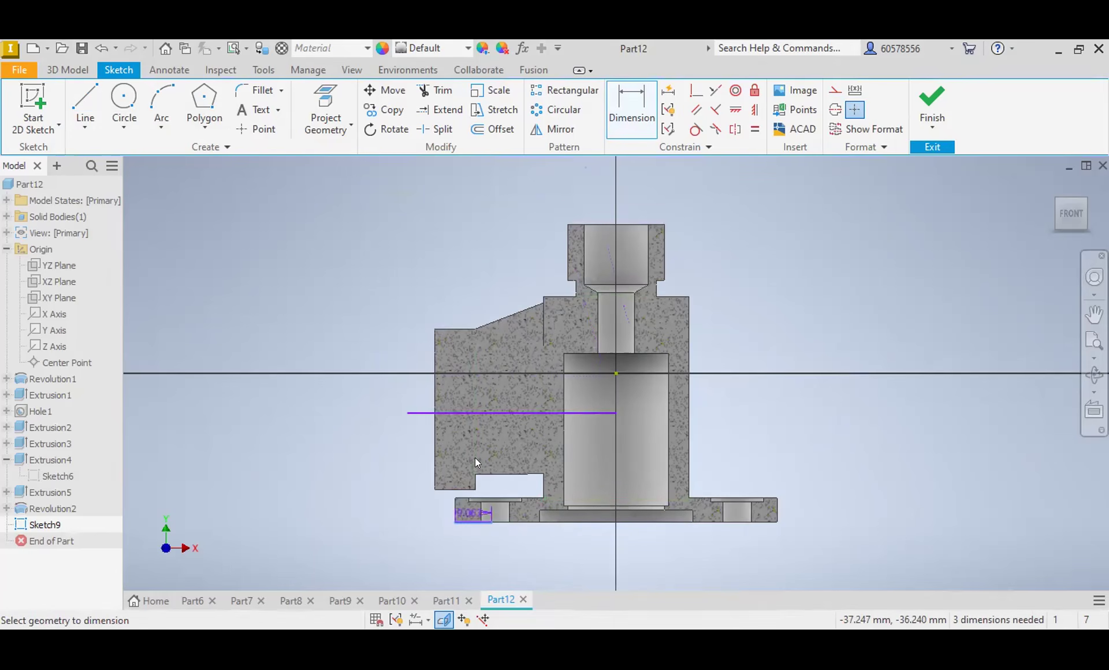
left_click(487, 412)
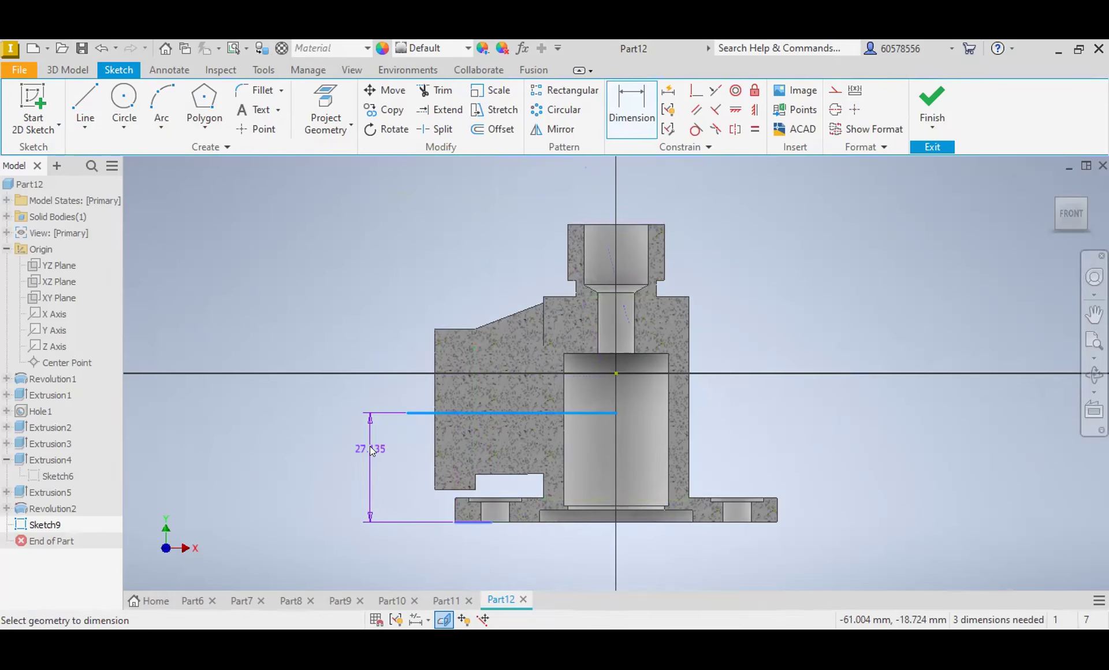
left_click(370, 446)
type("28")
key("Return")
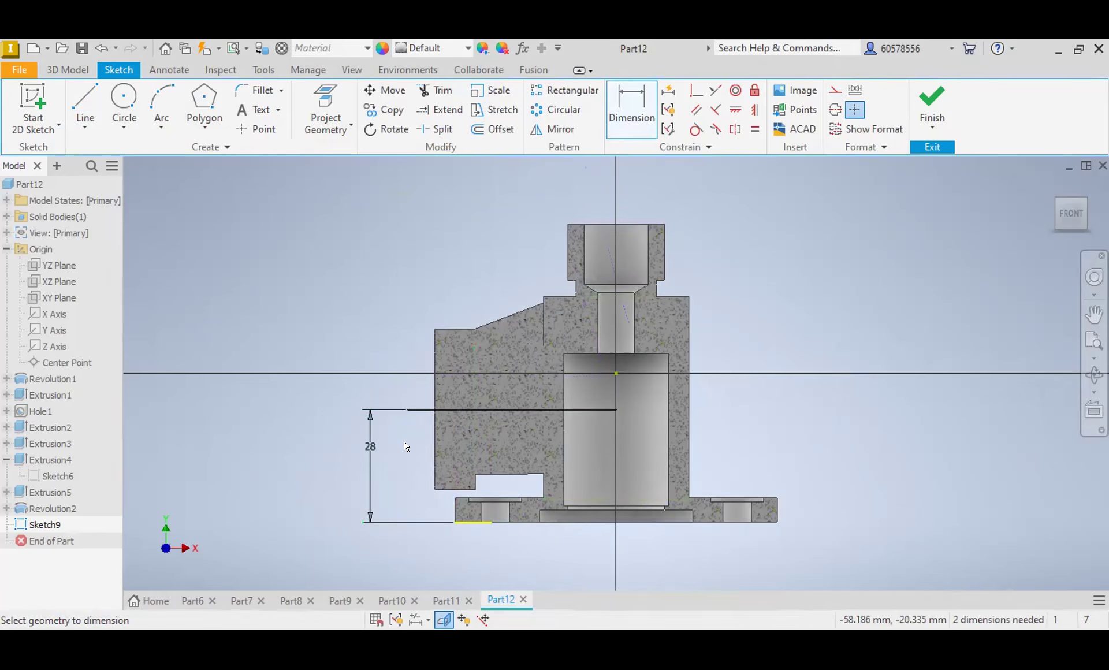
Step: Convert the horizontal line through the side branch to a centreline
left_click(536, 409)
left_click(835, 109)
left_click(780, 340)
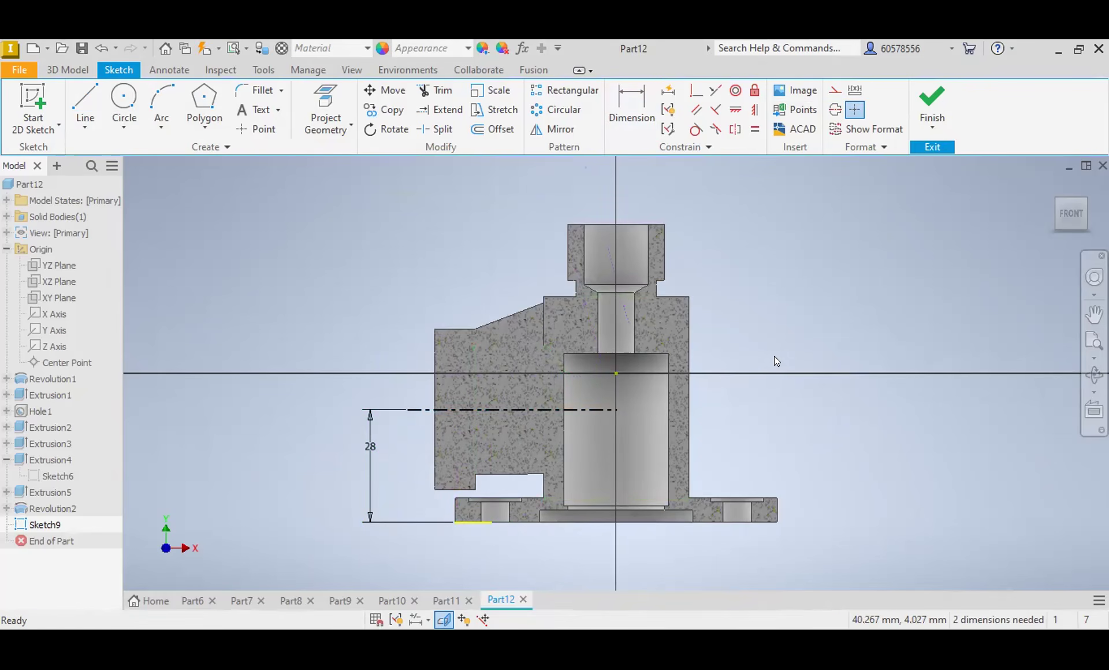
Step: Draw a horizontal bore edge from the vertical axis to the side flange face, dimensioned as a 22 mm diameter about the branch centreline
left_click(84, 104)
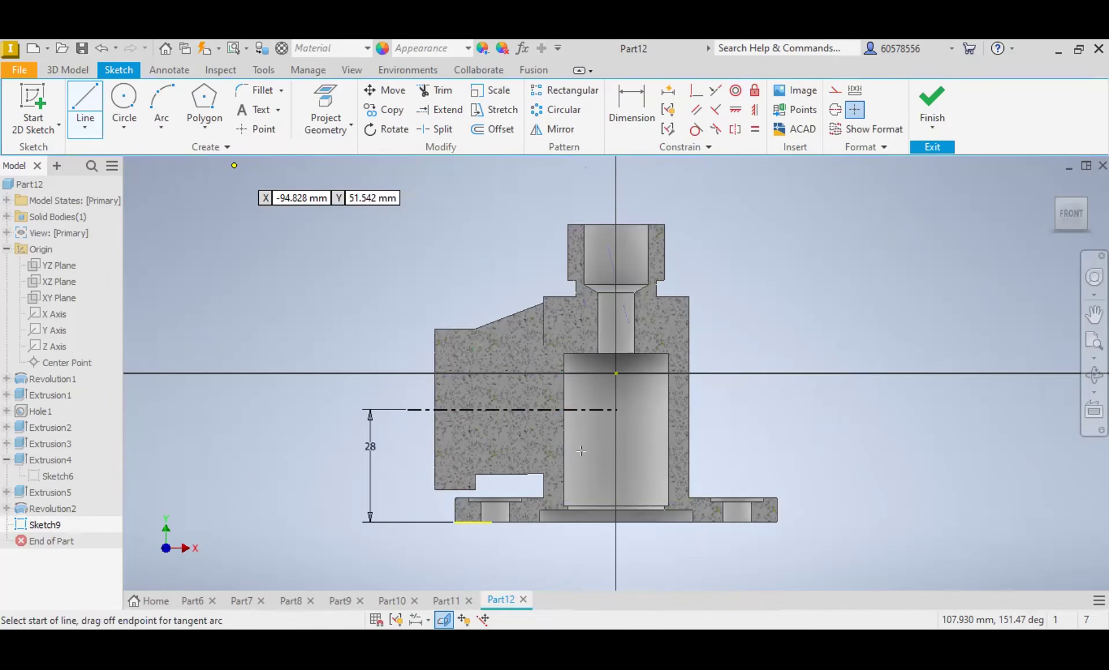
left_click(434, 451)
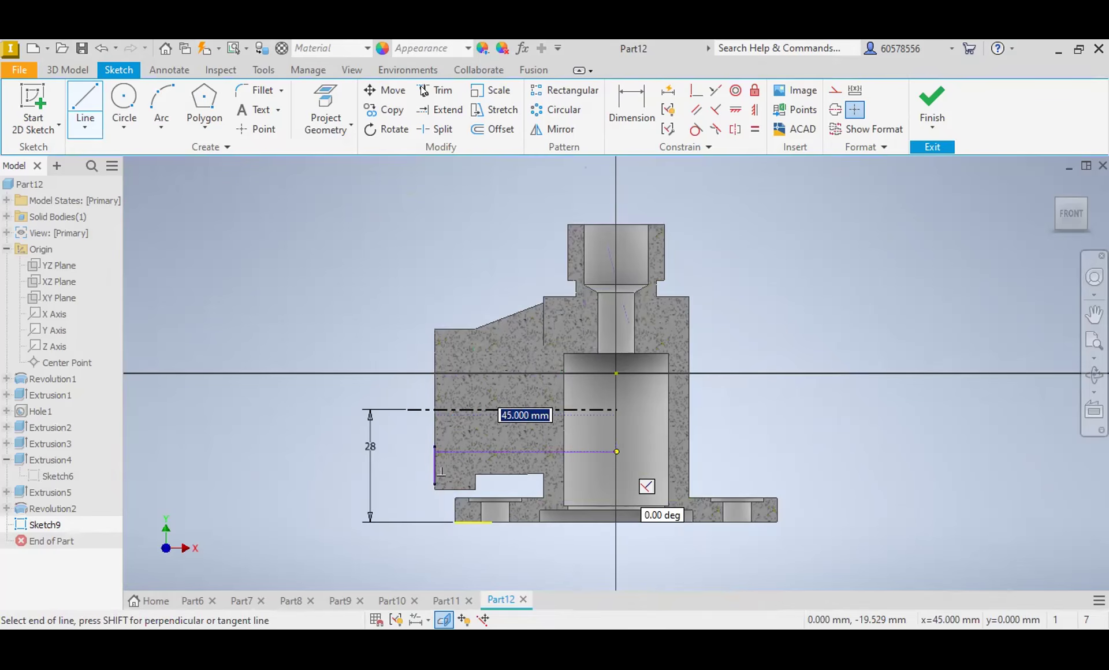
left_click(632, 98)
left_click(487, 412)
left_click(487, 448)
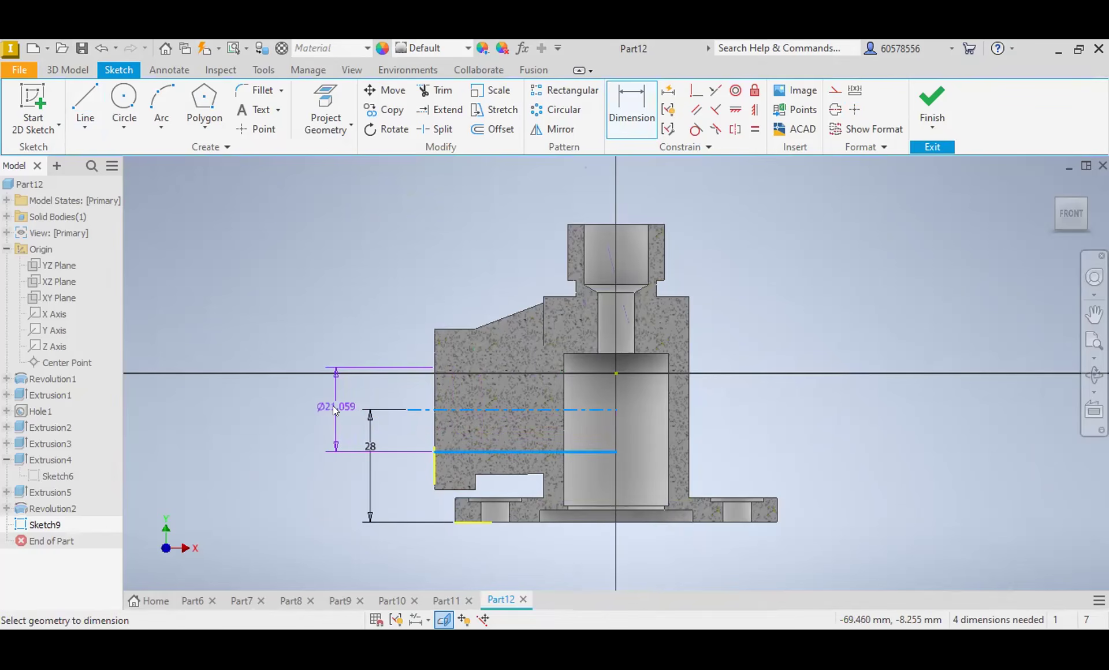
left_click(333, 406)
type("22")
key("Return")
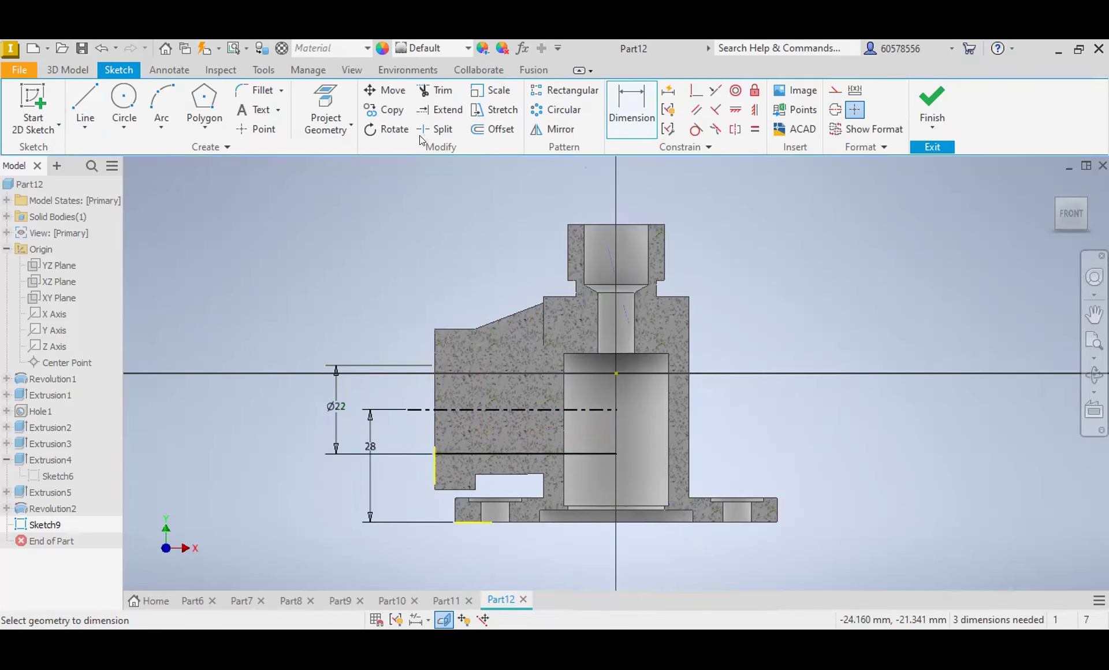
left_click(80, 70)
middle_click_drag(305, 279, 273, 267)
key("r")
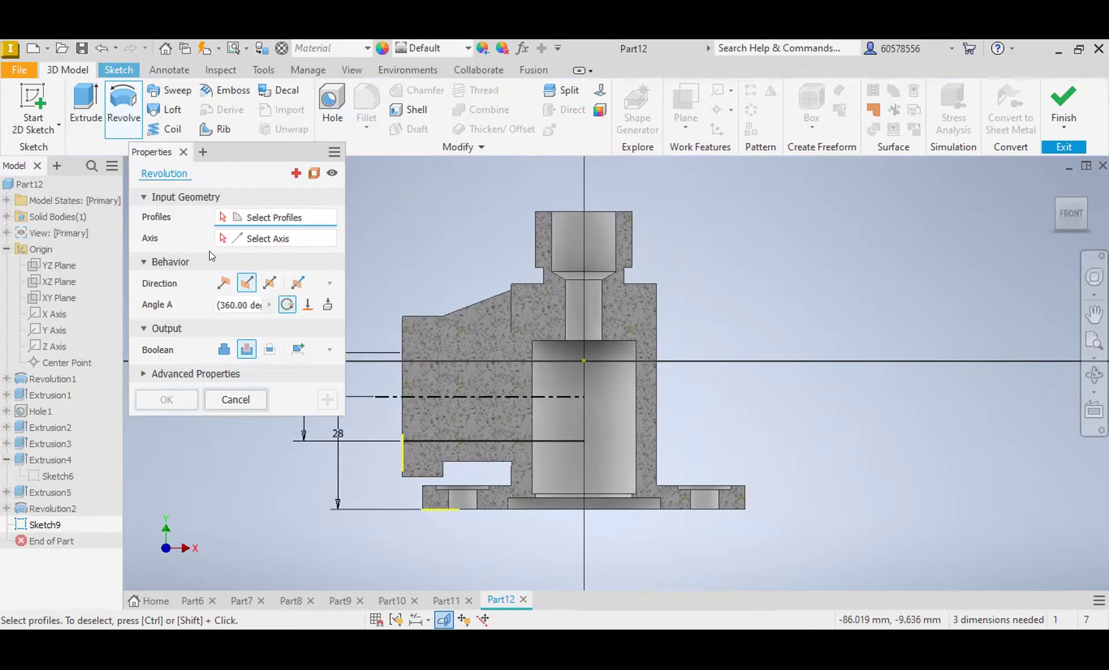
left_click(236, 399)
Step: Close the branch bore profile with vertical end lines and revolve it 360° about the horizontal centreline as a cut
left_click(84, 96)
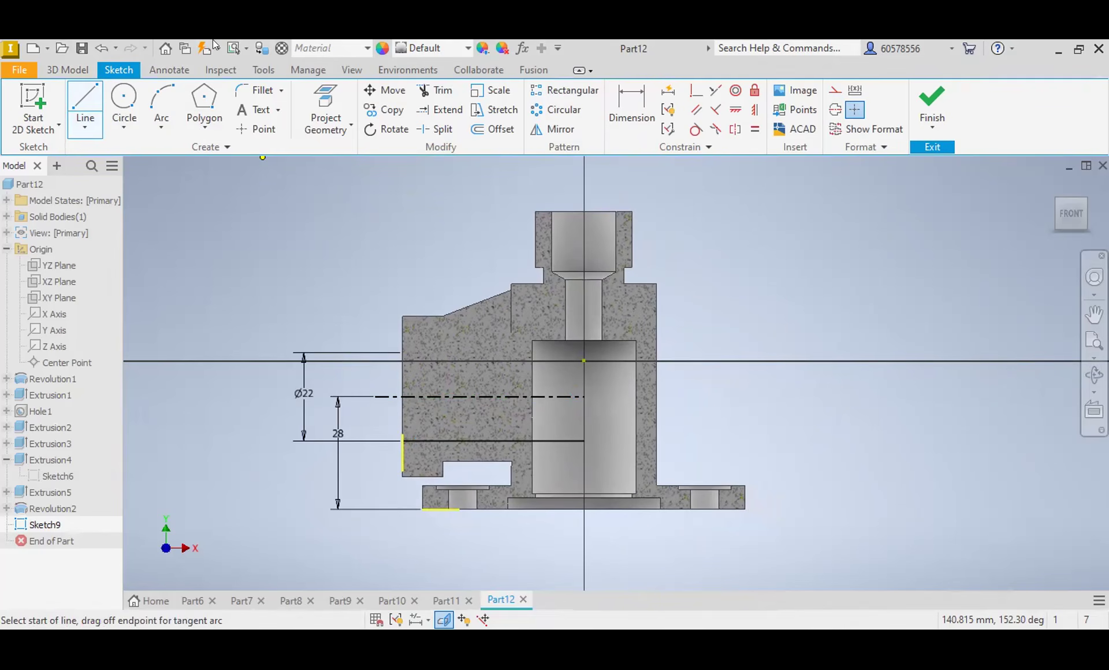
left_click(67, 69)
left_click(133, 103)
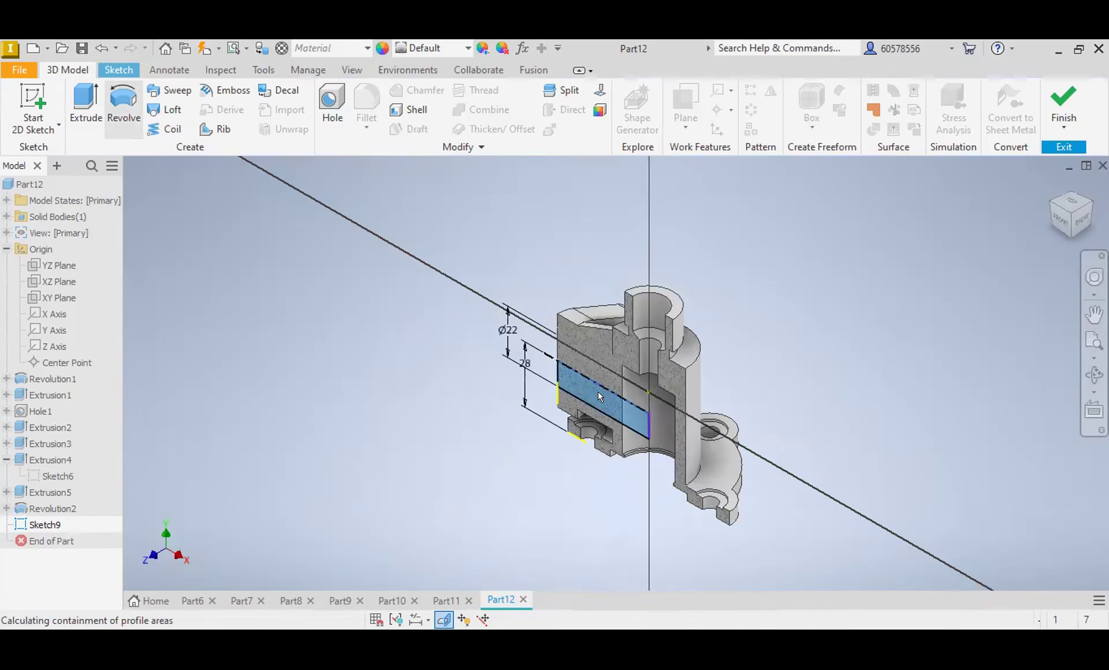
left_click(247, 349)
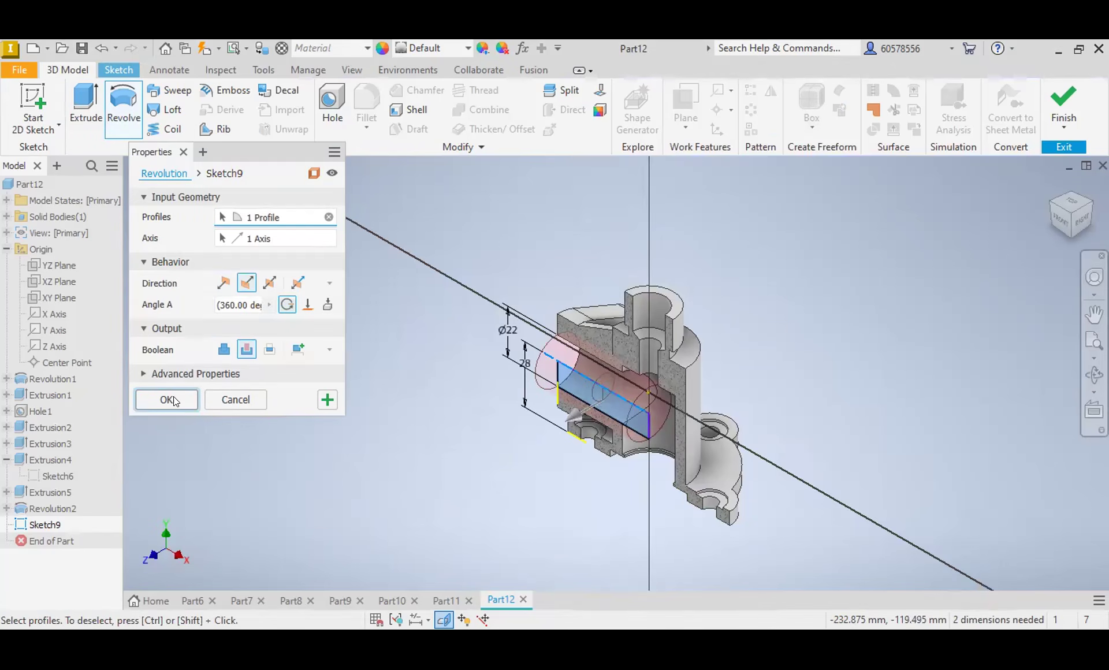
key("Return")
Step: Check the cut body, start another sketch on the XY plane and slice the graphics there
middle_click_drag(555, 399, 569, 327, "shift")
left_click_drag(1034, 193, 1057, 225)
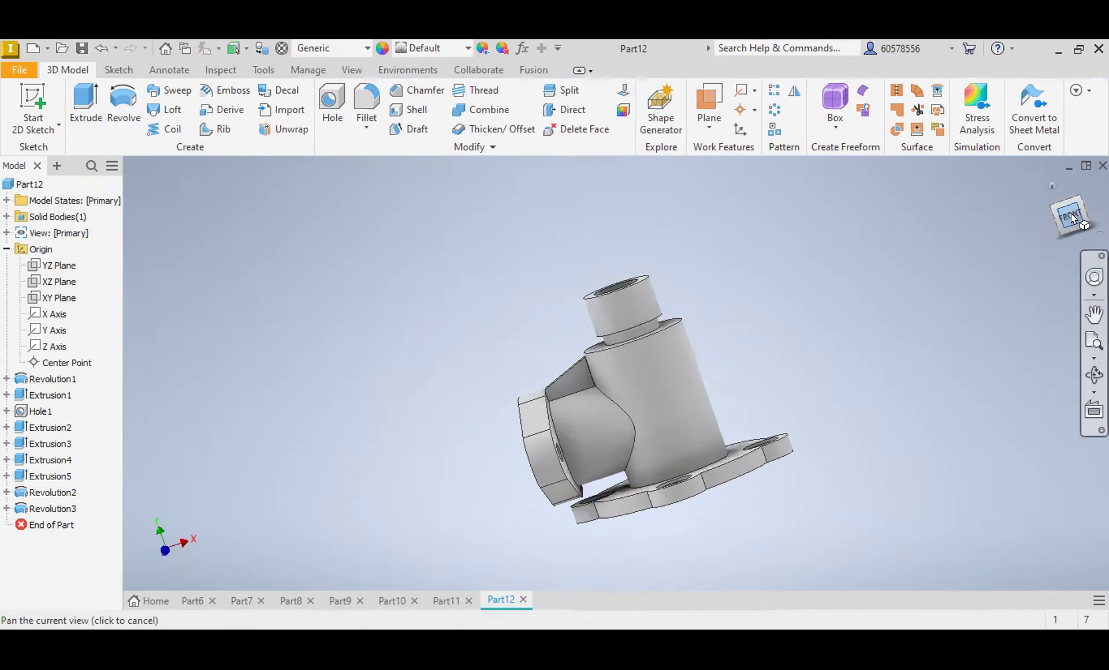
left_click(1071, 213)
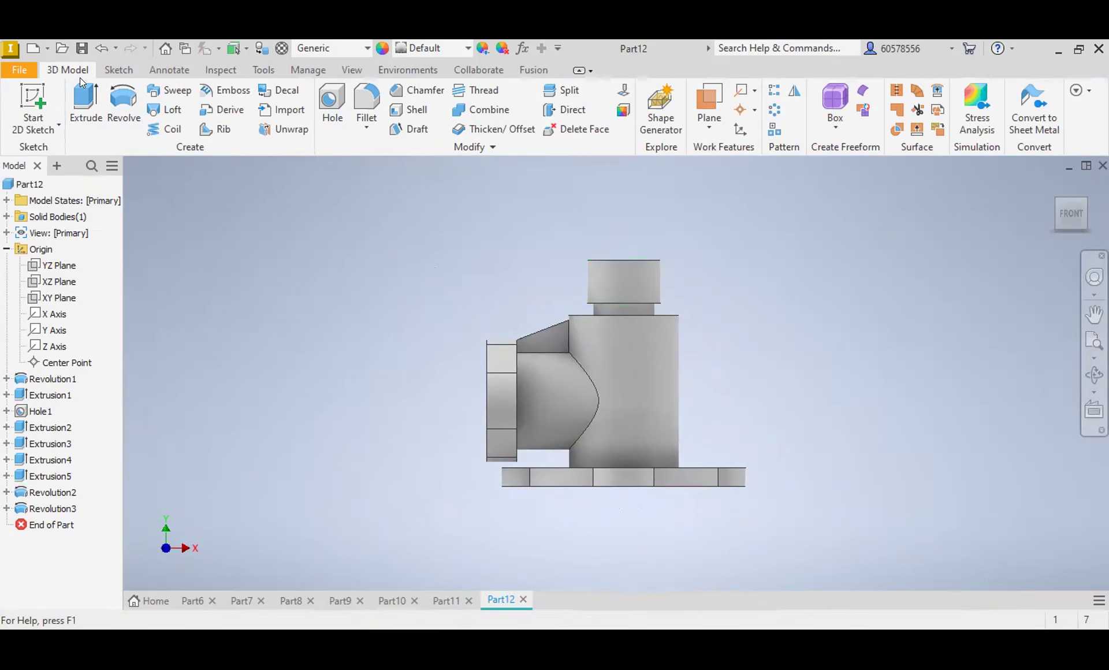
left_click(119, 69)
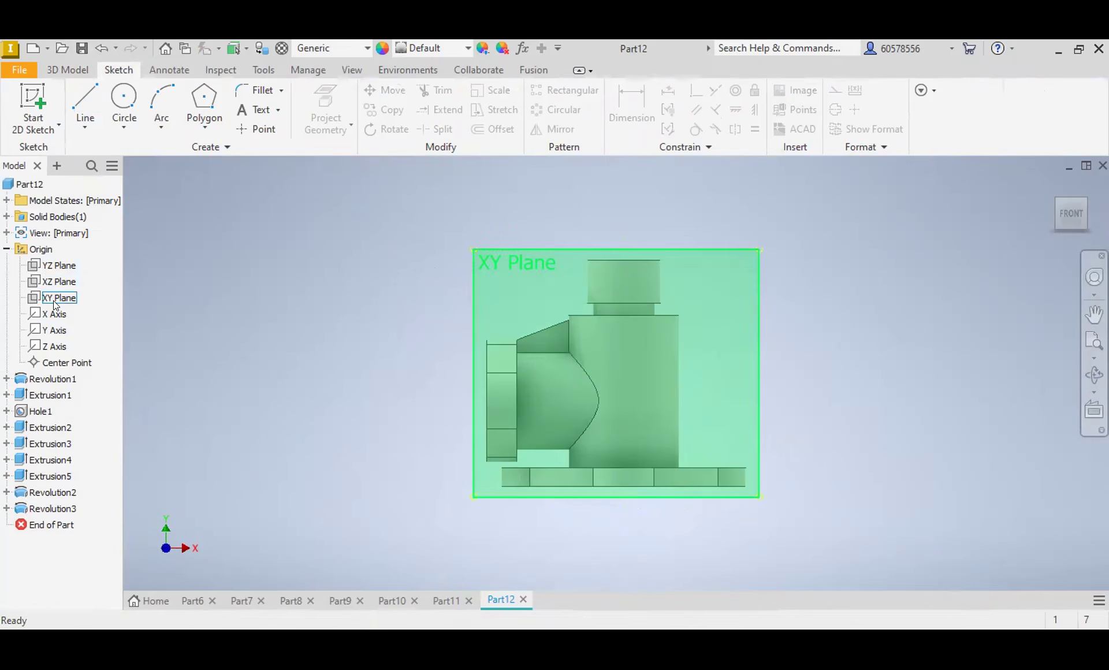
left_click(521, 251)
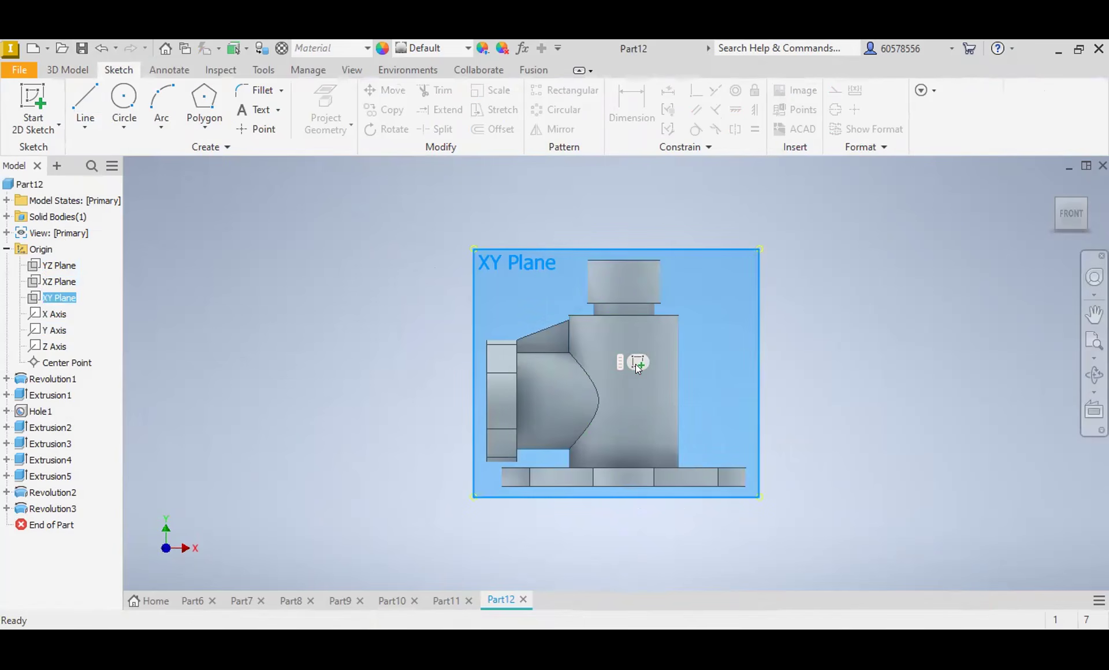
key("s")
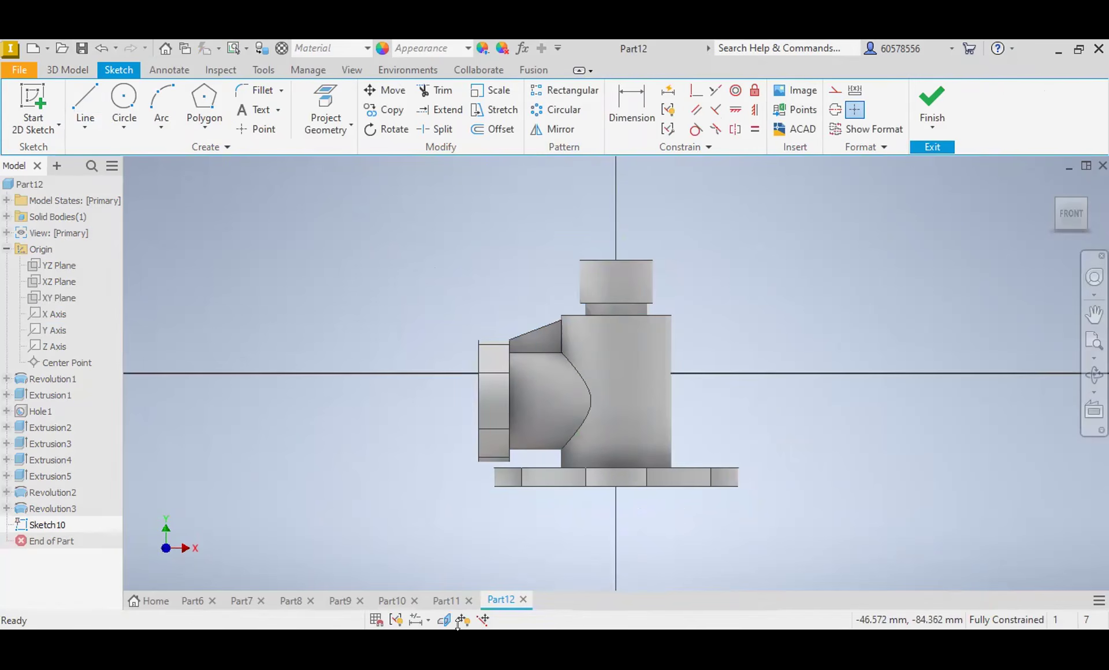
left_click(443, 620)
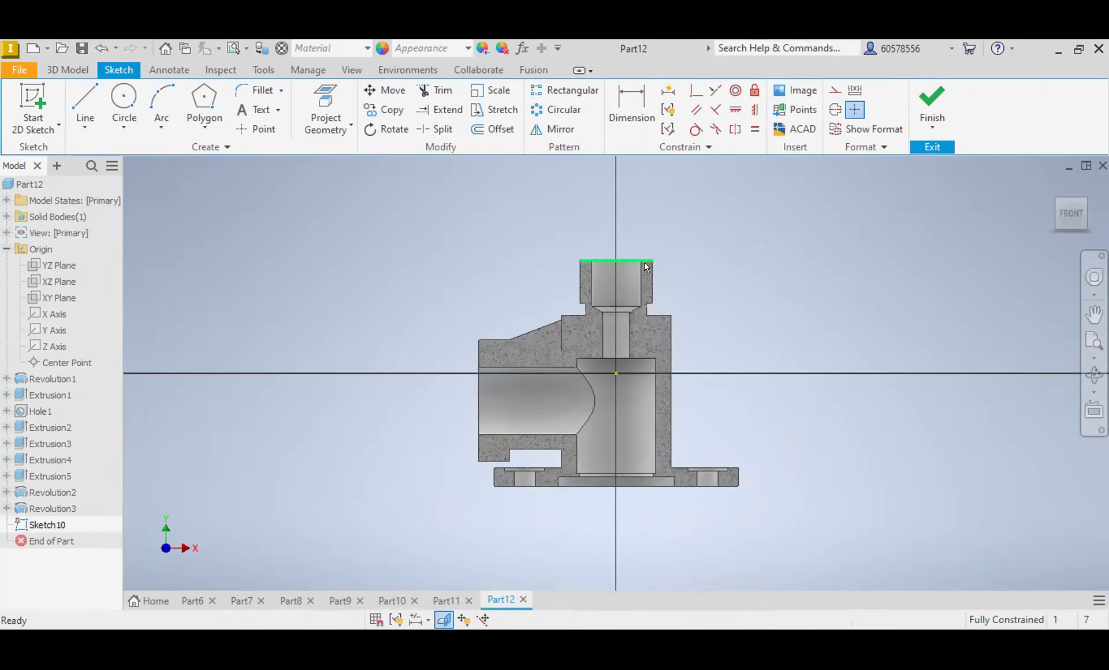
Step: Sketch a small closed trapezoid for the thread groove across the neck's upper outer corner, with an outer side about 1.5 mm high
scroll(651, 266, "down", 3)
scroll(650, 267, "up", 6)
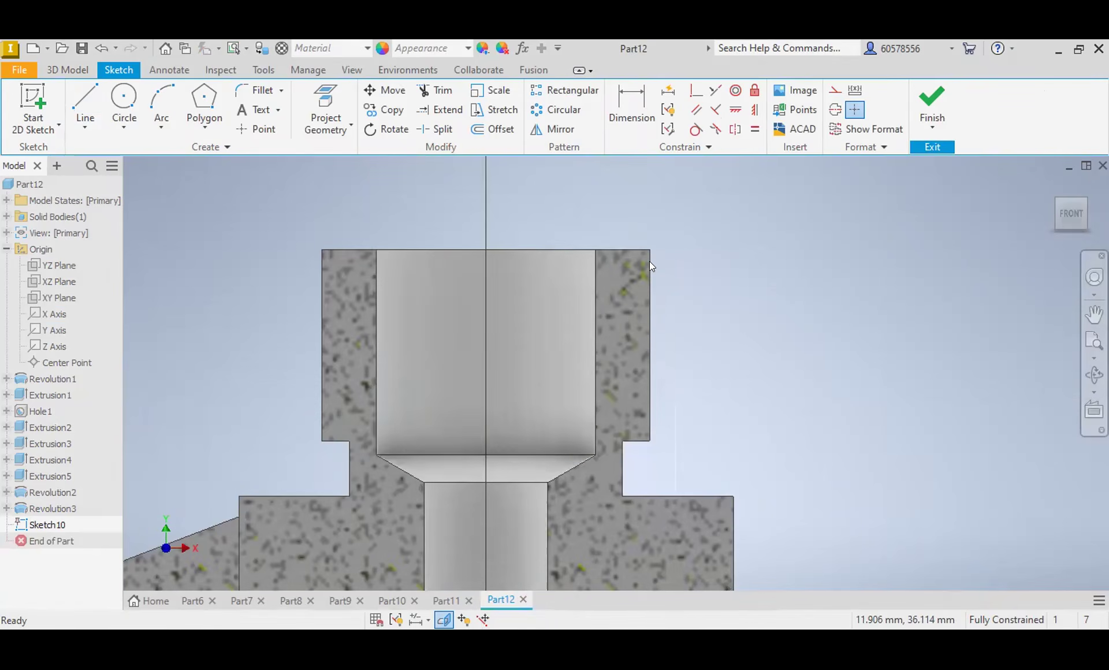
left_click(85, 107)
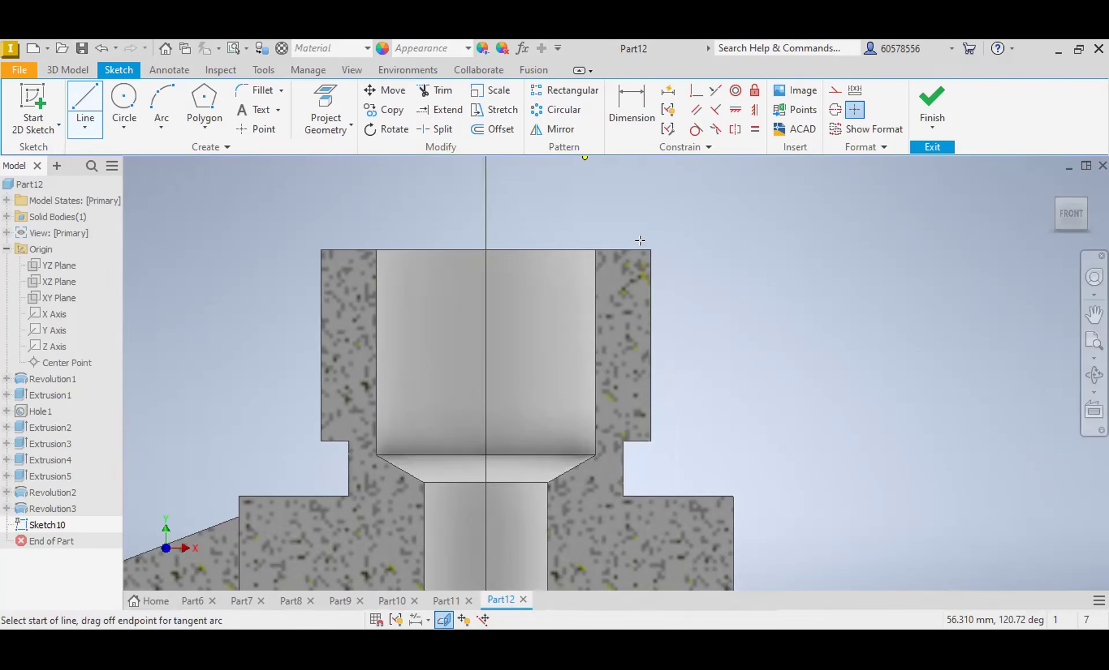
scroll(635, 242, "up", 3)
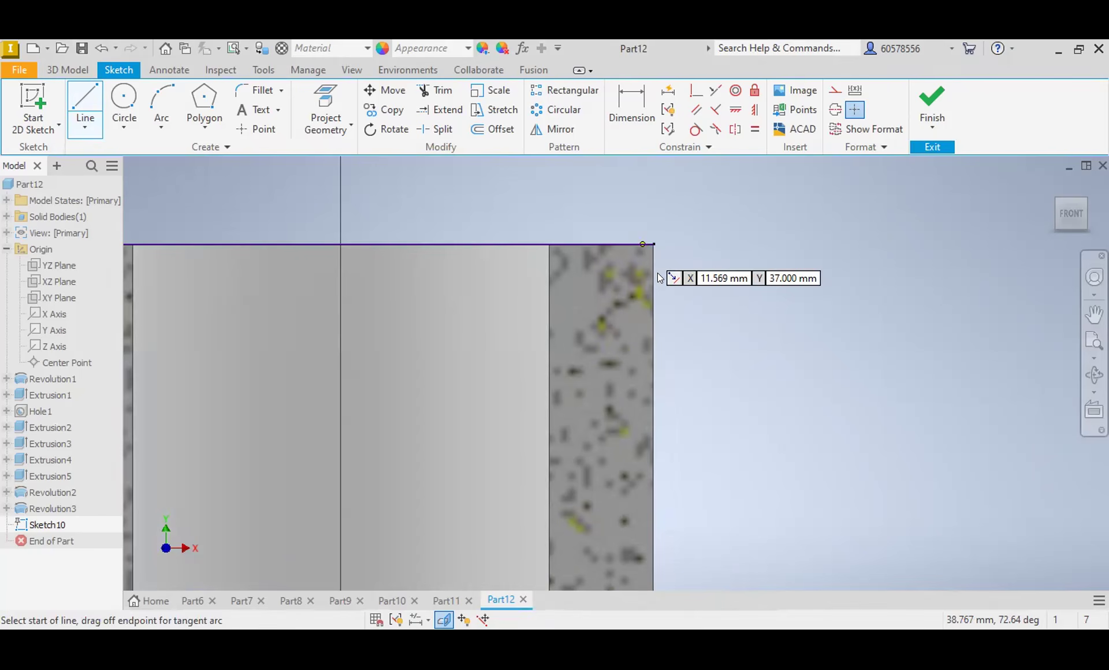
left_click(657, 231)
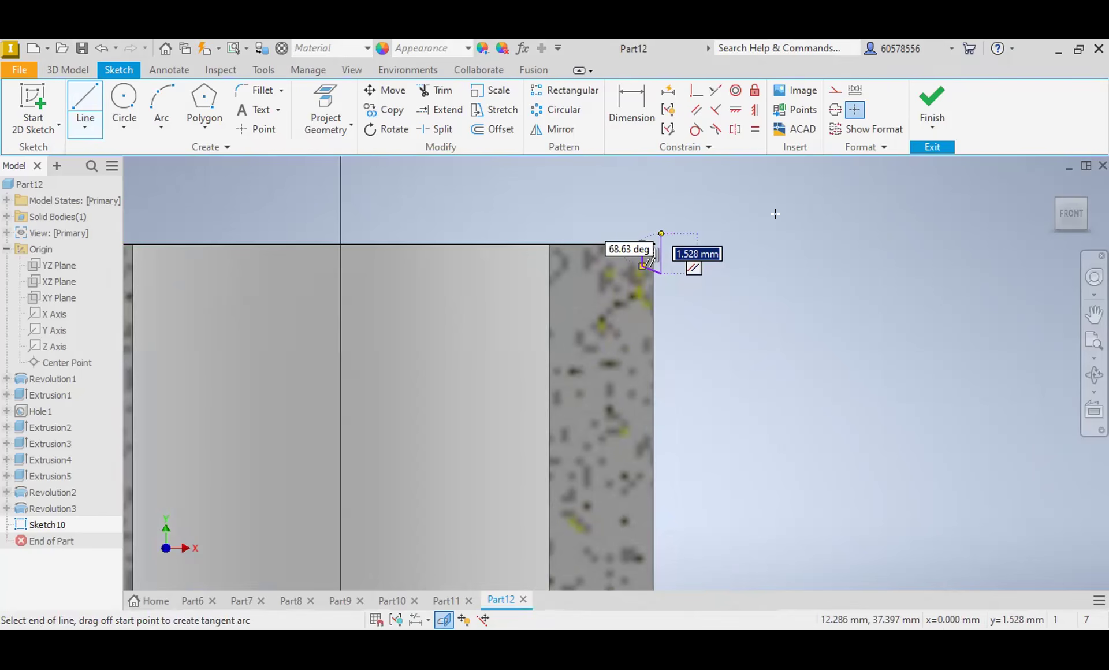
left_click(662, 233)
left_click(643, 244)
key("Escape")
Step: Draw a short horizontal line through the small trapezoid and convert it to construction geometry
left_click(78, 90)
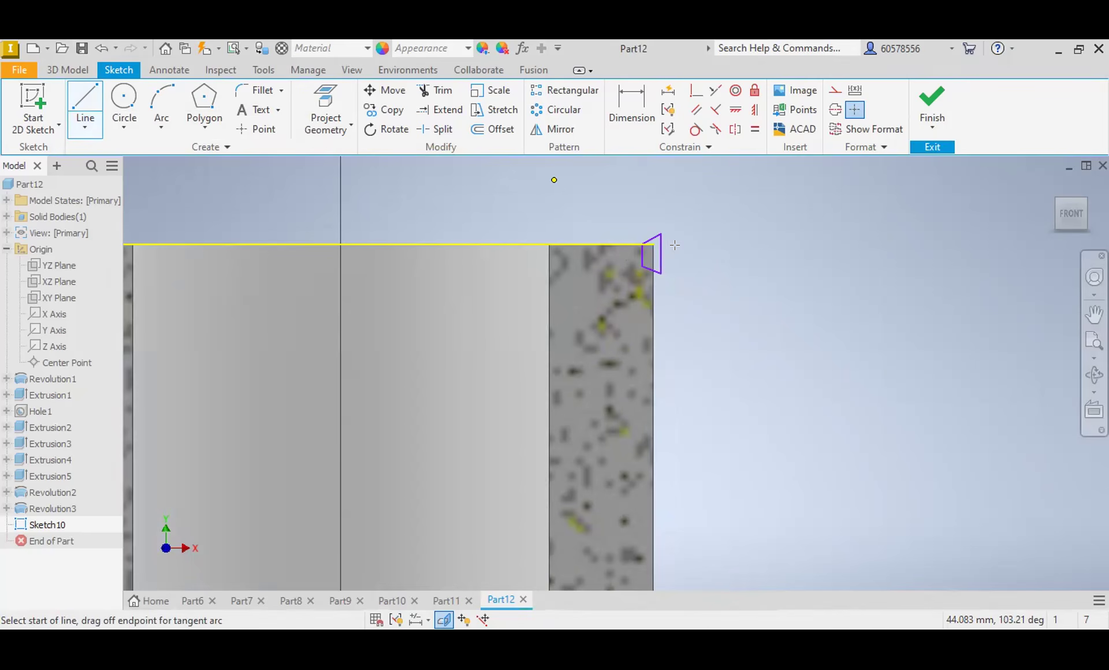
key("Escape")
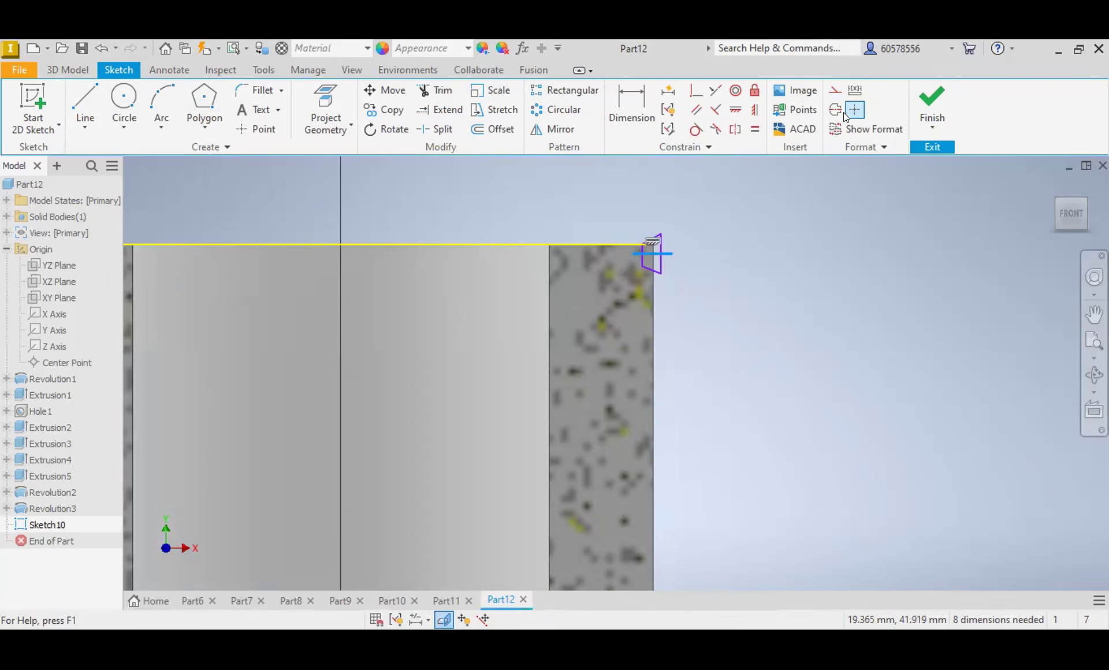
left_click(827, 93)
left_click(677, 242)
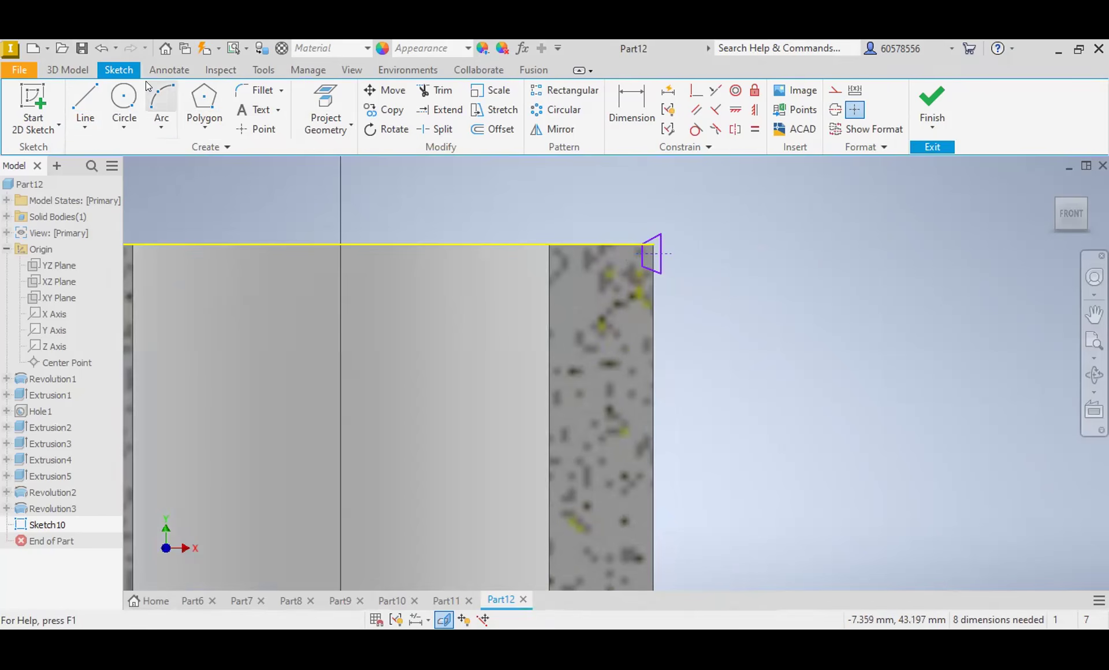
Step: Start a cutting Coil from the small trapezoid profile and select its axis
left_click(83, 70)
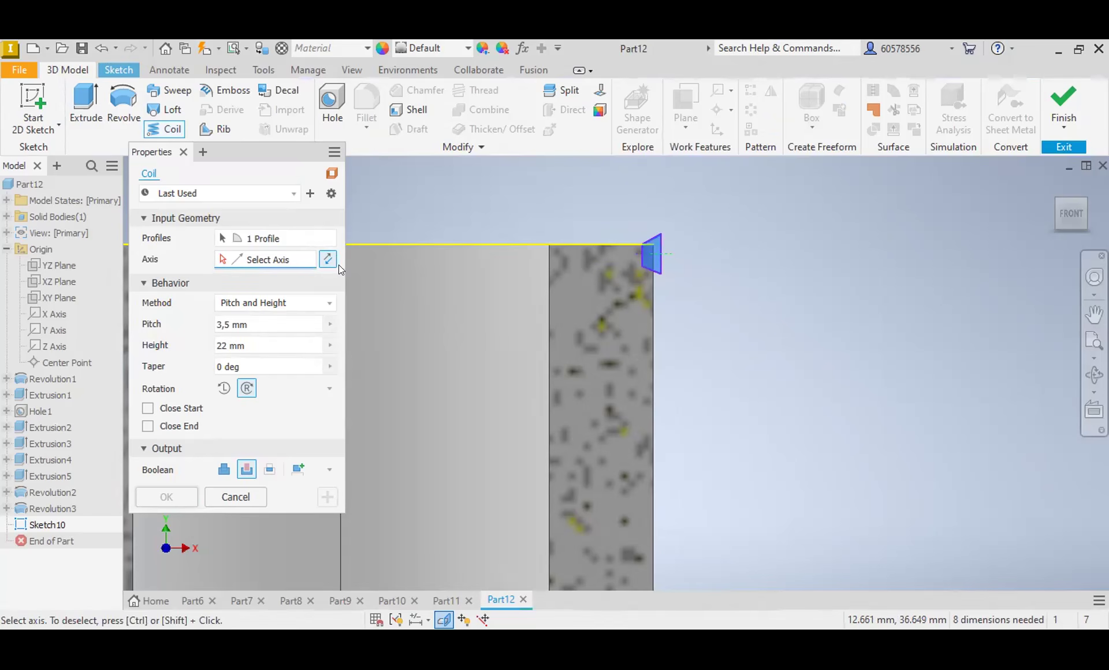
scroll(604, 330, "up", 5)
scroll(605, 329, "down", 5)
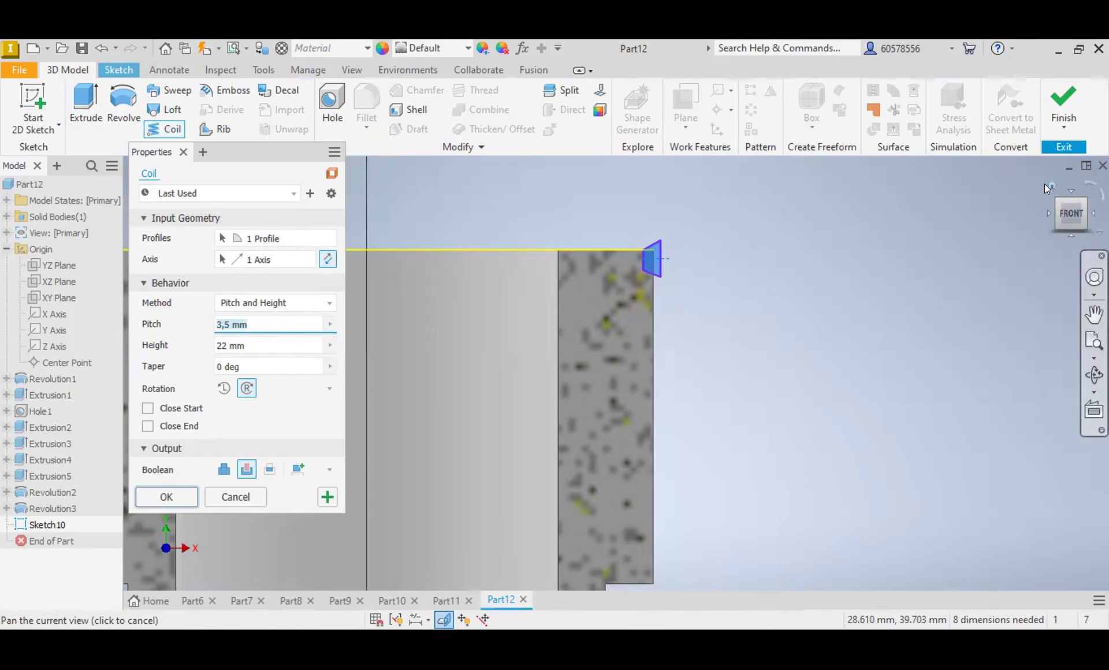
left_click(1046, 184)
scroll(645, 289, "up", 2)
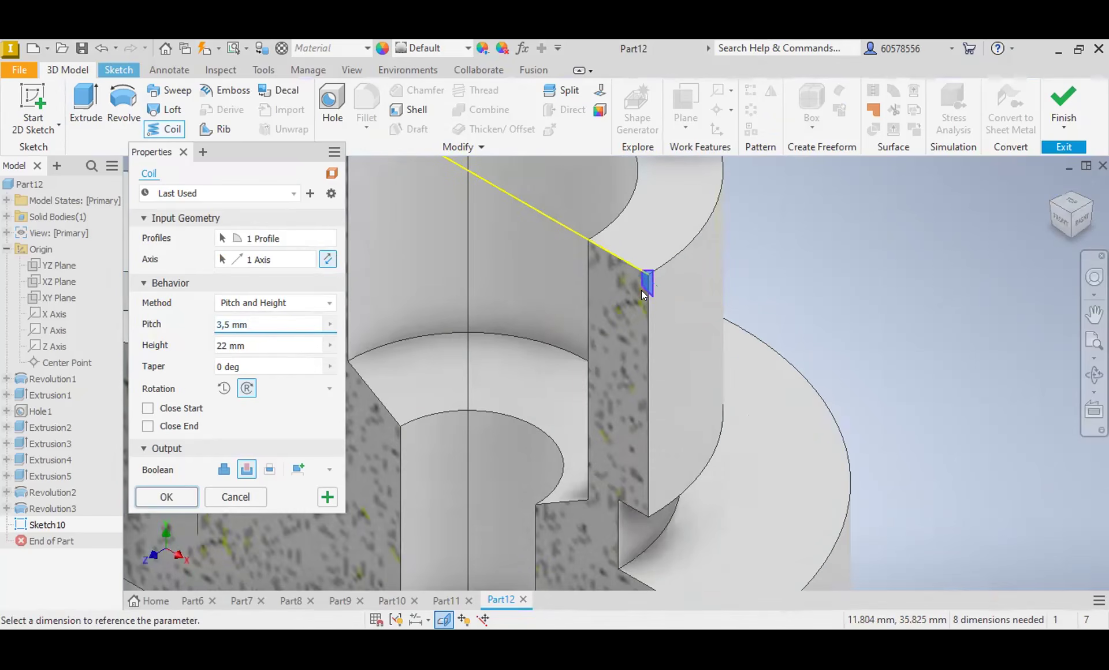
left_click(266, 259)
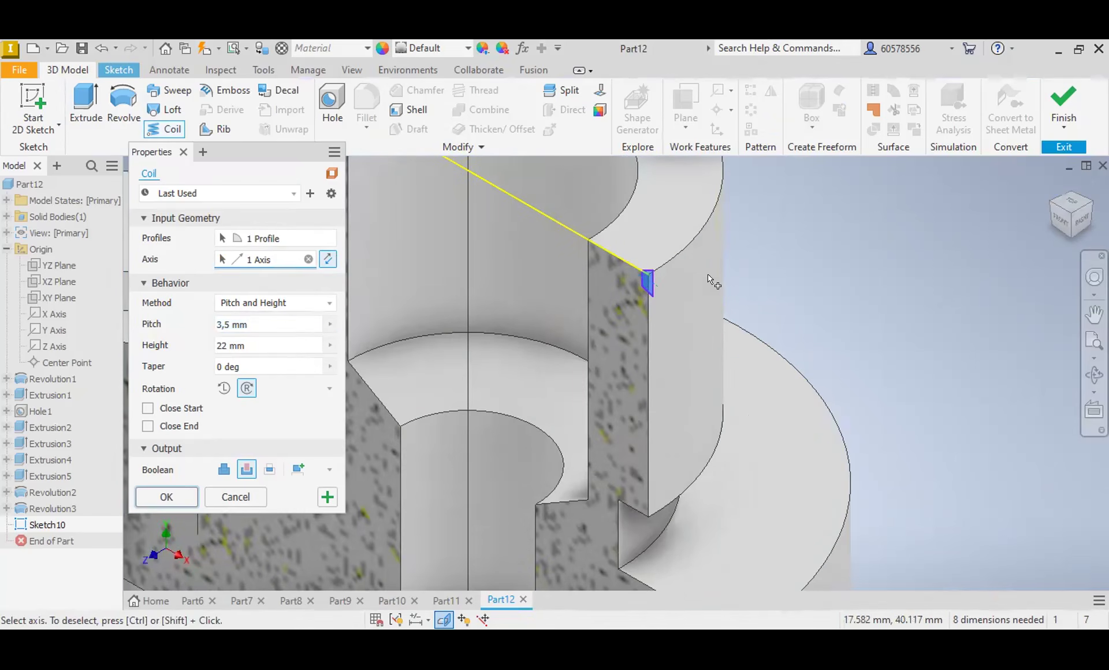
scroll(658, 289, "up", 2)
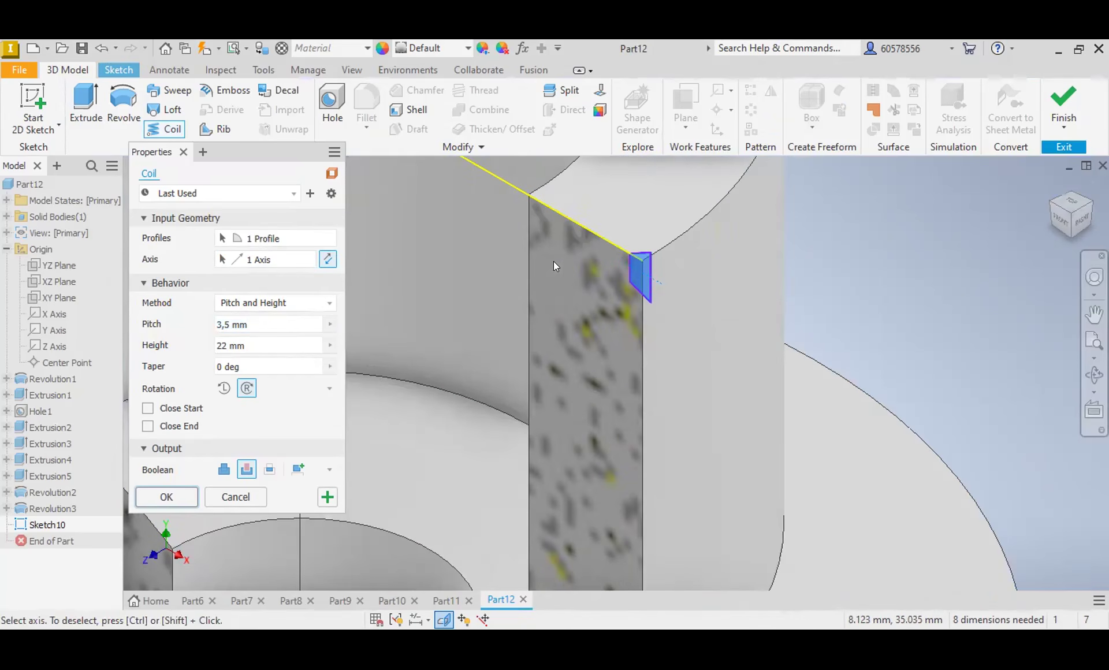
scroll(630, 276, "down", 2)
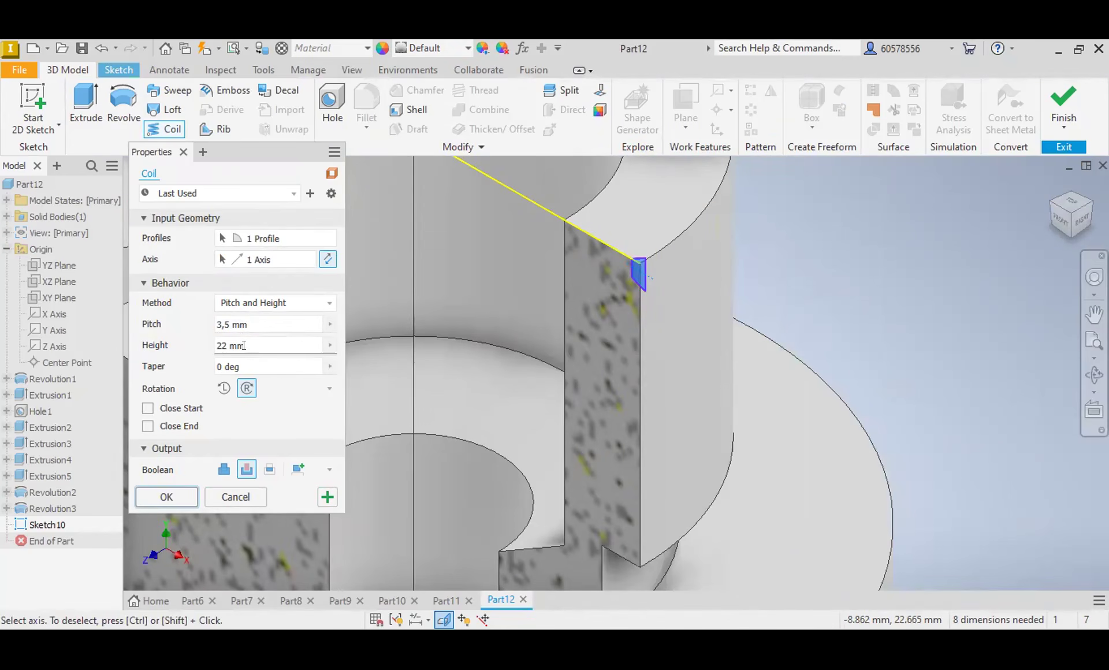
Step: Set the Coil height to 15 mm and try to cut the thread with the selected profile and axis
left_click(221, 345)
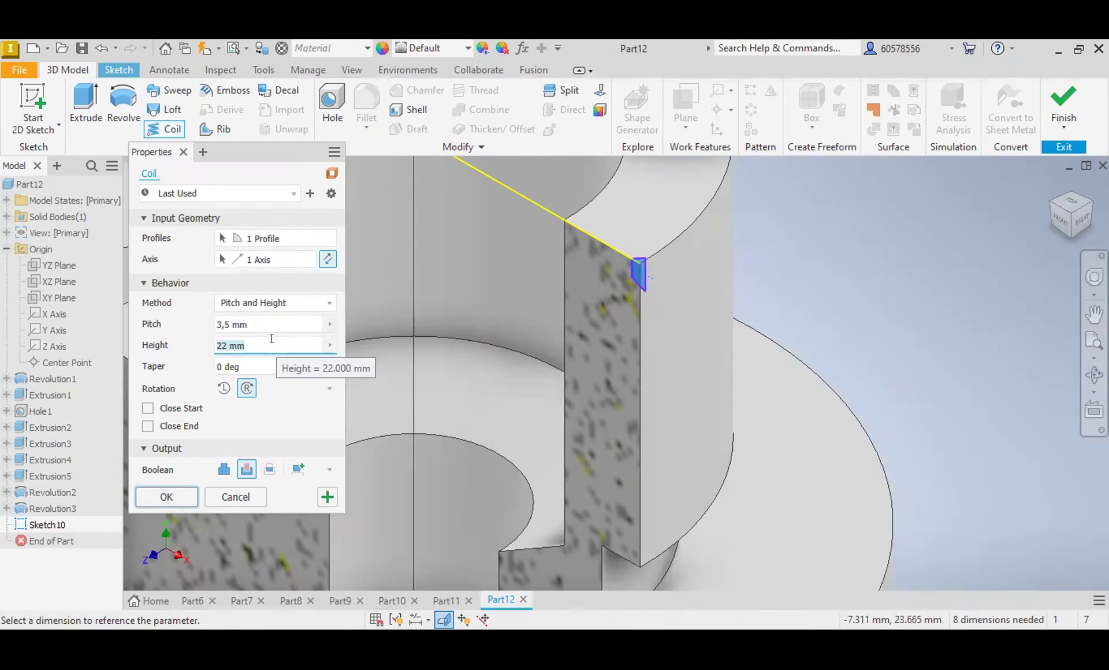
type("15")
left_click(246, 323)
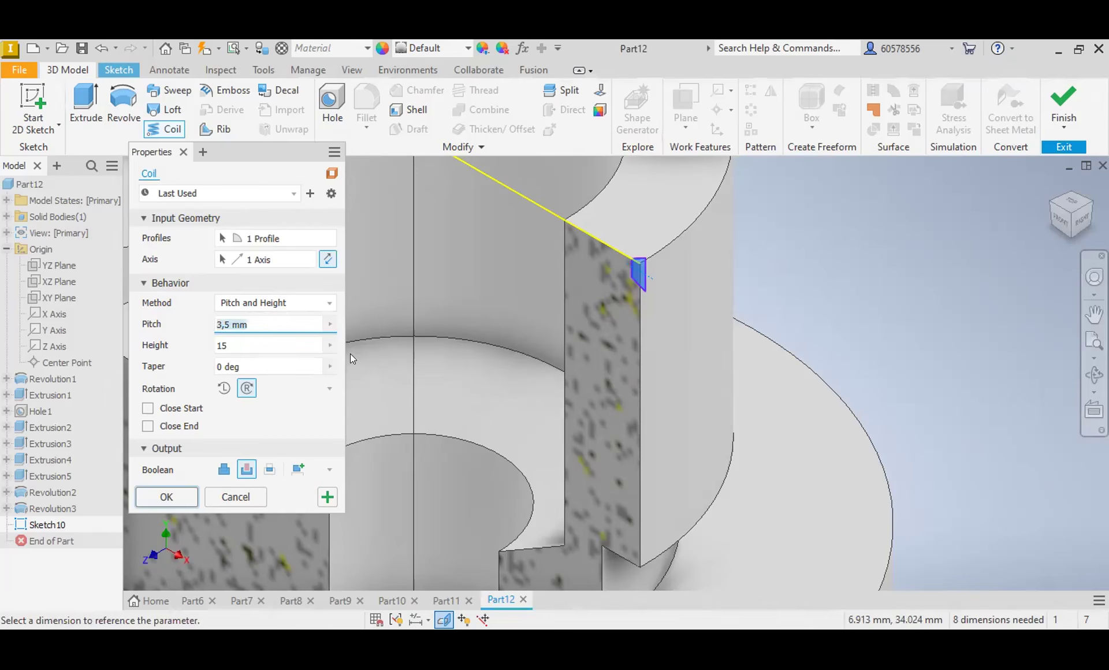
left_click(247, 471)
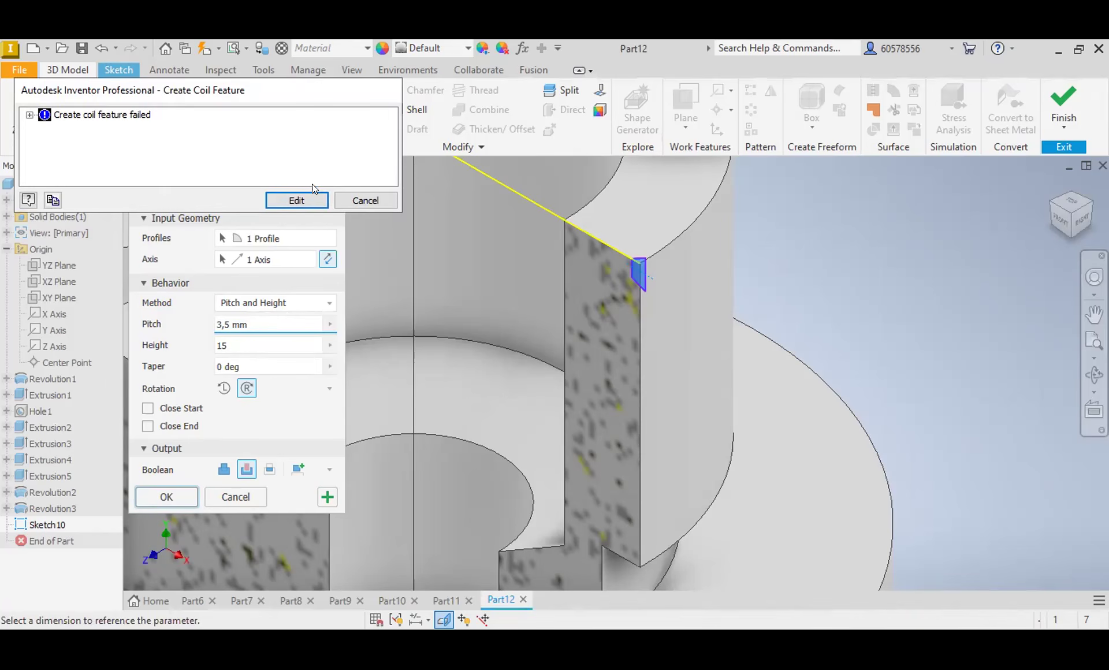
left_click(354, 201)
Step: Delete the short horizontal construction line running through the small trapezoid at the neck's upper outer corner
scroll(638, 275, "up", 5)
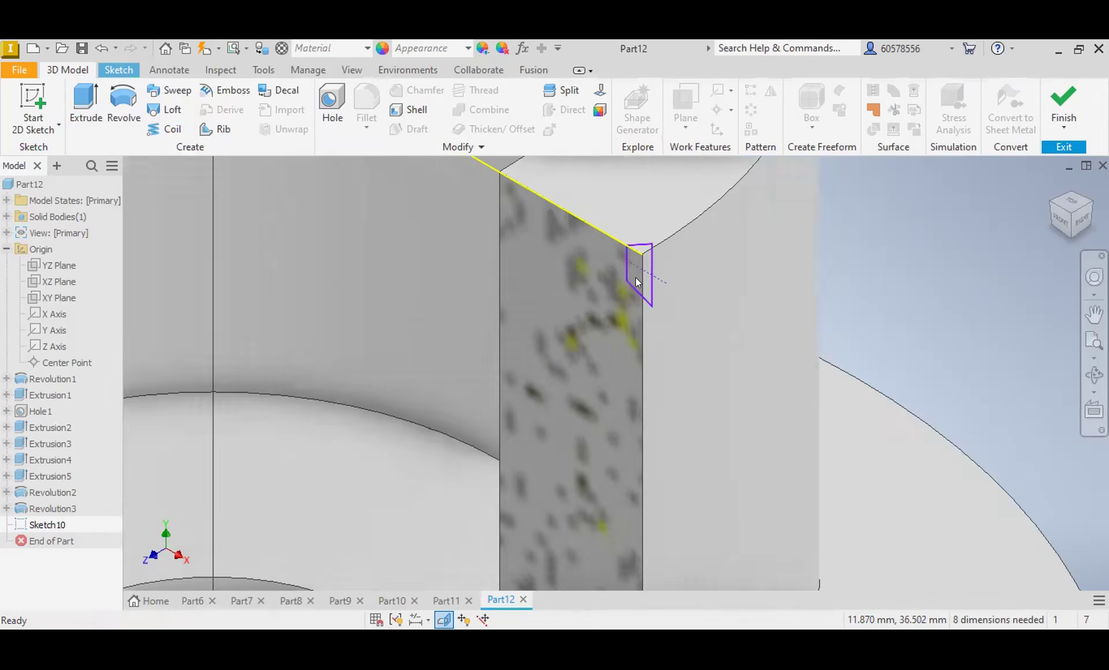
scroll(655, 268, "down", 5)
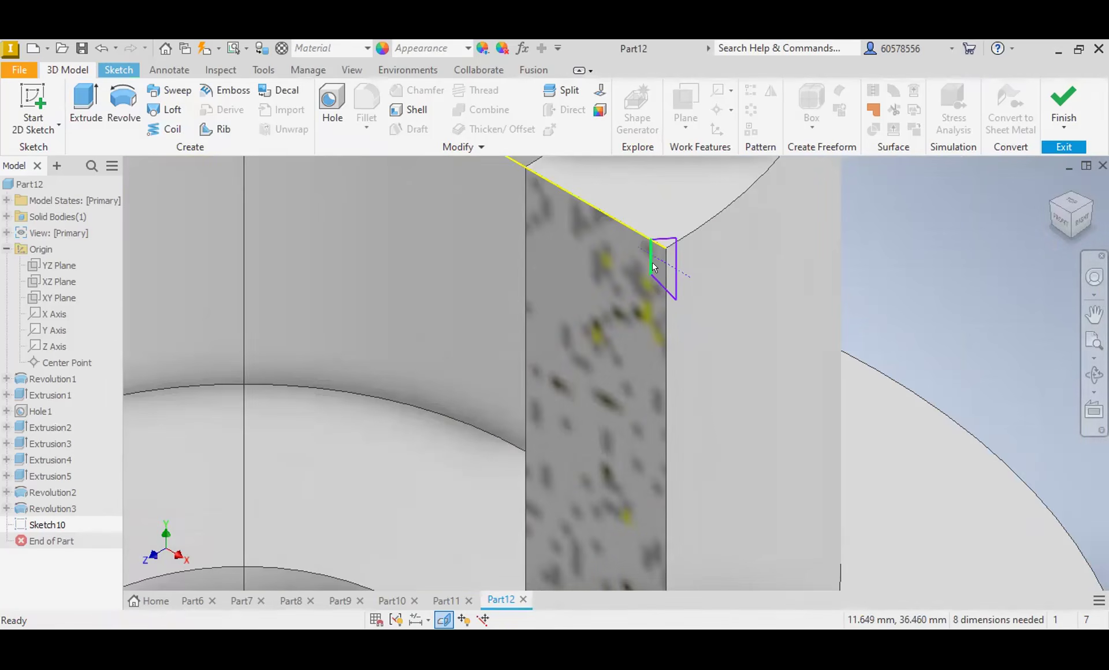
scroll(653, 263, "down", 4)
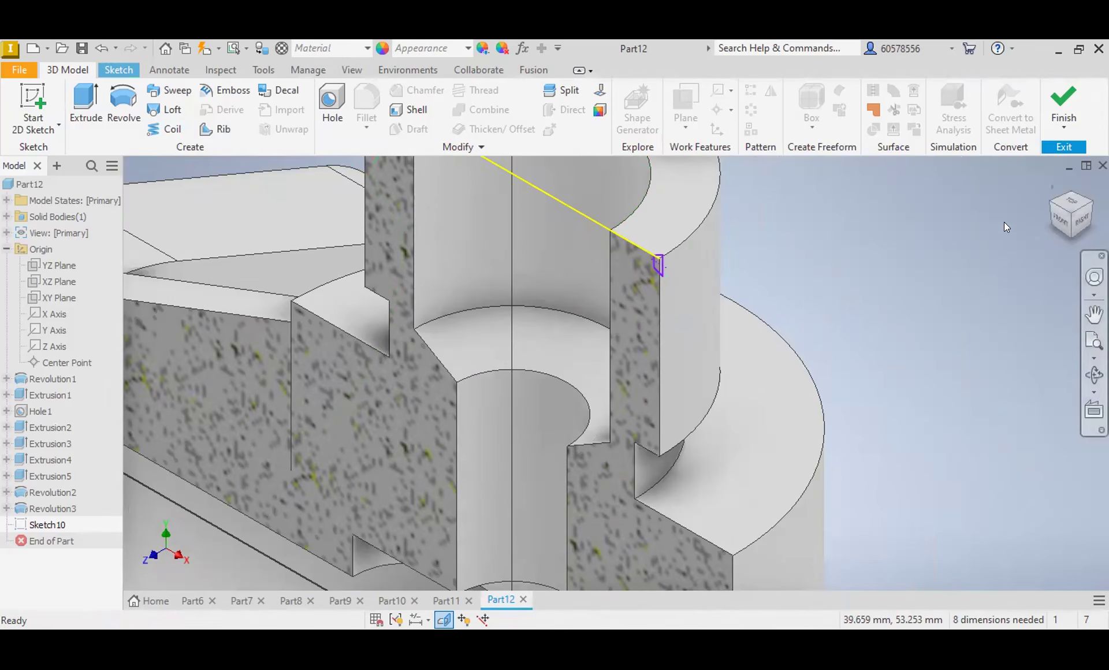
left_click(1061, 223)
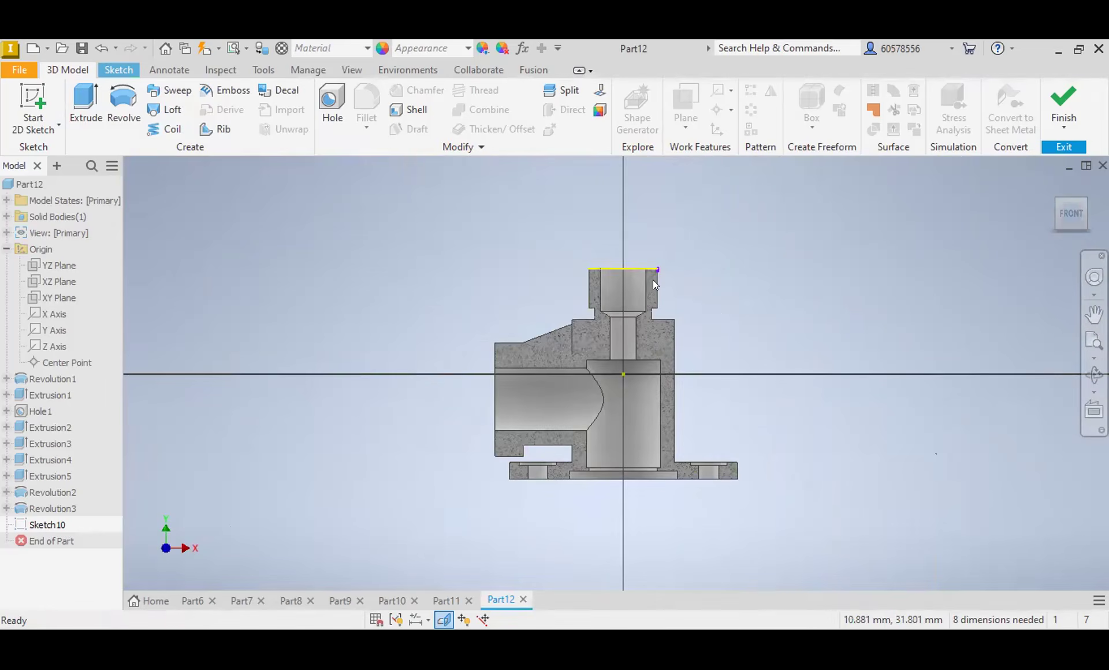
scroll(654, 280, "up", 6)
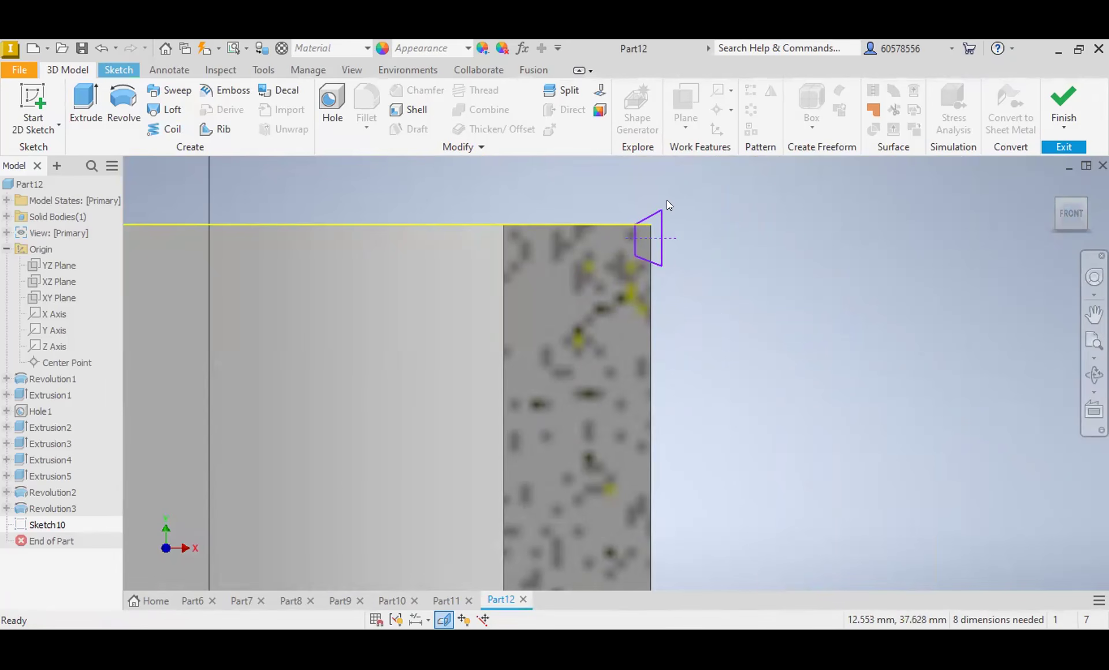
left_click(666, 238)
key("Delete")
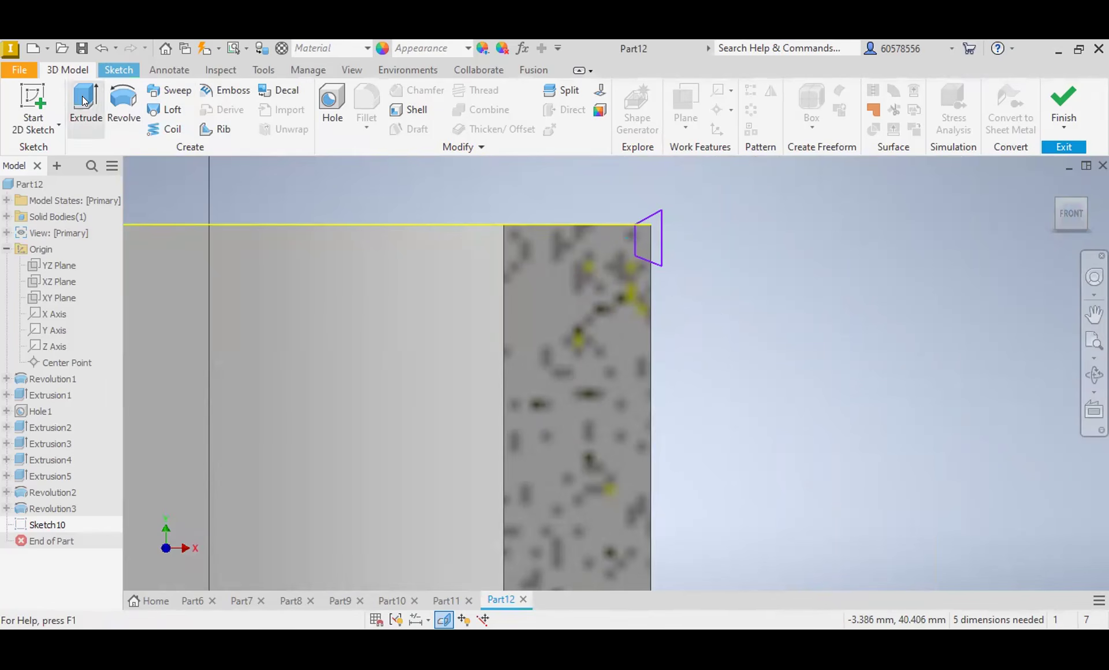
Step: Draw a short vertical line through the upper trapezoid, in line with the neck's outer edge, and make it construction geometry
left_click(107, 67)
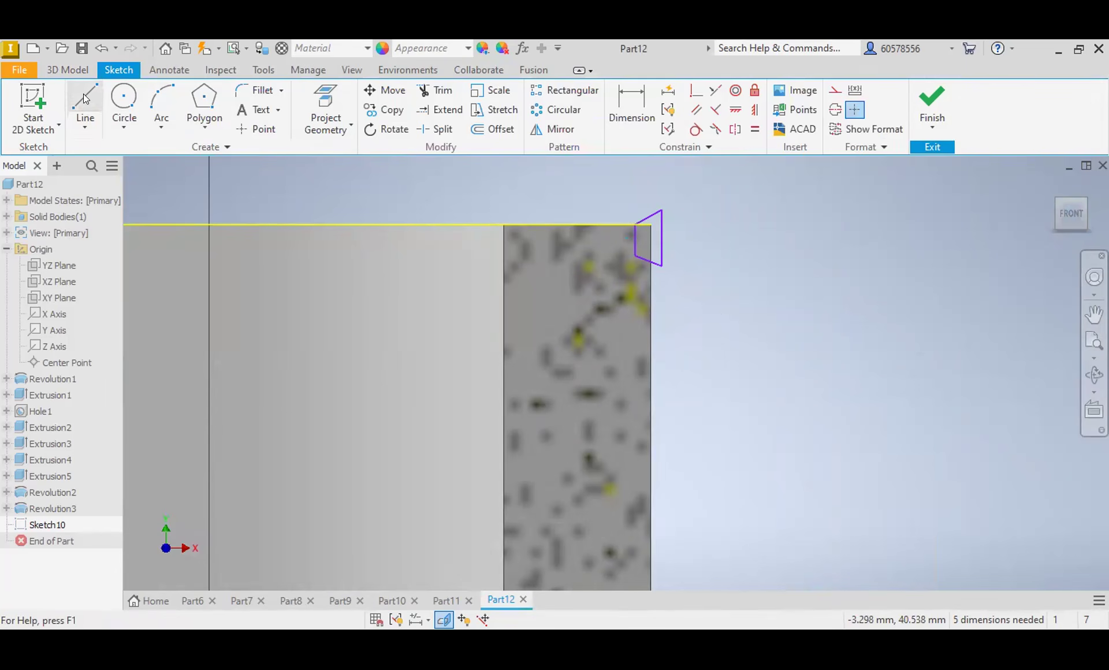
left_click(86, 99)
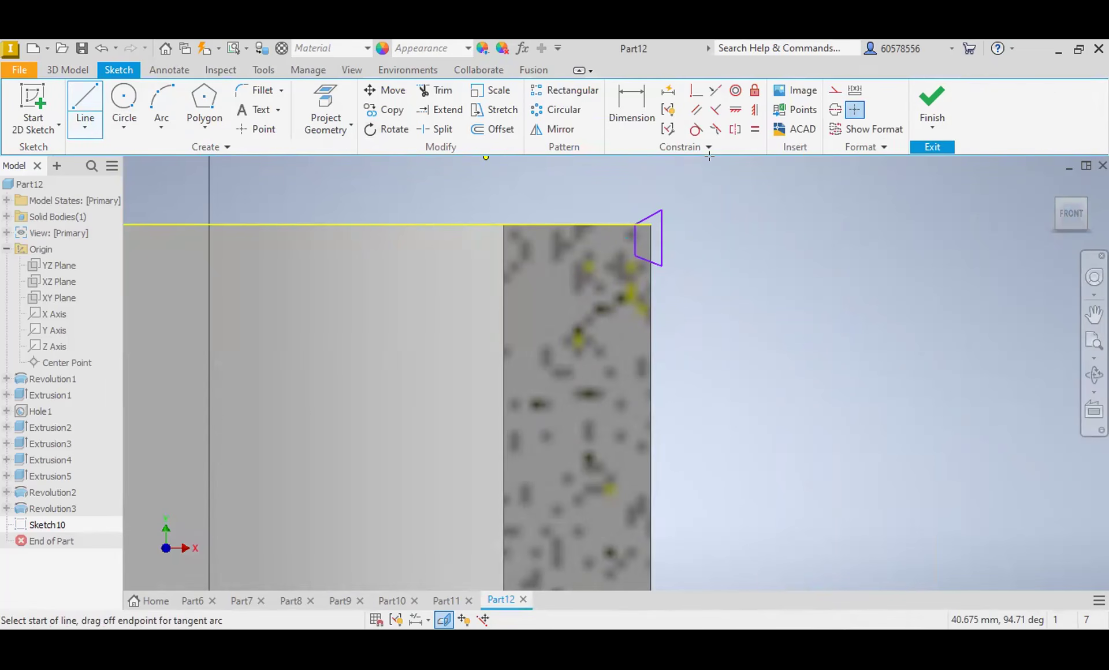
left_click(652, 191)
key("Escape")
left_click(836, 91)
left_click(844, 276)
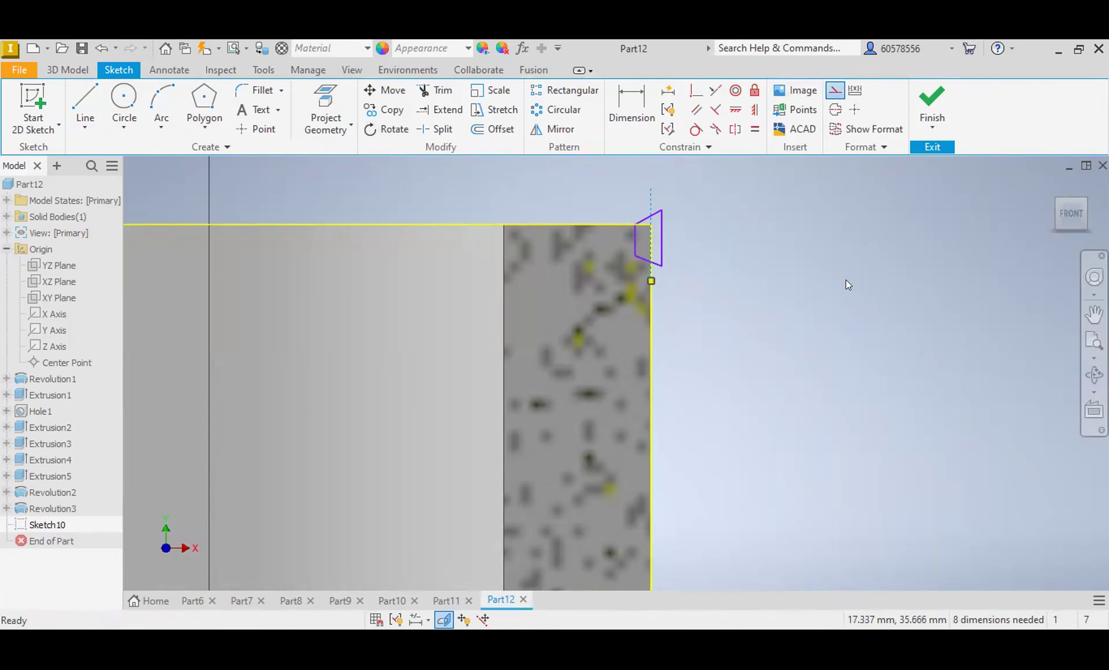
Step: Try a cutting Coil from the upper trapezoid about the vertical construction line, testing left-hand and right-hand rotation
left_click(71, 69)
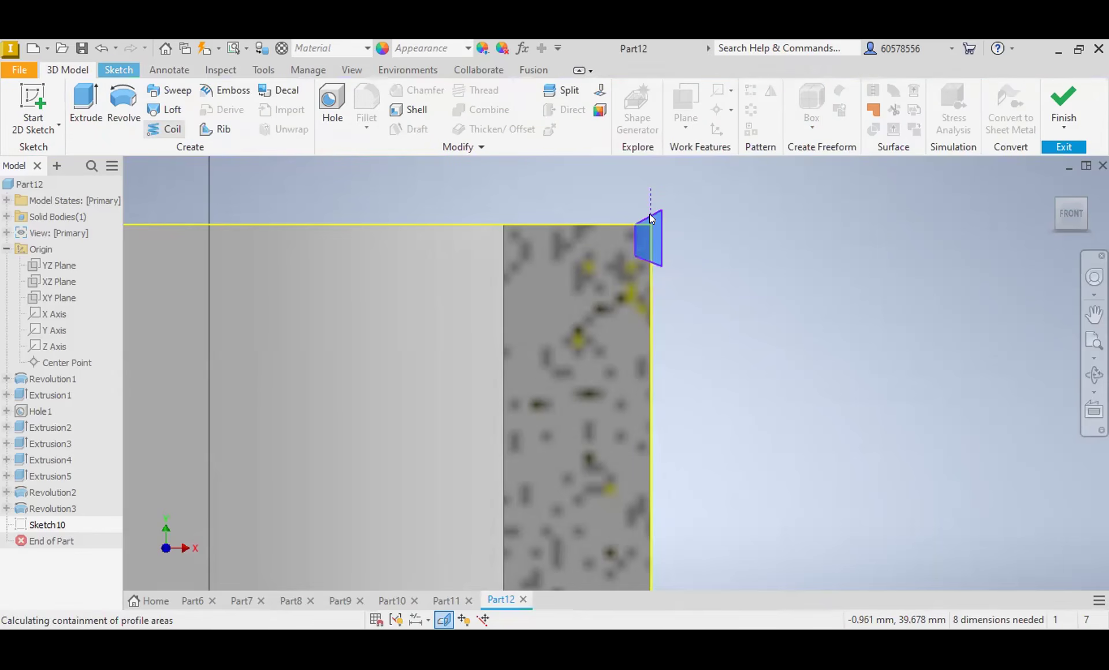
left_click(273, 256)
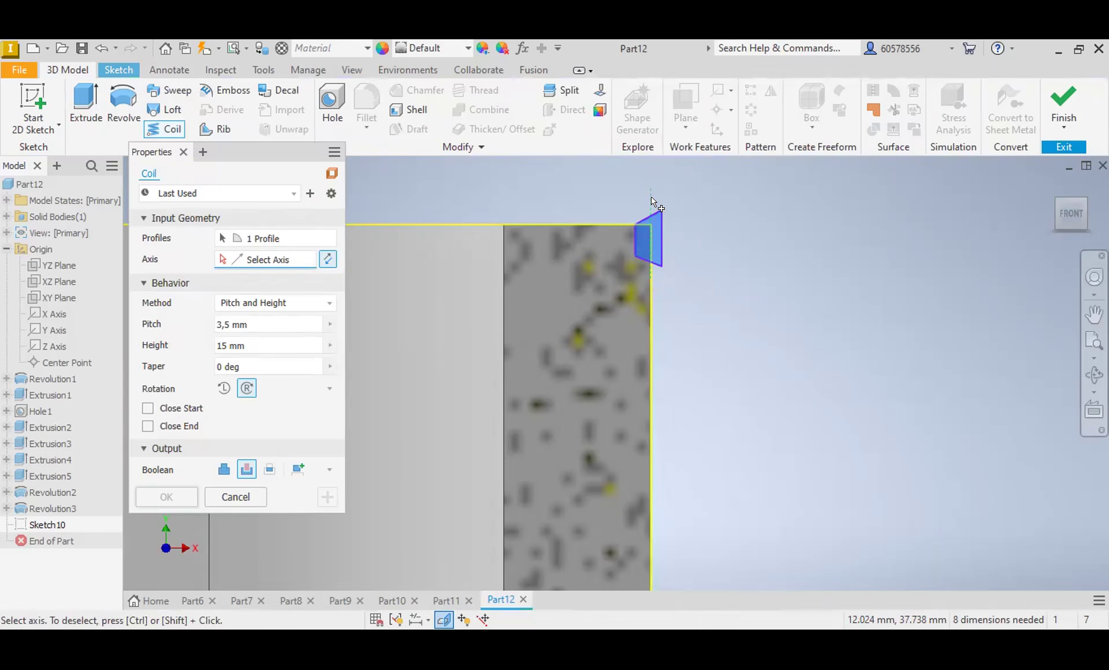
left_click(650, 196)
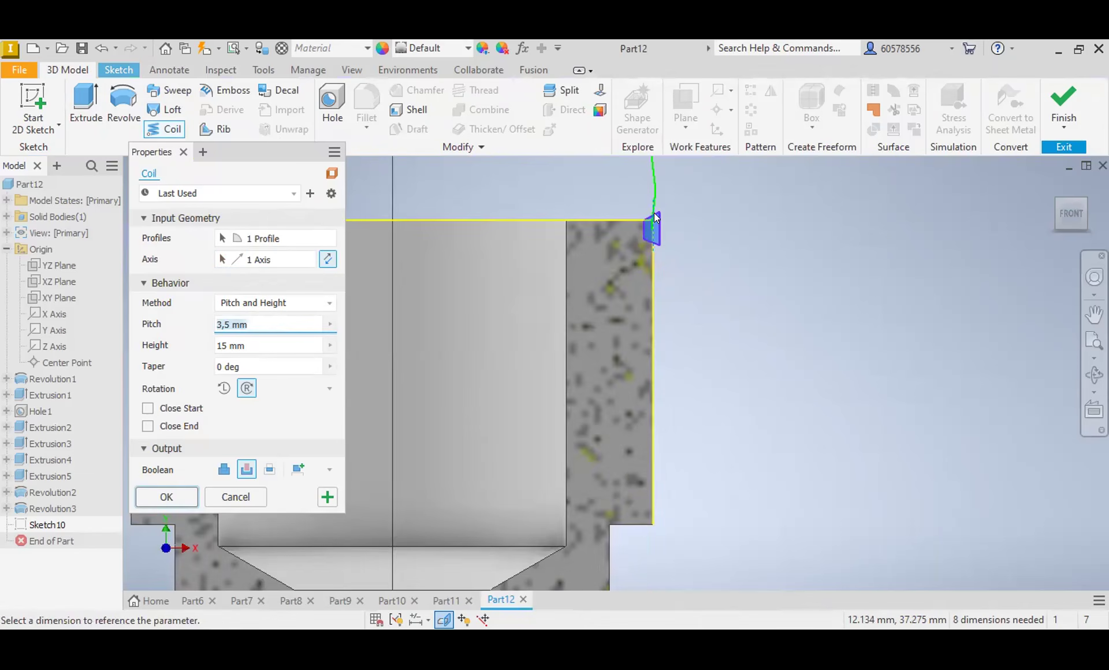
scroll(657, 214, "down", 5)
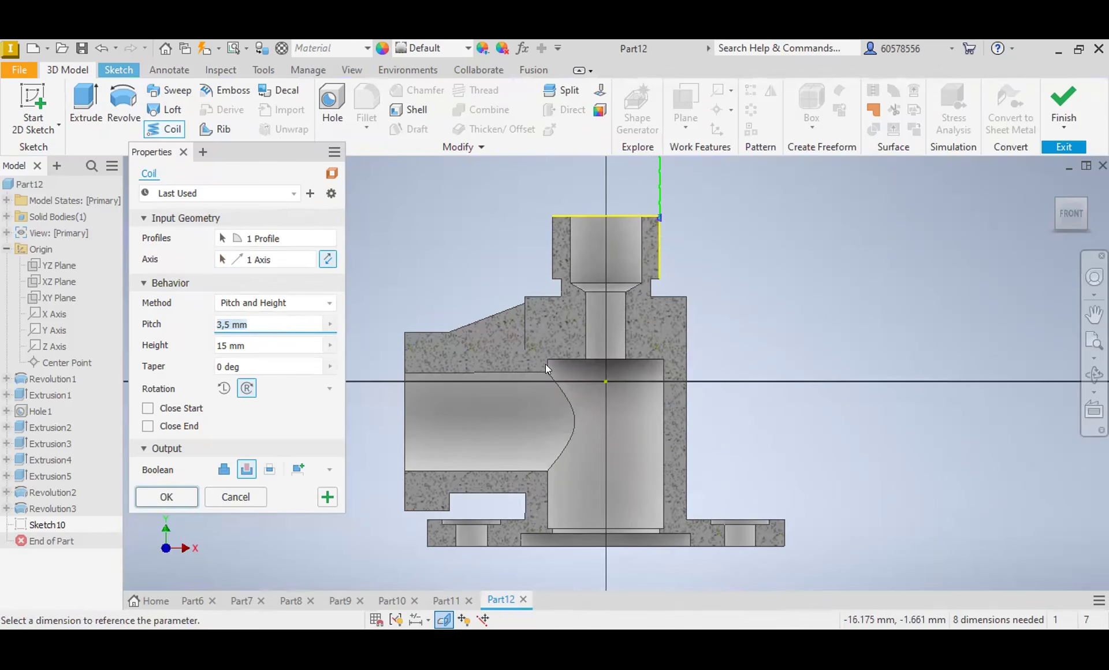
left_click(223, 389)
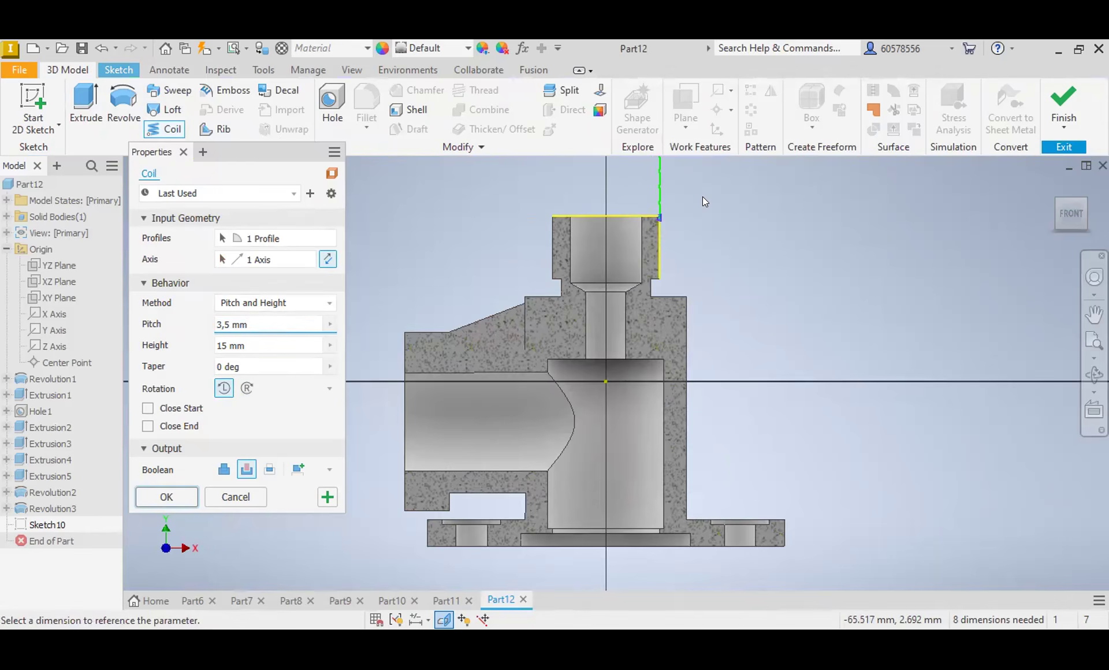
scroll(639, 219, "down", 3)
scroll(643, 216, "up", 5)
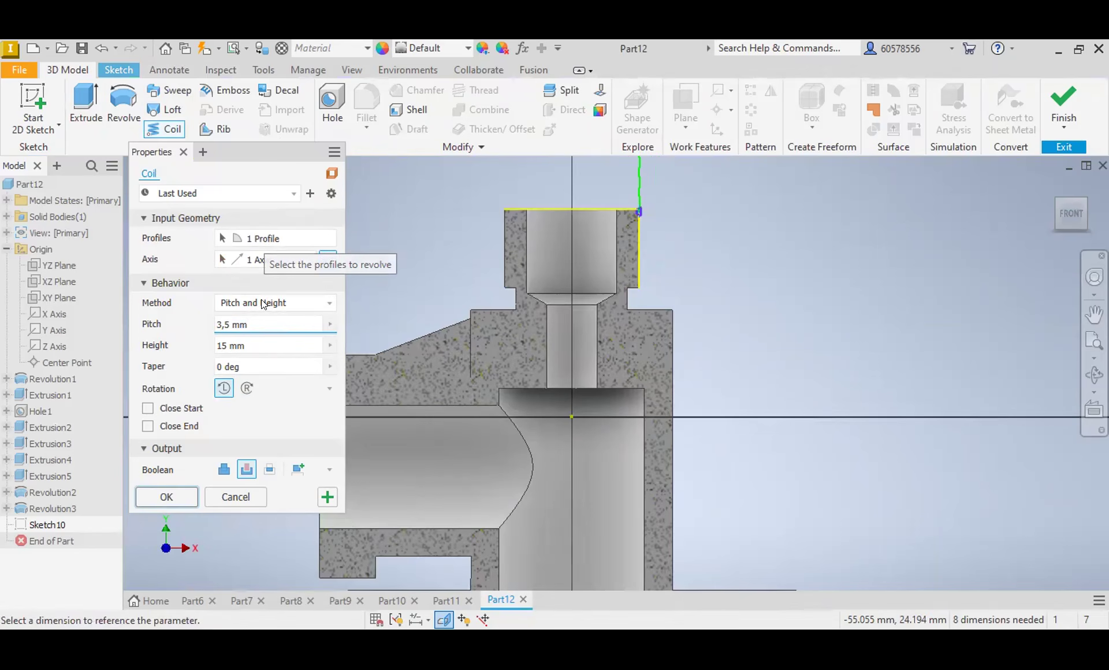
left_click(246, 389)
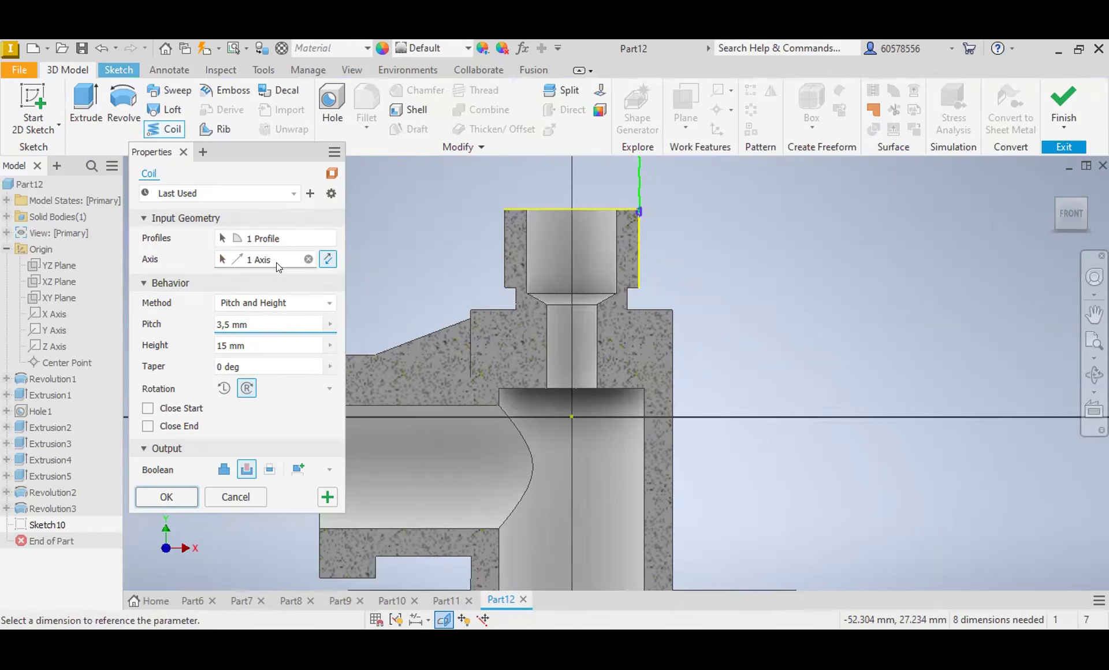
left_click(249, 471)
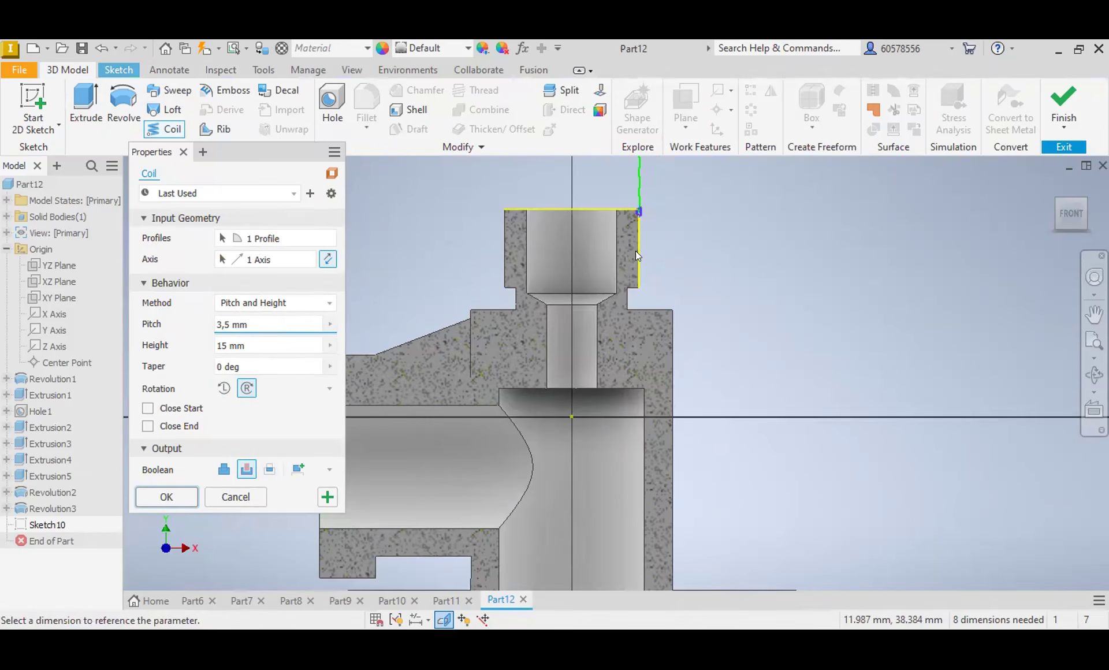
key("Escape")
Step: Delete the upper trapezoid, its vertical construction line and the projected neck edges from the sketch
scroll(647, 193, "up", 5)
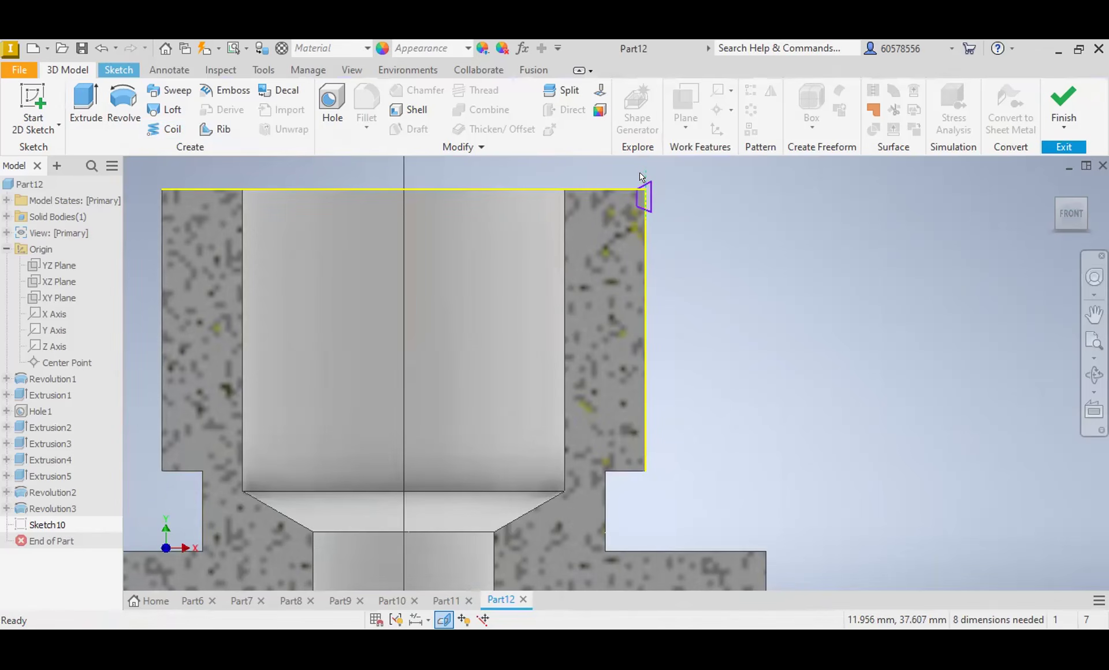
left_click(646, 173)
key("Delete")
left_click_drag(631, 222, 628, 225)
key("Delete")
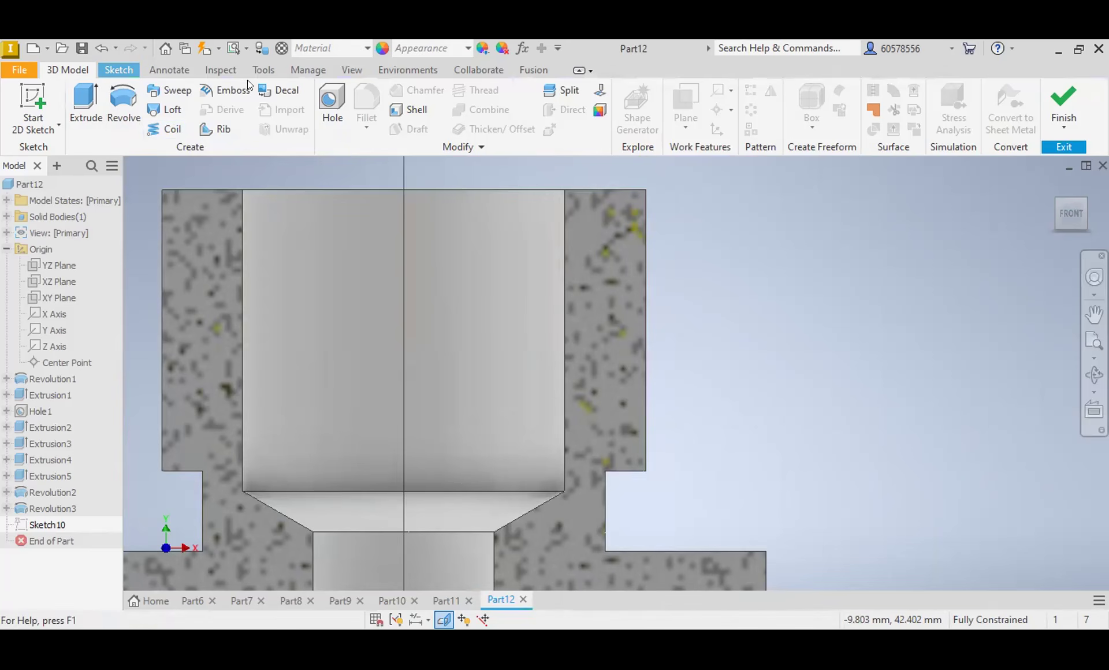
Step: Sketch a small closed trapezoid across the neck's lower outer corner, with a vertical construction line through it
left_click(118, 69)
key("l")
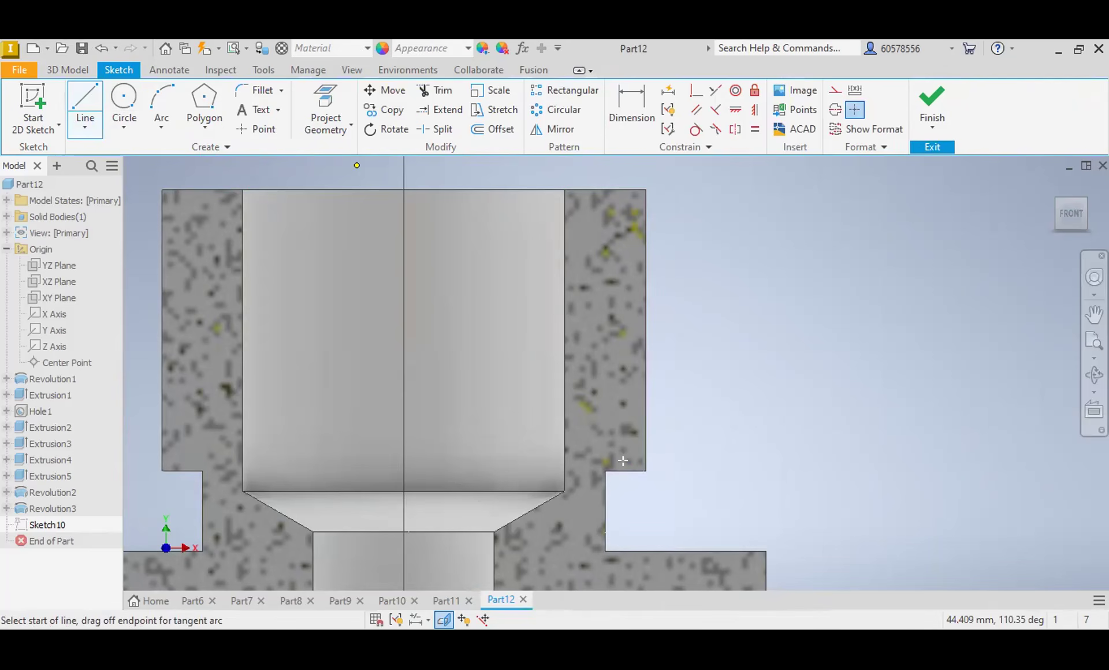
left_click(81, 103)
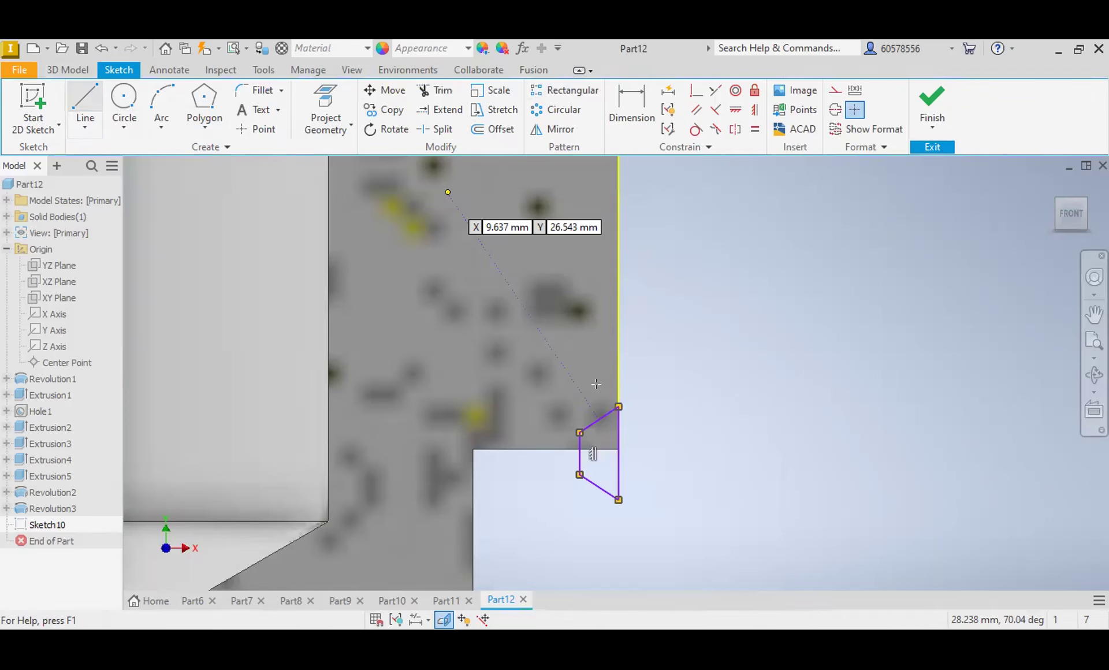
key("Escape")
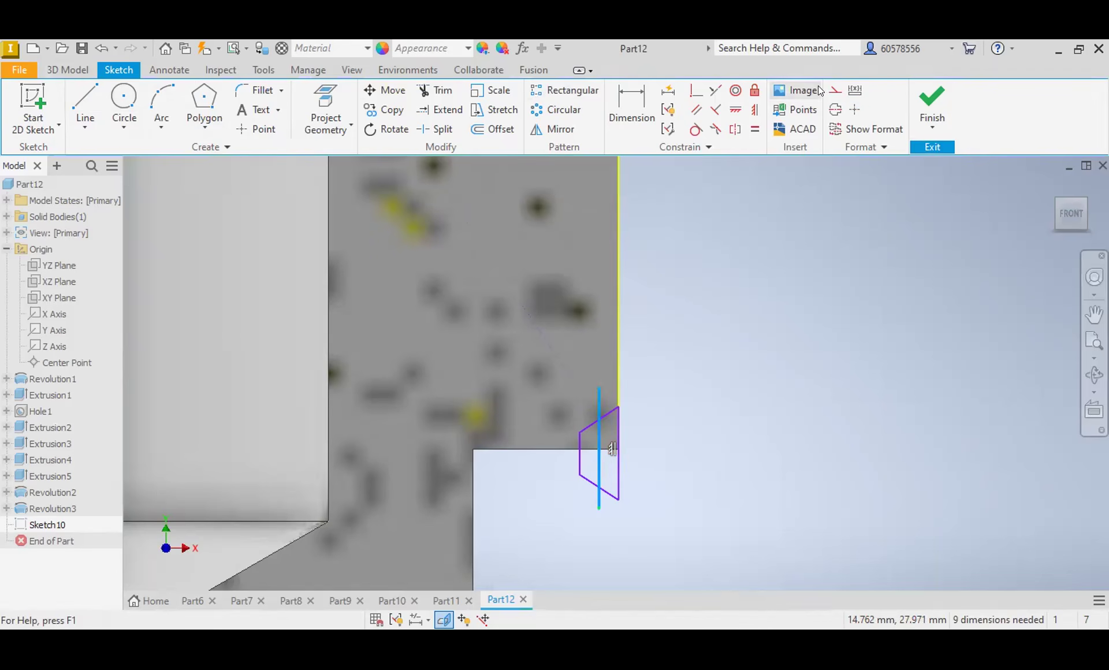
Step: Try a cutting Coil from the lower trapezoid about its vertical construction line and inspect the previewed path
left_click(78, 70)
left_click(155, 128)
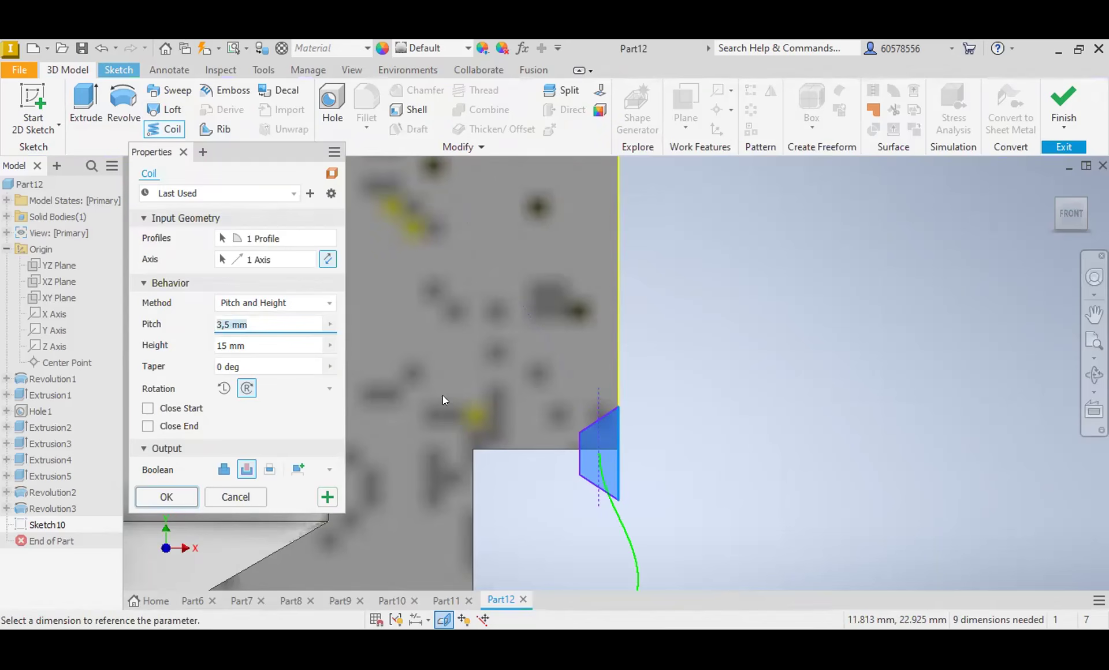
scroll(601, 469, "down", 5)
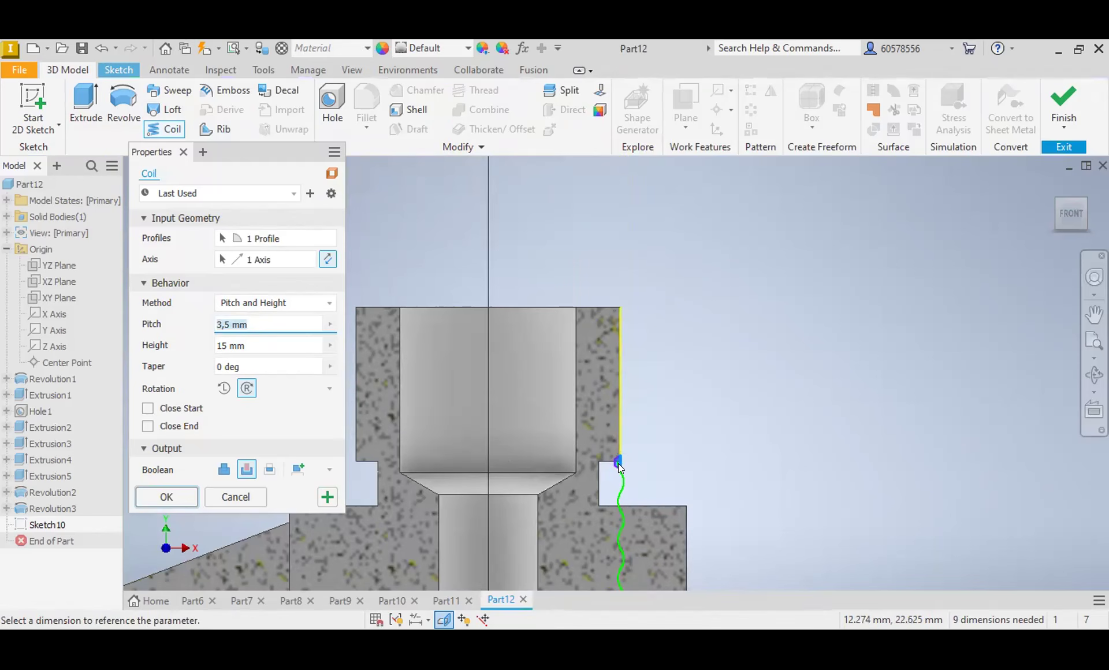
scroll(616, 475, "up", 5)
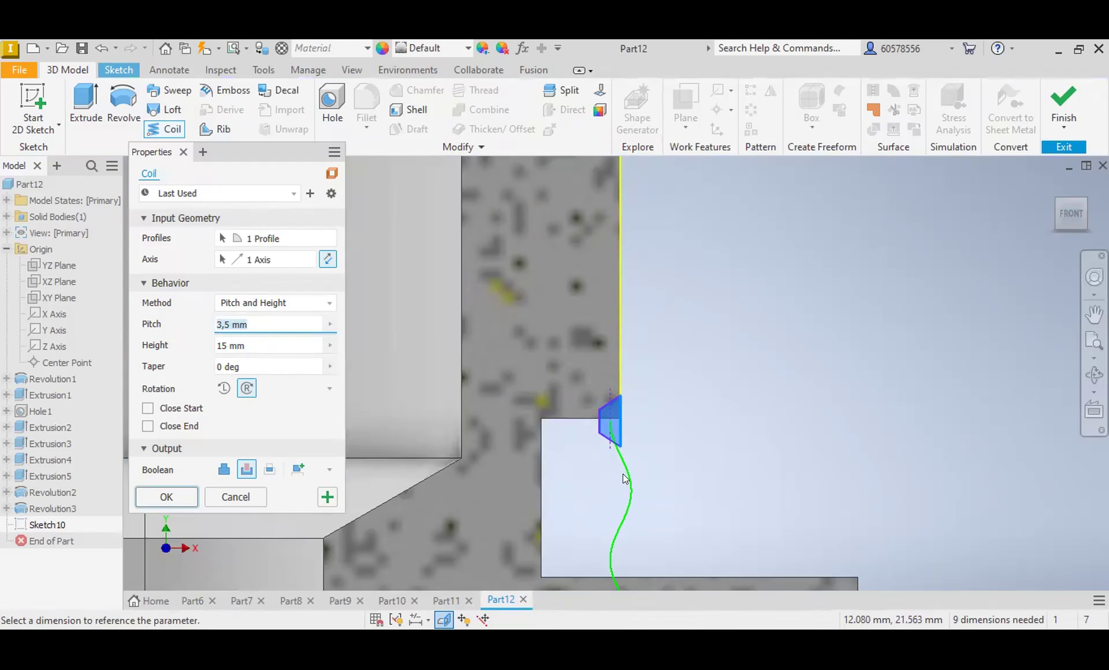
scroll(606, 405, "up", 2)
scroll(615, 436, "down", 8)
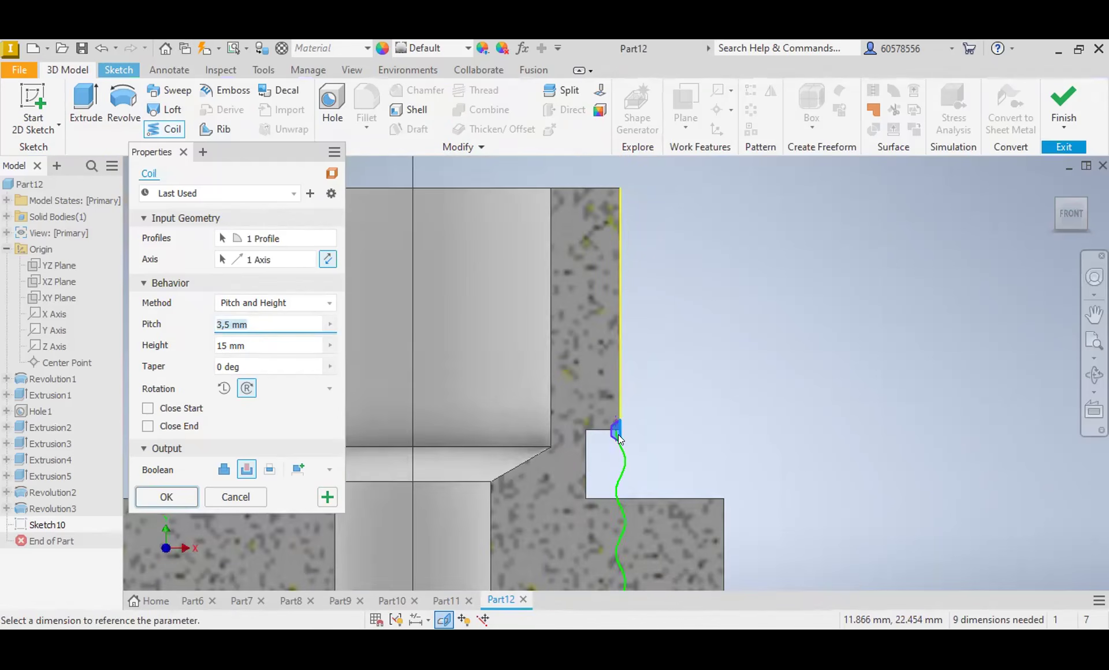
scroll(627, 509, "up", 2)
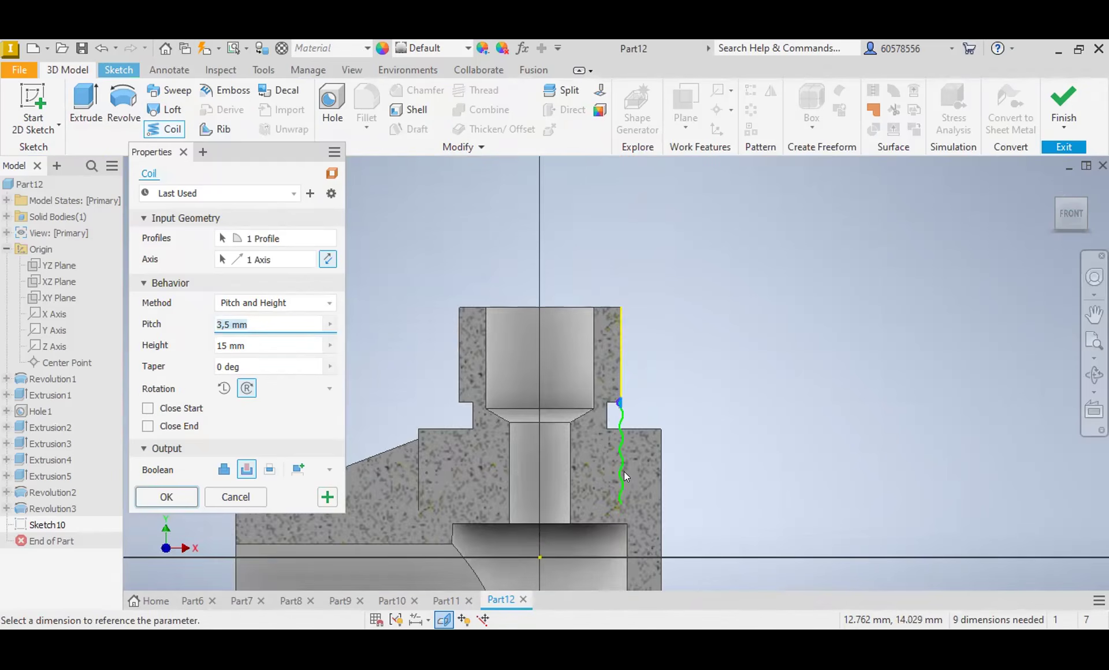
scroll(619, 416, "up", 5)
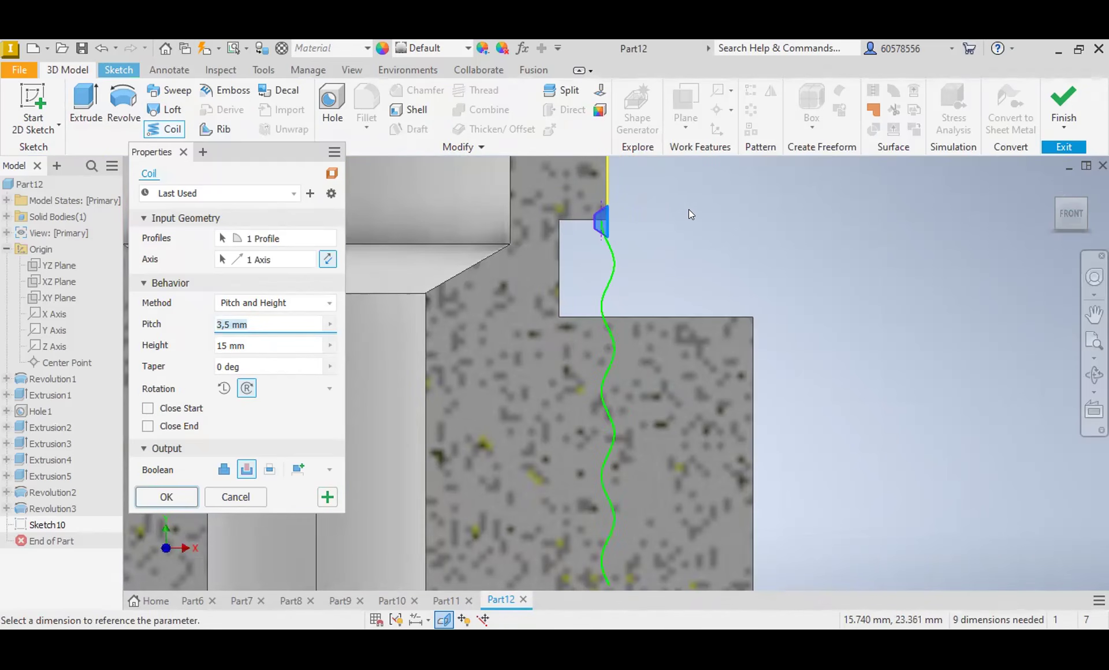
key("Escape")
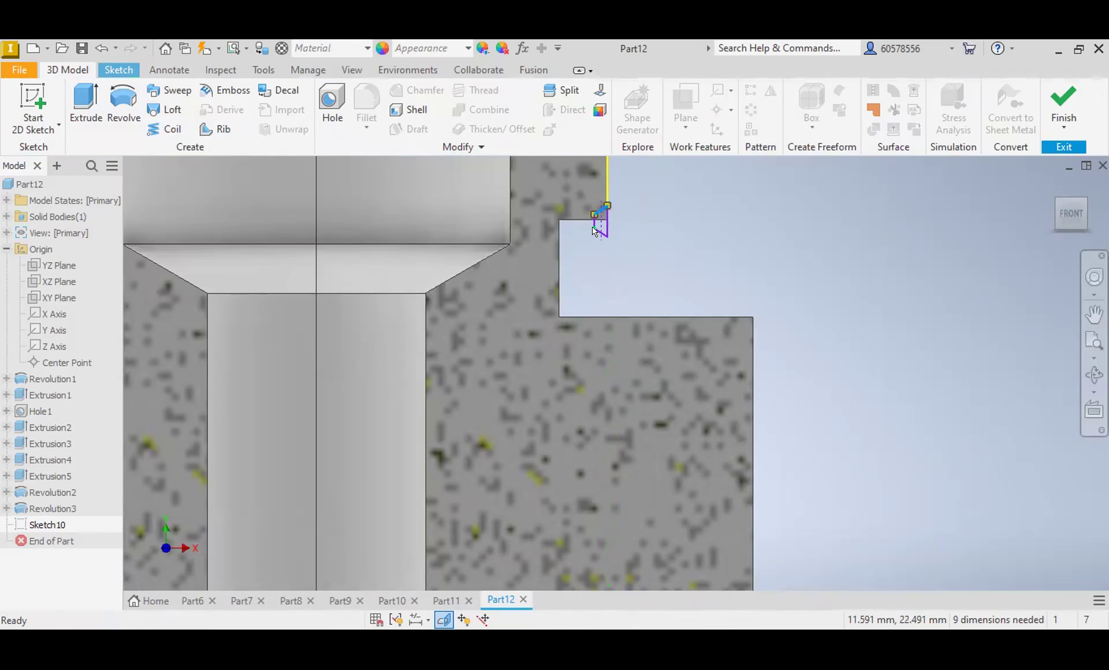
Step: Delete the lower trapezoid and its vertical construction line, leaving the projected outer neck edge in the sketch
scroll(597, 223, "down", 6)
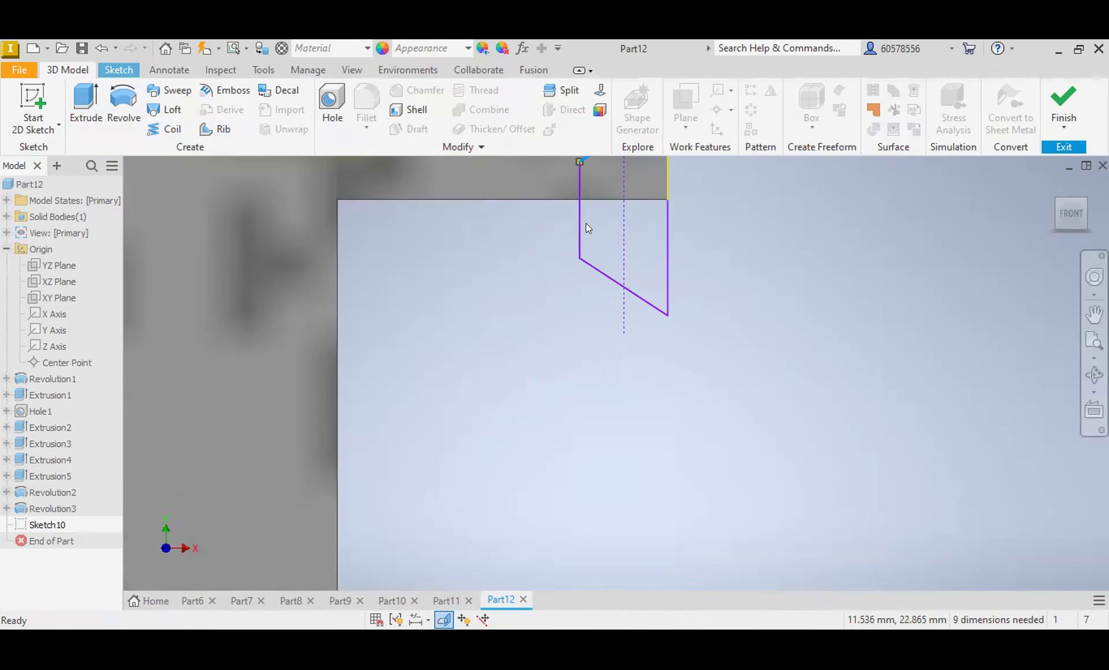
left_click(667, 238)
scroll(671, 276, "up", 5)
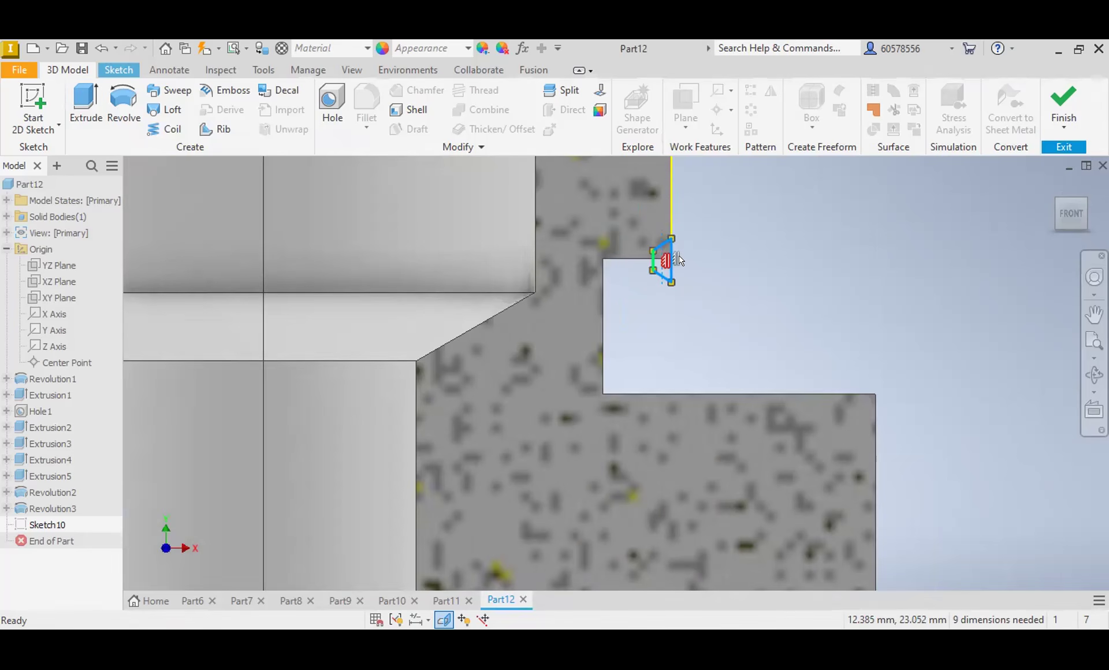
left_click_drag(673, 259, 676, 215)
mouse_move(675, 260)
left_mouse_down()
mouse_move(672, 223)
mouse_move(698, 208)
left_mouse_up()
left_click(701, 241)
left_click_drag(703, 269, 630, 288)
left_click(664, 241)
key("Delete")
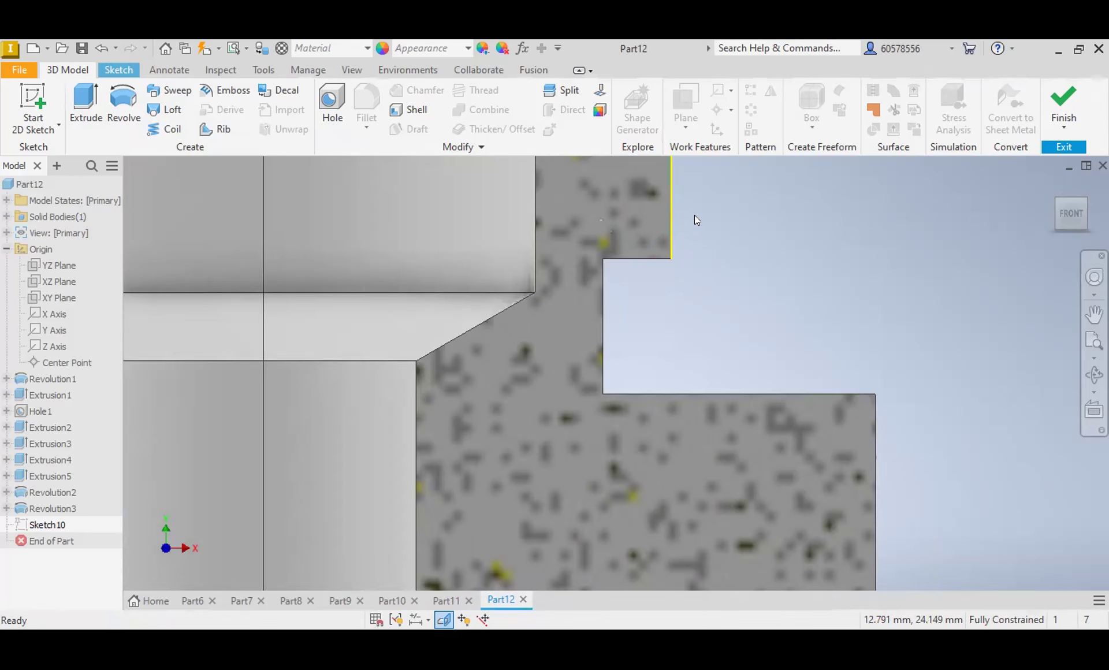
Step: Sketch a short vertical line extending above the neck's upper outer corner and delete the misdrawn slanted profile lines beside it
mouse_move(698, 313)
middle_mouse_down()
mouse_move(703, 466)
mouse_move(731, 625)
middle_mouse_up()
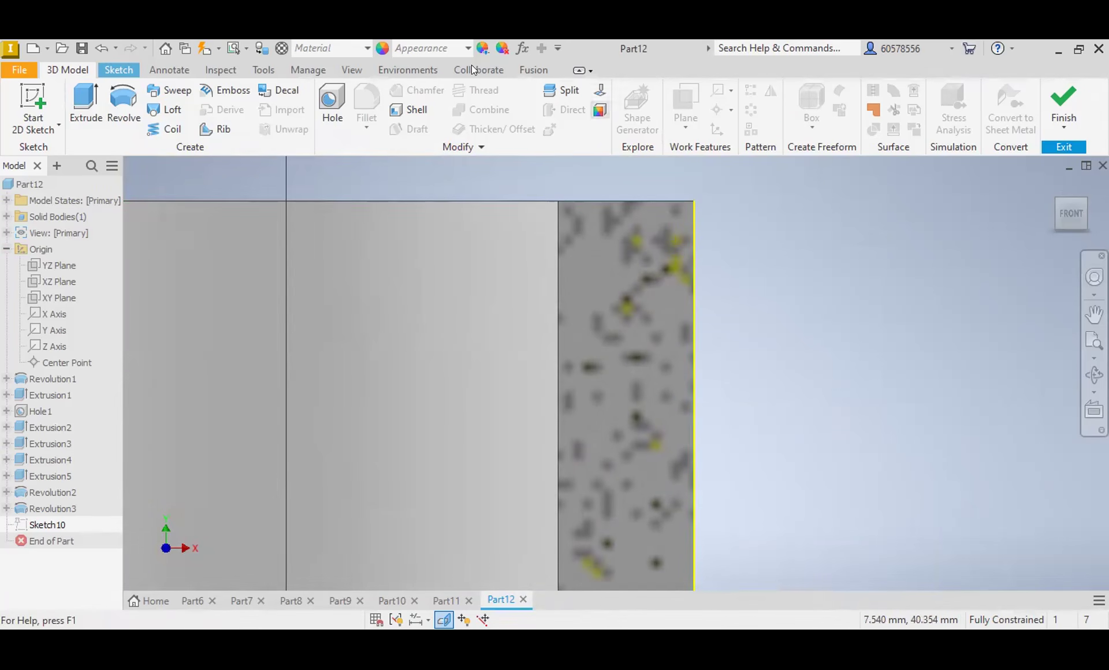
left_click(119, 69)
left_click(119, 99)
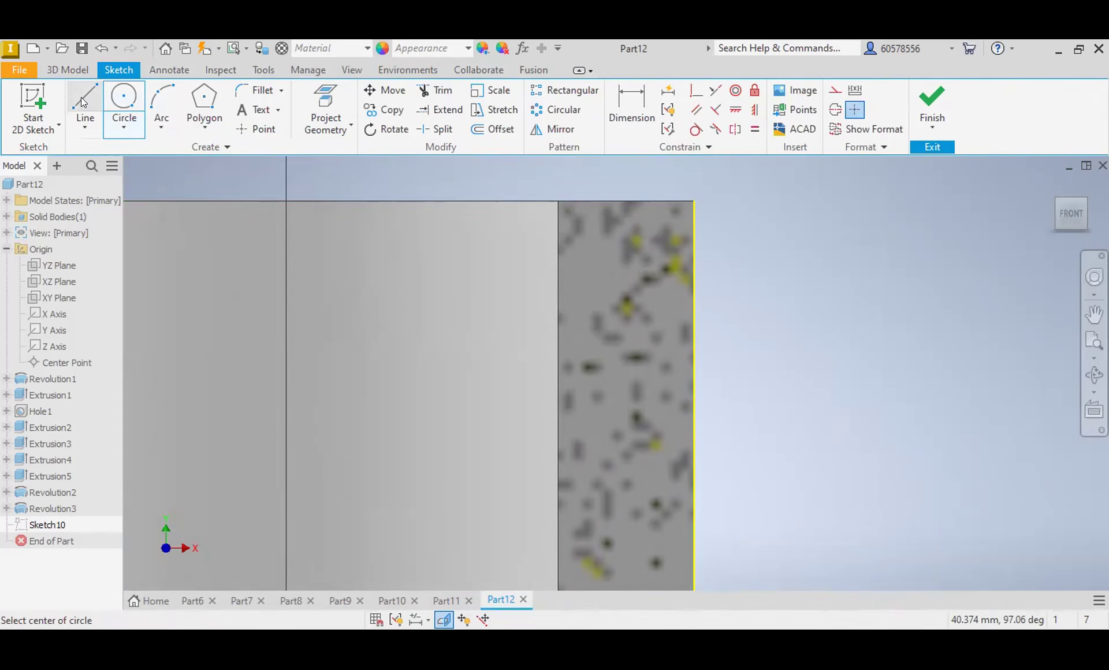
left_click(82, 99)
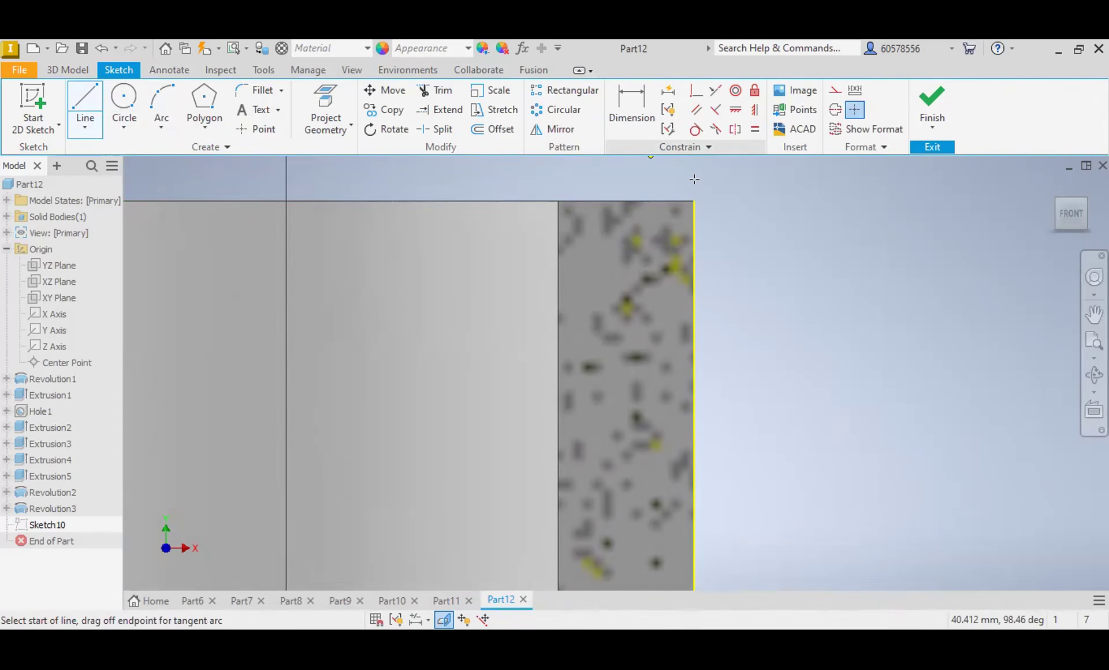
left_click(695, 258)
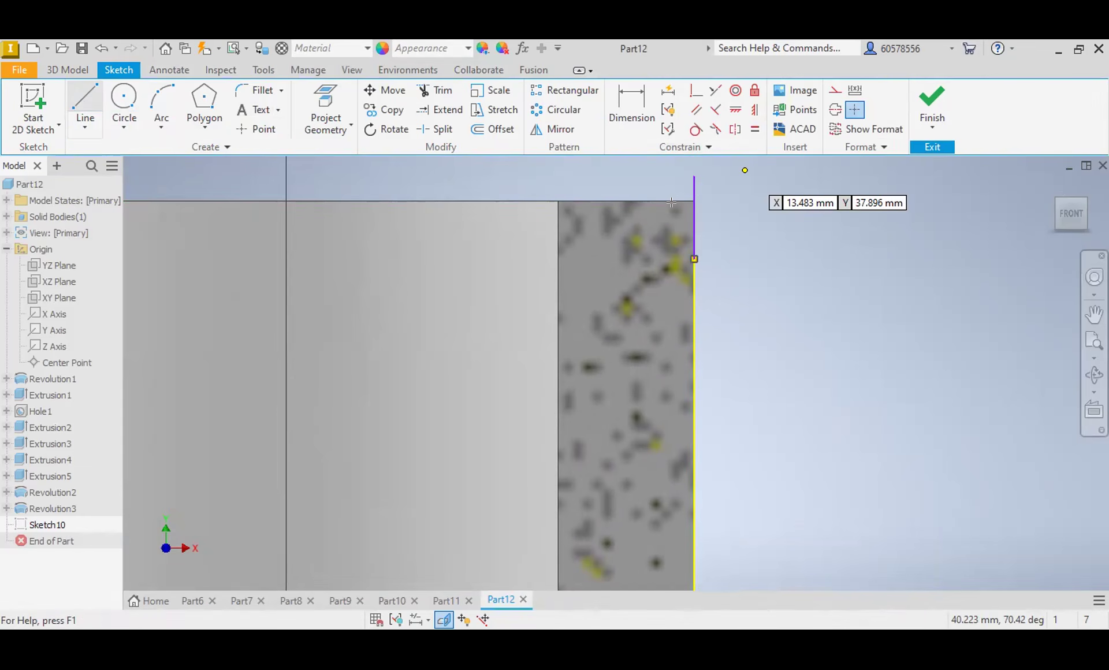
left_click(705, 189)
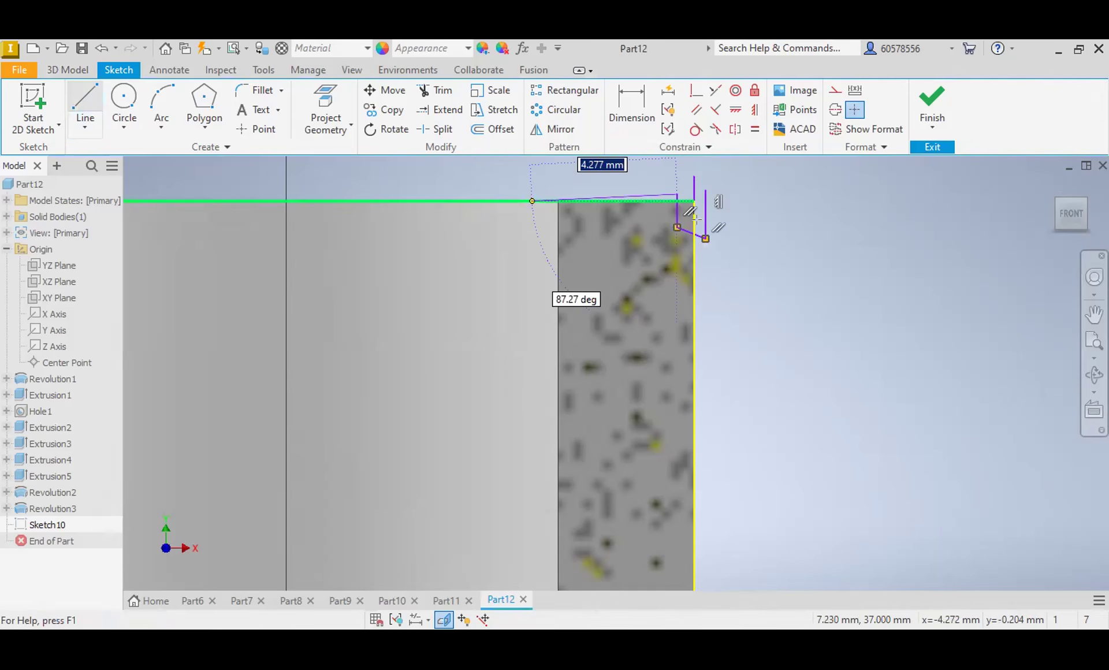
key("Escape")
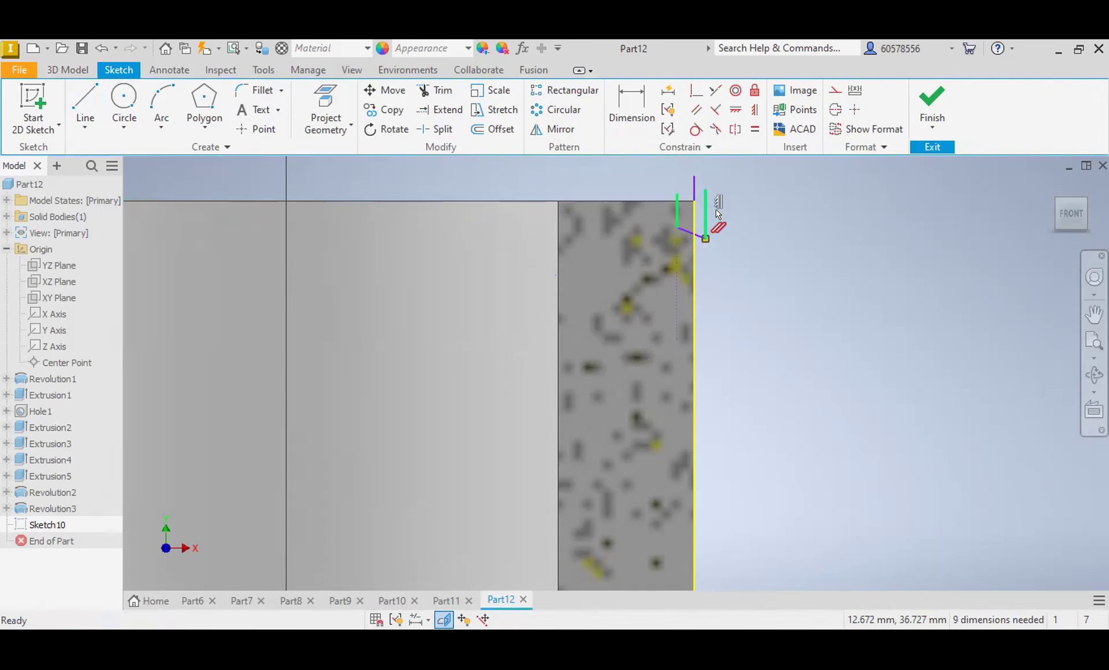
left_click(683, 226)
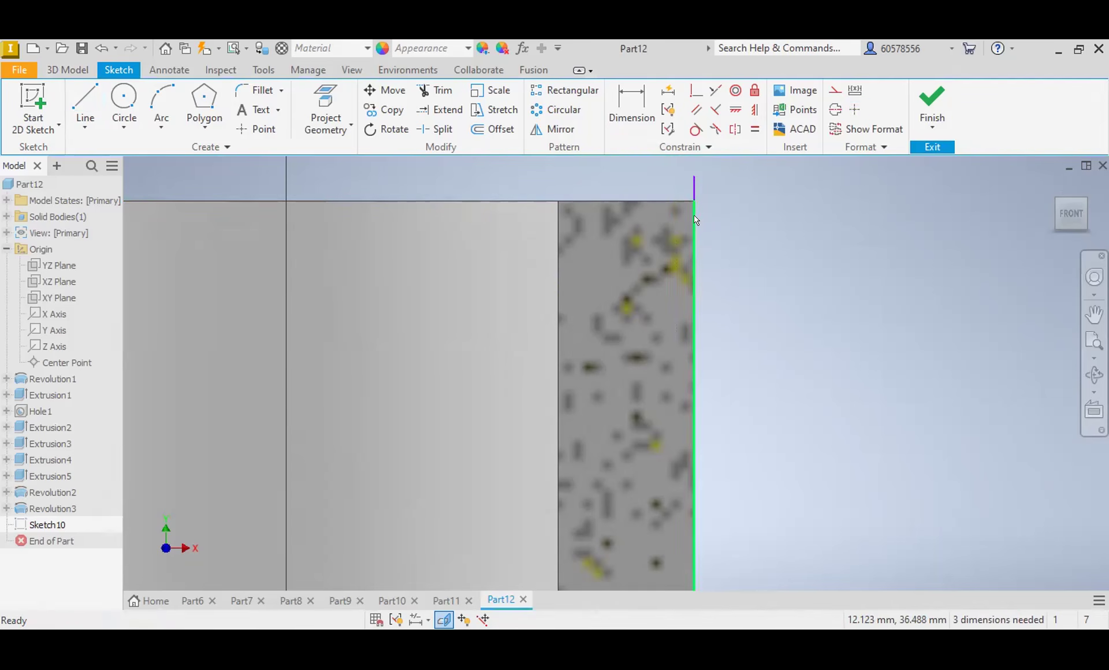
Step: Sketch a small closed trapezoid across the neck's upper outer corner and convert the vertical line through it to construction geometry
key("l")
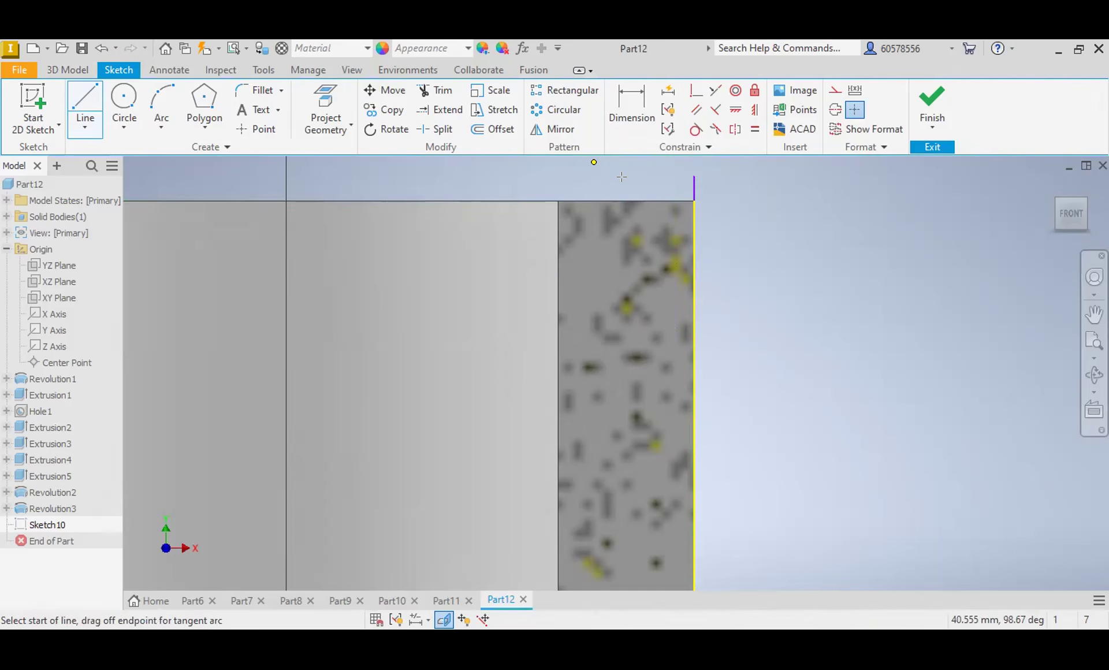
left_click(710, 200)
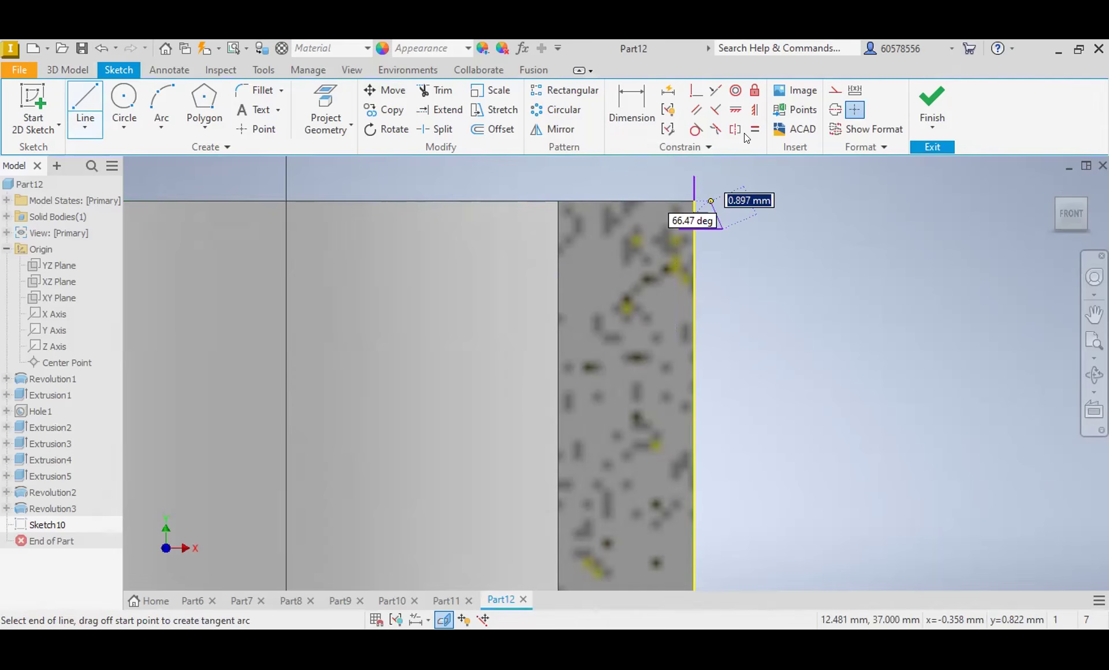
key("Escape")
left_click(695, 184)
left_click(837, 94)
Step: Try a cutting Coil from the upper trapezoid about its vertical construction line
left_click(68, 69)
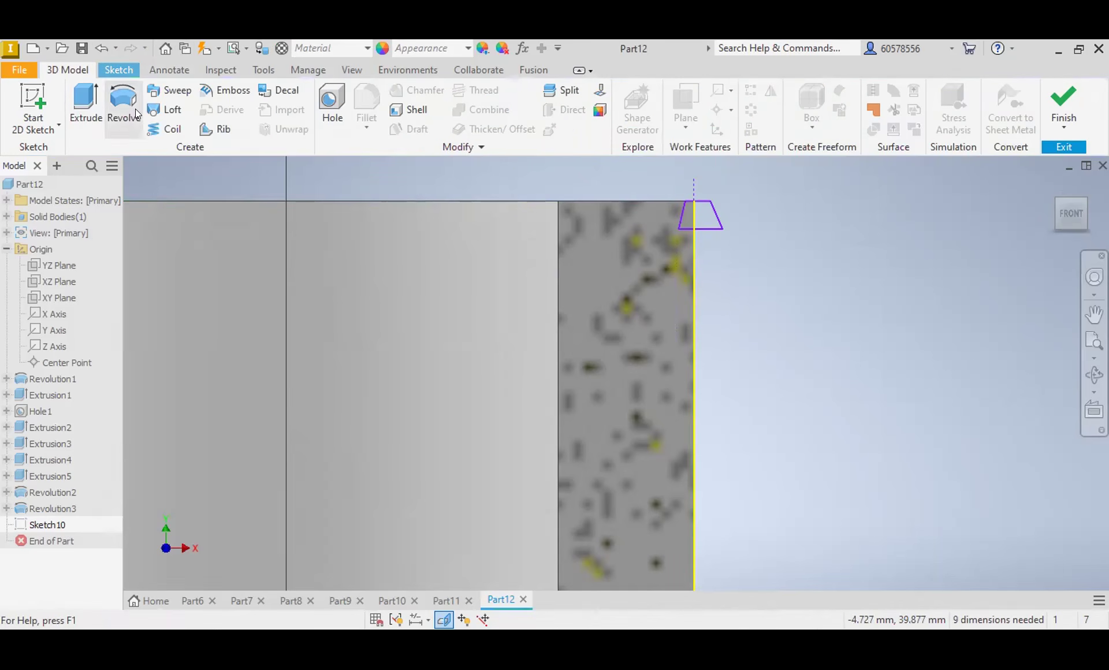
left_click(186, 128)
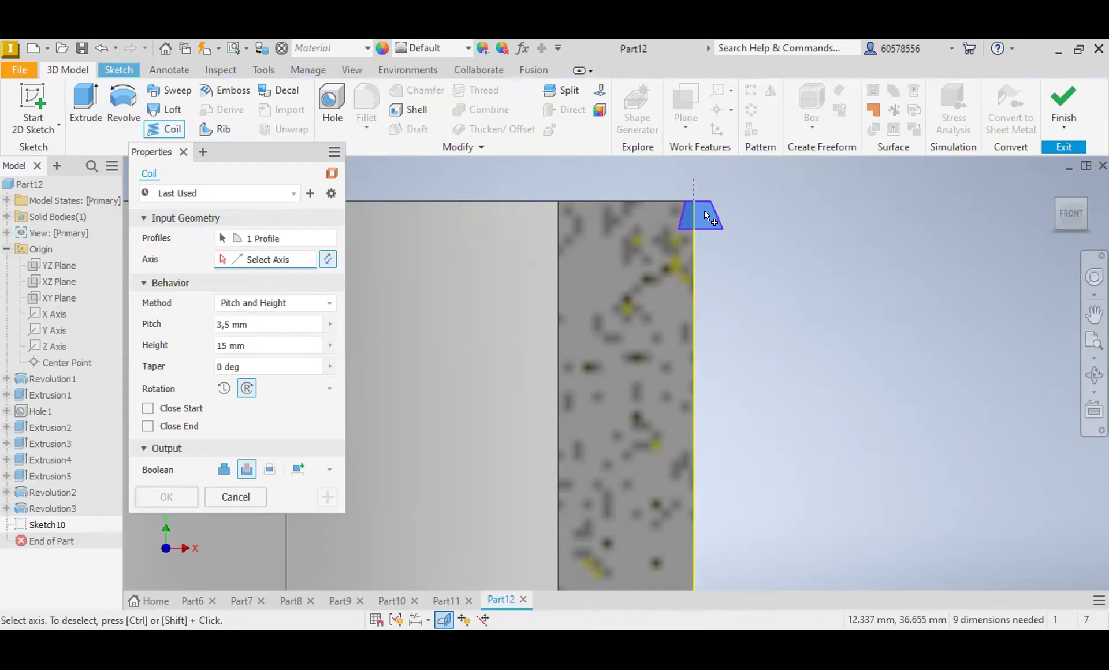
left_click(695, 180)
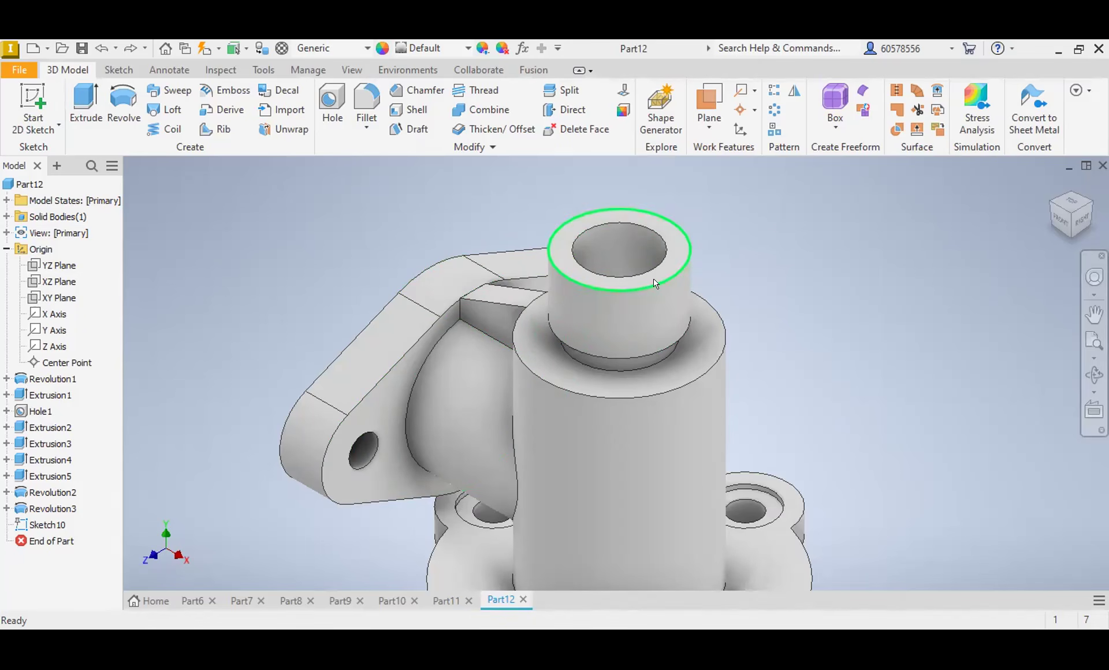
Step: Chamfer the outer circular edge at the top of the neck by 2 mm
left_click(696, 265)
key("ctrl+shift+k")
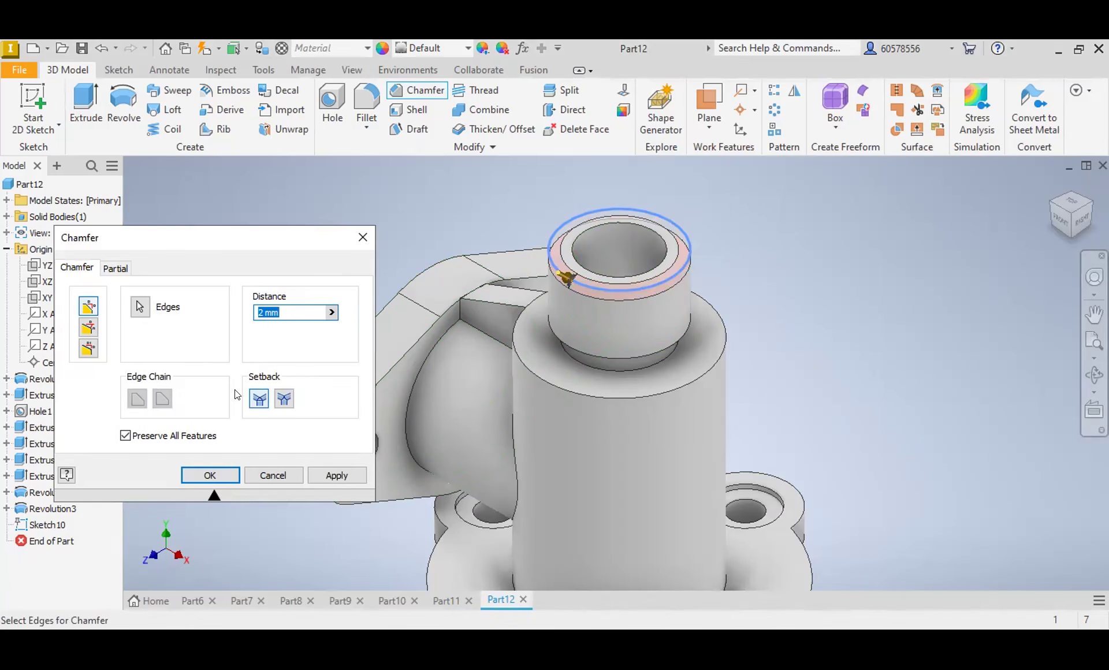
left_click(221, 475)
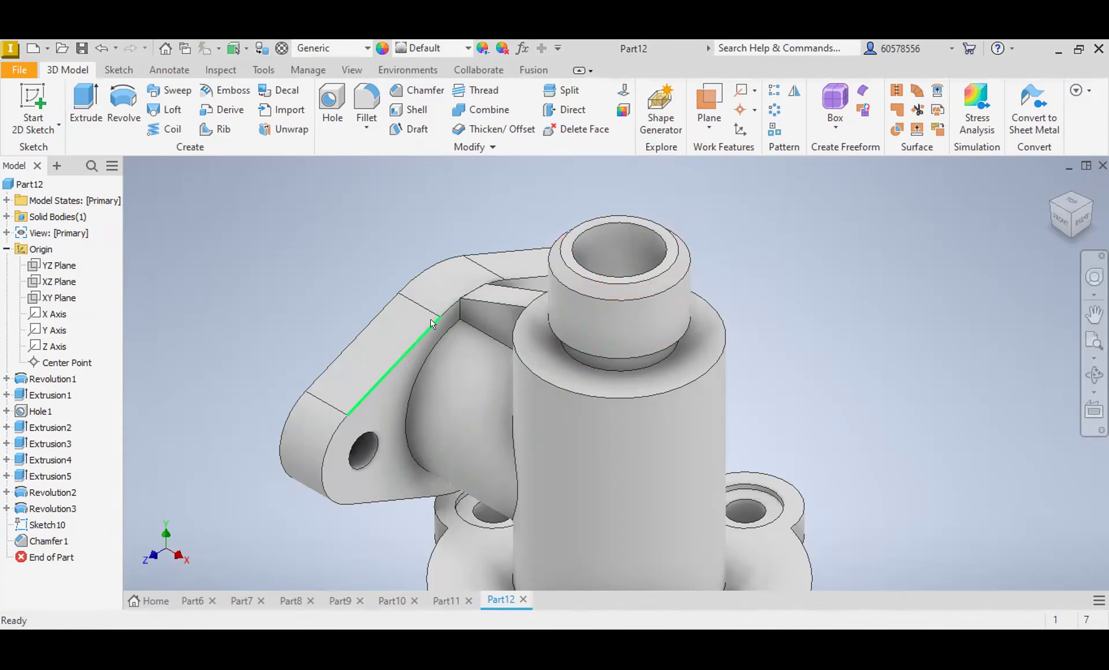
Step: Apply an M24x3 Thread of type ISO Metric profile to the neck's outer cylindrical face
mouse_move(458, 349)
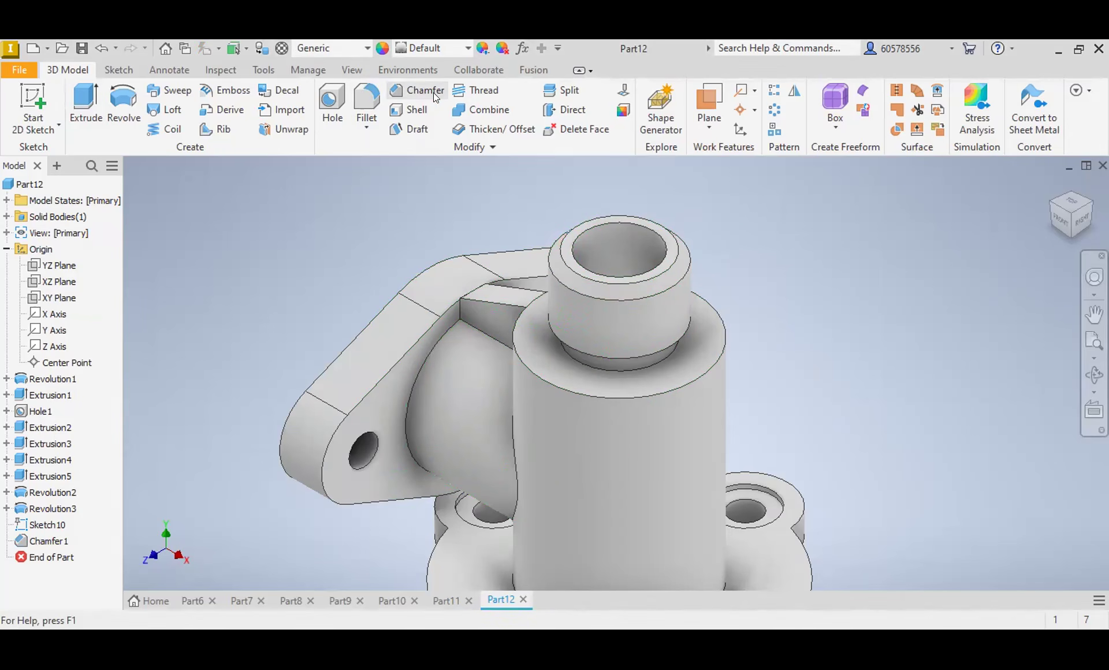
left_click(470, 96)
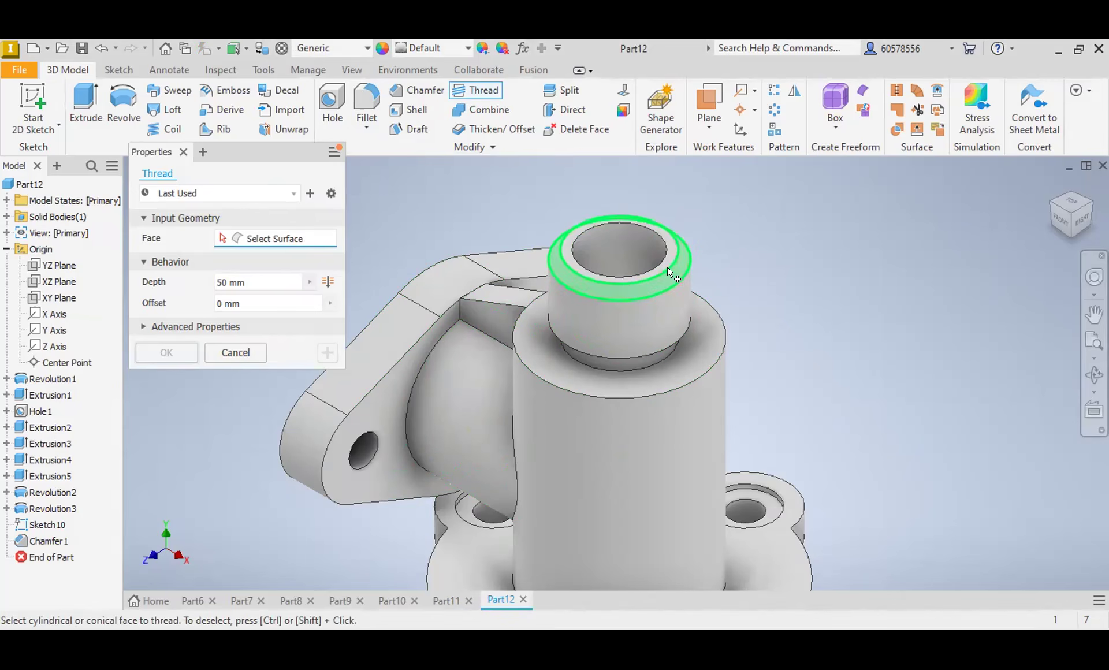
left_click(566, 302)
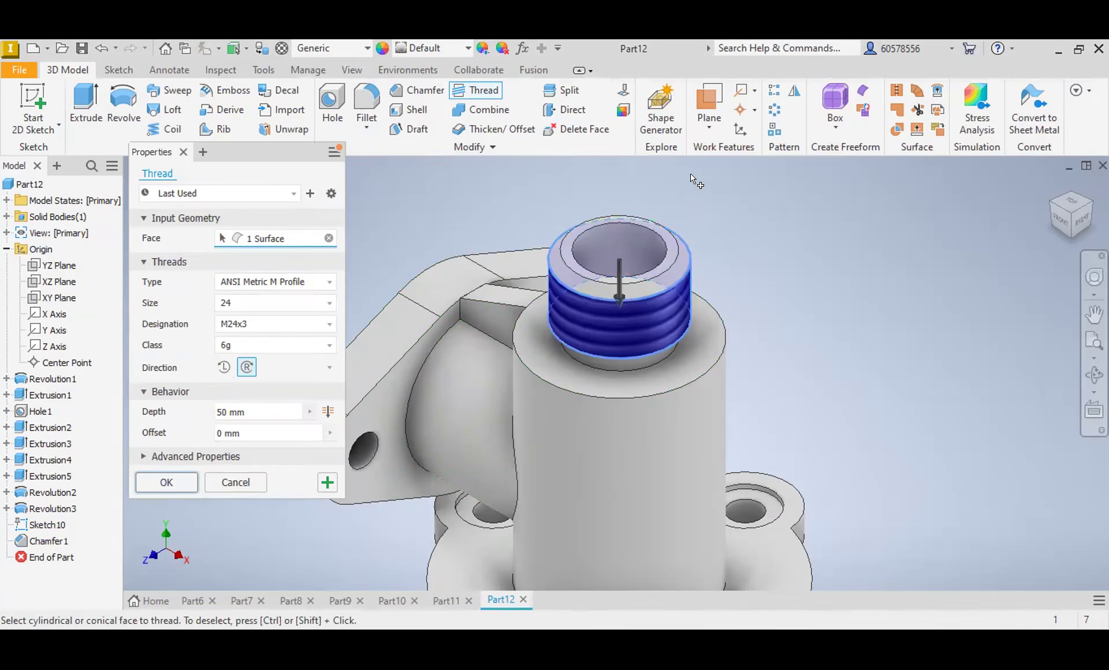
left_click(294, 281)
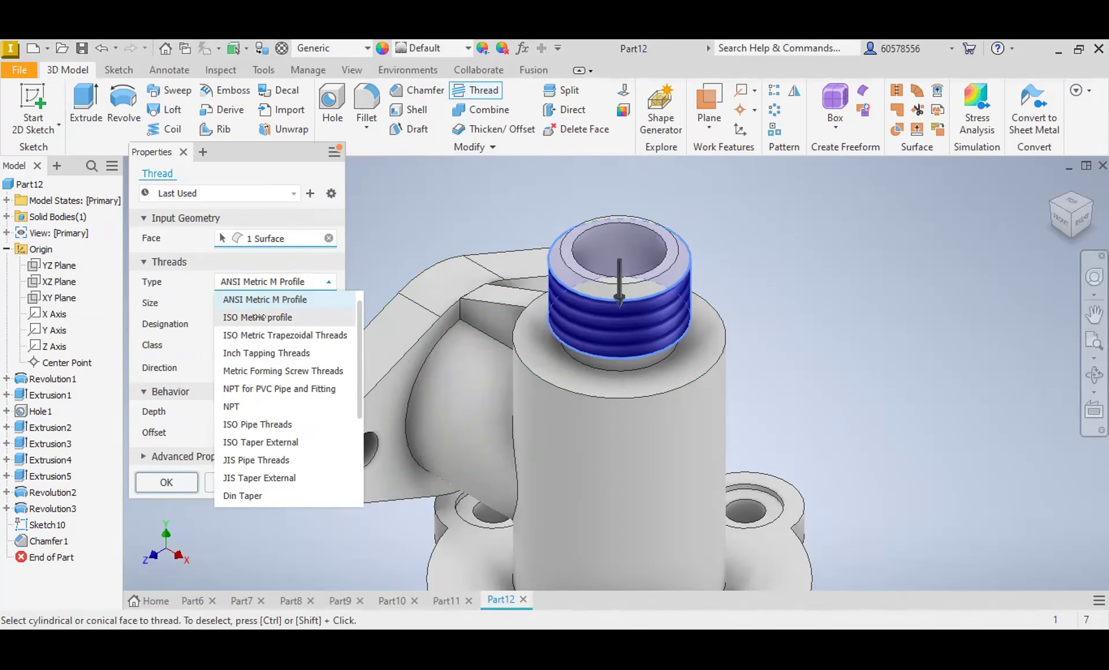
left_click(258, 317)
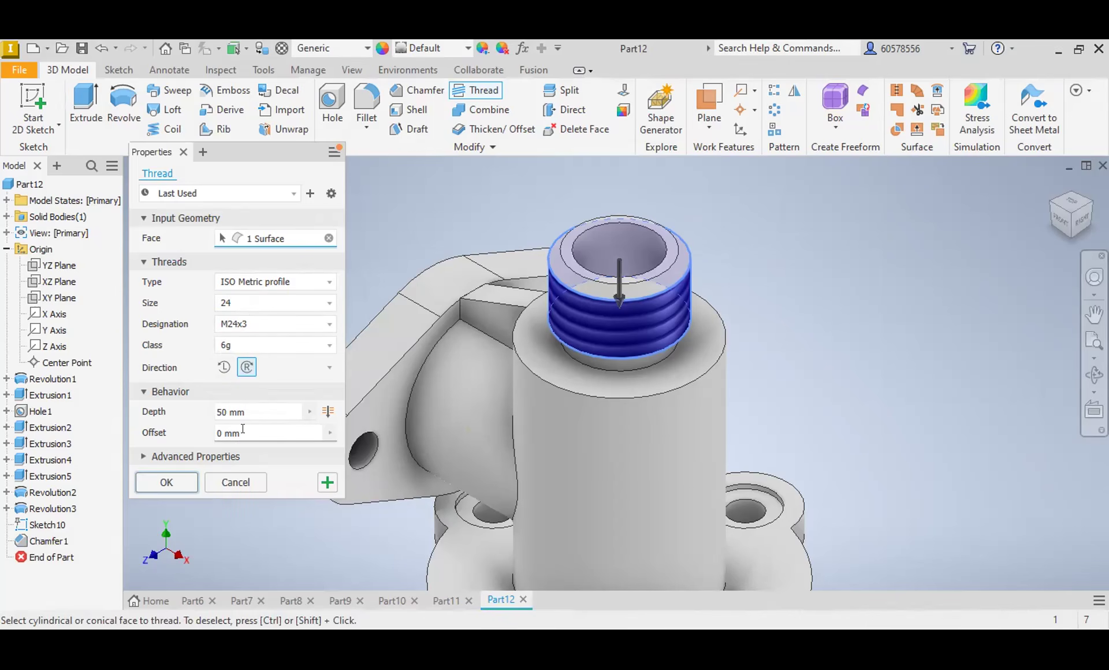
key("Return")
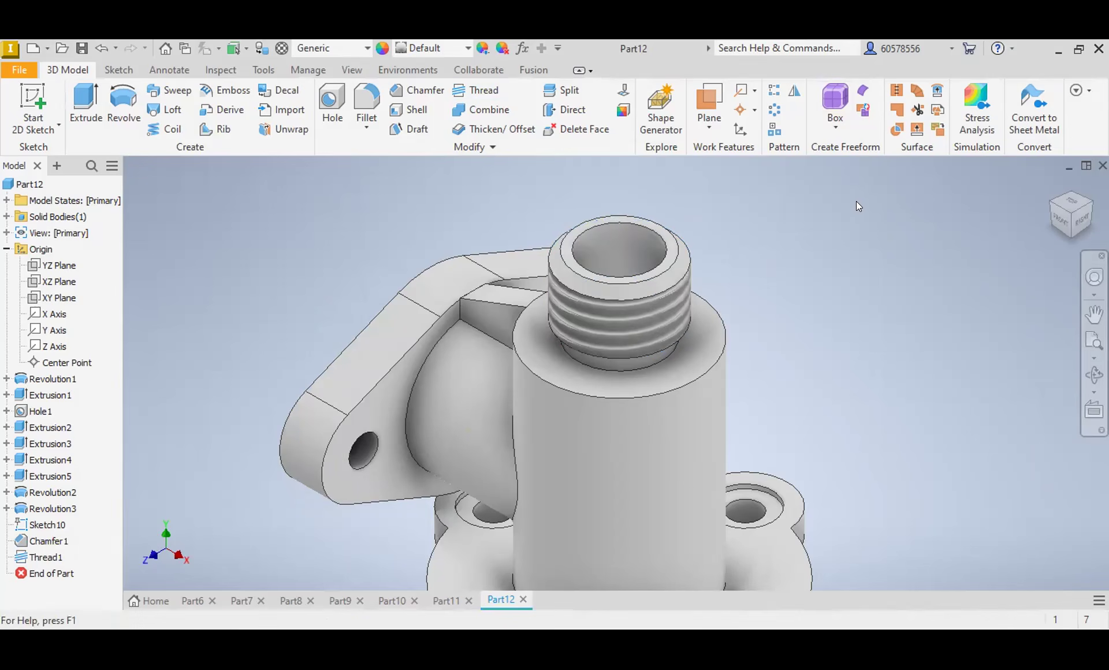
left_click(1058, 218)
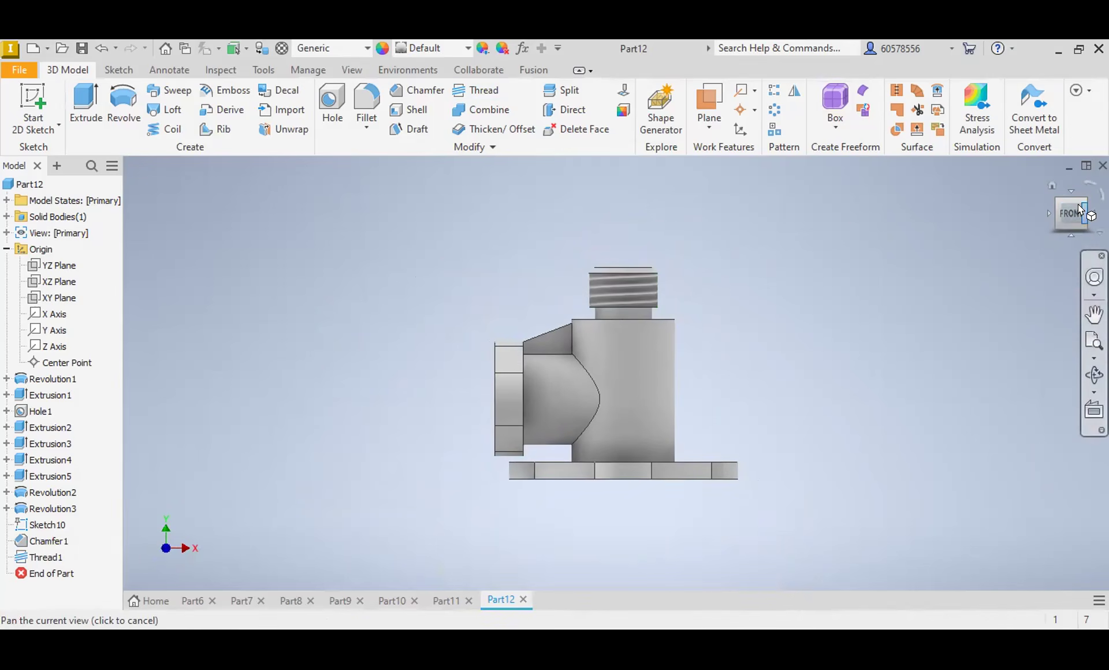
mouse_move(1071, 210)
left_mouse_down()
mouse_move(1078, 259)
mouse_move(1106, 259)
left_mouse_up()
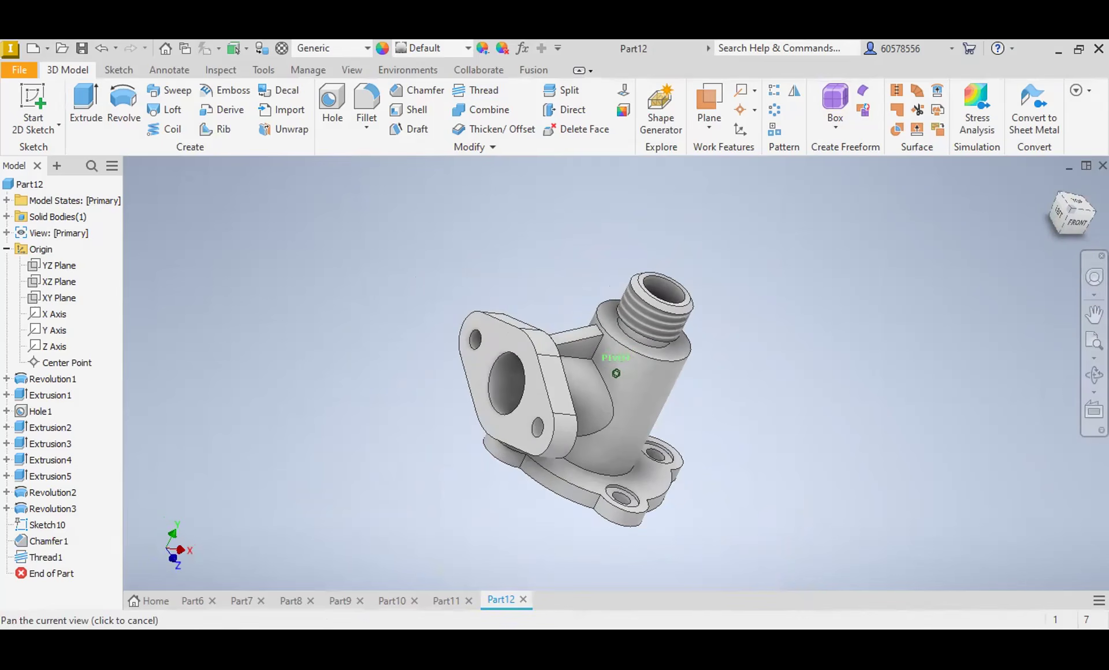
left_click_drag(1091, 229, 1057, 188)
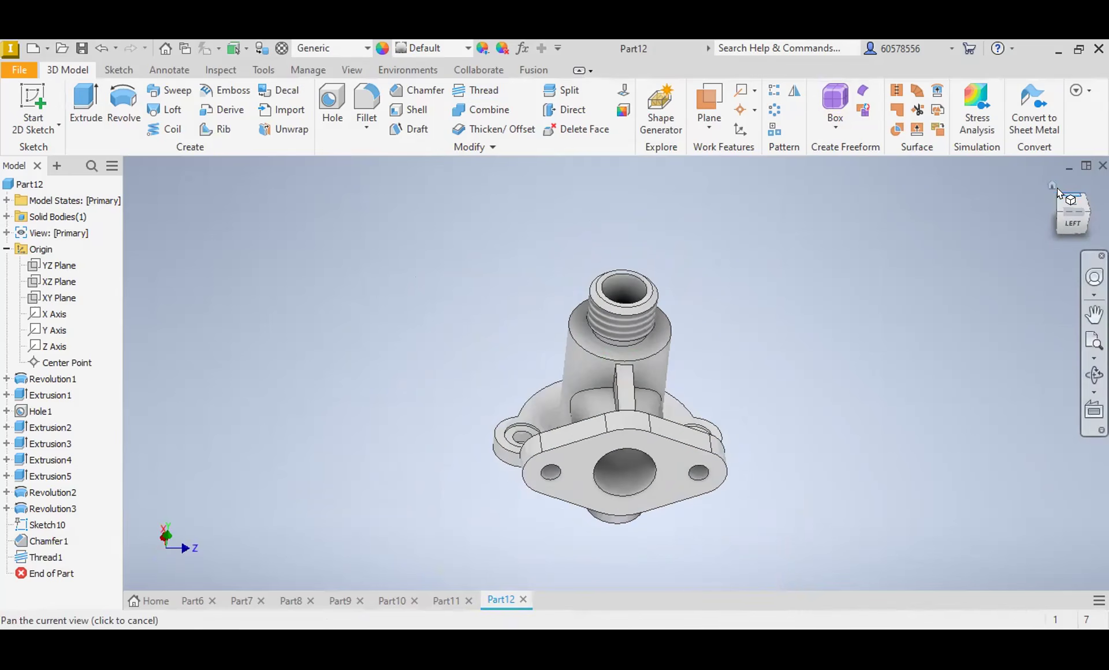
left_click(1051, 183)
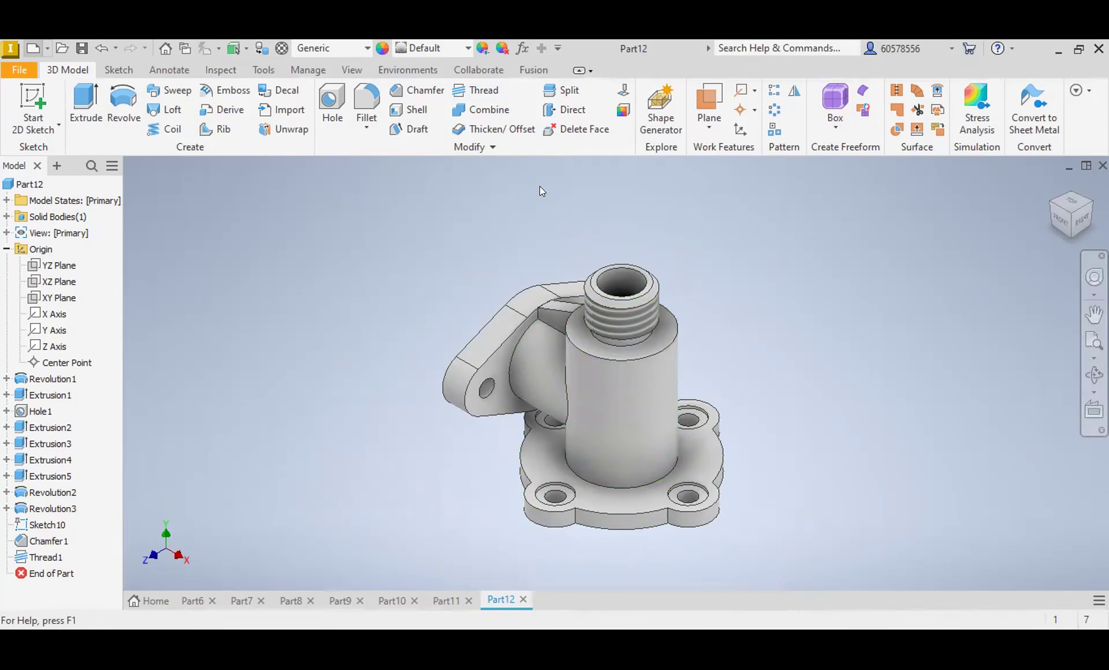
Step: Create a new part from the Standard (mm).ipt template and start a sketch on the YZ plane
key("ctrl+n")
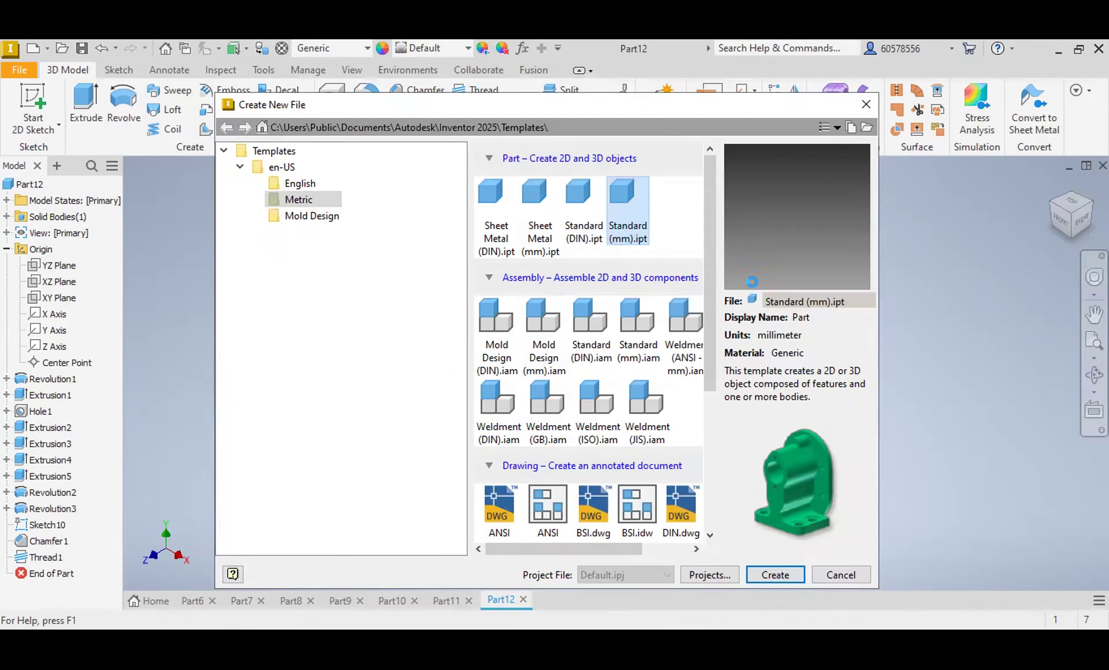
key("Return")
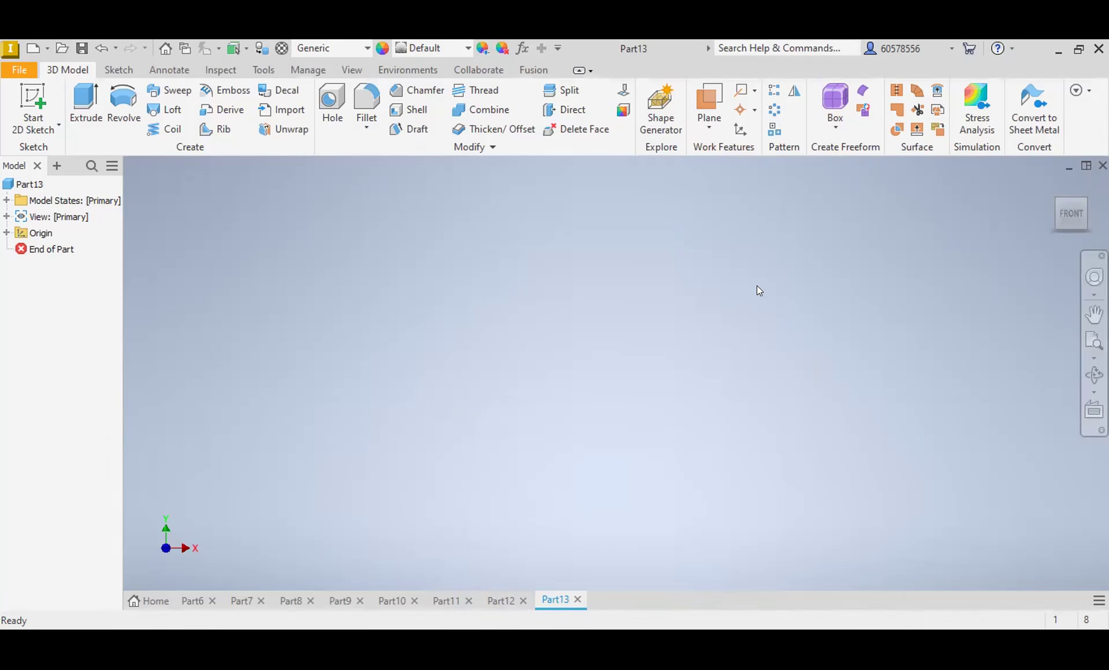
left_click(119, 70)
left_click(123, 92)
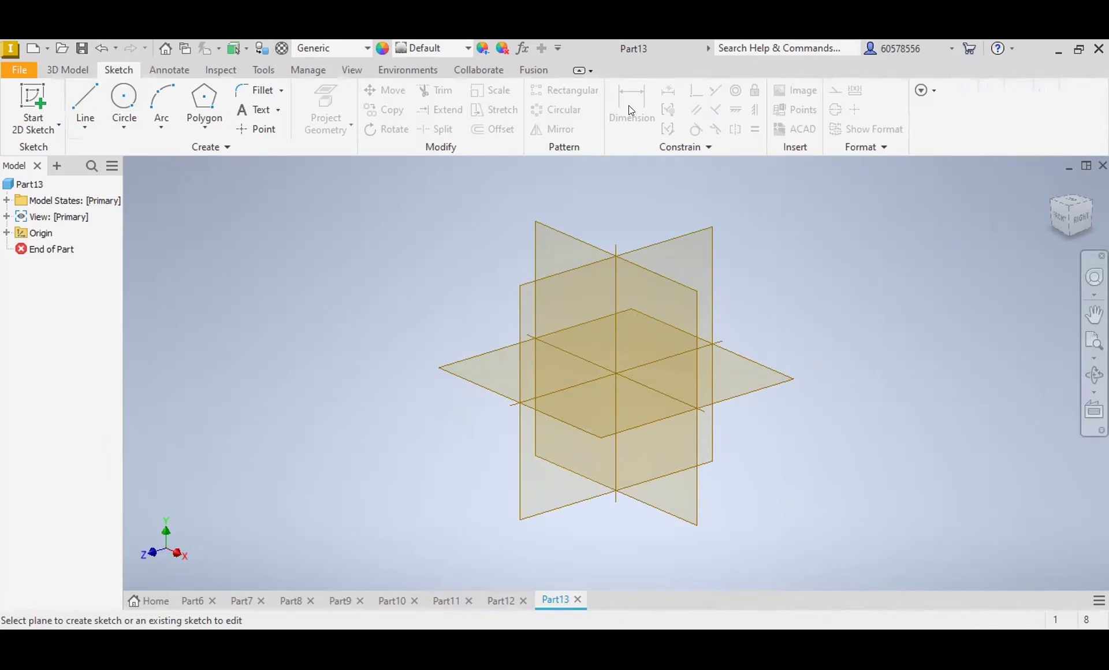
left_click(618, 328)
Step: Draw a vertical line along the sketch's vertical axis and set its length to 118 mm
key("d")
left_click(615, 345)
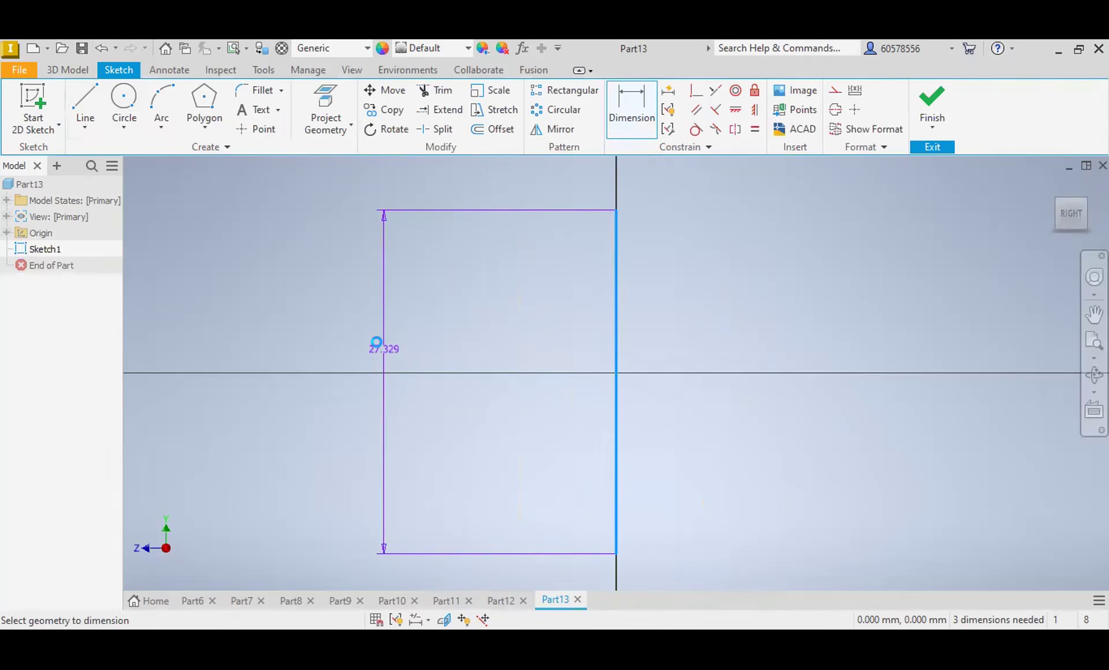
left_click(384, 349)
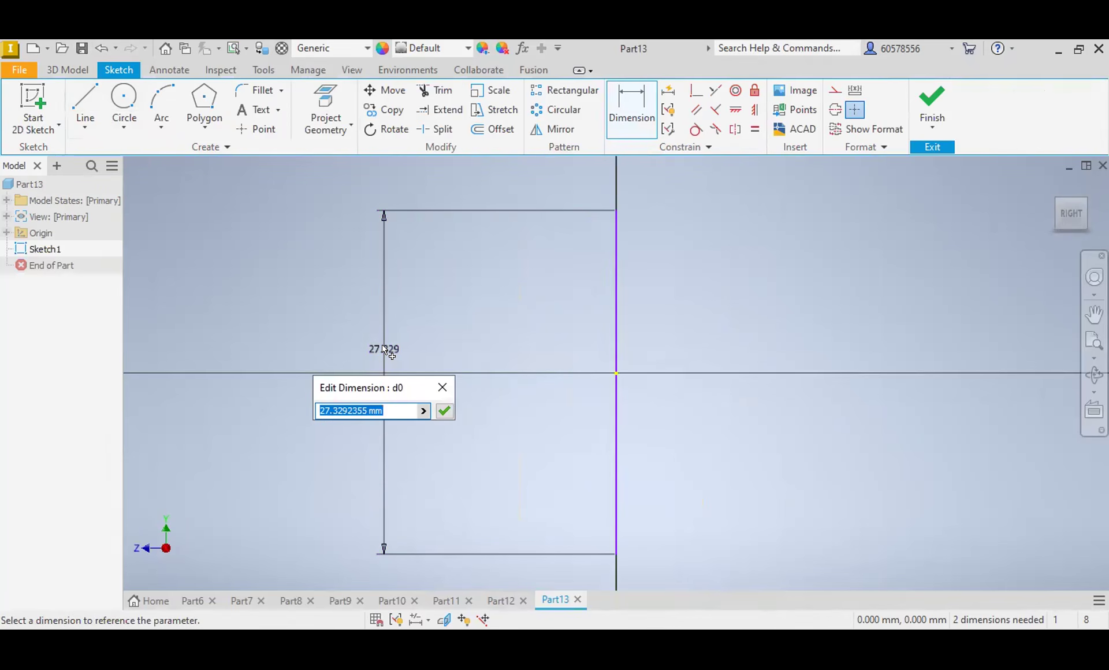
type("118")
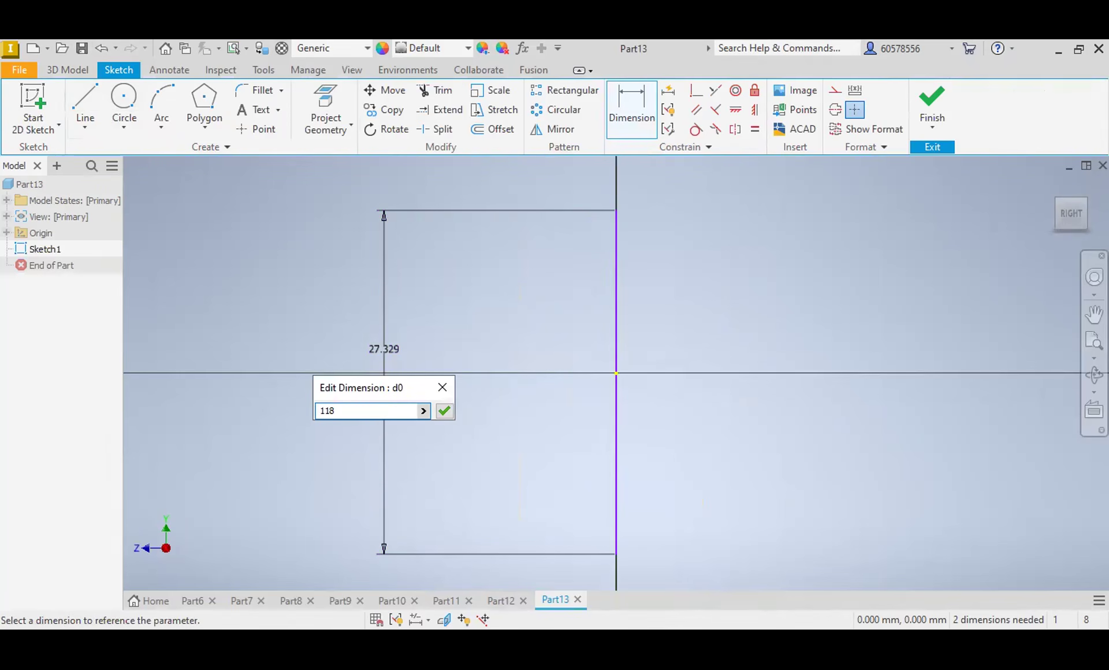
key("Return")
Step: Constrain the 118 mm line's midpoint coincident with the sketch origin and convert the line to a centerline
scroll(386, 349, "up", 2)
scroll(503, 349, "up", 2)
scroll(513, 346, "up", 2)
left_click(697, 92)
left_click(513, 350)
left_click(513, 350)
key("Escape")
left_click(516, 277)
left_click(835, 109)
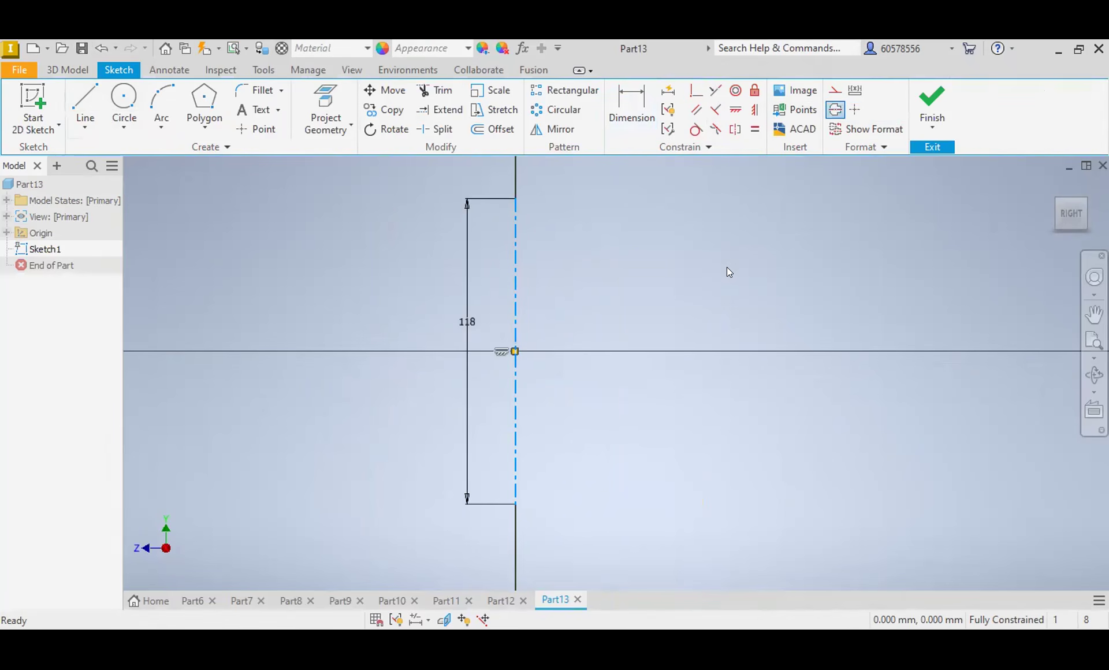
key("Escape")
Step: Sketch a stepped half-profile from the centerline with a flange at each end, and set the upper flange's thickness to 7 mm
left_click(92, 99)
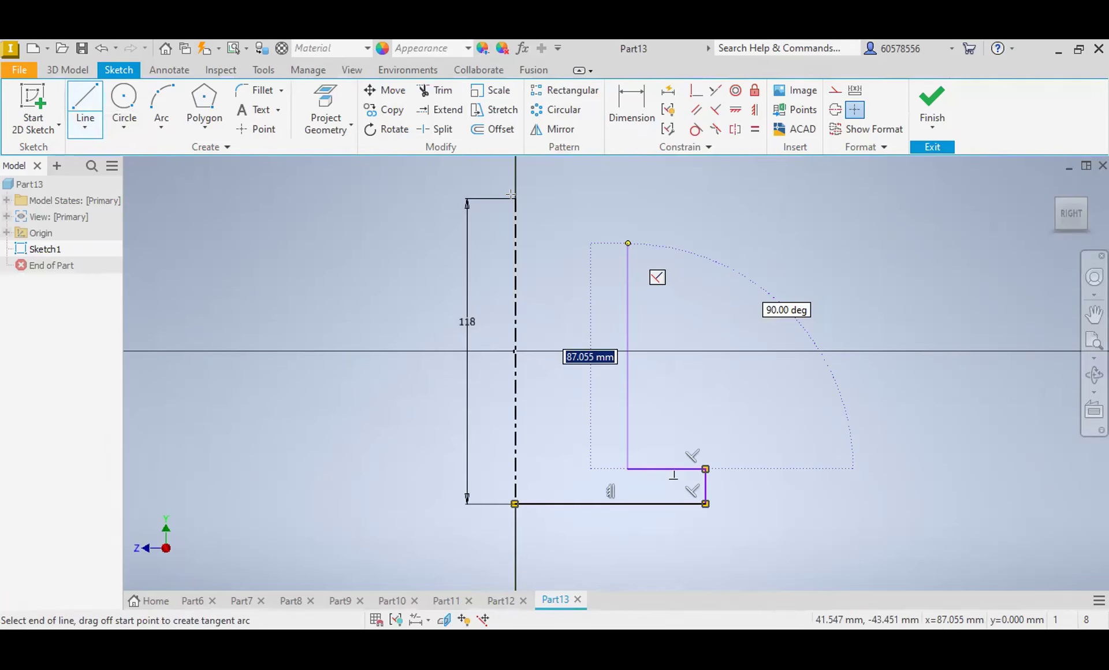
left_click(615, 105)
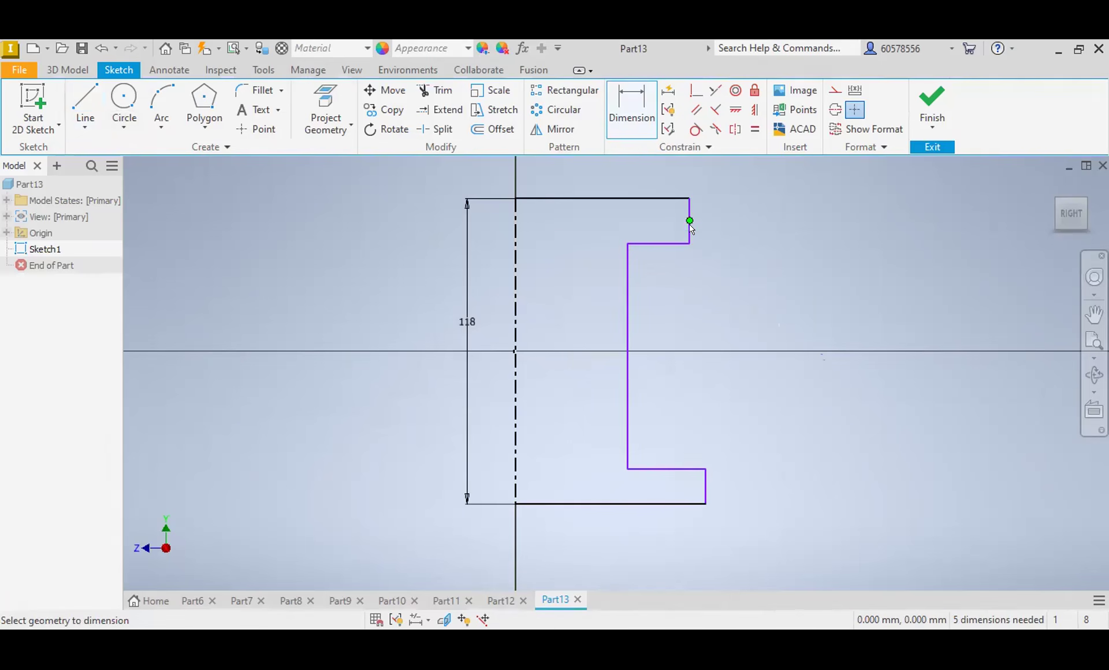
left_click(689, 223)
left_click(745, 218)
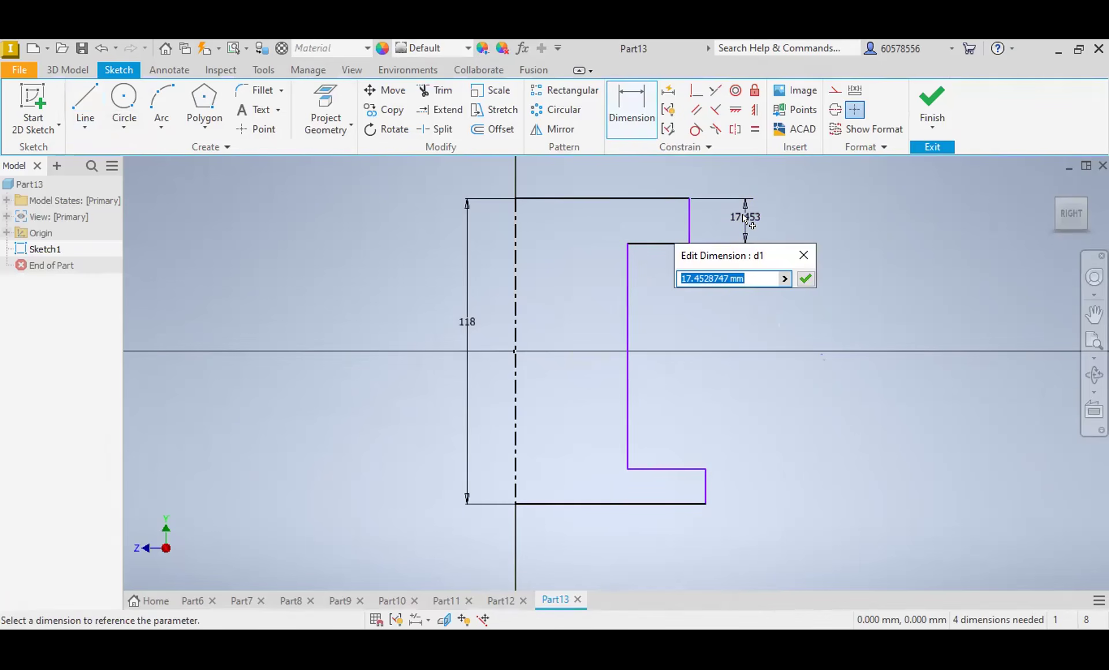
type("7")
key("Return")
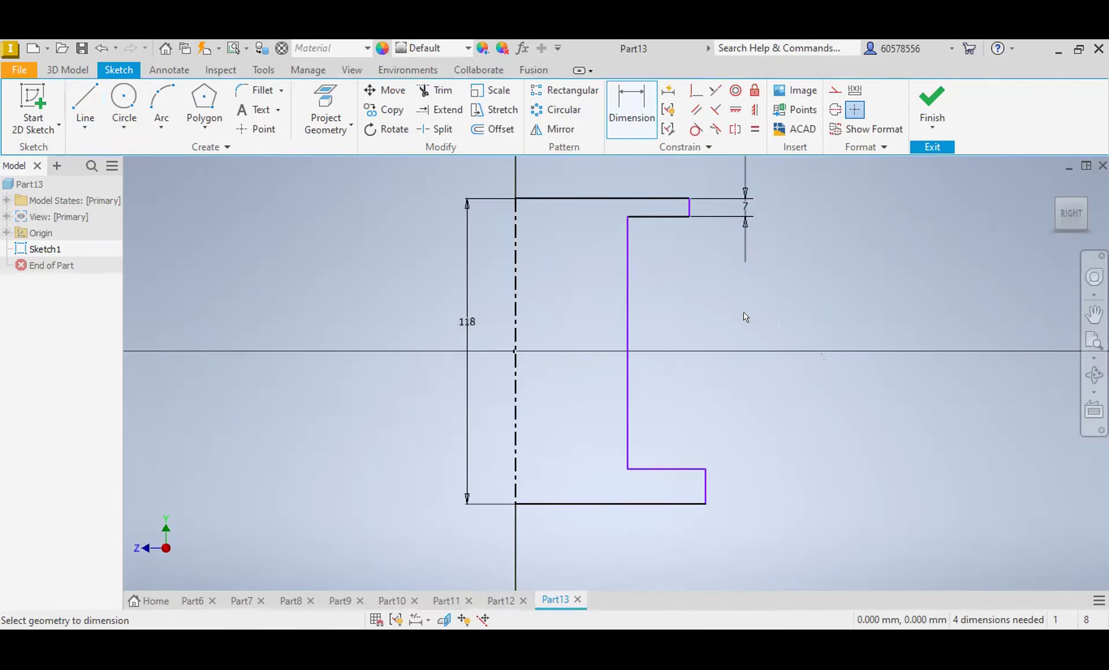
Step: Dimension the lower flange's thickness and set it to 6 mm
left_click(707, 495)
left_click(773, 493)
type("6")
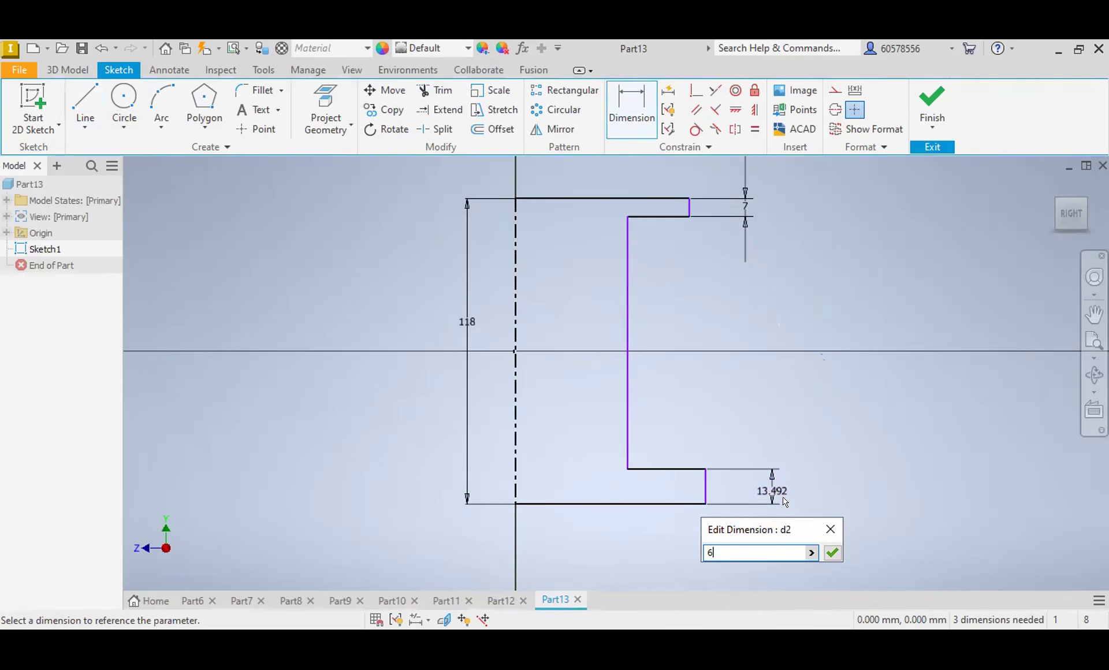
key("Return")
Step: Dimension the outer wall between the flanges from the centerline and set its diameter to 36 mm
left_click(515, 427)
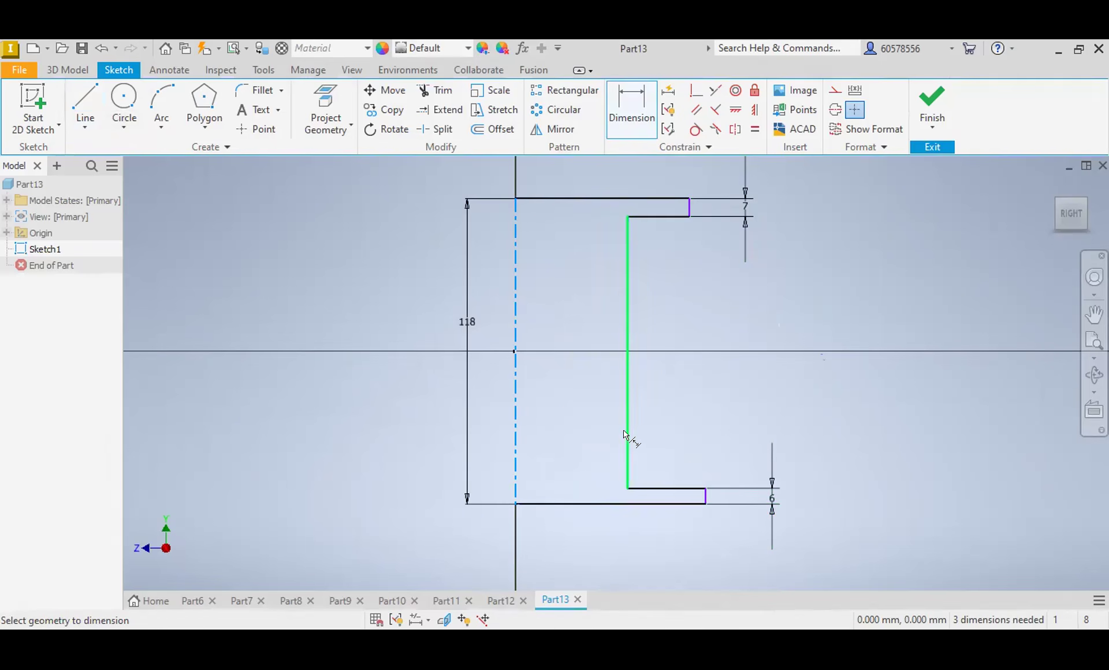
left_click(624, 434)
left_click(575, 425)
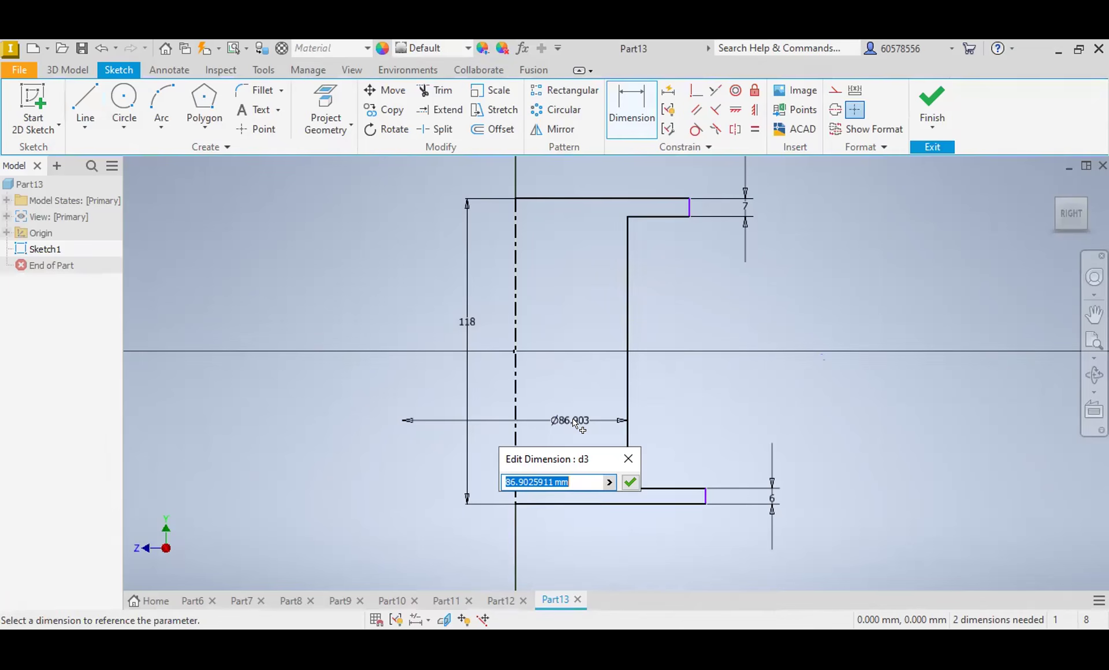
type("36")
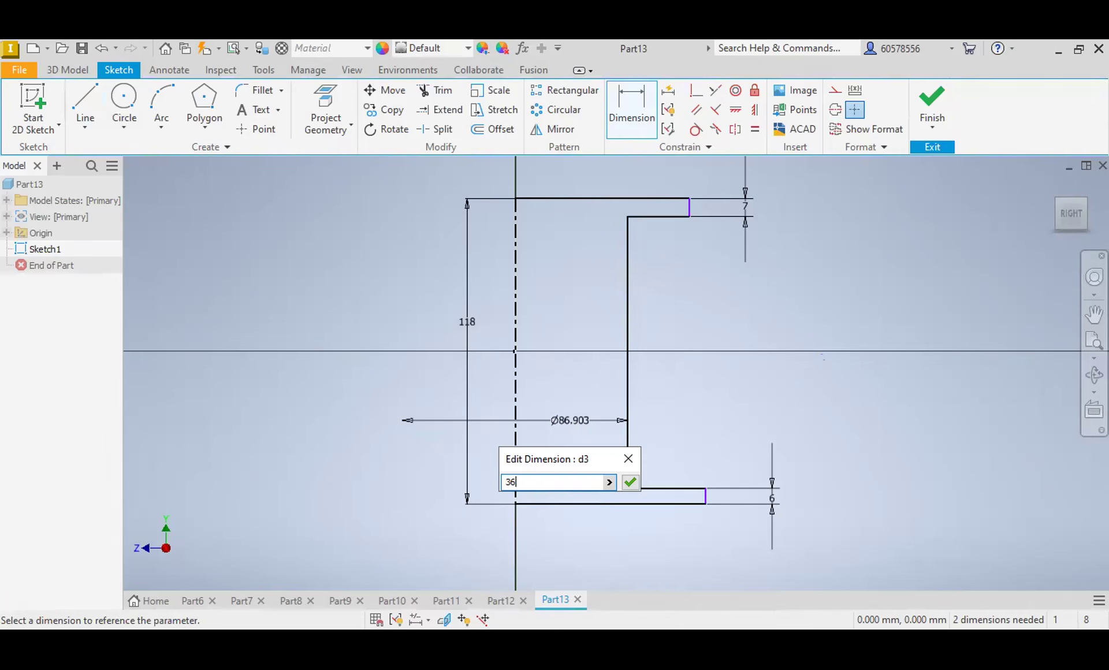
key("Return")
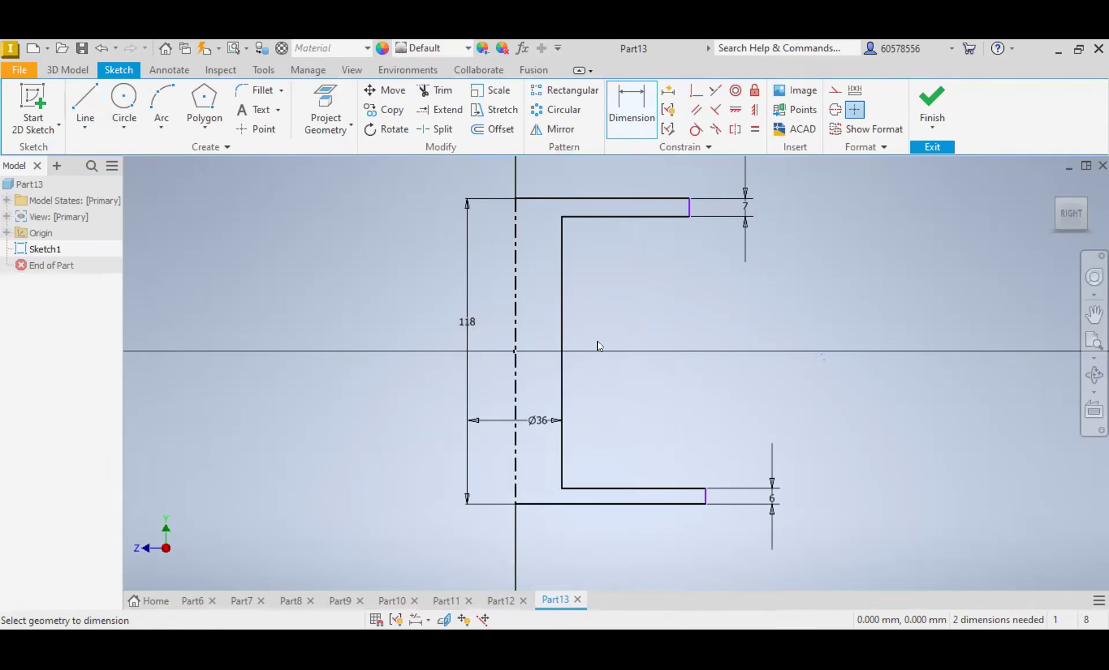
Step: Dimension the outer edges of the lower and upper flanges from the centerline and set both diameters to 60 mm
left_click(515, 489)
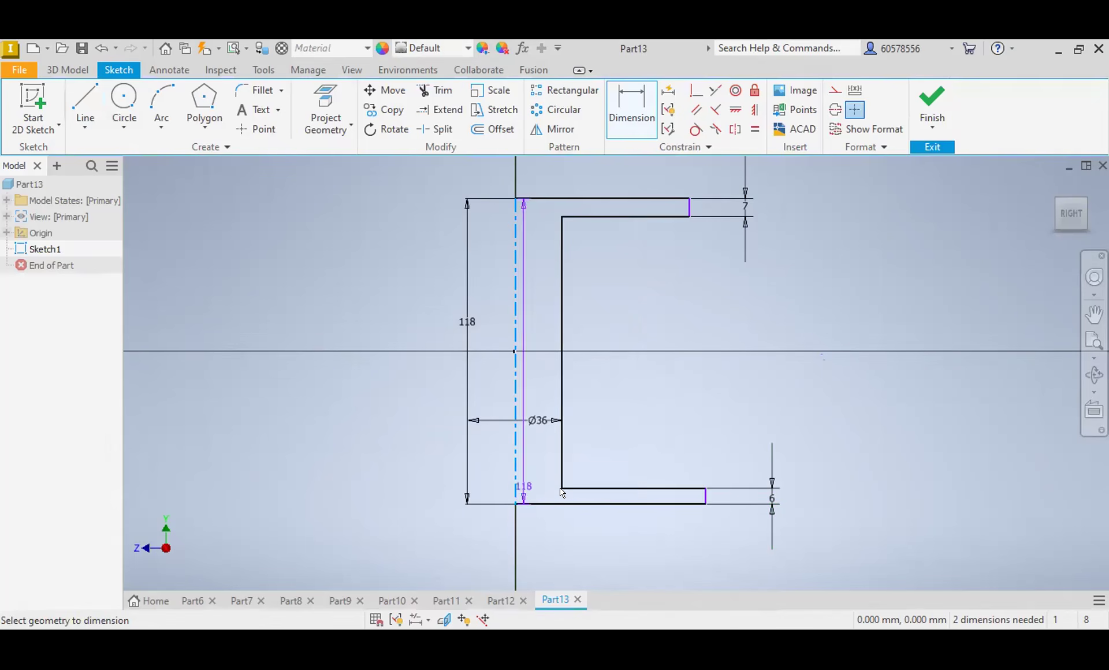
left_click(706, 496)
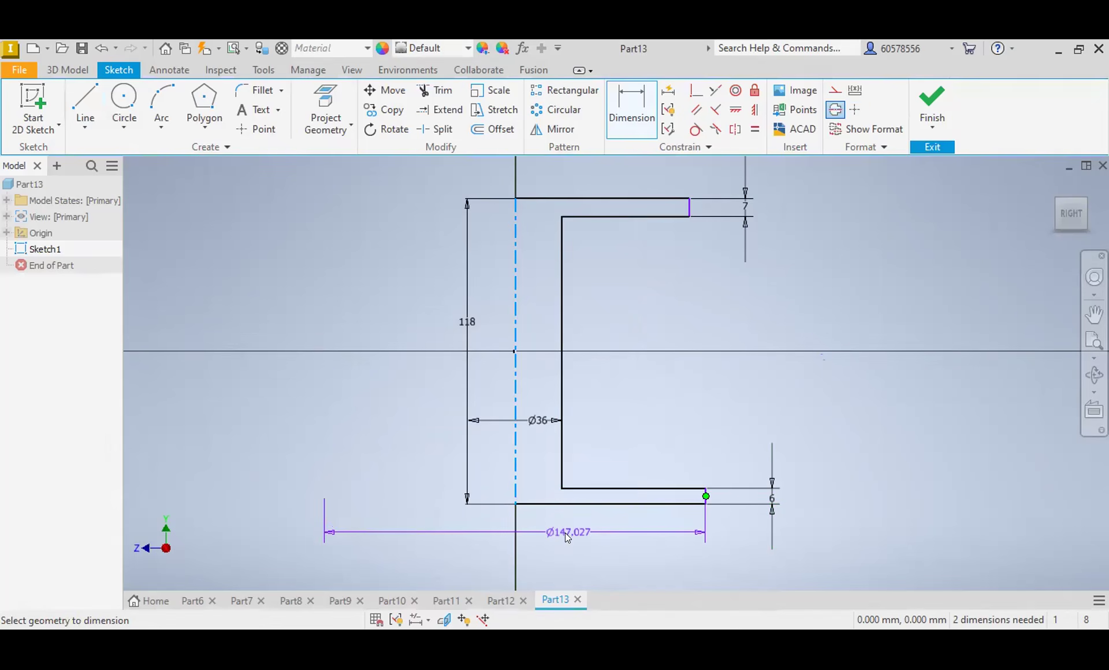
left_click(561, 527)
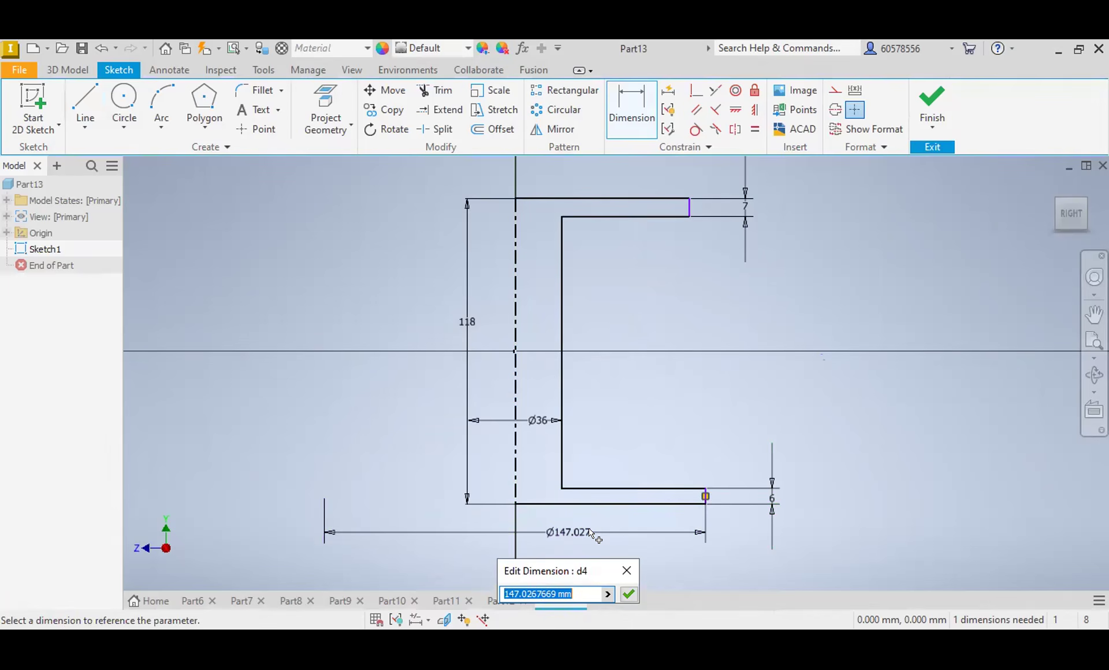
type("60")
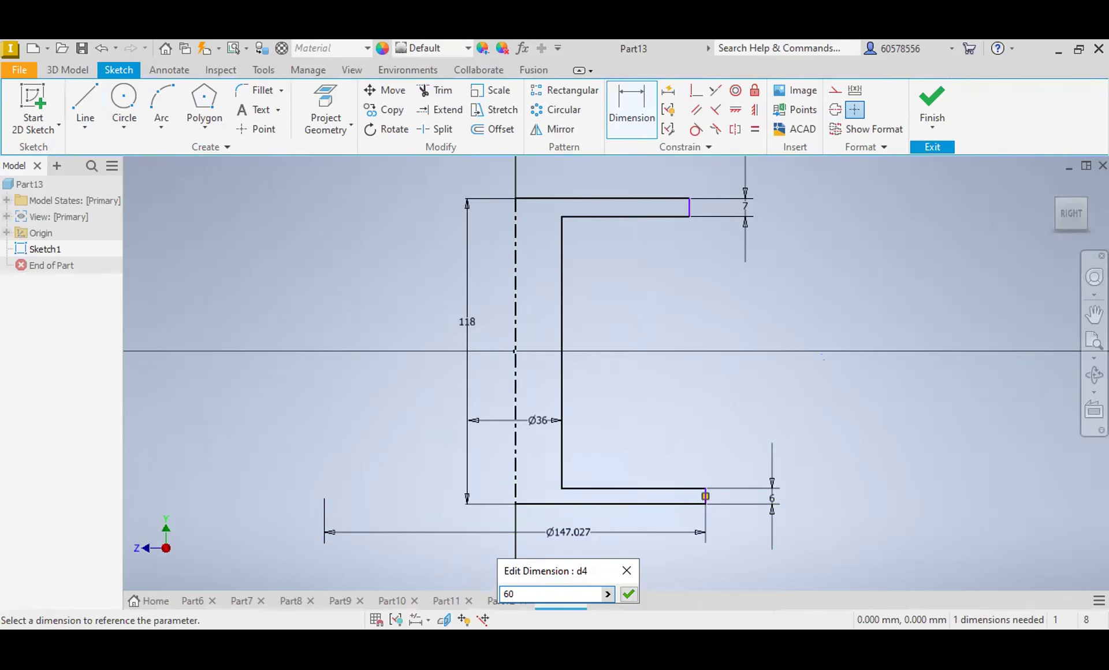
key("Return")
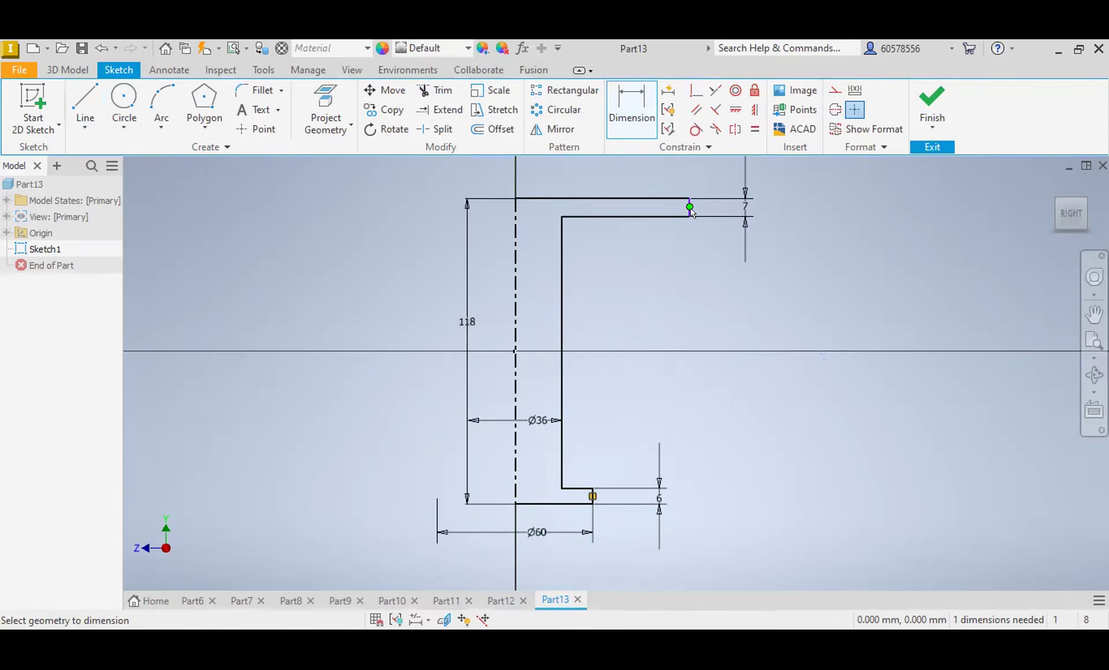
left_click(671, 208)
left_click(517, 243)
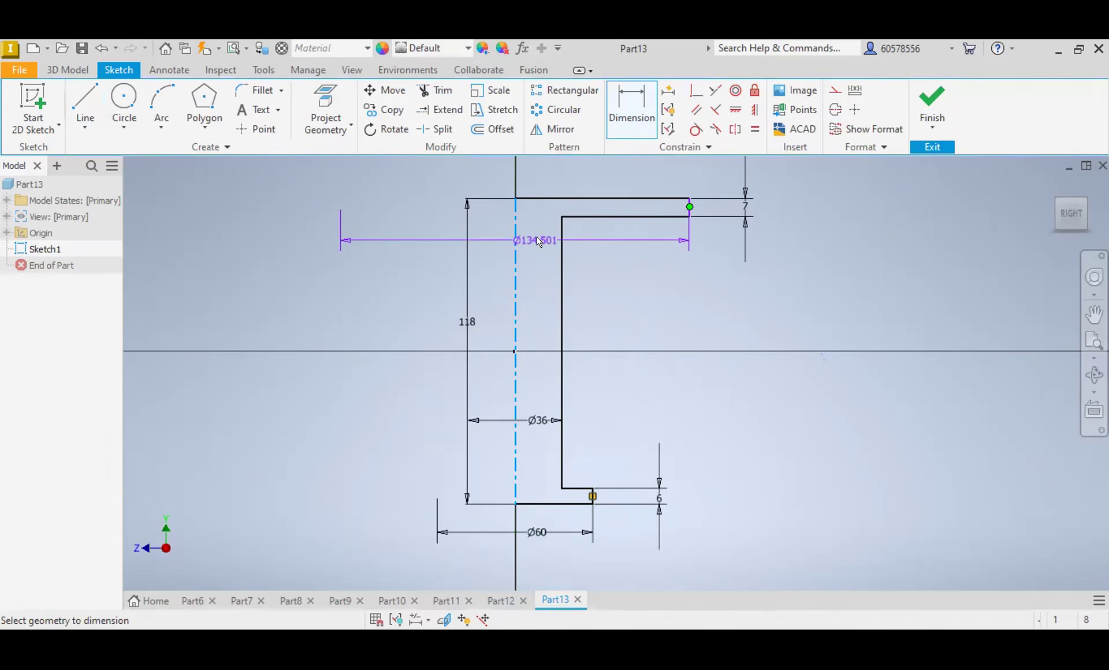
left_click(538, 237)
type("60")
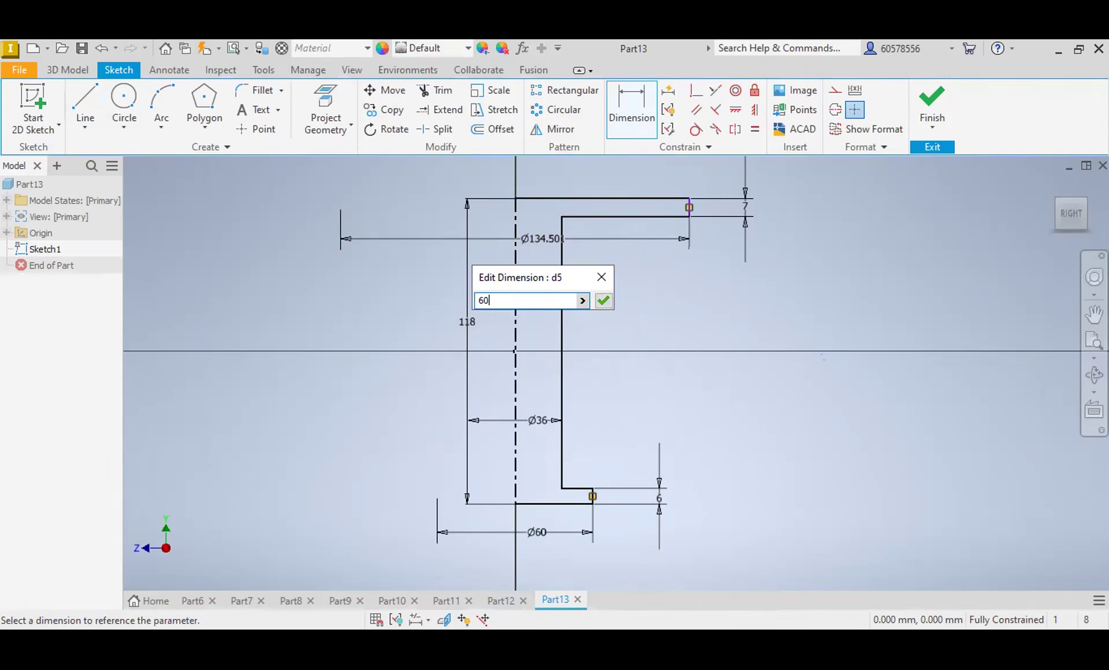
key("Return")
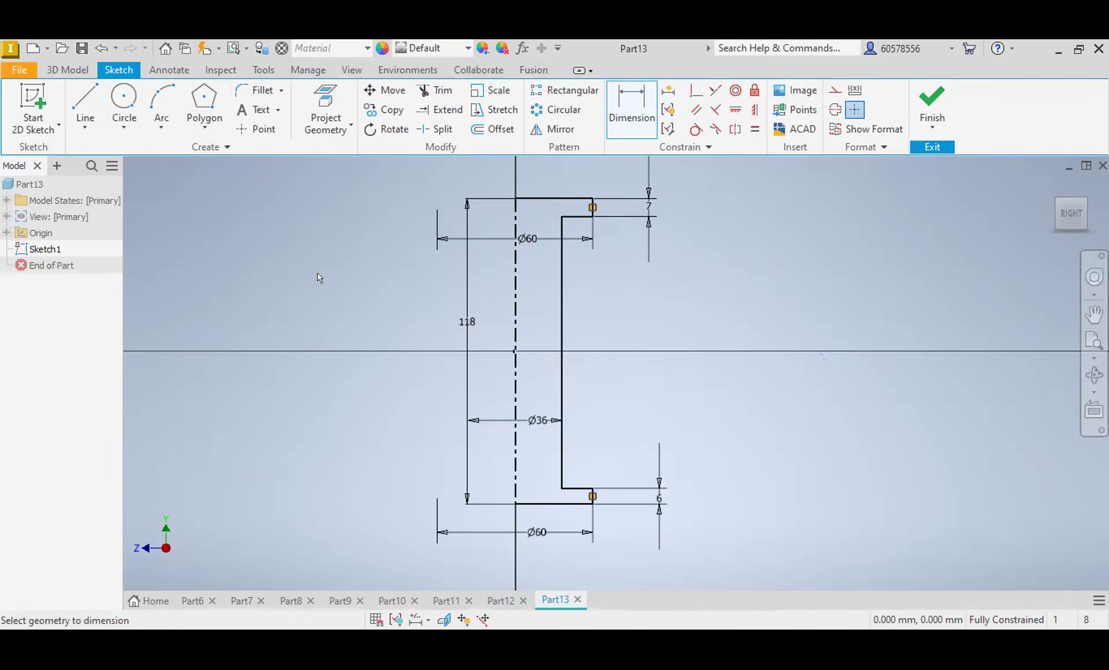
Step: Sketch a stepped inner bore outline with lines from the bottom edge up to the top edge, between the centerline and outer wall
left_click(85, 100)
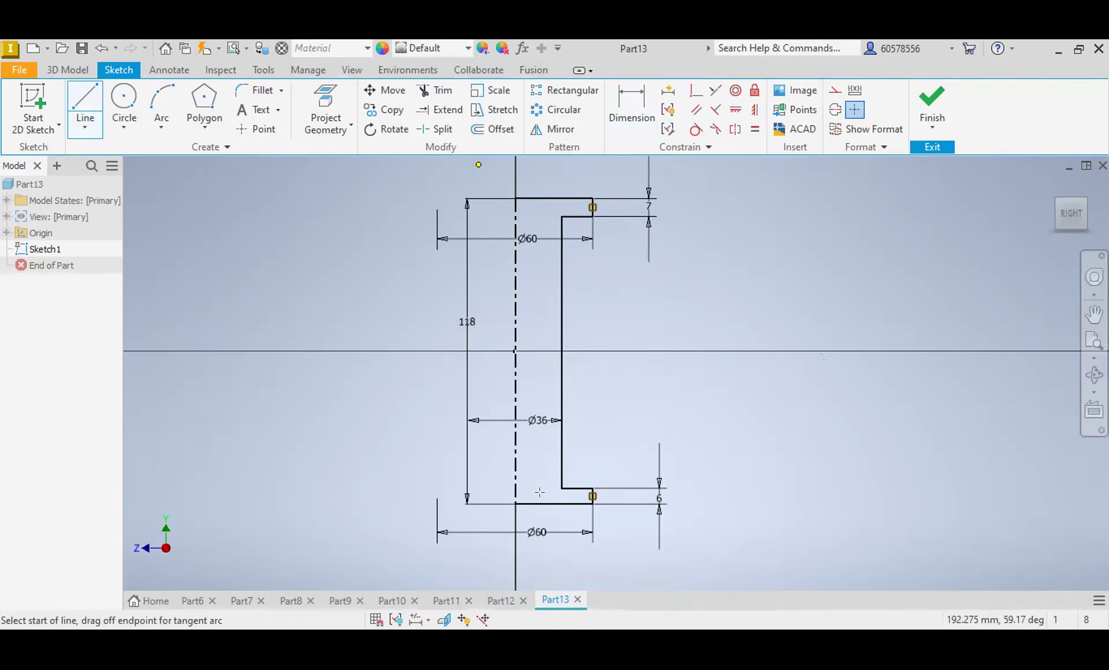
left_click(540, 319)
left_click(541, 319)
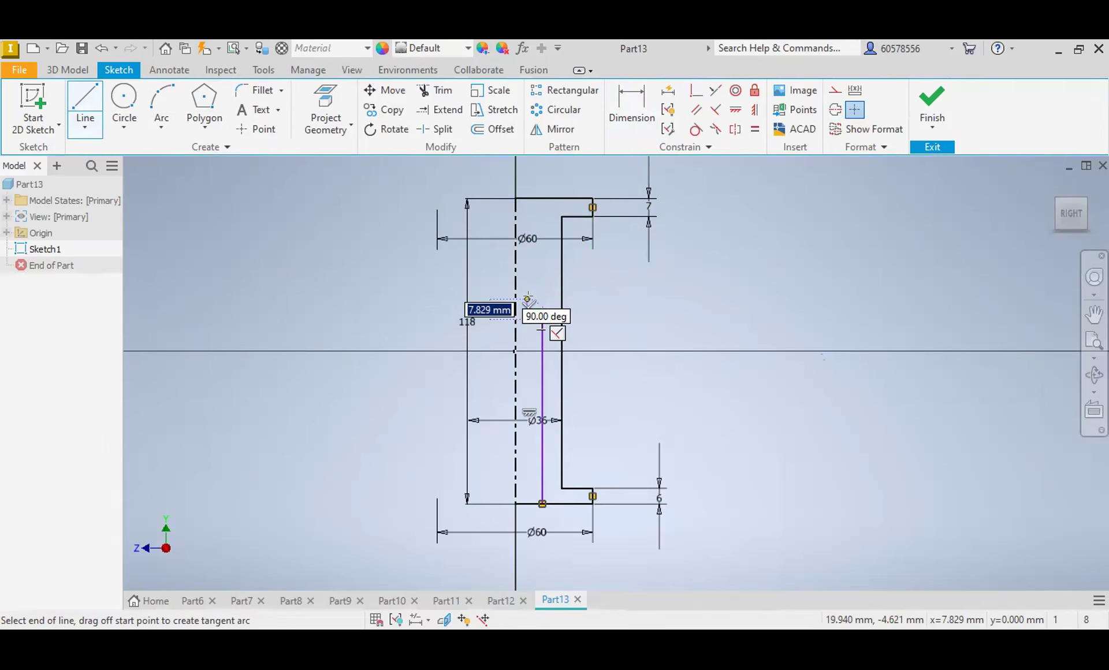
left_click(527, 319)
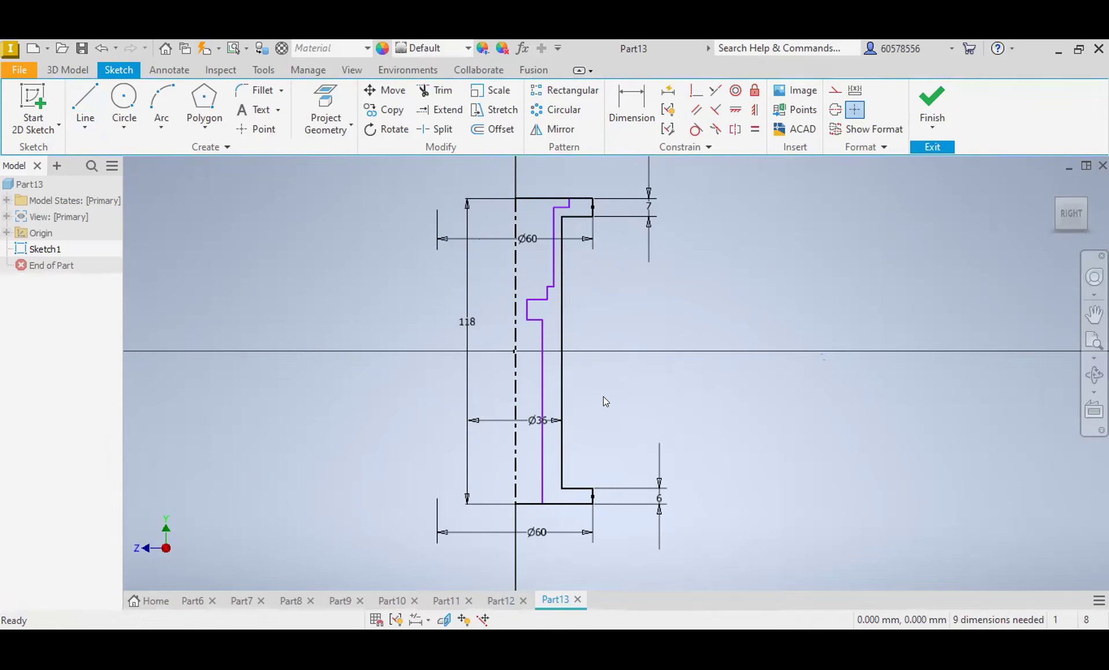
Step: Dimension the long lower bore line from the centerline and set its diameter to 26 mm
left_click(632, 107)
left_click(512, 491)
left_click(542, 471)
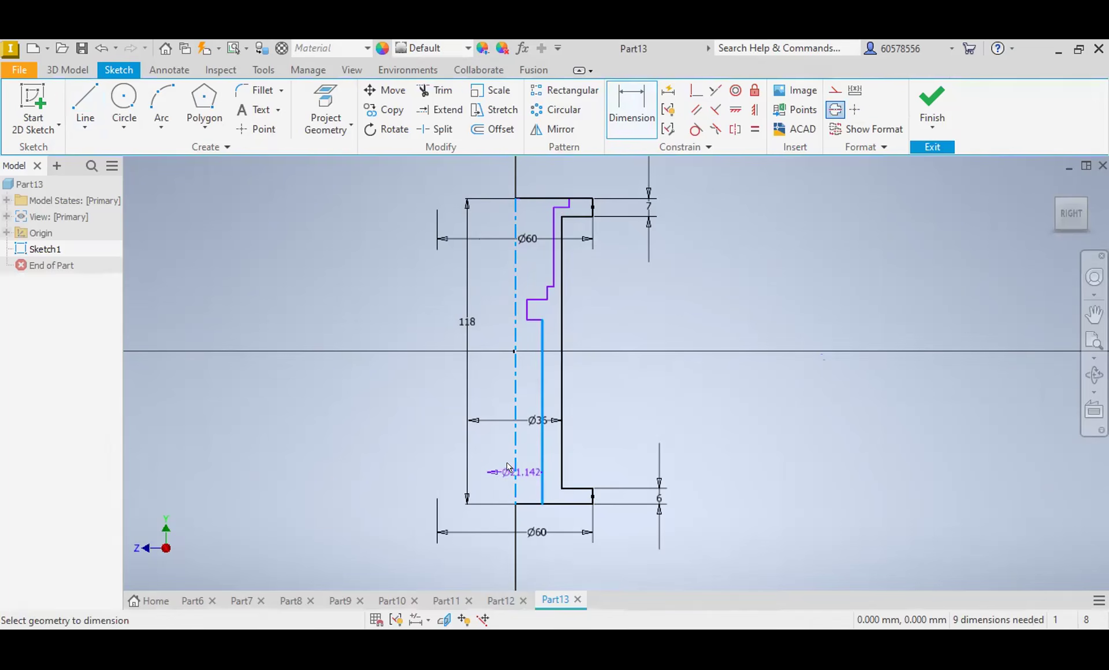
left_click(423, 468)
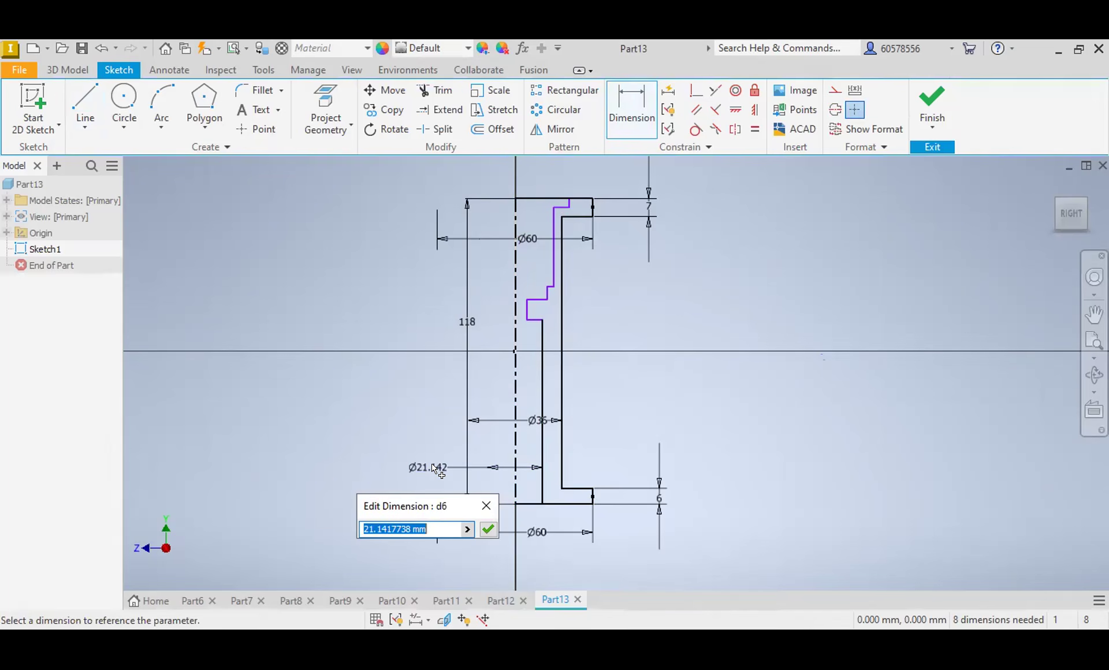
type("26")
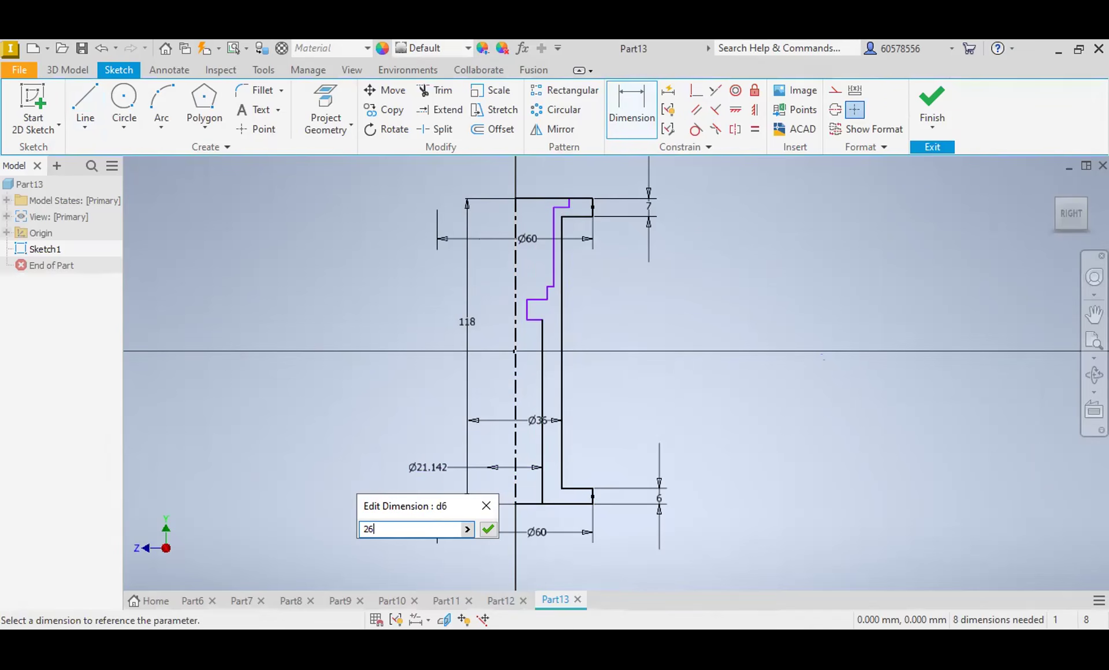
key("Return")
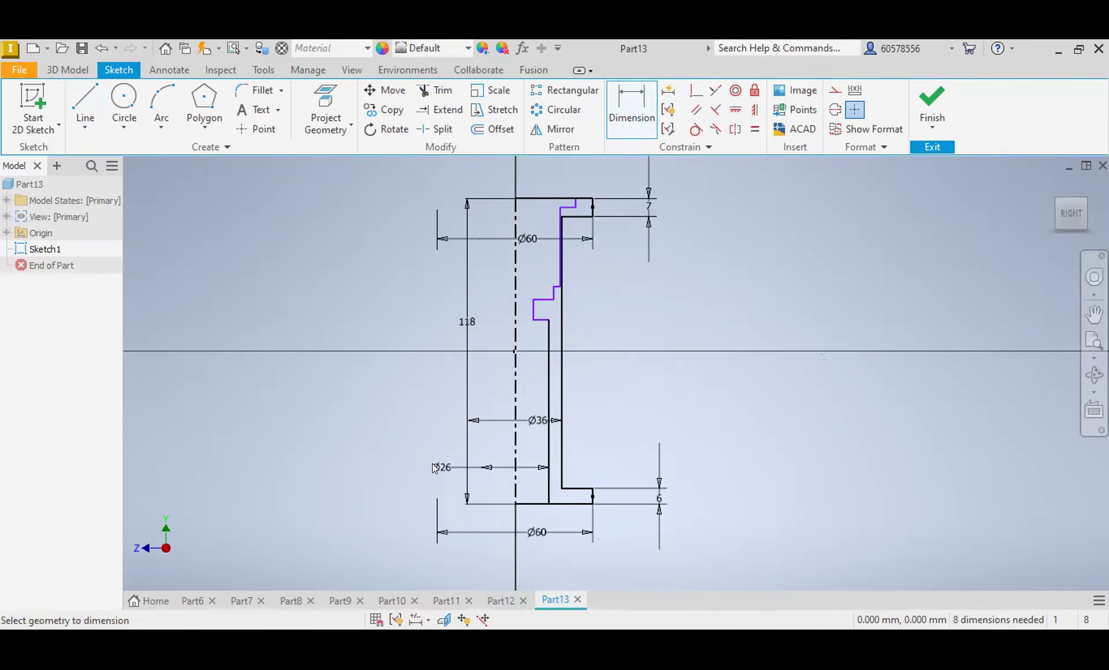
Step: Dimension the narrowest step of the bore from the centerline and set its diameter to 20 mm
left_click(513, 504)
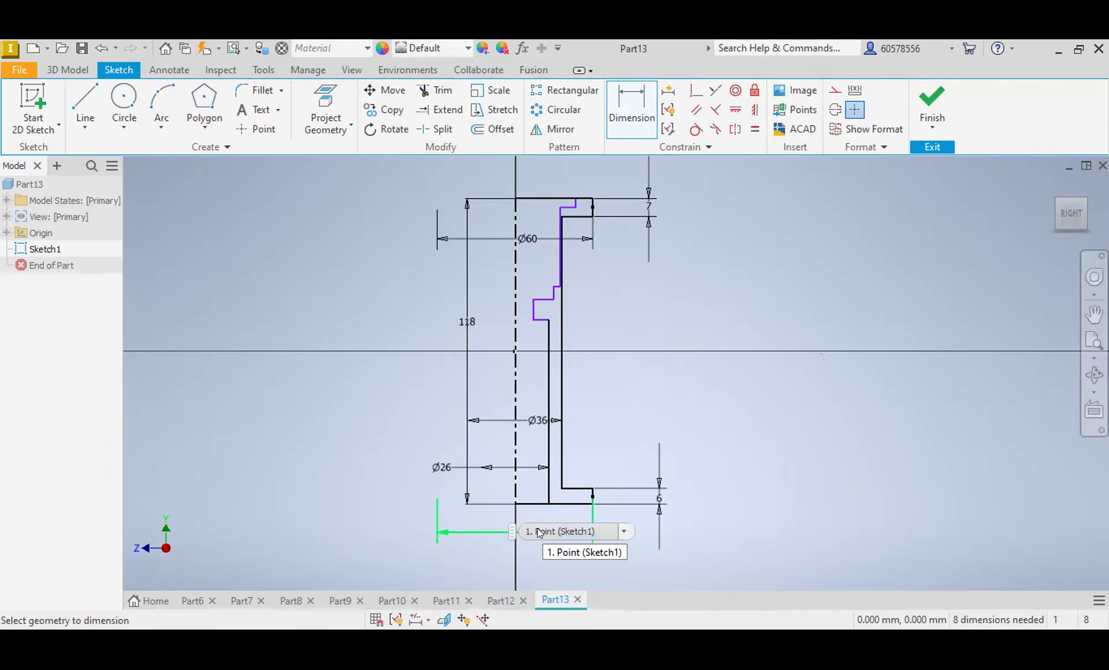
left_click(516, 347)
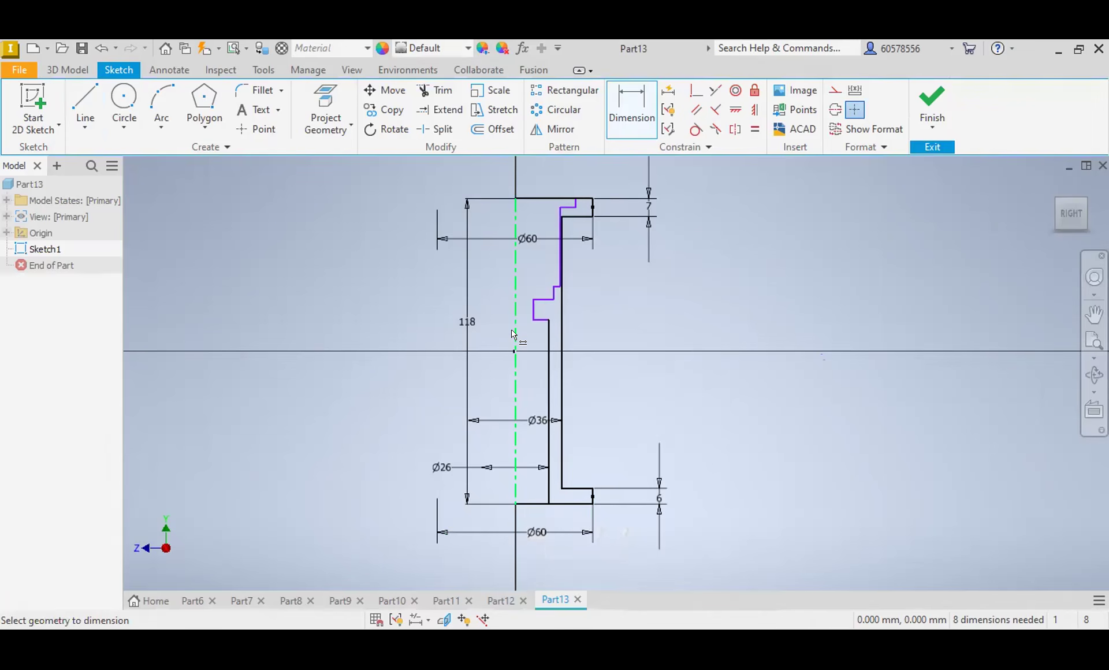
left_click(533, 310)
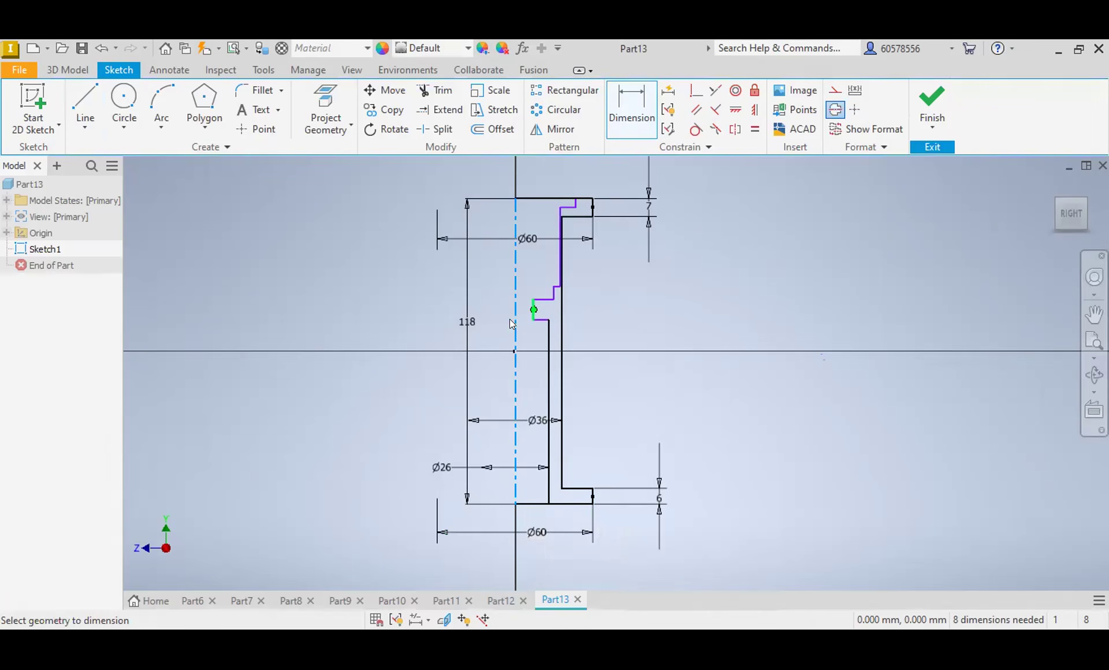
left_click(490, 294)
type("20")
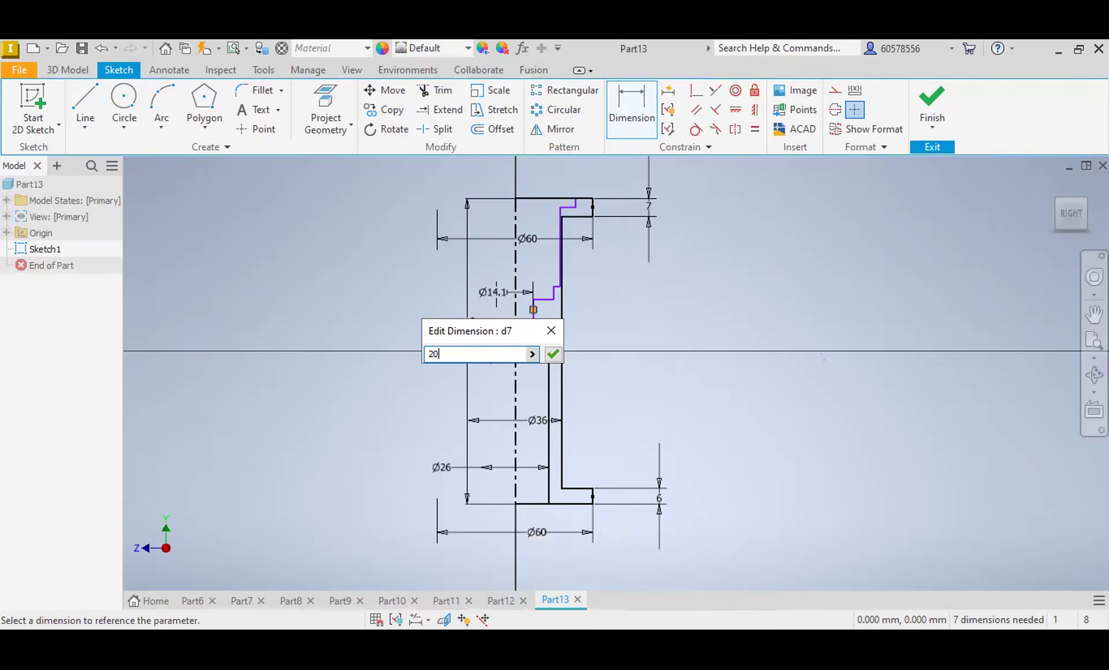
key("Return")
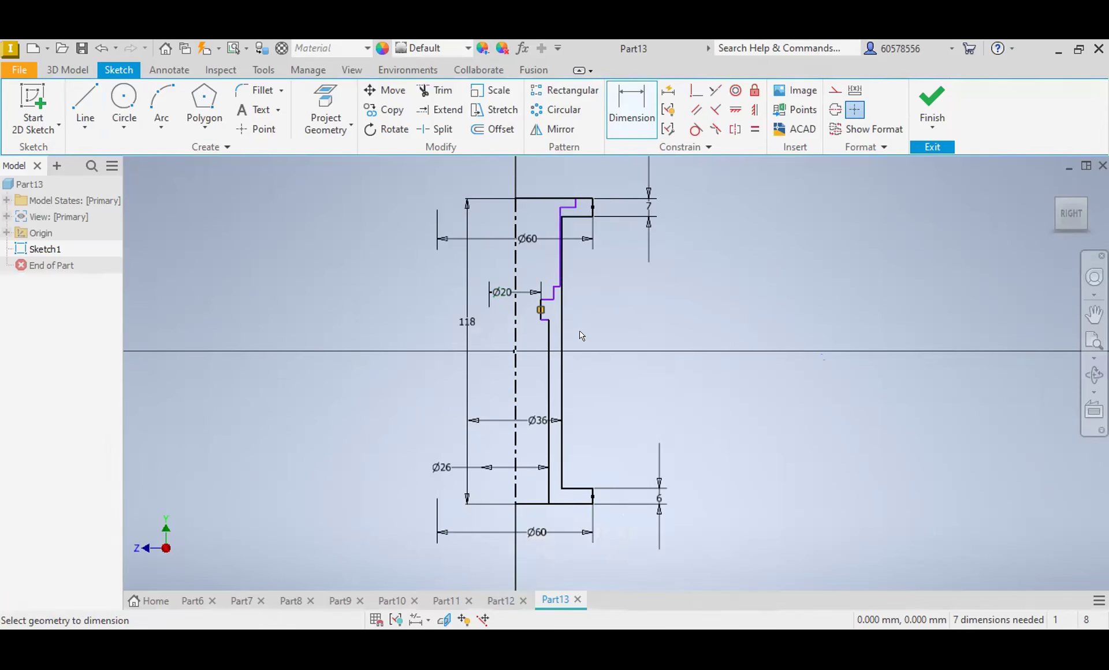
Step: Dimension the short bore step just above the narrowest one from the centerline and set its diameter to 28 mm
left_click(516, 298)
left_click(554, 293)
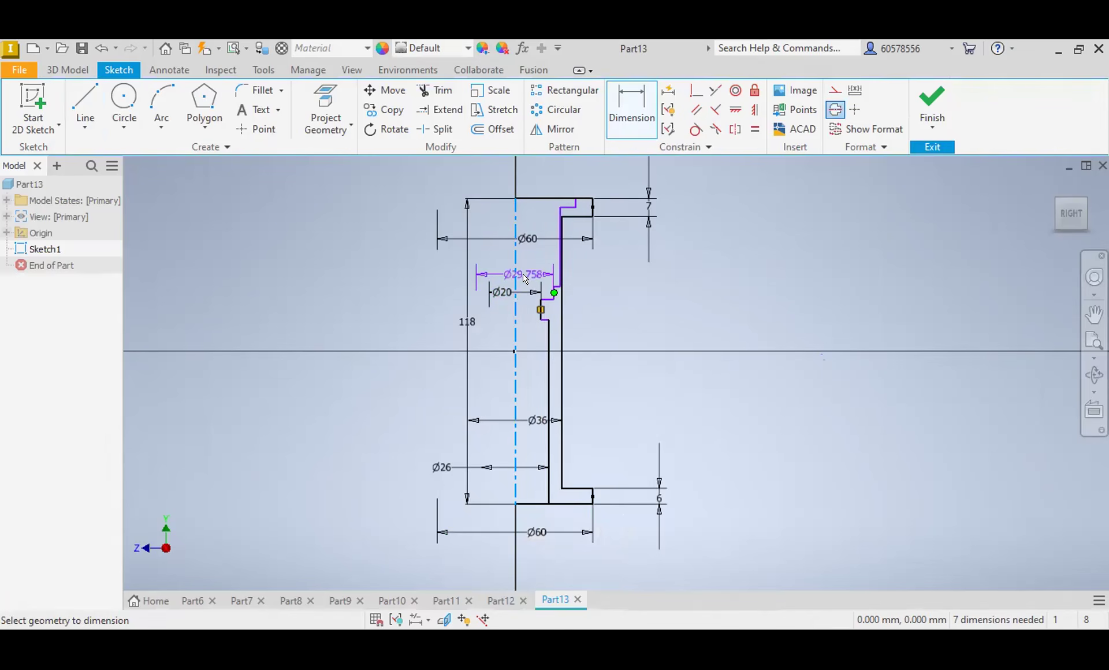
left_click(526, 278)
type("28")
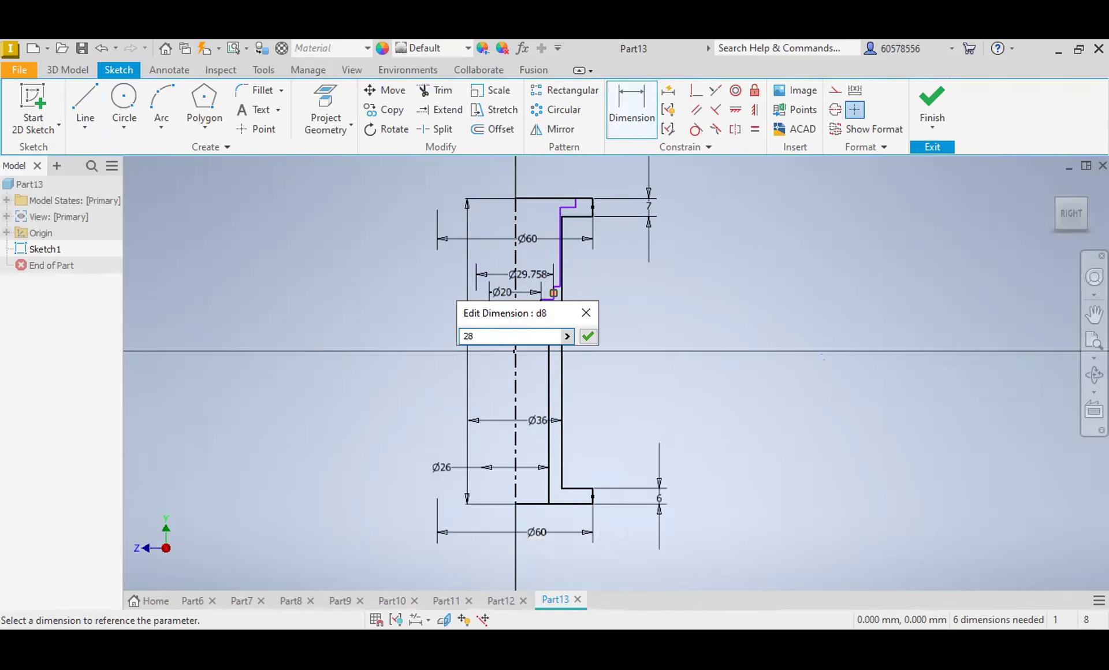
key("Return")
Step: Dimension the long upper bore line from the centerline and set its diameter to 30 mm
left_click(516, 228)
left_click(558, 225)
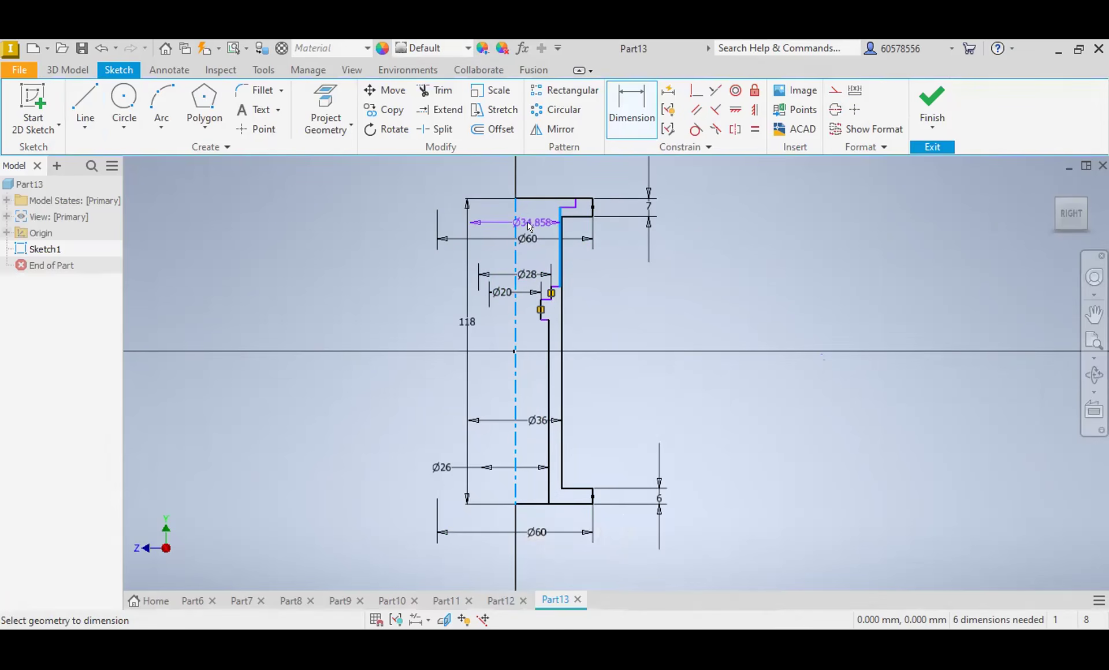
left_click(527, 221)
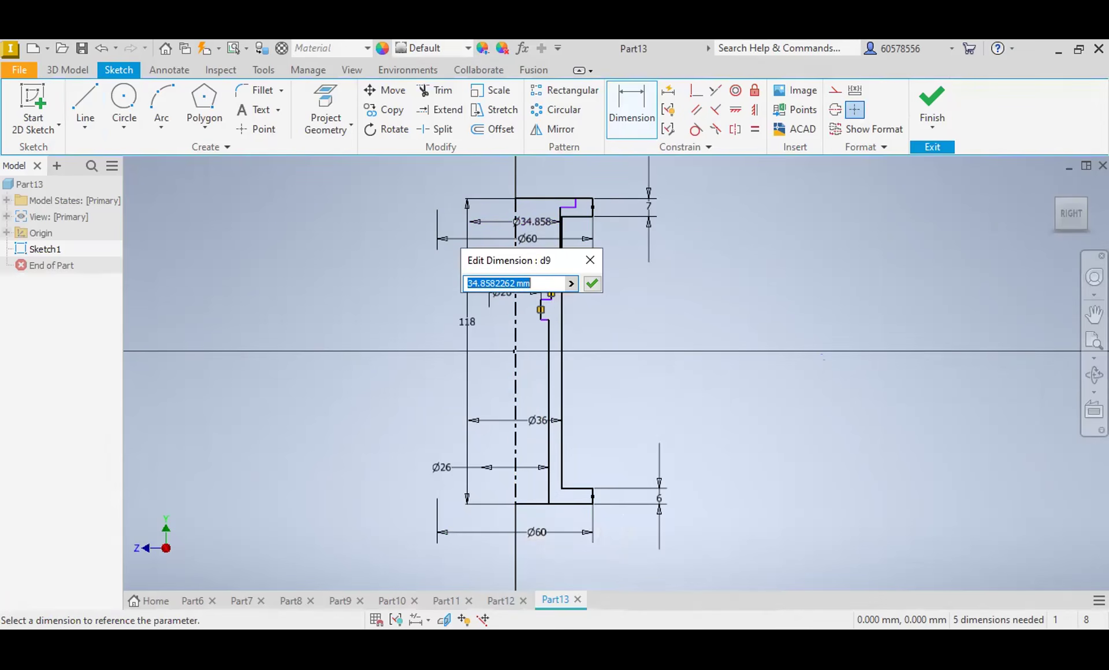
type("30")
key("Return")
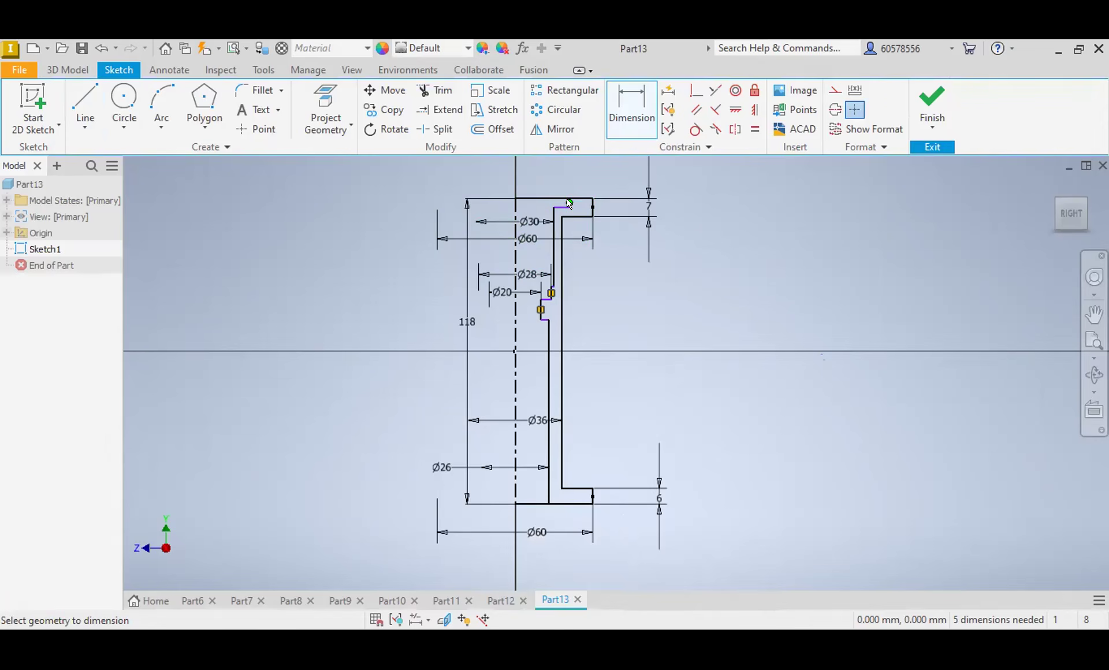
Step: Dimension the recess at the upper end of the bore from the centerline and set its diameter to 36 mm
left_click(548, 202)
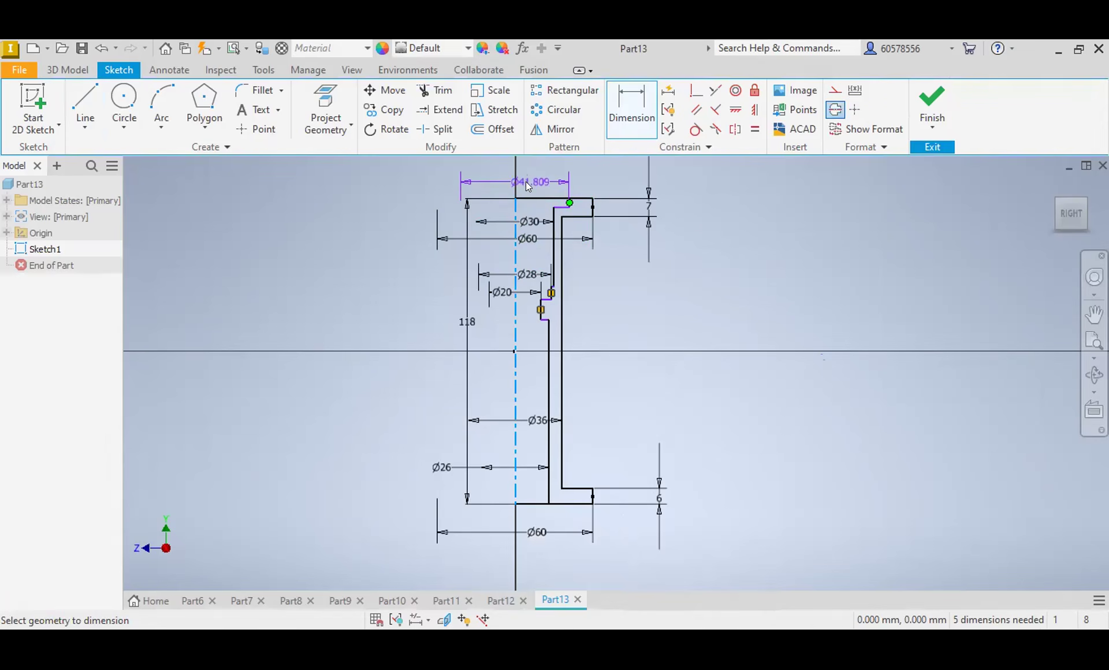
left_click(526, 181)
type("36")
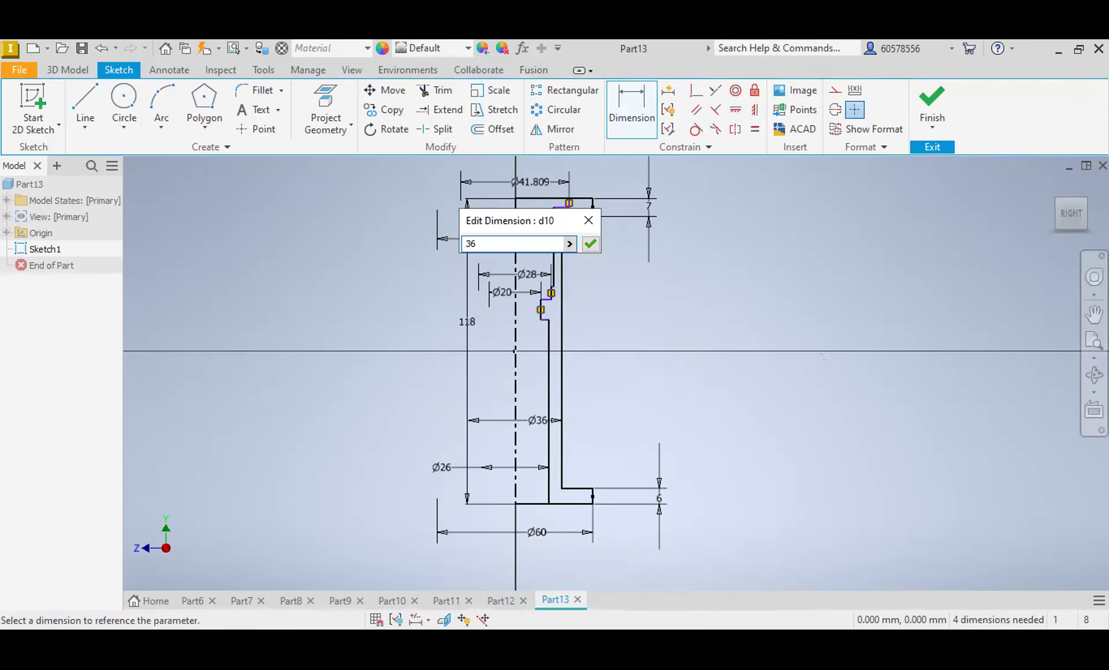
key("Return")
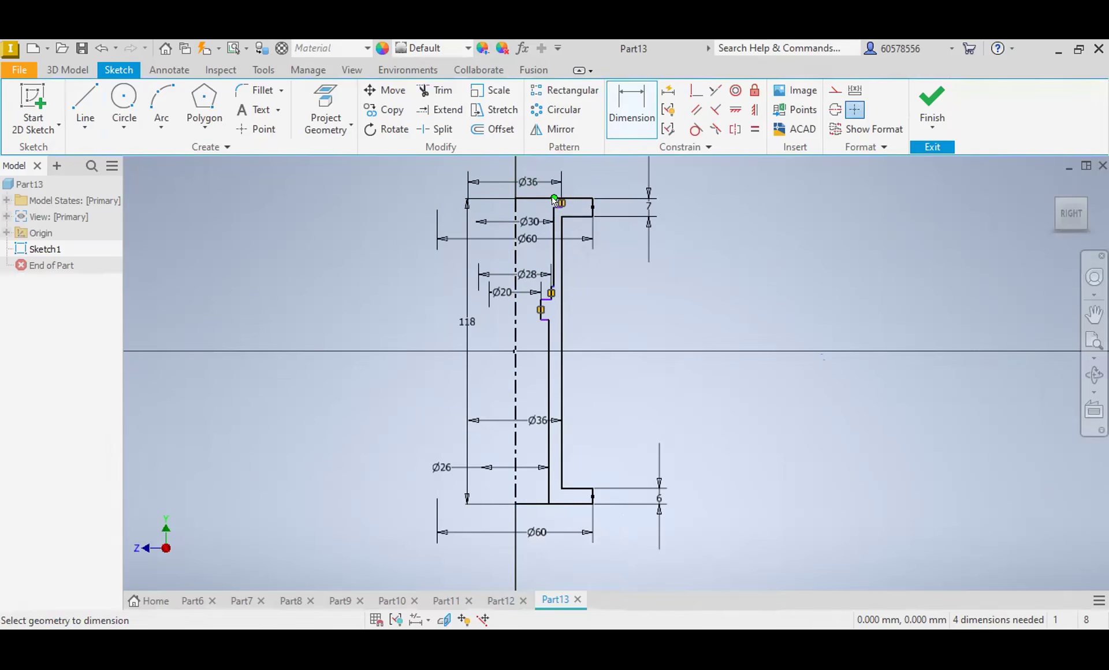
Step: Dimension the depth of the recess at the upper end of the bore and set it to 2 mm
scroll(560, 204, "up", 5)
left_click(564, 213)
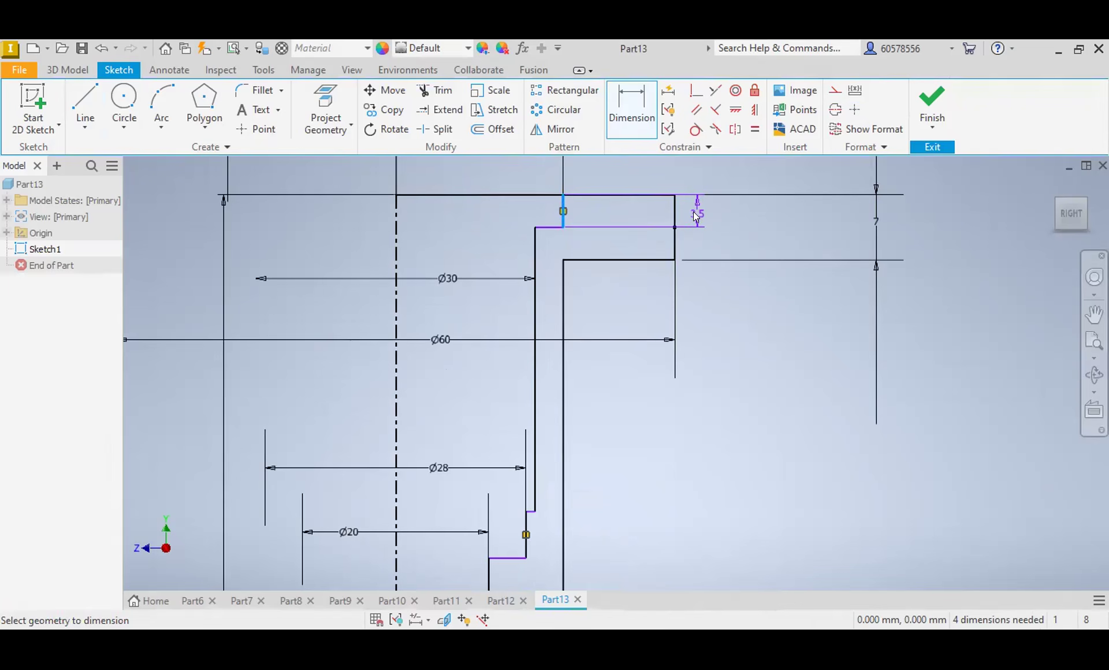
left_click(694, 212)
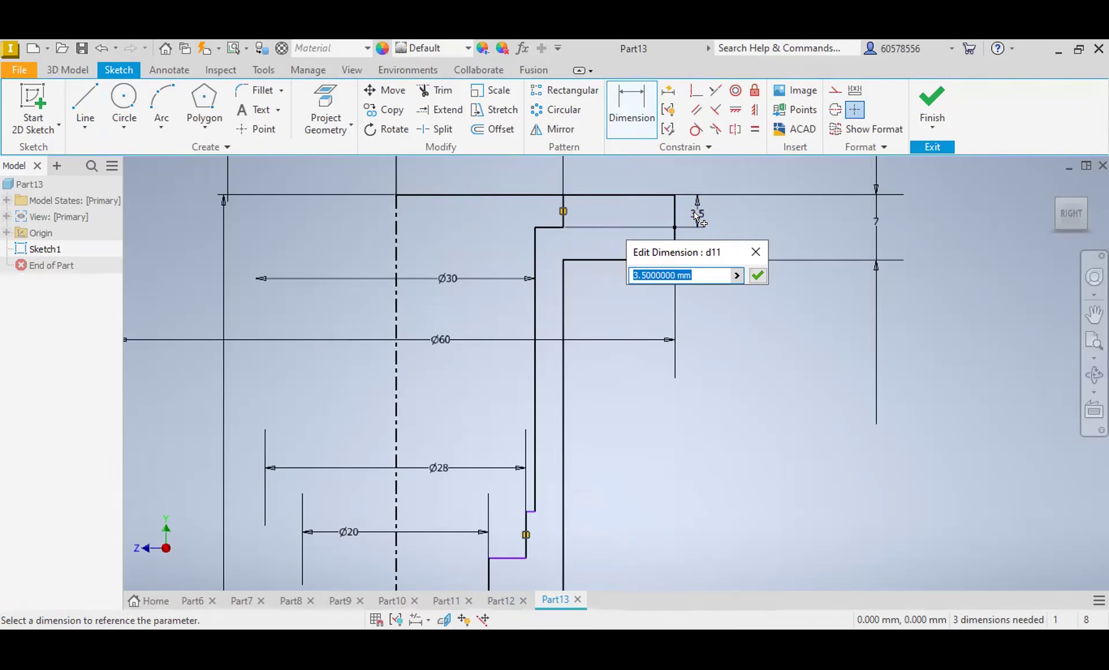
type("2")
key("Return")
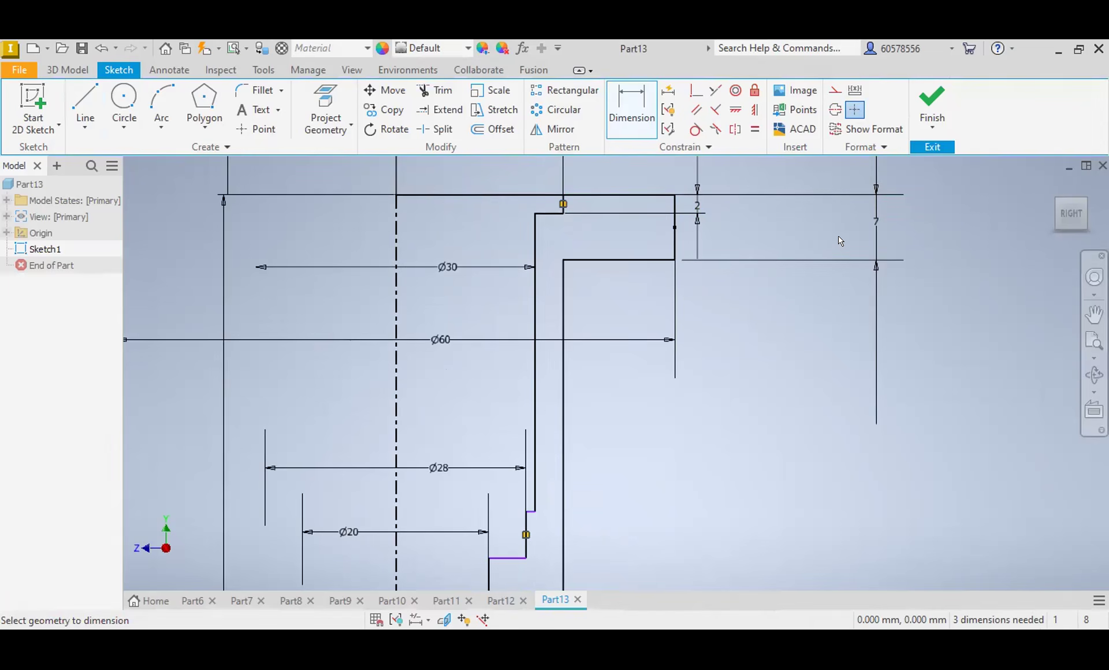
Step: Set the upper flange's thickness to 6 mm
double_click(875, 220)
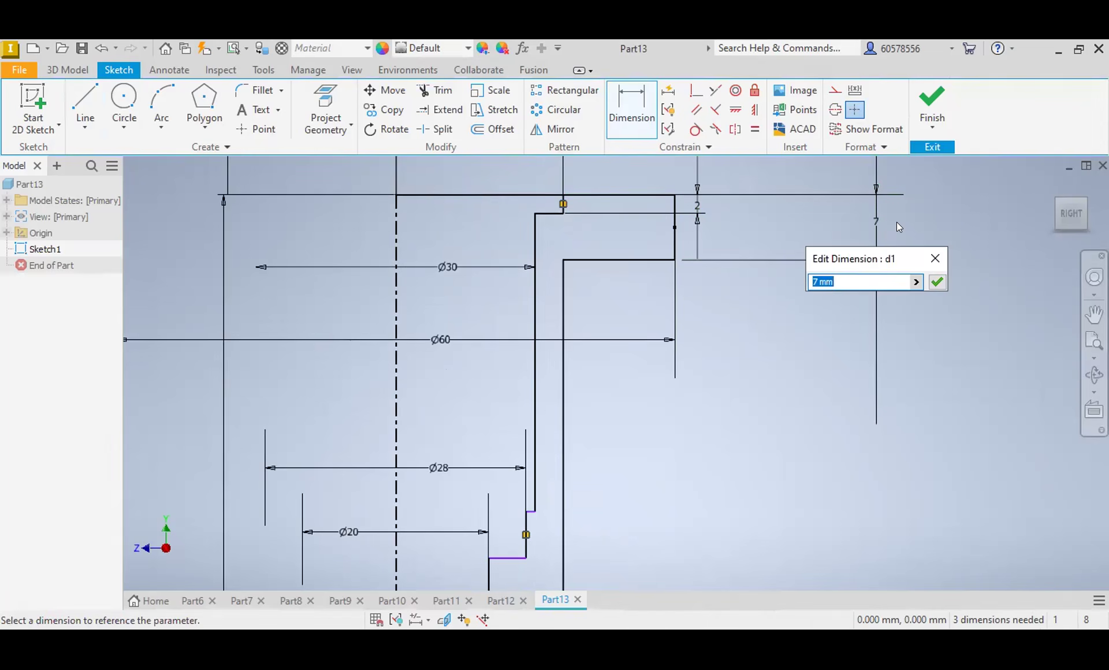
type("6")
key("Return")
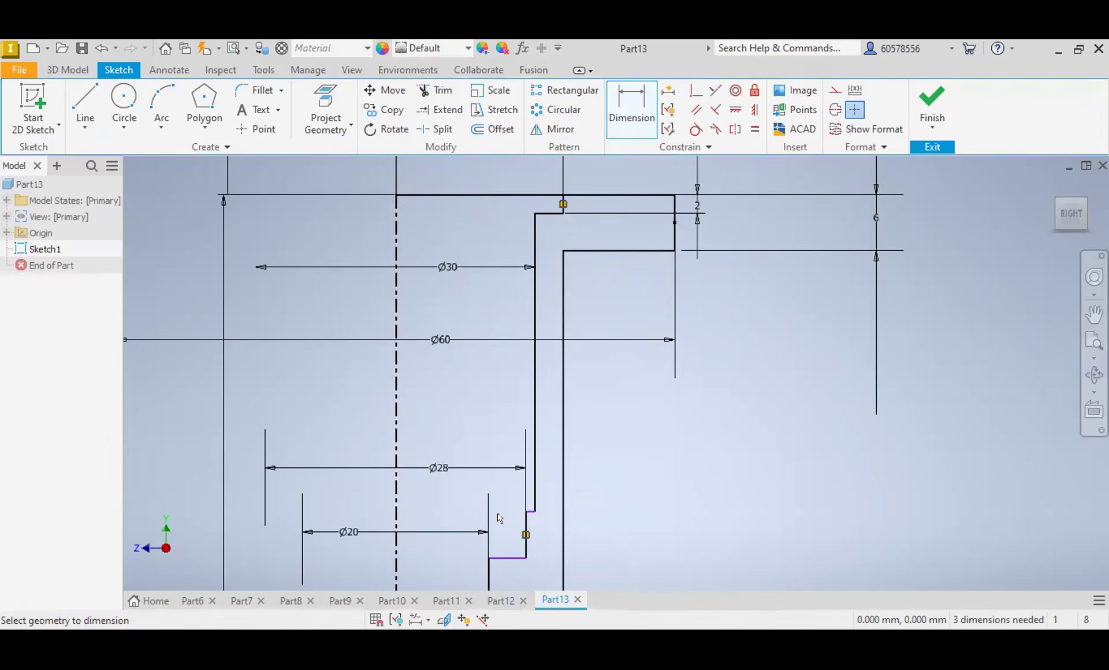
Step: Add 1 mm sketch chamfers where the narrowest step's lower shoulder meets the lower bore and at its upper inner corner
middle_click_drag(501, 519, 554, 291)
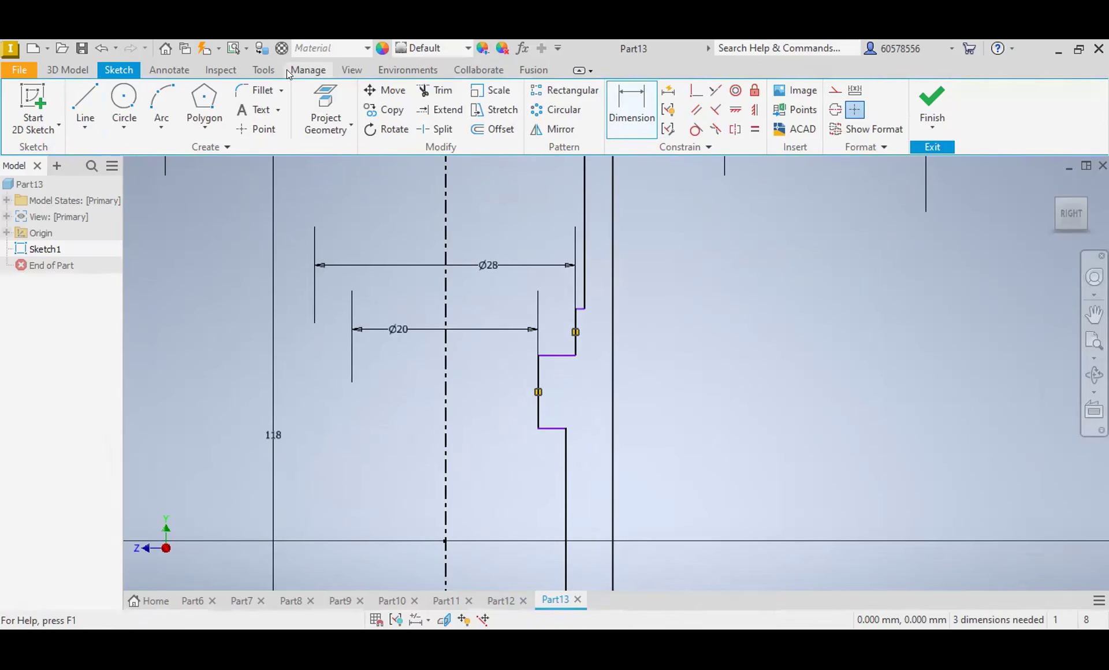
left_click(279, 91)
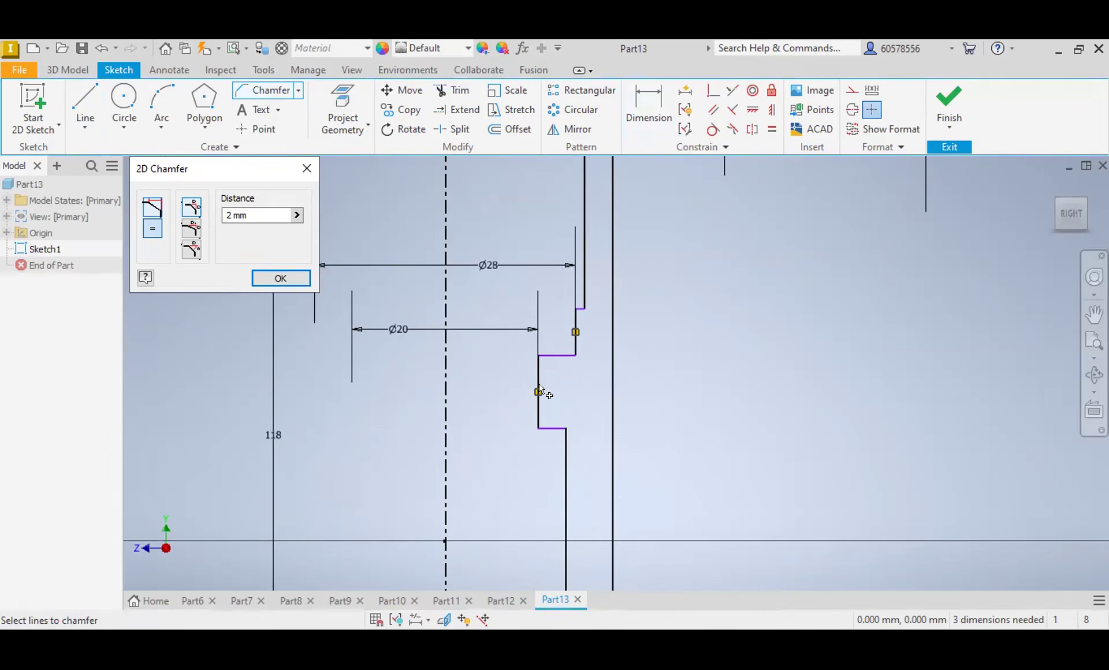
left_click(555, 430)
left_click(228, 215)
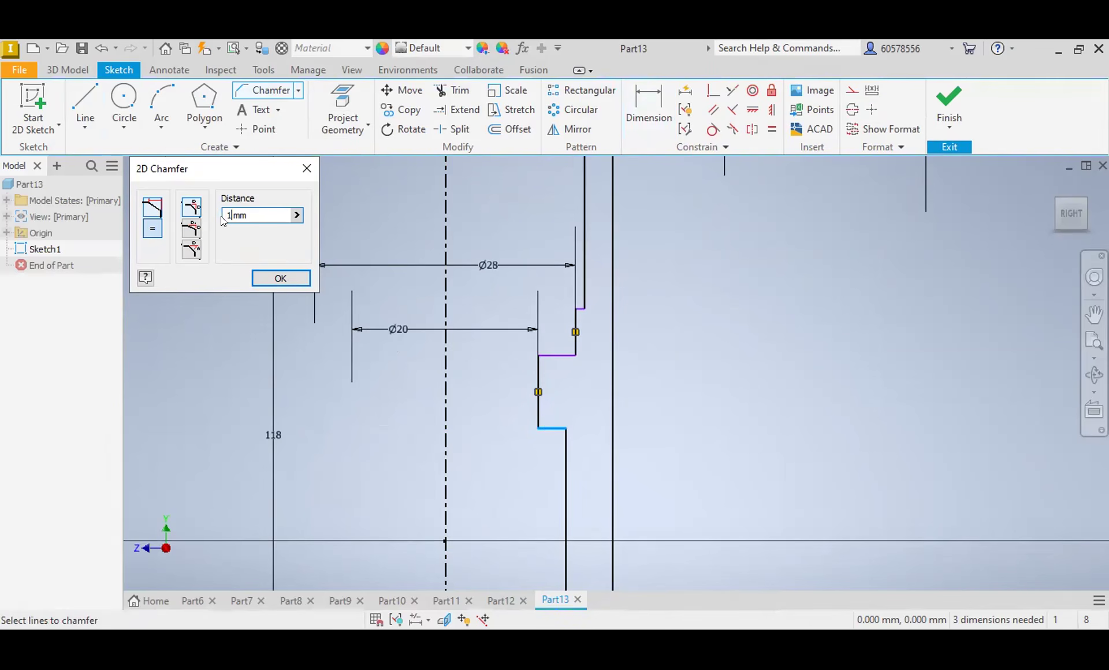
left_click(566, 448)
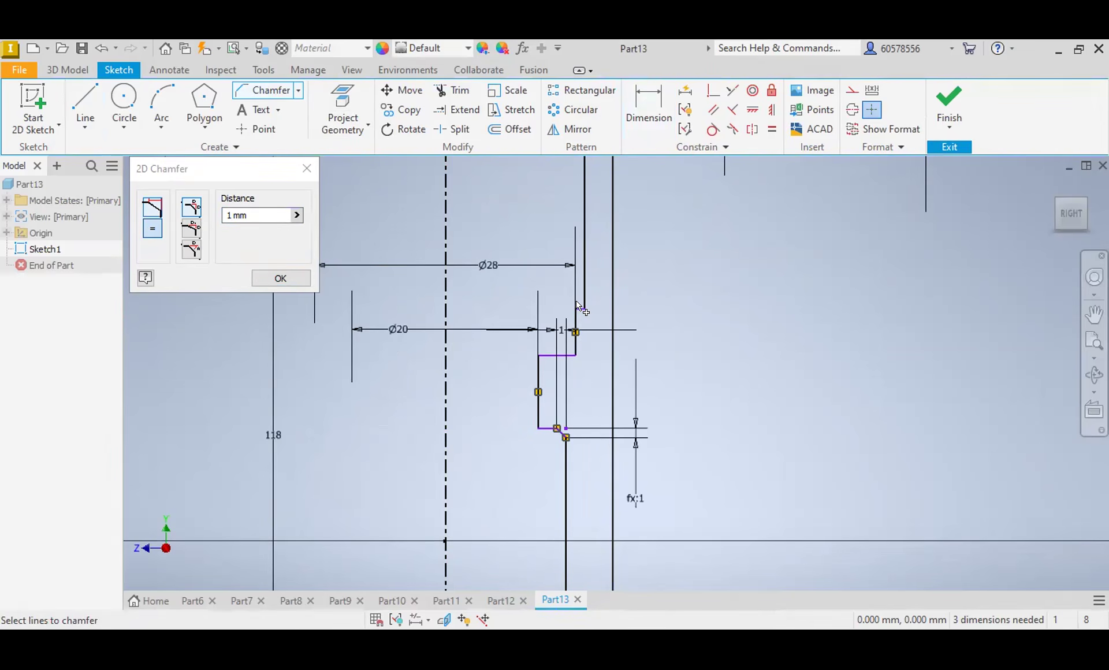
left_click(539, 356)
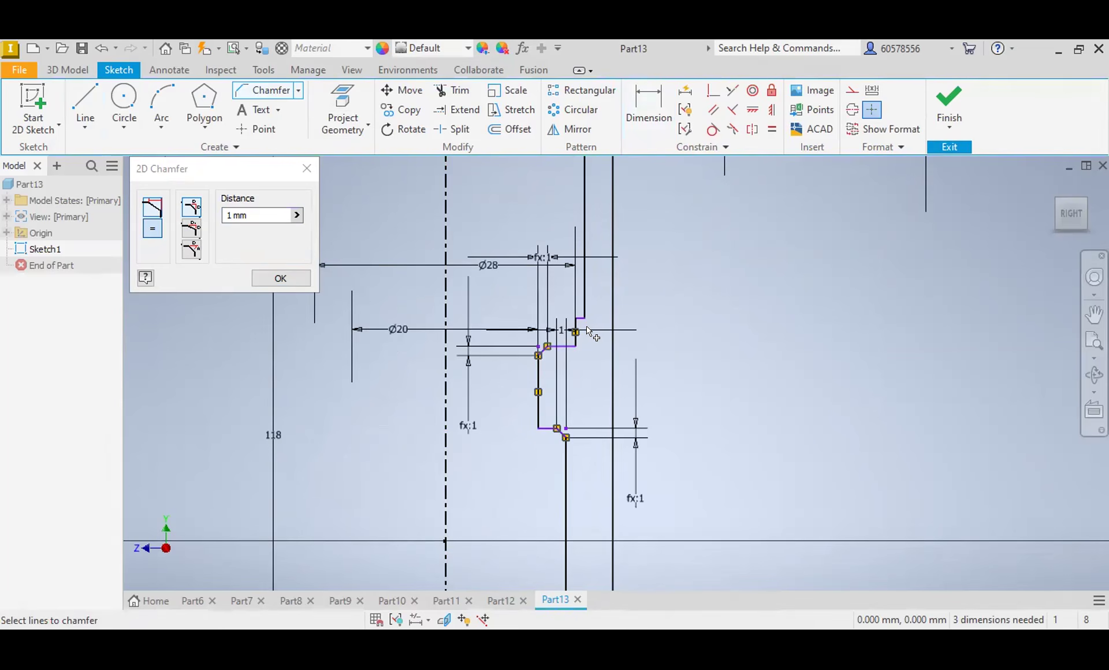
key("Escape")
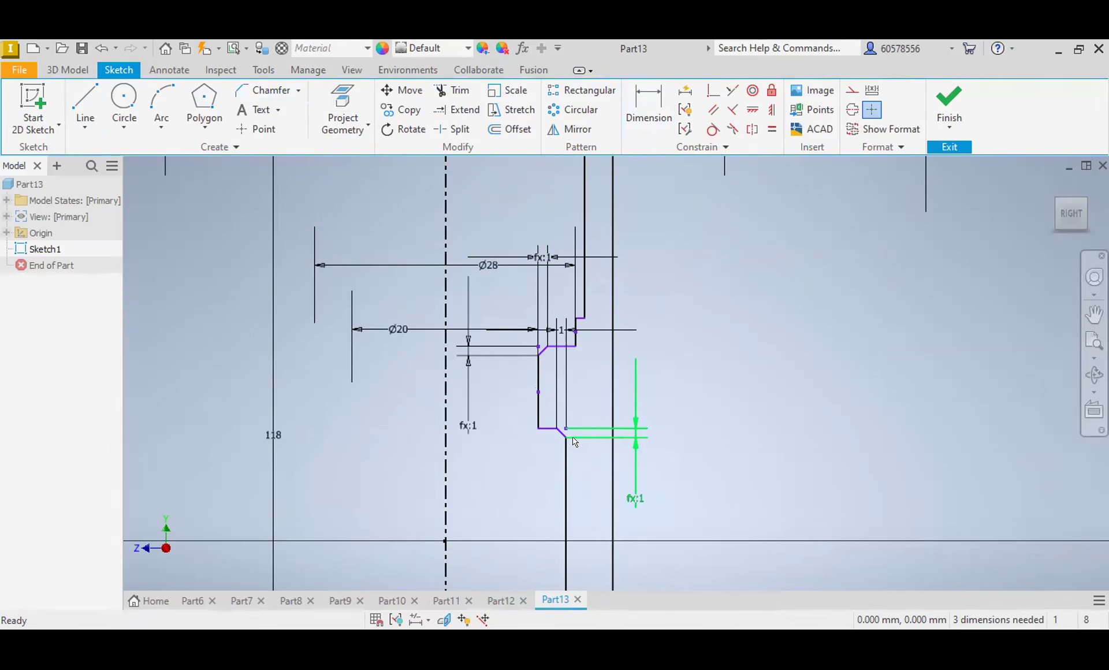
Step: Dimension the narrowest step's lower shoulder from the bottom face of the lower flange and set the distance to 70 mm
scroll(563, 440, "down", 5)
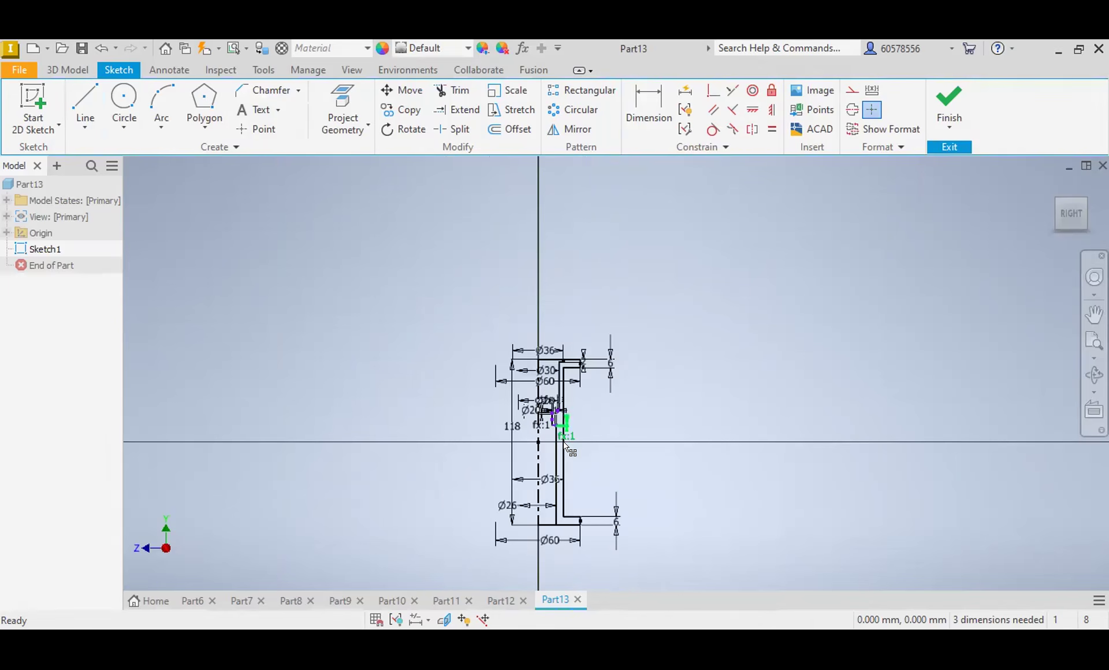
scroll(564, 442, "up", 3)
middle_click_drag(646, 493, 683, 391)
scroll(625, 407, "up", 3)
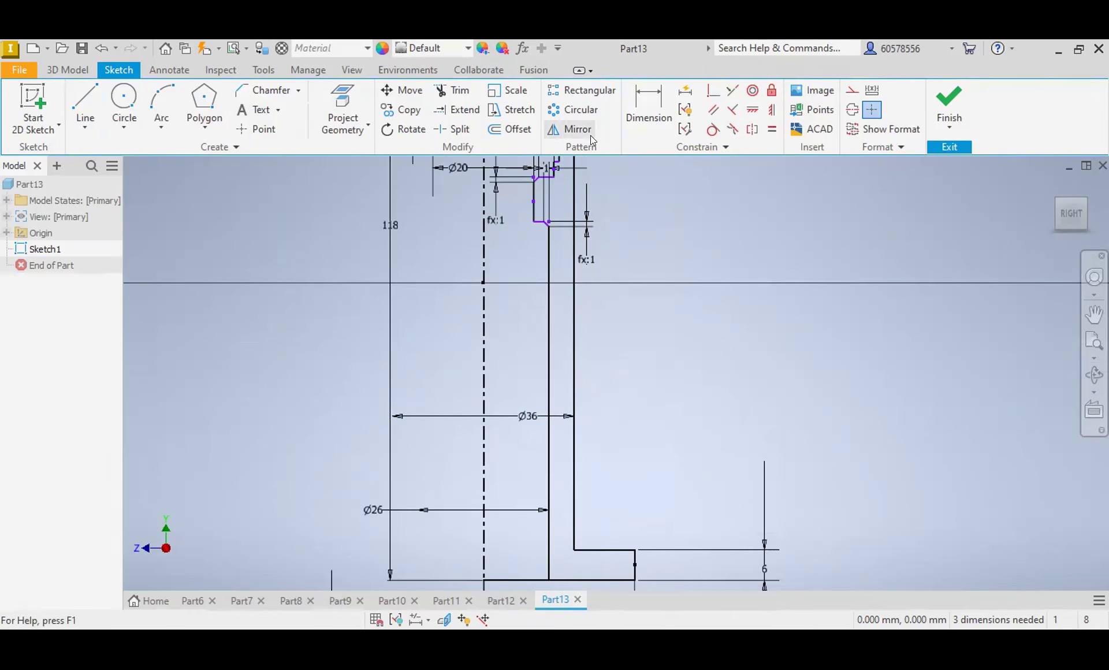
left_click(656, 114)
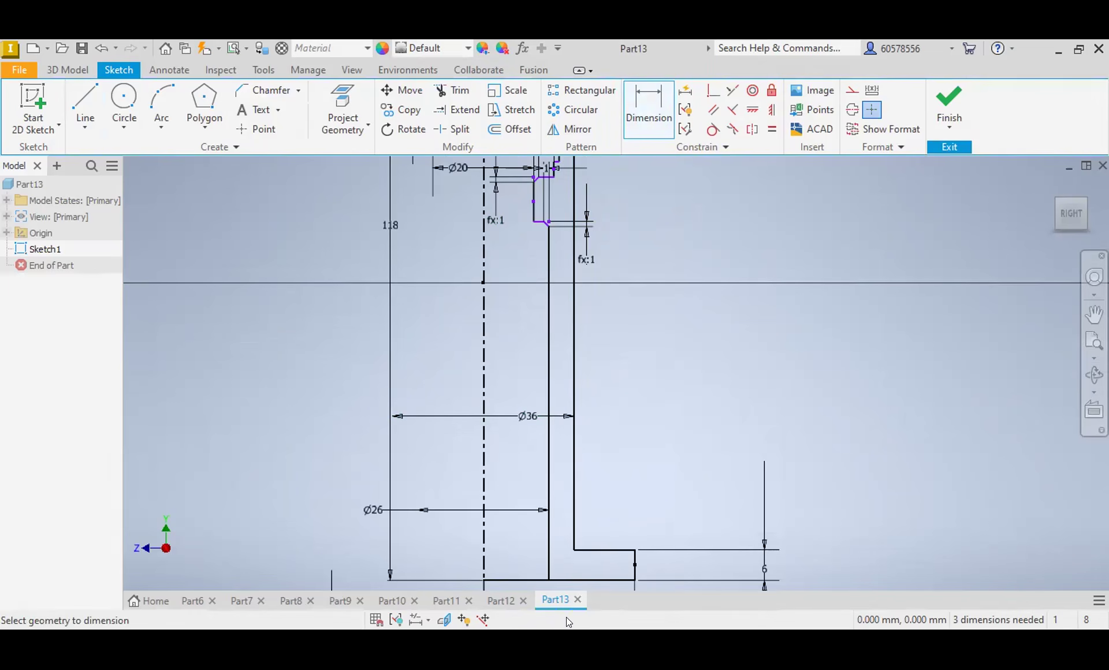
left_click(606, 580)
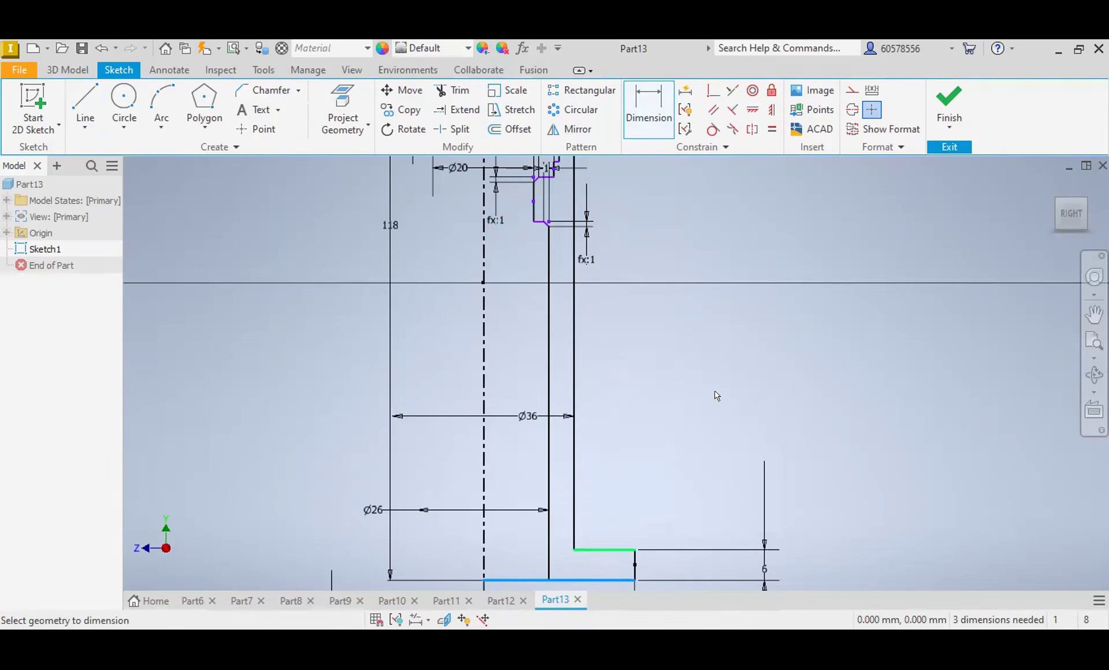
left_click(539, 221)
scroll(540, 224, "up", 3)
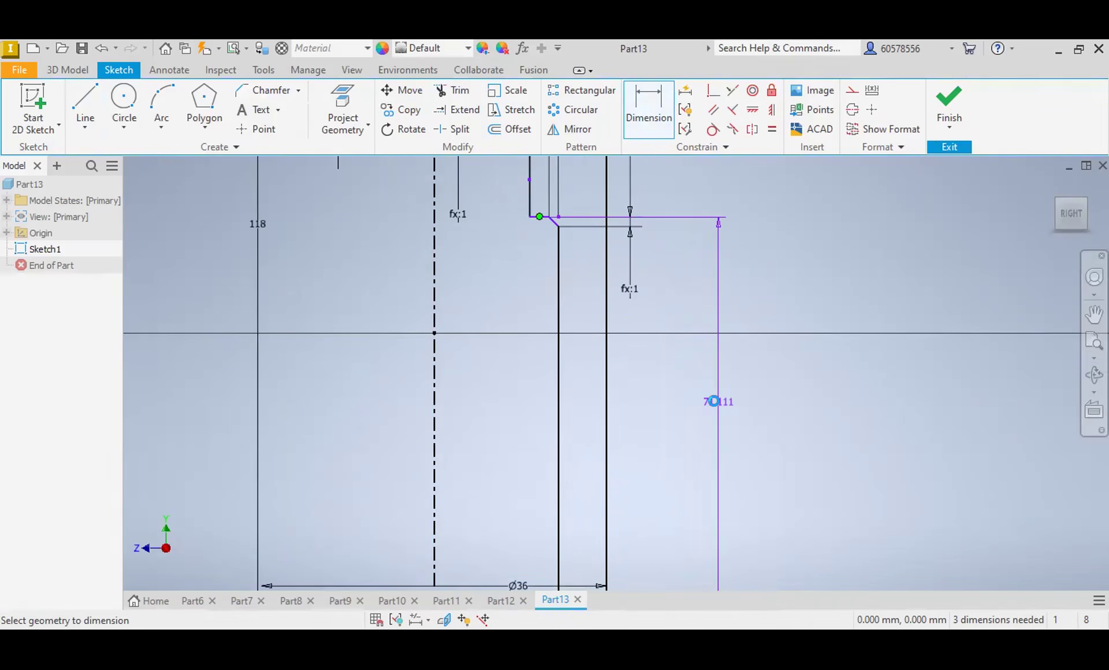
left_click(718, 401)
type("70")
key("Return")
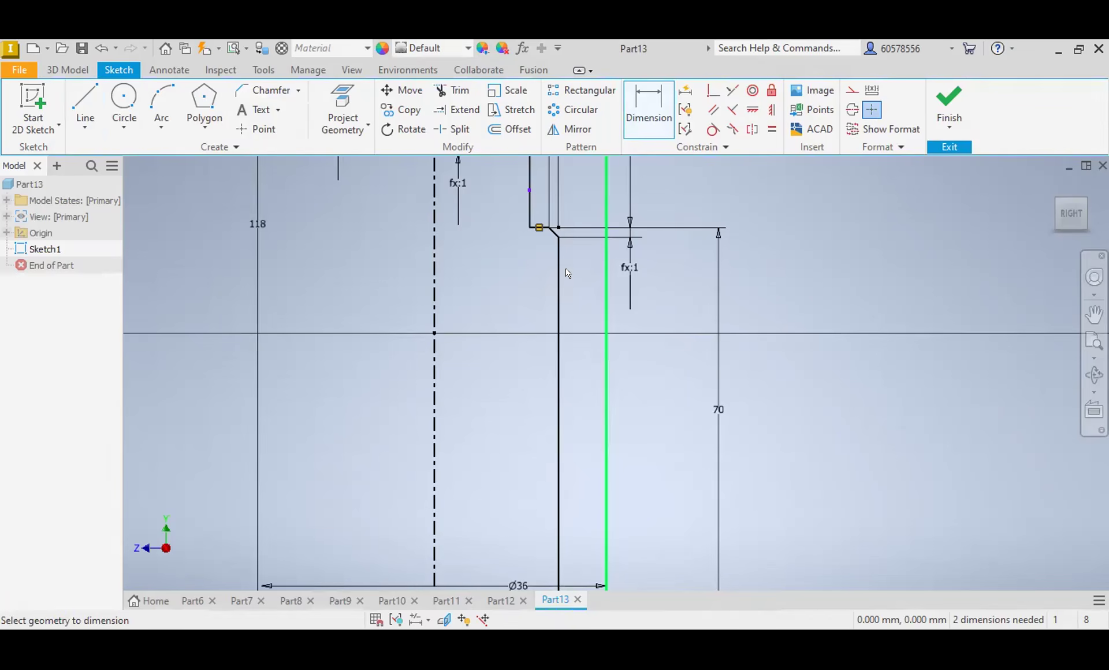
Step: Dimension from the upper recess floor to the shoulder above the narrowest bore step and set the distance to 39 mm
scroll(651, 303, "down", 2)
middle_click_drag(676, 216, 635, 434)
left_click(575, 217)
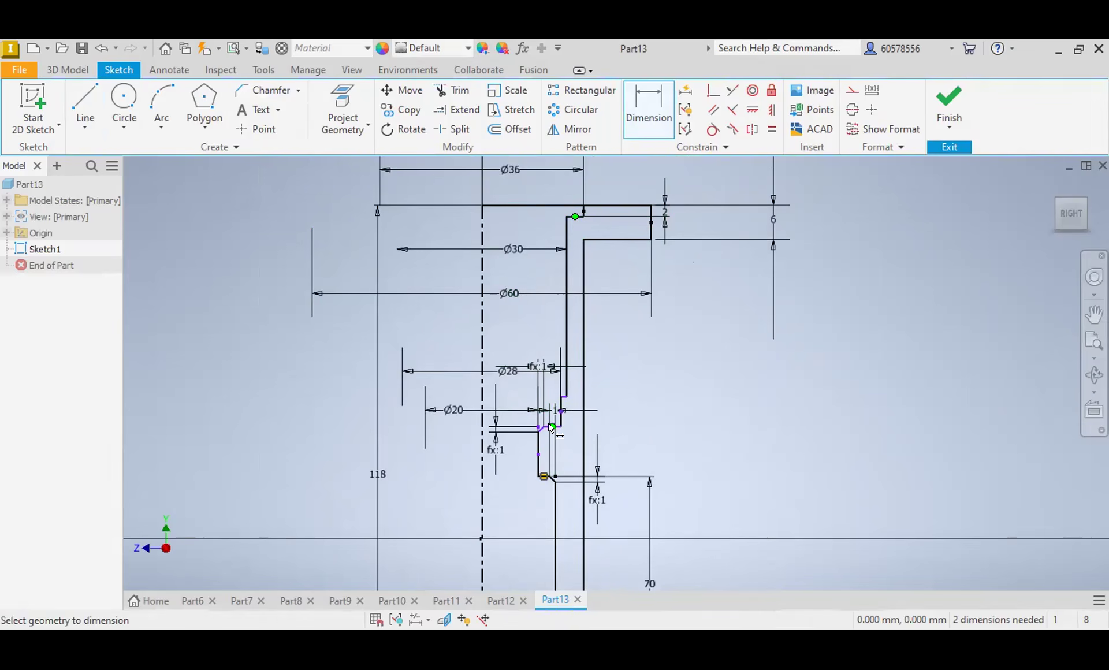
left_click(553, 427)
left_click(720, 326)
type("38")
key("Return")
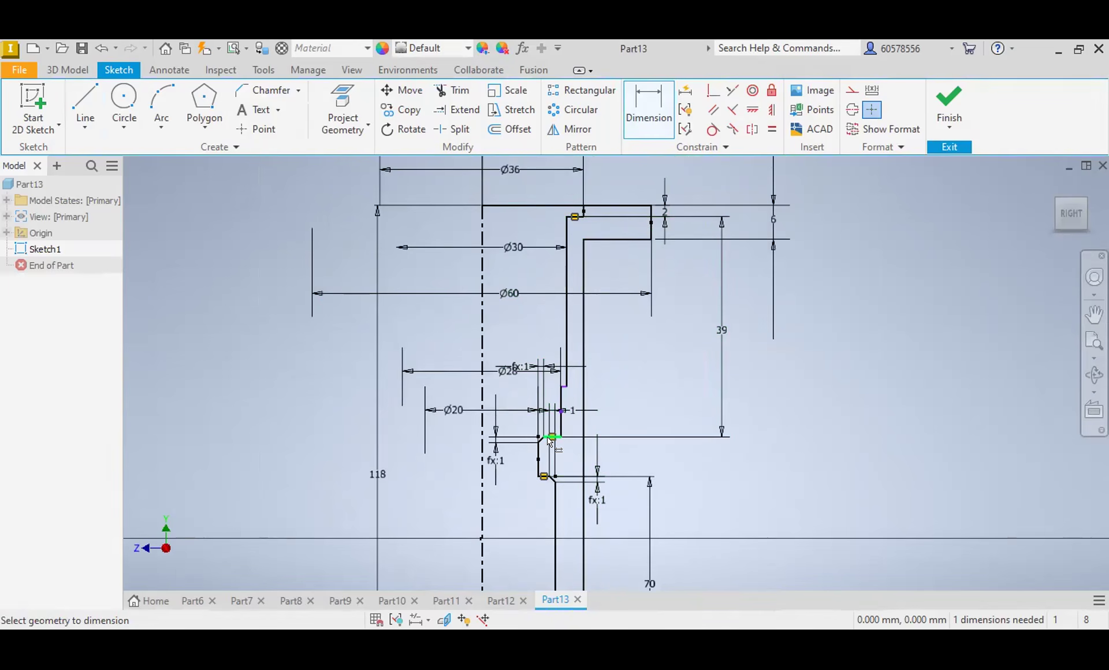
scroll(664, 332, "down", 3)
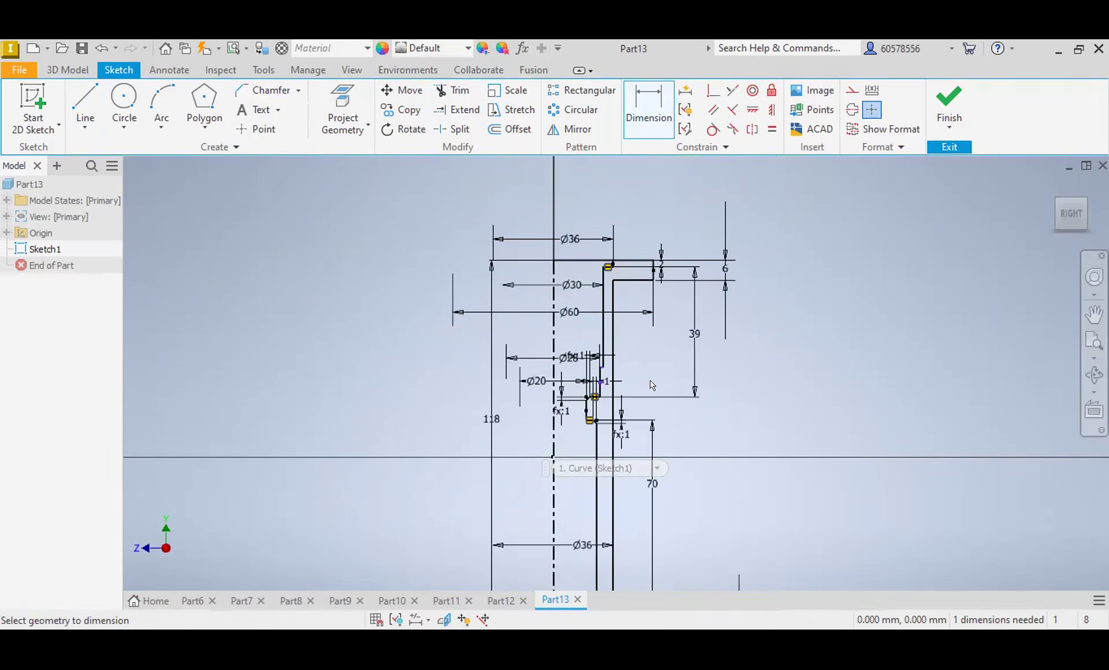
middle_click_drag(723, 423, 762, 335)
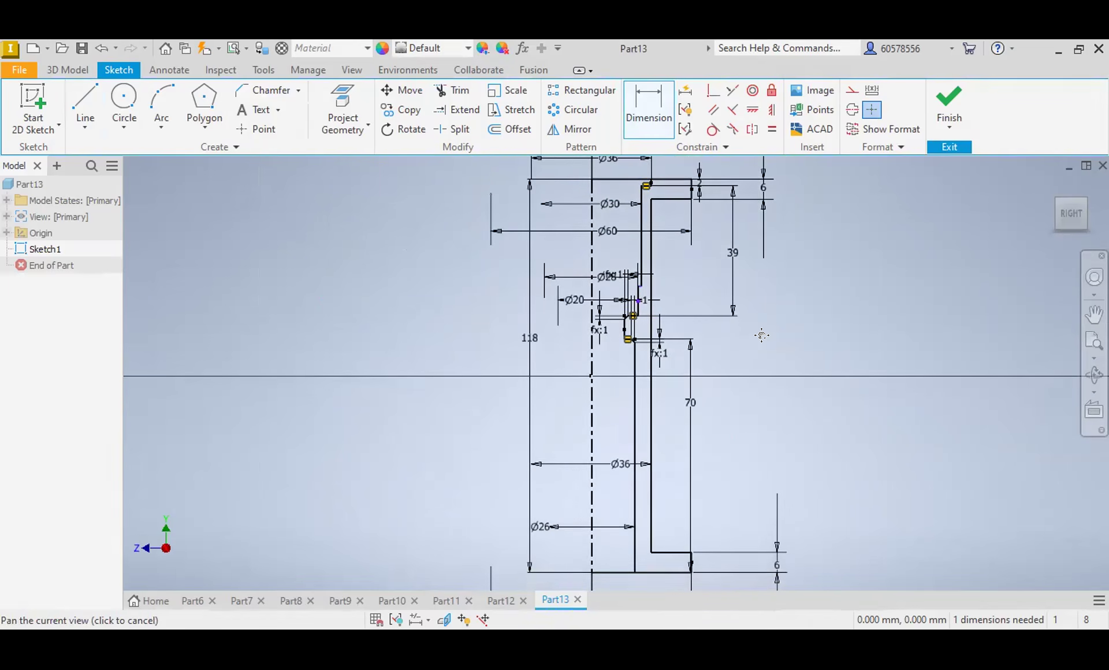
scroll(644, 186, "up", 3)
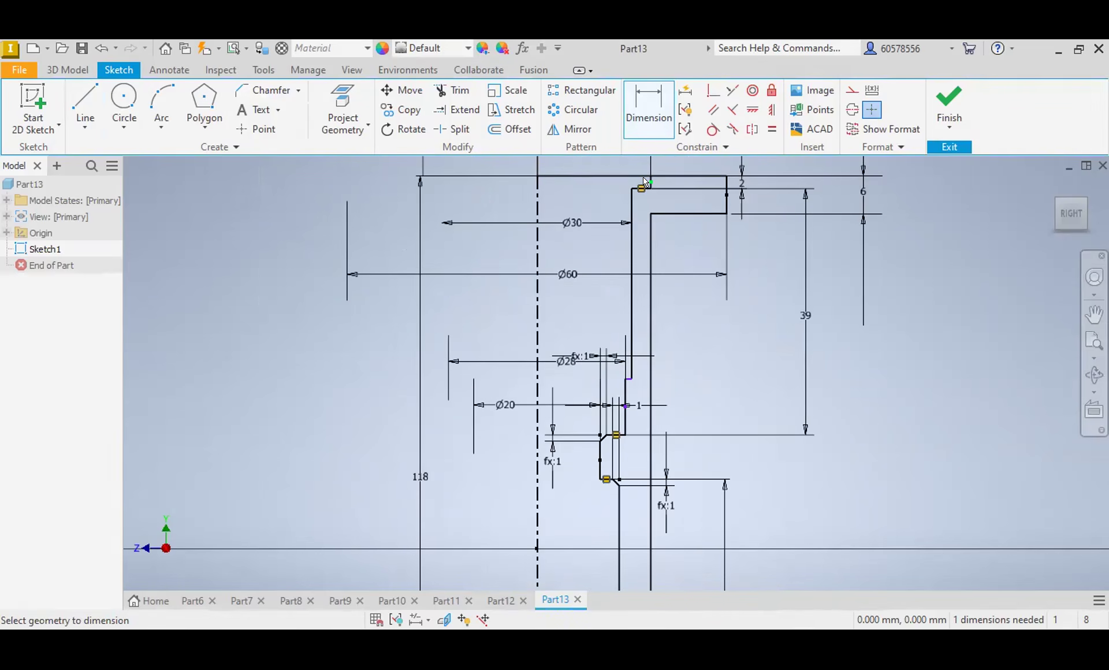
scroll(643, 258, "down", 3)
scroll(656, 295, "down", 3)
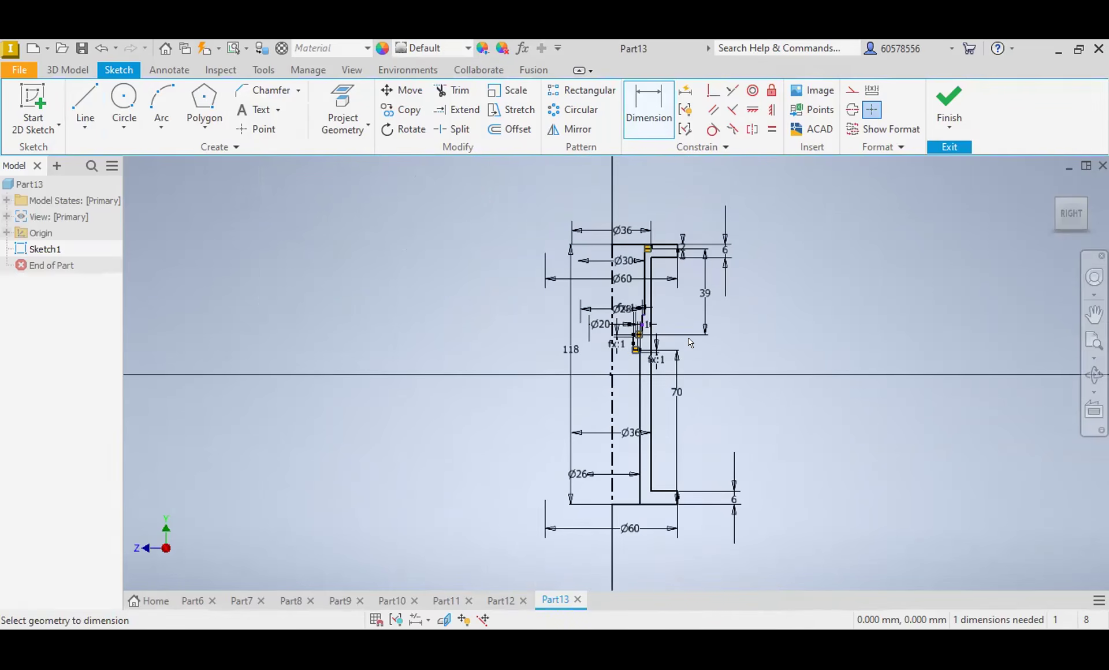
left_click(68, 69)
left_click(90, 108)
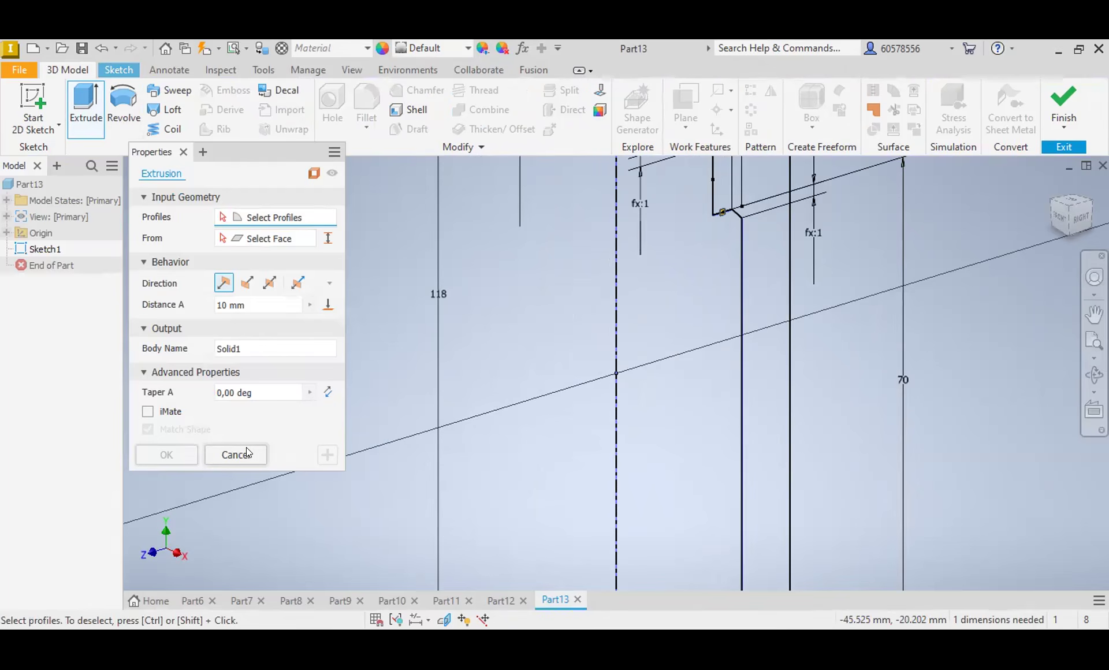
left_click(246, 454)
left_click(122, 96)
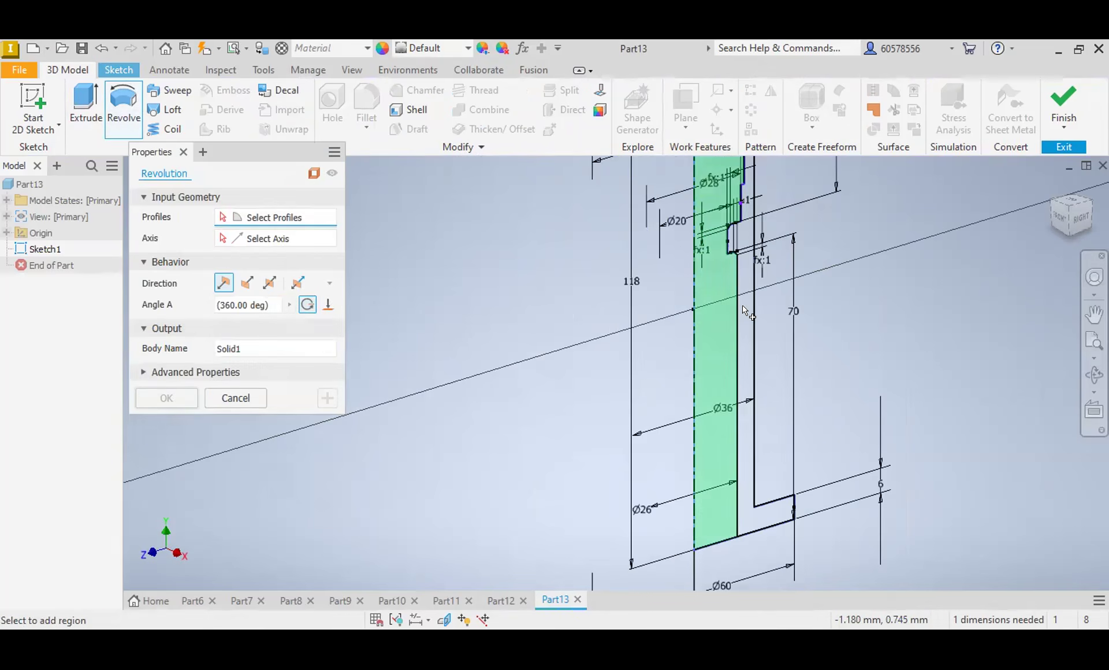
left_click(693, 296)
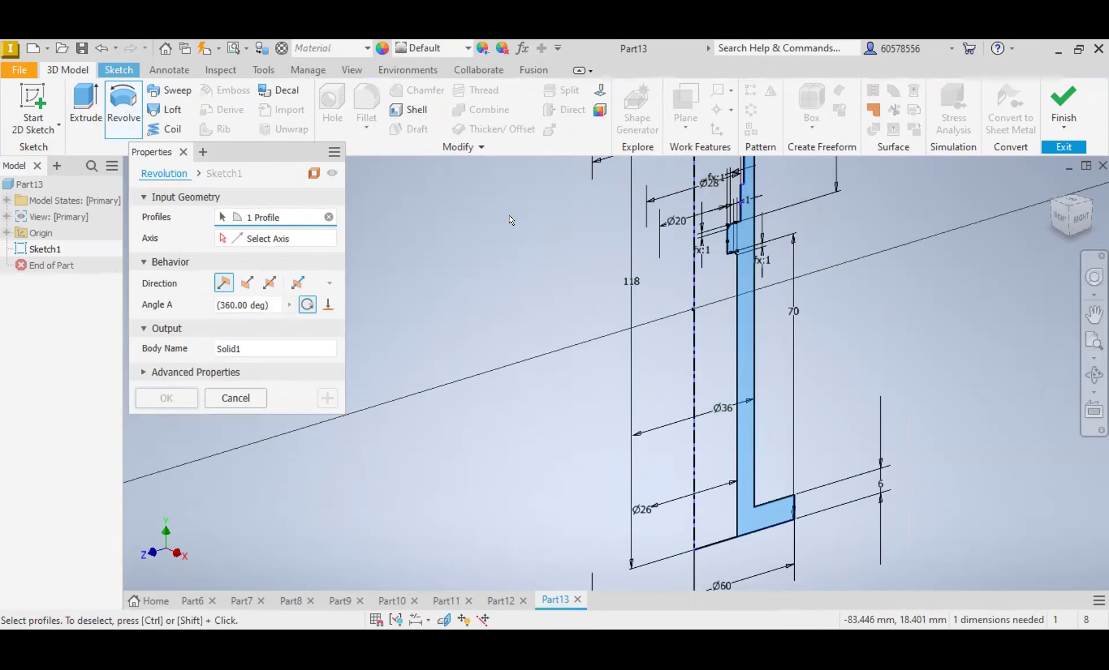
left_click(119, 68)
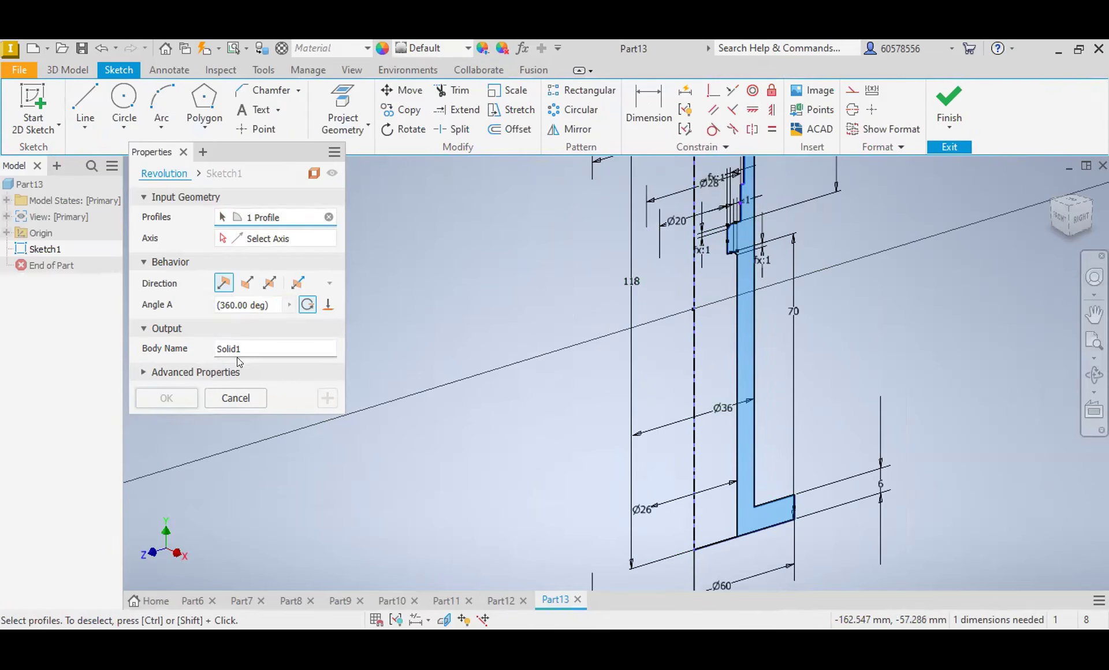
left_click(865, 110)
middle_click_drag(1076, 223, 980, 214)
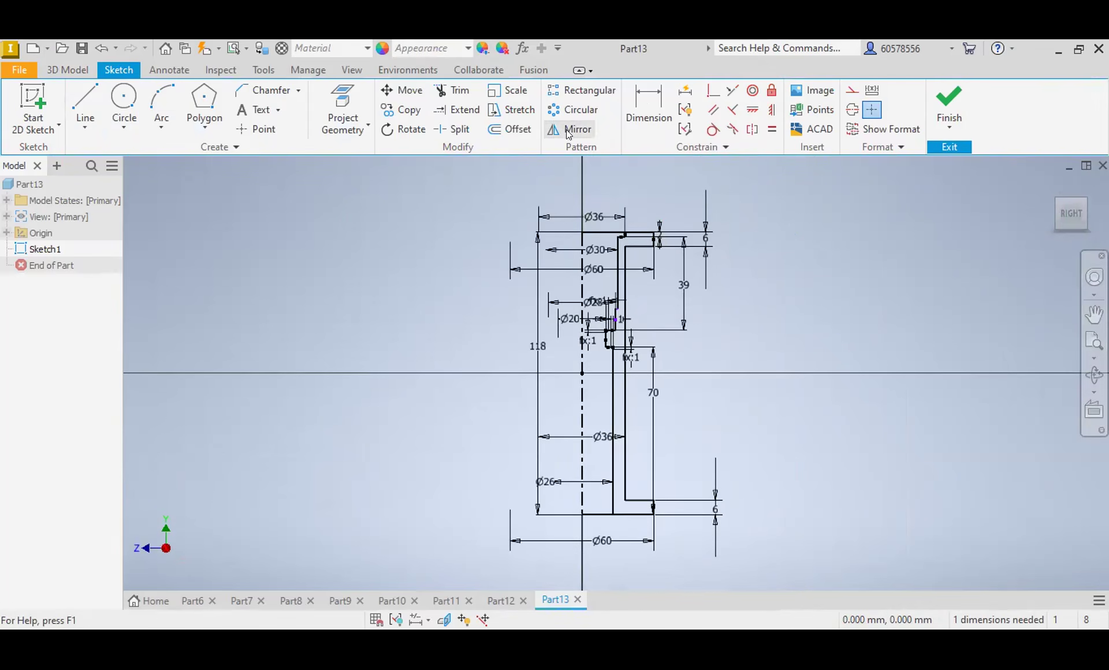
Step: Trim the end lines between the centerline and the bore, and revolve the wall profile 360° about the centerline
left_click(453, 91)
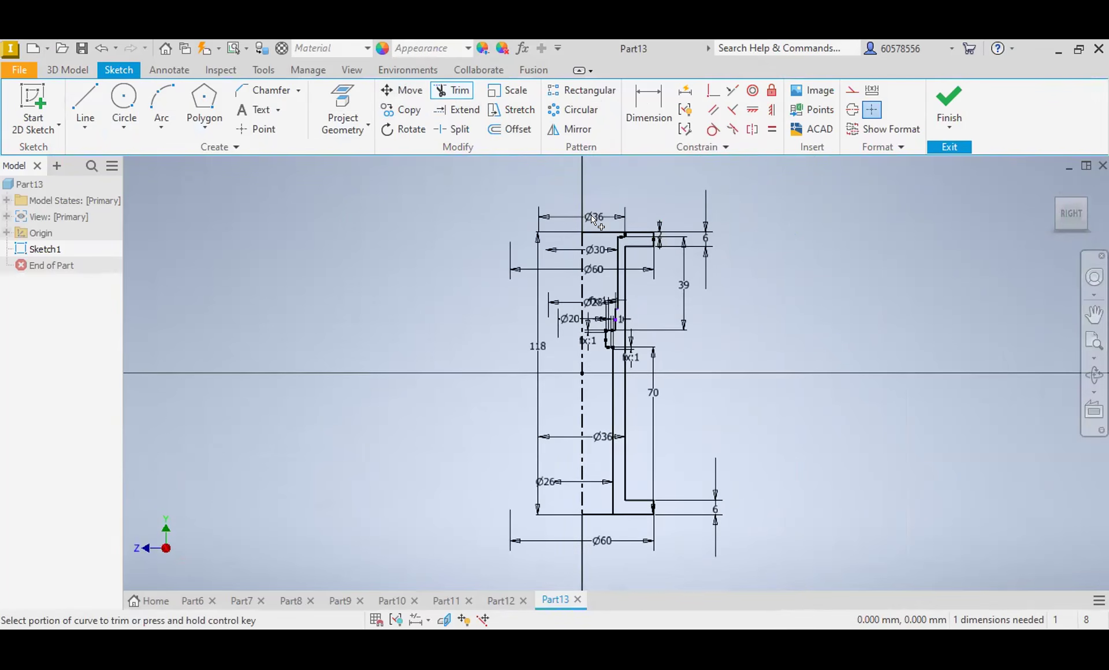
left_click(599, 513)
left_click(75, 70)
left_click(121, 109)
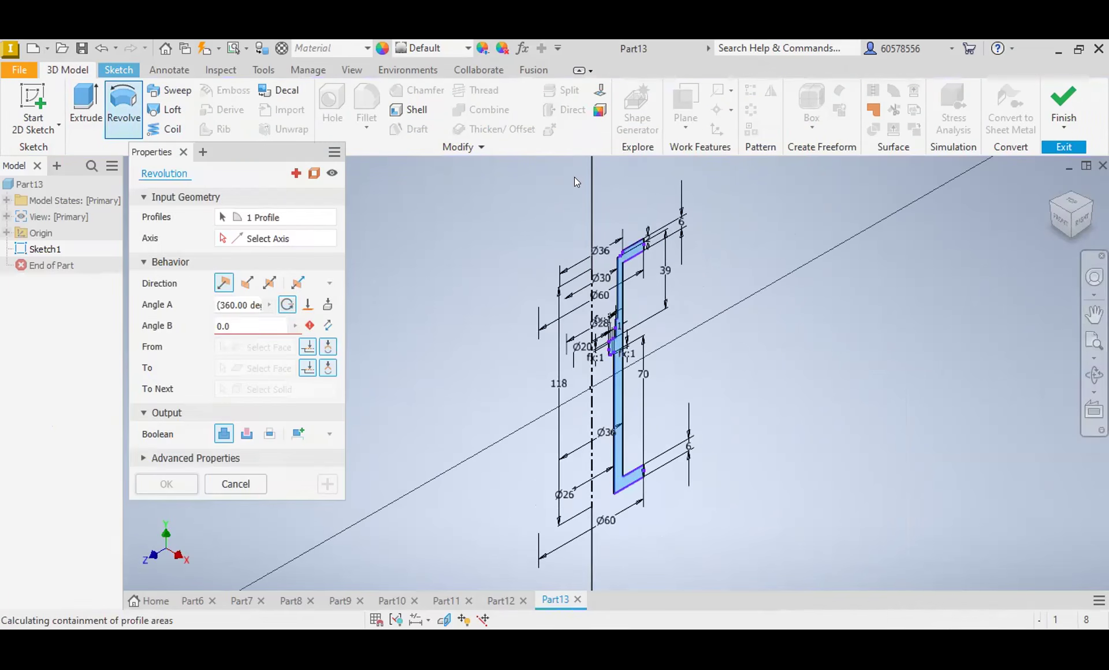
left_click(167, 398)
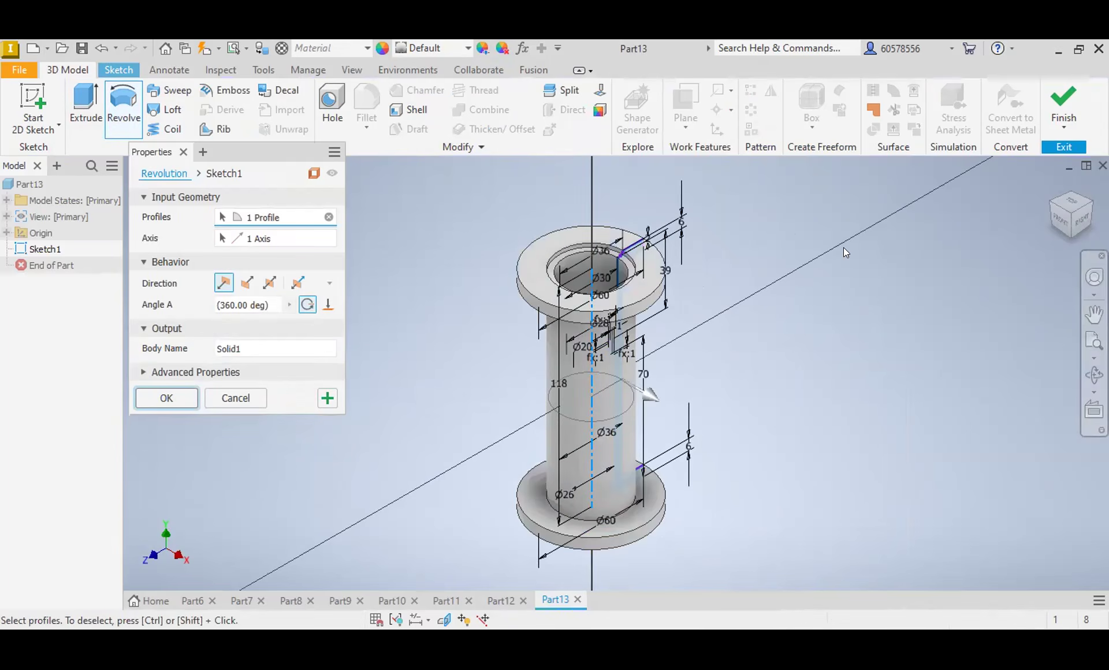
left_click(1084, 222)
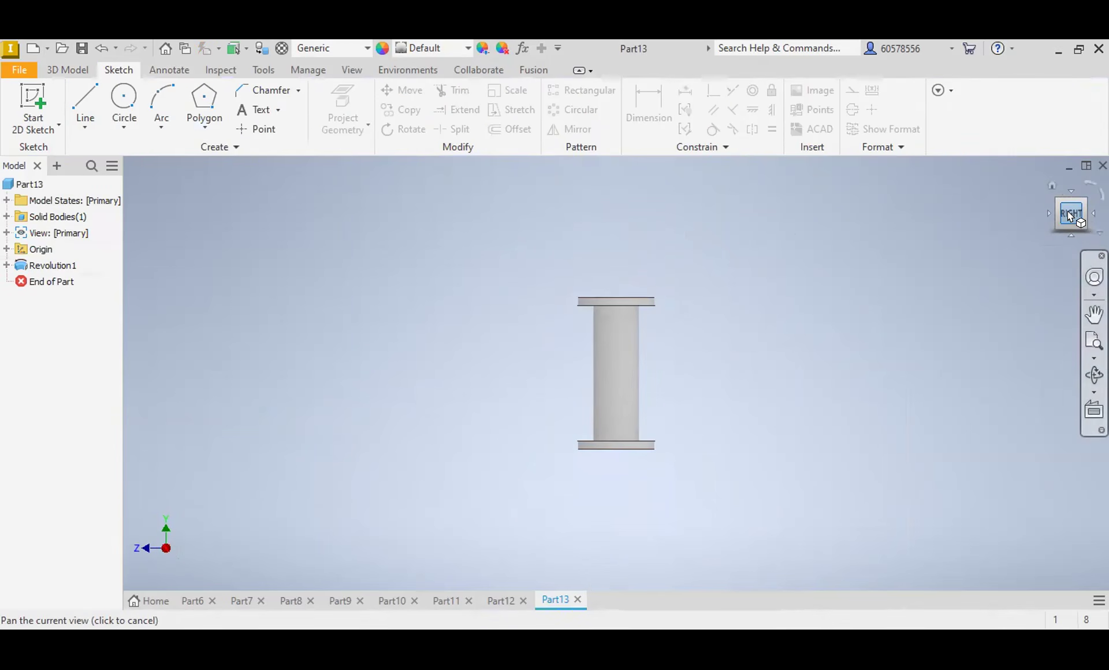
left_click_drag(1070, 216, 1066, 217)
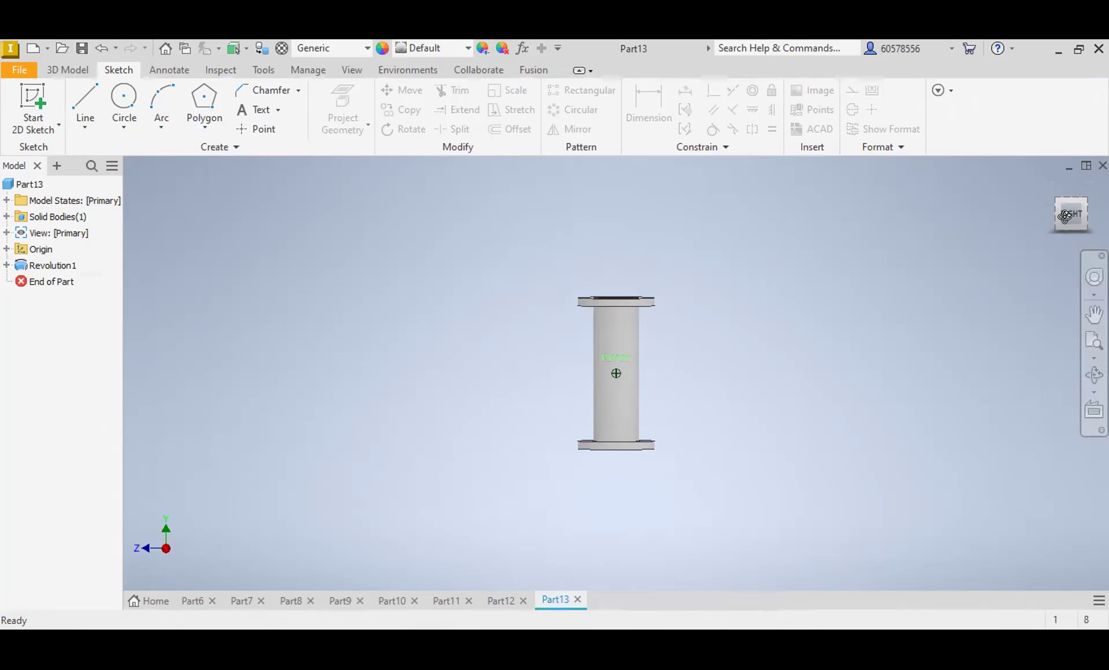
left_click_drag(1065, 217, 1065, 151)
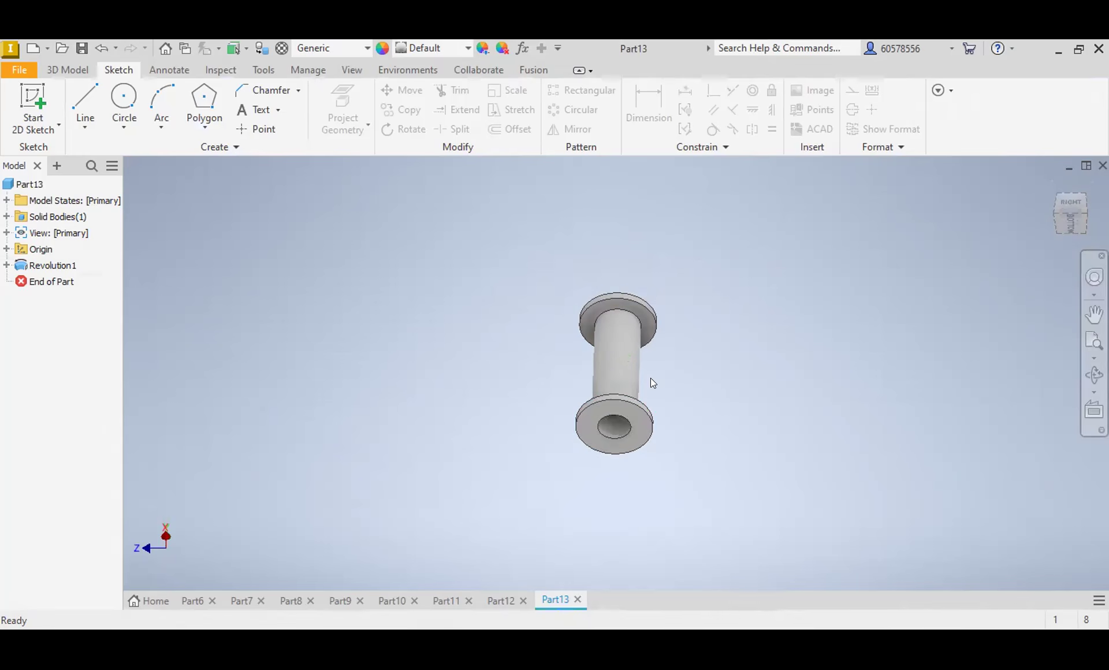
left_click(636, 411)
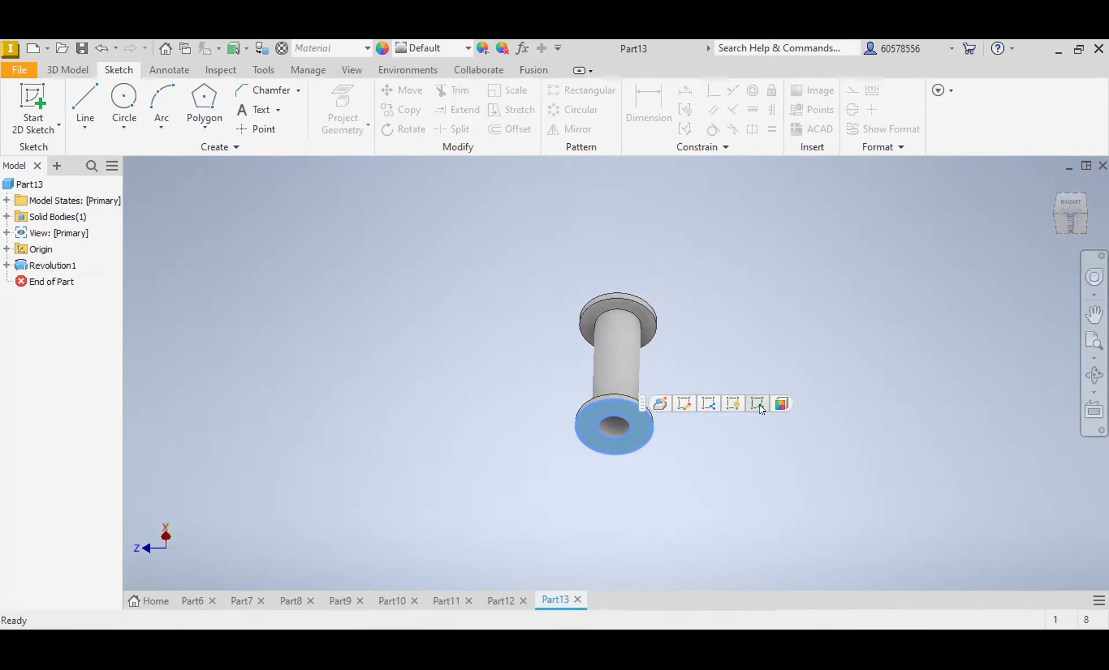
key("s")
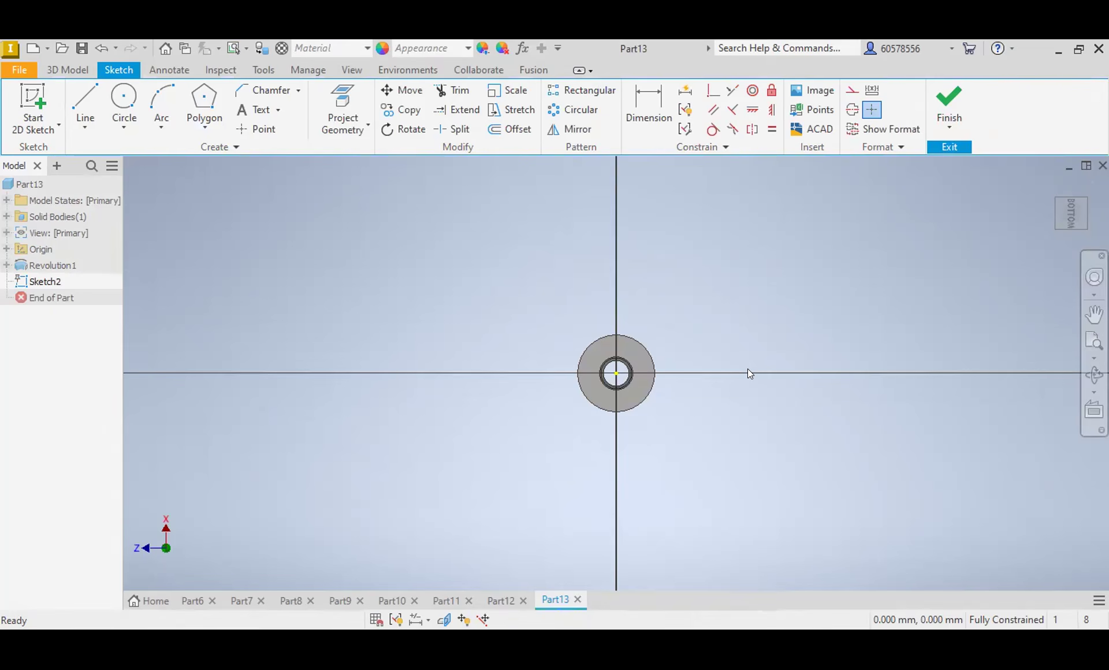
scroll(628, 349, "up", 5)
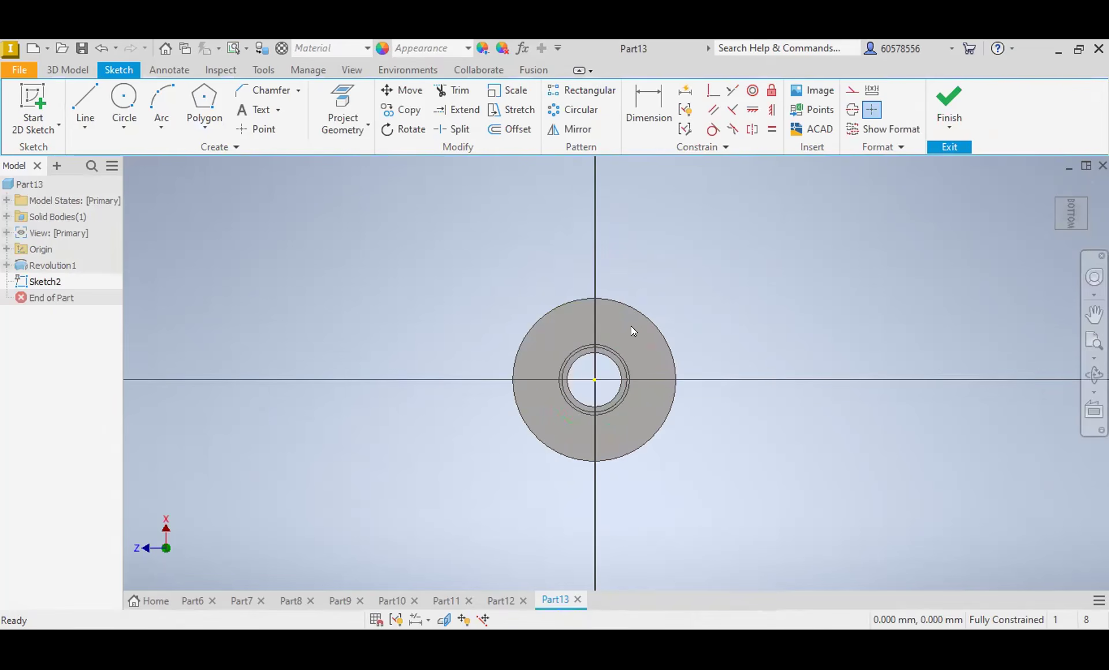
left_click(126, 97)
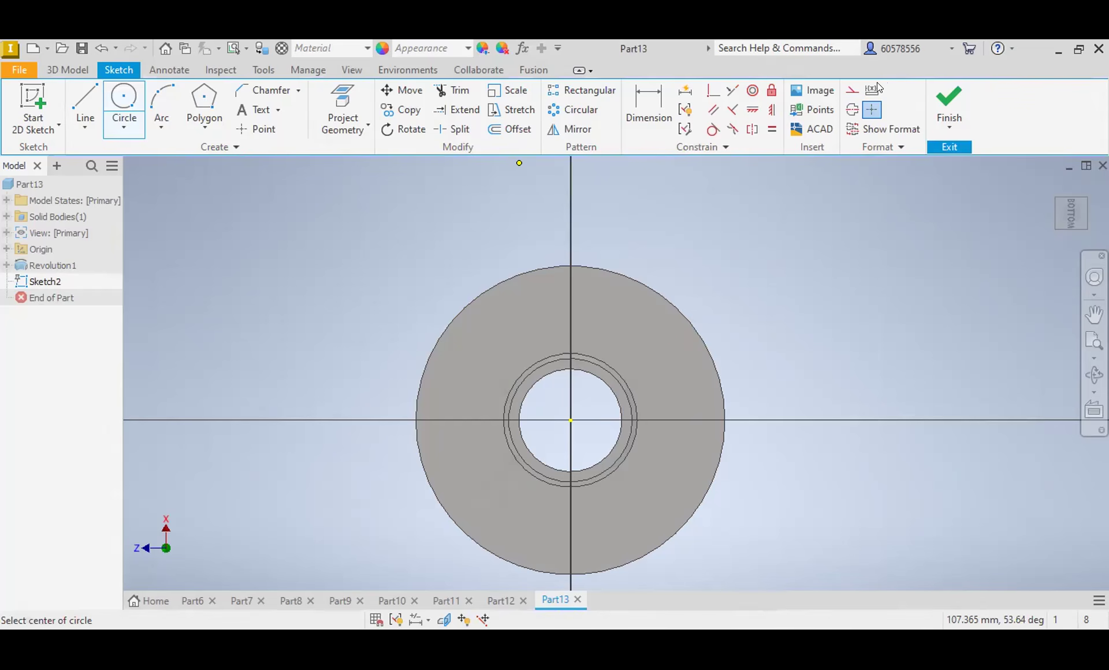
left_click(955, 94)
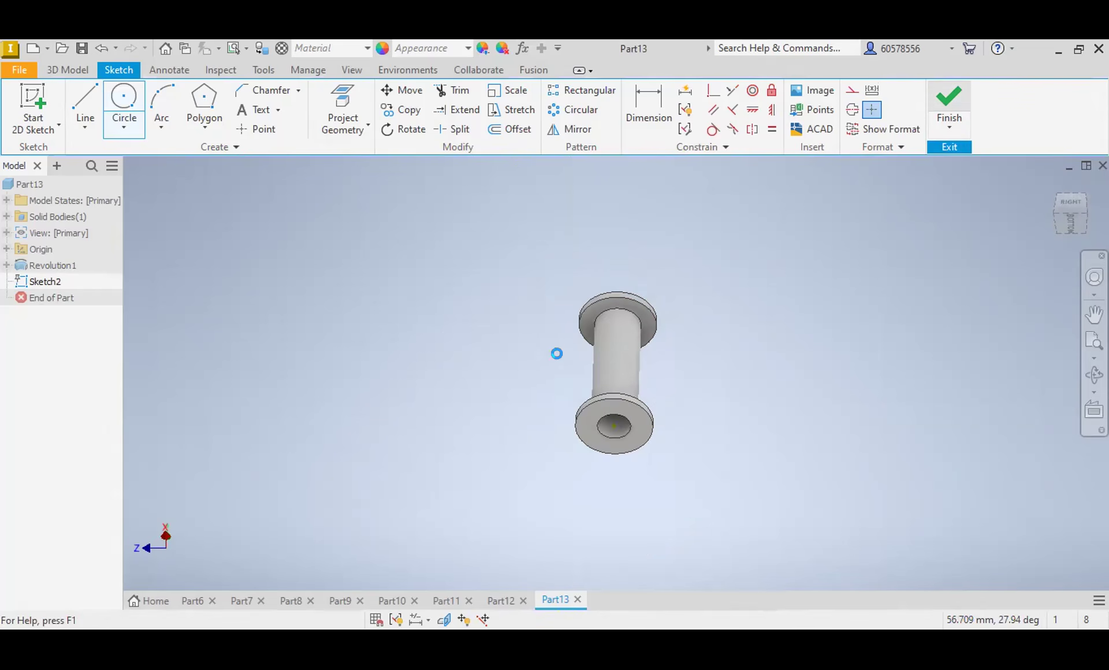
Step: Edit the revolved feature's sketch and set the lower flange's outer diameter to 65 mm
right_click(48, 265)
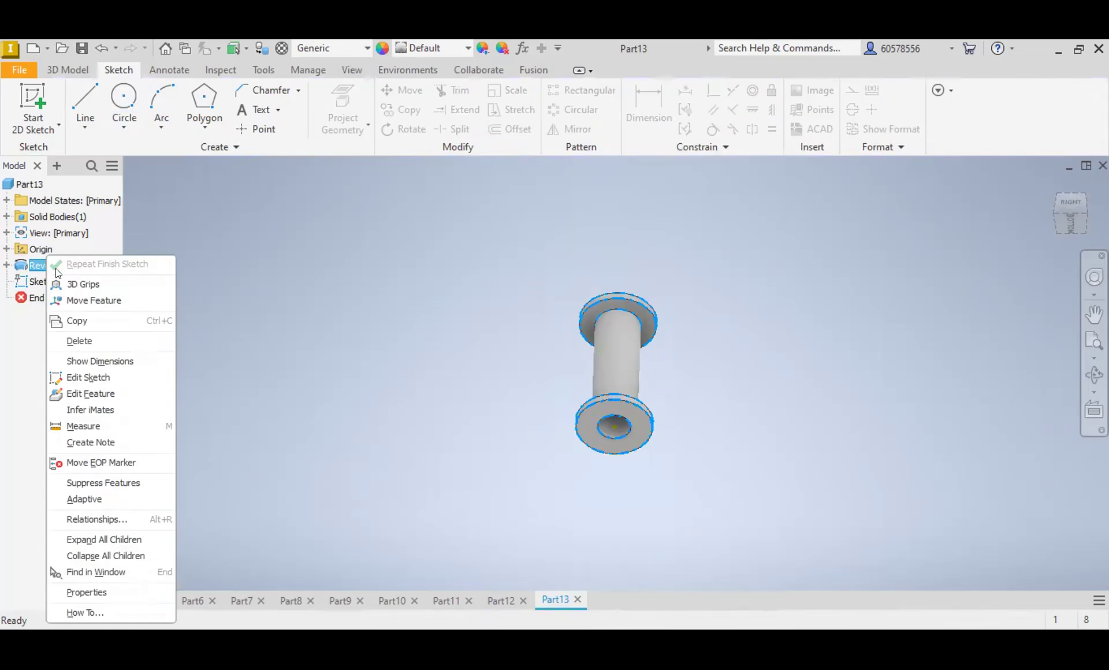
left_click(91, 379)
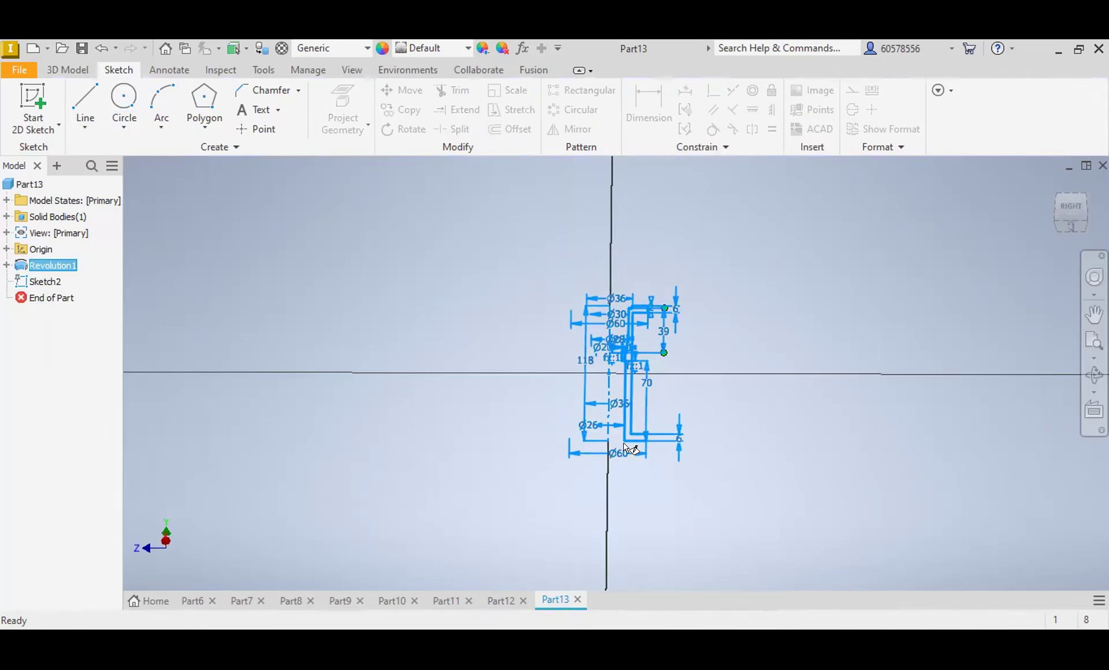
scroll(629, 450, "up", 5)
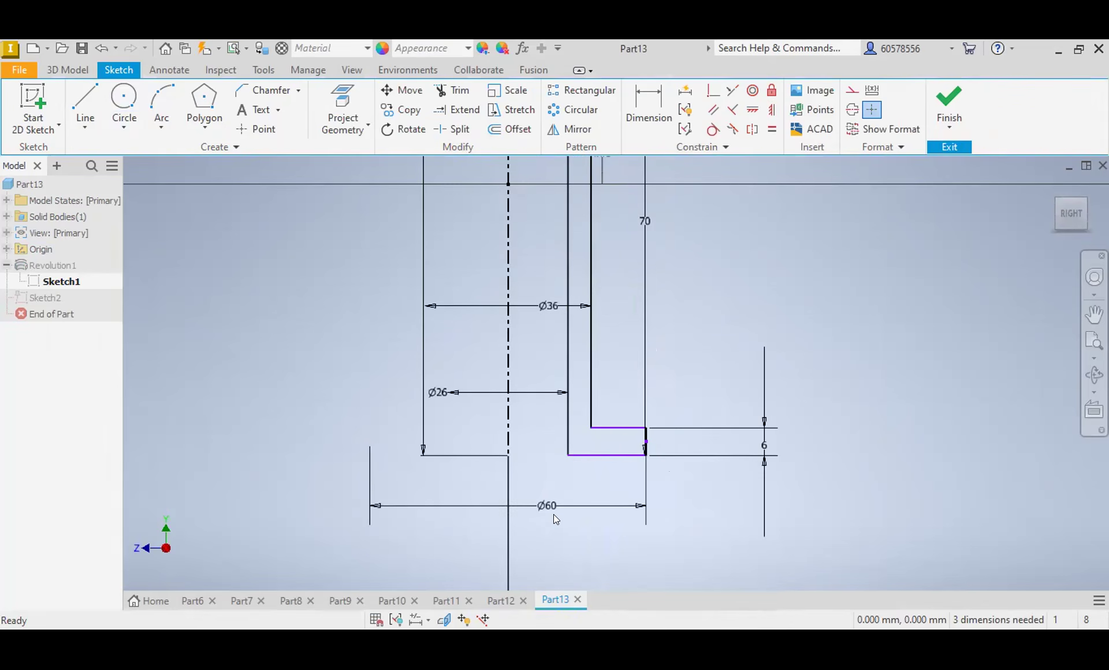
double_click(547, 507)
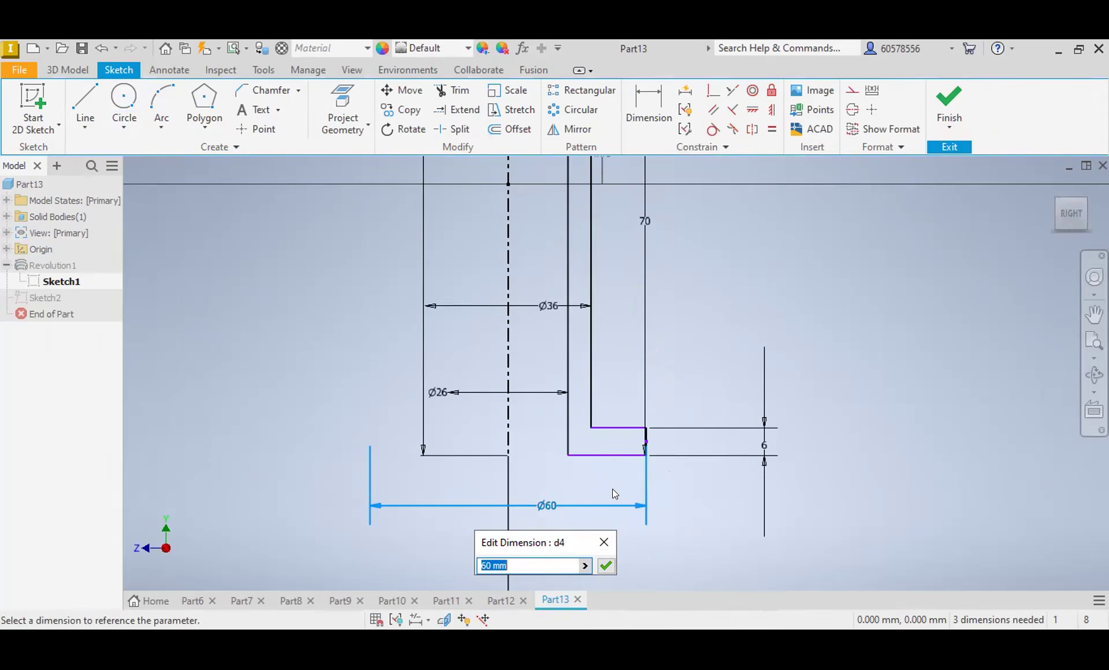
type("65")
key("Return")
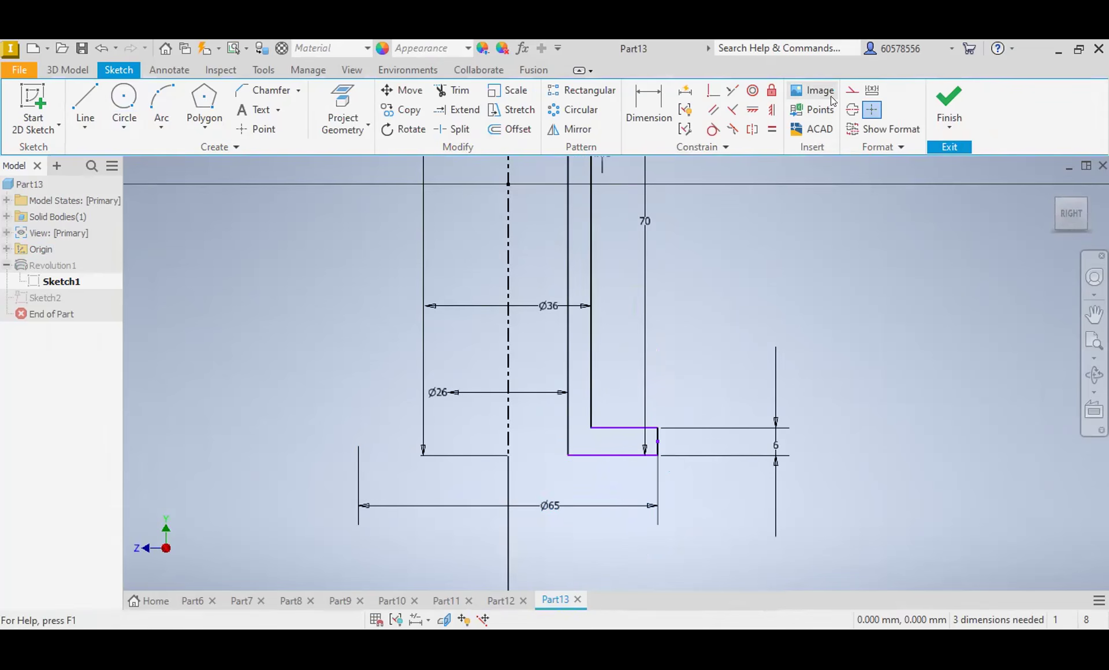
left_click(943, 101)
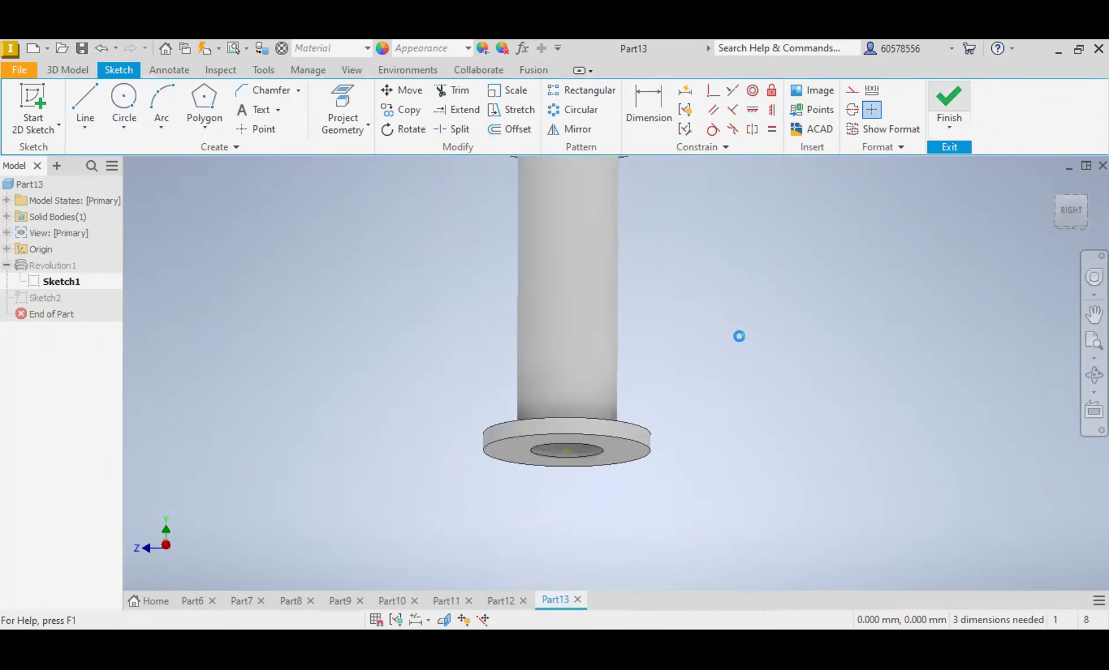
left_click(642, 429)
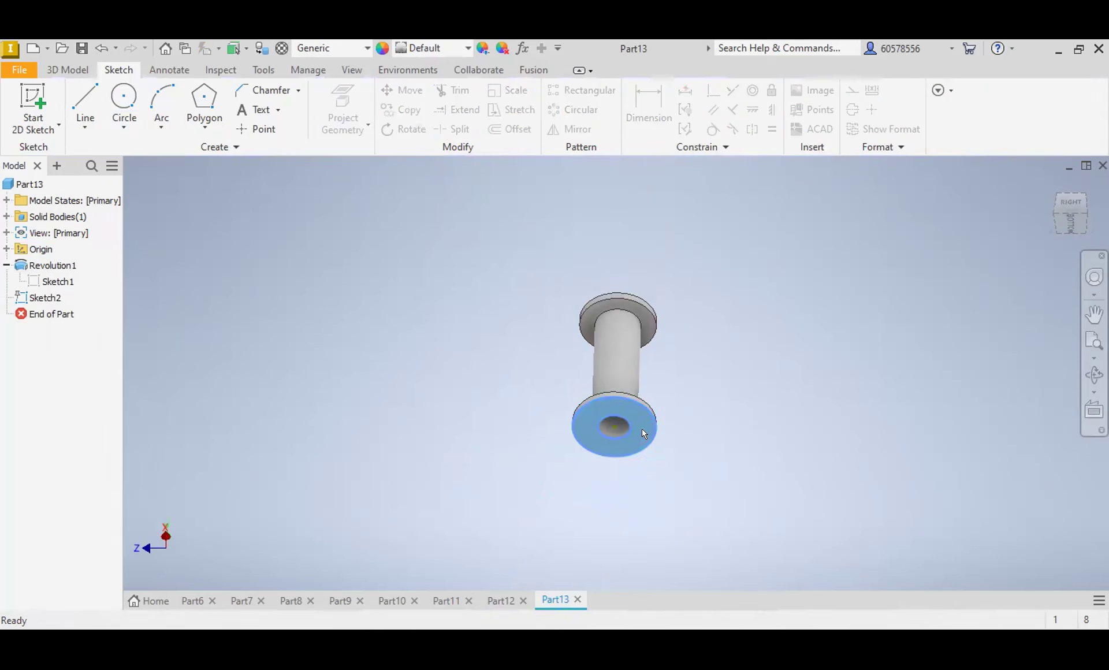
left_click(691, 424)
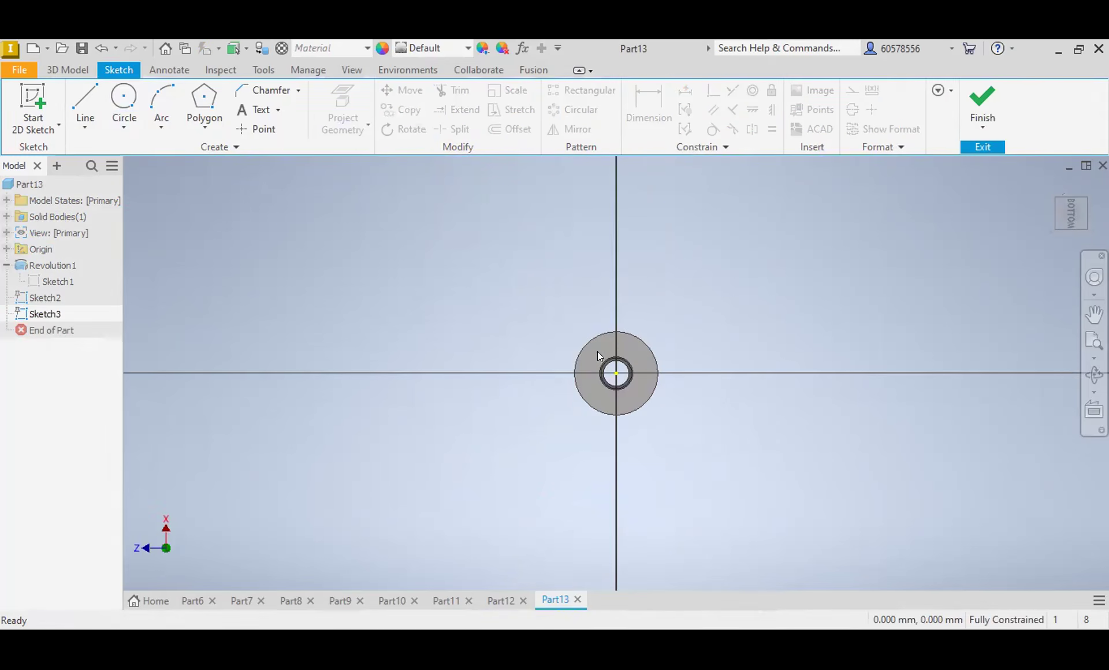
scroll(650, 373, "up", 5)
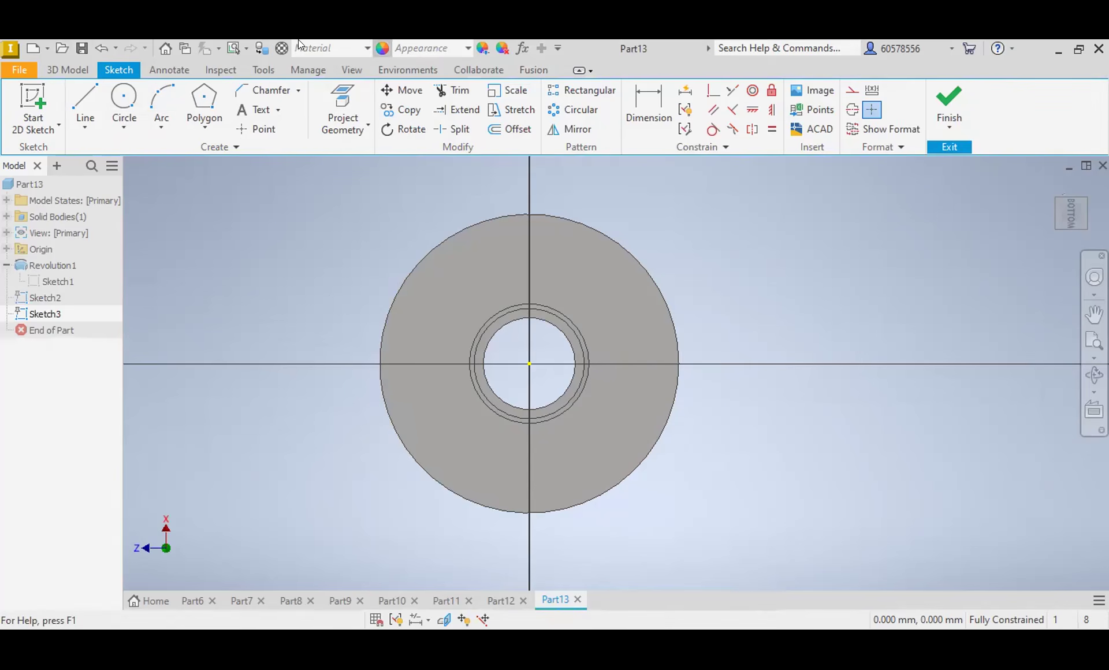
left_click(947, 107)
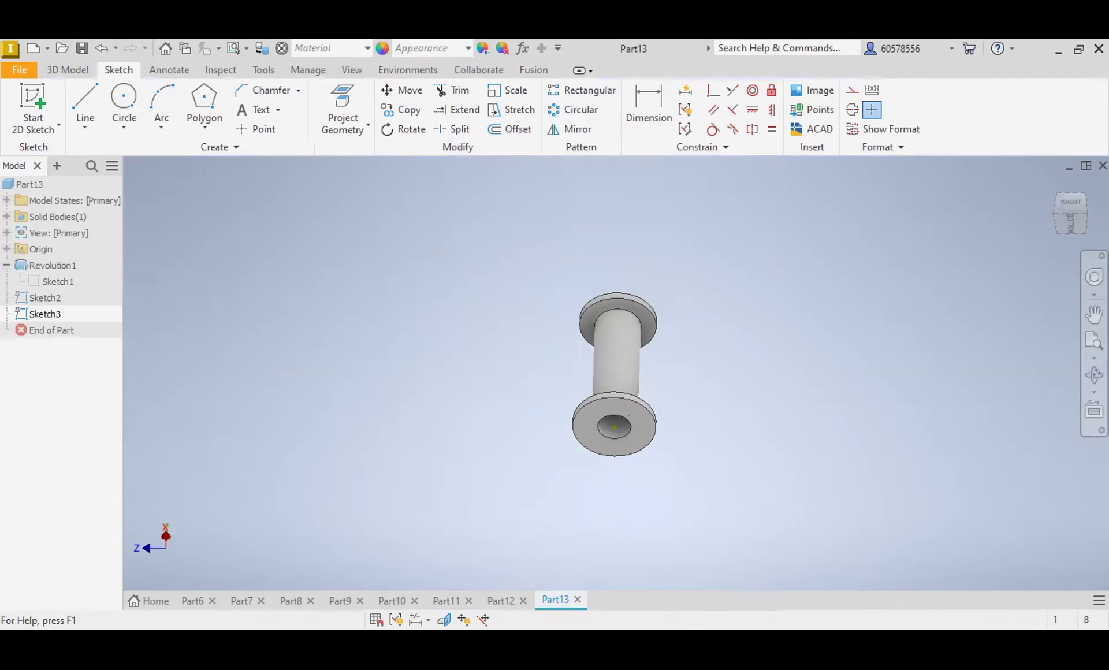
Step: Start a sketch on the lower flange's upper face and slice the model graphics at the sketch plane
middle_click_drag(1062, 262, 1059, 341, "shift")
left_click(642, 429)
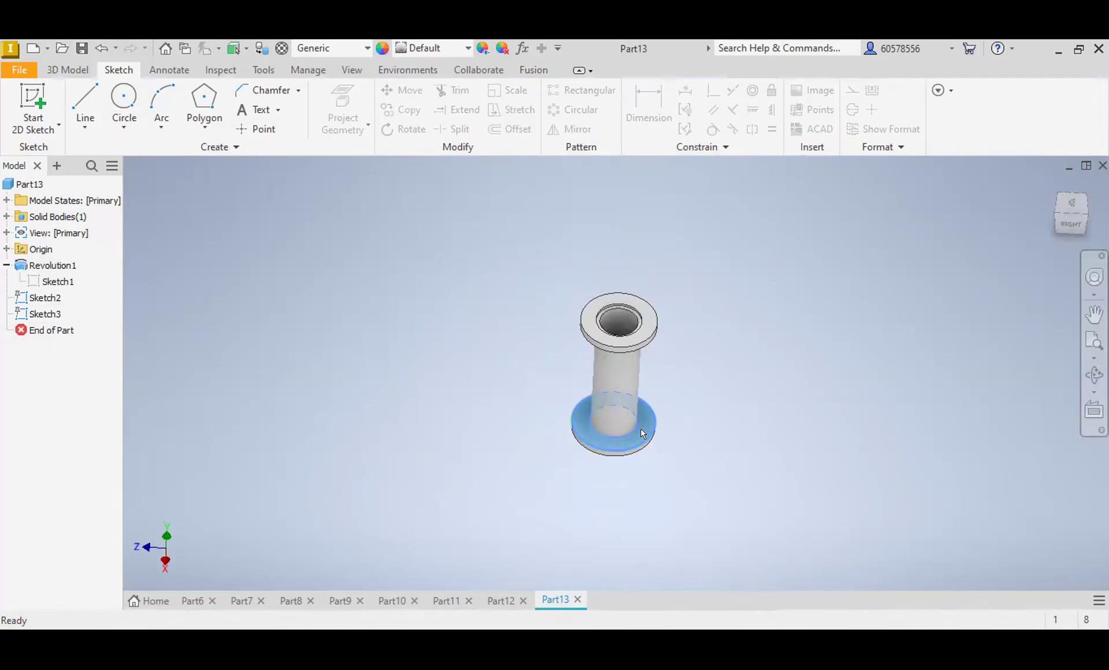
left_click(762, 418)
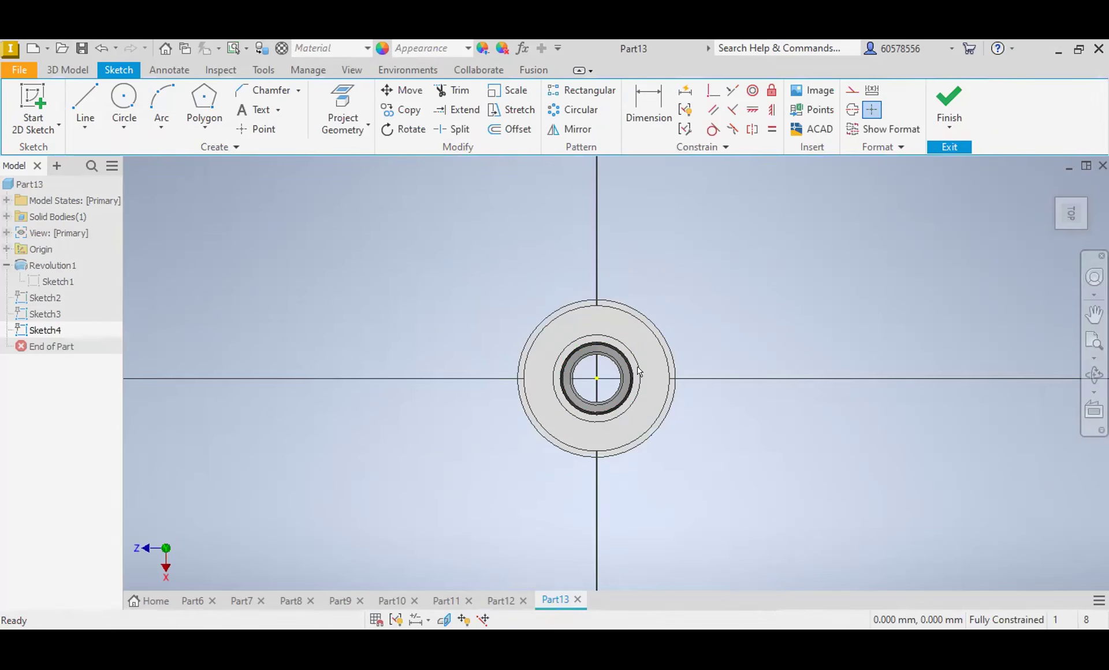
left_click(444, 620)
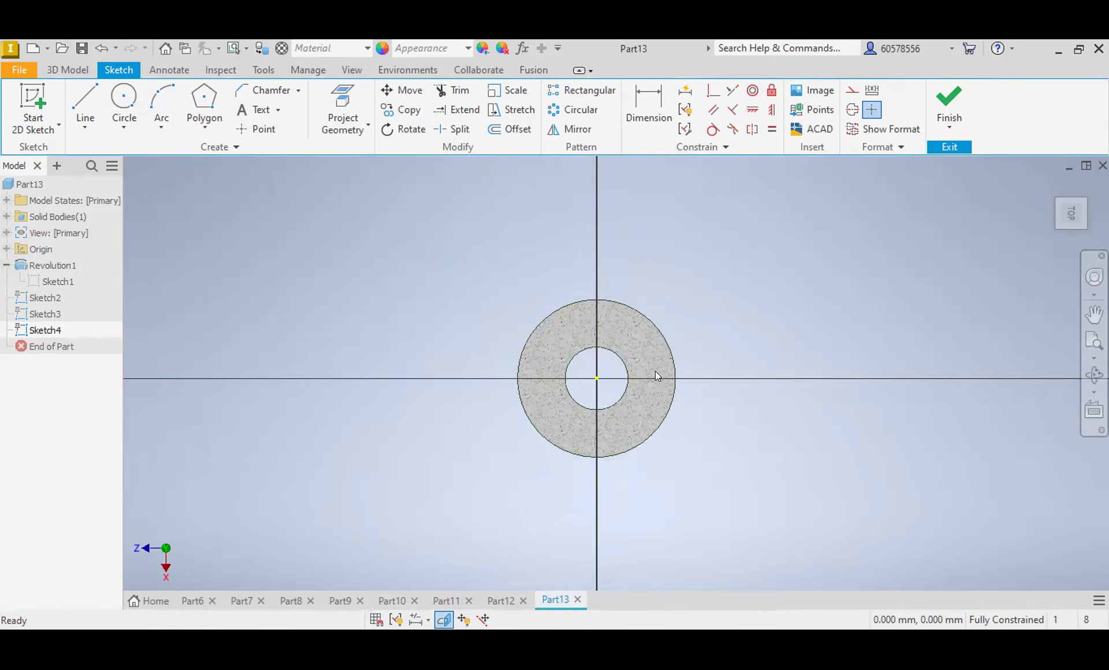
Step: Draw a 52 mm diameter circle centred on the origin, with four small circles centred where it crosses the sketch axes
scroll(656, 371, "down", 3)
left_click(123, 98)
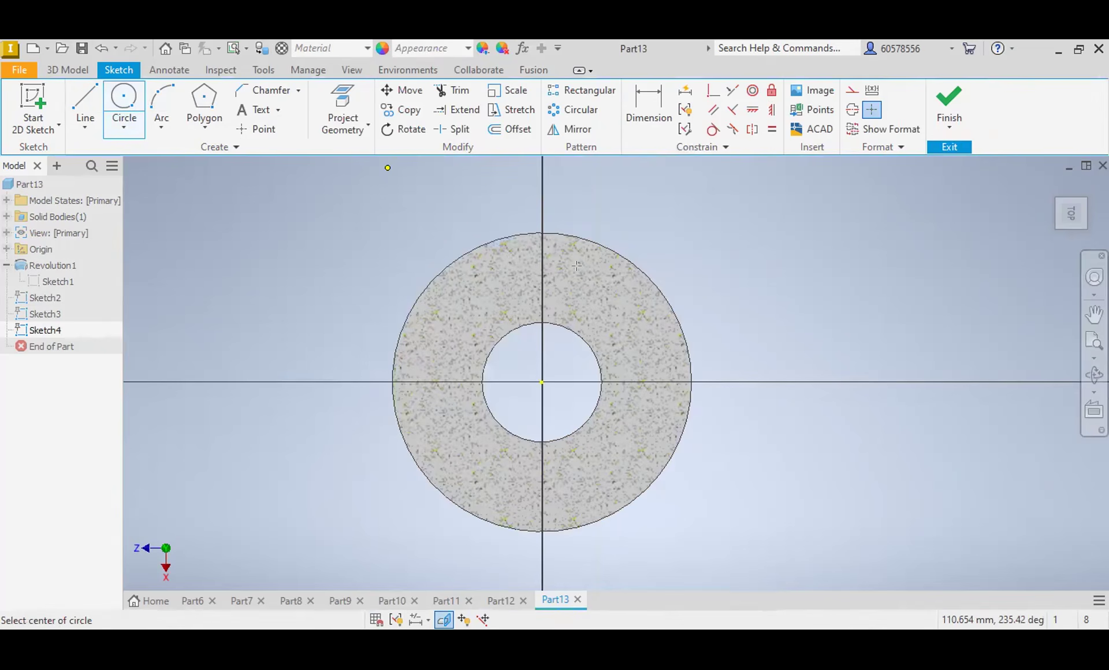
left_click(542, 382)
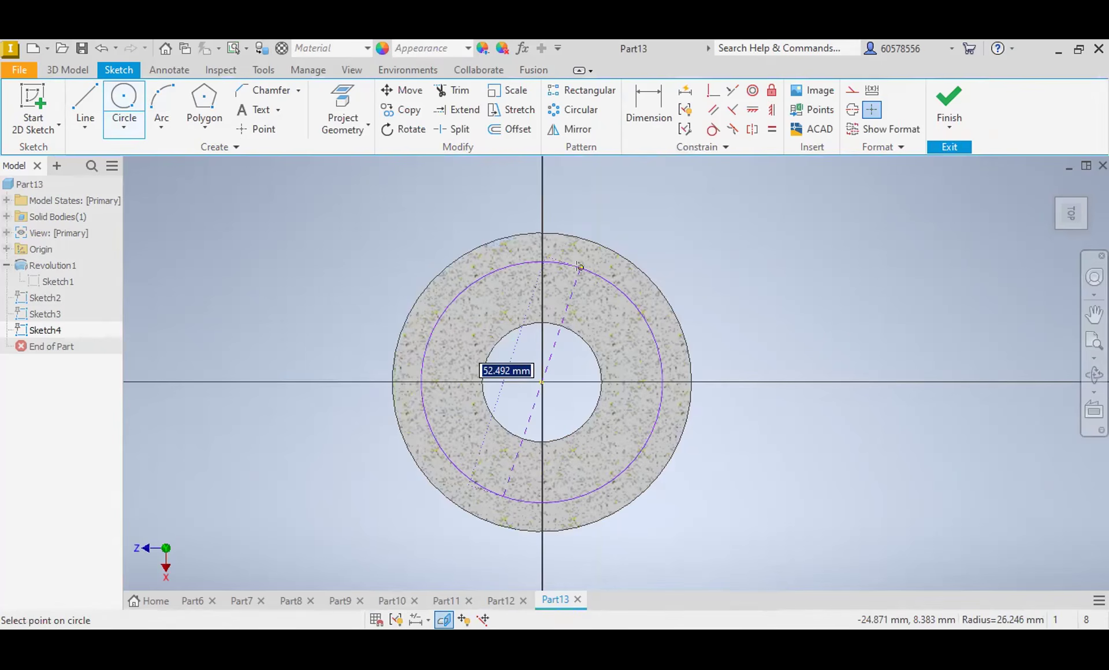
type("52")
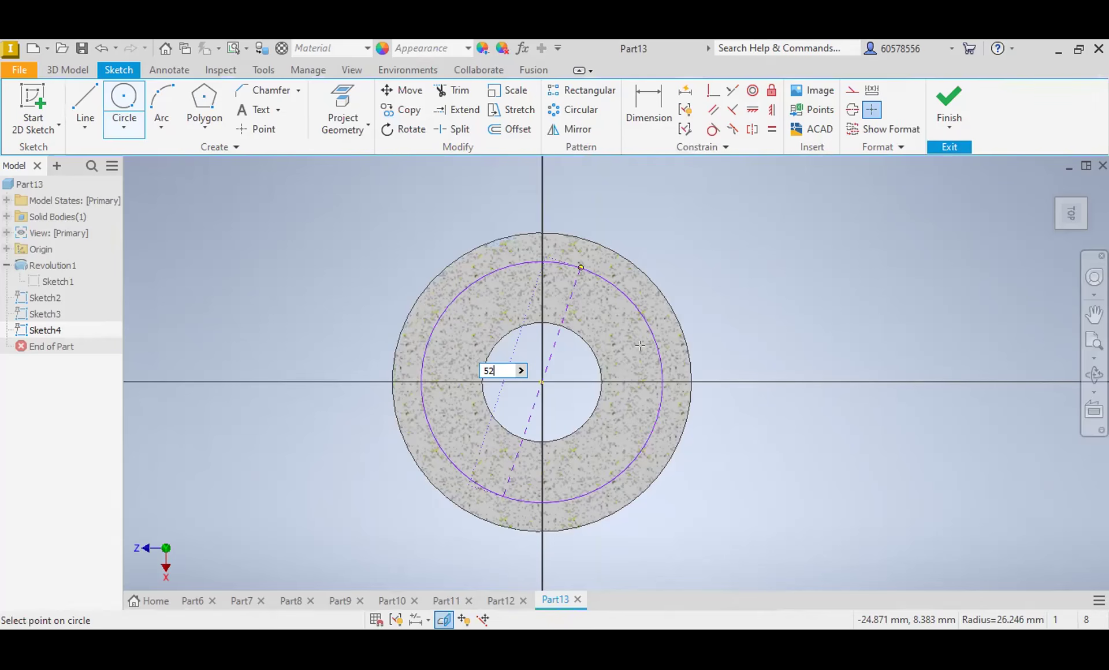
key("Return")
key("Escape")
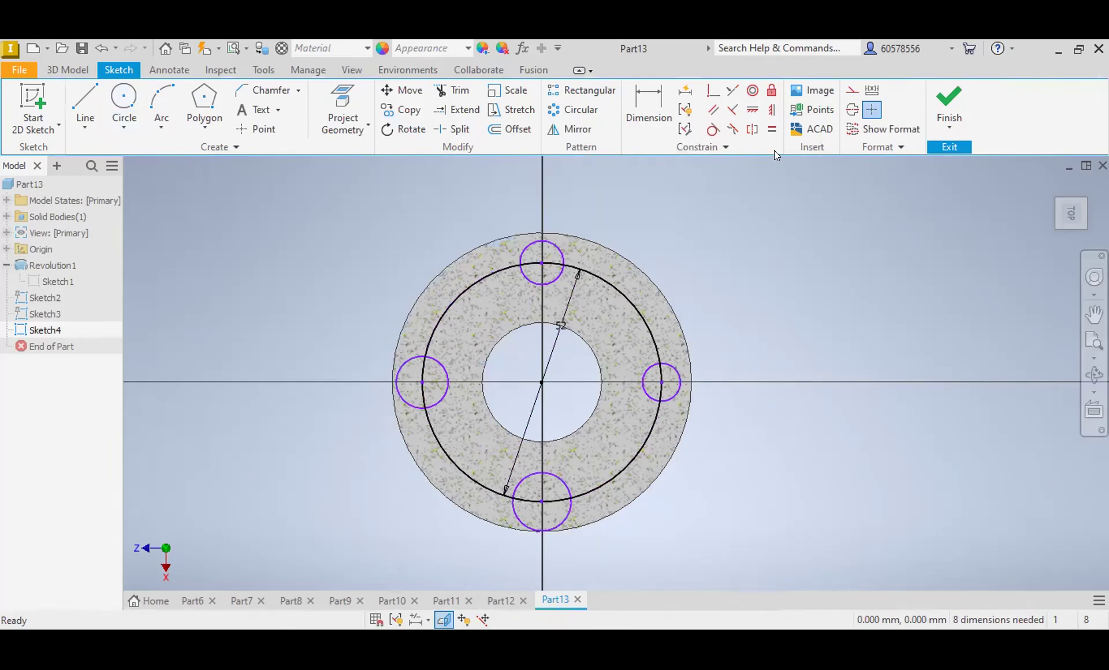
Step: Make the four small circles on the 52 mm circle equal in size with Equal constraints
left_click(772, 129)
left_click(561, 281)
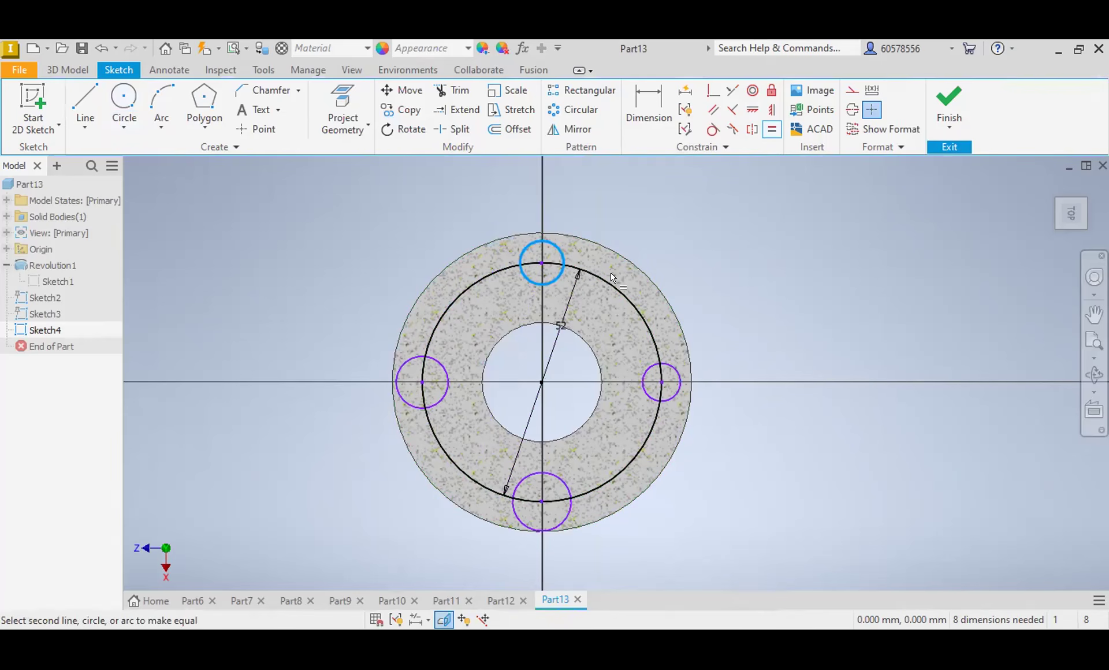
left_click(676, 370)
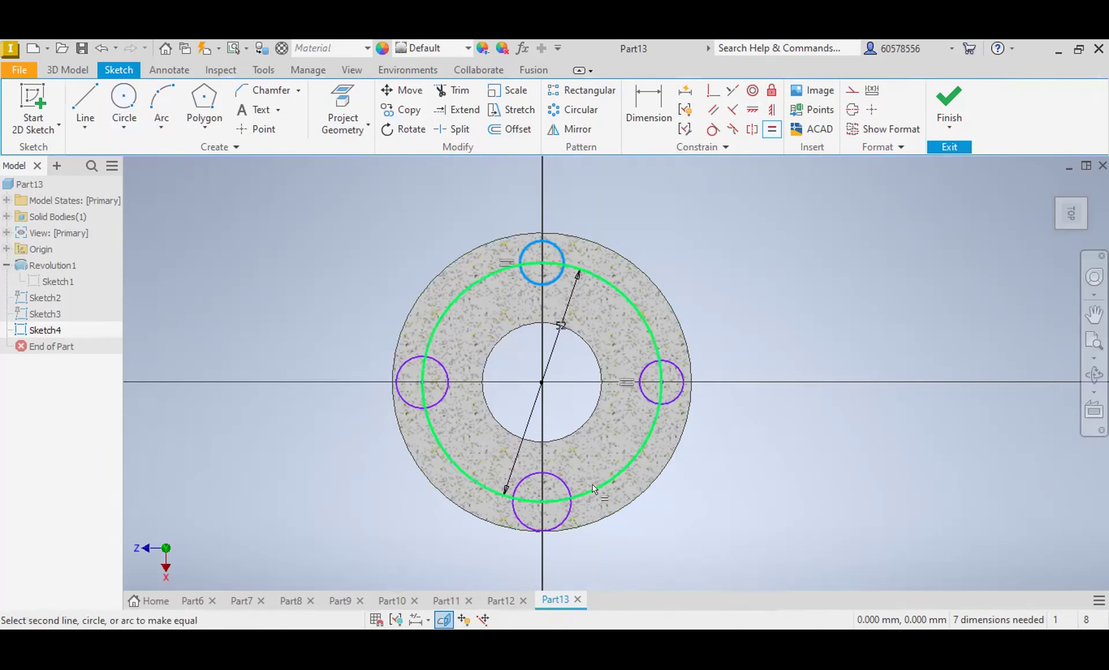
left_click(568, 492)
left_click(436, 405)
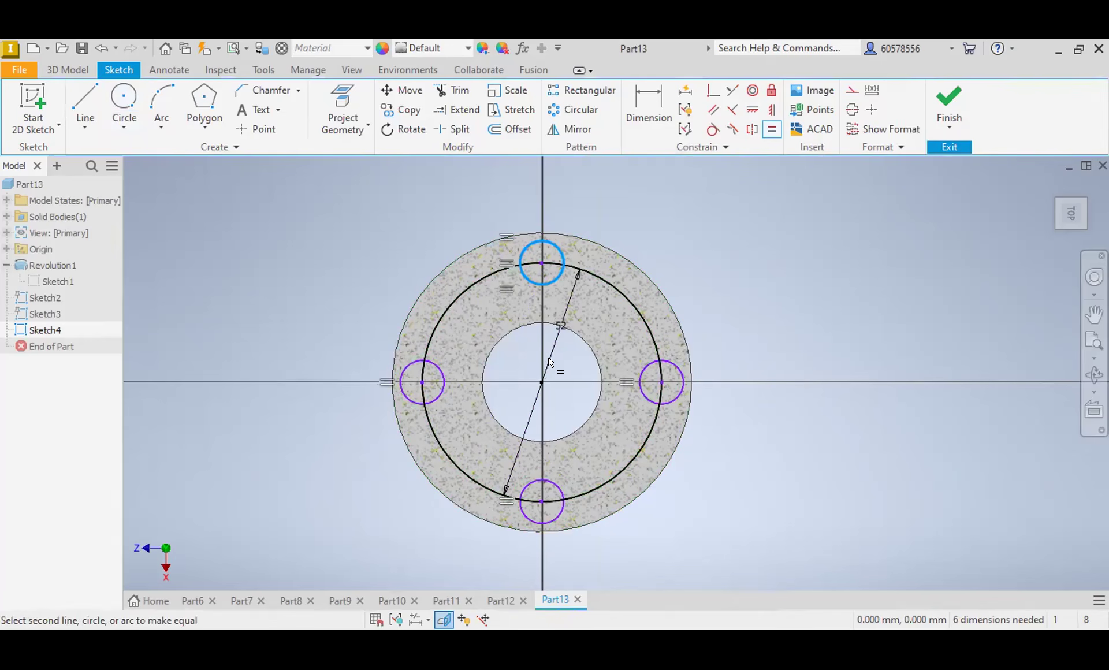
key("Escape")
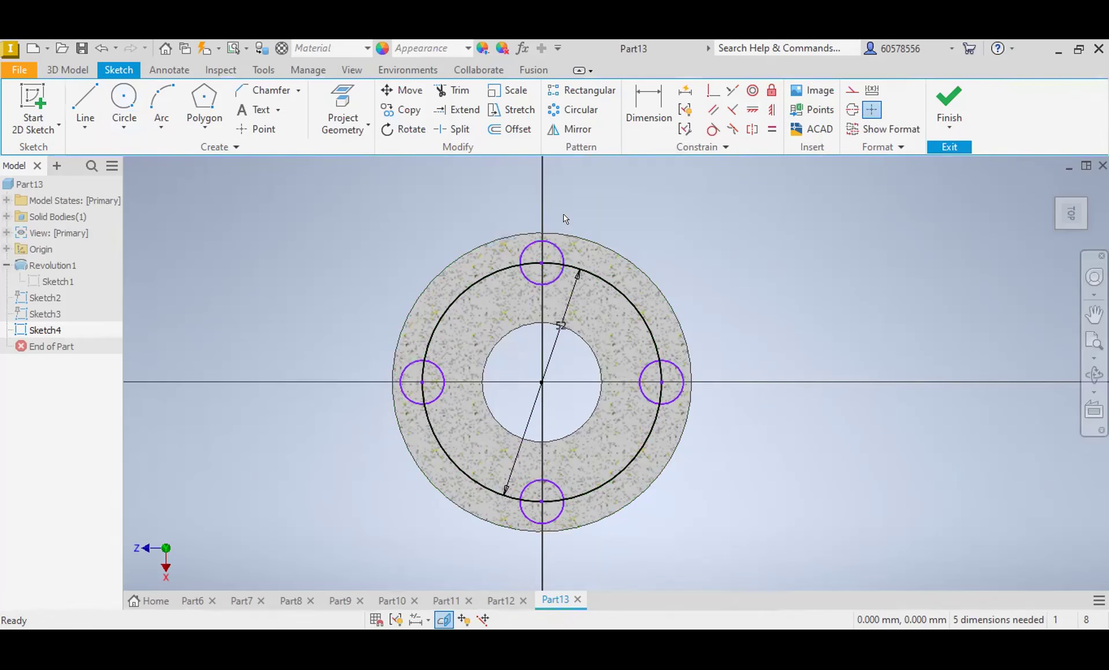
Step: Dimension the diameter of the uppermost small circle on the 52 mm circle
left_click(636, 107)
left_click(560, 252)
left_click(606, 224)
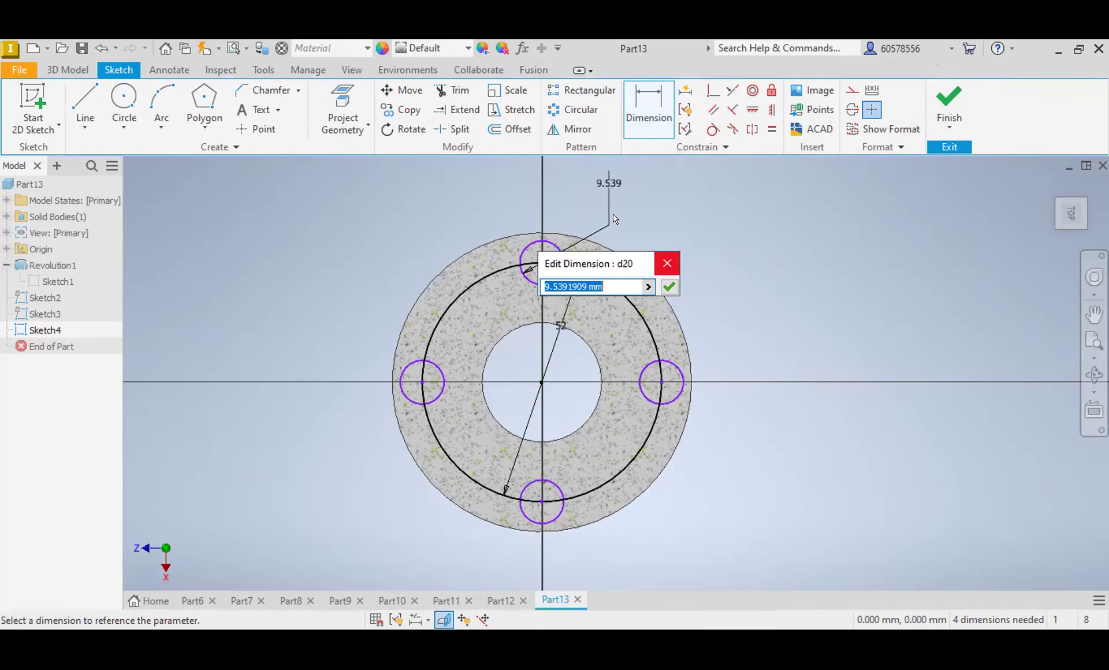
Step: Delete the uppermost small circle's diameter dimension and all four small circles on the 52 mm circle
left_click(666, 265)
key("Escape")
left_click(612, 184)
key("Delete")
left_click(560, 253)
key("Delete")
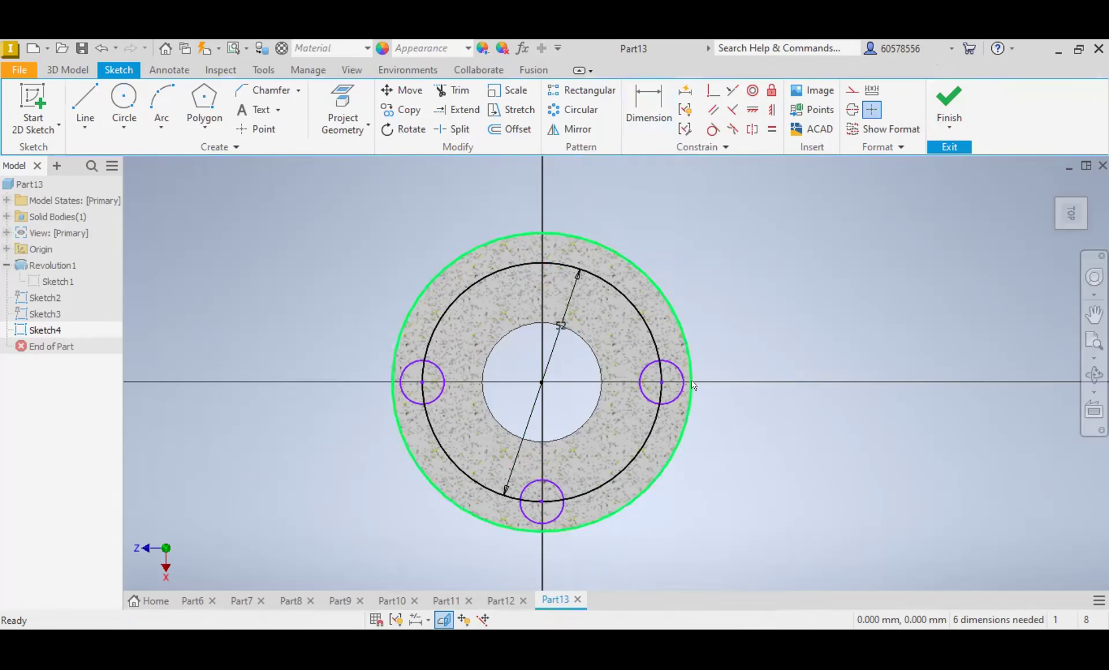
left_click(683, 384)
key("Delete")
left_click(563, 514)
key("Delete")
left_click(436, 400)
key("Delete")
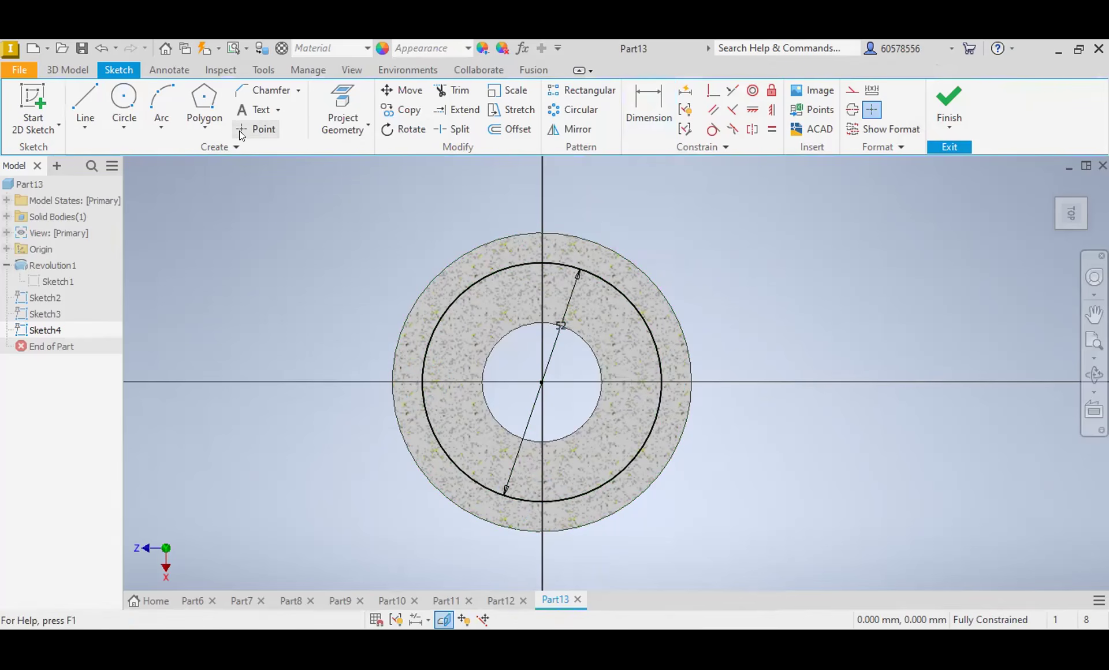
Step: Place four centre points where the 52 mm circle crosses the sketch axes, and delete that circle
left_click(255, 129)
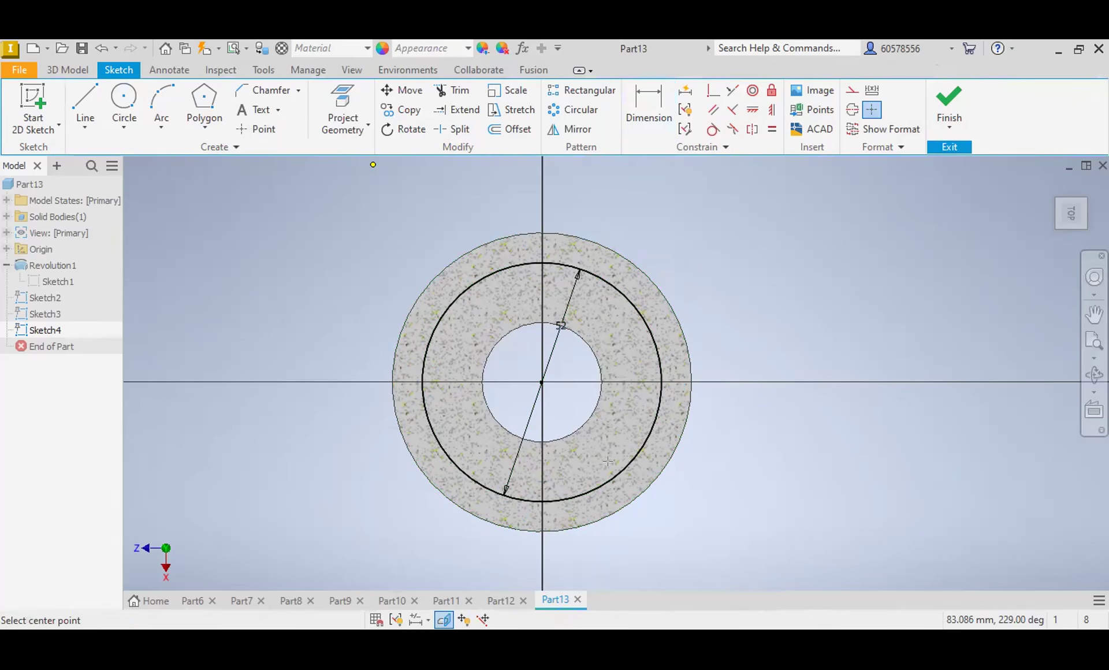
key("Escape")
left_click(659, 415)
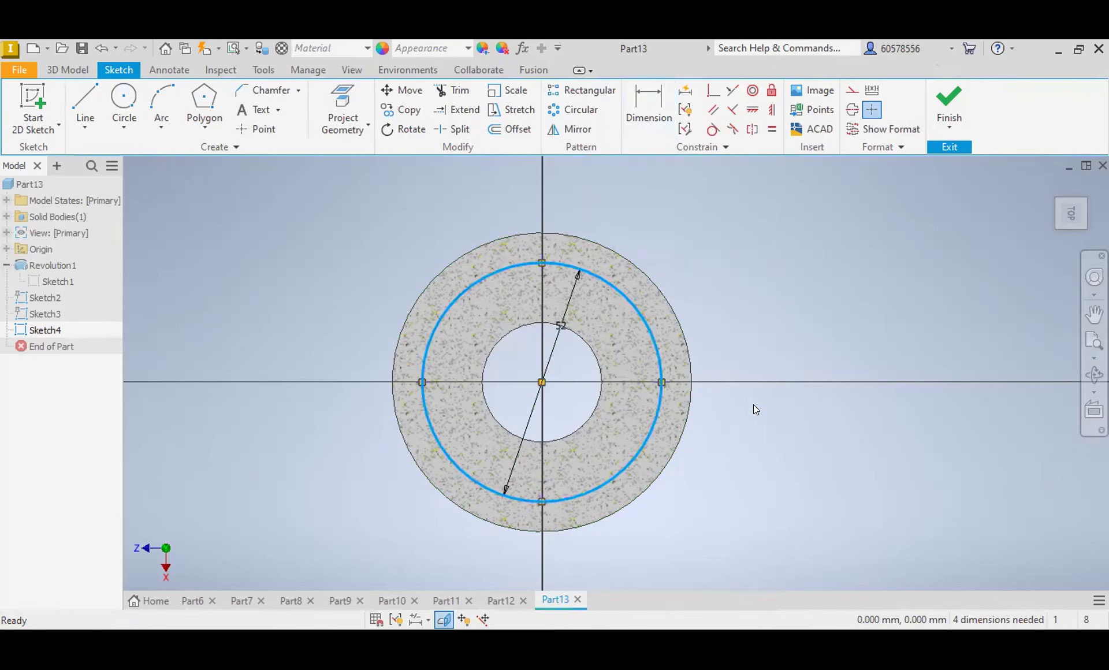
key("Delete")
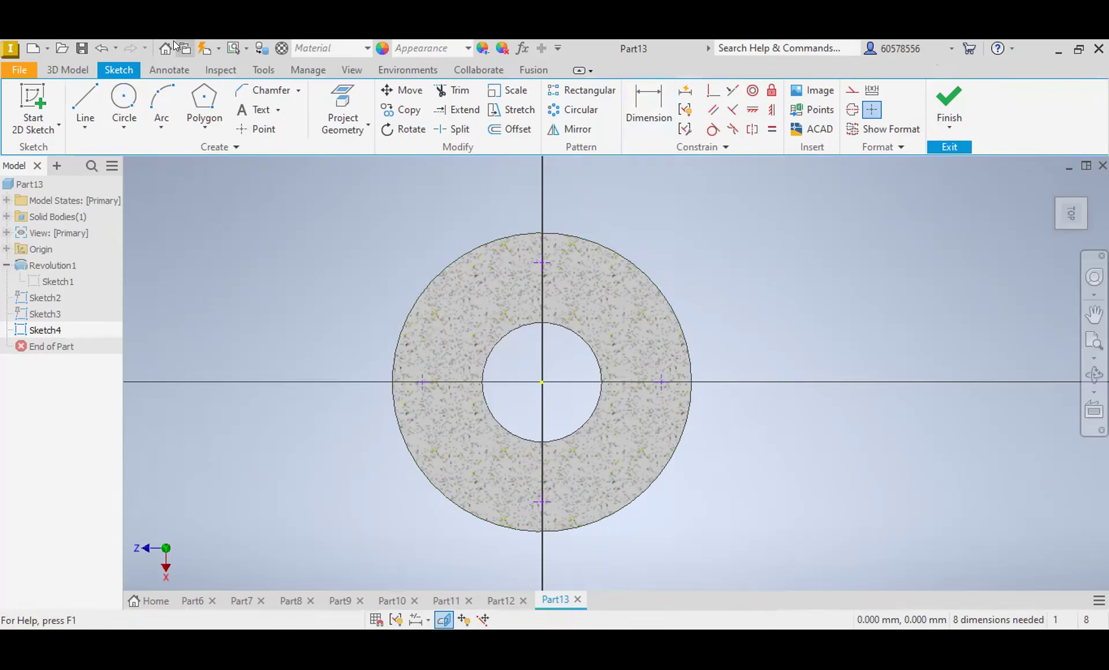
Step: Stop slicing the graphics and create counterbored holes at the four points: 7 mm diameter, 6 mm deep, with a 13 mm counterbore 1 mm deep
left_click(443, 620)
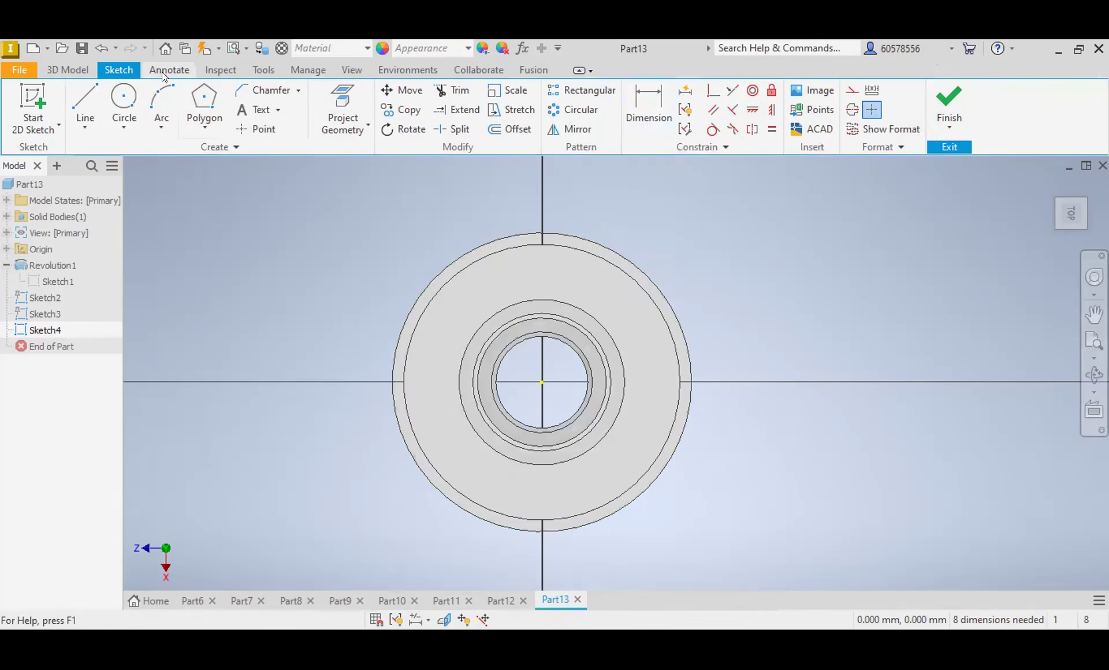
left_click(67, 69)
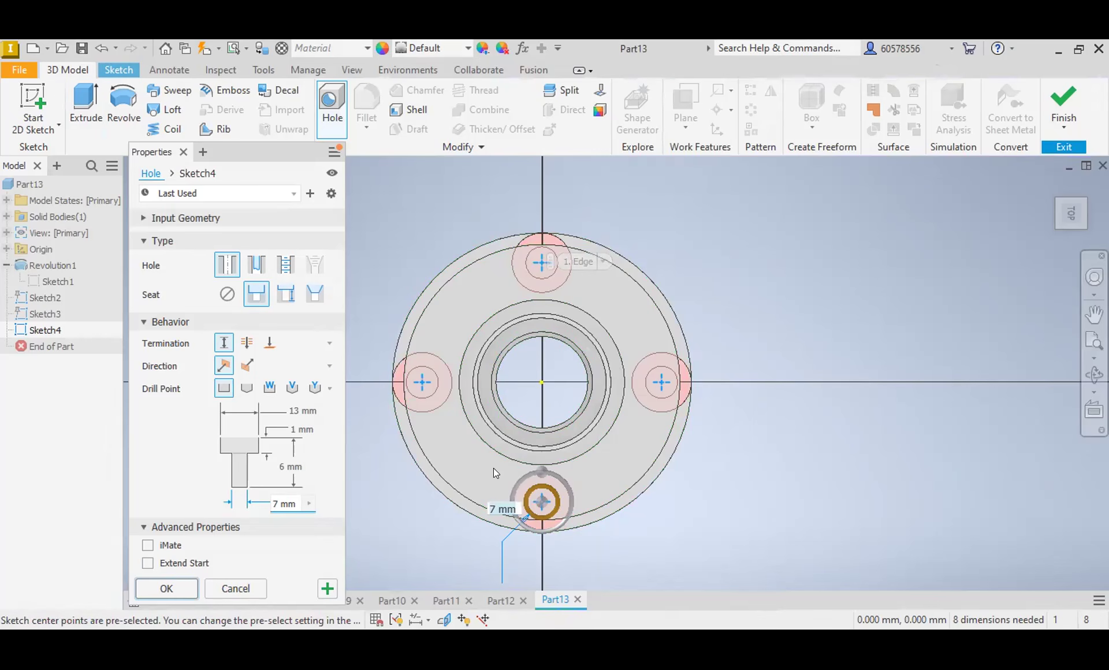
key("Return")
Step: Try to chamfer the lower flange's upper outer edge with a 1 mm distance
left_click_drag(1049, 179, 1068, 233)
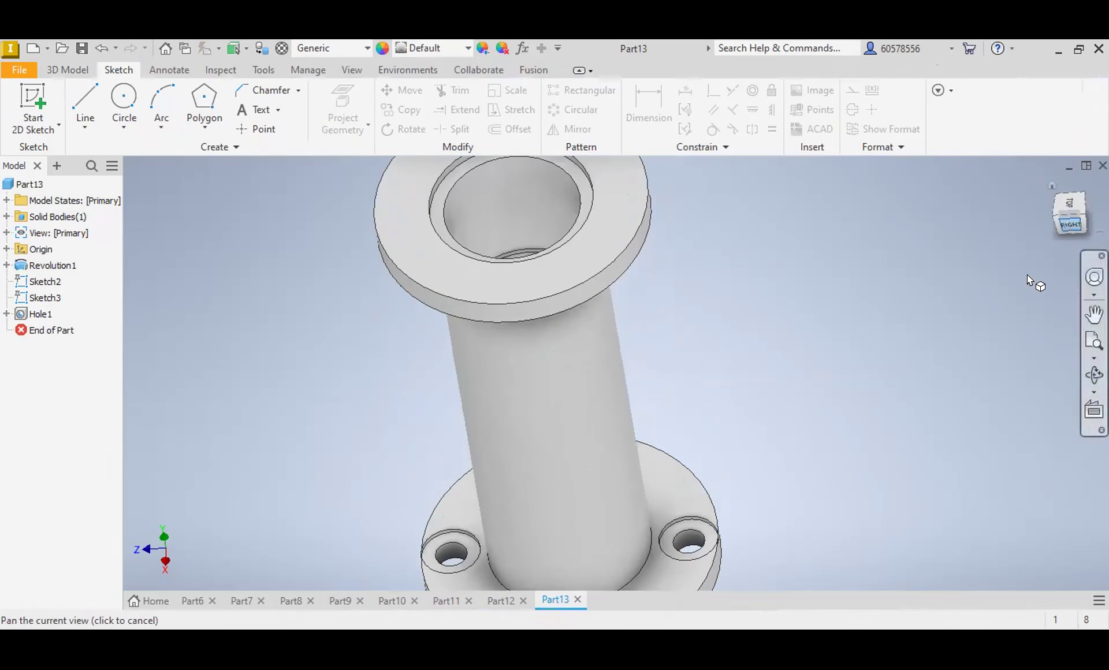
left_click(711, 571)
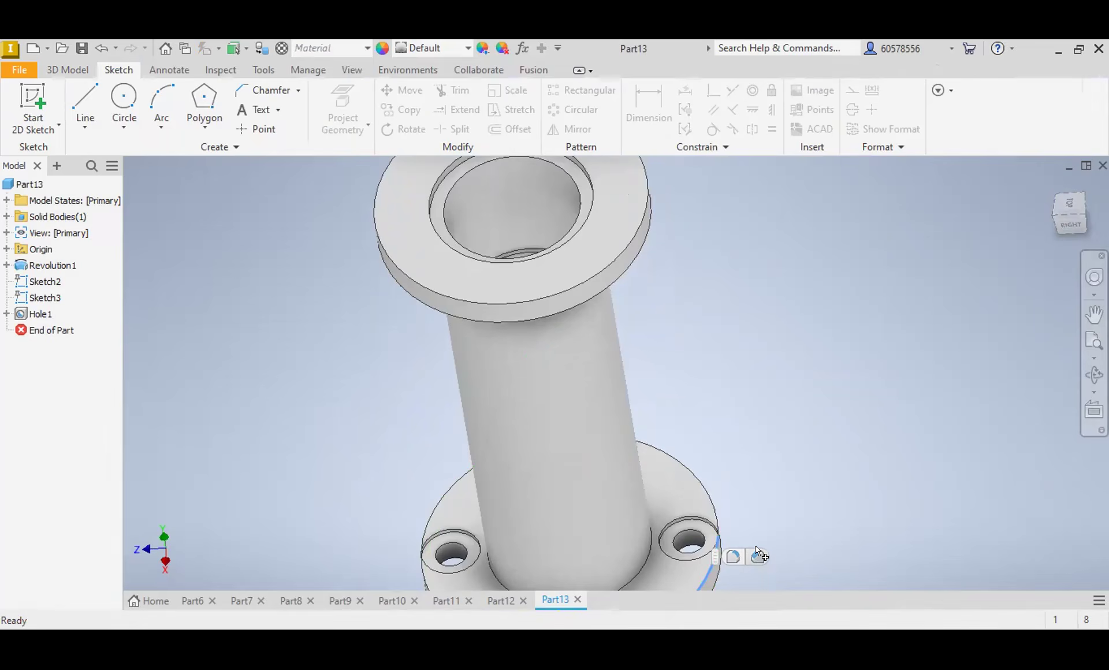
left_click(758, 555)
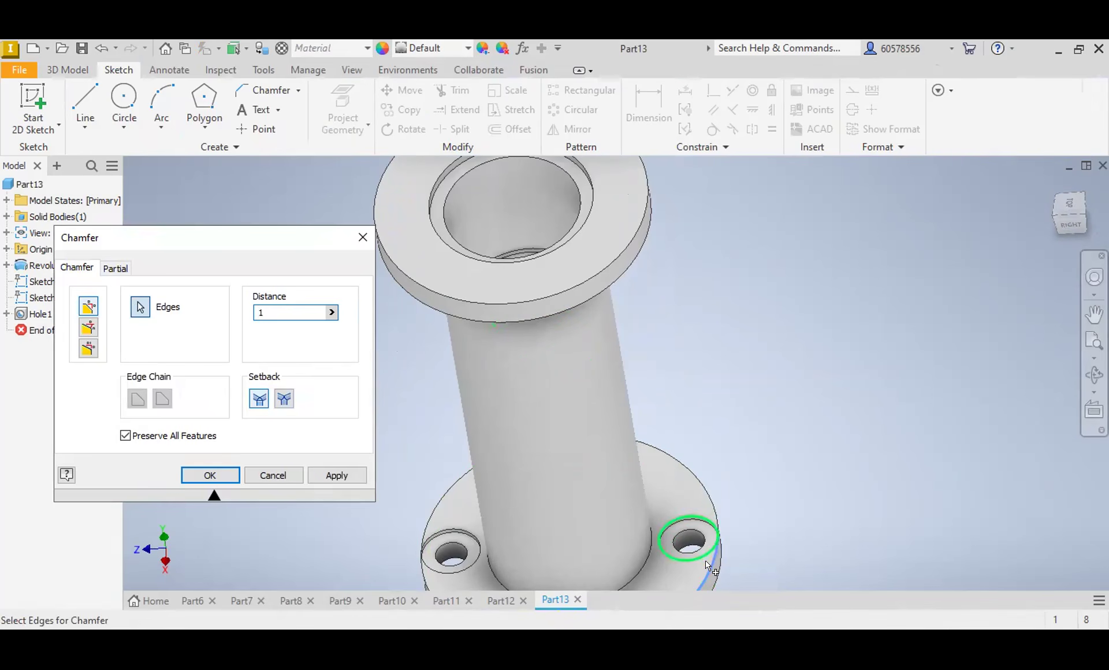
left_click(710, 501)
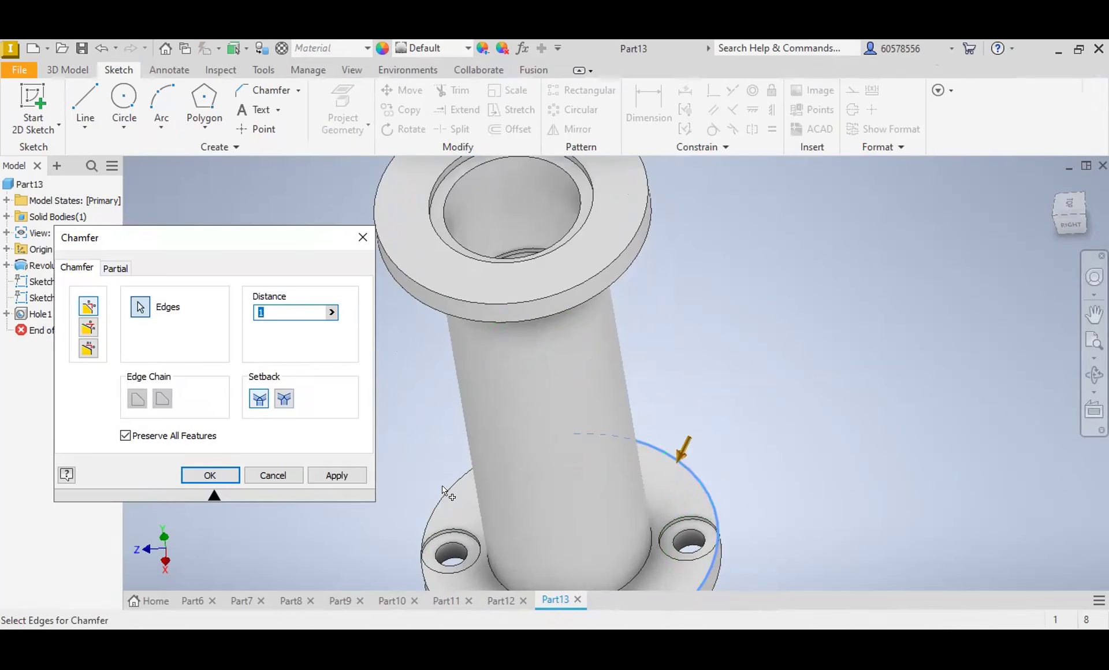
left_click(445, 488)
left_click(419, 573)
left_click(215, 477)
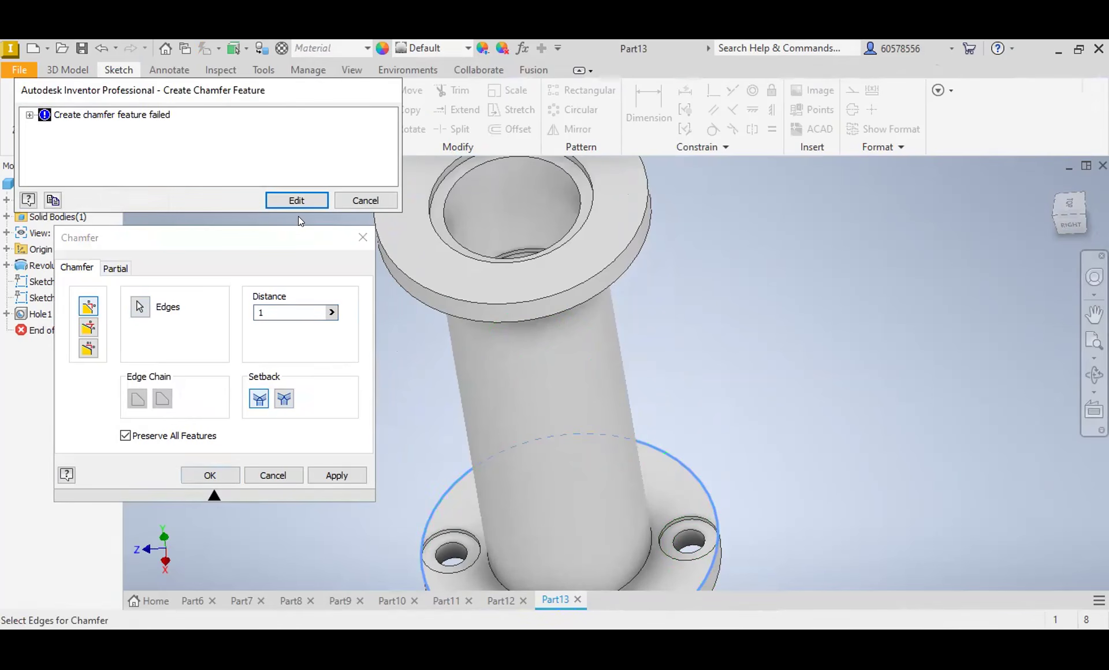
left_click(297, 200)
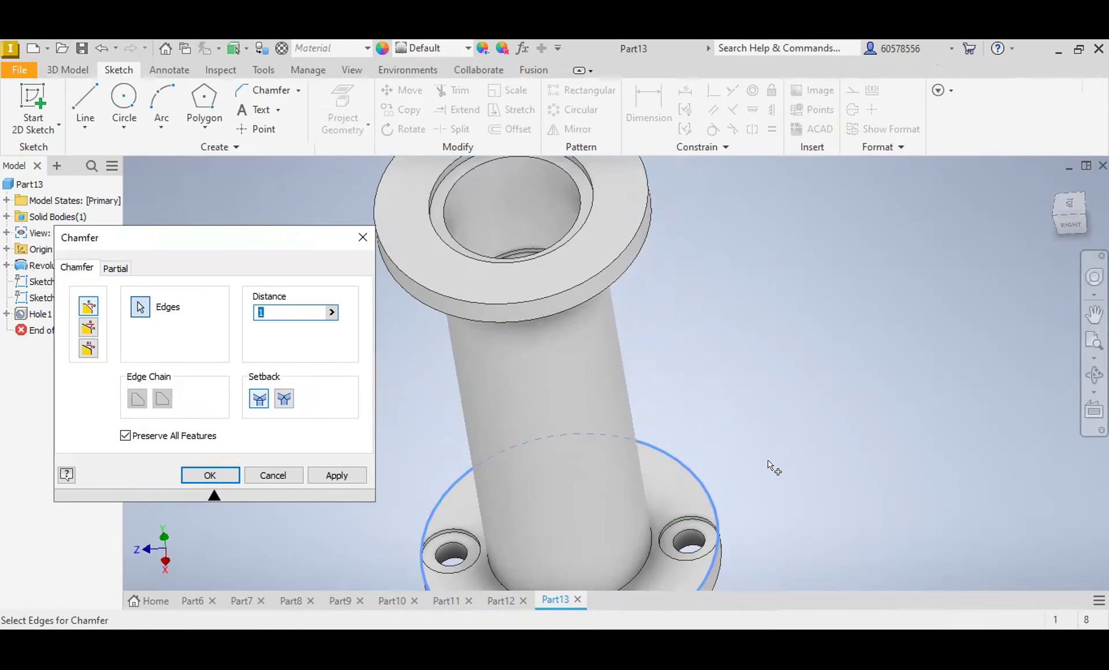
left_click(266, 474)
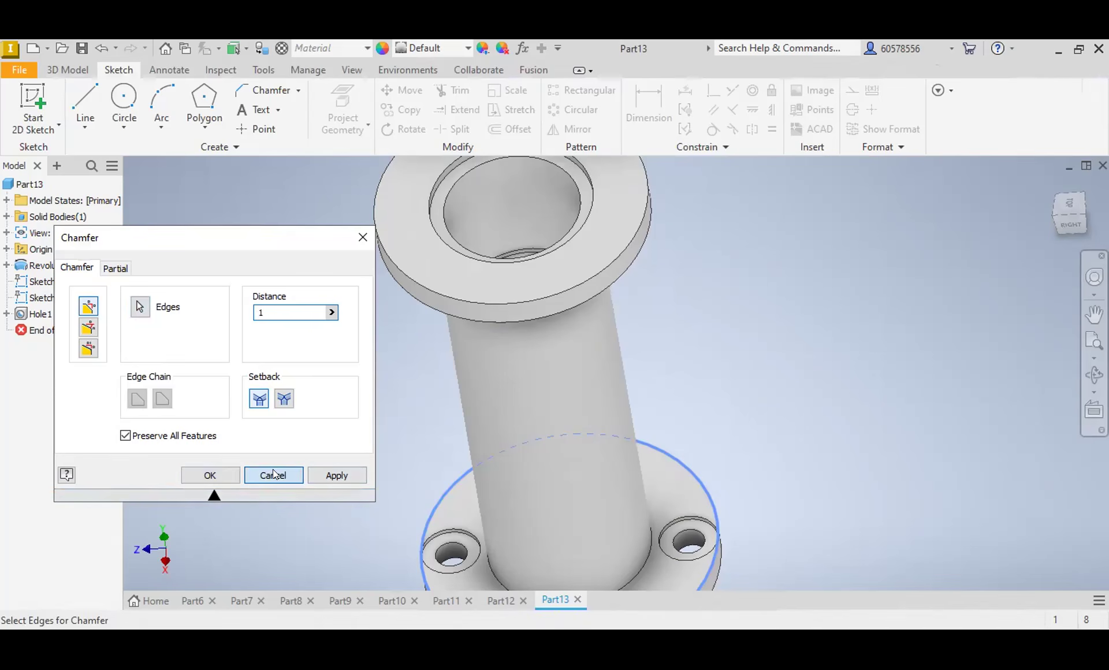
Step: Edit the revolved profile's sketch and add a 1 mm chamfer at the lower flange's upper outer corner
scroll(746, 524, "down", 4)
scroll(721, 524, "up", 3)
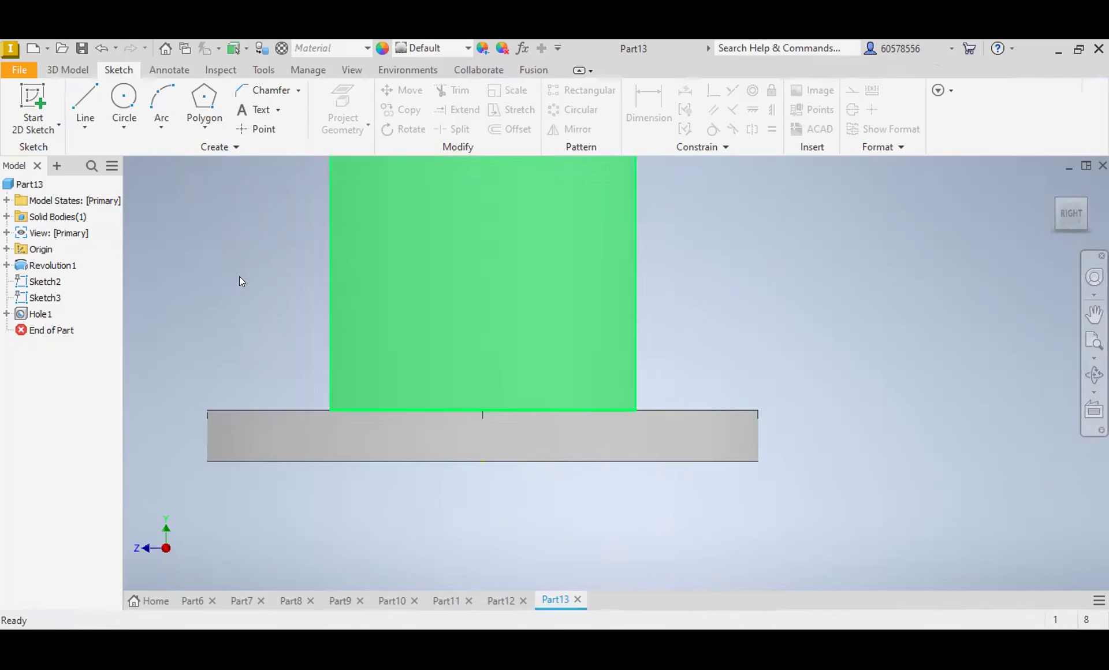
right_click(51, 263)
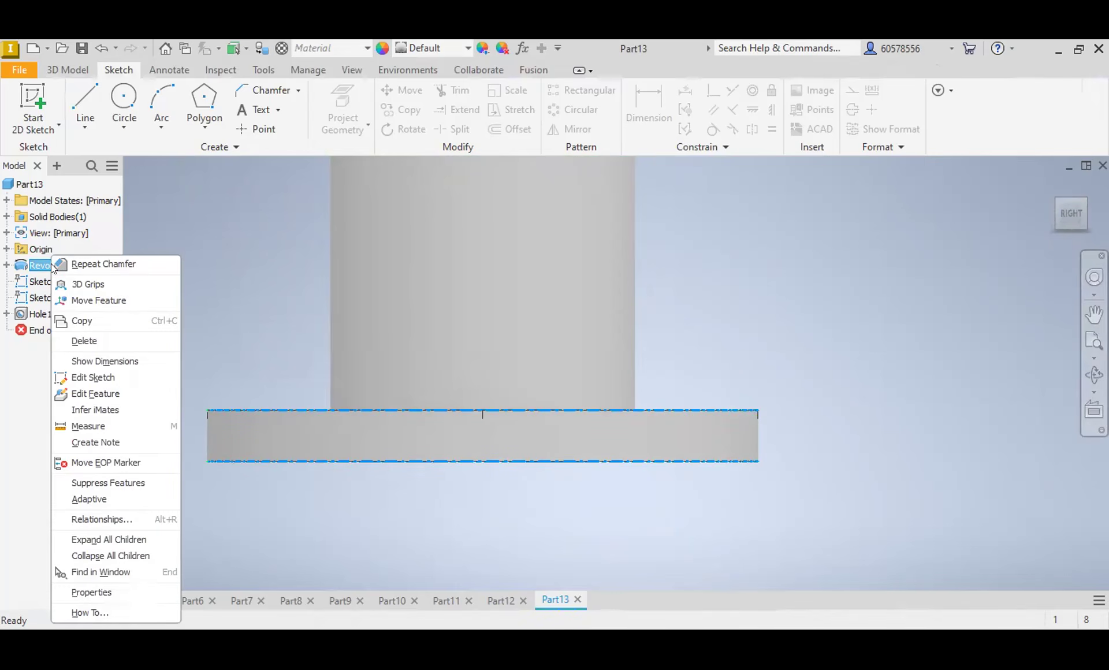
left_click(97, 376)
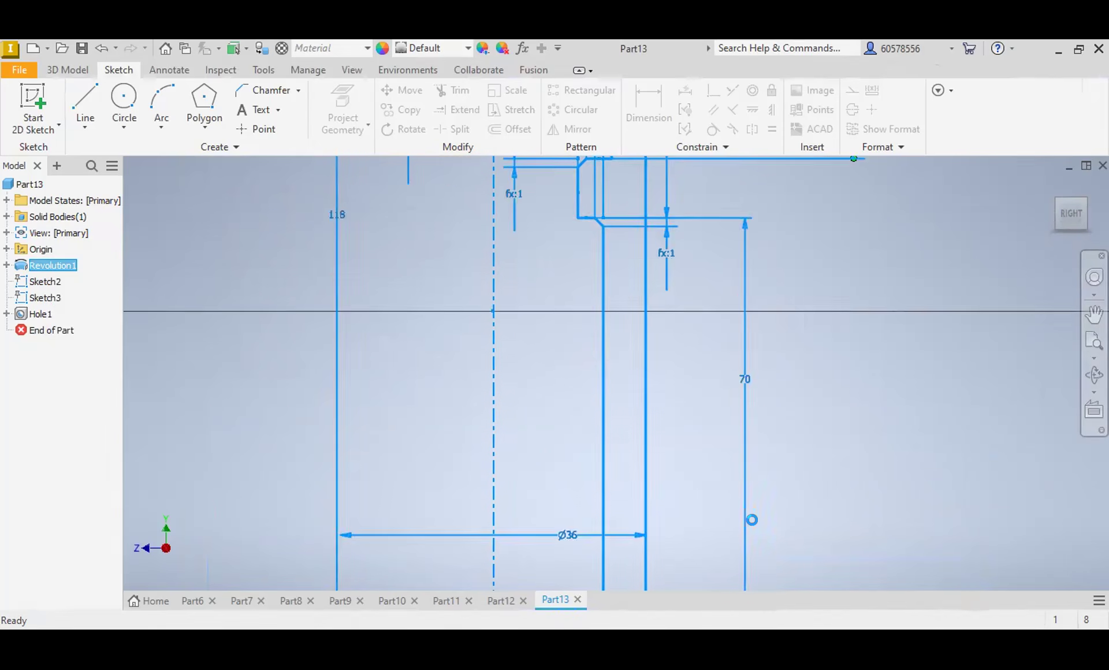
middle_click_drag(770, 502, 771, 128)
scroll(775, 433, "up", 4)
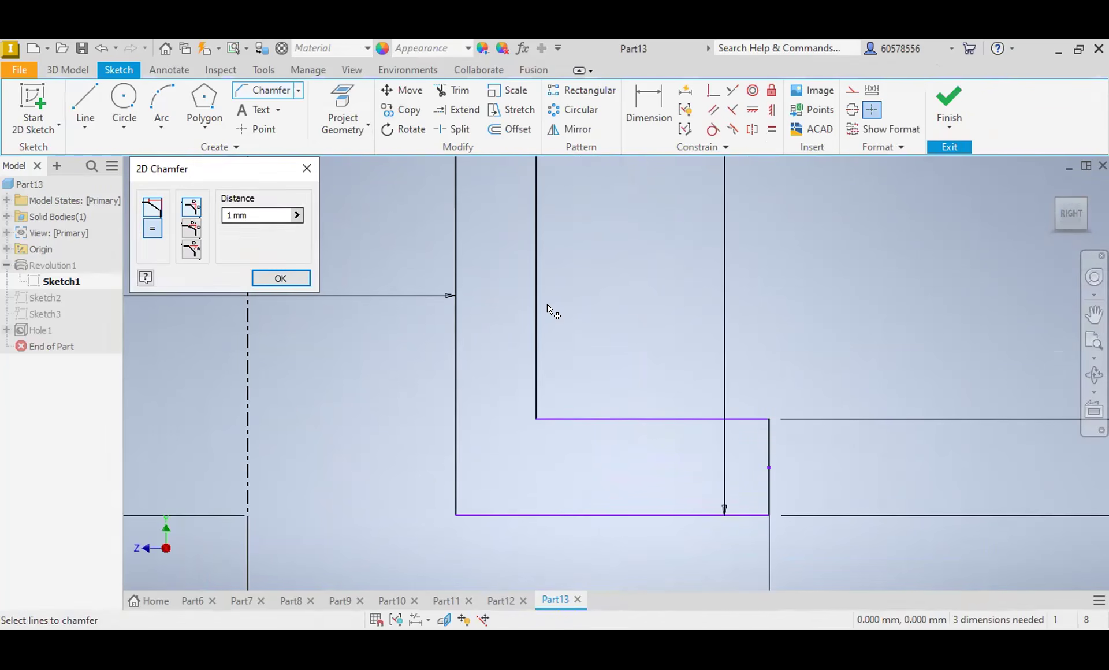
left_click(758, 420)
left_click(768, 428)
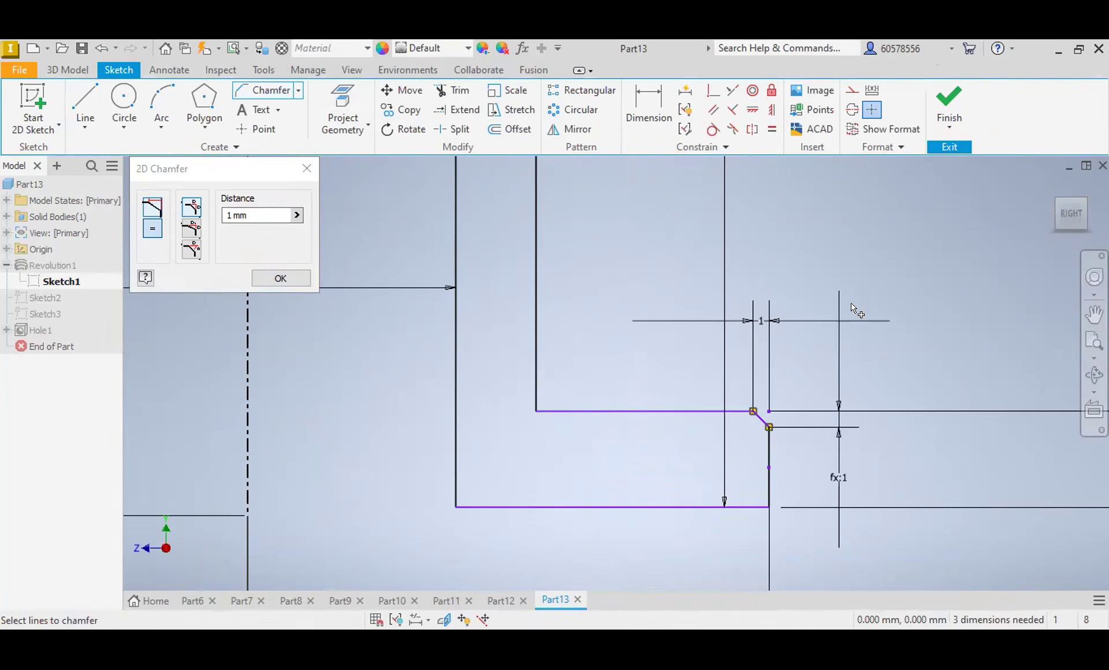
left_click(950, 104)
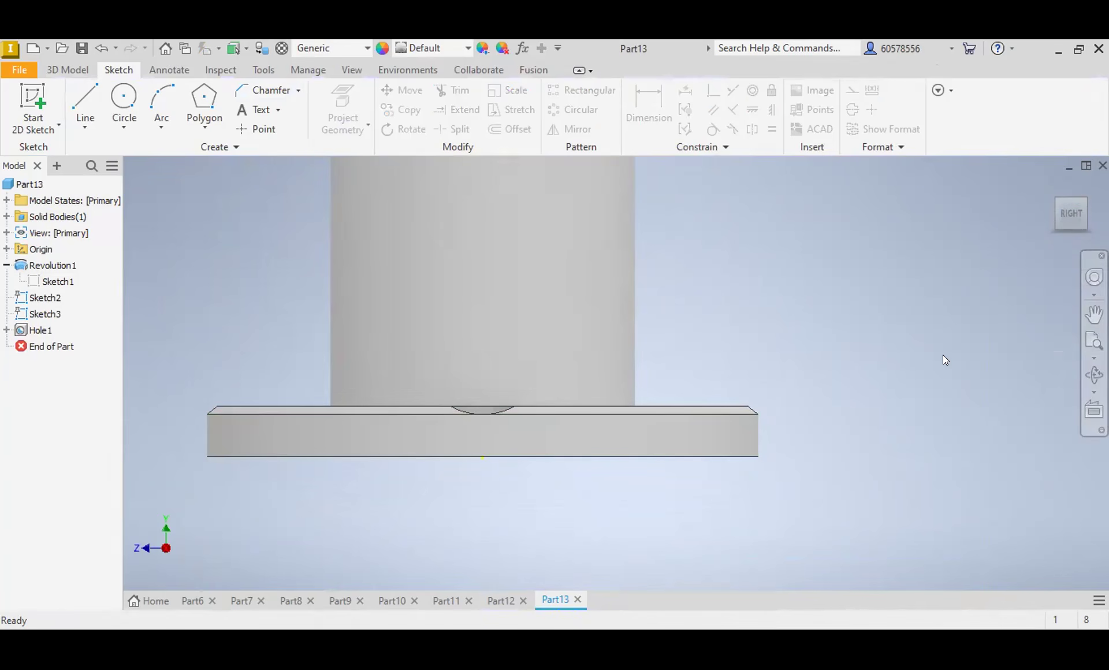
Step: Start another sketch facing the top of the part and draw a 65 mm diameter circle centred on the origin
left_click(1059, 205)
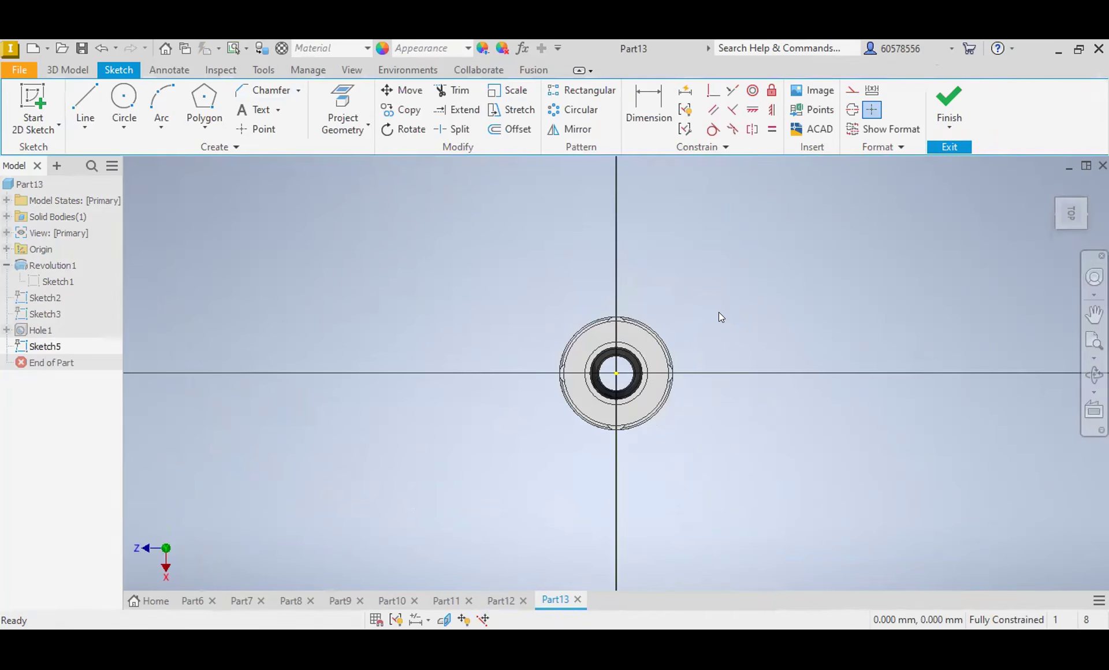
scroll(632, 333, "up", 5)
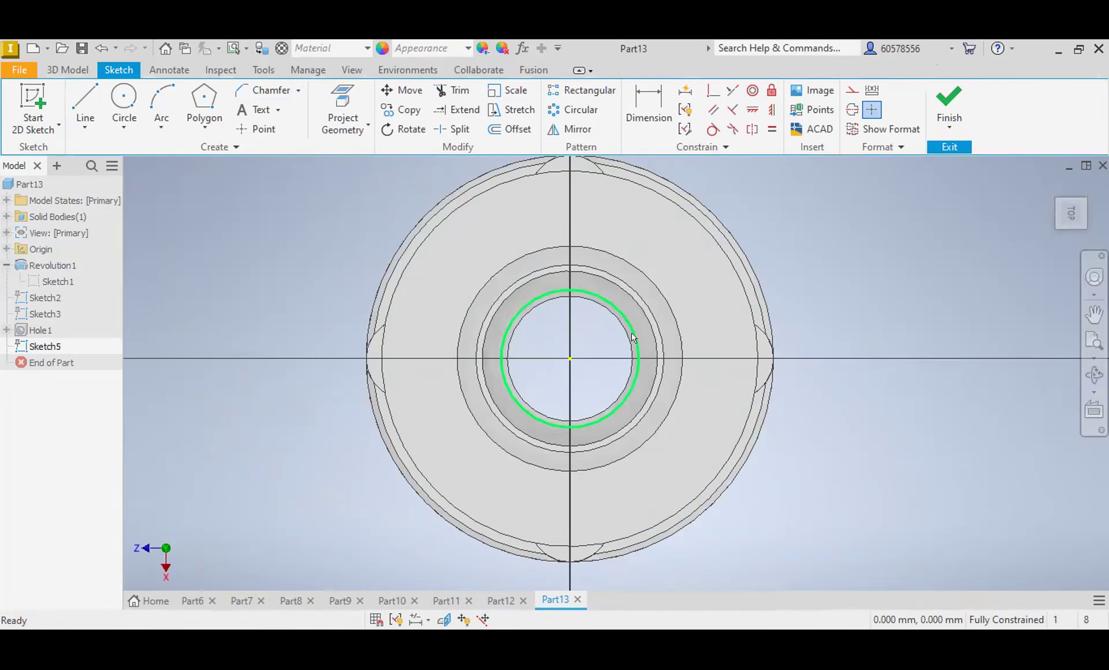
left_click(116, 100)
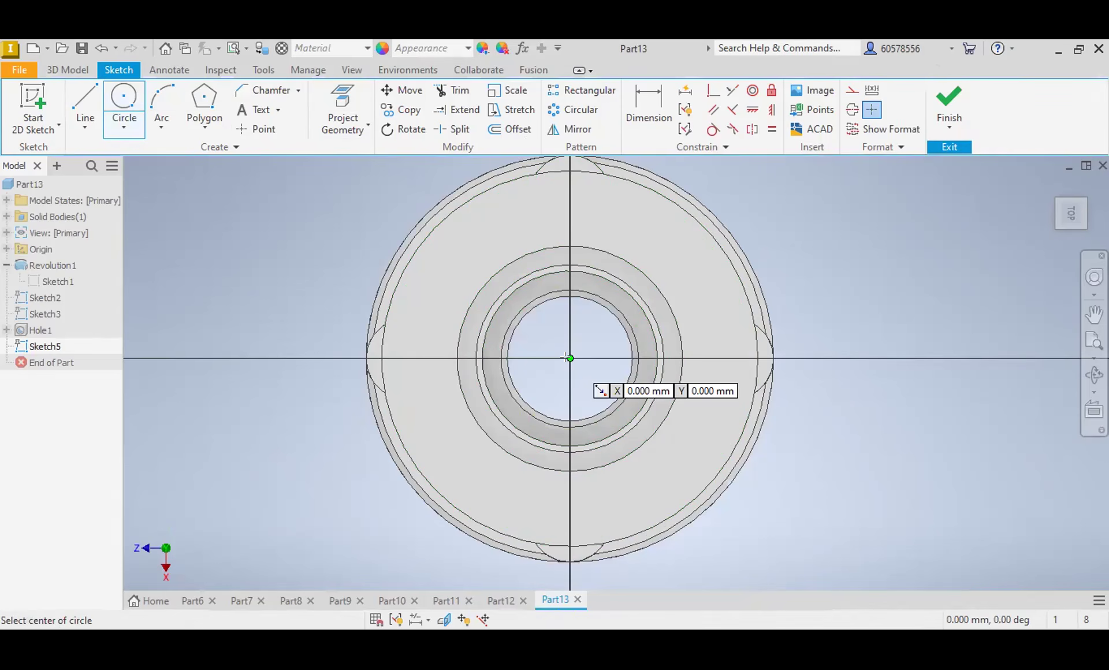
left_click(569, 359)
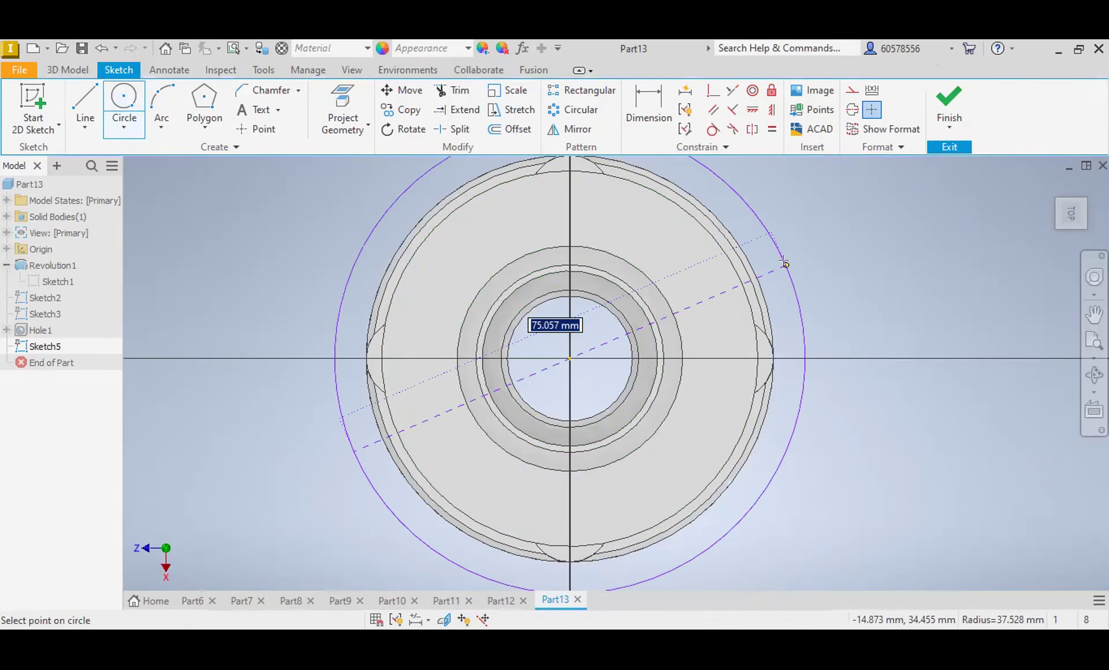
type("65")
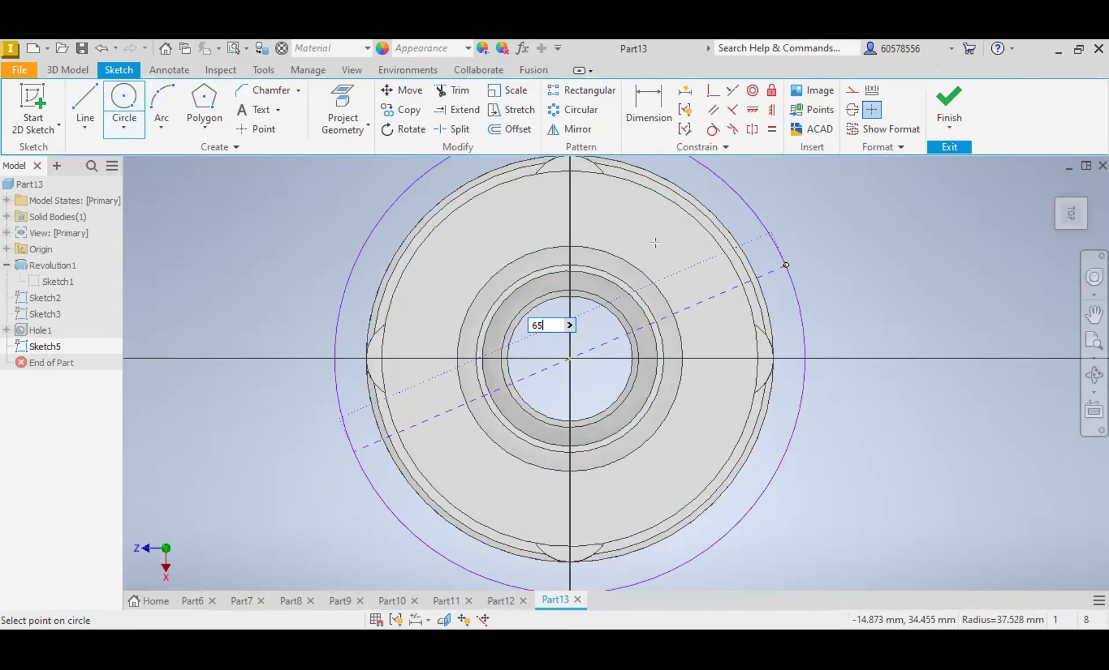
key("Return")
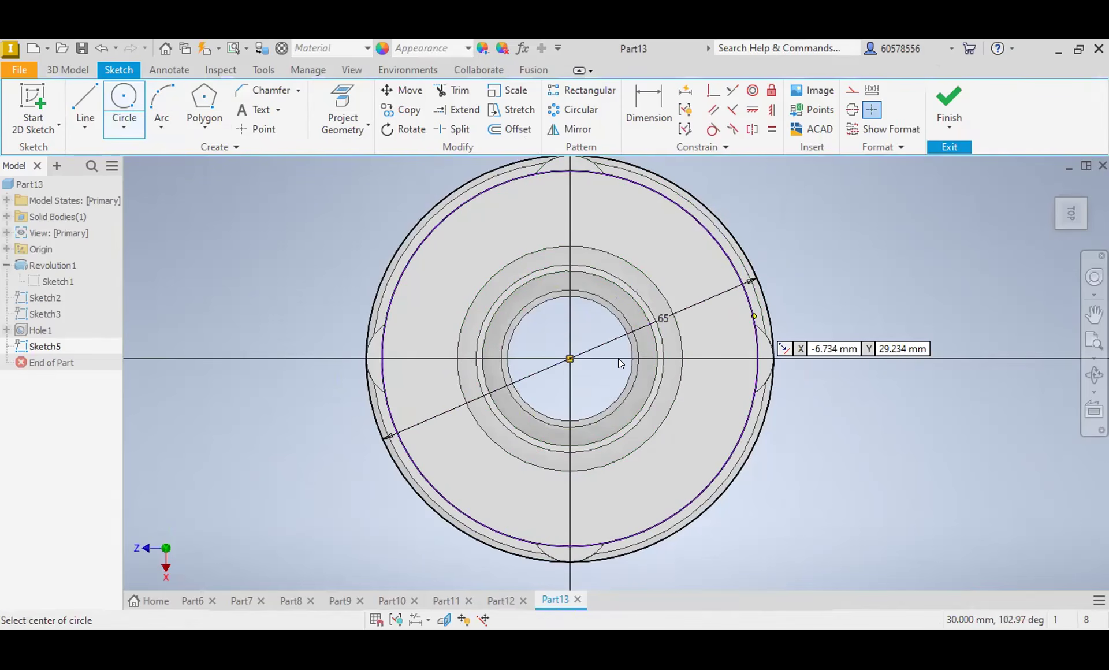
Step: Try to dimension the diameter of the upper flange's outer edge in the sketch
left_click(650, 104)
left_click(722, 263)
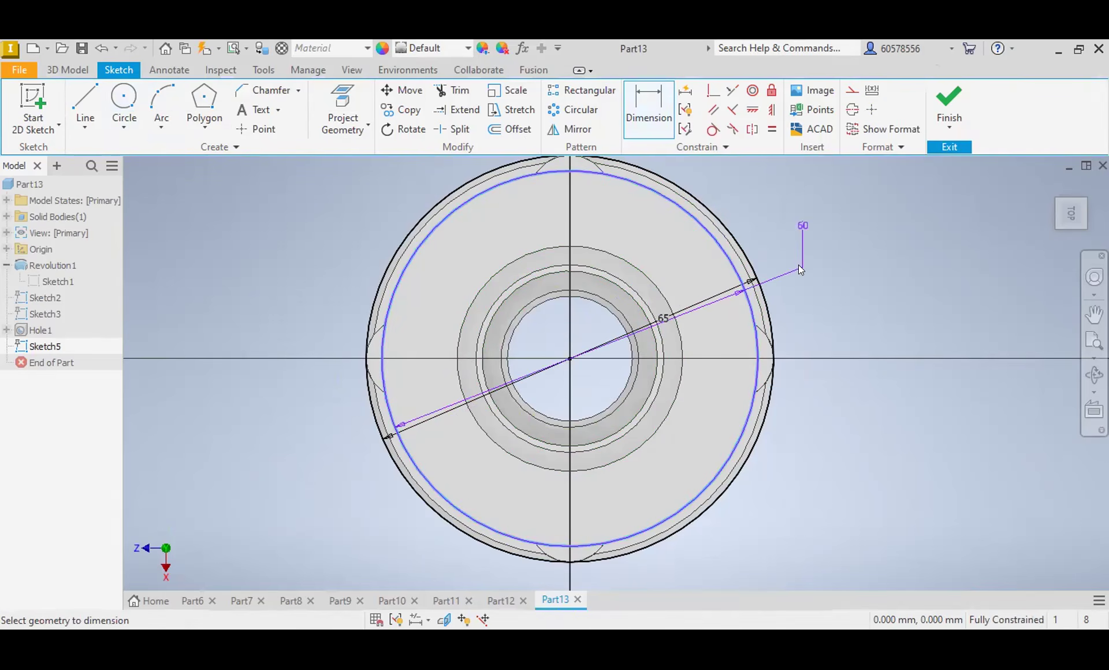
left_click(799, 264)
left_click(595, 376)
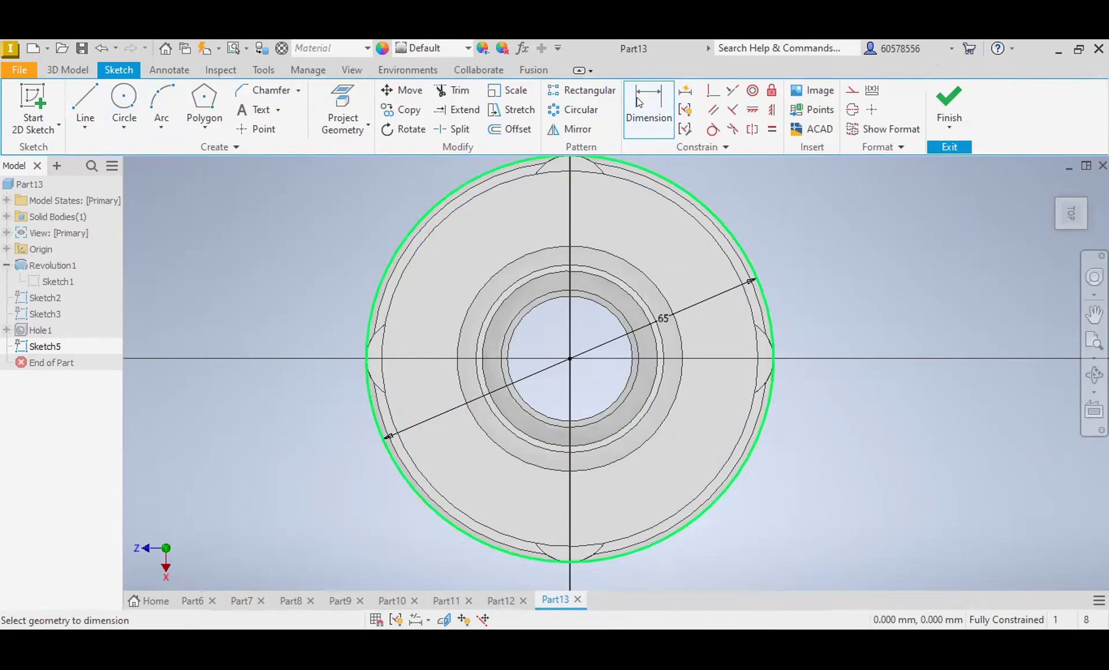
Step: Draw four small circles centred where the upper flange's outer edge crosses the sketch axes
left_click(133, 96)
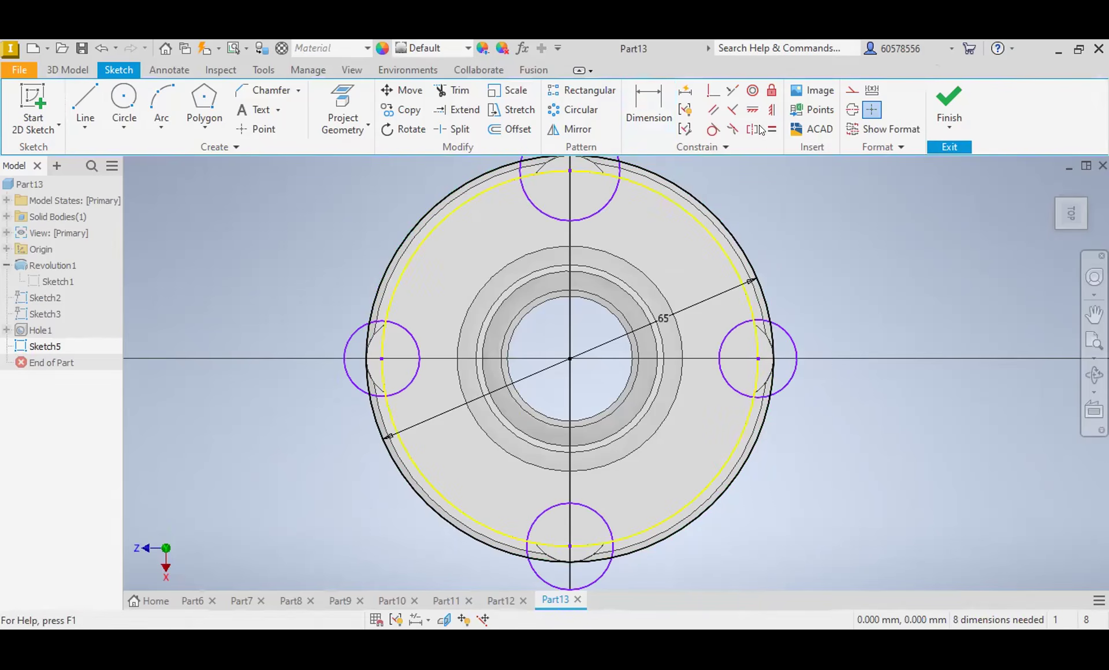
Step: Try Equal constraints between the uppermost small circle and its neighbours, and undo both constraints
left_click(772, 129)
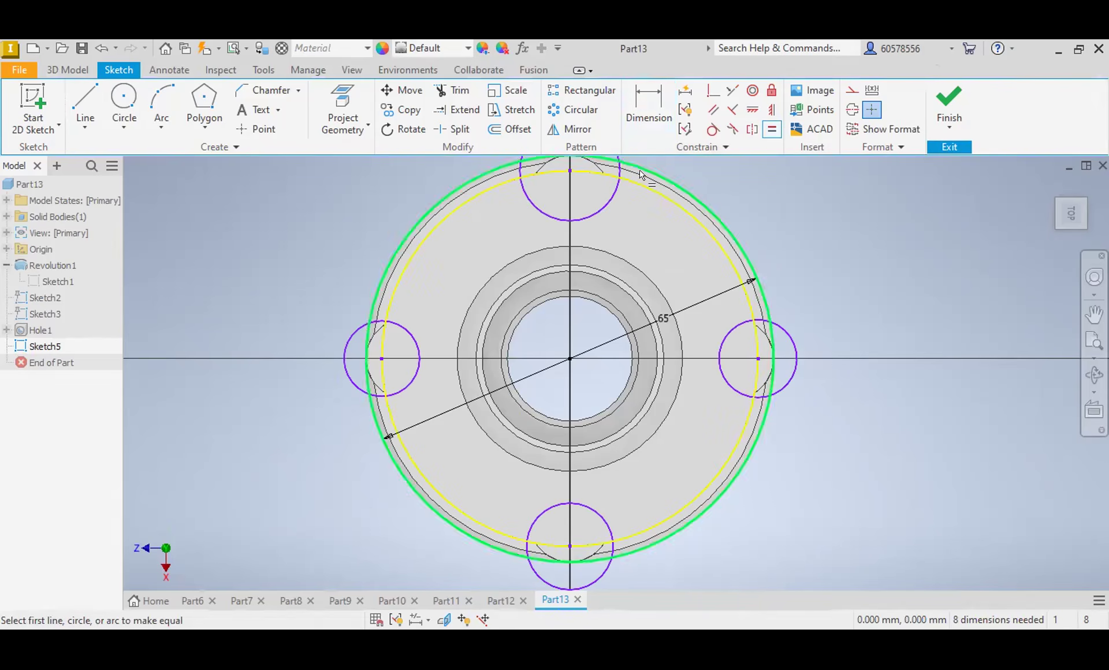
left_click(607, 194)
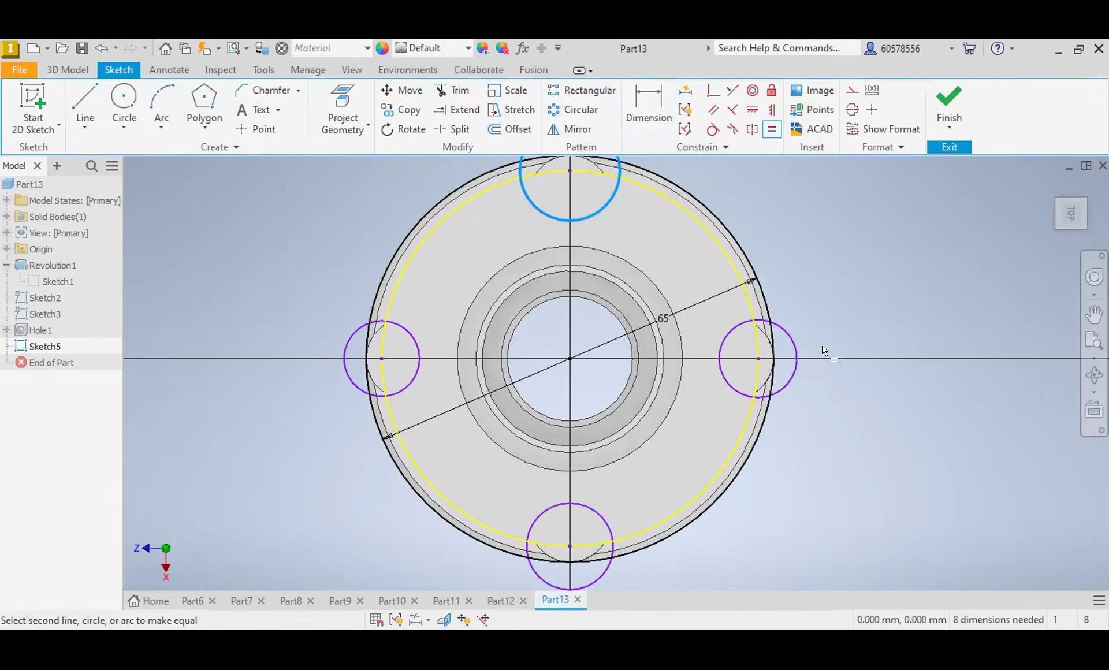
left_click(807, 360)
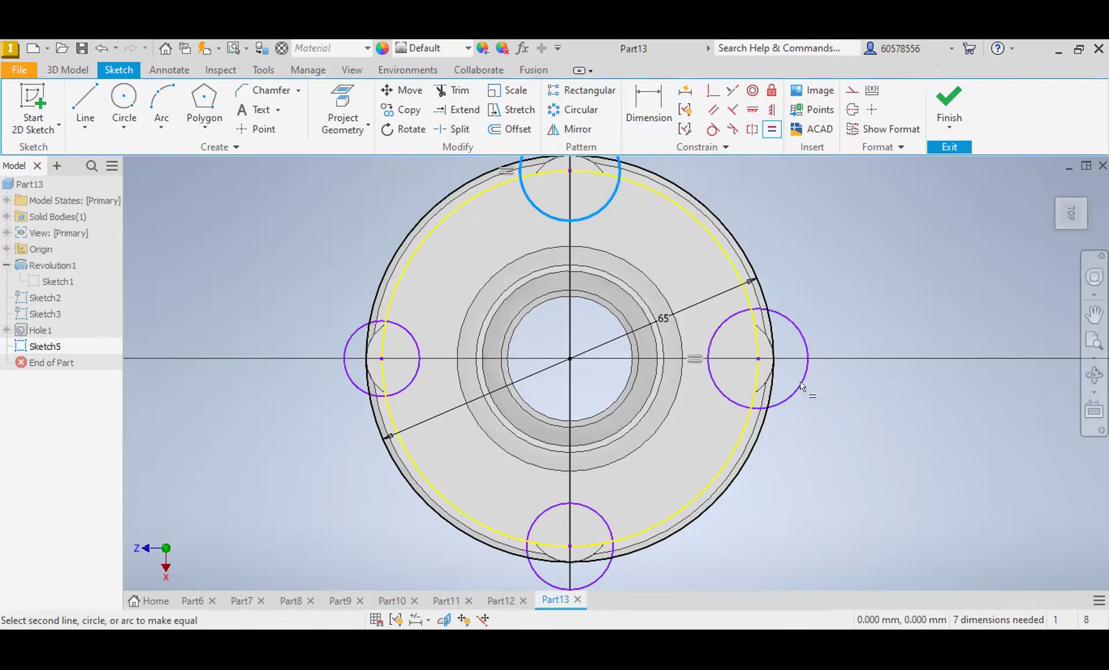
left_click(613, 529)
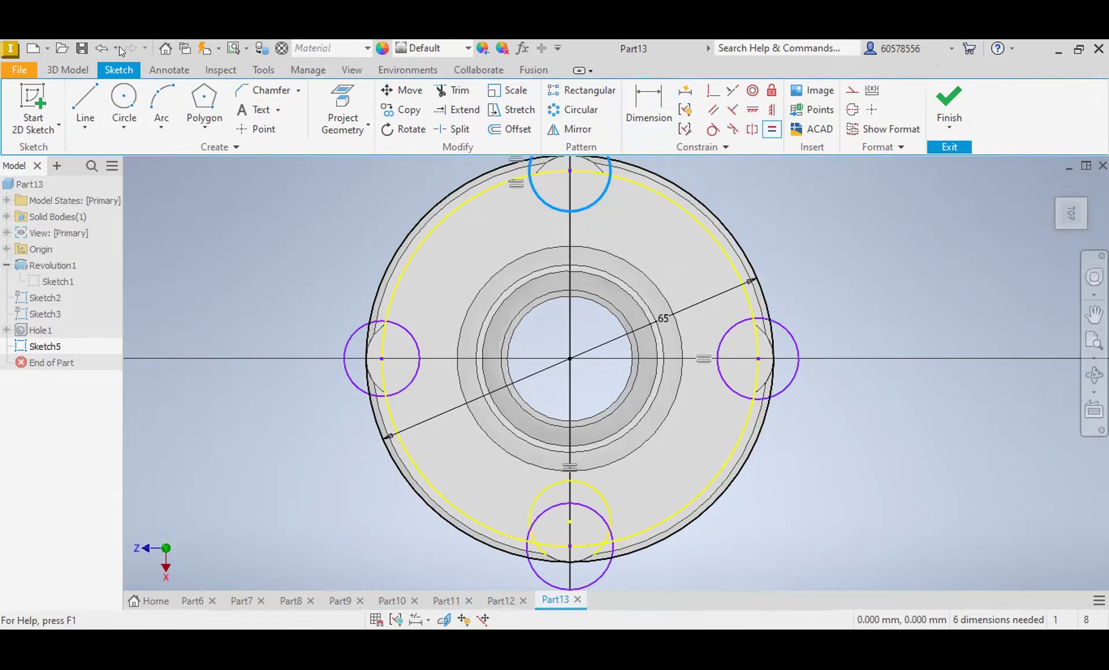
left_click(99, 49)
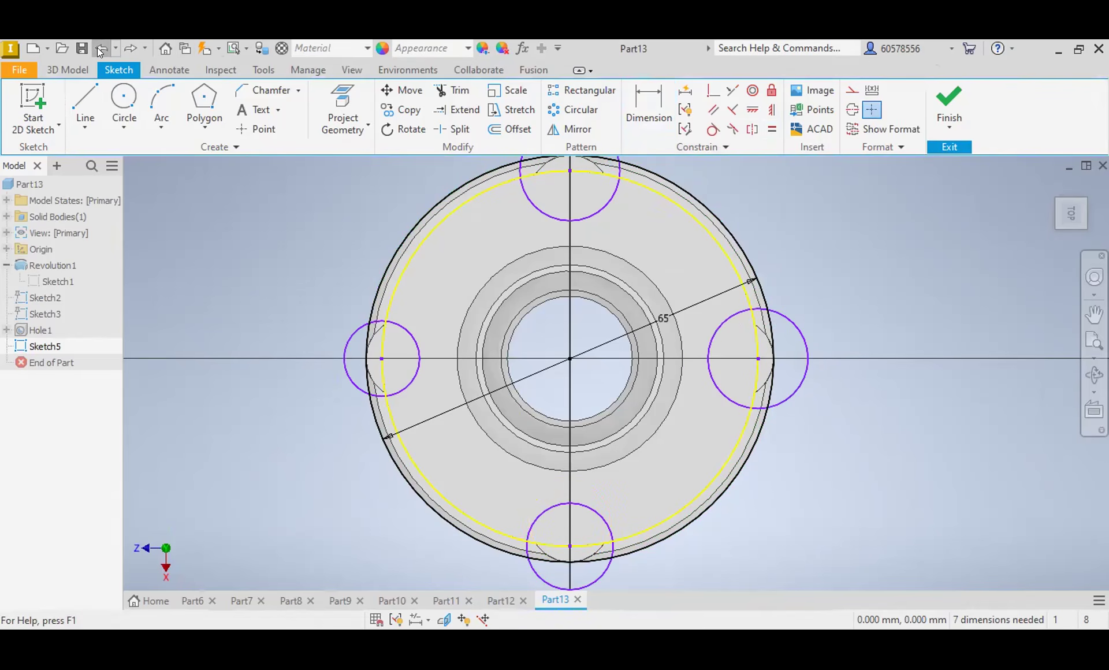
left_click(98, 48)
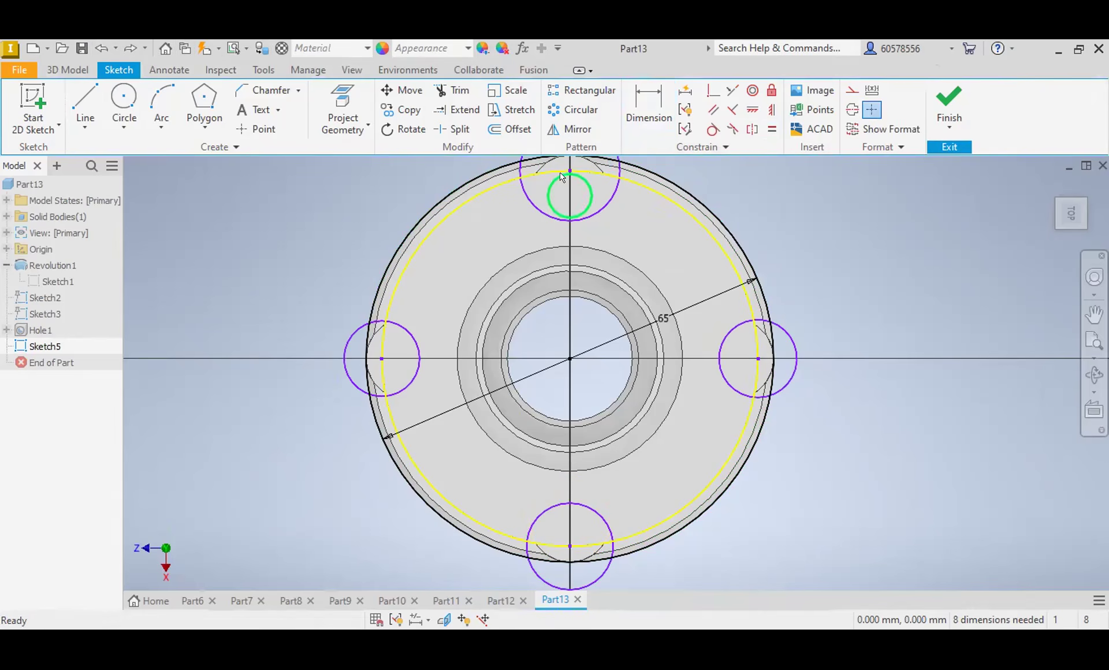
Step: Apply Equal constraints between the uppermost small circle and the other three small circles around the flange edge
left_click(773, 130)
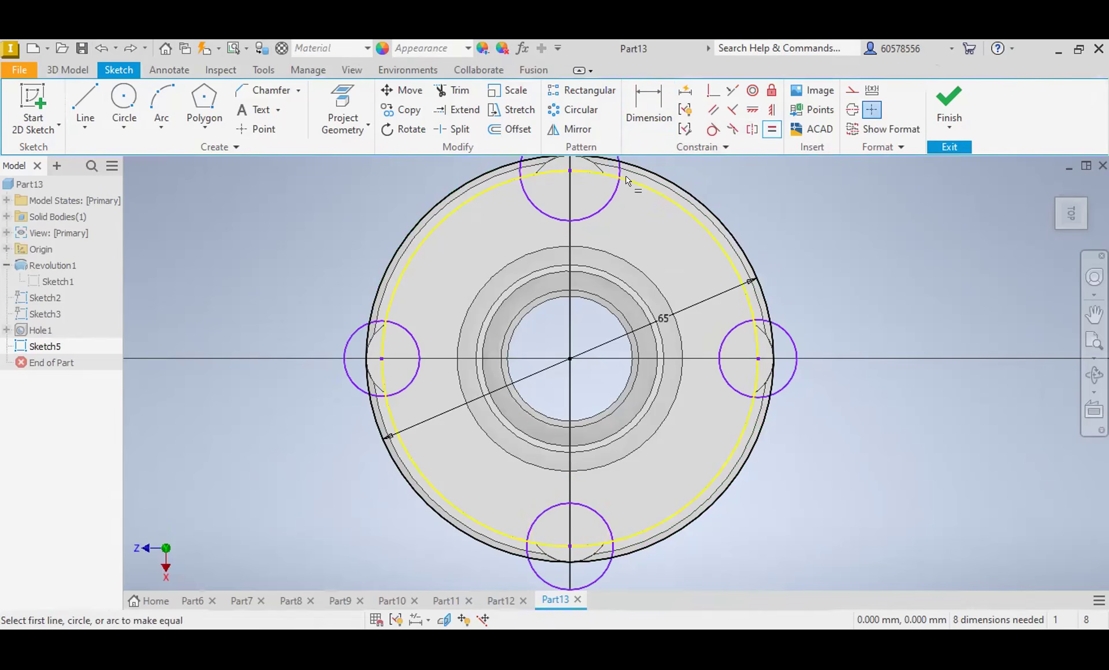
left_click(608, 205)
left_click(795, 350)
left_click(605, 572)
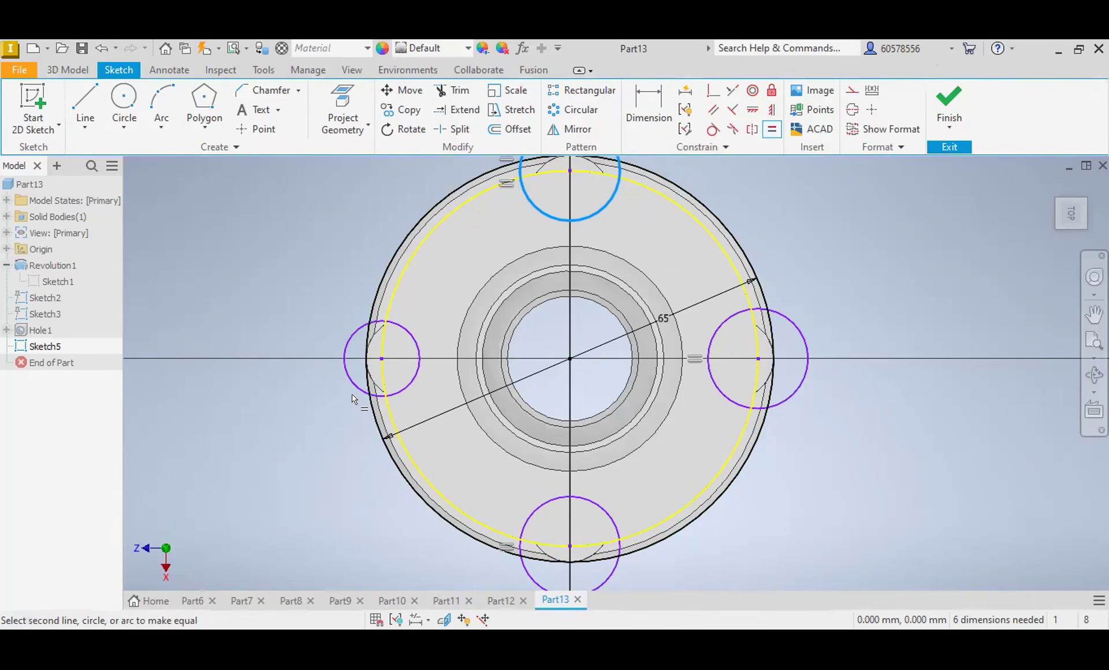
left_click(347, 373)
key("Escape")
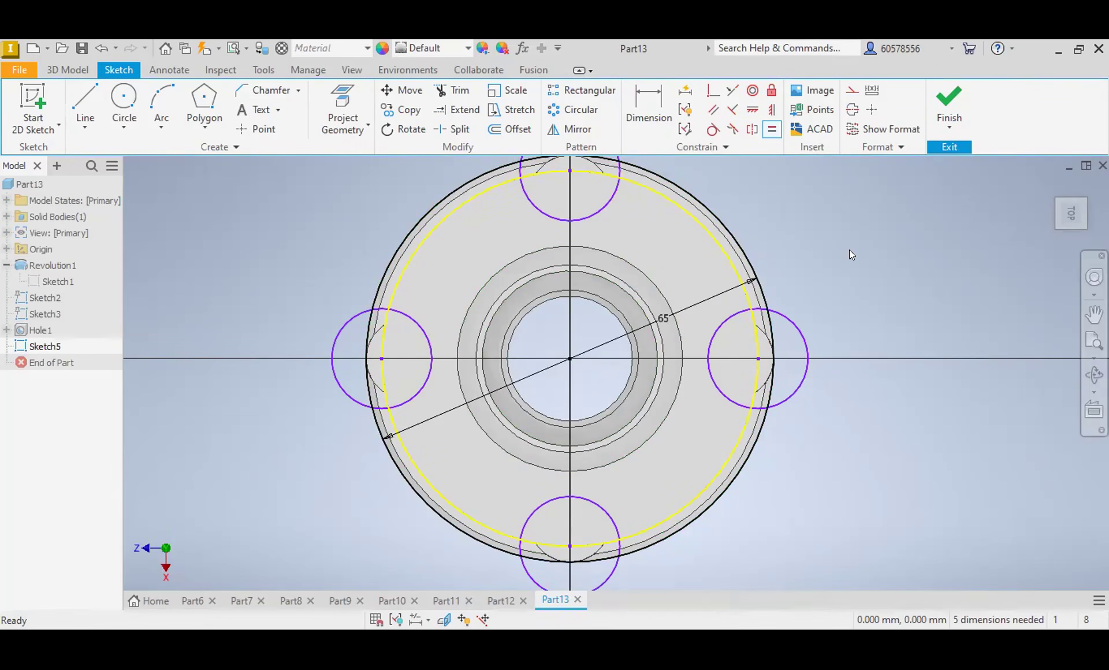
Step: Dimension the uppermost small circle with a diameter of 20 mm
left_click(656, 110)
left_click(617, 199)
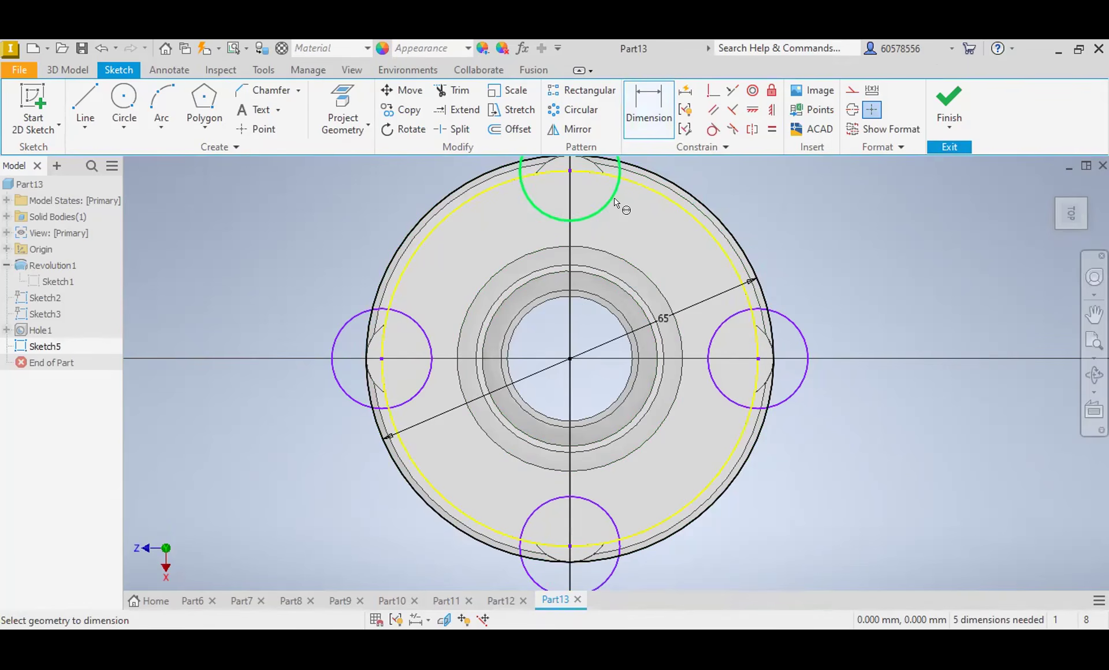
left_click(762, 199)
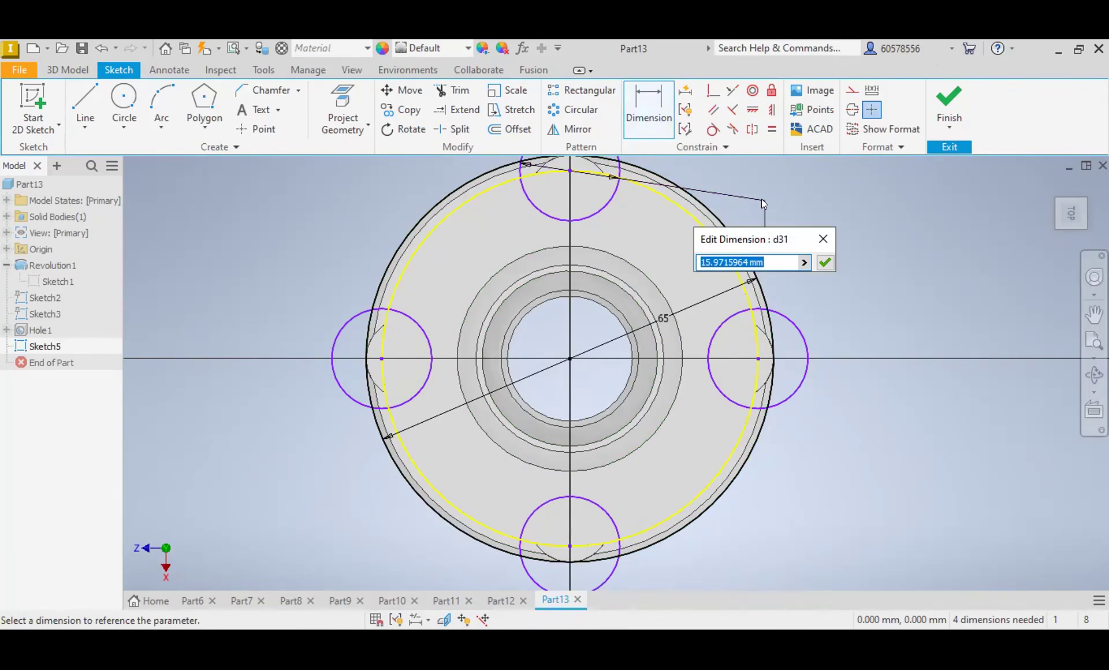
type("20")
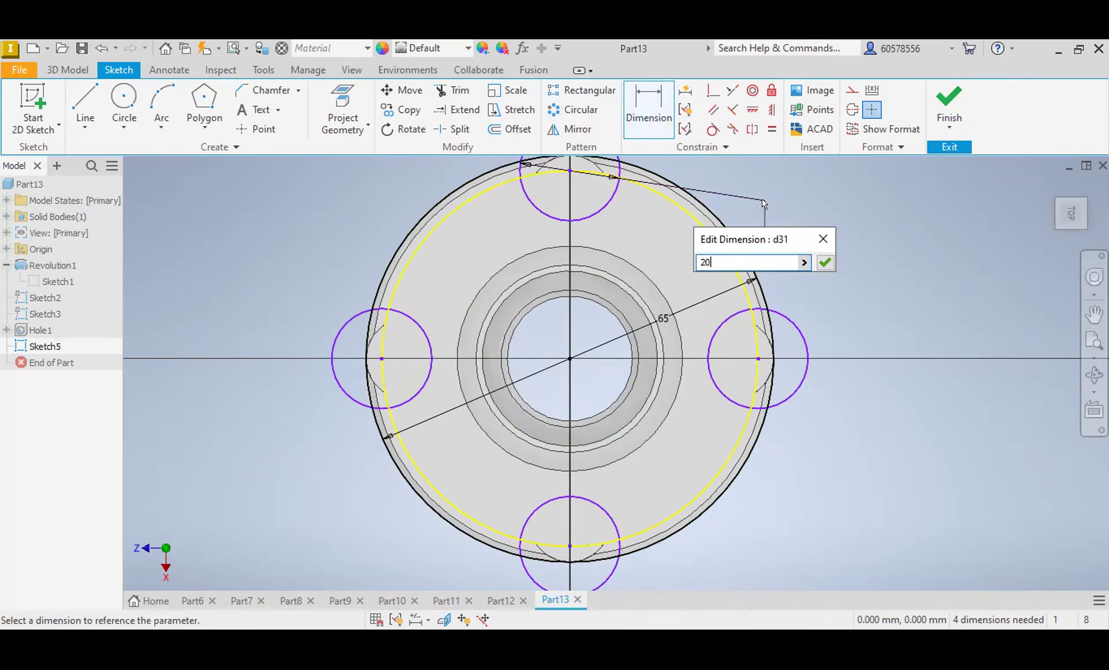
key("Return")
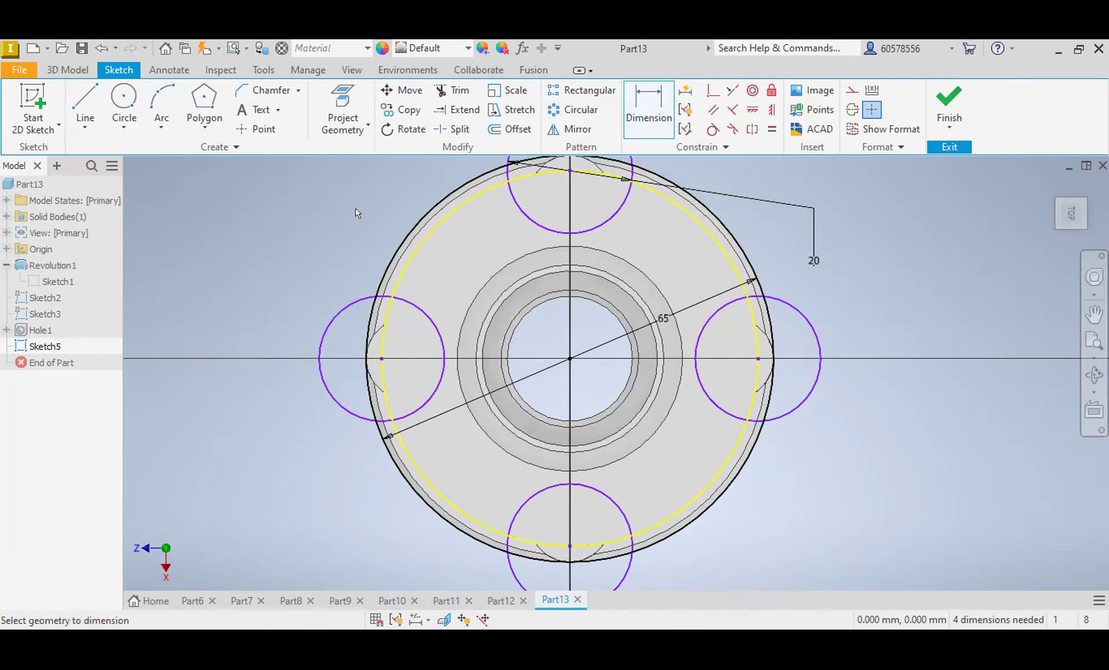
Step: Trim the four small circles' inner arcs and the 65 mm circle's segments inside them, leaving outward lobes around the flange
left_click(458, 102)
left_click(430, 322)
left_click(376, 349)
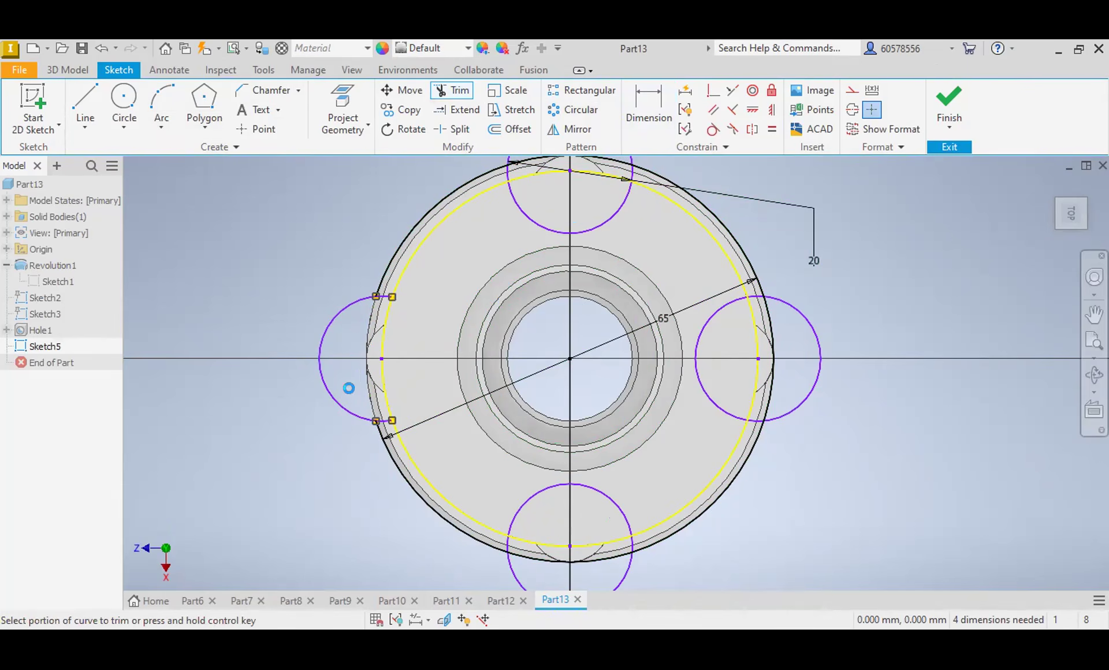
left_click(541, 217)
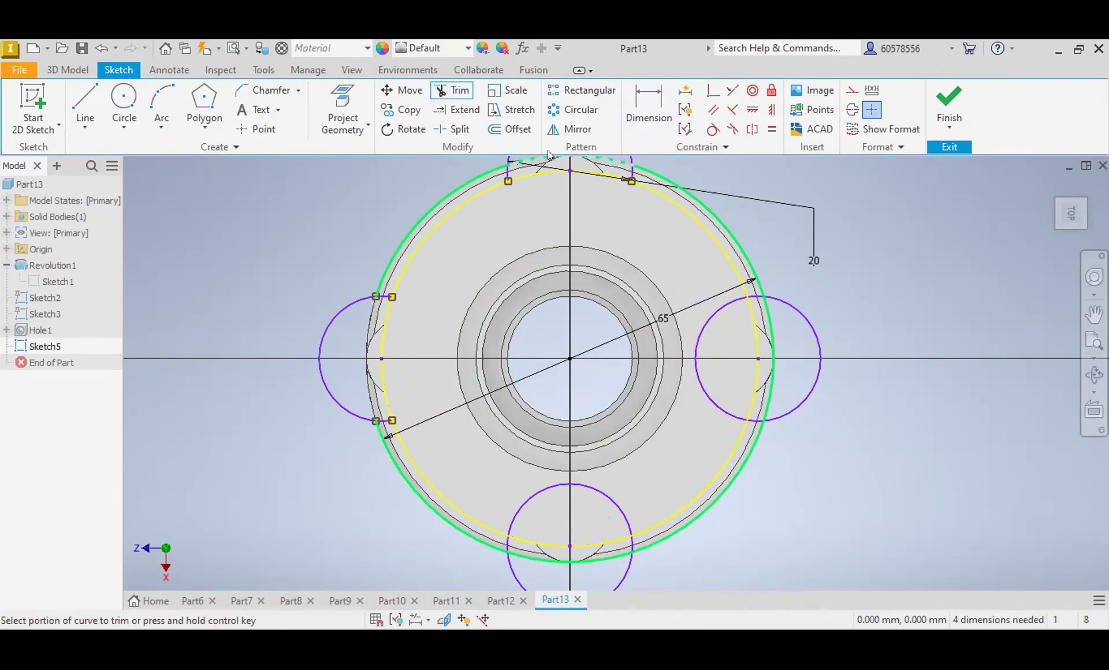
left_click(613, 162)
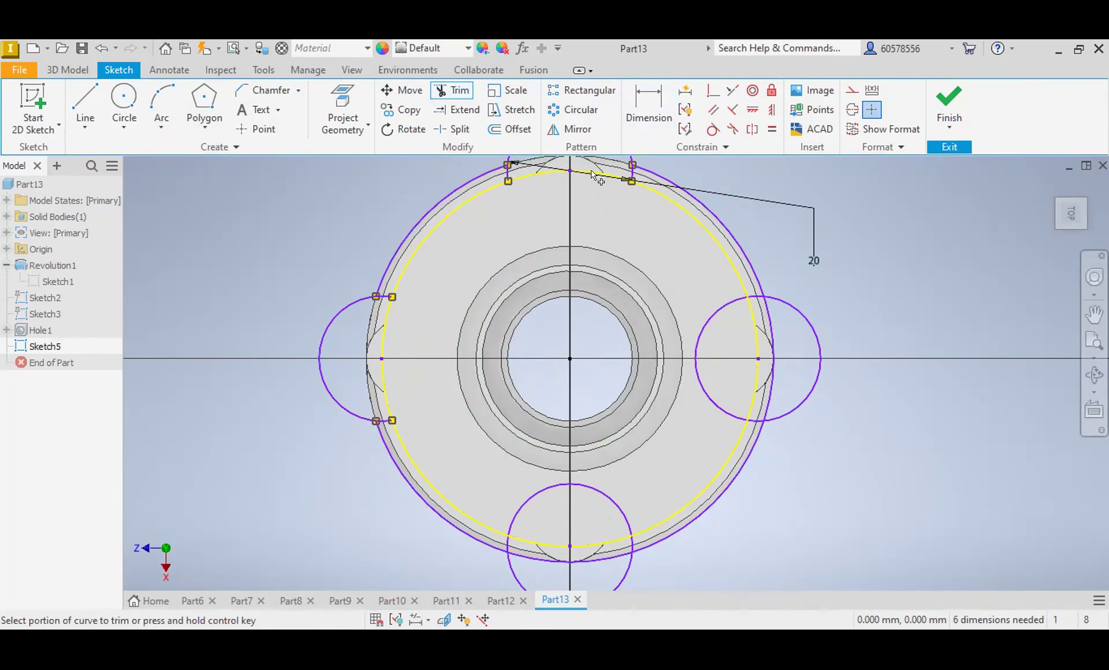
left_click(701, 376)
left_click(777, 346)
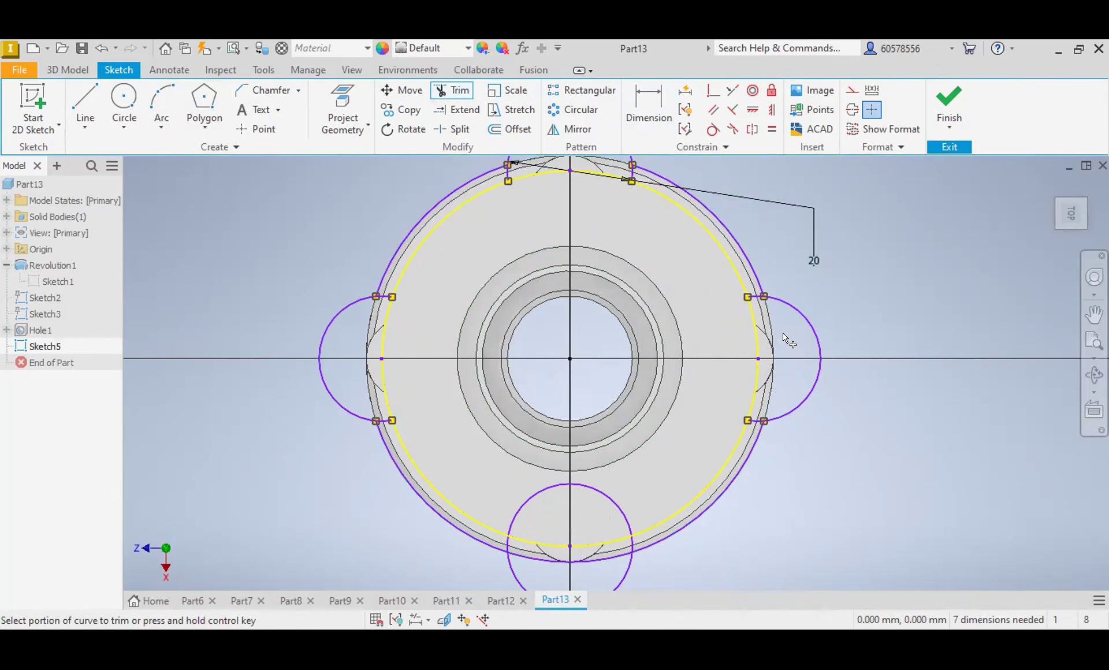
left_click(624, 519)
left_click(583, 560)
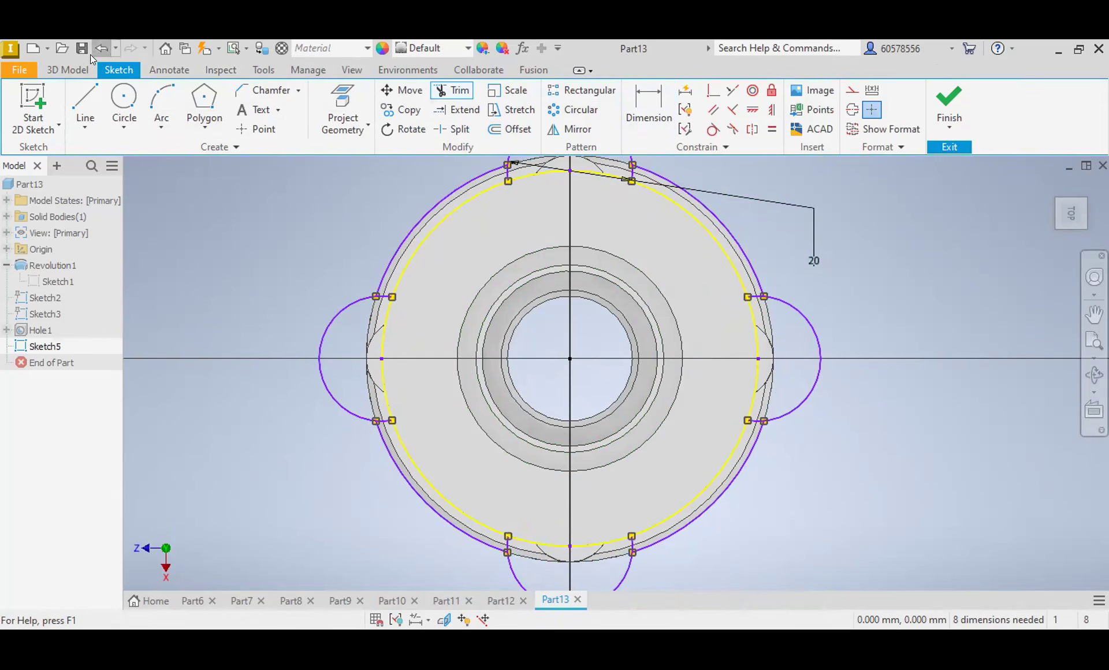
left_click(67, 70)
left_click(86, 110)
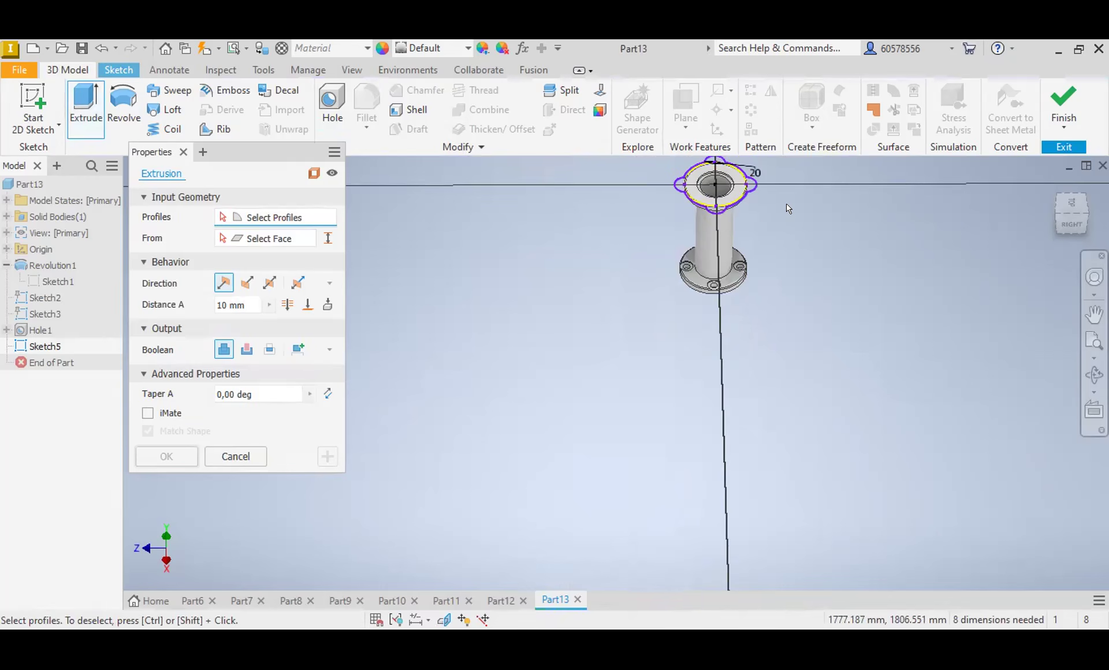
middle_click_drag(789, 208, 725, 384)
scroll(670, 352, "up", 4)
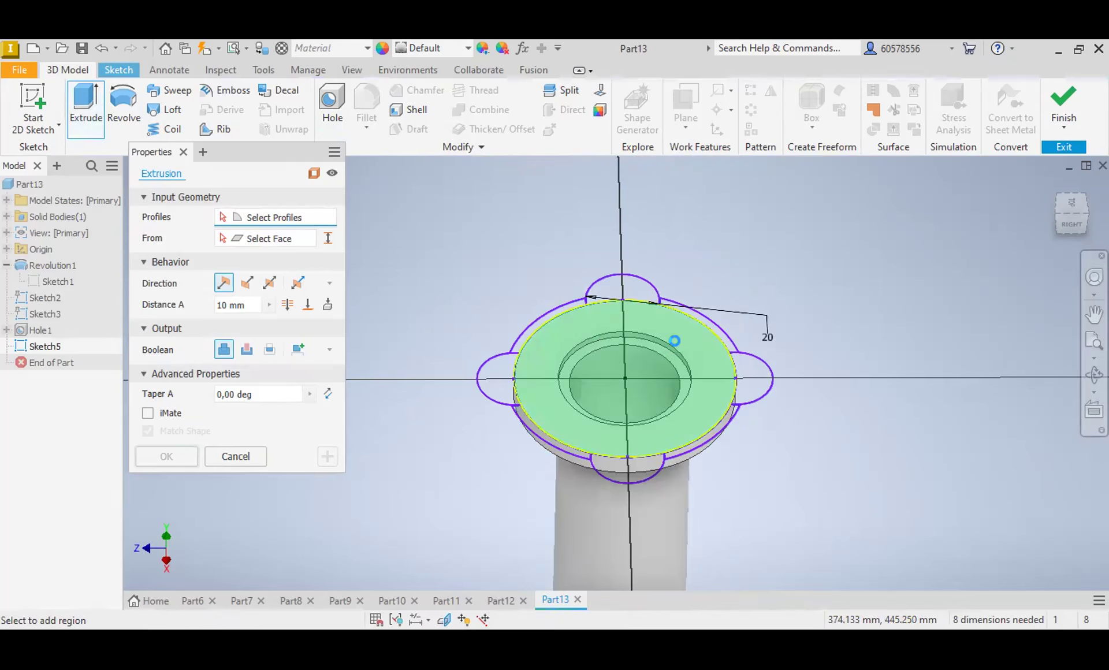
left_click(672, 341)
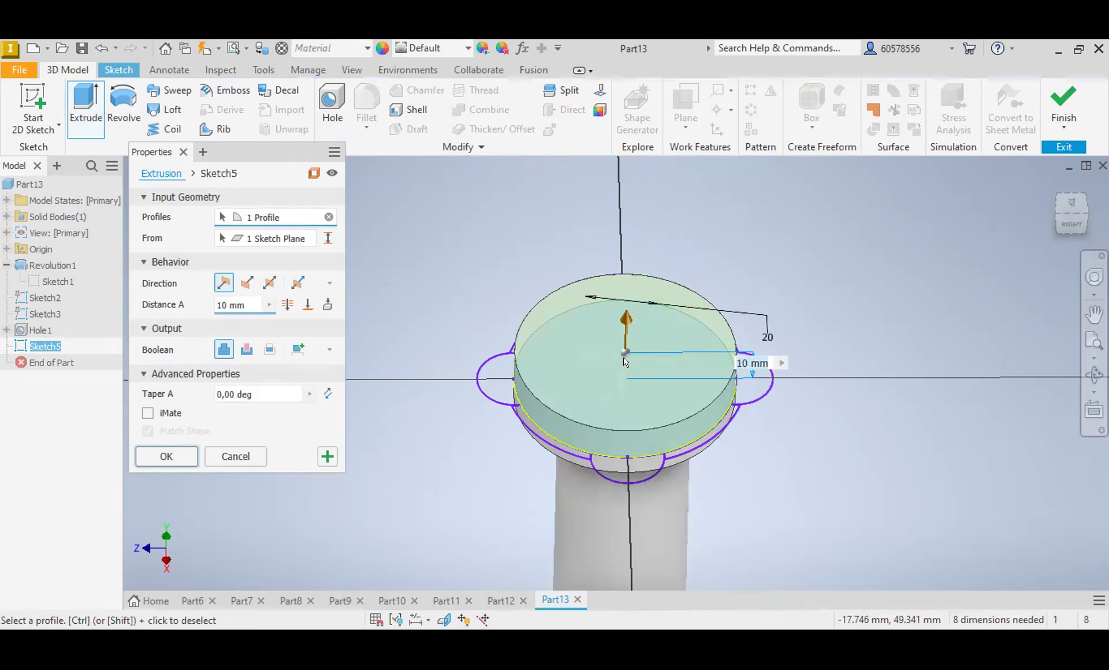
scroll(665, 318, "down", 3)
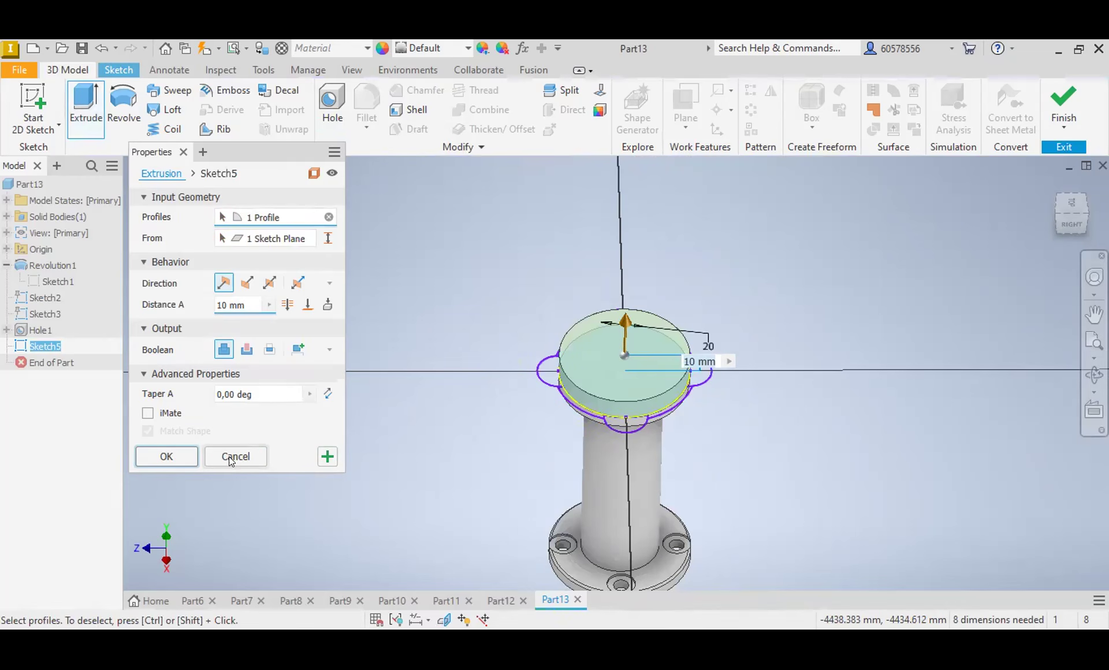
key("Escape")
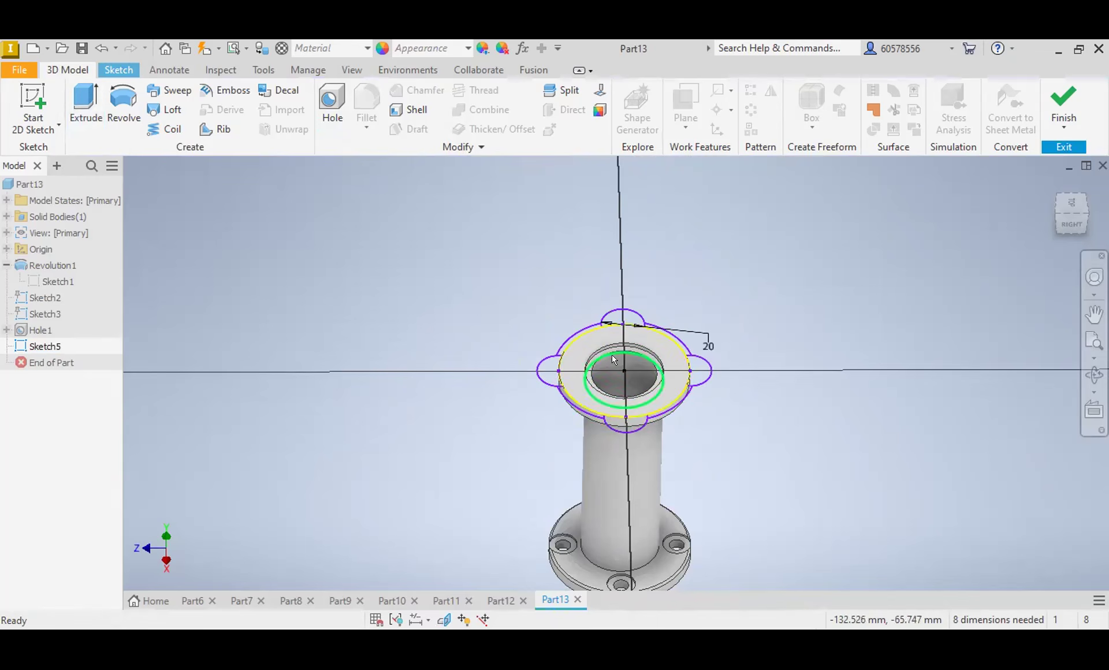
Step: Draw a circle centred on the origin around the upper flange's central opening in the lobe sketch
scroll(621, 347, "up", 3)
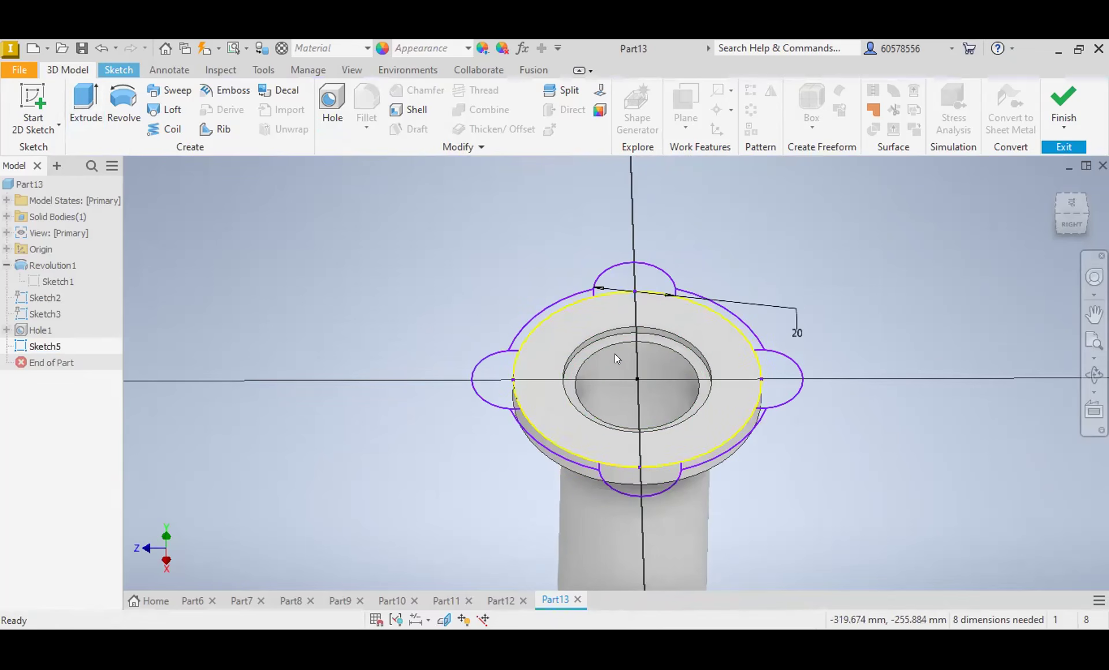
left_click(119, 69)
left_click(123, 99)
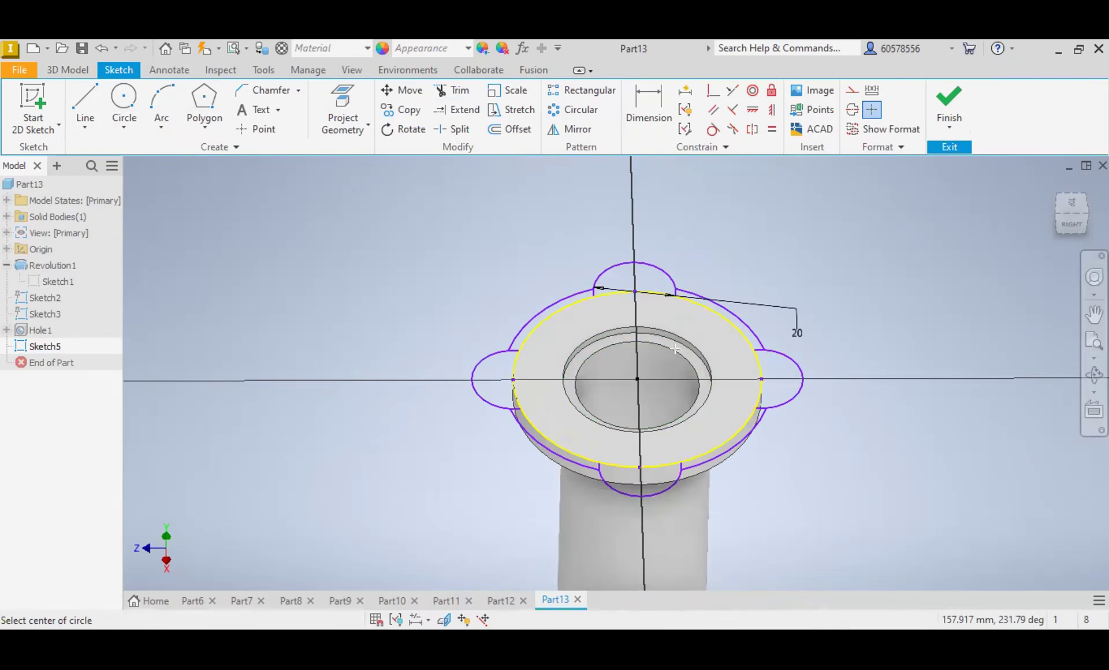
left_click(1071, 201)
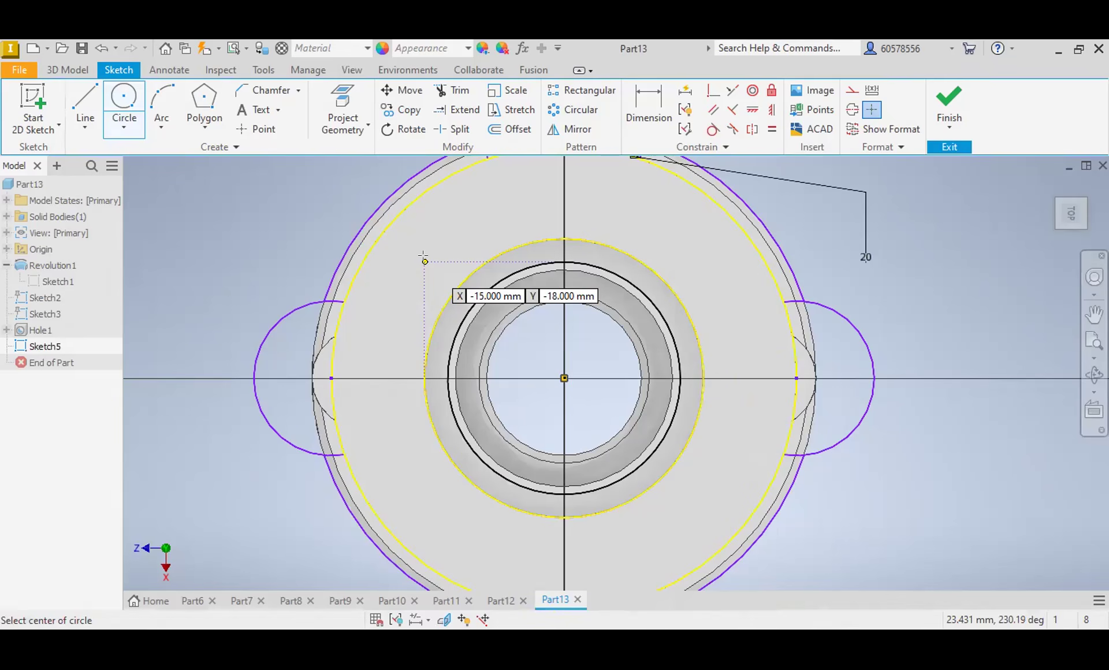
Step: Extrude the flange ring and its four lobe profiles 6 mm downward, joined to the part
left_click(73, 73)
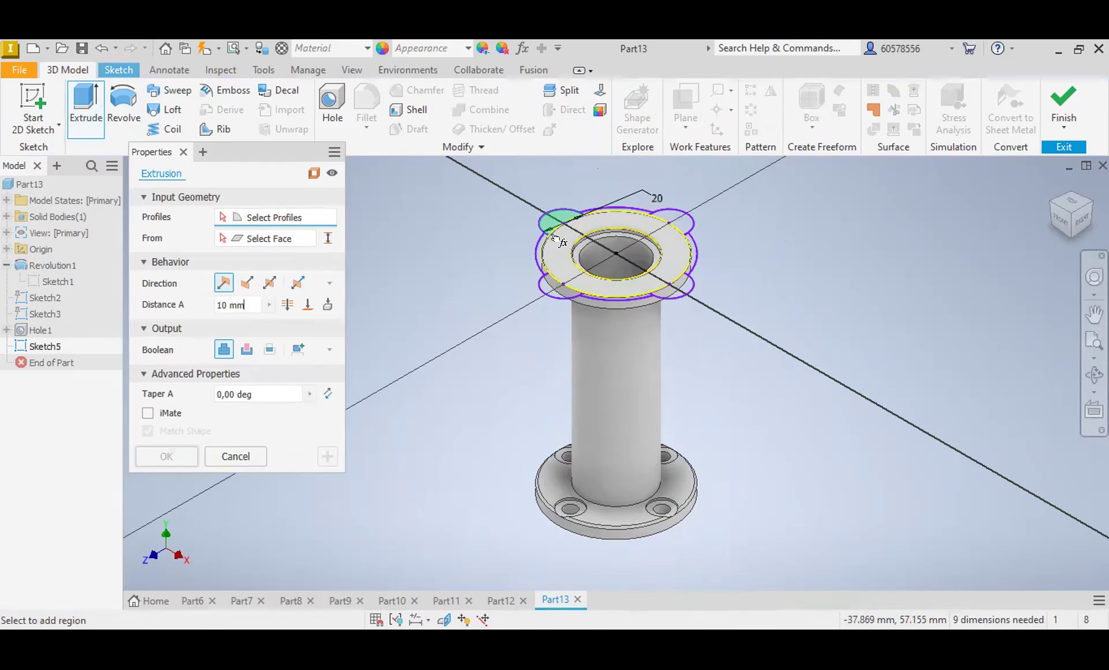
left_click(689, 206)
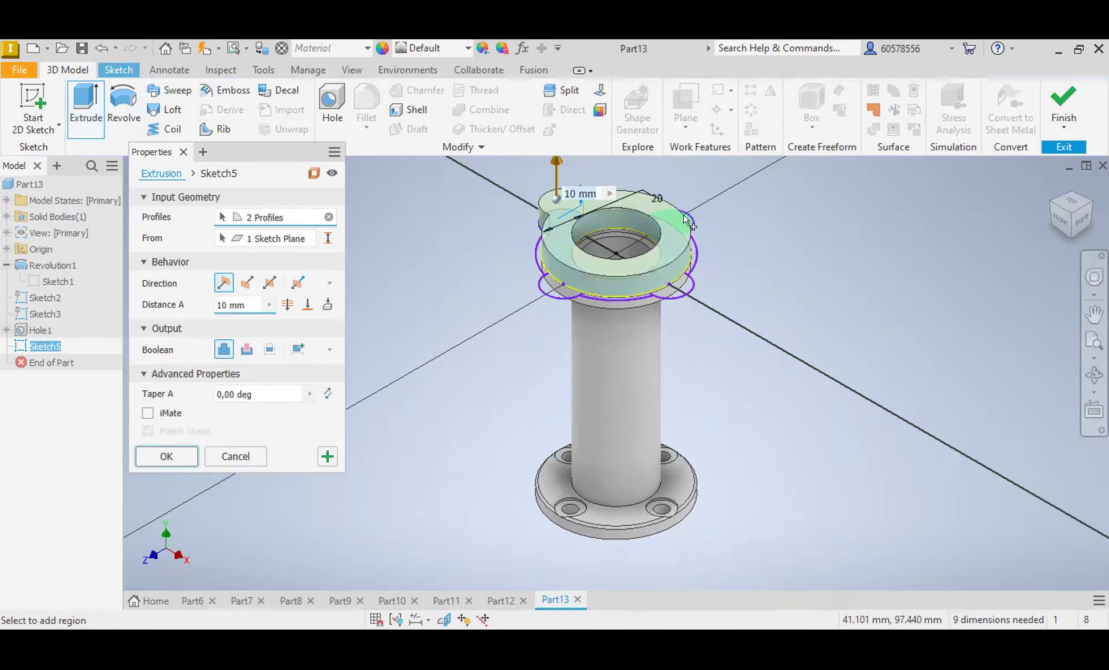
left_click(682, 228)
left_click(682, 287)
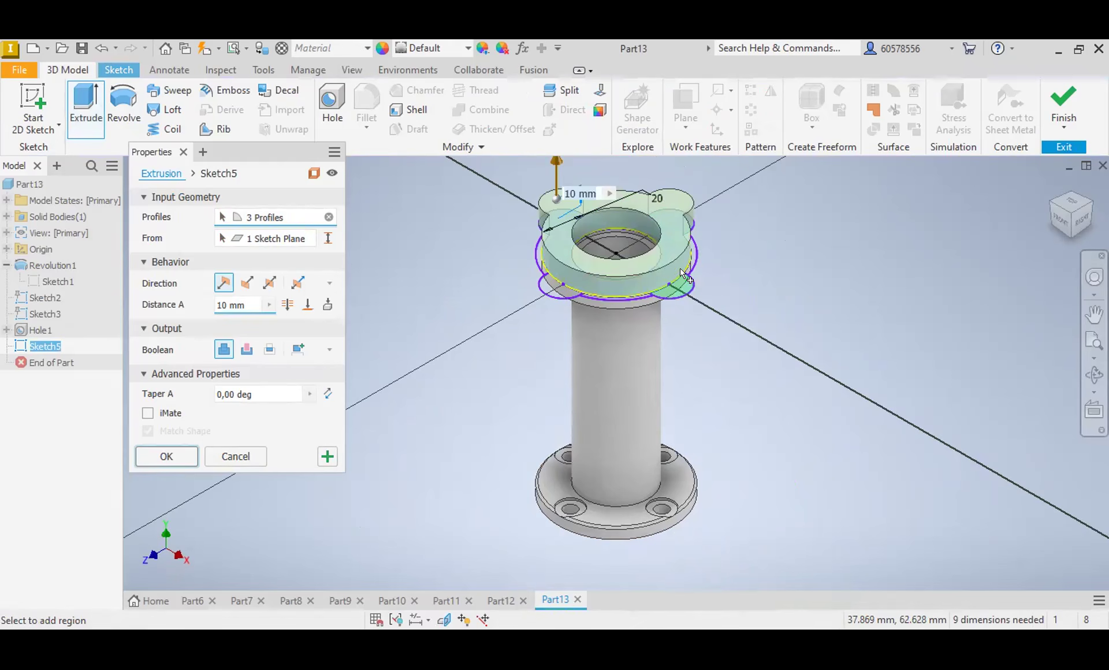
left_click(551, 289)
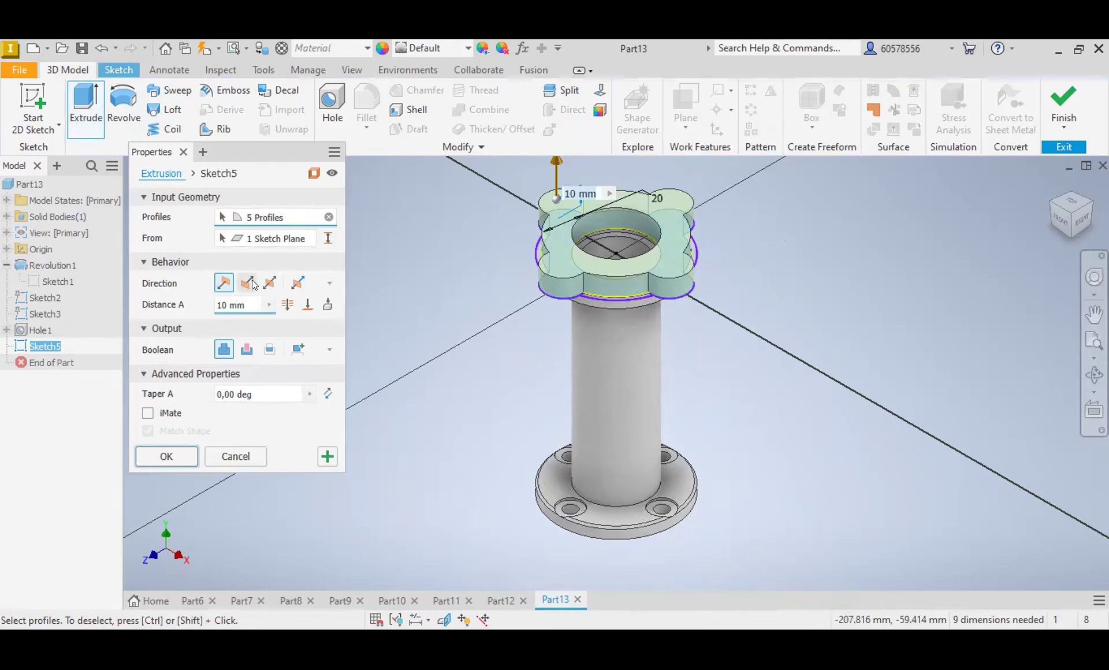
left_click(247, 349)
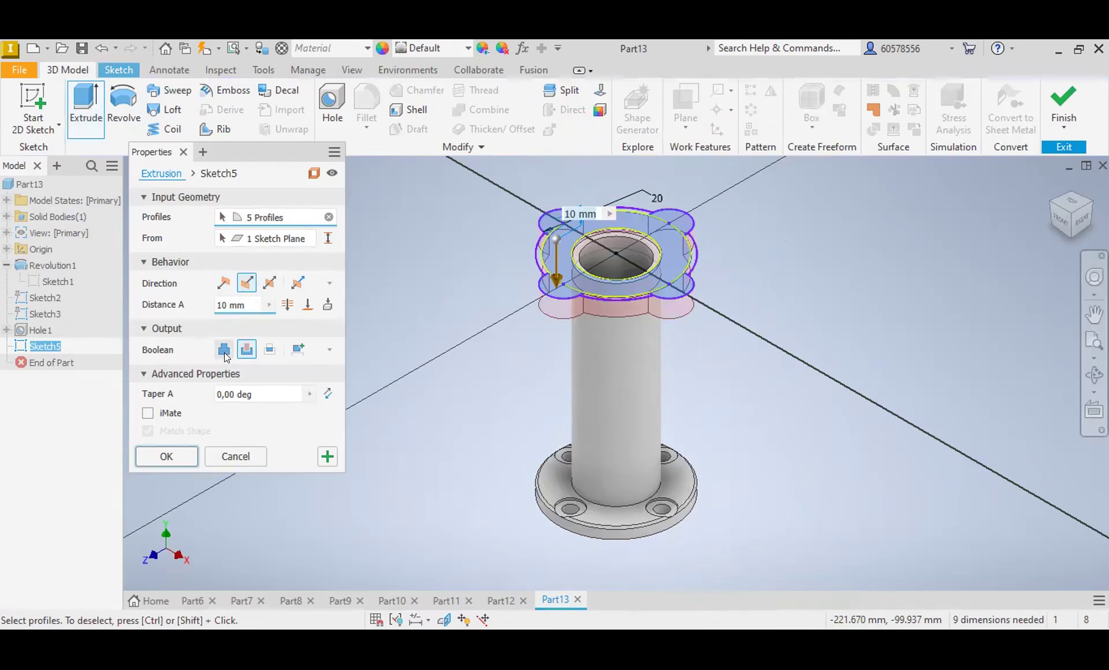
left_click_drag(224, 305, 212, 305)
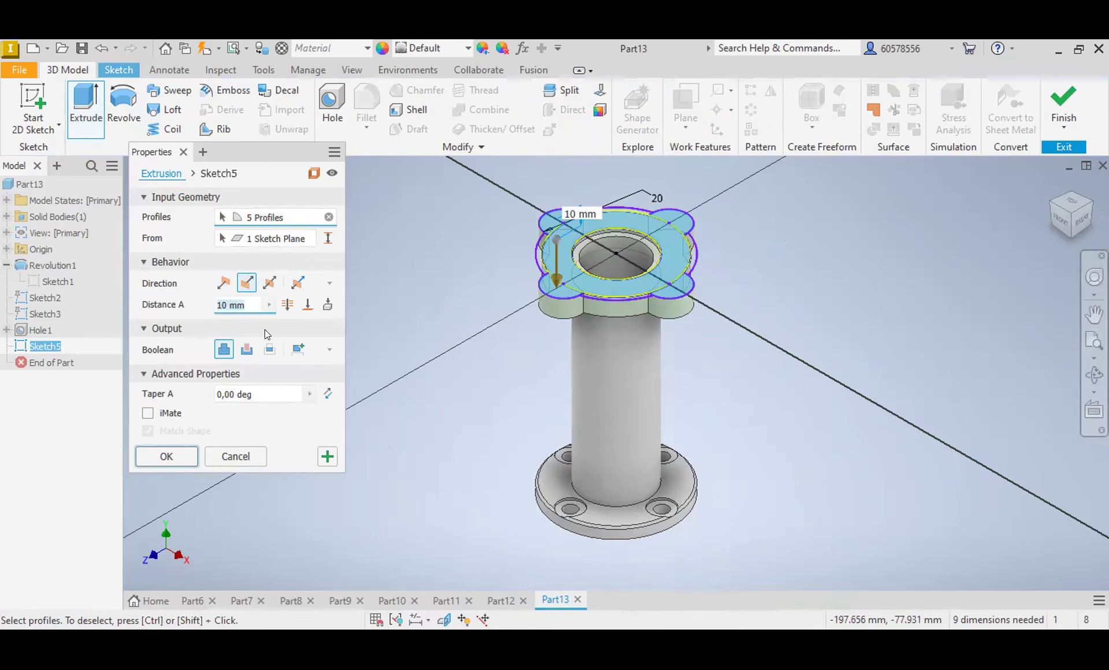
type("6")
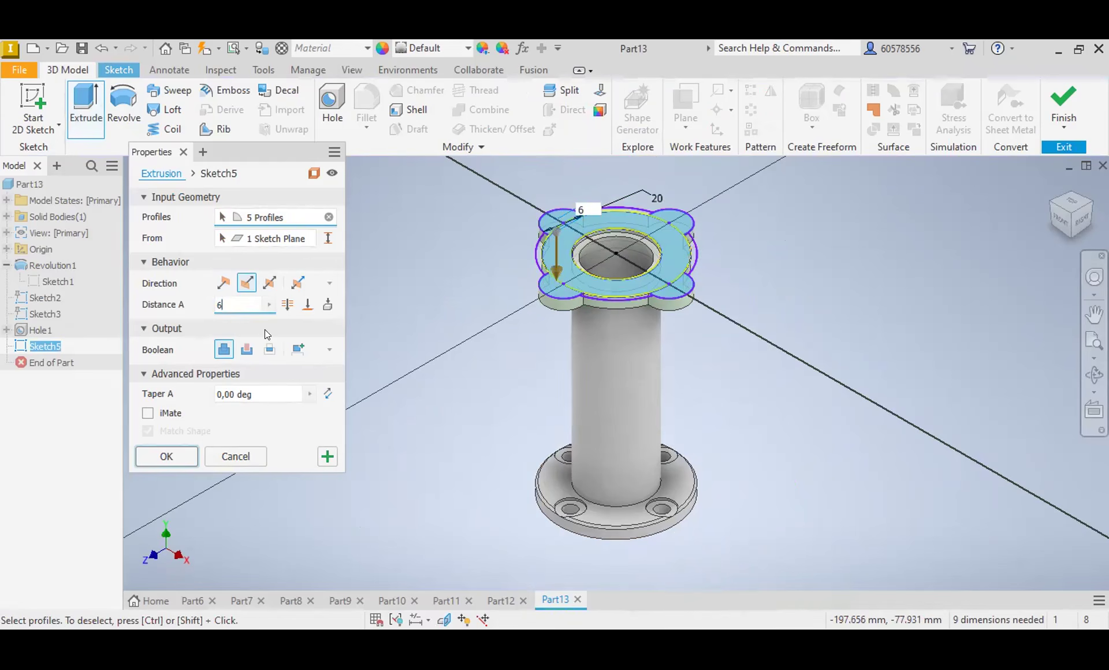
key("Return")
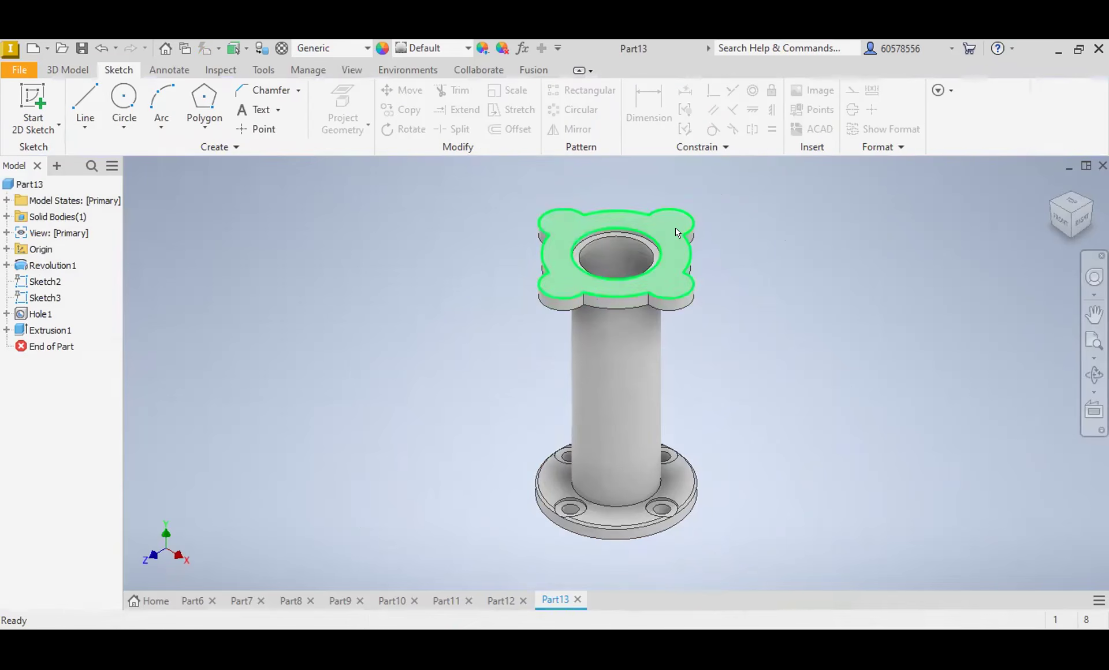
Step: Start a sketch on the lobed flange's top face and draw four small circles, one centred on each lobe
left_click(673, 231)
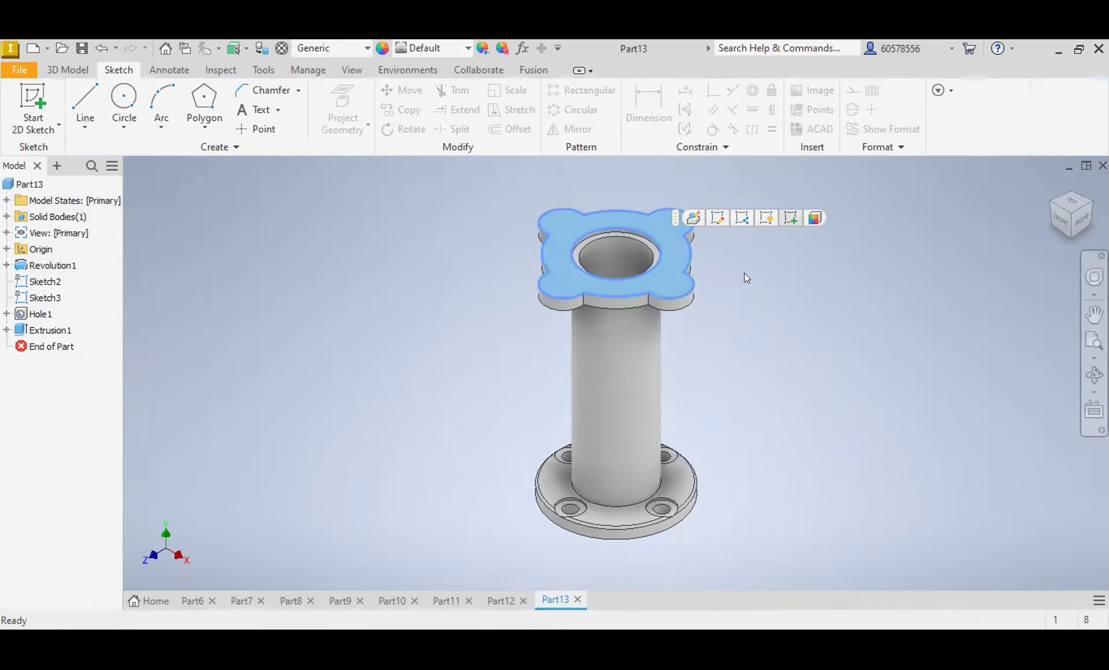
key("s")
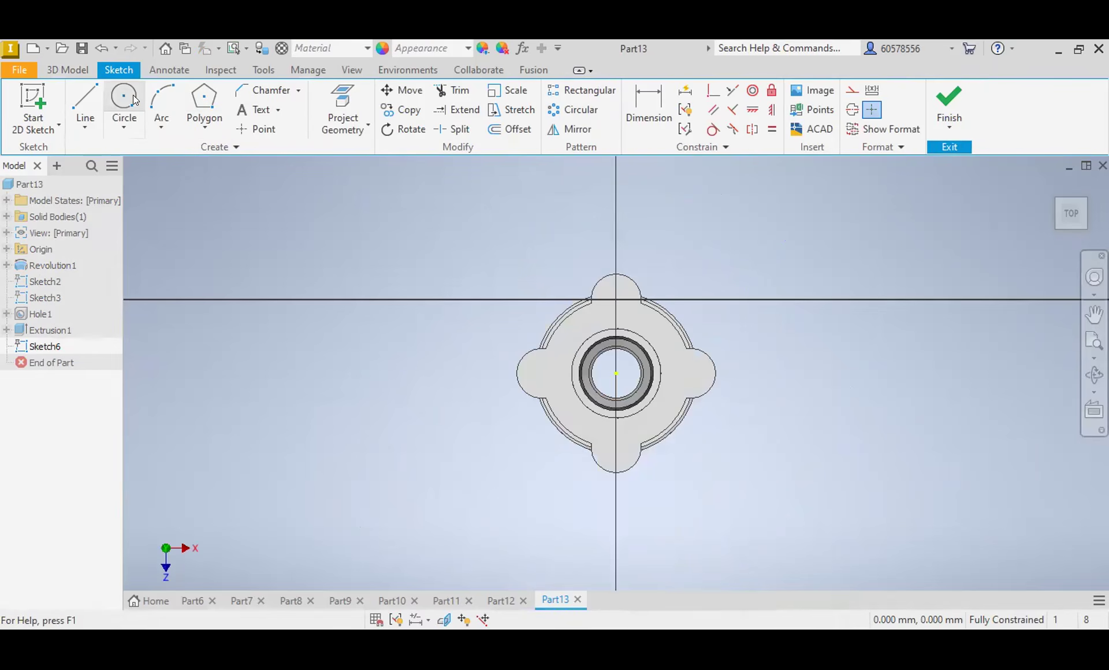
left_click(125, 98)
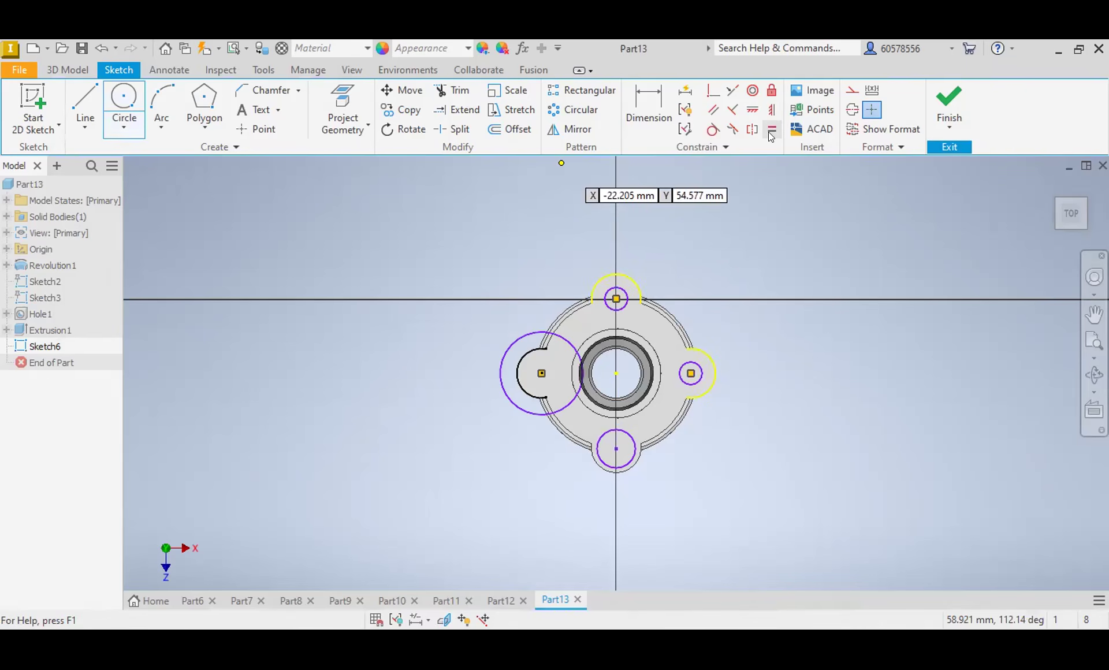
Step: Apply Equal constraints between the uppermost lobe circle and the other three lobe circles
left_click(772, 129)
left_click(626, 294)
left_click(701, 377)
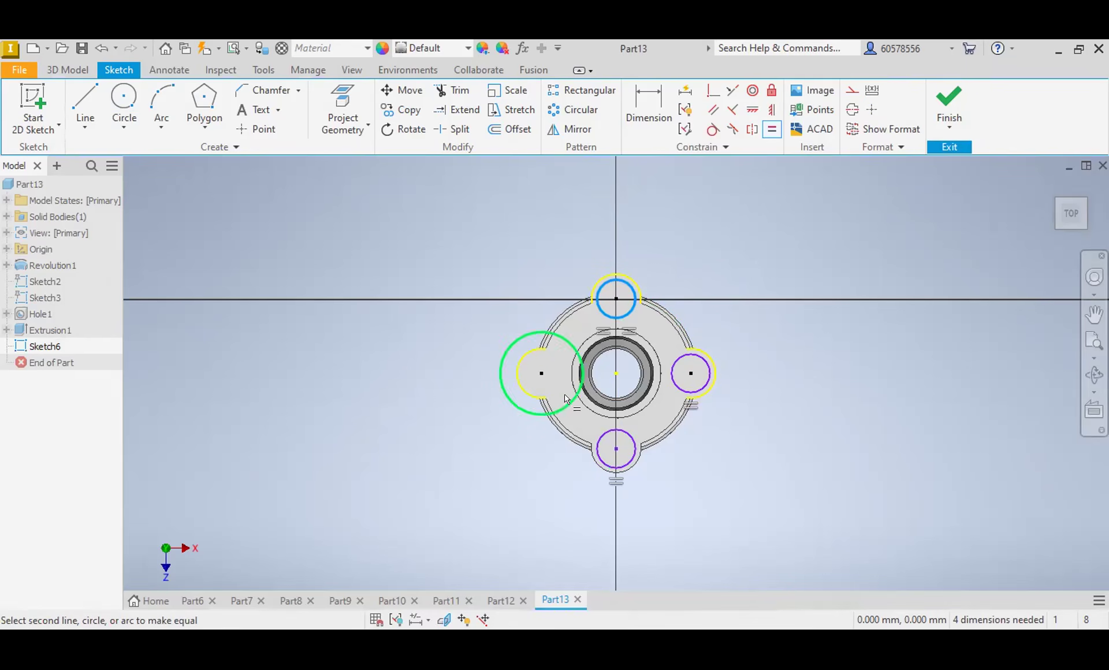
left_click(510, 401)
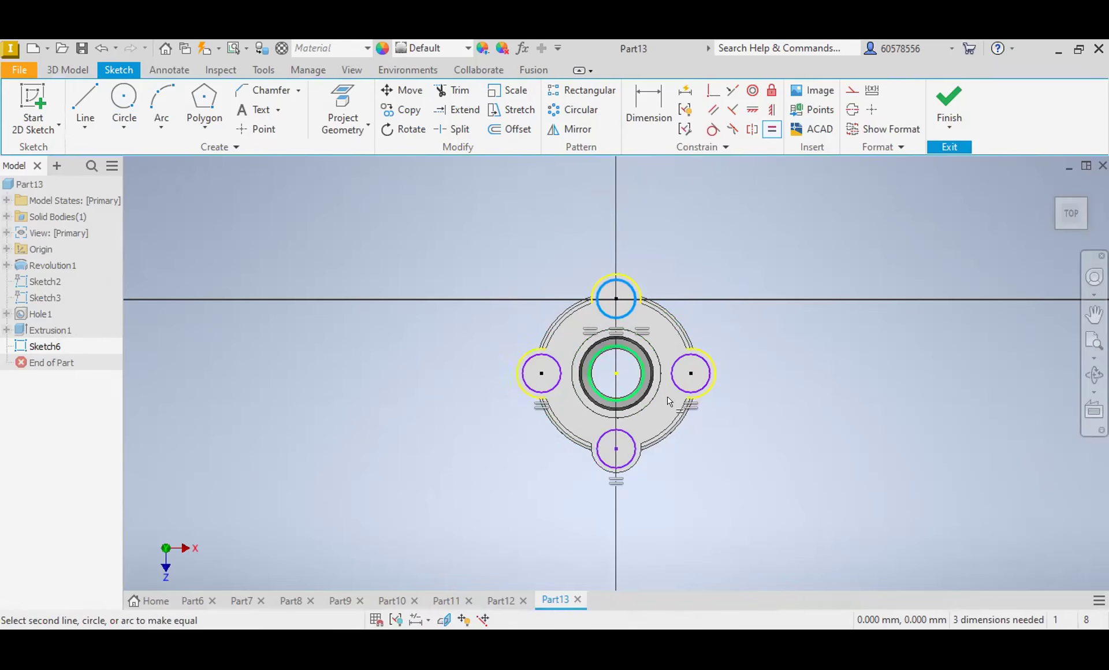
key("Escape")
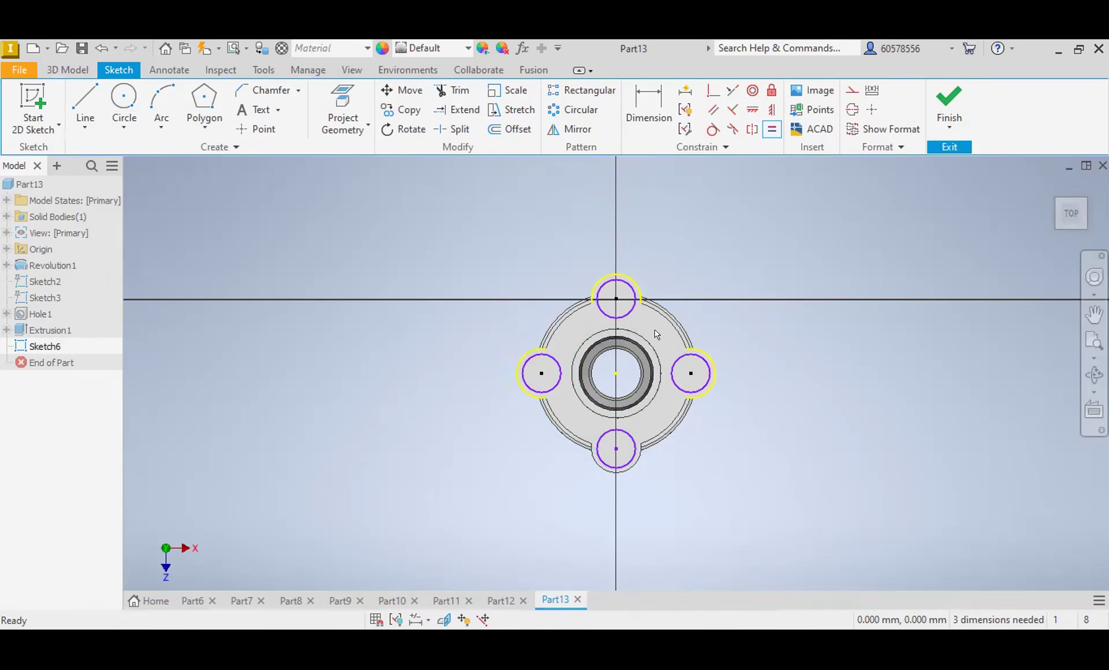
Step: Dimension the uppermost lobe circle's diameter and set it to 7 mm
key("d")
left_click(632, 284)
left_click(667, 264)
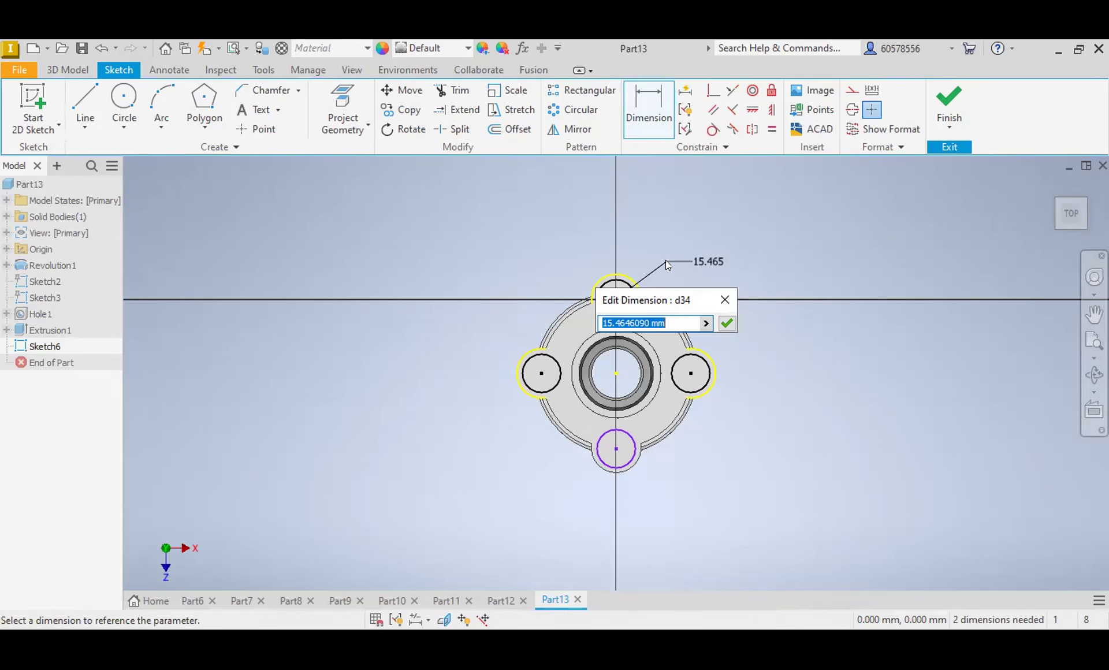
type("7")
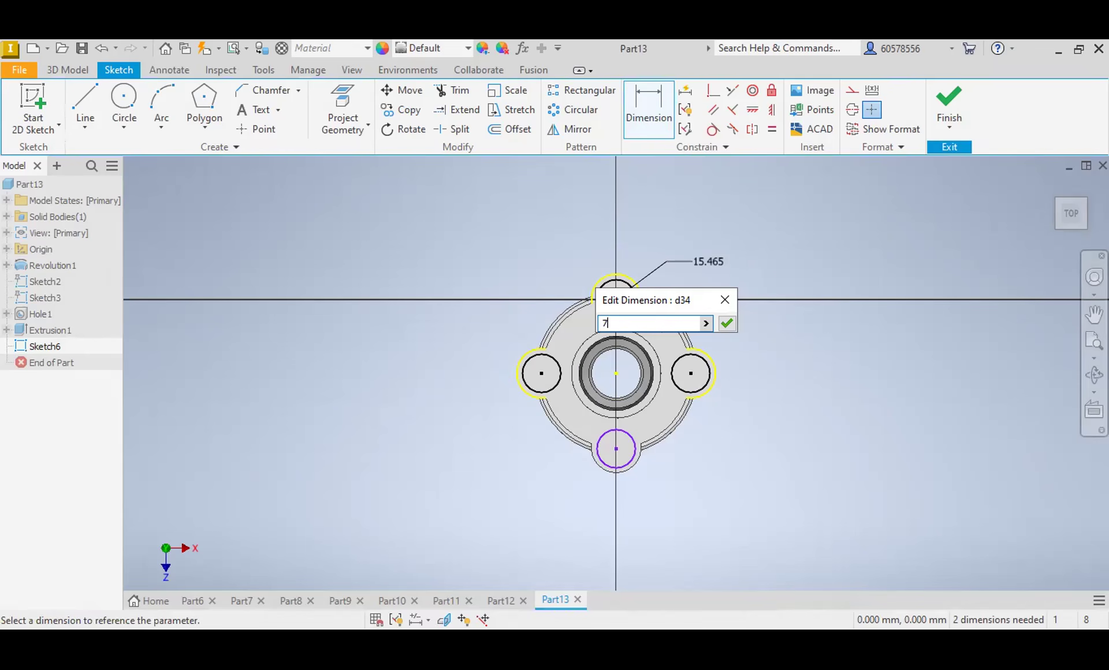
left_click(732, 324)
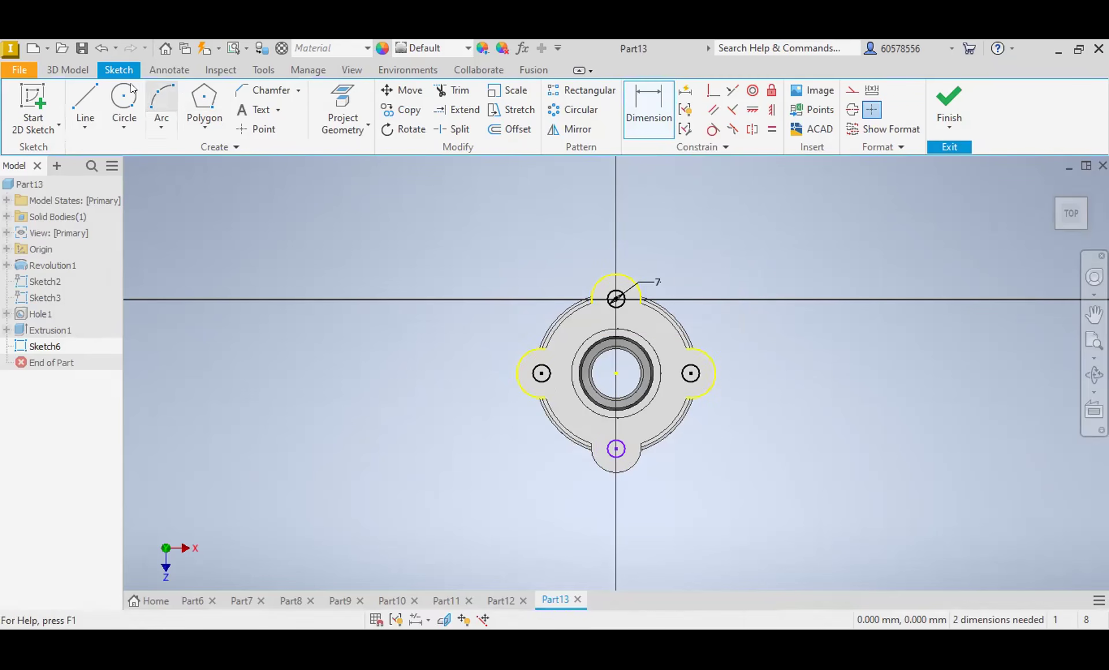
Step: Try to cut-extrude the four lobe circles up to the side face of one lobe
left_click(64, 70)
left_click(83, 96)
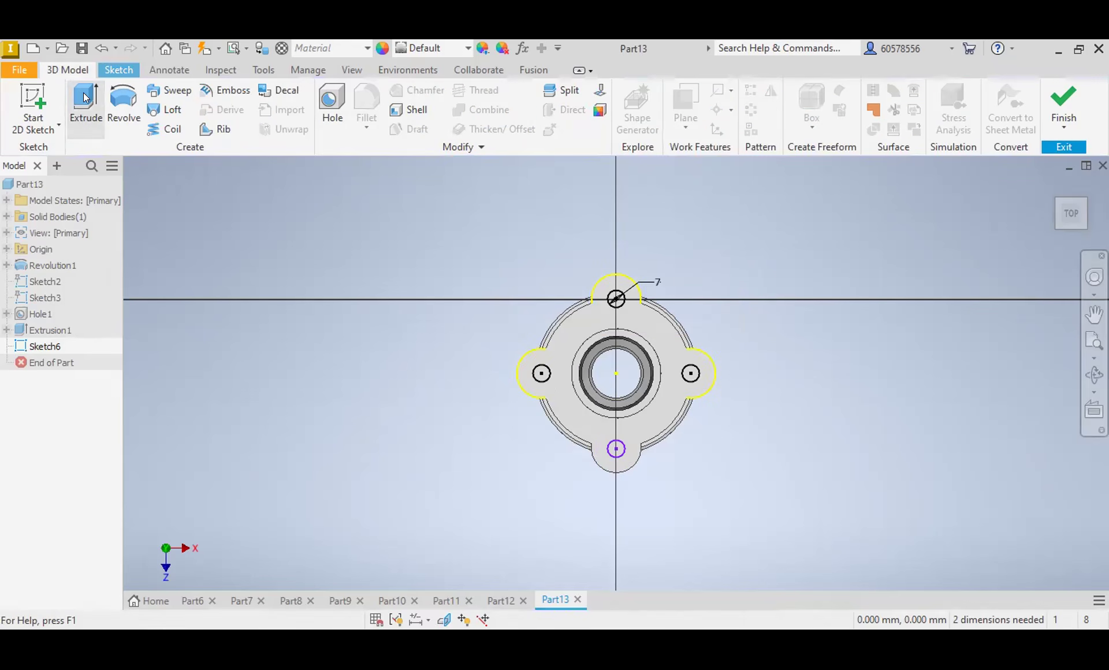
scroll(668, 228, "up", 3)
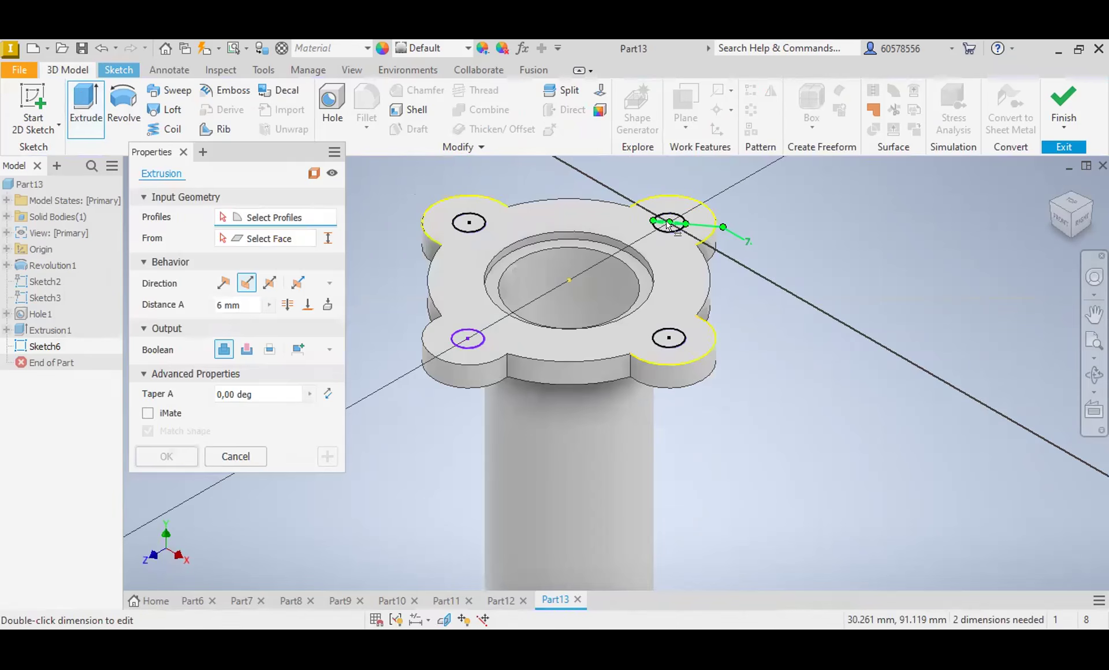
scroll(679, 220, "up", 3)
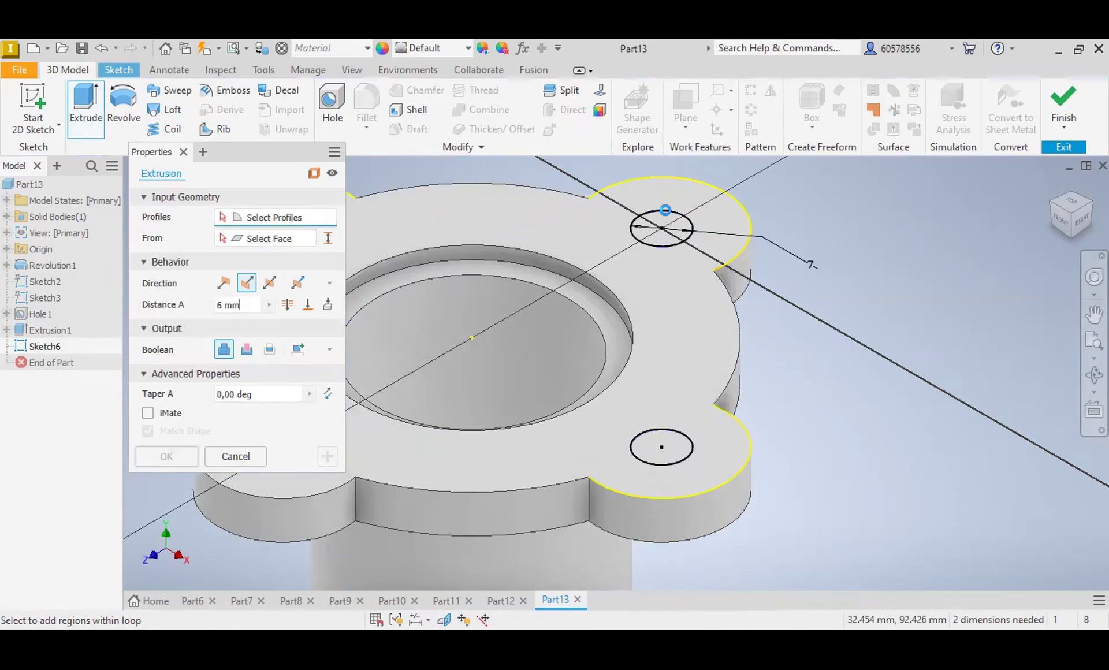
left_click(664, 447)
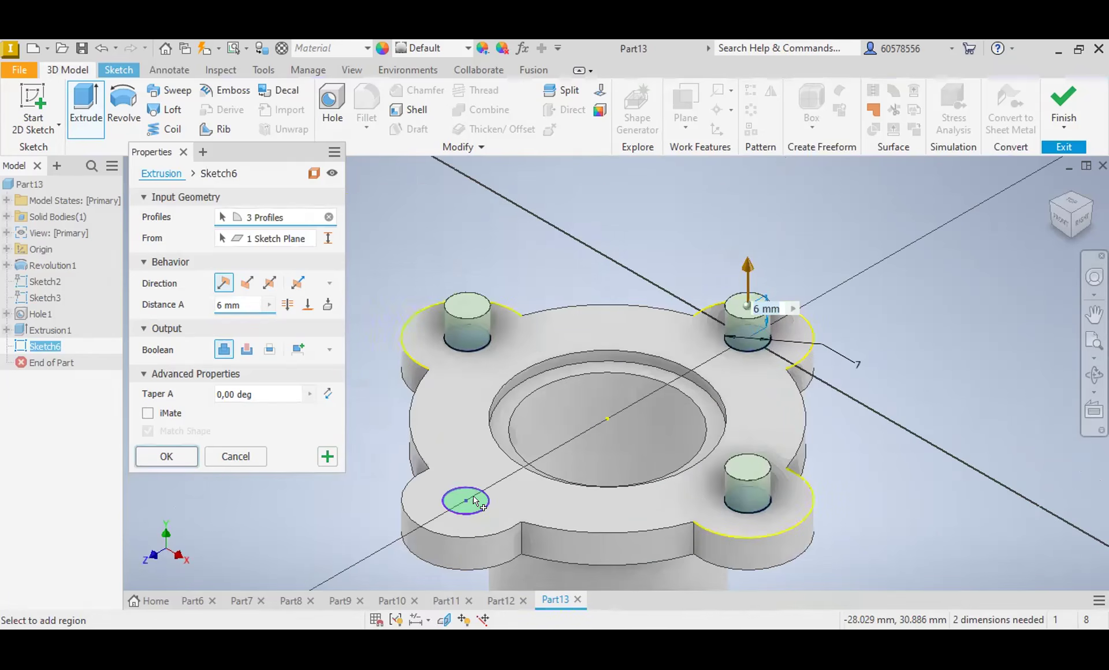
left_click(473, 496)
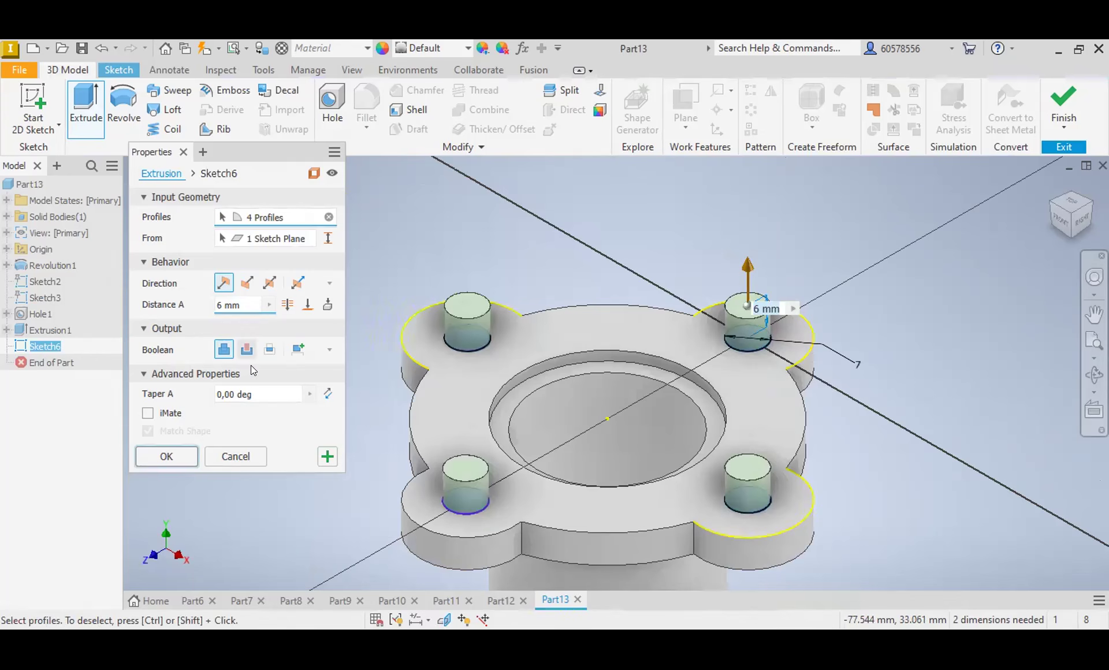
left_click(247, 349)
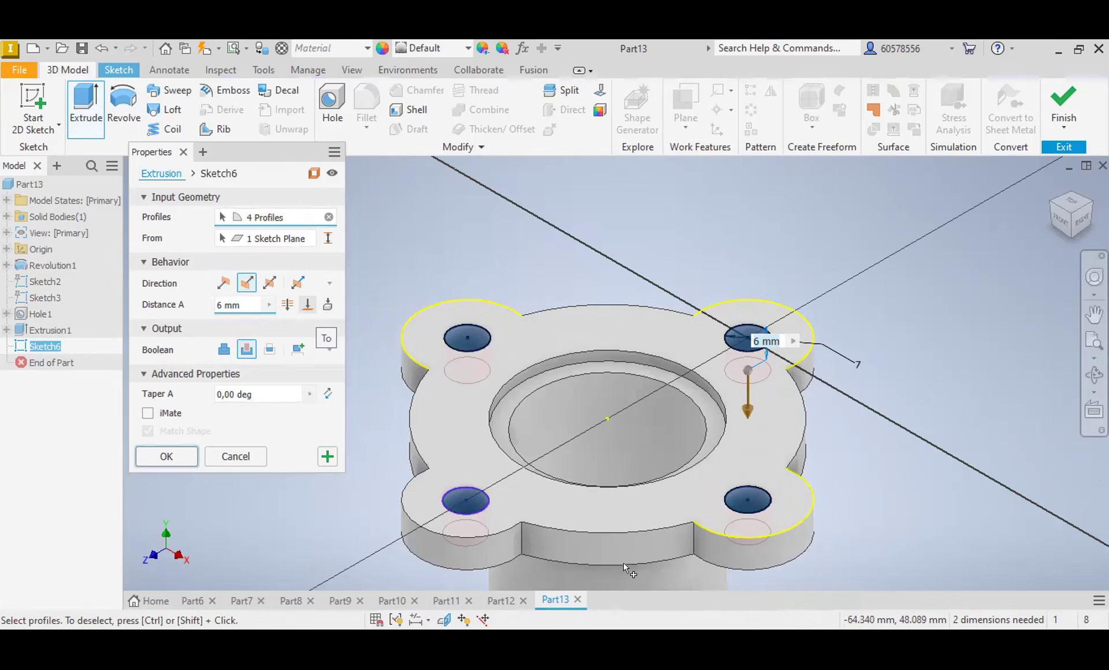
left_click(741, 569)
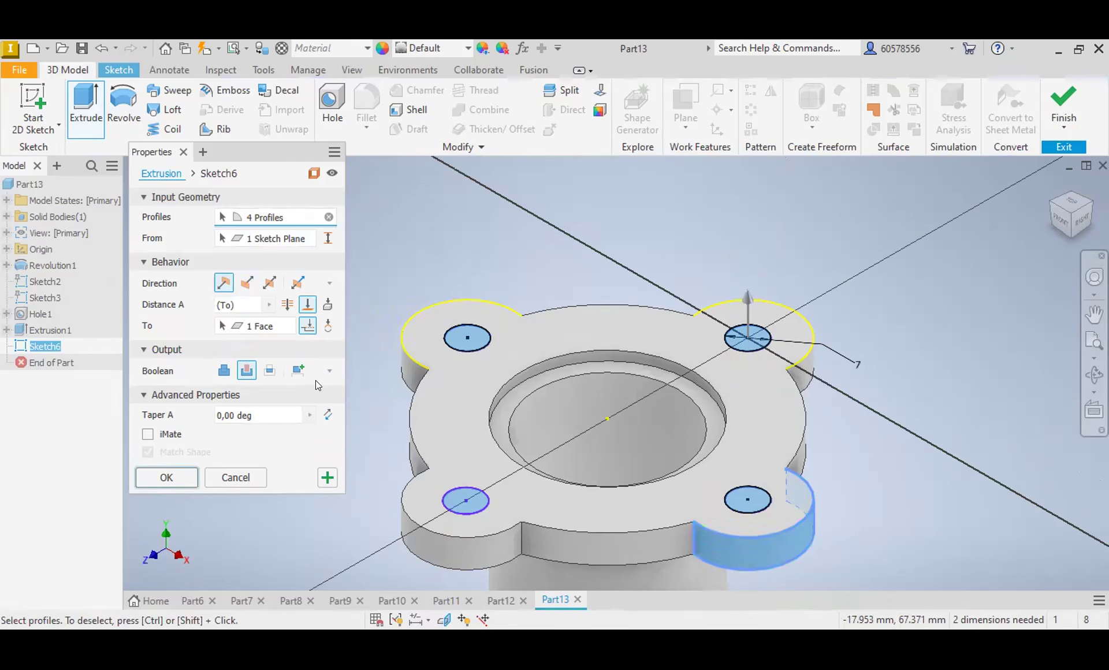
left_click(157, 482)
left_click(357, 202)
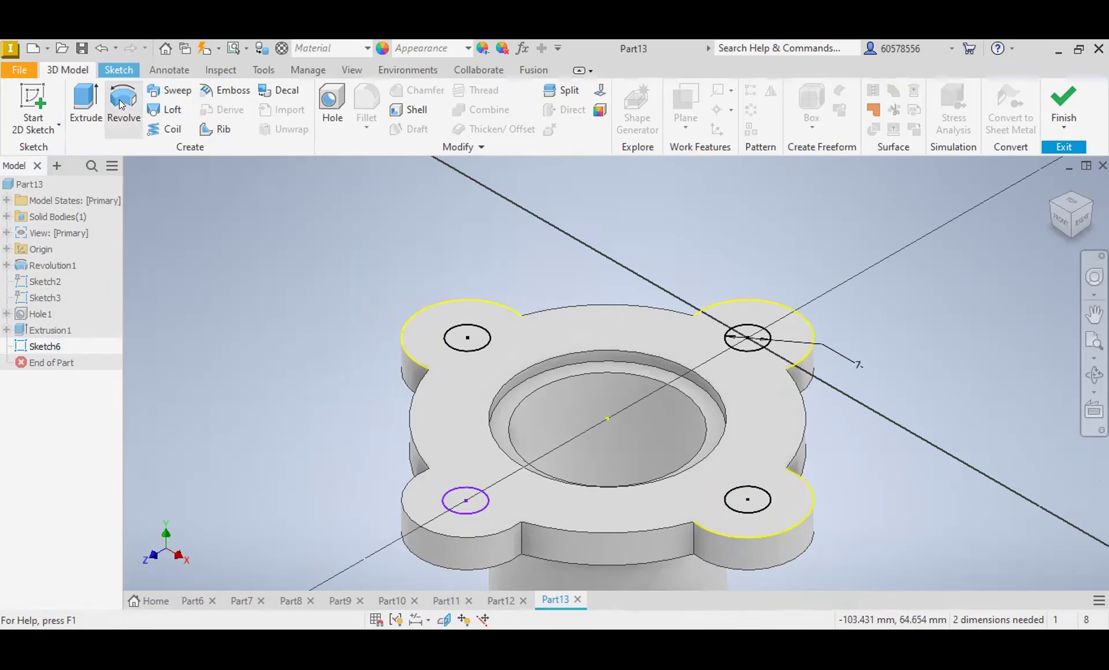
Step: Extrude the four lobe circles 10 mm downward as a cut to make holes through the upper flange
left_click(87, 104)
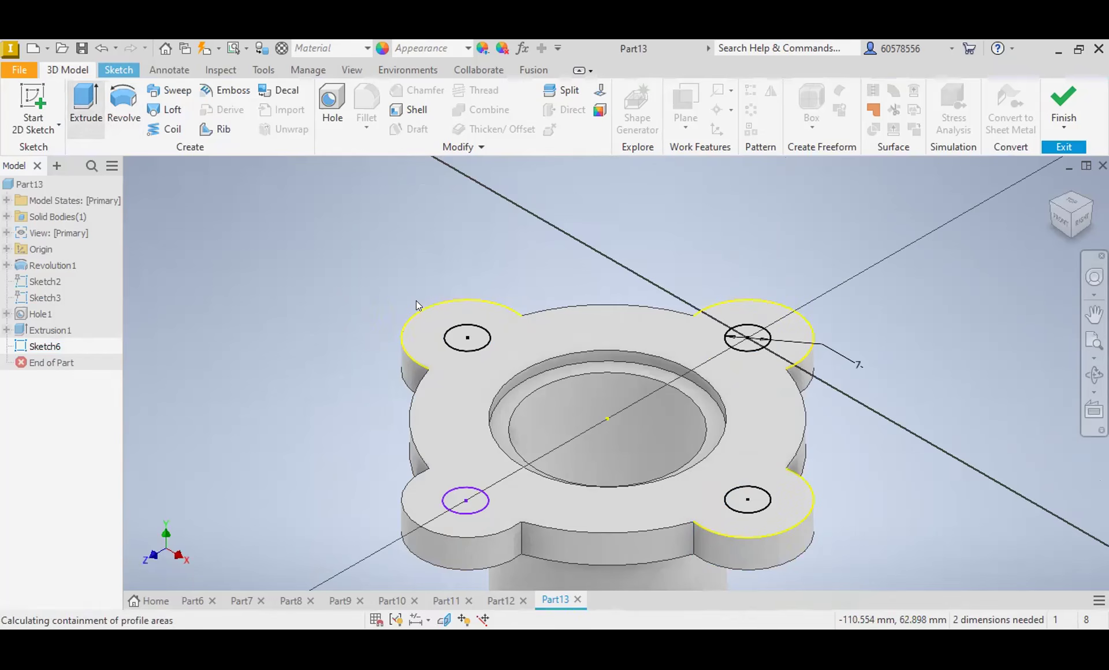
left_click(472, 336)
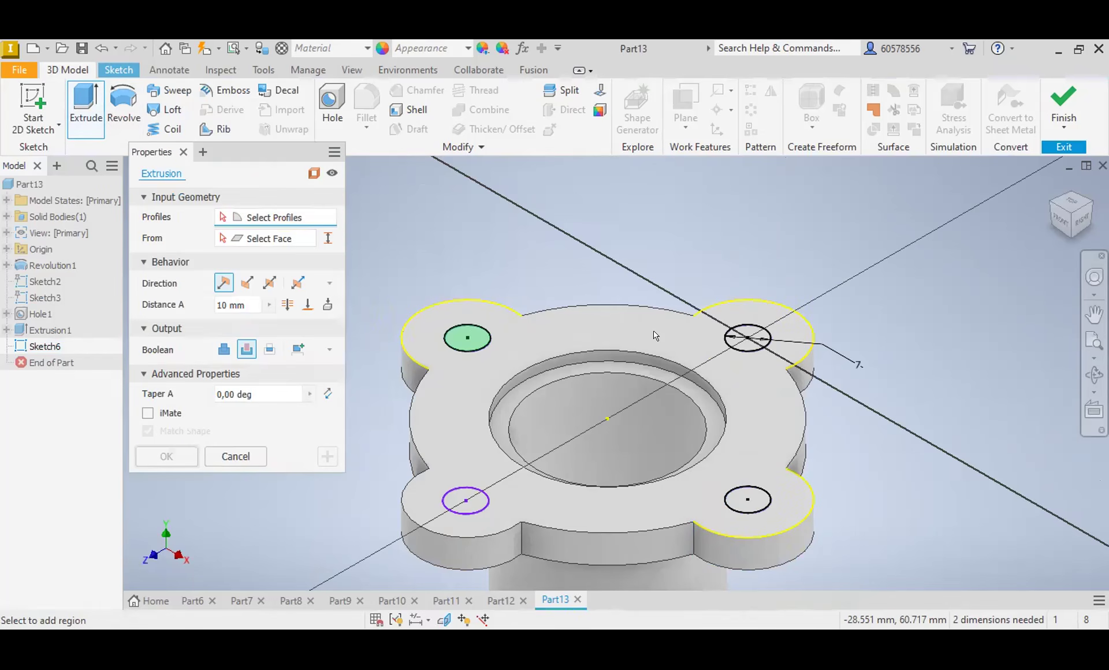
left_click(757, 334)
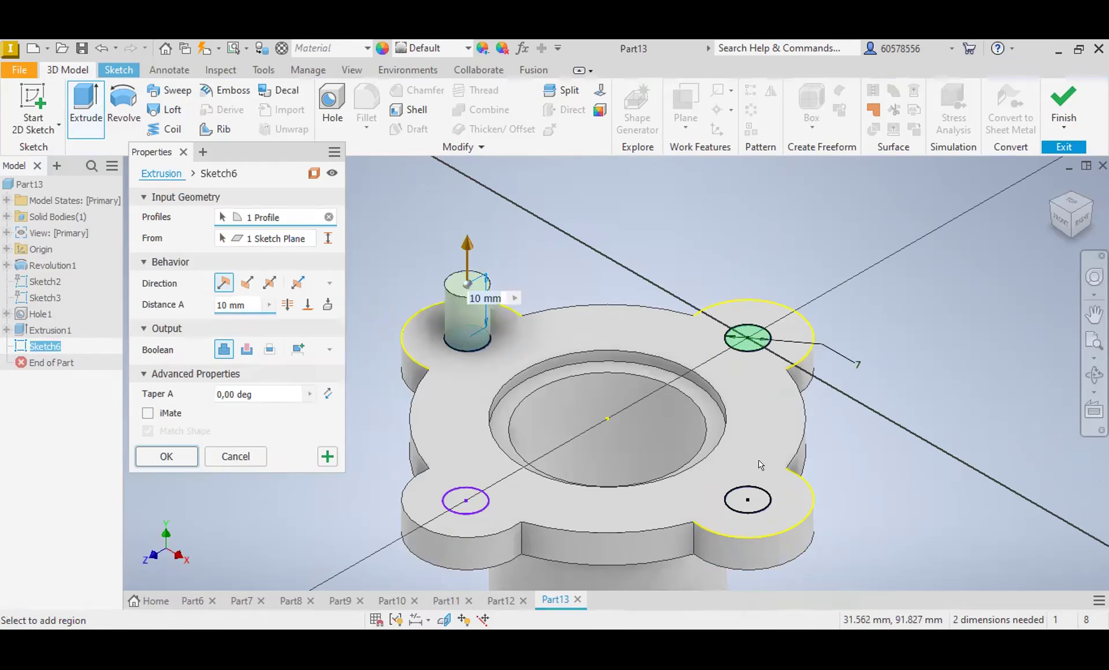
left_click(761, 502)
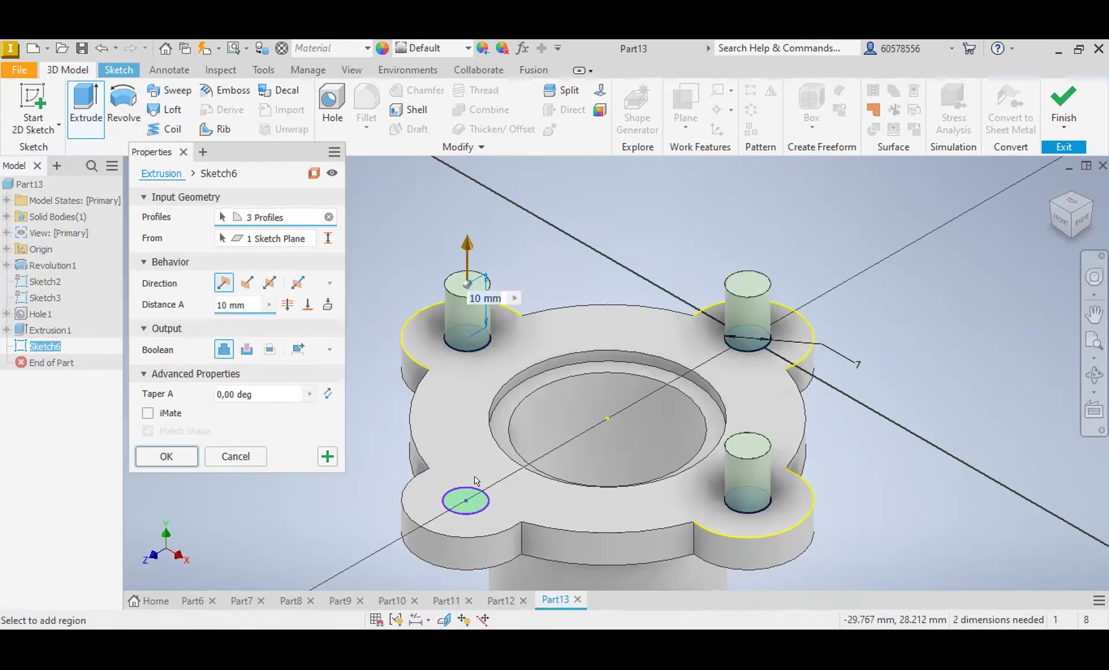
left_click(466, 500)
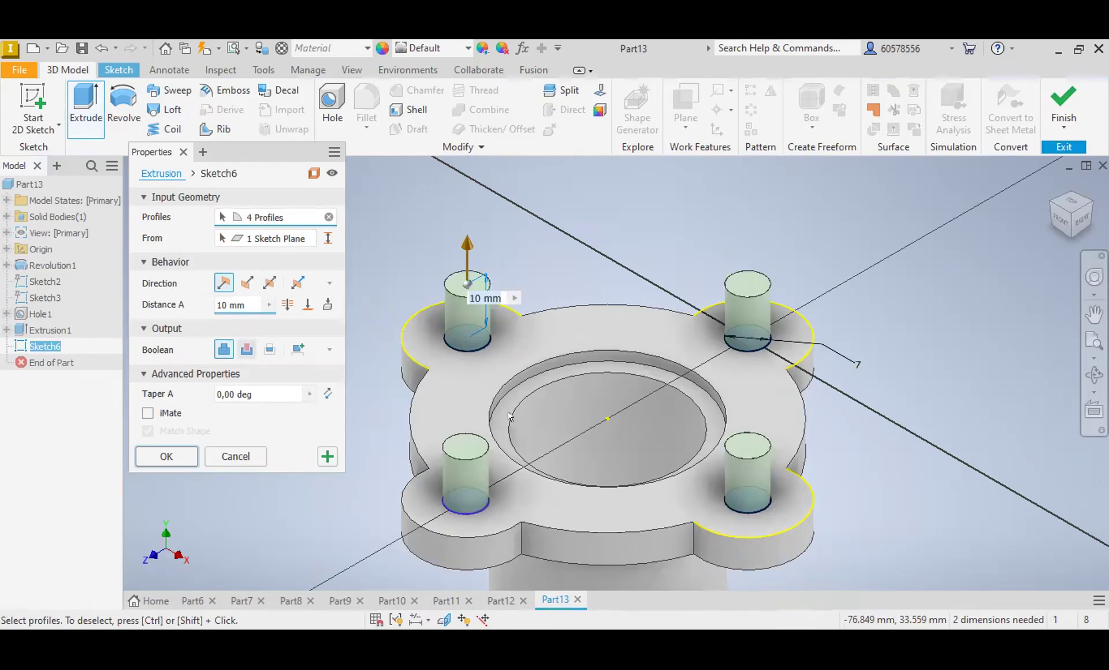
left_click(246, 350)
left_click(175, 459)
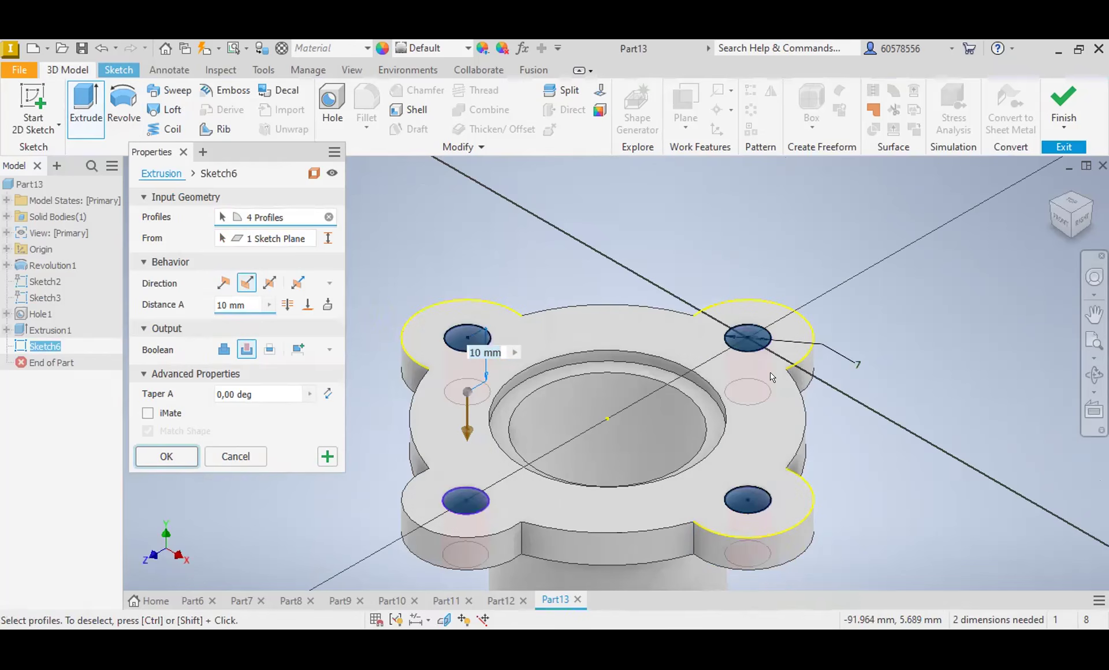
Step: Start a sketch on the XY origin plane from the front and slice the part graphics at the sketch plane
mouse_move(1075, 225)
left_mouse_down()
mouse_move(1071, 188)
mouse_move(1073, 225)
left_mouse_up()
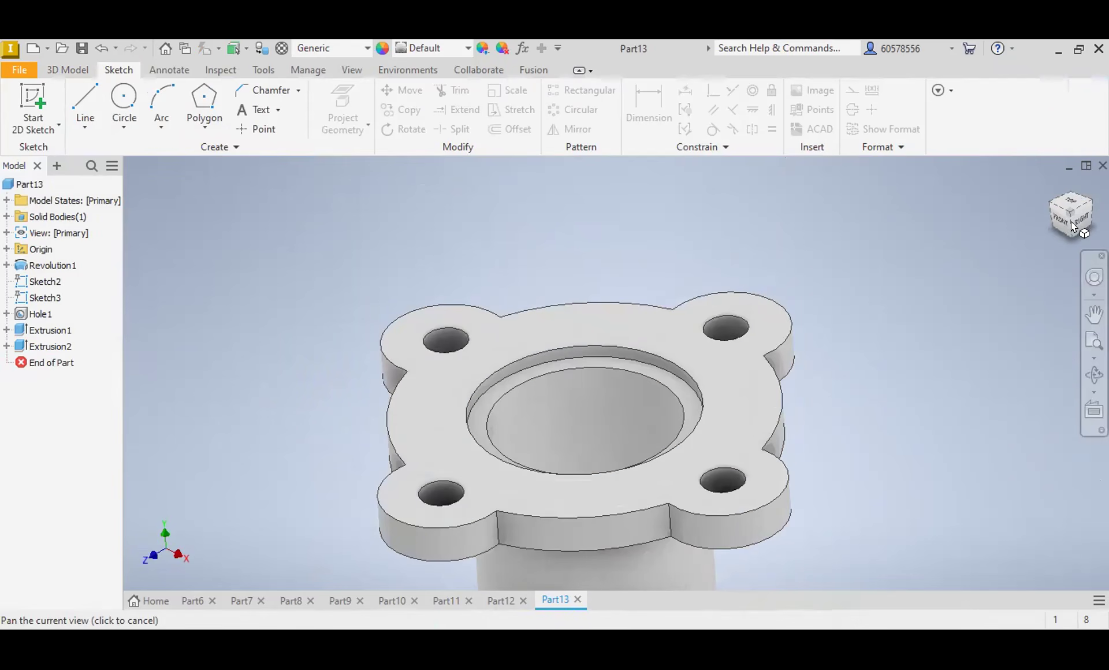
left_click(1049, 185)
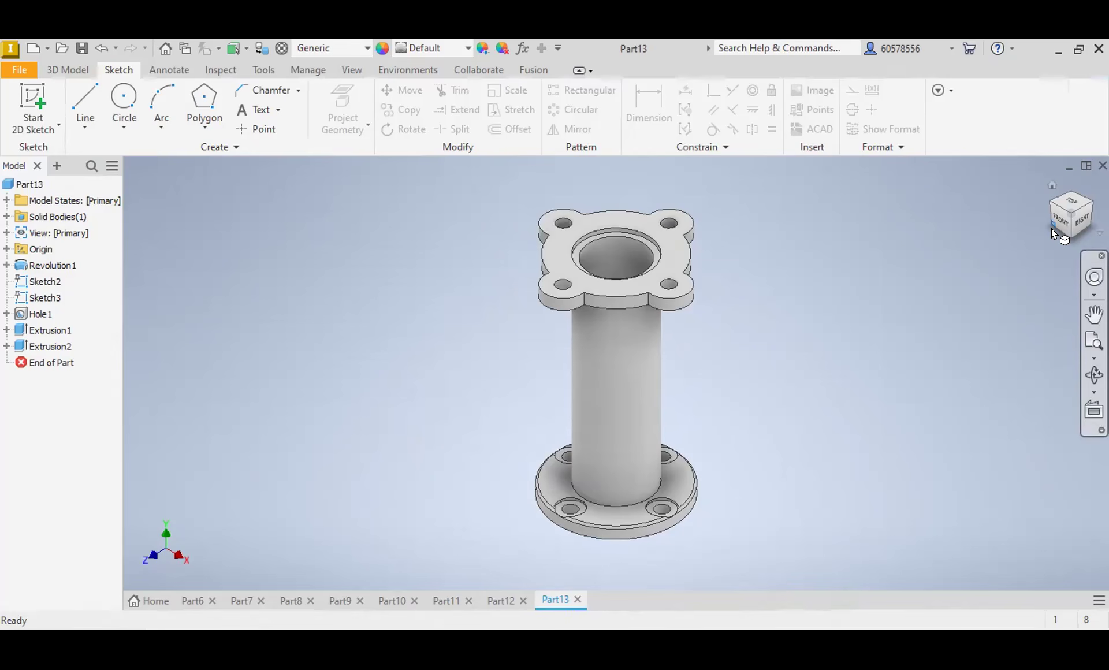
left_click_drag(1051, 229, 1059, 230)
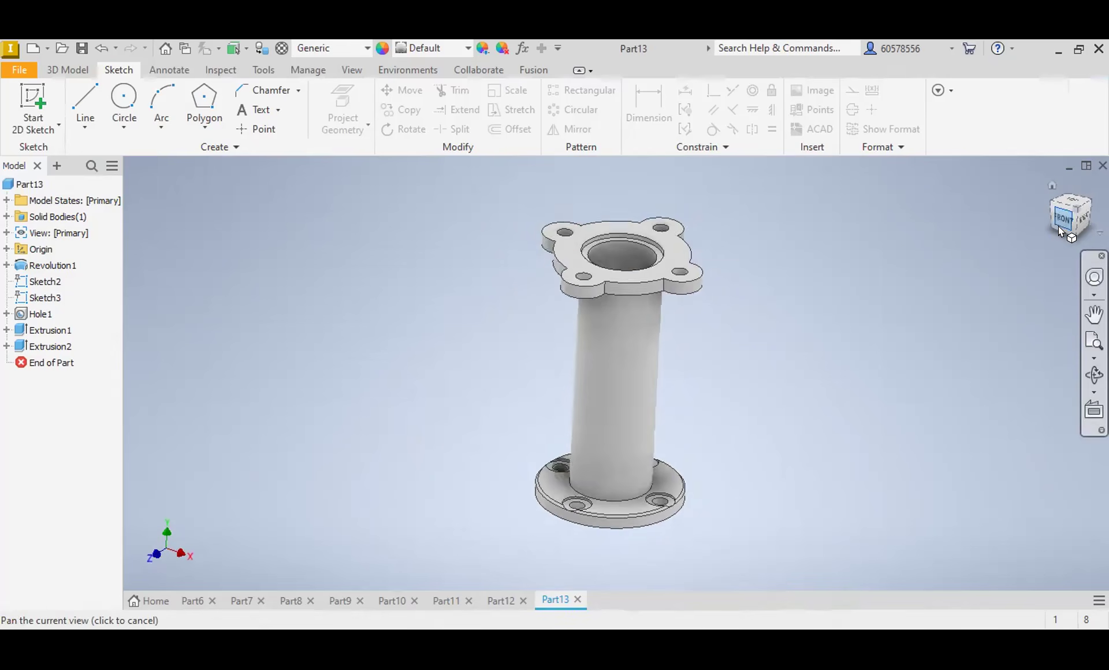
left_click(1060, 226)
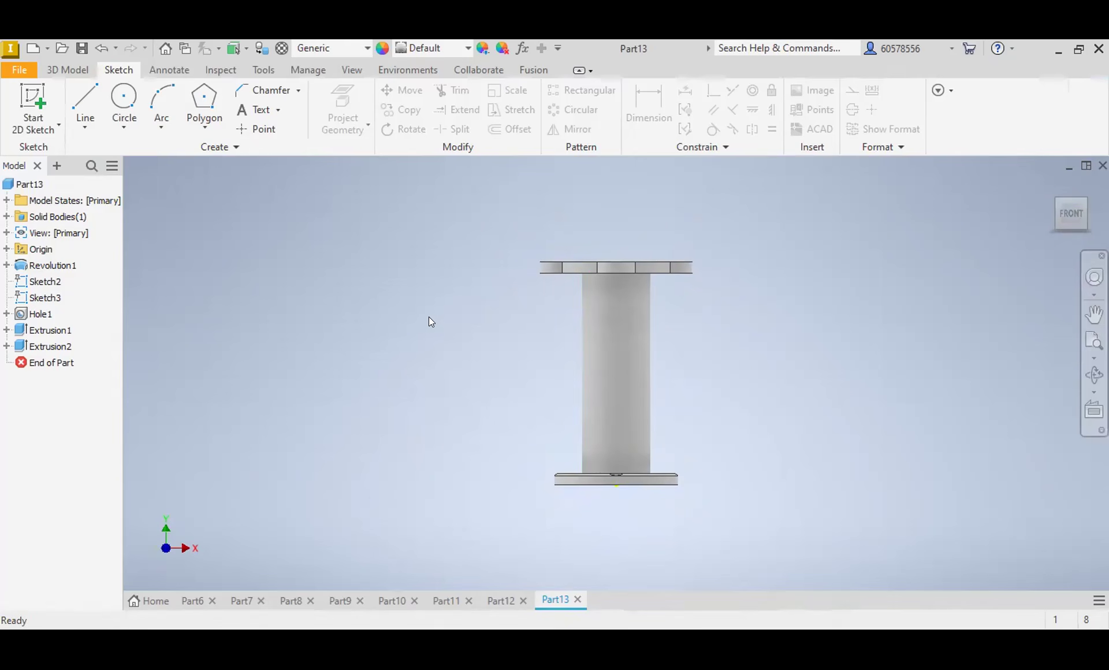
left_click(7, 250)
left_click(55, 298)
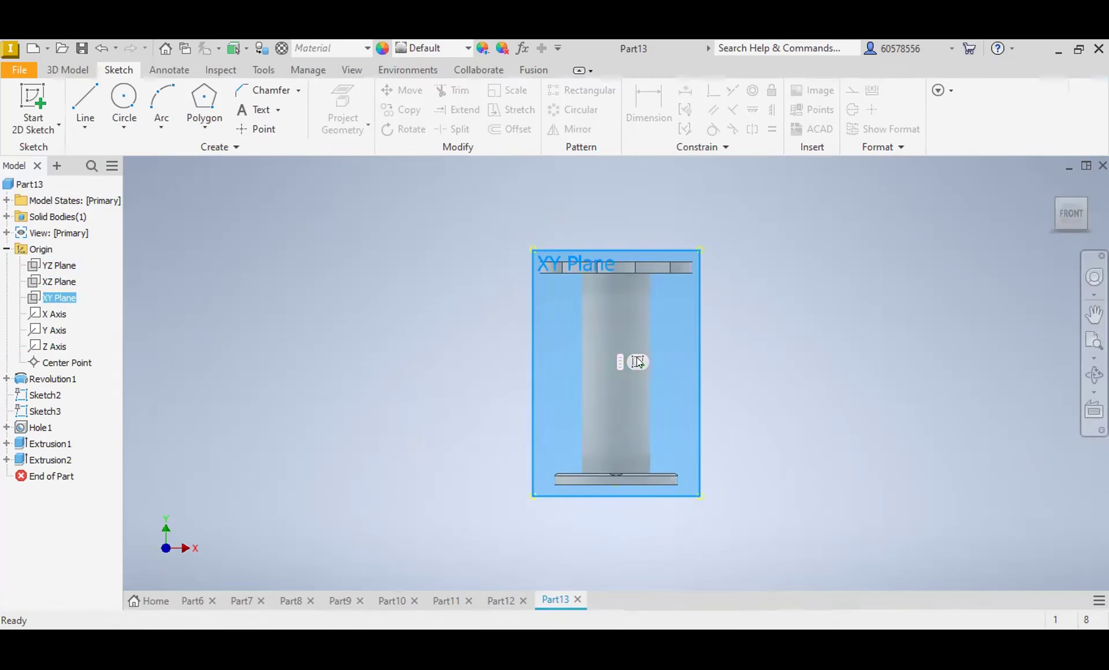
left_click(638, 361)
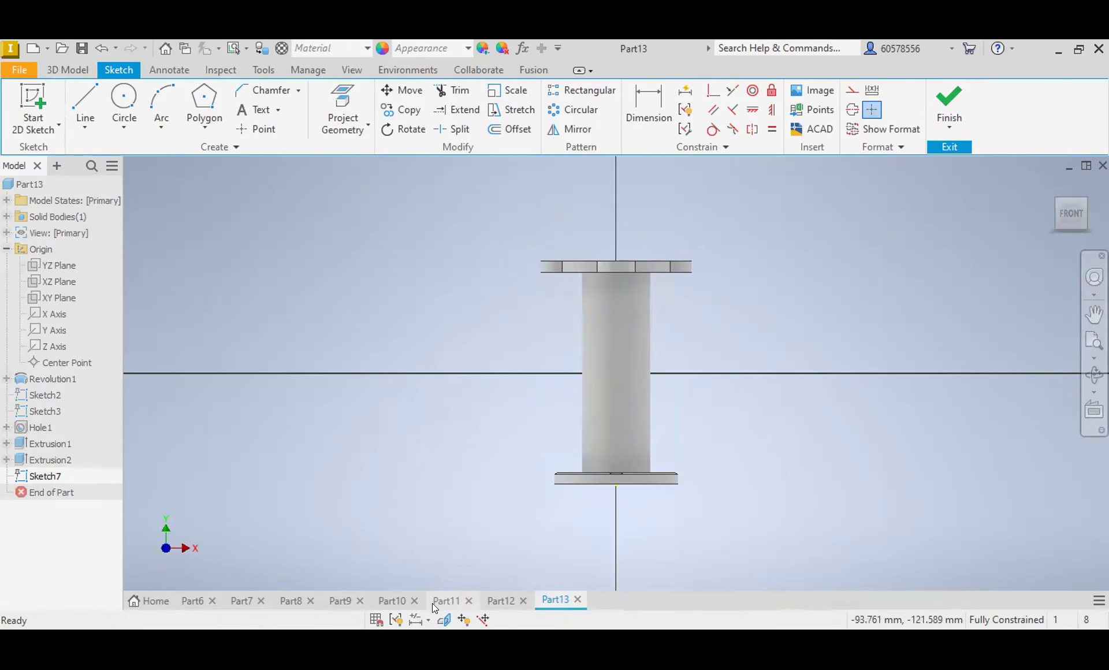
left_click(443, 621)
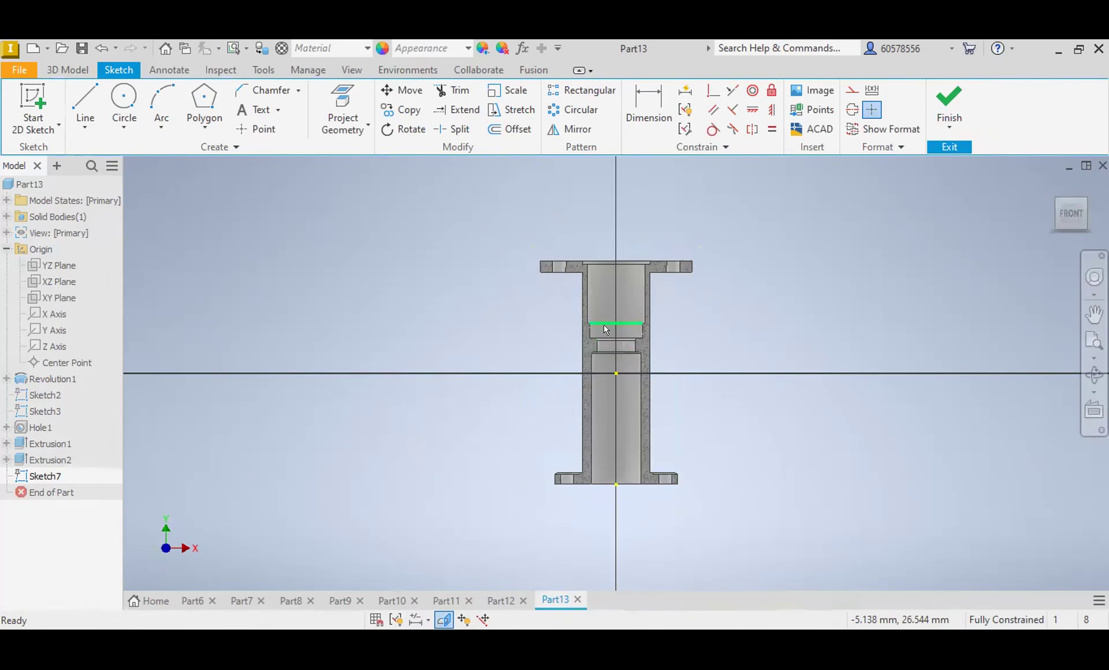
Step: From the vertical axis toward negative X, draw a horizontal line about 48 mm long and a narrow rectangle about 3.8 mm high above it
scroll(602, 323, "down", 3)
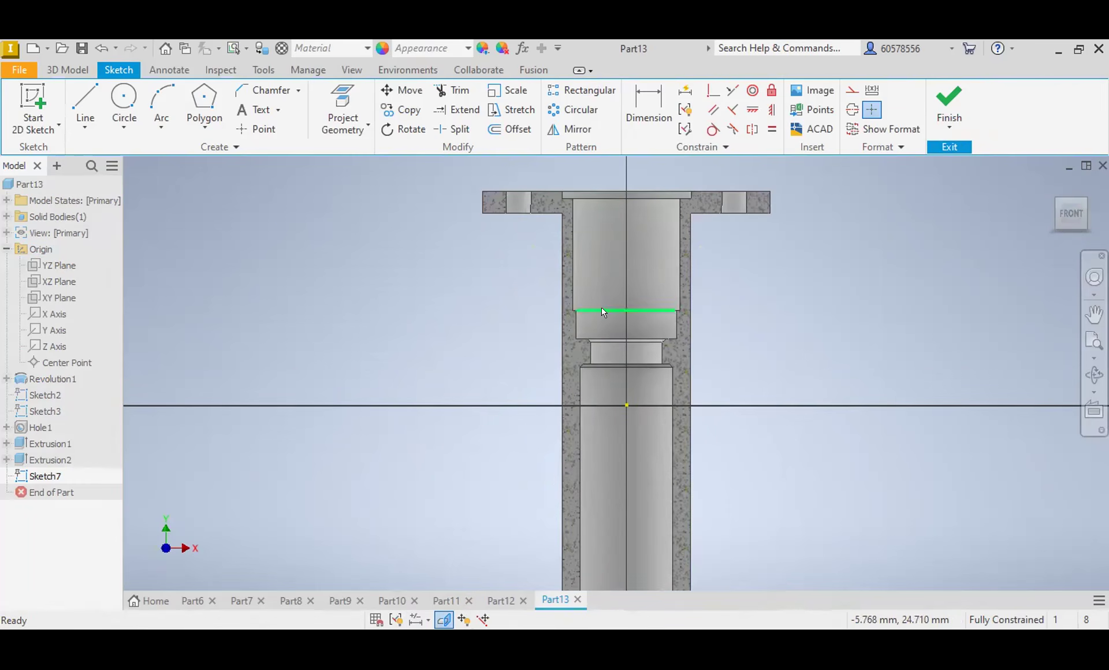
left_click(85, 104)
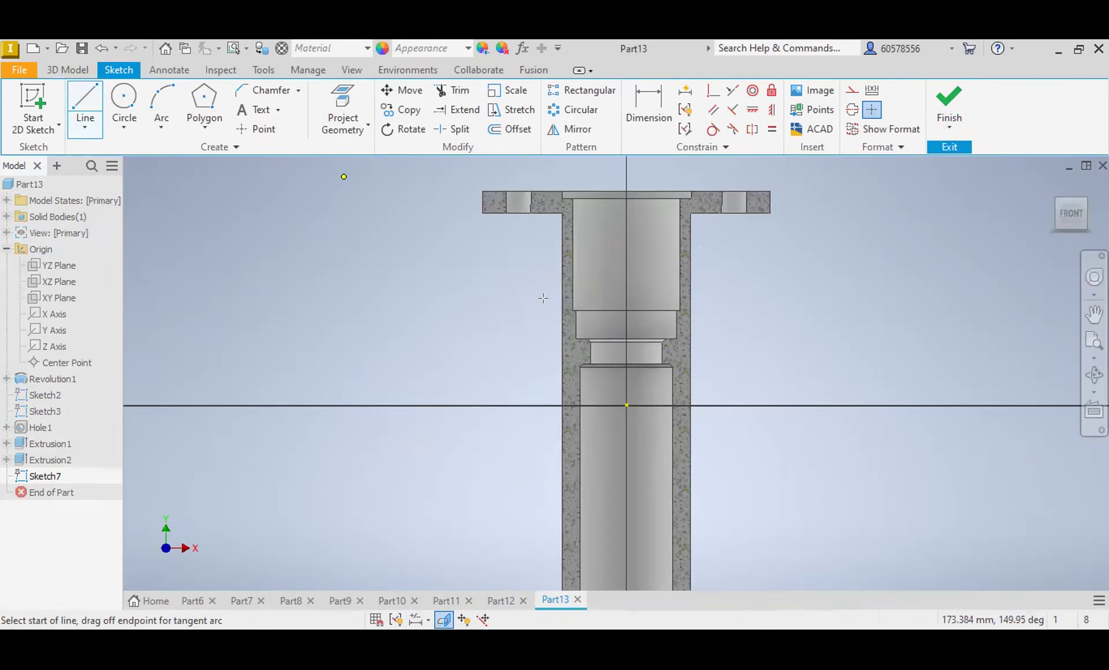
left_click(627, 301)
left_click(625, 300)
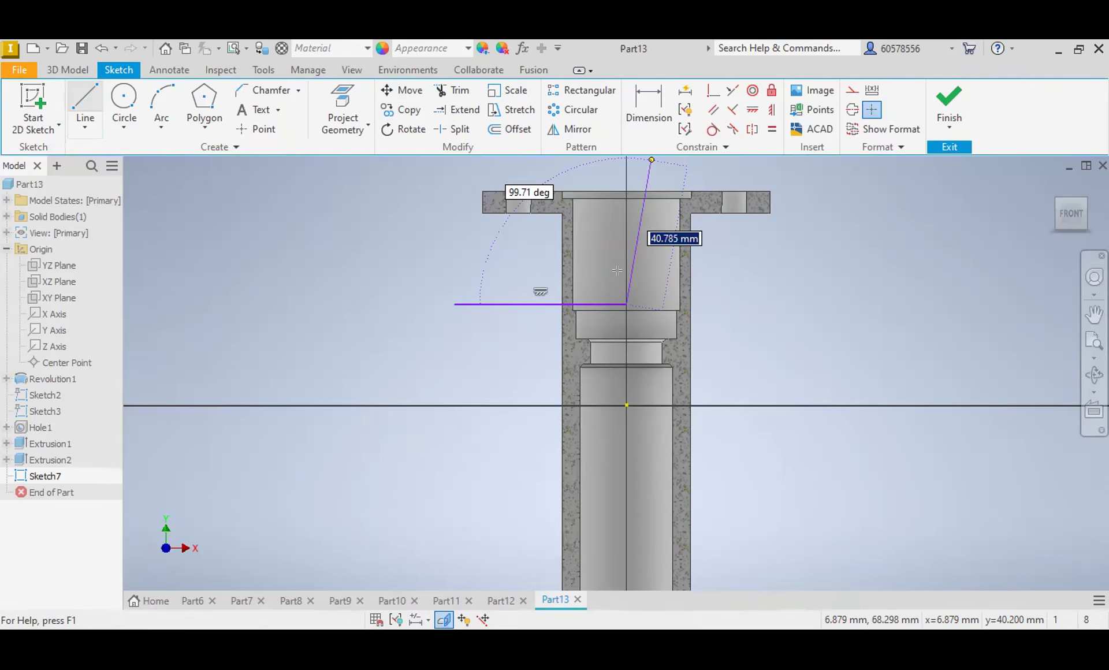
left_click(622, 253)
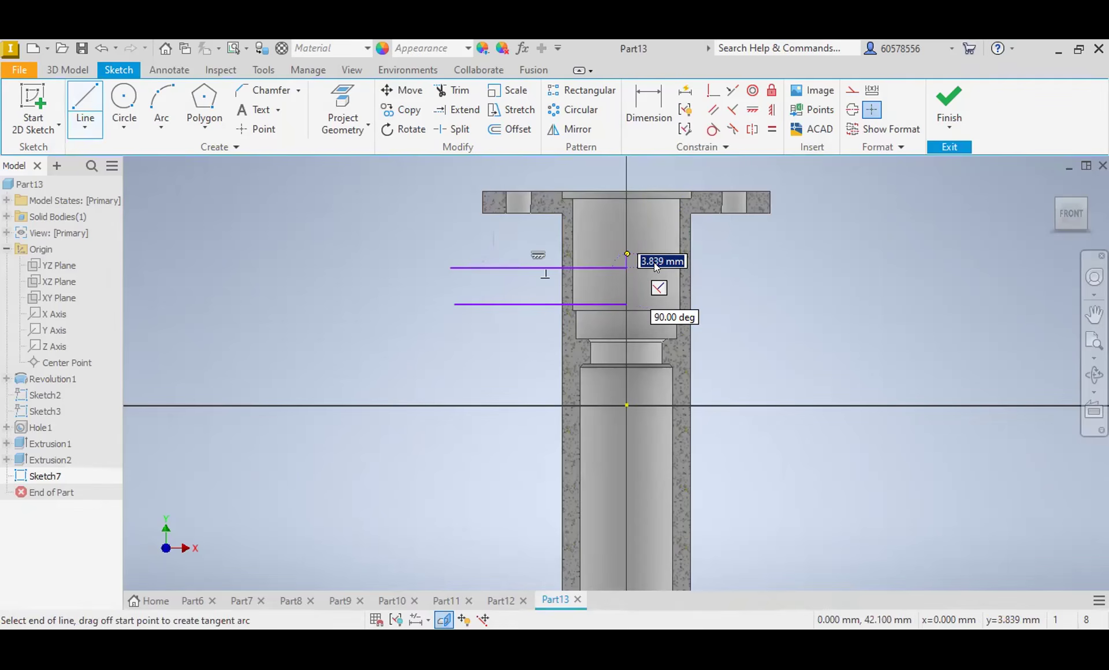
key("Return")
Step: Dimension the lower horizontal line's height above the base flange's bottom edge and set it to 90 mm
key("d")
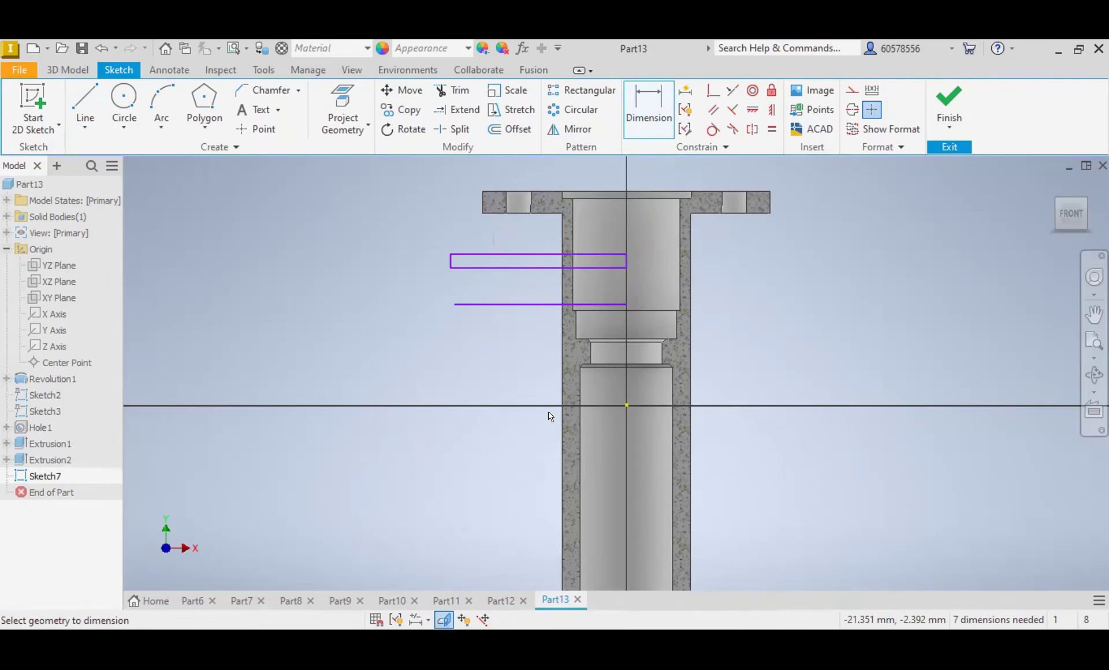
scroll(618, 476, "down", 1)
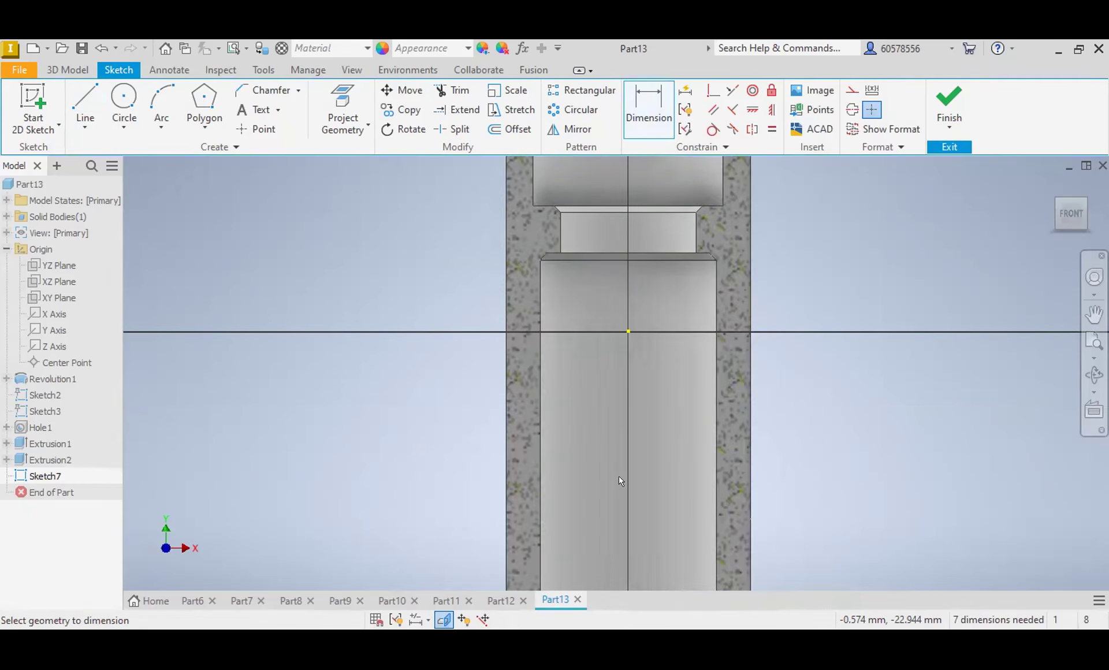
scroll(615, 482, "up", 3)
left_click(559, 568)
left_click(535, 363)
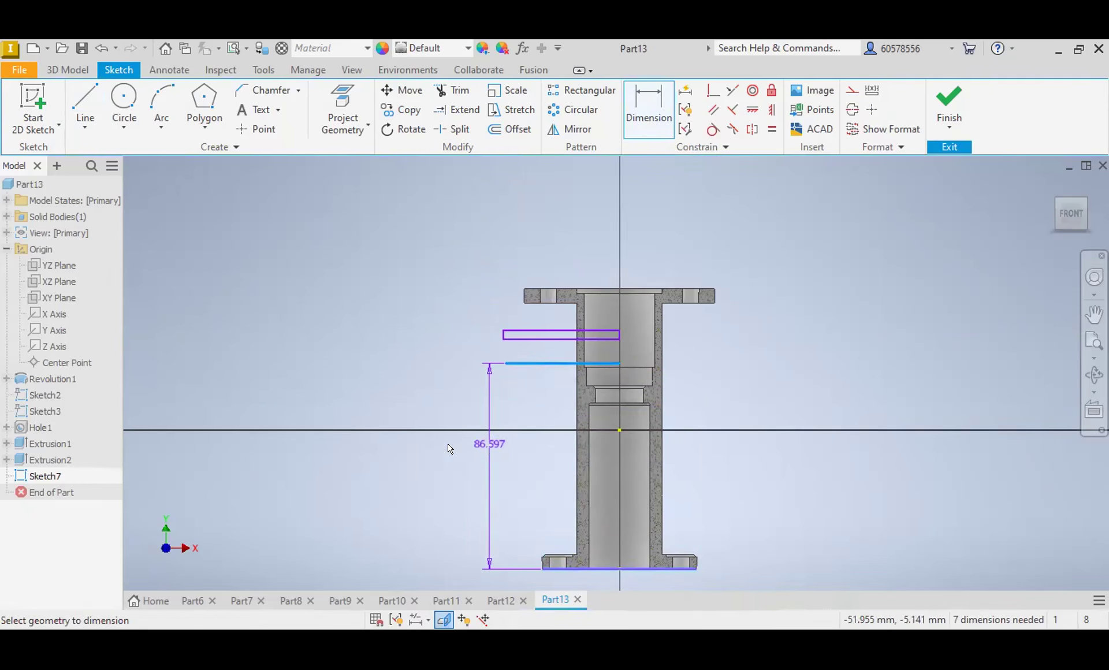
left_click(420, 455)
type("90")
key("Return")
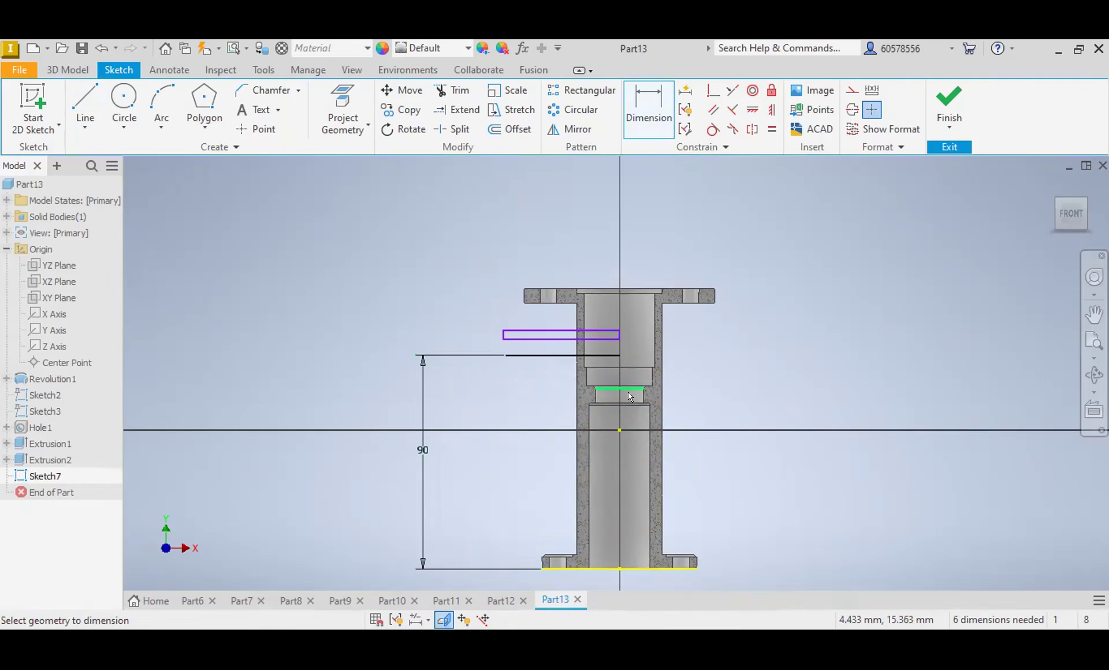
Step: Change the horizontal line below the narrow rectangle to a centerline
key("Escape")
left_click(551, 355)
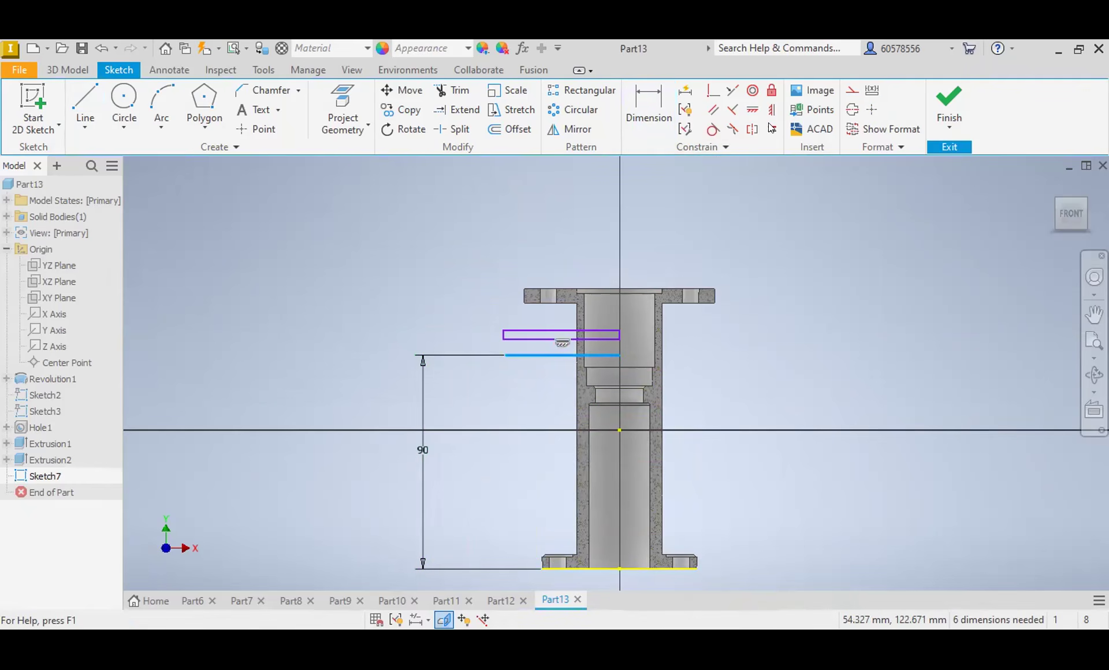
left_click(852, 109)
left_click(872, 110)
left_click(648, 110)
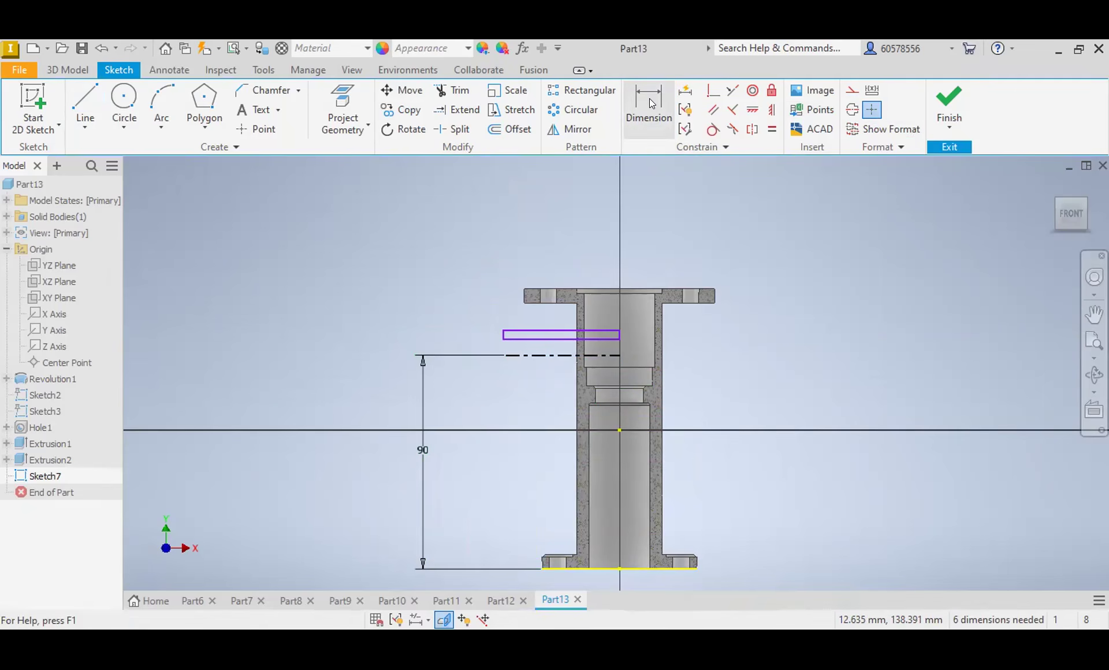
left_click(527, 355)
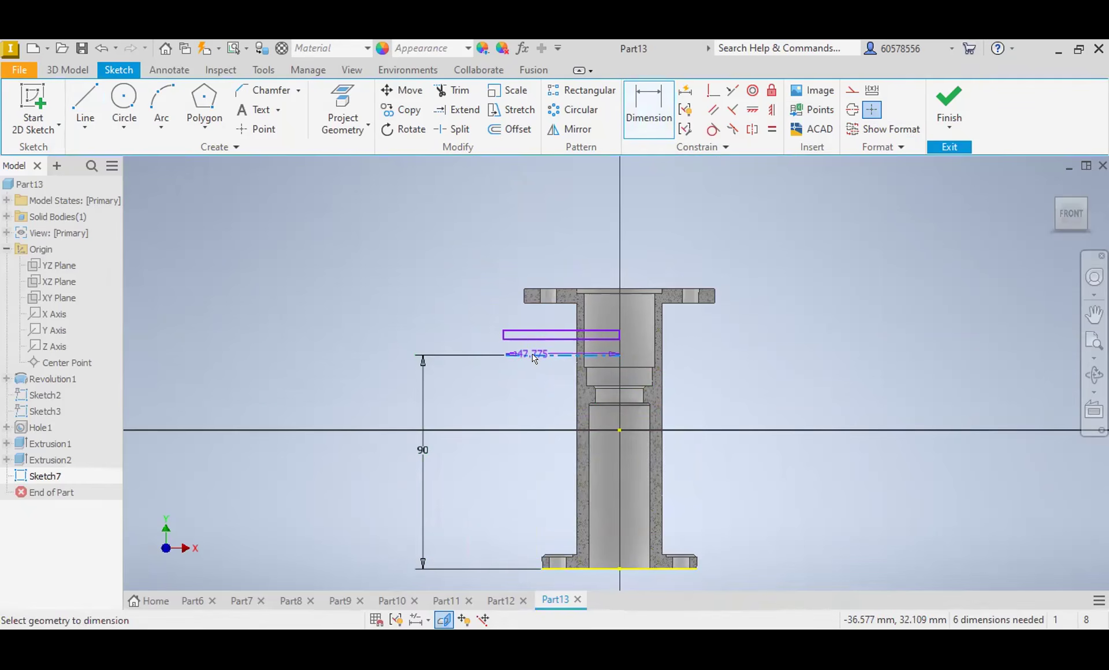
key("Escape")
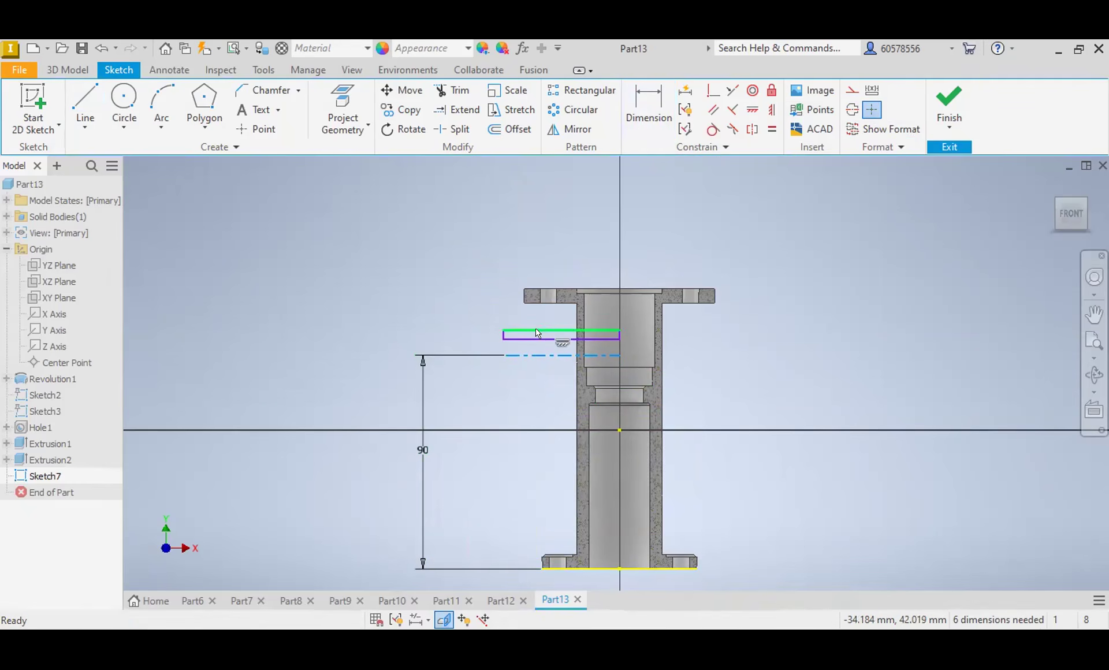
Step: Dimension the narrow rectangle's upper edge as a diameter about the centerline and set it to 32 mm
left_click(648, 110)
left_click(531, 356)
left_click(535, 331)
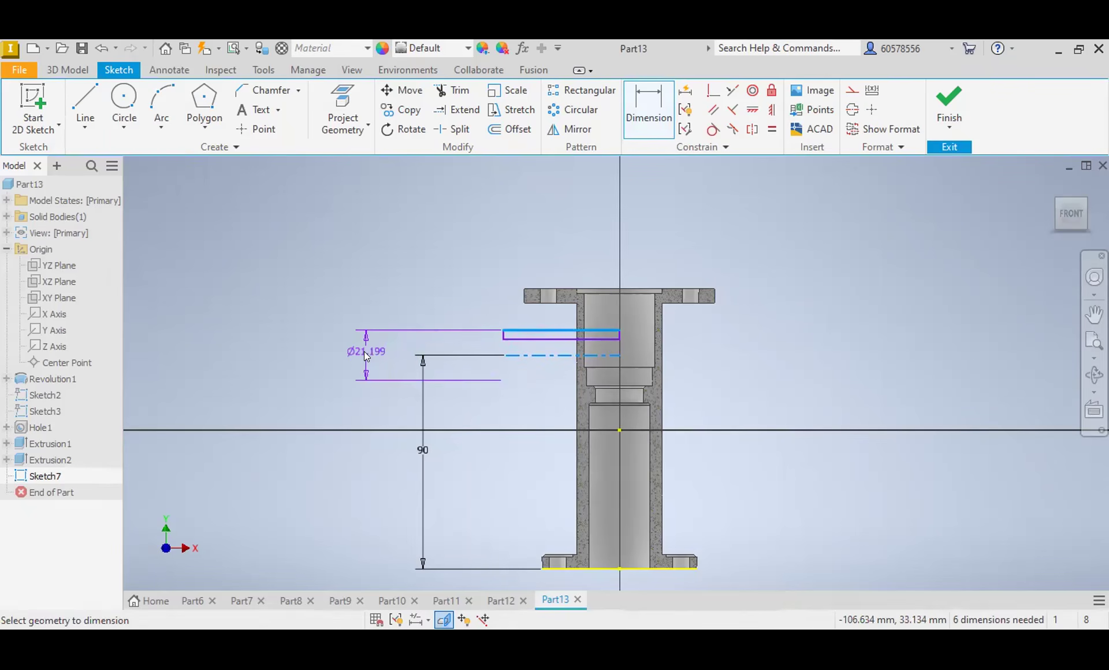
left_click(364, 351)
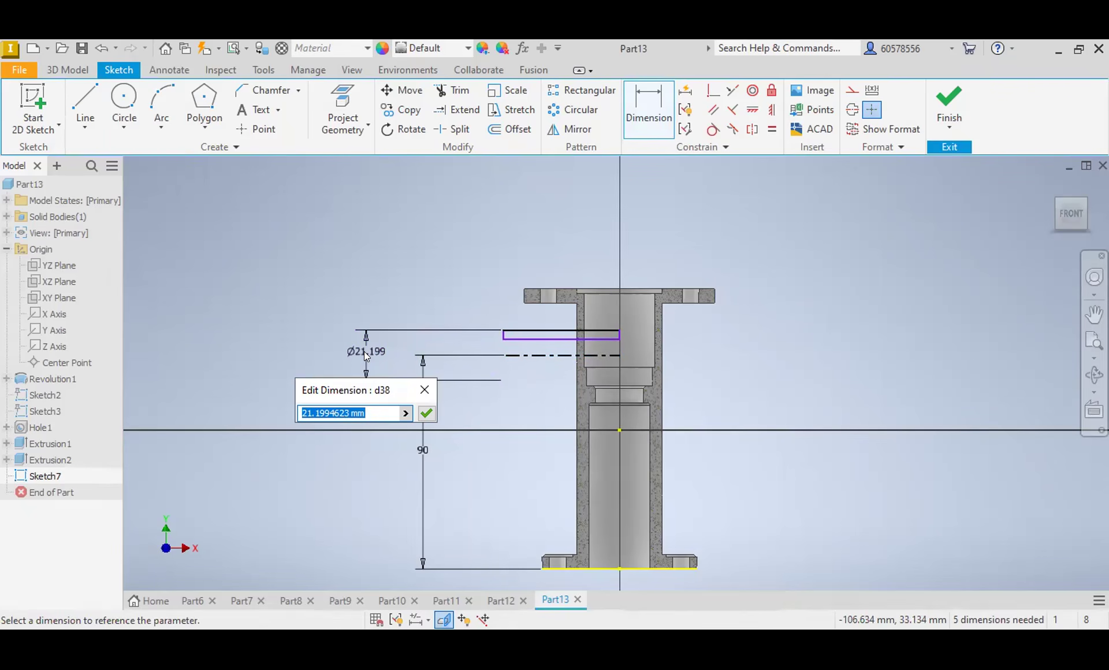
type("32")
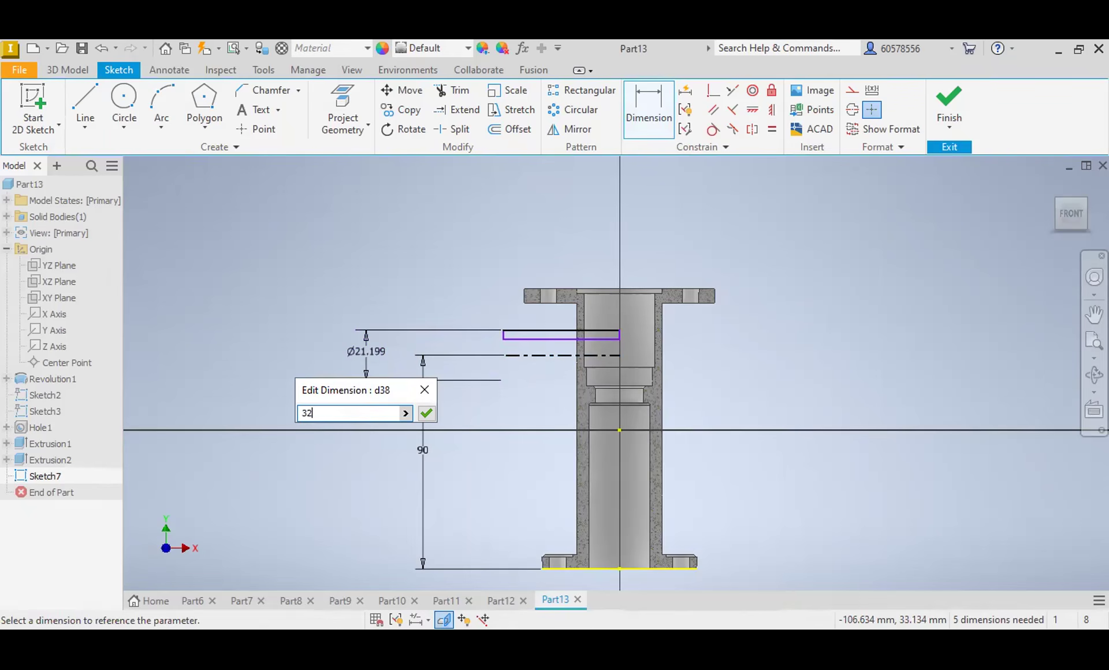
key("Return")
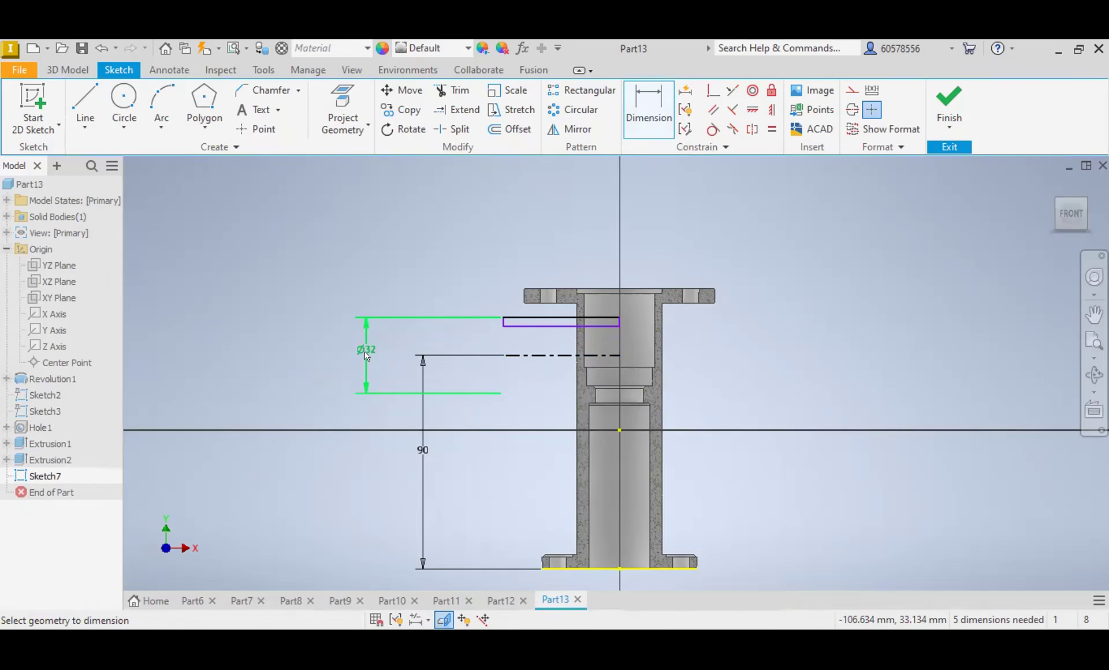
Step: Dimension the rectangle's lower edge as a diameter about the centerline and set it to 22 mm
left_click(545, 355)
left_click(537, 327)
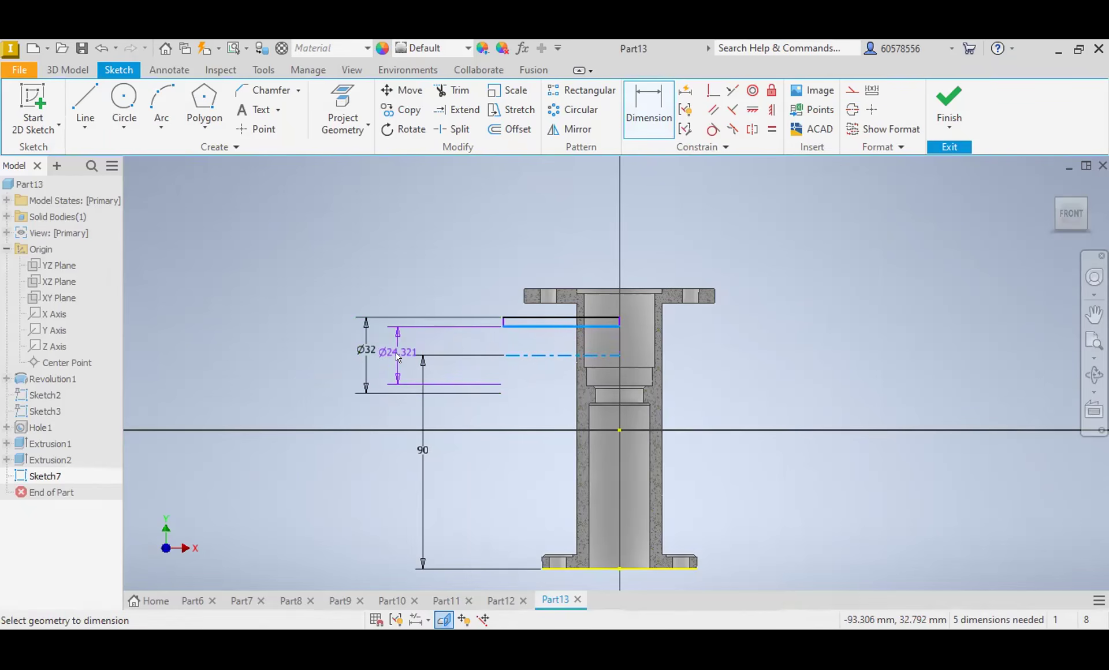
left_click(397, 357)
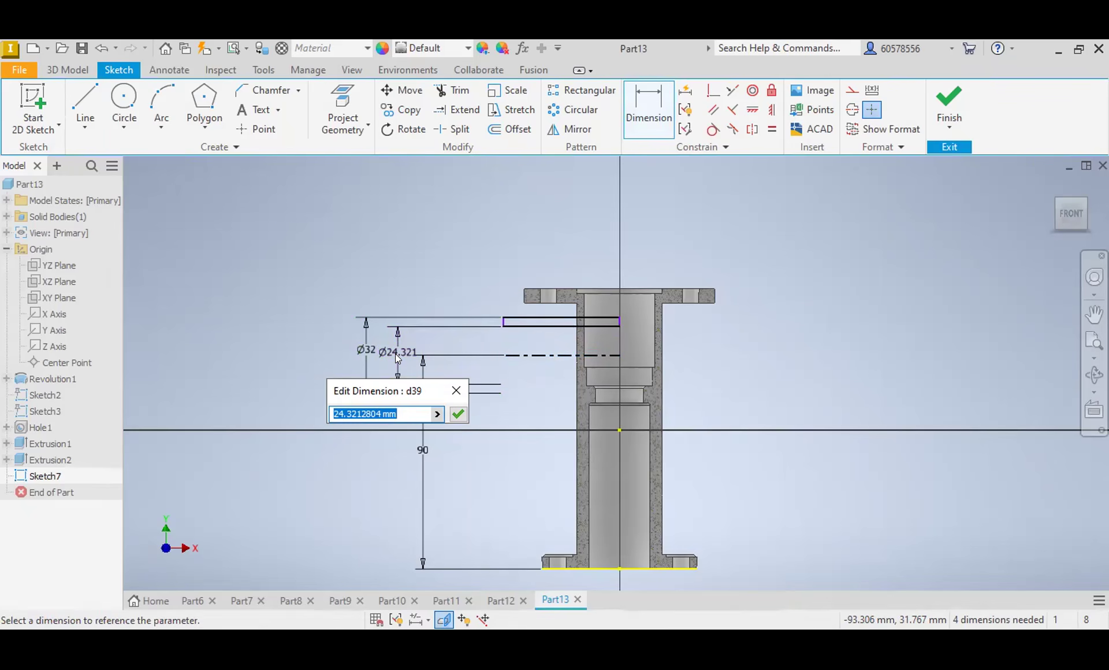
type("22")
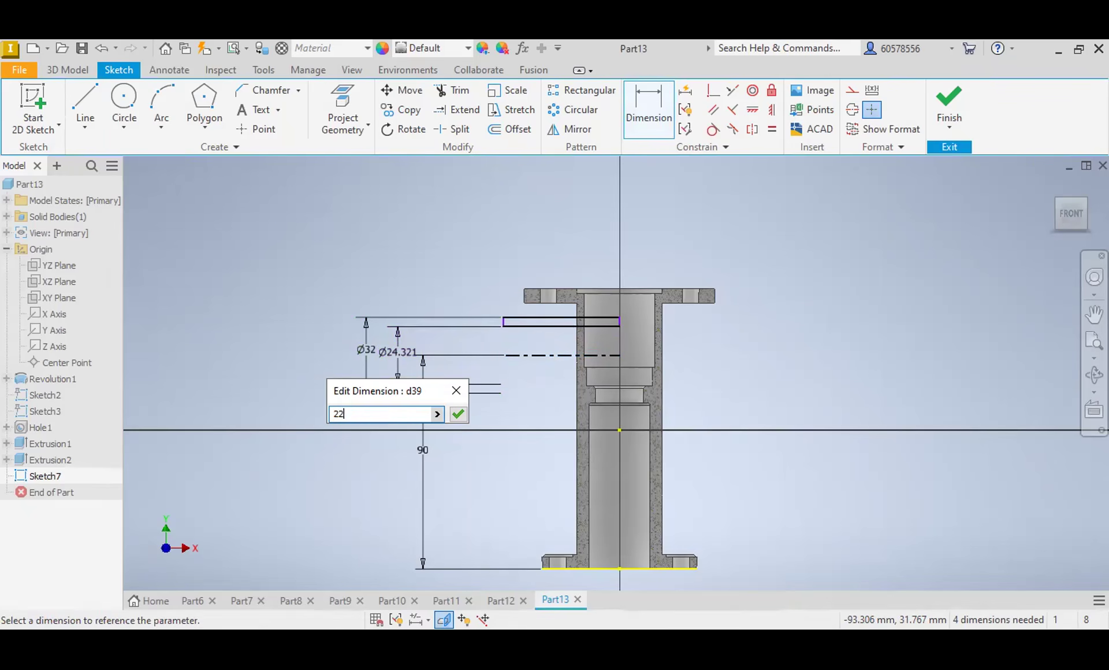
key("Return")
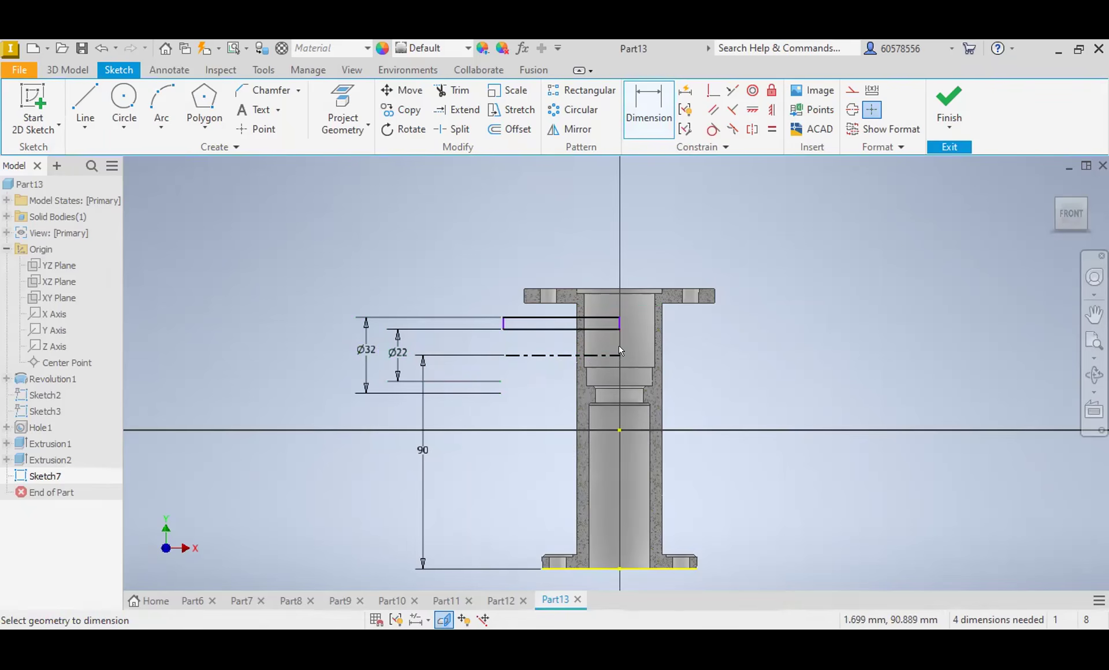
Step: Dimension the rectangle's horizontal length between its two short edges and set it to 45 mm
left_click(618, 322)
left_click(504, 322)
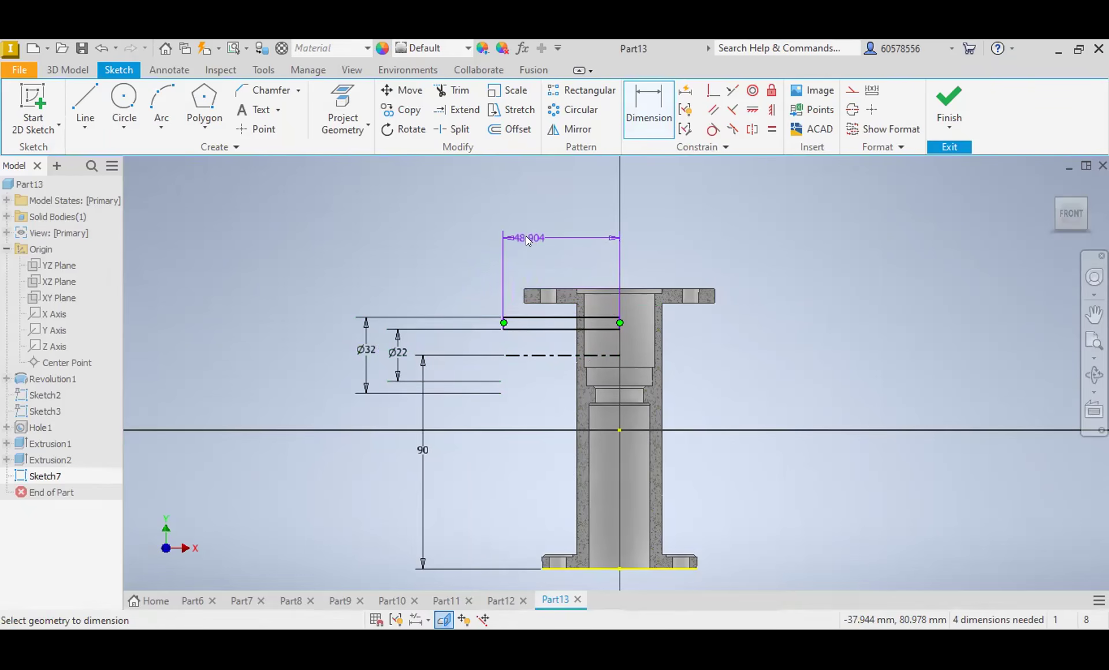
left_click(525, 240)
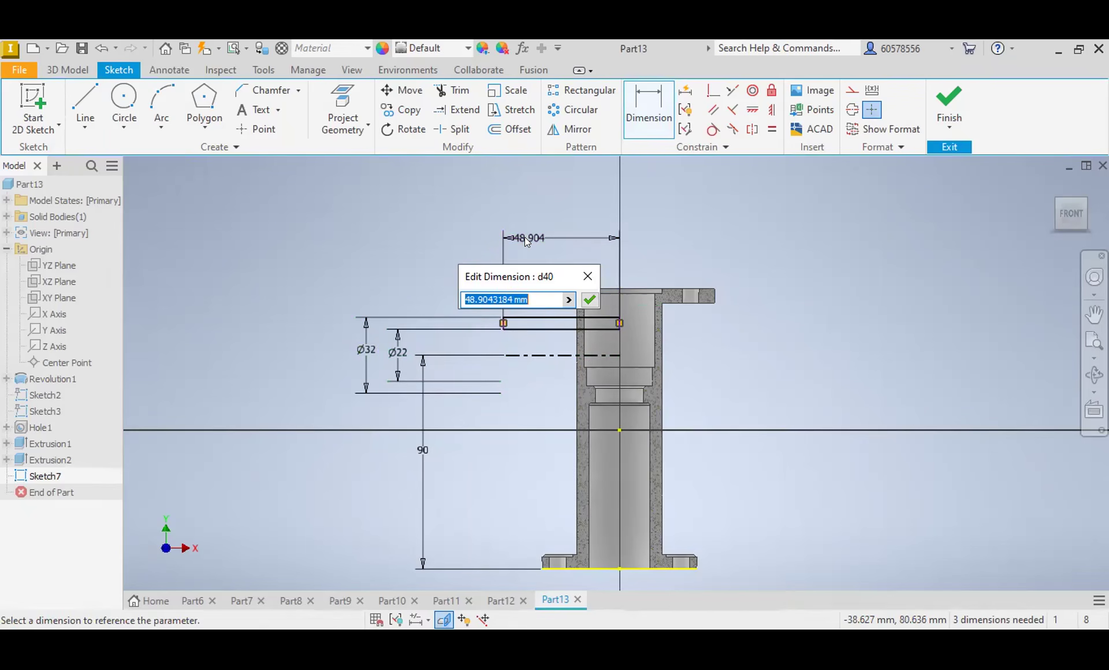
type("45")
key("Return")
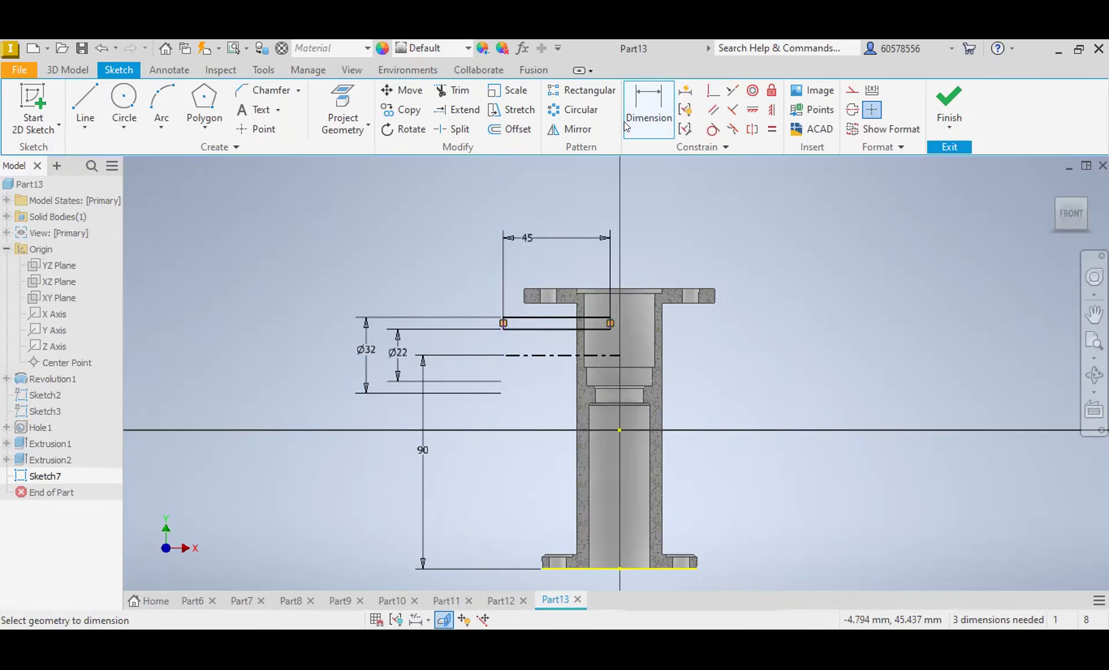
Step: Dimension the offset from the midpoint of the rectangle's inner short edge to the part origin and set it to 0
left_click(610, 324)
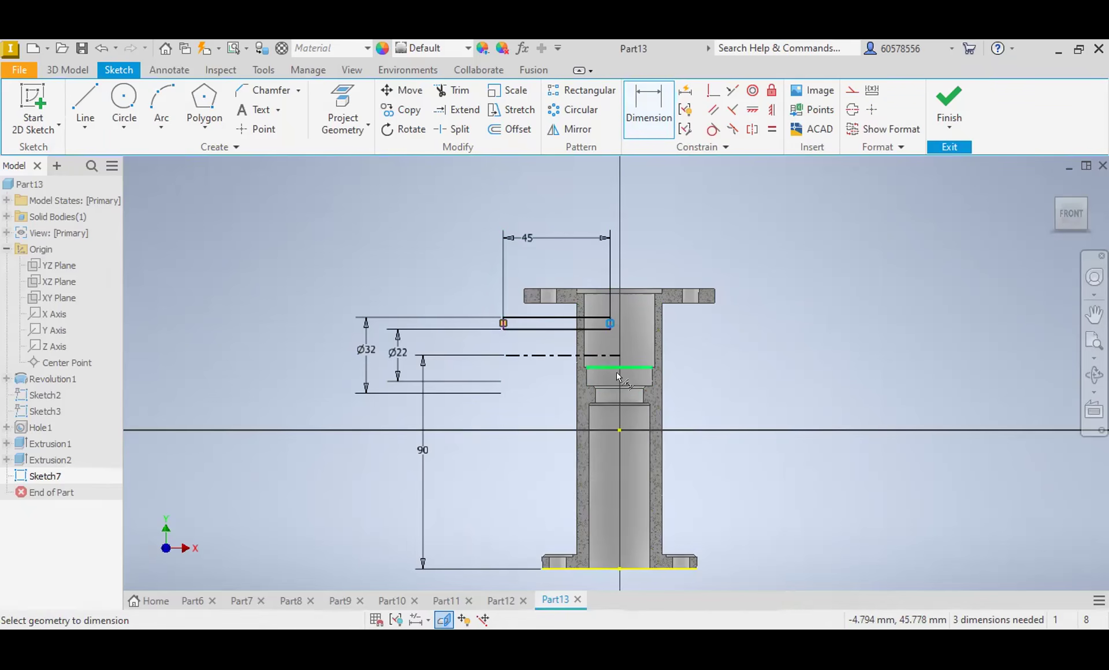
left_click(620, 398)
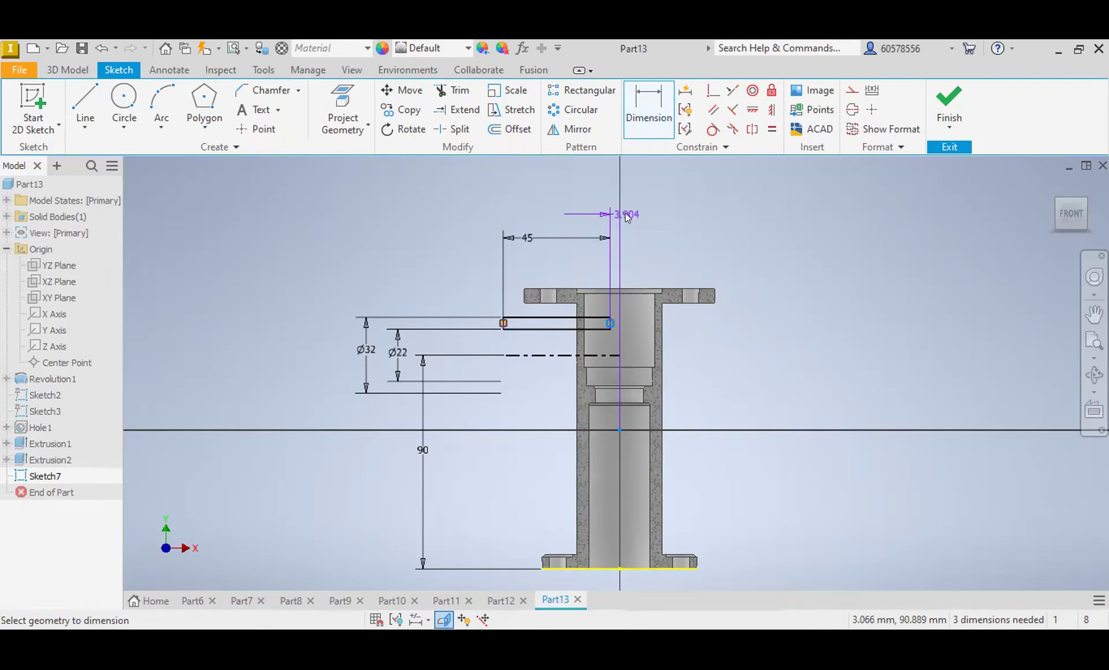
left_click(625, 213)
type("0")
key("Return")
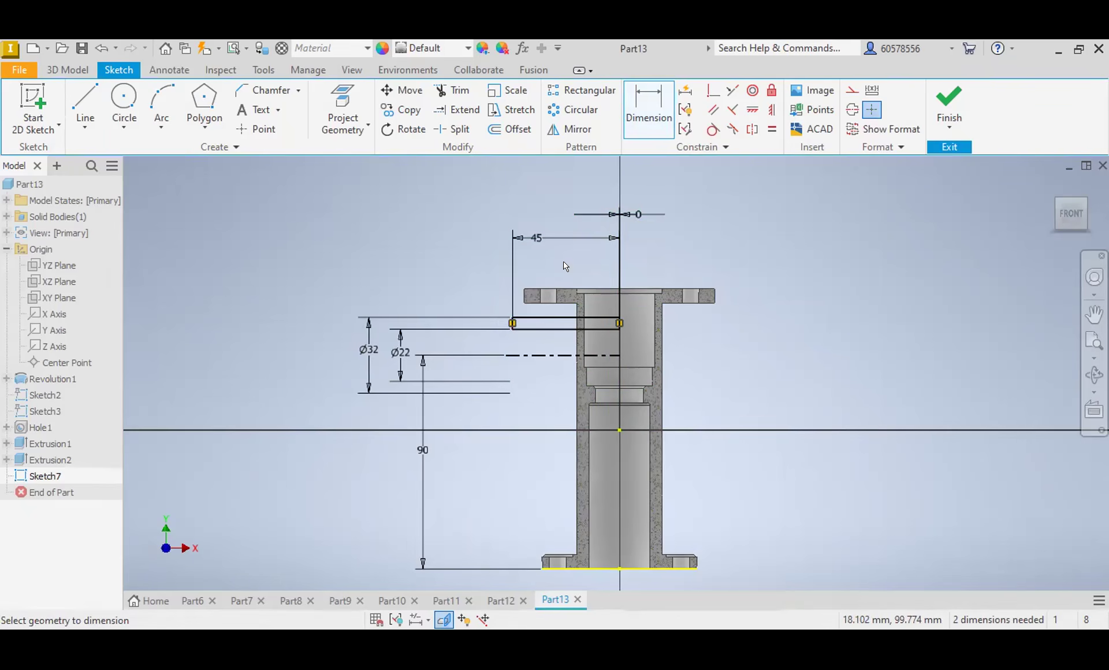
Step: Trim away the rectangle's short edge that lies on the vertical axis
scroll(562, 337, "up", 3)
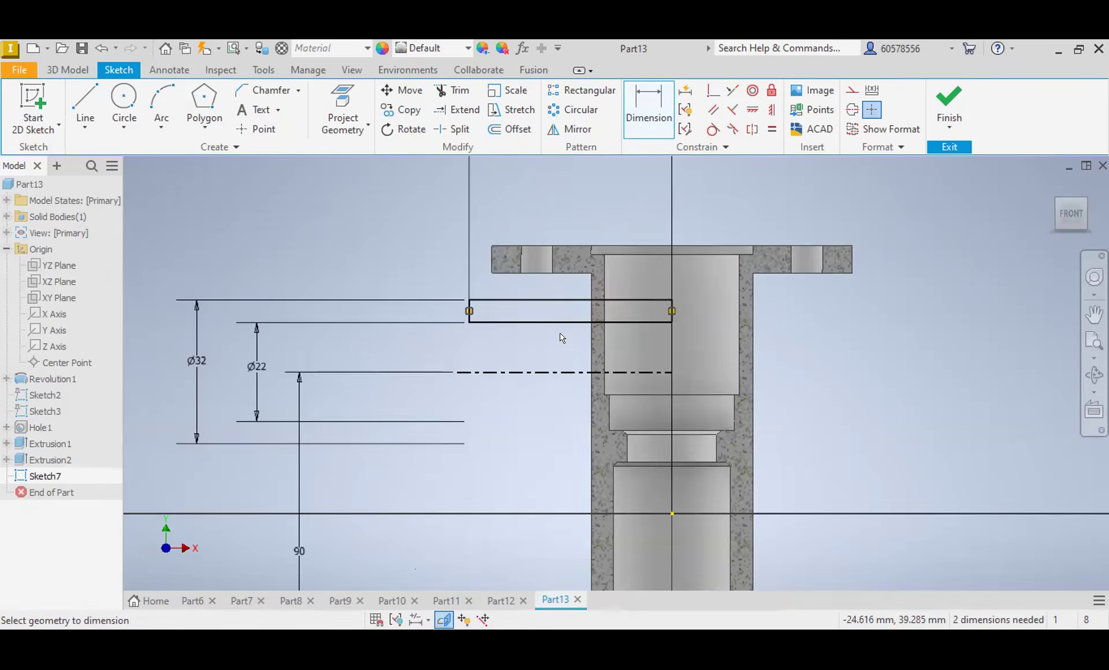
scroll(562, 333, "down", 2)
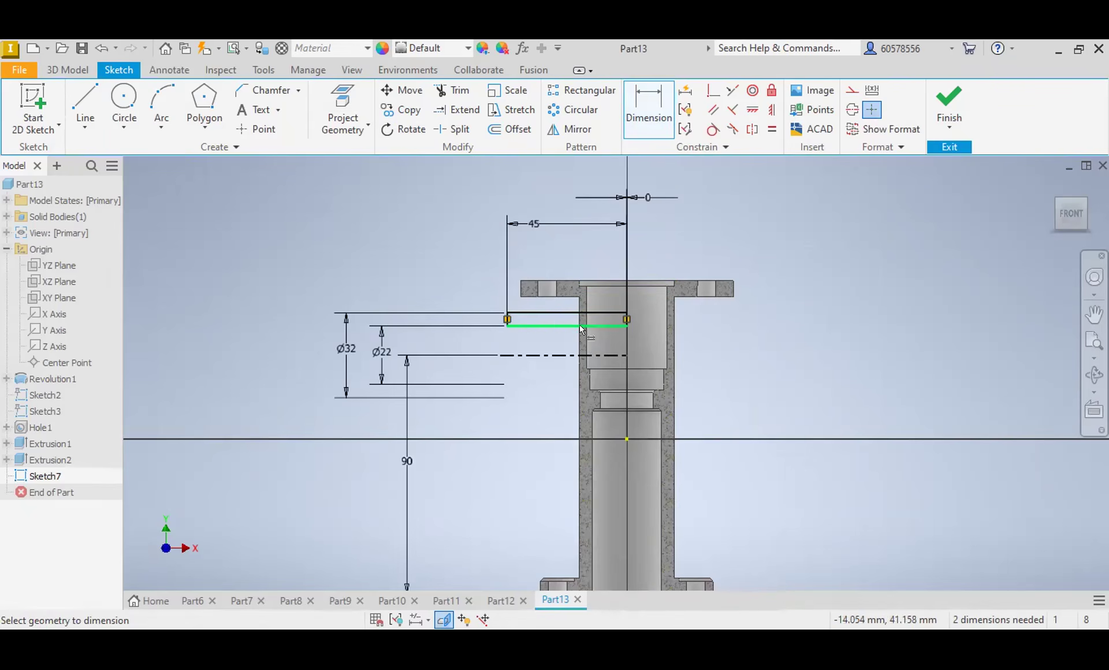
scroll(575, 320, "down", 2)
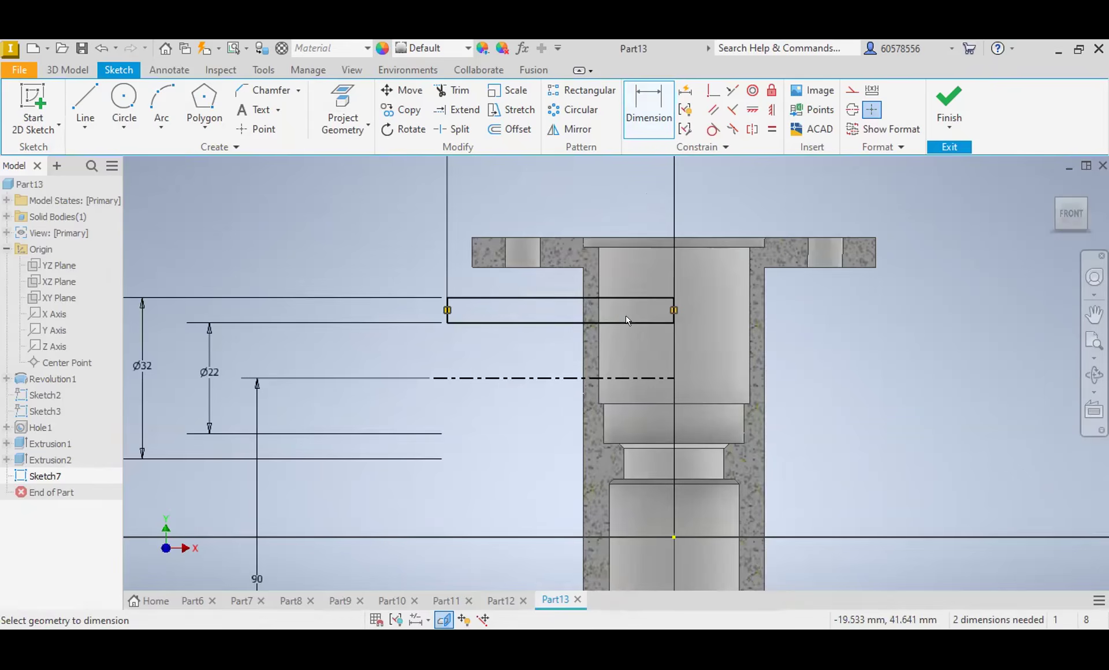
scroll(651, 315, "down", 2)
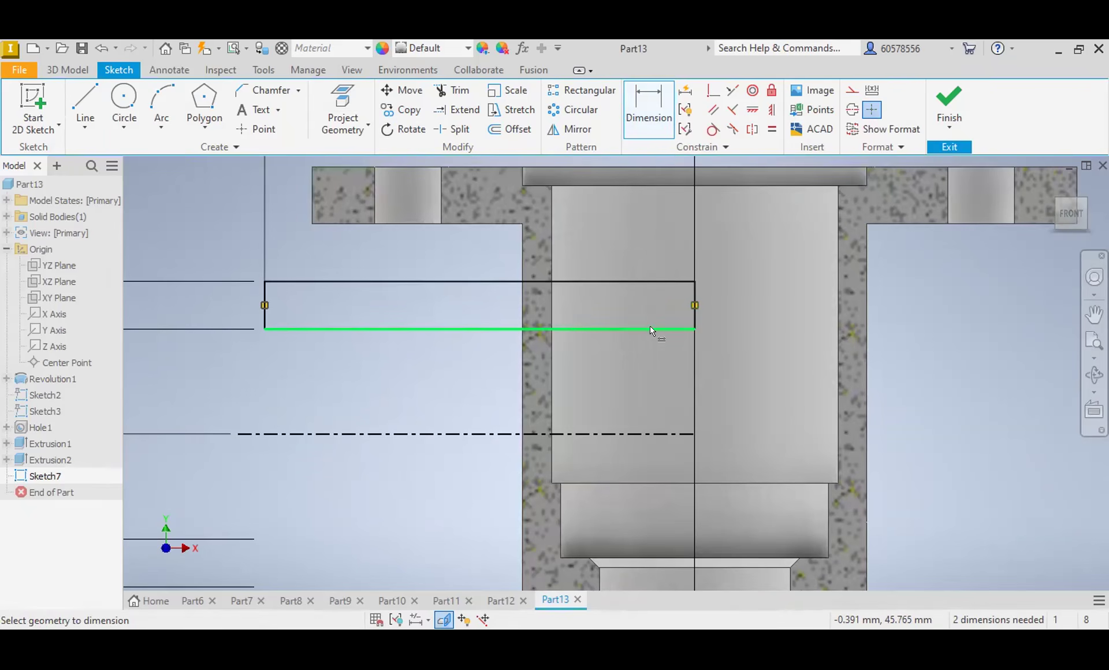
scroll(573, 327, "up", 2)
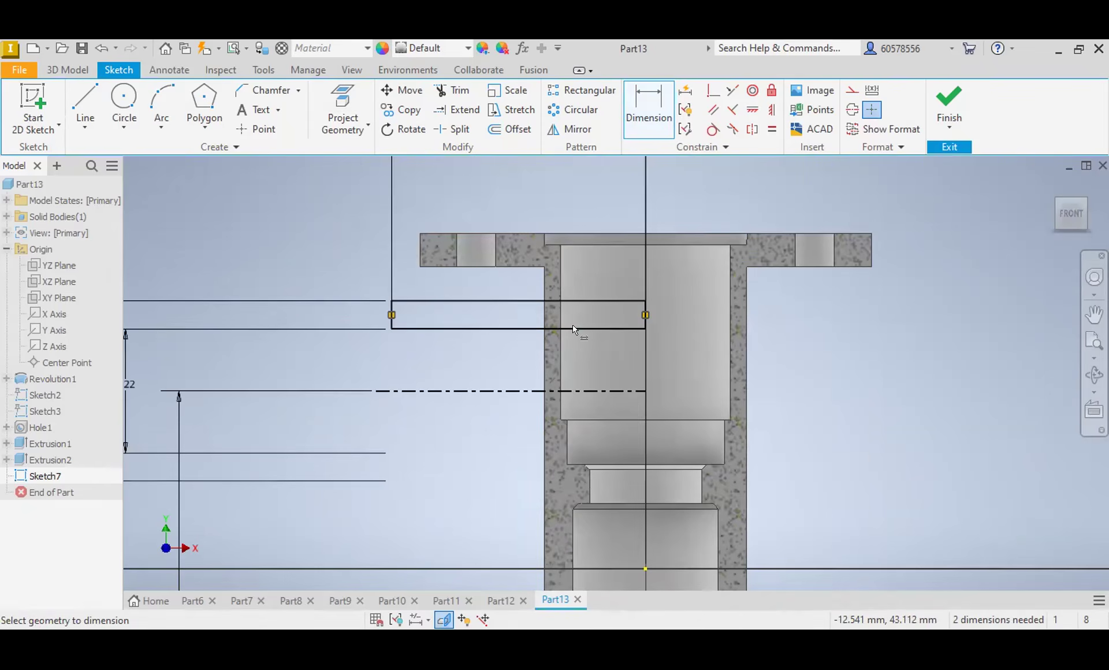
scroll(573, 315, "down", 2)
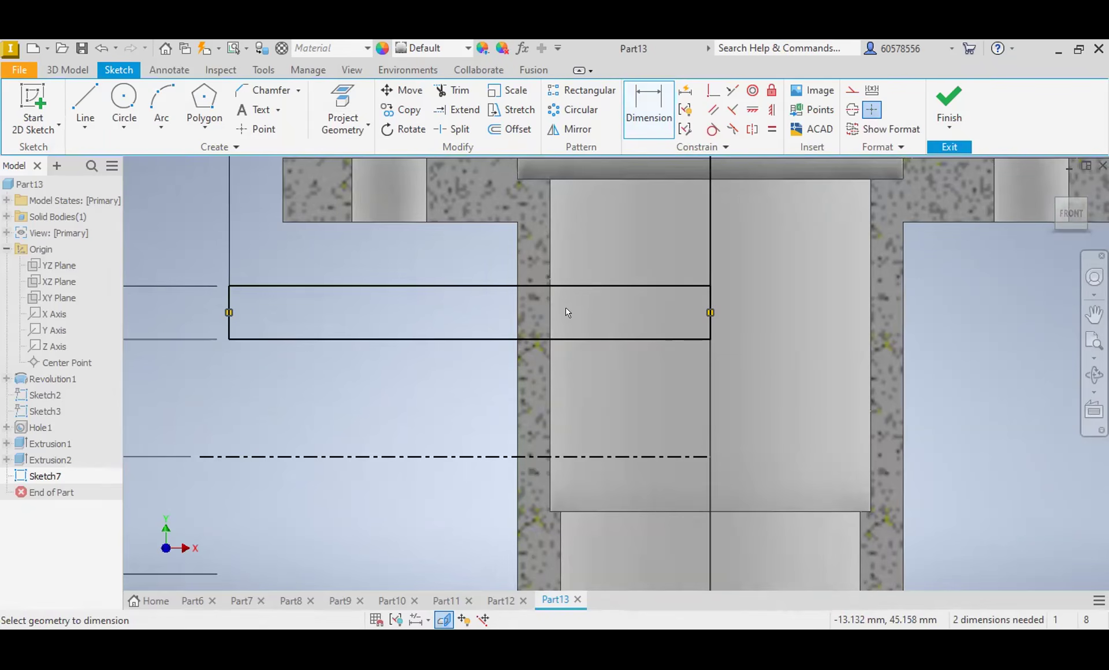
scroll(539, 331, "up", 2)
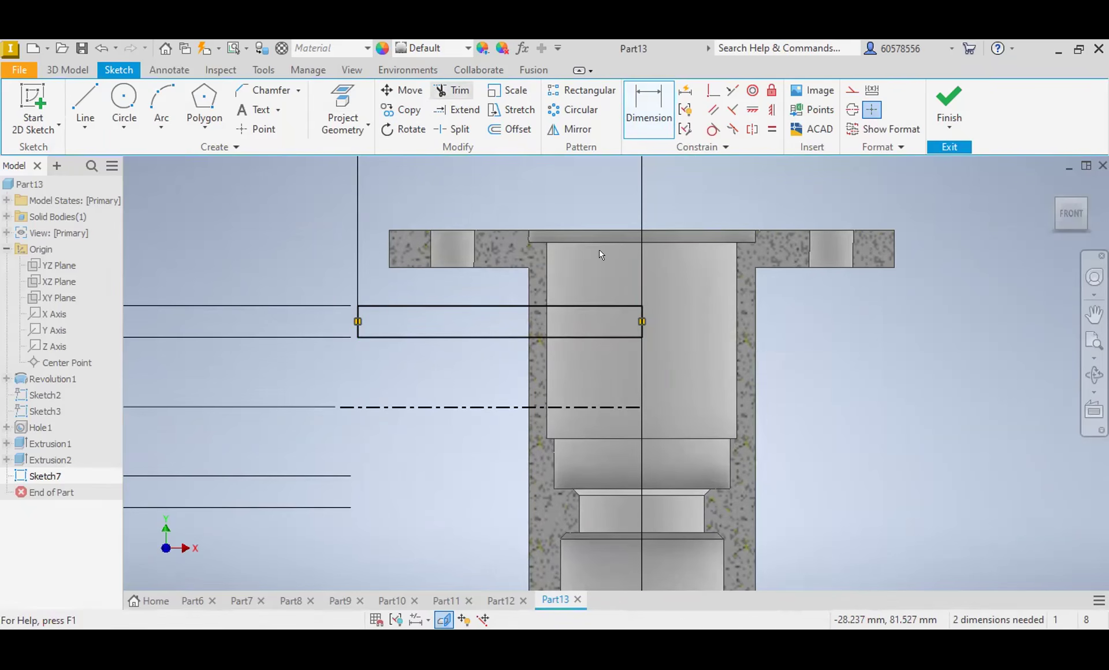
left_click(457, 93)
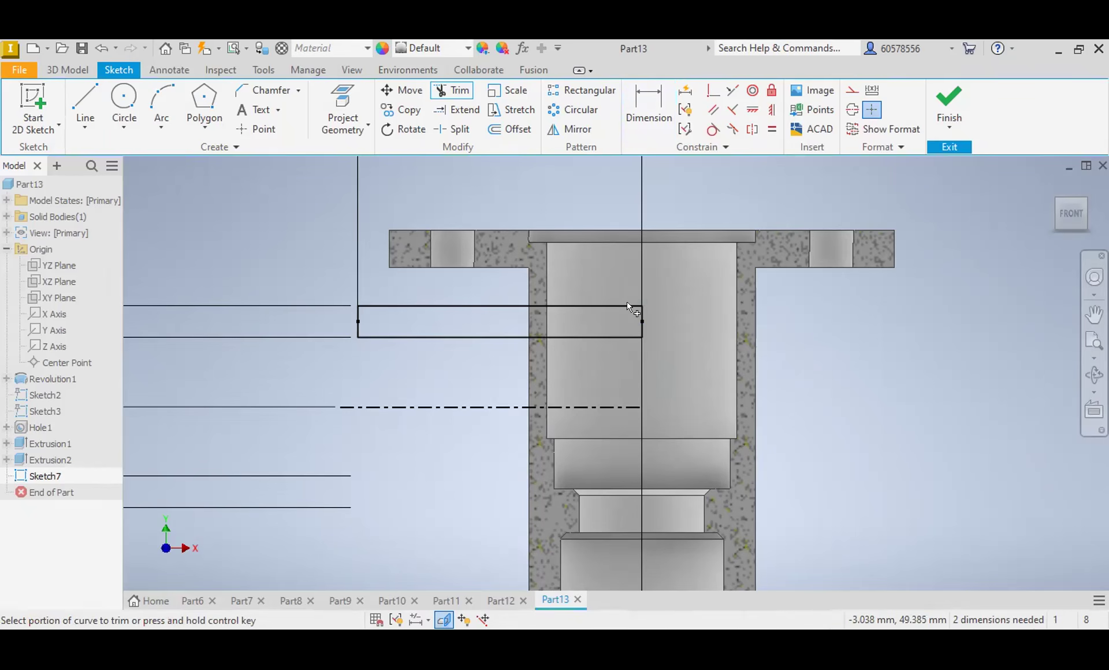
left_click(640, 321)
left_click(357, 322)
key("Escape")
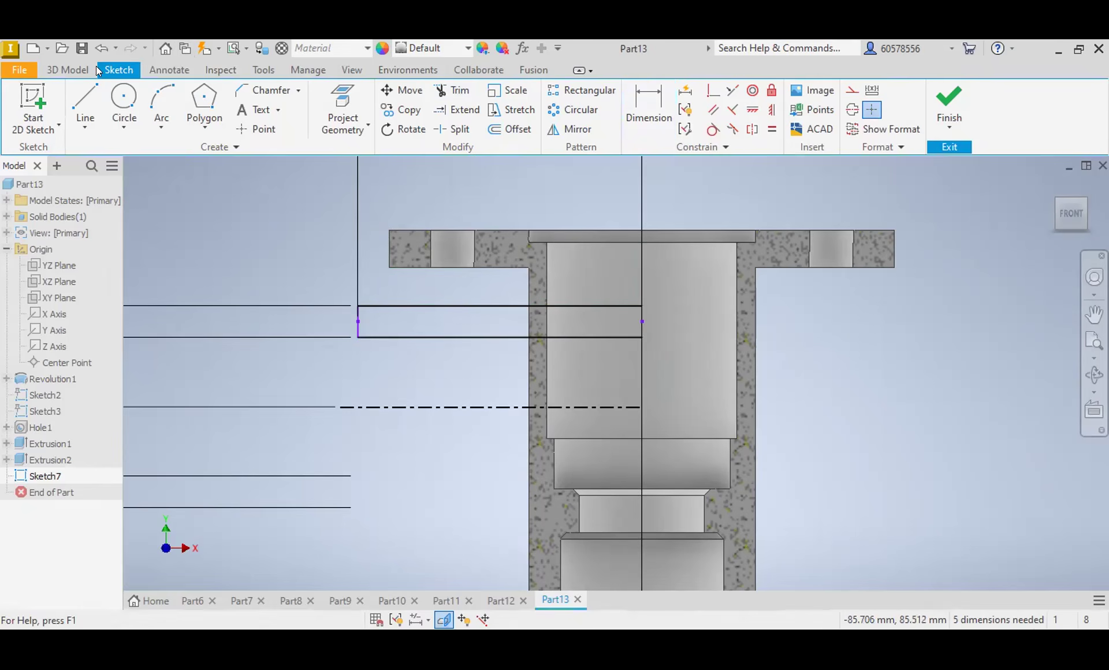
left_click(66, 70)
scroll(604, 276, "up", 5)
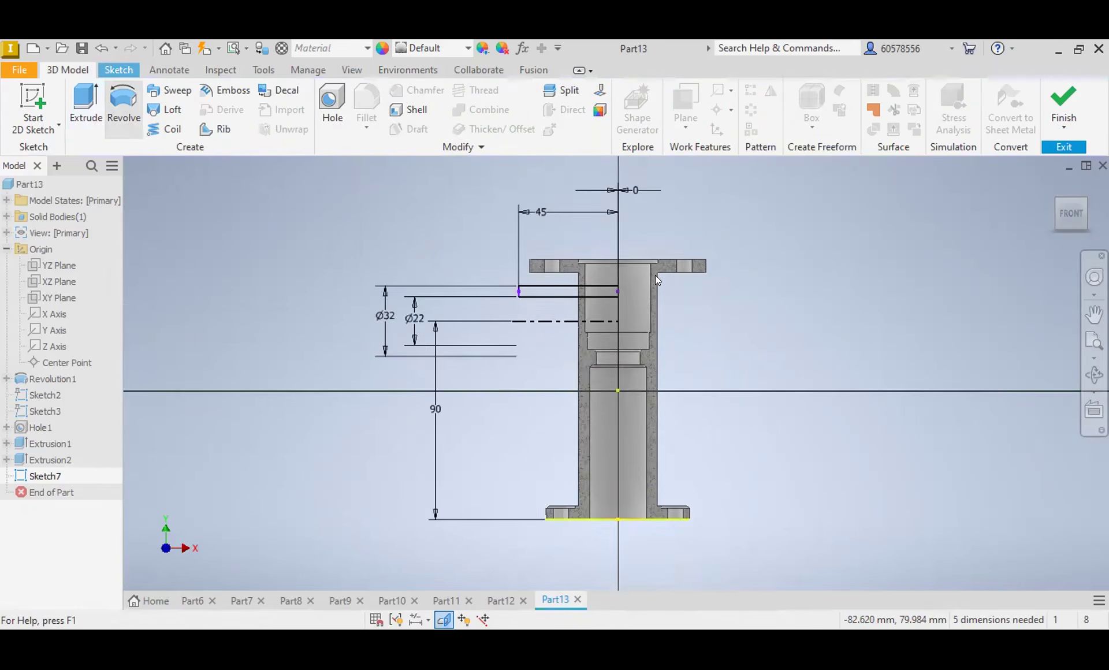
key("r")
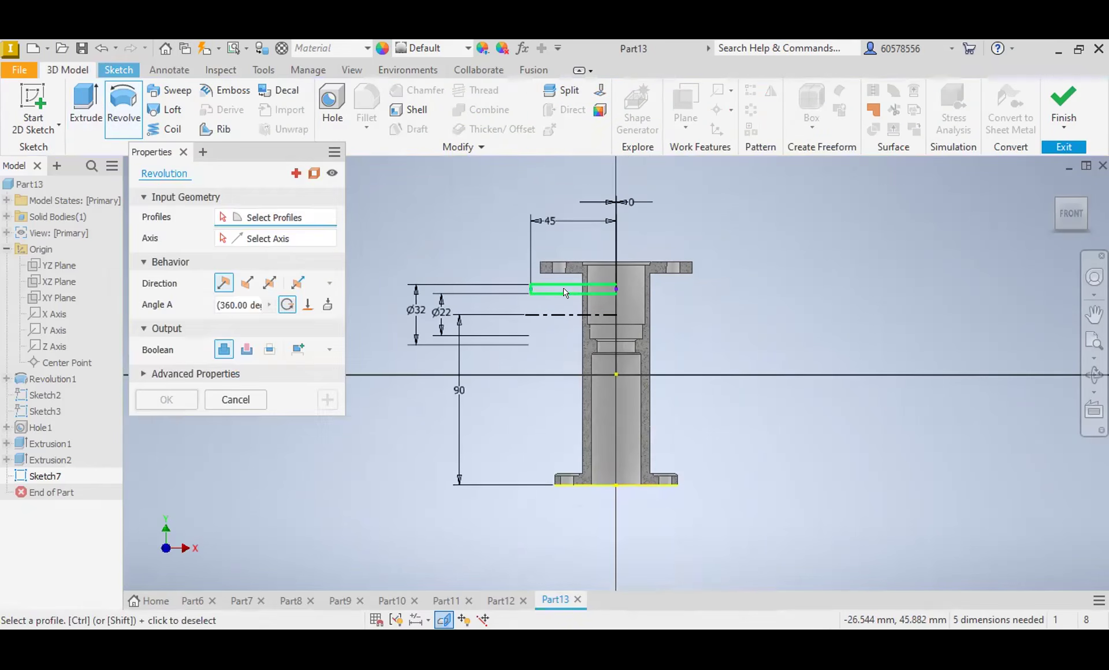
scroll(587, 285, "down", 4)
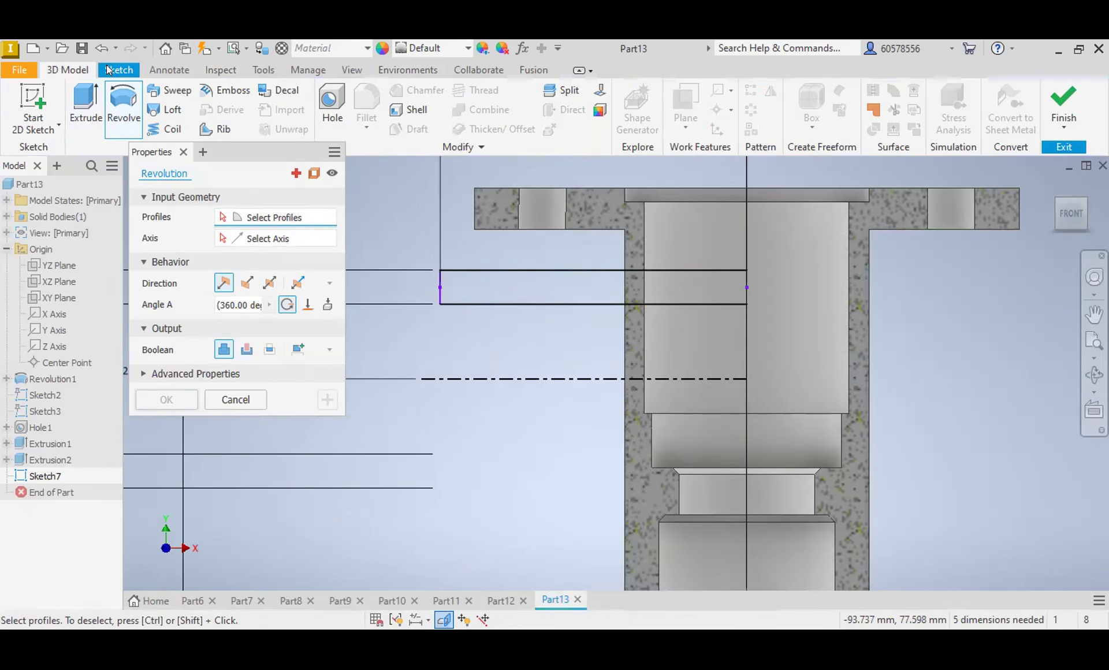
Step: Draw a vertical line across the rectangle inside the bore and trim both long edges between it and the vertical axis
key("l")
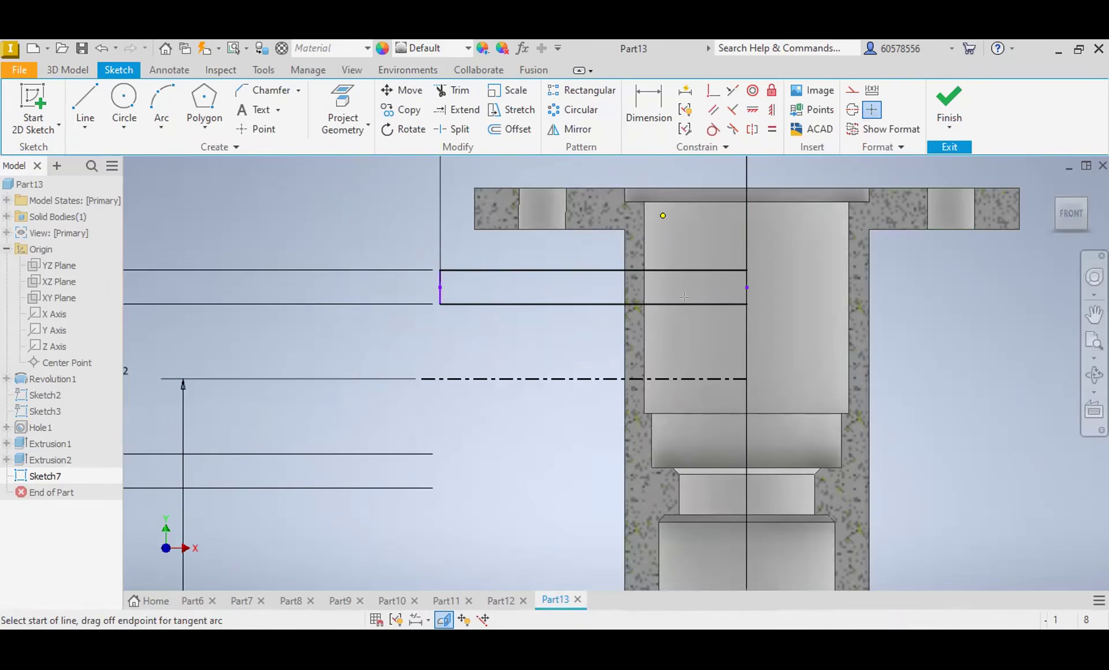
key("x")
left_click(718, 270)
left_click(725, 303)
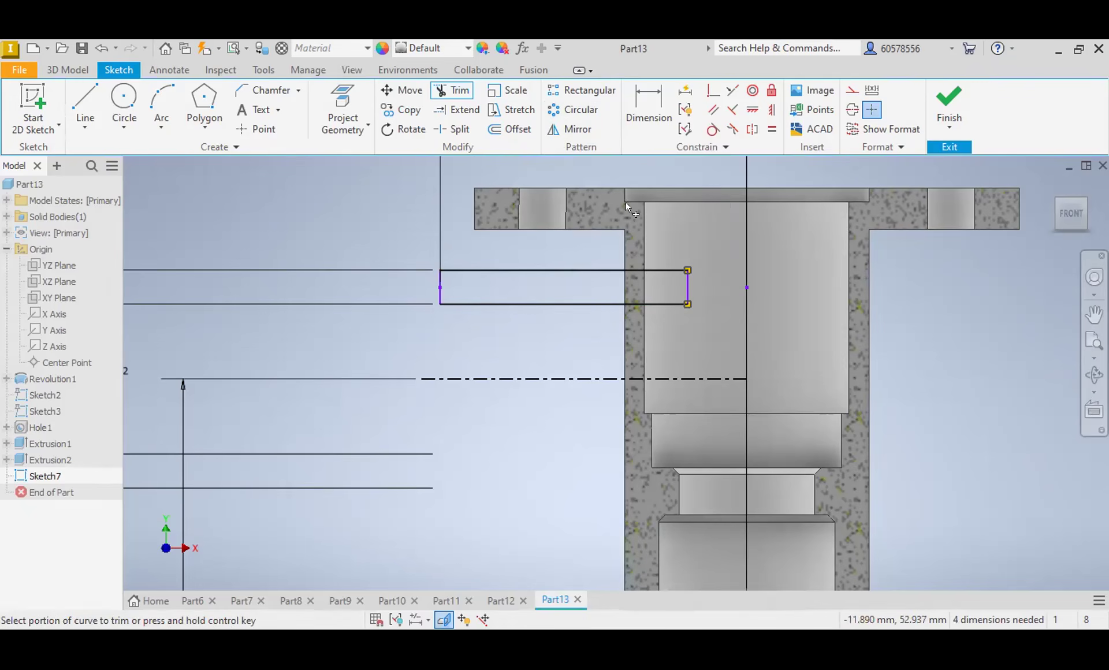
Step: Revolve the shortened rectangle a full turn around the horizontal centerline to form the side tube on the body
left_click(68, 63)
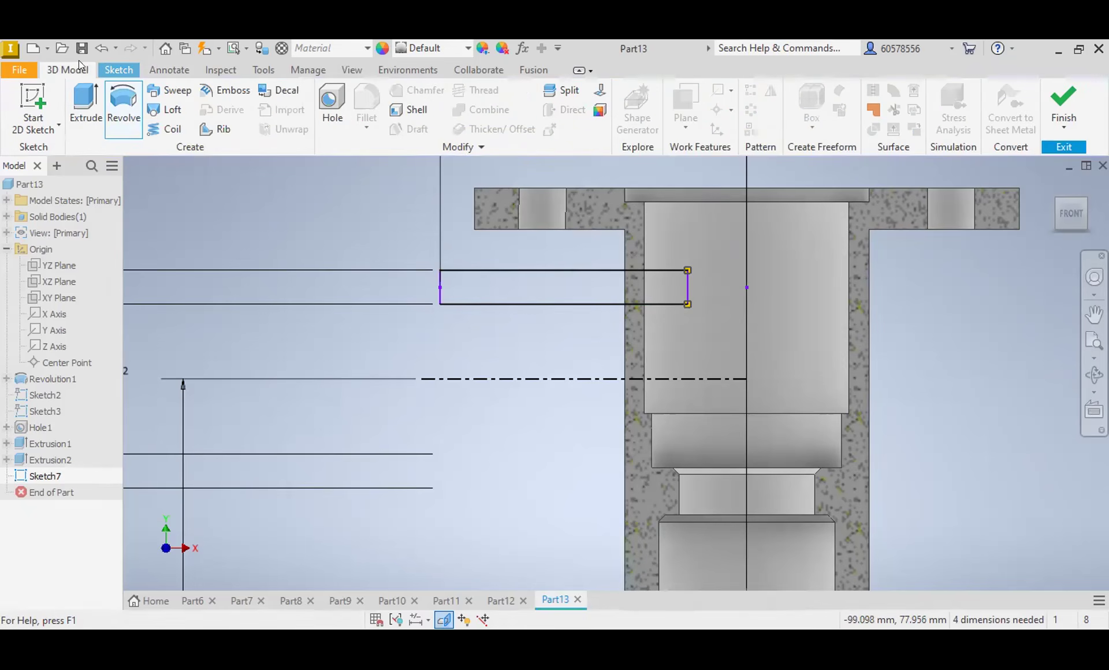
left_click(136, 97)
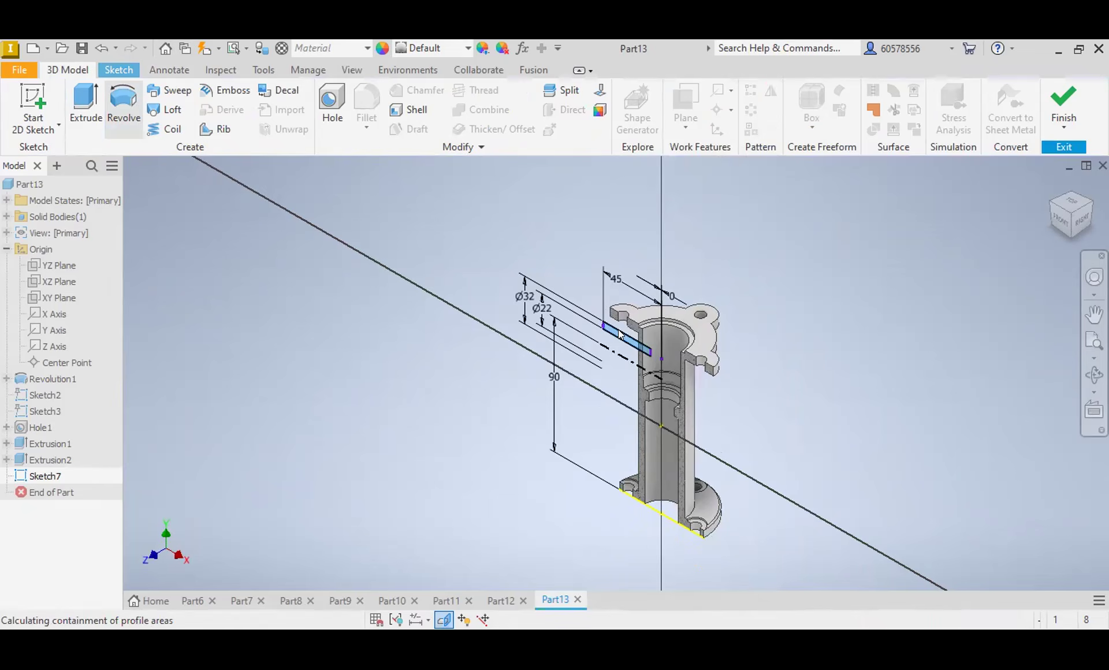
scroll(619, 333, "up", 5)
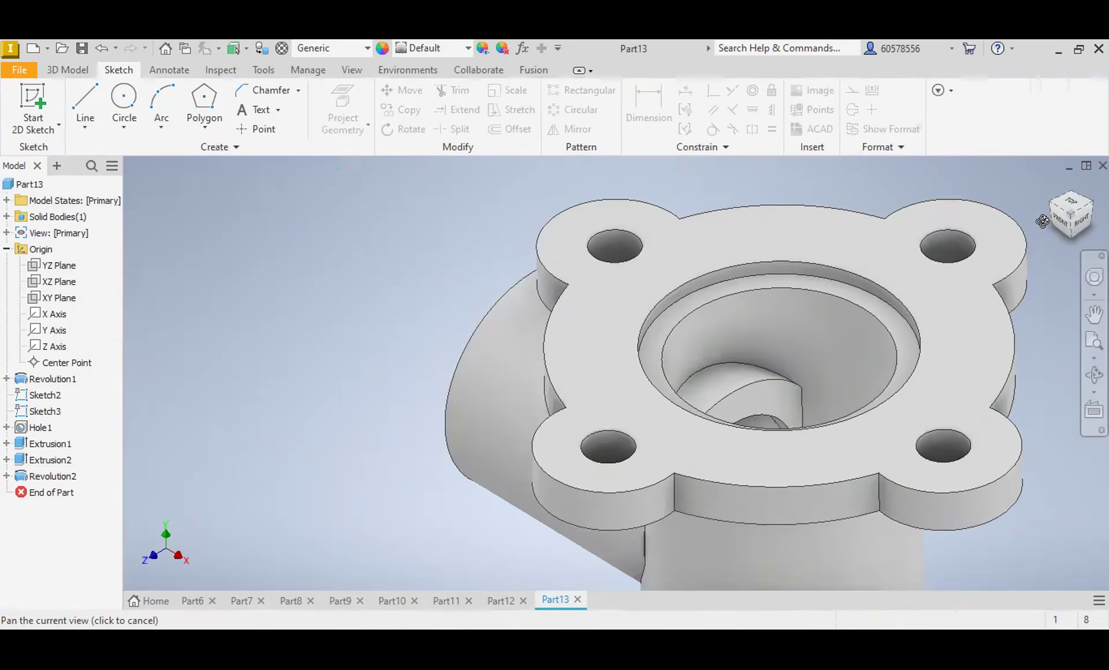
middle_click_drag(1041, 242, 1041, 245, "shift")
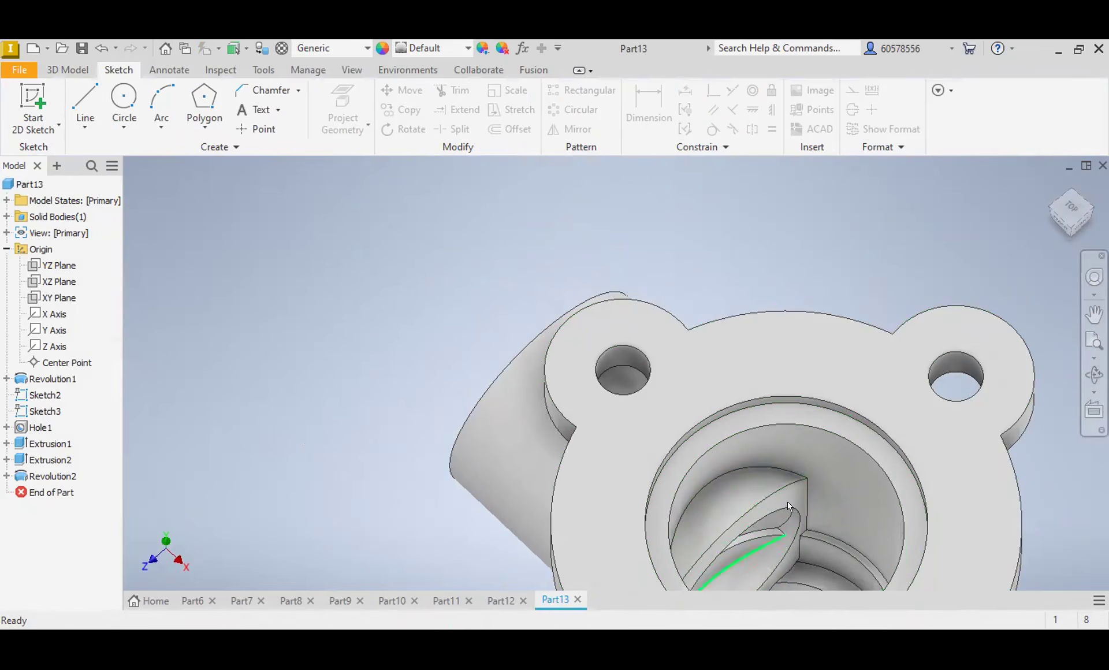
Step: Start a new sketch on the XY plane and slice the part at the sketch plane to expose its section
scroll(757, 513, "down", 2)
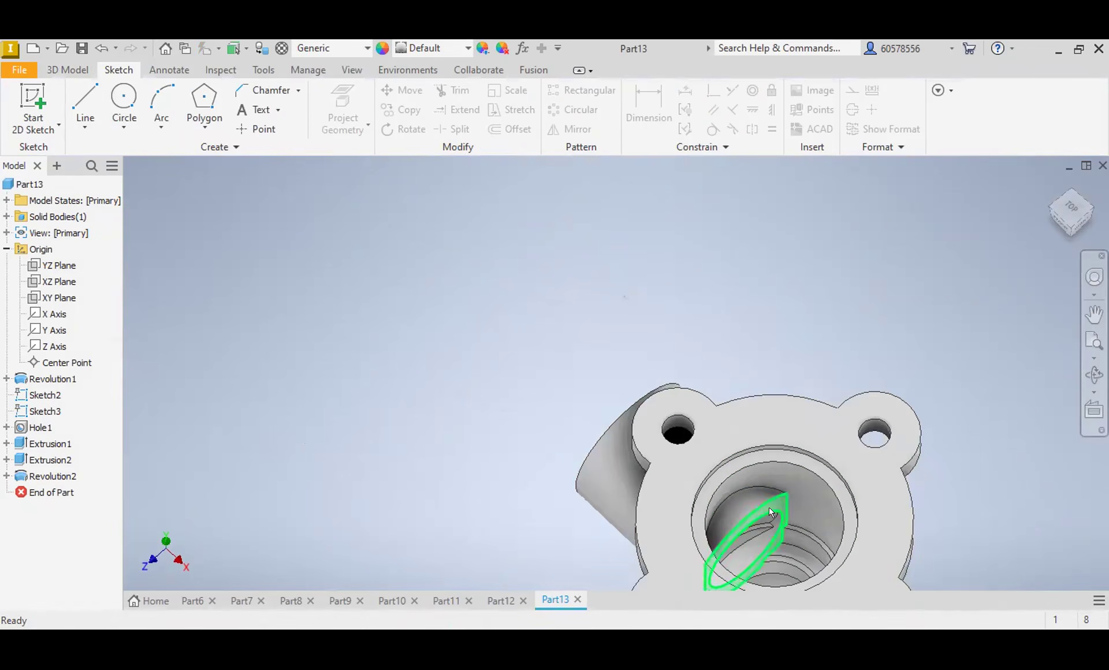
left_click(1070, 215)
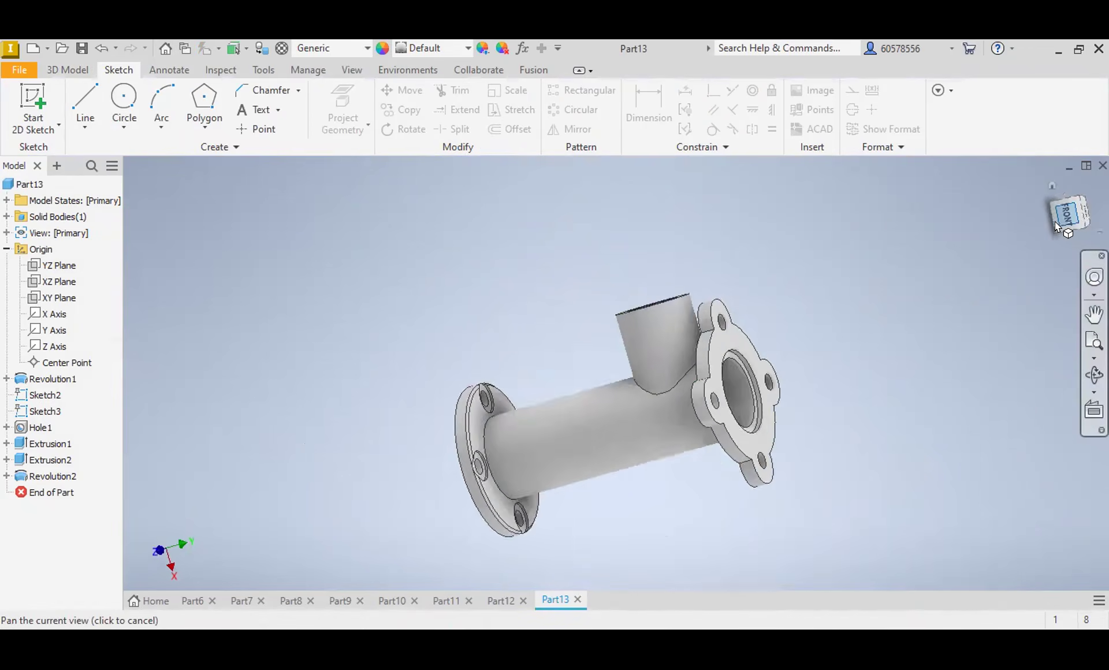
left_click(1090, 184)
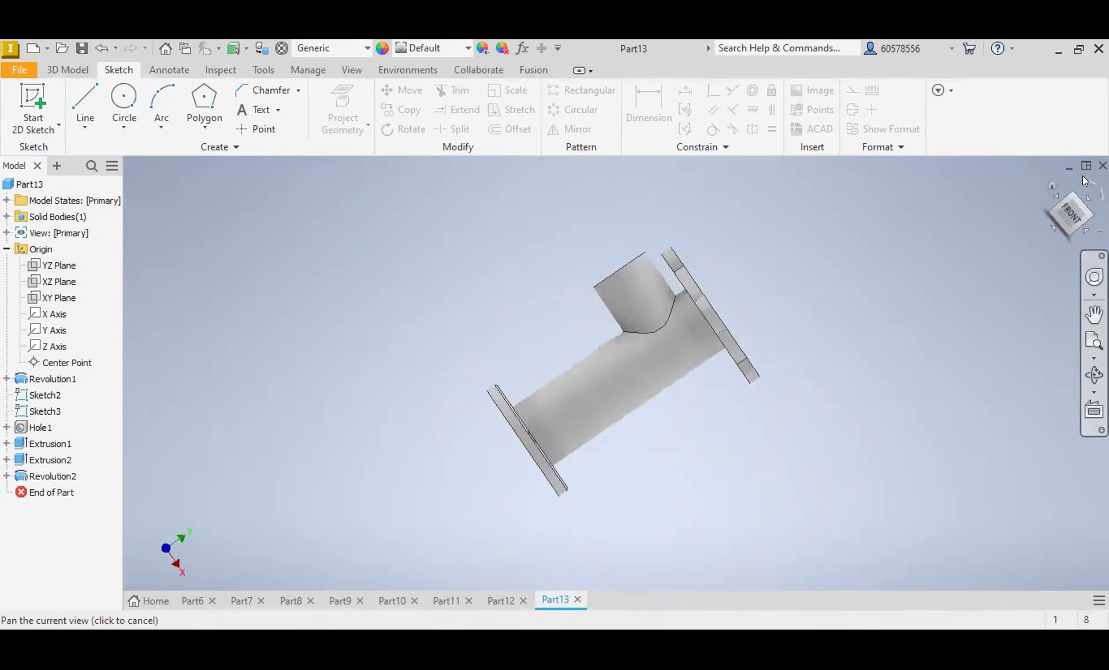
left_click(56, 298)
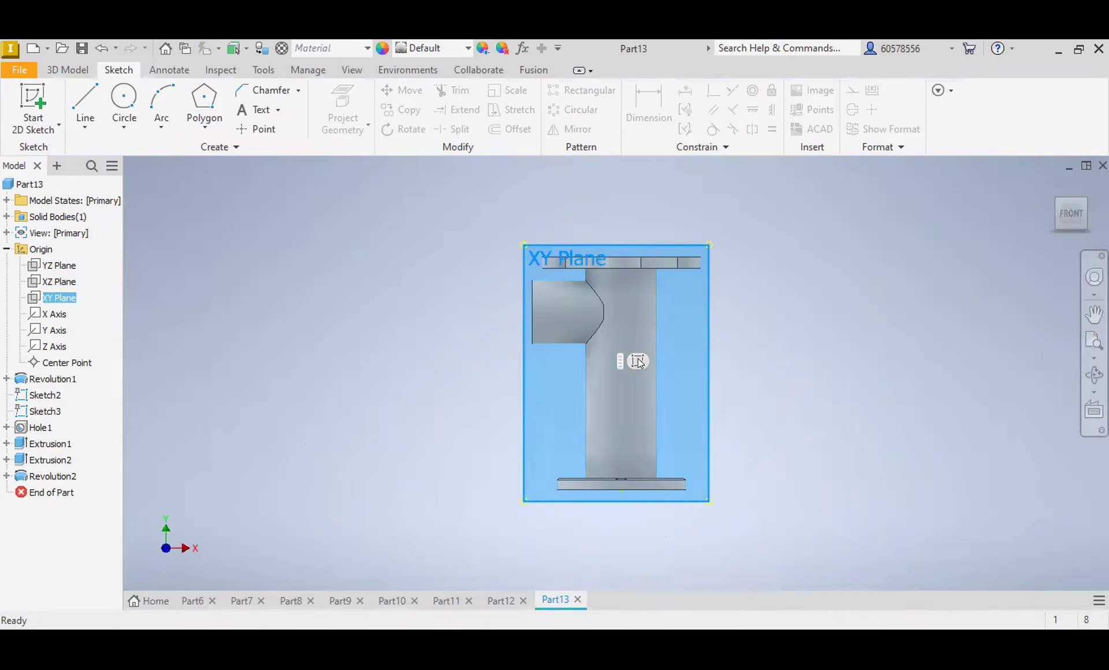
key("s")
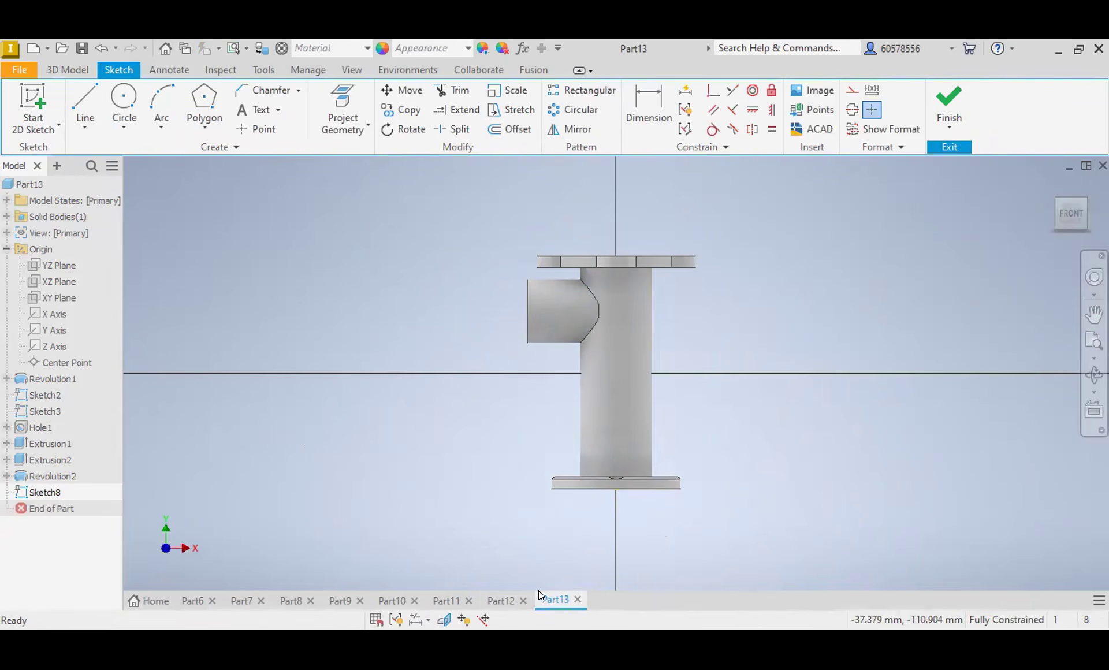
left_click(444, 619)
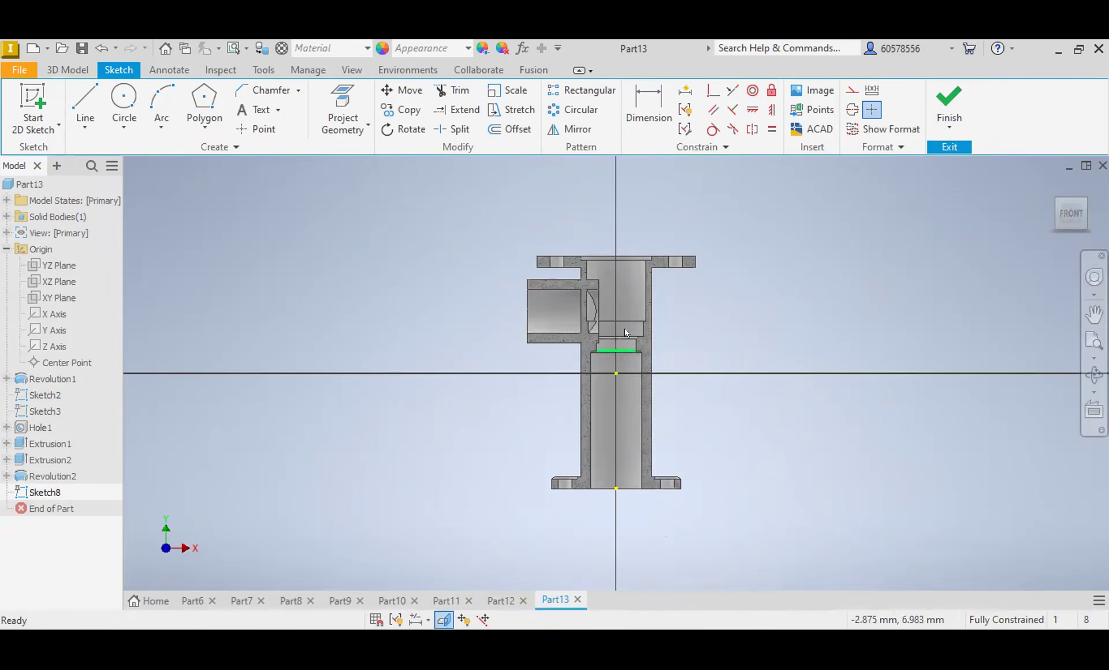
Step: Draw a vertical axis line through the upper bore and trace its stepped half-profile, ending with a 14 mm horizontal line to the axis
scroll(605, 267, "up", 5)
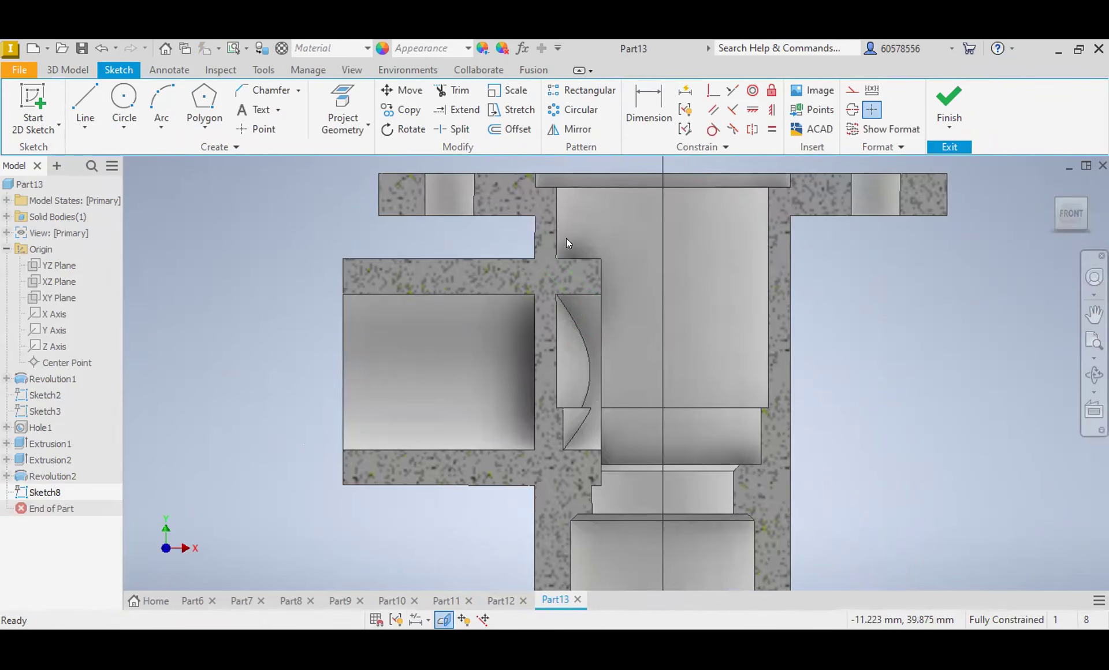
left_click(85, 107)
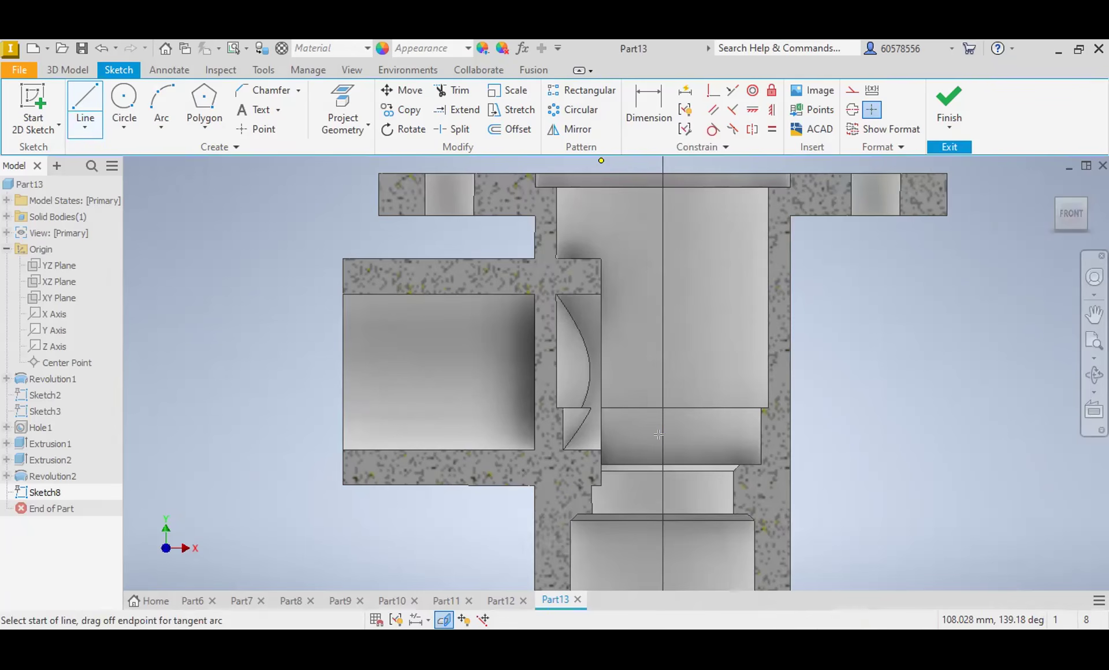
left_click(661, 435)
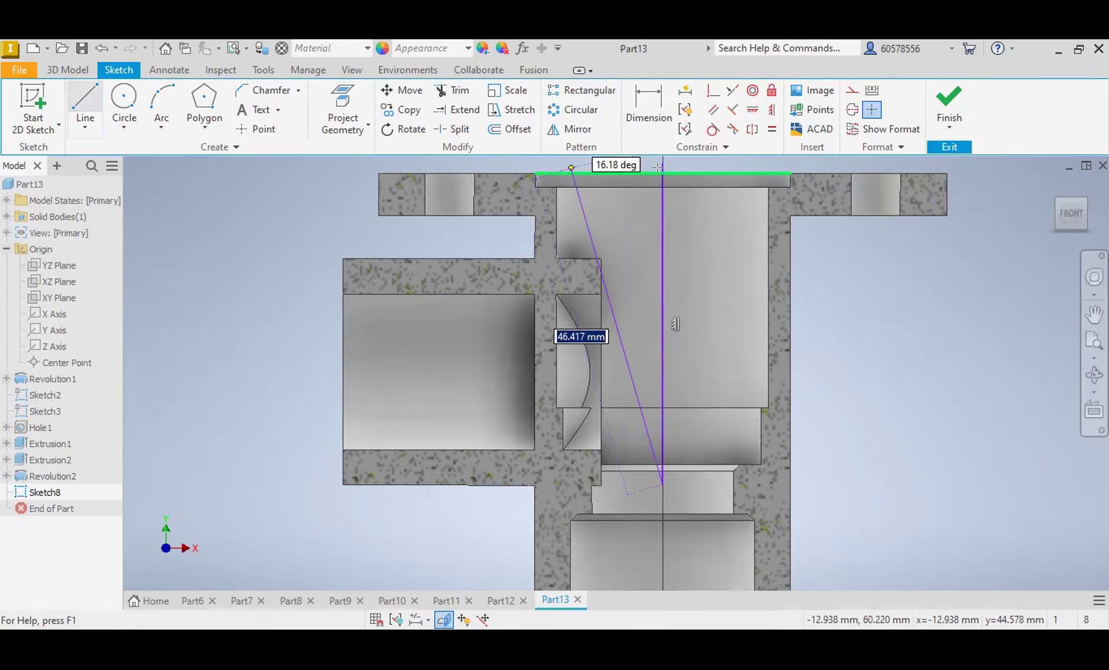
key("Escape")
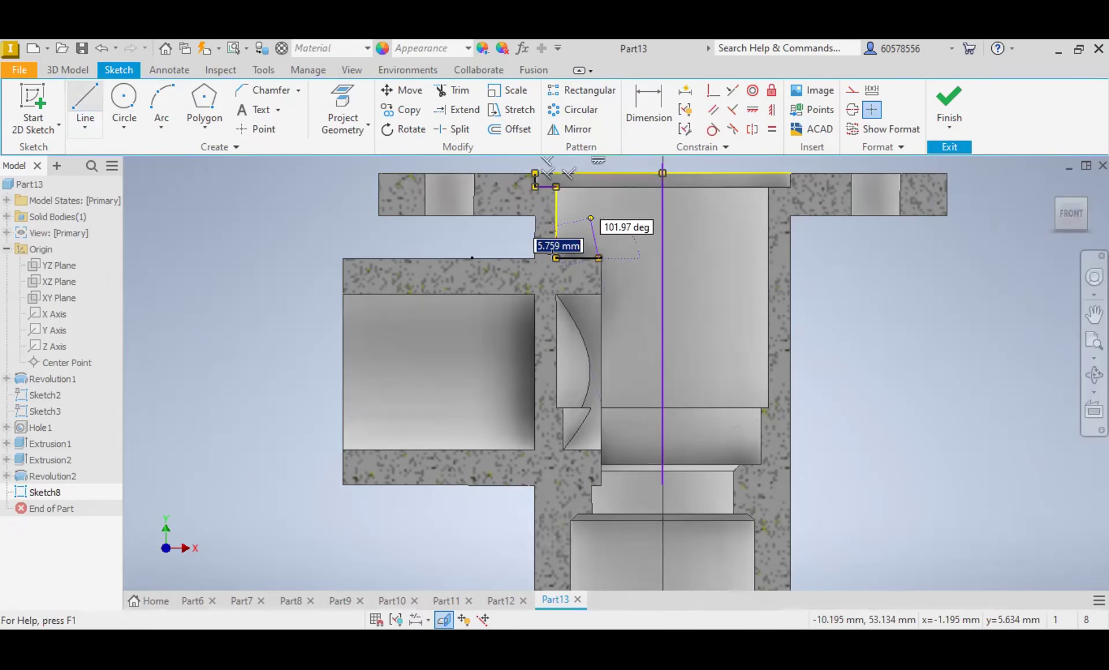
left_click(556, 408)
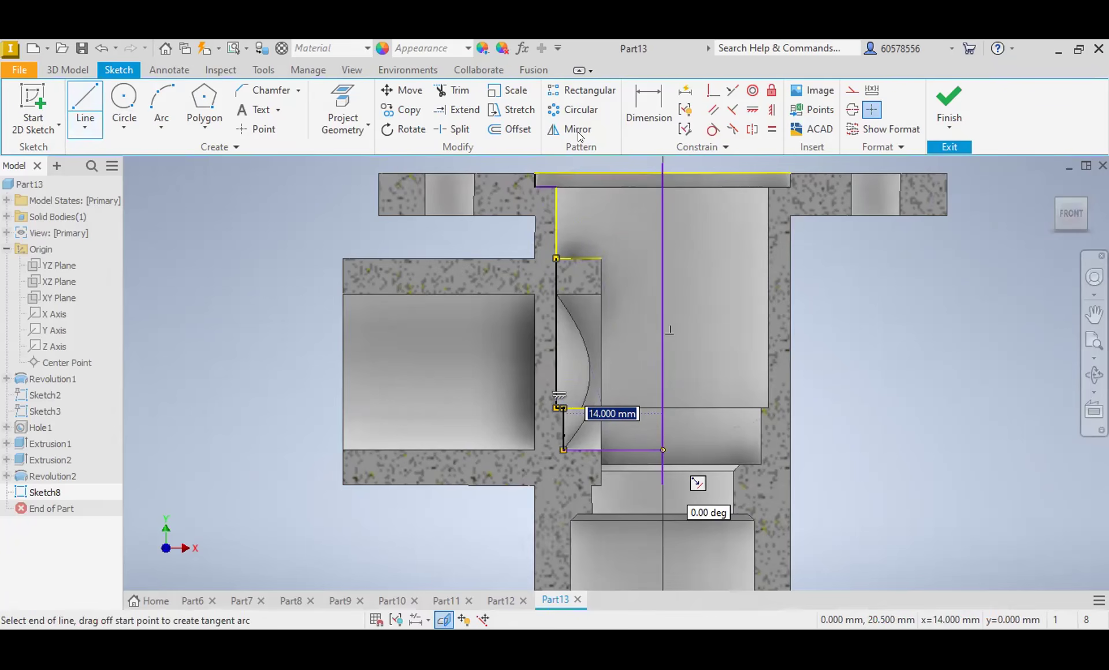
Step: Convert the vertical line on the bore axis into a centerline
left_click(453, 90)
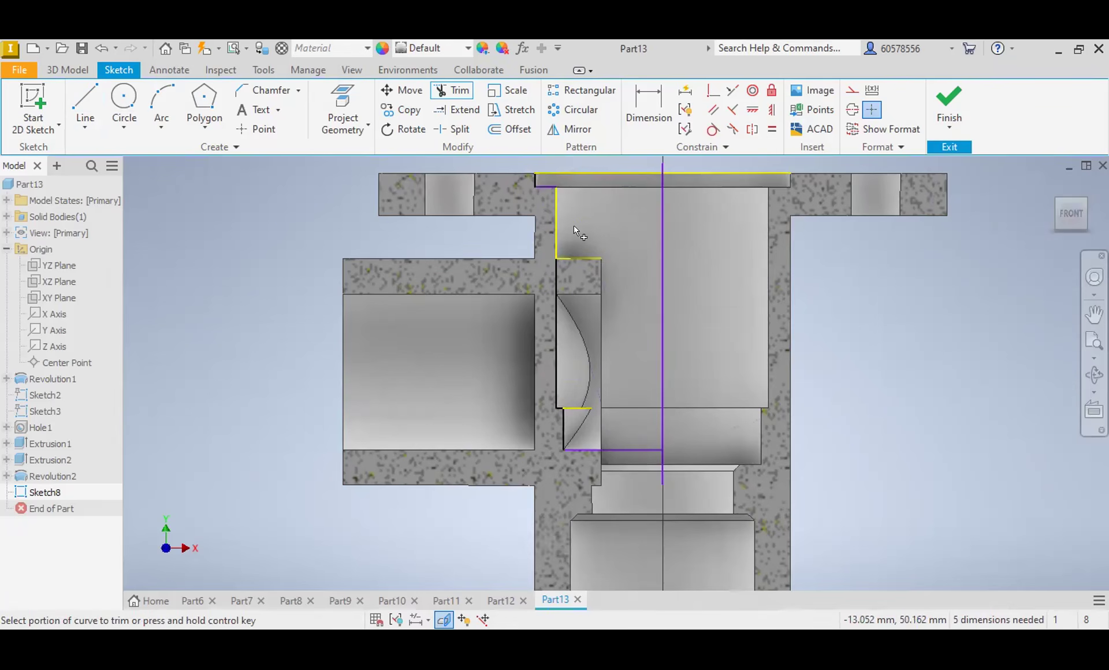
key("Escape")
left_click(662, 279)
left_click(852, 109)
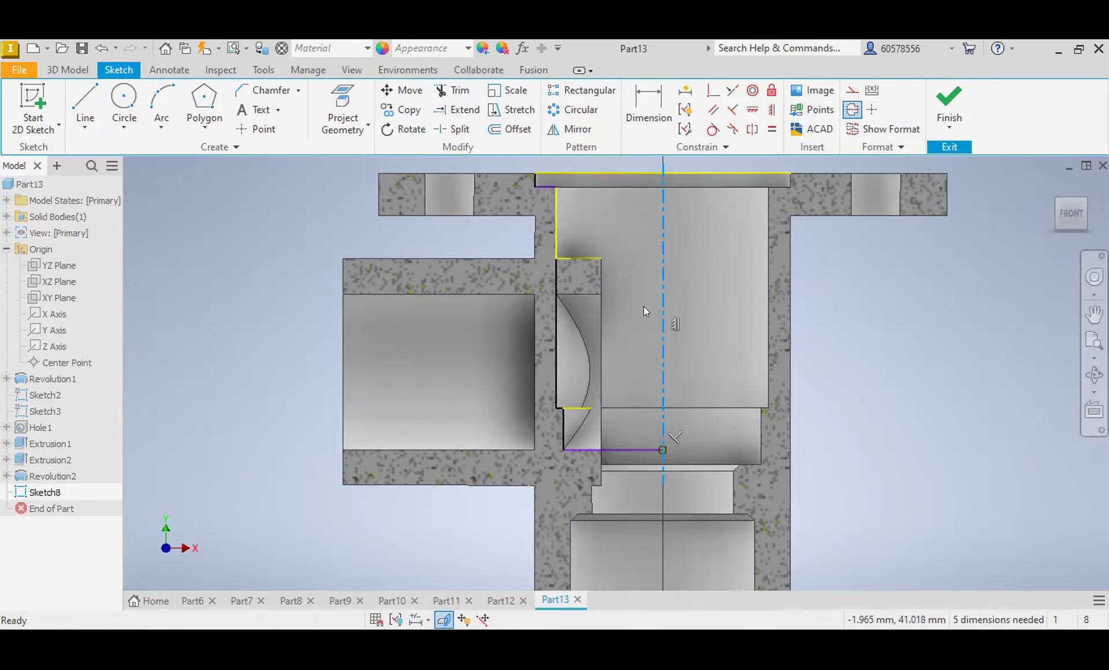
Step: Revolve the bore half-profile a full turn around the centerline as a cut to clear the tube material inside the upper bore
scroll(663, 330, "down", 5)
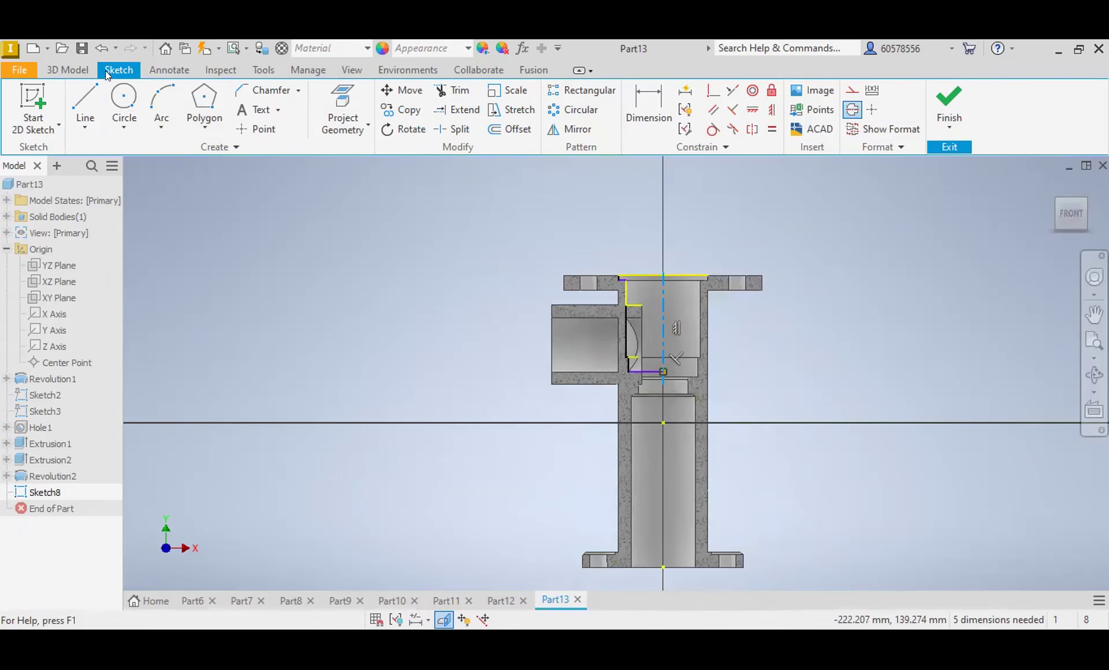
left_click(77, 69)
left_click(123, 100)
scroll(470, 170, "down", 2)
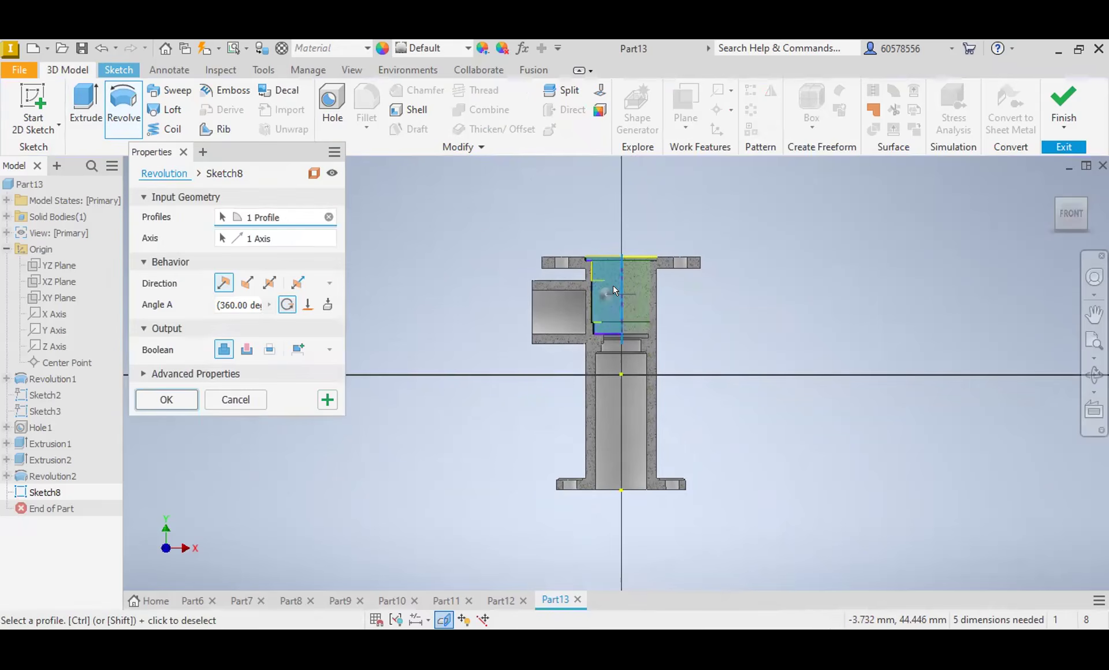
left_click(247, 349)
left_click(246, 283)
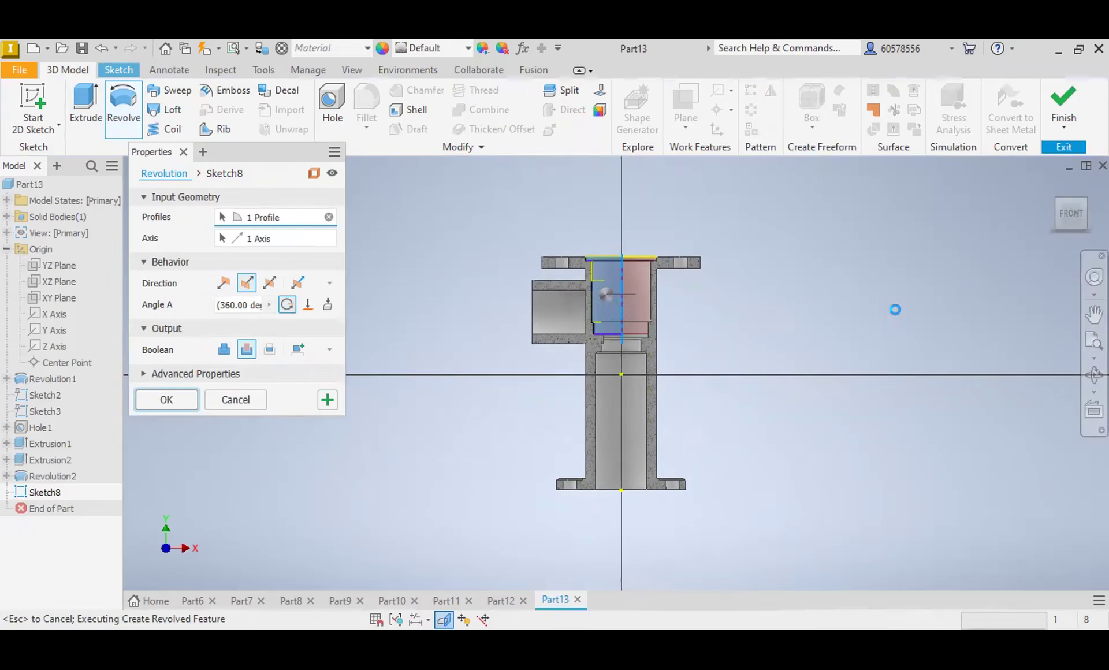
key("Return")
Step: Start a sketch on the side tube's ring-shaped end face and draw a circle matching the tube's inner edge
left_click(1070, 203)
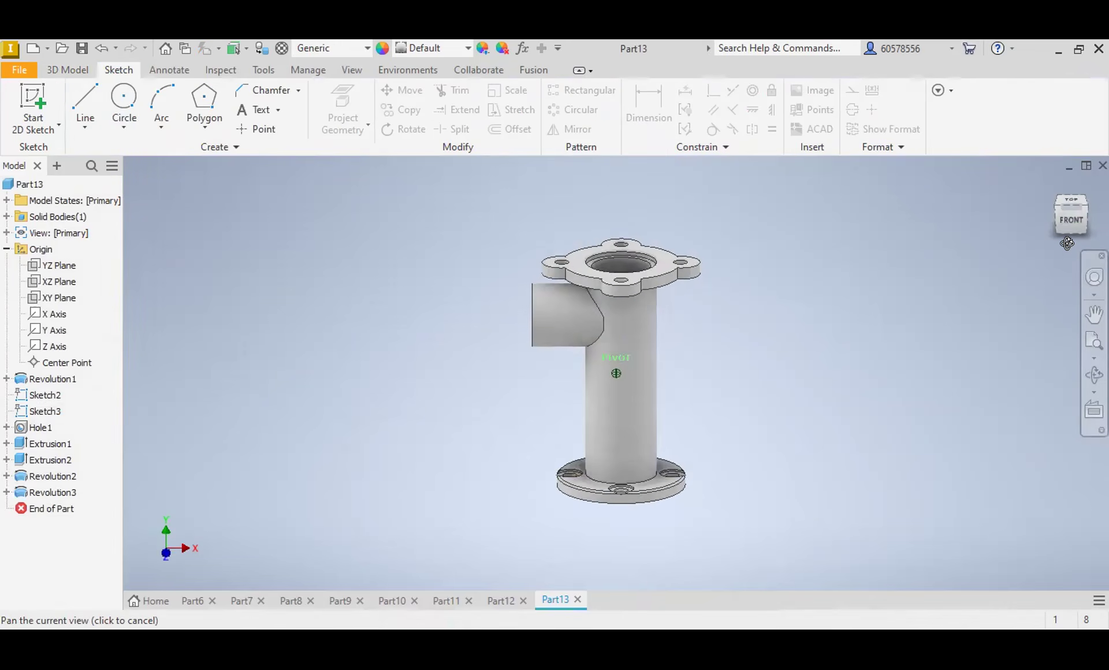
mouse_move(616, 373)
middle_mouse_down("shift")
mouse_move(596, 382)
mouse_move(580, 421)
middle_mouse_up("shift")
middle_click_drag(838, 248, 863, 275, "shift")
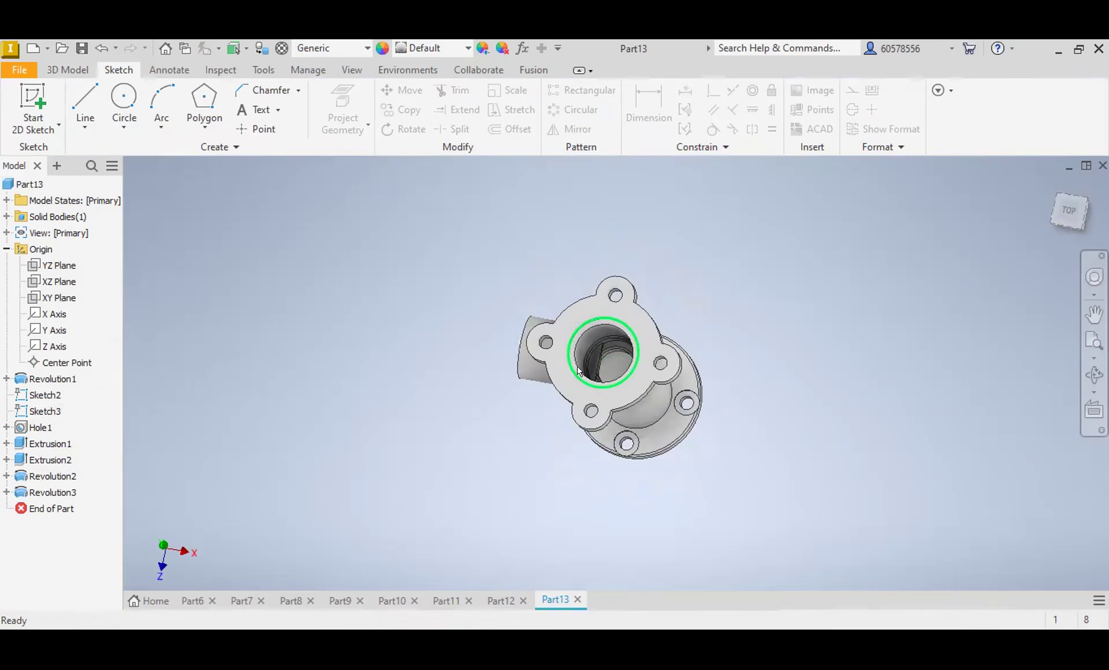
scroll(599, 352, "down", 6)
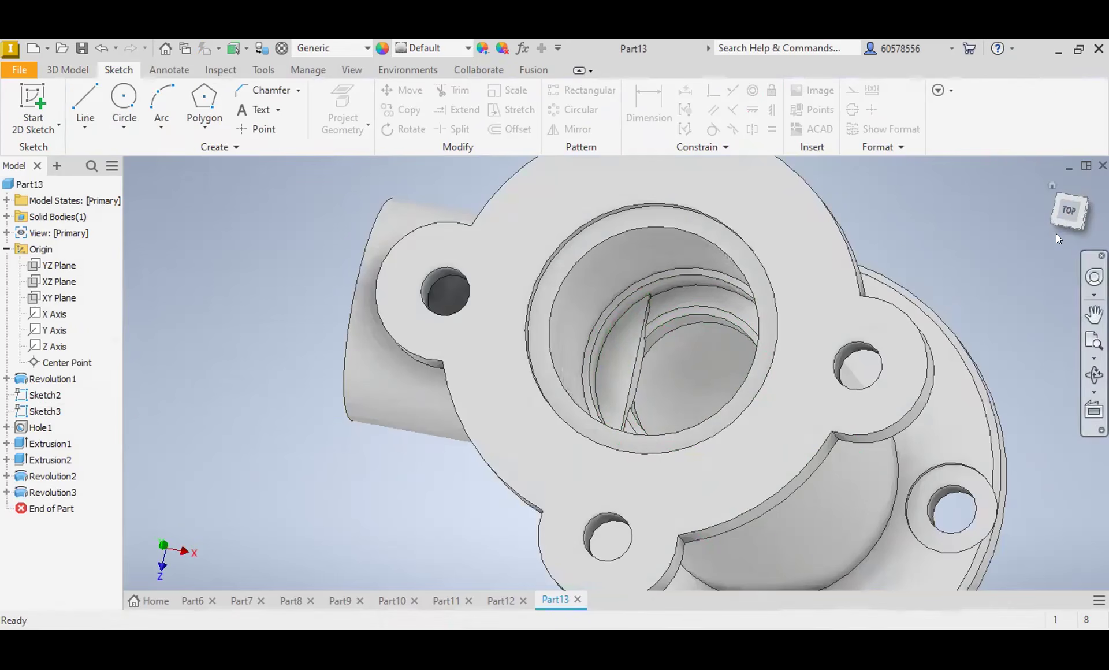
mouse_move(1069, 218)
left_mouse_down()
mouse_move(1037, 199)
mouse_move(1108, 220)
left_mouse_up()
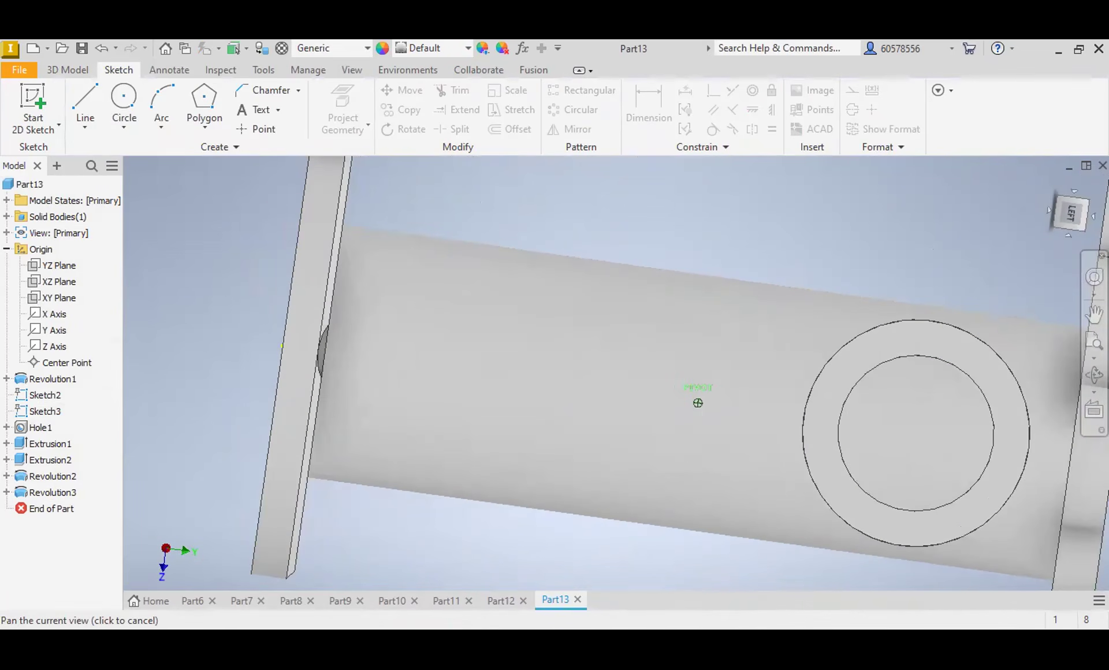
left_click(969, 365)
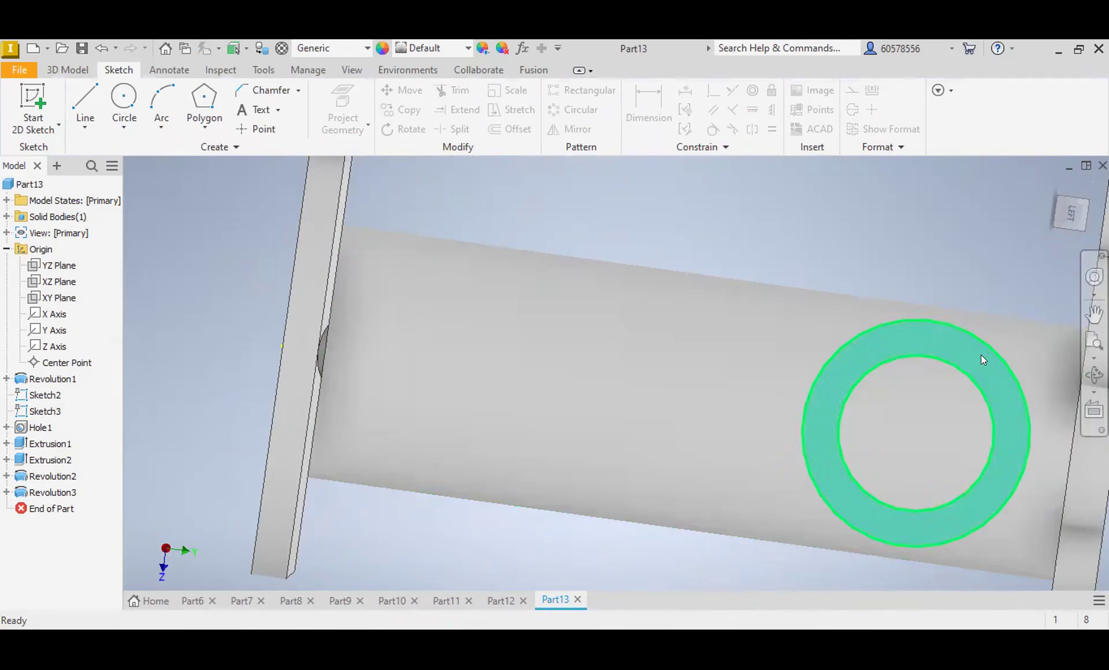
left_click(984, 360)
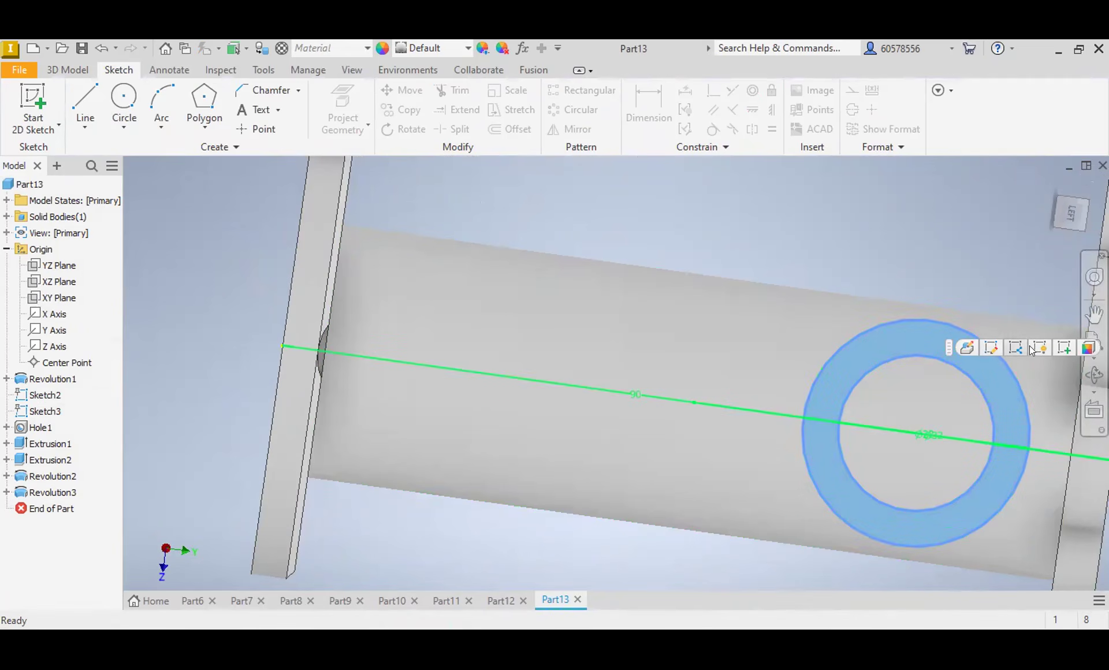
left_click(991, 347)
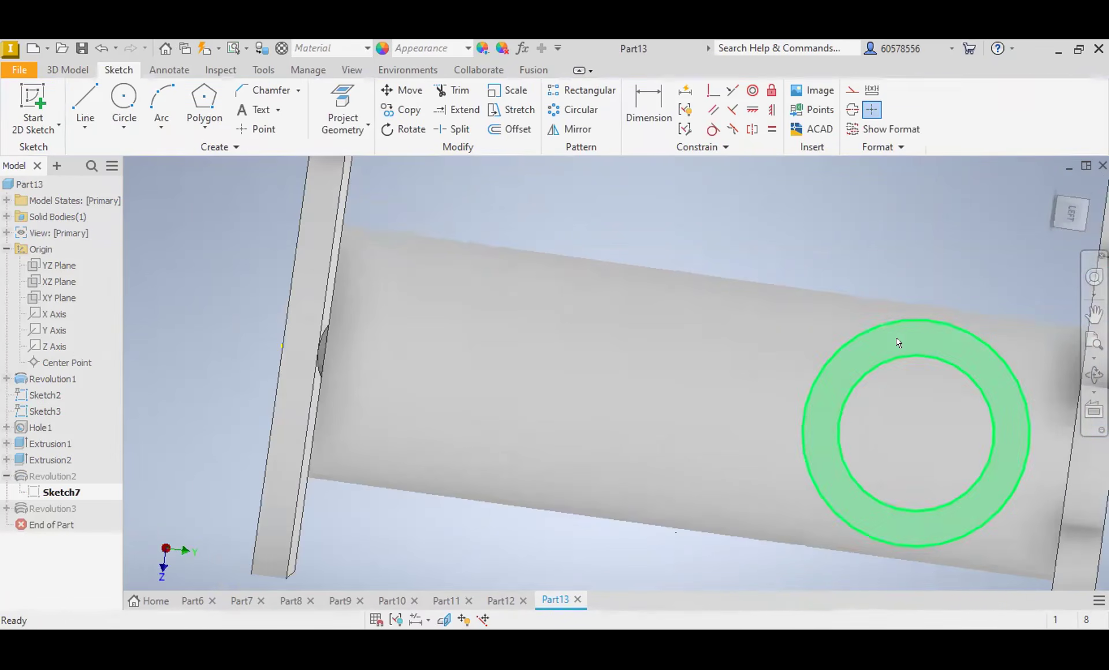
left_click(968, 340)
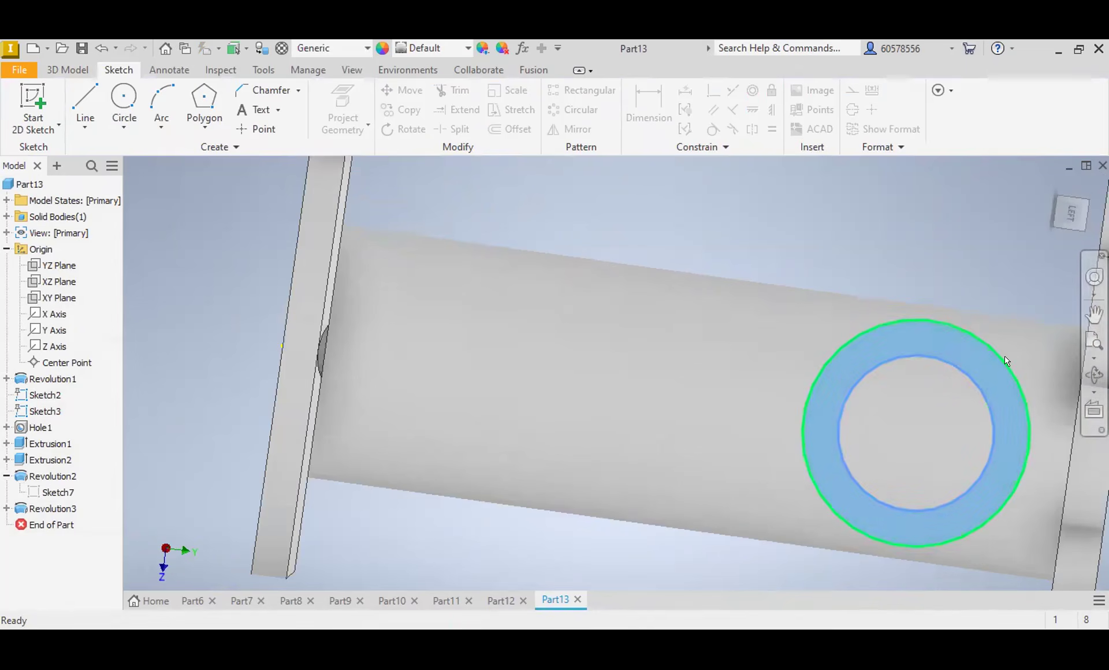
left_click(1017, 328)
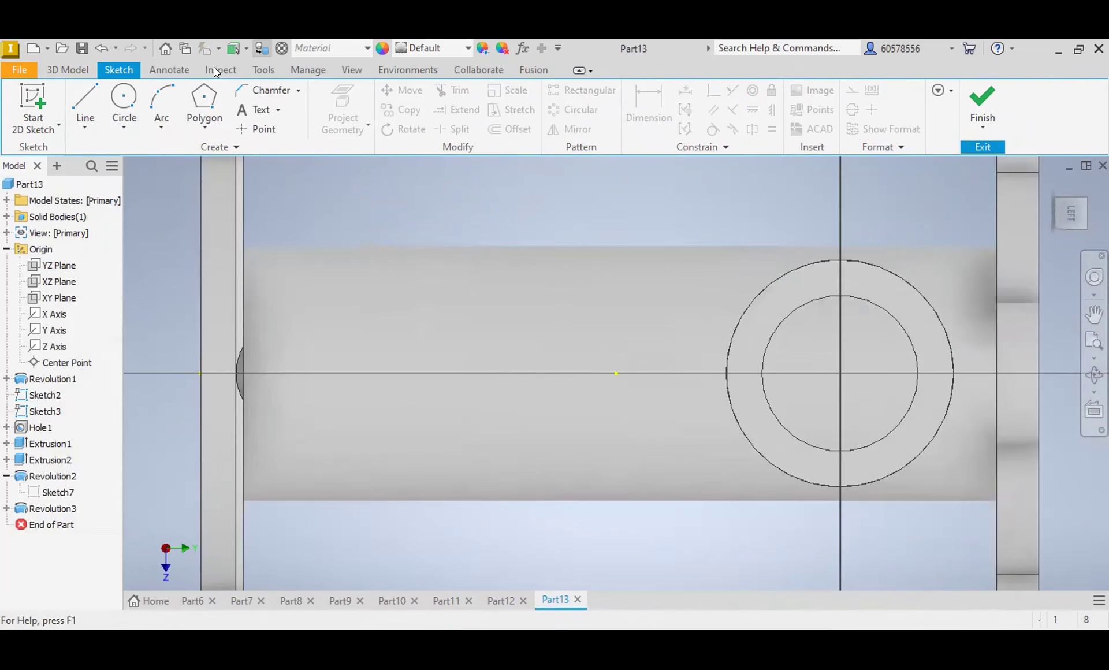
left_click(124, 96)
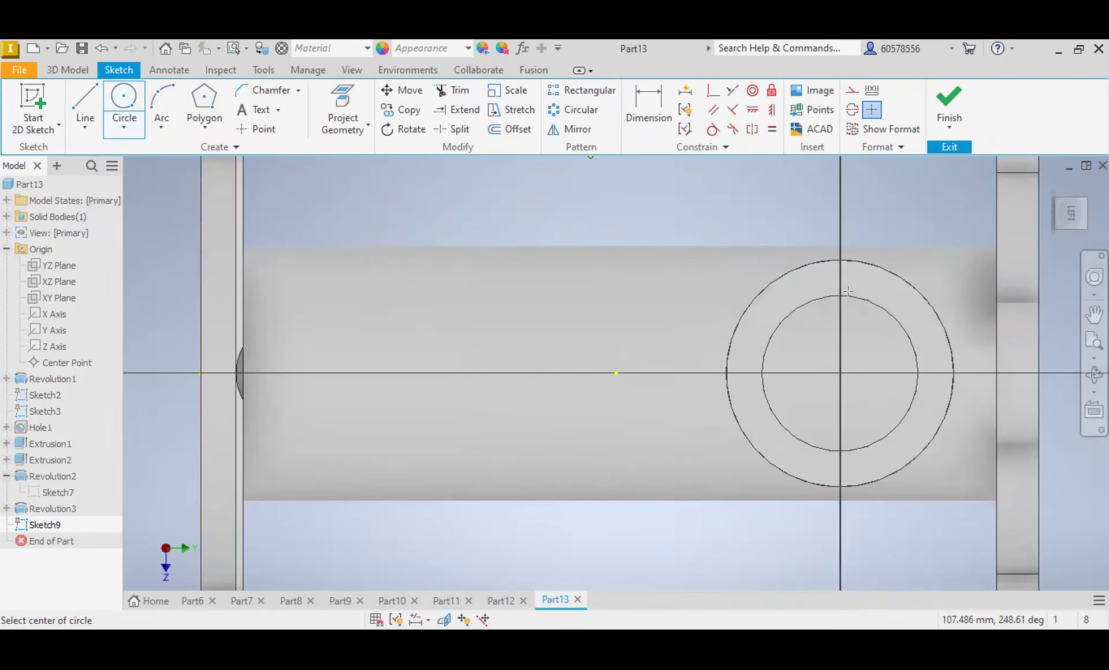
Step: Try to cut the circle from the side tube's end inward up to the inner wall face of the upper bore
left_click(78, 70)
left_click(87, 103)
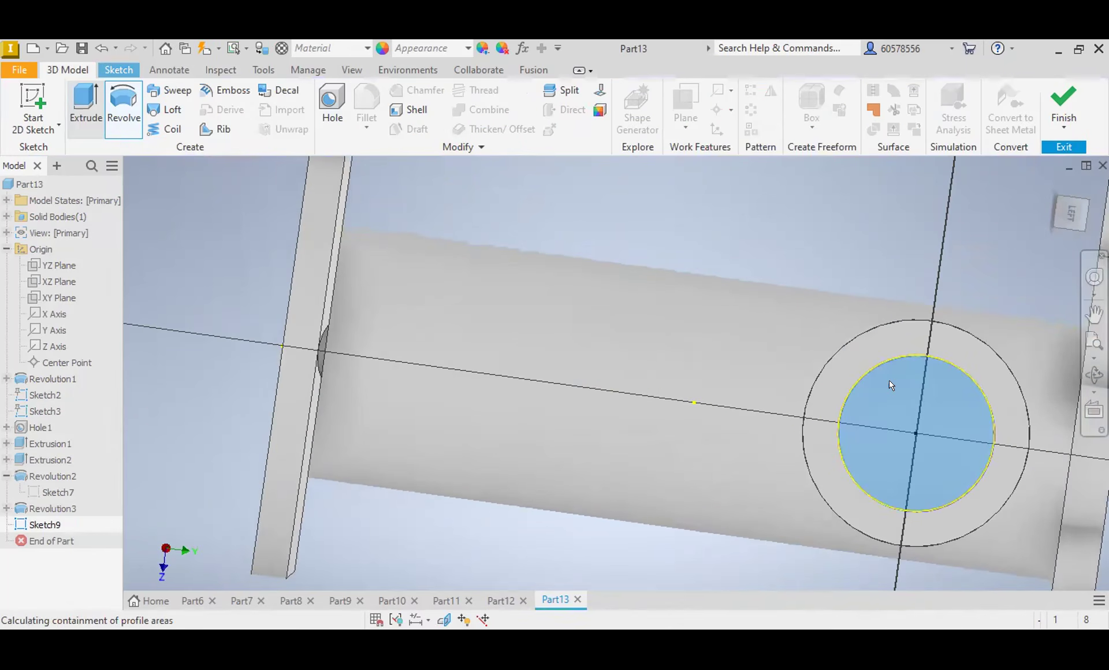
left_click(889, 380)
left_click_drag(1073, 224, 982, 177)
middle_click_drag(698, 402, 601, 324, "shift")
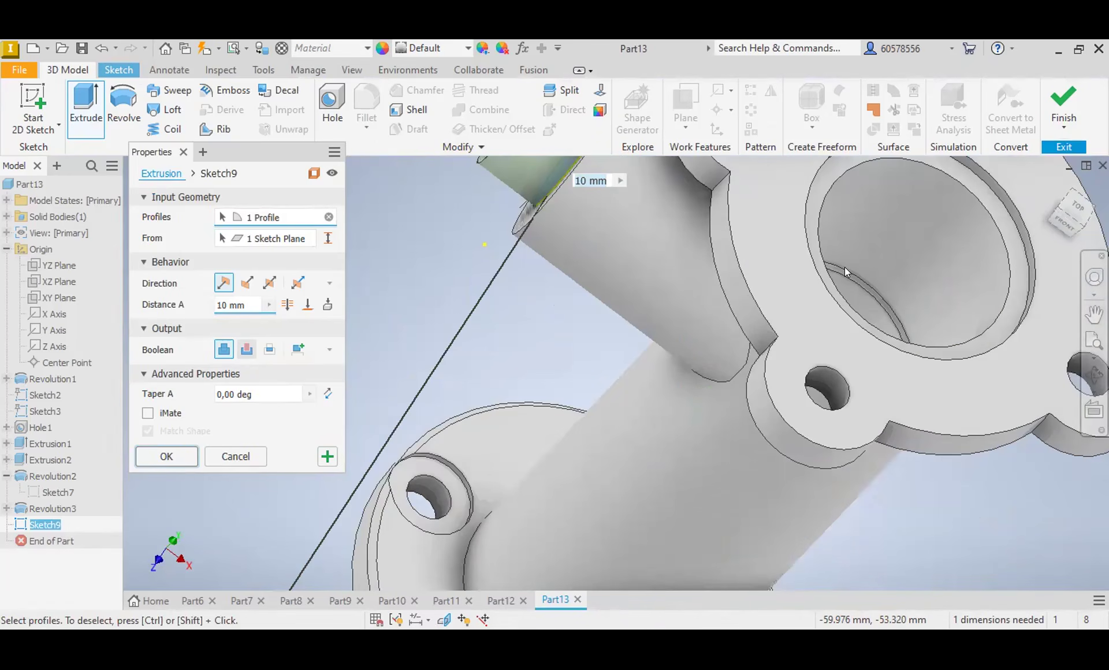
left_click_drag(1073, 213, 1043, 209)
middle_click_drag(727, 425, 716, 323, "shift")
left_click(691, 246)
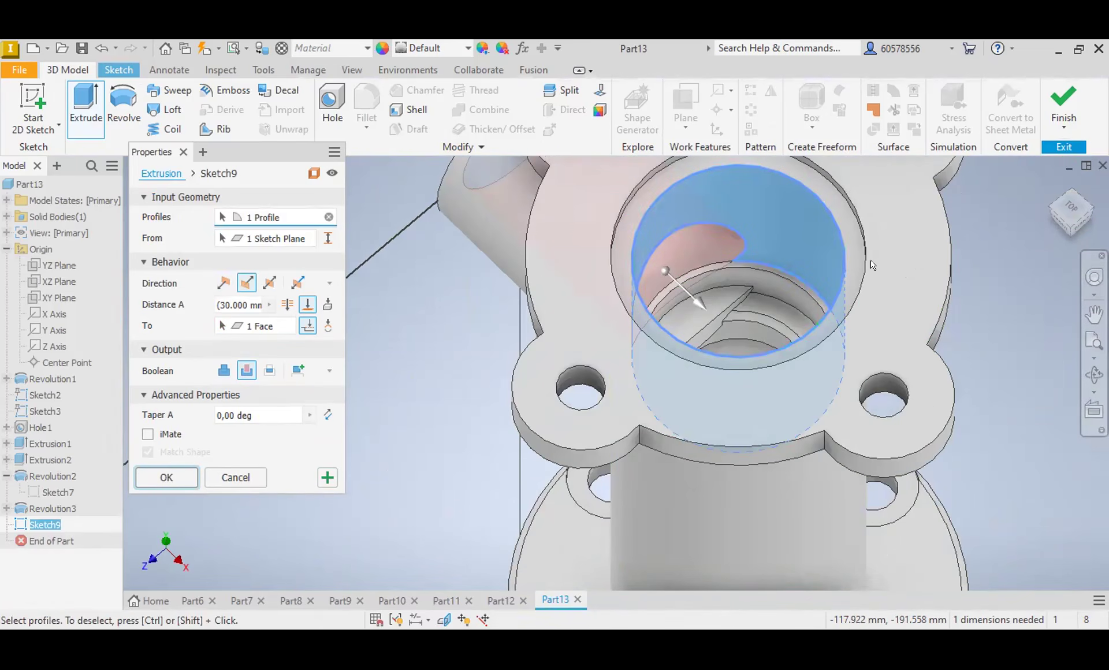
key("Return")
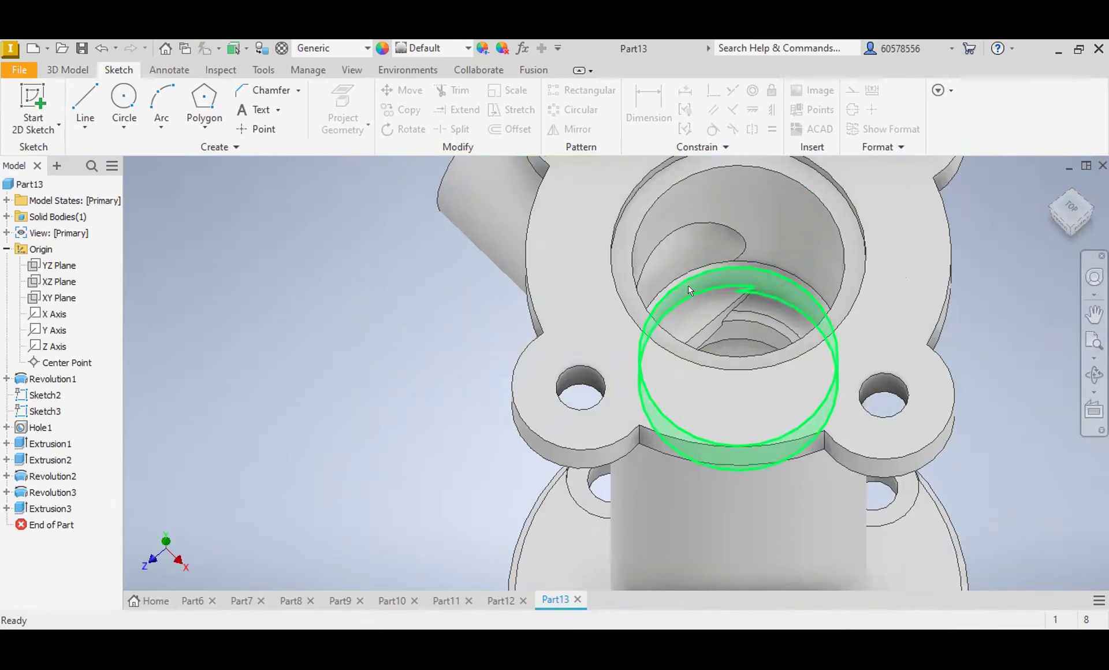
Step: Undo the extruded cut made through the side tube into the upper bore
scroll(689, 286, "down", 3)
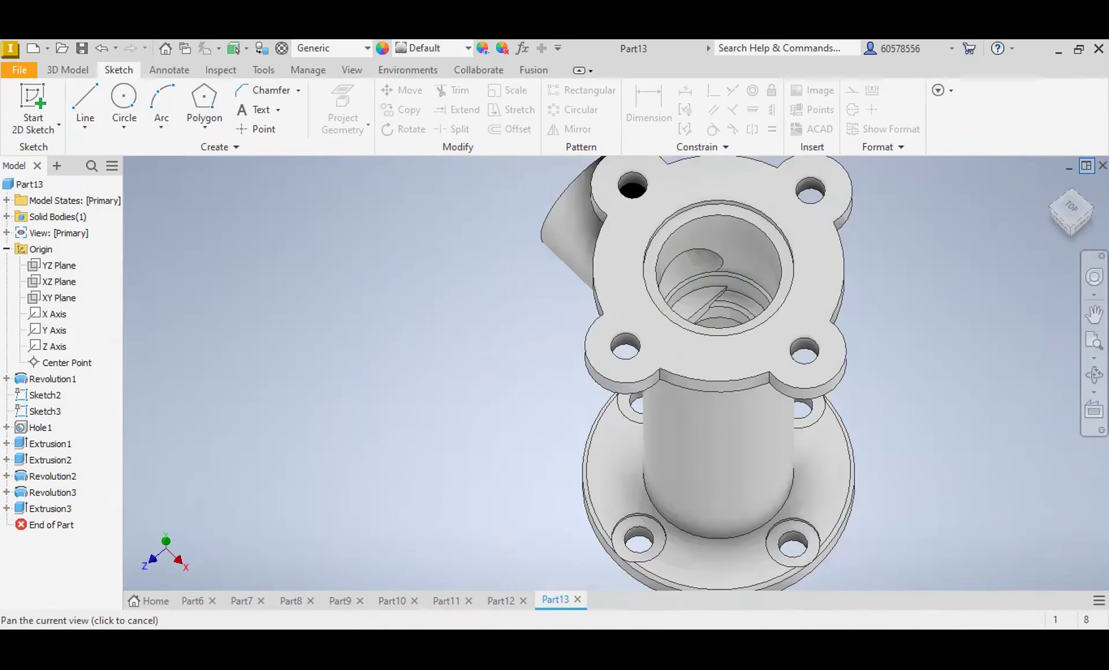
mouse_move(1068, 202)
left_mouse_down()
mouse_move(1065, 217)
mouse_move(1029, 197)
mouse_move(1074, 215)
left_mouse_up()
mouse_move(523, 118)
middle_mouse_down("shift")
mouse_move(502, 105)
mouse_move(527, 139)
middle_mouse_up("shift")
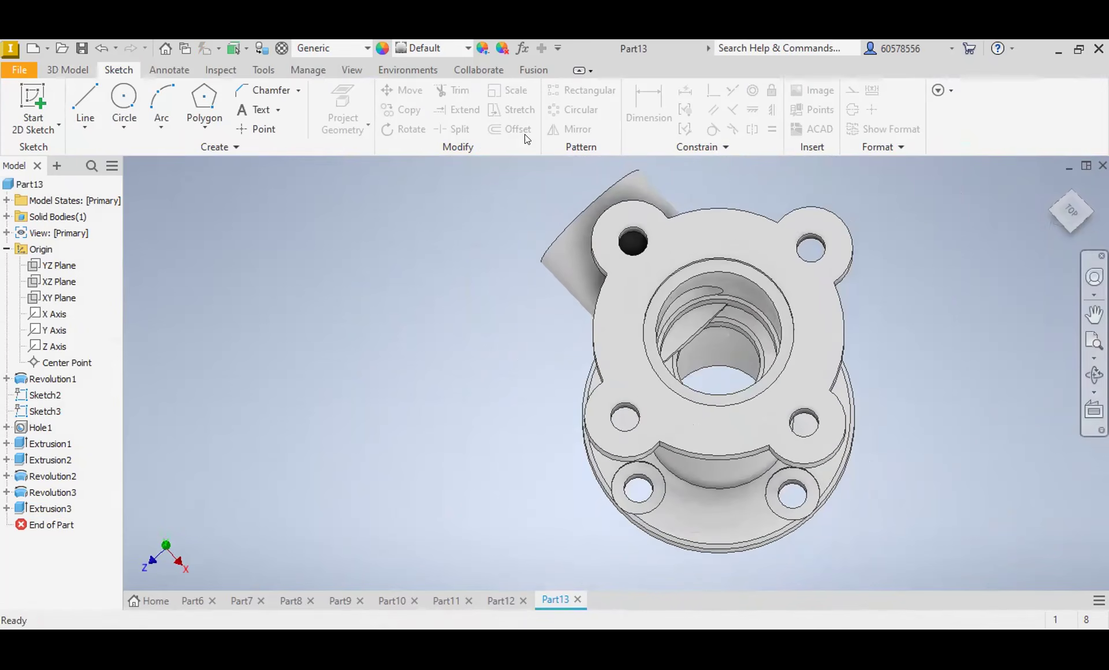
left_click(705, 301)
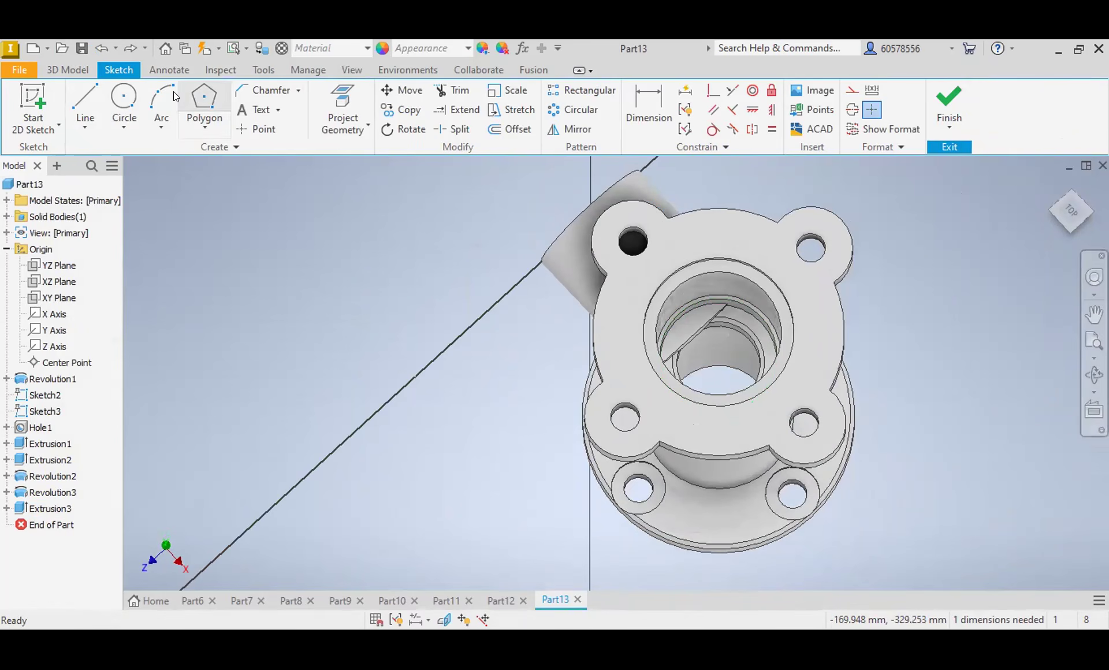
Step: Cut the circle from the side tube's end inward, up to the tube's flat inner end face inside the upper bore
left_click(67, 69)
key("e")
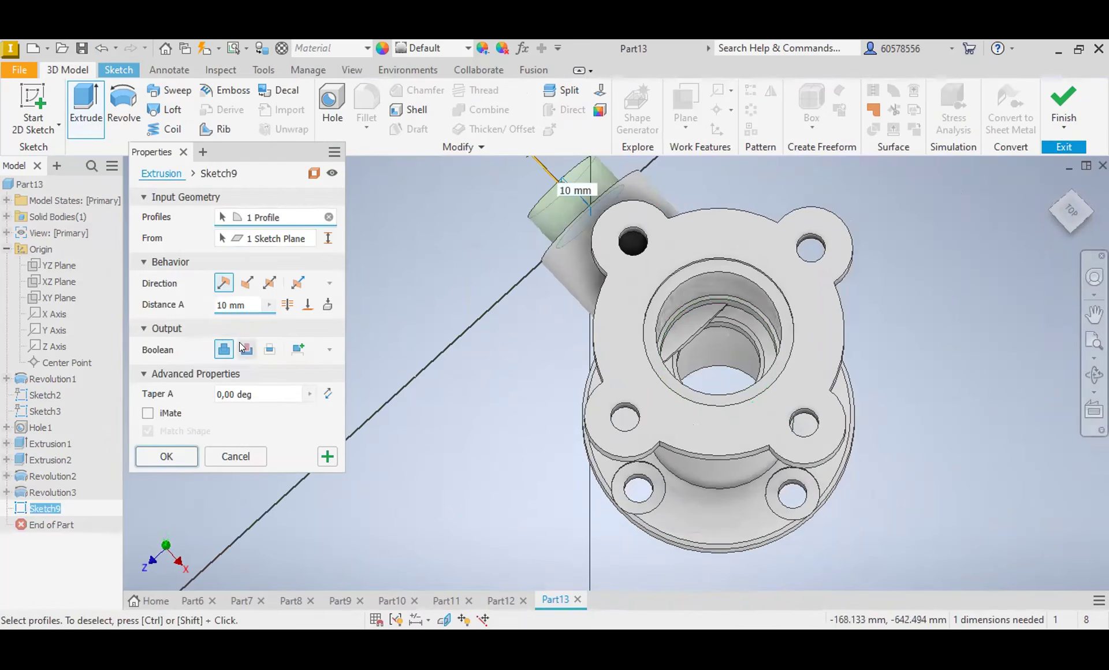
left_click(247, 282)
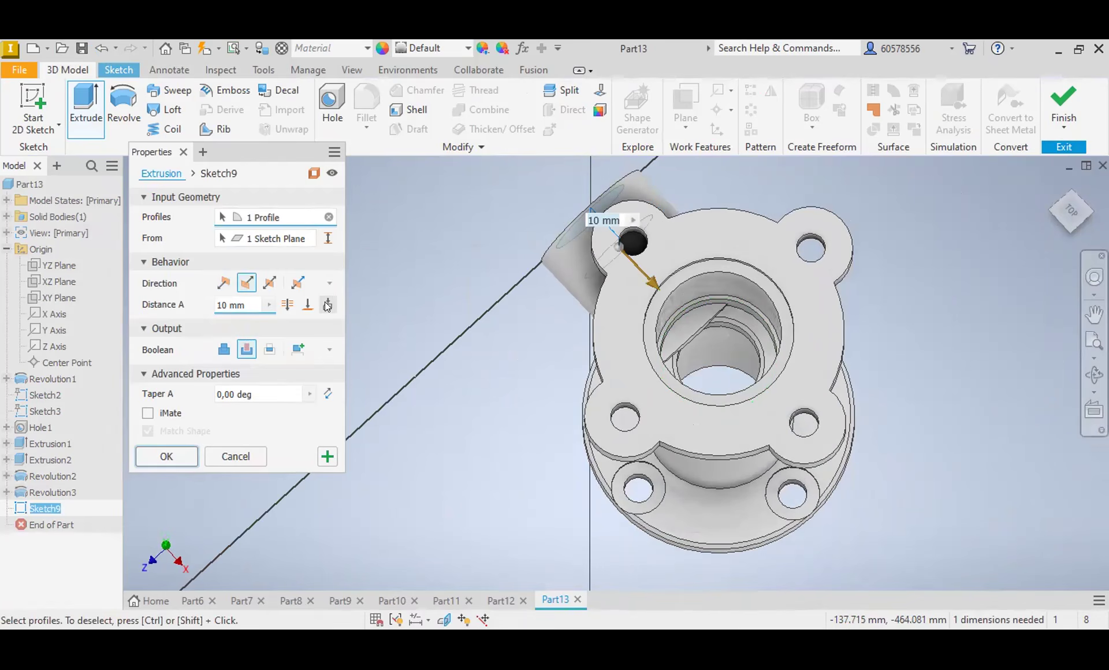
left_click(691, 340)
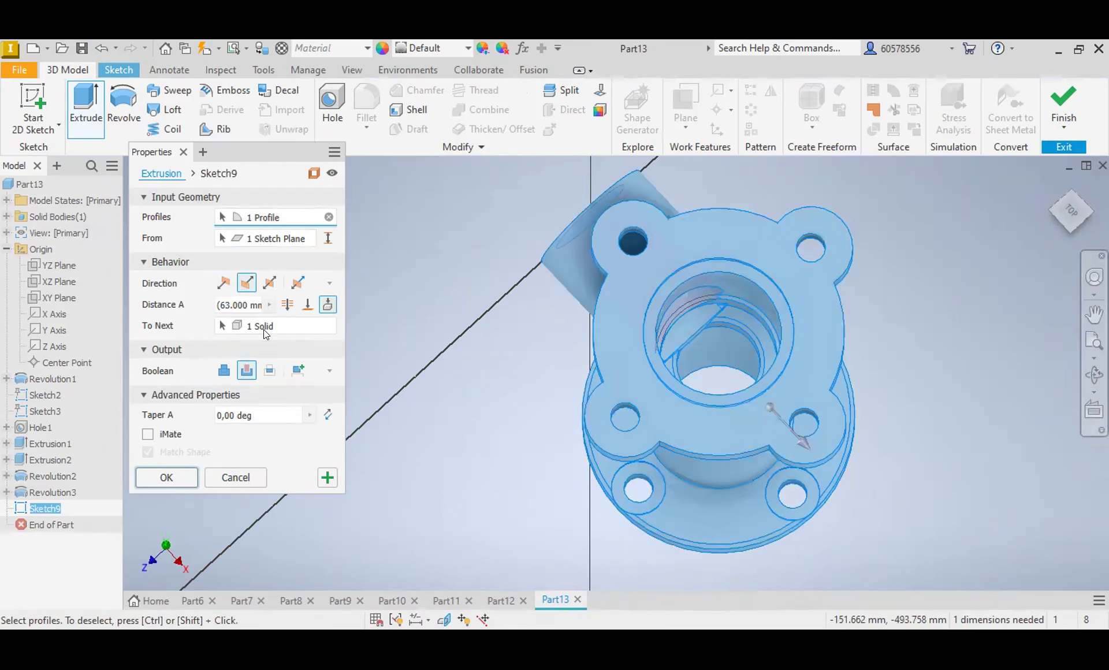
left_click(307, 304)
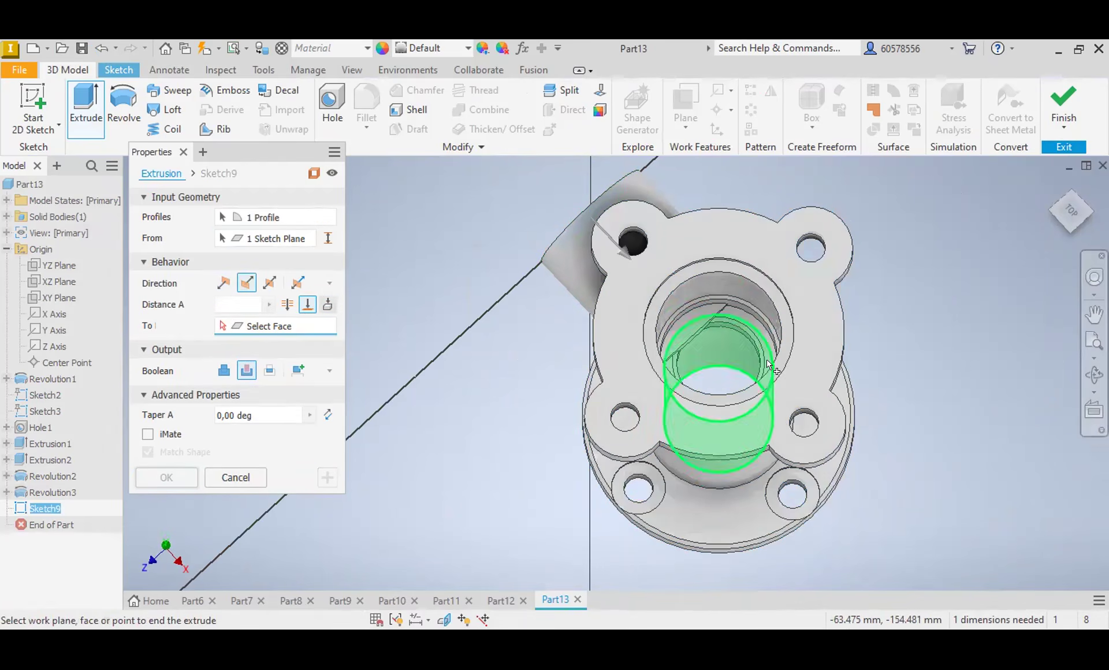
scroll(691, 340, "up", 5)
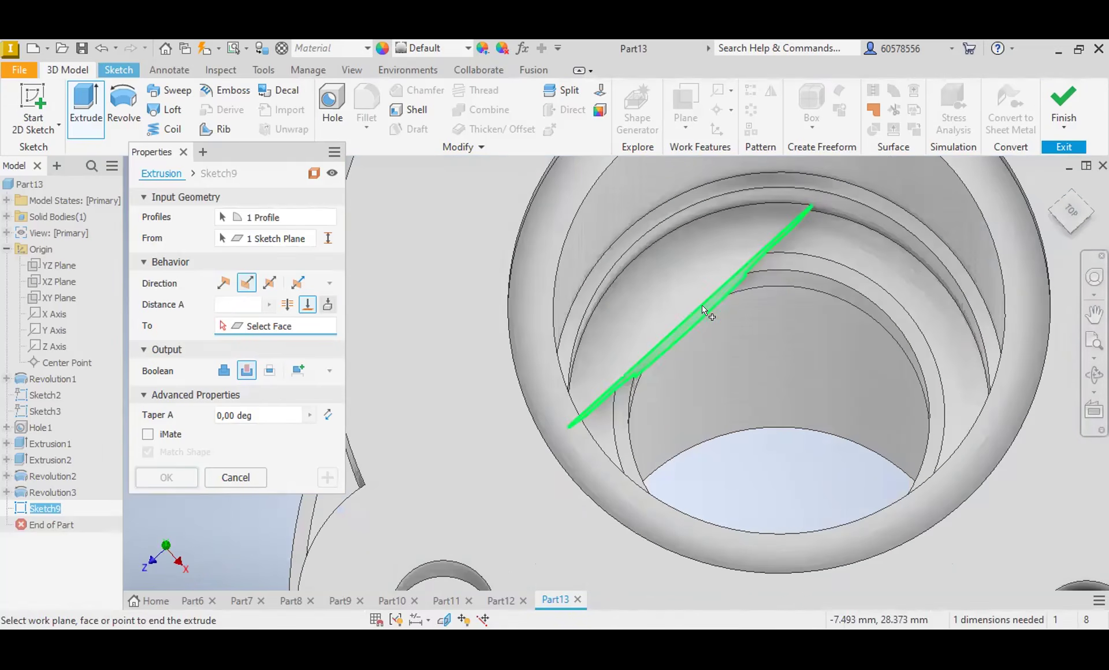
left_click(702, 305)
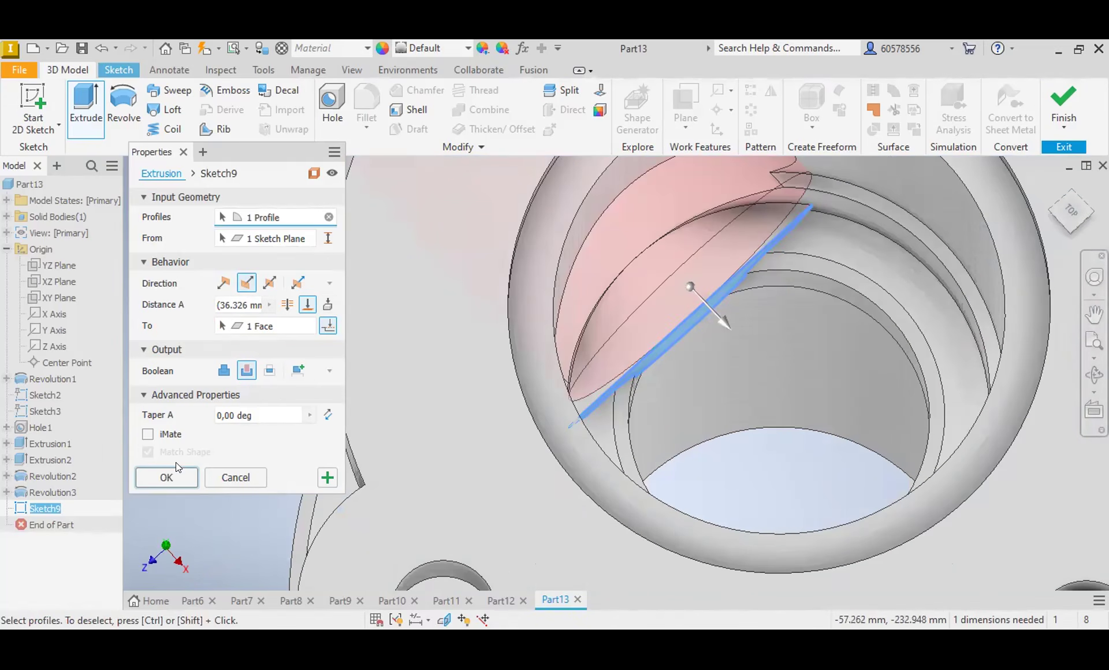
key("Return")
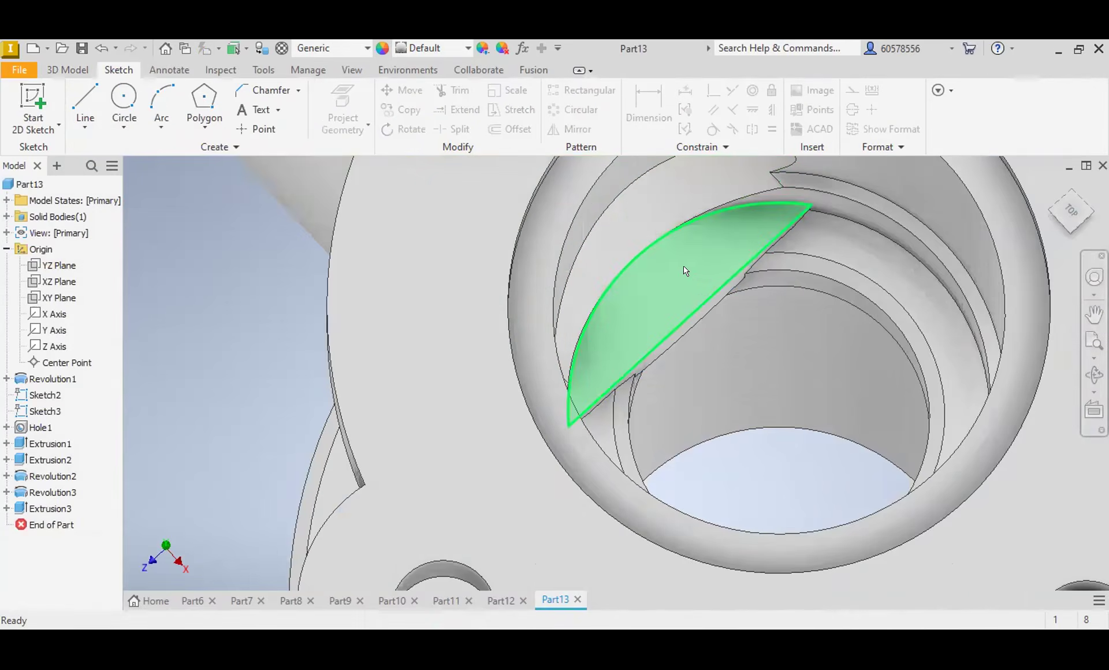
scroll(695, 250, "down", 5)
mouse_move(1065, 205)
left_mouse_down()
mouse_move(1064, 194)
mouse_move(1037, 197)
mouse_move(1062, 202)
left_mouse_up()
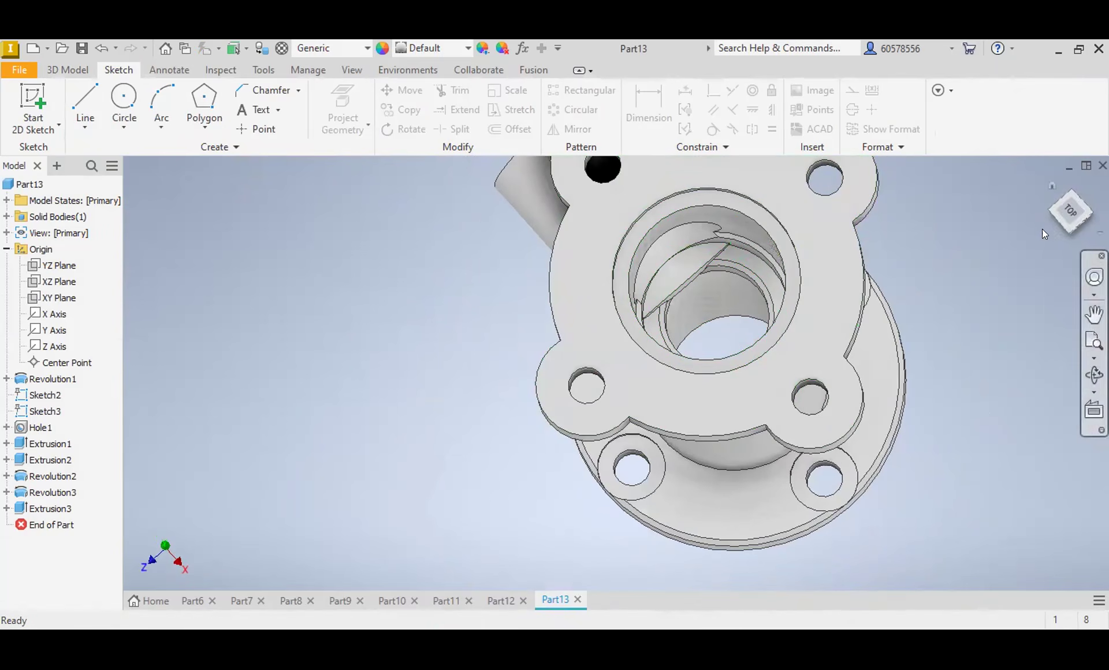
left_click(46, 314)
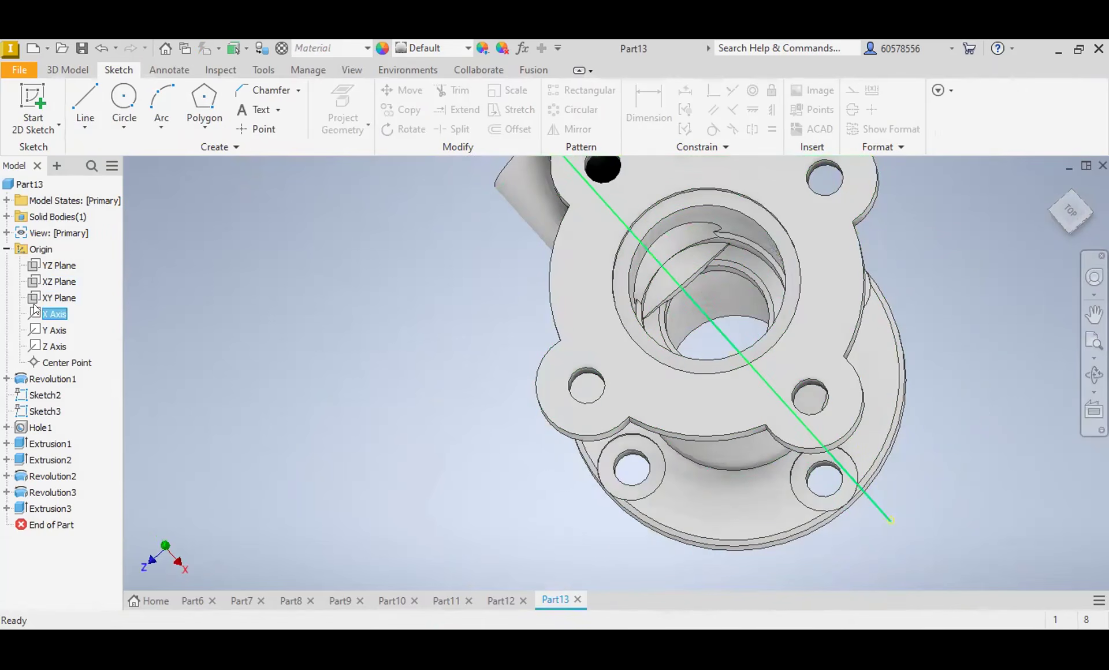
right_click(42, 308)
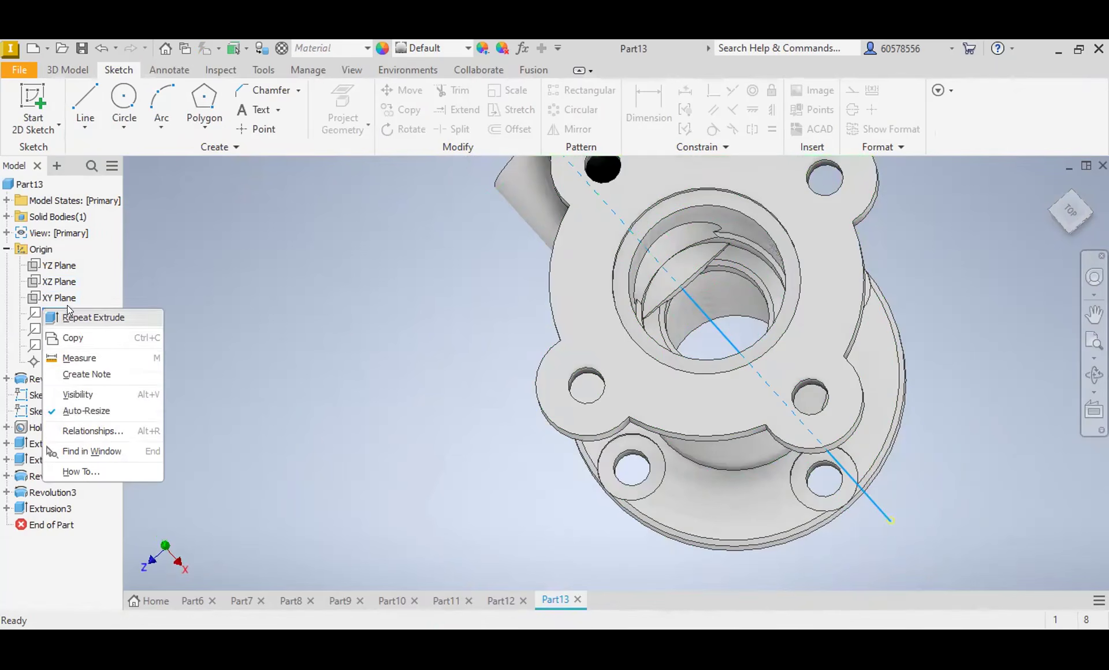
left_click(363, 369)
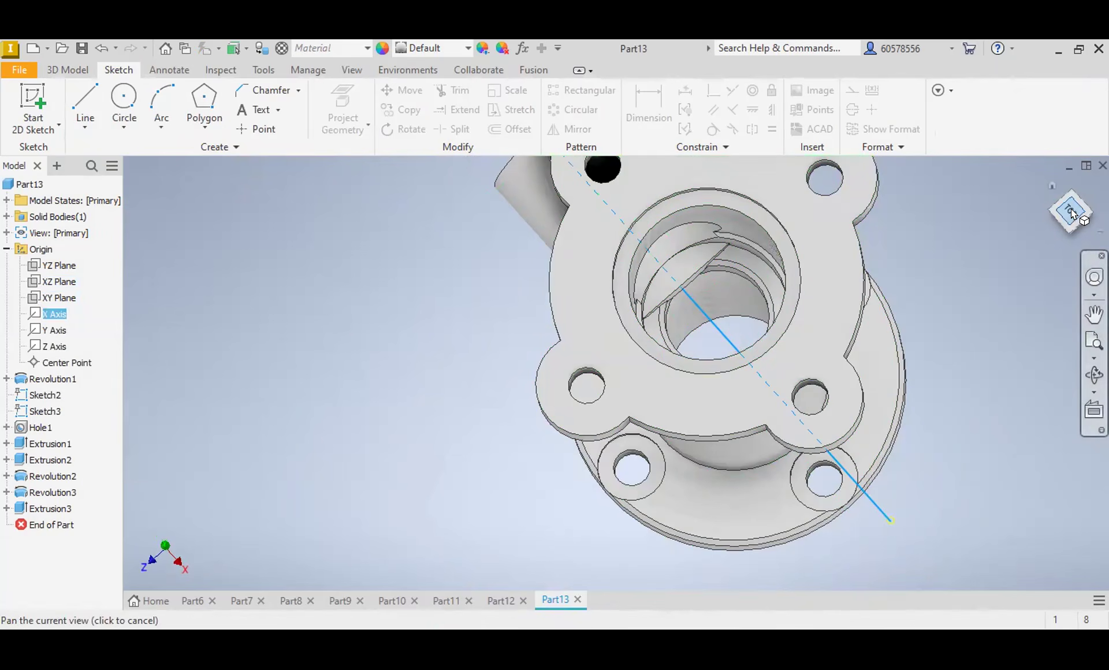
Step: Open a sketch on the XY plane and slice the model there to examine where the side tube meets the main bore
left_click(1052, 185)
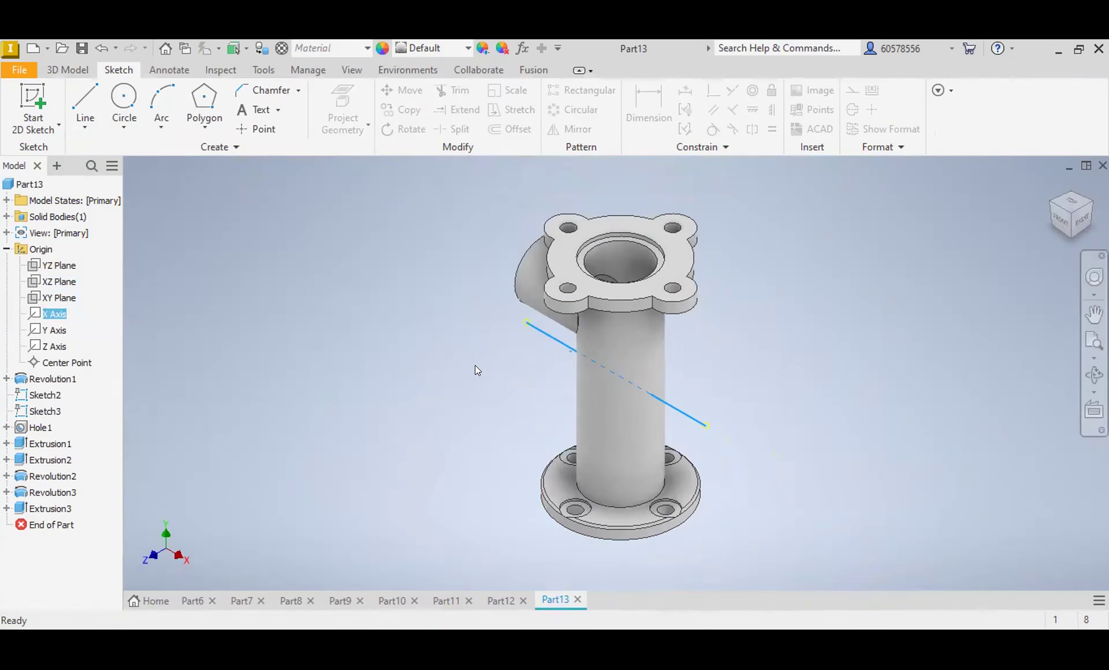
left_click(58, 296)
left_click(637, 363)
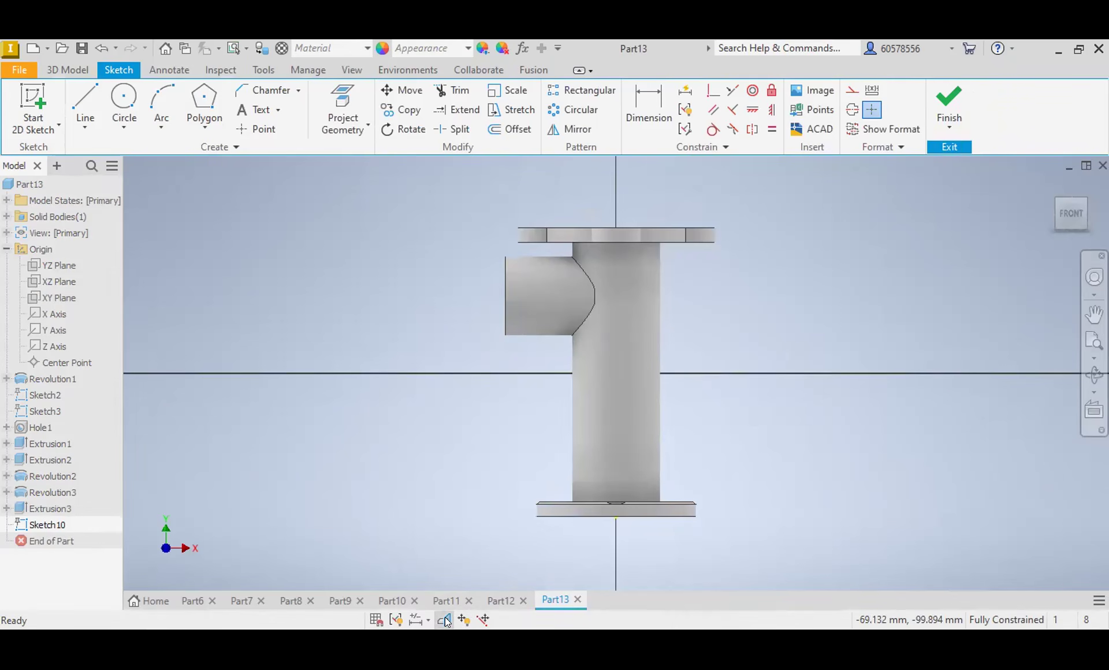
left_click(445, 619)
scroll(602, 314, "up", 2)
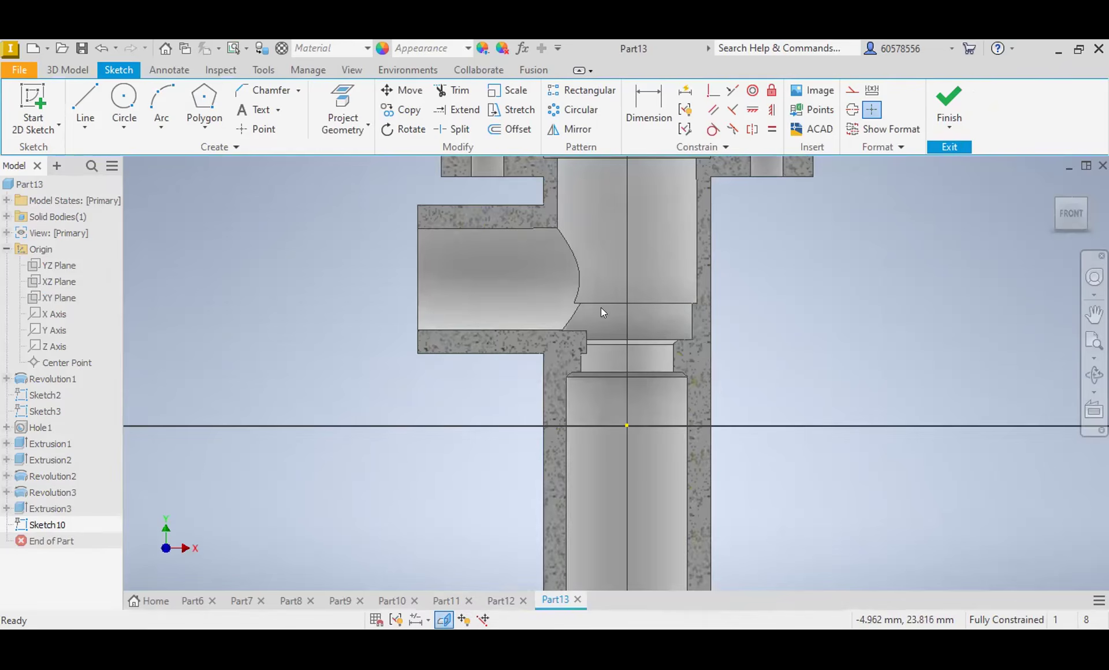
scroll(585, 298, "up", 1)
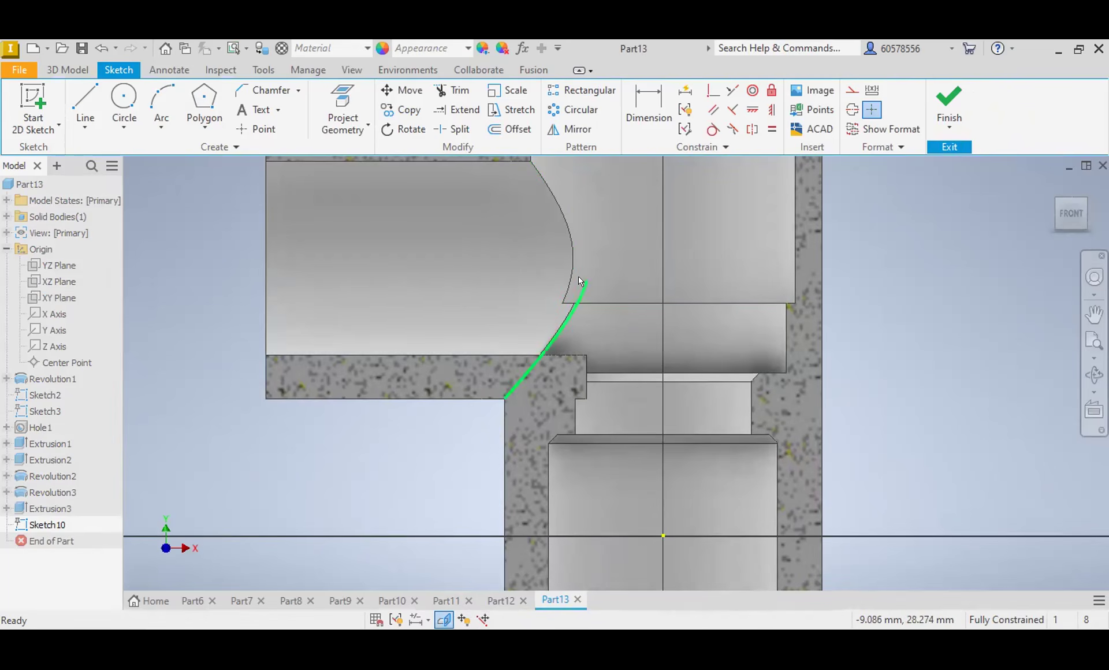
scroll(574, 304, "down", 3)
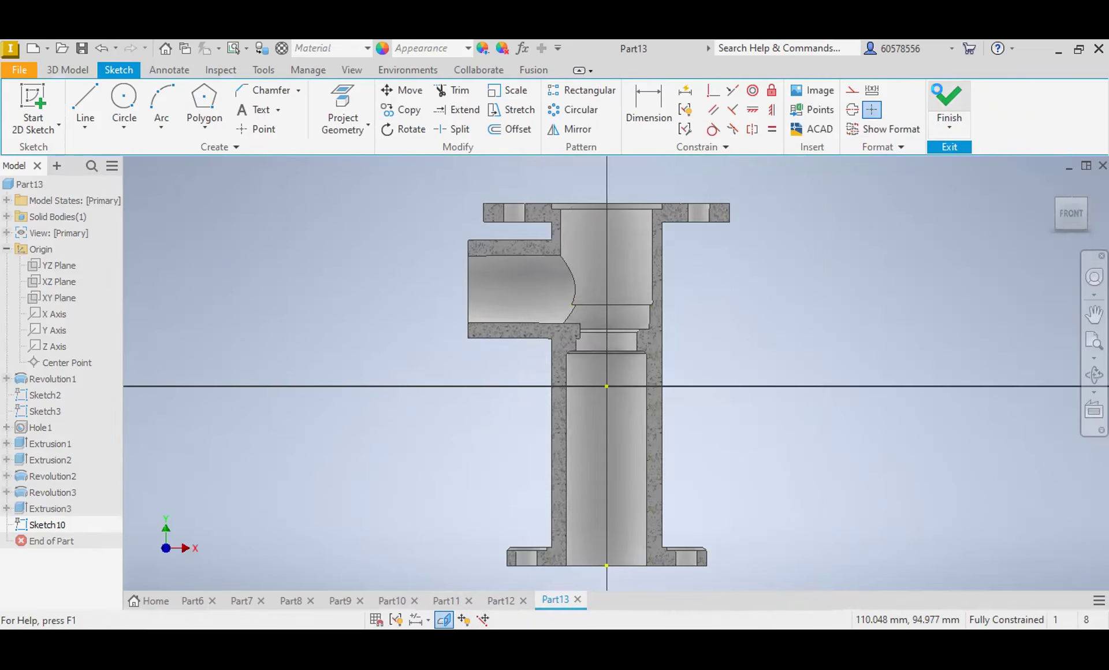
key("F6")
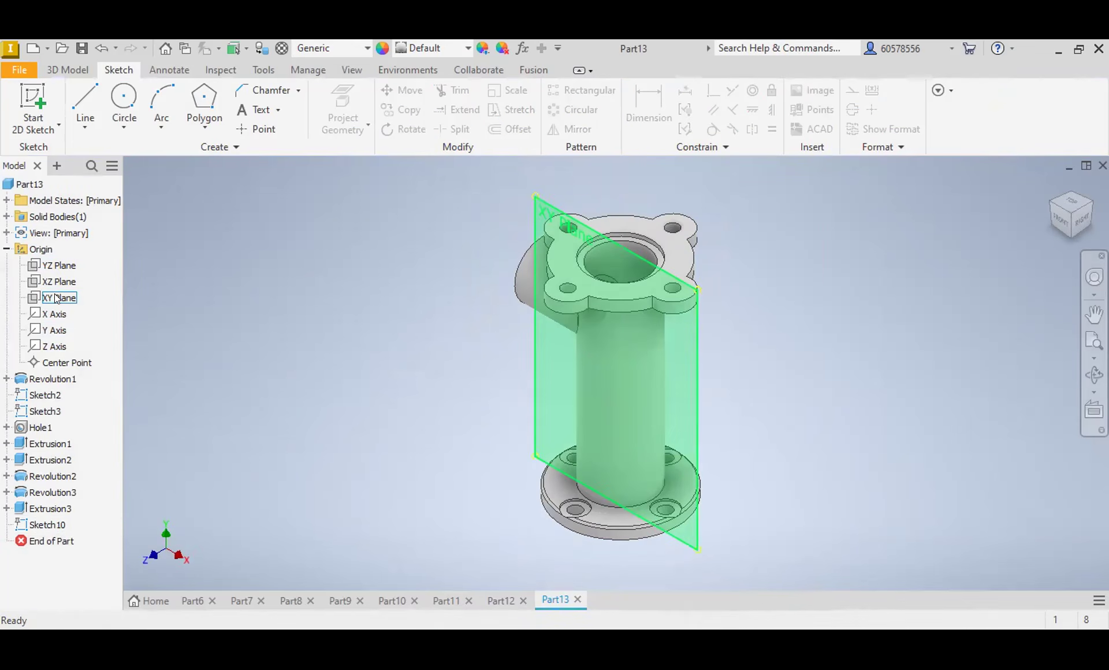
Step: Start a sketch on the YZ plane and slice the model at the sketch plane to expose the upper bore
left_click(57, 264)
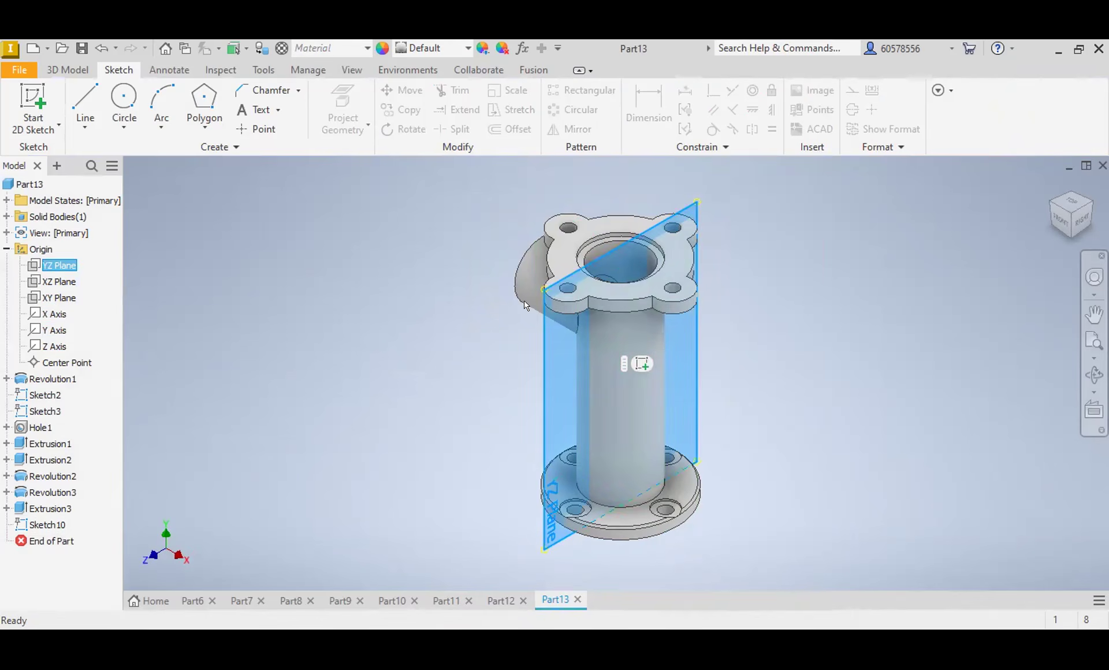
left_click(642, 363)
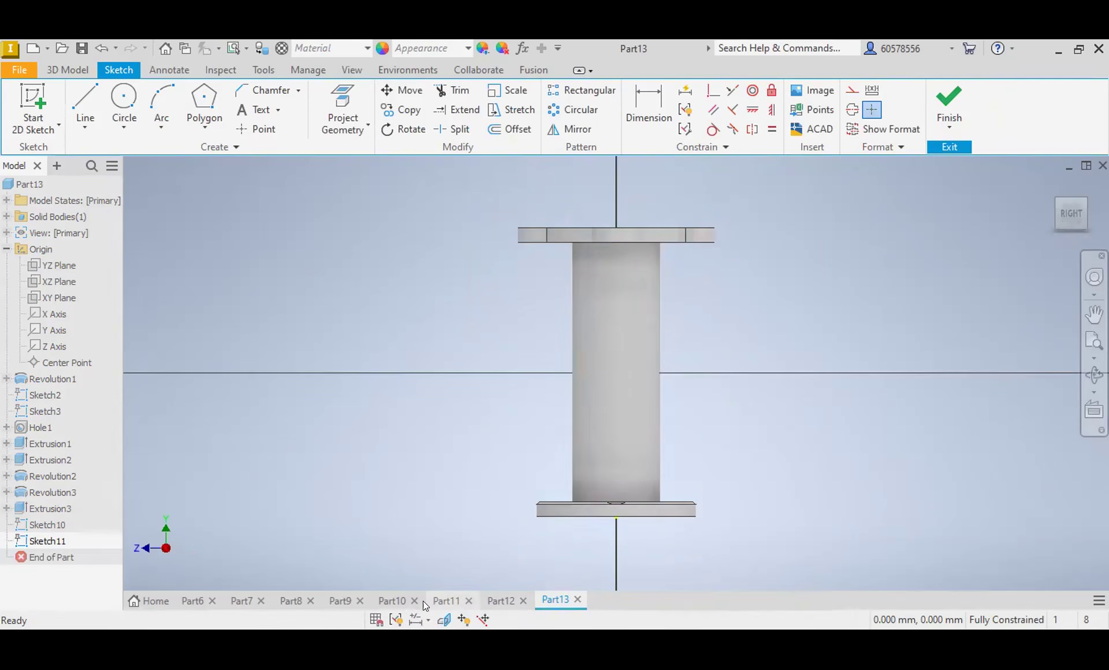
left_click(444, 621)
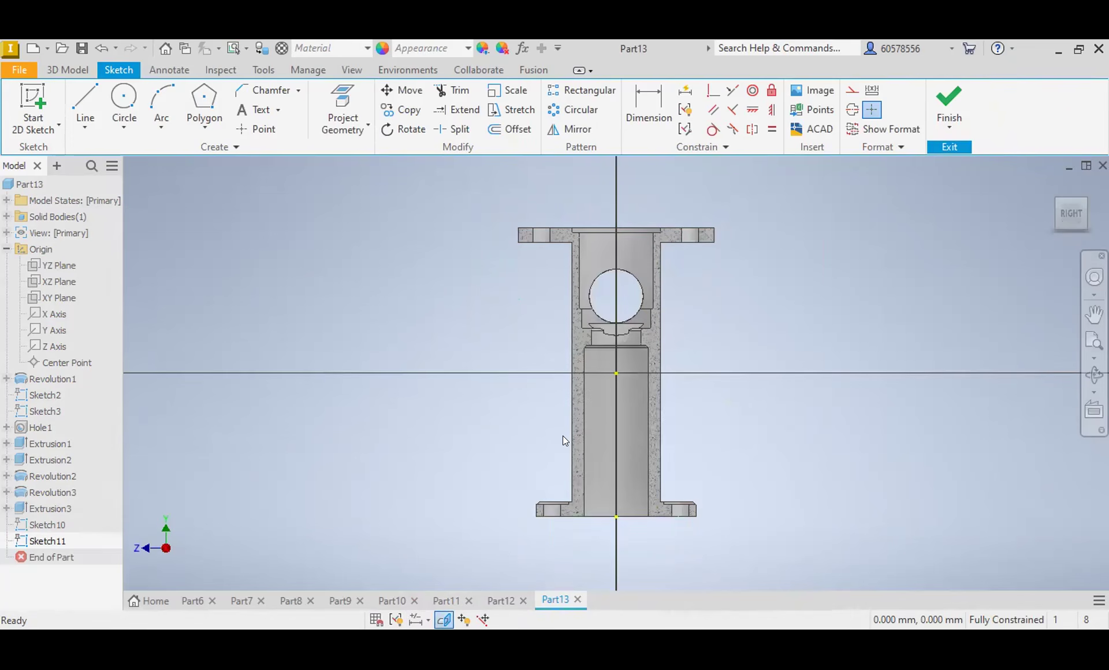
scroll(613, 324, "up", 5)
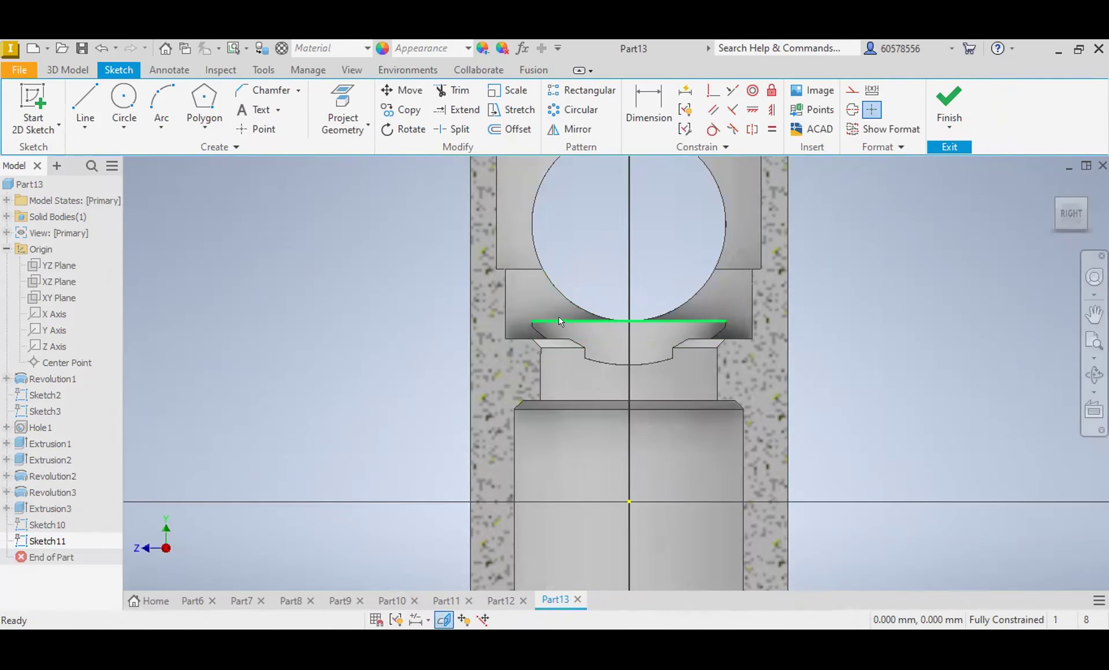
scroll(584, 295, "down", 2)
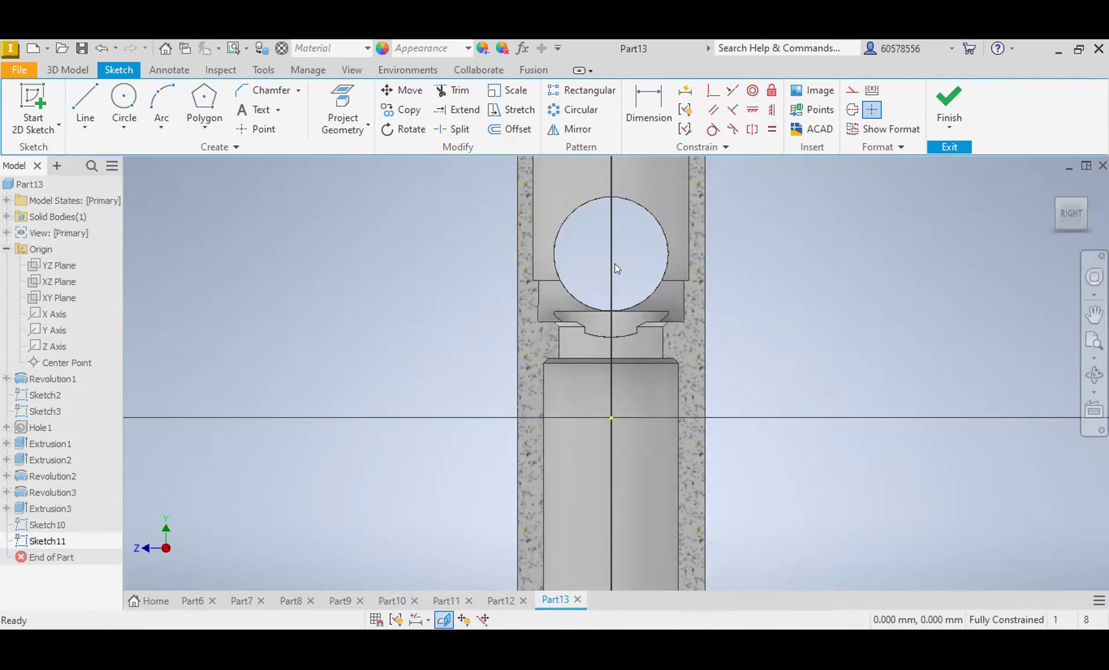
Step: Draw the stepped half-profile of the upper bore down through the narrow neck, with its axis line as a centerline
left_click(97, 90)
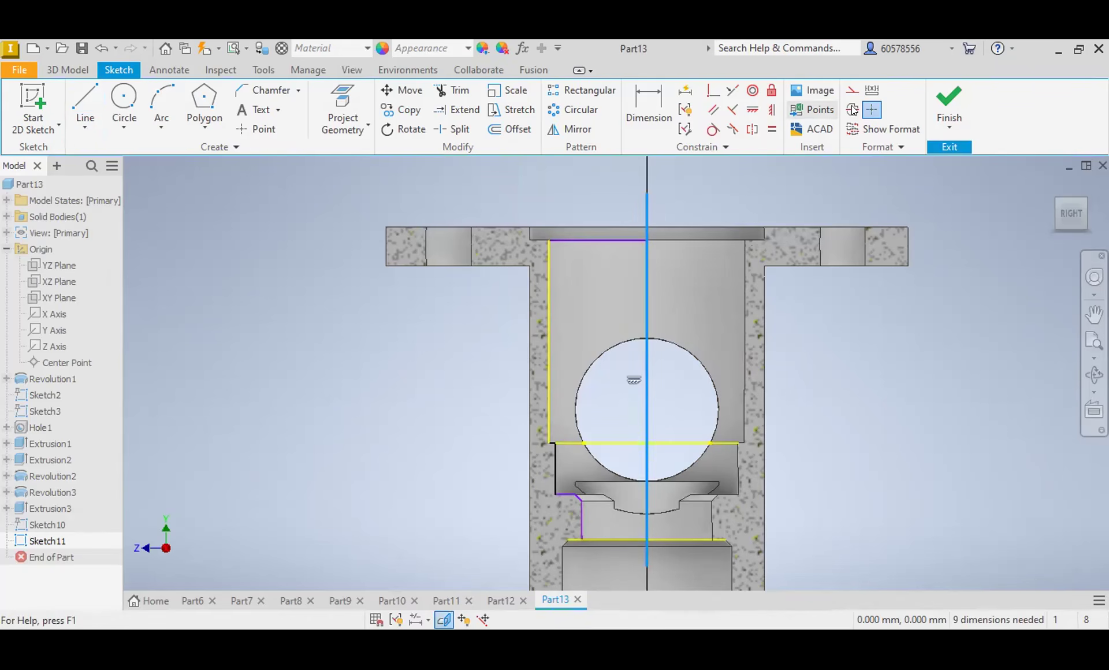
left_click(852, 109)
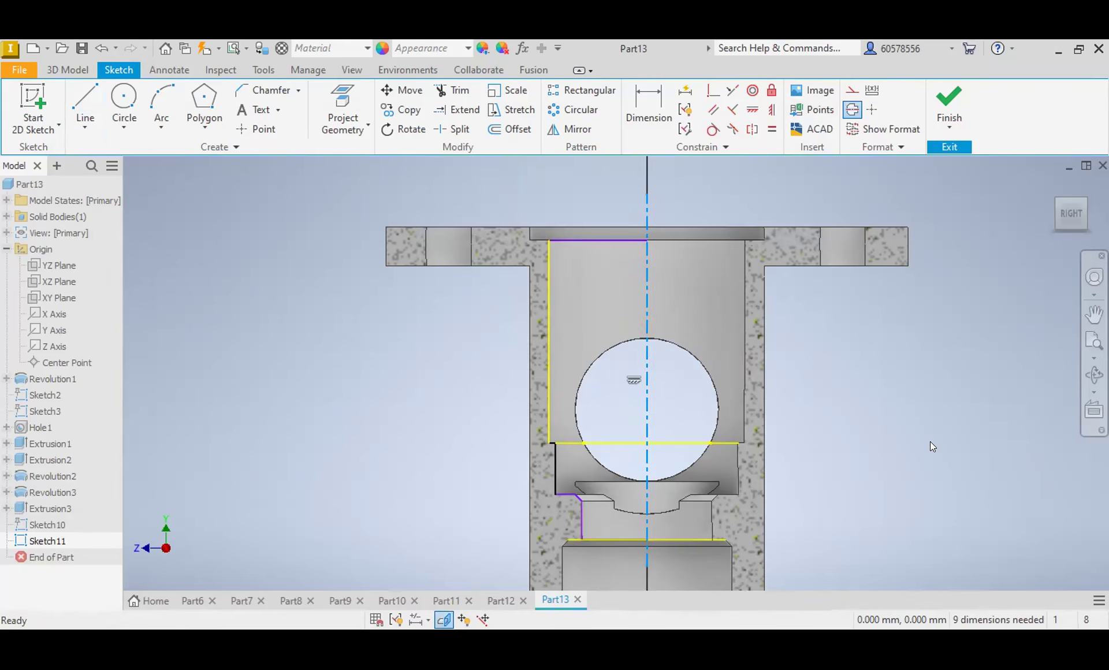
key("Escape")
Step: Revolve both half-profile regions 360 degrees around the centerline as a cut to remove the leftover tube material
left_click(78, 67)
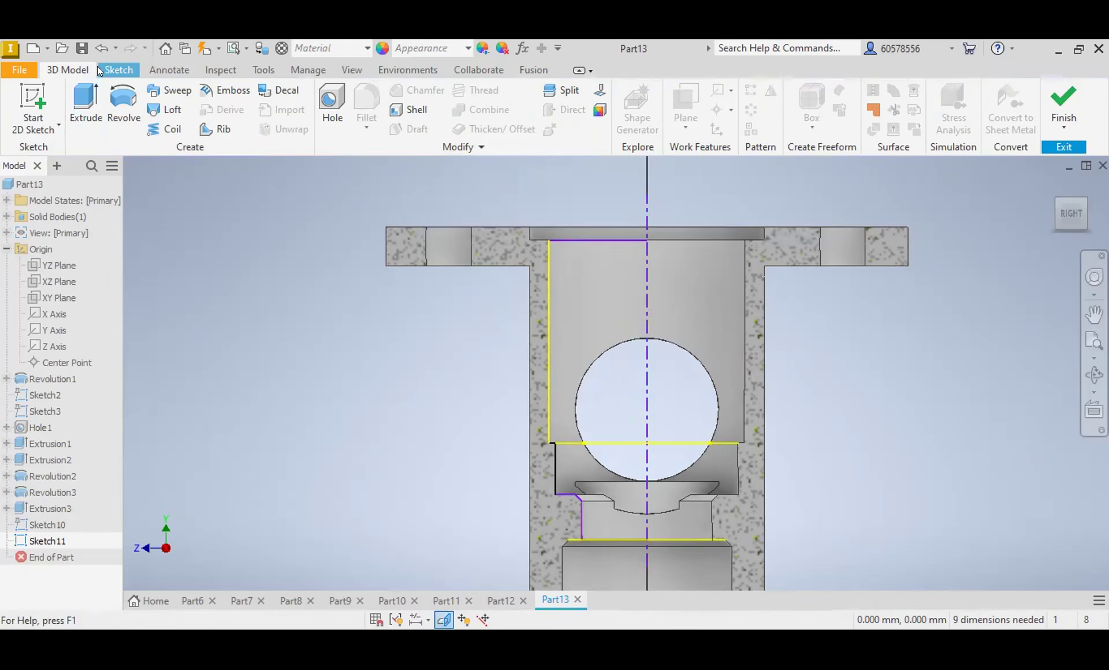
left_click(111, 104)
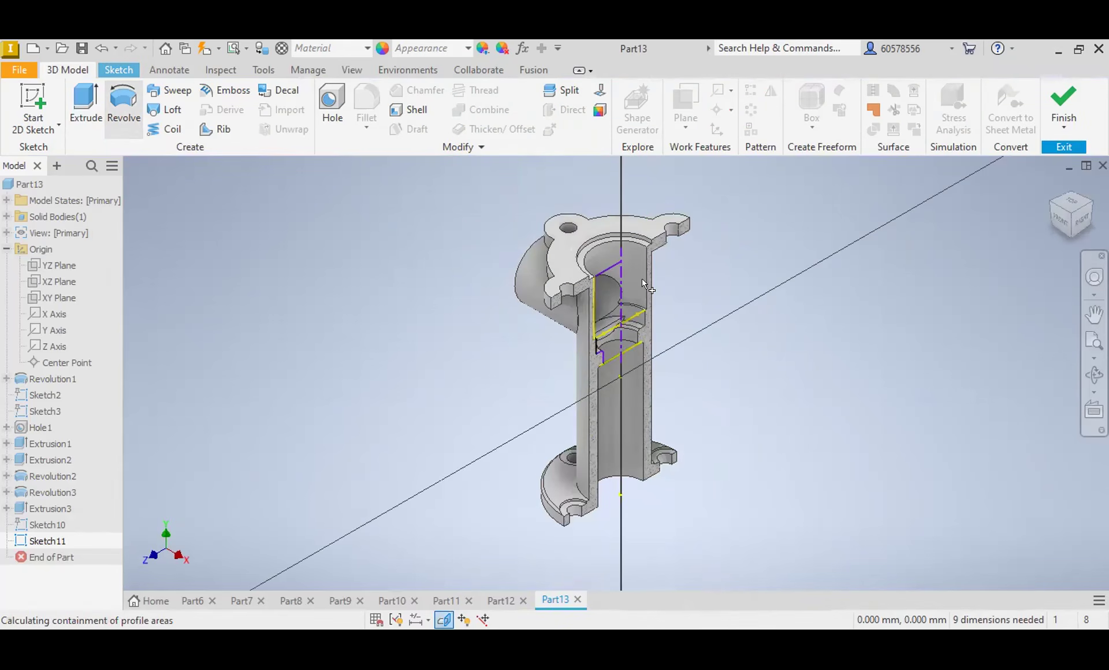
left_click(605, 286)
left_click(612, 341)
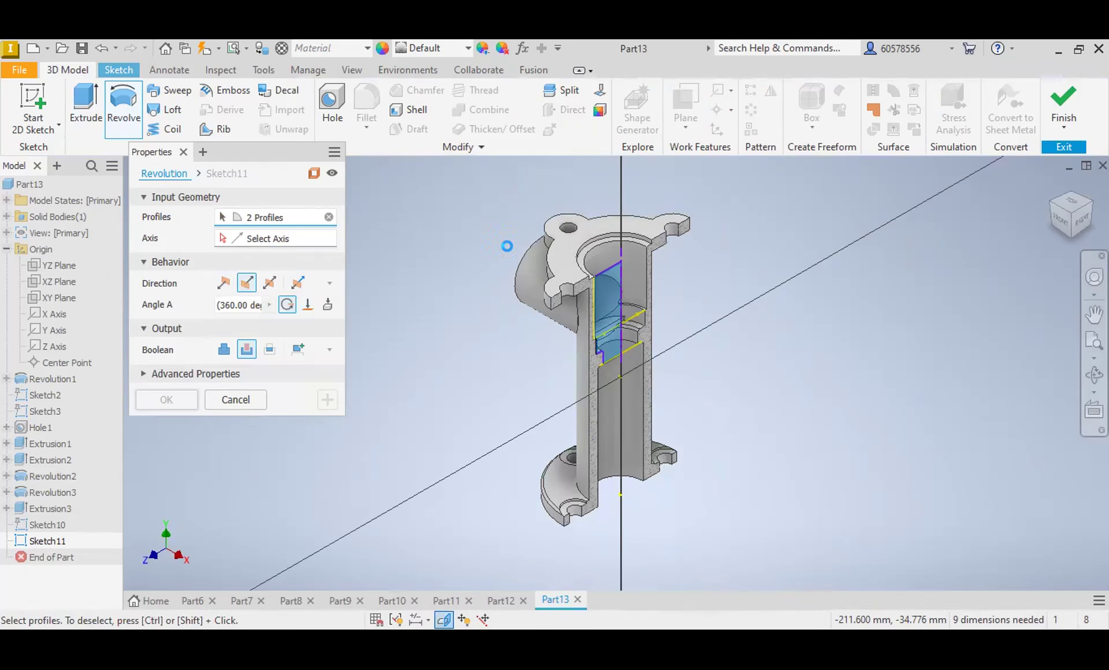
left_click(620, 250)
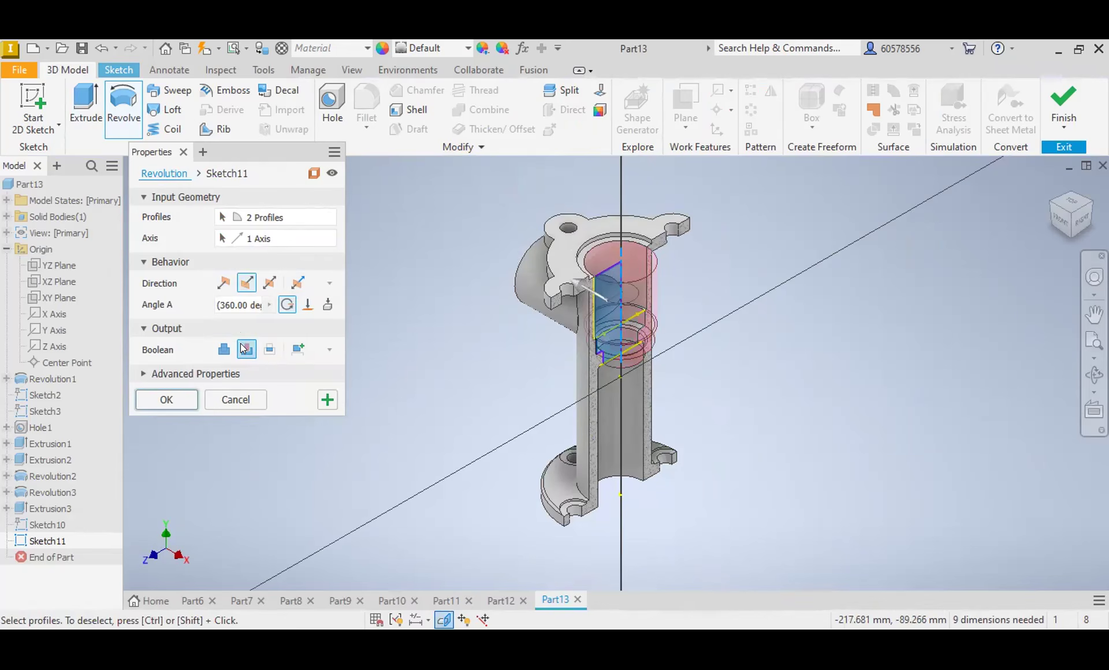
Step: Sketch on the side tube's ring-shaped end face a concentric 40 mm circle flanked by two 20 mm circles along the horizontal axis
mouse_move(1053, 220)
middle_mouse_down("shift")
mouse_move(1037, 299)
mouse_move(1057, 223)
middle_mouse_up("shift")
left_click(1060, 219)
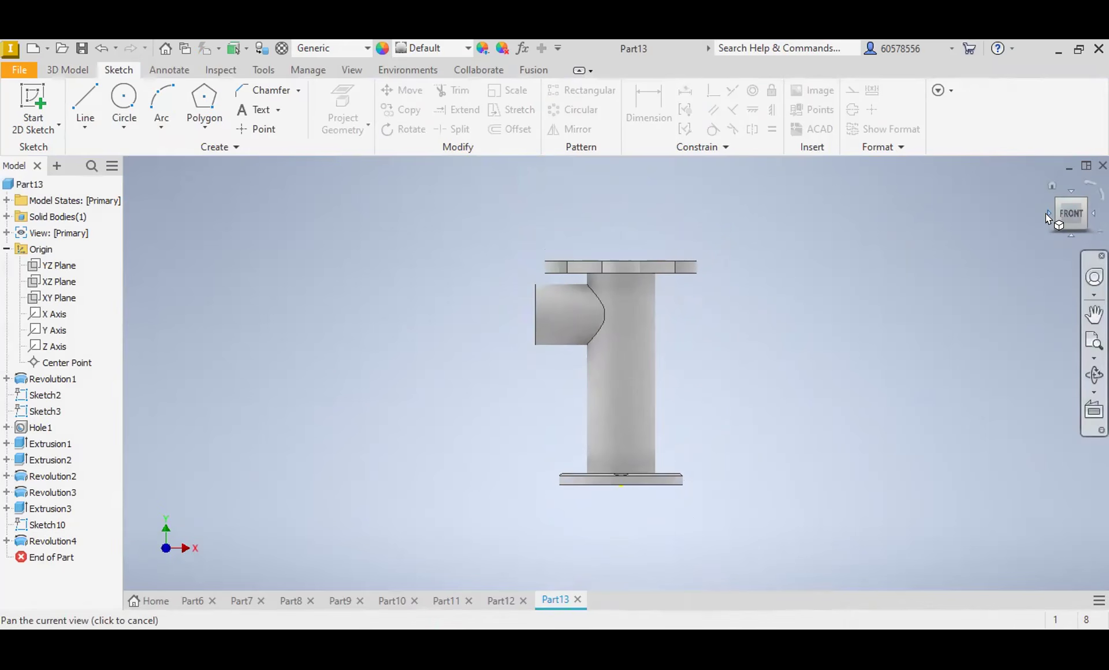
left_click(1047, 213)
scroll(605, 296, "down", 5)
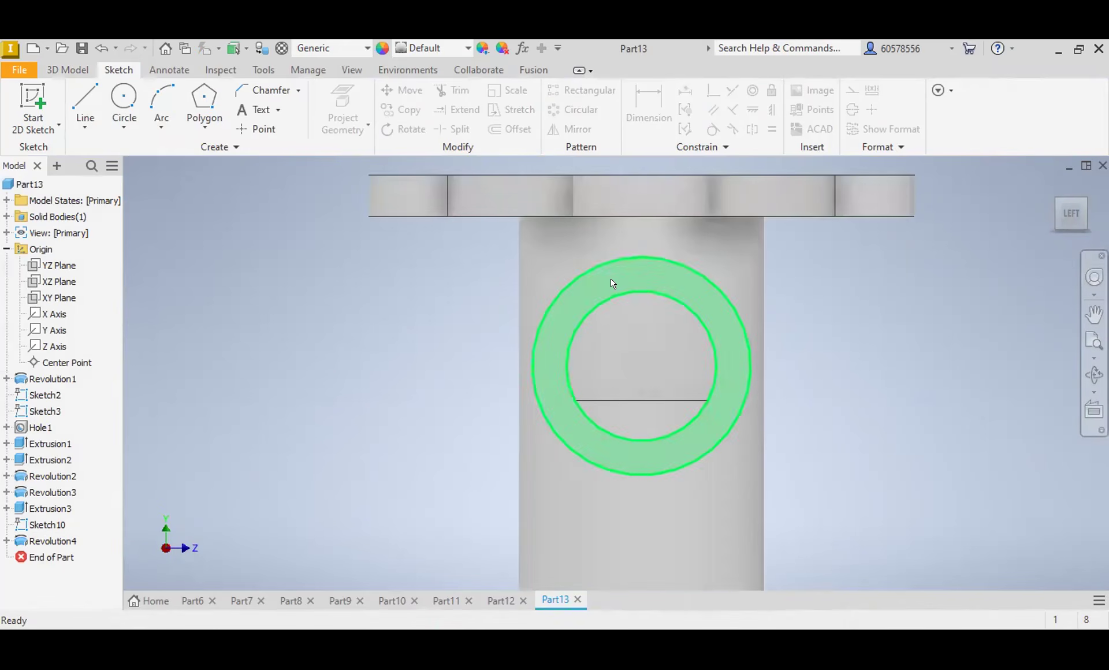
left_click(614, 282)
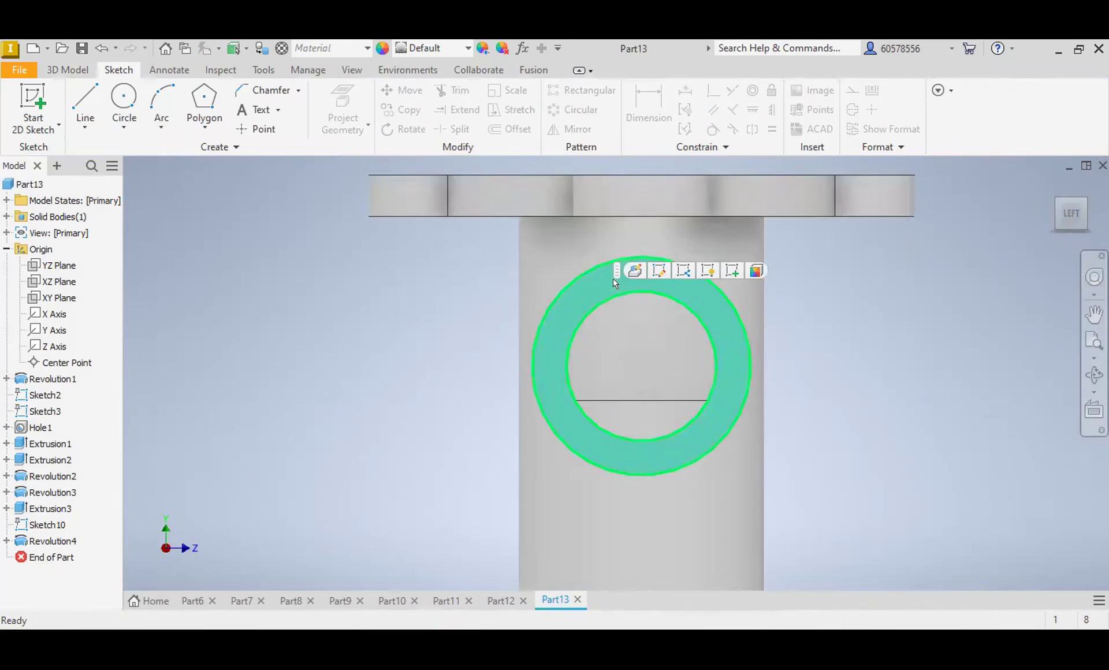
left_click(732, 271)
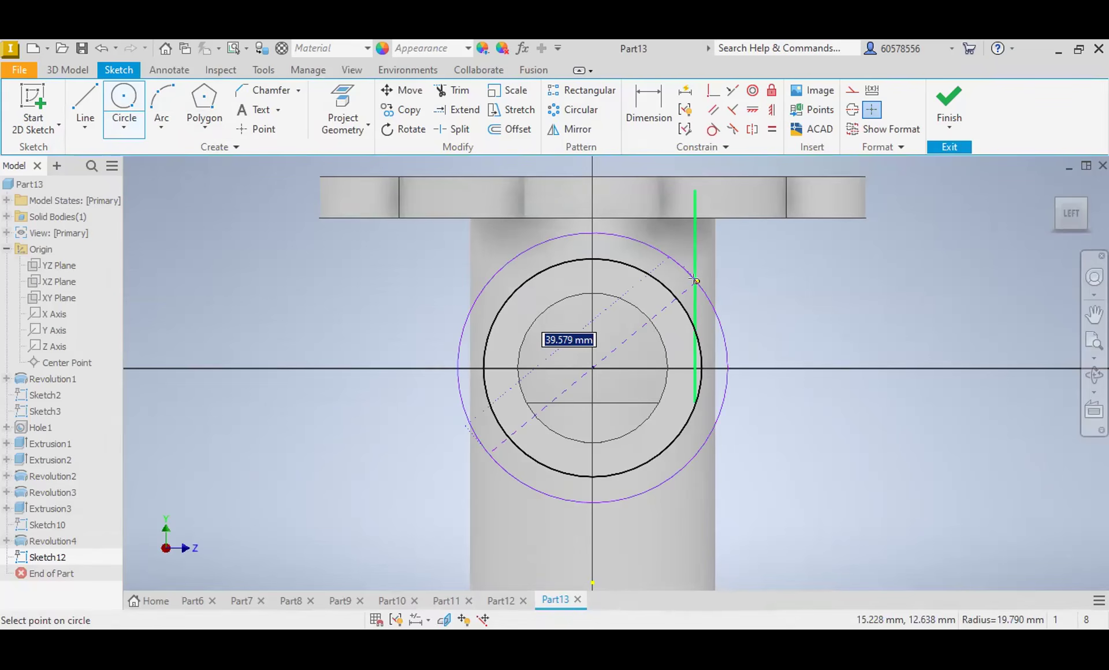
type("40")
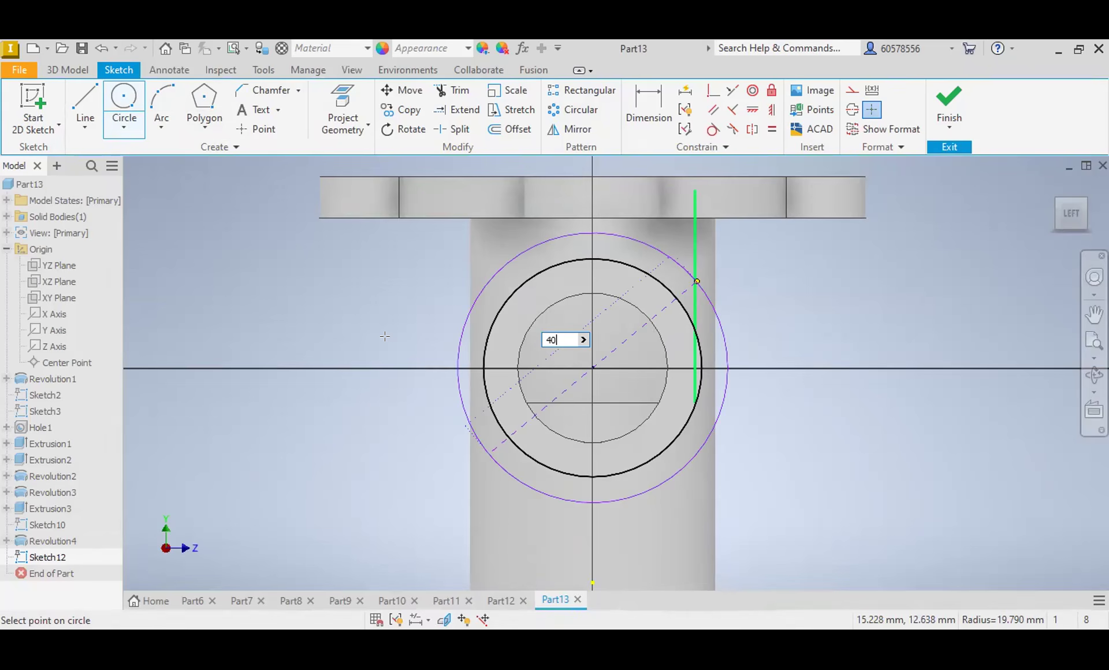
key("Return")
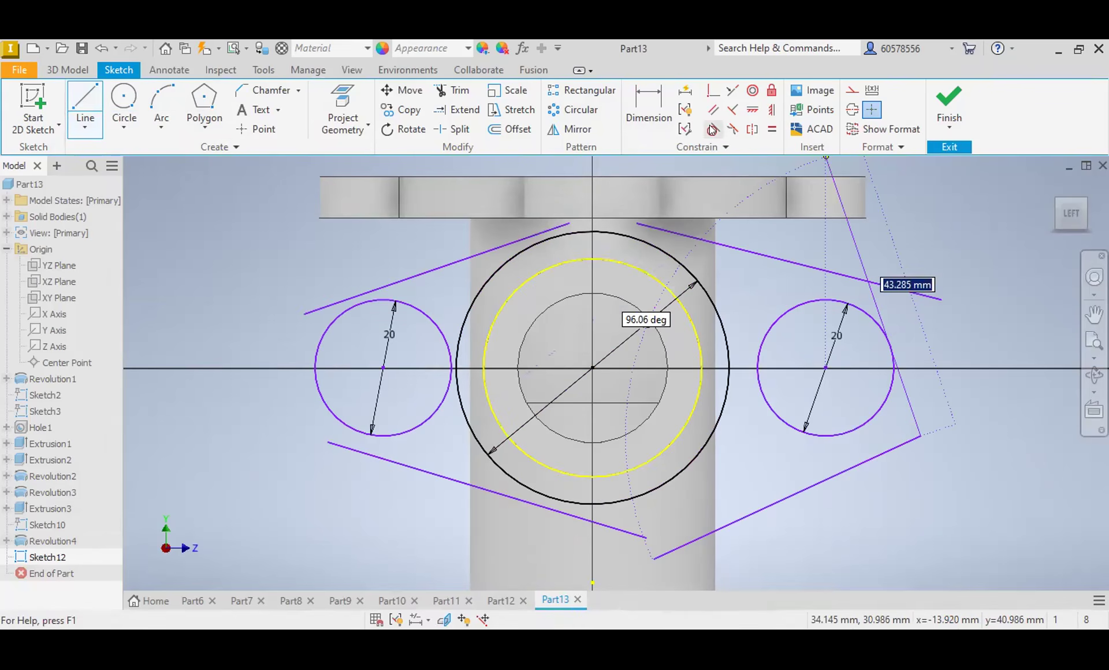
Step: Constrain the two upper slanted lines tangent to the 40 mm circle and to the 20 mm circle on each side
left_click(710, 127)
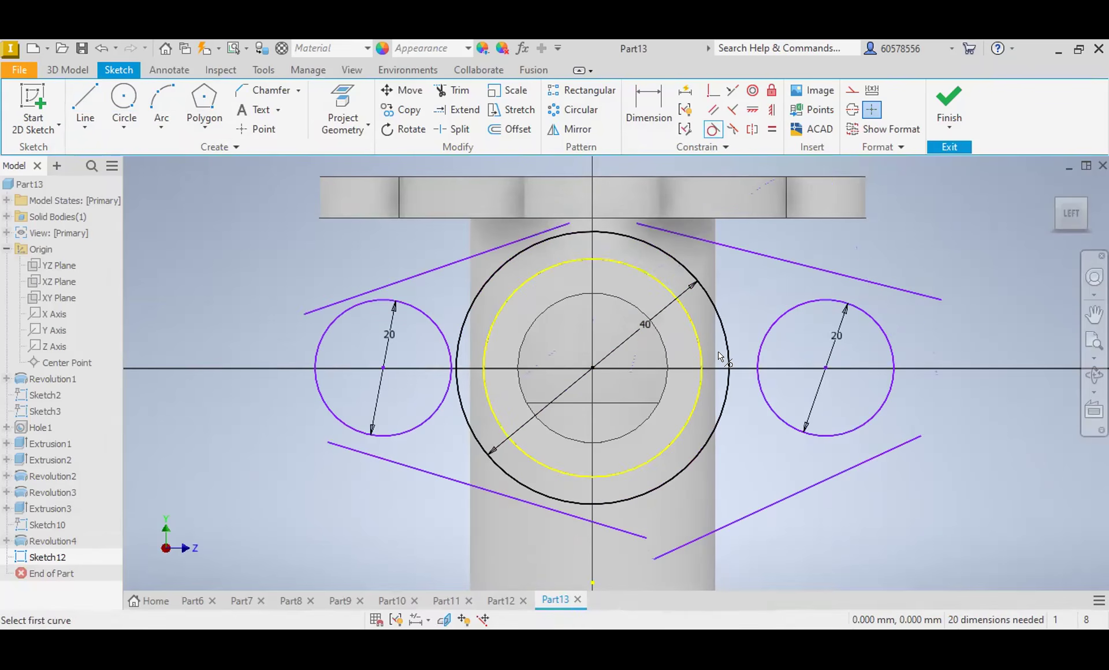
left_click(785, 261)
left_click(812, 303)
left_click(709, 236)
left_click(675, 252)
left_click(539, 233)
left_click(518, 251)
left_click(407, 290)
left_click(404, 302)
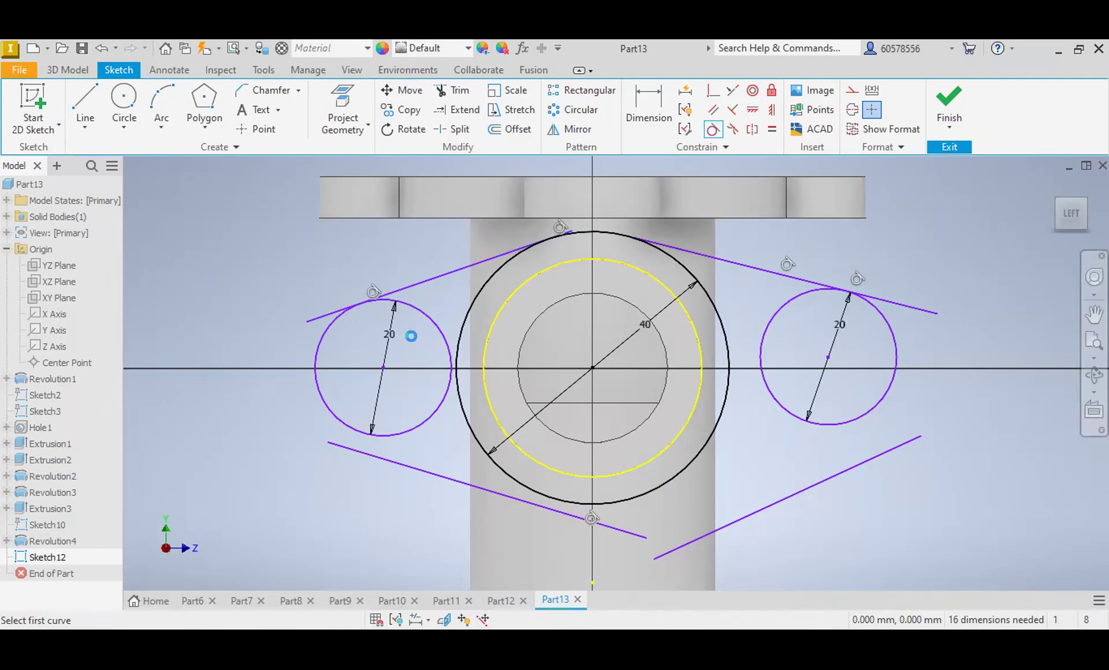
Step: Constrain the two lower slanted lines tangent to the 40 mm circle and to the 20 mm circle on each side
left_click(387, 457)
left_click(393, 435)
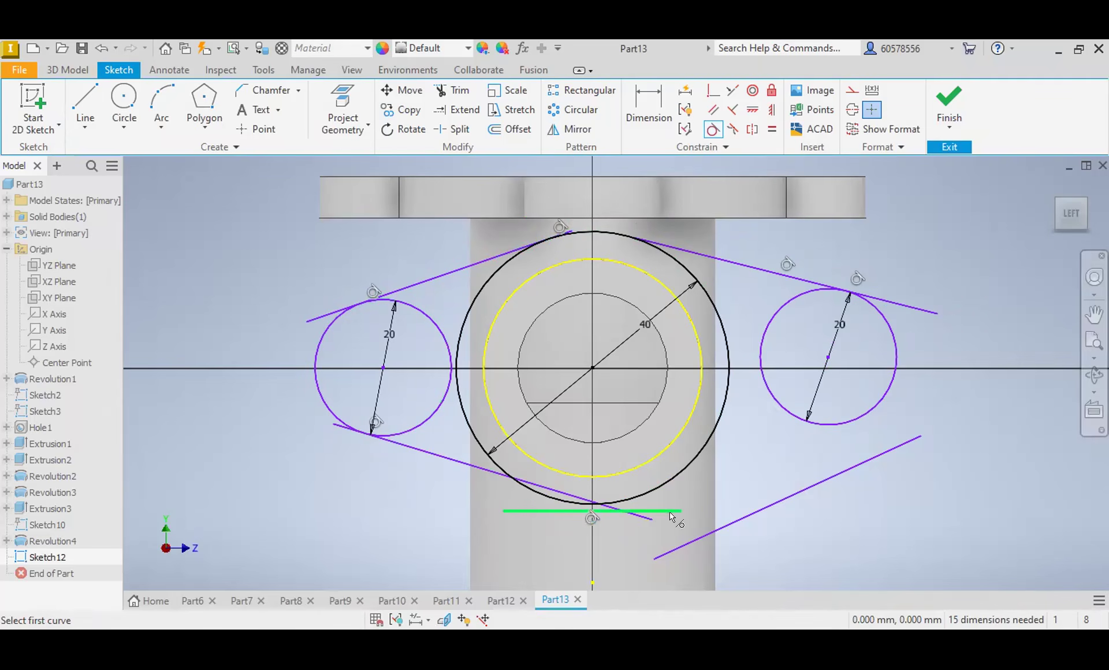
left_click(639, 515)
left_click(634, 499)
left_click(673, 550)
left_click(663, 487)
left_click(849, 399)
left_click(856, 422)
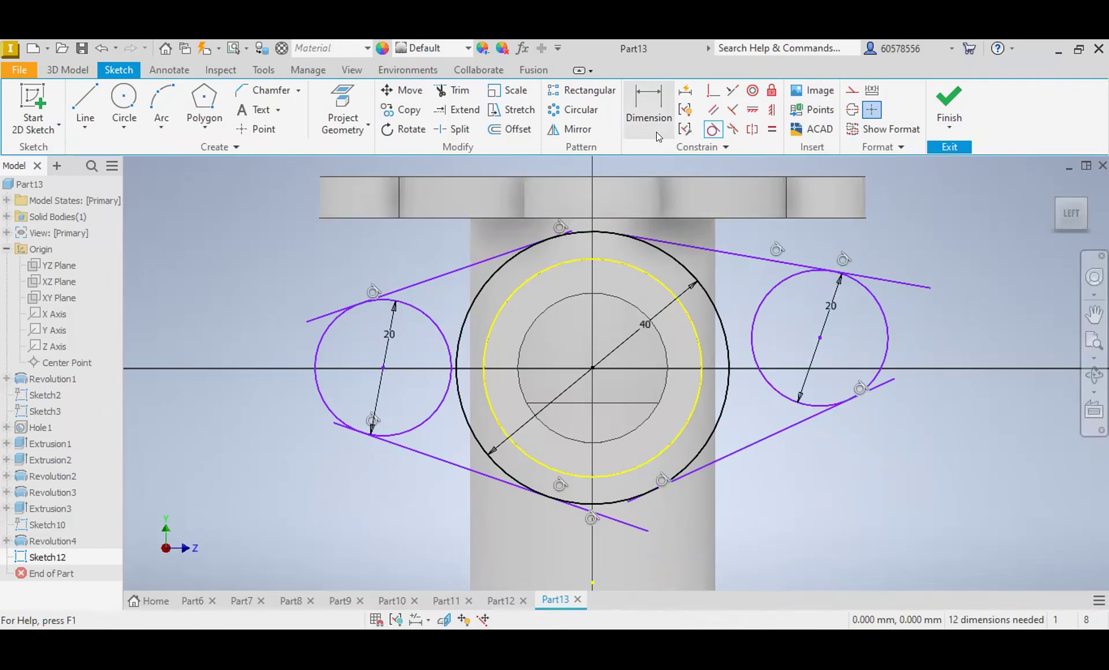
Step: Set the vertical distance between the large circle's centre and the right 20 mm circle's centre to 0
left_click(650, 107)
left_click(593, 367)
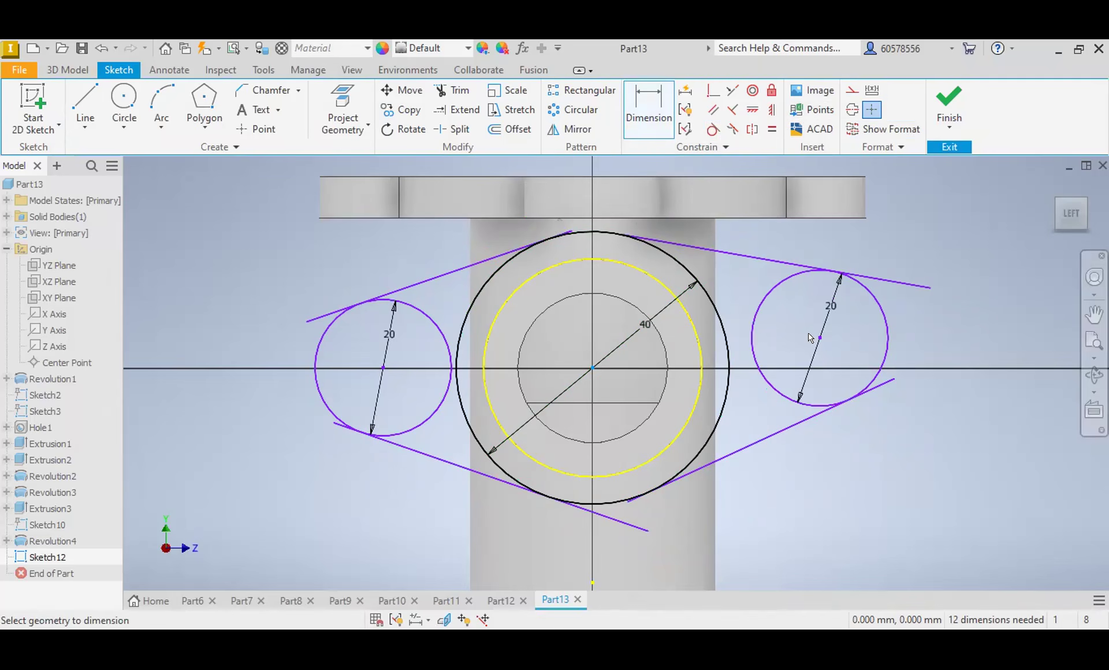
left_click(821, 337)
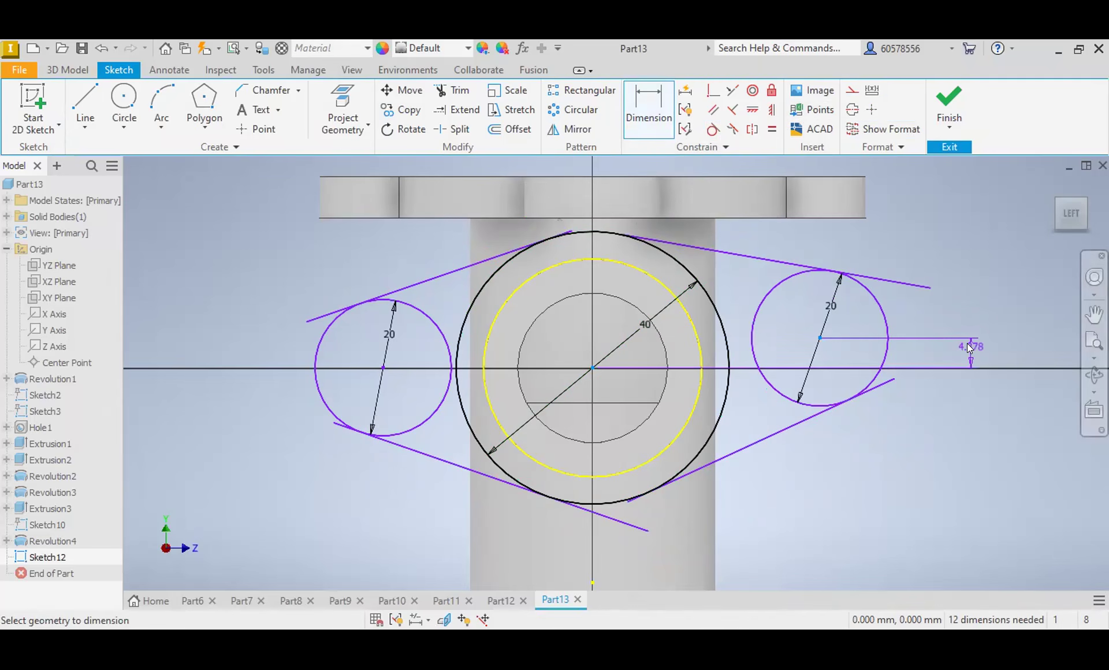
left_click(973, 347)
type("0")
key("Return")
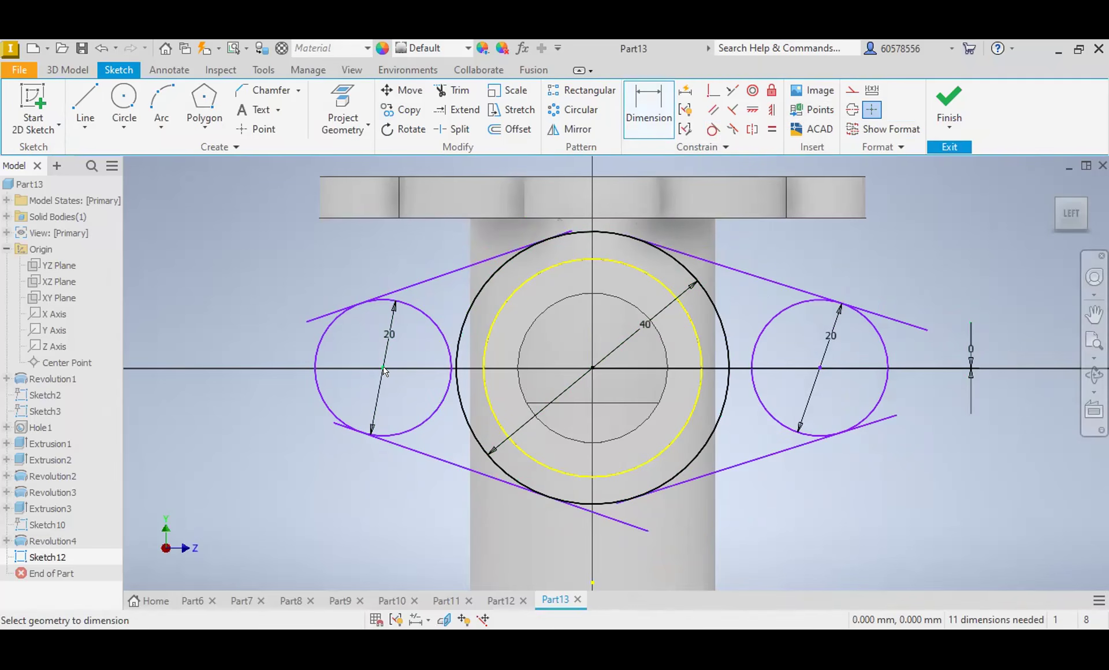
left_click(593, 368)
left_click(383, 368)
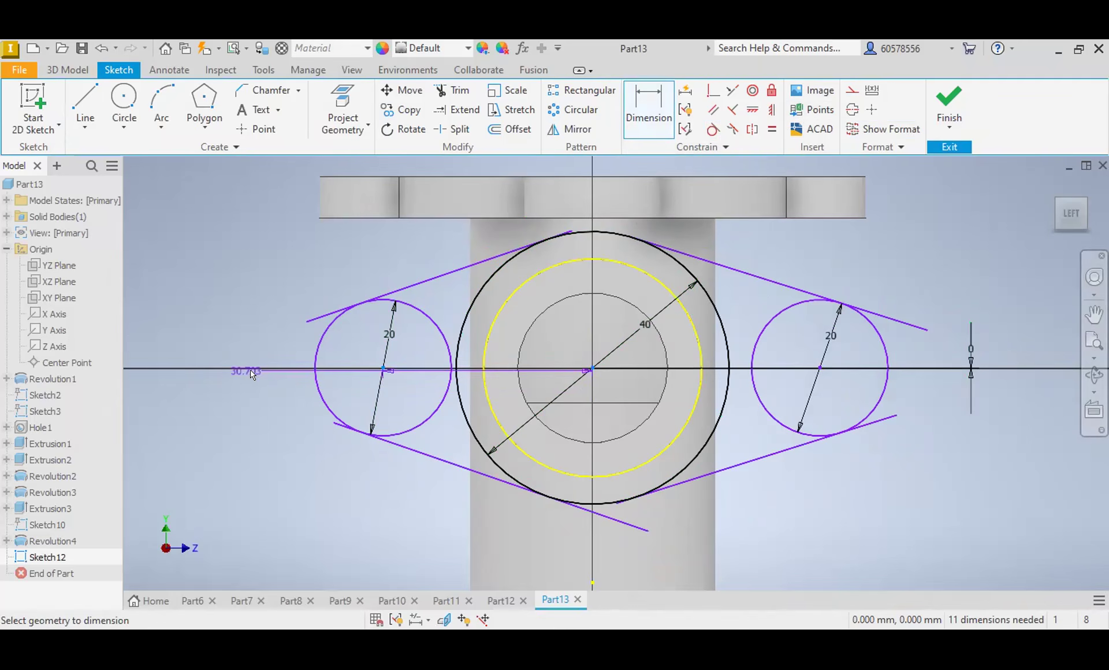
key("Escape")
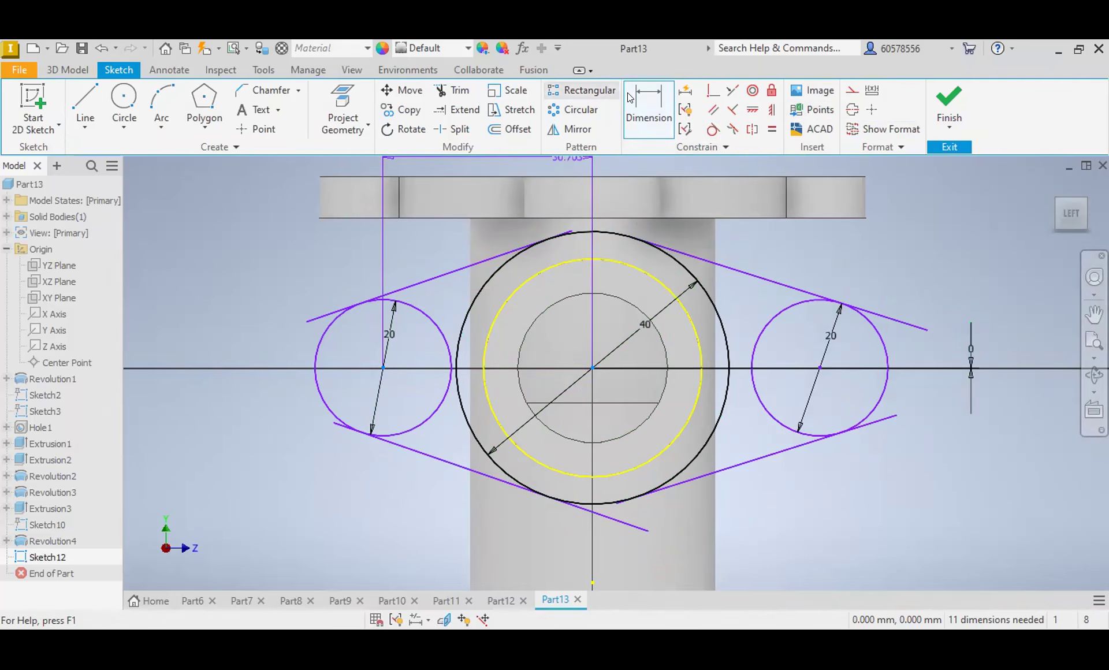
Step: Dimension the left 20 mm circle's centre 26 mm horizontally from the large circle's centre
left_click(591, 368)
left_click(383, 368)
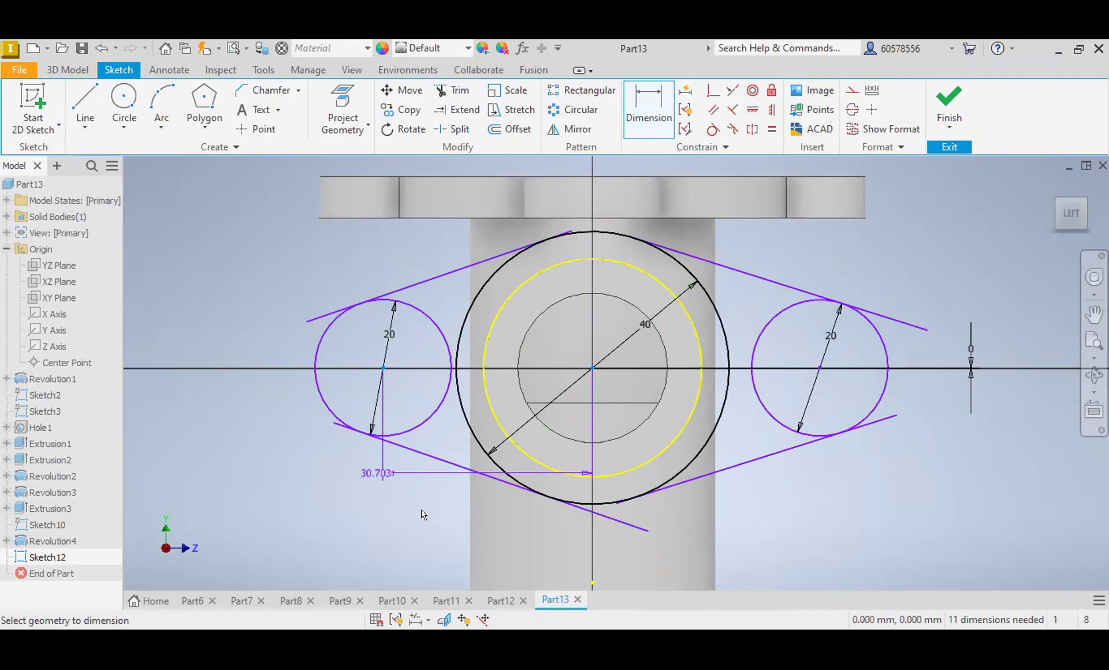
left_click(431, 513)
type("26")
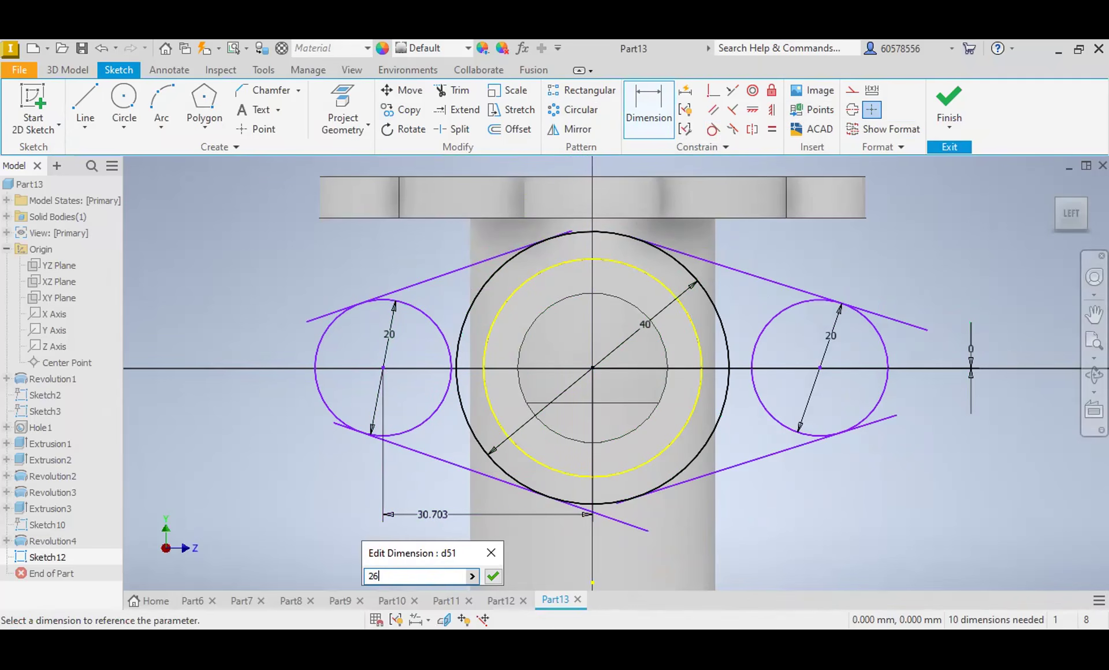
key("Return")
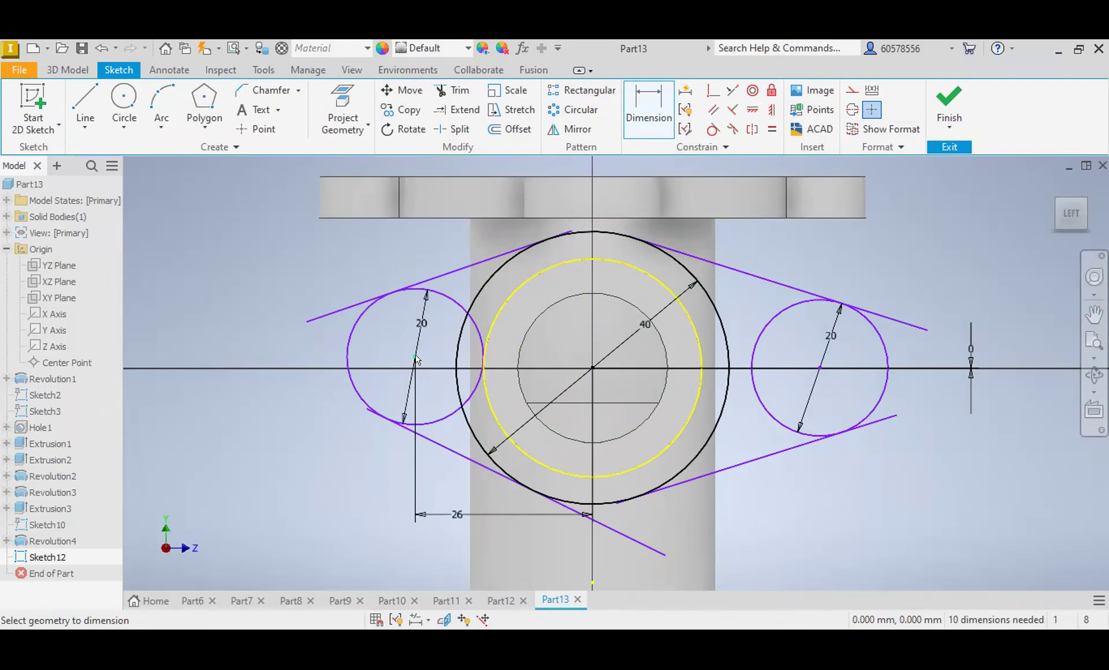
Step: Set the vertical distance between the large circle's centre and the left 20 mm circle's centre to 0
left_click(592, 368)
left_click(415, 356)
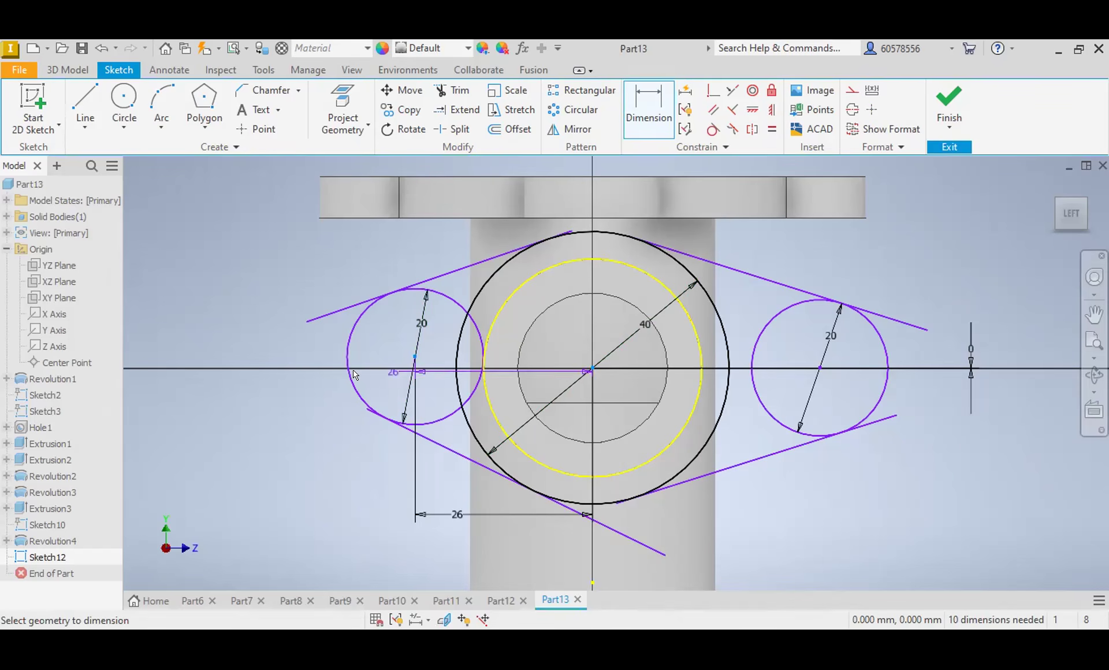
left_click(321, 362)
type("0")
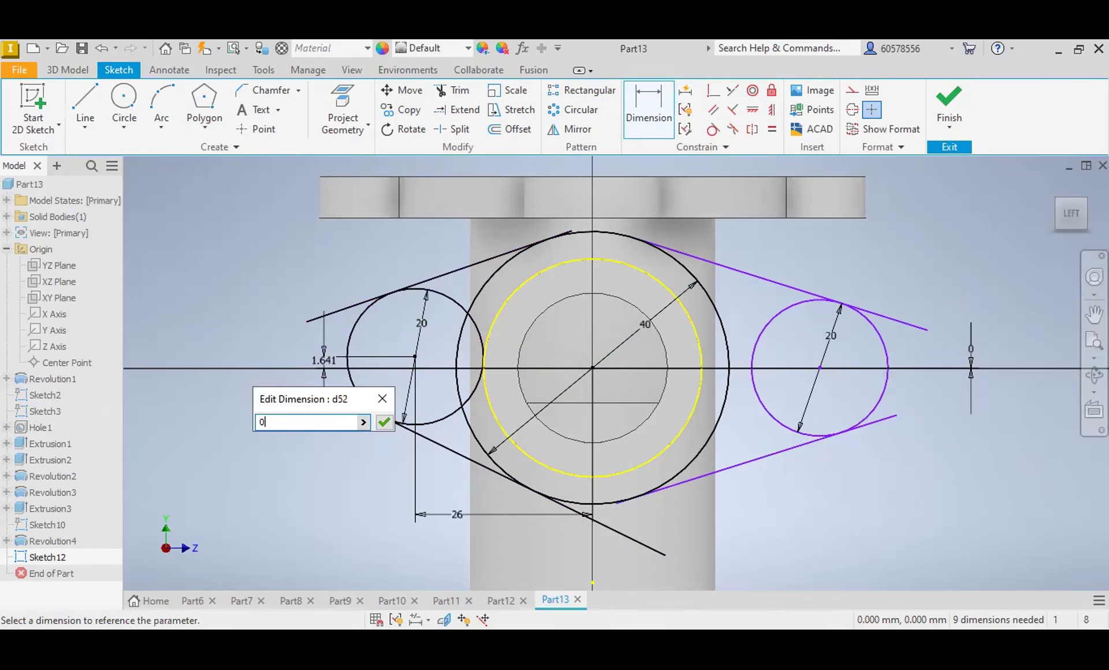
key("Return")
Step: Dimension the horizontal distance between the centres of the two 20 mm circles as 52 mm
left_click(820, 367)
left_click(415, 367)
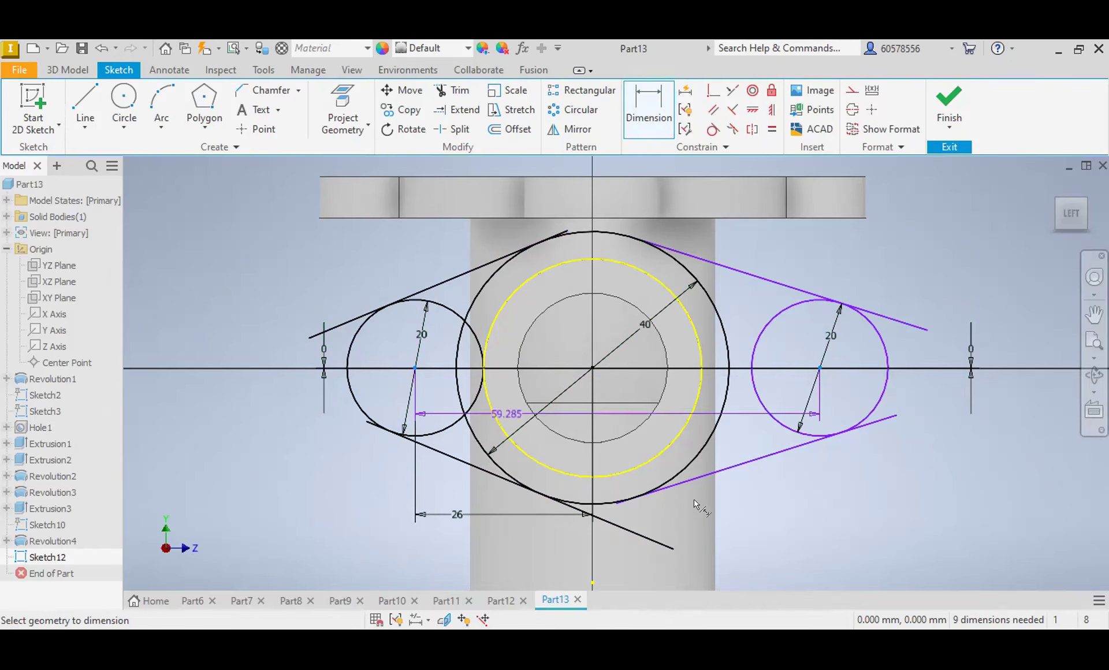
left_click(743, 528)
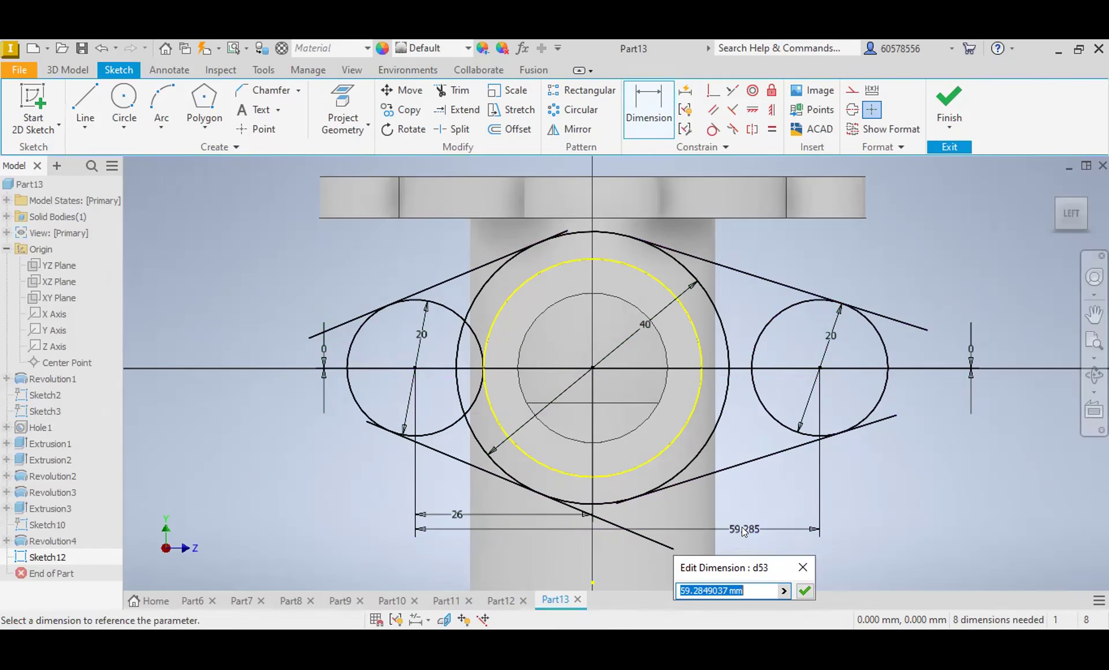
type("52")
key("Return")
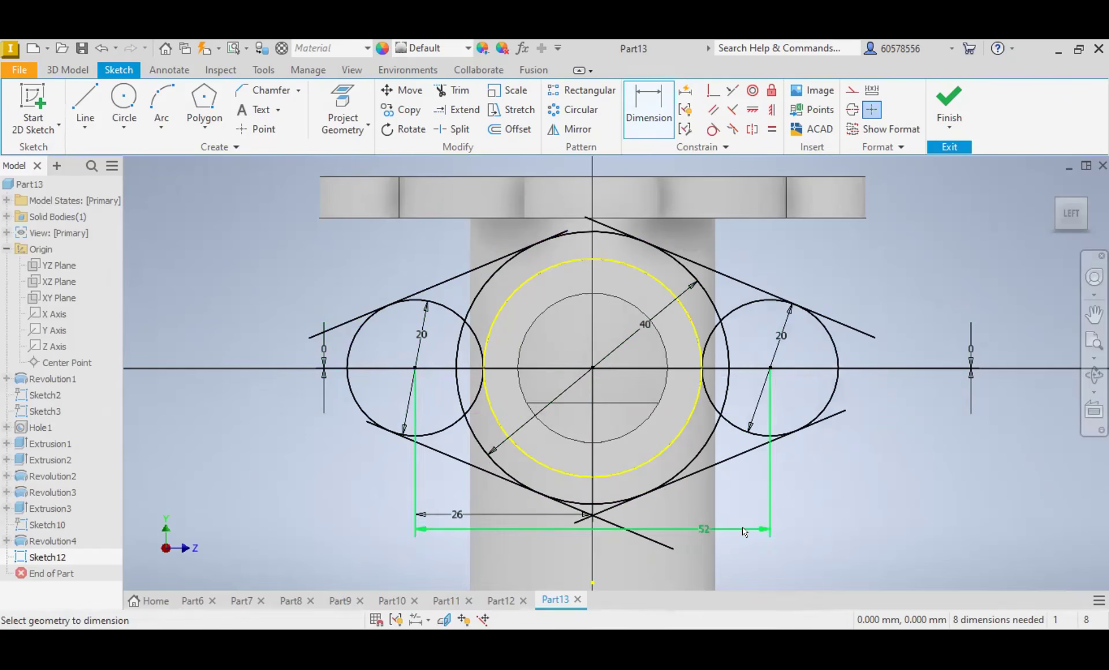
Step: Trim the overhanging ends of the four tangent lines back to their tangent points on the circles
left_click(454, 90)
left_click(341, 325)
left_click(361, 417)
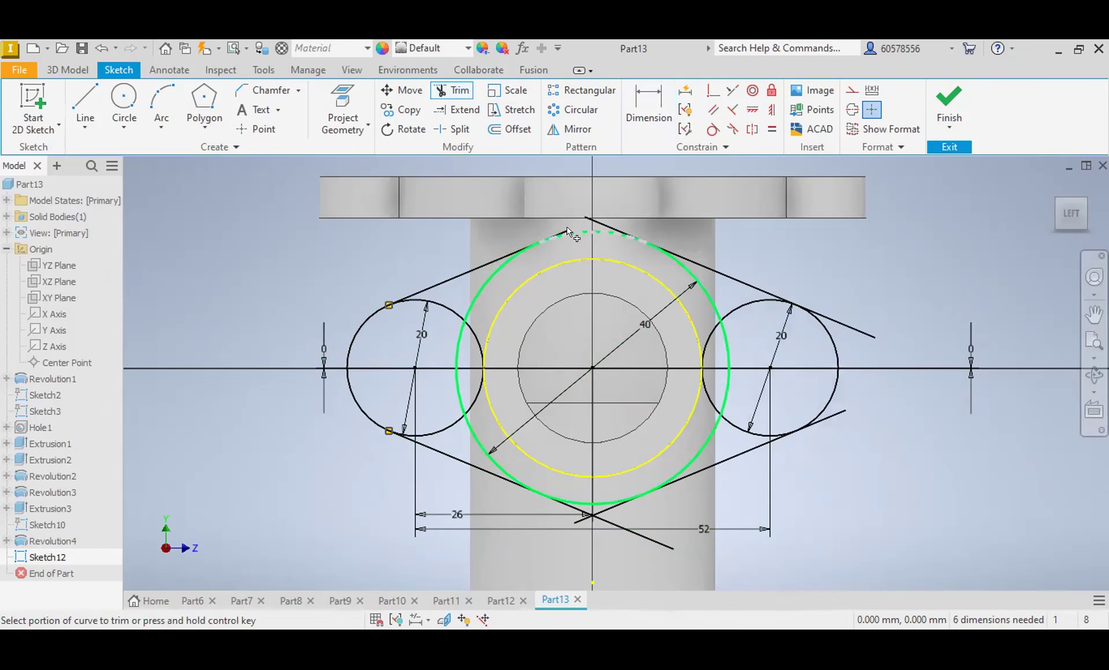
left_click(559, 234)
left_click(592, 221)
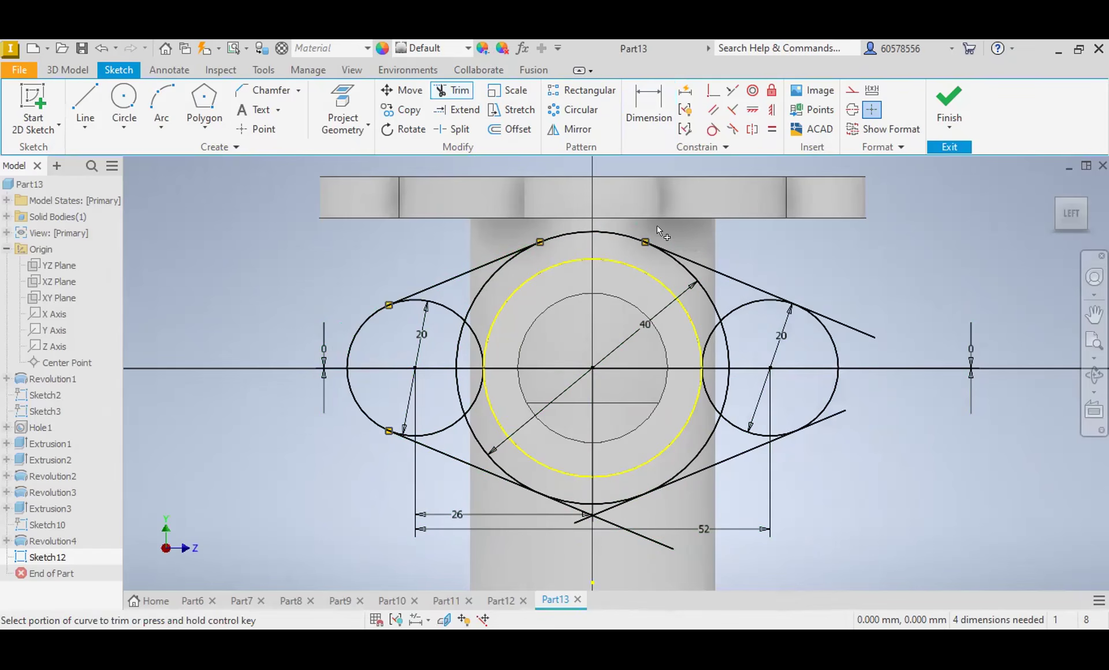
left_click(830, 313)
left_click(836, 417)
left_click(595, 513)
left_click(579, 512)
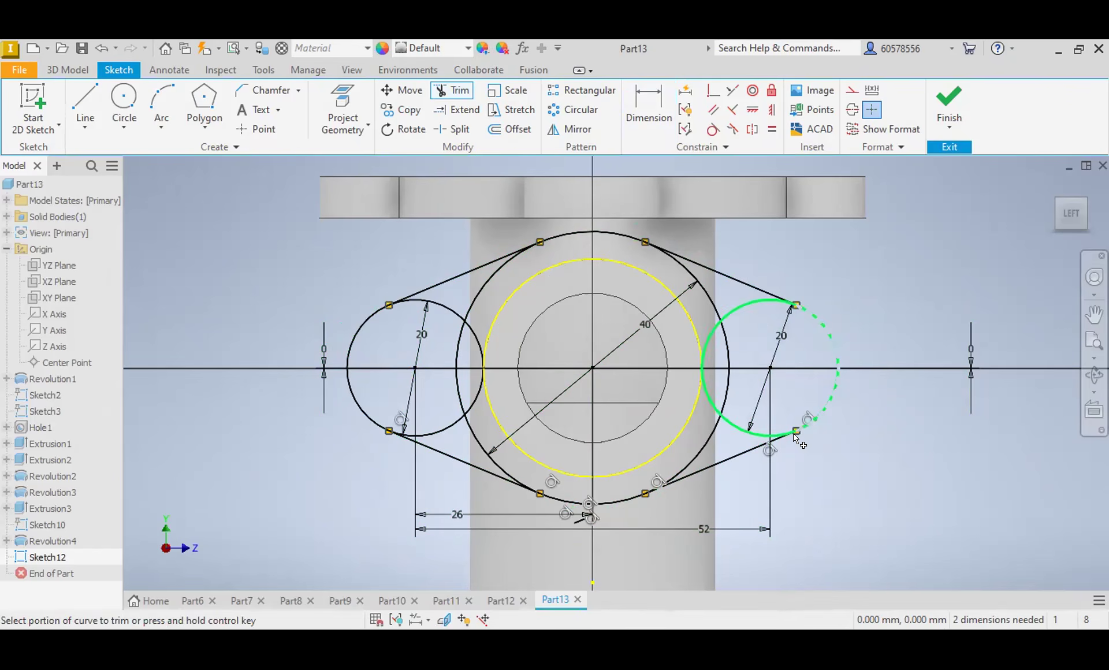
left_click(589, 513)
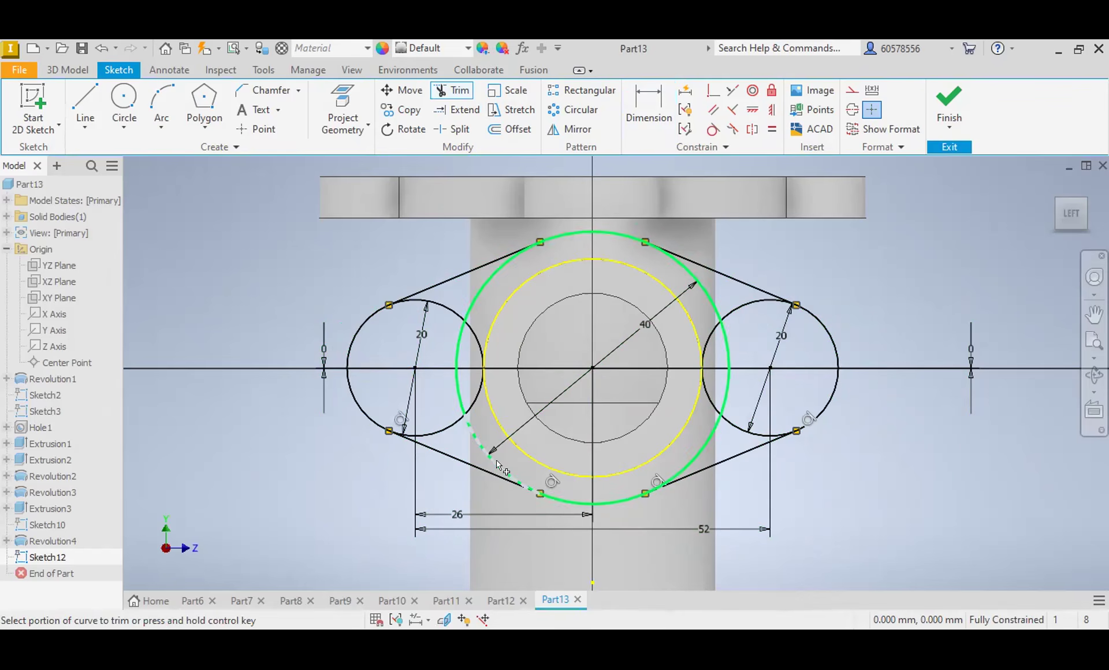
Step: Trim the inner arcs of the 40 mm circle and both 20 mm circles to leave a single closed oval outline
left_click(462, 390)
left_click(474, 401)
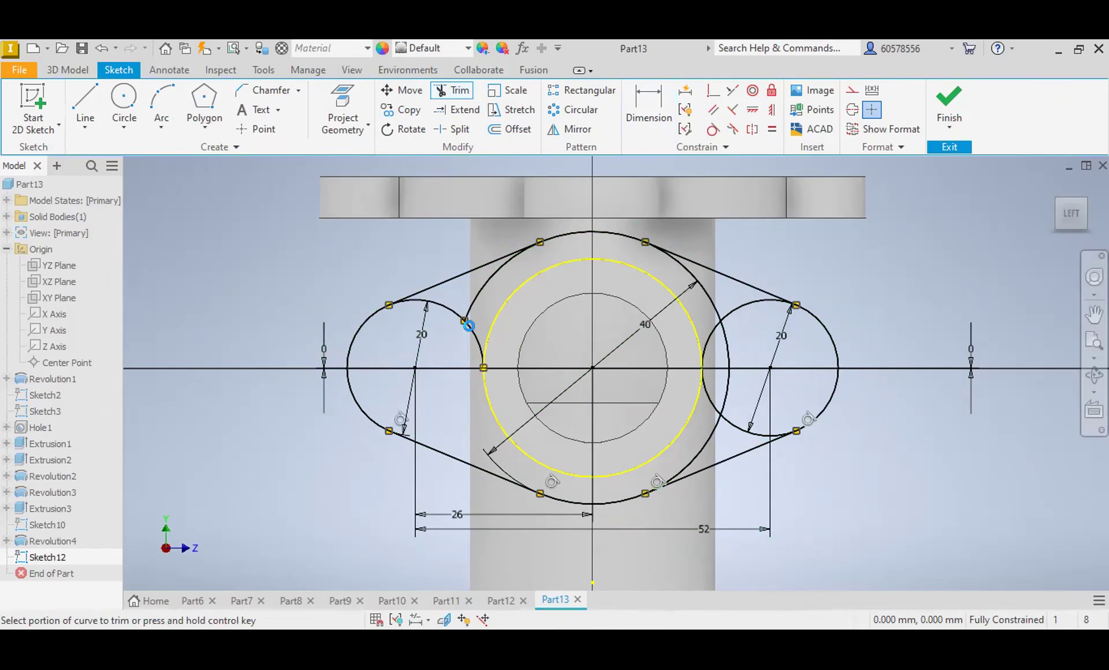
left_click(471, 306)
left_click(451, 301)
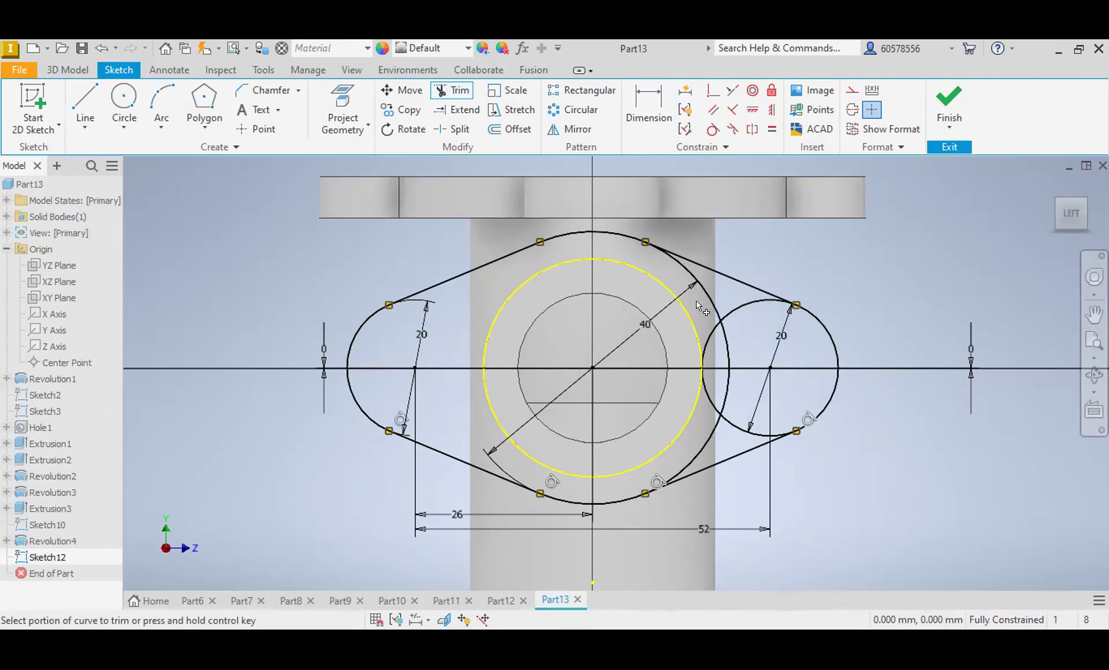
left_click(709, 301)
left_click(716, 335)
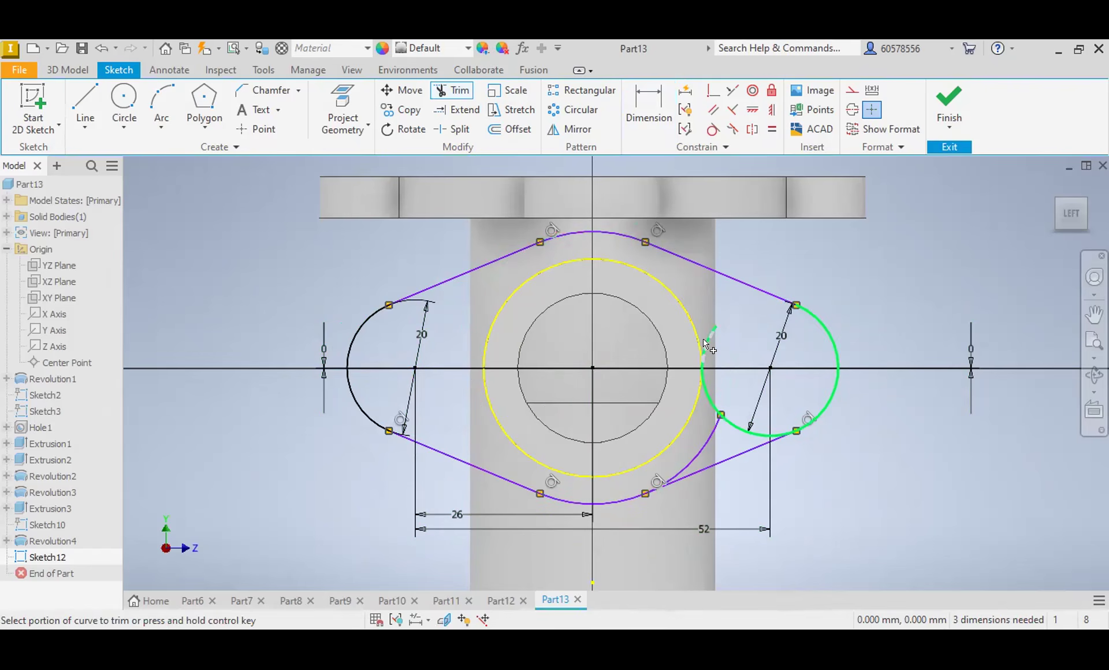
left_click(707, 393)
left_click(696, 448)
left_click(731, 426)
key("Escape")
left_click(67, 69)
left_click(86, 97)
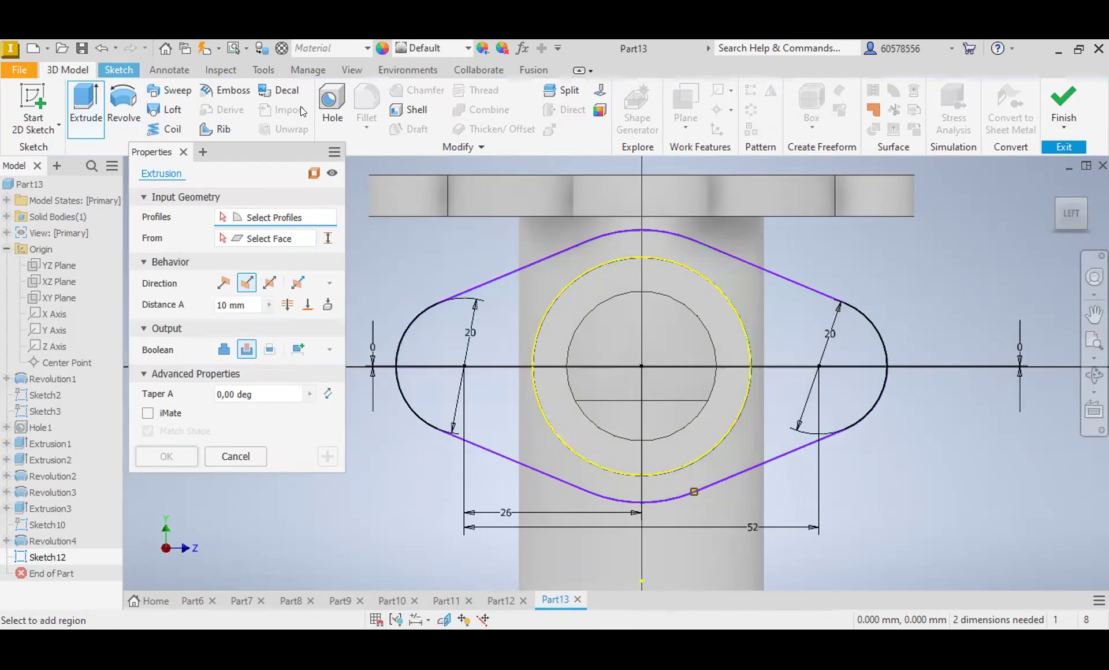
left_click(119, 70)
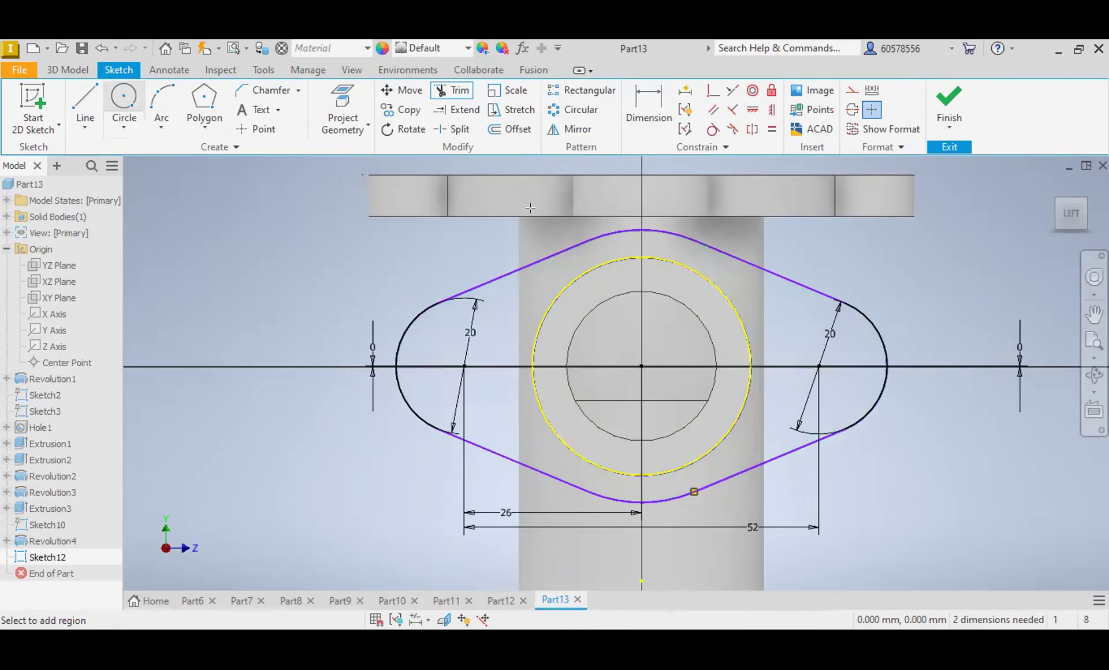
left_click(124, 101)
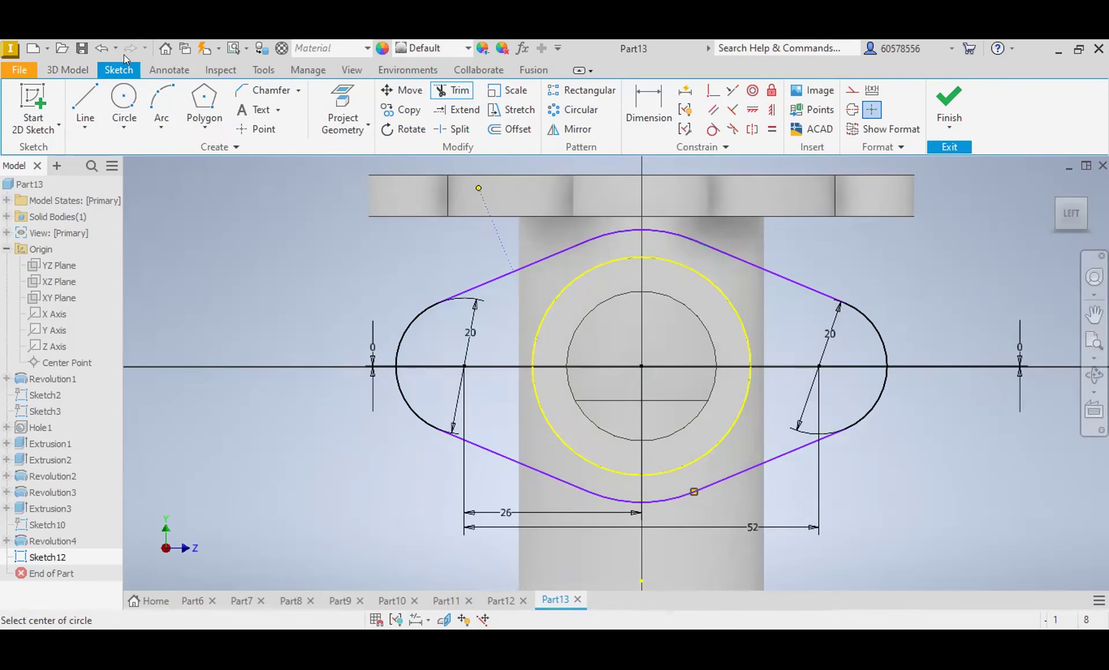
Step: Extrude the oval flange profile 10 mm from the side tube's end toward the main body, joined to the part
left_click(67, 70)
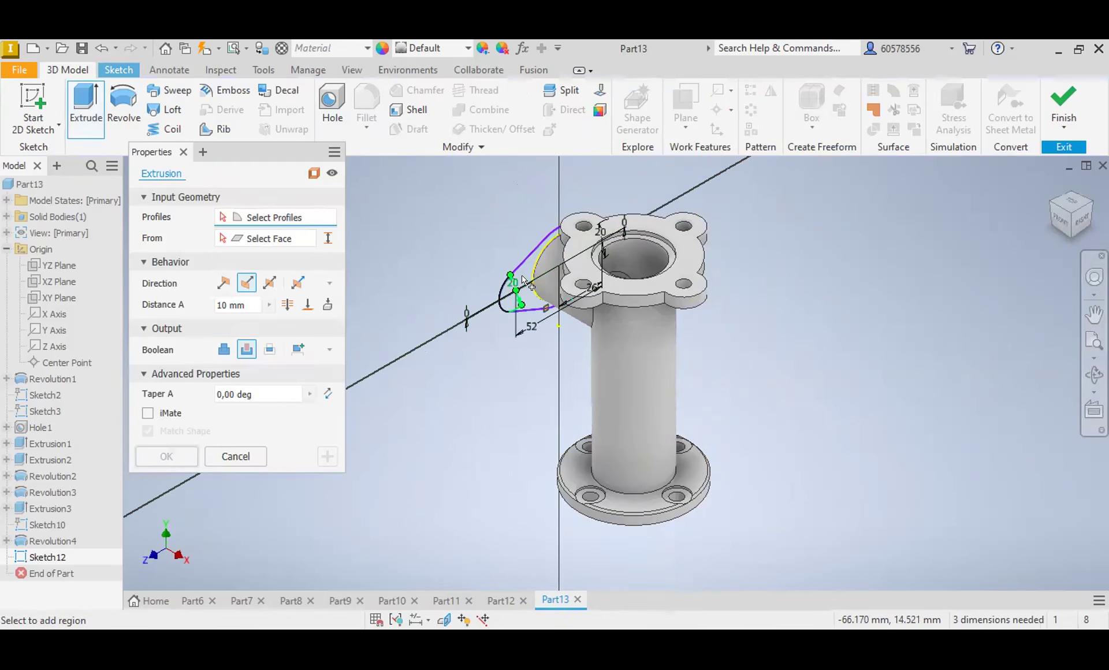
left_click(541, 267)
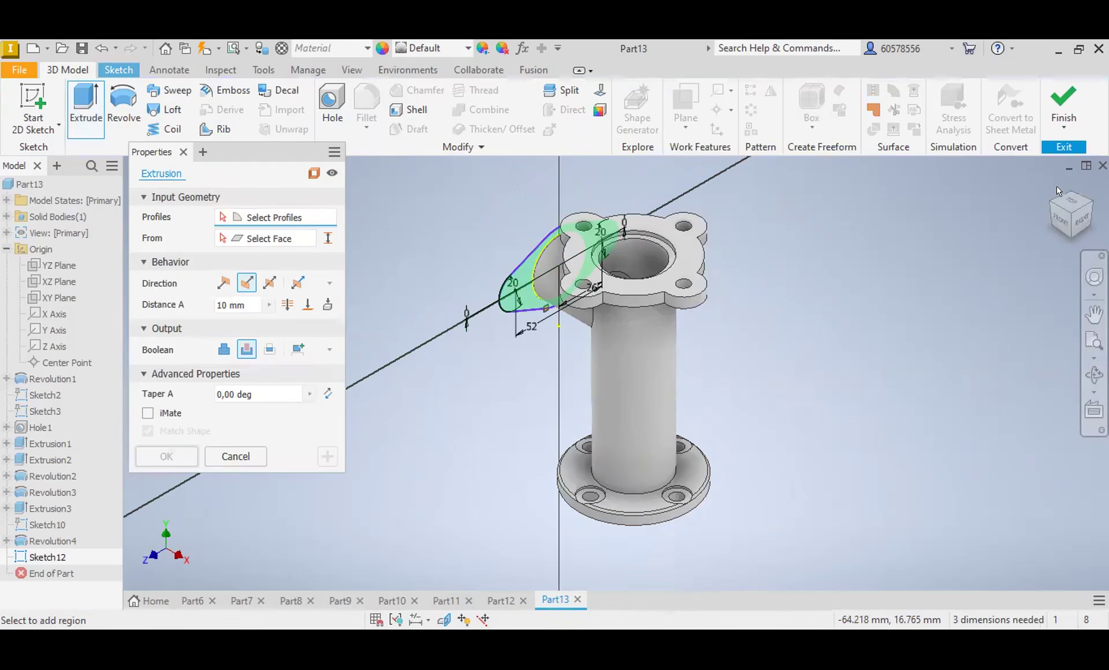
left_click(1058, 220)
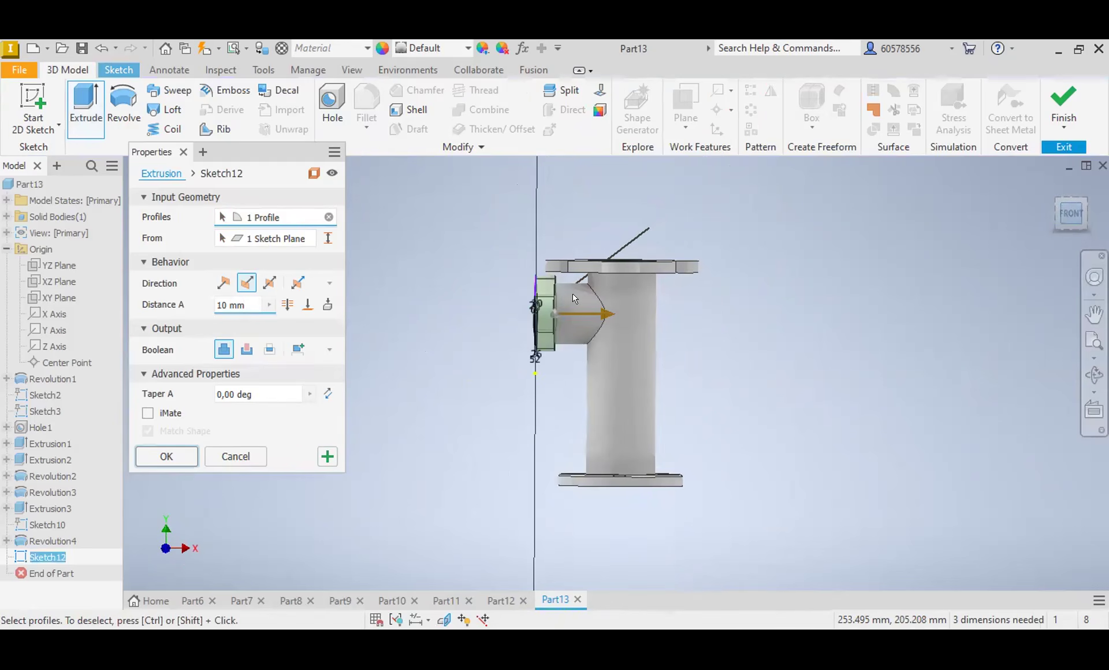
scroll(573, 293, "up", 5)
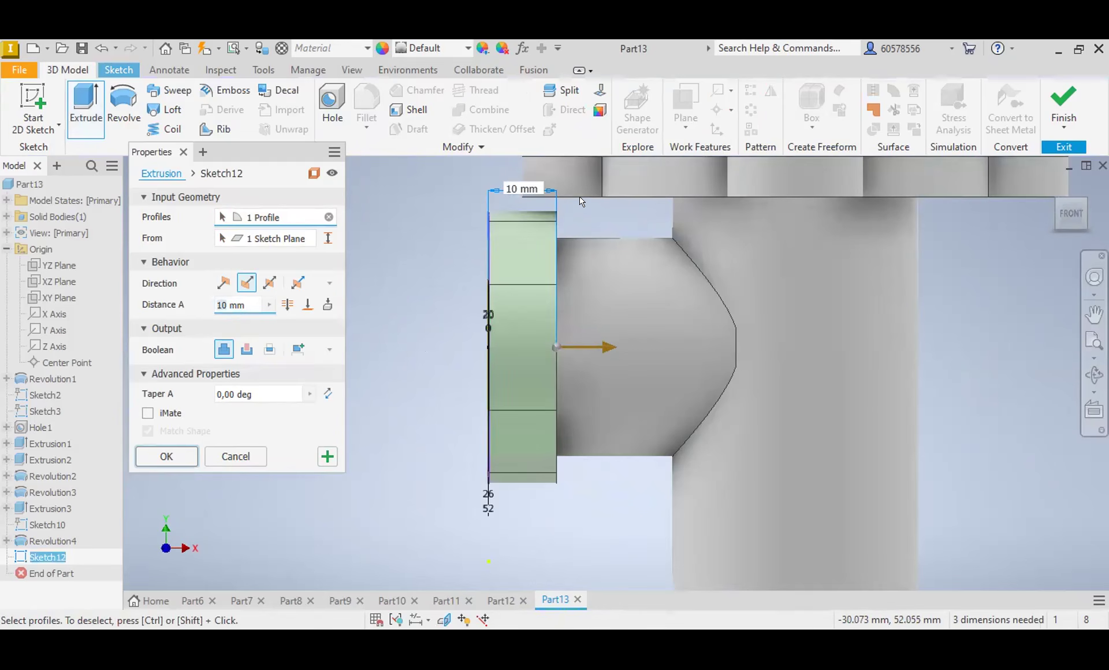
left_click(183, 460)
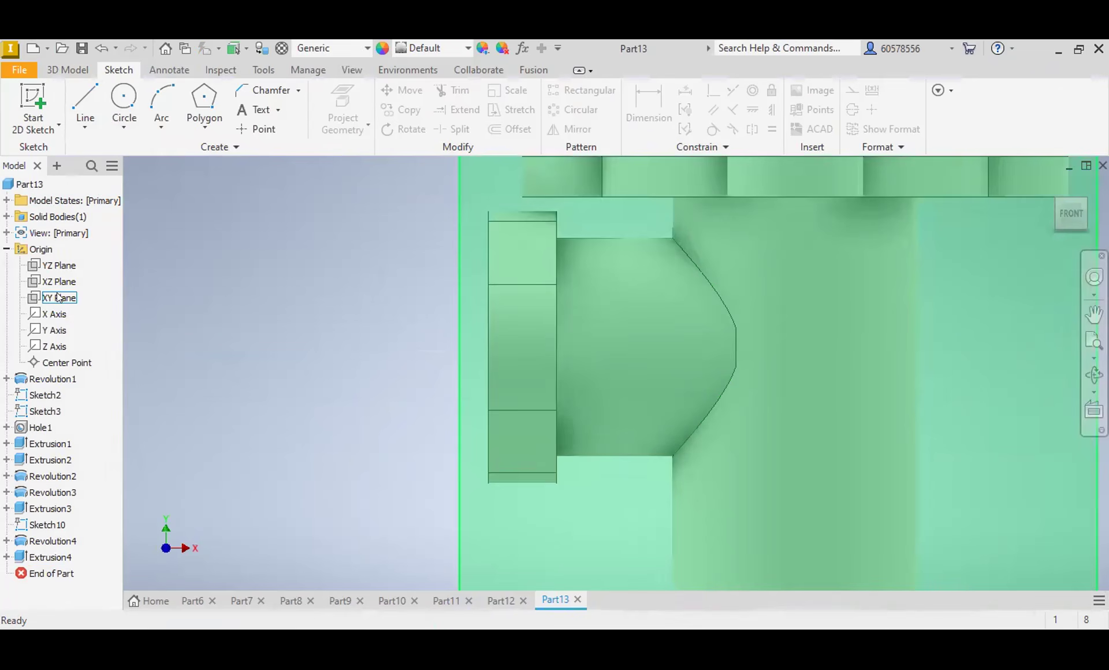
Step: Sketch on the XY plane a sloping line from the oval flange's lower inner corner down to the main body's side edge
left_click(57, 296)
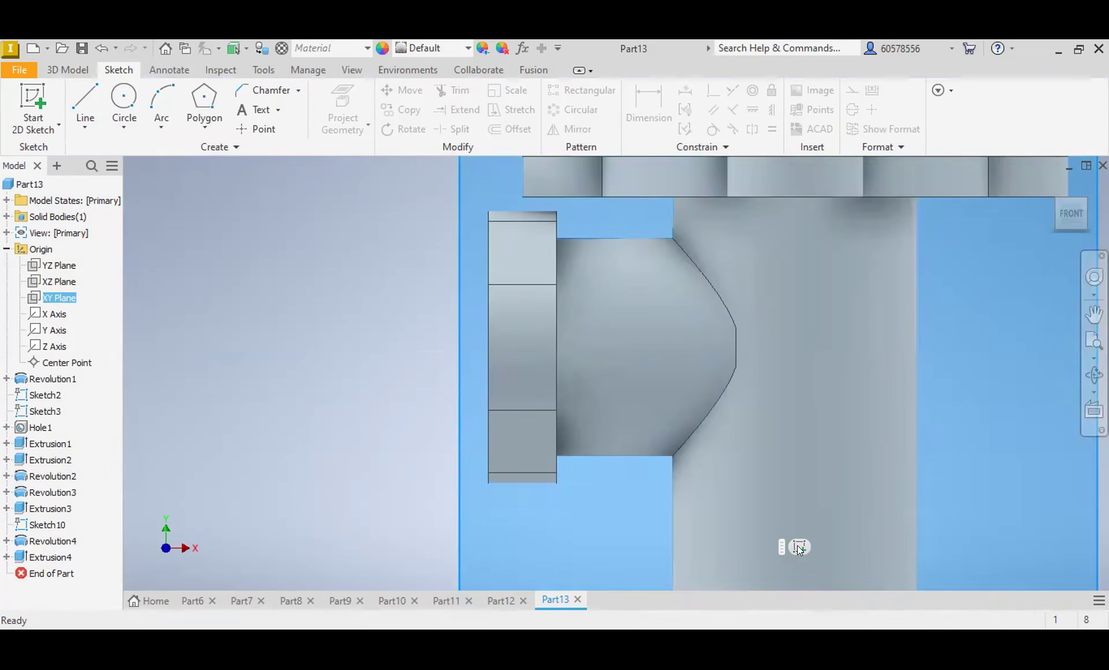
key("s")
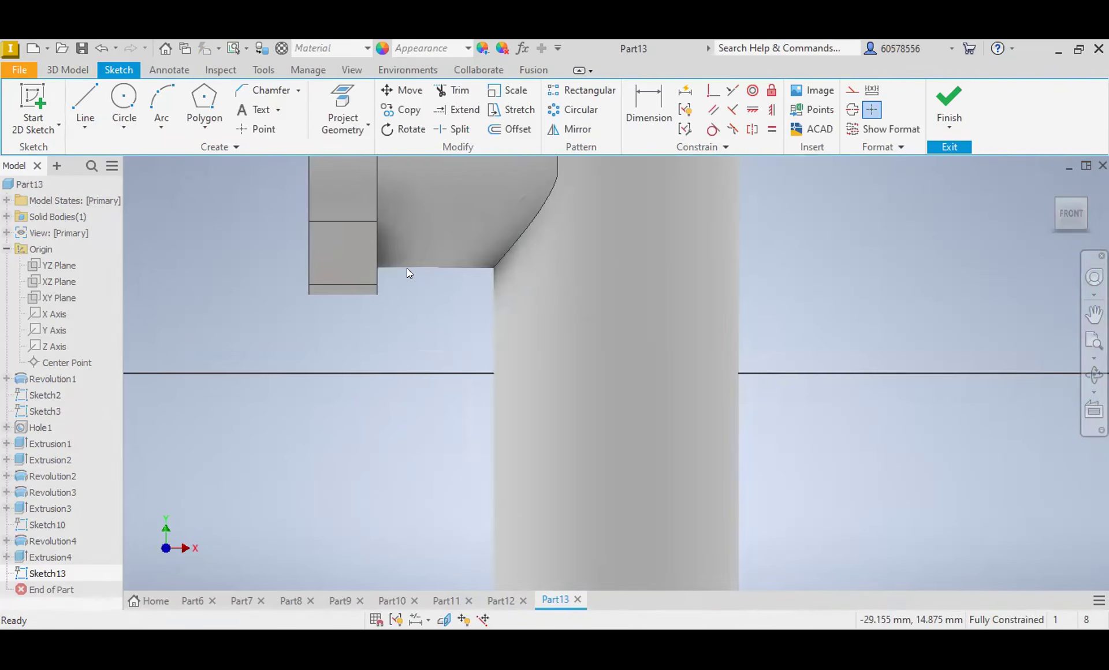
left_click(85, 104)
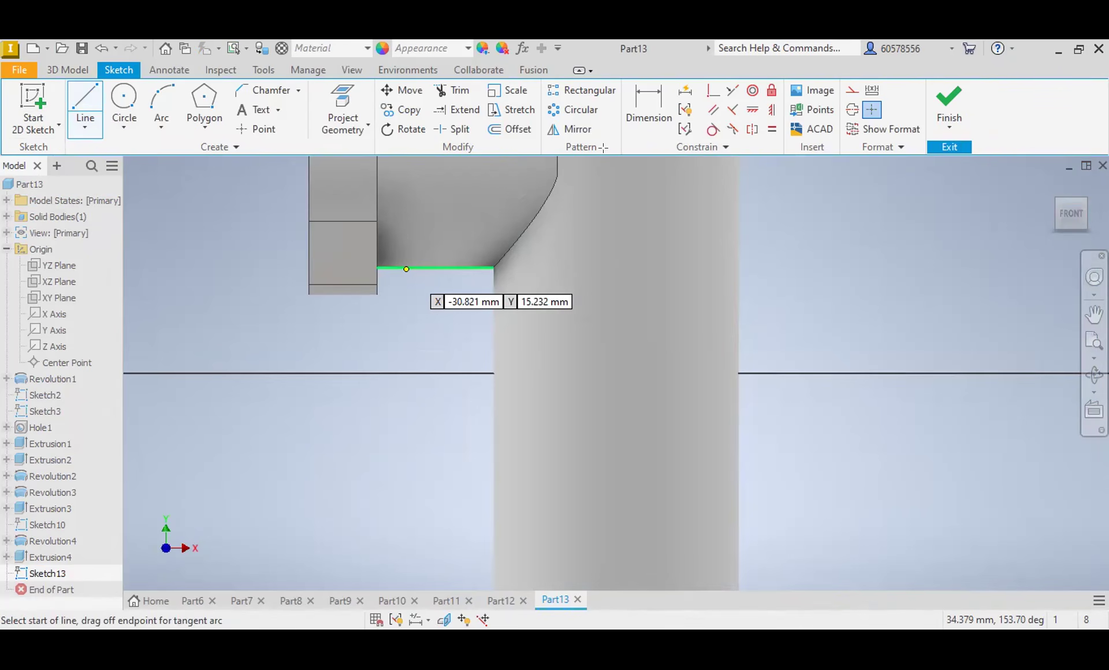
Step: Dimension the sloping line's lower endpoint 58 mm above the underside of the base flange
left_click(651, 101)
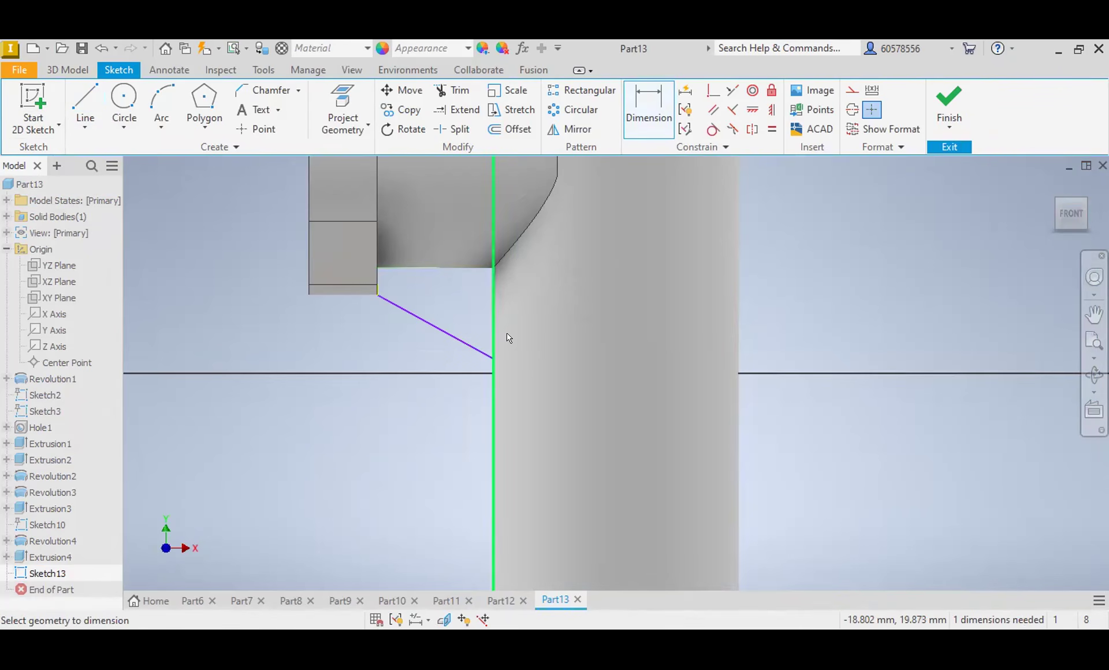
scroll(470, 425, "down", 5)
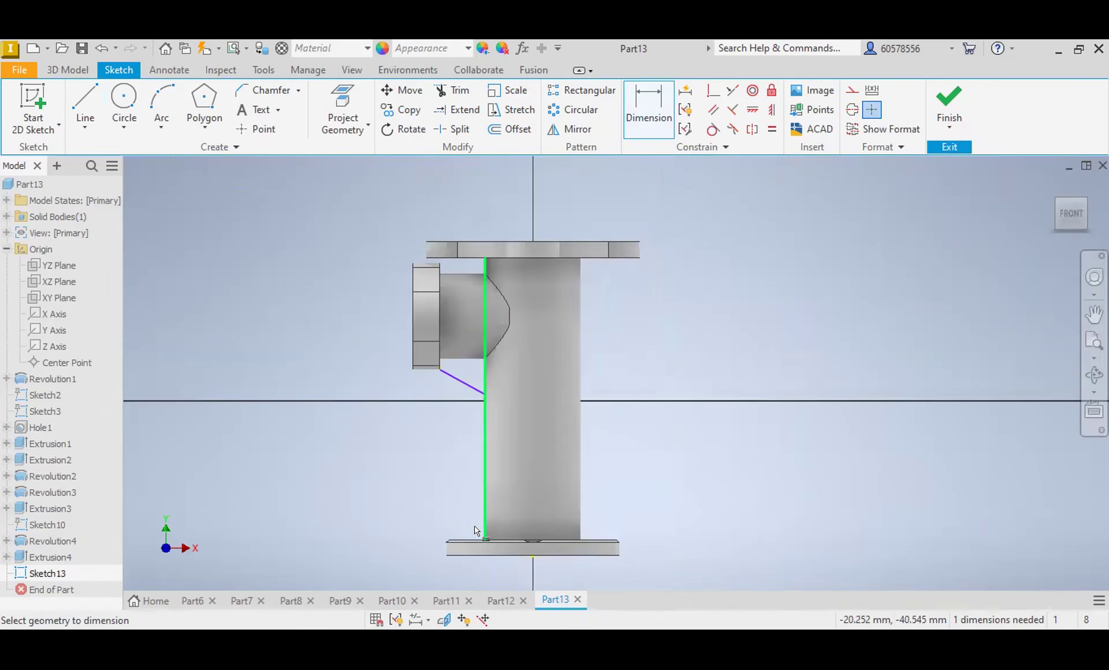
left_click(475, 554)
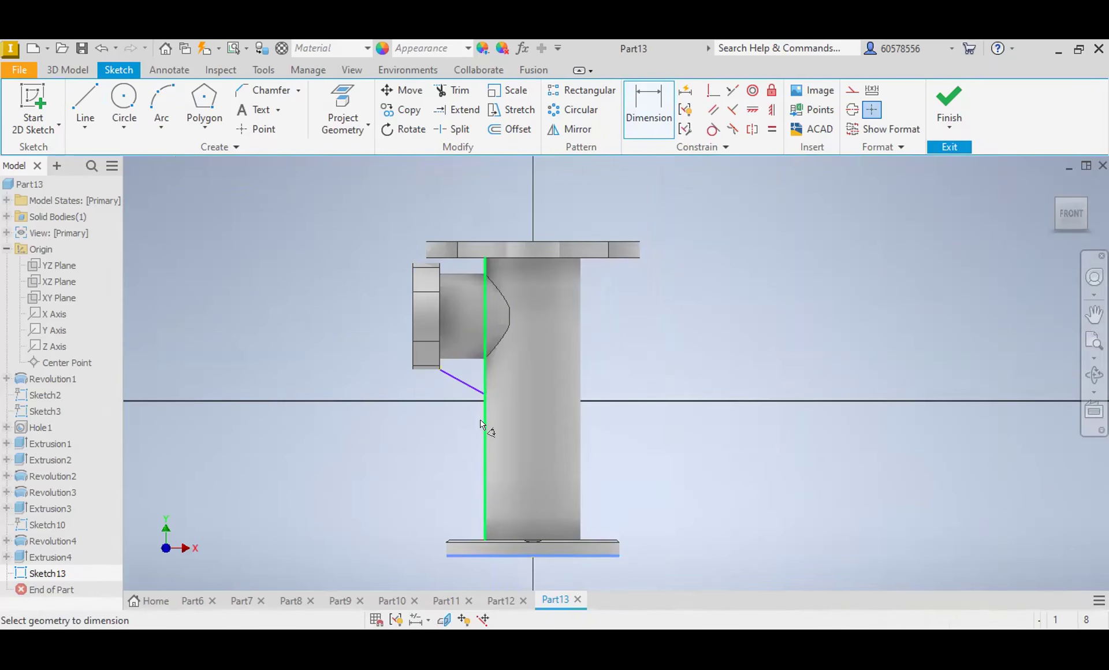
scroll(487, 388, "up", 4)
left_click(488, 383)
left_click(355, 492)
type("58")
key("Return")
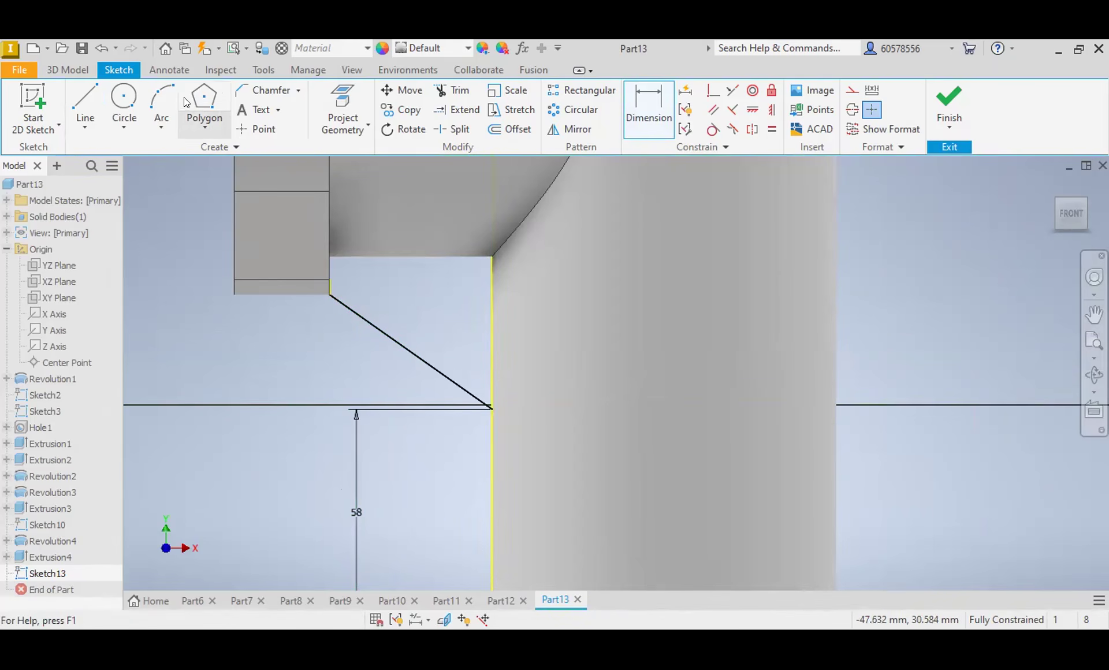
Step: Close the rib profile from the sloping line's ends with freehand lines overlapping the side tube and the main body
left_click(85, 103)
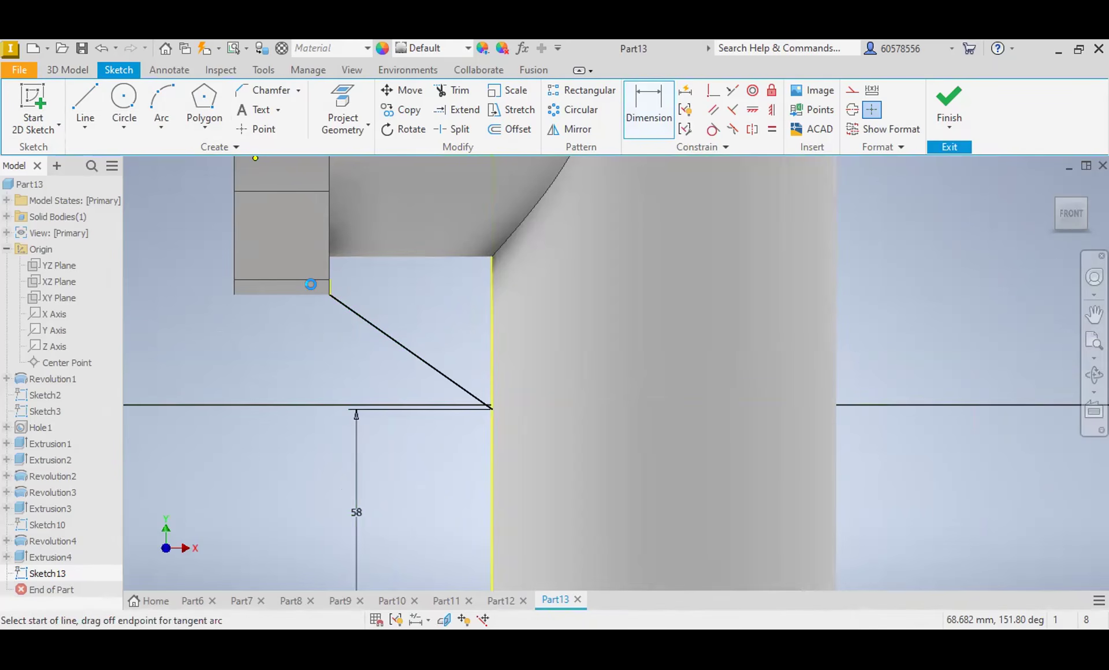
left_click(329, 294)
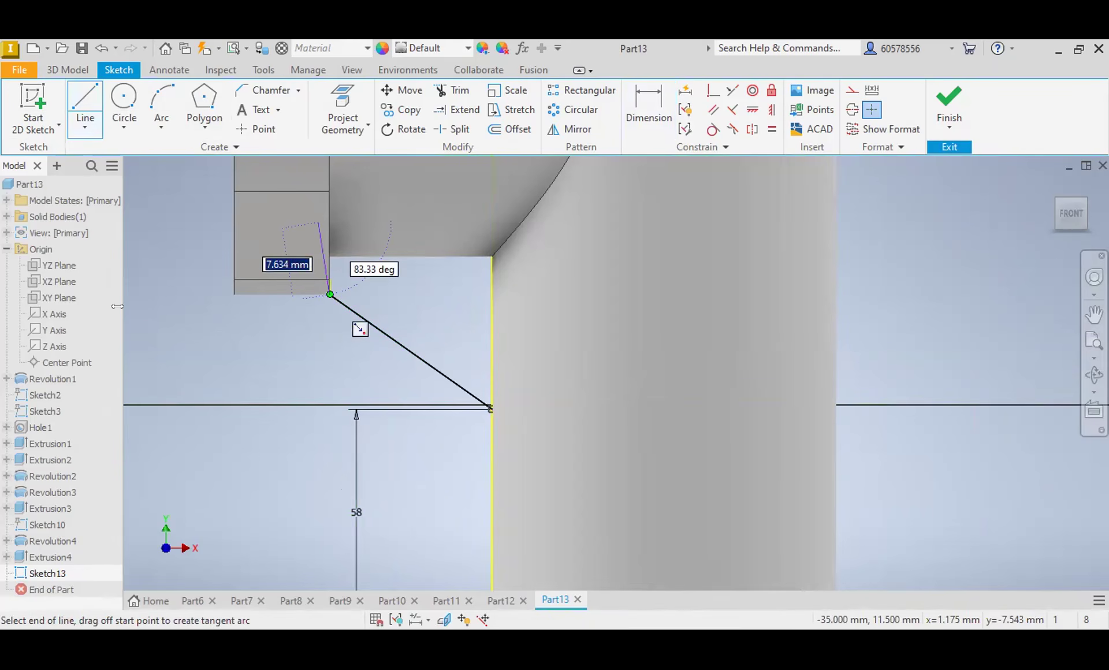
key("Escape")
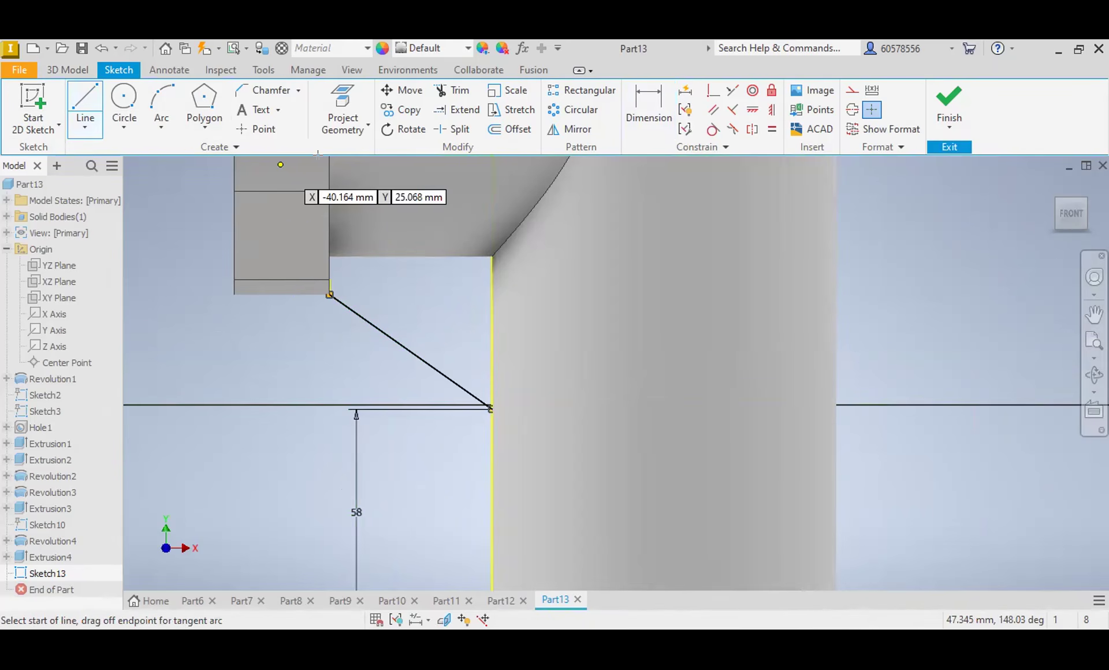
Step: Extrude the closed rib profile's two regions beneath the side tube, joined to the part
left_click(77, 67)
left_click(85, 103)
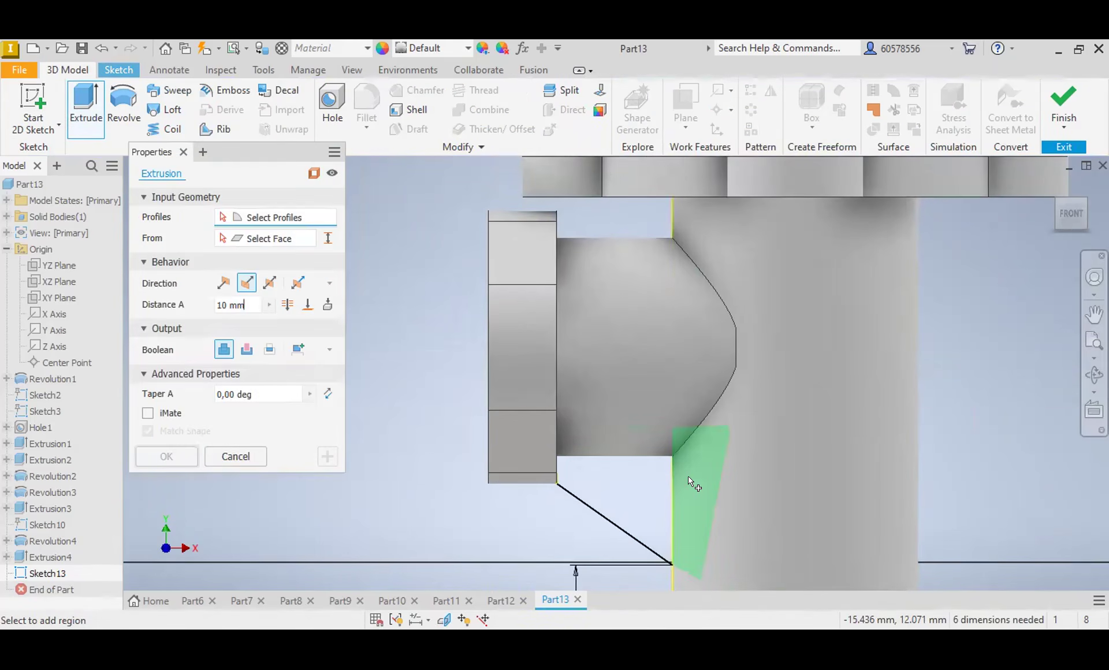
left_click(643, 451)
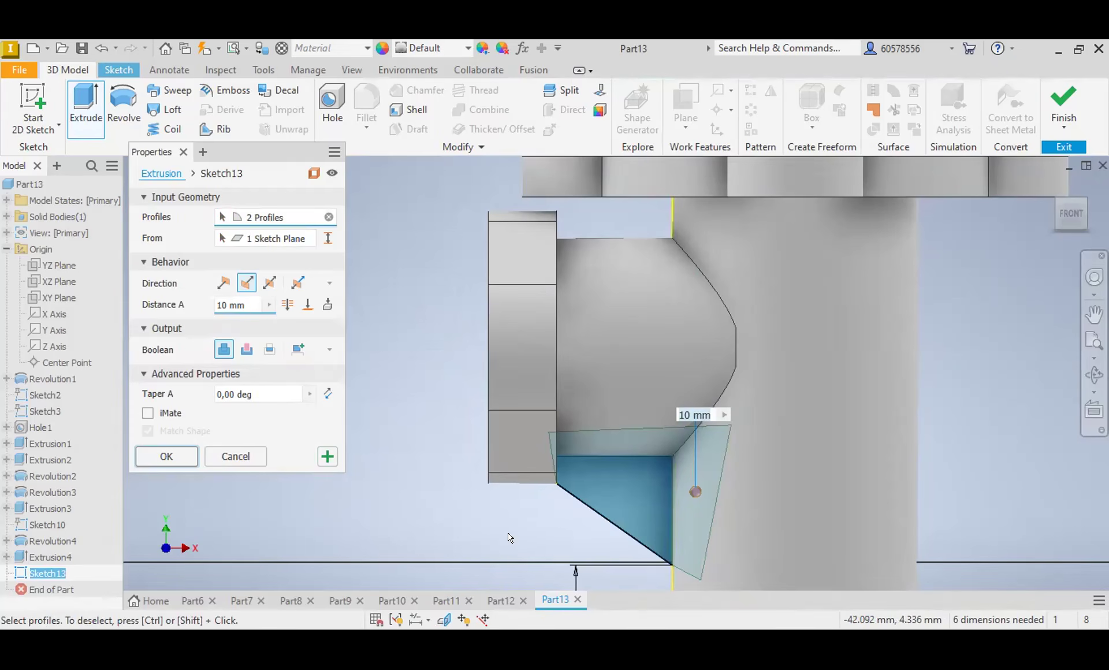
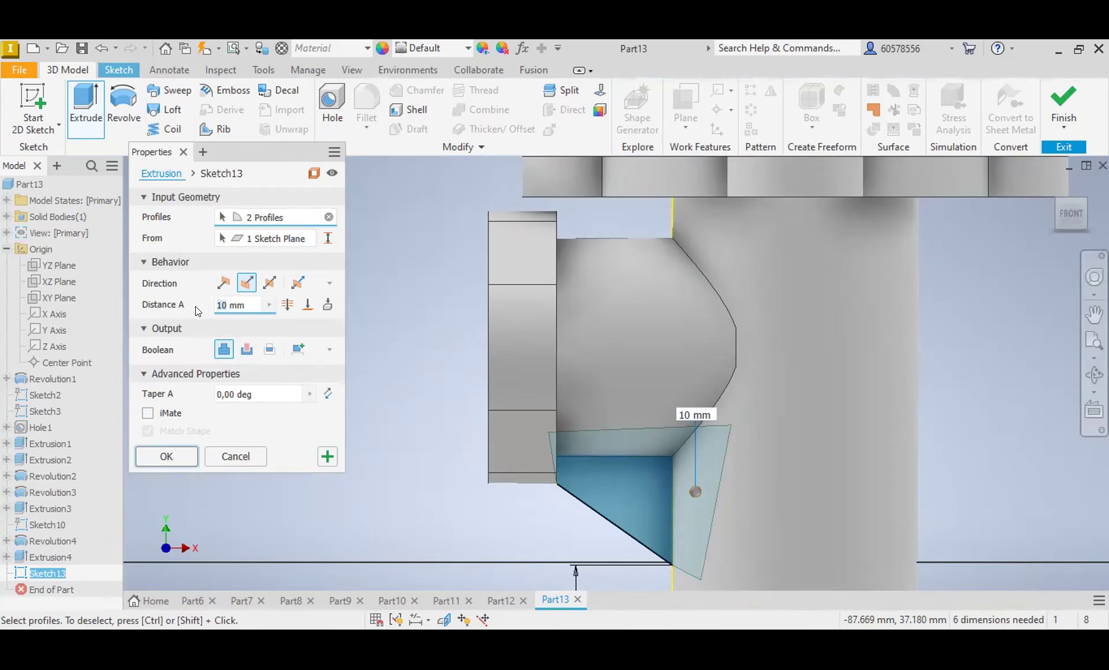
Step: Set the rib extrusion to 6 mm, symmetric about its sketch plane, and complete it
type("6")
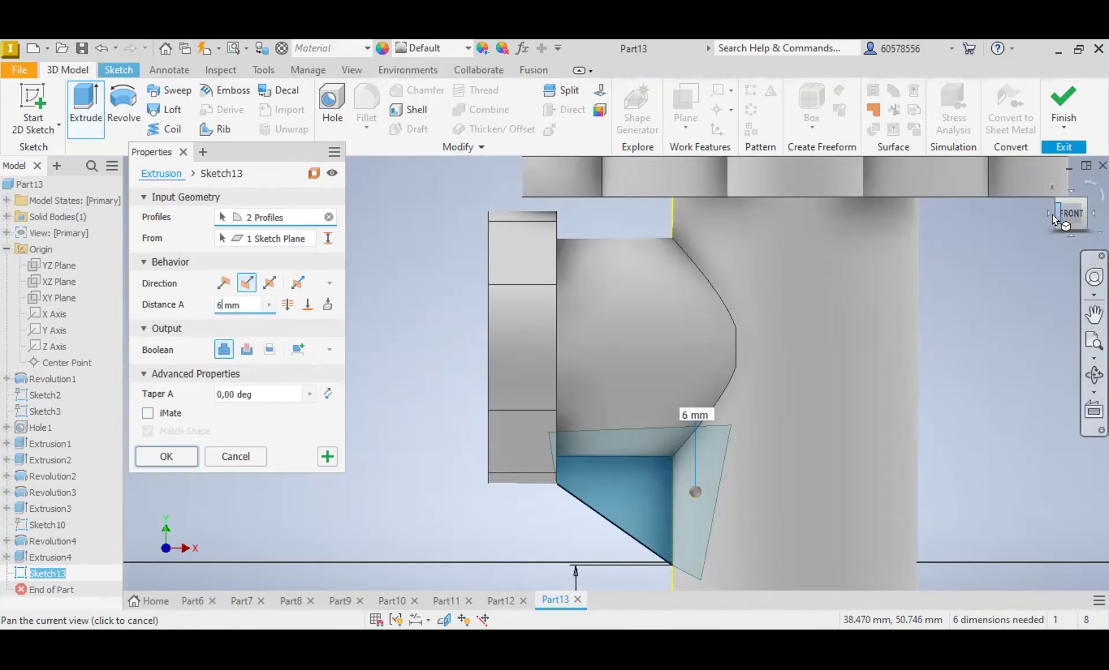
left_click(1048, 217)
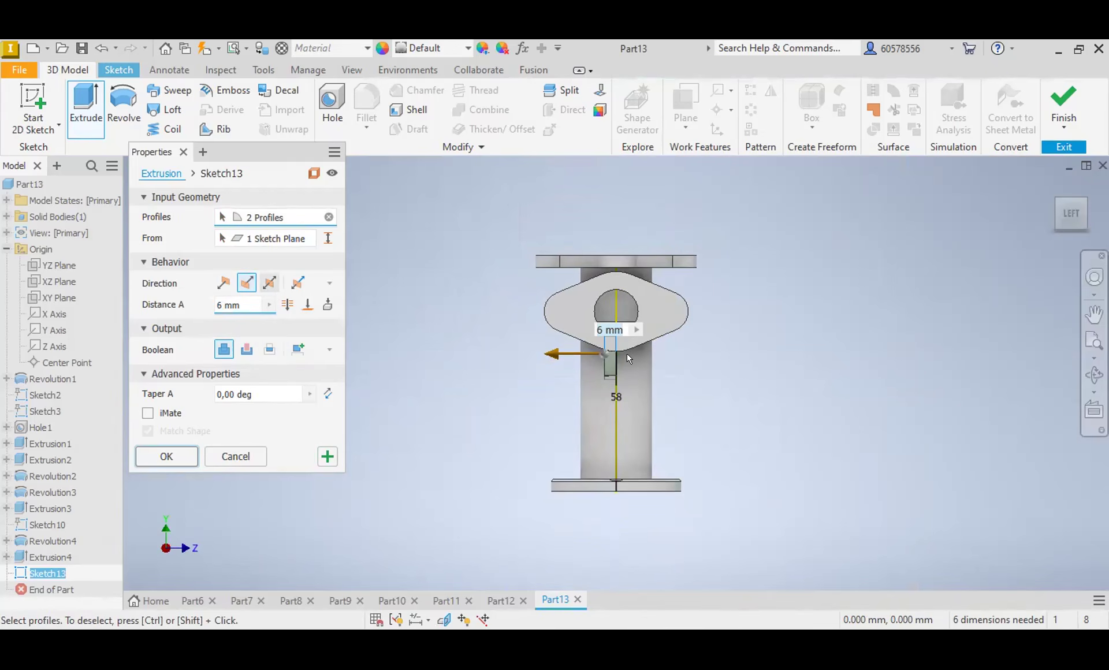
left_click(269, 284)
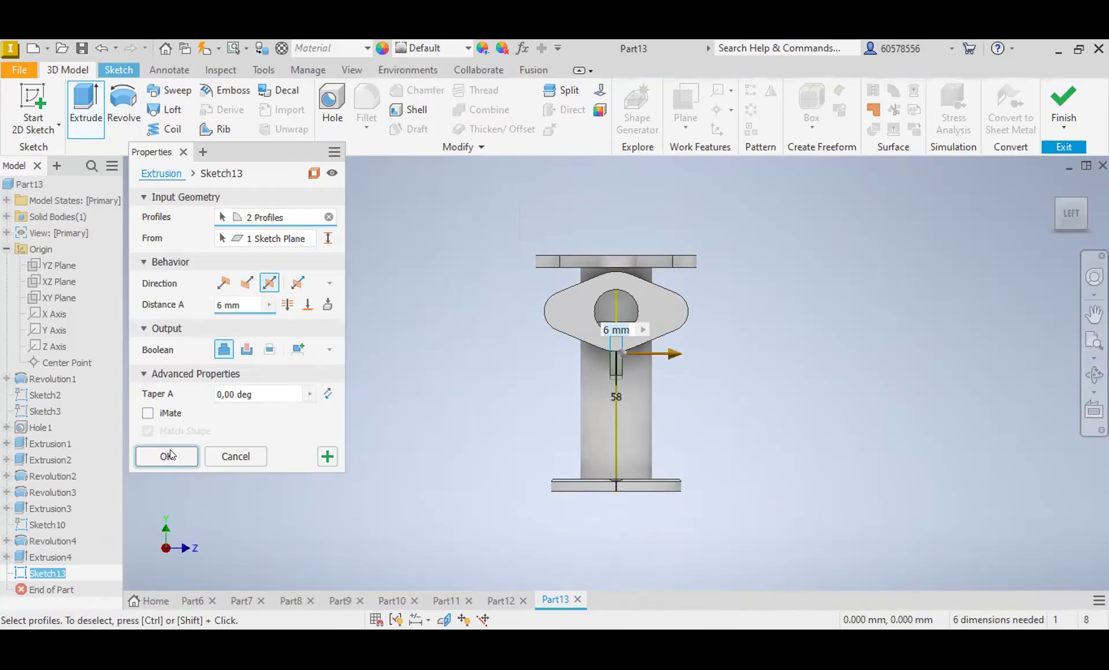
left_click(167, 456)
Step: Try placing a point at the centre of a new sketch on the rib's sloping face, then undo it and leave the sketch
mouse_move(616, 374)
middle_mouse_down("shift")
mouse_move(499, 318)
mouse_move(502, 370)
mouse_move(574, 328)
mouse_move(562, 328)
middle_mouse_up("shift")
left_click(1052, 184)
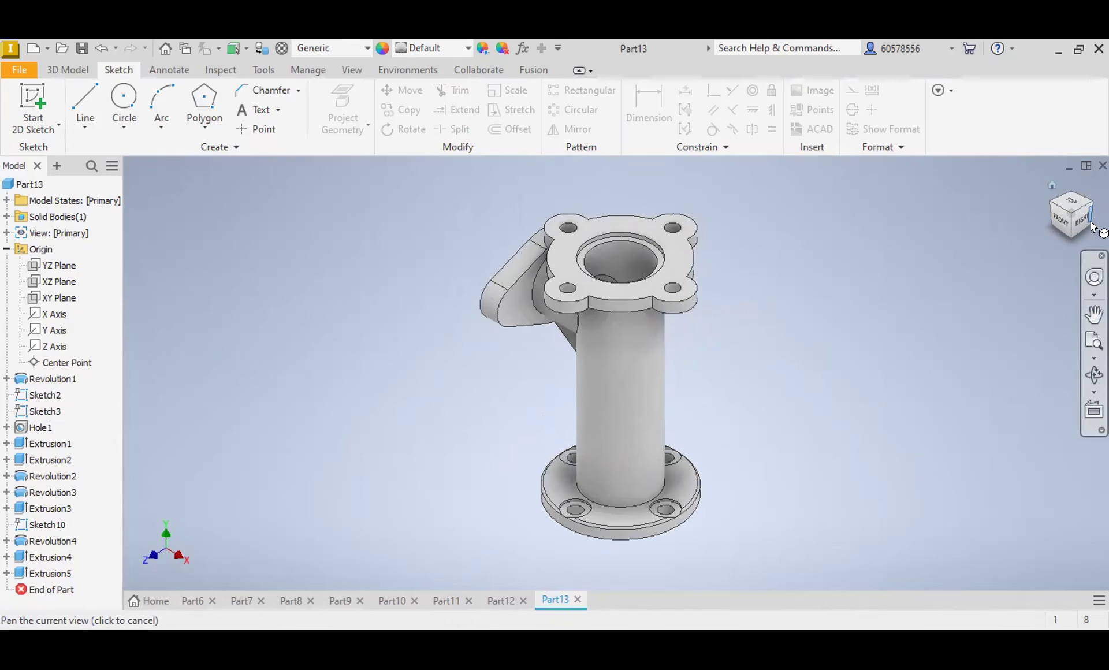
left_click(1060, 220)
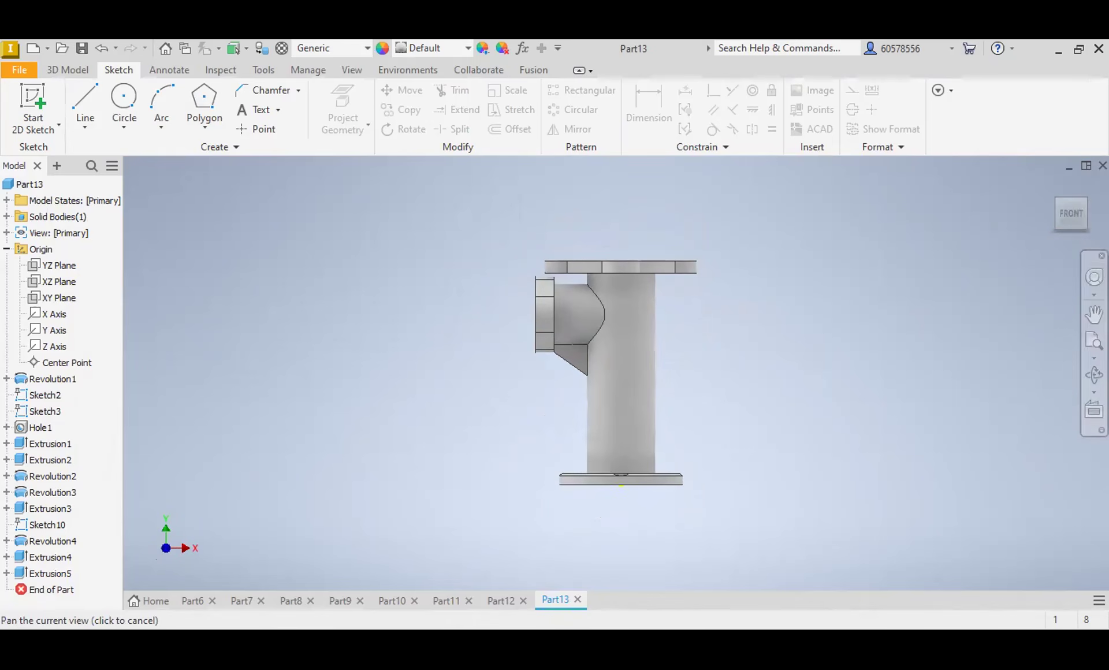
mouse_move(1075, 184)
middle_mouse_down("shift")
mouse_move(1080, 134)
mouse_move(1103, 119)
middle_mouse_up("shift")
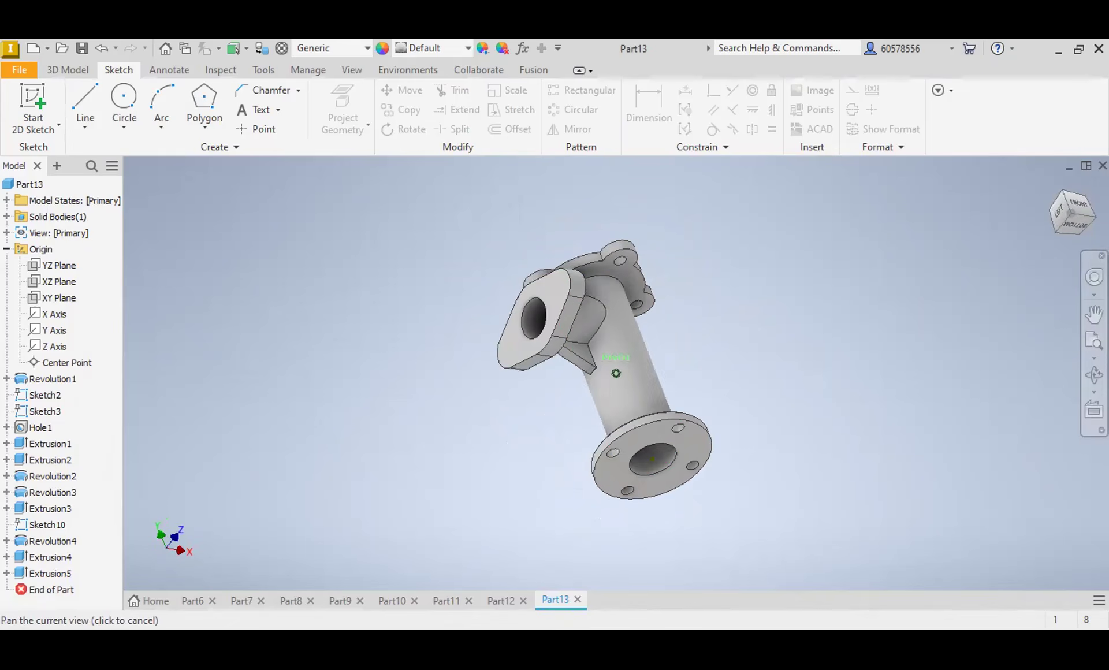
scroll(573, 357, "up", 5)
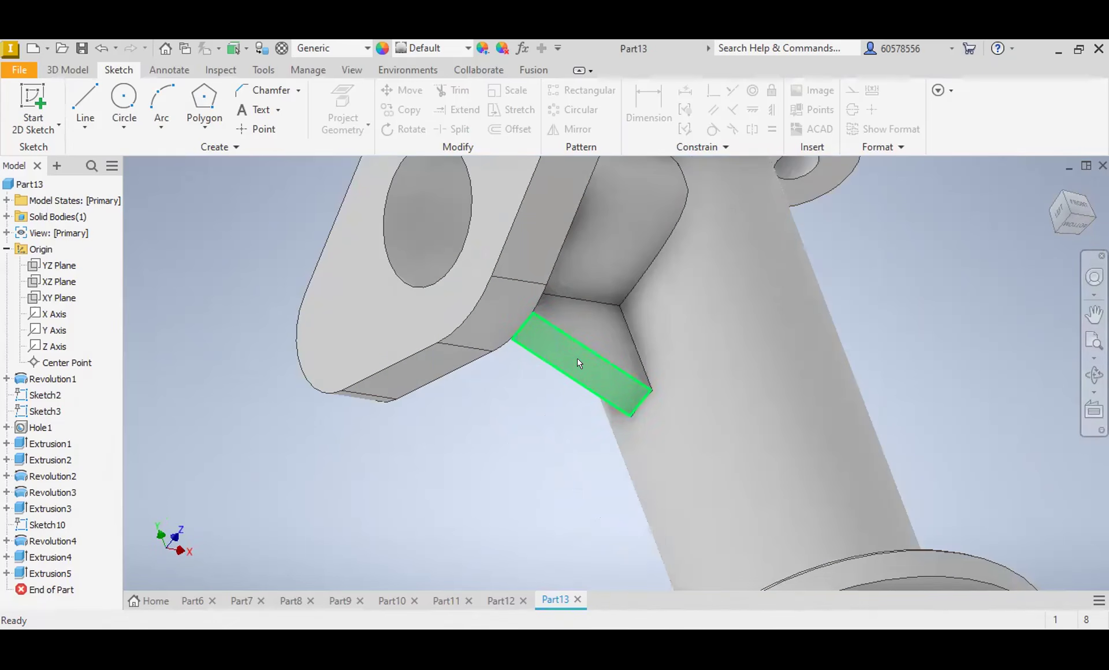
left_click(577, 358)
left_click(702, 347)
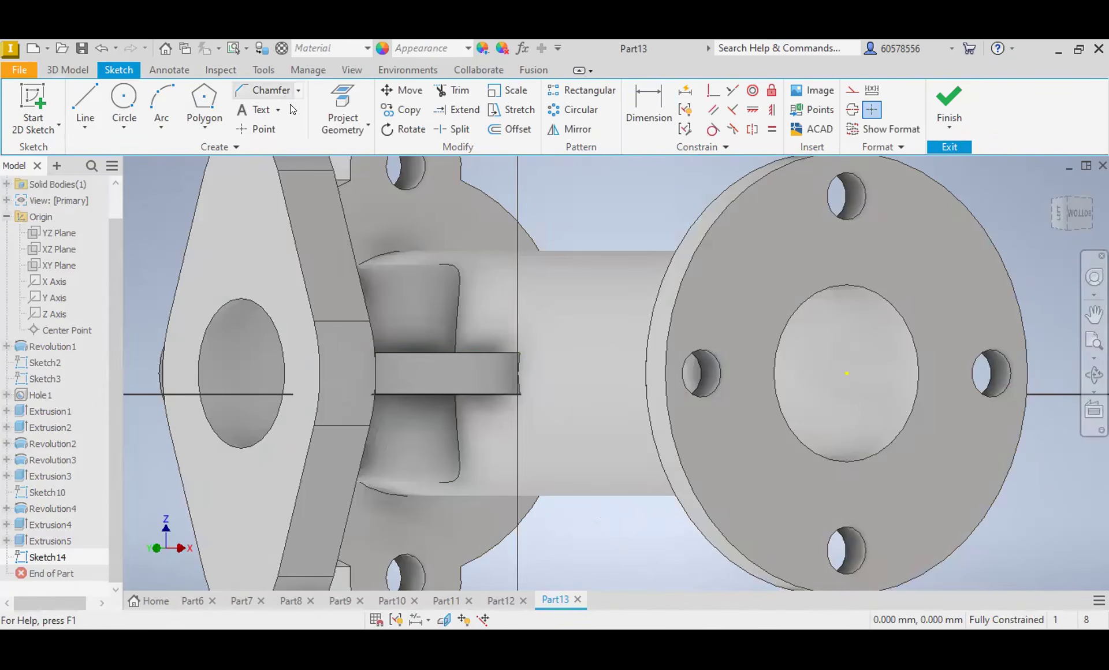
left_click(255, 129)
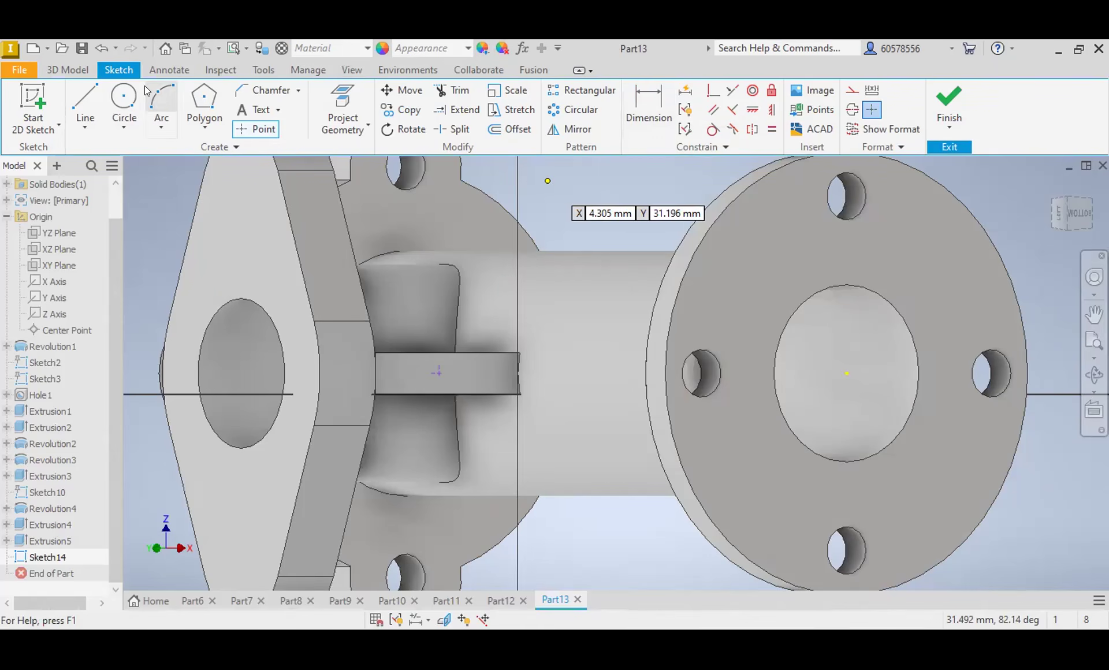
left_click(98, 47)
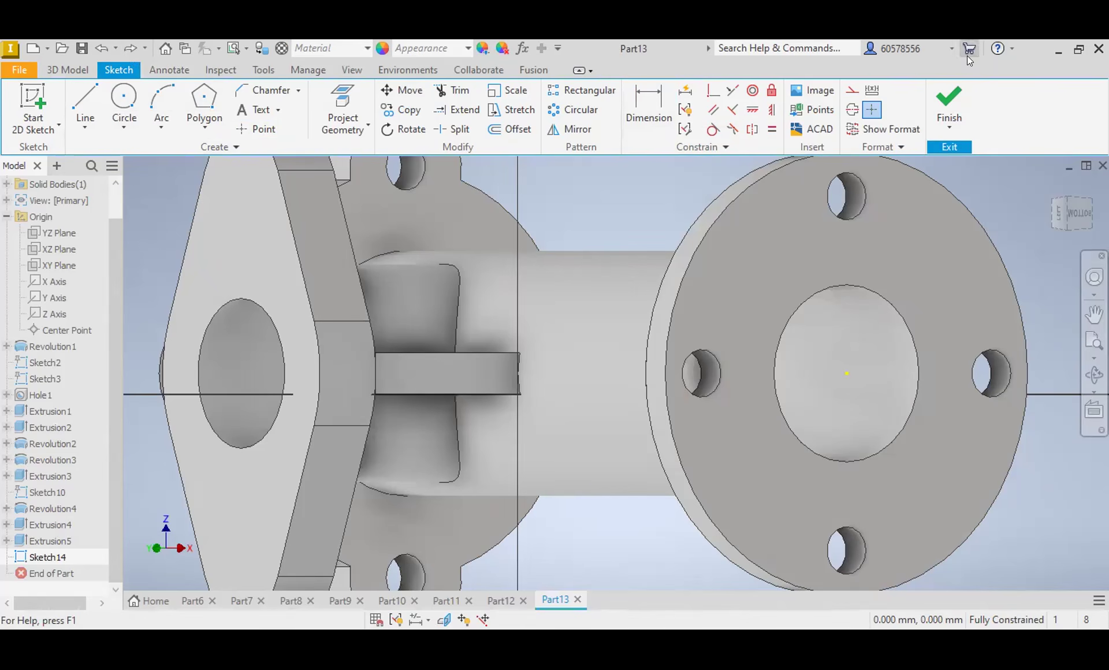
left_click(949, 104)
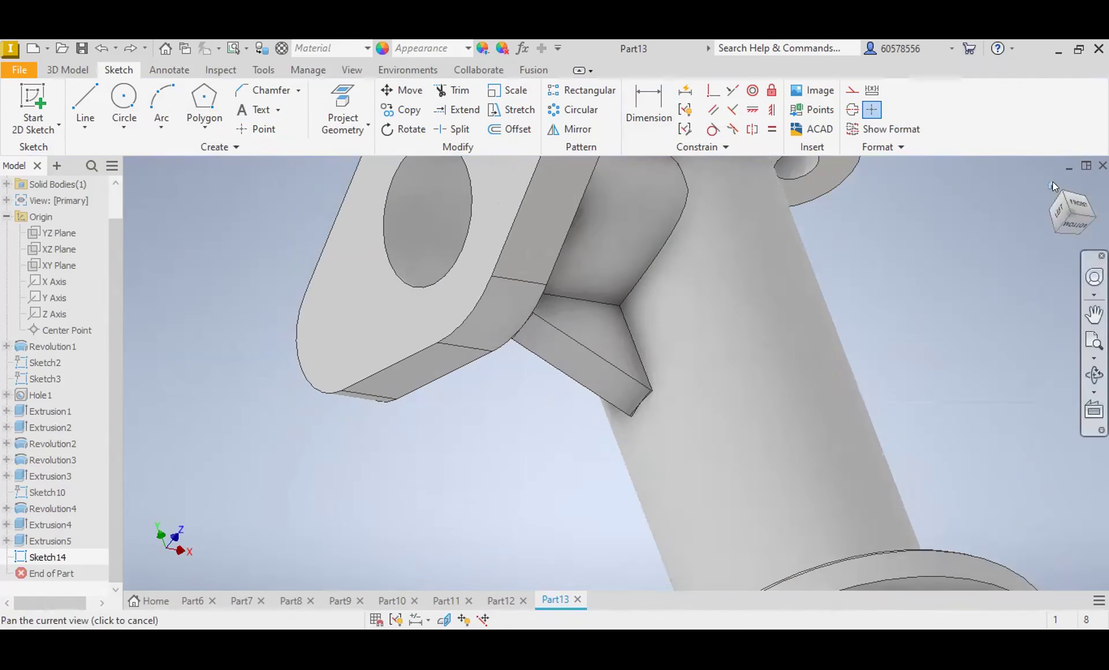
Step: Sketch on the base flange's underside a diagonal line from the centre, spanning about 64 mm horizontally and 50 mm vertically
left_click(1052, 184)
left_click(1065, 219)
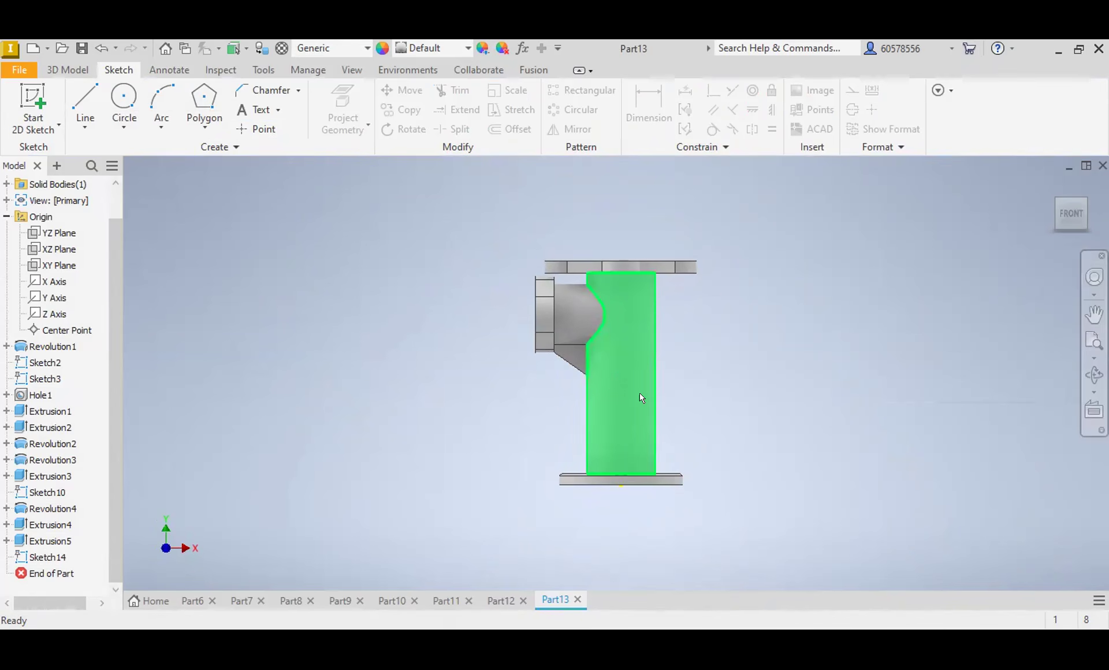
left_click(1069, 191)
left_click(1070, 192)
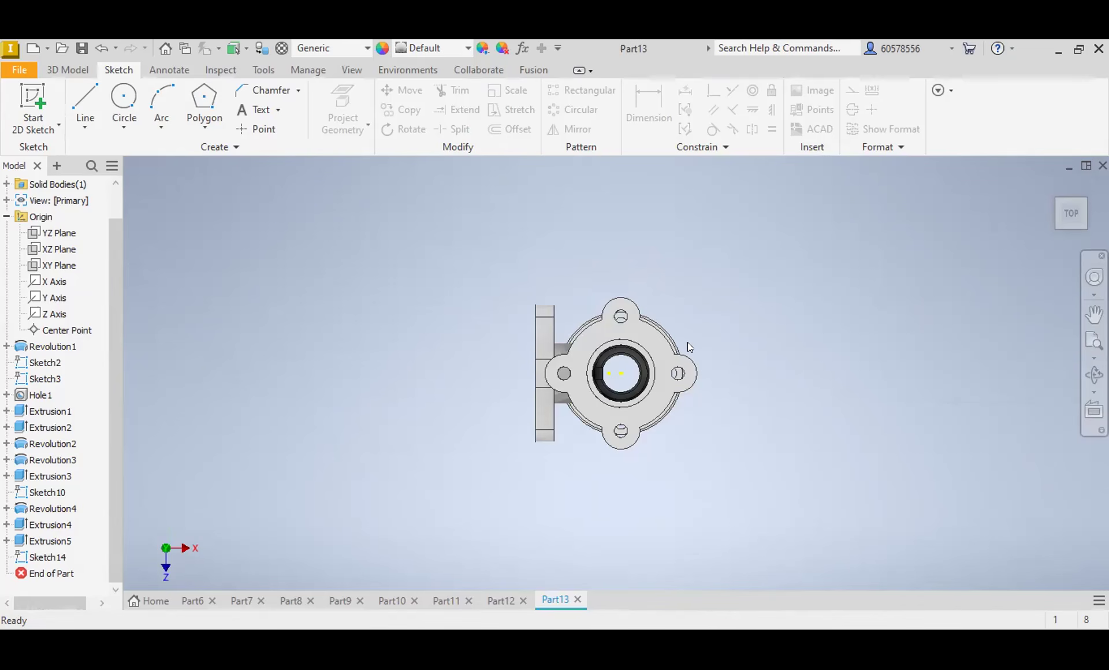
left_click(1069, 234)
left_click(1070, 233)
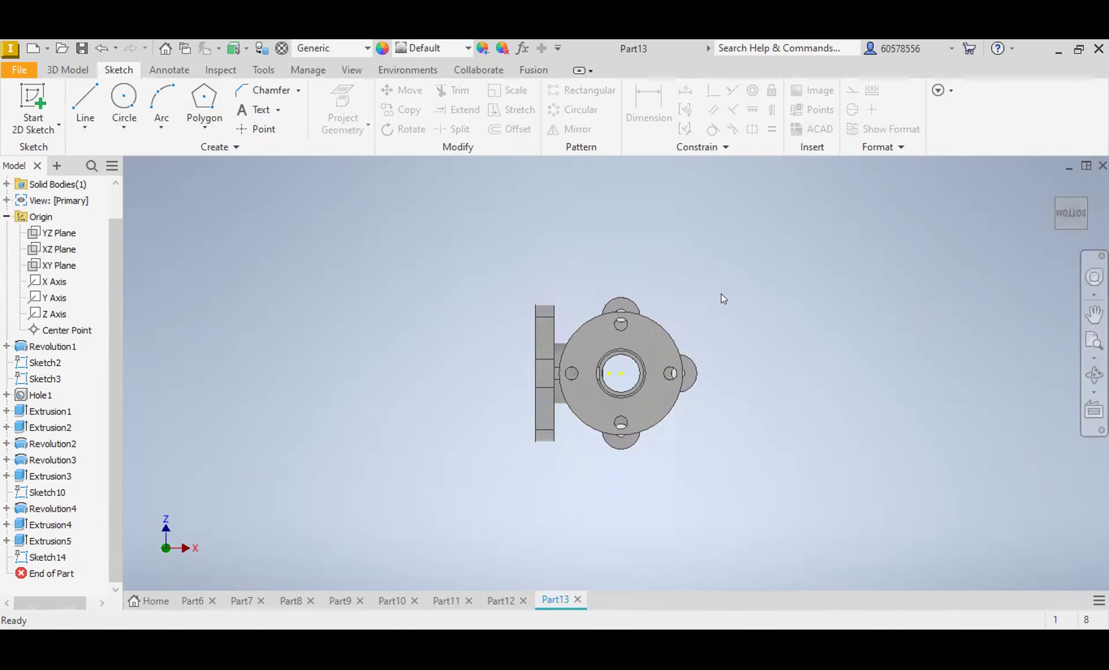
left_click(650, 353)
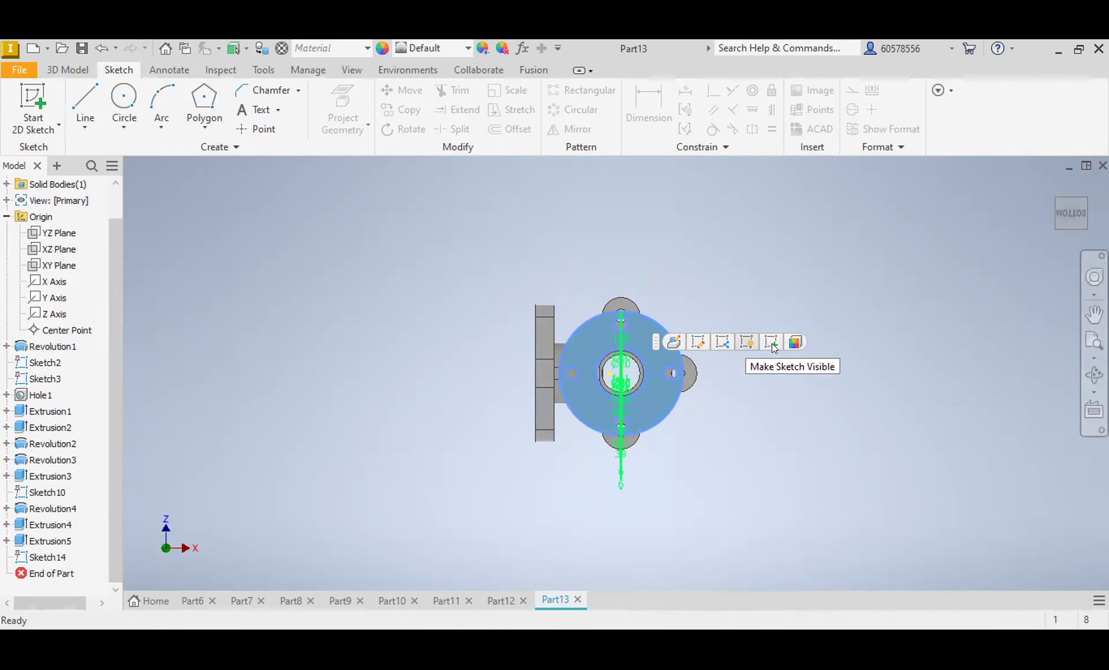
key("s")
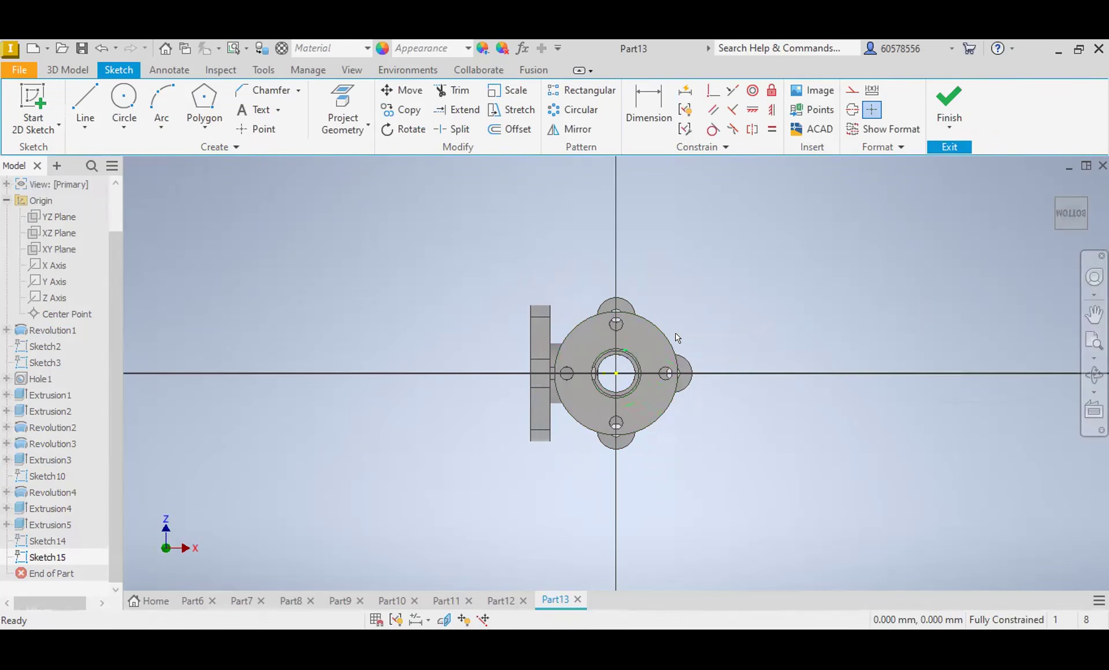
left_click(85, 99)
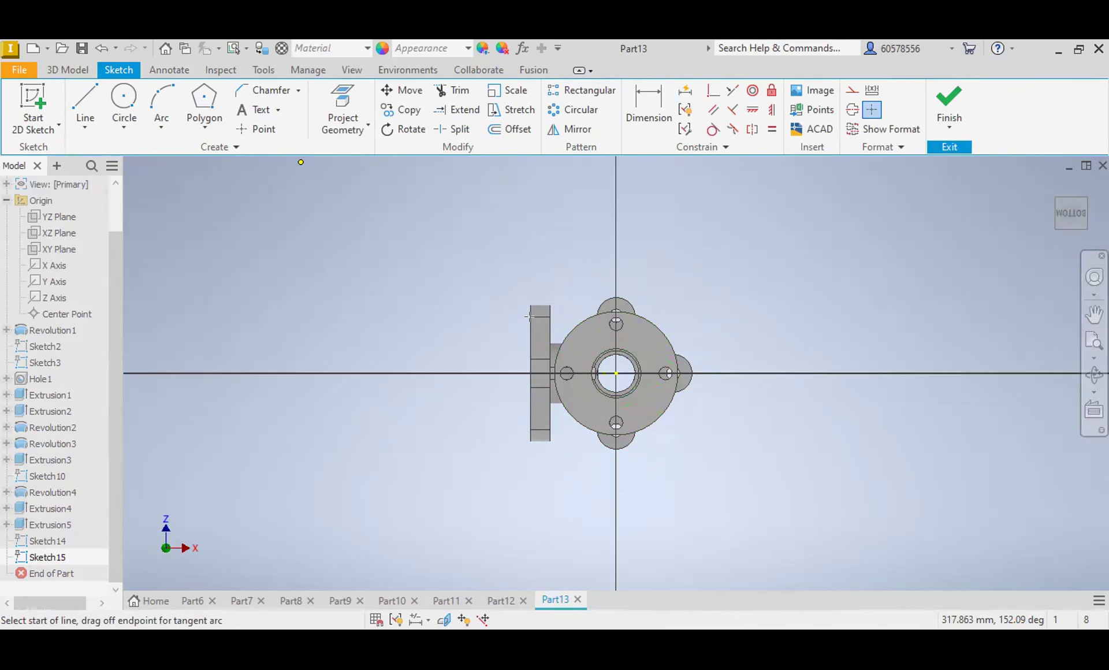
left_click(616, 373)
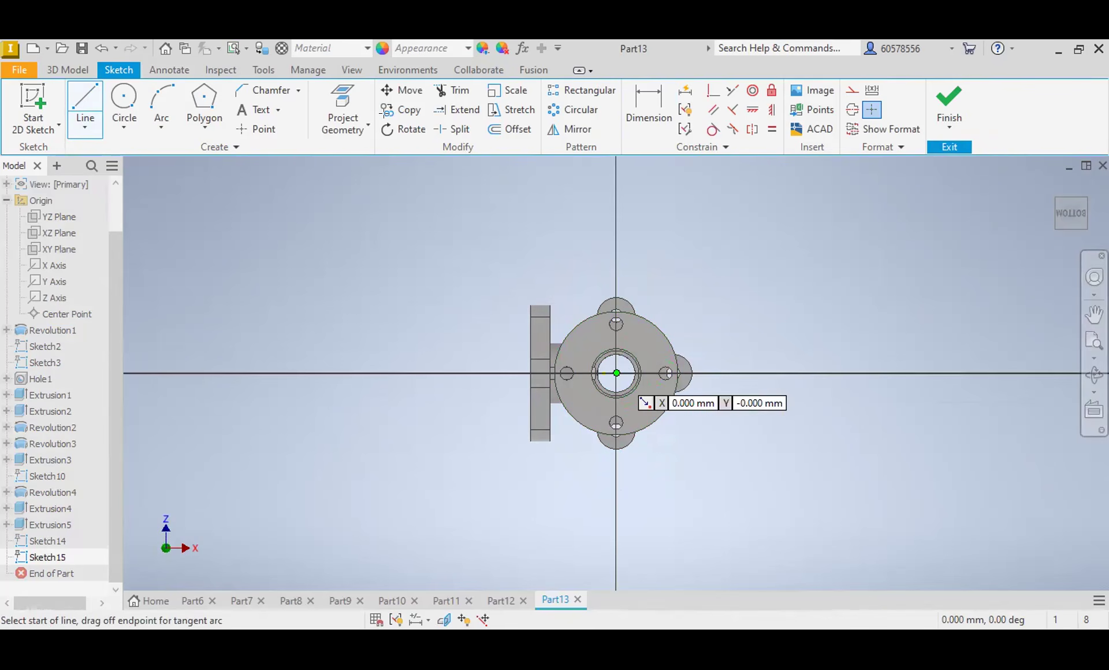
left_click(739, 278)
Step: Dimension the horizontal distance between the diagonal line's endpoints as 45 mm
left_click(659, 103)
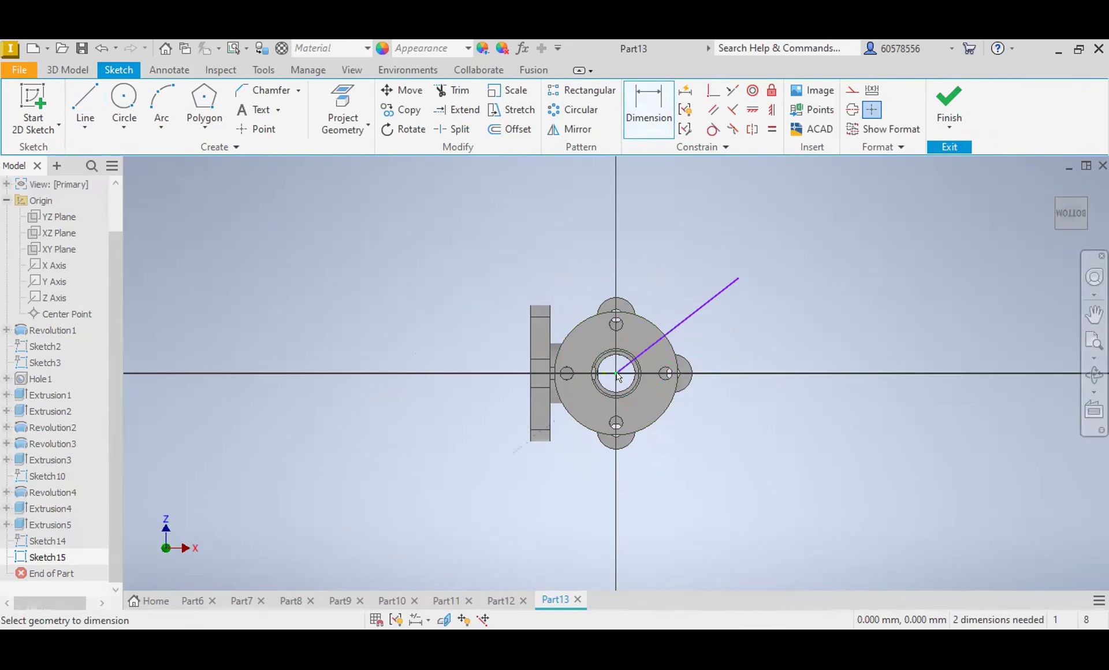
left_click(727, 287)
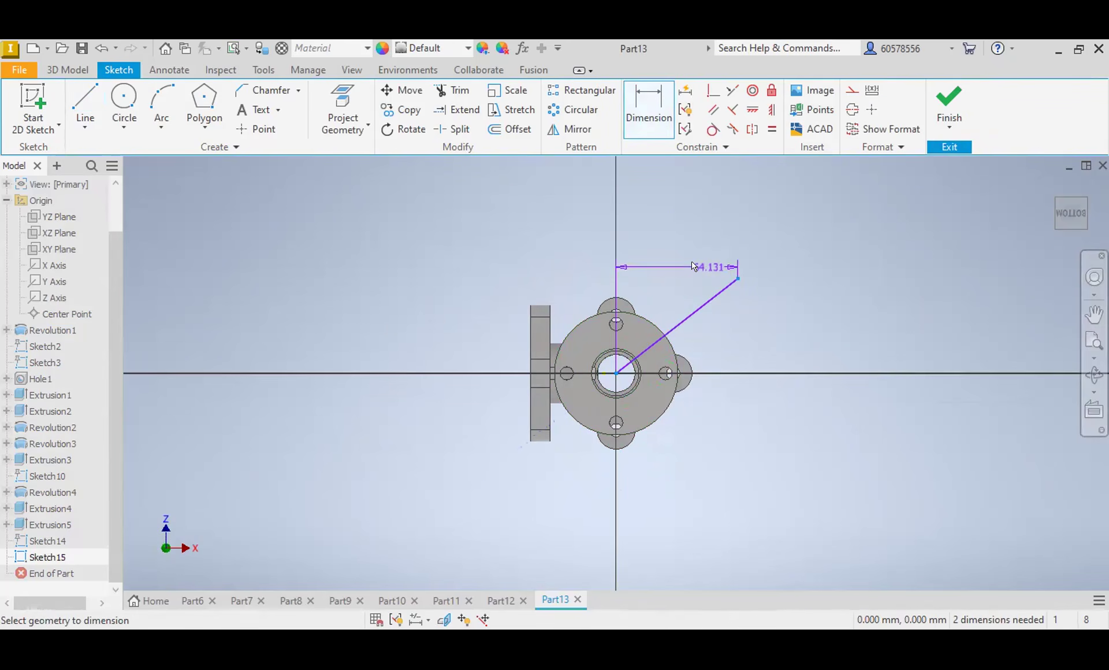
left_click(674, 329)
left_click(678, 323)
left_click(656, 95)
left_click(687, 317)
left_click(652, 122)
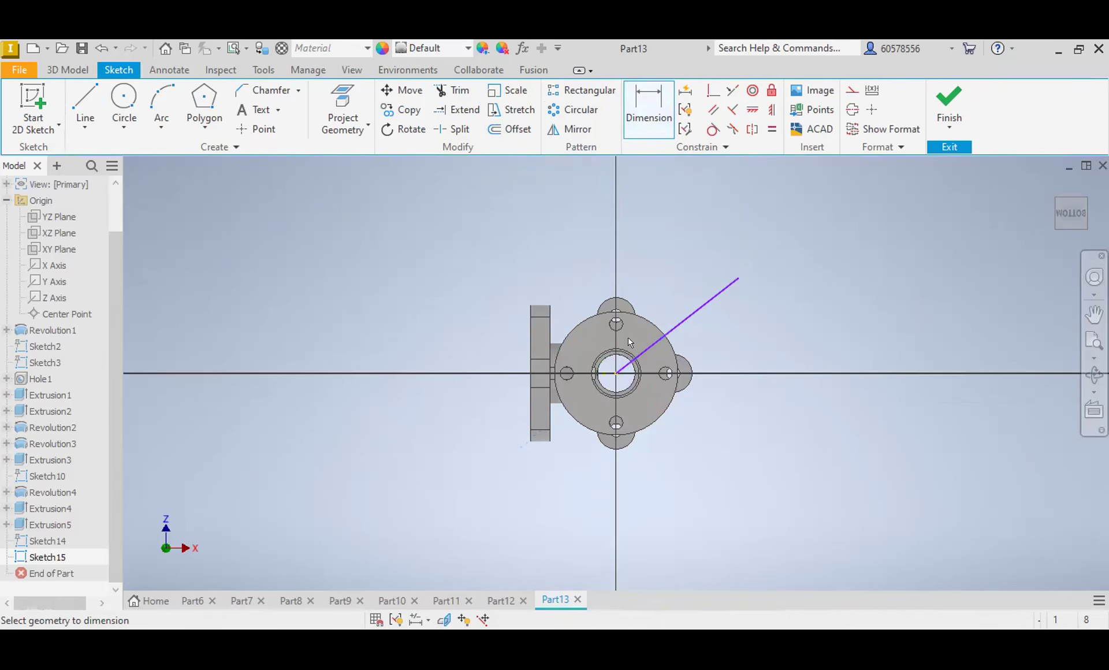
left_click(737, 279)
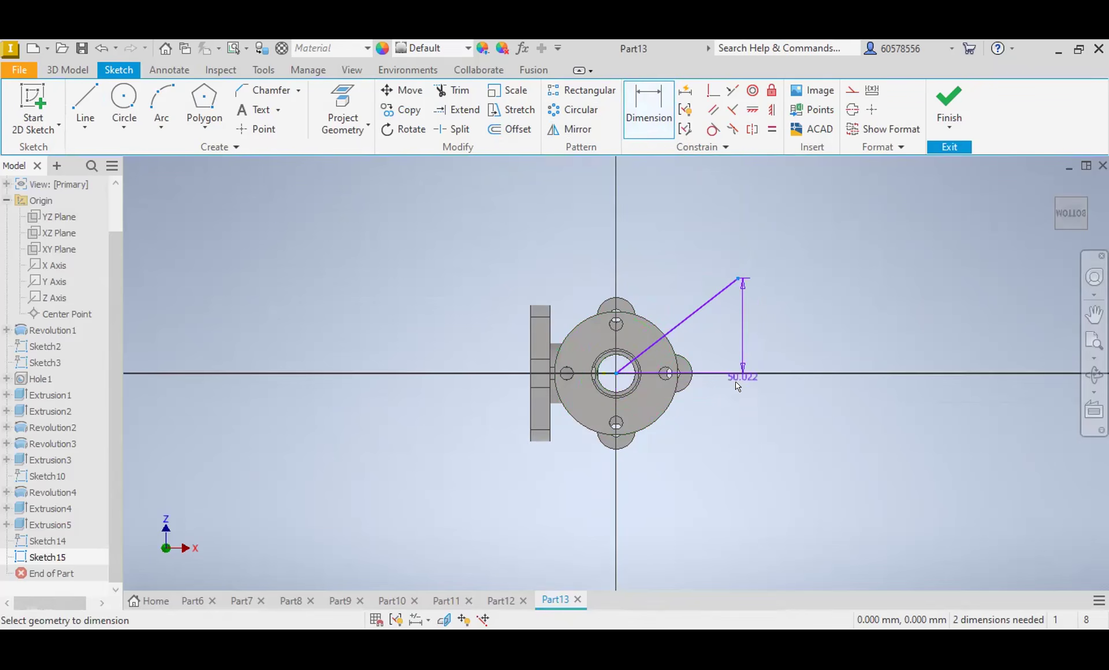
left_click(703, 417)
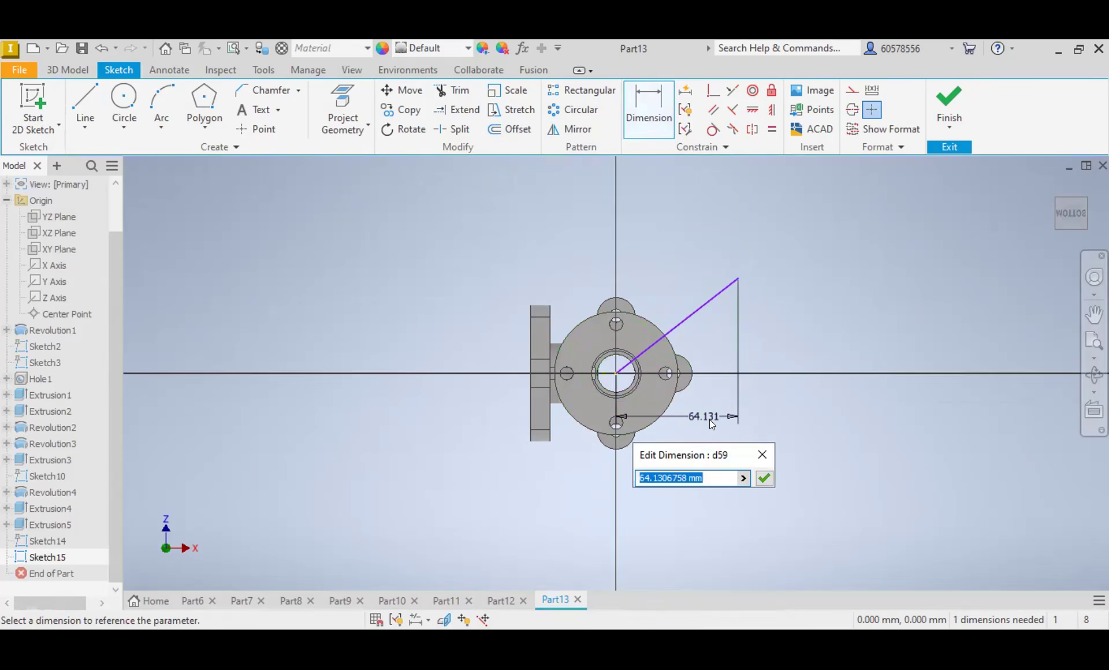
type("45")
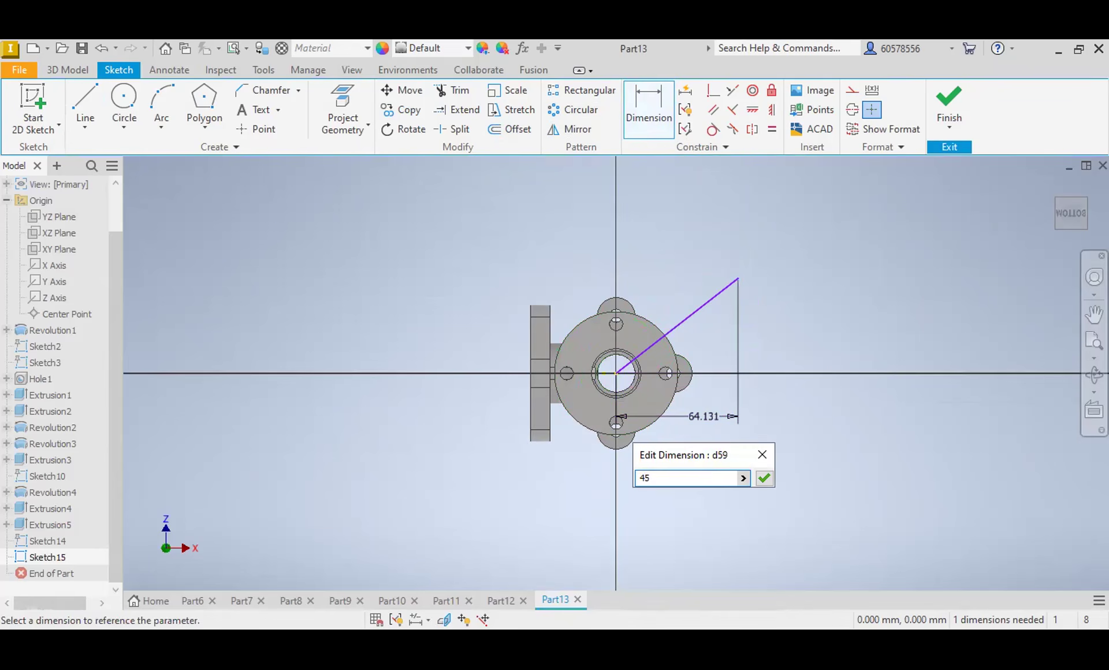
key("Return")
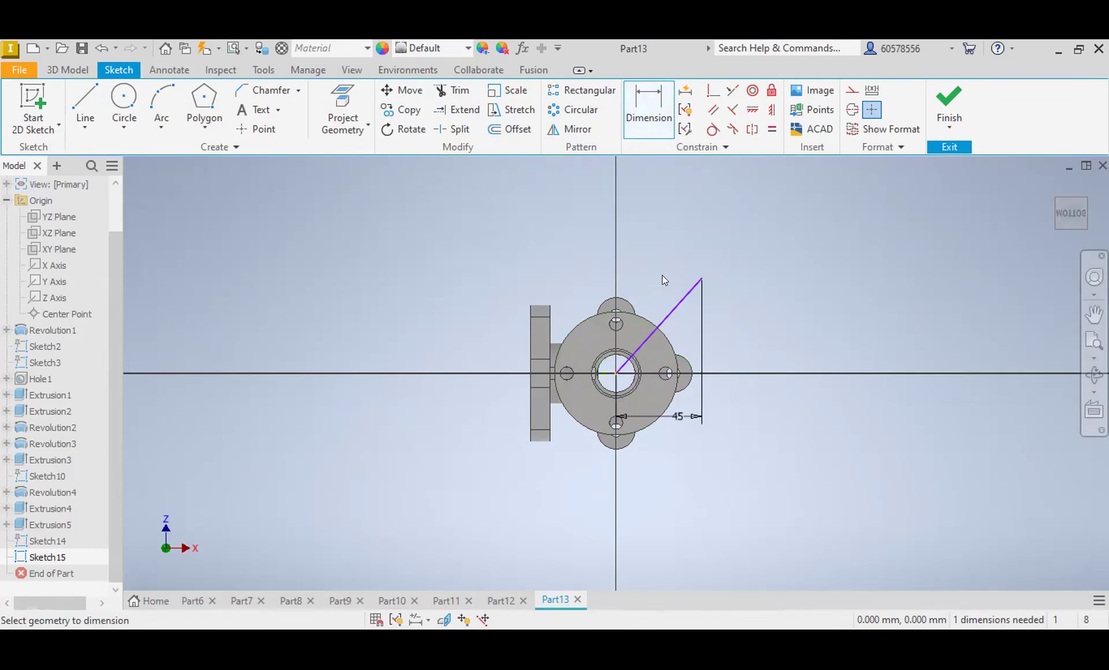
Step: Dimension the angle between the oval flange's short horizontal edge and the diagonal line as 45+90 degrees
left_click(645, 372)
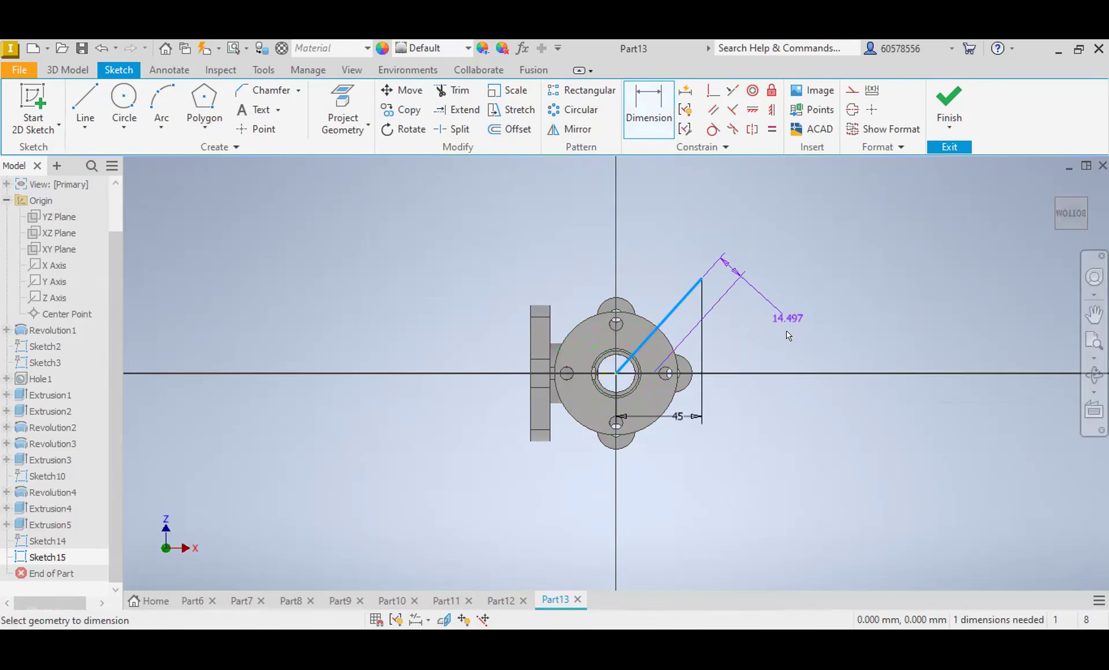
left_click(650, 104)
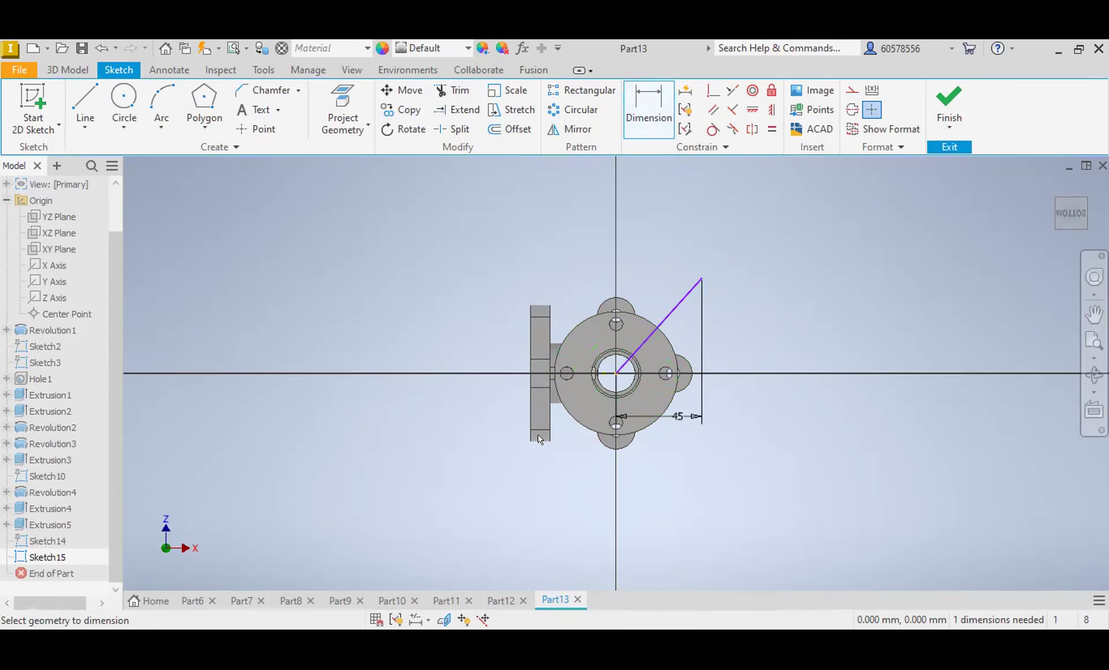
scroll(536, 355, "up", 3)
left_click(533, 361)
left_click(796, 271)
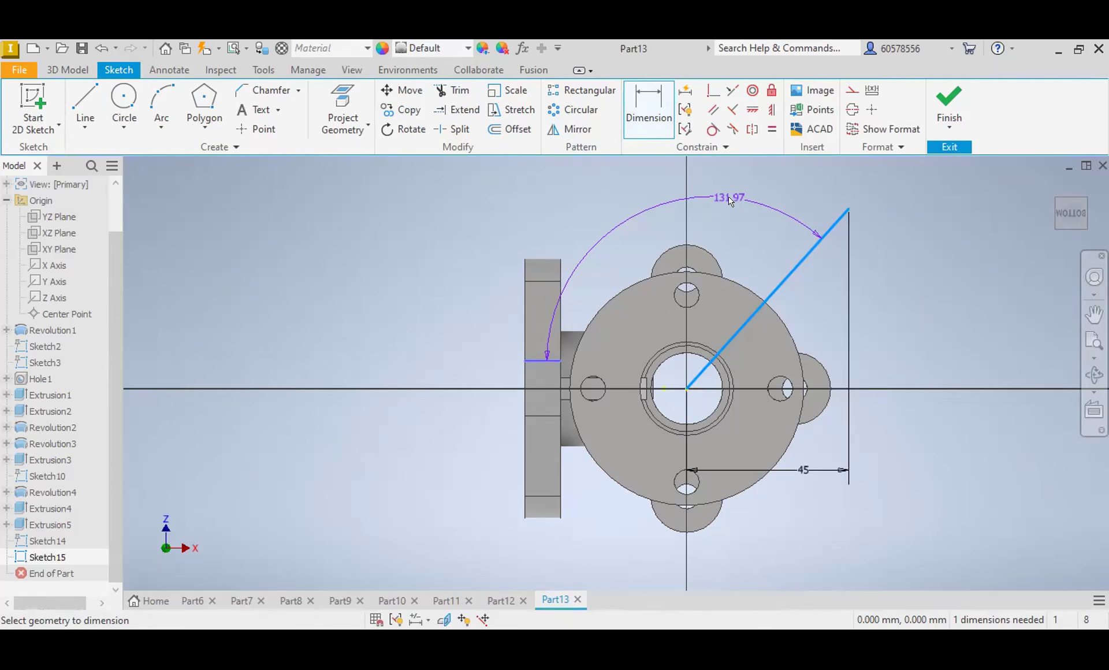
left_click(729, 199)
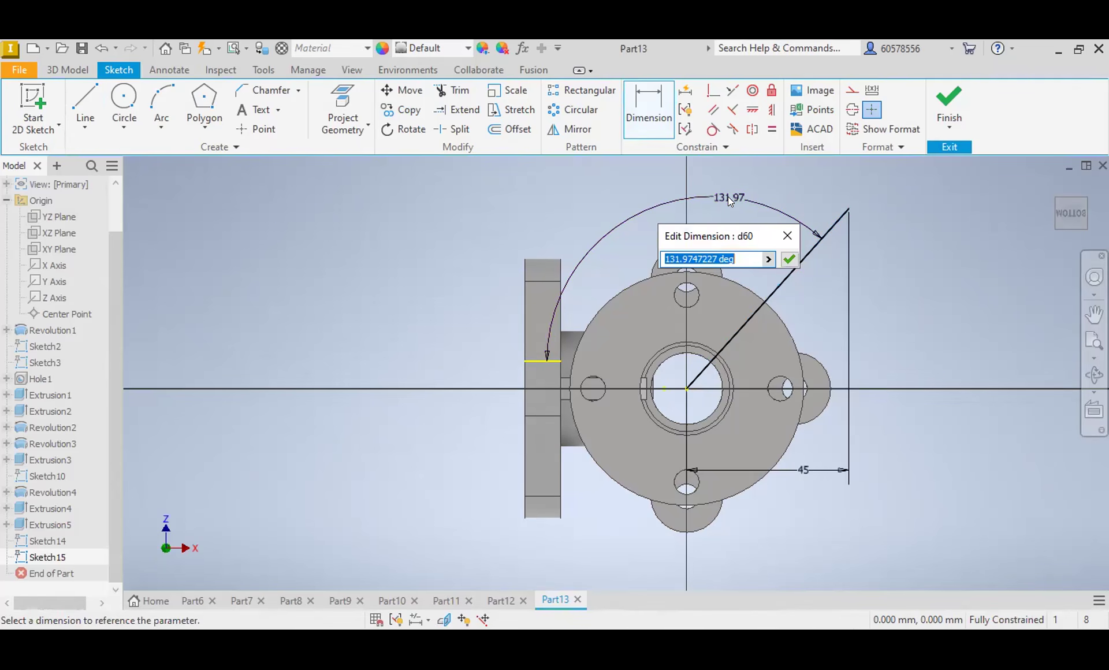
type("4")
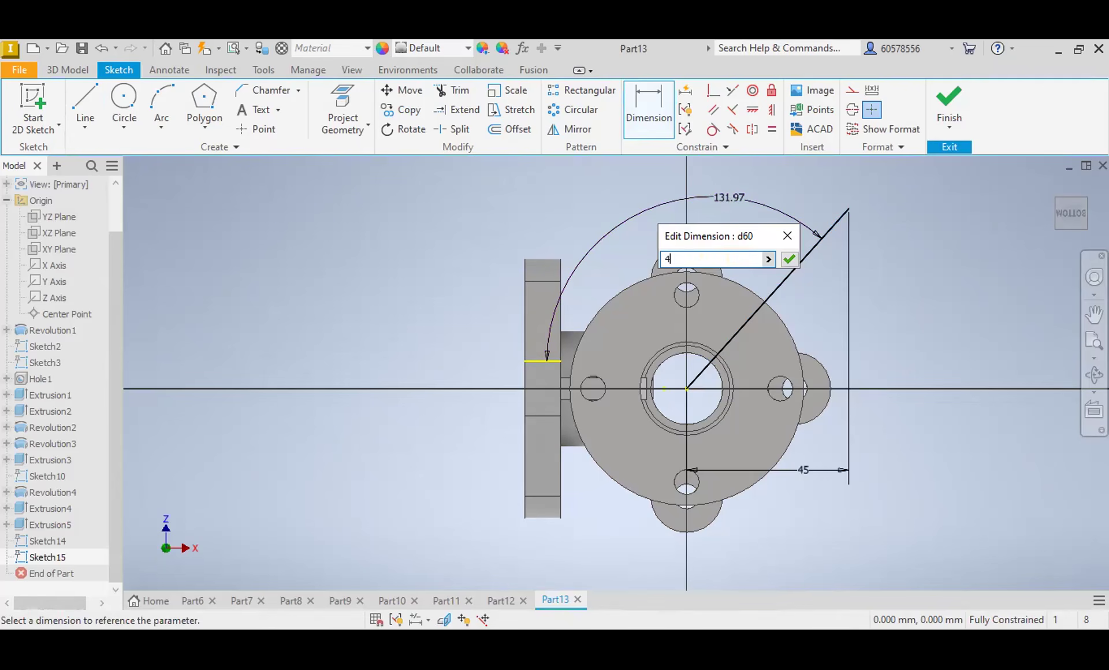
type("5+90")
key("Return")
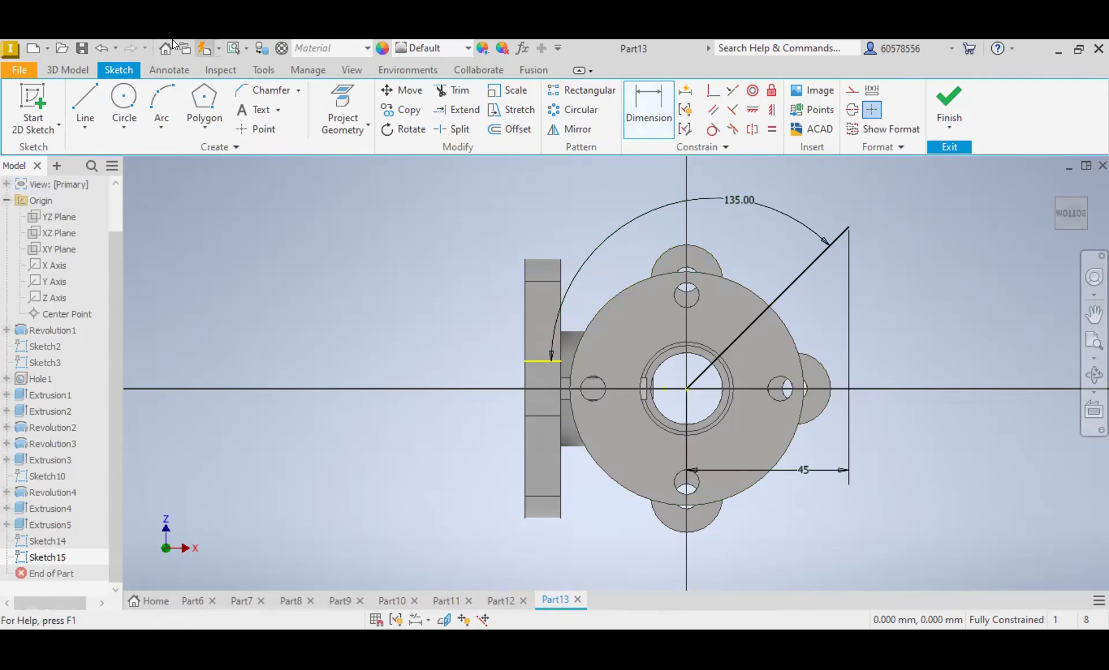
Step: Sketch a line across the diagonal's outer end and dimension its distance from the centre as 45 mm
left_click(85, 103)
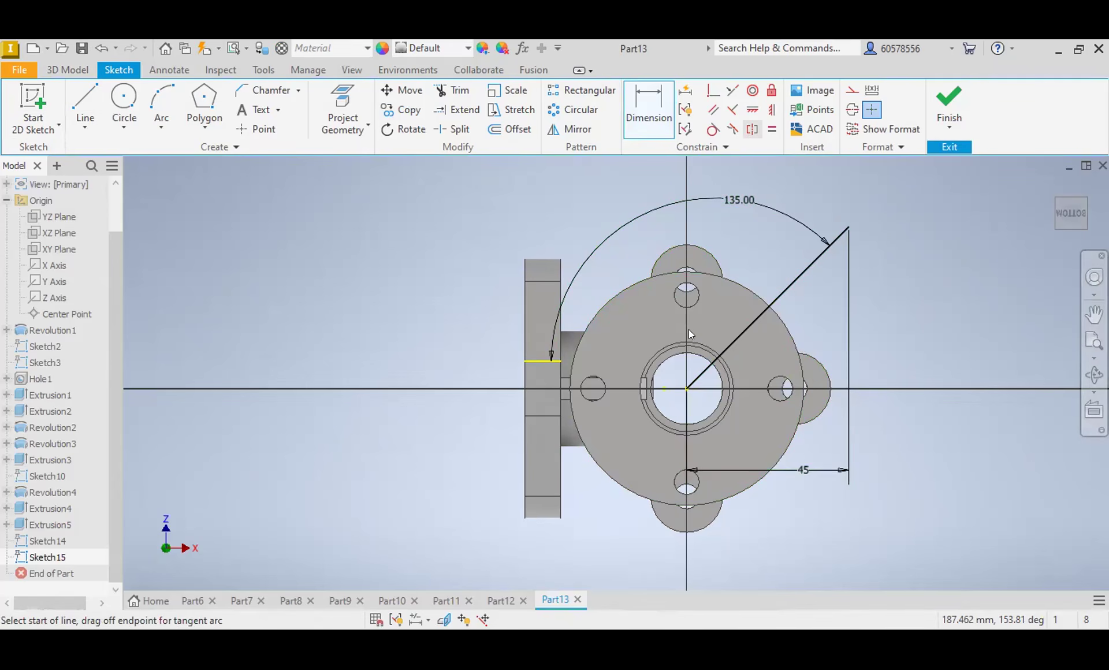
left_click(687, 388)
left_click(867, 243)
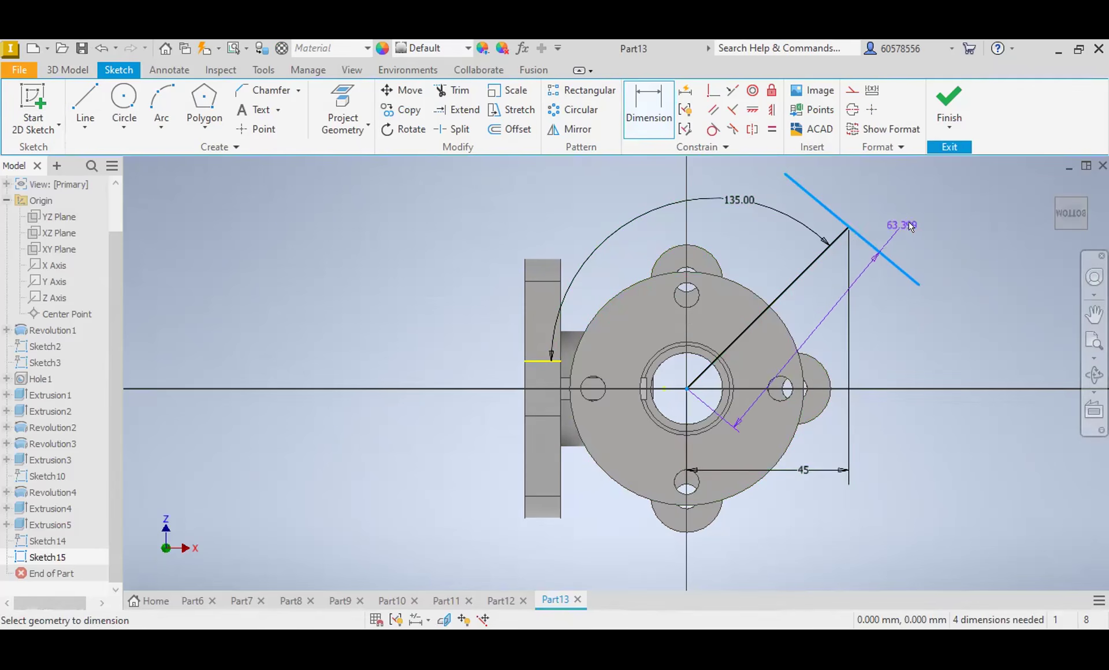
left_click(929, 360)
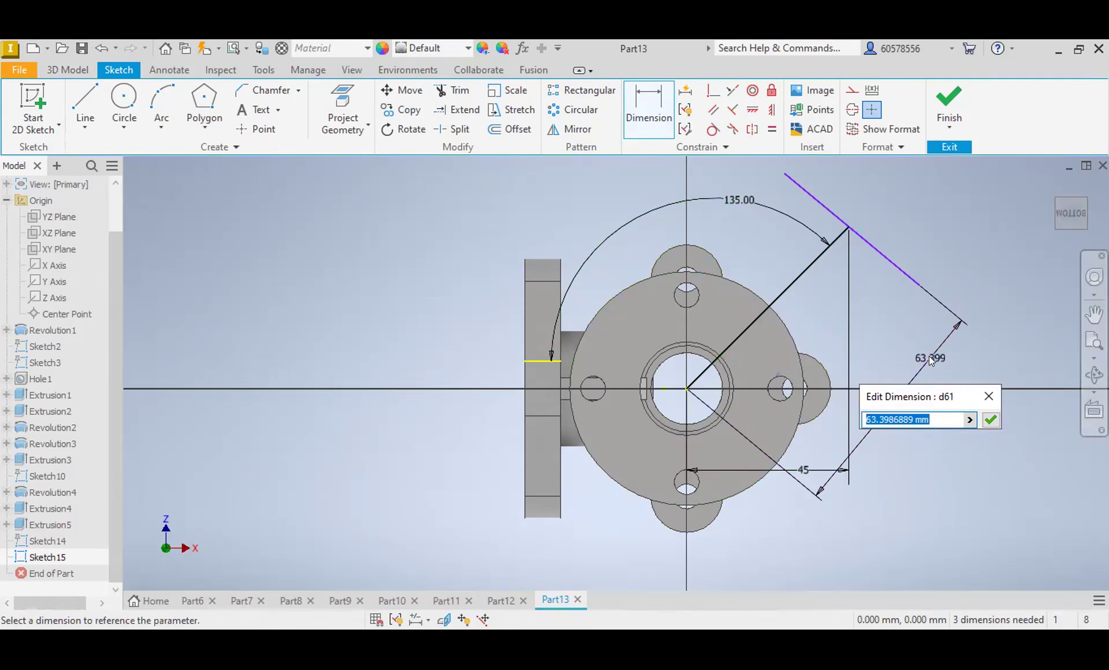
type("45")
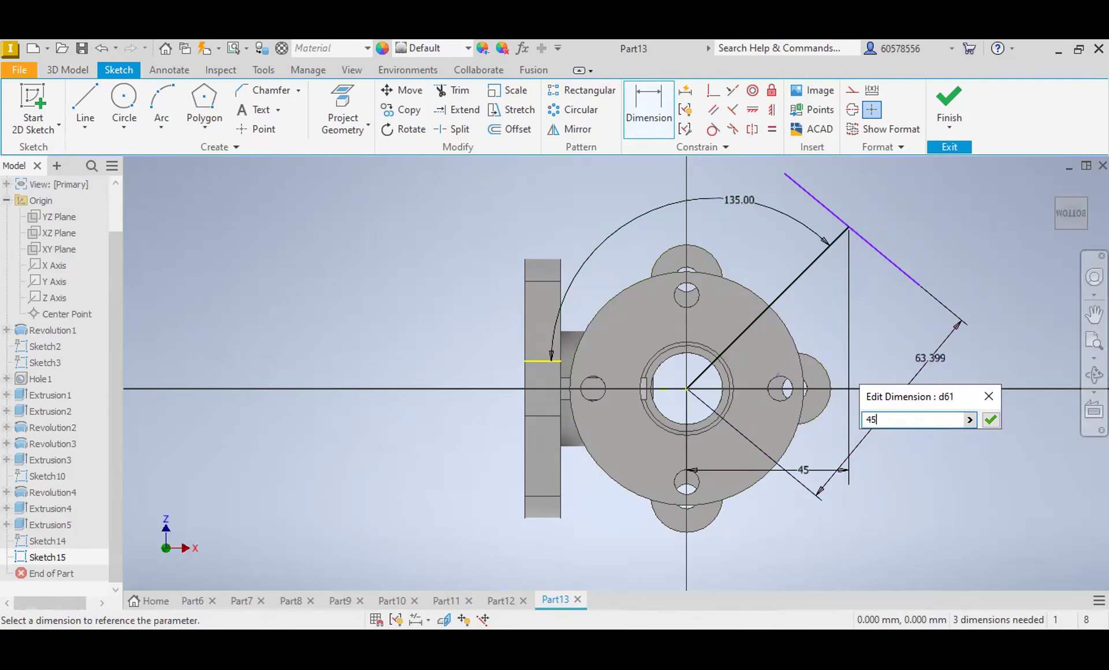
key("Return")
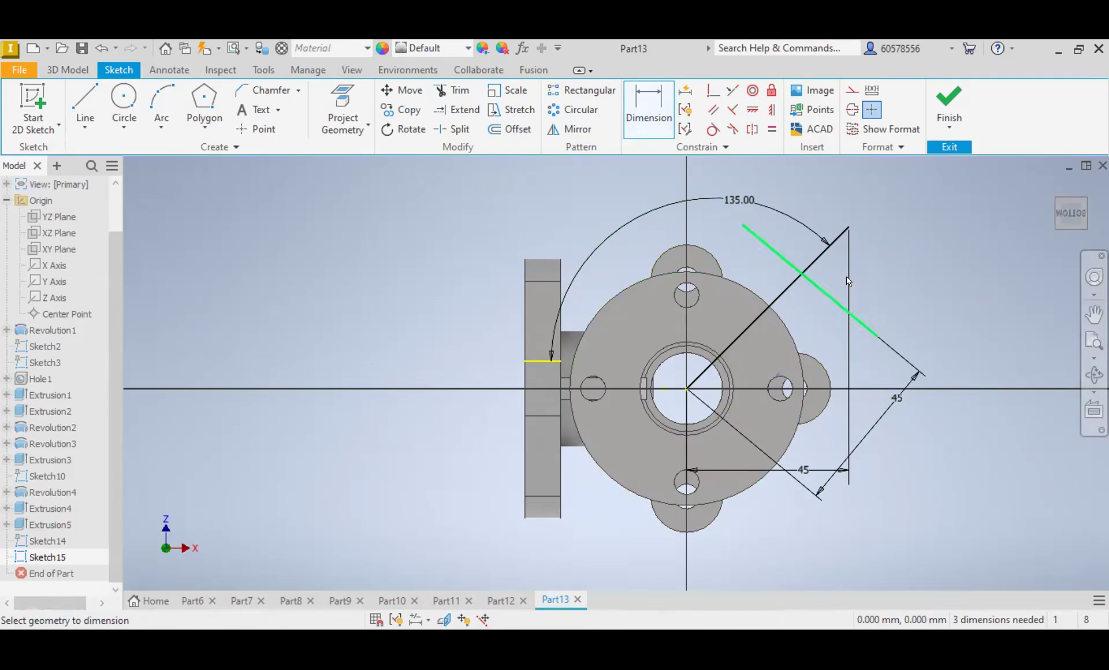
Step: Dimension the angle between the crossing line and the diagonal as 90 degrees
left_click(815, 292)
left_click(795, 281)
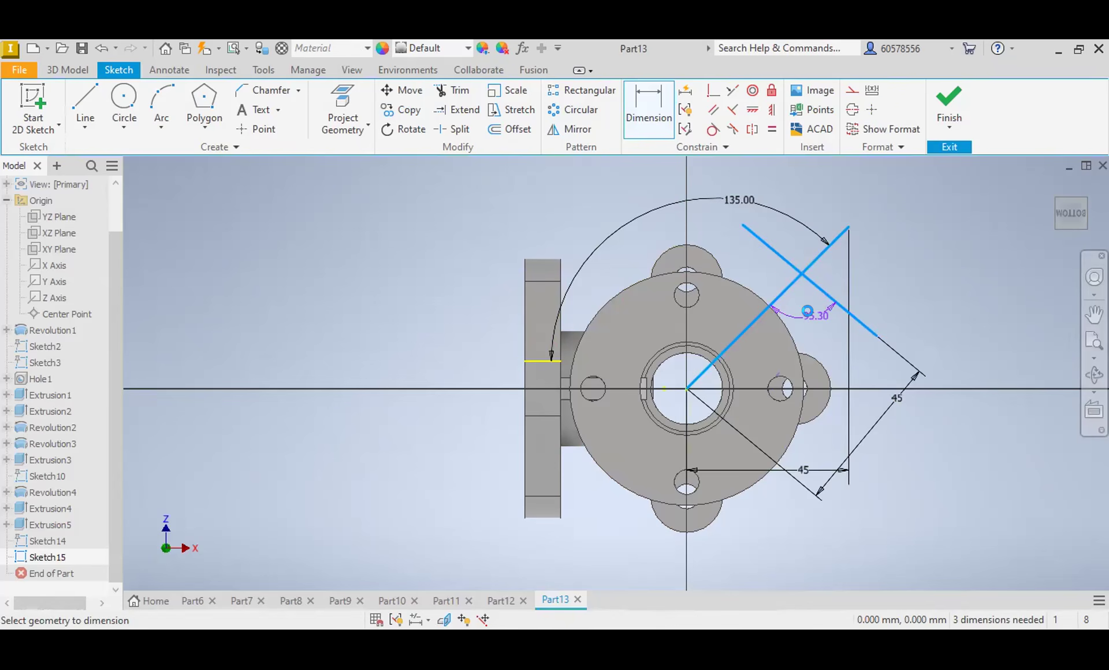
left_click(815, 323)
type("90")
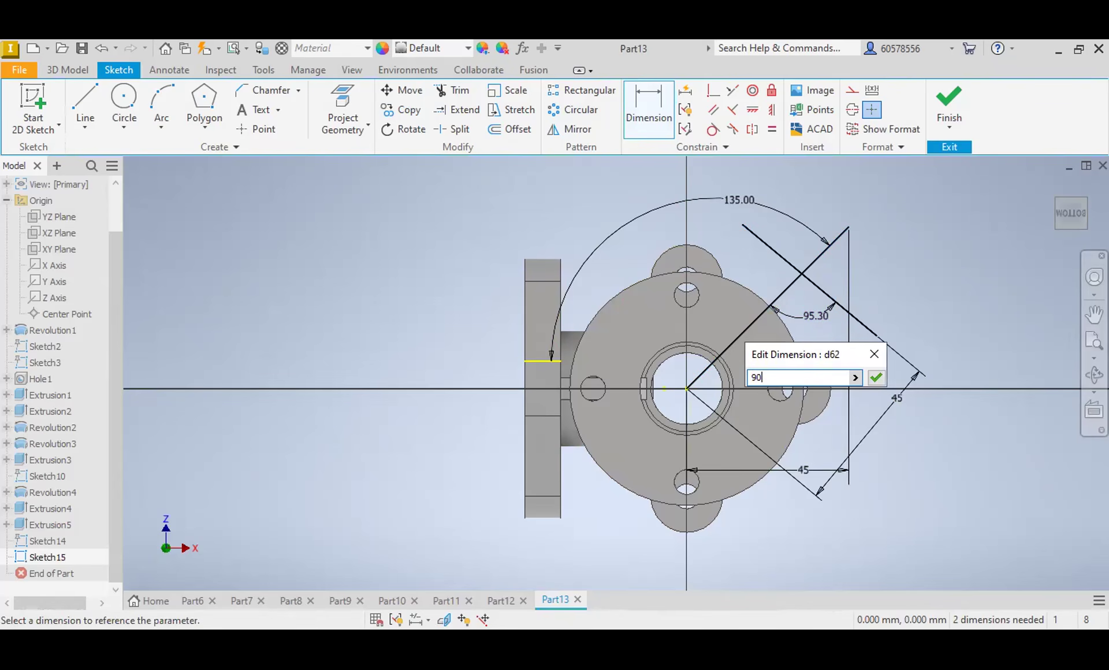
key("Return")
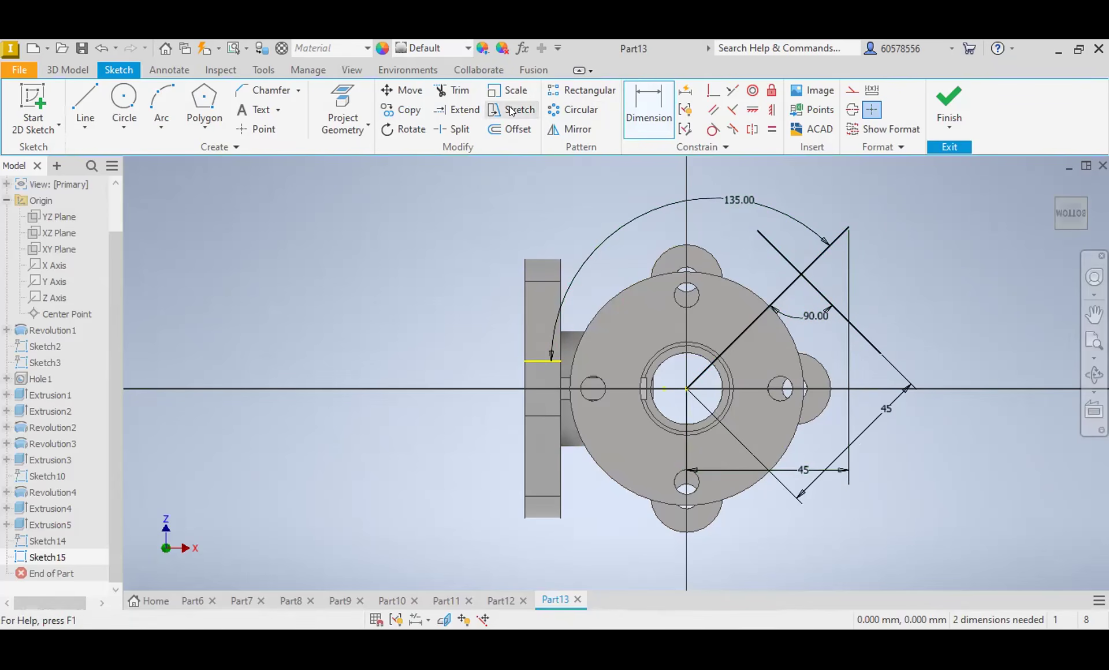
Step: Sketch a small rectangle about 12 mm long, centred on the diagonal with its outer long side on the crossing line
left_click(462, 91)
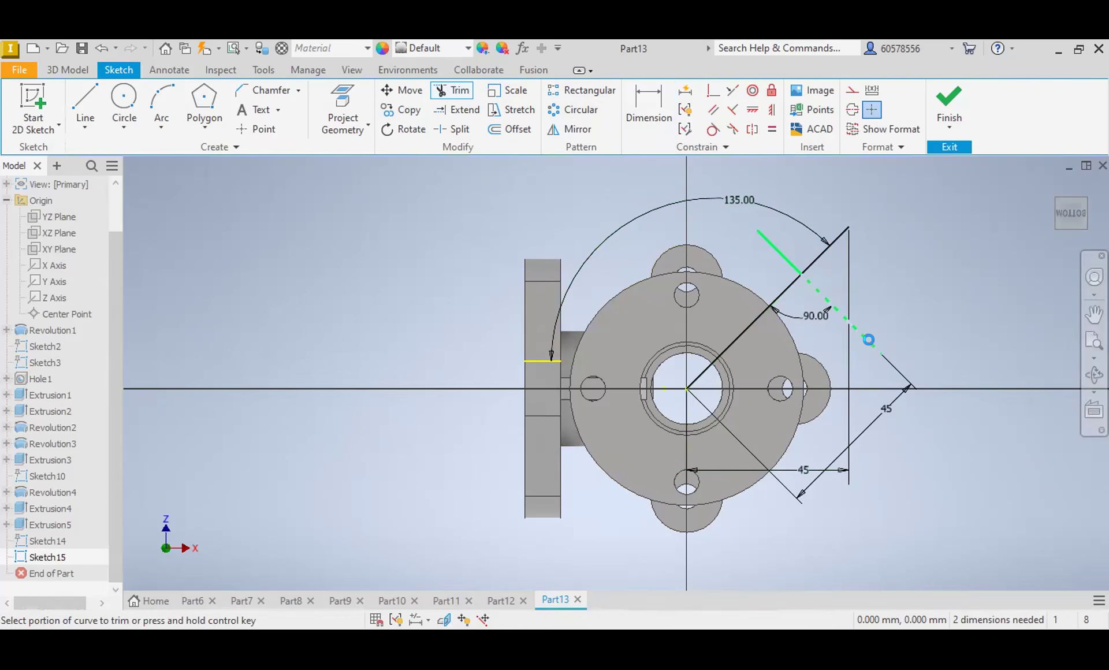
key("Escape")
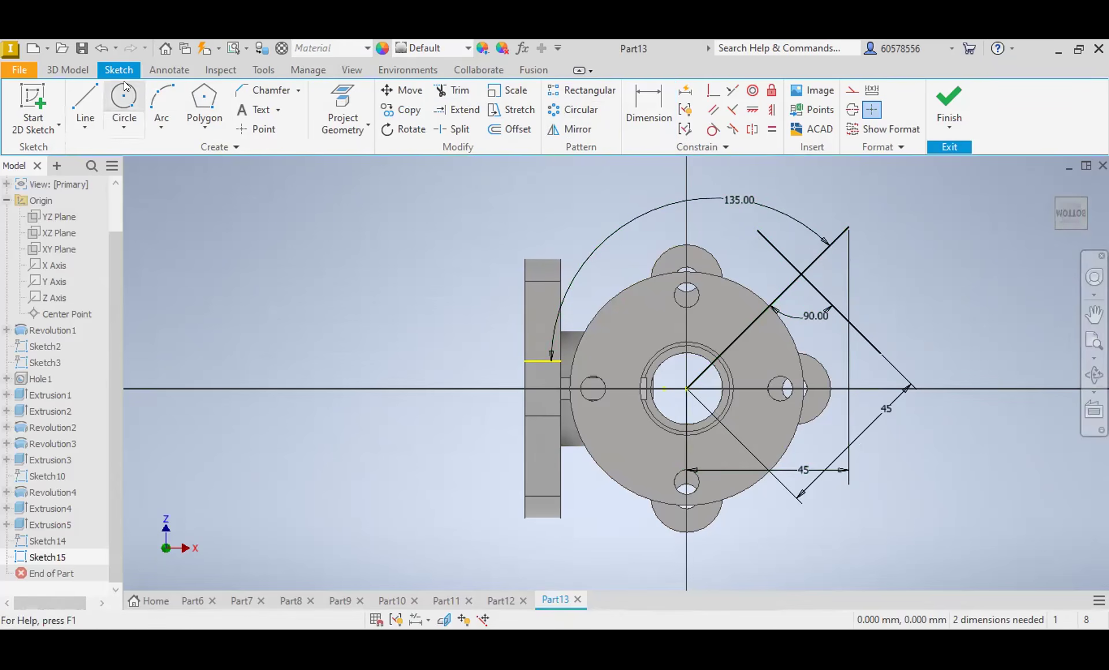
left_click(85, 104)
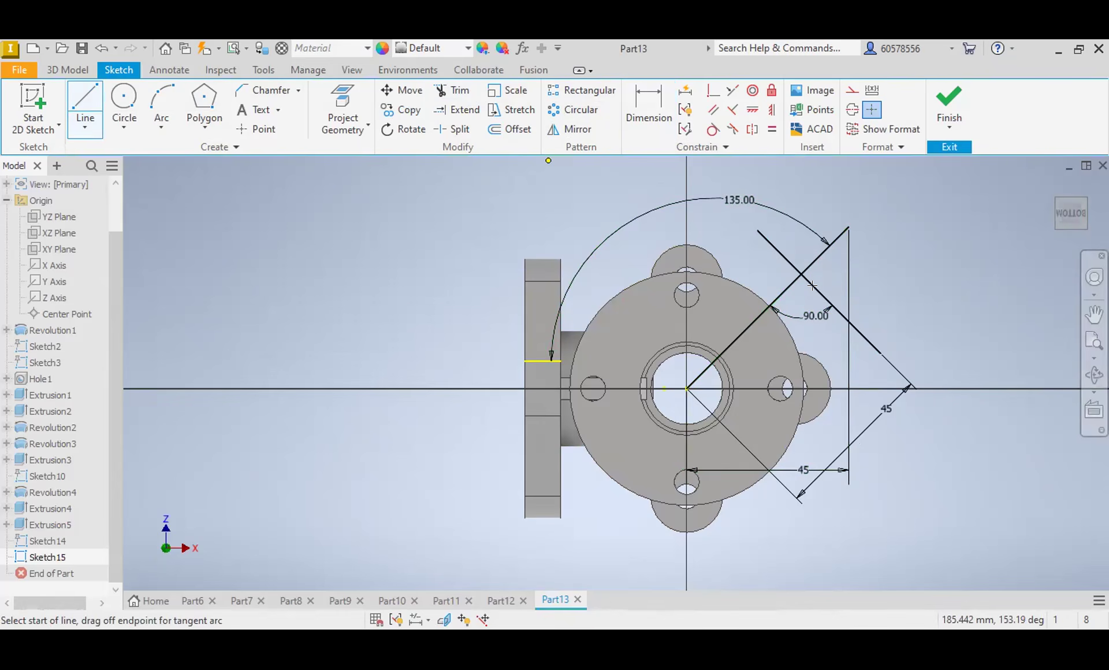
key("Escape")
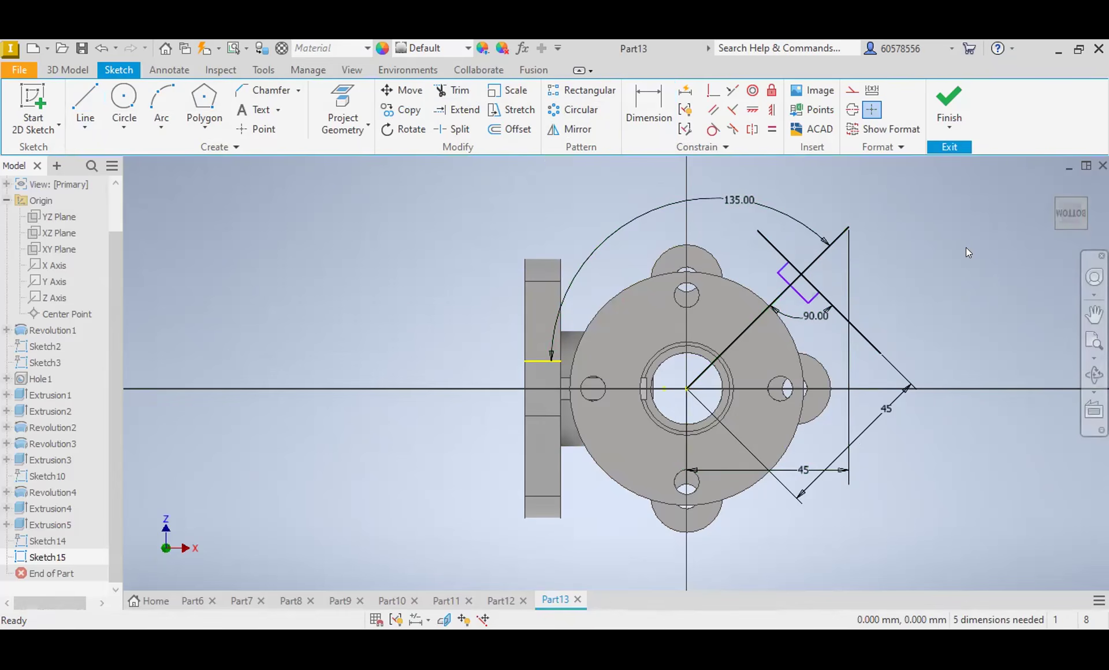
Step: Delete the diagonal and crossing reference lines along with their dimensions, keeping only the small rectangle
left_click(797, 286)
key("Delete")
left_click(772, 245)
key("Delete")
left_click(85, 105)
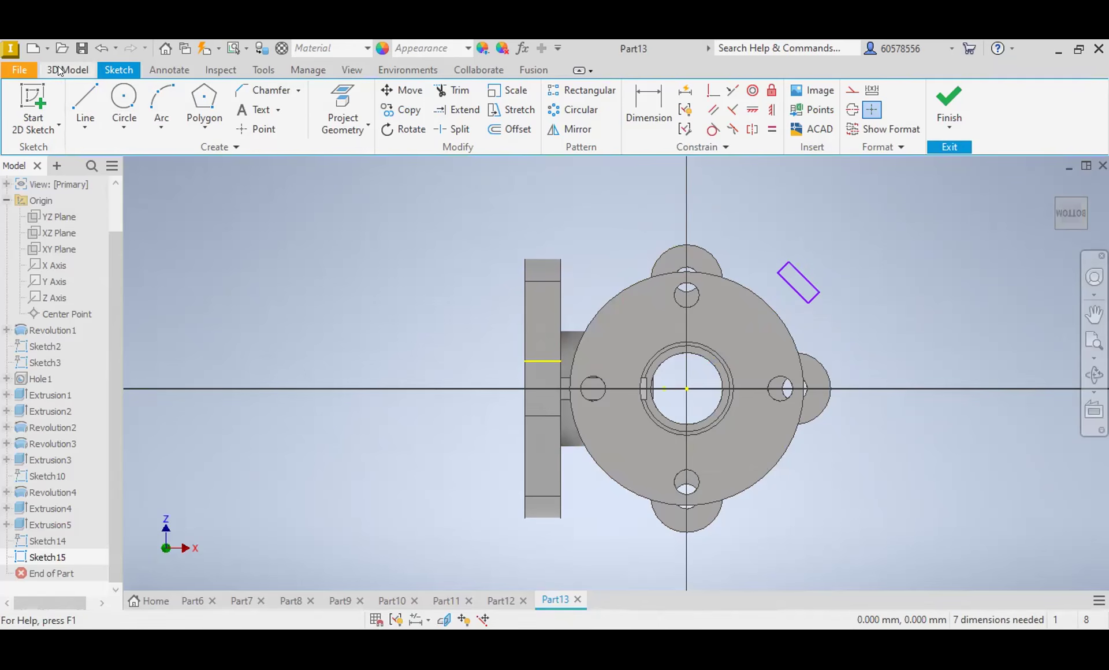
Step: Extrude the small rectangle 20 mm in the flipped direction, upward from the base flange's underside, joined to the part
left_click(59, 68)
left_click(85, 104)
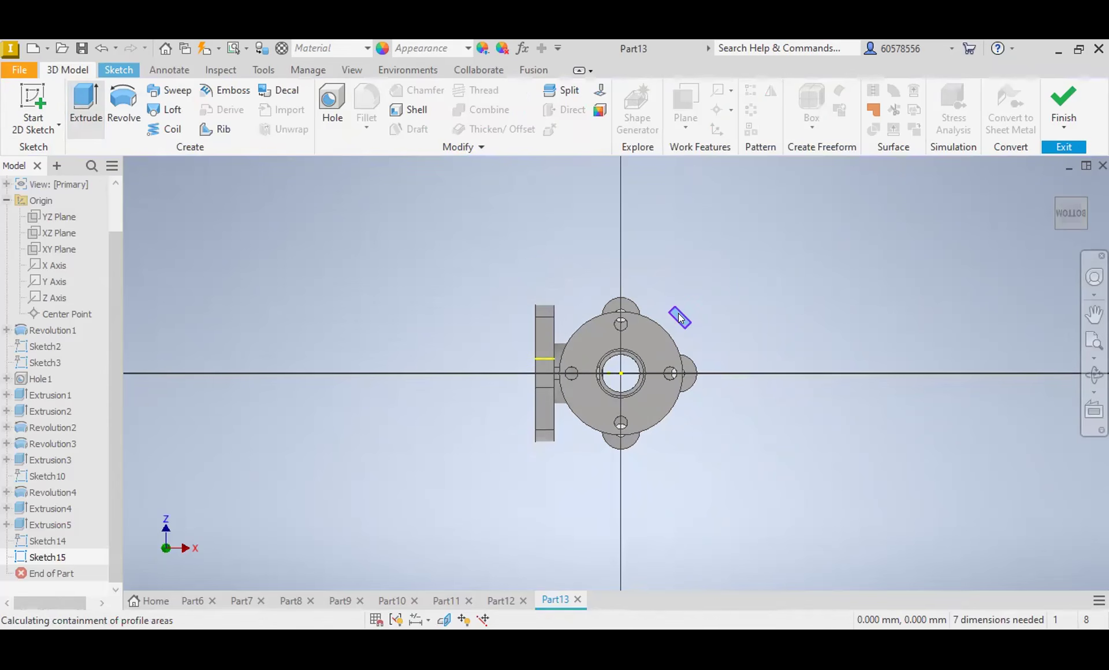
scroll(678, 313, "up", 5)
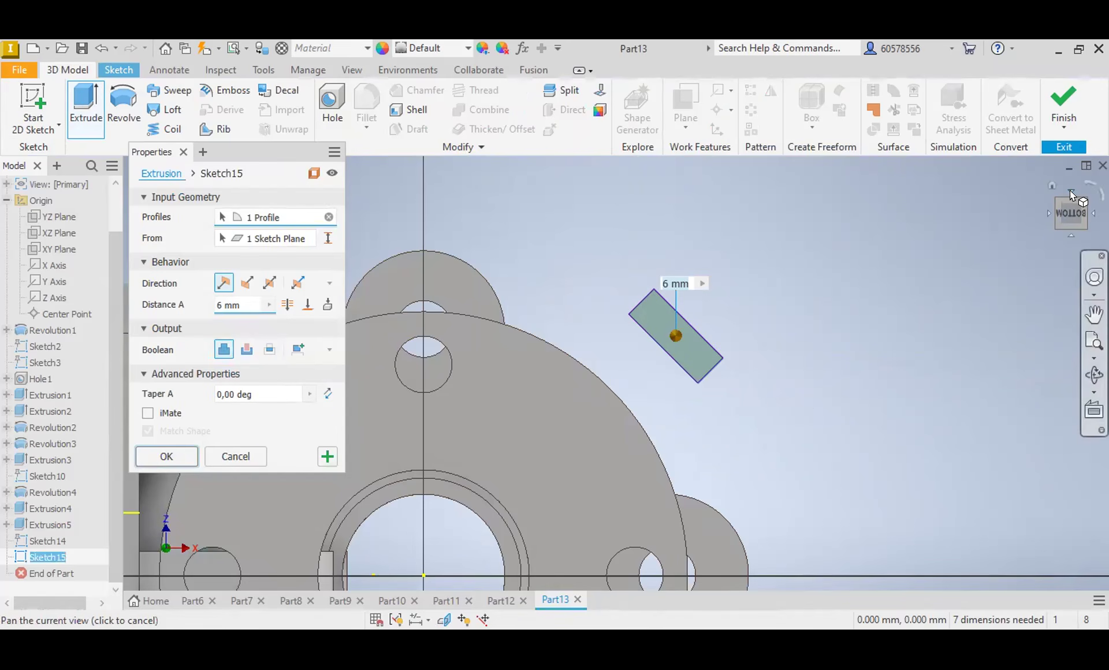
left_click(1050, 186)
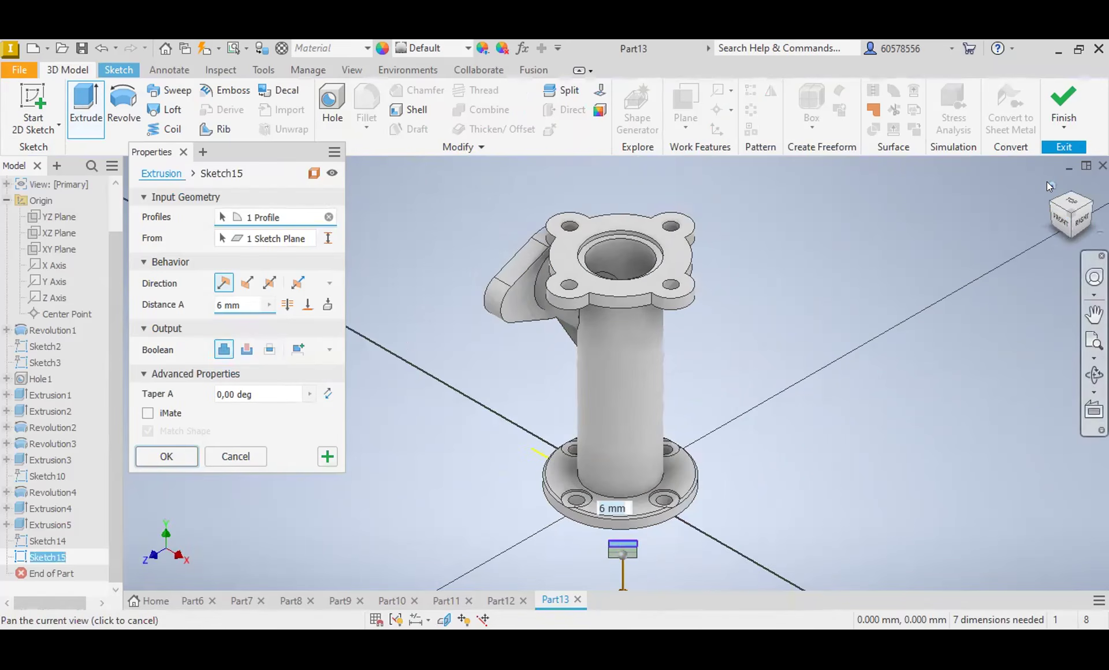
left_click(1059, 223)
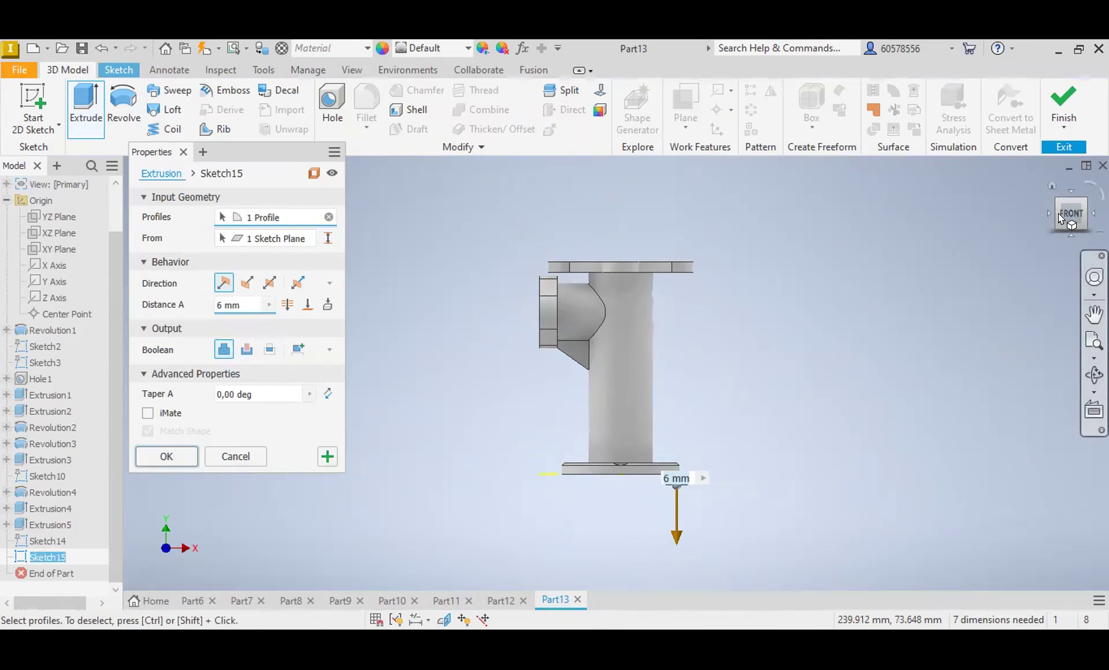
left_click(247, 283)
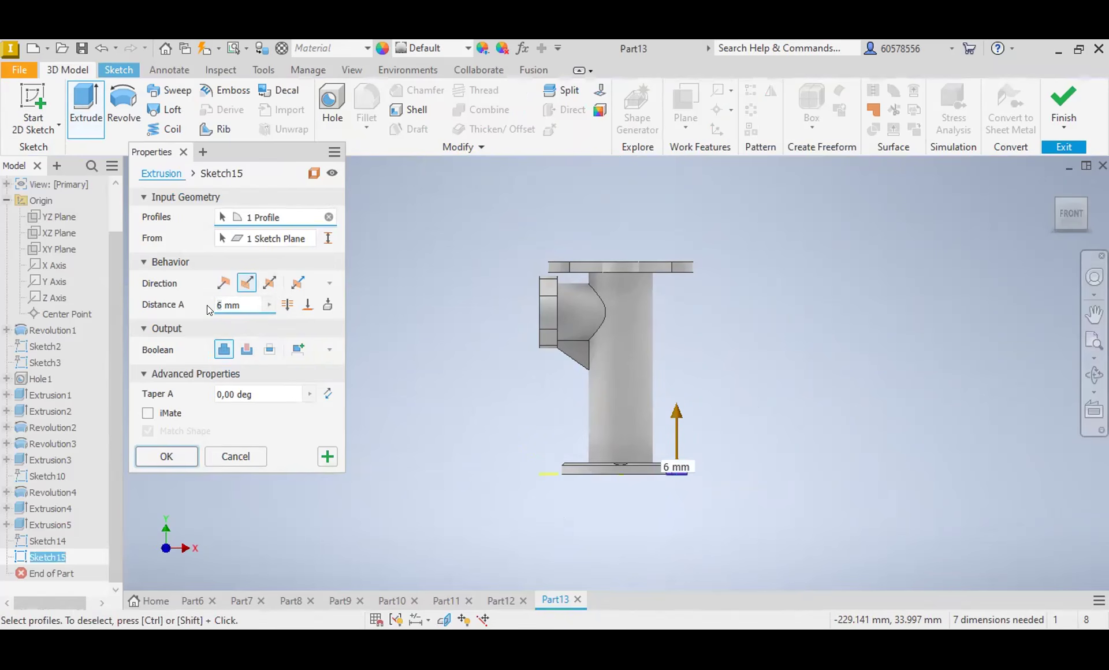
type("20")
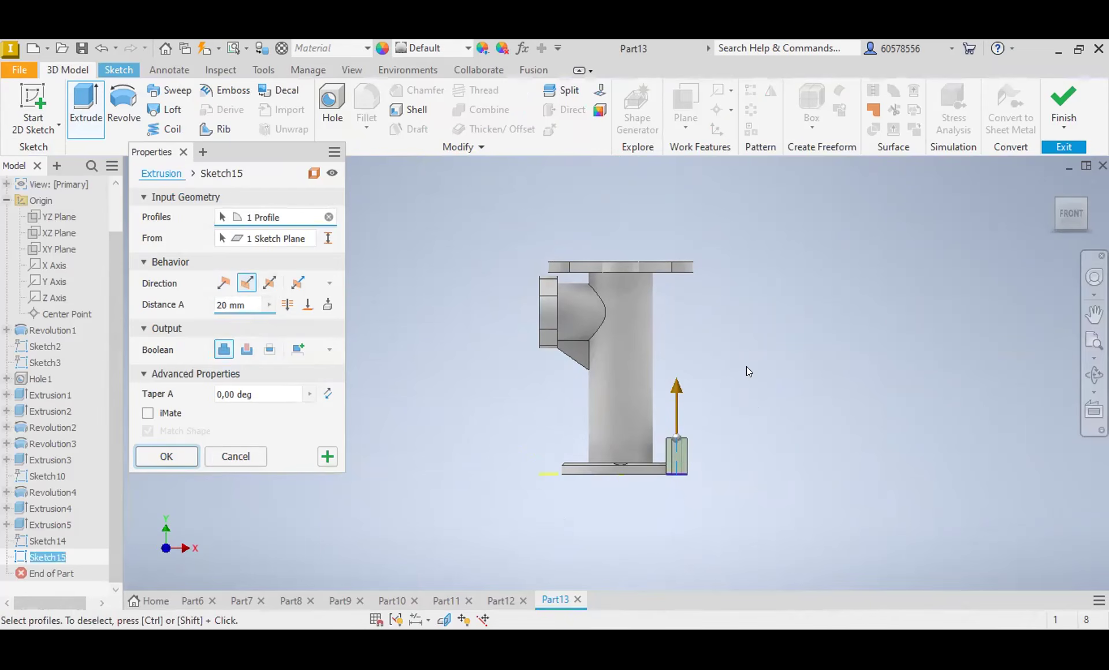
key("Return")
Step: Start a new sketch on the outward-facing side of the small block at the base flange
left_click_drag(1069, 222, 994, 231)
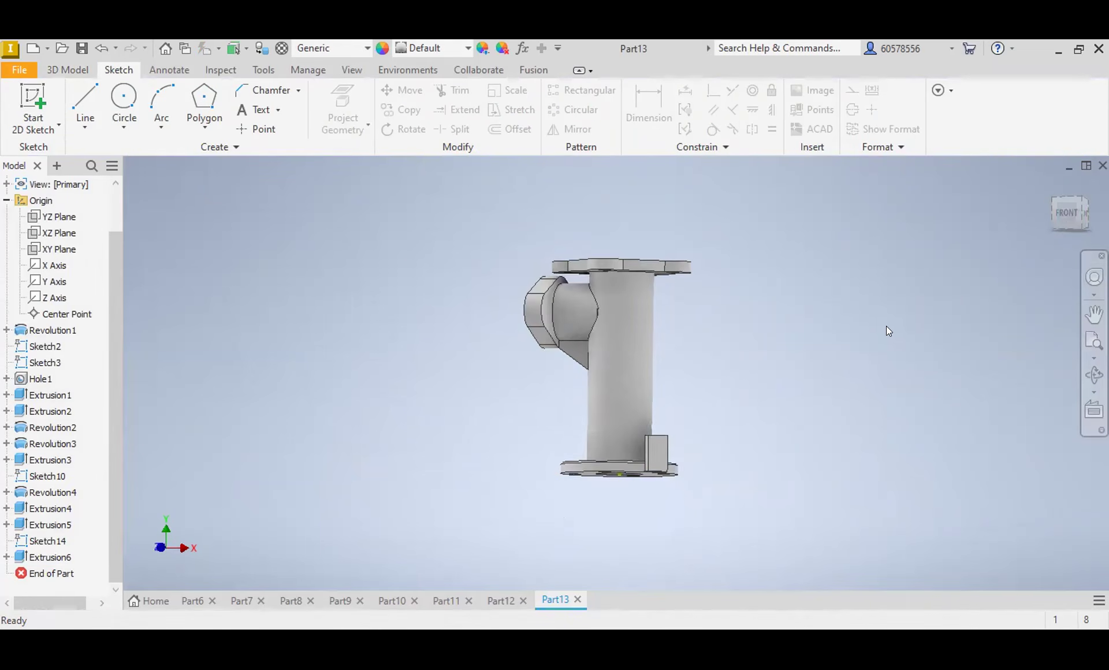
scroll(654, 456, "up", 5)
left_click(658, 435)
left_click(780, 426)
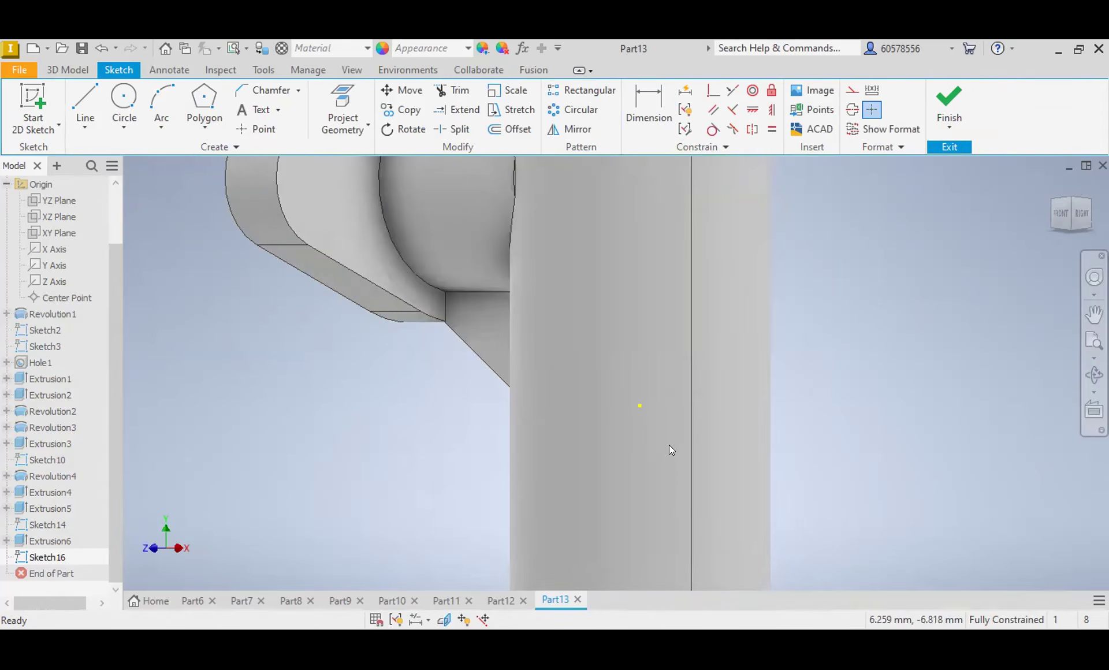
scroll(669, 445, "down", 3)
middle_click_drag(784, 459, 770, 233)
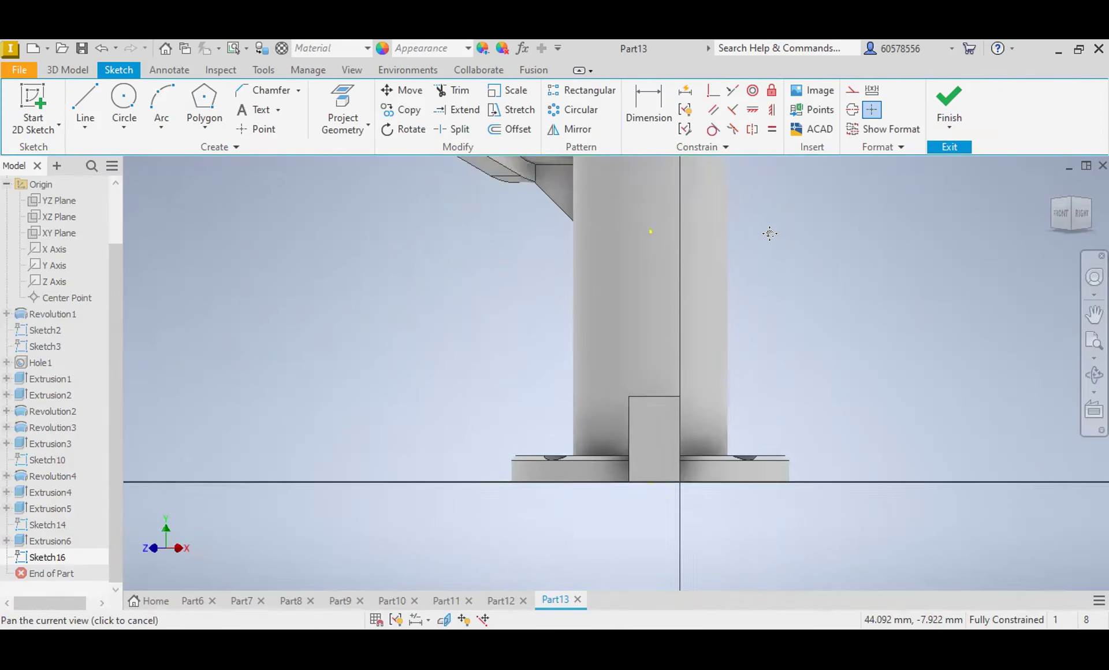
scroll(676, 282, "up", 3)
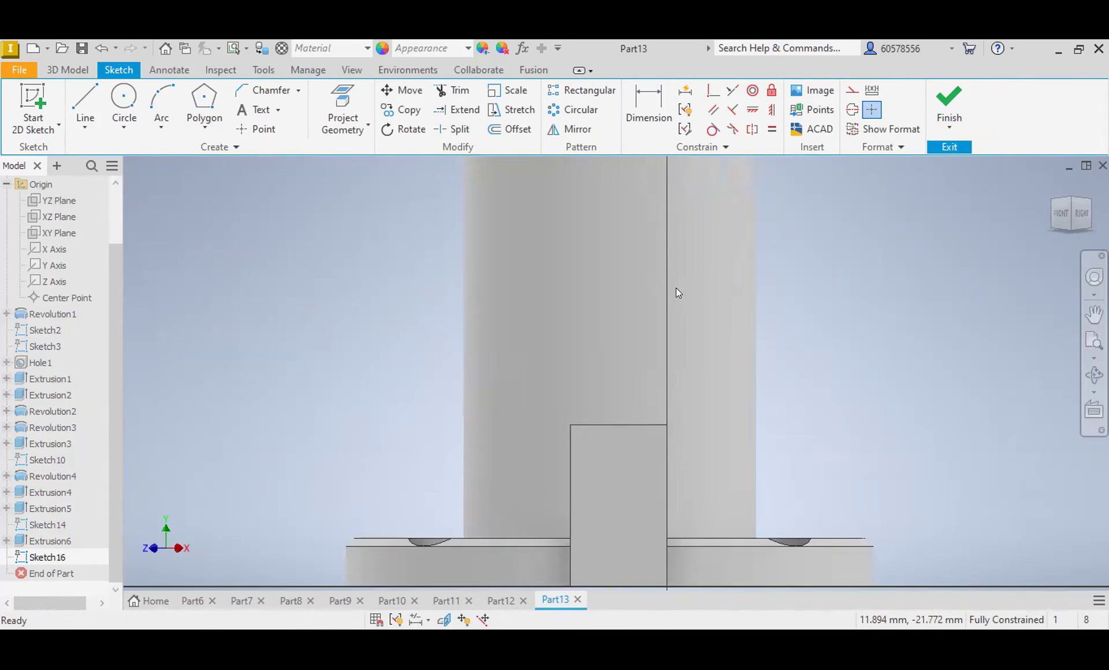
scroll(677, 288, "down", 3)
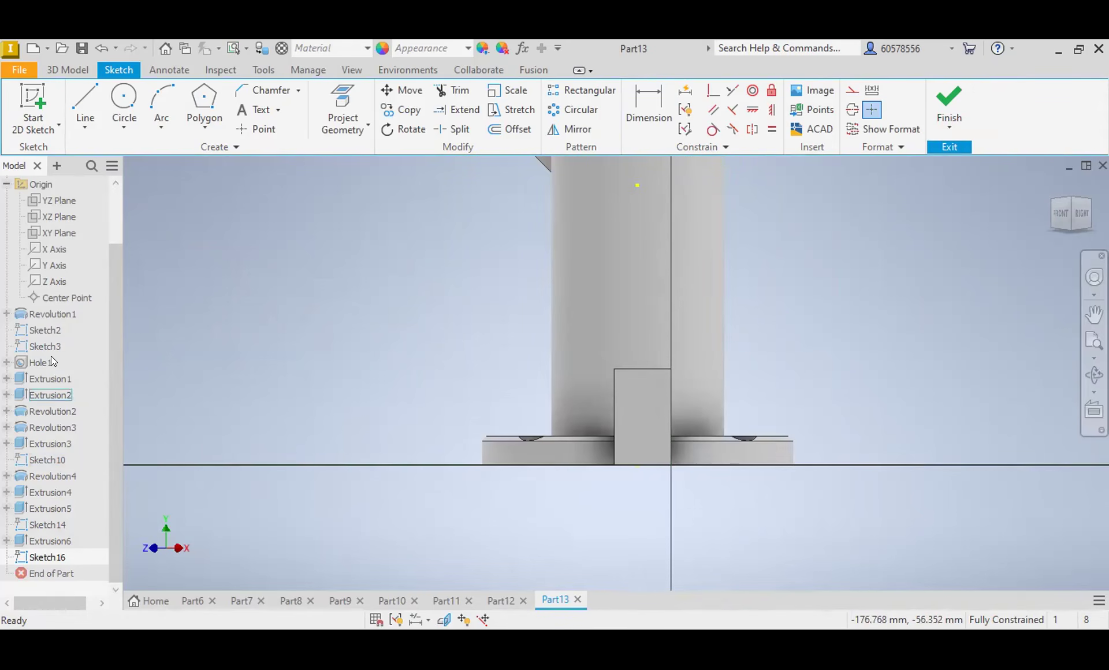
Step: Sketch two concentric circles above the block, about 41 mm and 24 mm in diameter, and dimension the outer circle's diameter
left_click(123, 98)
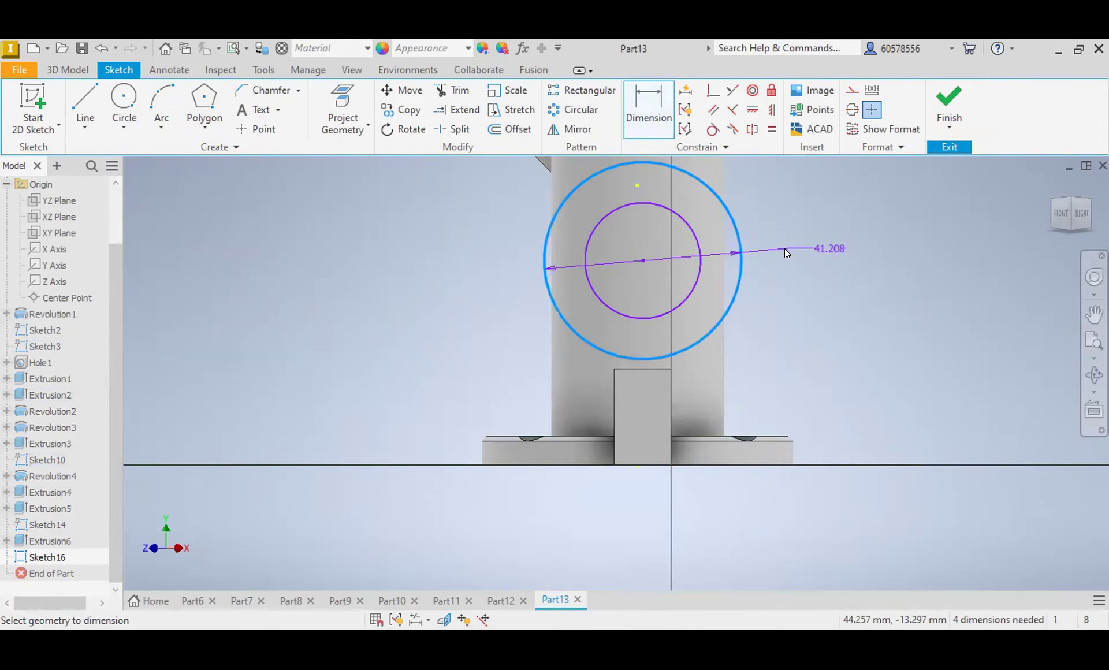
left_click(786, 249)
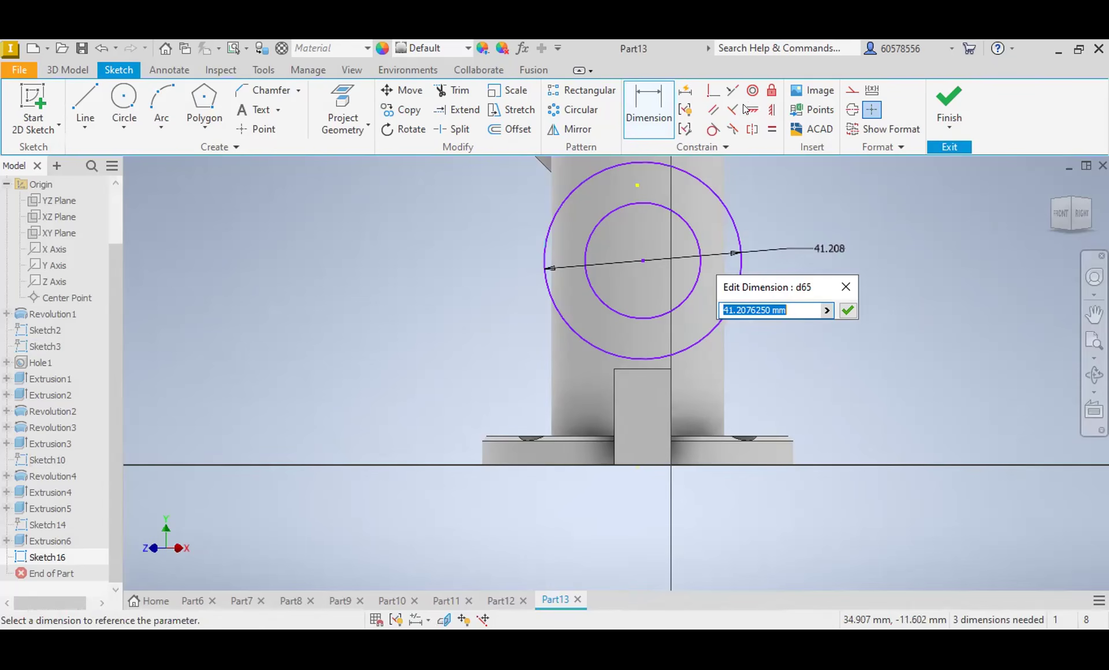
key("Return")
Step: Dimension the inner circle's diameter as 18 mm and set the outer circle's diameter to 28 mm
left_click(700, 247)
left_click(785, 217)
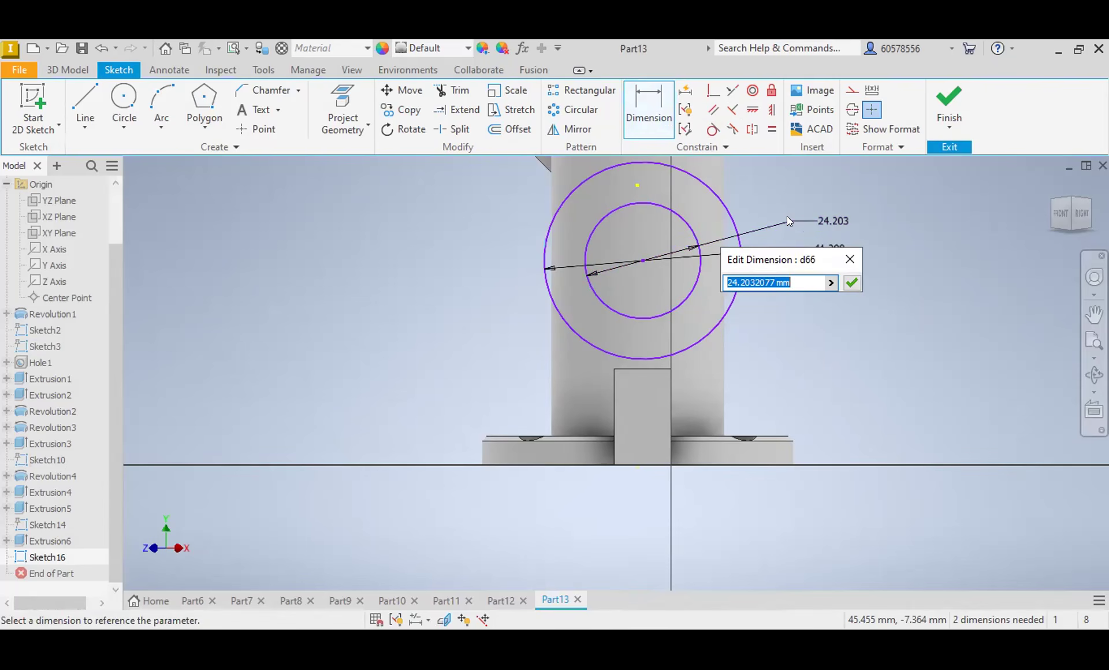
type("18")
key("Return")
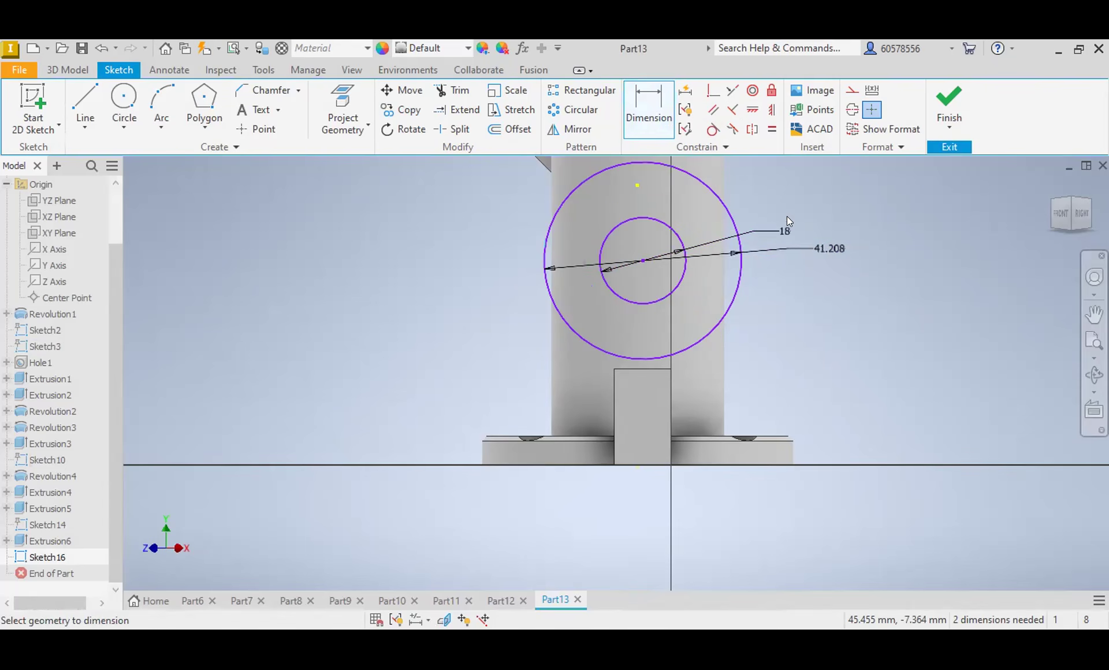
left_click(821, 254)
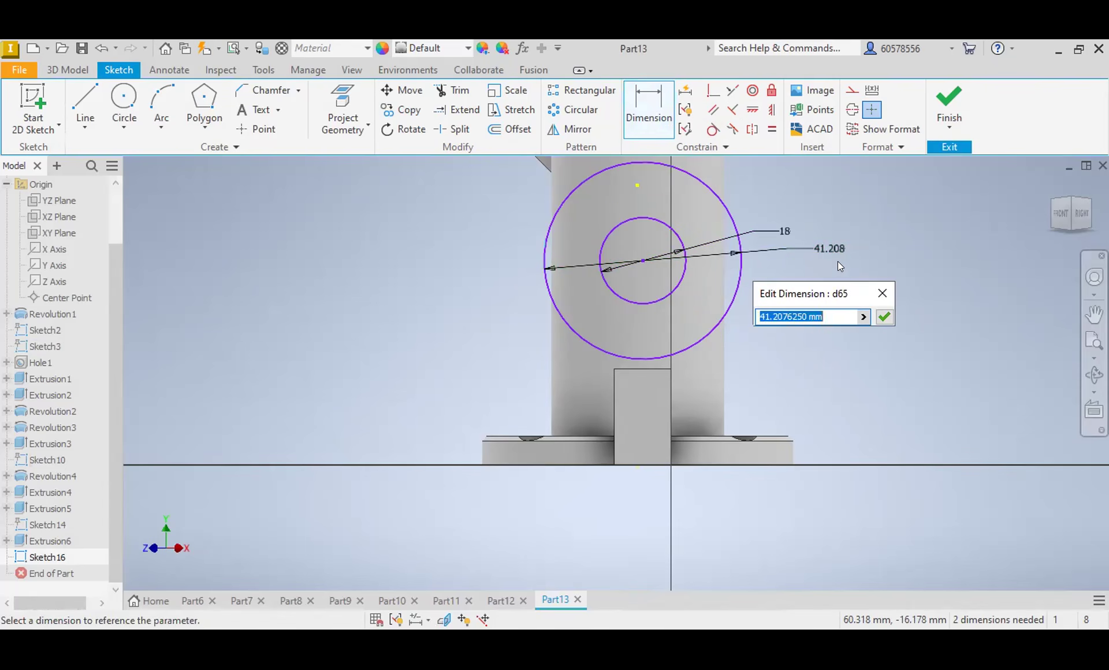
type("28")
key("Return")
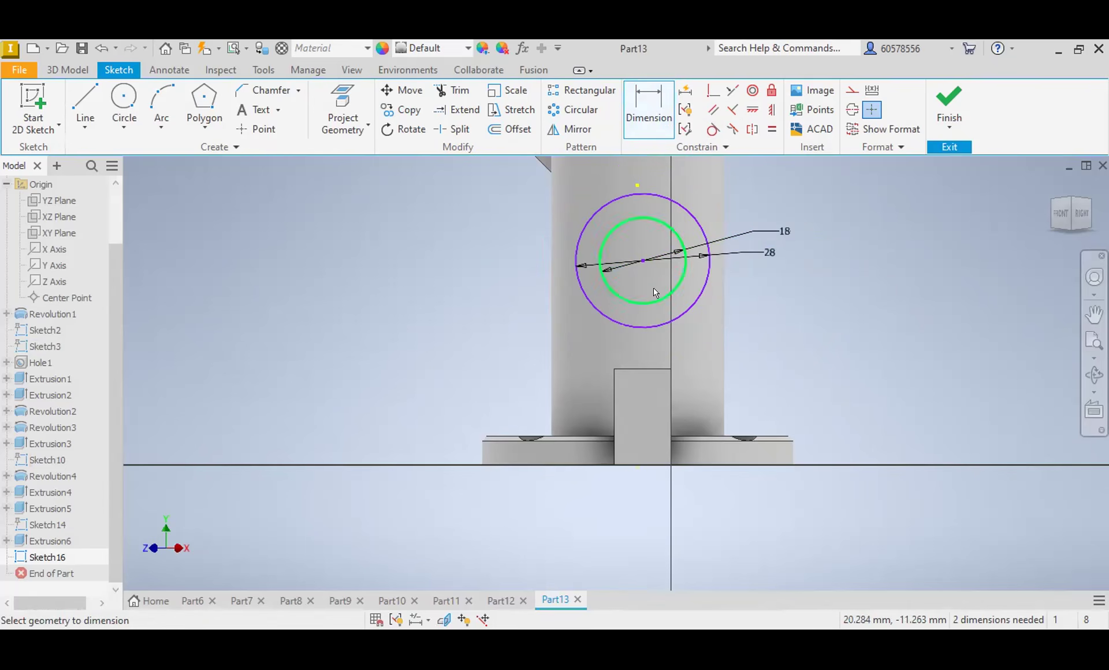
Step: Dimension the vertical distance from the base flange's bottom edge to the circles' centre as 90-58 mm
left_click(639, 328)
left_click(642, 366)
left_click(651, 121)
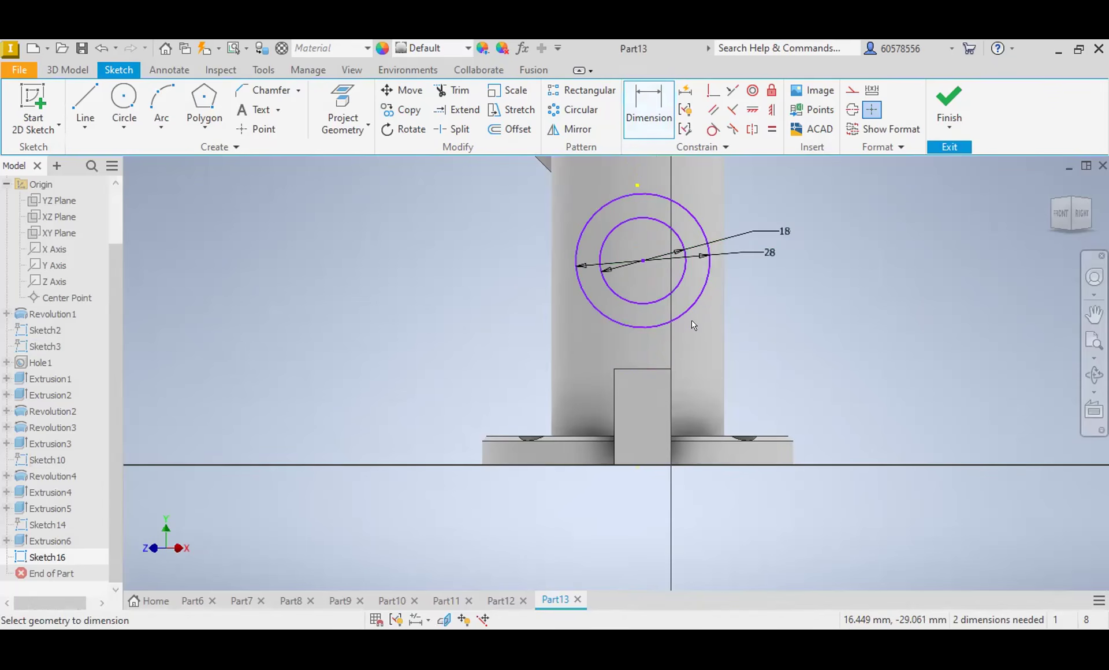
left_click(754, 464)
left_click(679, 317)
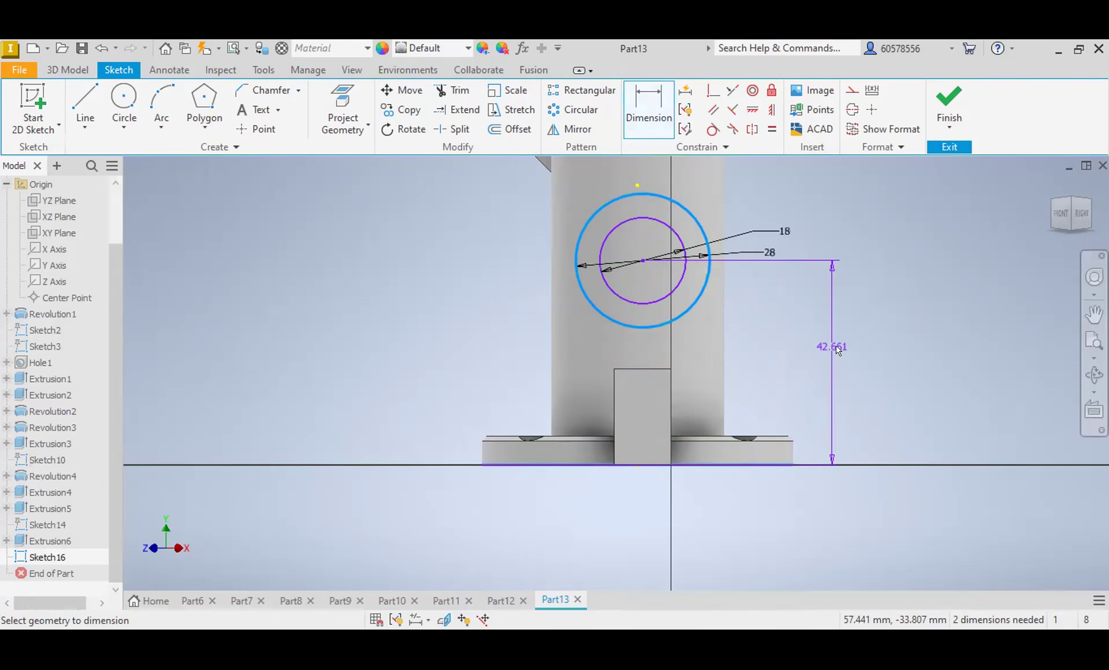
left_click(839, 349)
type("-")
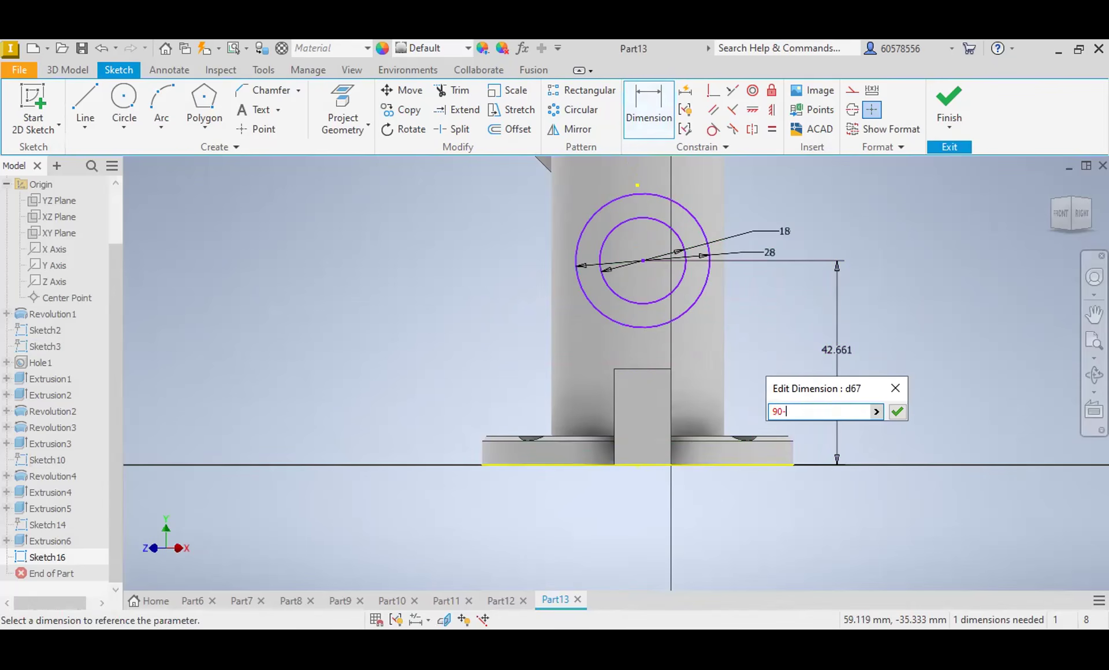
type("58")
key("Return")
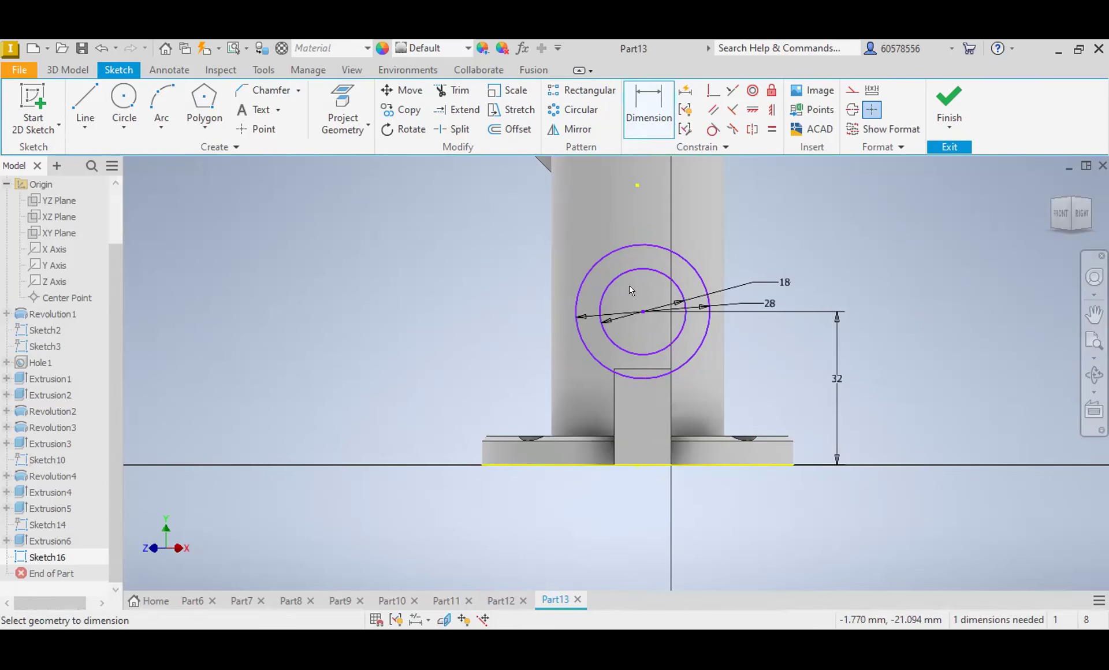
key("Escape")
Step: Delete the inner 18 mm circle and extrude the 28 mm circle up to the main tube's outer face as a join
left_click(629, 267)
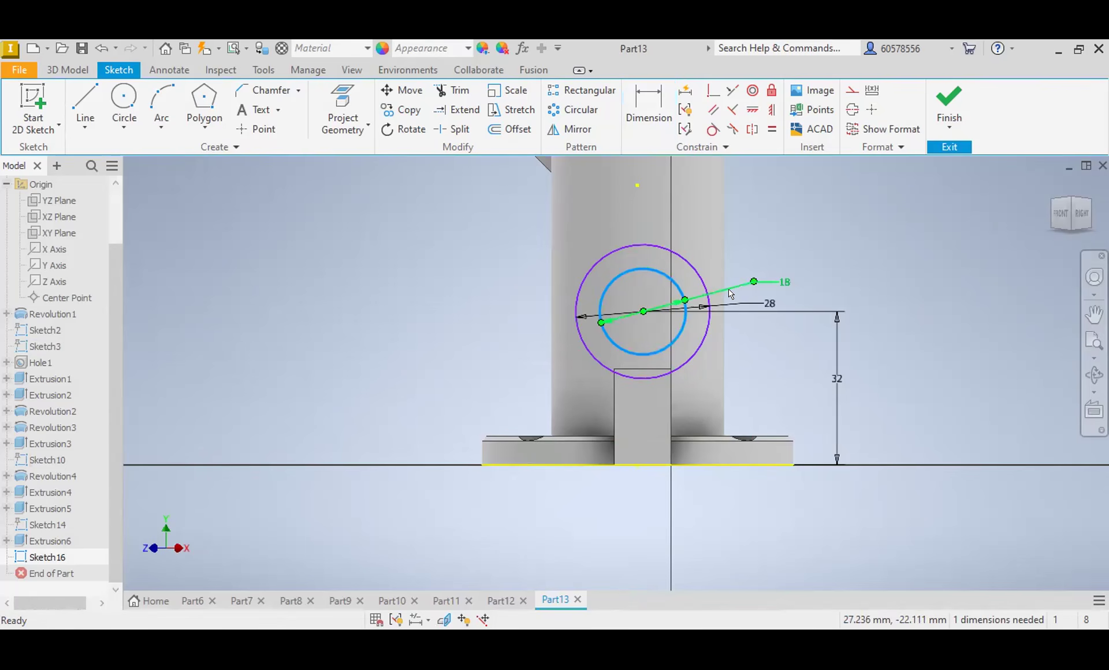
key("Delete")
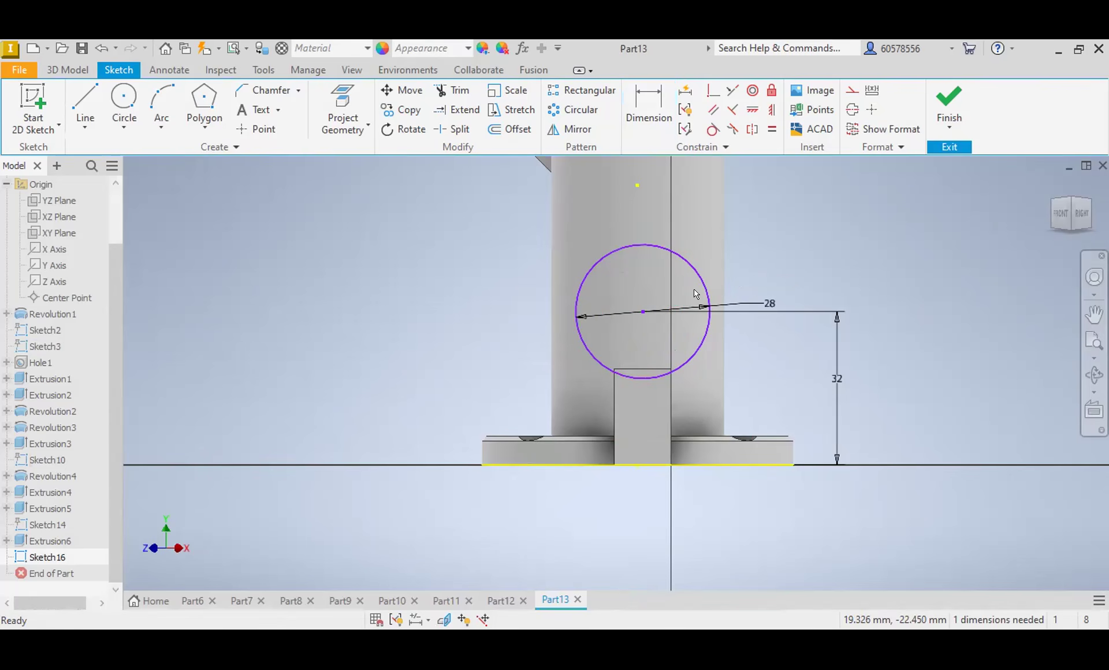
left_click(67, 69)
left_click(85, 104)
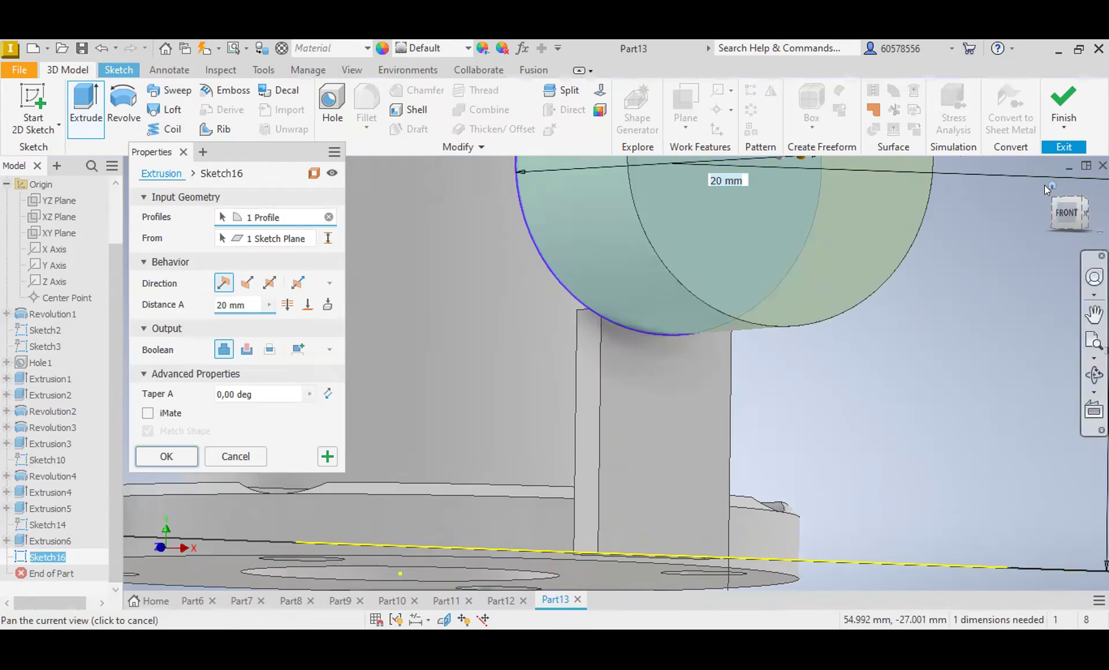
left_click(1059, 210)
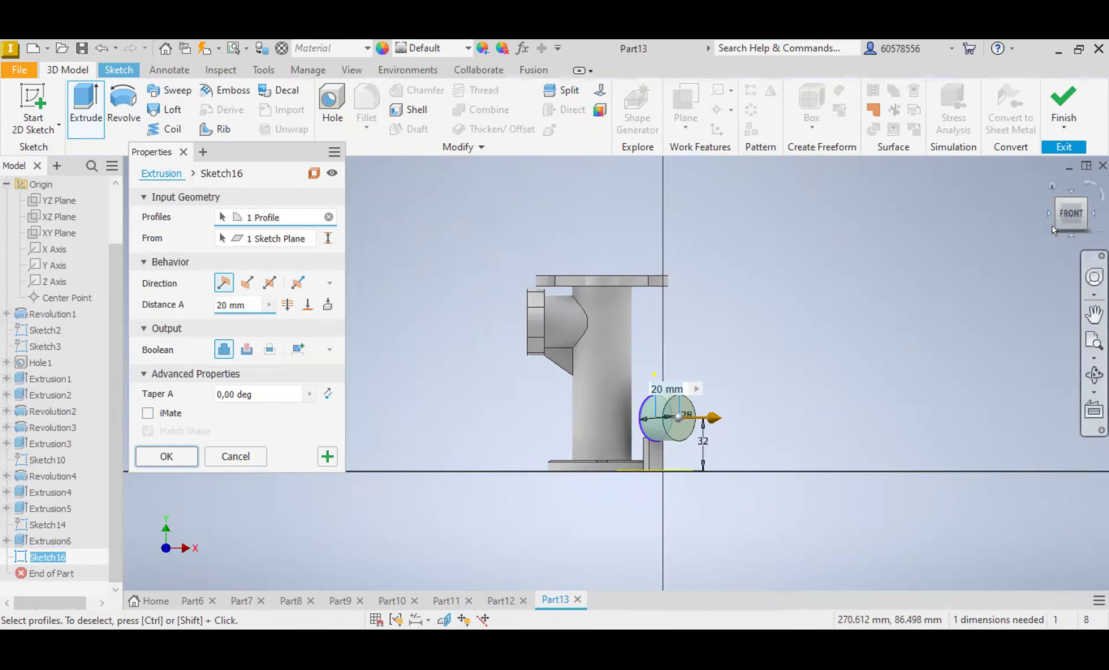
middle_click_drag(442, 243, 375, 271, "shift")
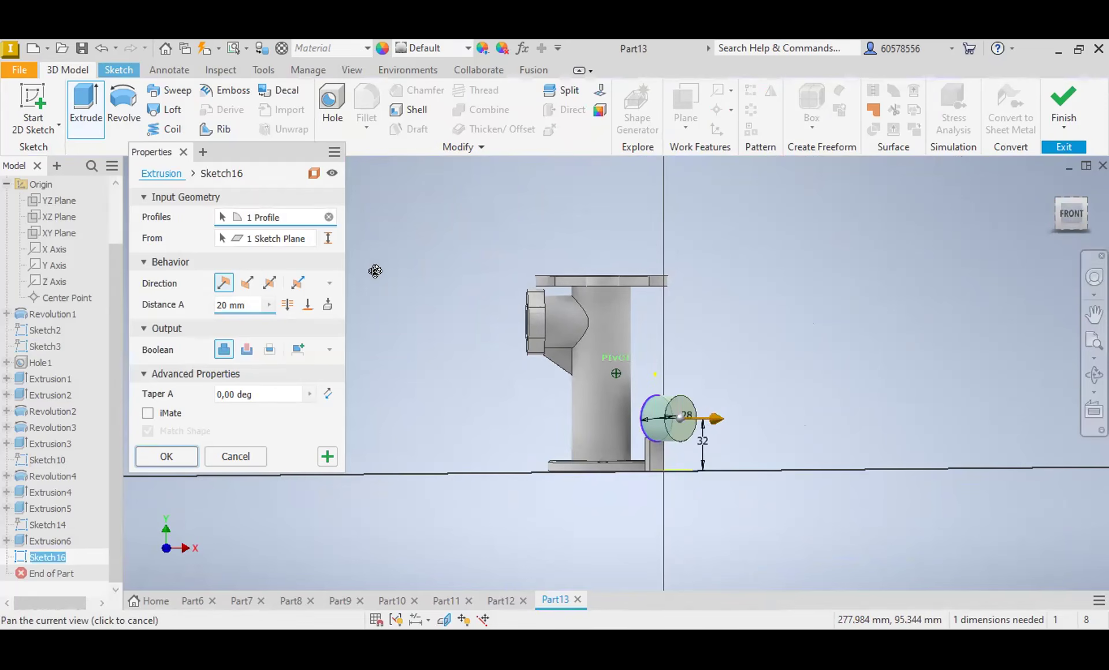
left_click(605, 411)
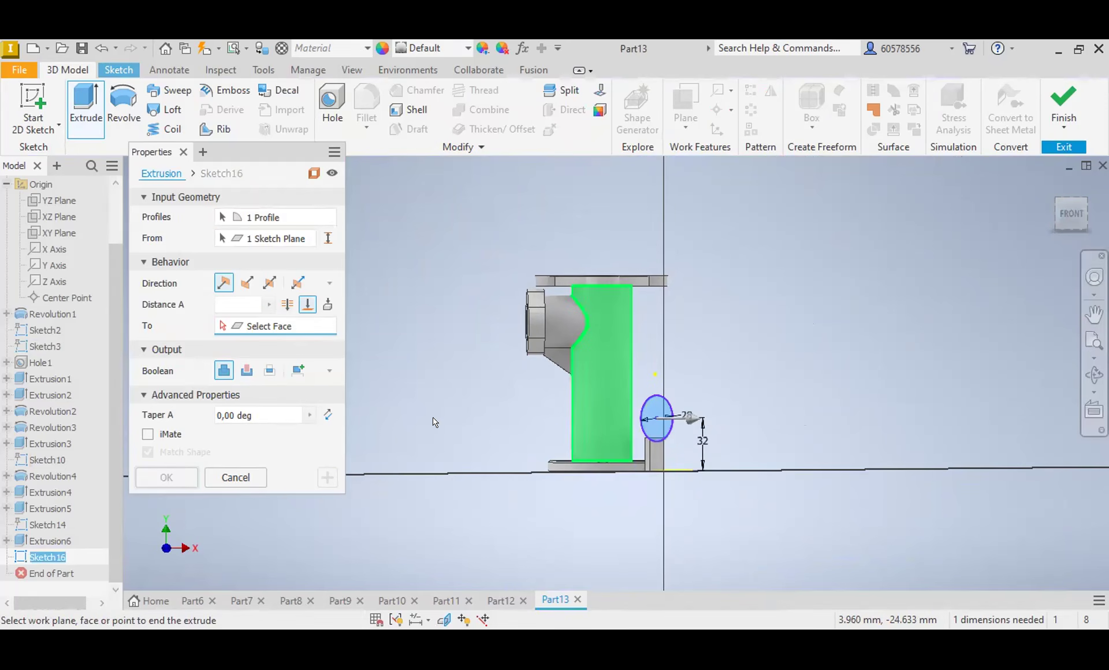
left_click(224, 372)
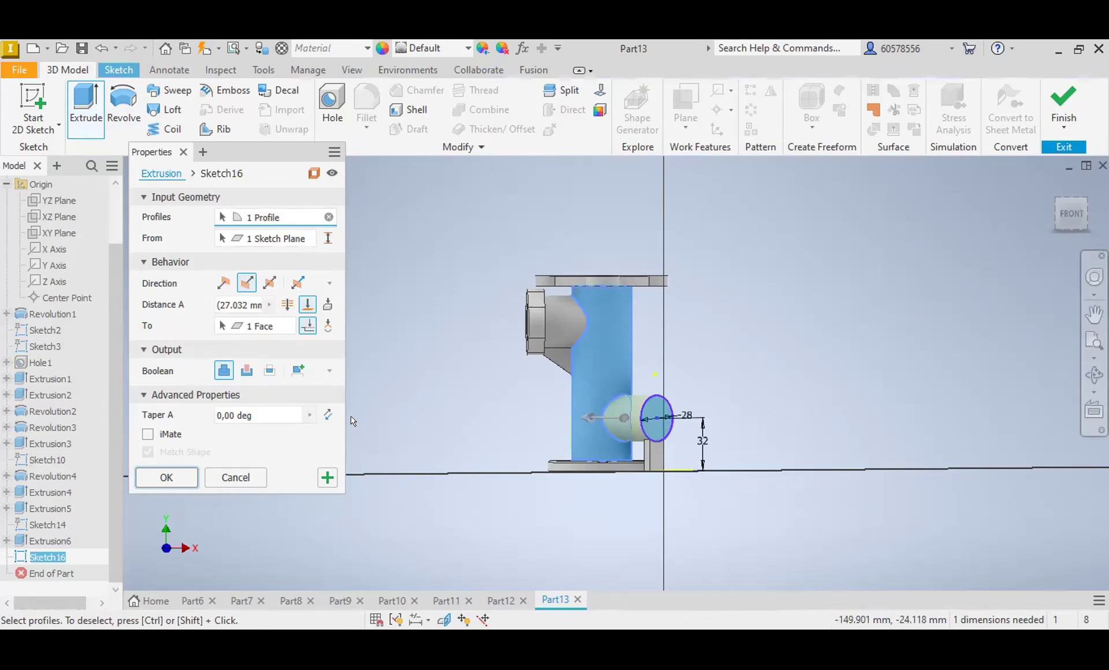
left_click(168, 477)
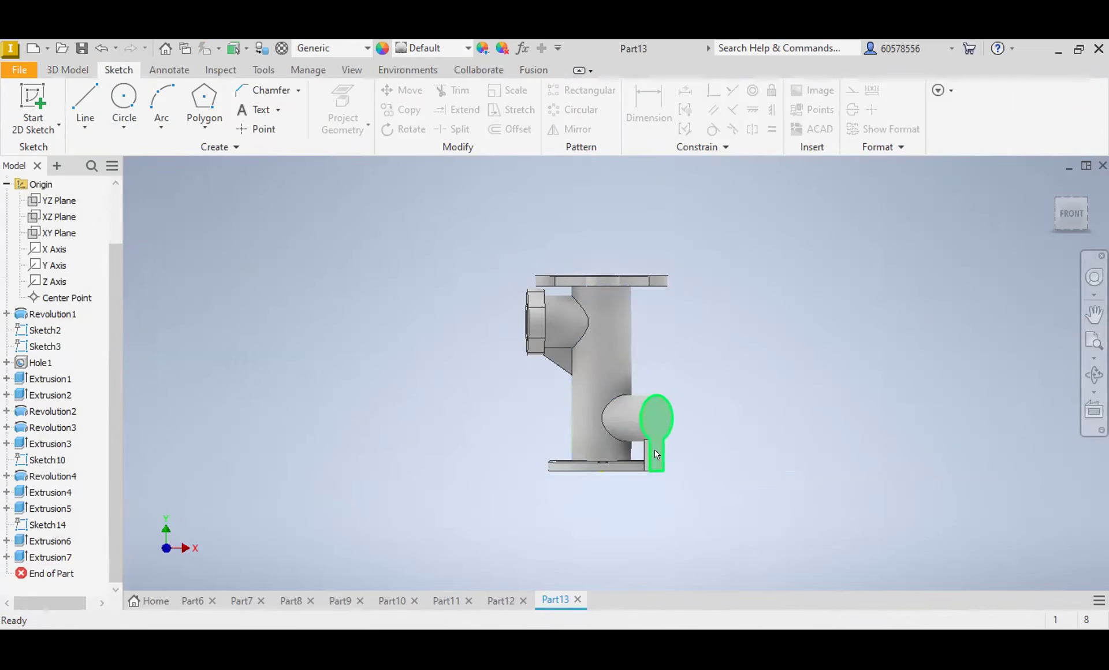
scroll(654, 445, "up", 5)
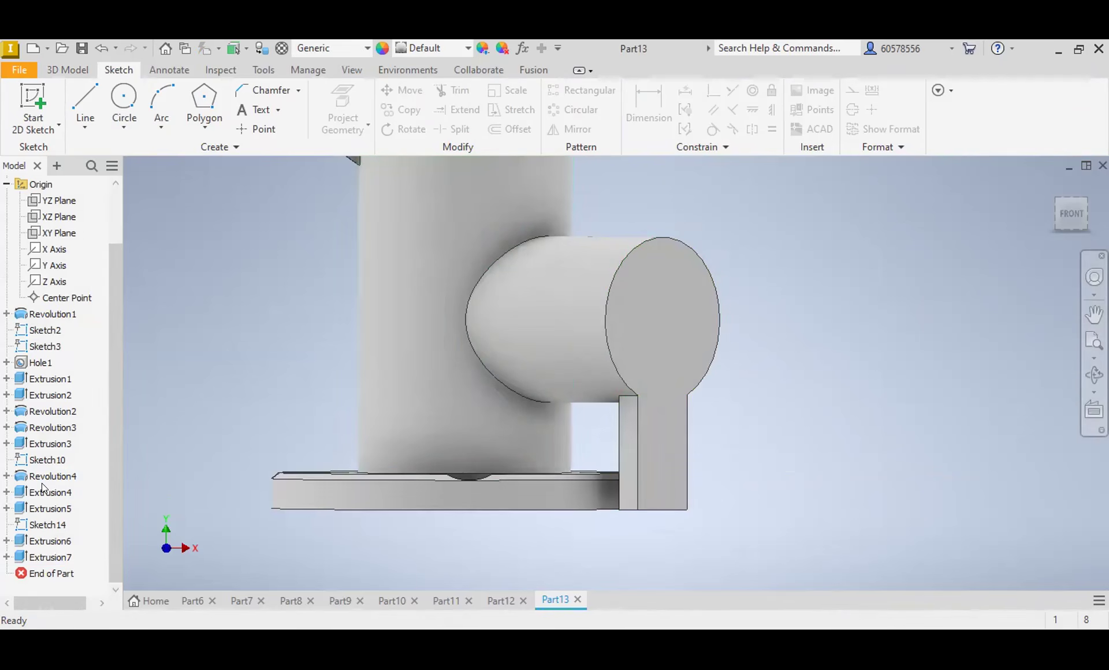
right_click(54, 540)
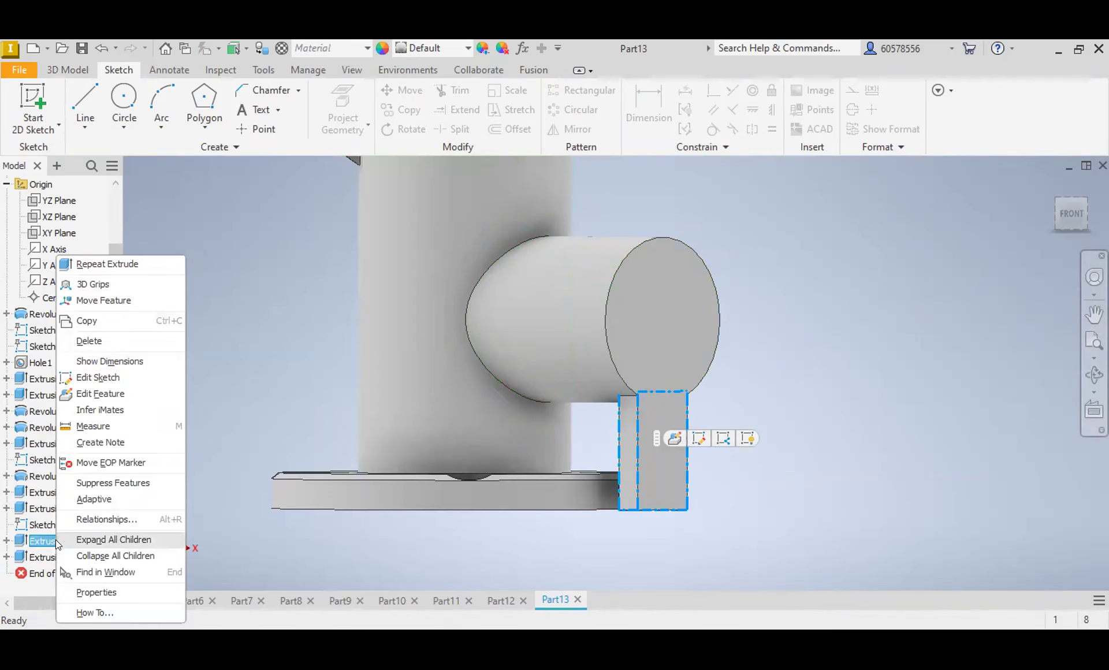
left_click(94, 379)
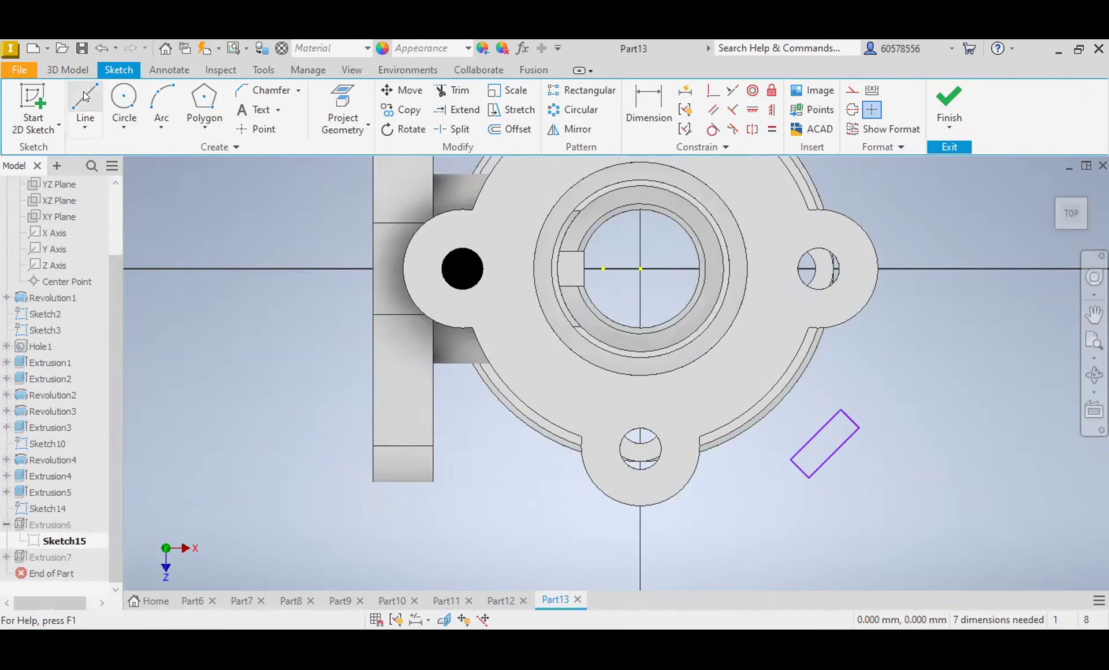
left_click(943, 97)
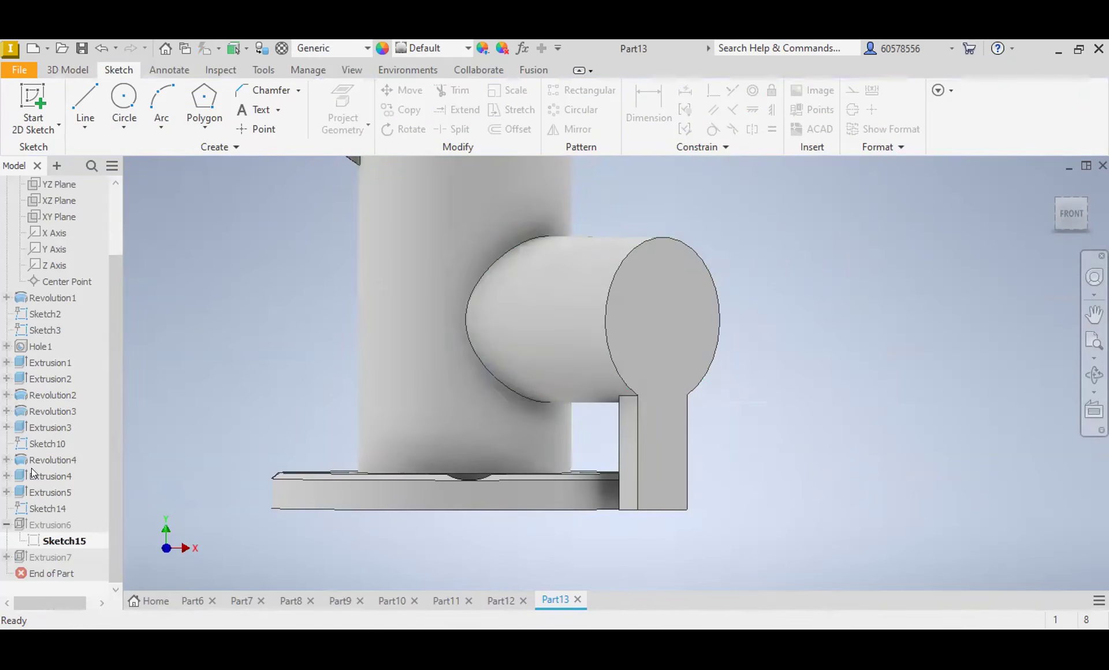
right_click(44, 527)
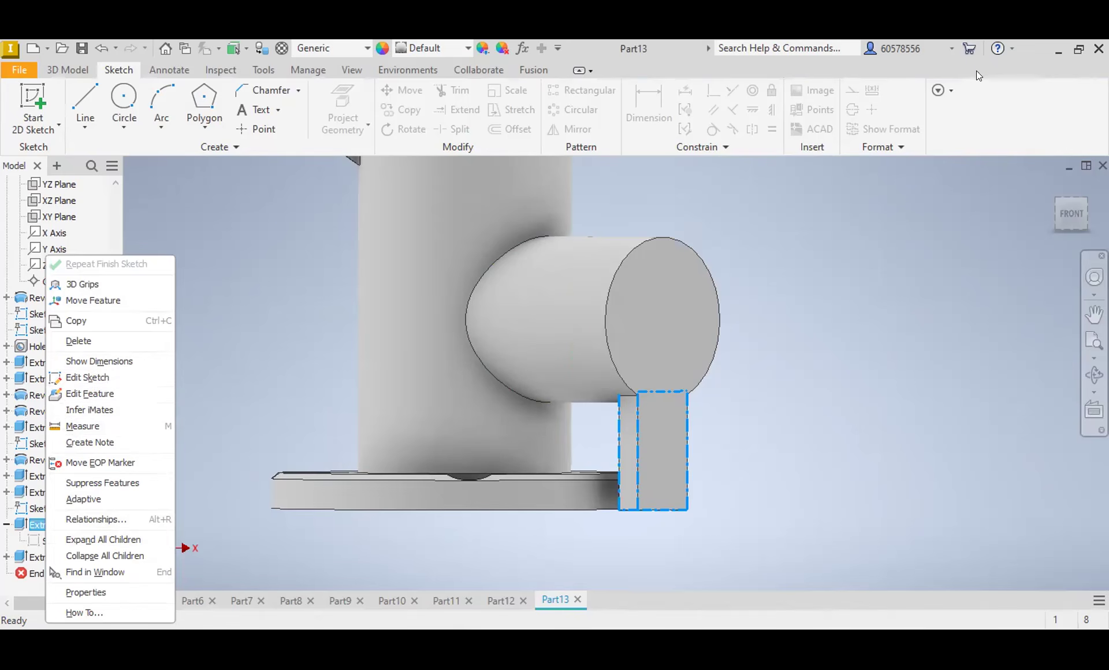
left_click(884, 295)
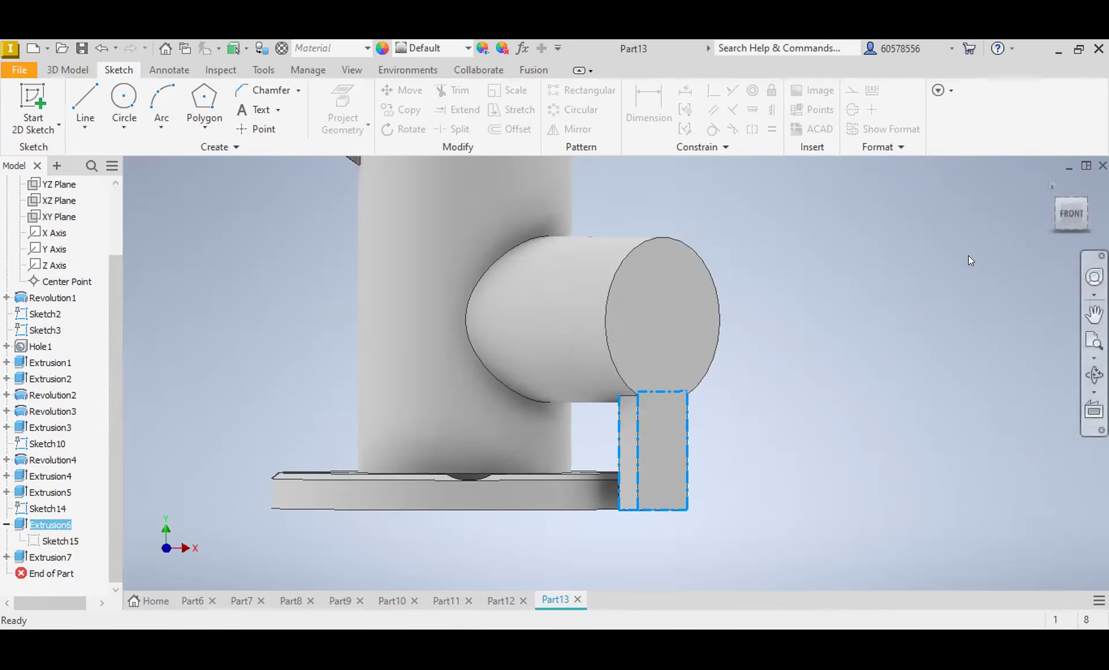
left_click(1073, 219)
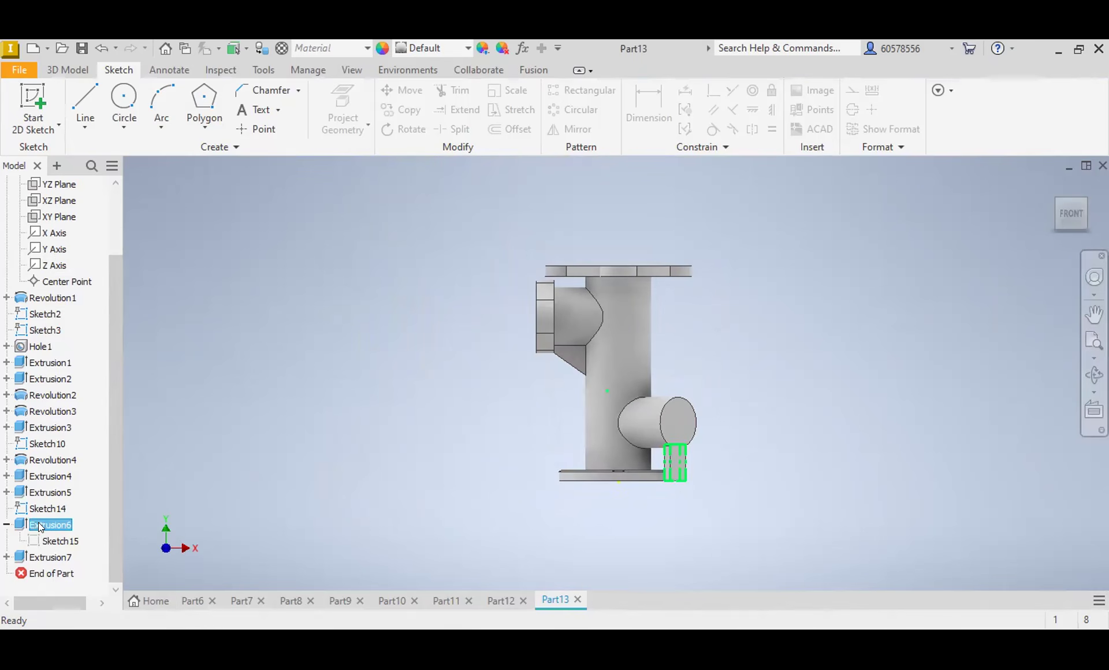
scroll(39, 526, "up", 1)
left_click(874, 433)
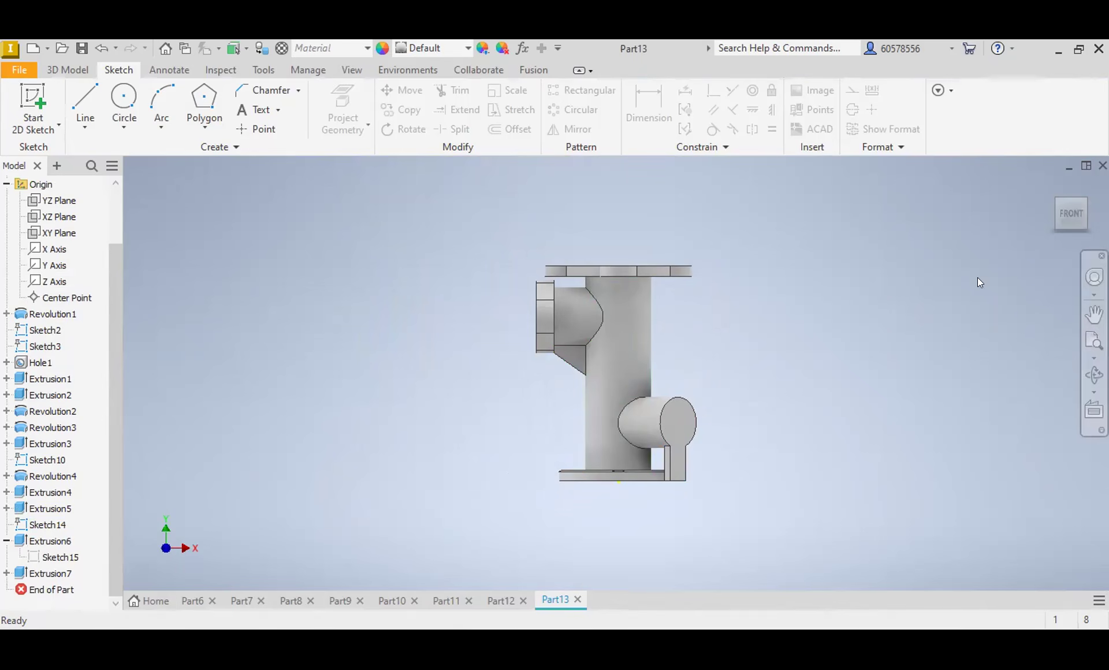
Step: Start a new sketch on the underside of the small block below the circular branch
left_click_drag(1073, 223, 1071, 197)
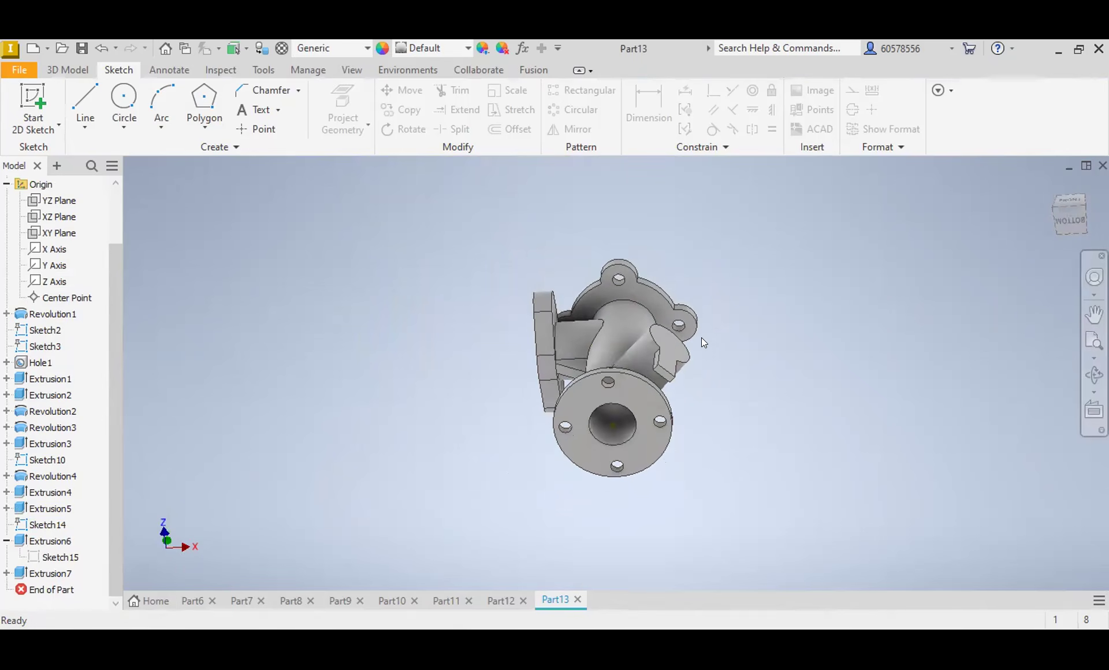
scroll(701, 338, "down", 3)
scroll(617, 384, "down", 2)
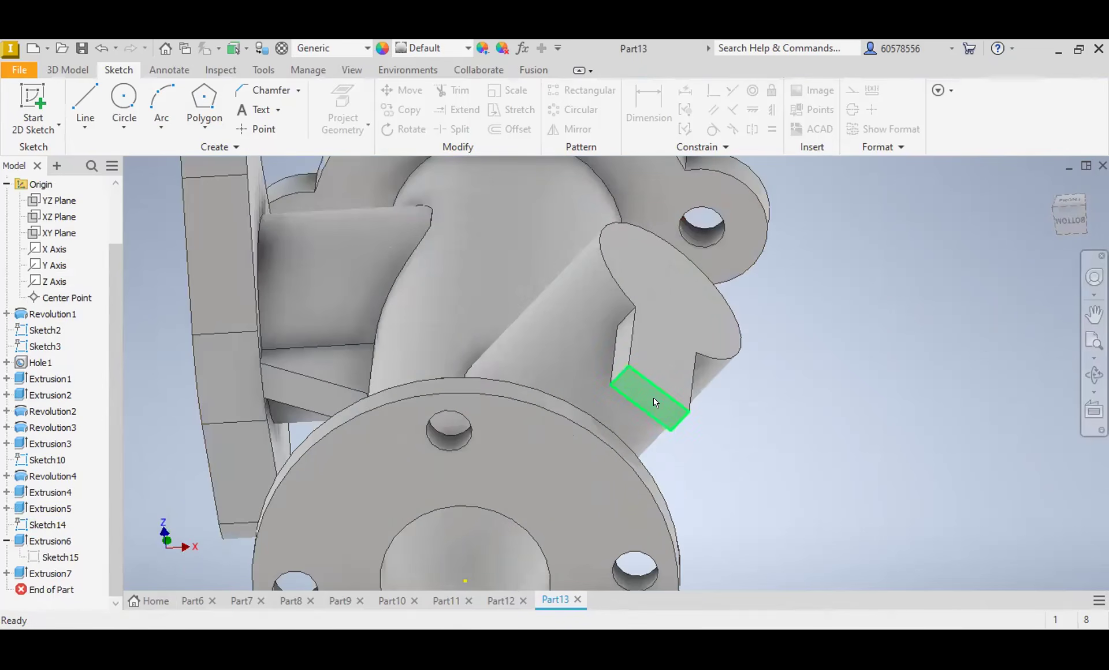
left_click(654, 397)
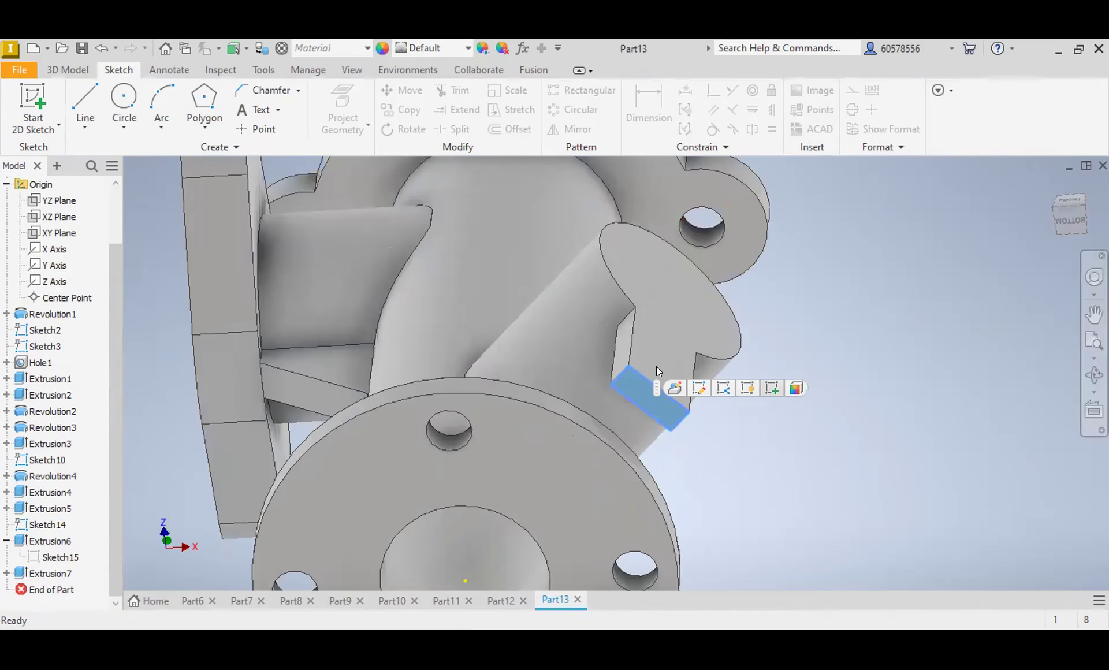
left_click(772, 388)
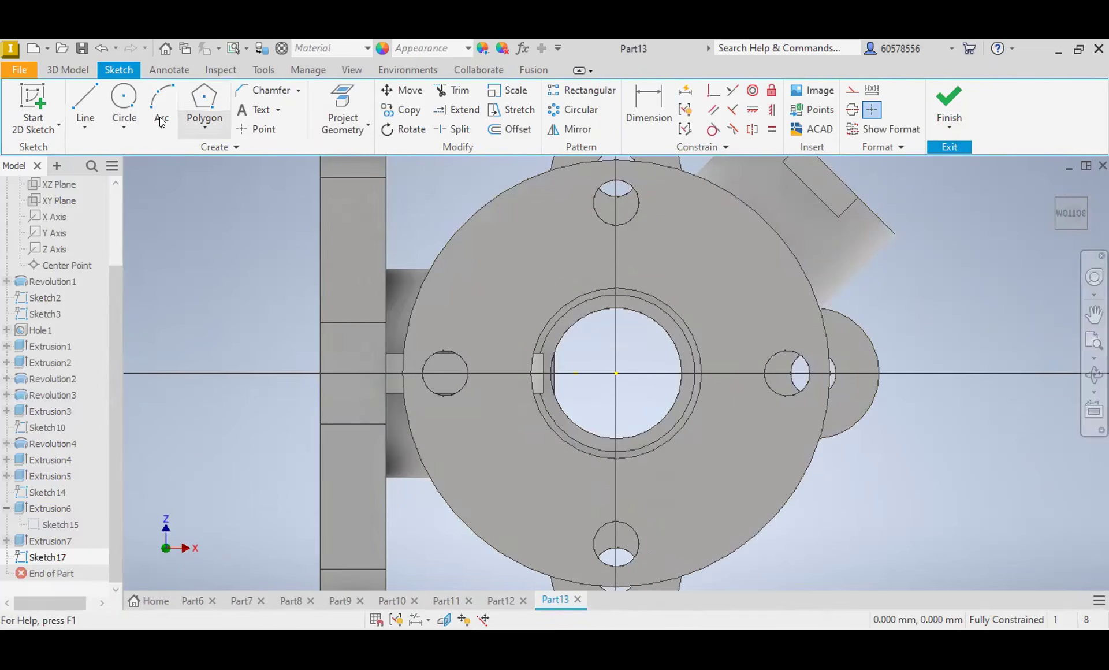
Step: Sketch a rectangle aligned with the angled block and slightly larger than its underside, enclosing it completely
left_click(205, 126)
left_click(224, 153)
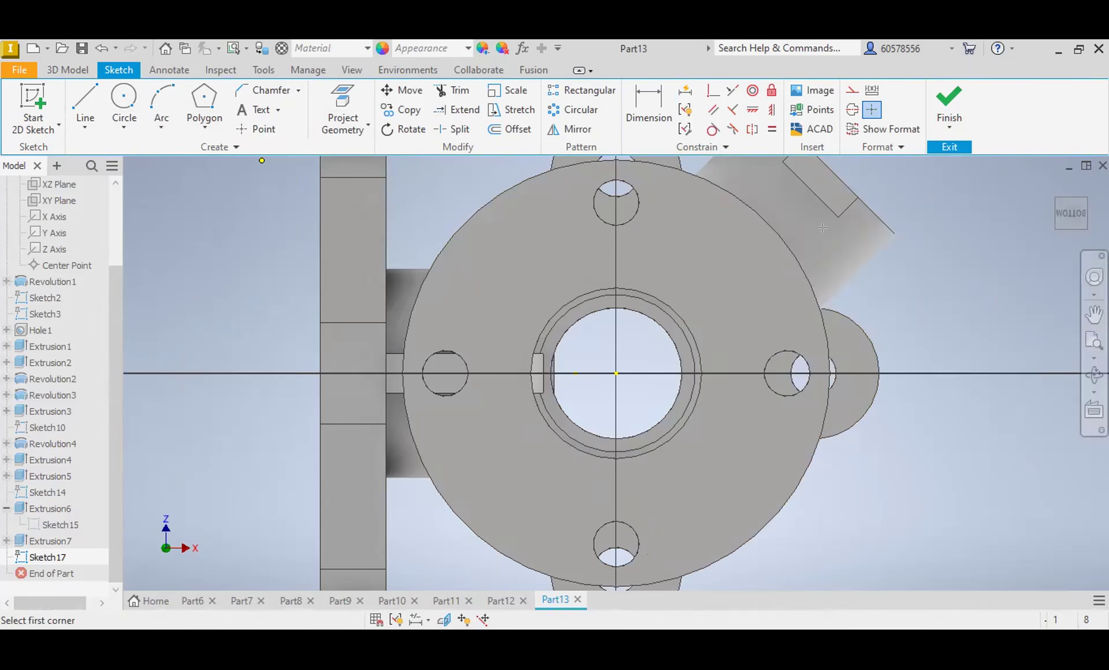
middle_click_drag(823, 228, 811, 328)
left_click(755, 259)
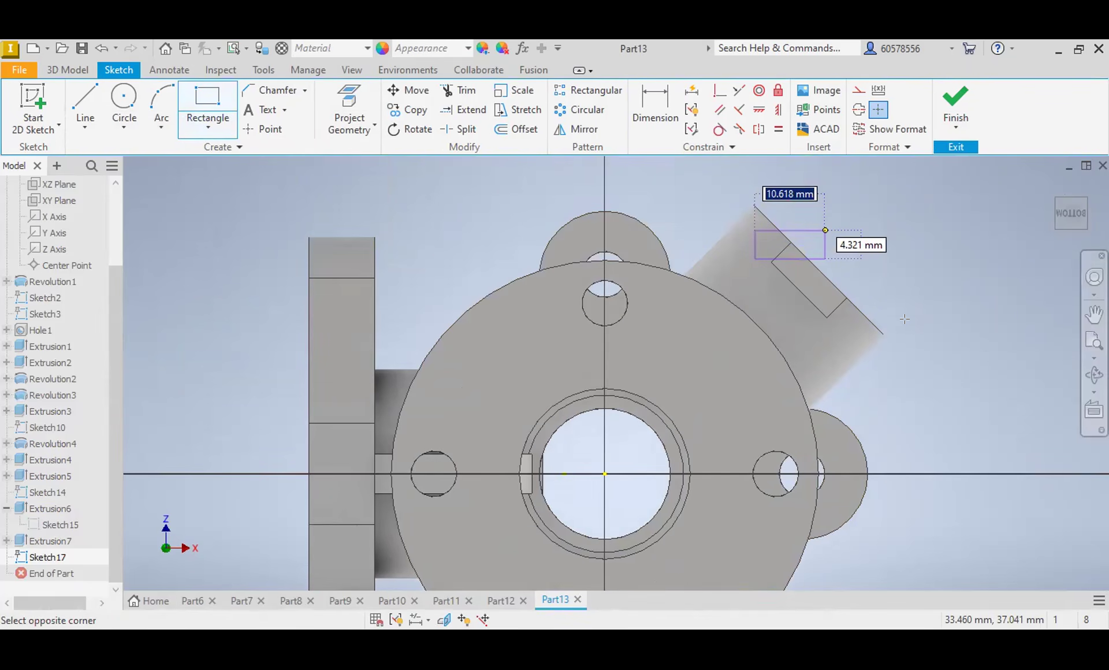
left_click(192, 111)
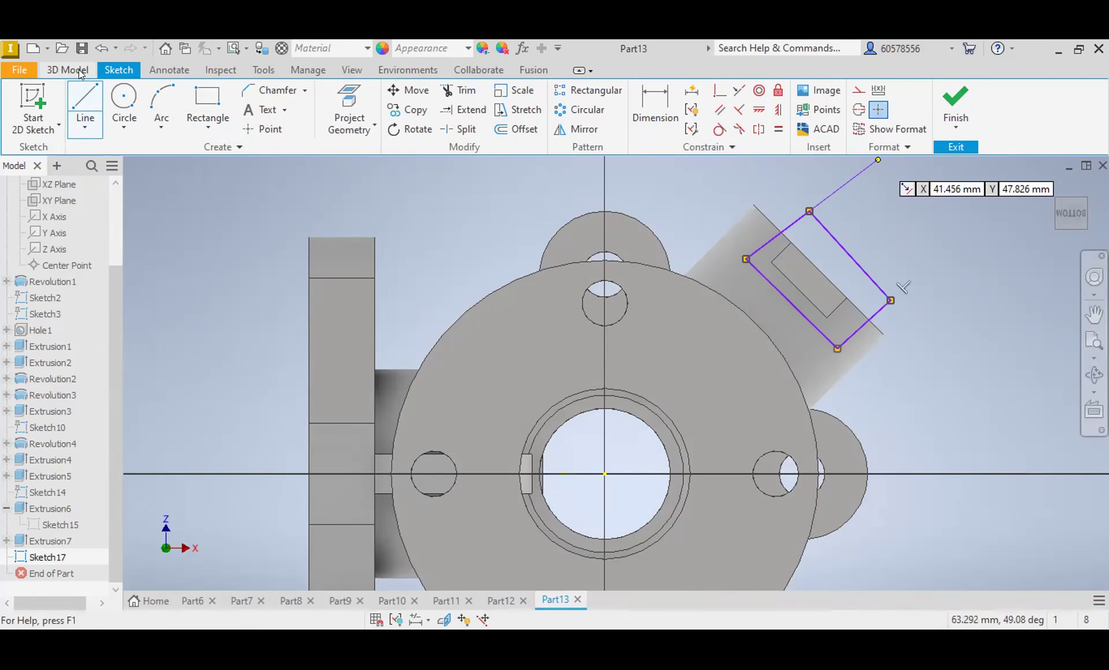
Step: Extrude the rectangle 20 mm as a cut through the small block beneath the circular branch
left_click(78, 69)
left_click(85, 109)
mouse_move(631, 165)
middle_mouse_down("shift")
mouse_move(644, 172)
mouse_move(669, 344)
middle_mouse_up("shift")
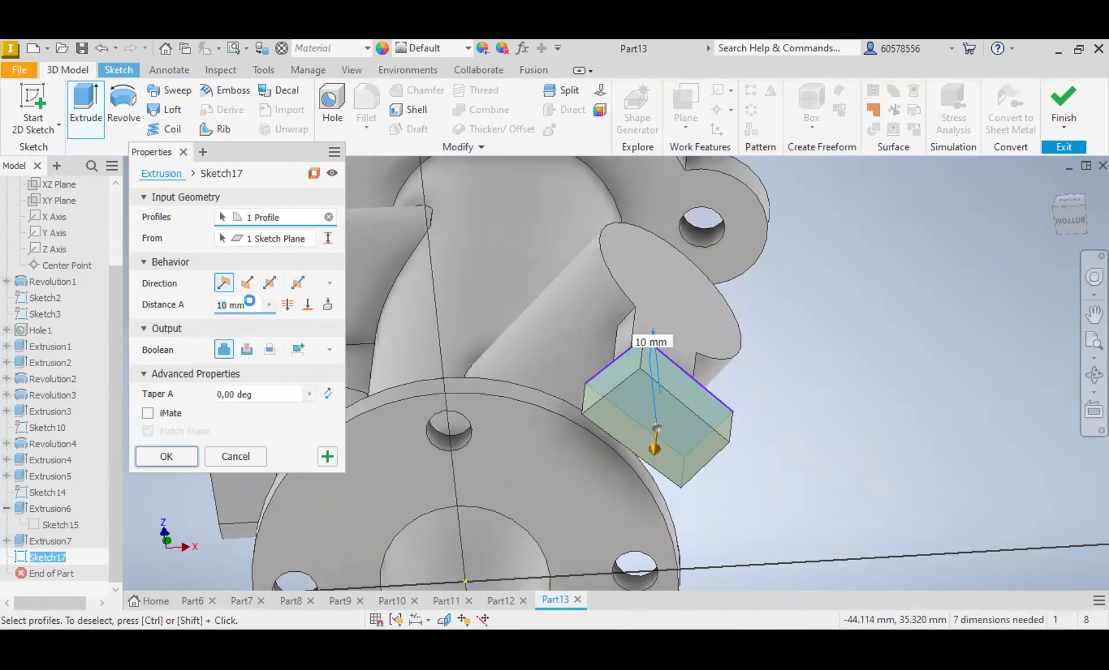
type("20")
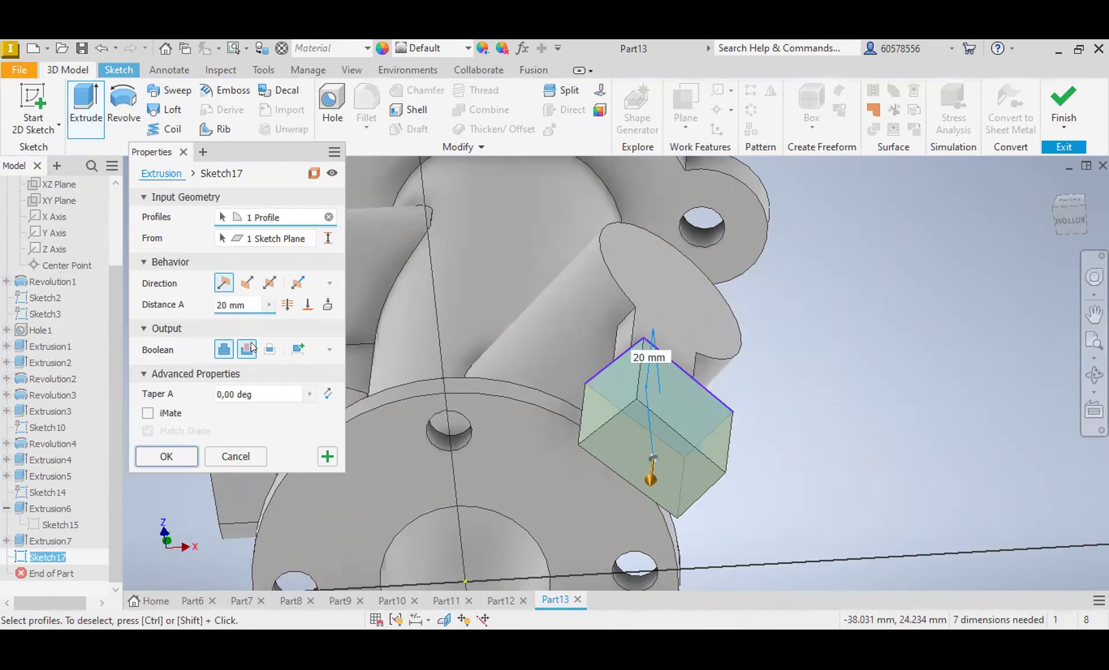
left_click(248, 349)
key("Return")
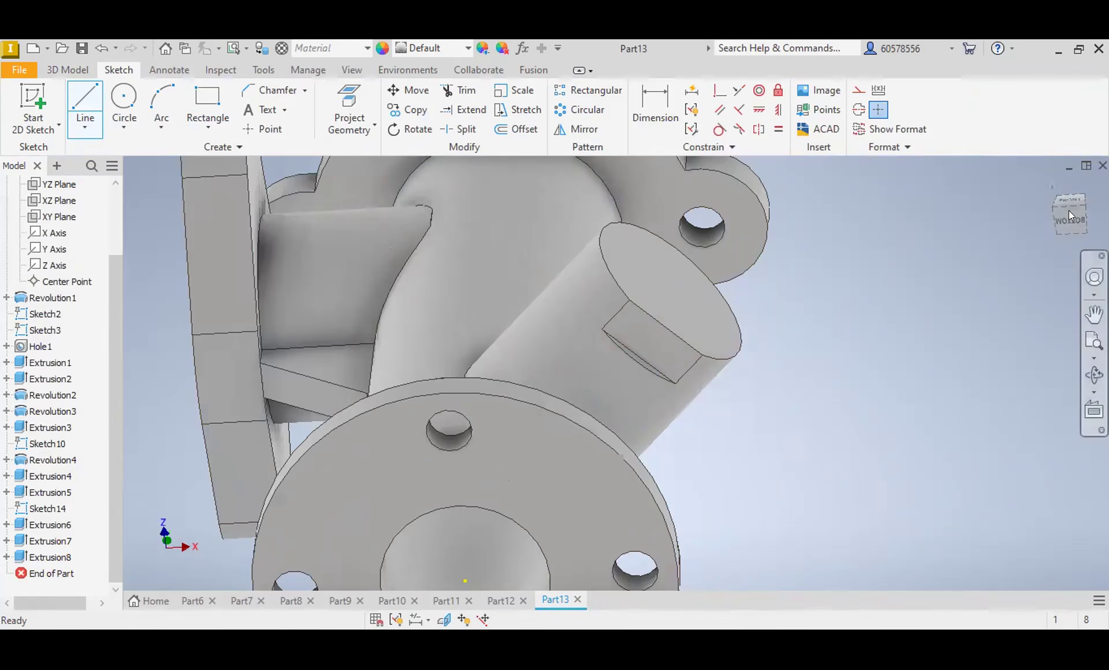
Step: Start a sketch on the circular branch's end face and draw a centred circle matching the face's outer edge
left_click(1069, 209)
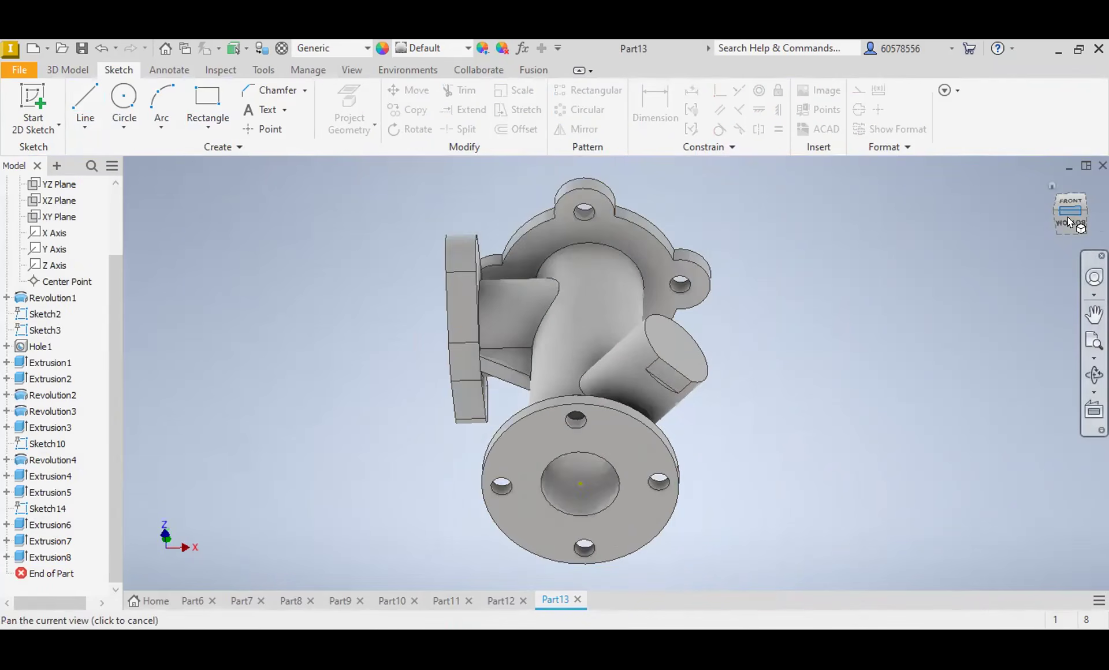
left_click(670, 360)
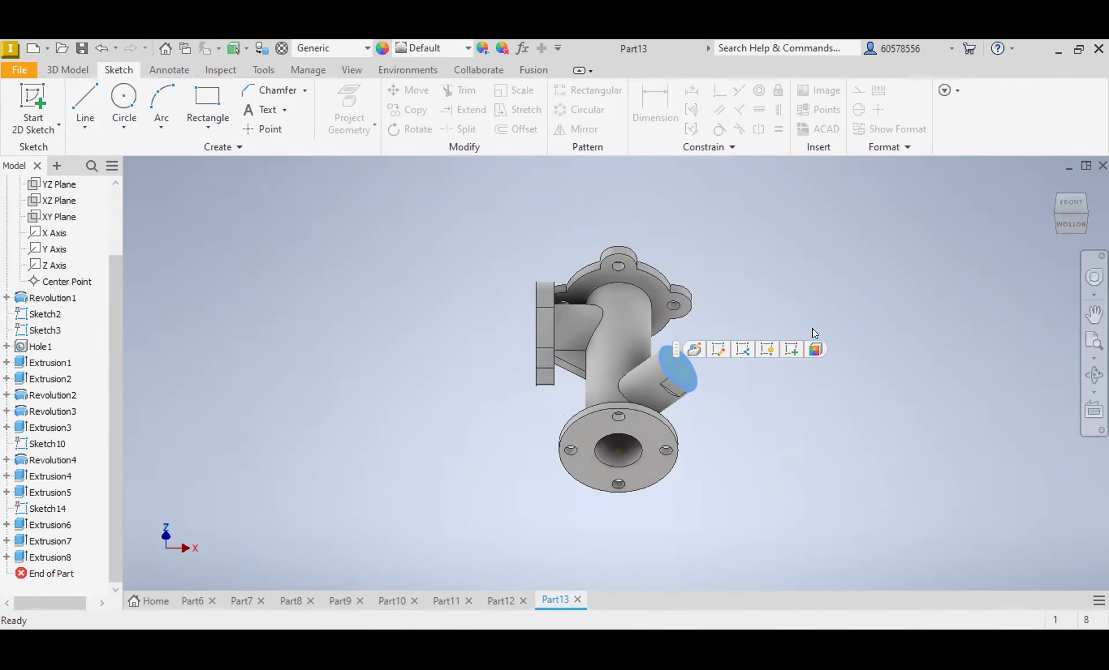
left_click(791, 349)
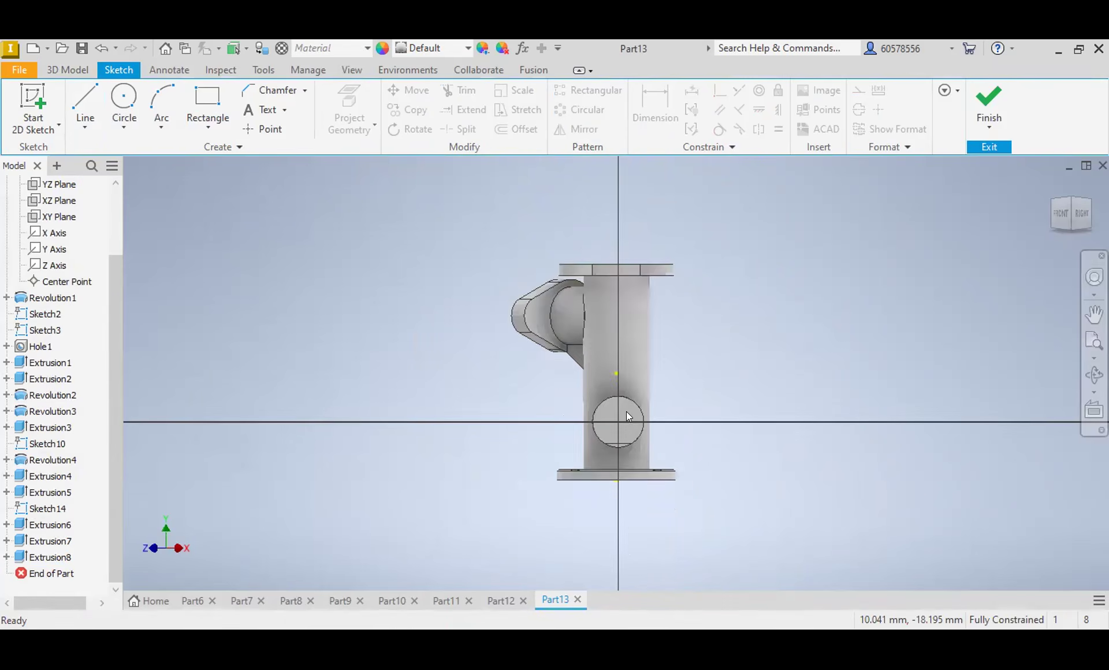
left_click(124, 104)
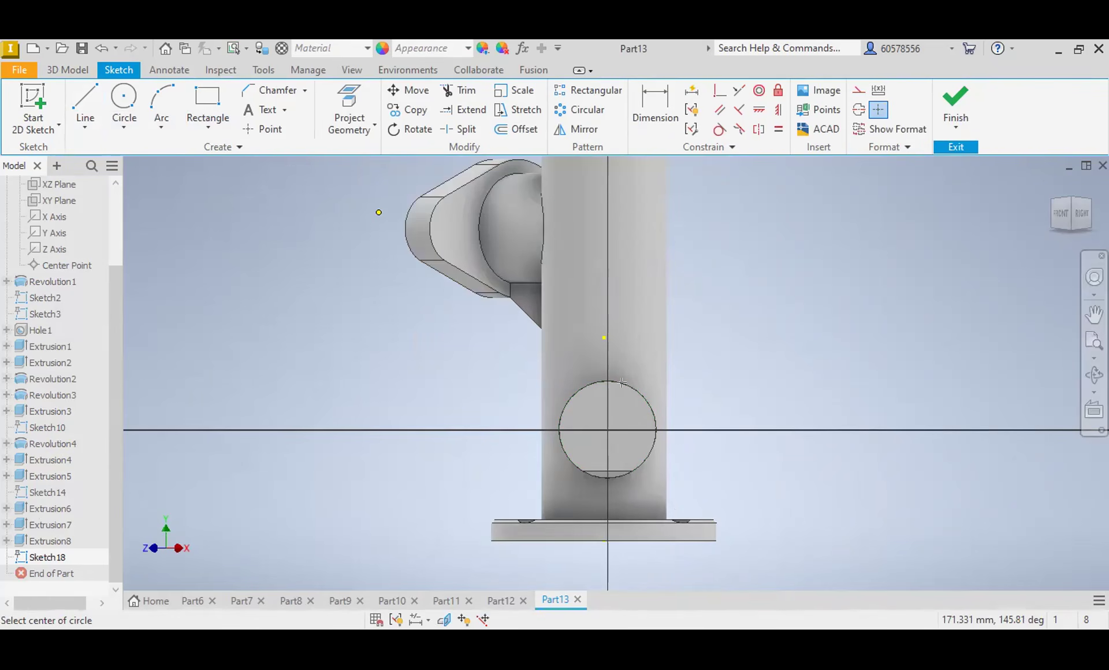
left_click(72, 70)
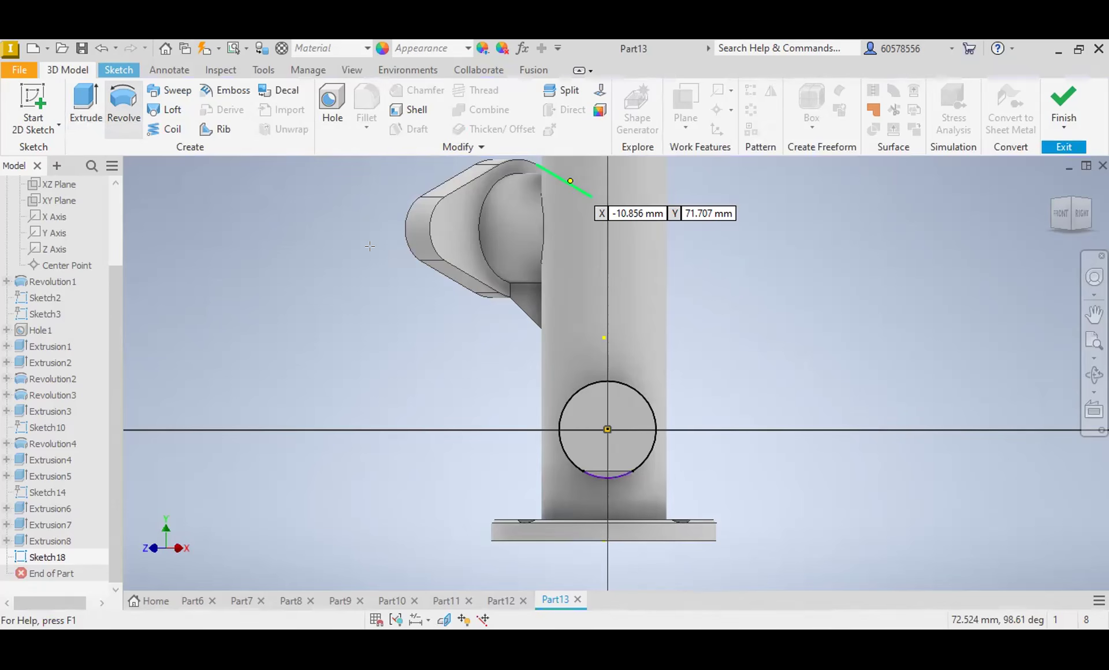
key("Escape")
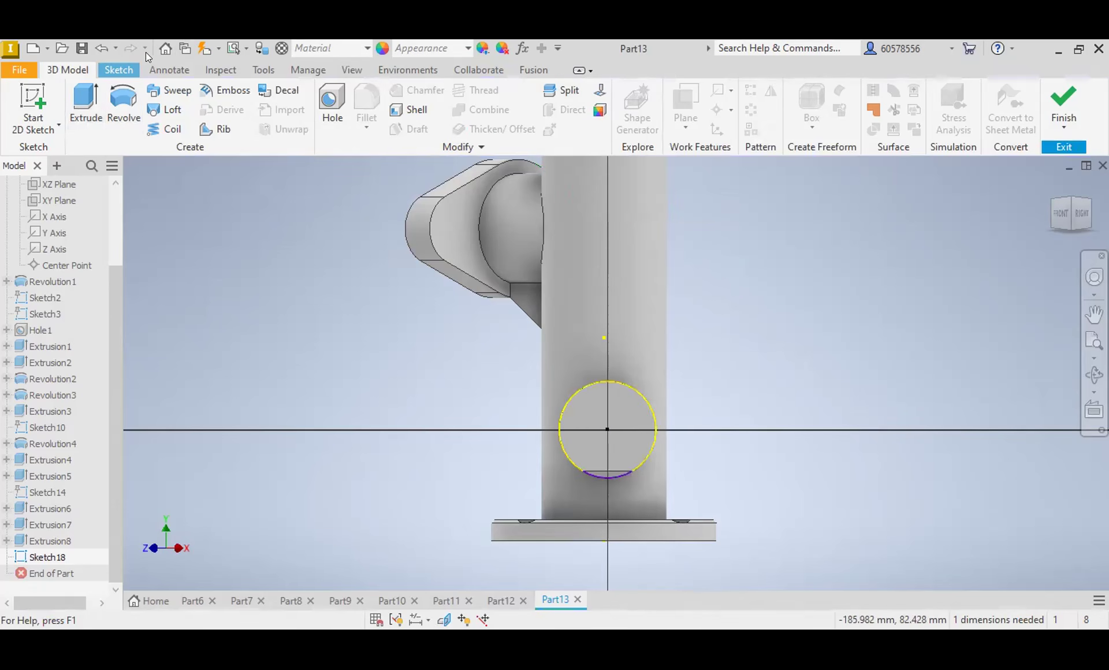
Step: Try to dimension the diameter of the circle on the branch's end face
left_click(659, 115)
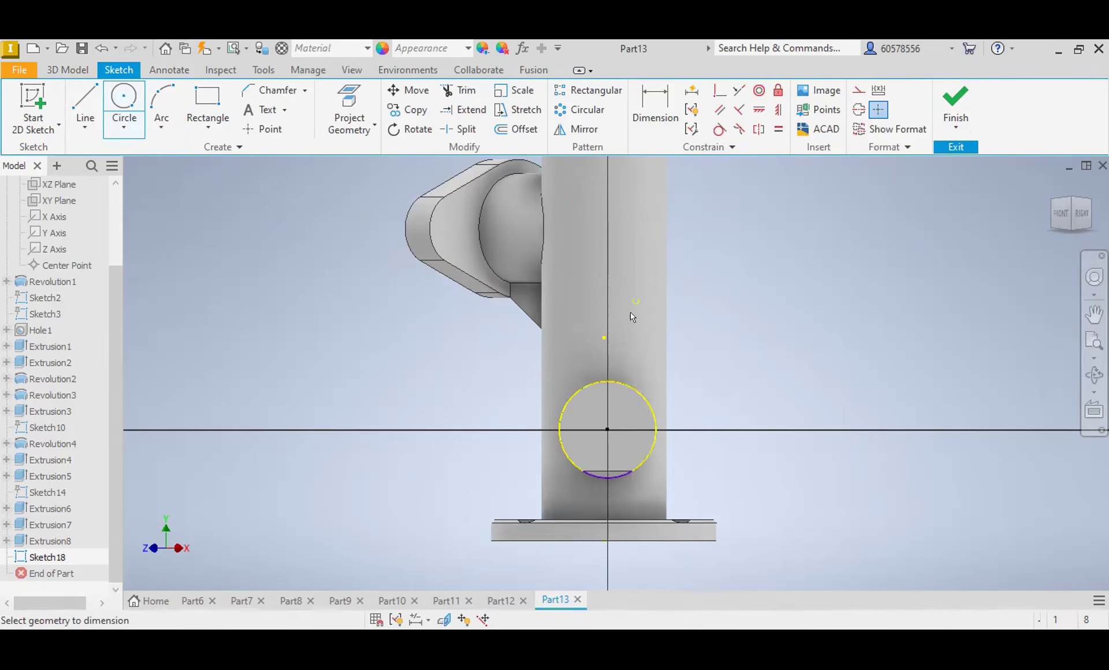
left_click(636, 389)
left_click(723, 369)
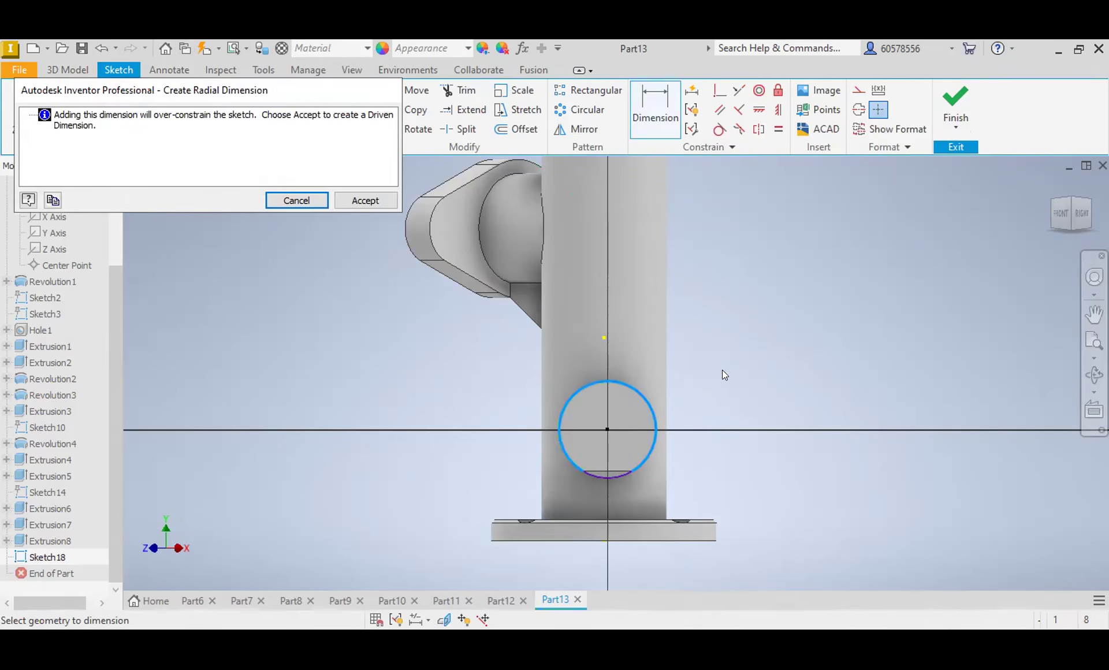
left_click(296, 200)
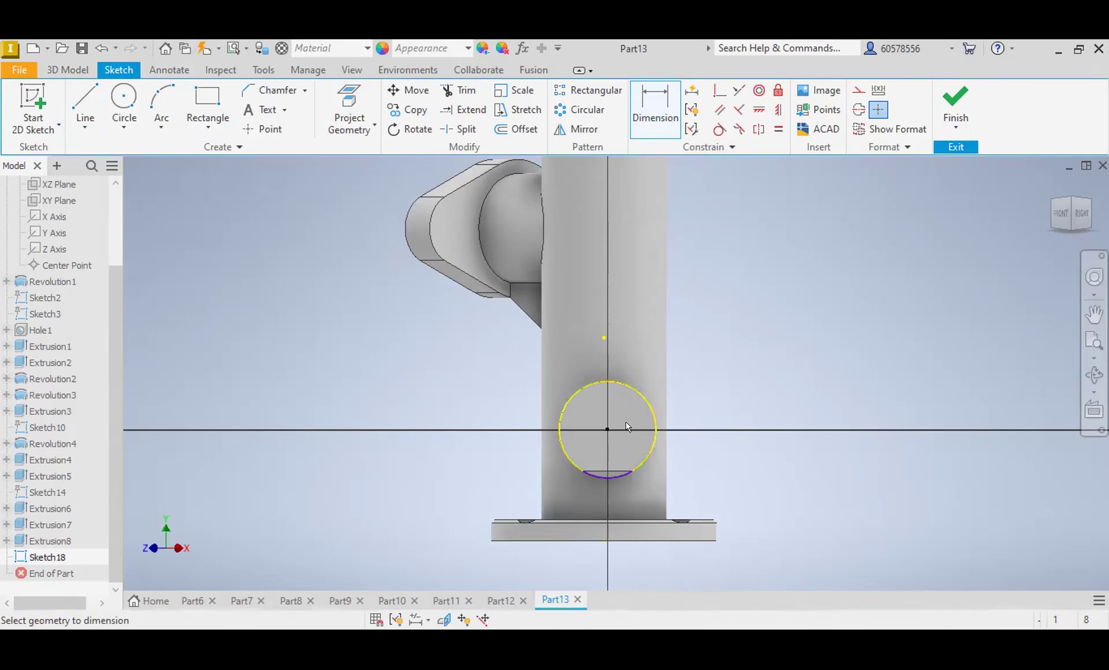
Step: Replace the undimensioned circle on the branch's end face with a concentric circle 34 mm in diameter
left_click(615, 475)
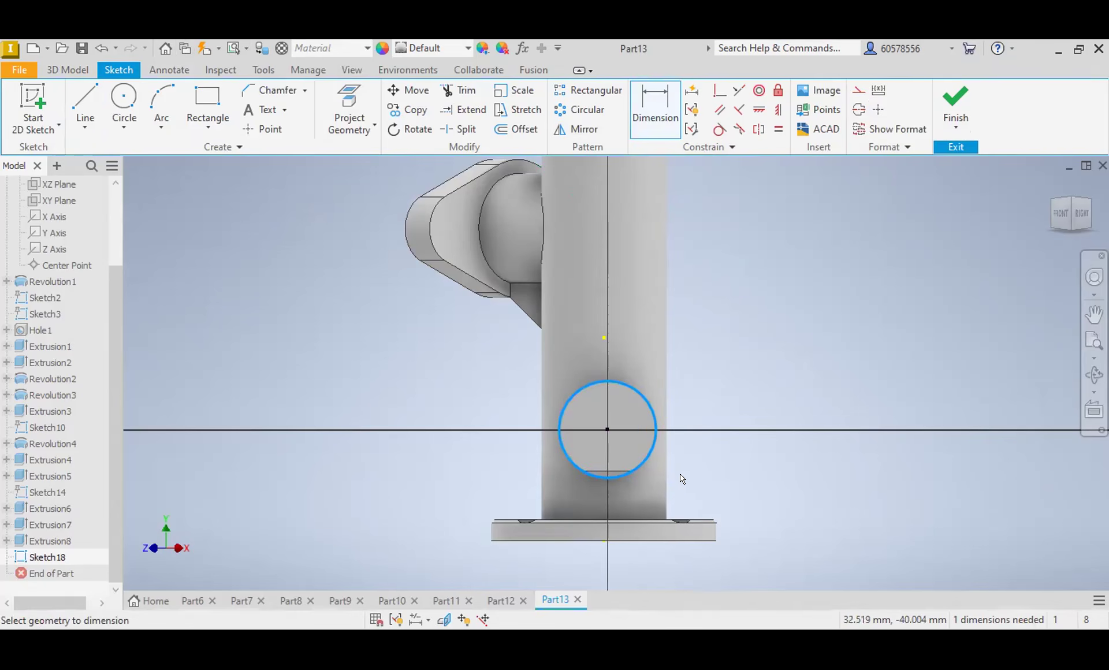
key("Escape")
left_click(623, 475)
key("Delete")
left_click(124, 96)
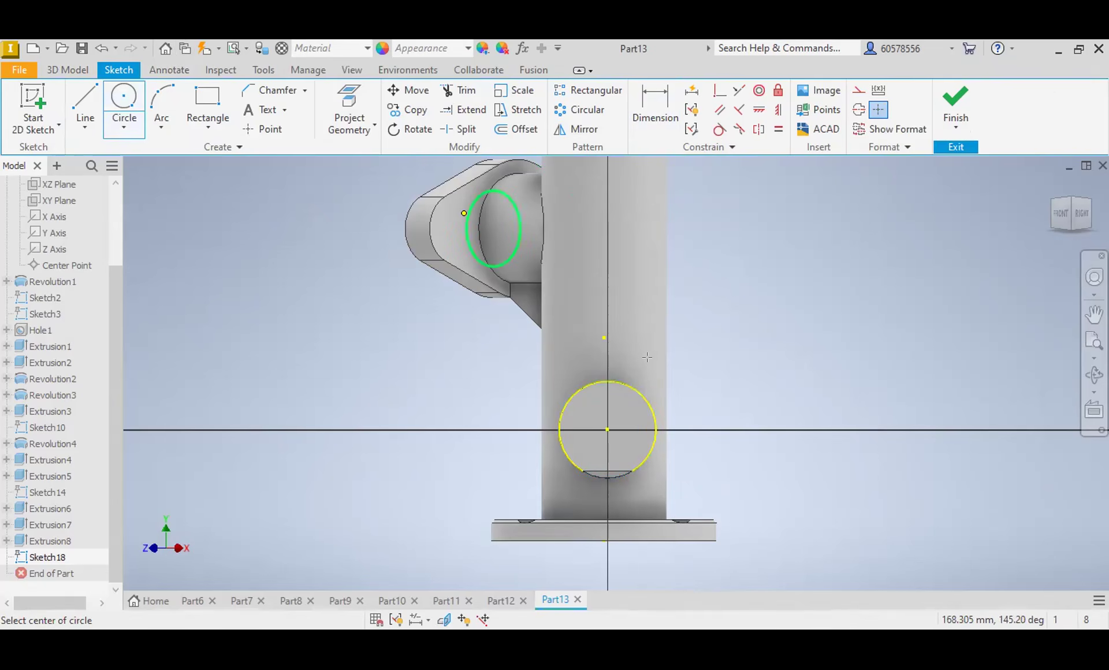
left_click(607, 430)
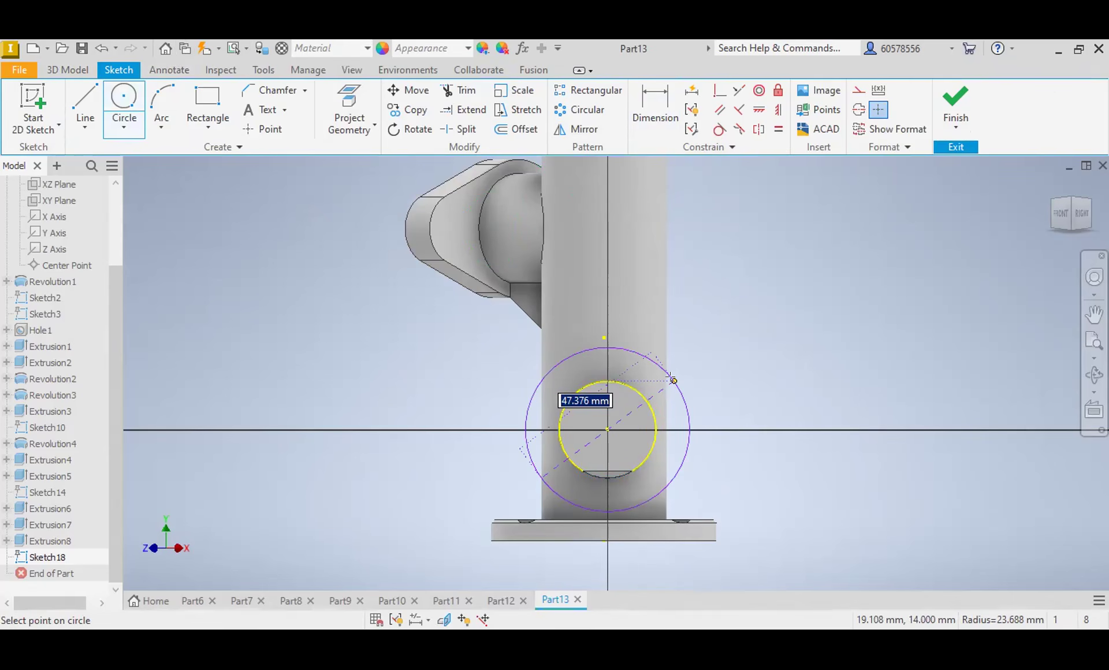
type("34")
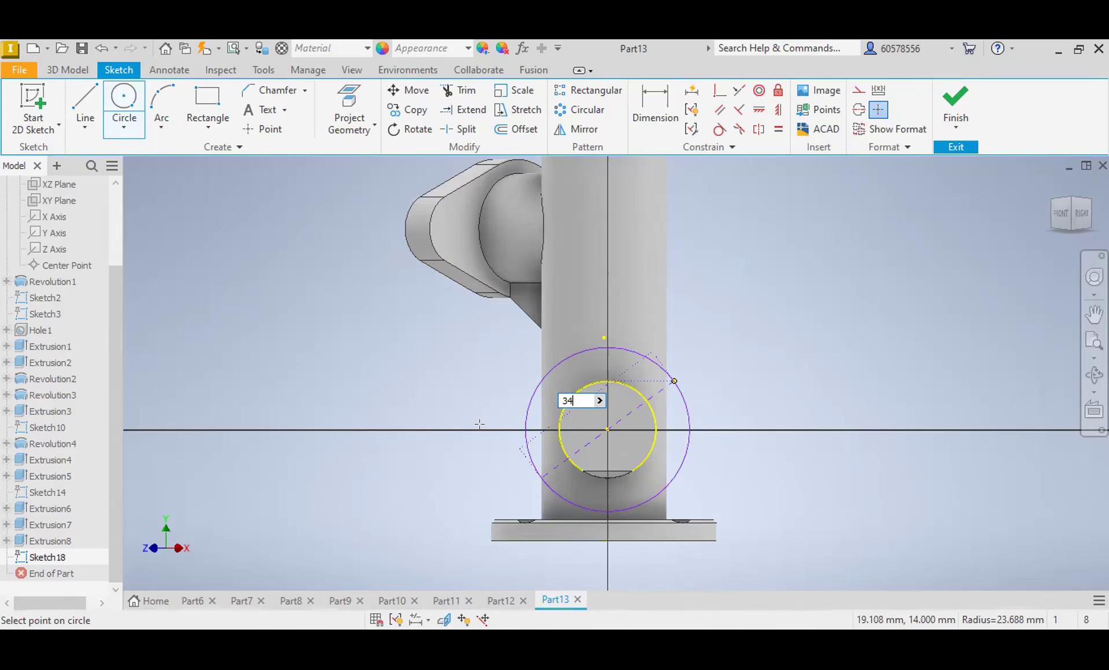
Step: Add a small circle on either side of the 34 mm circle and dimension both to 18 mm diameter
left_click(730, 416)
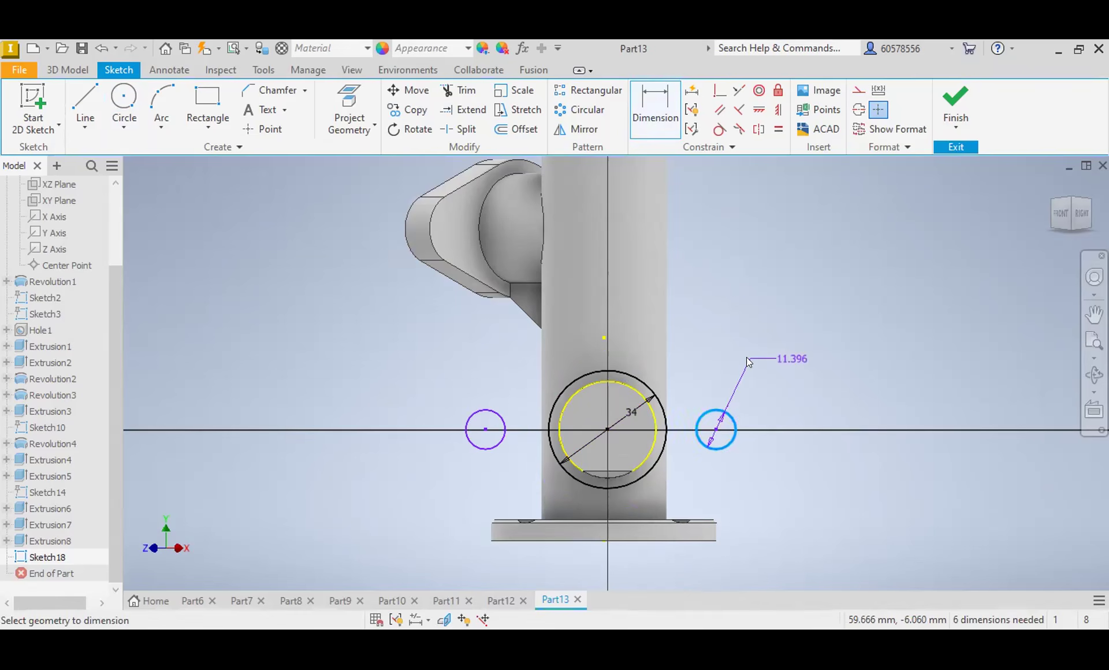
left_click(746, 357)
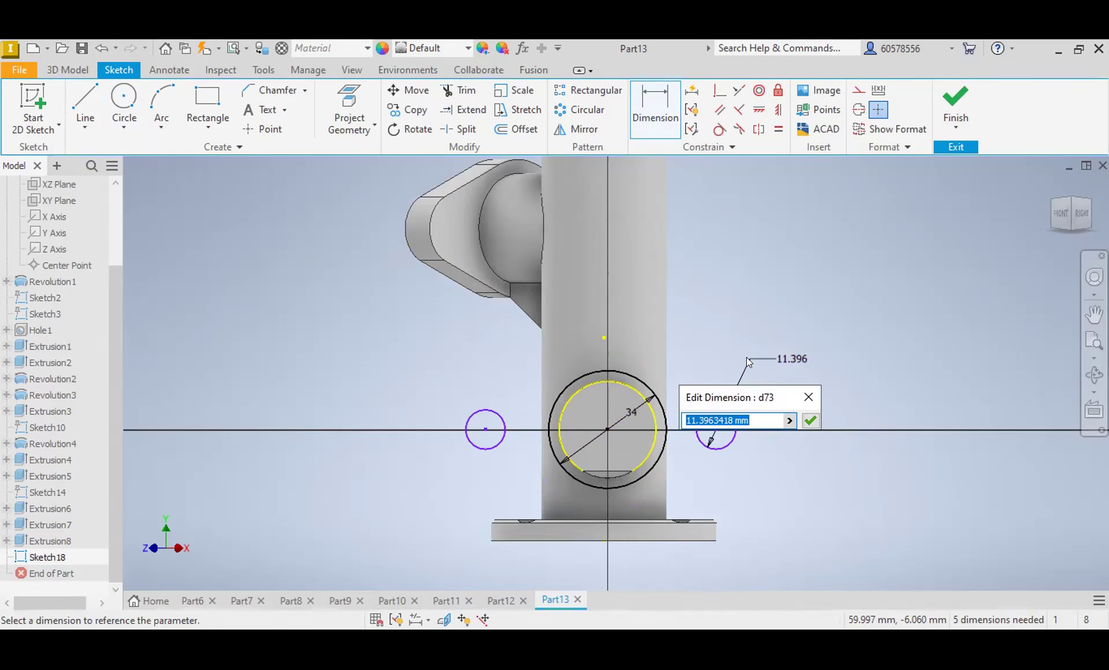
type("18")
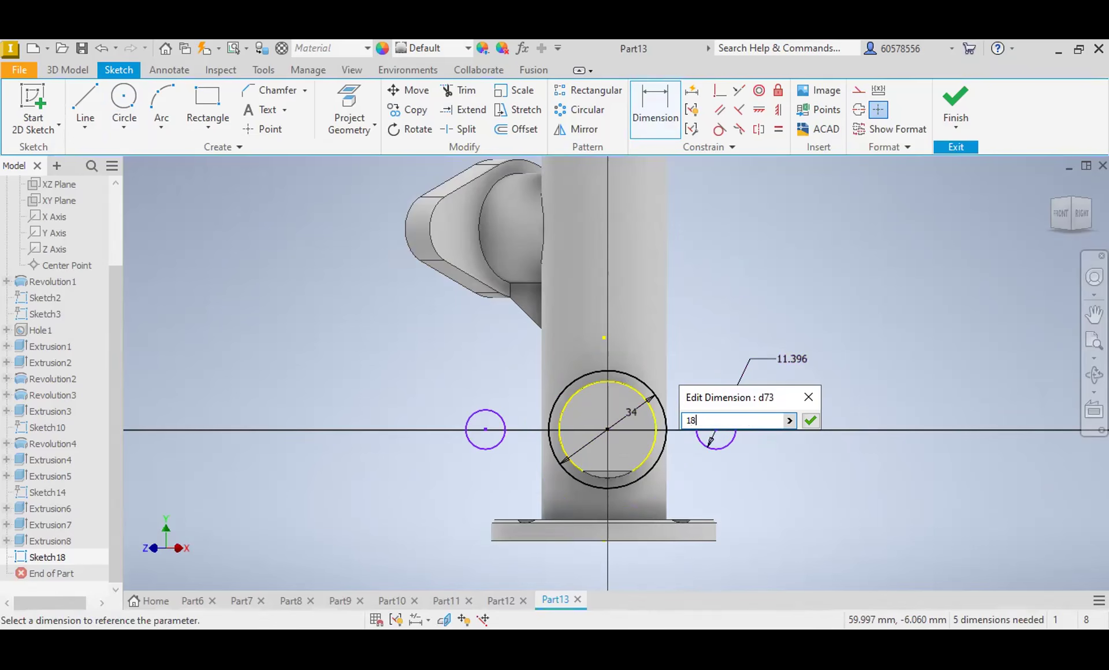
key("Return")
left_click(504, 423)
left_click(456, 392)
type("18")
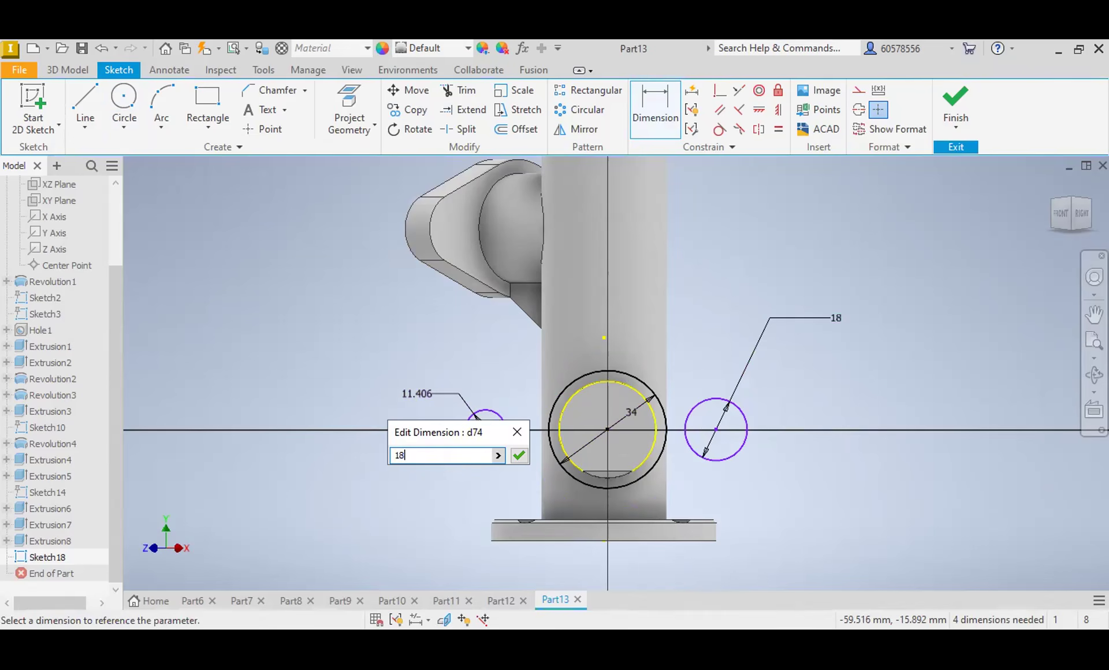
key("Return")
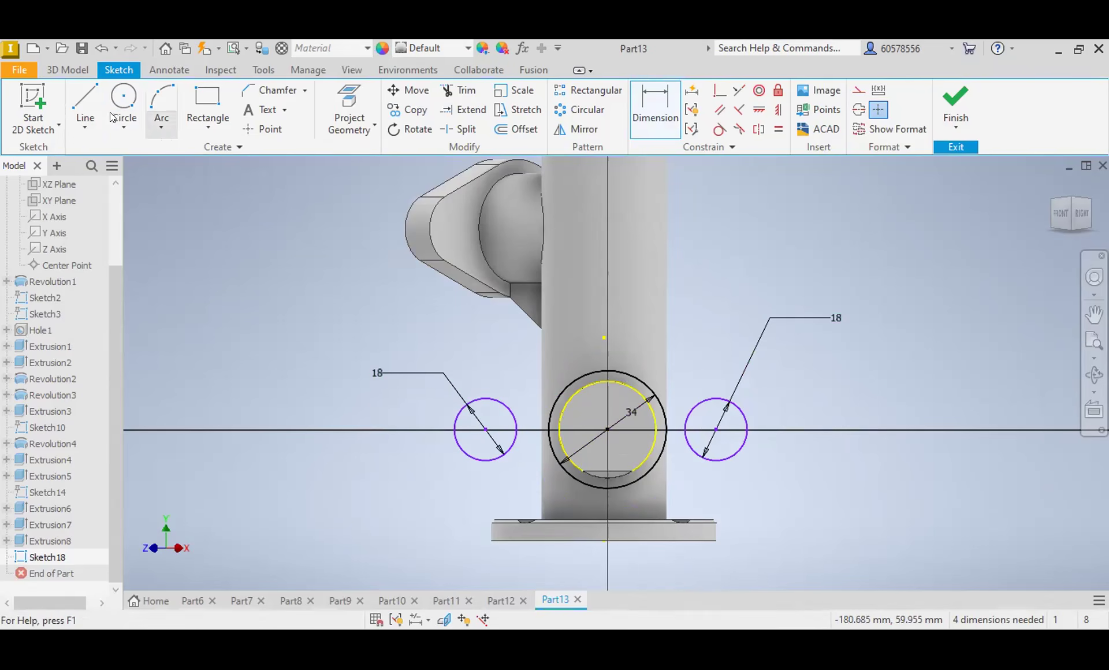
Step: Draw four sloping lines above and below the circles, making the right-hand pair tangent to the central and right circles
left_click(92, 103)
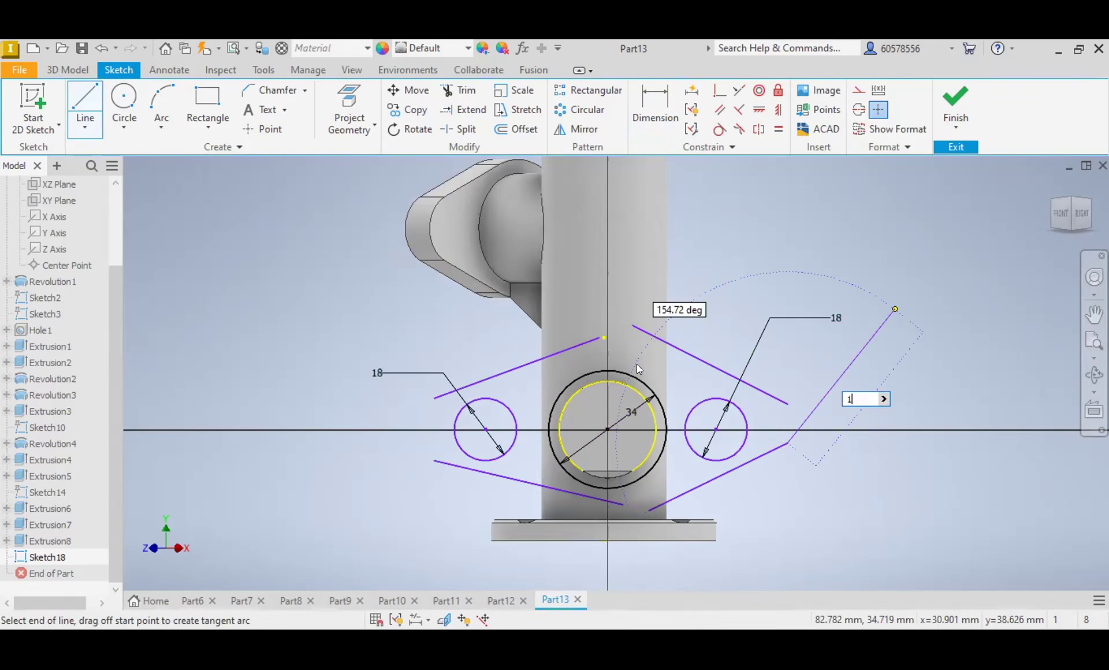
key("Escape")
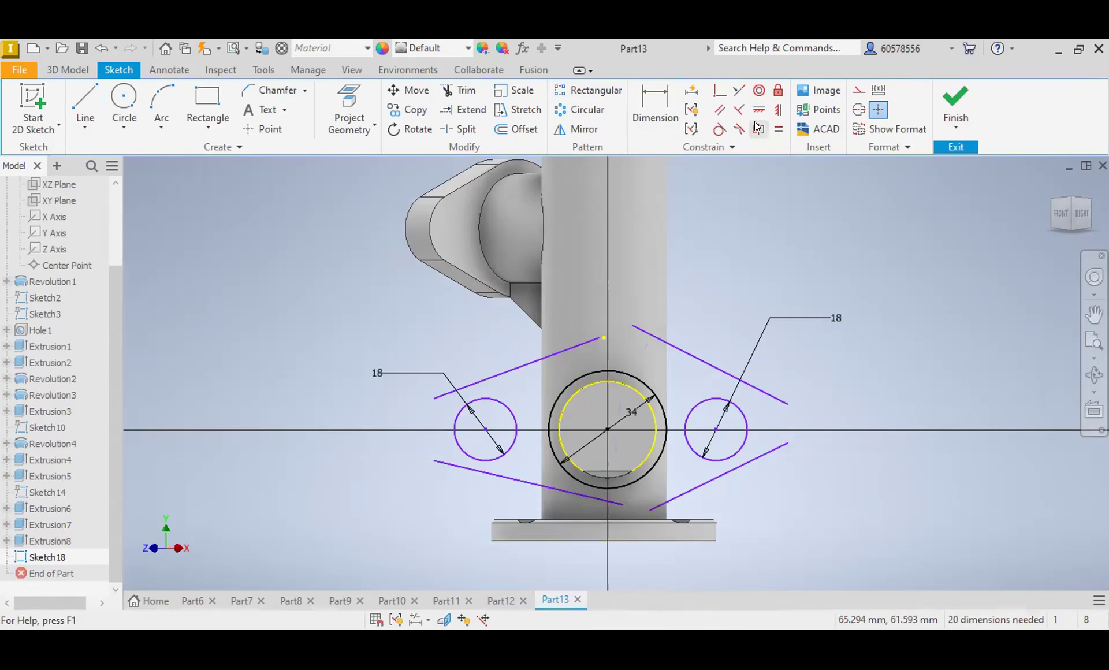
left_click(720, 128)
left_click(686, 492)
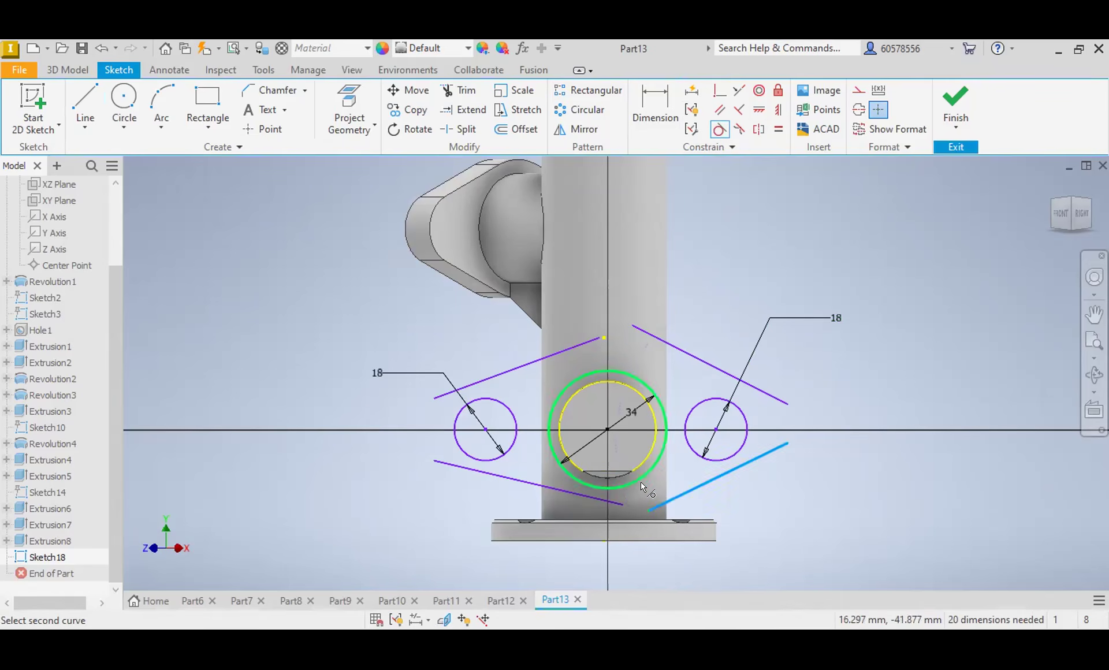
left_click(743, 449)
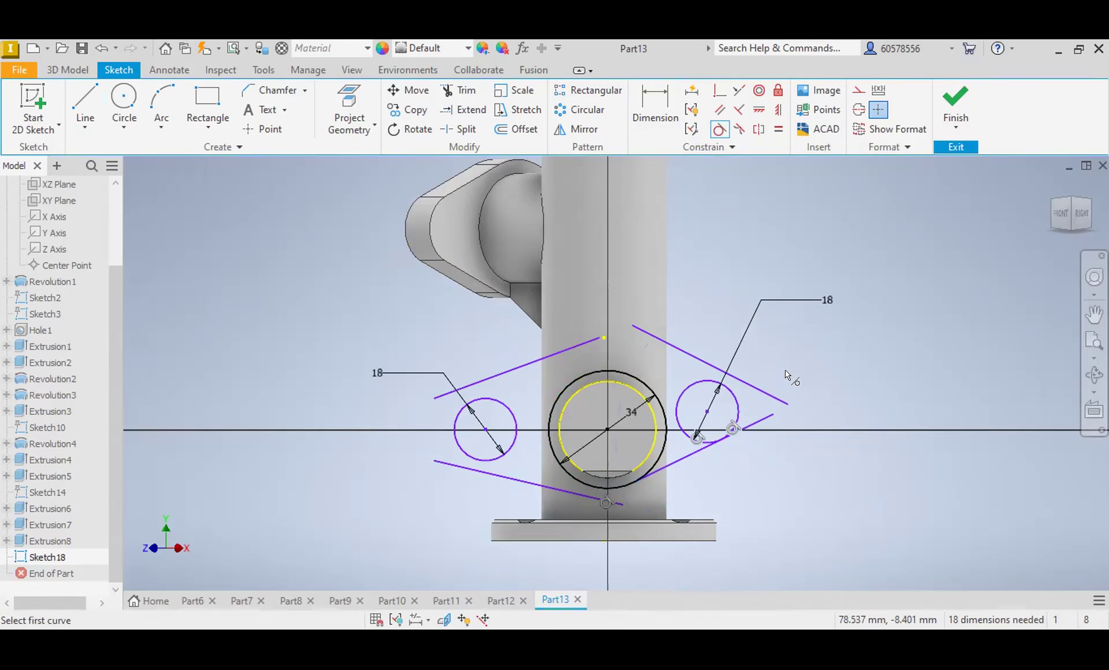
left_click(764, 394)
left_click(718, 386)
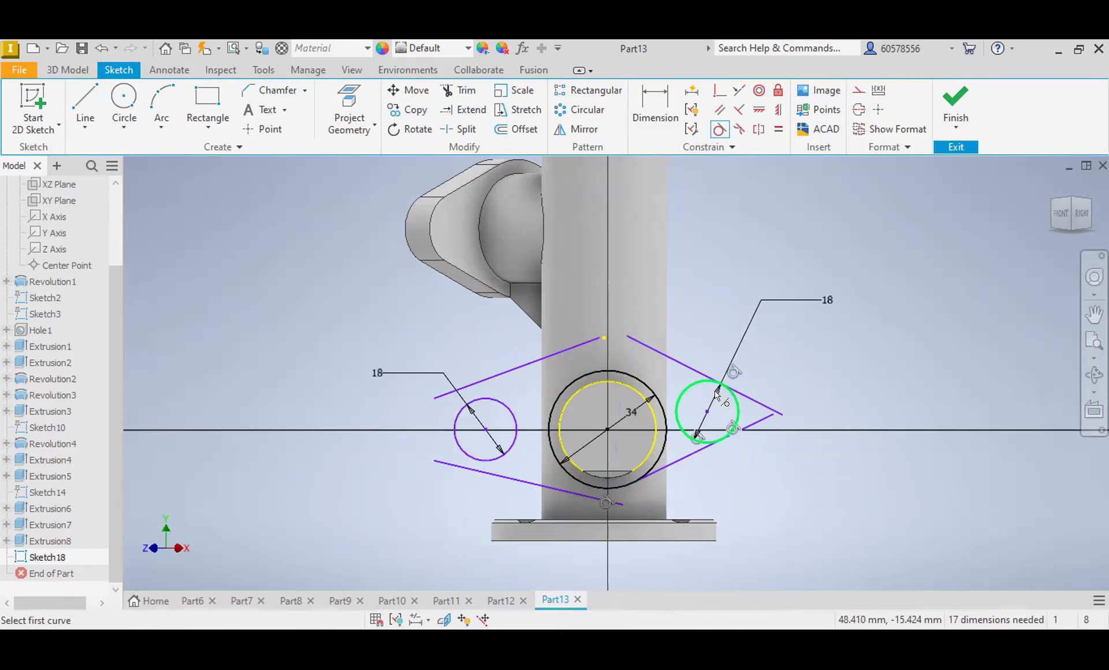
left_click(694, 385)
left_click(695, 385)
left_click(664, 355)
left_click(637, 379)
Step: Make the upper-left line tangent to the central and left circles, and the lower-left line tangent to the left circle
left_click(587, 343)
left_click(585, 370)
left_click(485, 411)
left_click(501, 453)
left_click(508, 464)
left_click(511, 477)
Step: Set the vertical distance between the left circle's centre and the central circle's centre to 0
left_click(666, 93)
left_click(605, 428)
left_click(490, 442)
left_click(411, 409)
type("0")
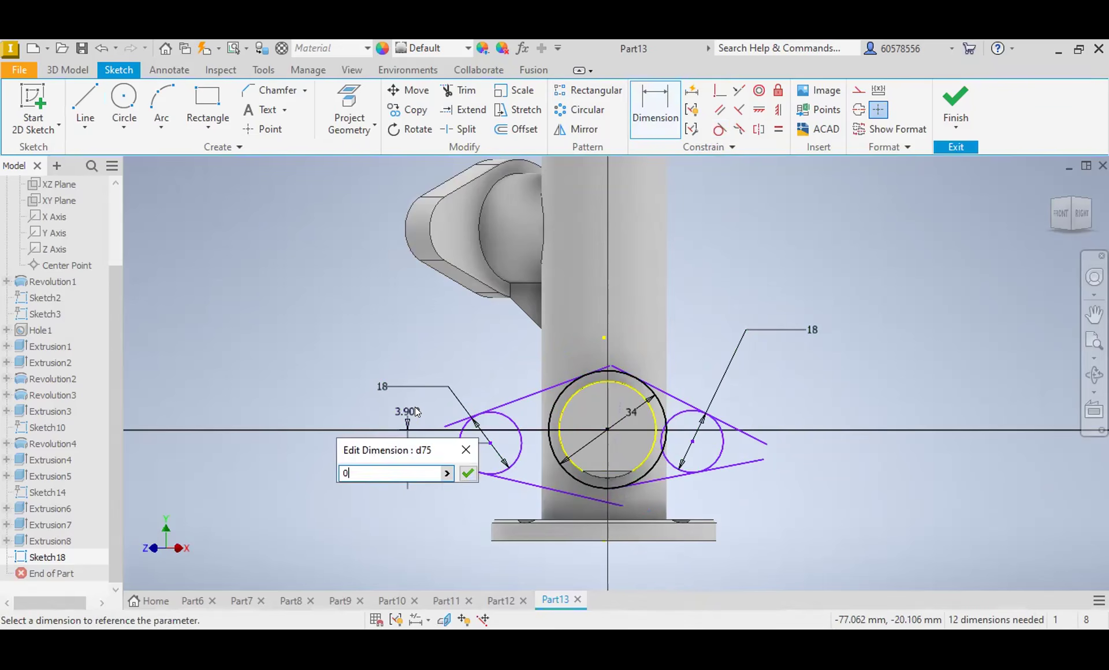
key("Return")
left_click(692, 443)
left_click(608, 430)
left_click(864, 404)
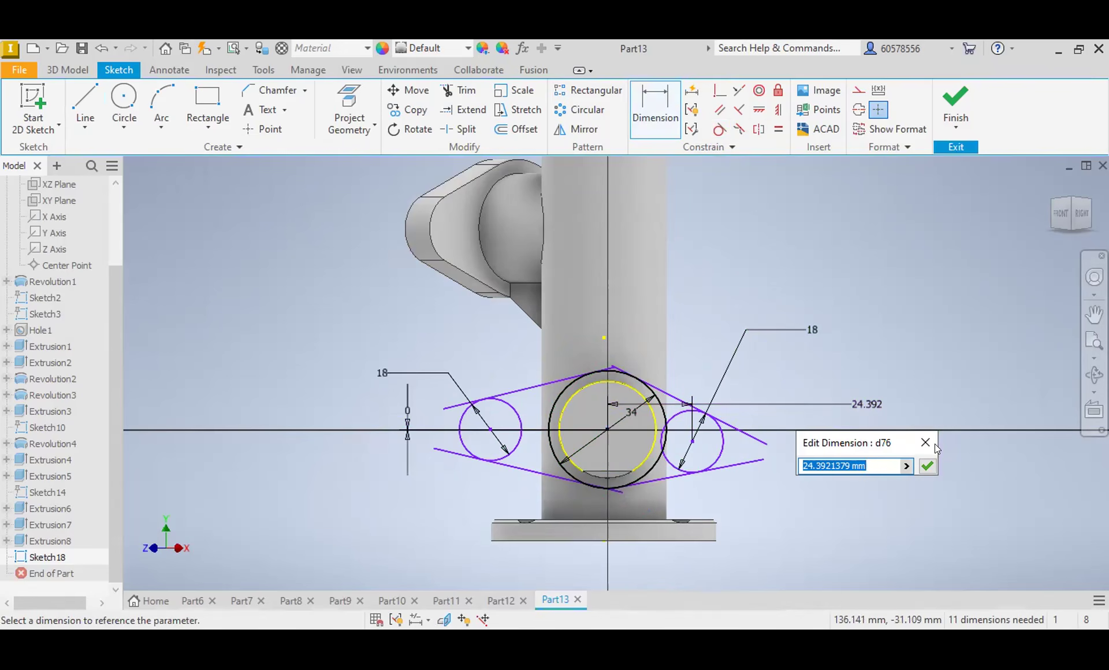
left_click(924, 442)
key("Escape")
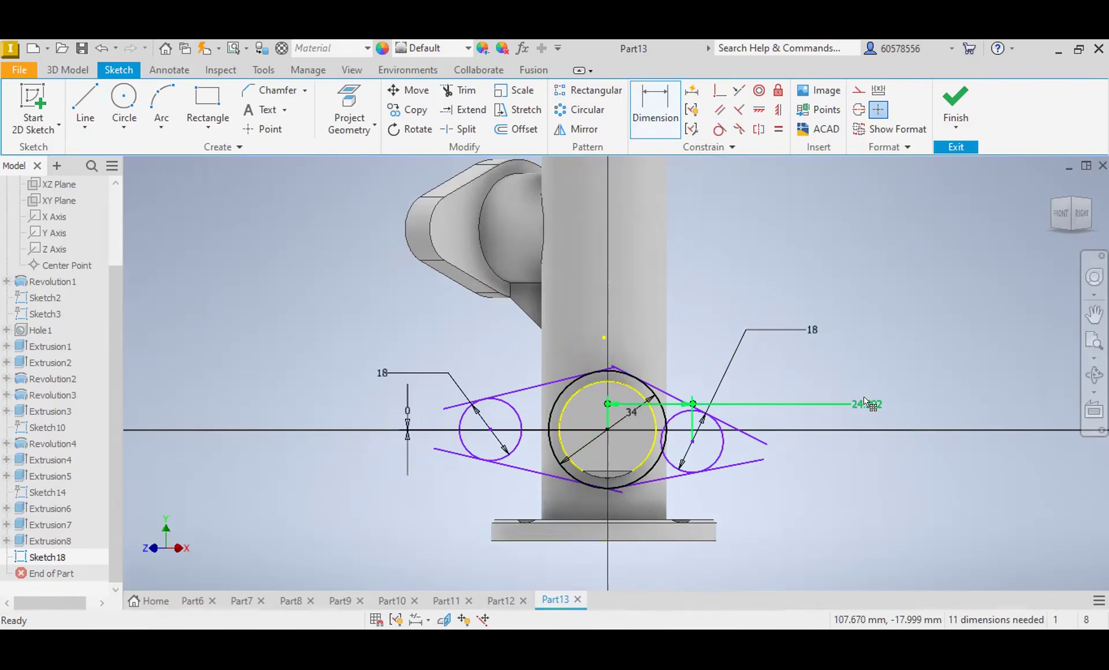
left_click(867, 403)
key("Delete")
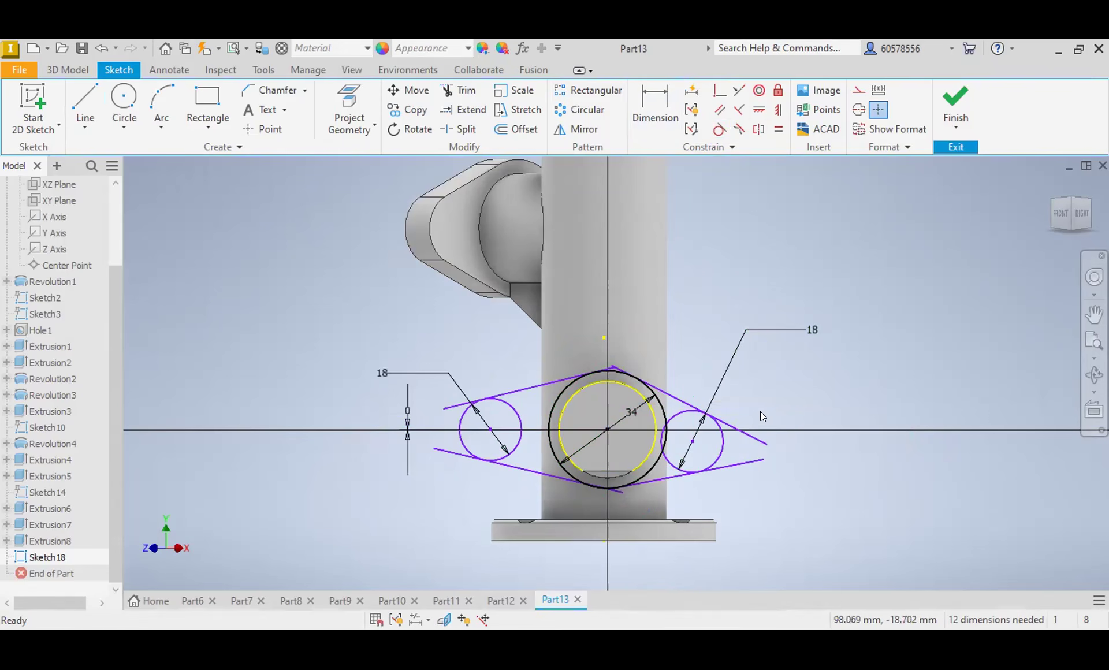
Step: Set the vertical distance between the central circle's centre and the right circle's centre to 0
key("d")
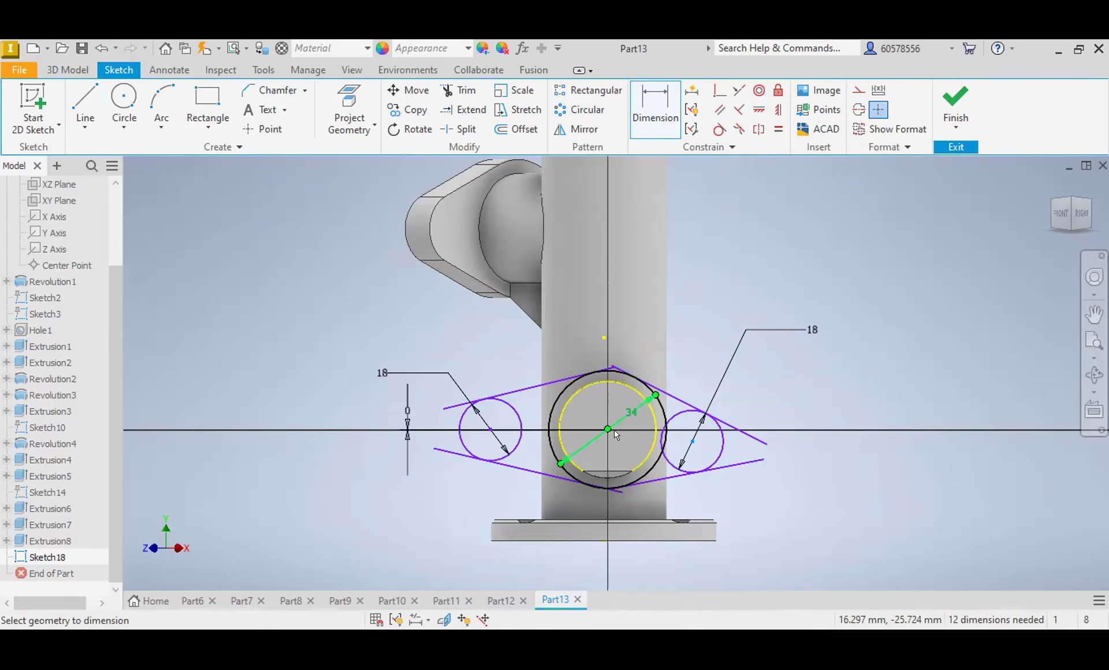
left_click(612, 430)
left_click(693, 441)
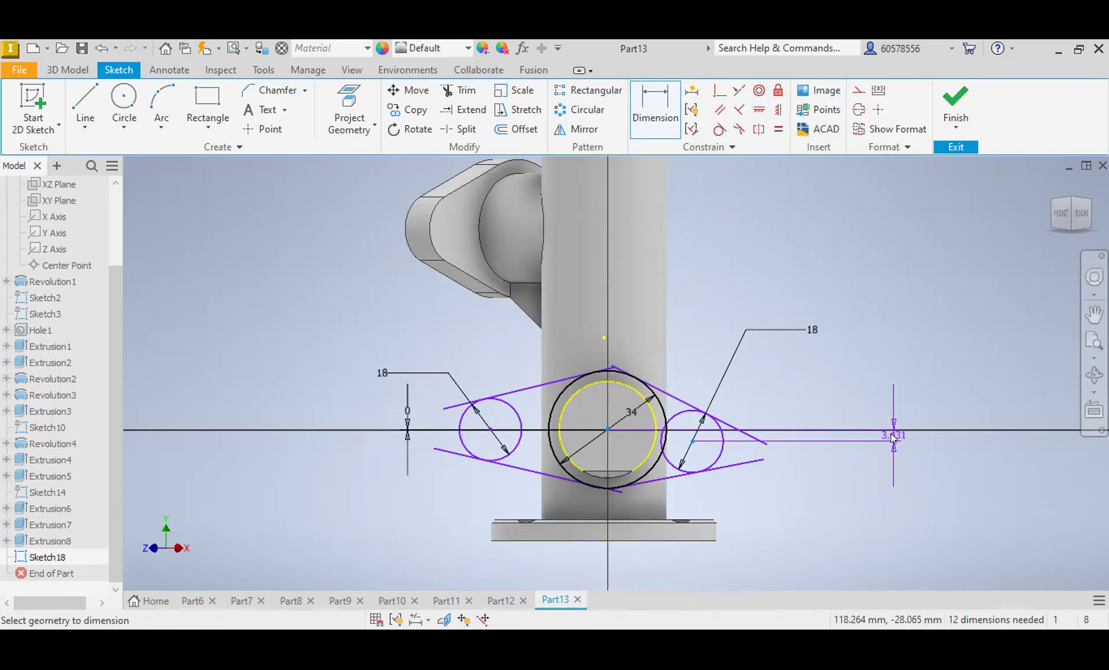
left_click(891, 434)
type("0")
key("Return")
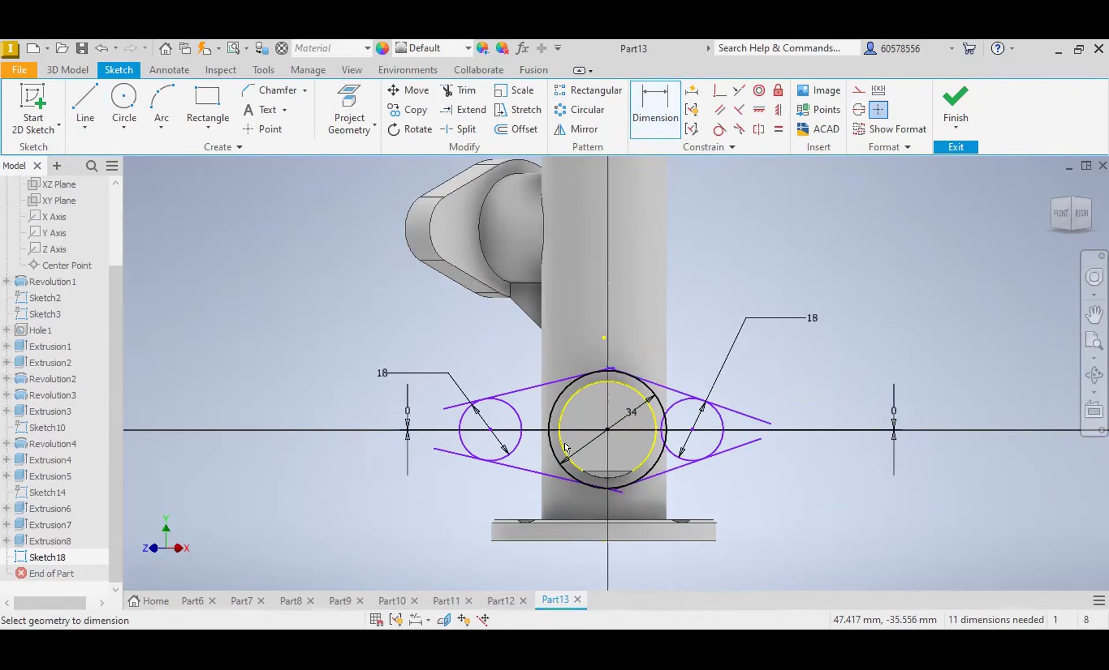
Step: Set the left circle's centre 26 mm horizontally from the central circle's centre, and space the two side circles' centres 52 mm apart
left_click(490, 429)
left_click(604, 429)
left_click(511, 350)
type("26")
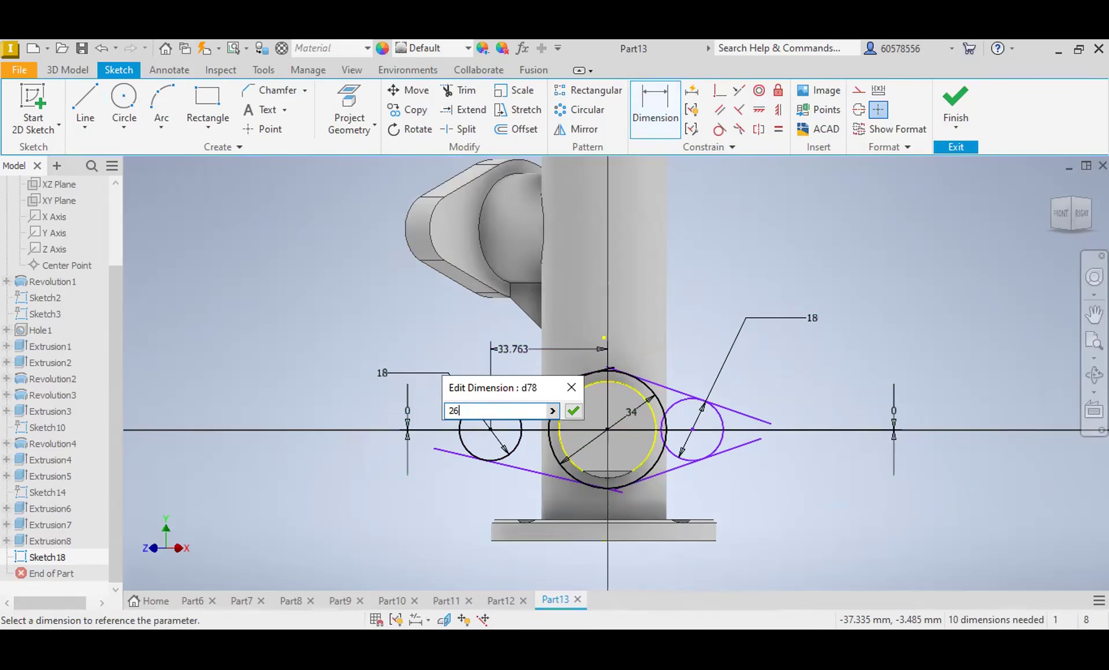
key("Return")
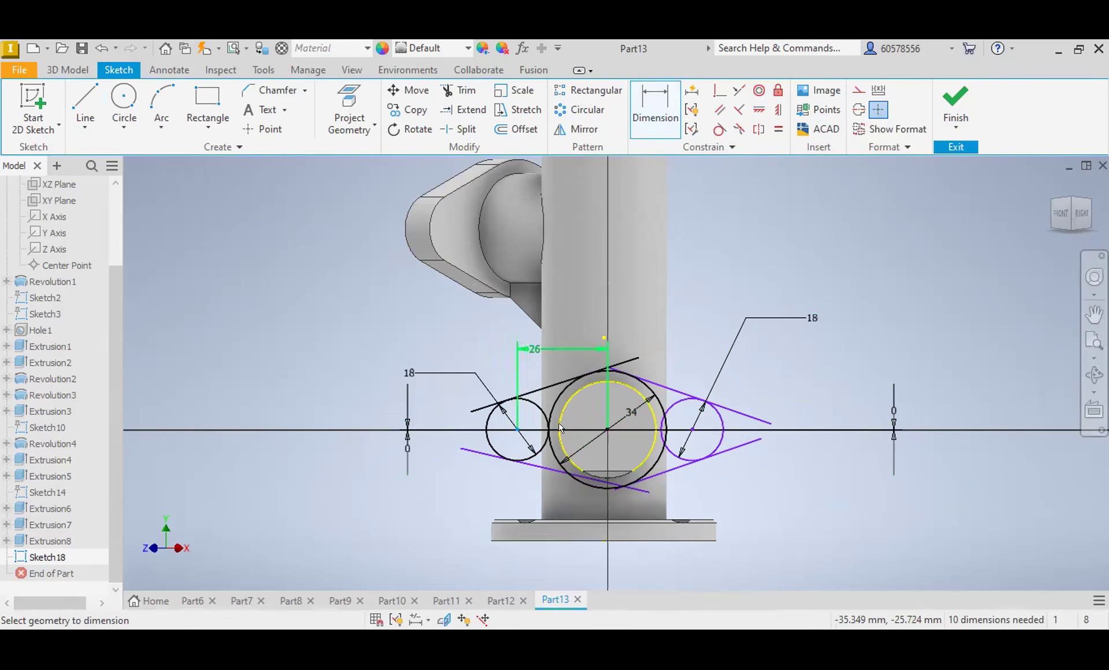
left_click(694, 431)
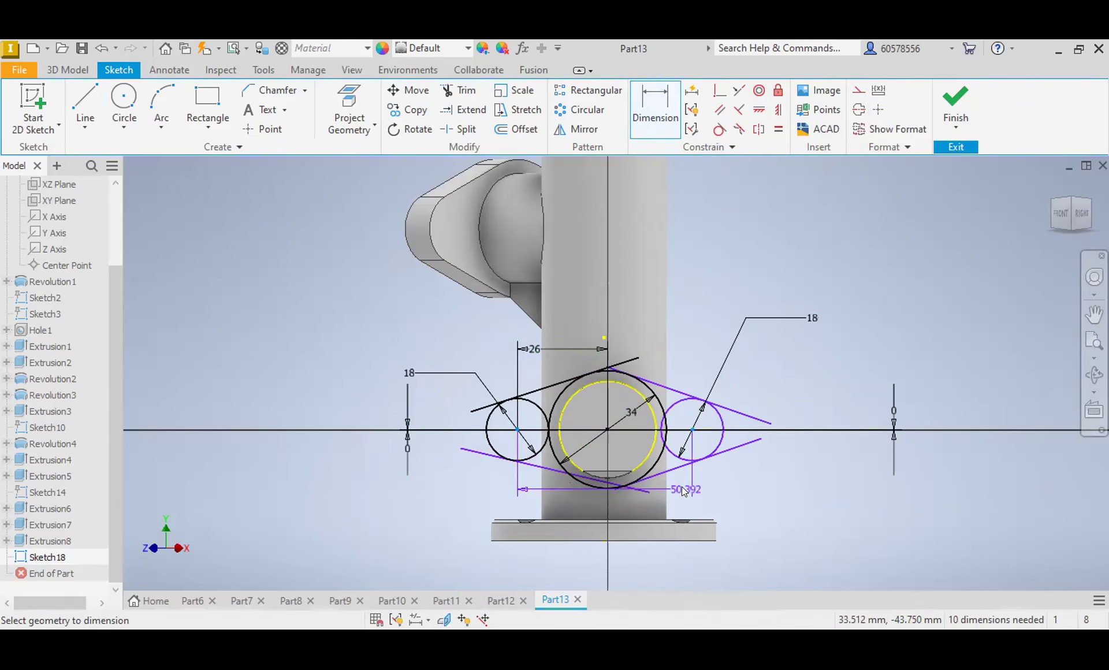
left_click(683, 490)
type("52")
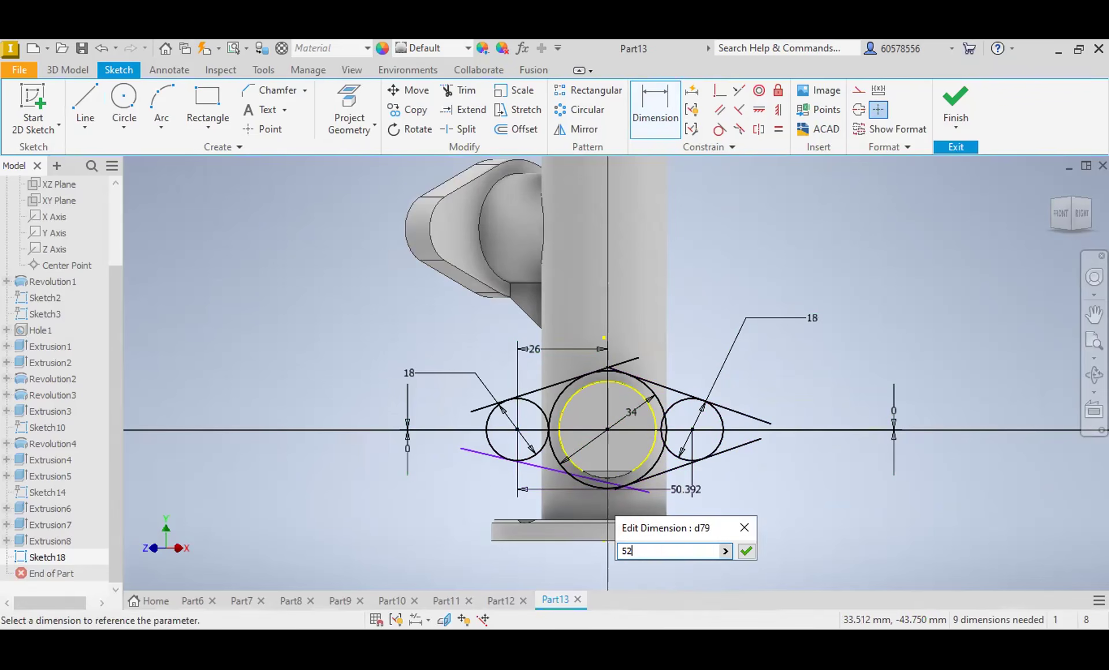
key("Return")
Step: Trim the overhanging ends of the four sloping lines and the part of the lower-left line inside the central circle
left_click(475, 93)
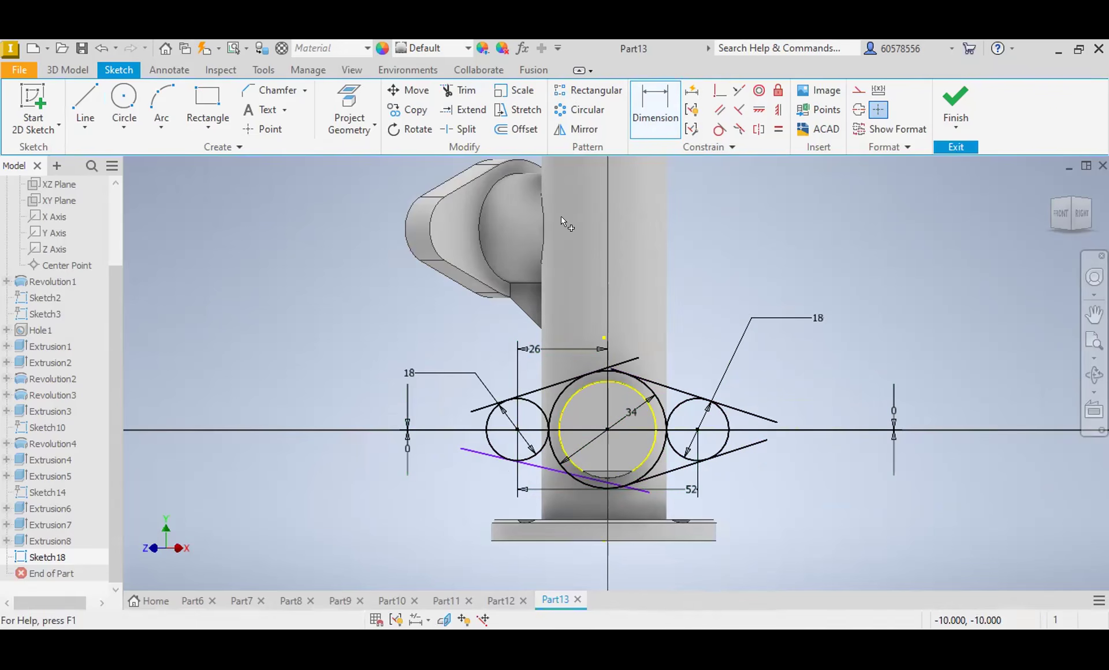
left_click(623, 371)
left_click(477, 407)
left_click(480, 454)
left_click(638, 489)
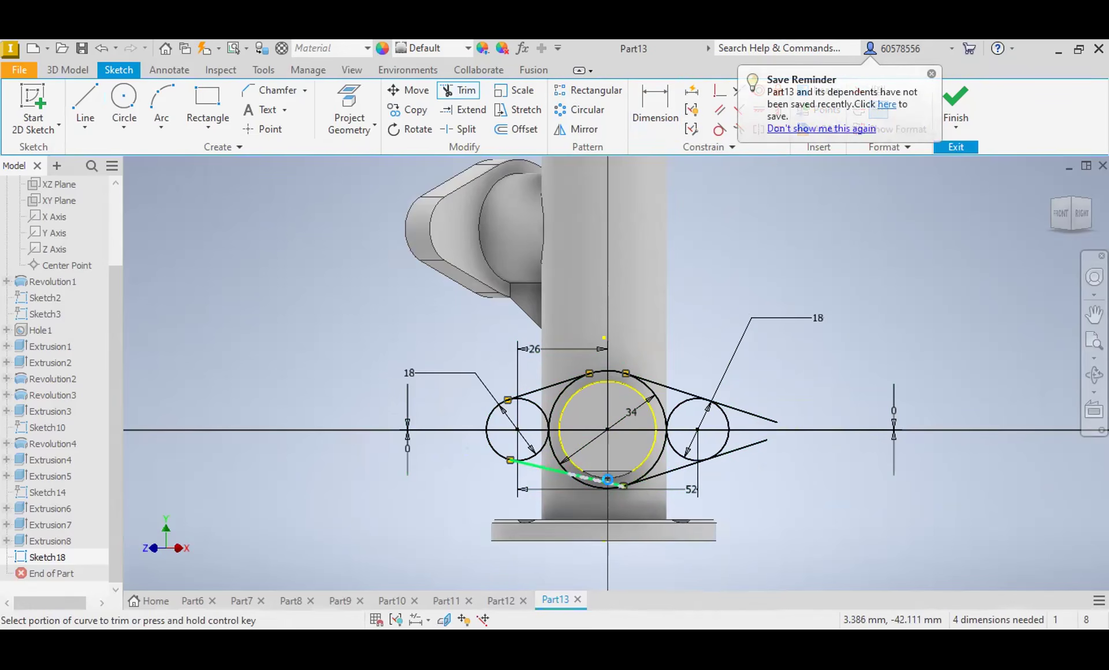
left_click(601, 478)
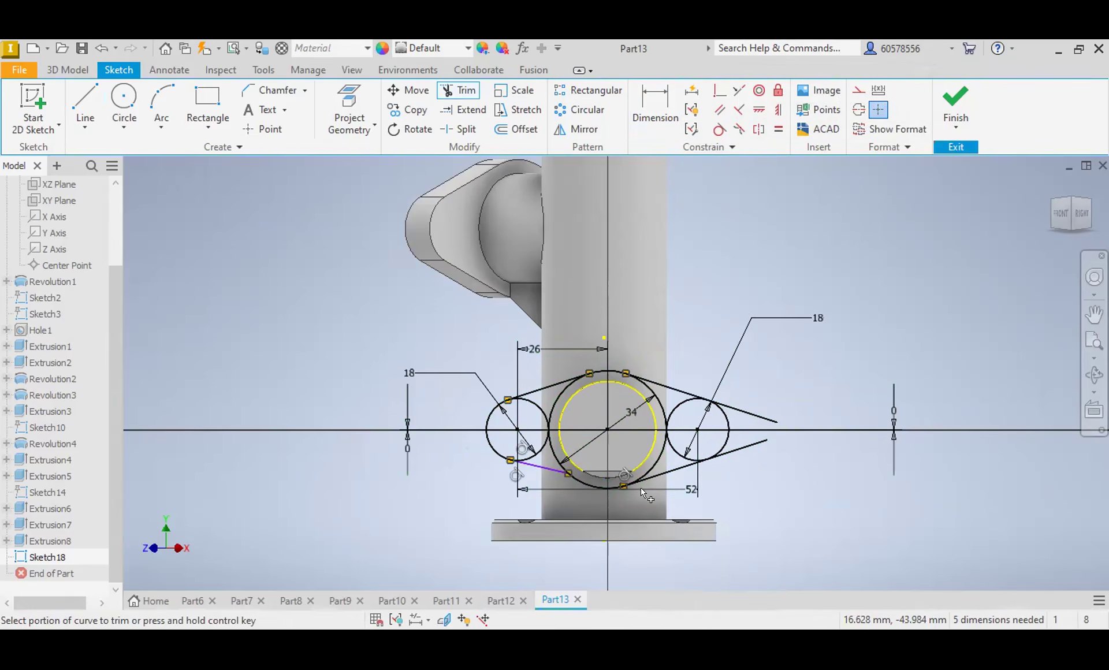
left_click(738, 451)
left_click(747, 412)
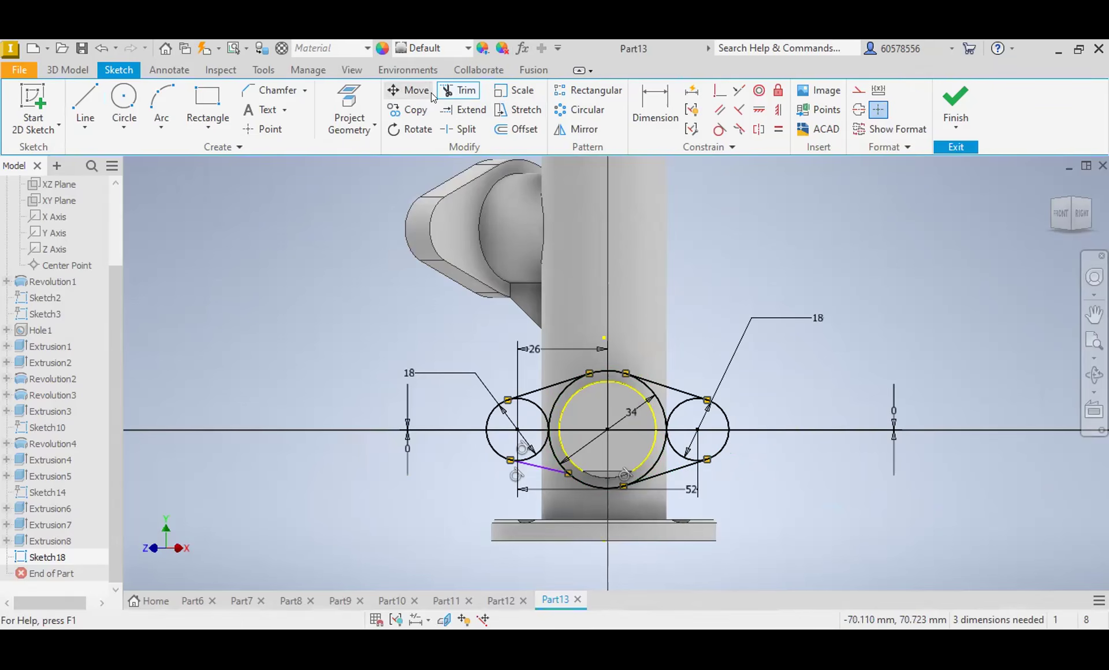
Step: Make the lower-left sloping line tangent to the 34 mm central circle
left_click(719, 128)
left_click(550, 471)
left_click(564, 472)
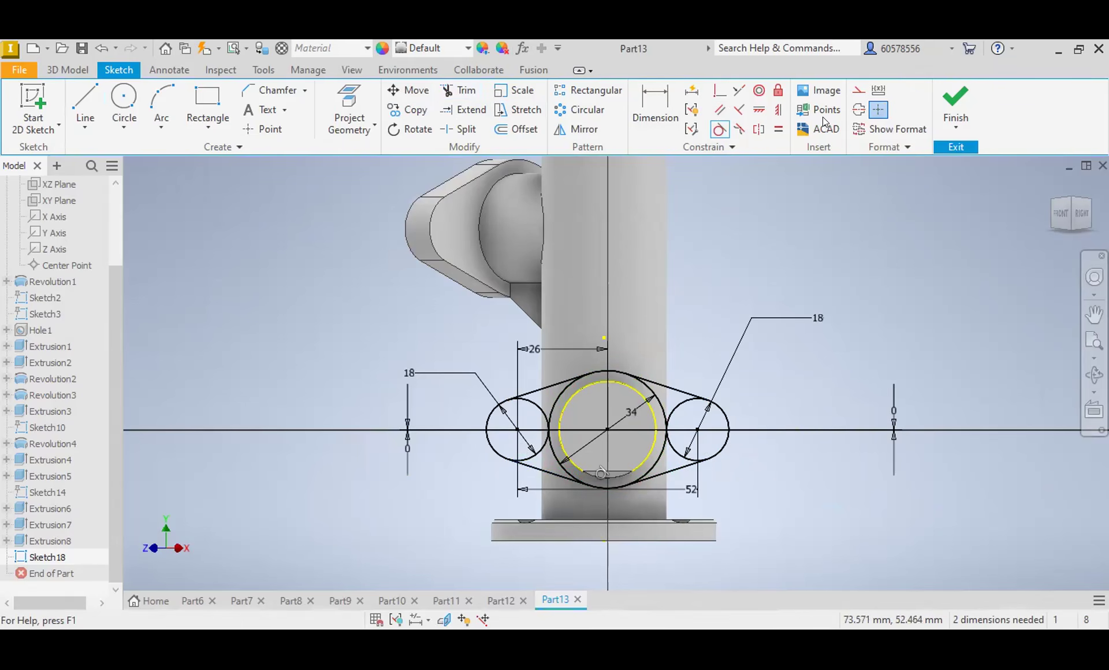
Step: Trim the inner arcs of the central and side circles to open up a single oval flange outline
left_click(462, 89)
left_click(538, 447)
left_click(547, 429)
left_click(670, 405)
left_click(664, 444)
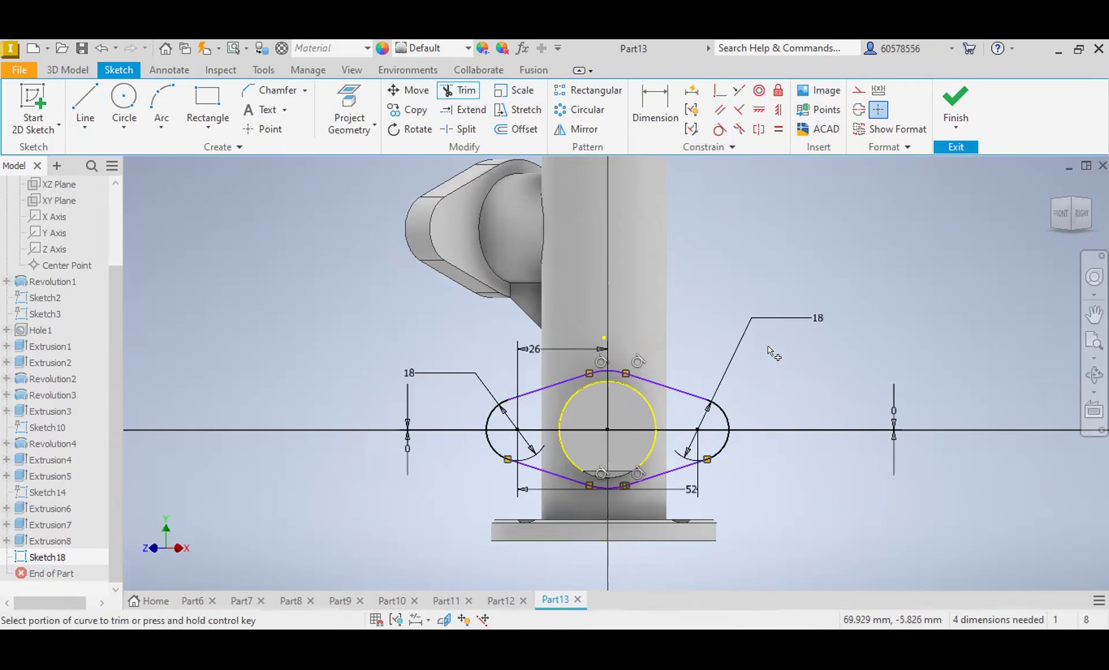
Step: Extrude the oval flange profile 10 mm in the flipped direction, back towards the main tube, joining it to the angled branch
left_click(67, 69)
left_click(172, 111)
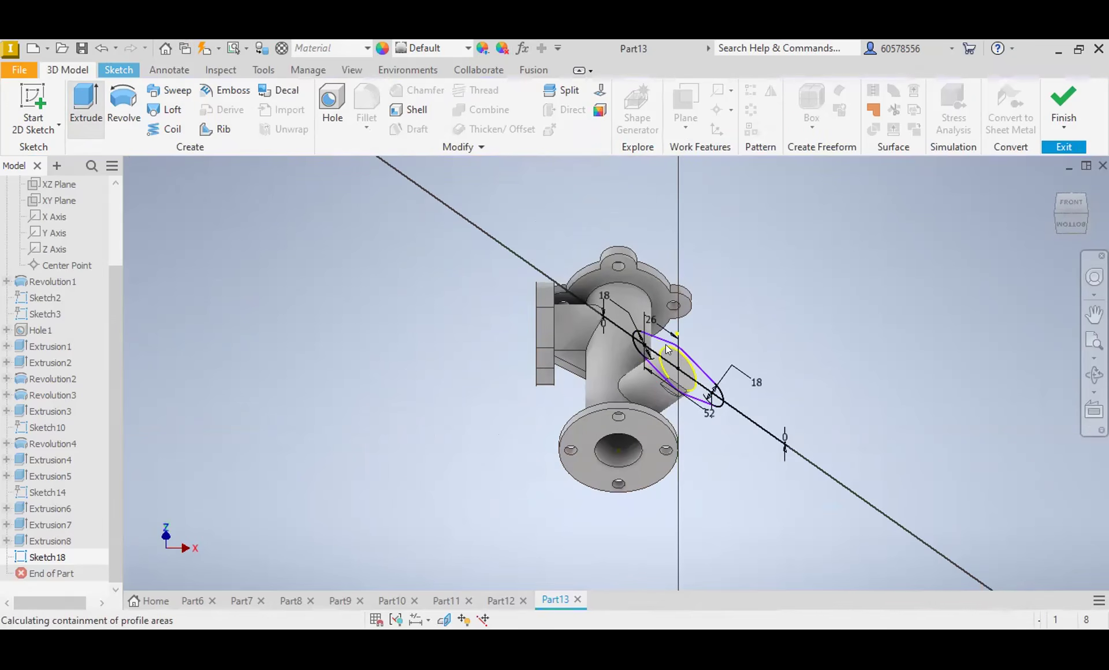
left_click(651, 342)
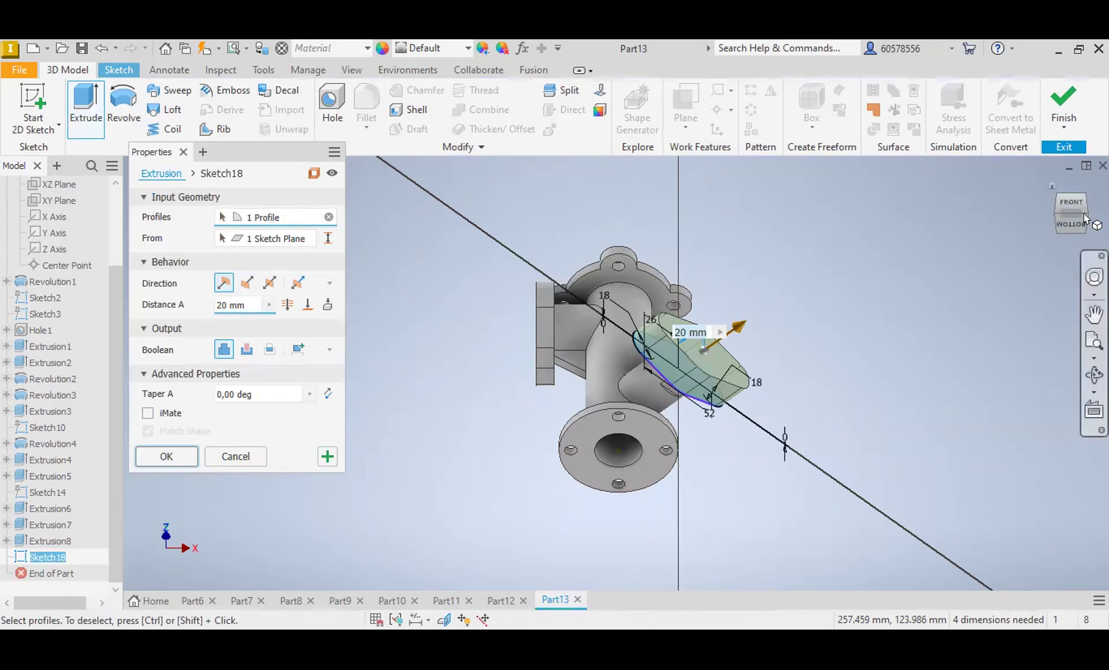
mouse_move(1090, 195)
left_mouse_down()
mouse_move(1105, 199)
mouse_move(1073, 201)
mouse_move(1055, 225)
left_mouse_up()
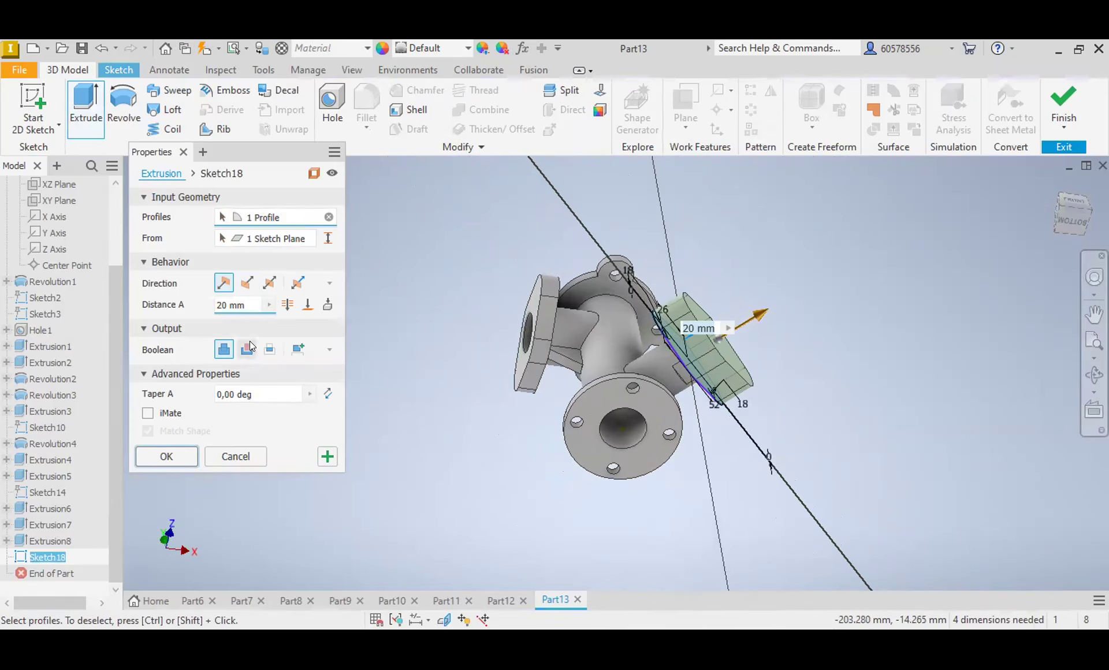
left_click(246, 283)
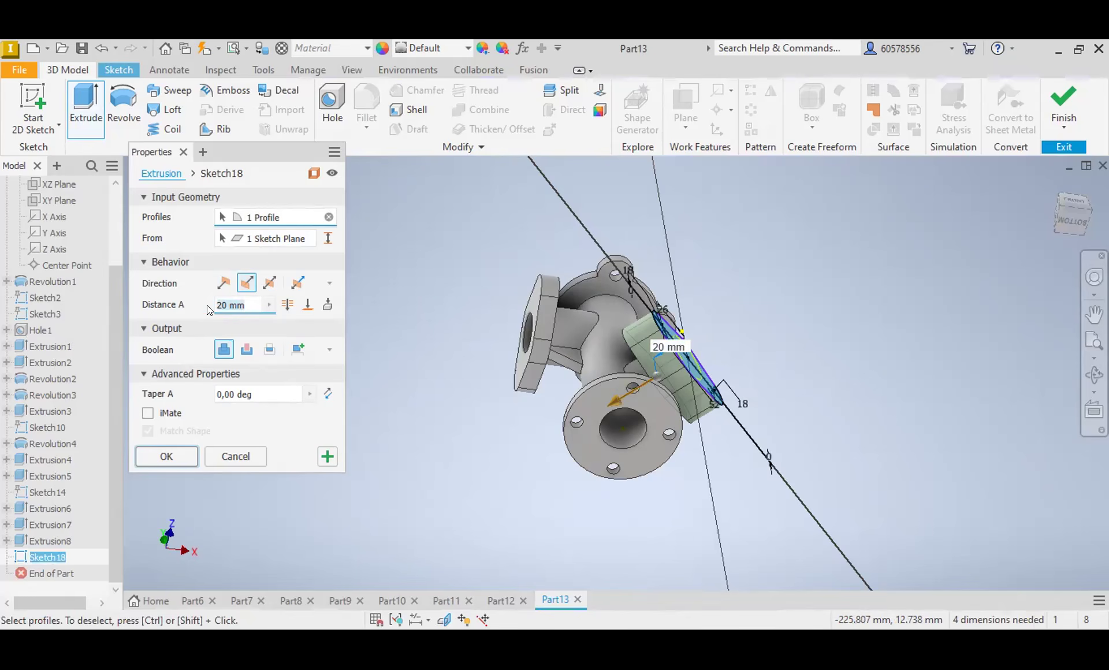
type("10")
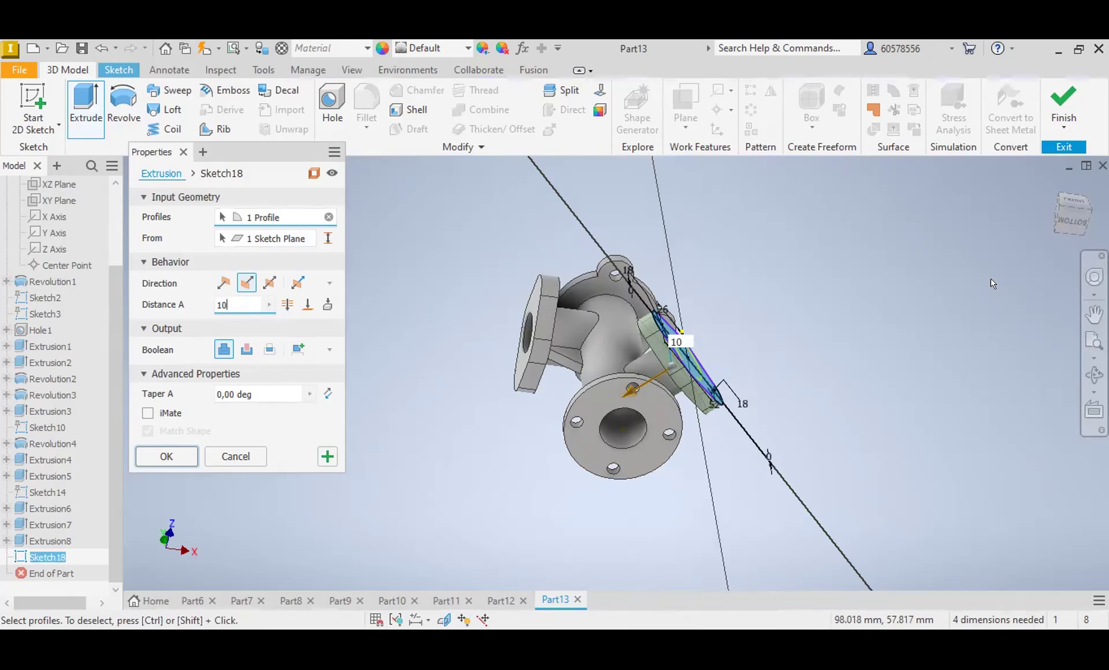
mouse_move(1067, 219)
left_mouse_down()
mouse_move(1022, 184)
mouse_move(993, 185)
mouse_move(865, 264)
left_mouse_up()
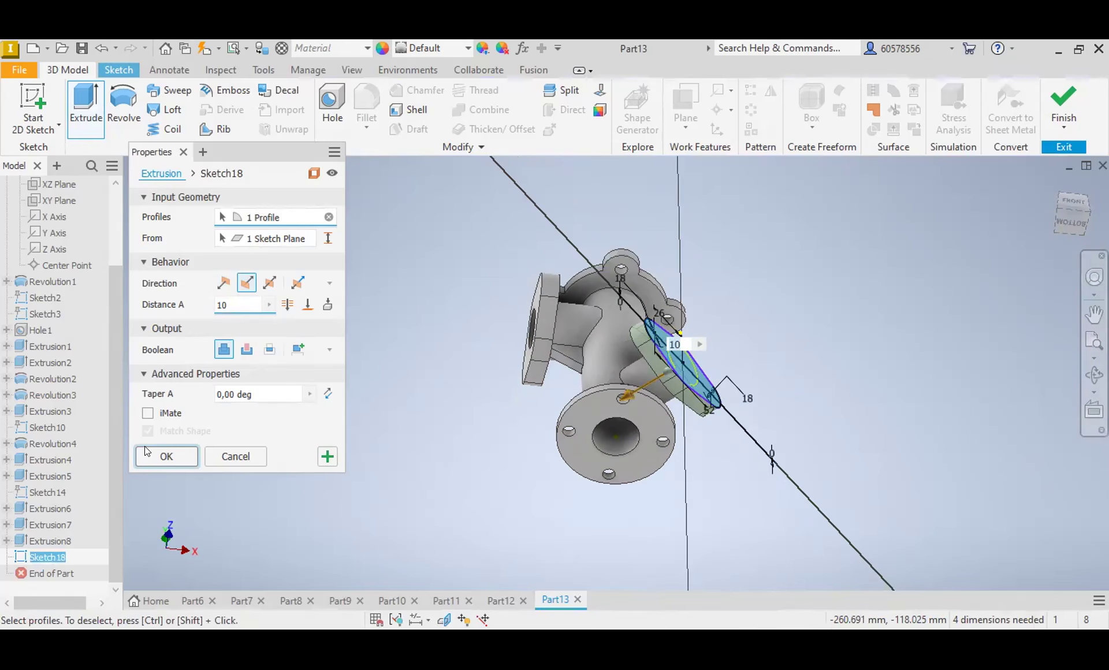
key("Return")
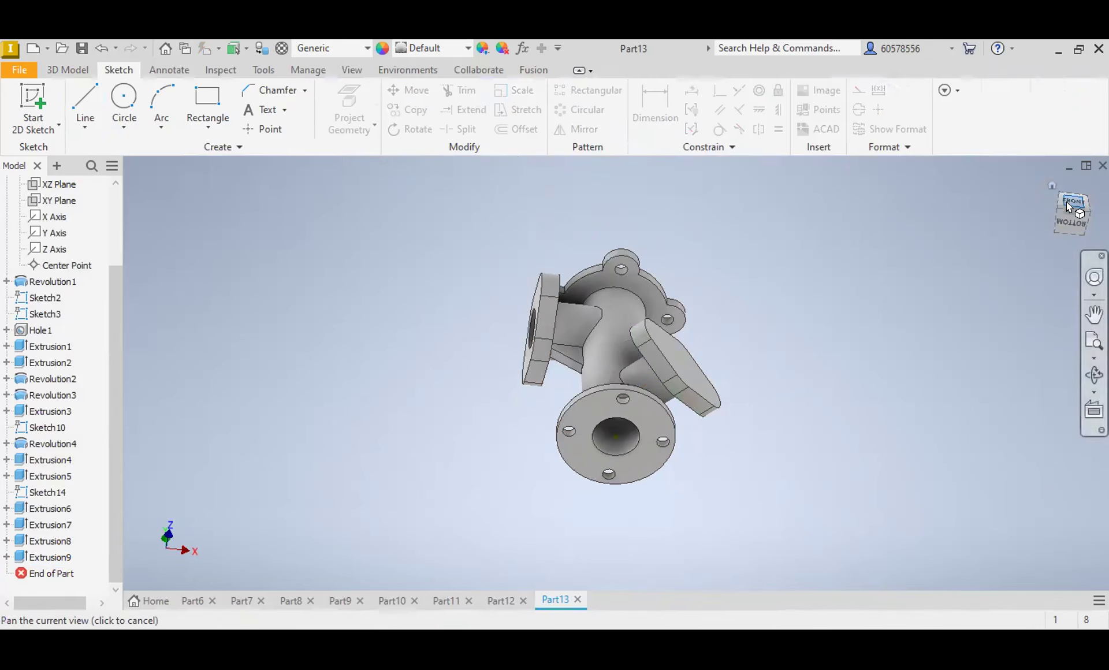
Step: Sketch two circles, about 9 mm and 6 mm in diameter, on the branch flange's outer face, concentric with its rounded ends
left_click(1066, 202)
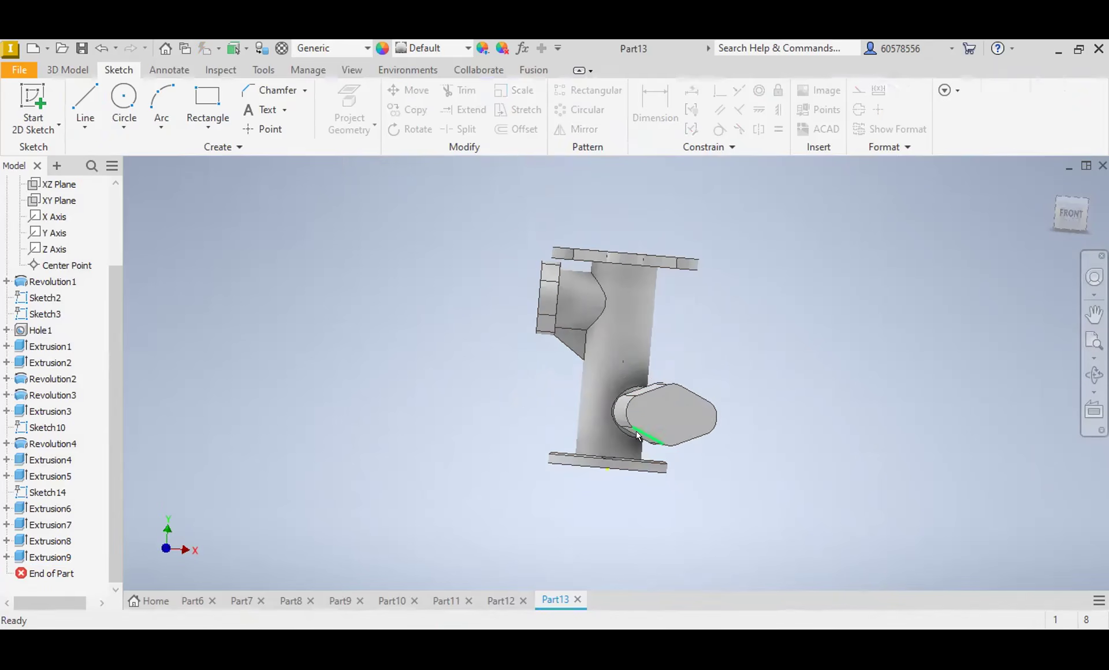
left_click(664, 416)
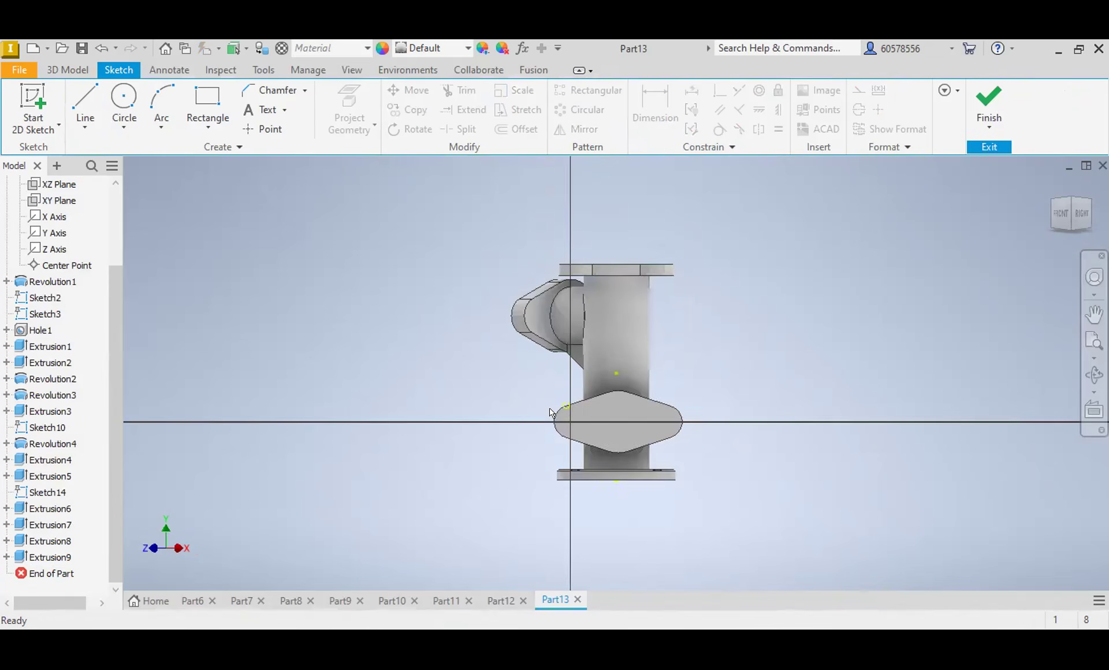
scroll(560, 417, "down", 6)
scroll(627, 436, "up", 2)
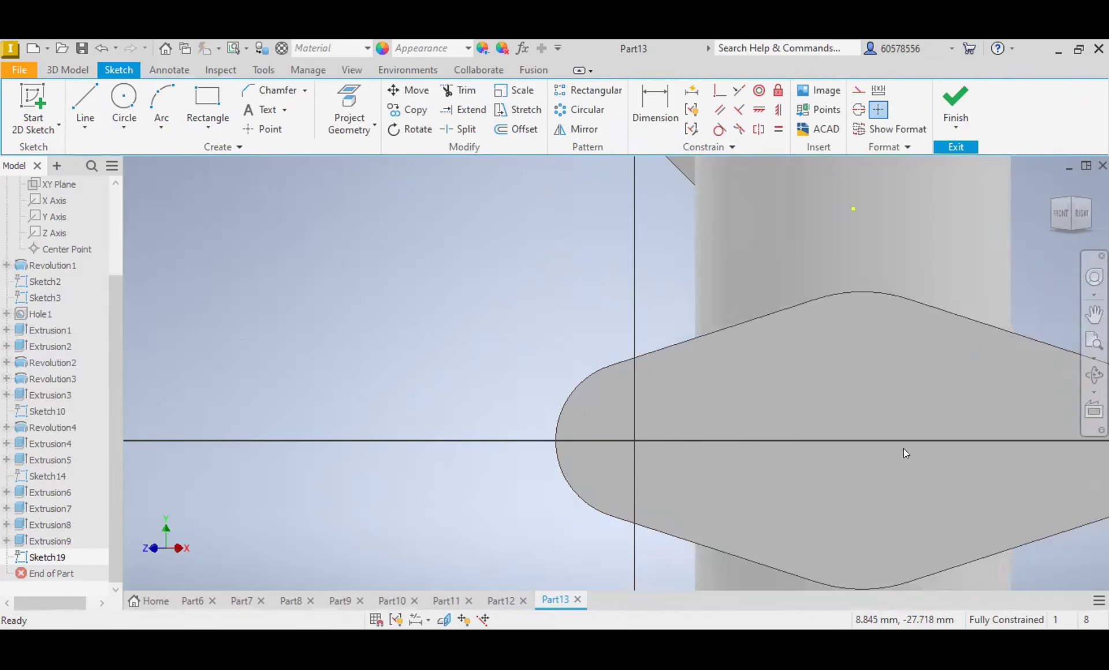
middle_click_drag(901, 448, 686, 406)
left_click(129, 99)
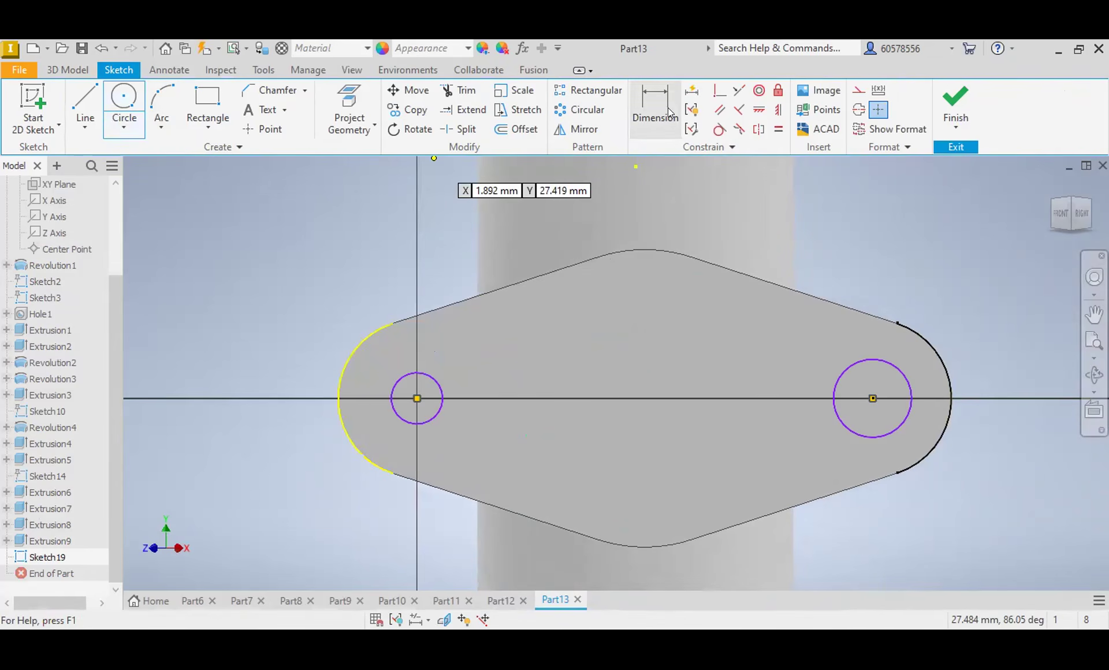
Step: Set the diameters of both bolt-hole circles on the branch flange to 7 mm
left_click(902, 370)
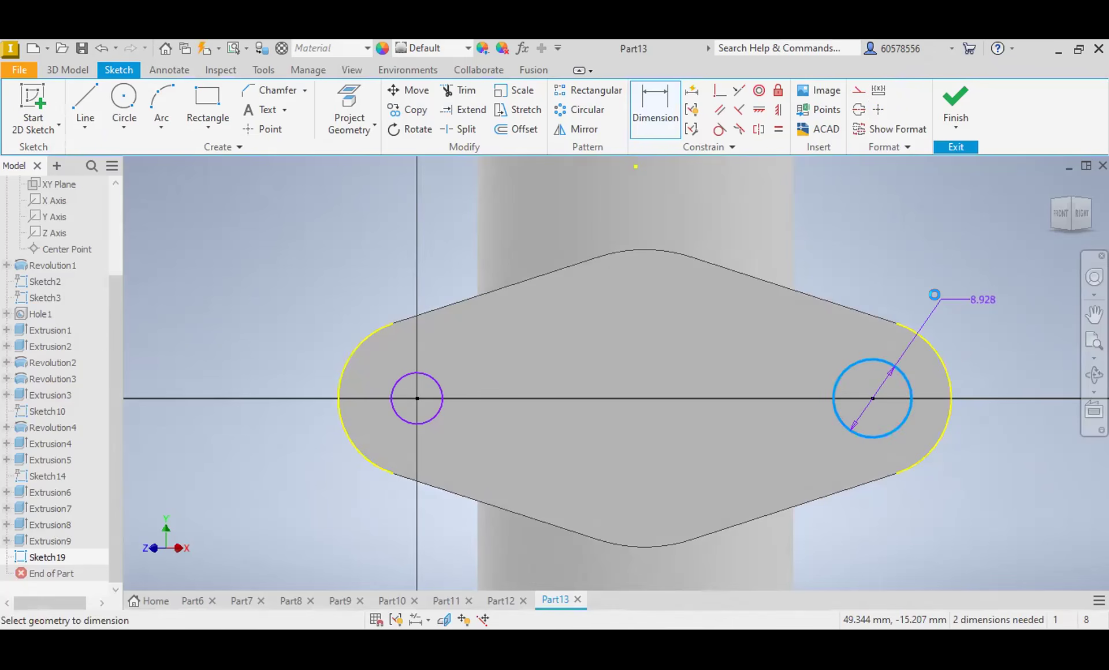
left_click(938, 299)
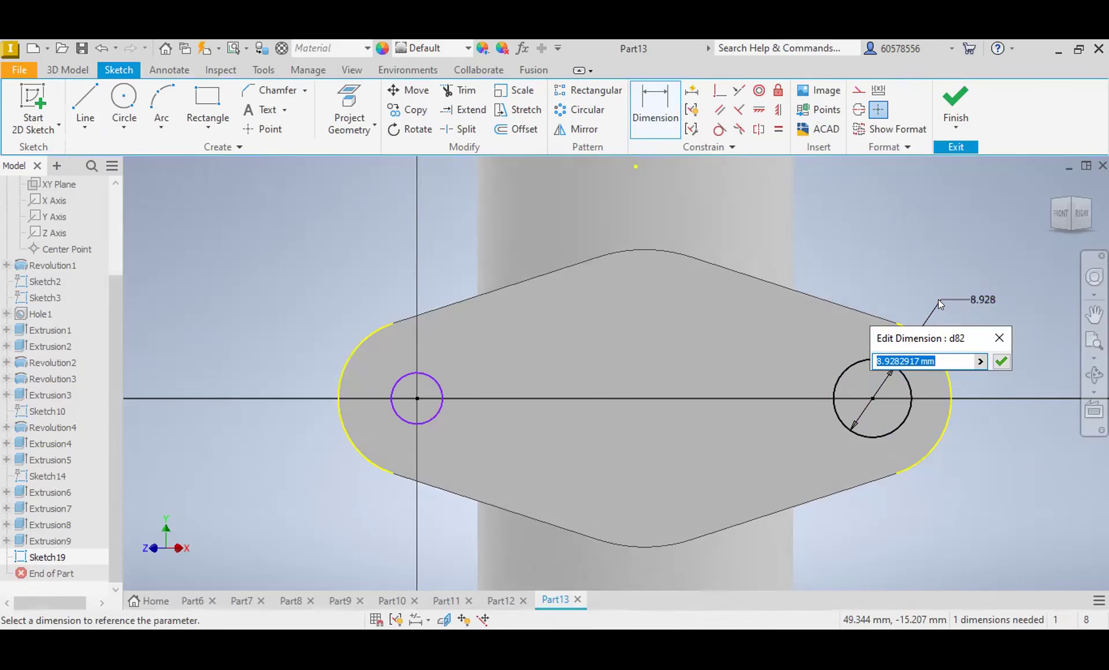
type("7")
key("Return")
left_click(422, 371)
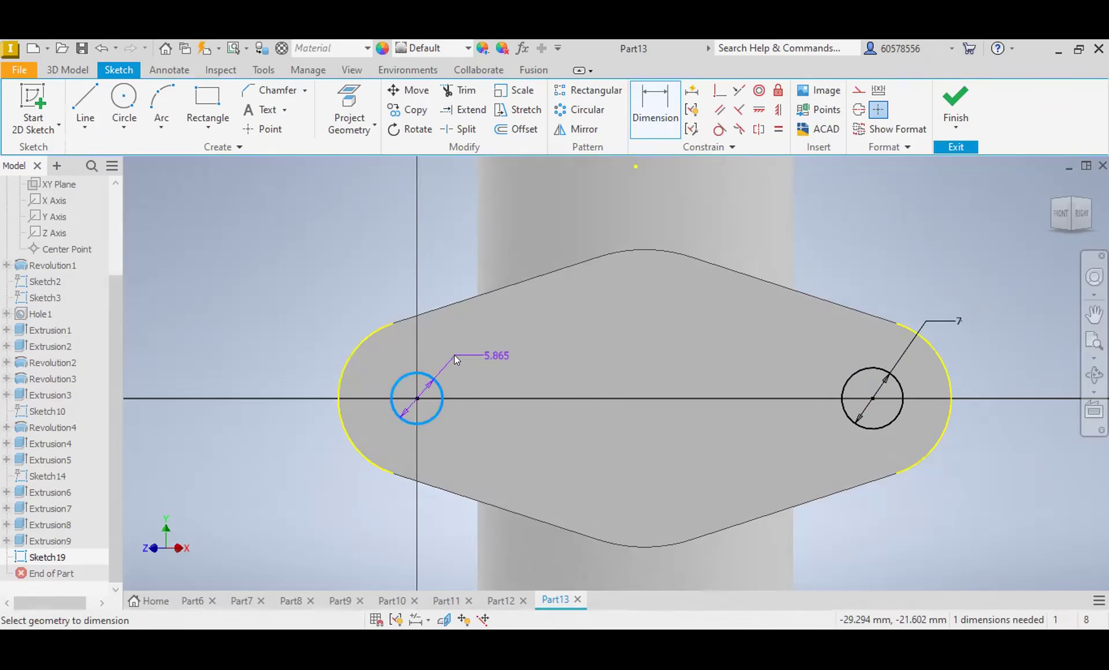
left_click(454, 355)
type("7")
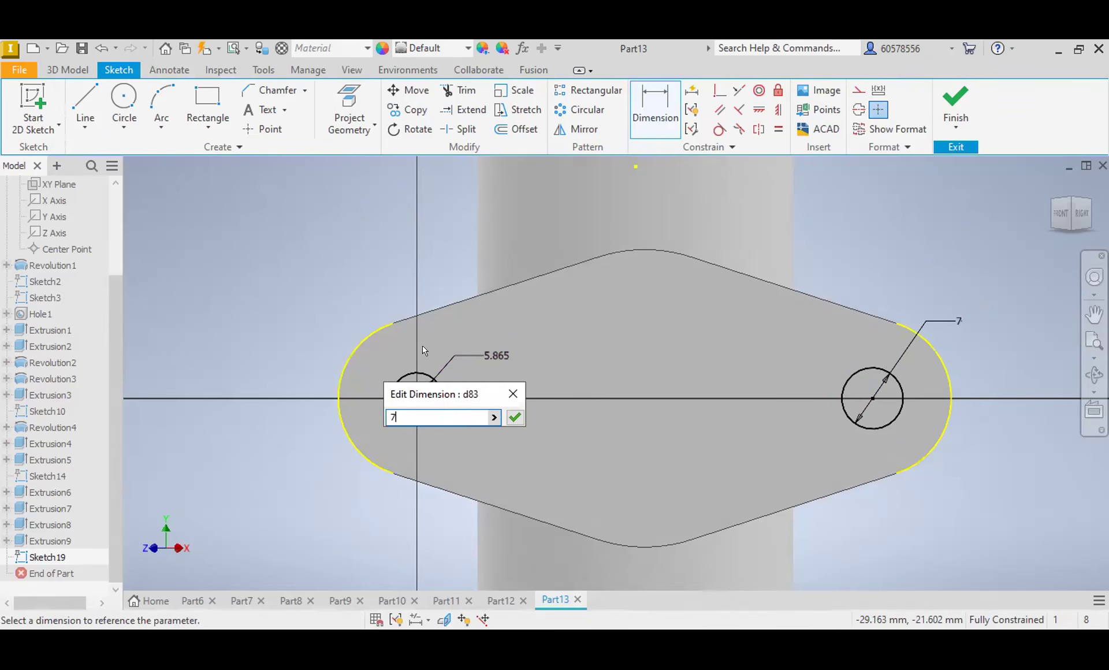
key("Return")
Step: Cut the two 7 mm circles 10 mm deep through the branch's oval flange
left_click(74, 68)
left_click(93, 99)
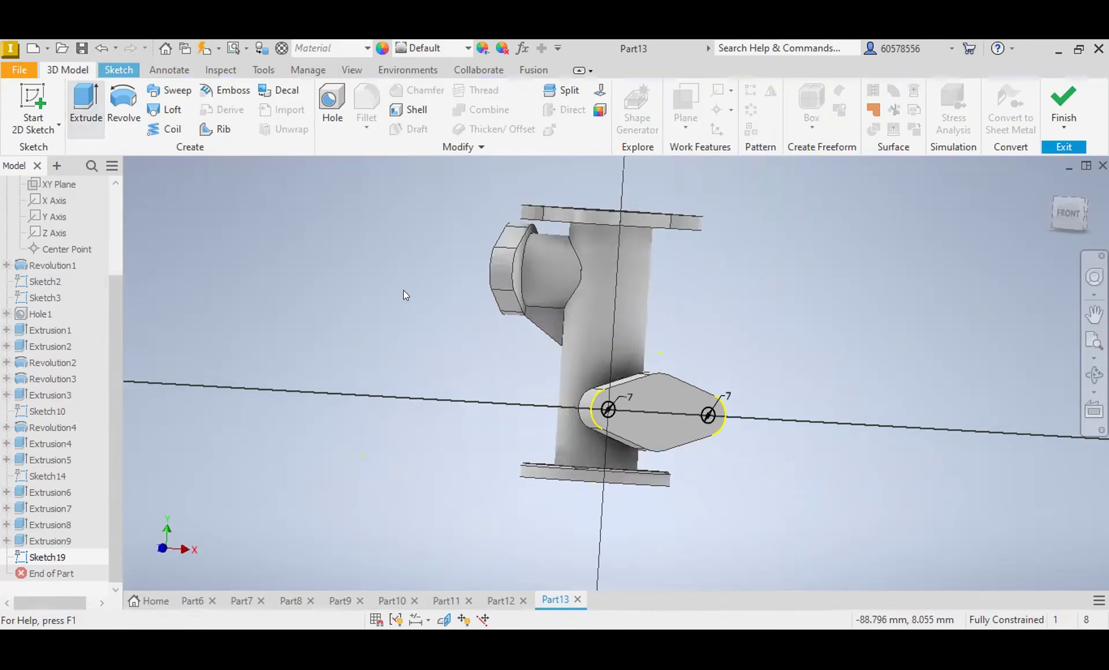
scroll(695, 420, "down", 6)
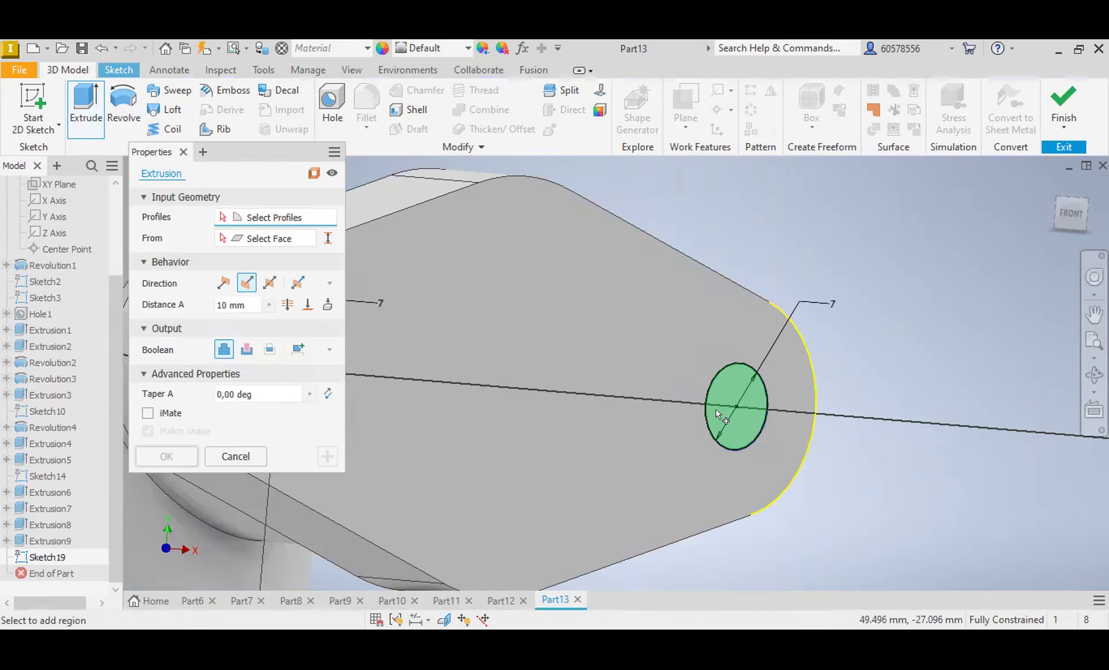
scroll(432, 390, "up", 3)
left_click(432, 390)
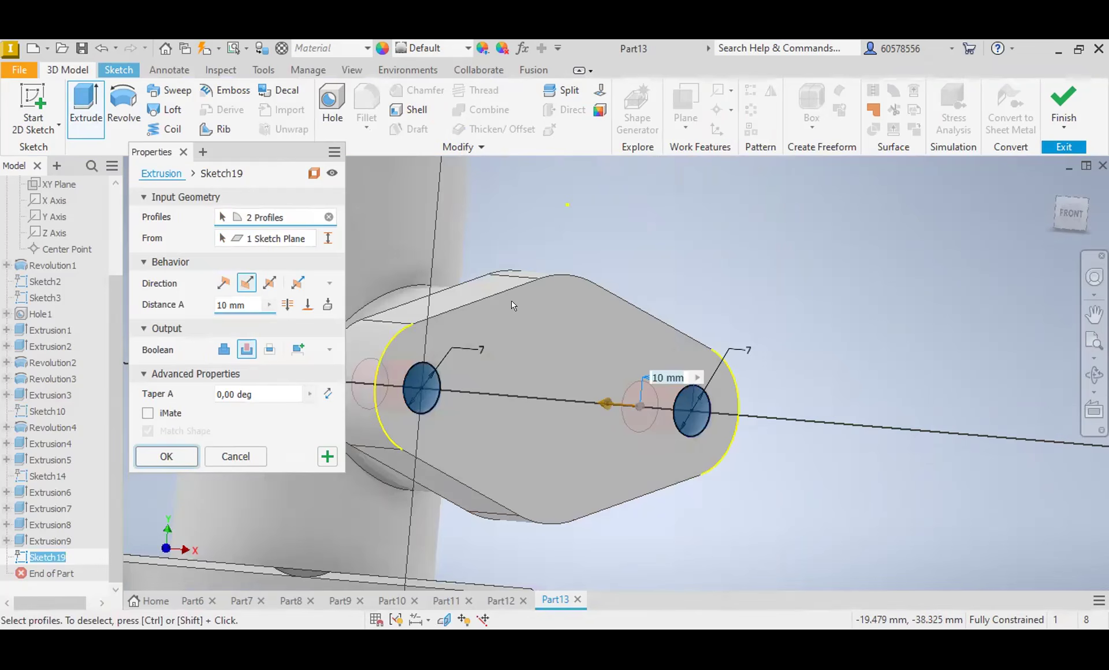
key("Return")
Step: Sketch an 18 mm diameter circle at the centre of the branch flange's outer face
left_click(584, 383)
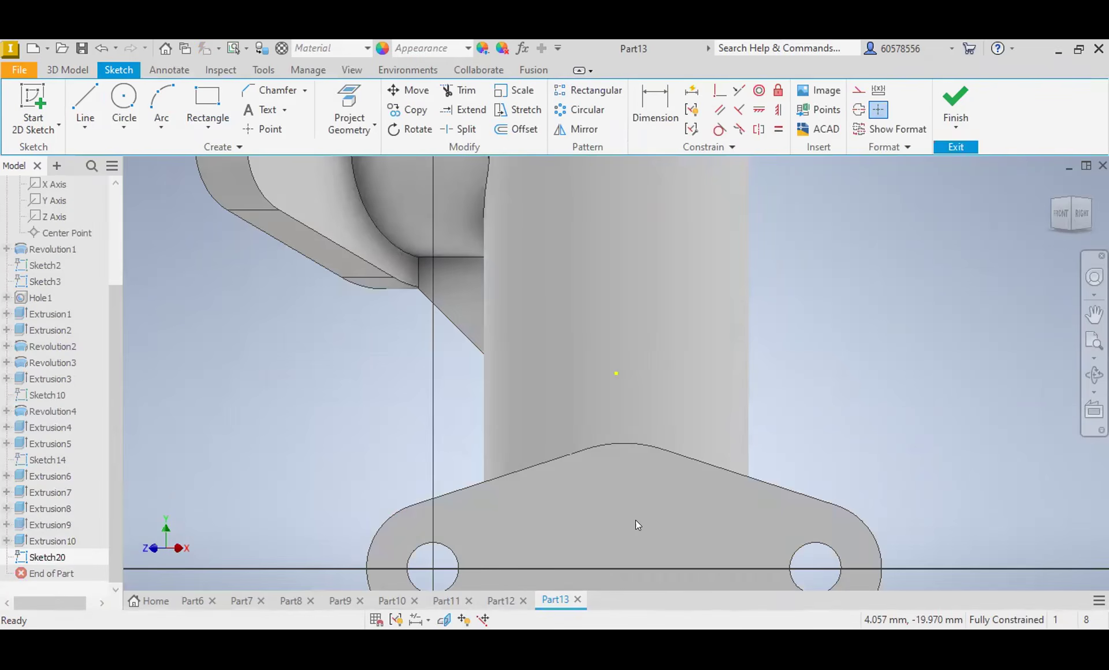
middle_click_drag(636, 520, 659, 370)
left_click(125, 102)
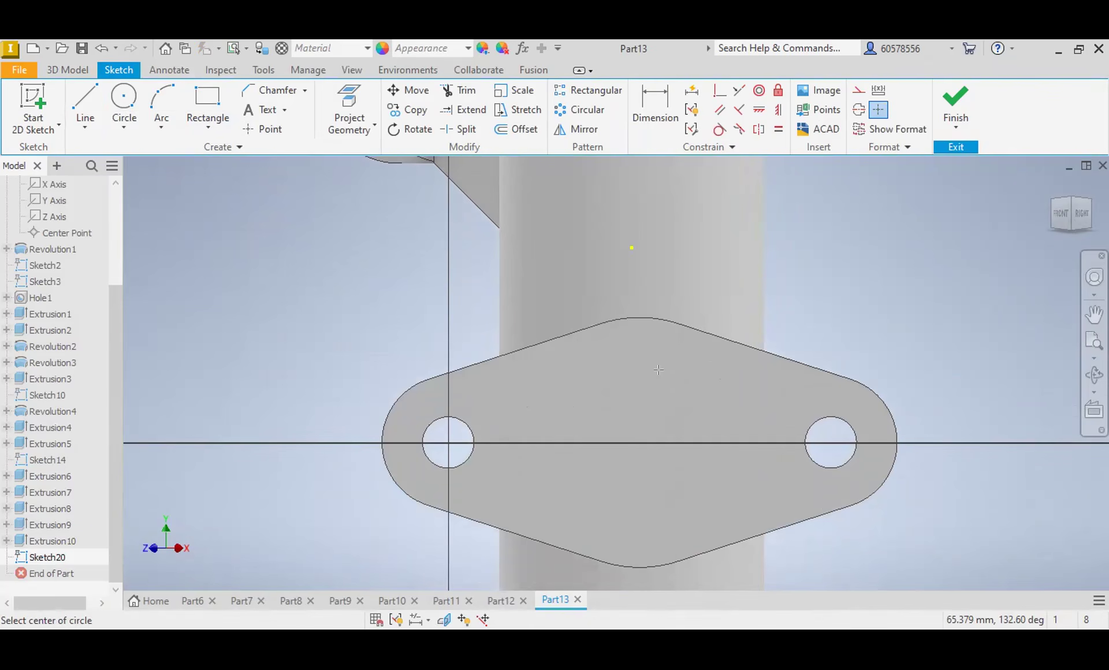
left_click(641, 442)
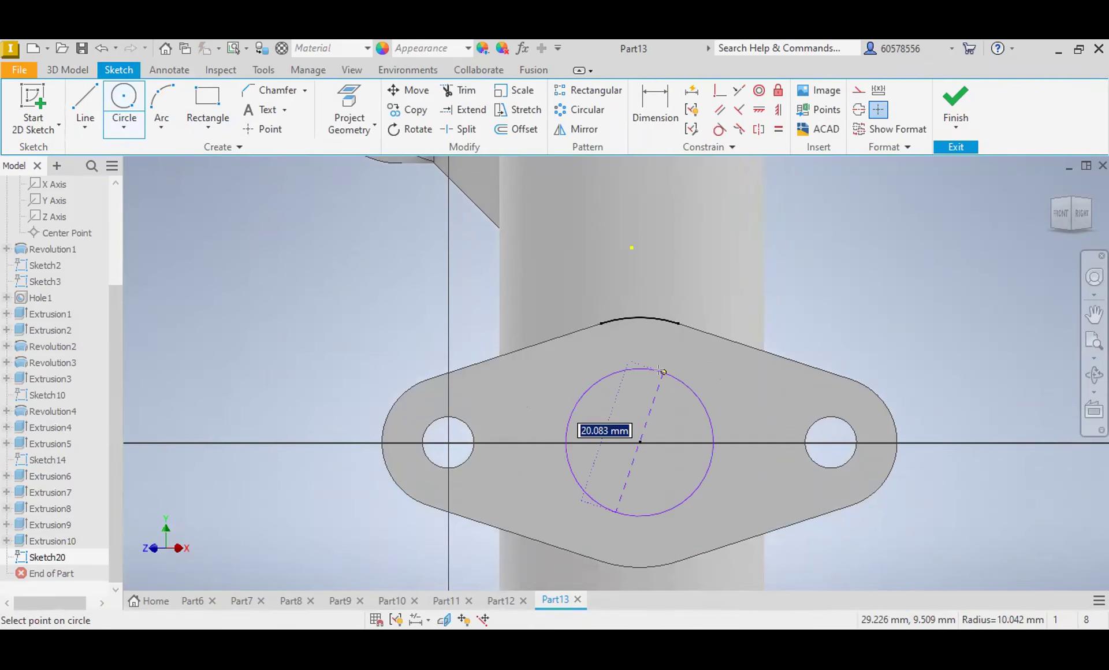
type("18")
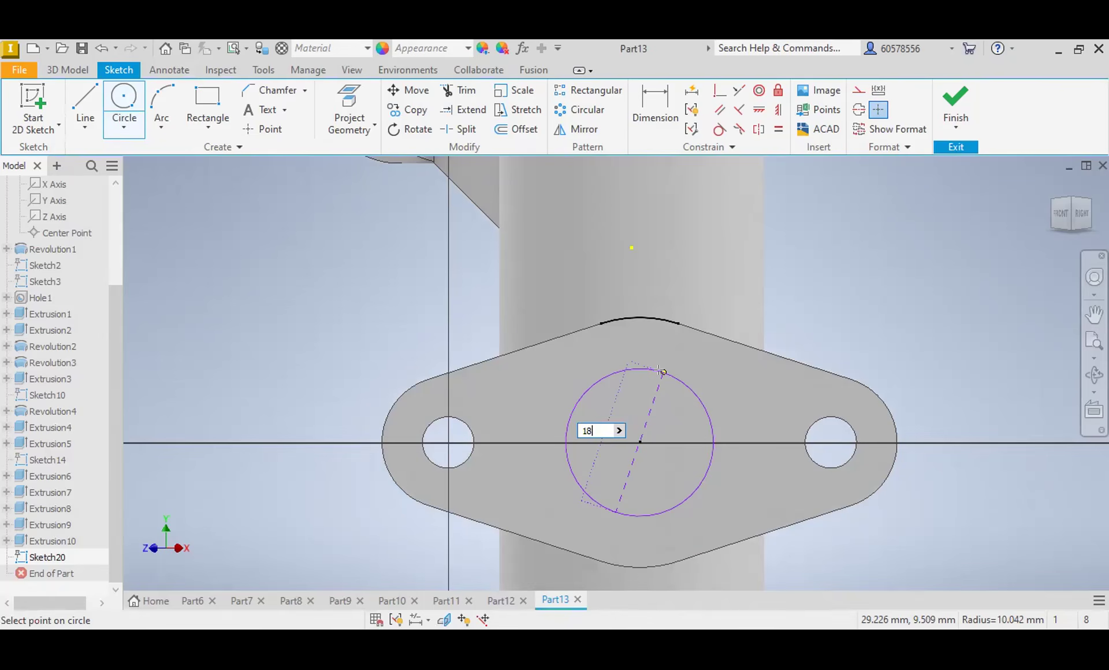
key("Return")
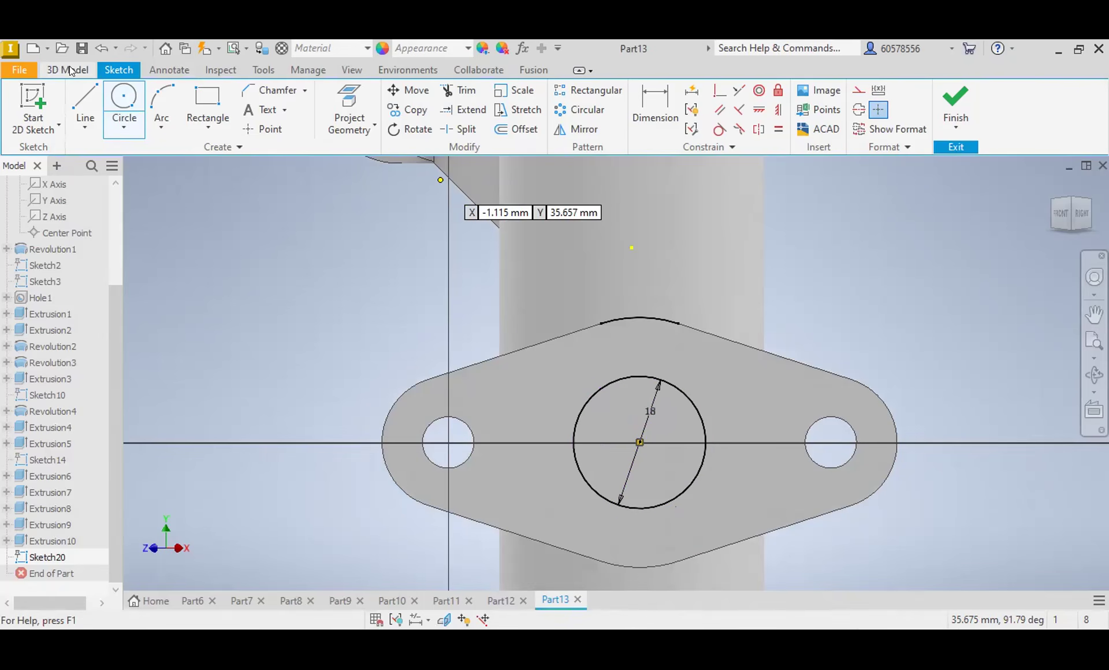
Step: Cut the 18 mm circle through the branch up to the inner cylindrical face of the main tube's bore
left_click(69, 66)
left_click(86, 107)
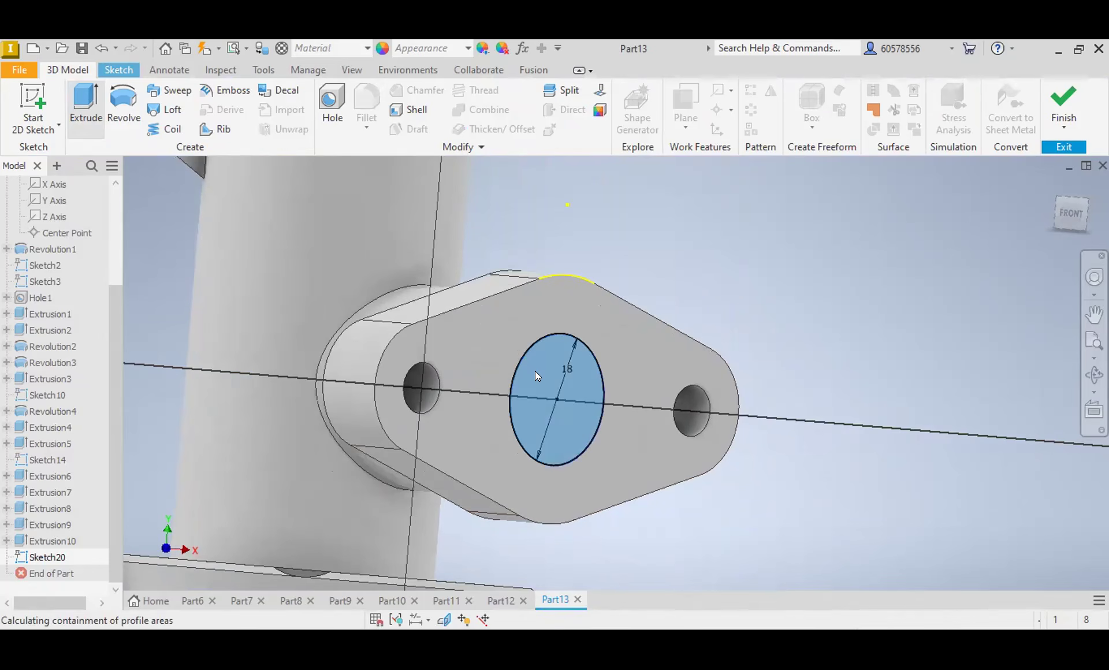
left_click(249, 350)
left_click(308, 305)
left_click_drag(1066, 217, 380, 184)
middle_click_drag(682, 254, 681, 223, "shift")
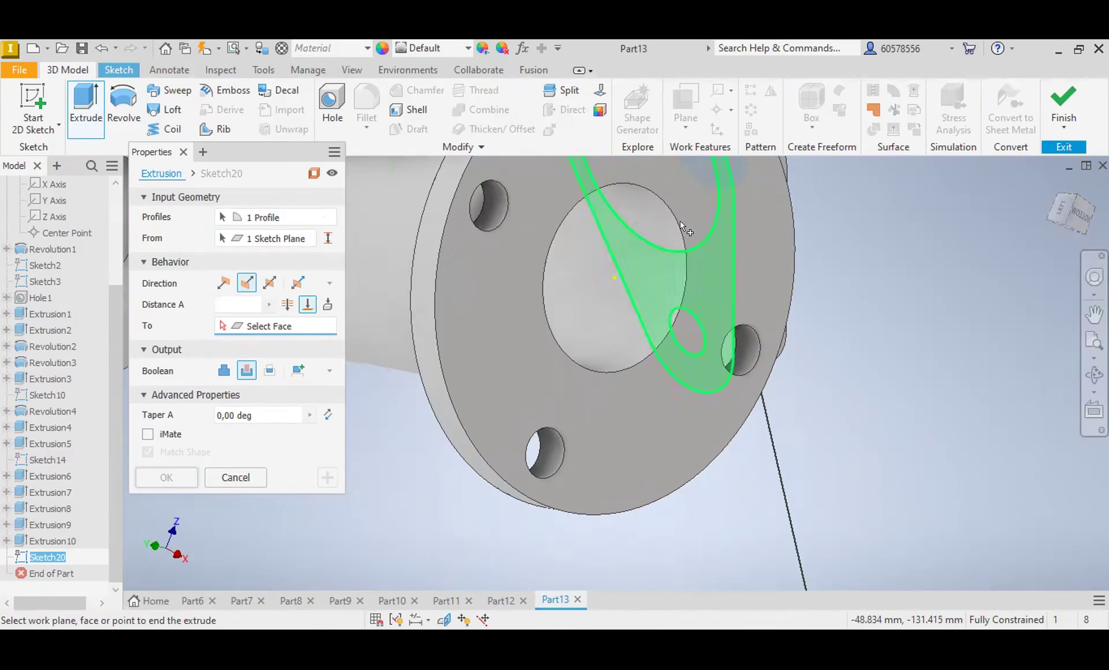
left_click(619, 243)
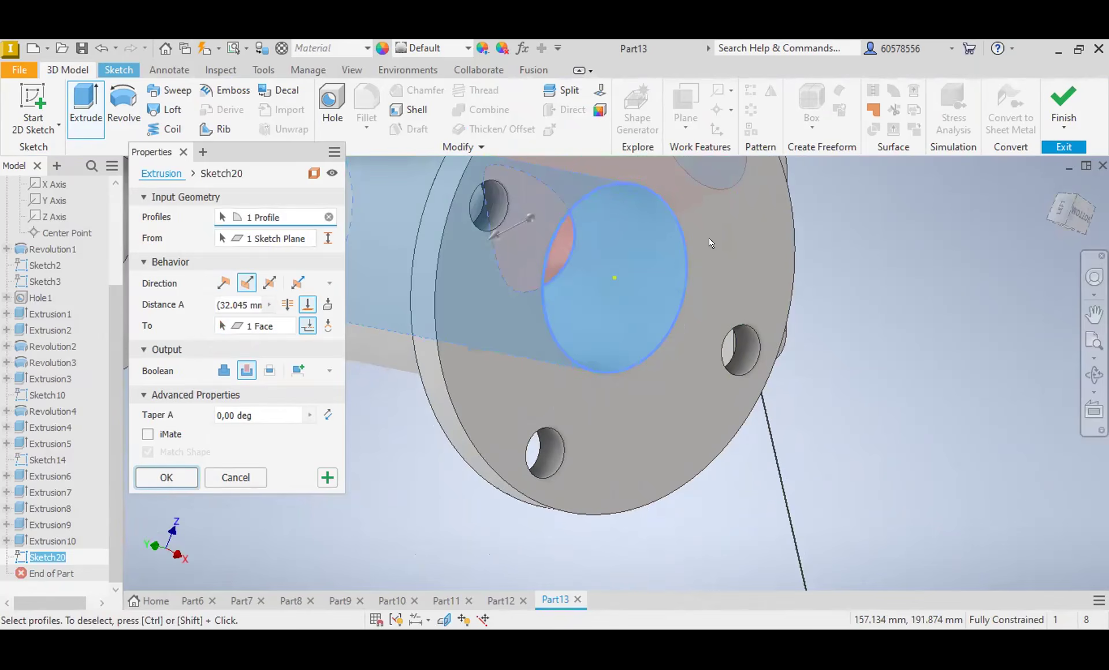
key("Return")
Step: Examine the finished branch flange and bore from several angles and return the model to its home view
mouse_move(1082, 214)
left_mouse_down()
mouse_move(1035, 196)
mouse_move(936, 220)
left_mouse_up()
mouse_move(520, 158)
middle_mouse_down("shift")
mouse_move(497, 179)
mouse_move(474, 272)
mouse_move(538, 313)
middle_mouse_up("shift")
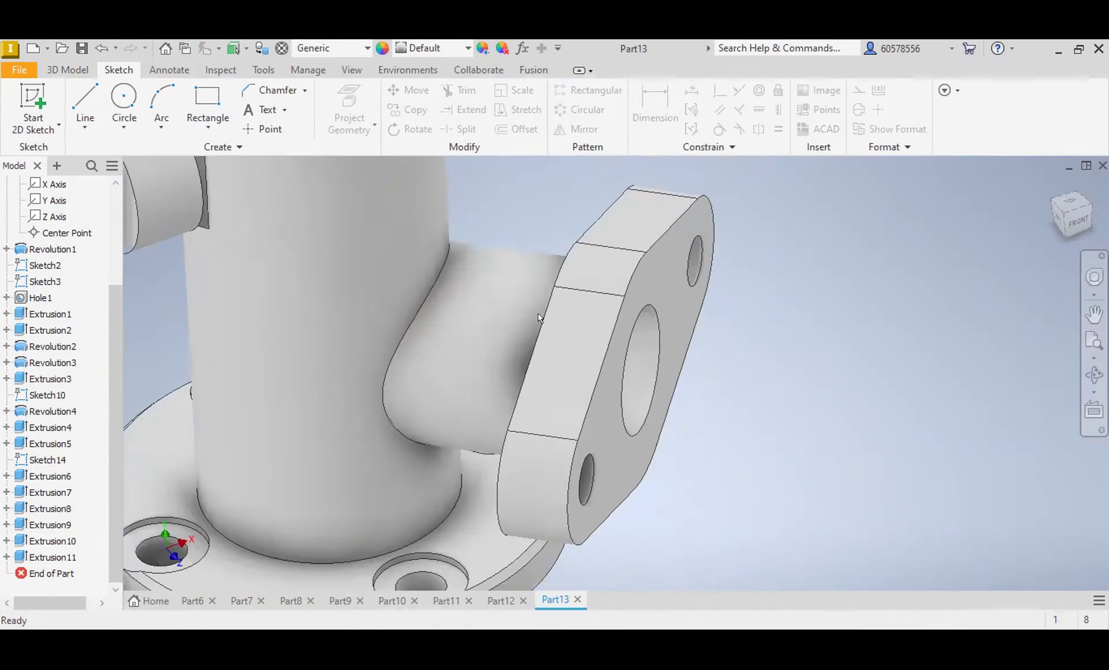
scroll(512, 318, "down", 5)
middle_click_drag(575, 228, 577, 229)
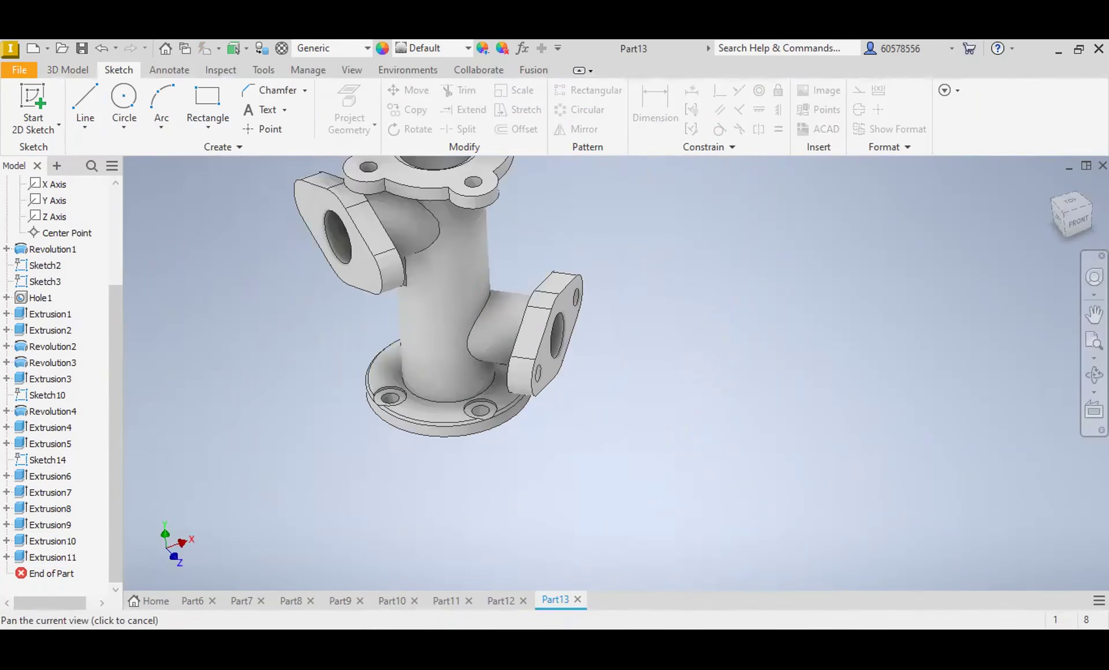
left_click(1052, 189)
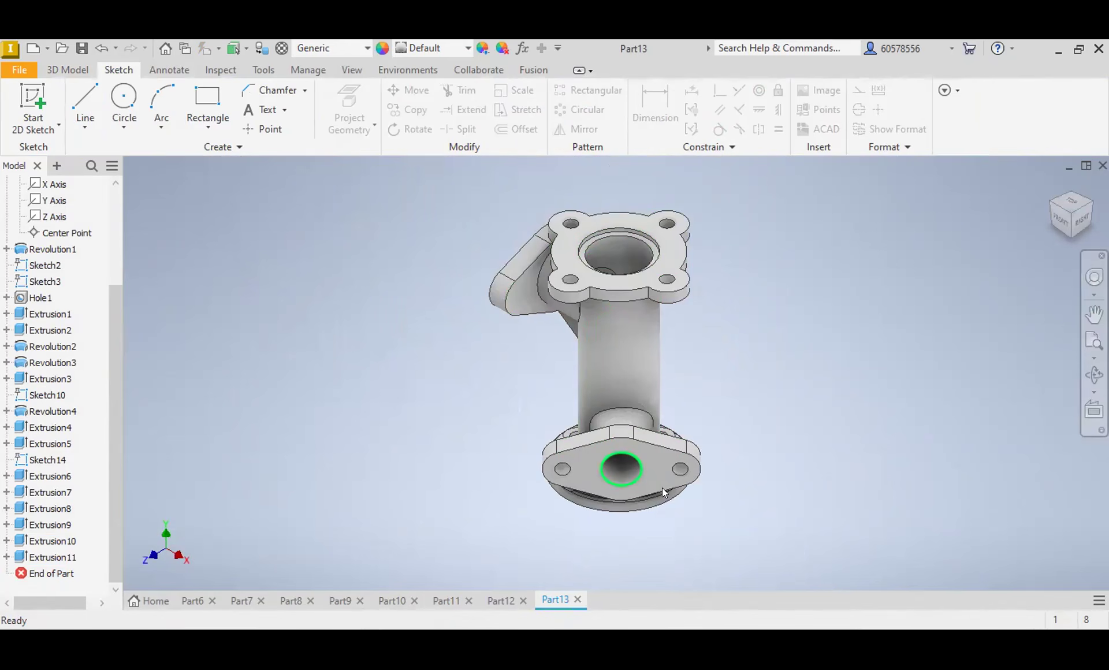
mouse_move(663, 490)
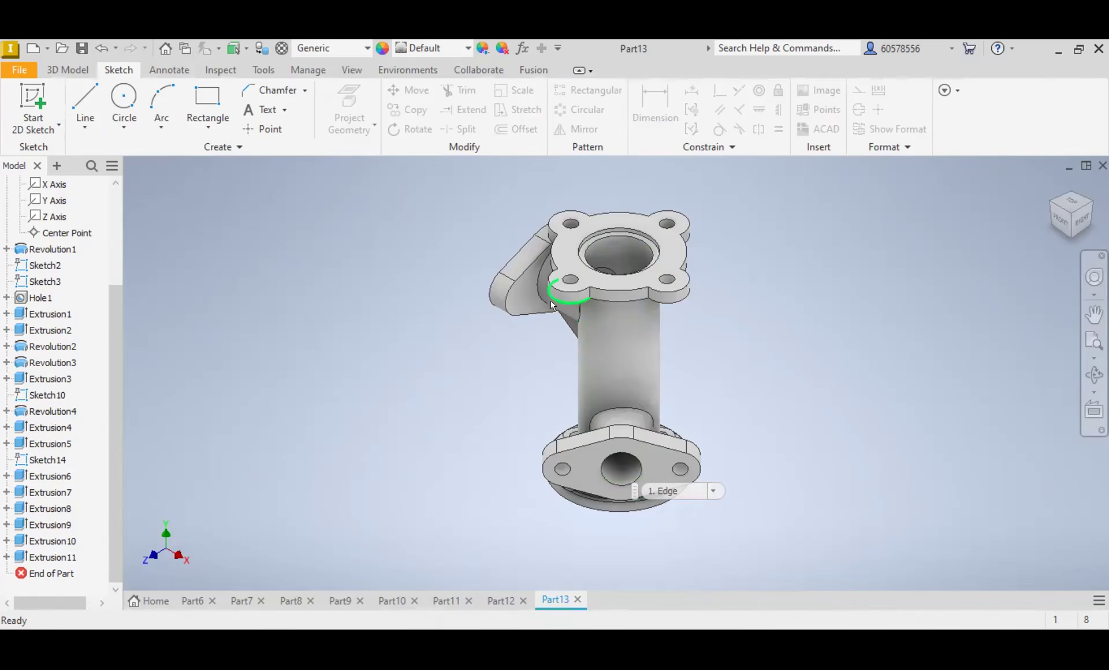
Step: Create a new part and sketch three concentric circles around the origin on the XZ plane, the innermost about 9.5 mm in diameter
left_click(33, 48)
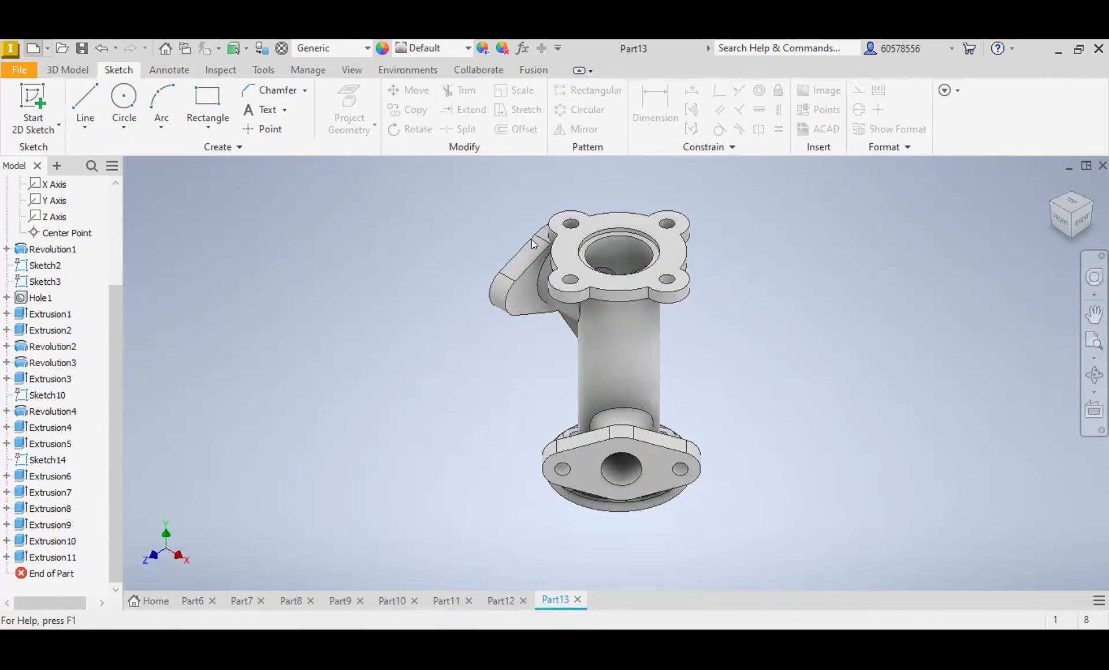
double_click(619, 200)
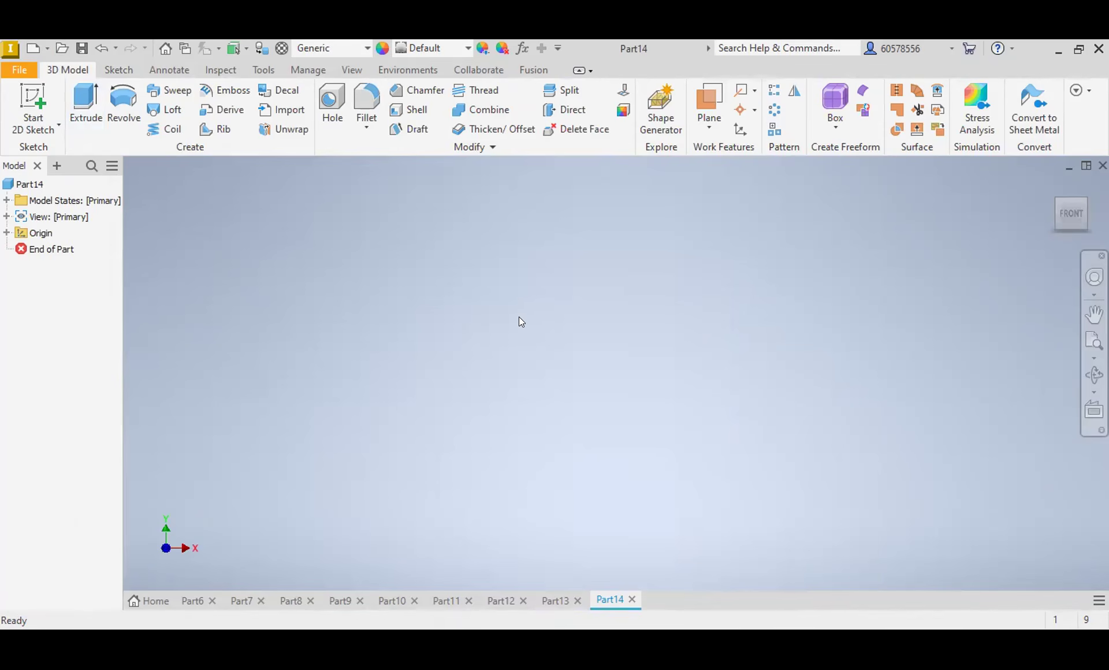
left_click(115, 70)
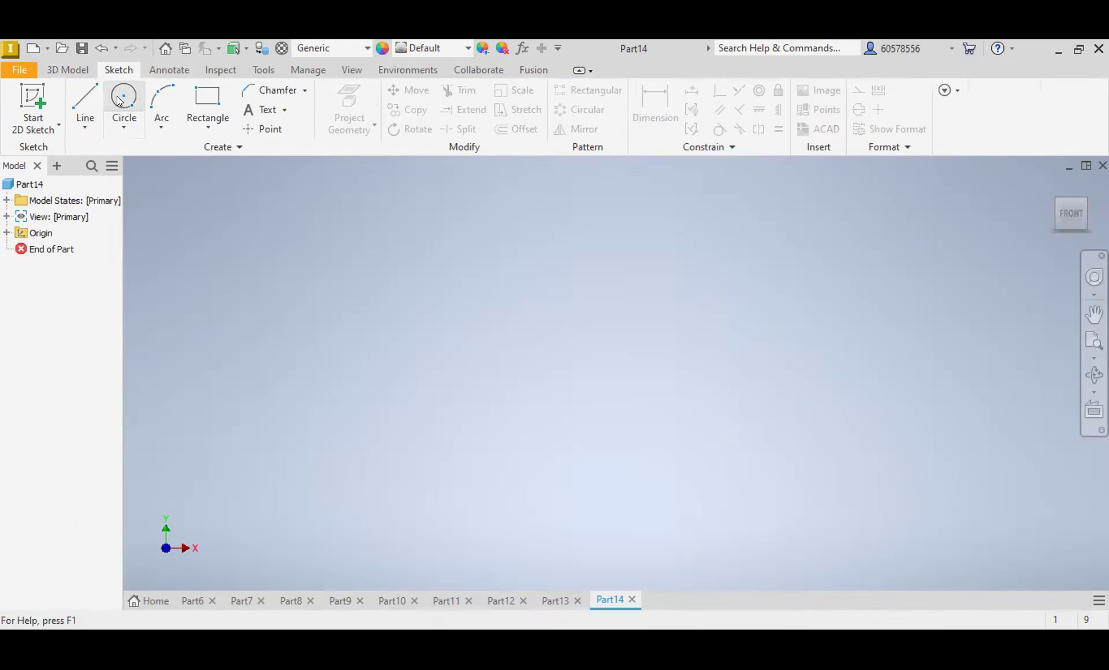
left_click(118, 100)
left_click(480, 361)
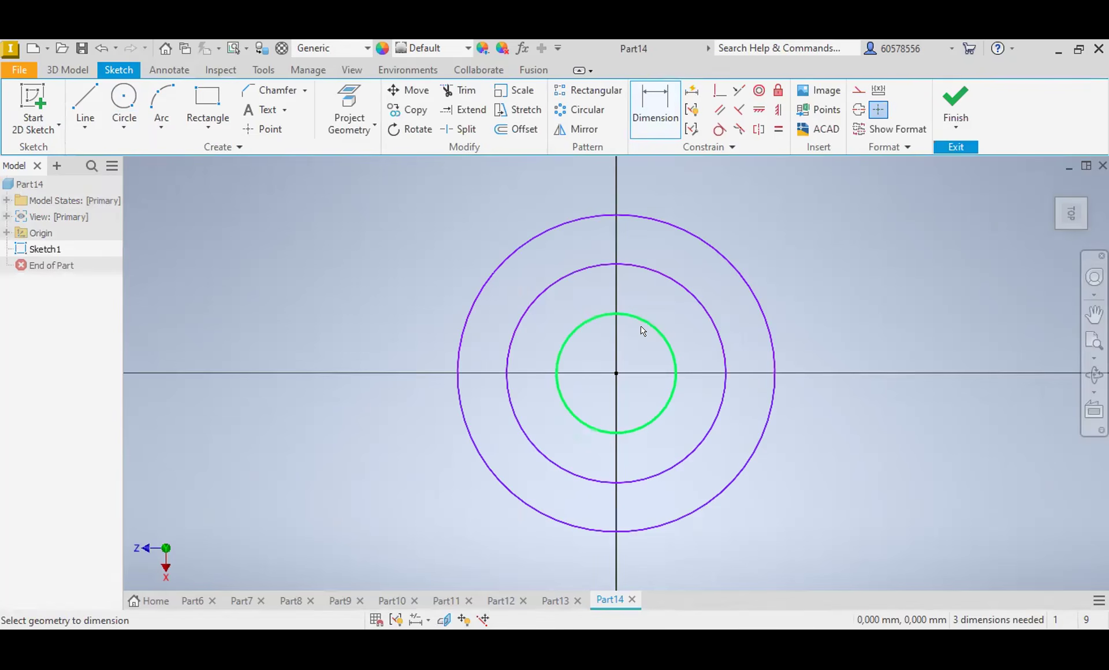
left_click(642, 329)
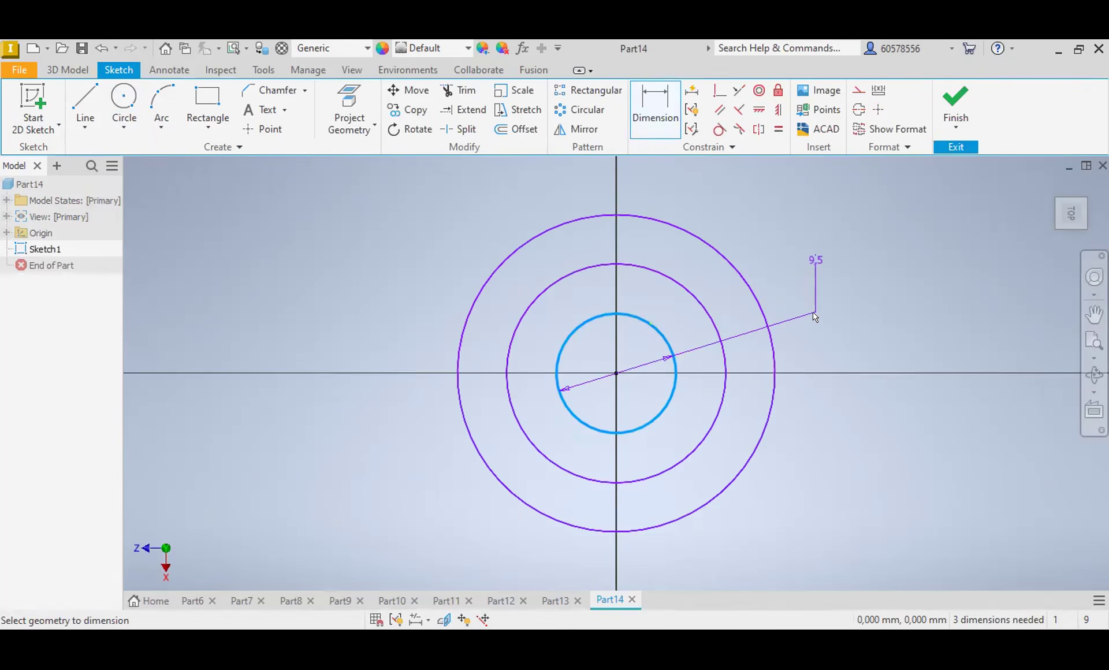
Step: Dimension the innermost circle to a diameter of 65 mm and the middle circle to 60 mm
left_click(814, 313)
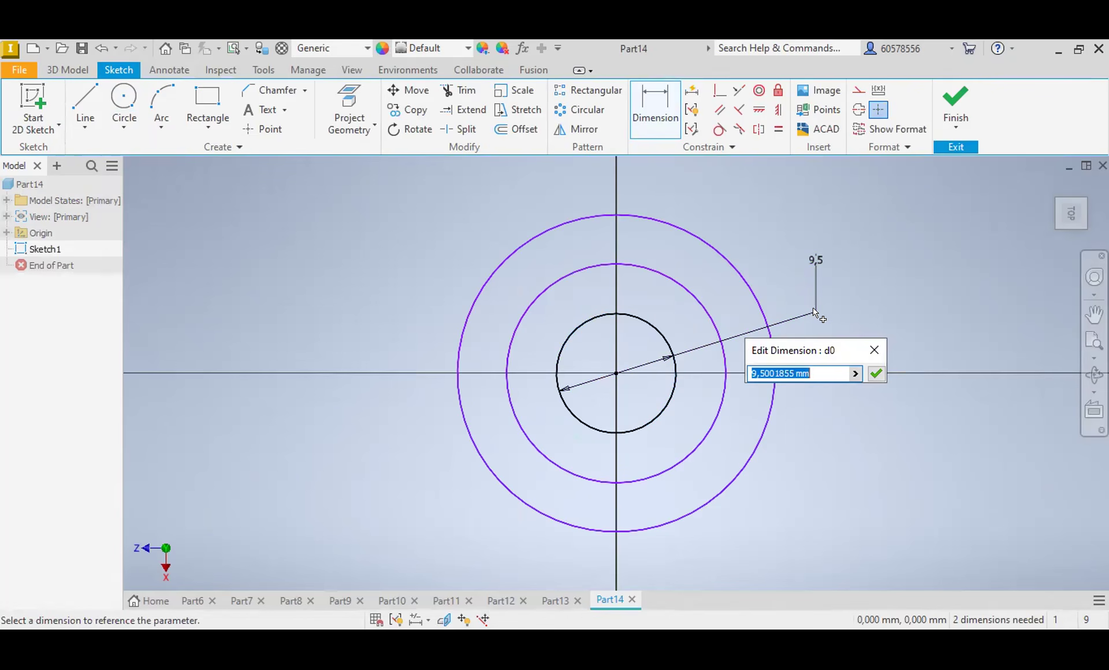
type("65")
key("Return")
scroll(813, 318, "down", 6)
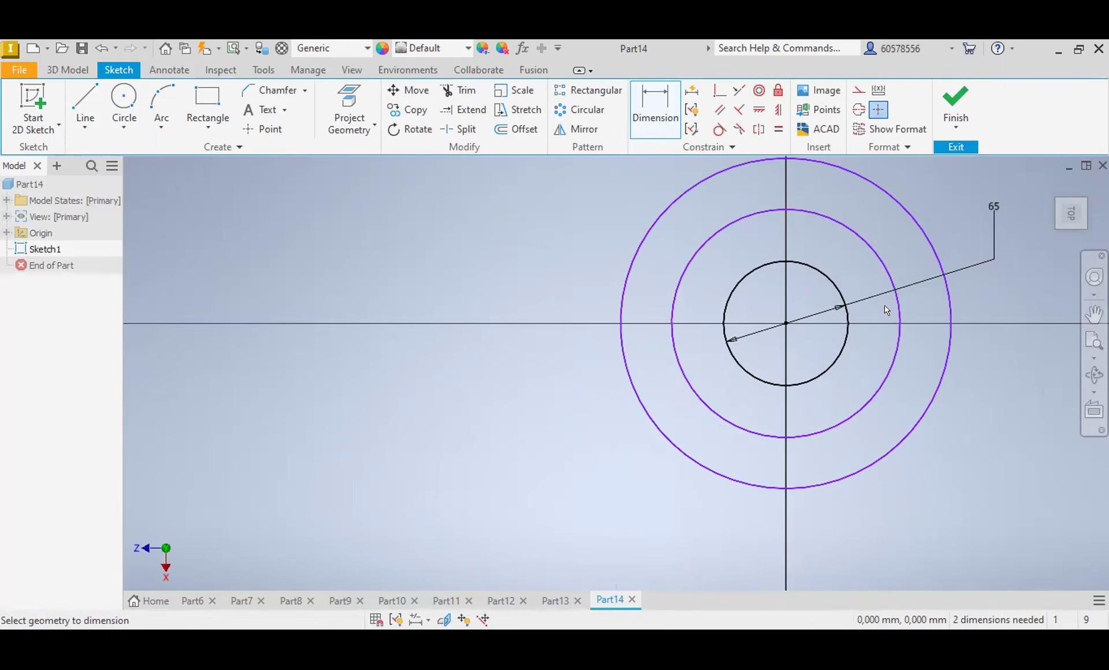
left_click(881, 271)
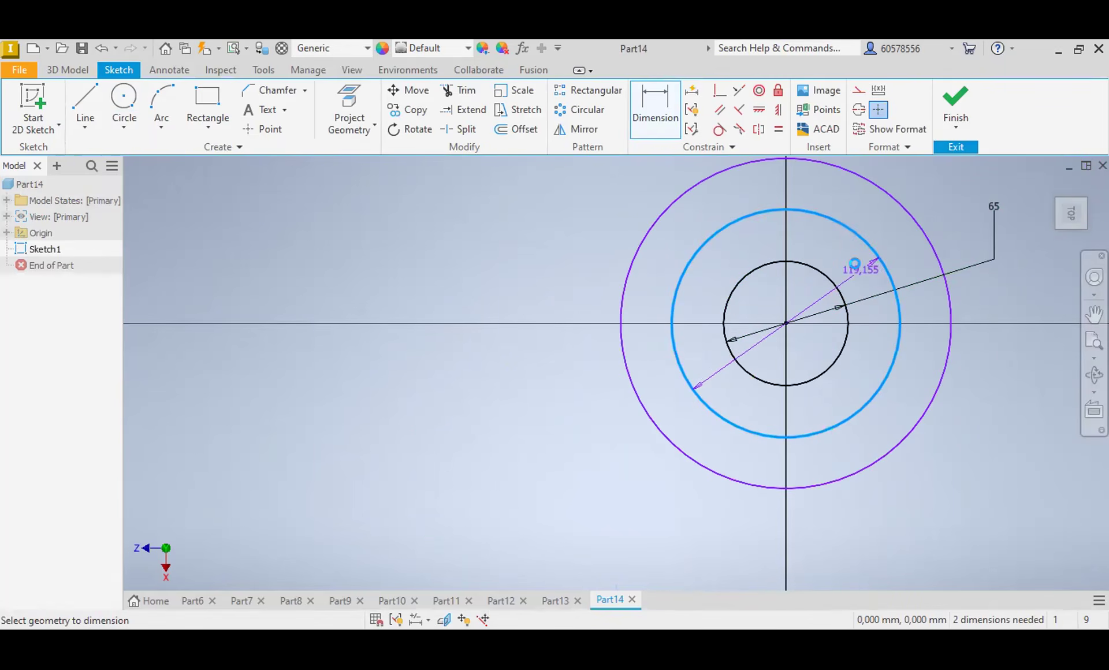
left_click(860, 271)
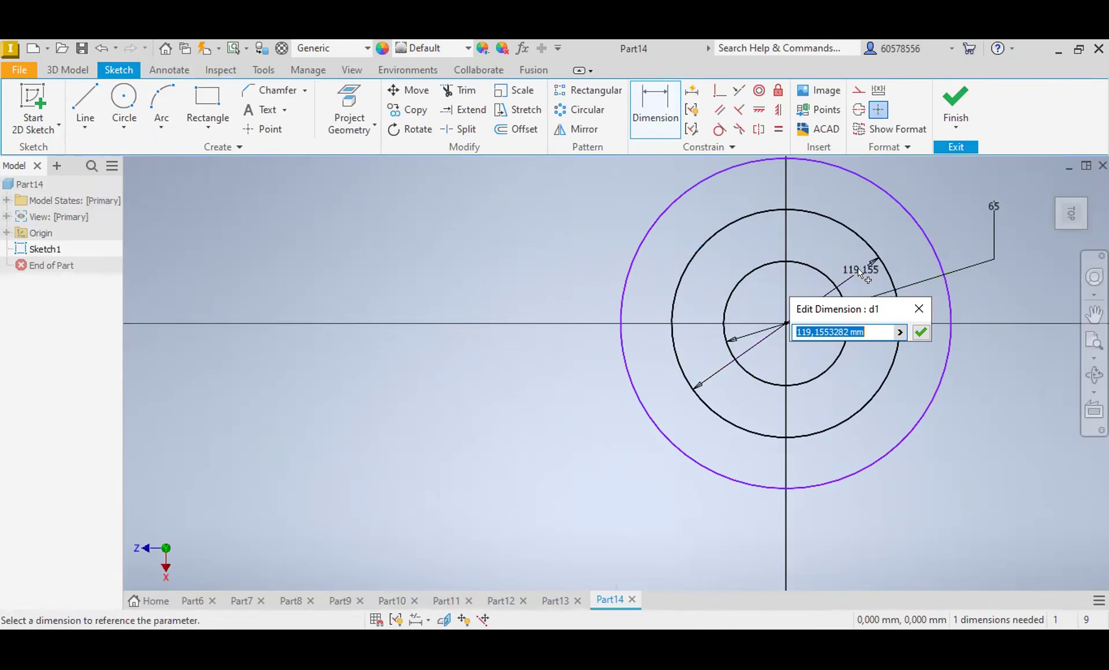
type("60")
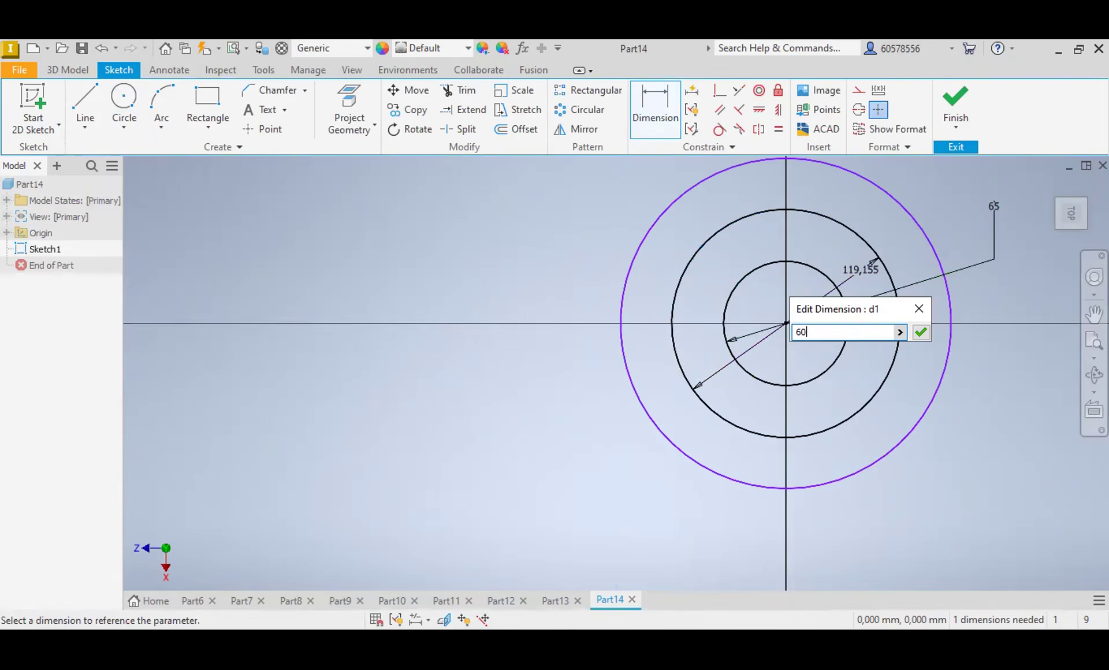
key("Return")
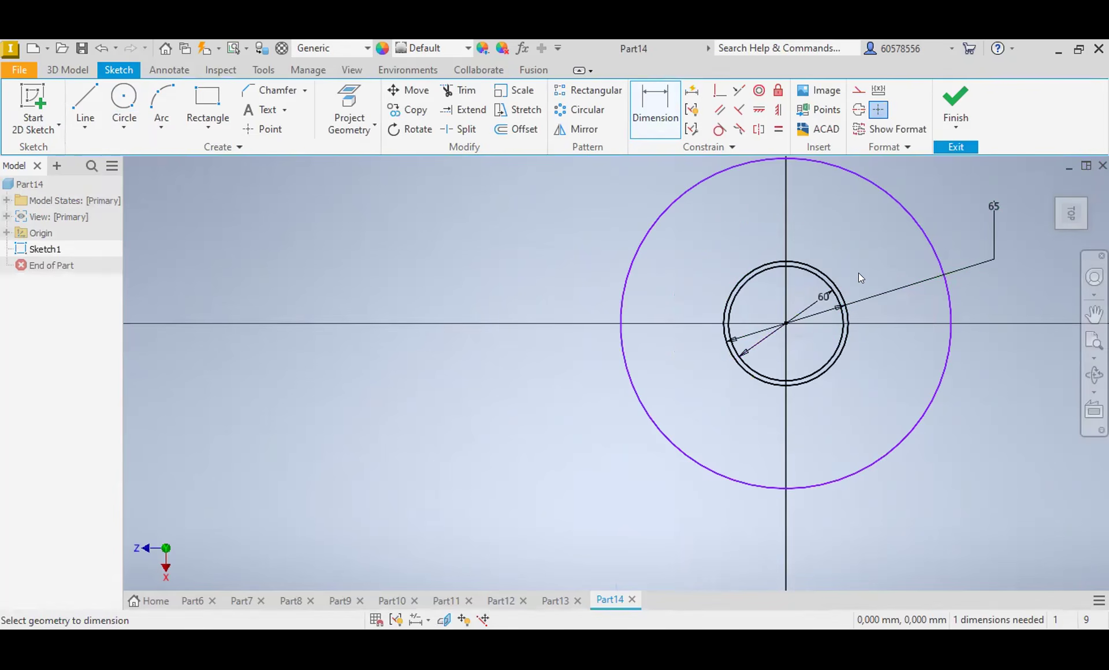
Step: Dimension the outermost, still undimensioned circle to a diameter of 36 mm
left_click(924, 247)
left_click(900, 266)
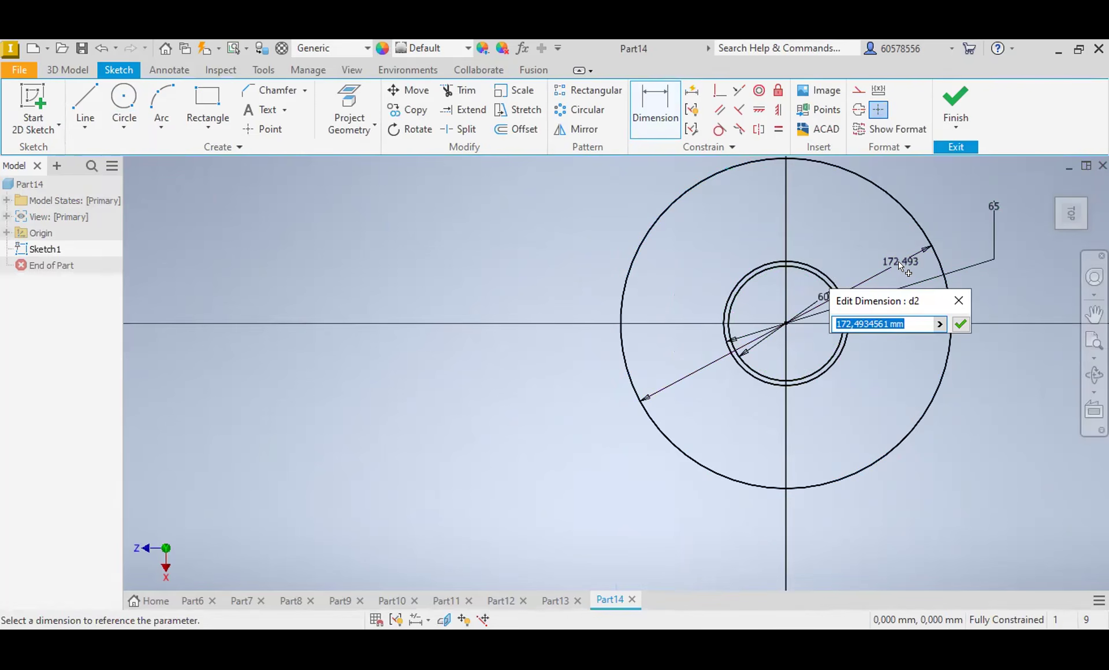
type("36")
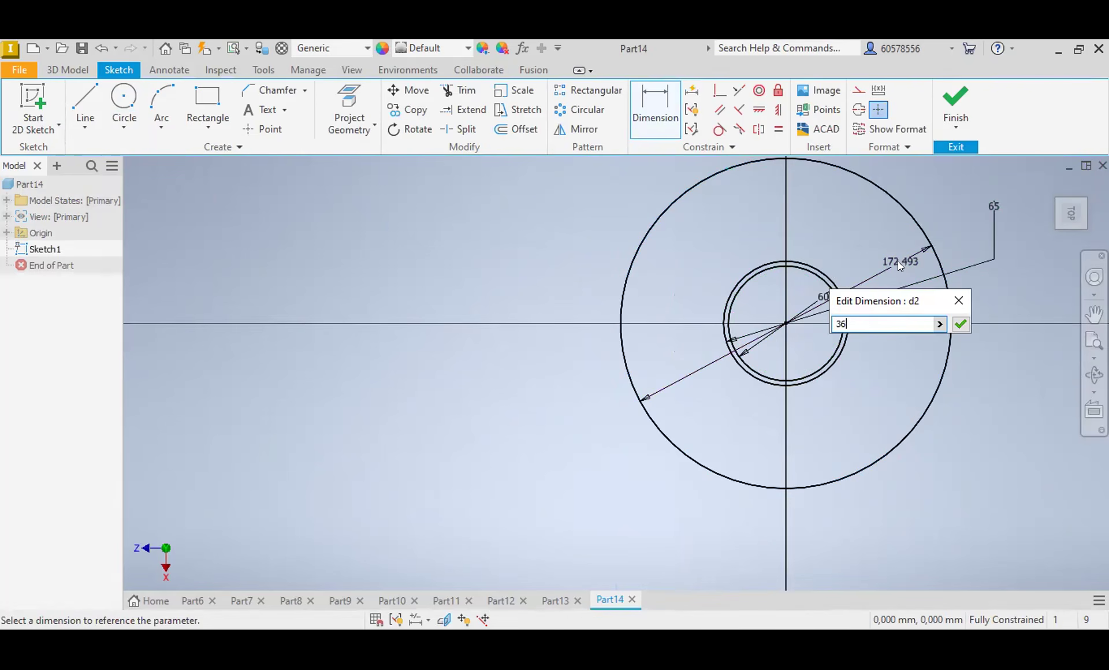
key("Return")
scroll(786, 294, "down", 2)
scroll(786, 292, "up", 10)
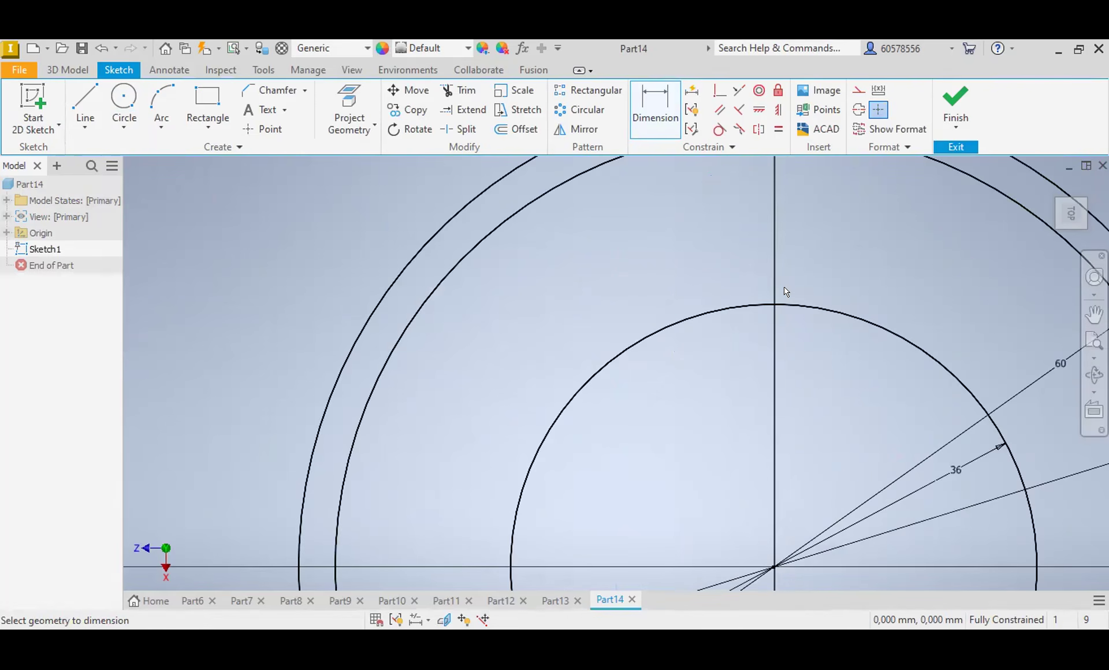
scroll(786, 292, "down", 3)
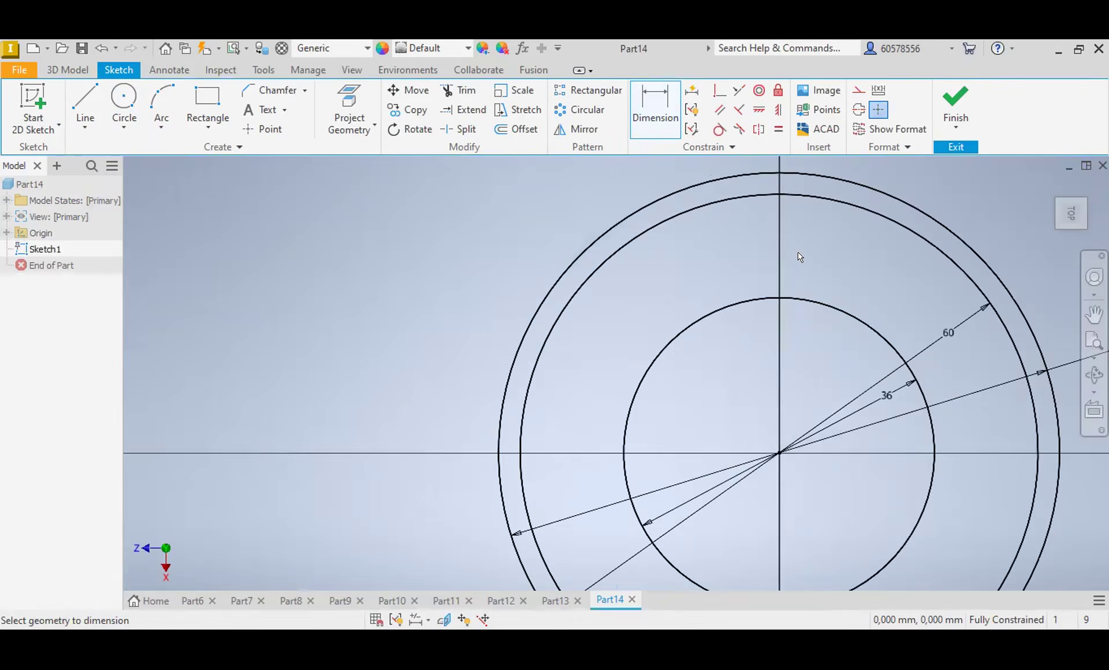
Step: Convert the 60 mm circle to construction geometry
key("Escape")
left_click(833, 200)
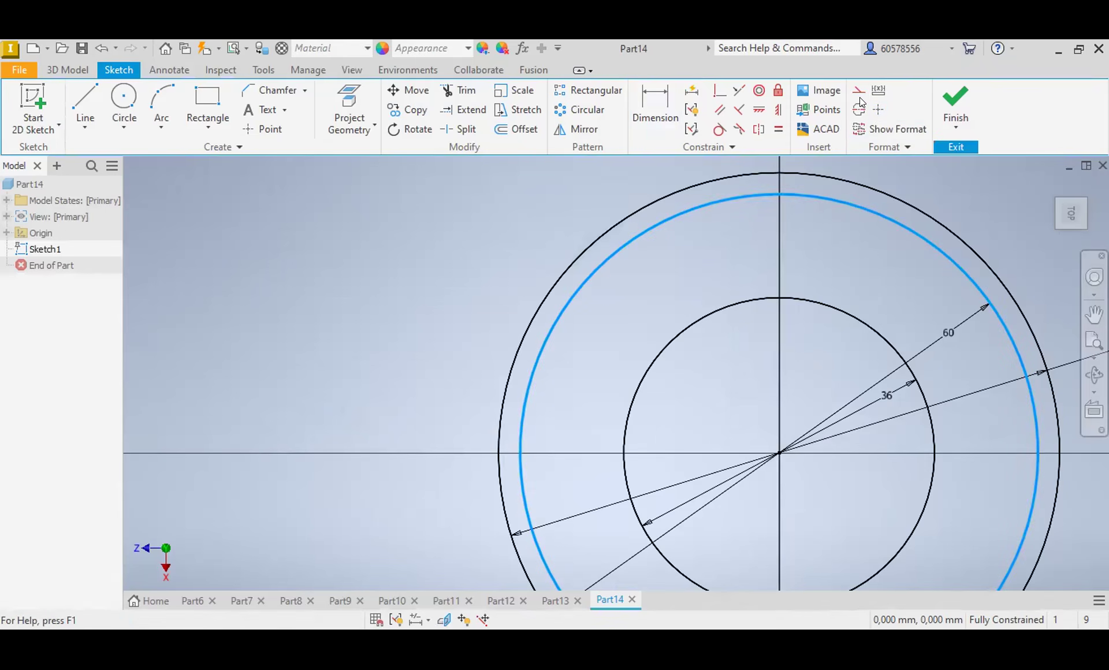
left_click(859, 93)
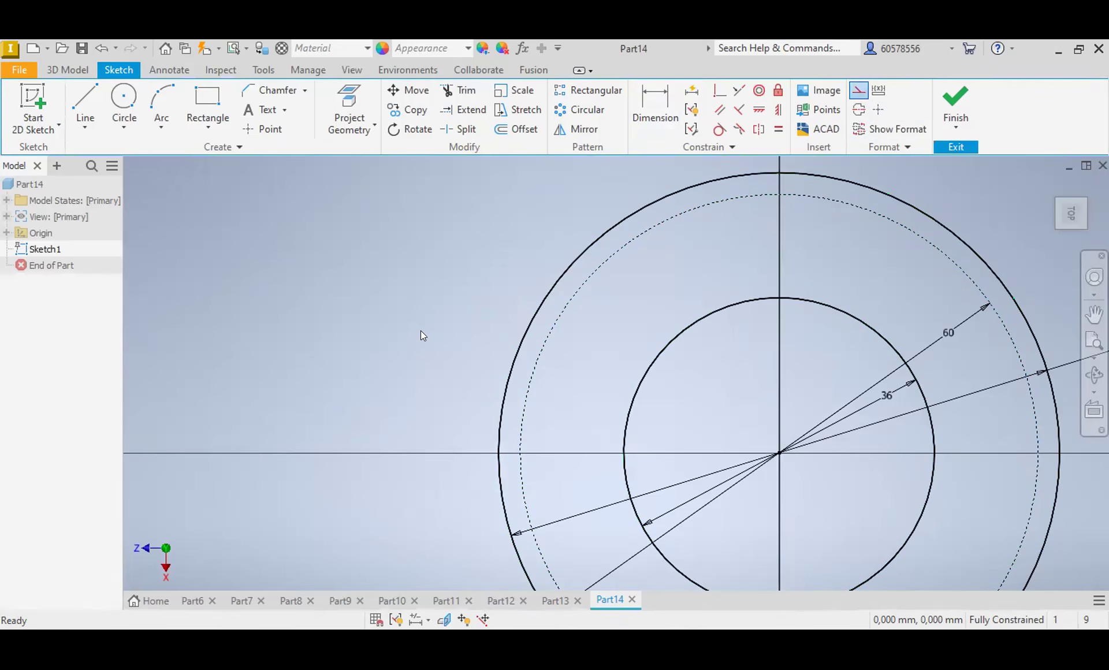
Step: Draw small circles at the four axis crossings of the 60 mm construction circle and set the upper one's diameter to 20 mm
key("Home")
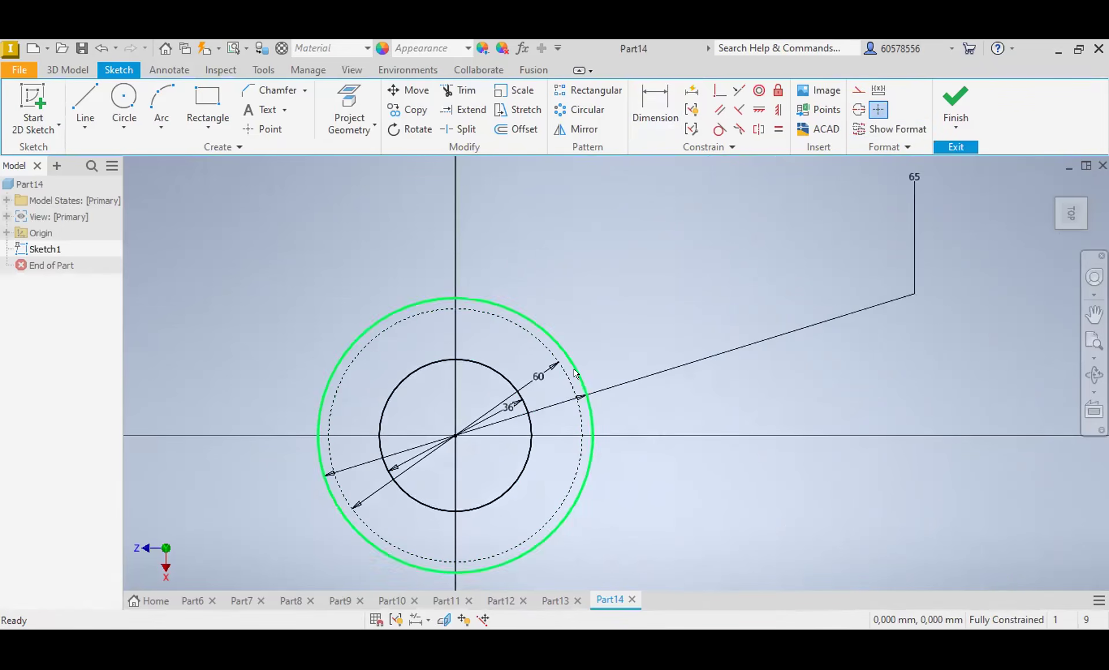
middle_click_drag(483, 430, 565, 370)
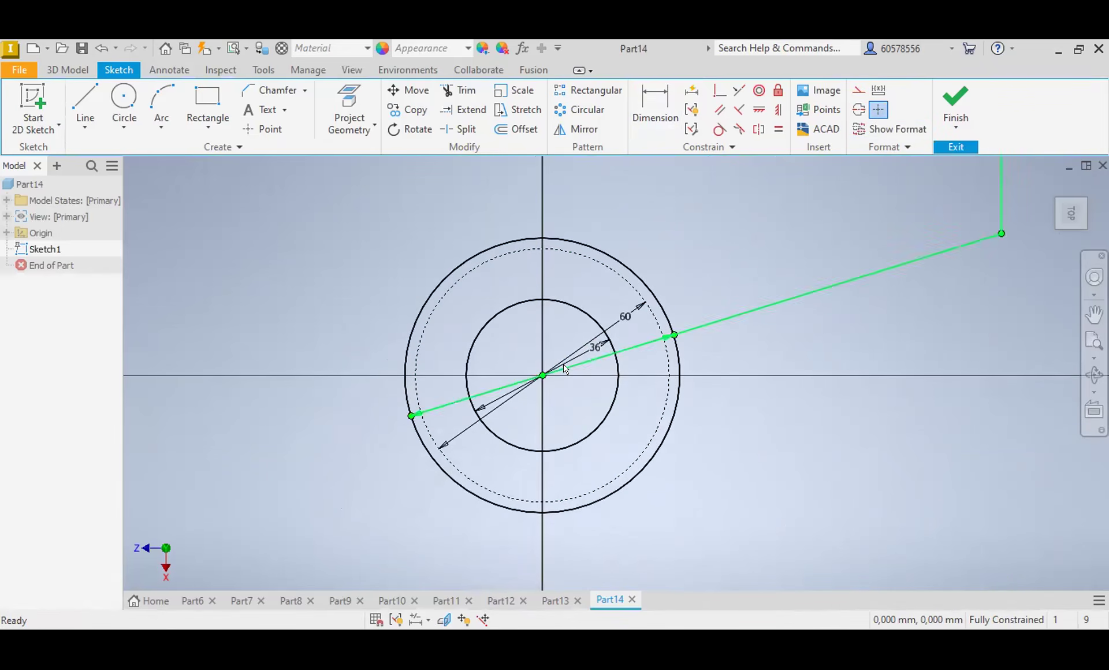
scroll(559, 352, "up", 3)
scroll(558, 349, "down", 6)
scroll(558, 346, "up", 3)
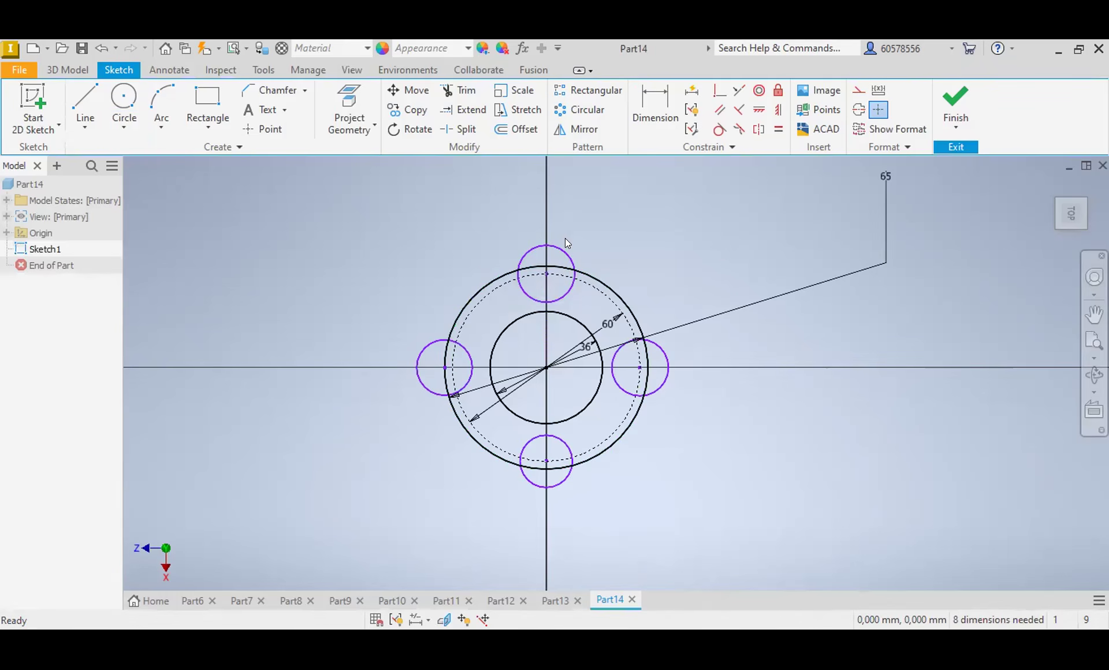
key("d")
left_click(565, 254)
left_click(600, 237)
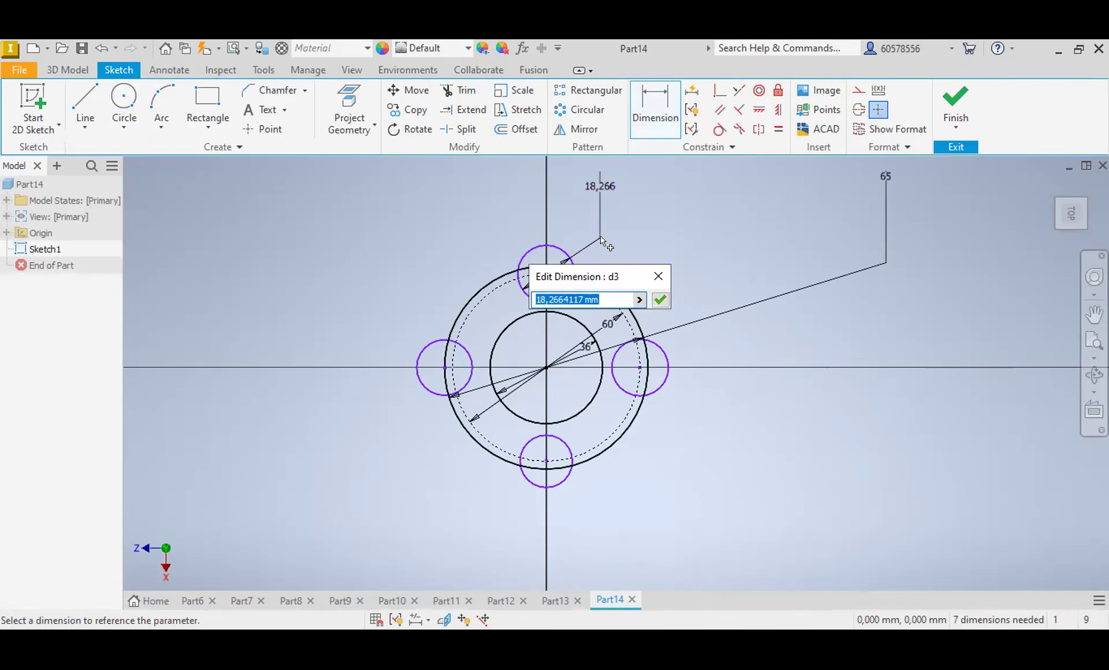
type("20")
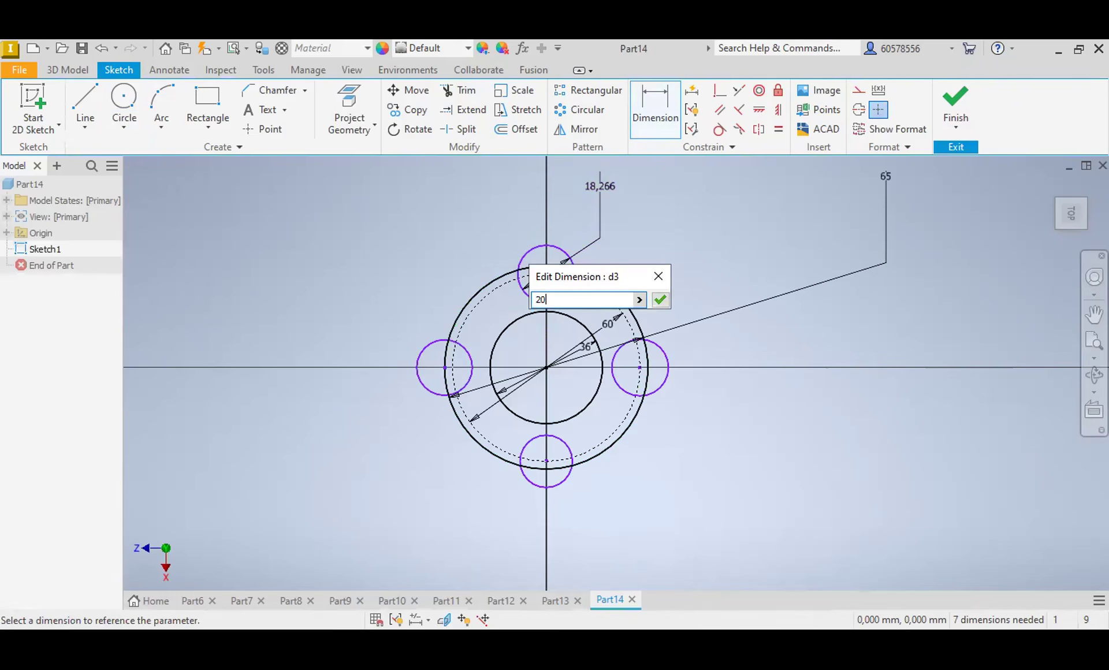
key("Return")
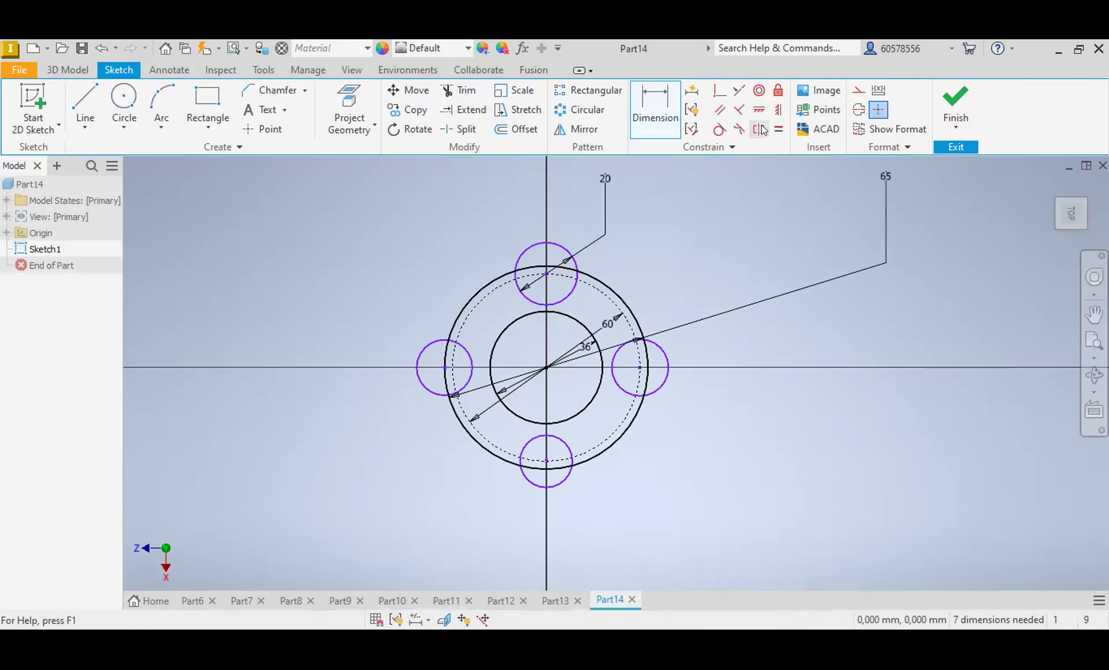
Step: Make the other three small circles equal in size to the 20 mm circle with Equal constraints
left_click(779, 129)
left_click(577, 267)
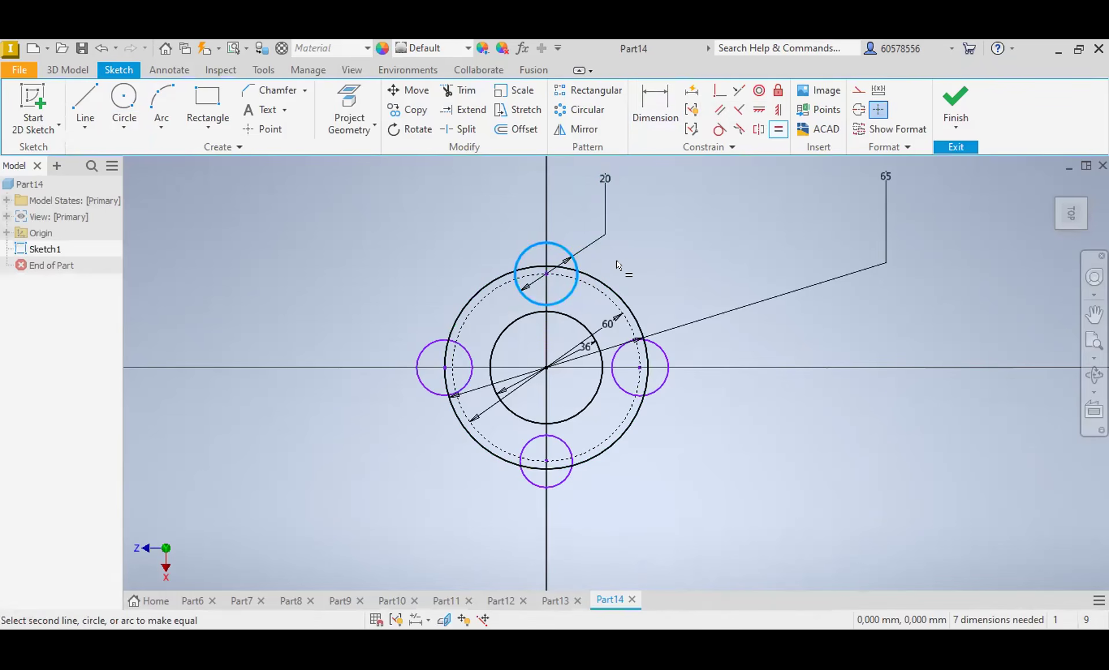
left_click(668, 374)
left_click(569, 487)
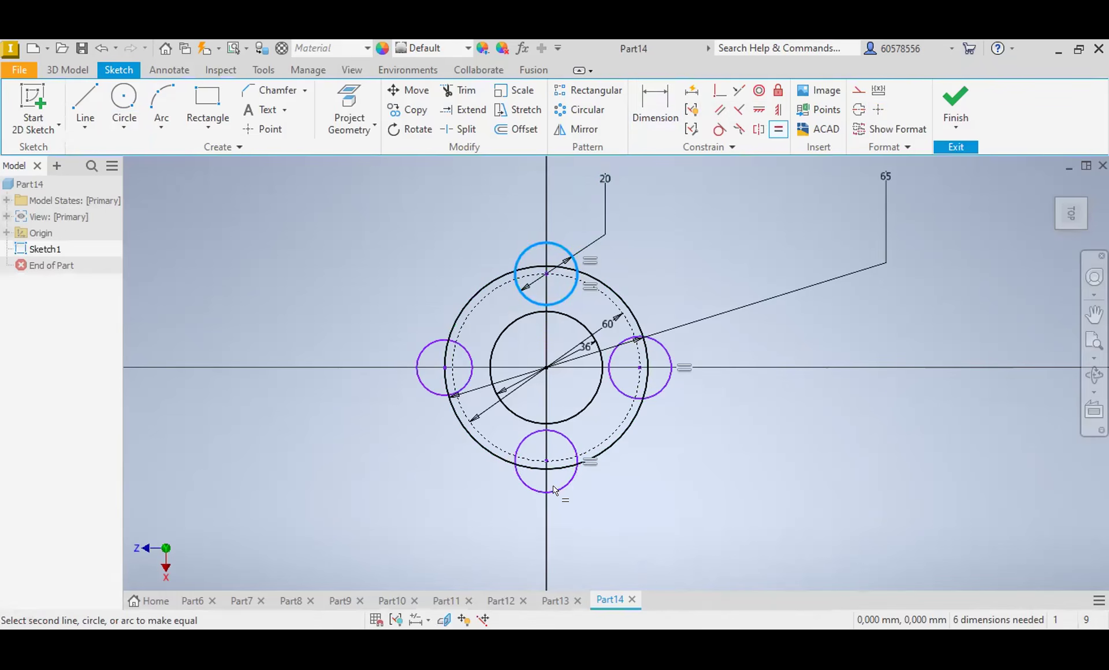
left_click(420, 391)
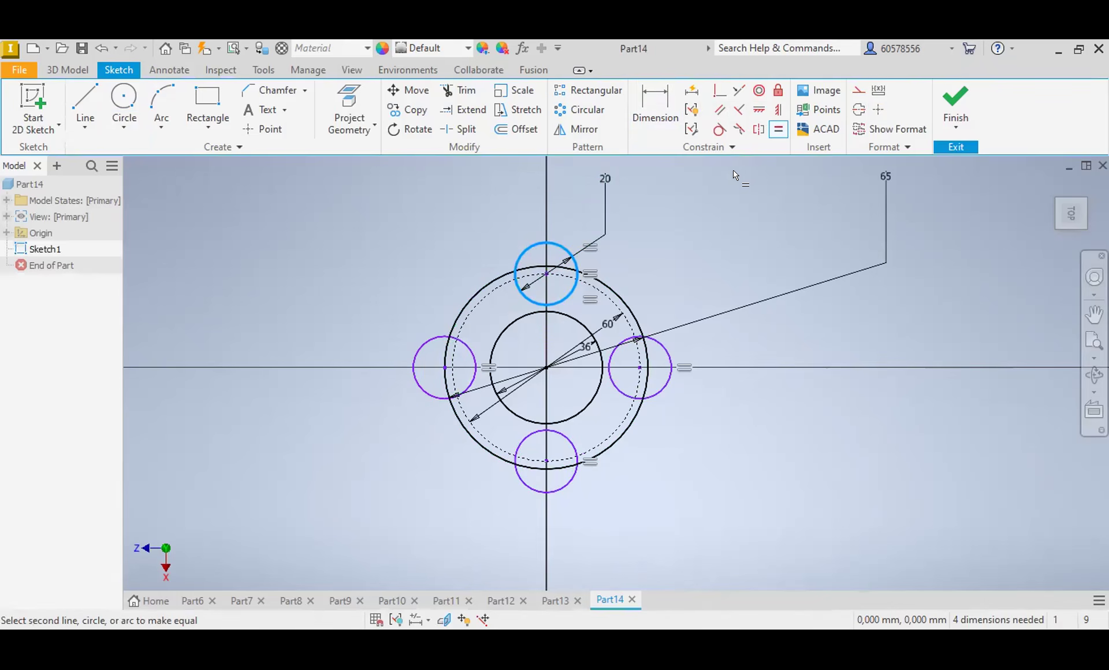
key("Escape")
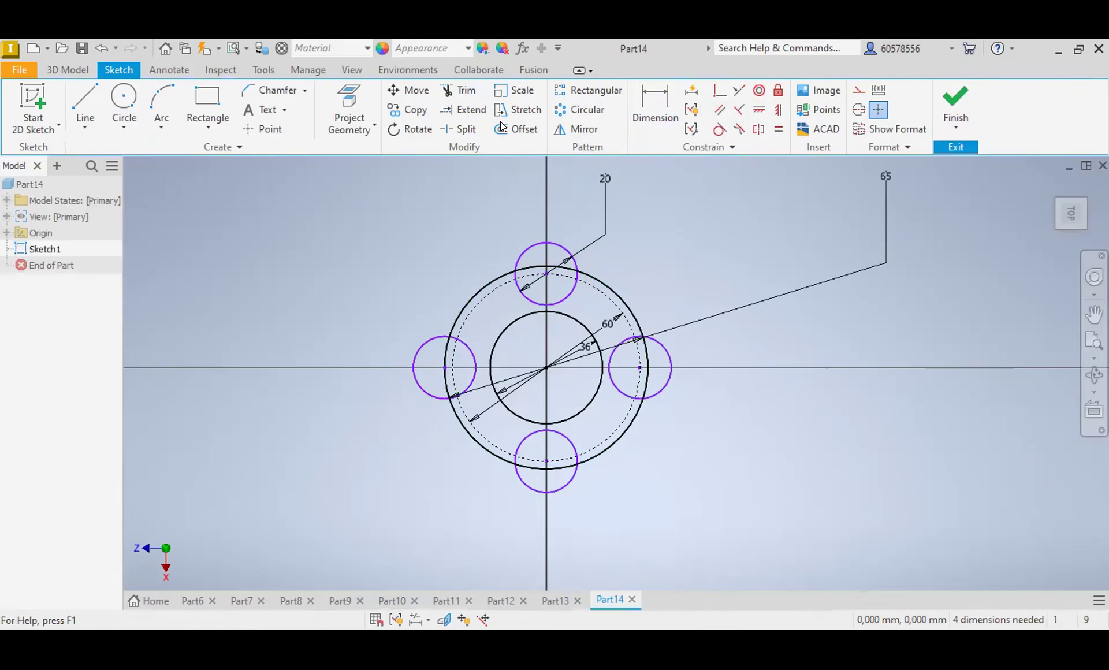
Step: Trim the 65 mm circle inside the four small circles and trim the small circles' inner arcs, leaving four outward lobes
key("x")
left_click(551, 267)
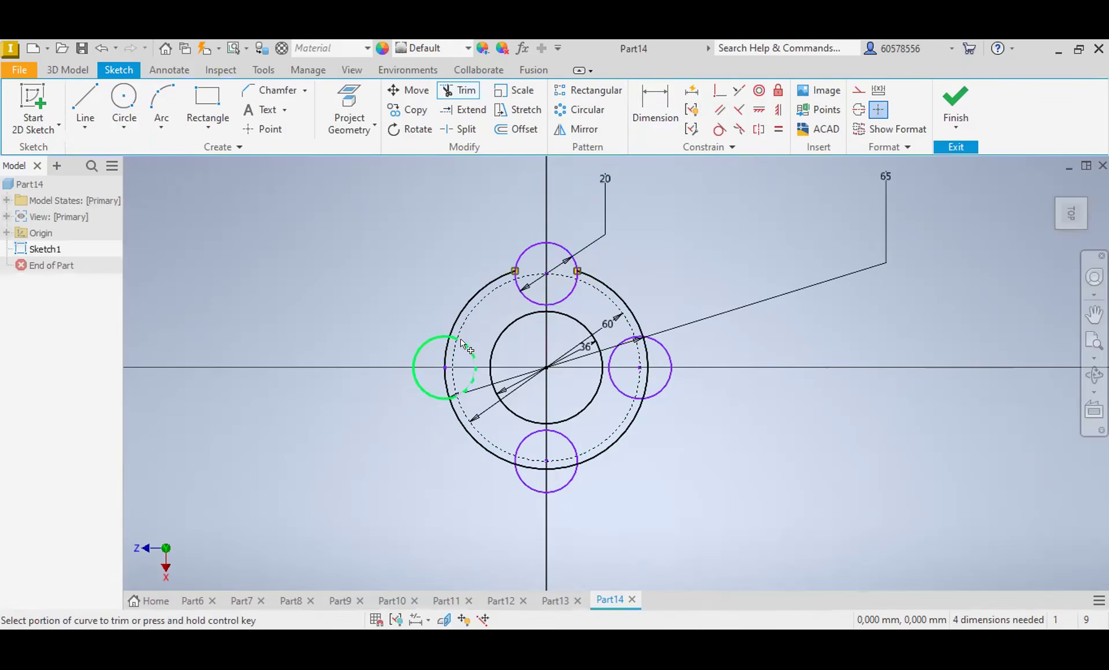
left_click(446, 361)
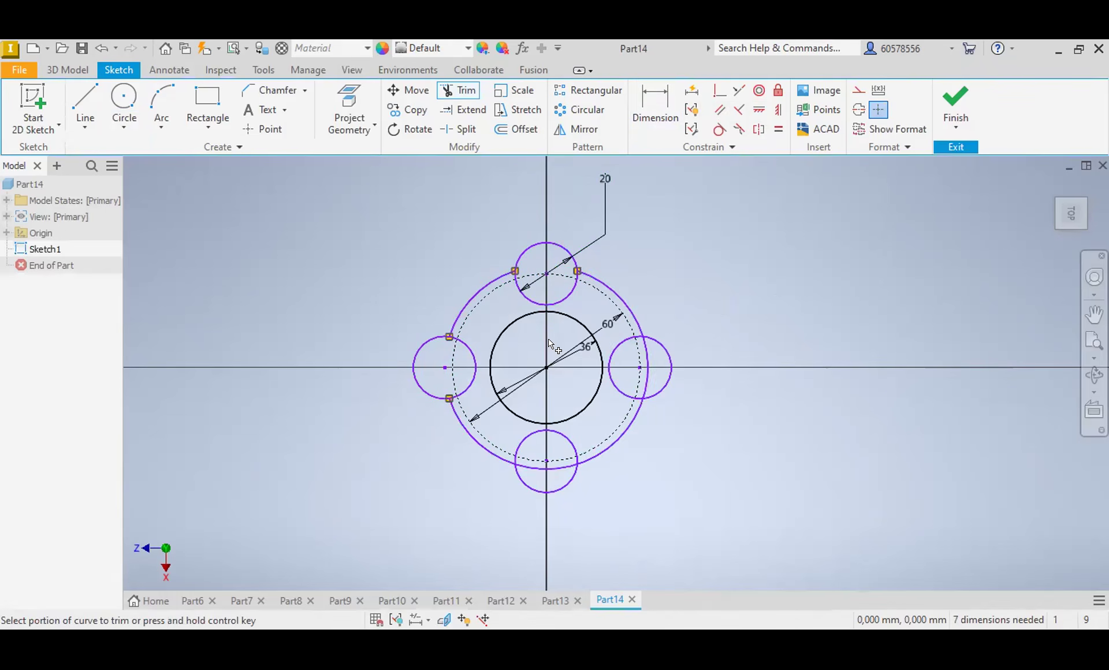
left_click(643, 364)
left_click(617, 350)
left_click(563, 295)
left_click(475, 354)
left_click(546, 468)
left_click(554, 427)
key("Escape")
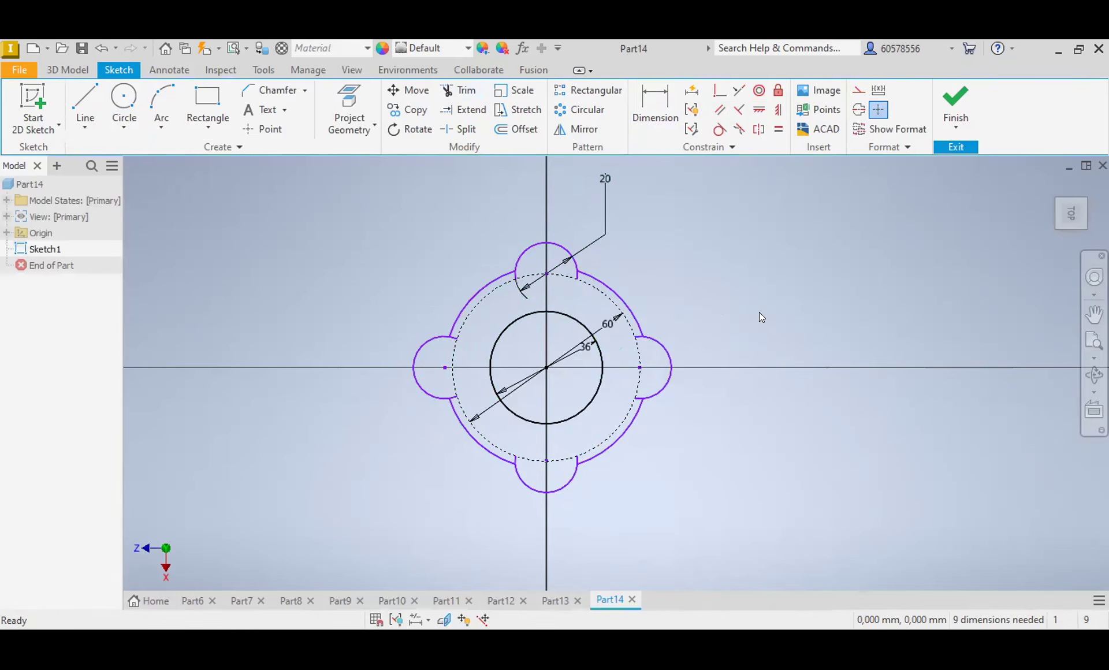
Step: Delete the 60 mm construction circle and draw a hole circle at the centre of each lobe, the upper one about 7.9 mm in diameter
left_click(610, 301)
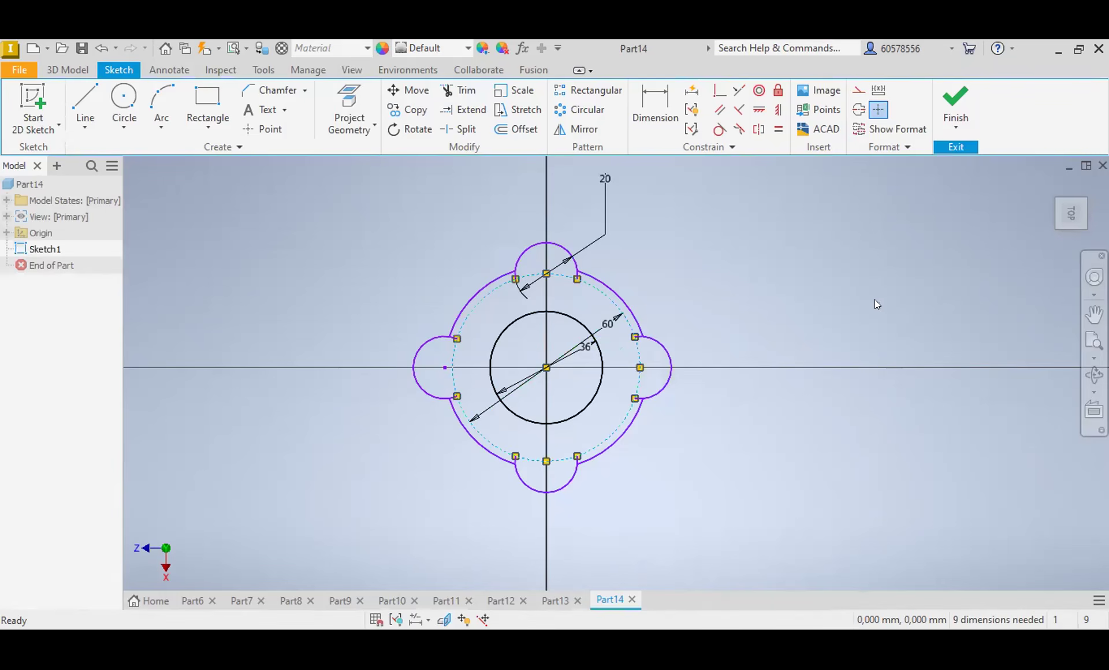
key("Delete")
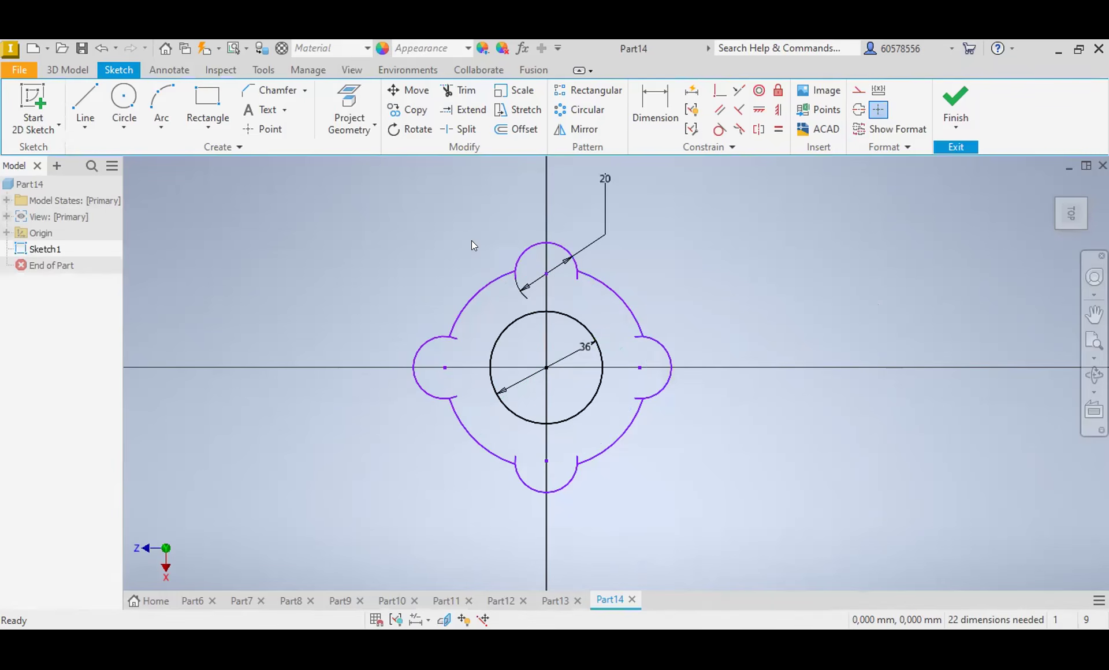
left_click(123, 97)
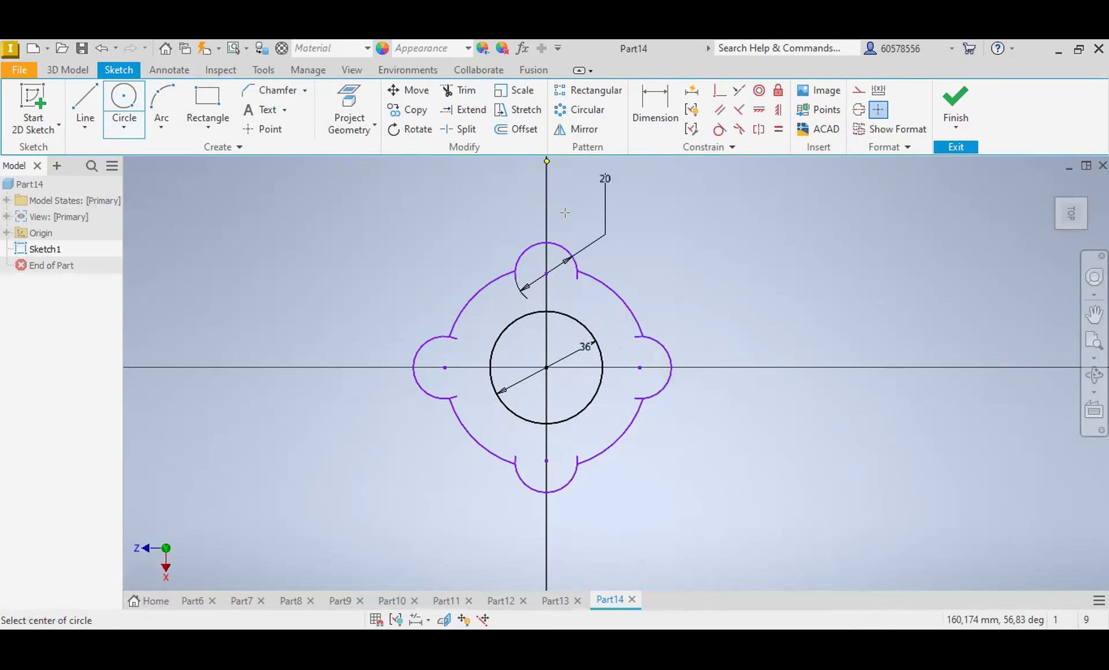
left_click(546, 273)
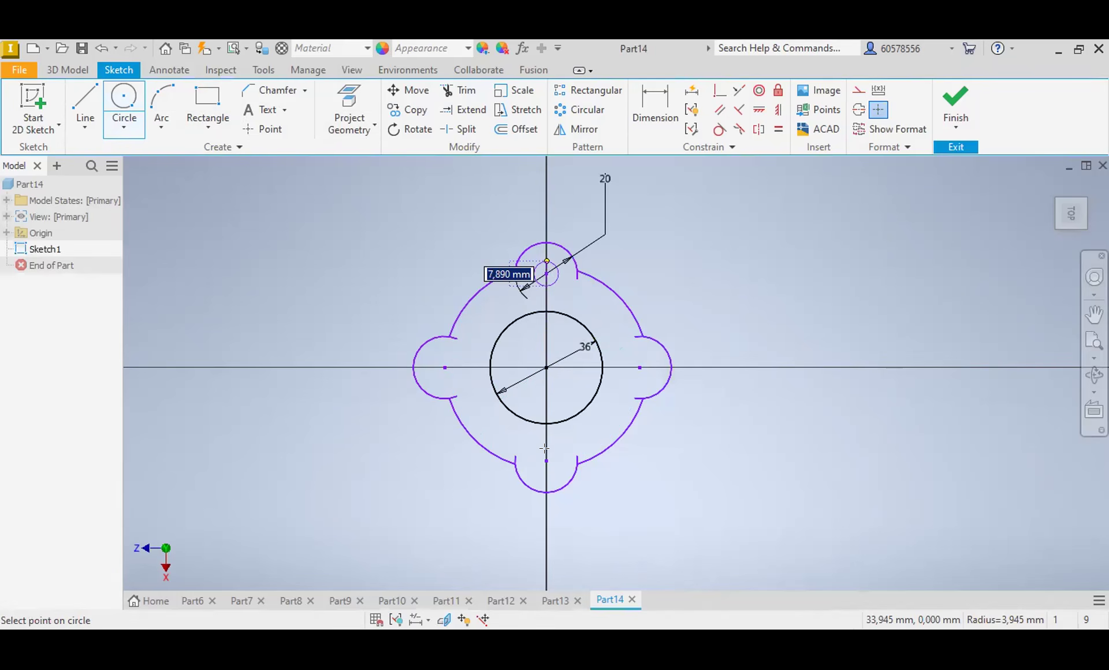
Step: Trim the leftover lobe arc ends that extend inside the flange outline
left_click(459, 90)
left_click(460, 347)
left_click(512, 455)
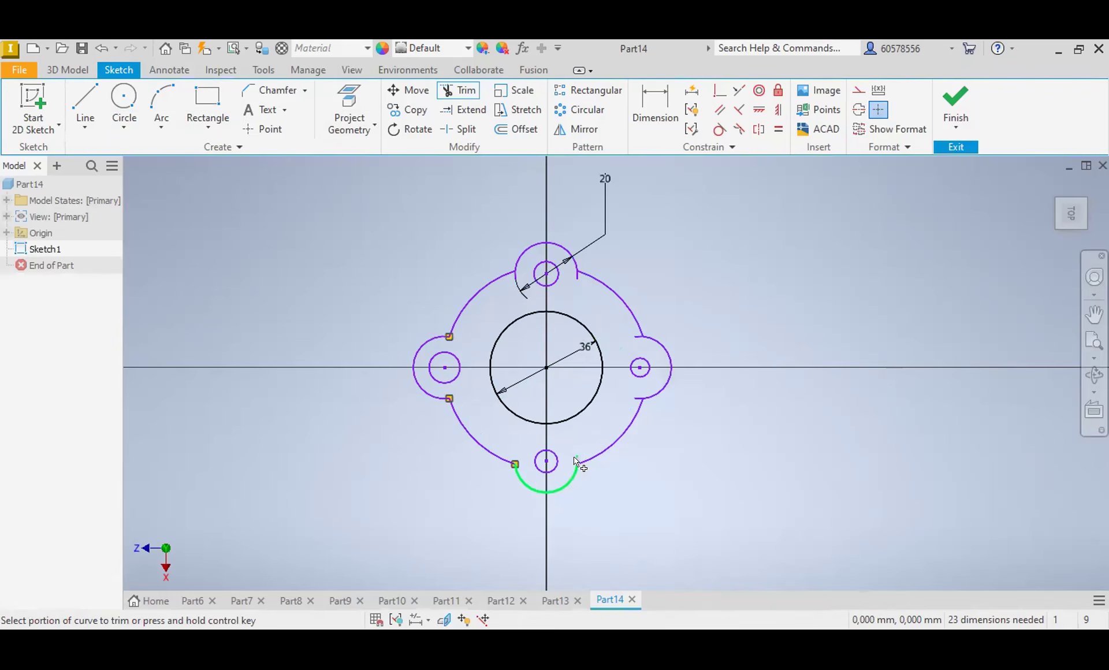
left_click(627, 329)
left_click(516, 279)
key("Escape")
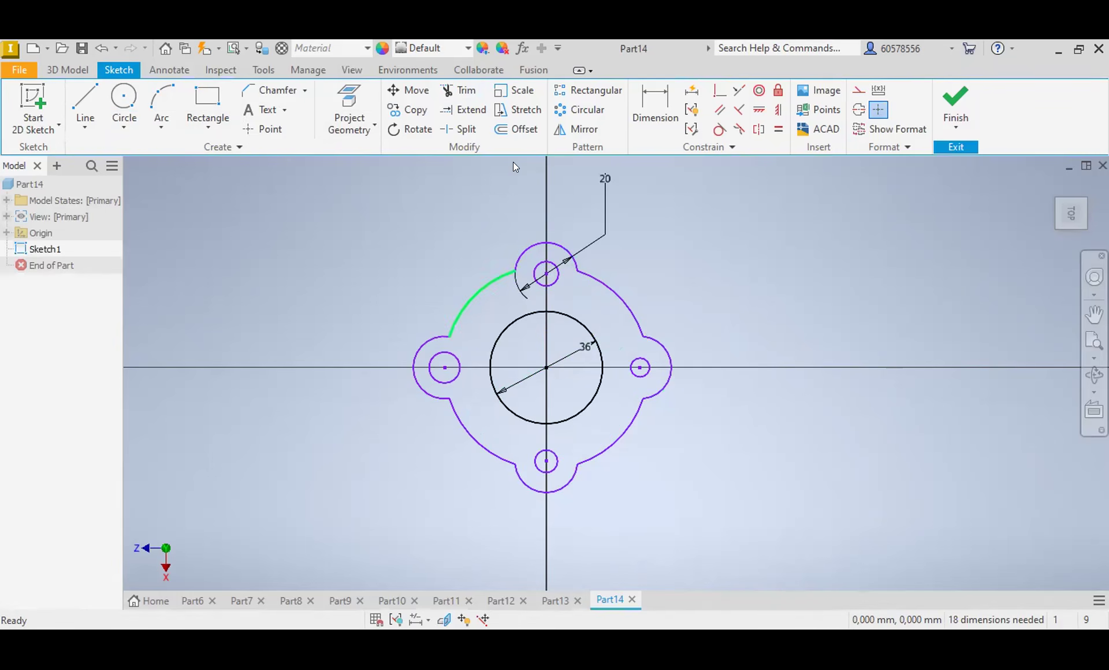
Step: Dimension the upper lobe's hole circle to a diameter of 7 mm
left_click(655, 104)
left_click(555, 282)
left_click(653, 238)
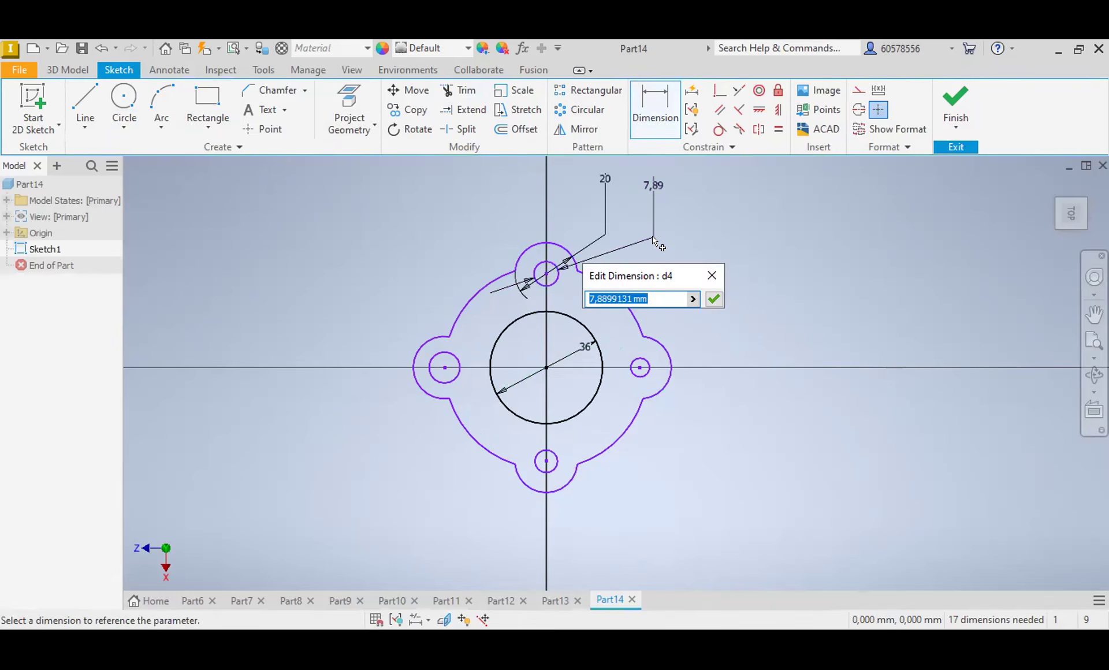
type("7")
key("Return")
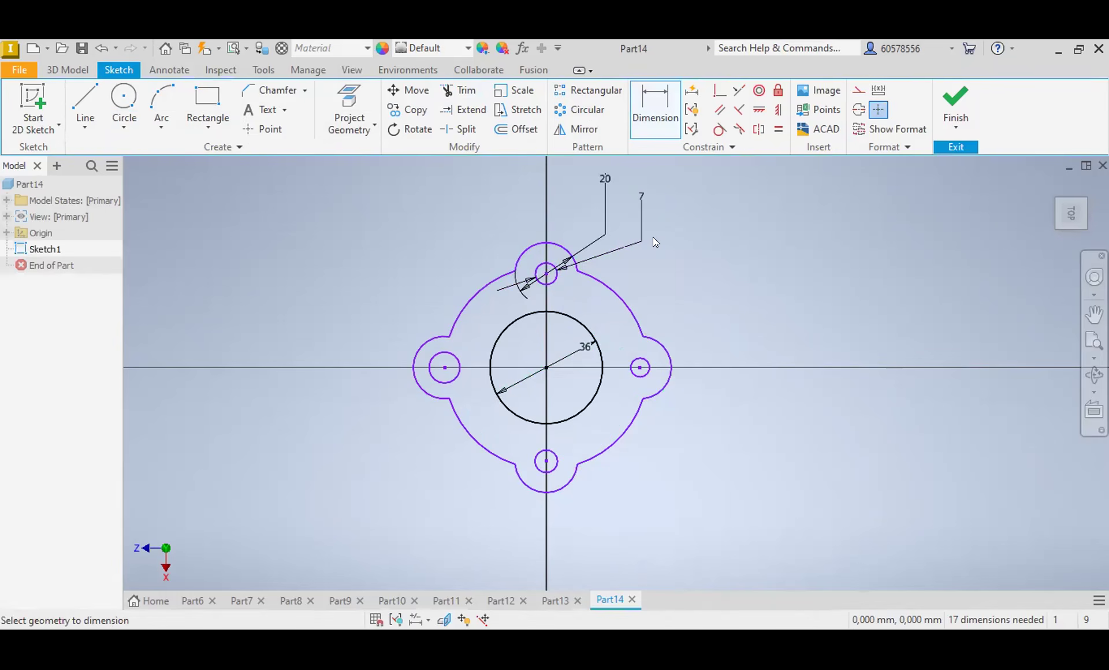
Step: Make the other three lobe hole circles equal to the 7 mm circle with Equal constraints
left_click(779, 129)
left_click(555, 275)
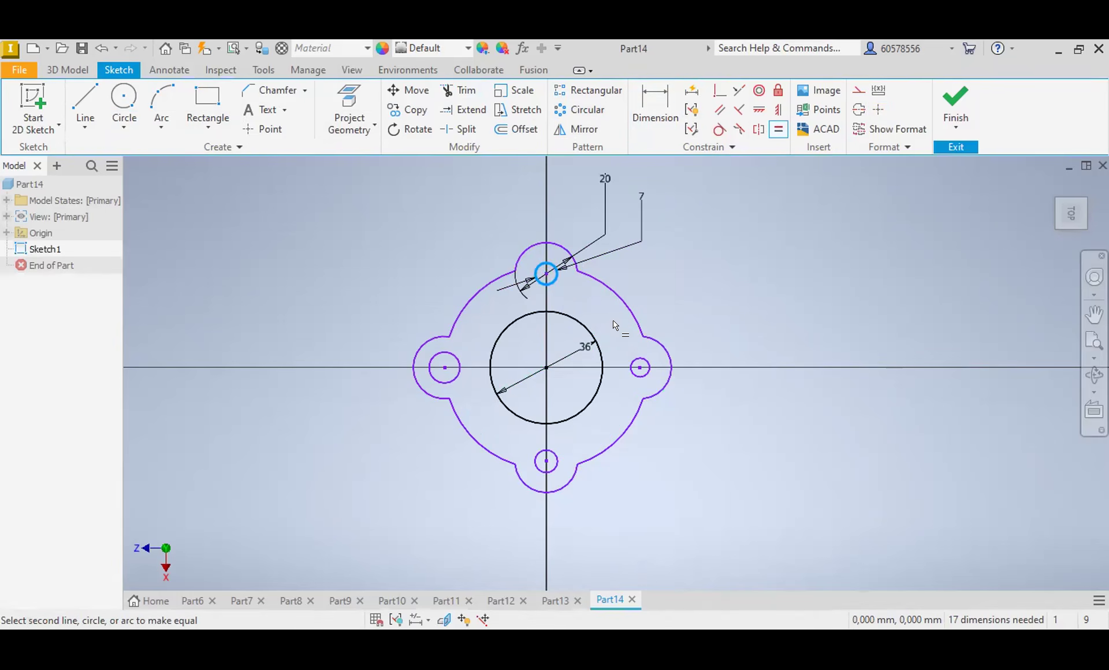
left_click(629, 368)
left_click(557, 457)
left_click(456, 376)
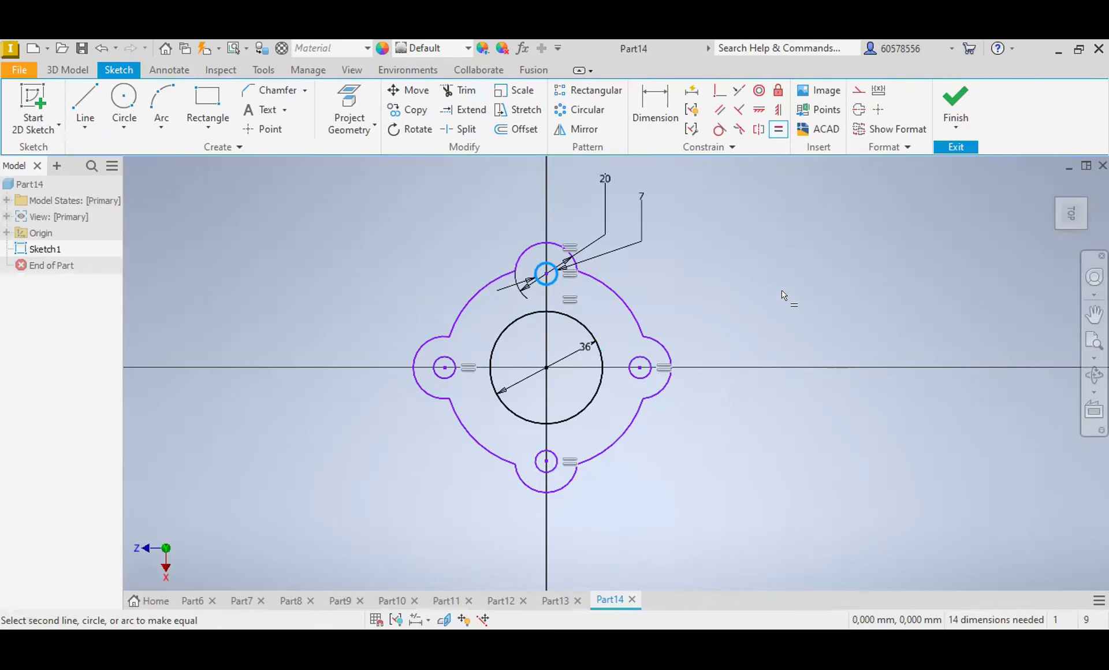
Step: Fillet the four lobe-to-body corners on the left half of the flange outline with a 3 mm radius
key("Escape")
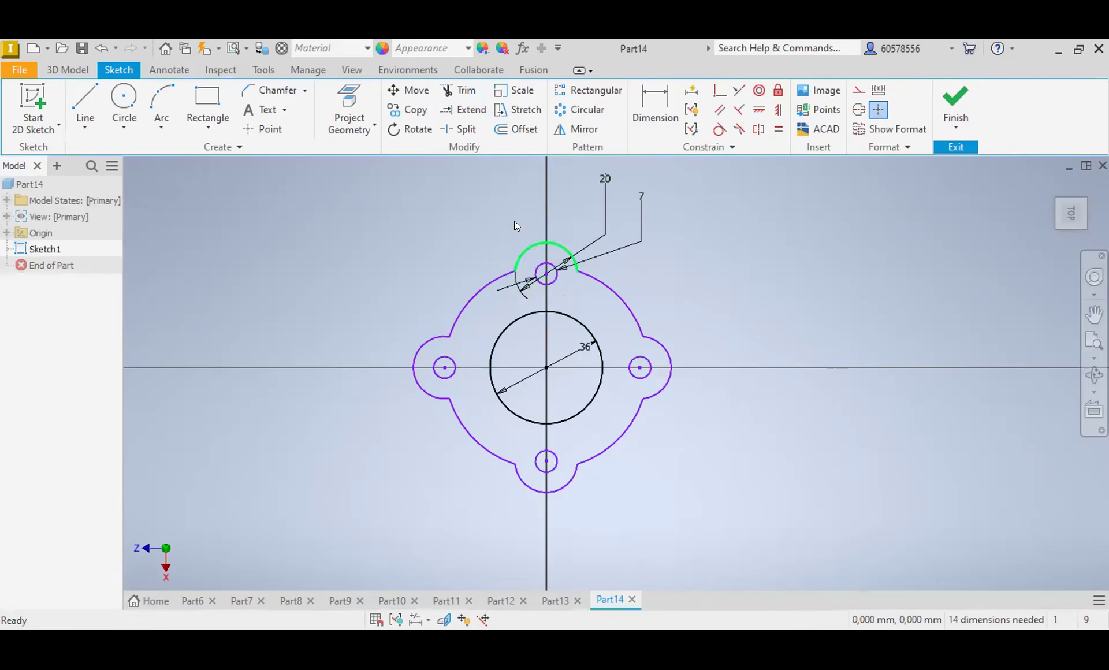
left_click(305, 91)
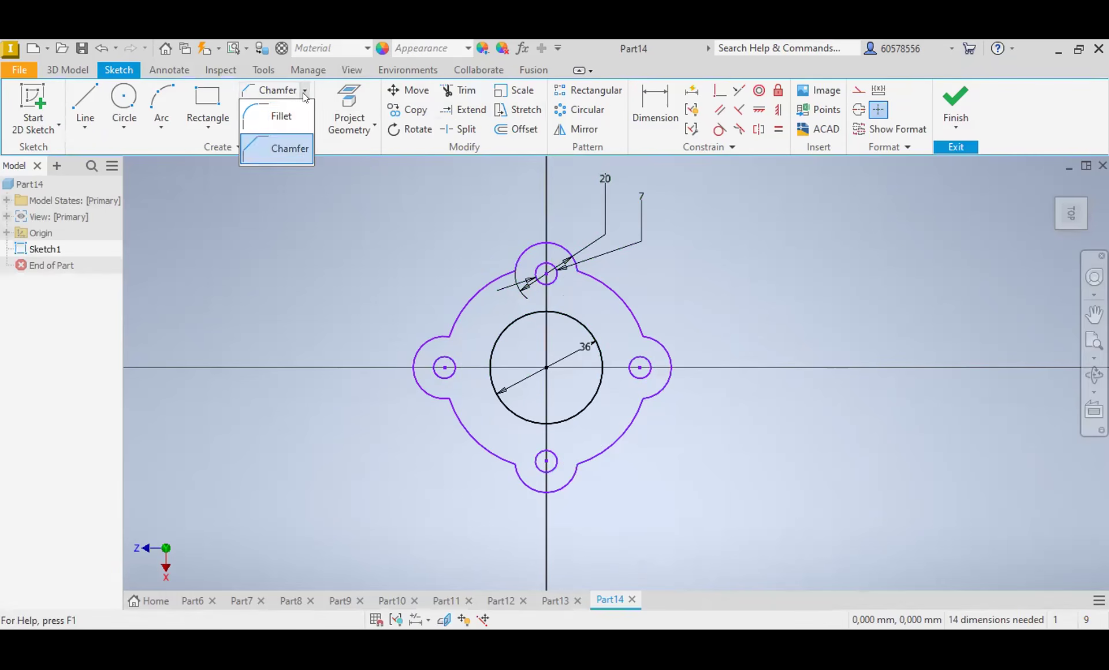
left_click(280, 113)
type("3")
left_click(511, 272)
left_click(510, 270)
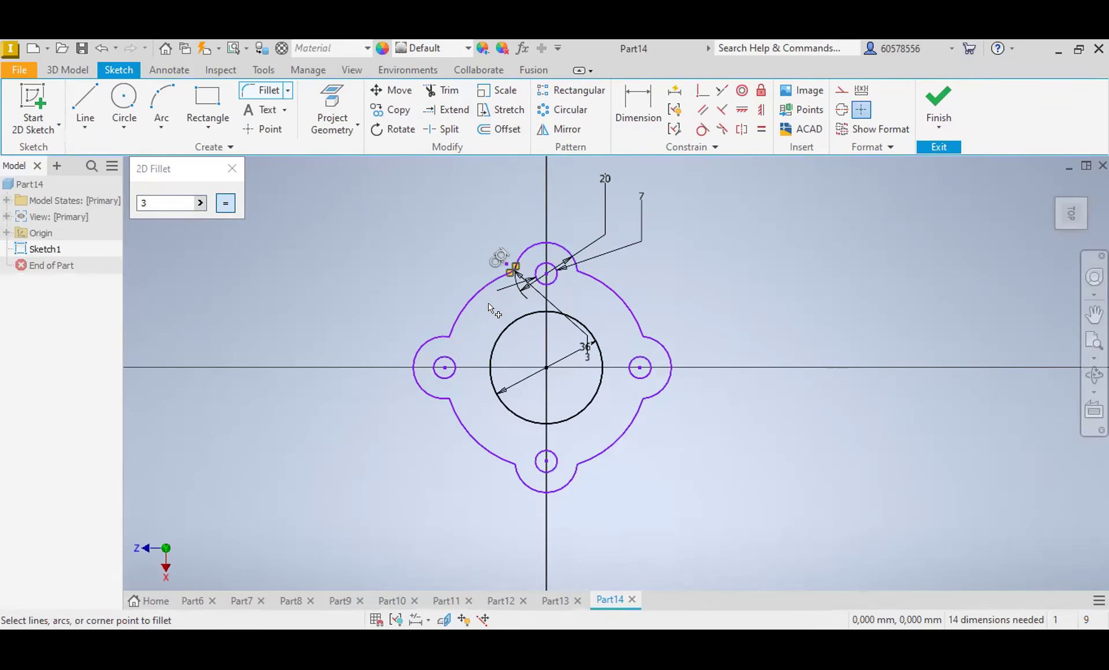
left_click(449, 327)
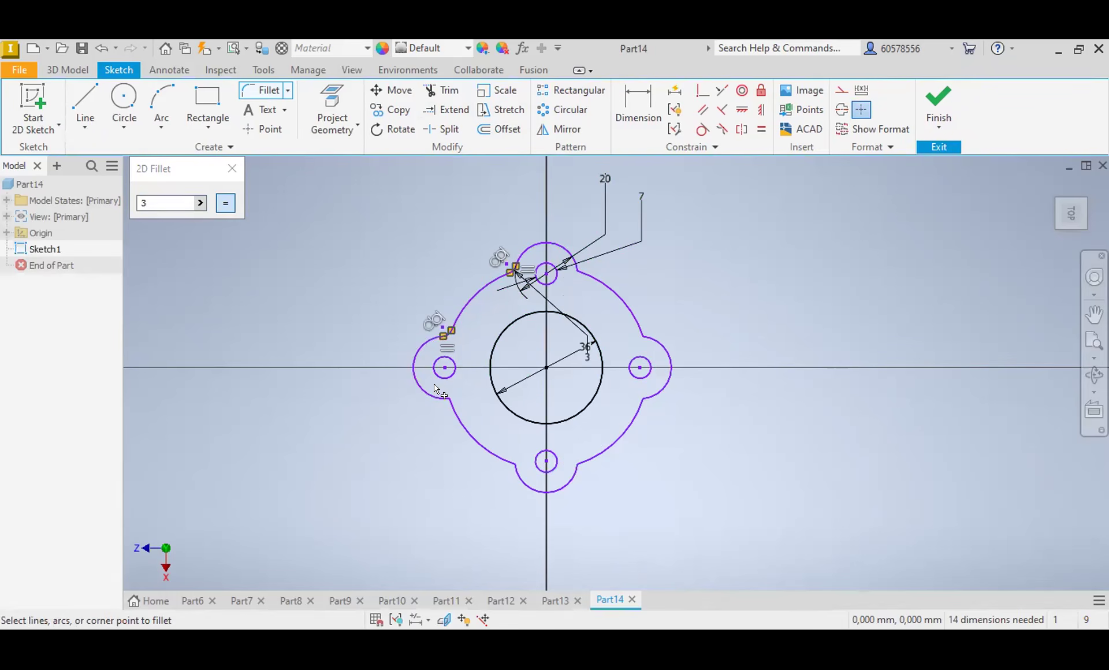
left_click(451, 414)
left_click(513, 469)
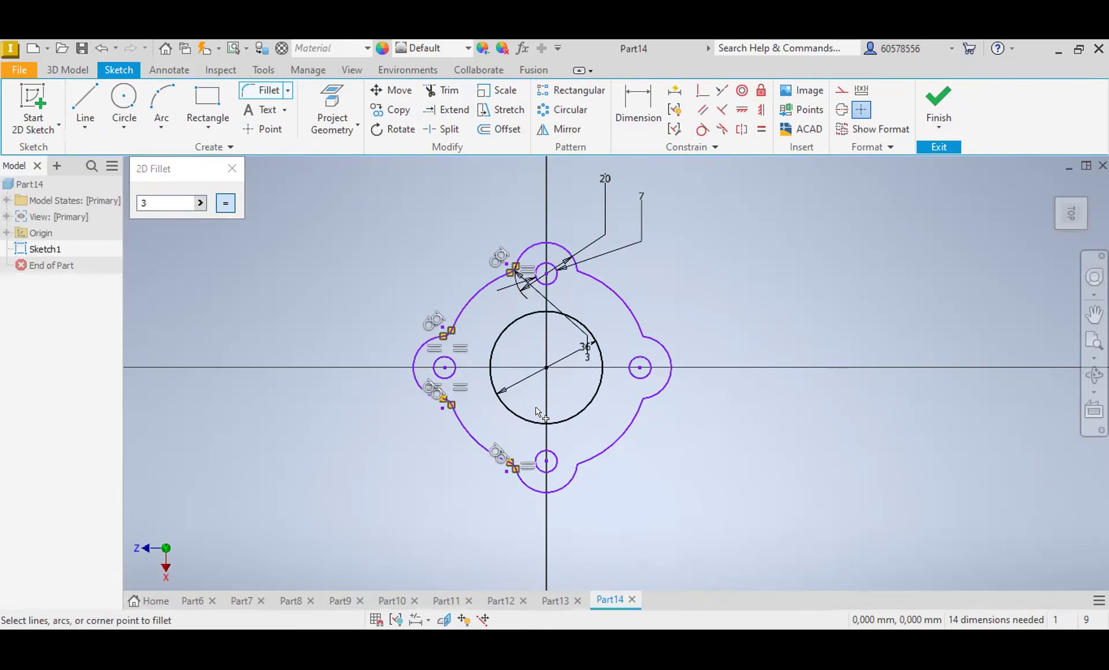
Step: Set the fillet radius to 1 mm and fillet the four lobe-to-body corners on the right half of the outline
double_click(150, 203)
type("1")
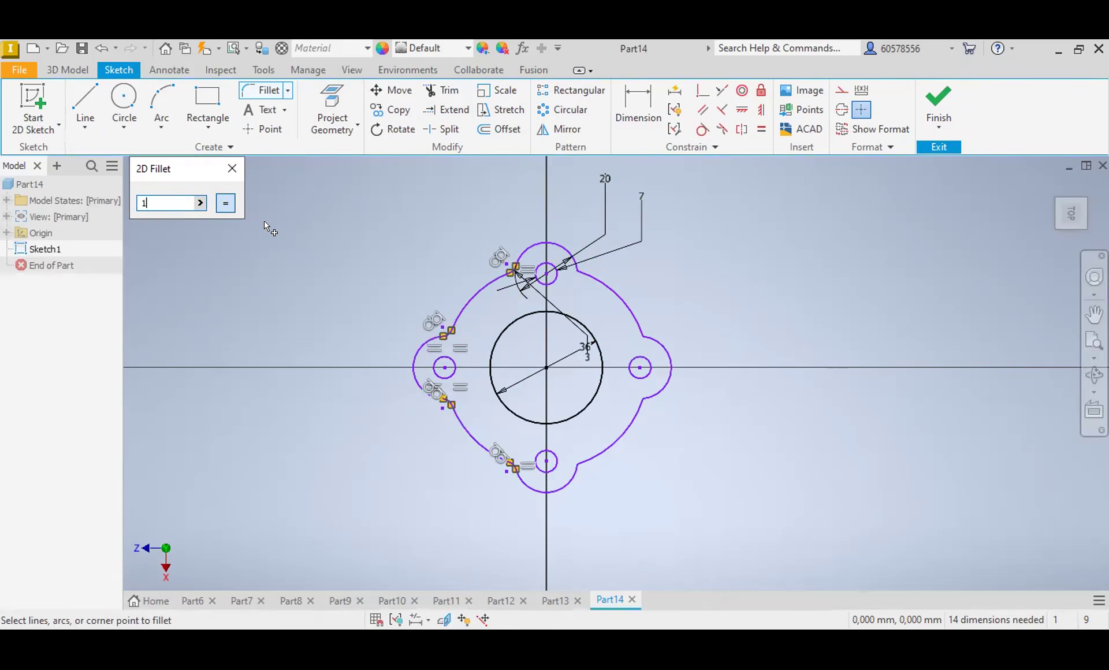
left_click(578, 462)
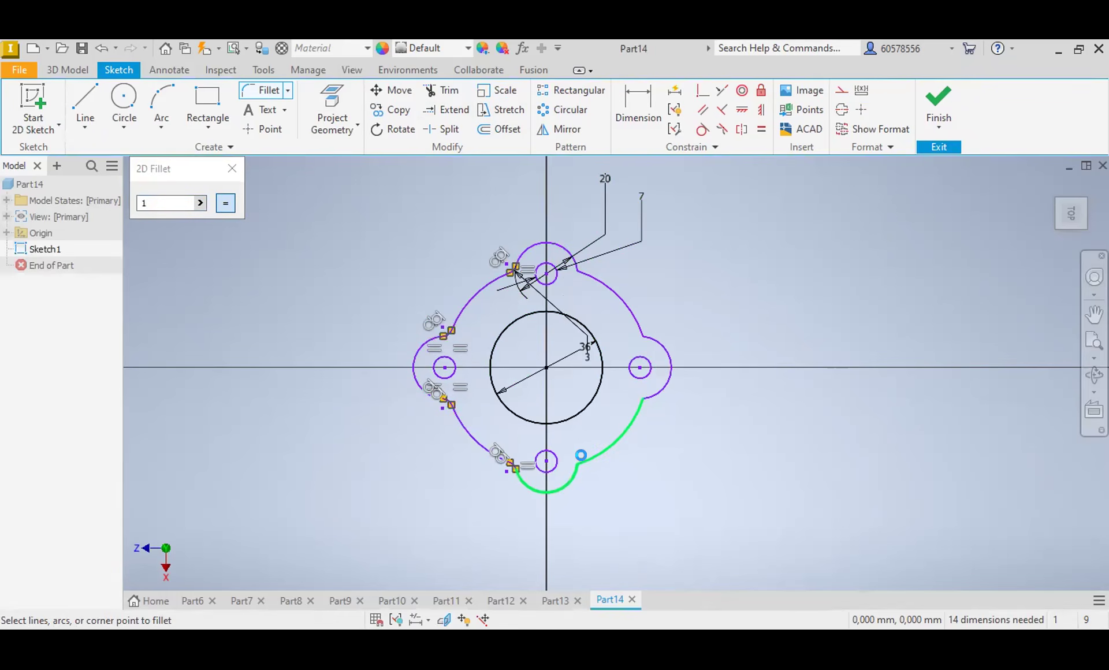
left_click(645, 398)
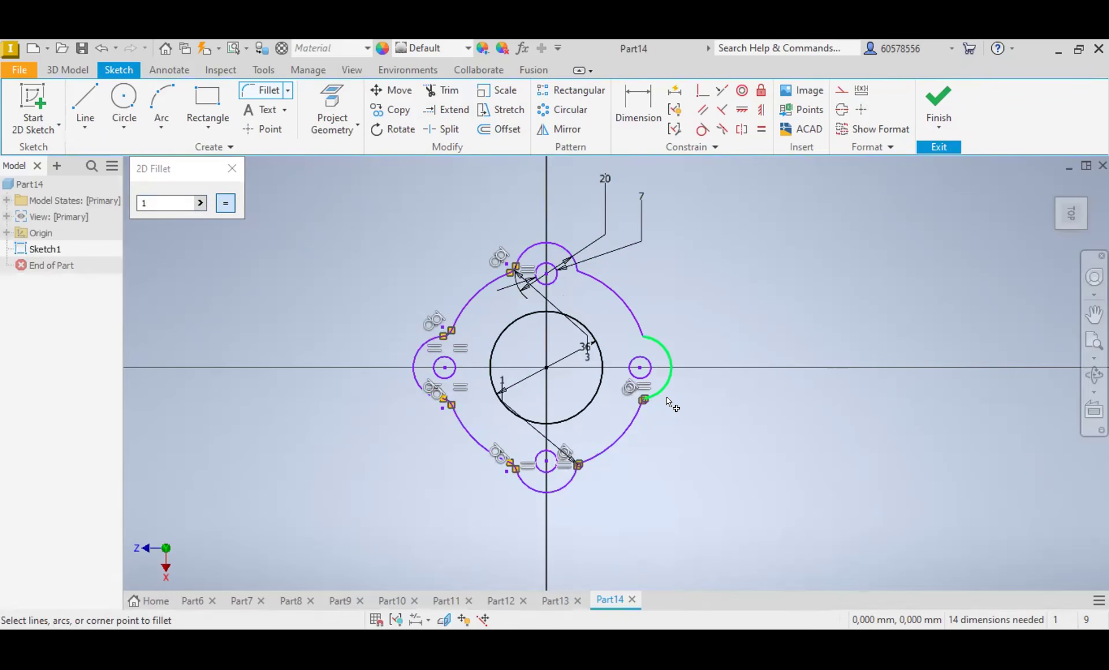
left_click(642, 329)
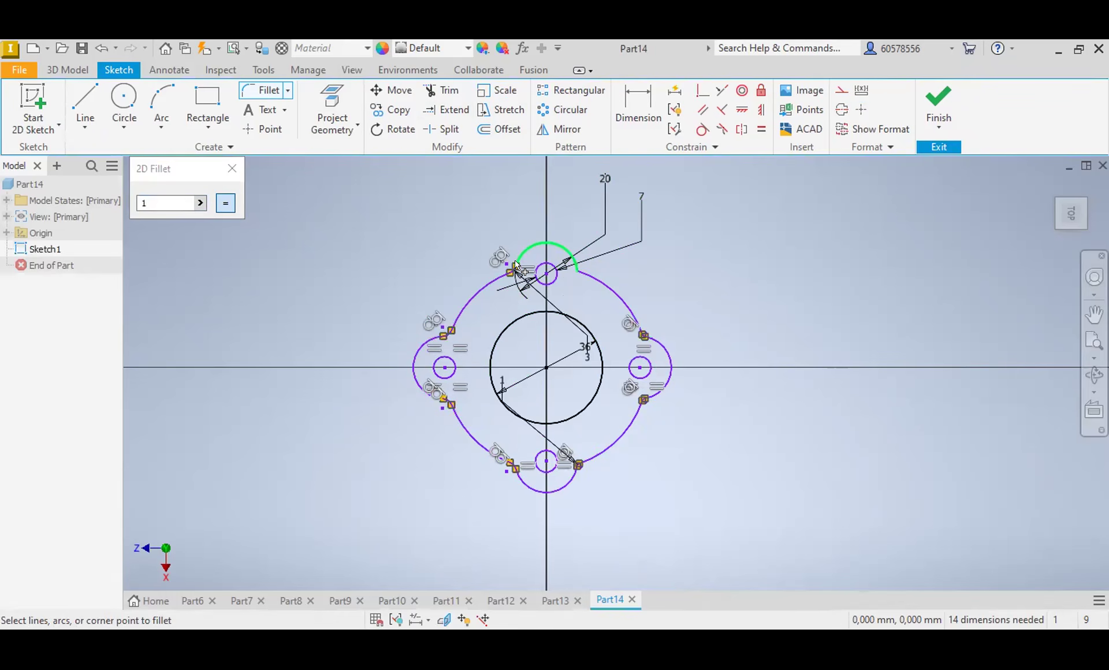
left_click(579, 270)
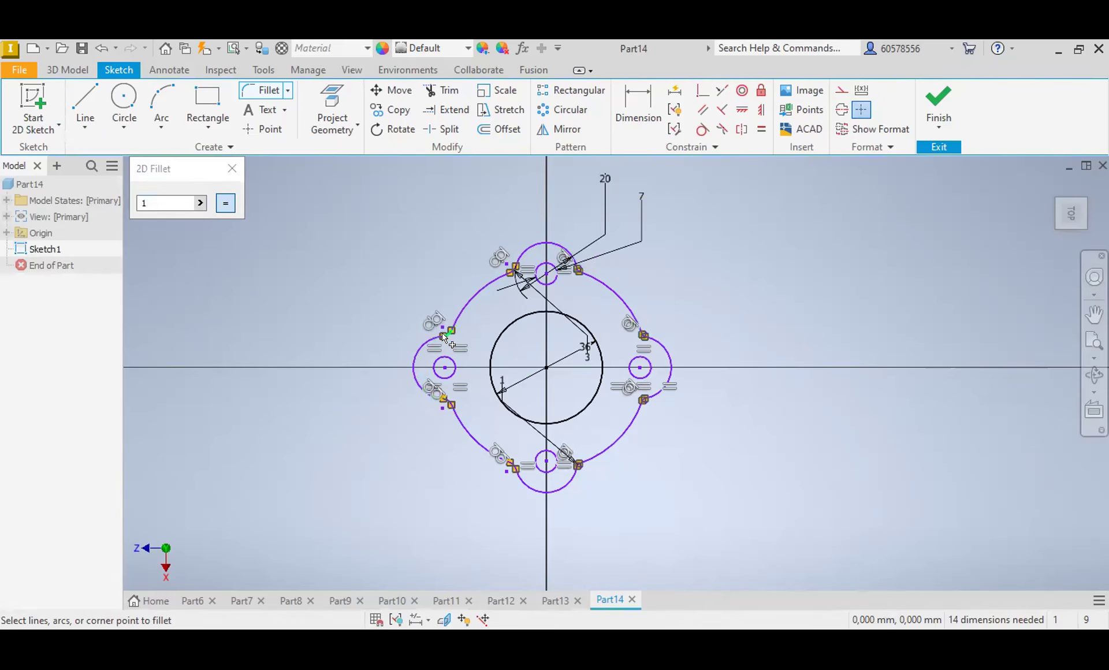
left_click(437, 398)
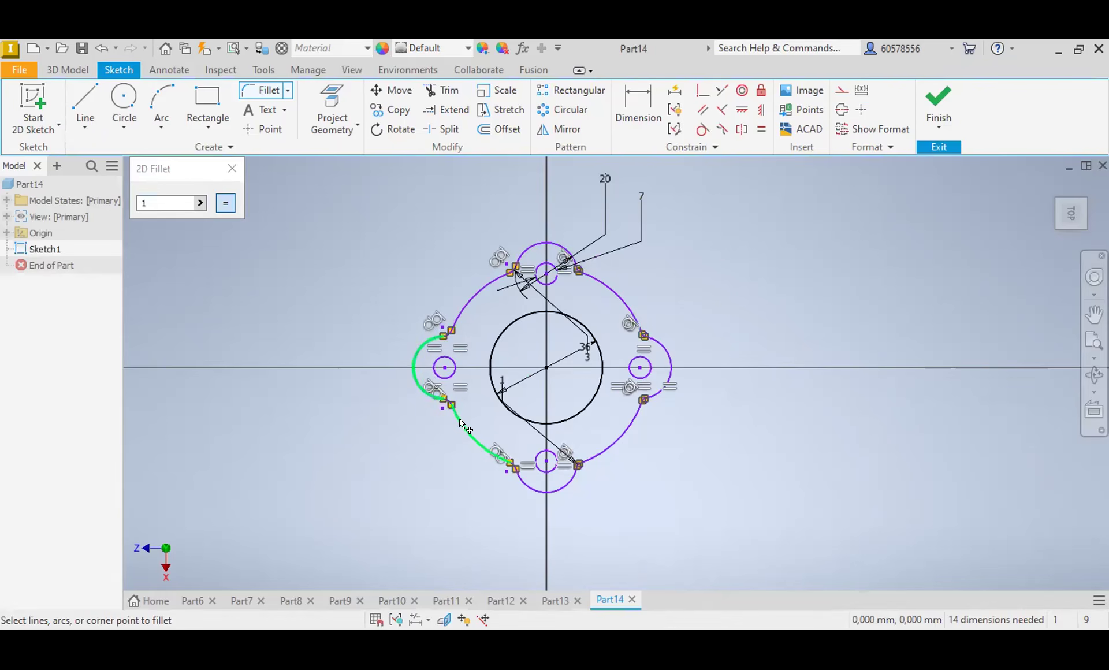
left_click(511, 467)
left_click(515, 470)
key("Escape")
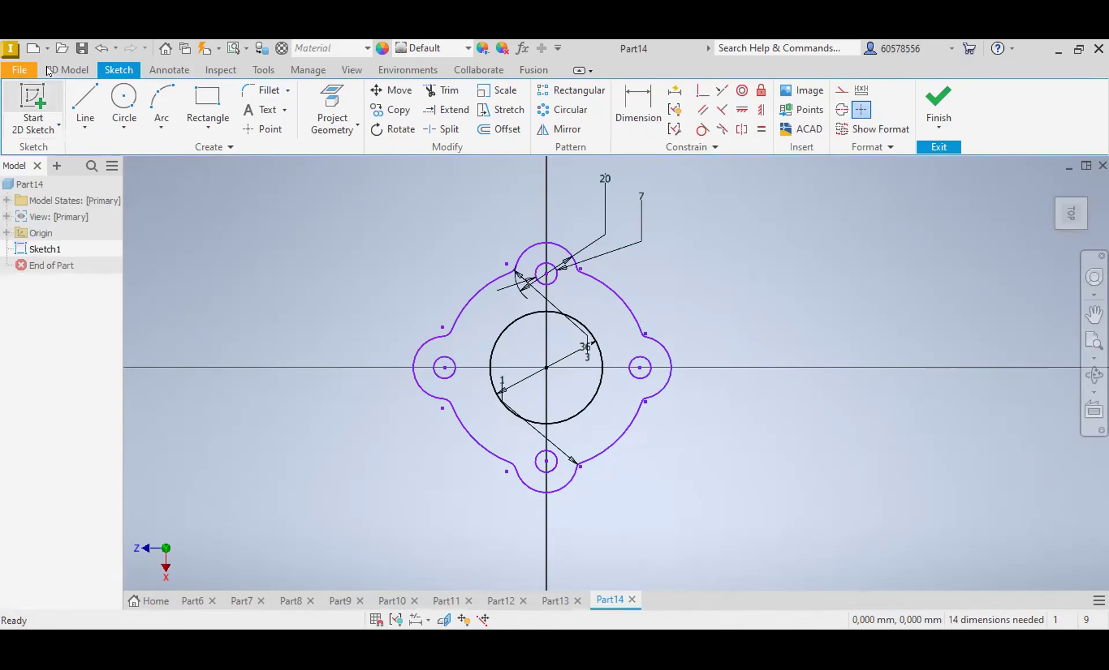
Step: Undo all the 3 mm and 1 mm corner fillets on the flange outline
left_click(96, 49)
left_click(96, 48)
left_click(96, 48)
left_click(96, 49)
left_click(96, 48)
left_click(96, 49)
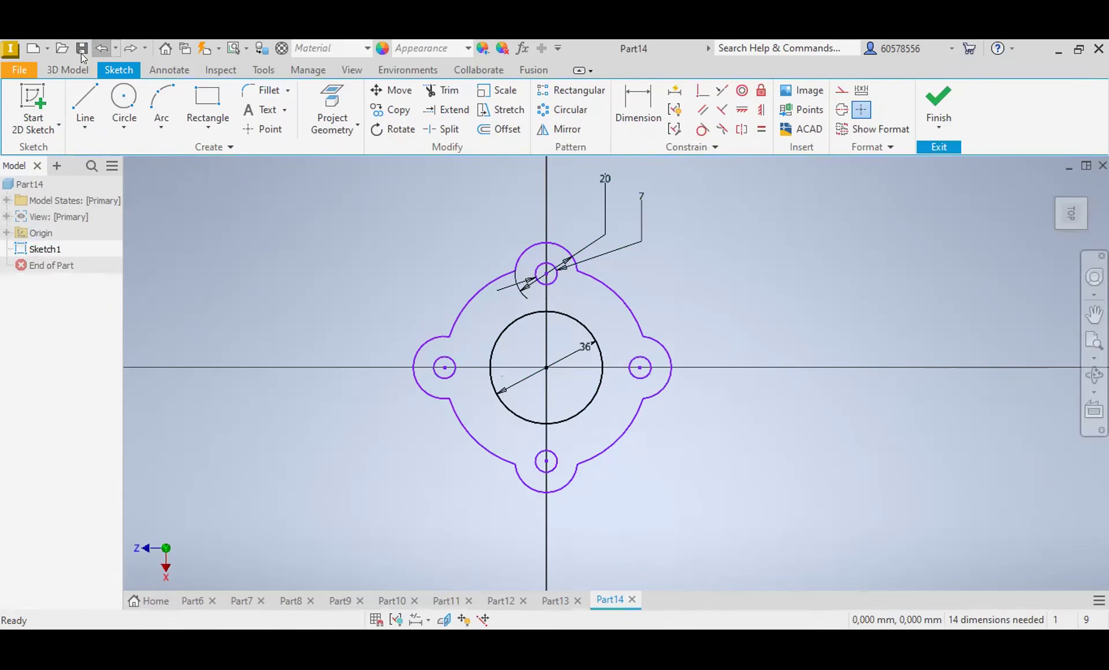
Step: Fillet all eight corners where the lobes meet the flange body with a 1 mm radius
left_click(264, 90)
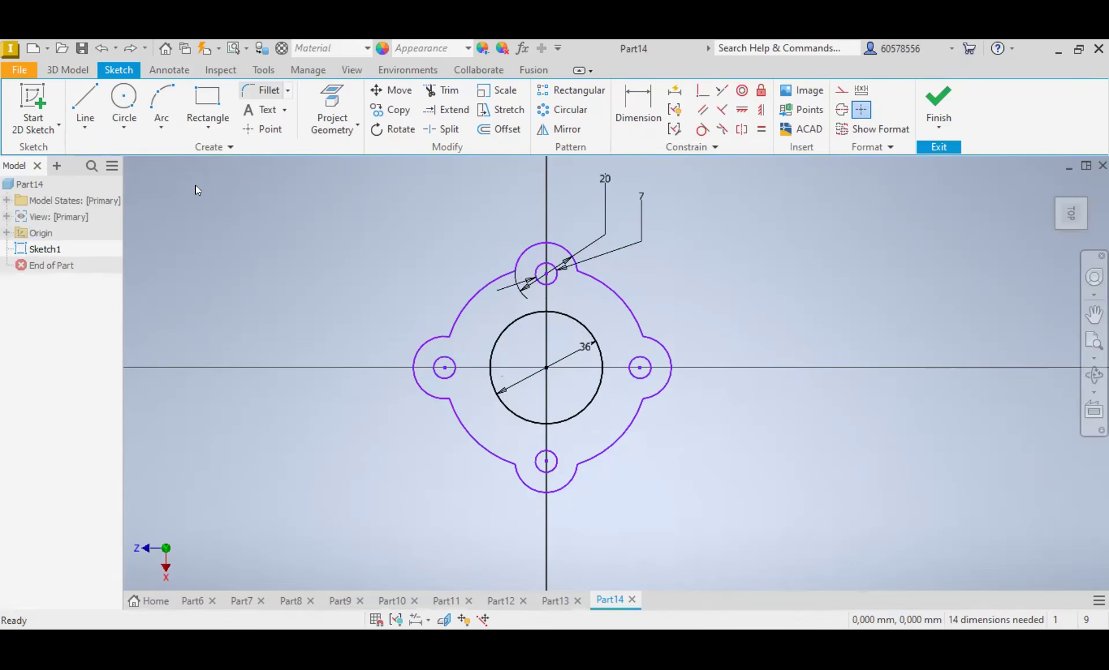
left_click(516, 261)
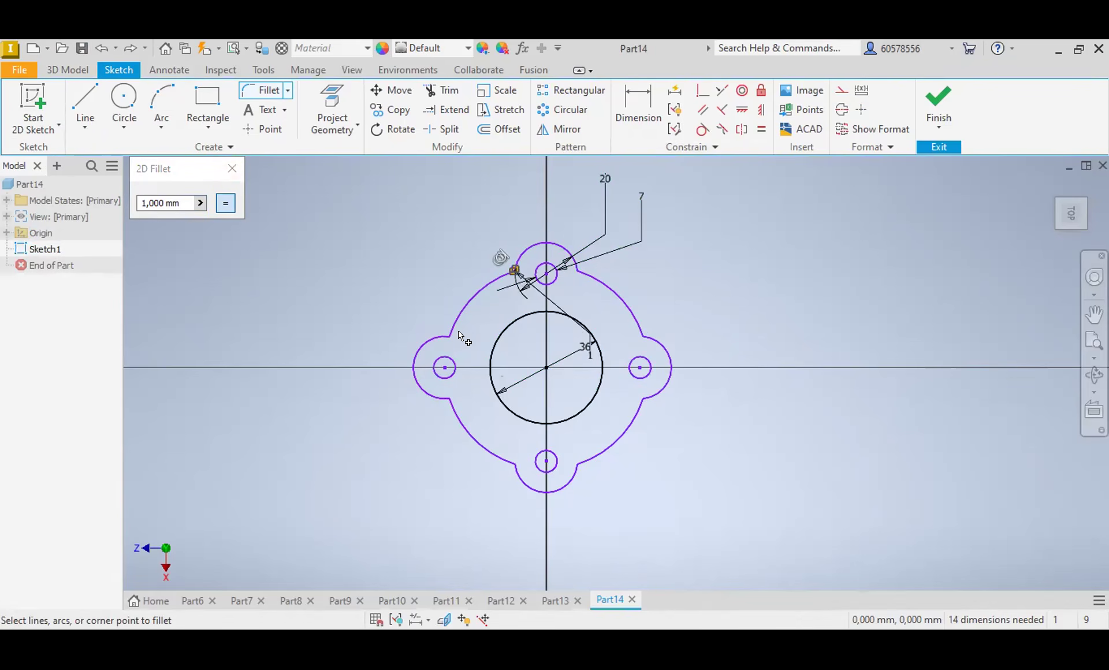
left_click(450, 358)
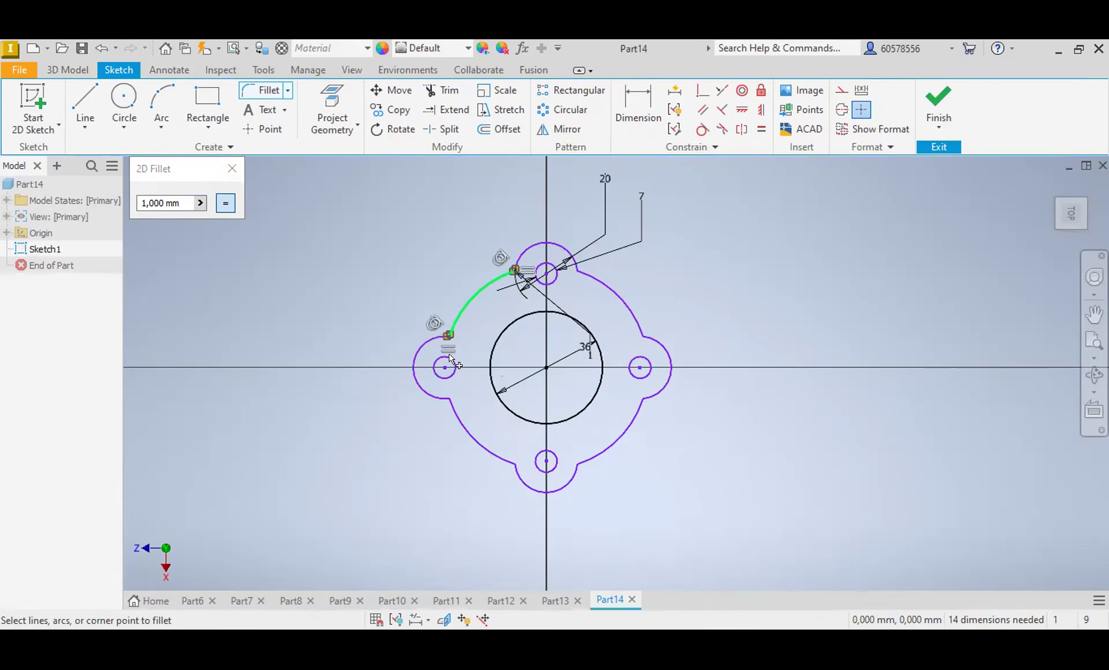
left_click(429, 393)
left_click(449, 408)
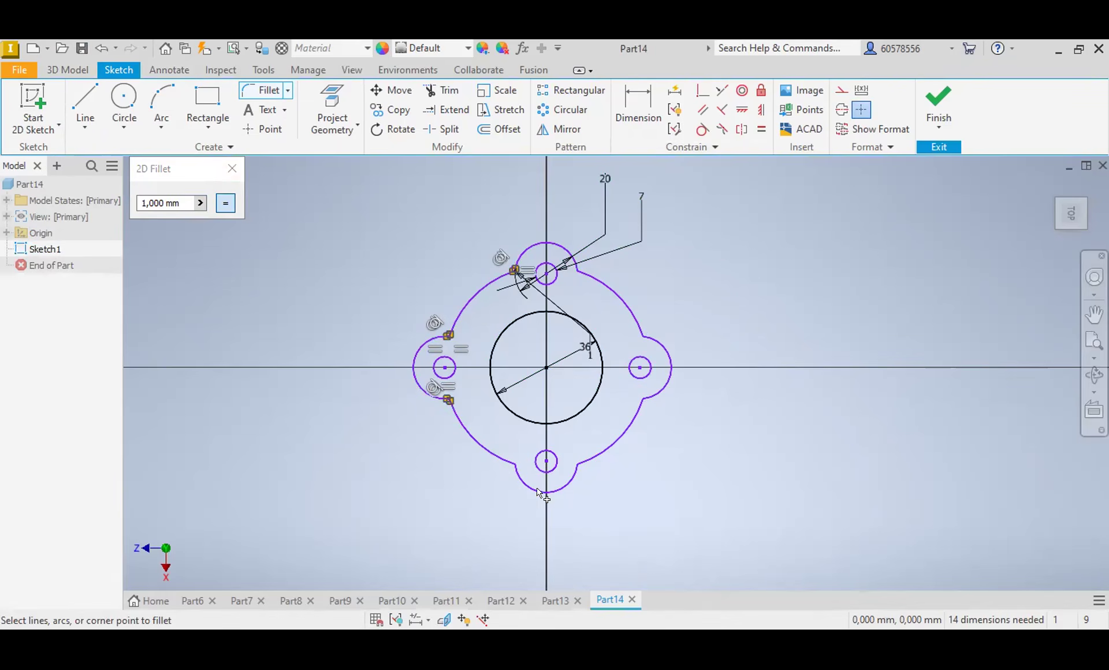
left_click(511, 471)
left_click(498, 459)
left_click(571, 479)
left_click(585, 458)
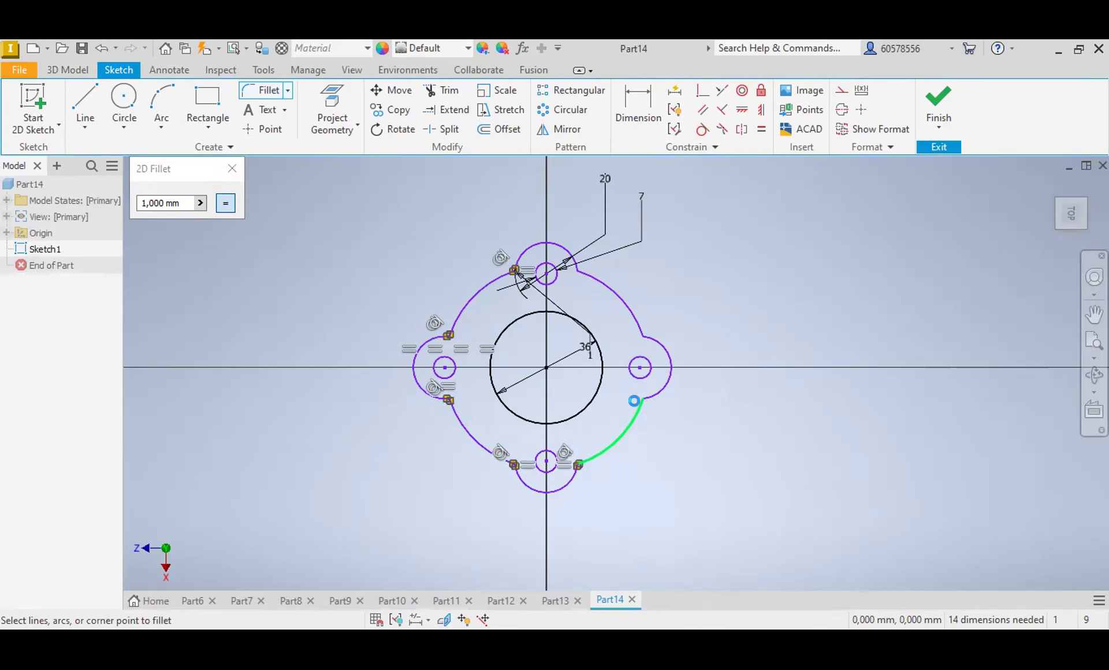
left_click(652, 397)
left_click(653, 341)
left_click(638, 327)
left_click(612, 285)
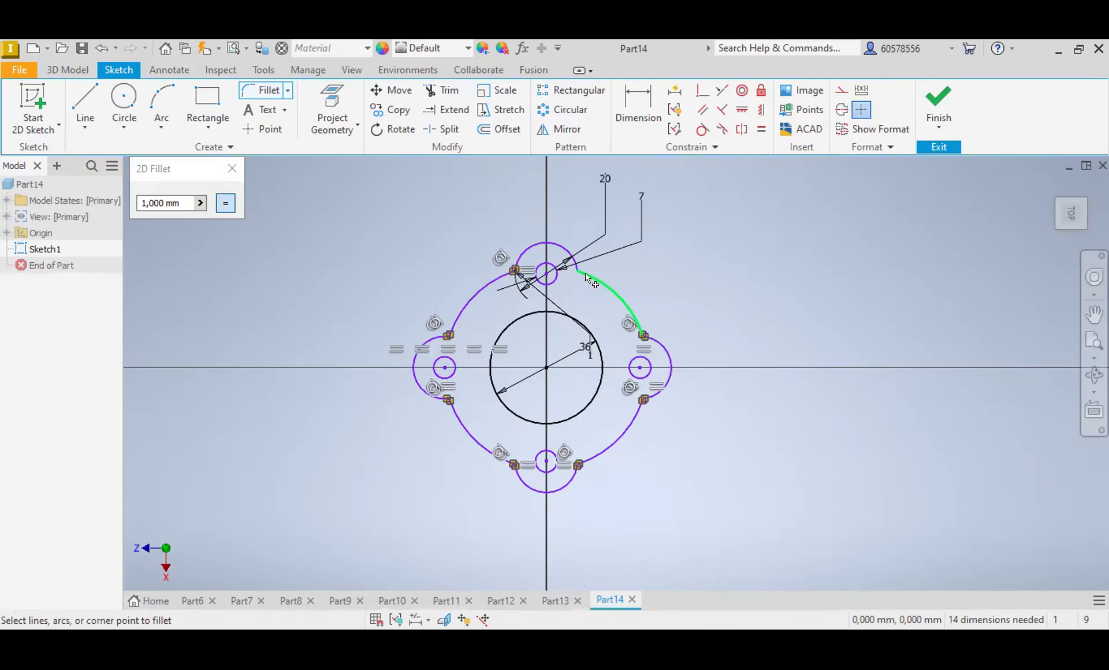
left_click(573, 260)
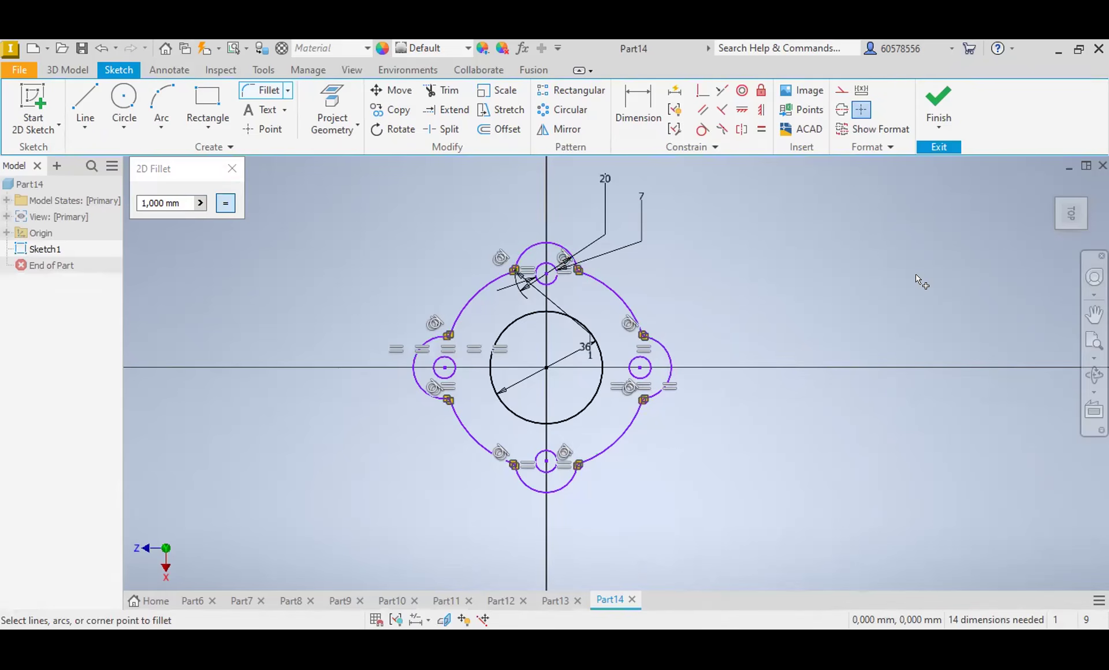
key("Escape")
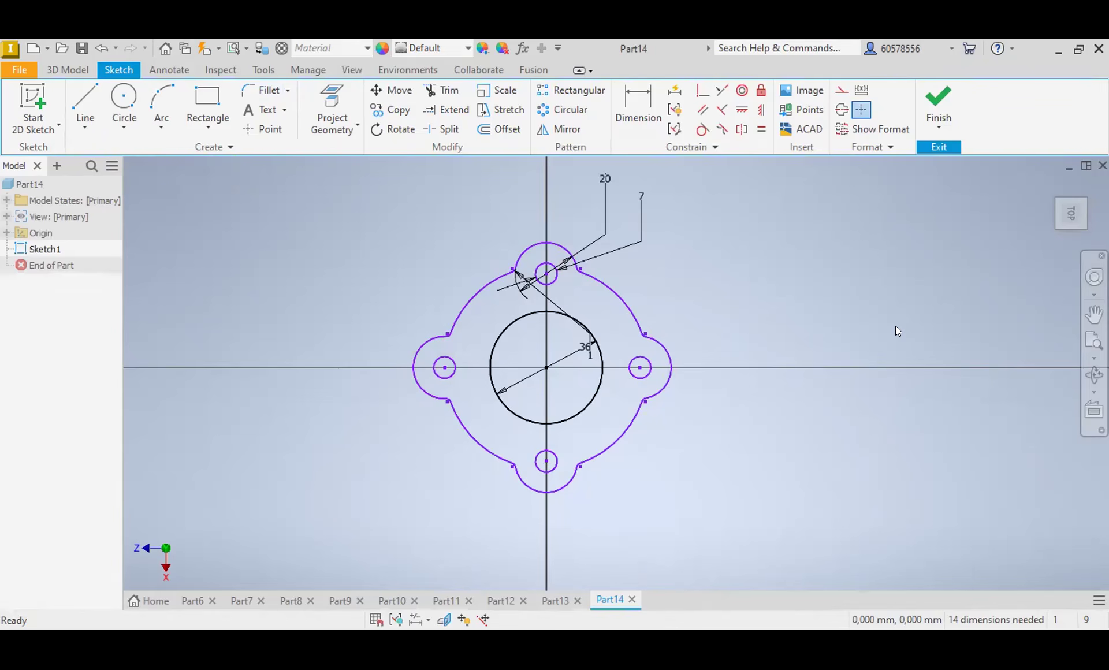
Step: Extrude the flange profile 0.5 mm, leaving the central bore and the four lobe holes open
left_click(68, 69)
left_click(86, 107)
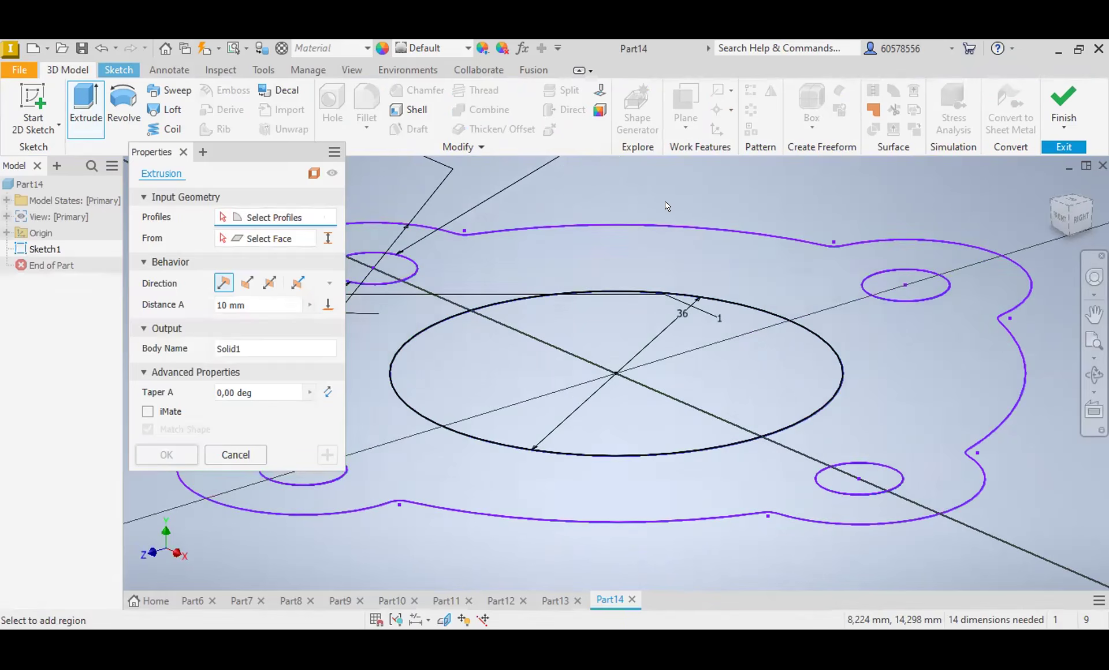
left_click(563, 272)
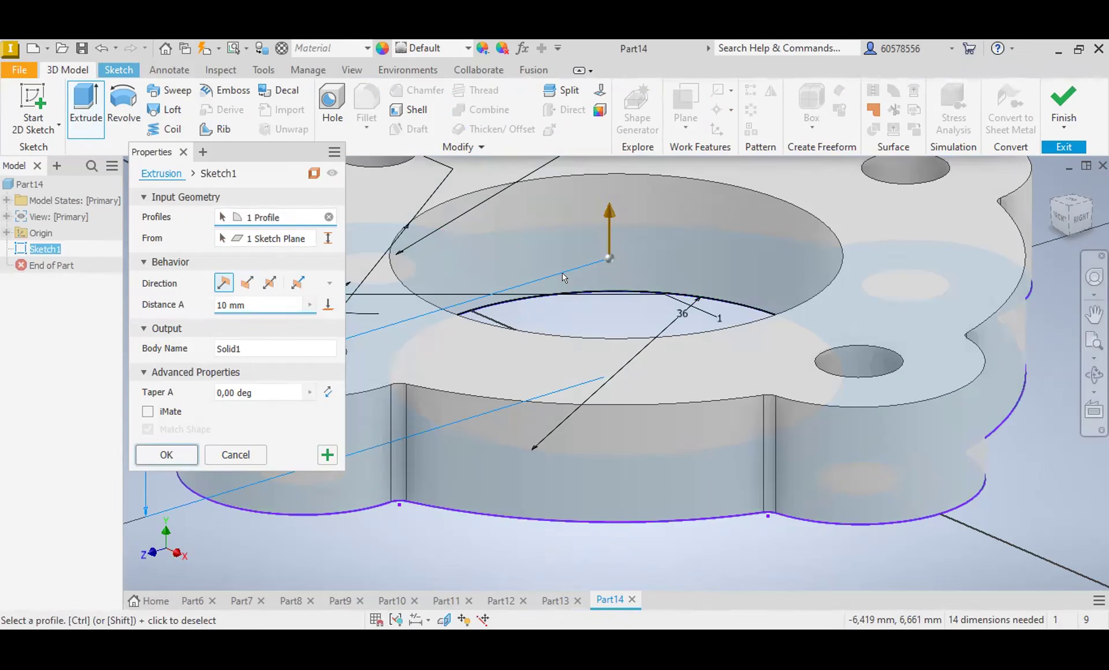
left_click(213, 308)
key("Delete")
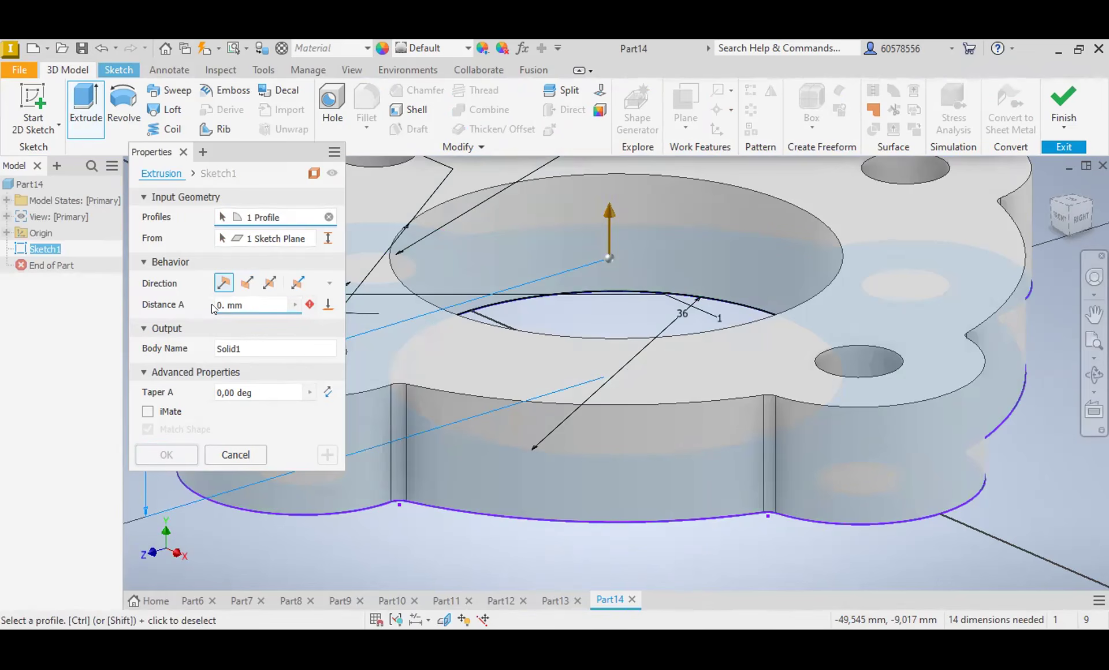
type("5")
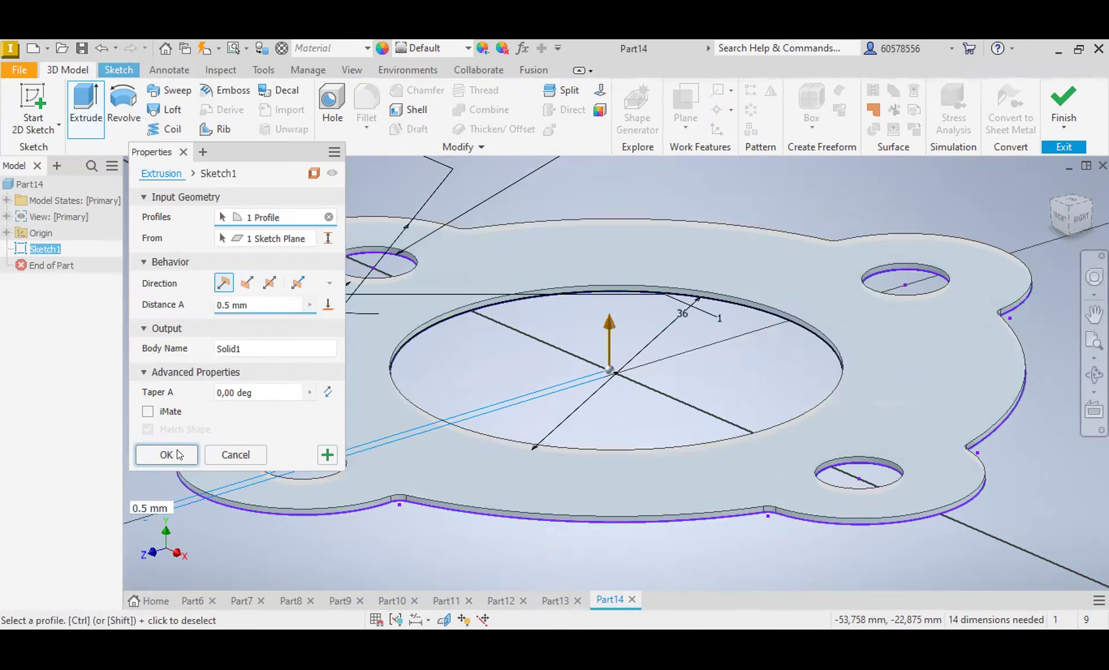
key("Return")
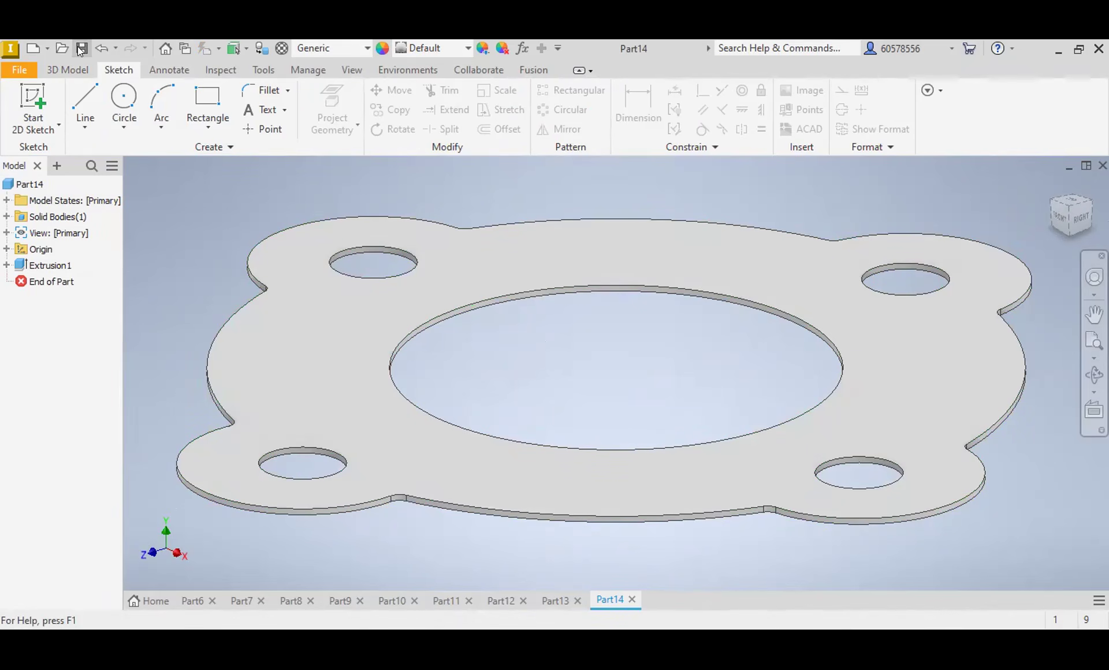
Step: Create a new part from the metric Standard (mm).ipt template and start a circle sketch on the horizontal XZ plane
key("ctrl+n")
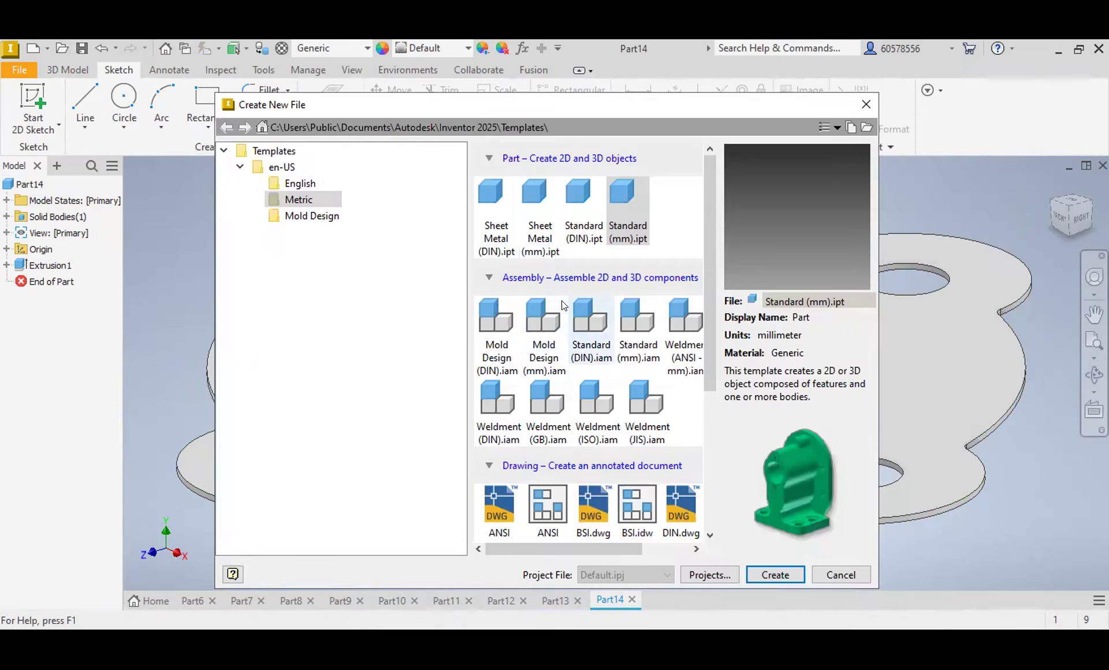
double_click(626, 200)
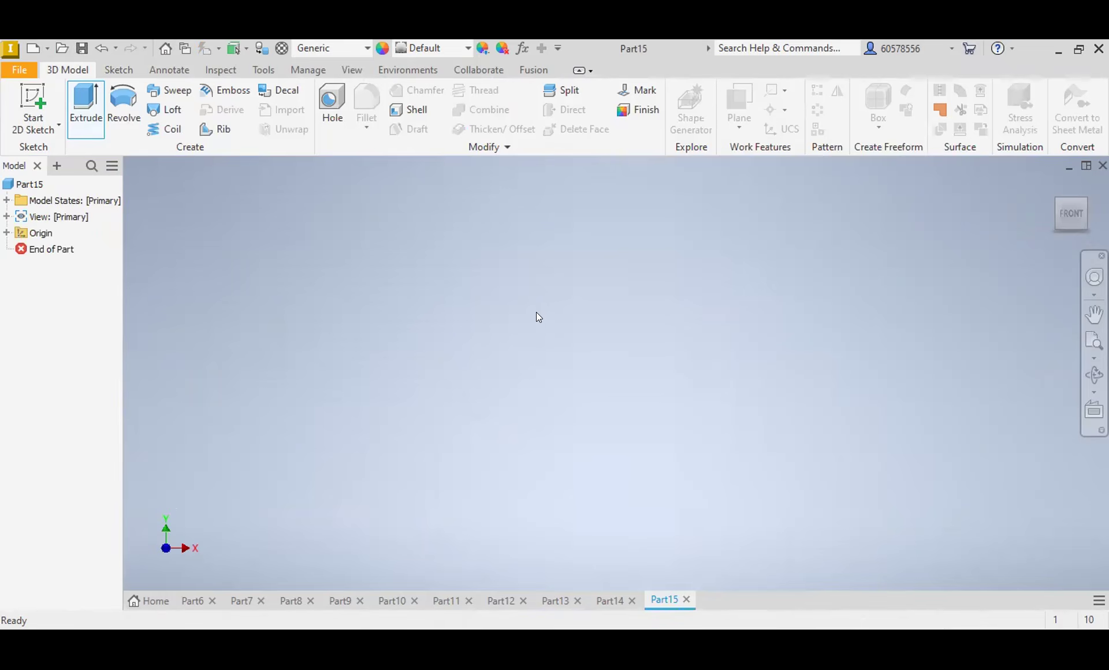
left_click(119, 70)
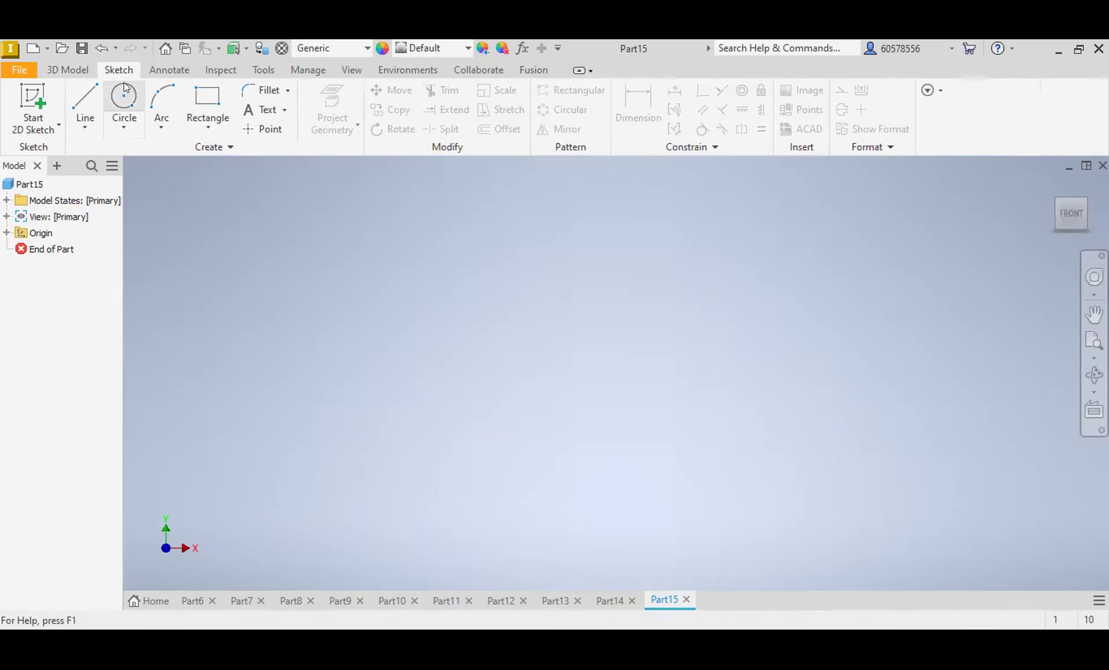
left_click(124, 94)
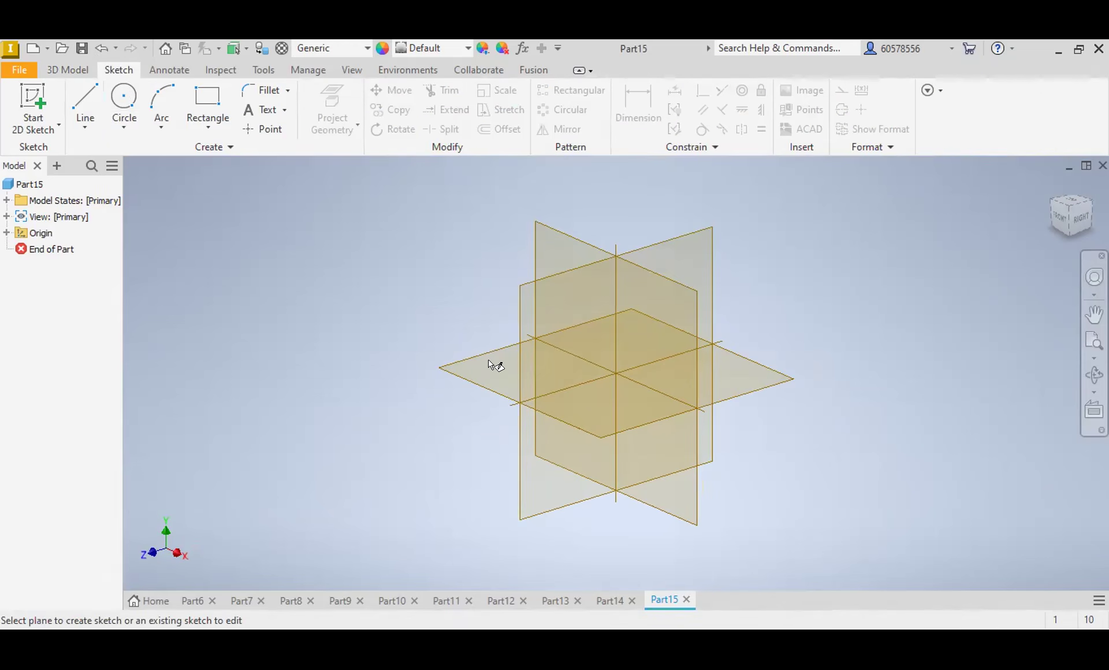
left_click(599, 325)
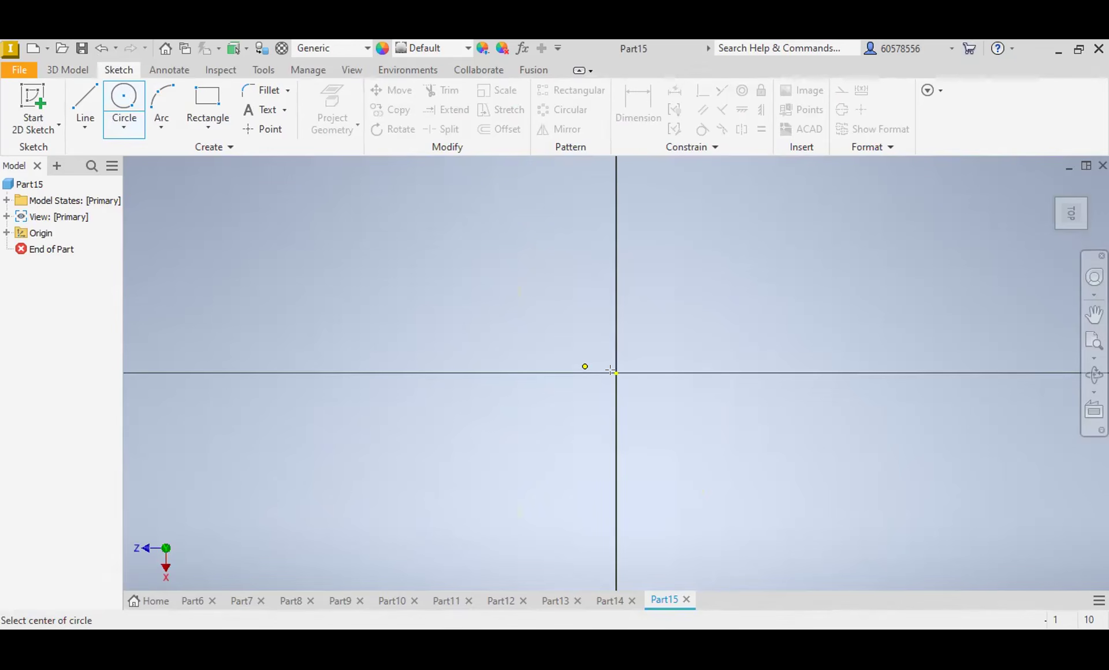
Step: Draw two concentric circles at the sketch origin with diameters of 8 mm and 16 mm
left_click(616, 374)
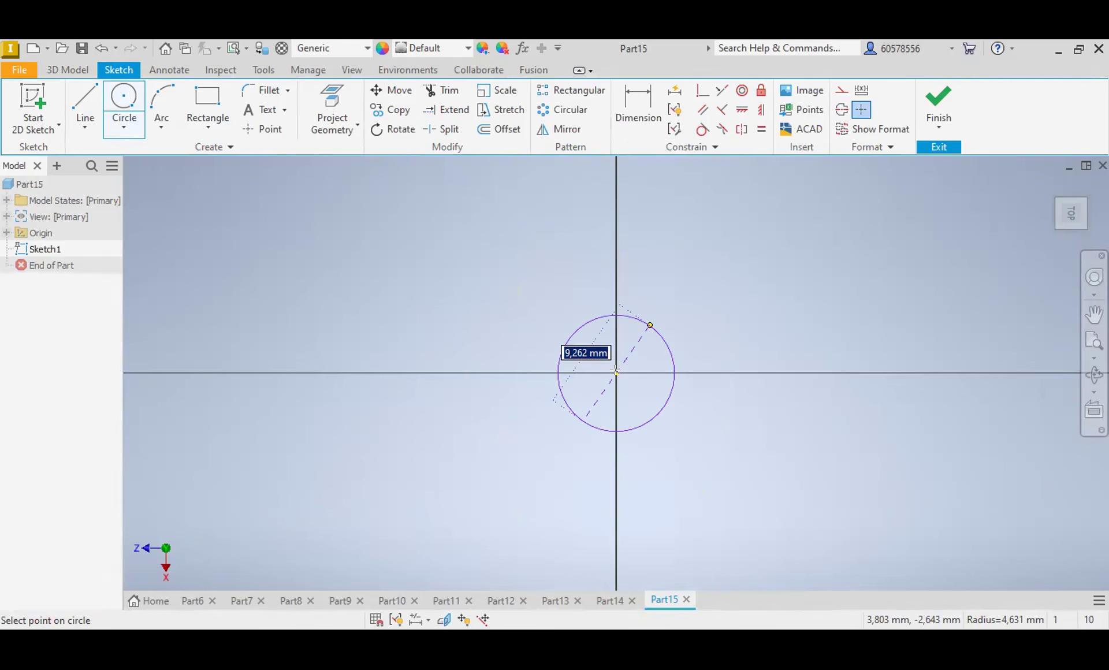
type("8")
key("Return")
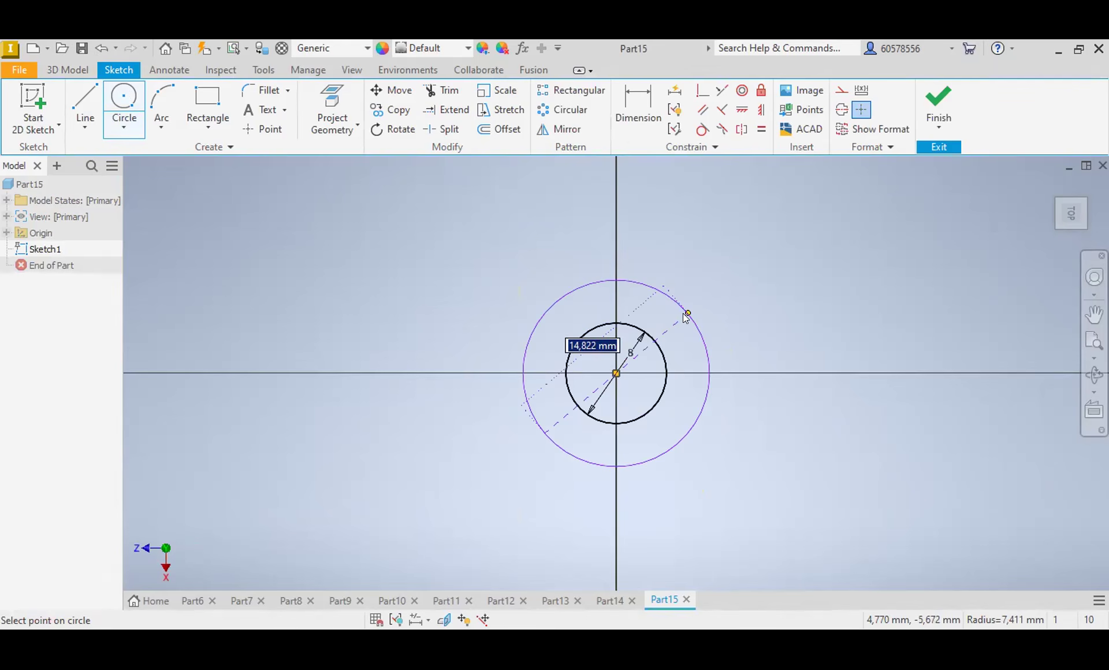
type("16")
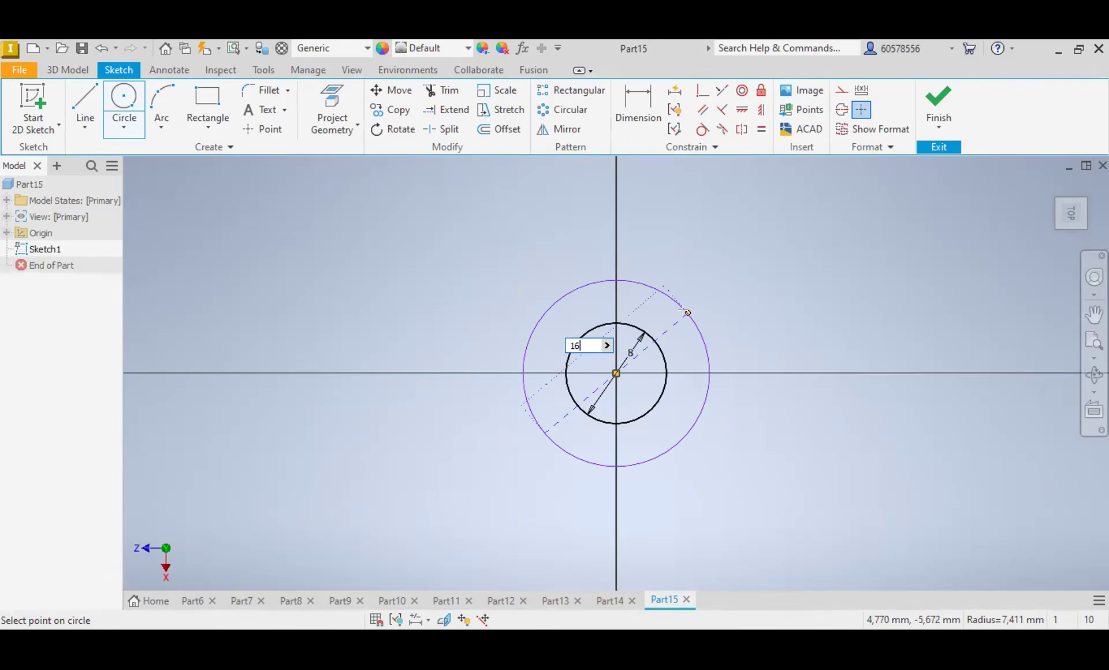
key("Return")
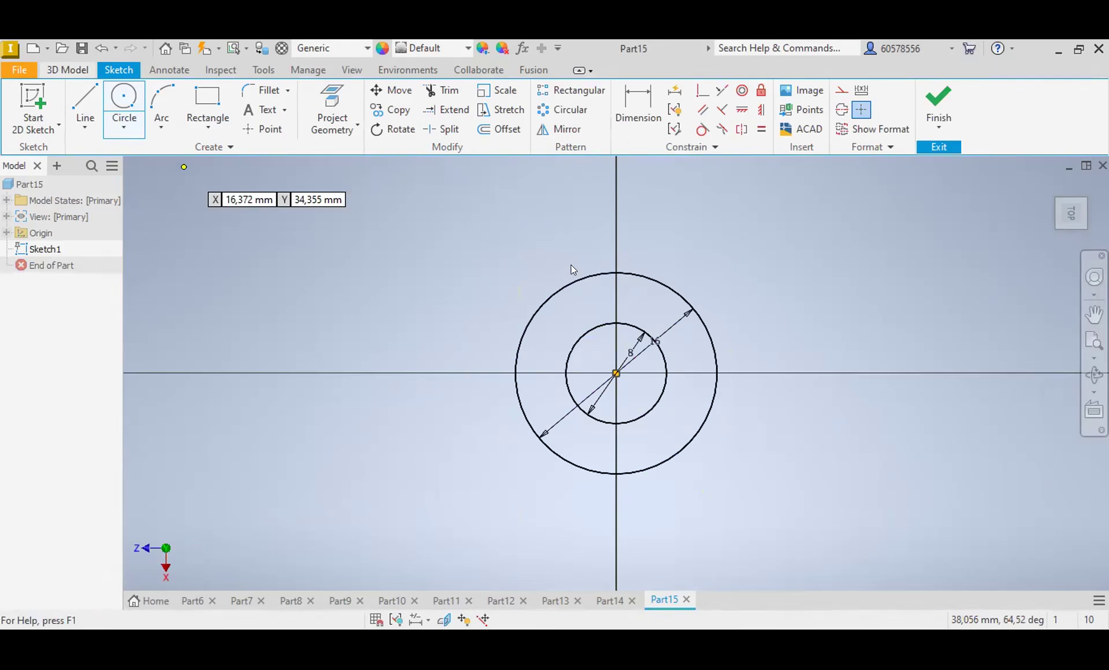
Step: Start an extrusion of the ring sketch
key("e")
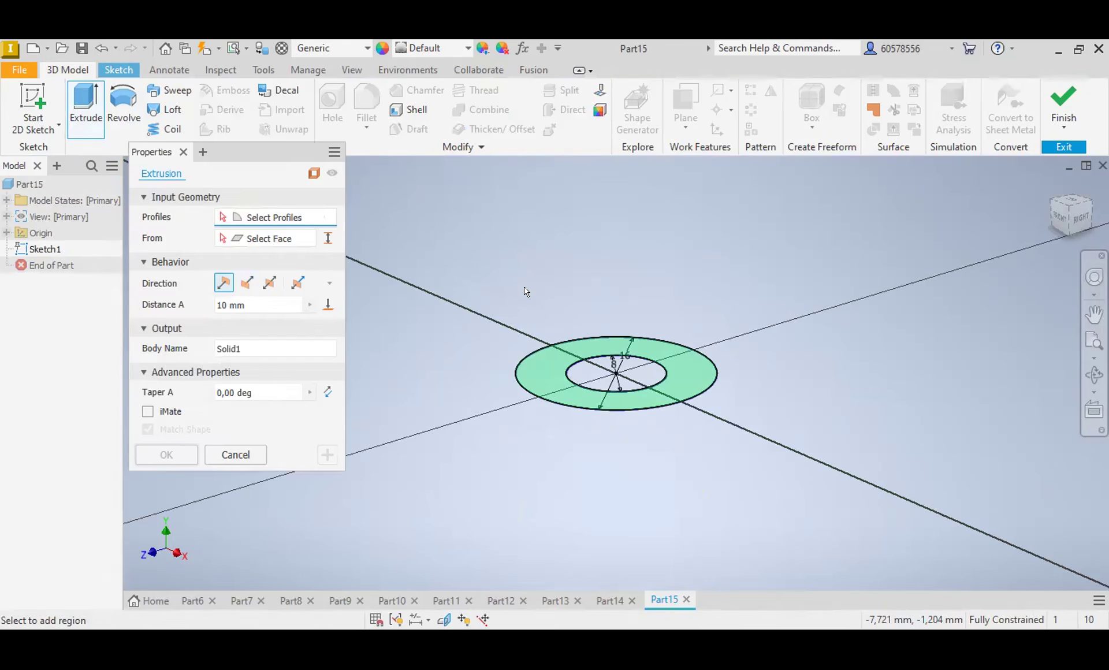
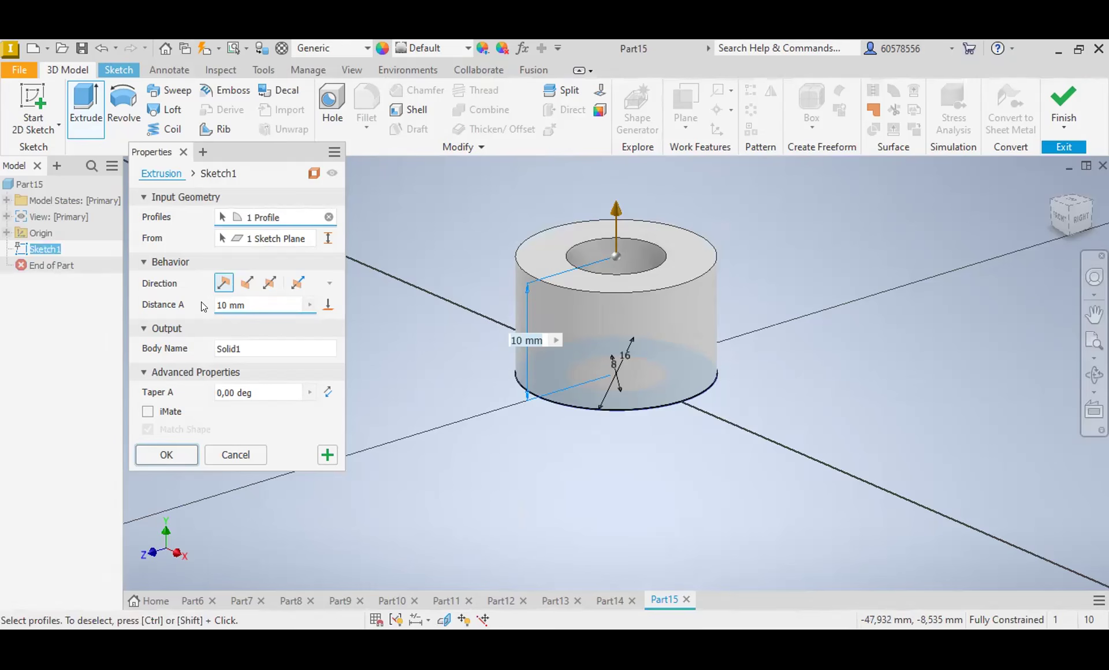
Step: Set the ring's extrusion distance to 0.5 mm and complete the extrusion
type("0.5mm")
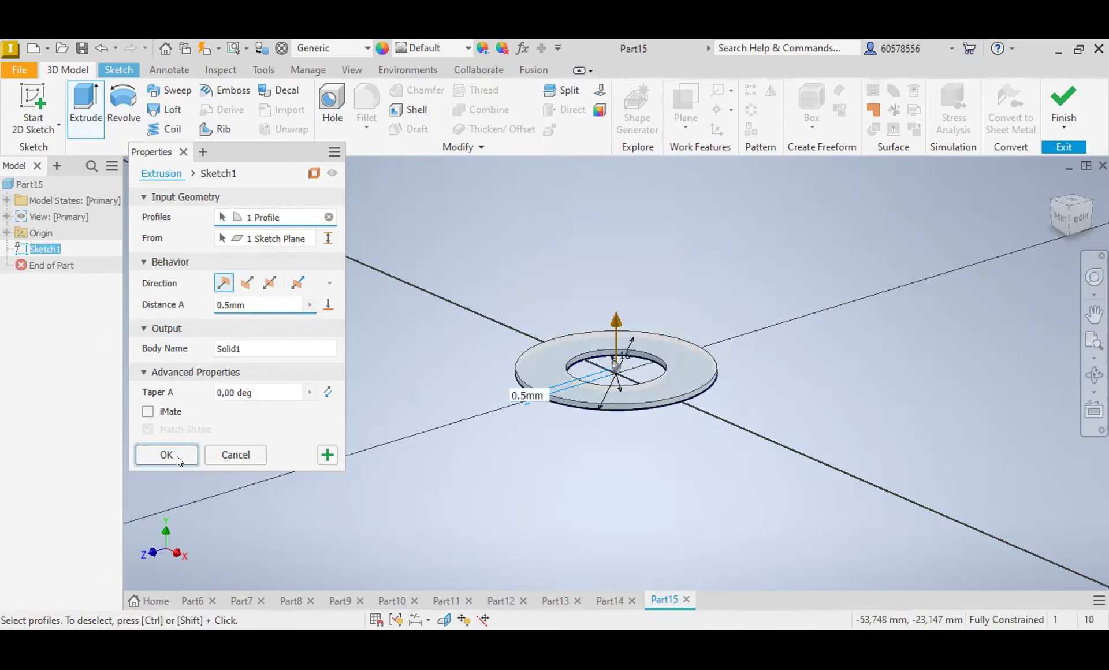
key("Return")
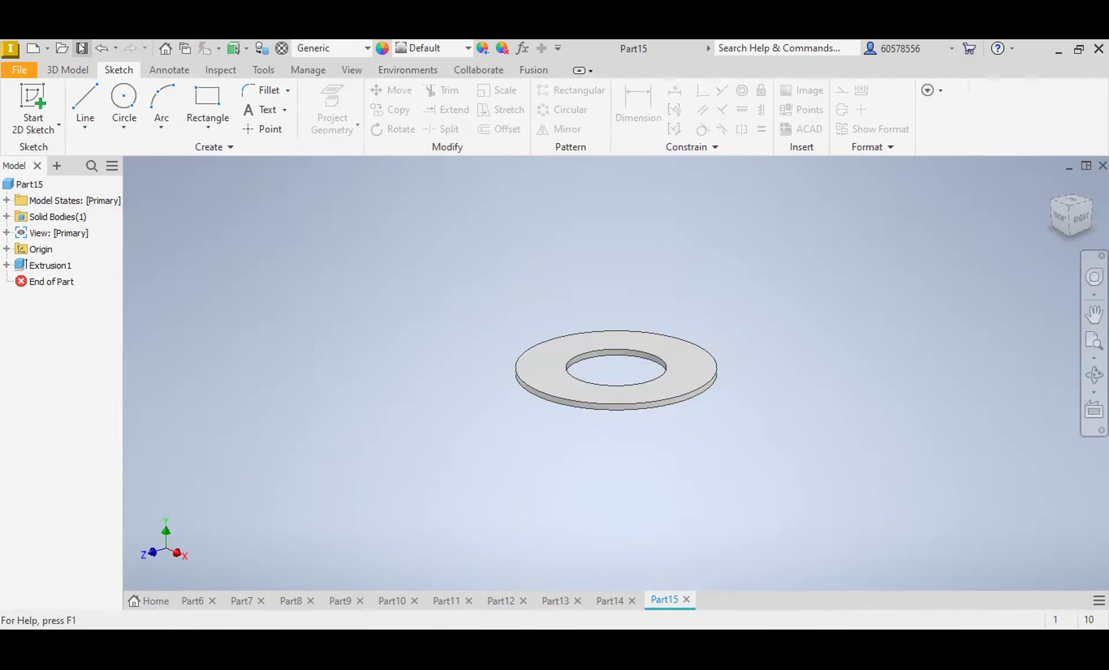
Step: Create a new part from the metric Standard (mm).ipt template and start a circle sketch at the origin of the horizontal XZ plane
key("ctrl+n")
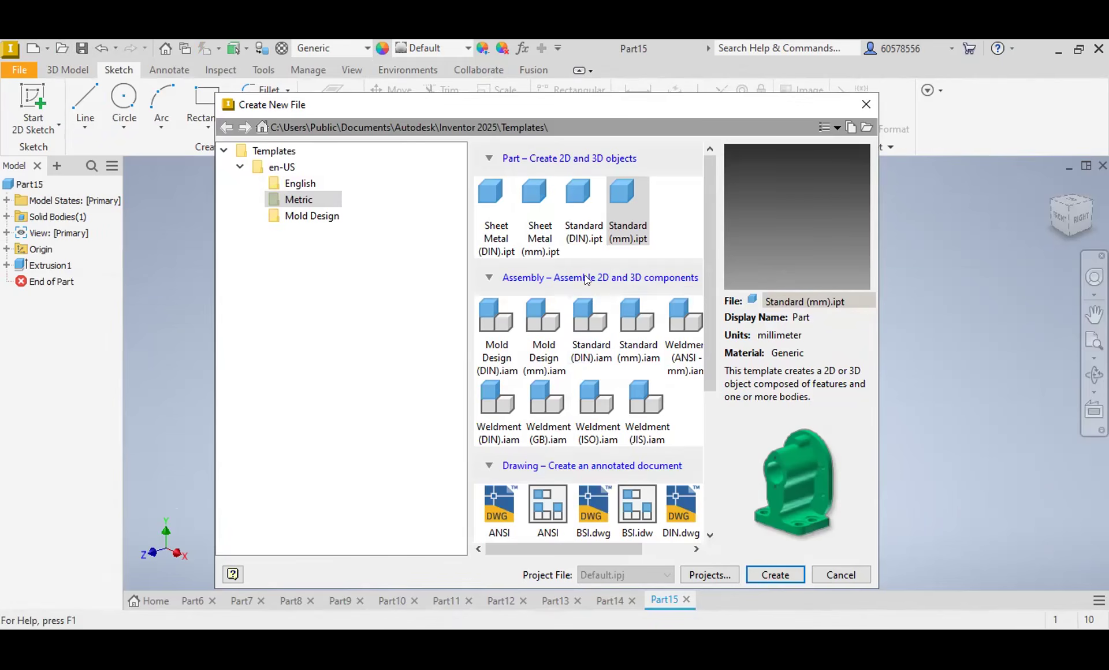
double_click(628, 199)
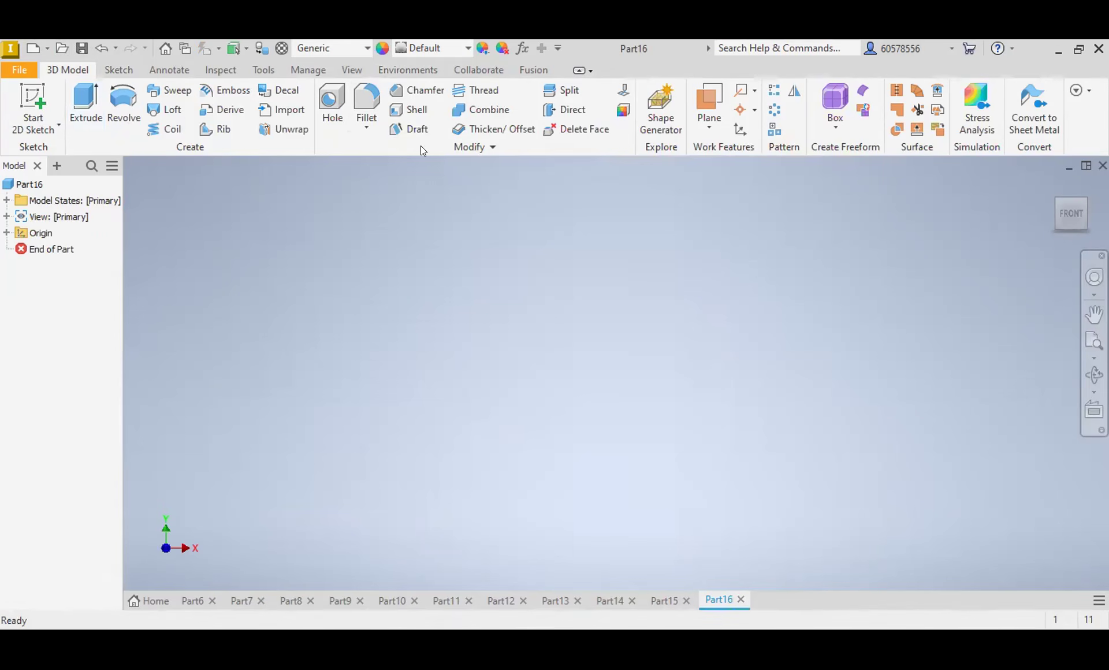
left_click(118, 69)
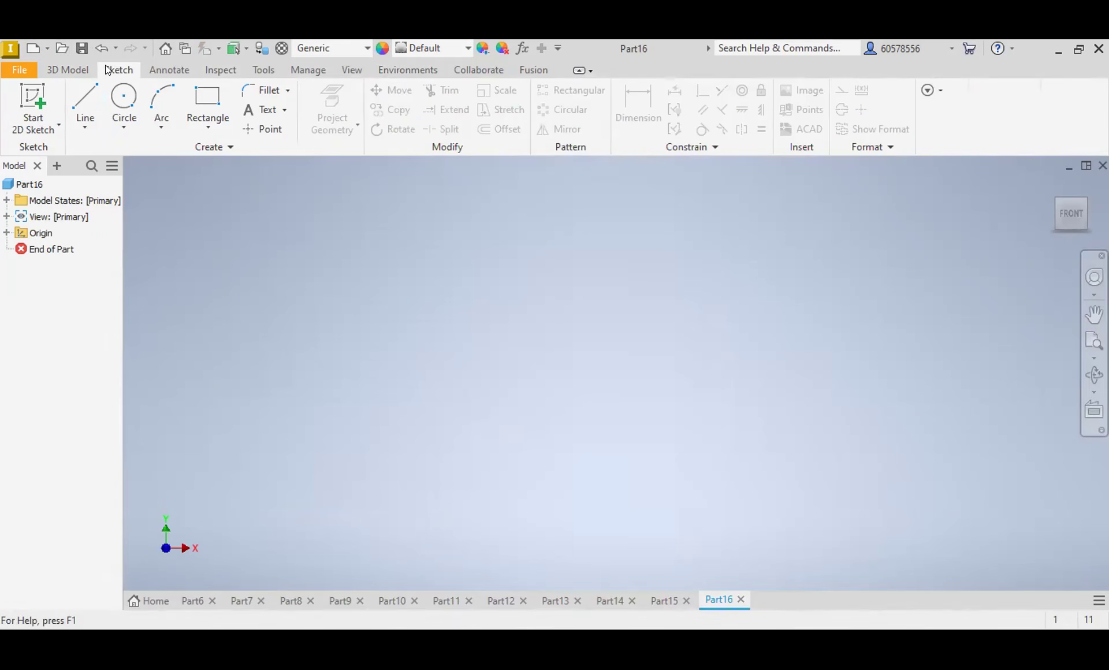
left_click(123, 97)
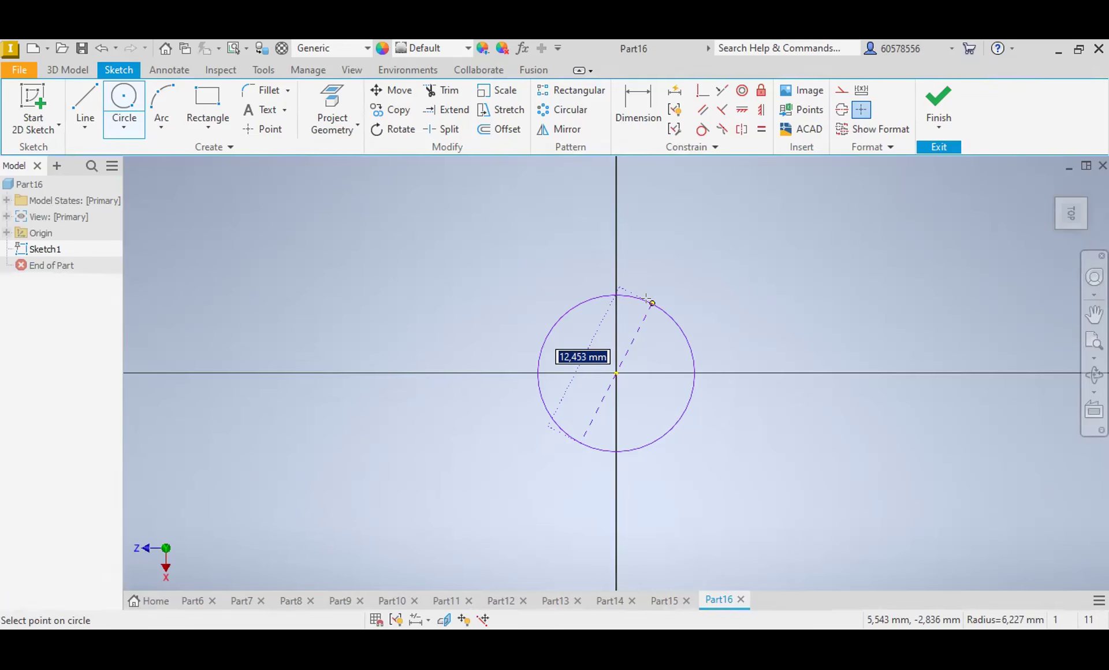
Step: Draw two concentric circles at the sketch origin with diameters of 12 mm and 6.4 mm
type("12")
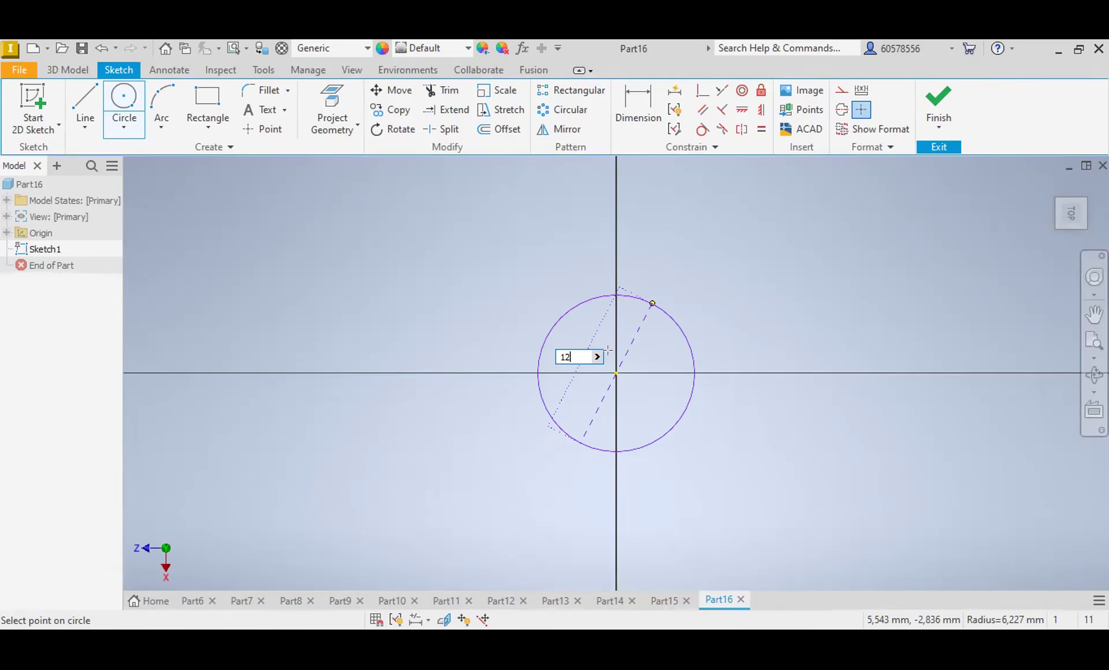
key("Return")
type("6.")
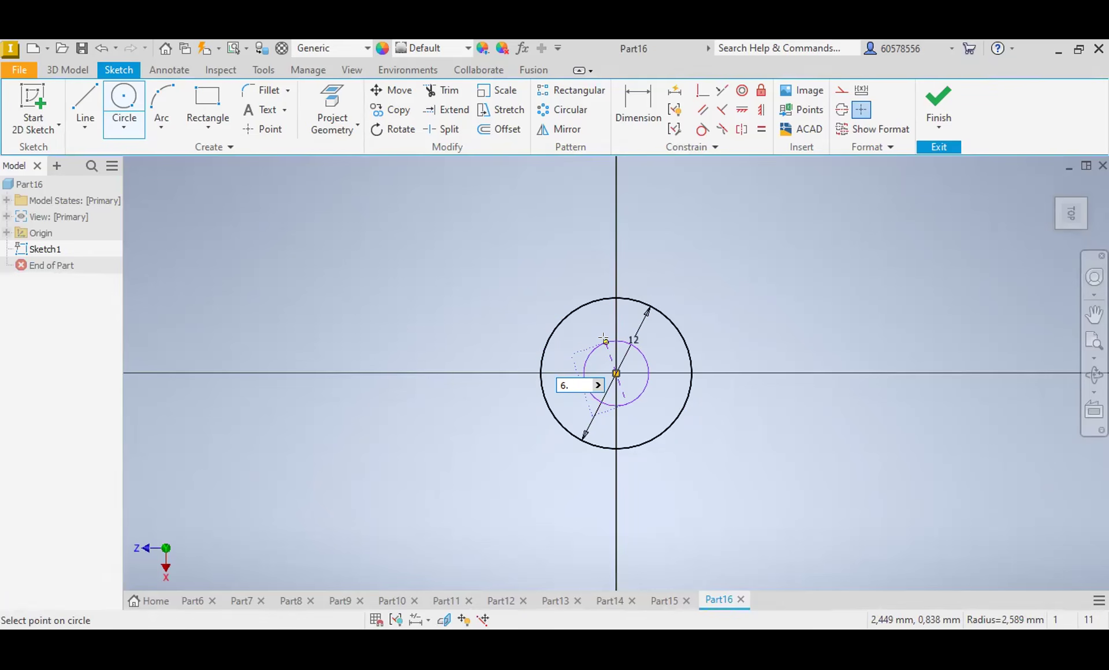
type("4")
key("Return")
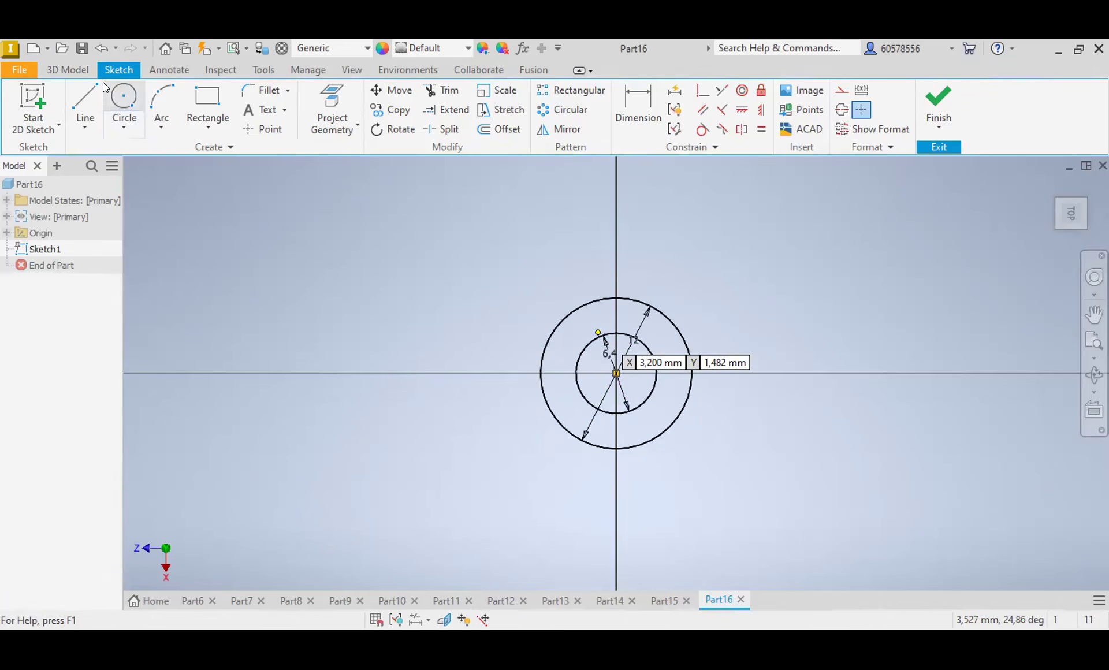
Step: Extrude the area between the two circles 1.6 mm to form a washer with an open centre hole
left_click(72, 69)
left_click(88, 99)
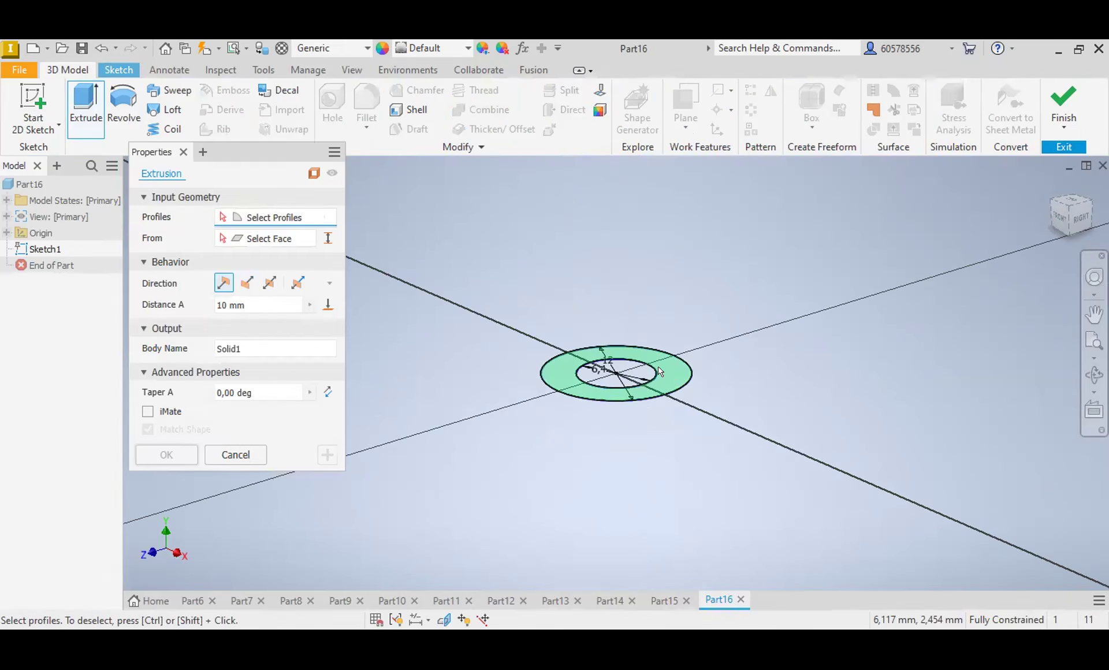
left_click(667, 373)
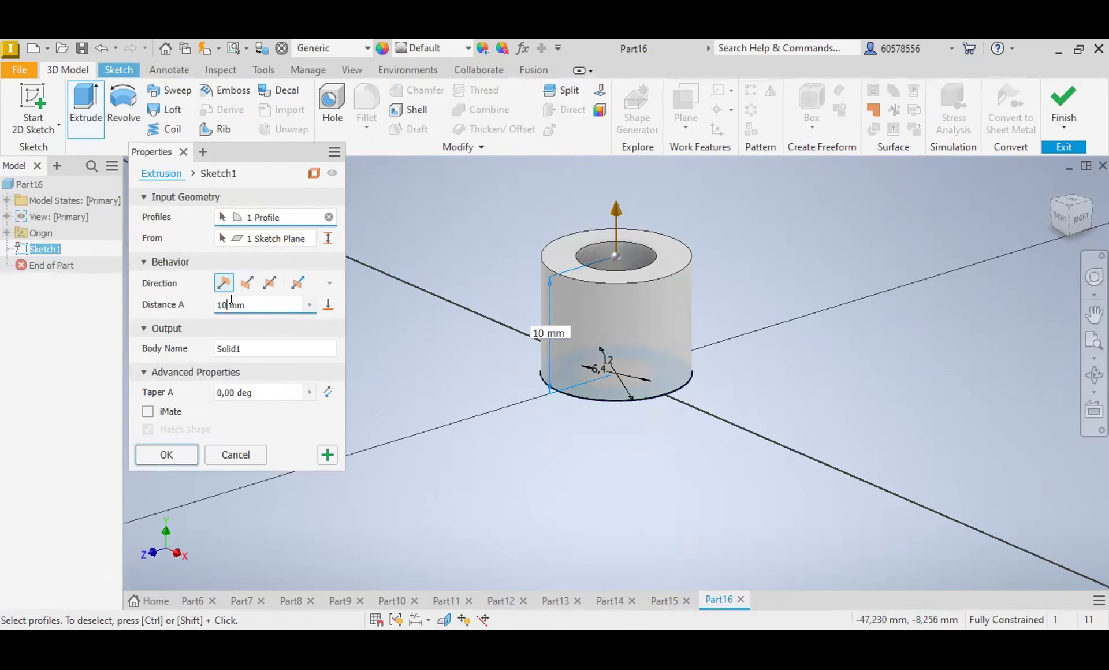
left_click(231, 299)
key("BackSpace")
key("BackSpace")
key("BackSpace")
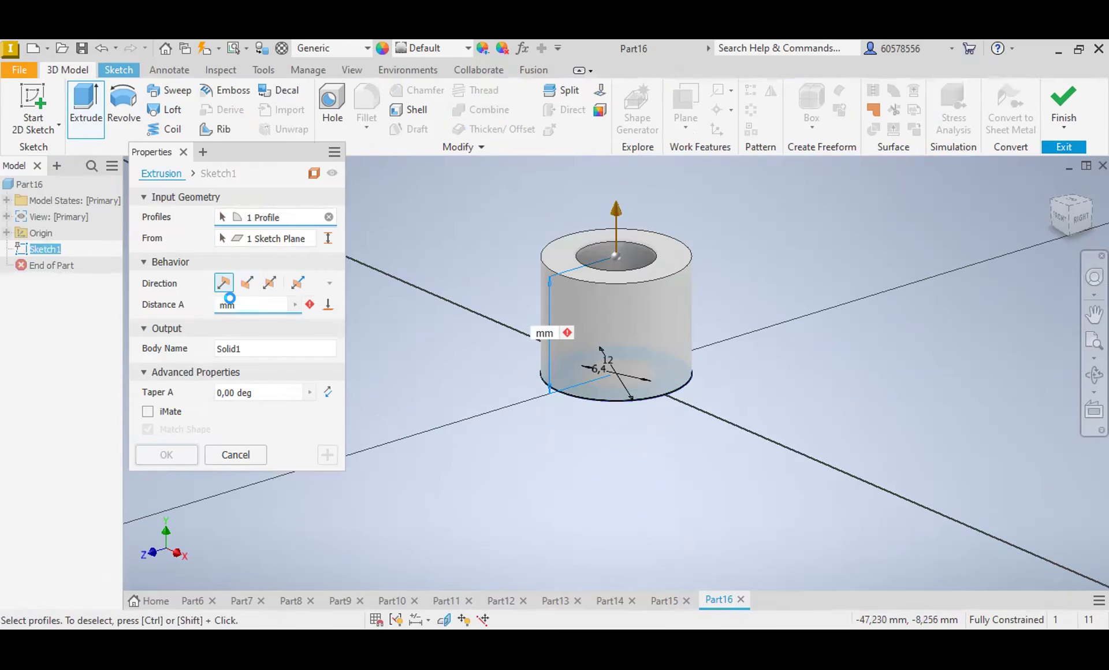
type("1 ")
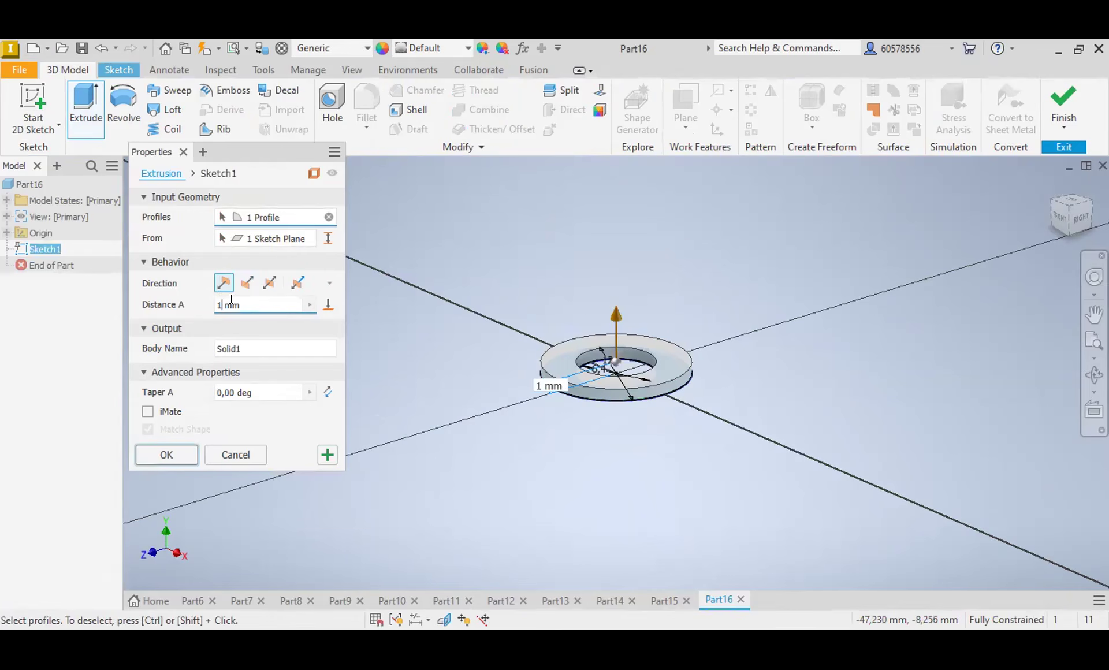
type(".6")
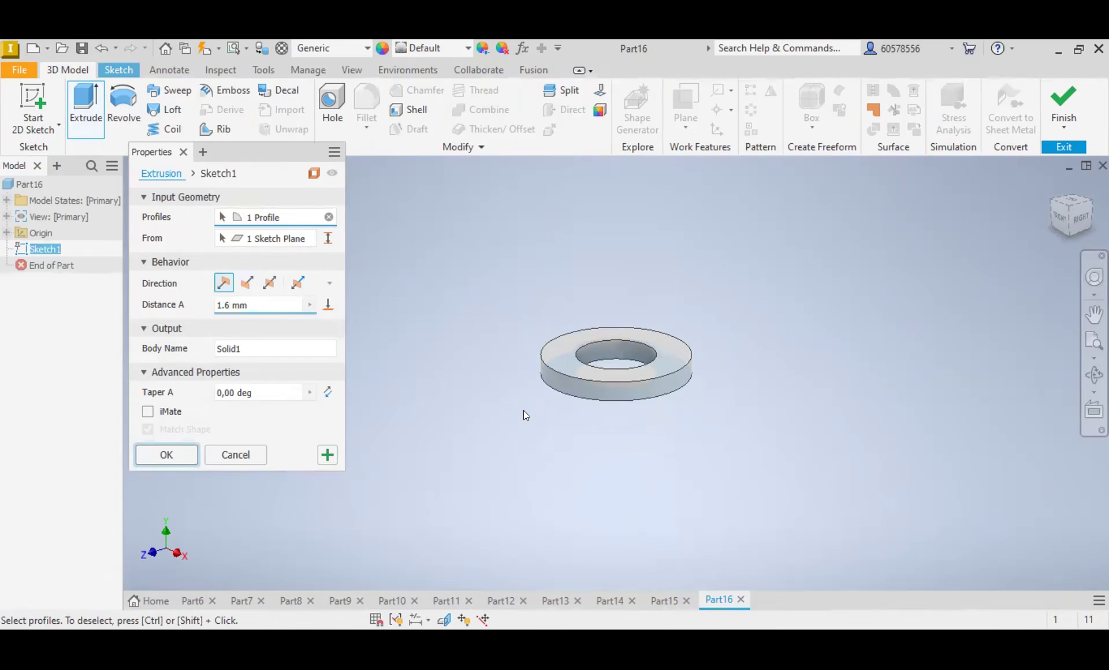
key("Return")
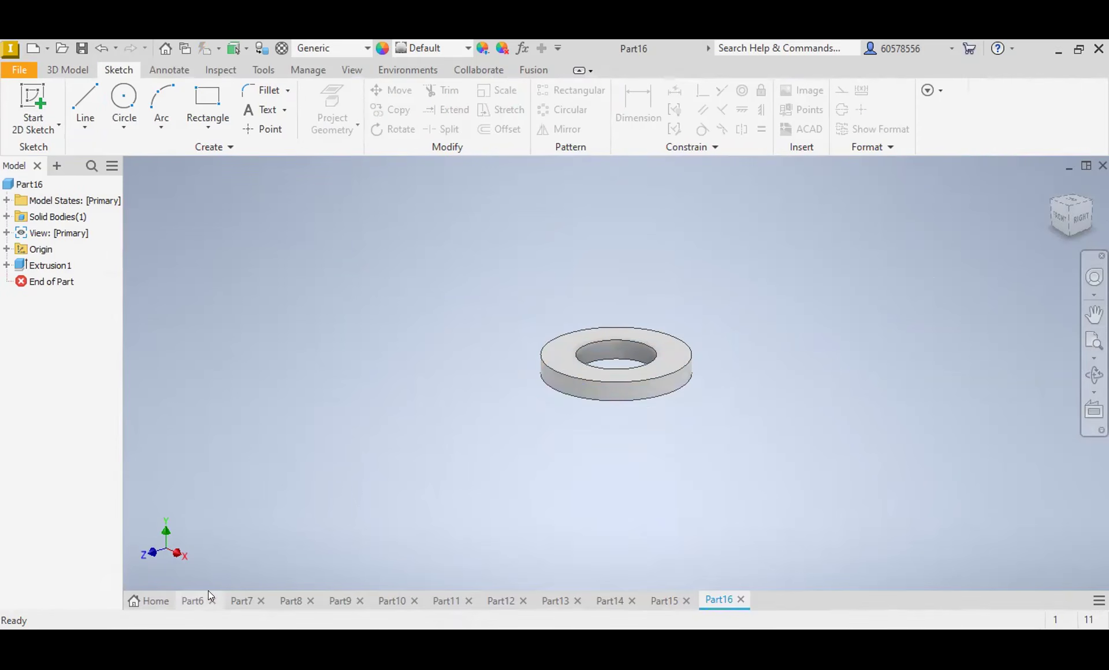
Step: Switch to the worm shaft in Part6 and look through the available appearances and materials
mouse_move(212, 590)
left_click(198, 591)
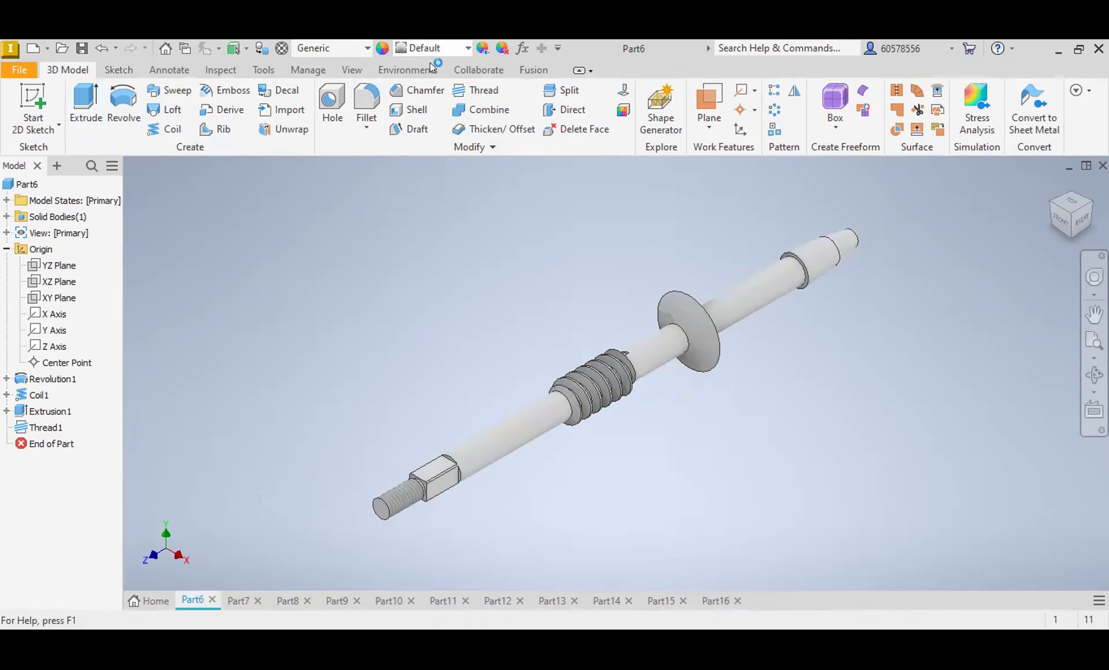
left_click(467, 51)
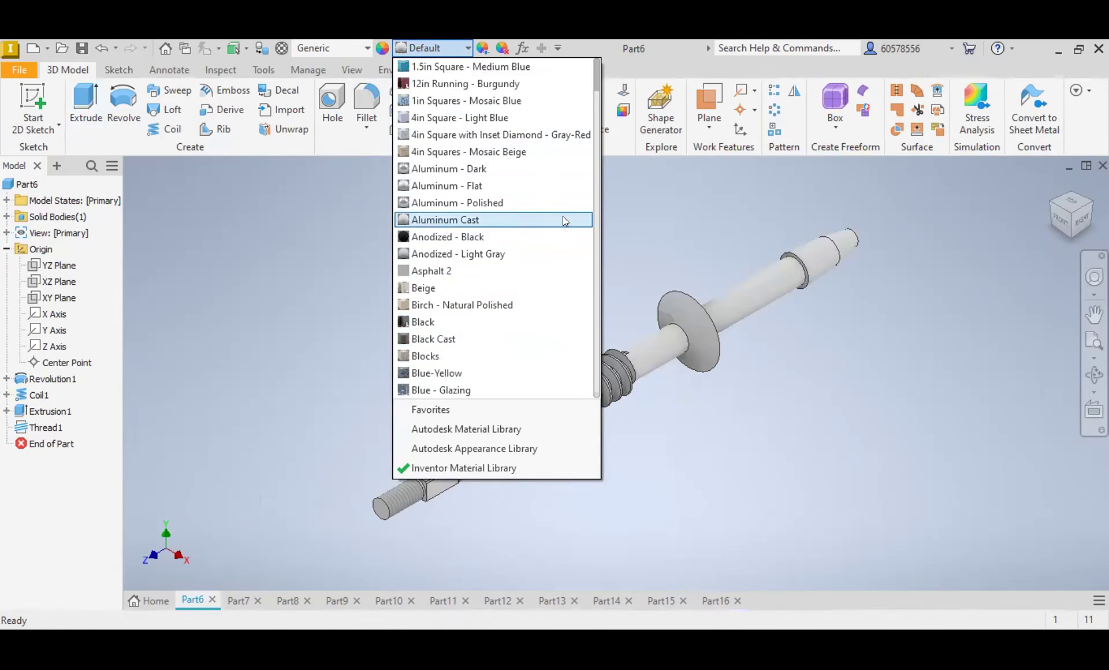
scroll(564, 220, "down", 2)
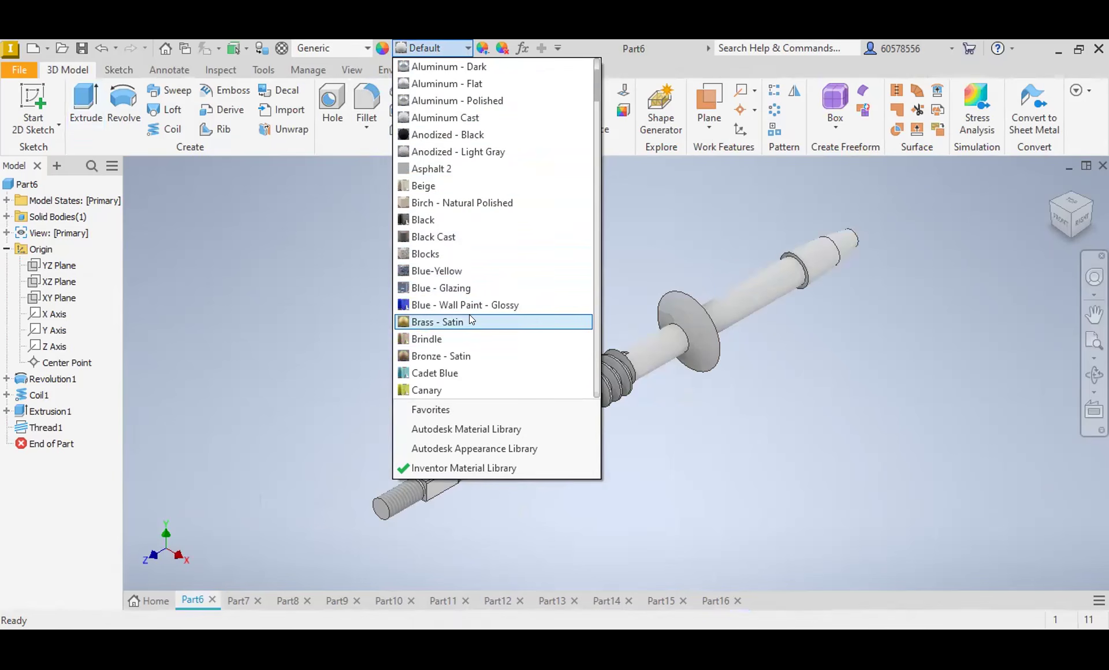
scroll(471, 322, "down", 1)
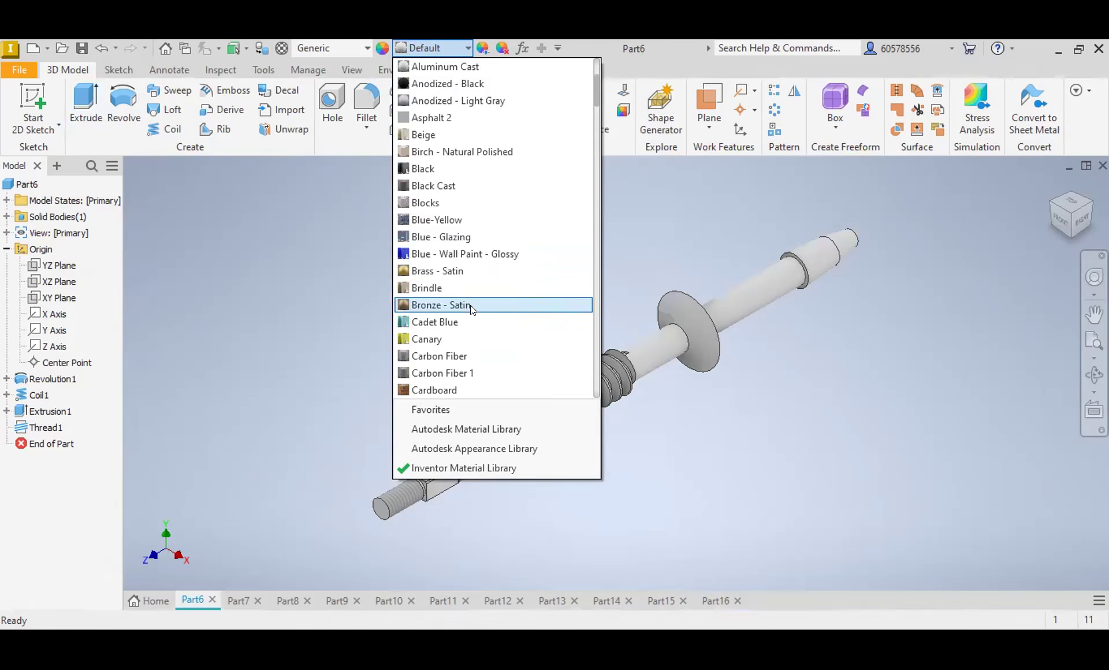
scroll(460, 312, "up", 3)
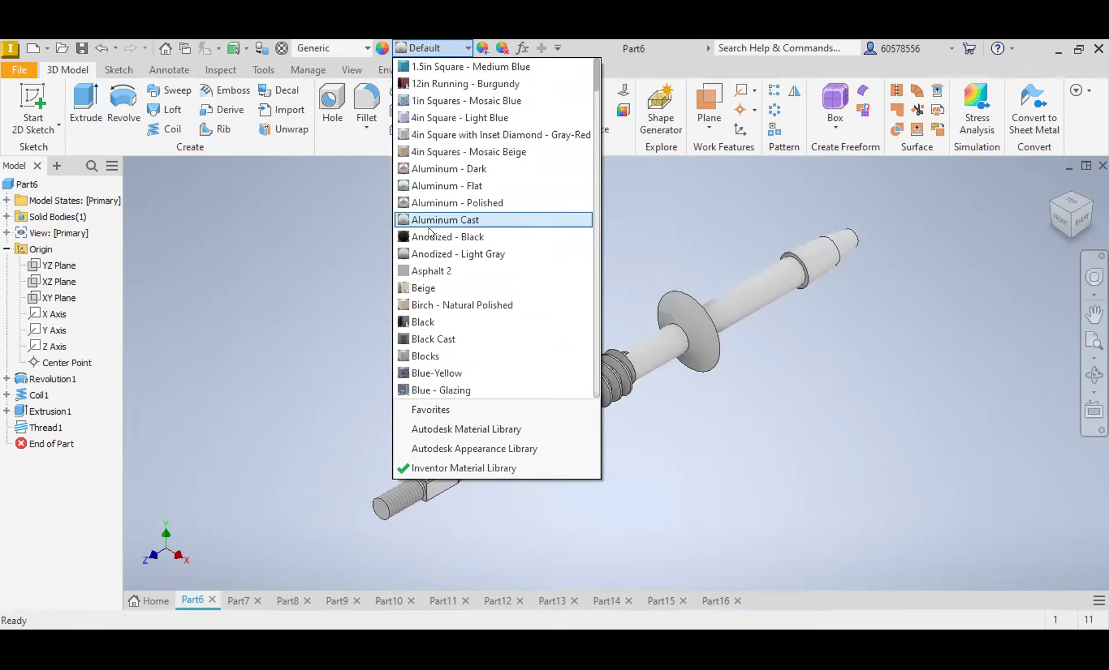
left_click(364, 45)
left_click(364, 46)
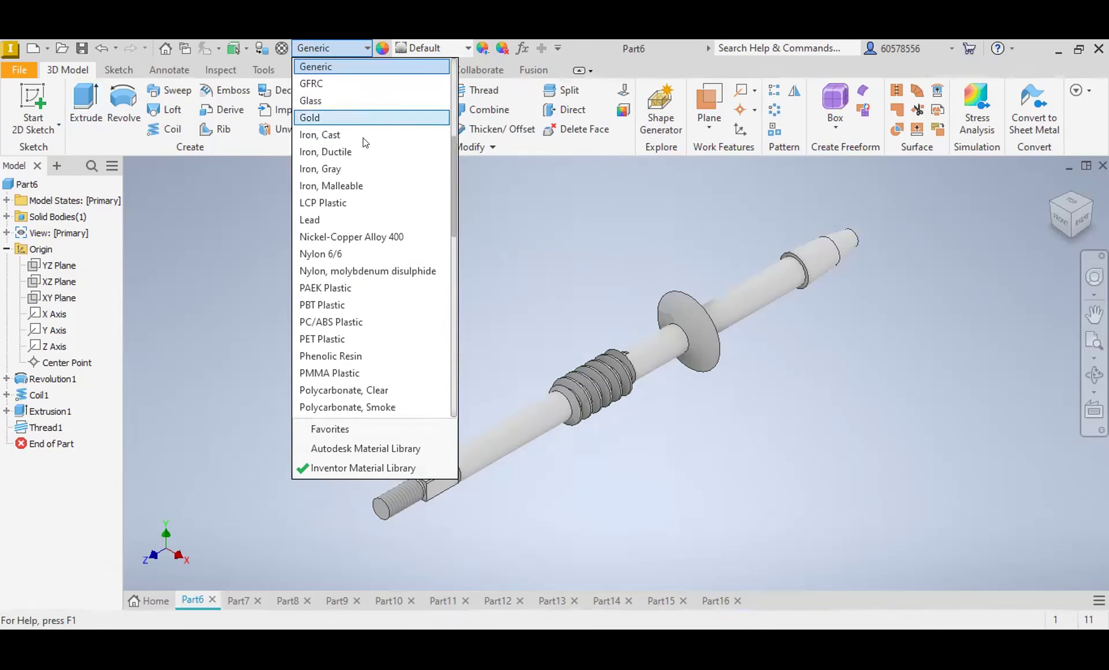
scroll(358, 153, "up", 6)
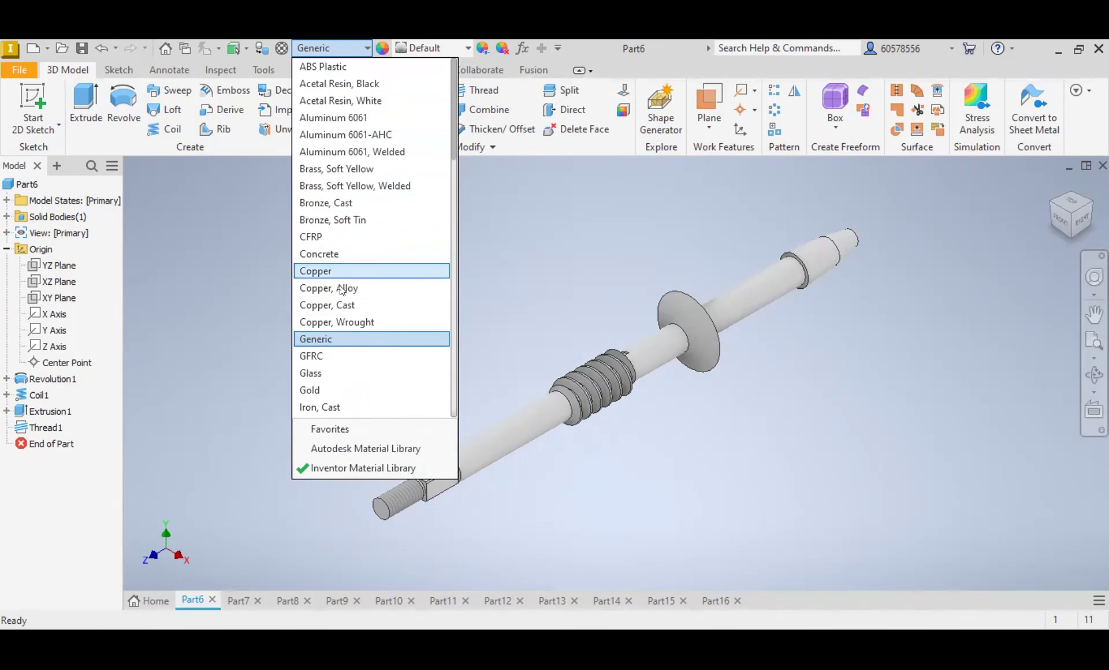
left_click(510, 188)
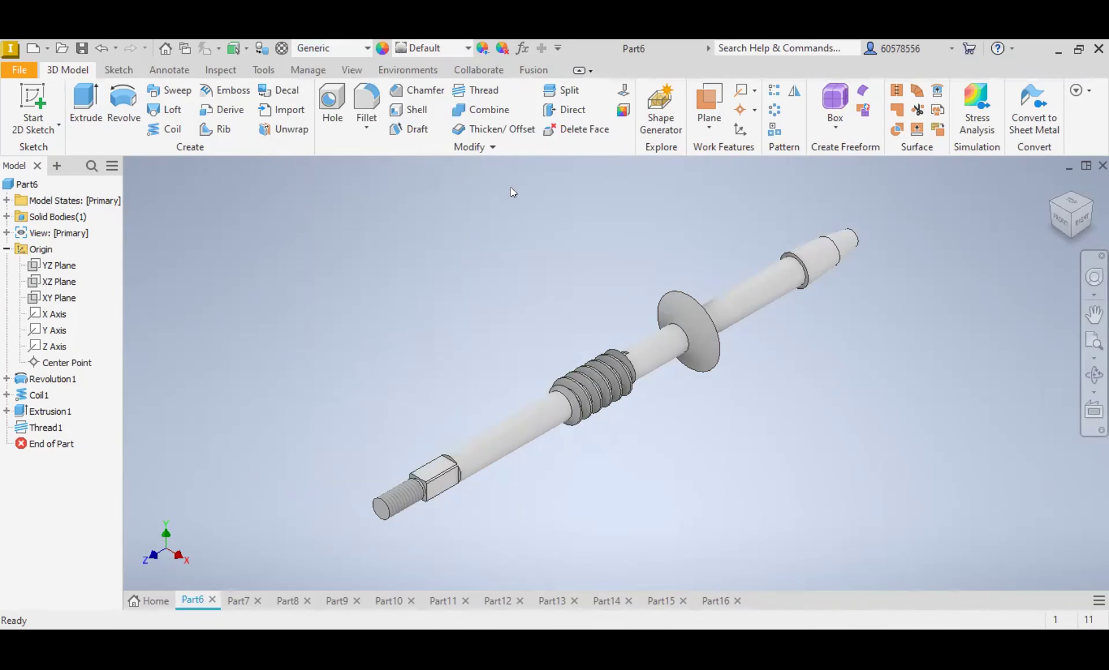
Step: Apply the Bronze - Satin appearance to the worm shaft
left_click(432, 48)
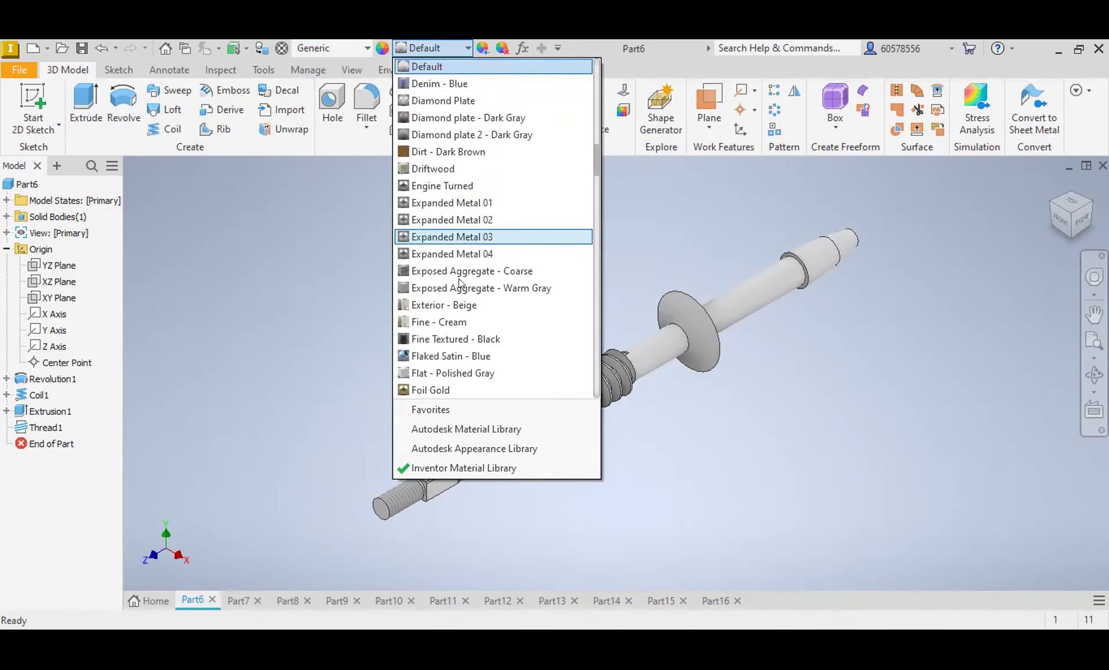
scroll(454, 208, "up", 4)
scroll(449, 184, "up", 2)
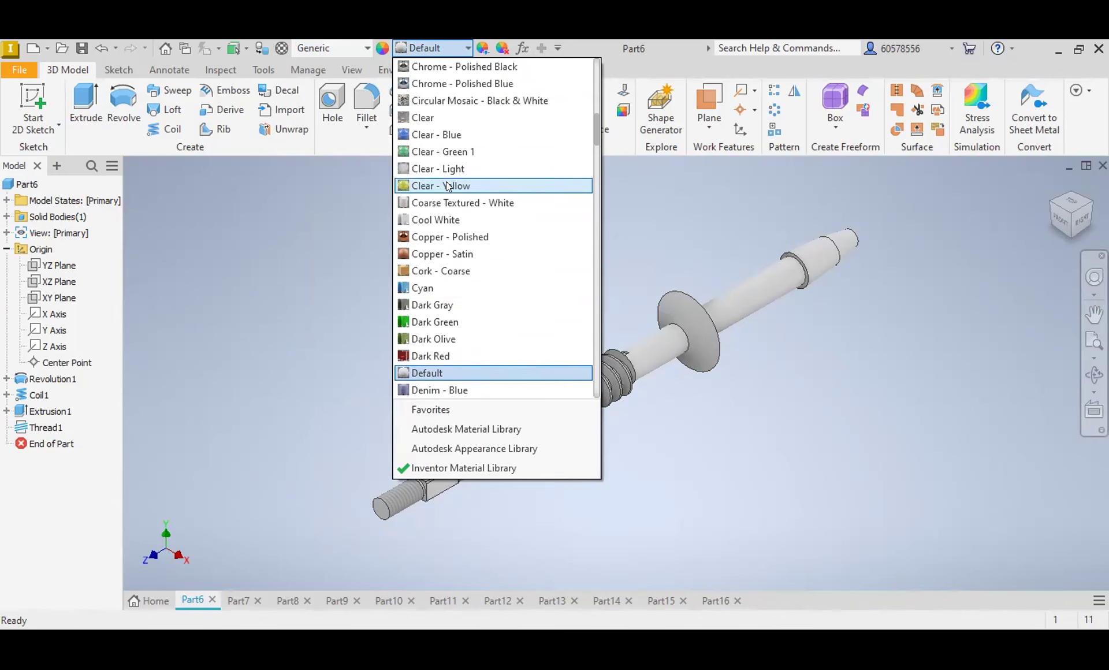
scroll(446, 144, "up", 7)
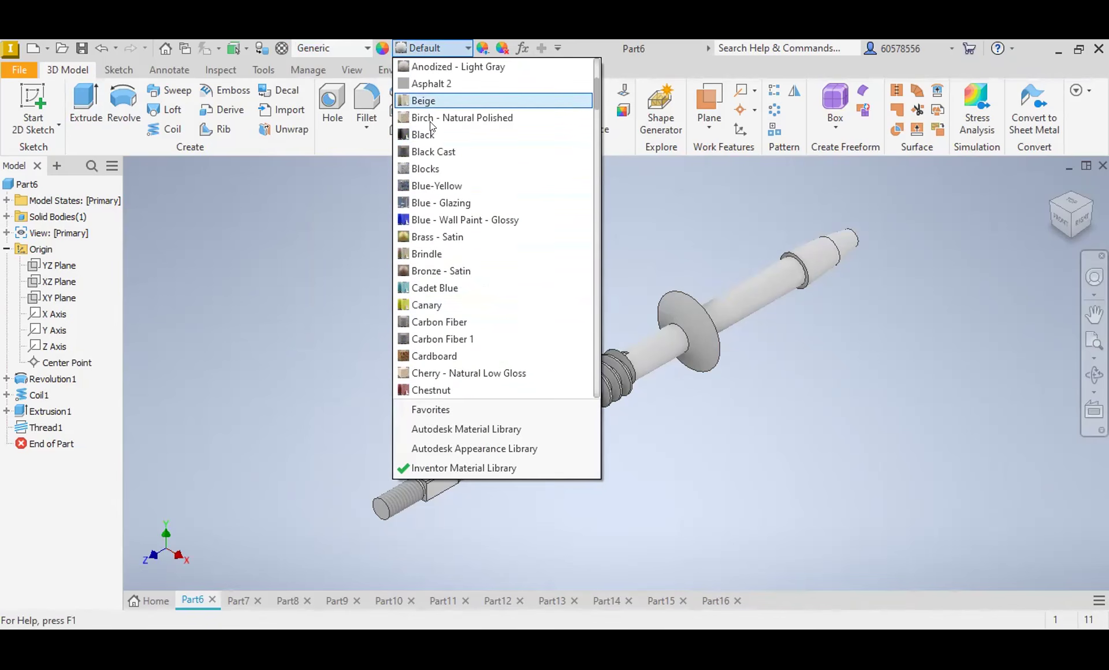
left_click(438, 271)
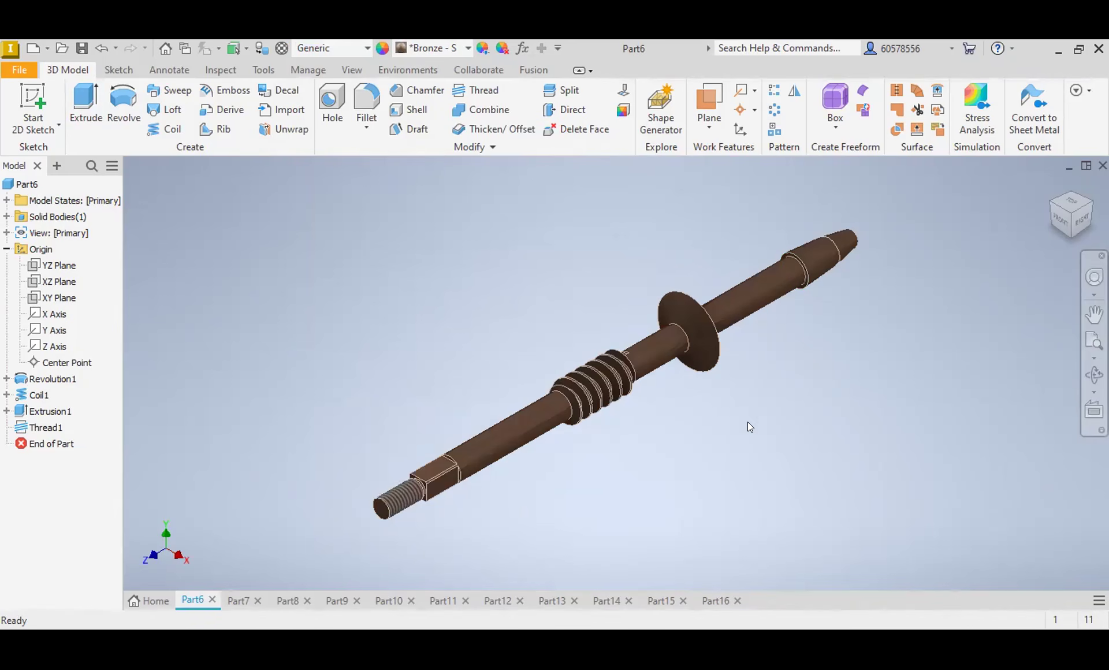
Step: Switch to the wheel with the square hole in Part7 and apply the Iron - Cast appearance
left_click(237, 601)
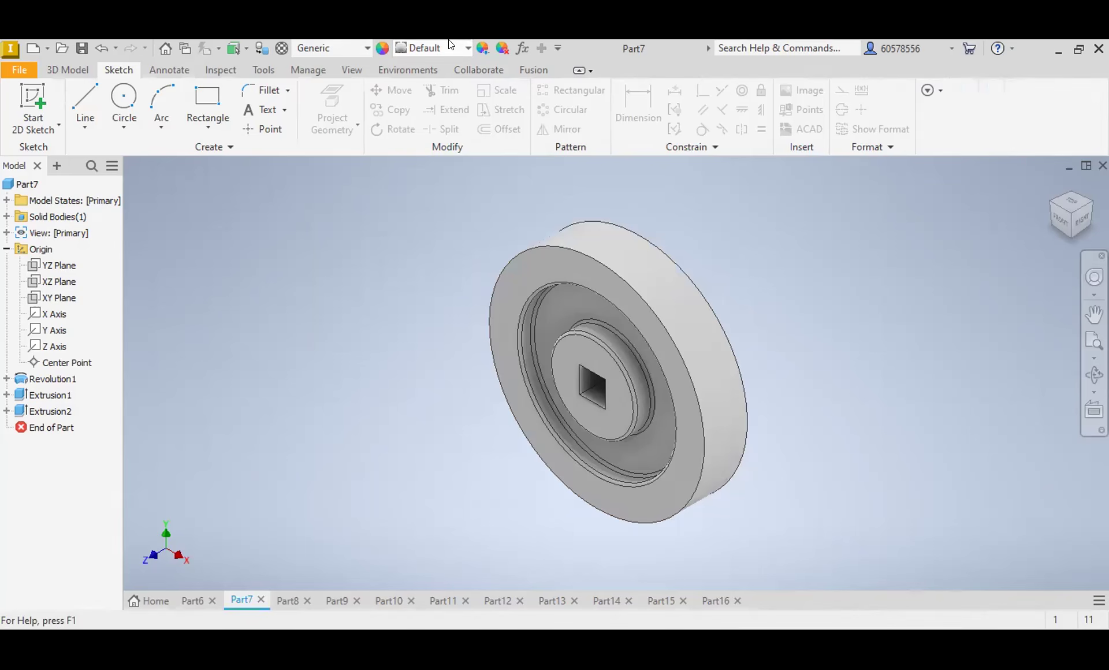
left_click(464, 49)
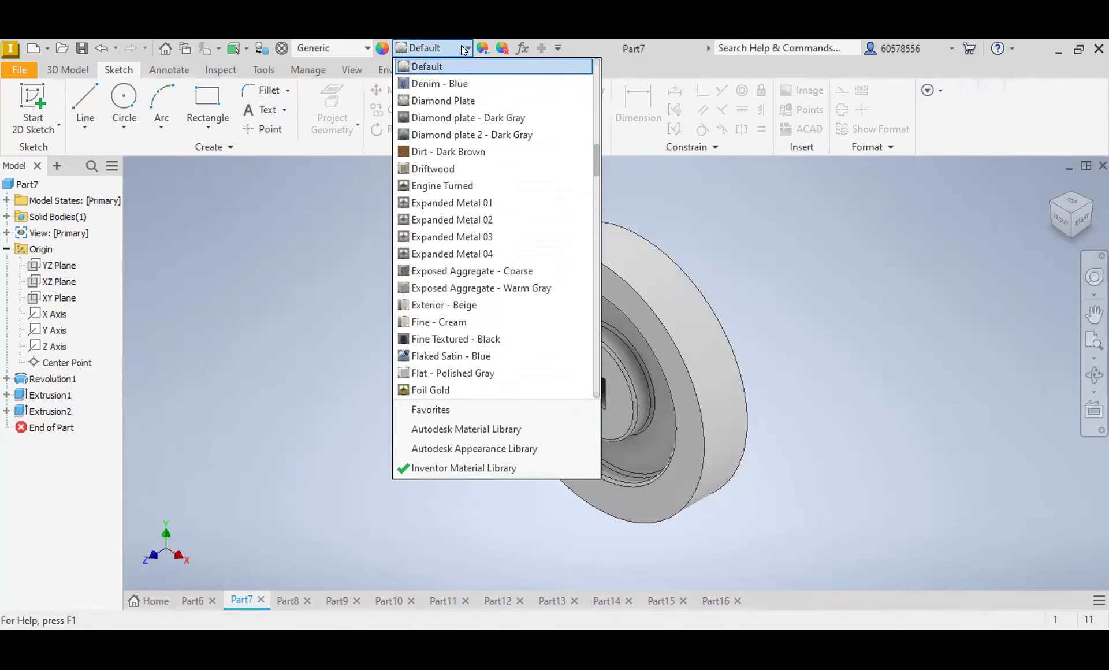
scroll(460, 197, "up", 4)
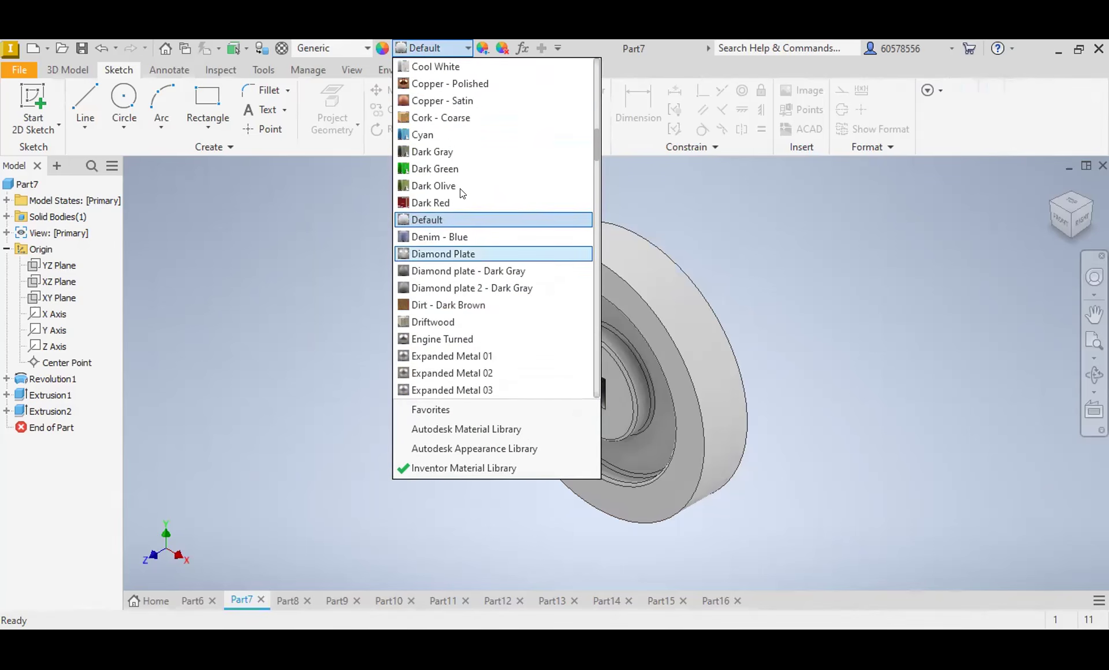
scroll(433, 136, "up", 7)
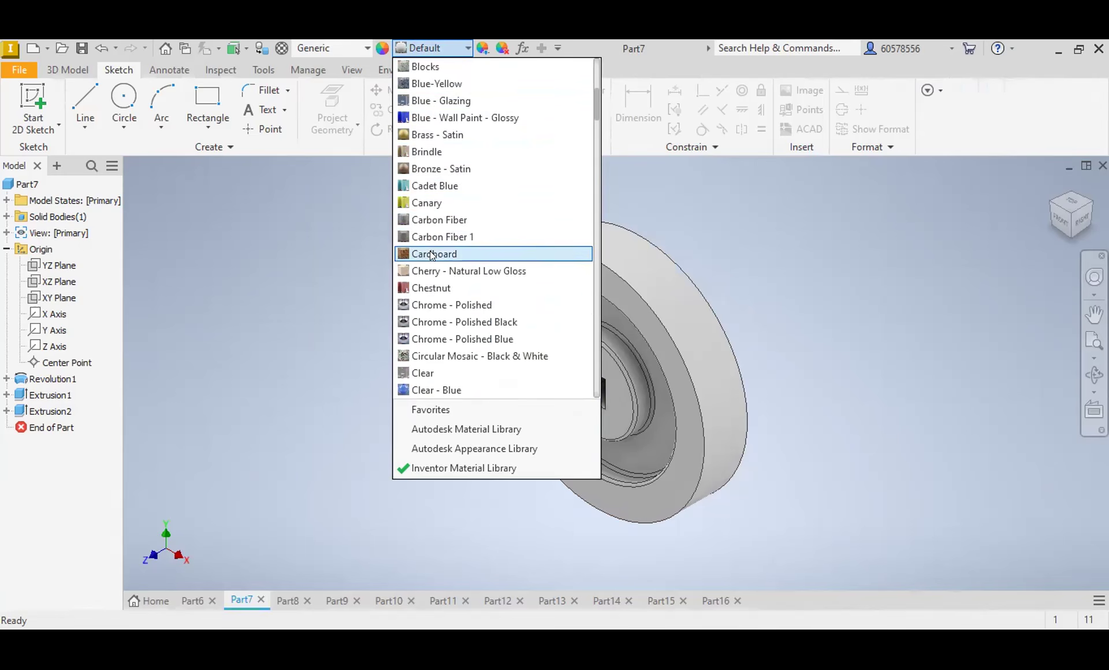
scroll(444, 255, "down", 4)
scroll(445, 259, "down", 13)
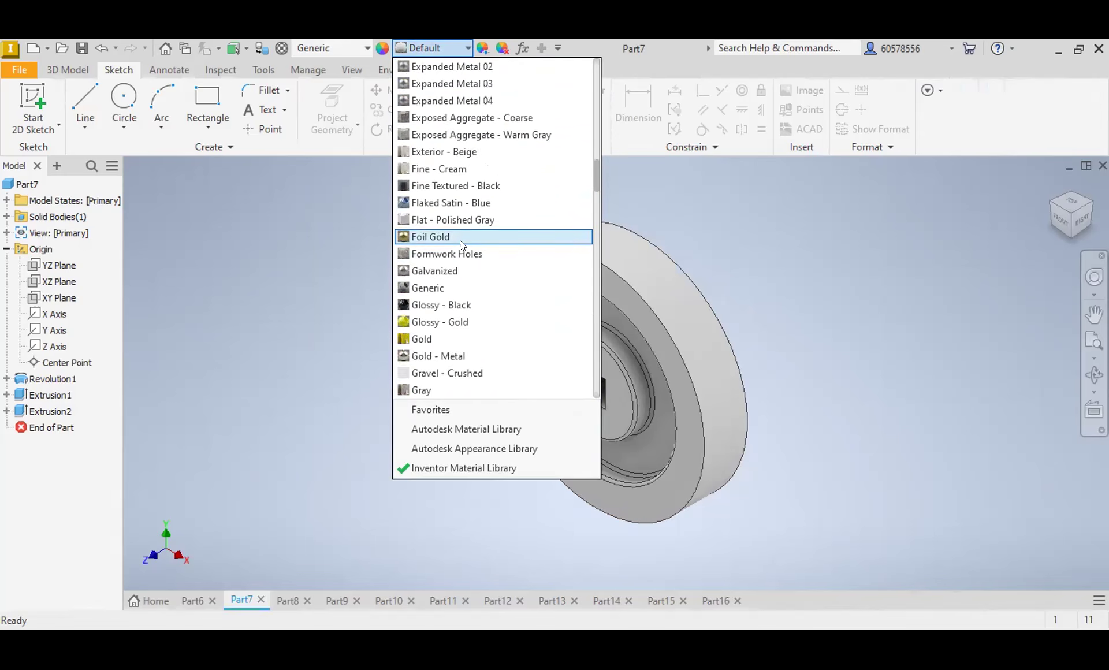
scroll(460, 240, "down", 1)
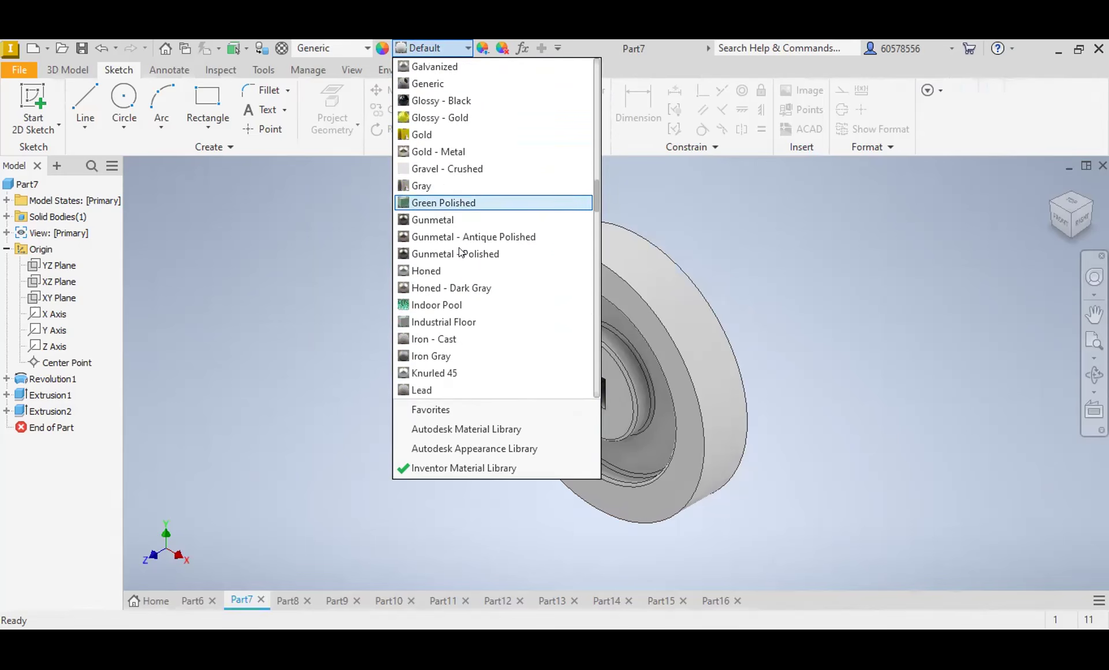
left_click(433, 339)
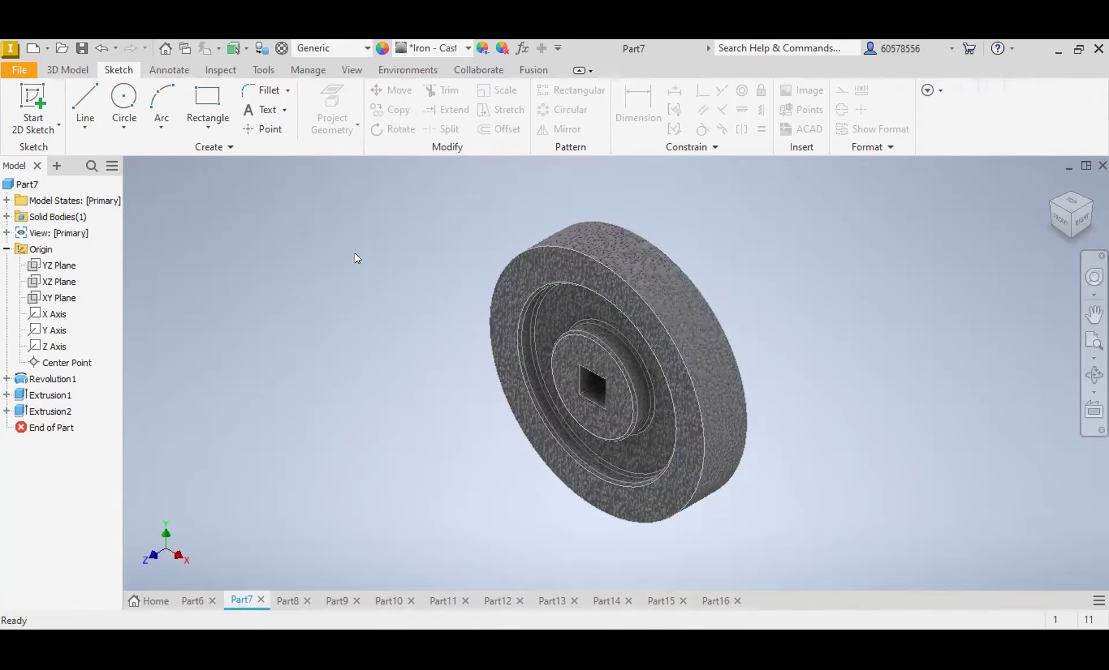
Step: Switch to the flanged hollow bushing in Part8 and apply the Bronze - Satin appearance
left_click(288, 601)
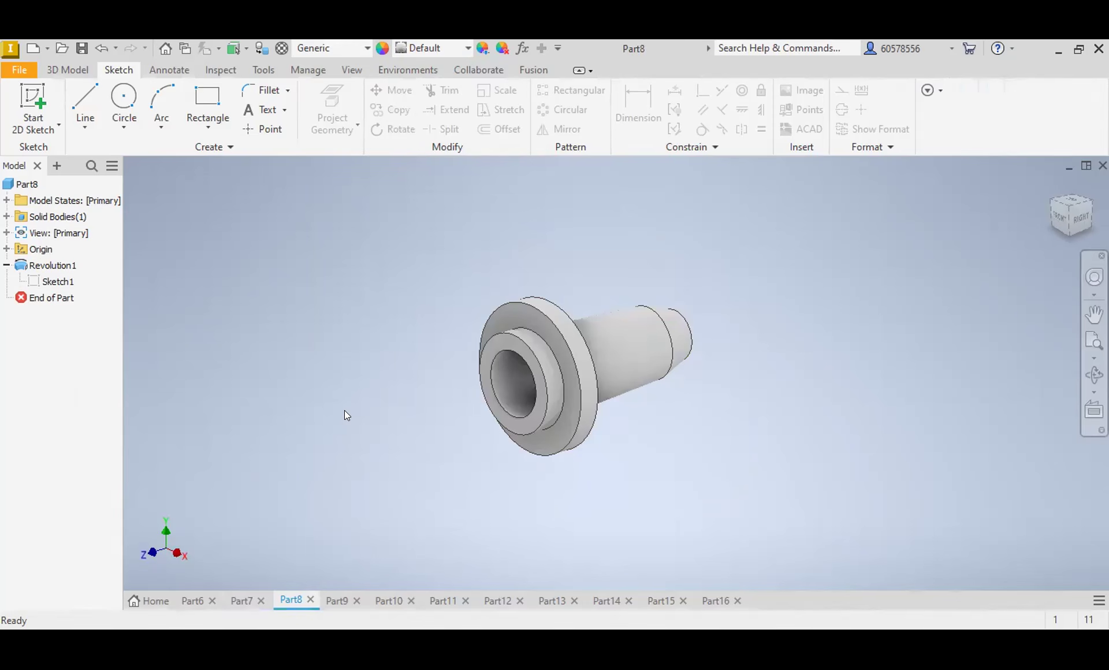
left_click(468, 48)
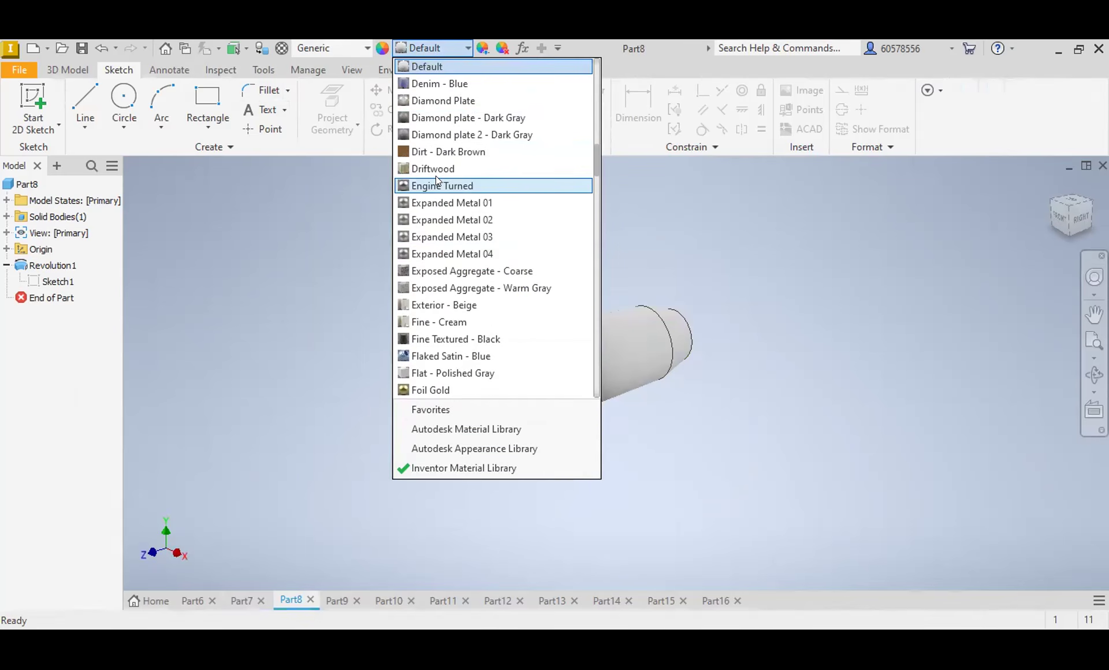
scroll(437, 174, "up", 5)
scroll(442, 172, "up", 8)
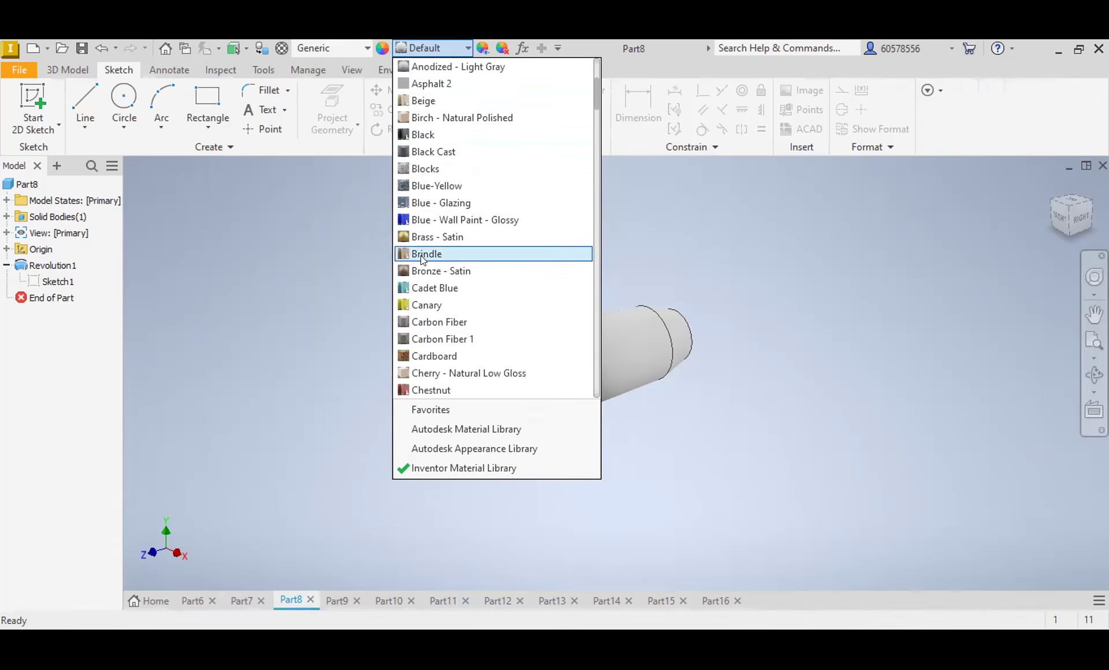
left_click(430, 271)
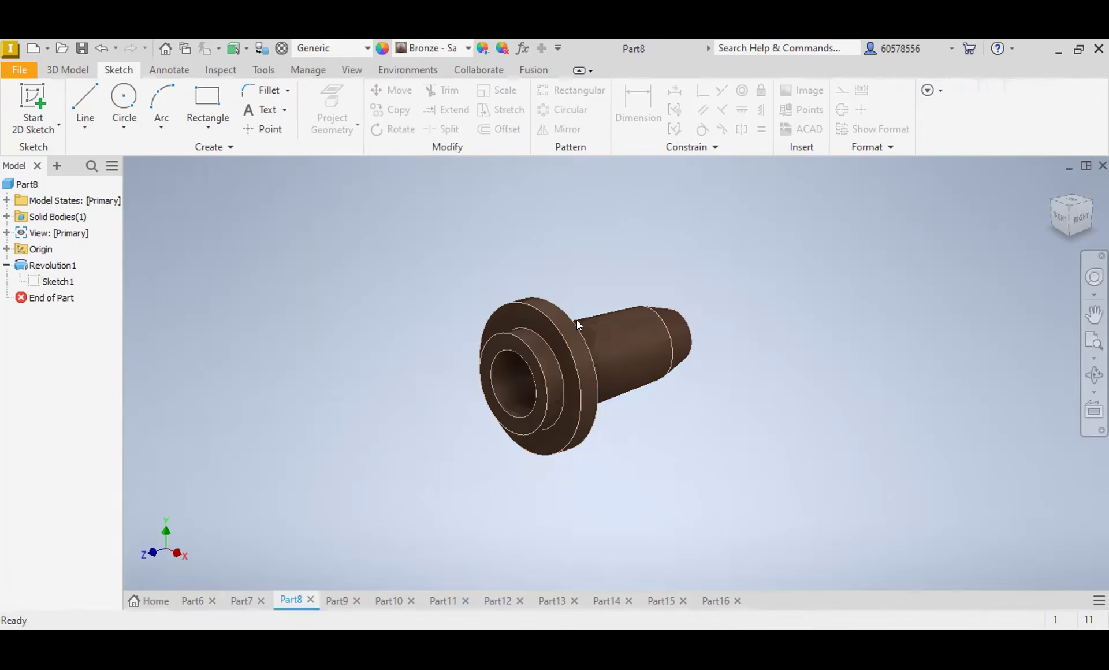
Step: Switch to the tapered flanged part in Part9 and apply the Bronze - Satin appearance
left_click(341, 595)
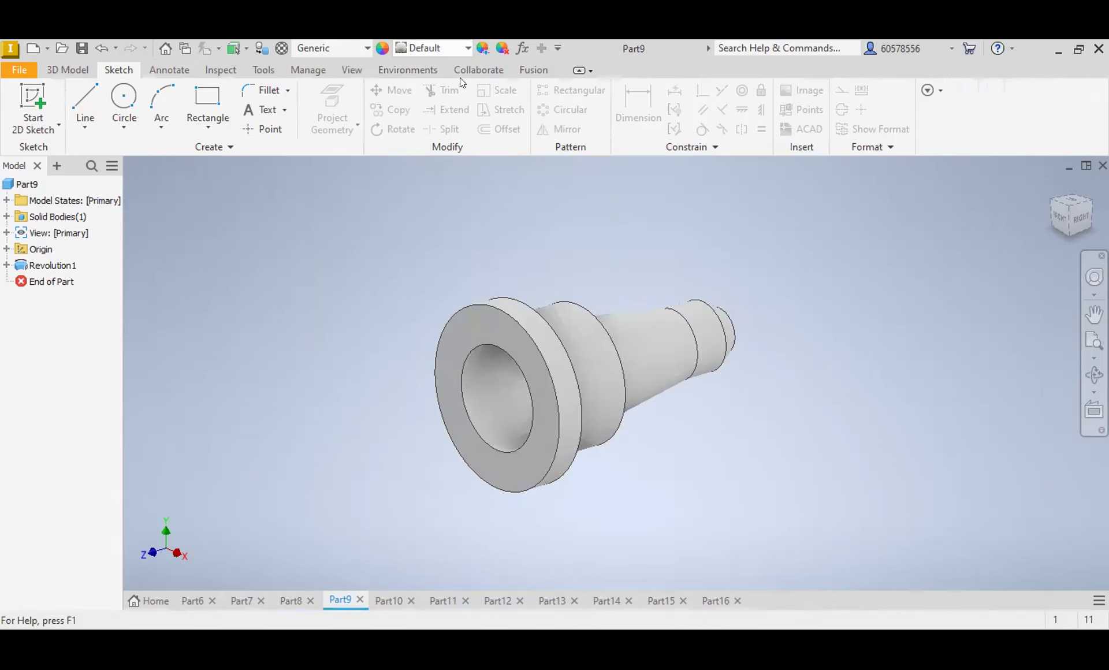
left_click(460, 48)
scroll(447, 204, "up", 5)
scroll(448, 203, "up", 7)
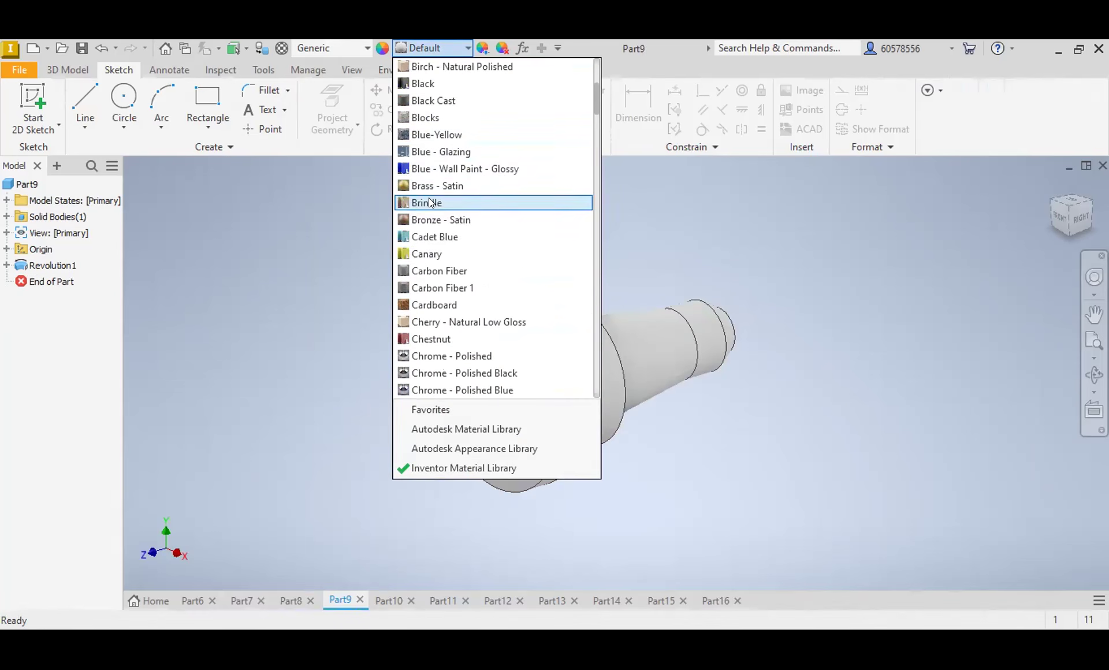
left_click(438, 218)
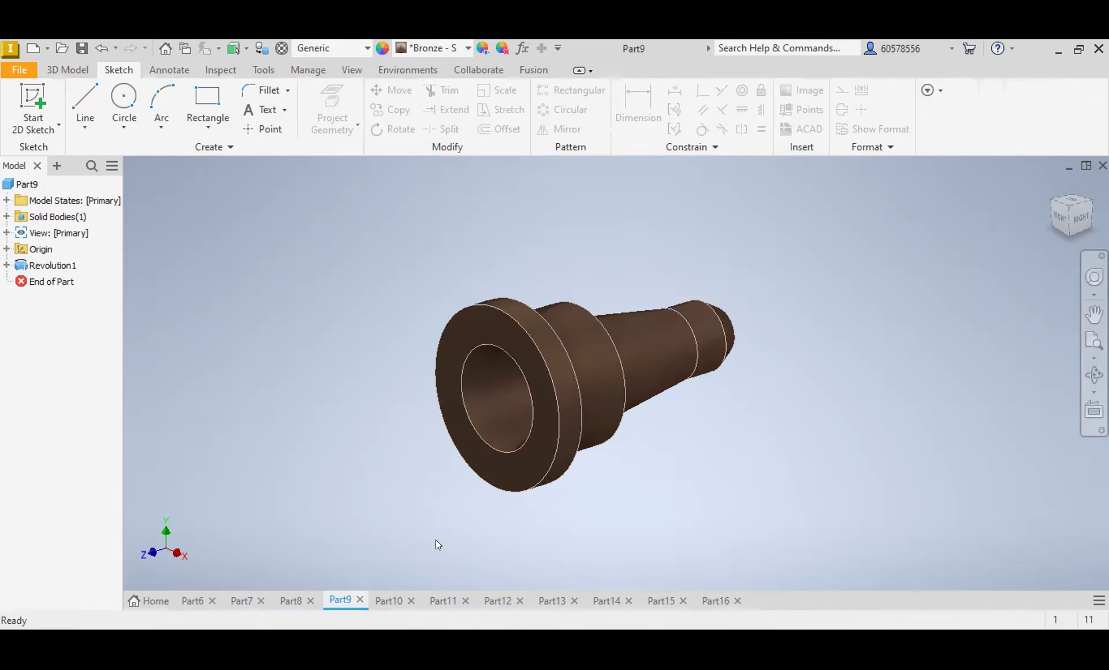
Step: Switch to the hexagonal nut in Part10 and apply the Steel appearance
left_click(390, 599)
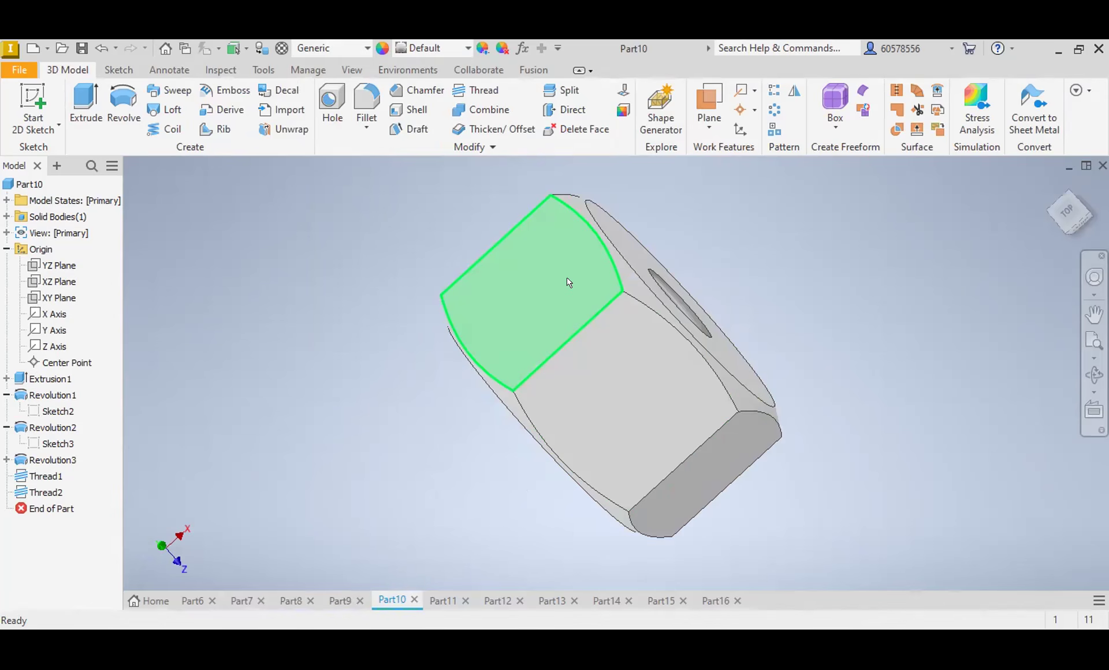
mouse_move(593, 309)
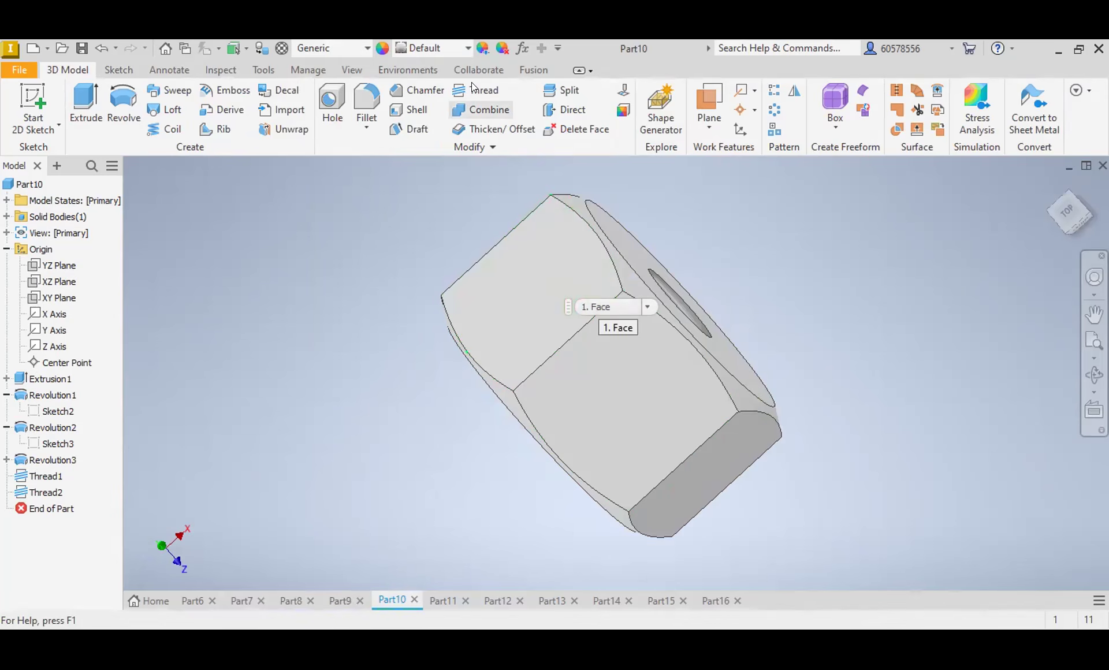
left_click(463, 48)
scroll(469, 271, "down", 6)
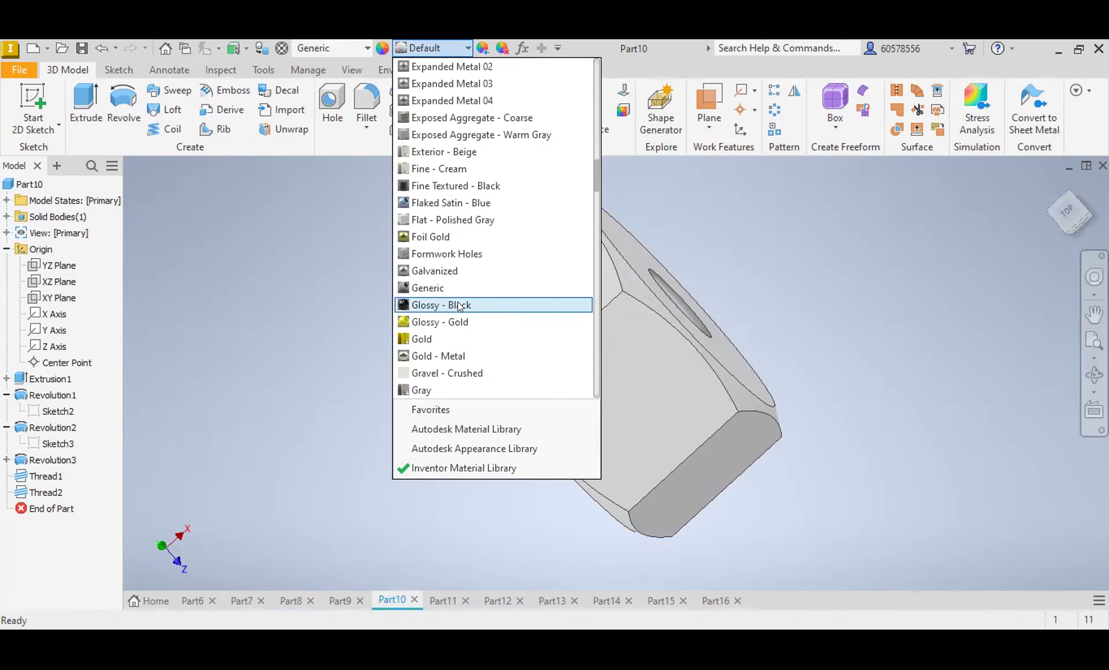
scroll(473, 289, "down", 16)
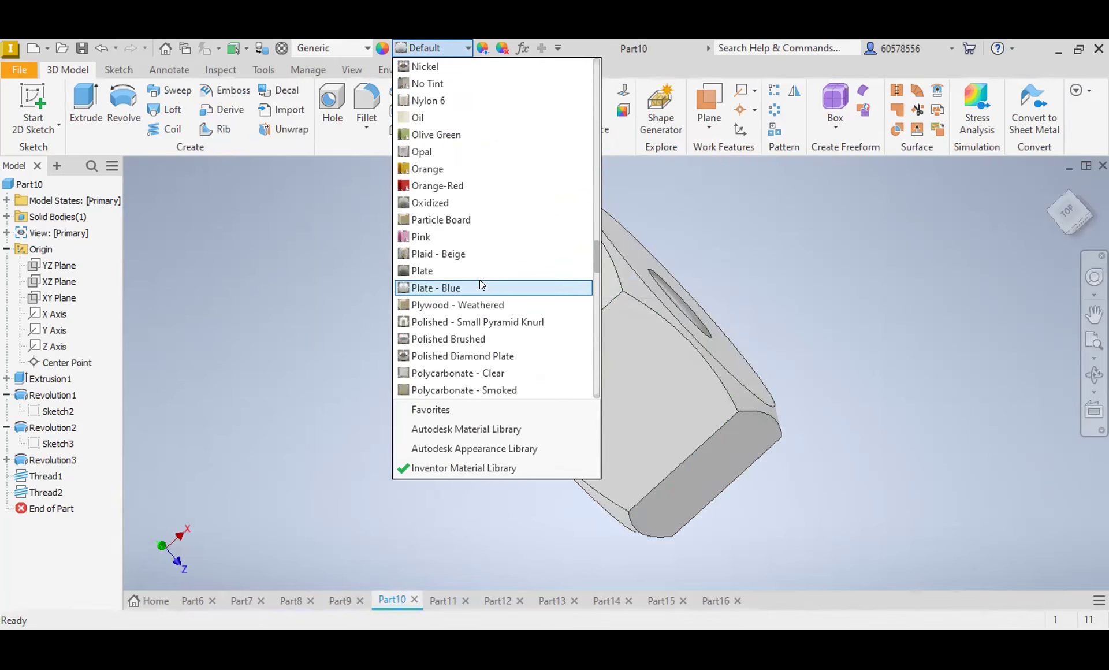
scroll(481, 283, "down", 5)
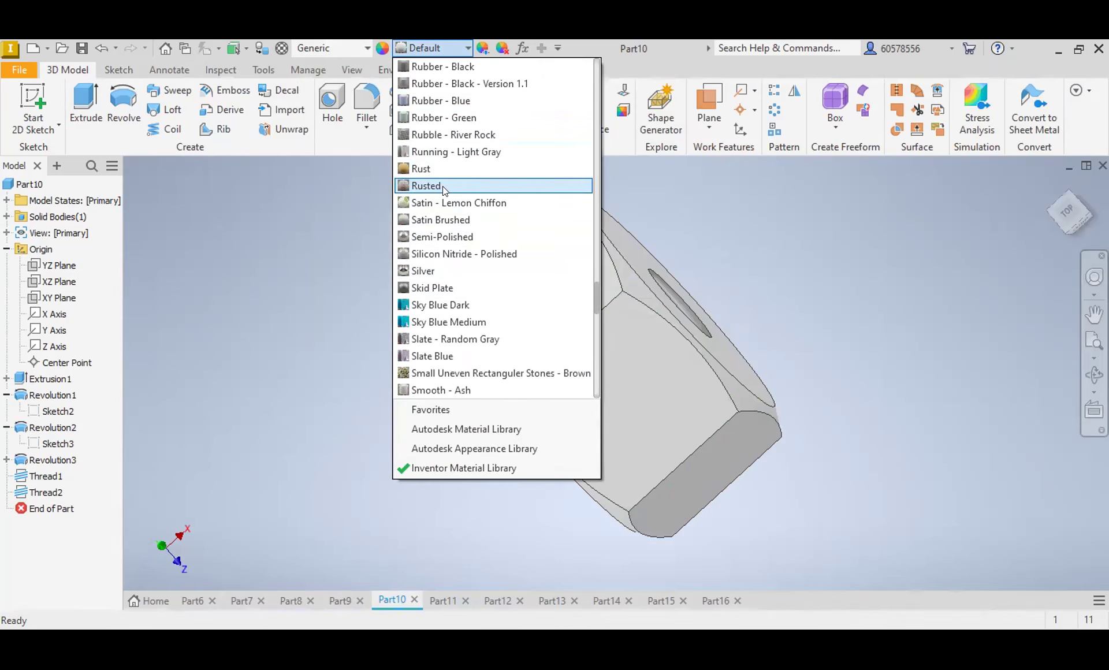
scroll(462, 289, "down", 4)
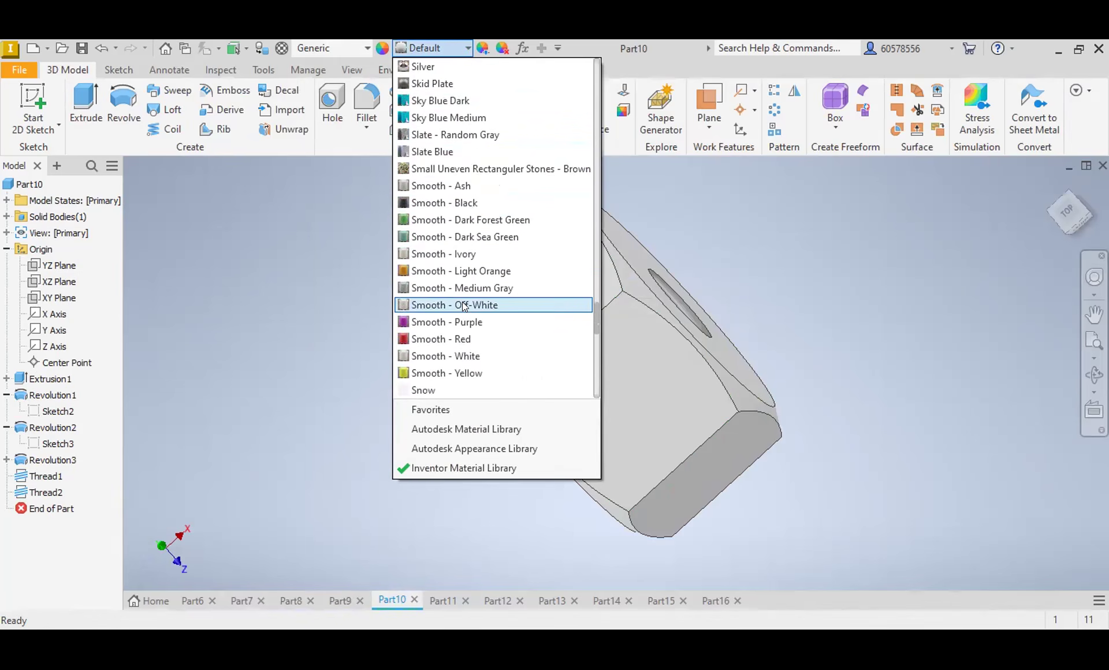
scroll(465, 306, "down", 2)
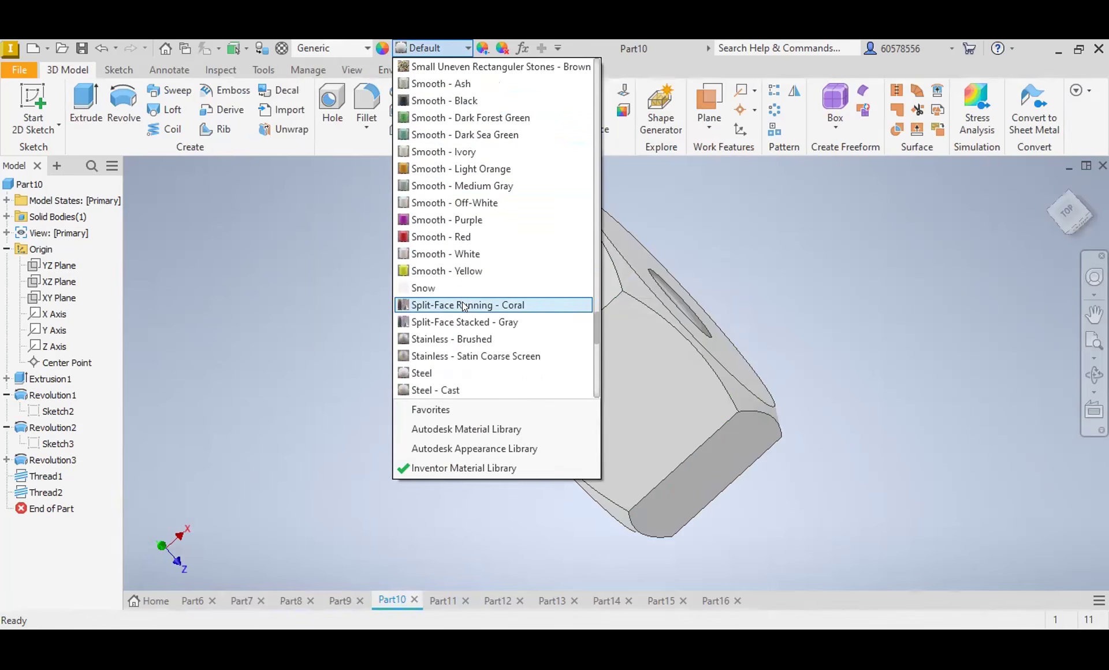
left_click(430, 372)
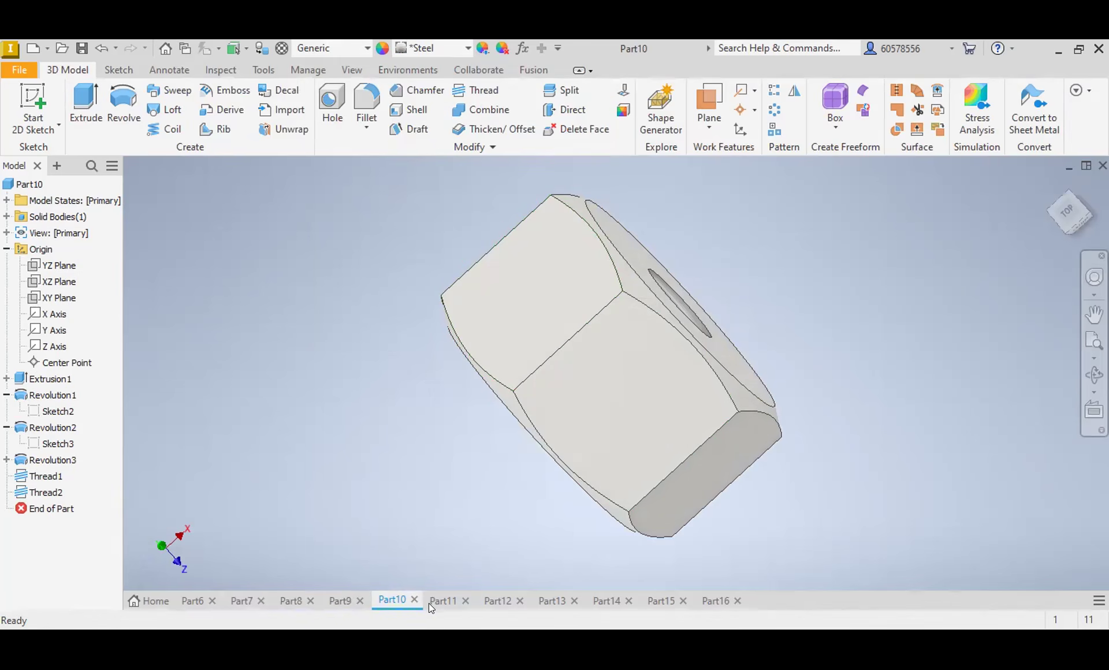
Step: Switch to the threaded collar in Part11 and apply the Steel appearance
left_click(443, 601)
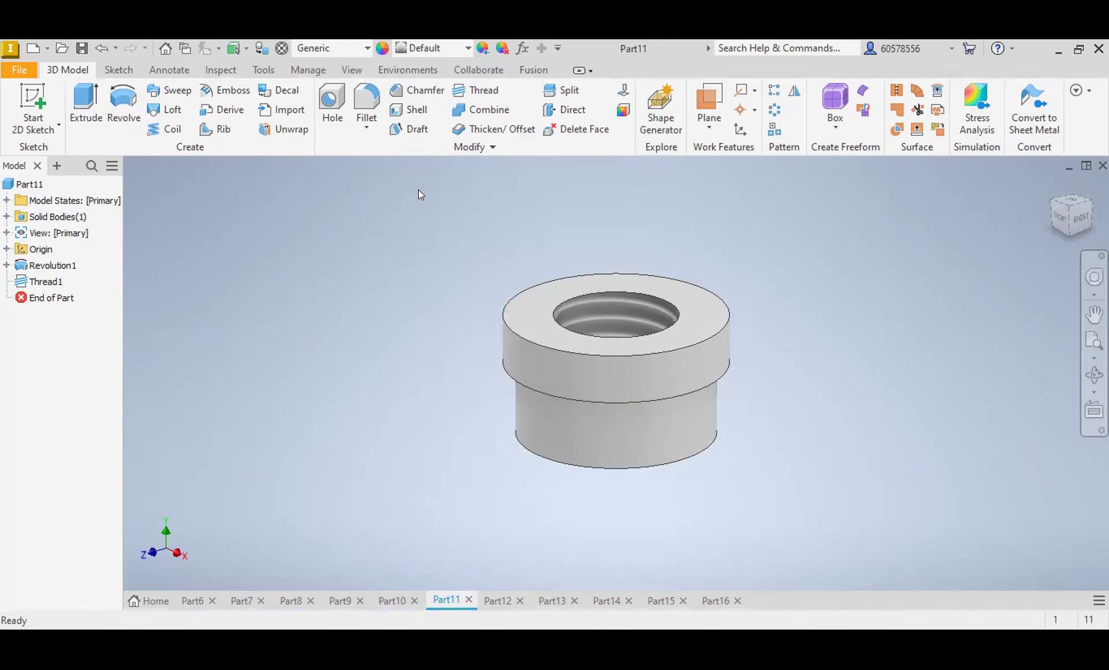
left_click(456, 48)
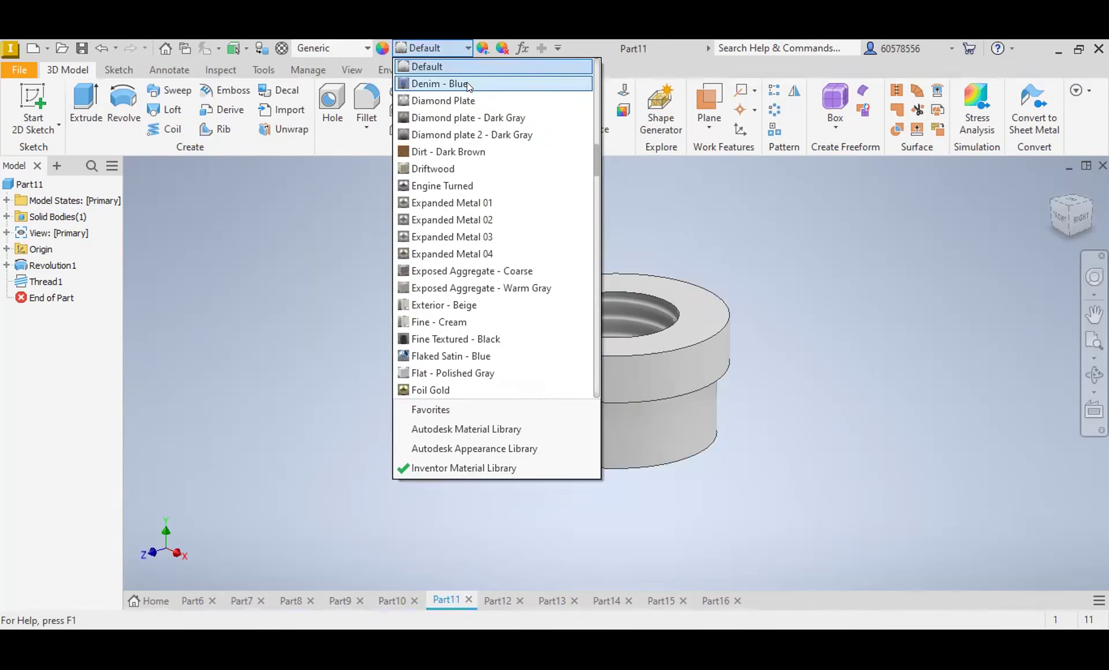
scroll(456, 272, "down", 7)
scroll(462, 278, "down", 13)
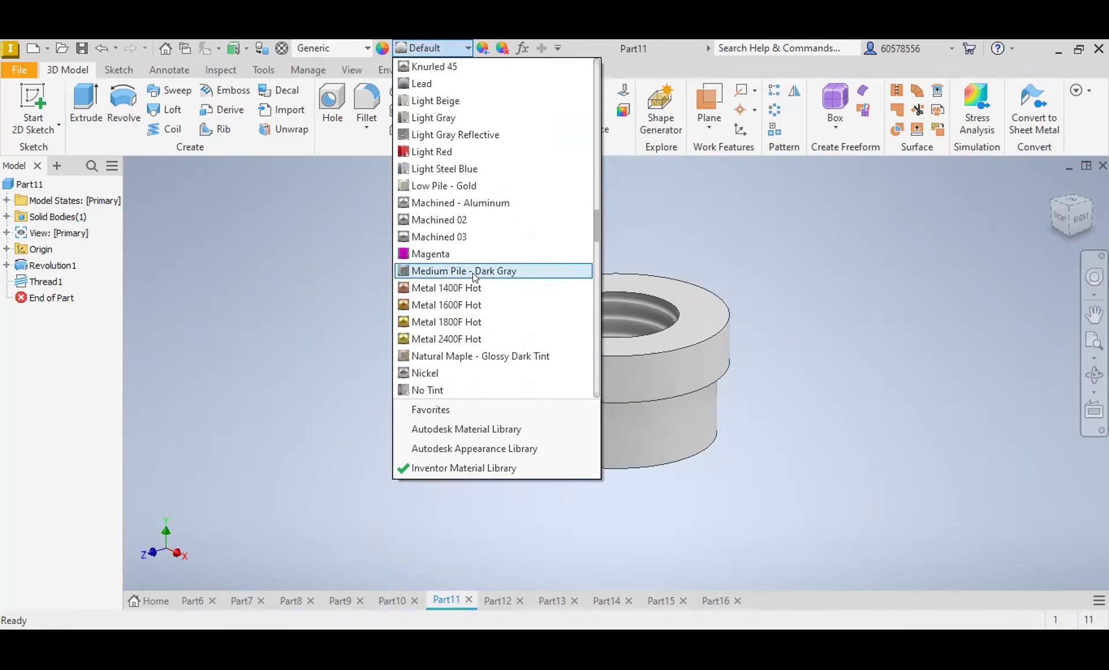
scroll(480, 274, "down", 13)
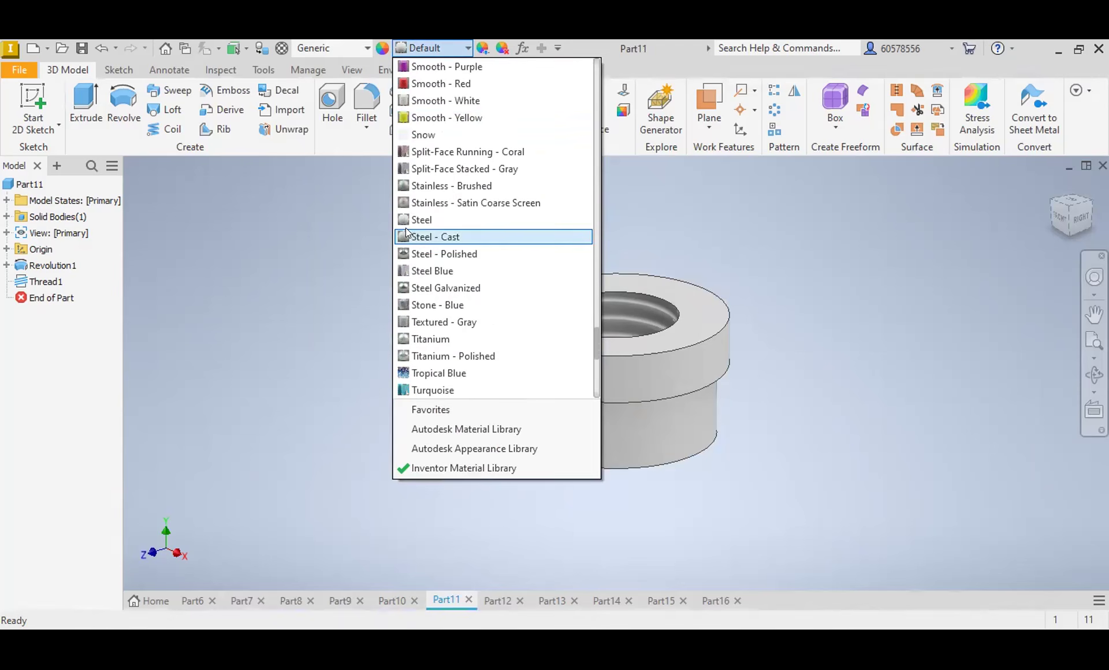
left_click(456, 220)
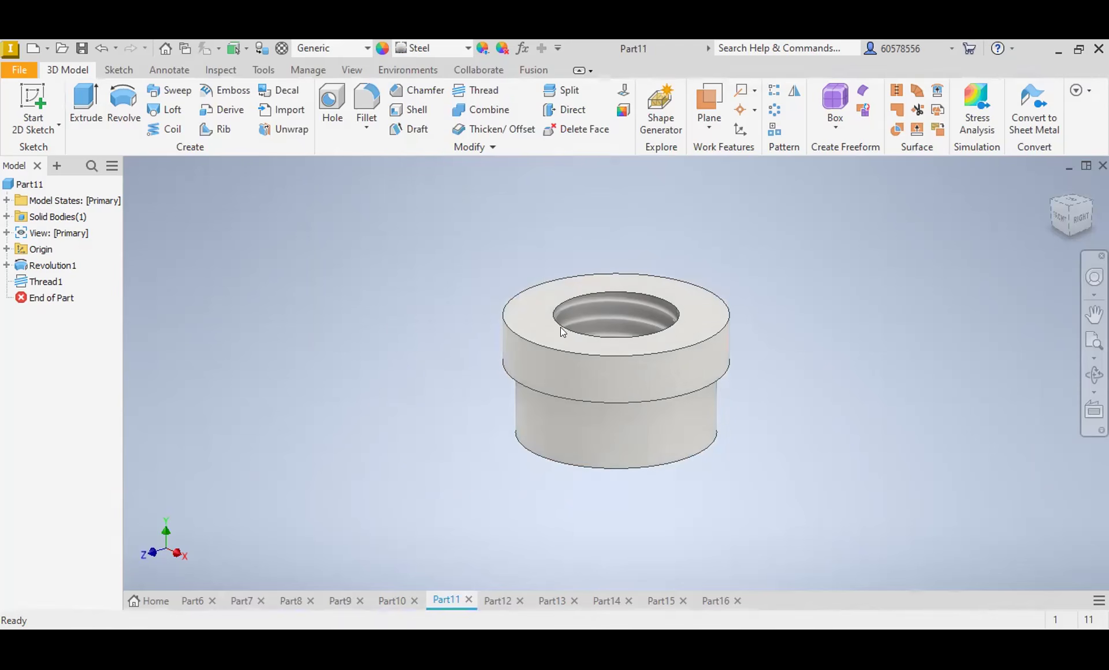
Step: Switch to the flanged housing with the threaded neck in Part12 and apply the Iron - Cast appearance
left_click(497, 599)
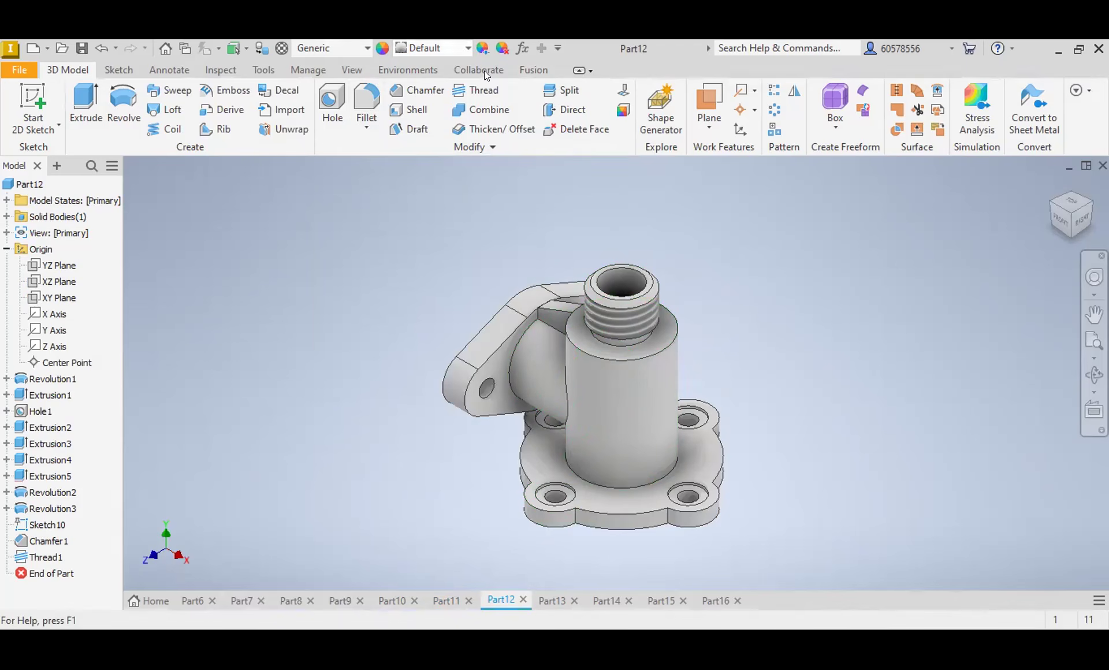
scroll(483, 283, "down", 4)
scroll(483, 280, "down", 4)
left_click(435, 288)
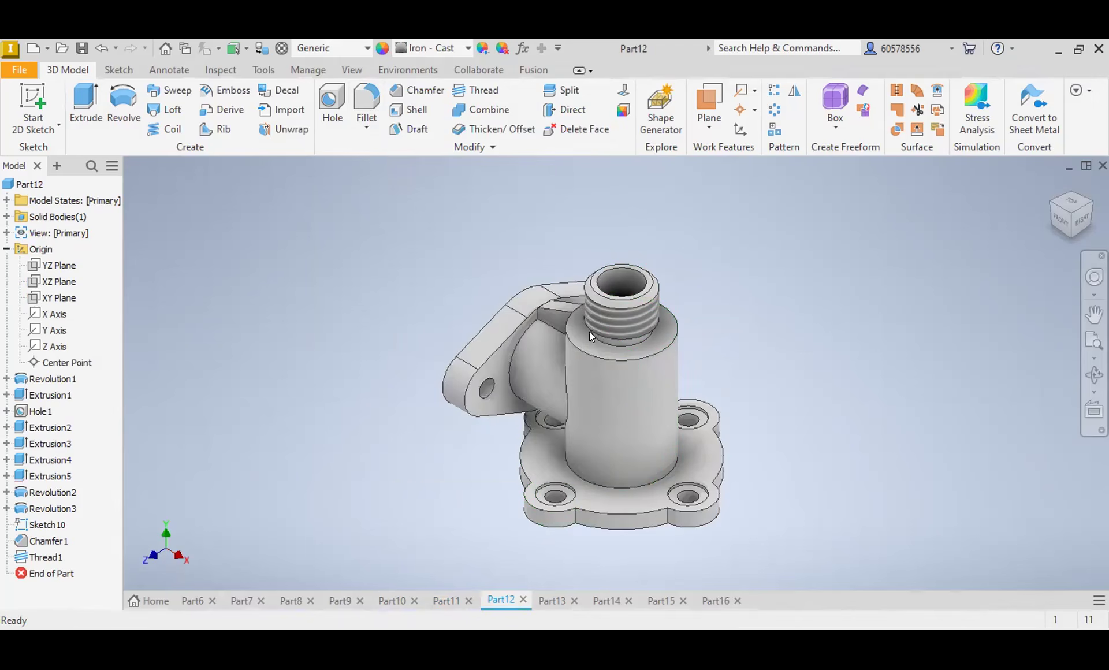
Step: Switch to the tall valve body with several flanges in Part13 and apply the Iron - Cast appearance
left_click(553, 601)
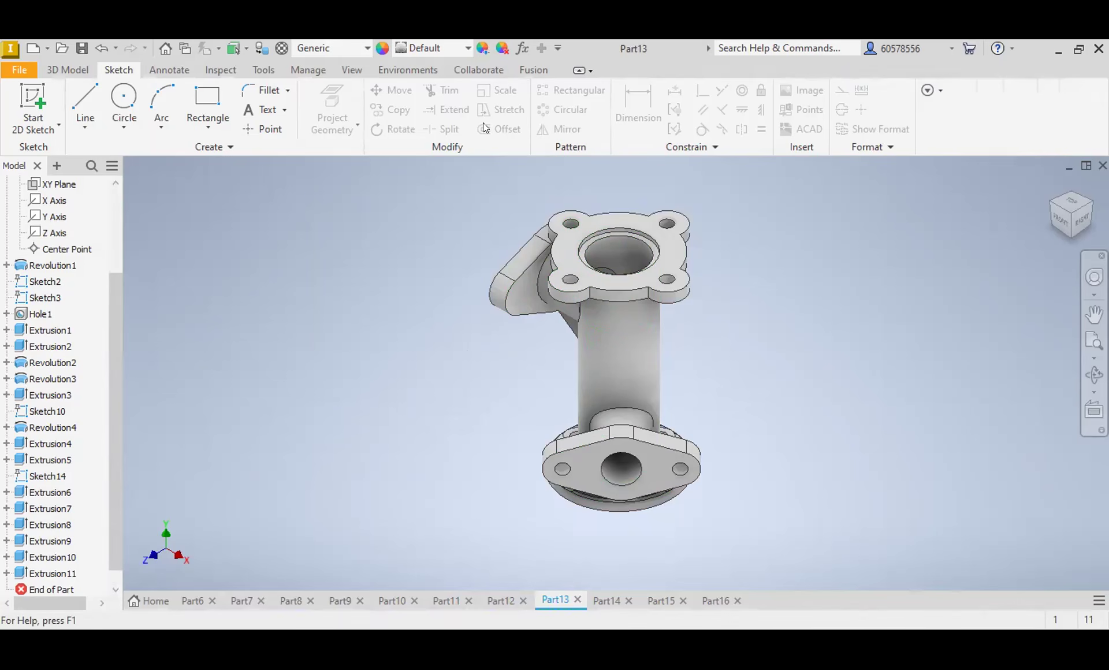
left_click(461, 47)
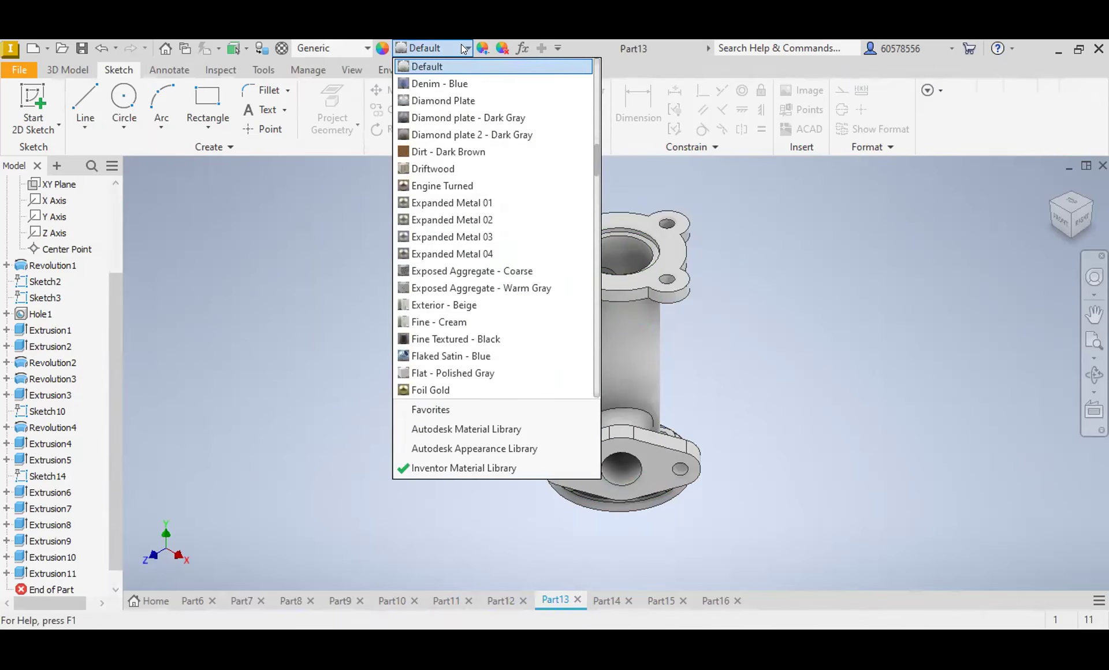
scroll(467, 208, "down", 9)
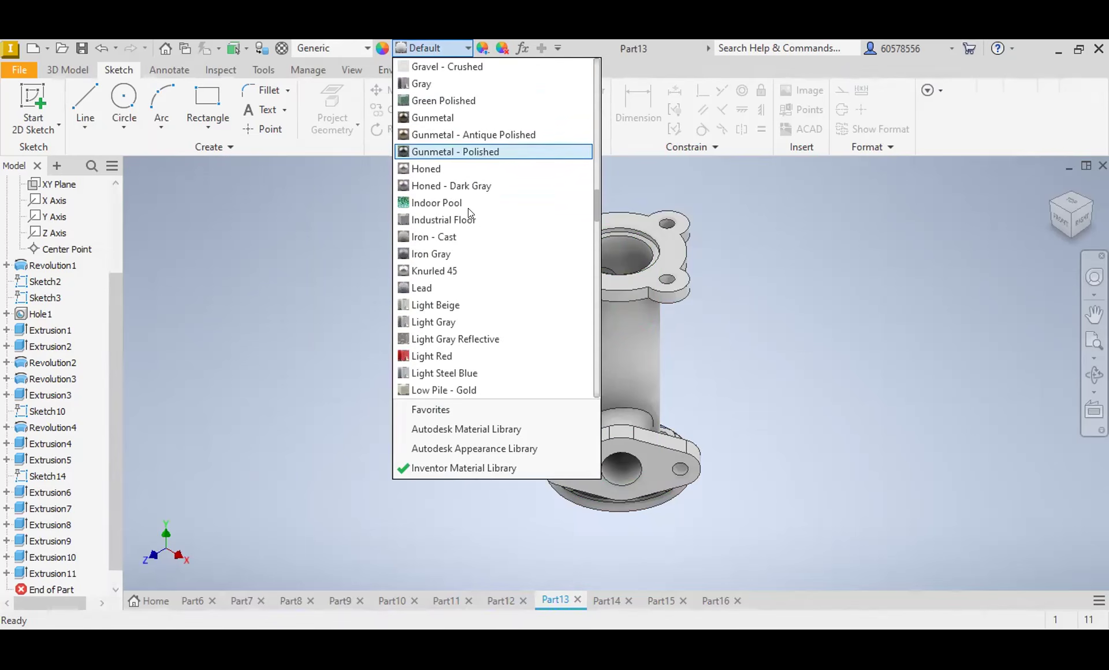
scroll(468, 208, "up", 6)
scroll(477, 211, "down", 7)
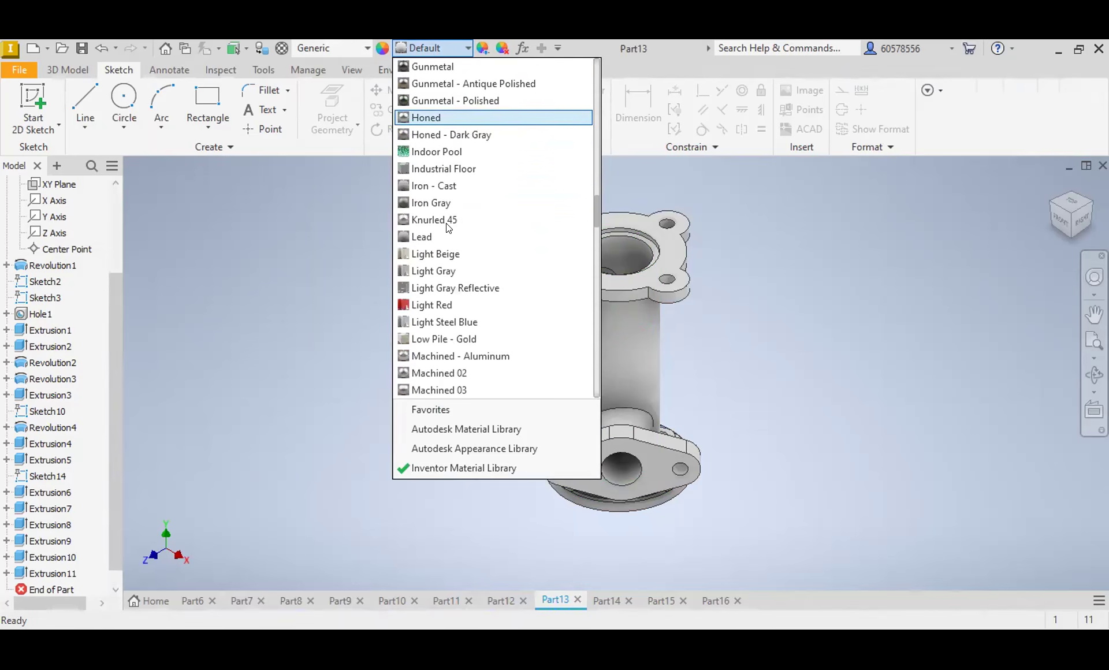
left_click(432, 185)
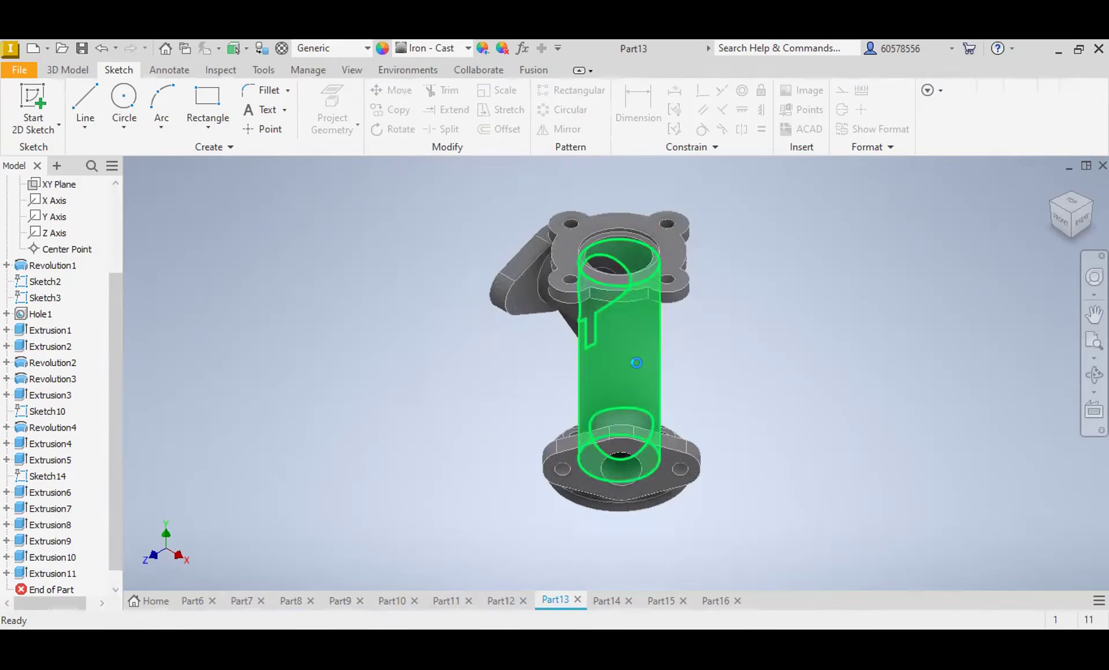
Step: Switch to the flat four-hole gasket in Part14 and look through the Inventor Material Library appearances for a suitable finish
left_click(605, 602)
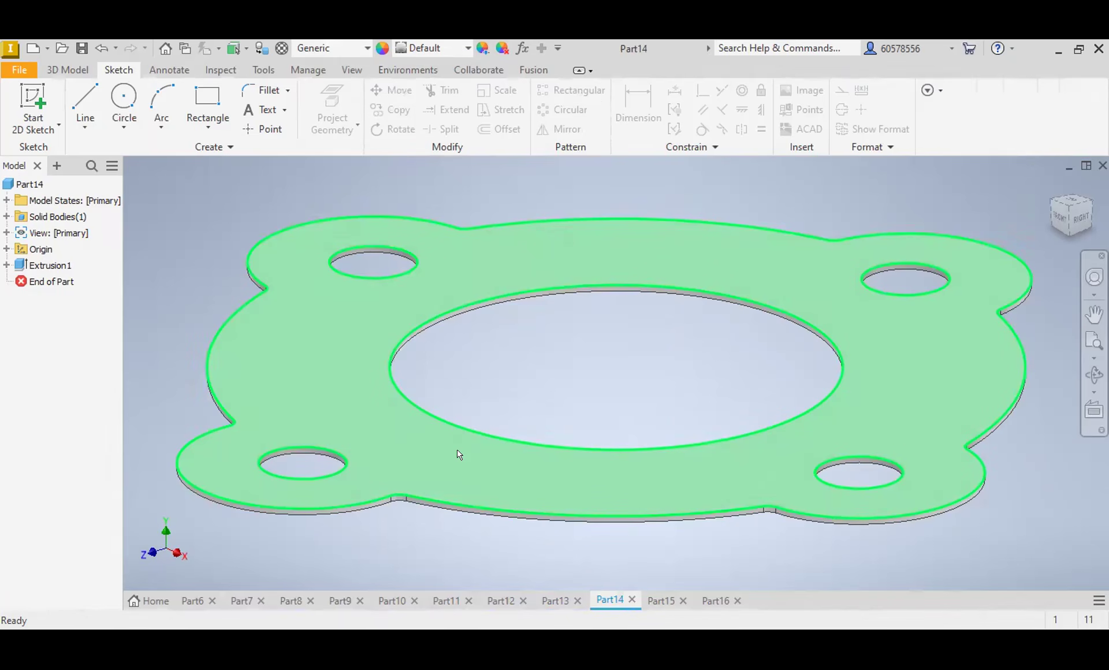
mouse_move(484, 482)
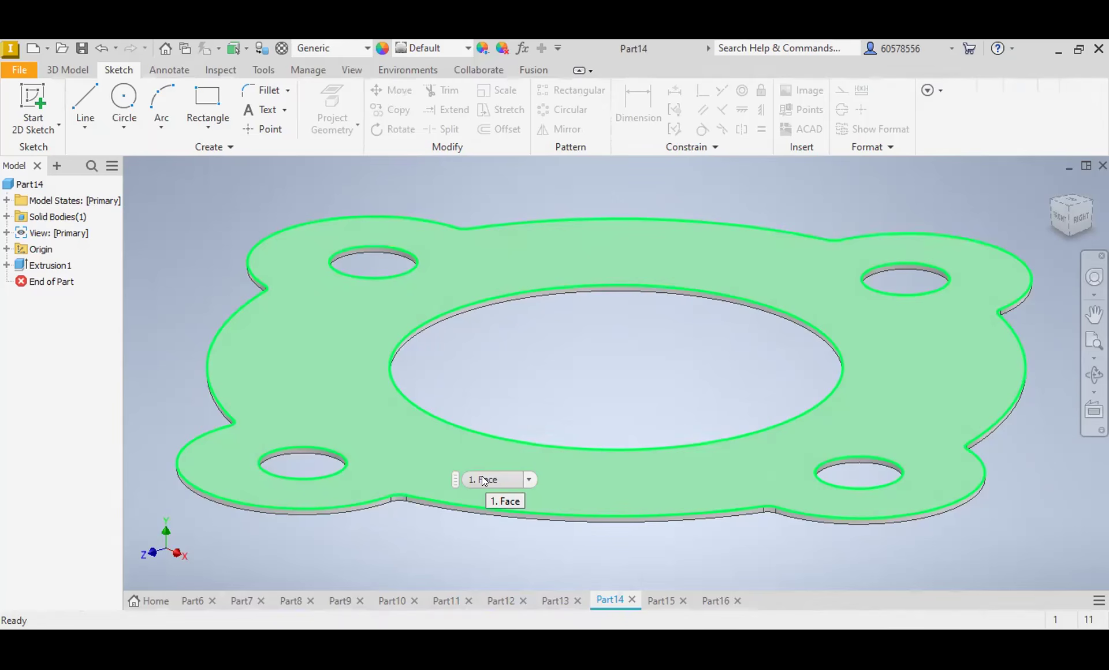
left_click(467, 47)
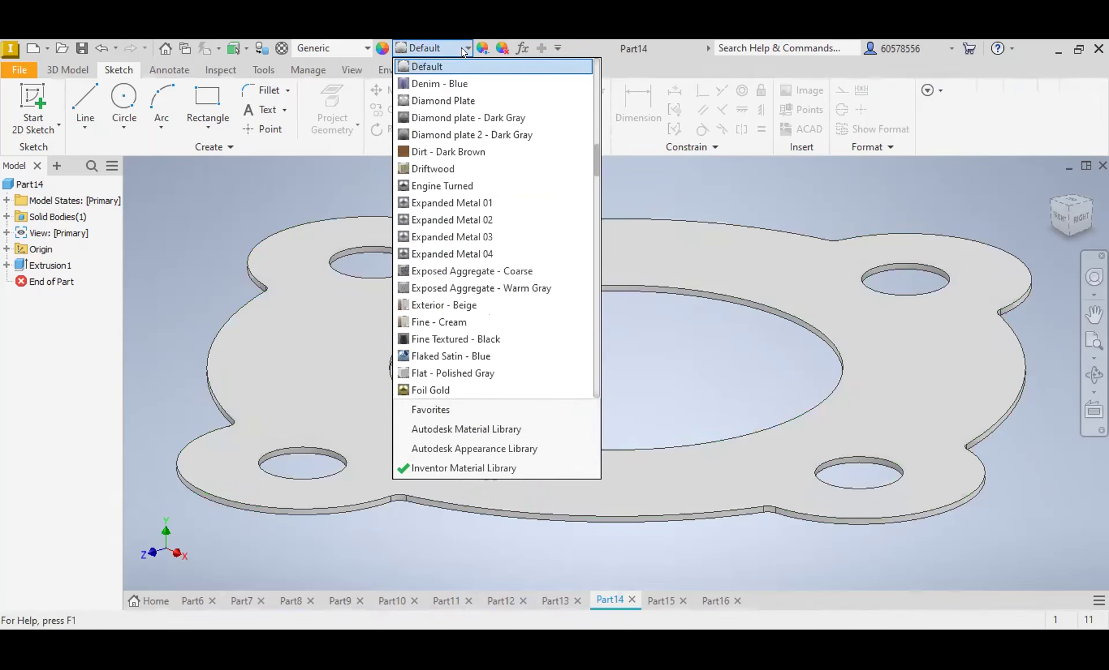
scroll(496, 347, "down", 1)
scroll(520, 335, "up", 4)
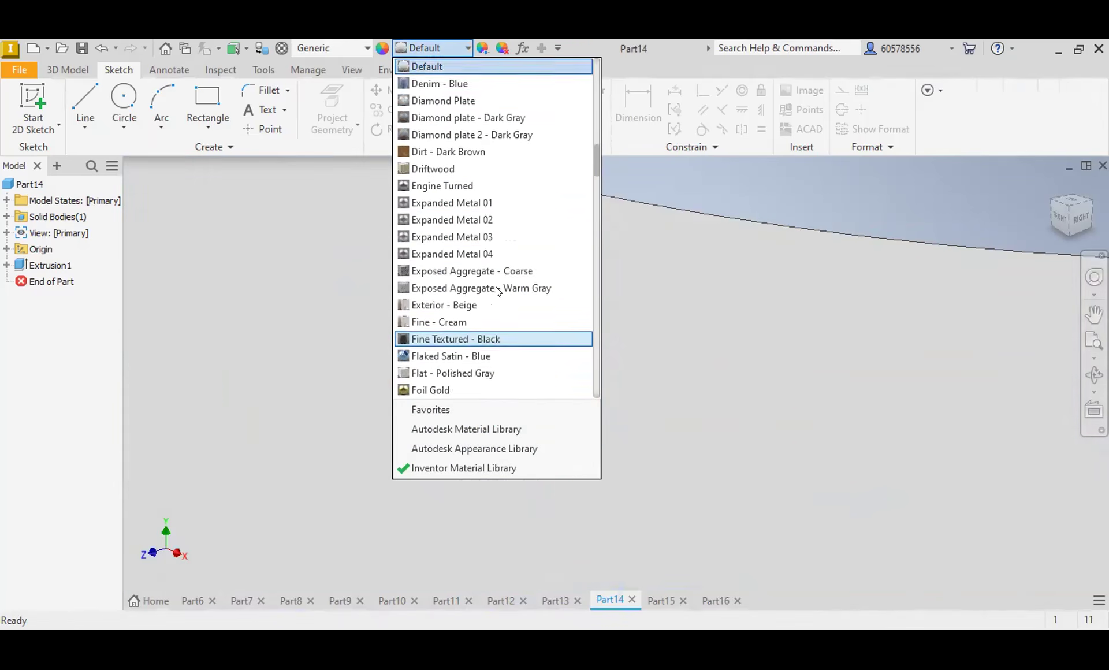
scroll(572, 329, "down", 20)
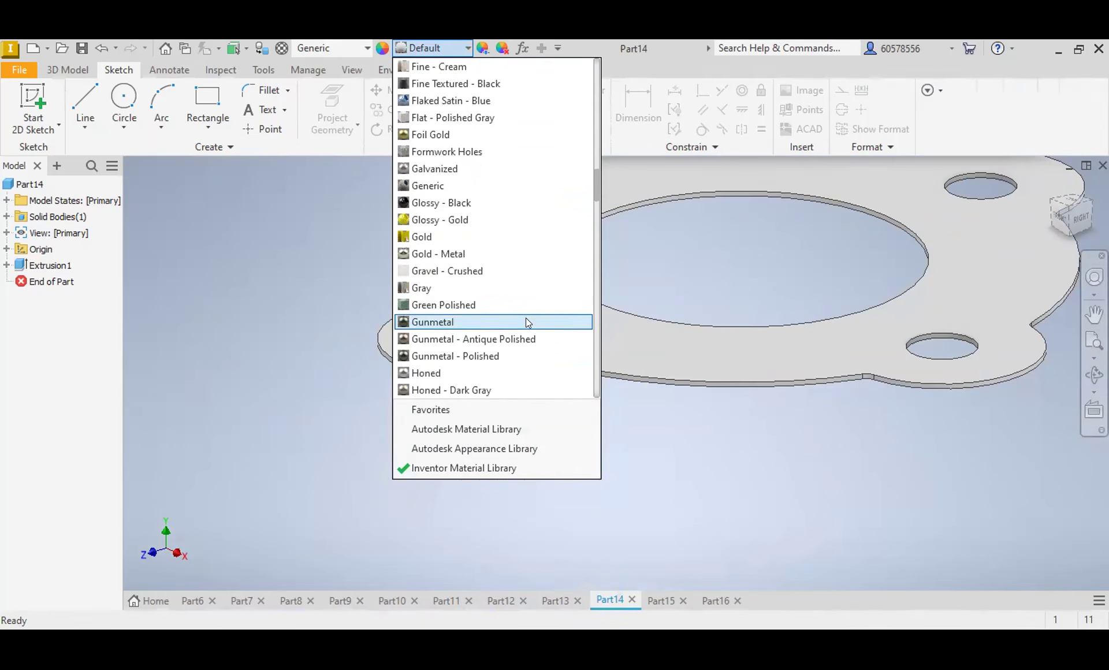
scroll(534, 288, "down", 3)
scroll(532, 291, "up", 2)
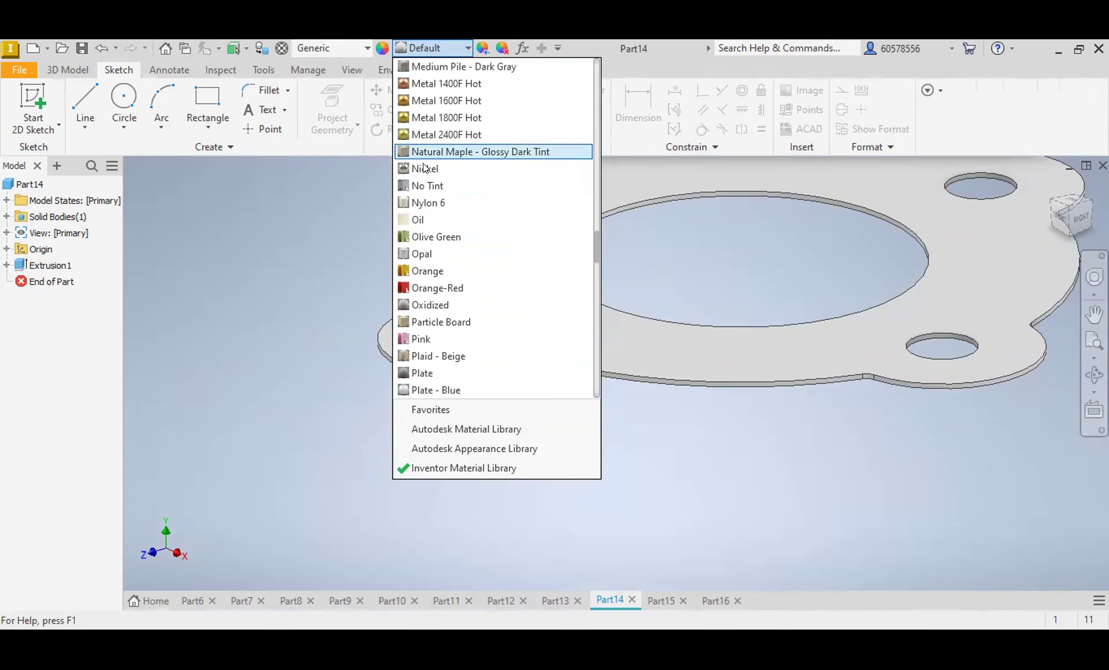
scroll(450, 255, "down", 6)
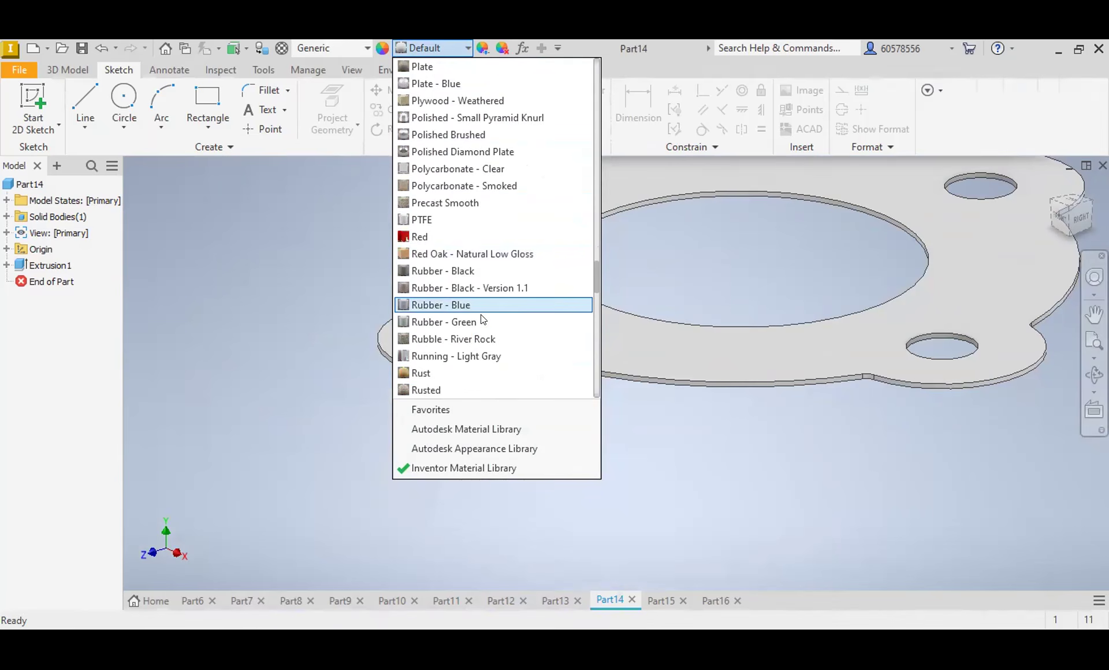
scroll(480, 314, "down", 2)
scroll(481, 307, "down", 8)
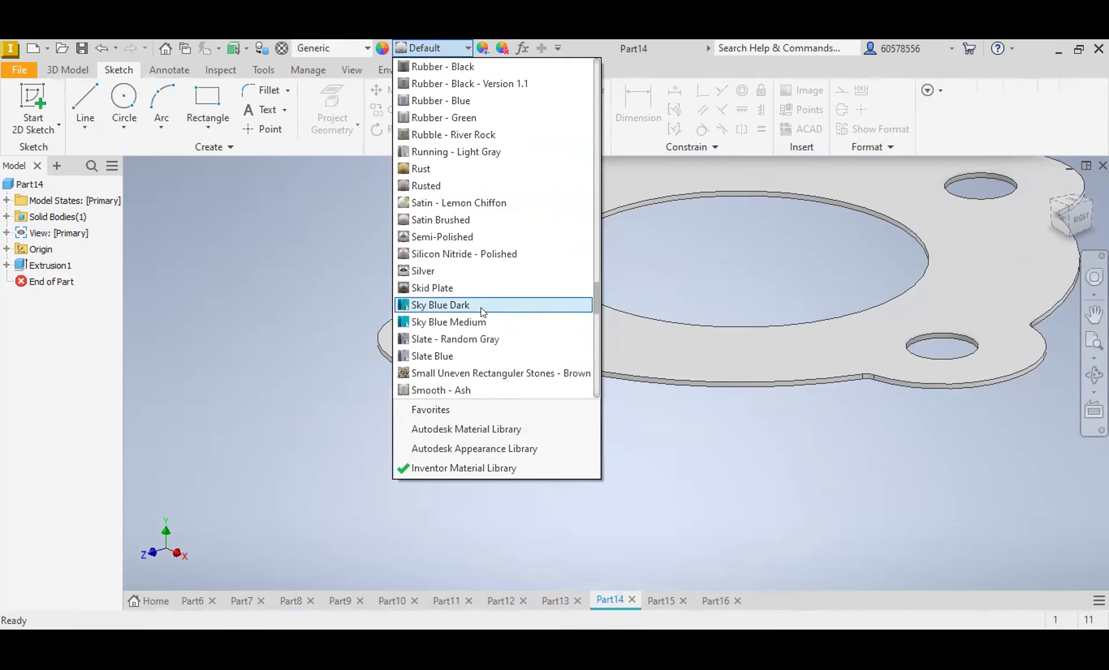
scroll(483, 306, "down", 6)
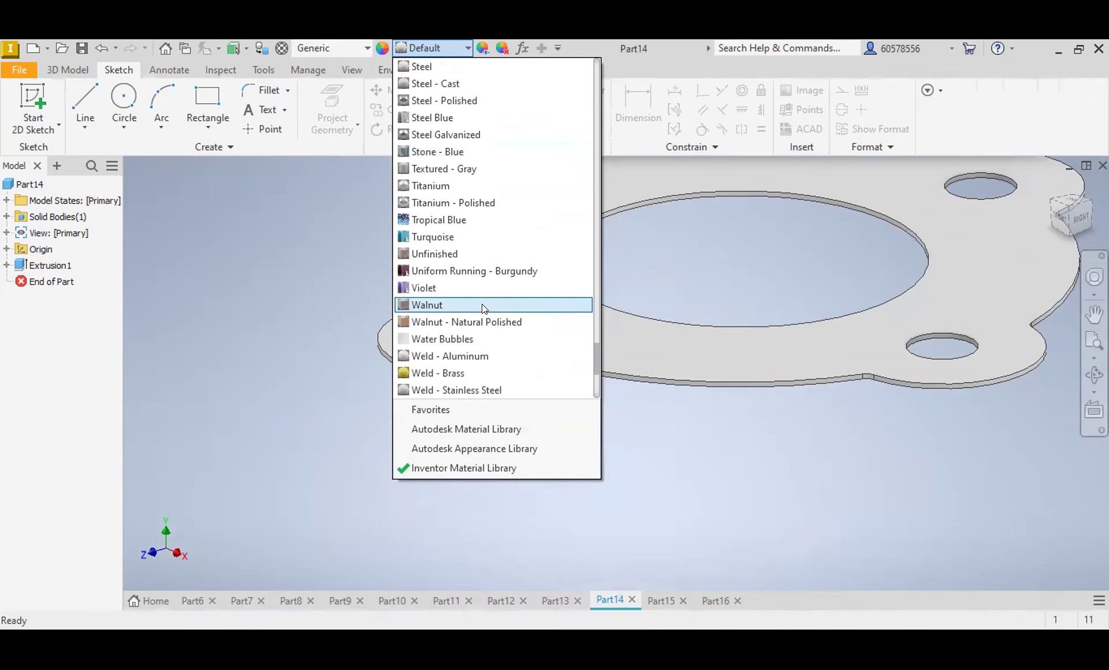
scroll(483, 305, "up", 8)
scroll(486, 304, "up", 6)
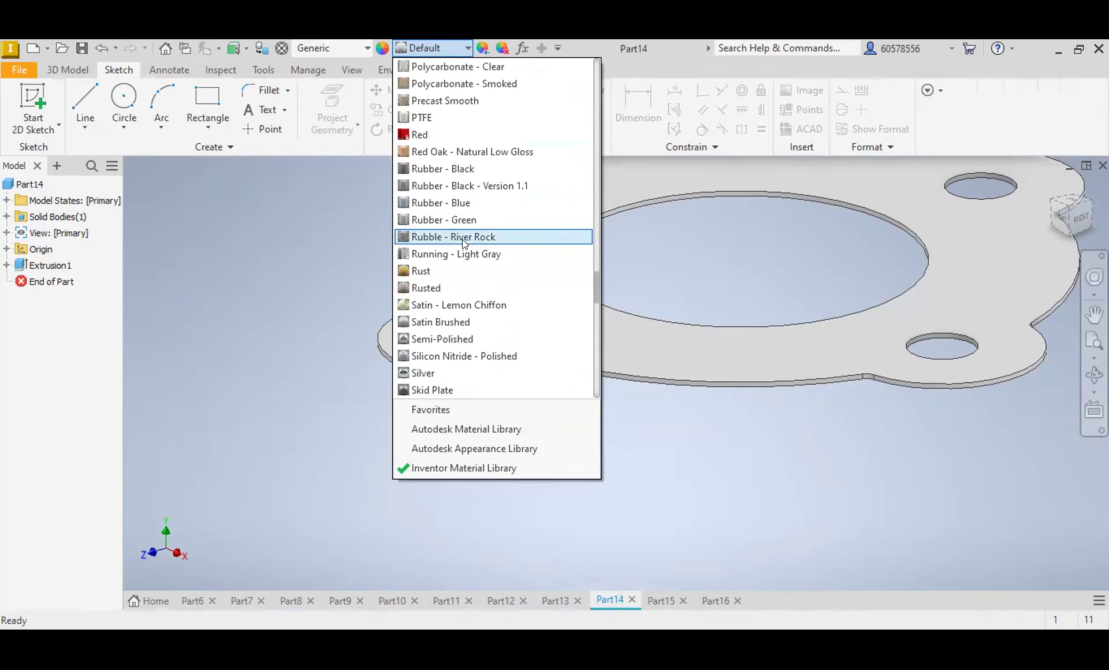
scroll(463, 239, "up", 2)
scroll(468, 239, "up", 2)
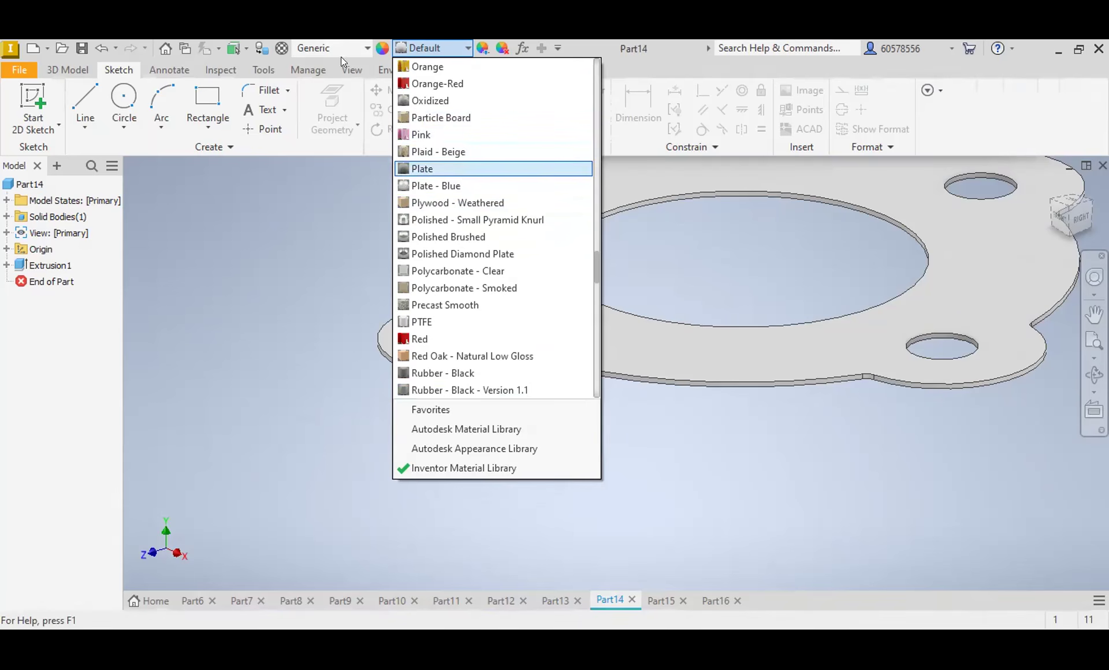
Step: Look through the physical materials in the Inventor Material Library for one that suits the gasket, leaving the current material assigned
left_click(363, 45)
left_click(363, 46)
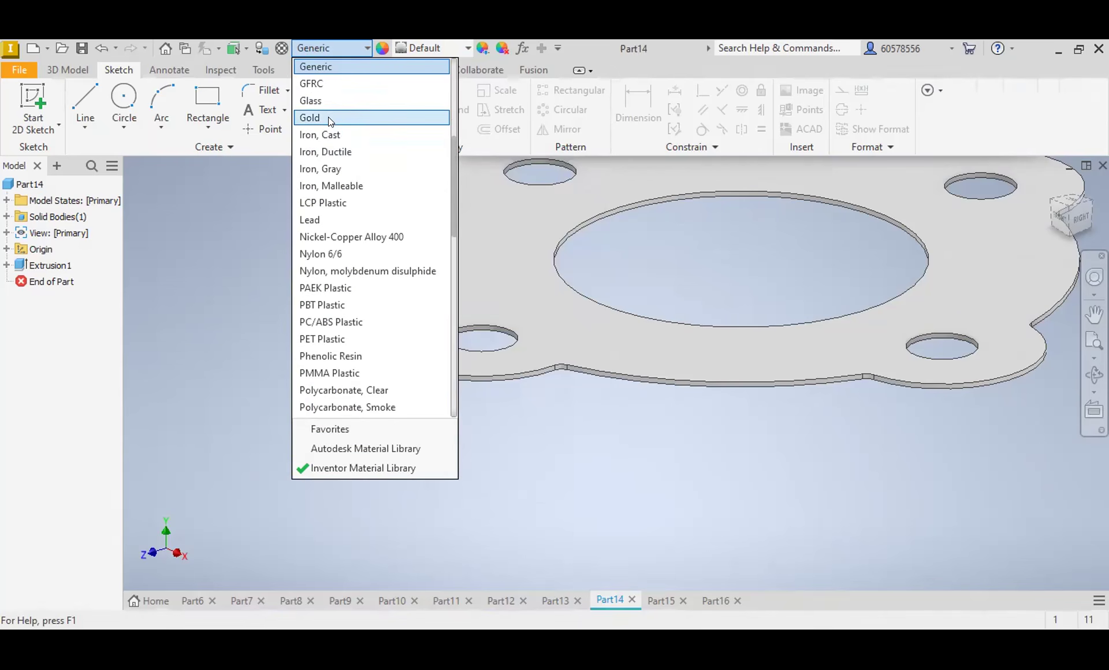
scroll(363, 208, "down", 4)
scroll(367, 225, "down", 1)
scroll(370, 238, "up", 1)
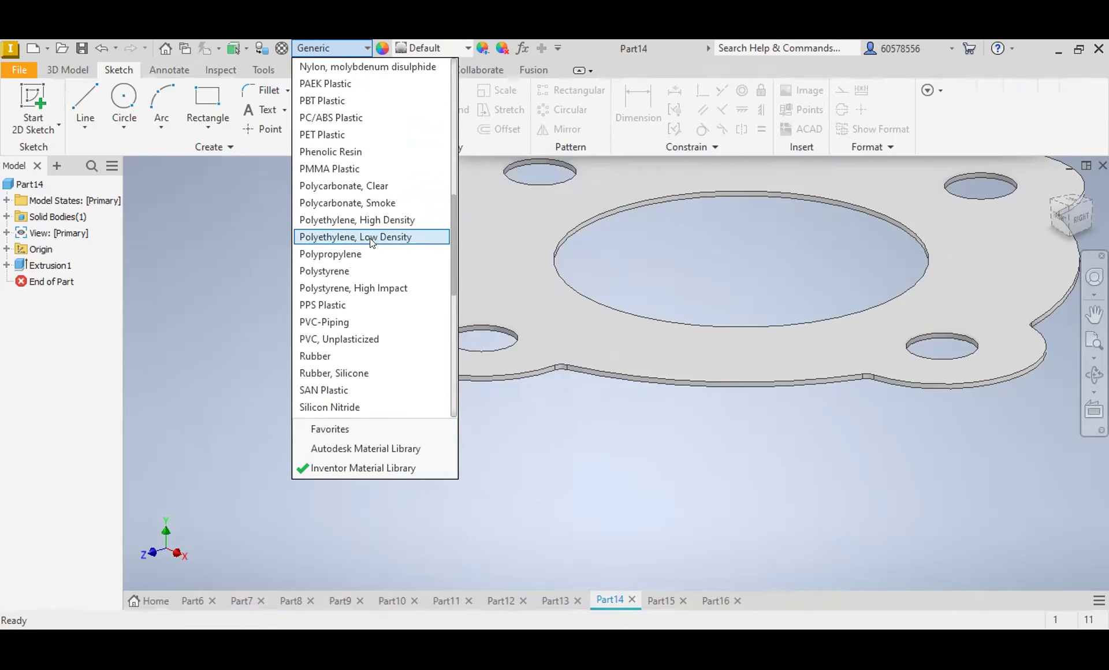
scroll(370, 238, "down", 5)
scroll(380, 242, "down", 4)
scroll(380, 239, "up", 7)
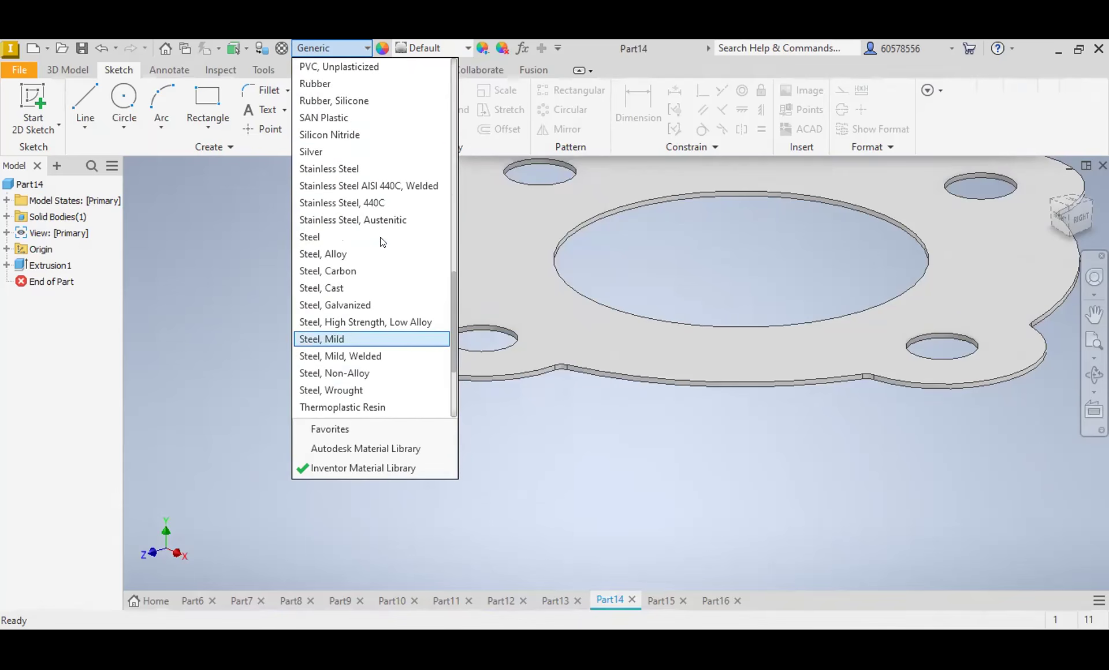
scroll(380, 237, "up", 4)
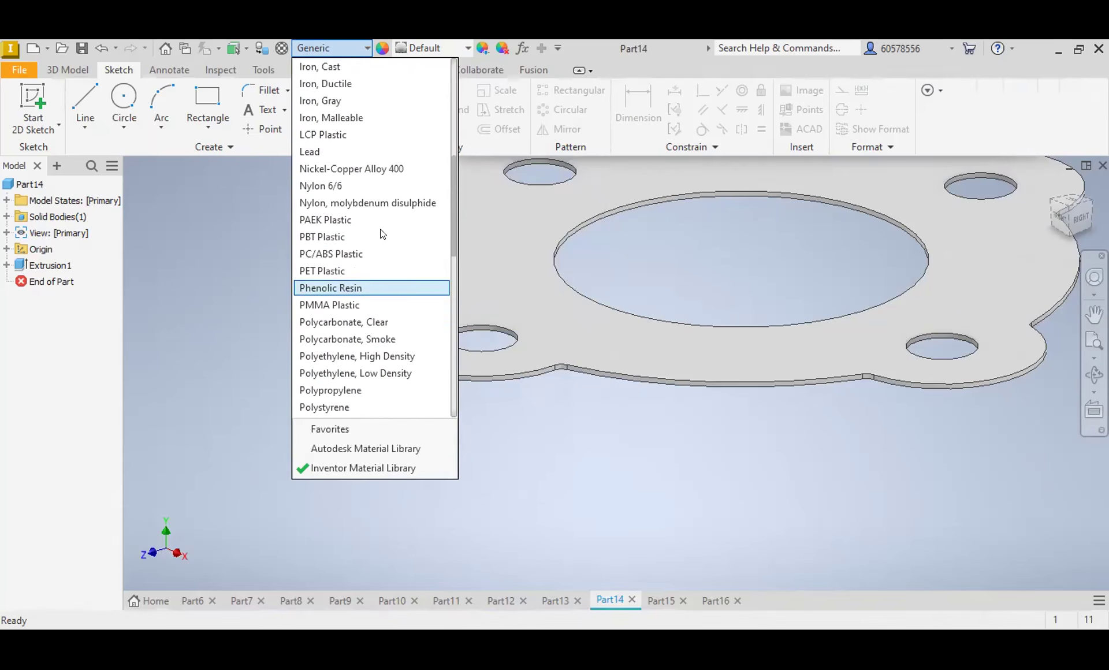
scroll(324, 315, "down", 2)
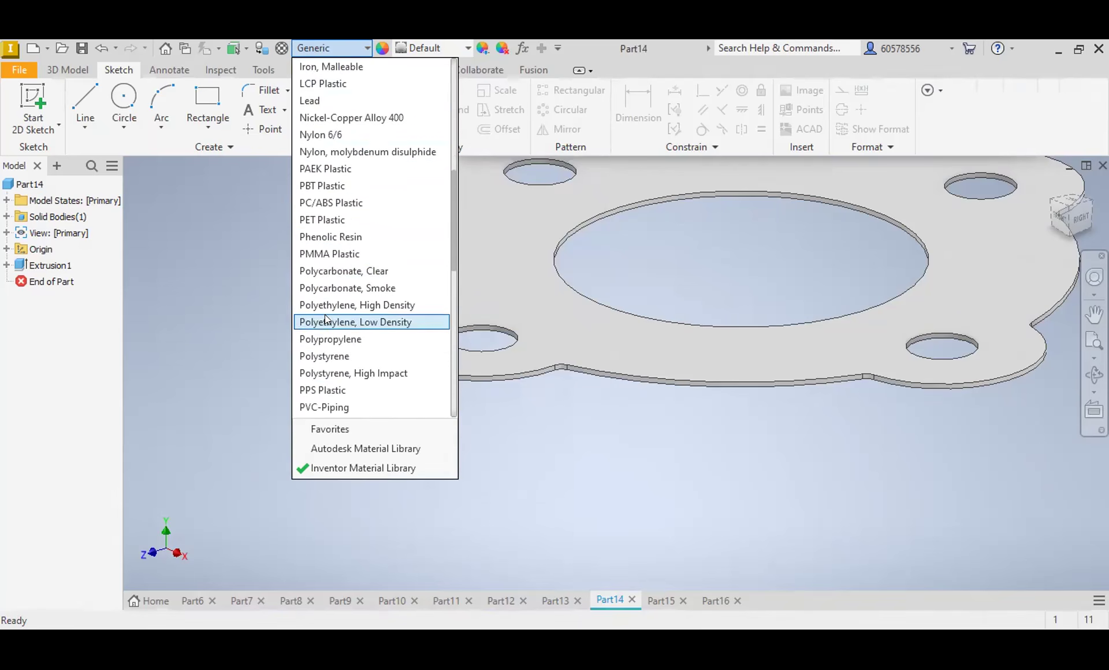
scroll(325, 316, "down", 1)
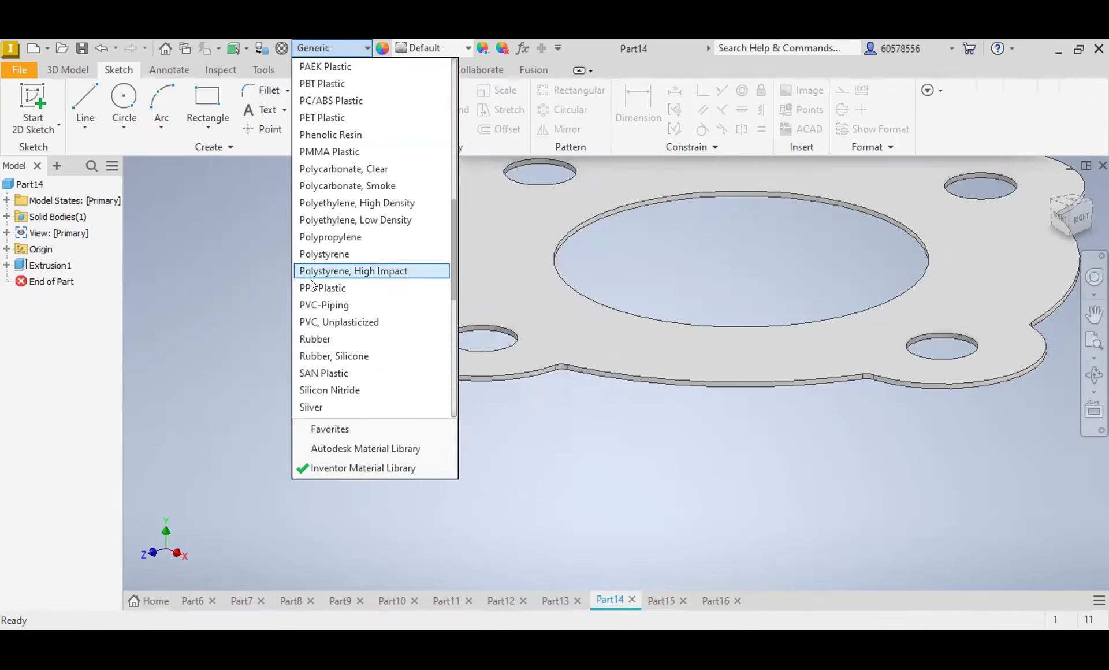
scroll(313, 287, "up", 2)
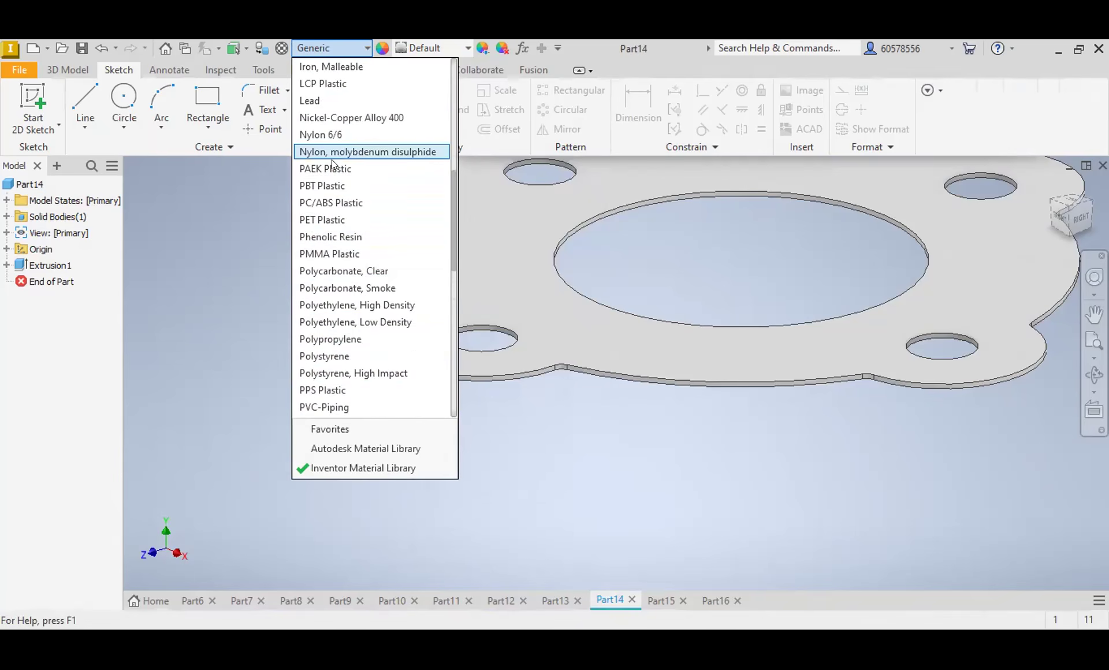
scroll(349, 213, "up", 4)
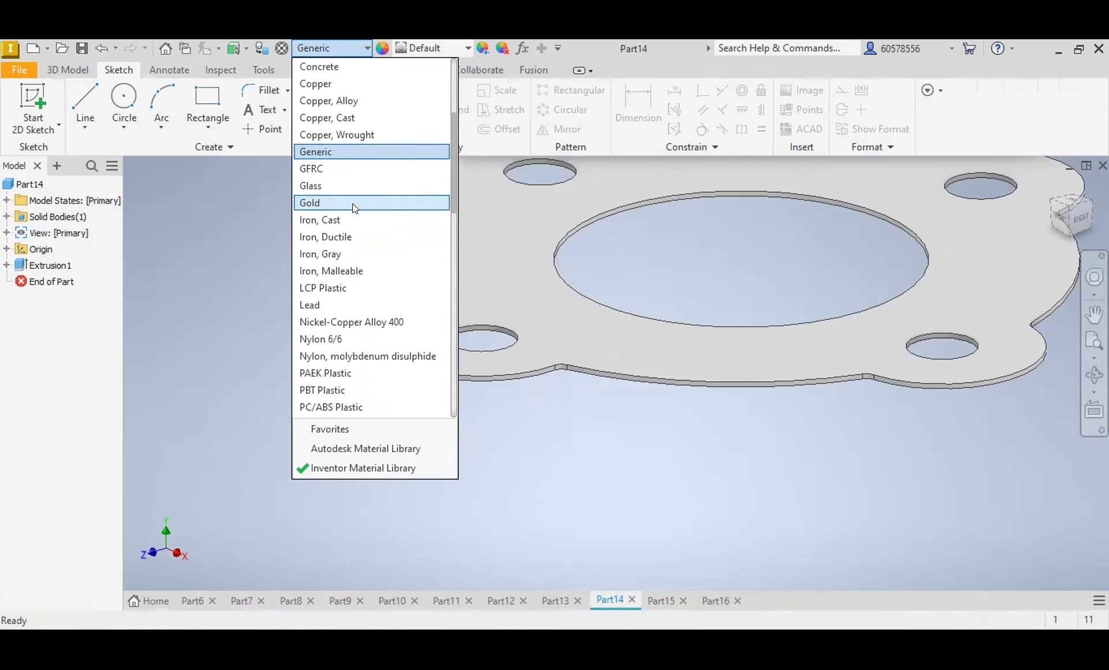
scroll(354, 211, "up", 4)
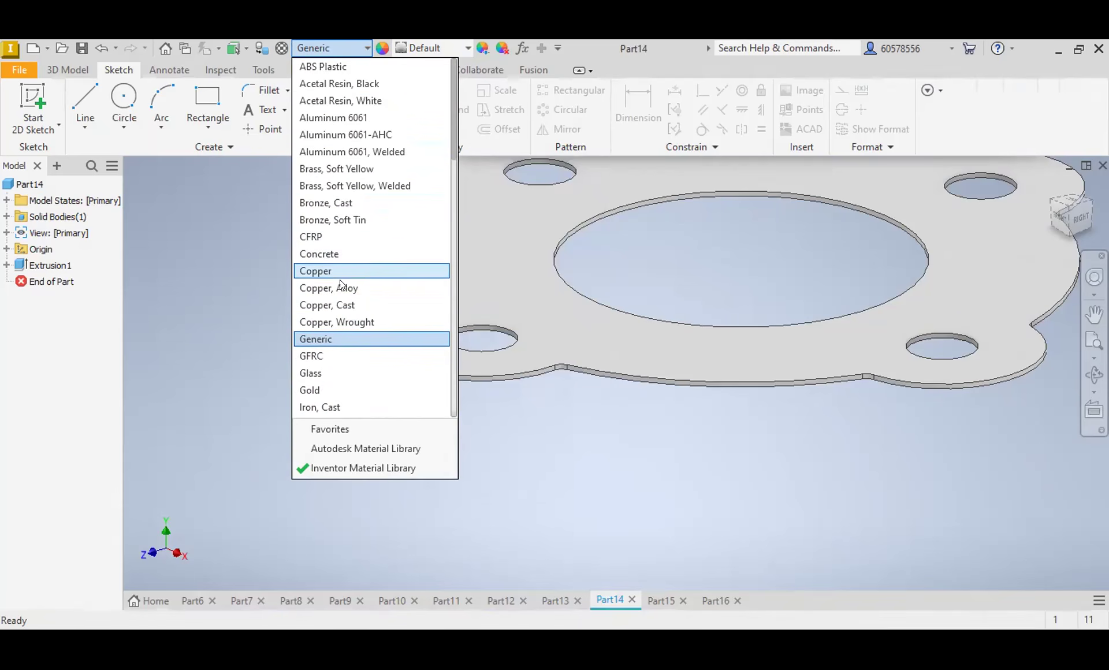
scroll(346, 307, "down", 6)
scroll(350, 307, "down", 5)
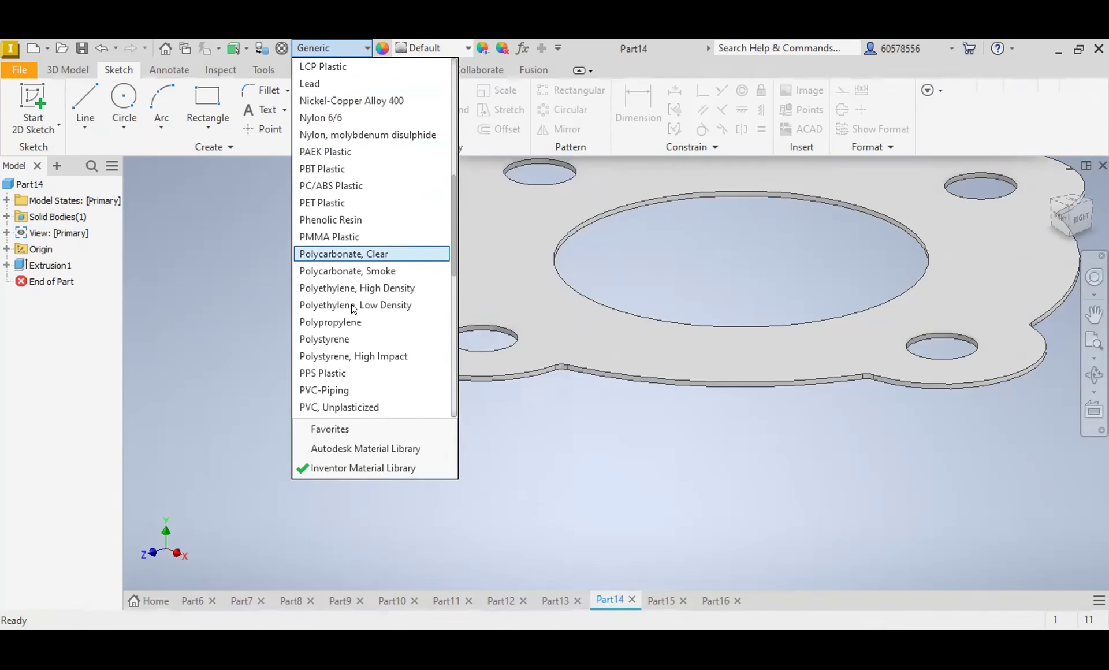
scroll(352, 305, "down", 4)
scroll(352, 305, "down", 3)
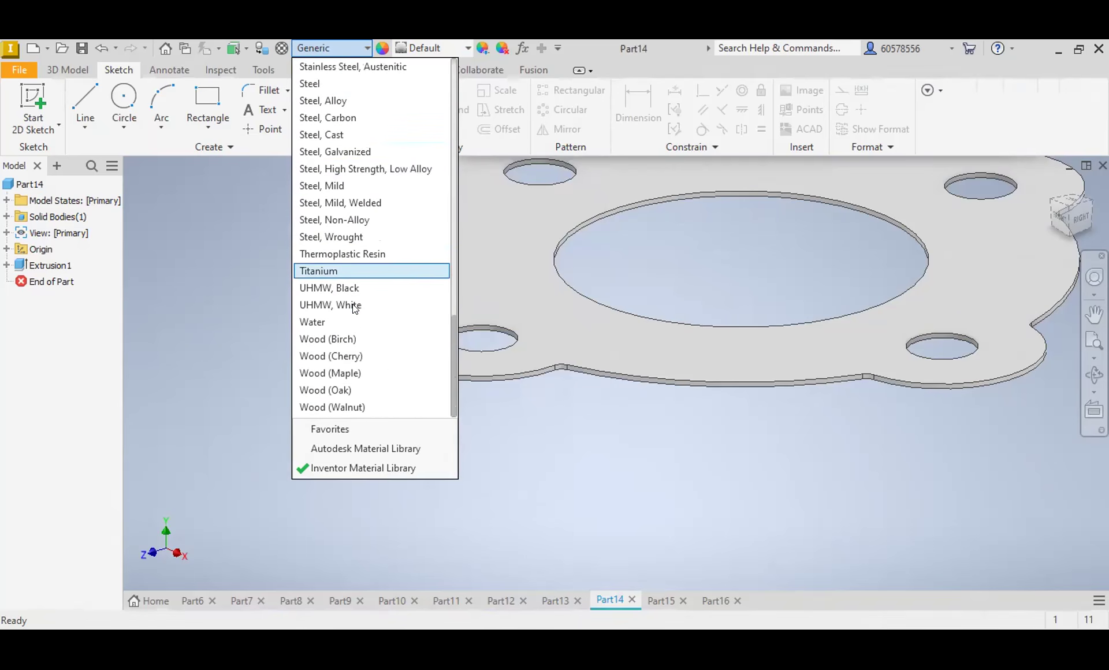
scroll(318, 339, "up", 3)
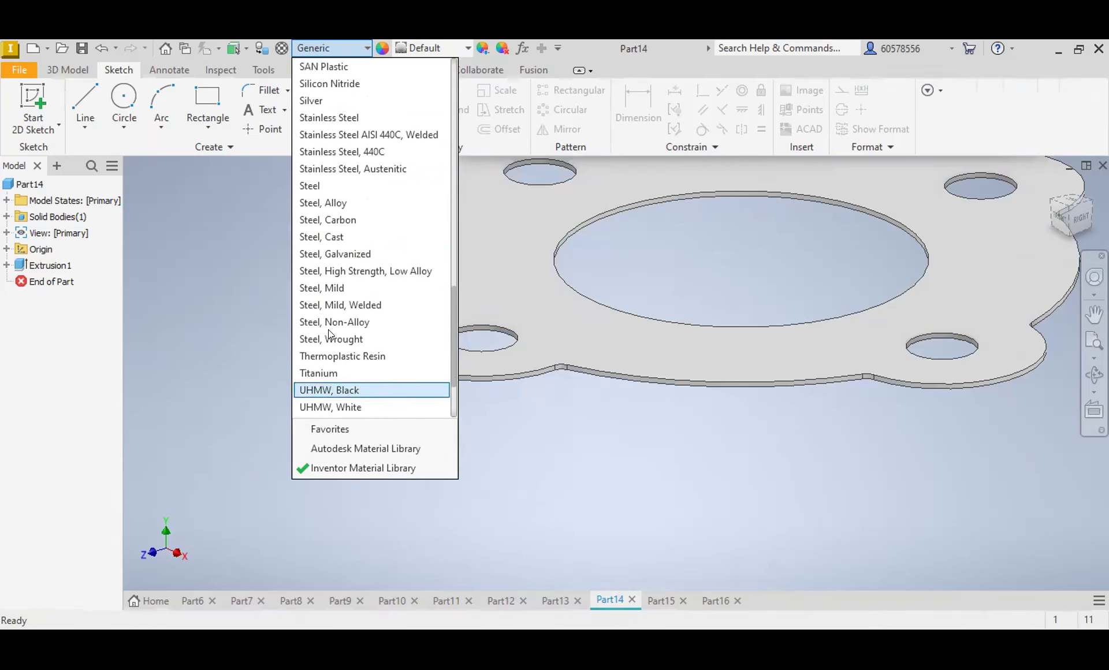
scroll(333, 324, "up", 5)
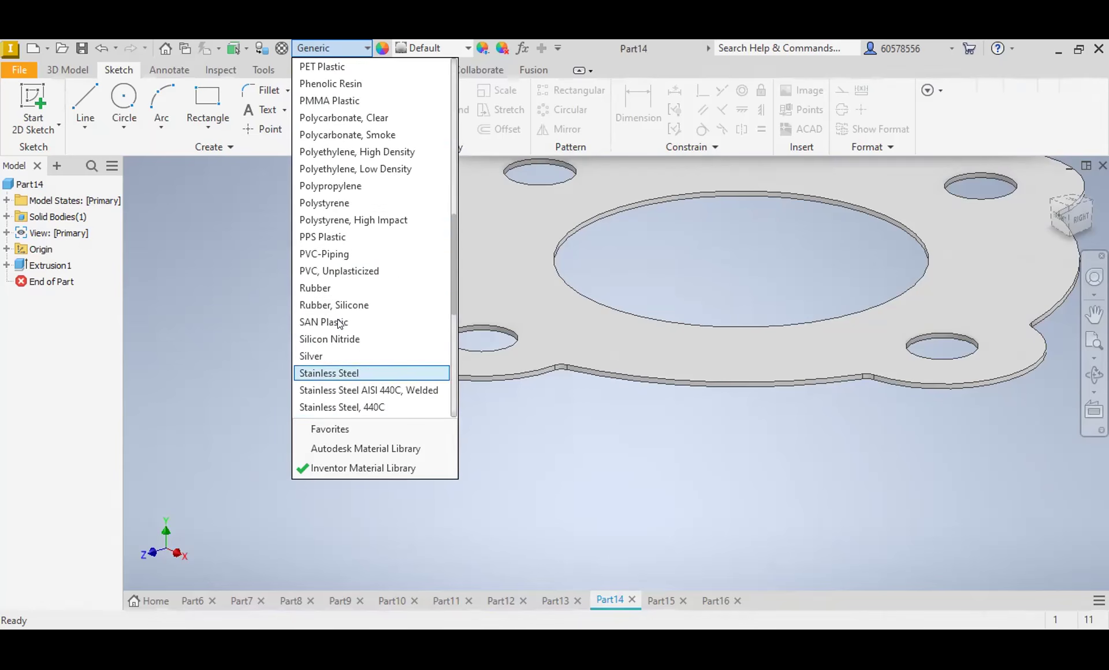
scroll(337, 315, "up", 1)
scroll(341, 313, "down", 9)
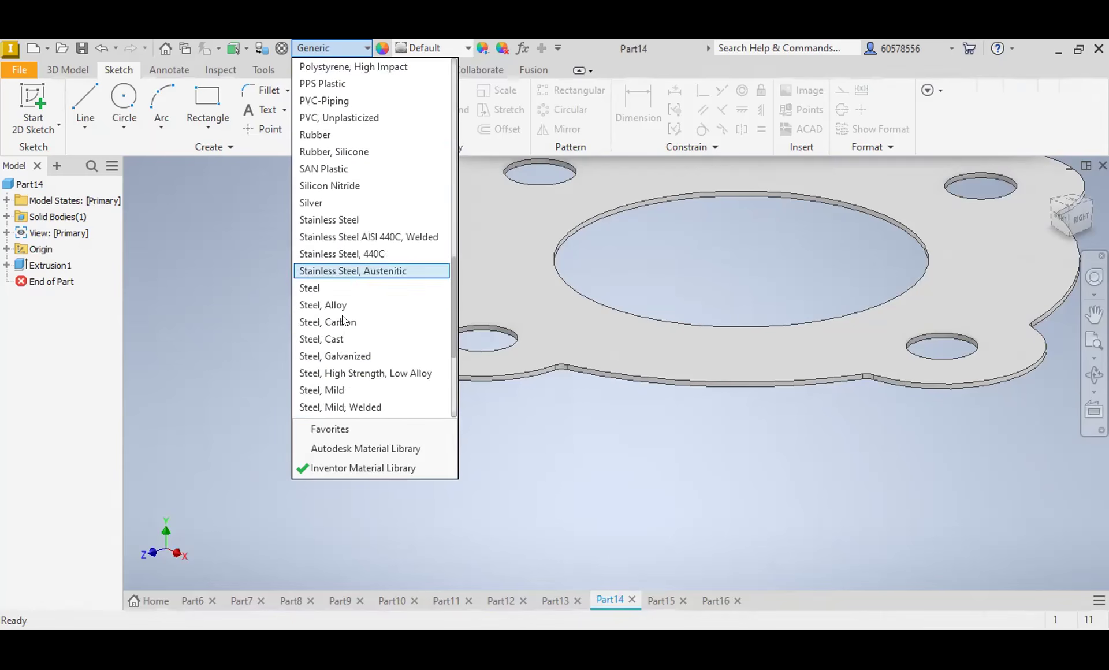
left_click(277, 267)
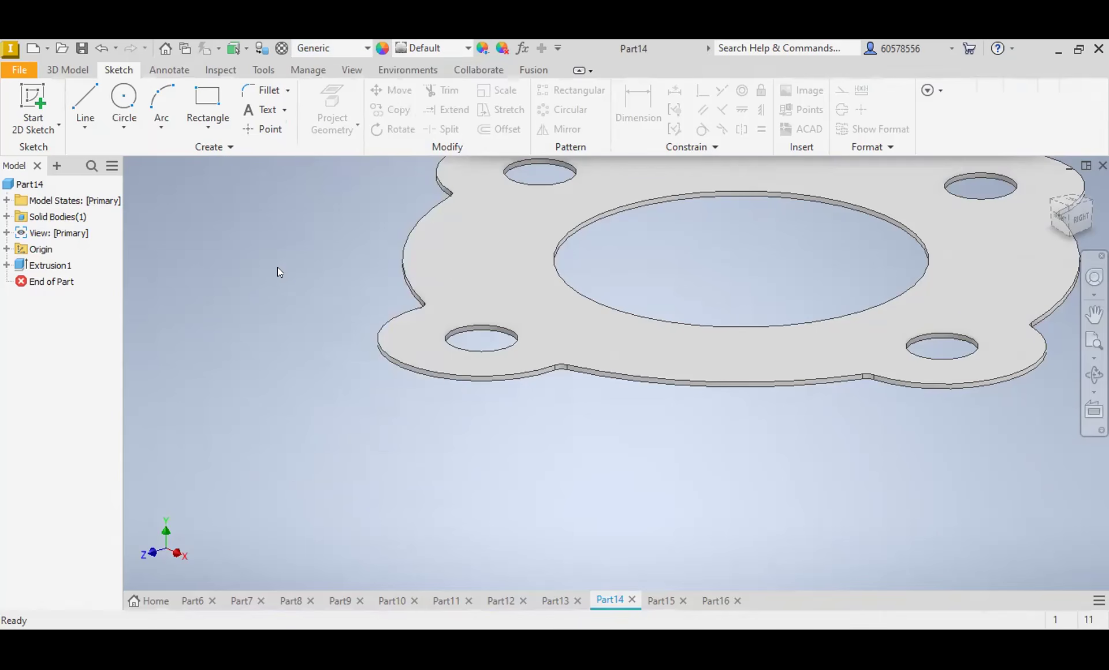
Step: Apply the Rubber - Black appearance to the four-hole gasket in Part14
left_click(461, 48)
scroll(474, 209, "down", 6)
scroll(485, 216, "down", 17)
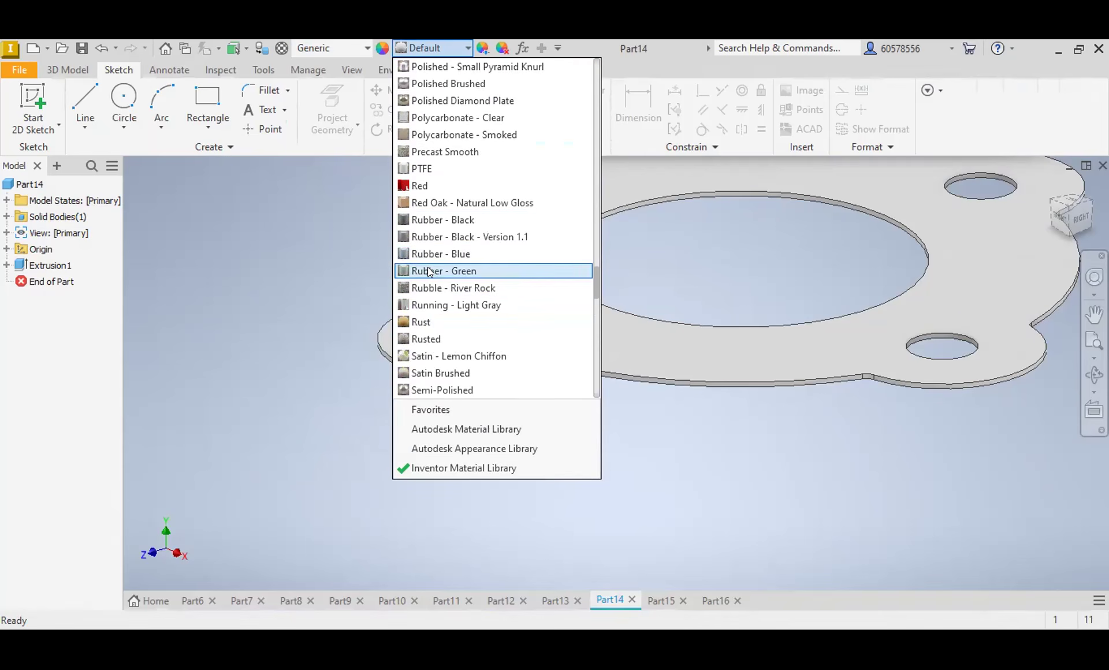
left_click(427, 218)
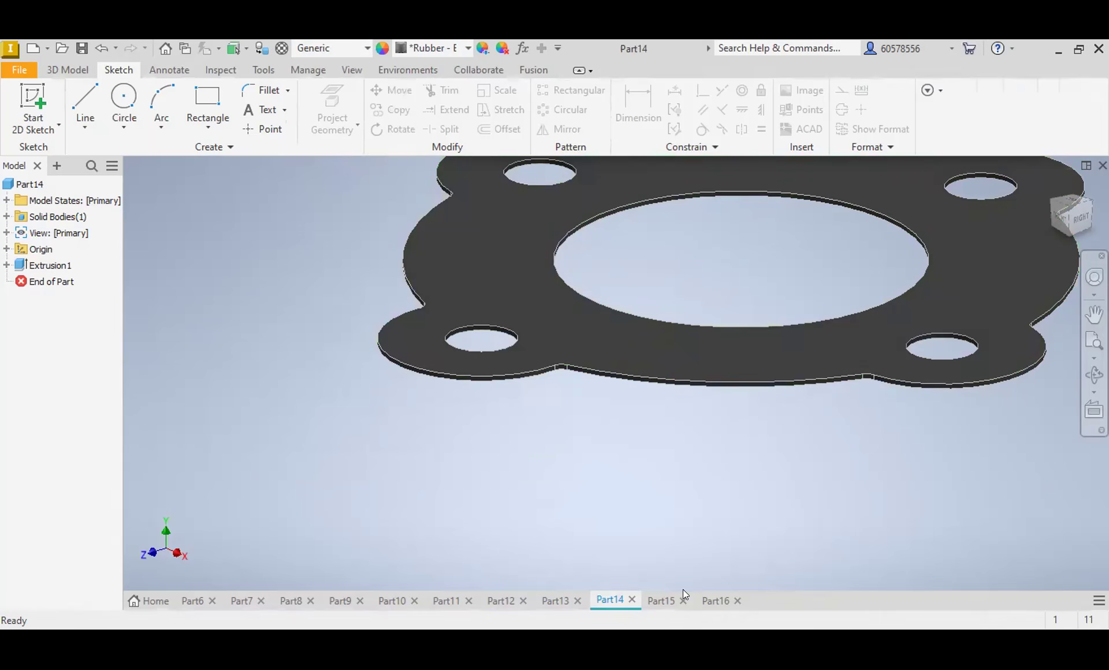
Step: Switch to the thin flat washer in Part15 and apply the Gold appearance
left_click(665, 601)
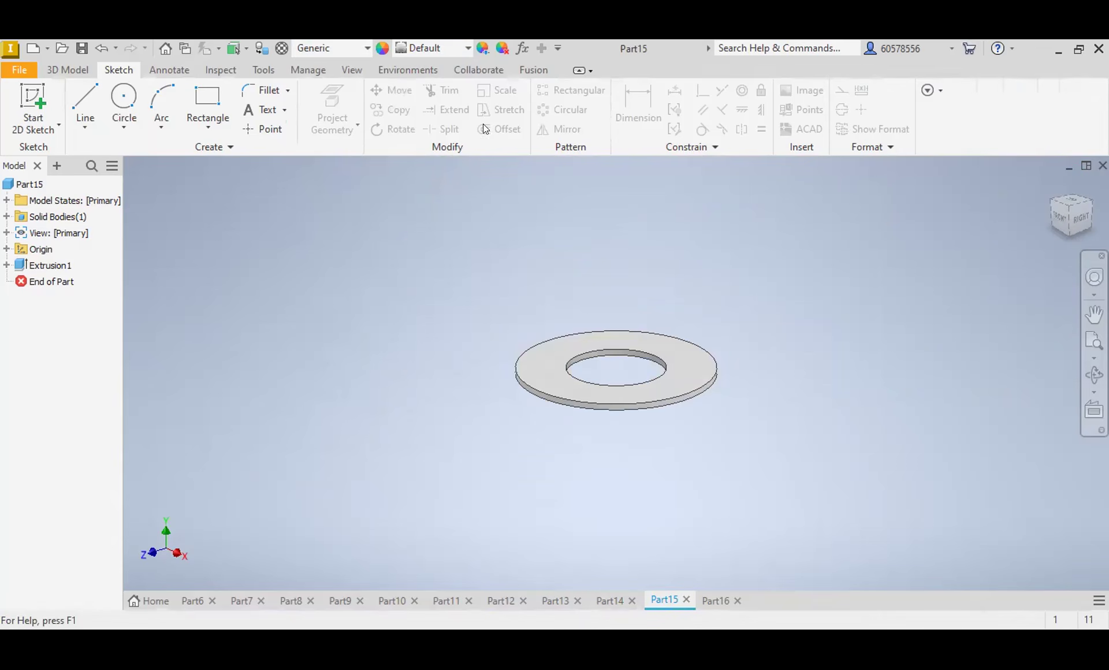
left_click(463, 47)
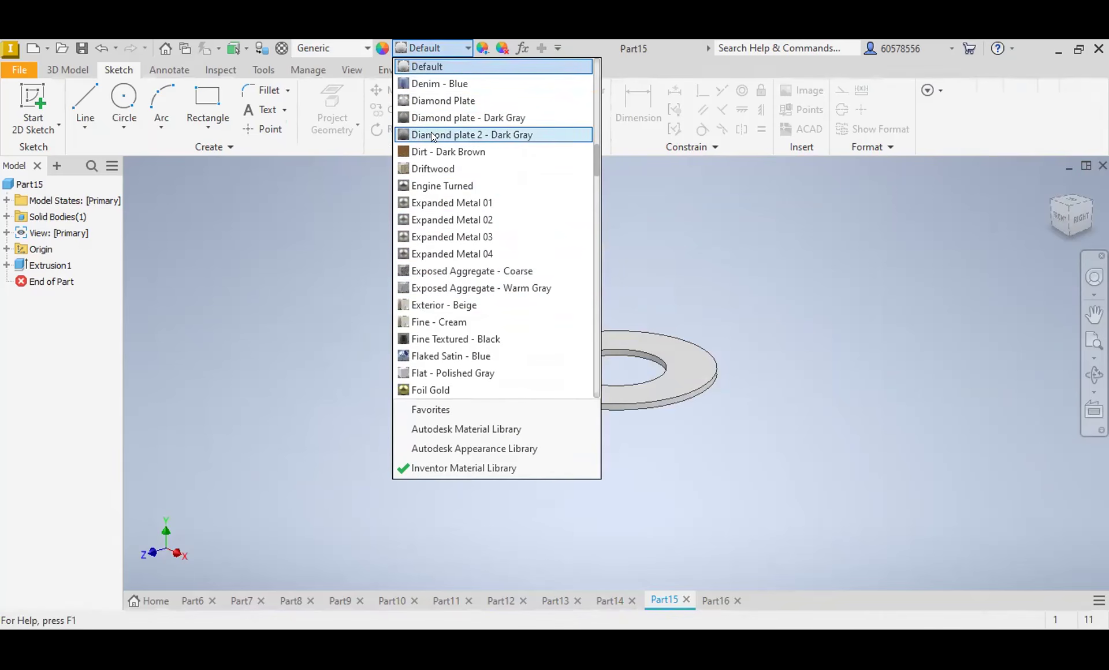
scroll(441, 172, "down", 4)
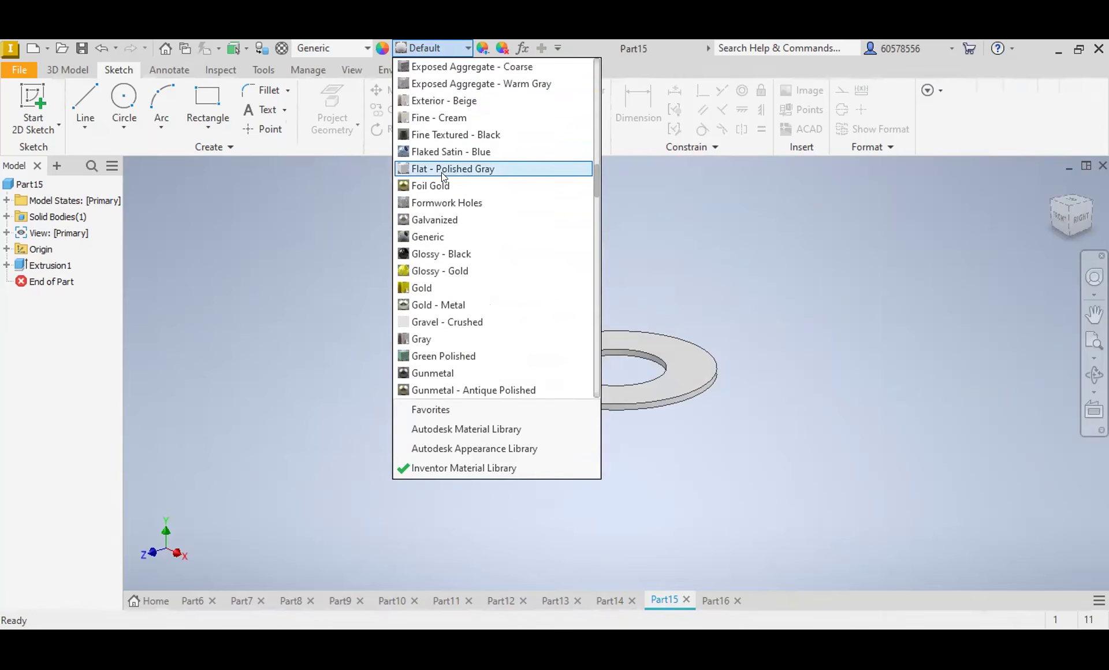
left_click(430, 288)
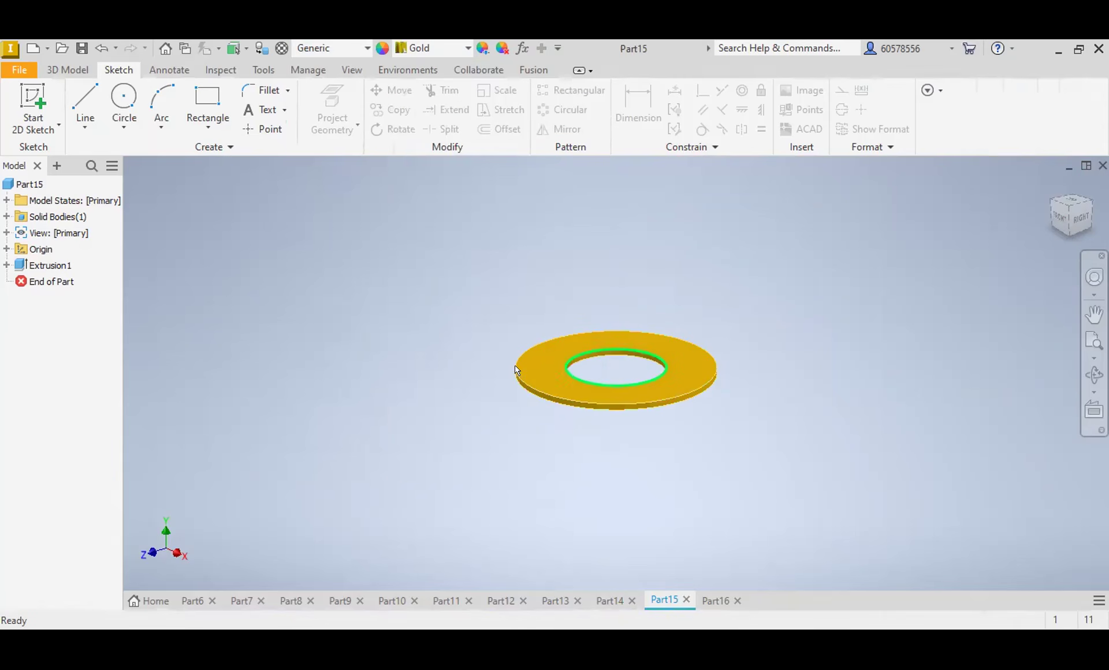
Step: Switch to the thick ring in Part16 and apply the Steel appearance
left_click(715, 602)
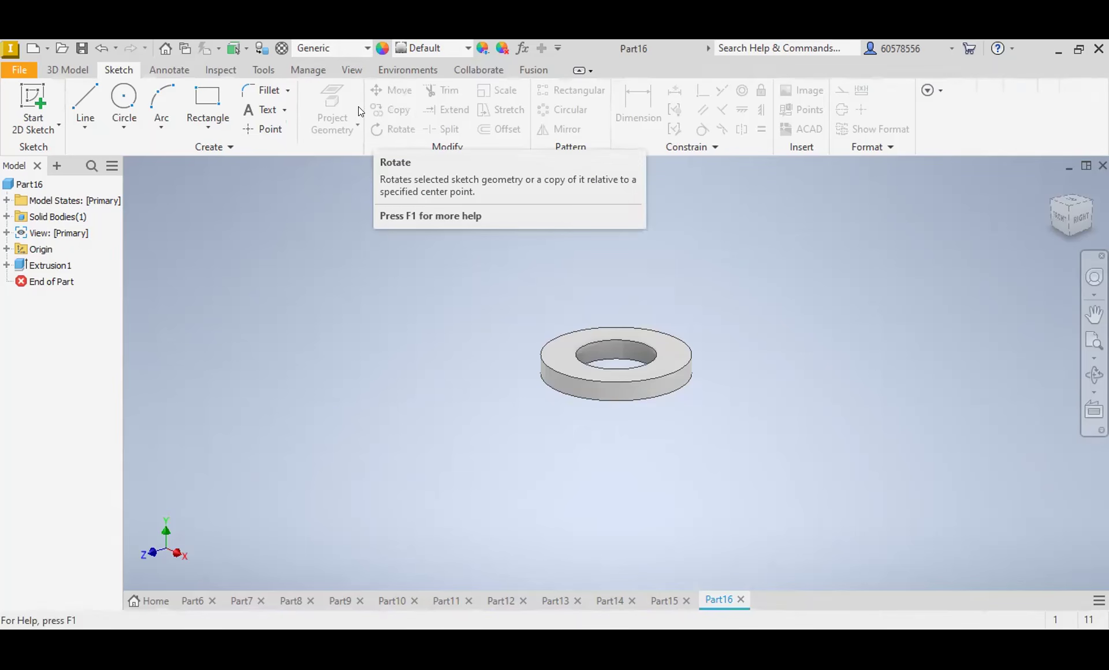
left_click(467, 46)
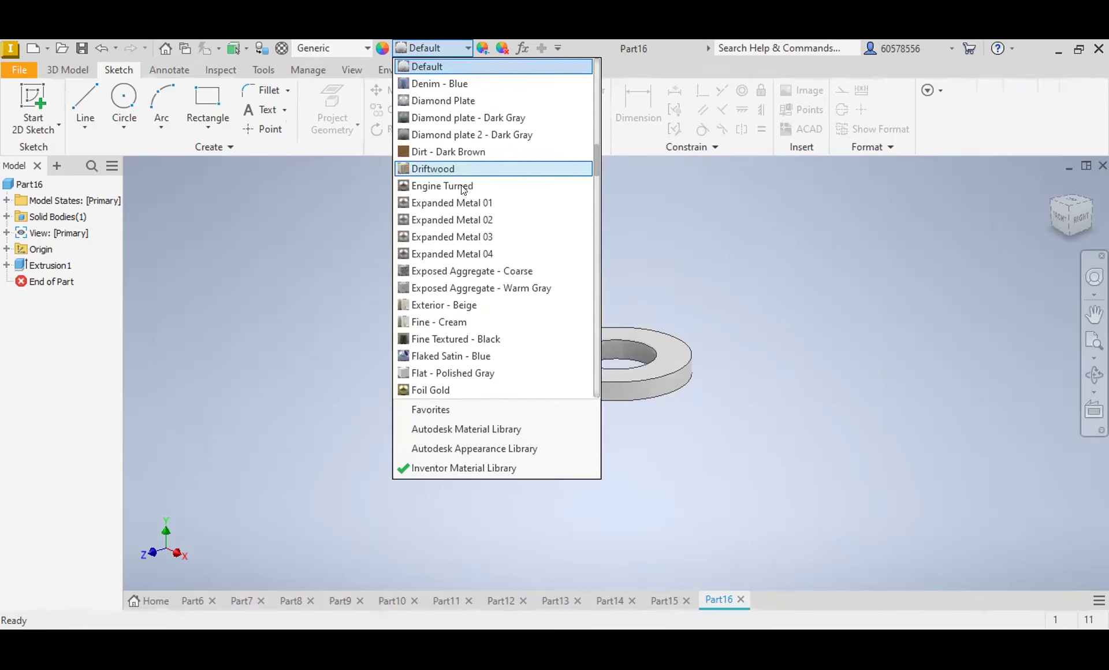
scroll(483, 226, "down", 15)
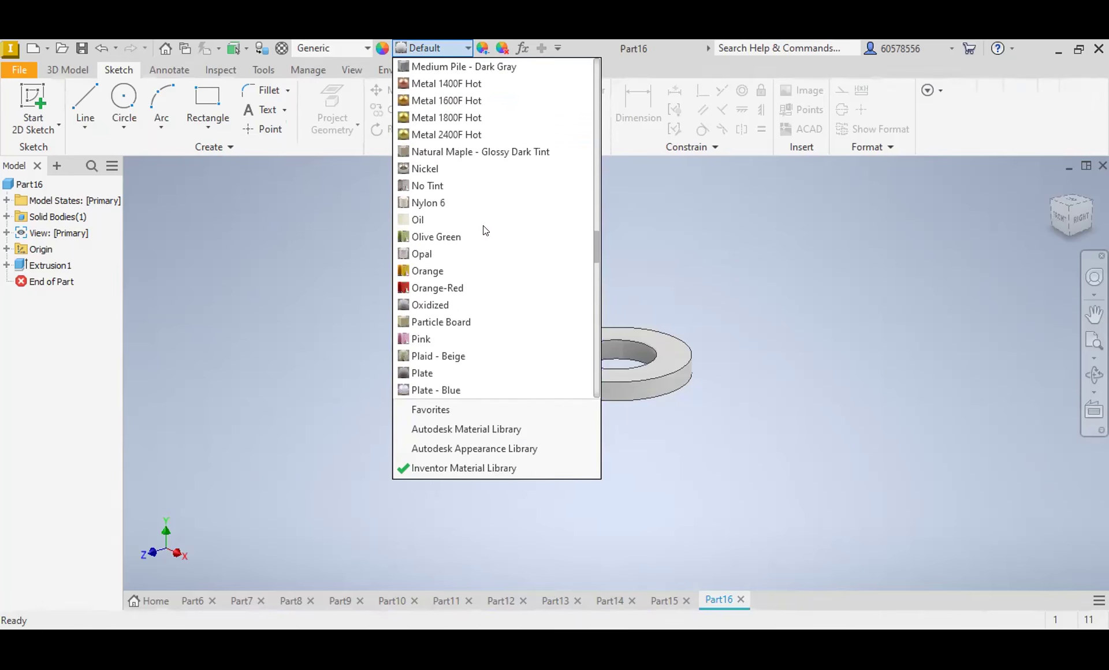
scroll(485, 228, "down", 5)
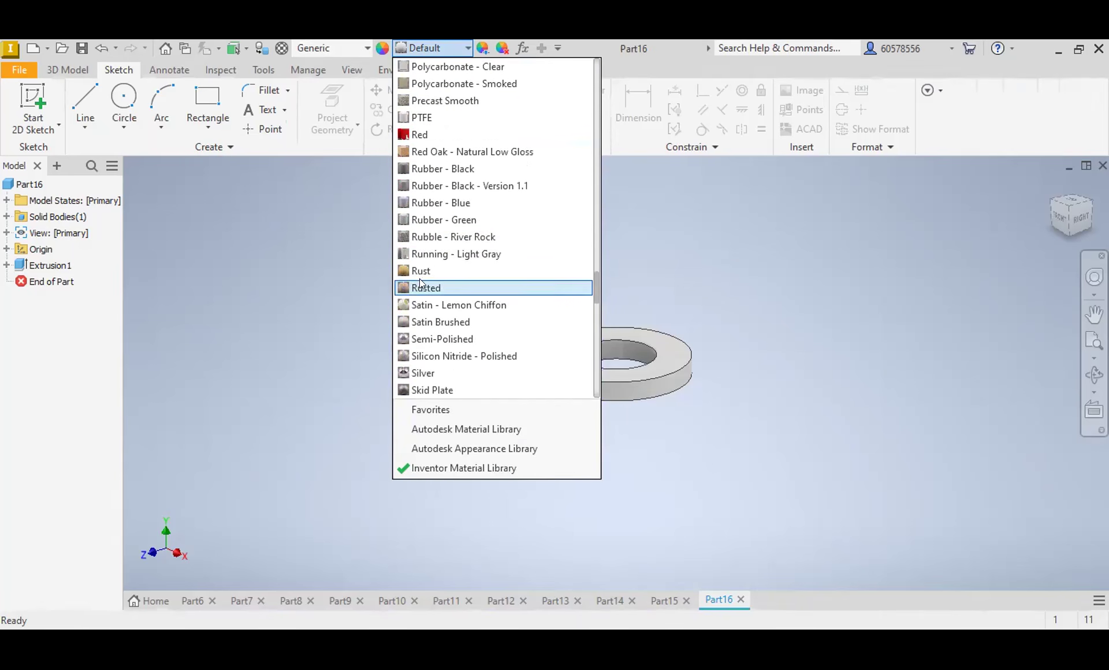
scroll(434, 338, "down", 4)
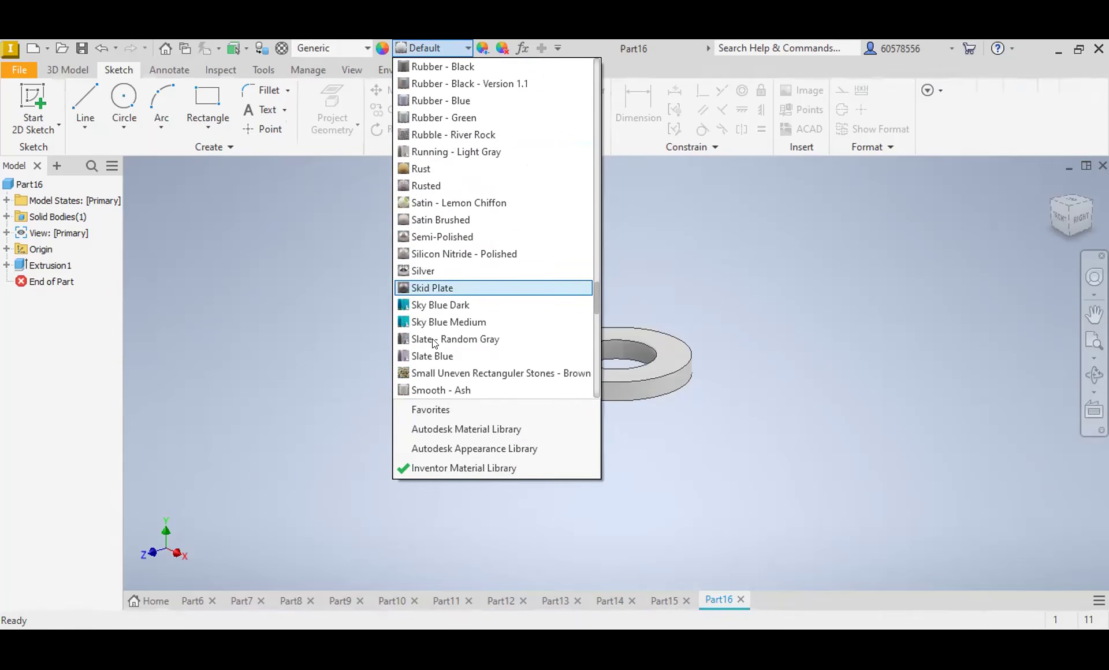
scroll(435, 335, "down", 4)
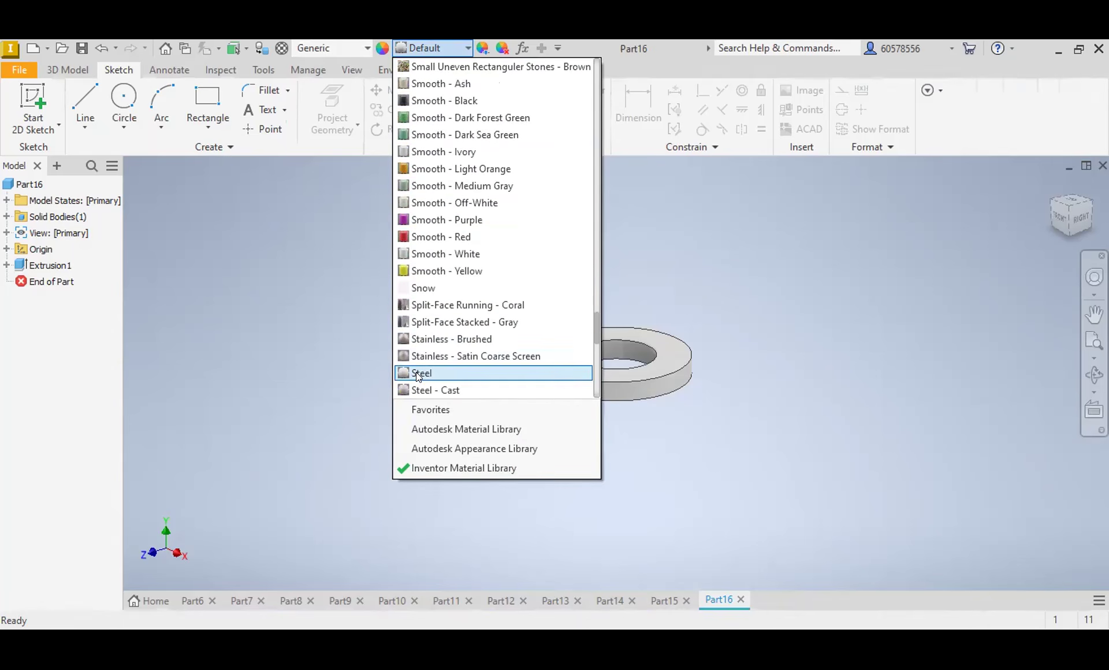
left_click(416, 372)
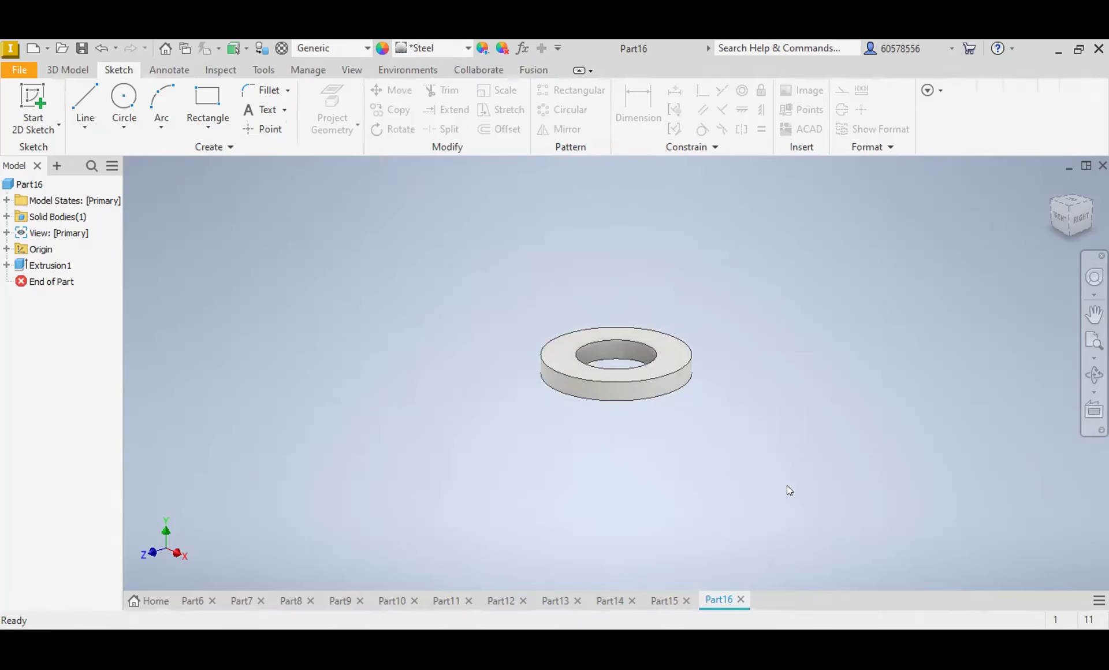